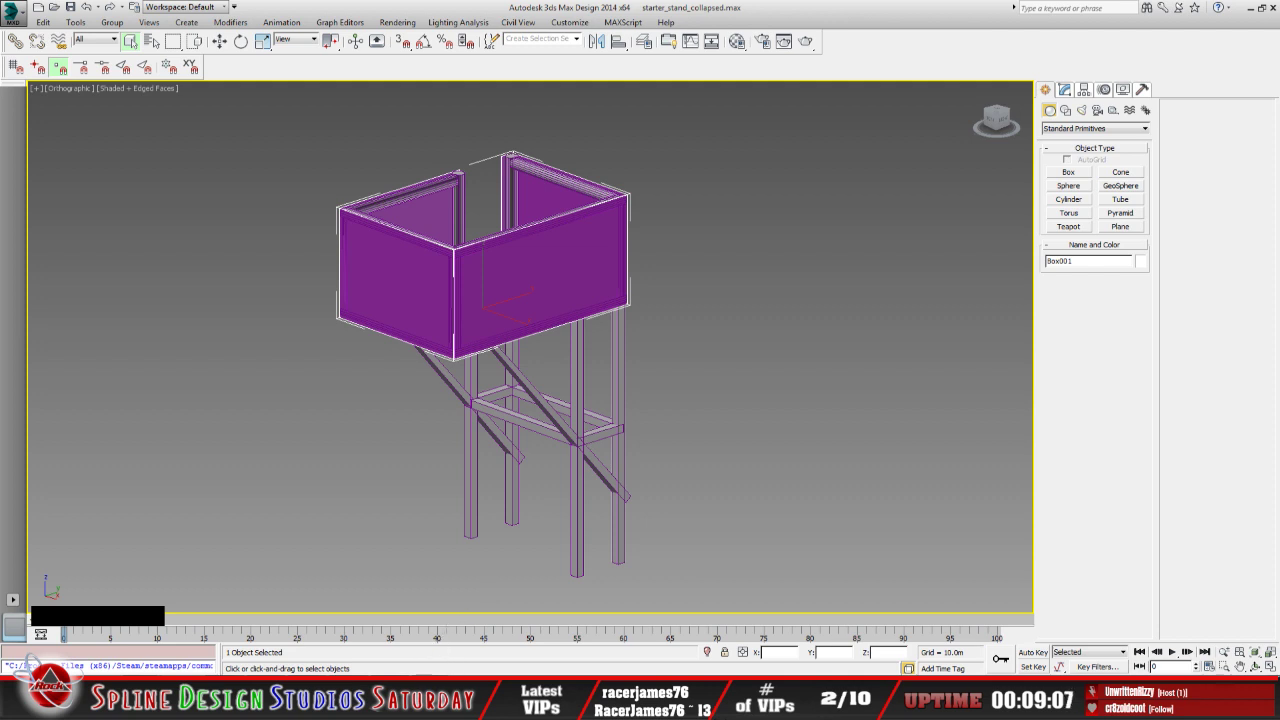
Examine the starter stand model from several angles, including the box platform, its open side, underside and support legs
left_click(449, 700)
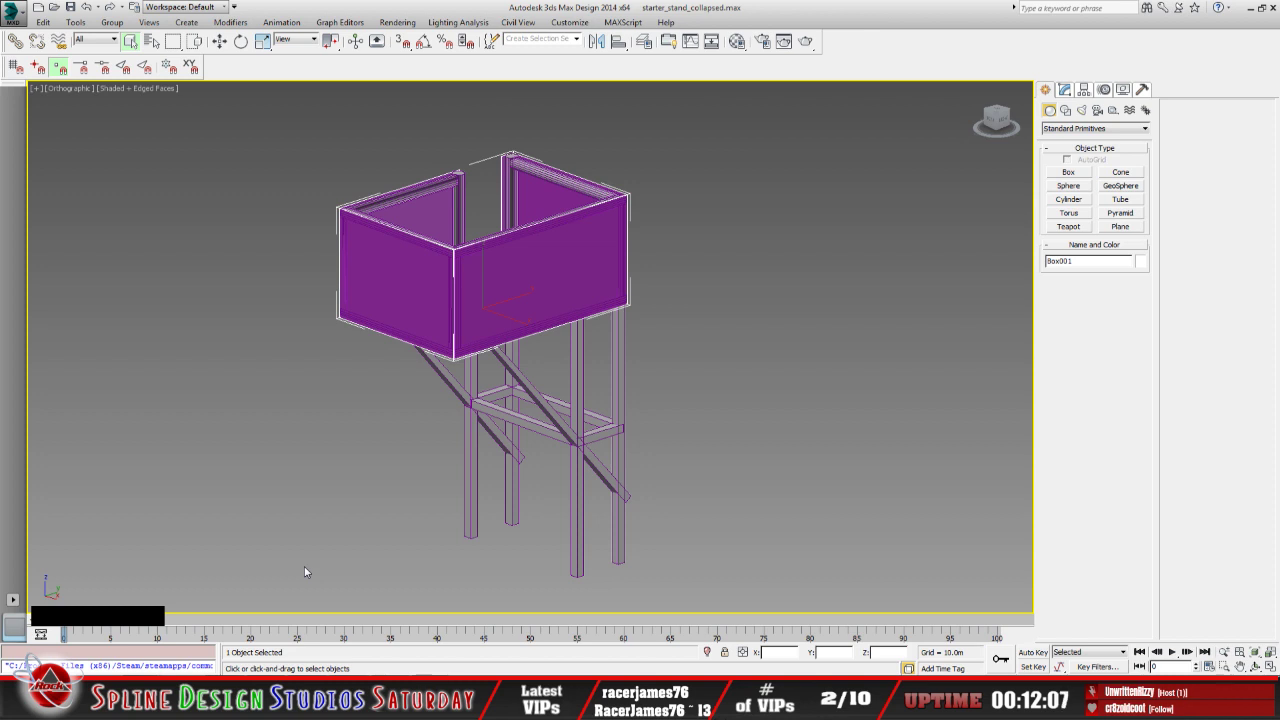
left_click(849, 21)
left_click(1256, 666)
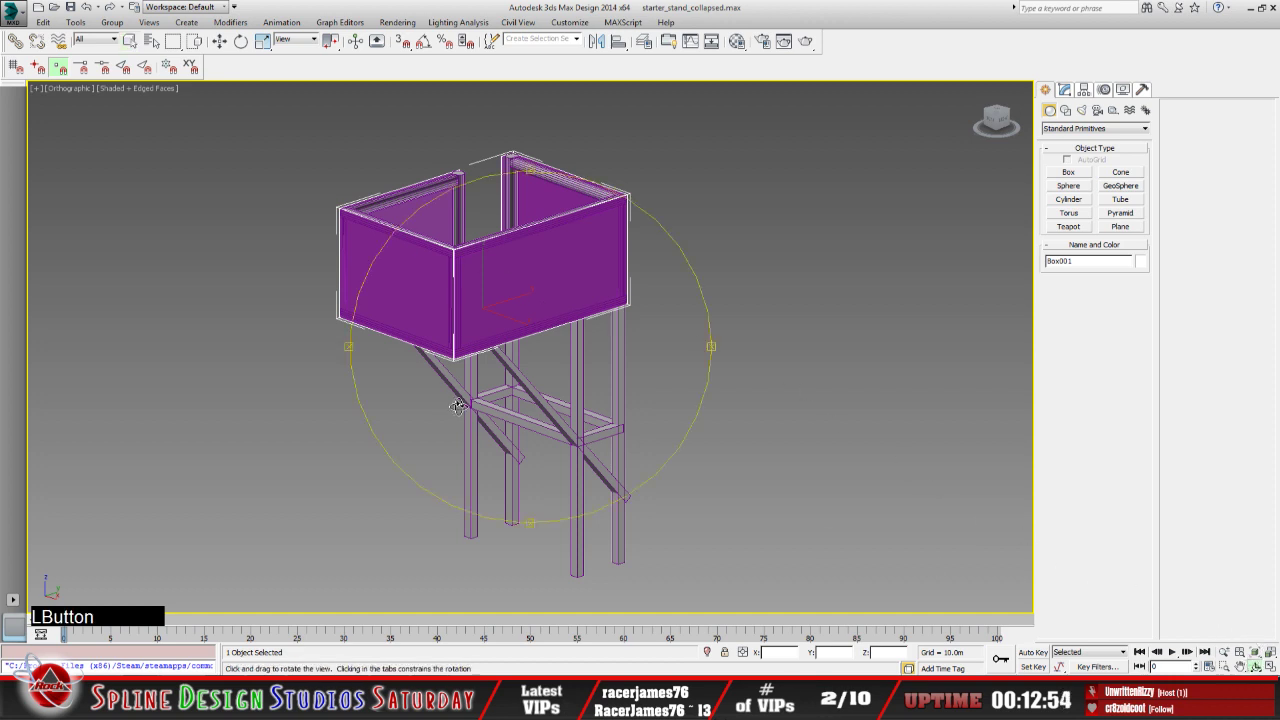
left_click_drag(459, 407, 553, 402)
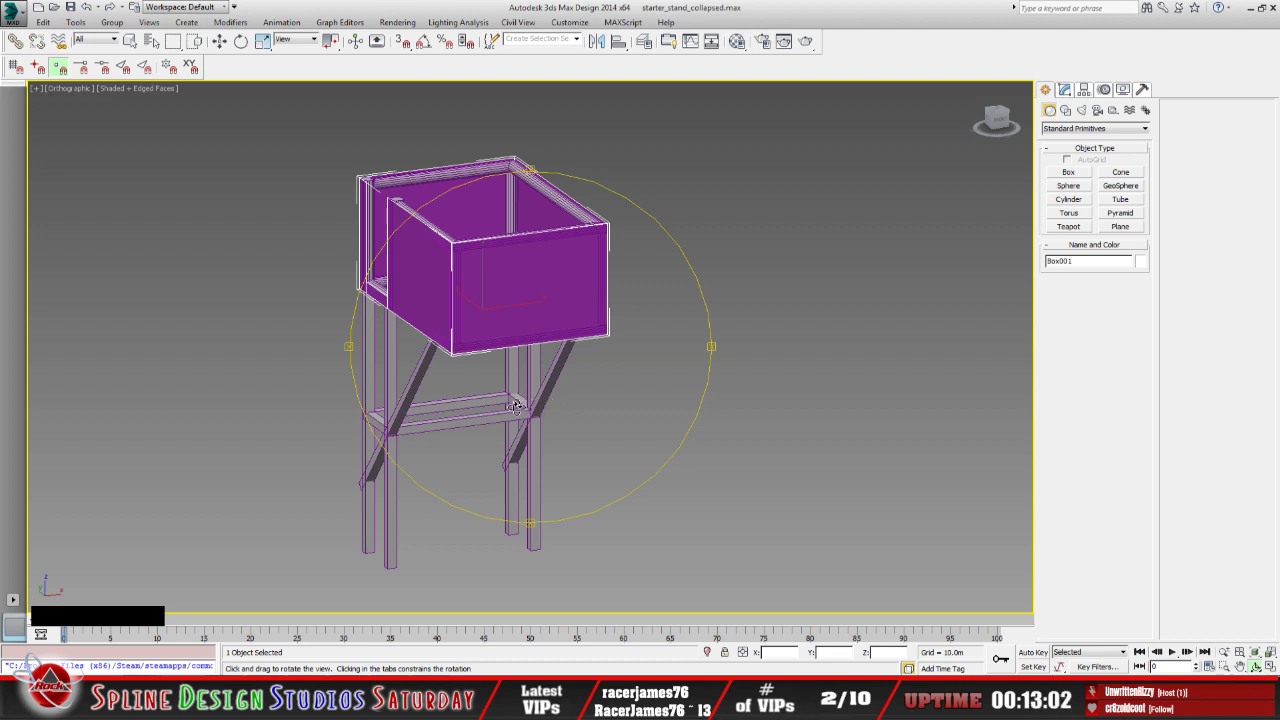
left_click_drag(517, 409, 559, 422)
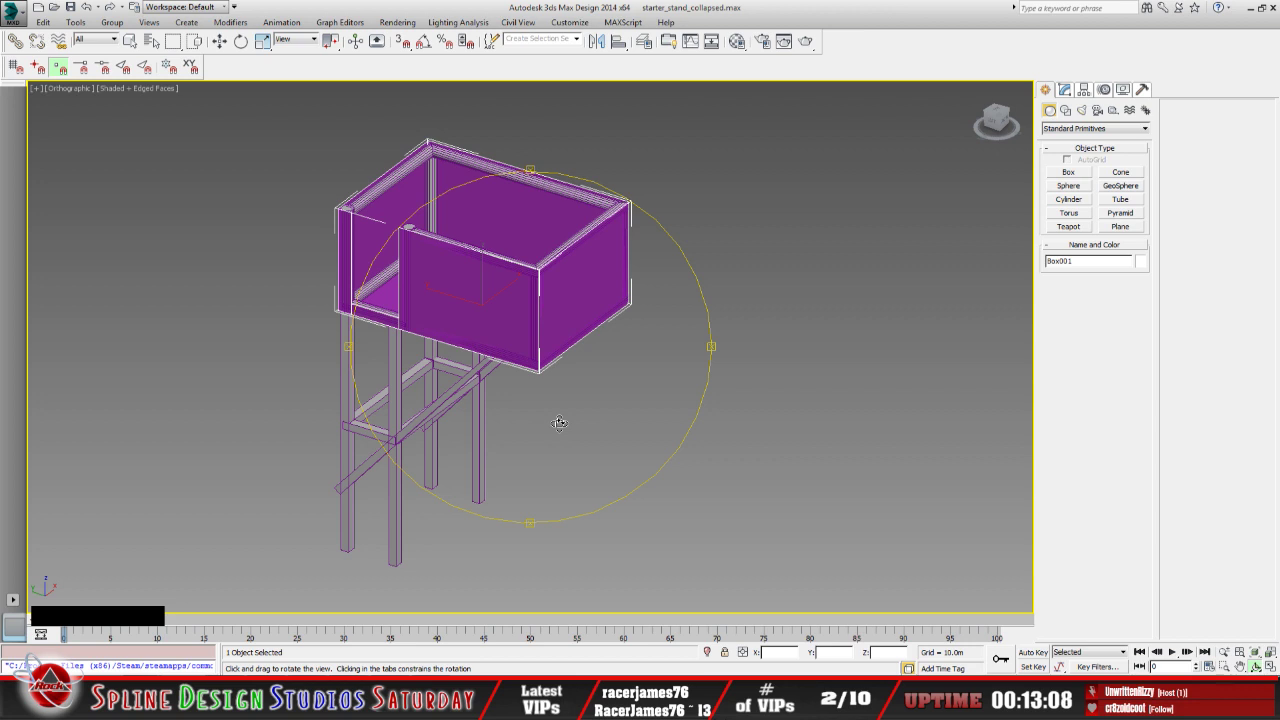
left_click_drag(559, 422, 557, 375)
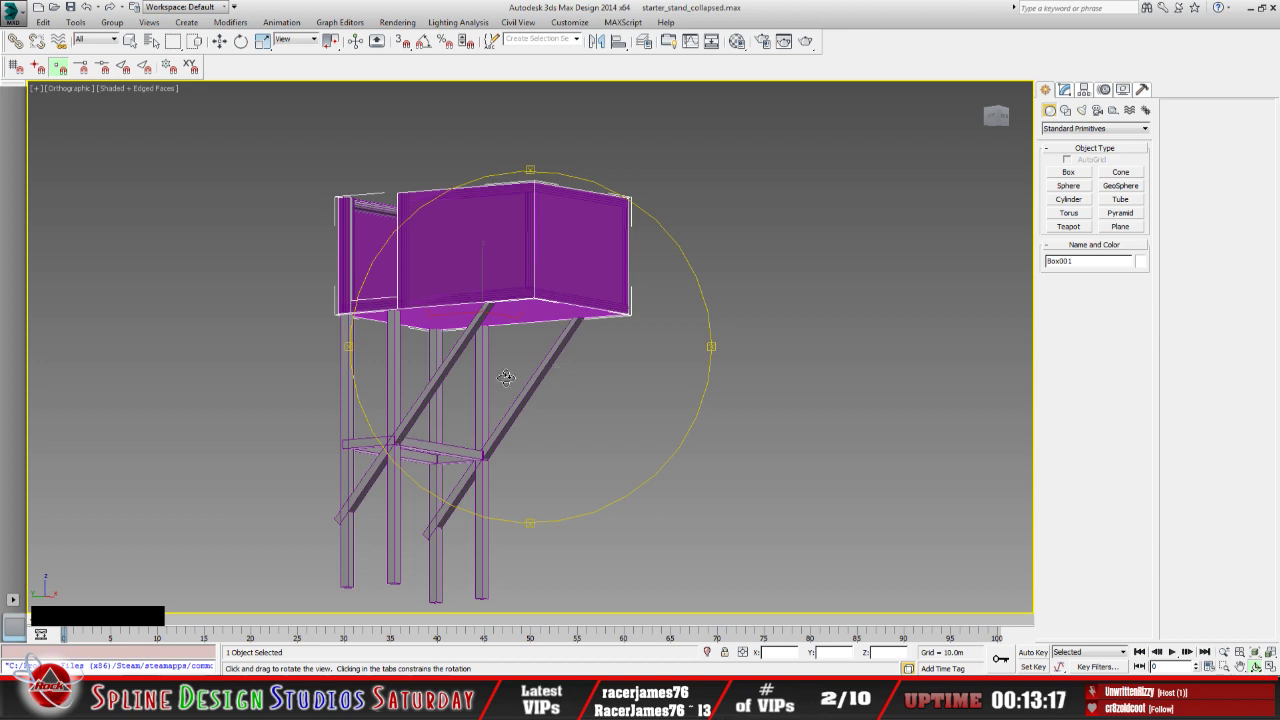
left_click(620, 302)
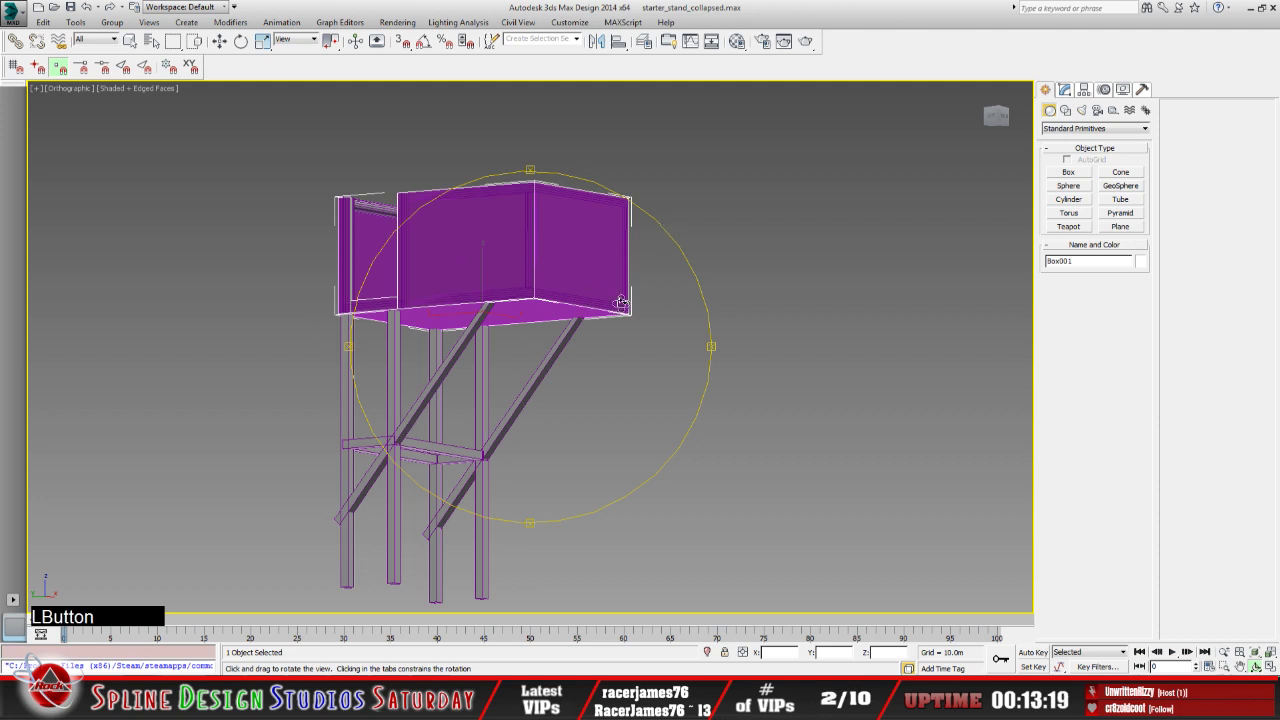
left_click_drag(620, 302, 608, 331)
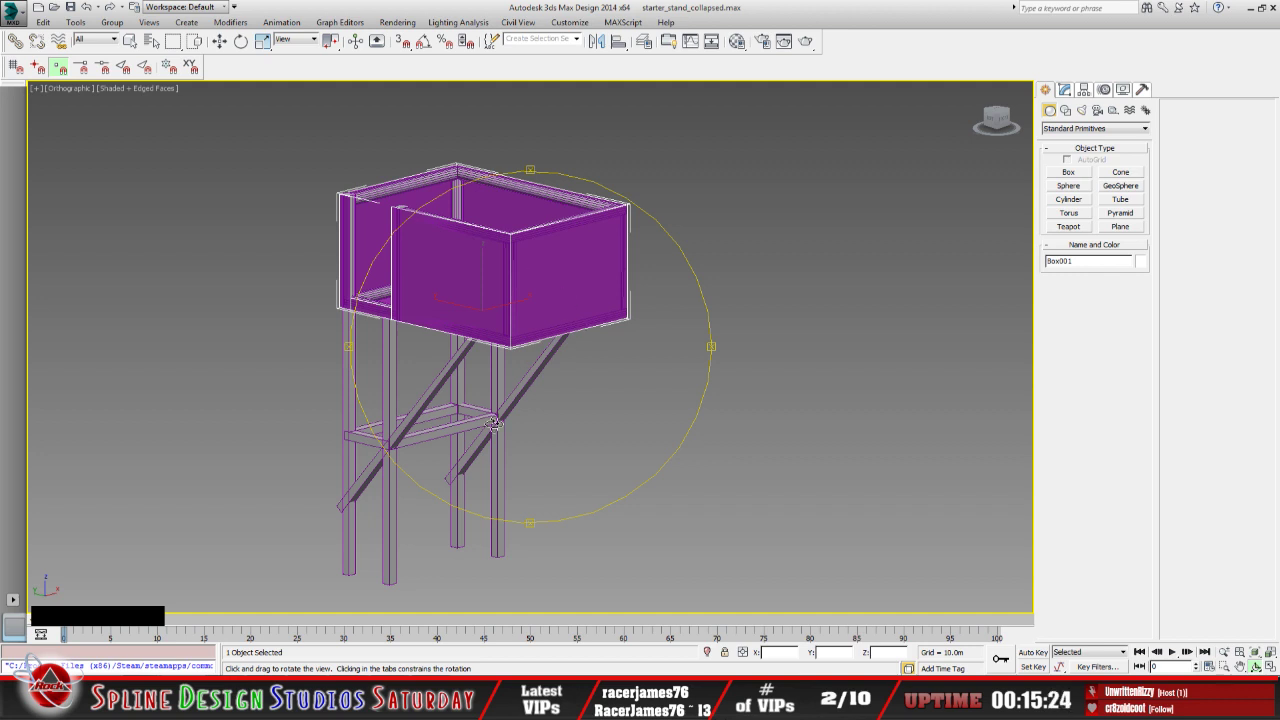
left_click_drag(502, 418, 505, 424)
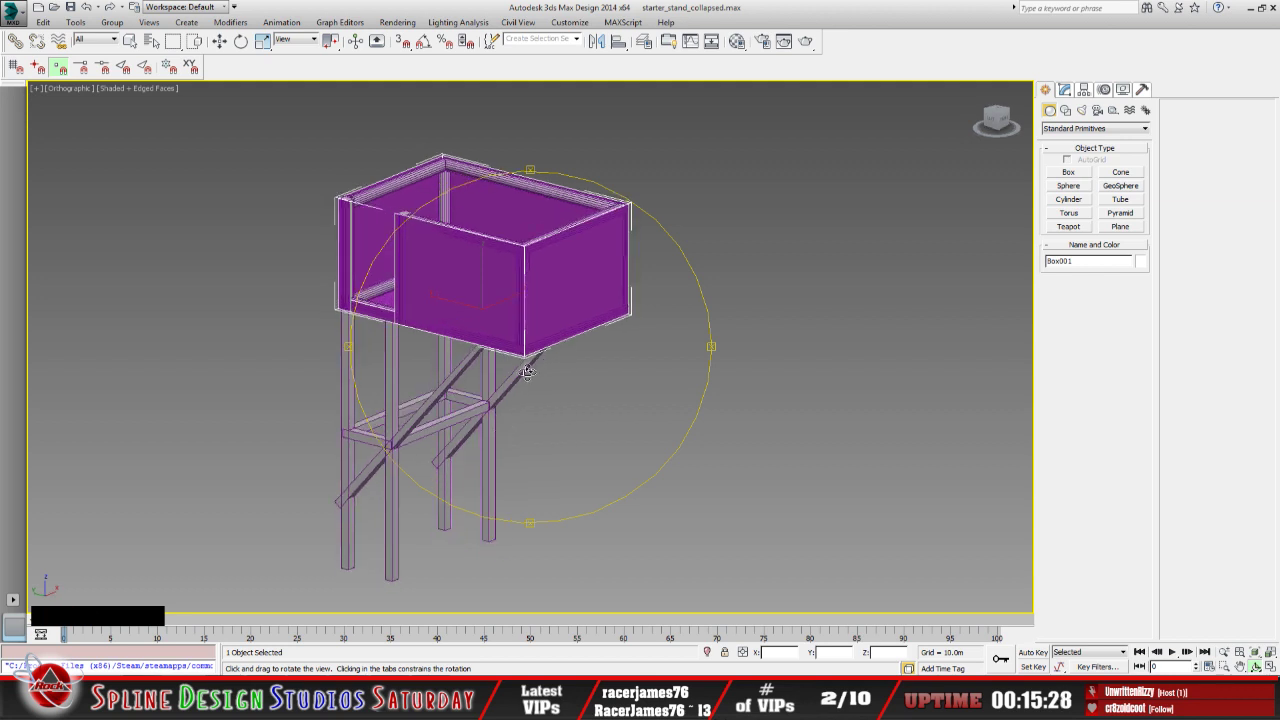
left_click_drag(530, 370, 383, 230)
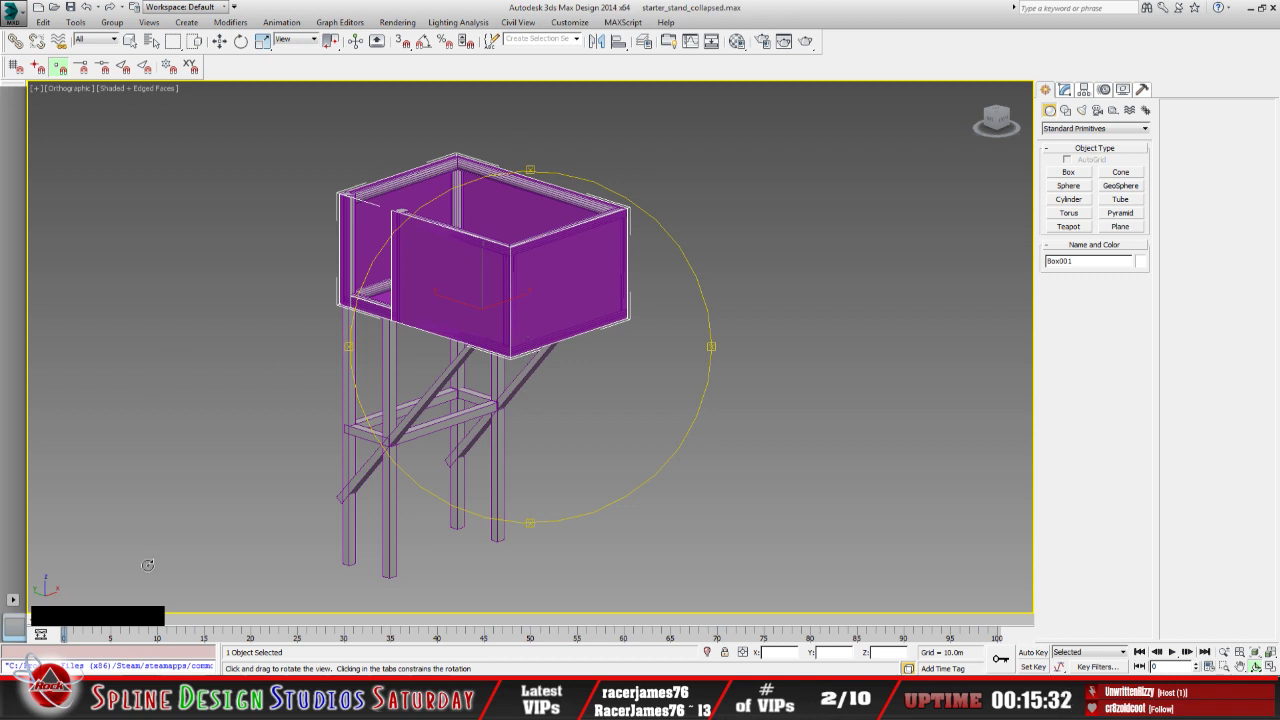
Switch to Windows Explorer, open the 3DS folder inside the desktop's starter_stand folder, and view the starter_stand bitmap
left_click(136, 699)
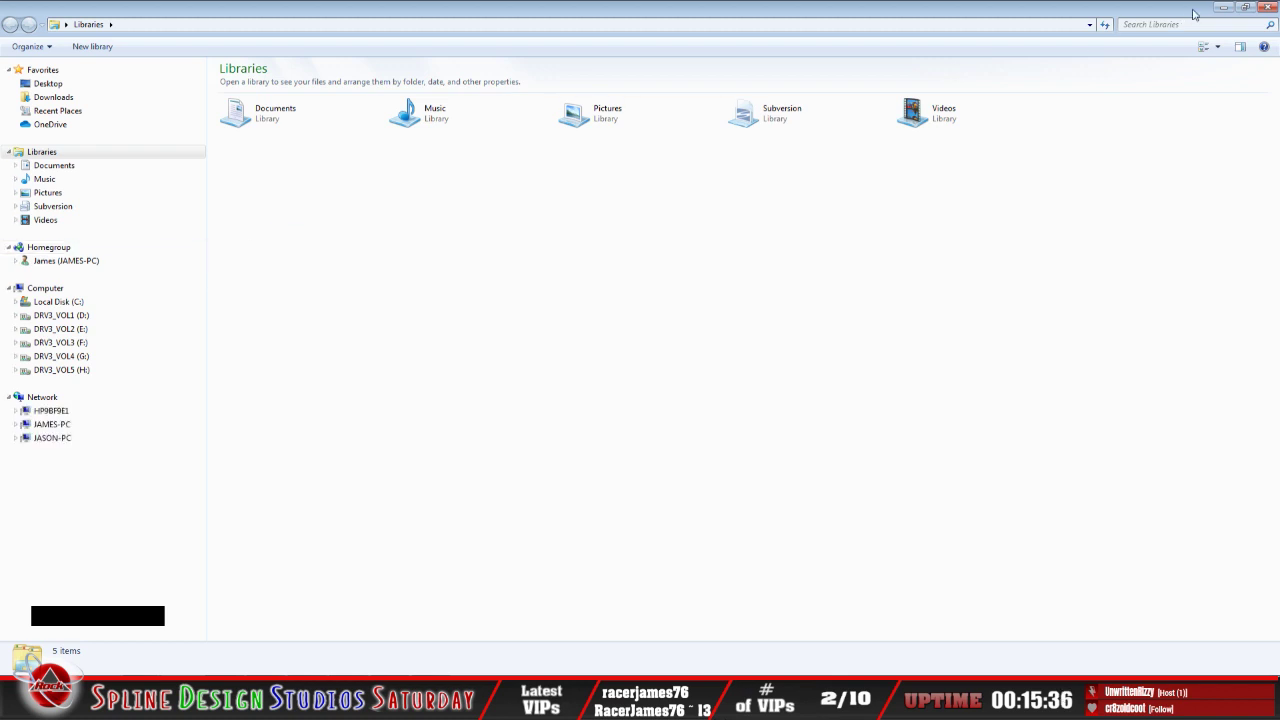
left_click(45, 83)
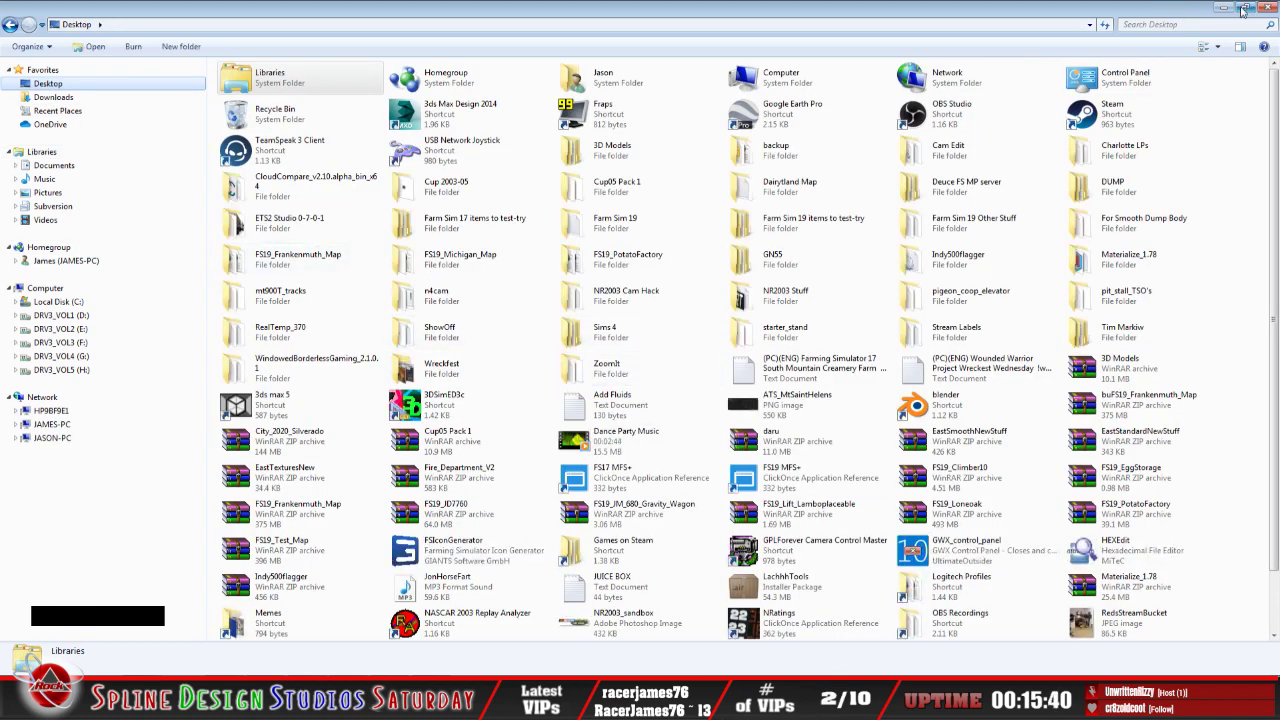
left_click(625, 478)
scroll(627, 583, "down", 1)
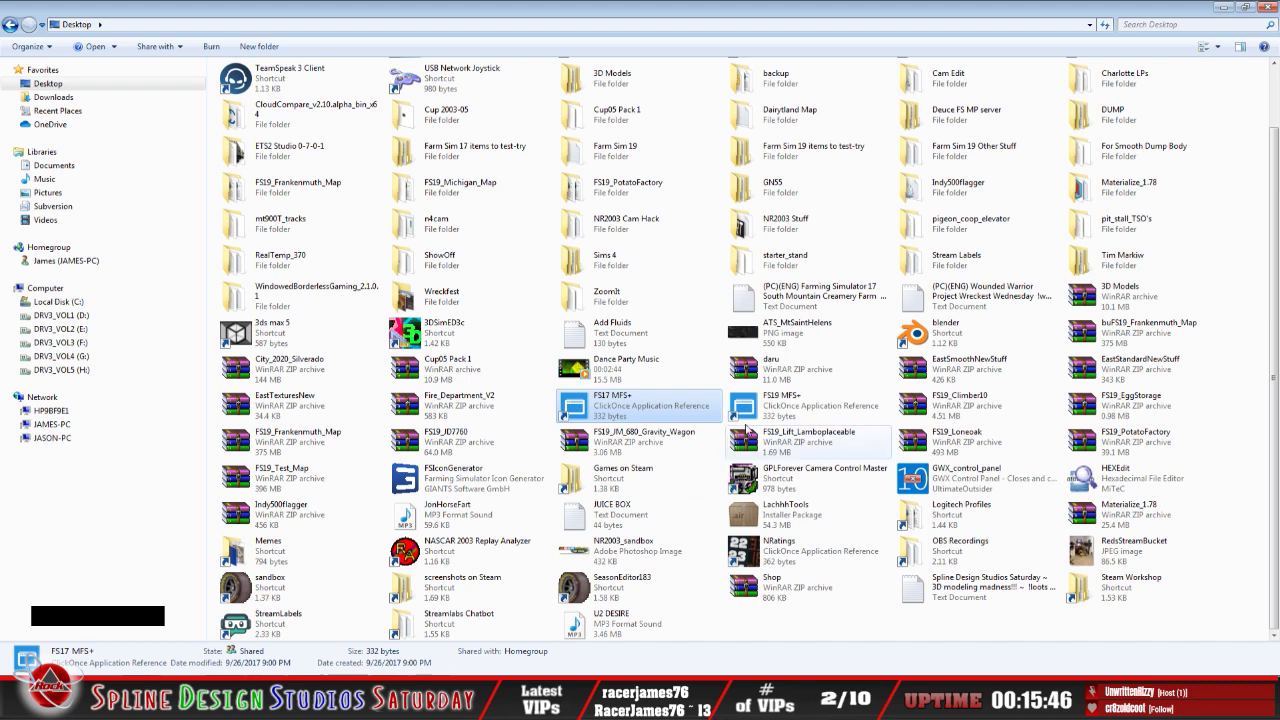
double_click(766, 266)
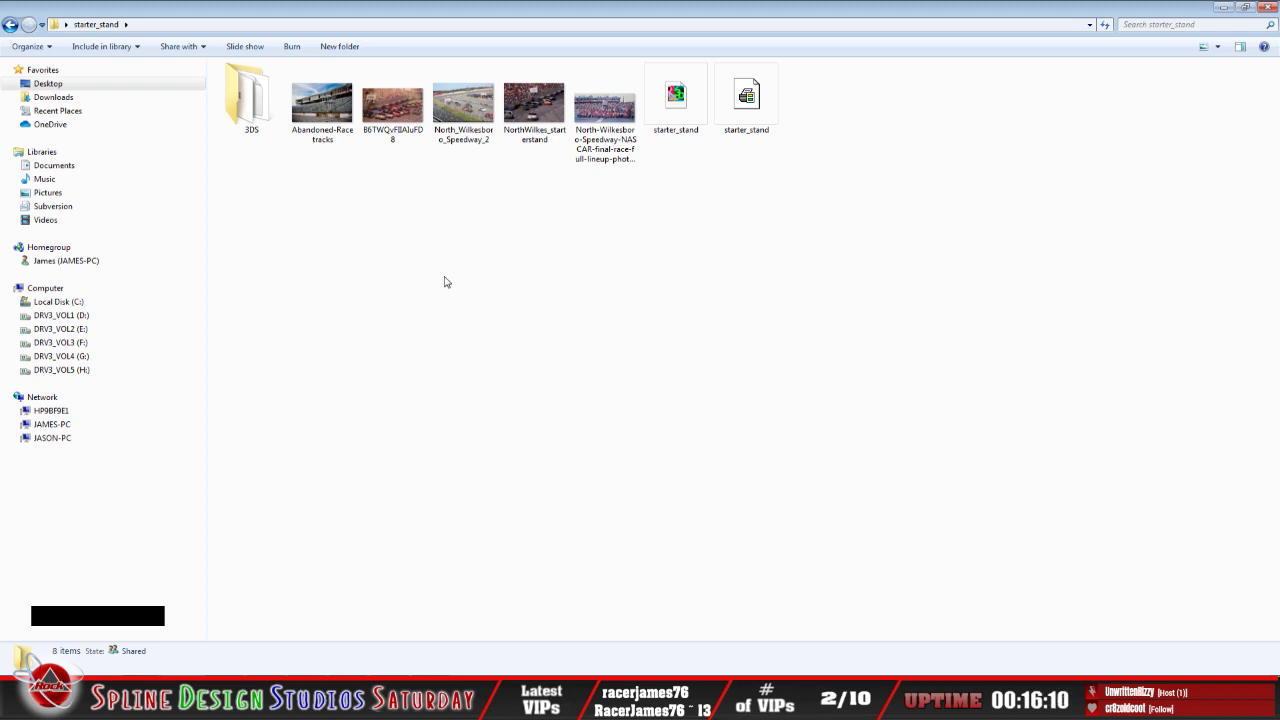
double_click(250, 100)
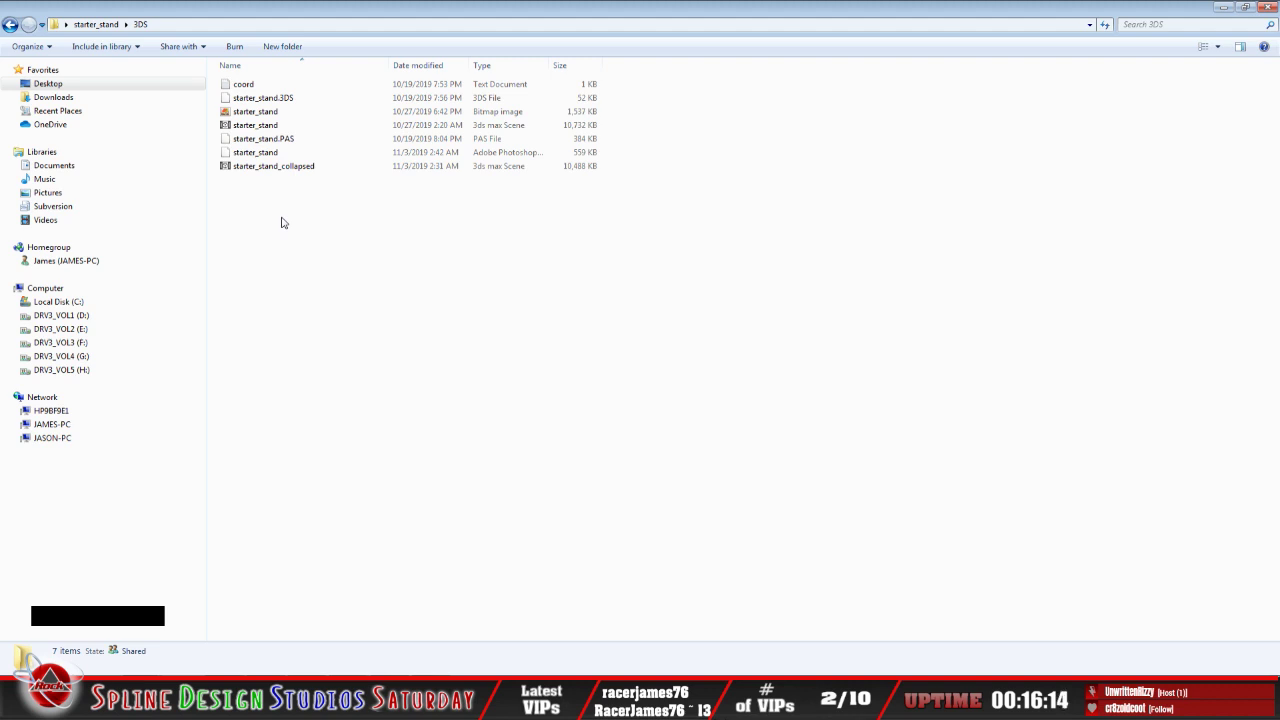
double_click(265, 113)
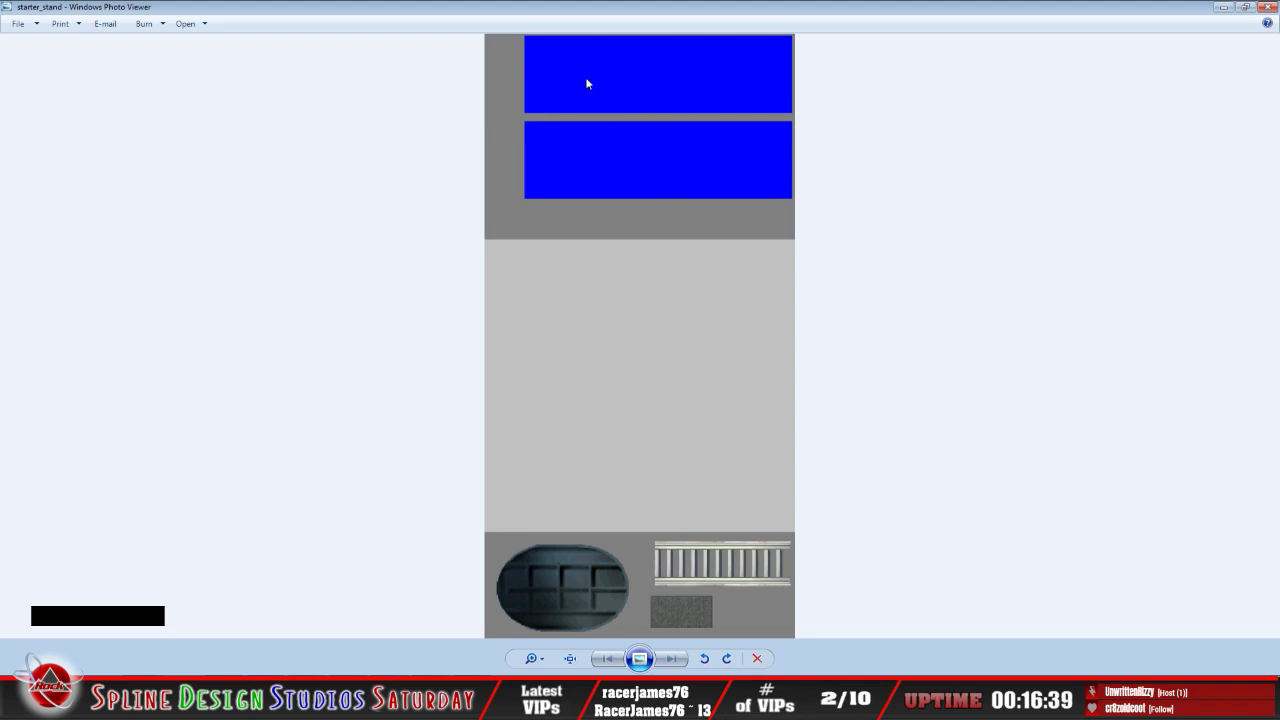
left_click(1266, 8)
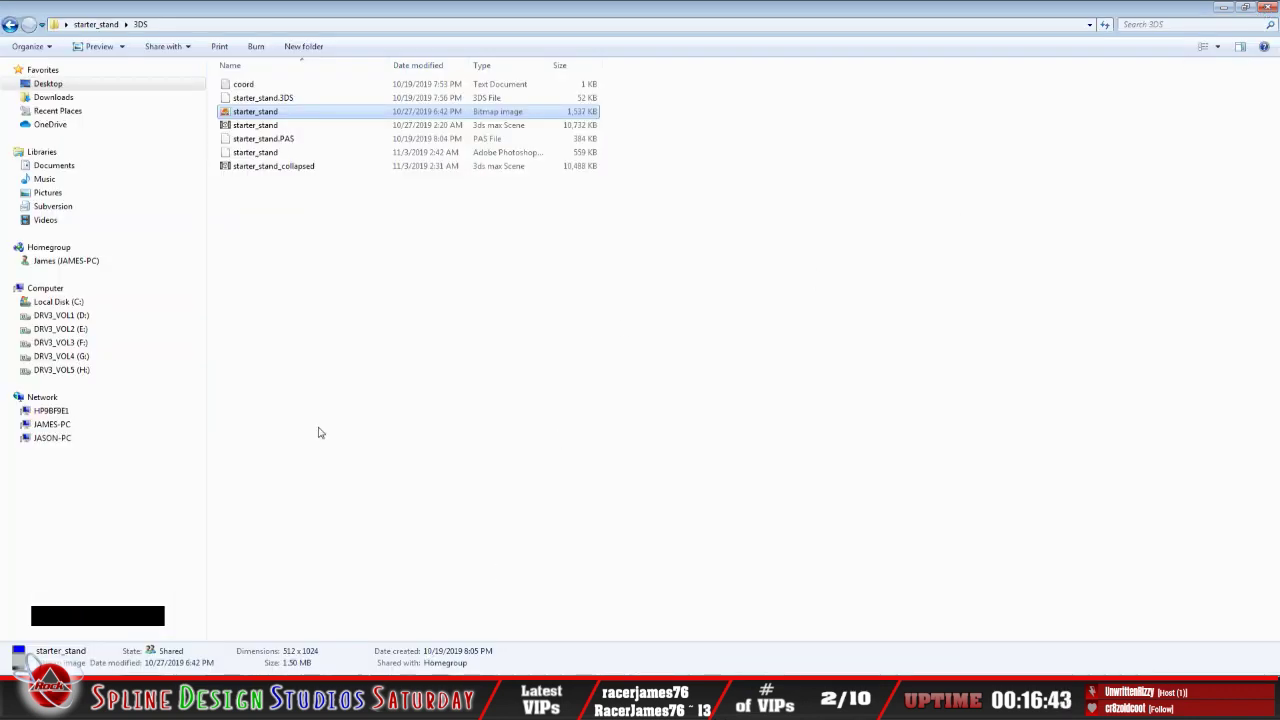
Open the layered starter_stand Photoshop image in Paint Shop Pro, and reposition and enlarge its image window
right_click(270, 155)
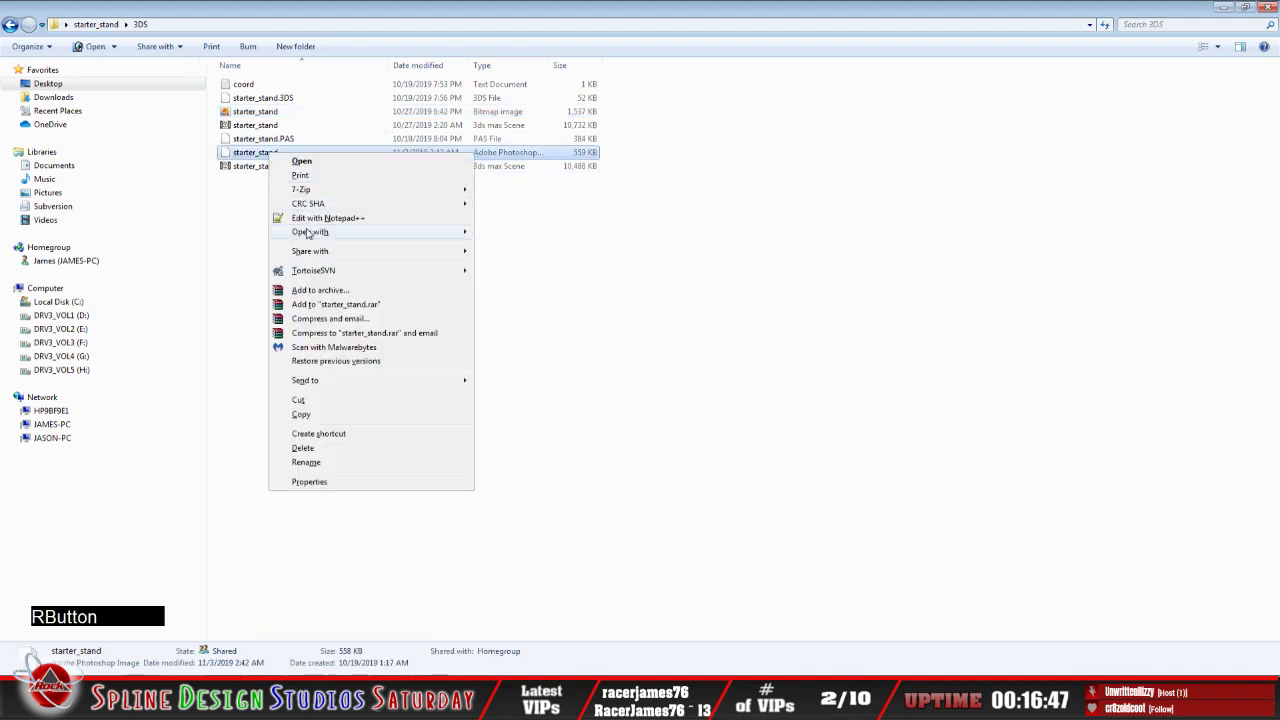
mouse_move(330, 232)
left_click(560, 261)
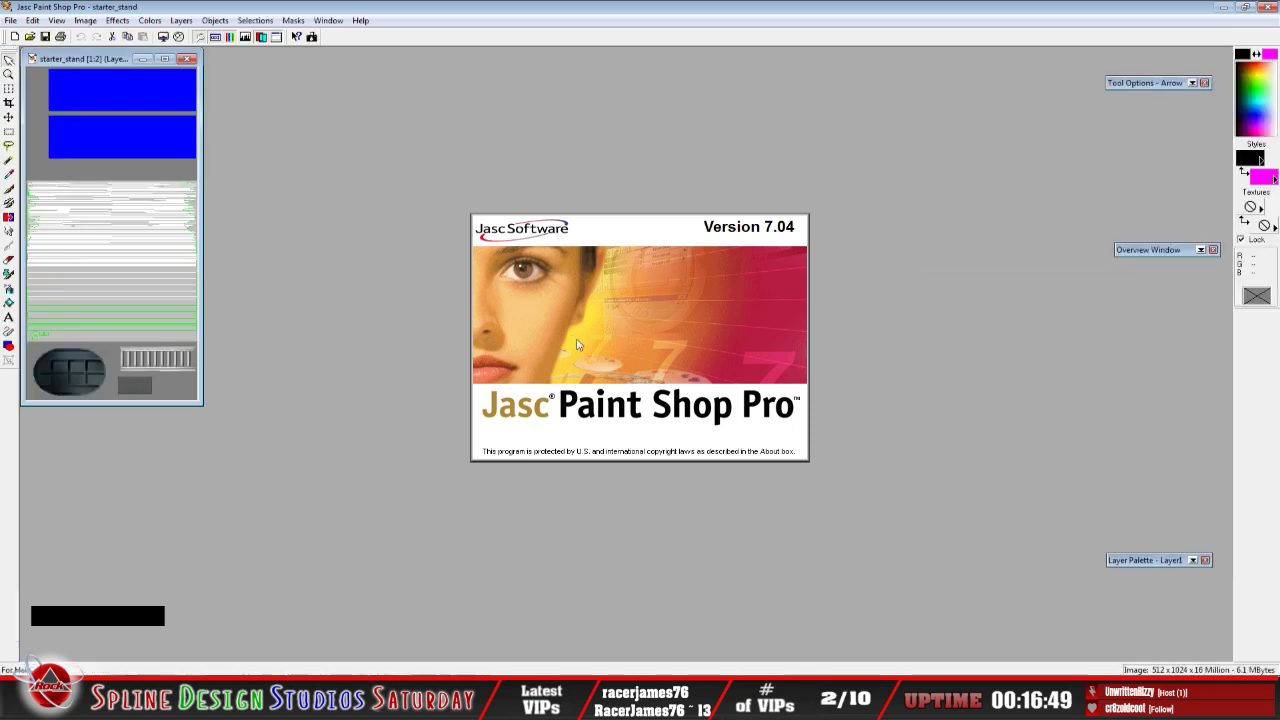
left_click(740, 438)
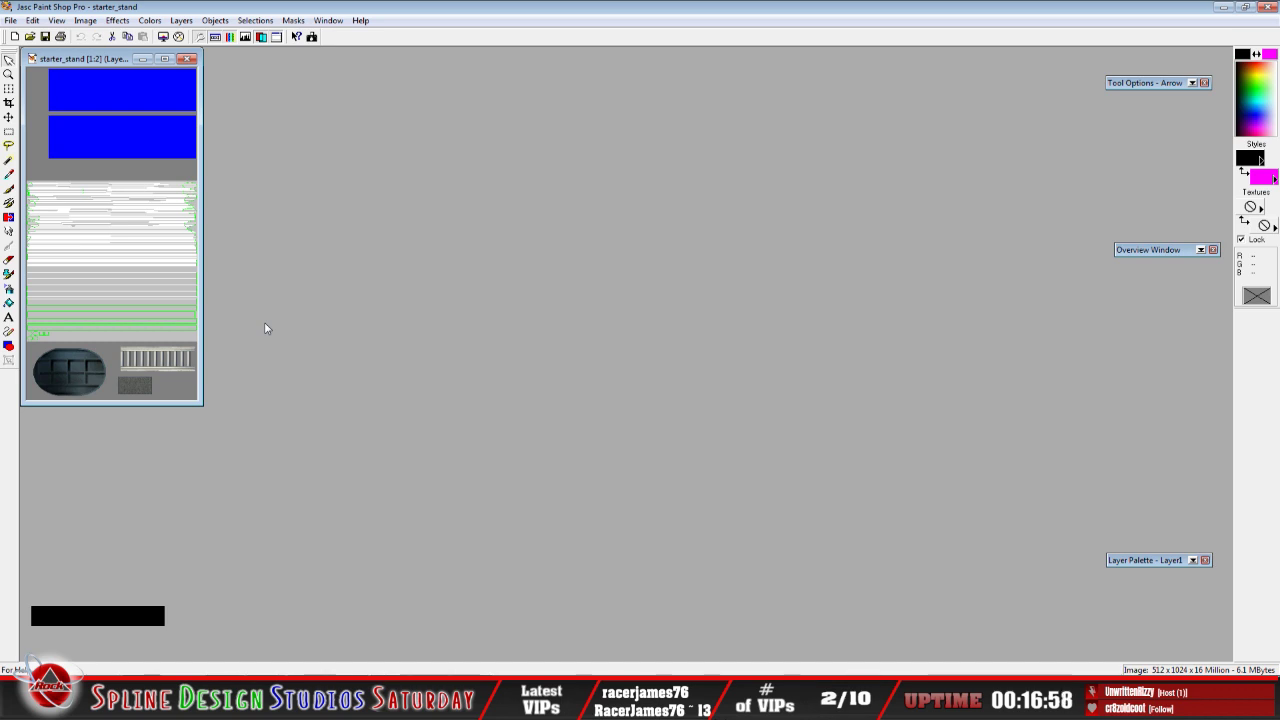
left_click_drag(96, 59, 270, 134)
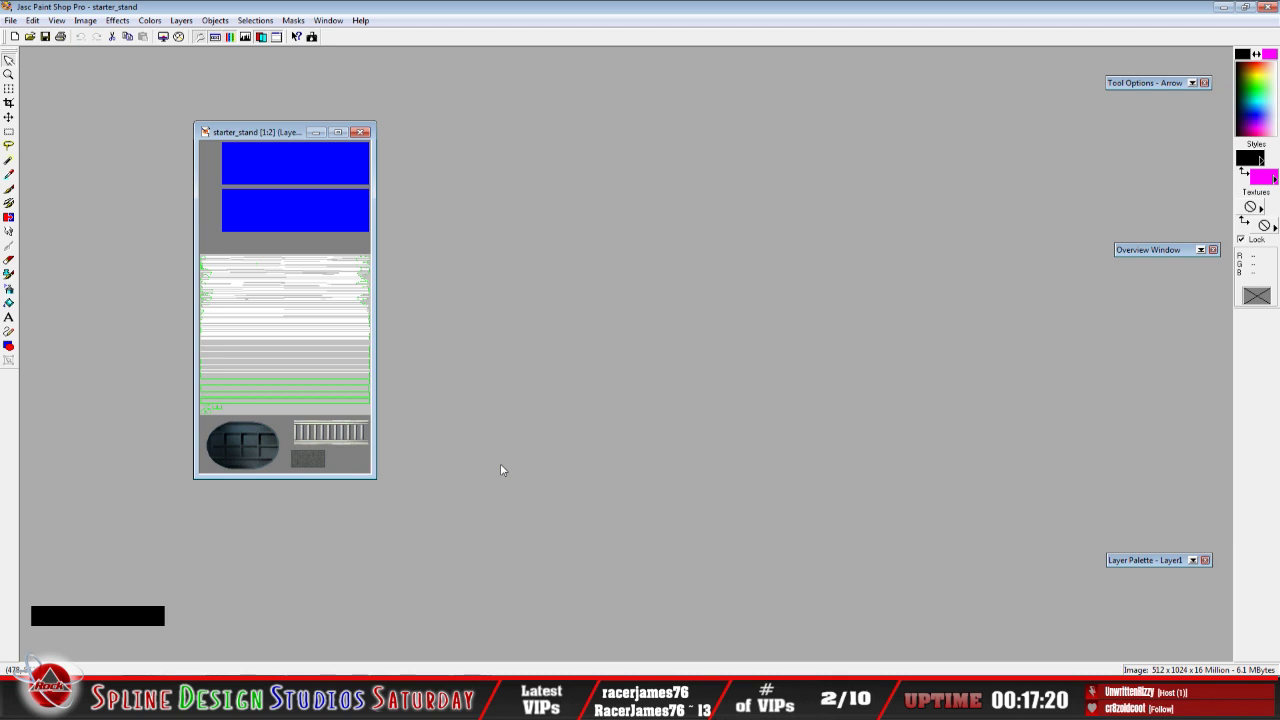
left_click_drag(377, 478, 455, 509)
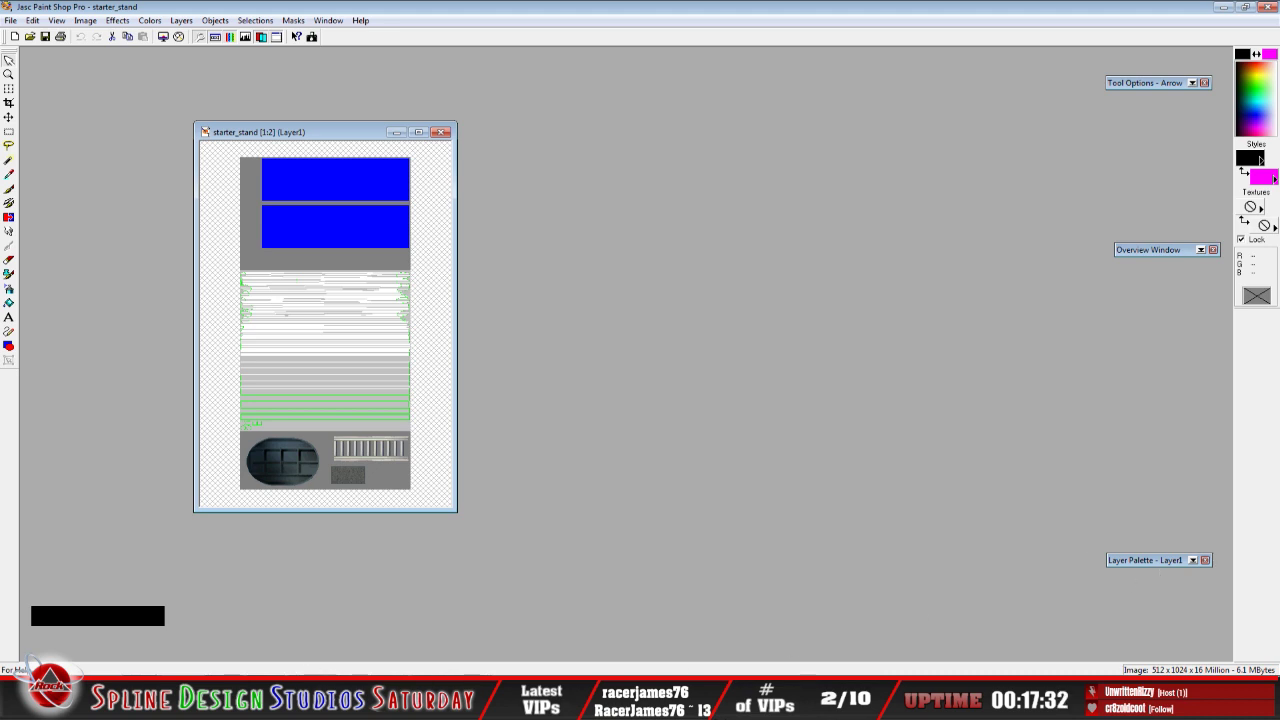
Switch back to 3ds Max and delete the Box001 object that forms the platform's panels
key("alt+Tab")
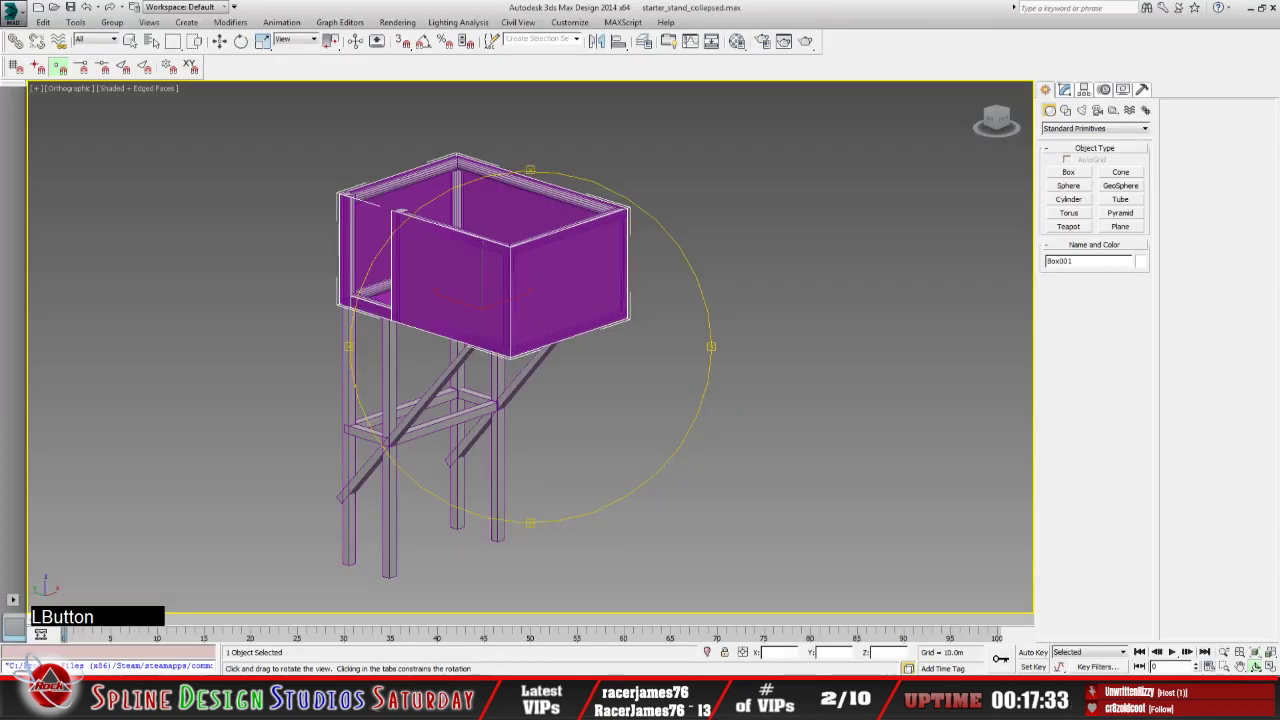
left_click(150, 42)
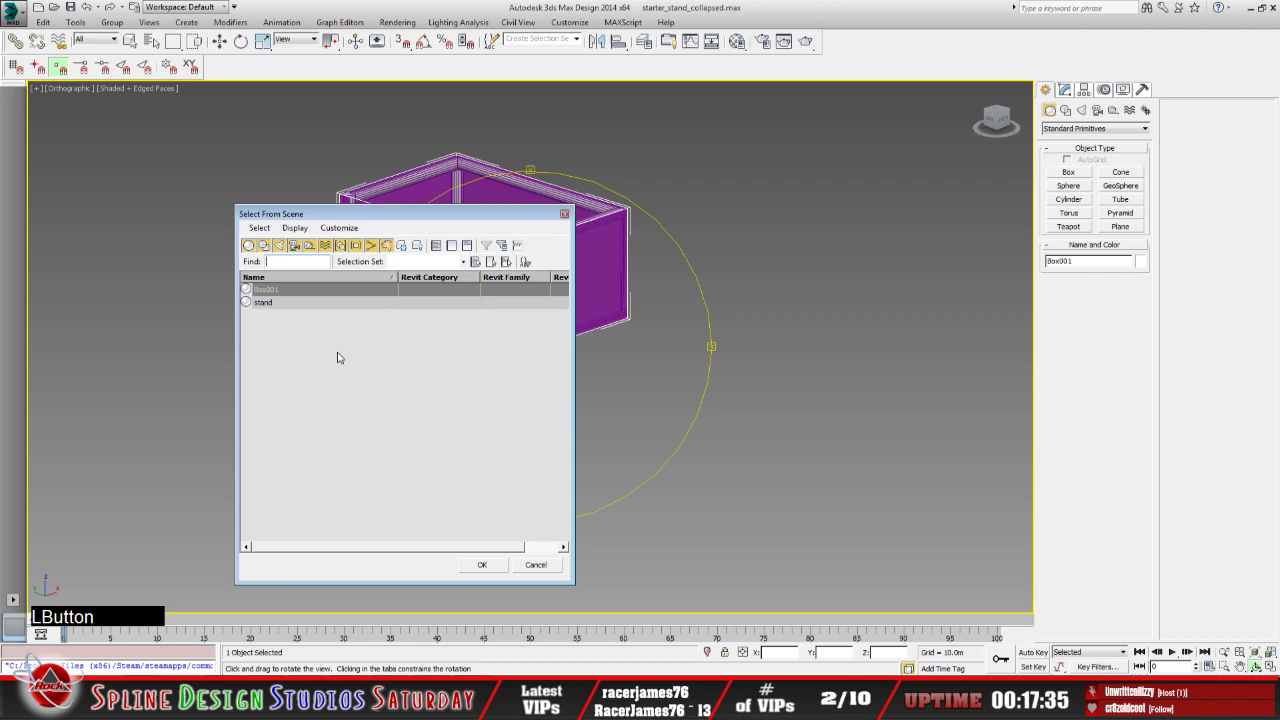
left_click(275, 290)
left_click(481, 564)
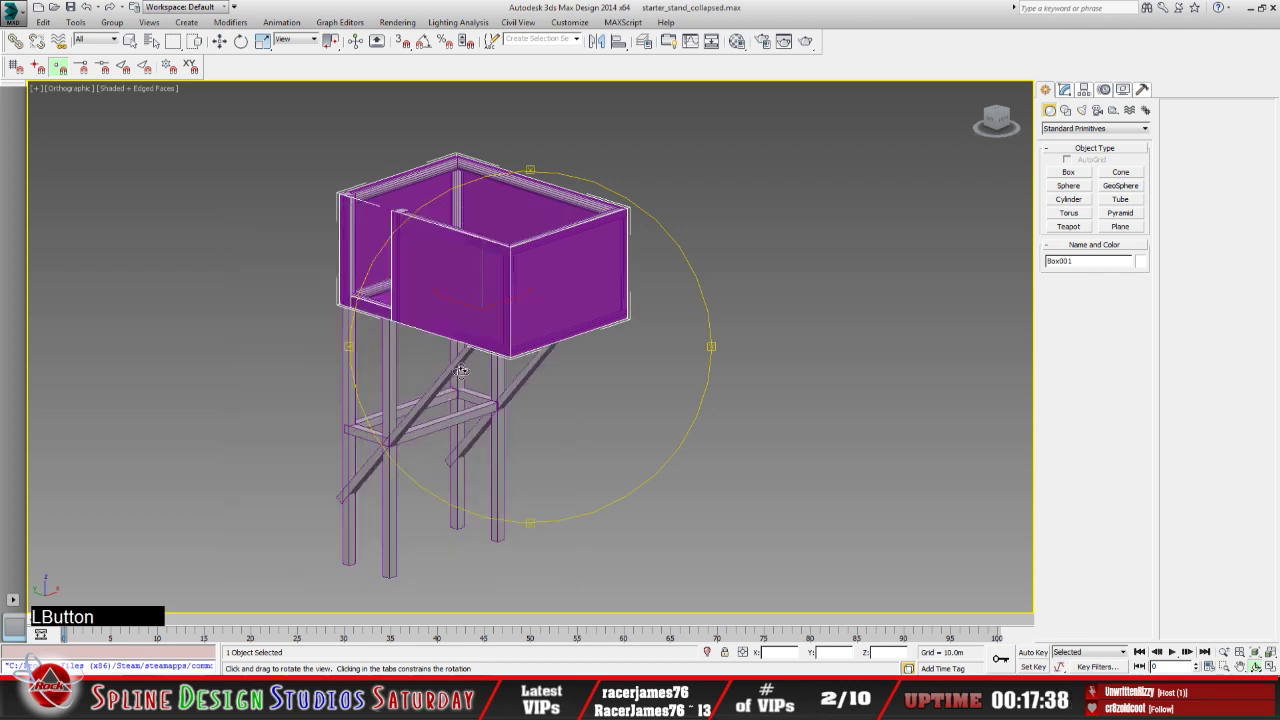
right_click(469, 331)
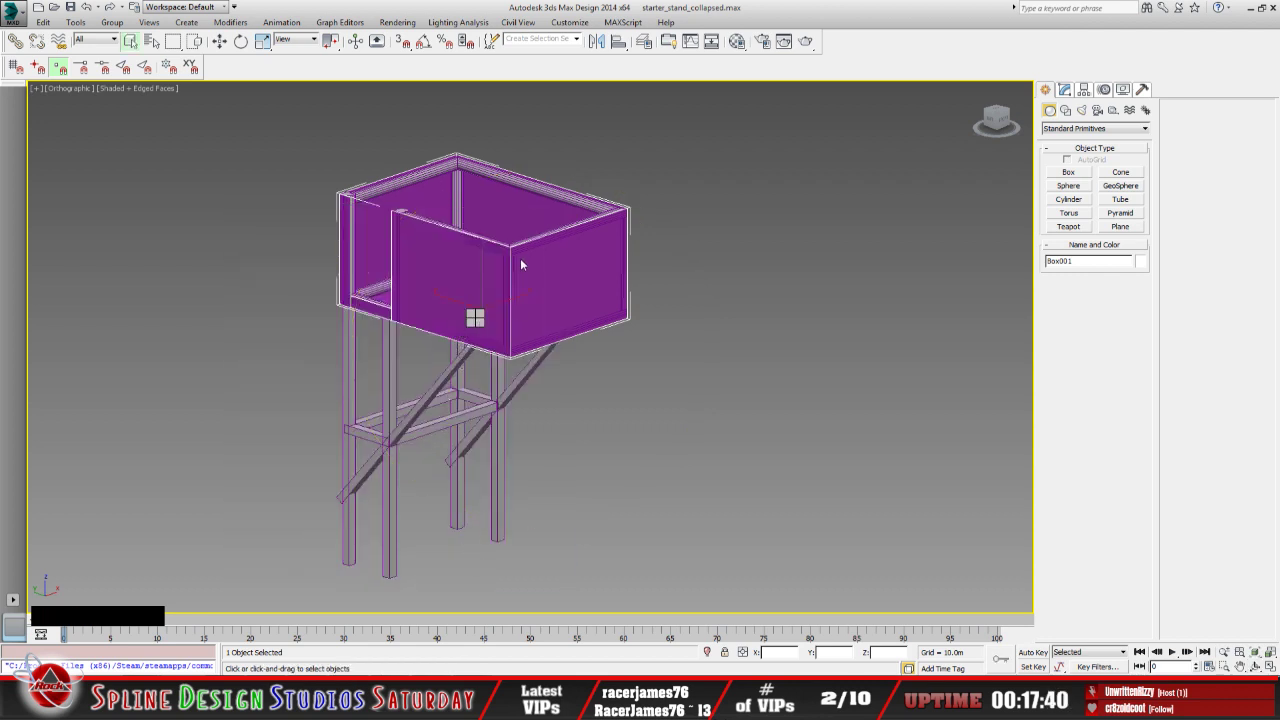
key("Delete")
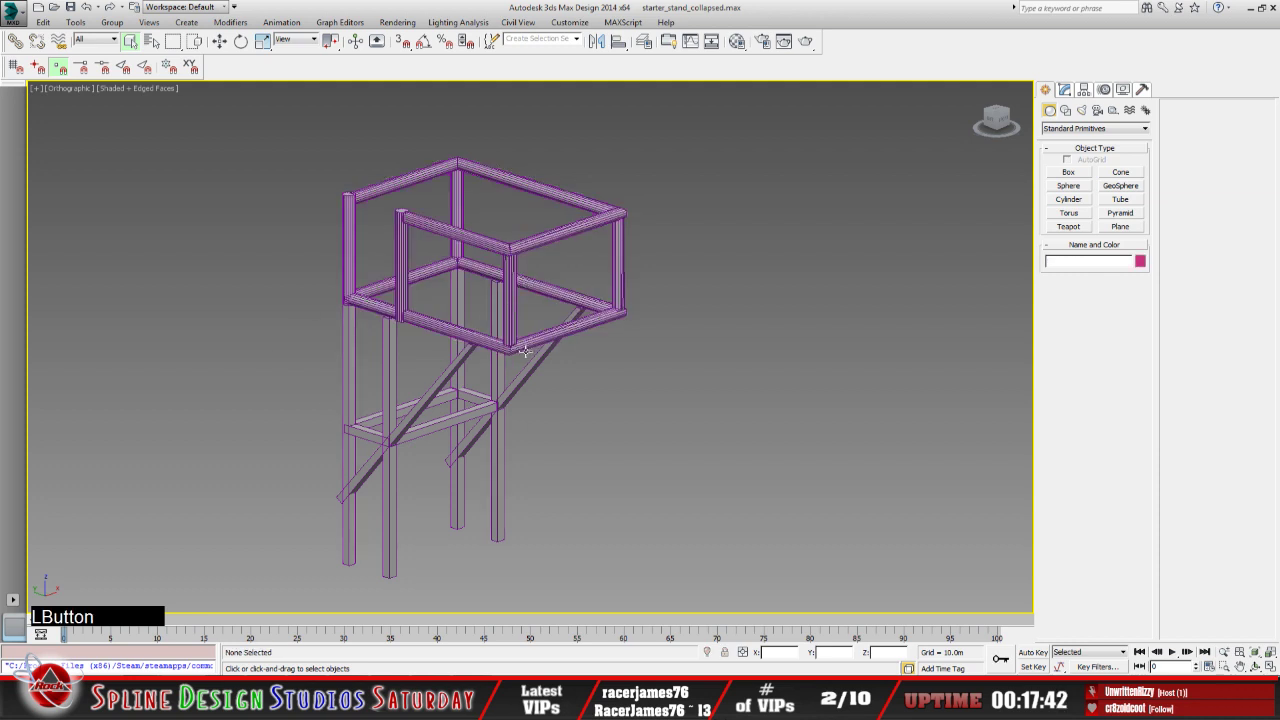
Switch to Paint Shop Pro and examine the starter_stand texture layout, from the blue panels down to the ladder and grate textures
left_click(262, 410)
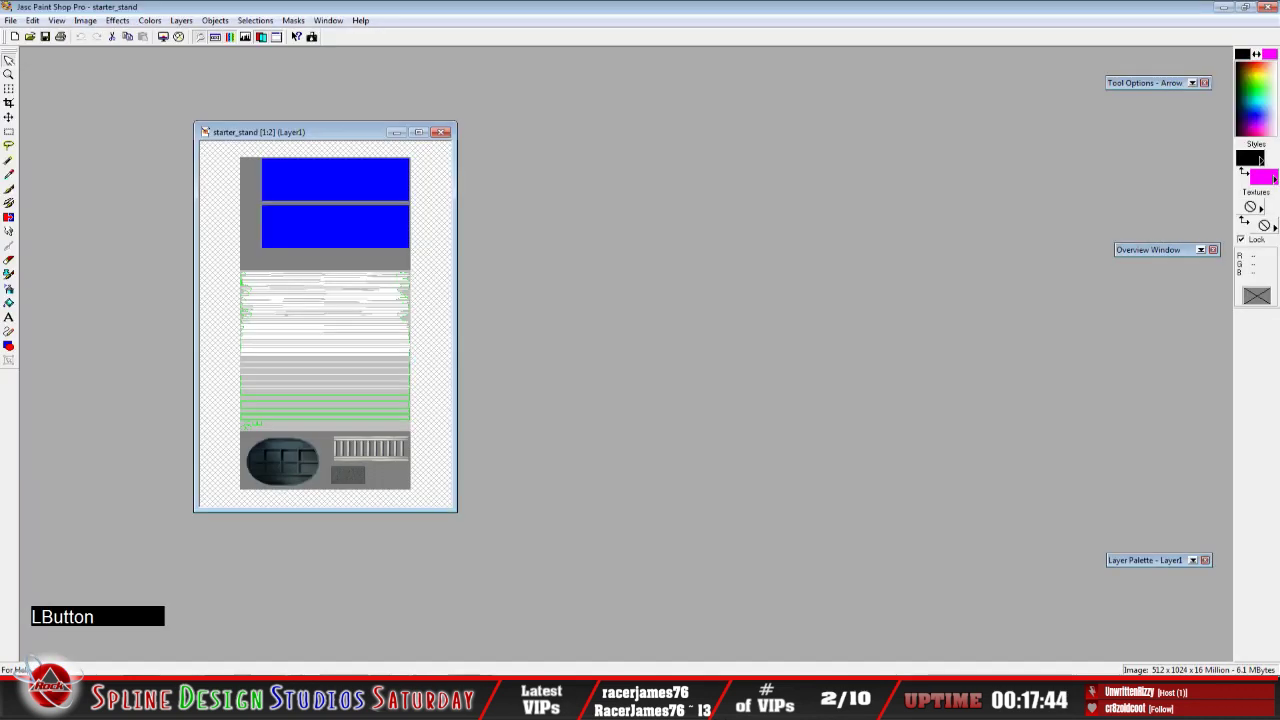
scroll(330, 370, "up", 1)
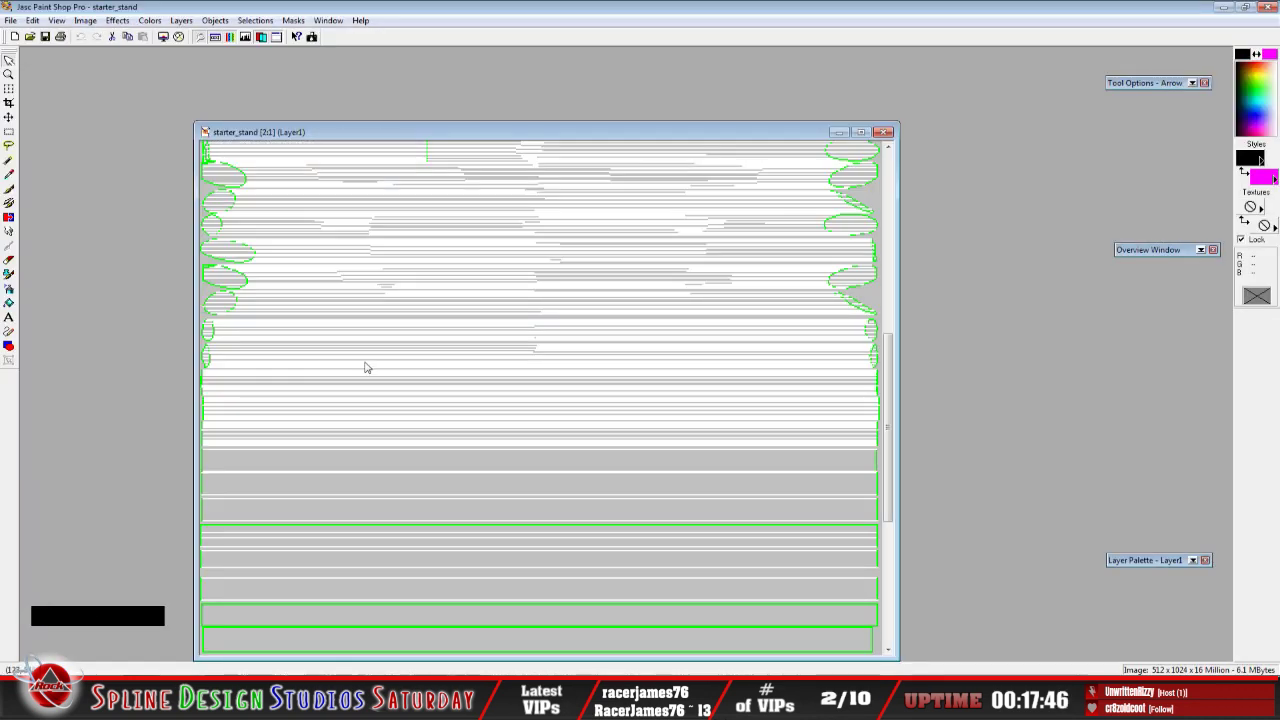
scroll(700, 394, "down", 1)
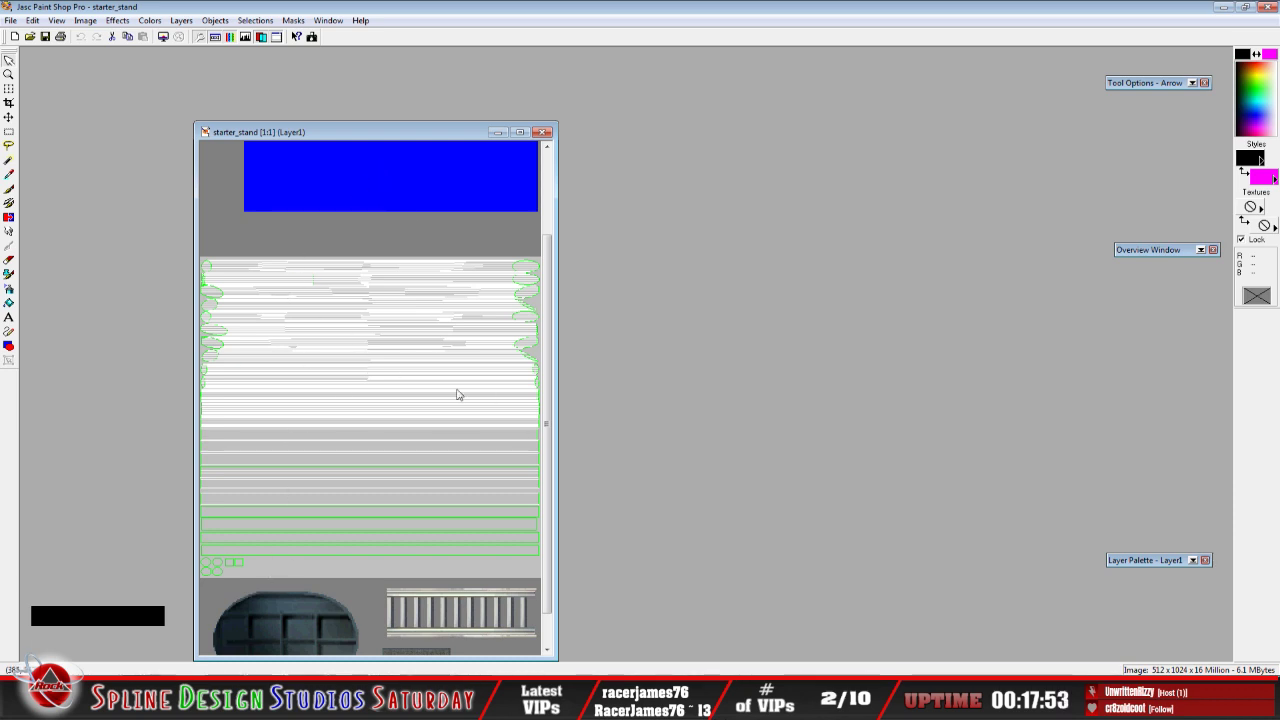
left_click(546, 146)
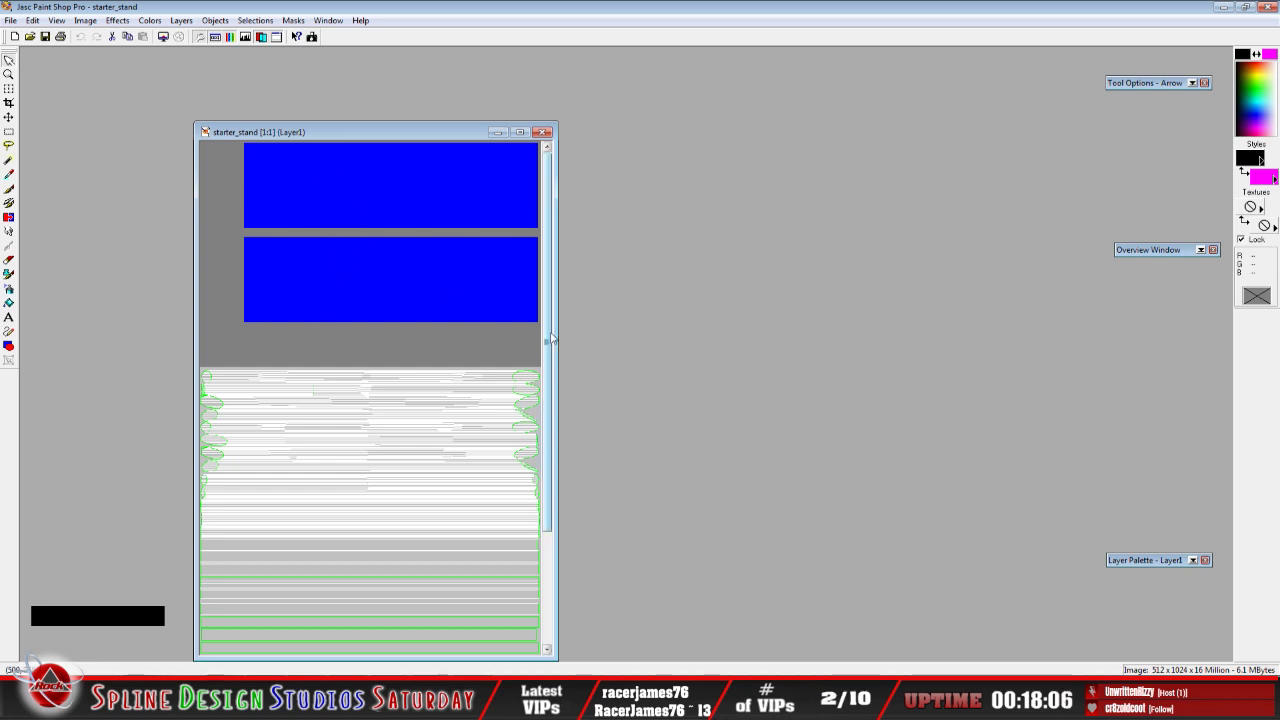
mouse_move(548, 340)
left_mouse_down()
mouse_move(551, 480)
mouse_move(548, 342)
left_mouse_up()
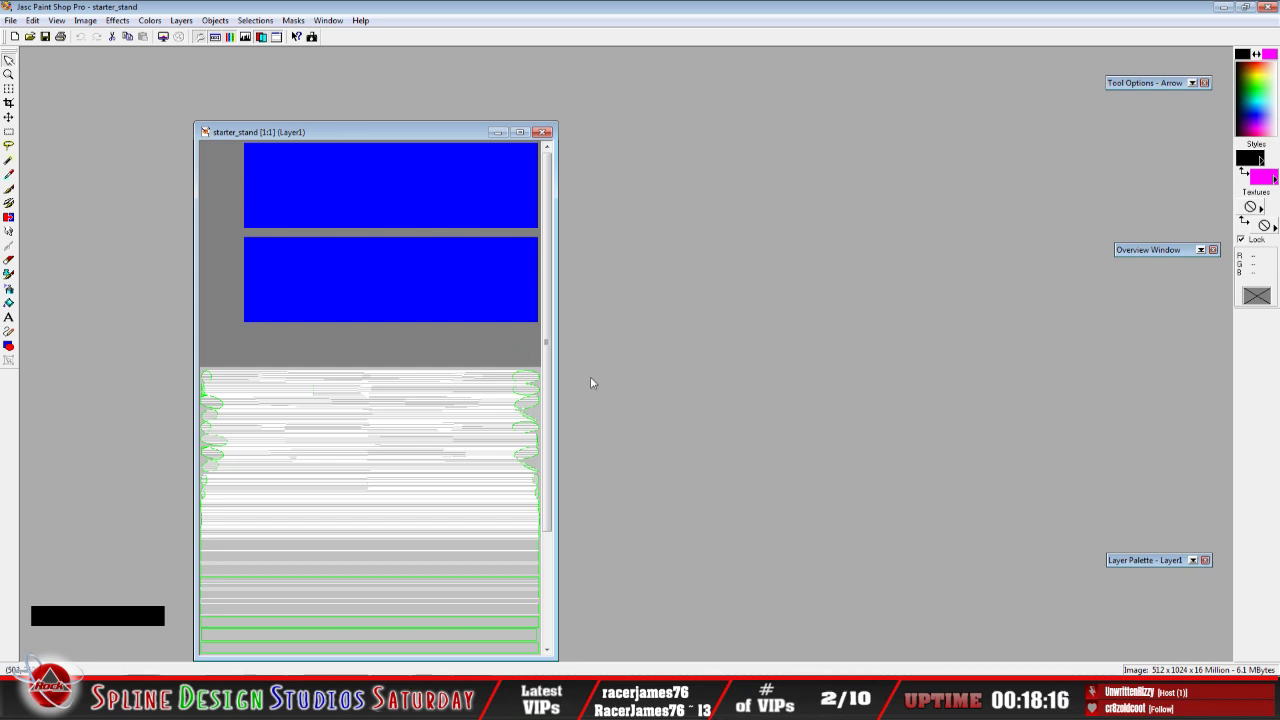
left_click_drag(548, 384, 566, 551)
left_click_drag(343, 133, 334, 90)
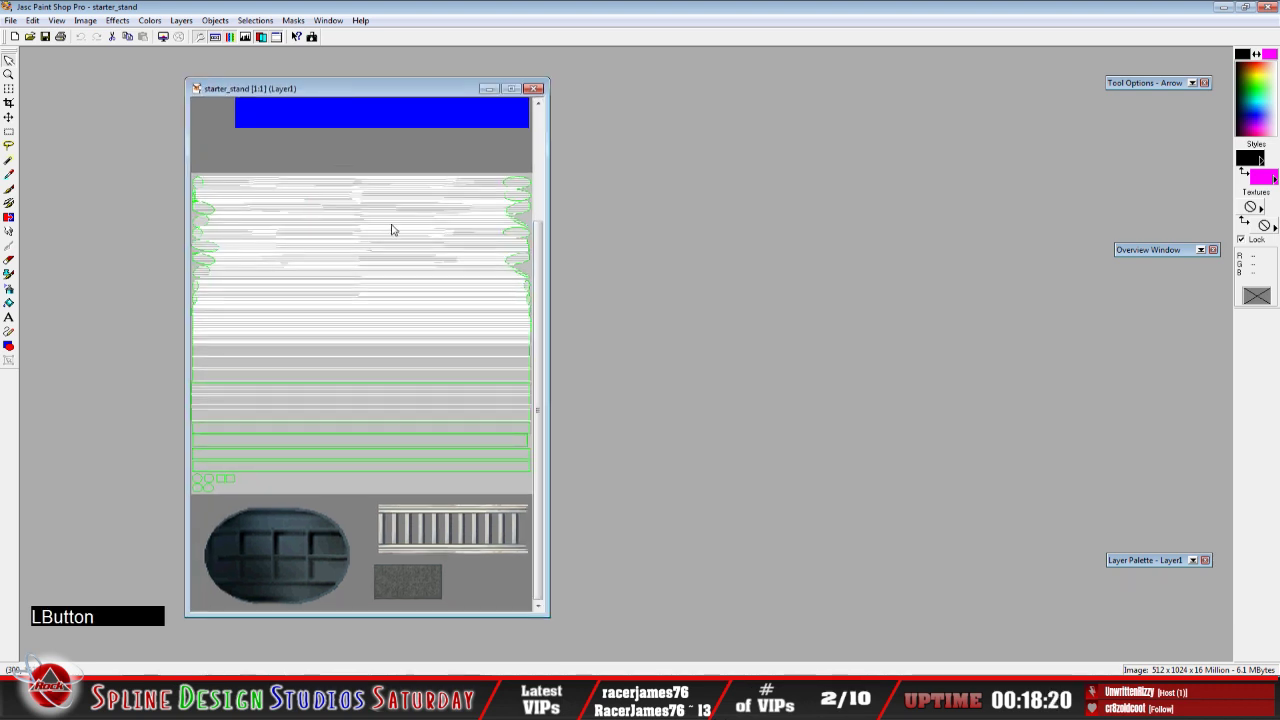
left_click_drag(545, 310, 545, 212)
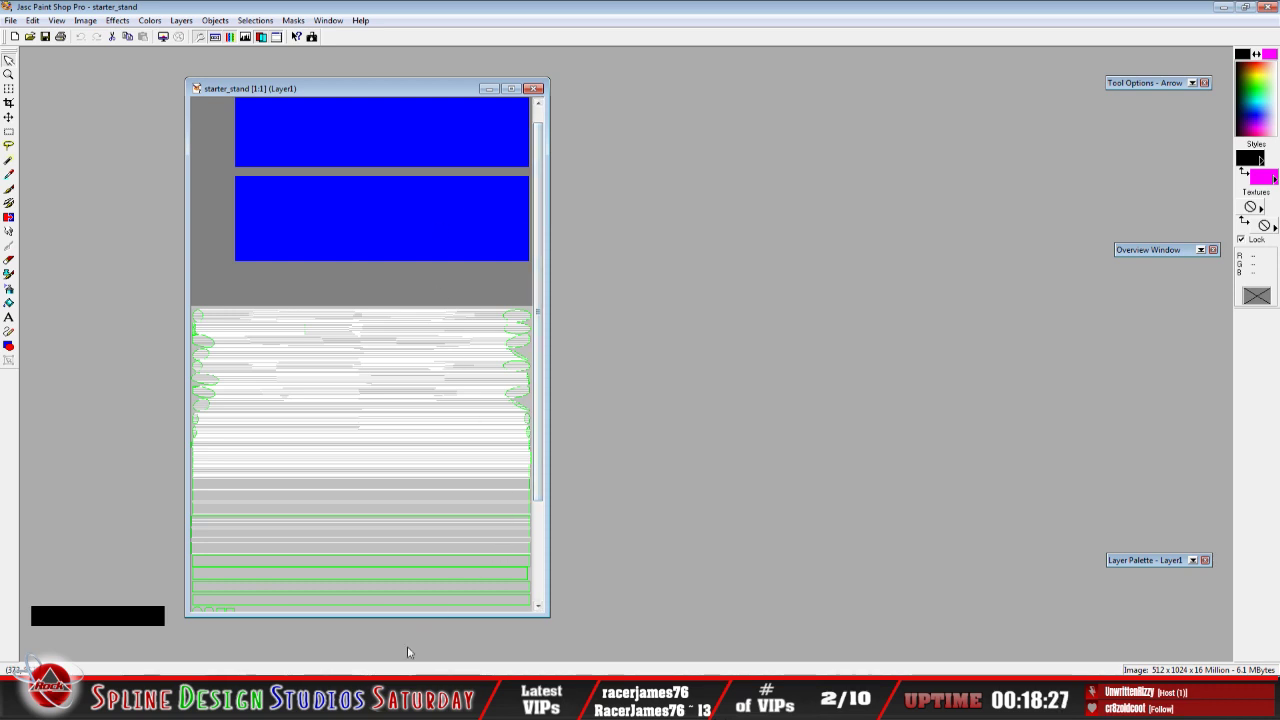
Switch back to 3ds Max and select the stand object for modifying
left_click(410, 690)
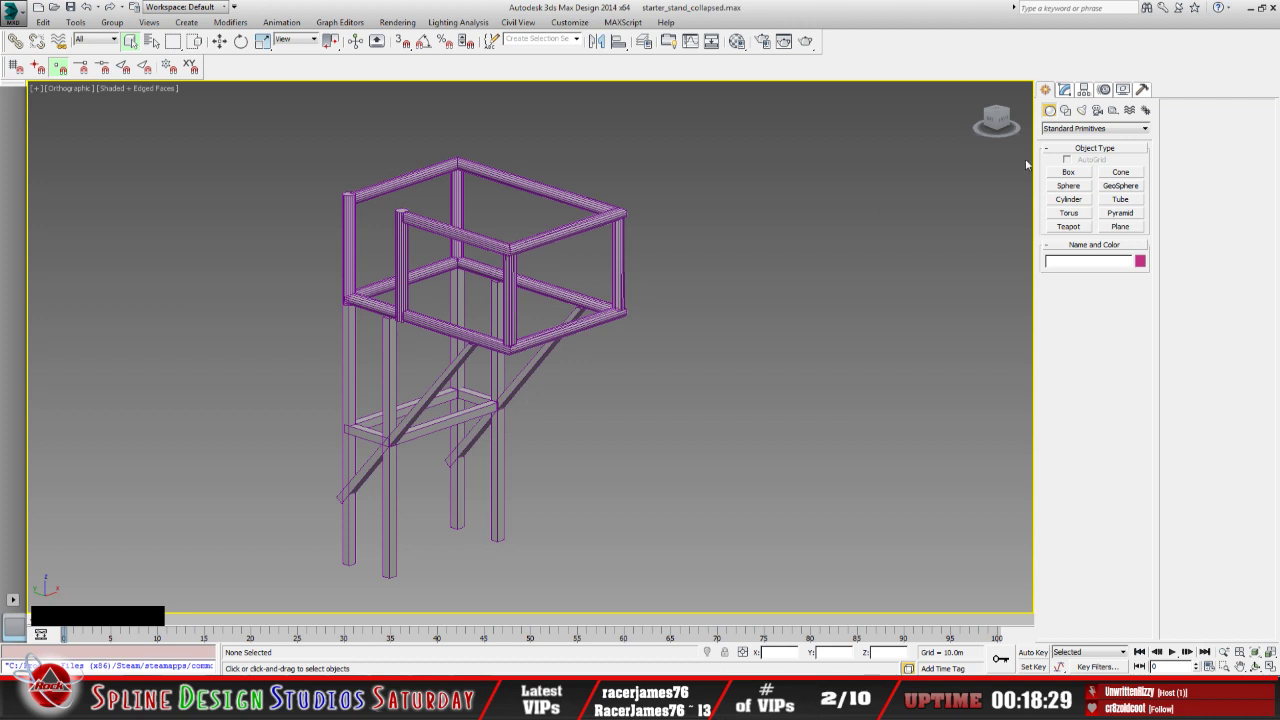
left_click(1066, 90)
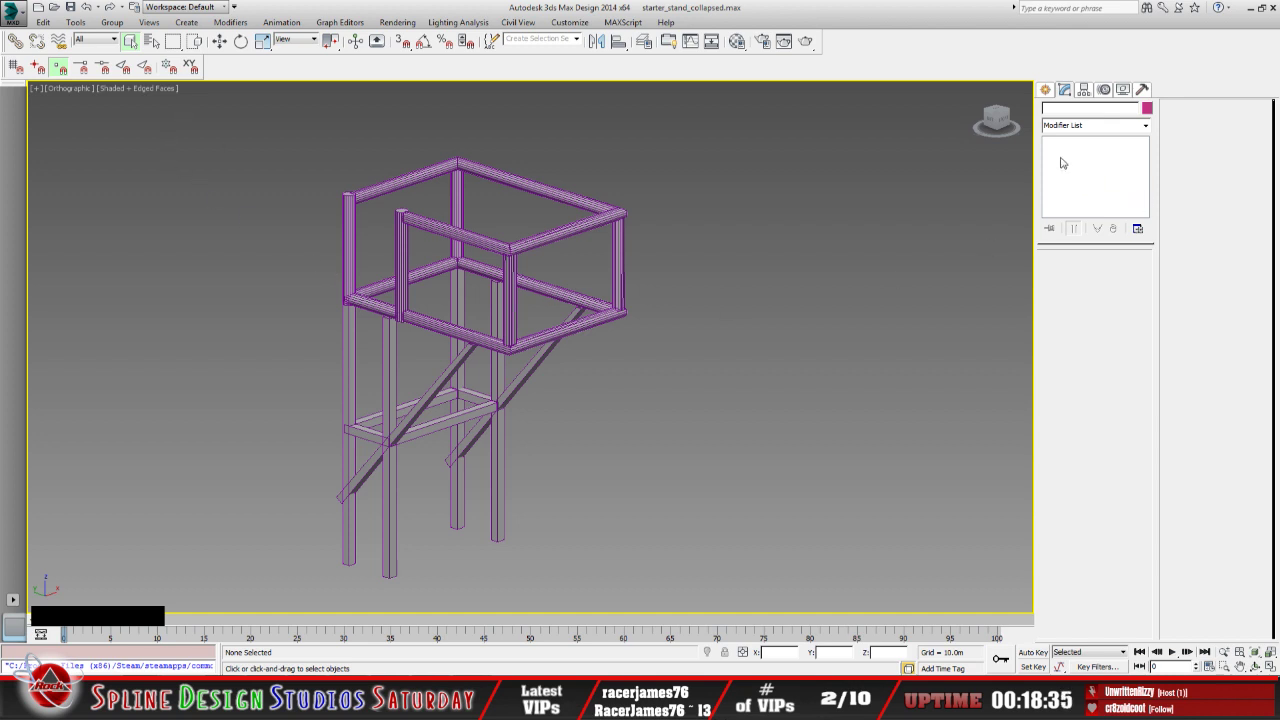
left_click(510, 264)
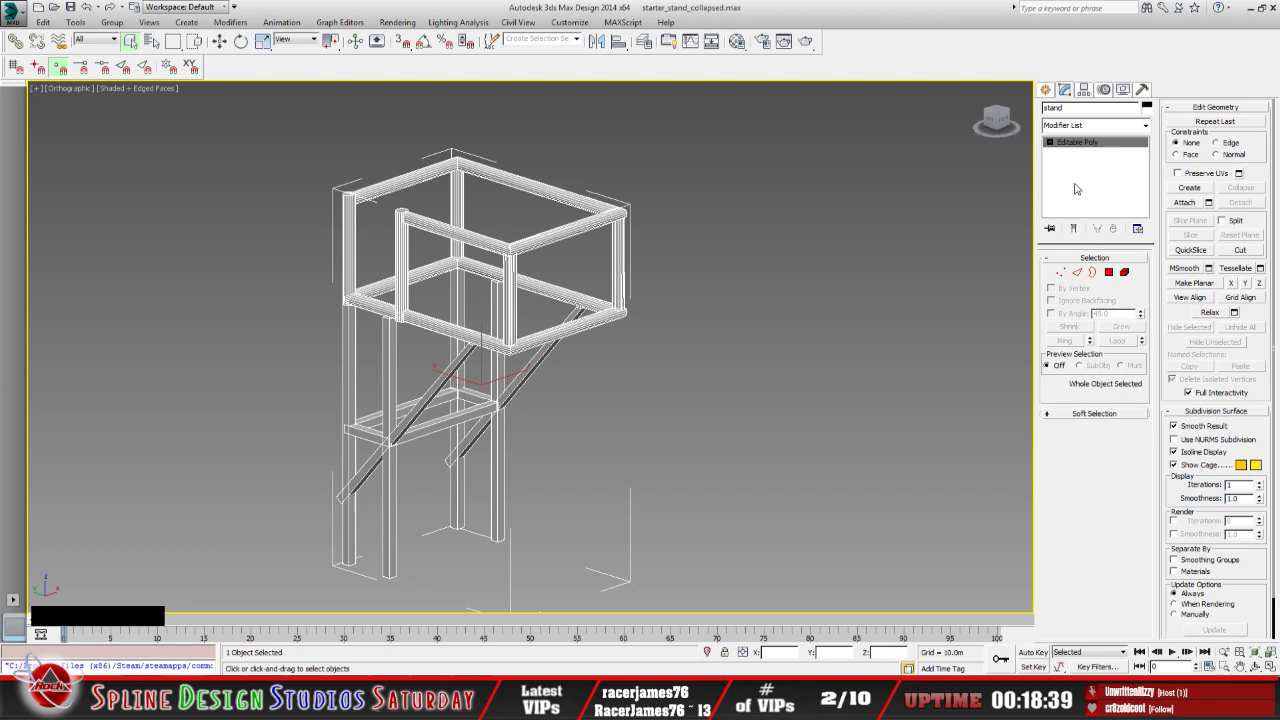
Apply an Unwrap UVW modifier to the stand and enter its Polygon sub-object level
left_click(1145, 125)
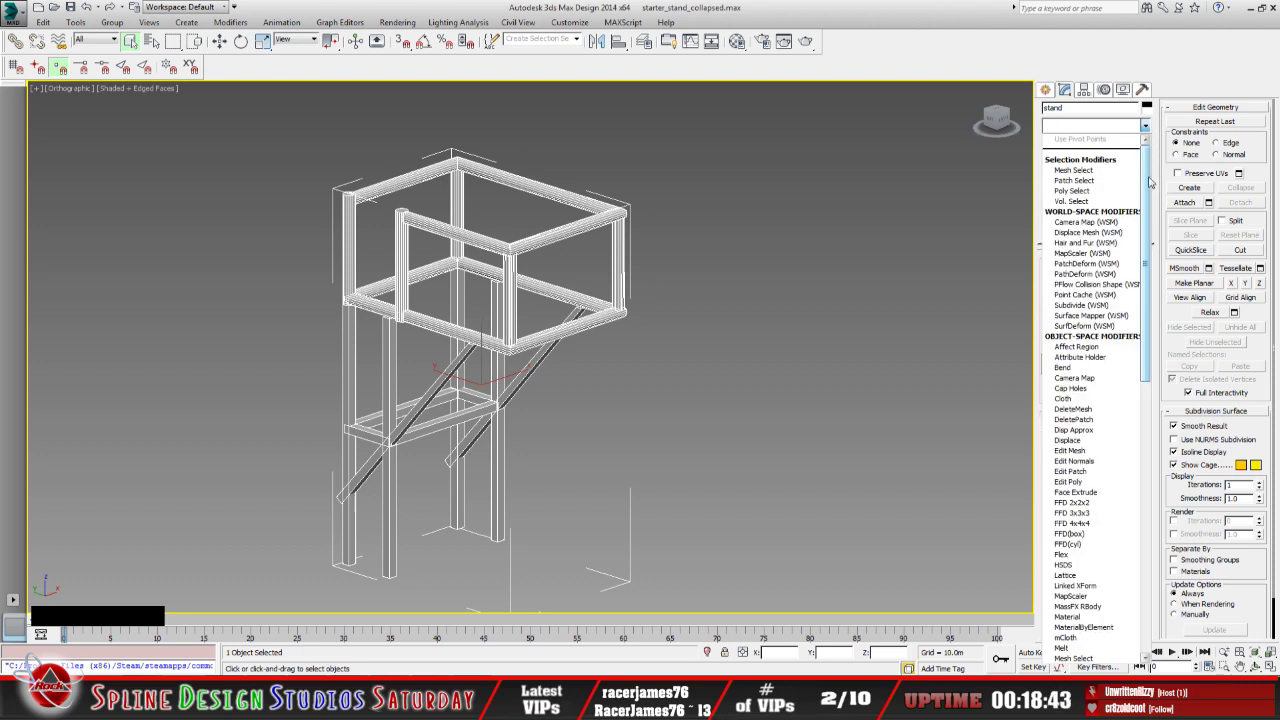
left_click_drag(1150, 182, 1148, 455)
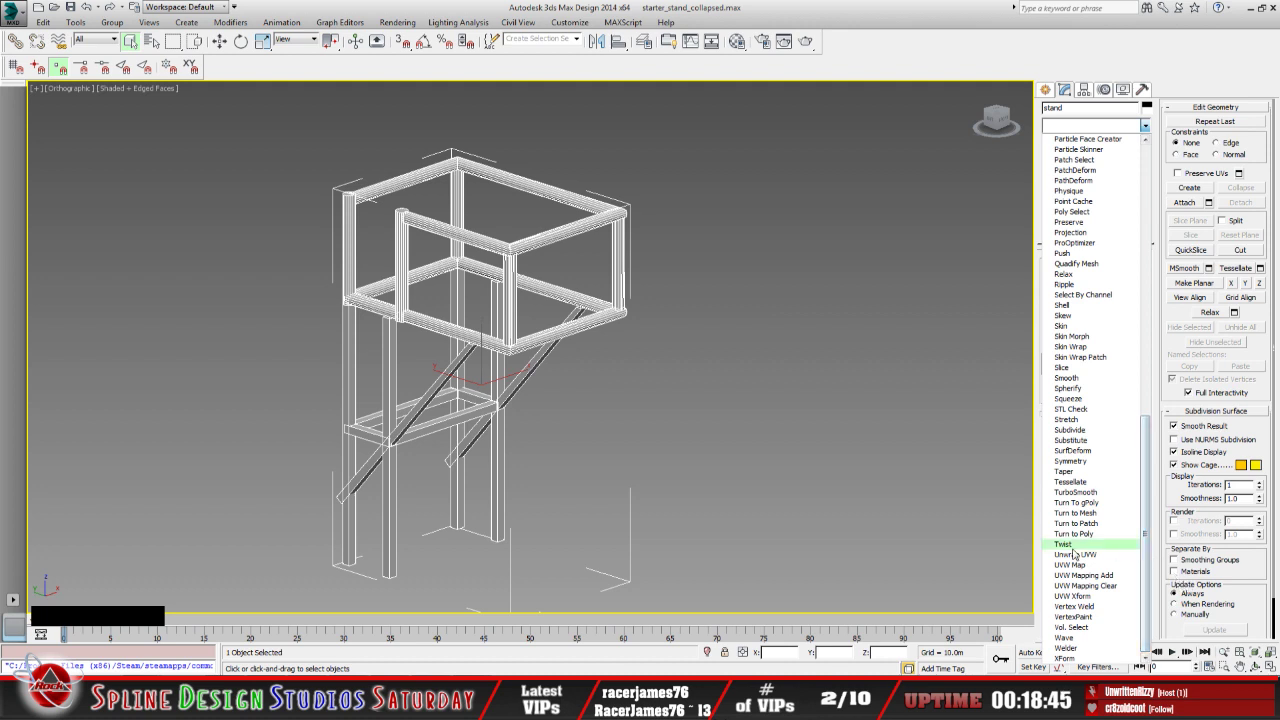
left_click(1070, 127)
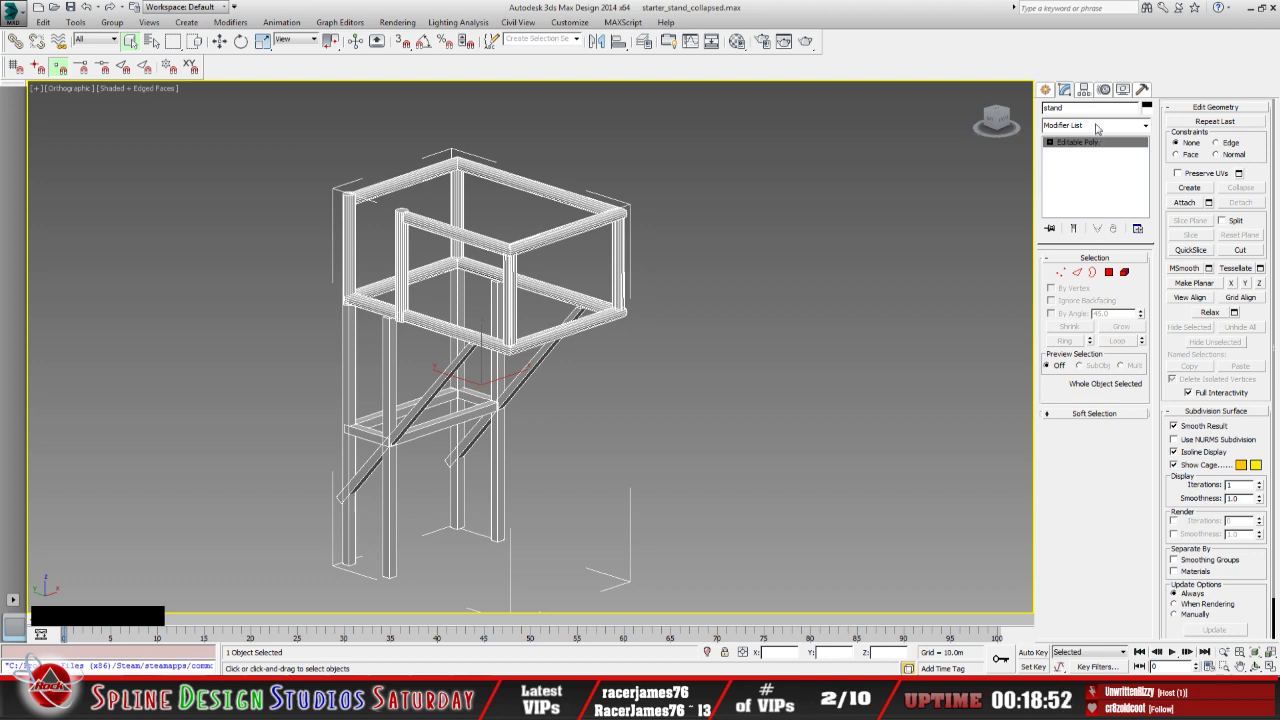
left_click(1096, 128)
key("u")
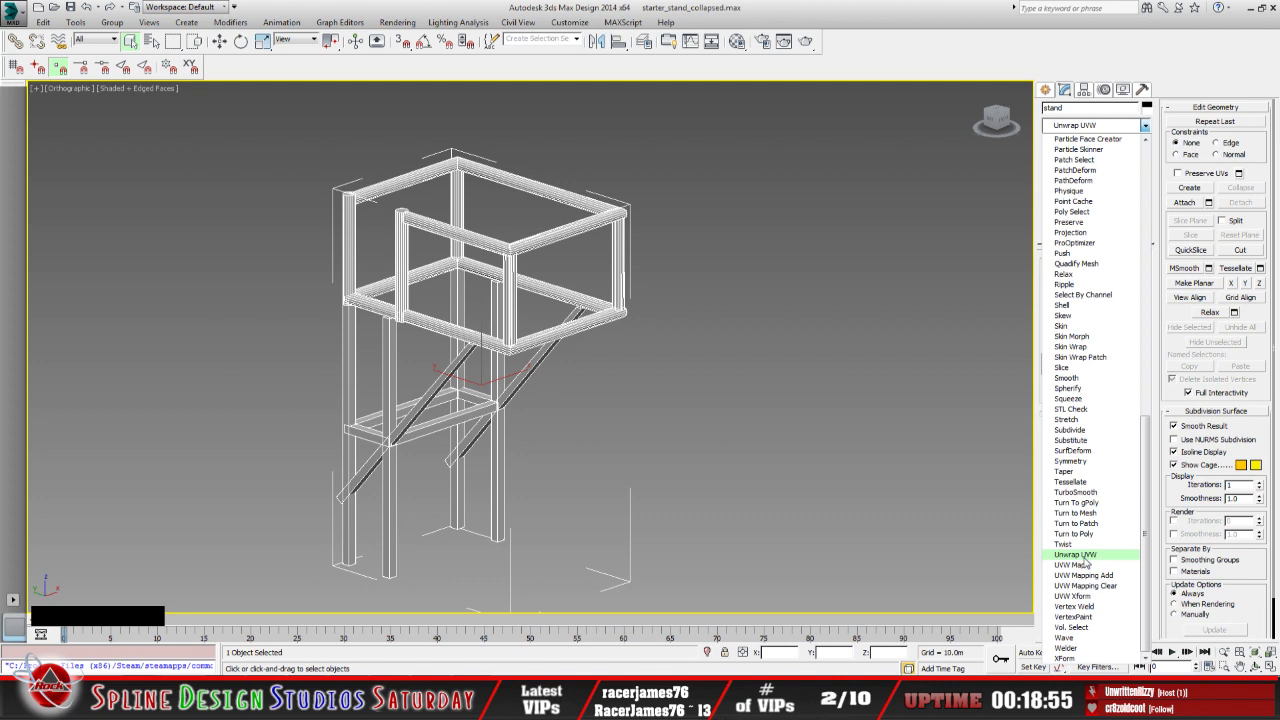
left_click(1083, 558)
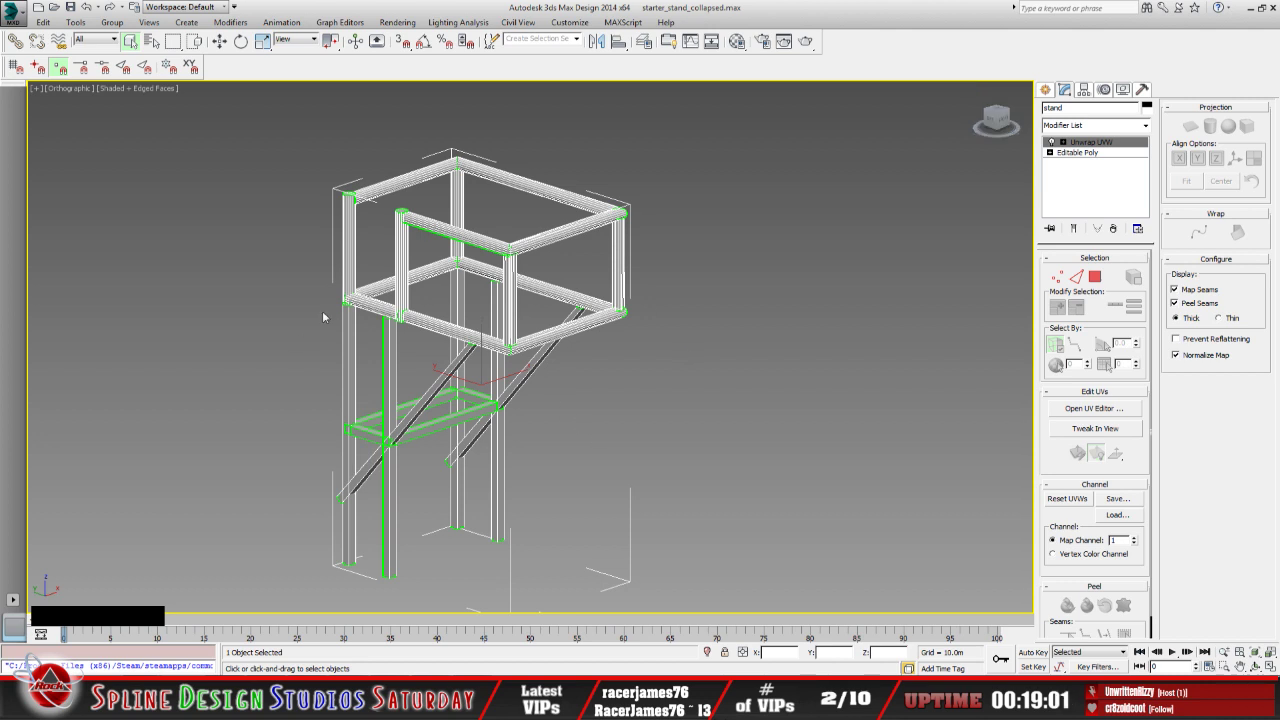
left_click(1064, 143)
left_click(1090, 173)
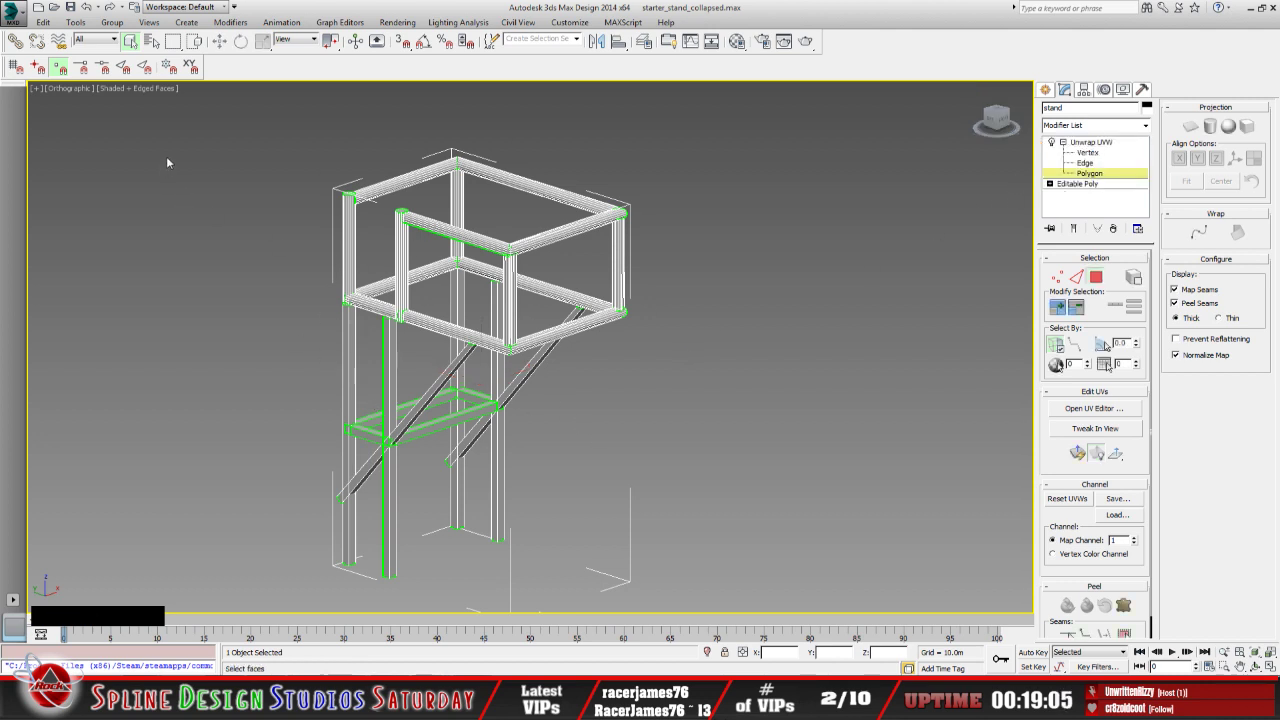
Select the stand's polygons from the current viewing side, and add those facing another side to the selection
left_click_drag(167, 158, 729, 598)
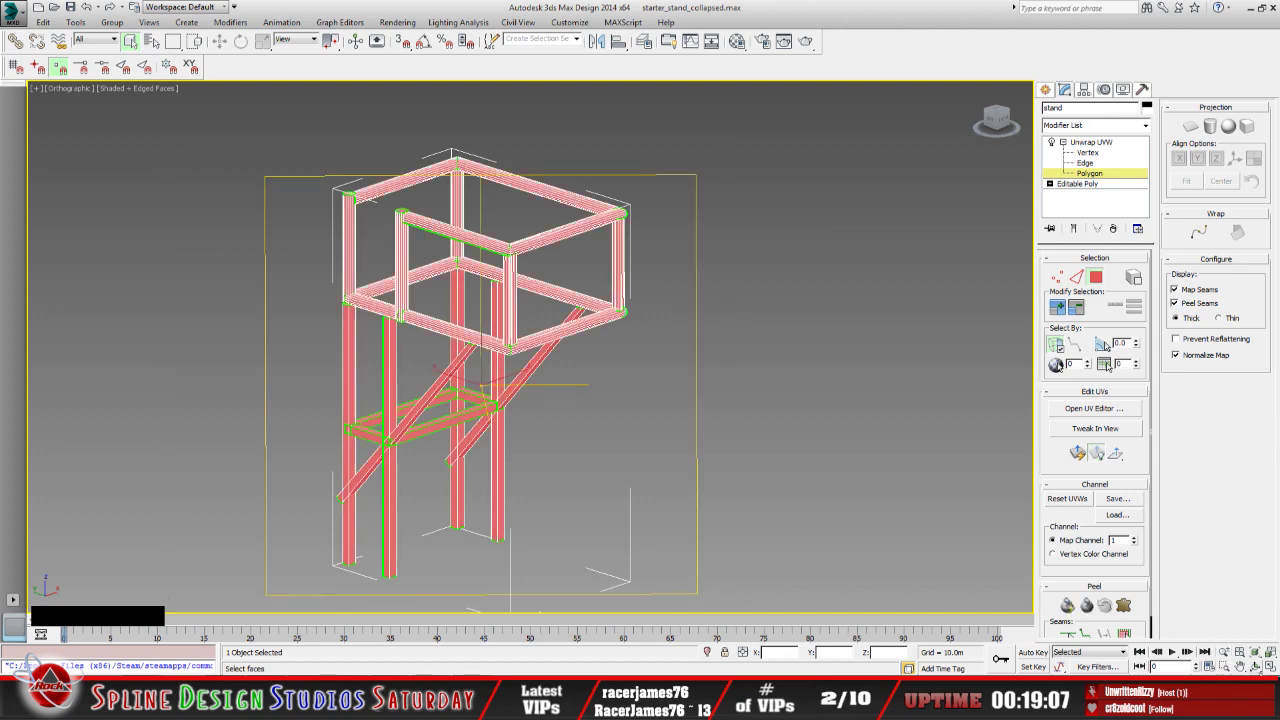
left_click(1256, 666)
left_click_drag(535, 397, 395, 386)
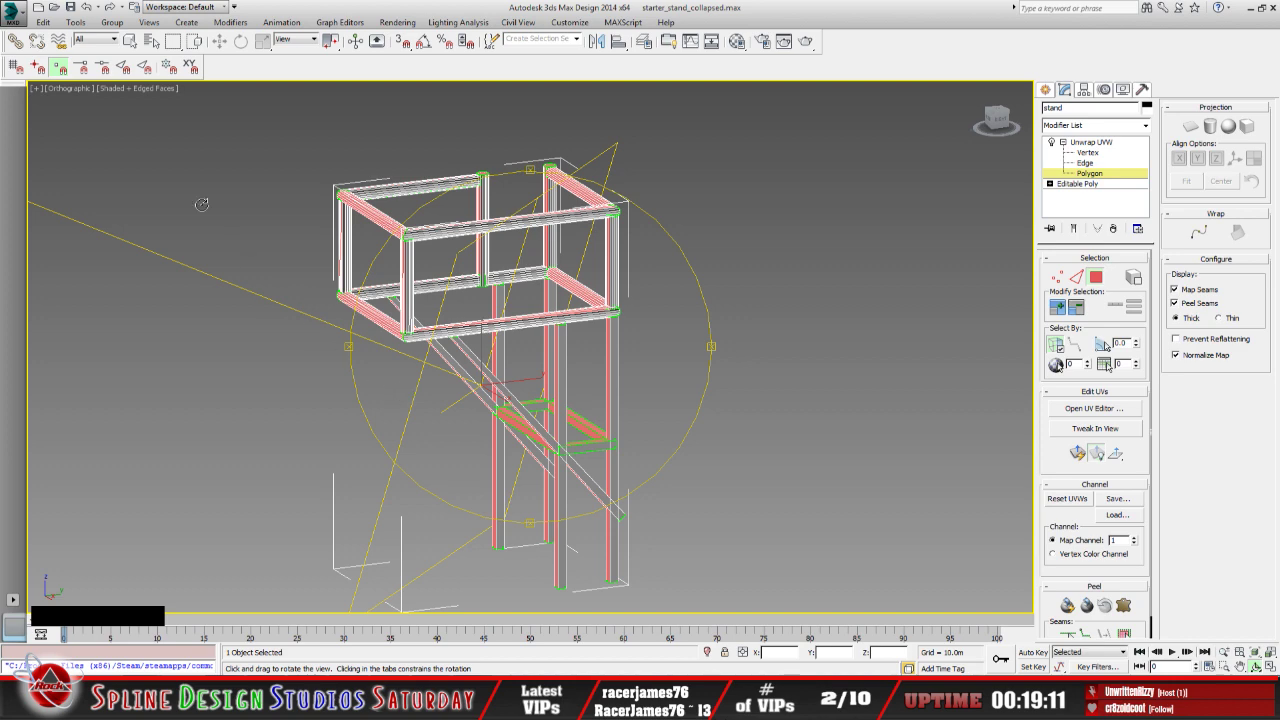
left_click(130, 40)
left_click_drag(251, 149, 1016, 610, "ctrl")
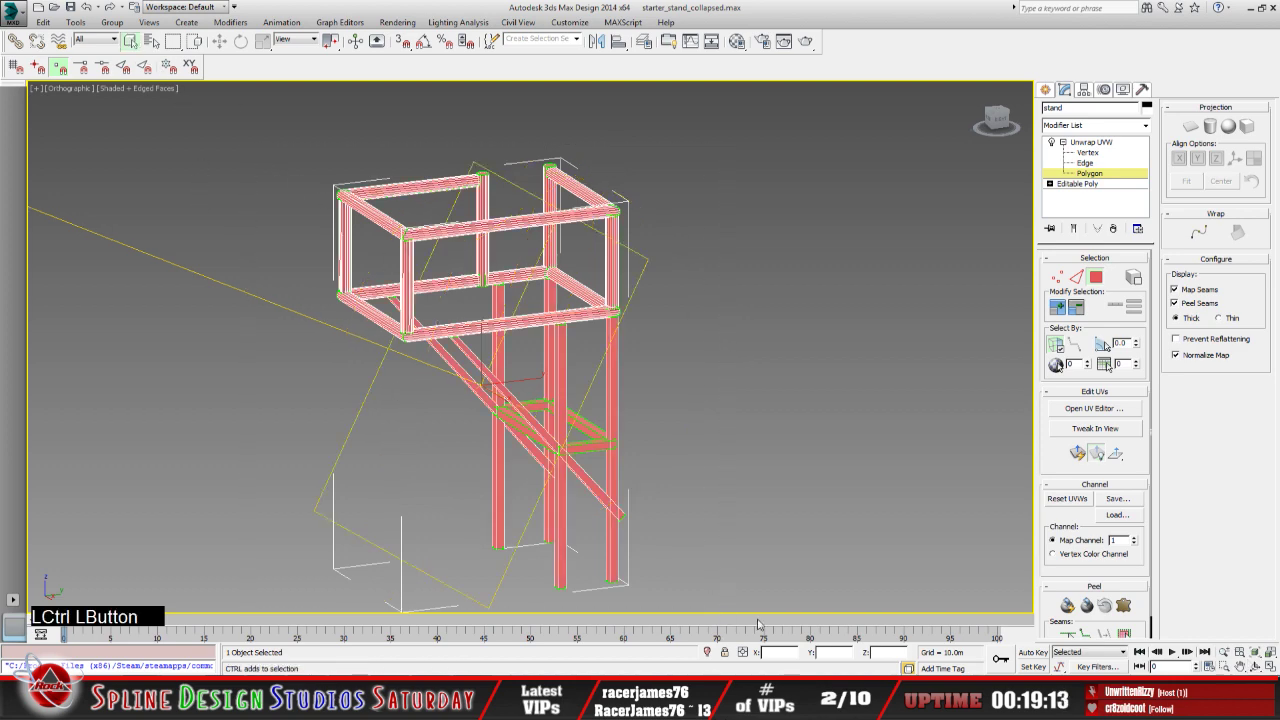
Inspect the underside and cross braces for unselected polygons, and add the faces visible from a low angle to the selection
left_click(1256, 666)
left_click_drag(506, 392, 492, 318)
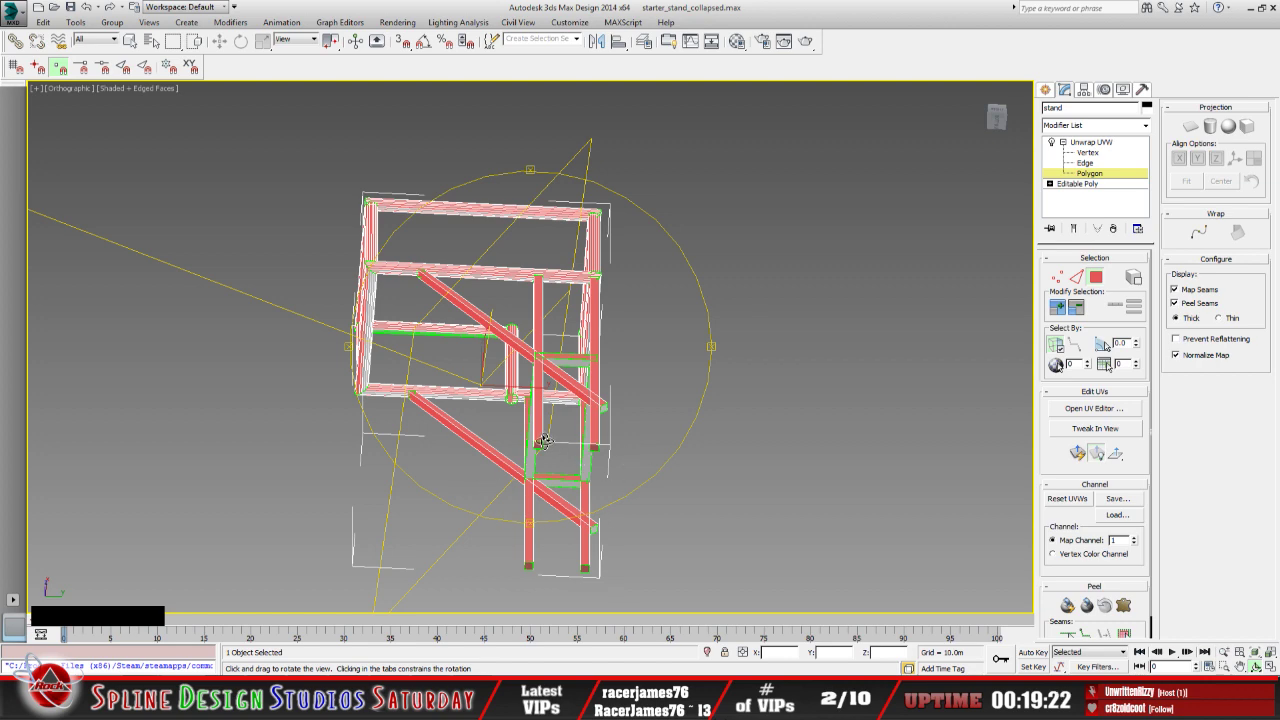
scroll(600, 487, "up", 6)
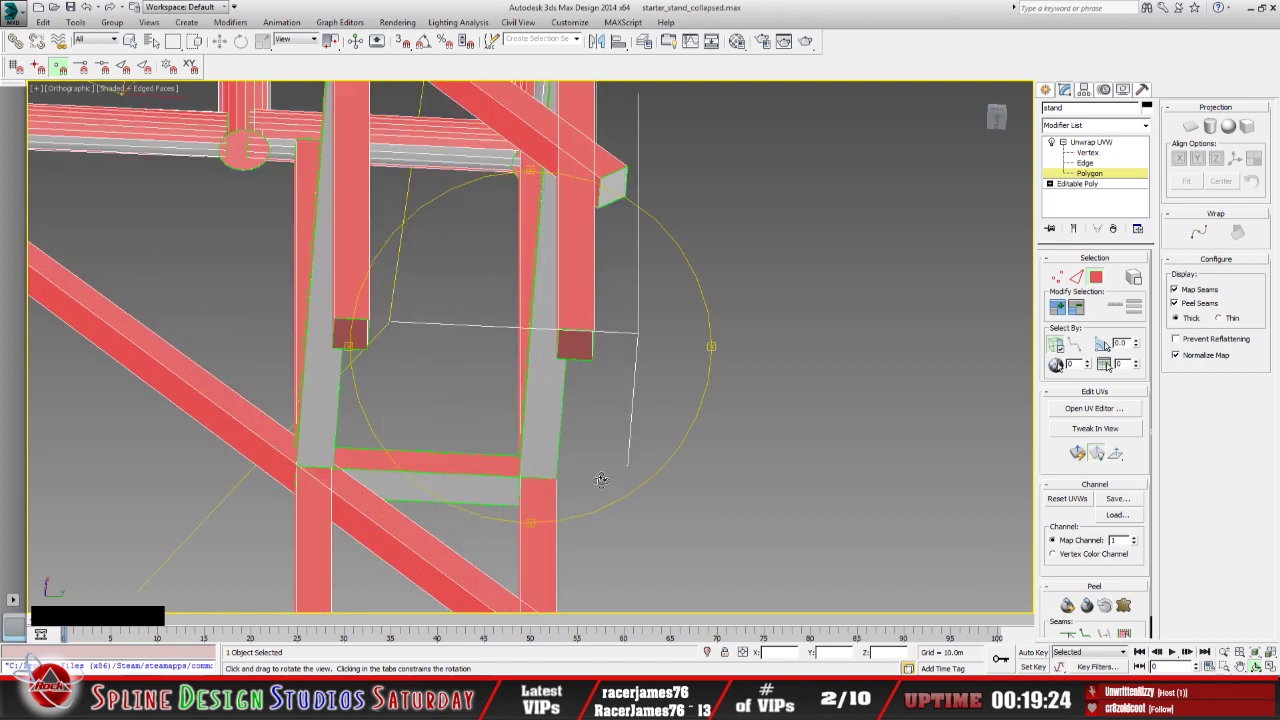
left_click_drag(556, 433, 591, 399)
left_click_drag(539, 275, 531, 360)
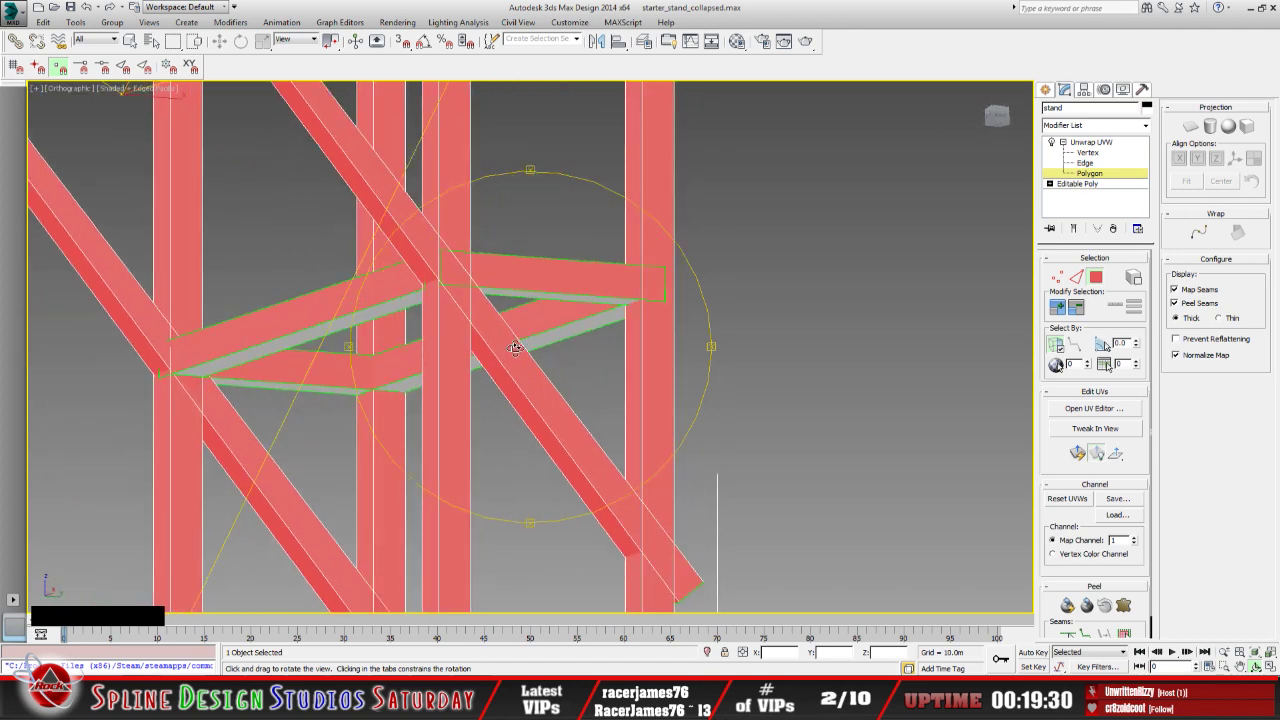
scroll(514, 351, "down", 2)
scroll(513, 352, "down", 3)
left_click_drag(508, 362, 502, 369)
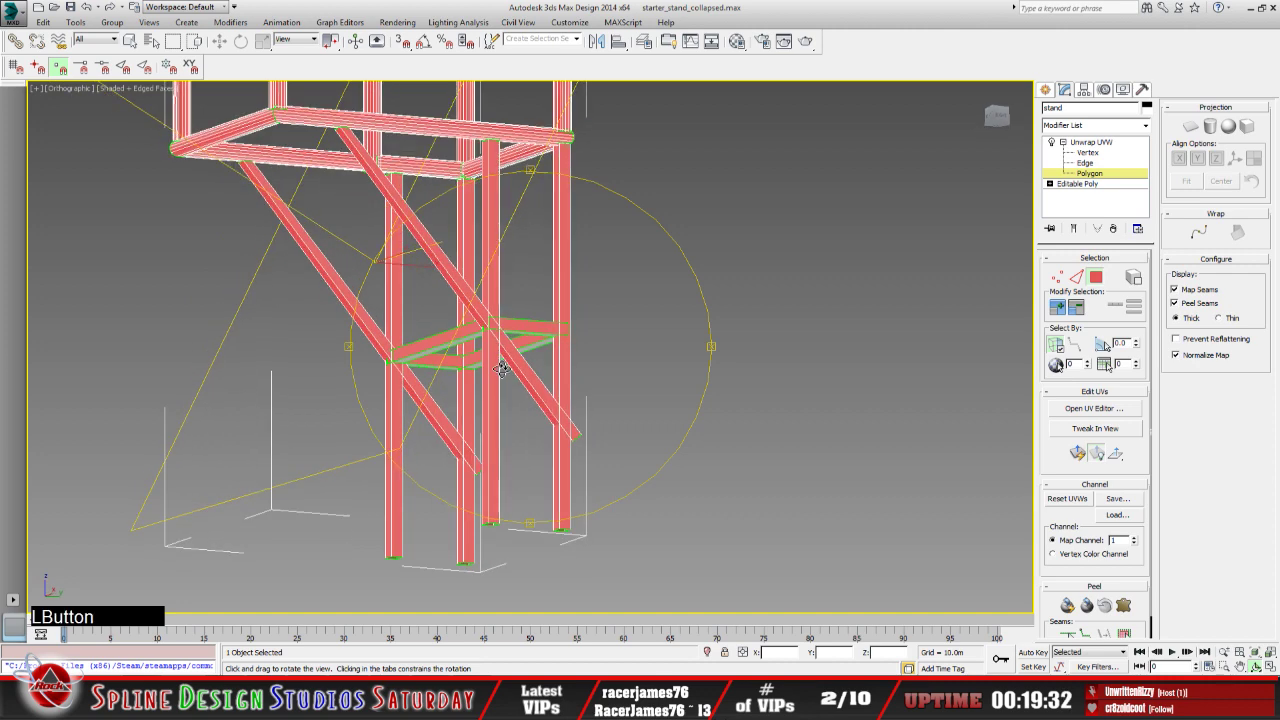
middle_click_drag(510, 364, 511, 431)
scroll(515, 378, "down", 2)
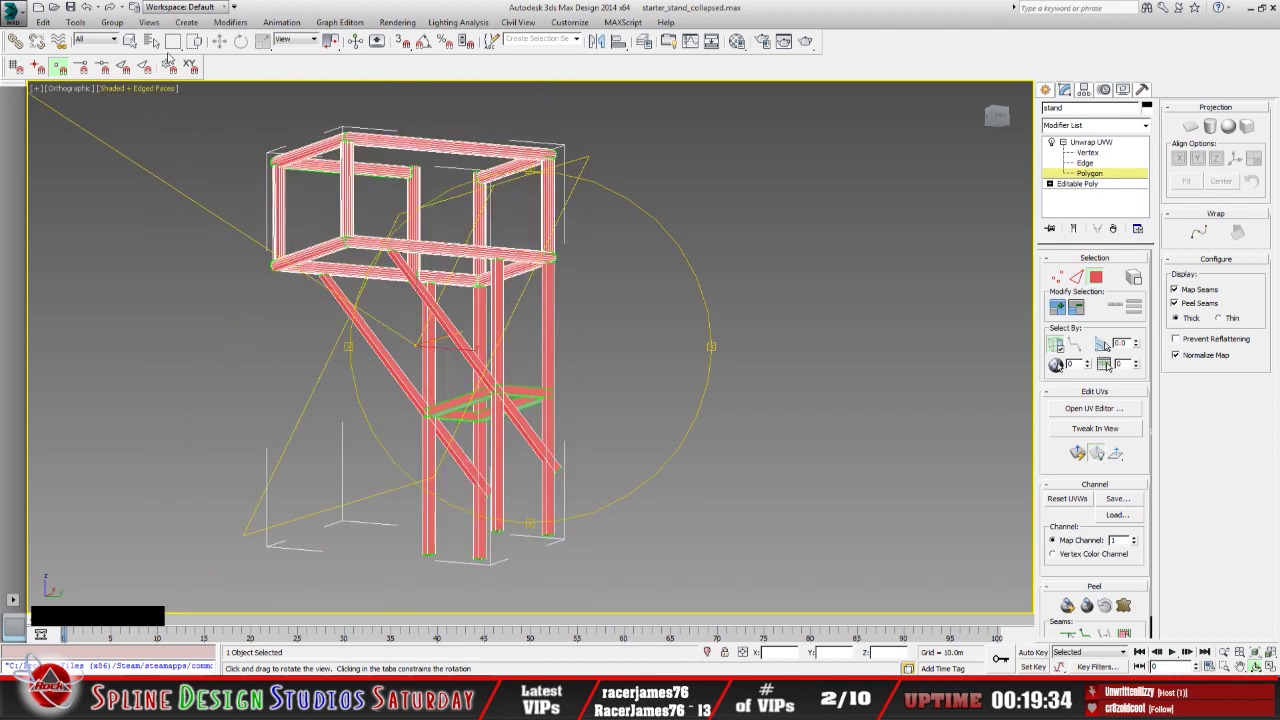
left_click(130, 40)
left_click_drag(178, 118, 215, 149, "ctrl")
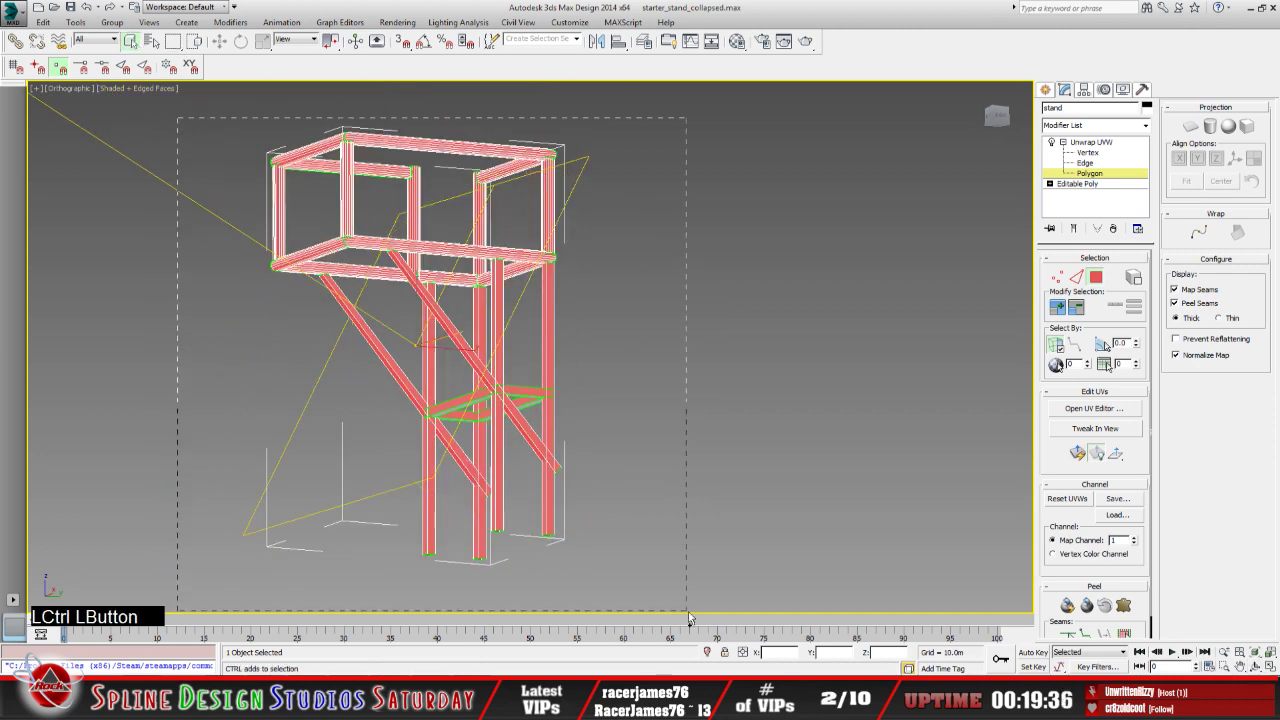
left_click_drag(689, 619, 690, 616, "ctrl")
Add the stand's remaining faces to the polygon selection from a side view, and check the selection from all around
middle_click_drag(470, 386, 483, 297, "alt")
left_click_drag(484, 297, 458, 315)
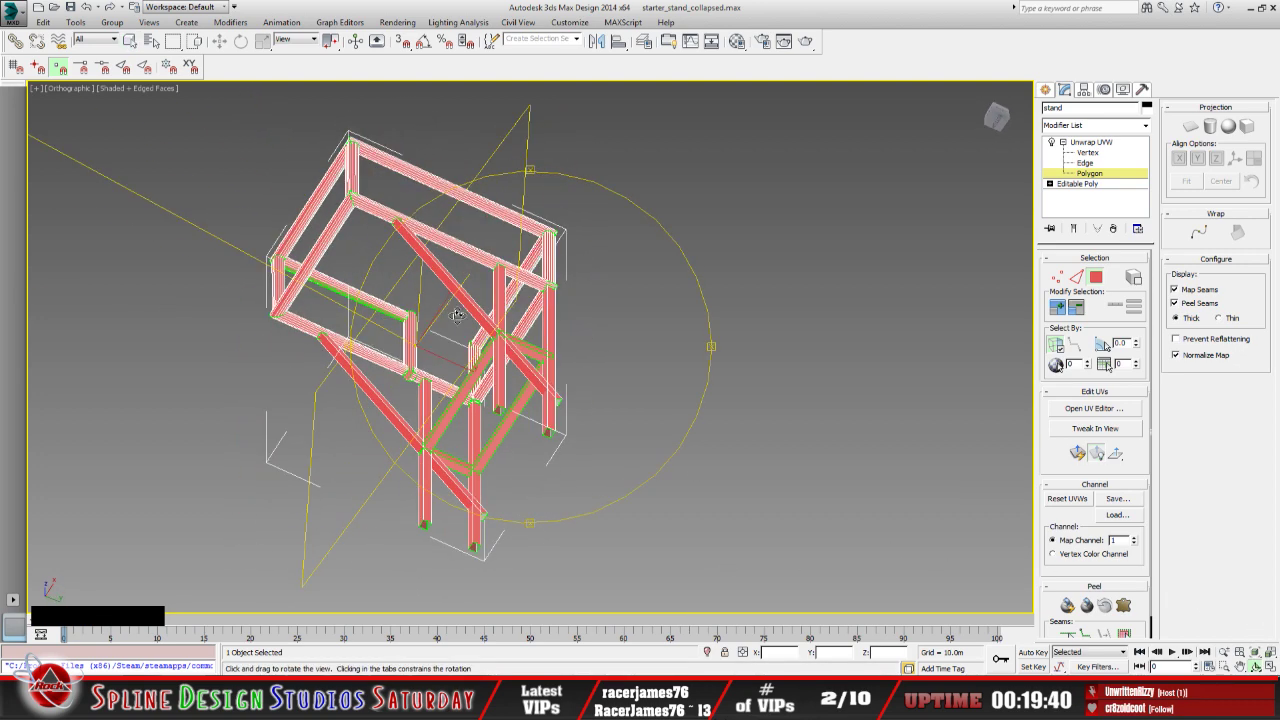
left_click_drag(600, 366, 490, 424)
left_click_drag(571, 418, 555, 433)
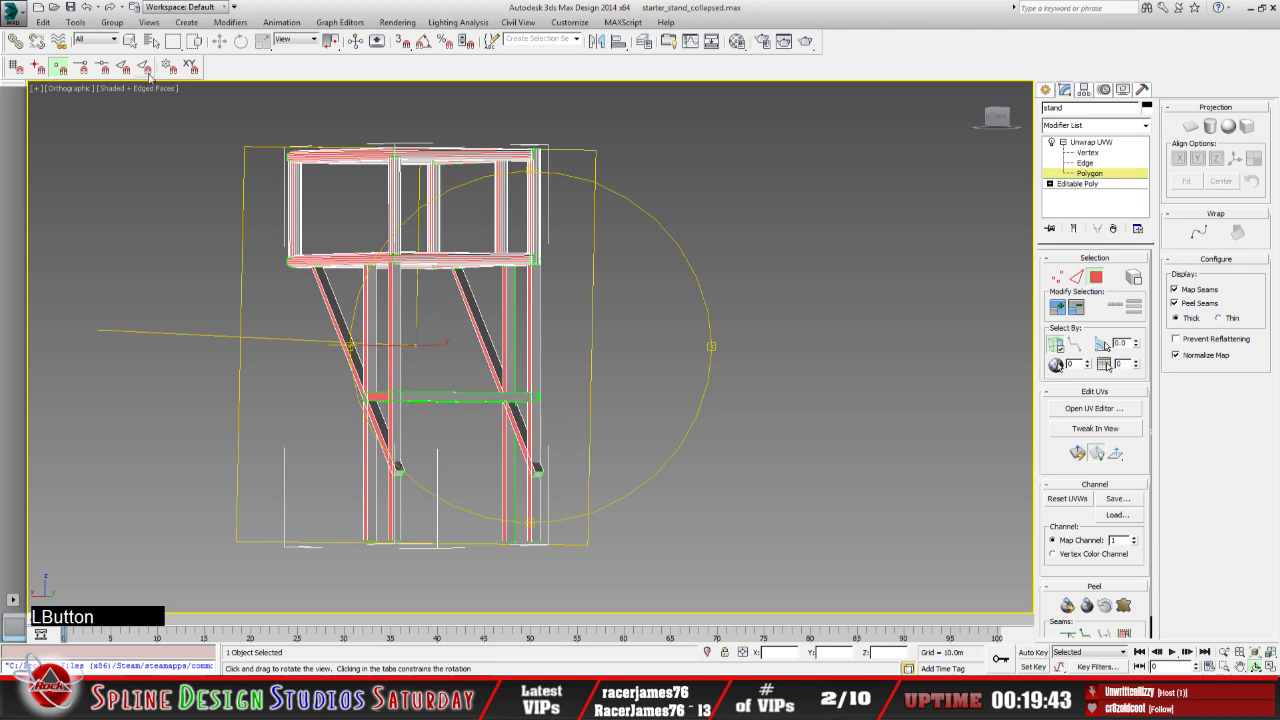
key("q")
left_click_drag(186, 152, 640, 578, "ctrl")
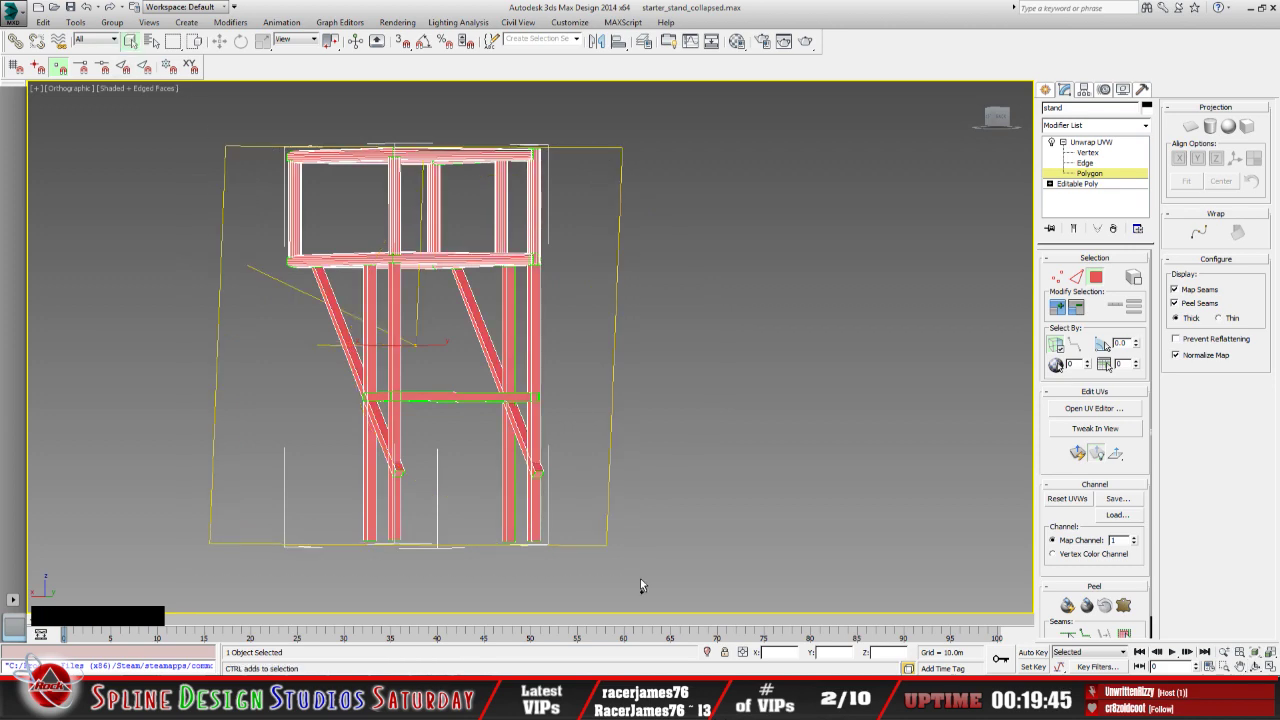
left_click(1255, 667)
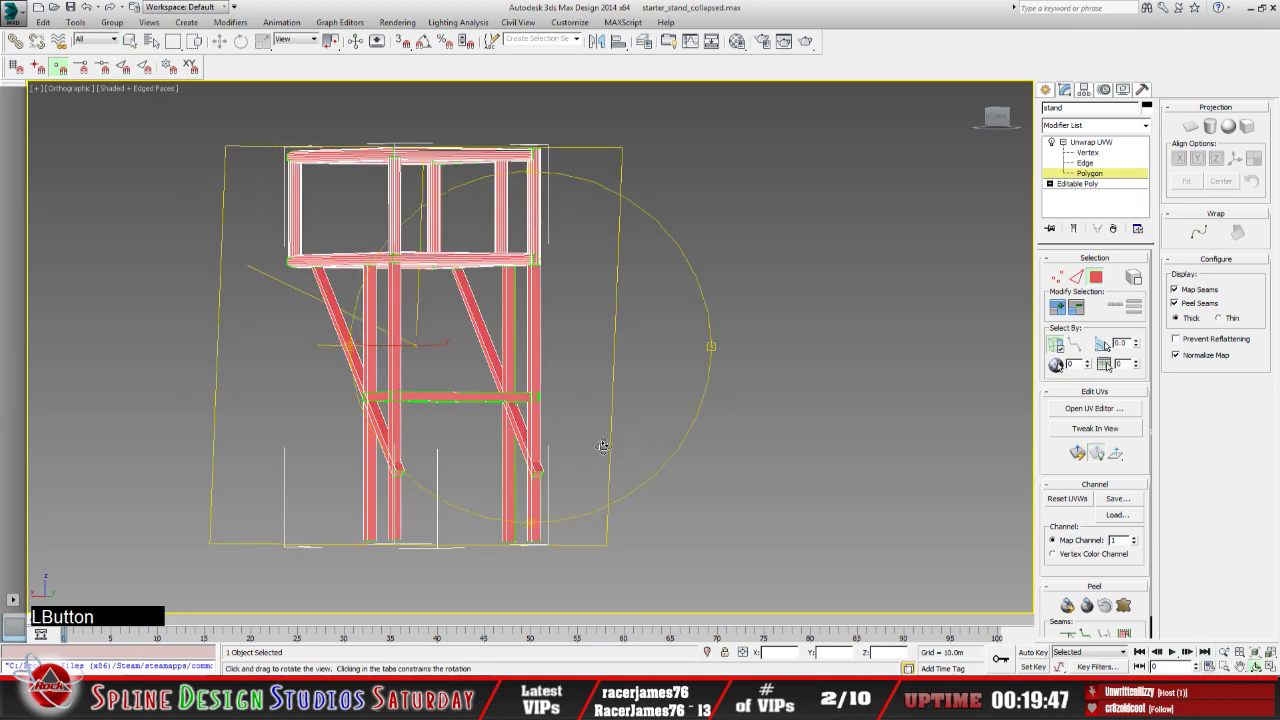
left_click_drag(676, 396, 422, 421)
left_click_drag(526, 422, 565, 385)
left_click_drag(468, 336, 541, 401)
middle_click_drag(527, 380, 592, 418)
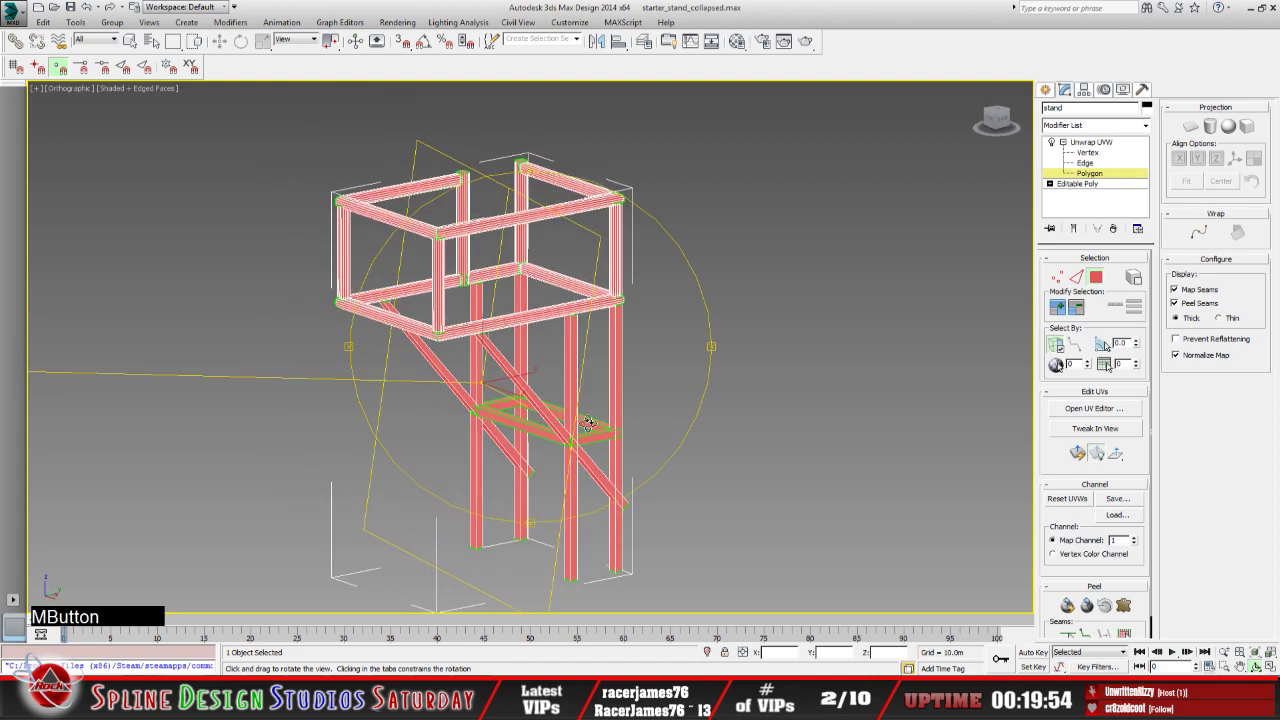
left_click_drag(541, 414, 543, 408)
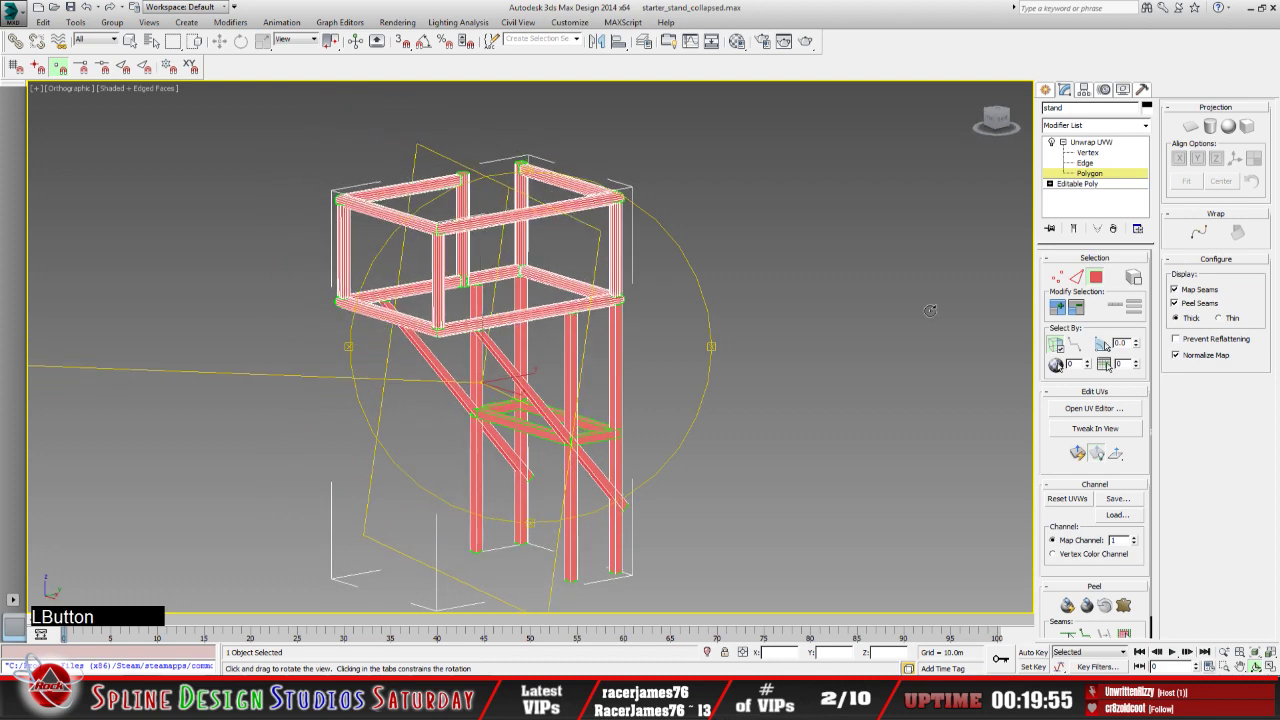
Open the UV editor for the stand and display the starter_stand.bmp map as its background
left_click(1090, 409)
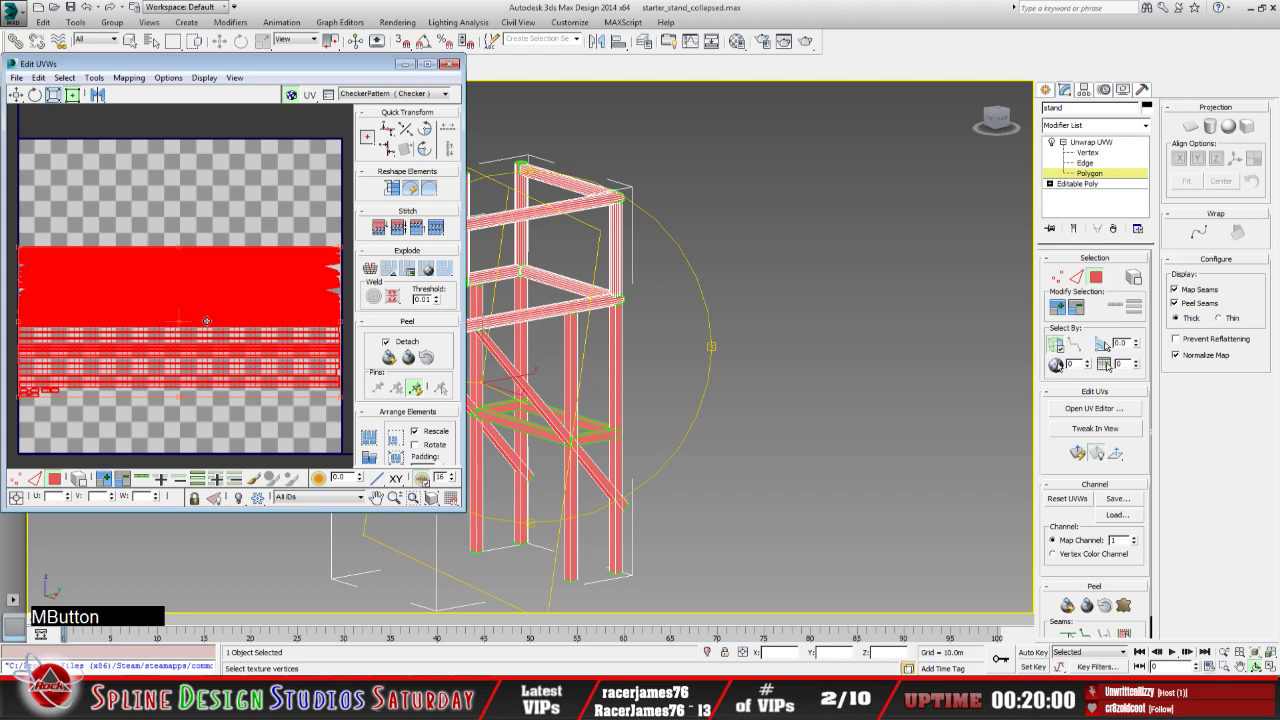
scroll(206, 324, "down", 3)
left_click(444, 94)
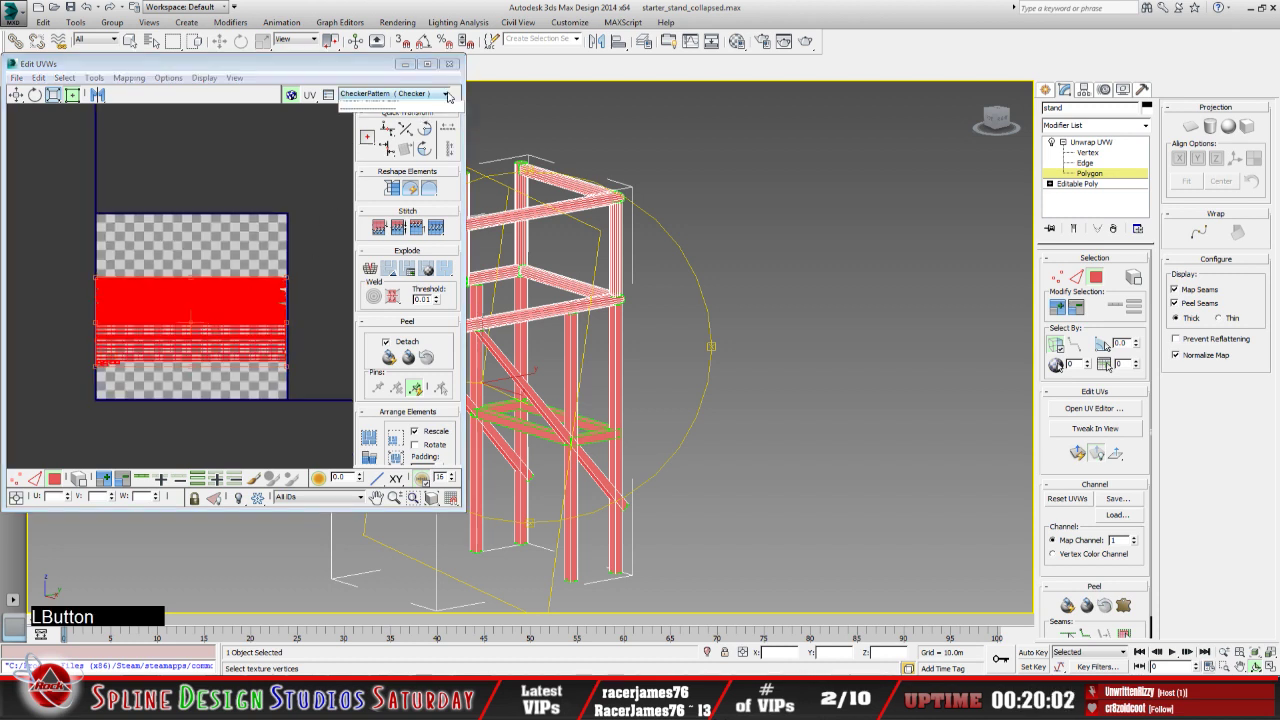
left_click(427, 115)
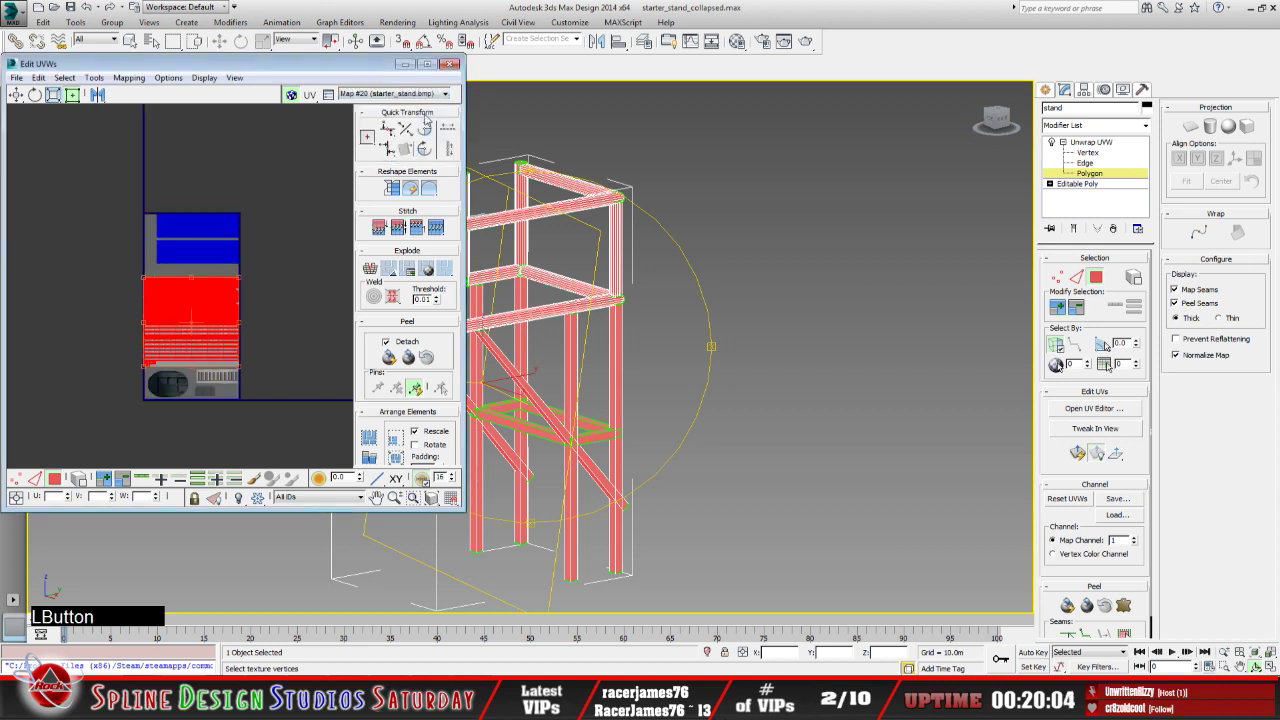
scroll(263, 308, "up", 2)
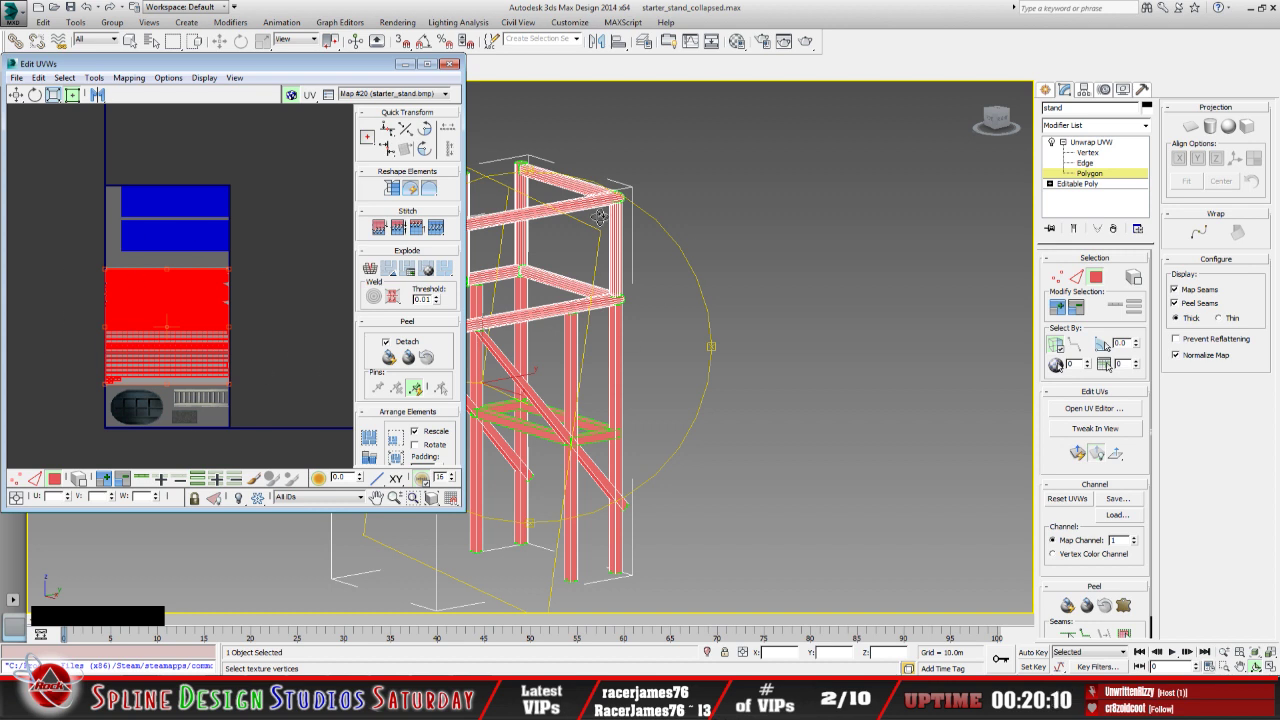
Reselect all the stand's UVs and squash them vertically into the lower half of the gray area, just above the ladder and grate textures
left_click(292, 287)
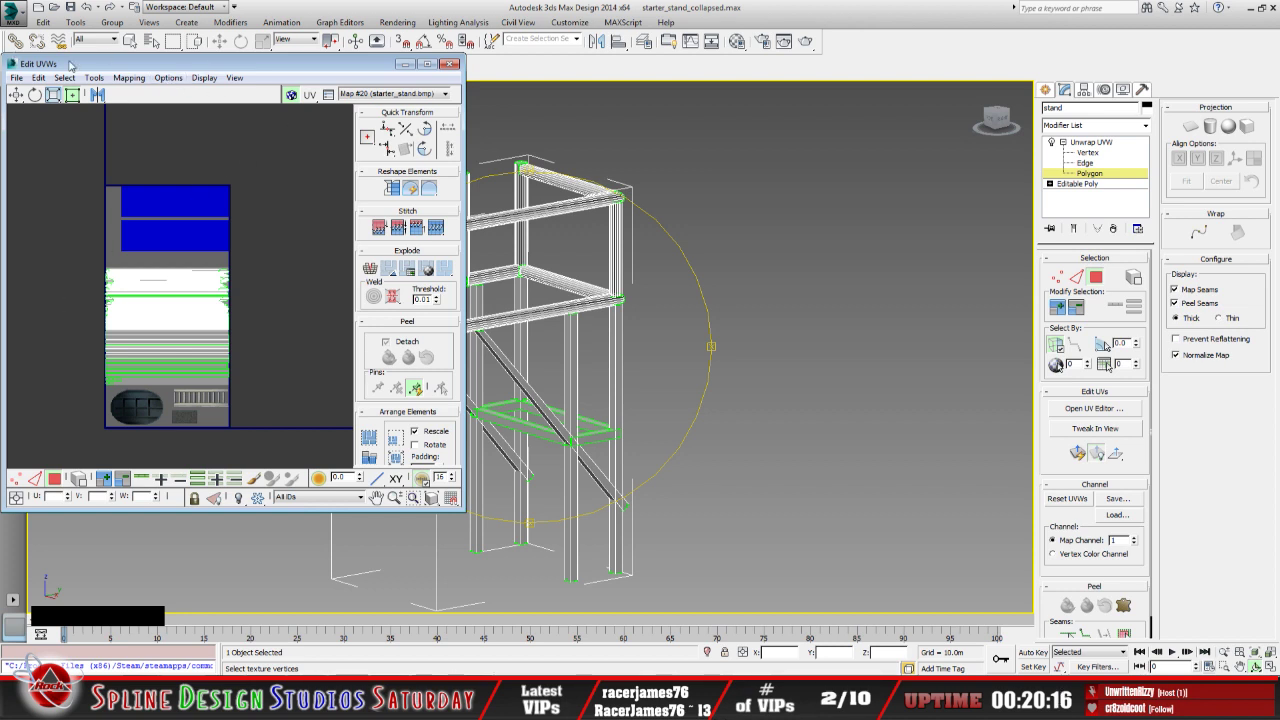
left_click_drag(72, 68, 115, 89)
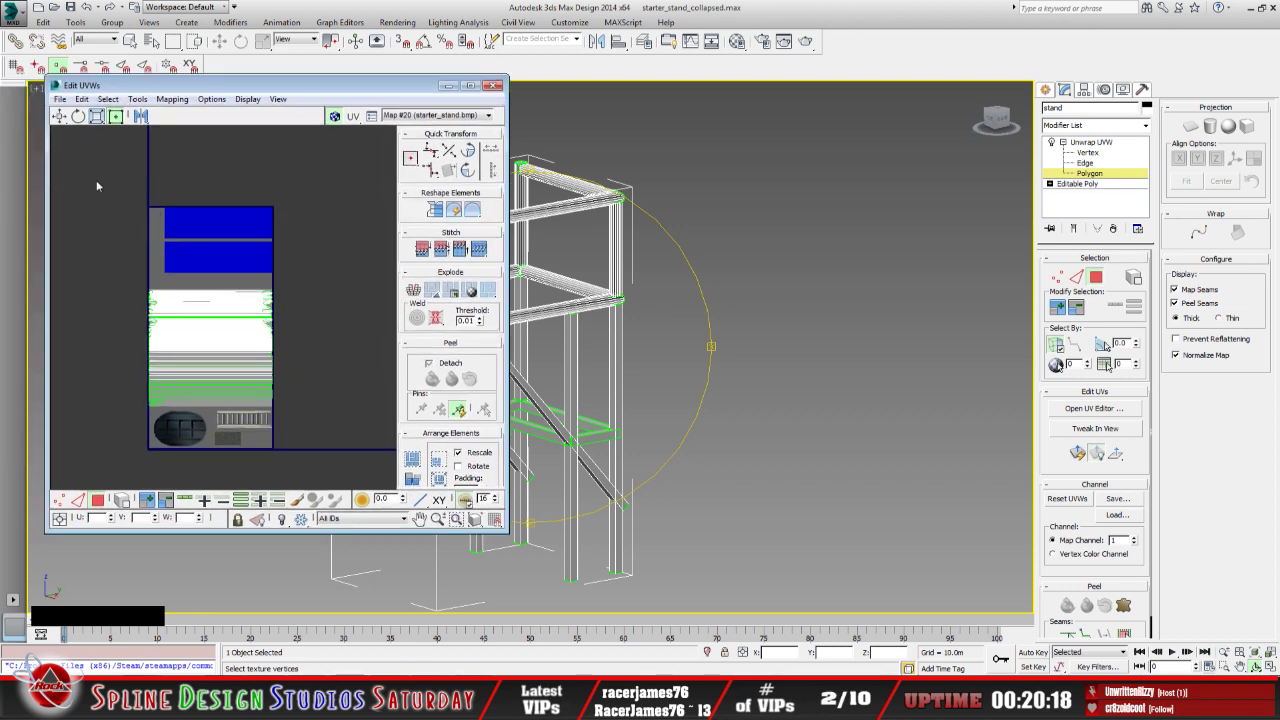
left_click_drag(113, 272, 334, 423)
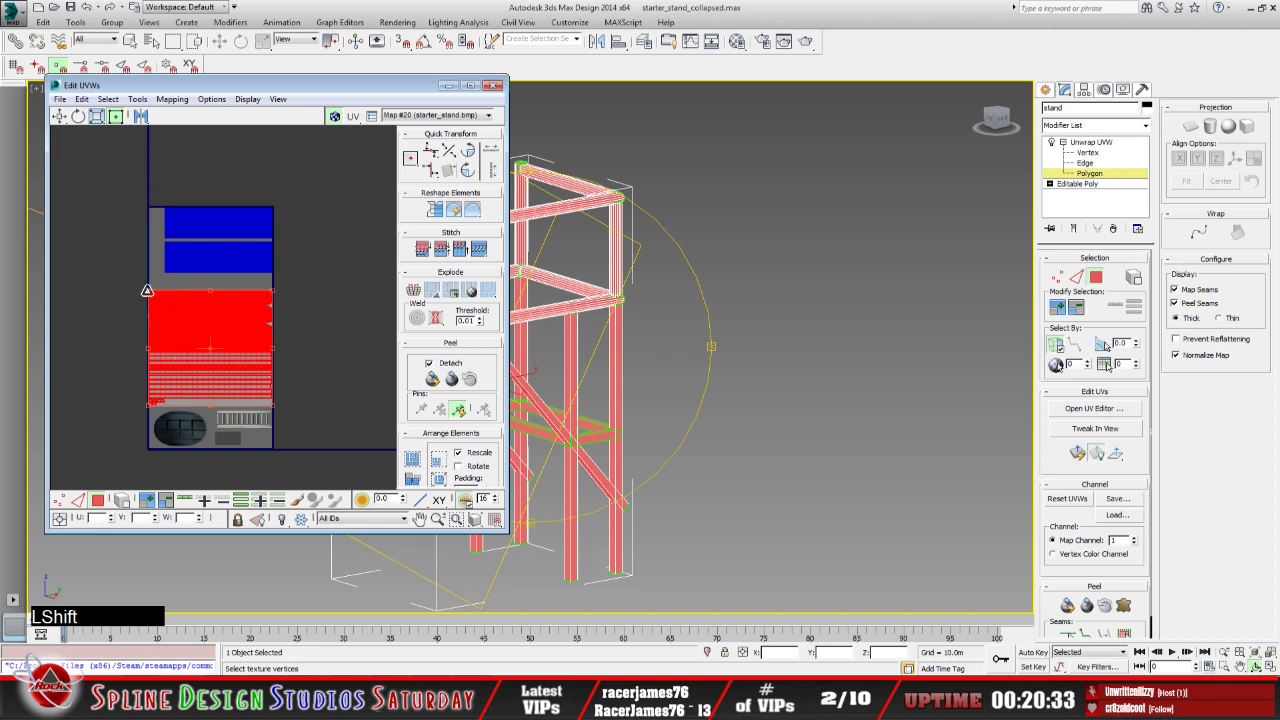
left_click_drag(147, 290, 158, 347, "shift")
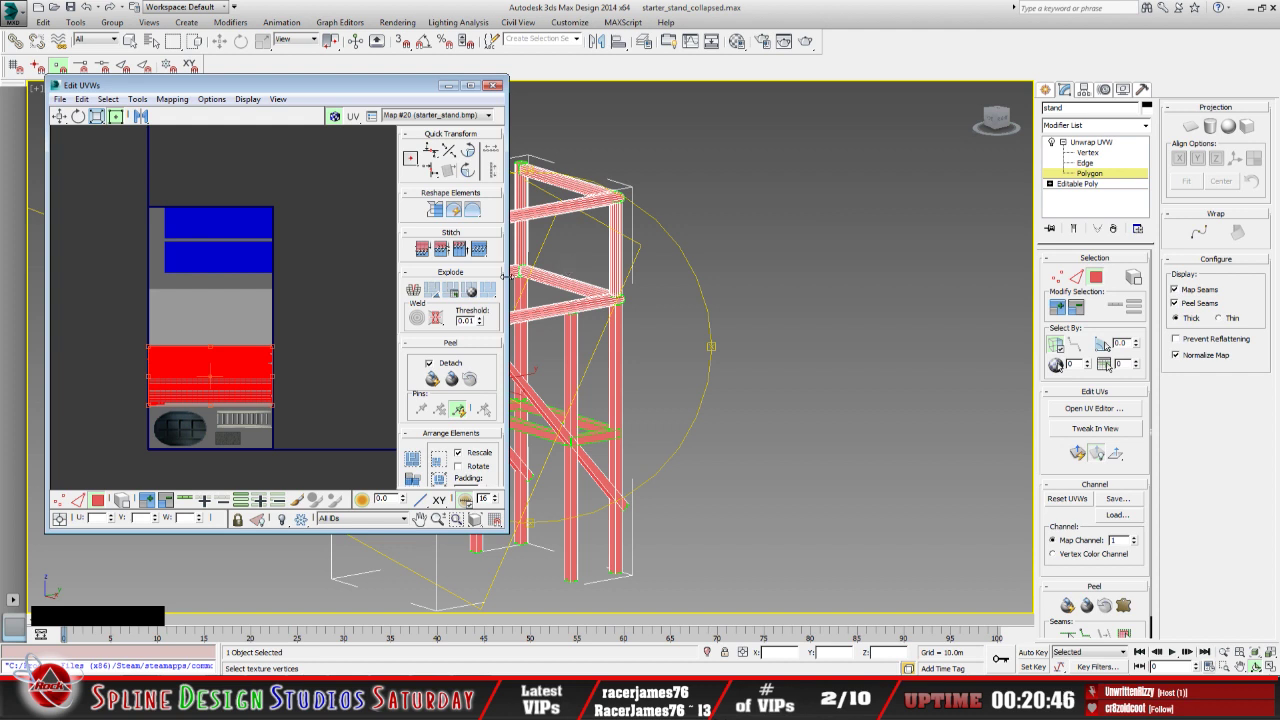
Examine the squashed UVs against the texture background, and switch to the starter_stand image in Paint Shop Pro
scroll(294, 337, "up", 2)
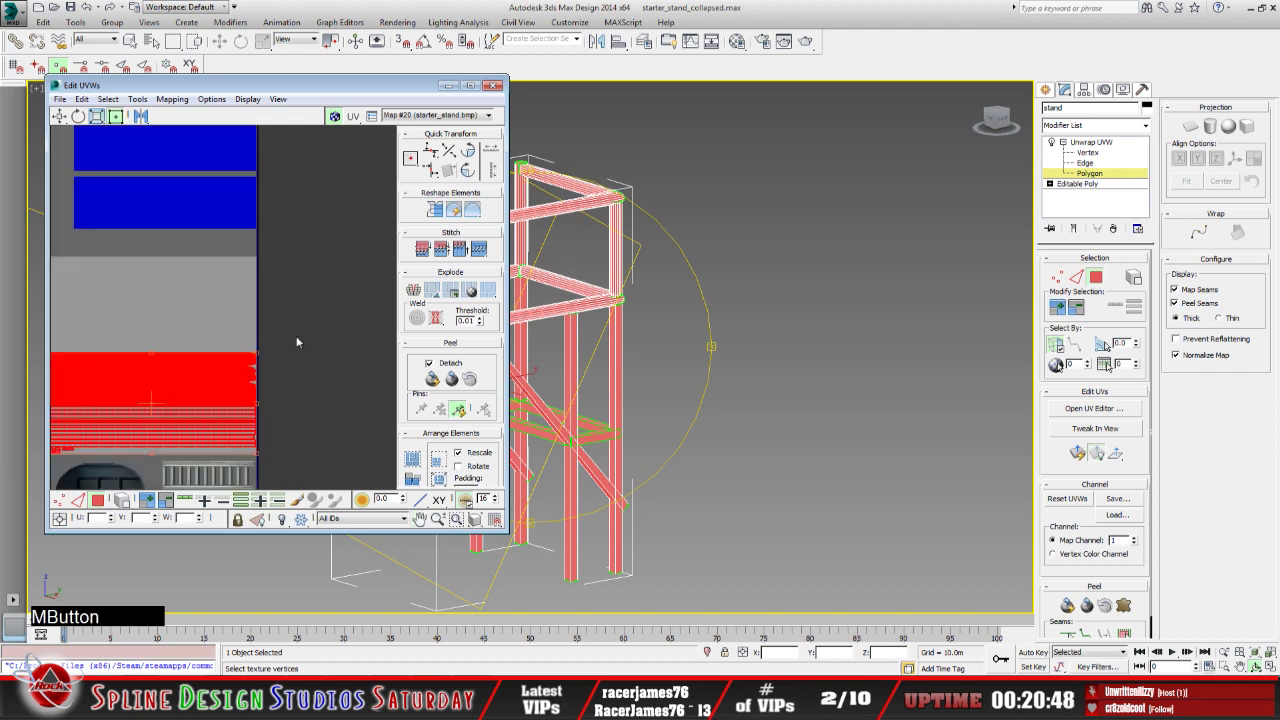
middle_click_drag(263, 344, 326, 332)
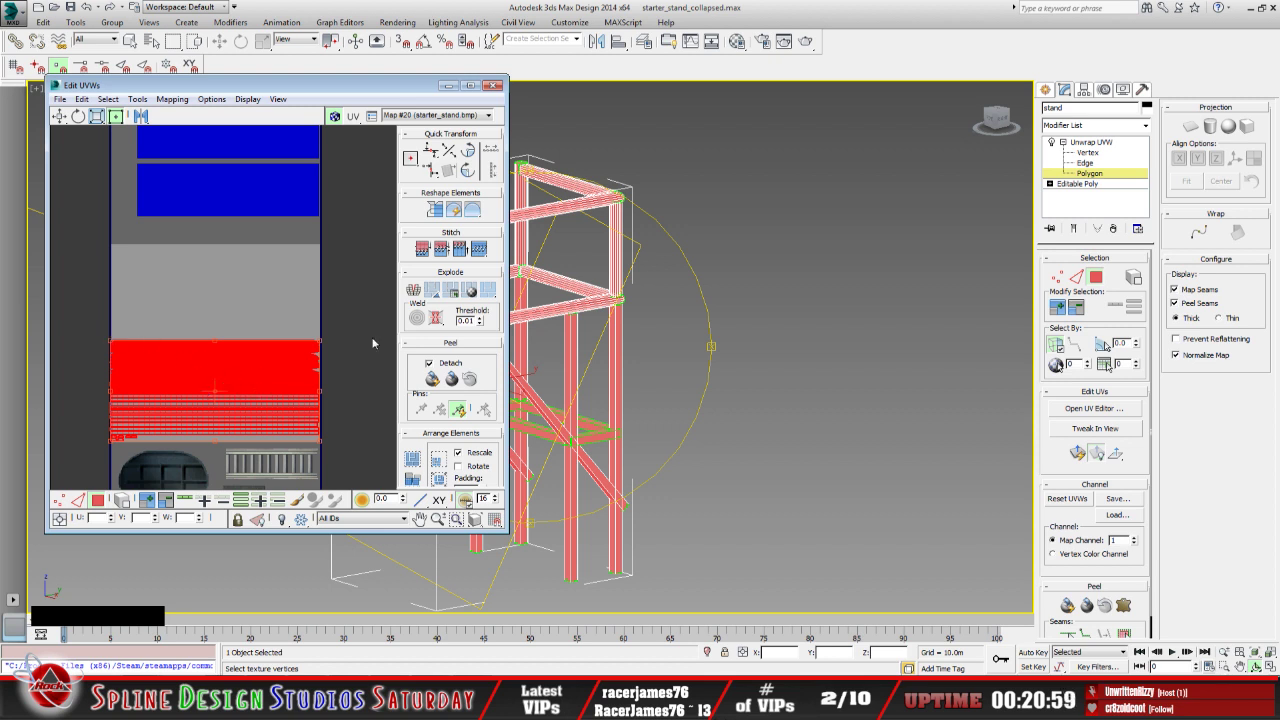
left_click(460, 700)
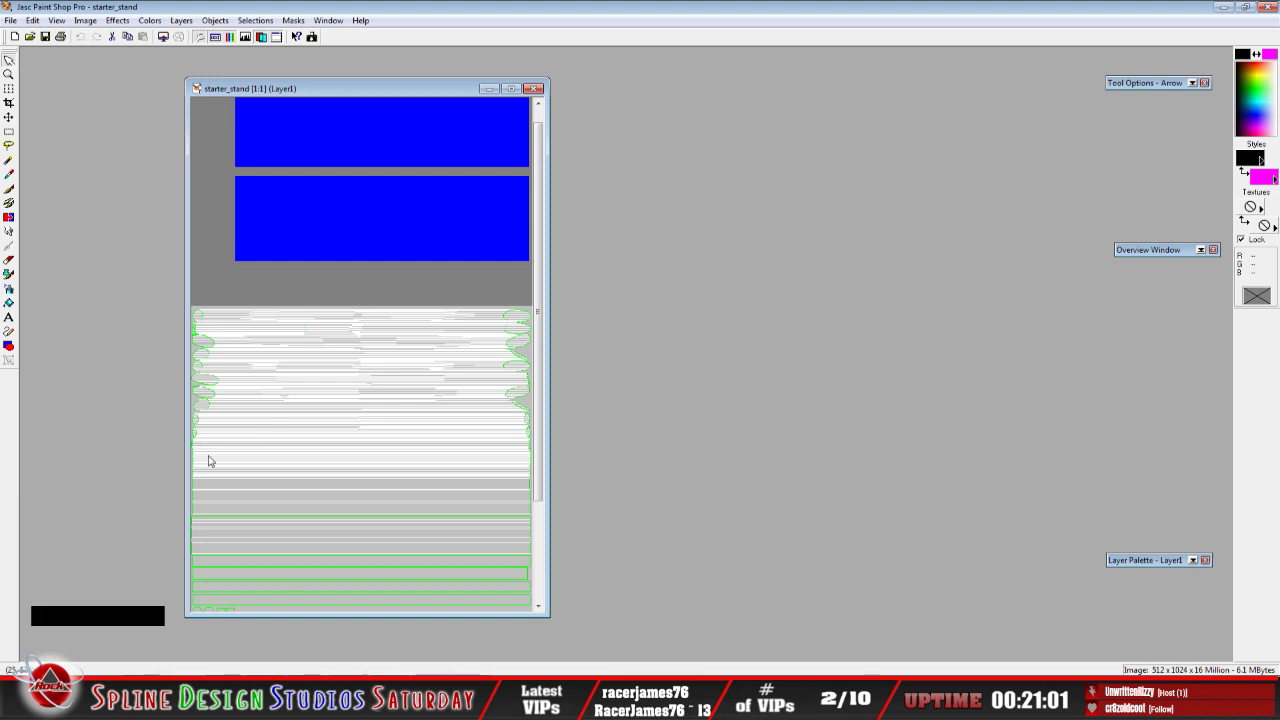
Check the wireframe area on the texture sheet, switch to 3ds Max, clear the UV face selection and minimize the UV editor
left_click_drag(540, 370, 540, 466)
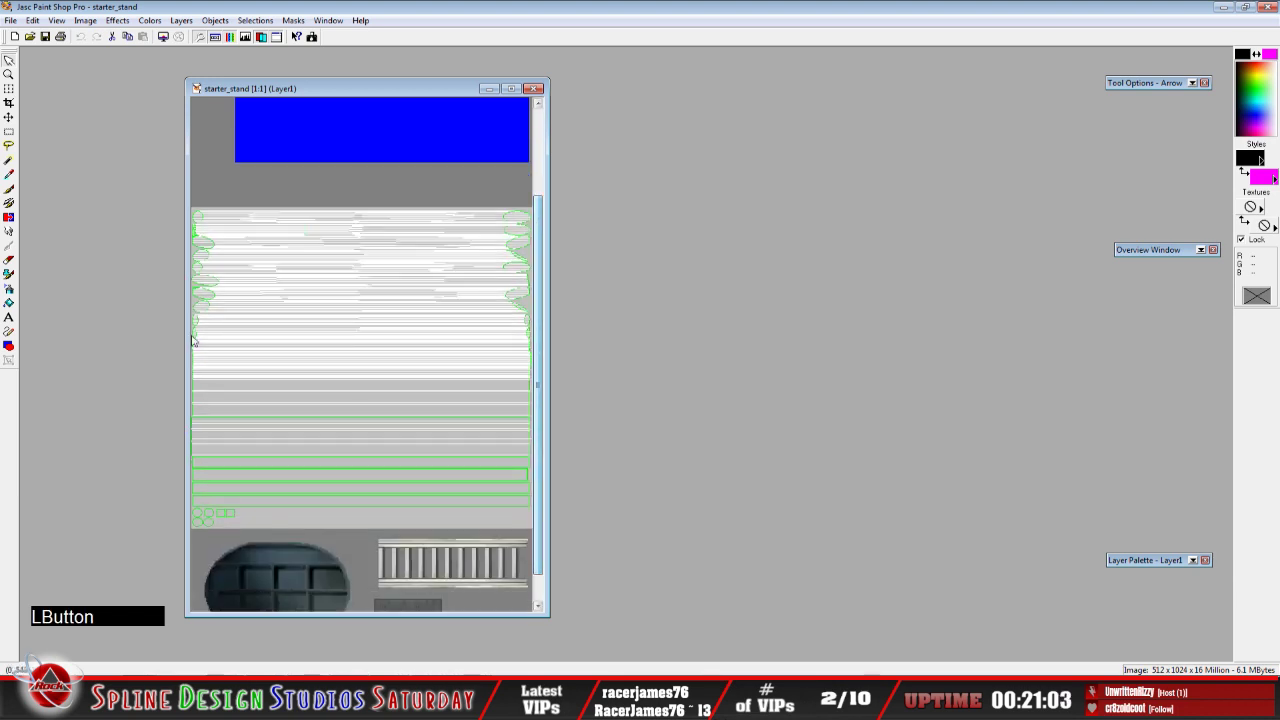
left_click_drag(540, 325, 549, 297)
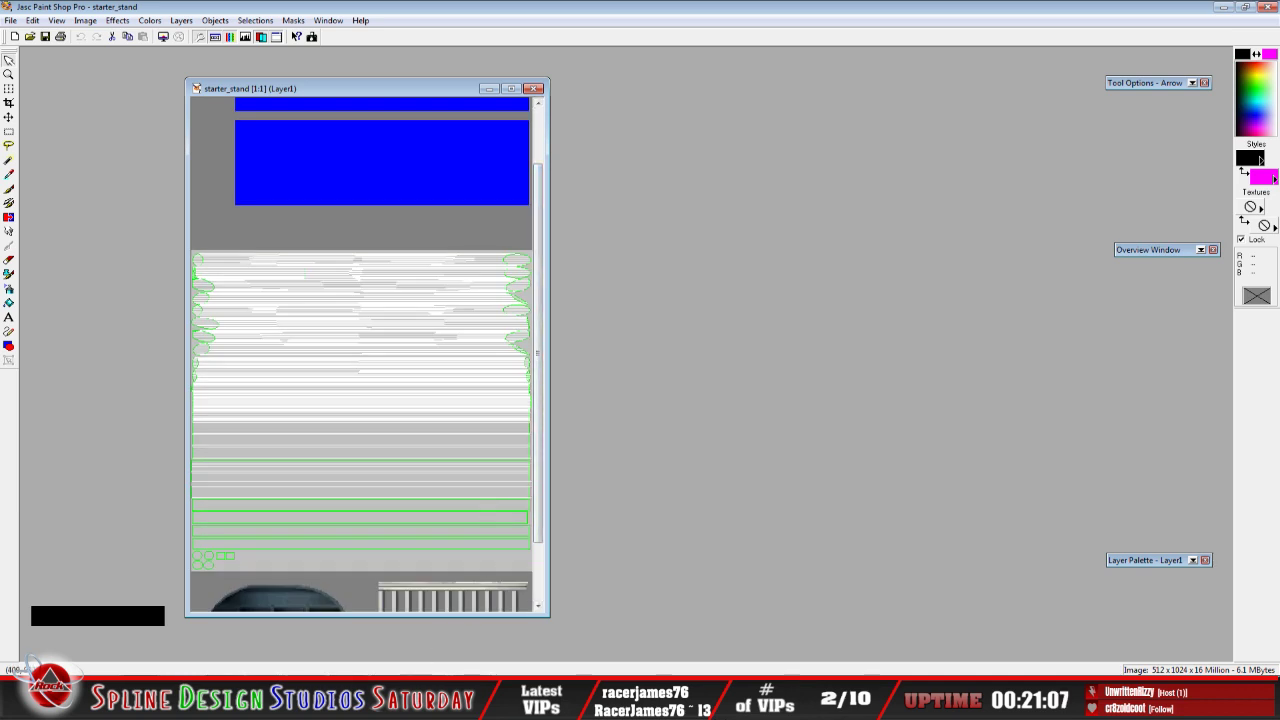
left_click(408, 668)
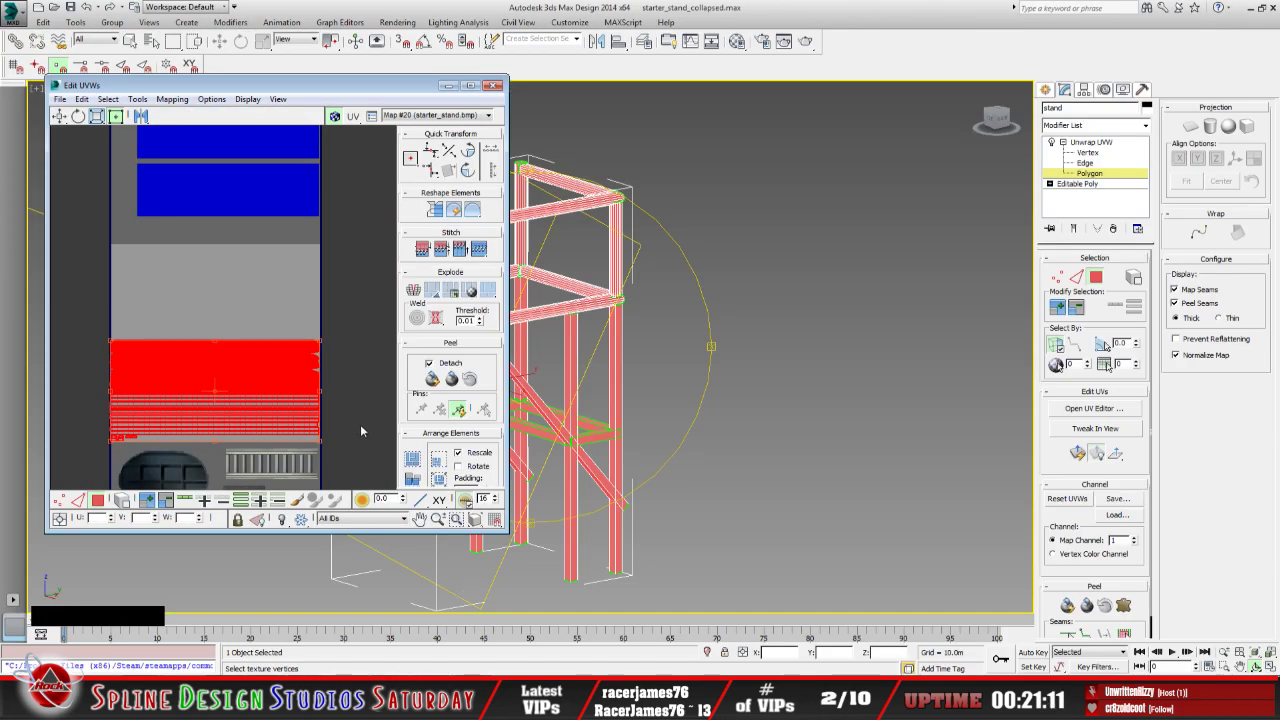
left_click(345, 403)
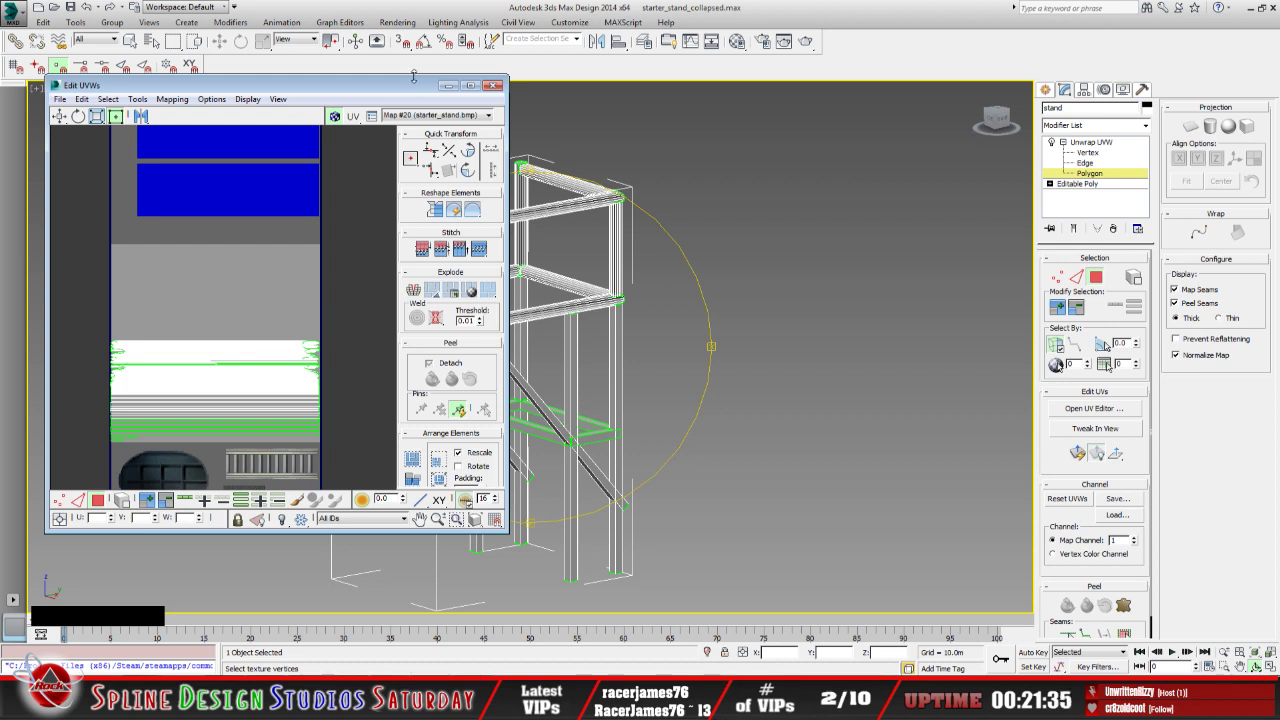
left_click(450, 86)
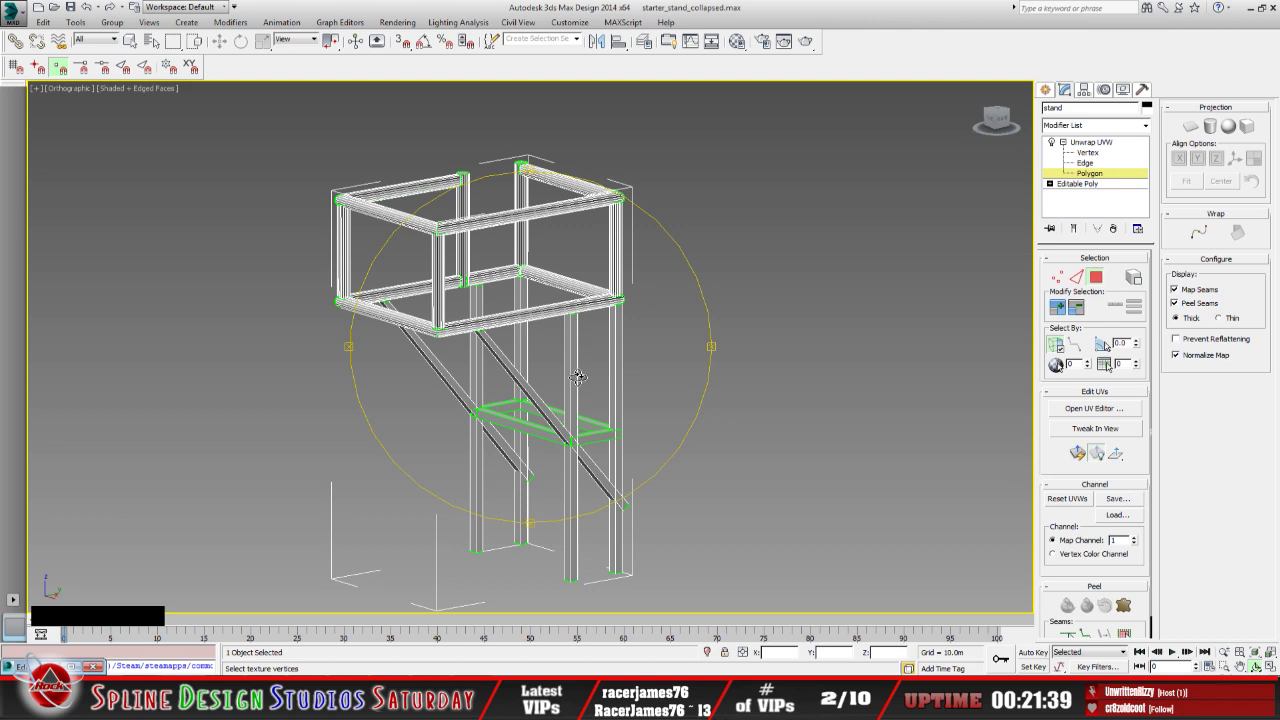
Switch to Paint Shop Pro, hide the wire layer, and show the starter_stand image at 1:2 in a repositioned, wider window
left_click(470, 698)
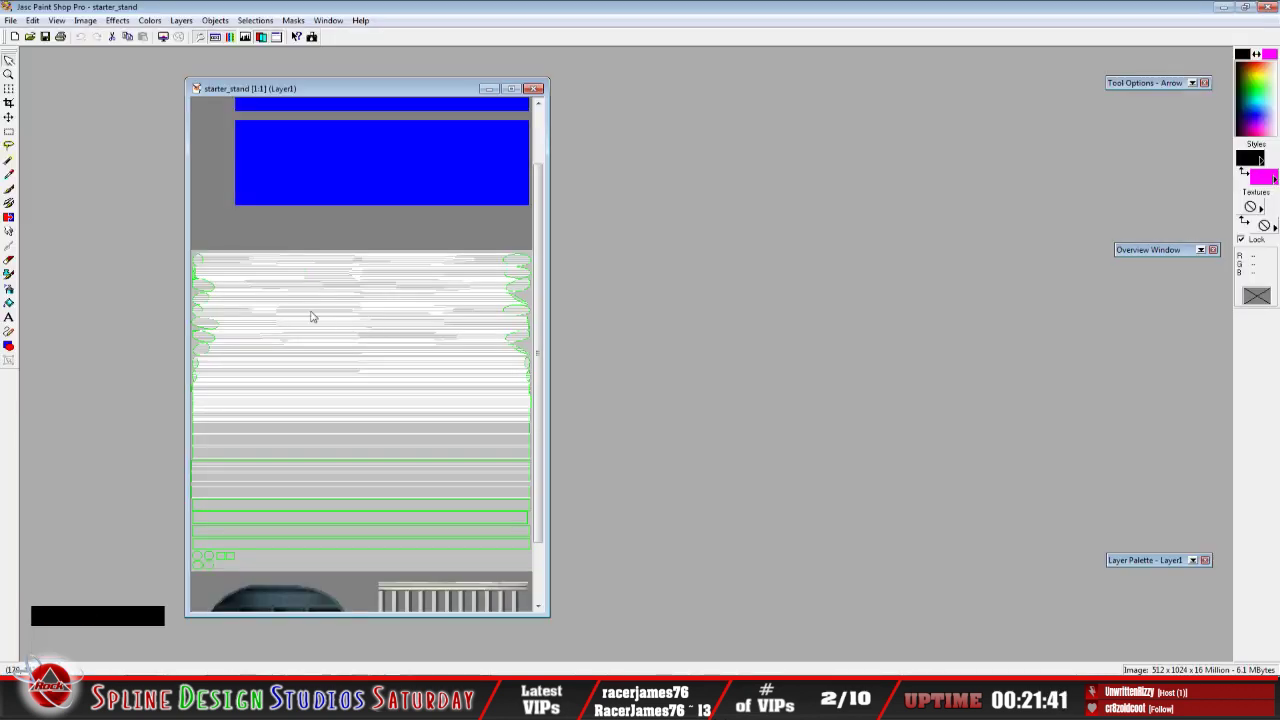
mouse_move(1128, 557)
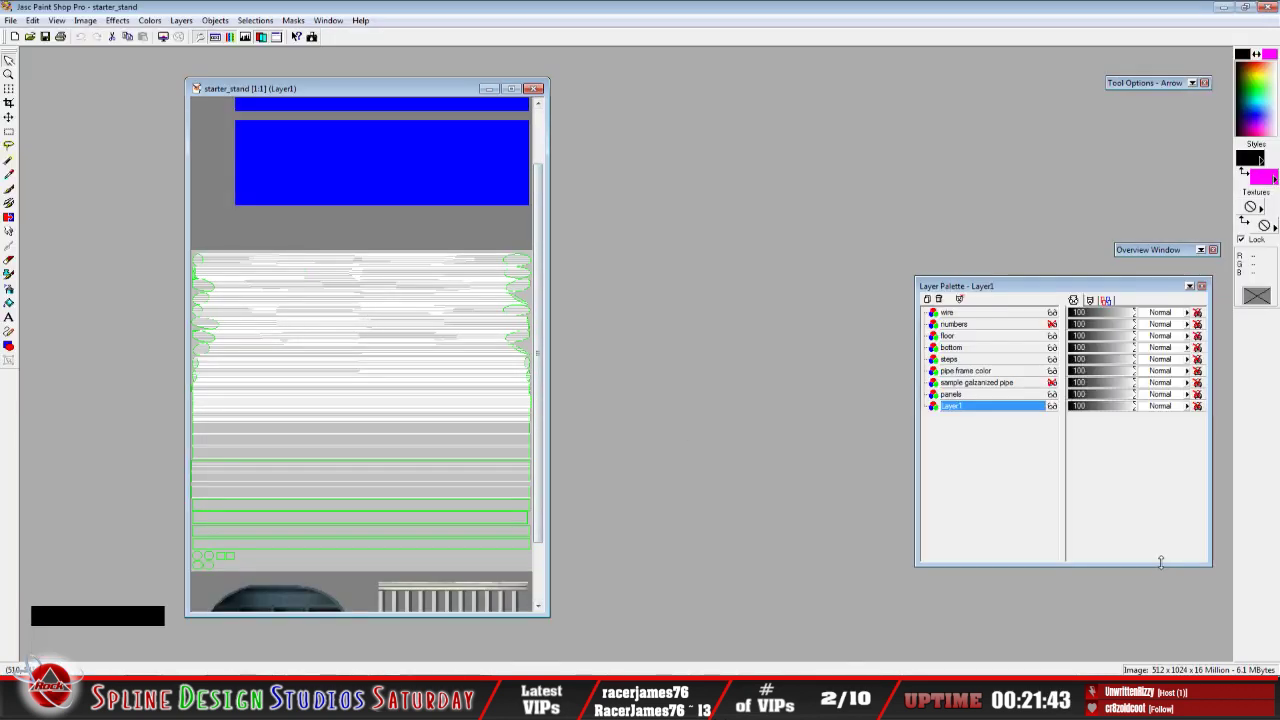
left_click(1052, 312)
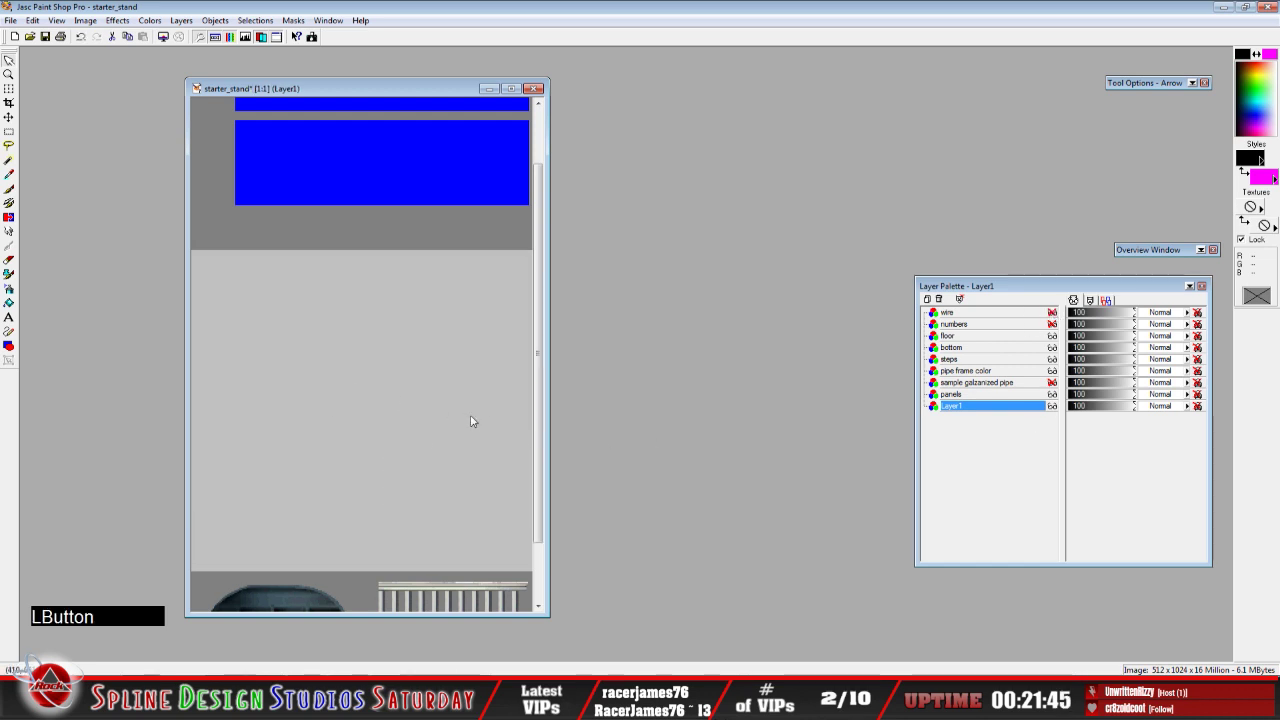
left_click_drag(535, 436, 538, 390)
scroll(409, 370, "down", 1)
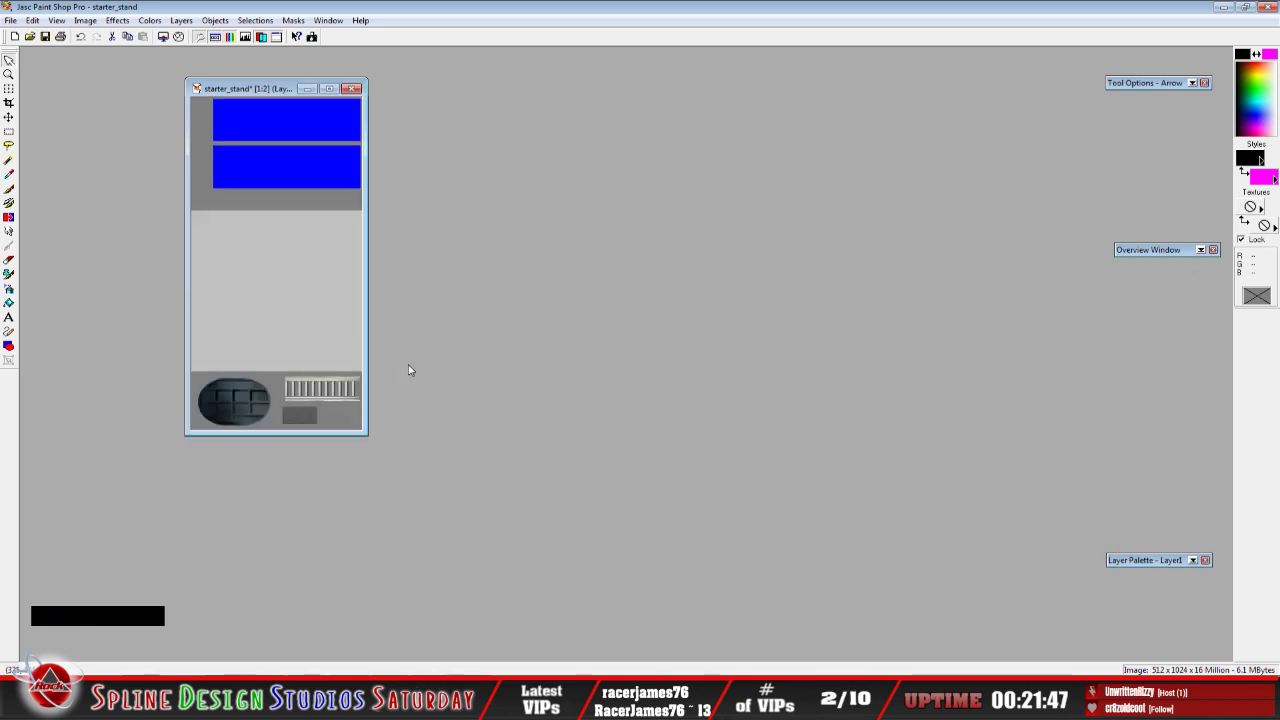
left_click_drag(253, 88, 243, 127)
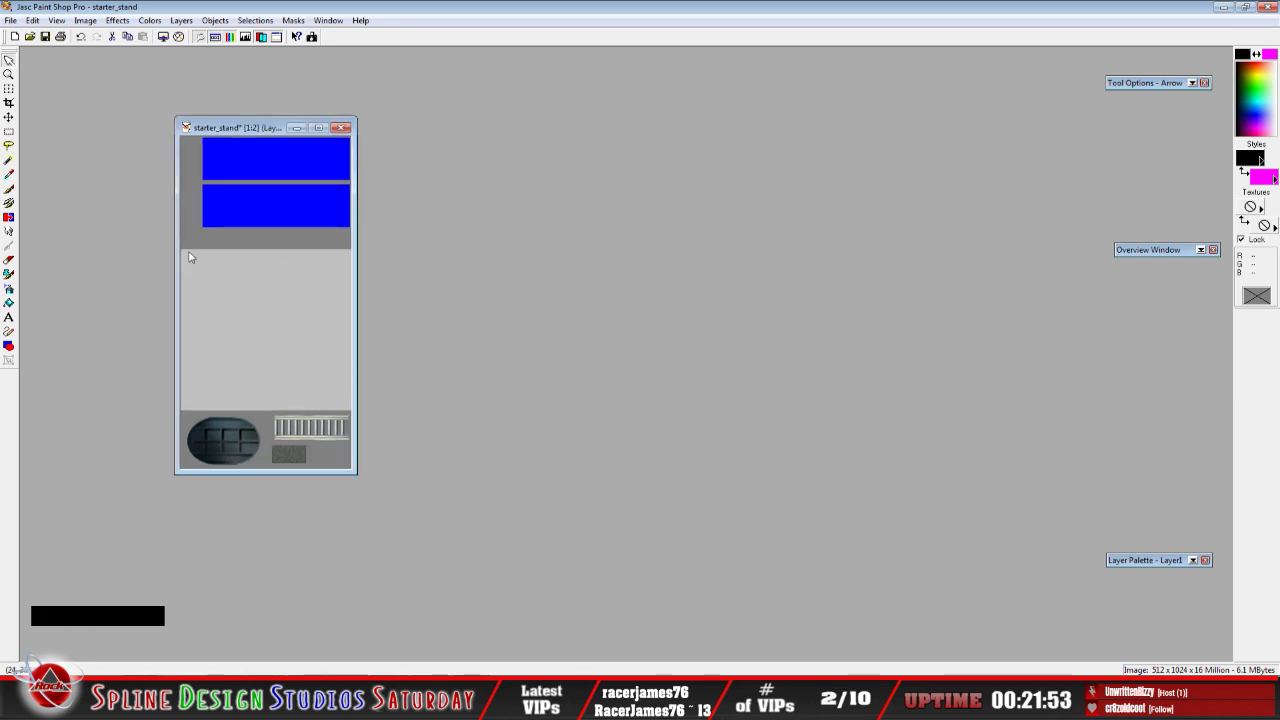
left_click_drag(176, 252, 127, 255)
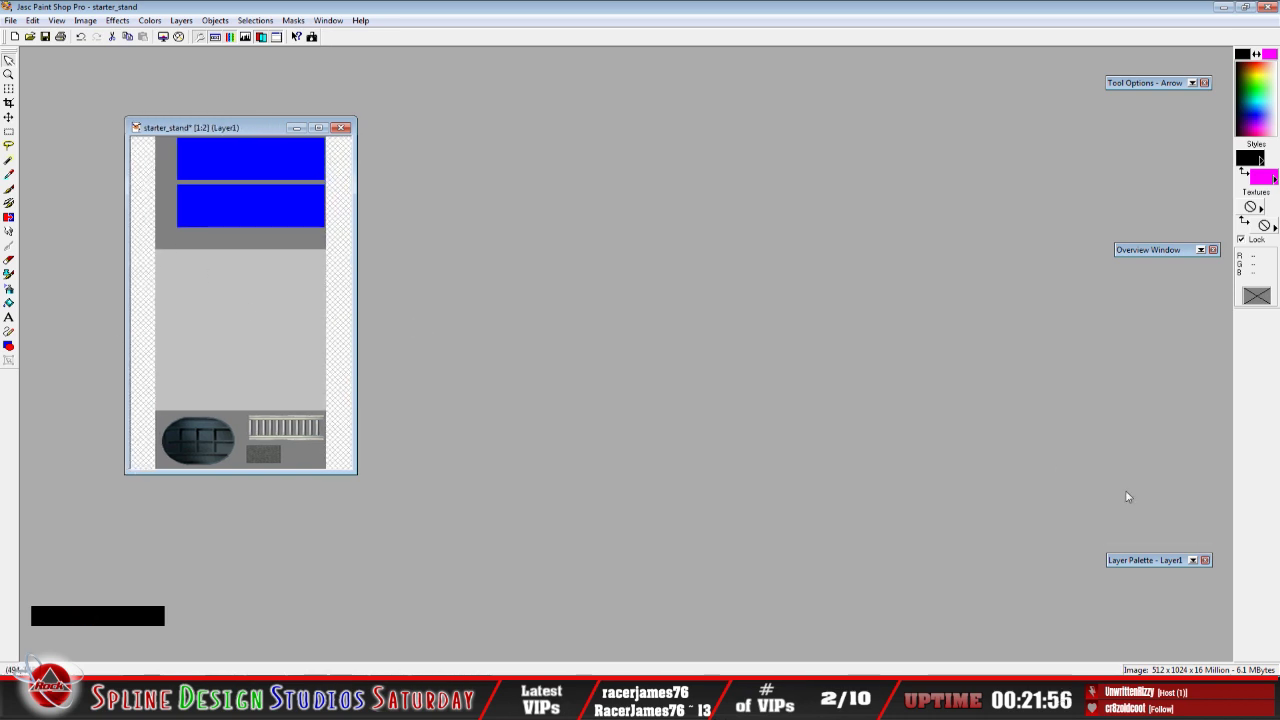
Move the layer list beside the image and toggle the panels, steps, bottom, floor and pipe frame color layers to identify their contents
mouse_move(1176, 567)
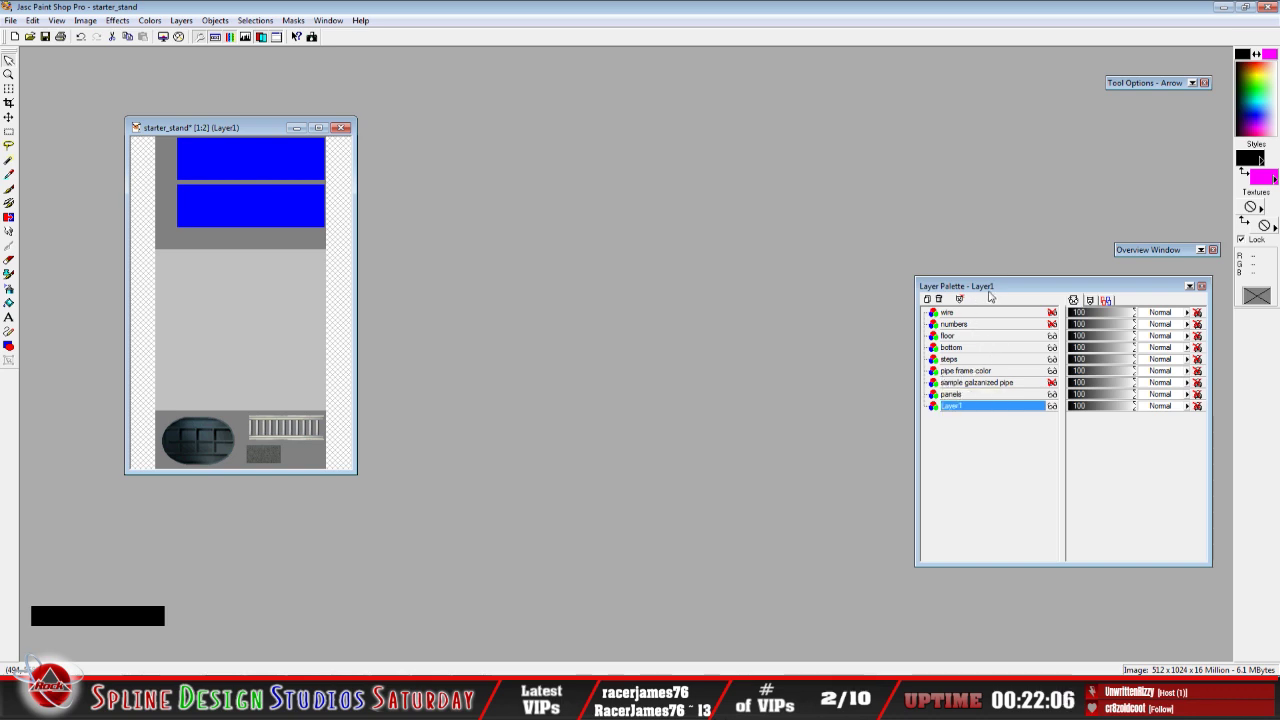
left_click_drag(990, 296, 468, 188)
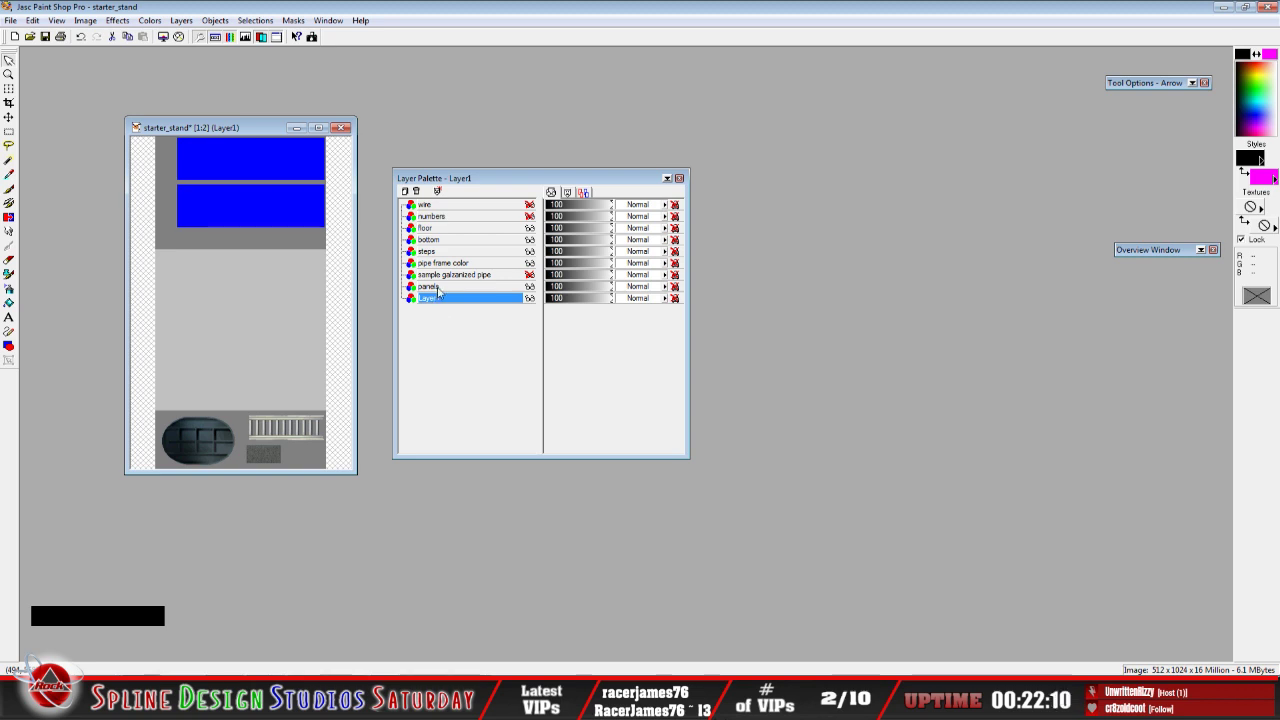
left_click(530, 287)
left_click(530, 287)
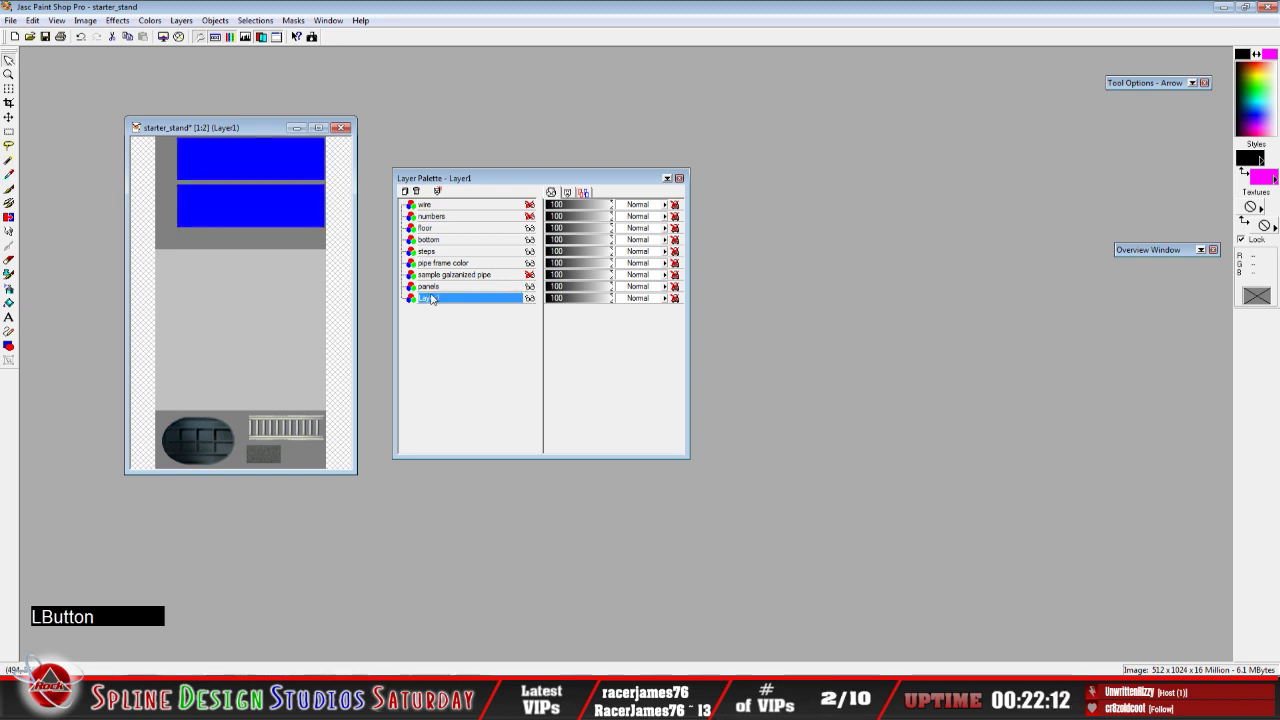
left_click(530, 251)
left_click(530, 251)
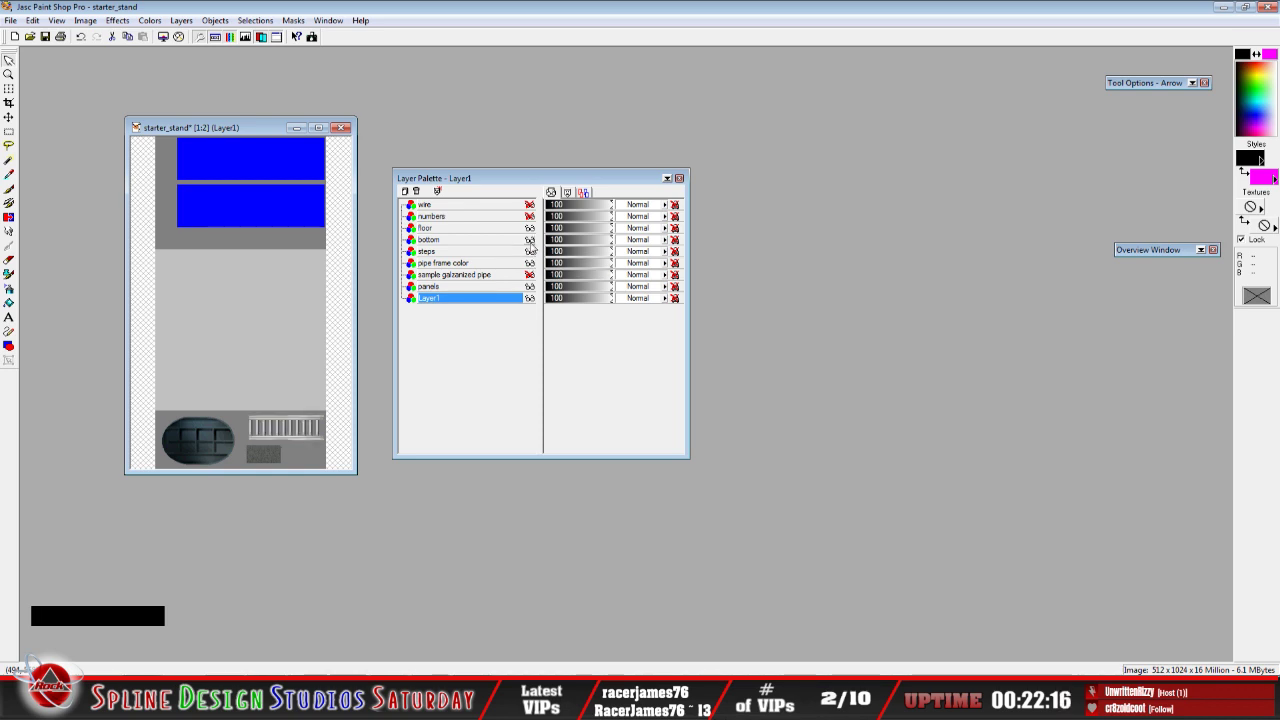
left_click(530, 240)
left_click(530, 240)
left_click(530, 228)
left_click(530, 228)
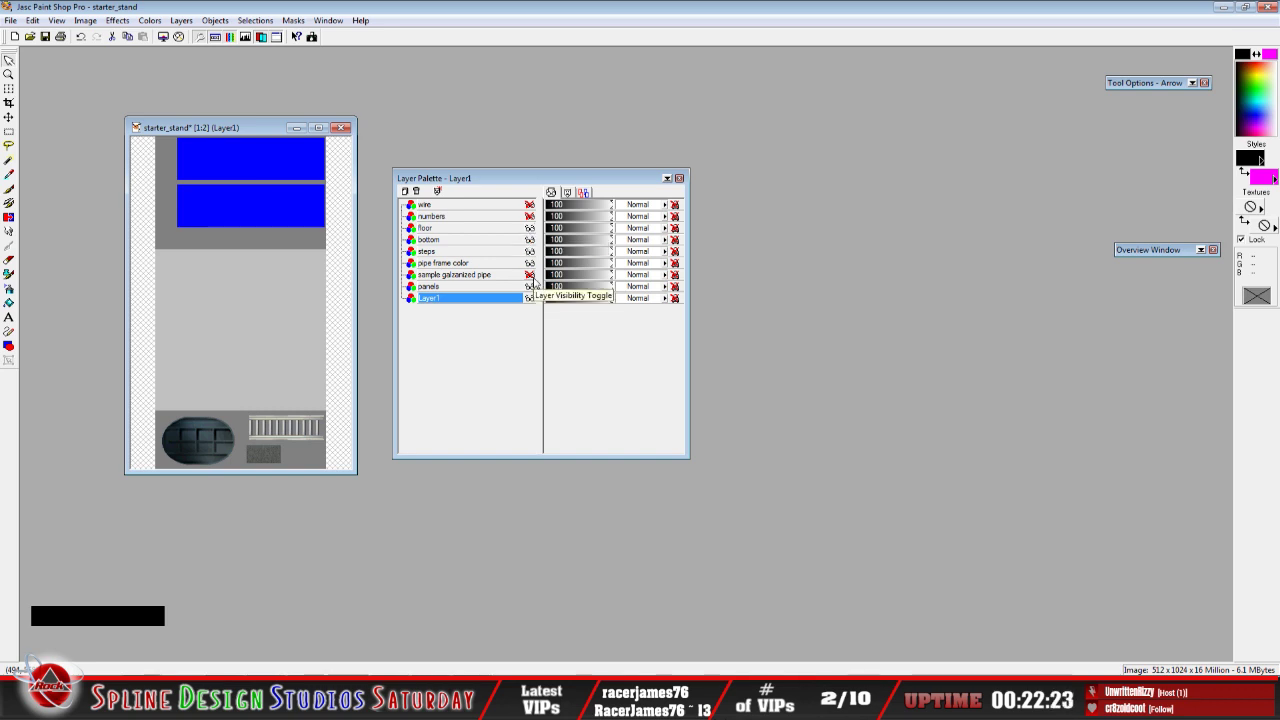
left_click(530, 263)
left_click(530, 263)
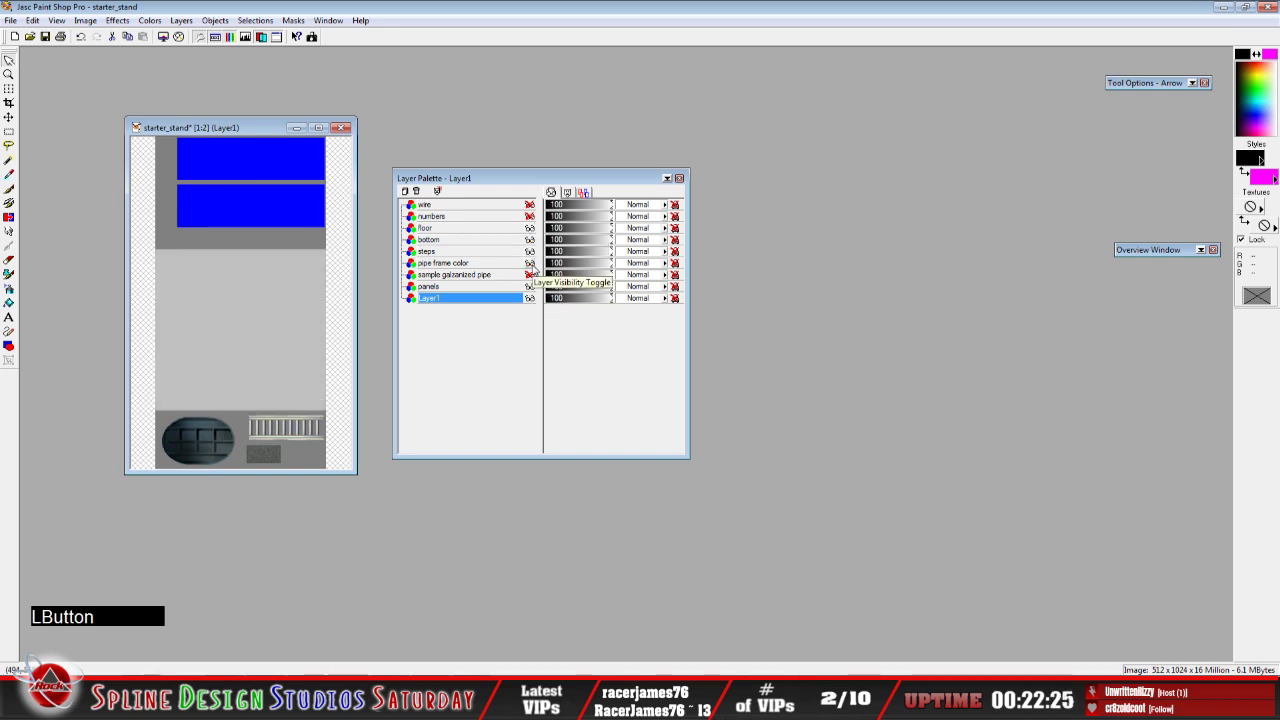
left_click(530, 263)
left_click(530, 263)
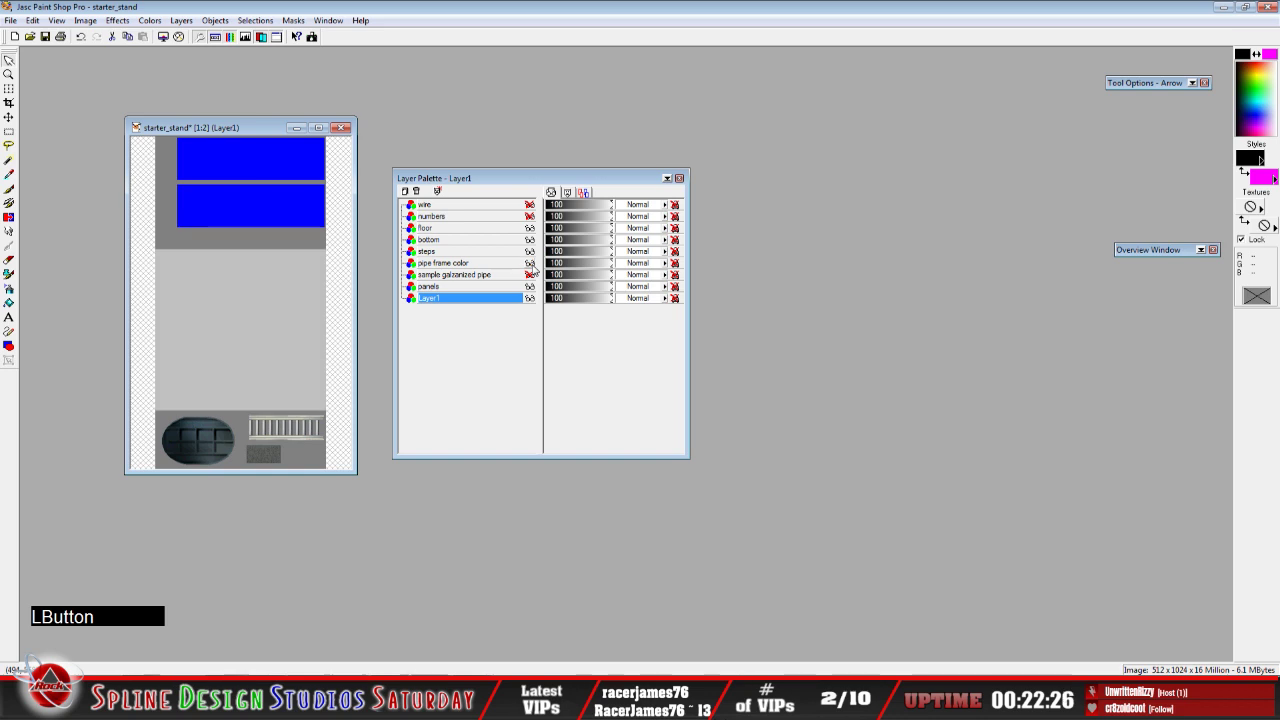
On the pipe frame color layer, delete a full-width rectangle covering the upper half of the light gray area, and deselect
left_click(472, 264)
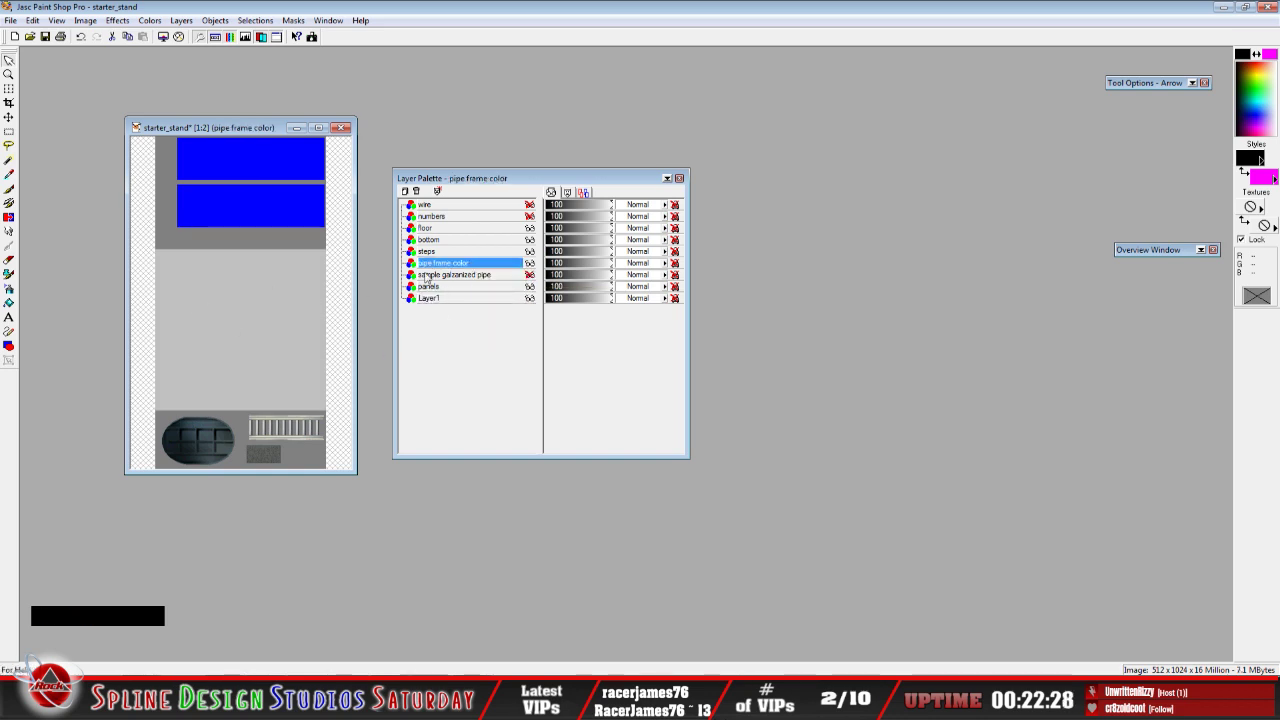
left_click(8, 131)
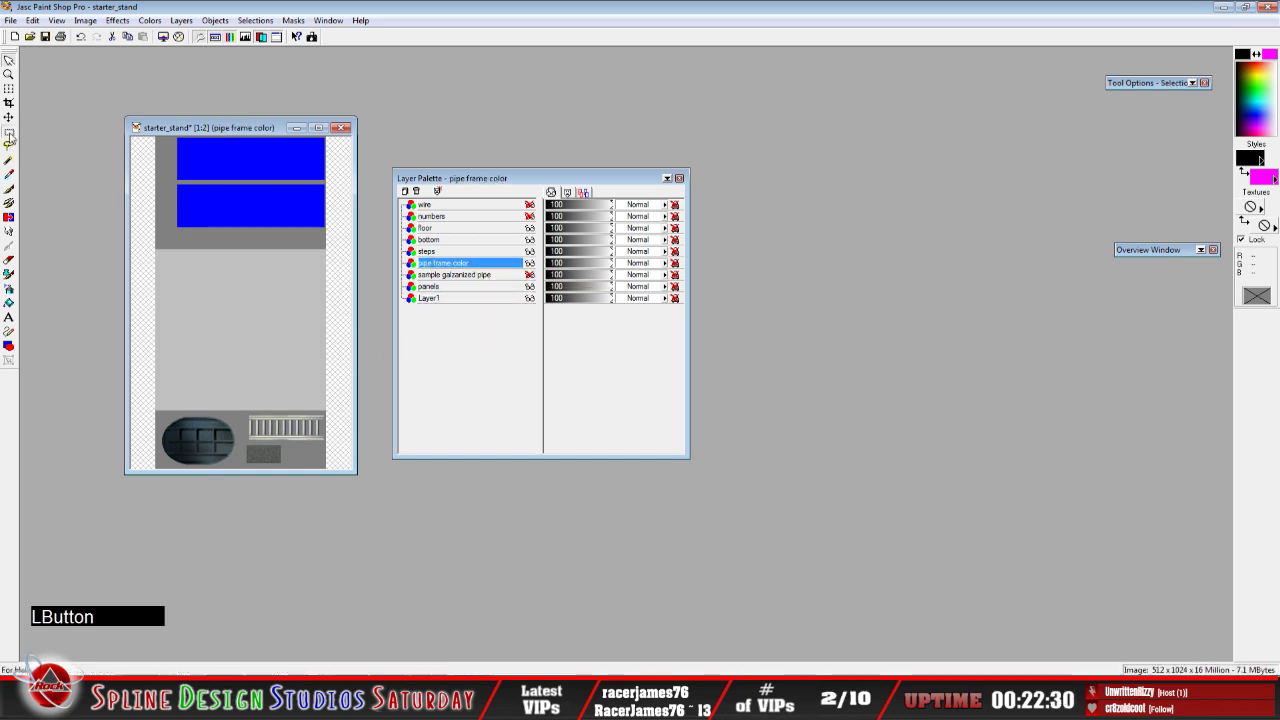
left_click_drag(140, 241, 356, 332)
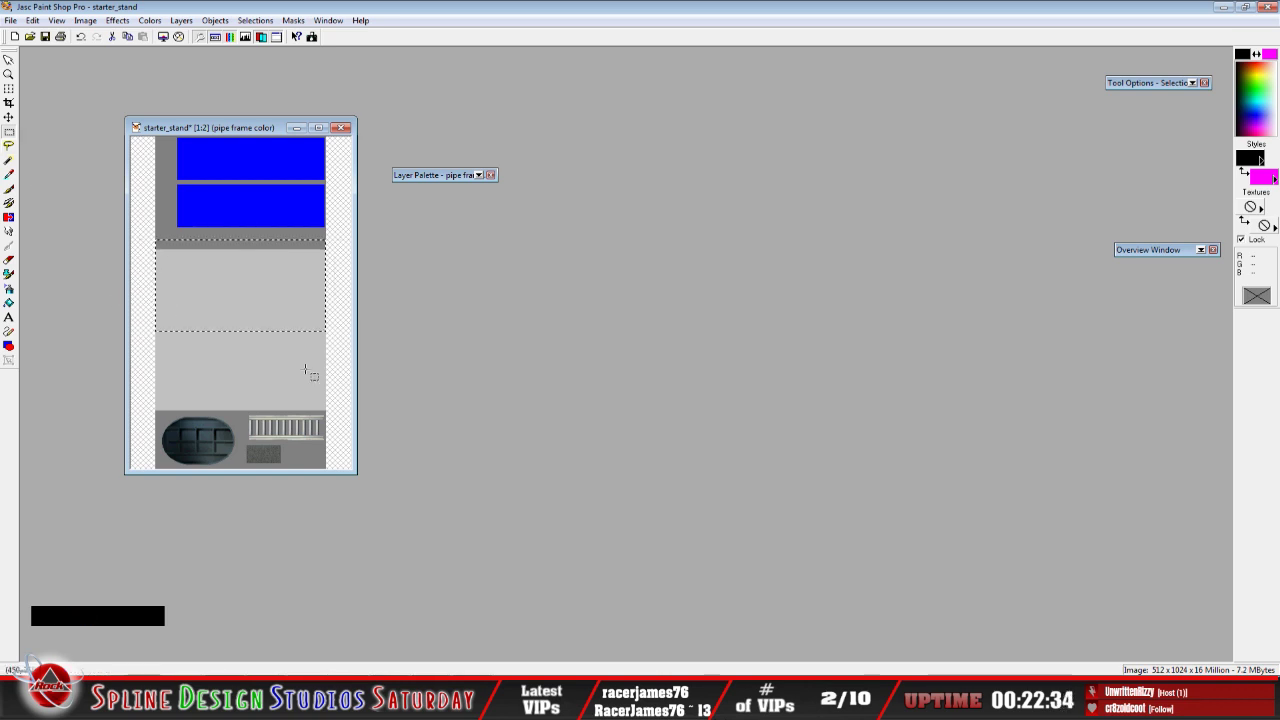
key("Delete")
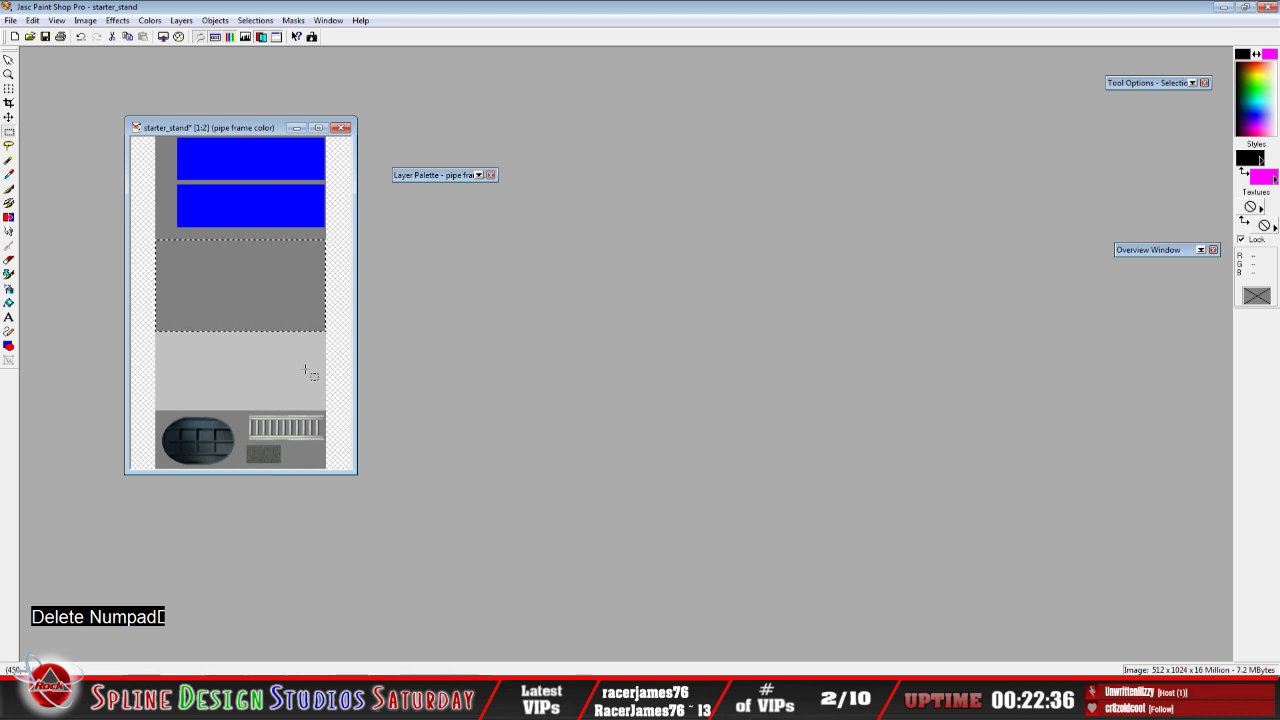
right_click(280, 323)
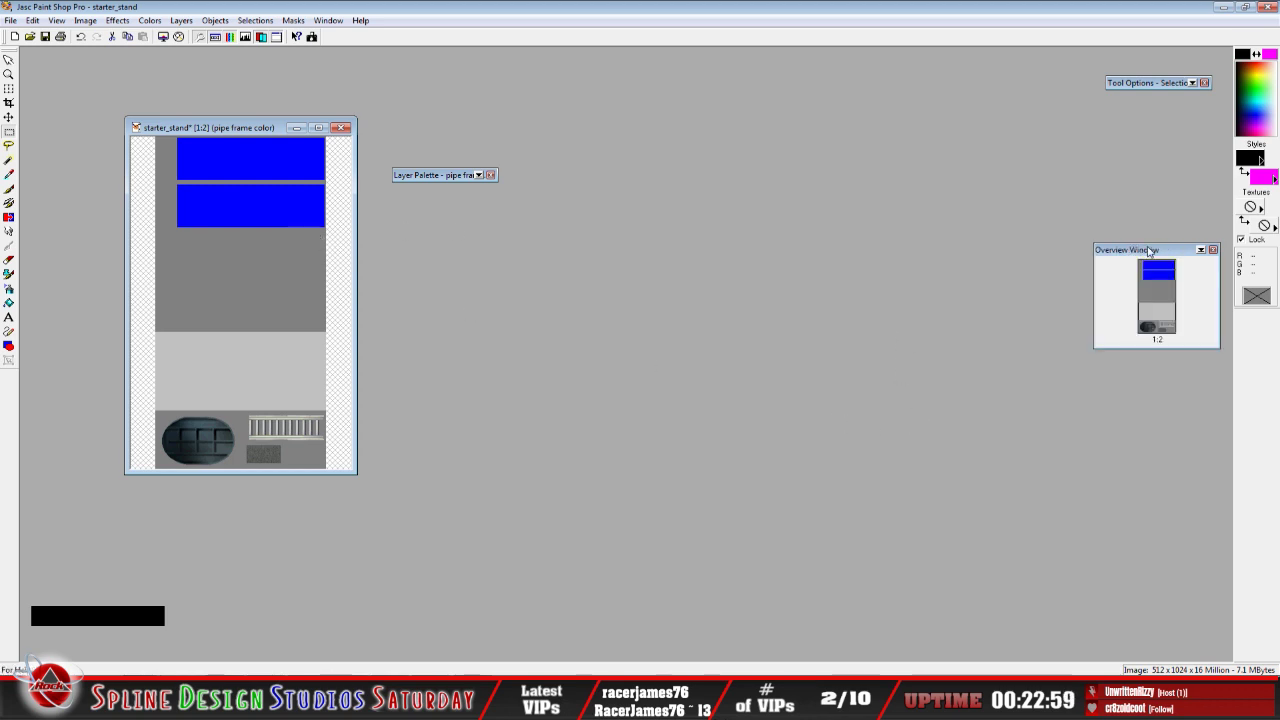
Copy the panels layer's two blue panels, paste them as a transparent selection directly below the originals, and deselect
mouse_move(432, 180)
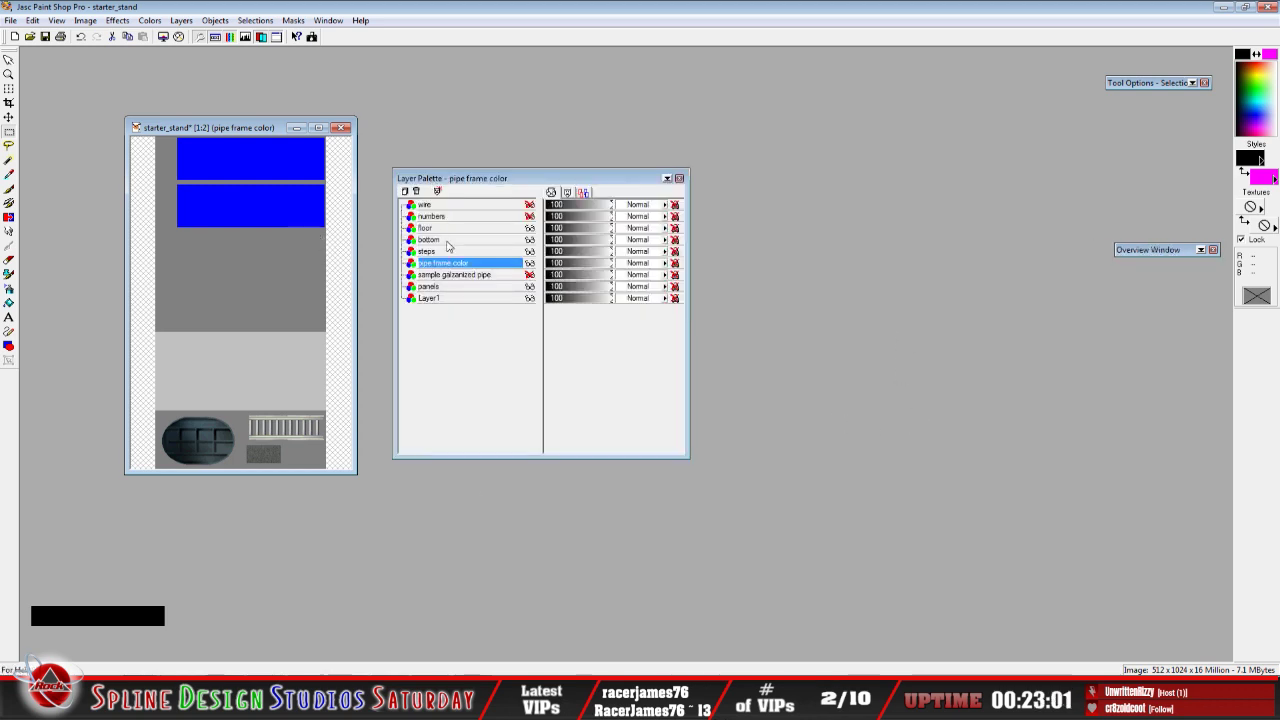
left_click(444, 286)
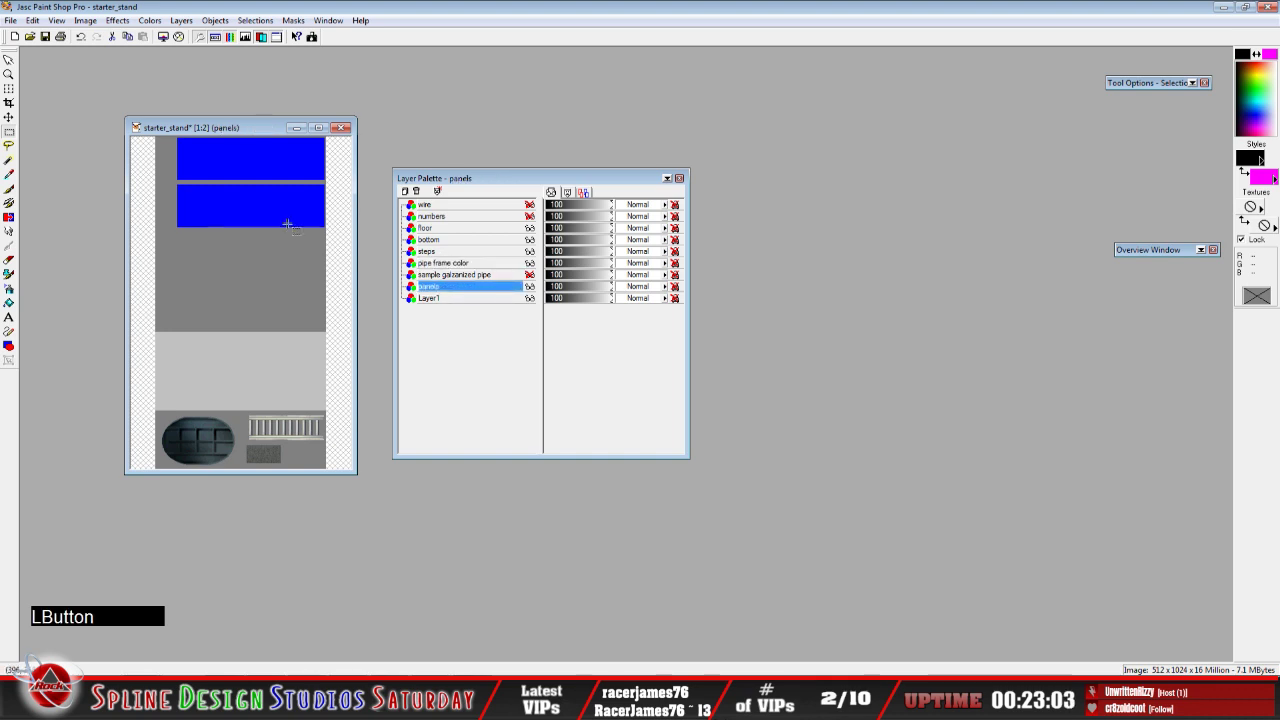
left_click(32, 20)
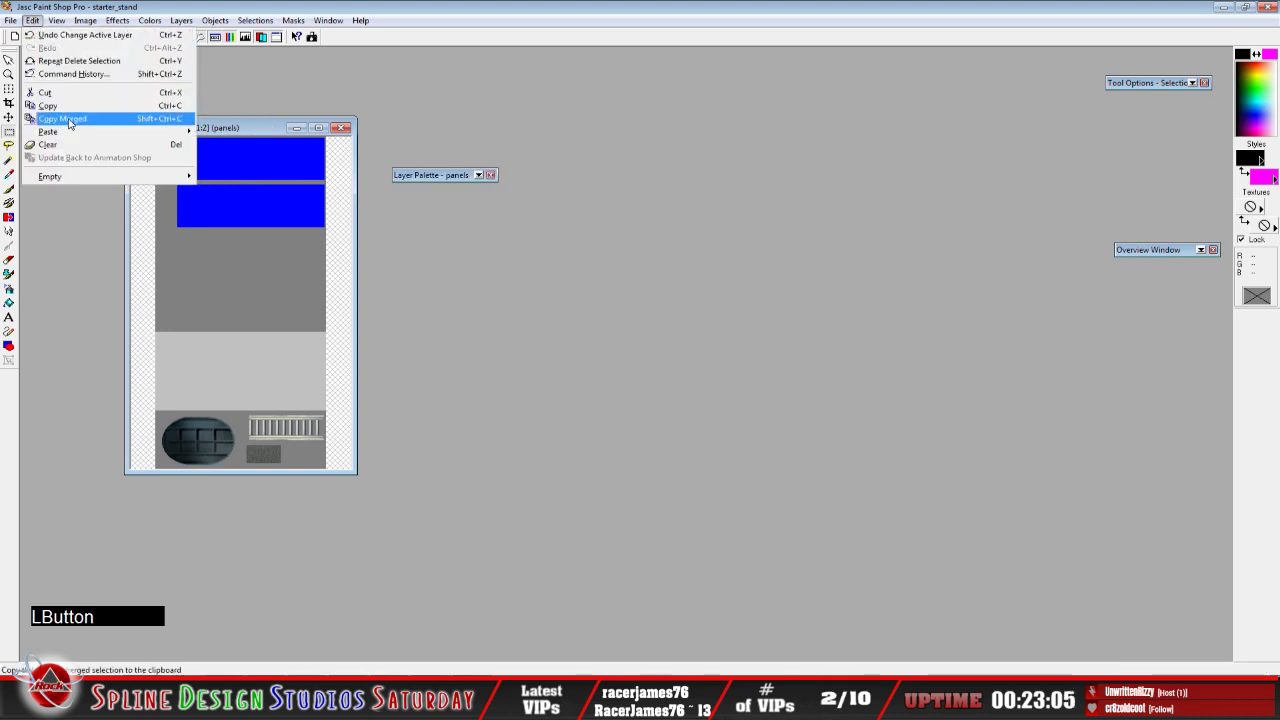
left_click(74, 112)
left_click(32, 20)
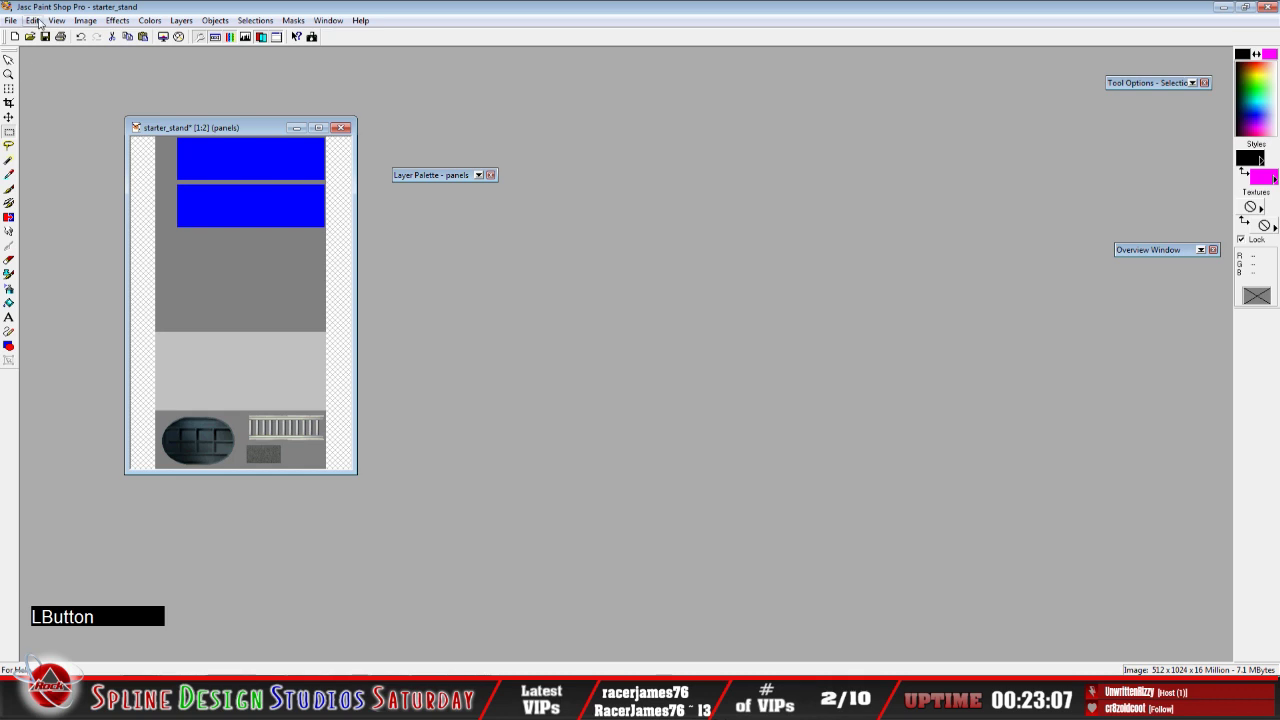
mouse_move(64, 133)
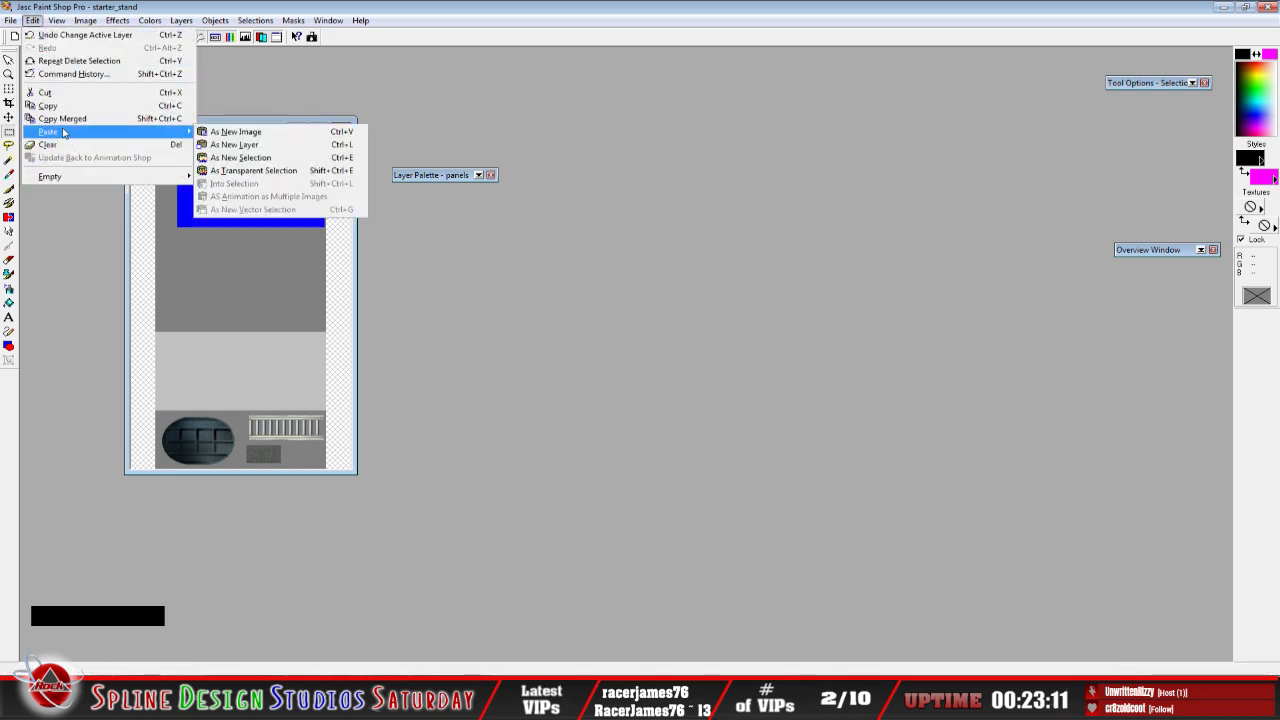
left_click(245, 170)
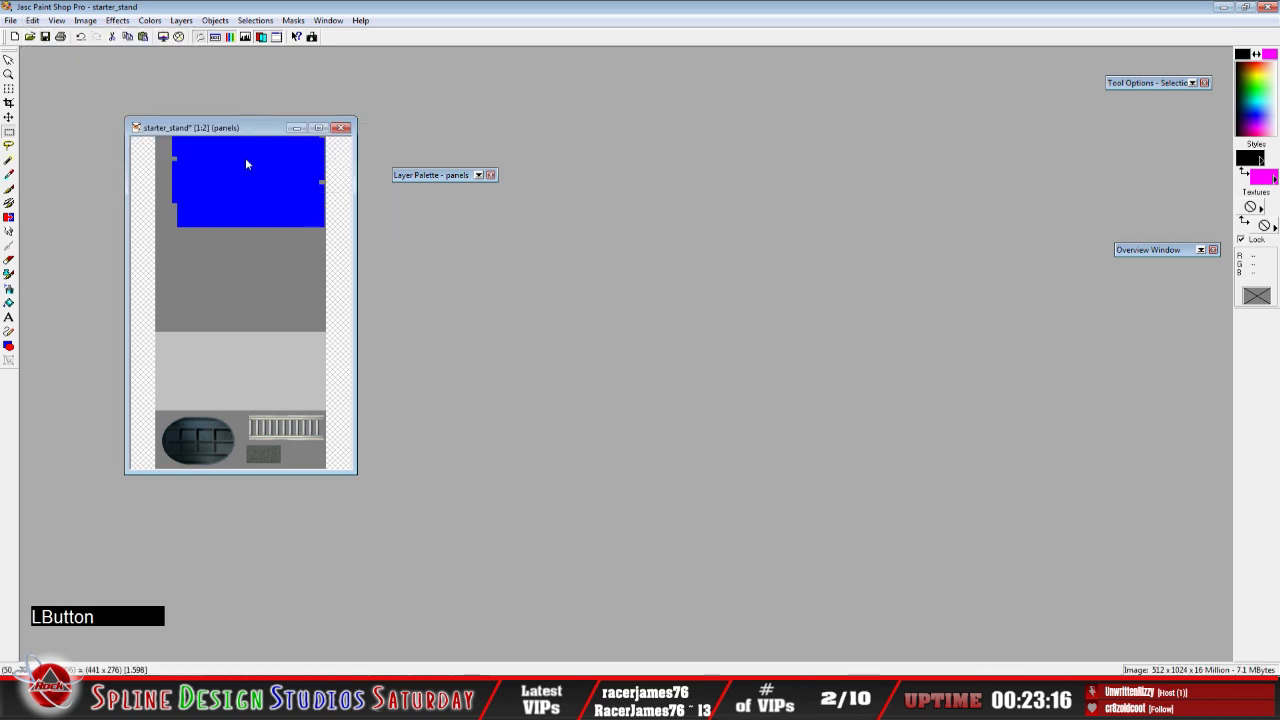
left_click(246, 290)
left_click_drag(246, 287, 251, 277)
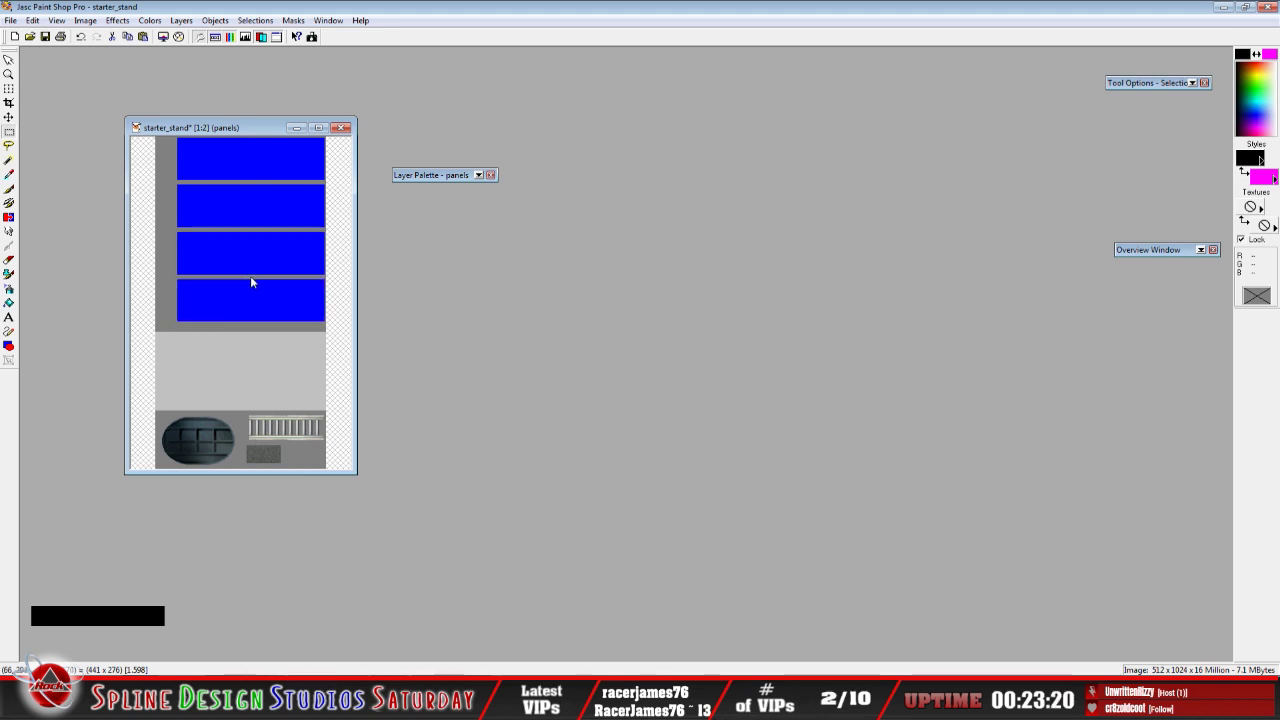
left_click(252, 282)
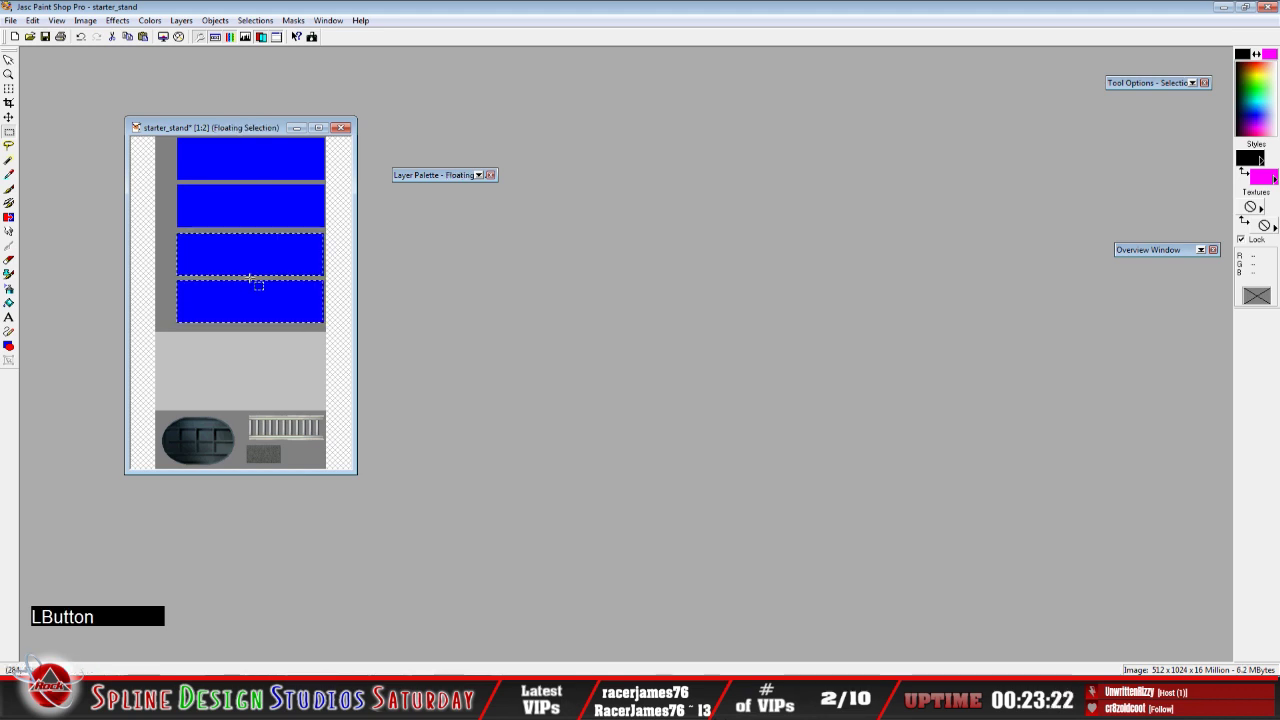
right_click(237, 254)
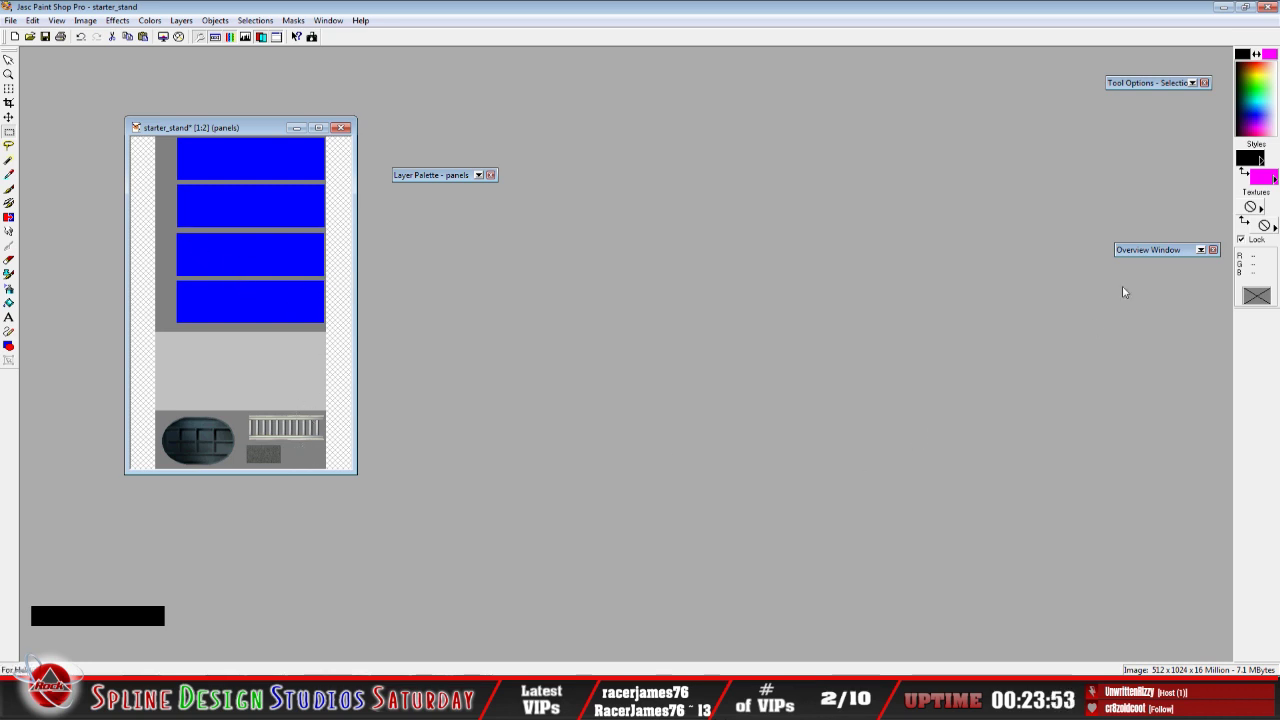
Flatten all layers of the starter_stand image into a single background layer
mouse_move(427, 178)
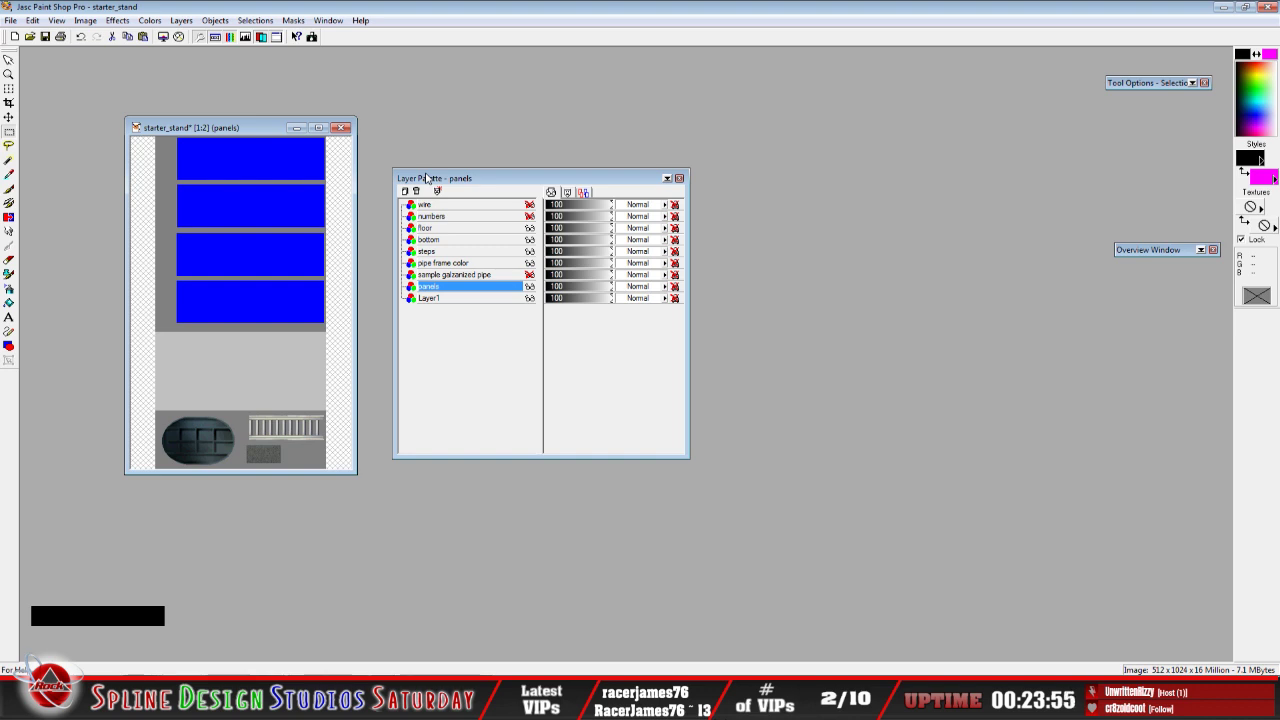
left_click(181, 20)
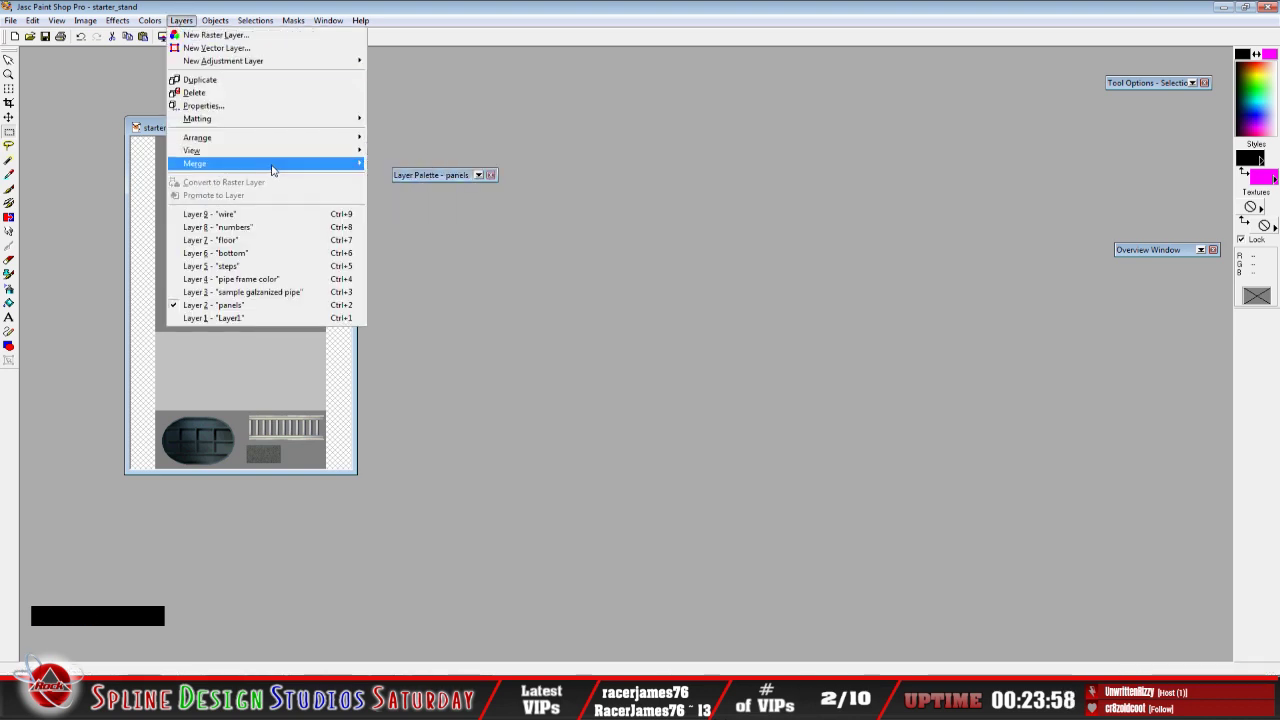
mouse_move(272, 170)
left_click(378, 165)
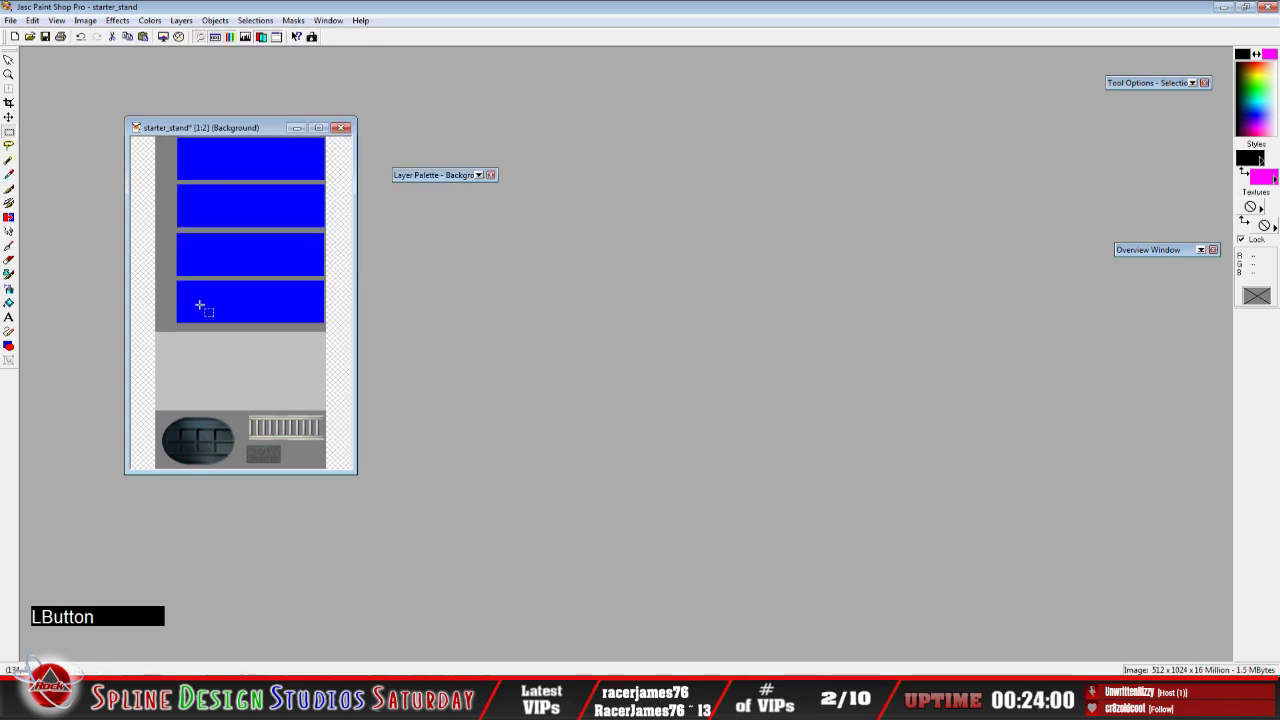
Save the flattened image as starter_stand.bmp in Windows or OS/2 Bitmap format in the 3DS folder, replacing the existing bitmap
left_click(12, 20)
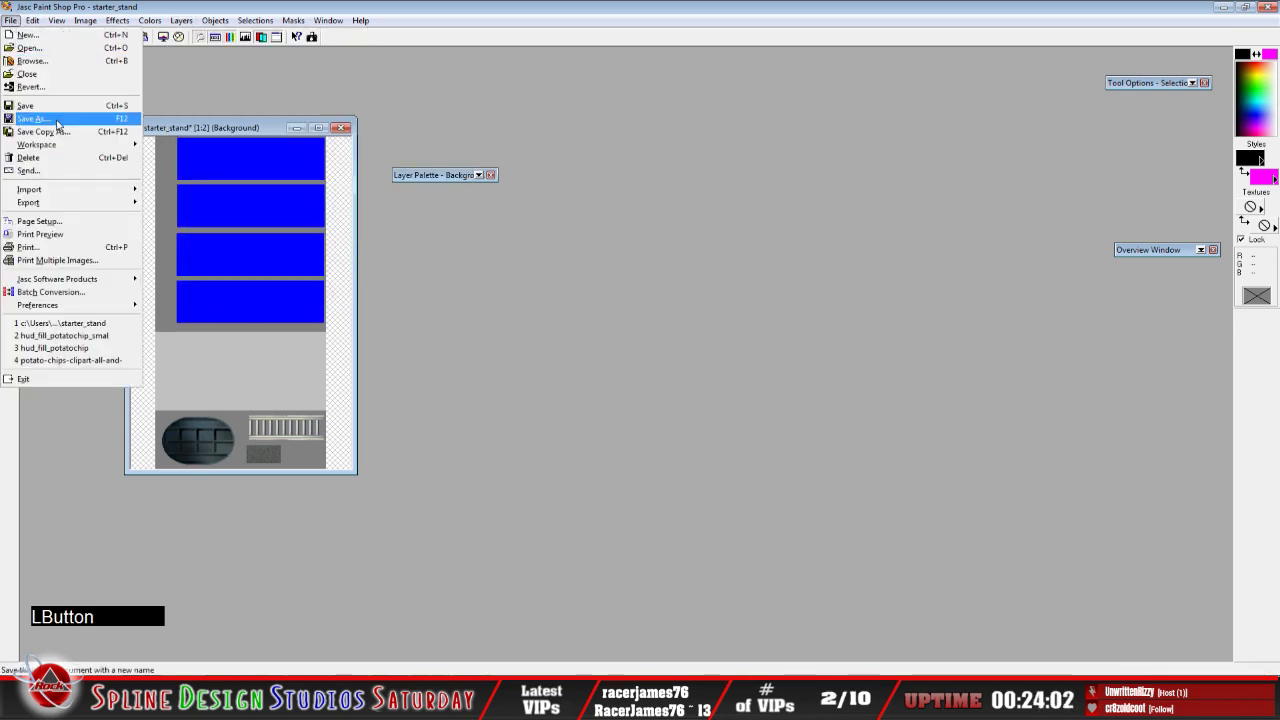
left_click(45, 118)
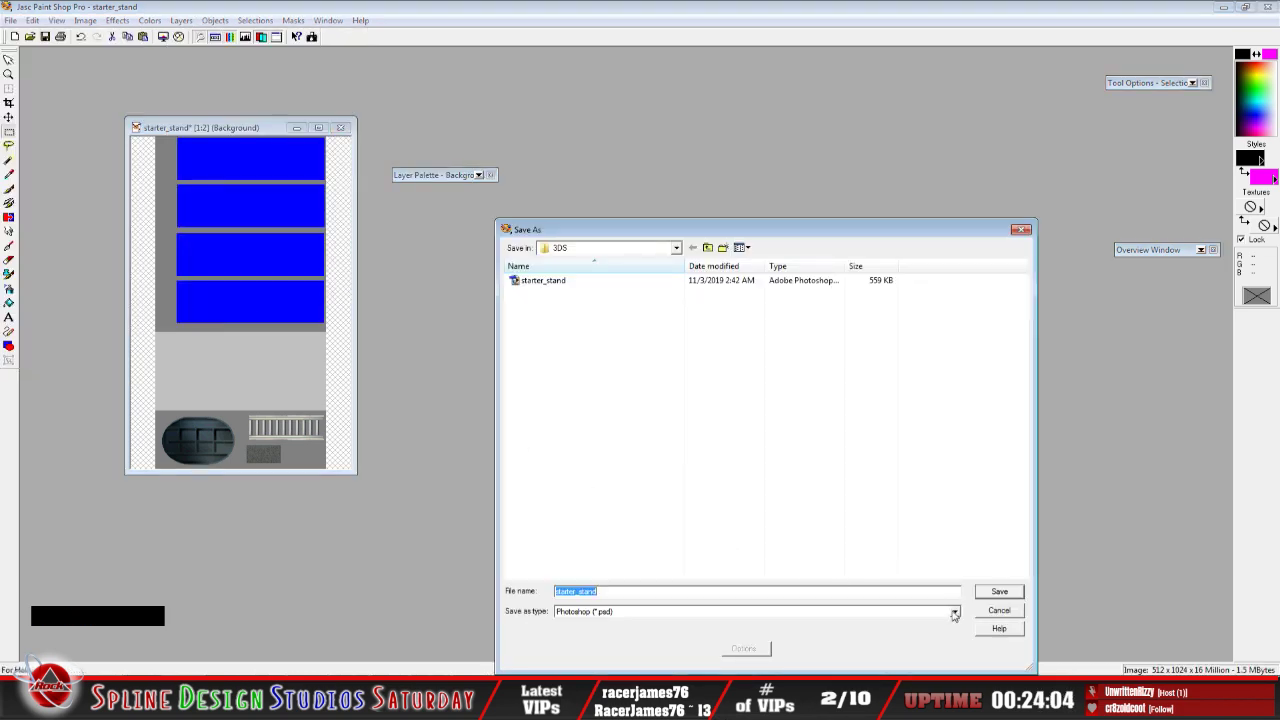
left_click(954, 613)
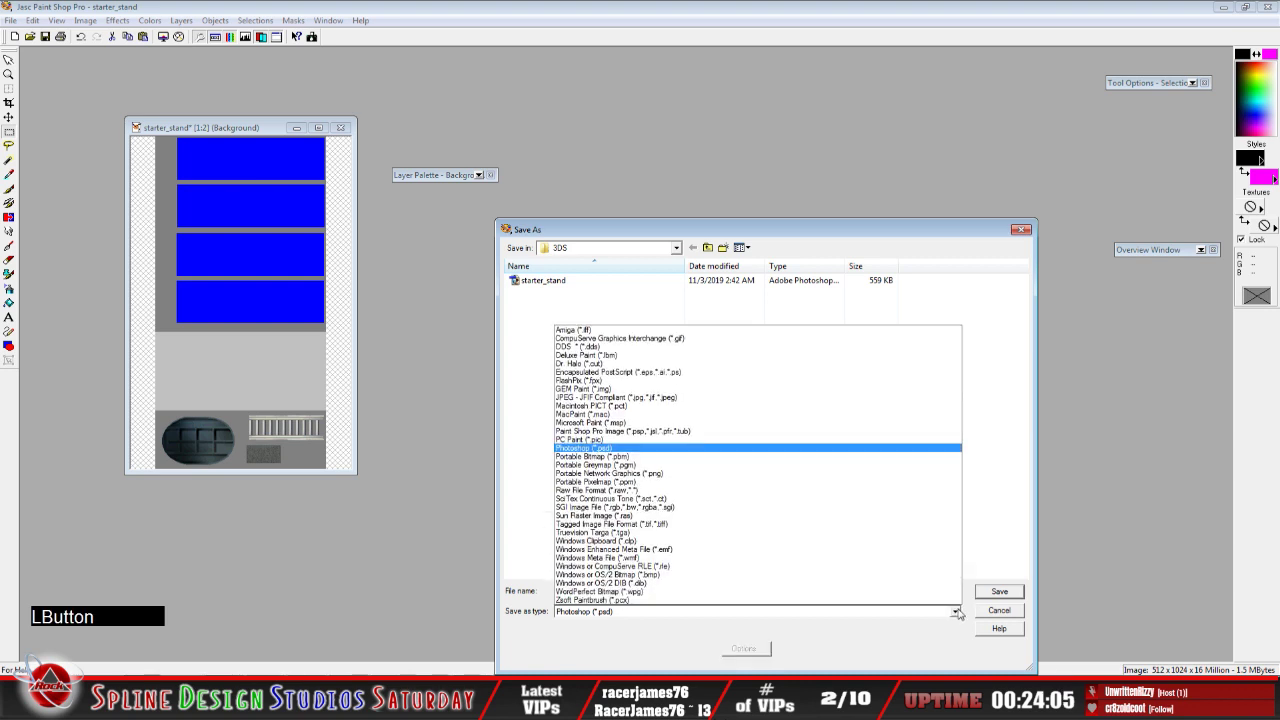
left_click(712, 577)
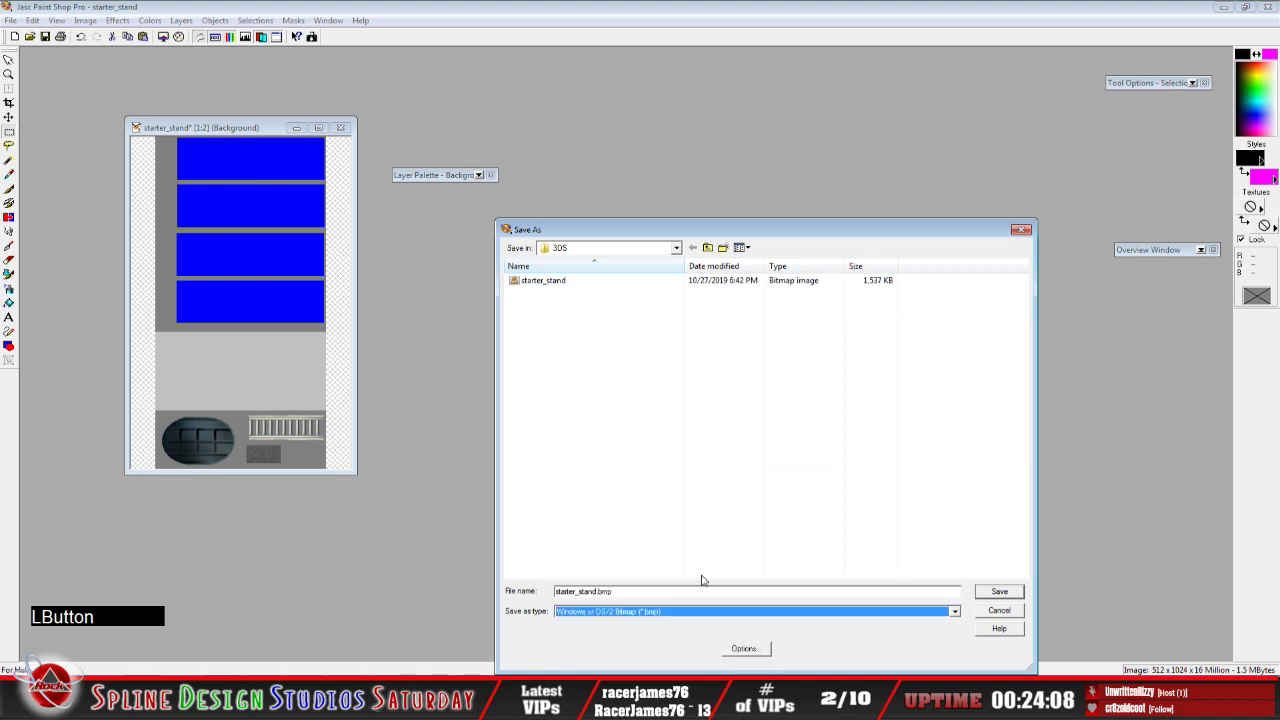
left_click(562, 283)
left_click(986, 588)
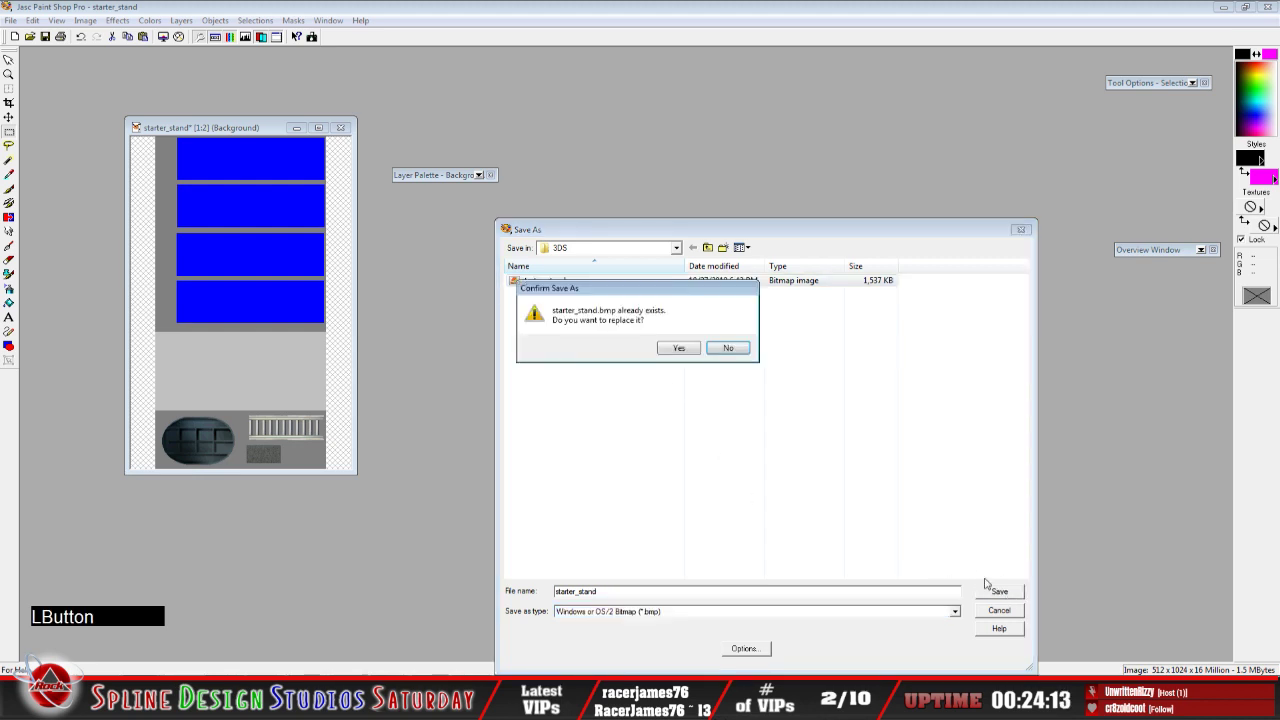
left_click(697, 355)
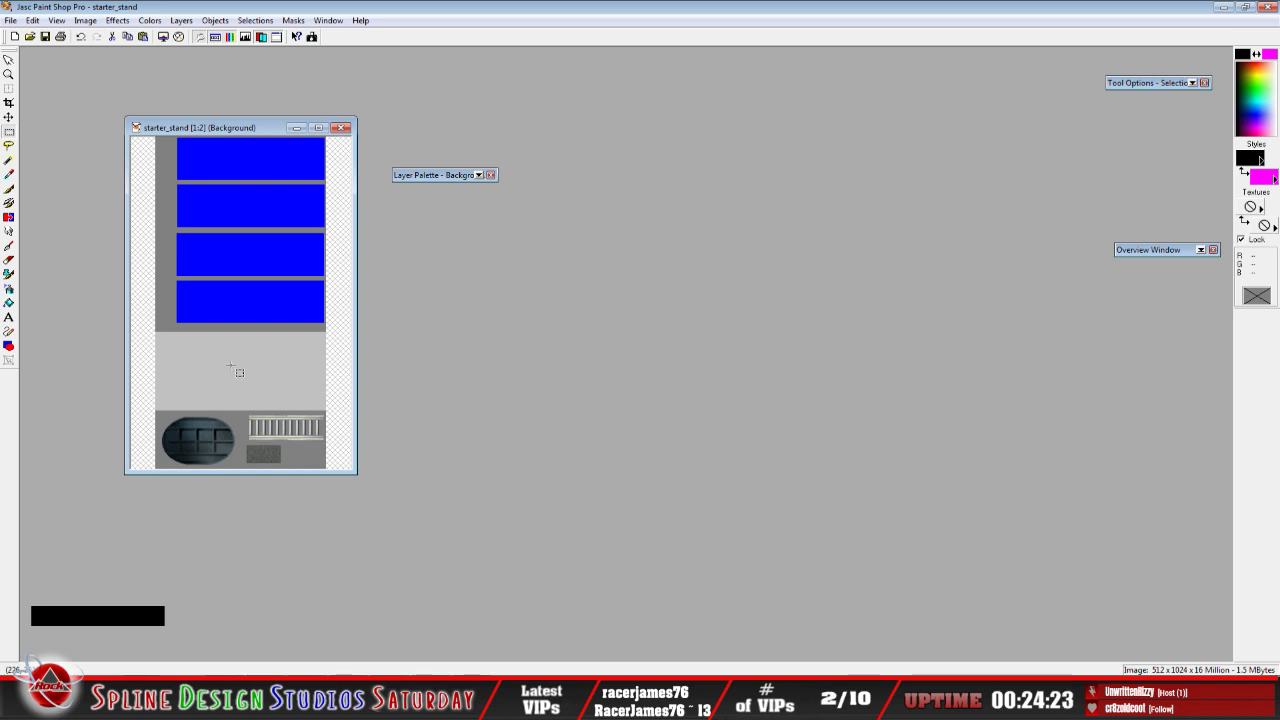
Switch to 3ds Max, leave the Unwrap UVW polygon level, and examine the stand's frame, diagonal braces and legs from several angles
left_click(416, 700)
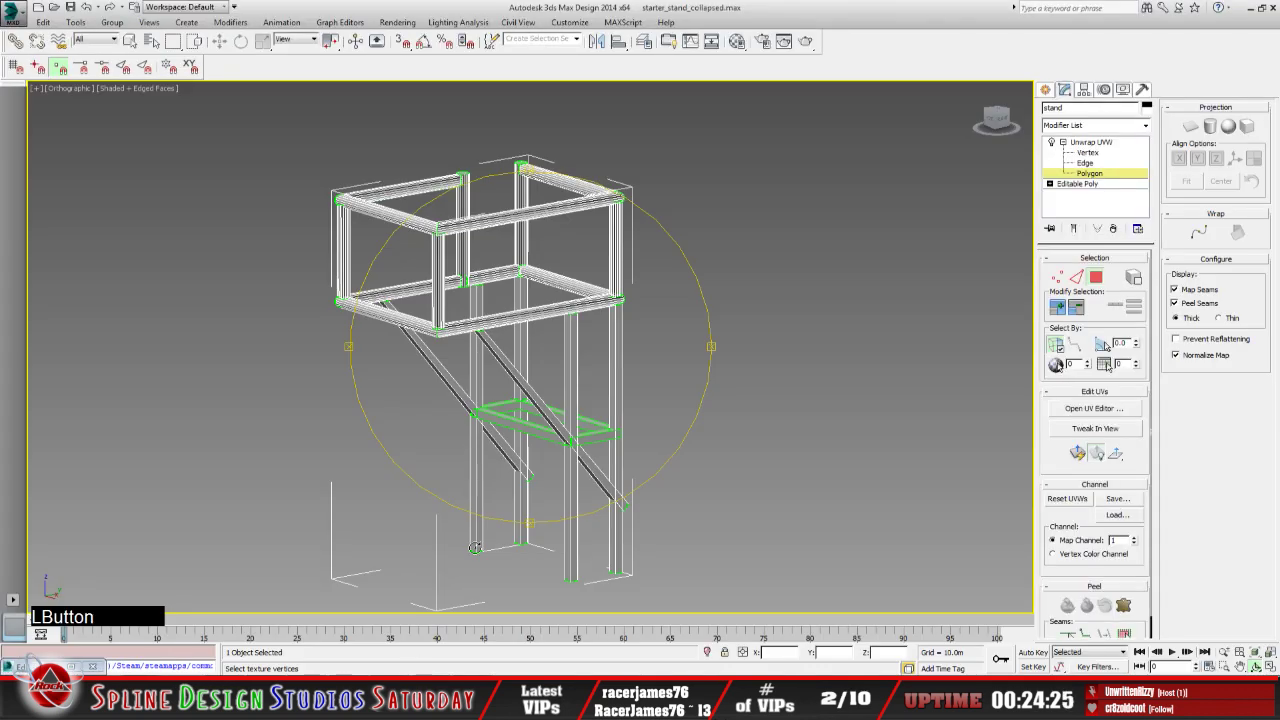
left_click_drag(461, 399, 476, 424)
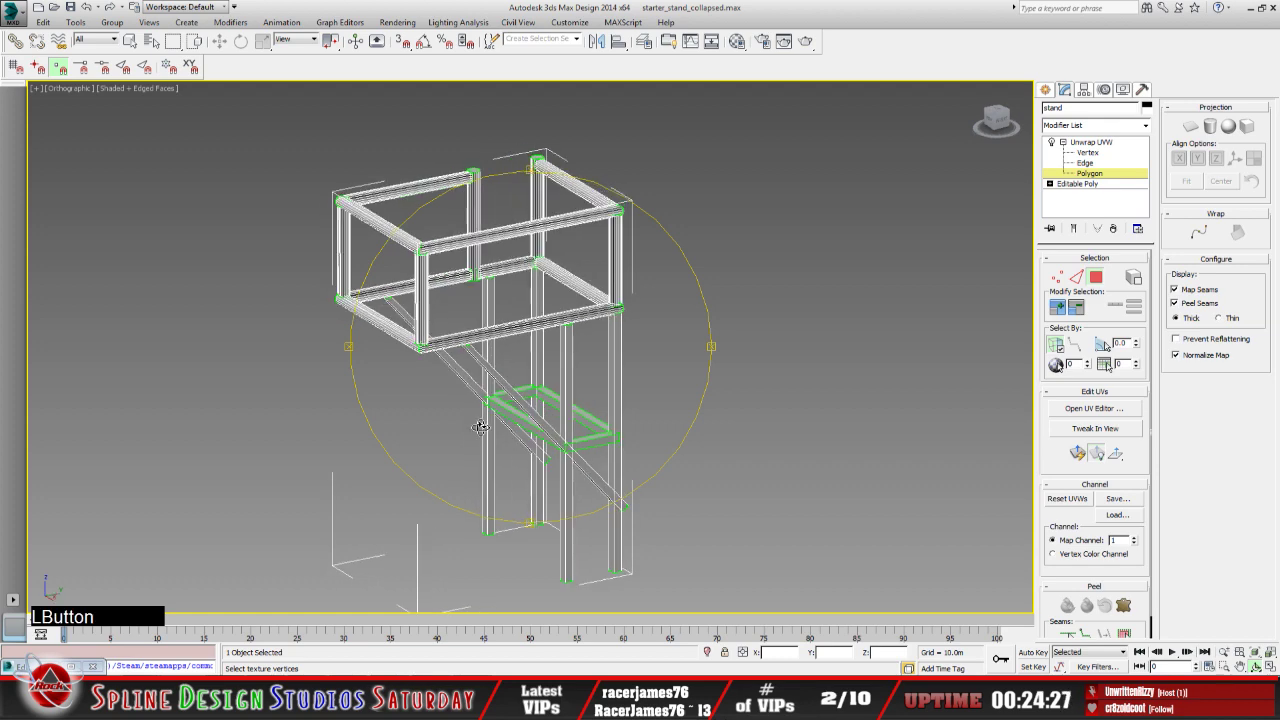
mouse_move(576, 305)
left_mouse_down()
mouse_move(600, 296)
mouse_move(560, 312)
left_mouse_up()
left_click(1090, 143)
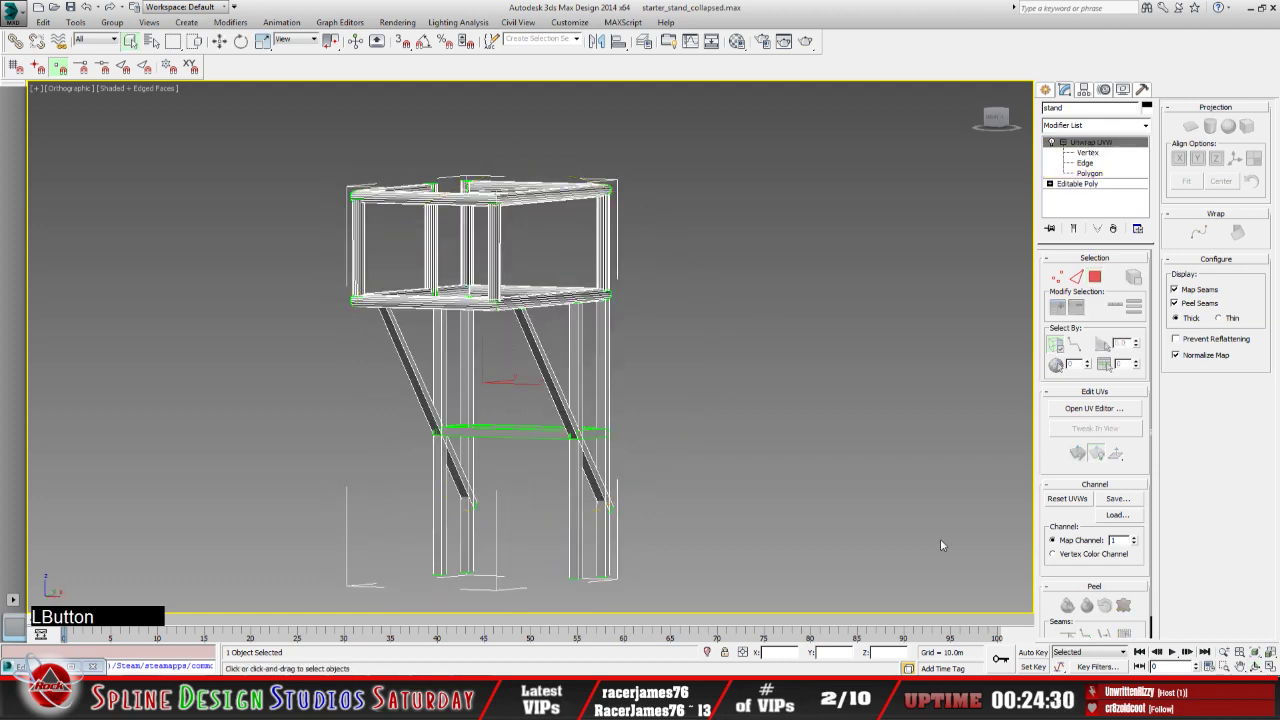
left_click(1256, 666)
left_click_drag(449, 403, 461, 390)
scroll(494, 392, "up", 5)
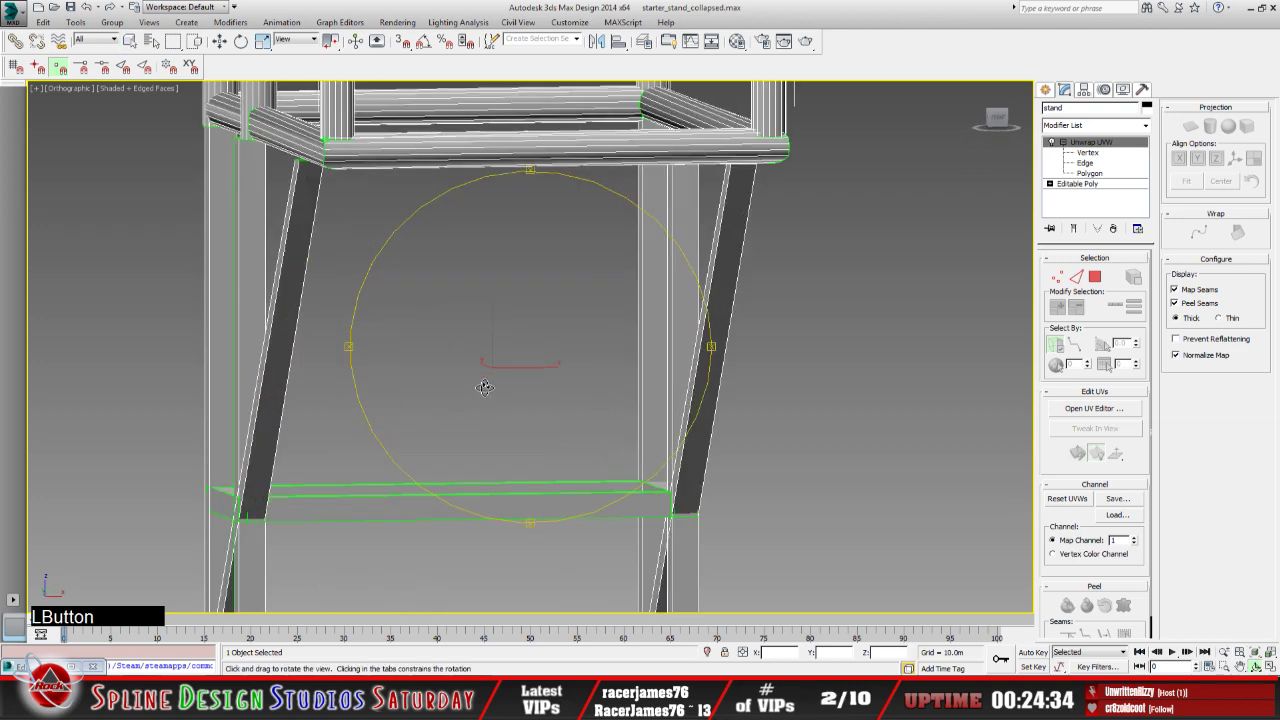
scroll(502, 375, "down", 5)
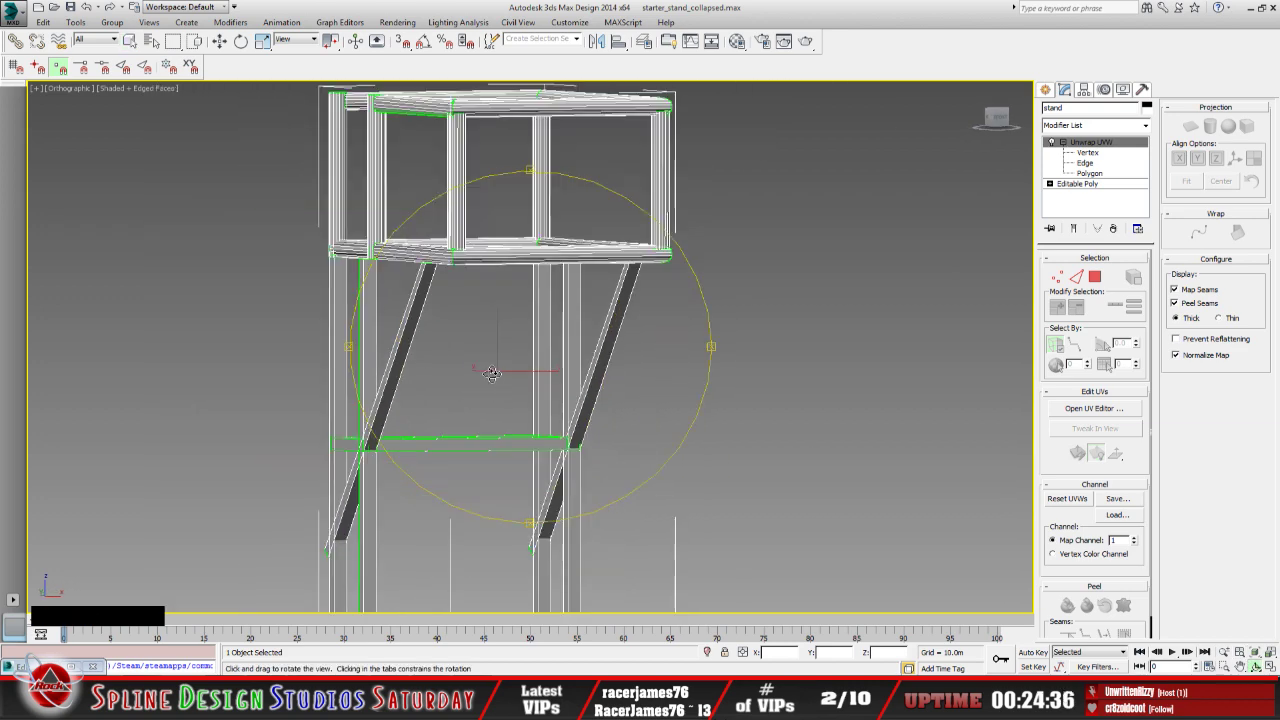
left_click_drag(500, 375, 537, 375)
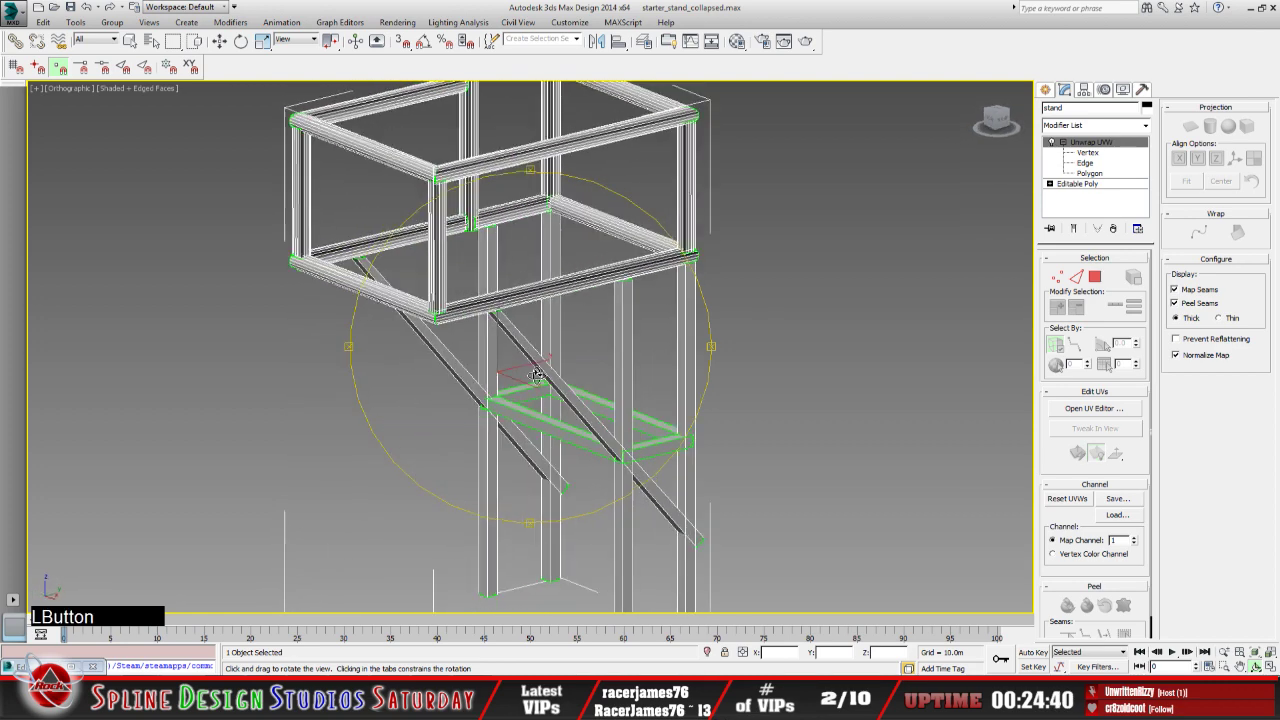
middle_click_drag(537, 375, 498, 430)
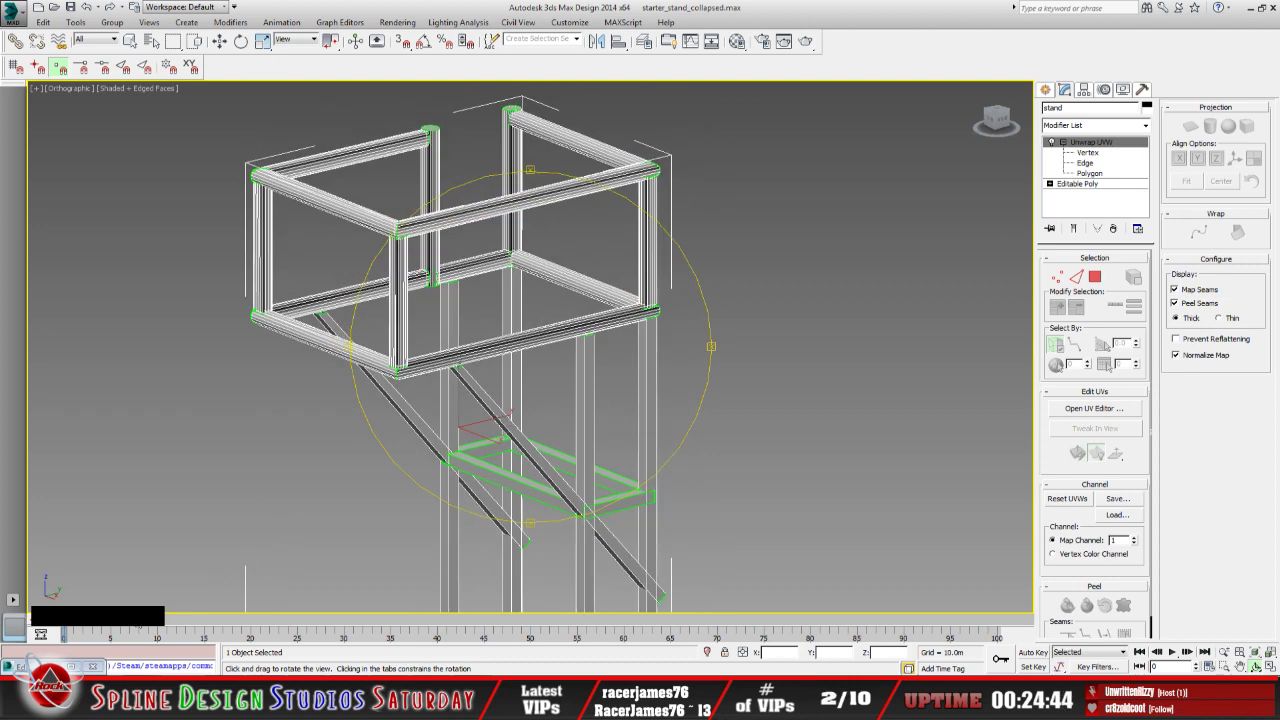
Restore the Edit UVWs window and refresh its background map from the updated starter_stand.bmp
left_click(51, 666)
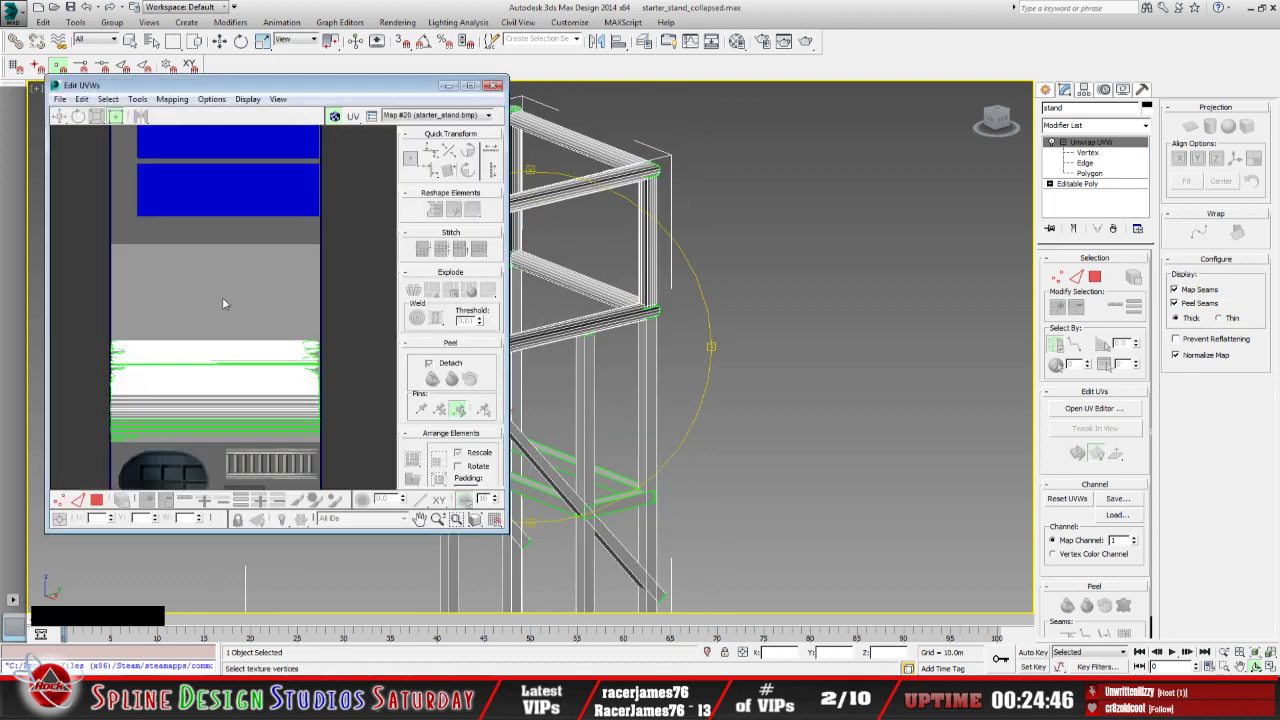
scroll(214, 317, "down", 2)
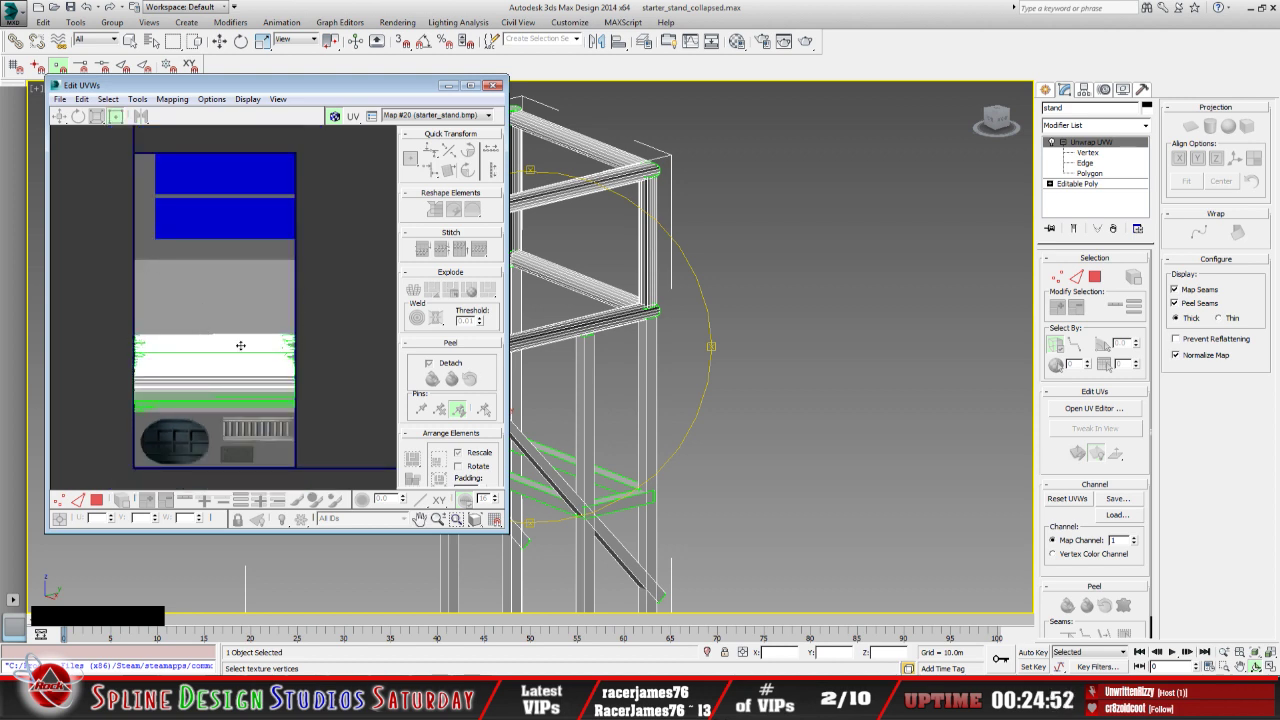
left_click(247, 103)
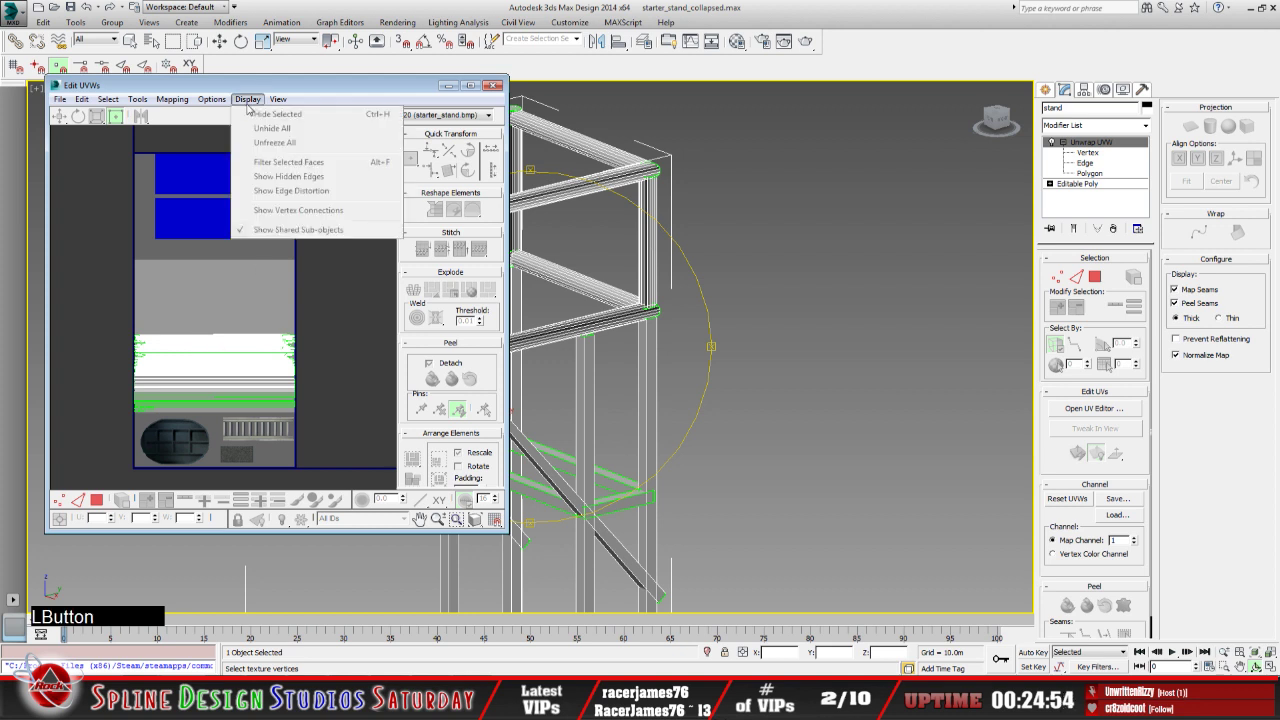
mouse_move(278, 99)
left_click(311, 250)
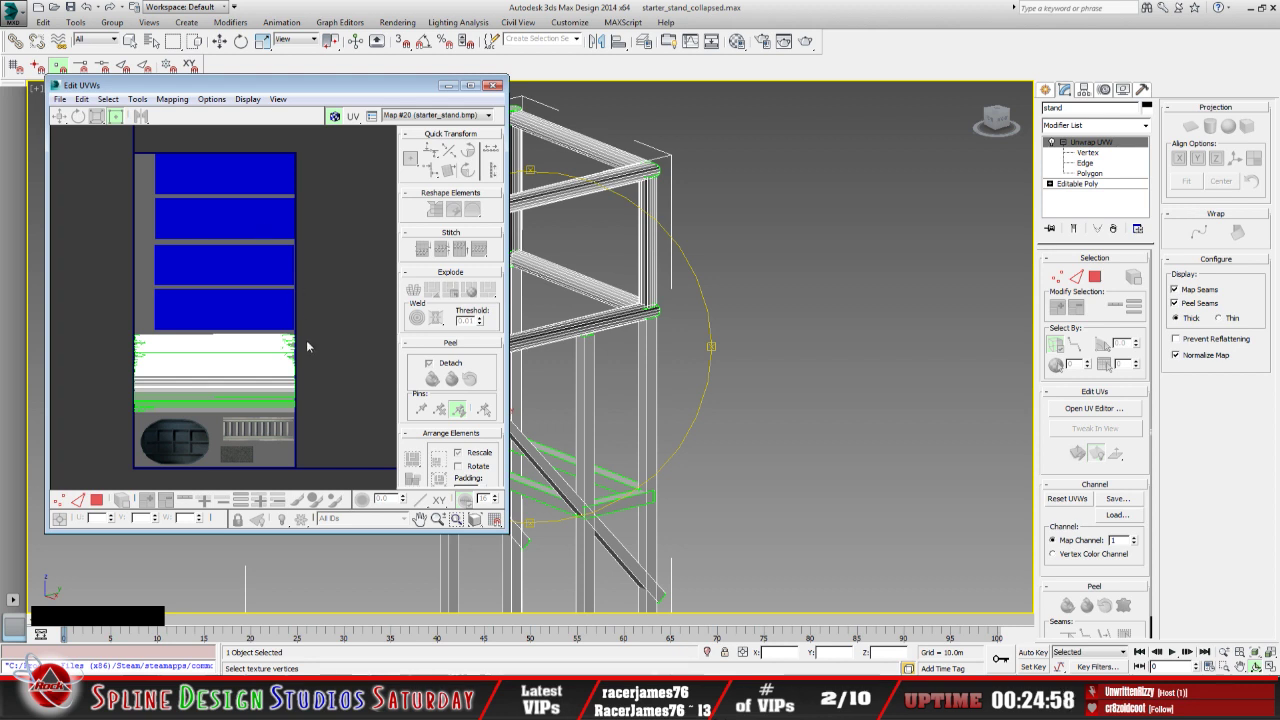
Examine how the stand's UVs line up with the light gray area and the blue panels in the refreshed texture
middle_click(257, 371)
scroll(231, 355, "up", 2)
middle_click_drag(191, 364, 226, 323)
scroll(215, 325, "up", 1)
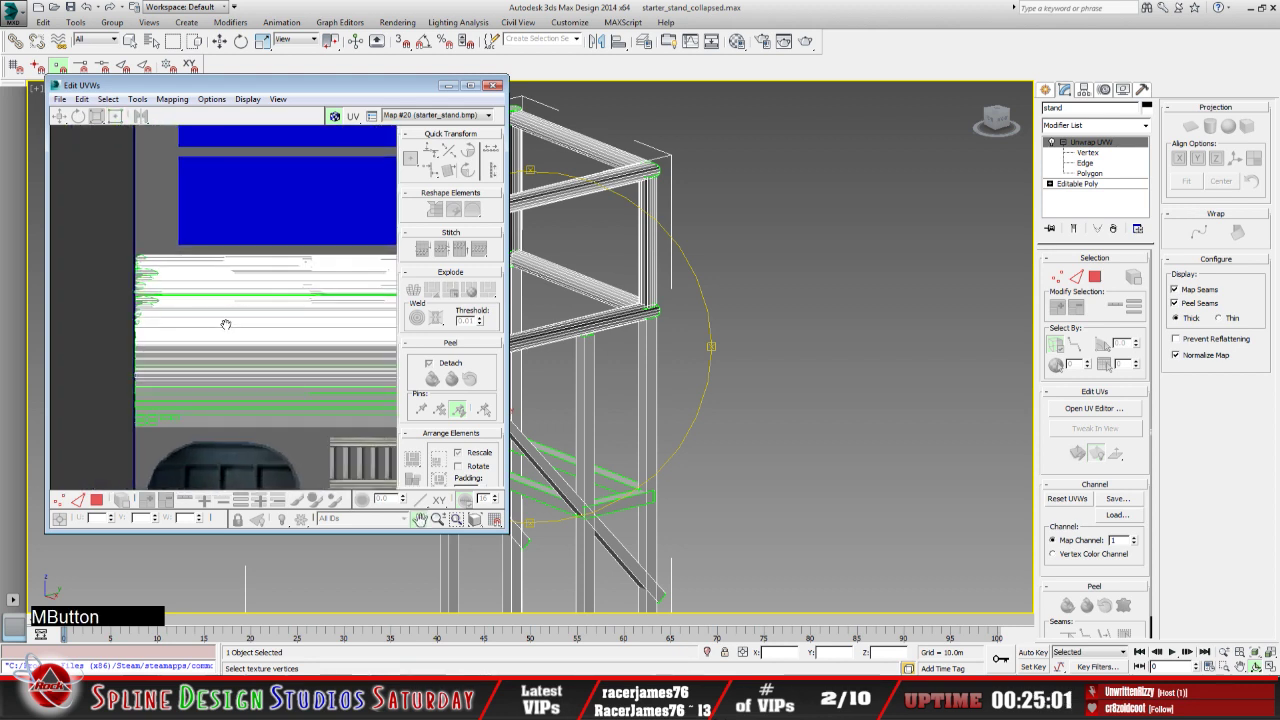
scroll(220, 302, "up", 2)
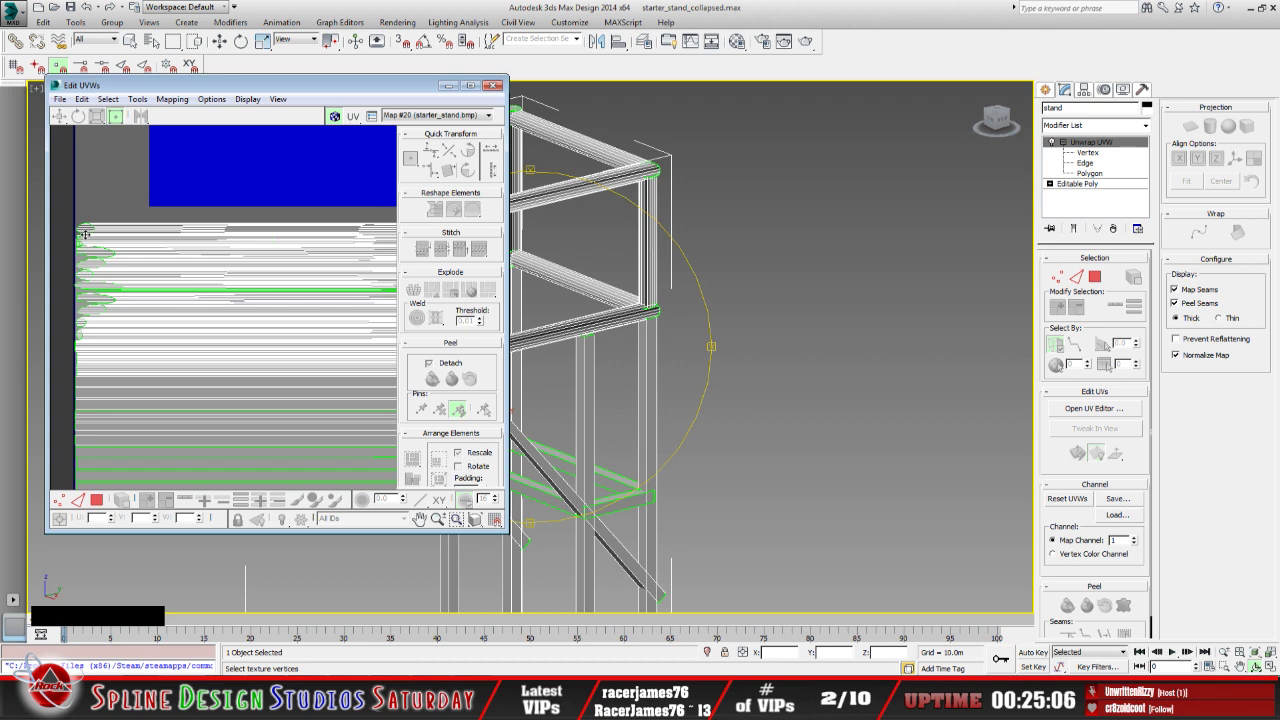
scroll(169, 270, "down", 2)
middle_click_drag(298, 327, 249, 315)
scroll(250, 315, "down", 1)
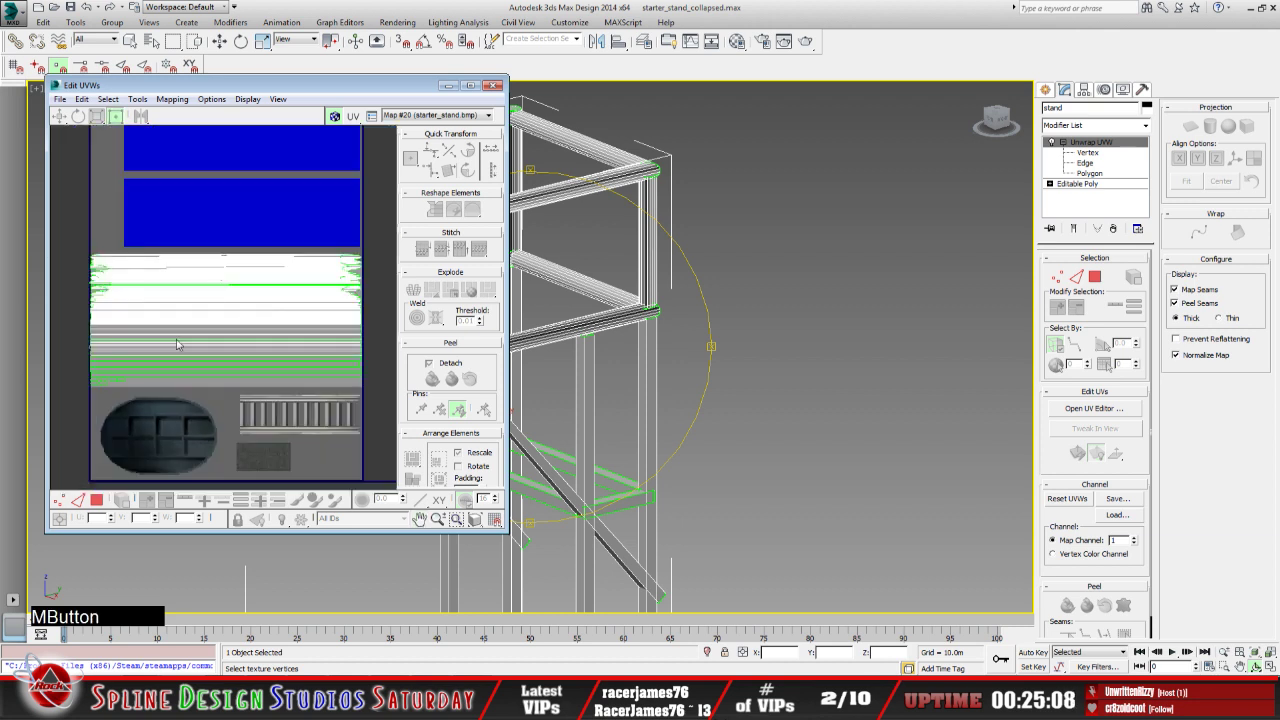
Select all the stand's UV polygons and squash them slightly downward from their upper edge to widen the gap below the blue panels
left_click_drag(80, 250, 378, 393)
left_click(98, 500)
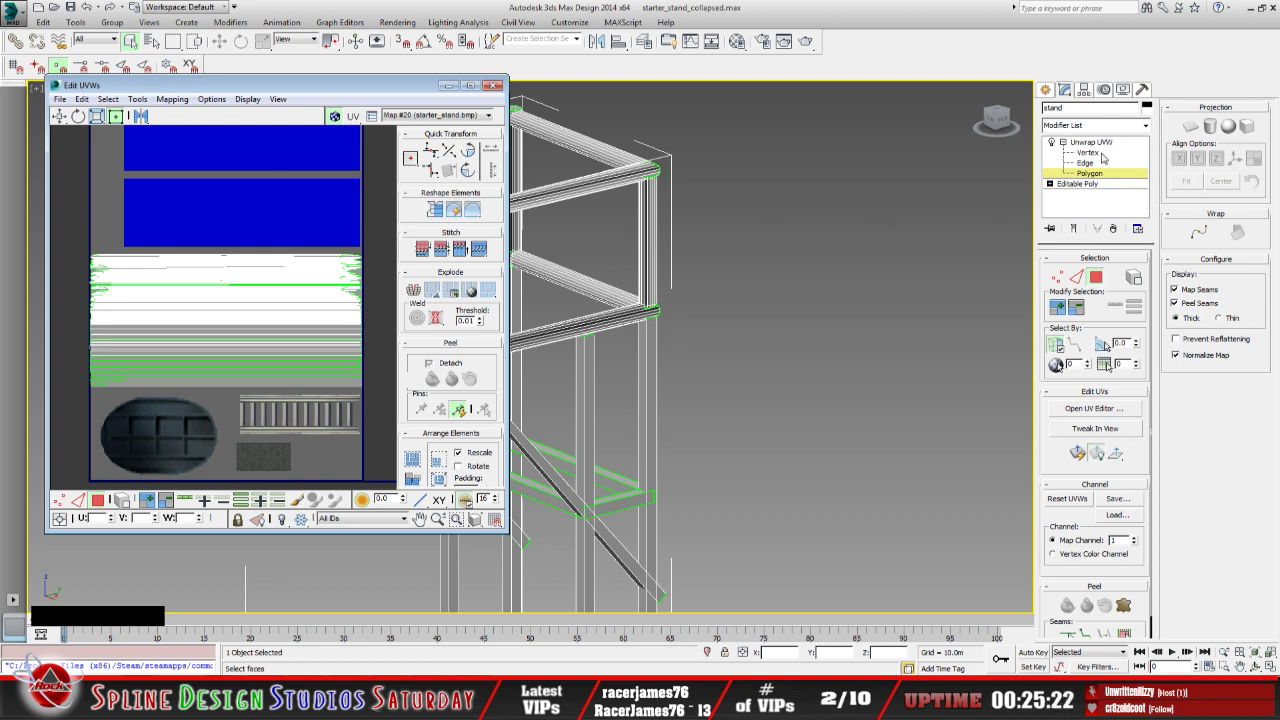
left_click_drag(78, 249, 383, 406)
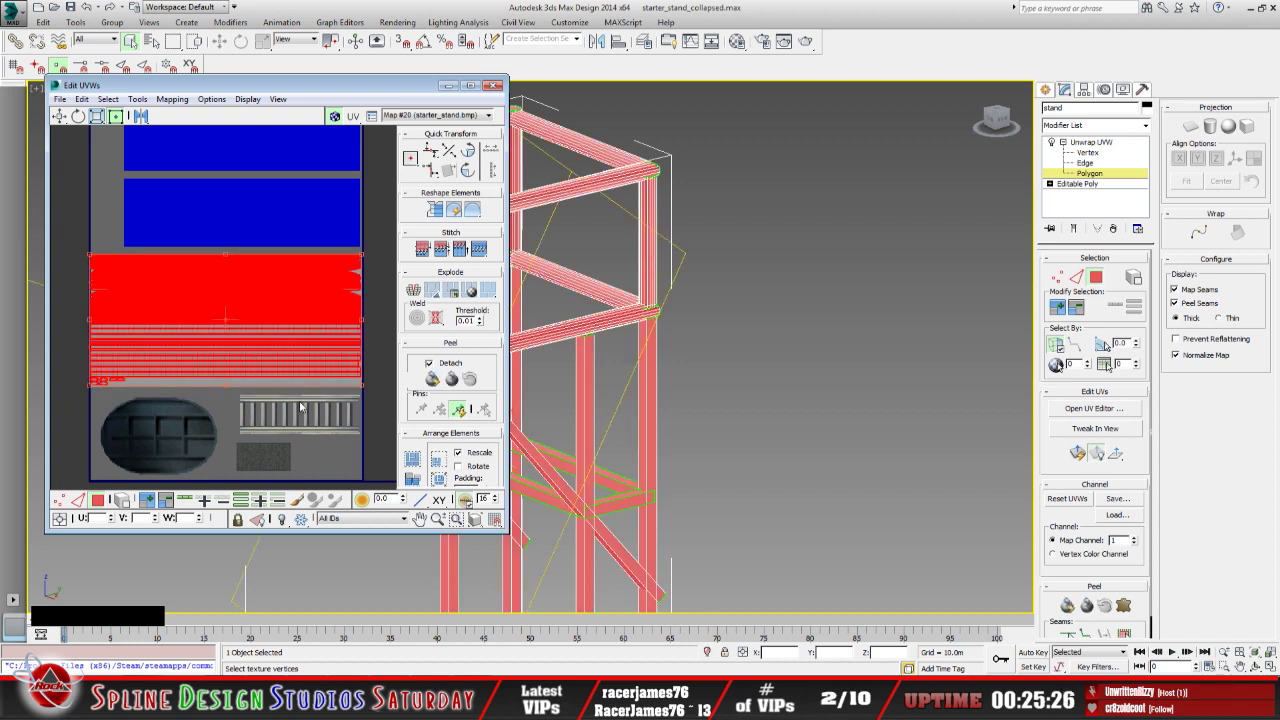
middle_click_drag(144, 297, 272, 276)
scroll(151, 266, "up", 4)
scroll(258, 260, "up", 5)
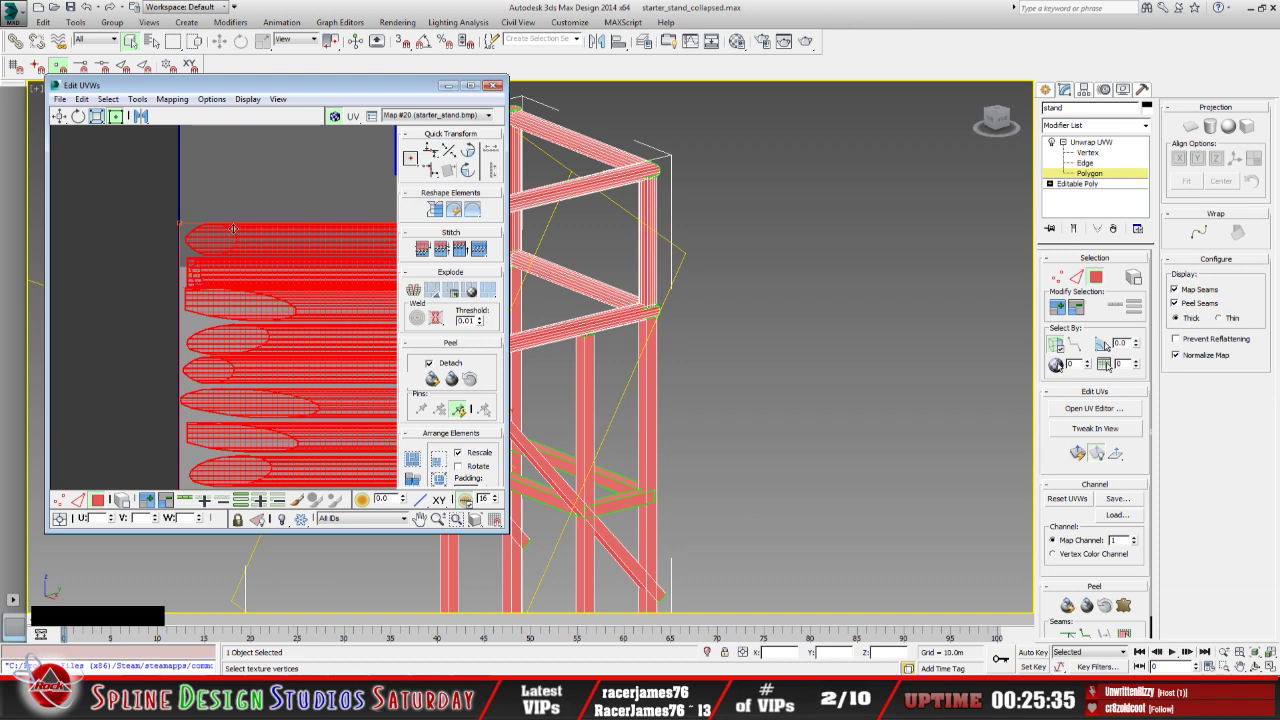
left_click_drag(181, 222, 186, 268, "shift")
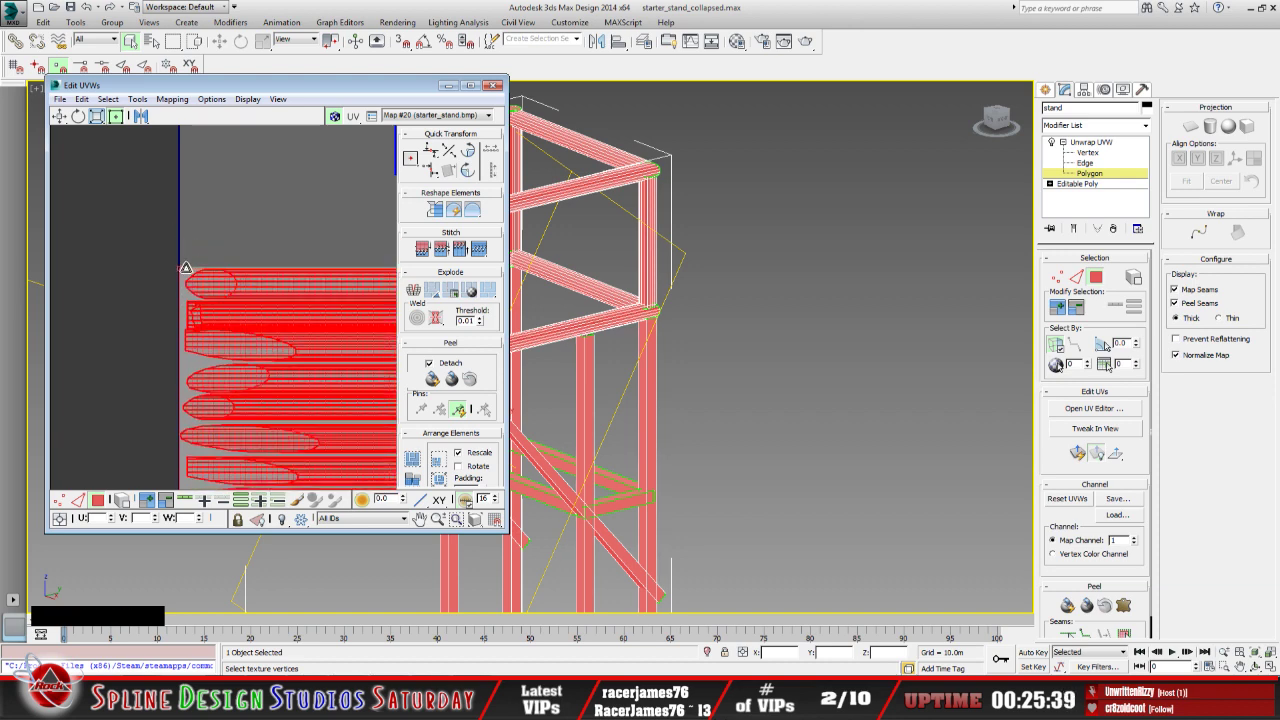
scroll(229, 307, "down", 3)
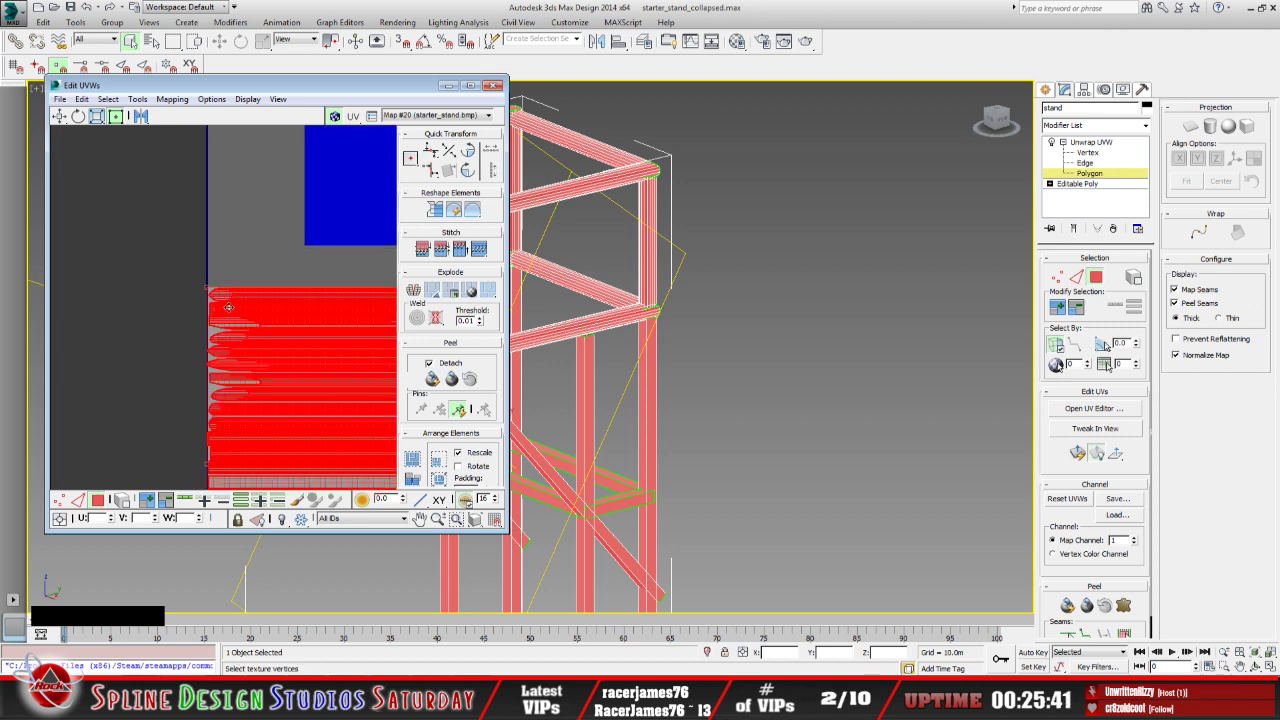
middle_click_drag(229, 307, 260, 334)
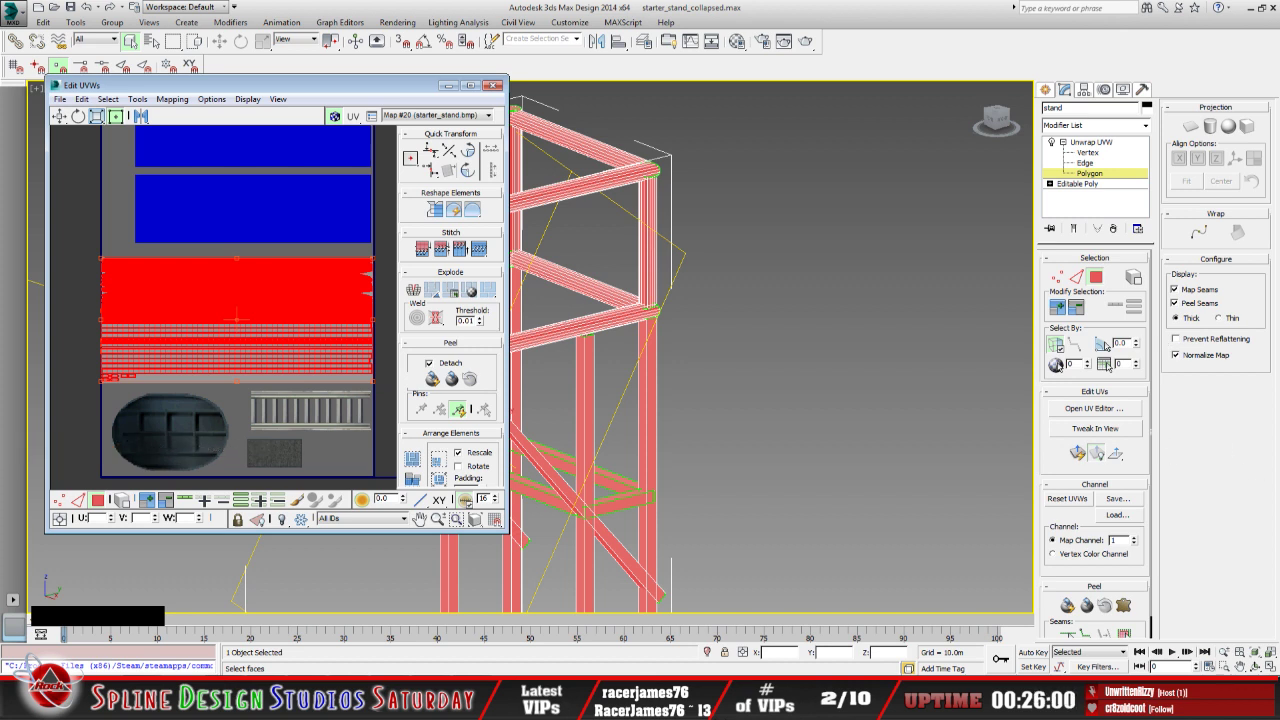
left_click(1106, 345)
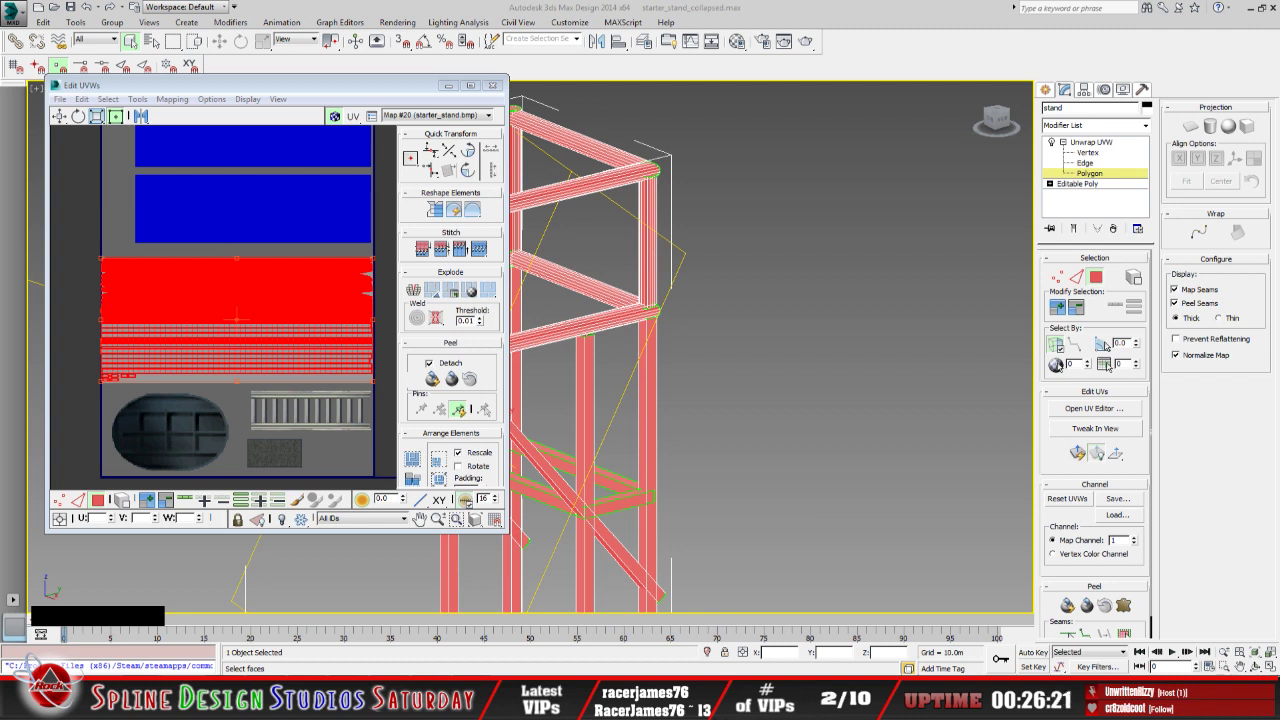
left_click(1106, 345)
left_click(1106, 345)
left_click(1105, 345)
left_click(1105, 345)
left_click(1106, 345)
left_click(1106, 345)
left_click(216, 340)
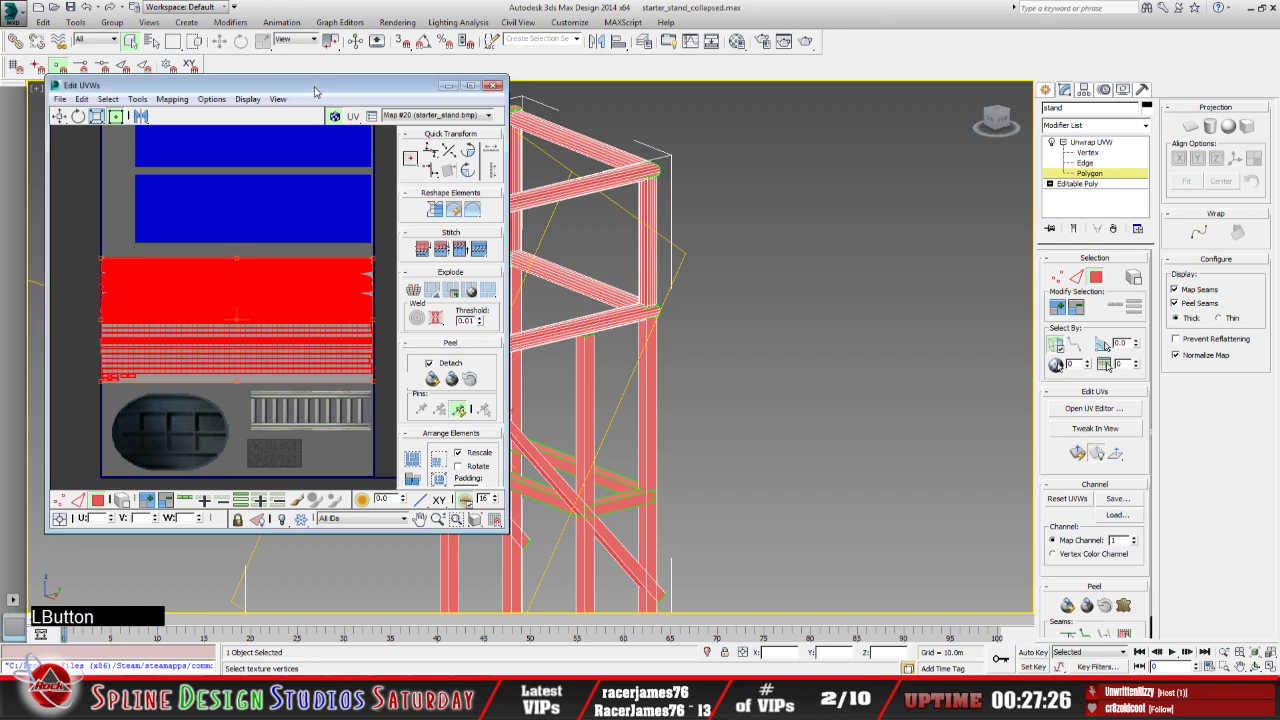
Inspect the squashed UVs against the full texture layout, clearing the polygon selection for a better view
scroll(216, 340, "up", 5)
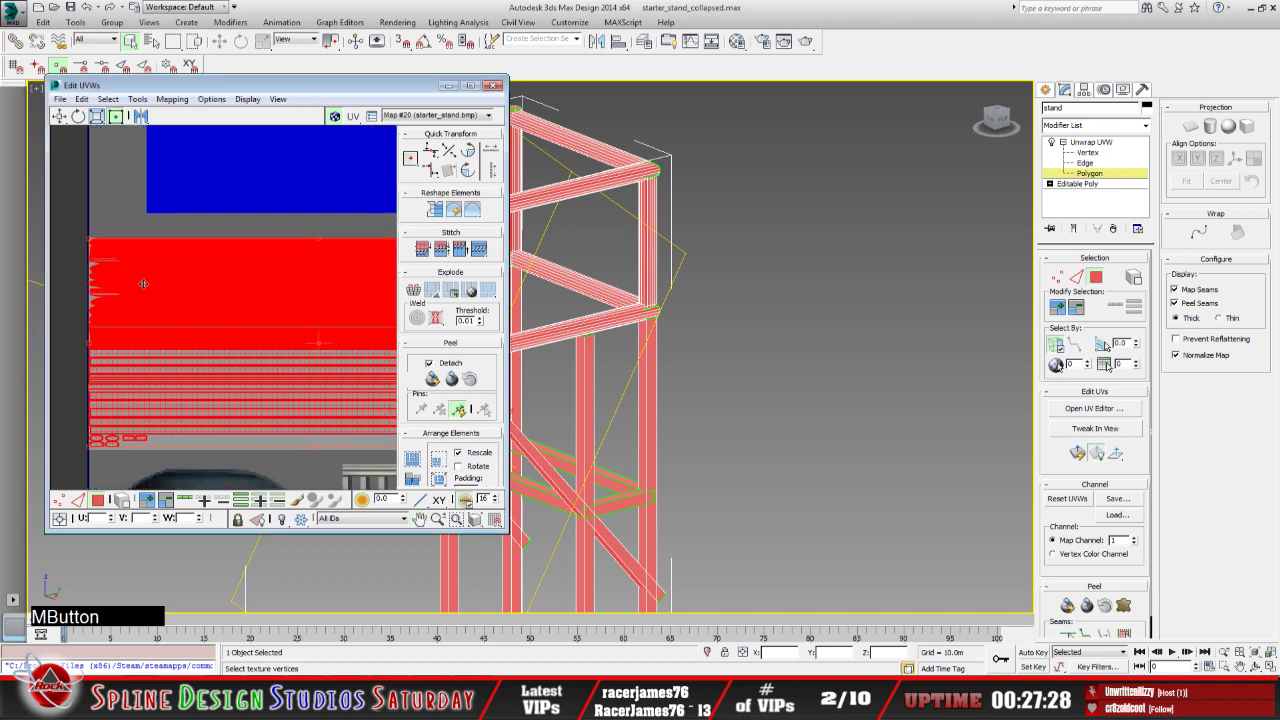
middle_click_drag(203, 287, 258, 266)
scroll(243, 251, "up", 2)
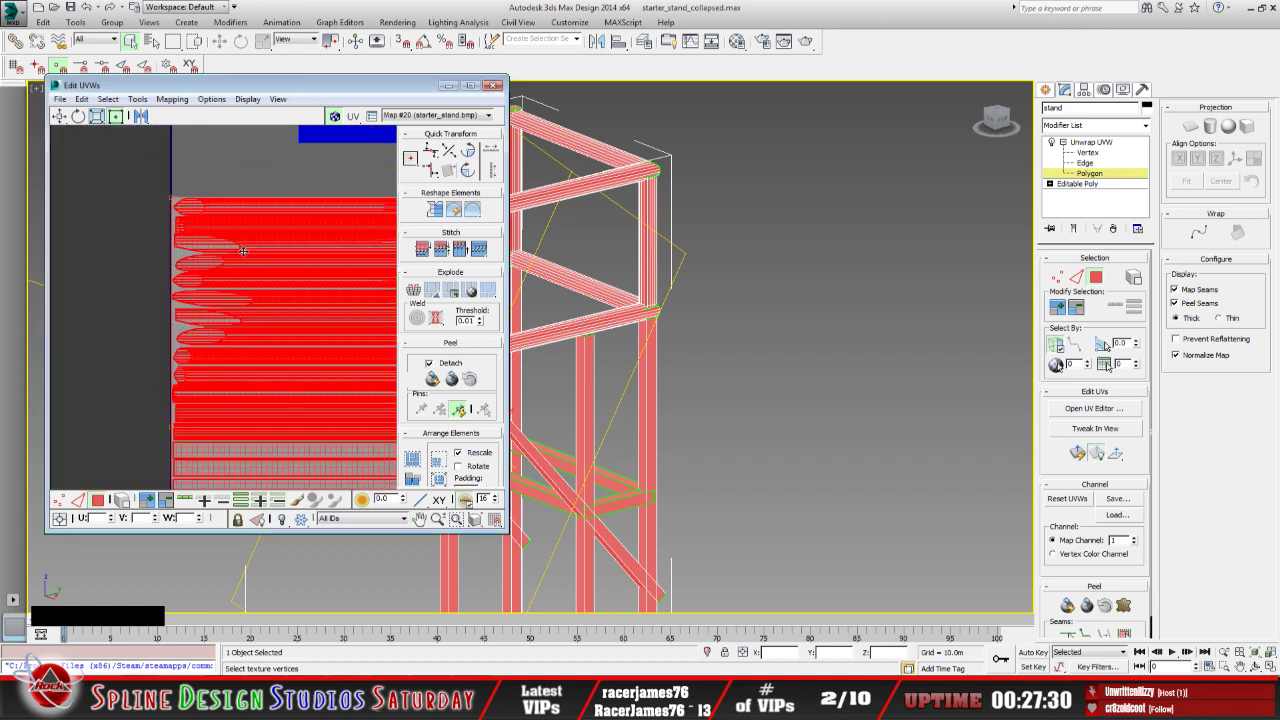
scroll(243, 251, "down", 3)
scroll(345, 332, "up", 1)
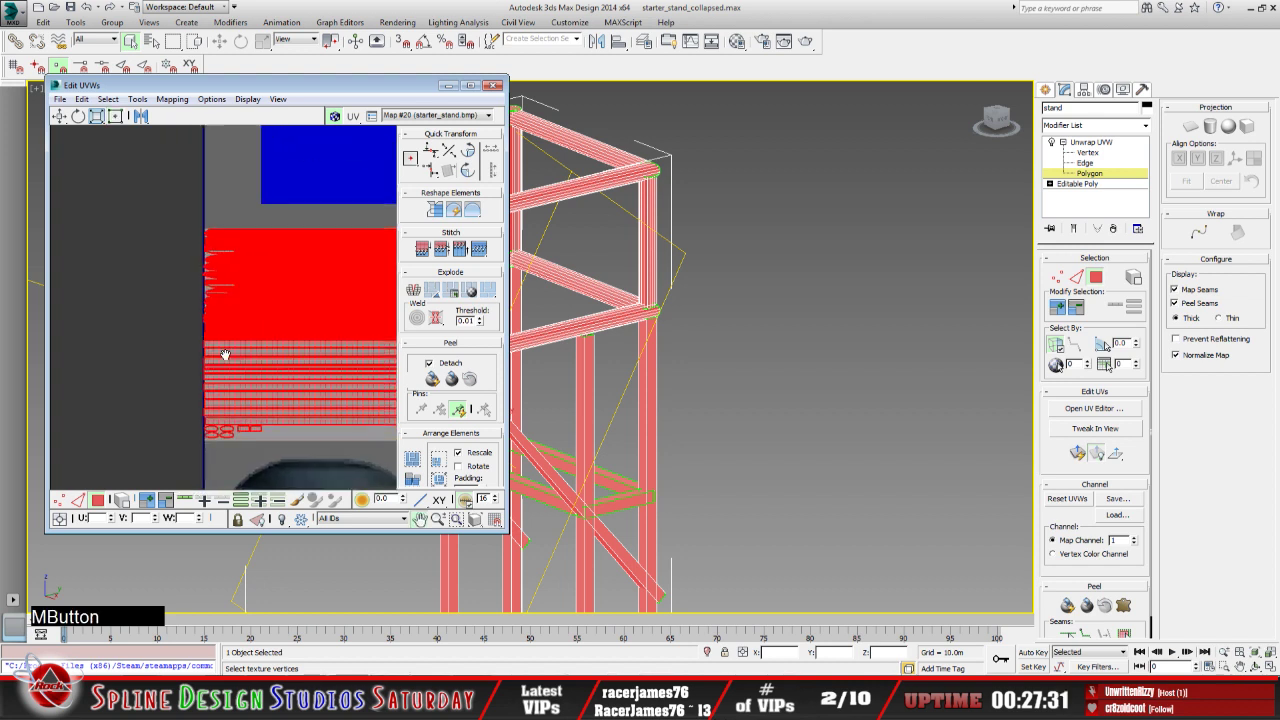
scroll(345, 332, "down", 1)
left_click(235, 203)
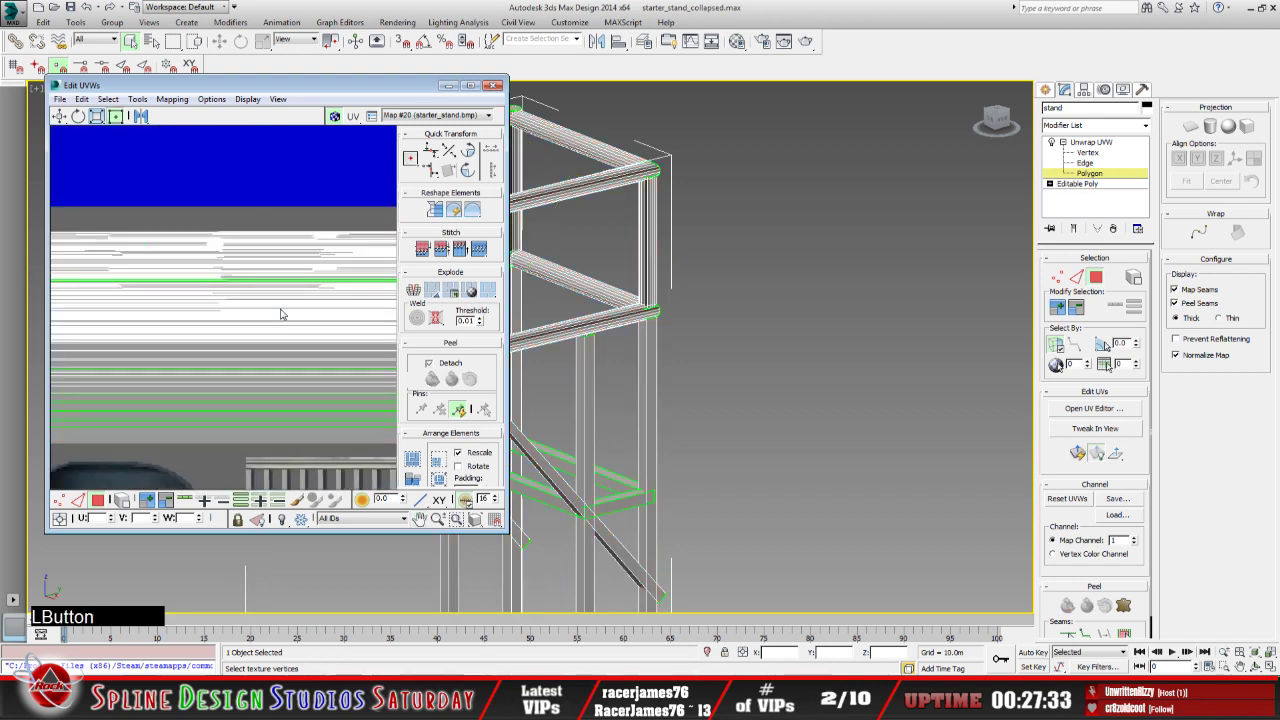
scroll(280, 313, "down", 2)
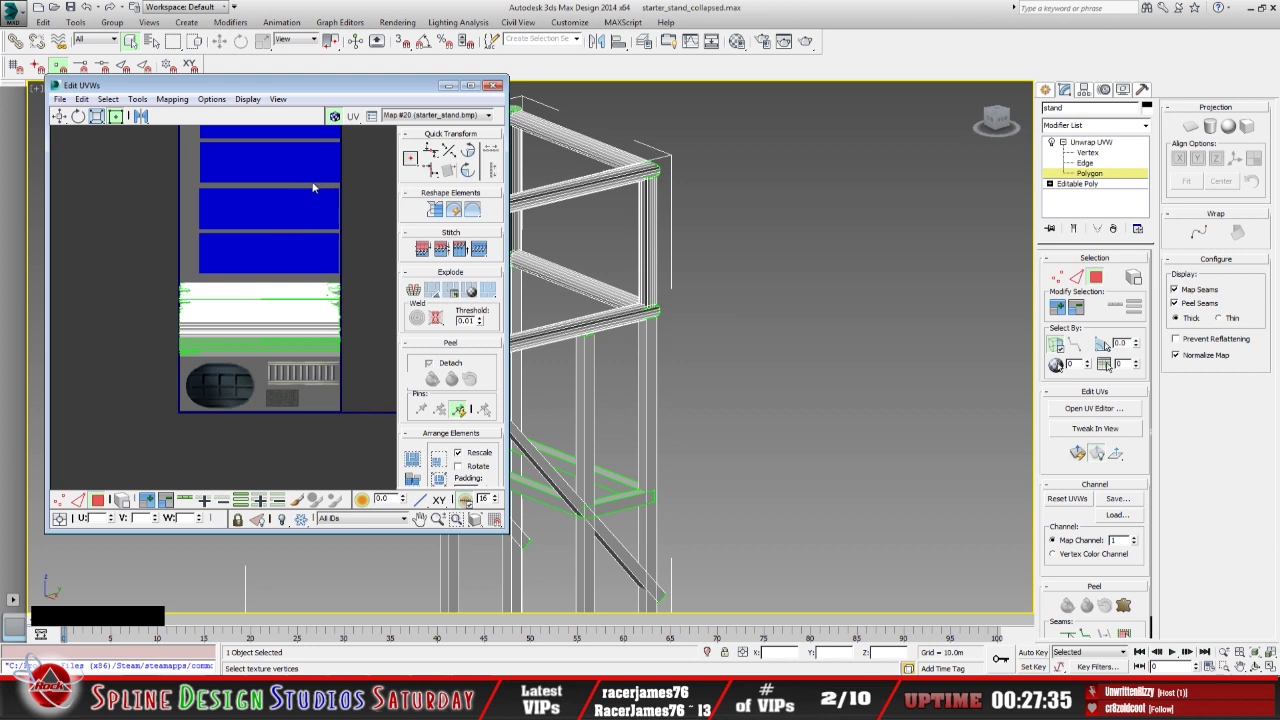
middle_click_drag(300, 285, 272, 330)
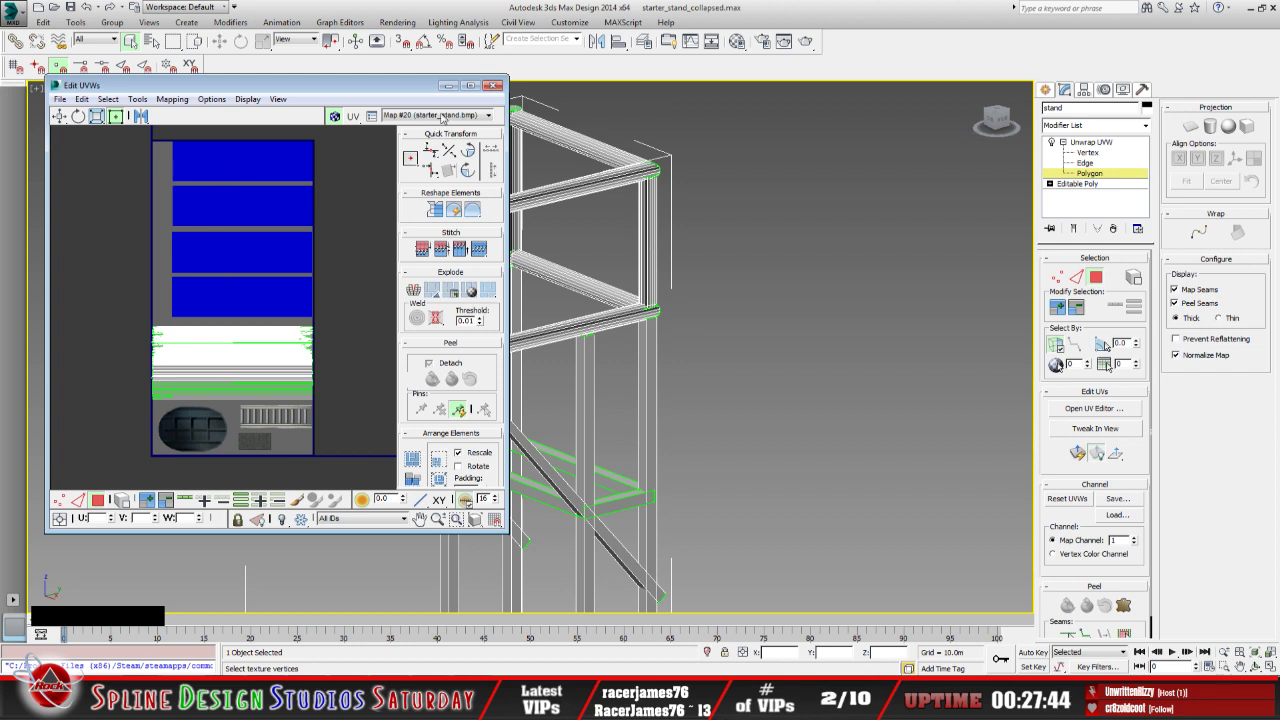
Minimize the Edit UVWs window and switch to Paint Shop Pro with the starter_stand image
left_click(448, 85)
left_click(455, 666)
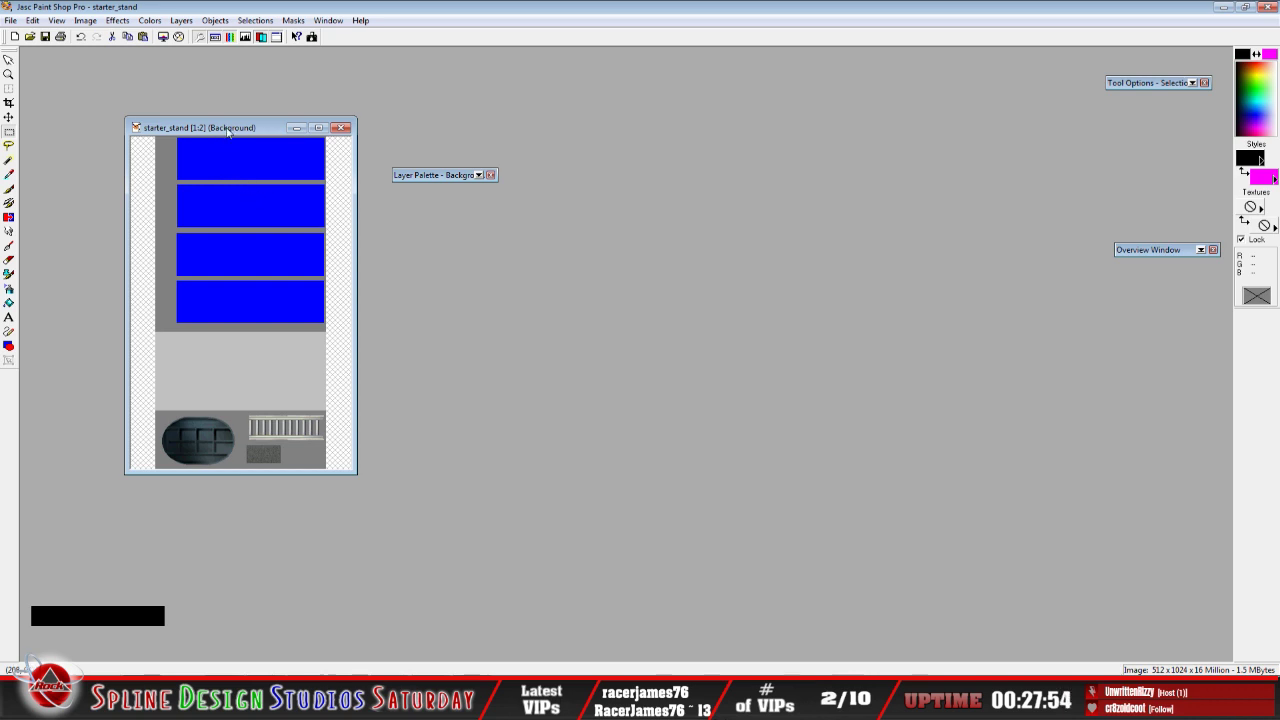
Move the Layer Palette clear of the enlarged starter_stand image and undo the image's flattening to bring back its separate layers
left_click_drag(229, 128, 239, 152)
scroll(244, 212, "up", 1)
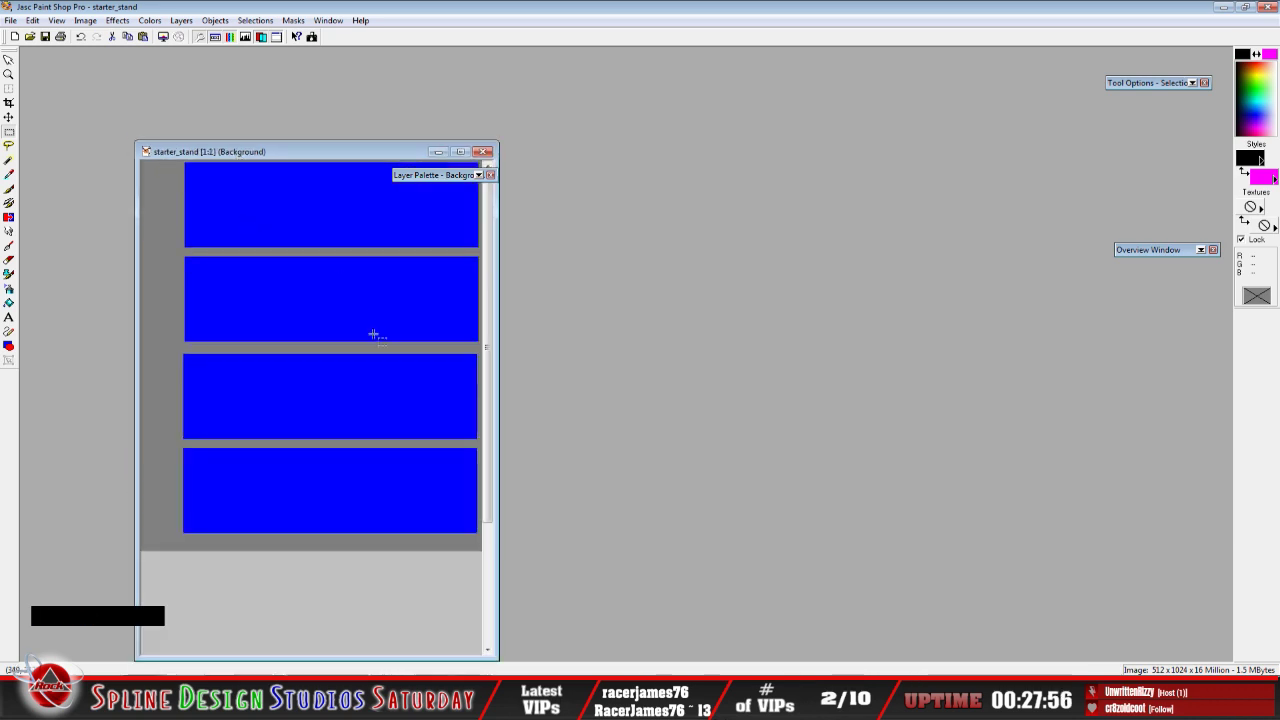
mouse_move(416, 181)
left_click_drag(416, 181, 939, 284)
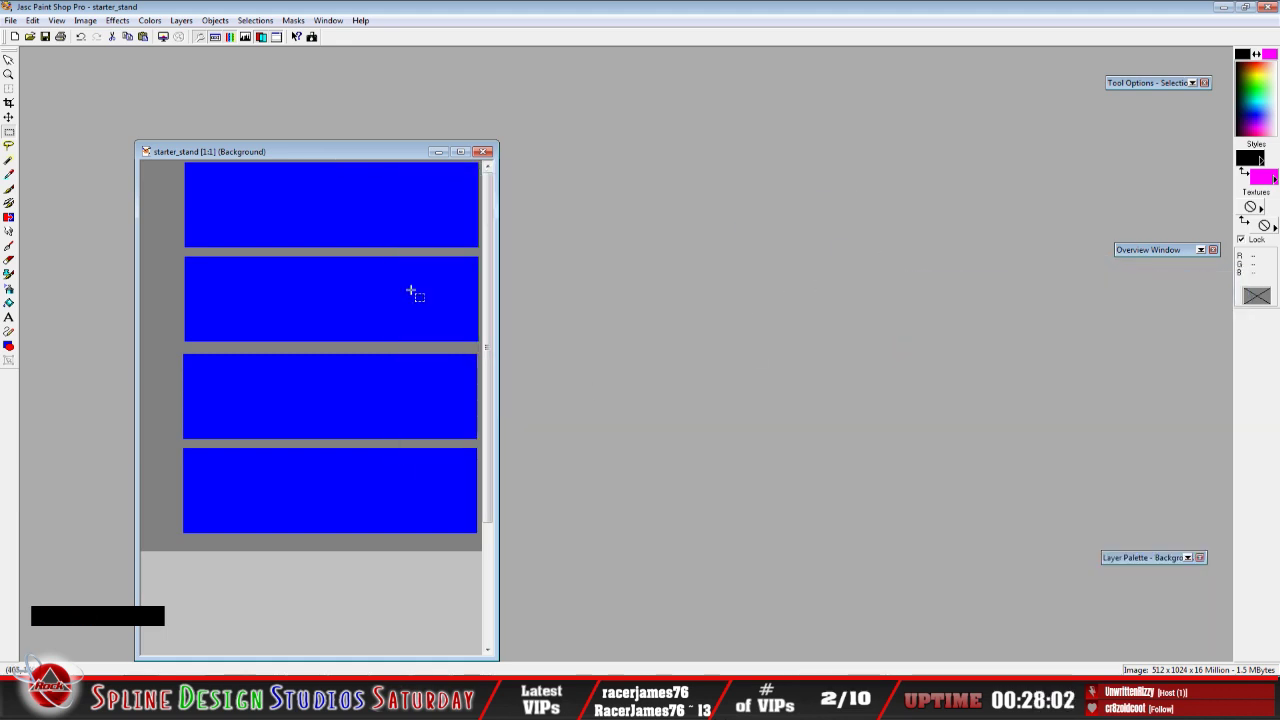
left_click(82, 39)
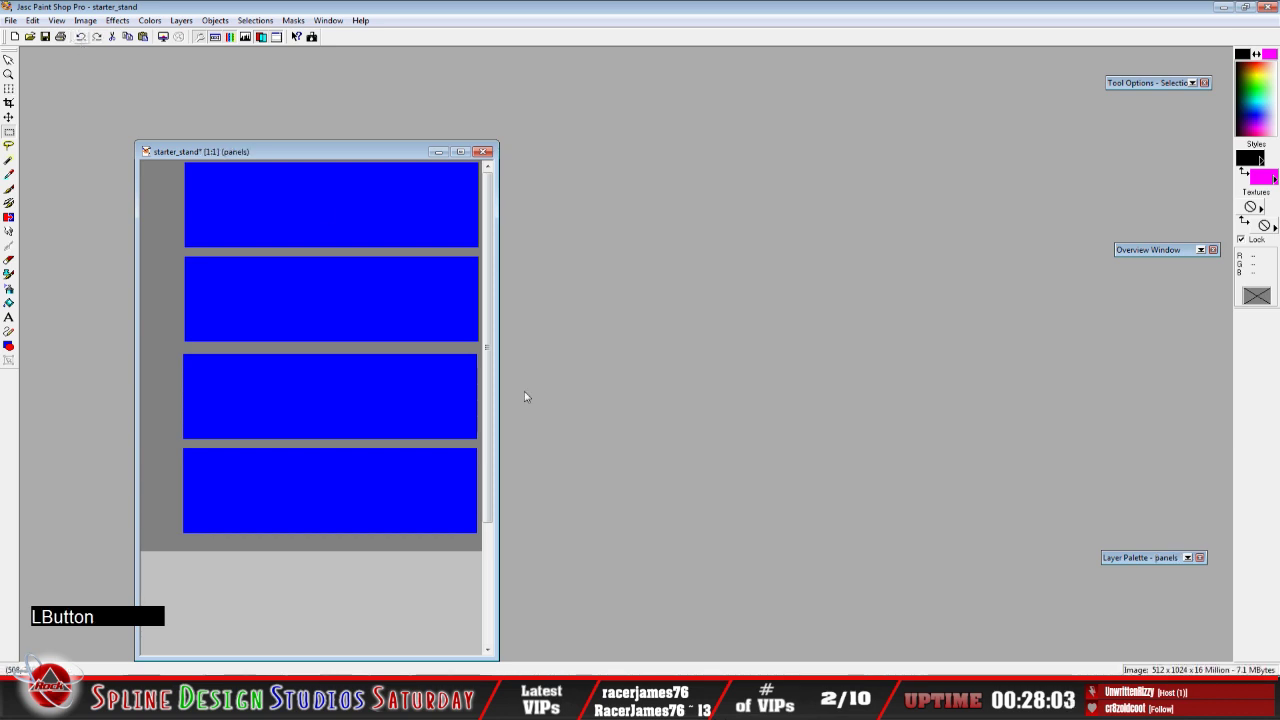
mouse_move(1143, 553)
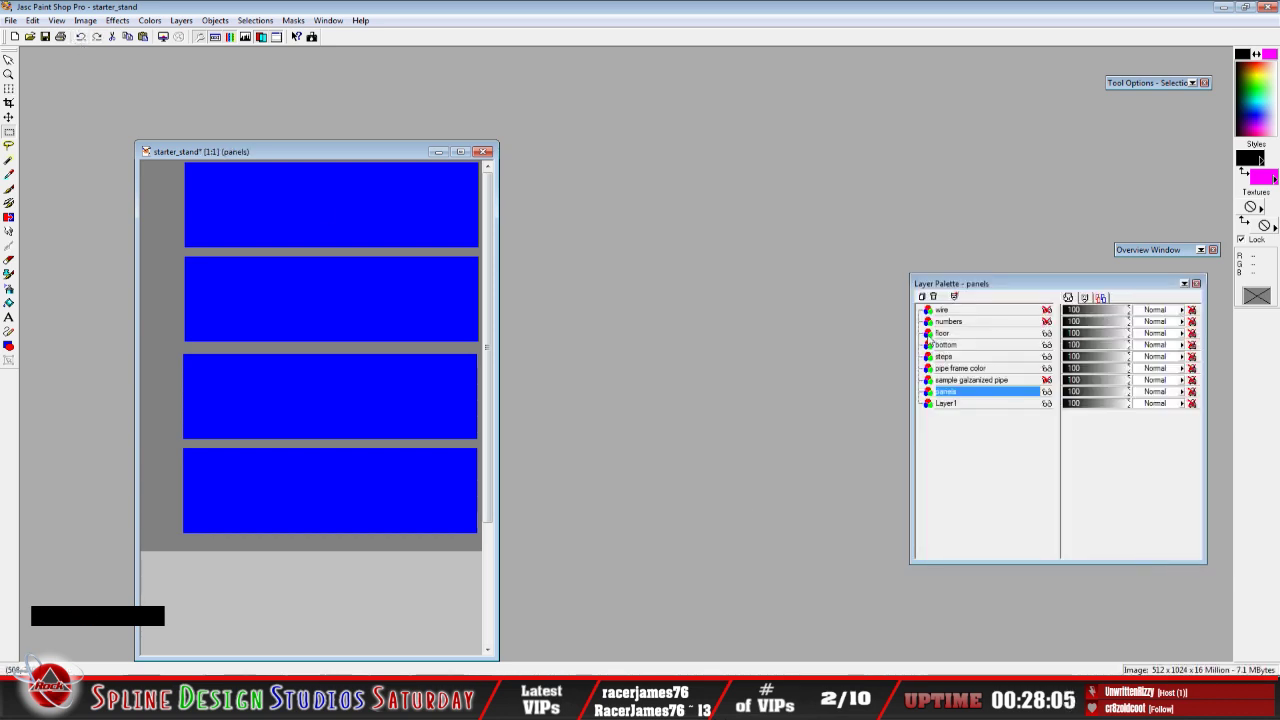
Start a vector text entry on the top blue panel with a white fill and no stroke
left_click(8, 317)
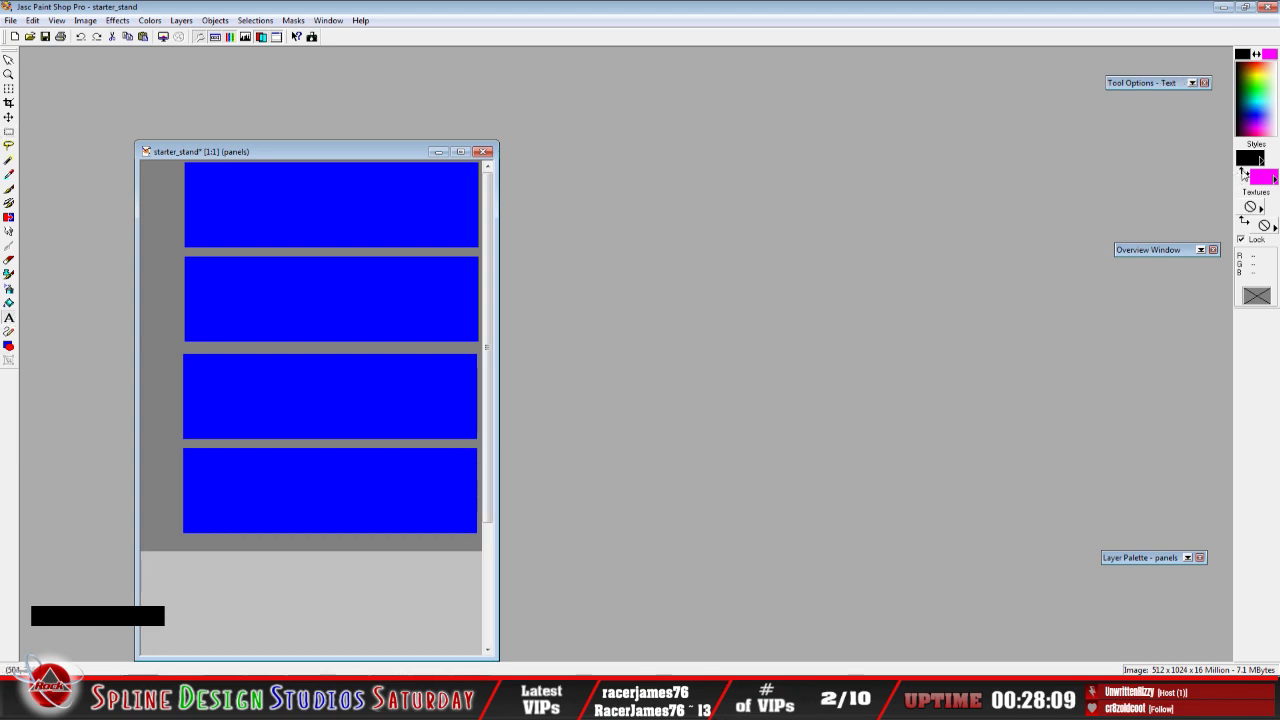
left_click(257, 202)
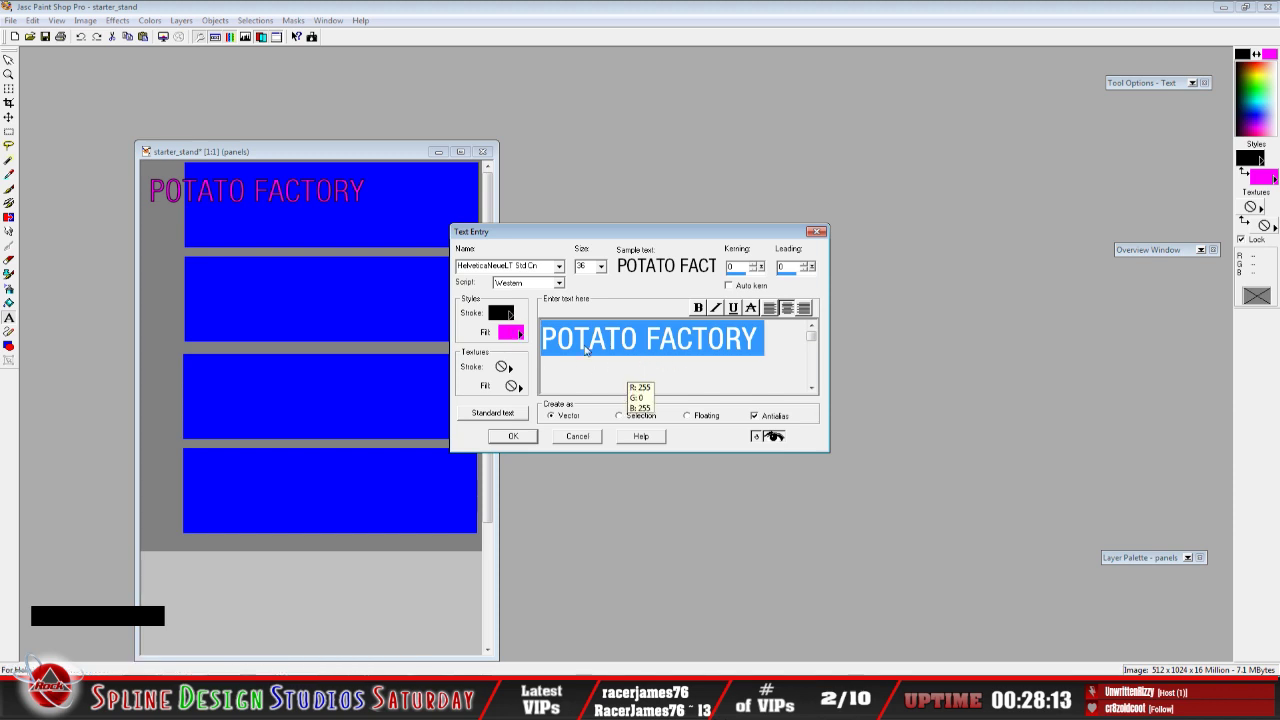
left_click(510, 314)
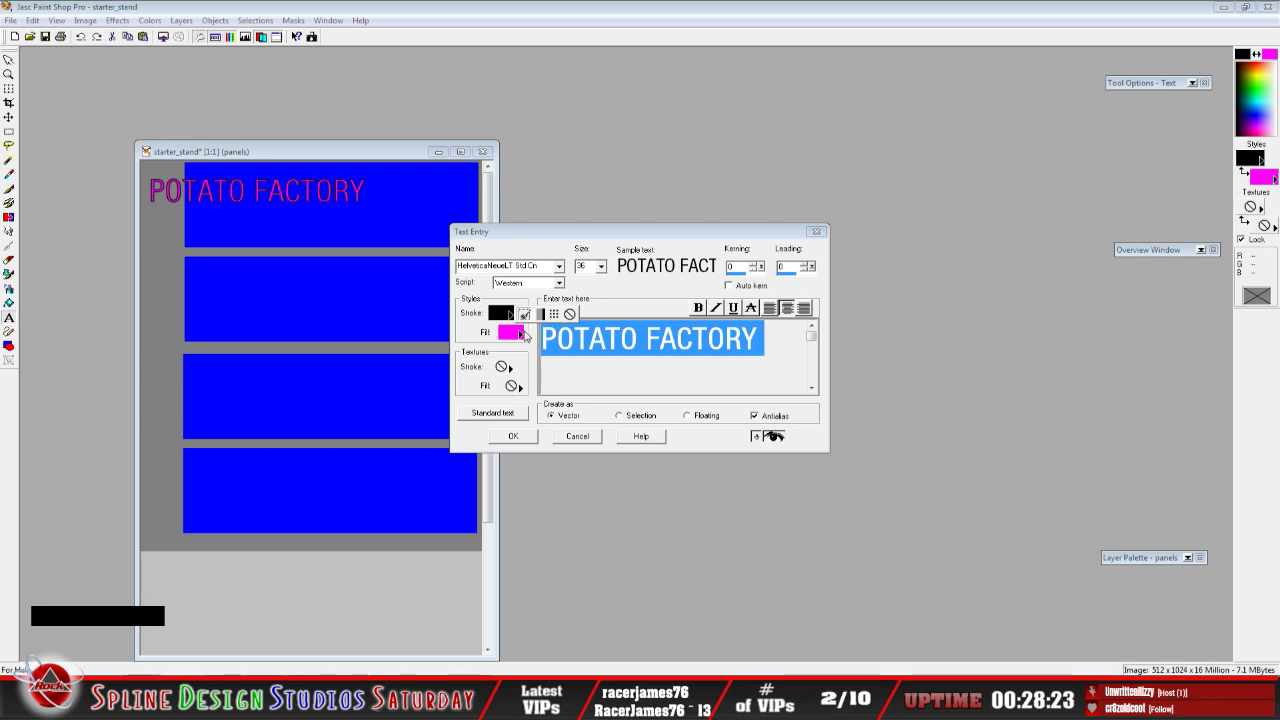
left_click(521, 335)
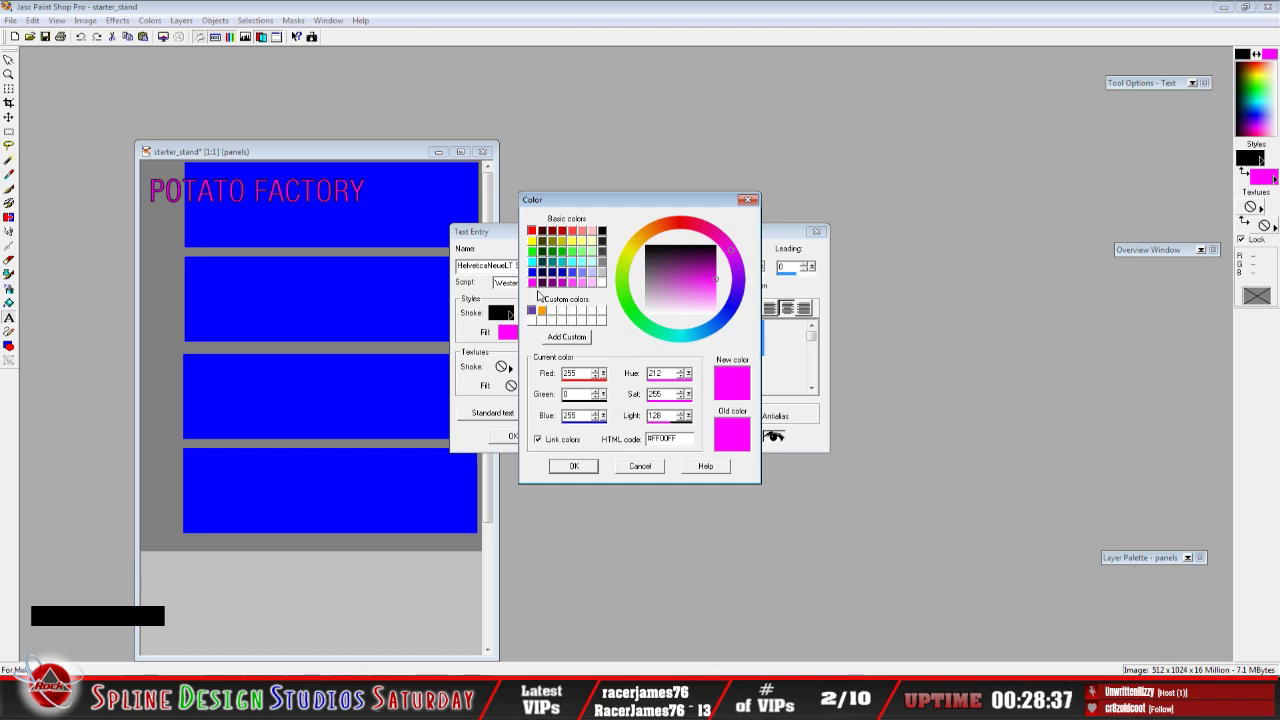
left_click(601, 282)
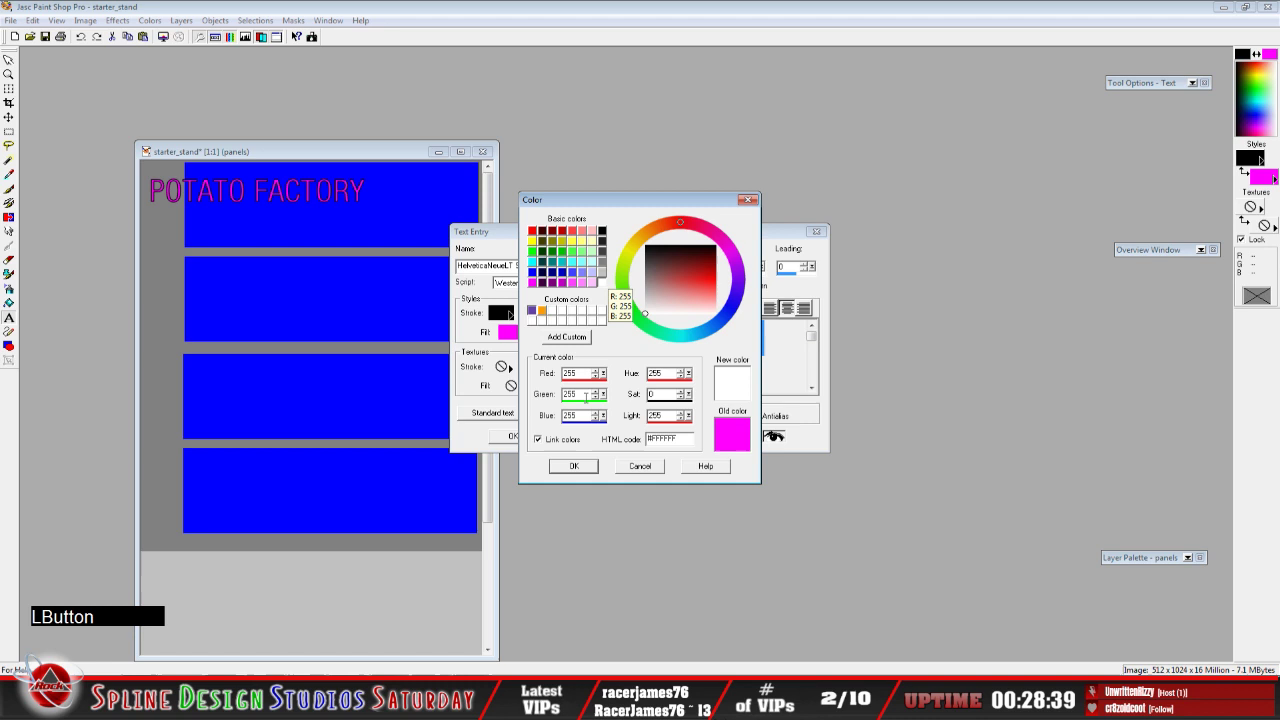
left_click(576, 466)
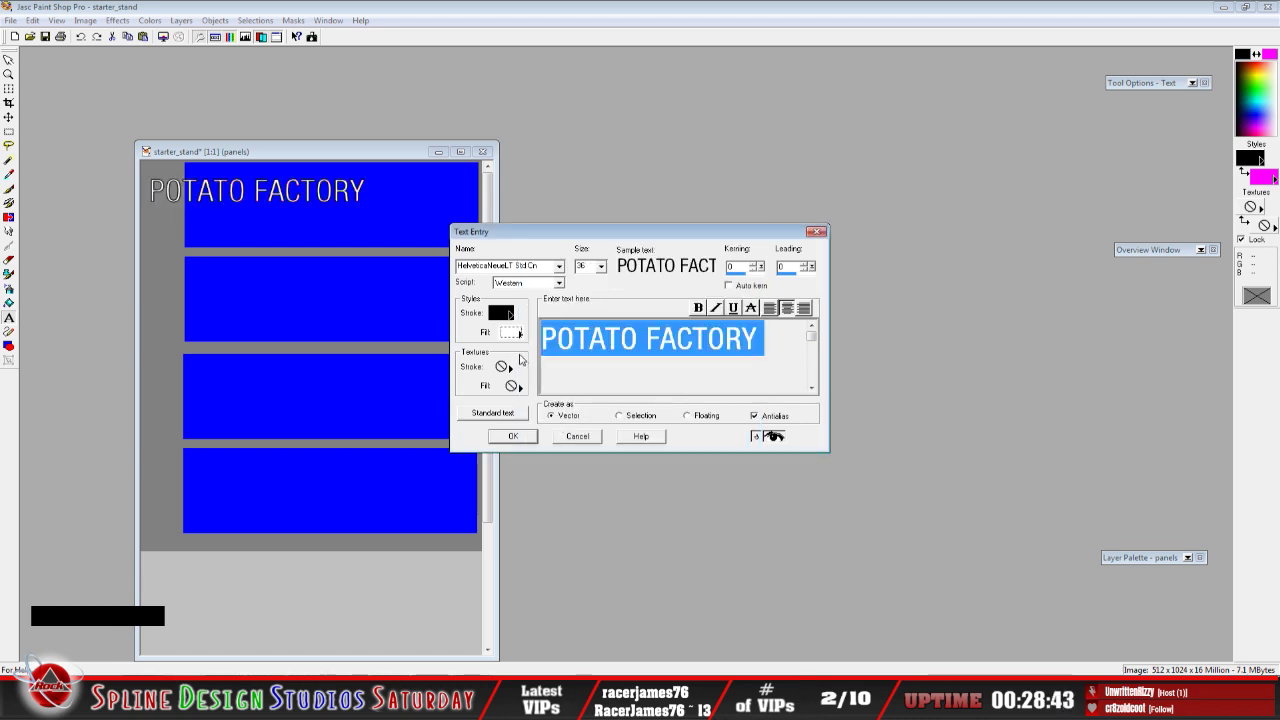
left_click(511, 313)
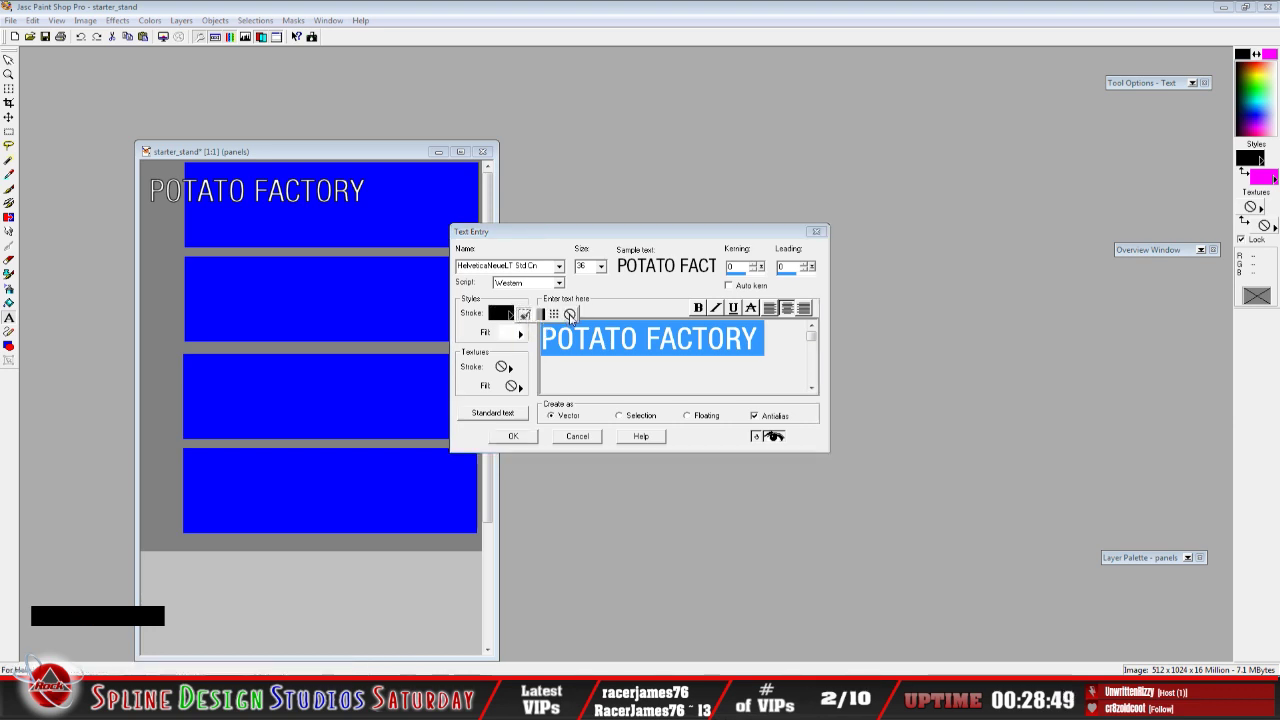
left_click(568, 315)
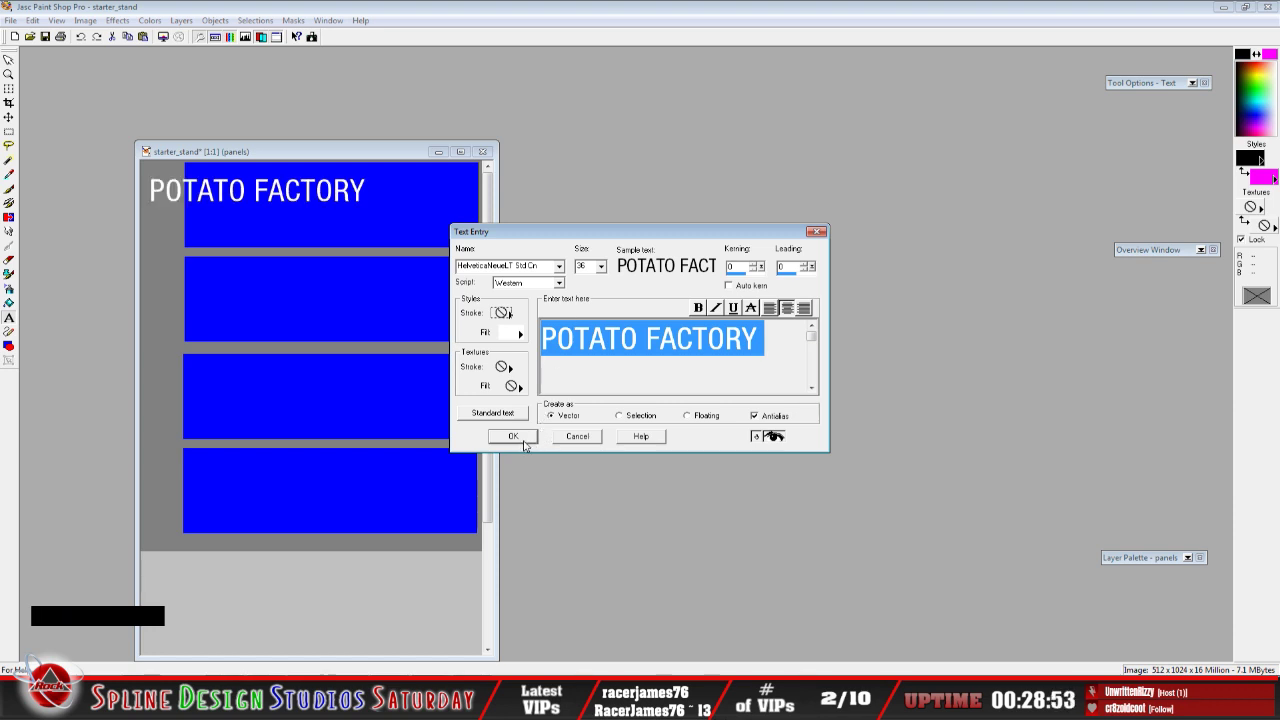
Replace the POTATO FACTORY wording with TEST and place the text on the top blue panel
left_click(765, 346)
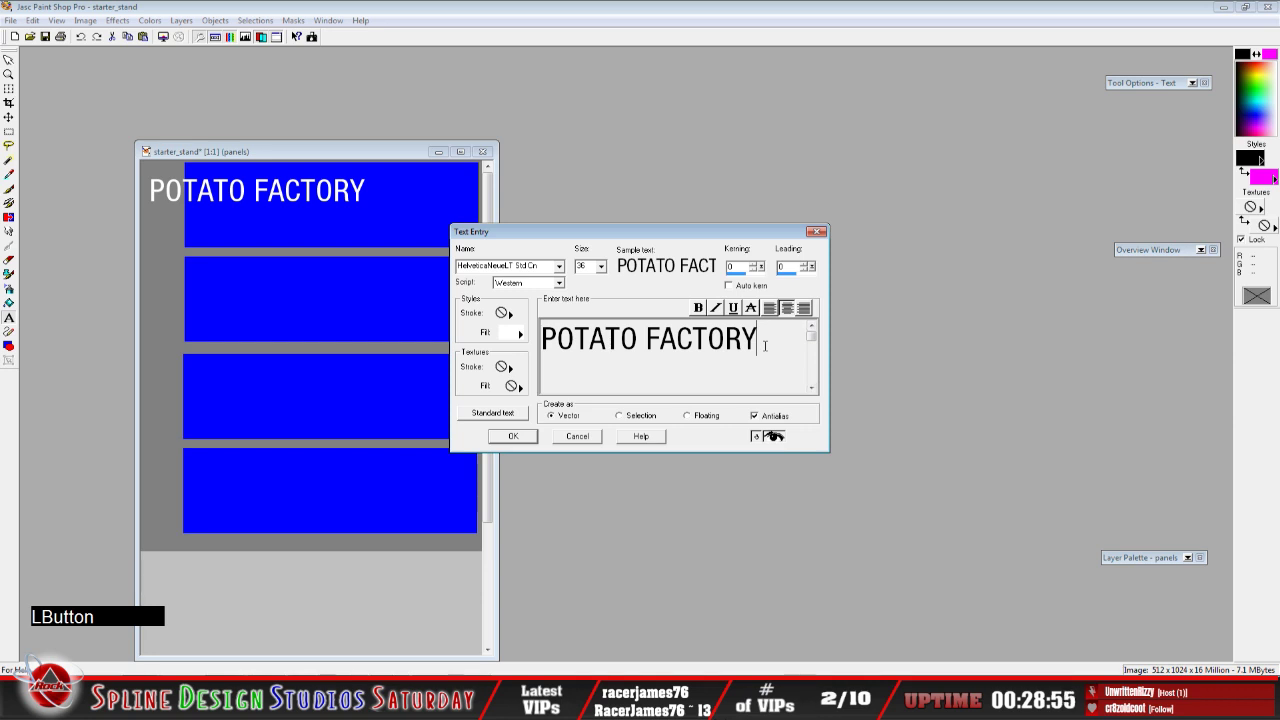
key("BackSpace")
key("BackSpace")
key("BackSpace")
key("BackSpace")
key("BackSpace")
key("BackSpace")
key("BackSpace")
key("BackSpace")
key("BackSpace")
key("BackSpace")
key("BackSpace")
key("BackSpace")
key("BackSpace")
key("BackSpace")
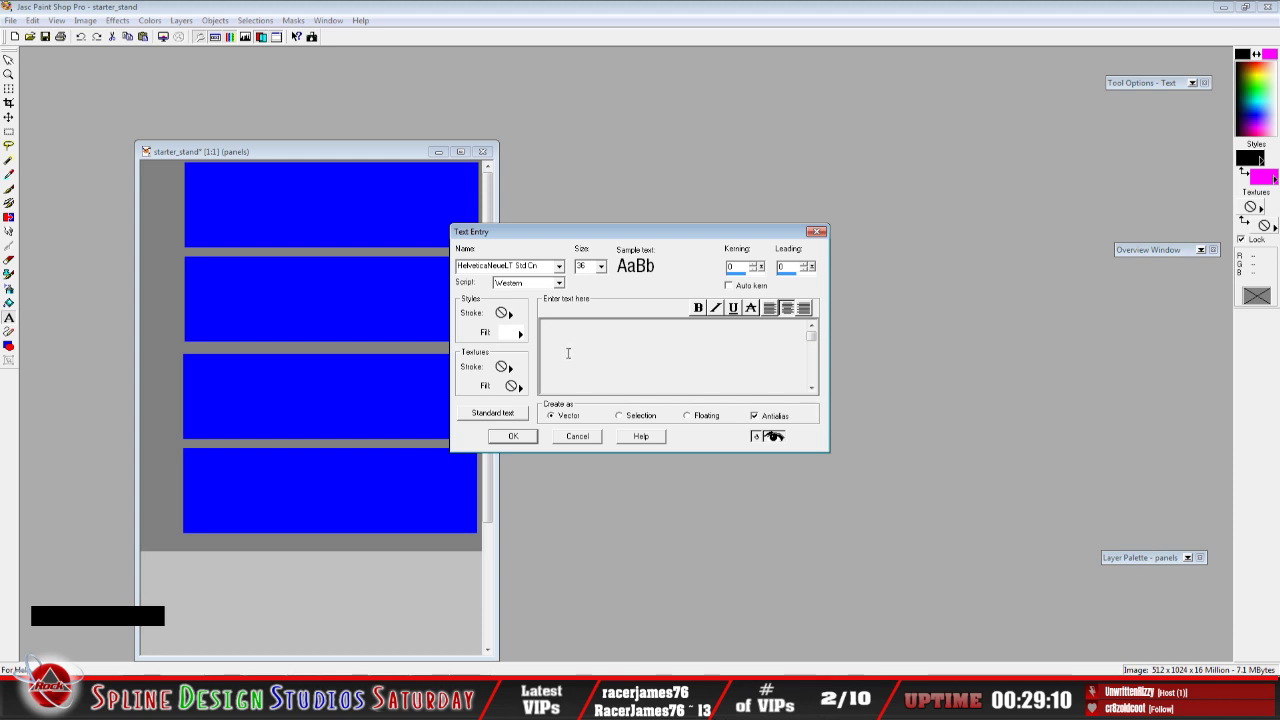
left_click(585, 346)
type("TEST")
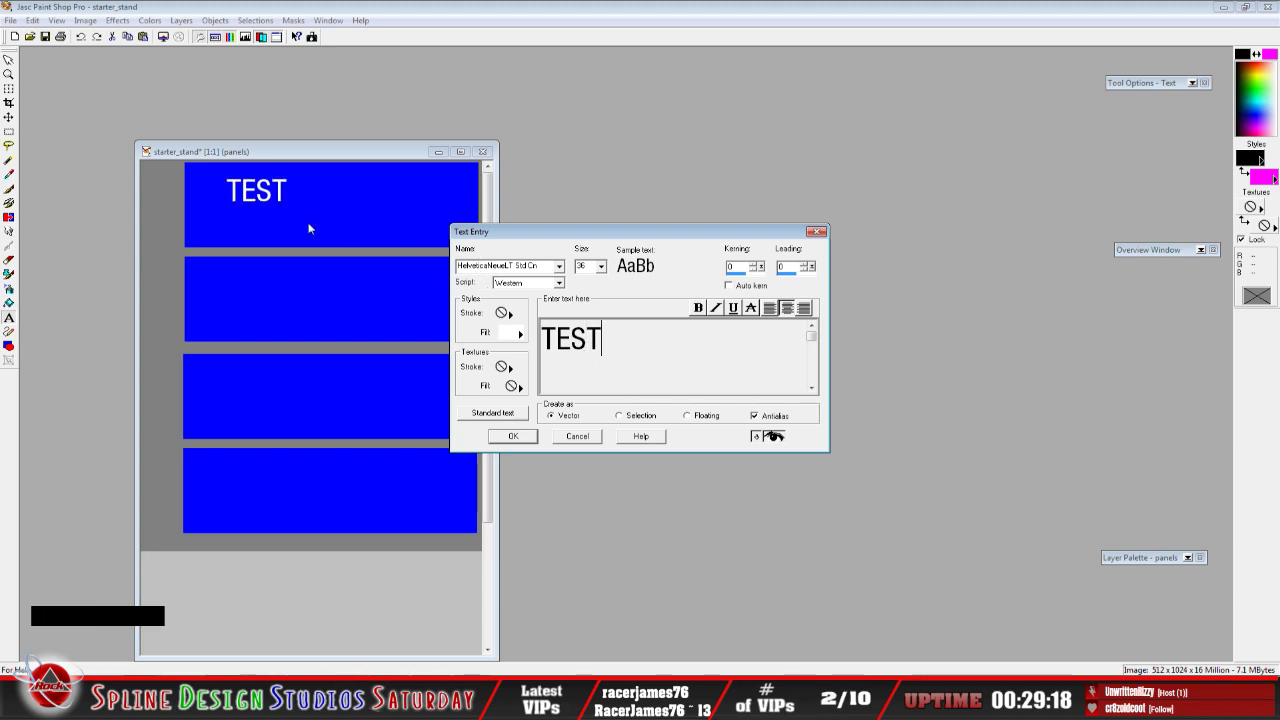
left_click(512, 437)
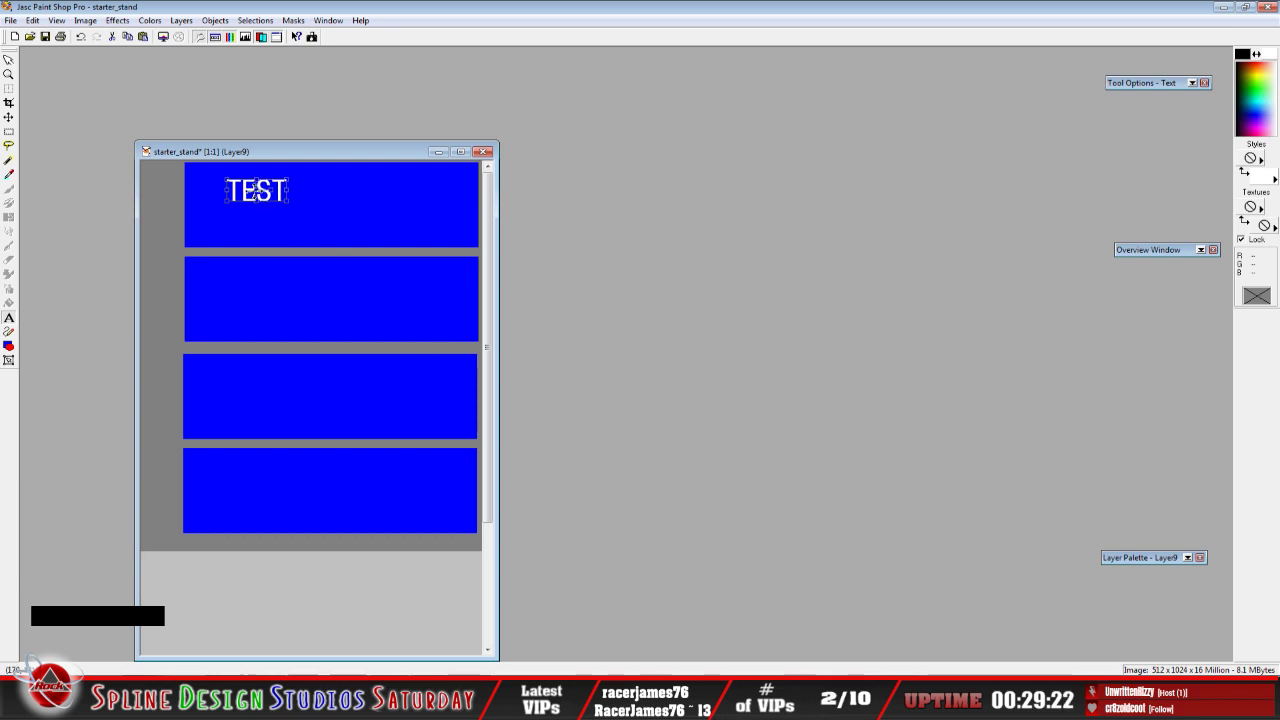
Delete the small TEST text, add it again at size 72, and centre it on the top blue panel
key("Delete")
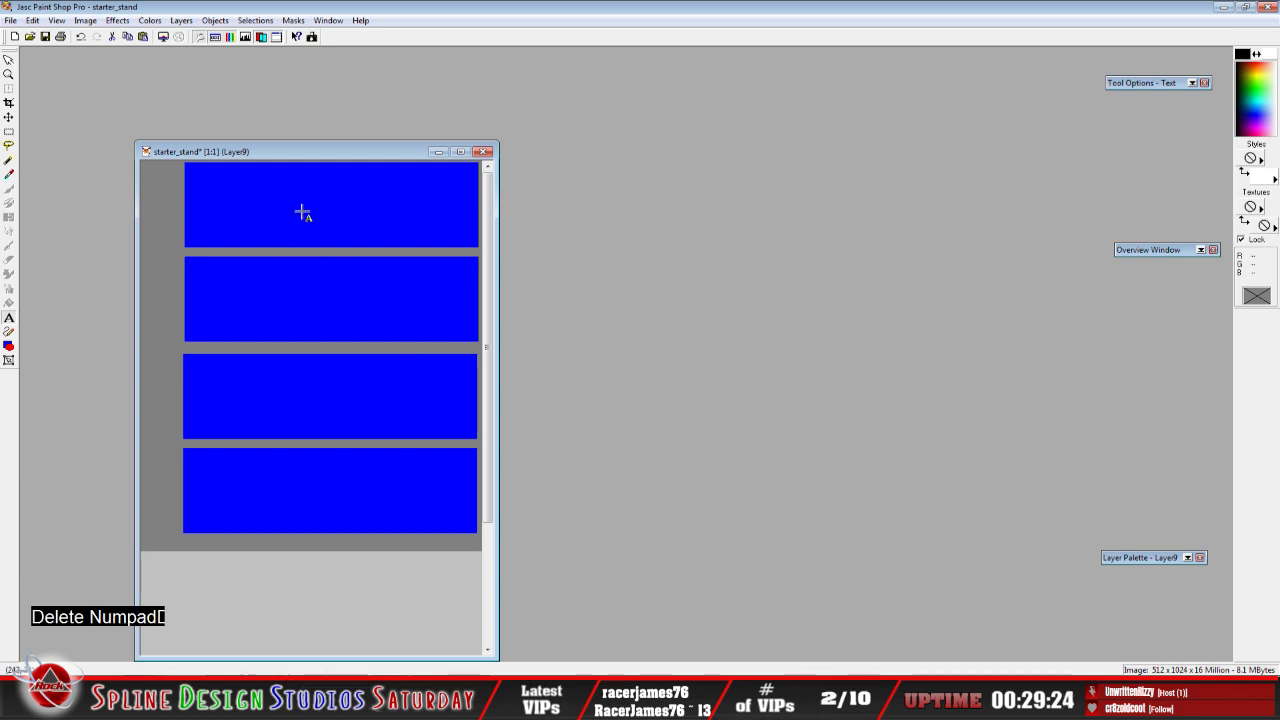
left_click(300, 208)
left_click(601, 266)
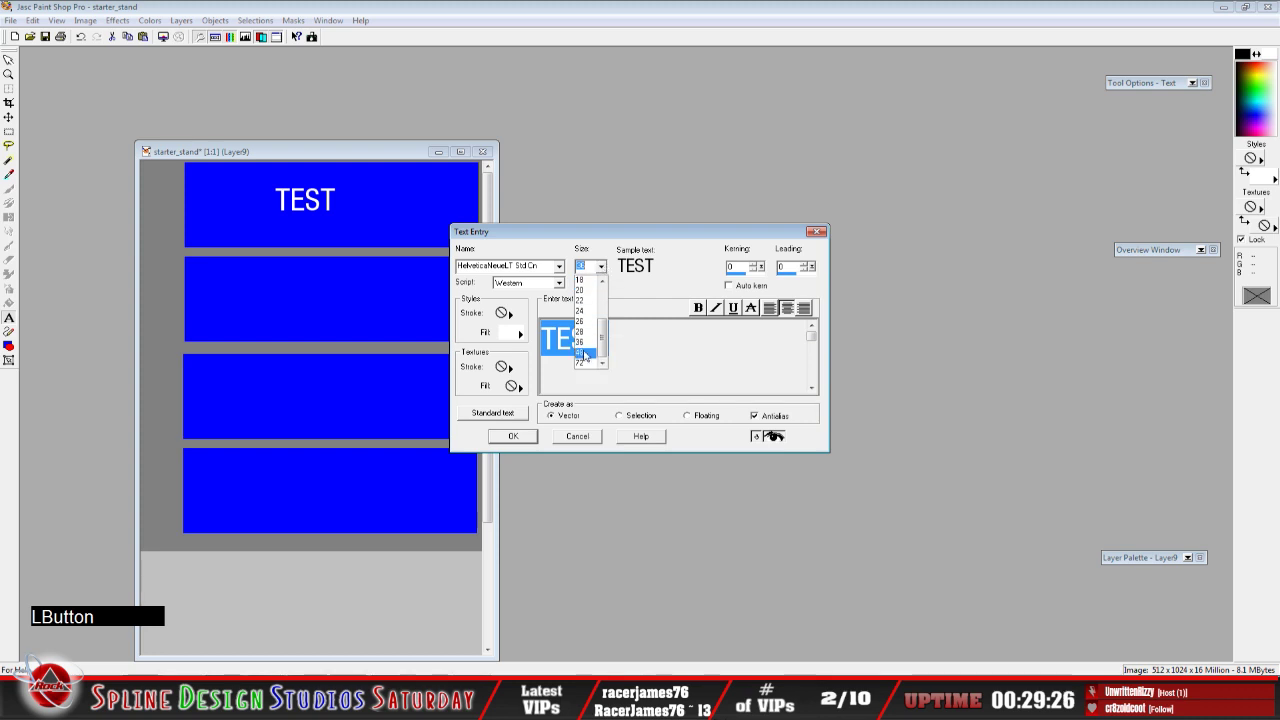
left_click(589, 362)
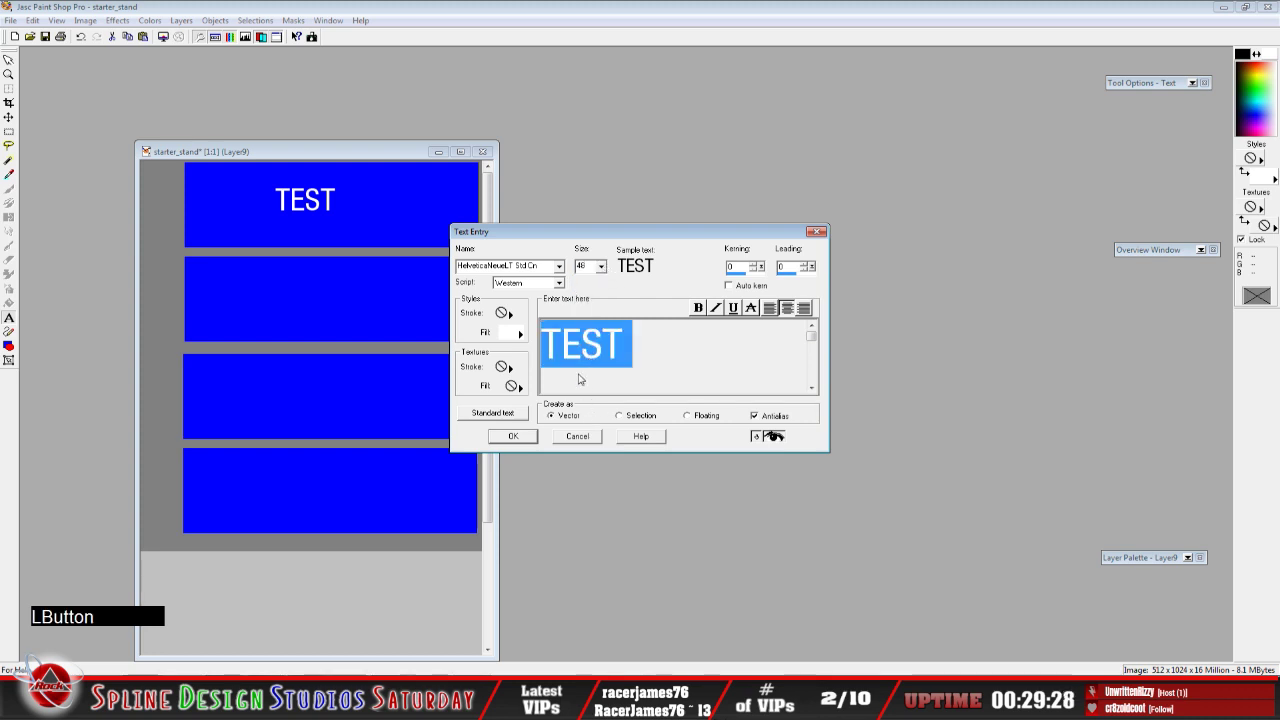
left_click(601, 266)
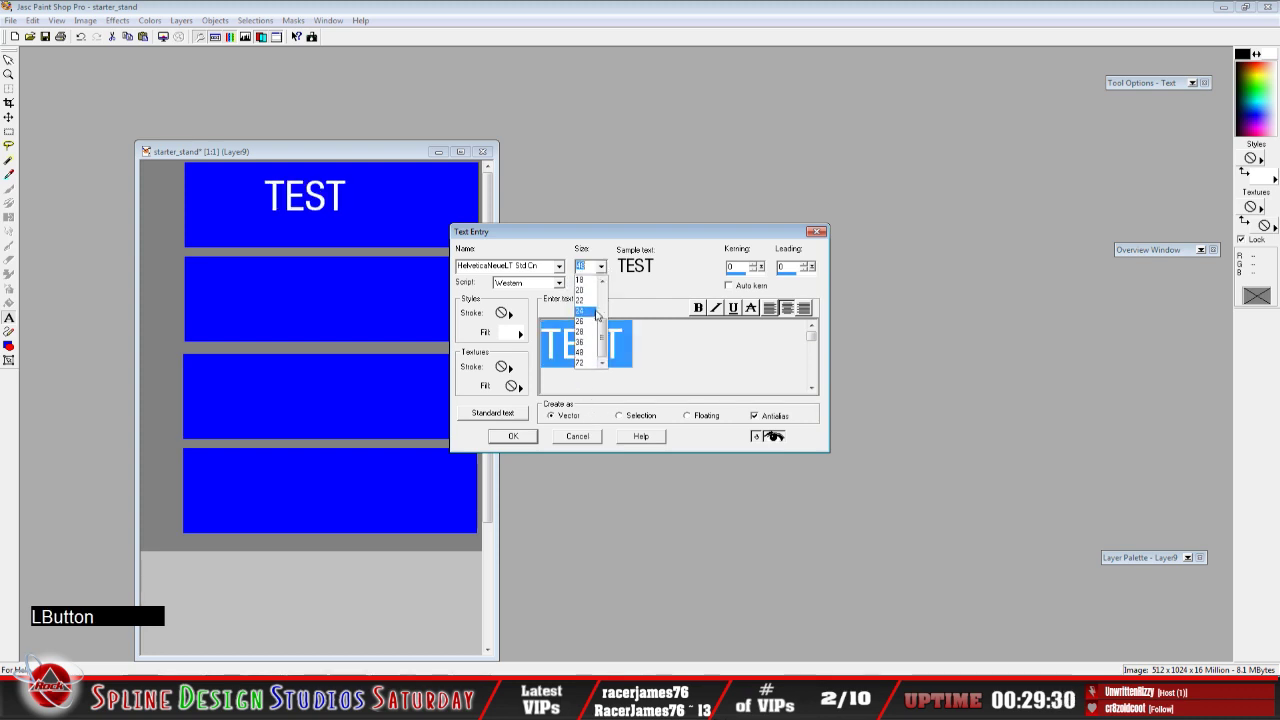
left_click(588, 362)
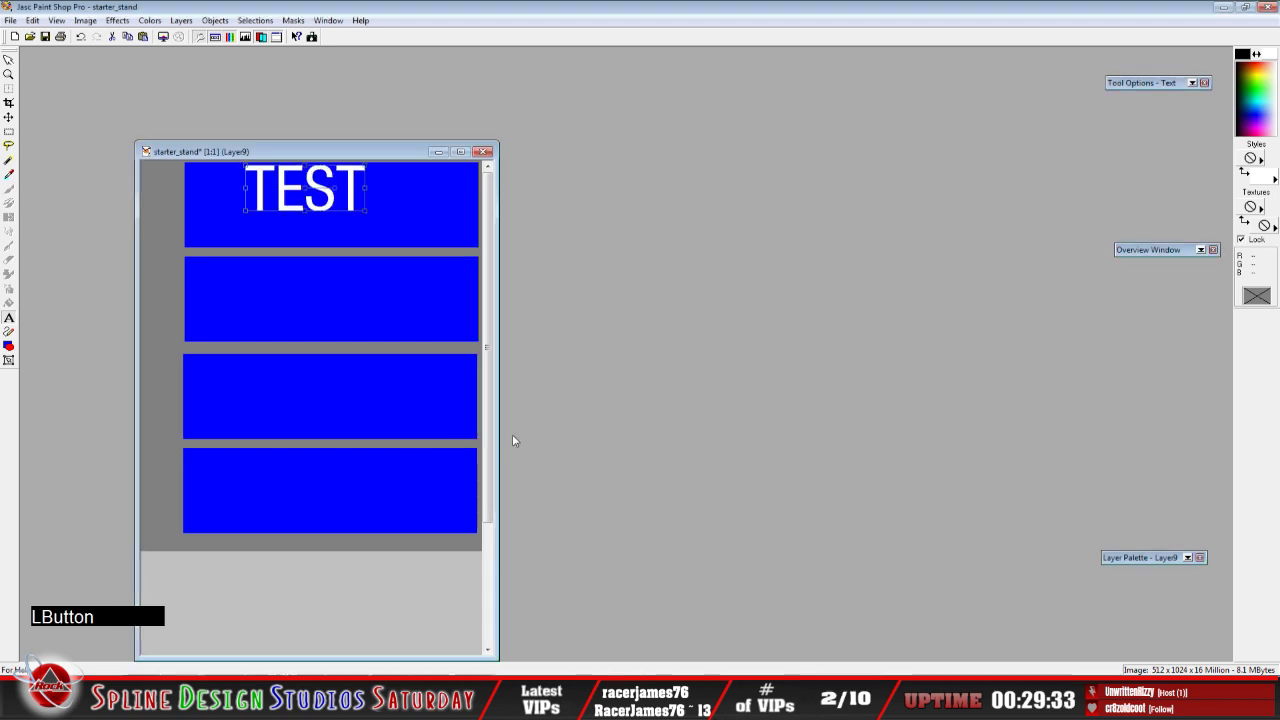
left_click(513, 437)
left_click_drag(303, 187, 340, 206)
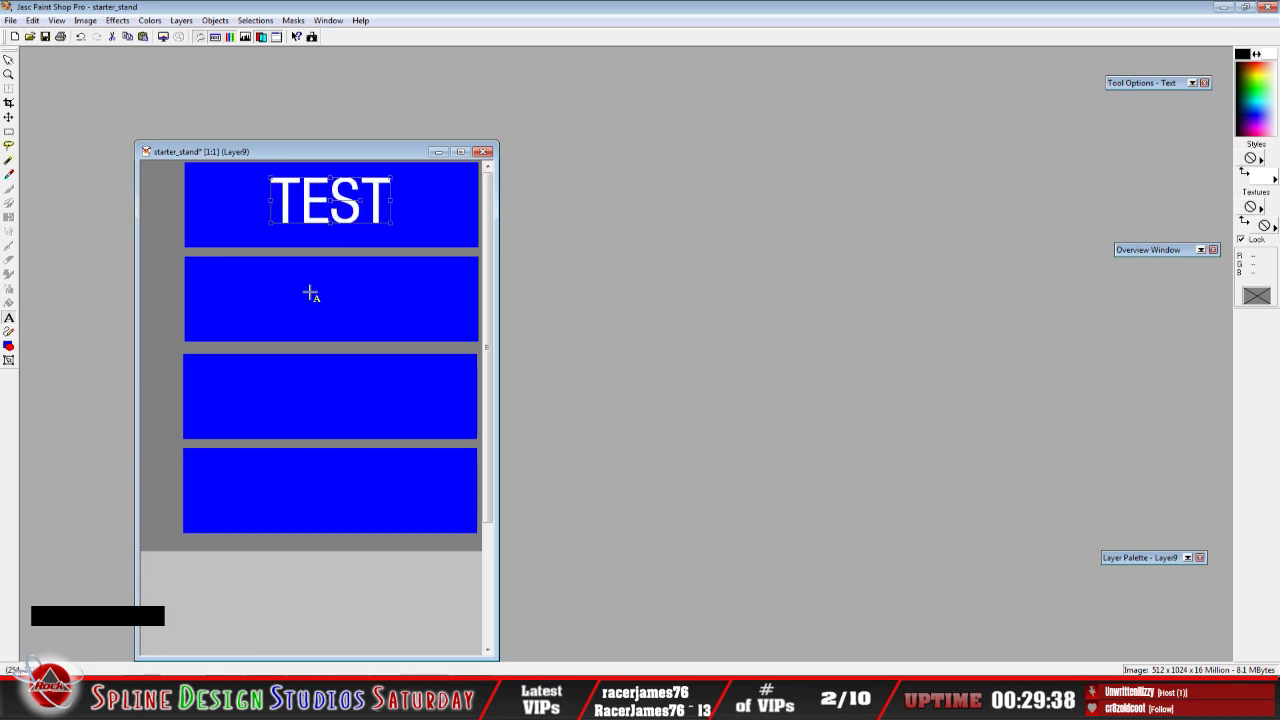
Add the same size 72 TEST text to the second, third and fourth blue panels, moving each one towards its panel's centre
left_click(316, 294)
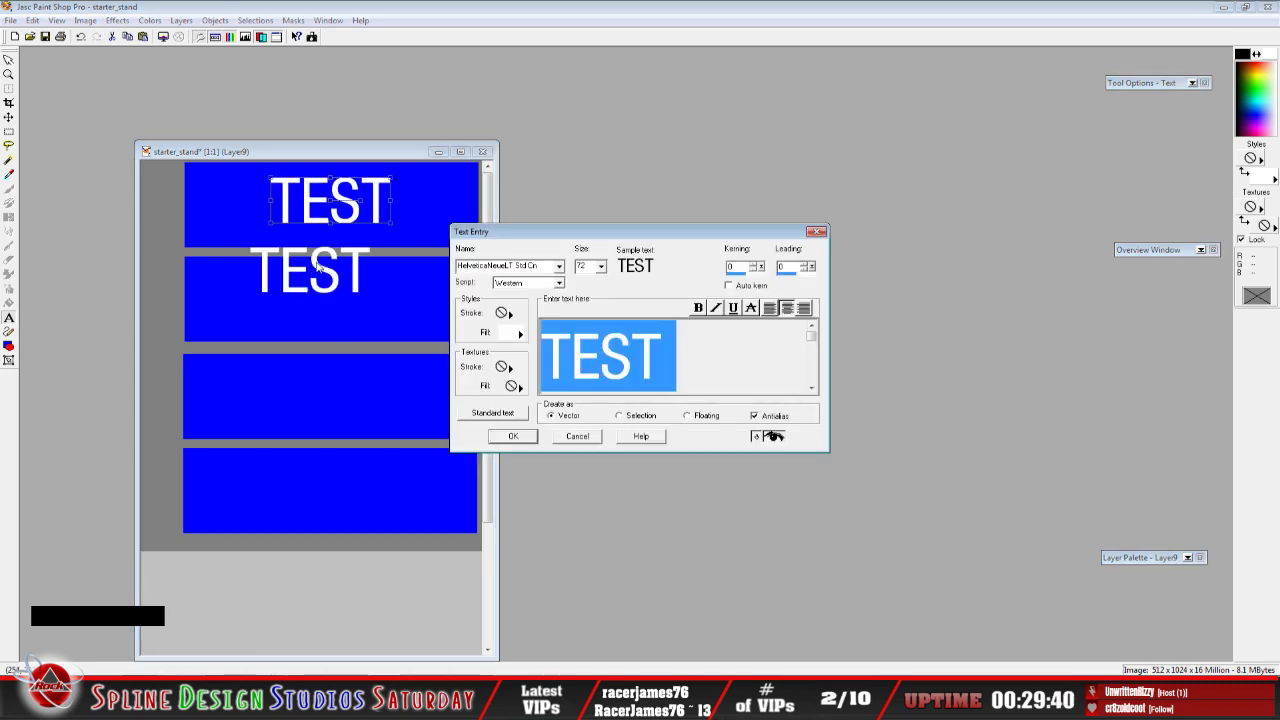
left_click(518, 440)
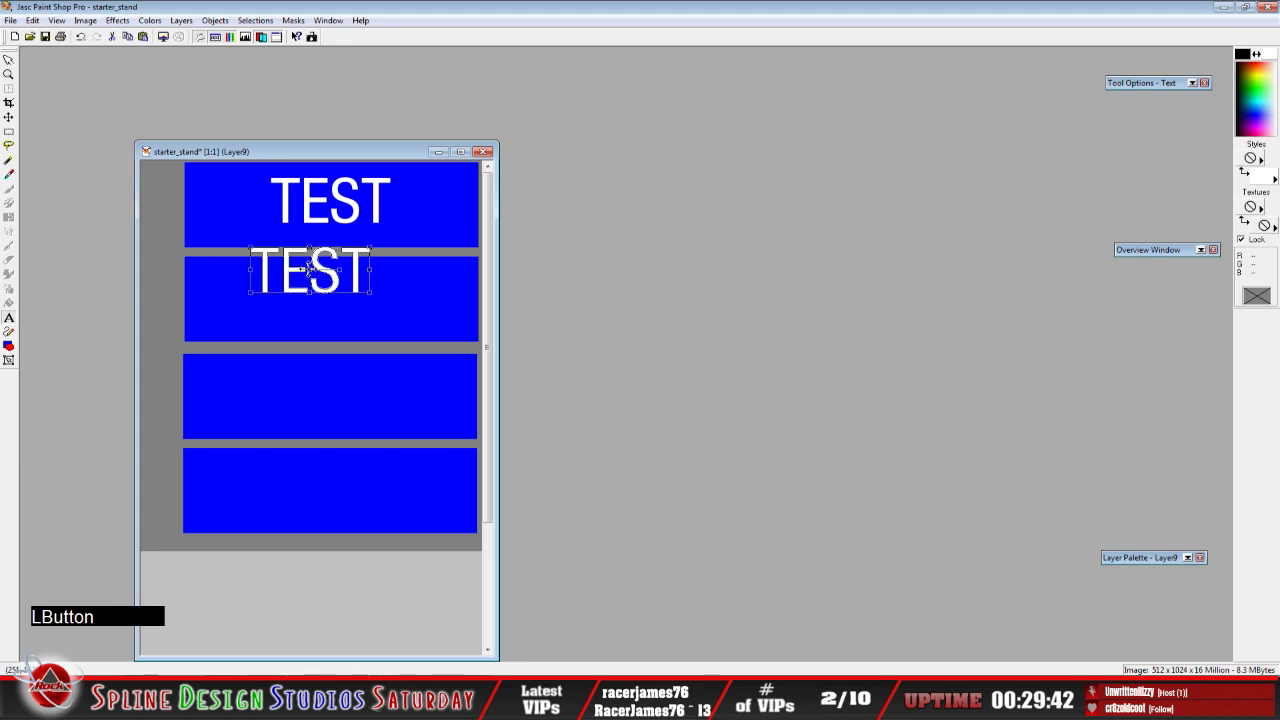
left_click_drag(307, 269, 328, 300)
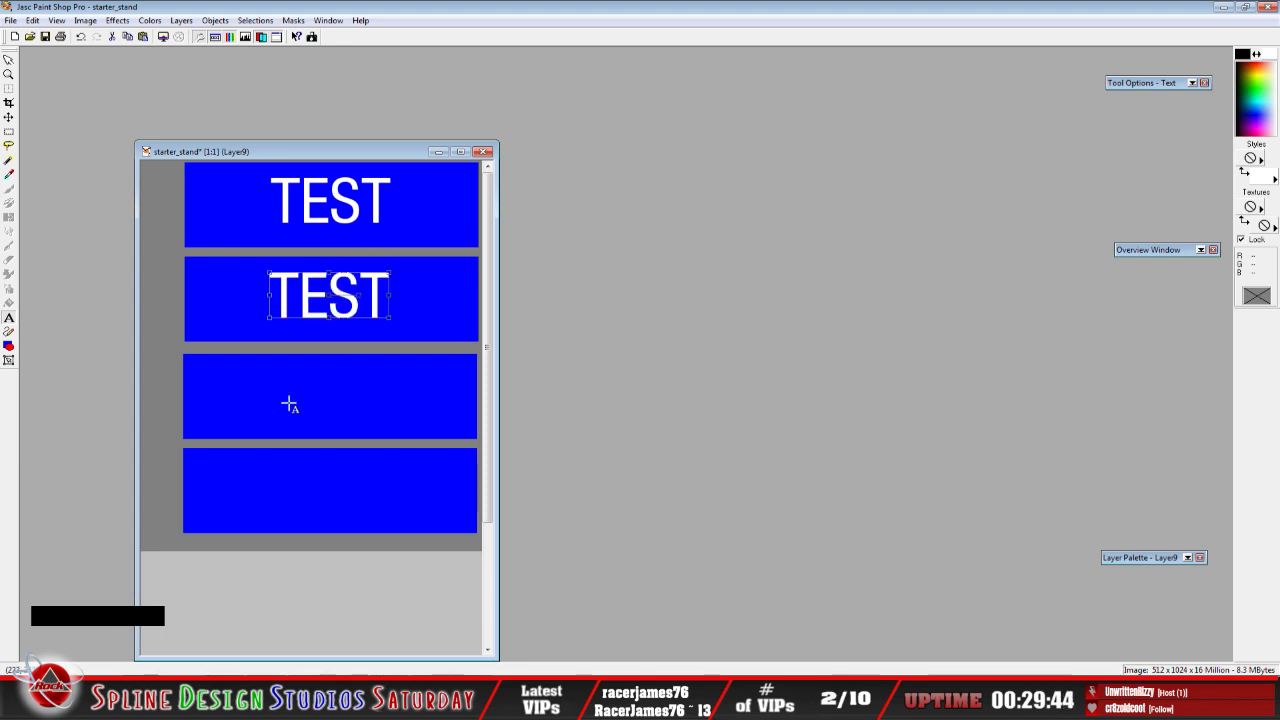
left_click(288, 401)
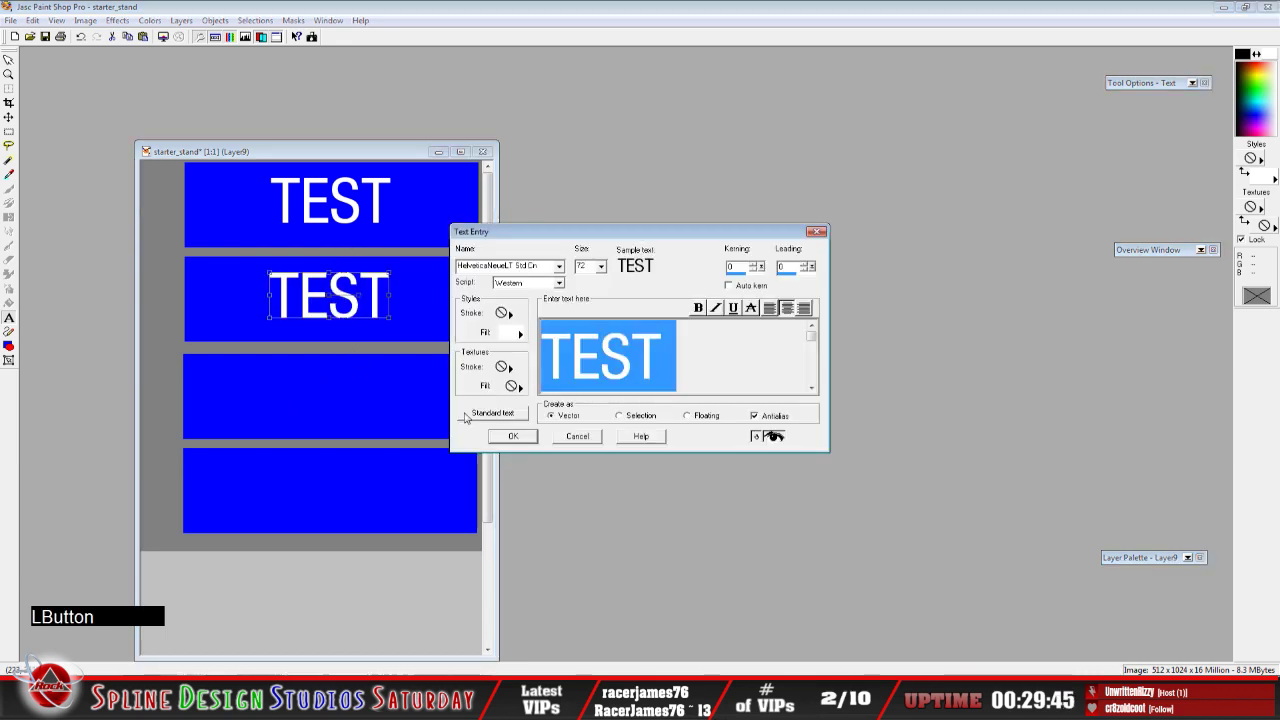
left_click(514, 437)
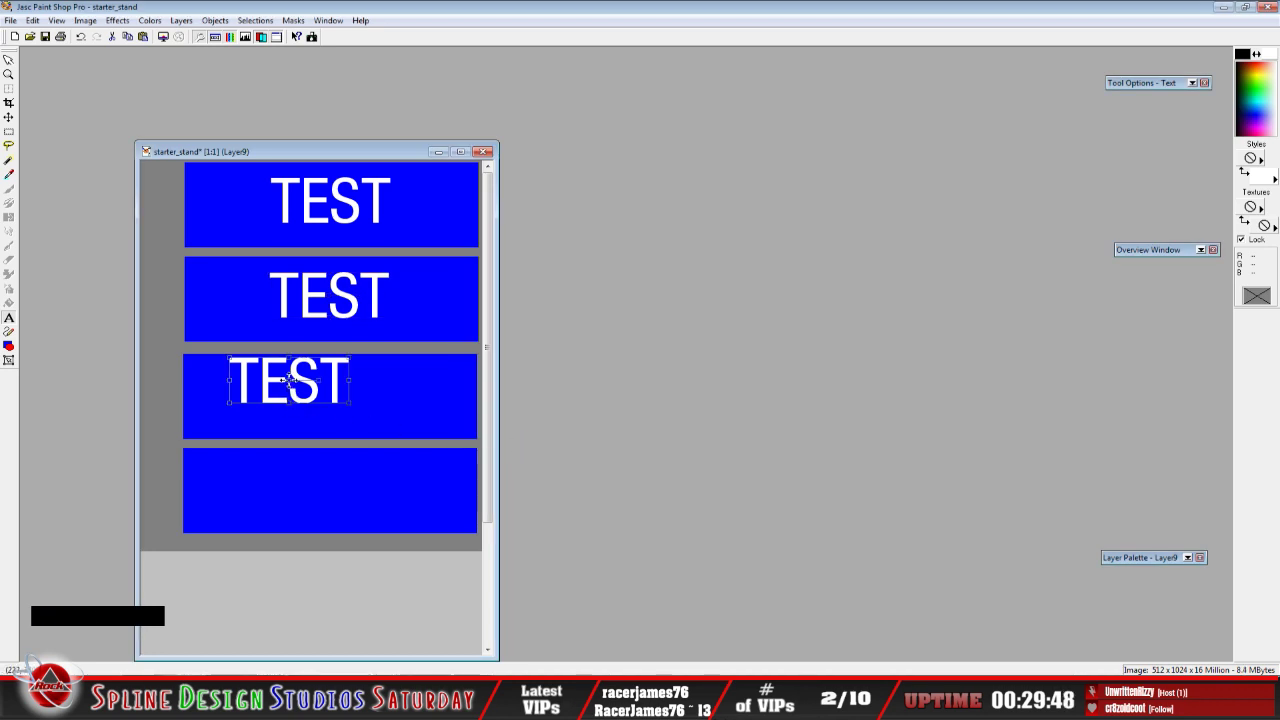
left_click_drag(289, 379, 329, 397)
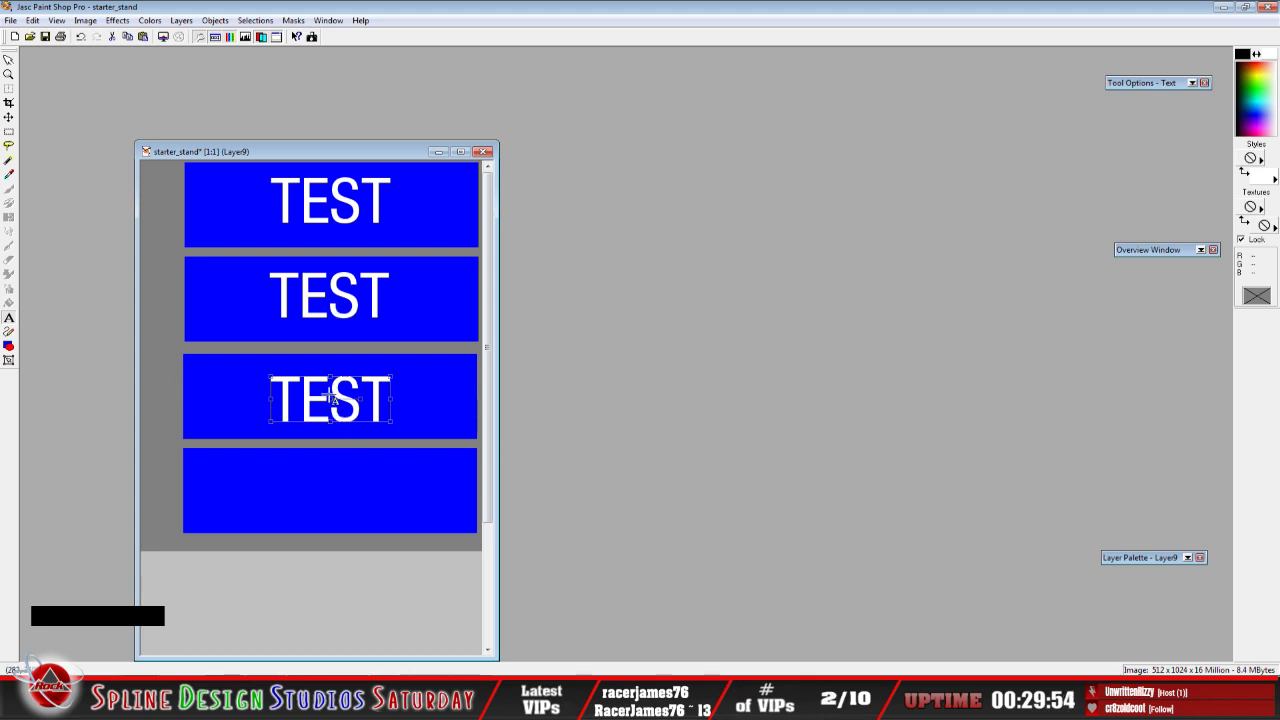
left_click_drag(332, 400, 329, 394)
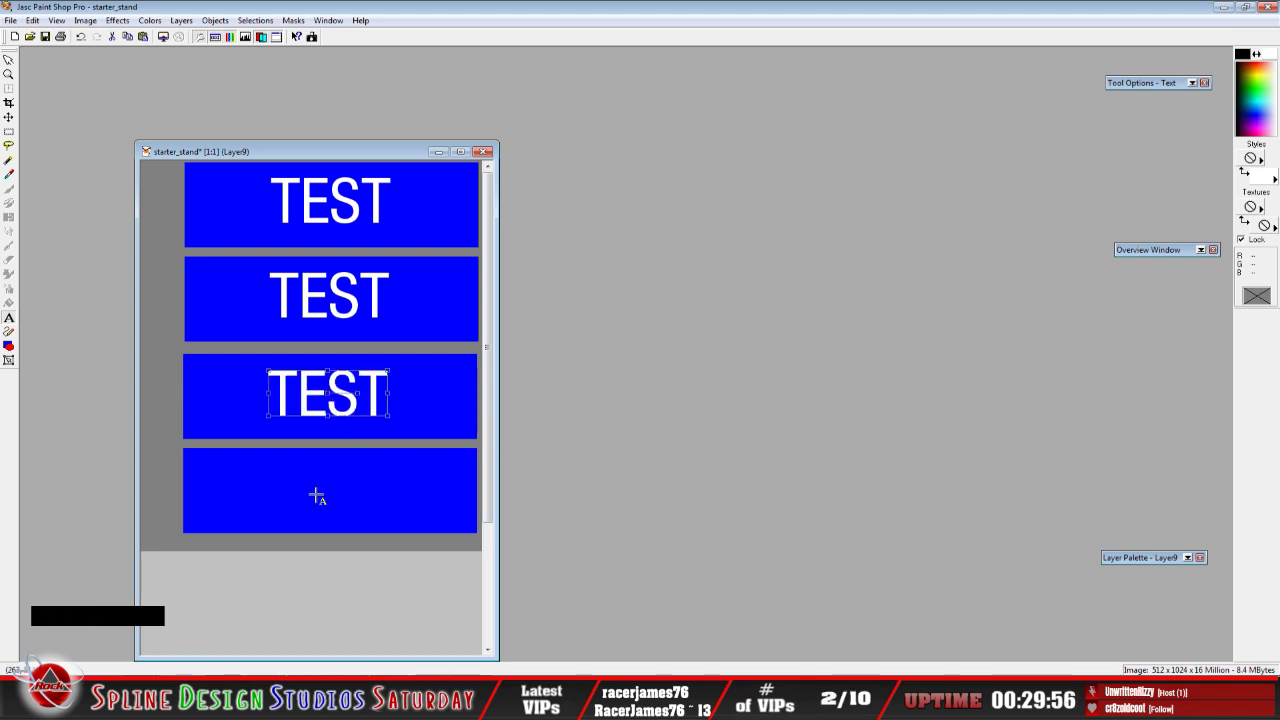
left_click(316, 496)
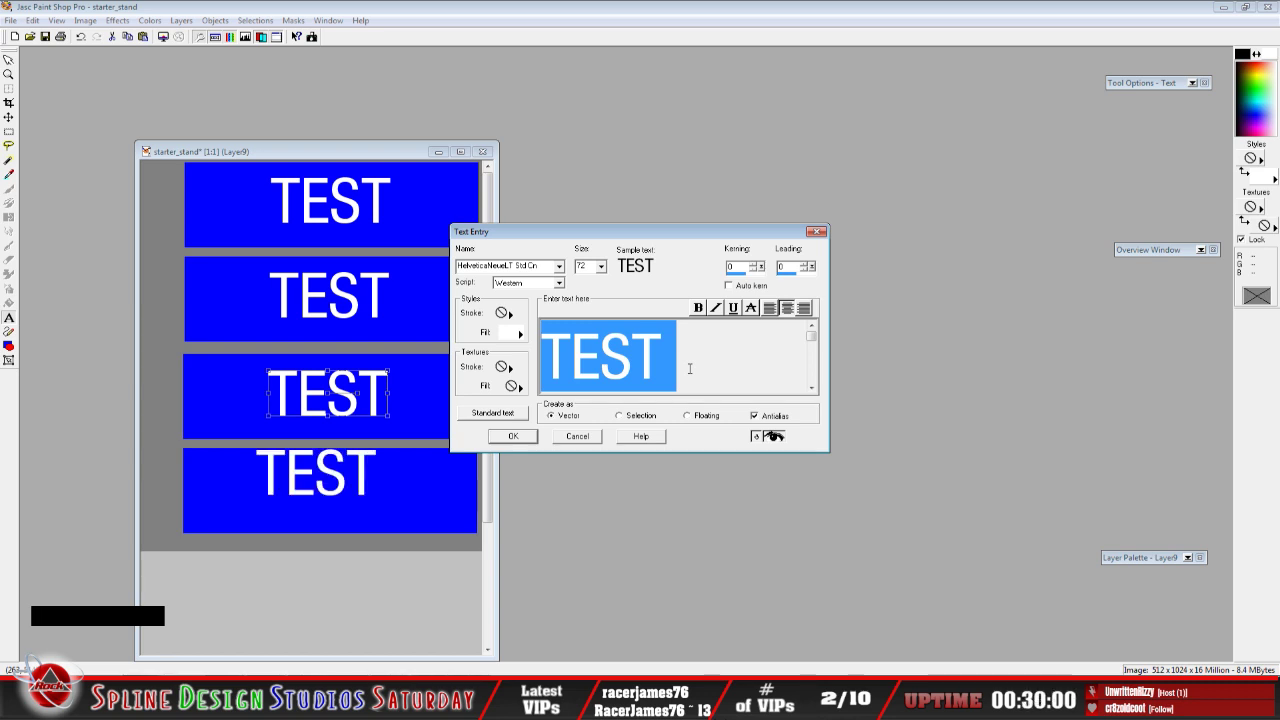
left_click(518, 439)
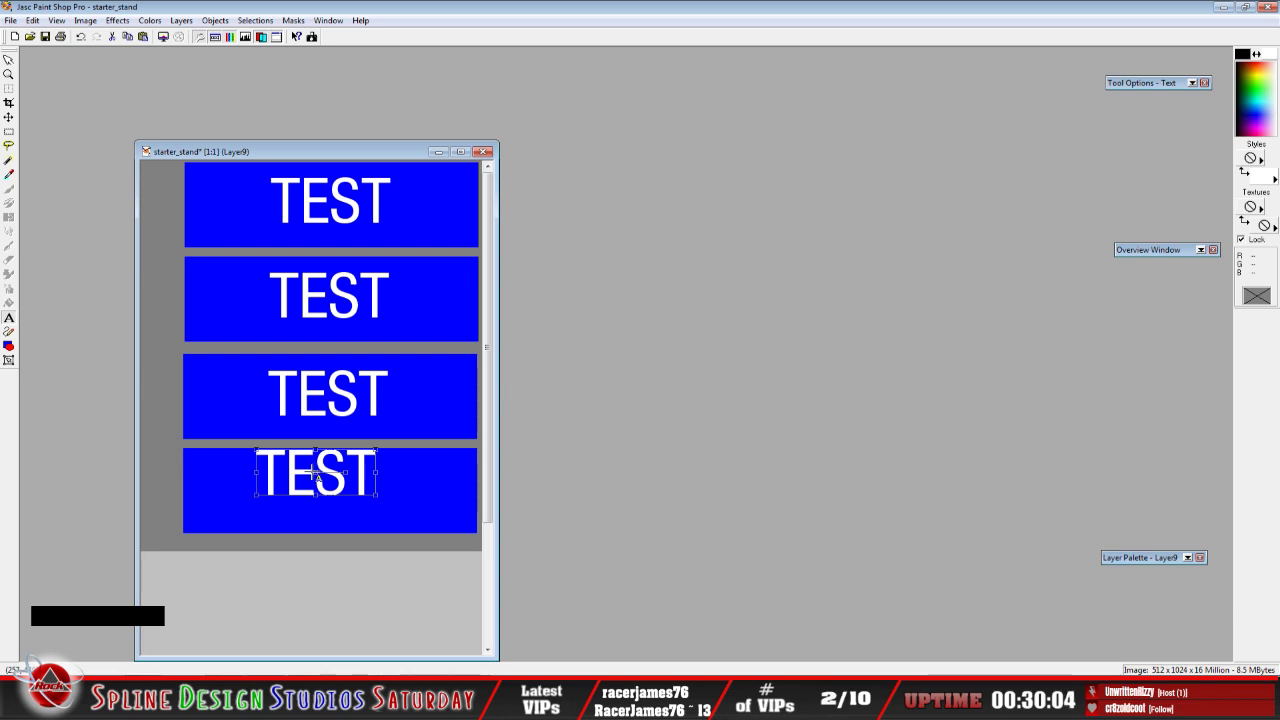
left_click_drag(313, 472, 319, 488)
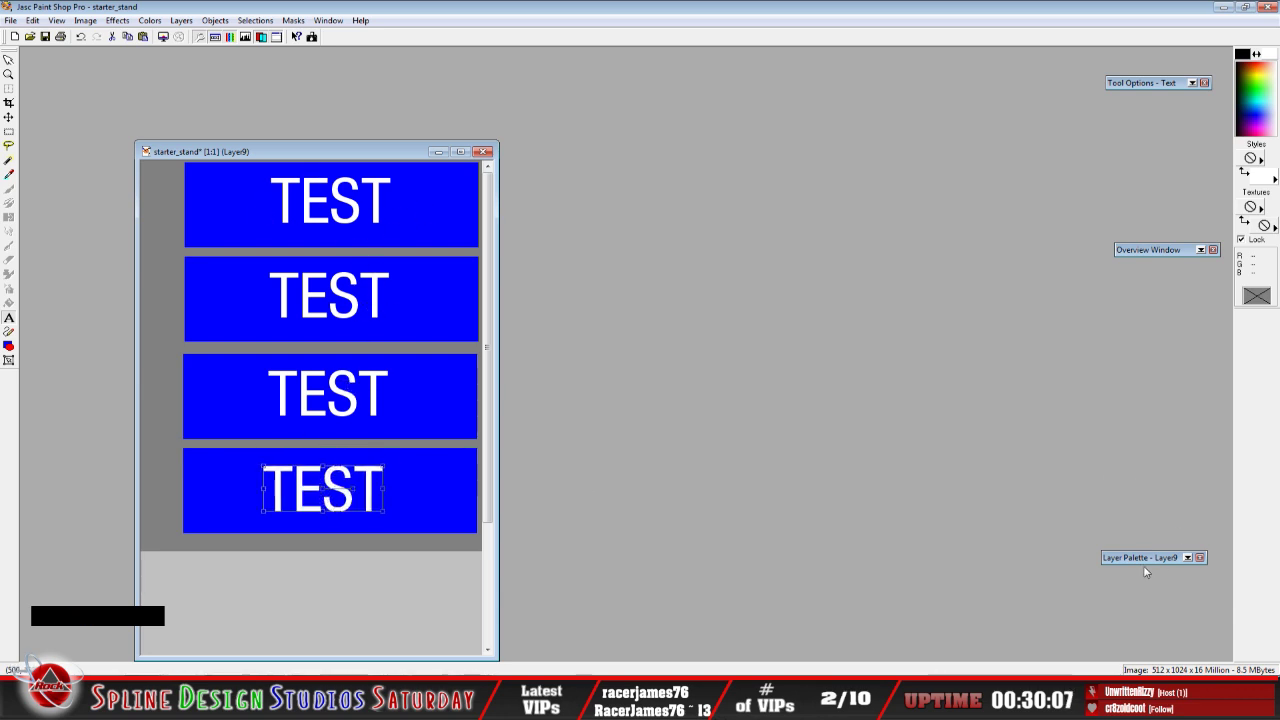
Expand the vector text layer and change the bottom blue panel's text to TEST 1
mouse_move(1145, 561)
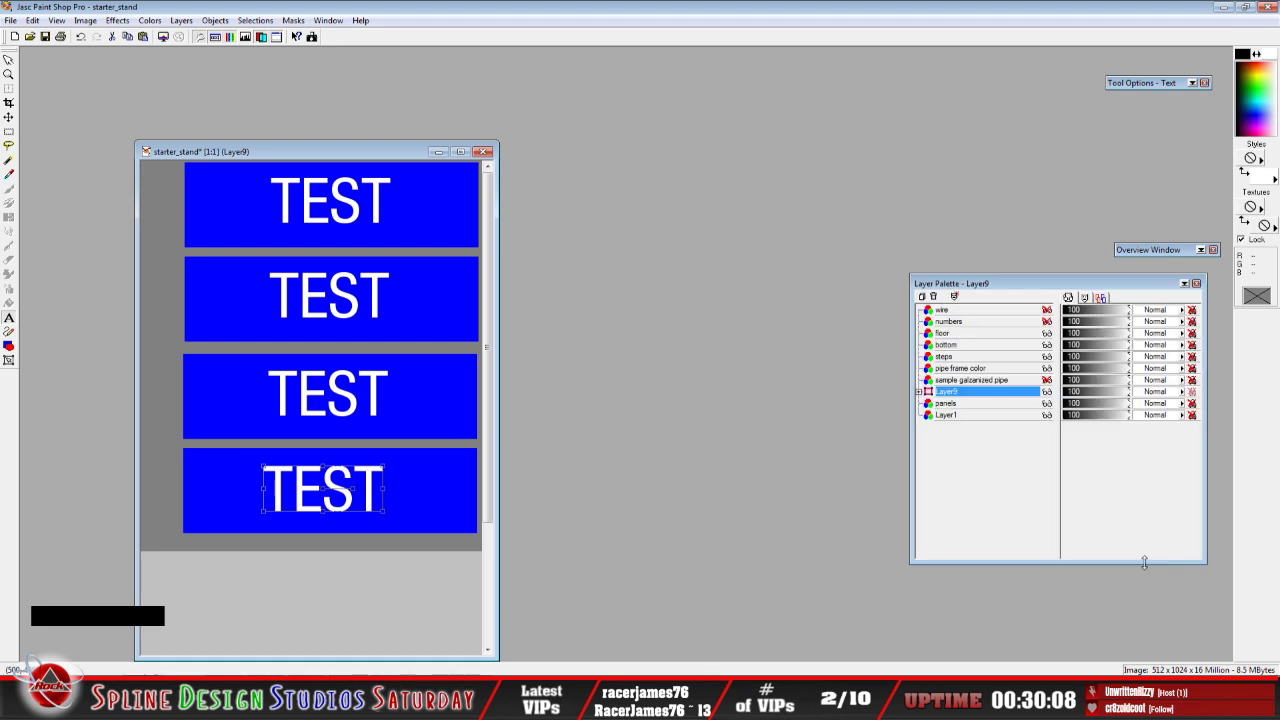
left_click(919, 392)
left_click(965, 406)
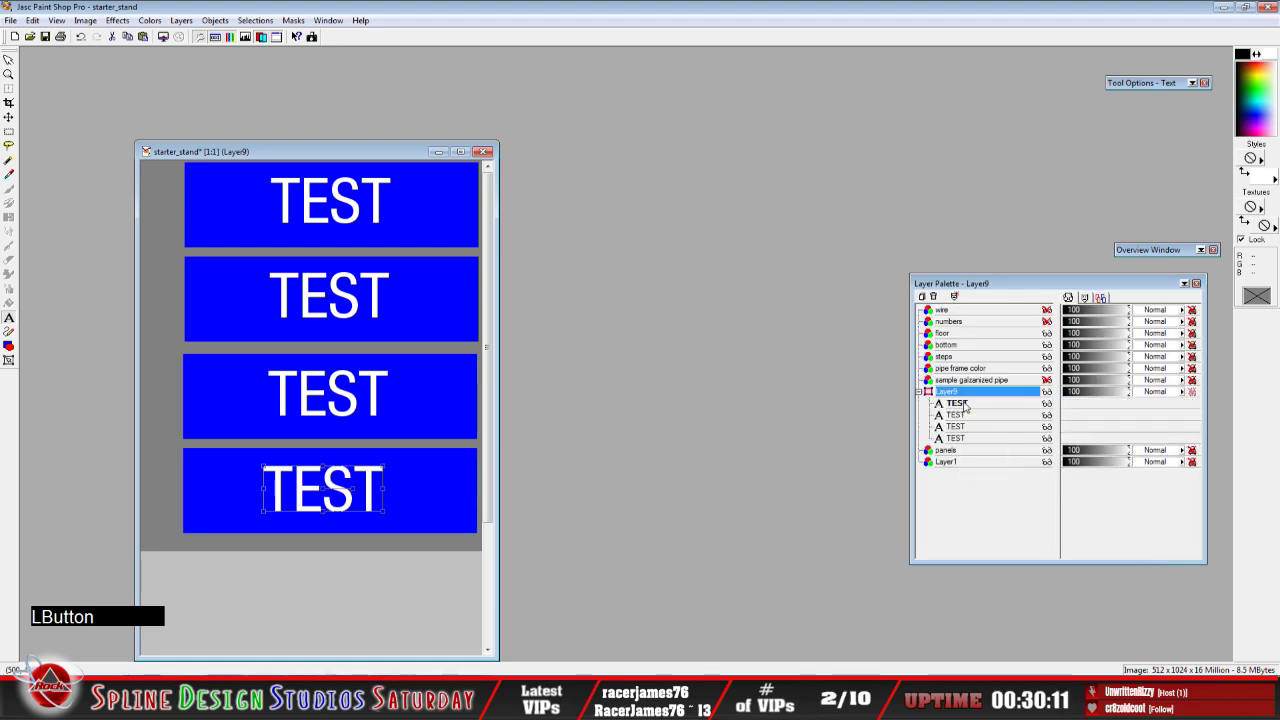
right_click(965, 406)
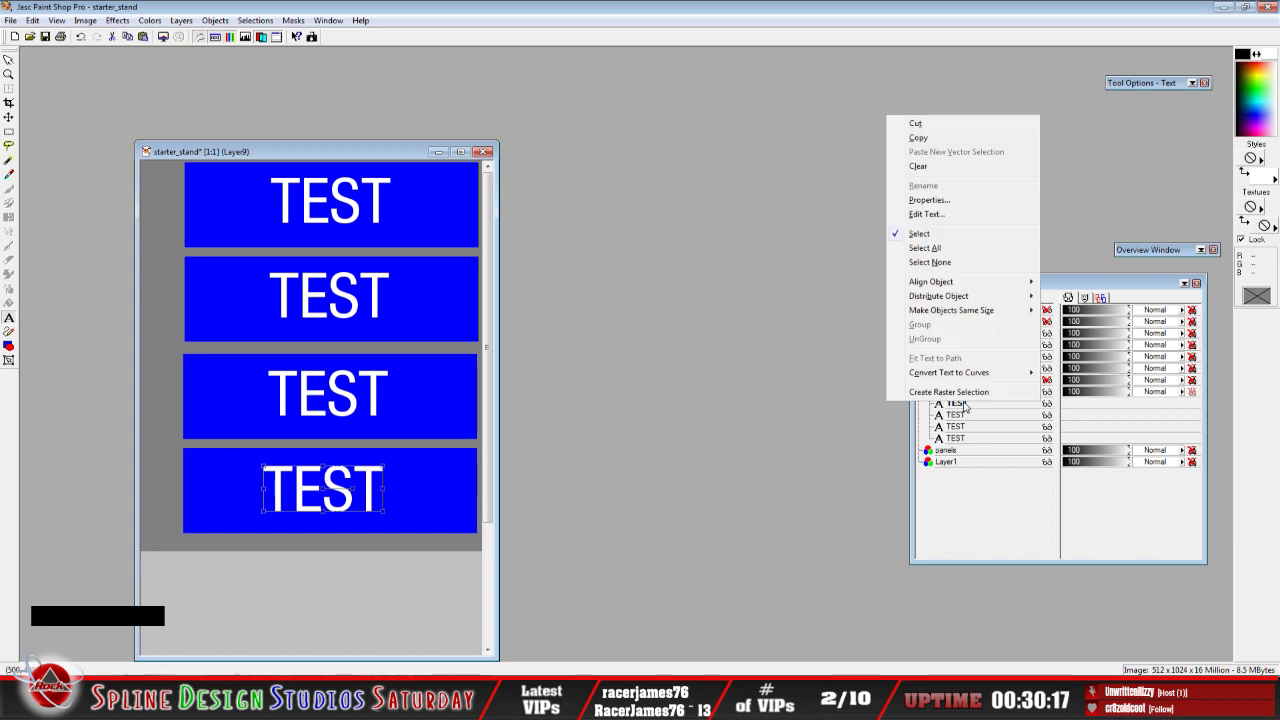
left_click(926, 214)
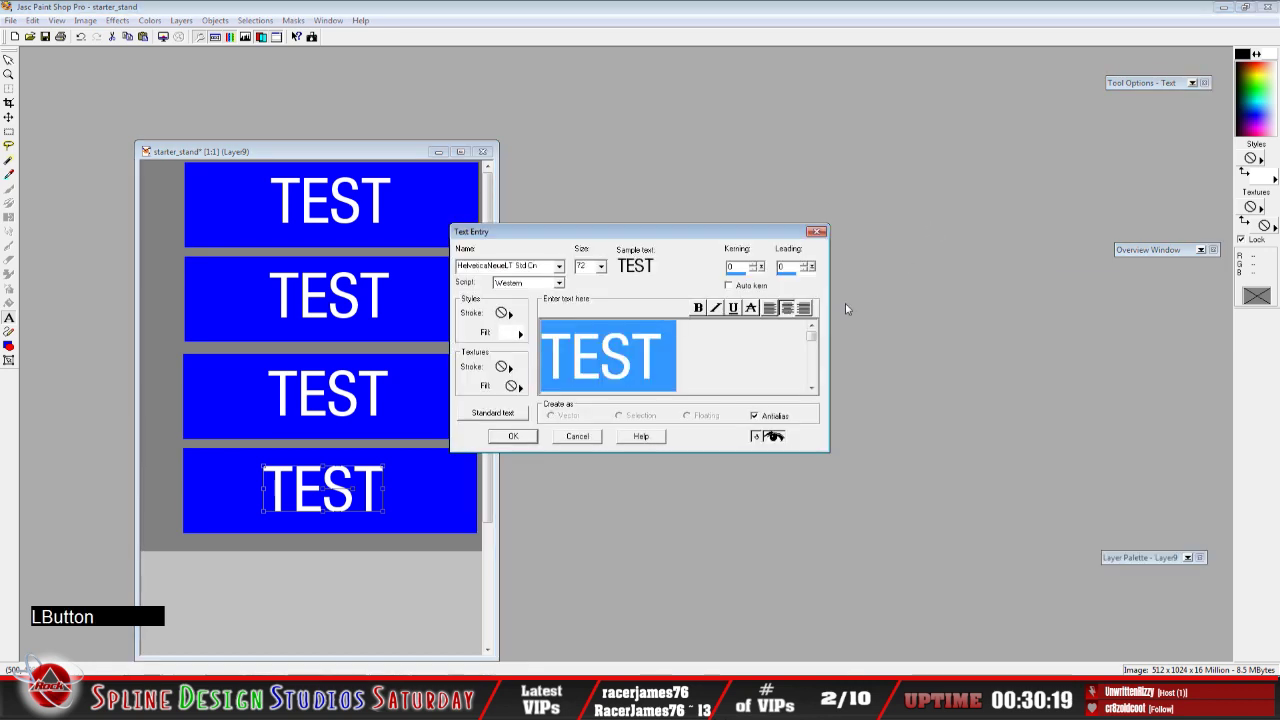
left_click(696, 379)
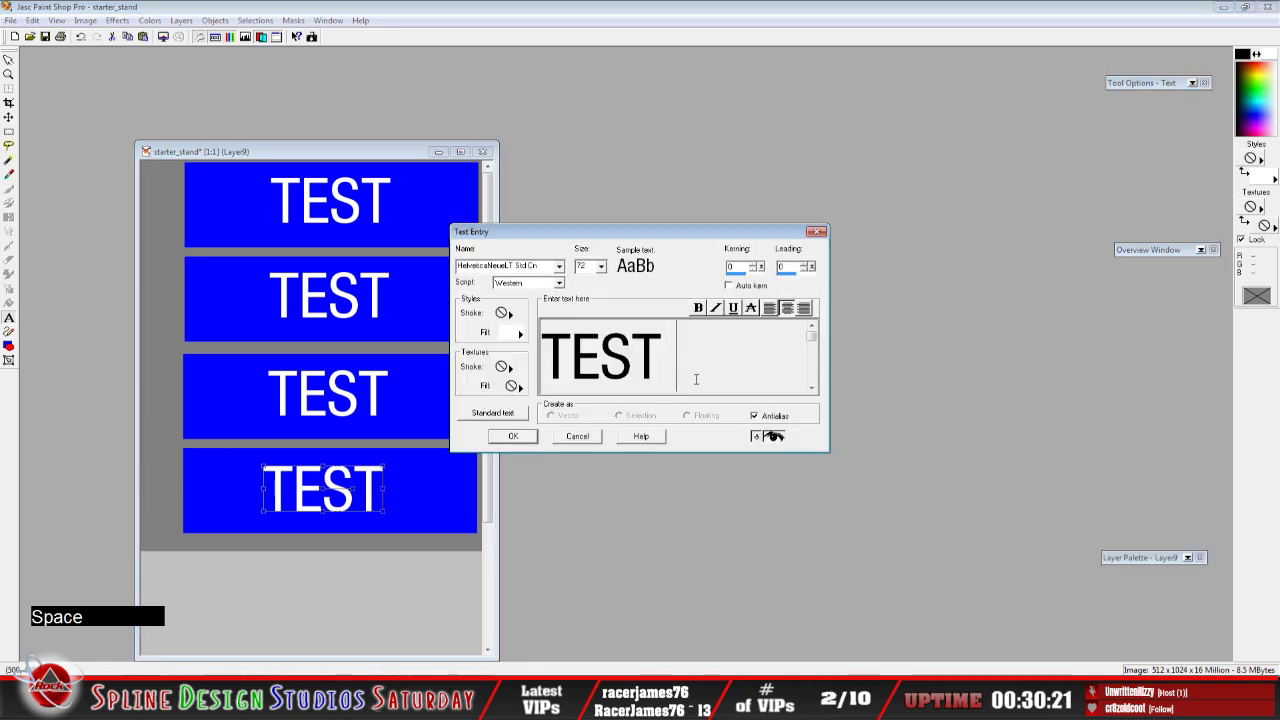
type("1")
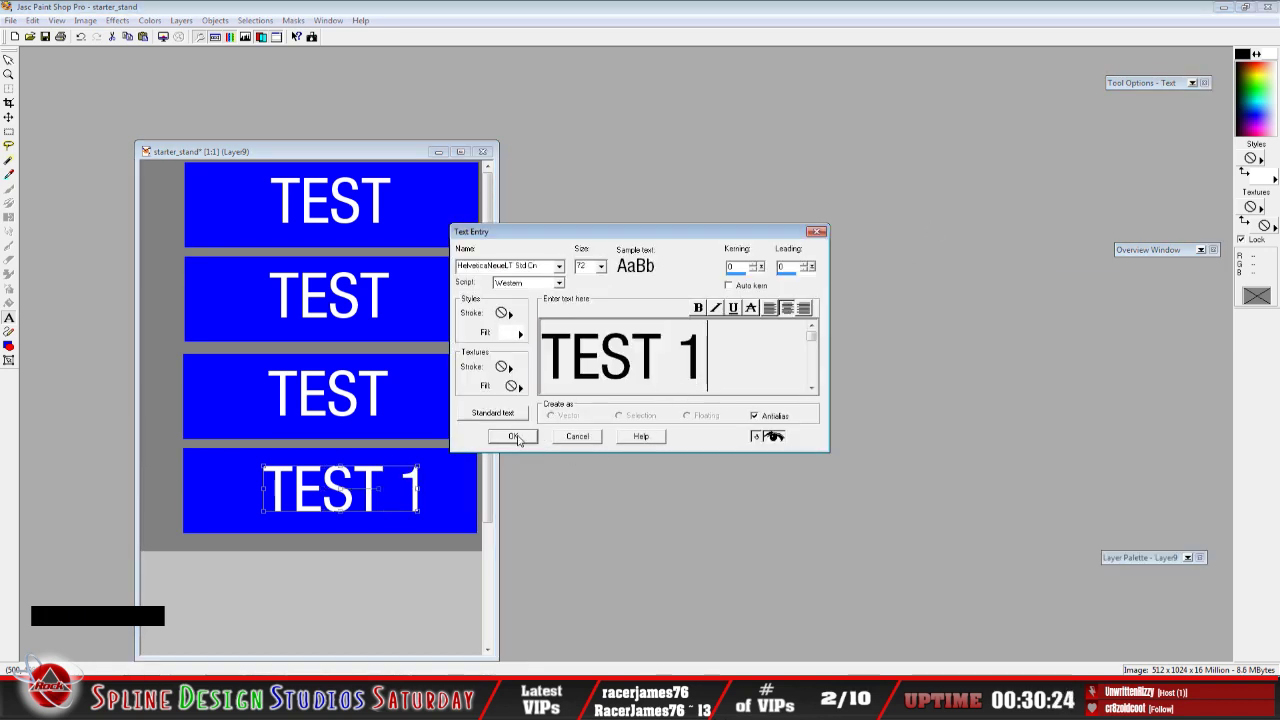
left_click(514, 437)
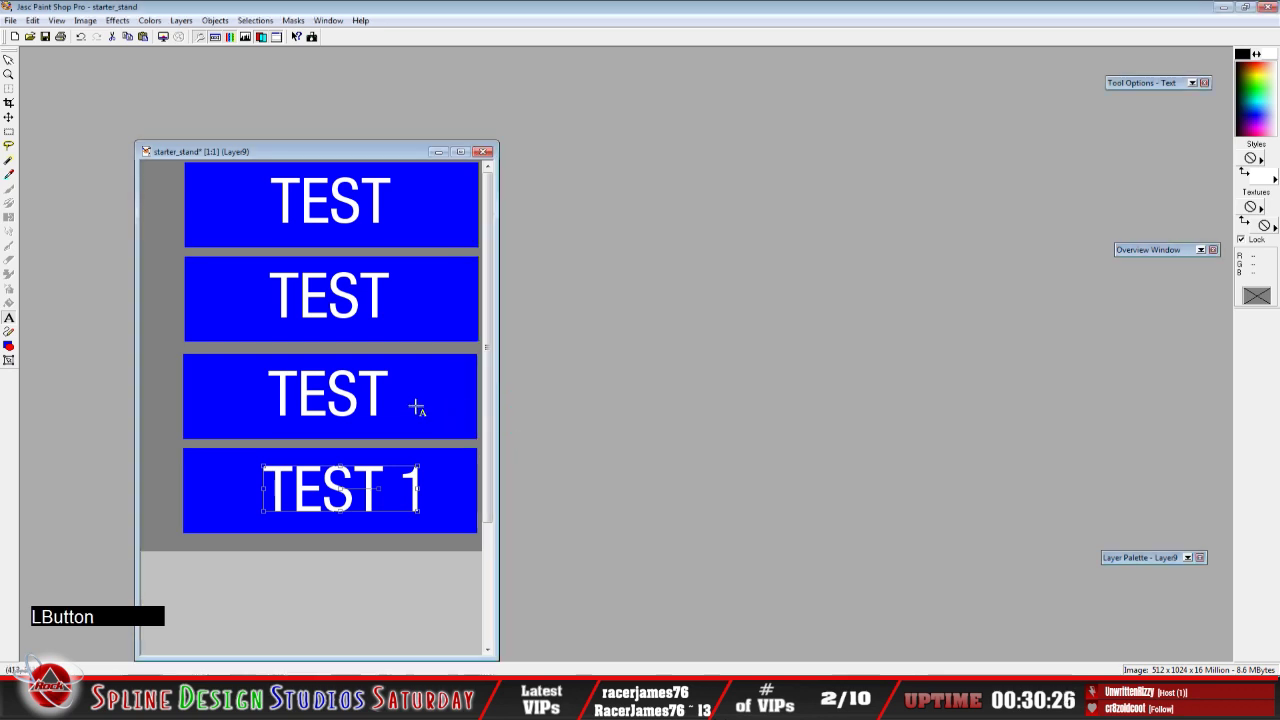
Change the text on the third blue panel from the top to TEST 2
mouse_move(1170, 557)
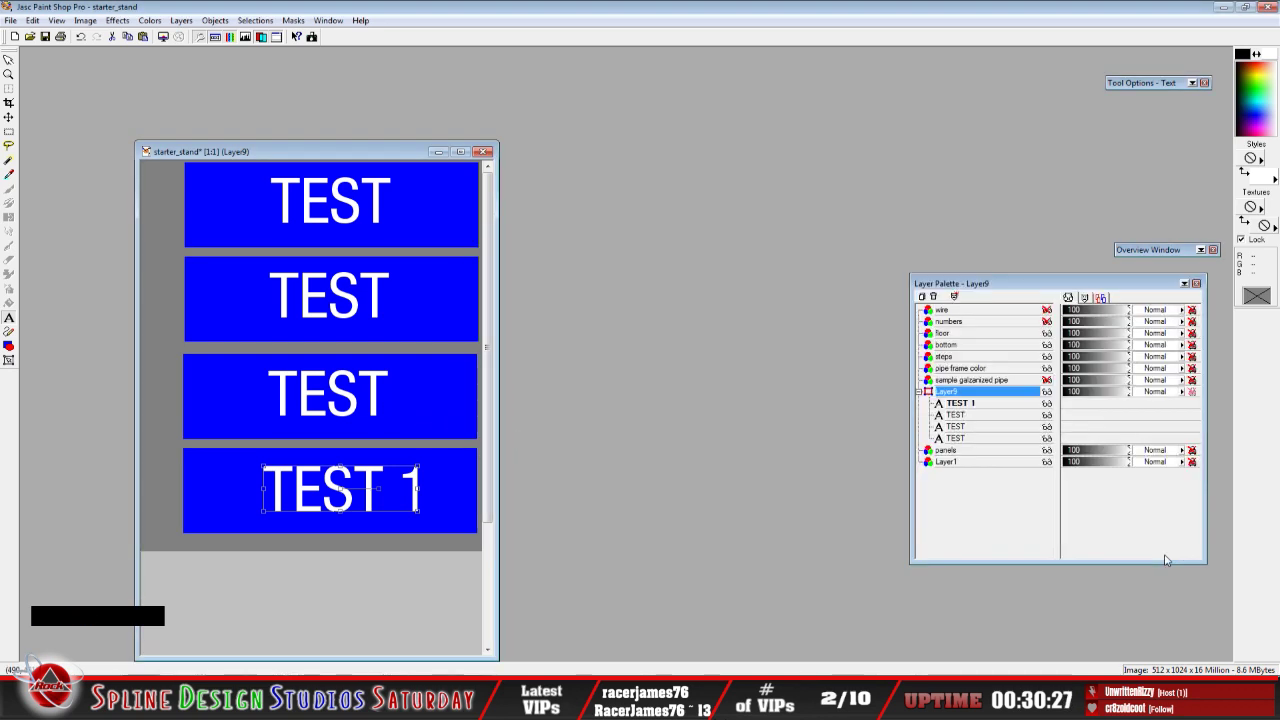
left_click(973, 416)
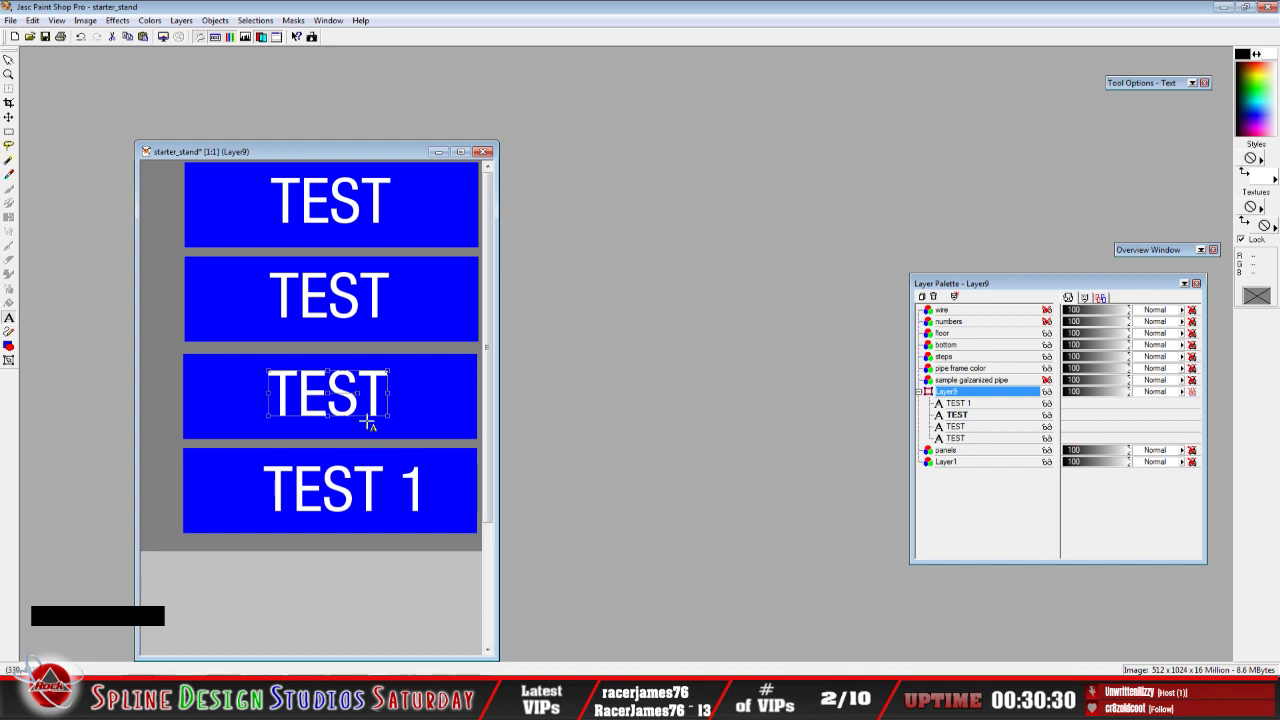
right_click(978, 417)
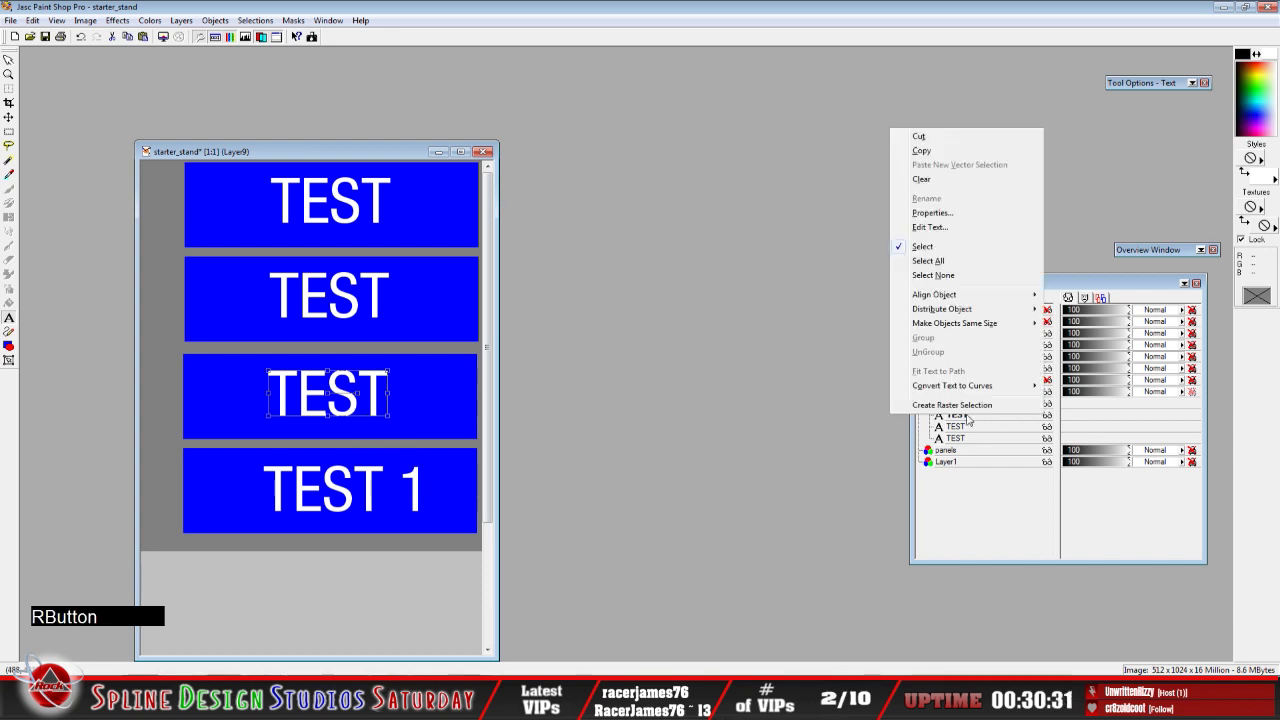
left_click(935, 228)
left_click(735, 384)
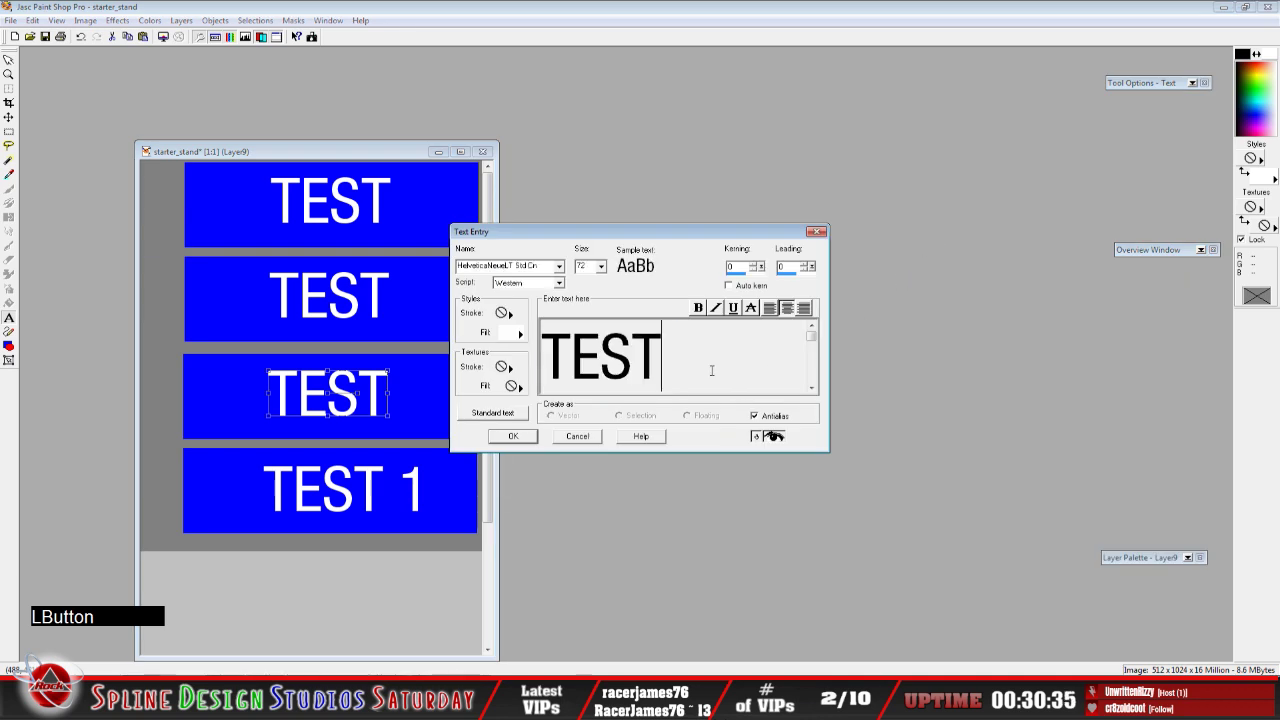
type("2")
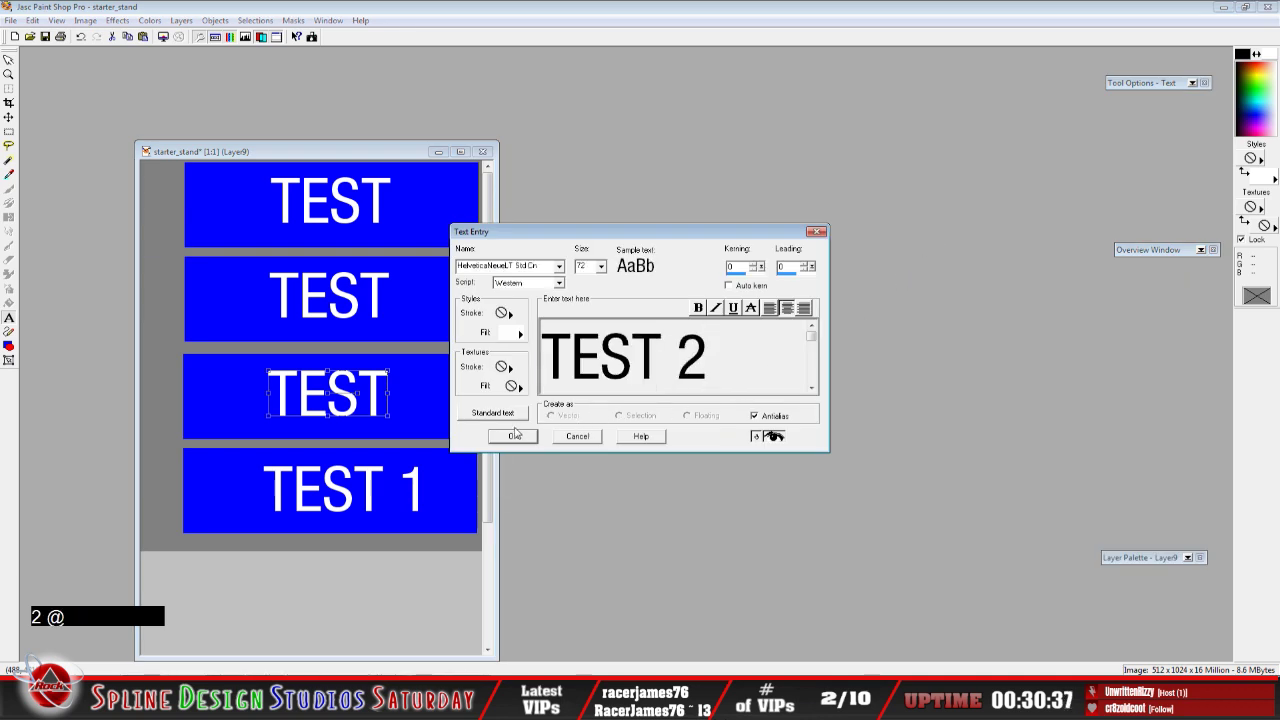
left_click(530, 437)
Change the text on the second blue panel from the top to TEST 3
mouse_move(1127, 556)
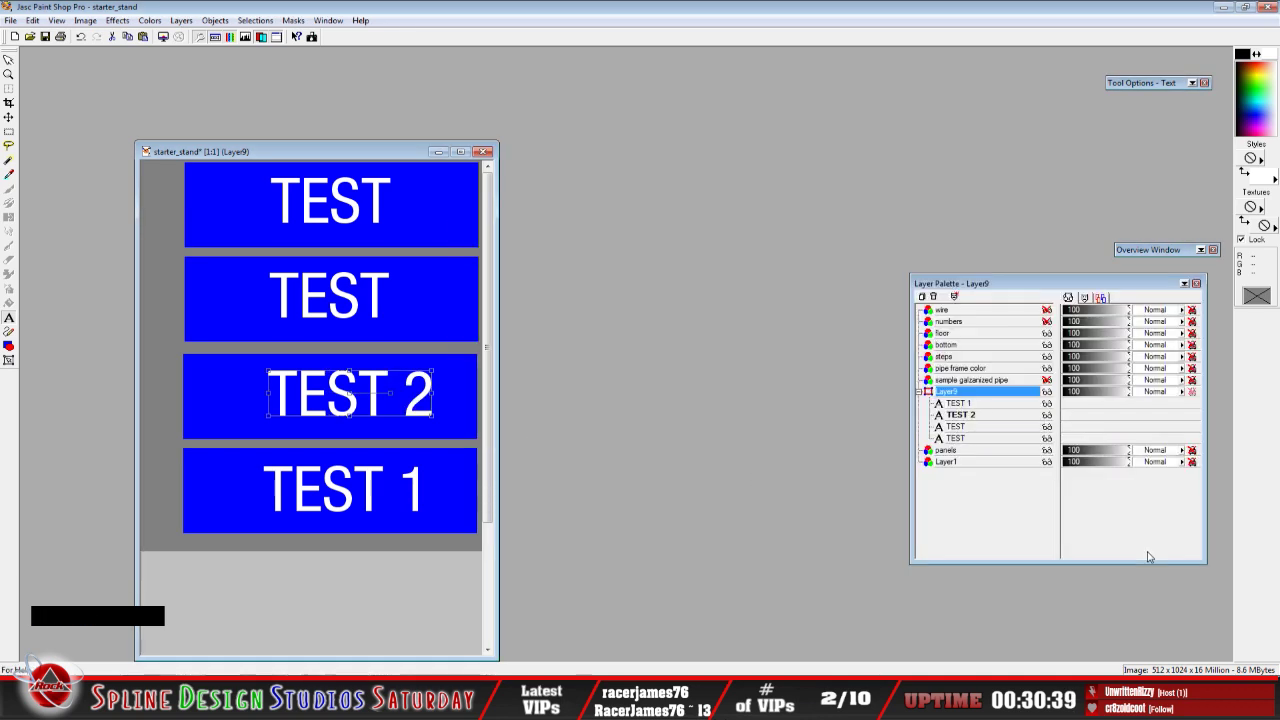
left_click(966, 432)
right_click(966, 432)
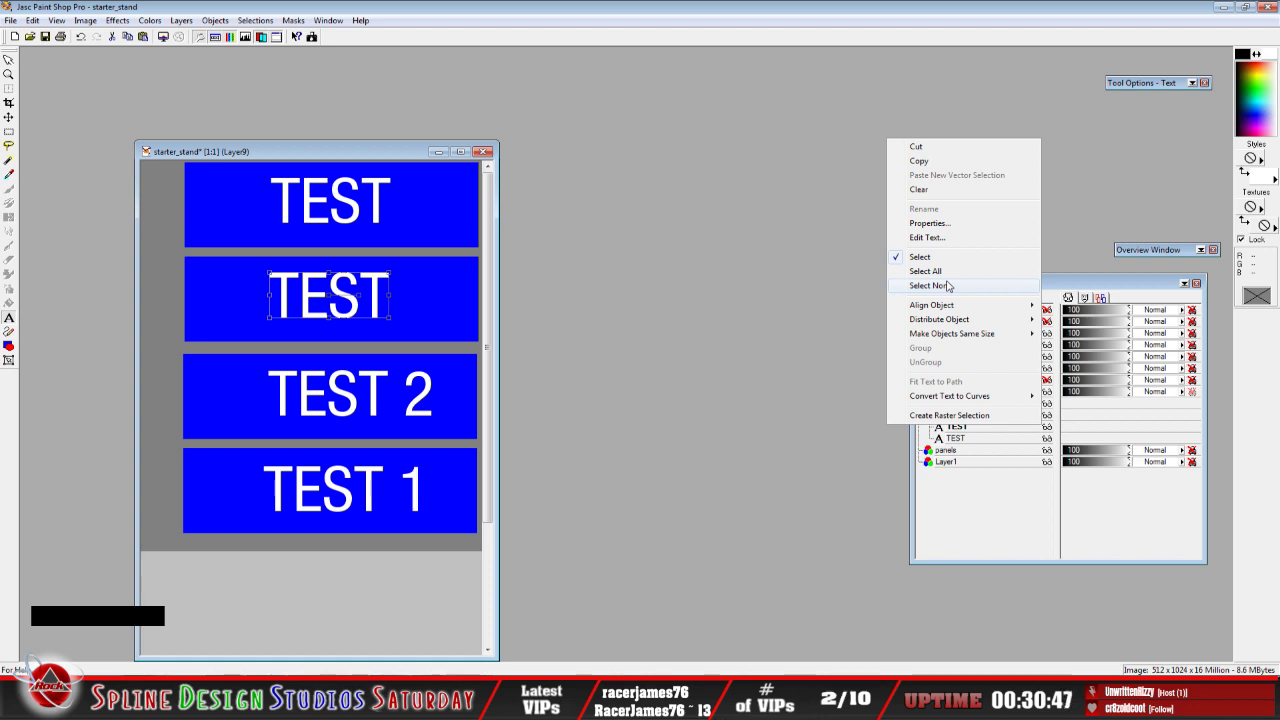
left_click(940, 238)
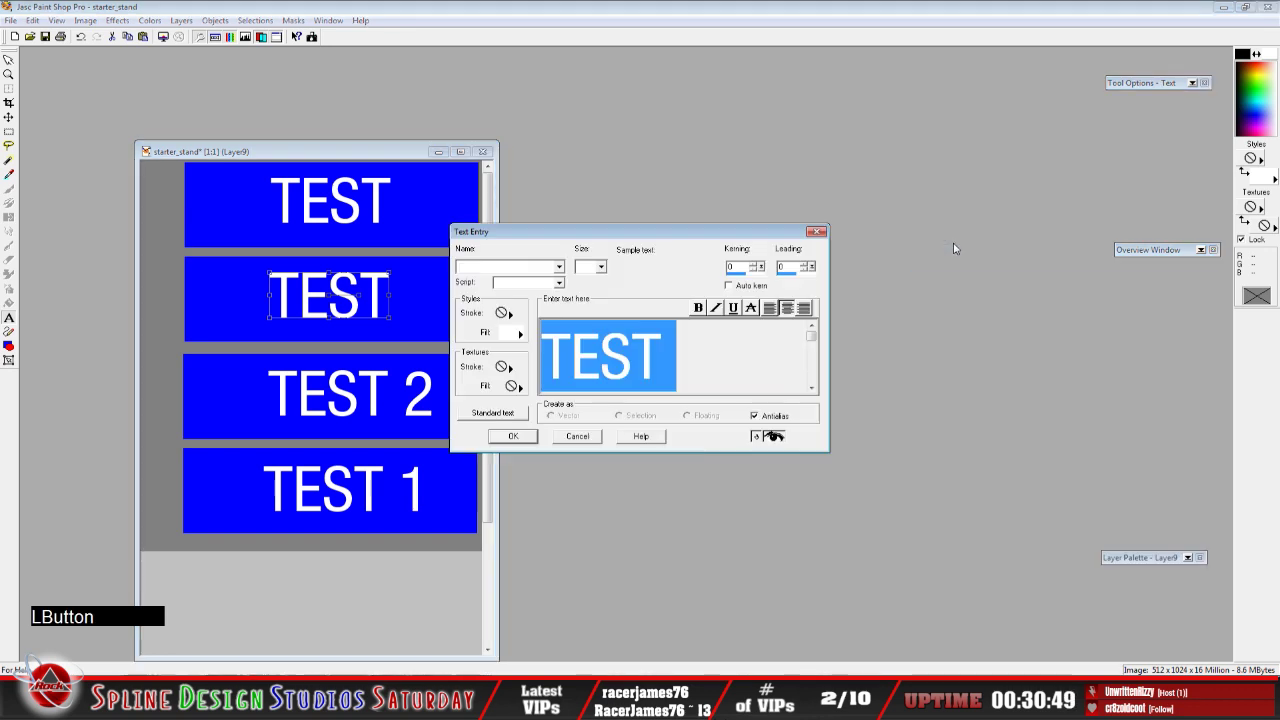
left_click(694, 368)
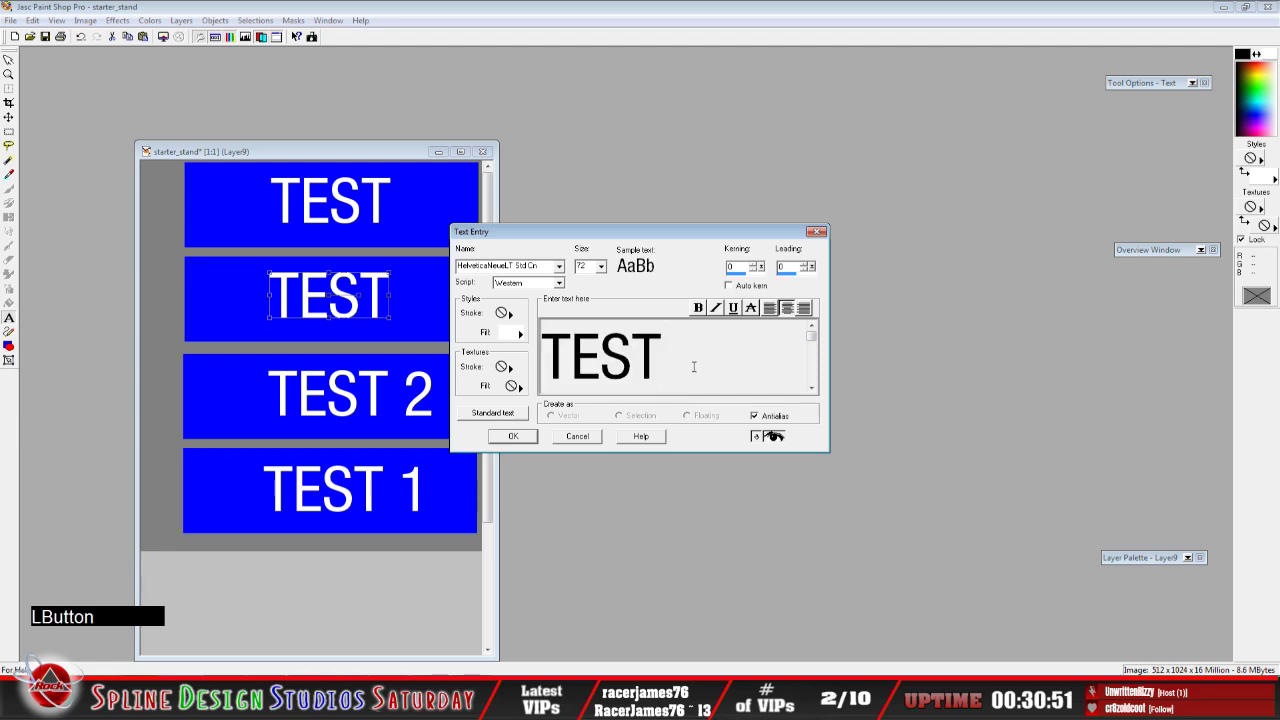
type("3")
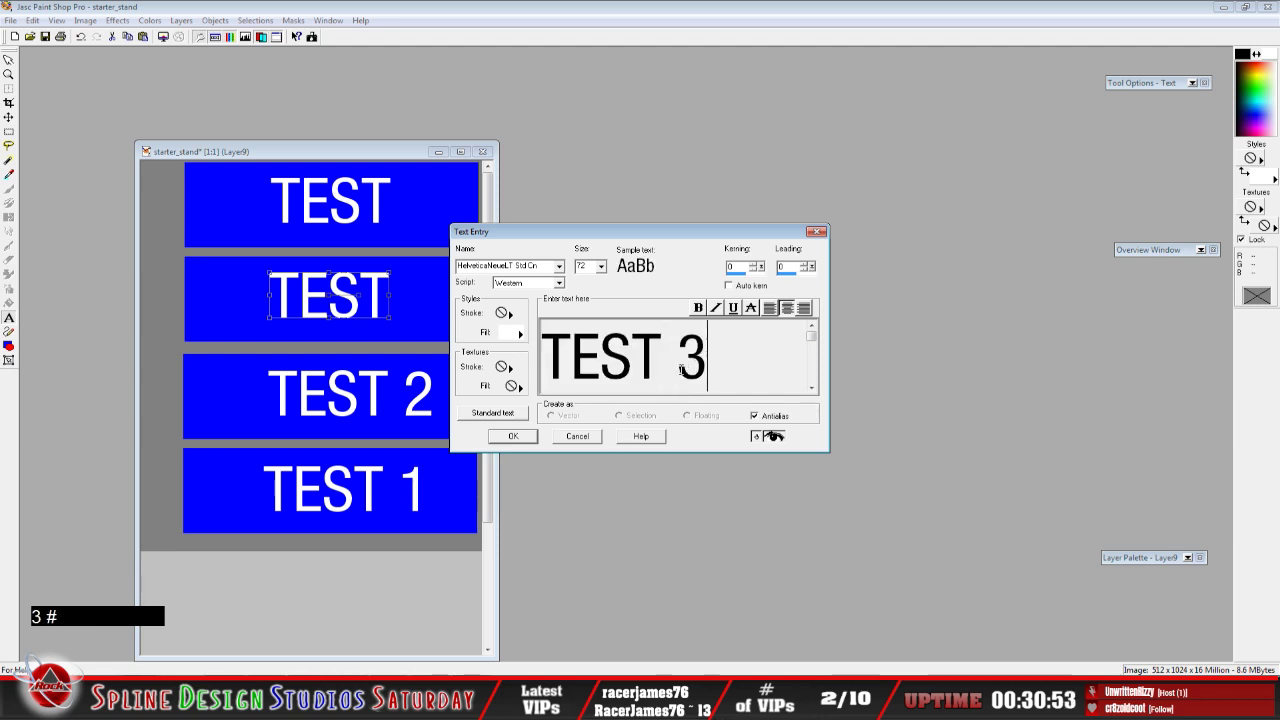
left_click(512, 436)
Change the top blue panel's text to TEST 4 and deselect the text object
mouse_move(1115, 560)
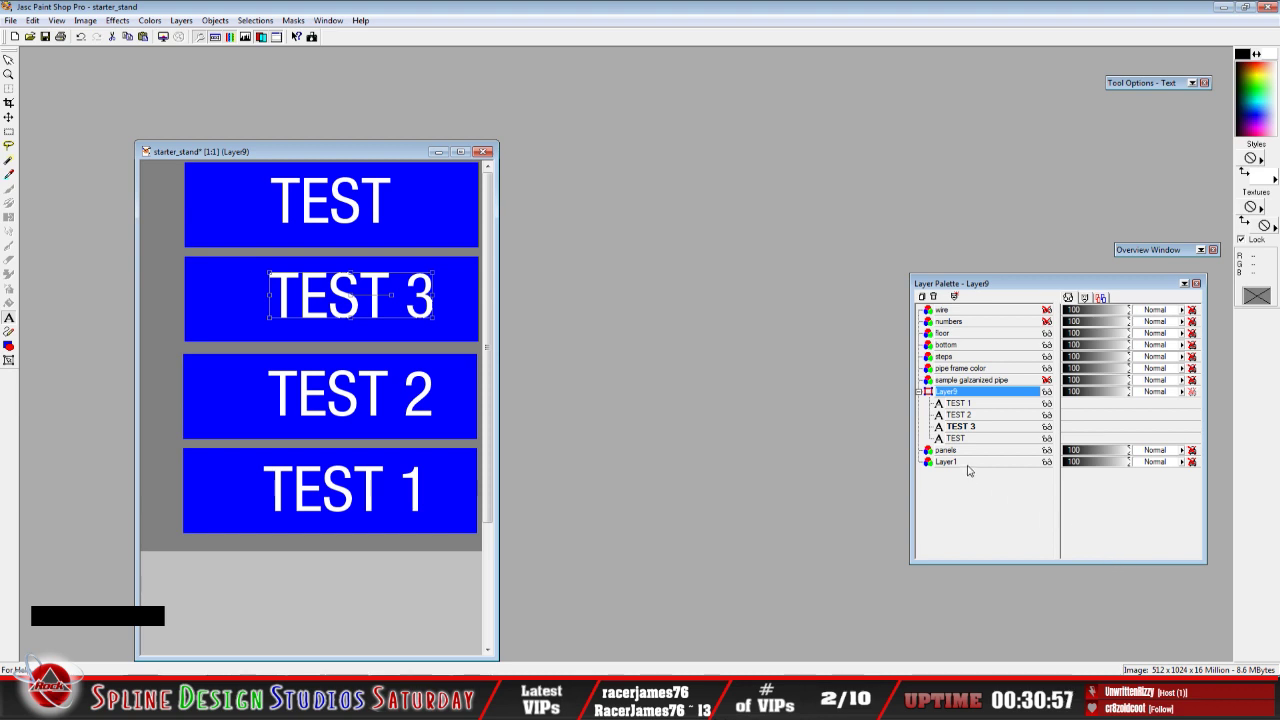
mouse_move(968, 470)
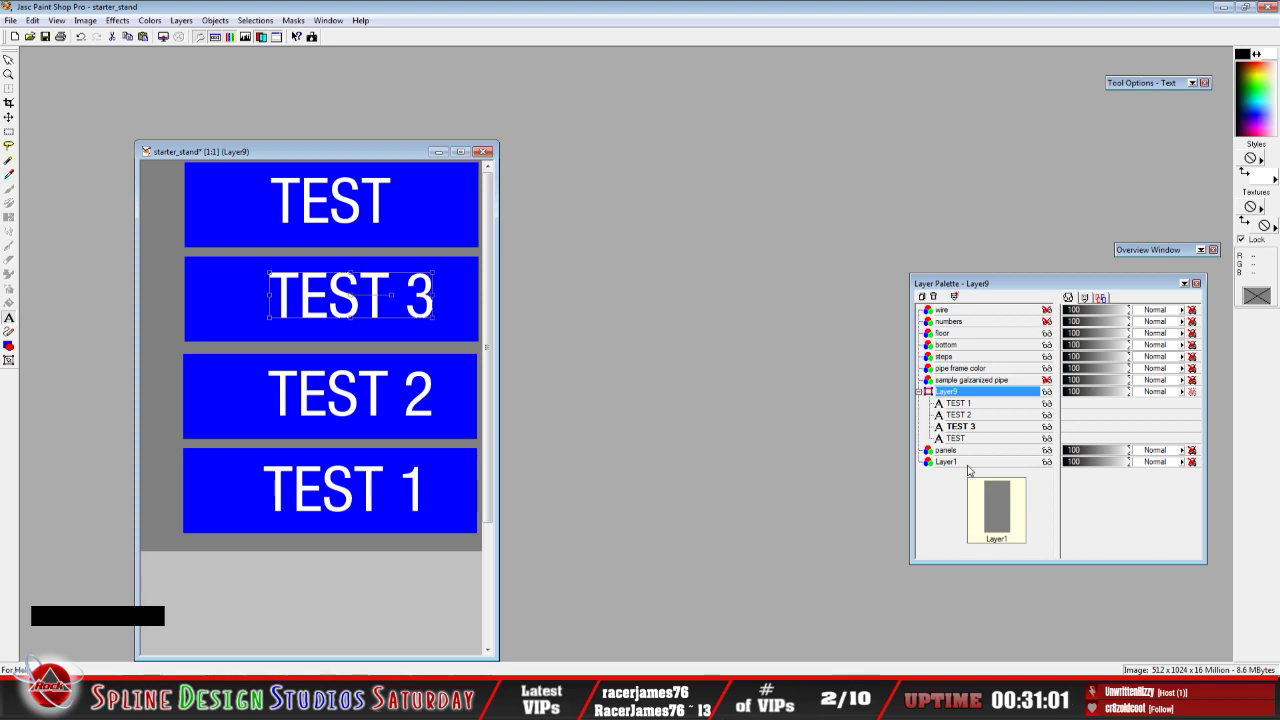
left_click(977, 405)
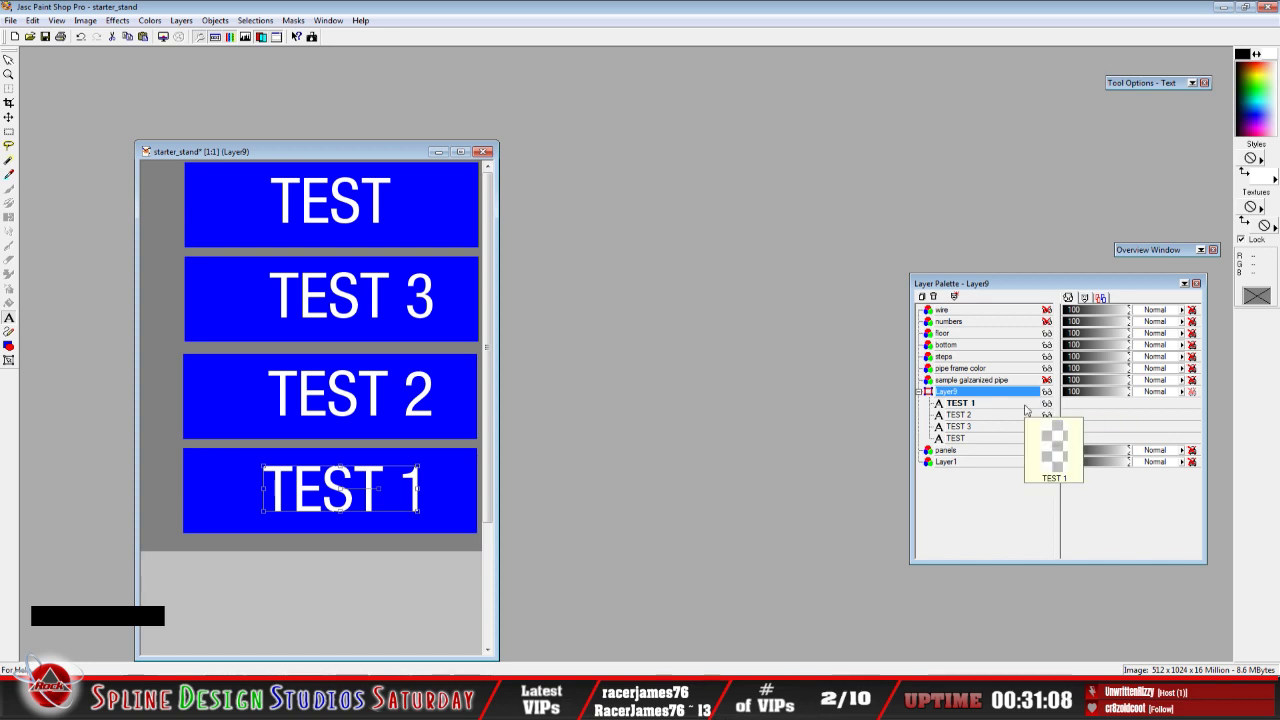
left_click(987, 442)
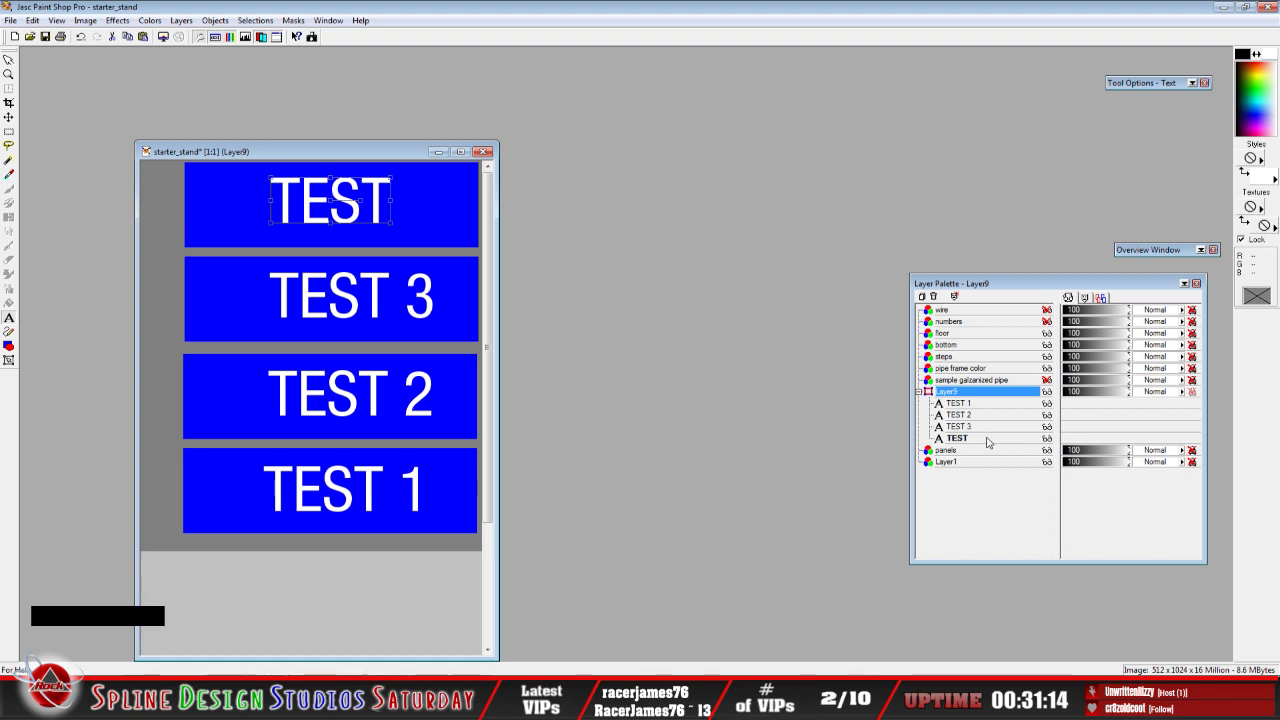
right_click(987, 442)
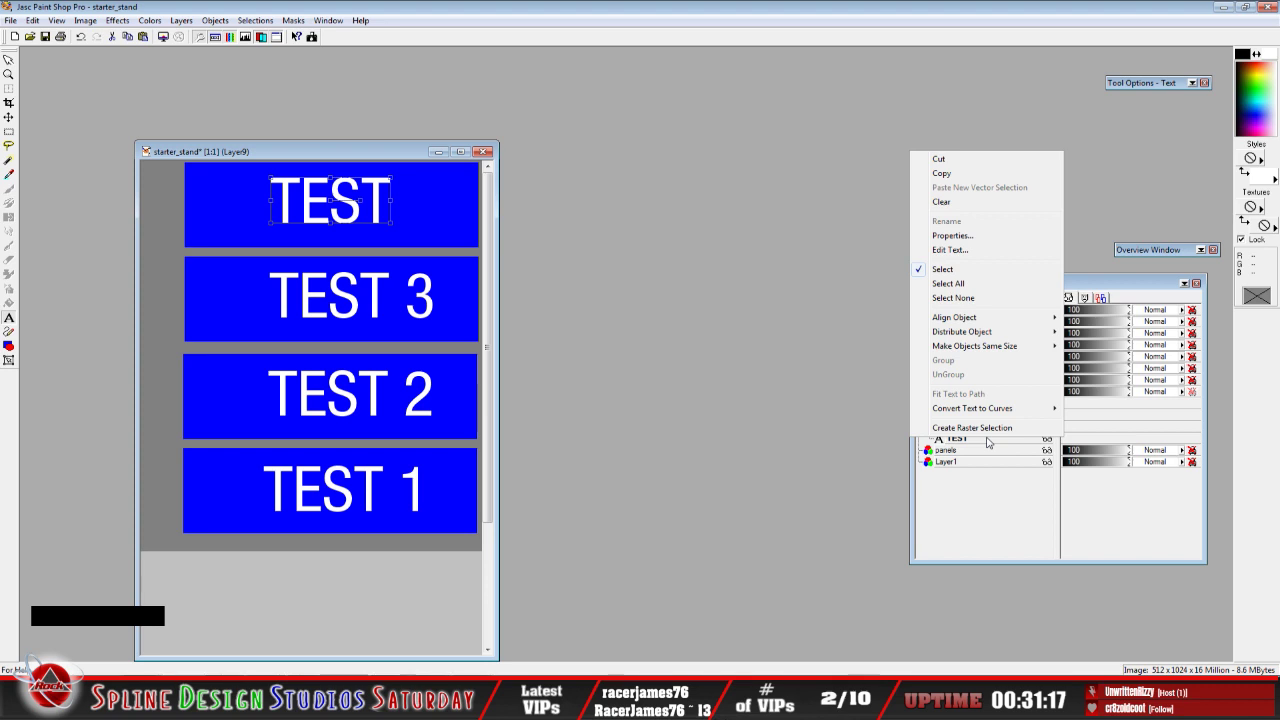
left_click(985, 250)
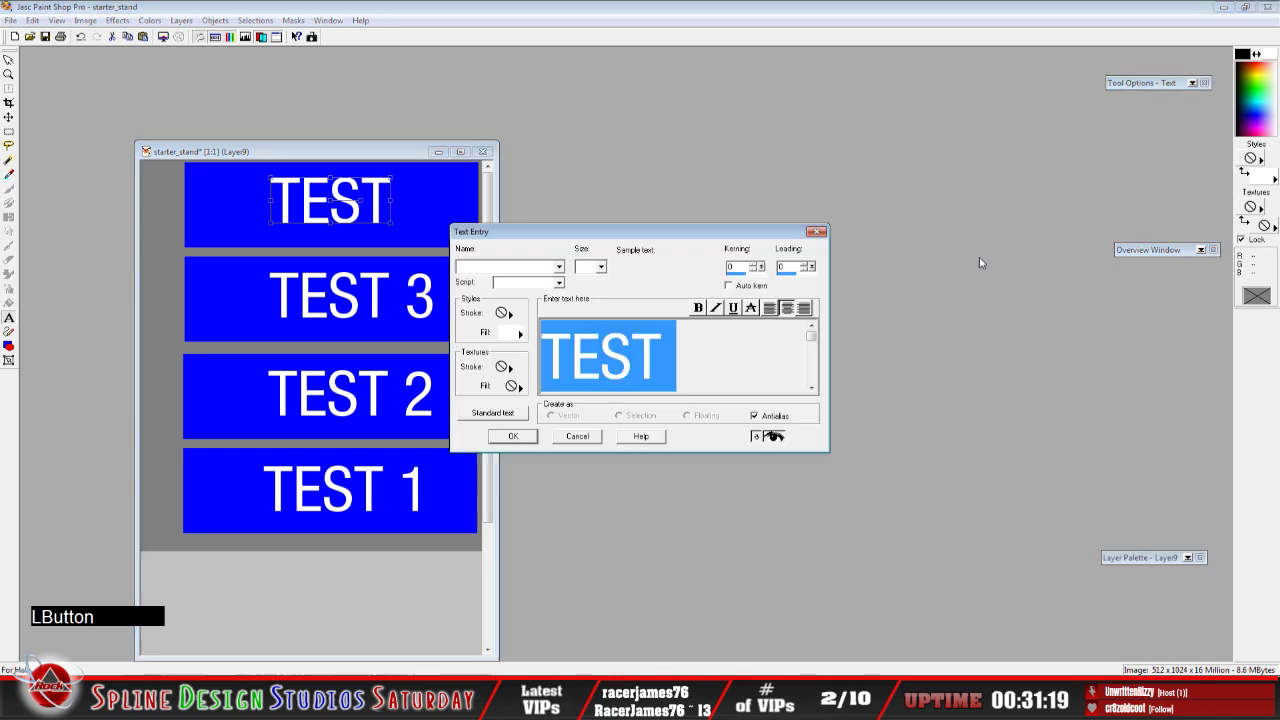
left_click(700, 367)
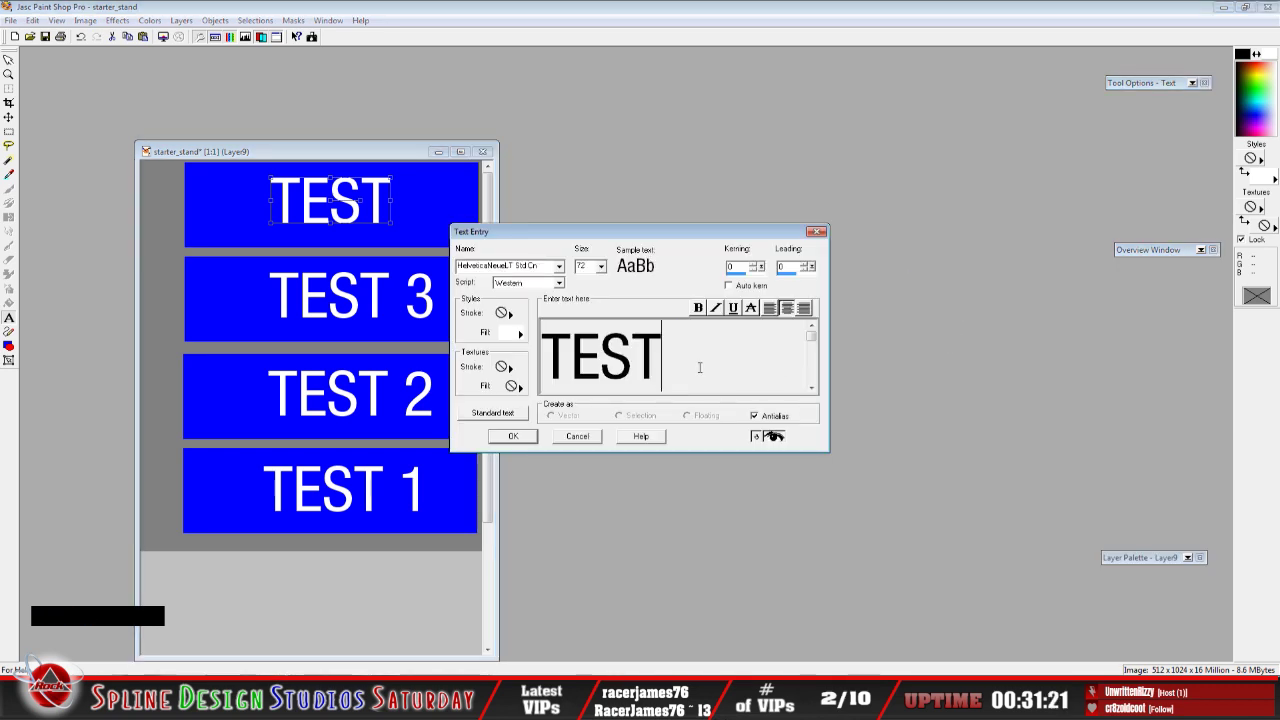
type("4")
left_click(513, 436)
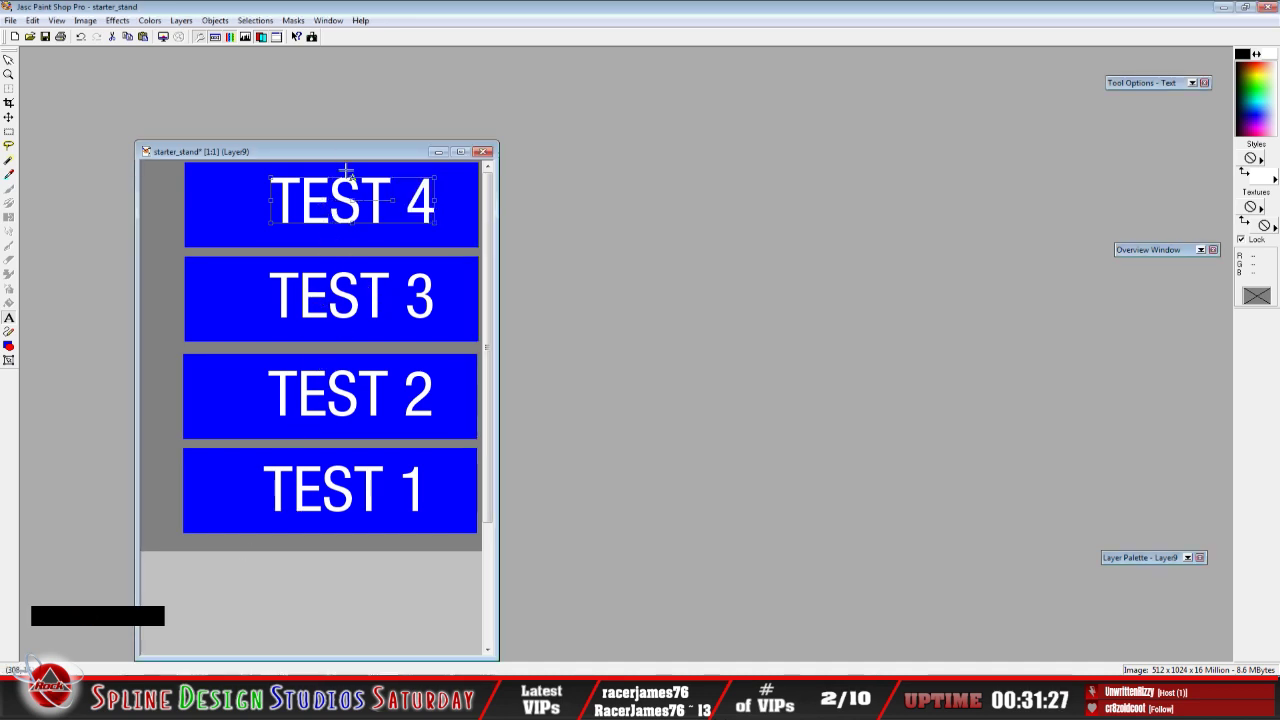
right_click(213, 224)
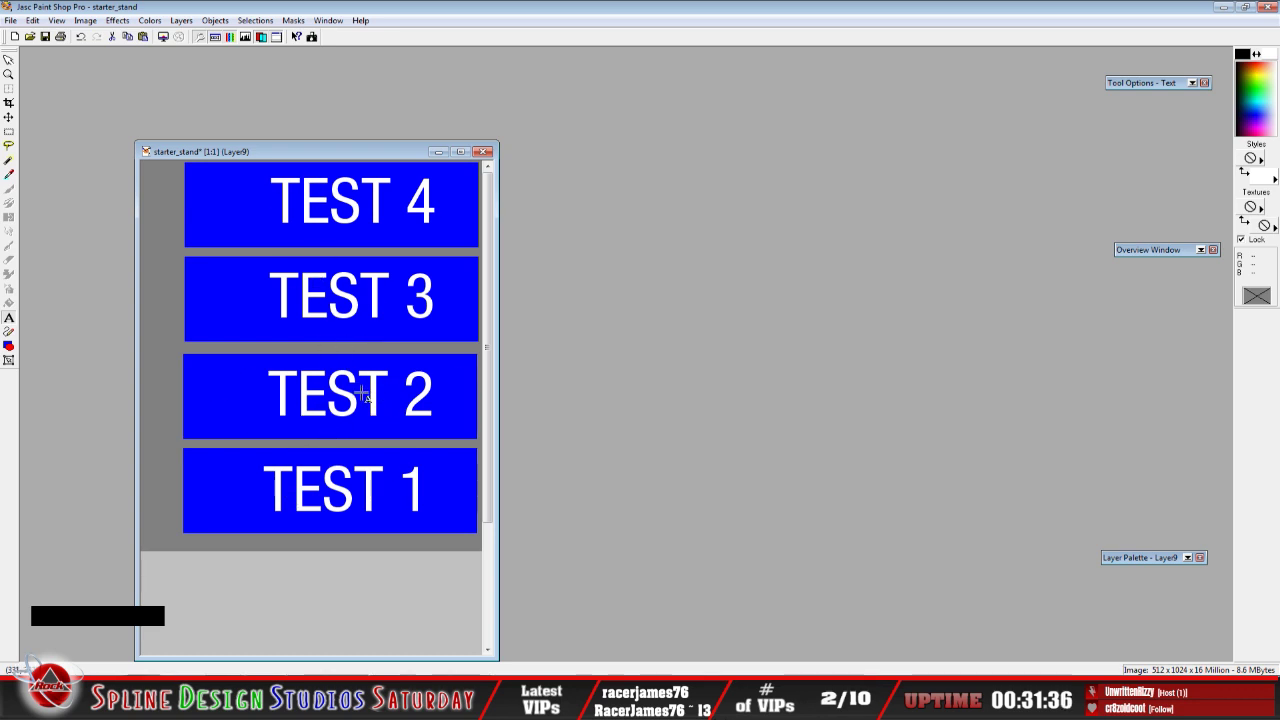
Flatten all layers of the starter_stand image into a single background
scroll(293, 309, "down", 1)
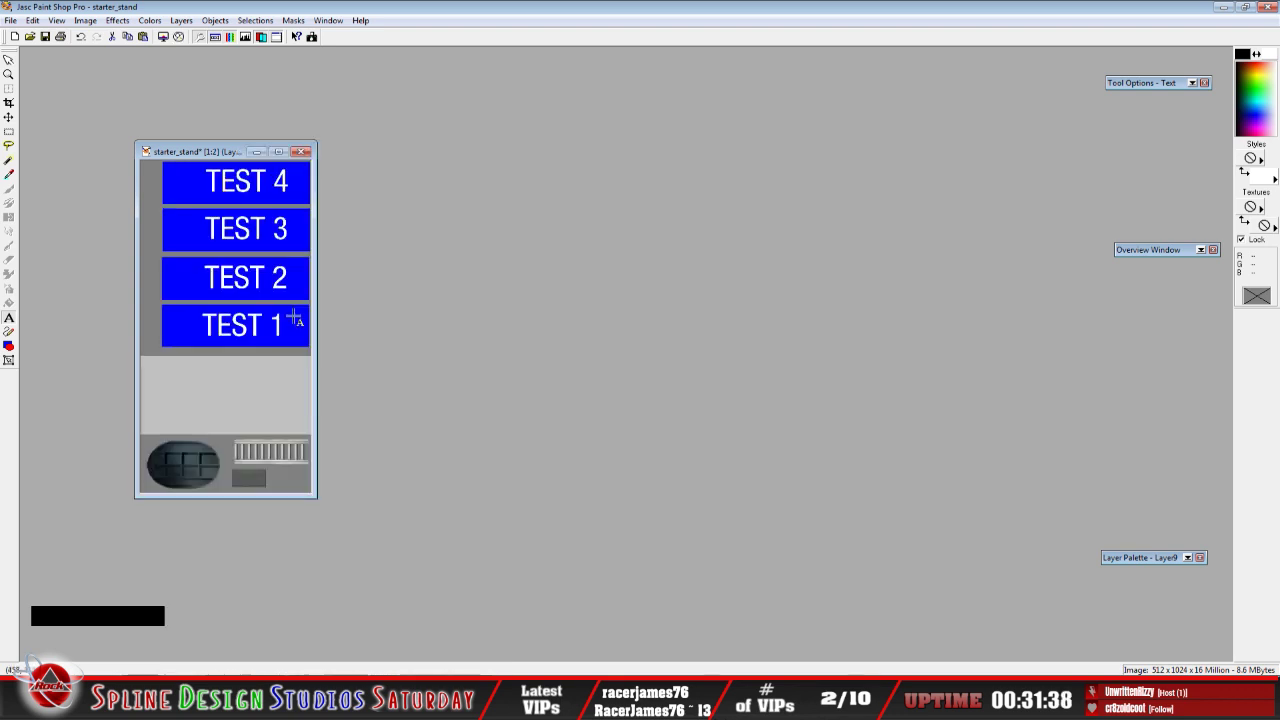
left_click(181, 20)
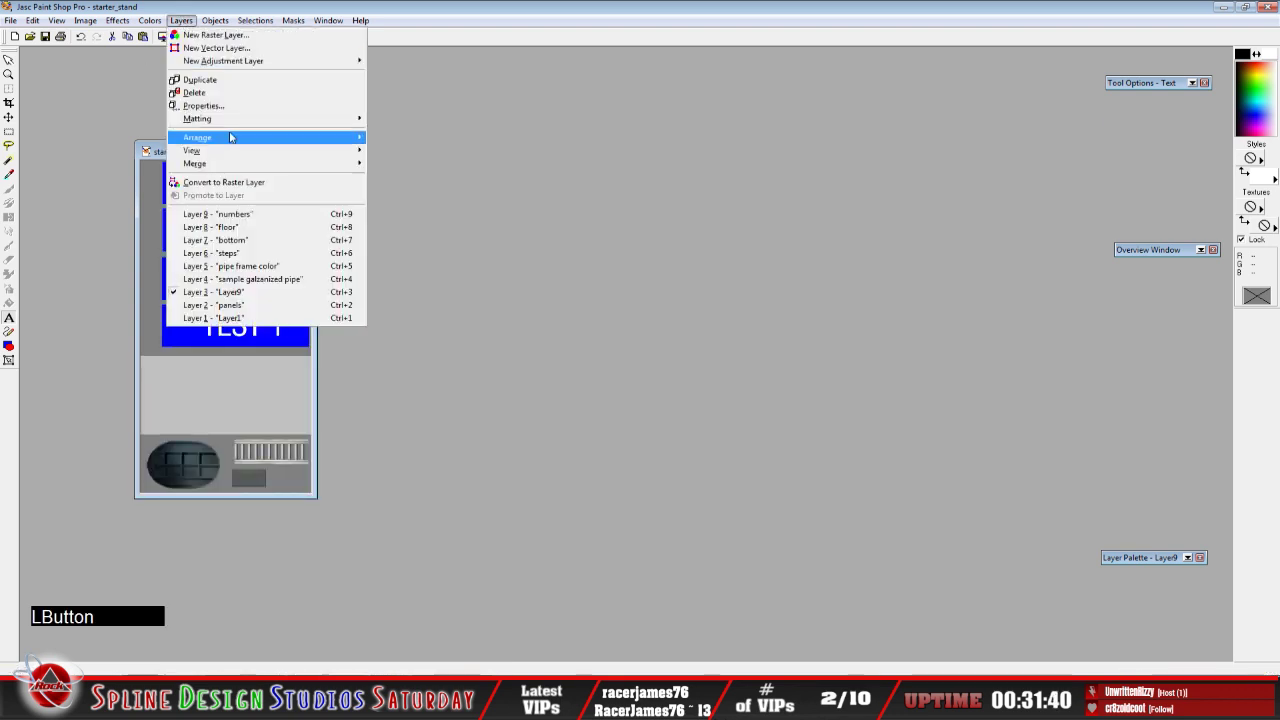
mouse_move(300, 163)
left_click(453, 165)
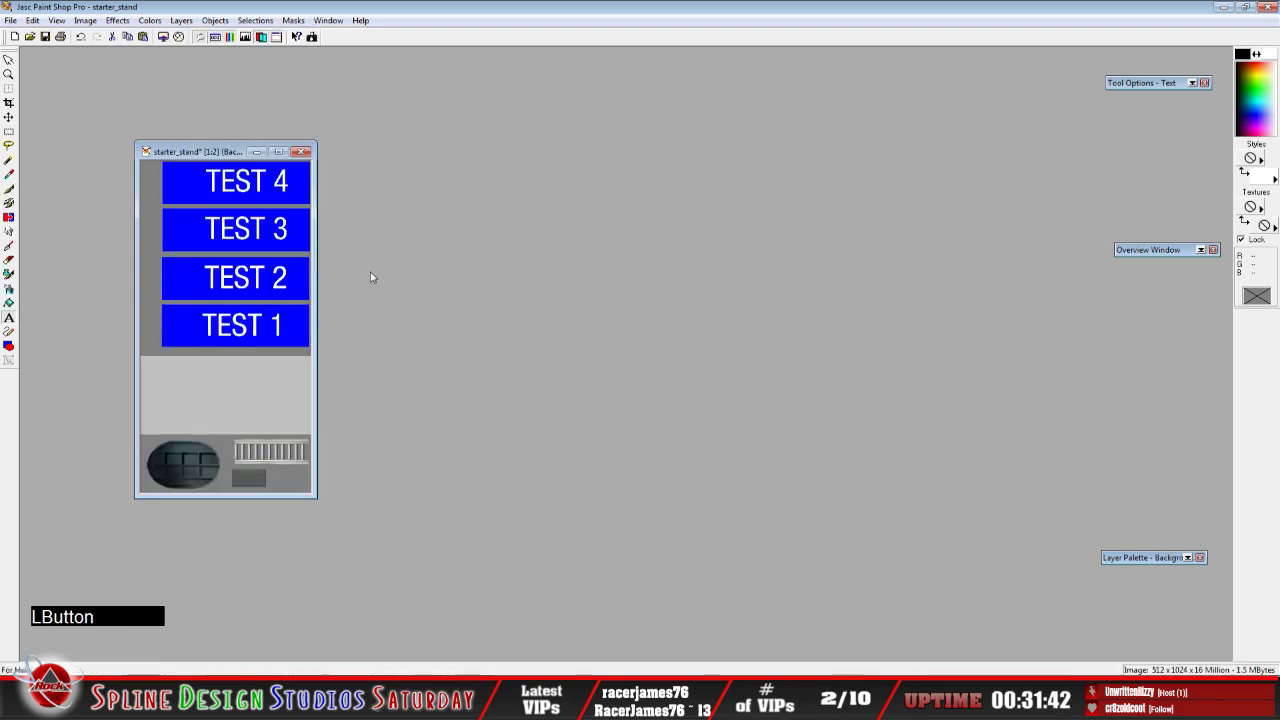
Save the flattened image as the bitmap starter_stand in the 3DS folder, overwriting the existing file
left_click(11, 20)
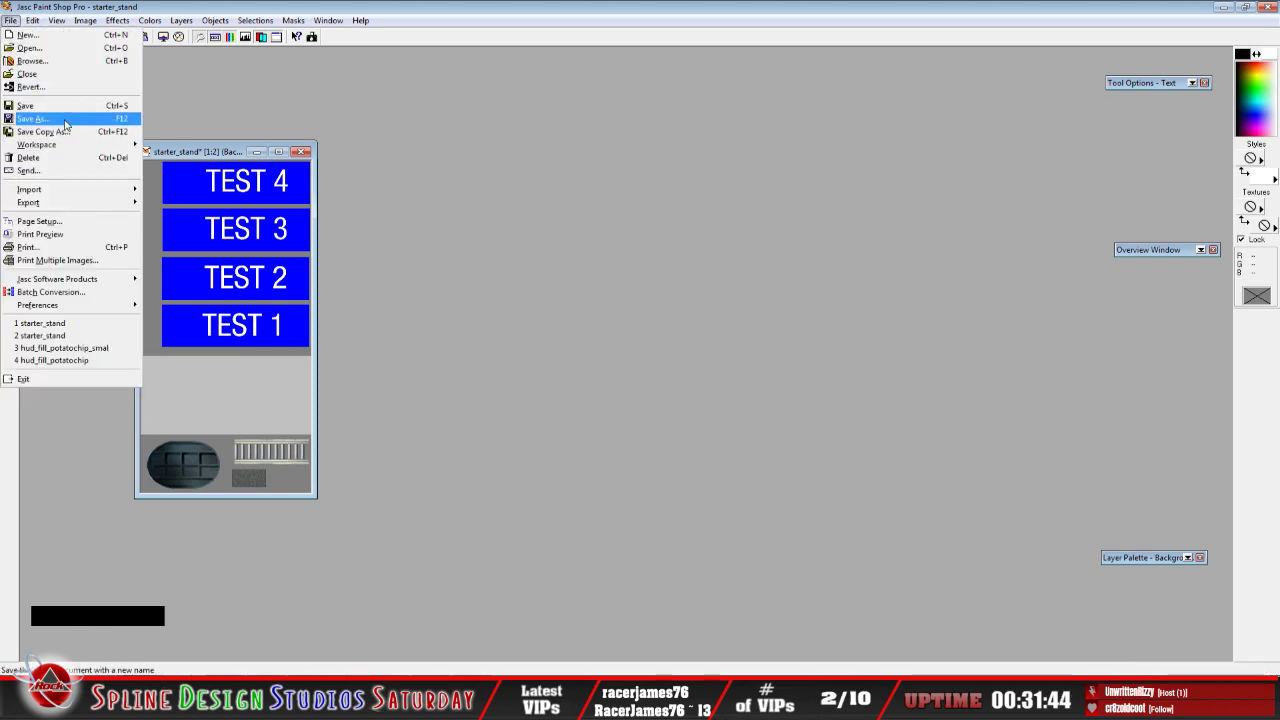
left_click(65, 124)
left_click(617, 593)
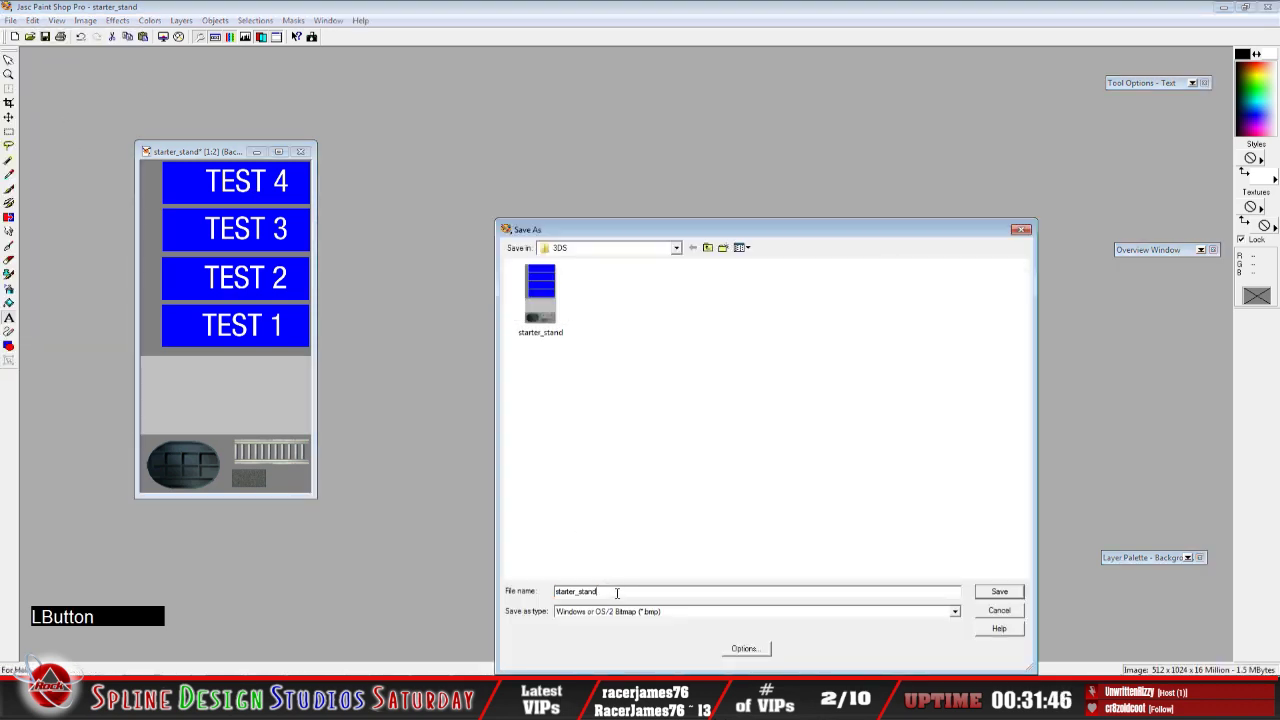
left_click(1000, 591)
left_click(674, 346)
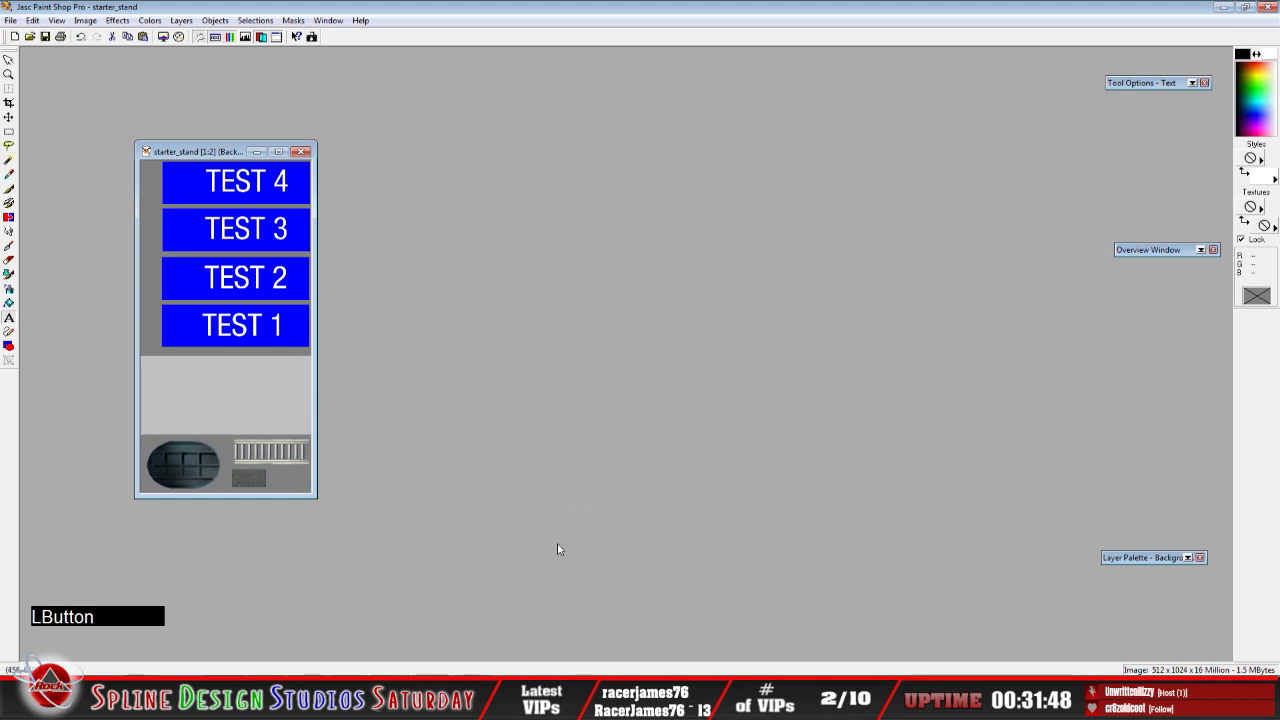
Switch to 3ds Max, restore the Edit UVWs window and update its displayed starter_stand.bmp map
left_click(418, 698)
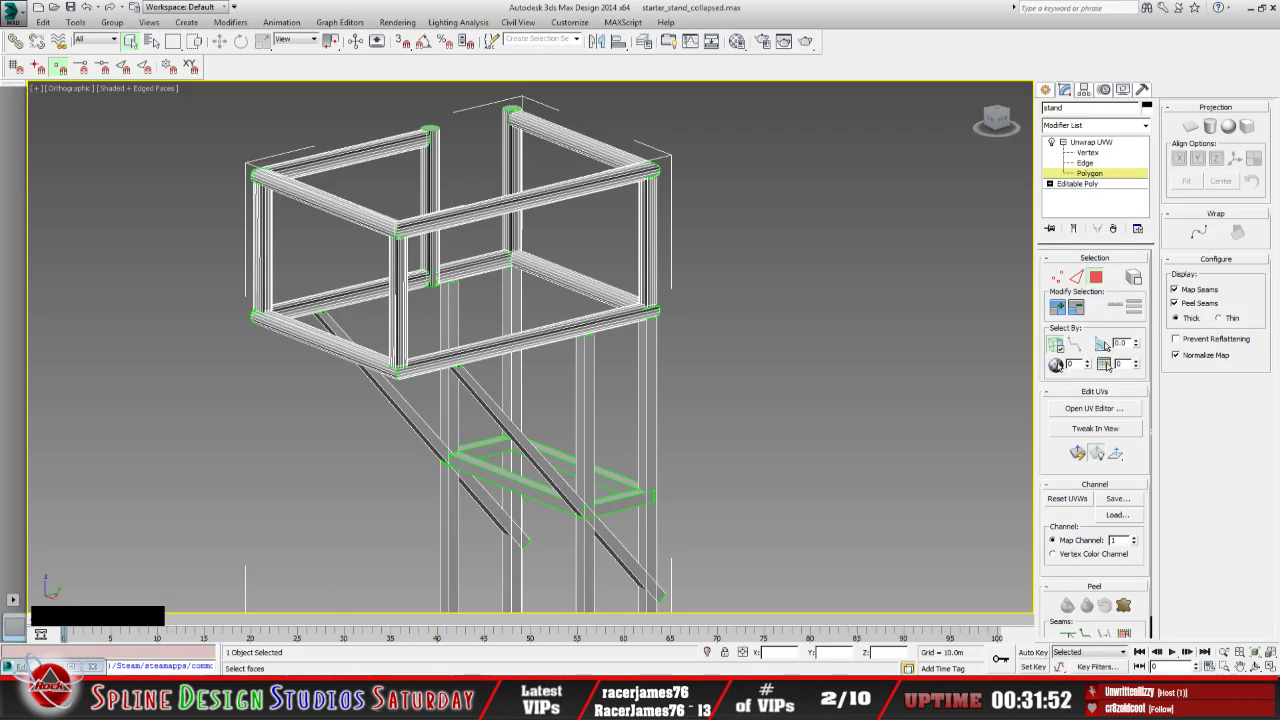
left_click(63, 667)
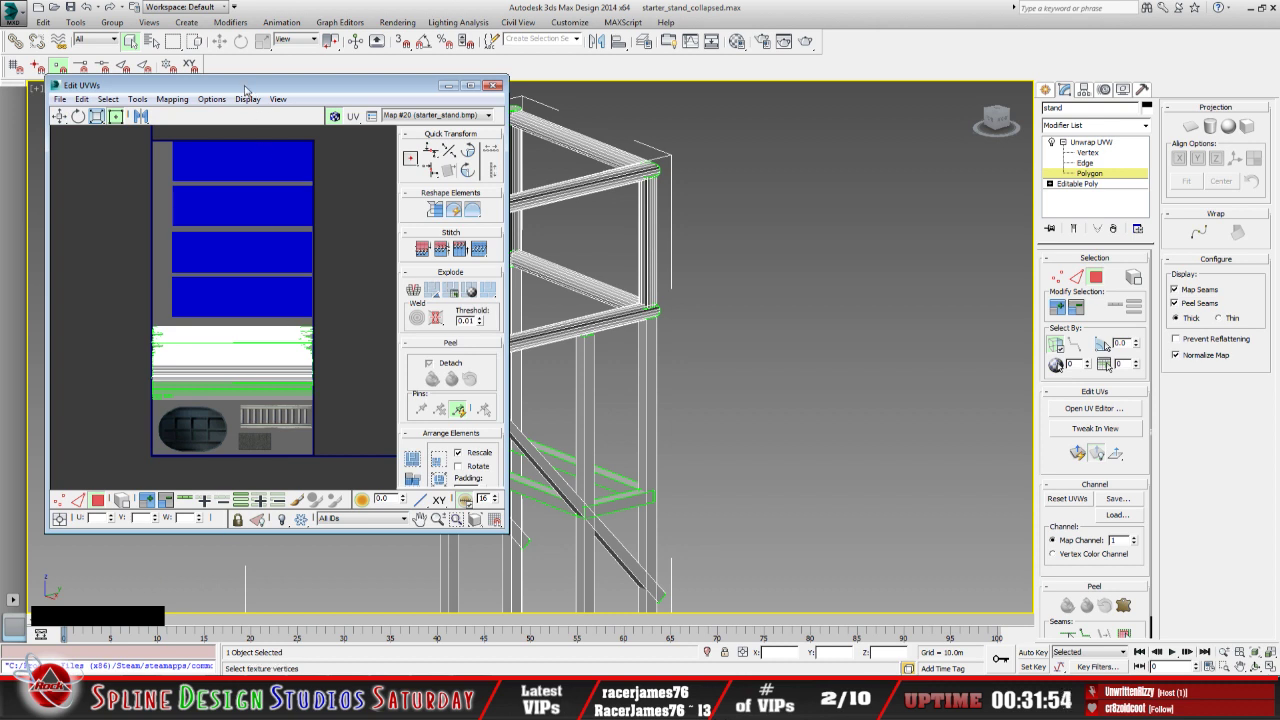
left_click(278, 99)
left_click(318, 250)
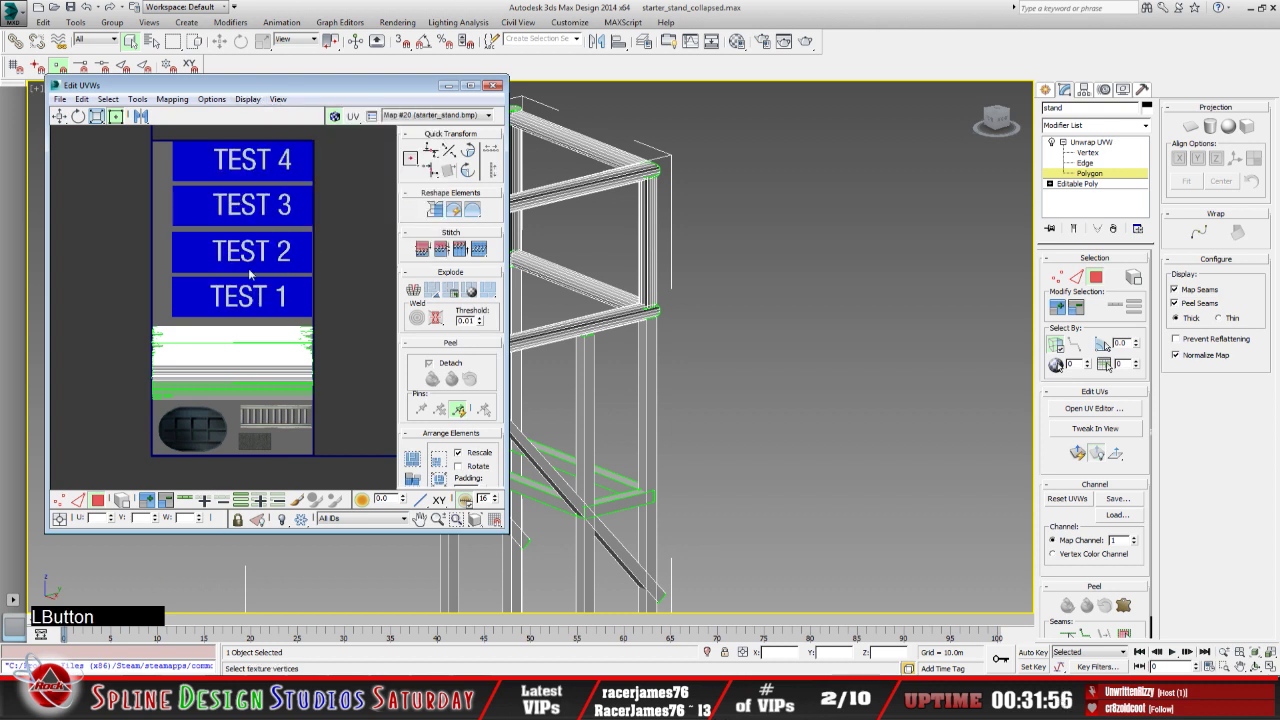
Minimize the Edit UVWs window and collapse the stand's entire modifier stack into the Editable Poly, holding the scene first
left_click(450, 87)
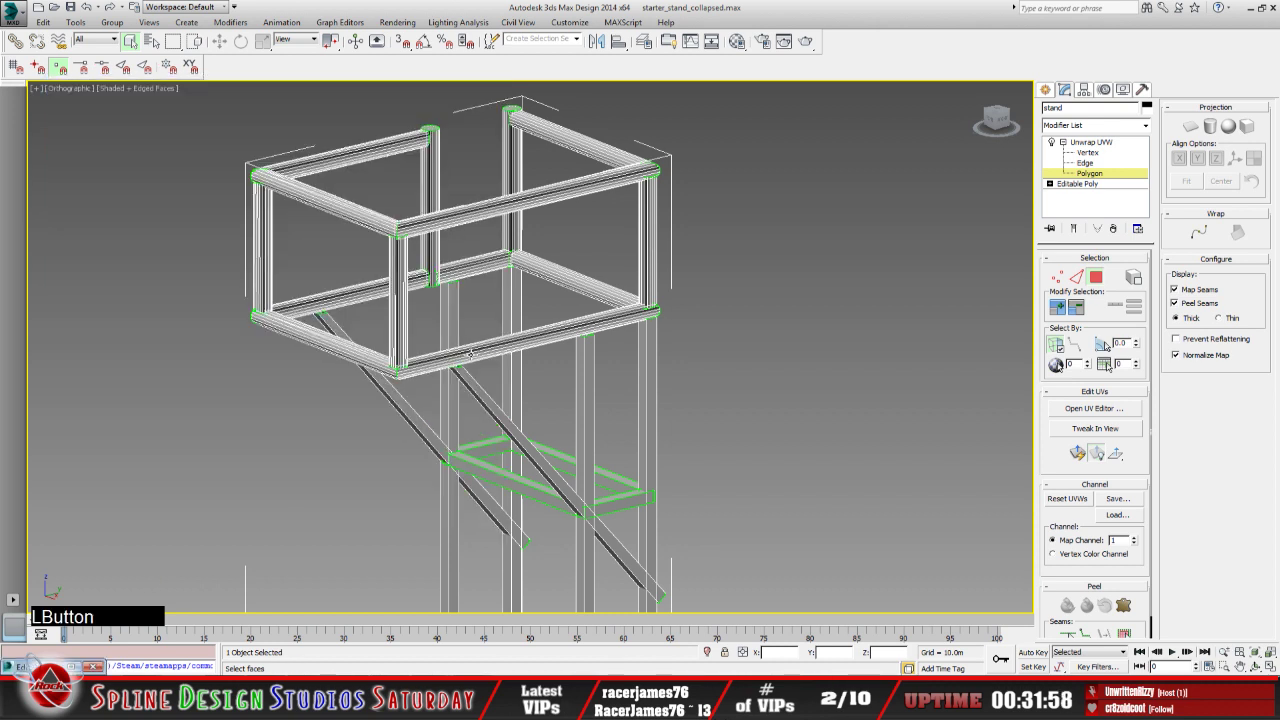
left_click(1088, 143)
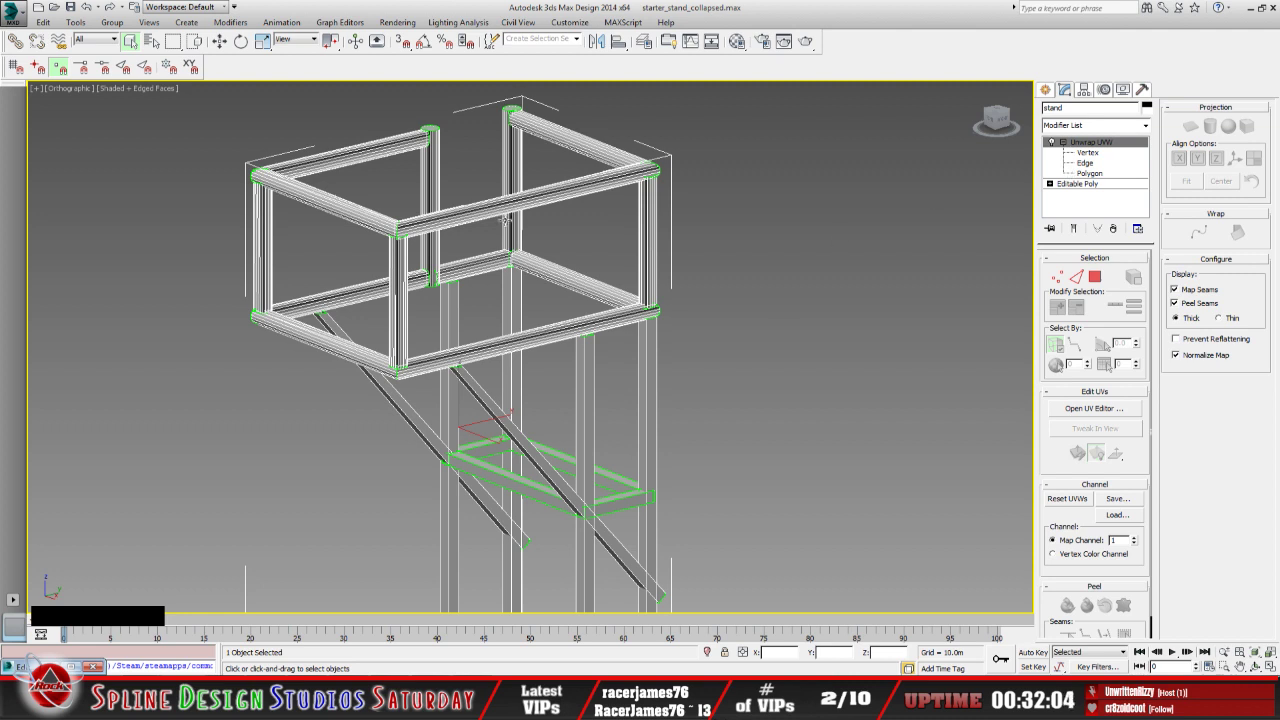
right_click(1080, 147)
left_click(1106, 275)
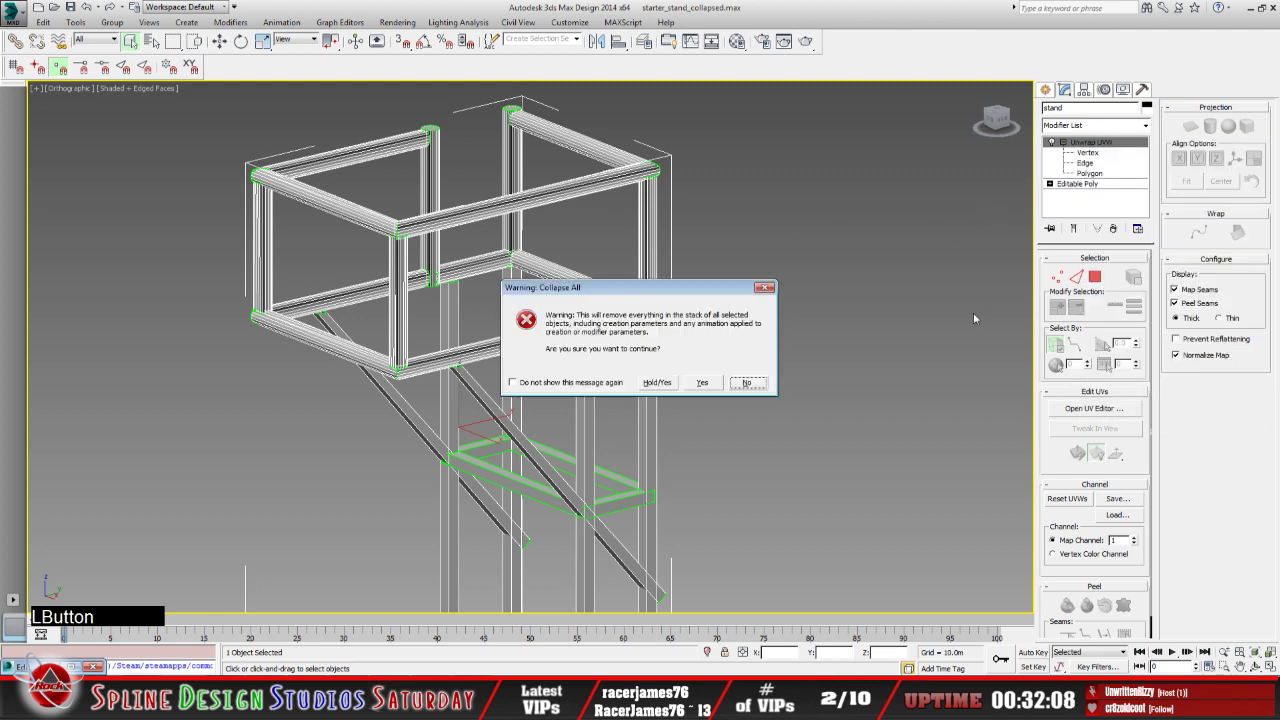
left_click(660, 383)
Unhide the Box001 object around the stand's upper platform
right_click(219, 393)
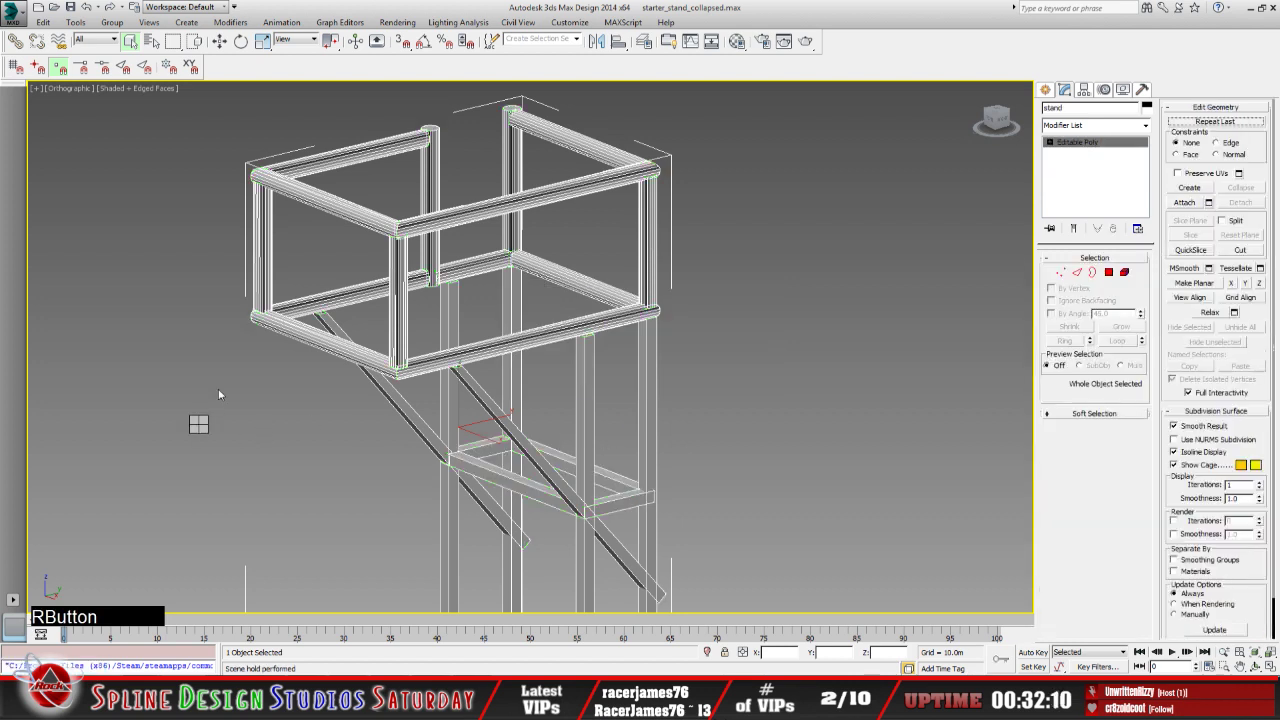
left_click(223, 357)
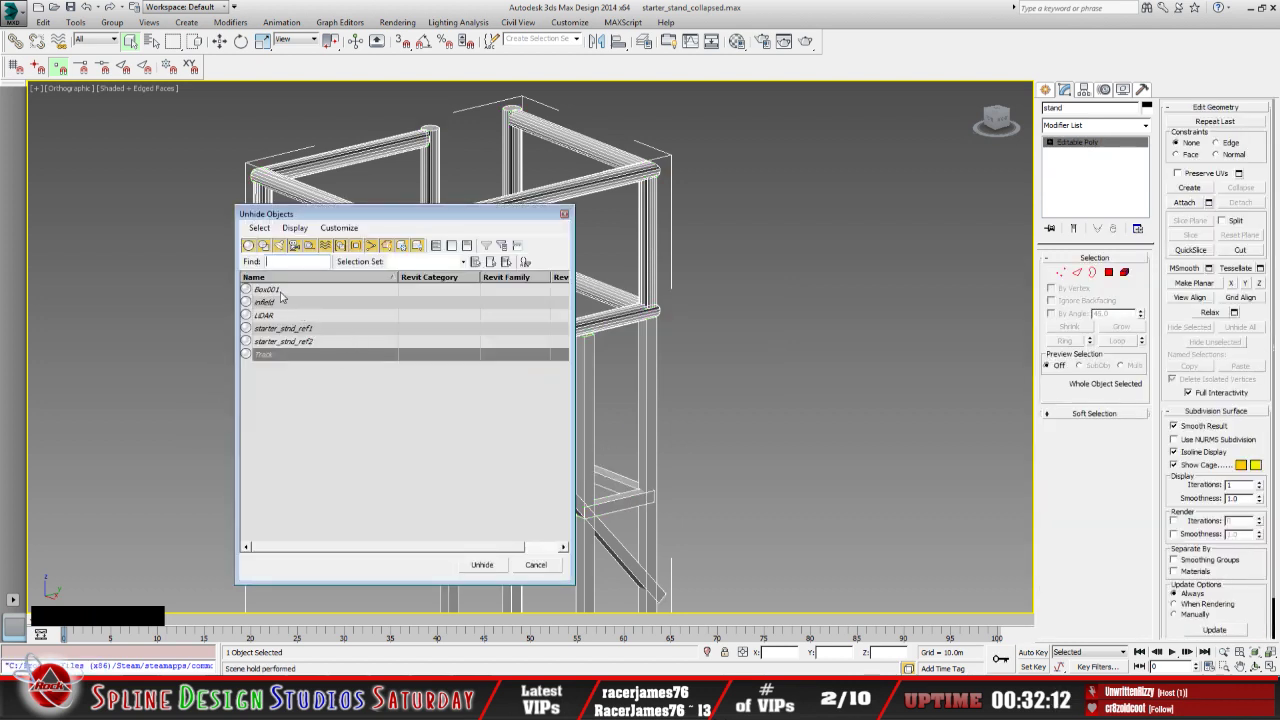
left_click(281, 291)
left_click(482, 564)
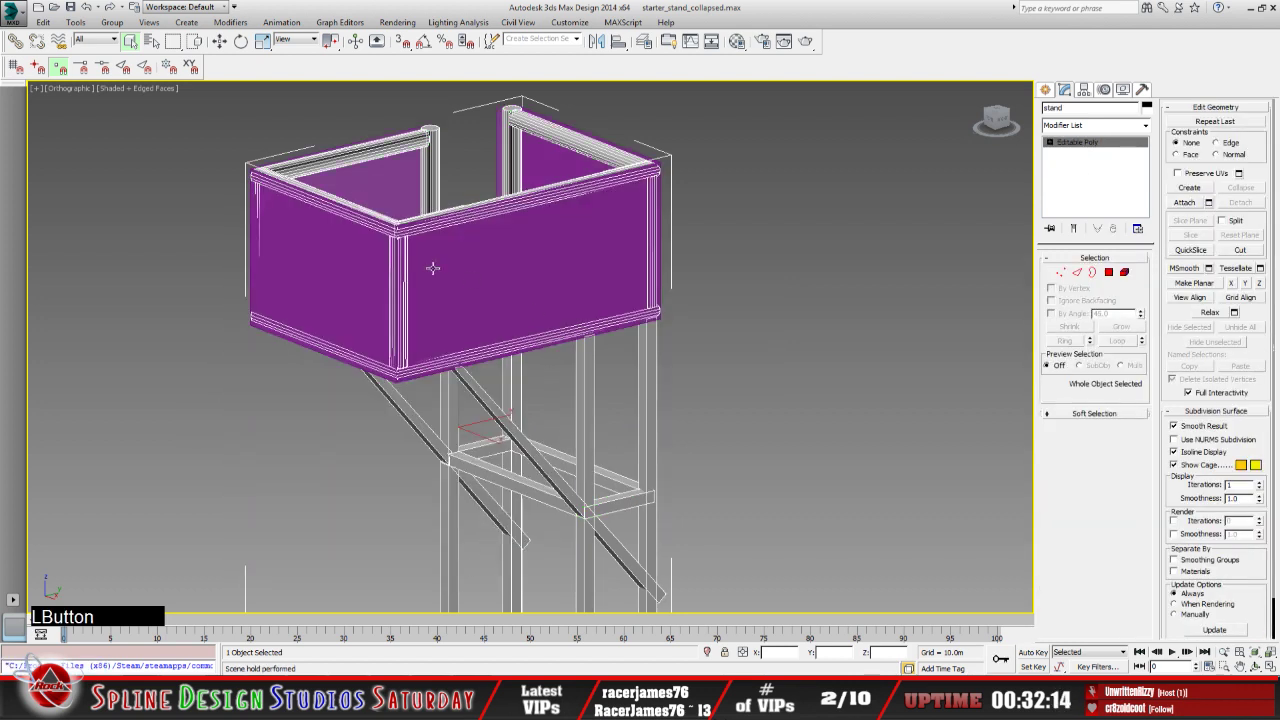
Apply an Unwrap UVW modifier to Box001 and expand its sub-object levels in the stack
left_click(432, 268)
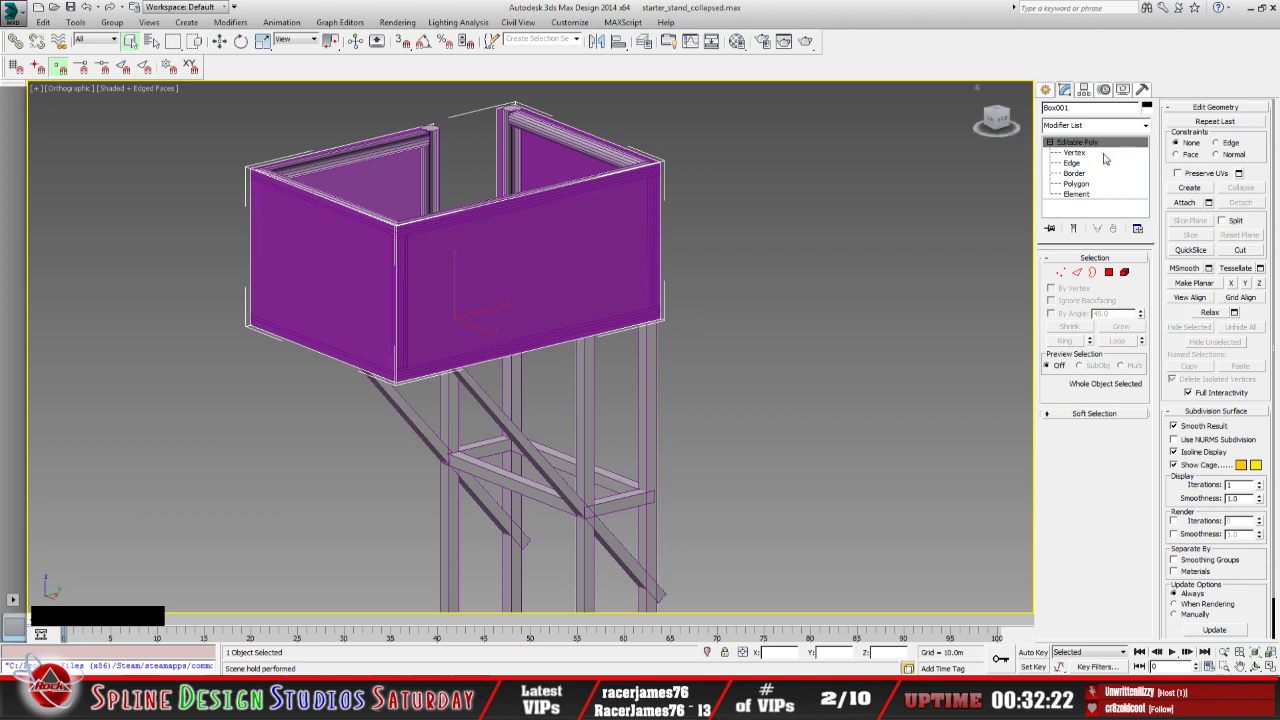
left_click(1146, 125)
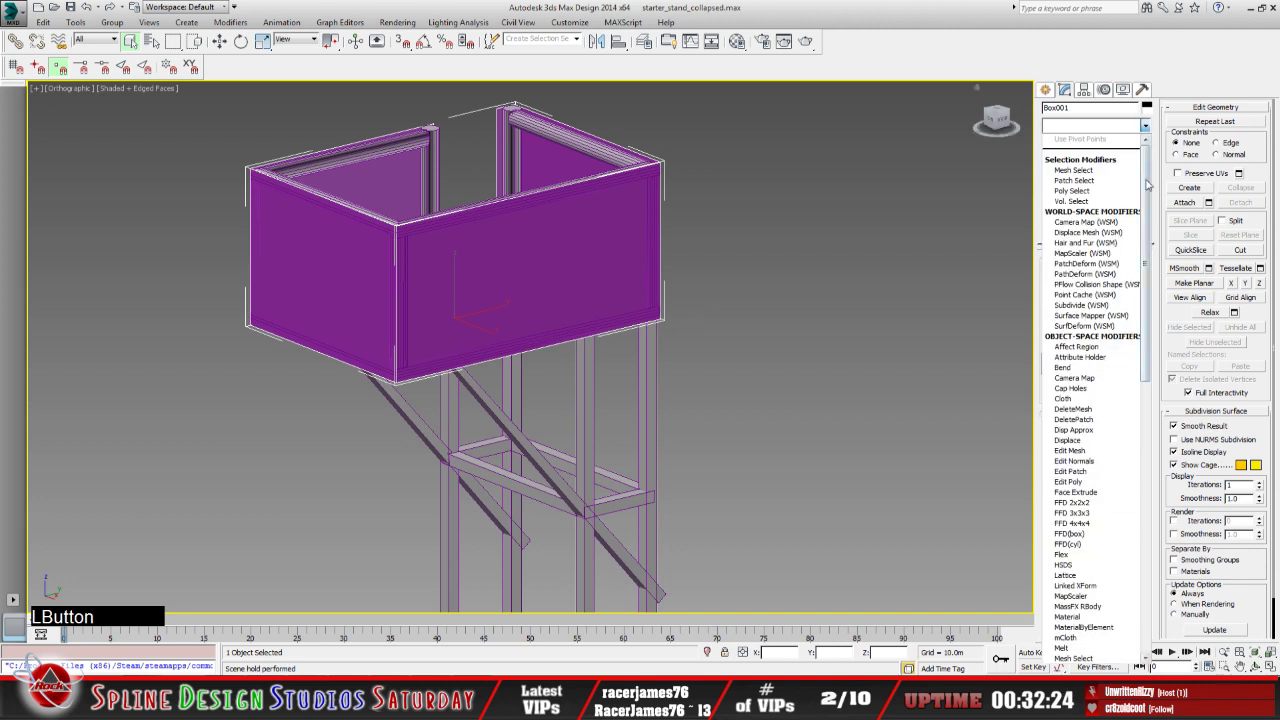
scroll(1118, 400, "down", 15)
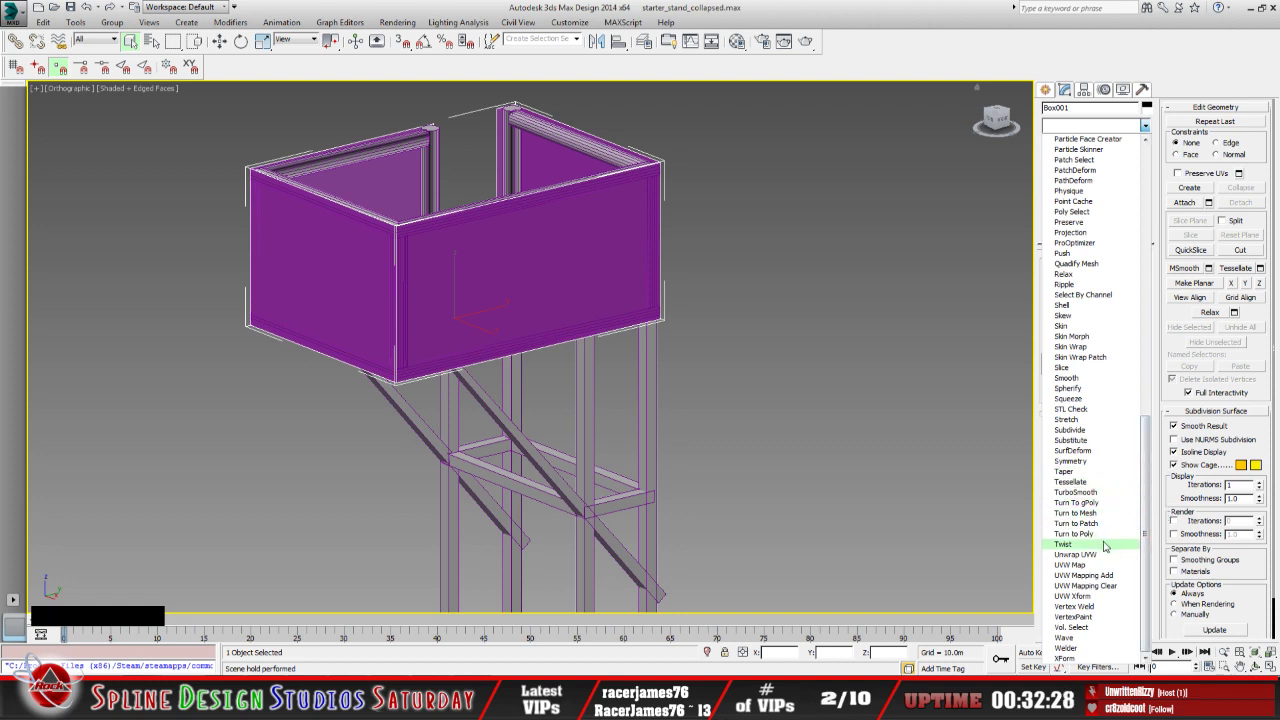
left_click(1106, 554)
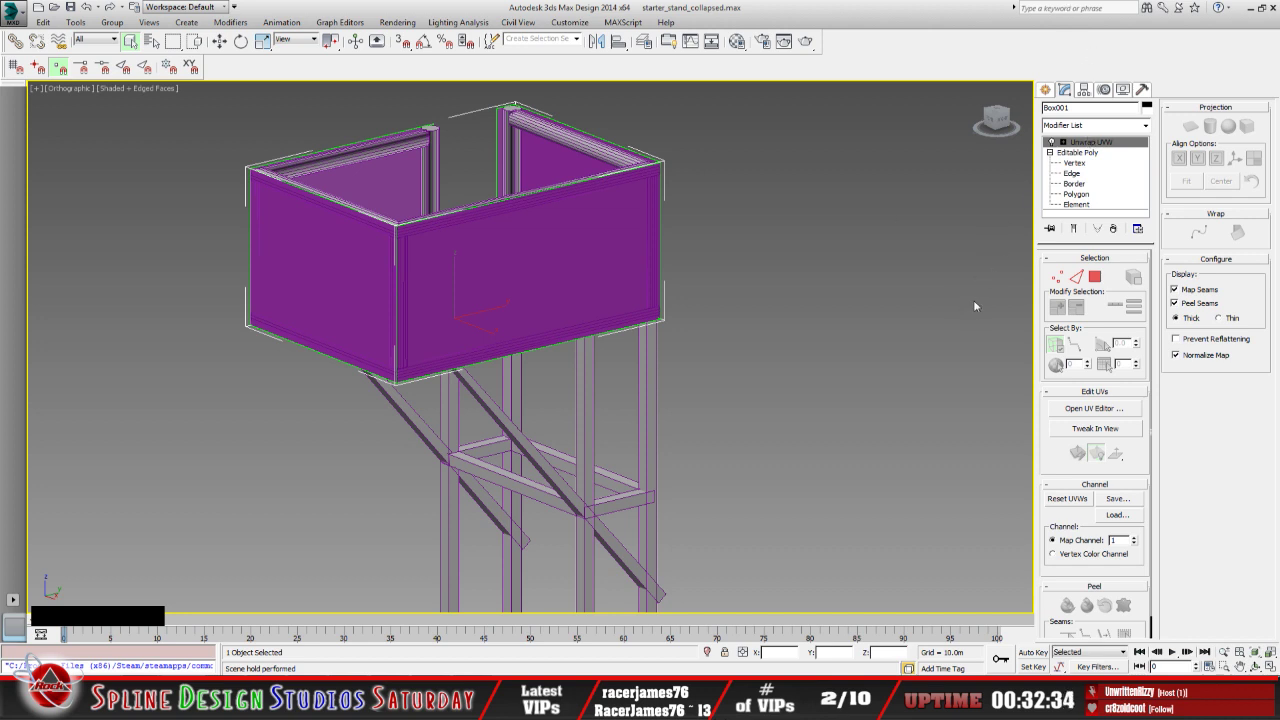
left_click(1064, 143)
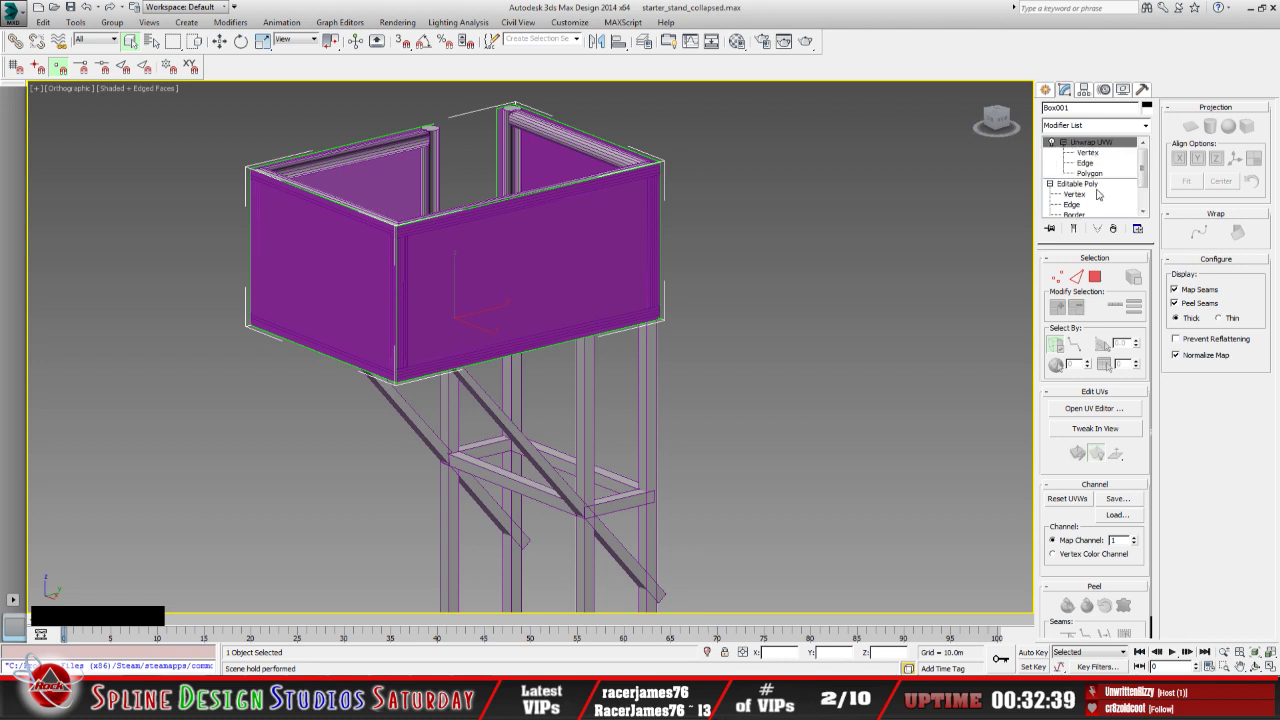
Collapse all of Box001's modifiers into its Editable Poly, holding the scene first
right_click(1094, 146)
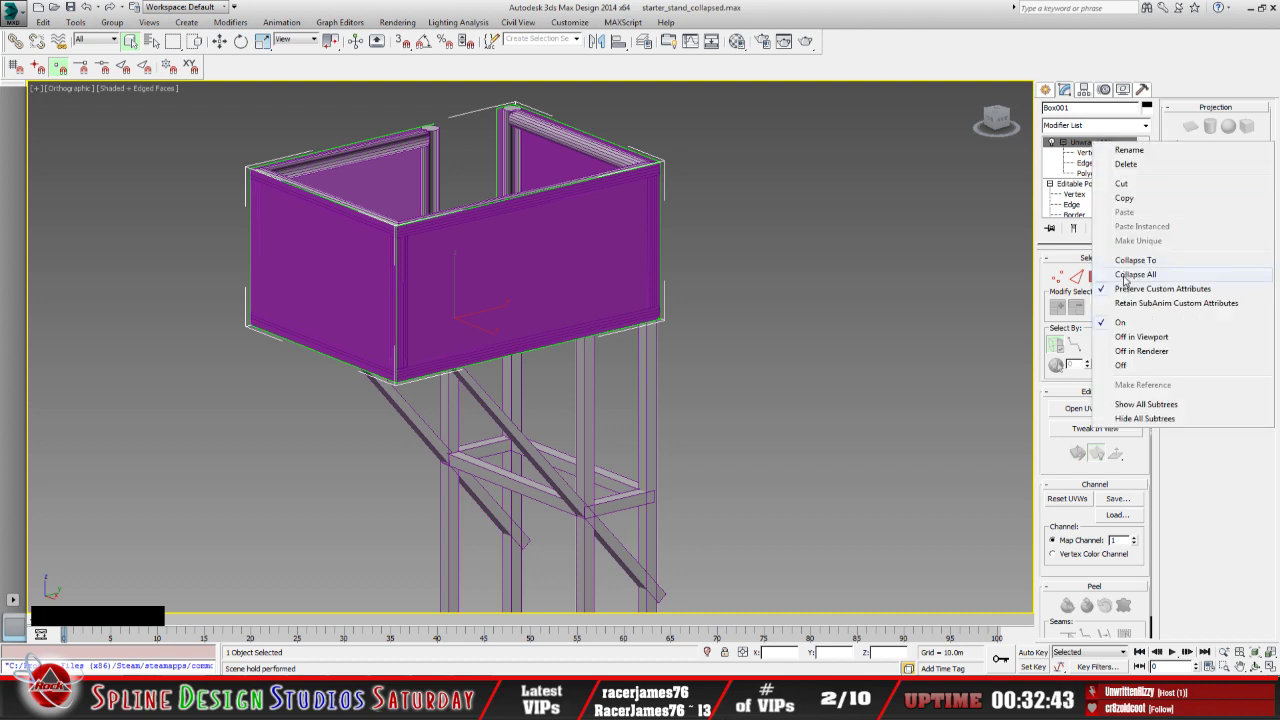
left_click(1125, 275)
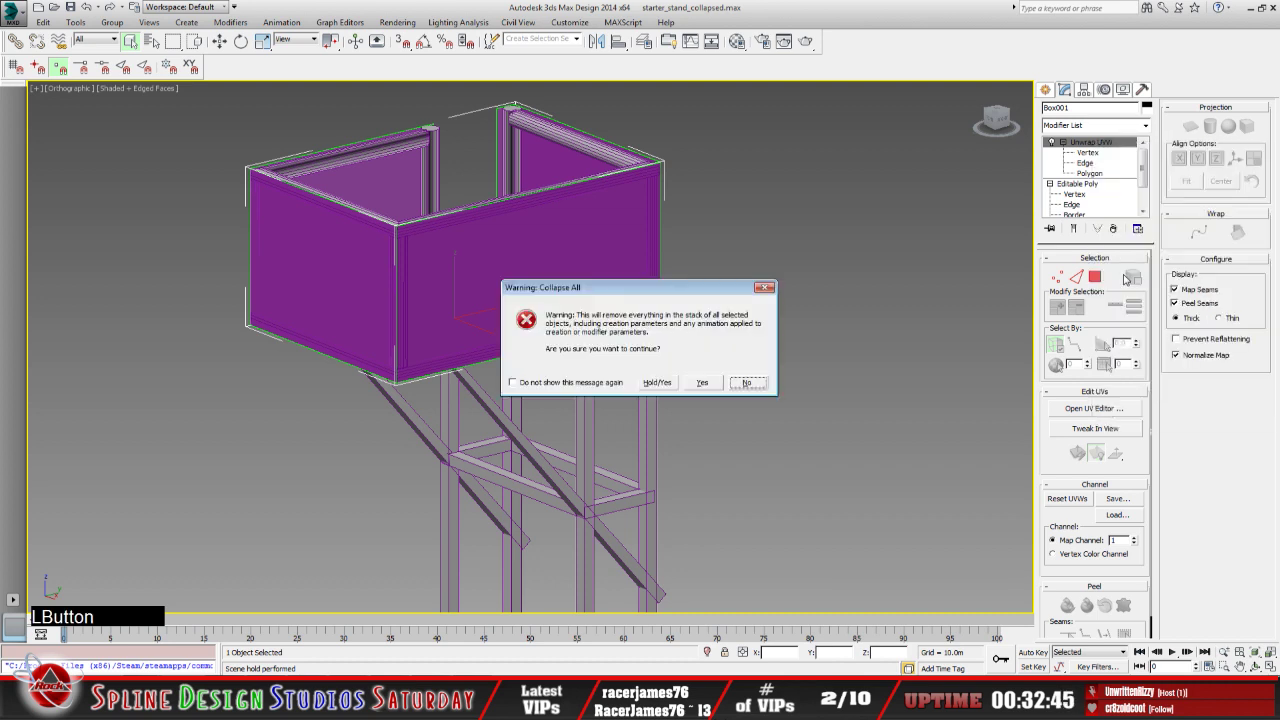
left_click(655, 383)
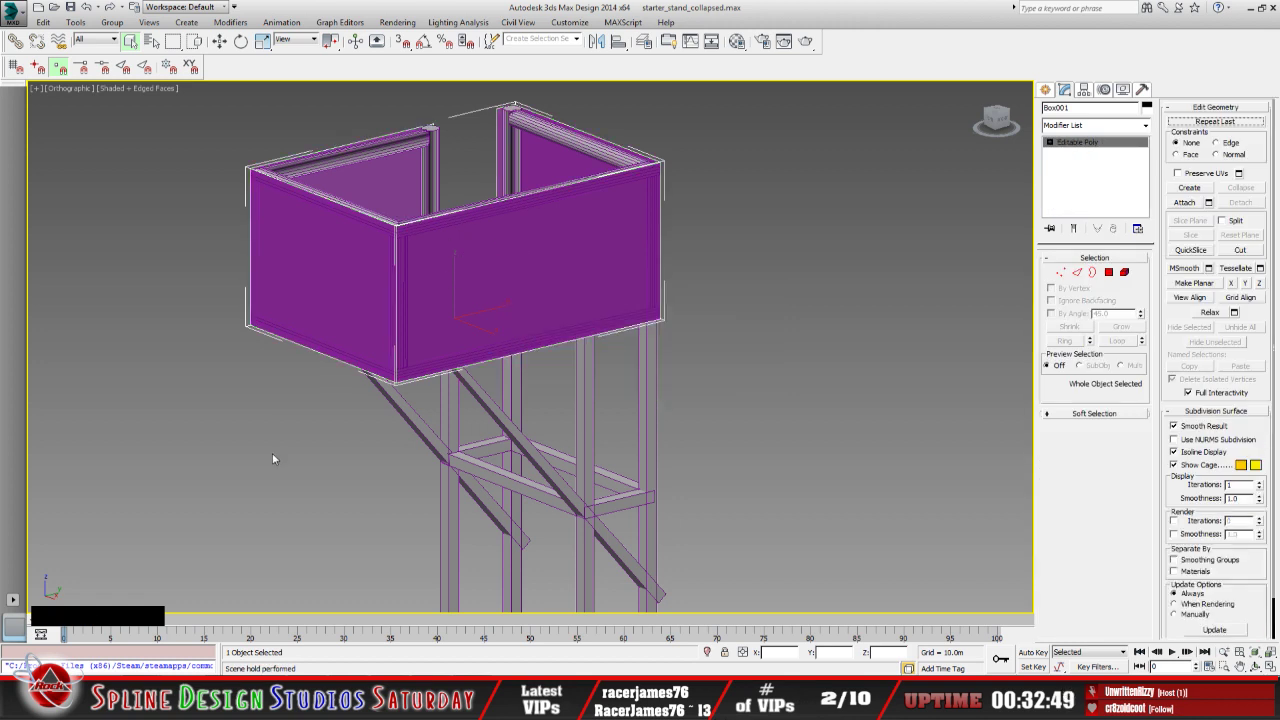
In the Material Editor, view the diffuse bitmap image of the 13 - Default material
key("m")
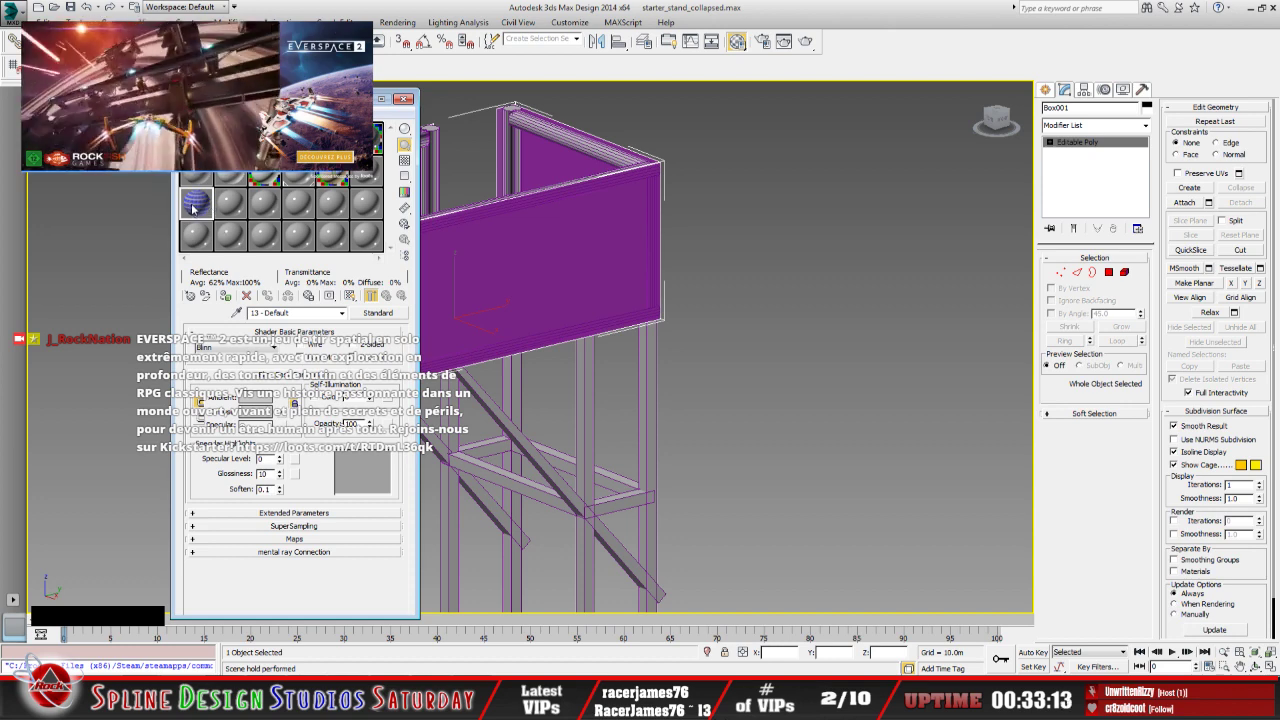
left_click(280, 413)
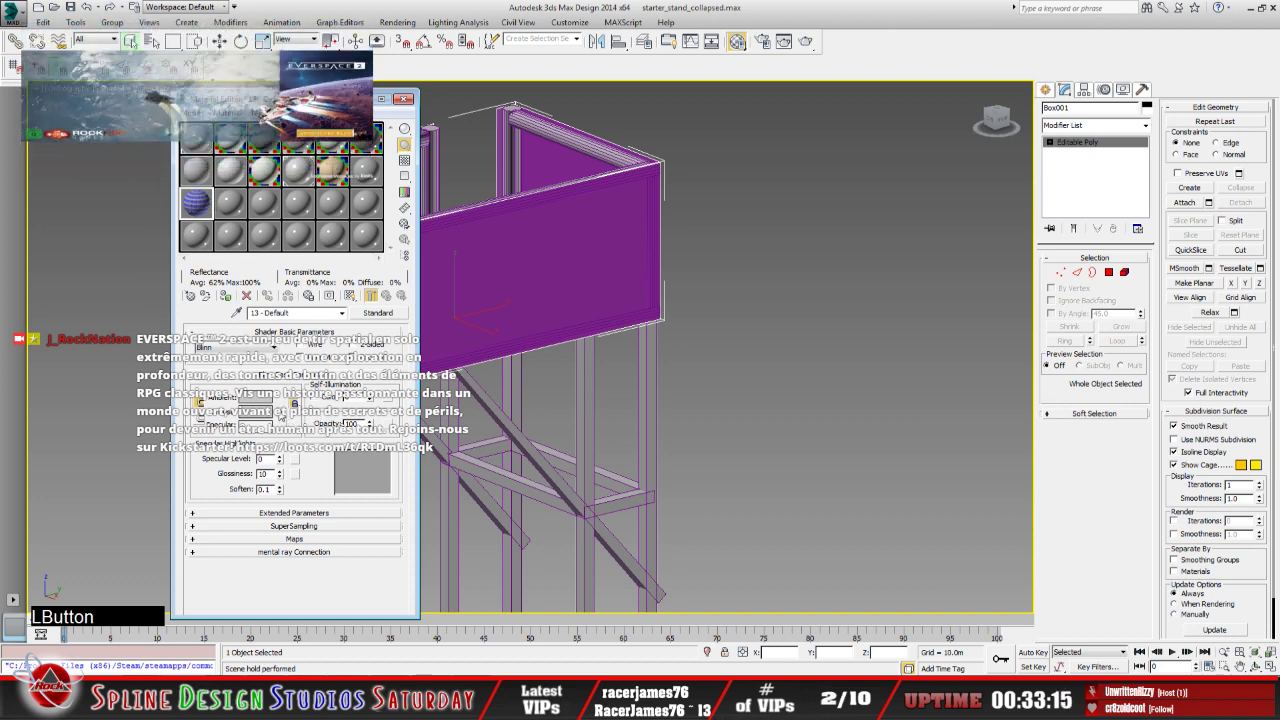
left_click(365, 386)
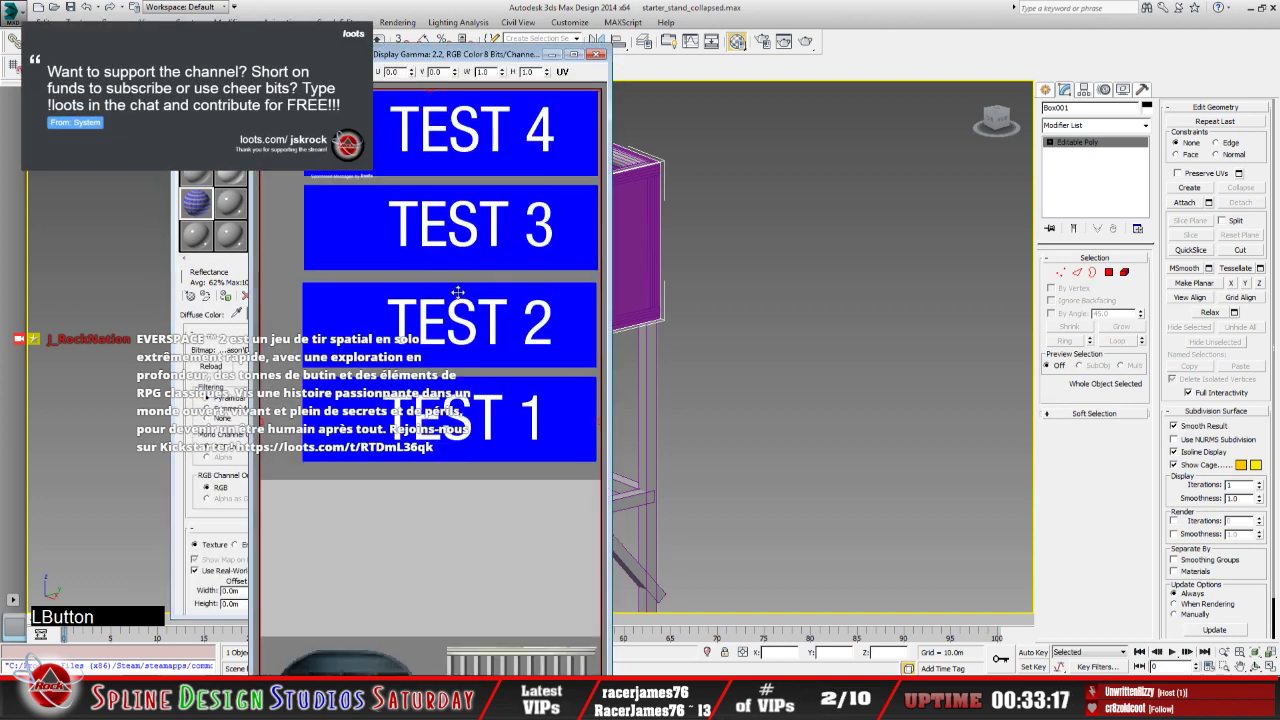
left_click(596, 53)
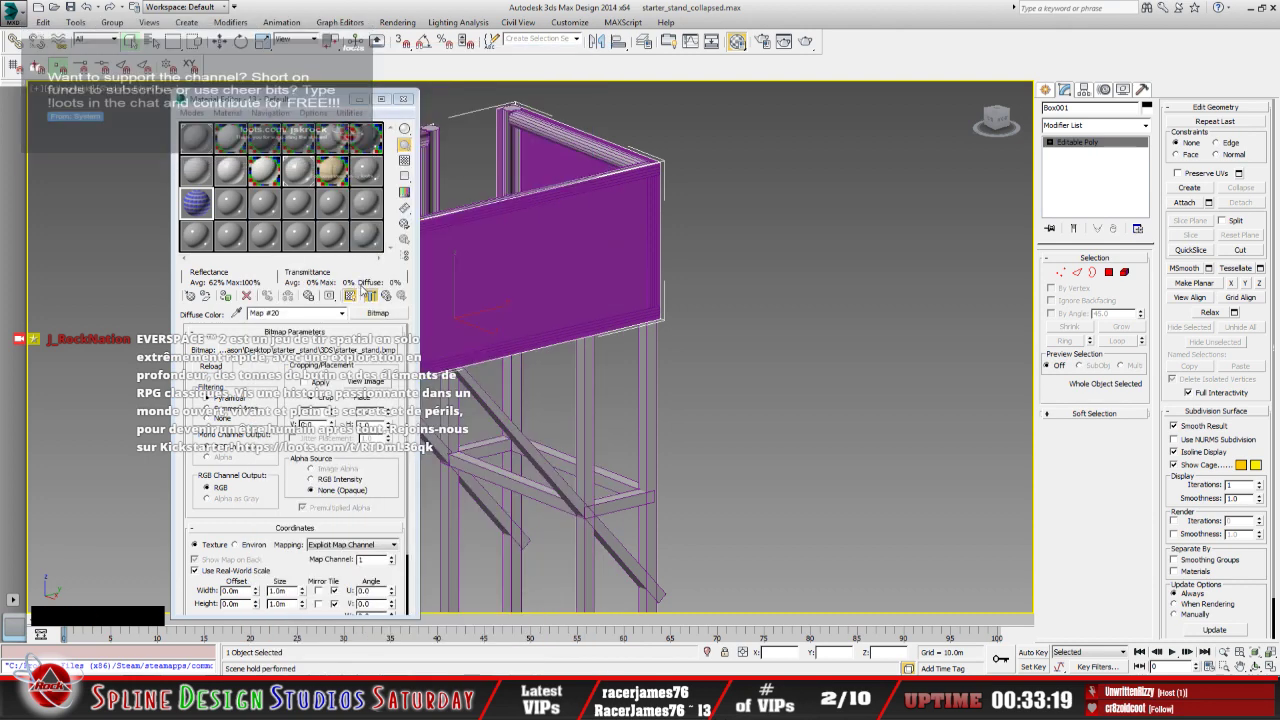
left_click(352, 298)
left_click(227, 297)
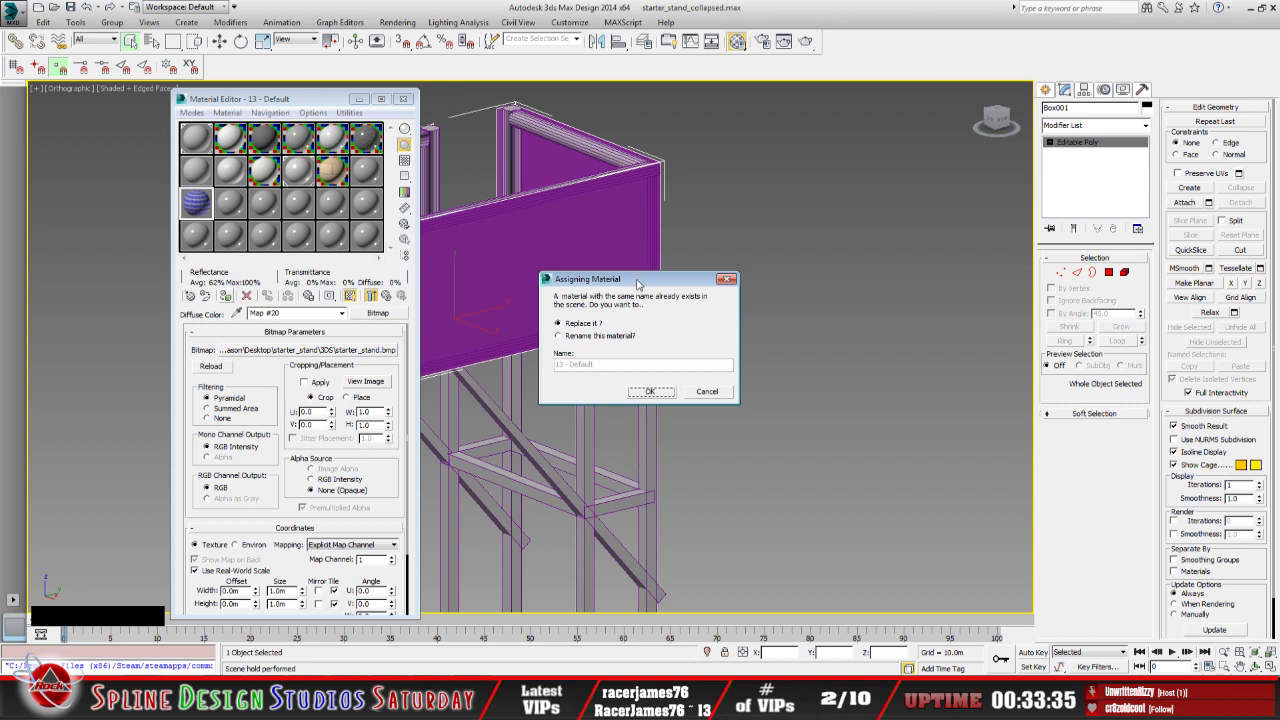
left_click_drag(638, 285, 211, 345)
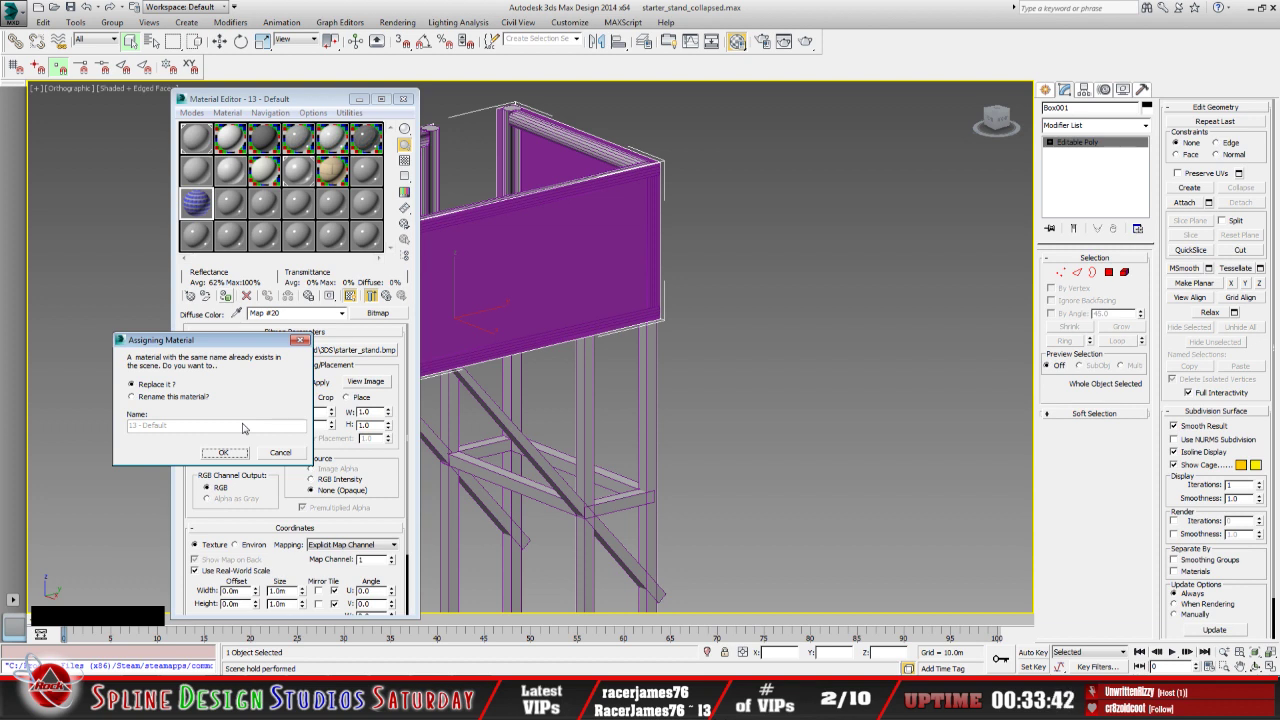
left_click(301, 340)
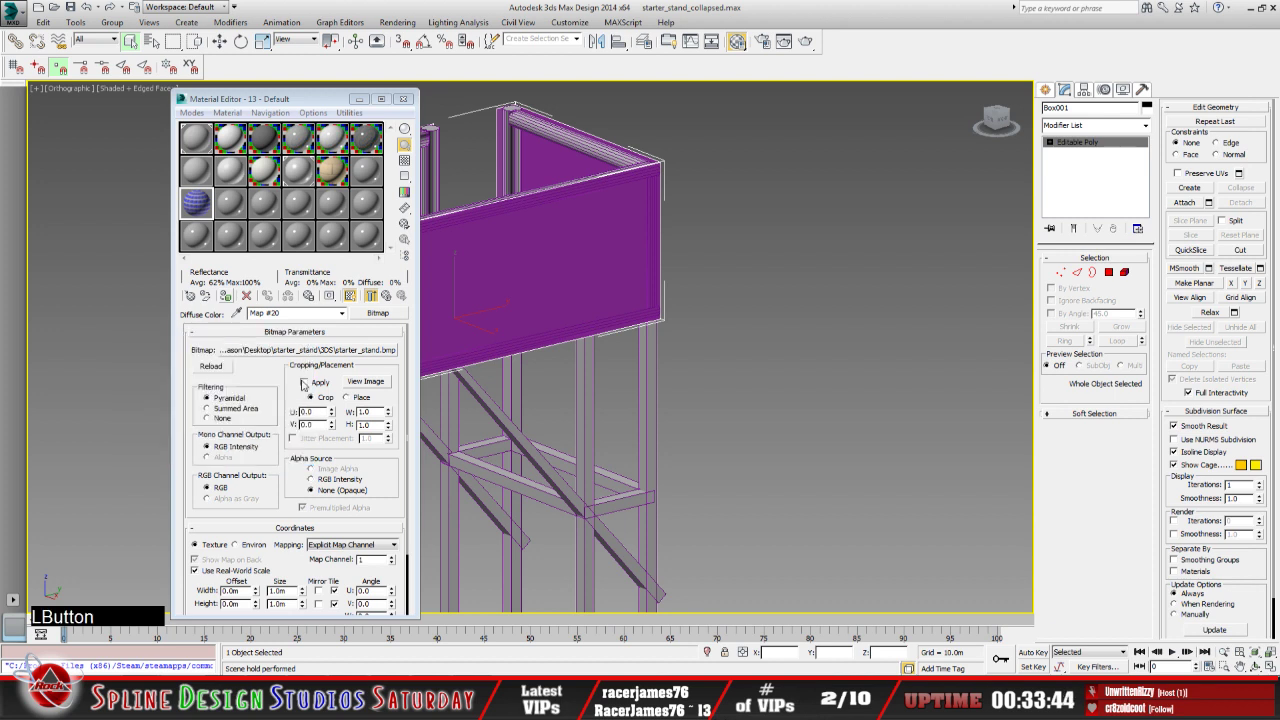
left_click(386, 296)
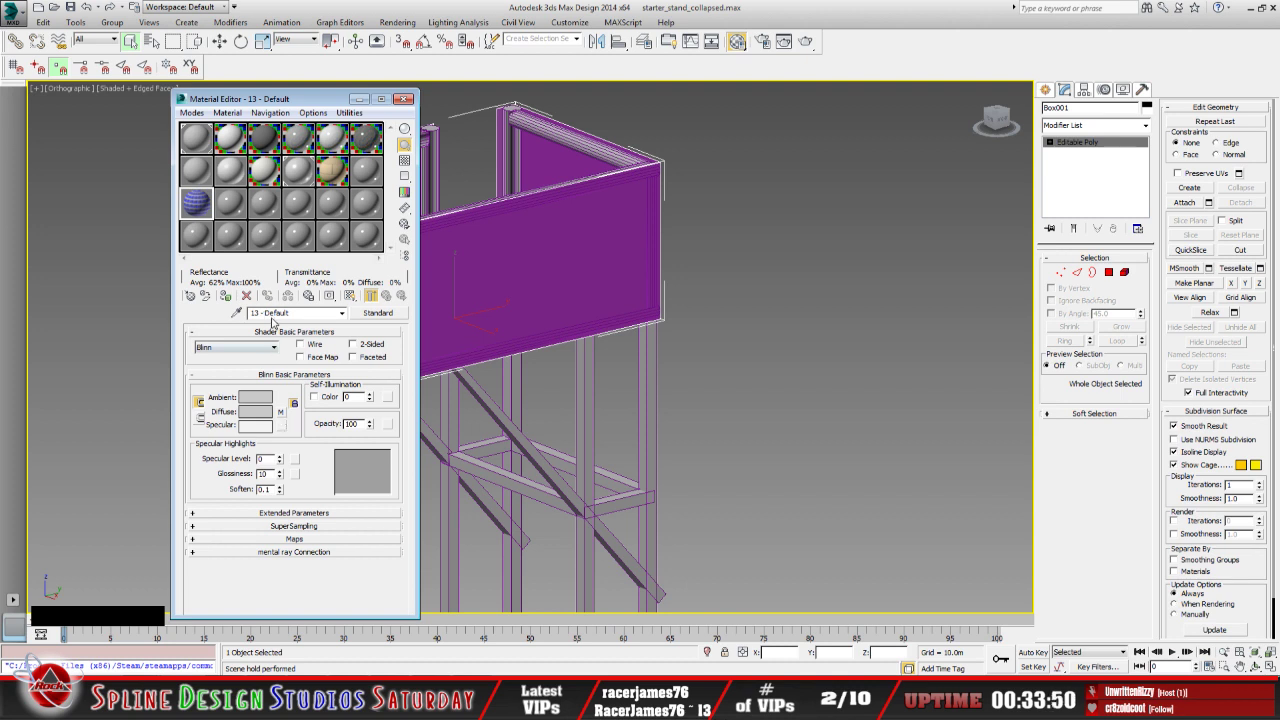
Look through the other sample slots for a usable material, examining the default and Solid Glass materials and the latter's diffuse bitmap
left_click(236, 208)
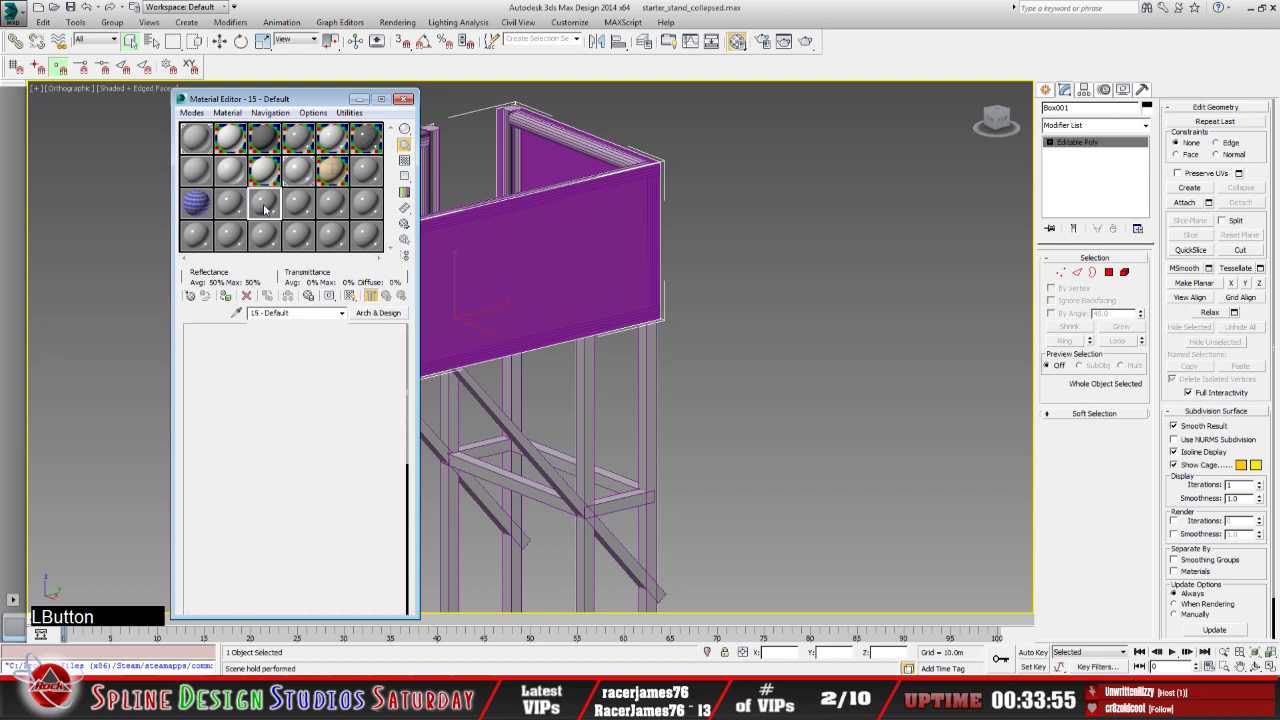
left_click(197, 244)
left_click(231, 245)
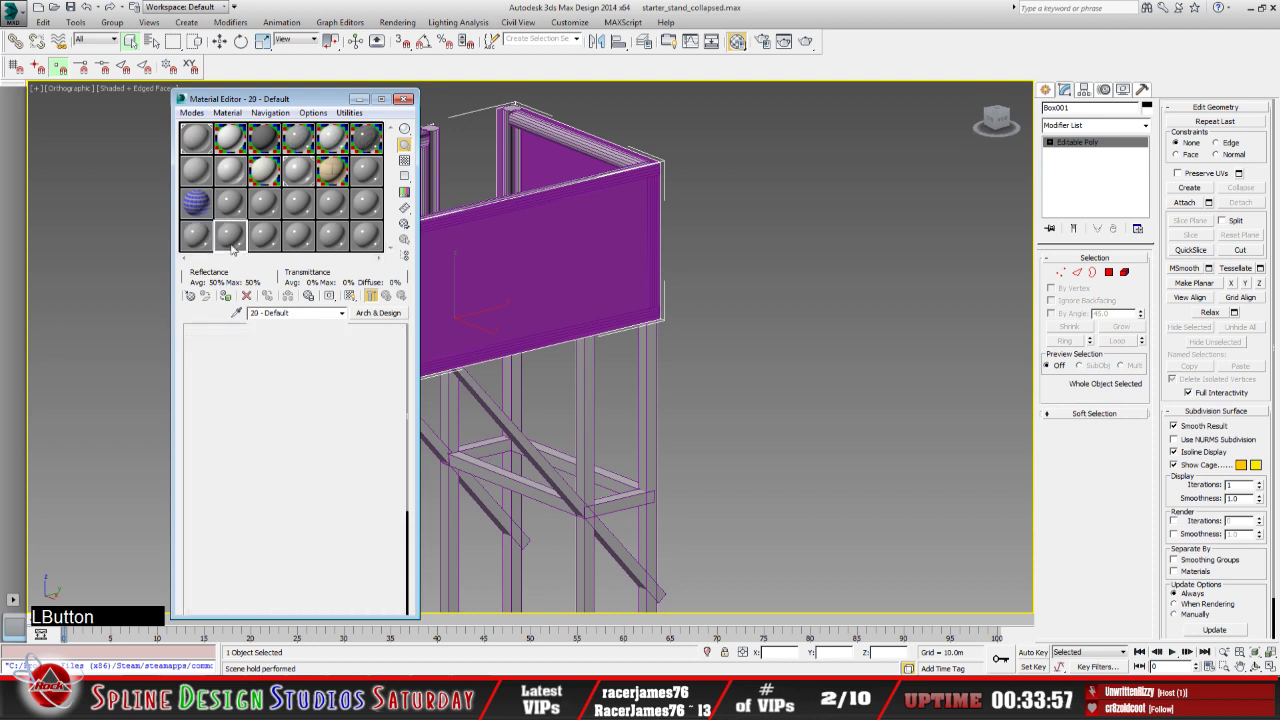
left_click(300, 206)
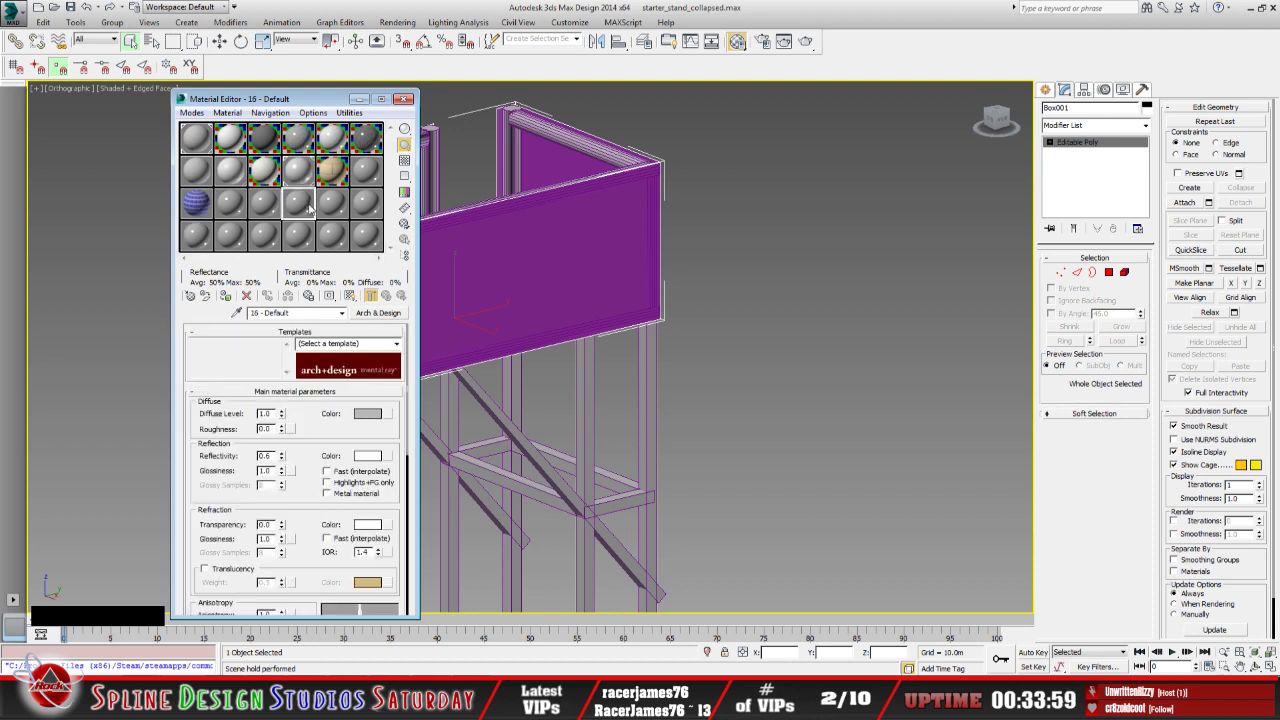
left_click(333, 204)
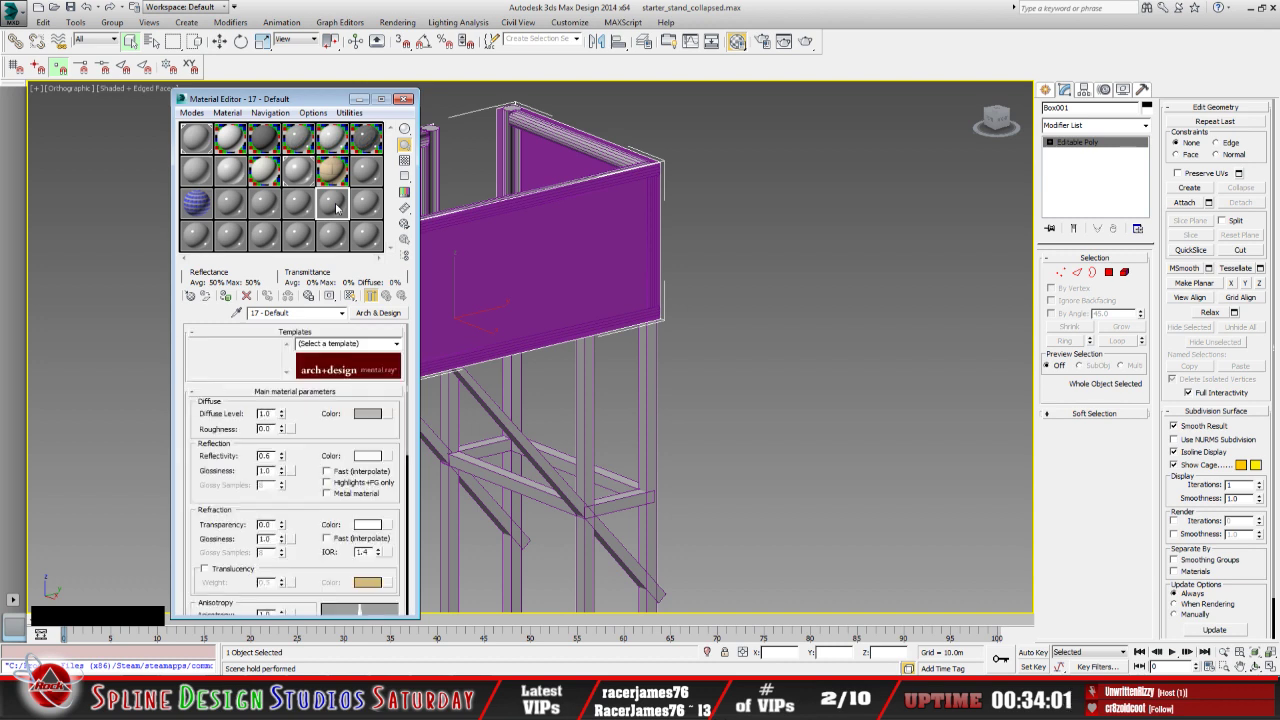
left_click(200, 178)
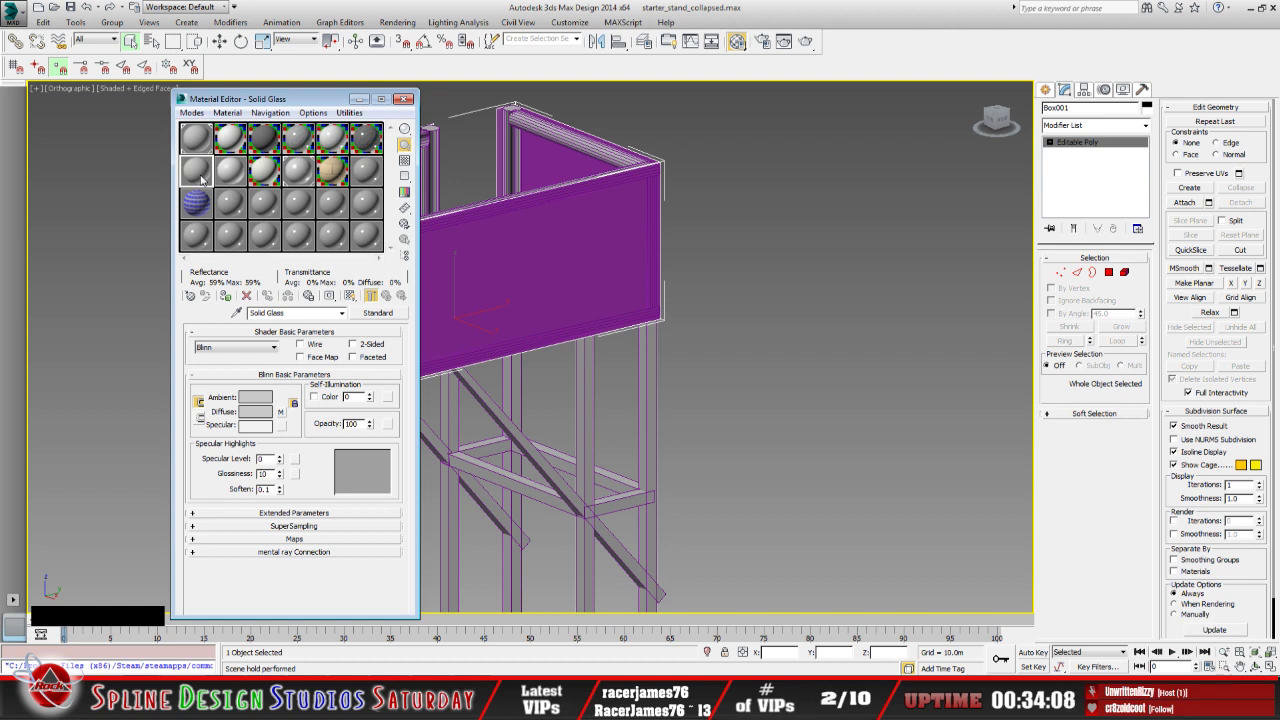
left_click(281, 414)
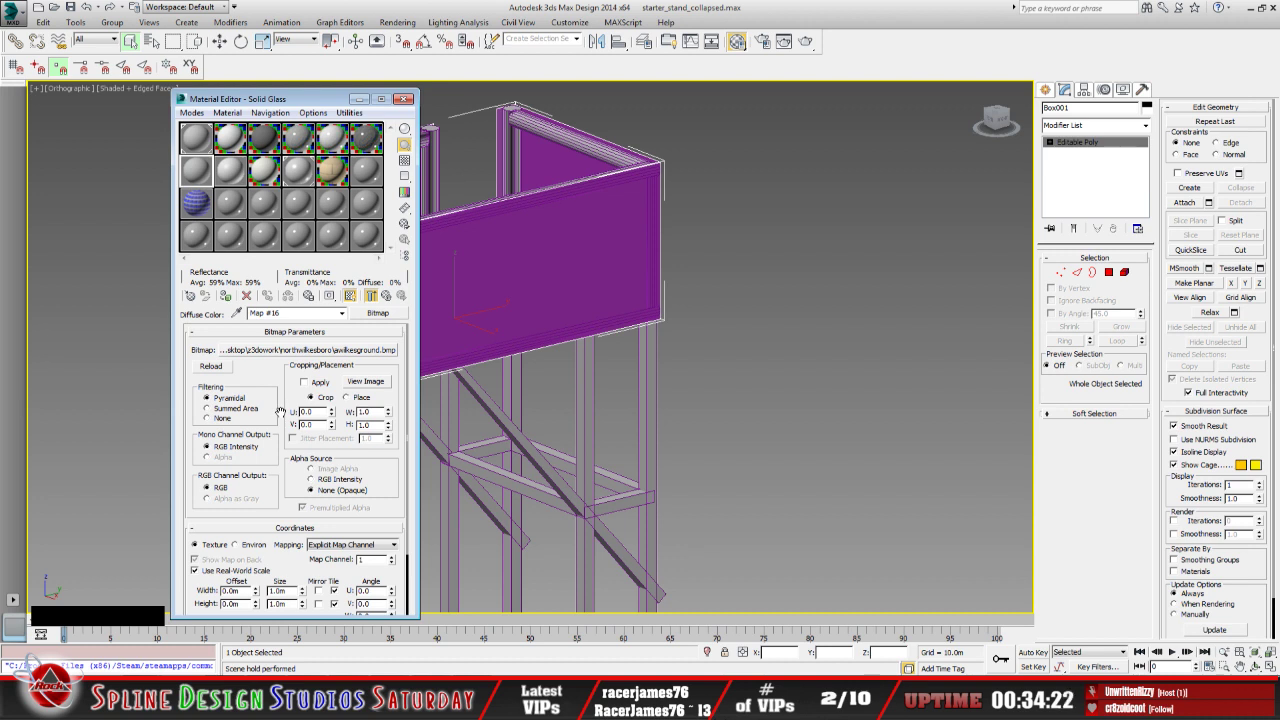
left_click(193, 143)
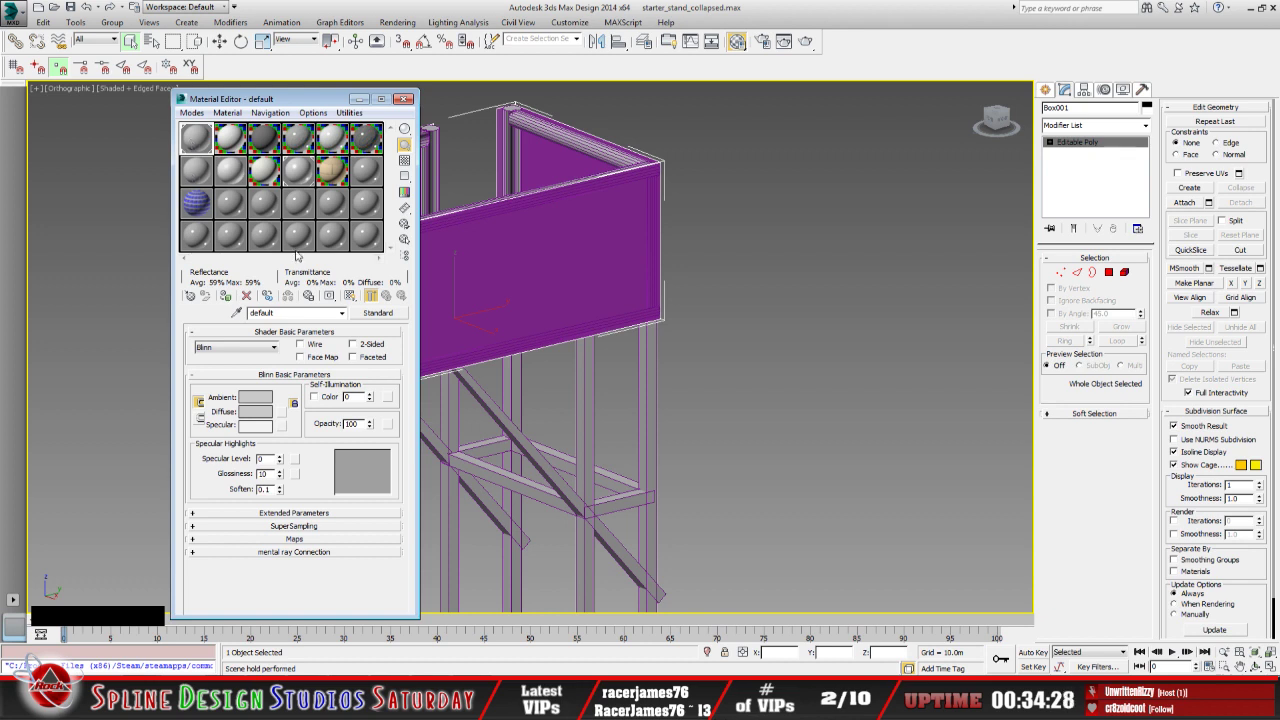
left_click(342, 313)
left_click(204, 177)
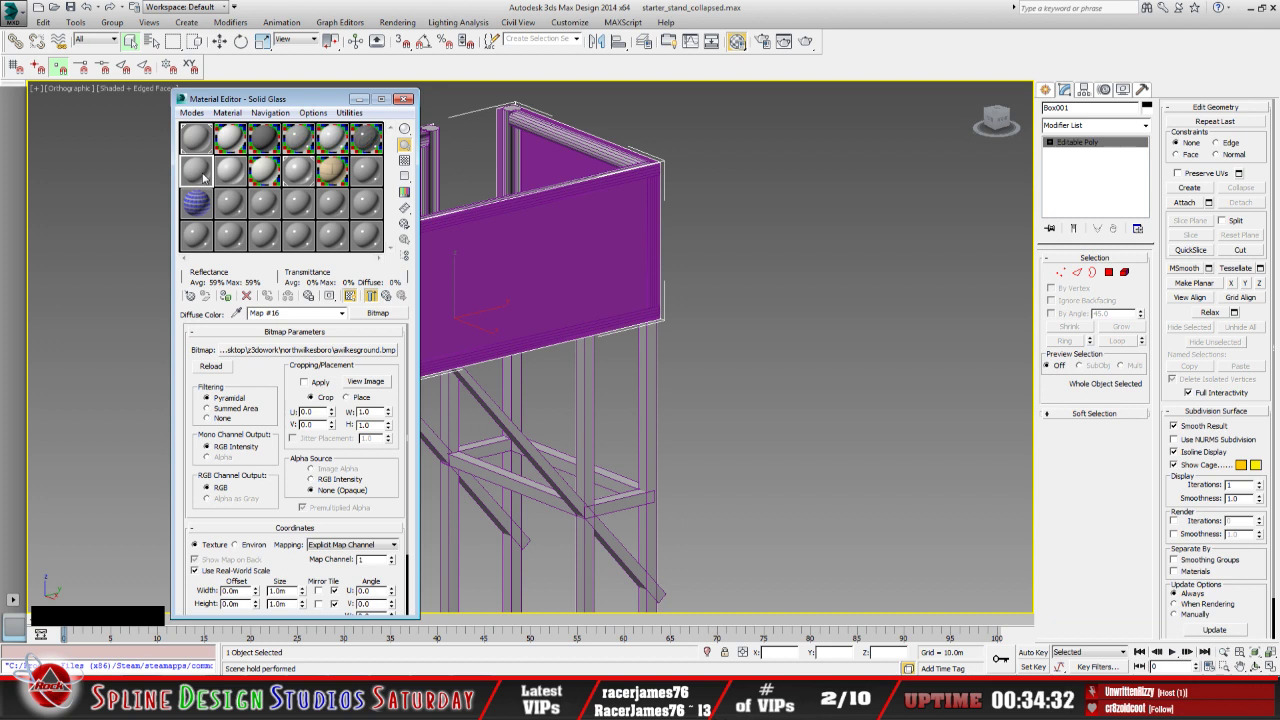
left_click(367, 384)
left_click(357, 357)
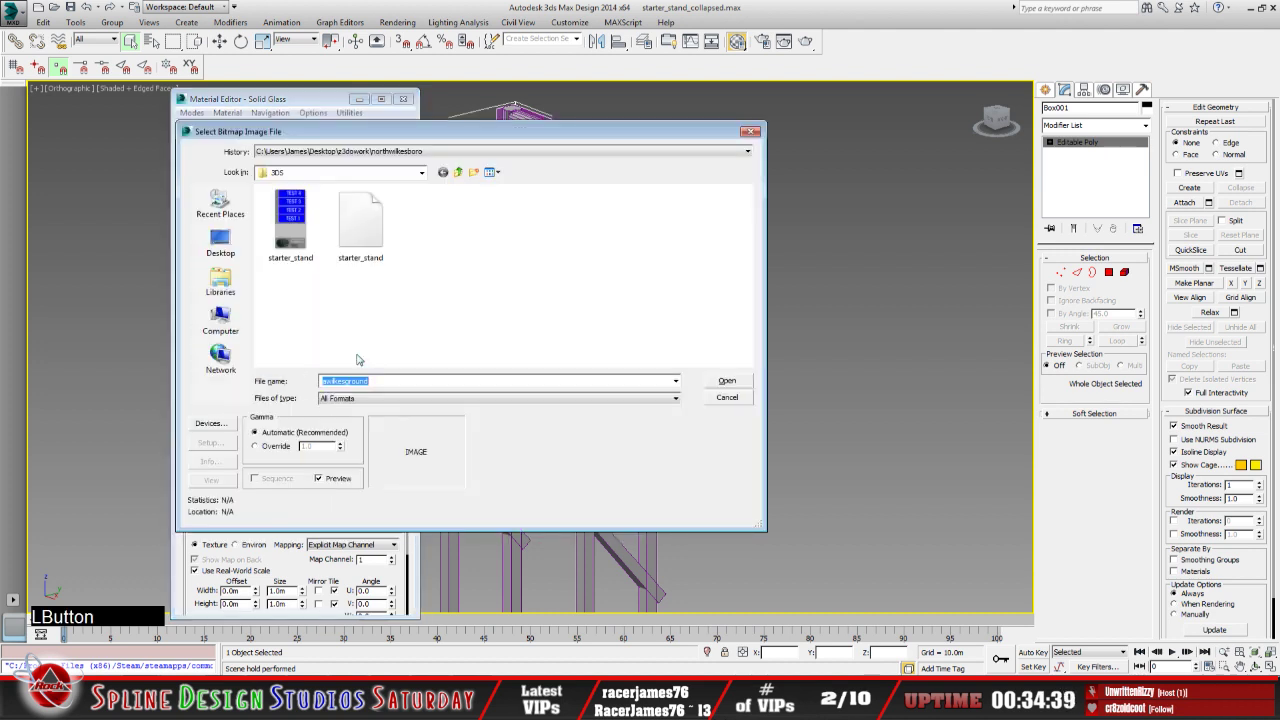
left_click(728, 398)
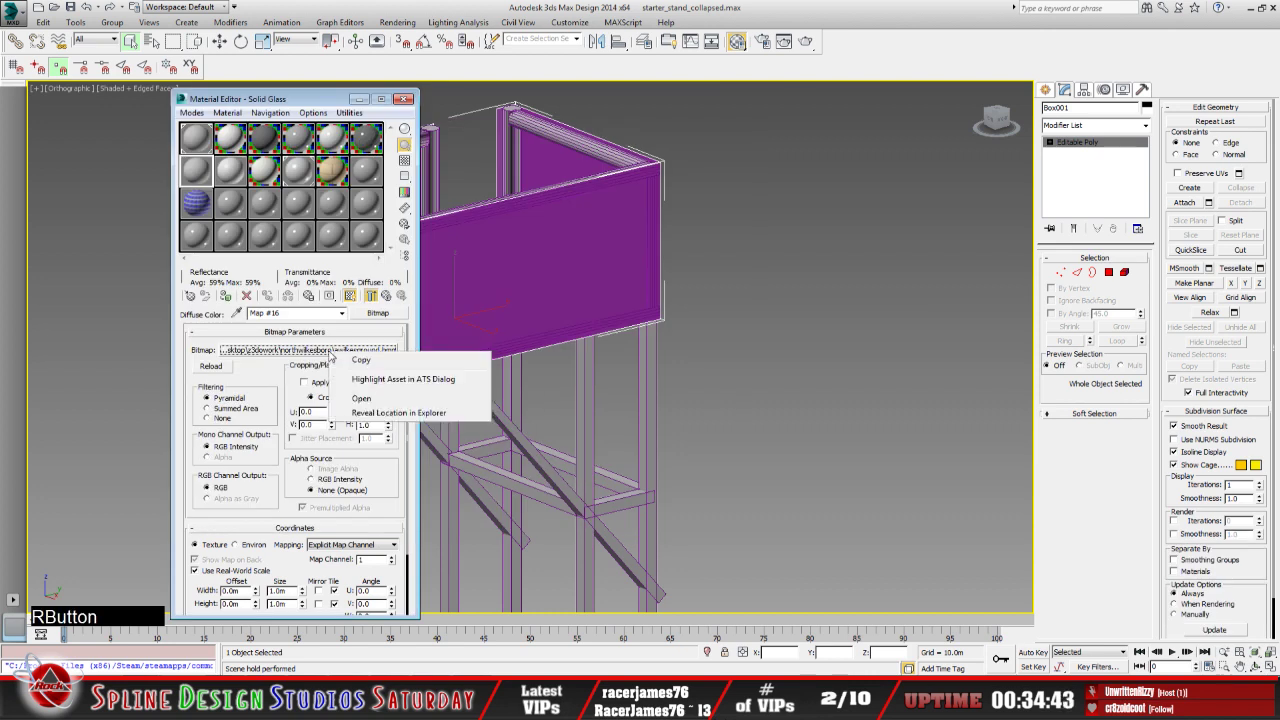
right_click(330, 356)
left_click(303, 352)
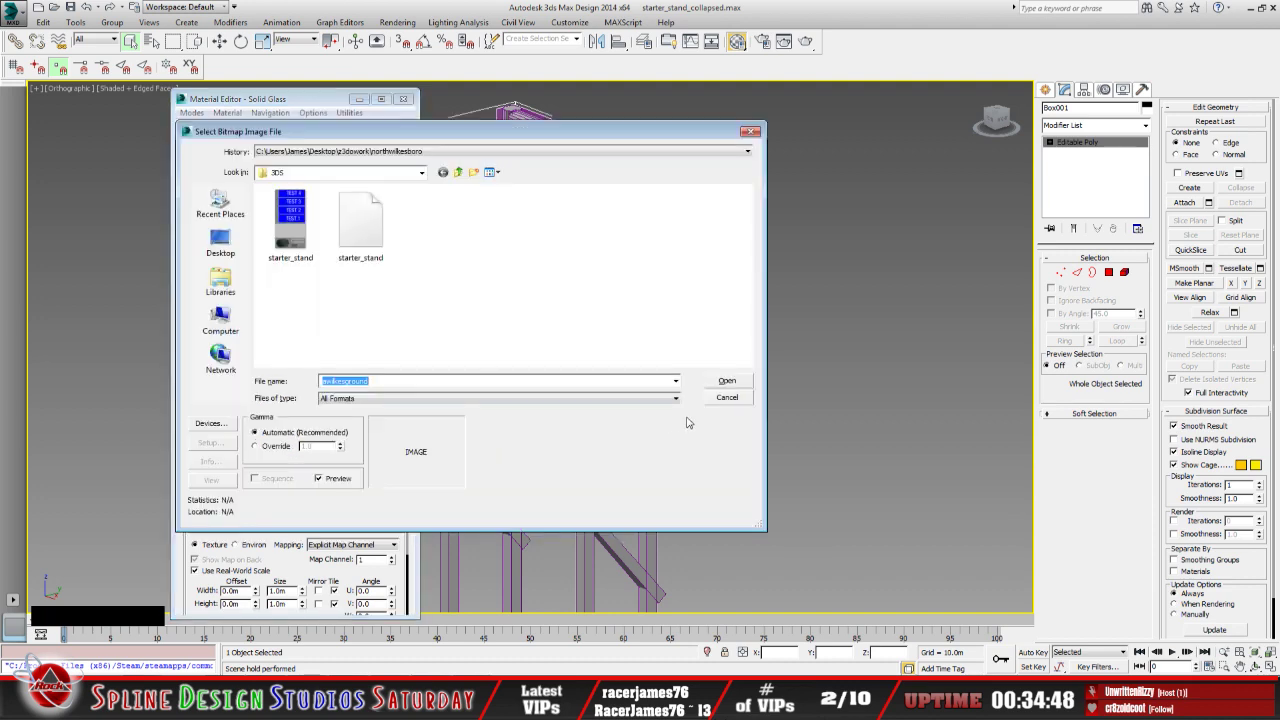
left_click(721, 397)
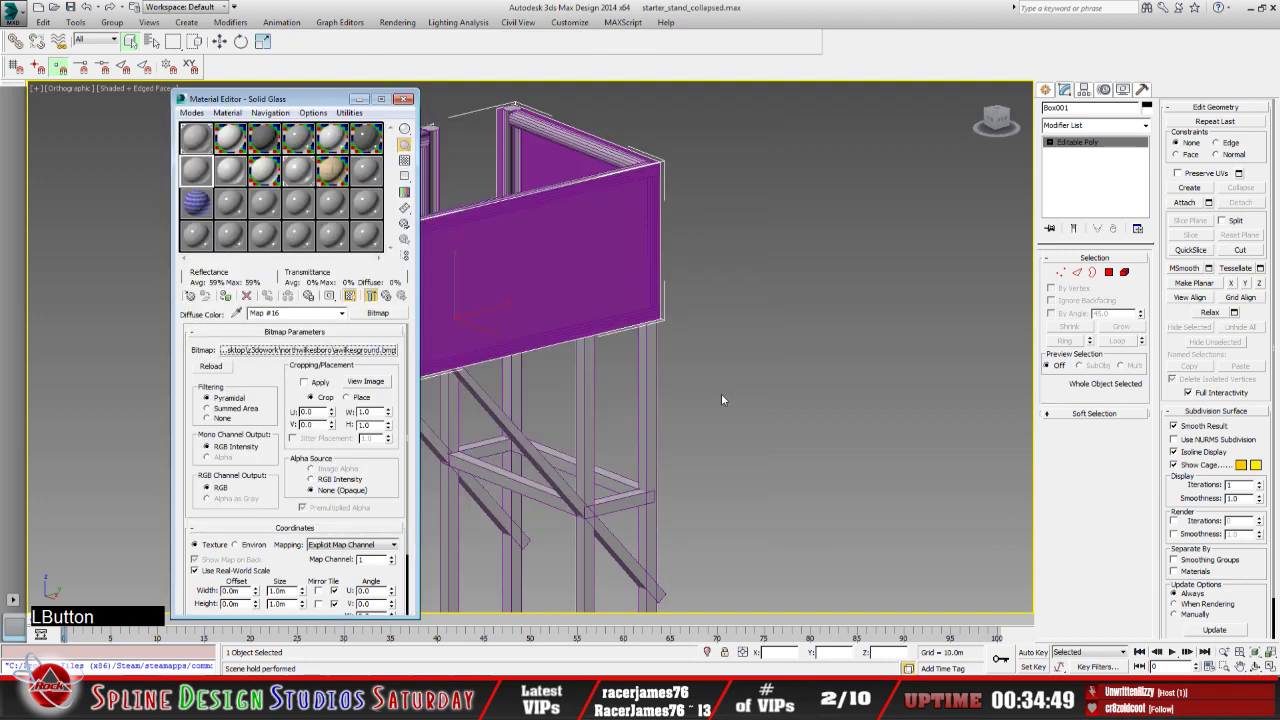
left_click(387, 297)
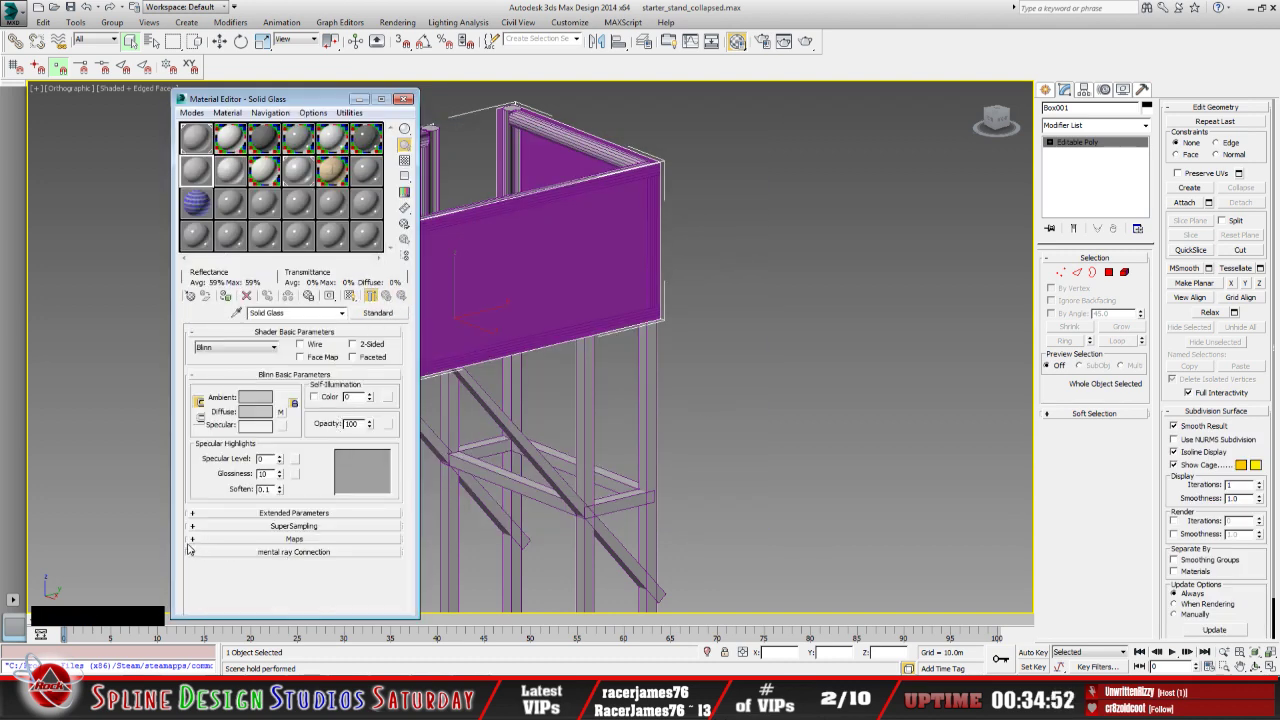
Clear the awrikesground.bmp map from the Solid Glass material's Diffuse Color slot
left_click(194, 539)
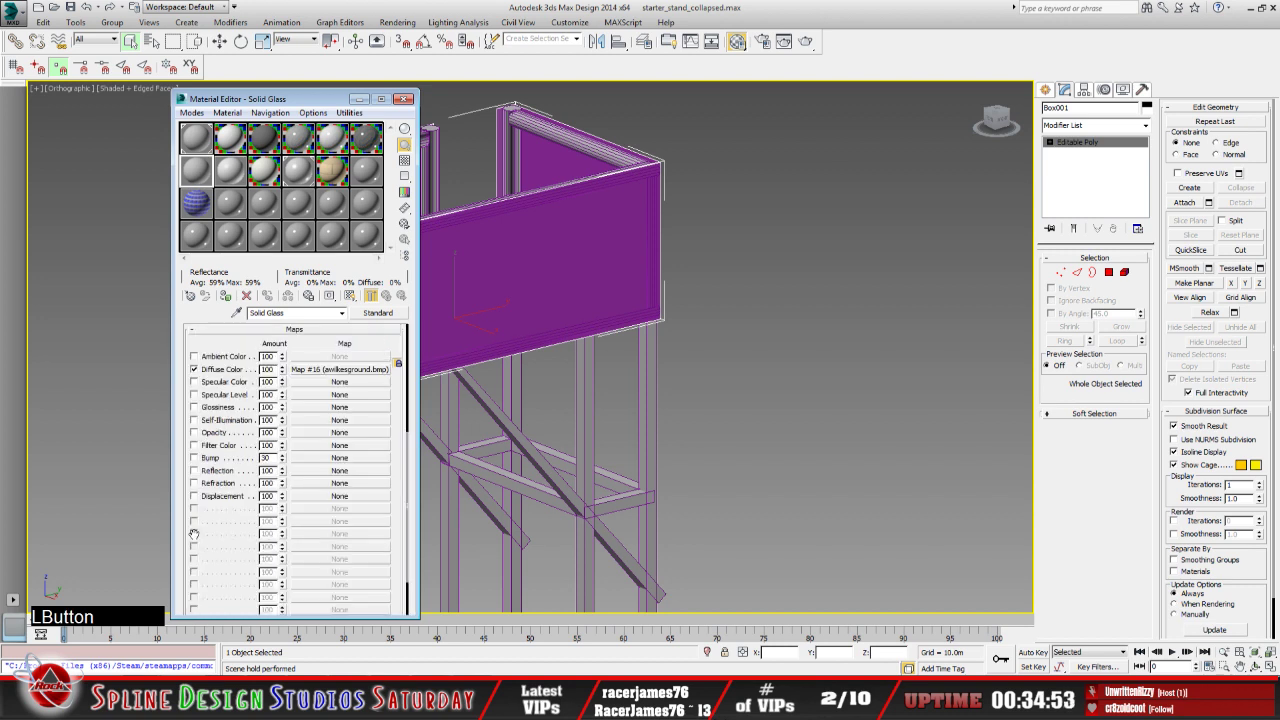
right_click(349, 376)
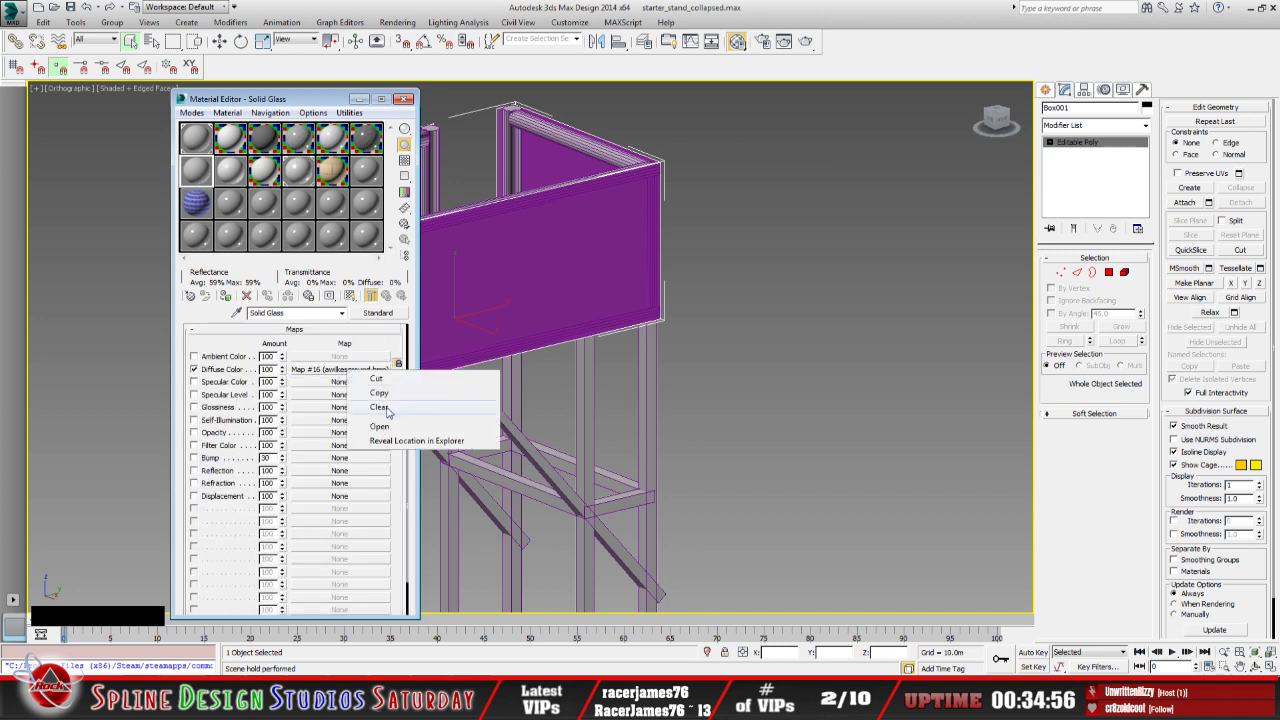
left_click(388, 412)
scroll(317, 480, "up", 4)
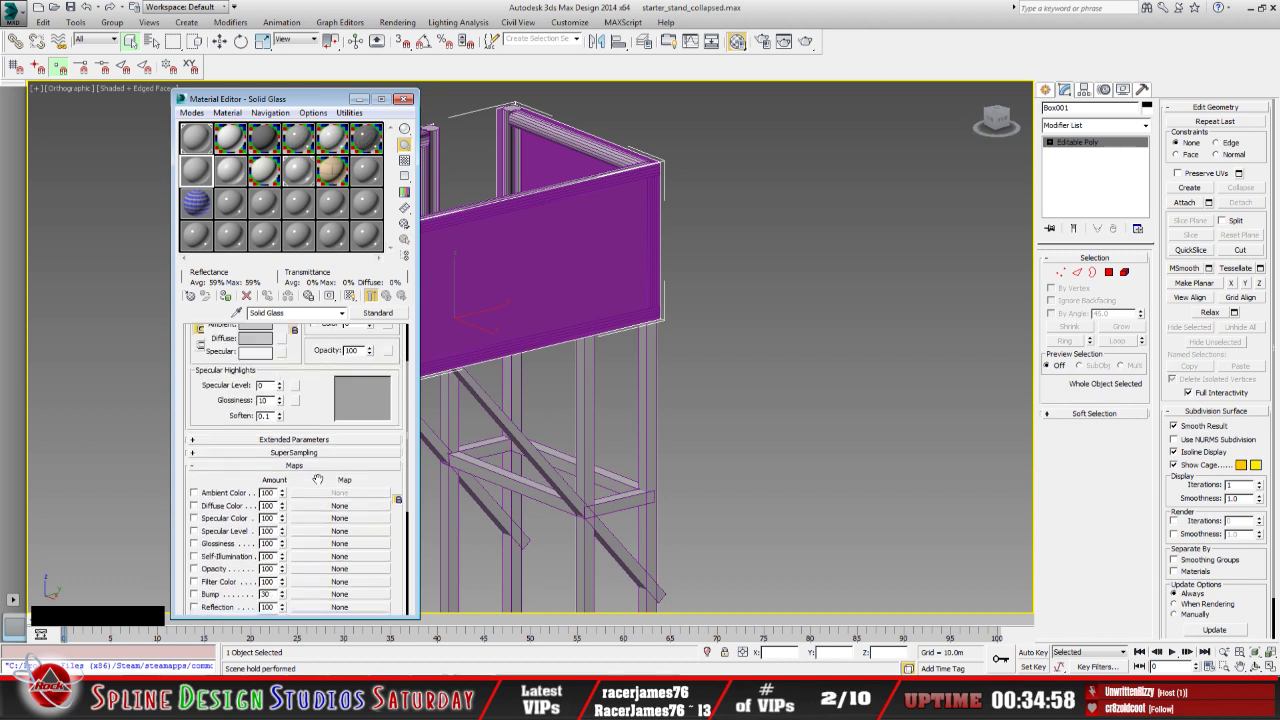
scroll(317, 480, "up", 3)
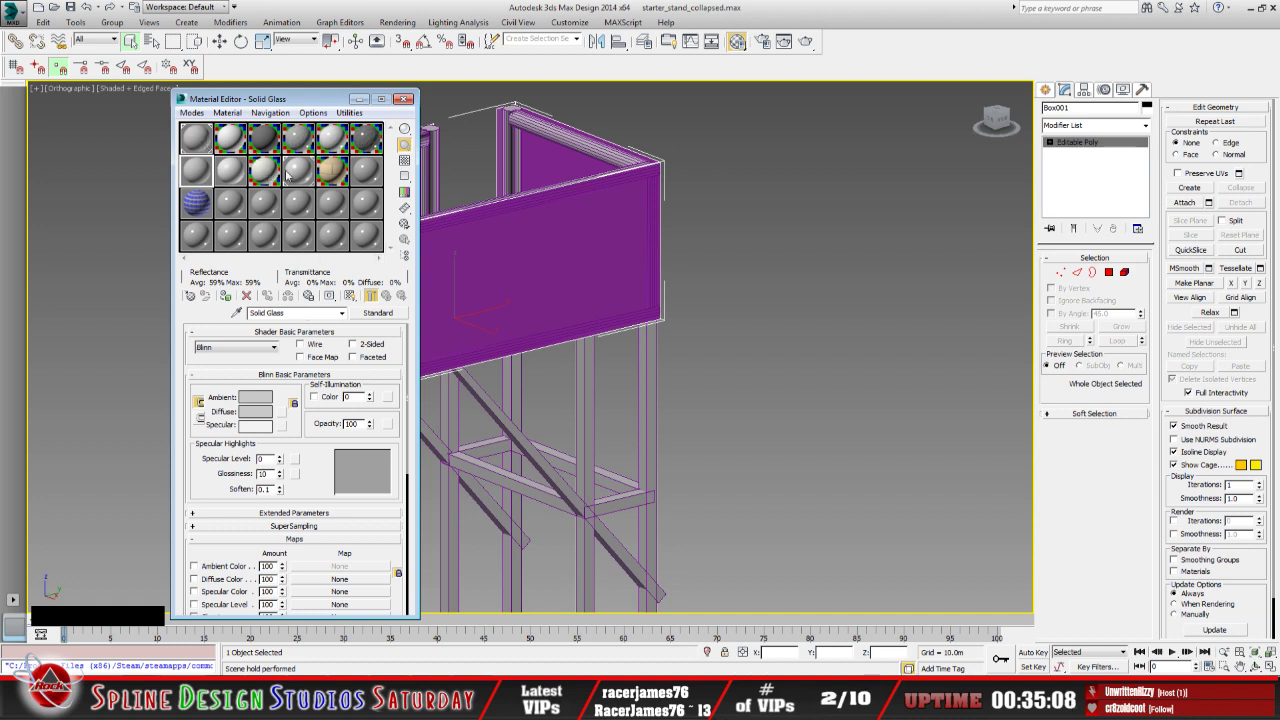
Show the 13 - Default material's texture in the viewport and assign the material to Box001, replacing the scene material of the same name
left_click(370, 205)
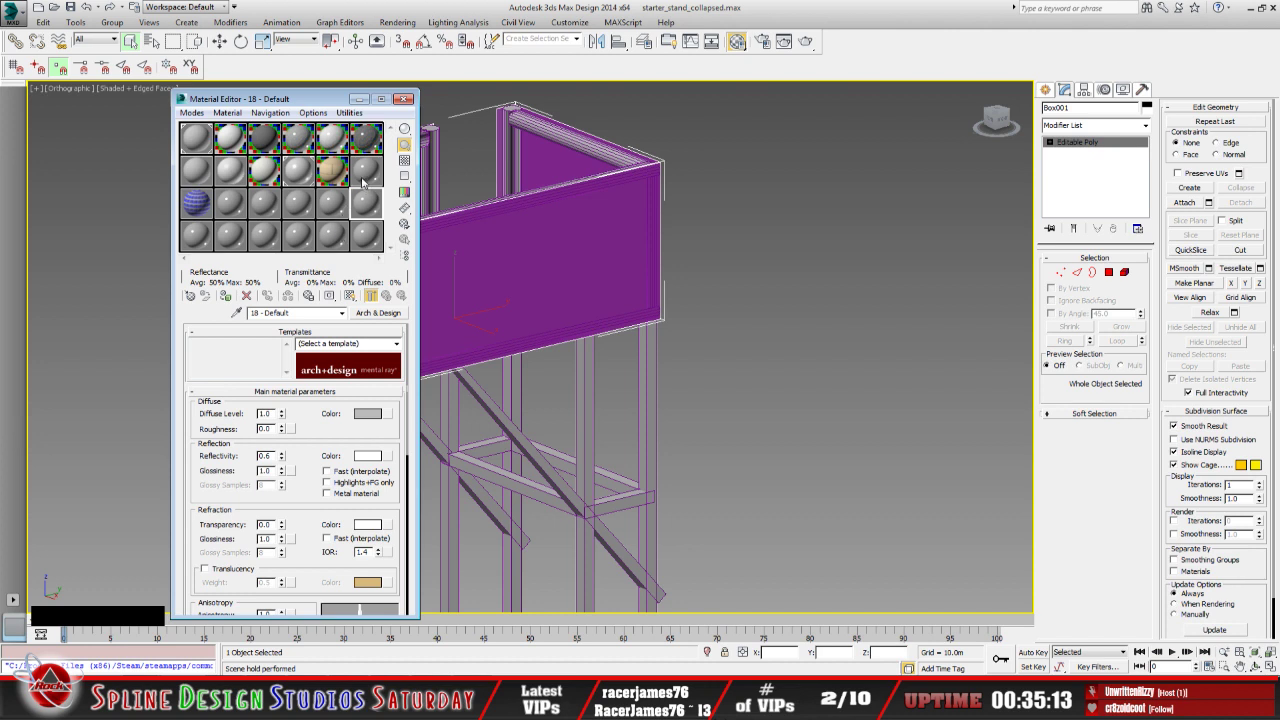
left_click(365, 178)
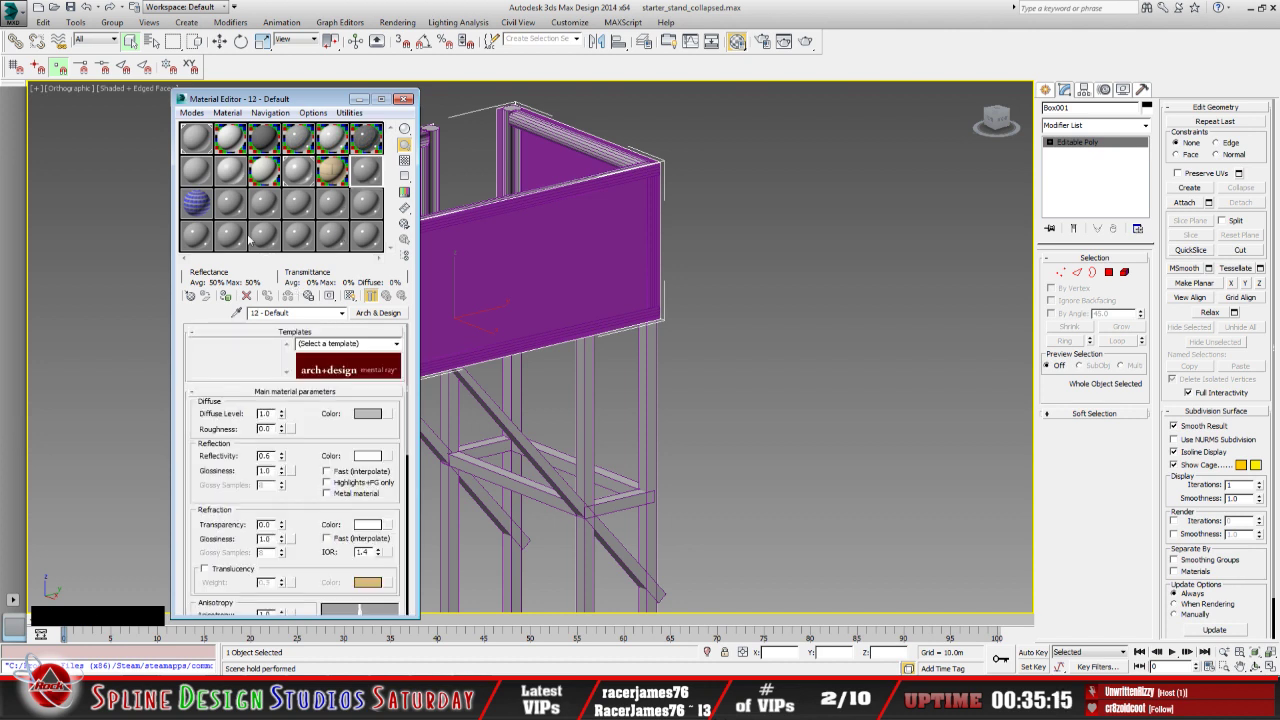
left_click(193, 203)
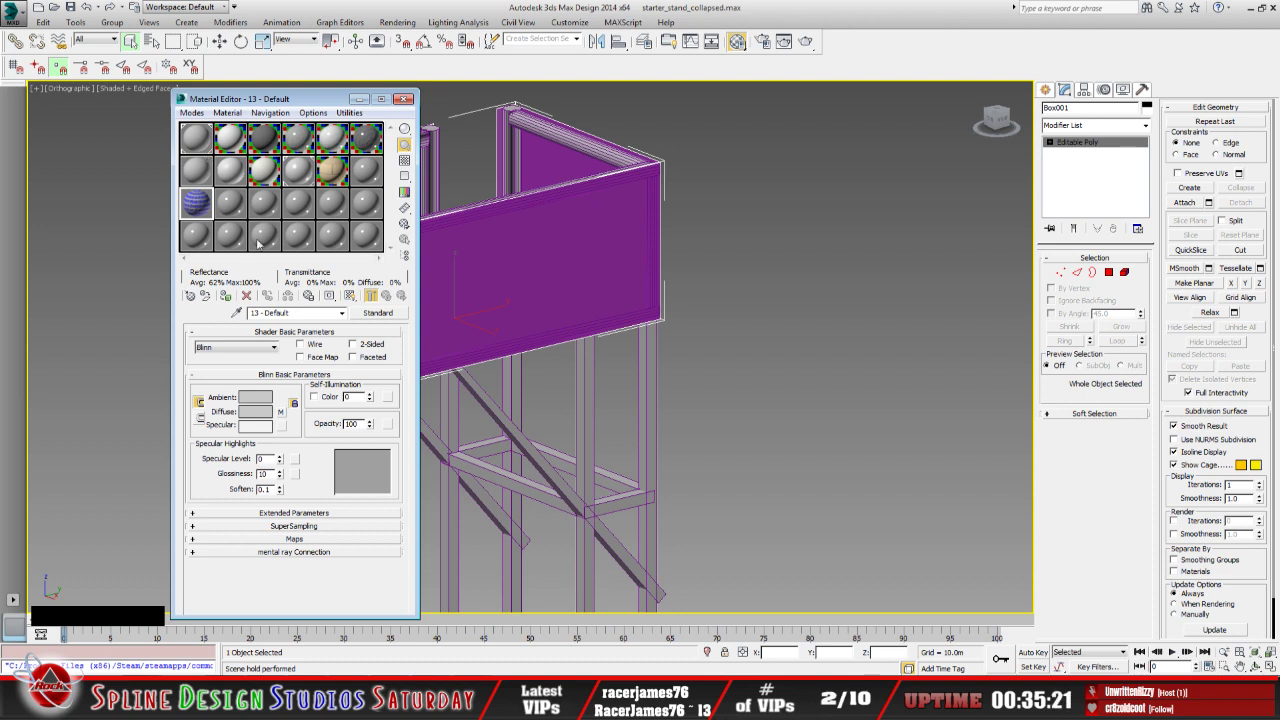
left_click(350, 295)
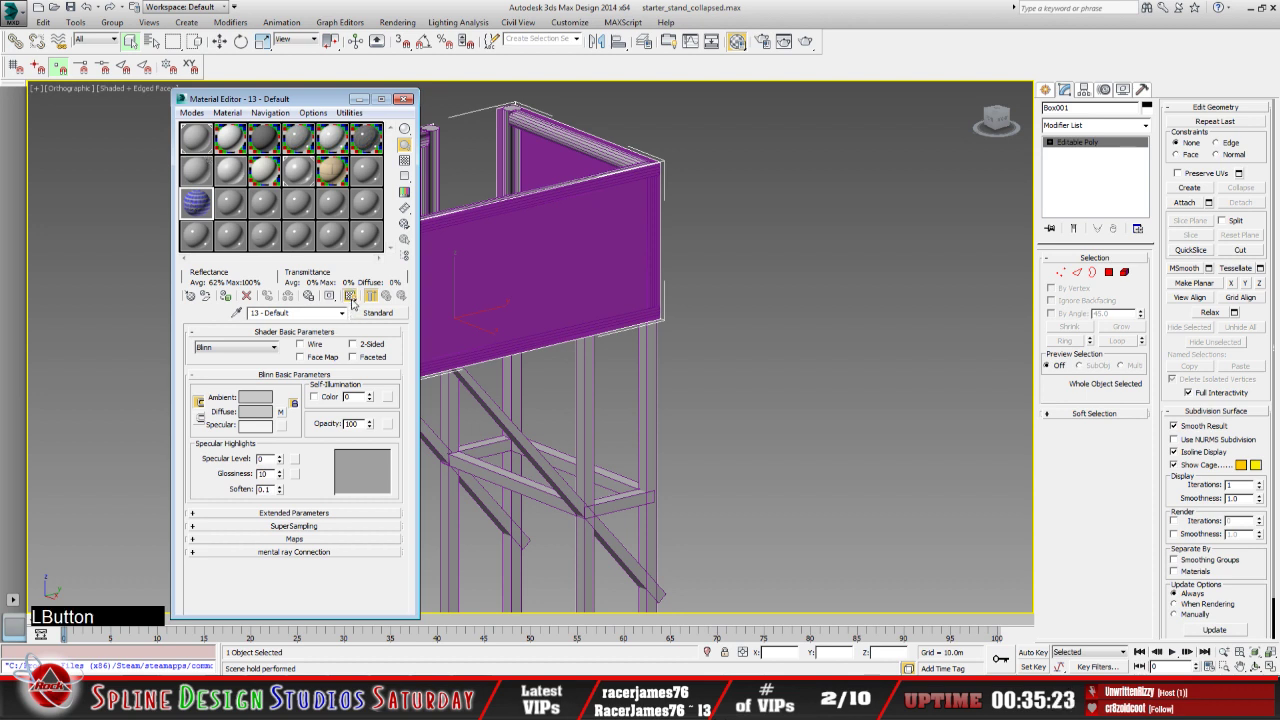
left_click(226, 297)
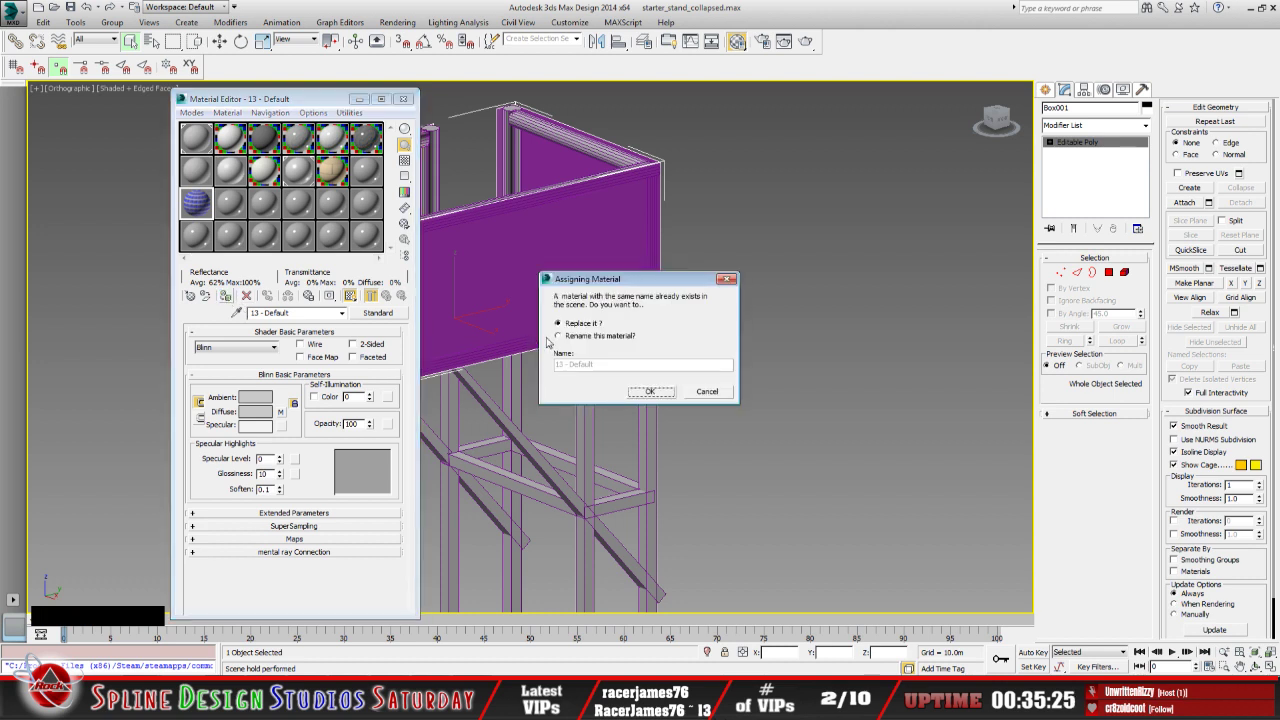
left_click(652, 392)
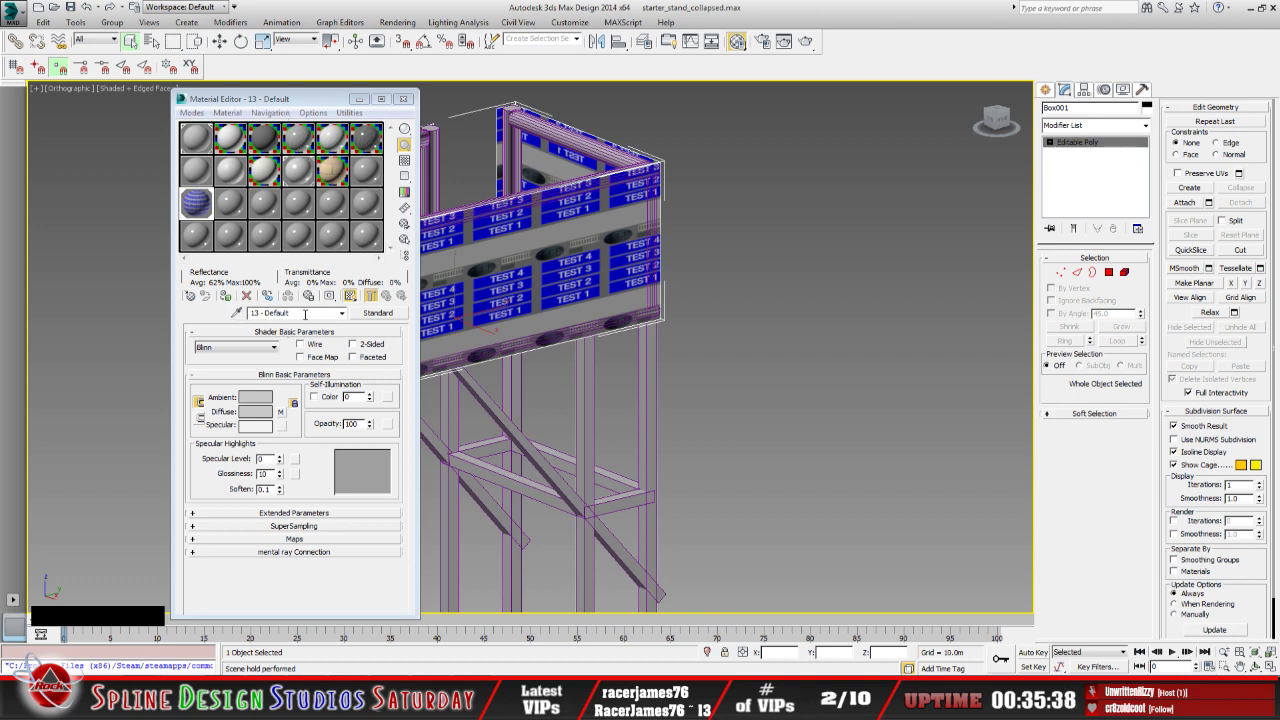
Rename the 13 - Default material to stand
left_click(305, 313)
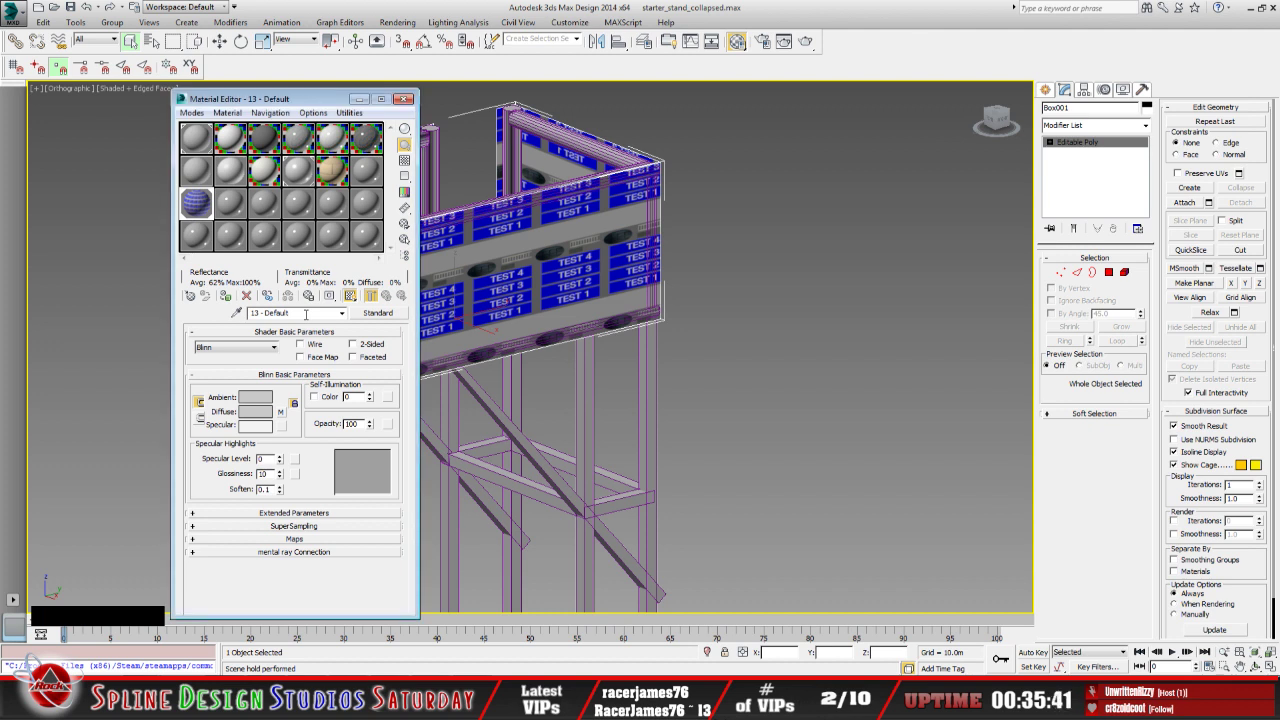
key("BackSpace")
key("BackSpace")
key("BackSpace")
key("BackSpace")
key("BackSpace")
key("BackSpace")
key("BackSpace")
key("BackSpace")
key("BackSpace")
key("BackSpace")
key("BackSpace")
key("BackSpace")
type("starter")
key("BackSpace")
key("BackSpace")
key("BackSpace")
key("BackSpace")
key("BackSpace")
type("tand")
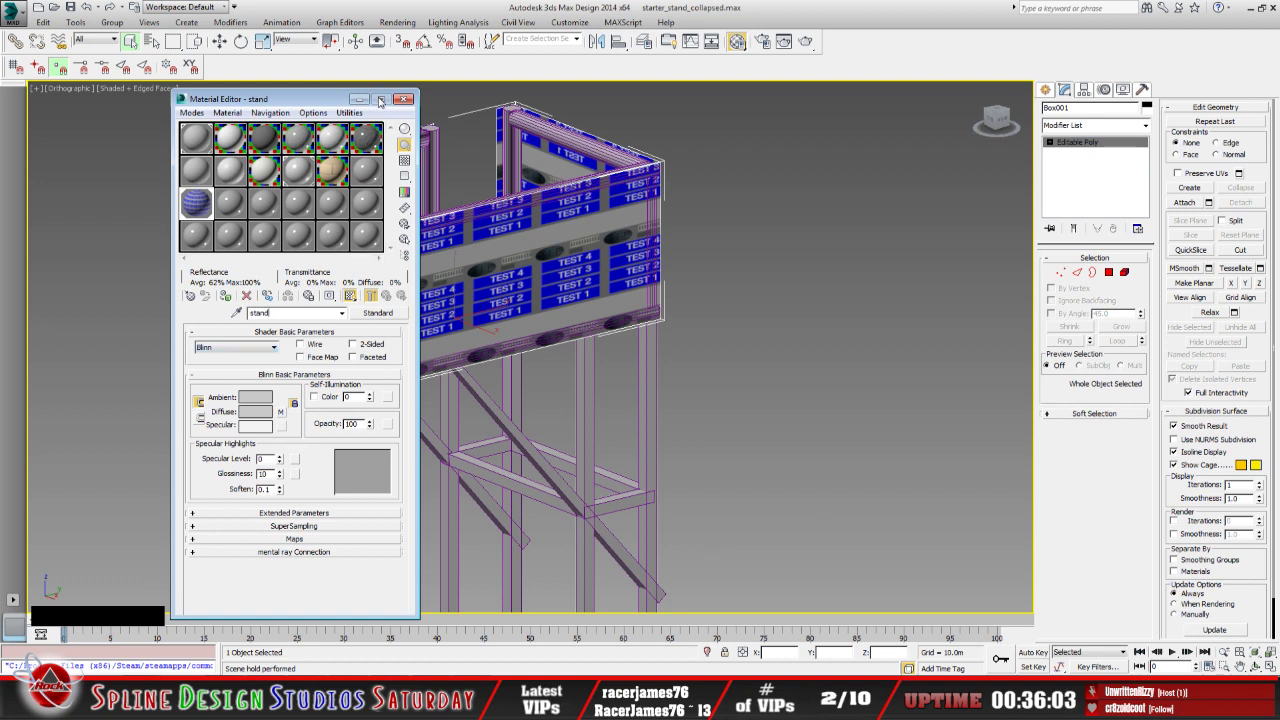
Minimize the Material Editor and apply an Unwrap UVW modifier to Box001
left_click(357, 100)
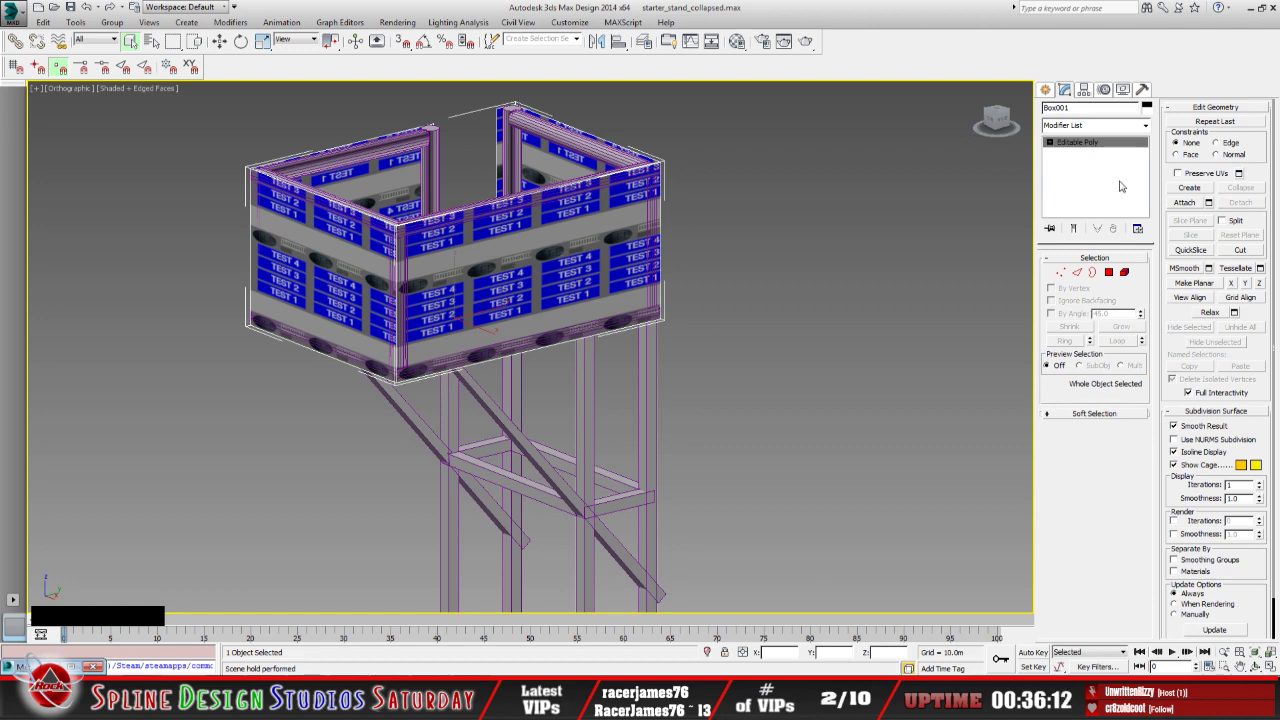
left_click(1145, 125)
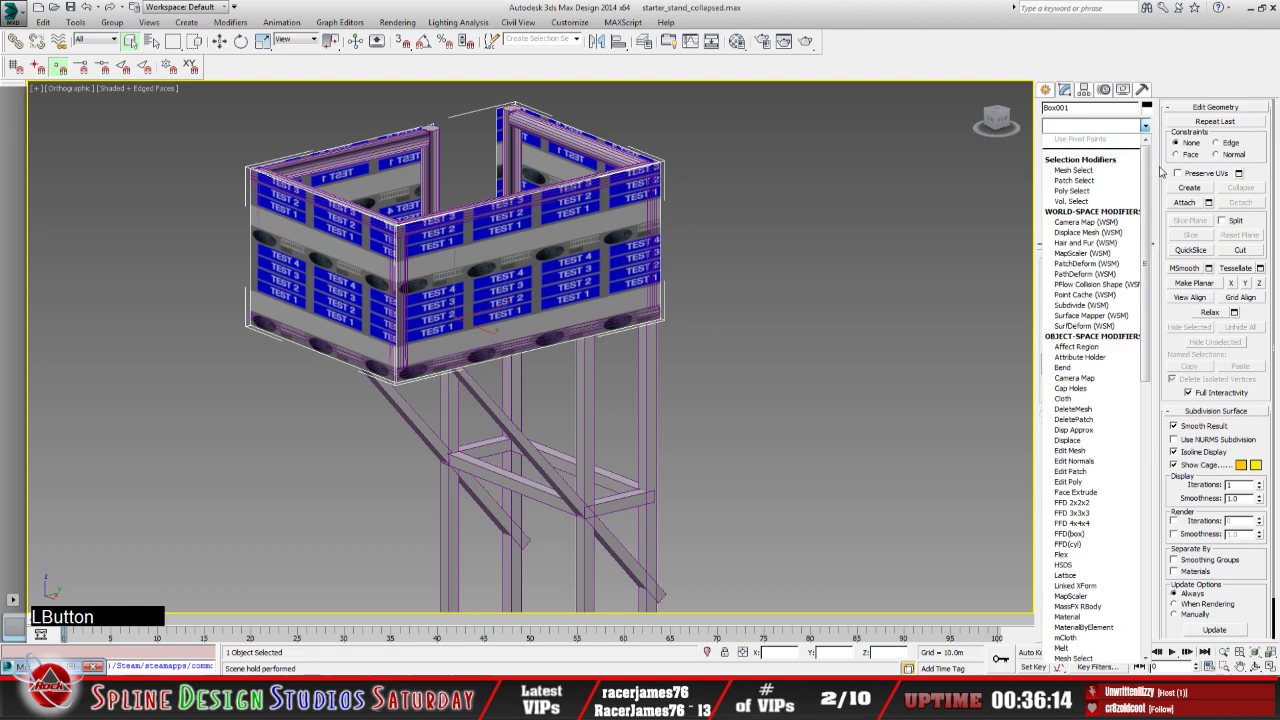
left_click_drag(1147, 185, 1165, 495)
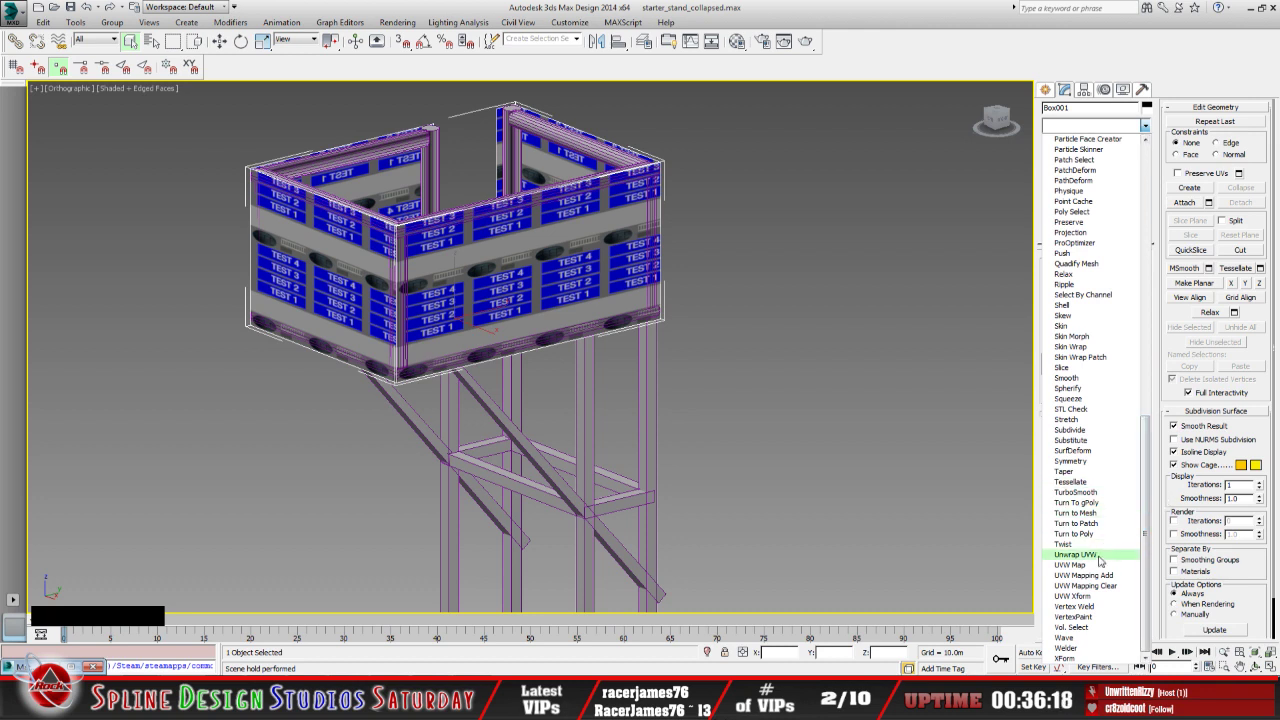
left_click(1095, 554)
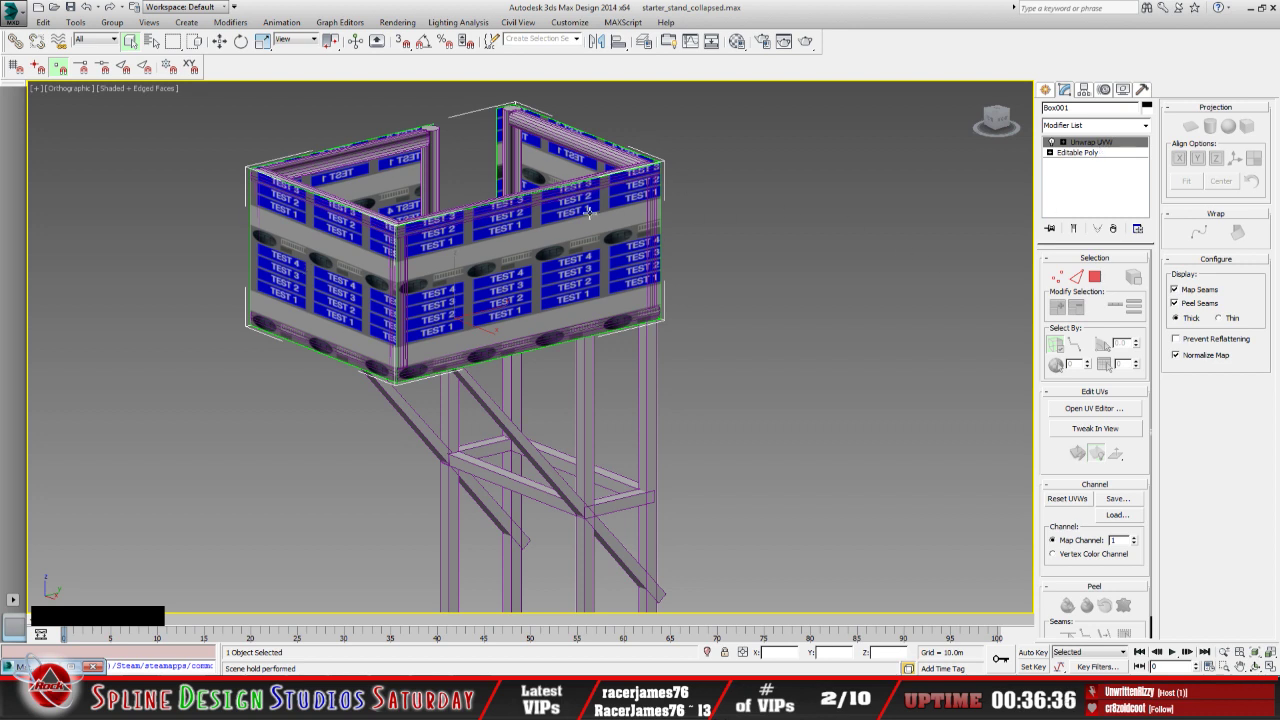
left_click(151, 41)
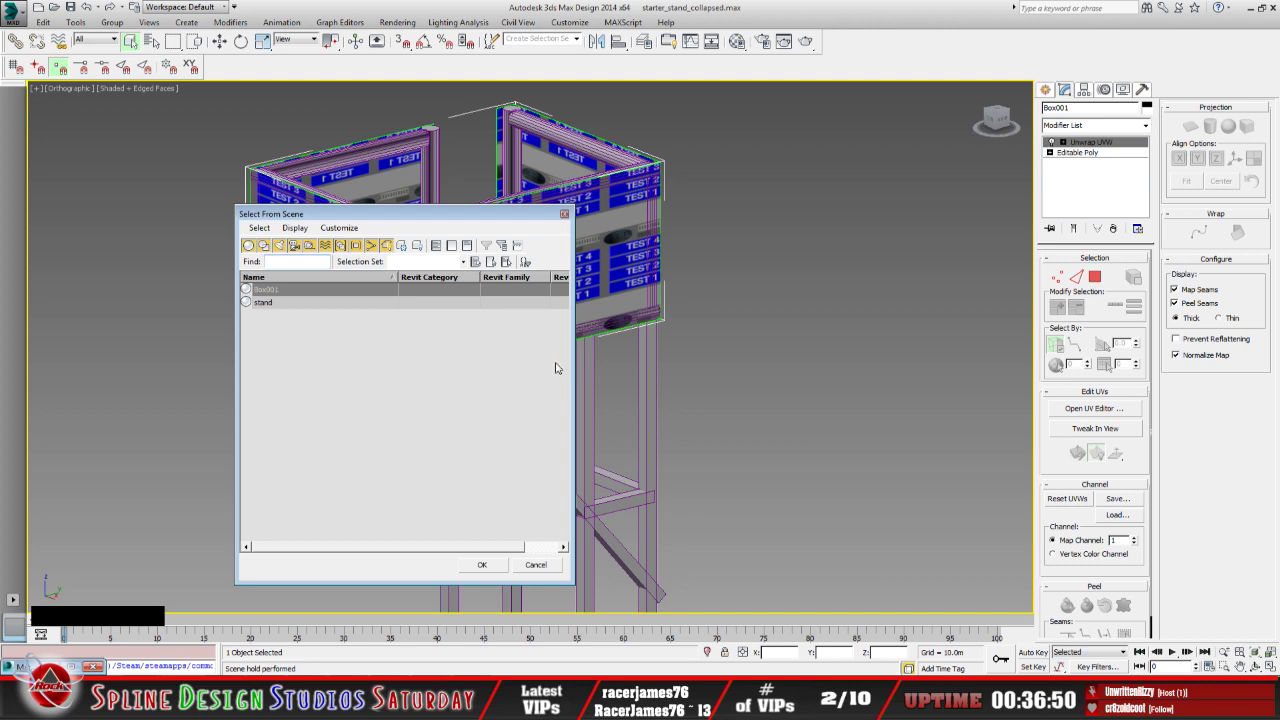
left_click(484, 564)
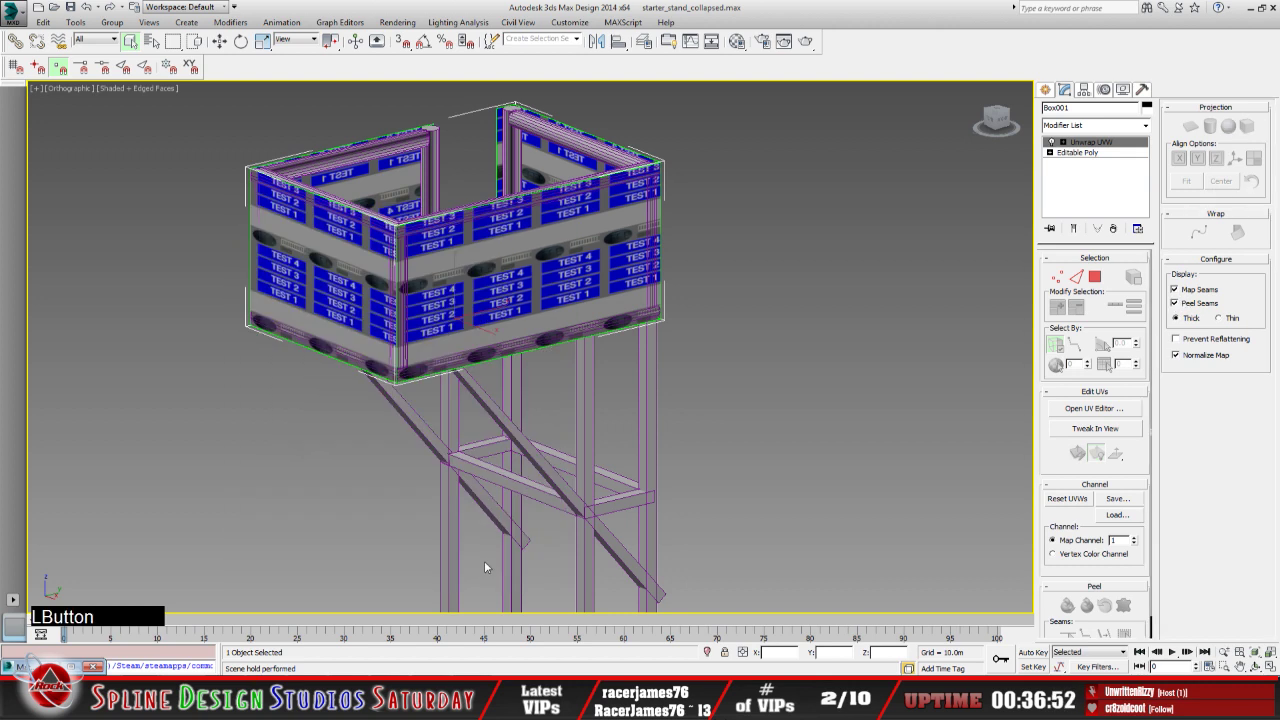
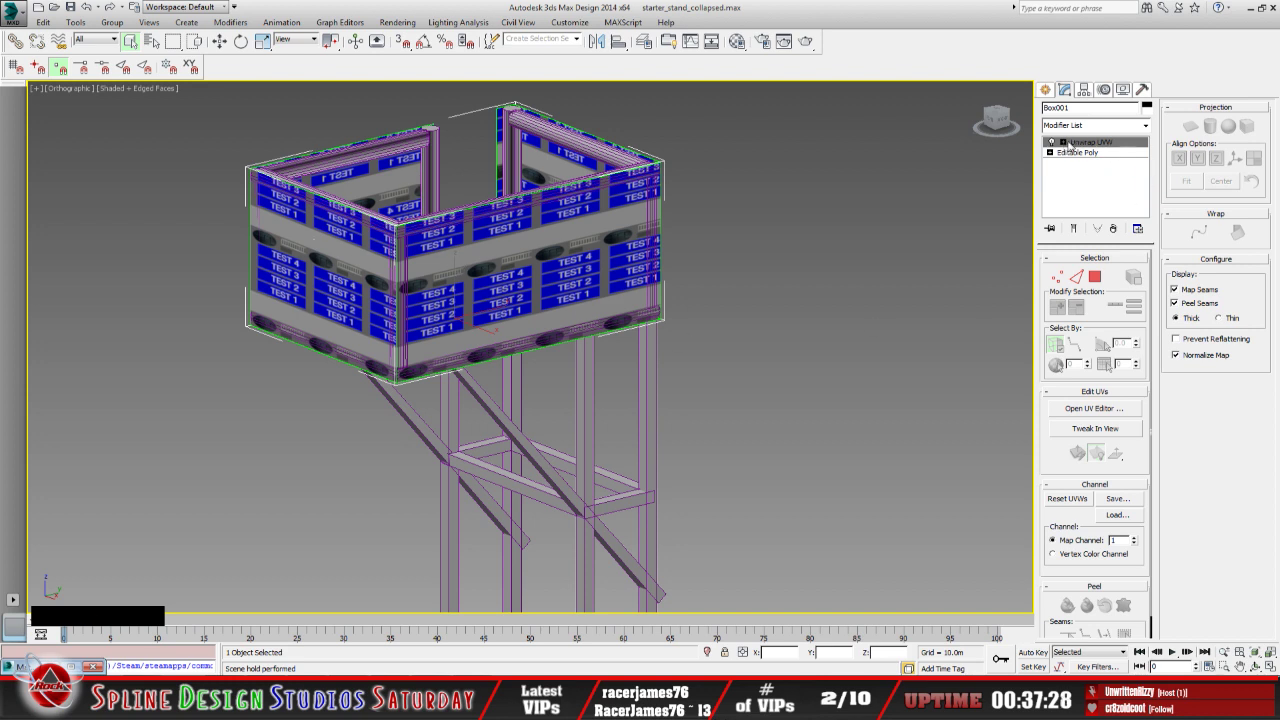
At the Unwrap UVW modifier's Polygon level, select the short outer side panel of the box
left_click(1067, 146)
left_click(1064, 142)
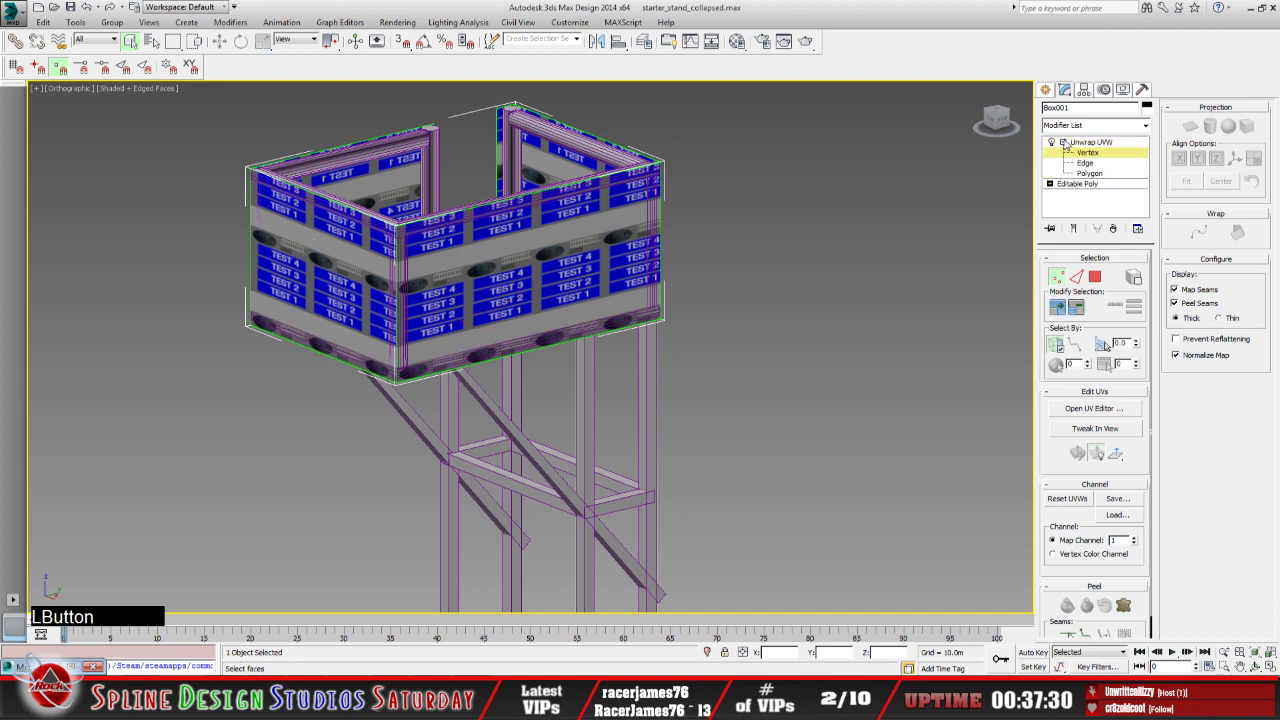
left_click(1090, 173)
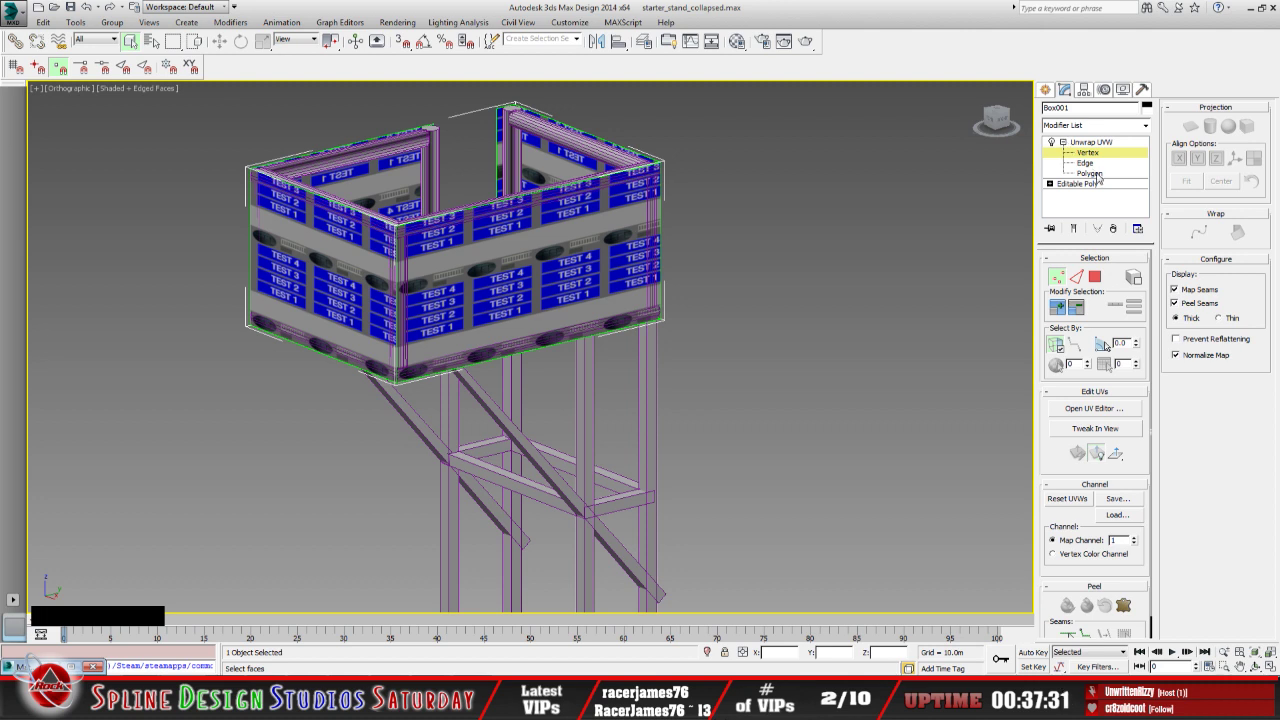
left_click(624, 362)
left_click(341, 298)
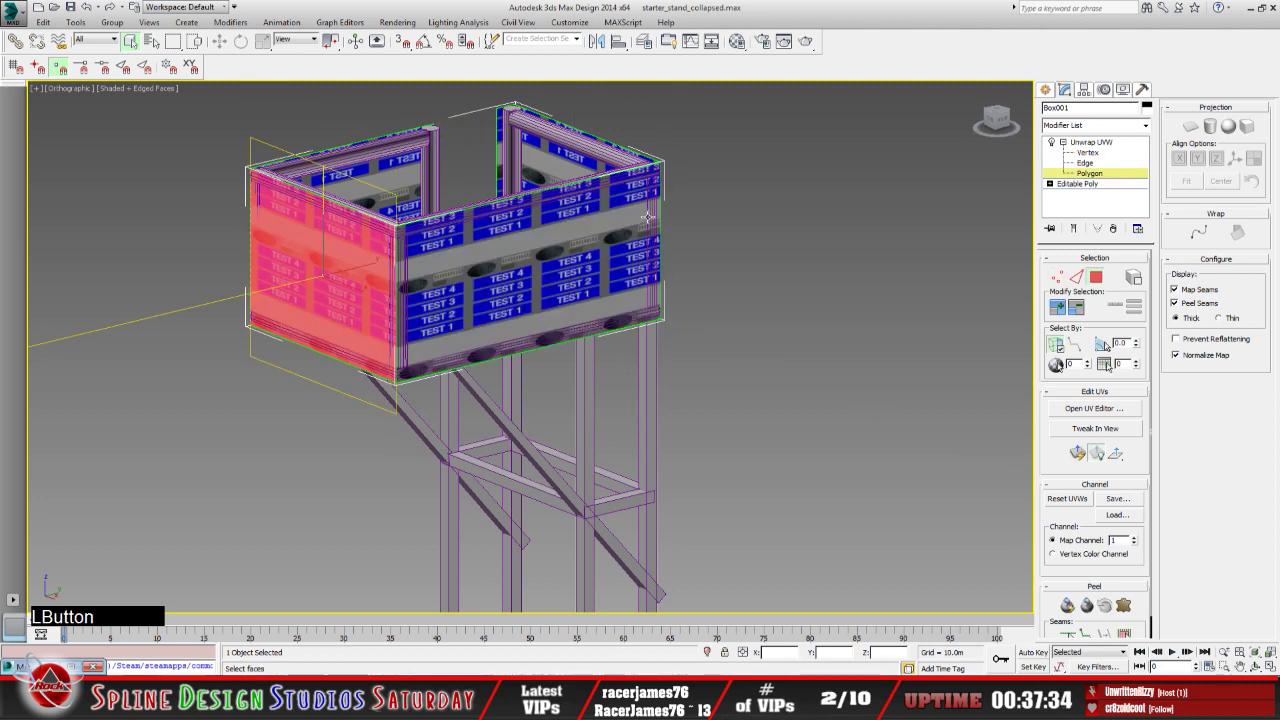
Open the UV Editor for the selected panel and display the starter_stand.bmp map as its background
left_click(1256, 667)
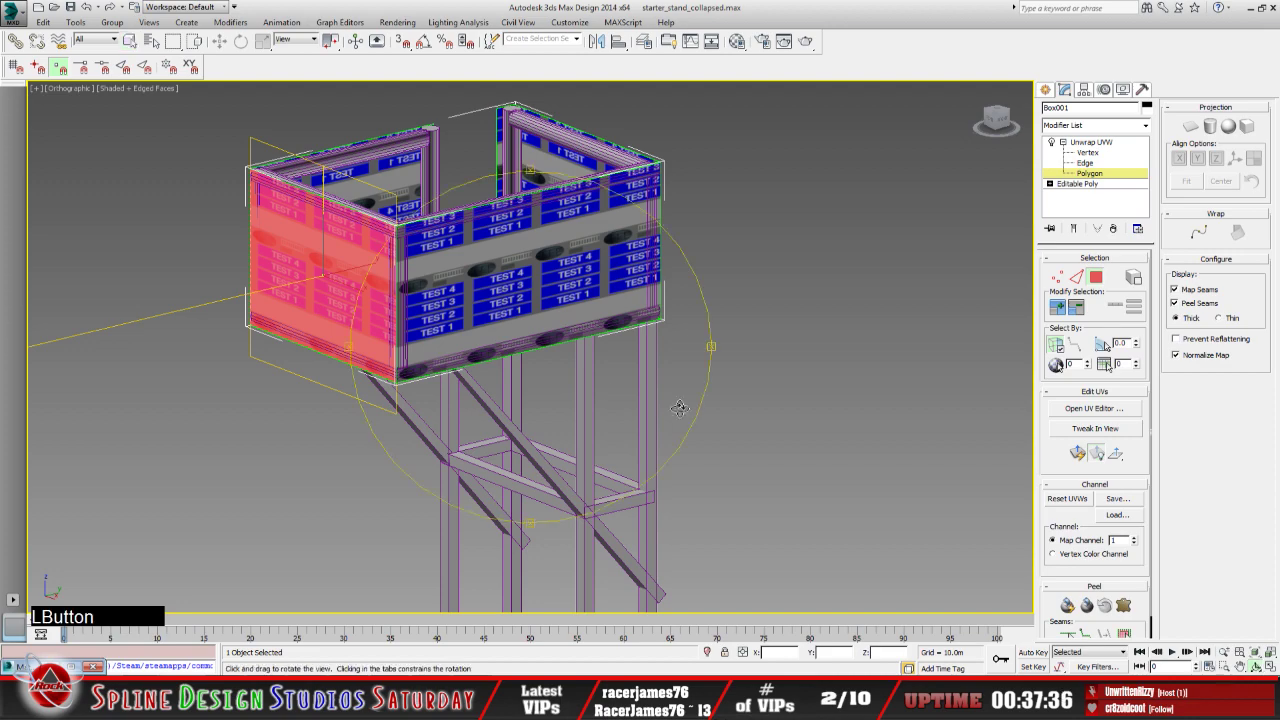
left_click_drag(580, 400, 296, 462)
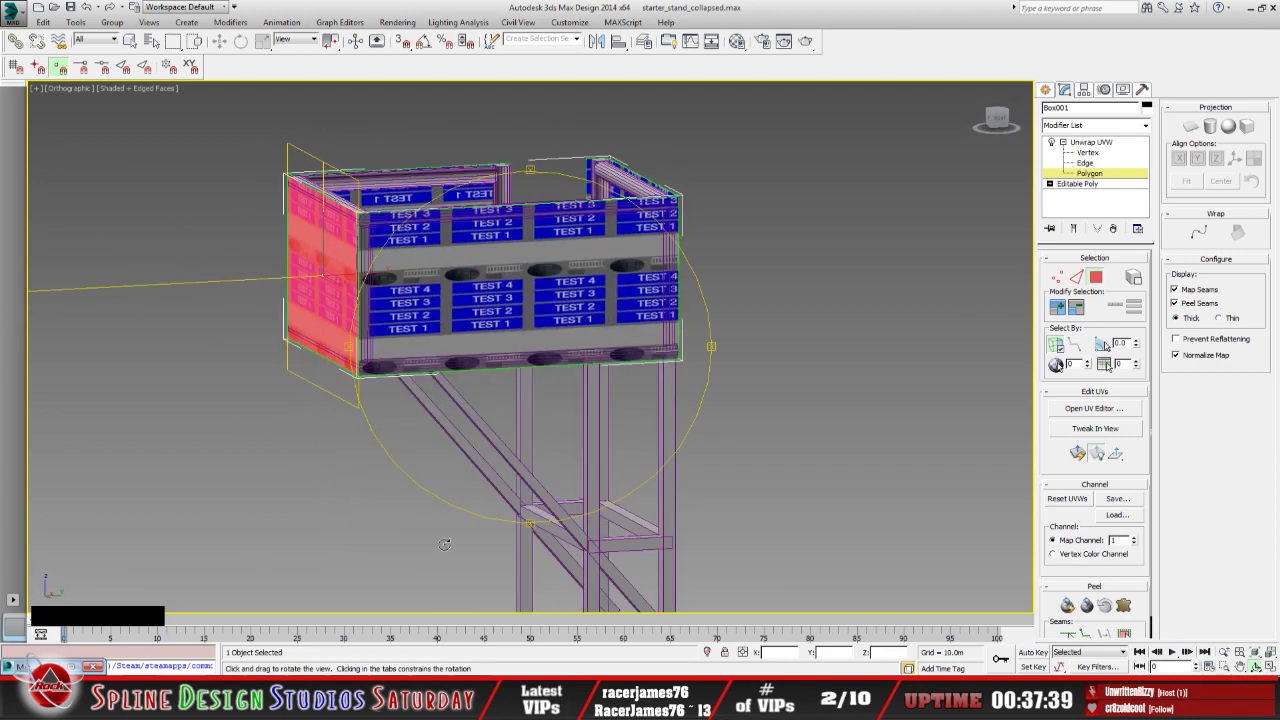
left_click(1094, 408)
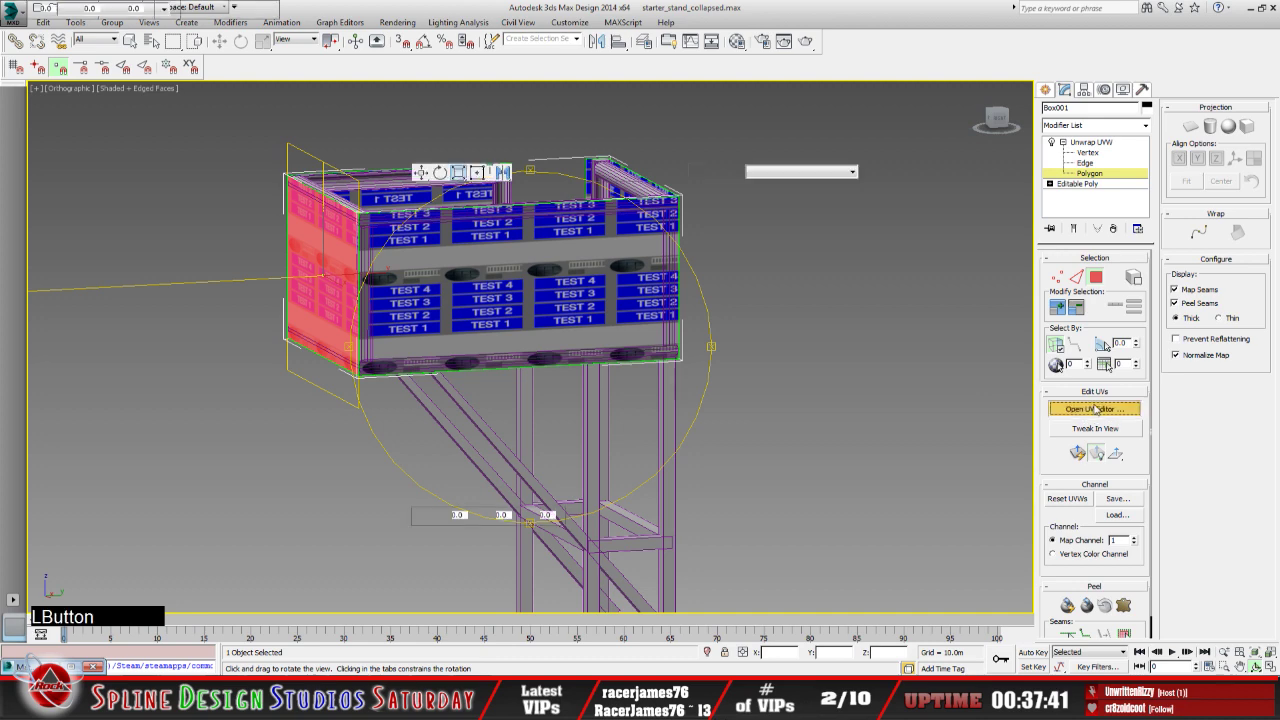
scroll(178, 246, "down", 10)
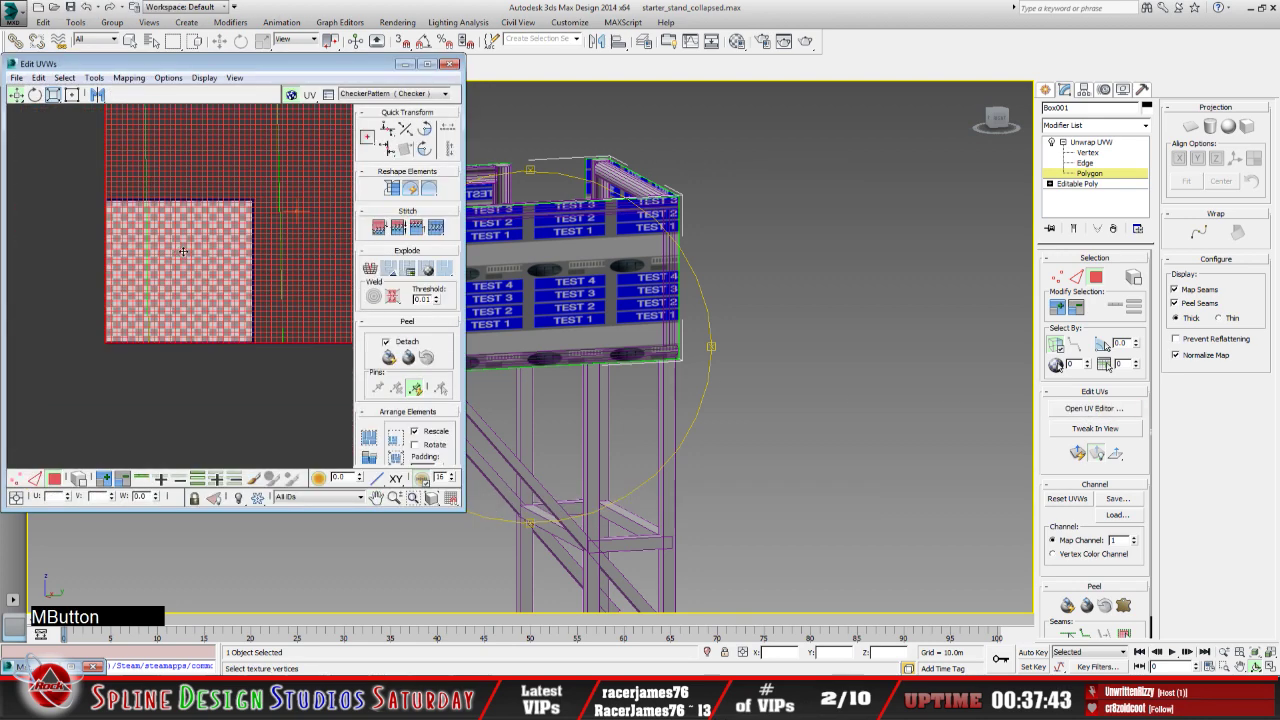
middle_click_drag(256, 238, 177, 309)
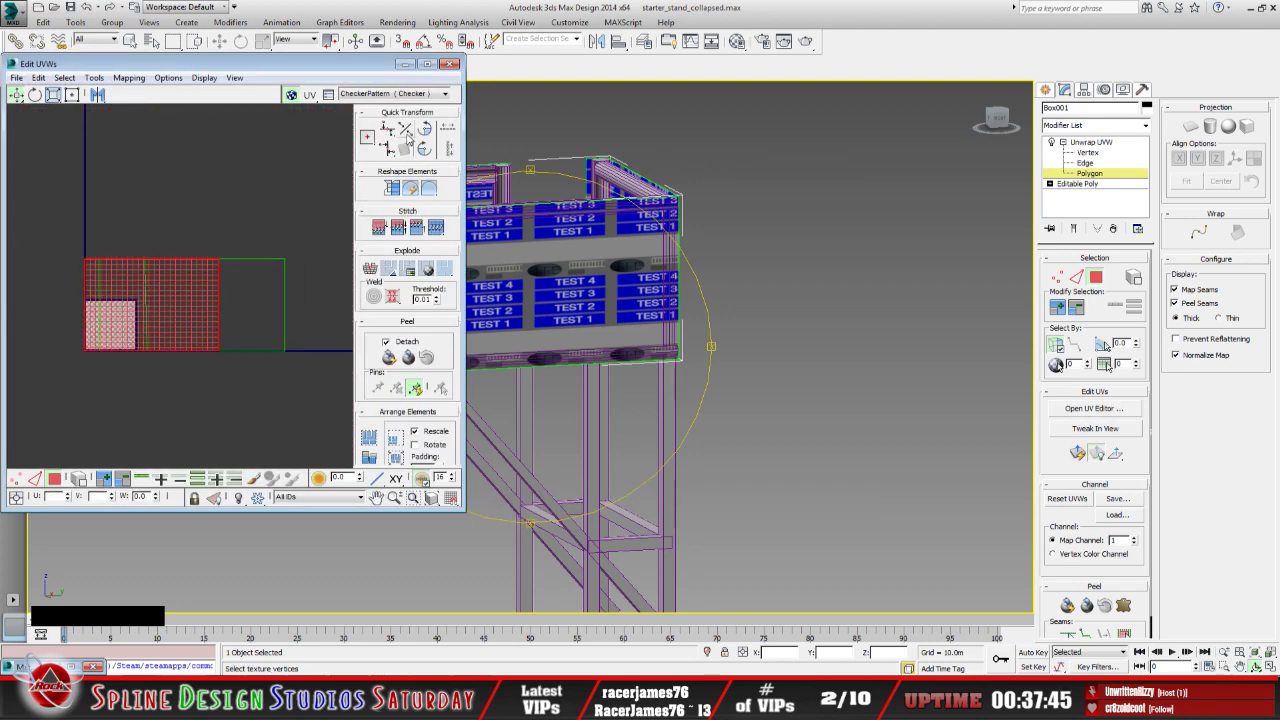
left_click(444, 93)
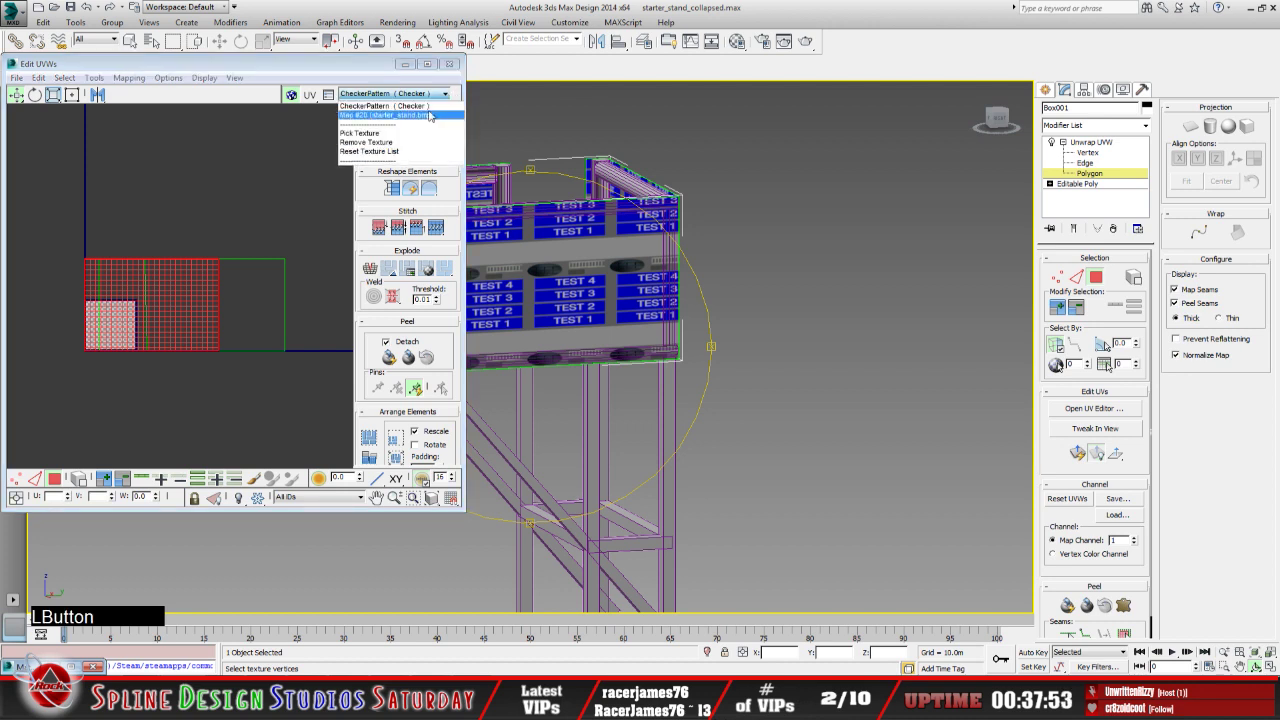
left_click(430, 116)
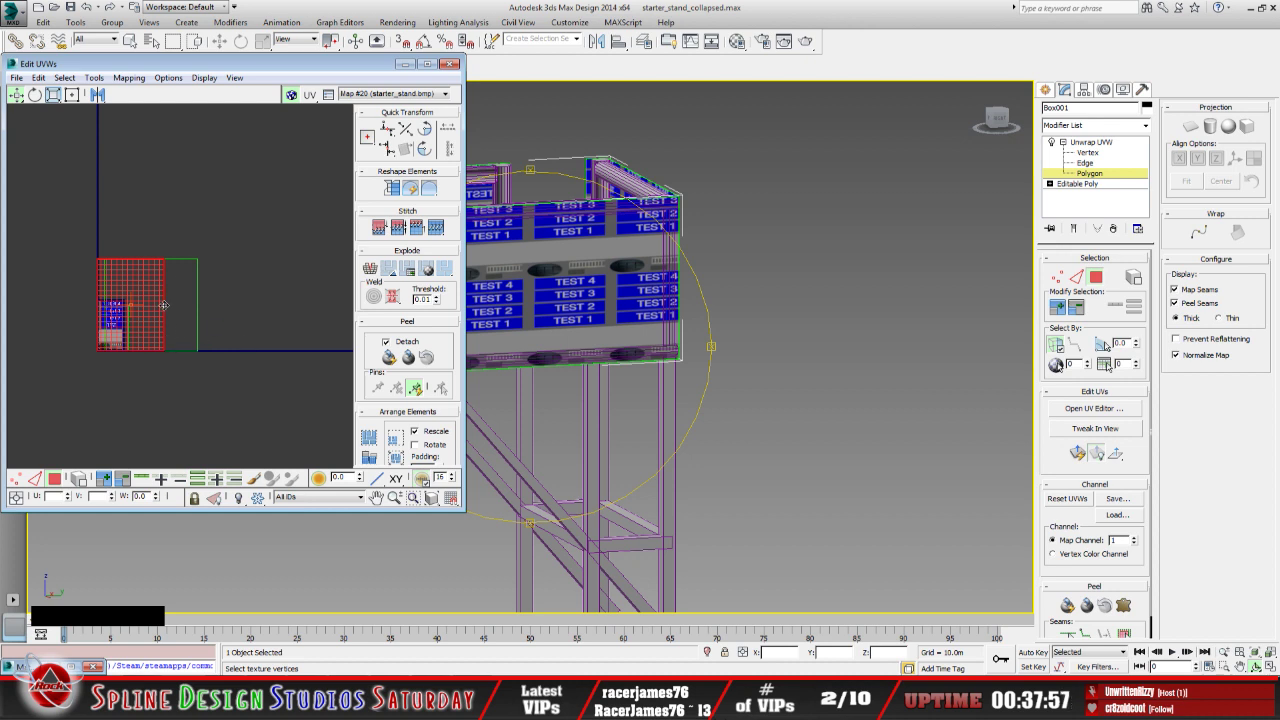
Select the long front panel's UVs, compare their extent with the starter_stand bitmap tile, and inspect the panel's texture on the model
left_click(260, 305)
left_click(184, 310)
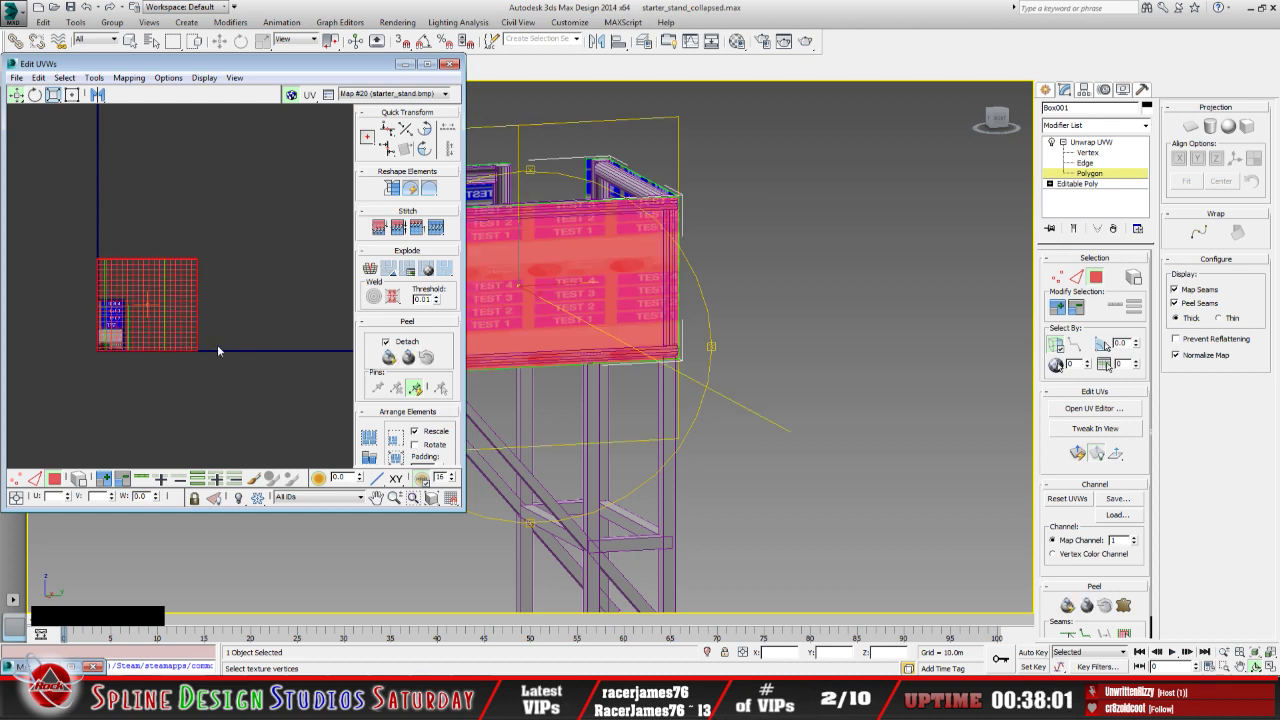
middle_click_drag(205, 344, 241, 354)
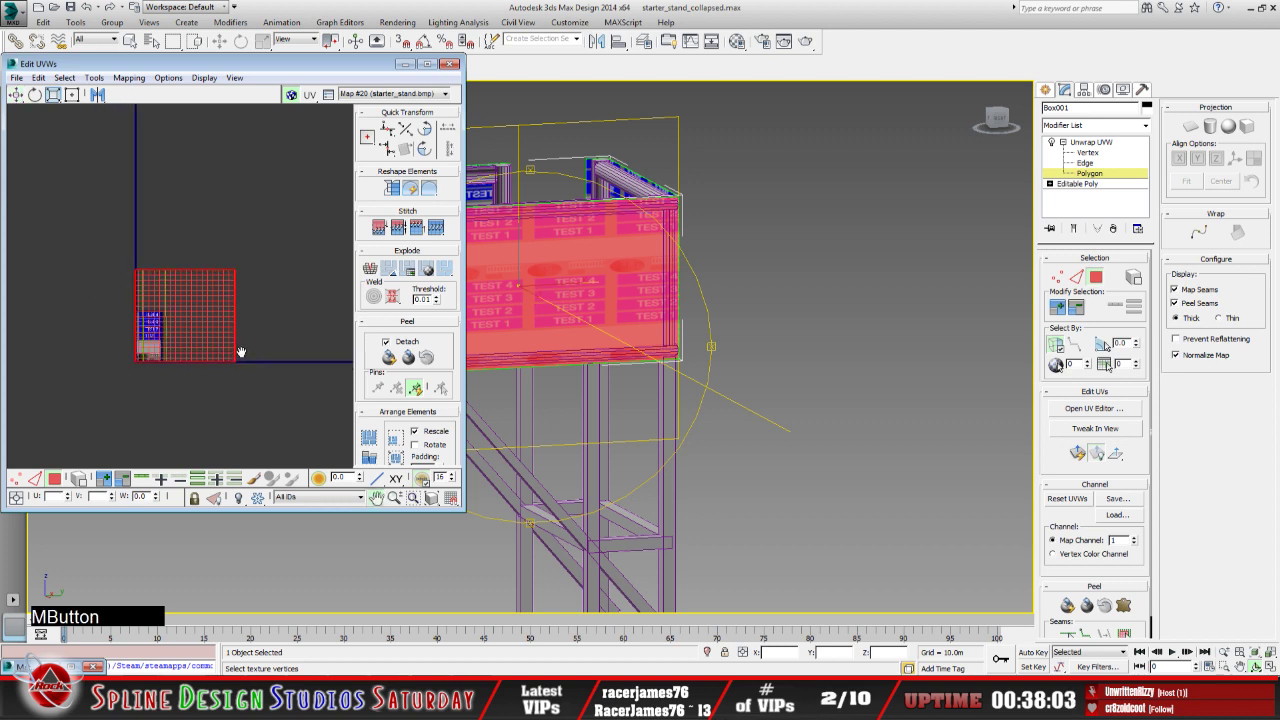
scroll(177, 348, "up", 2)
left_click(176, 366)
scroll(150, 362, "up", 3)
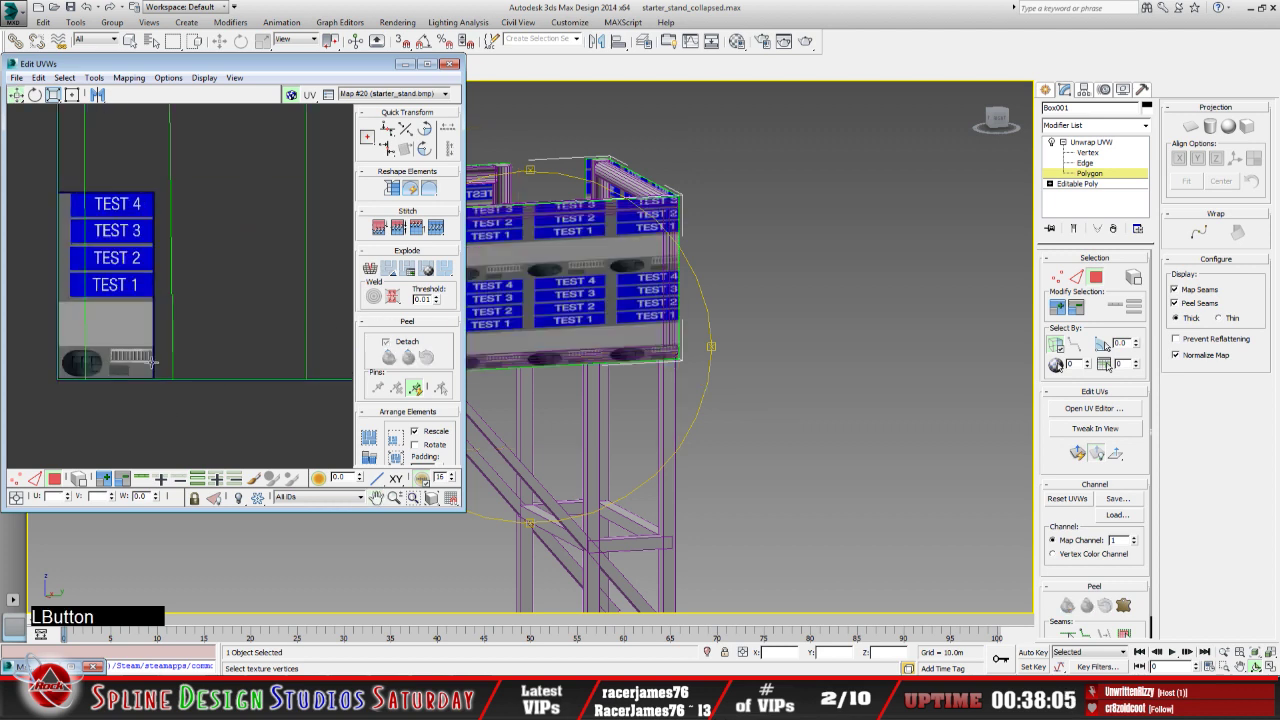
scroll(150, 362, "down", 2)
left_click(196, 238)
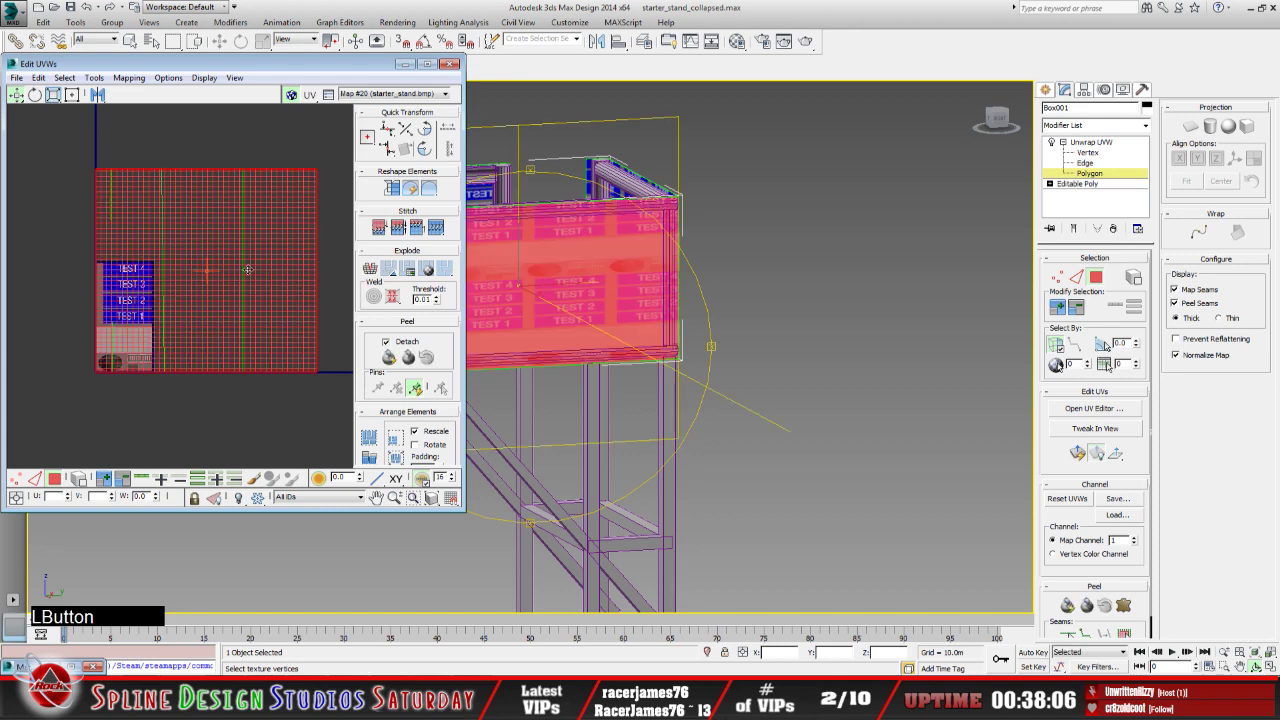
left_click(404, 63)
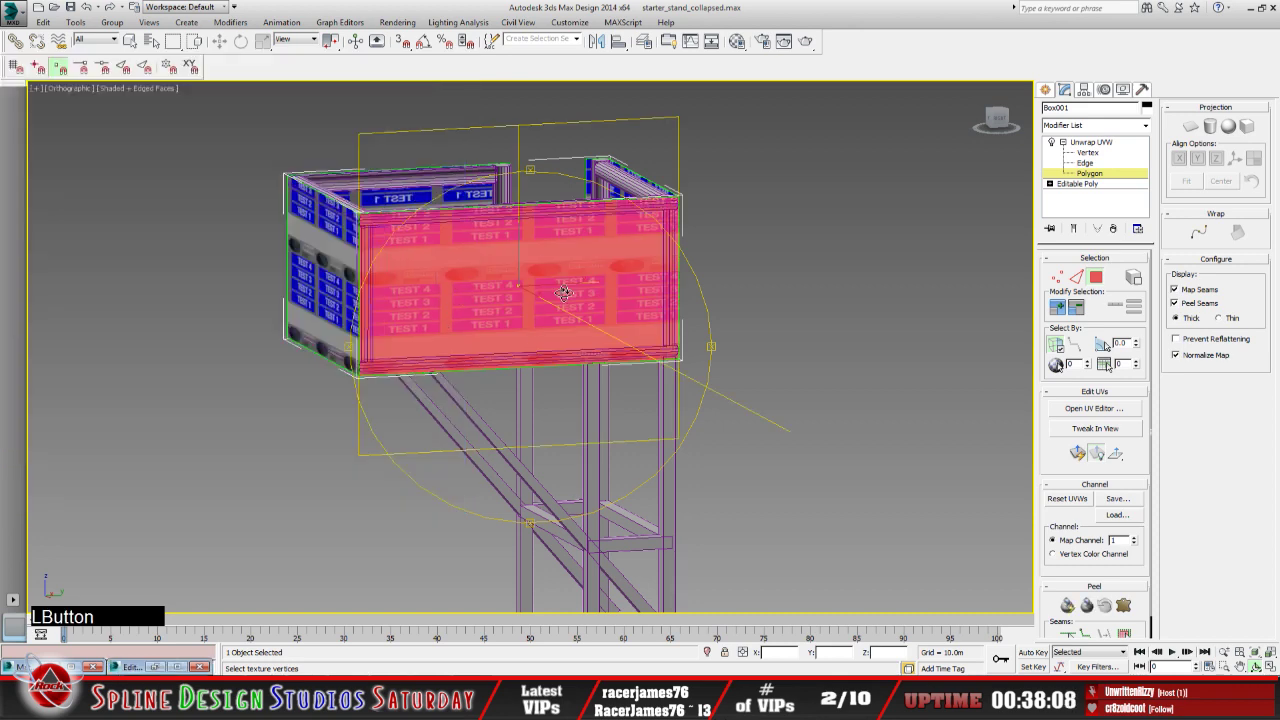
middle_click_drag(441, 376, 522, 437, "alt")
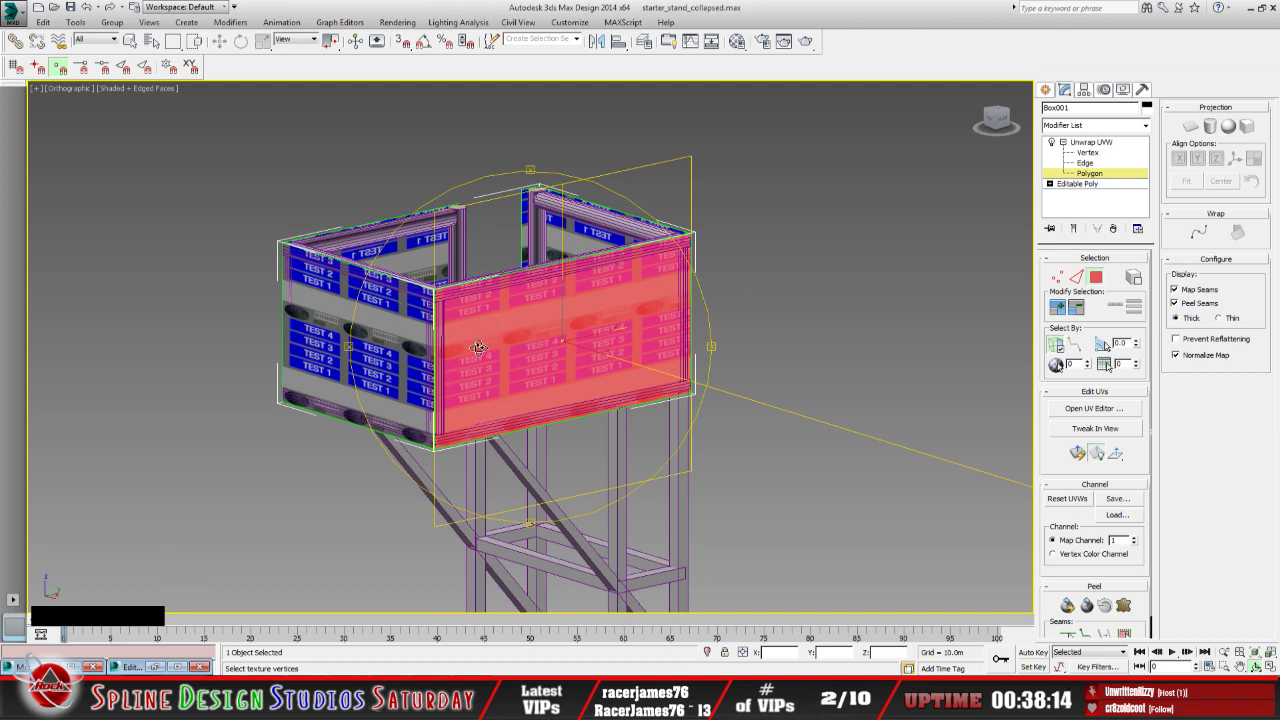
Compare the long front panel's UV extent with its texture on the model, viewing the box from outside and inside
left_click(155, 667)
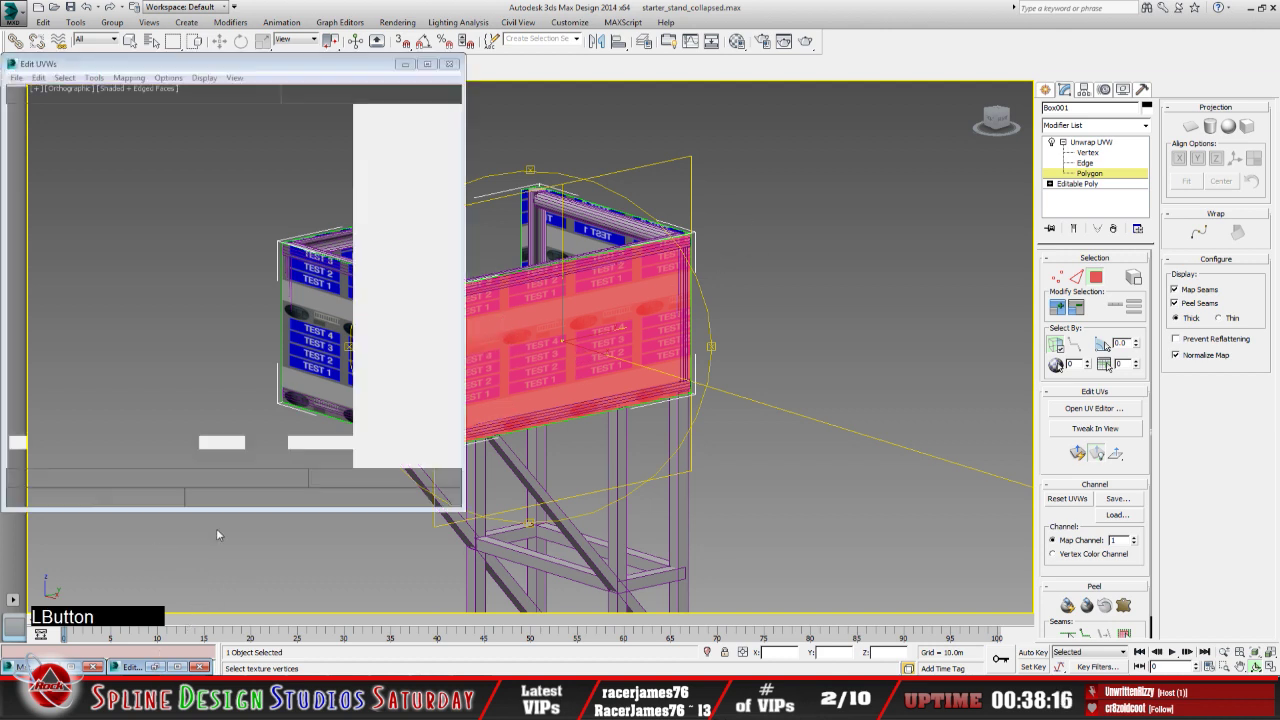
left_click(404, 64)
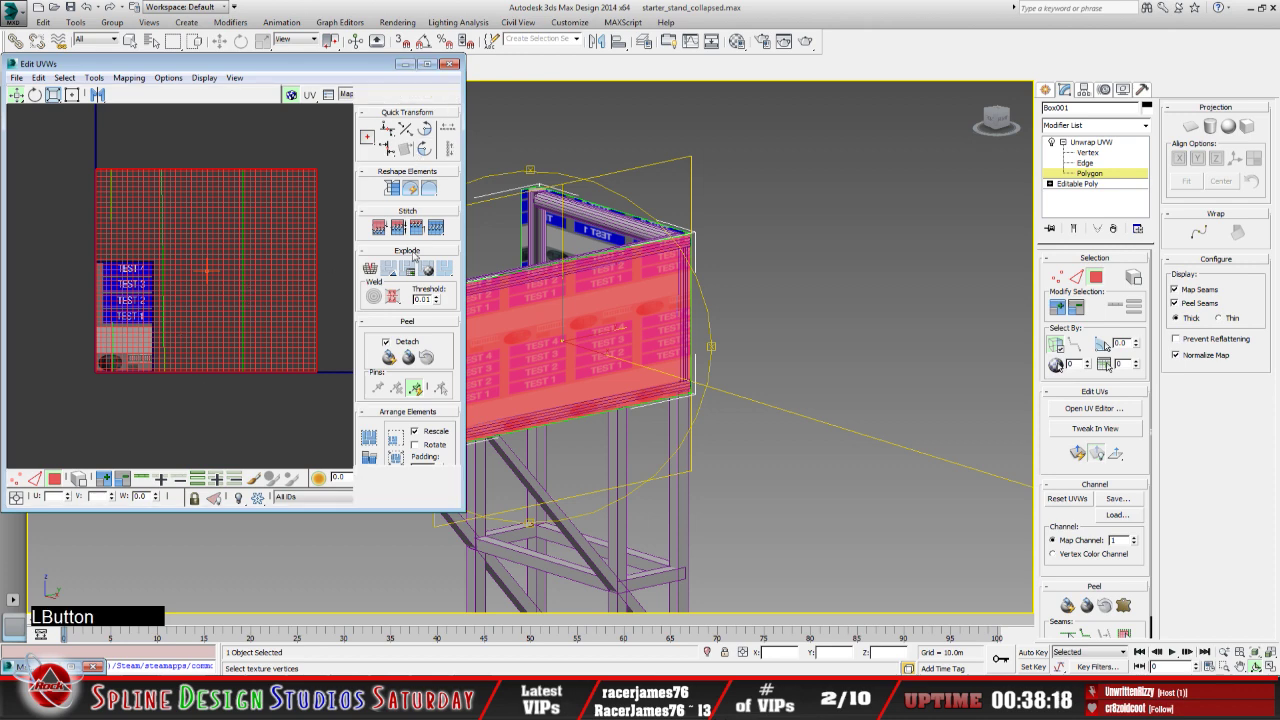
middle_click_drag(512, 373, 509, 390, "alt")
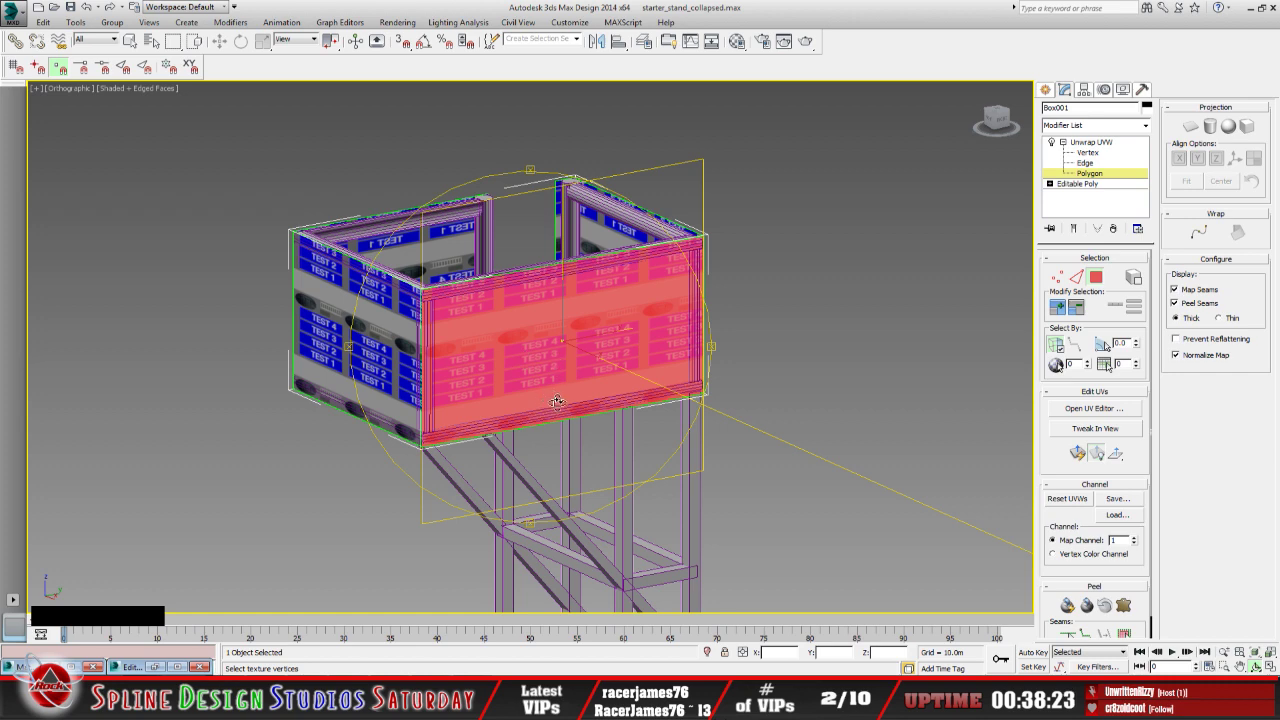
middle_click_drag(557, 407, 539, 419, "alt")
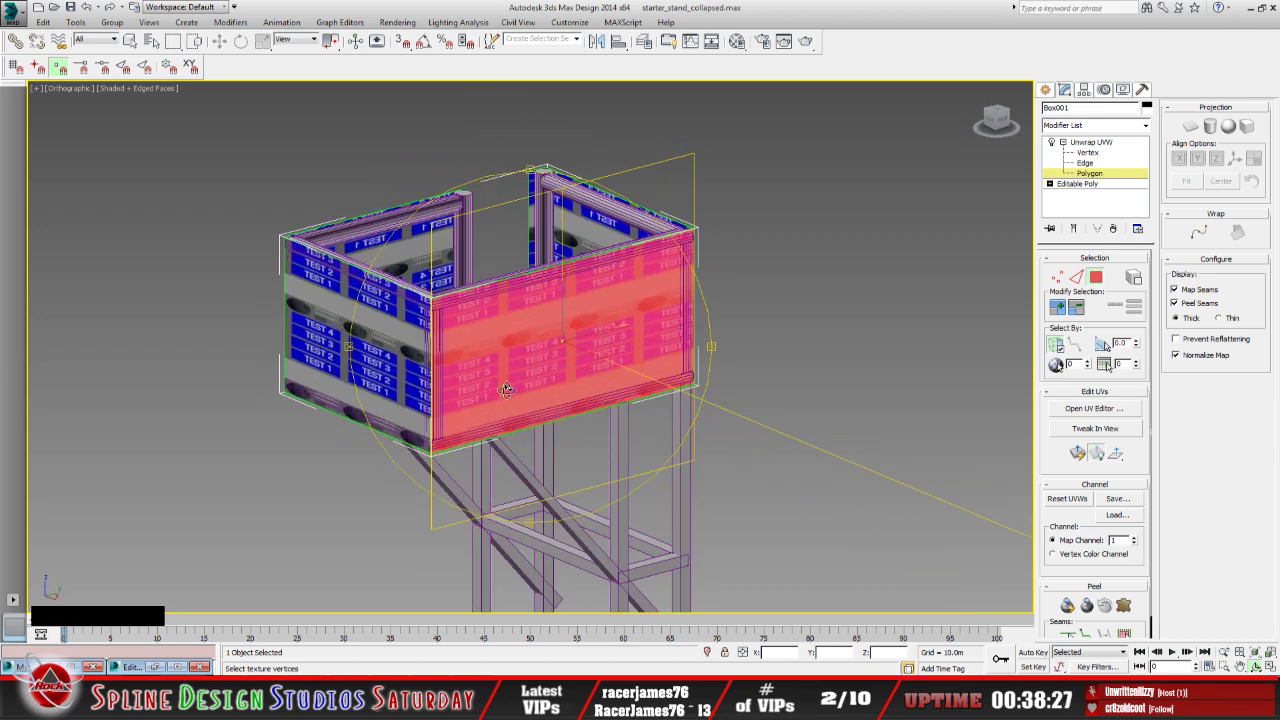
middle_click_drag(532, 345, 507, 333, "alt")
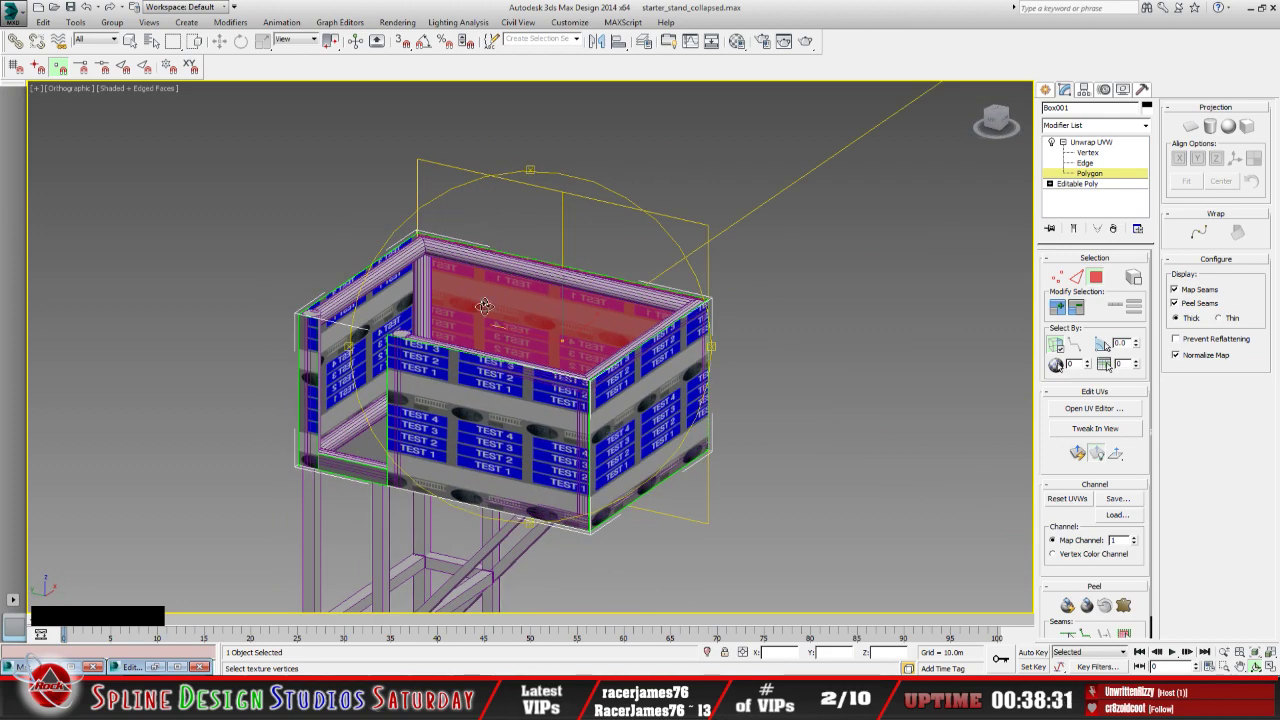
mouse_move(632, 366)
left_mouse_down()
mouse_move(456, 358)
mouse_move(657, 390)
mouse_move(625, 378)
mouse_move(648, 366)
left_mouse_up()
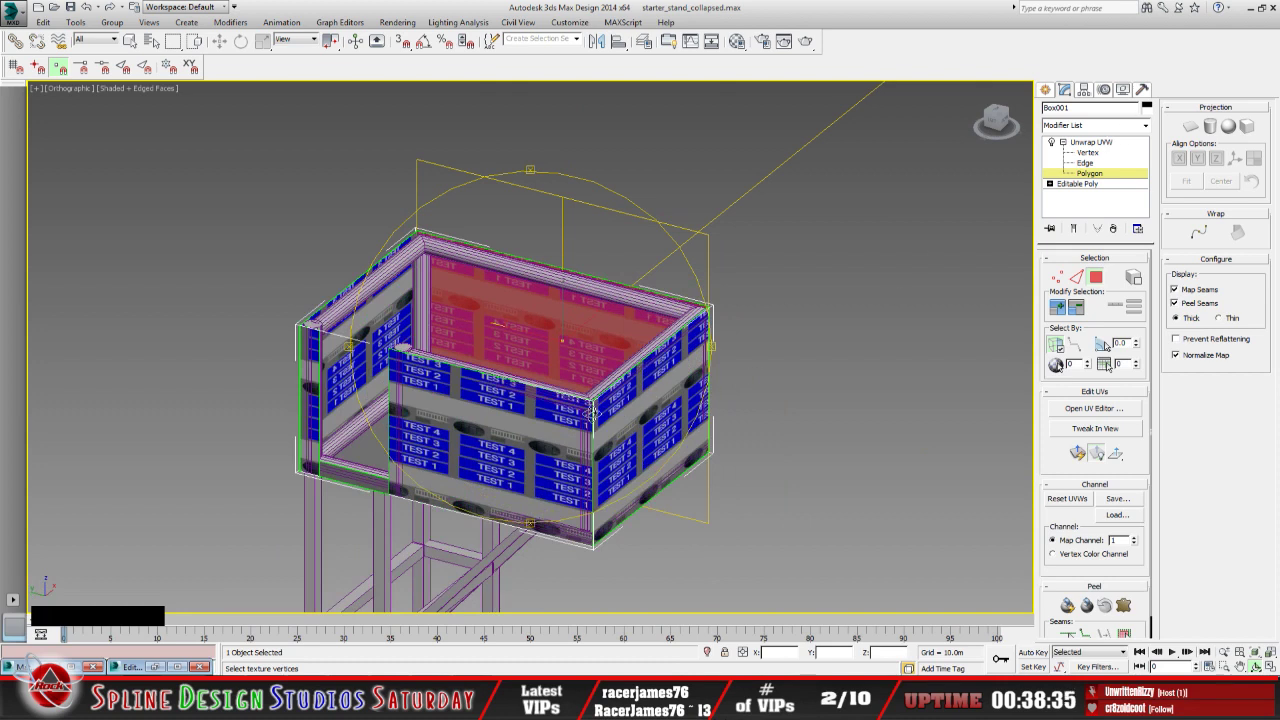
left_click_drag(556, 412, 578, 410)
Select the inner face of the long front panel and inspect its UVs against the starter_stand bitmap
left_click(128, 43)
left_click(533, 334)
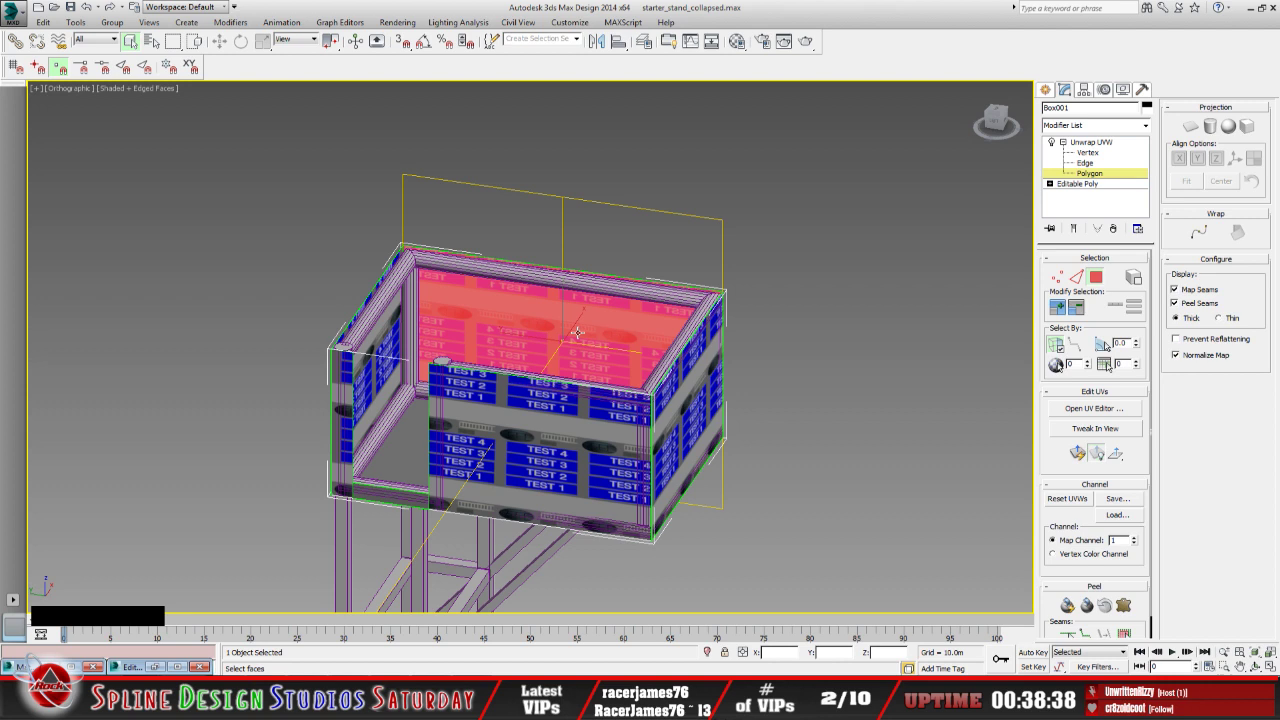
left_click(1257, 666)
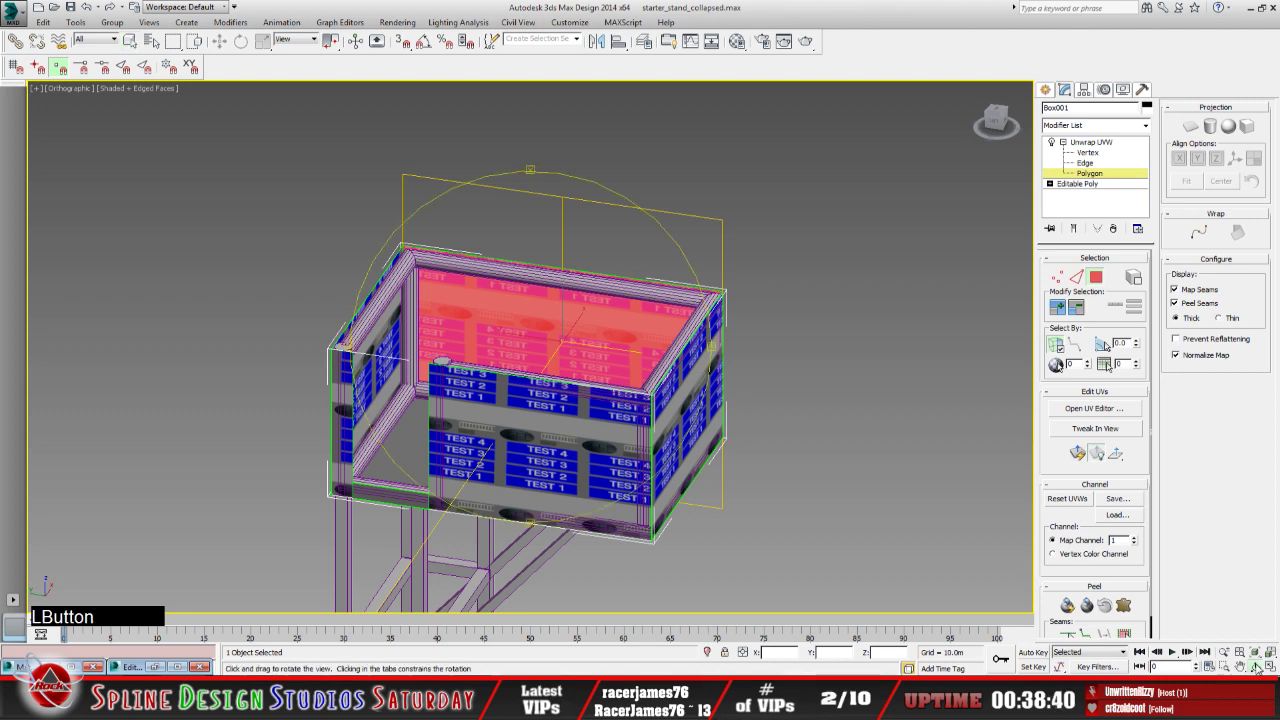
left_click(152, 667)
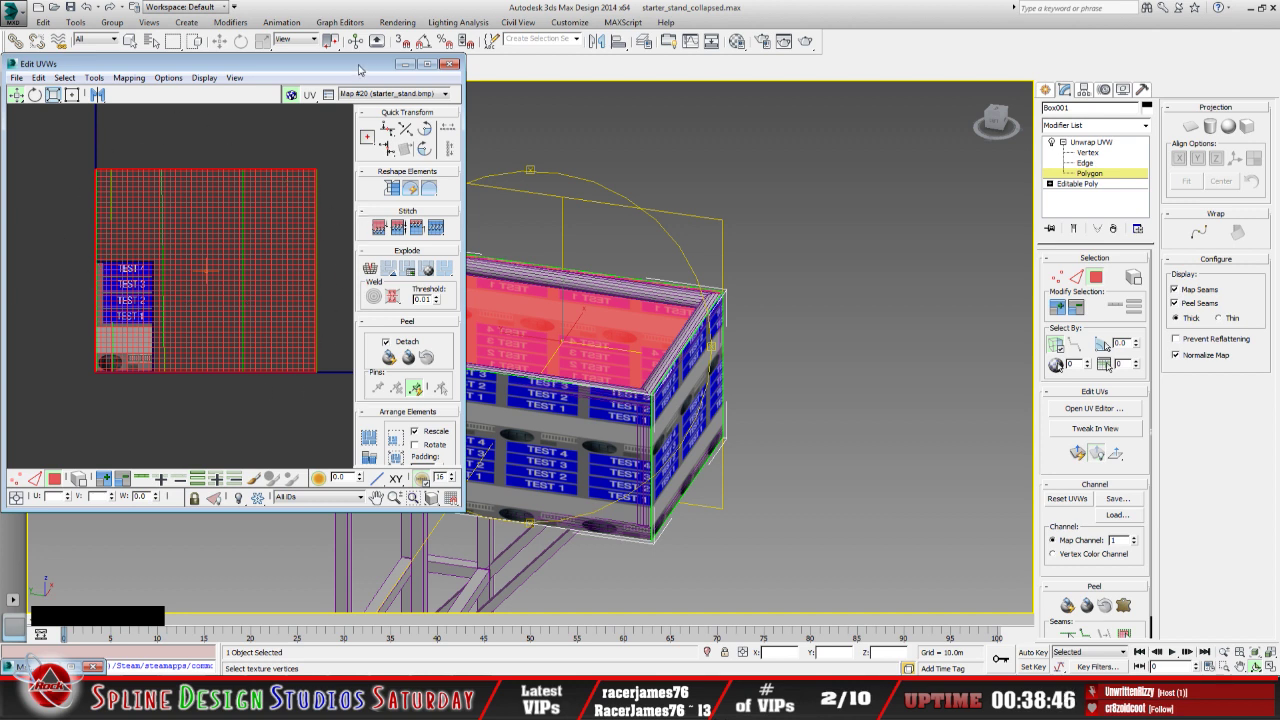
left_click(404, 64)
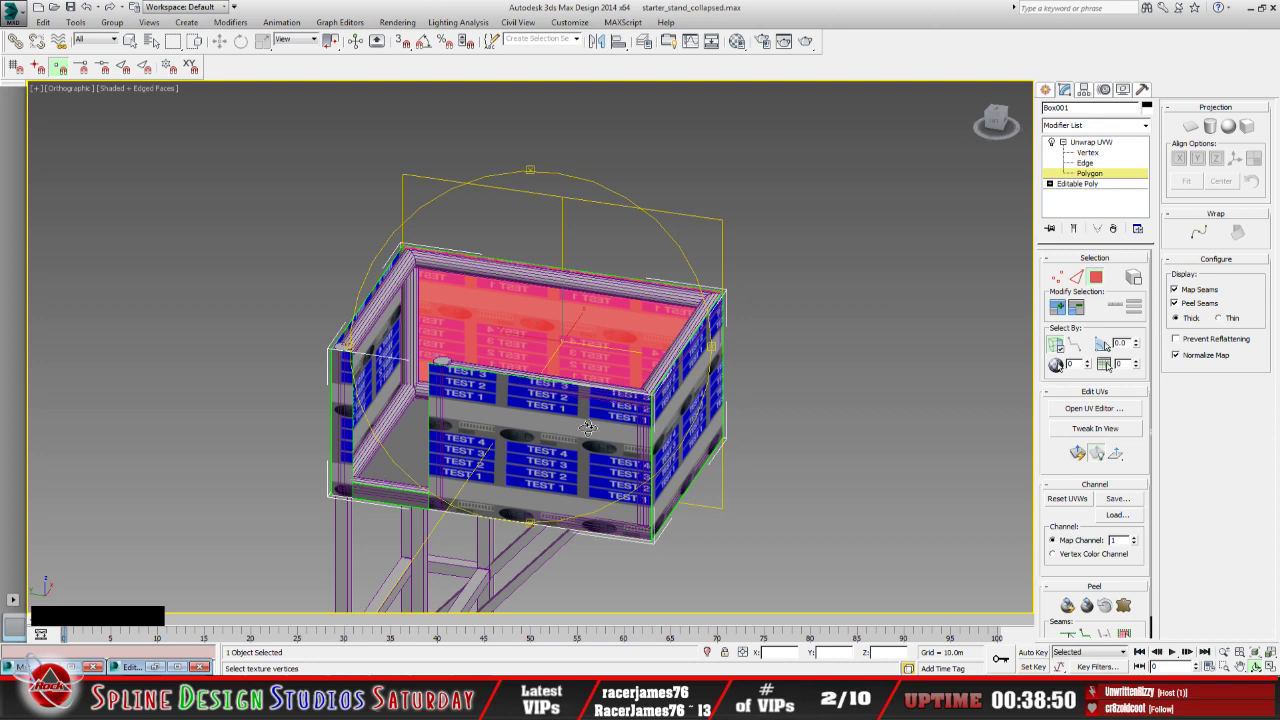
Select the outer face of the long front panel and check its UVs in the UV Editor
left_click_drag(588, 428, 488, 305)
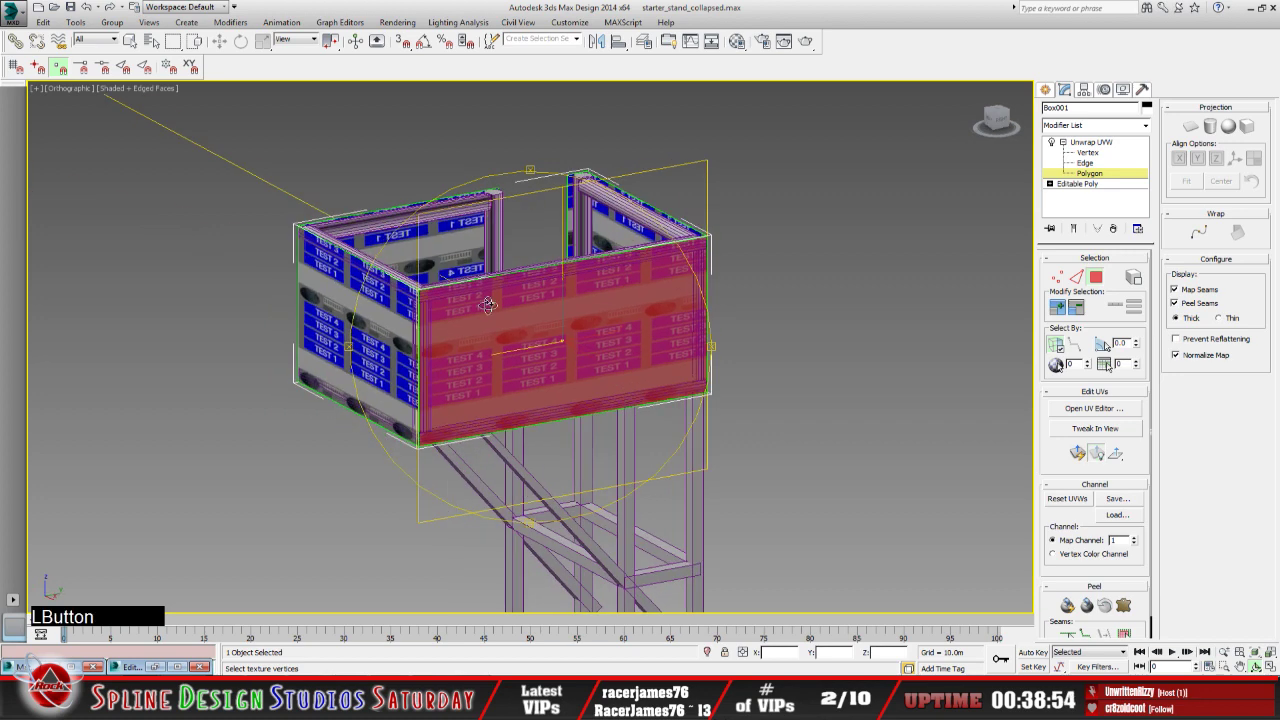
left_click(132, 41)
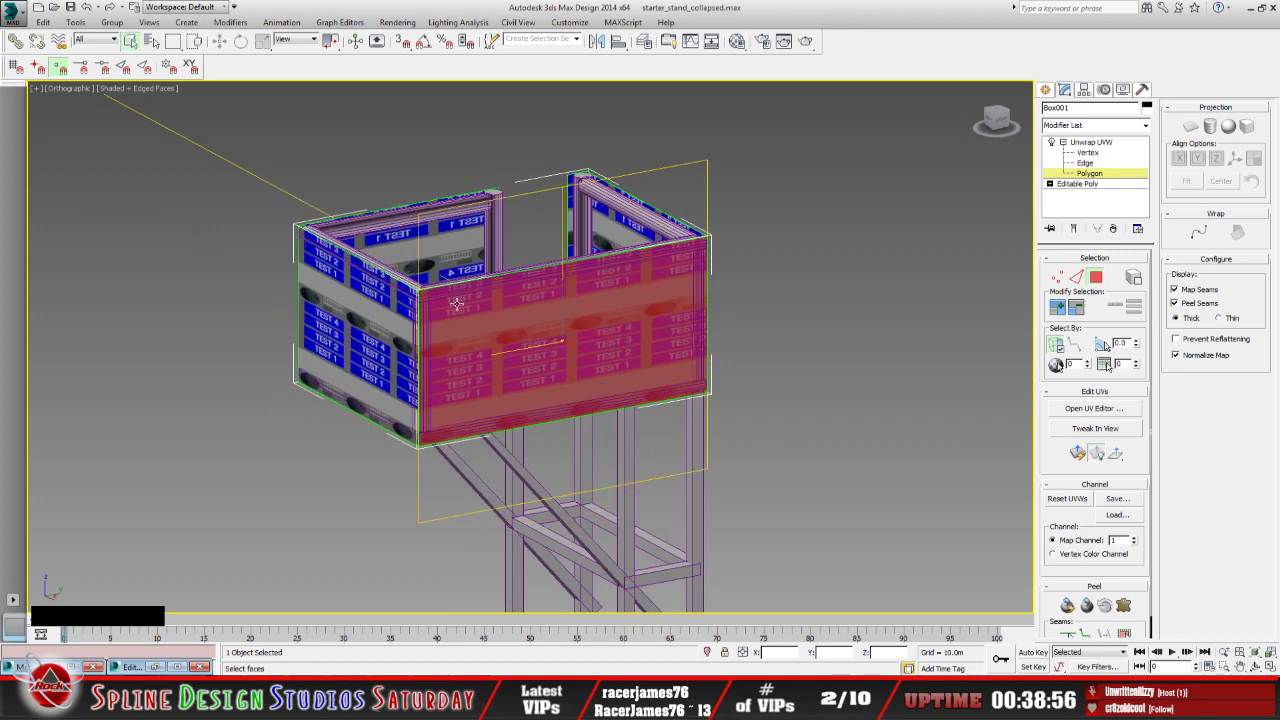
left_click(520, 341)
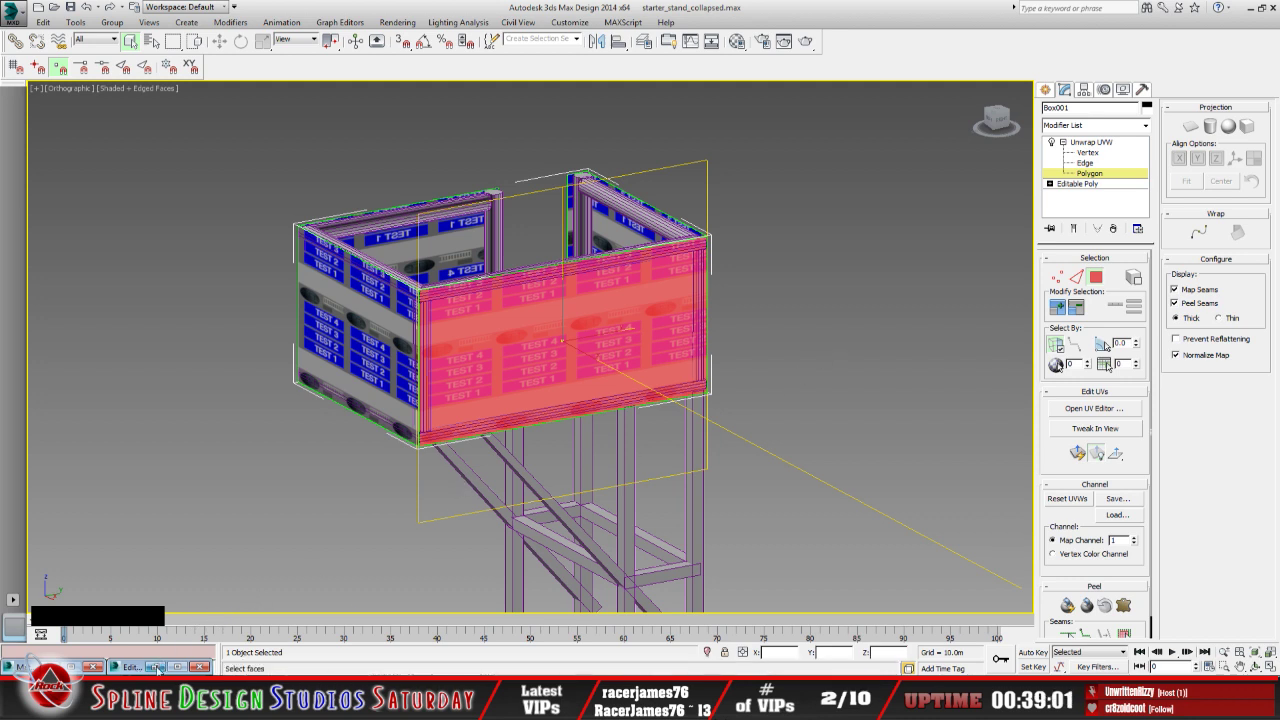
left_click(155, 667)
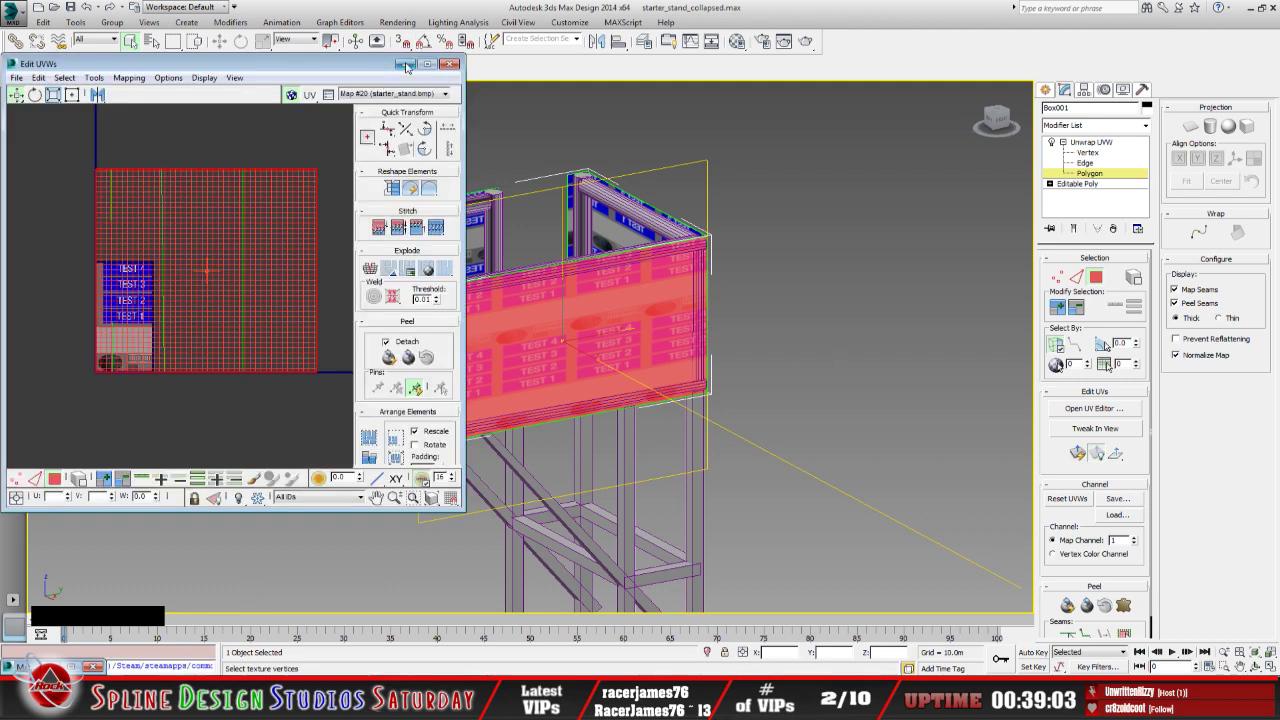
left_click(405, 64)
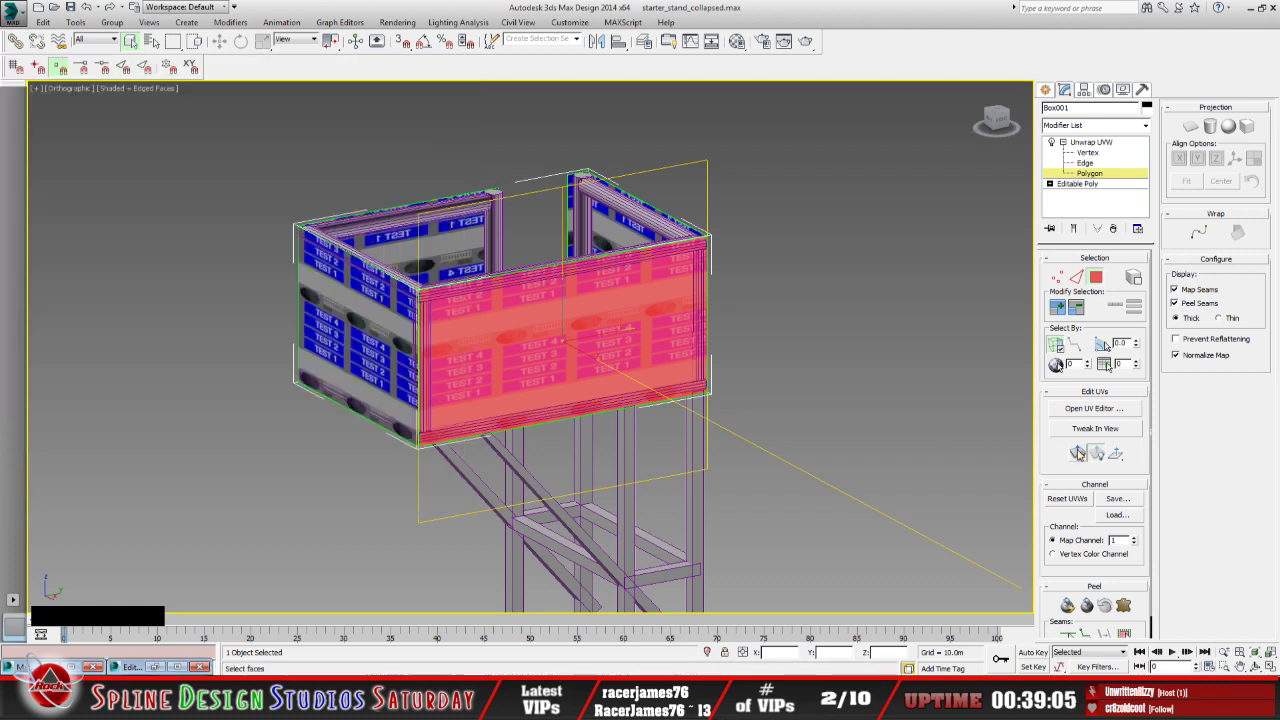
Apply a quick planar map to the outer front panel and flatten its mapping with polygon angle 45 and spacing 0.02
left_click(1078, 453)
left_click(155, 667)
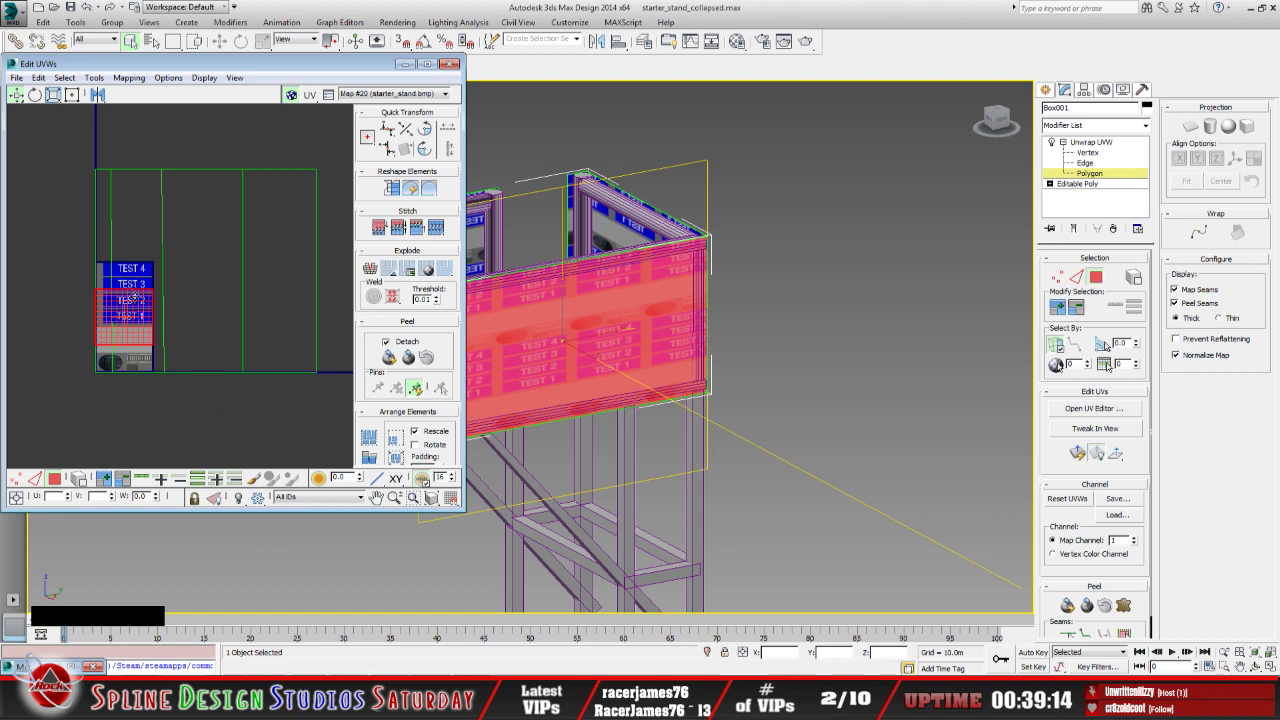
left_click(128, 77)
left_click(146, 98)
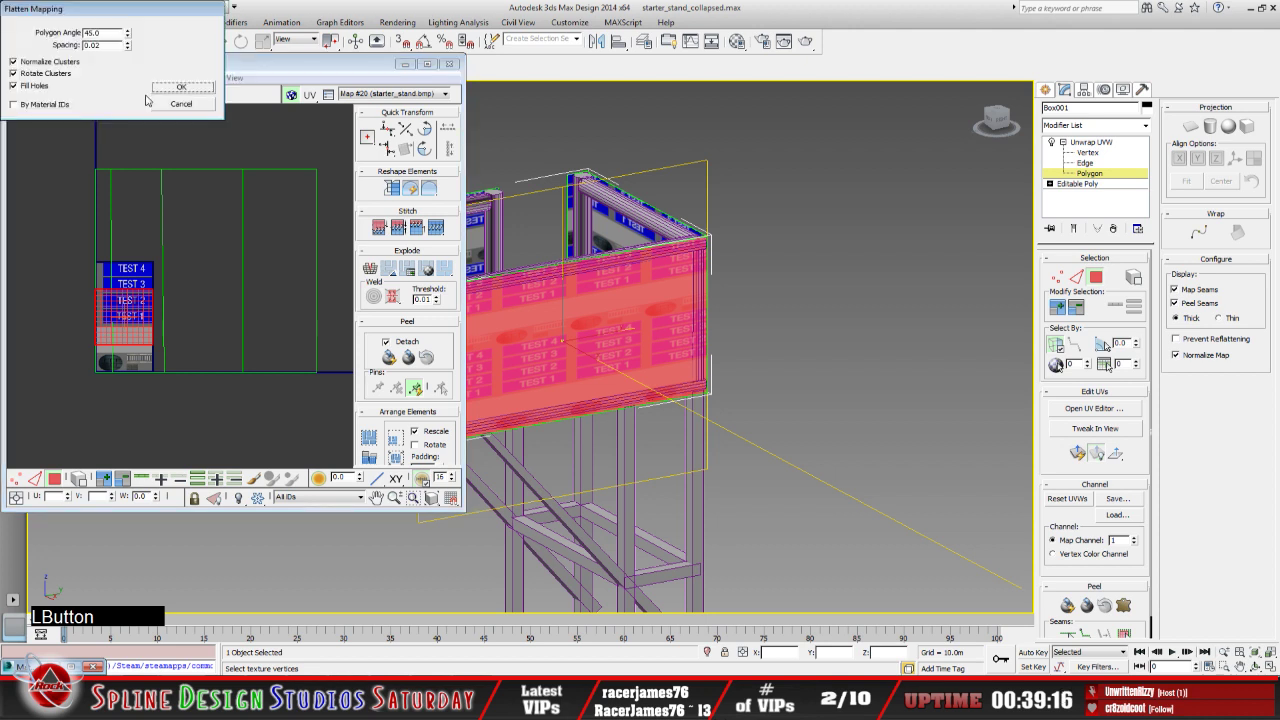
left_click(197, 96)
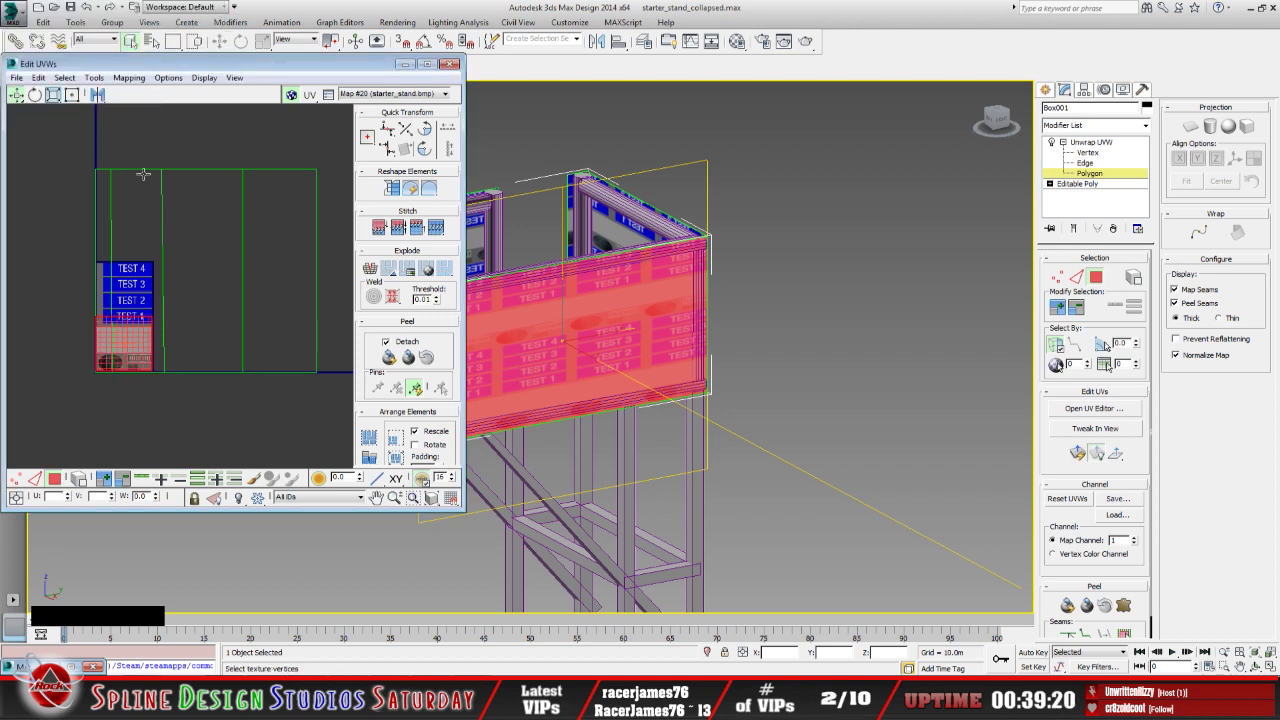
Try Back/Front Normal Mapping with spacing 0.02 and Unfold Mapping on the outer front panel's UVs
left_click(129, 77)
left_click(151, 112)
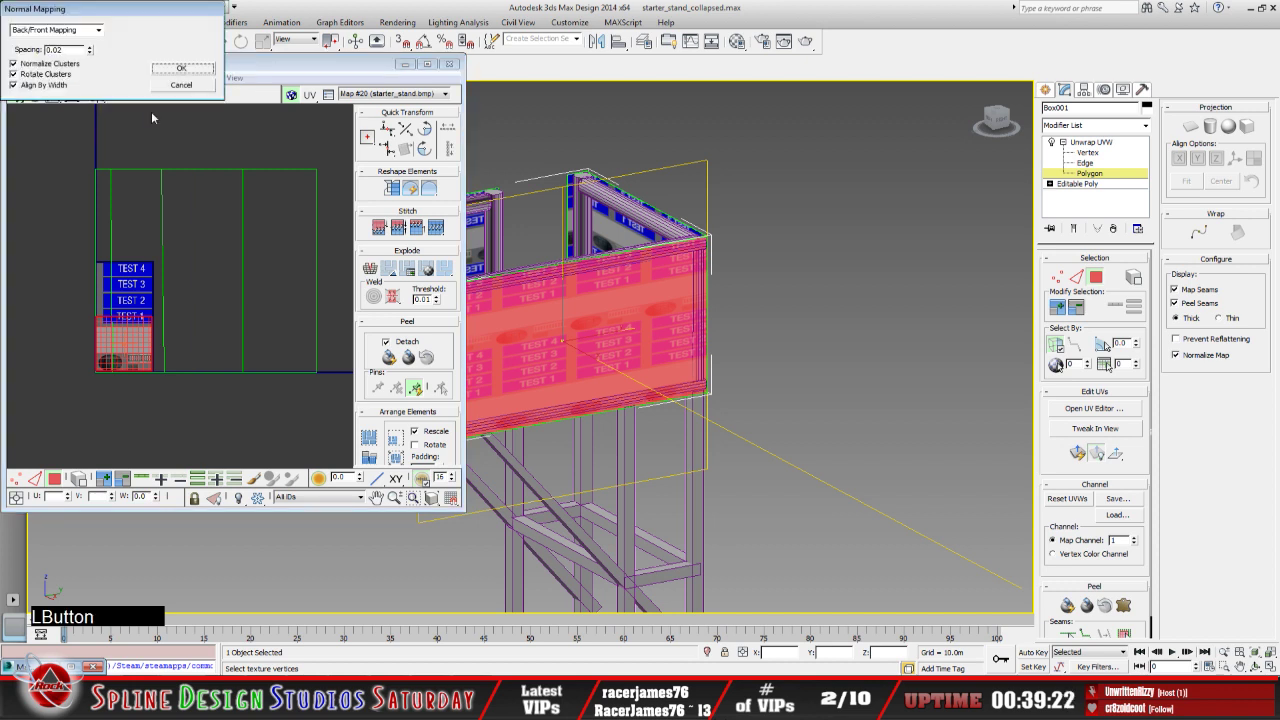
left_click(179, 87)
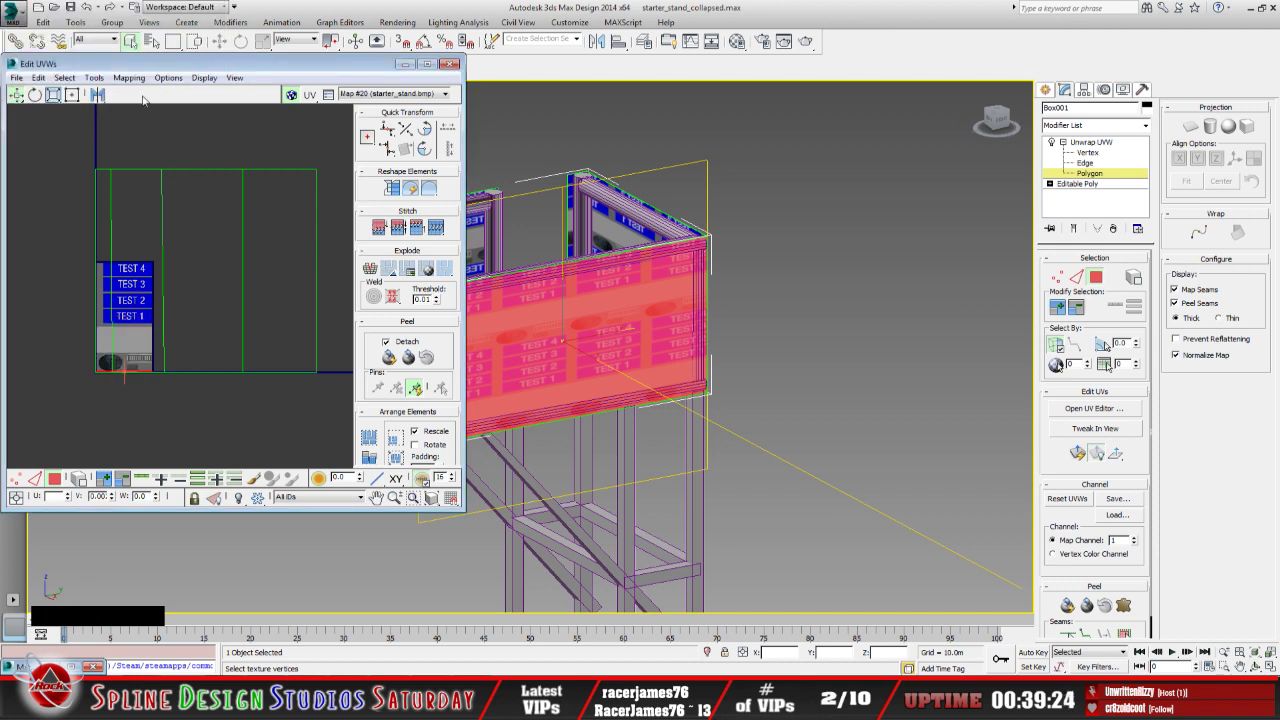
left_click(130, 78)
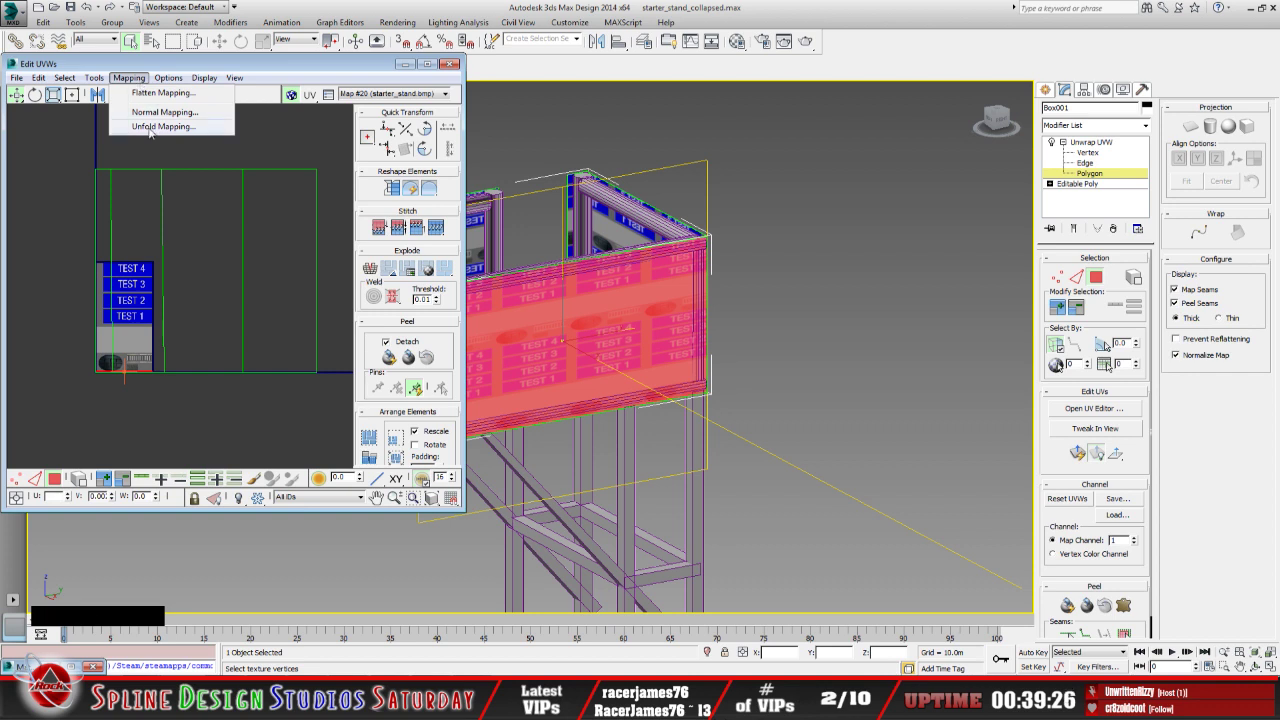
left_click(150, 128)
left_click(181, 30)
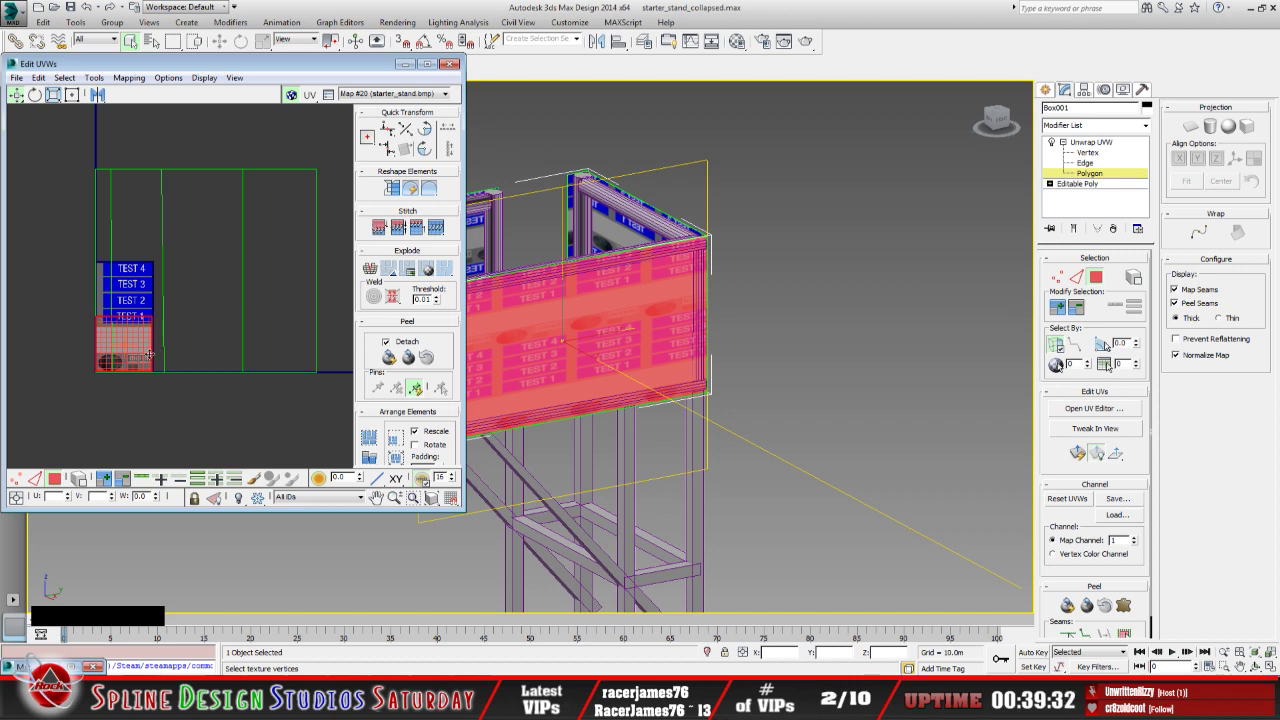
Reapply Flatten Mapping to the outer front panel's UVs with the current settings
left_click(130, 78)
left_click(296, 78)
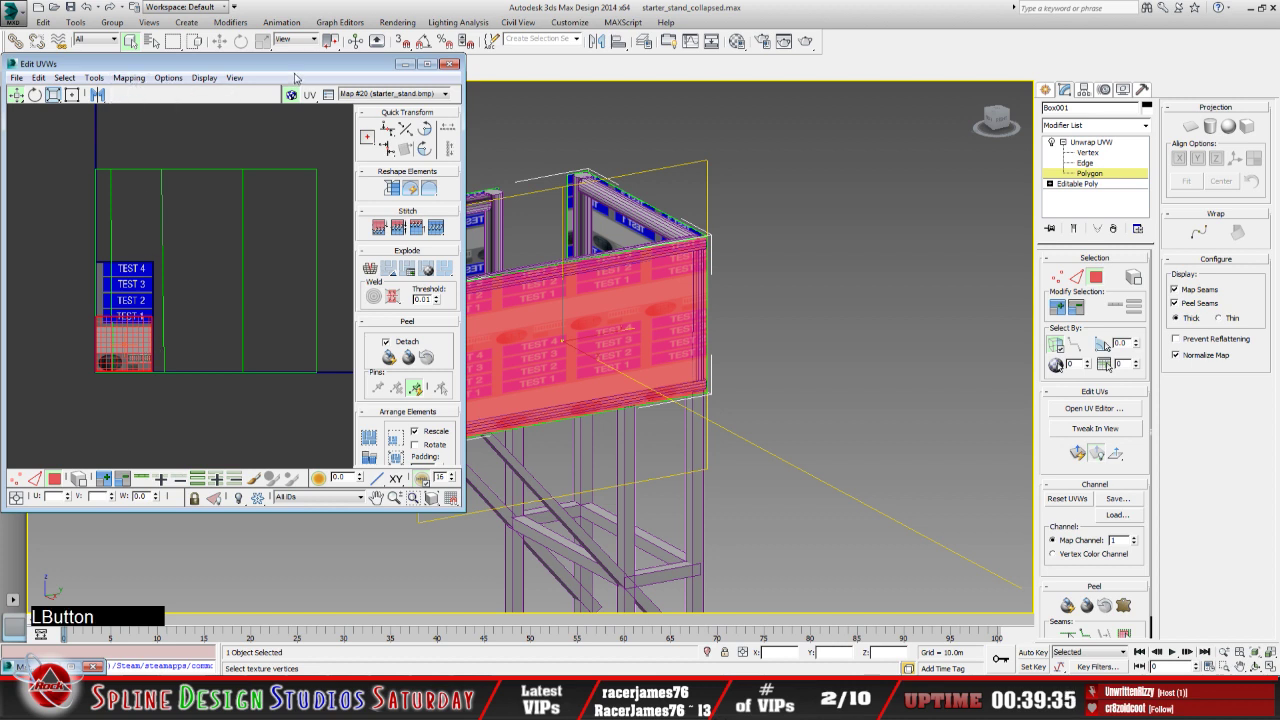
left_click(129, 78)
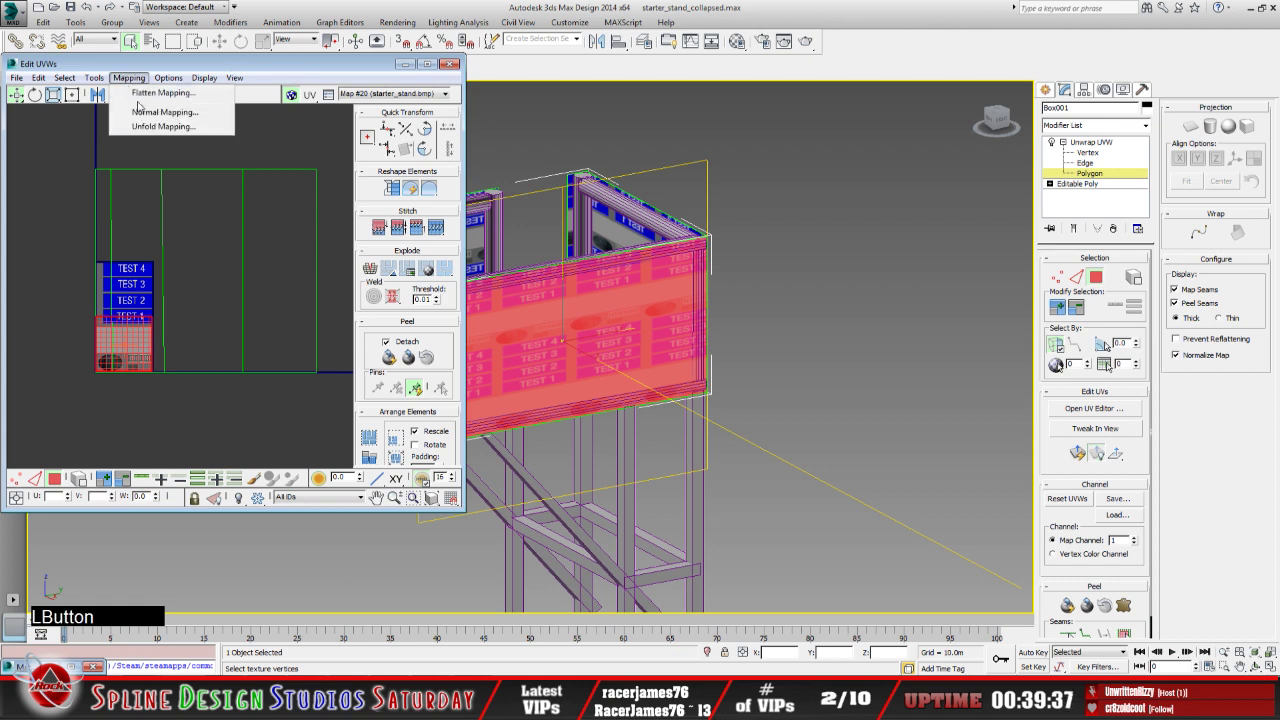
left_click(146, 93)
left_click(167, 89)
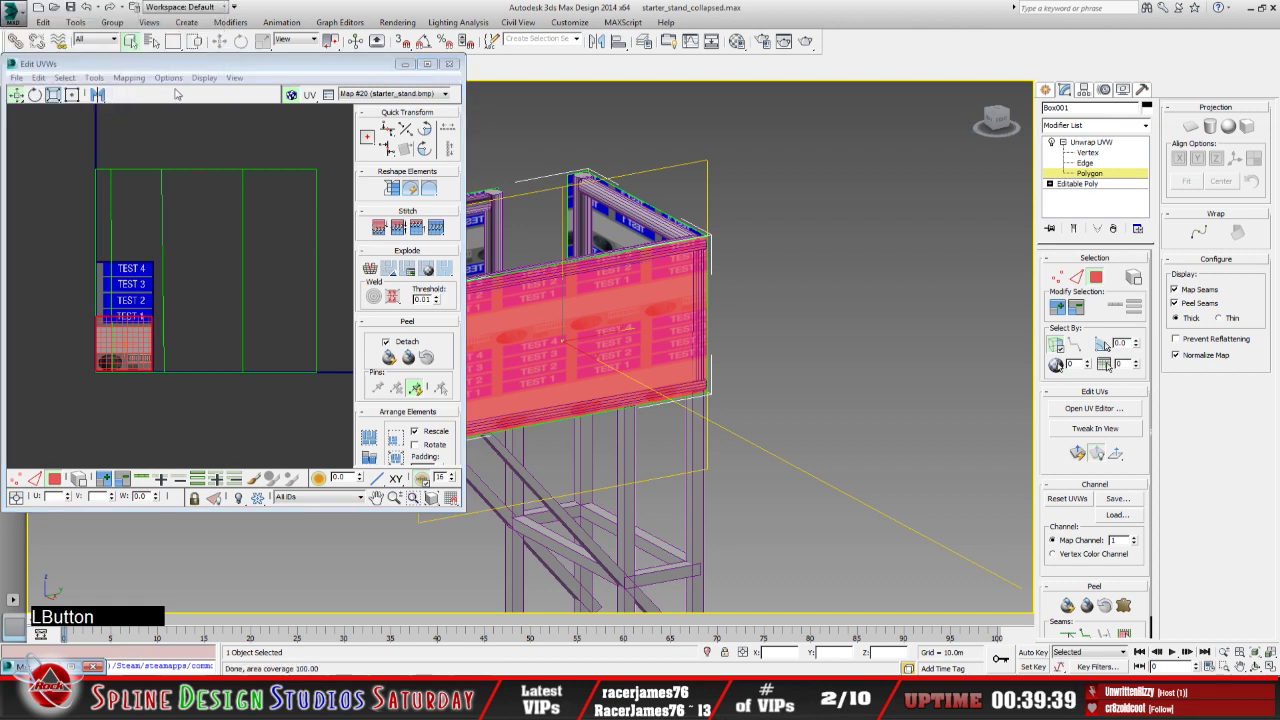
Filter the UV Editor to display only the selected front panel's UVs over the bitmap
middle_click_drag(167, 284, 185, 283)
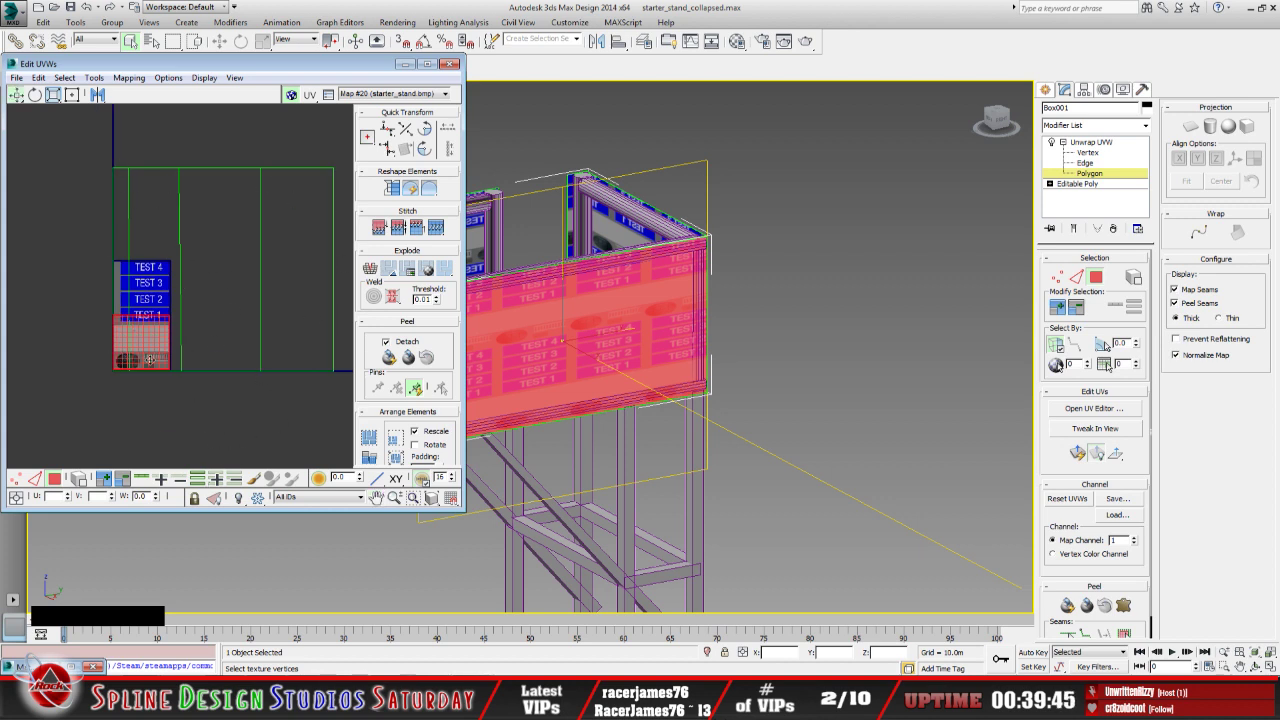
left_click(213, 500)
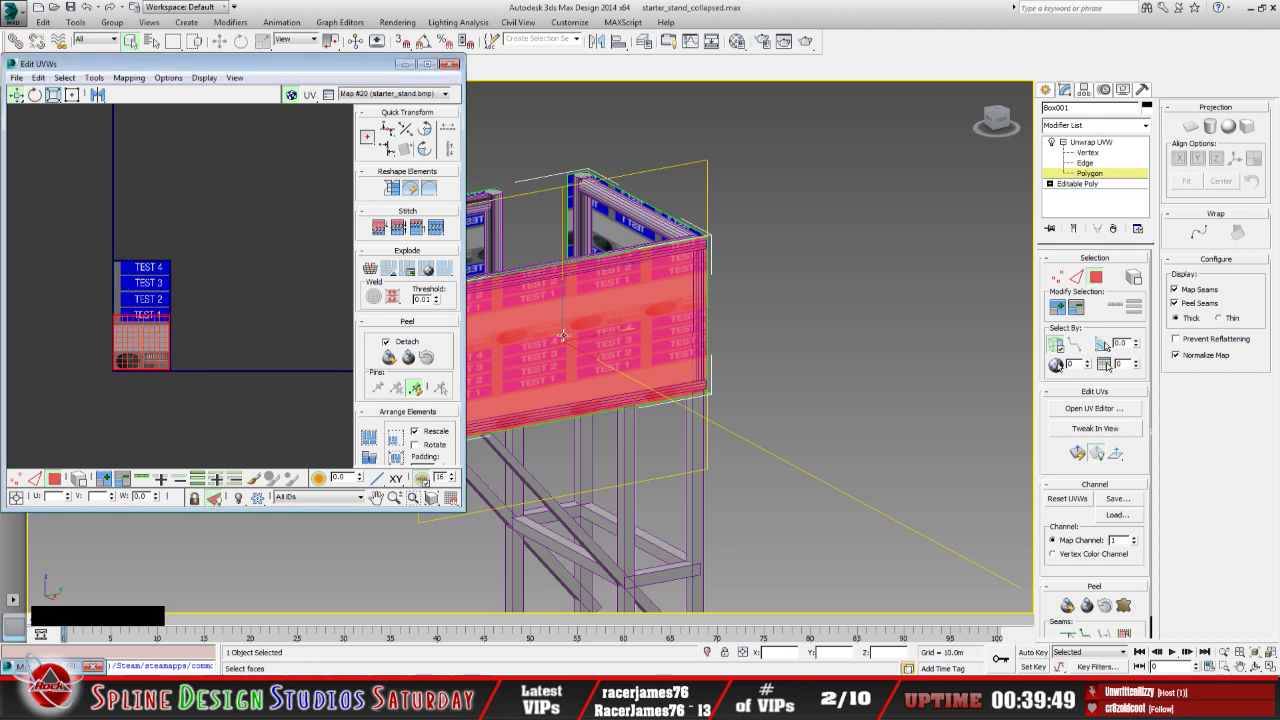
middle_click_drag(203, 360, 249, 321)
scroll(235, 318, "up", 3)
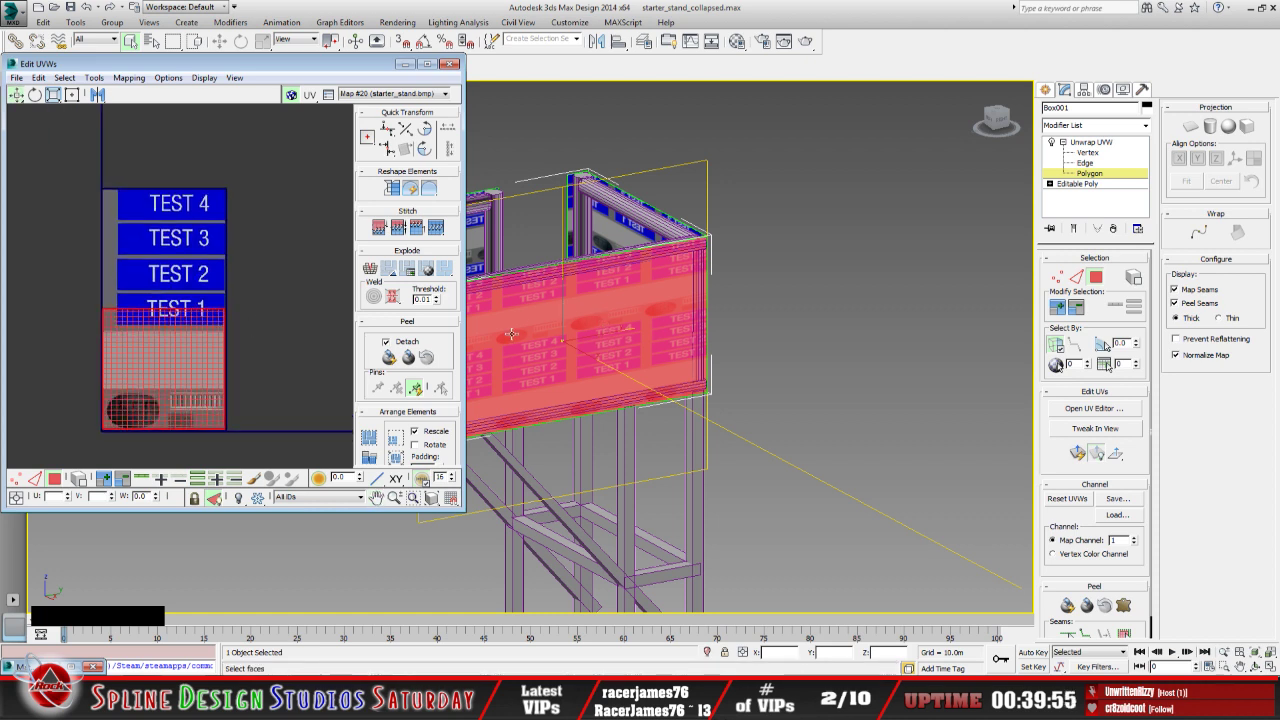
Move the front panel's UVs upward and resize them in Freeform mode to fit the blue TEST 1 block
left_click_drag(184, 381, 186, 334)
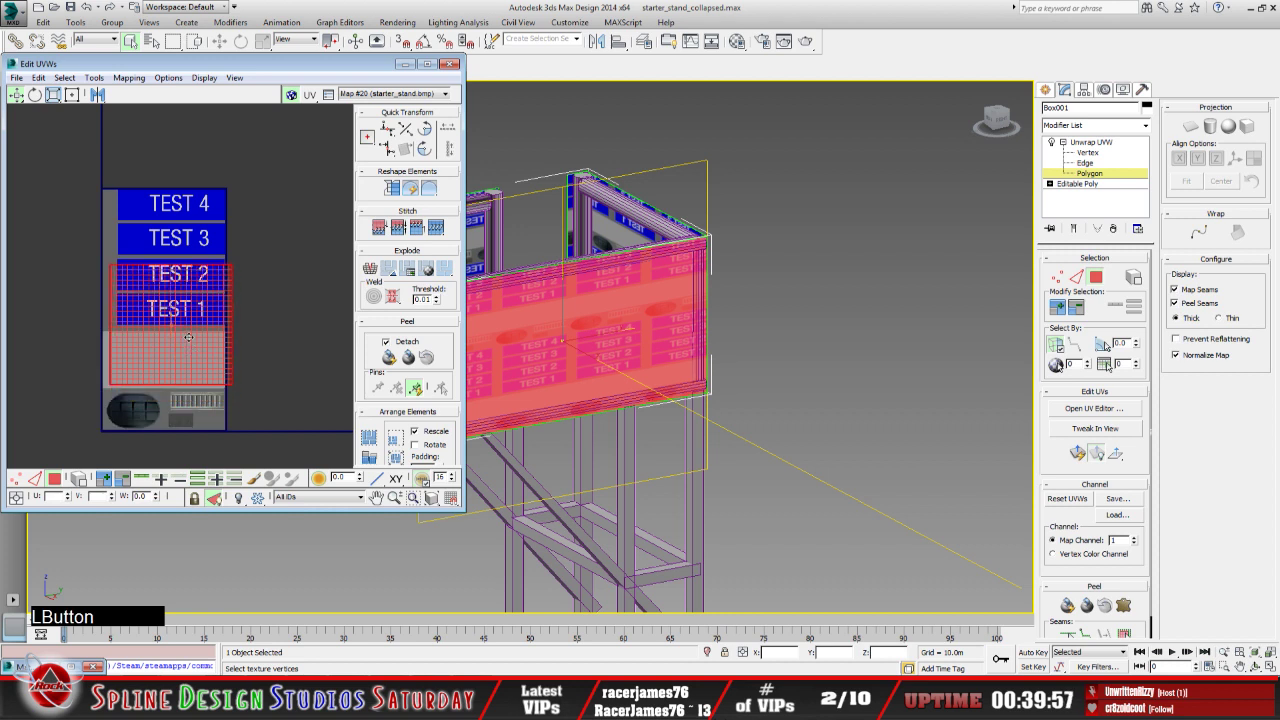
scroll(195, 345, "up", 3)
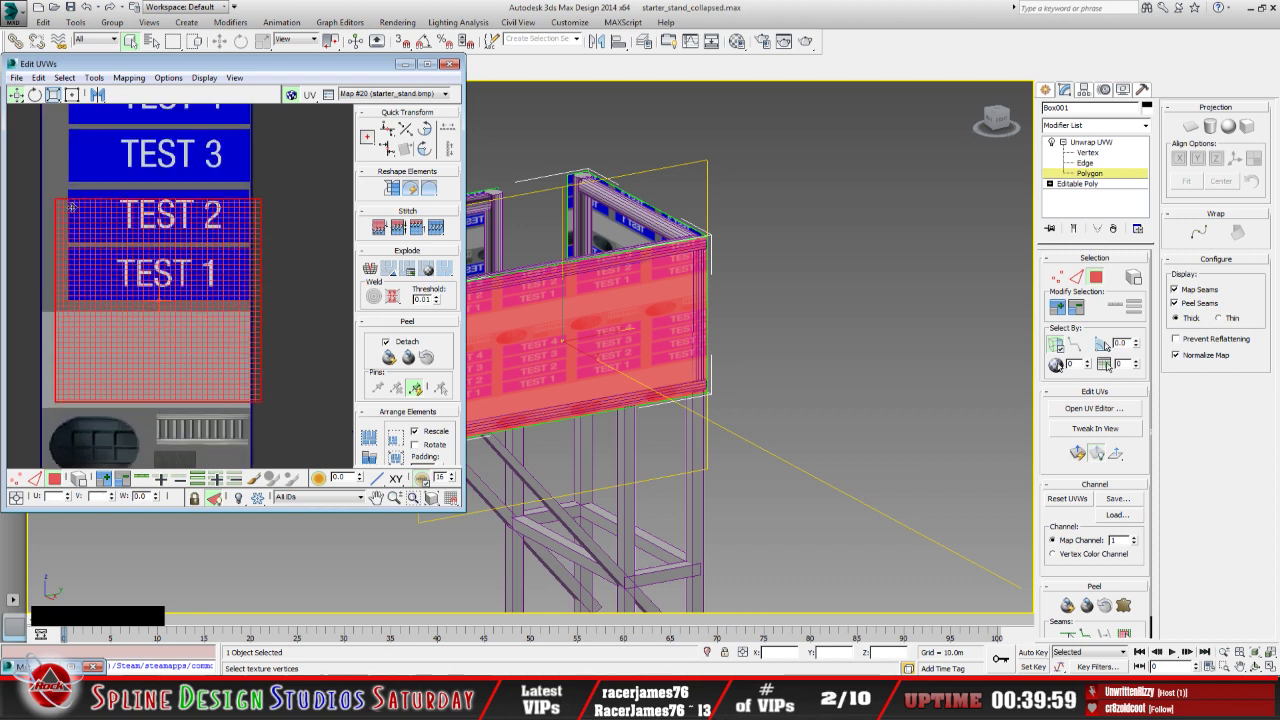
left_click(77, 96)
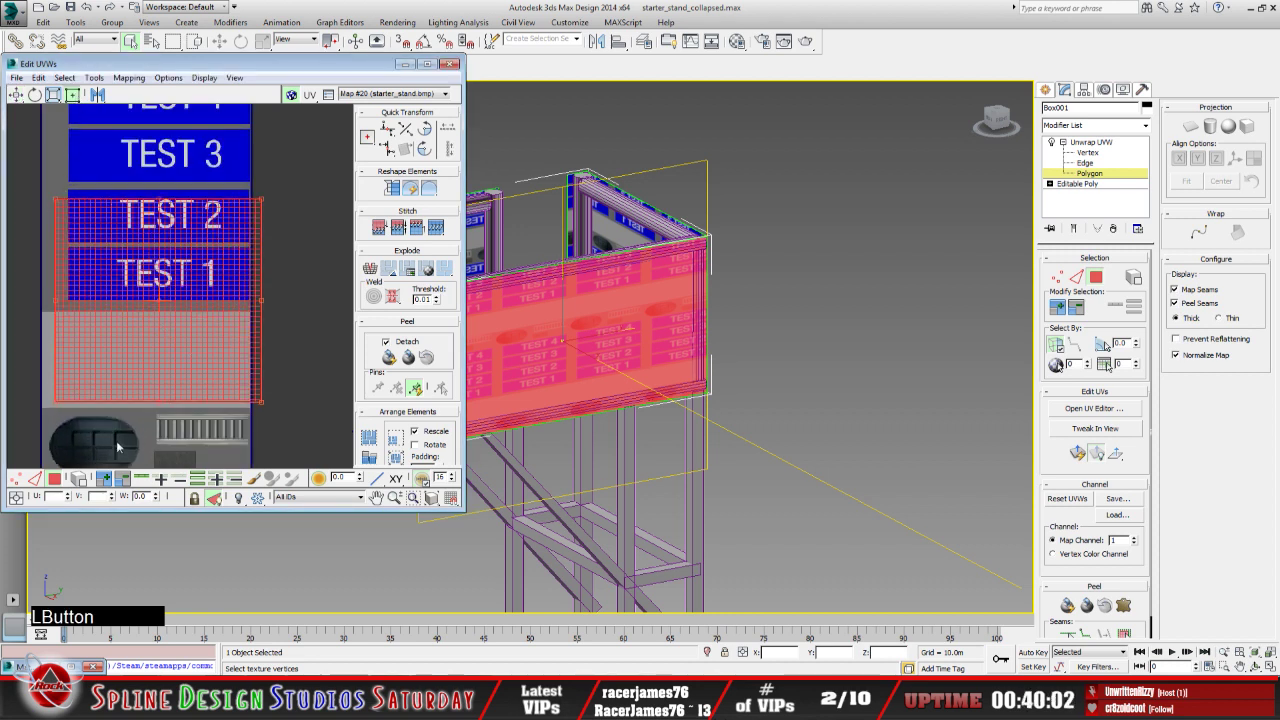
left_click_drag(57, 402, 70, 299)
left_click_drag(259, 199, 245, 246)
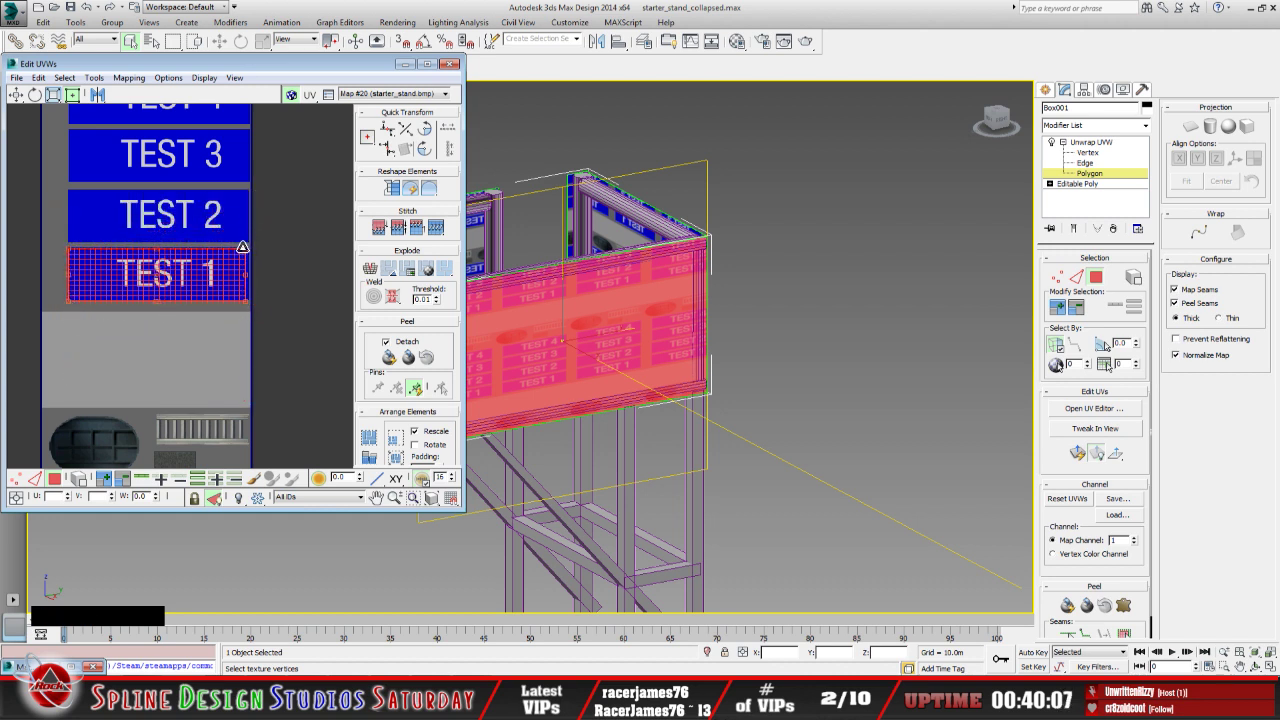
Check the UV fit around the TEST 1 block, clear the face selection and minimize the UV Editor
scroll(228, 297, "up", 4)
middle_click_drag(142, 305, 218, 378)
mouse_move(167, 362)
middle_mouse_down()
mouse_move(247, 362)
mouse_move(156, 355)
middle_mouse_up()
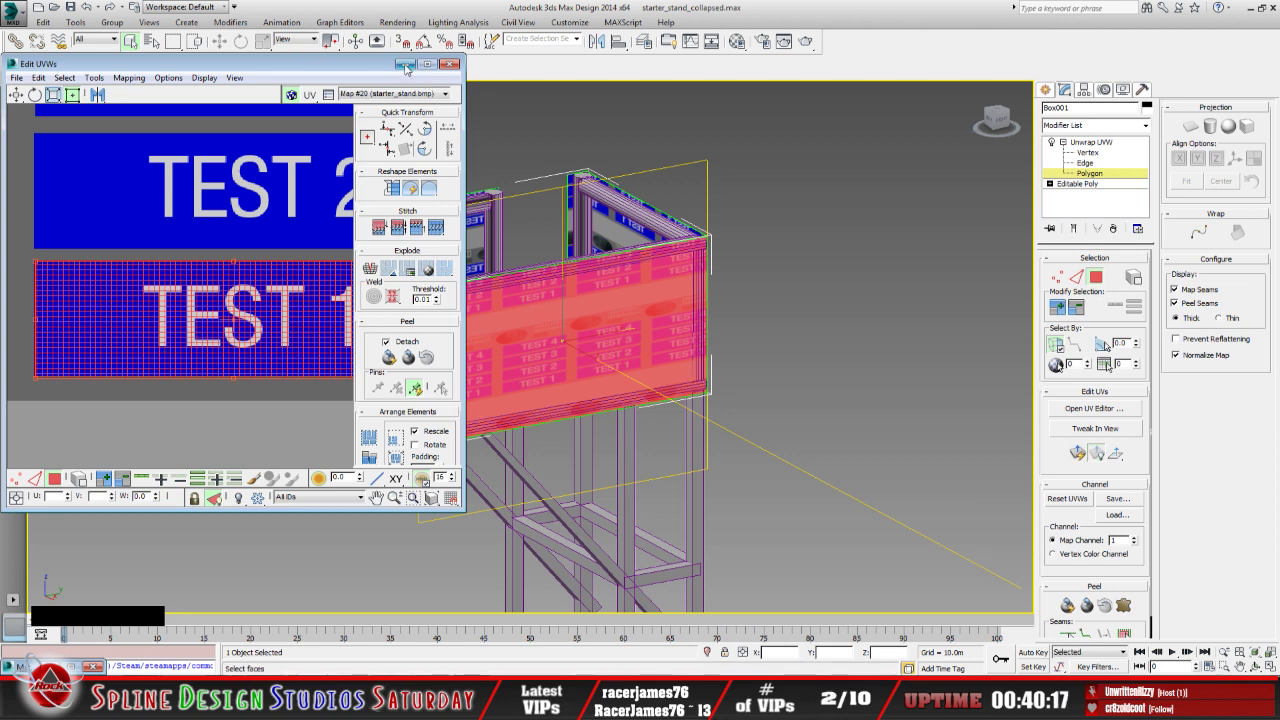
left_click(203, 399)
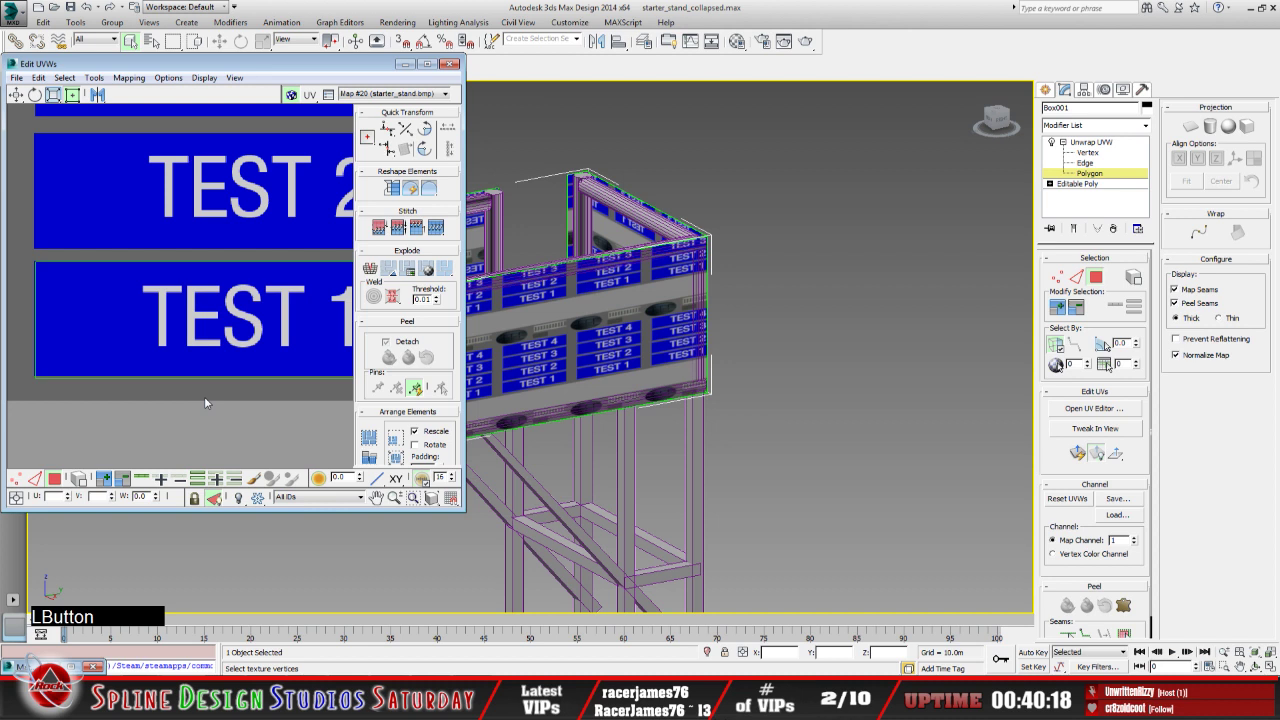
left_click(404, 64)
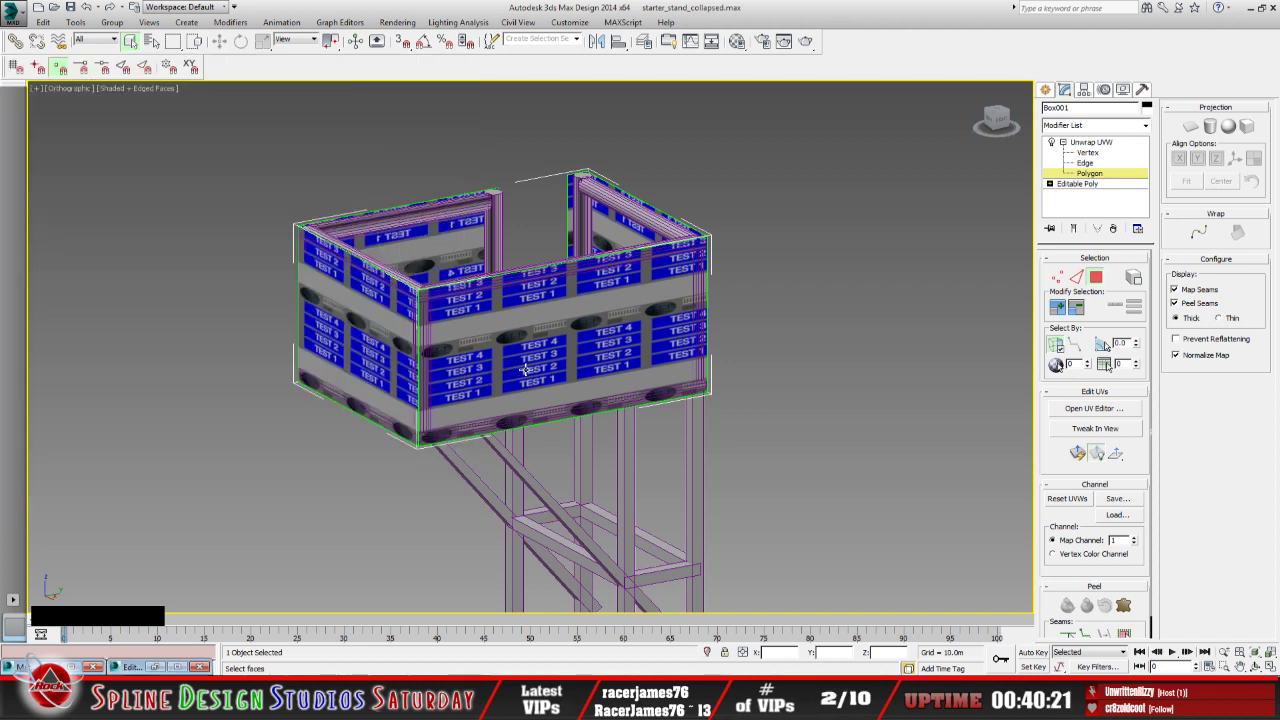
Examine the textured outer and inner panels of the stand's platform from several angles
left_click(1256, 666)
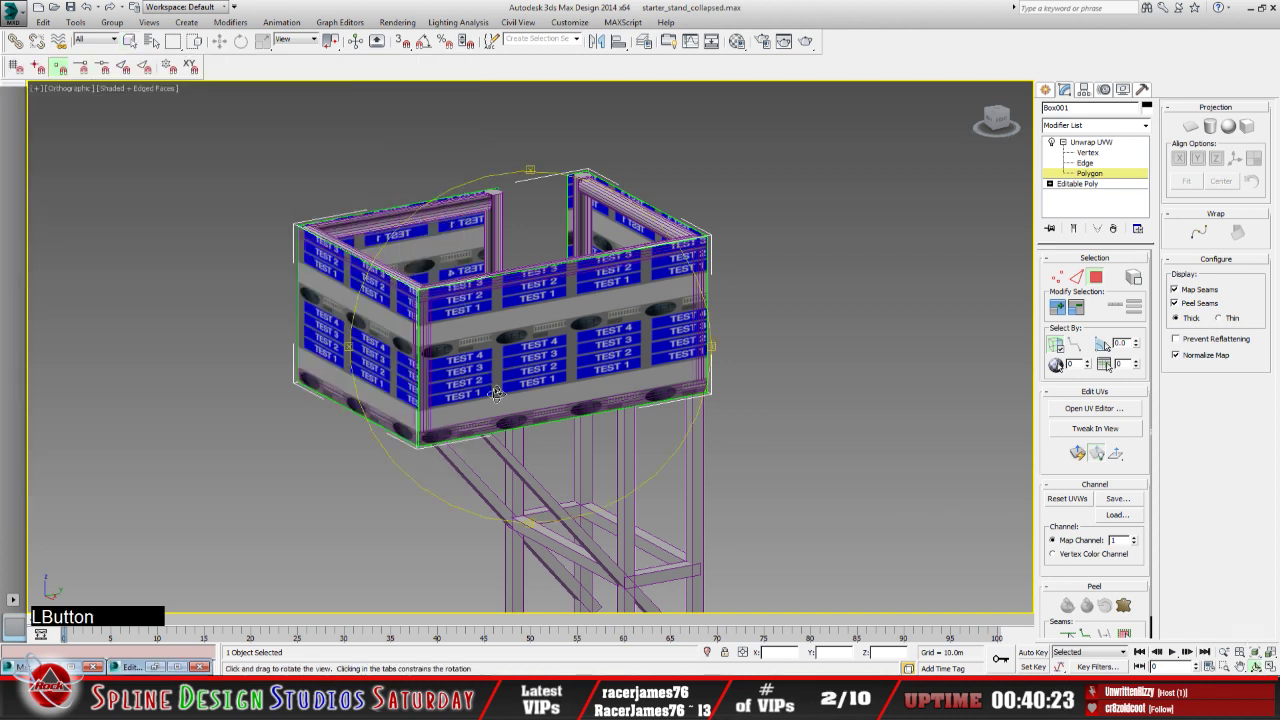
left_click_drag(497, 393, 521, 382)
mouse_move(521, 382)
middle_mouse_down("alt")
mouse_move(550, 372)
mouse_move(540, 390)
middle_mouse_up("alt")
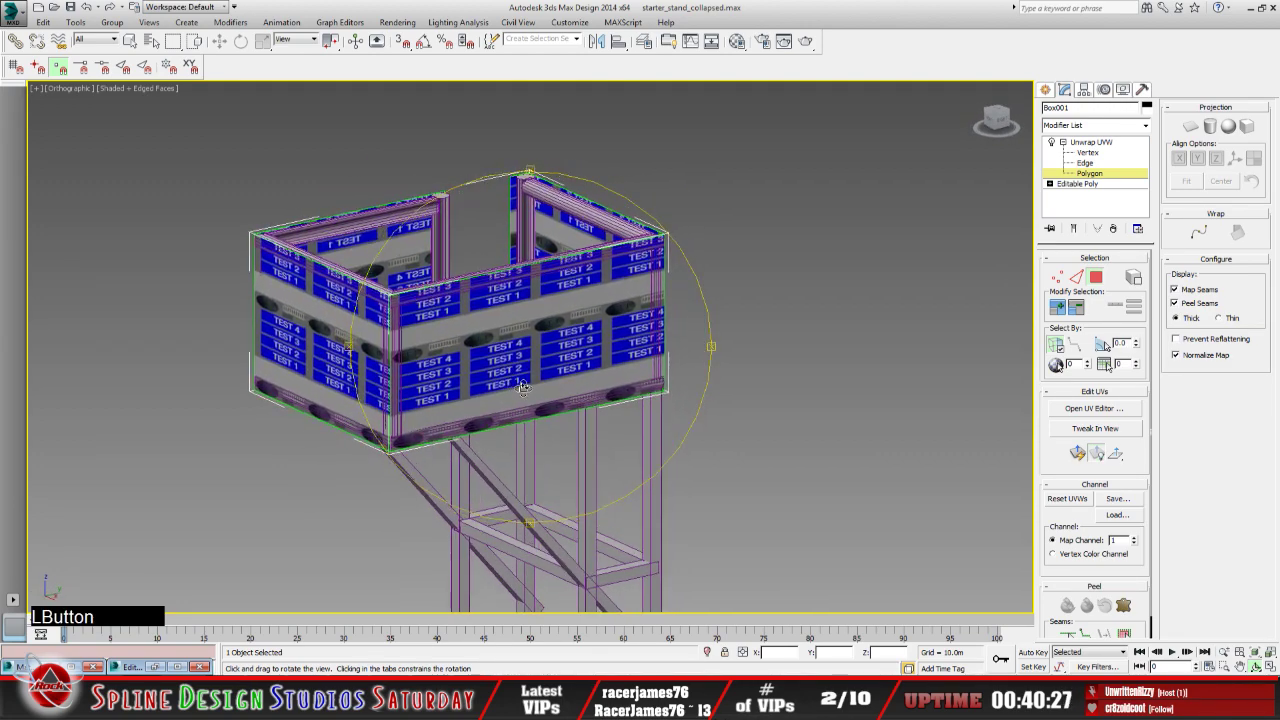
left_click_drag(540, 390, 540, 395)
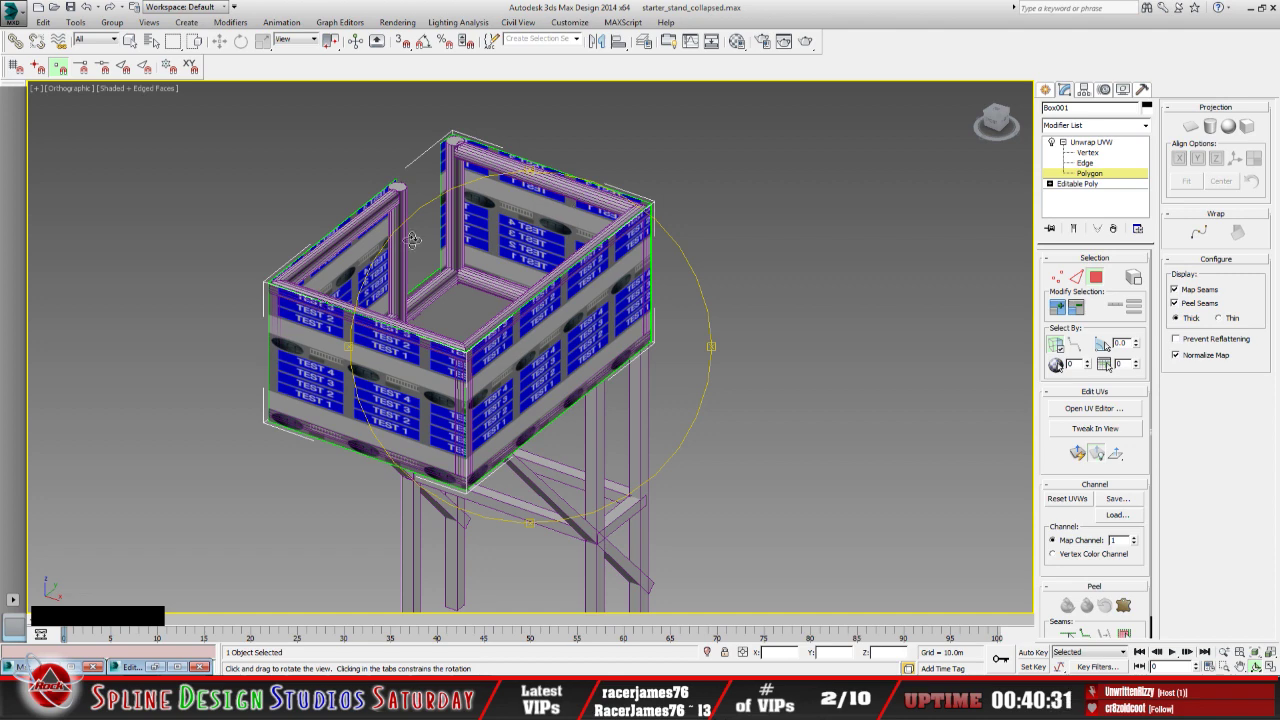
middle_click_drag(511, 362, 493, 343, "alt")
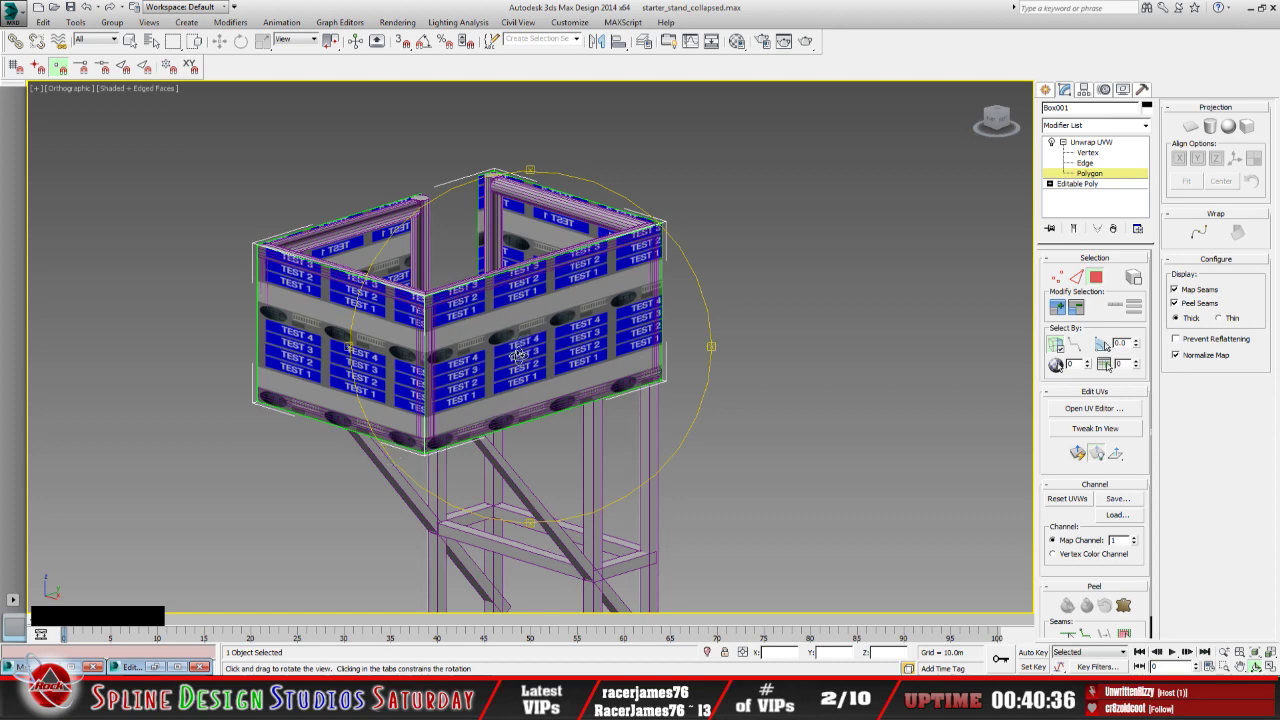
left_click_drag(524, 345, 390, 220)
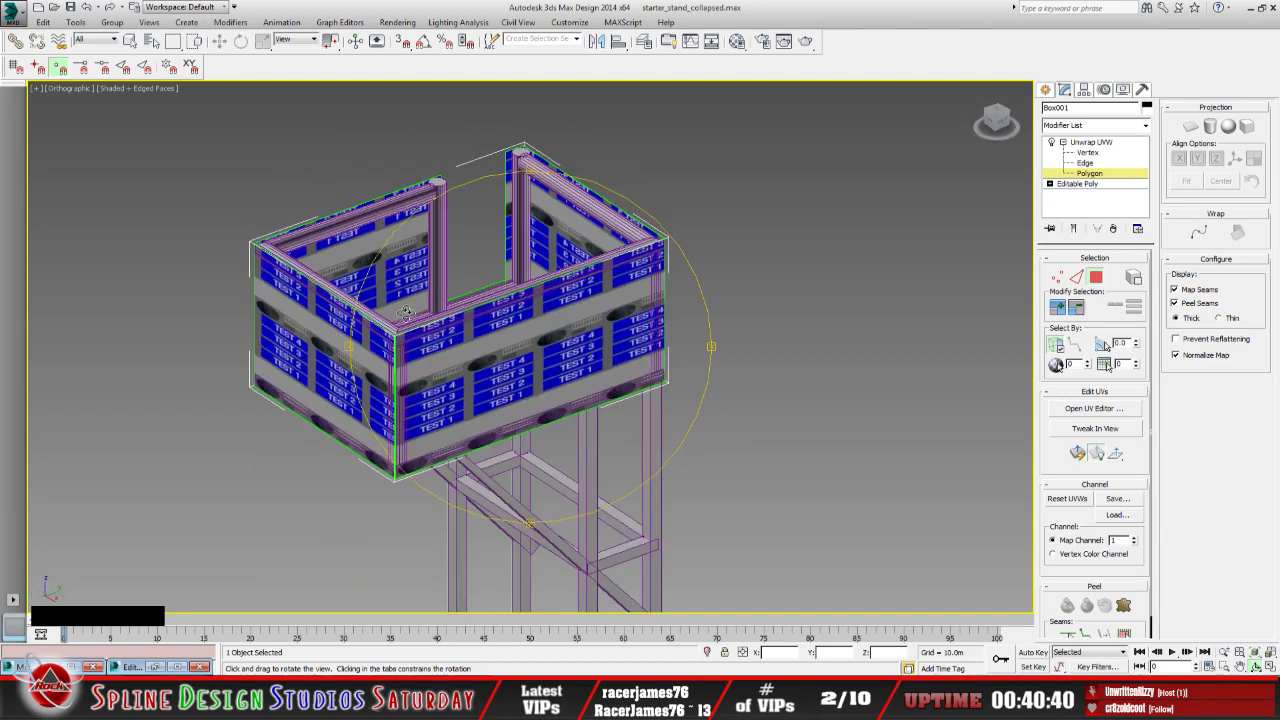
key("shift+z")
left_click_drag(499, 402, 492, 327)
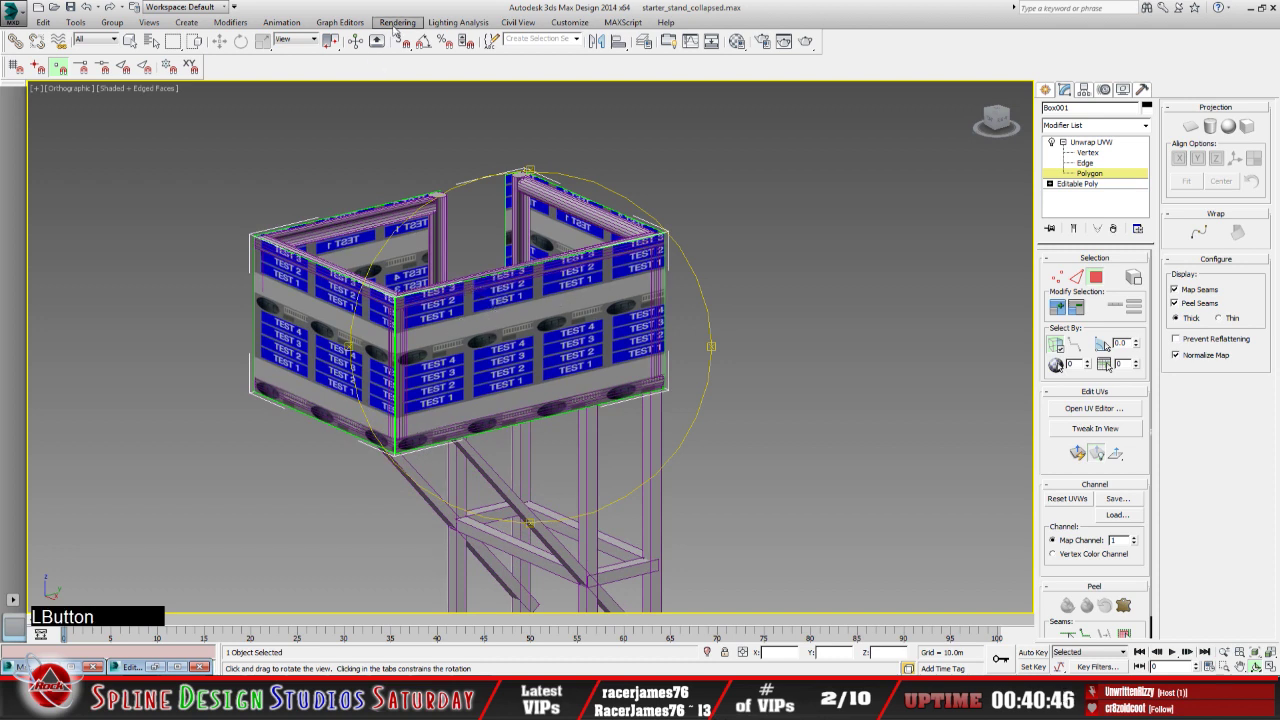
Render the orthographic view to check the panel textures, and close the rendered frame
left_click(396, 24)
left_click(405, 37)
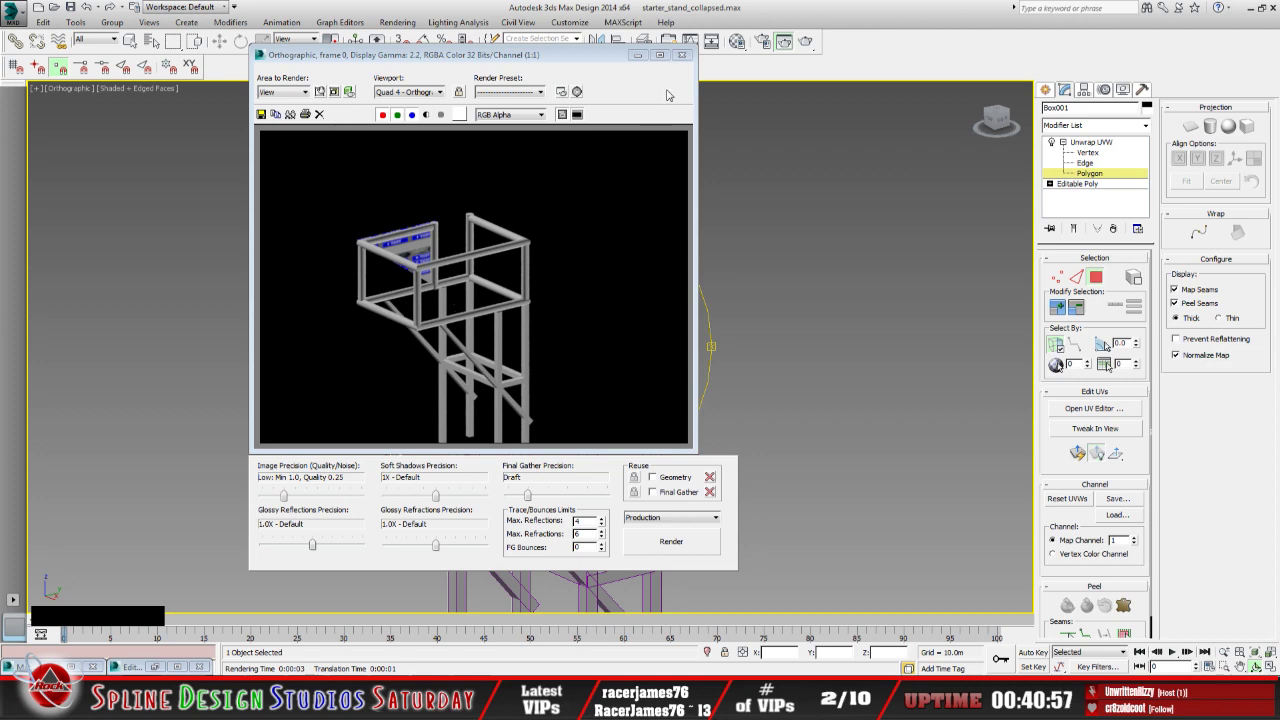
left_click(681, 55)
Render the stand again from a slightly rotated view and dismiss the rendered frame
middle_click_drag(524, 362, 500, 382, "alt")
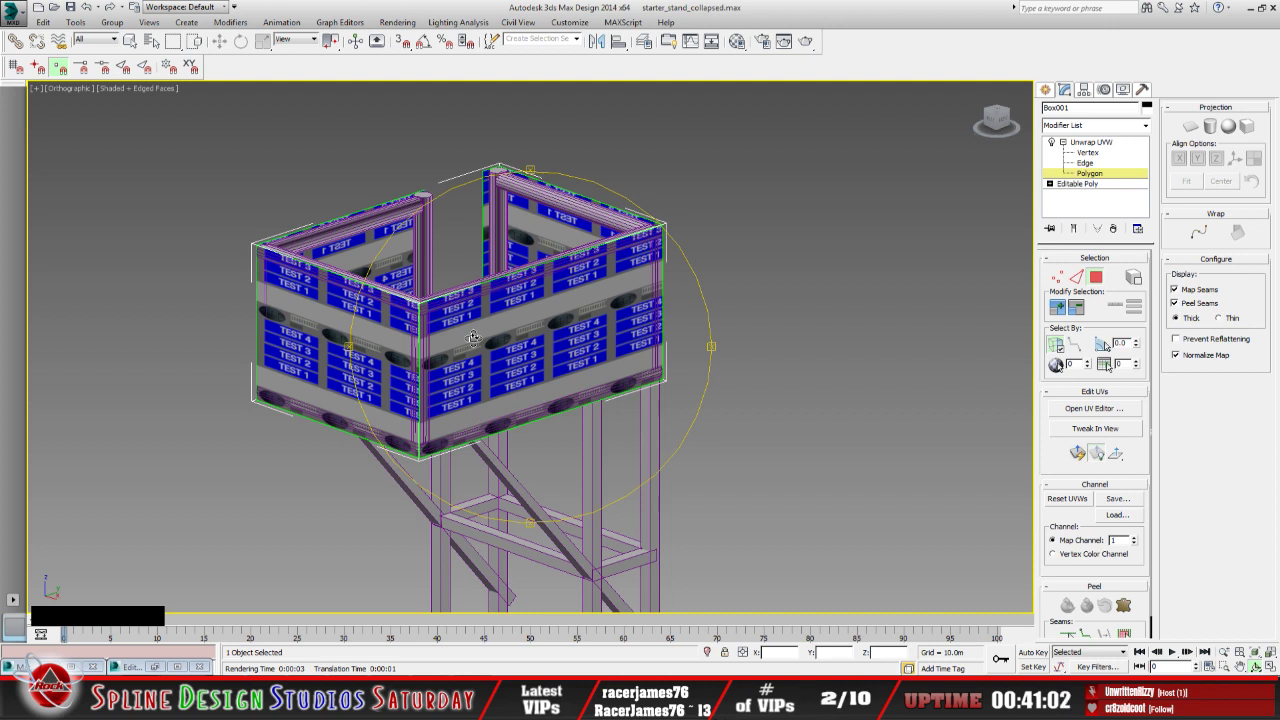
left_click(395, 28)
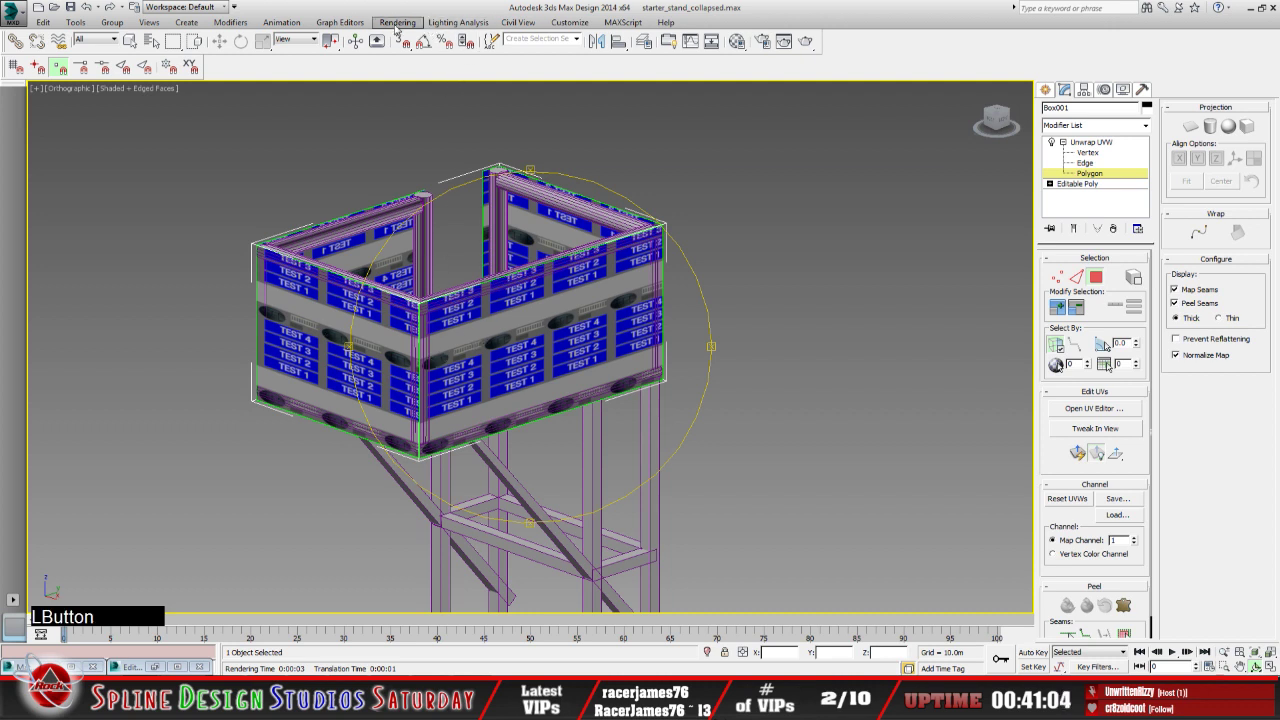
left_click(407, 40)
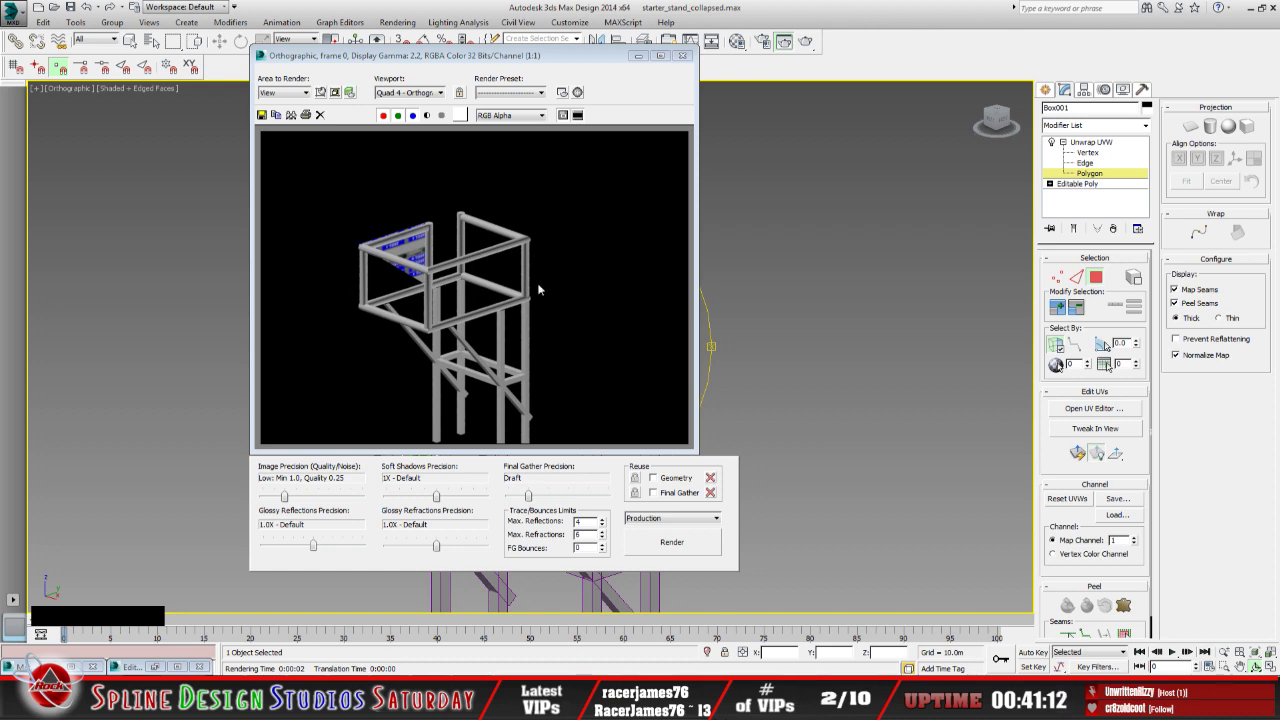
left_click(683, 55)
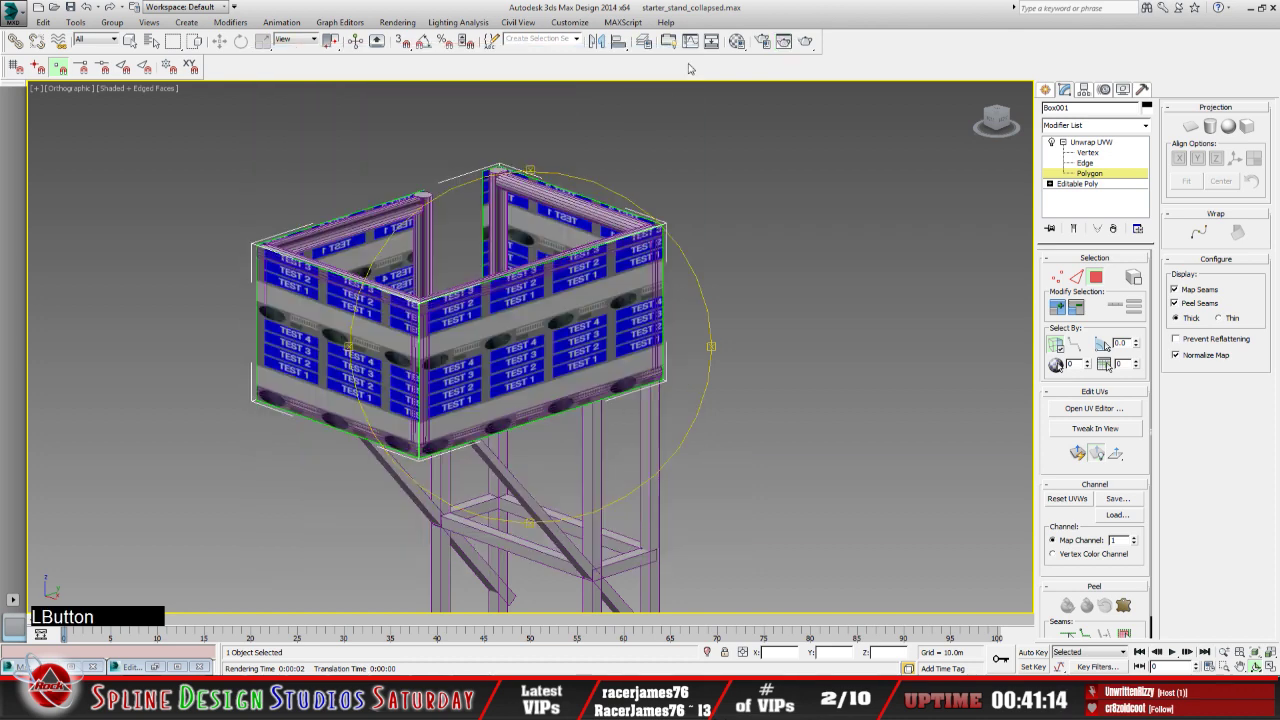
Collapse Box001's entire modifier stack to Editable Poly, holding the scene before the collapse
left_click_drag(553, 353, 551, 345)
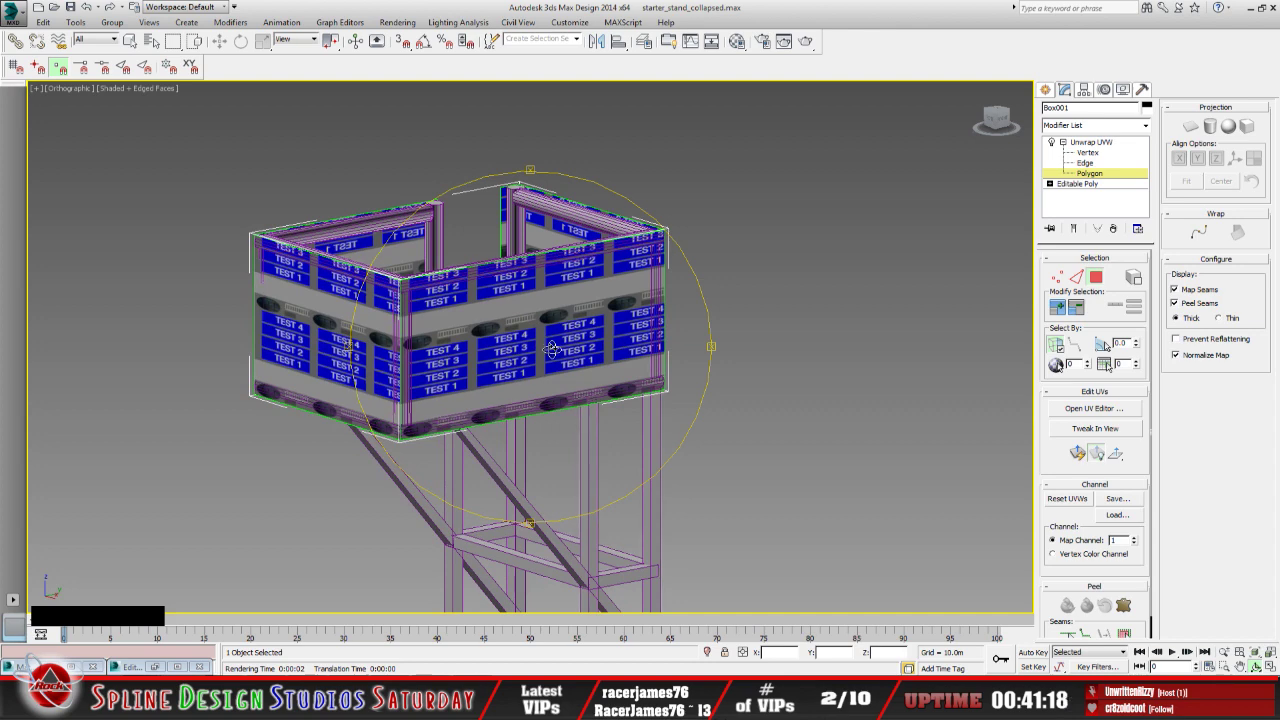
left_click_drag(456, 398, 478, 422)
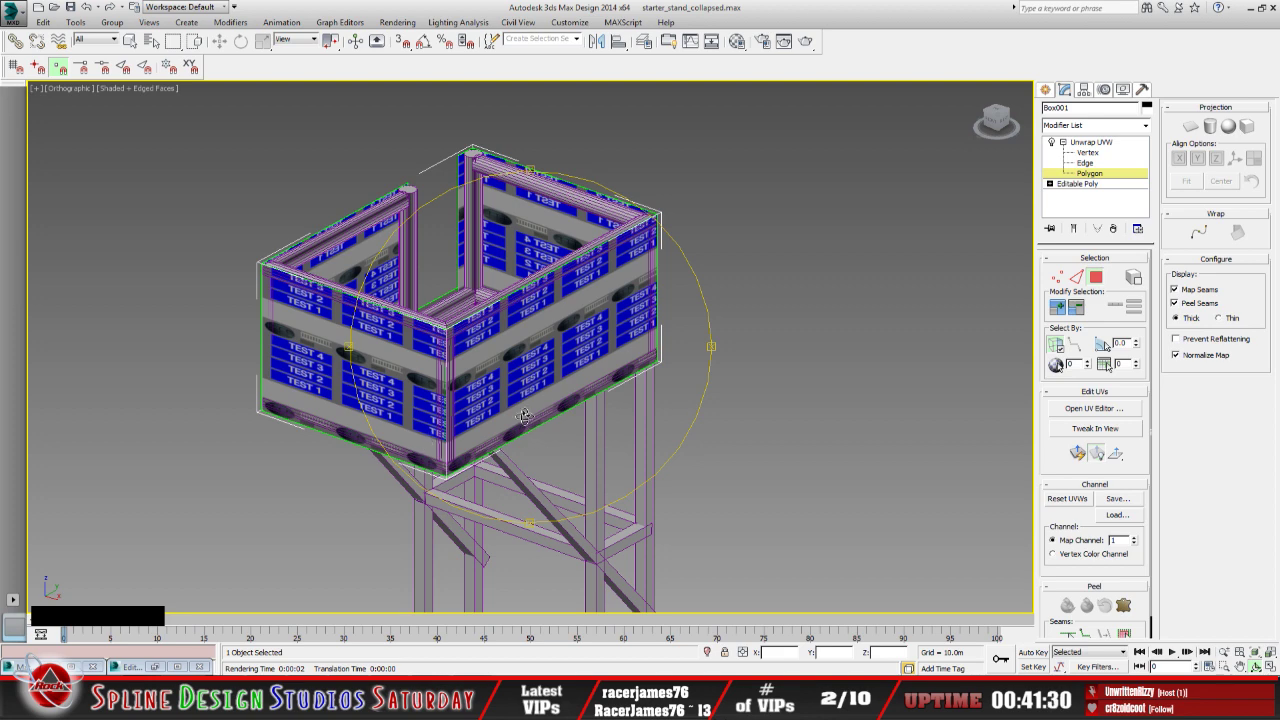
middle_click_drag(525, 416, 545, 375, "alt")
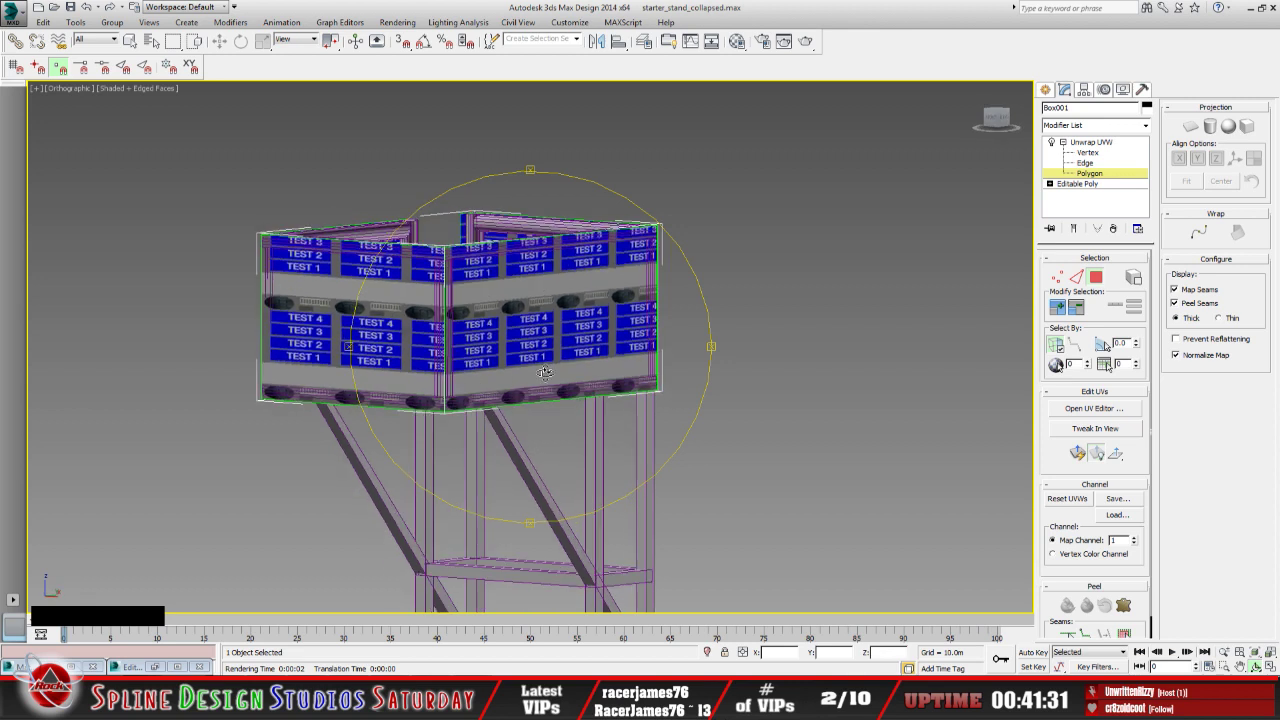
left_click(1104, 143)
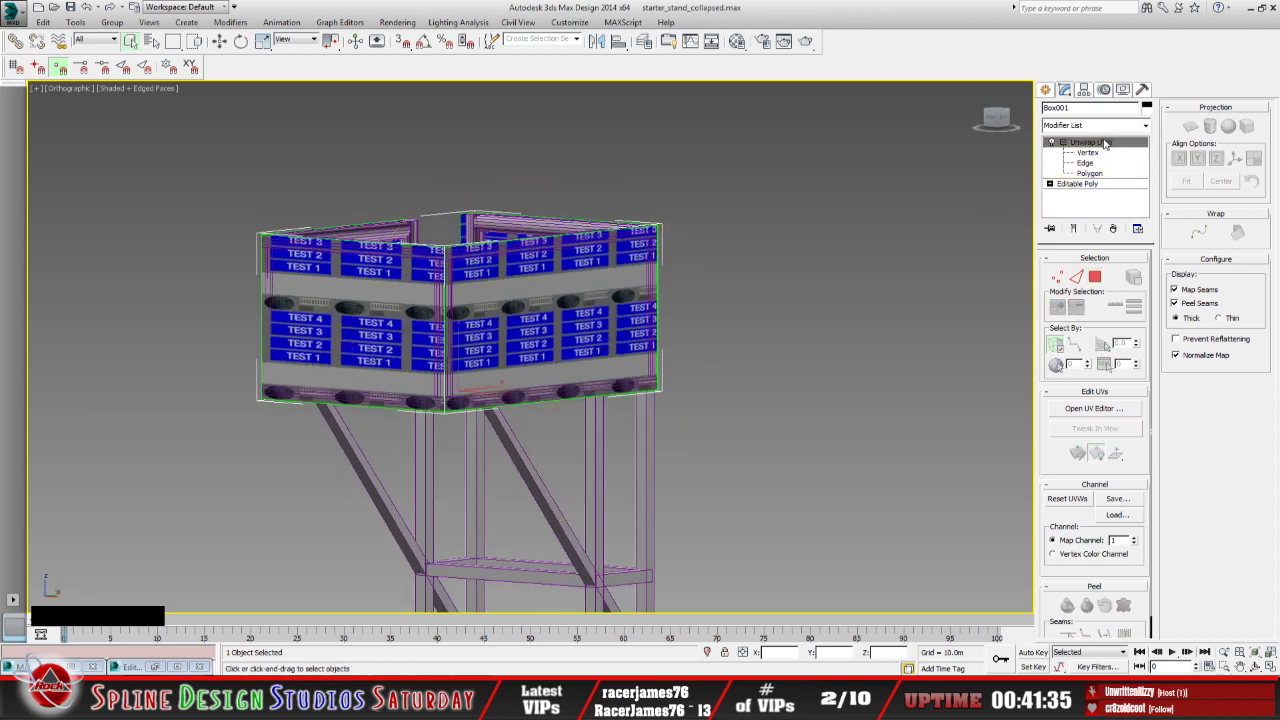
right_click(1104, 143)
left_click(1150, 278)
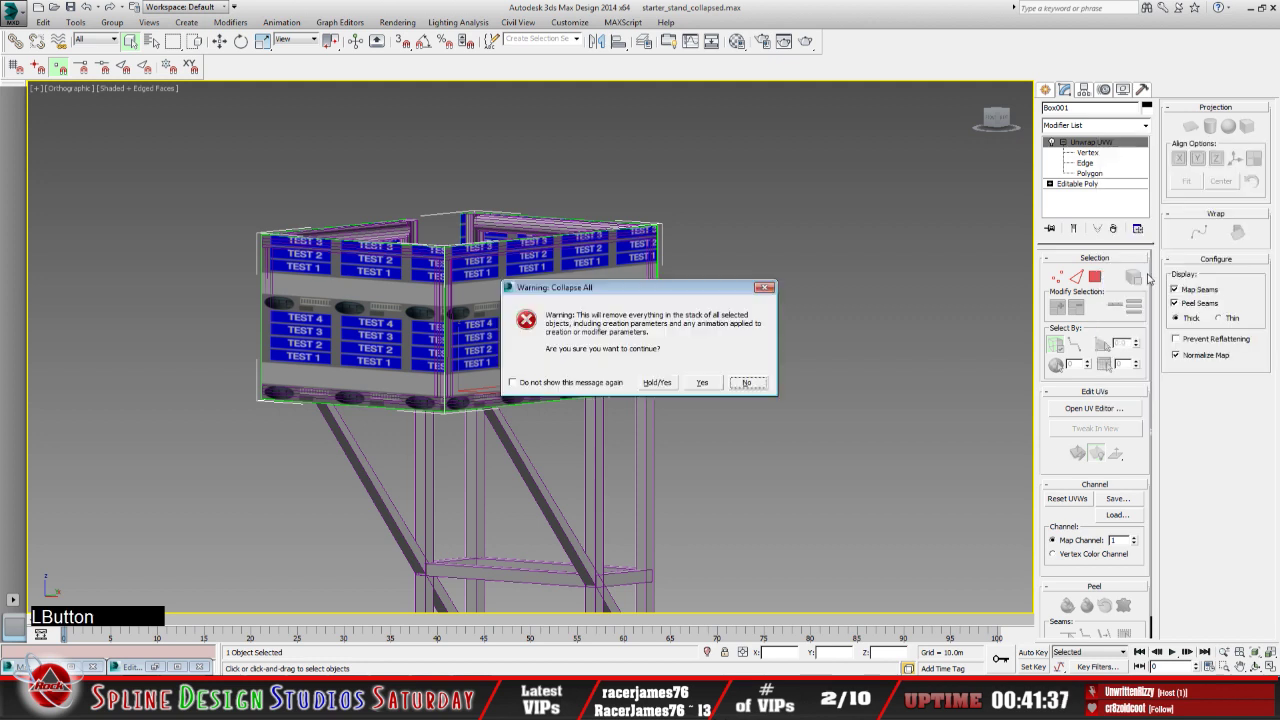
left_click(669, 385)
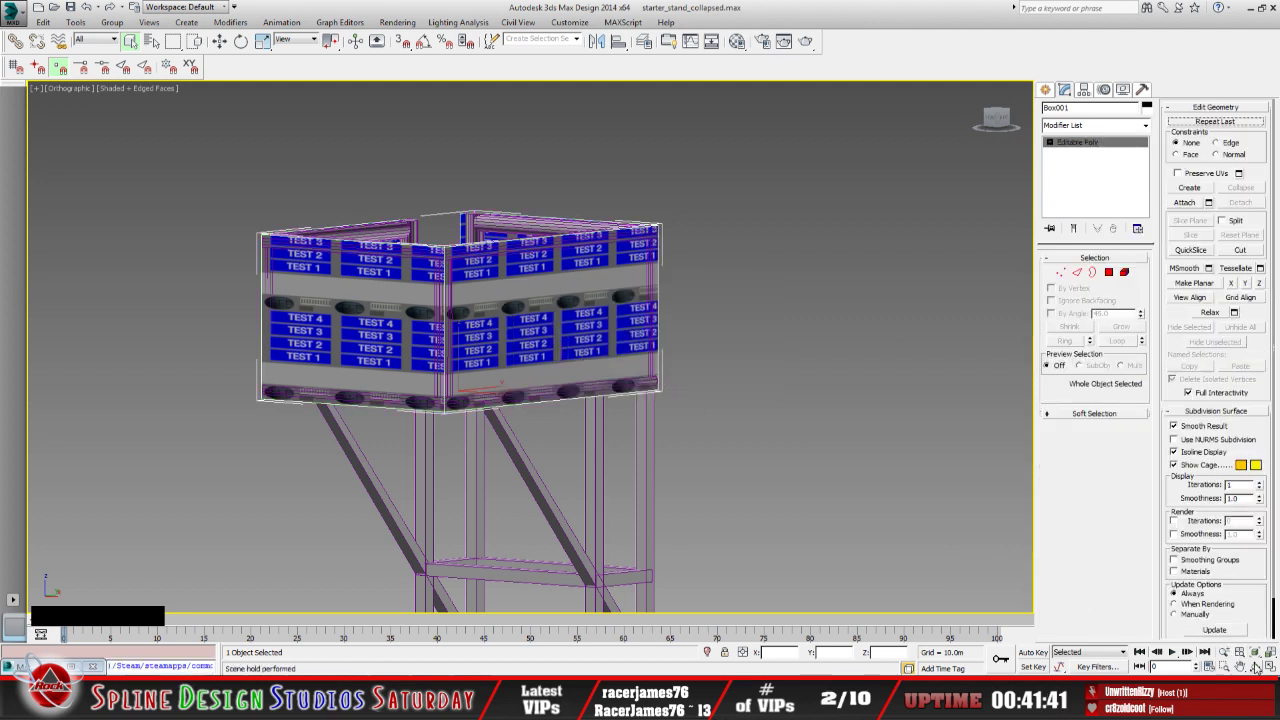
Enter the collapsed Editable Poly's Polygon level and select single outer panels of the platform
left_click(1256, 667)
left_click_drag(508, 385, 431, 290)
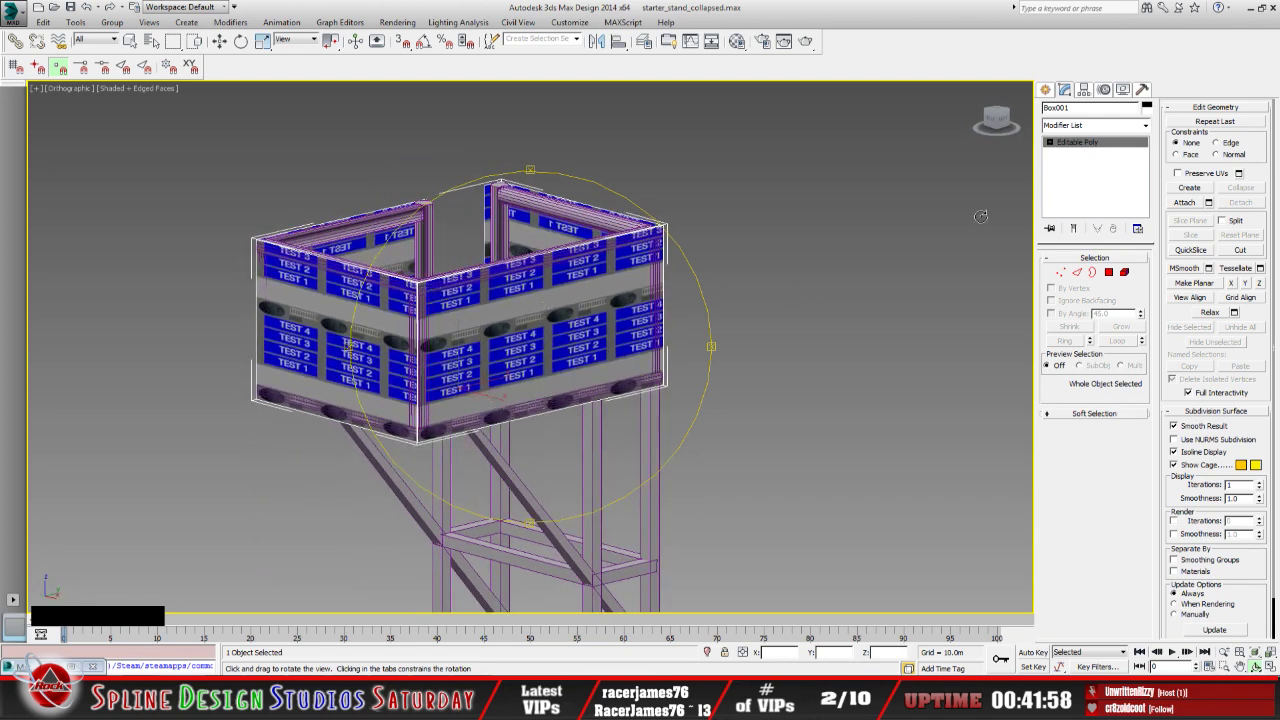
left_click_drag(610, 310, 533, 352)
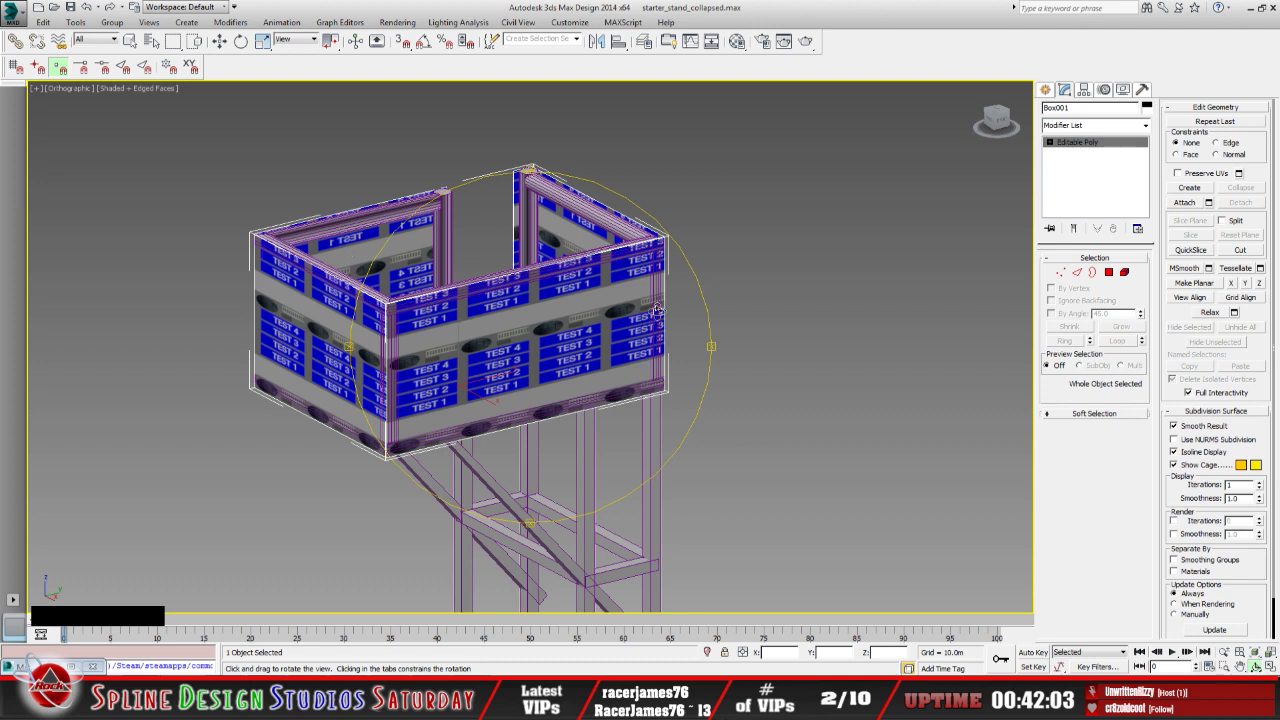
left_click(1083, 148)
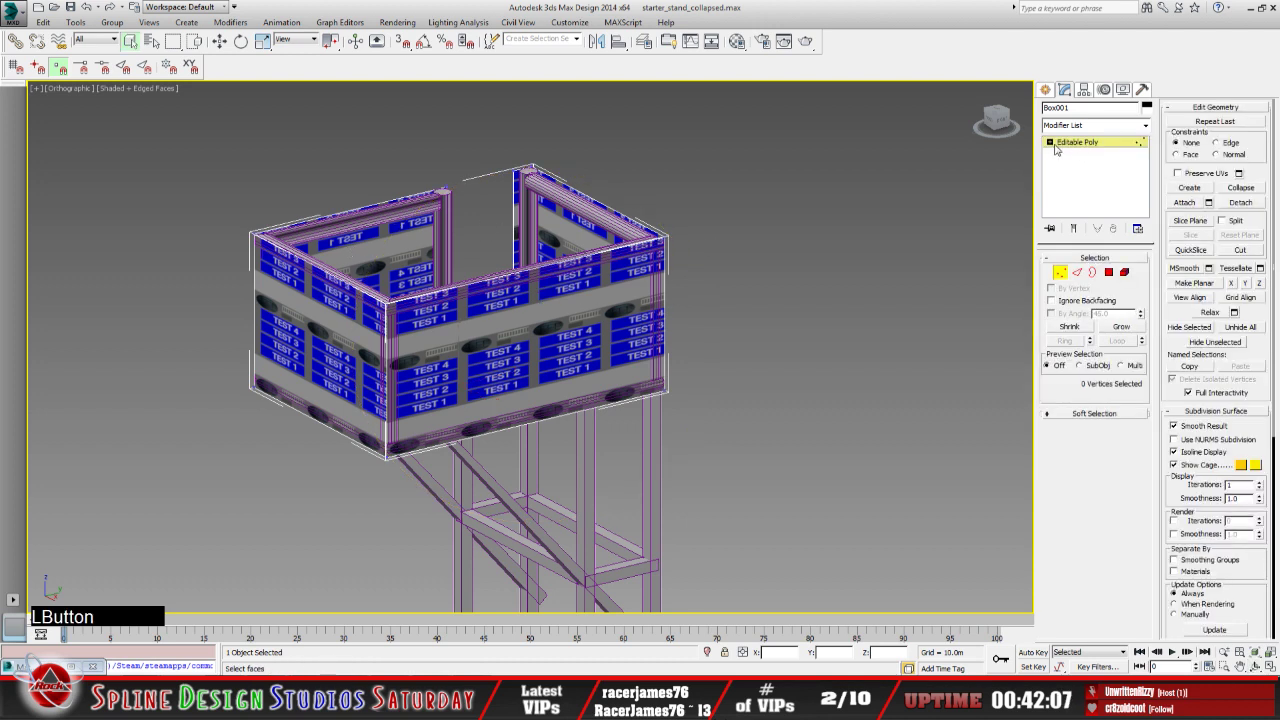
left_click(1050, 143)
left_click(1076, 184)
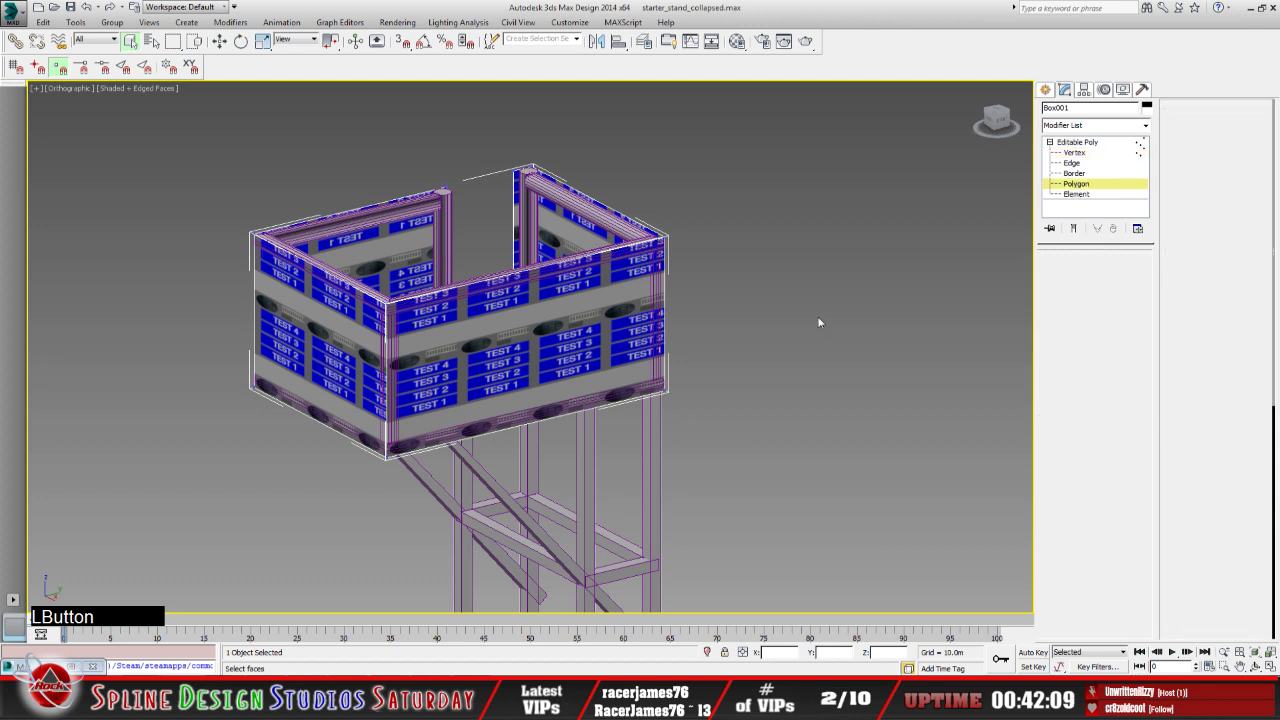
left_click(509, 348)
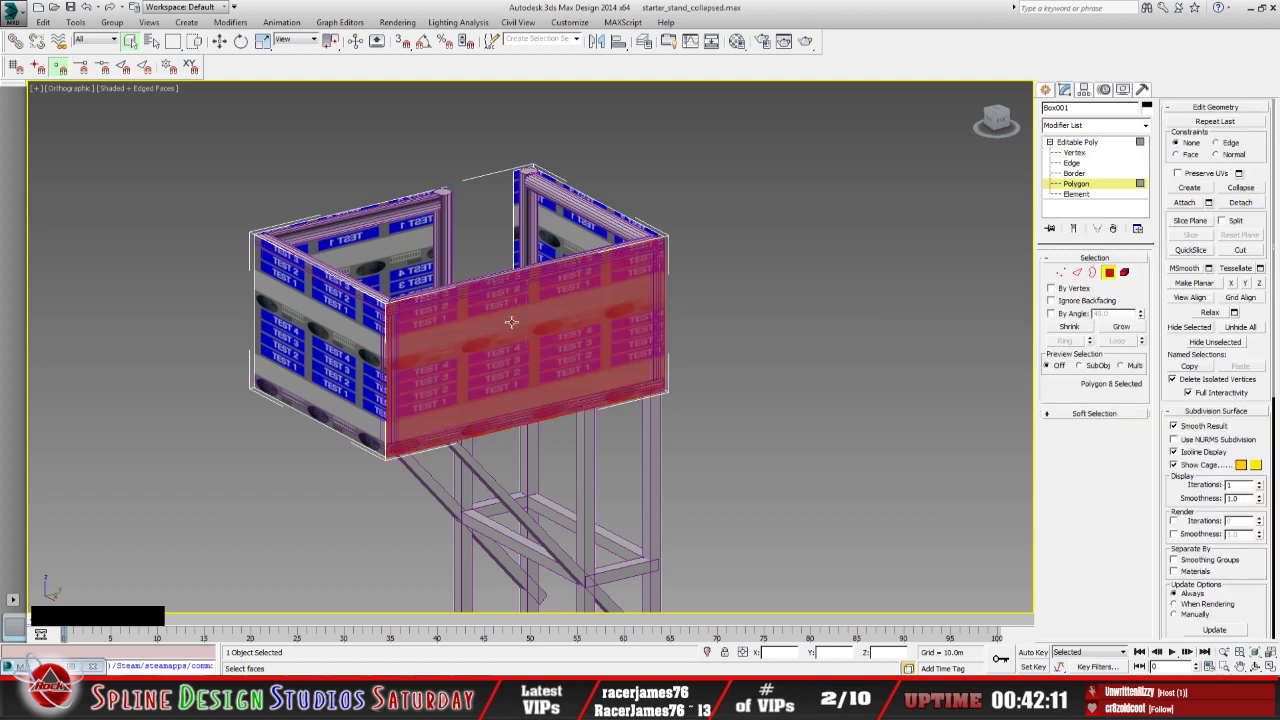
left_click(347, 363)
left_click(453, 370)
Select the two adjoining platform panel polygons that face the open inner side
key("e")
middle_click_drag(509, 419, 440, 365, "alt")
left_click_drag(440, 365, 257, 157)
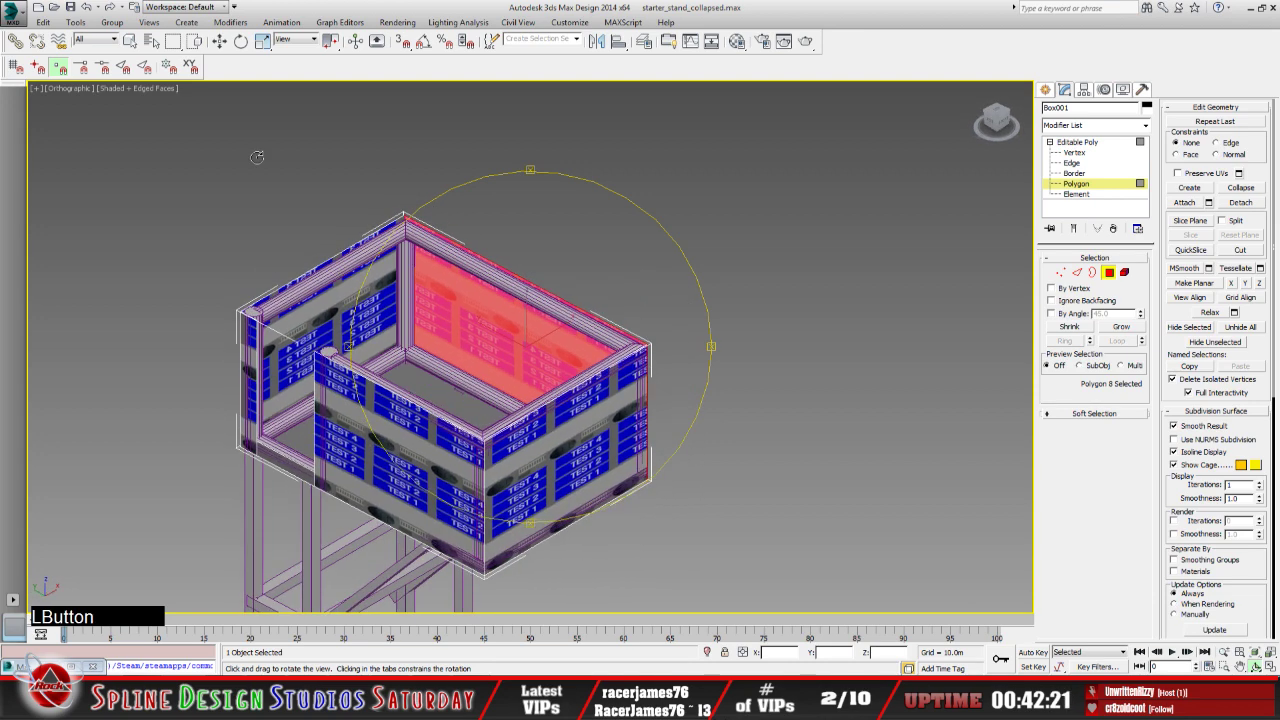
left_click(130, 40)
left_click(350, 323)
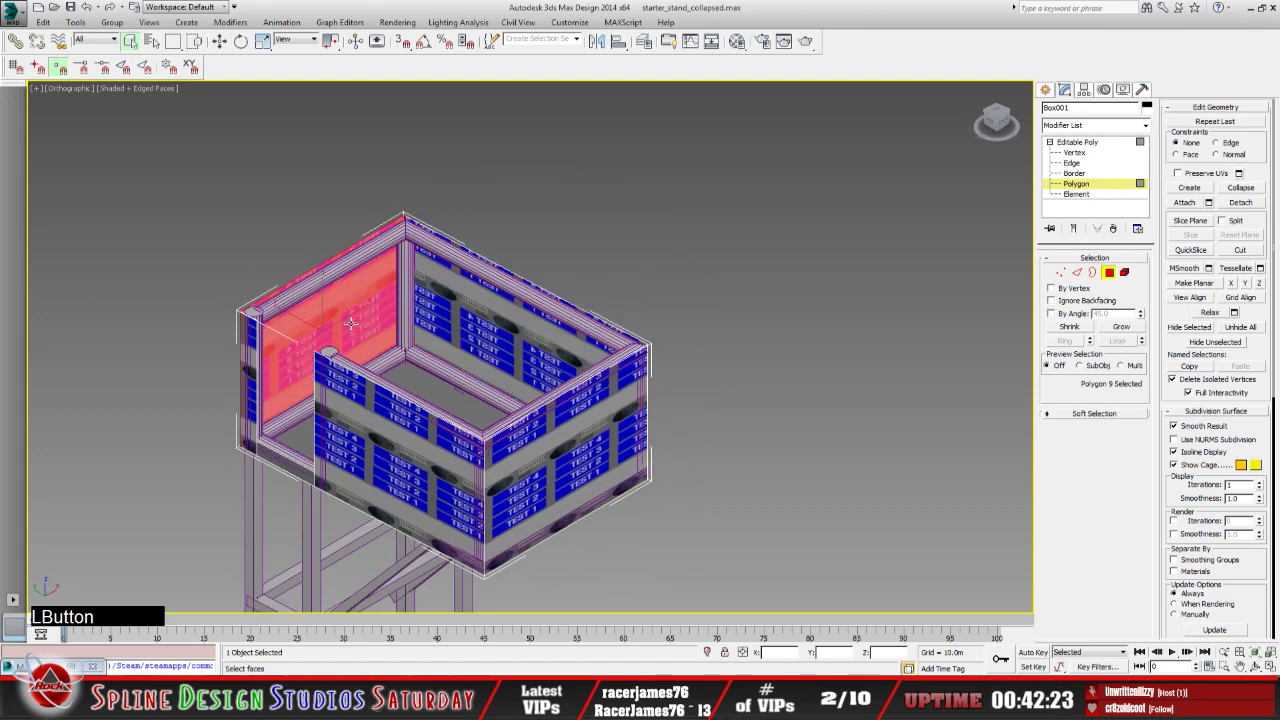
left_click(483, 344, "ctrl")
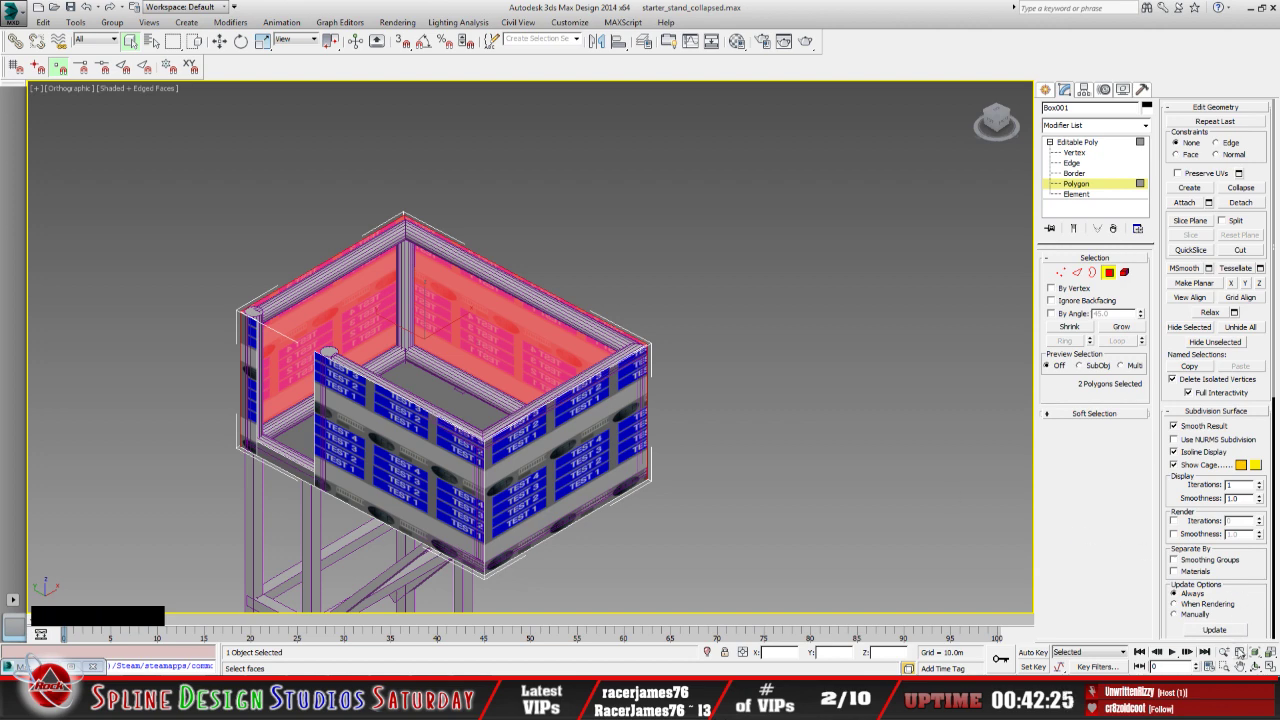
Add the two remaining panels to the polygon selection so all four platform panels are selected
left_click(1256, 666)
left_click_drag(620, 418, 634, 383)
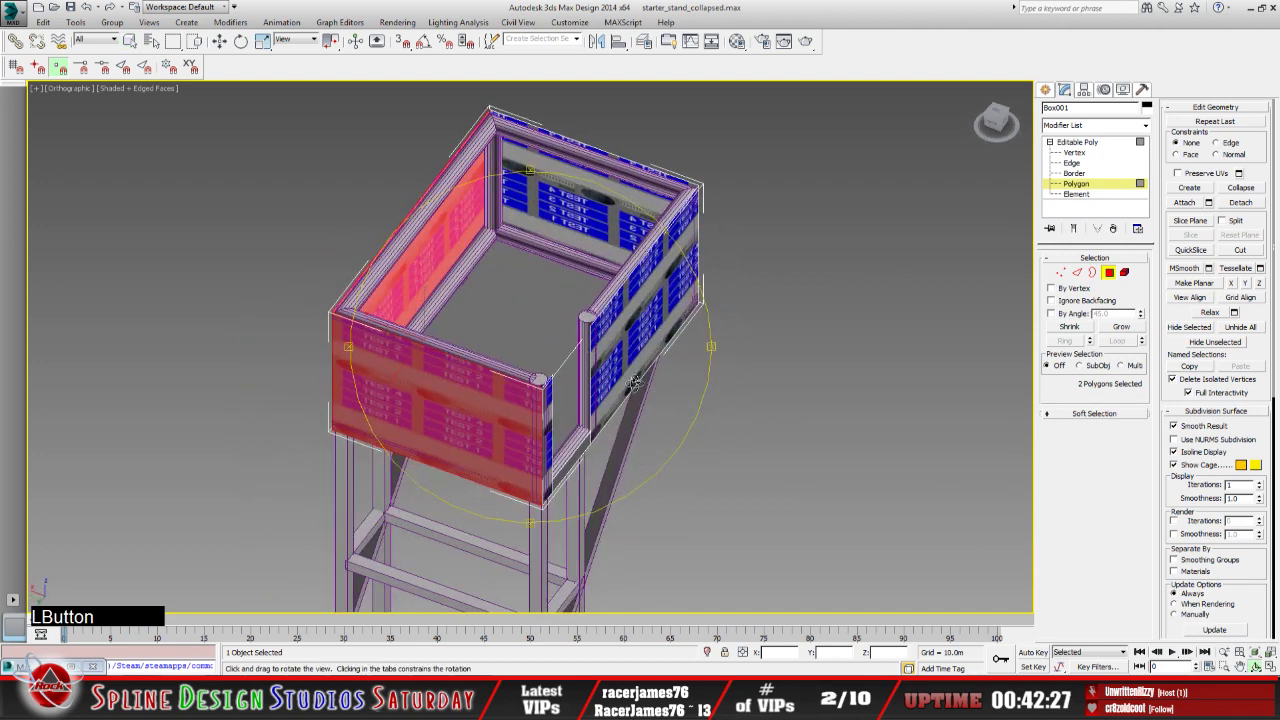
left_click(130, 40)
left_click(593, 212, "ctrl")
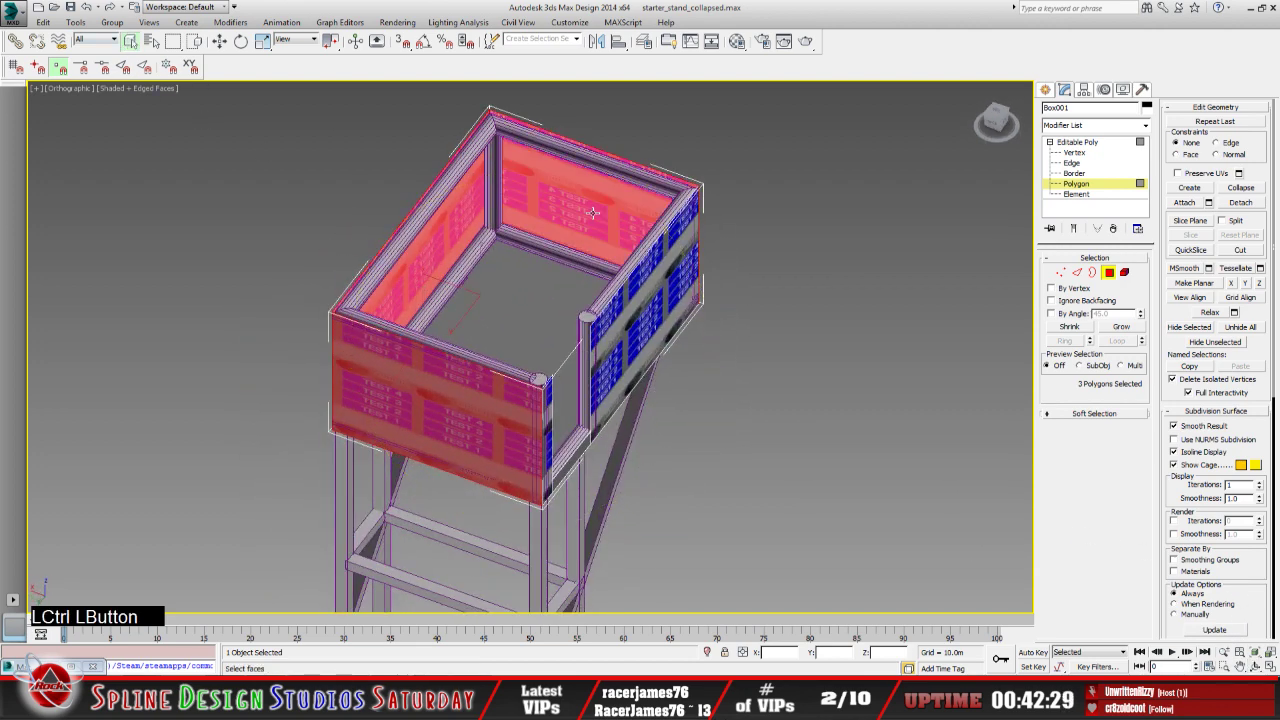
left_click(1256, 666)
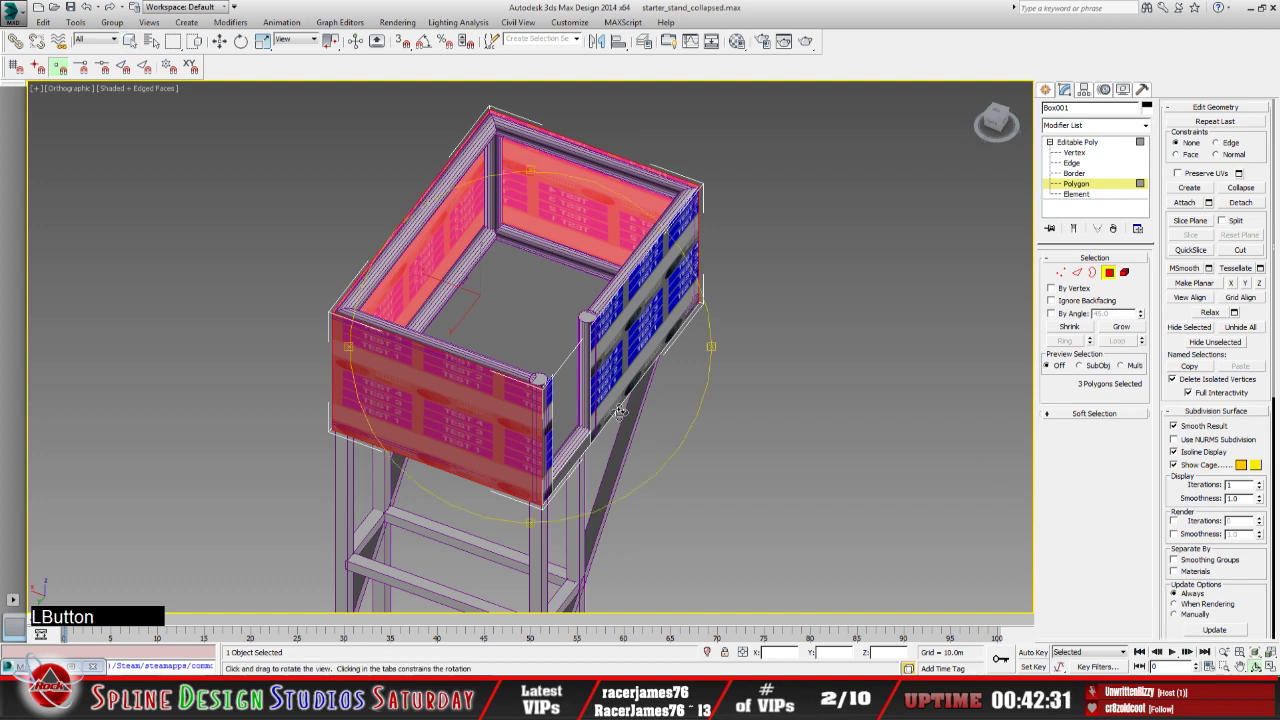
left_click_drag(620, 412, 746, 392)
left_click(130, 40)
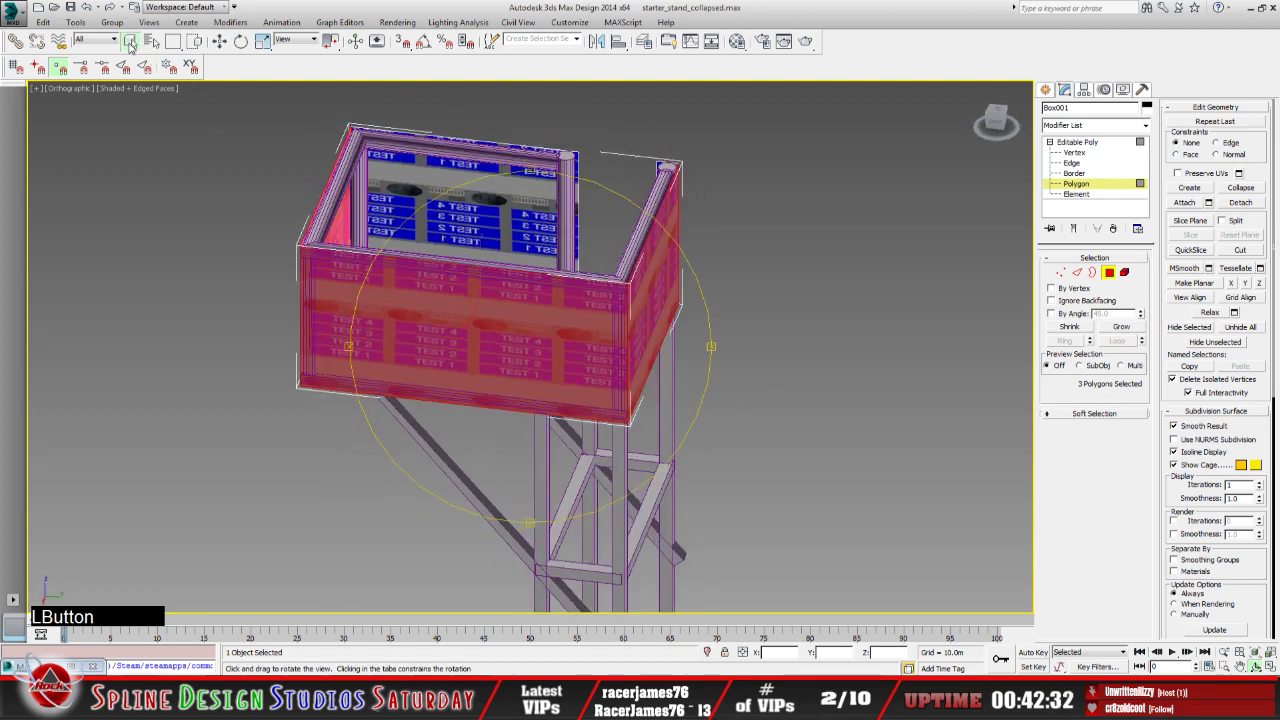
left_click(455, 217, "ctrl")
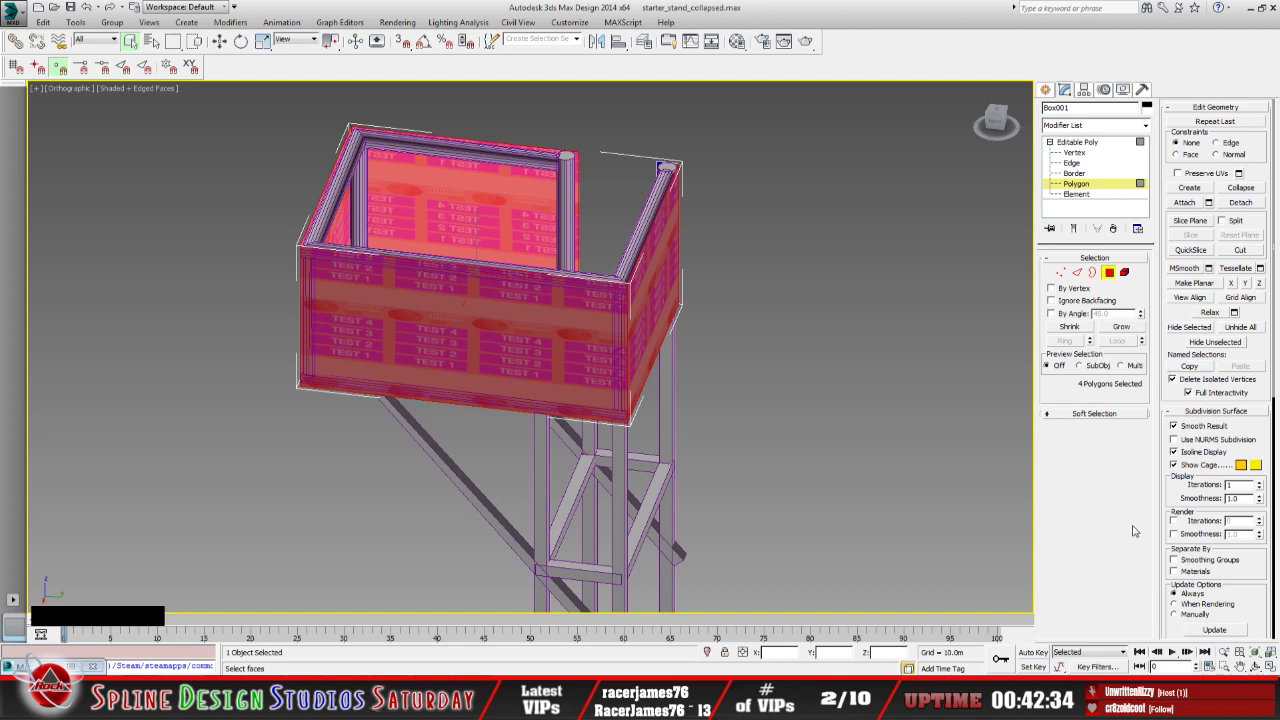
Add the box's floor polygon and the narrow wall polygon beside the doorway to the selected wall polygons
left_click(1252, 666)
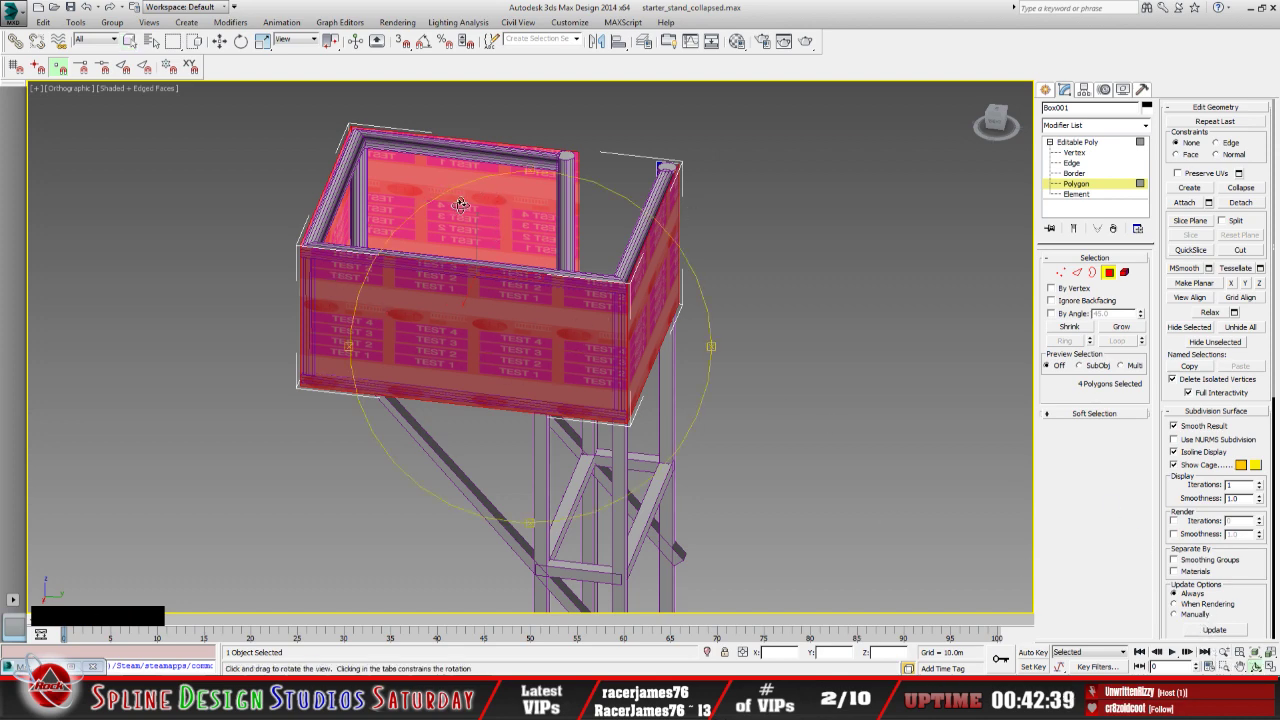
left_click_drag(461, 206, 553, 359)
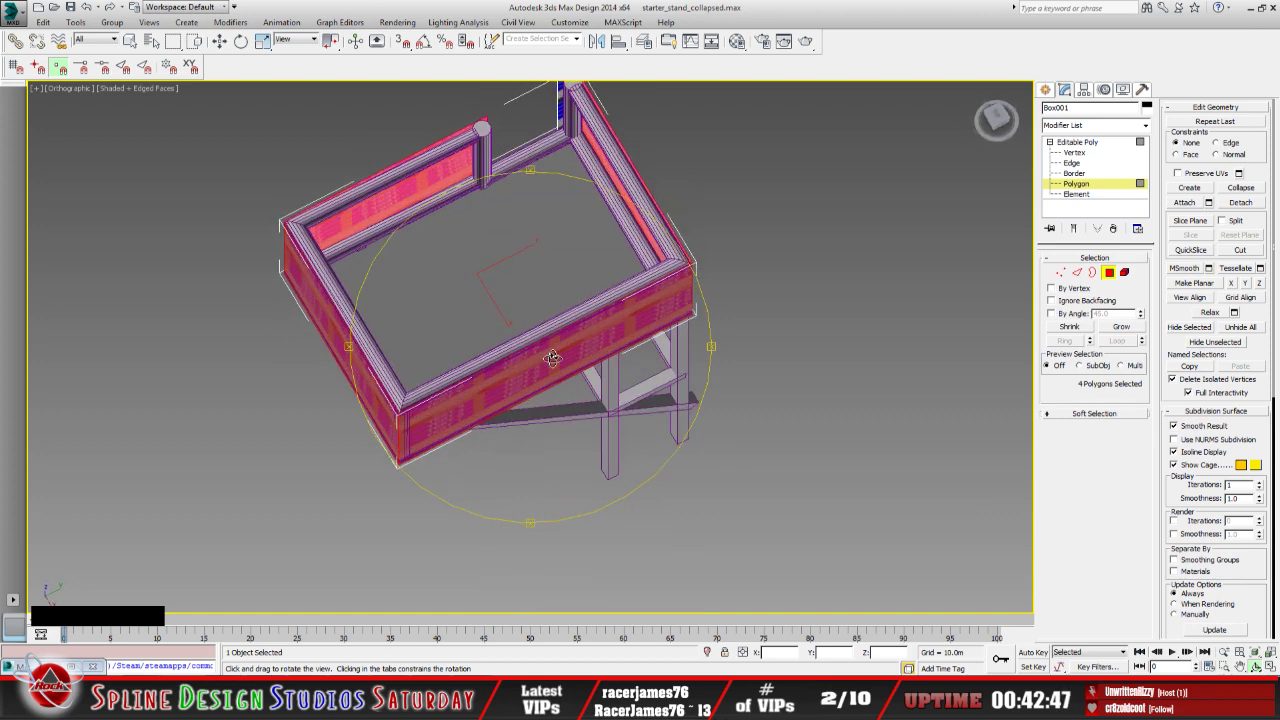
left_click(130, 40)
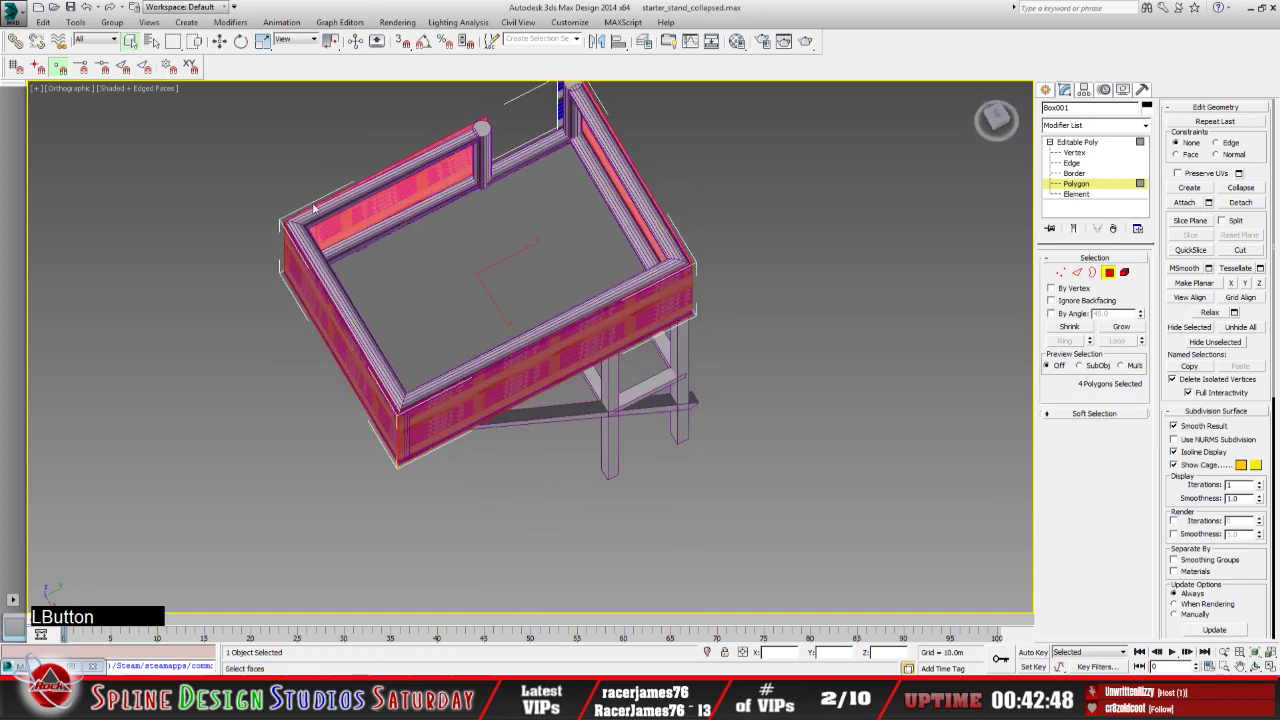
left_click(464, 273, "ctrl")
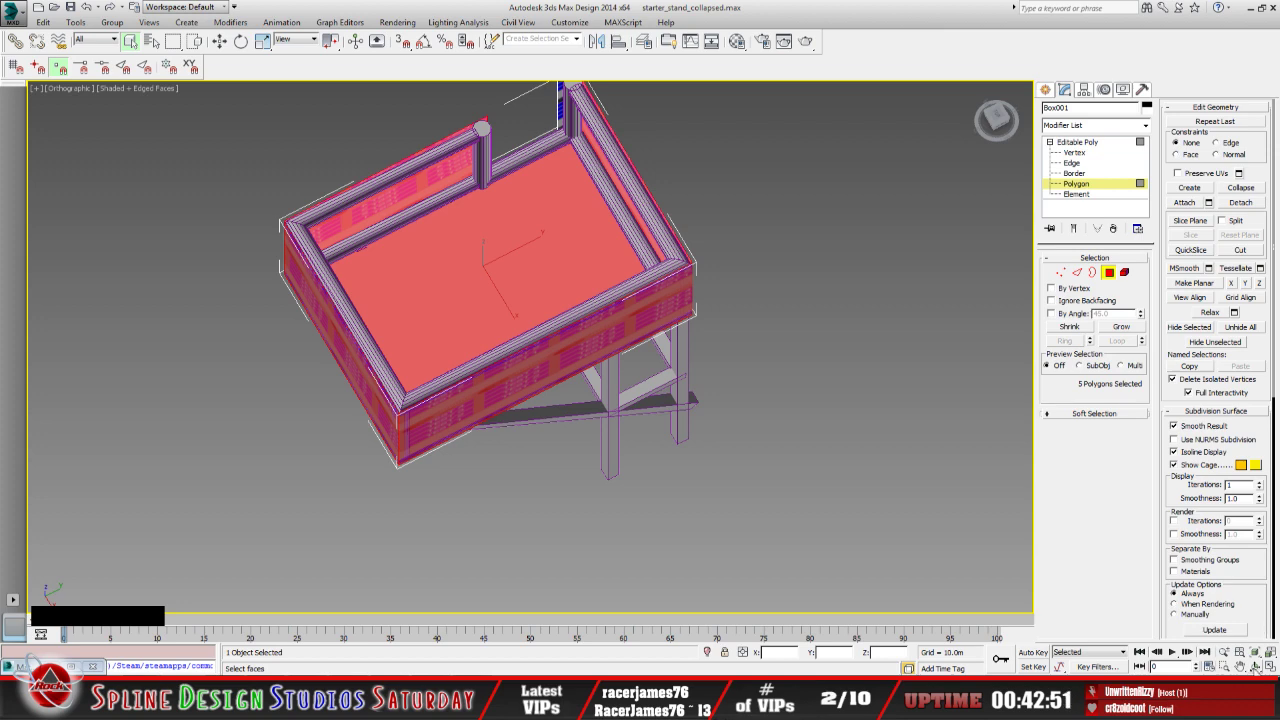
left_click(1255, 666)
left_click_drag(603, 341, 575, 263)
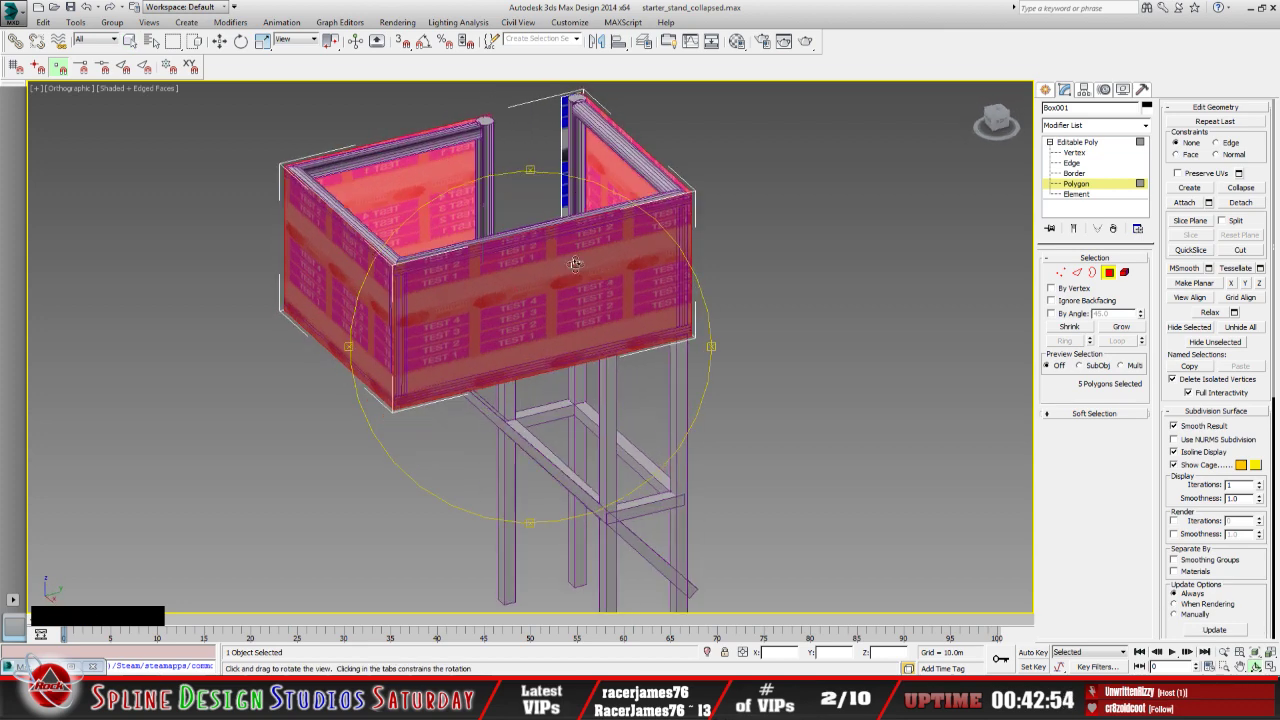
left_click(131, 41)
left_click(563, 158, "ctrl")
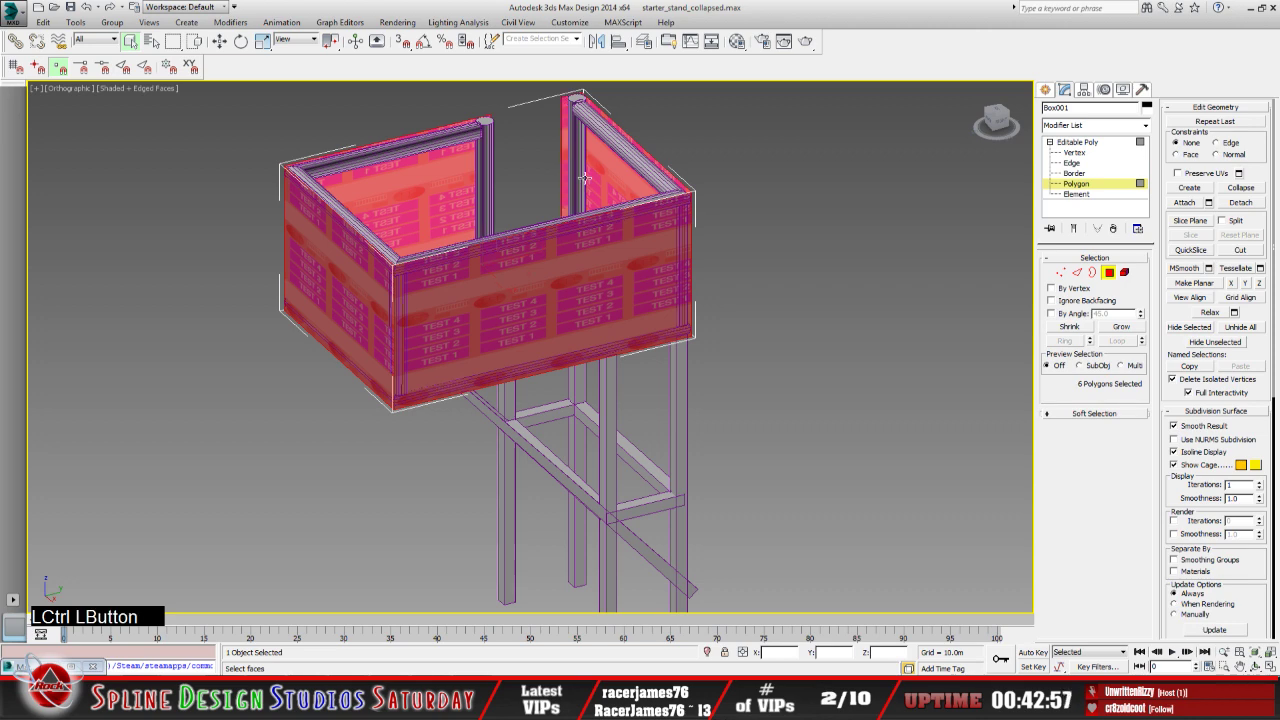
middle_click_drag(587, 183, 597, 217)
Add the low strip polygon beneath the doorway to the selection, then take it back out
left_click(1255, 665)
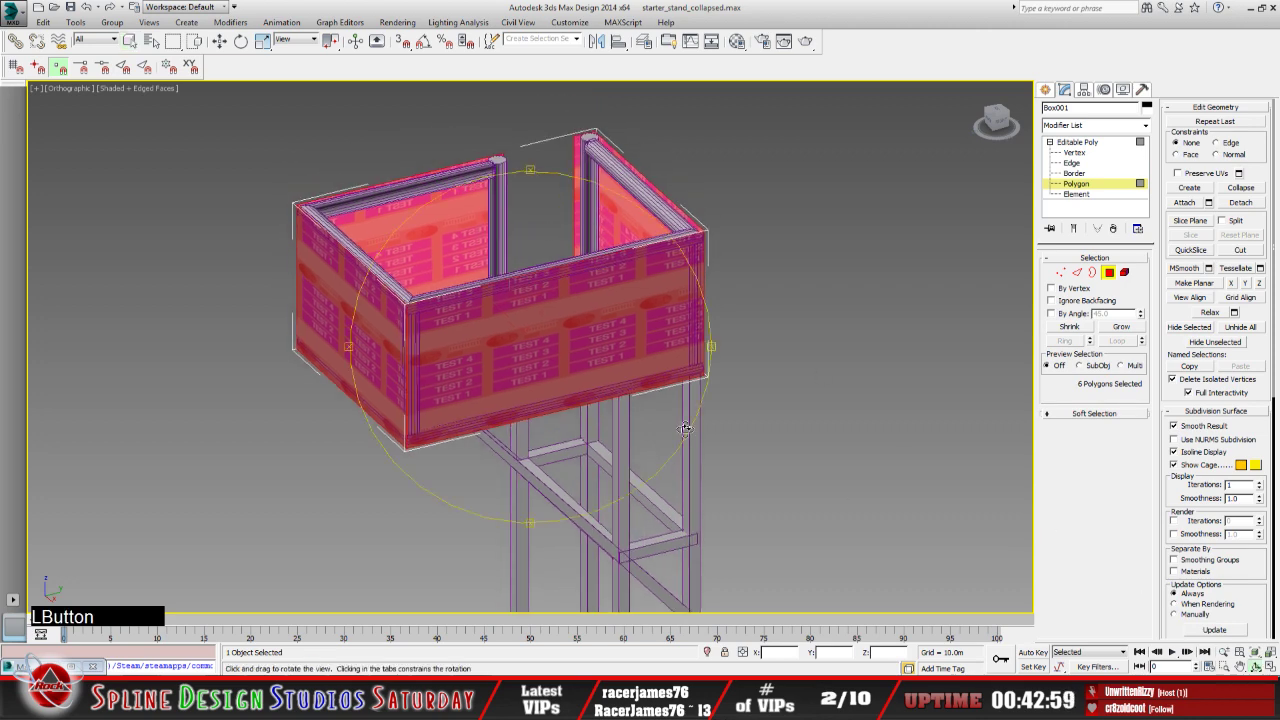
left_click_drag(534, 368, 536, 387)
scroll(480, 200, "up", 5)
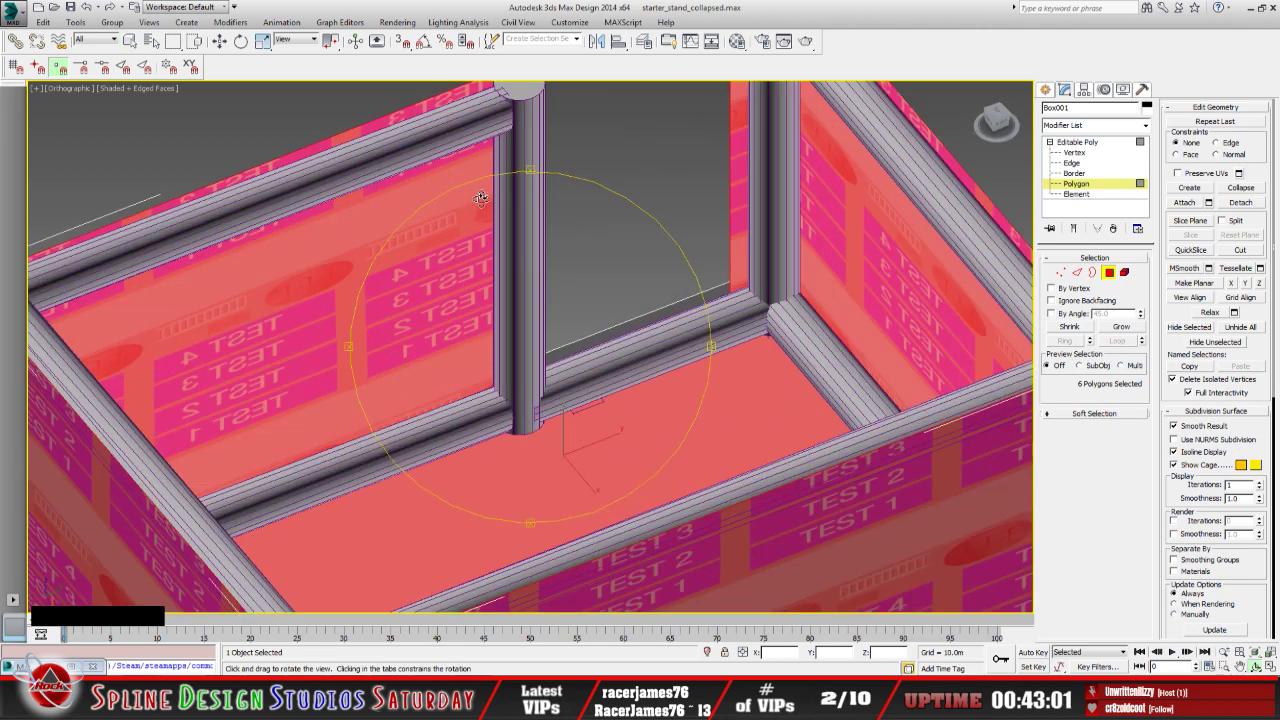
right_click(577, 291)
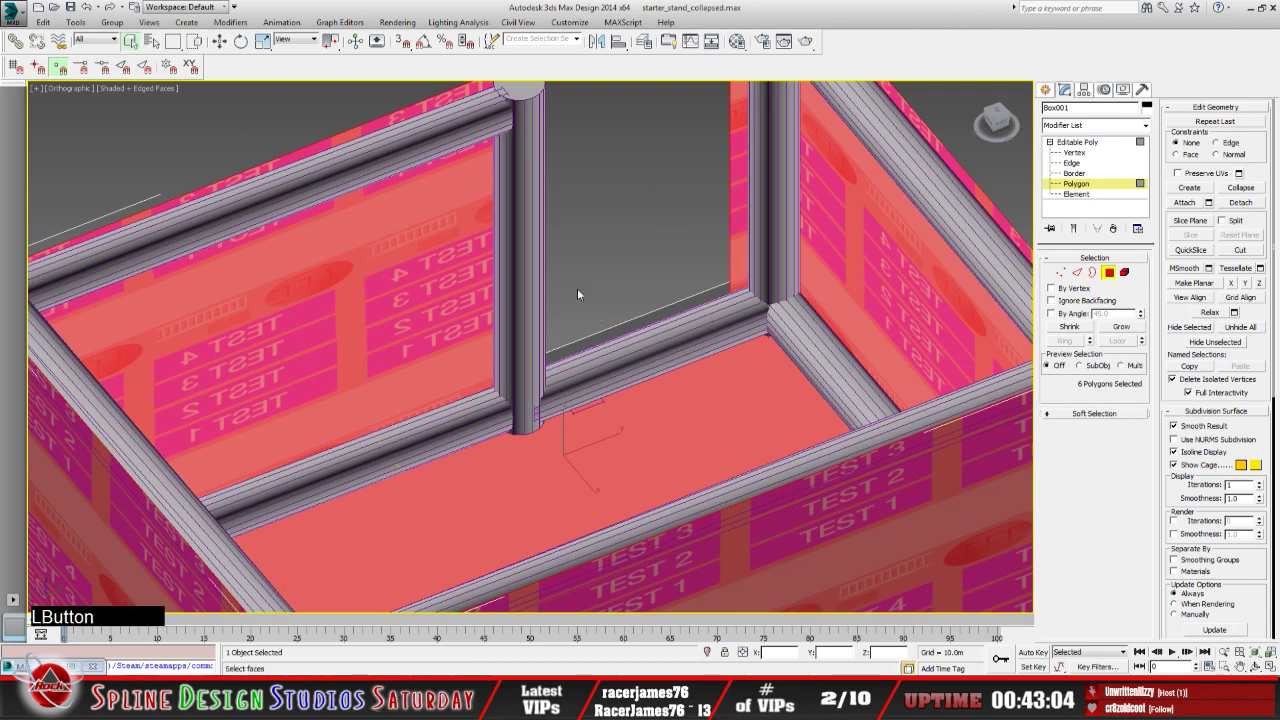
left_click(645, 317, "ctrl")
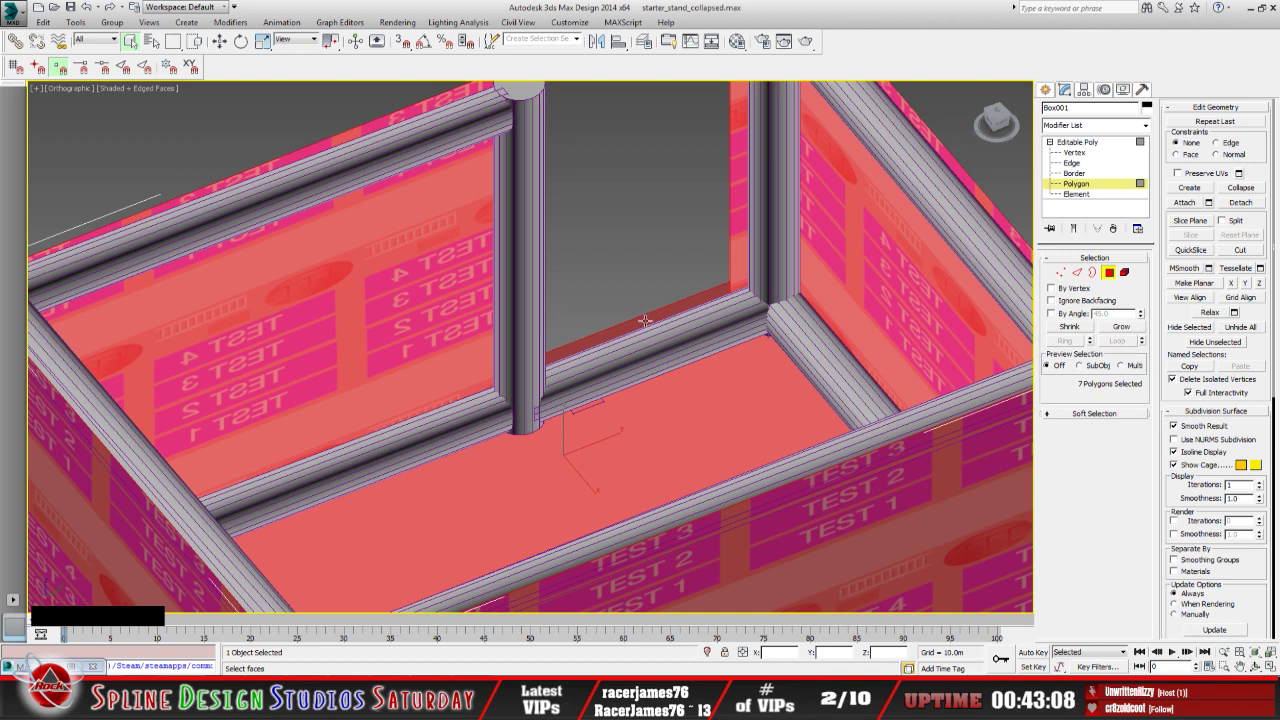
left_click(645, 320, "ctrl")
left_click(88, 8)
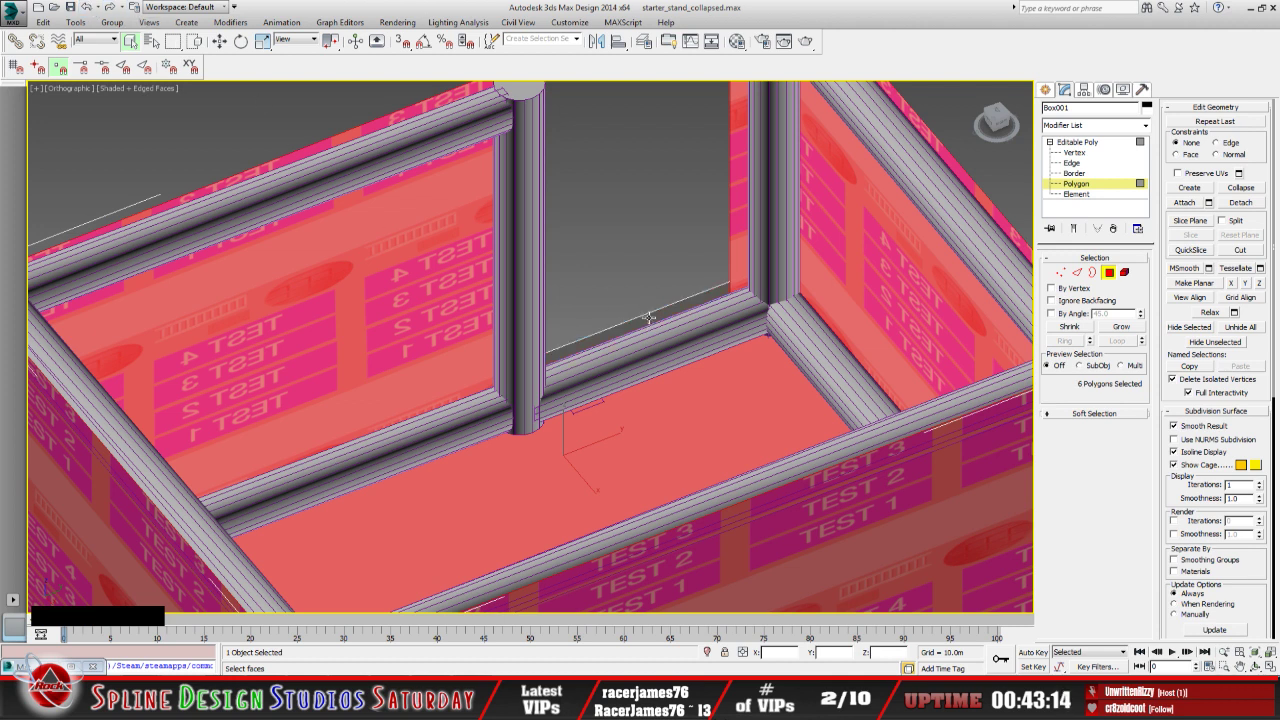
Turn on Ignore Backfacing and try to add the low doorway strip to the polygon selection from inside
left_click(1051, 301)
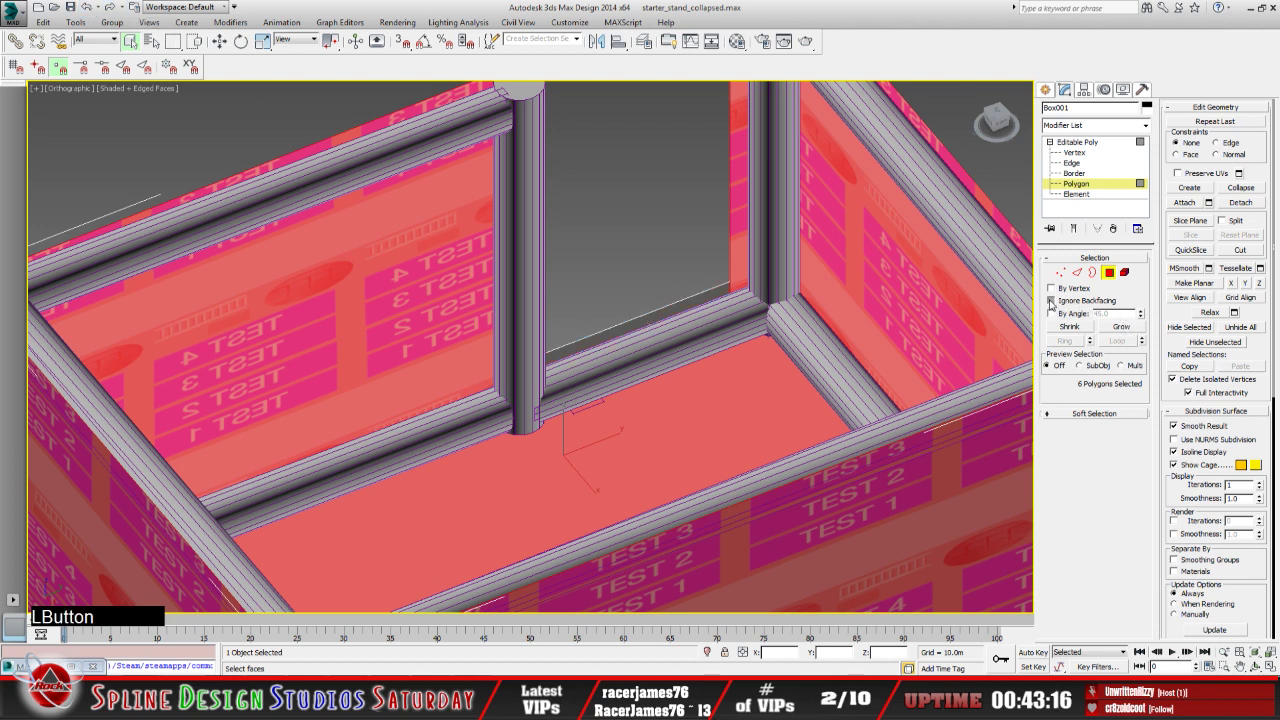
left_click(626, 328, "ctrl")
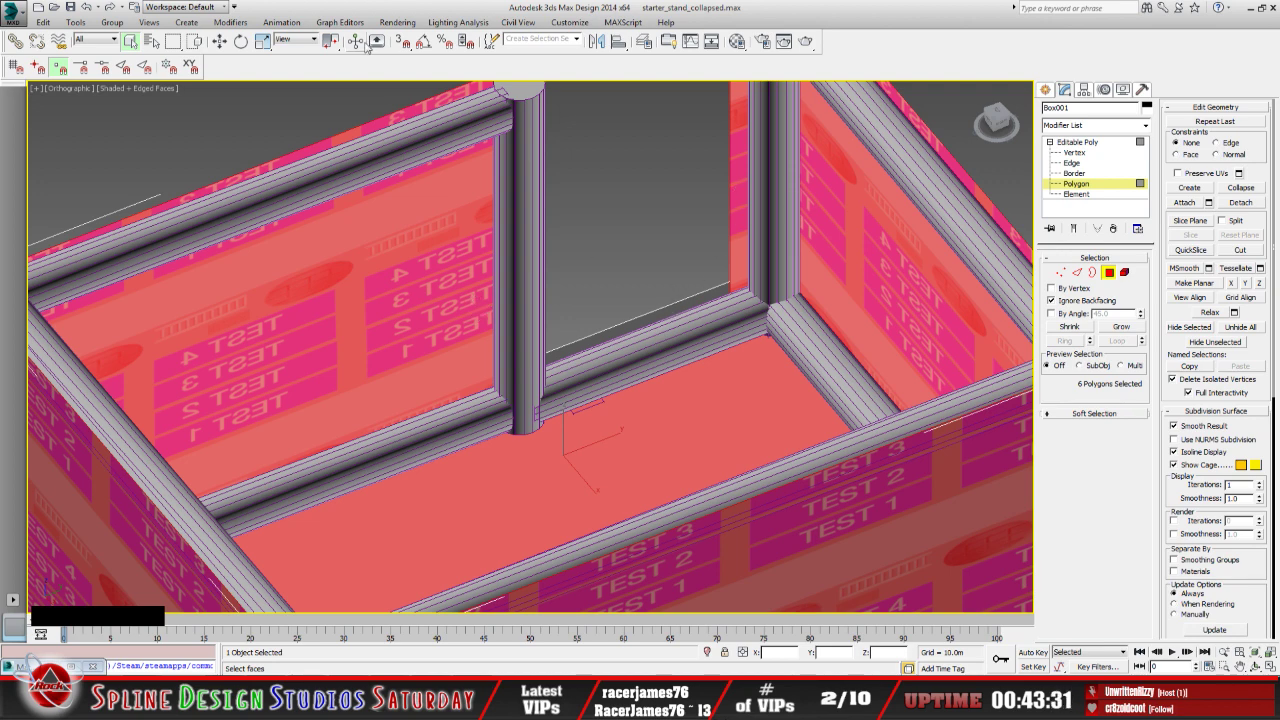
Render the current orthographic view of the box interior and close the rendered image
left_click(397, 22)
left_click(408, 37)
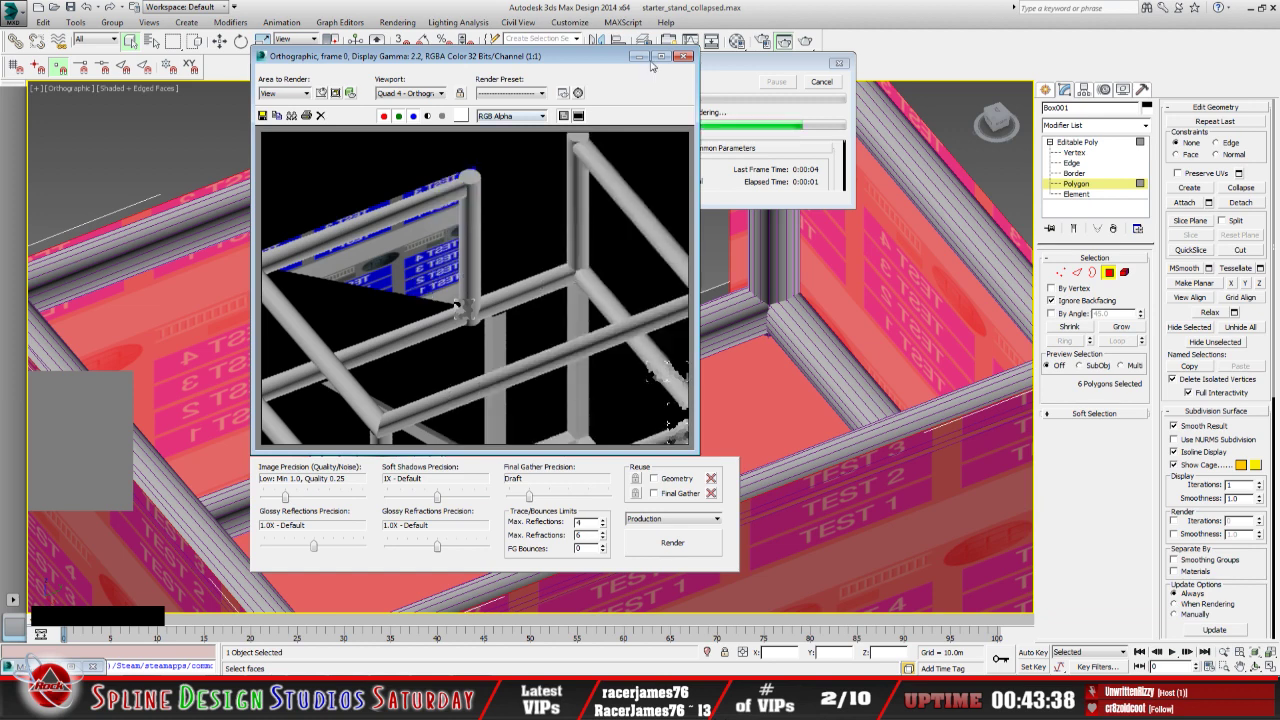
left_click(684, 56)
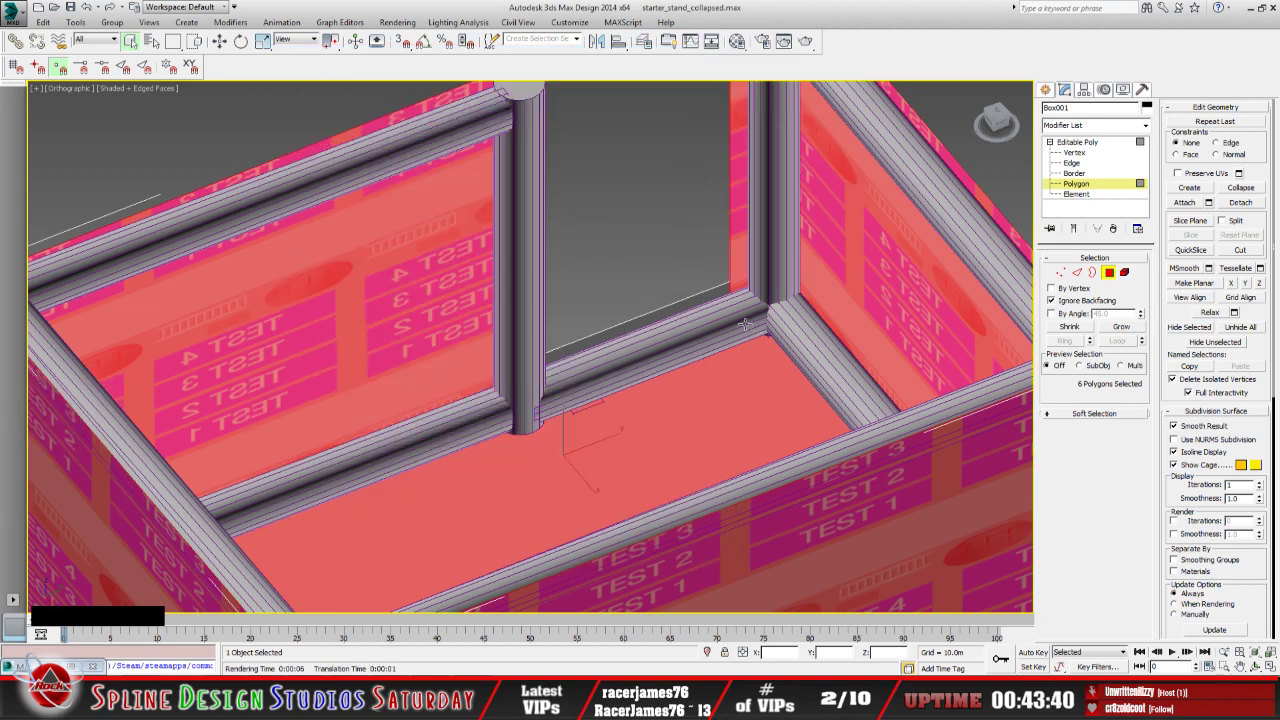
Clear the polygon selection, leave polygon editing and delete the stand frame object, keeping only the textured box
scroll(737, 338, "down", 10)
left_click(414, 320)
middle_click_drag(719, 400, 561, 401)
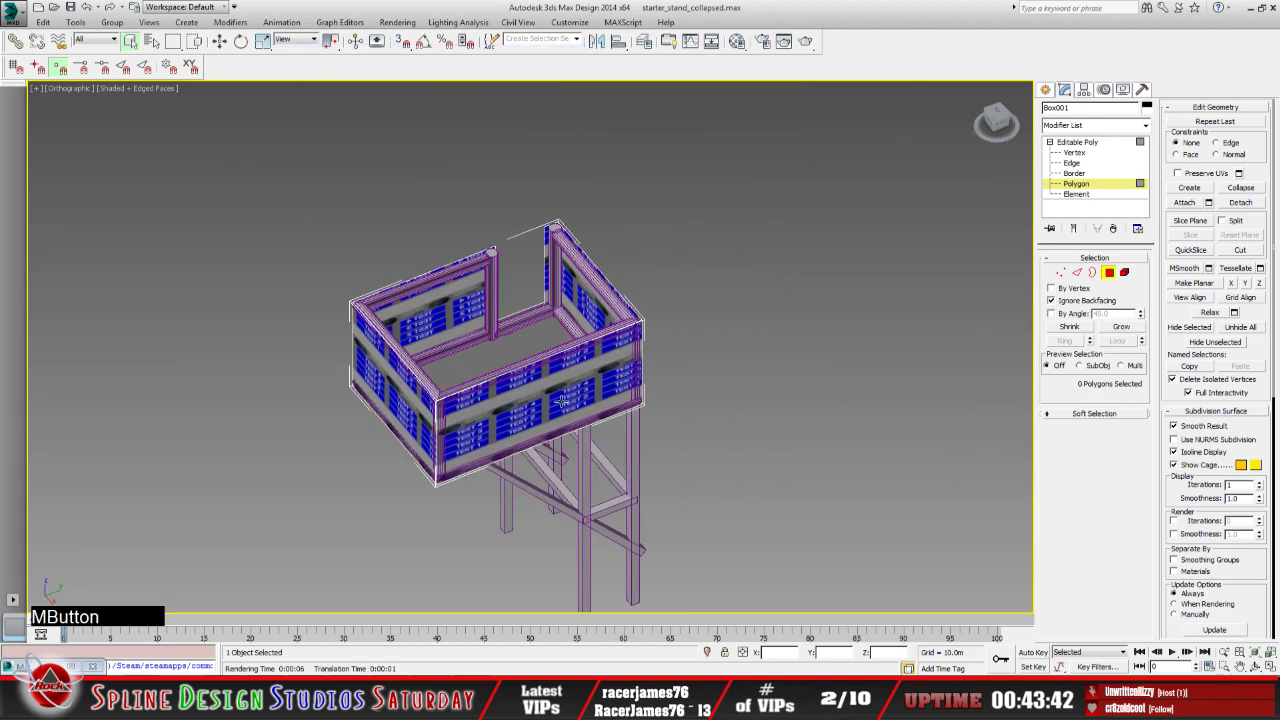
left_click(1070, 143)
left_click(577, 500)
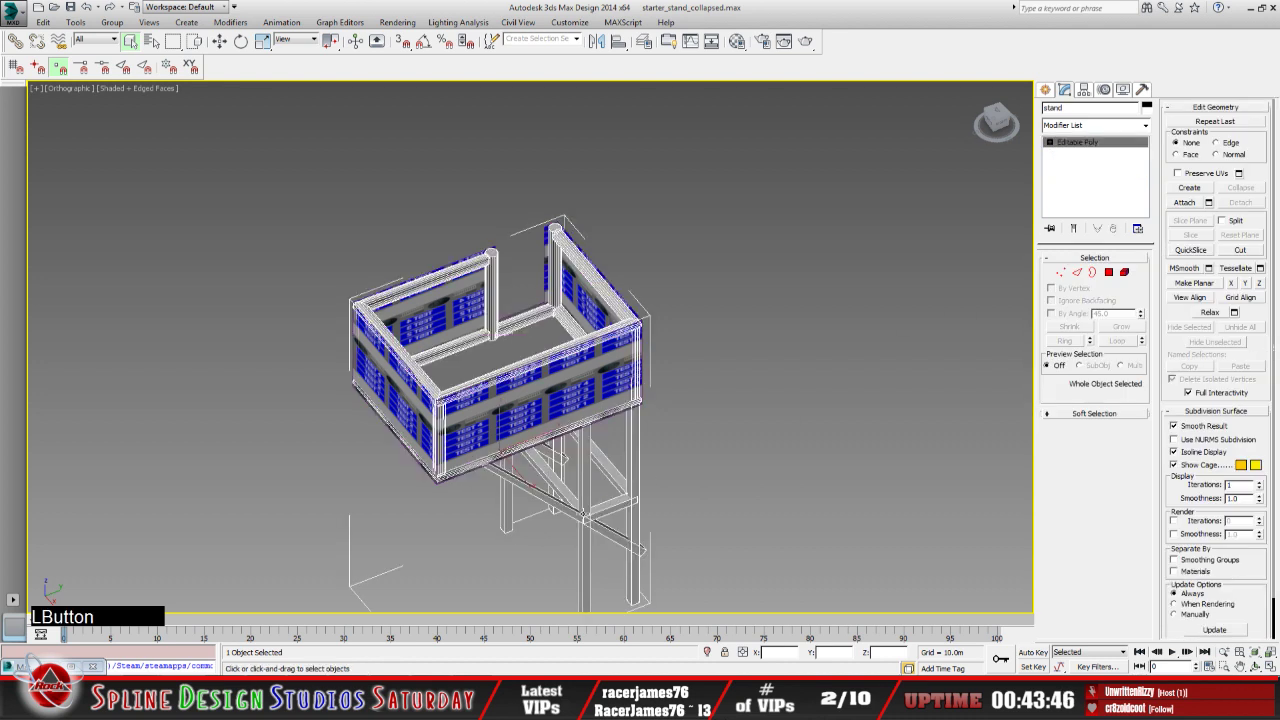
left_click(611, 500)
key("Delete")
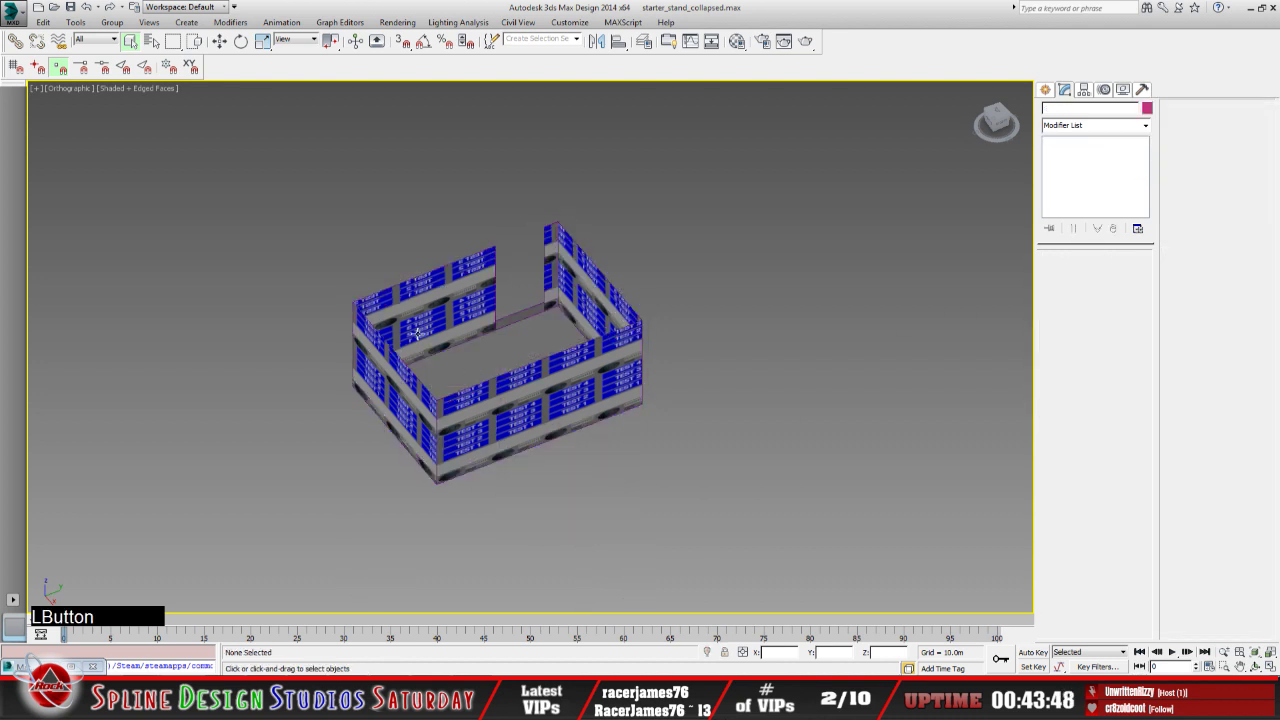
Edit the textured box at polygon level and try to select the low doorway strip from inside
middle_click_drag(588, 393, 567, 318, "alt")
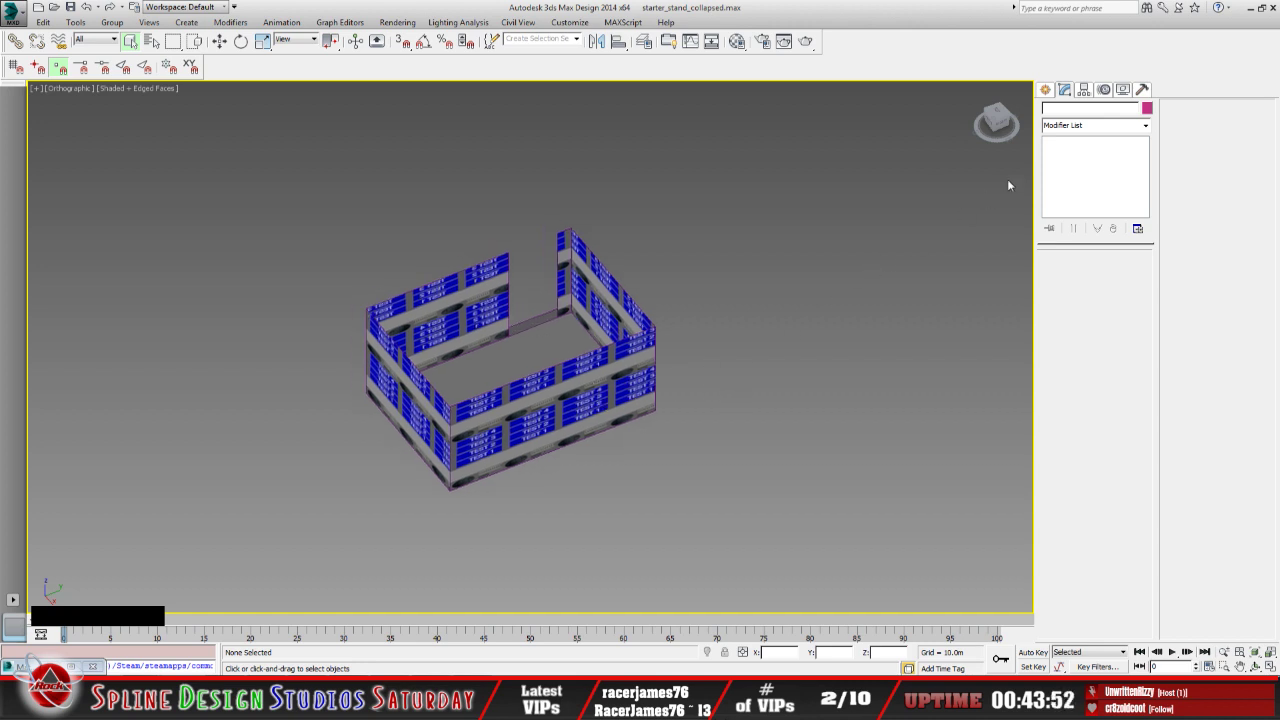
left_click(531, 422)
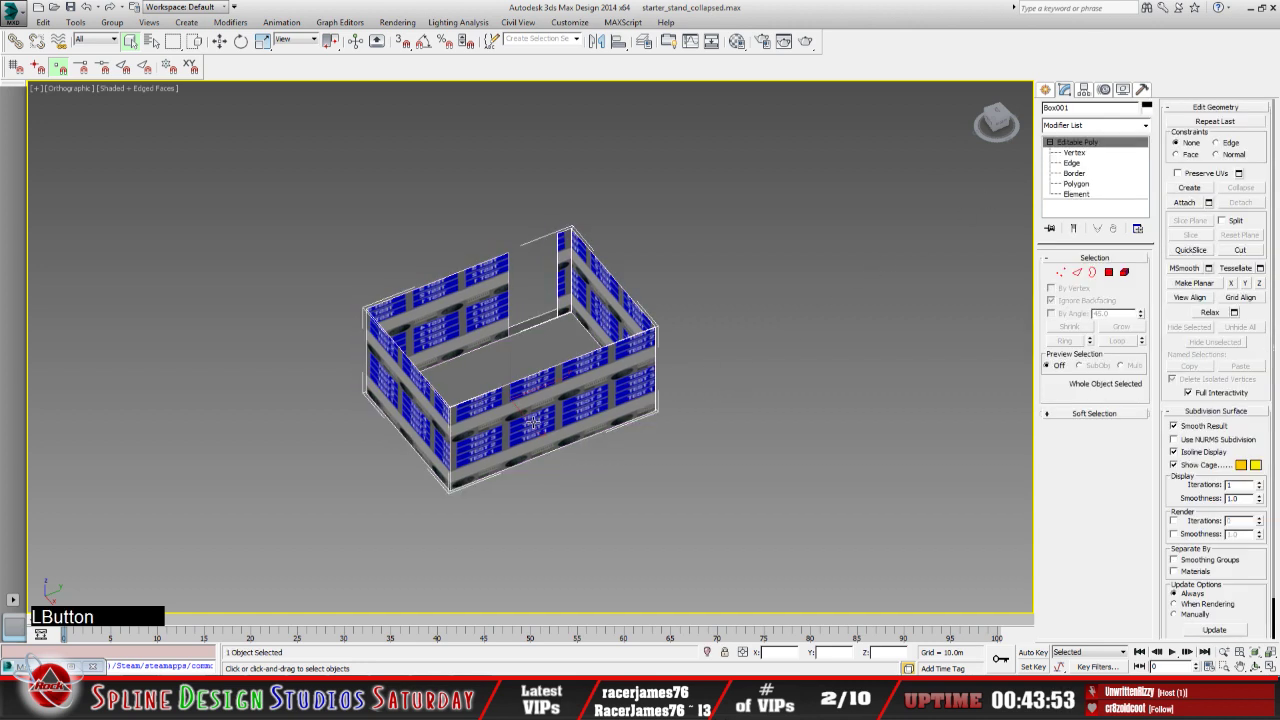
left_click(1078, 185)
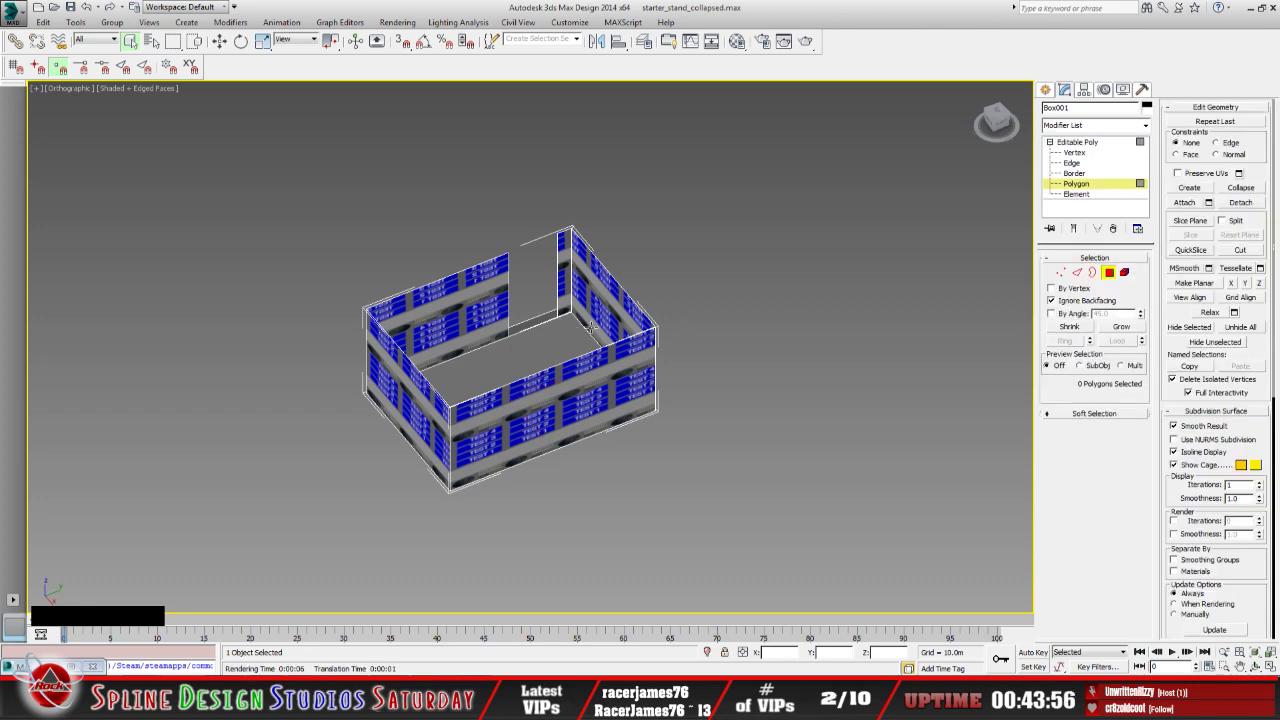
left_click(531, 328)
scroll(535, 328, "up", 5)
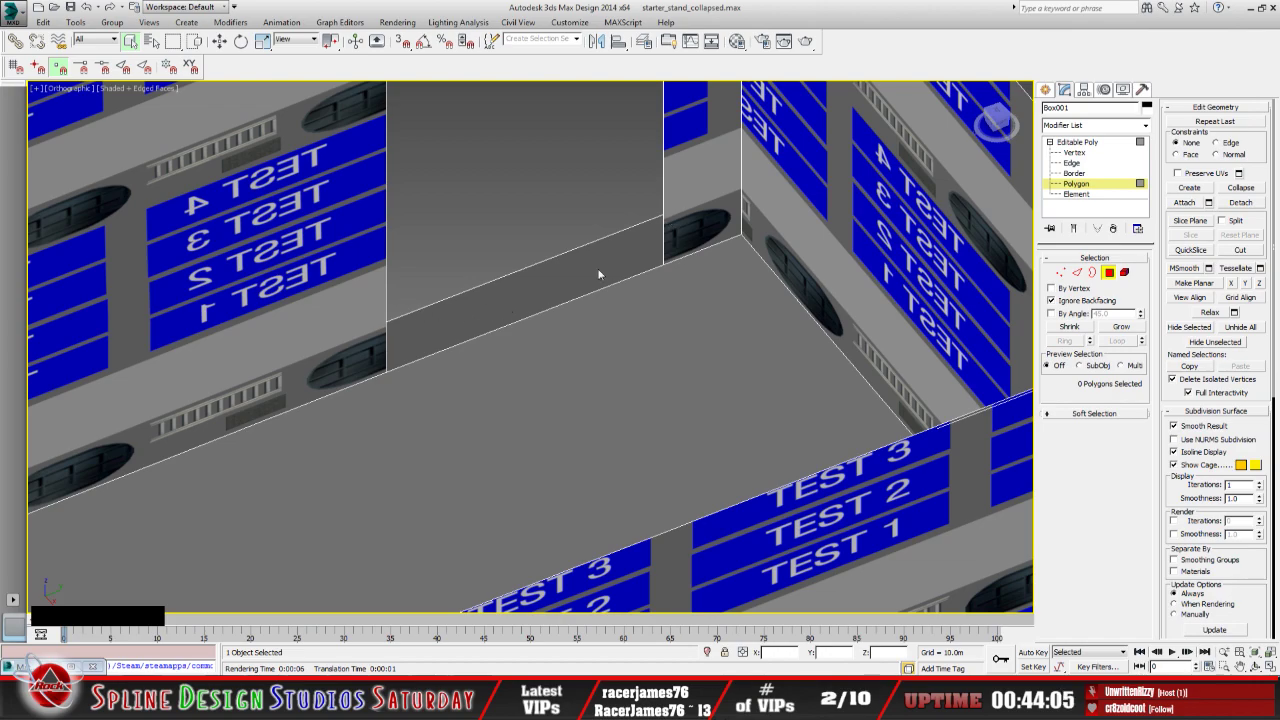
key("z")
Select the low strip polygon beneath the doorway from the outer side of the box
left_click(1256, 666)
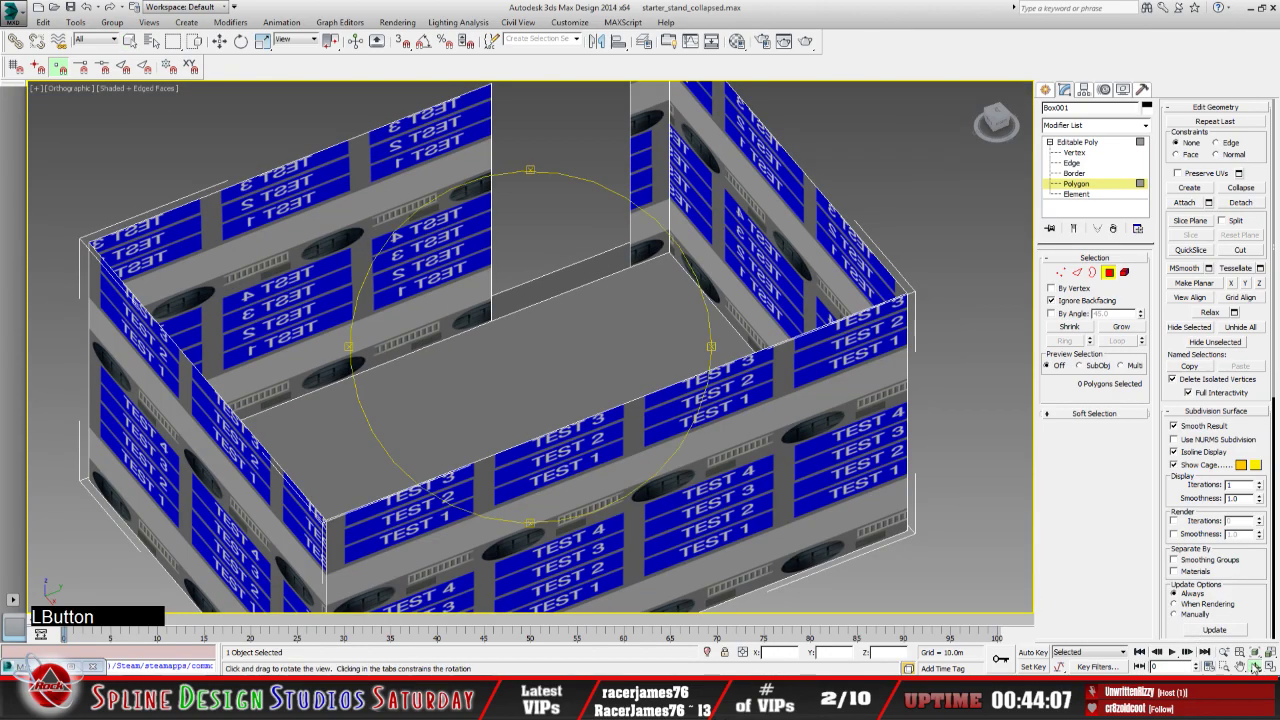
left_click_drag(520, 362, 676, 331)
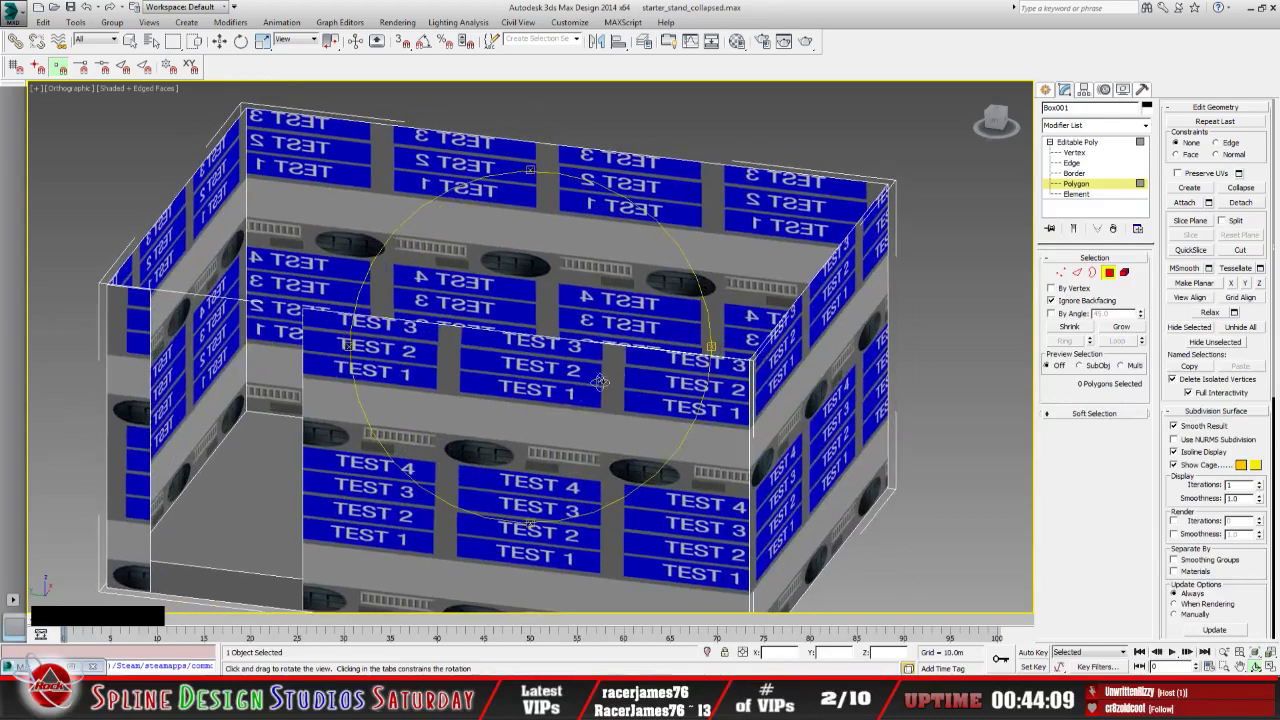
middle_click_drag(600, 382, 645, 278)
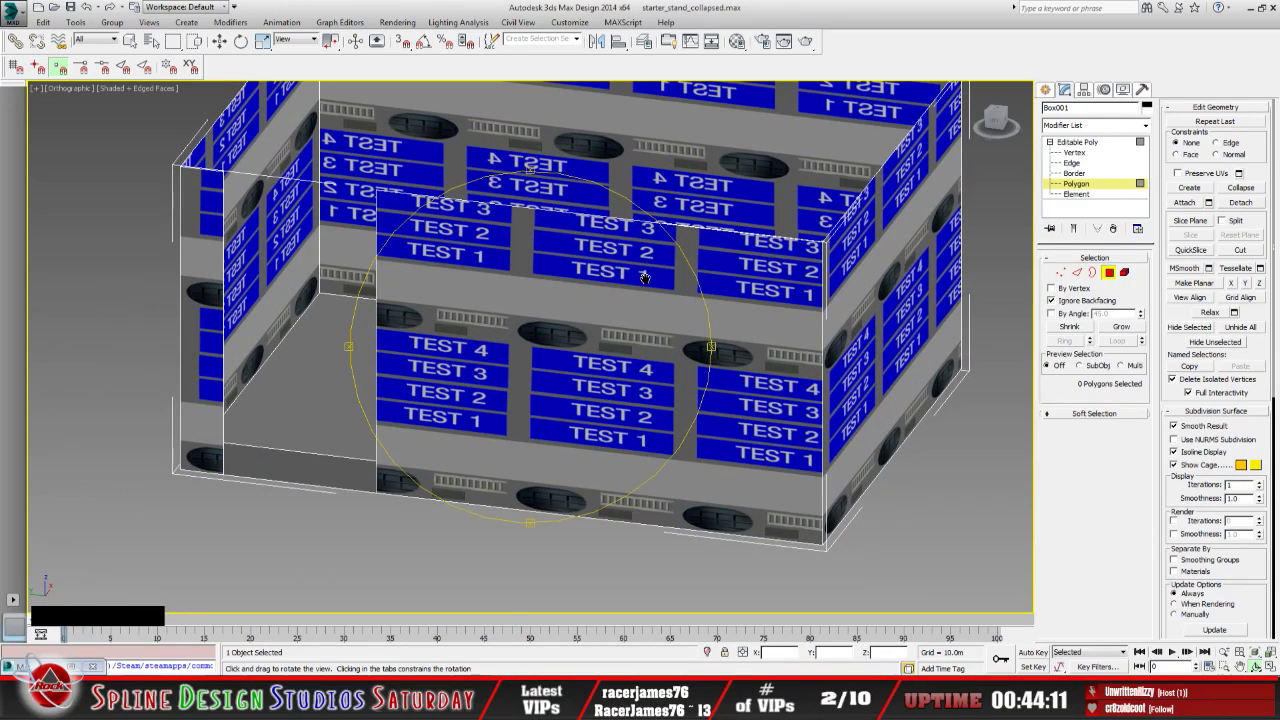
left_click_drag(532, 380, 560, 360)
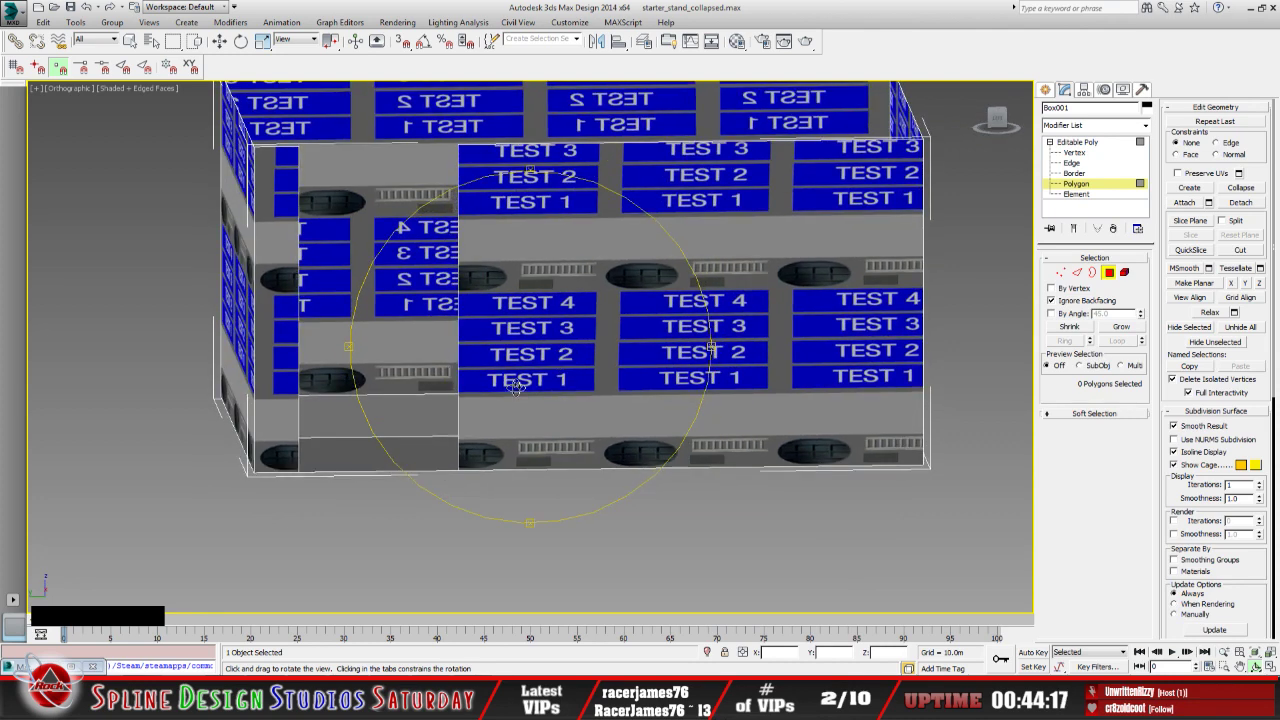
left_click(130, 41)
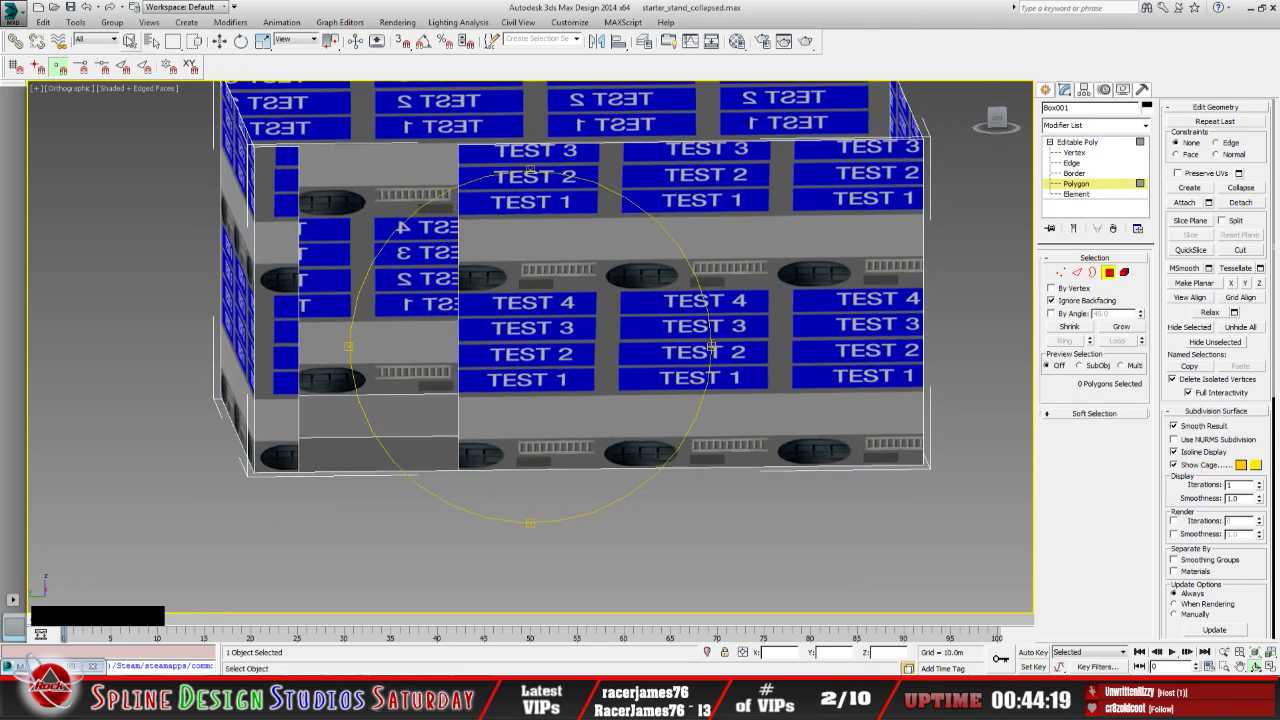
left_click(375, 448)
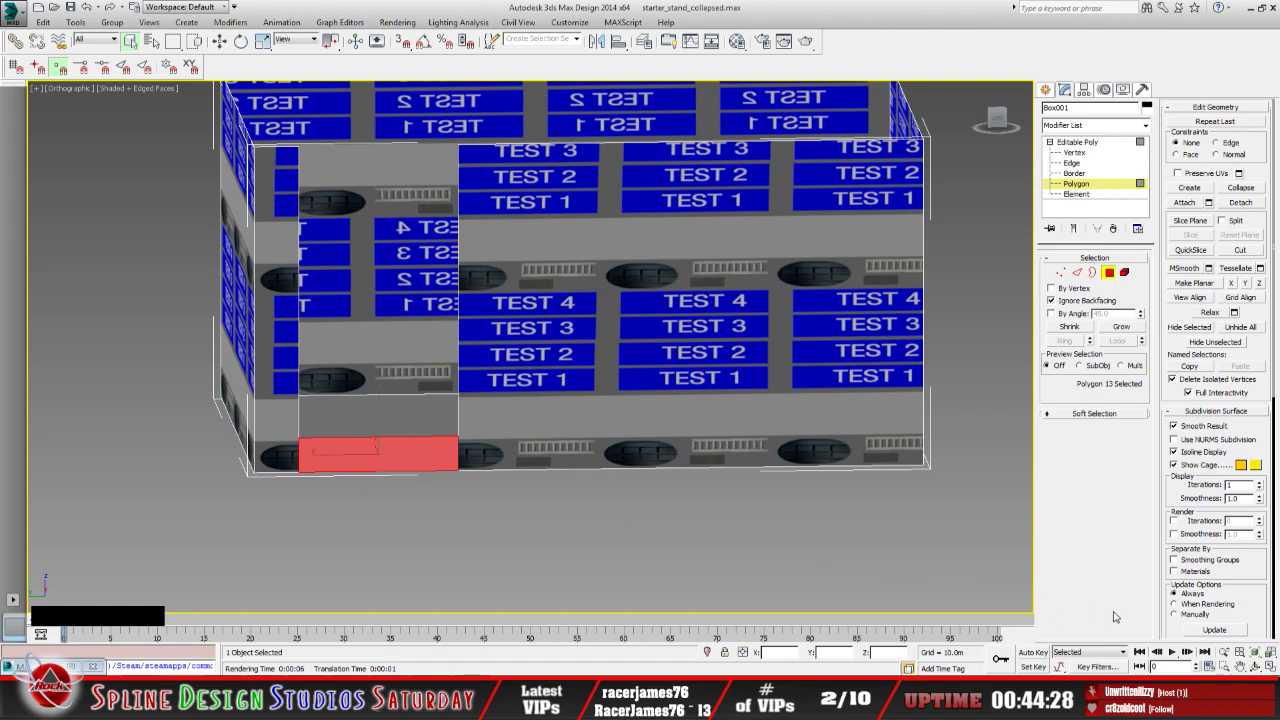
Return to the inside of the box and try to select the back side of the doorway strip
left_click(1254, 667)
left_click_drag(507, 395, 300, 444)
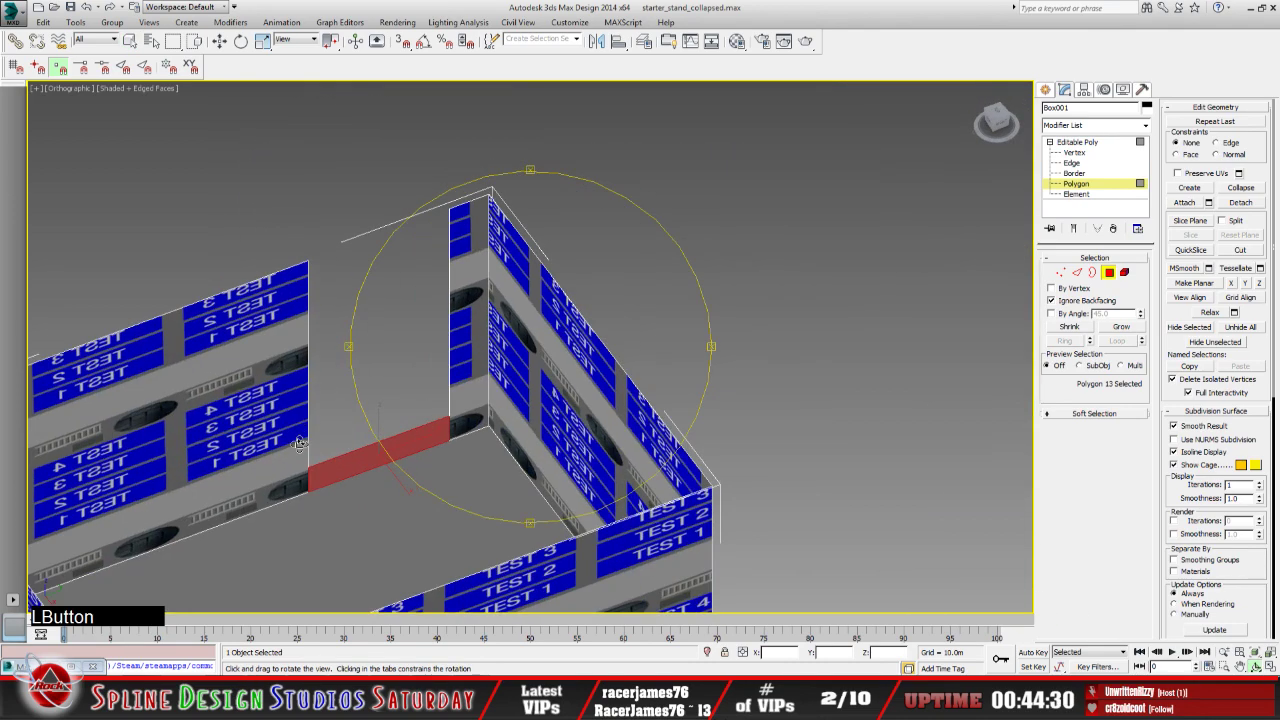
middle_click_drag(442, 440, 482, 410)
scroll(482, 410, "up", 2)
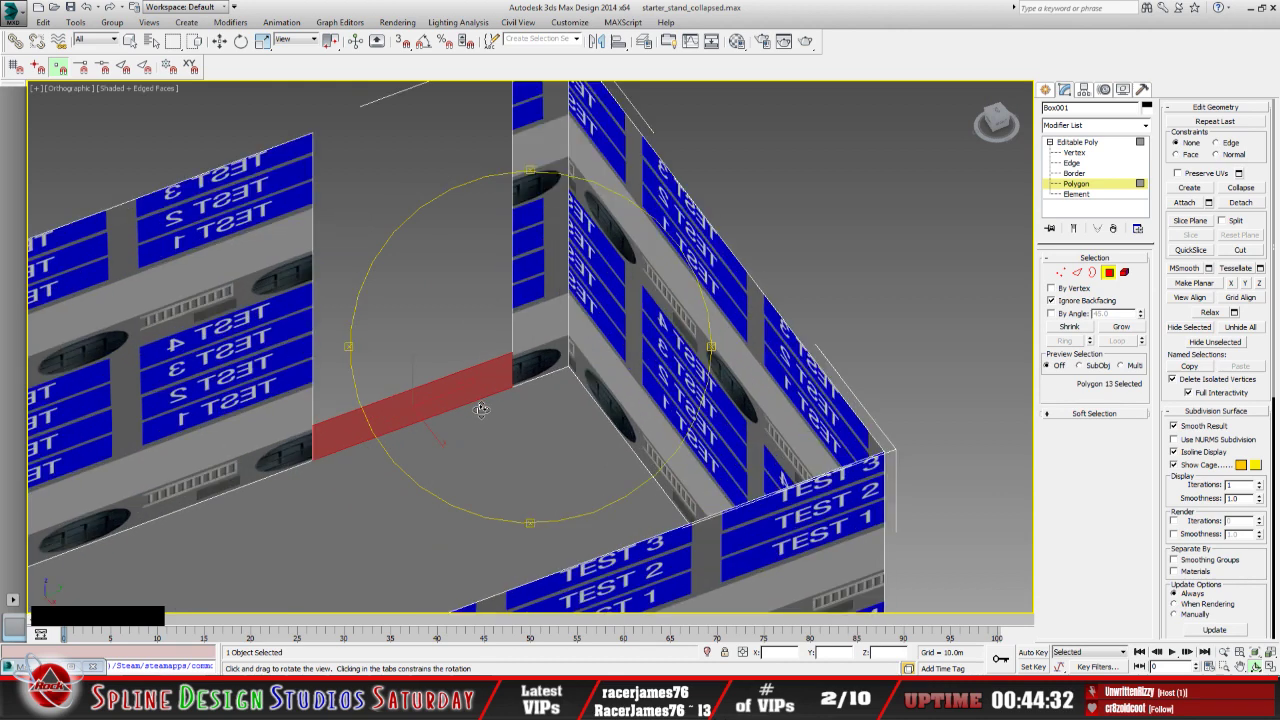
left_click(130, 41)
left_click(432, 395)
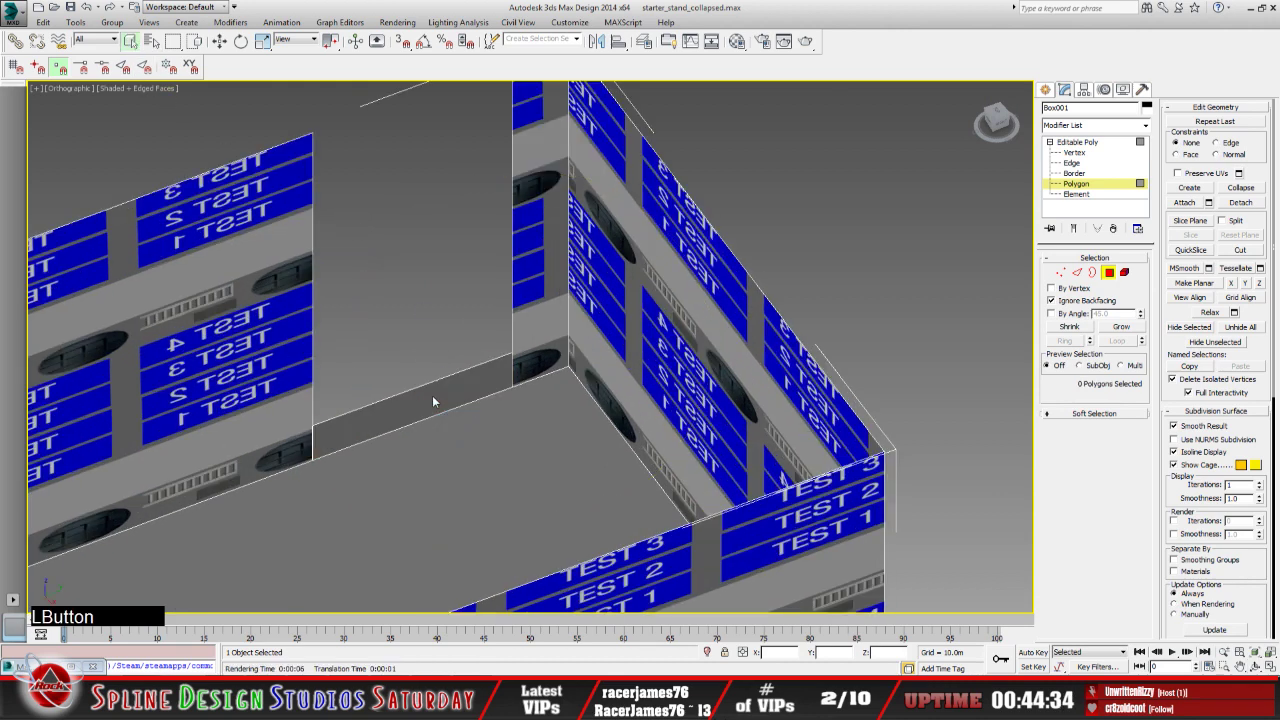
Select the narrow wall polygon beside the doorway from inside the box and view it from the outside
left_click(1255, 666)
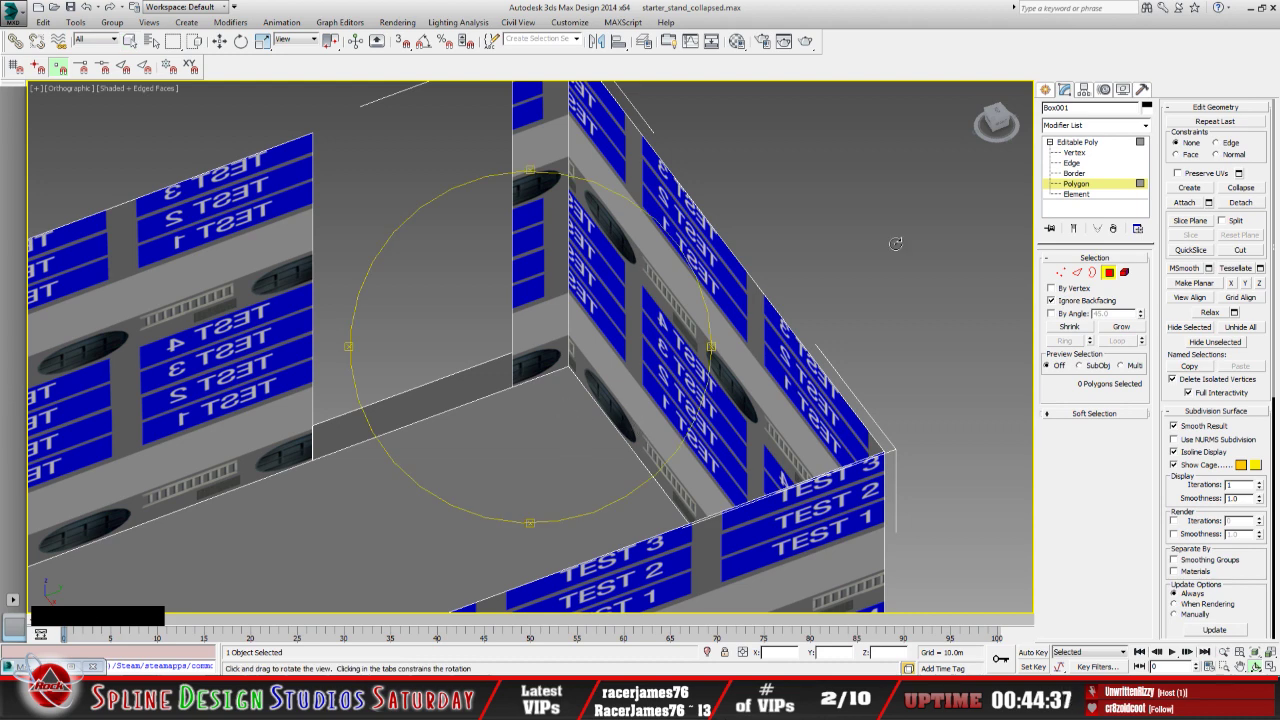
left_click(131, 42)
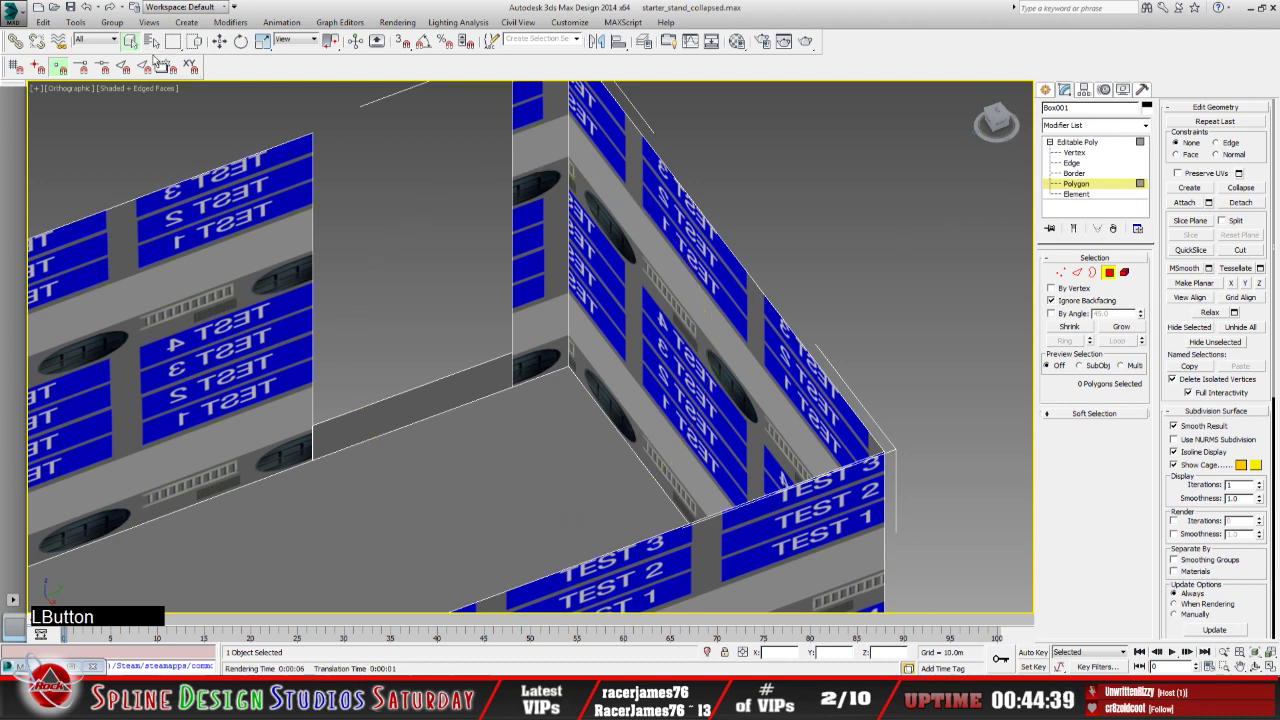
left_click(221, 401)
left_click(614, 302)
left_click(547, 311)
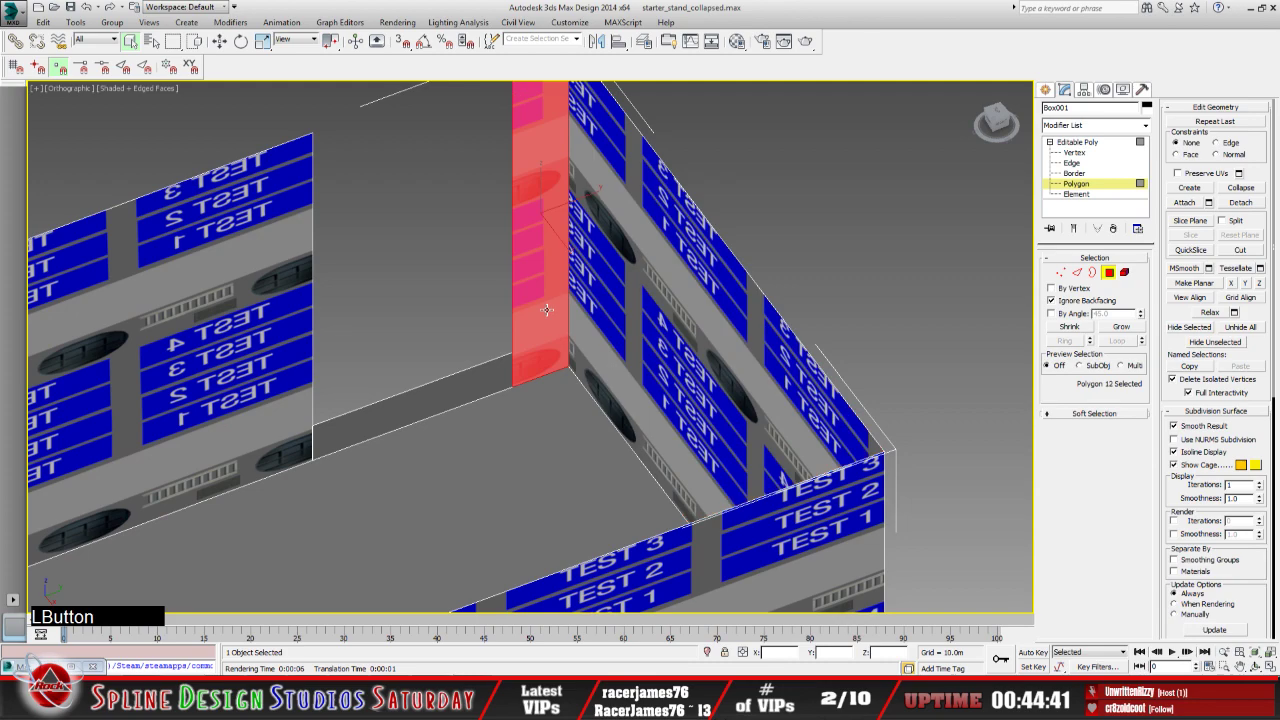
key("ctrl+r")
left_click_drag(567, 347, 703, 379)
middle_click_drag(603, 266, 441, 411)
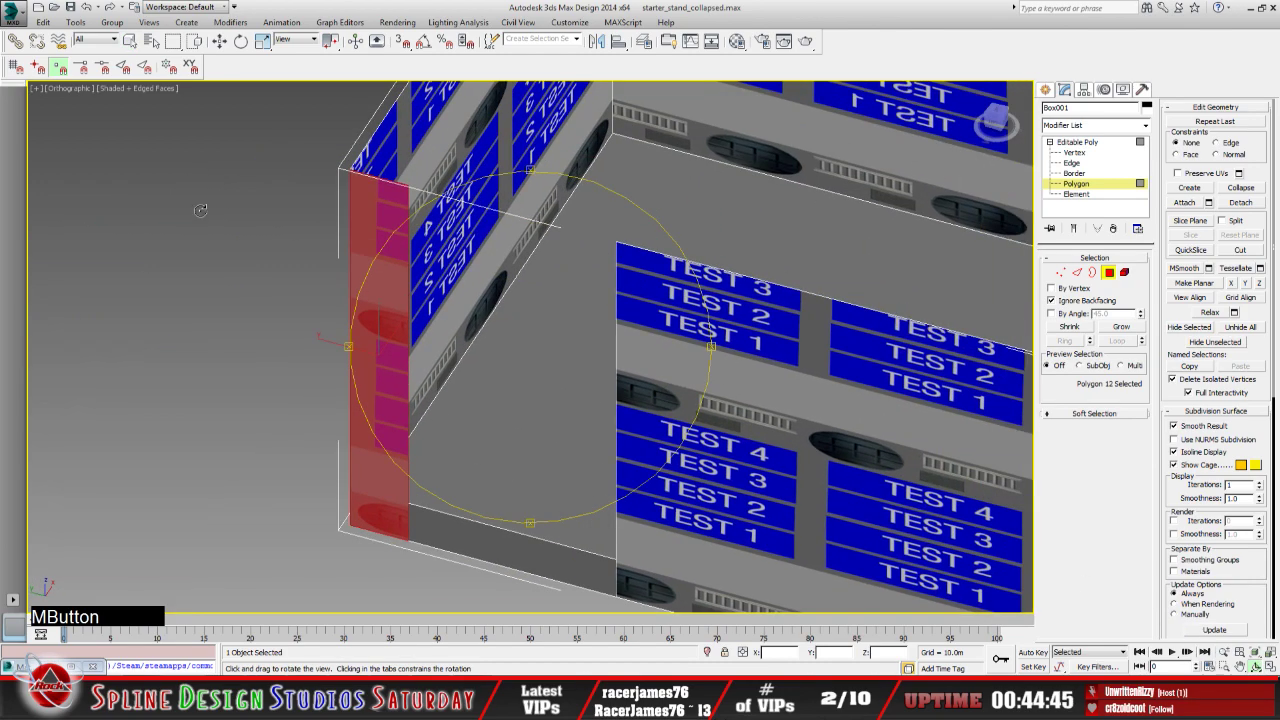
Detach the low strip polygon beneath the doorway from the box as a separate object after viewing it from both sides
left_click(130, 43)
left_click(525, 553)
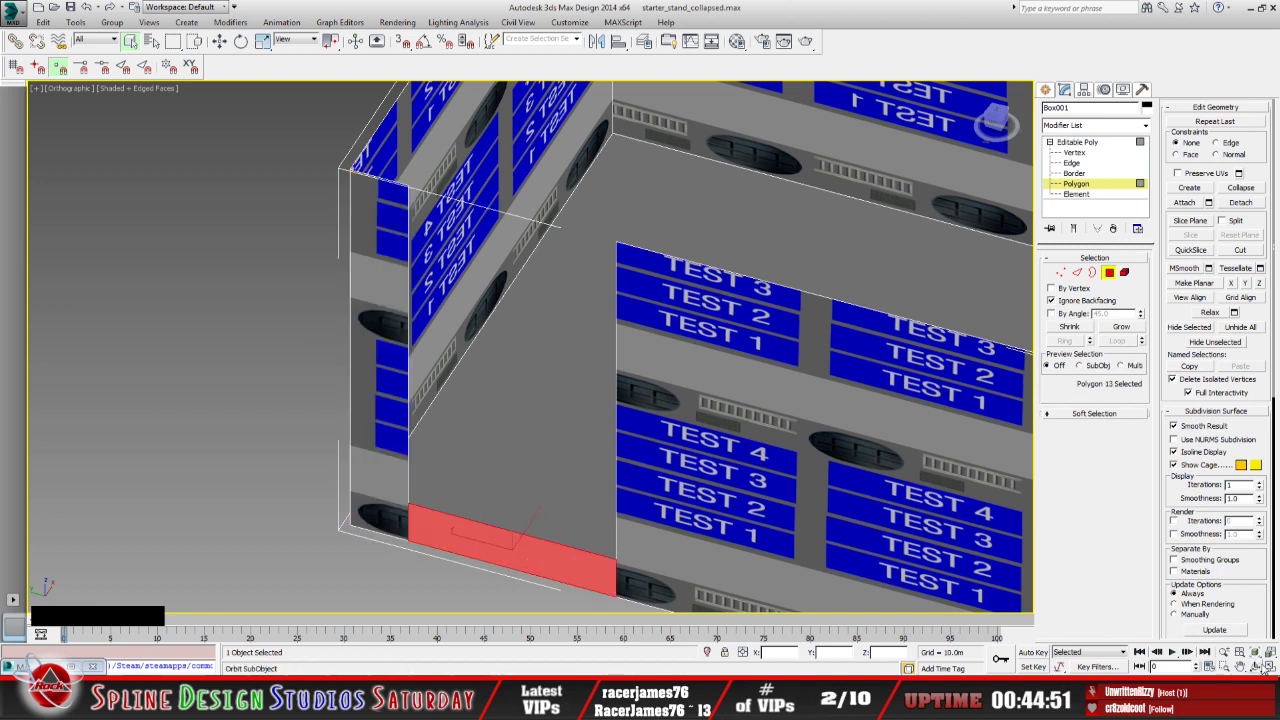
left_click(1257, 666)
left_click_drag(548, 439, 509, 394)
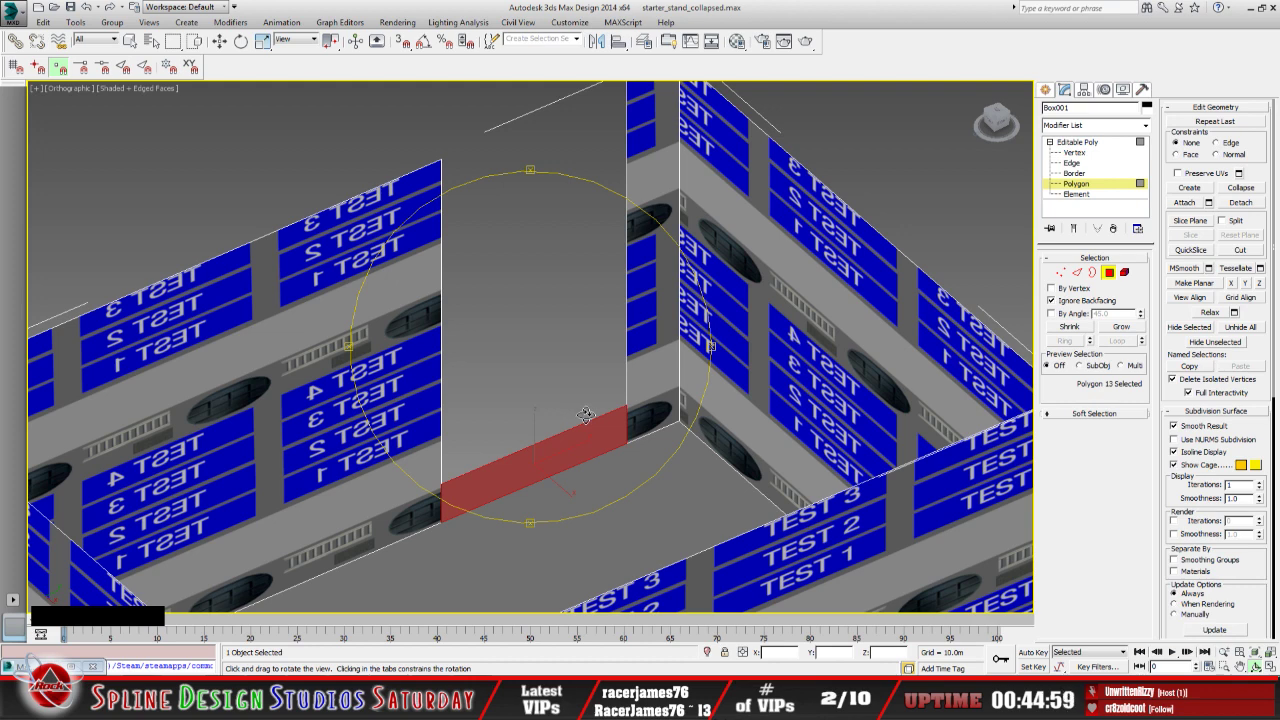
middle_click_drag(593, 437, 918, 226)
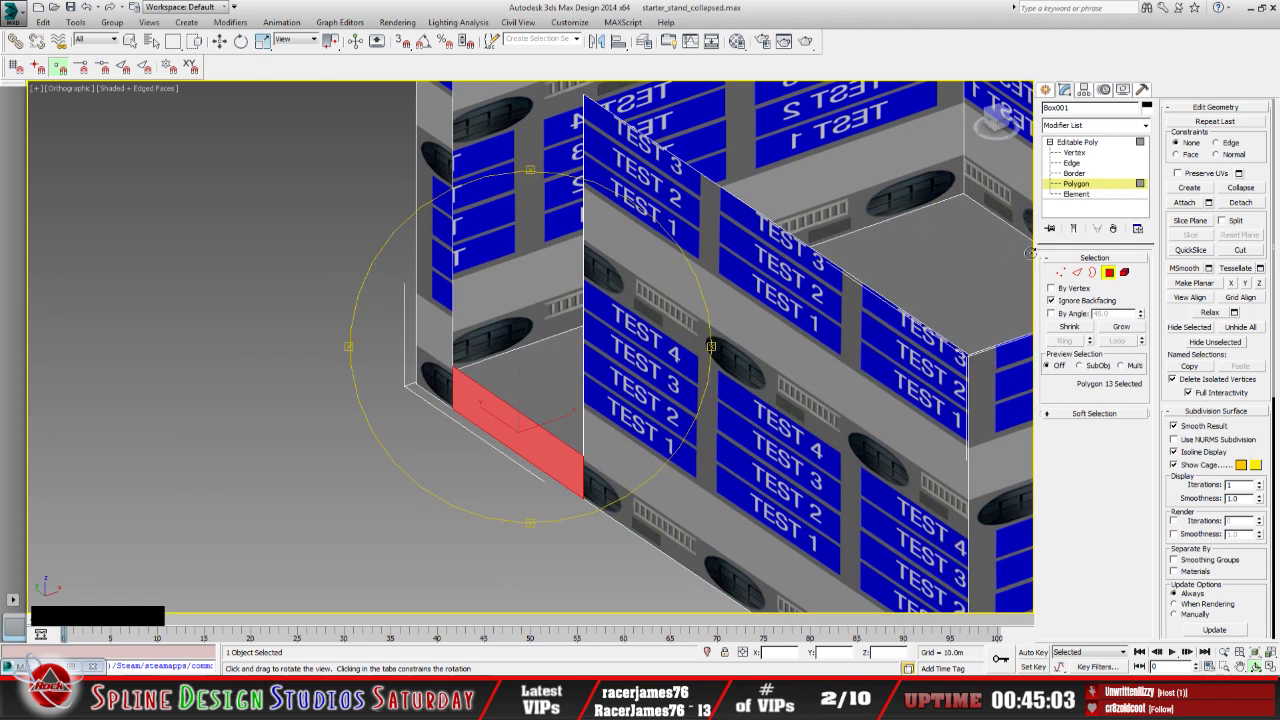
left_click(1242, 204)
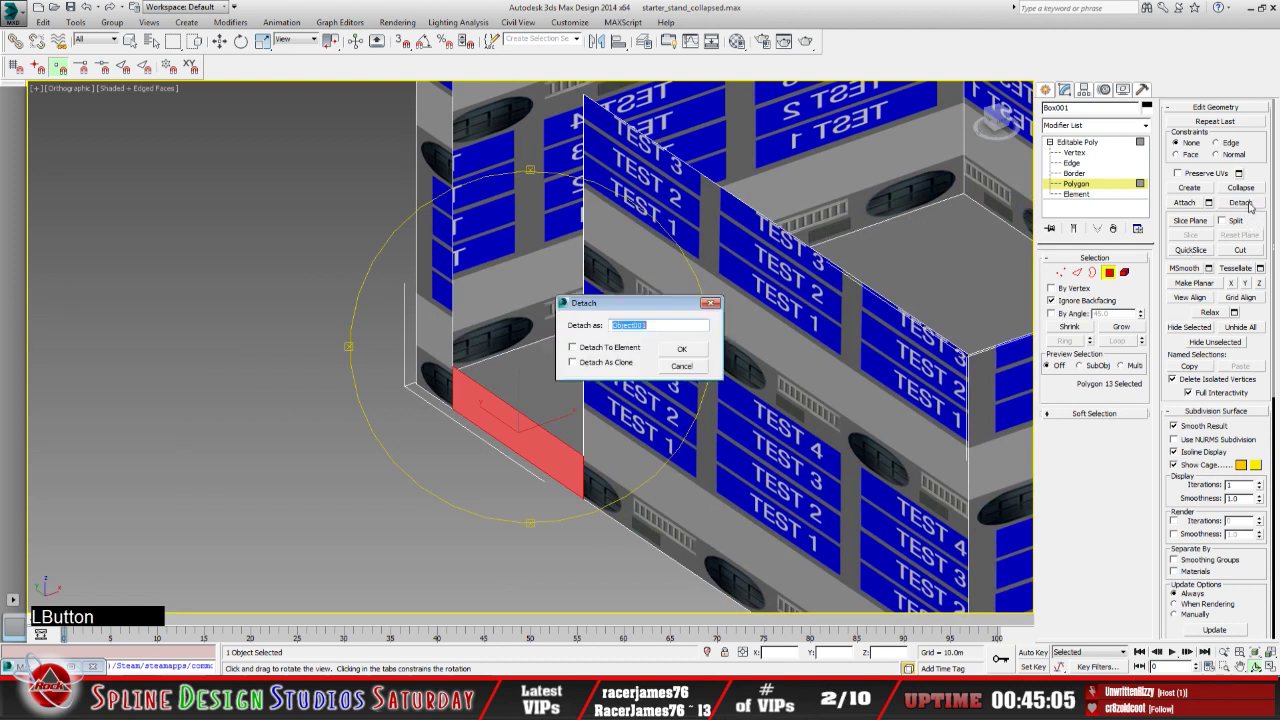
left_click(681, 349)
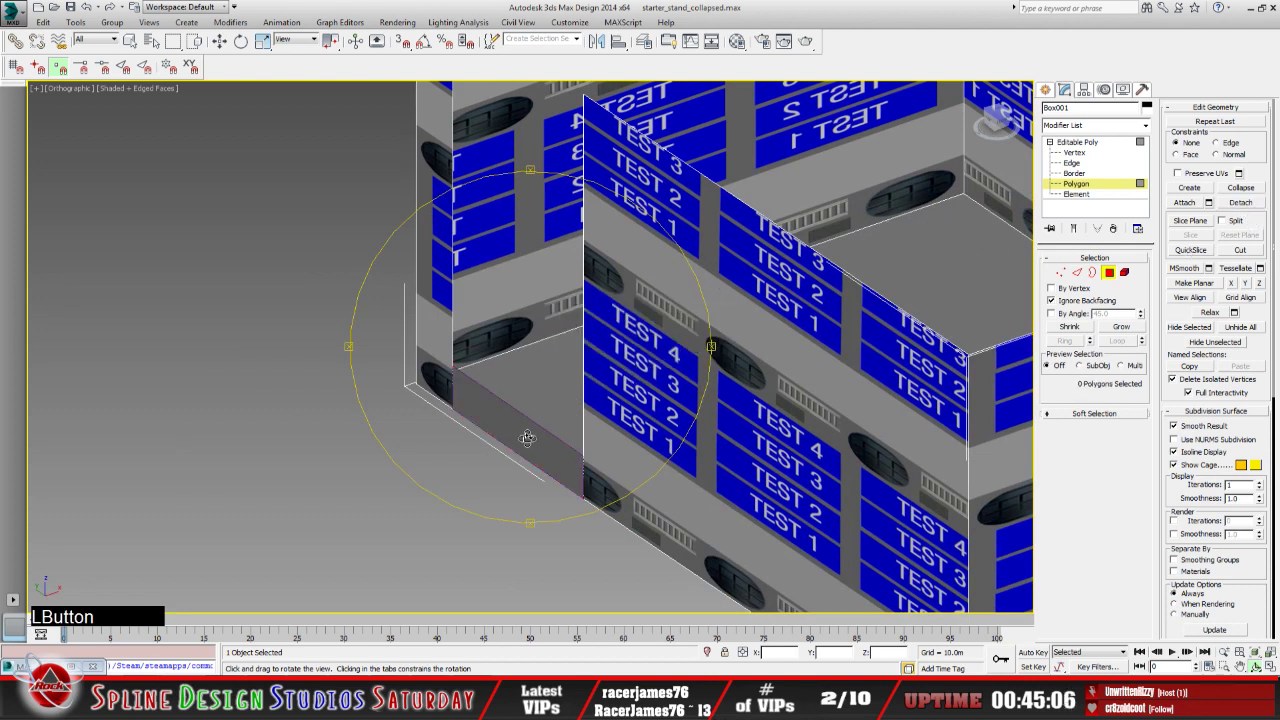
Leave the box's polygon level and clone the detached doorway strip as an independent copy
left_click(131, 41)
left_click(486, 411)
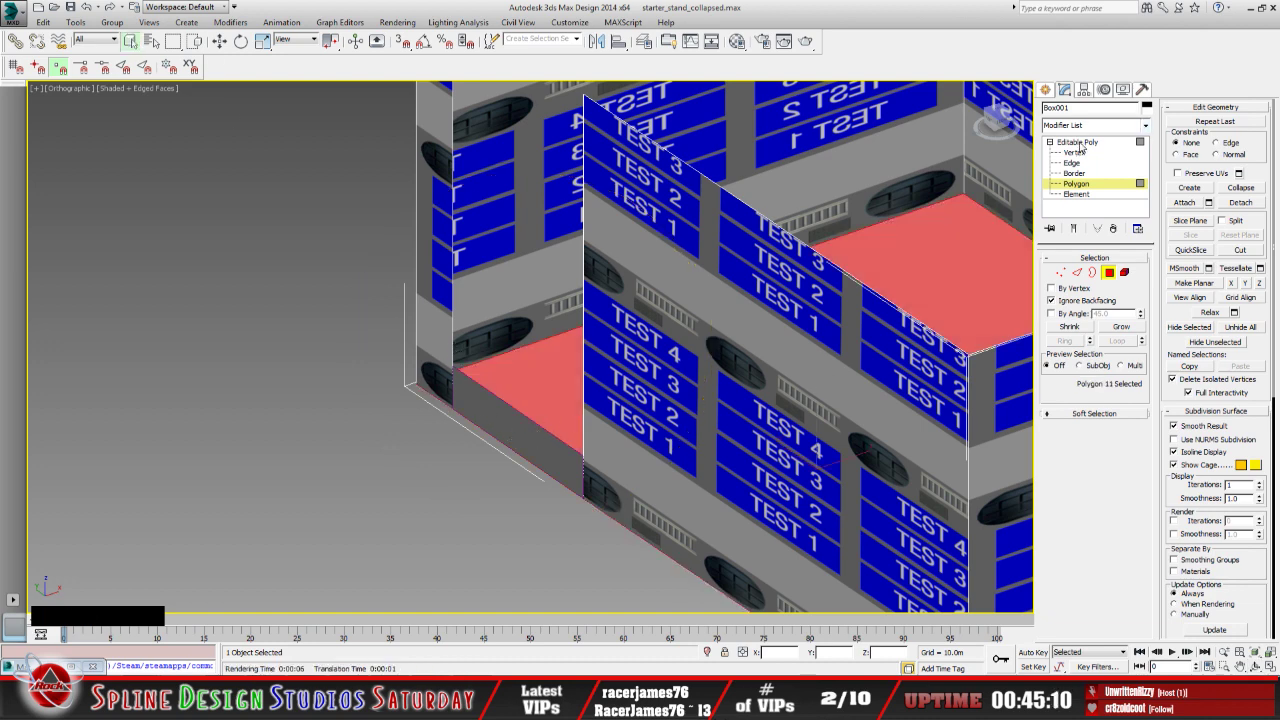
key("4")
left_click(498, 422)
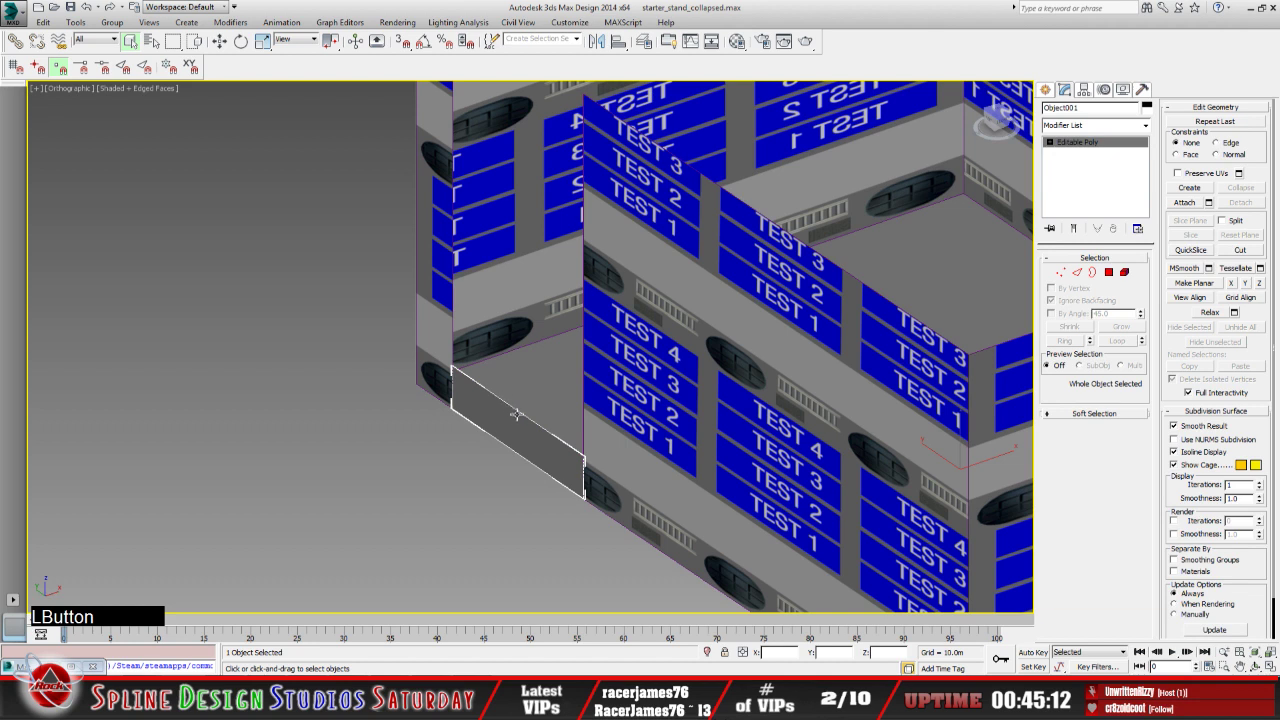
left_click(44, 23)
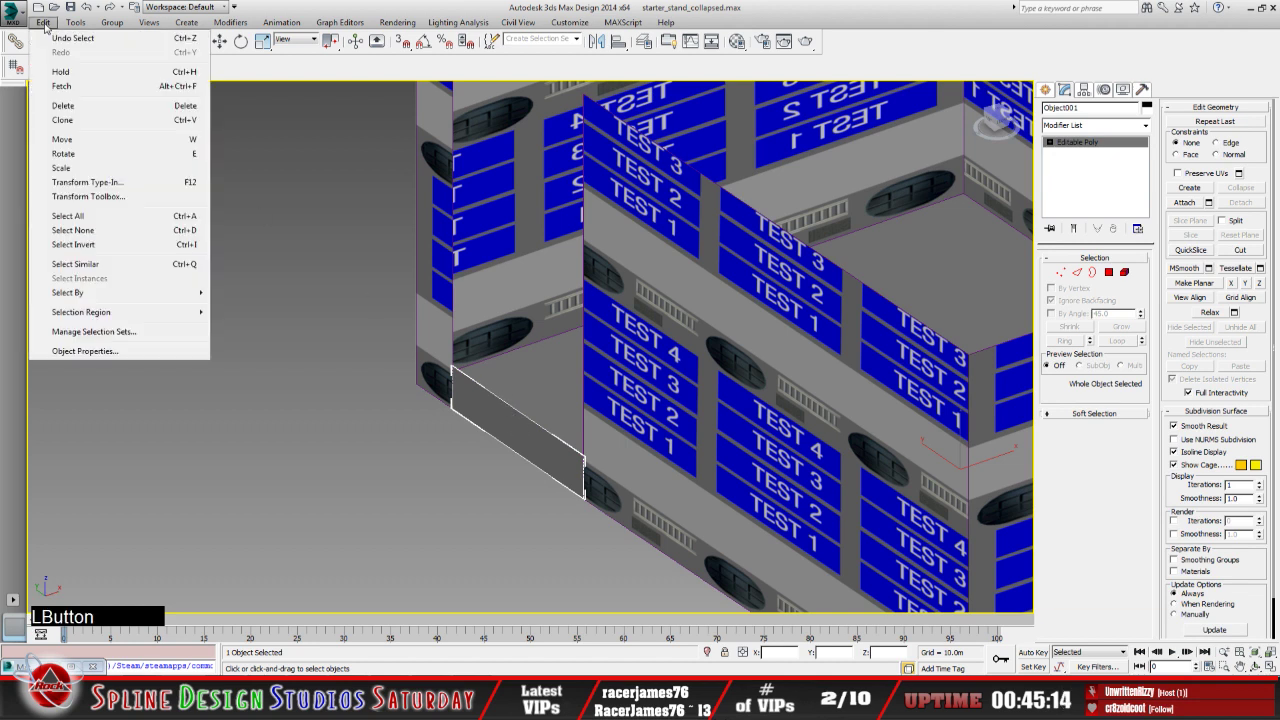
left_click(66, 120)
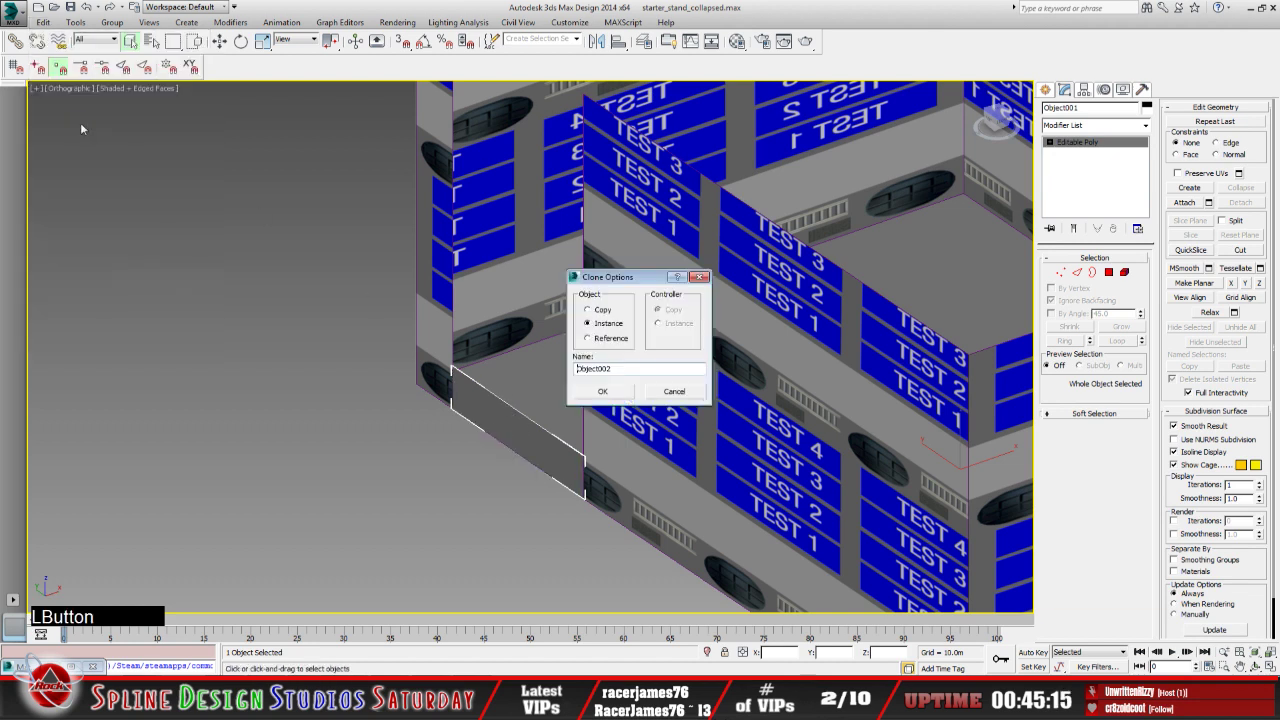
left_click(588, 310)
left_click(601, 392)
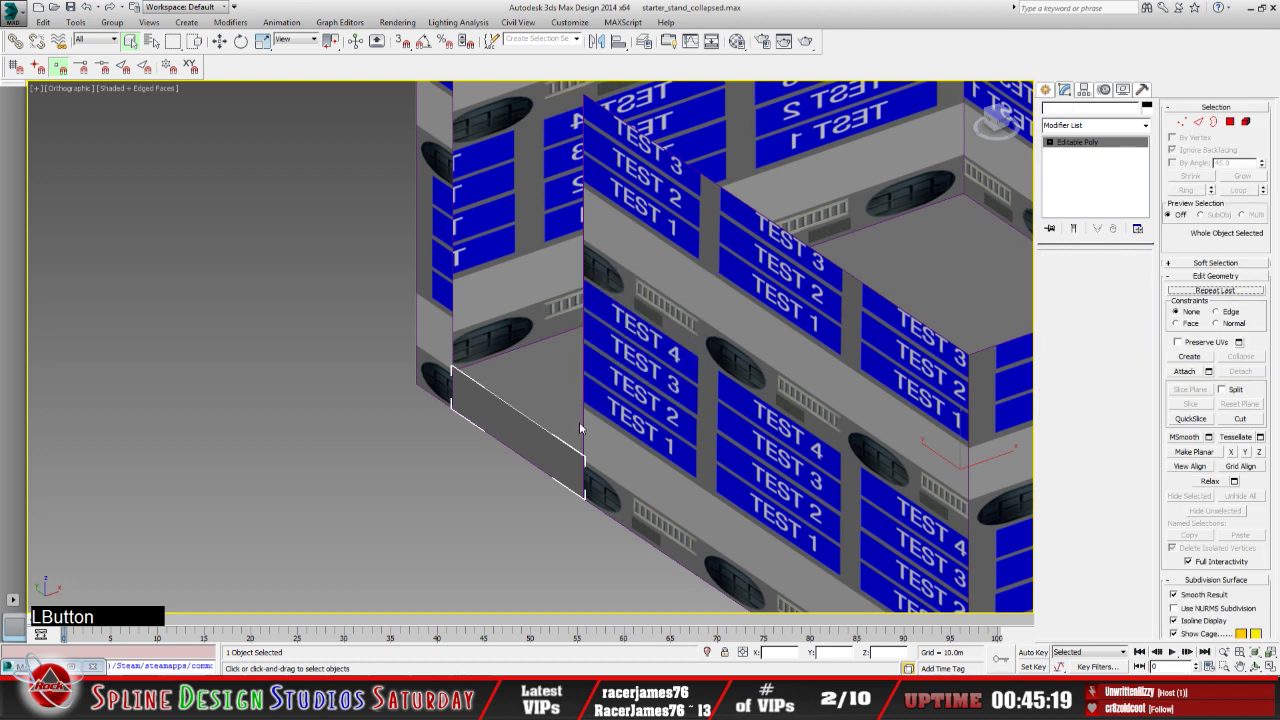
Select the cloned strip Object002 from the scene list and flip its polygon to face the inside of the box
left_click(519, 430)
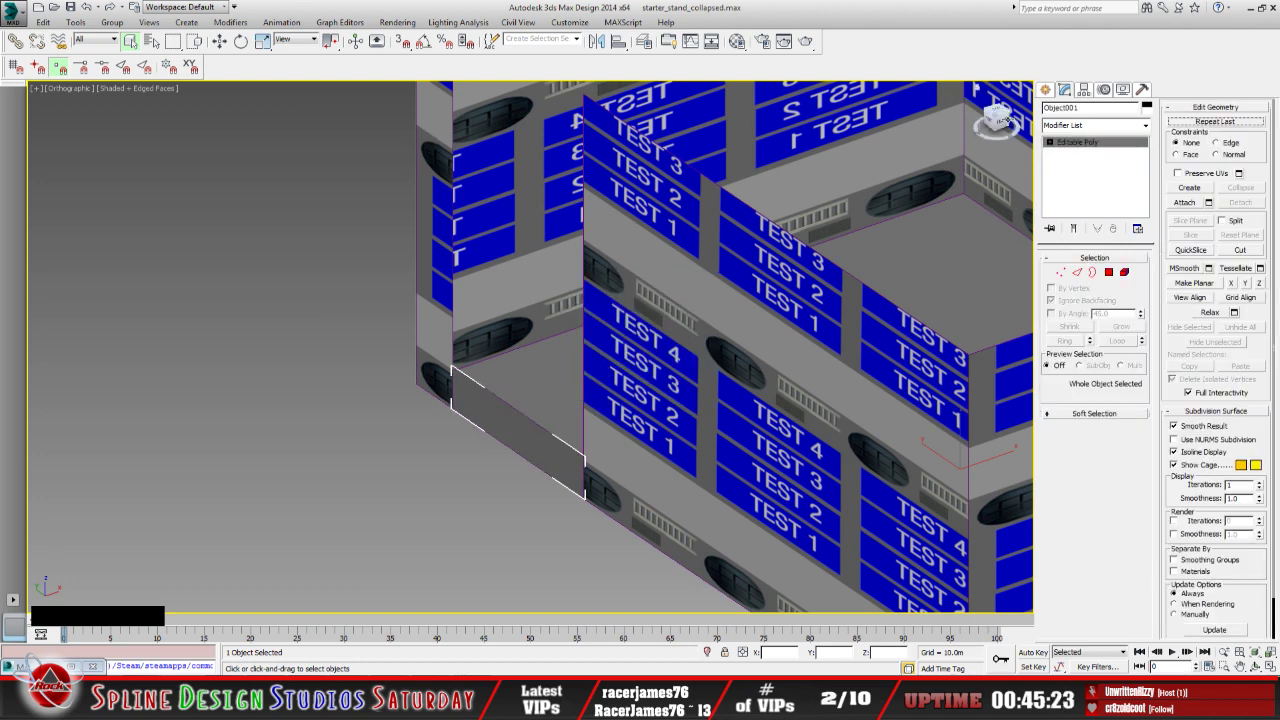
left_click(151, 41)
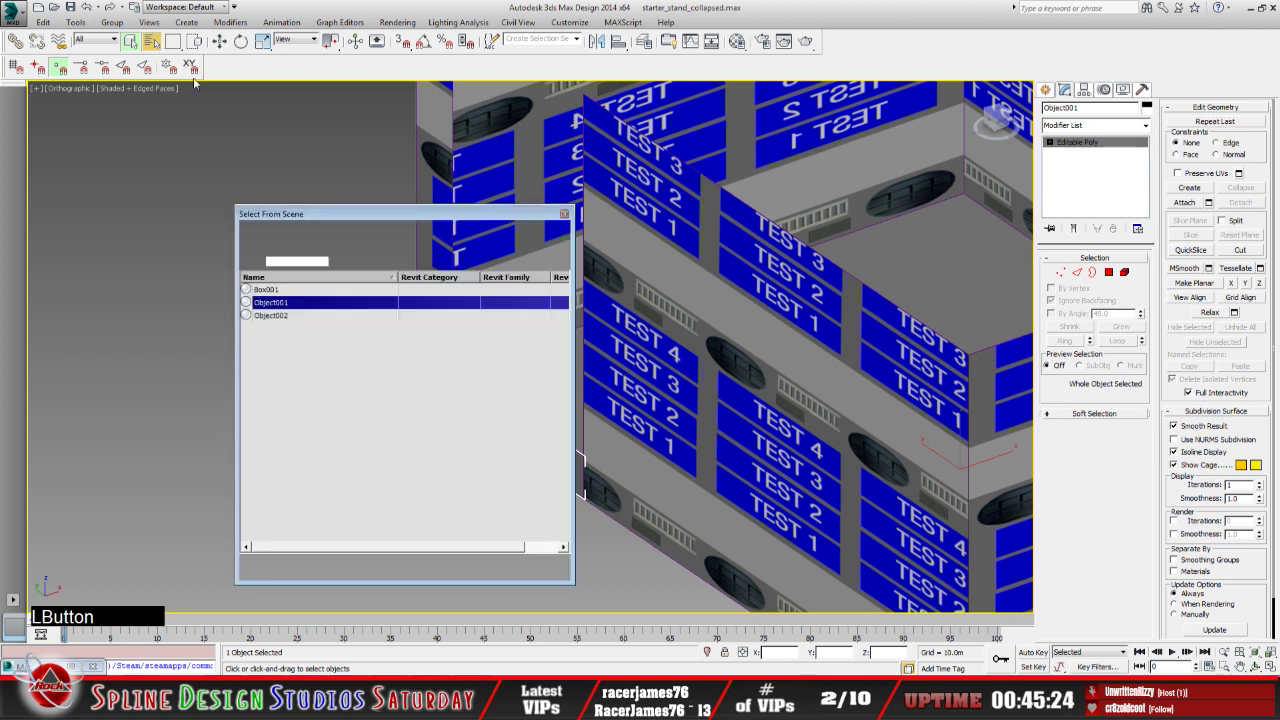
left_click(275, 315)
left_click(484, 565)
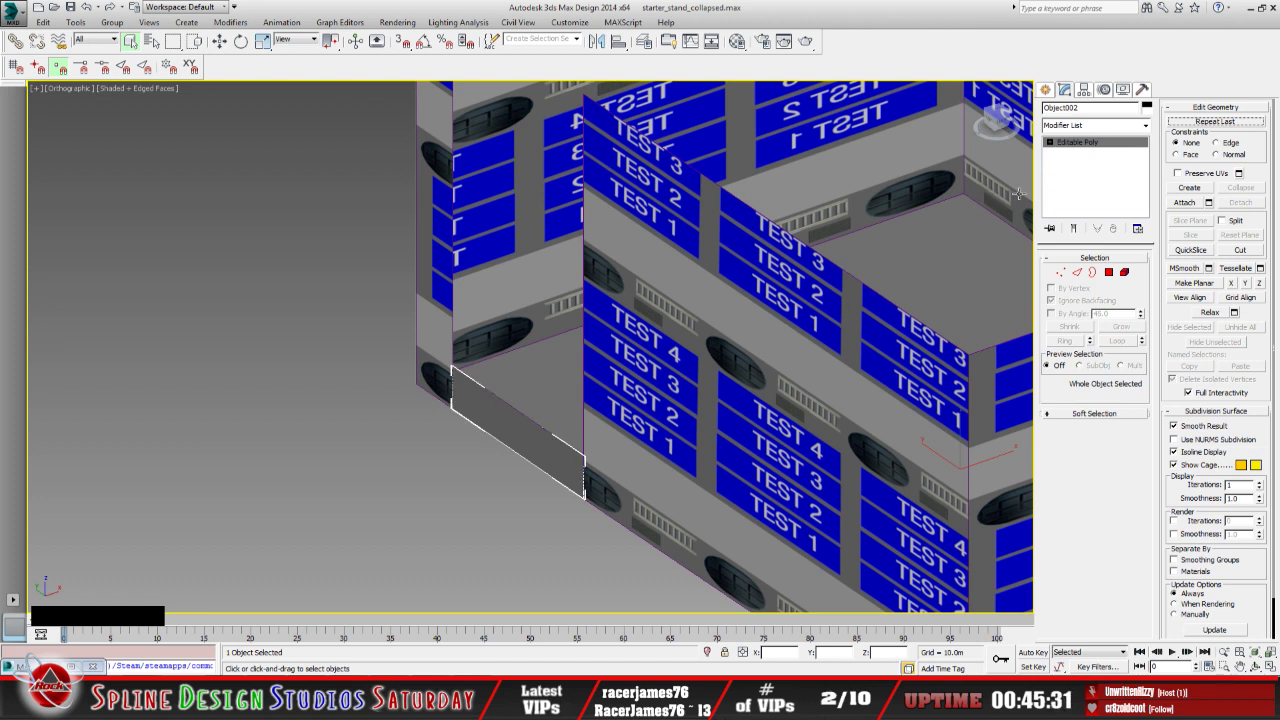
left_click(1049, 142)
left_click(1076, 183)
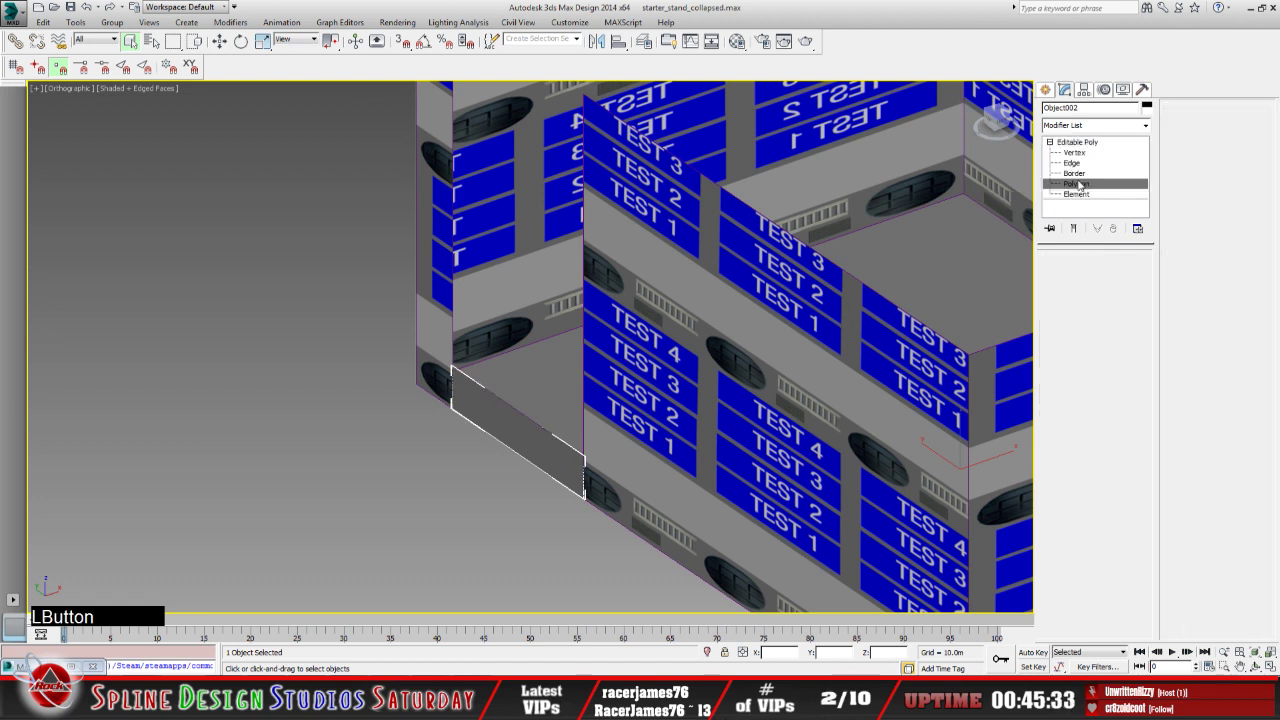
left_click(537, 440)
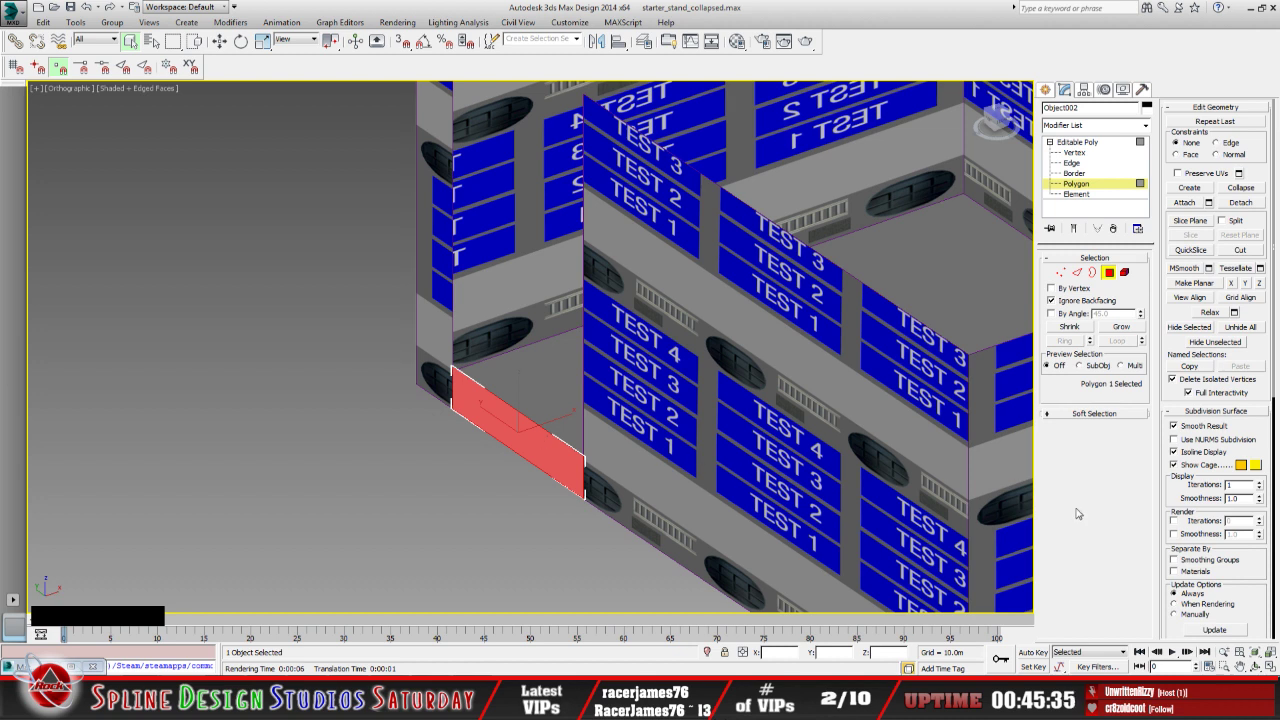
left_click_drag(1250, 588, 1218, 270)
left_click(1241, 516)
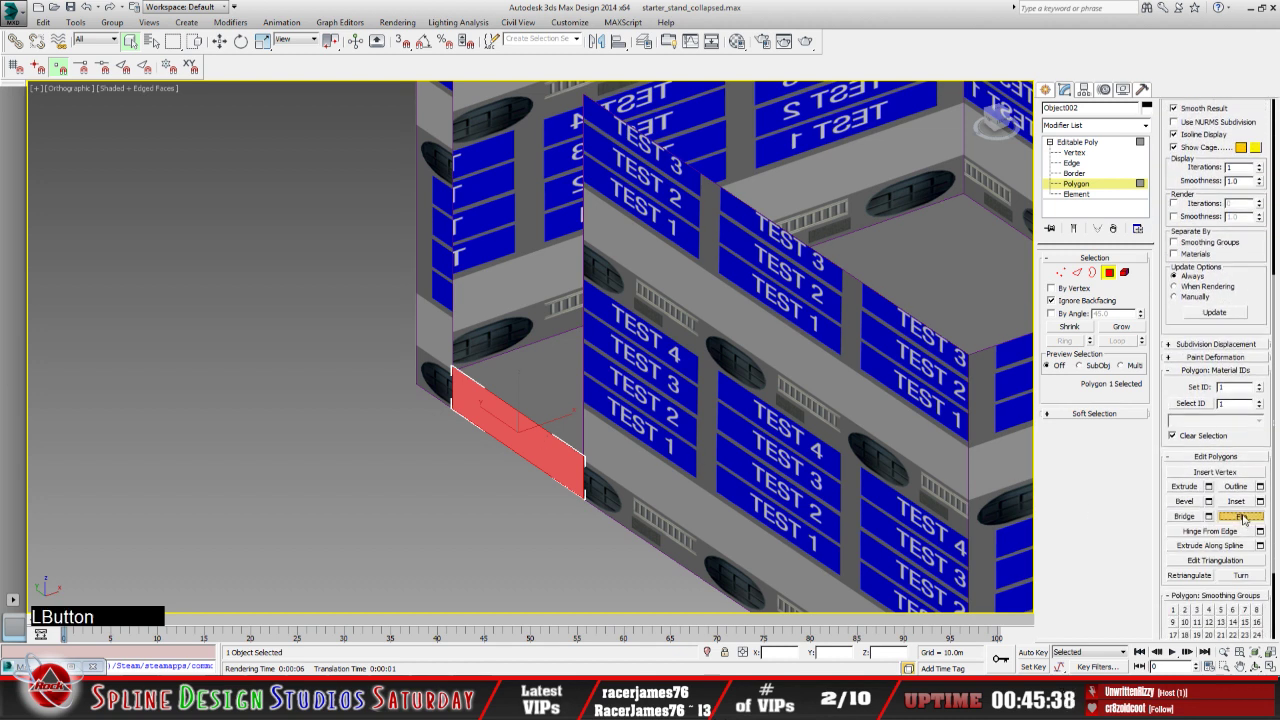
left_click(1076, 143)
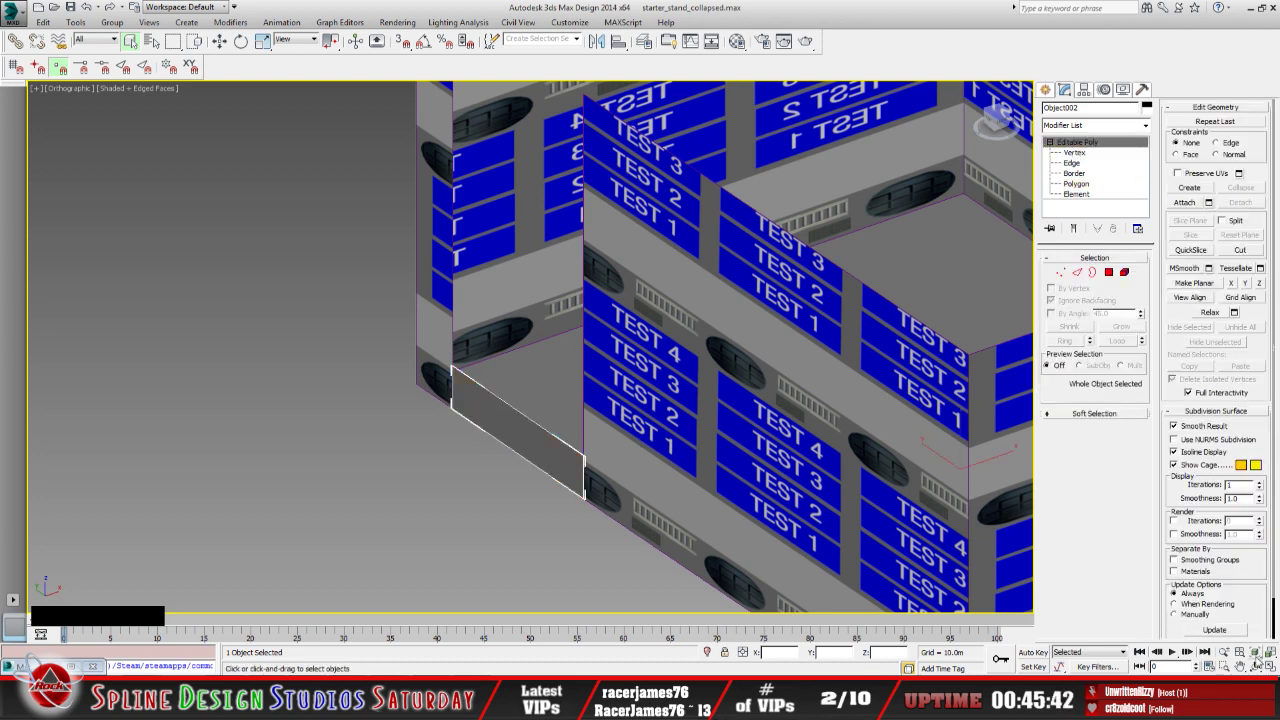
Select the flipped strip's polygon from inside the box and view its back from the outside
left_click(1256, 665)
left_click_drag(534, 420, 415, 428)
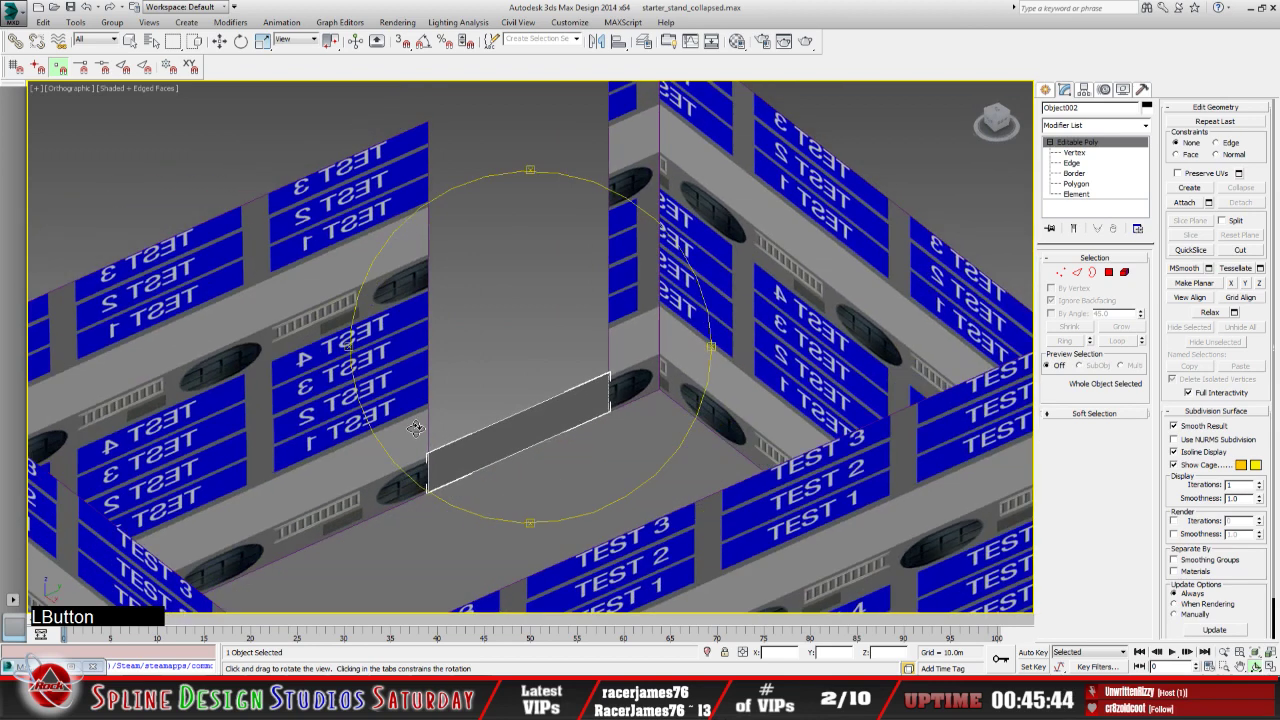
left_click(130, 41)
left_click(1076, 184)
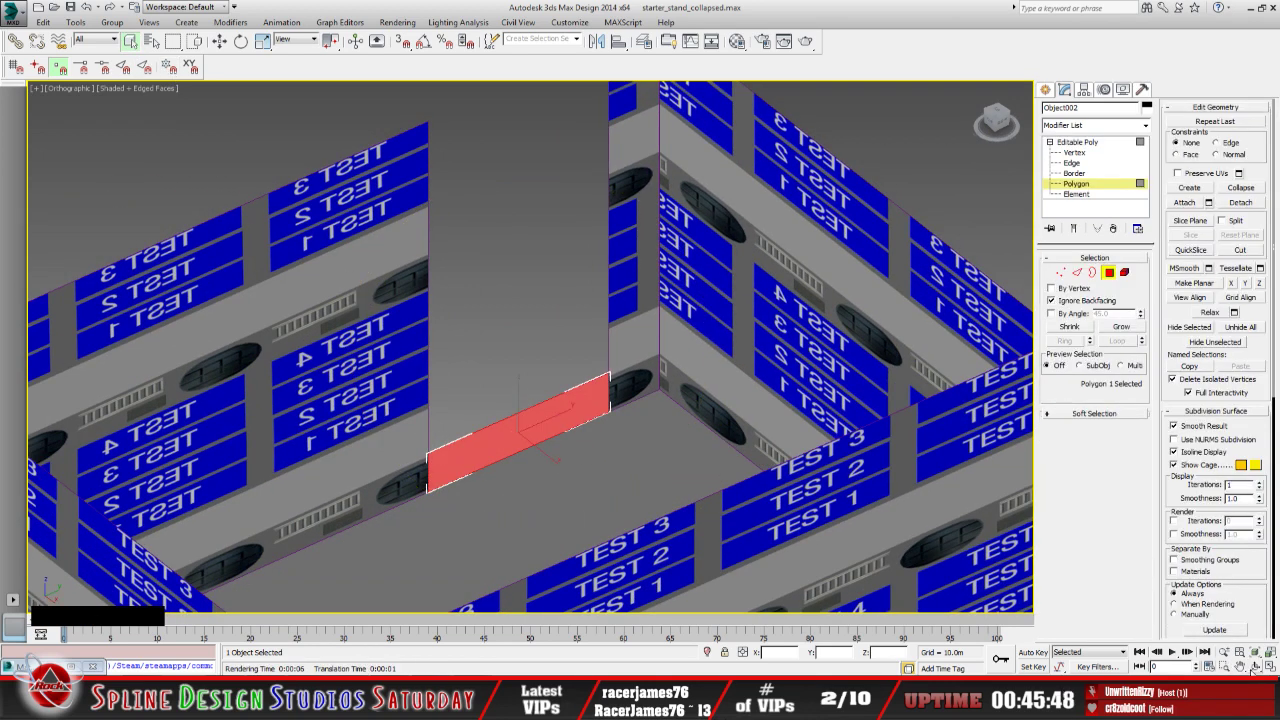
left_click(1255, 667)
left_click_drag(534, 427, 599, 427)
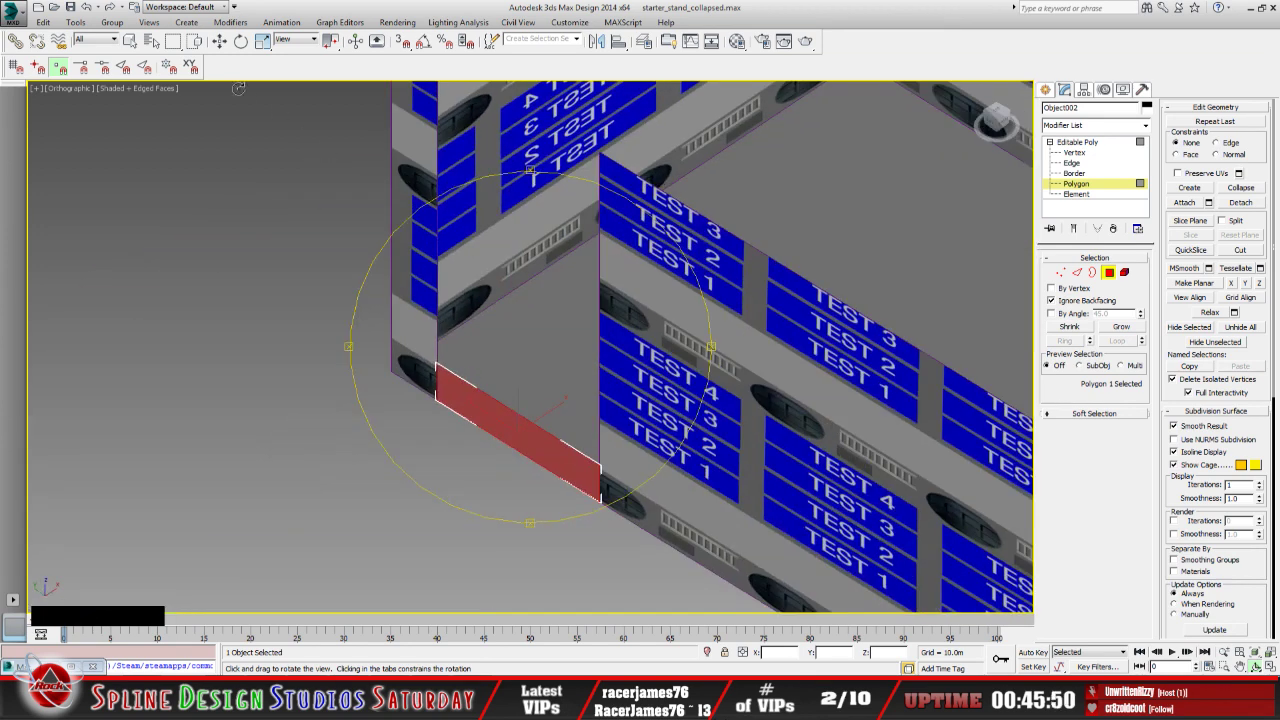
left_click(130, 41)
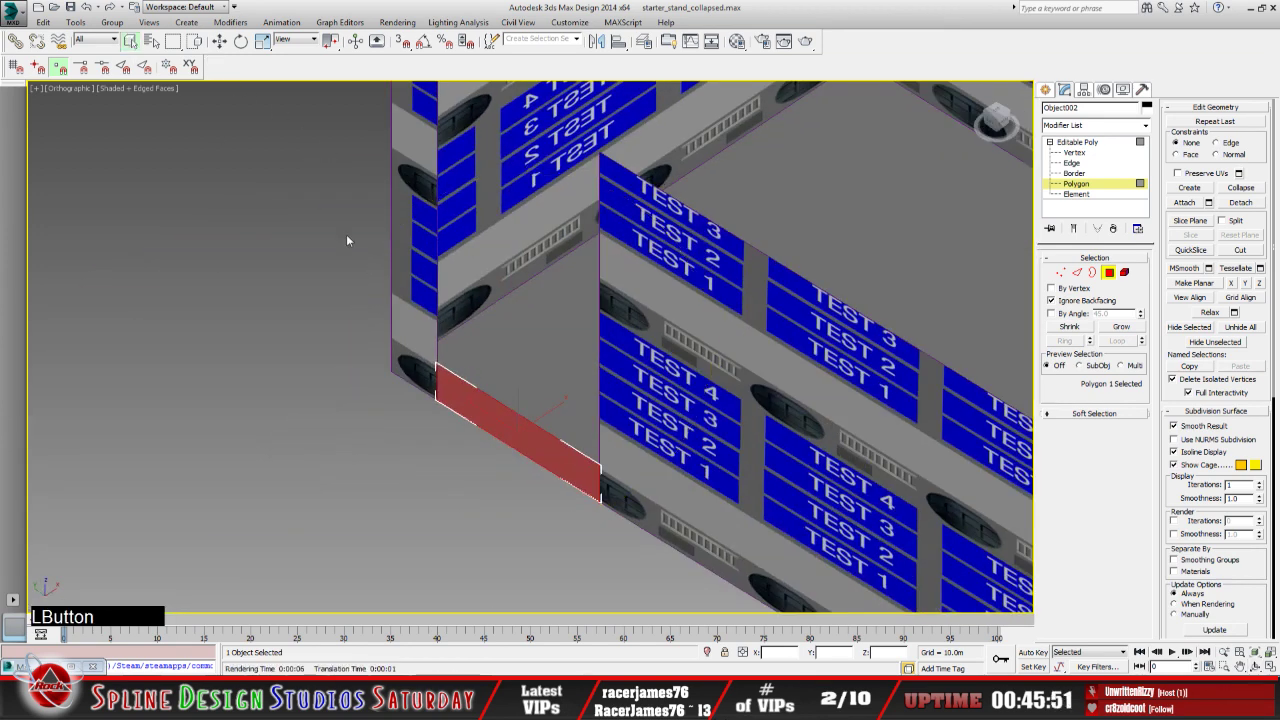
left_click(1092, 144)
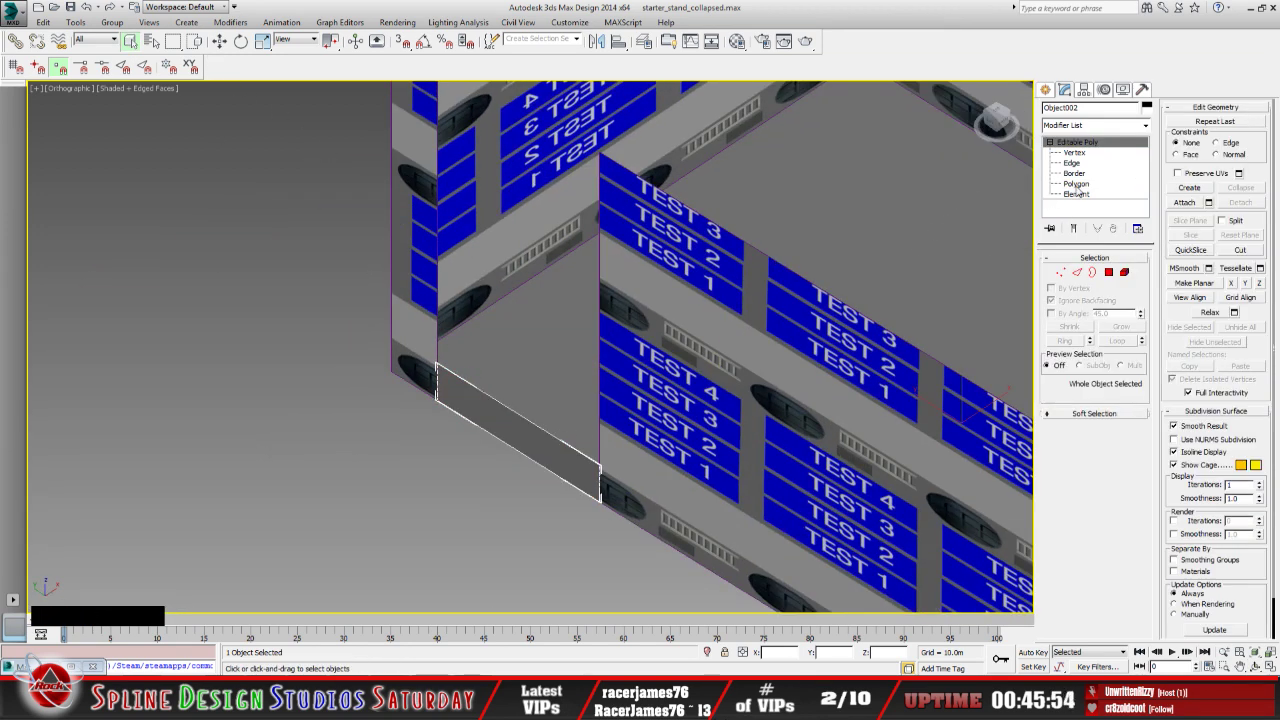
left_click(151, 41)
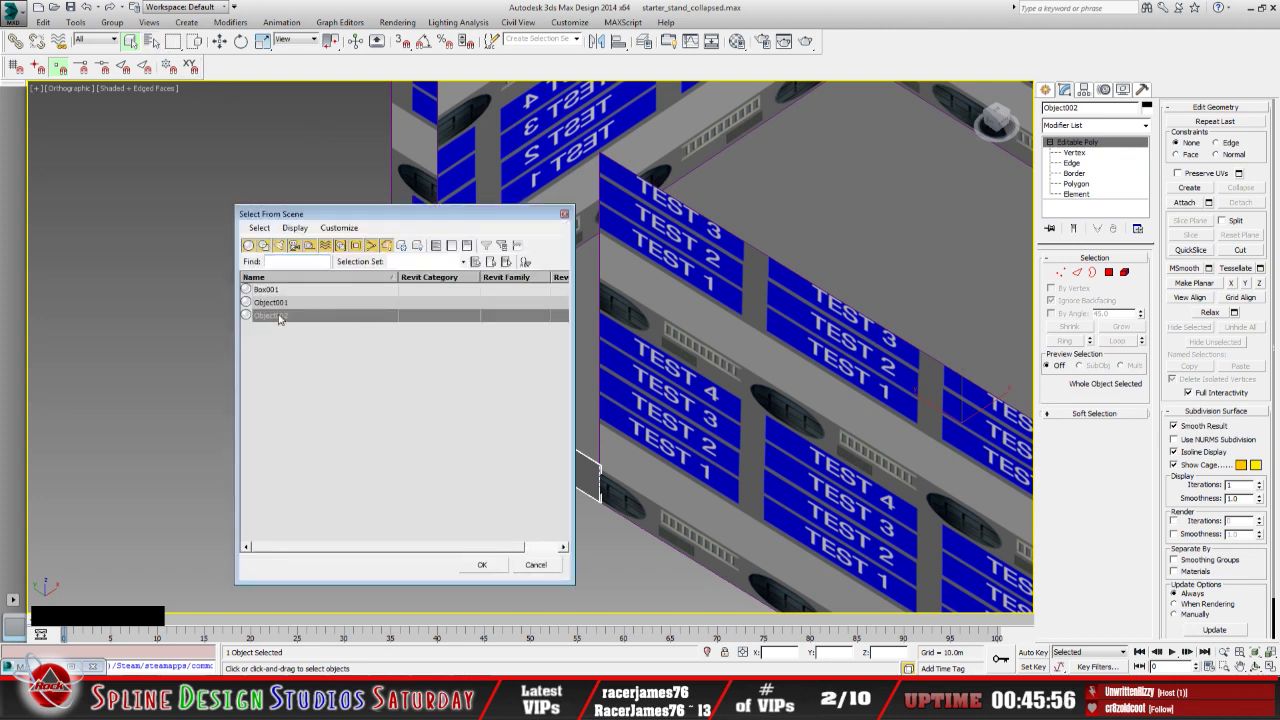
left_click(285, 302)
left_click(483, 564)
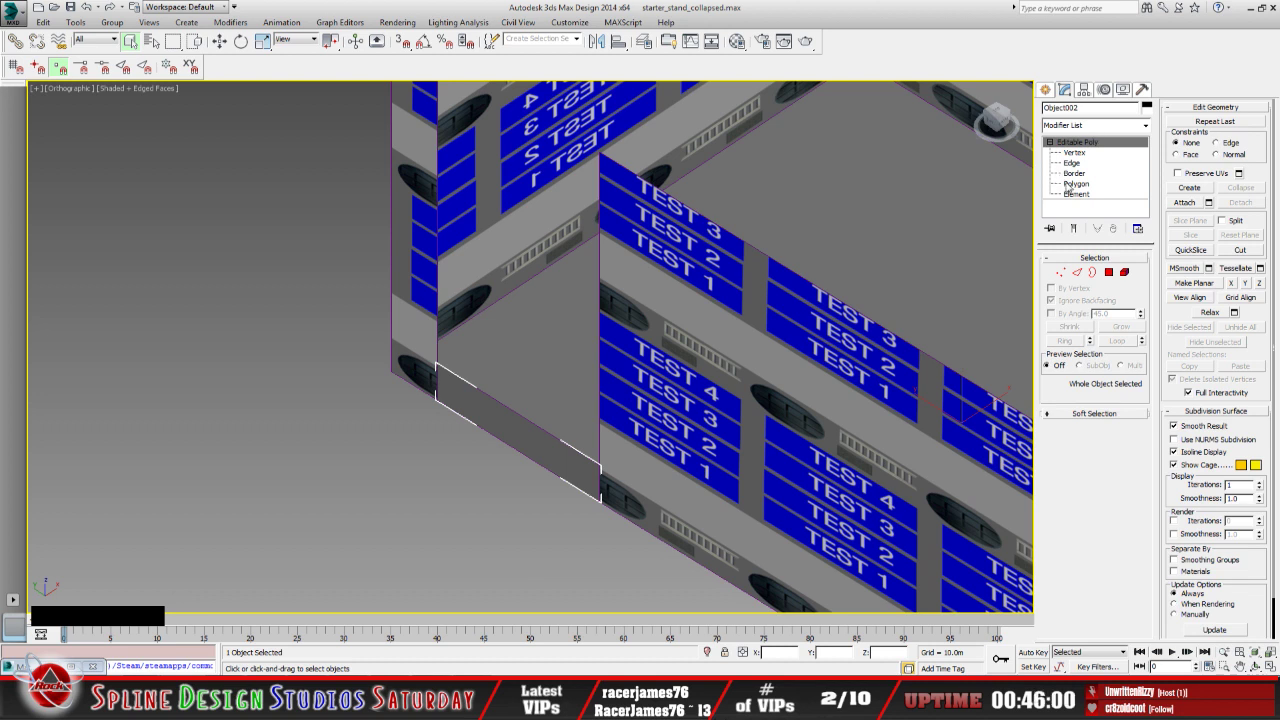
left_click(1075, 184)
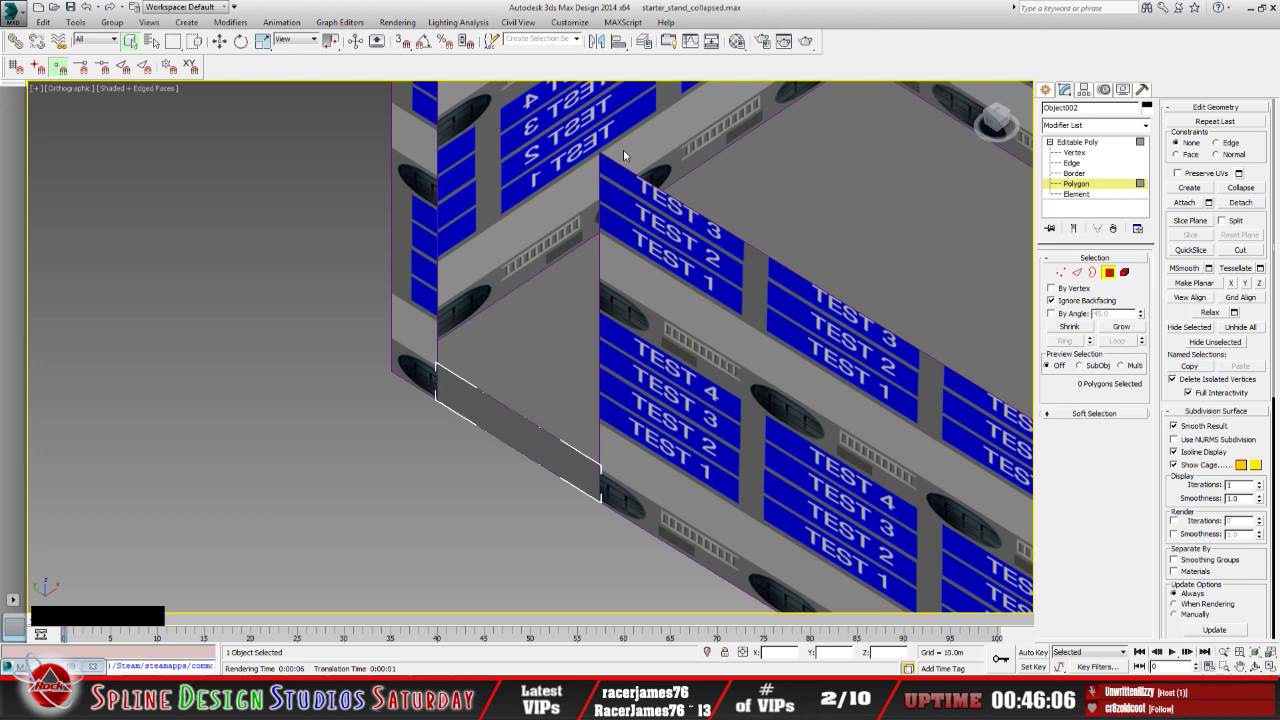
Select the original detached strip Object001 from the scene list and pick its polygon from the outer side of the box
left_click(151, 42)
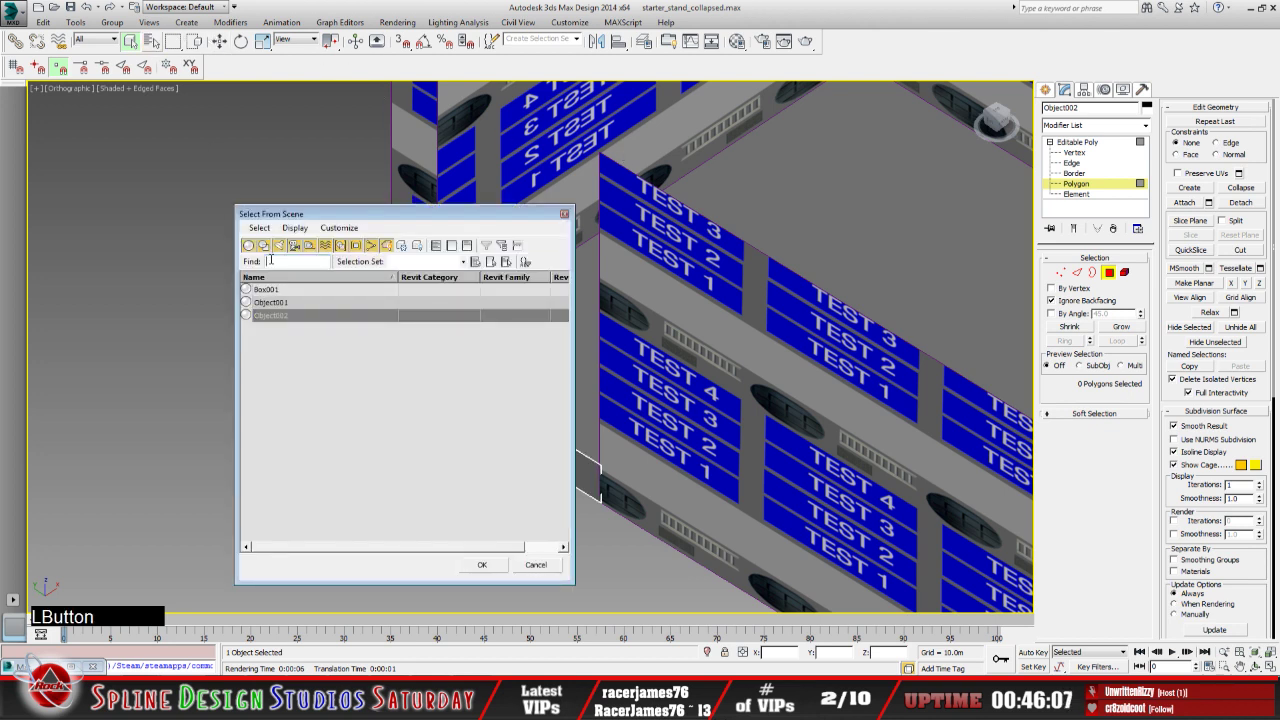
left_click(303, 309)
left_click(484, 565)
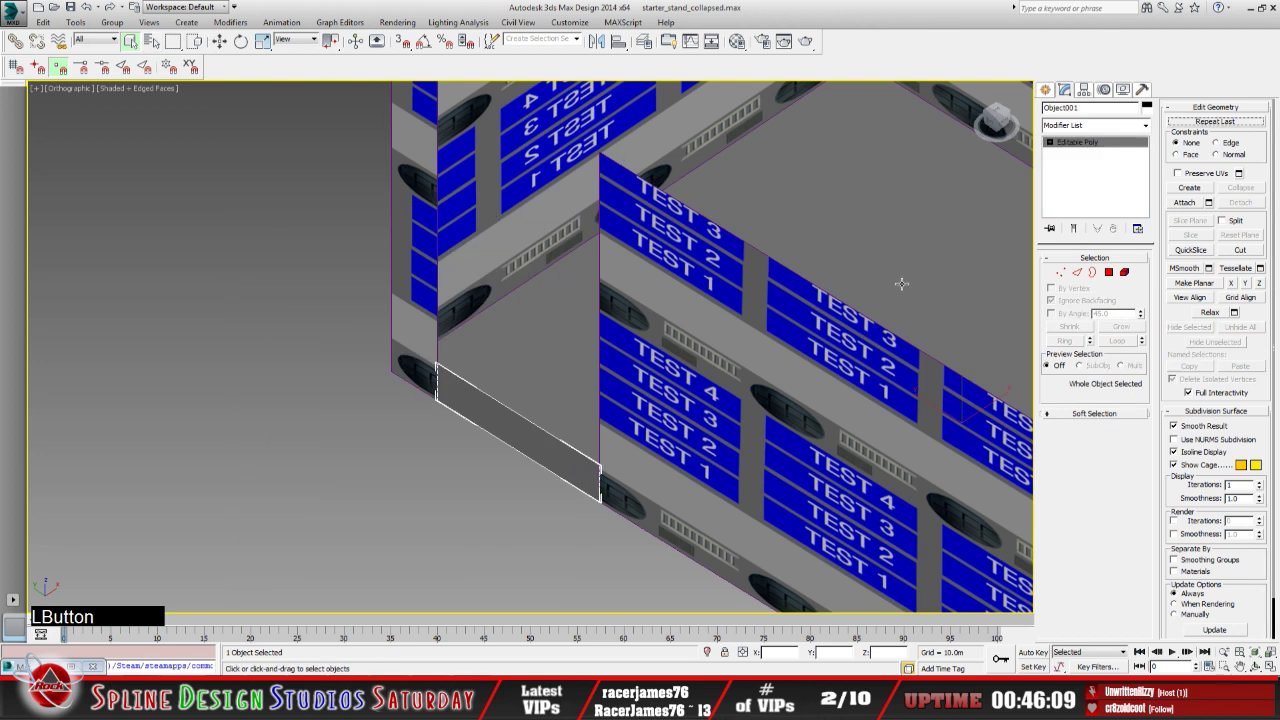
left_click(1049, 142)
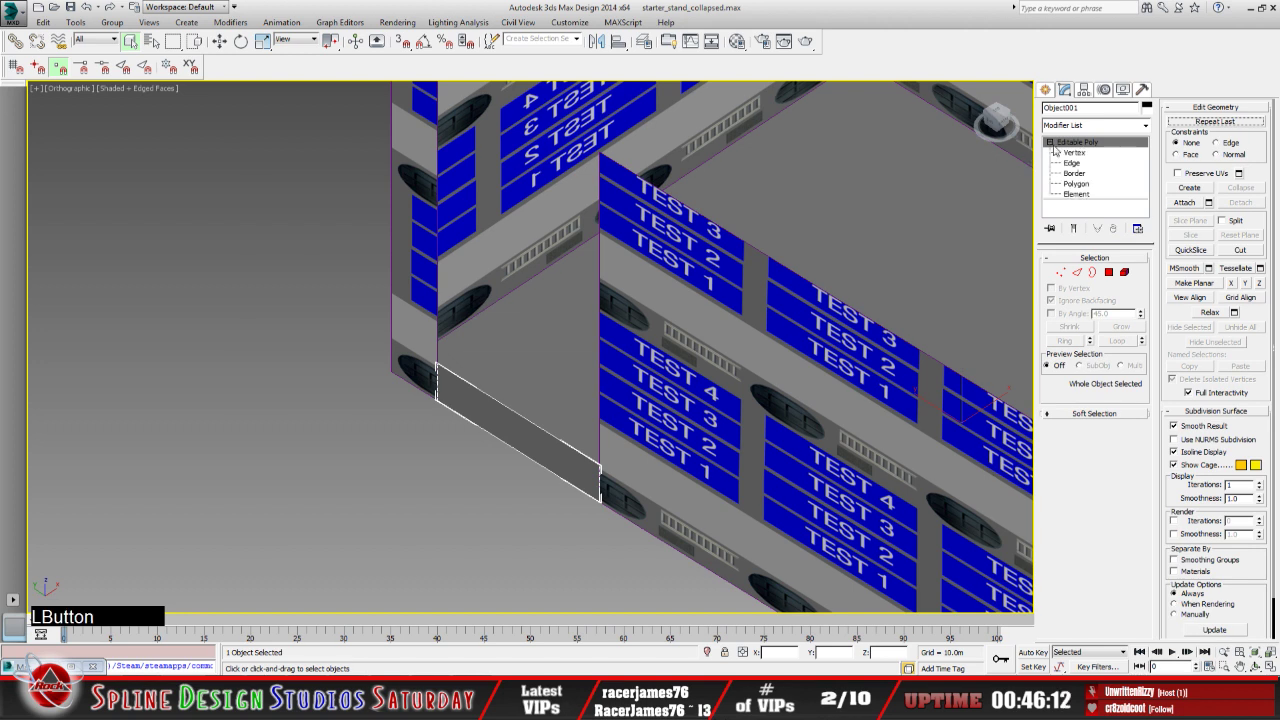
left_click(1077, 184)
left_click(536, 430)
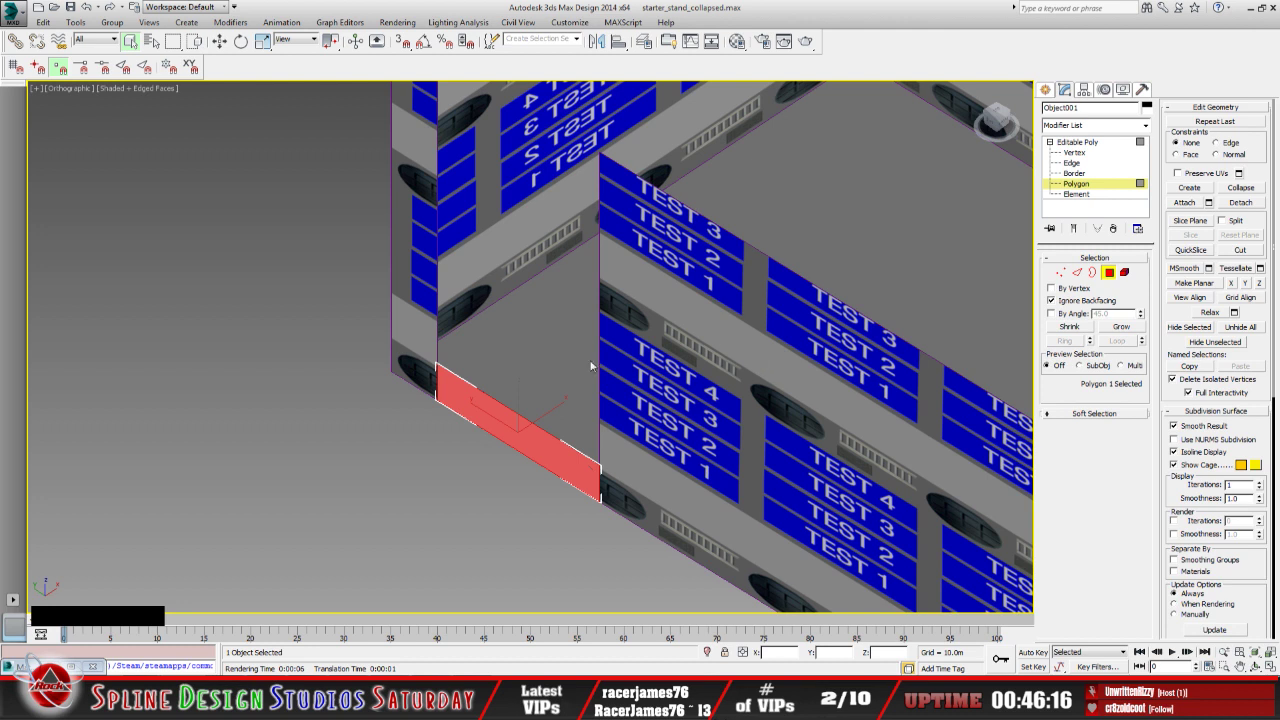
Select both doorway strips, Object001 and Object002, and collapse them into a single mesh object
left_click(151, 41)
left_click(292, 315, "ctrl")
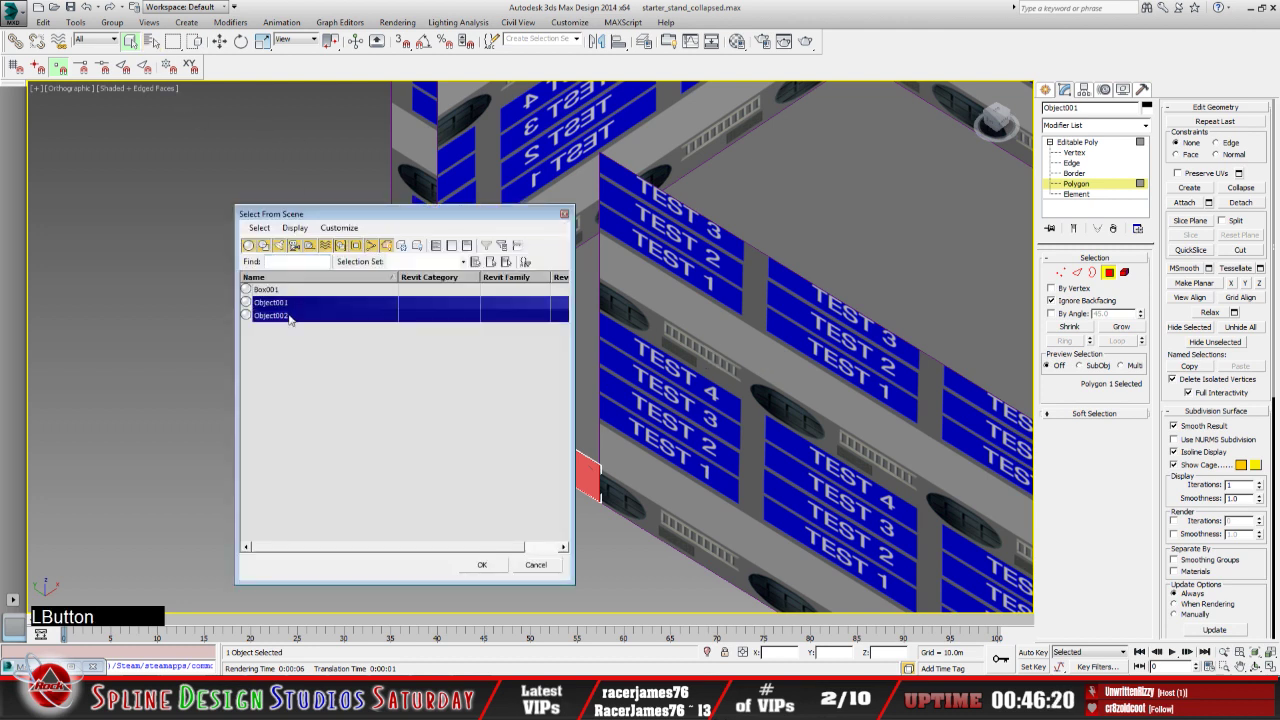
left_click(482, 564)
left_click(1143, 90)
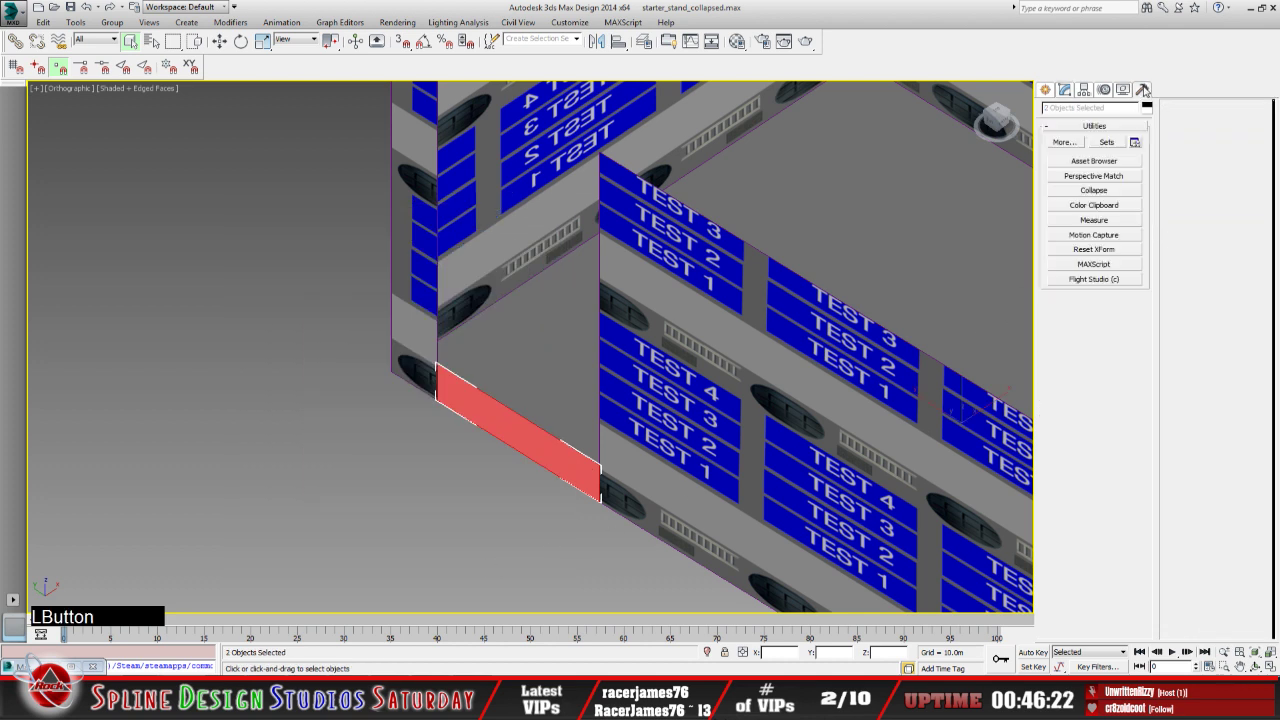
left_click(1105, 191)
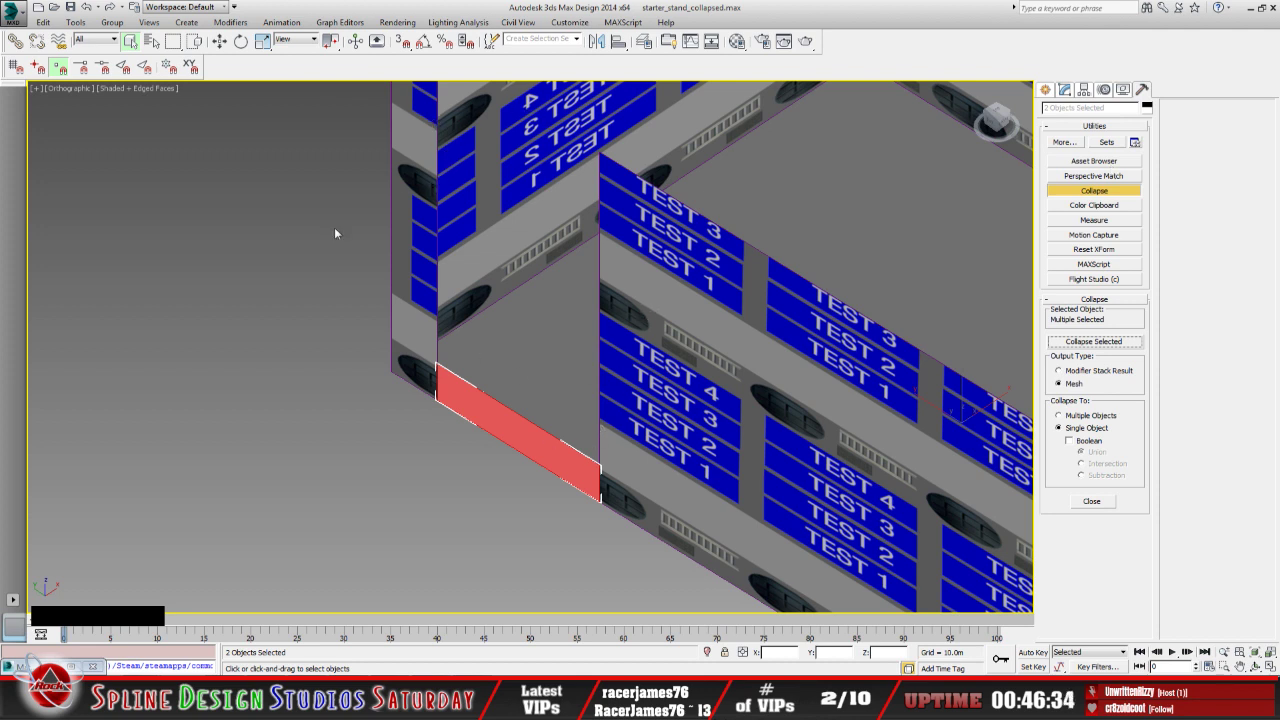
middle_click_drag(588, 282, 540, 364)
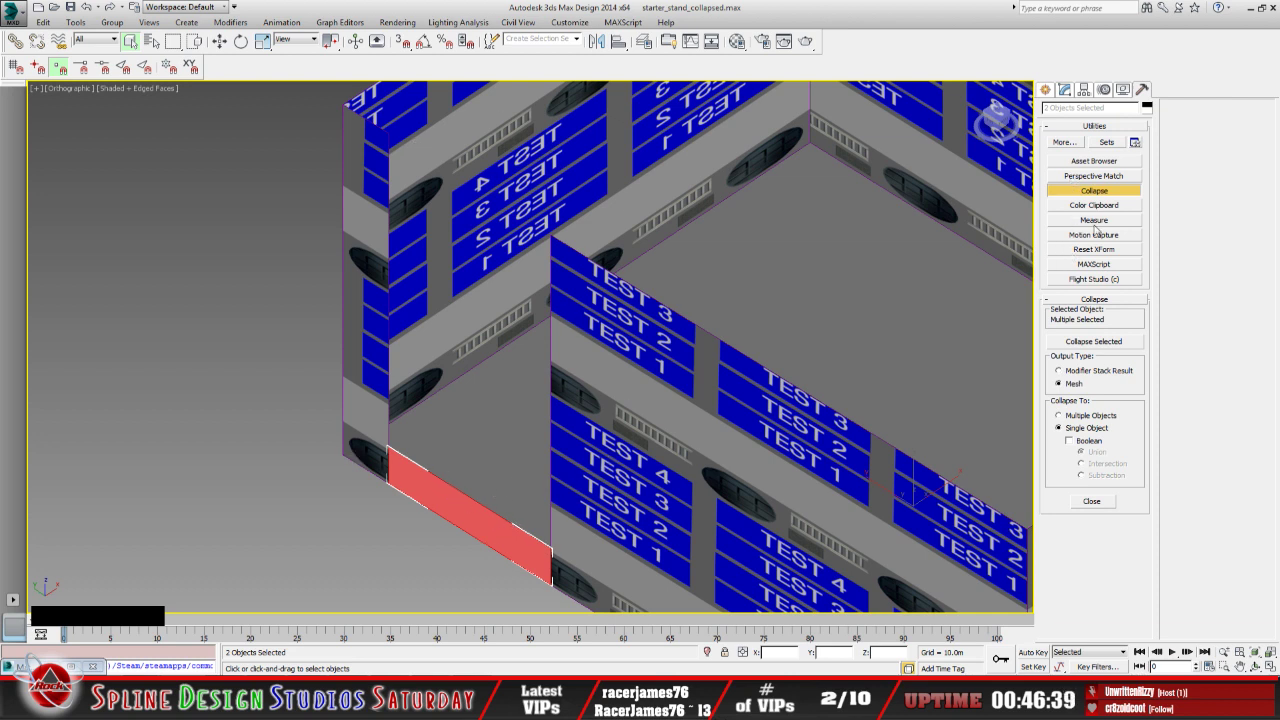
left_click(1092, 342)
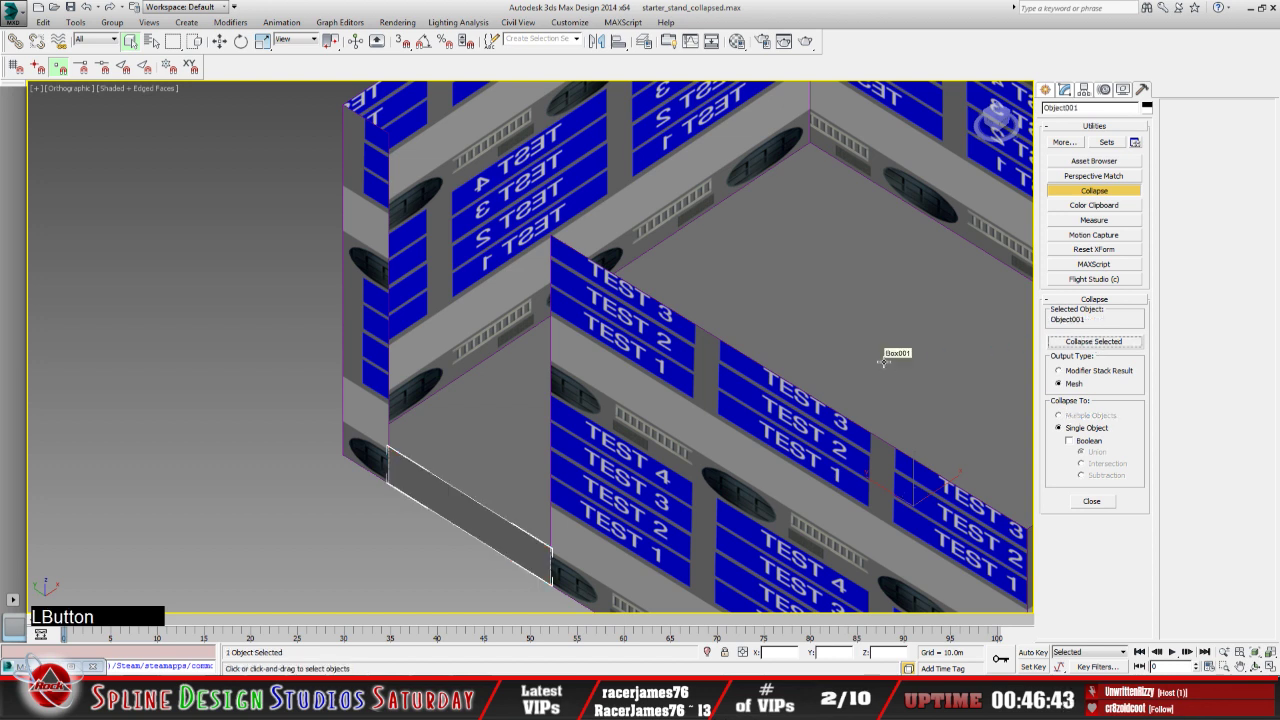
left_click(1066, 90)
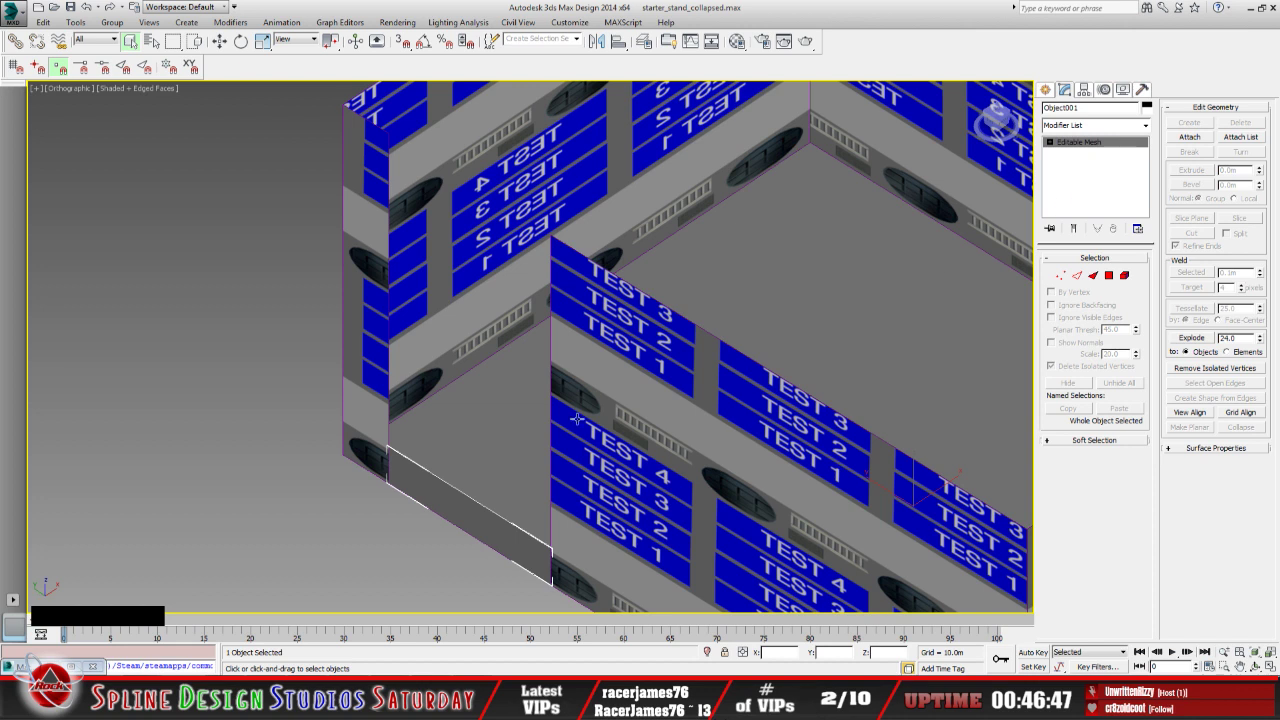
Convert the merged doorway strip Object001 to an Editable Poly and check it from inside the box
right_click(500, 491)
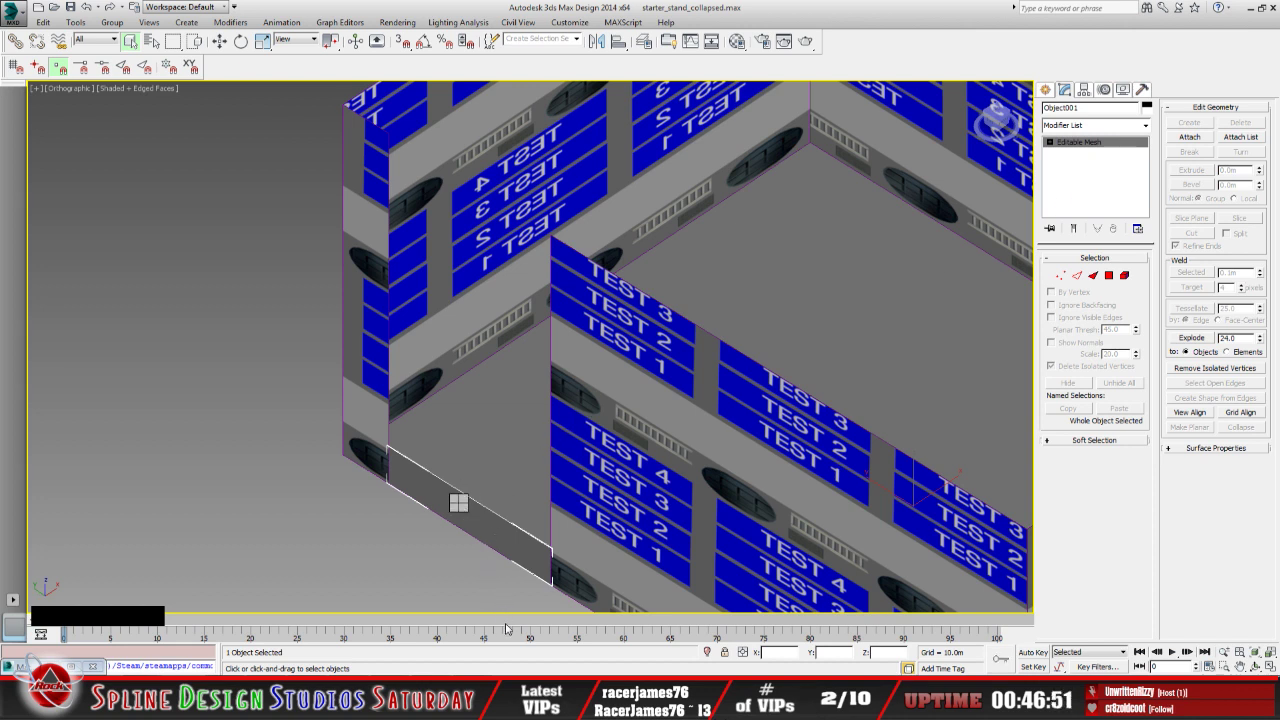
middle_click_drag(517, 491, 455, 411)
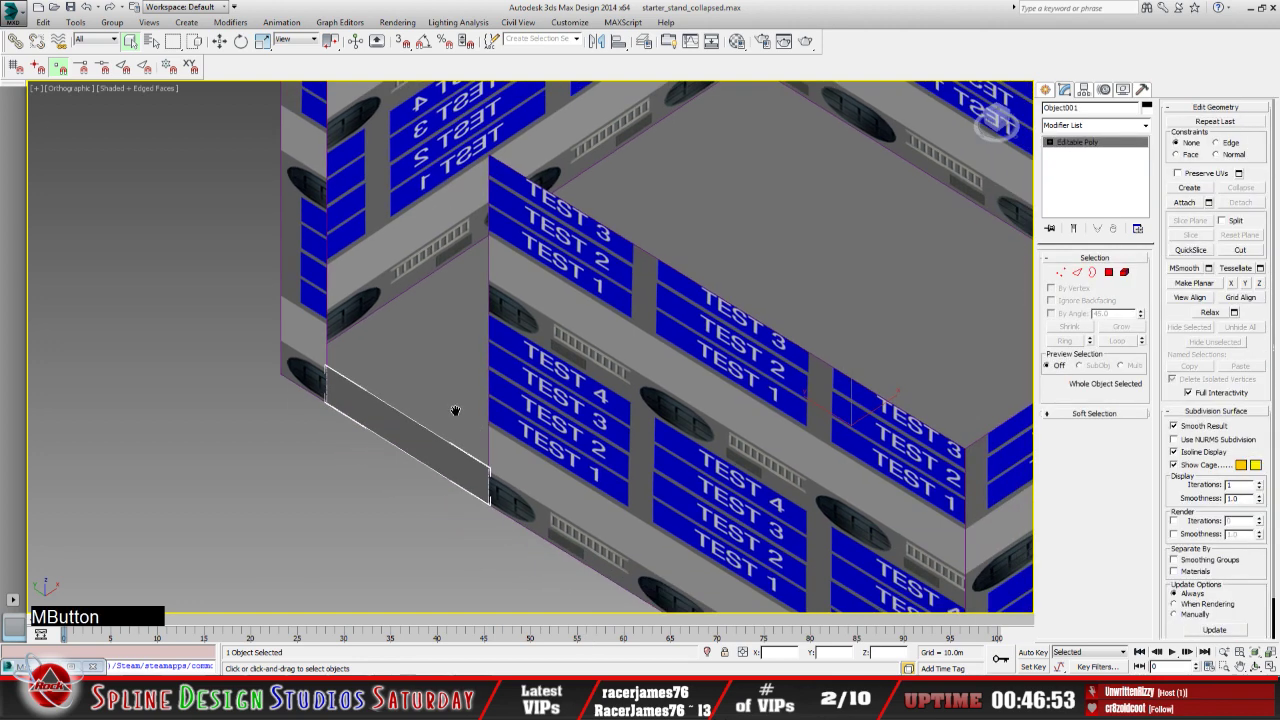
scroll(628, 332, "down", 2)
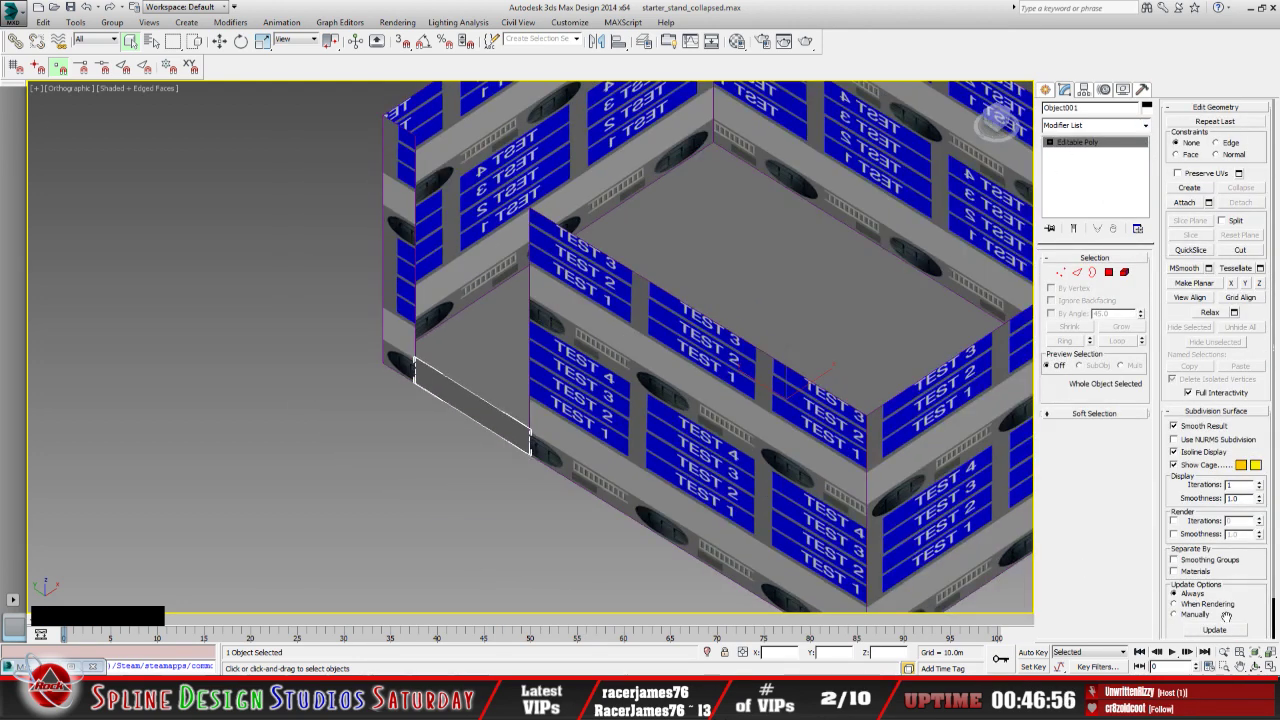
left_click(1256, 666)
left_click_drag(626, 443, 520, 432)
scroll(520, 432, "down", 2)
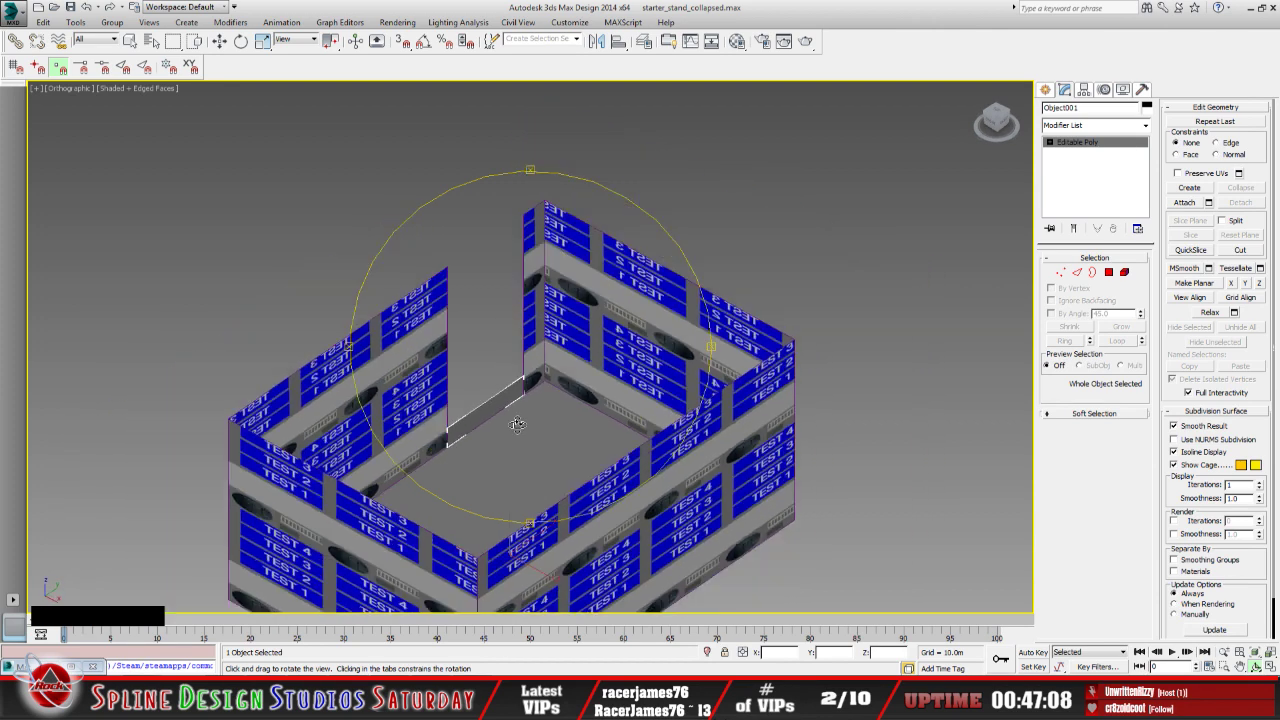
Select Box001 and Object001 from the scene list and collapse them into a single mesh object
left_click(151, 41)
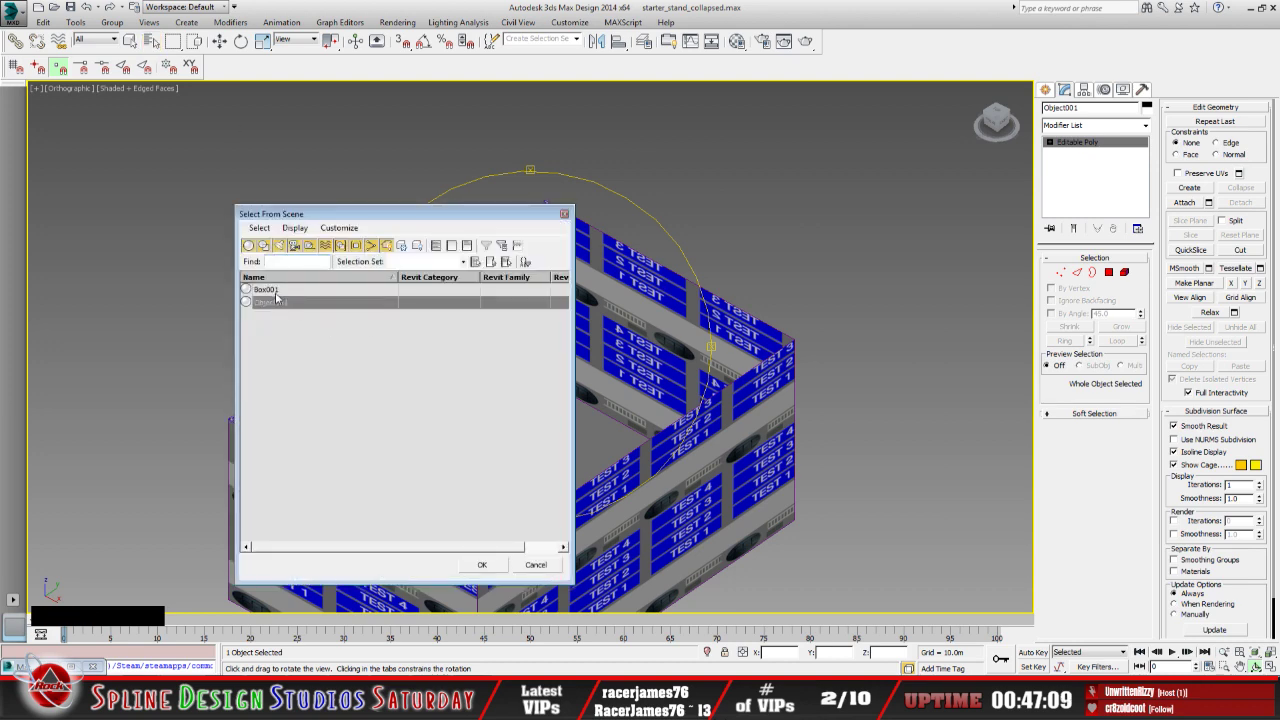
left_click_drag(278, 292, 276, 305)
left_click(481, 565)
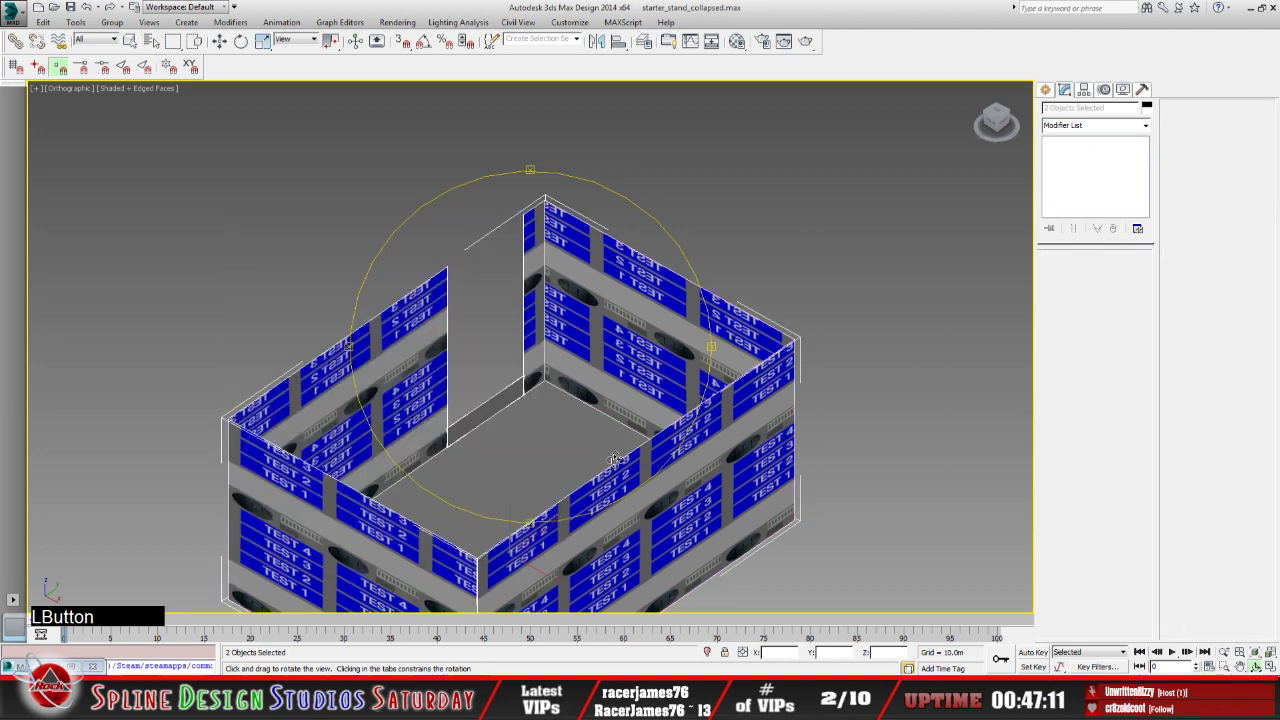
middle_click_drag(604, 438, 469, 449)
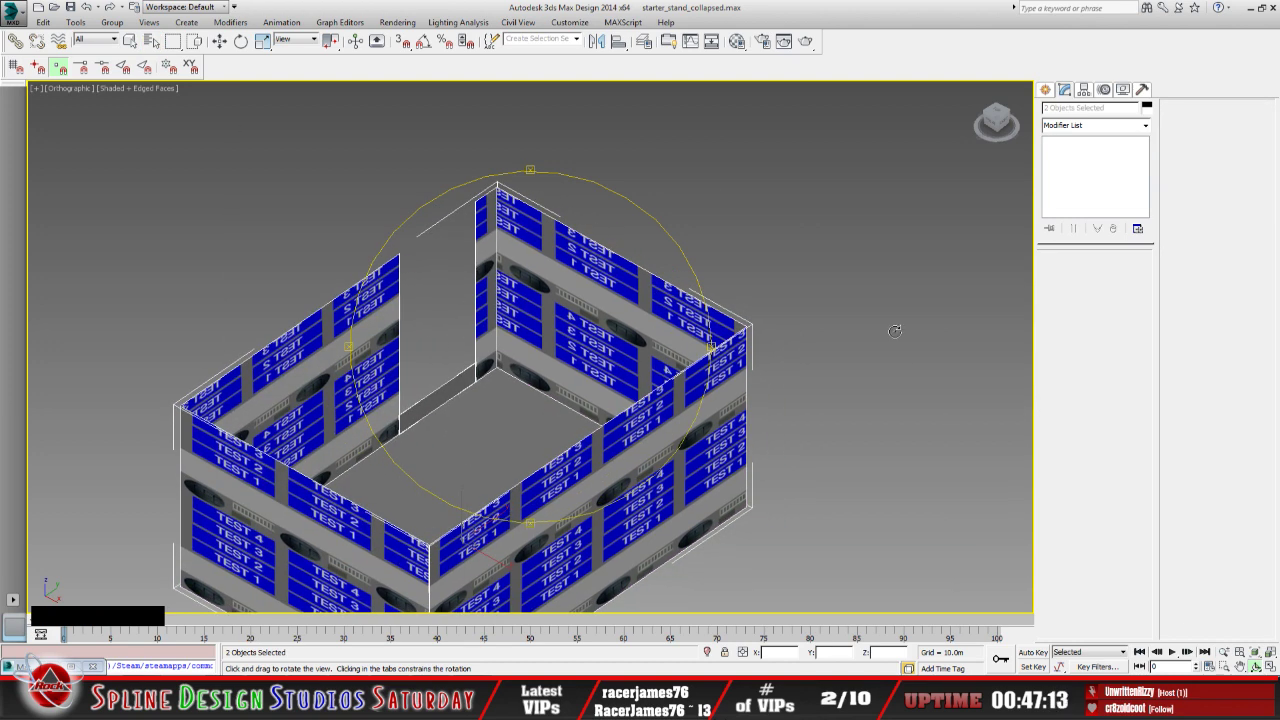
middle_click_drag(774, 446, 736, 441)
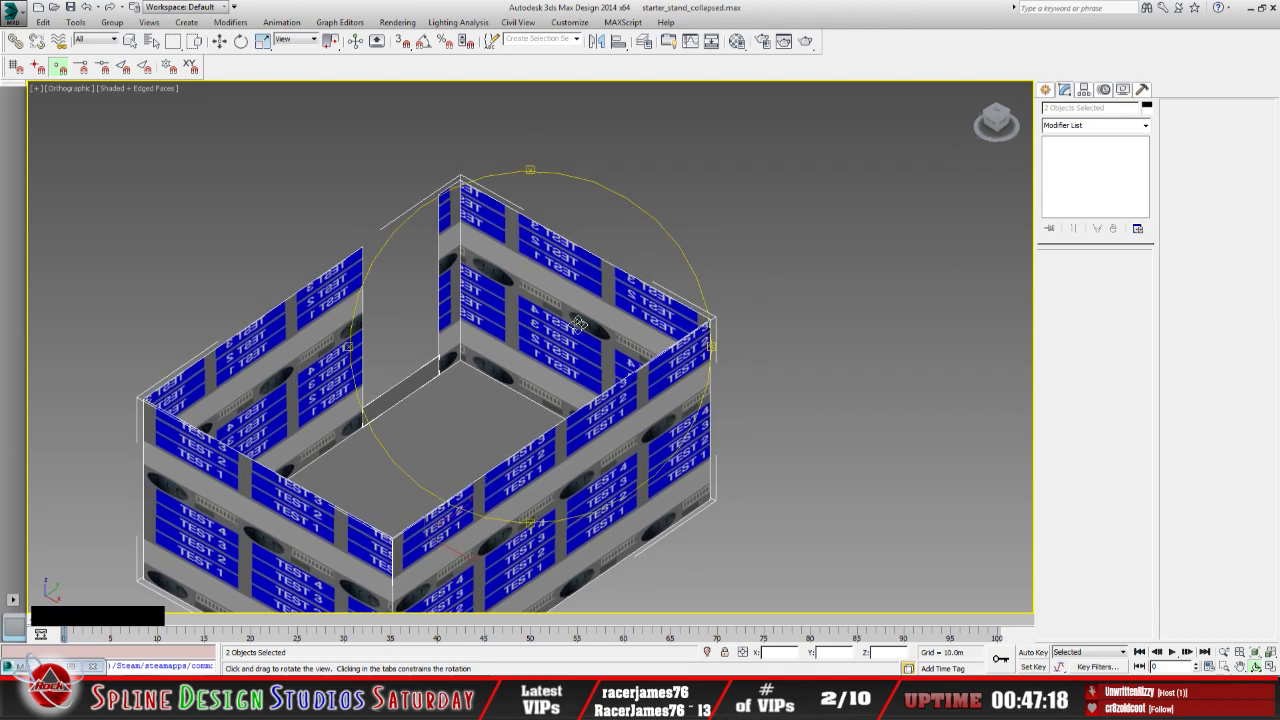
left_click(1141, 89)
left_click(1094, 341)
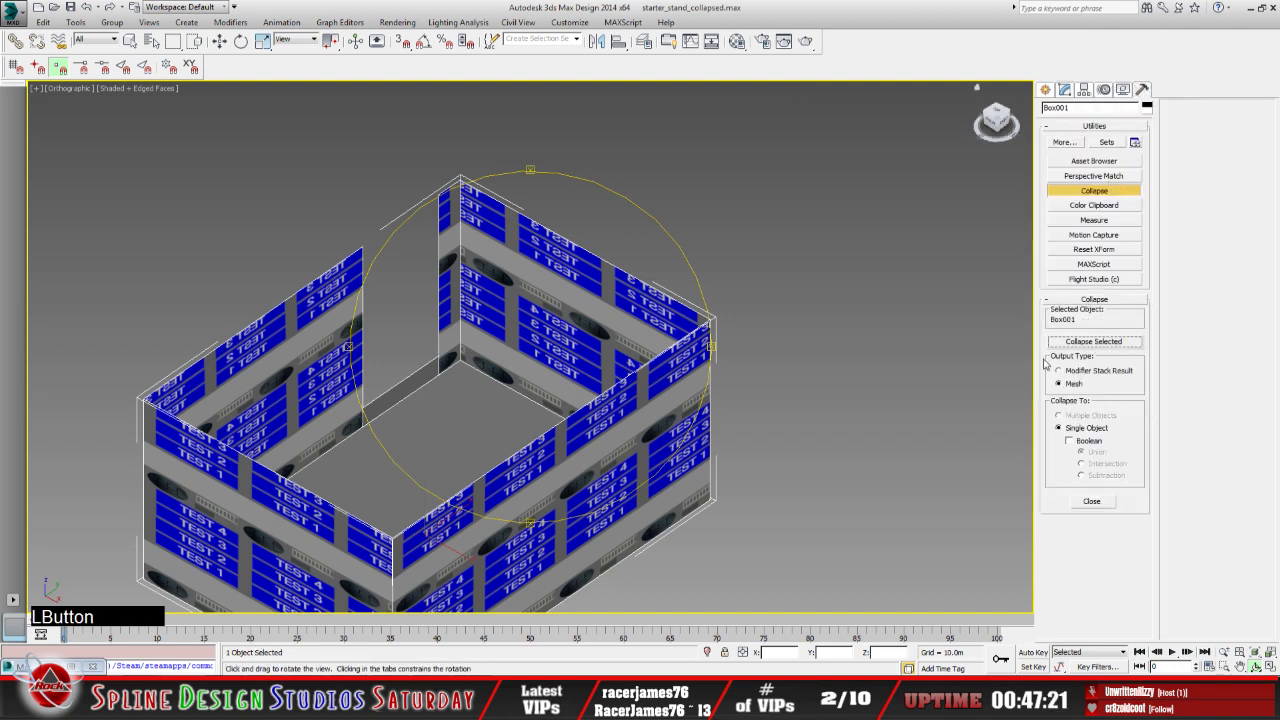
Convert the combined stand mesh Box001 to an Editable Poly
left_click(1065, 90)
right_click(655, 462)
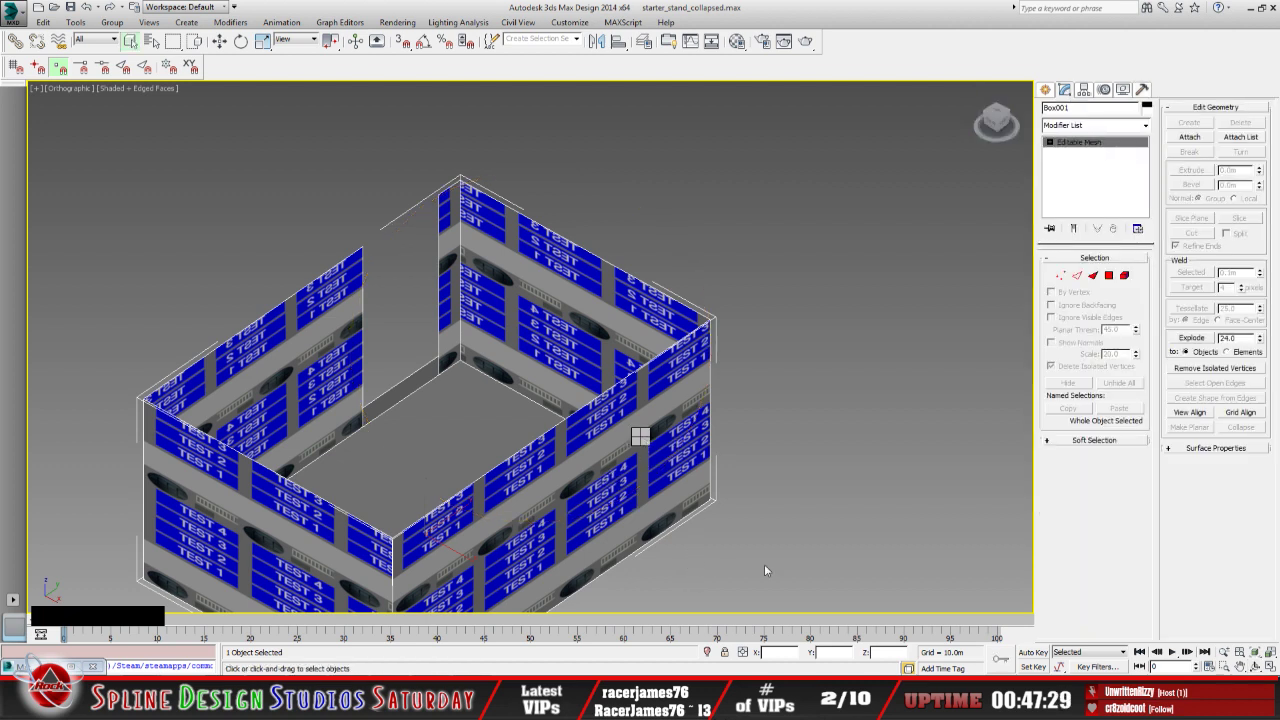
middle_click_drag(764, 570, 806, 479)
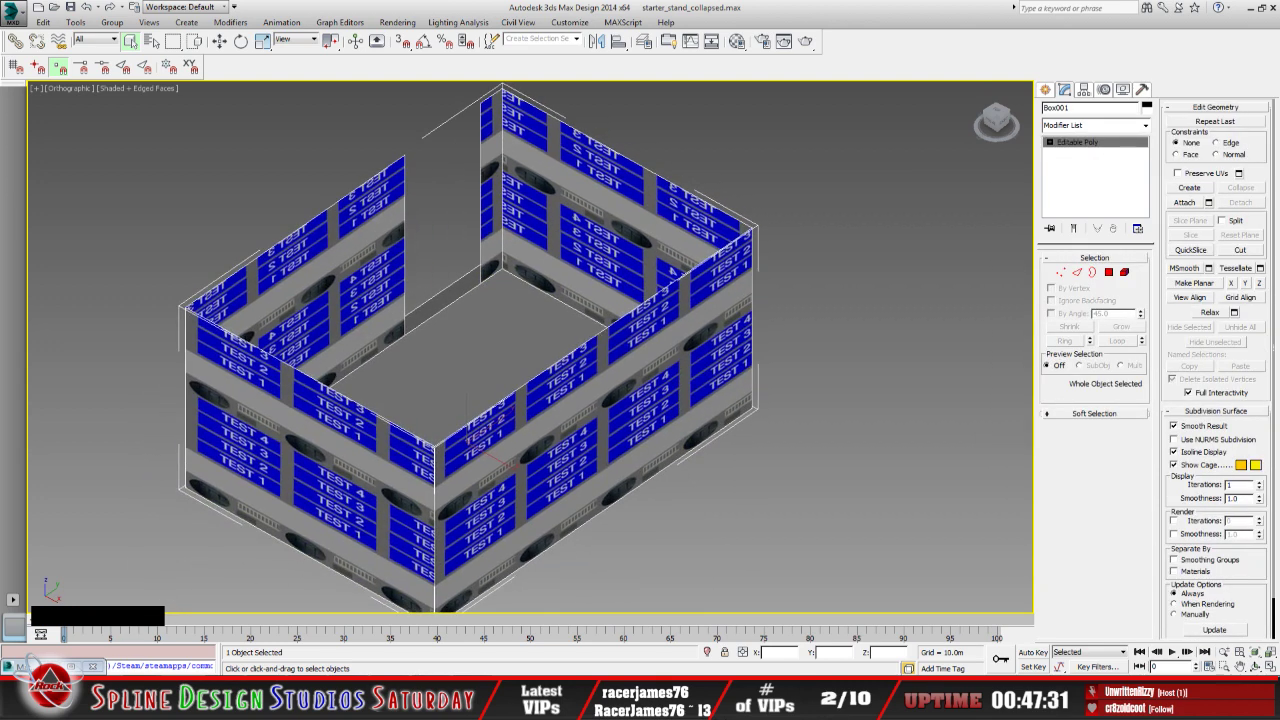
left_click(30, 666)
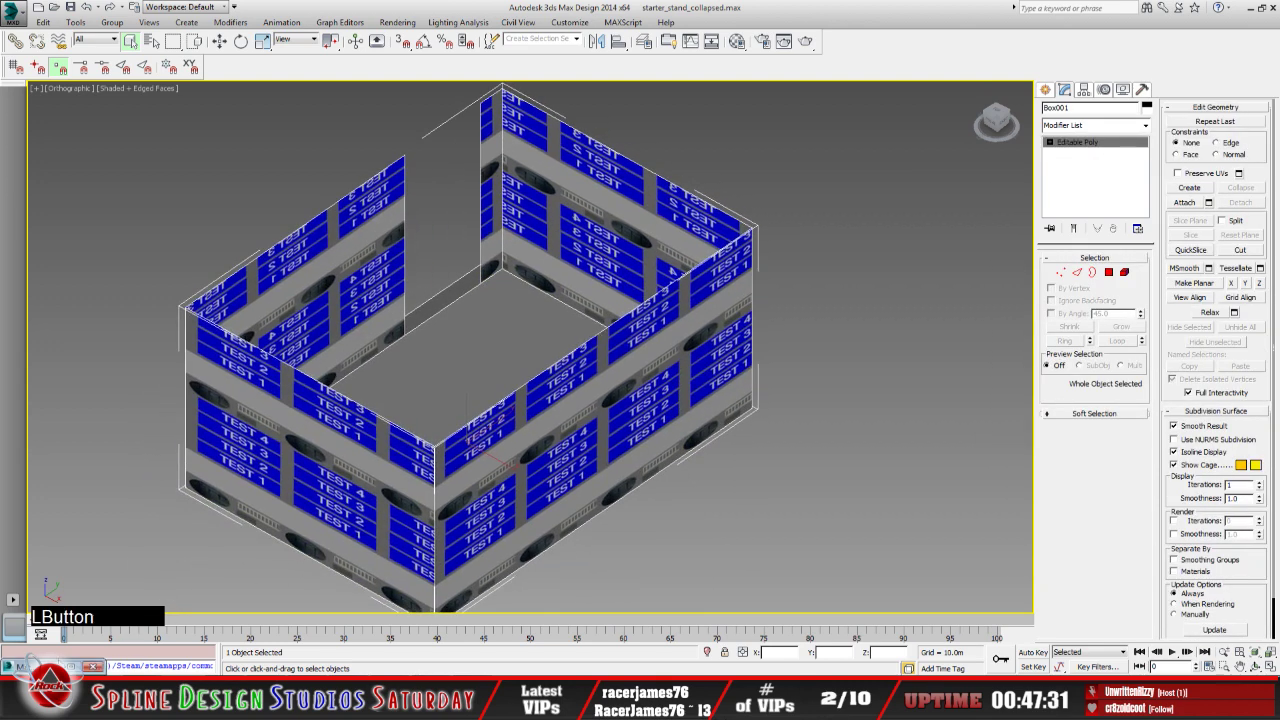
left_click(191, 556)
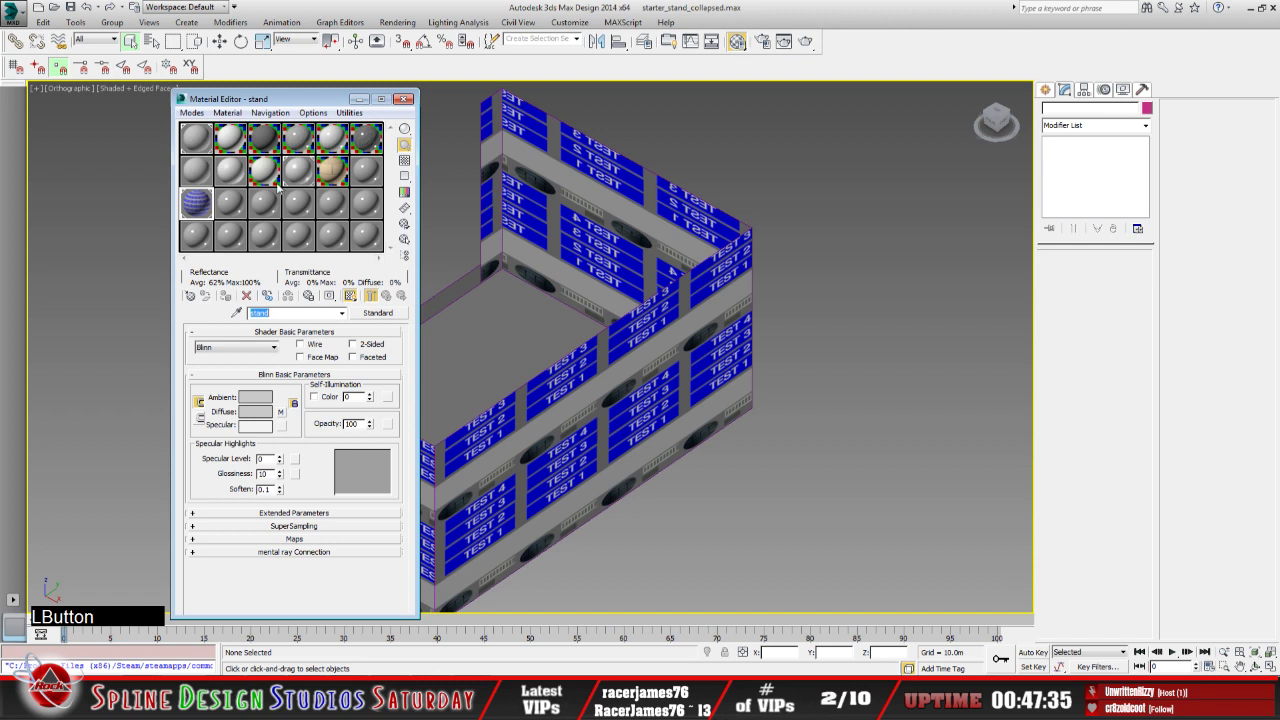
left_click(228, 302)
left_click(350, 296)
left_click(350, 296)
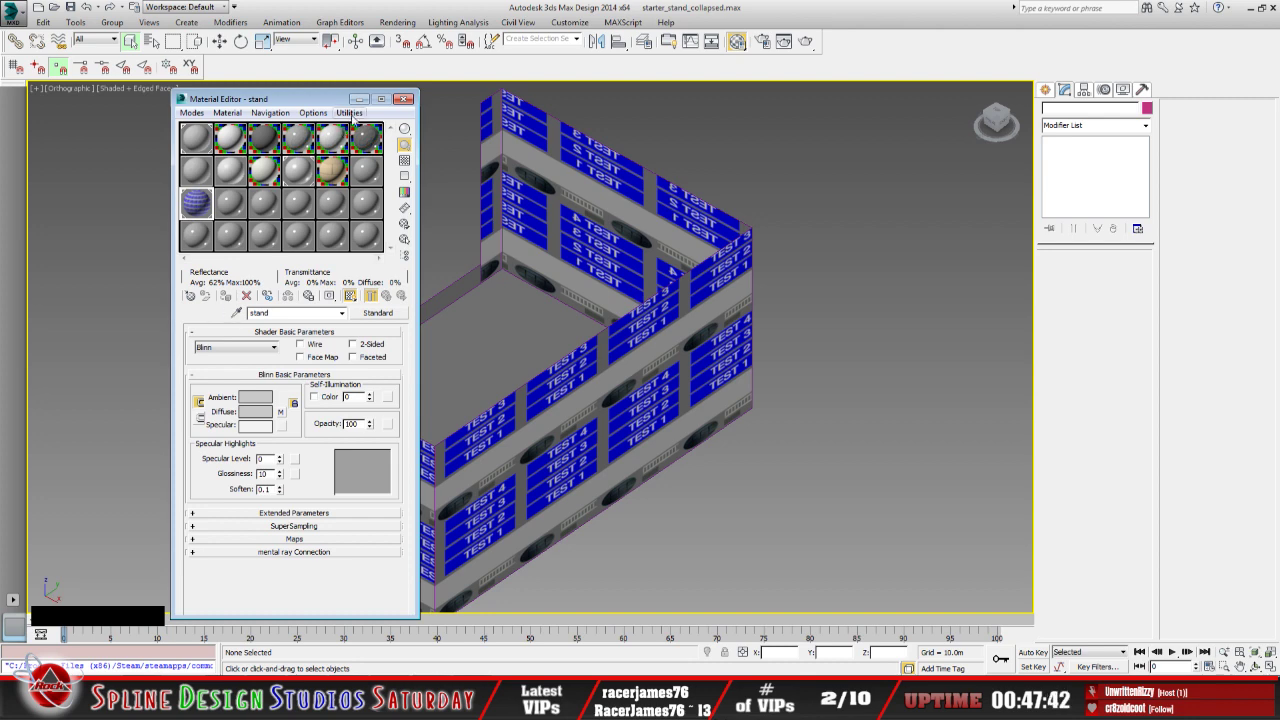
left_click(403, 99)
Select Box001 and assign the "stand" material to it, then put the Material Editor away
left_click(538, 437)
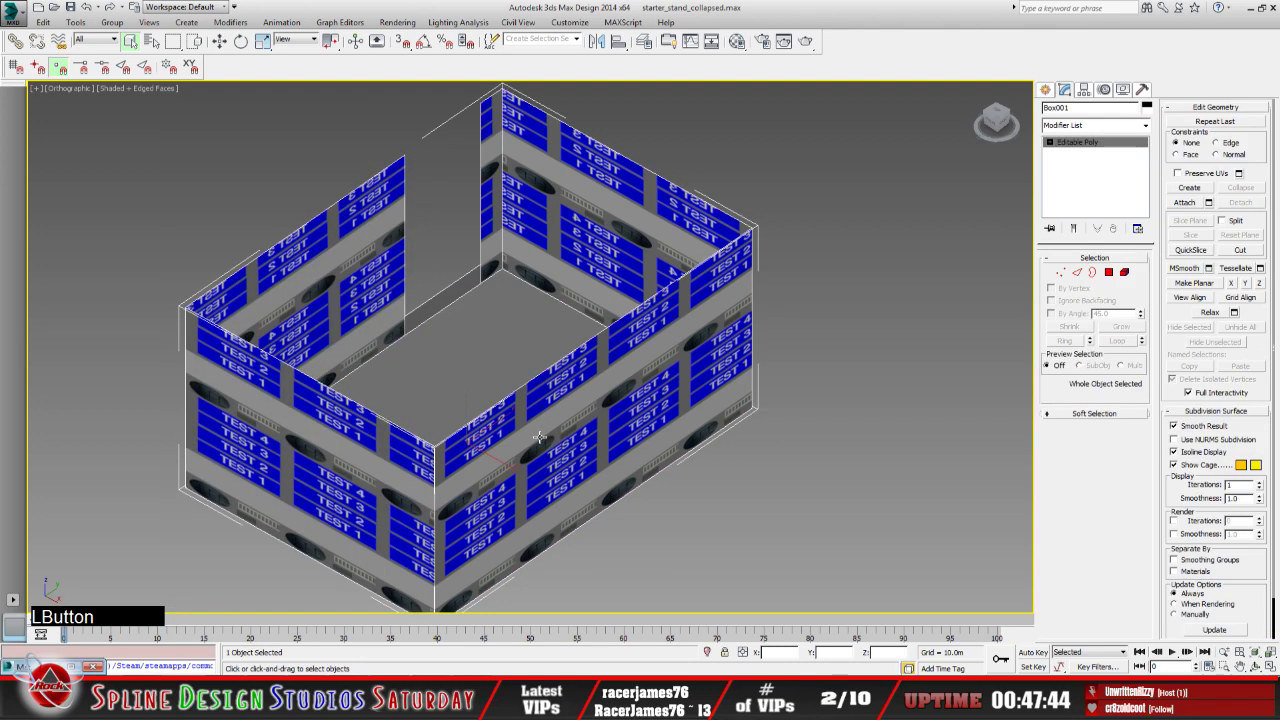
left_click(49, 667)
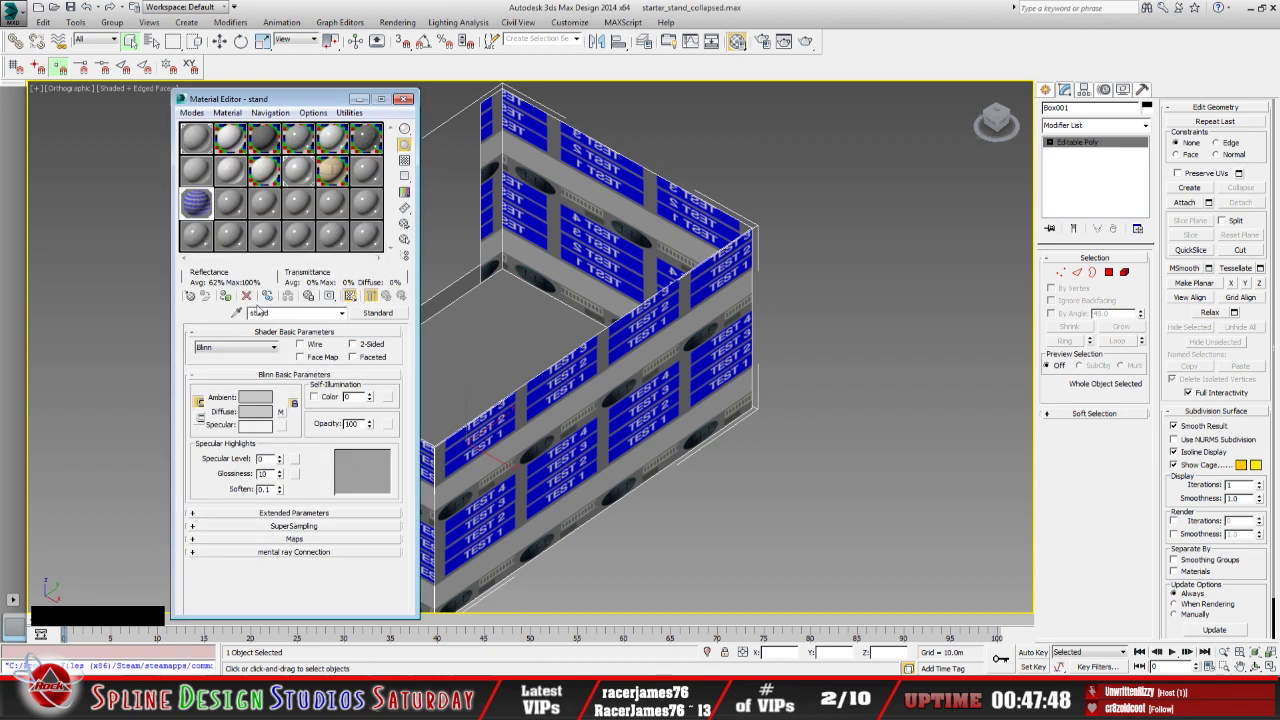
left_click(228, 298)
left_click(359, 99)
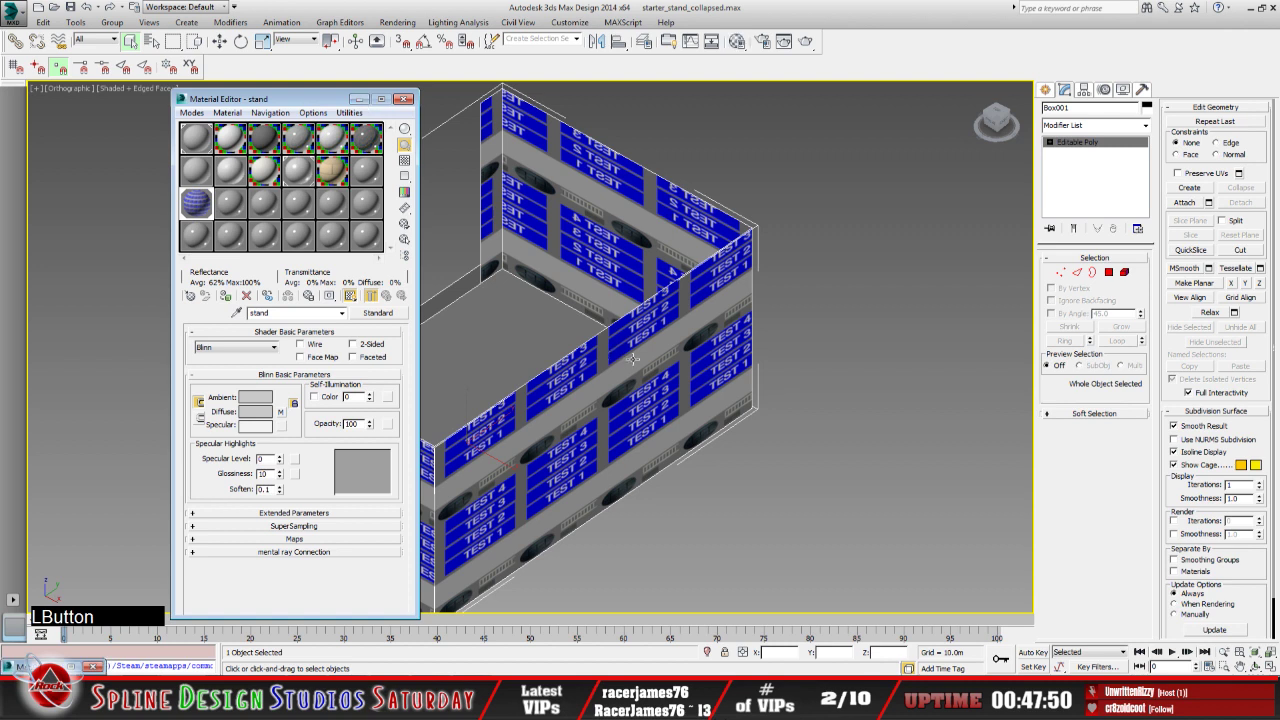
middle_click_drag(634, 361, 618, 366)
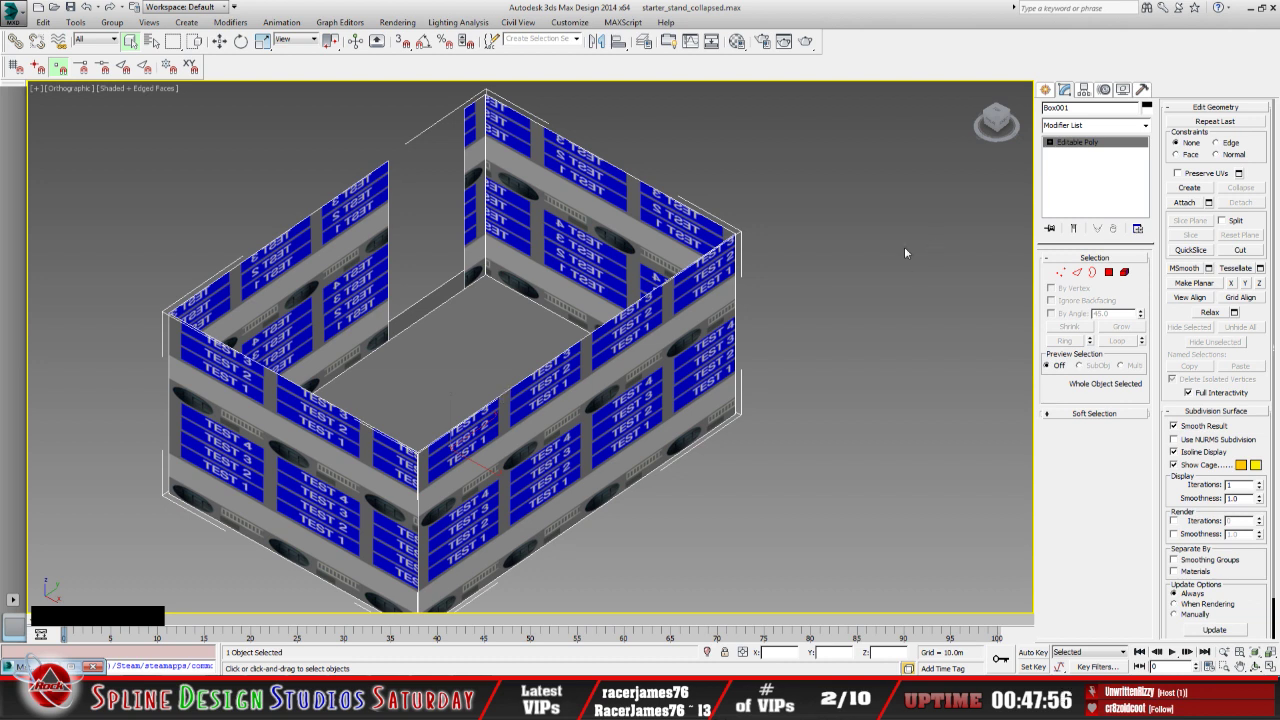
Select Box001's inner polygons on one end wall, both sides of the doorway and the strip below the doorway
middle_click_drag(600, 405, 606, 404)
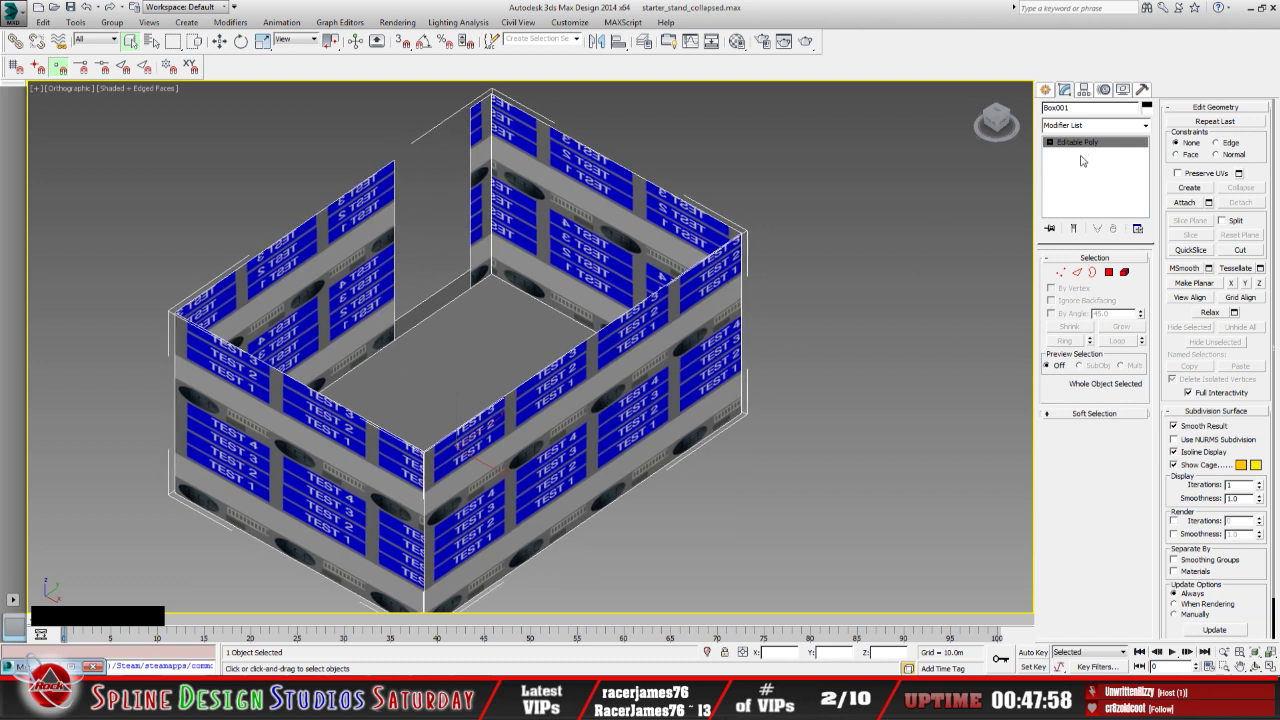
left_click(1049, 142)
left_click(1076, 183)
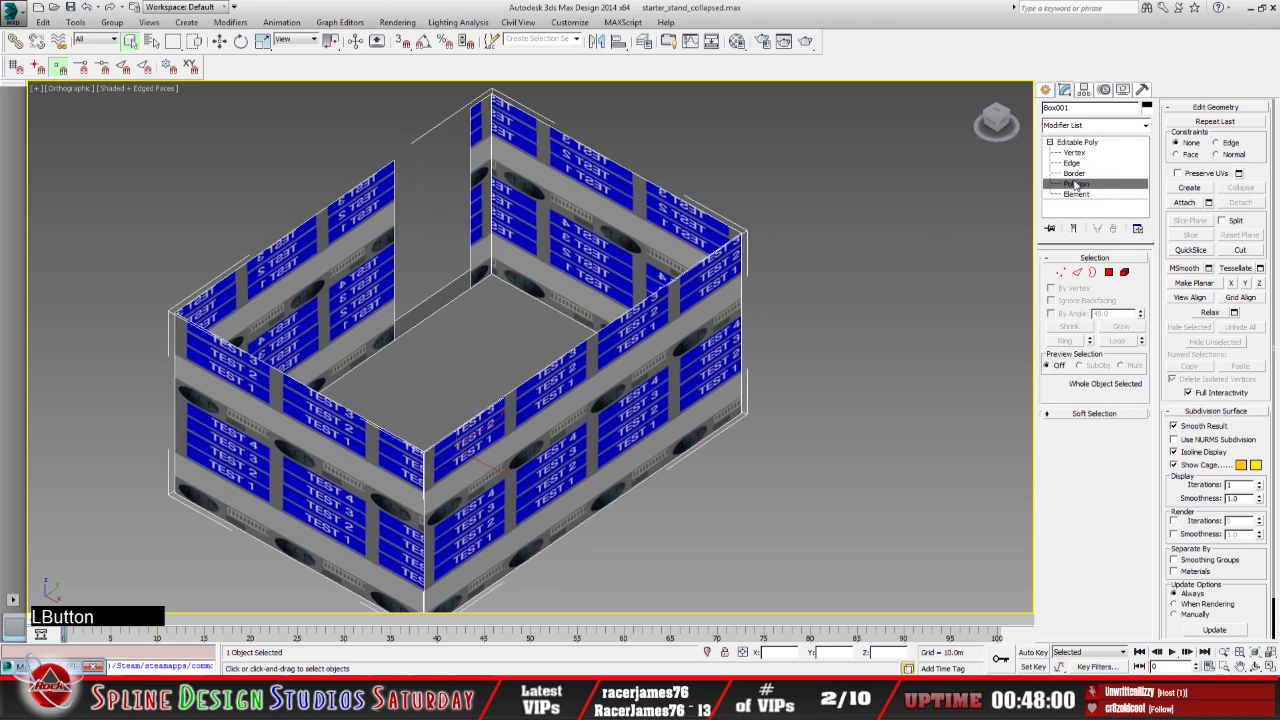
left_click(633, 225)
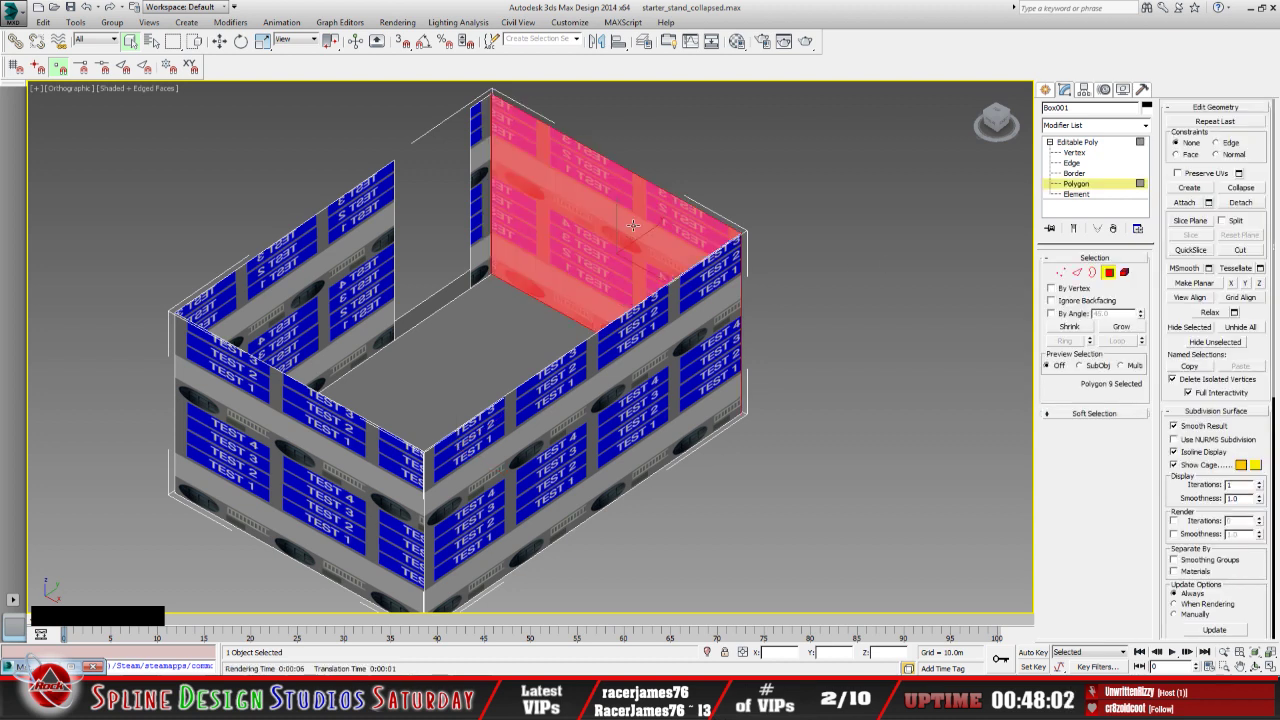
left_click(481, 205, "ctrl")
left_click(437, 302, "ctrl")
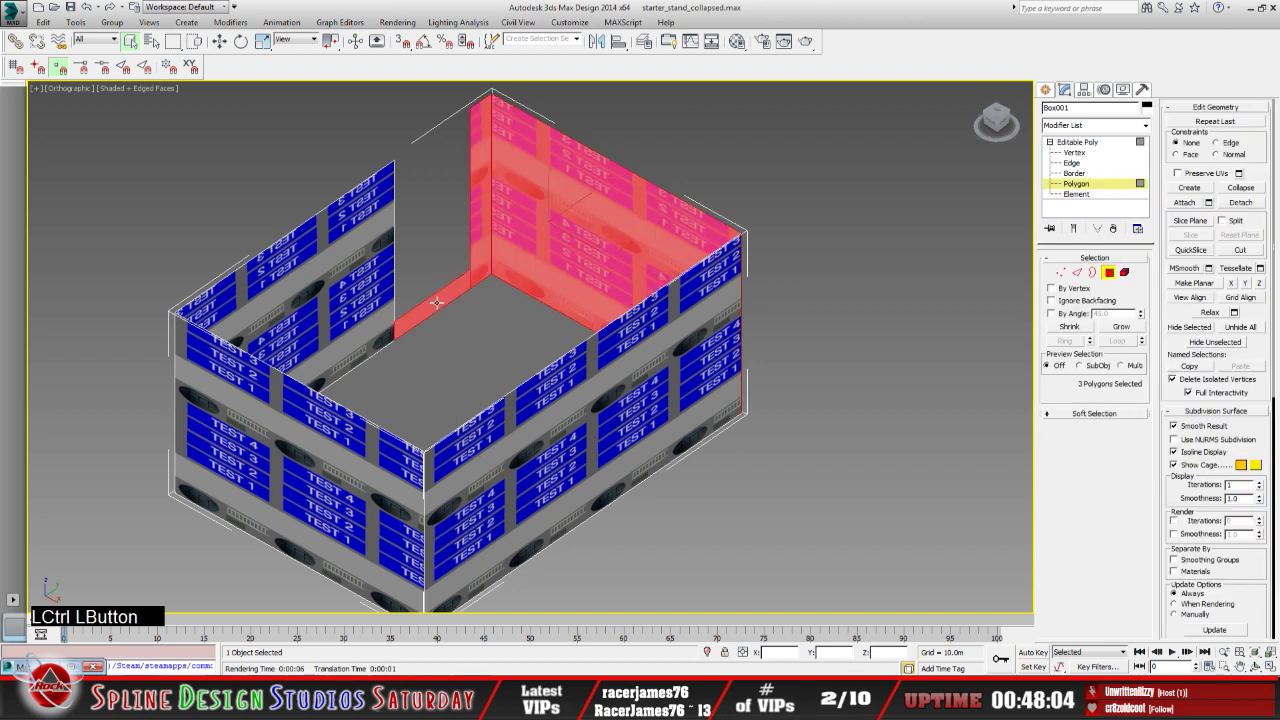
left_click(360, 338, "ctrl")
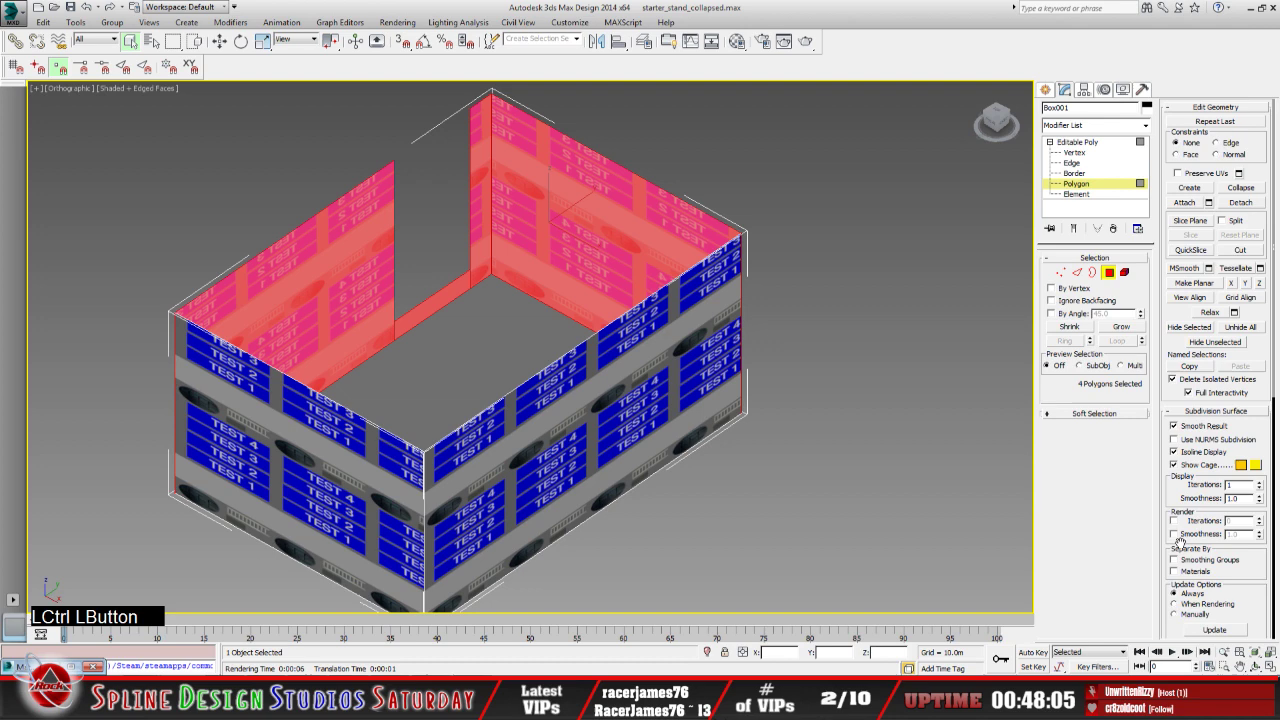
Add the inner polygons of the other end wall and the long wall opposite the doorway to the selection
left_click(1255, 665)
left_click_drag(618, 410, 464, 410)
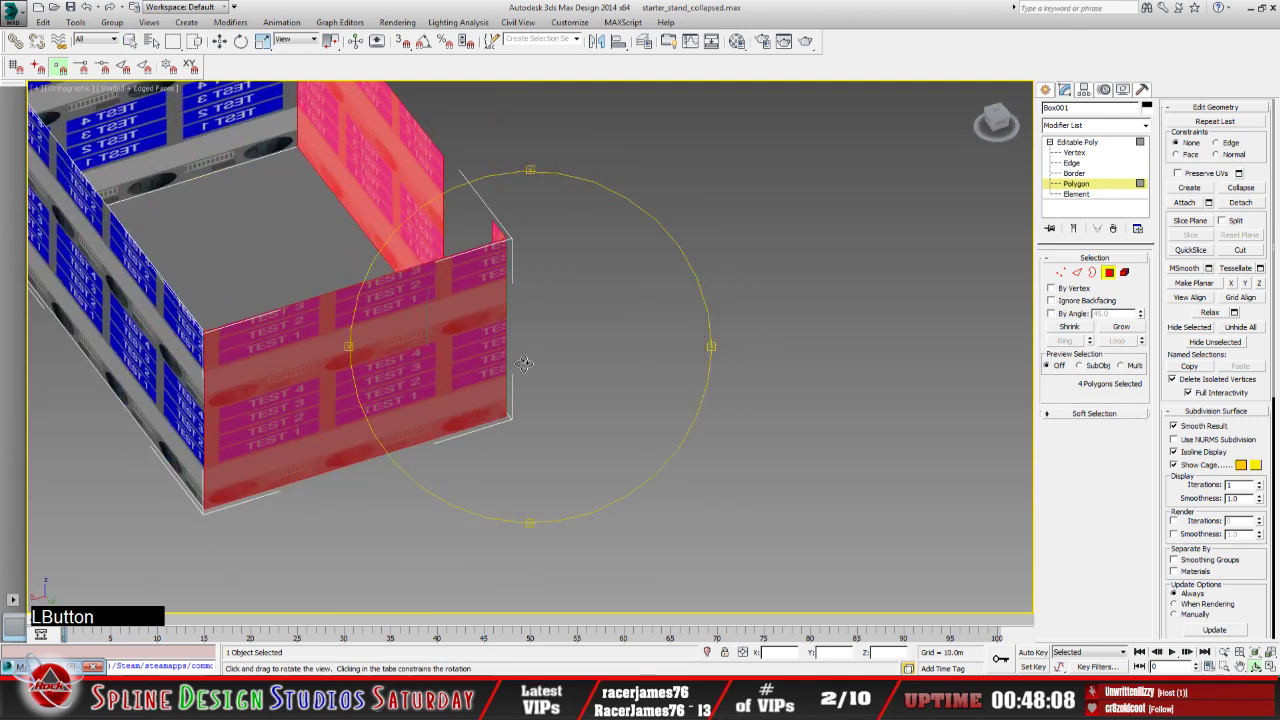
middle_click_drag(525, 355, 683, 457)
middle_click_drag(671, 375, 740, 452)
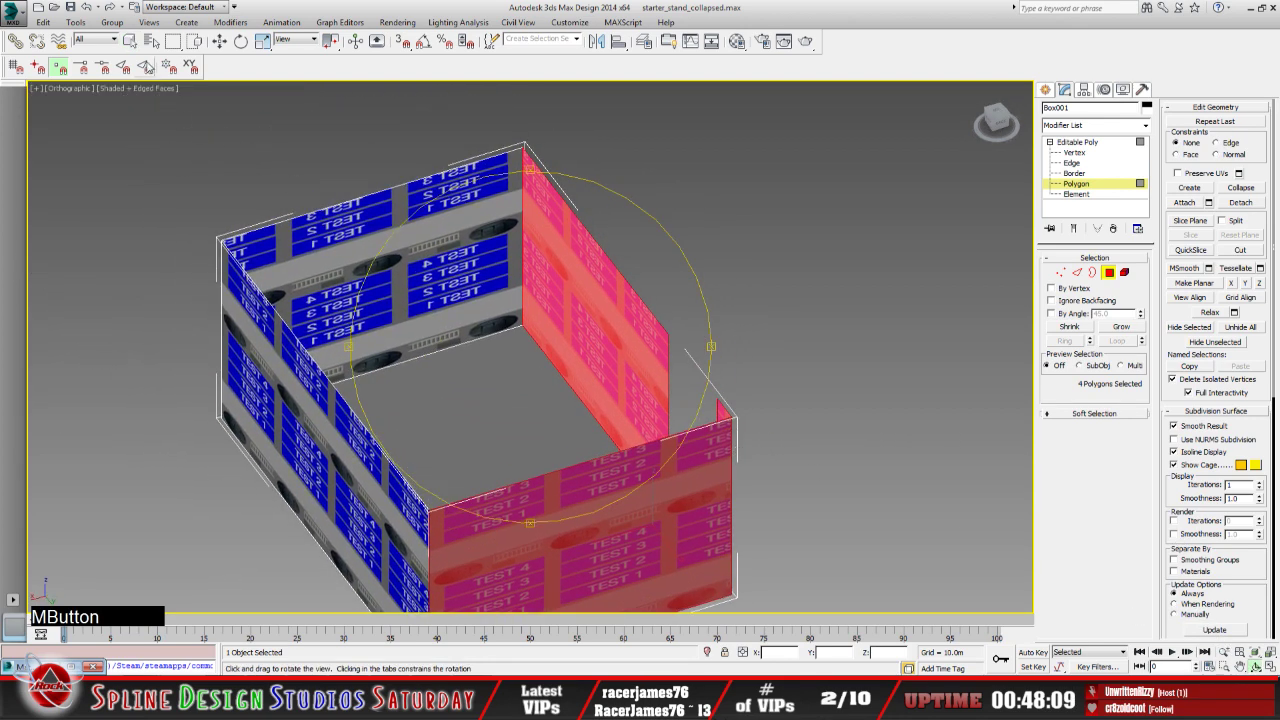
right_click(588, 400)
left_click(360, 269, "ctrl")
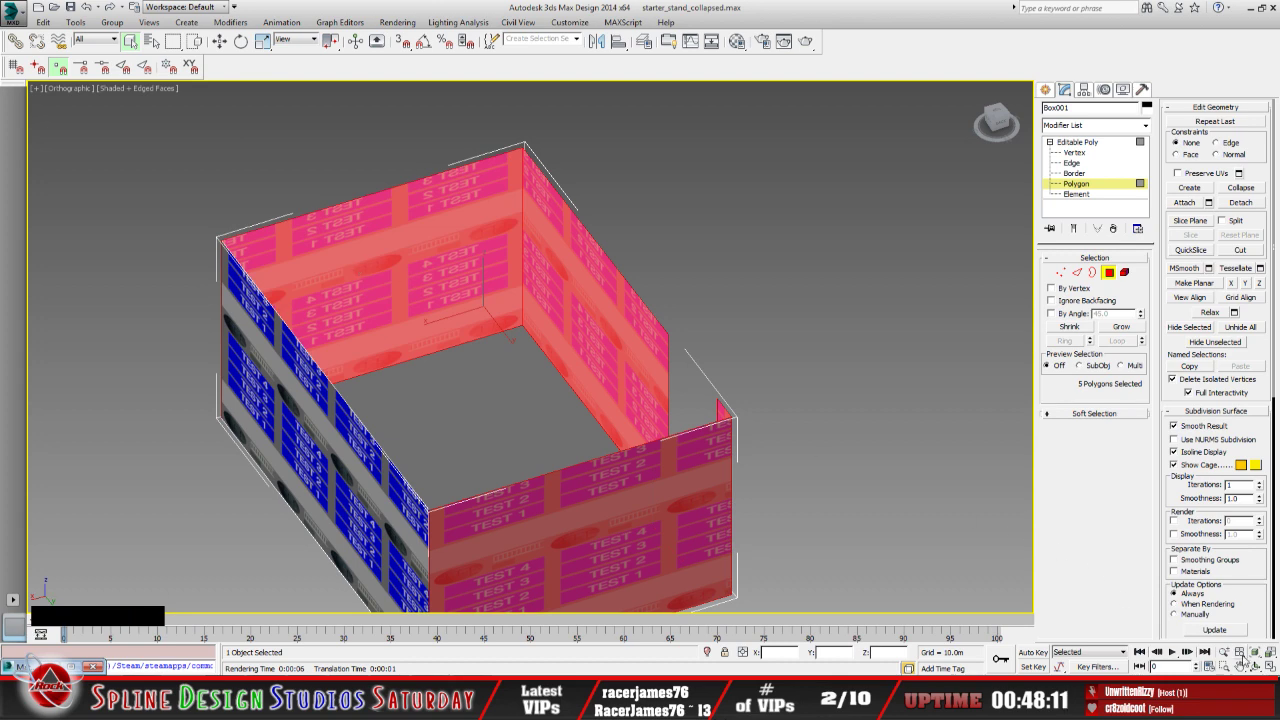
left_click(1255, 665)
left_click_drag(588, 410, 467, 395)
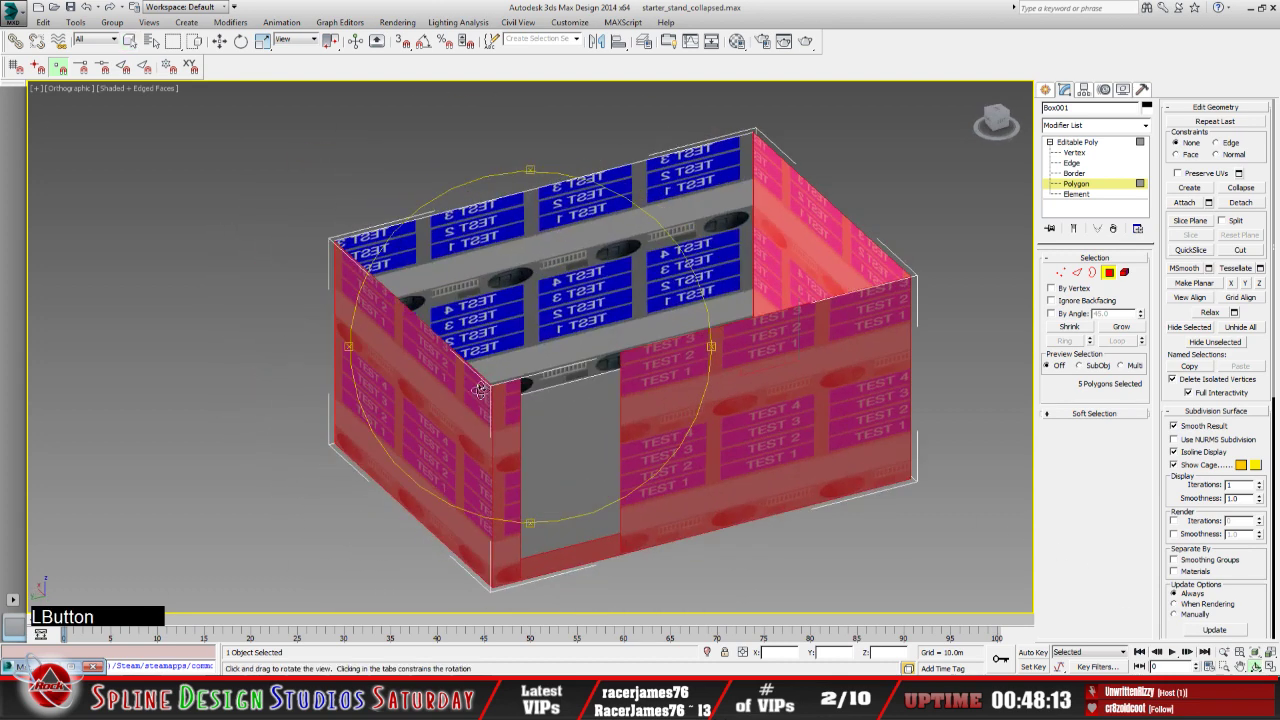
middle_click_drag(524, 358, 520, 384)
left_click(130, 41)
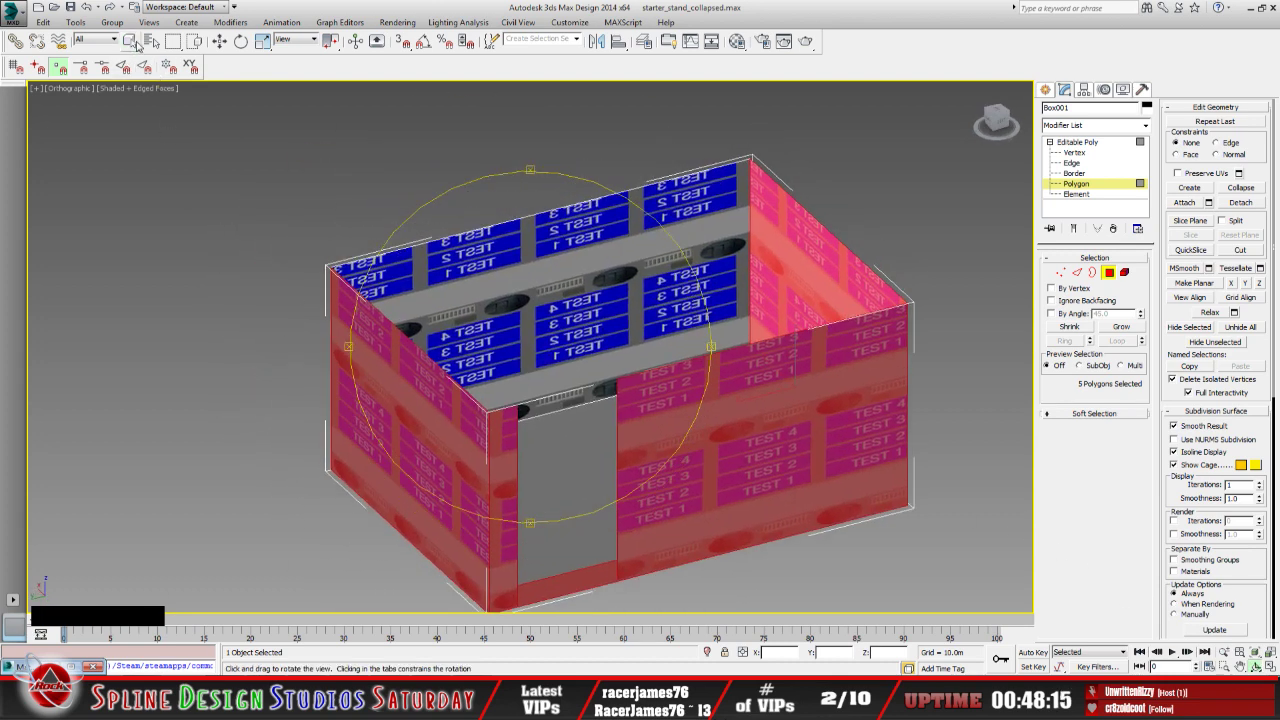
left_click(544, 288, "ctrl")
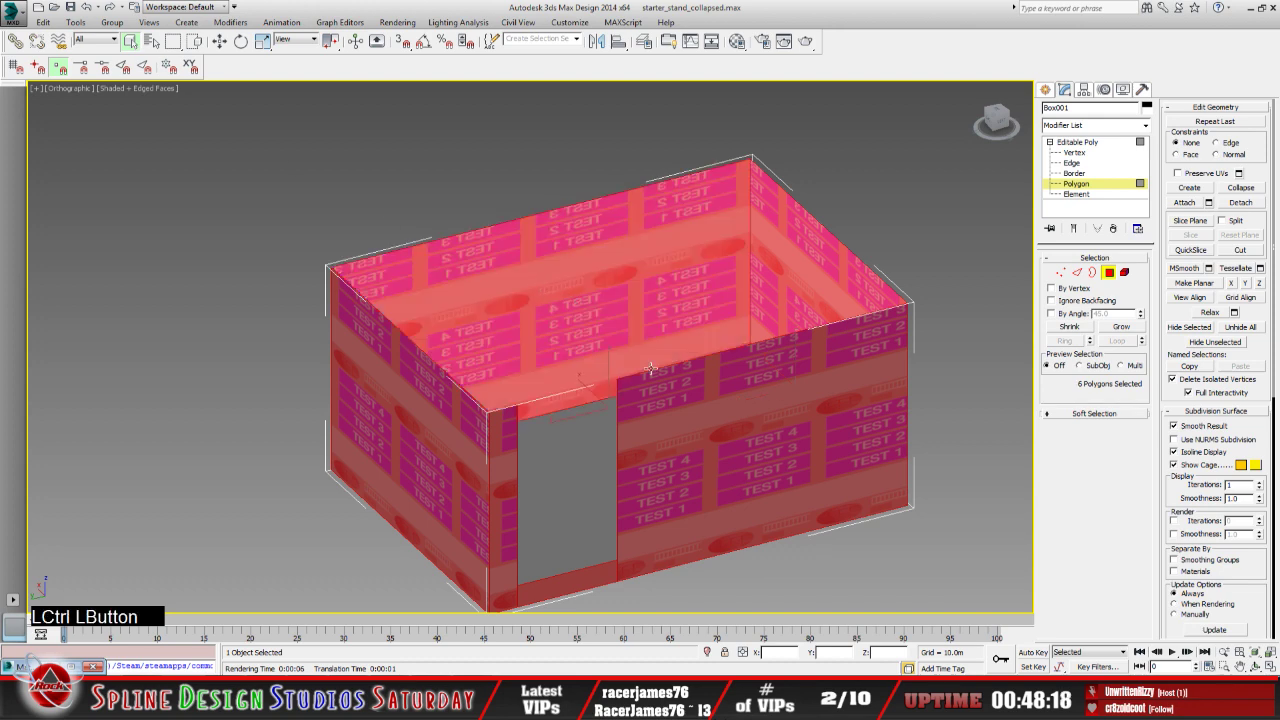
Check the selected inner wall polygons from several sides and detach them as a separate object named "inside"
left_click(1256, 666)
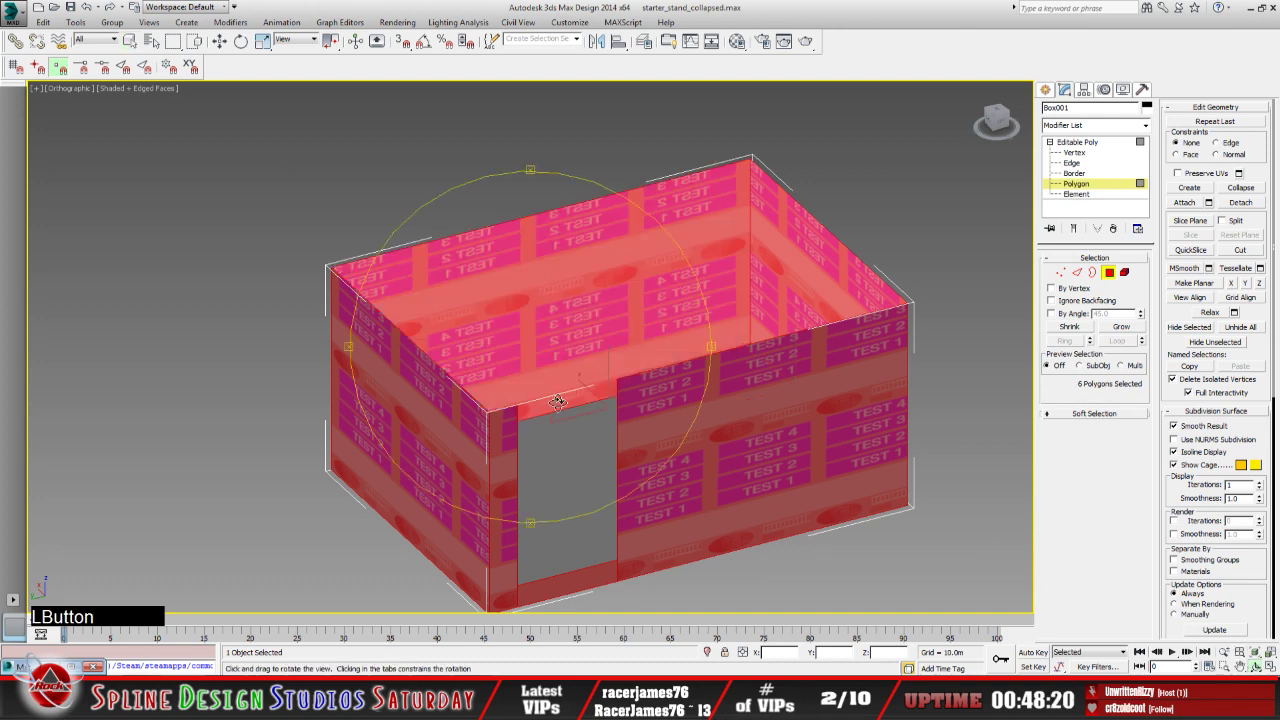
left_click_drag(560, 403, 992, 286)
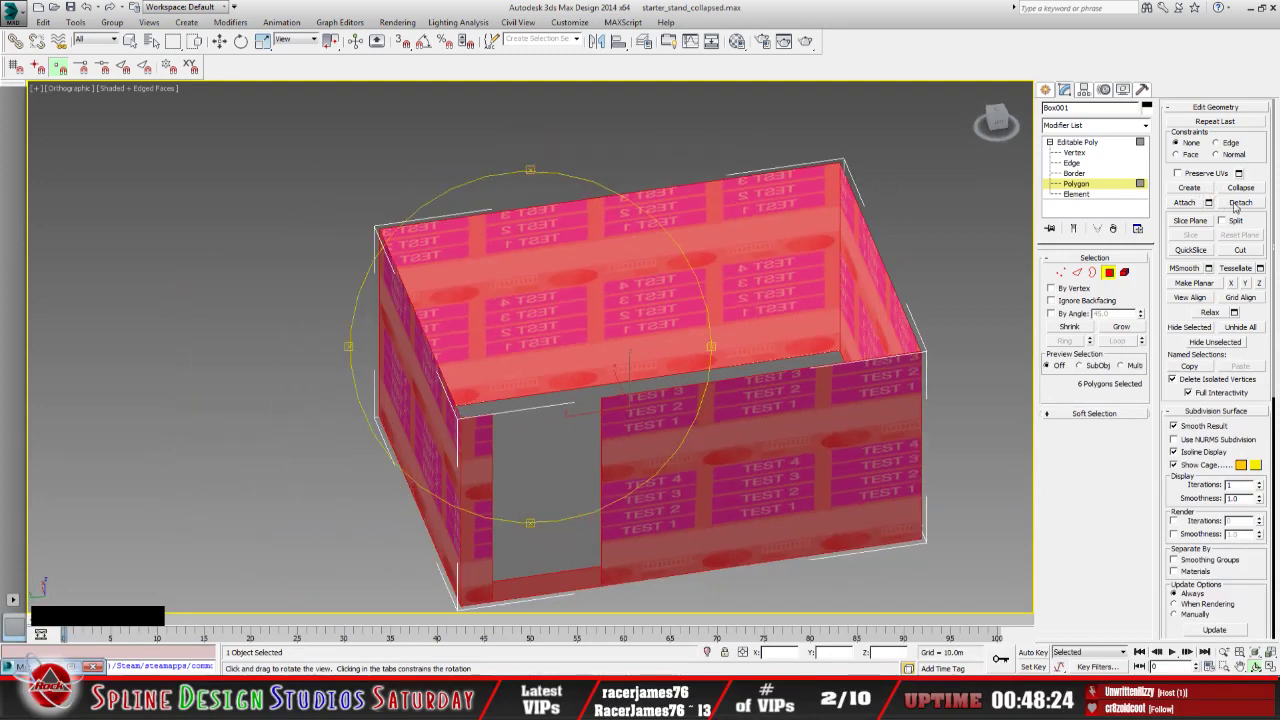
left_click_drag(584, 350, 730, 346)
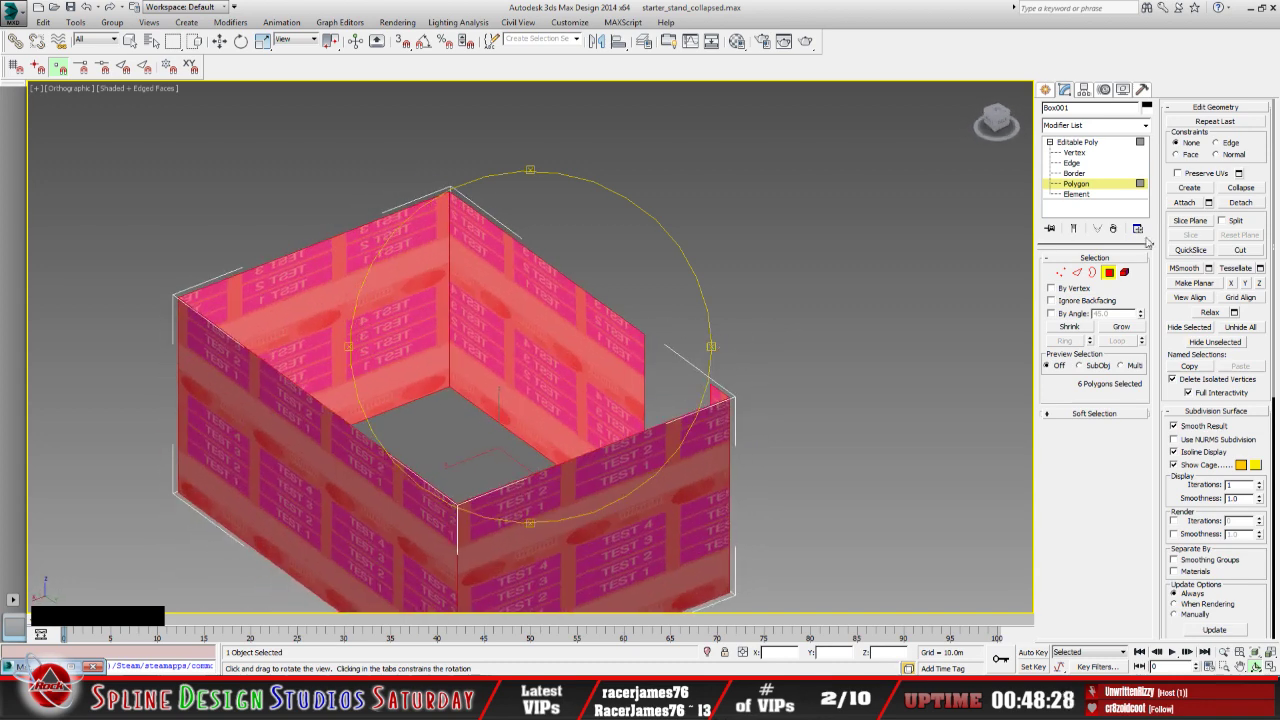
left_click(1245, 203)
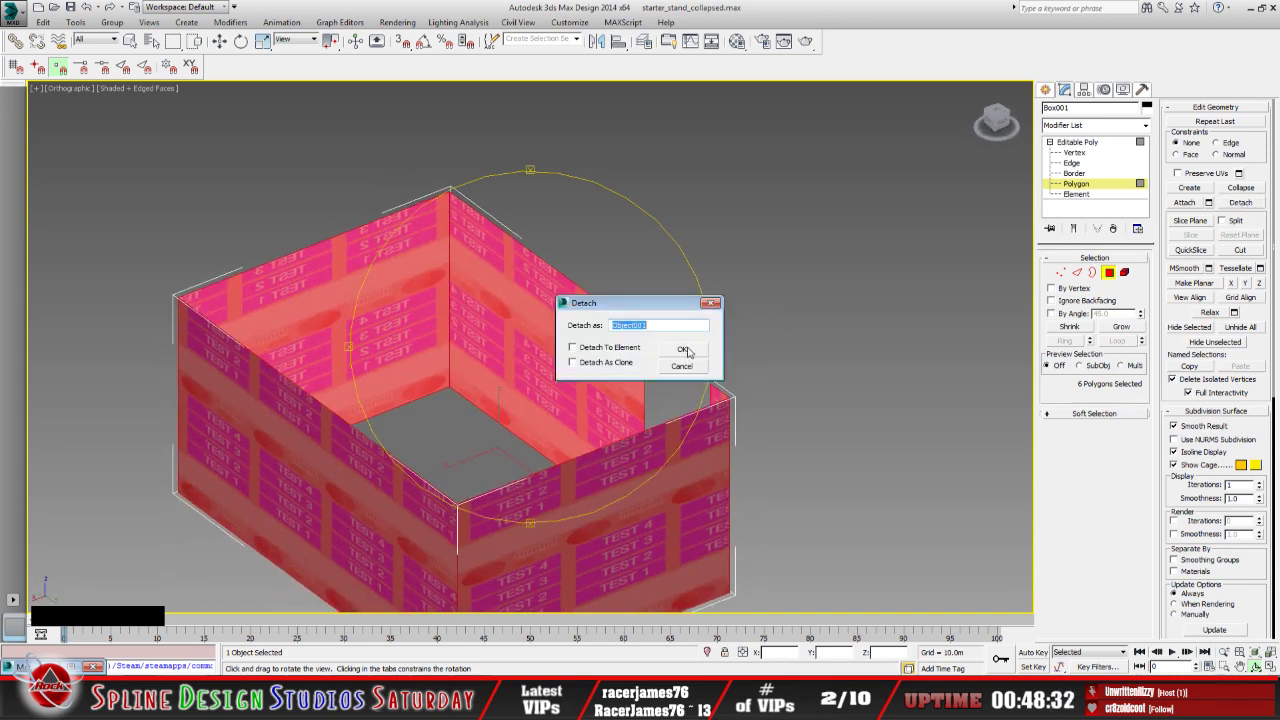
type("inside")
left_click(700, 355)
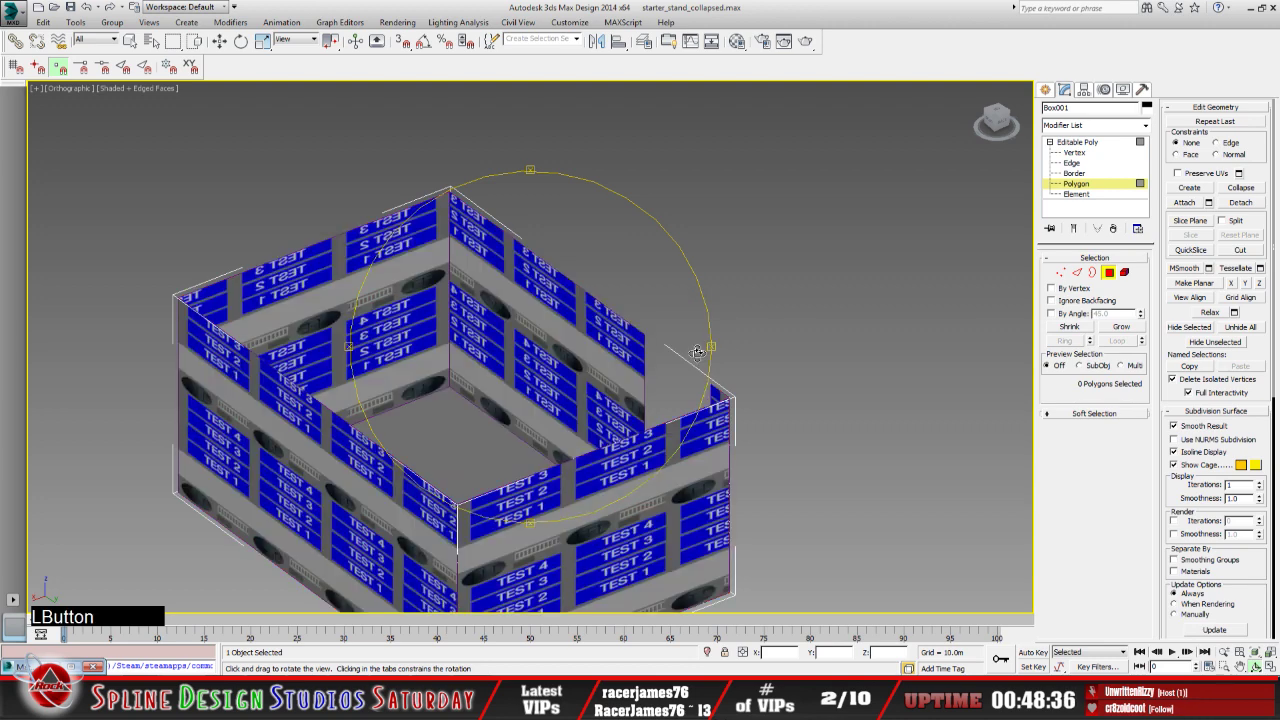
middle_click_drag(408, 412, 540, 384)
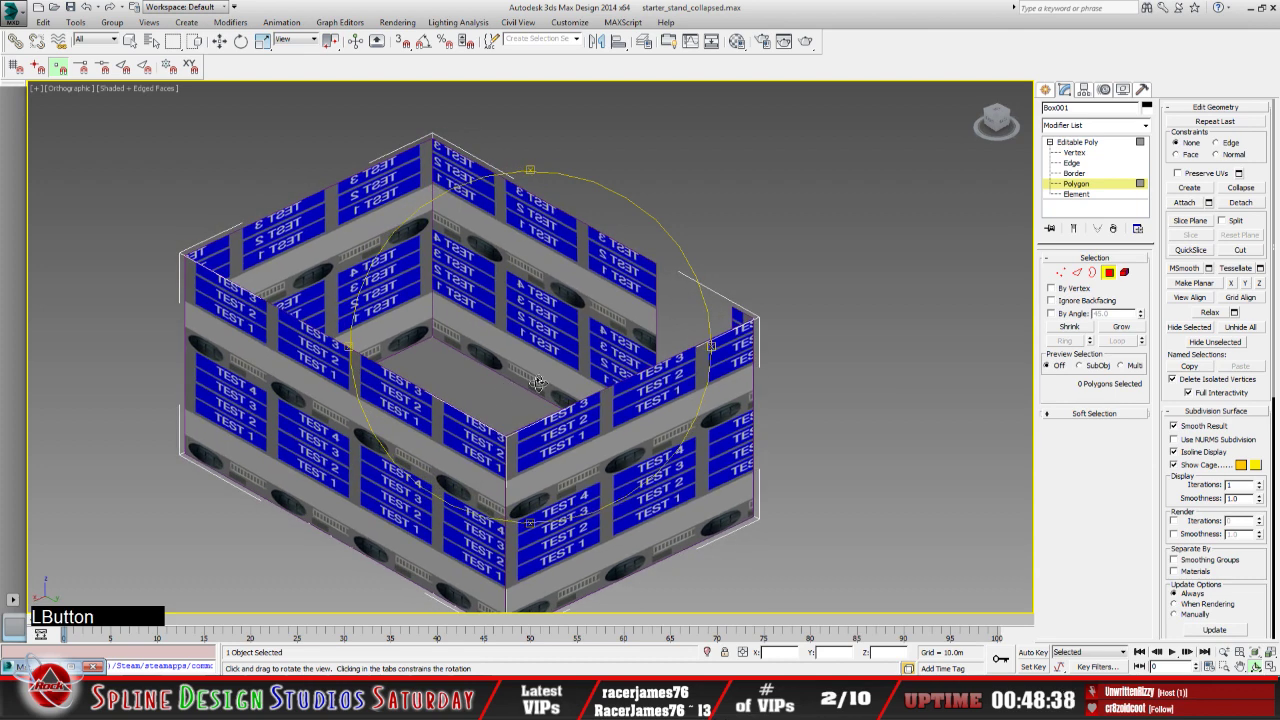
Leave polygon editing on Box001, select the object "inside" by name and hide it
left_click(1077, 142)
key("alt+x")
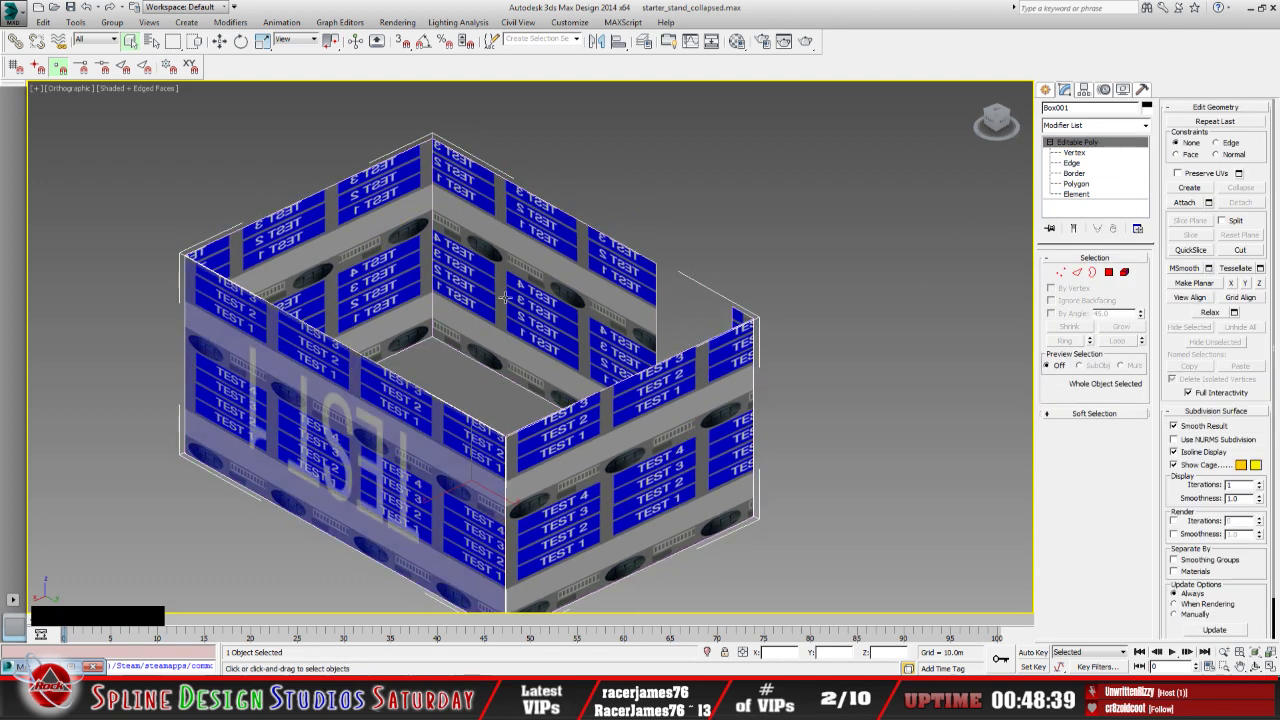
left_click(152, 41)
left_click(268, 303)
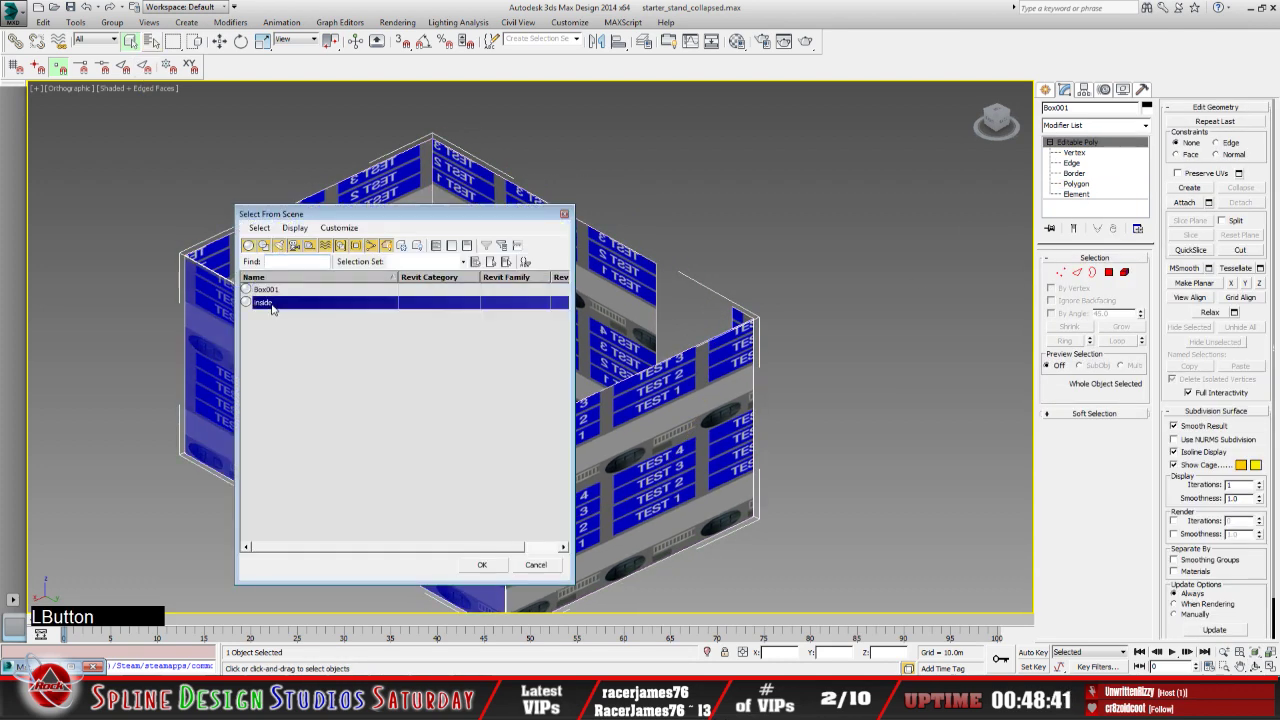
left_click(481, 565)
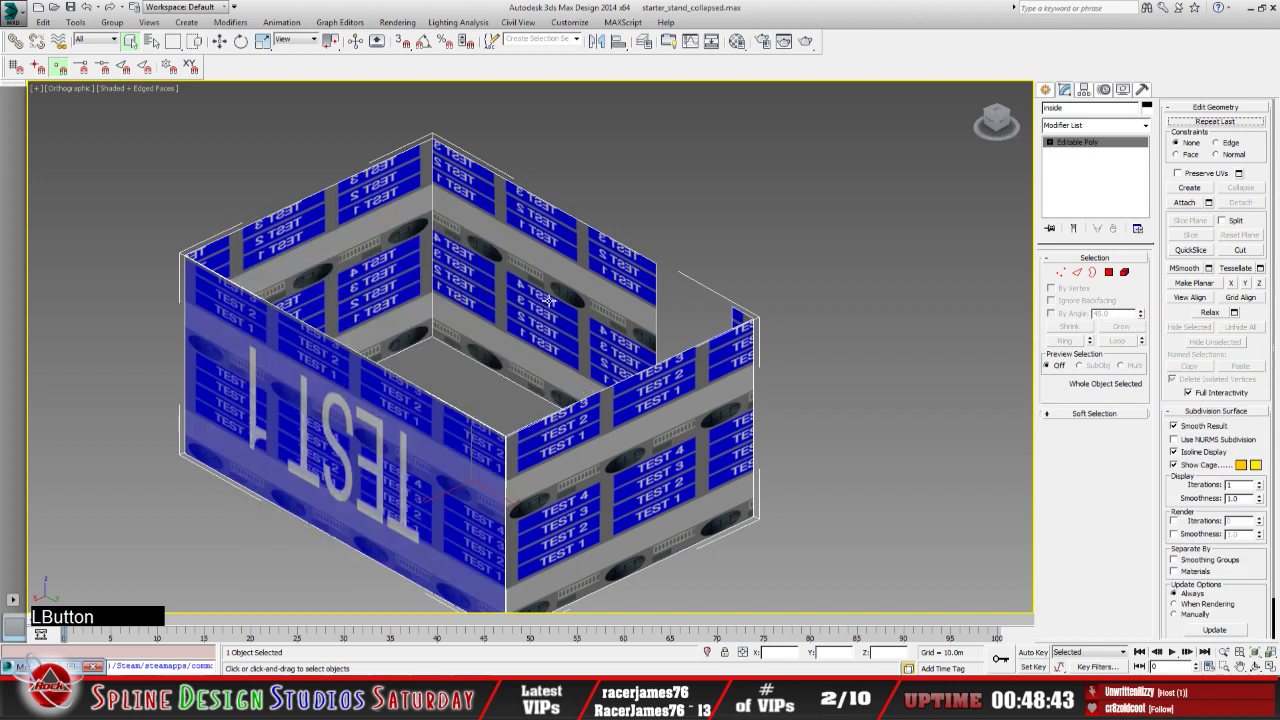
right_click(545, 298)
left_click(572, 265)
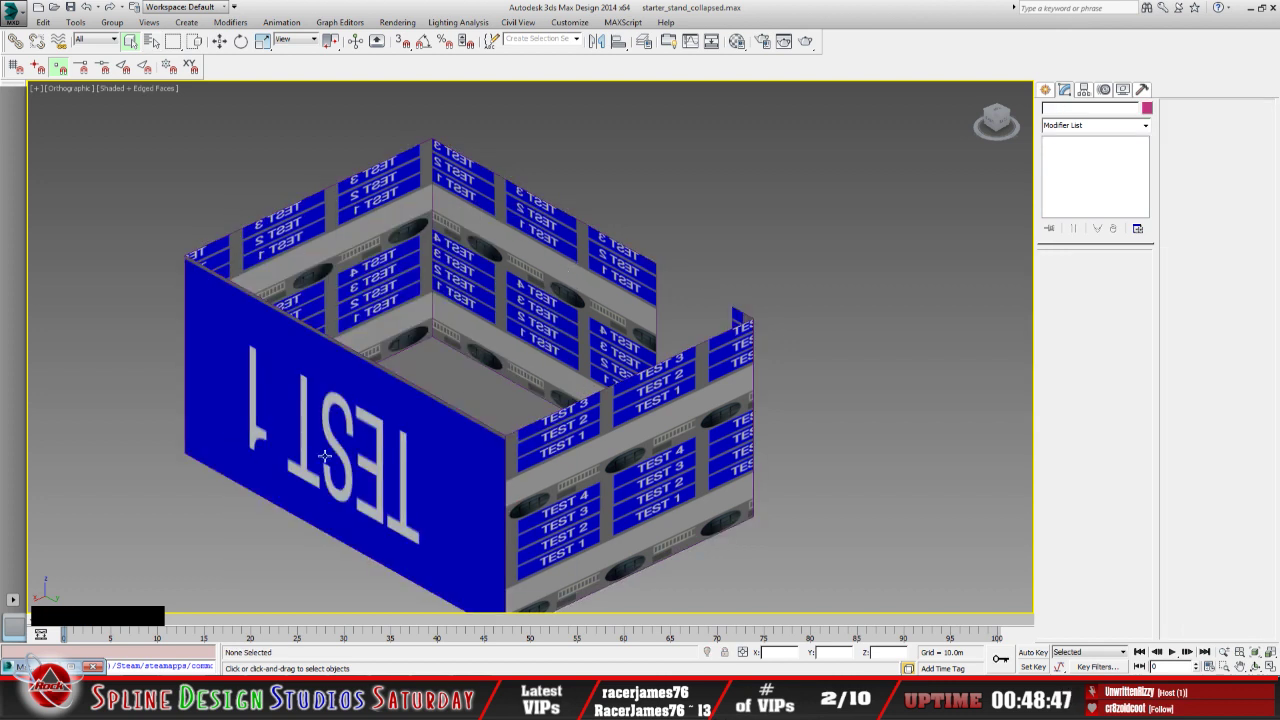
Select Box001 by its long outer wall and centre the stand in the view
middle_click_drag(345, 428, 378, 392)
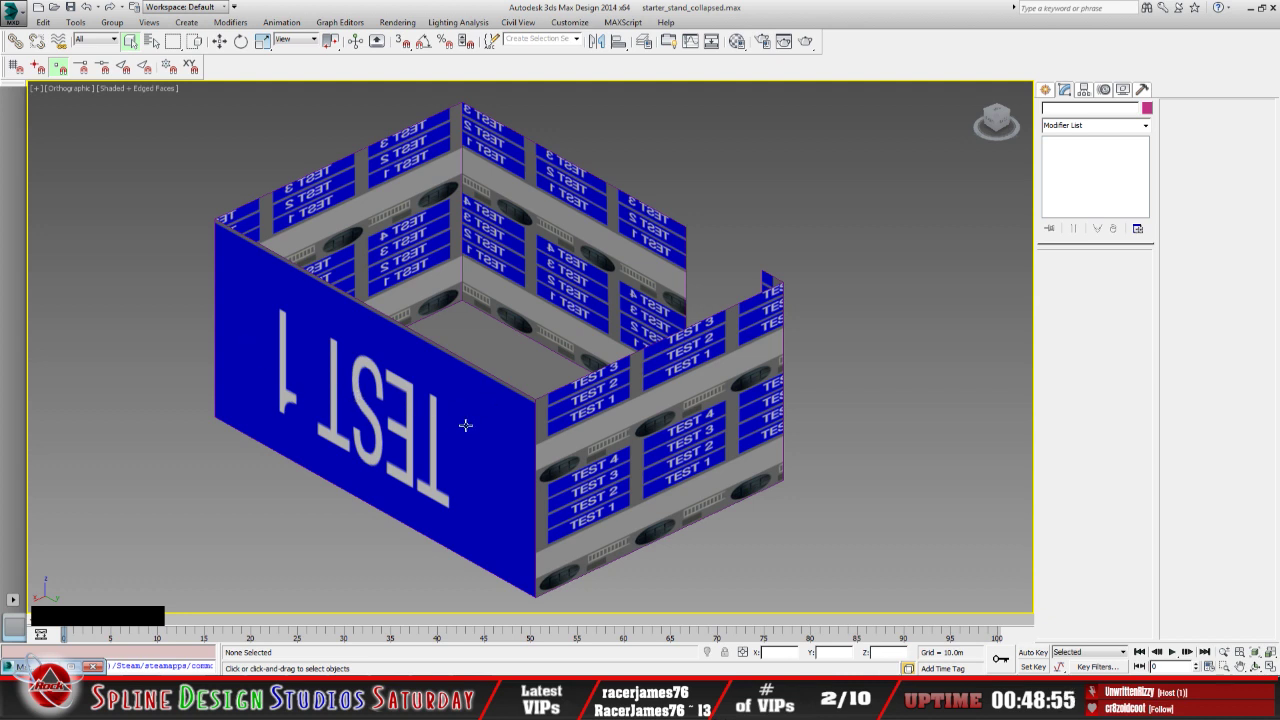
scroll(466, 422, "down", 2)
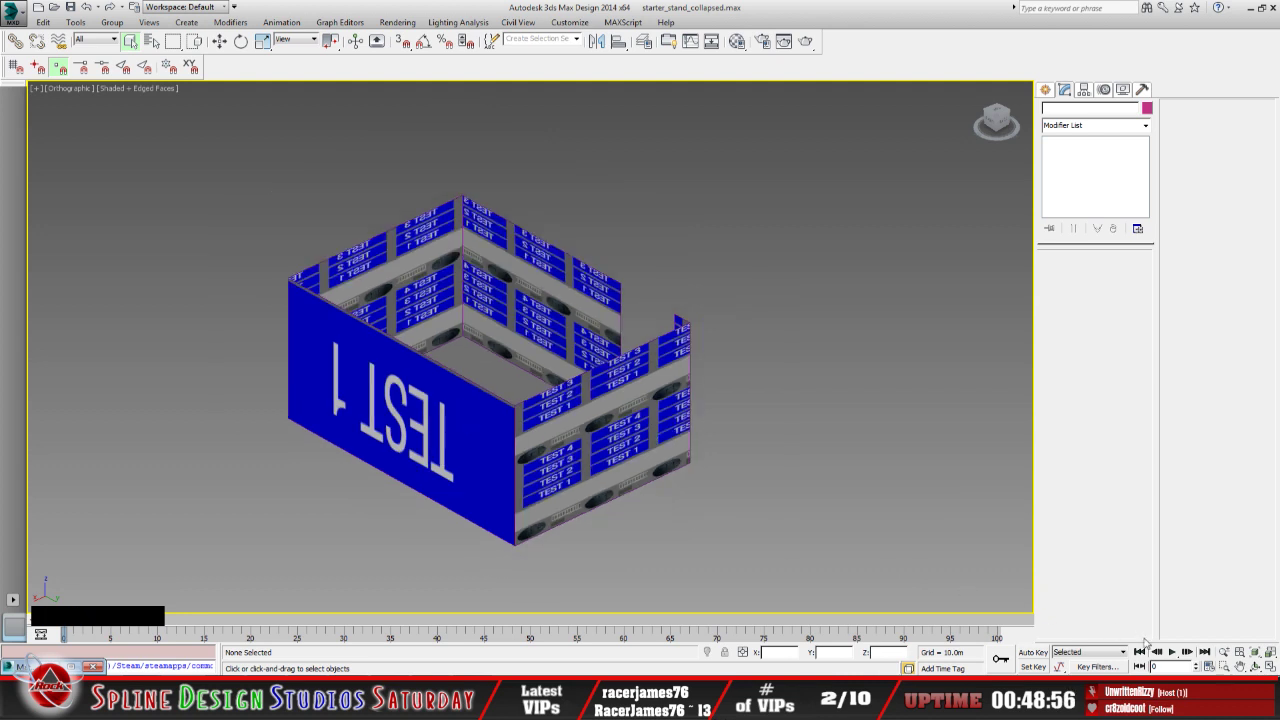
left_click(1256, 666)
left_click_drag(470, 404, 496, 412)
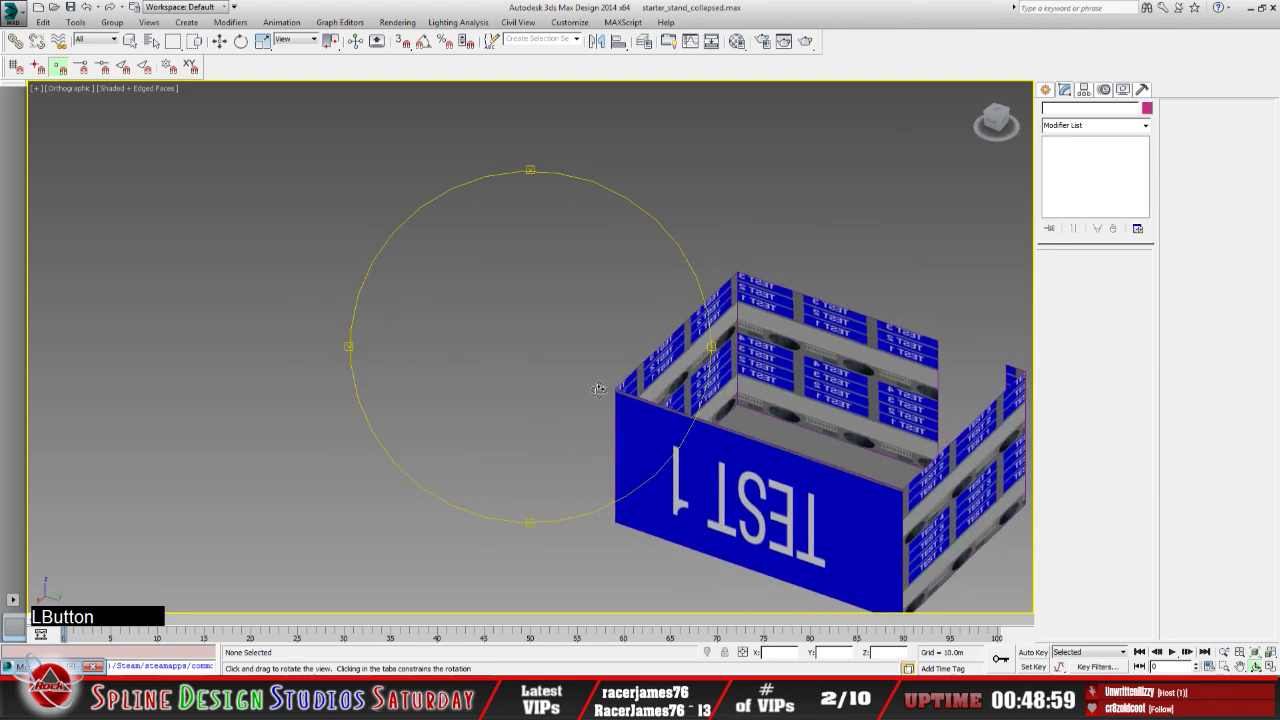
middle_click_drag(599, 390, 481, 371)
left_click(130, 41)
left_click(628, 436)
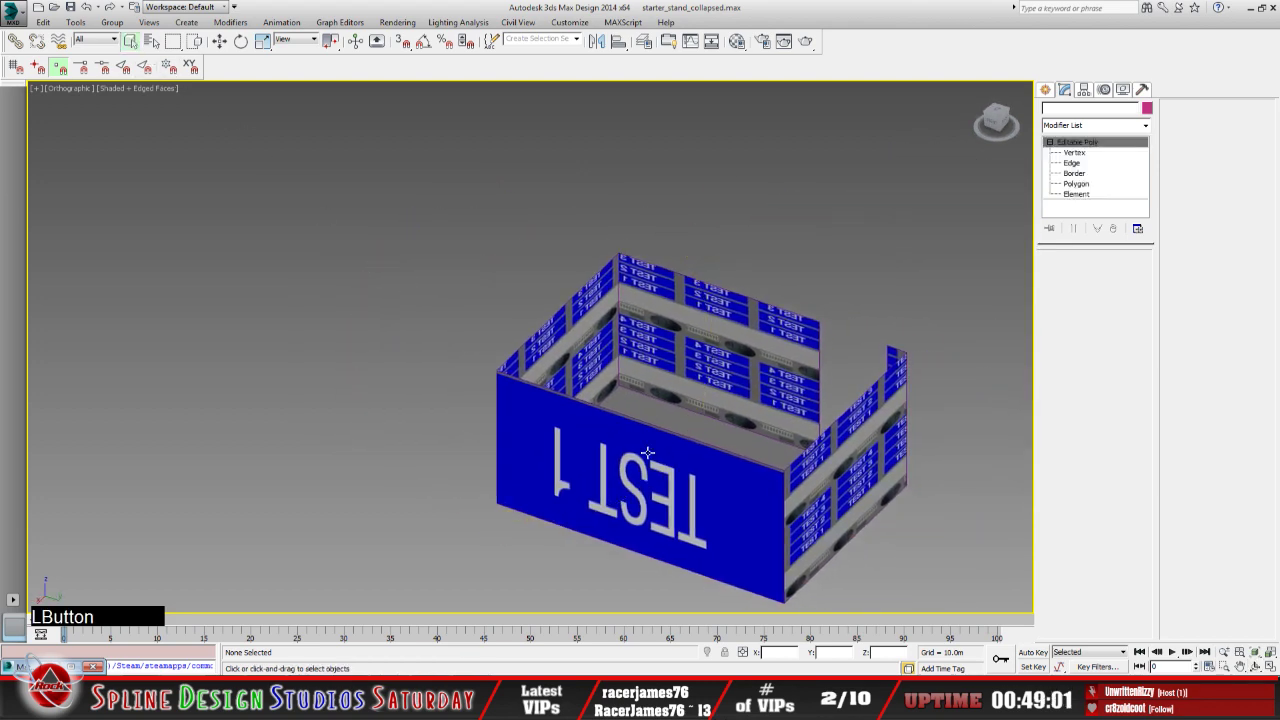
middle_click_drag(665, 458, 352, 418)
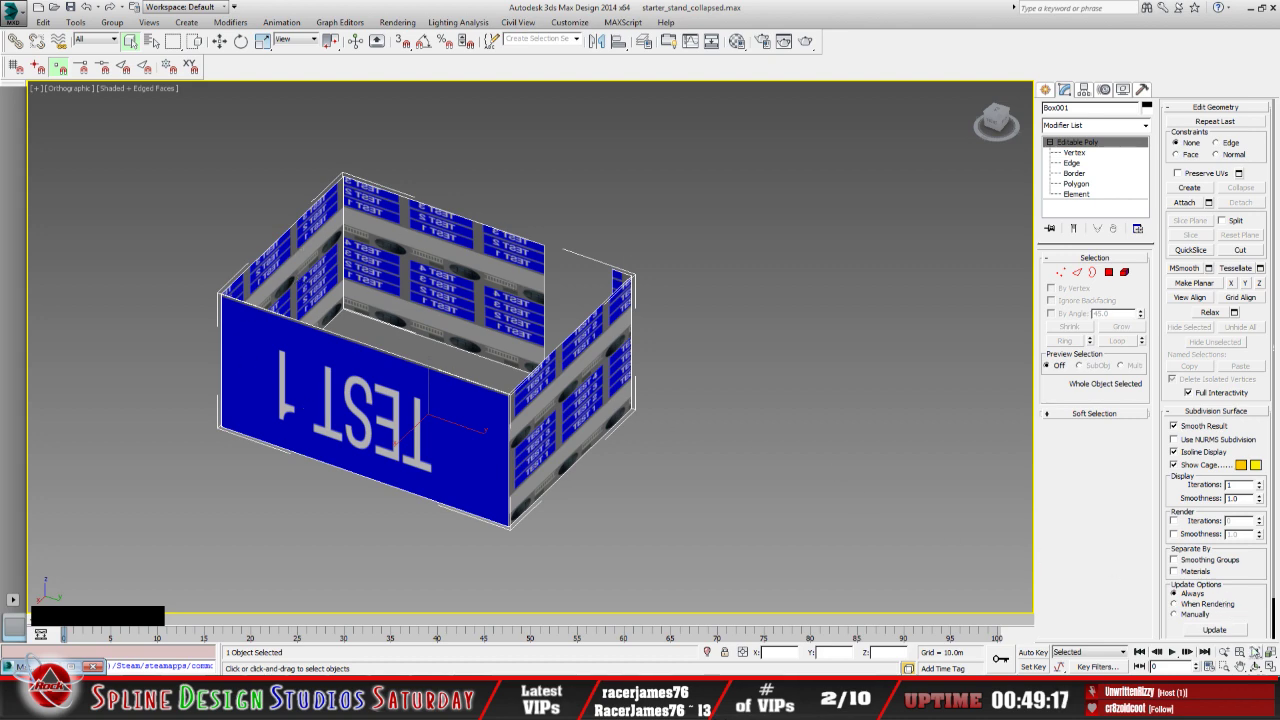
Examine the texture orientation on Box001's long TEST 1 wall and its end walls from several angles
left_click(1255, 665)
left_click_drag(532, 415, 486, 418)
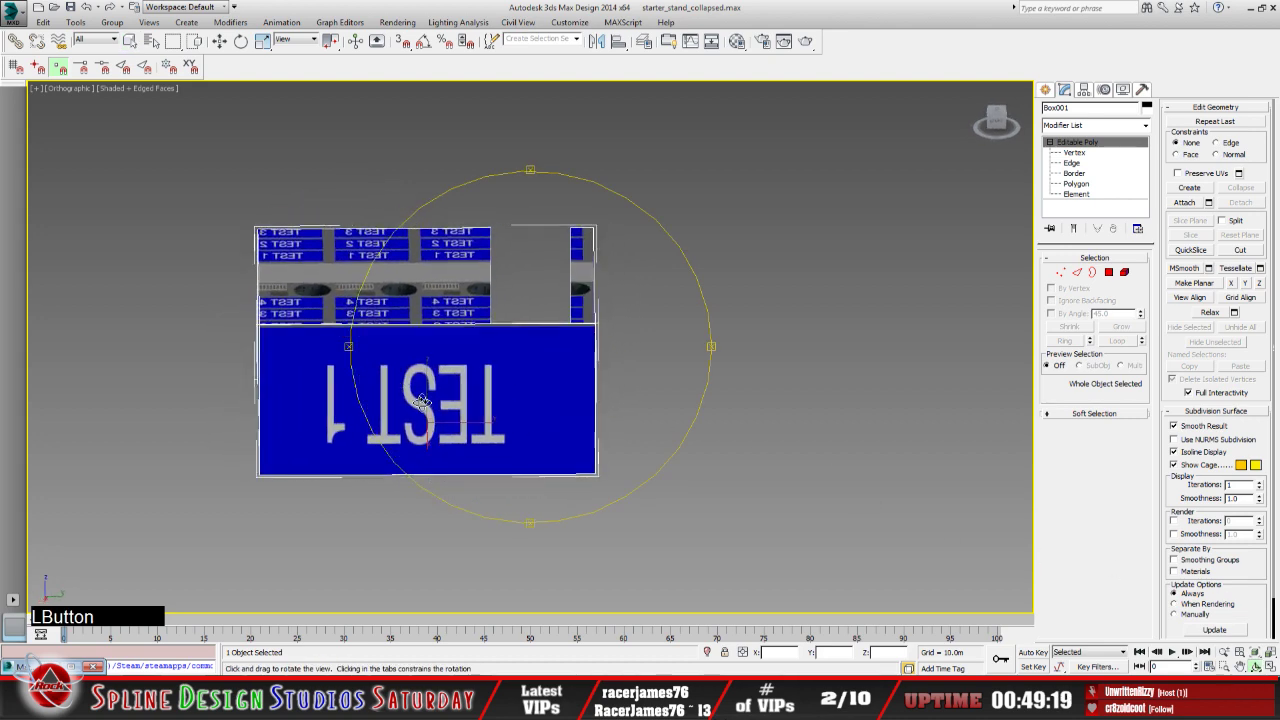
middle_click_drag(422, 400, 590, 376, "alt")
left_click_drag(576, 419, 554, 402)
middle_click_drag(566, 365, 562, 382)
left_click_drag(538, 413, 530, 407)
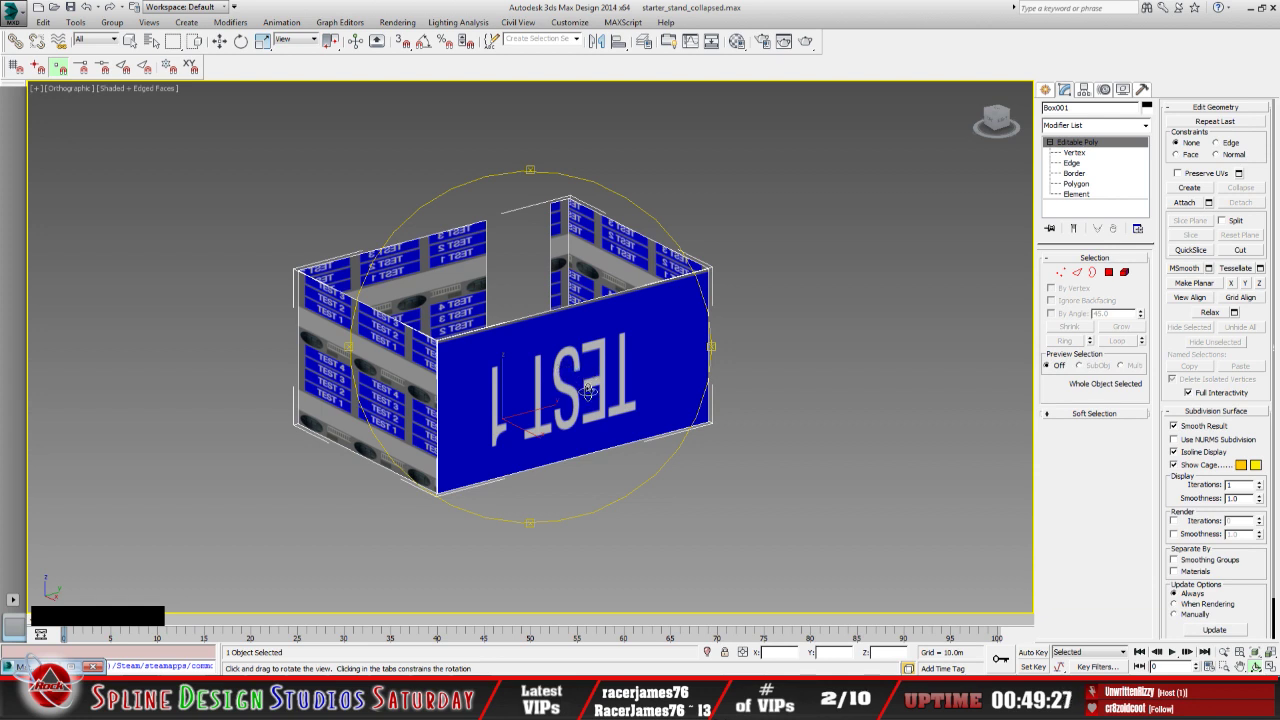
left_click_drag(553, 434, 536, 436)
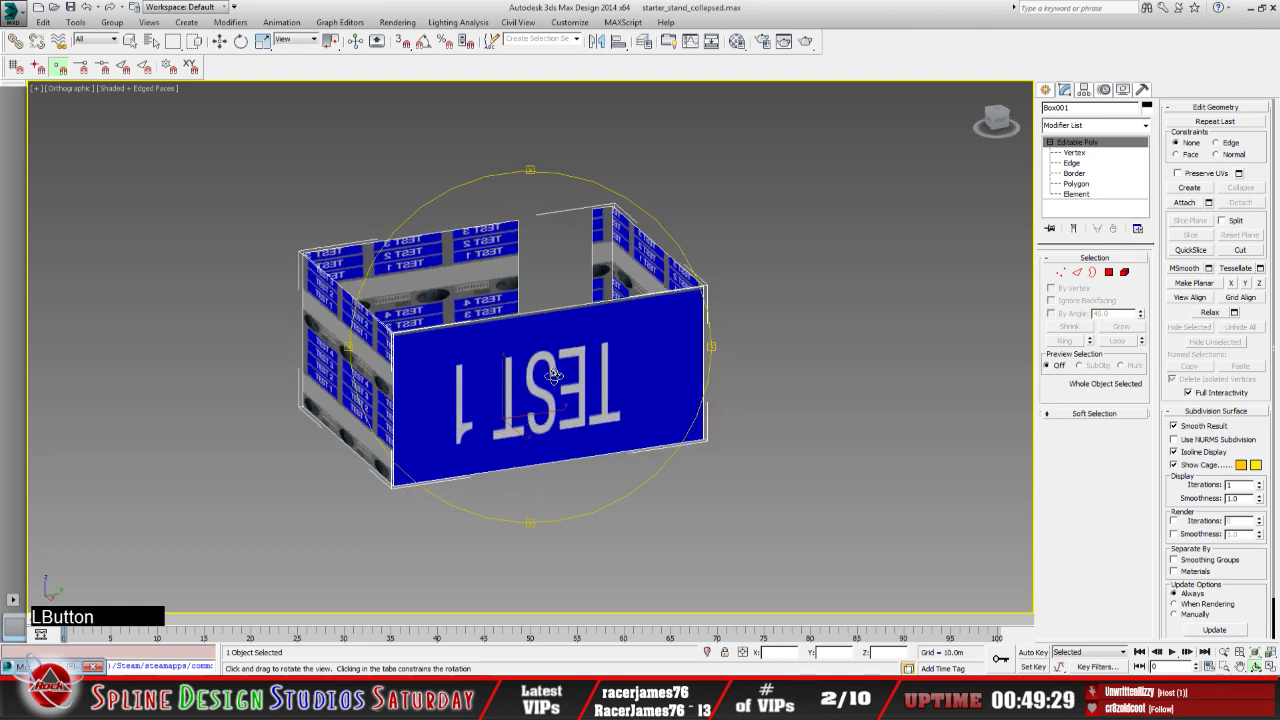
left_click_drag(554, 377, 472, 401)
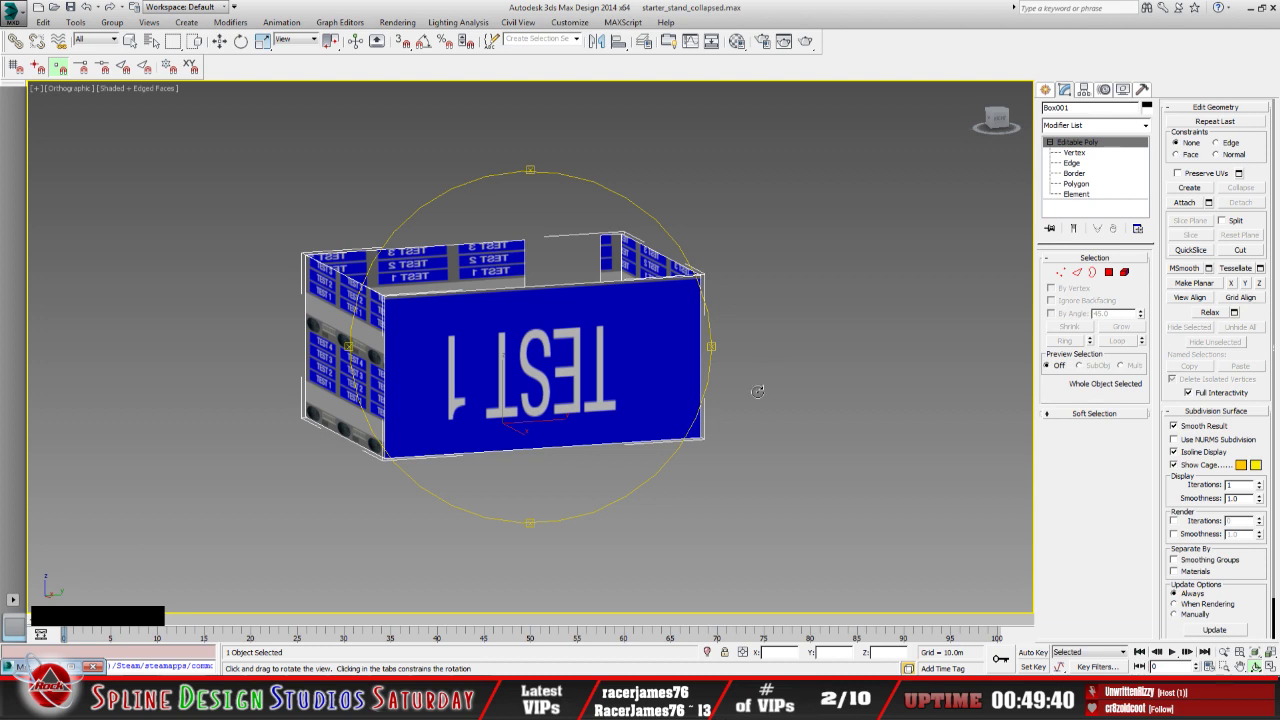
left_click_drag(518, 414, 528, 421)
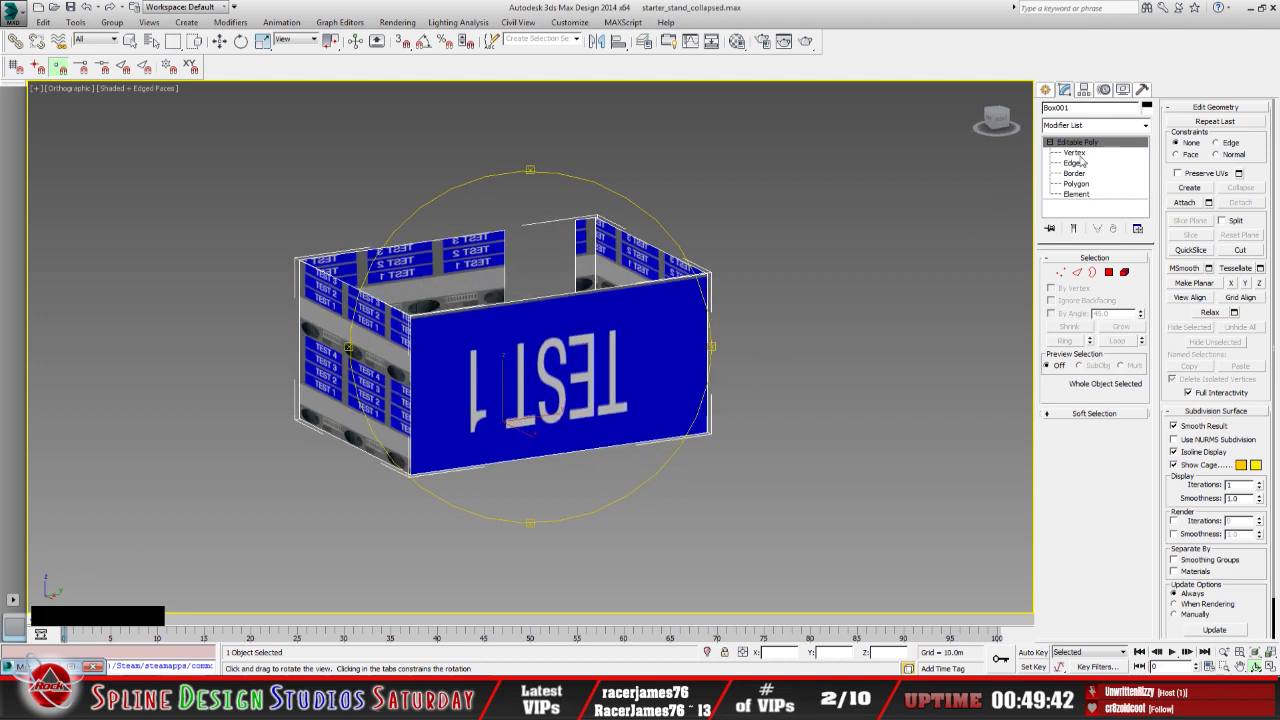
Add an Unwrap UVW modifier to Box001 and switch to its Polygon level
left_click(1145, 125)
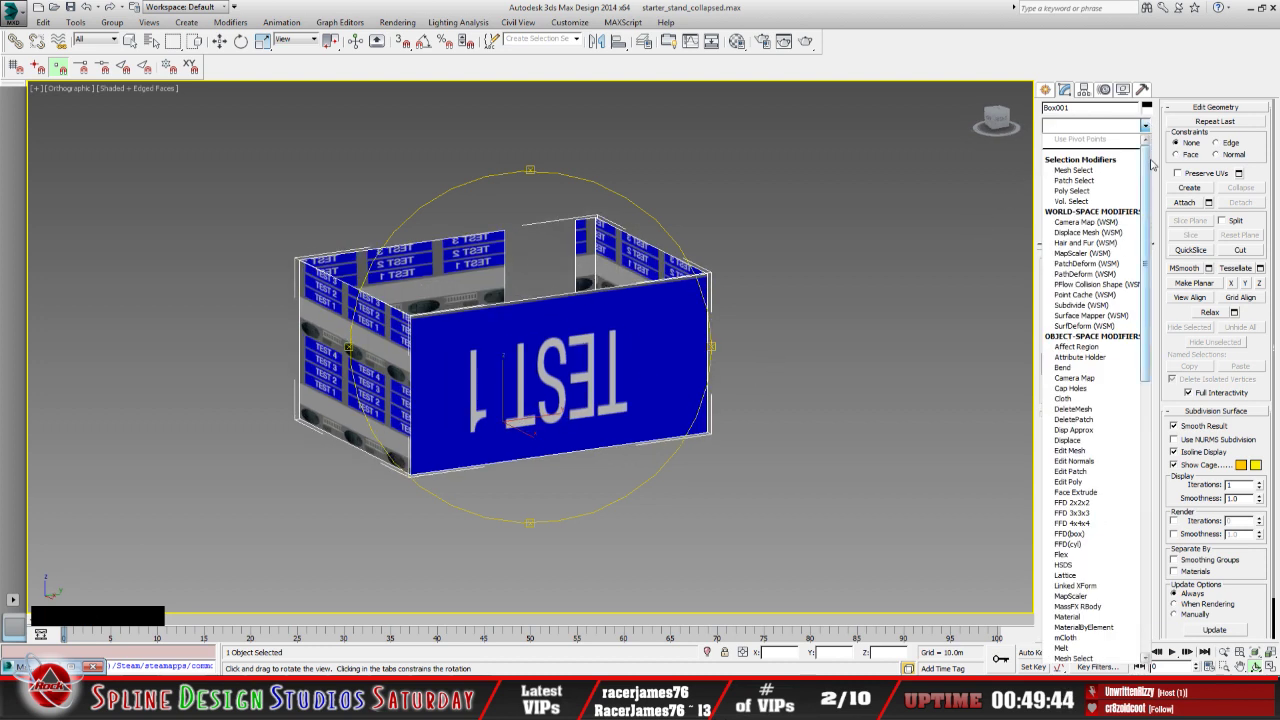
left_click(1083, 128)
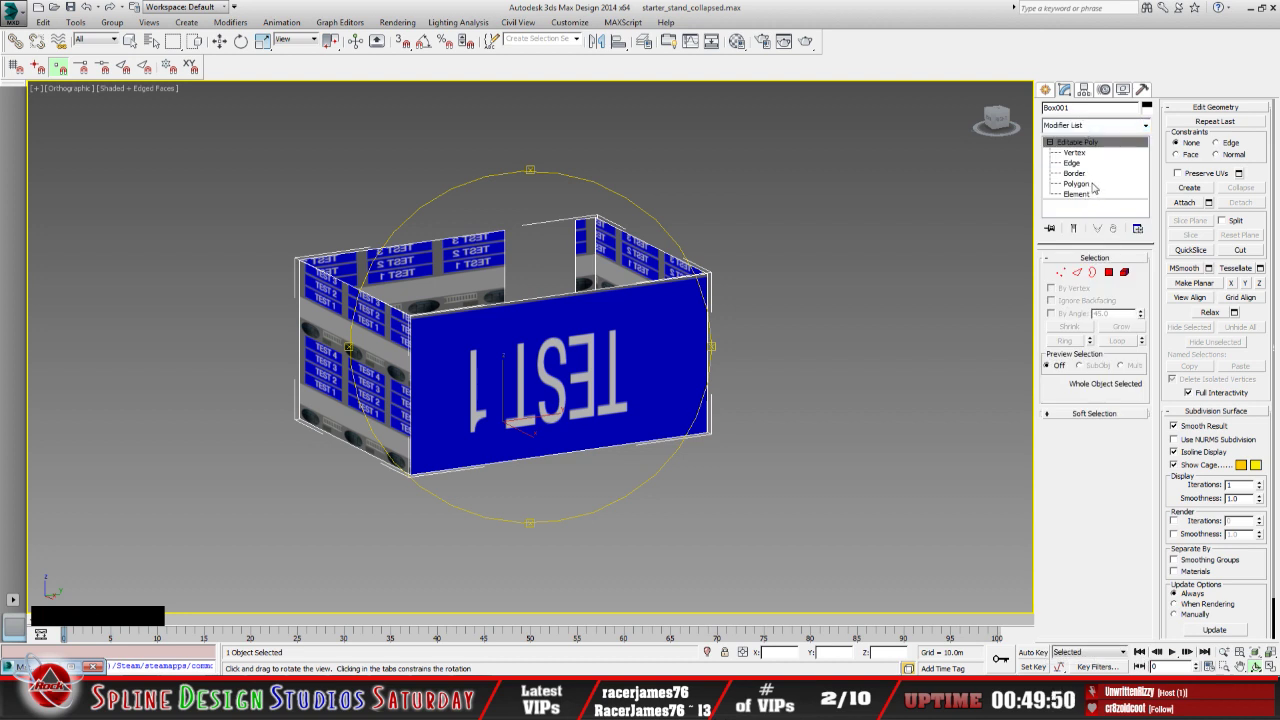
left_click(1104, 126)
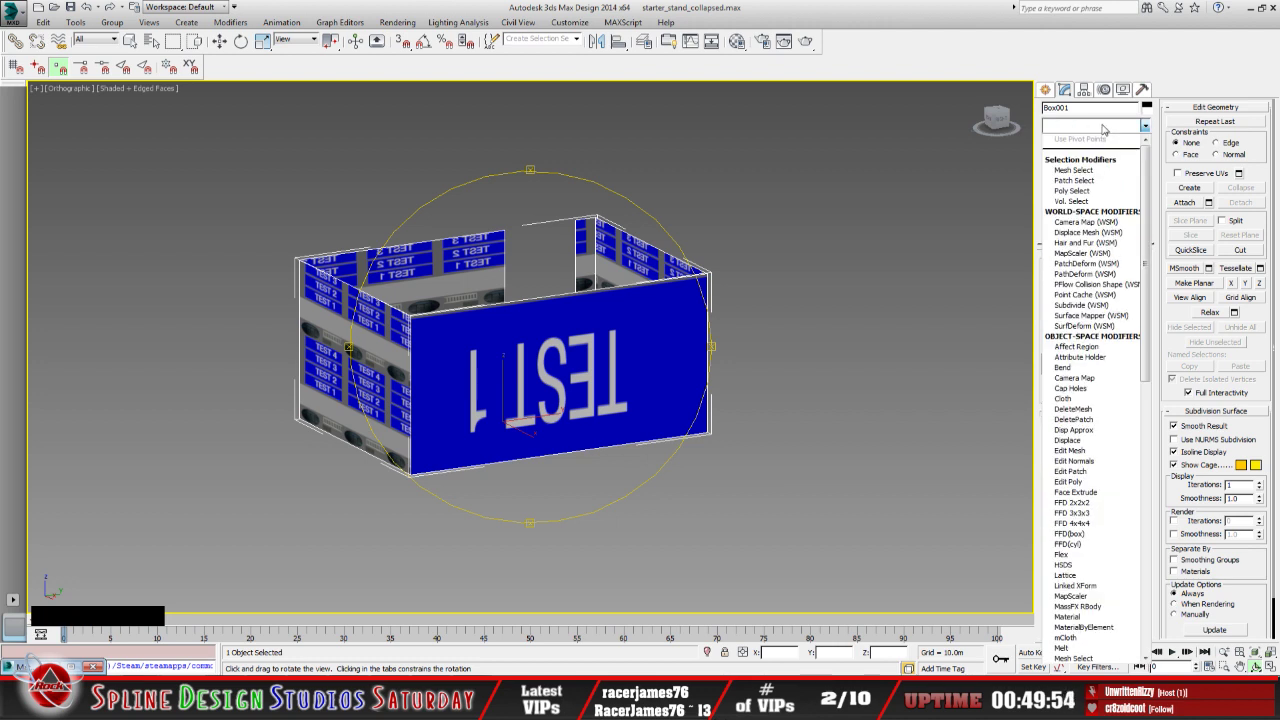
scroll(1095, 350, "down", 10)
left_click(1090, 560)
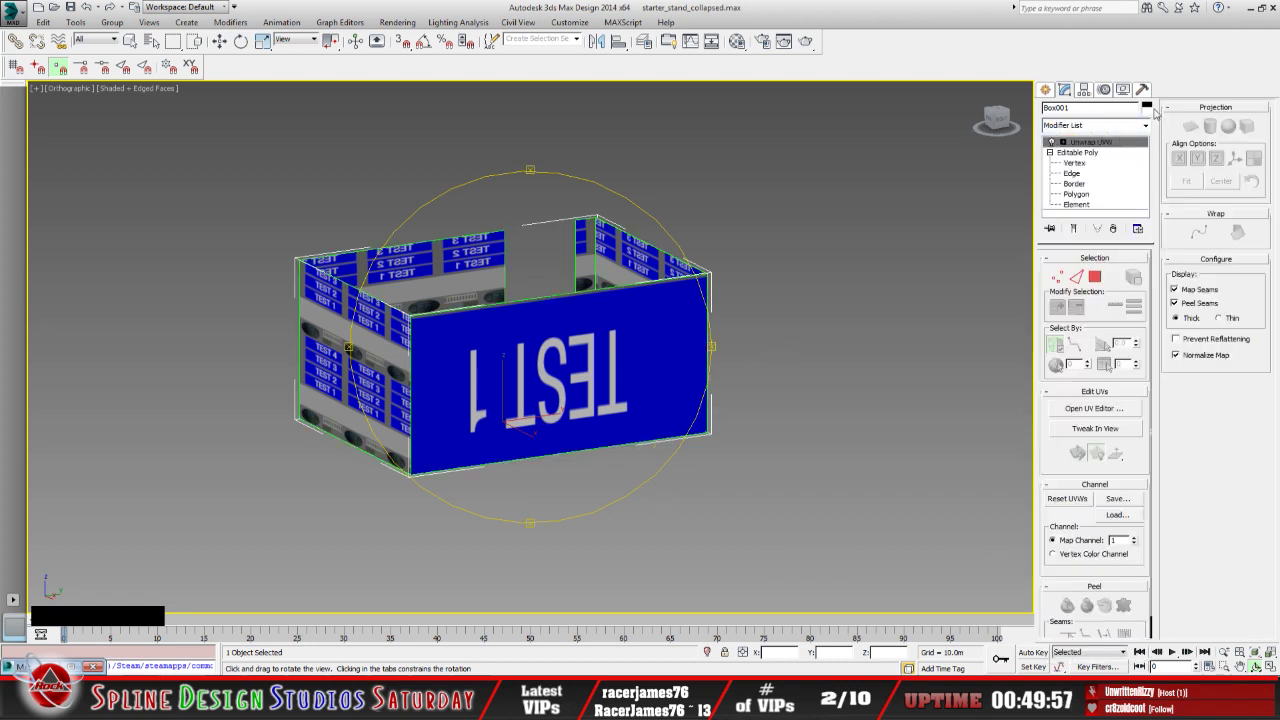
left_click(1050, 142)
left_click(1090, 173)
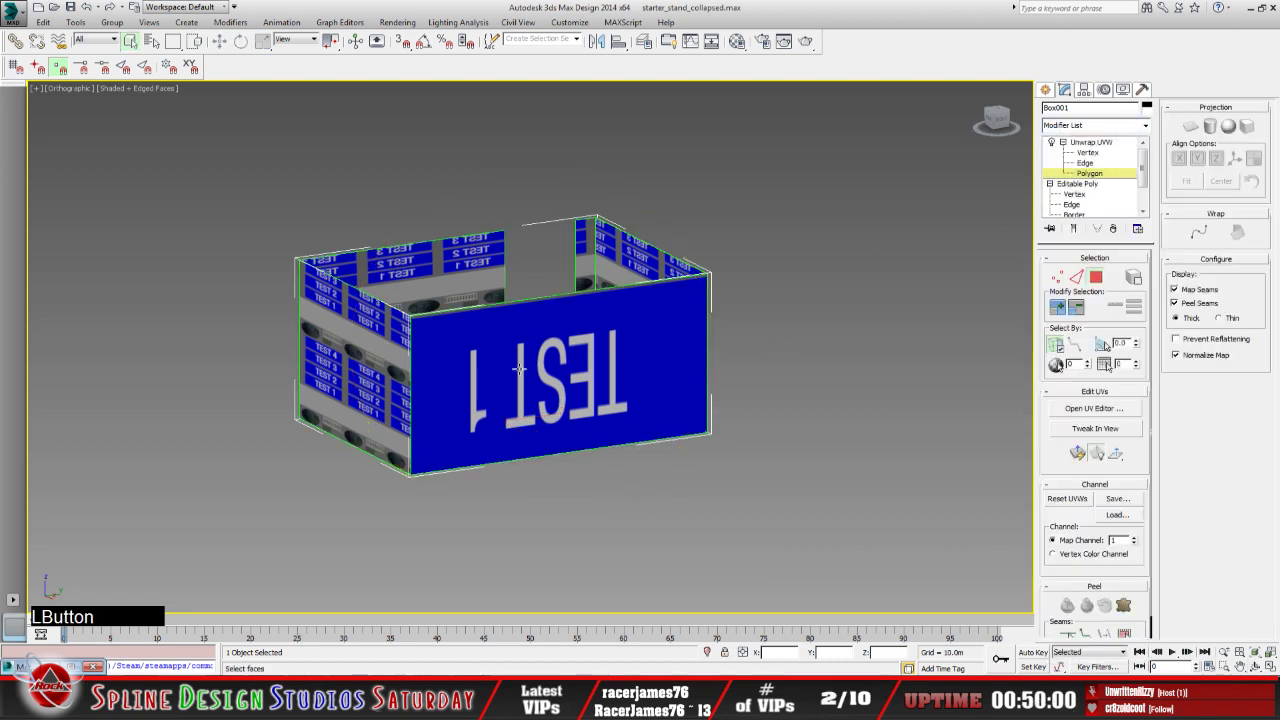
Open the UV editor and show the starter_stand.bmp map as its background
left_click(1098, 409)
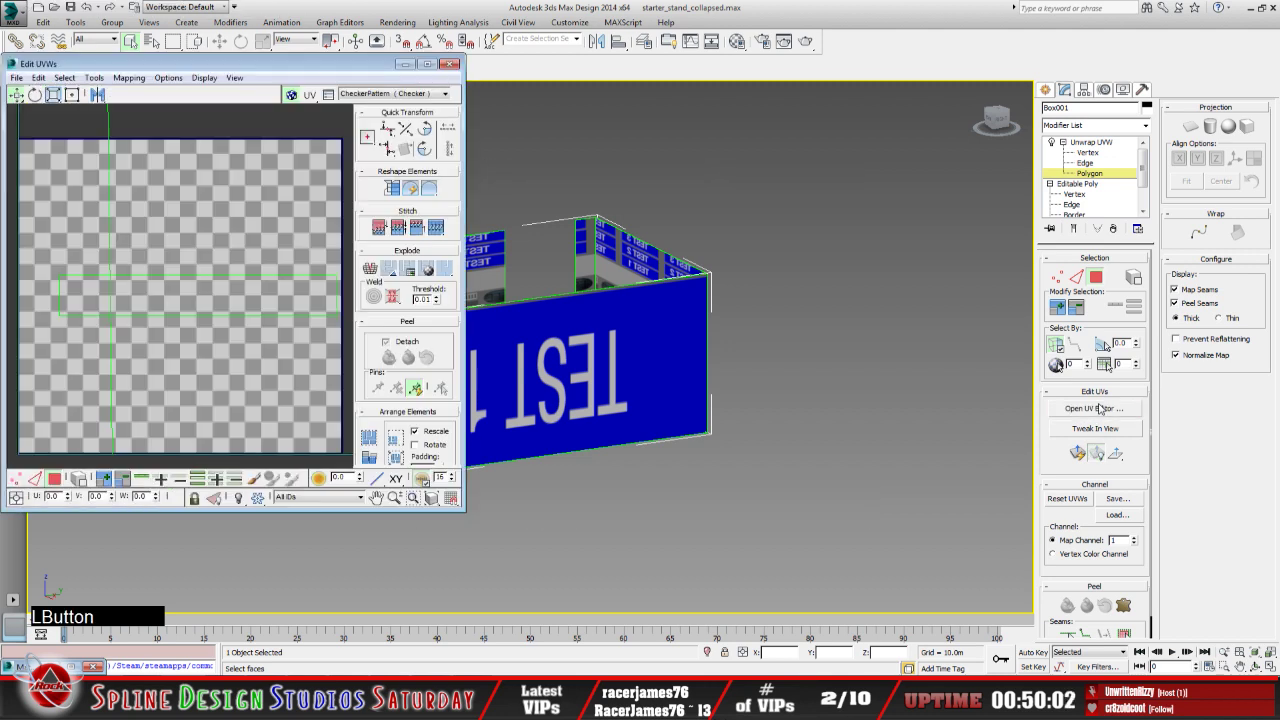
left_click(449, 95)
left_click(428, 116)
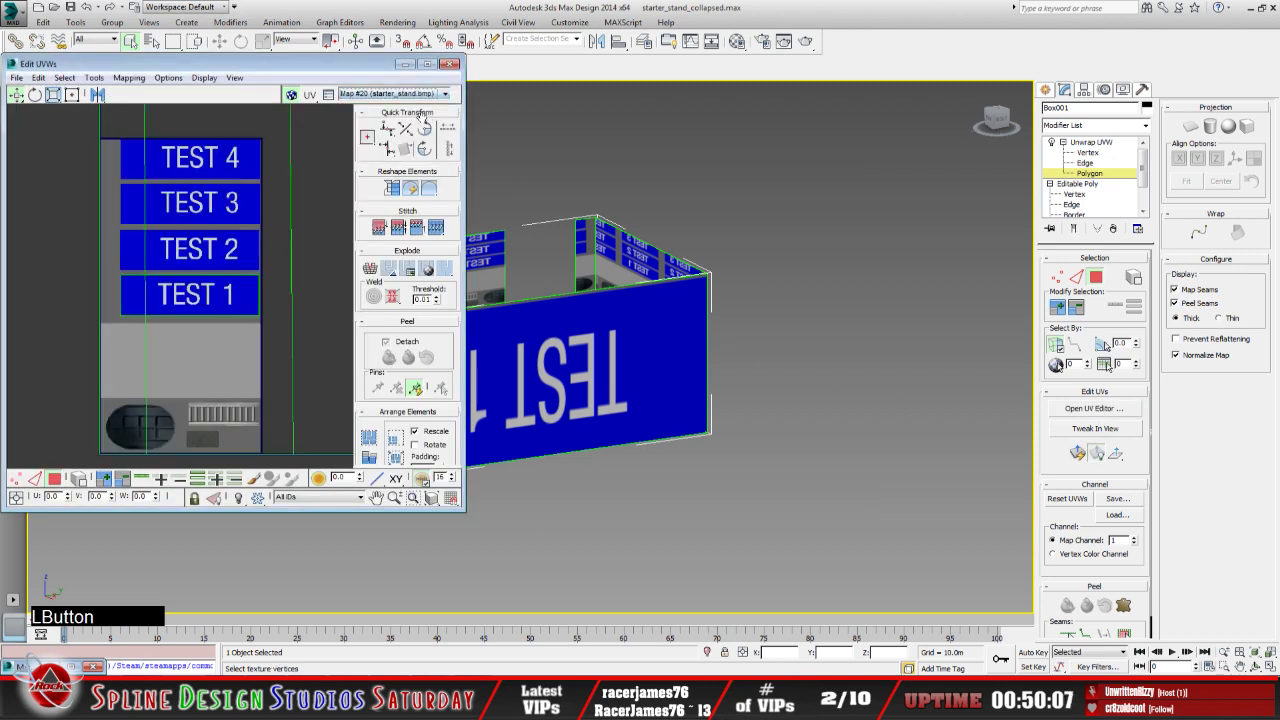
scroll(218, 280, "down", 3)
middle_click_drag(218, 280, 191, 317)
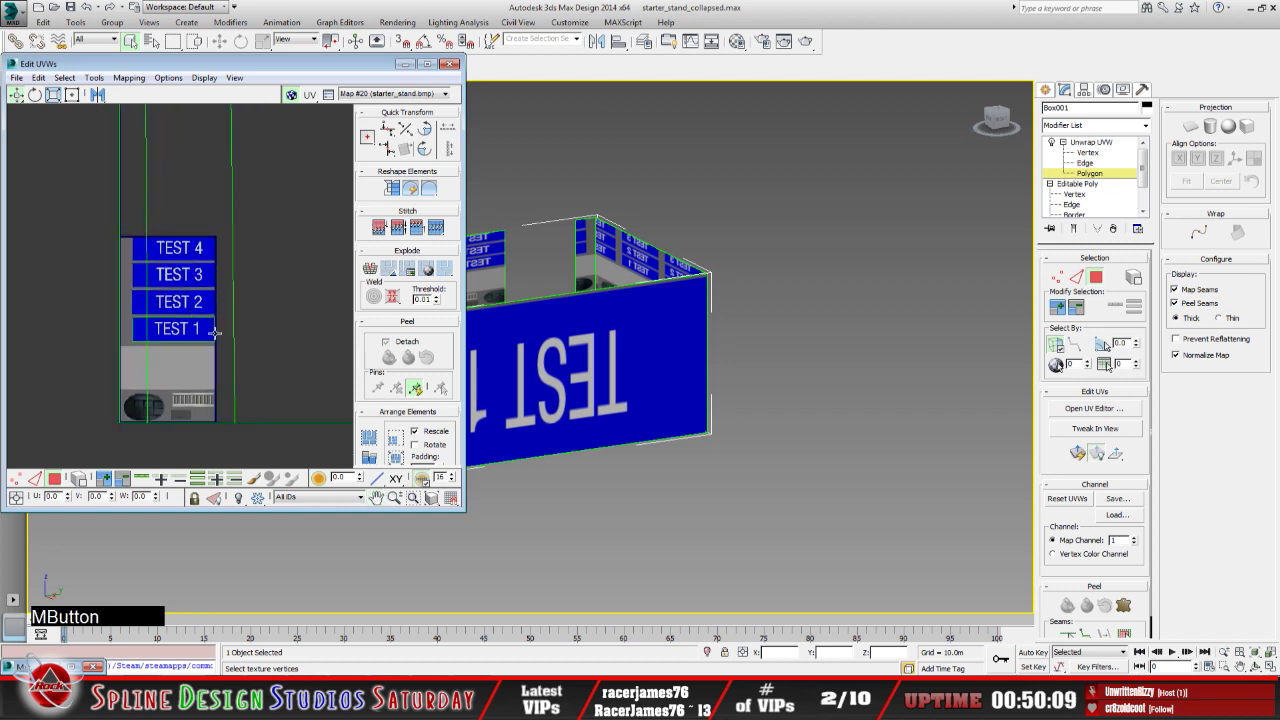
Check which walls the large overlapping UV faces belong to and compare them with the TEST 1 texture area
left_click(196, 328)
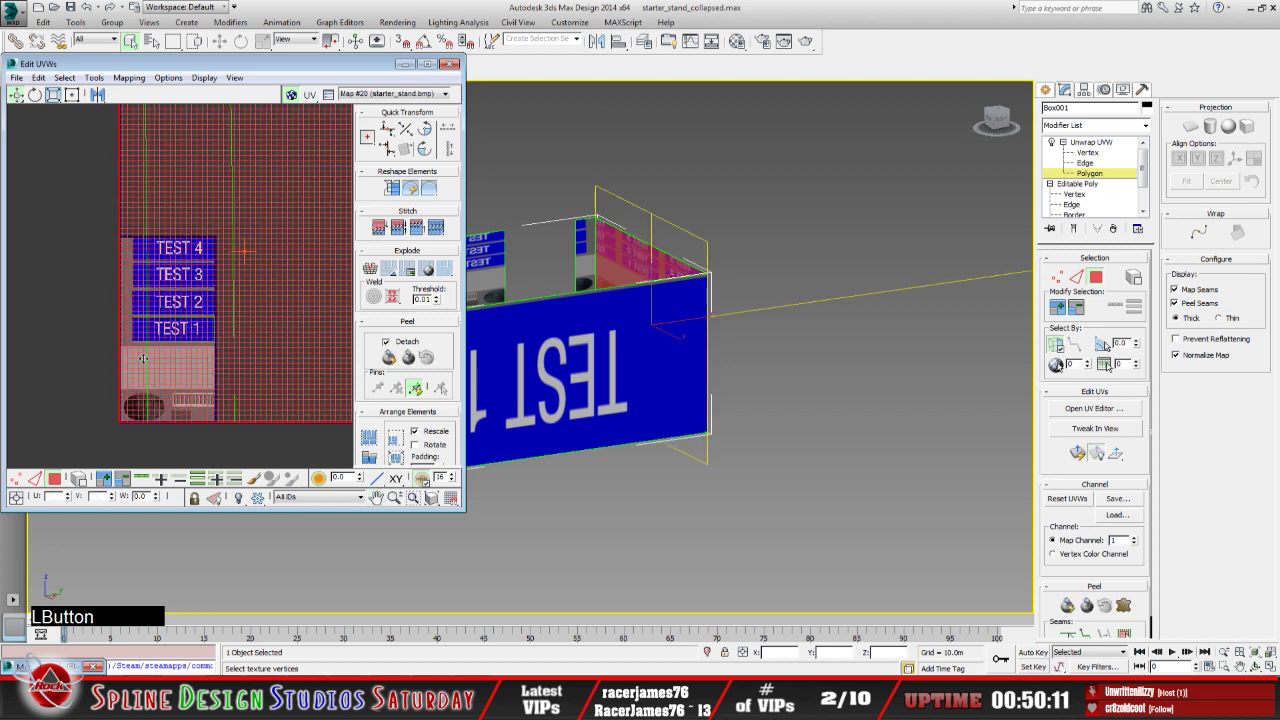
scroll(214, 329, "down", 3)
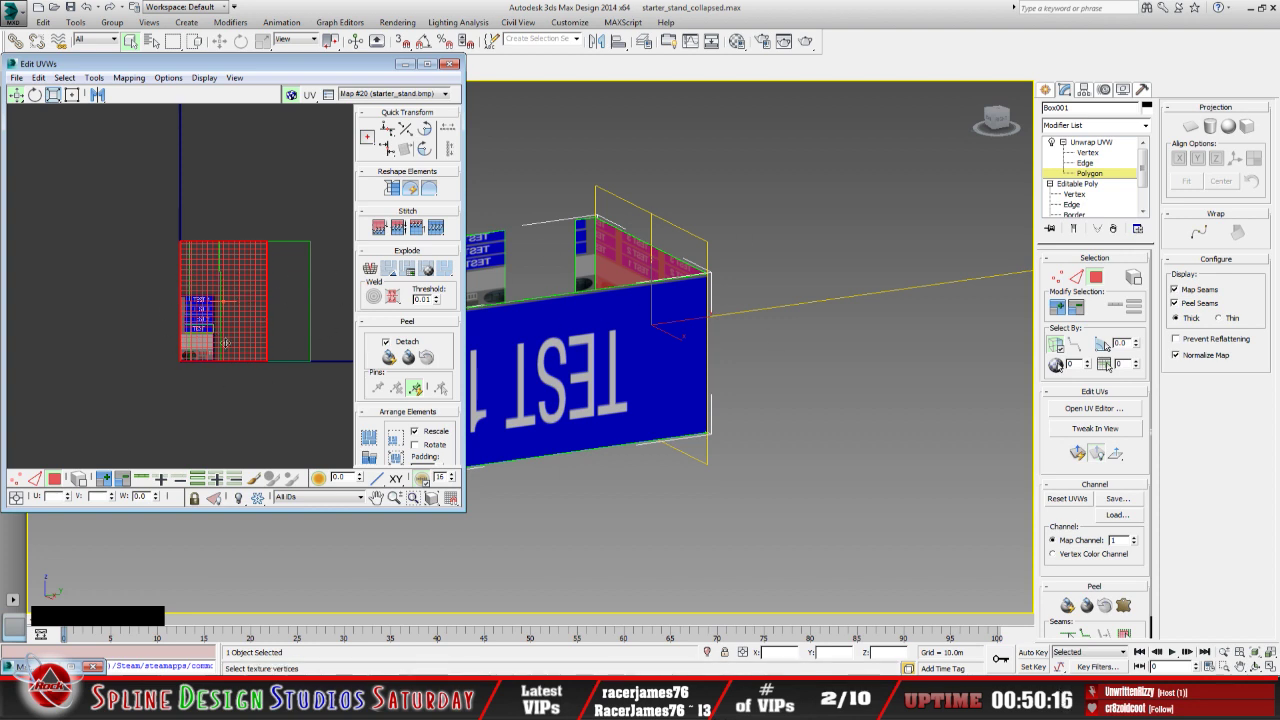
left_click(176, 380)
left_click(276, 334)
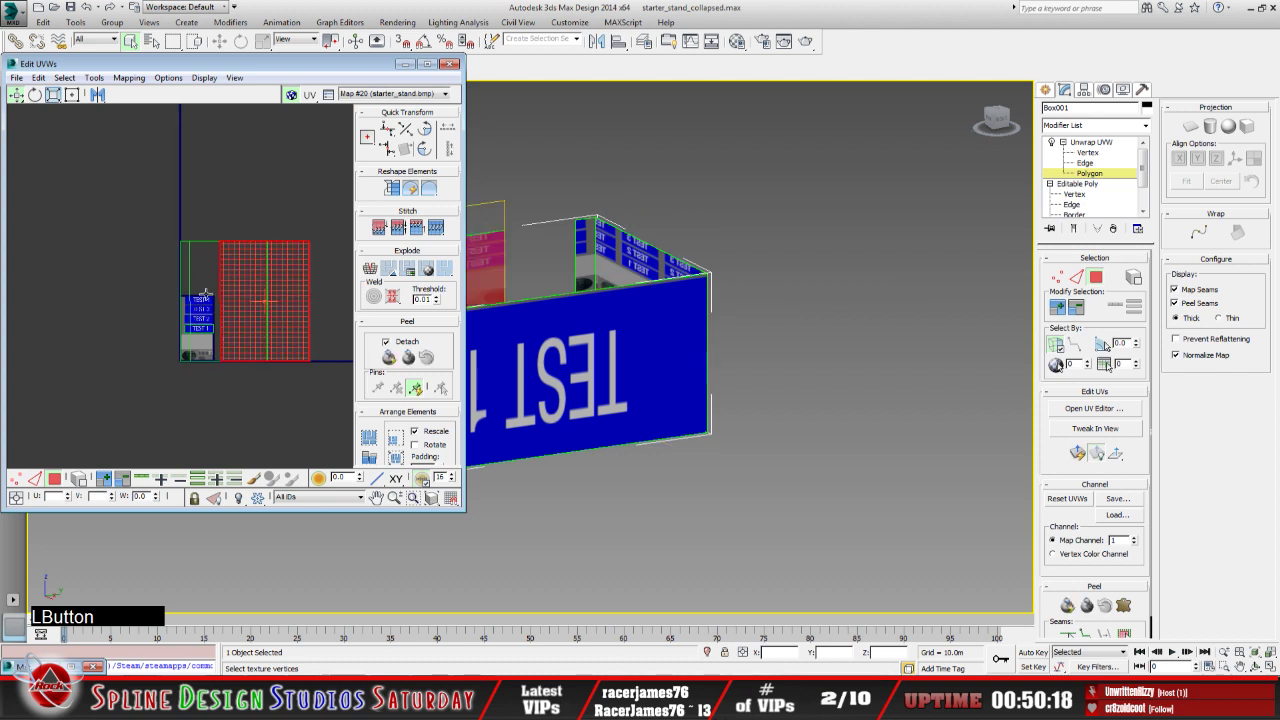
left_click(190, 303)
left_click(266, 332)
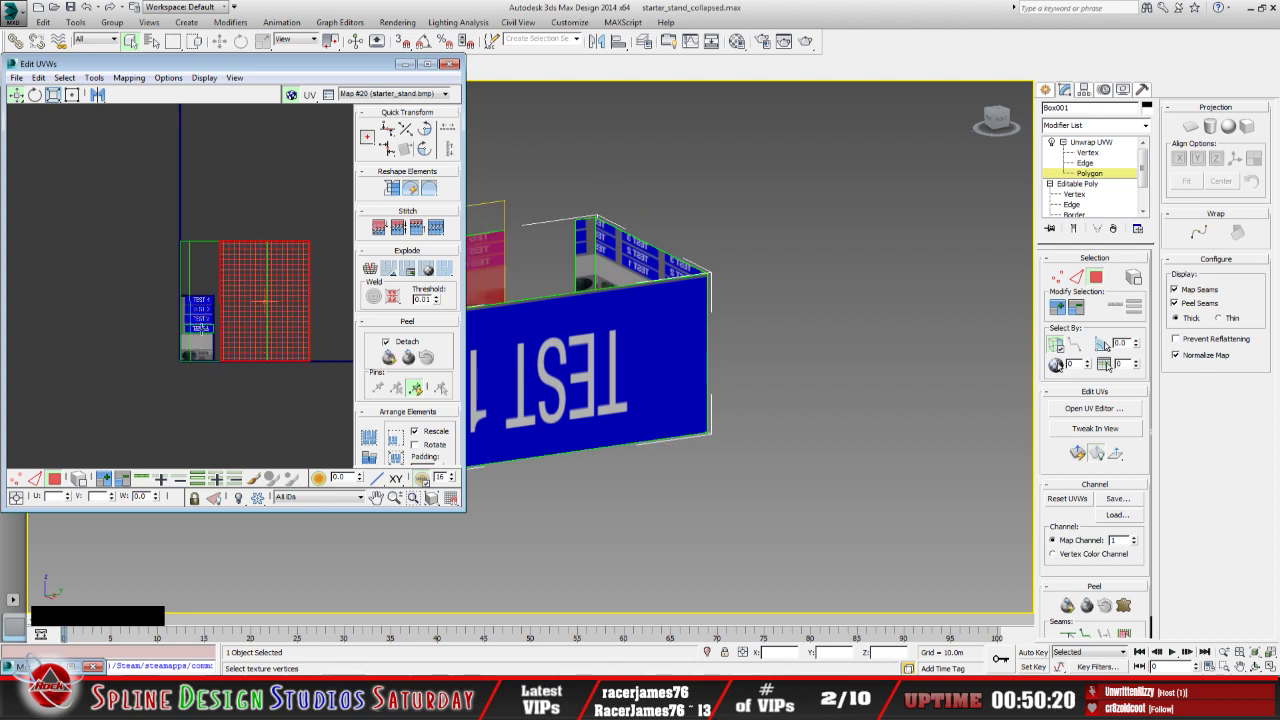
left_click_drag(266, 302, 223, 302)
left_click(277, 362)
middle_click_drag(277, 362, 269, 372)
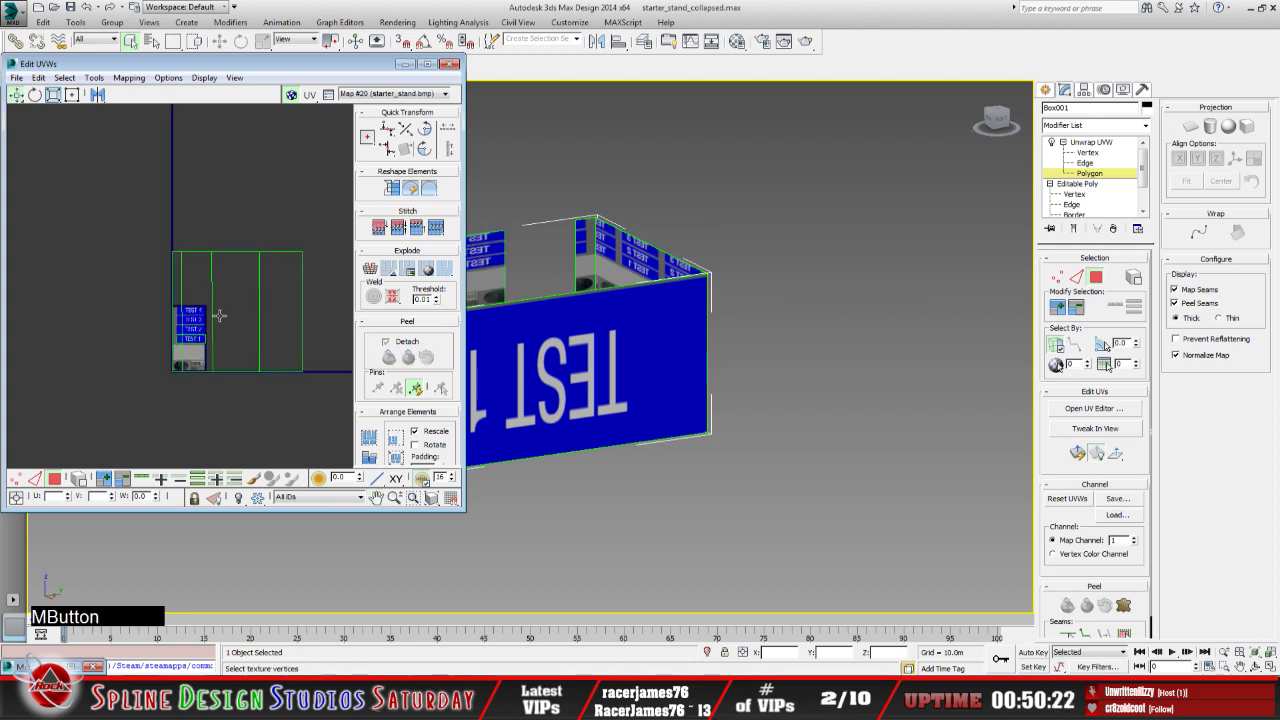
scroll(207, 337, "up", 5)
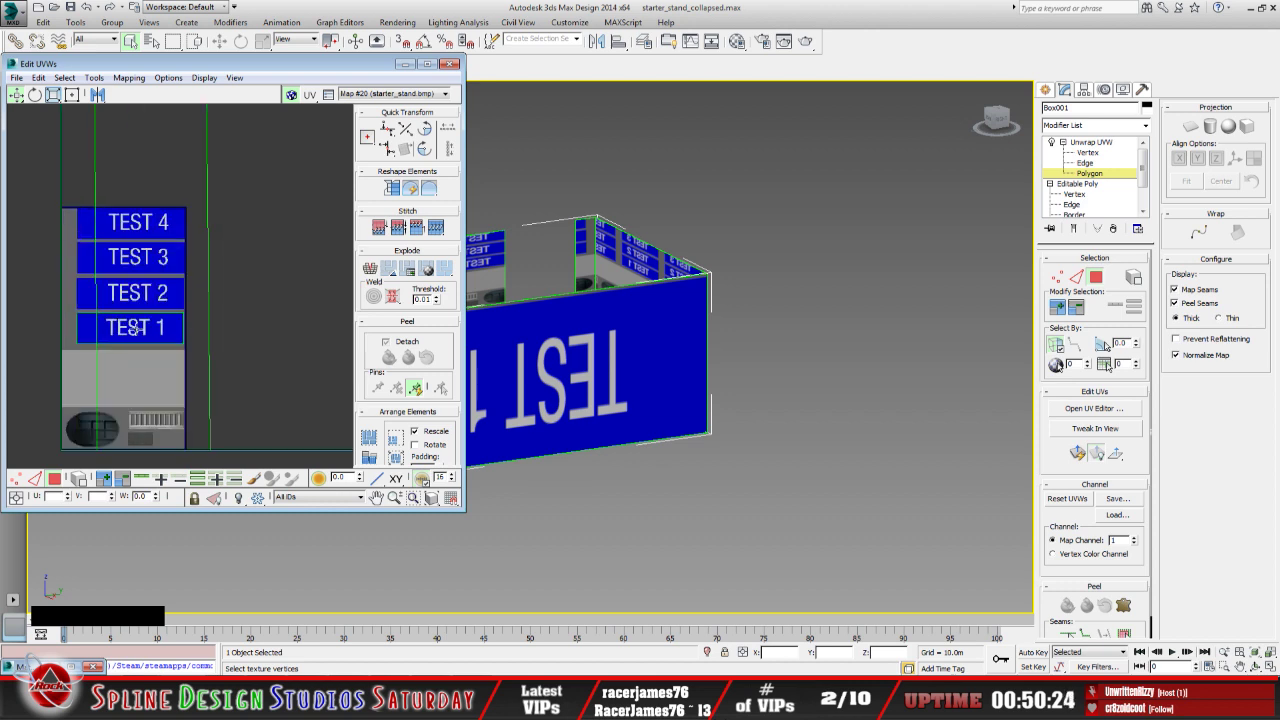
Select the long outer TEST 1 wall polygon on the model and show only its face in the UV editor
left_click(404, 64)
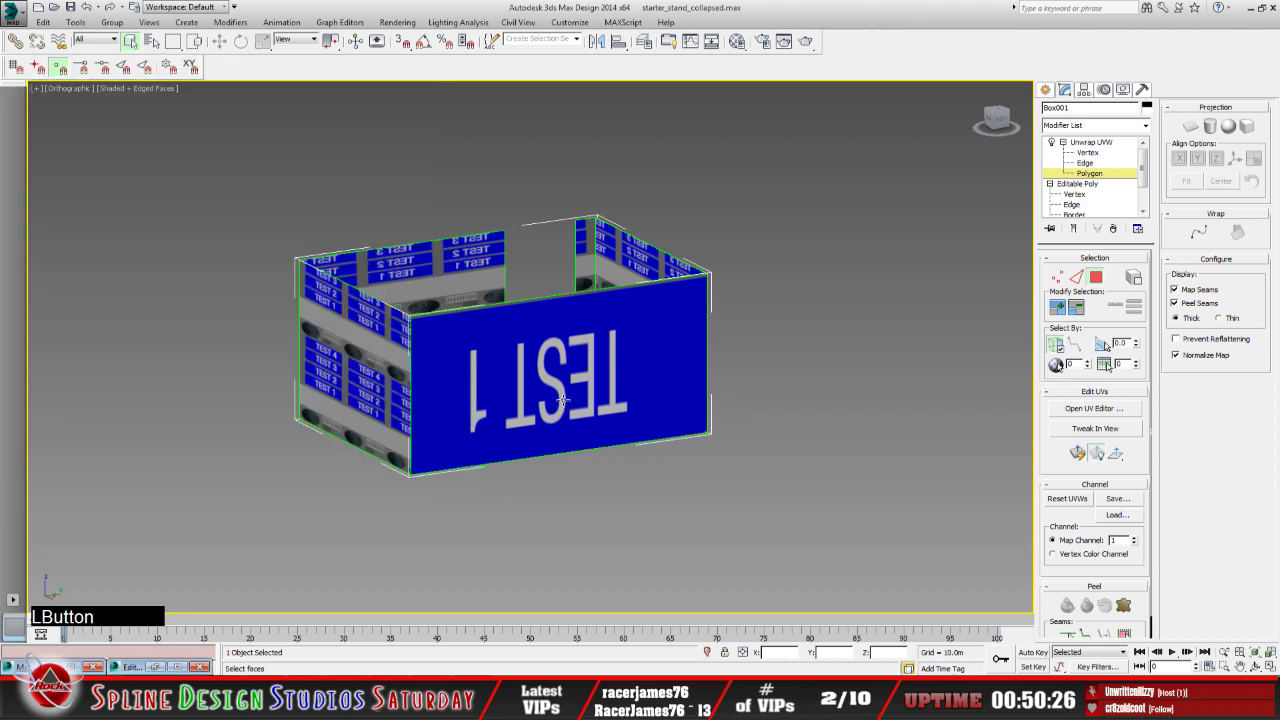
left_click(509, 437)
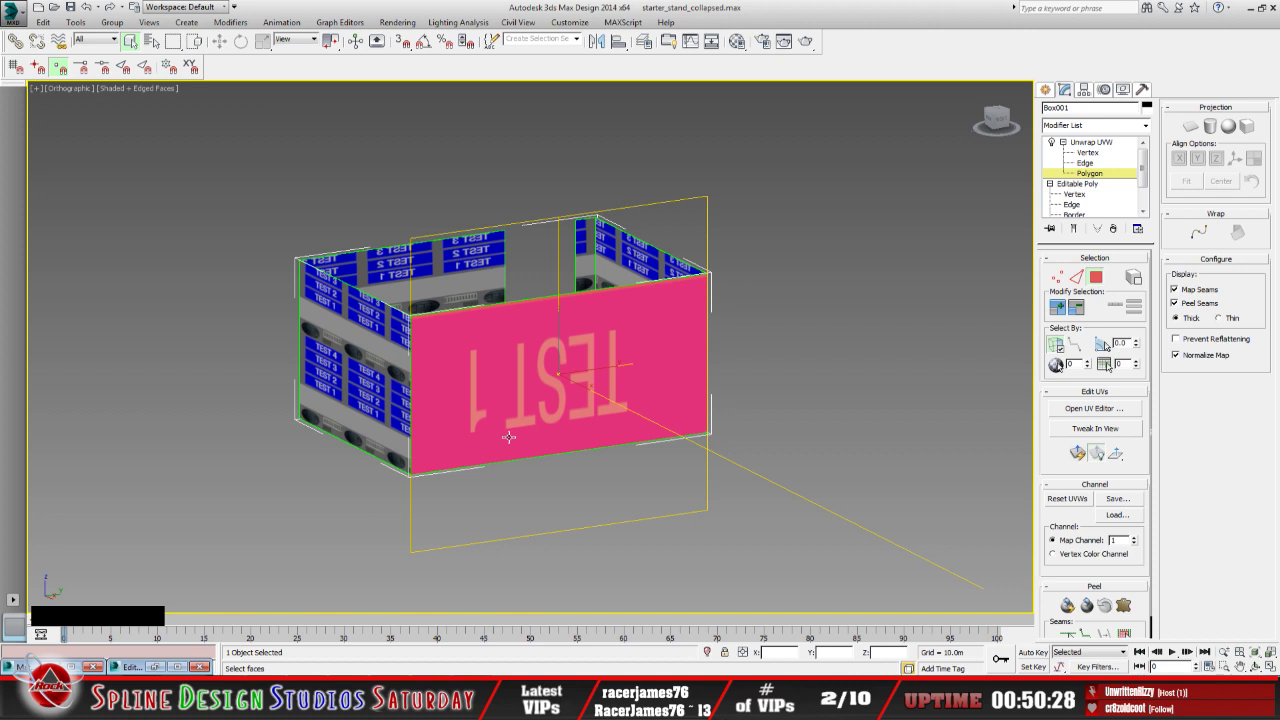
left_click(155, 666)
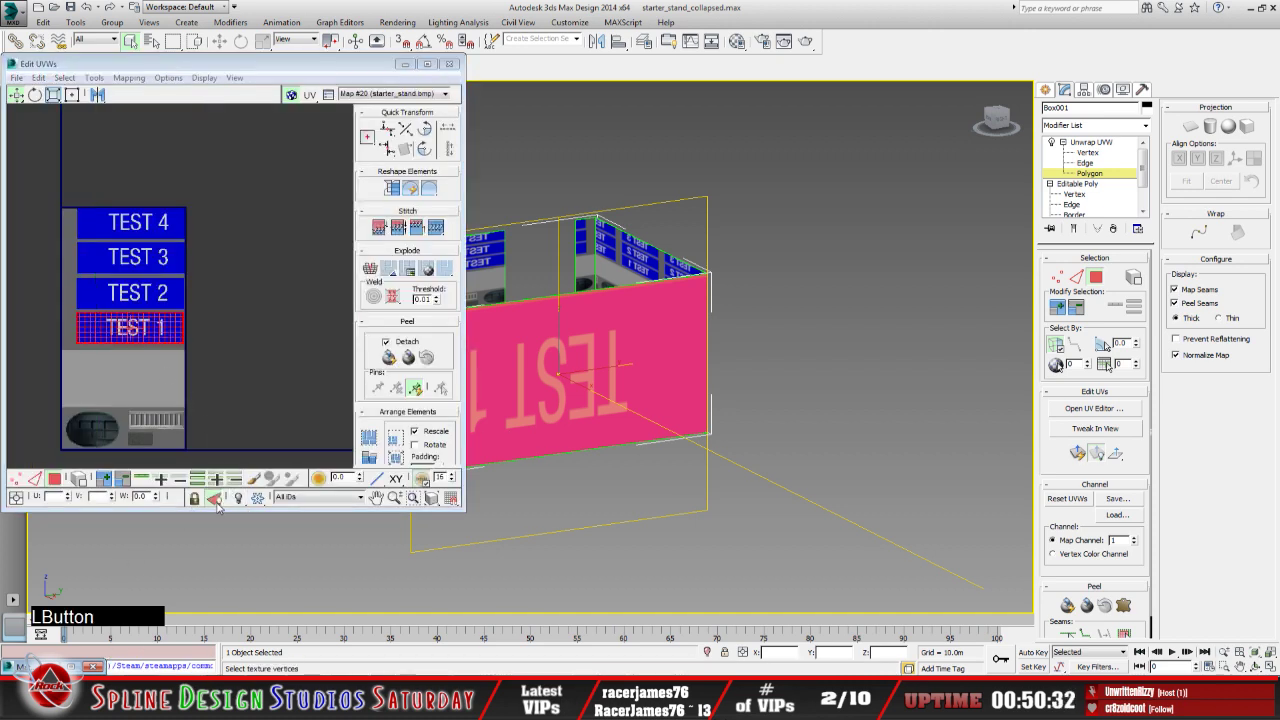
middle_click_drag(151, 331, 203, 331)
scroll(203, 331, "down", 1)
scroll(203, 329, "up", 2)
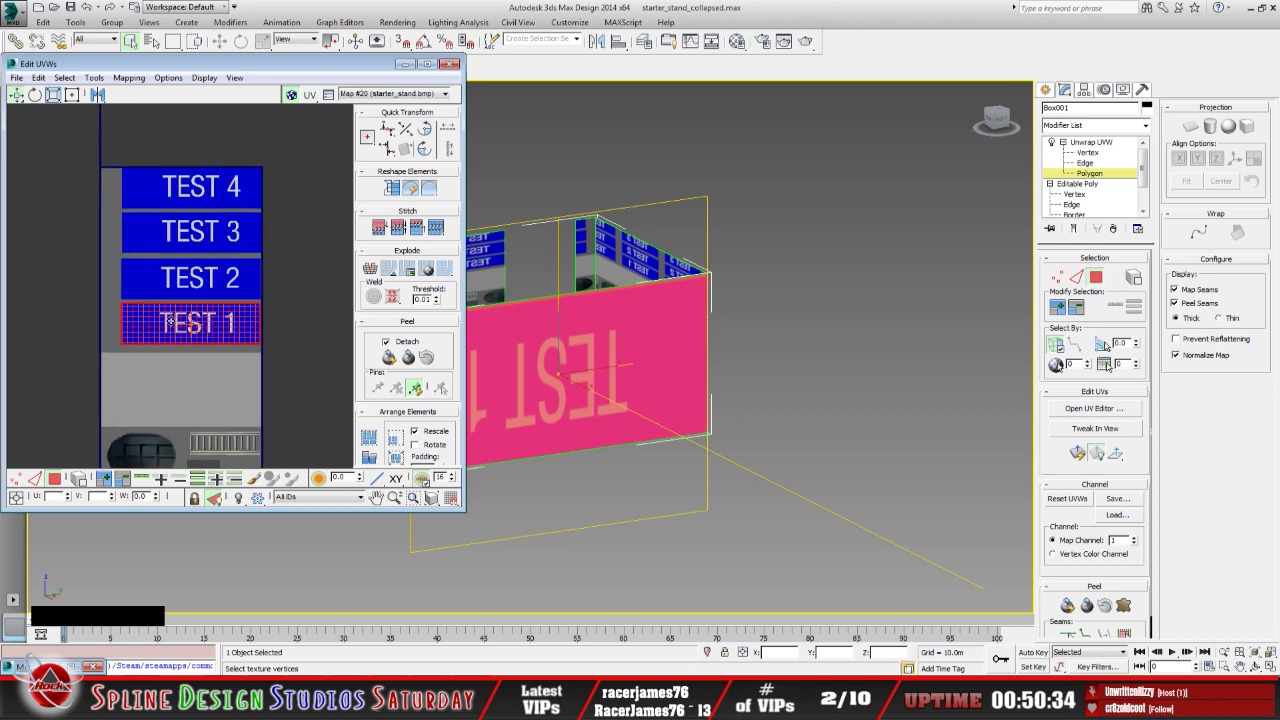
scroll(193, 400, "up", 1)
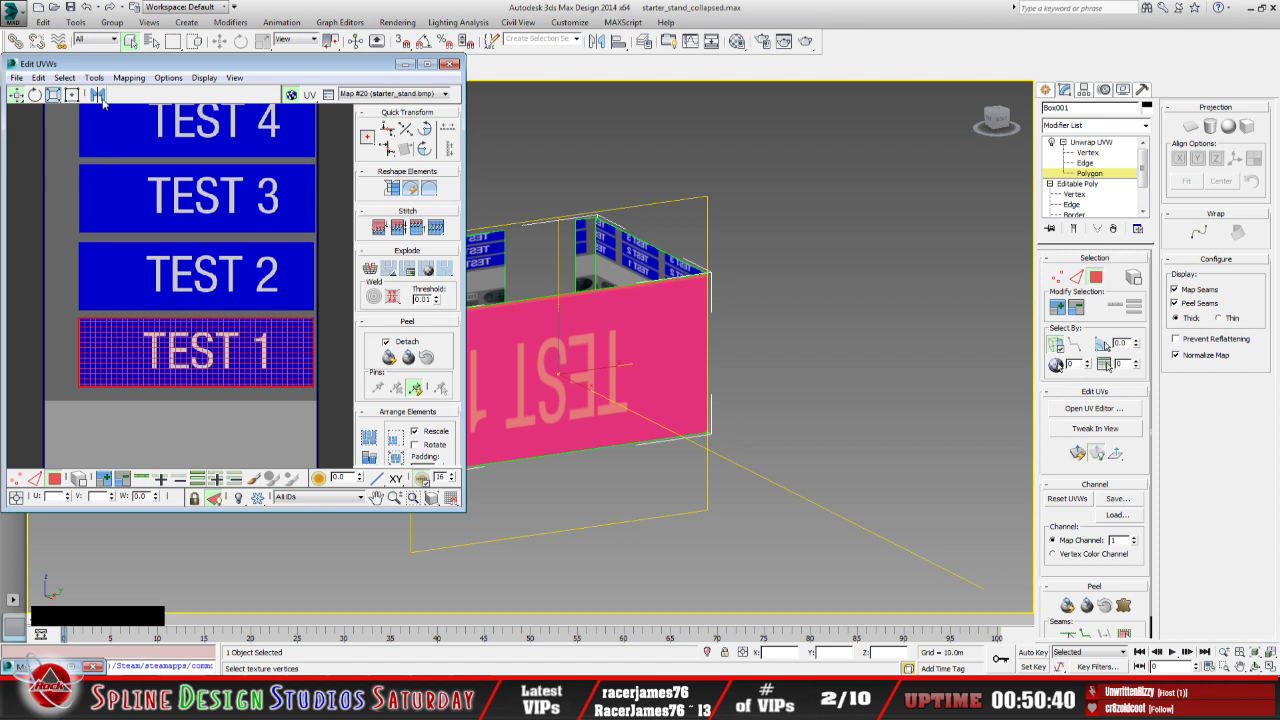
Mirror the long wall's TEST 1 UV face horizontally and vertically until its text reads upright and unmirrored on the model
left_click_drag(97, 94, 108, 120)
left_click_drag(232, 64, 948, 114)
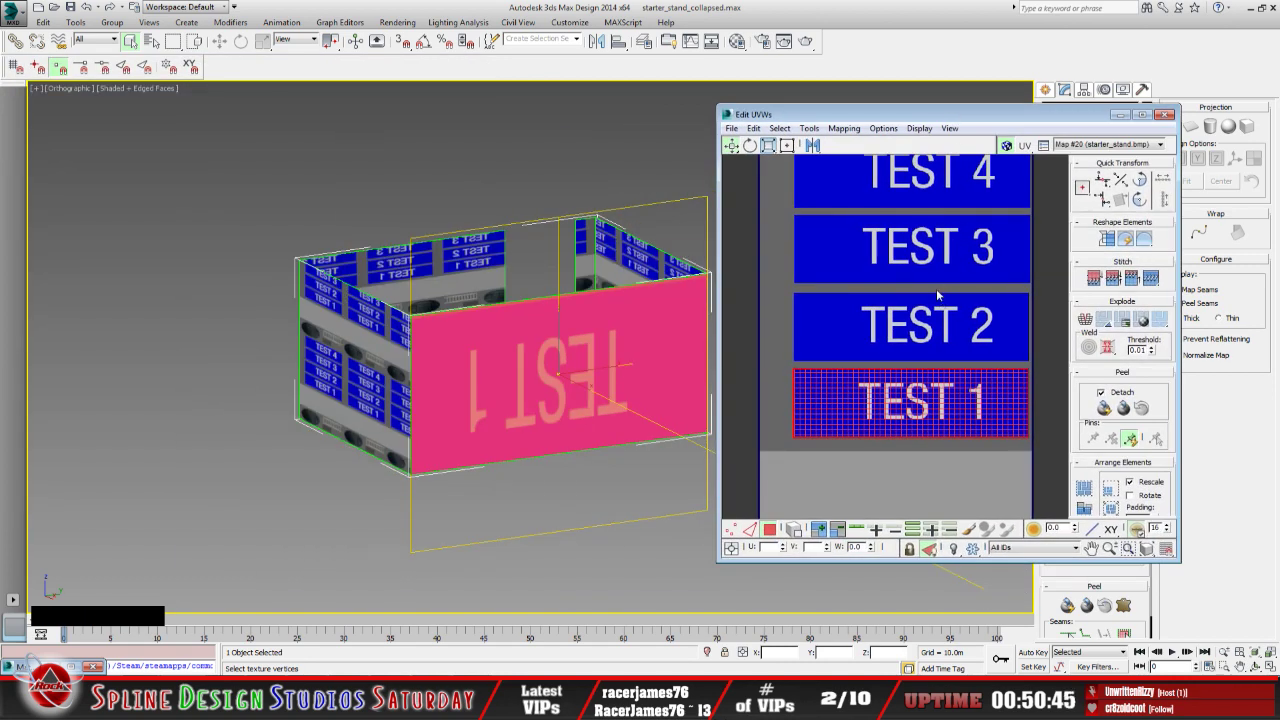
left_click(774, 353)
left_click(897, 406)
left_click(809, 128)
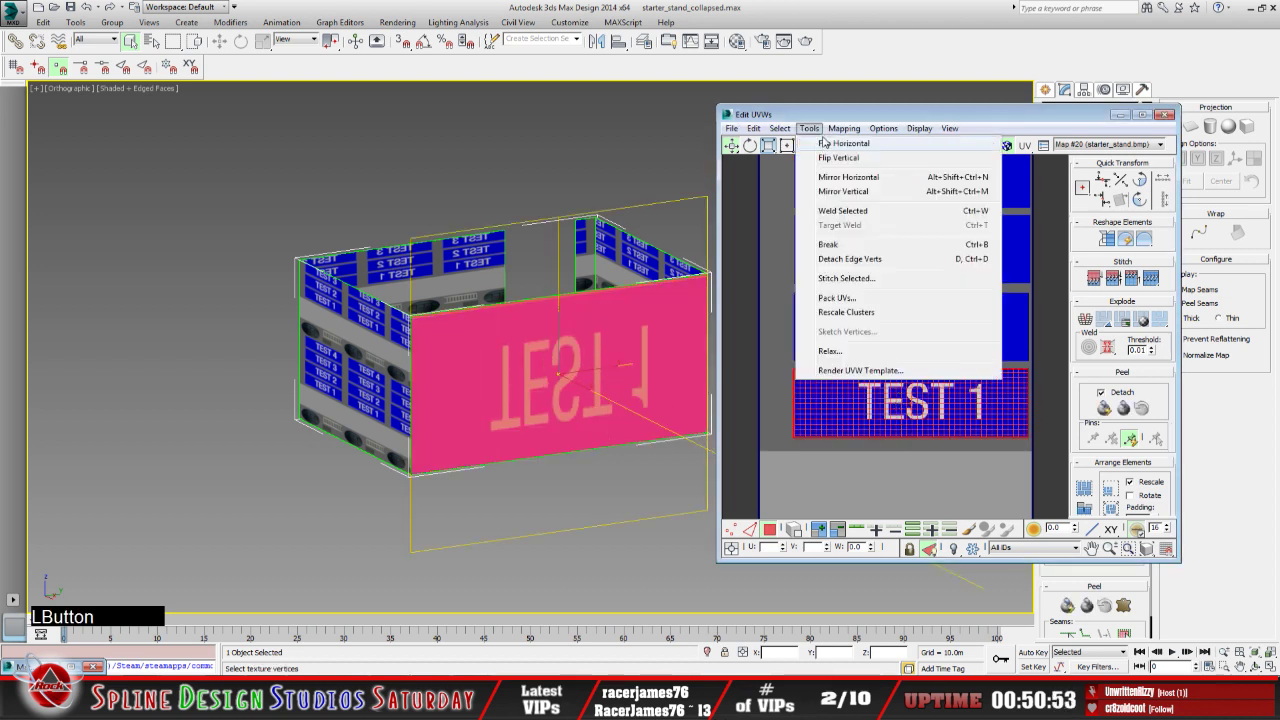
left_click(816, 145)
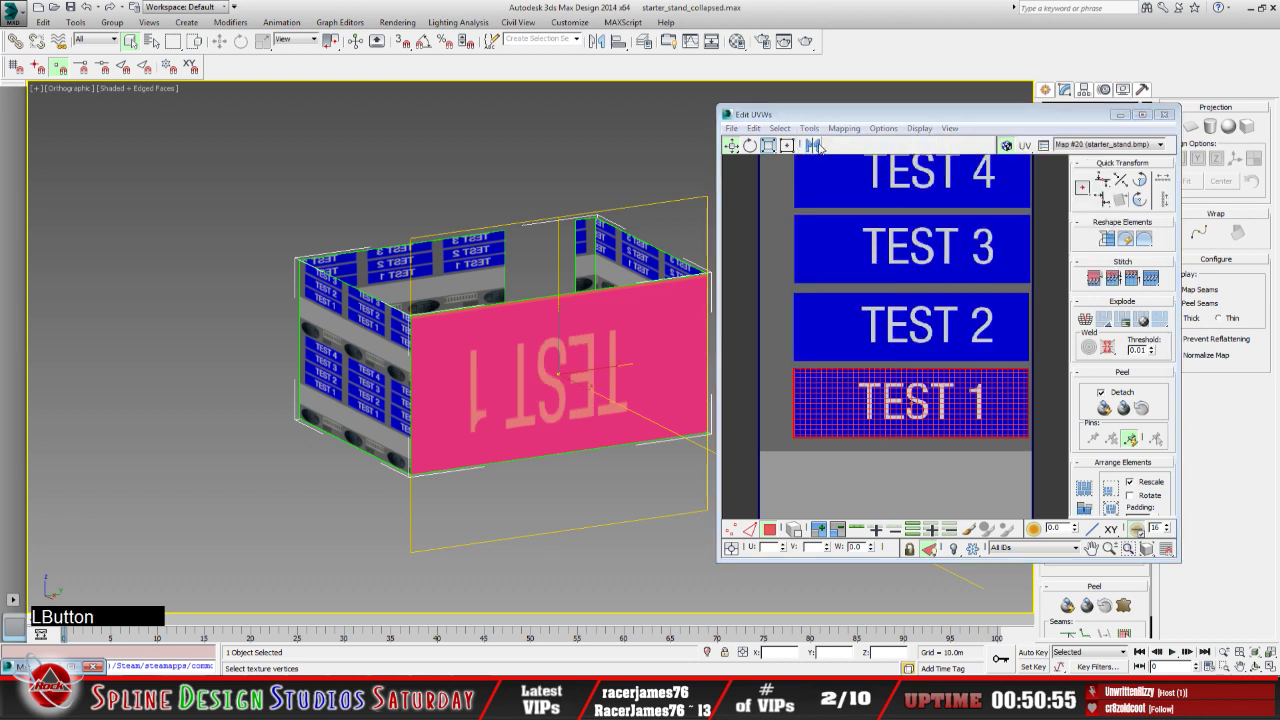
left_click(814, 146)
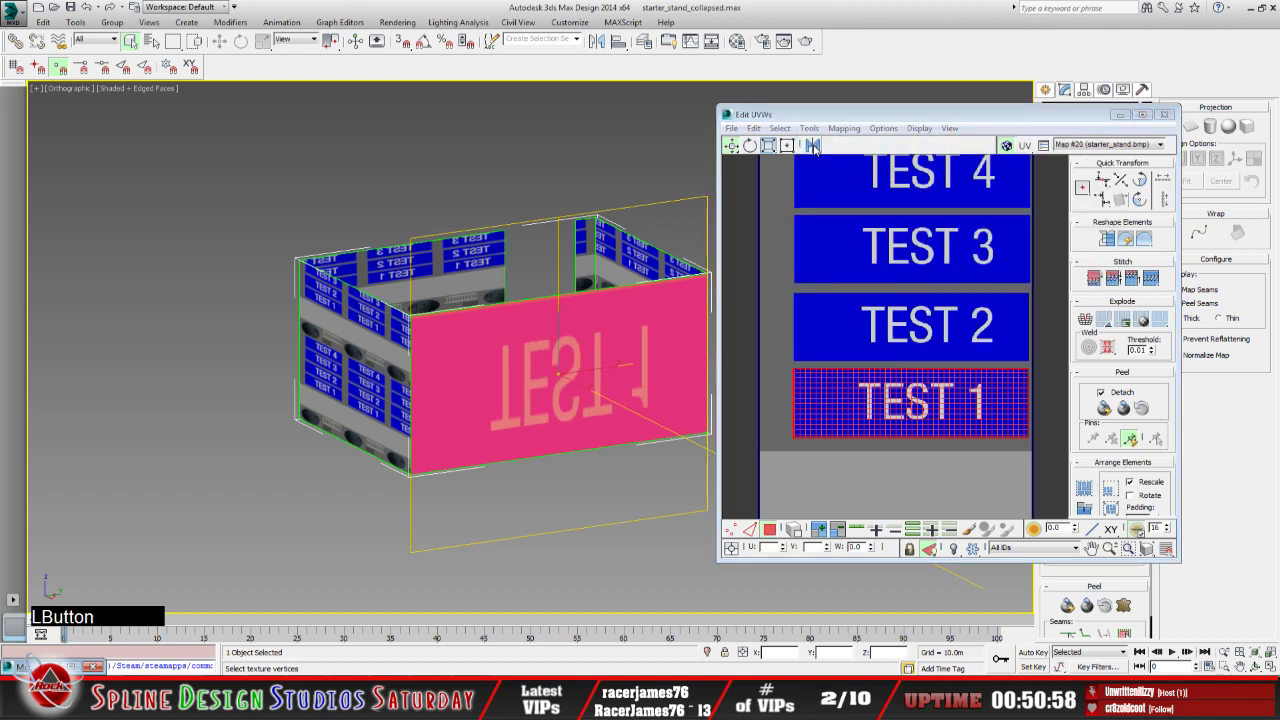
left_click_drag(814, 146, 814, 170)
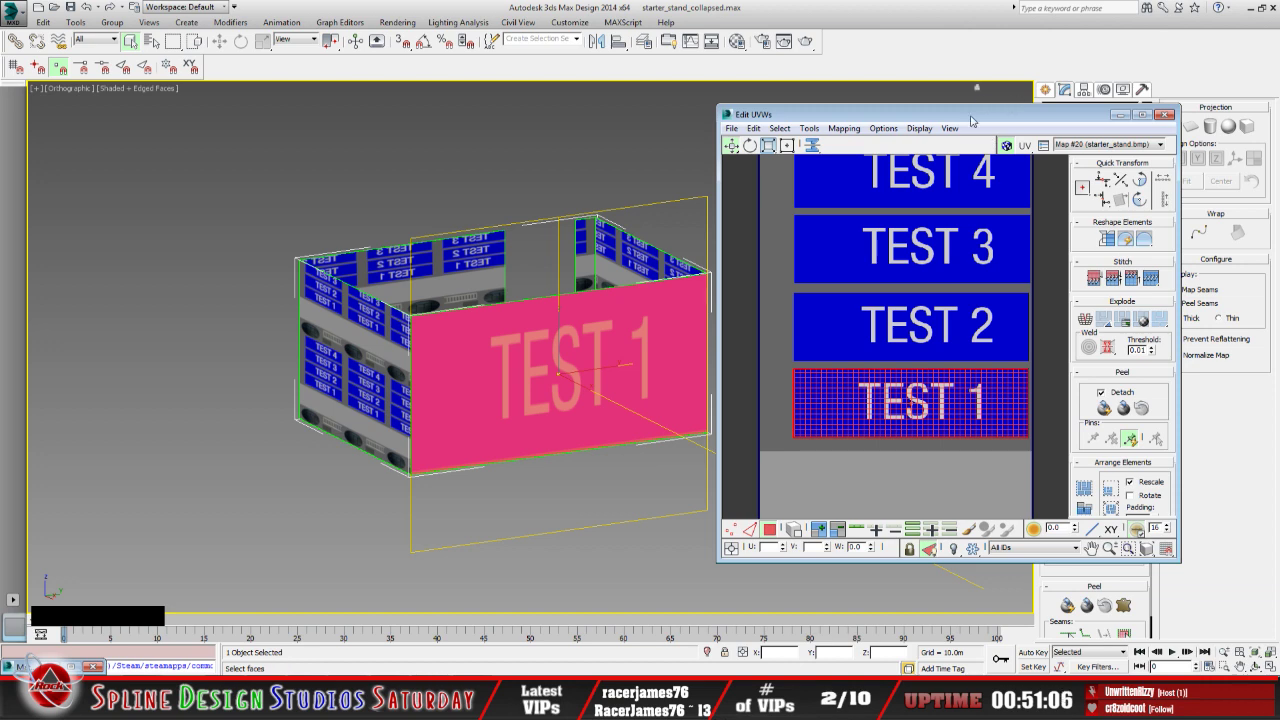
Select the short outer wall polygon adjoining the TEST 1 wall and show its face in the UV editor
middle_click_drag(614, 284, 434, 266)
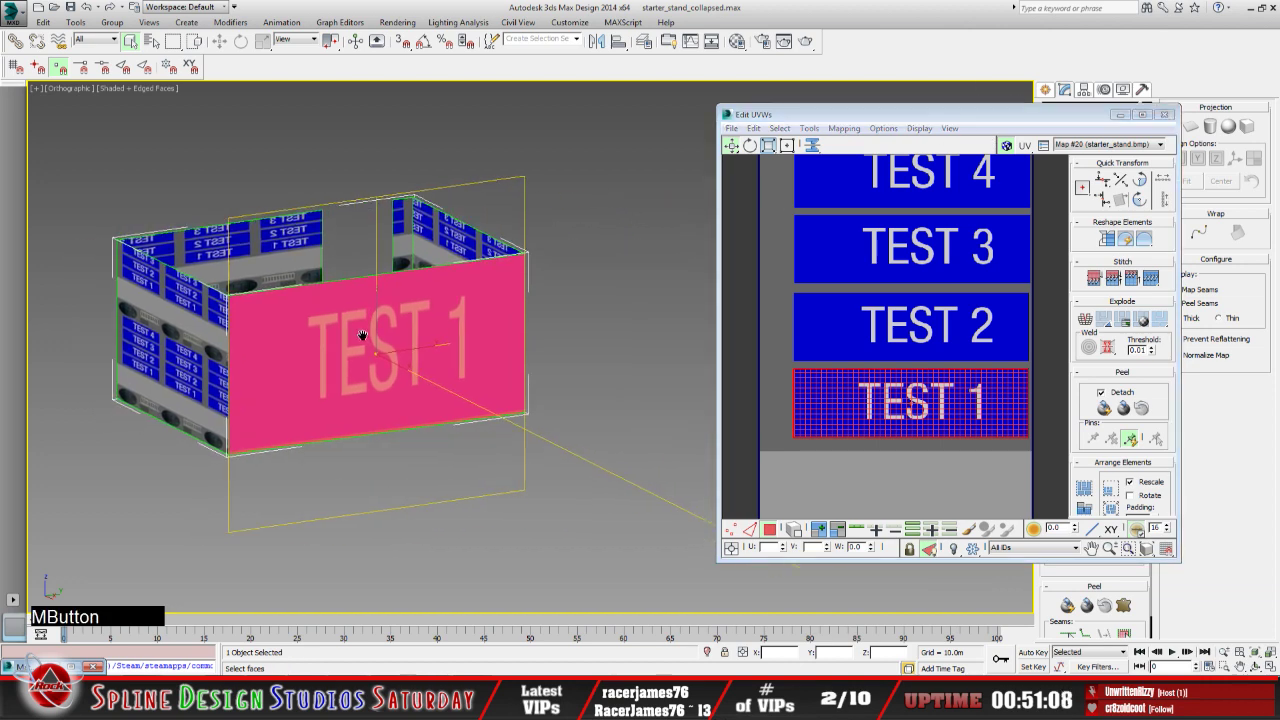
left_click_drag(836, 120, 708, 121)
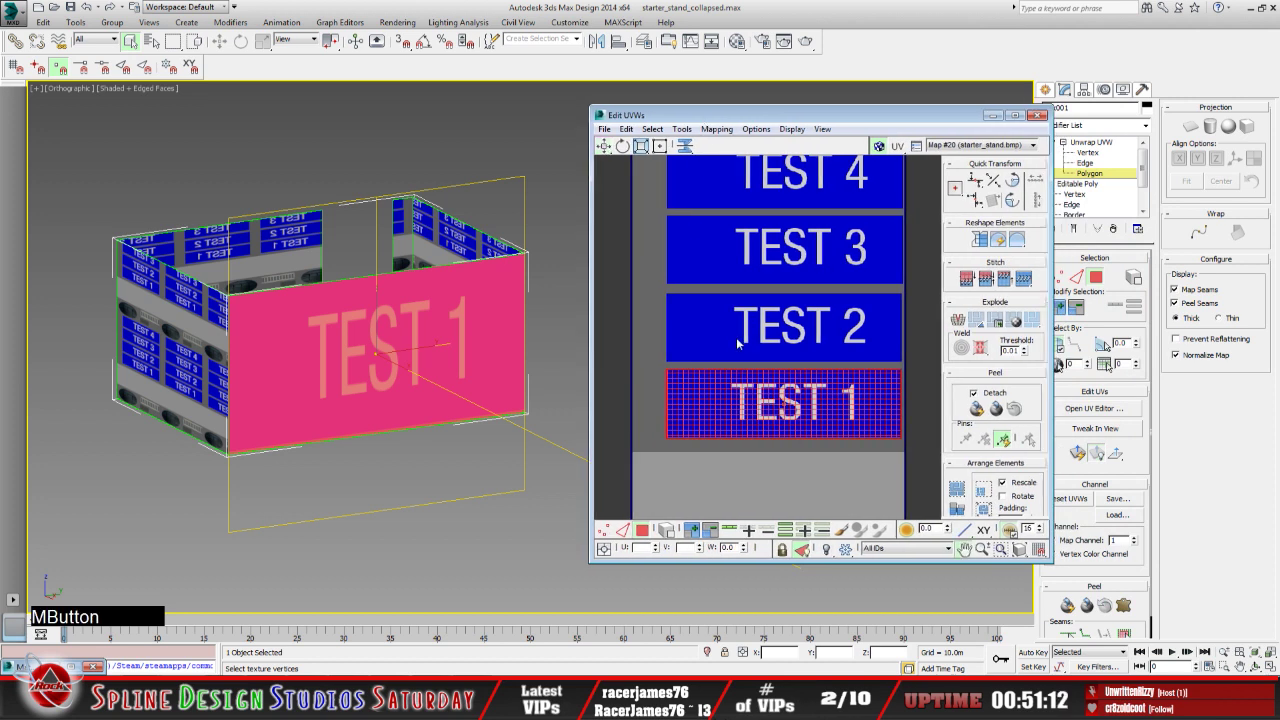
scroll(736, 337, "down", 3)
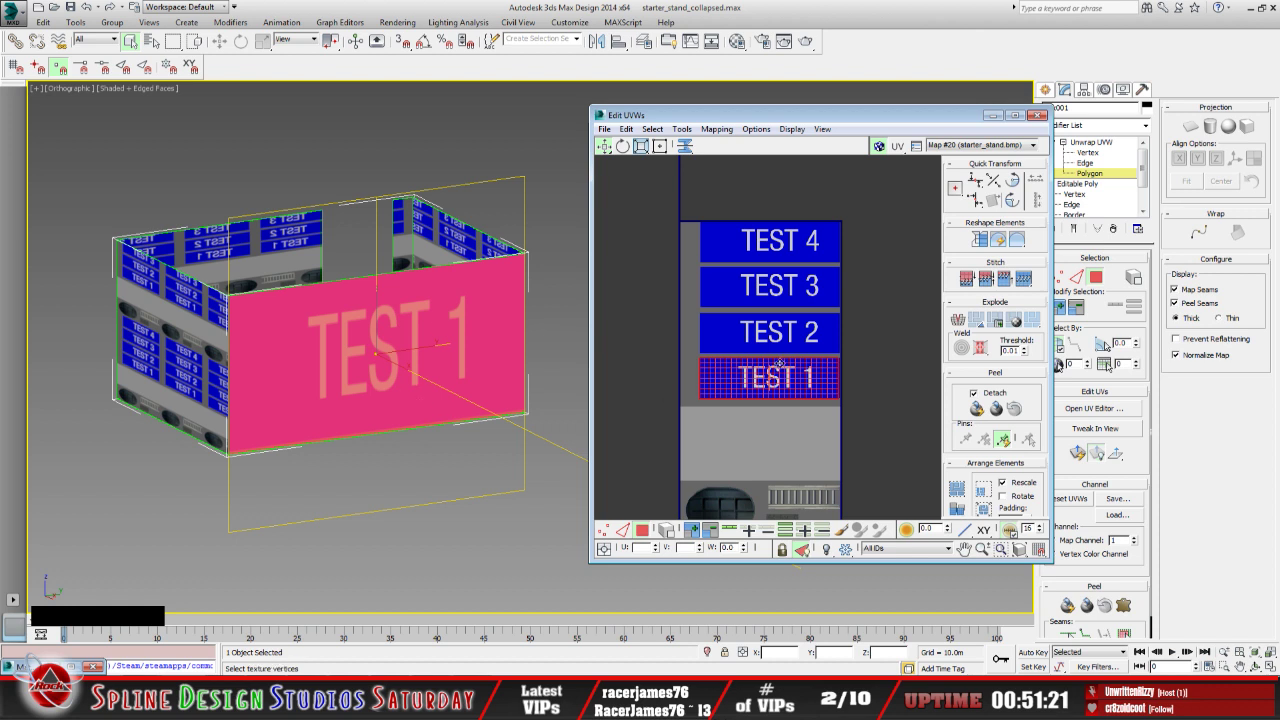
left_click(992, 115)
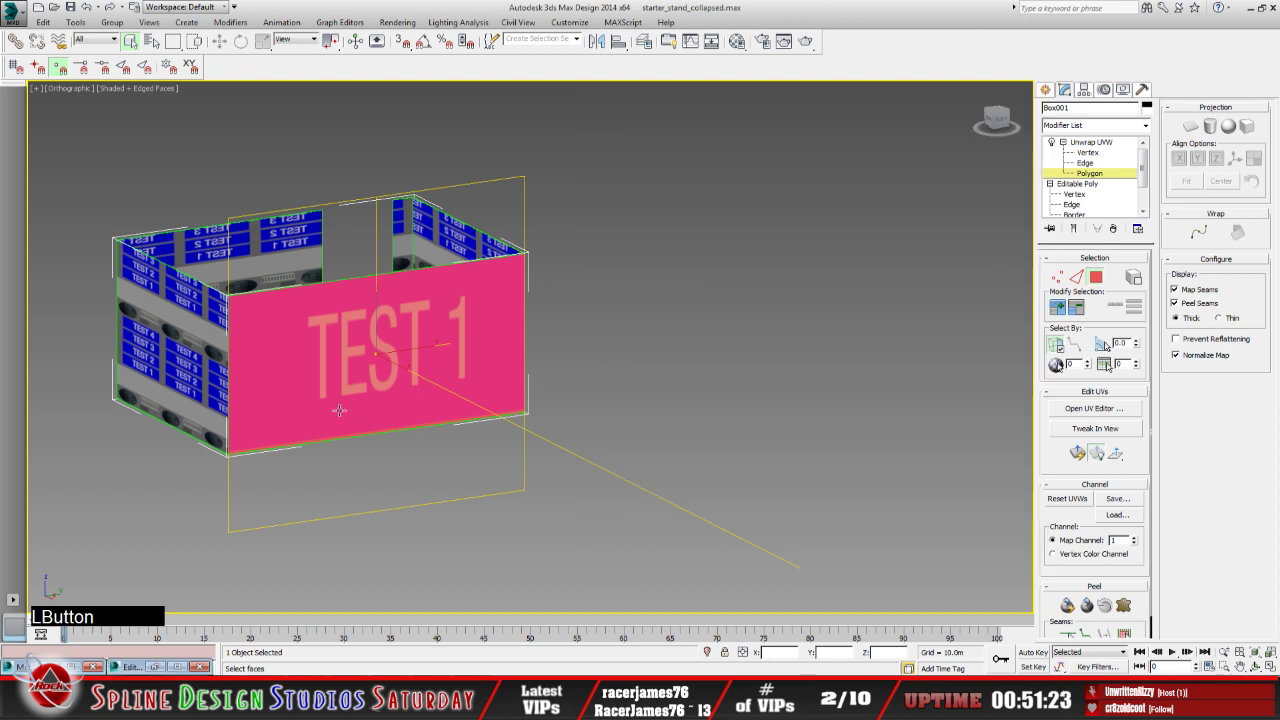
left_click(188, 379)
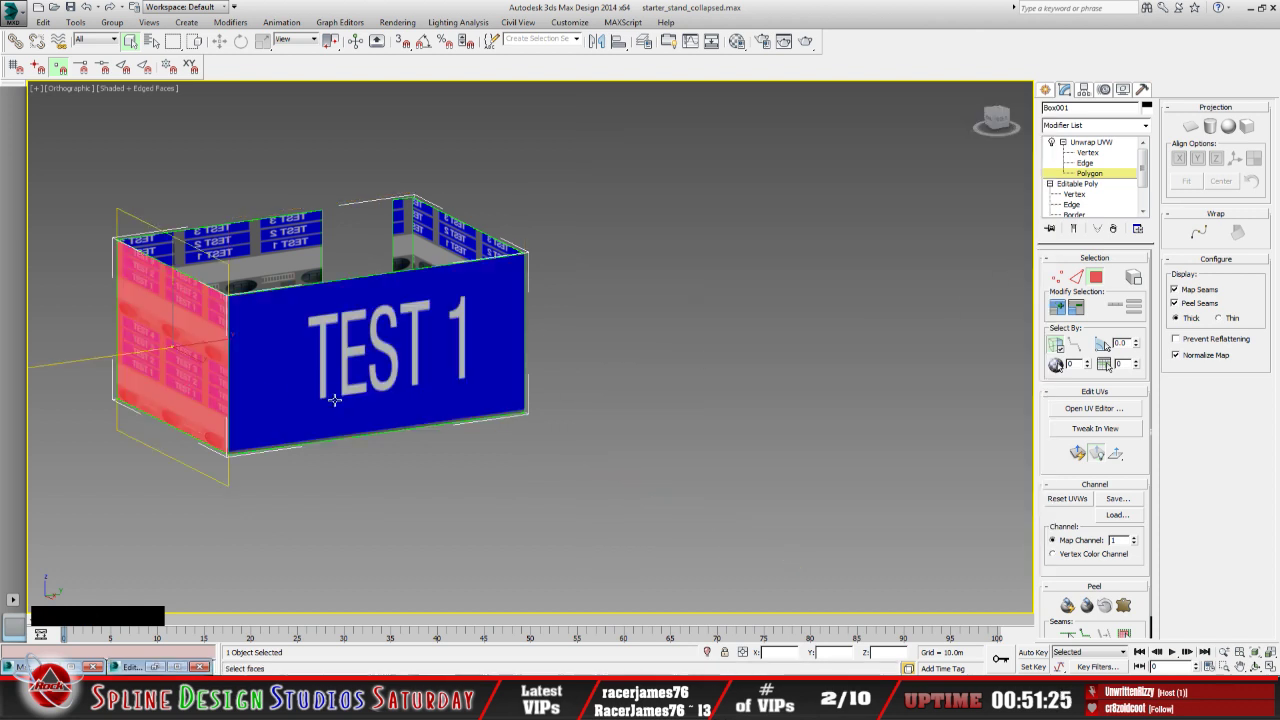
middle_click_drag(336, 401, 478, 412)
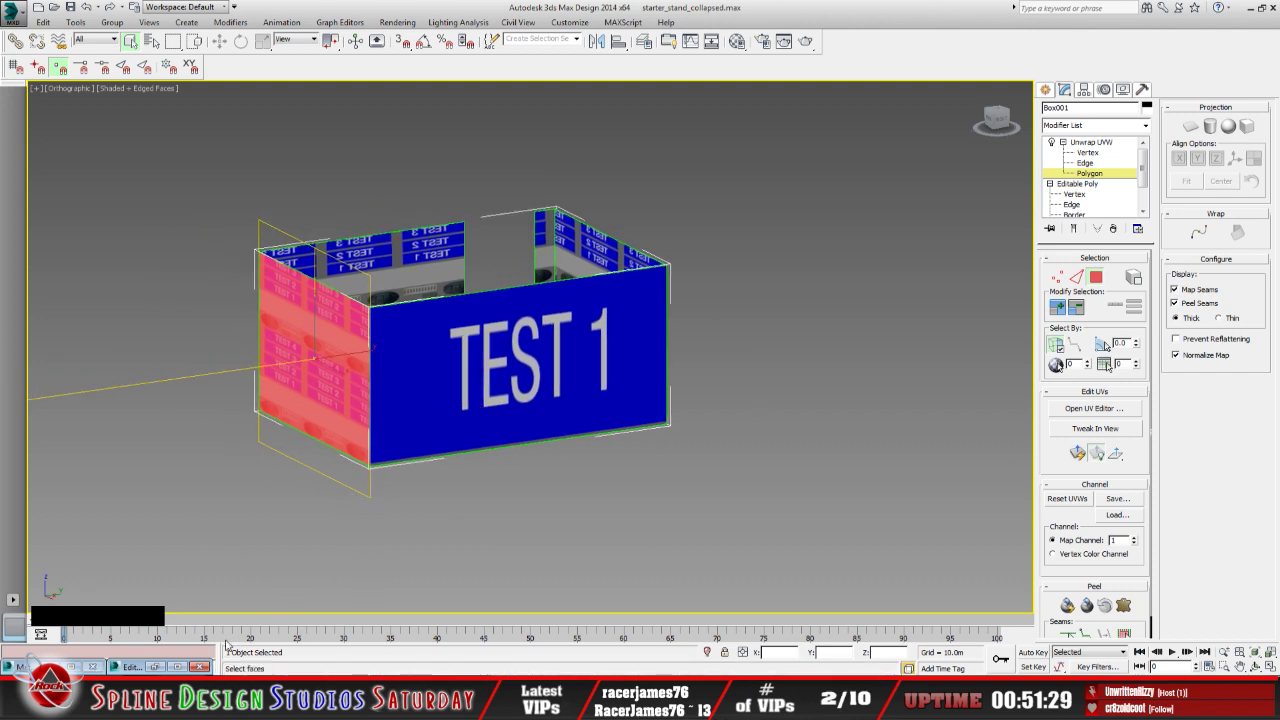
left_click(155, 666)
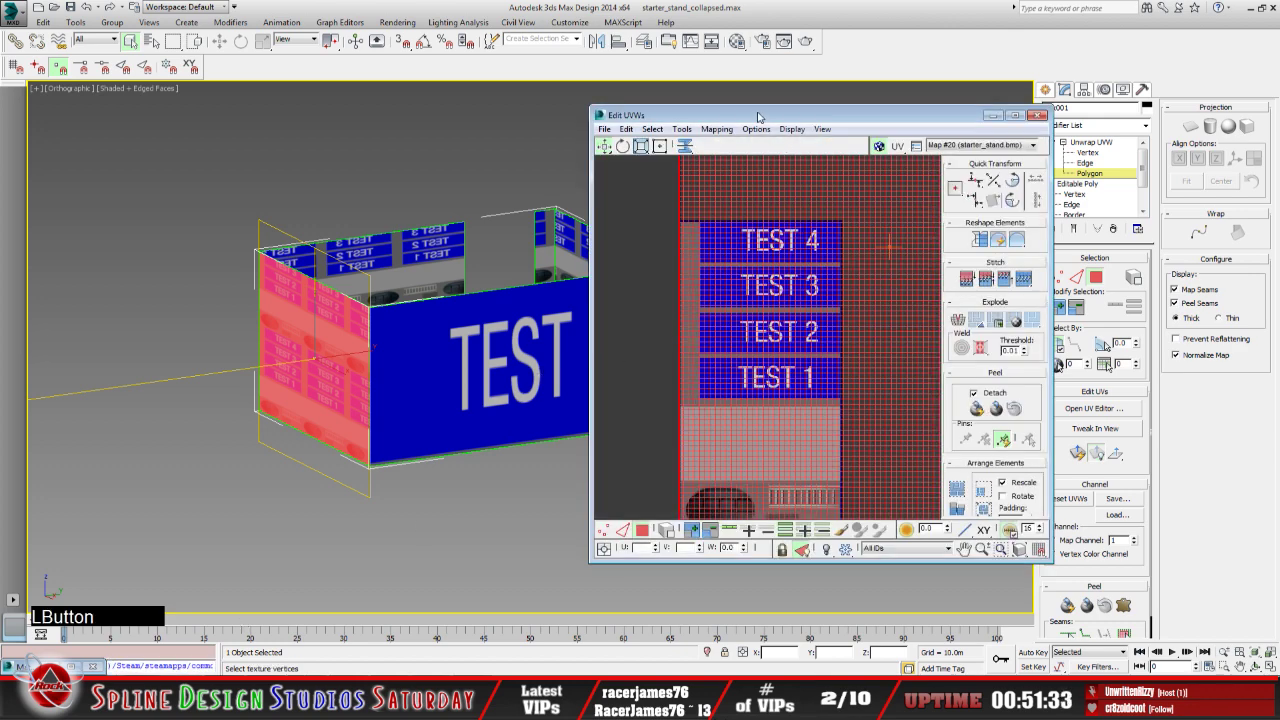
Enlarge the UV editor and remap the short wall's oversized face with a quick planar map and Flatten Mapping
left_click_drag(760, 115, 536, 122)
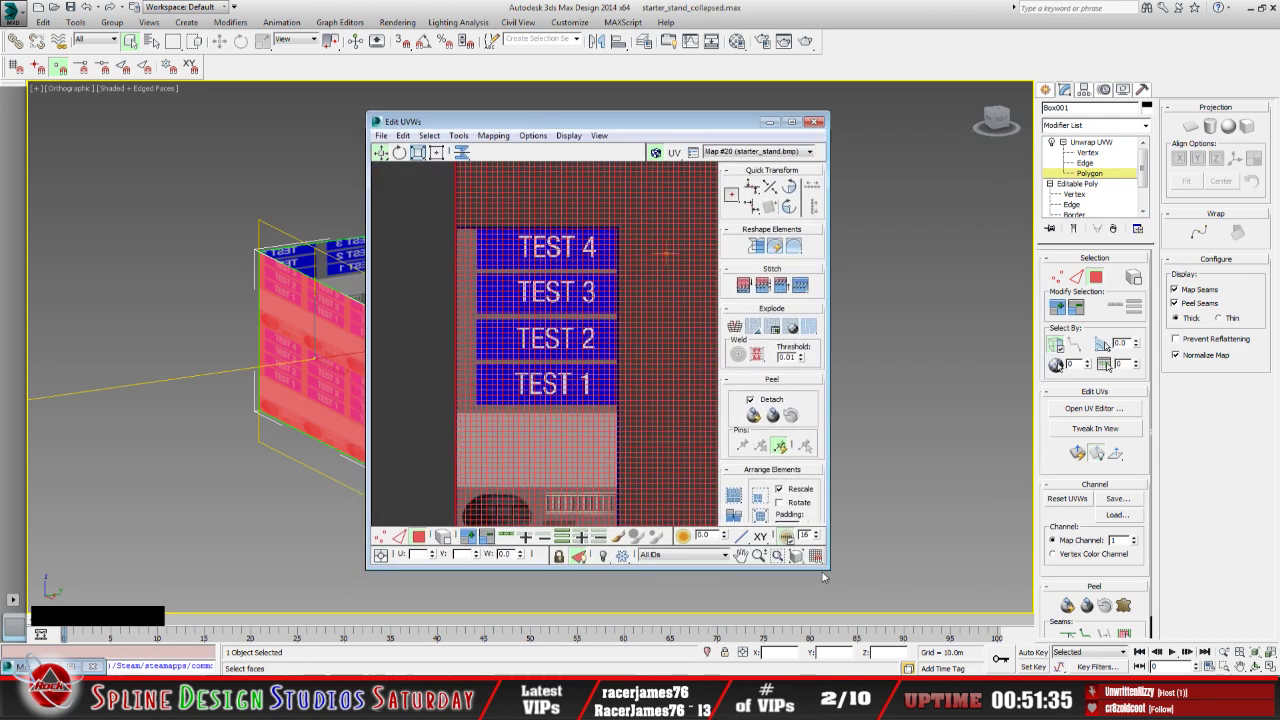
left_click_drag(822, 567, 1001, 586)
scroll(655, 388, "down", 5)
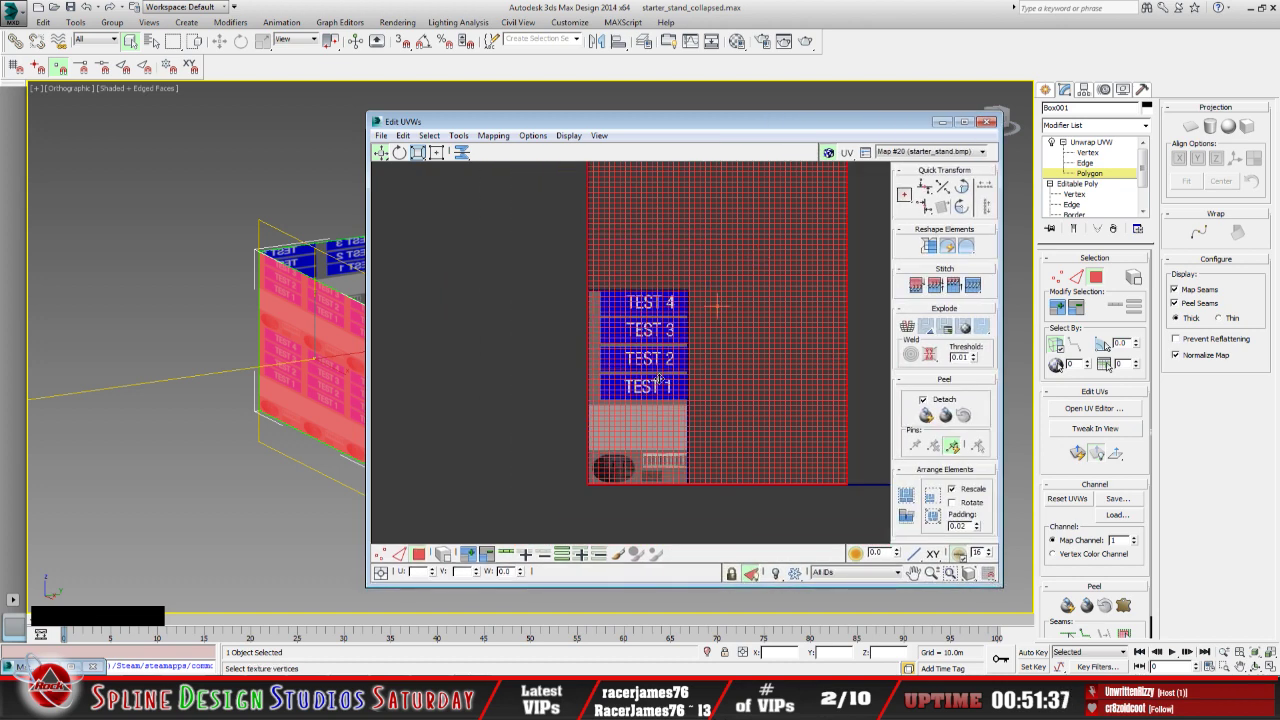
left_click_drag(661, 125, 494, 105)
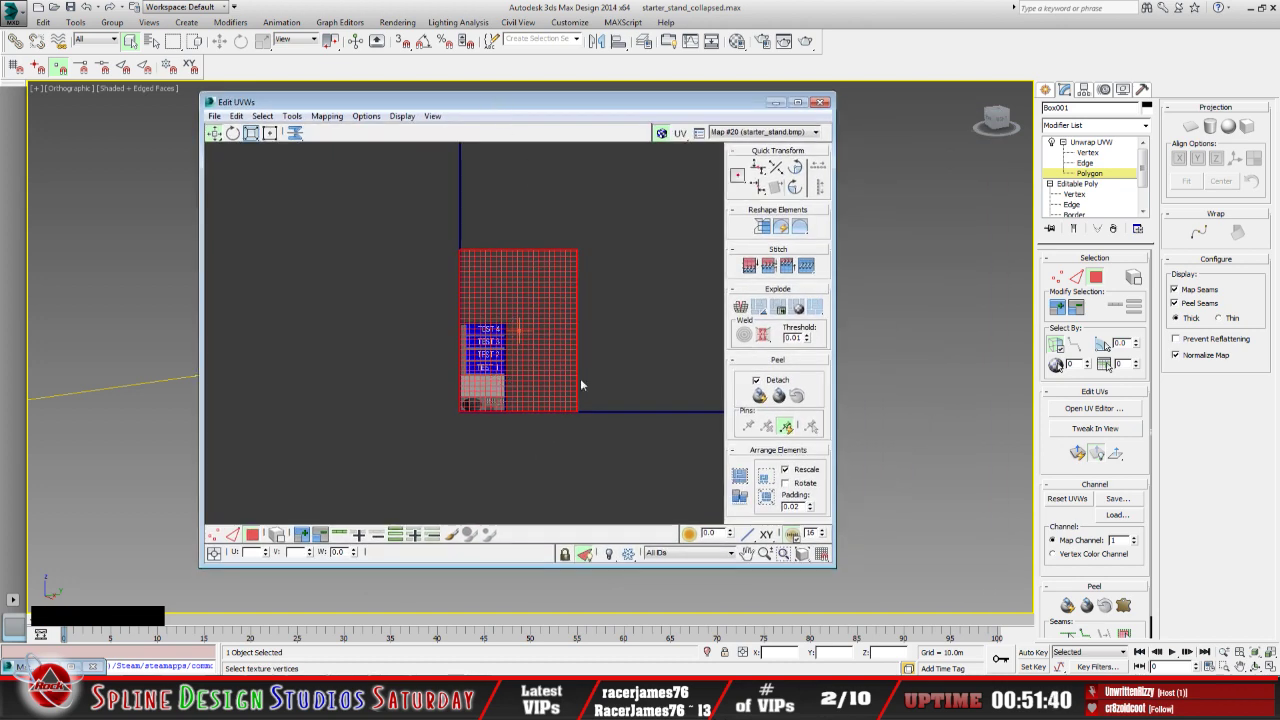
middle_click_drag(580, 378, 471, 371)
scroll(480, 368, "up", 1)
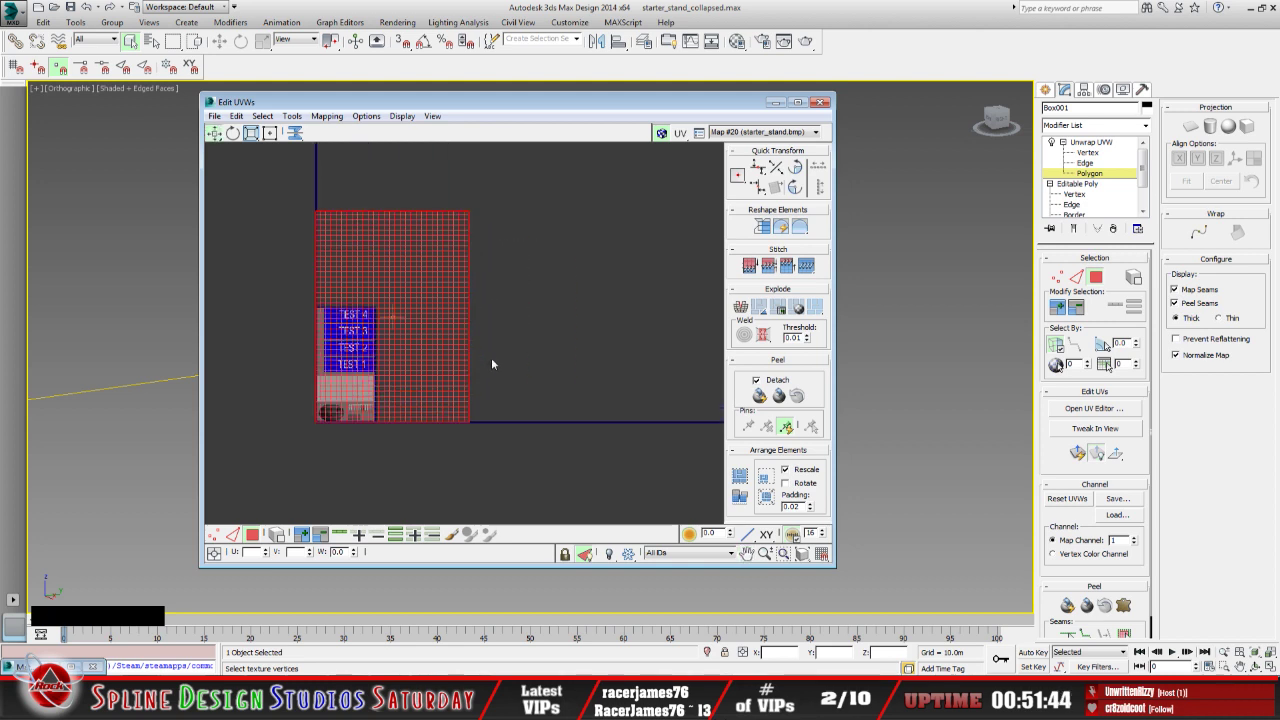
middle_click_drag(490, 364, 498, 365)
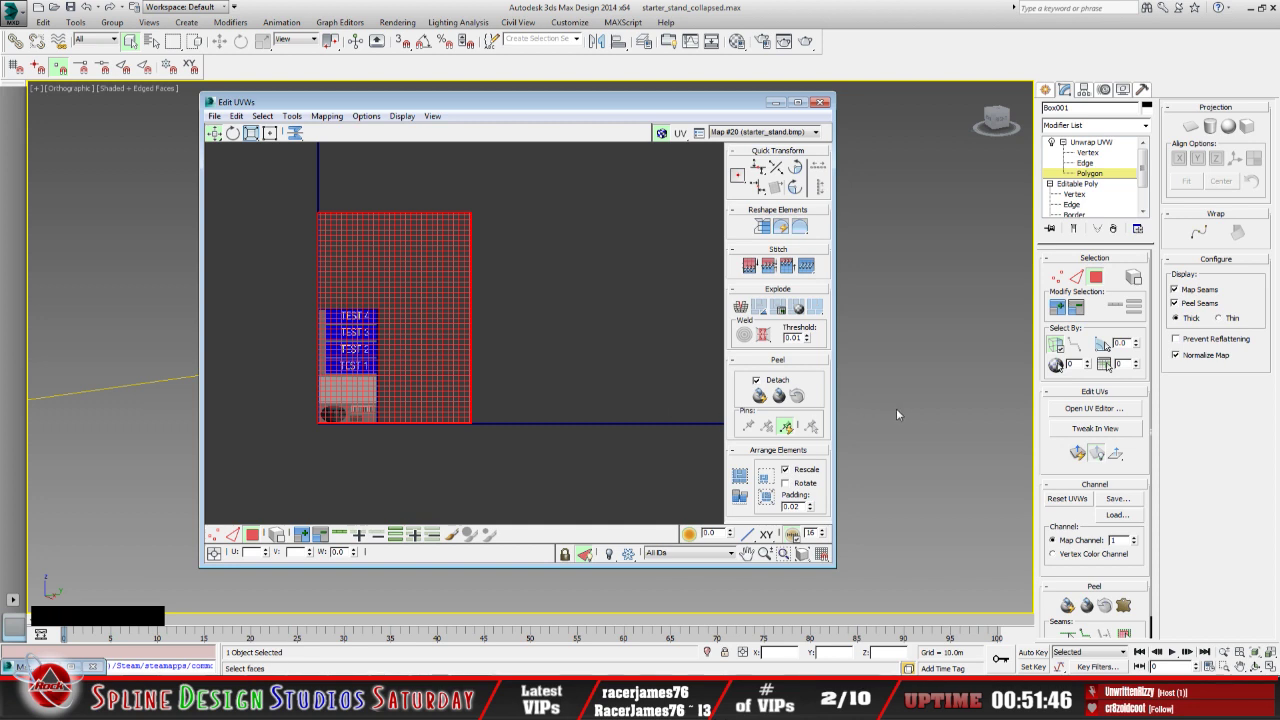
left_click(1078, 452)
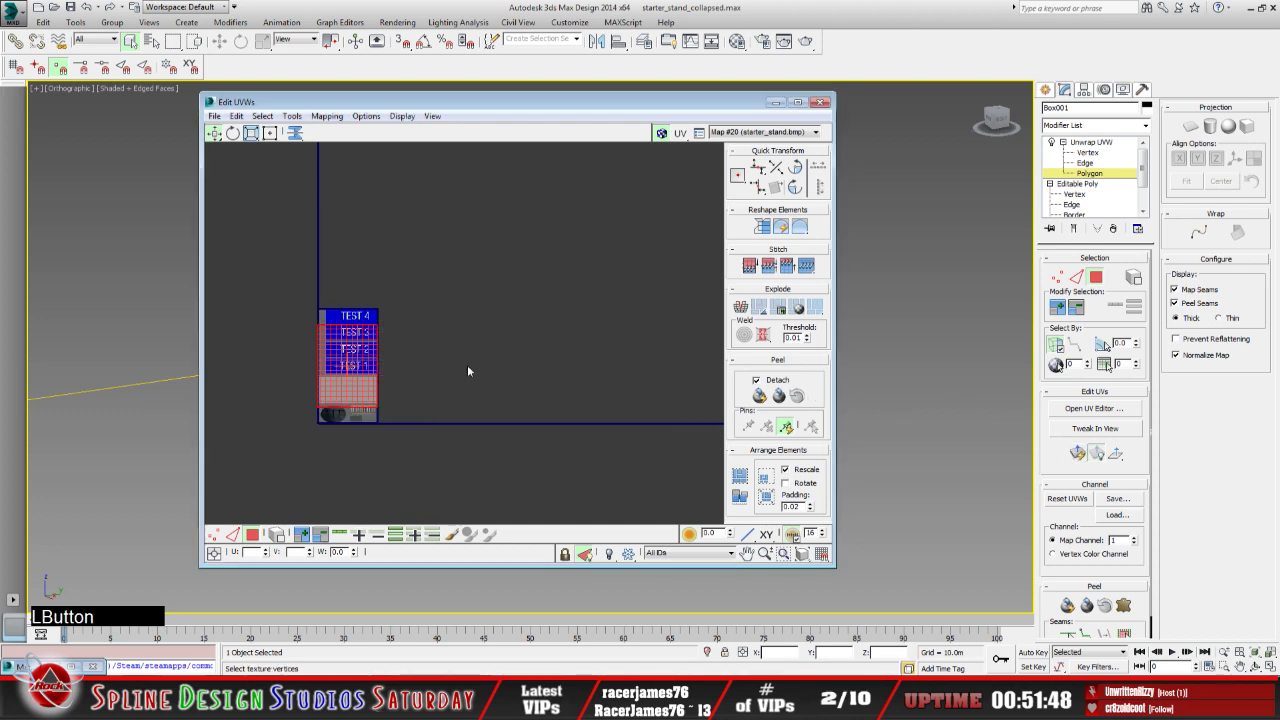
left_click(326, 116)
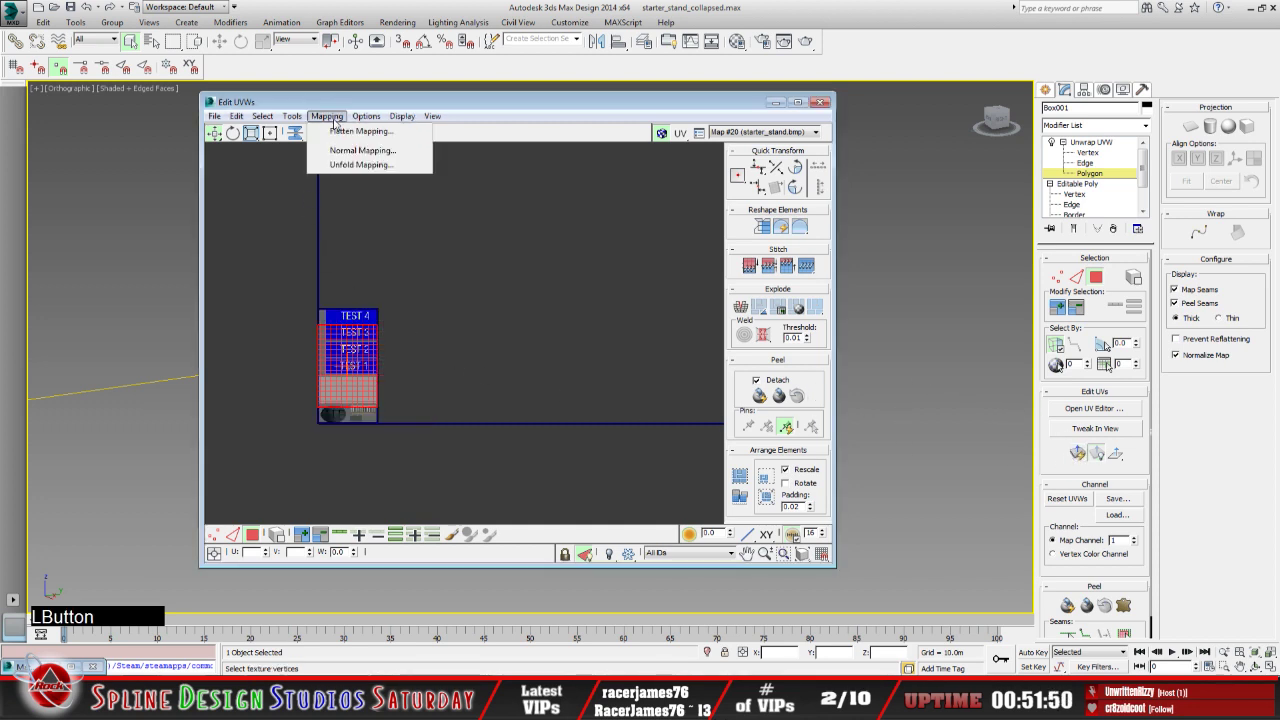
left_click(345, 129)
left_click(175, 88)
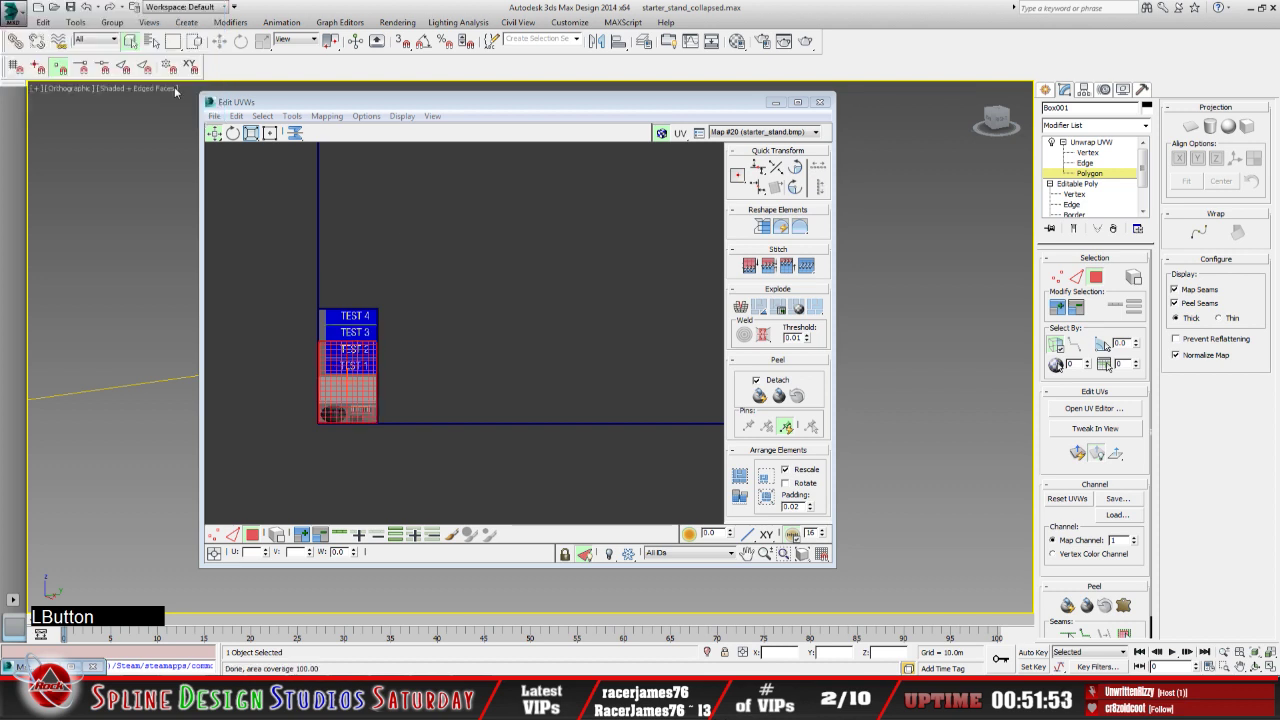
Scale the short wall's UV face in Freeform mode to fit the blue TEST 2 area of the texture
middle_click_drag(392, 404, 454, 386)
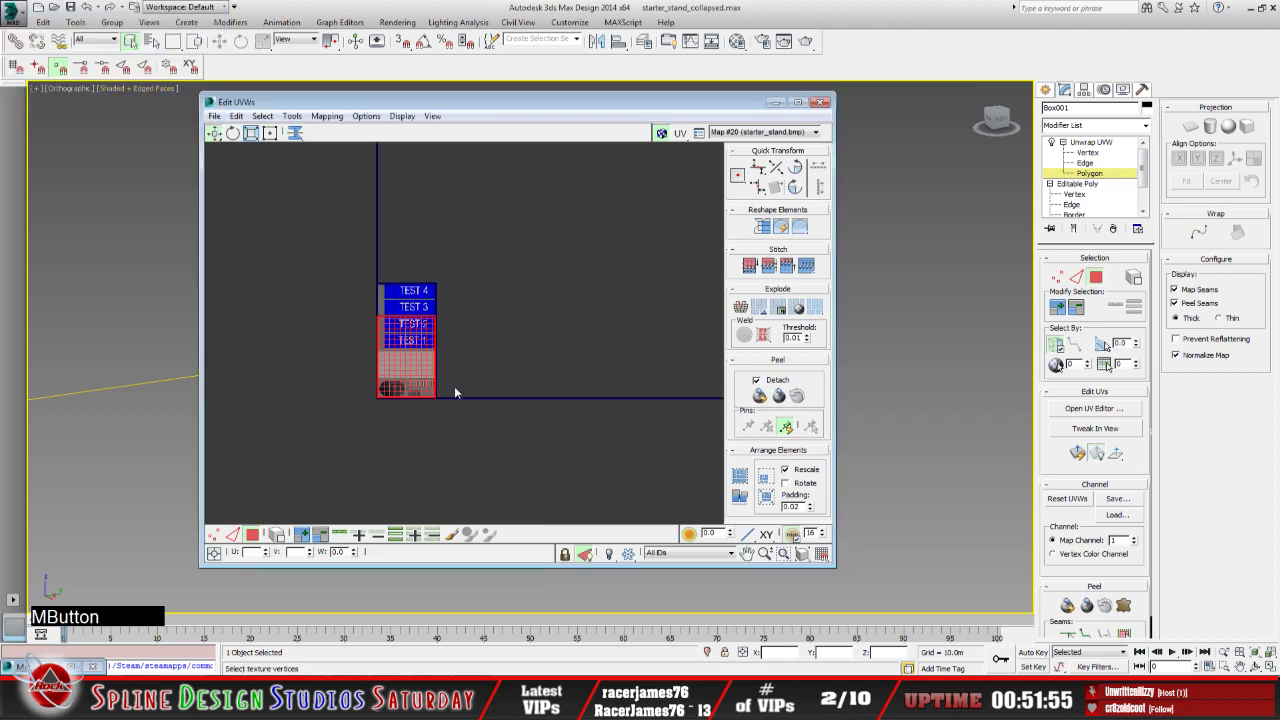
scroll(454, 386, "up", 4)
middle_click_drag(436, 332, 452, 468)
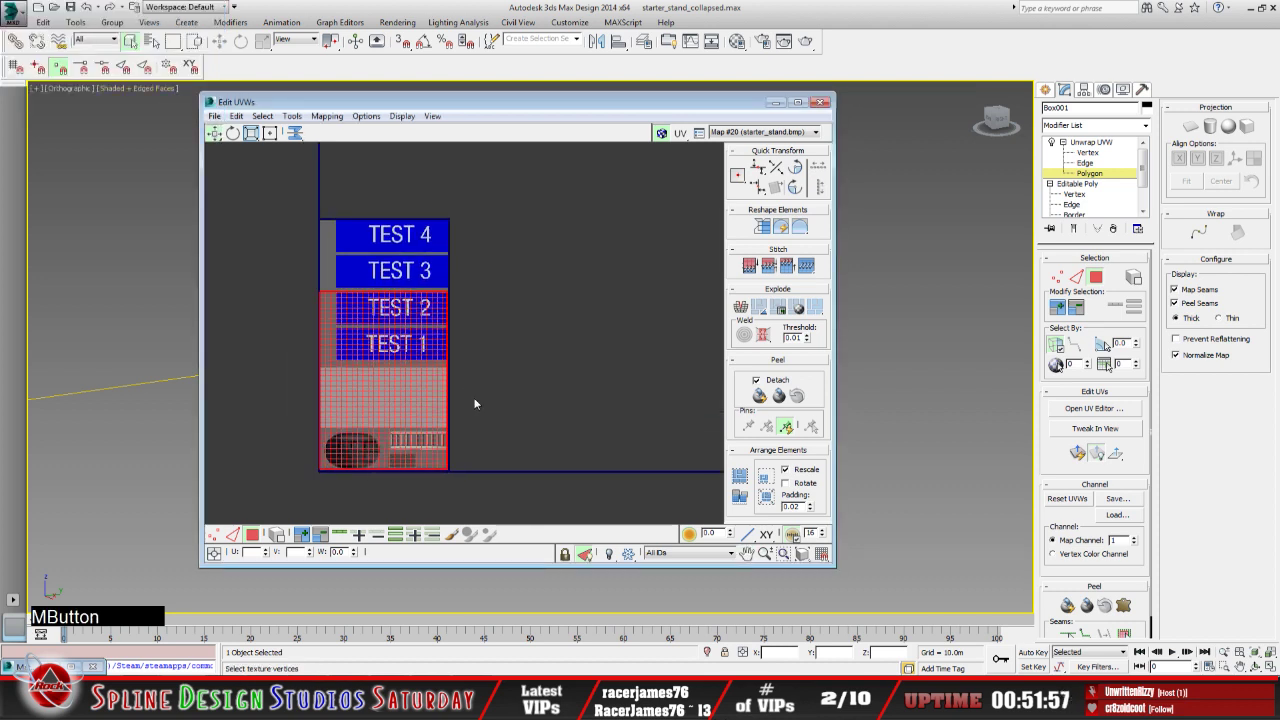
left_click(270, 132)
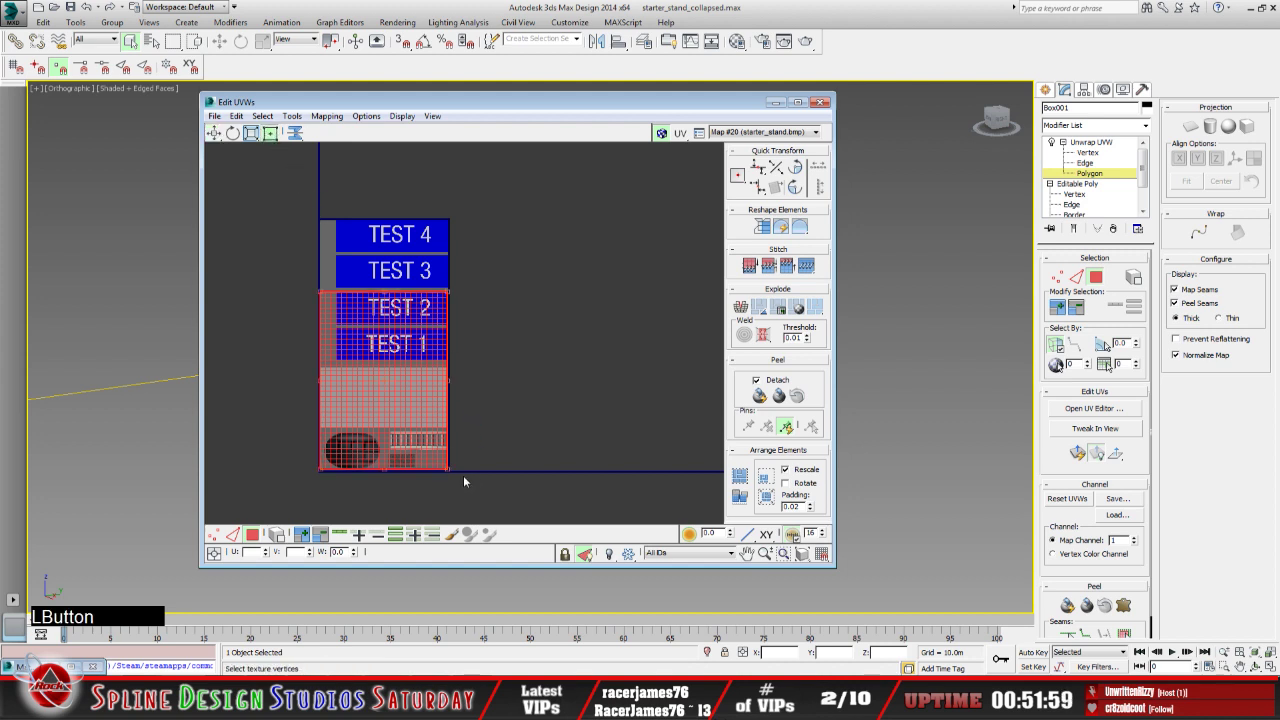
left_click_drag(448, 469, 446, 325)
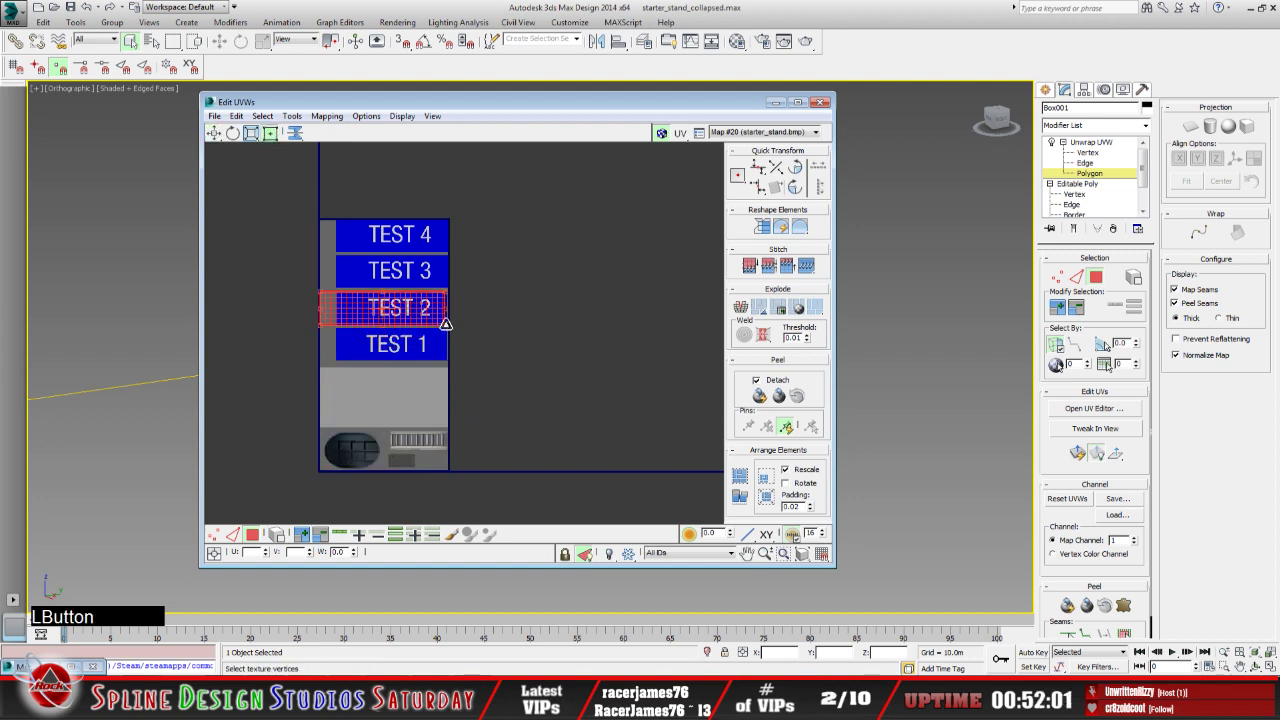
left_click_drag(320, 289, 336, 287)
scroll(406, 346, "up", 4)
scroll(406, 346, "up", 3)
middle_click_drag(406, 346, 553, 497)
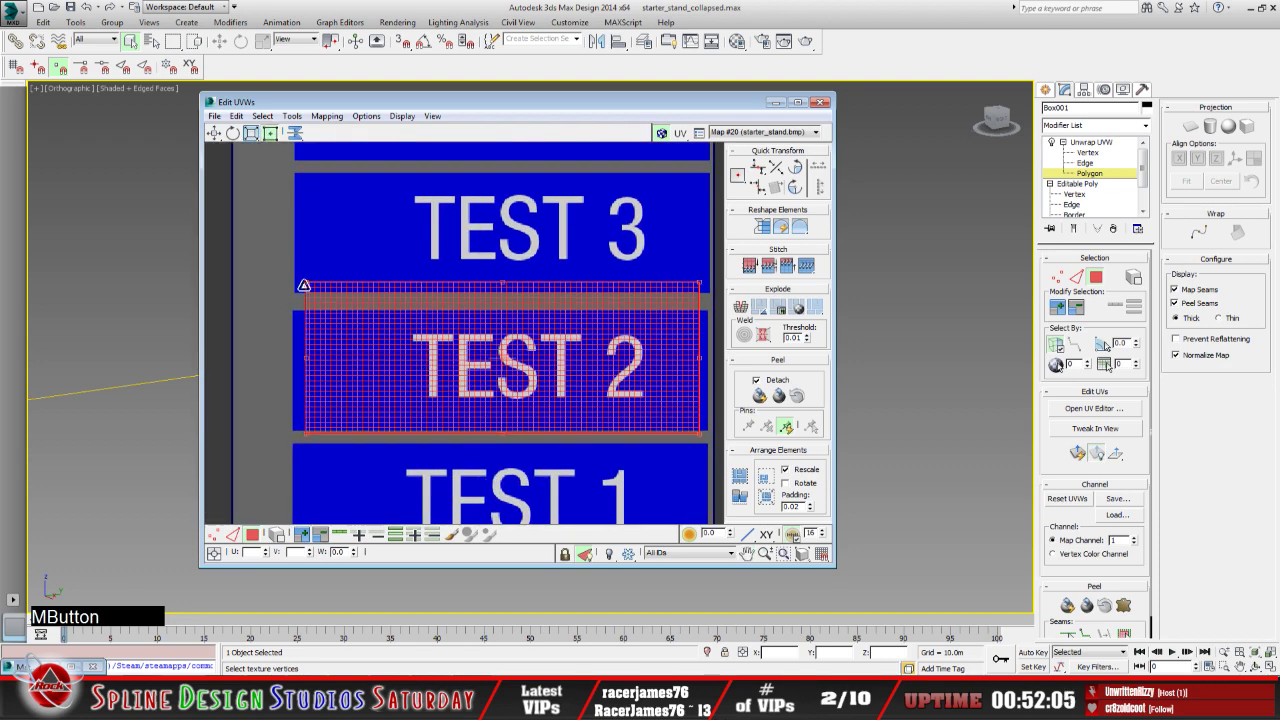
left_click_drag(304, 283, 304, 310)
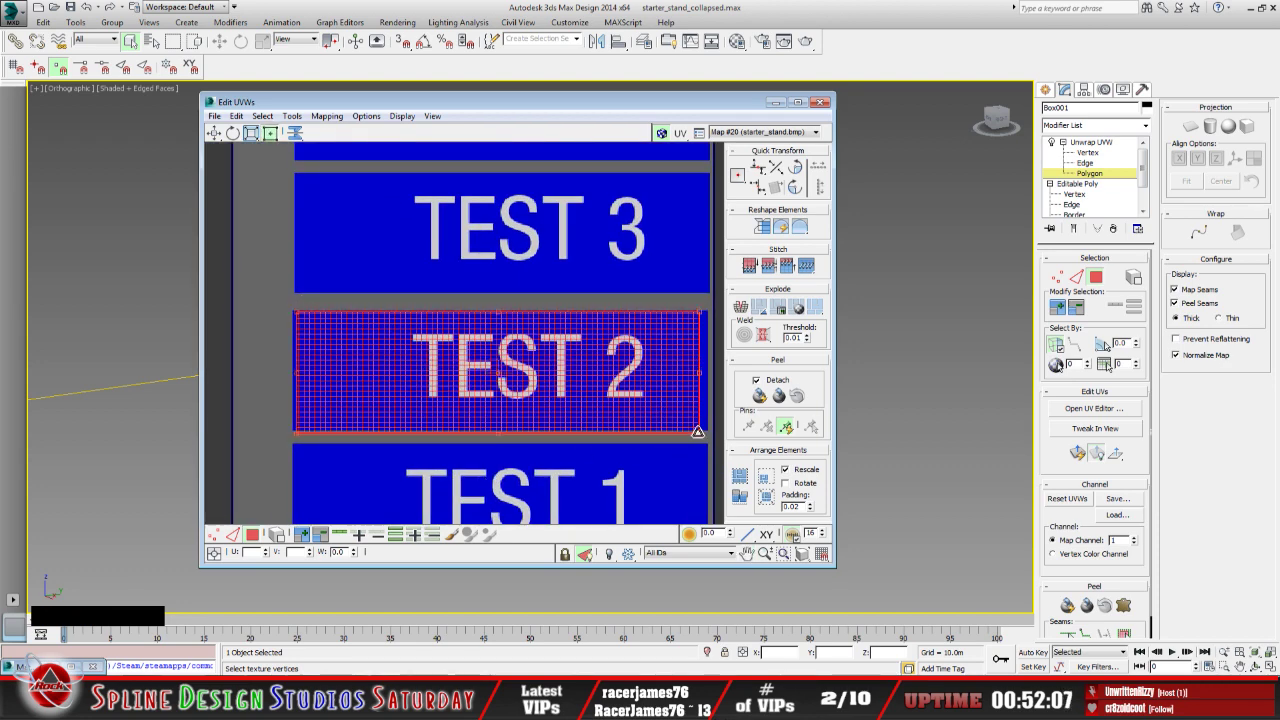
left_click_drag(700, 433, 710, 425)
Mirror the TEST 2 UV face horizontally so its text reads correctly on the short wall, and check its edge alignment
left_click(775, 102)
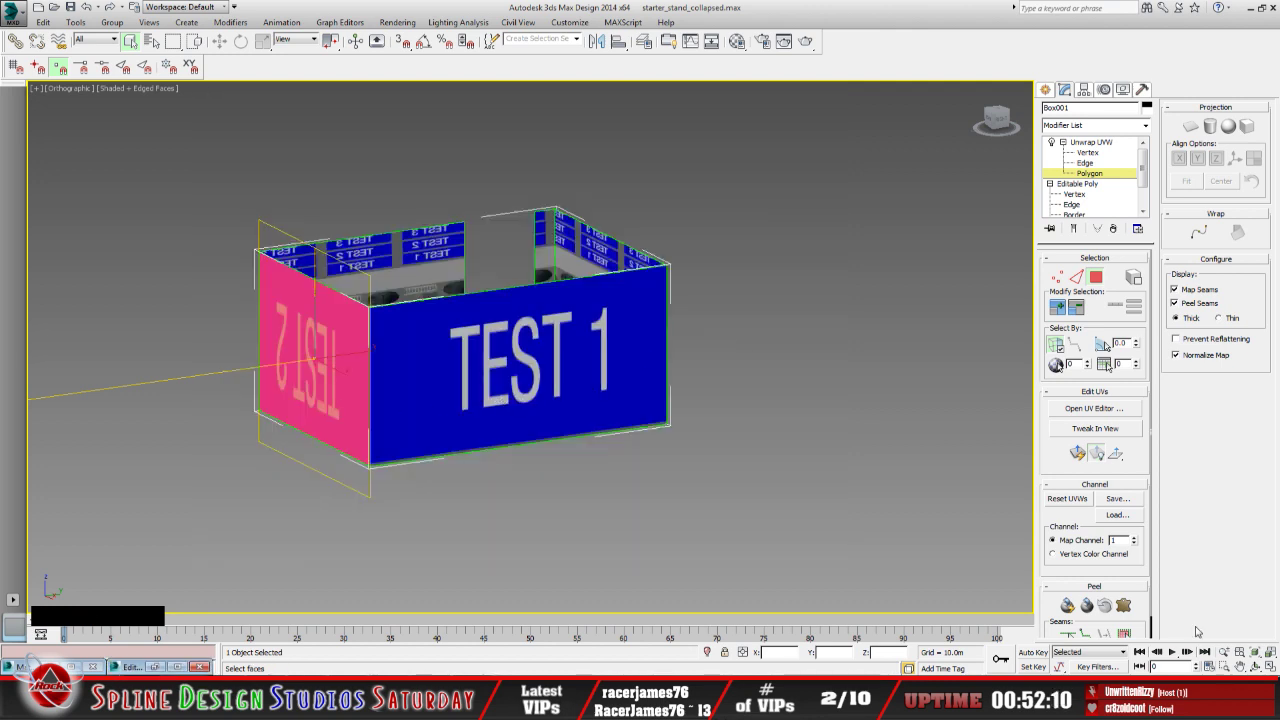
left_click(1257, 667)
left_click_drag(588, 447, 450, 456)
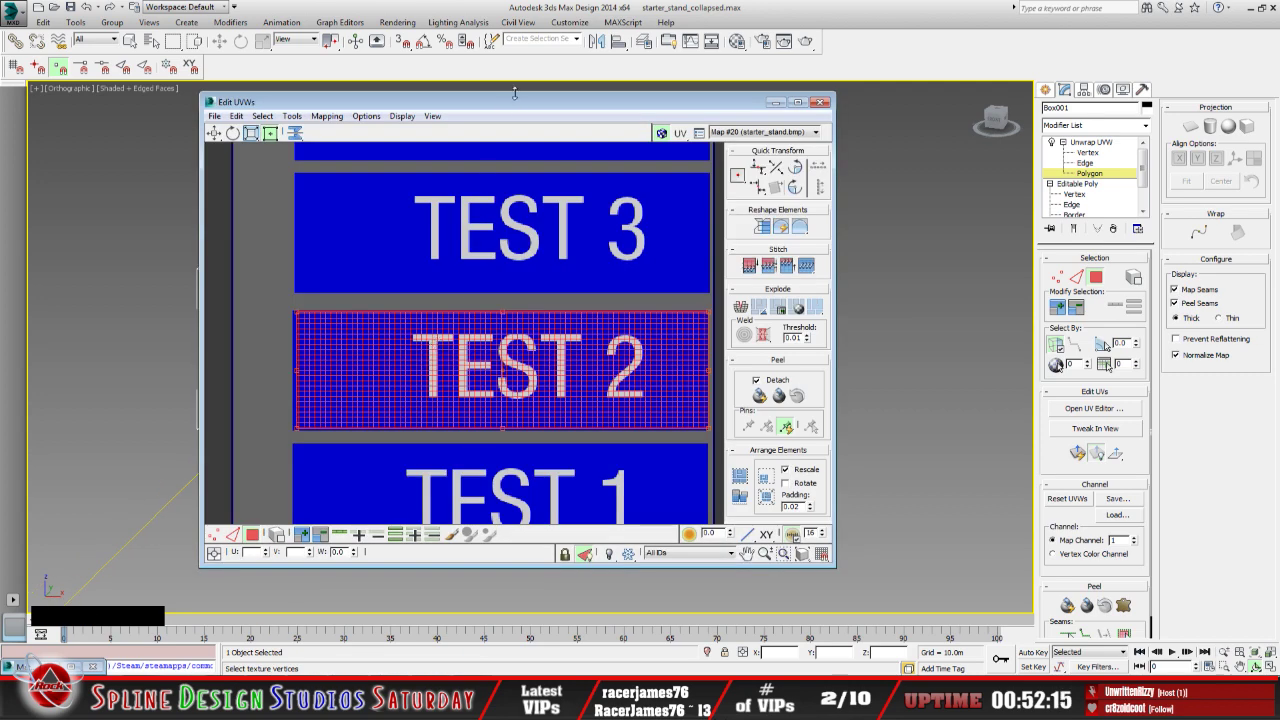
left_click_drag(516, 110, 712, 127)
left_click(489, 154)
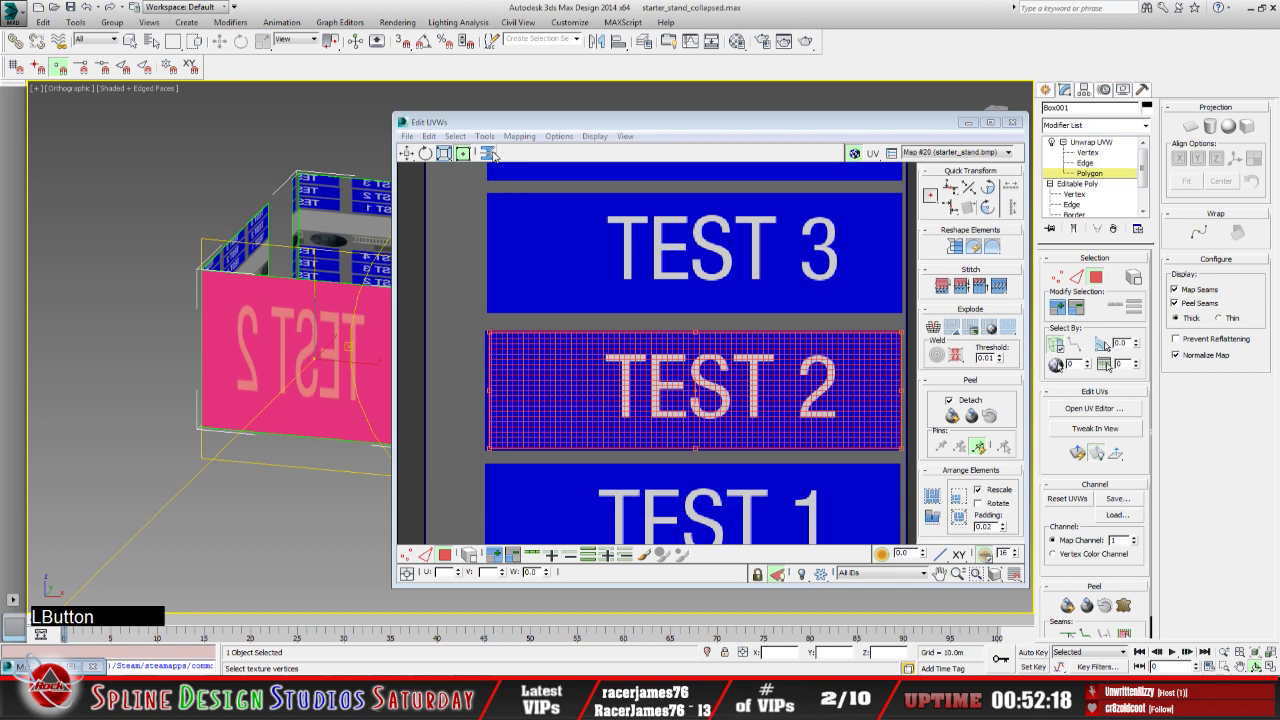
left_click_drag(493, 156, 489, 155)
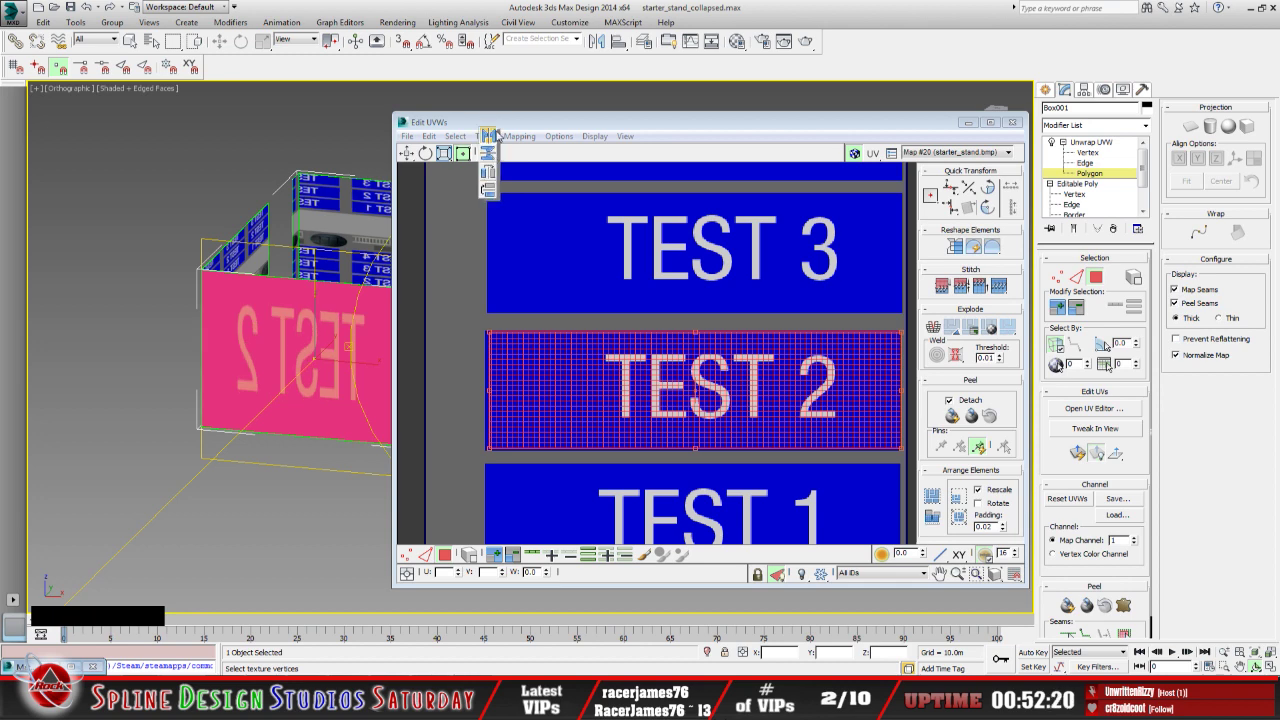
left_click_drag(811, 129, 883, 136)
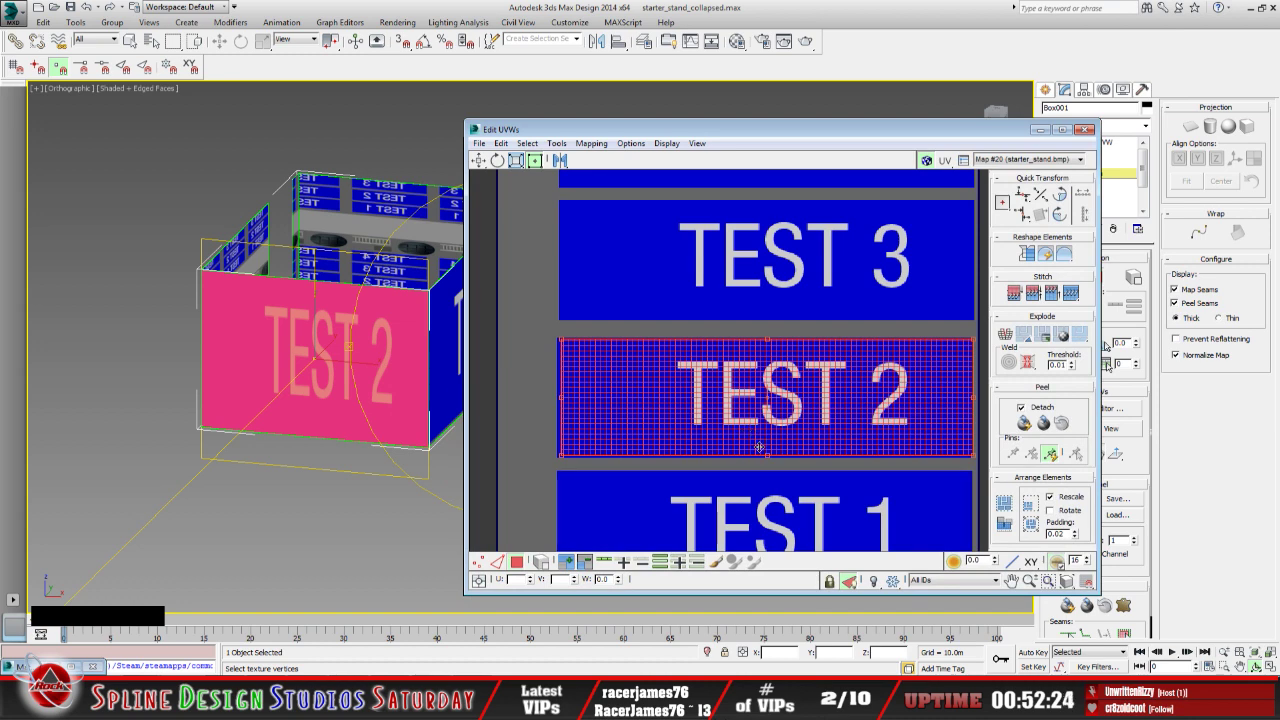
scroll(673, 389, "up", 4)
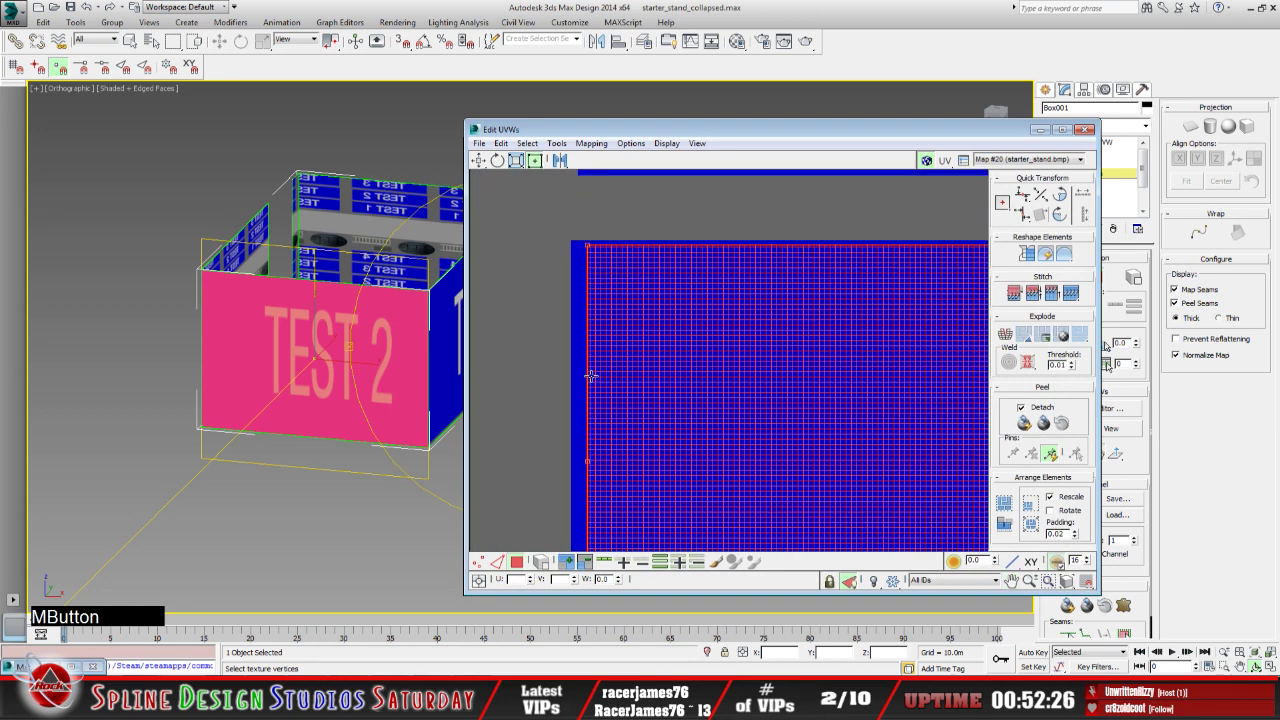
middle_click_drag(750, 344, 577, 314)
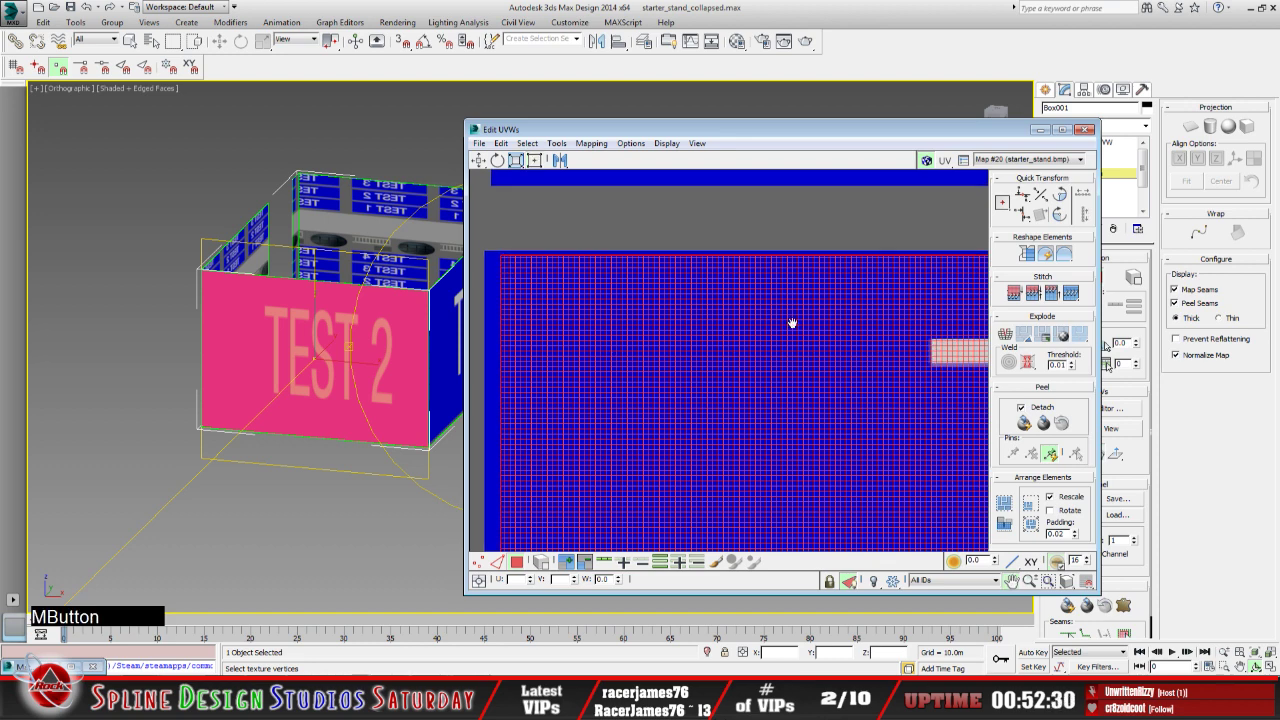
scroll(811, 363, "down", 4)
middle_click_drag(686, 372, 503, 392)
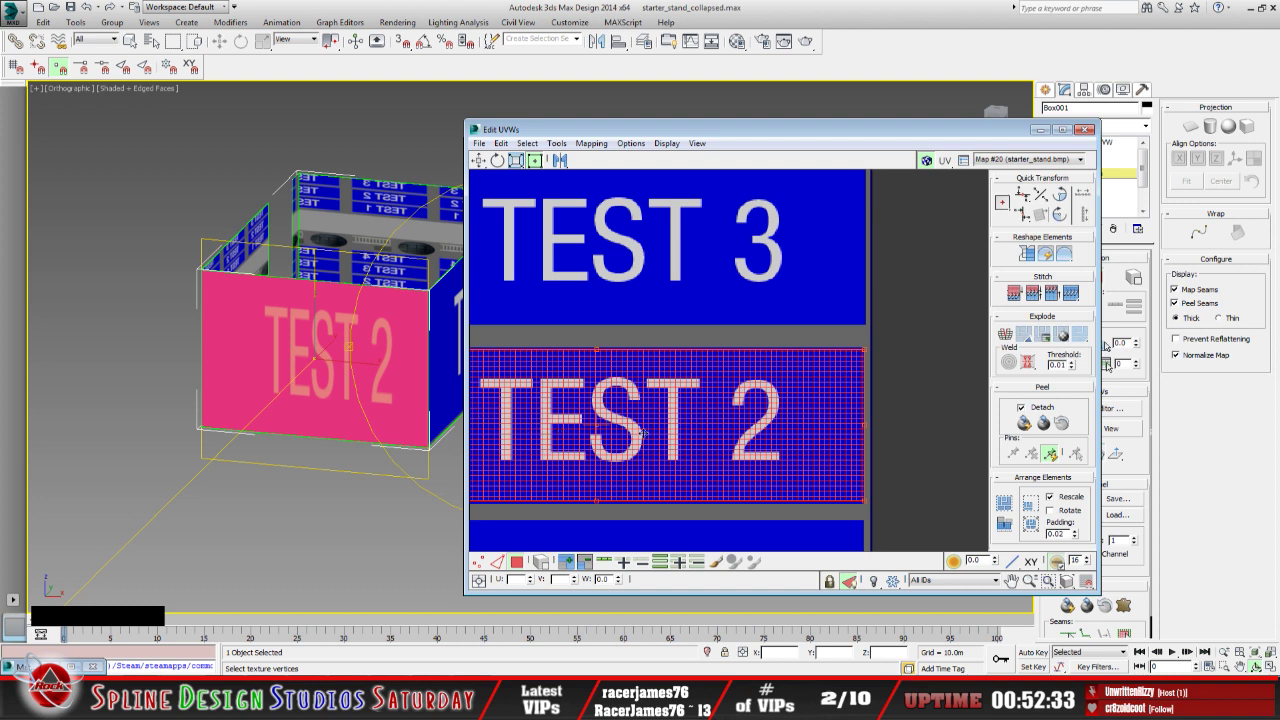
scroll(729, 432, "down", 3)
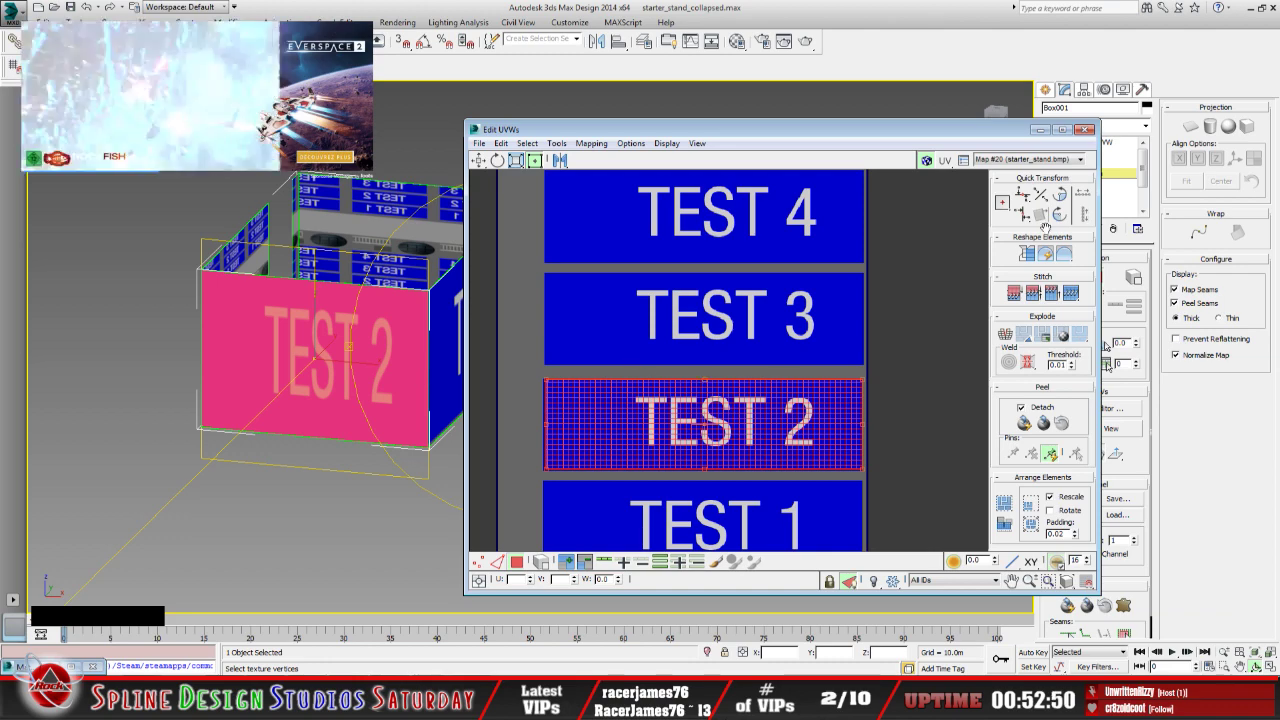
Set the UV editor aside and turn the model to show the outer wall with the doorway opening
left_click(1040, 130)
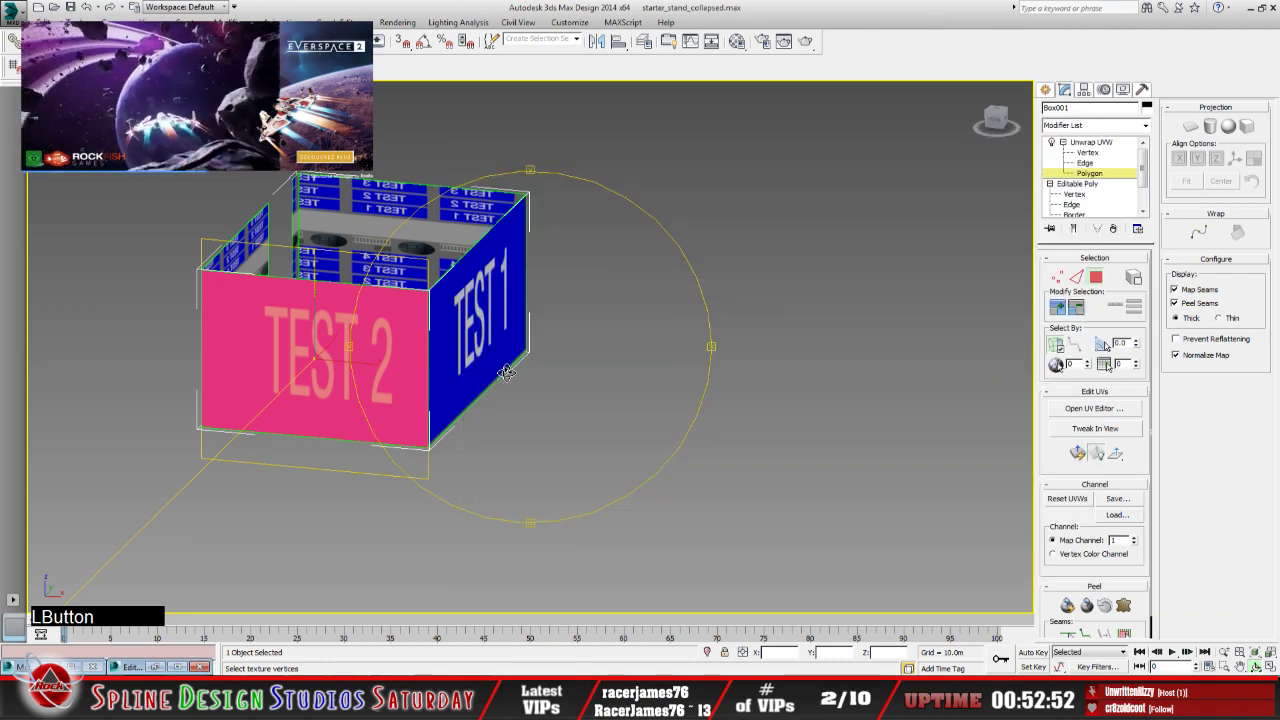
left_click_drag(511, 370, 634, 366)
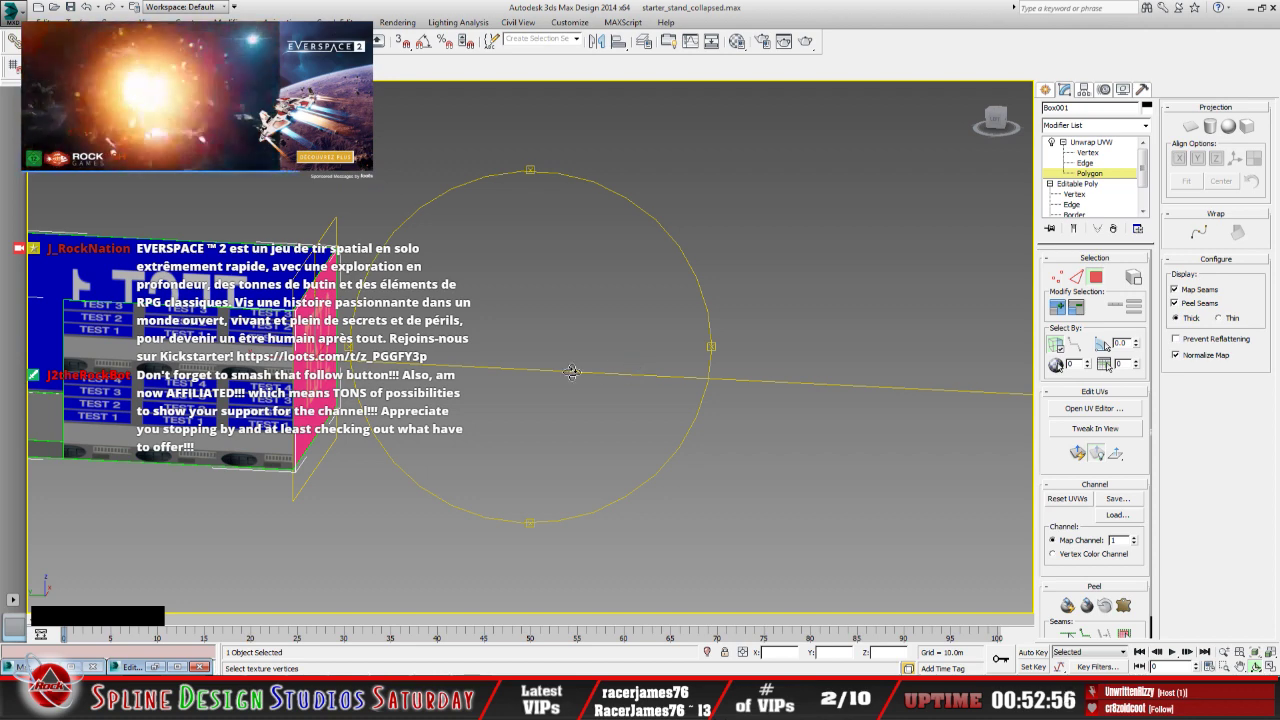
middle_click_drag(502, 361, 595, 387)
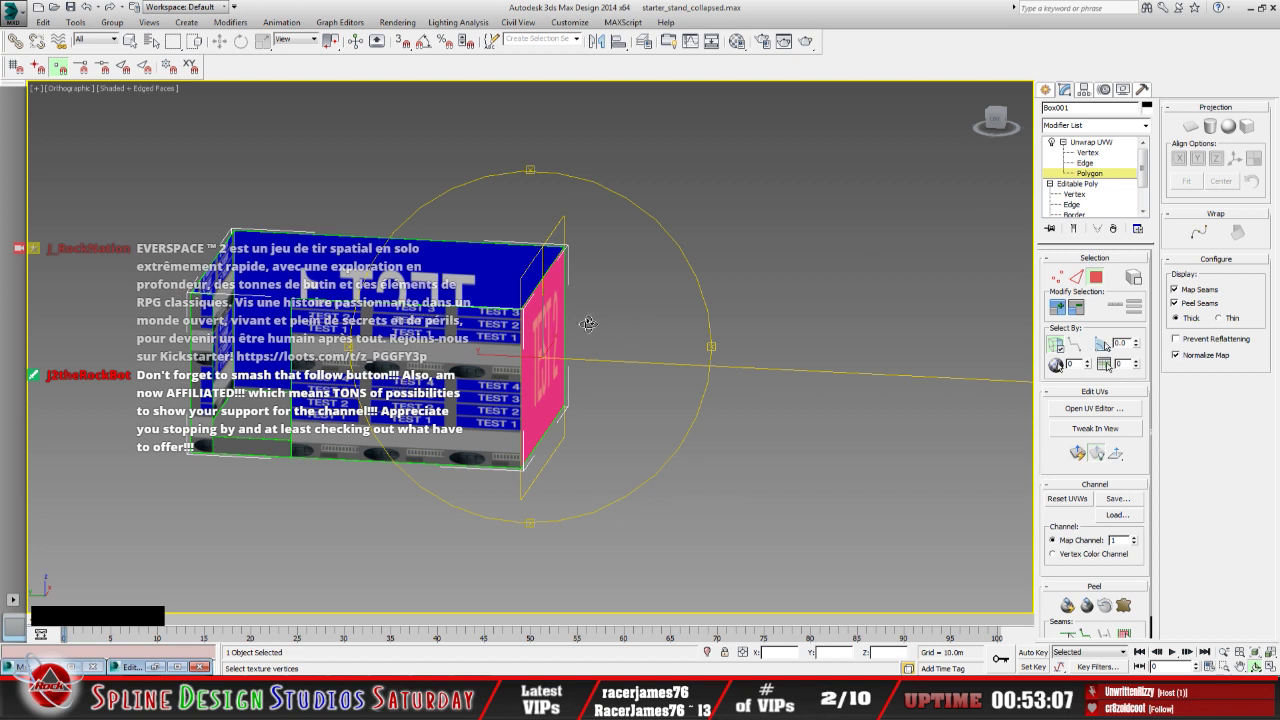
left_click(131, 43)
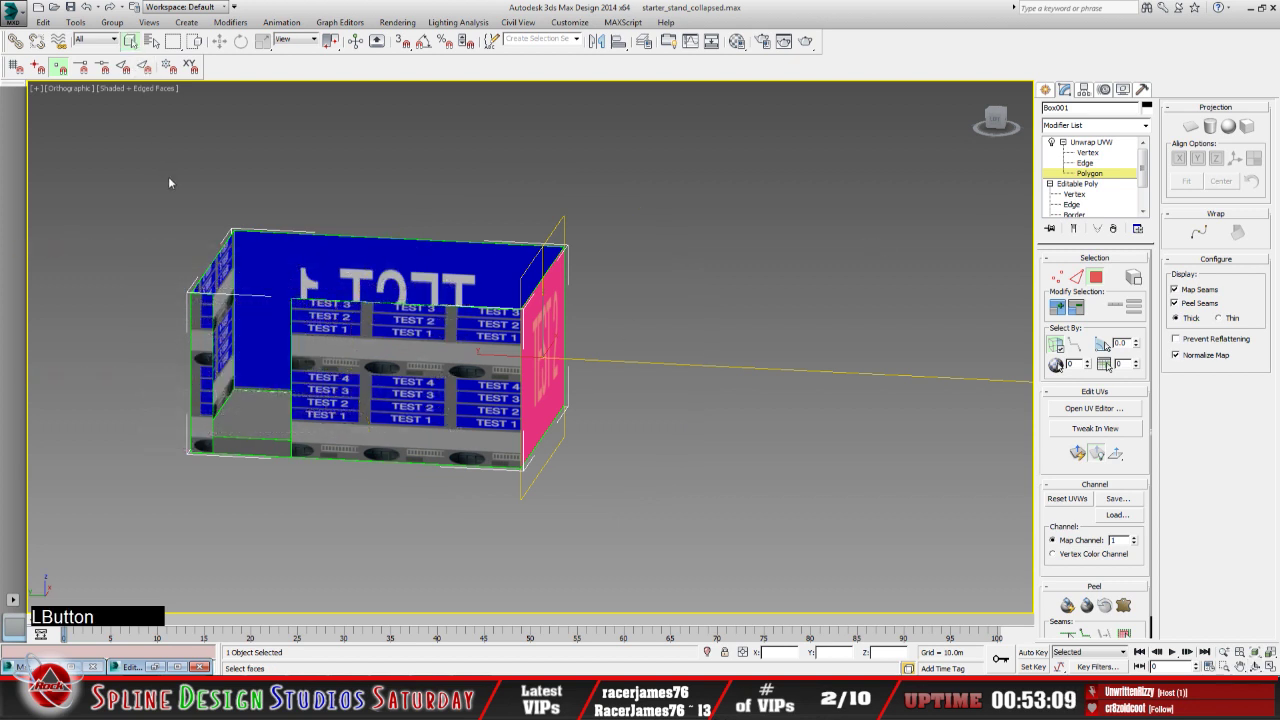
left_click(384, 452, "ctrl")
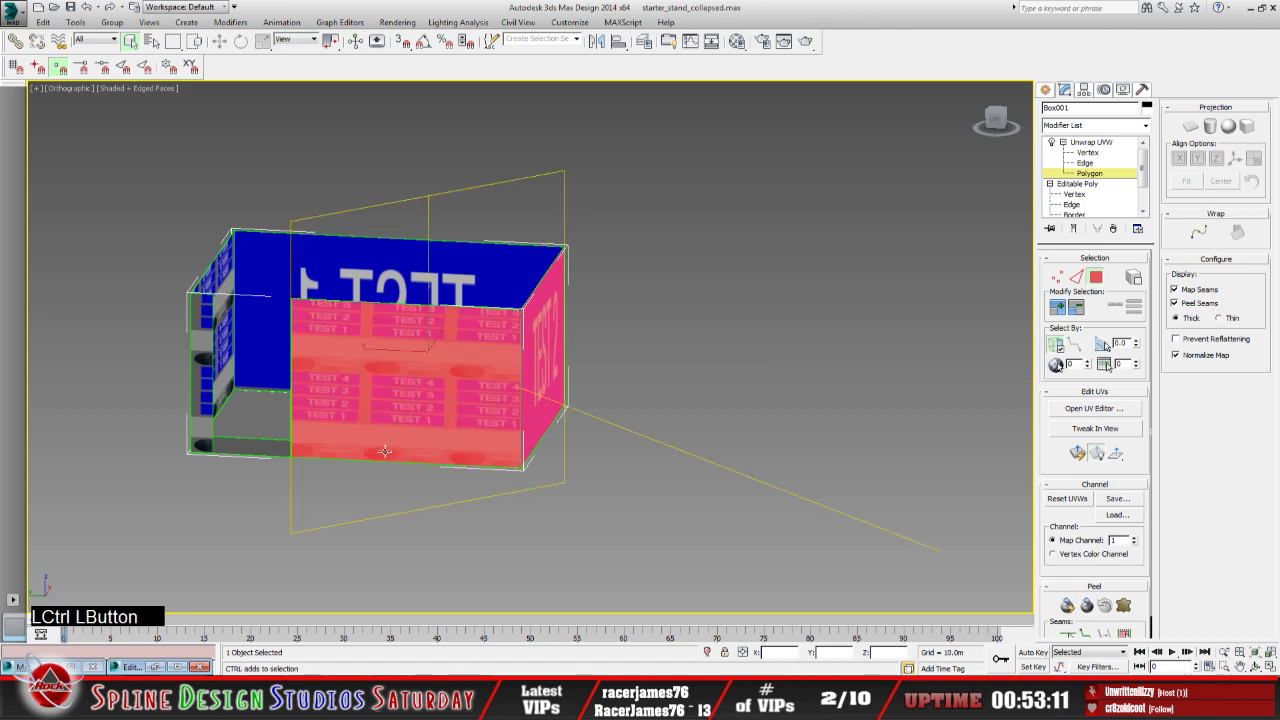
left_click(251, 444, "ctrl")
left_click(198, 425, "ctrl")
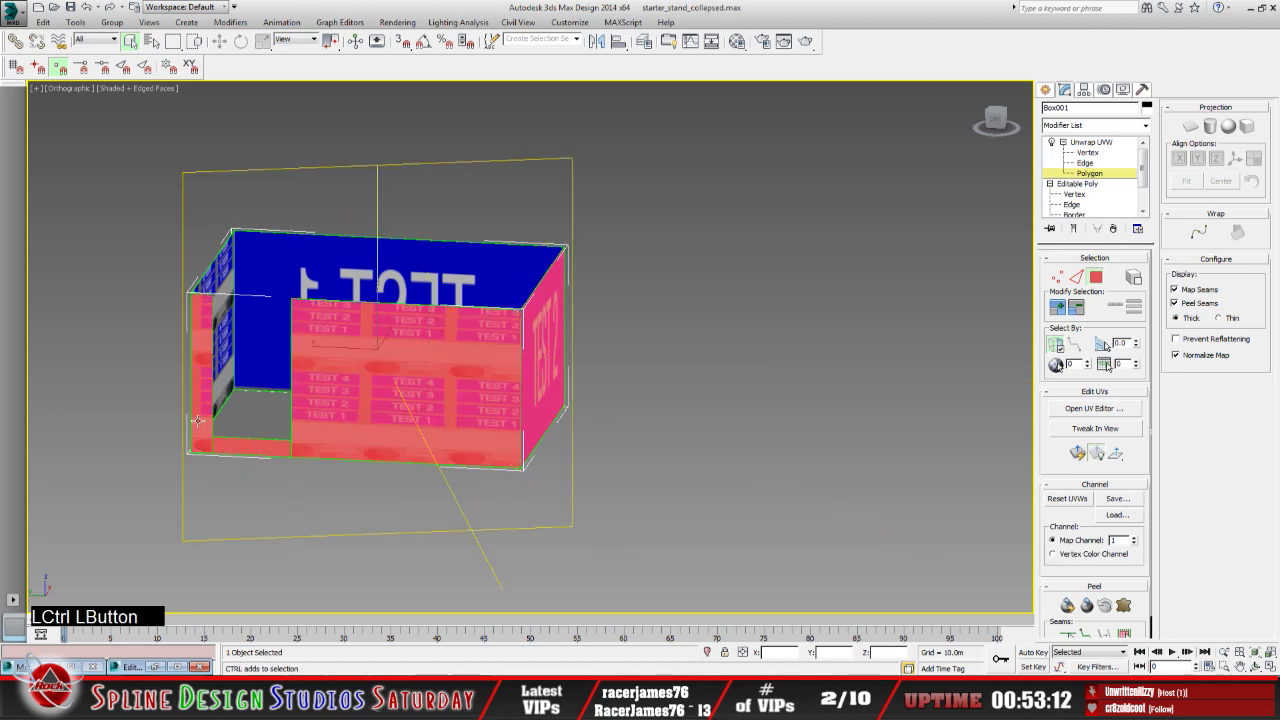
left_click(156, 668)
middle_click_drag(703, 300, 676, 408)
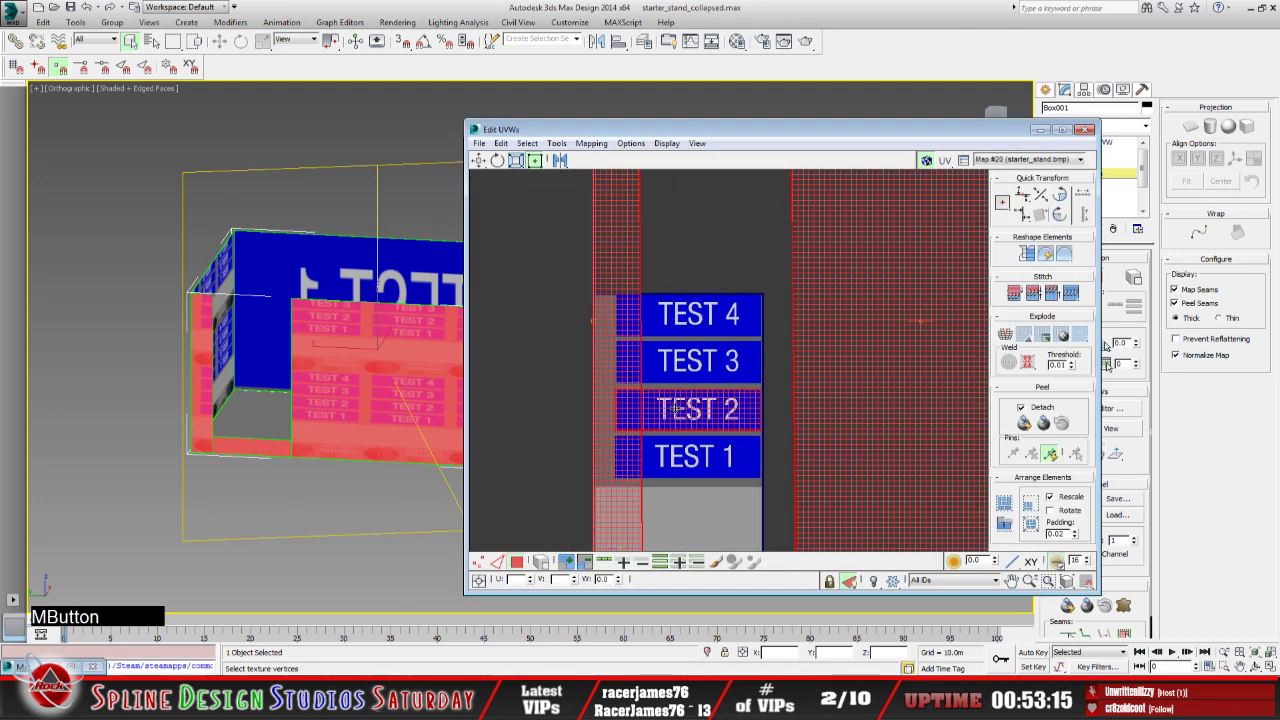
scroll(676, 408, "down", 4)
middle_click_drag(749, 423, 675, 414)
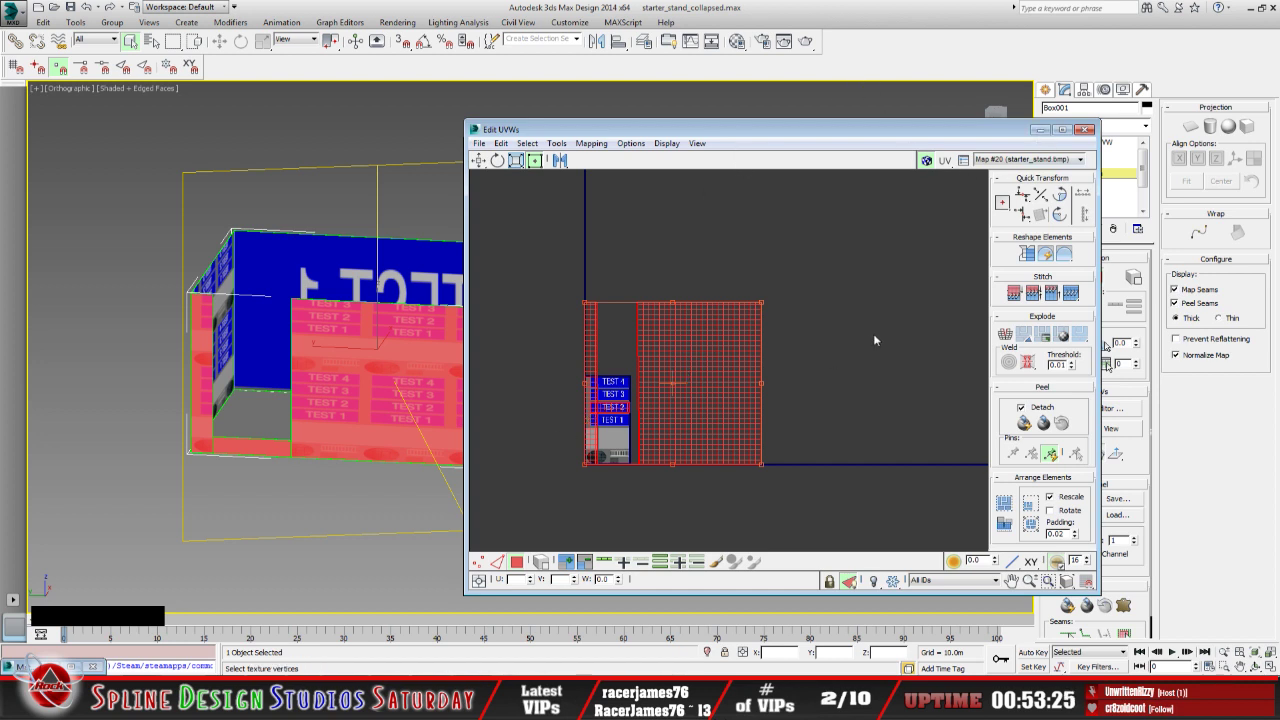
left_click(838, 405)
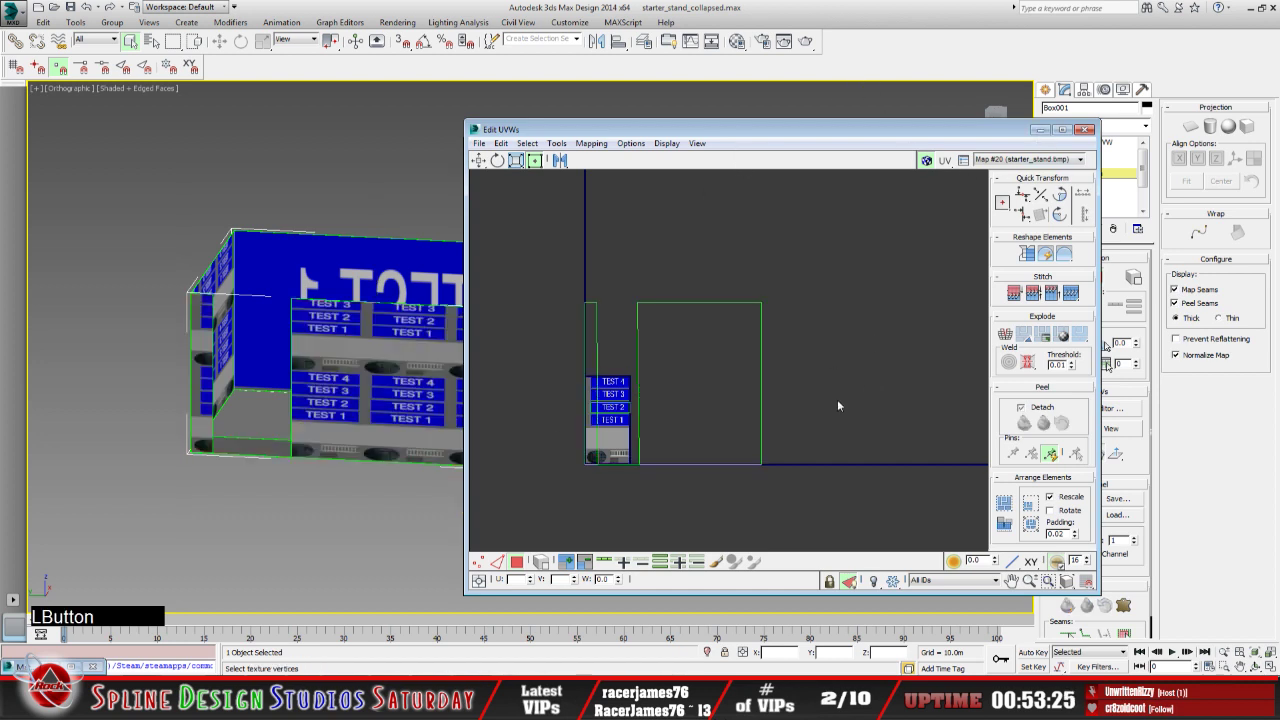
Select only the three polygons of the wall around the doorway and show their faces in the UV editor
left_click(1040, 129)
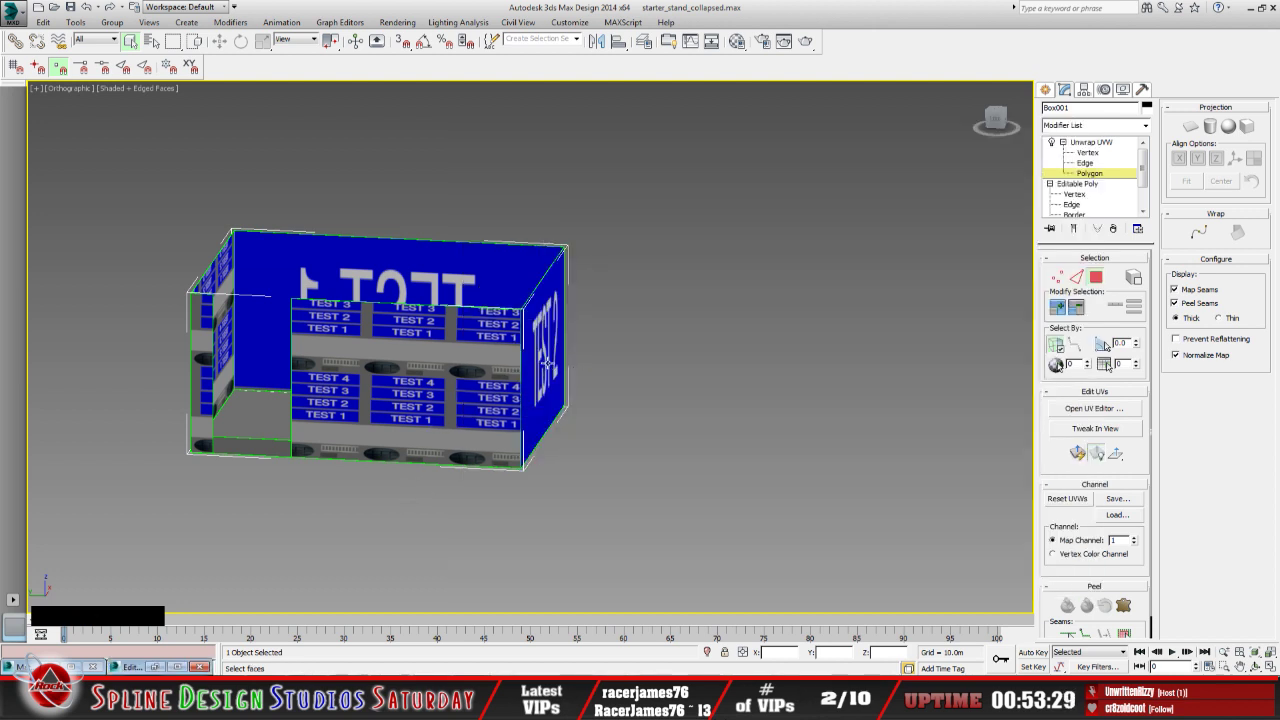
left_click(538, 350)
left_click(455, 415)
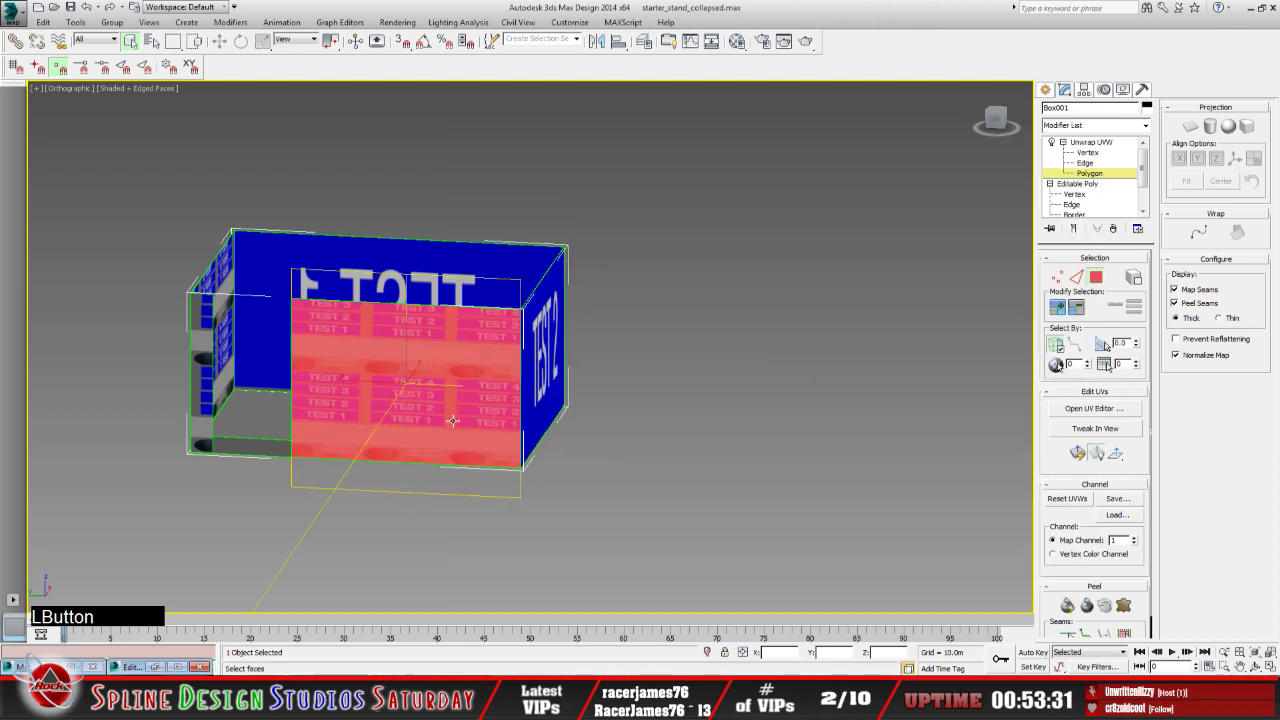
key("ctrl")
left_click(268, 441, "ctrl")
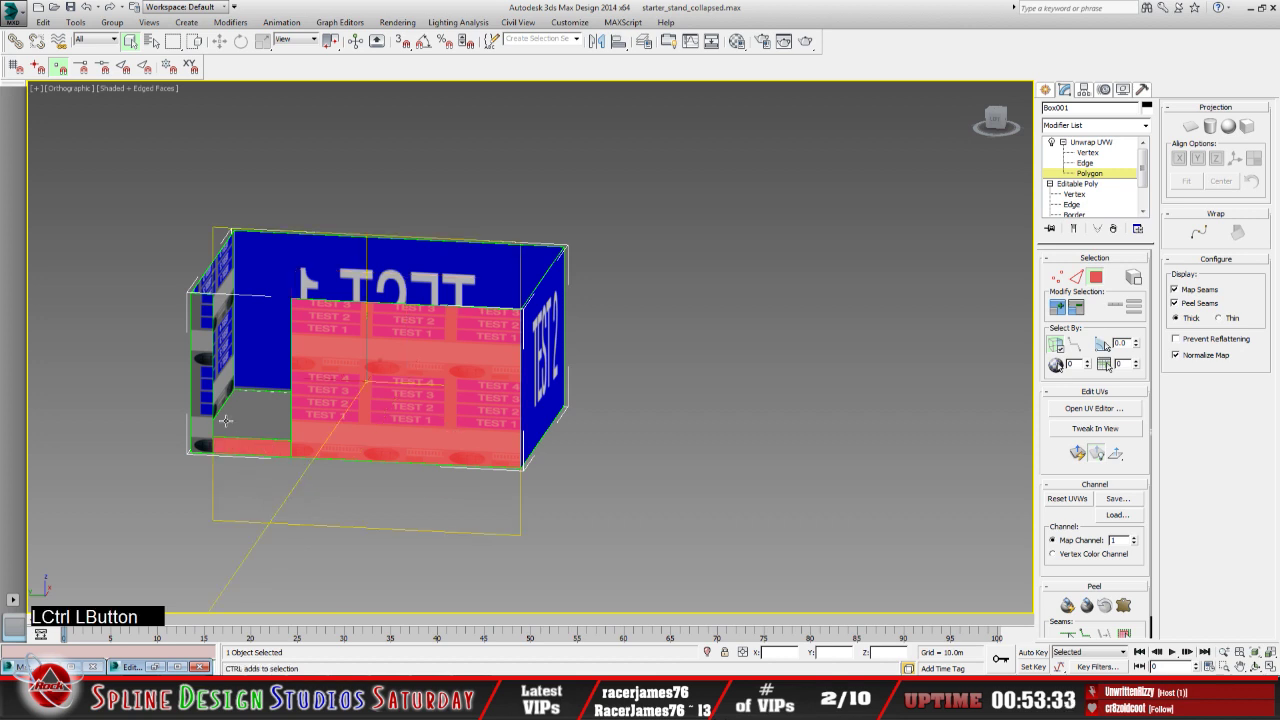
left_click(206, 413, "ctrl")
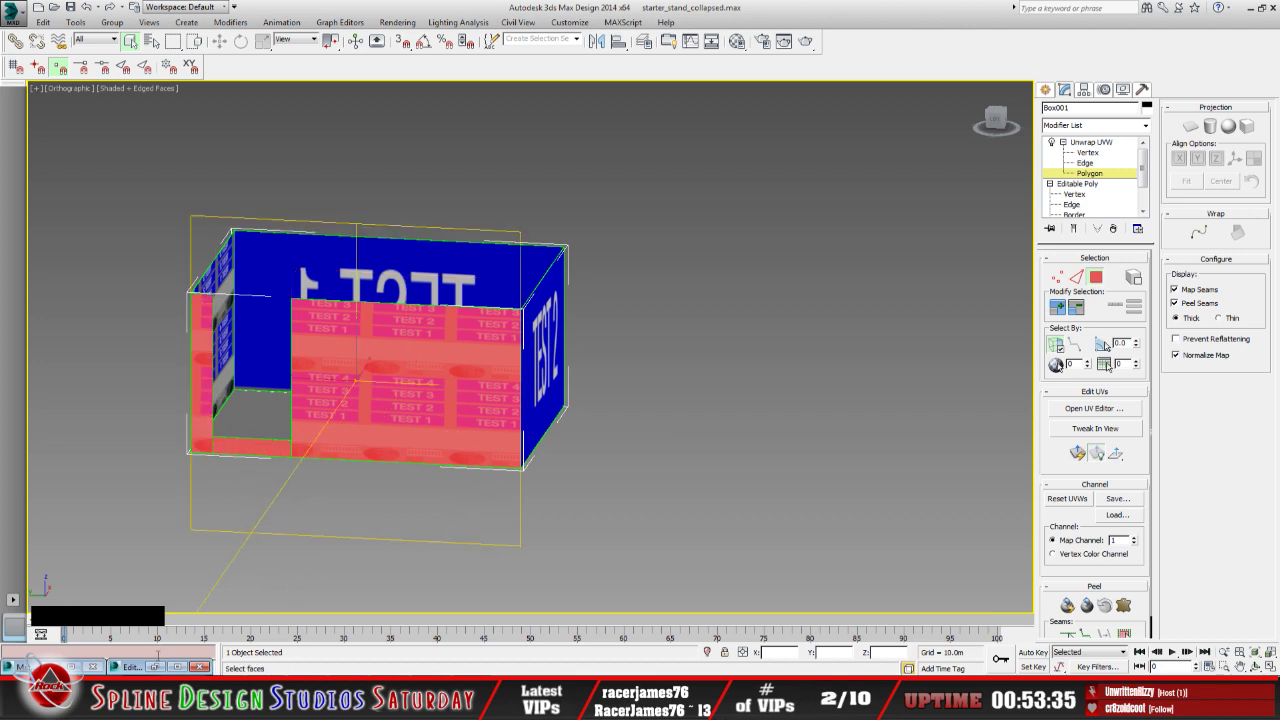
left_click(156, 668)
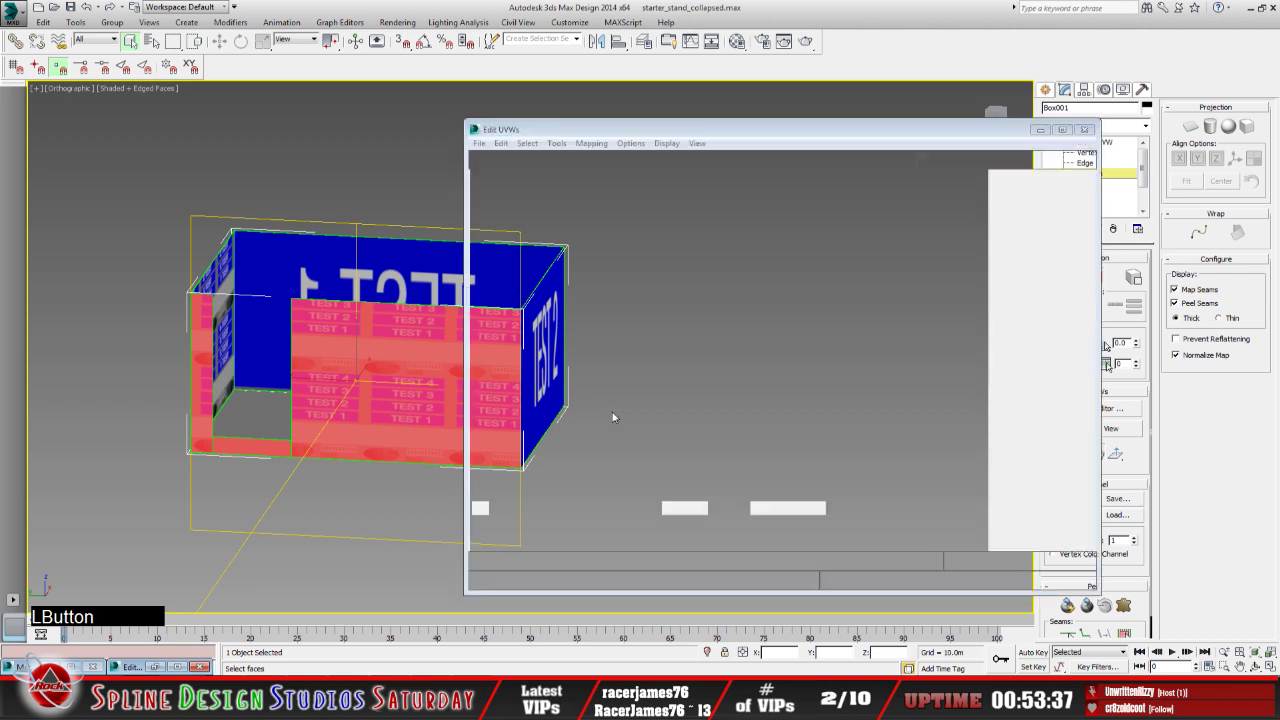
Remap the doorway wall's three oversized UV faces together with a quick planar map
middle_click_drag(675, 437, 681, 442)
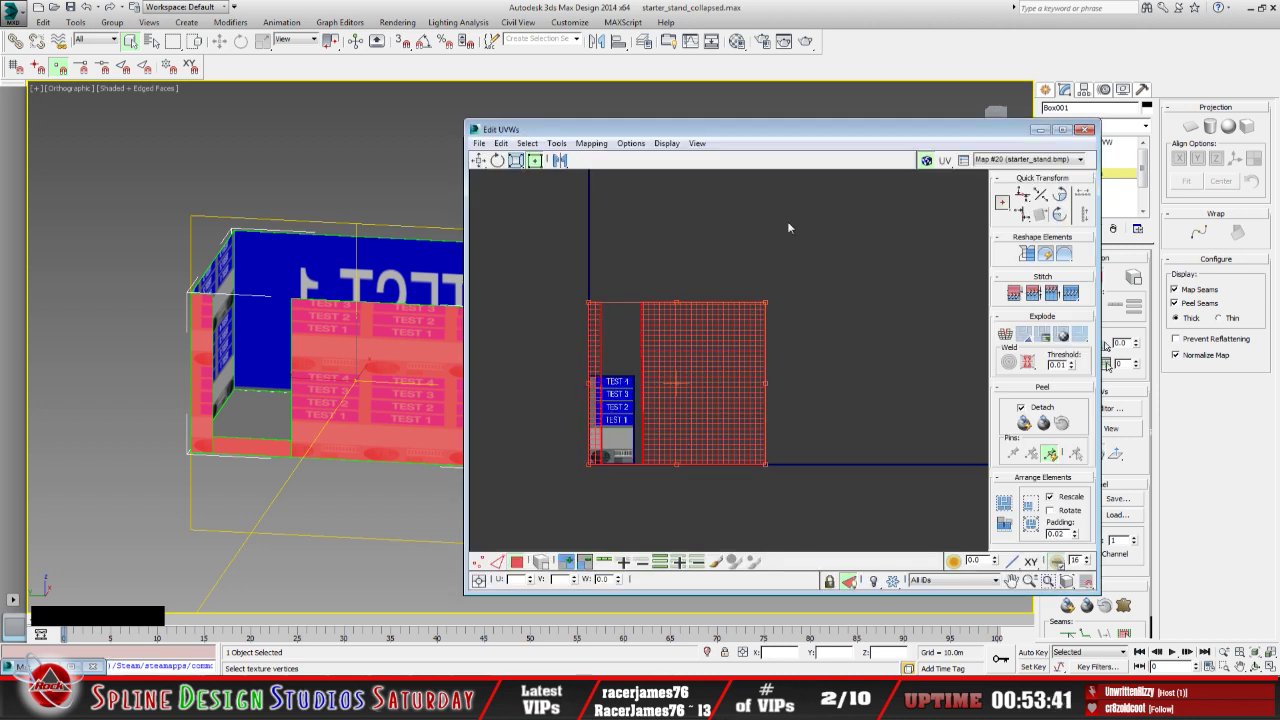
left_click_drag(788, 129, 688, 118)
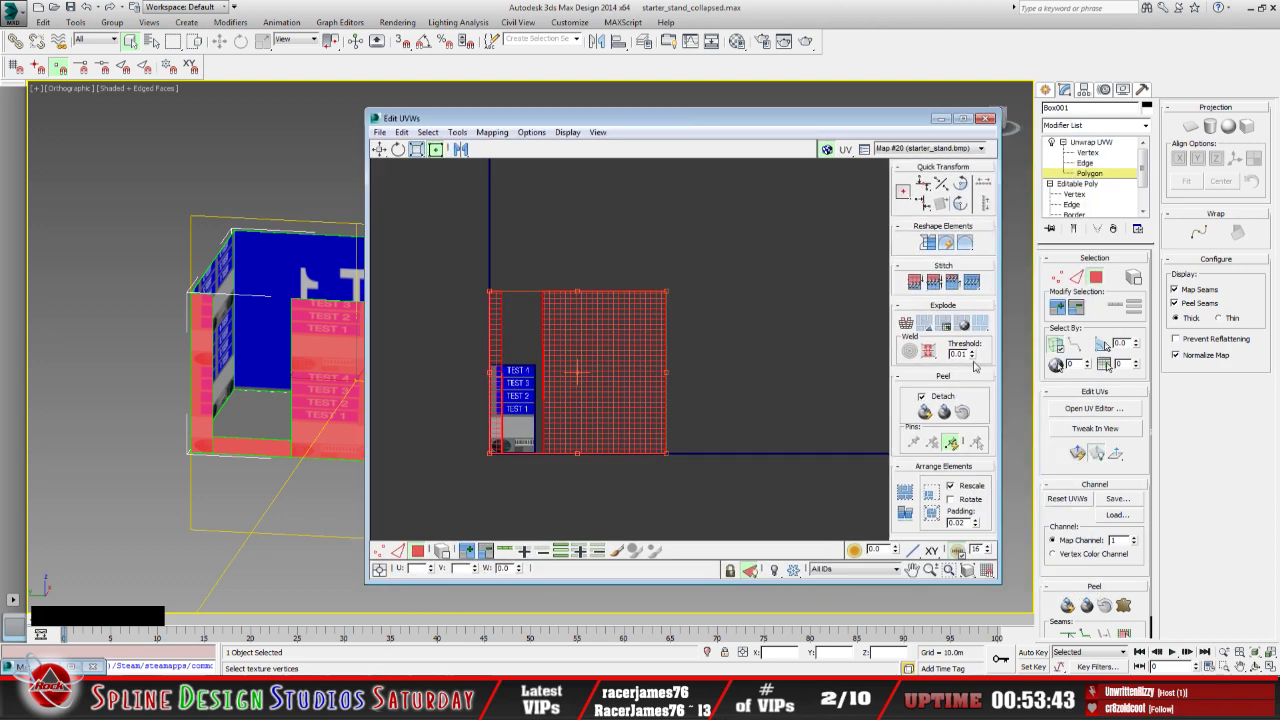
left_click(1079, 452)
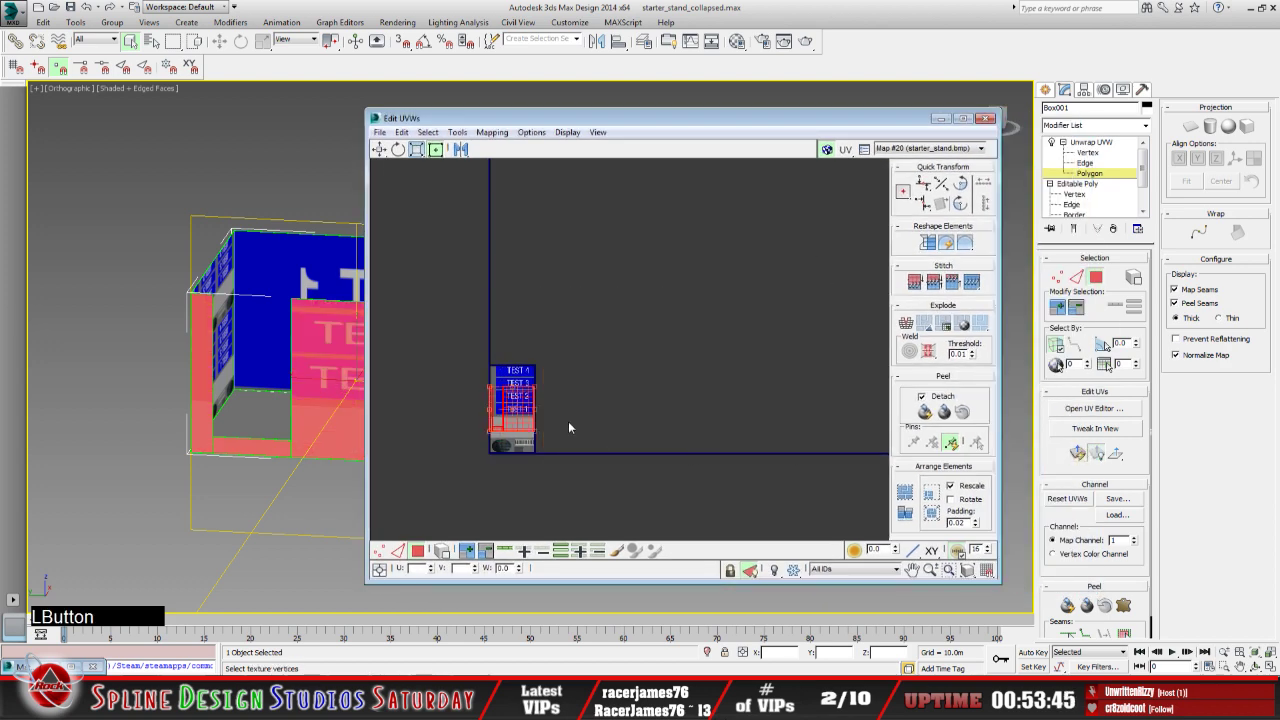
middle_click_drag(566, 425, 606, 411)
scroll(611, 397, "up", 3)
scroll(612, 404, "up", 3)
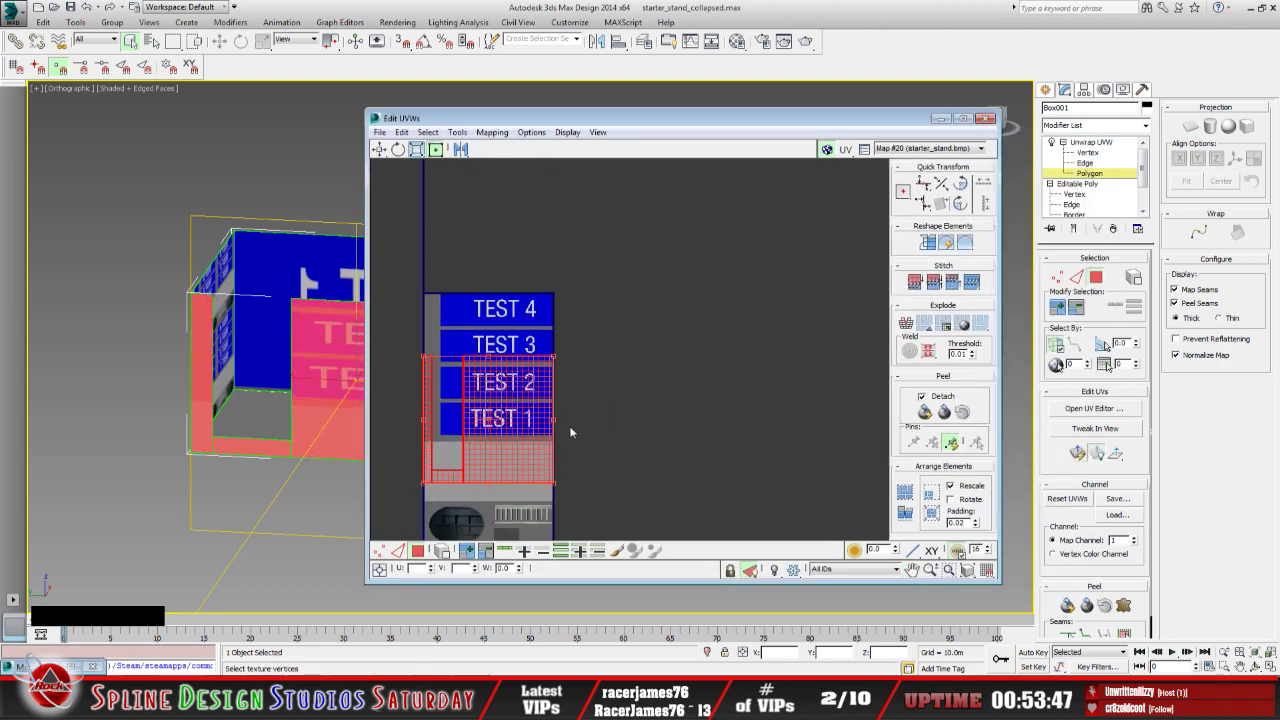
middle_click_drag(654, 430, 719, 365)
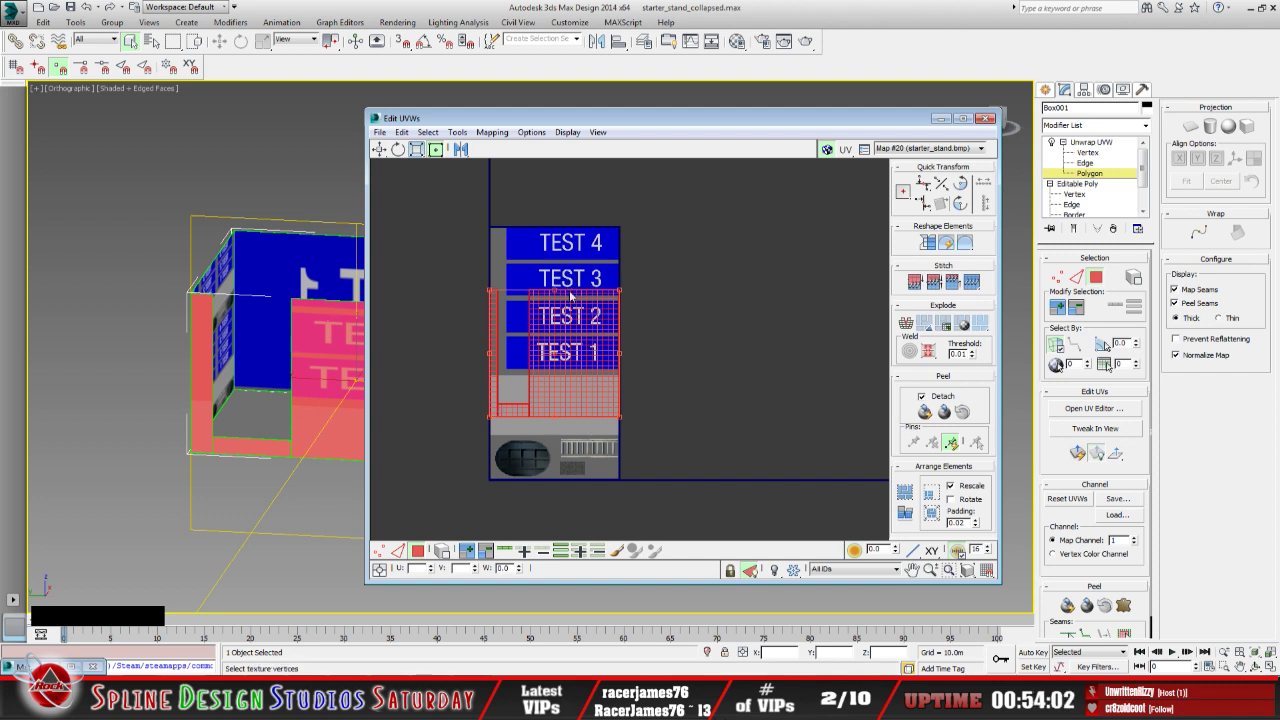
Reduce the height of the doorway wall's UV faces in Freeform mode and move them over the TEST 3 area
left_click_drag(619, 420, 620, 348)
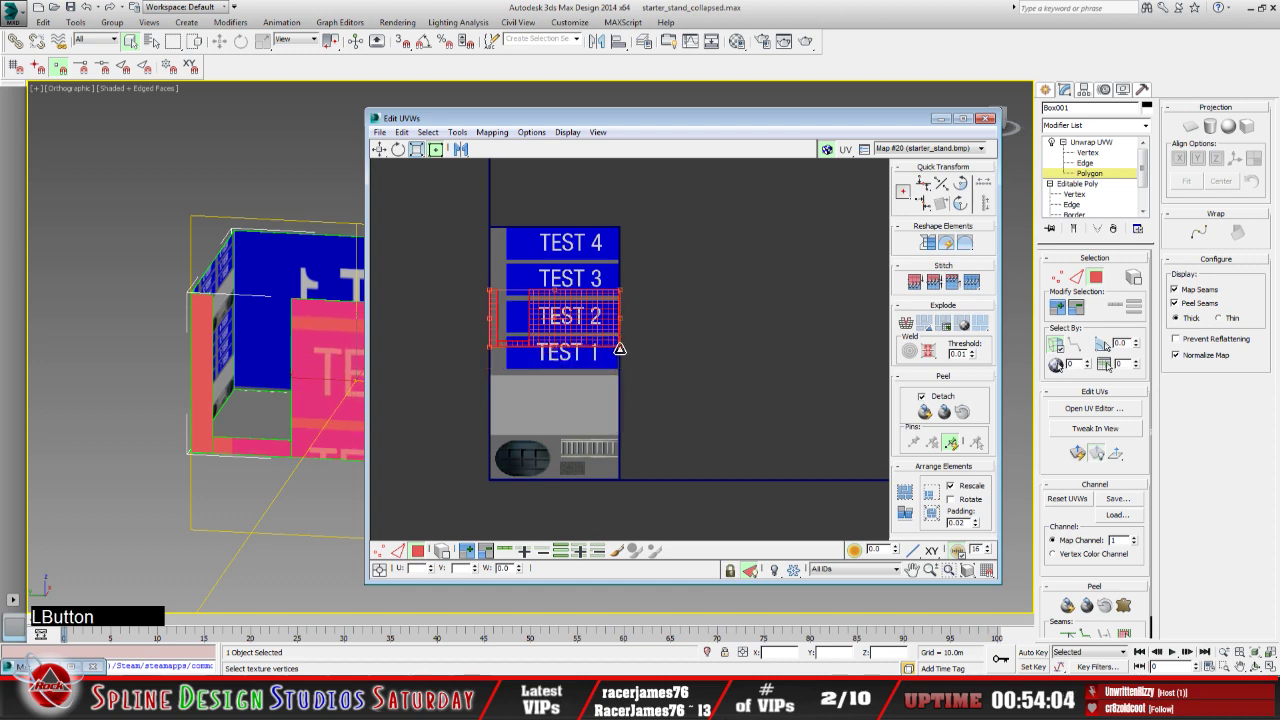
mouse_move(583, 328)
middle_mouse_down()
mouse_move(591, 320)
mouse_move(589, 346)
middle_mouse_up()
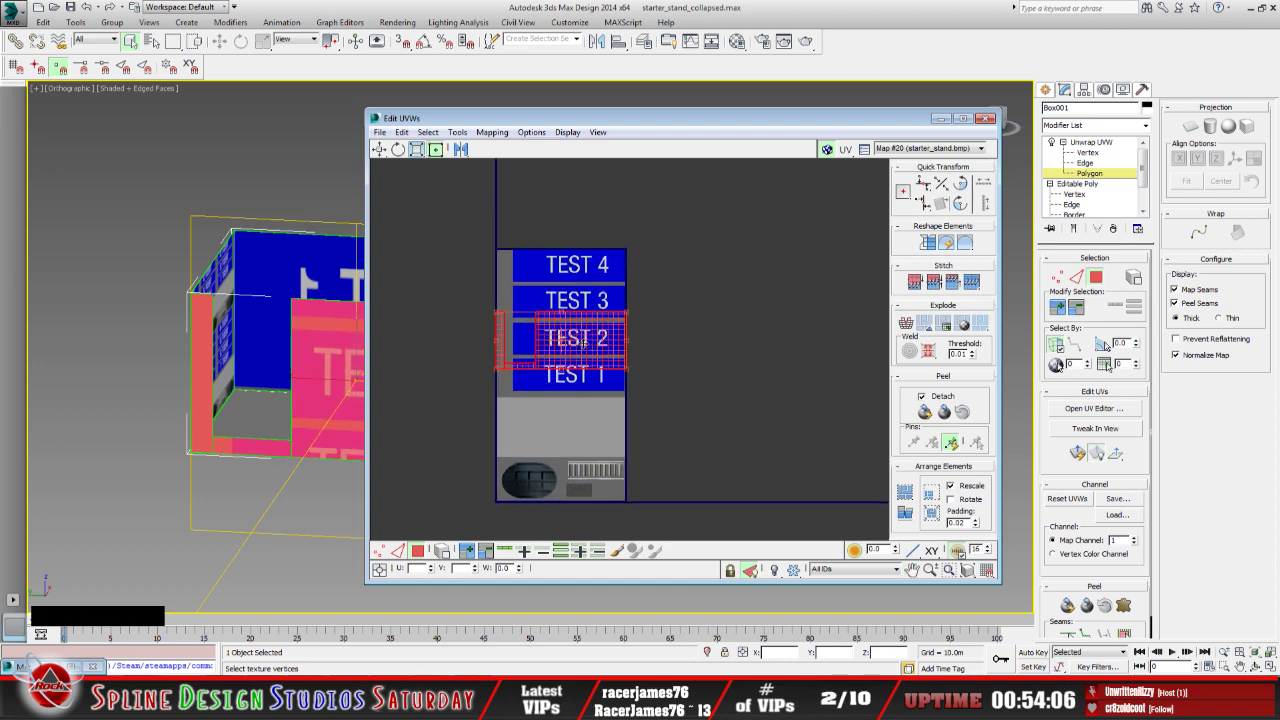
left_click_drag(600, 350, 610, 326)
middle_click_drag(598, 333, 690, 425)
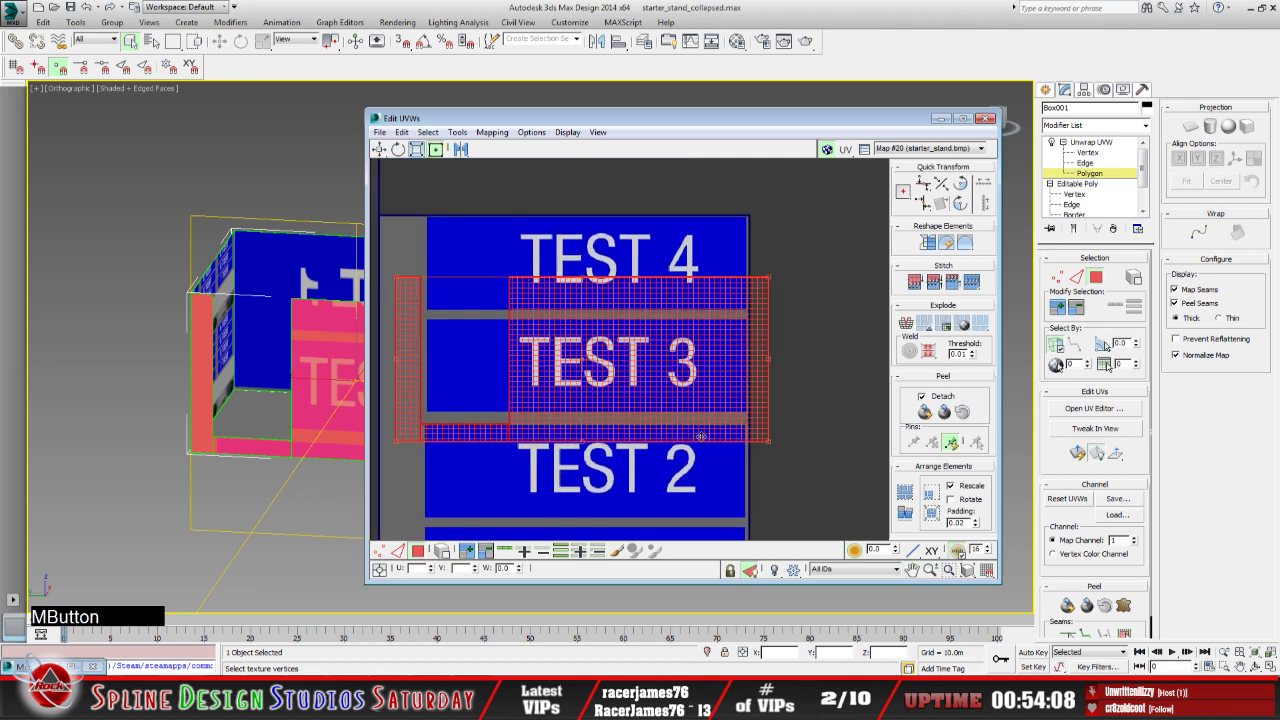
scroll(688, 425, "down", 5)
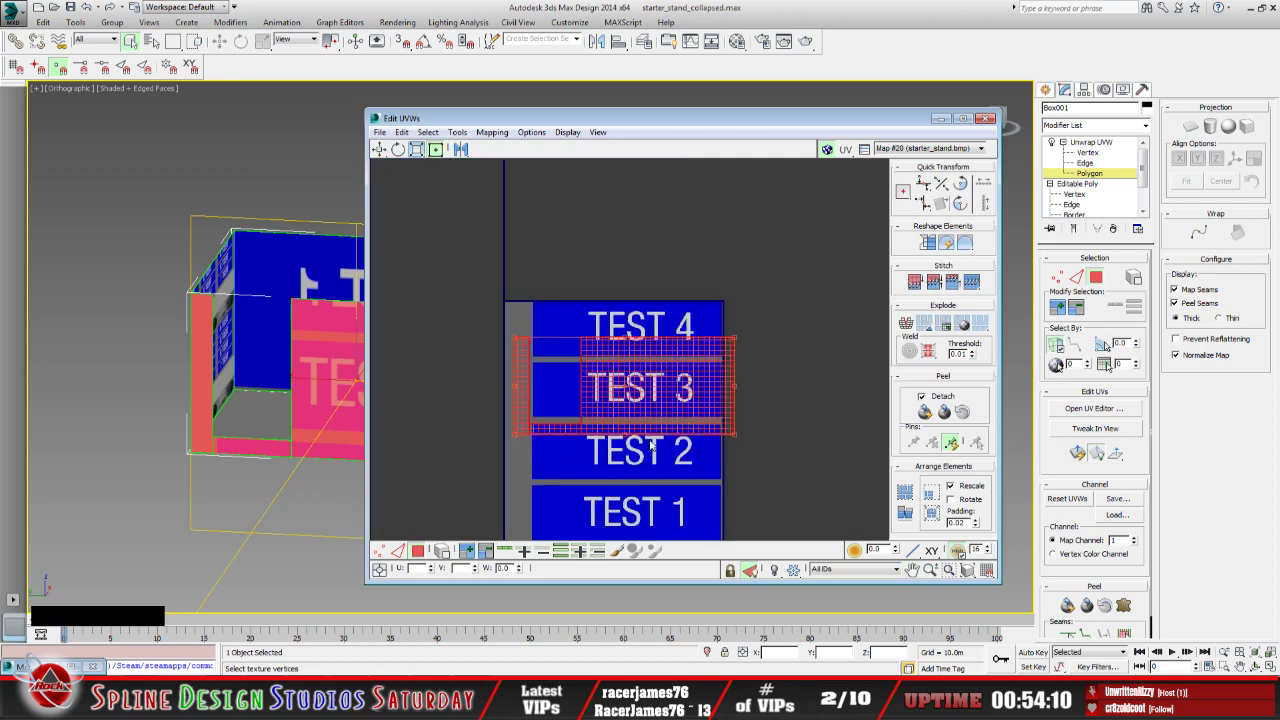
scroll(674, 420, "down", 2)
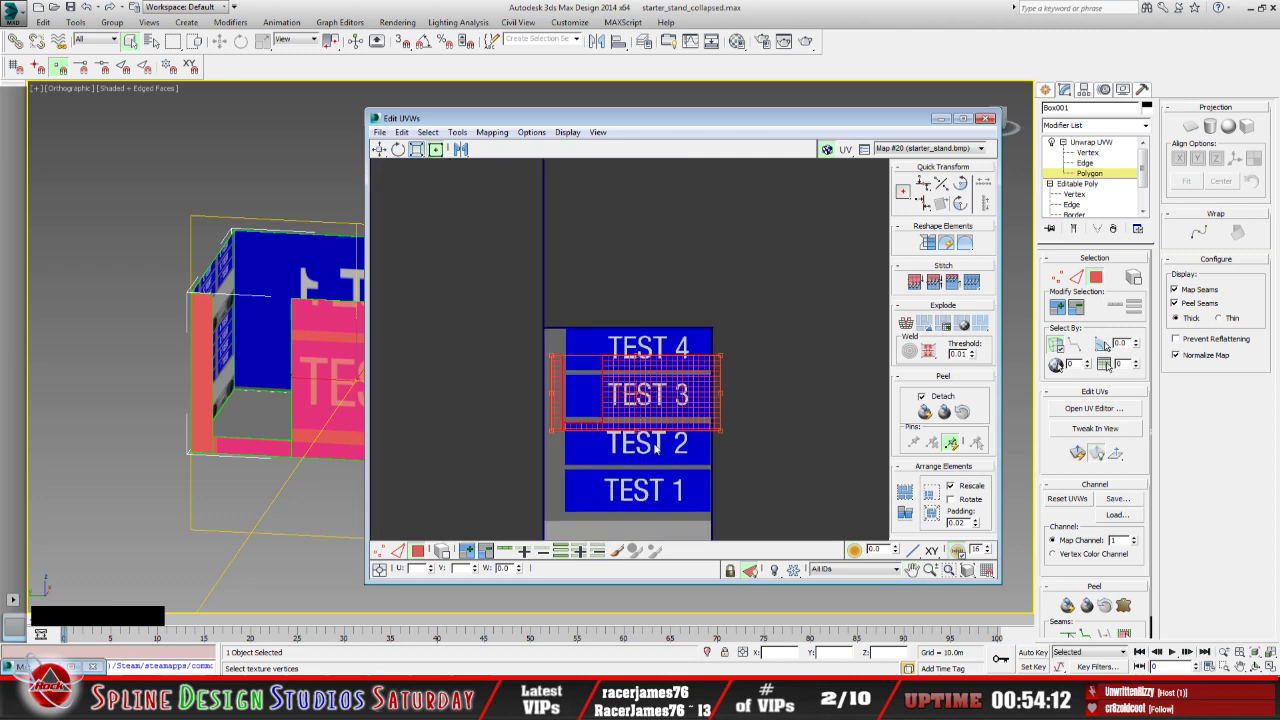
scroll(718, 443, "down", 2)
middle_click_drag(718, 443, 622, 313)
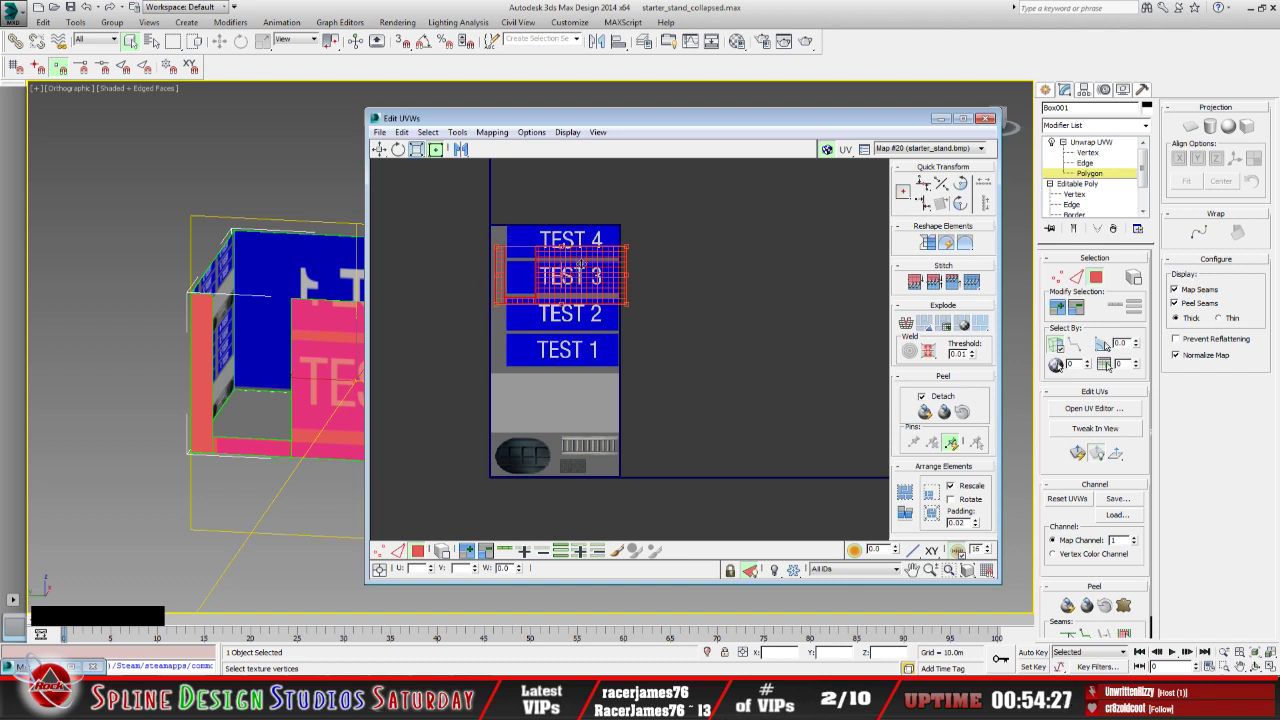
Move the doorway wall's UV faces off the texture beside TEST 1 and compare the uncovered texture areas with the wall
left_click_drag(573, 258, 696, 320)
scroll(567, 270, "up", 3)
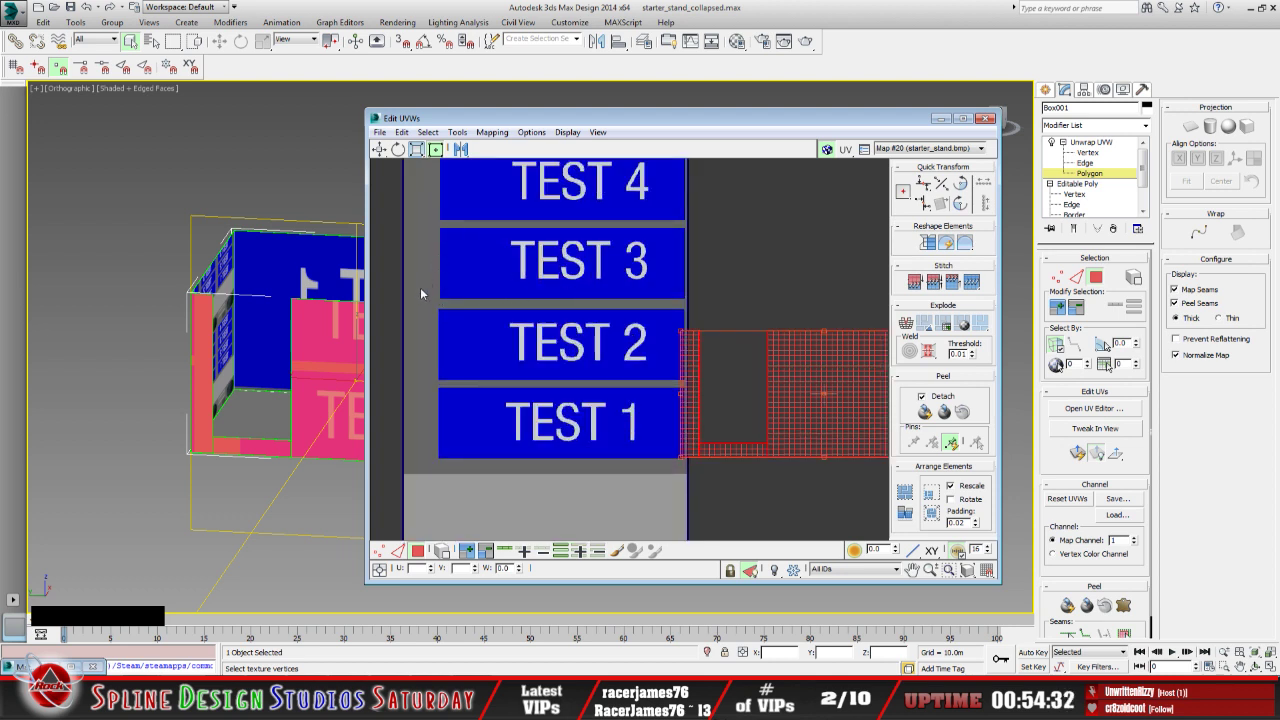
scroll(494, 333, "down", 2)
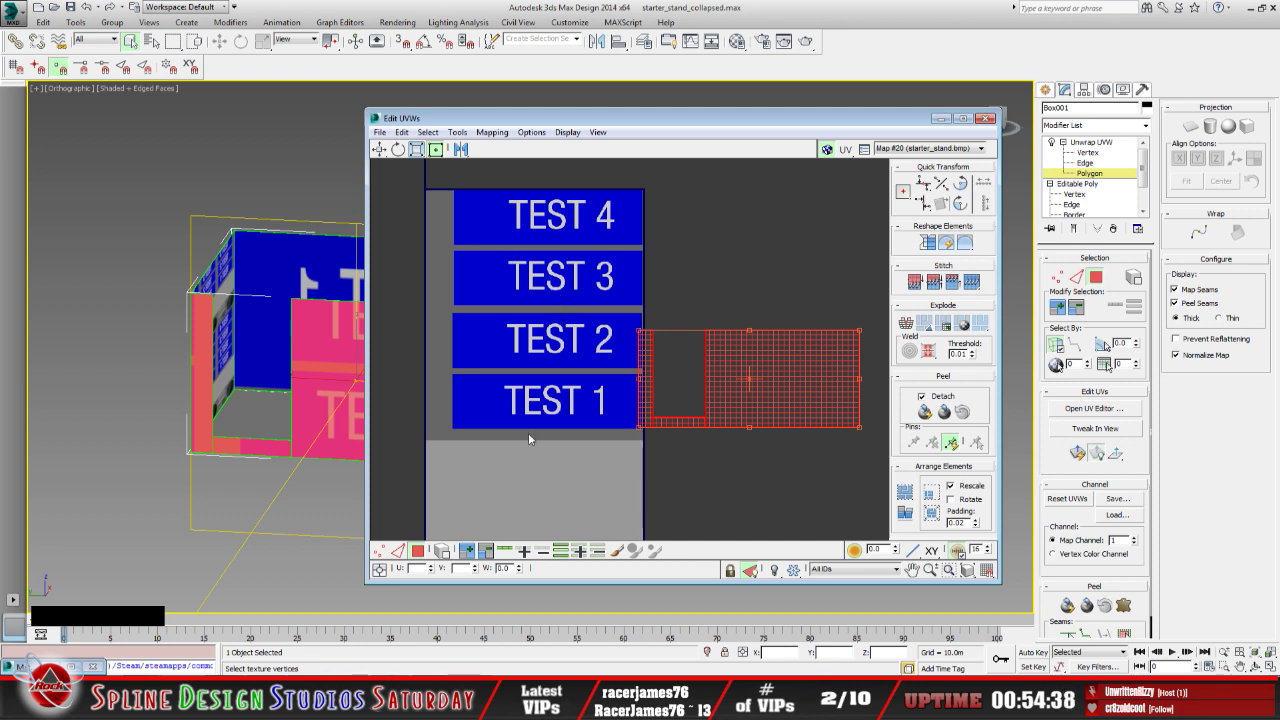
scroll(531, 400, "down", 2)
middle_click_drag(531, 400, 585, 434)
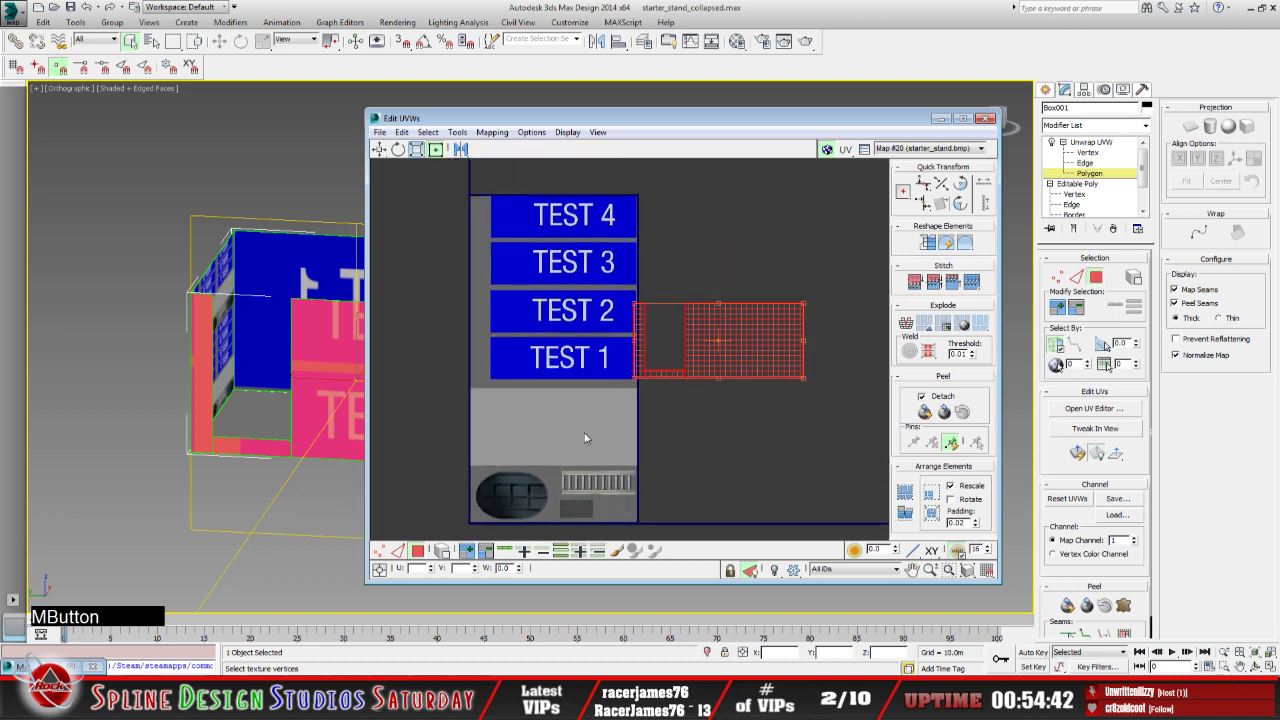
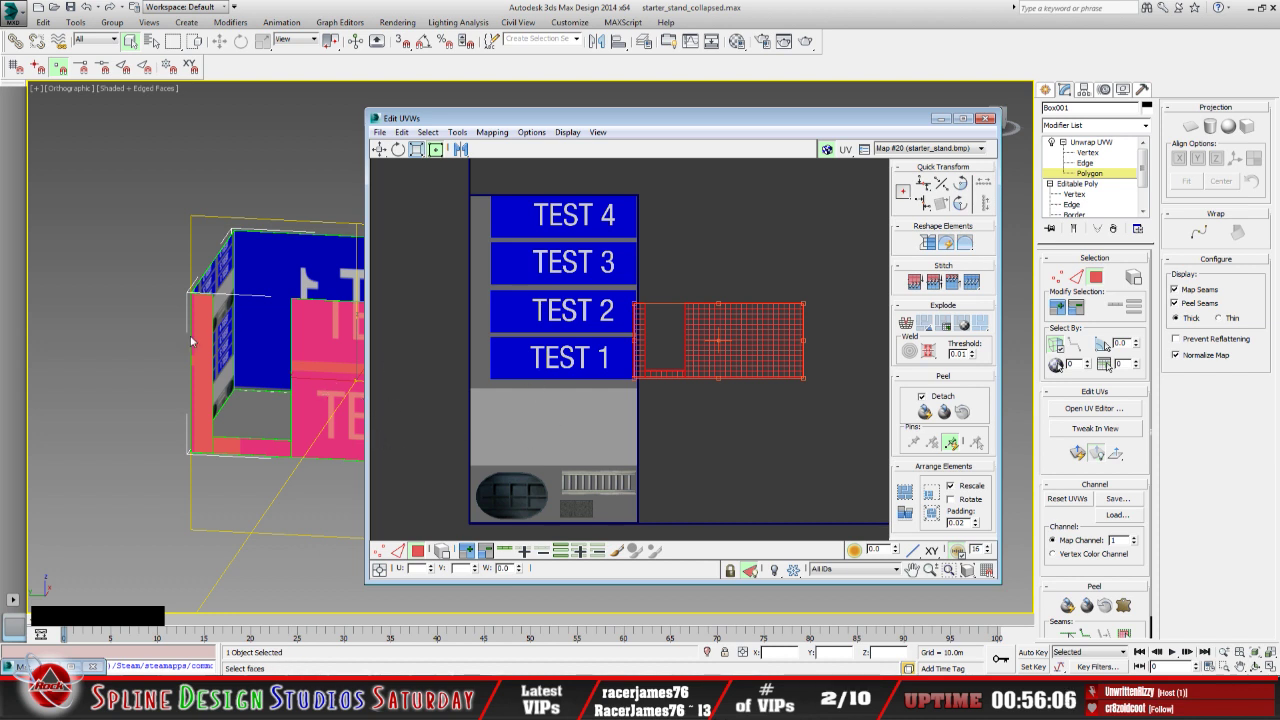
left_click(986, 118)
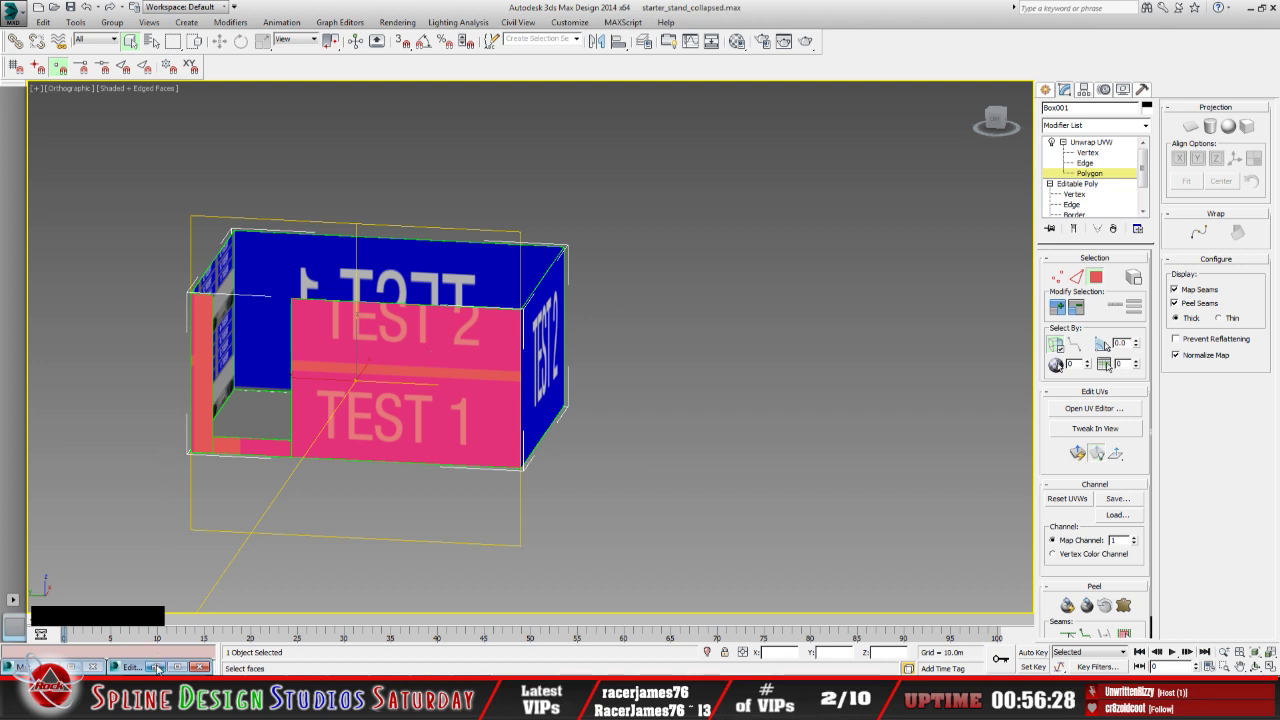
left_click(155, 667)
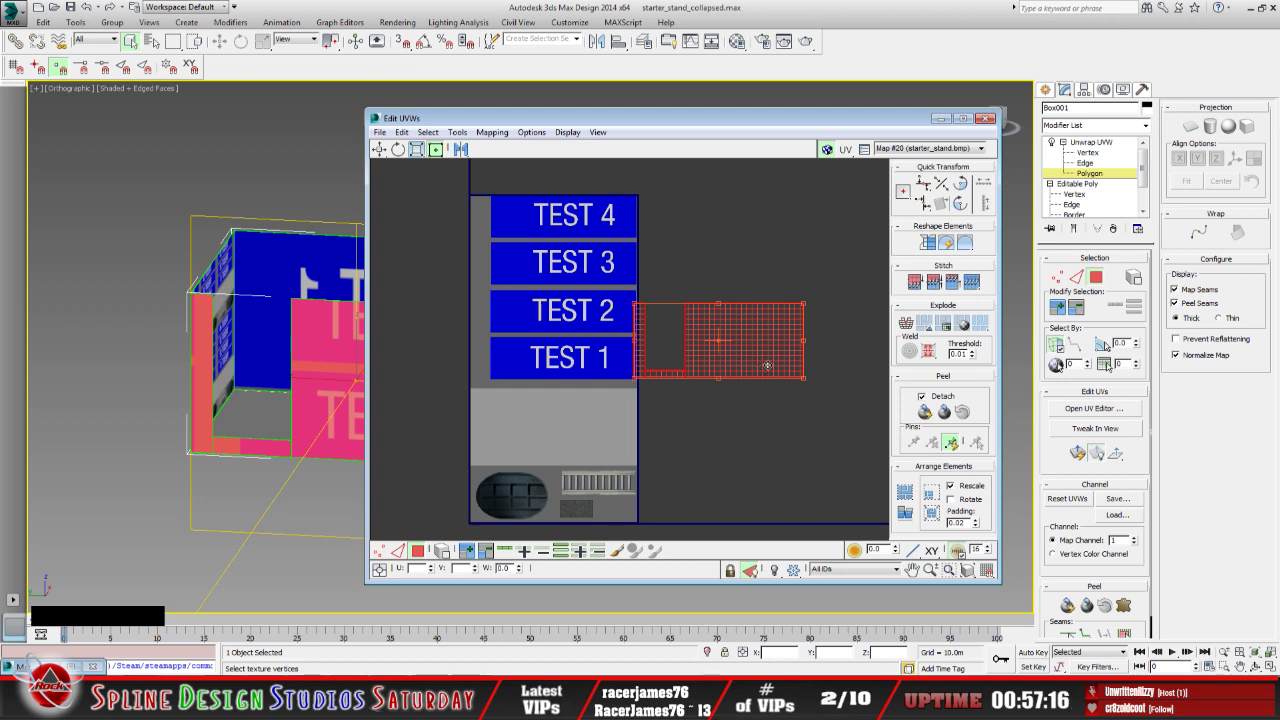
Move the doorway wall's UV faces over the TEST 3 area and shrink them to roughly fit its borders
left_click_drag(745, 357, 596, 288)
scroll(596, 288, "up", 3)
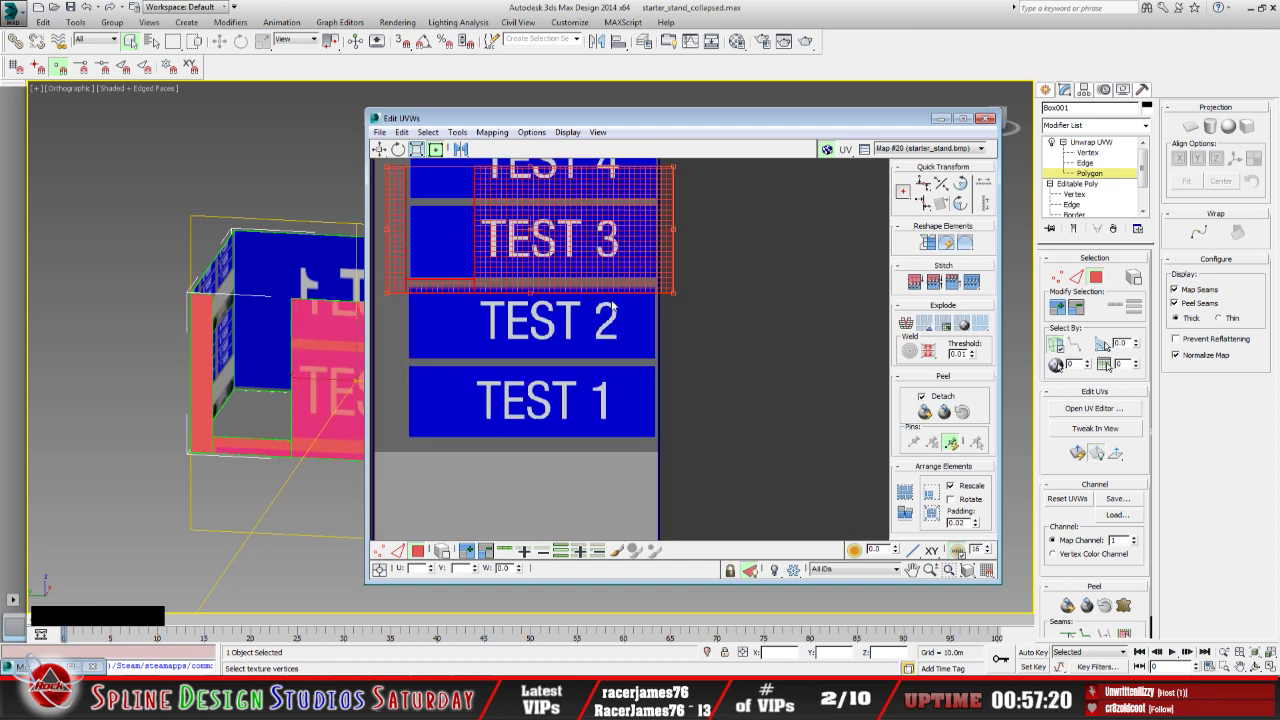
middle_click_drag(596, 288, 700, 432)
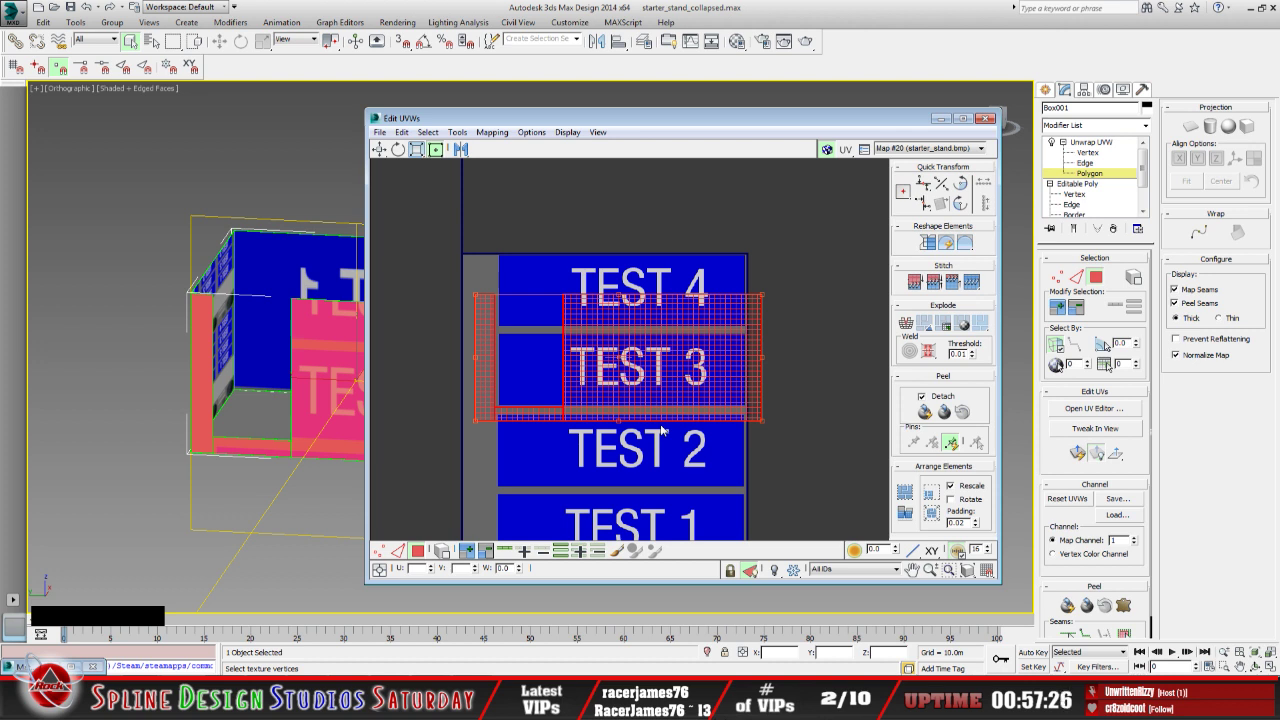
scroll(744, 342, "up", 2)
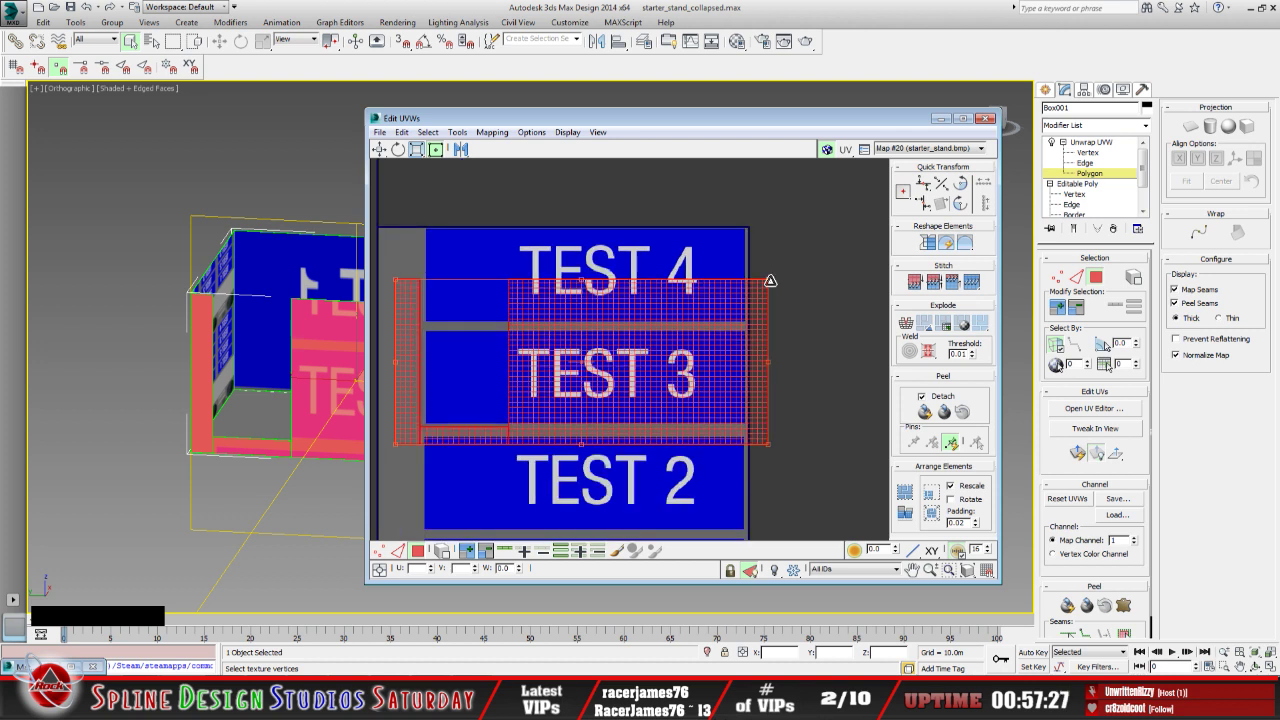
left_click_drag(770, 282, 739, 332)
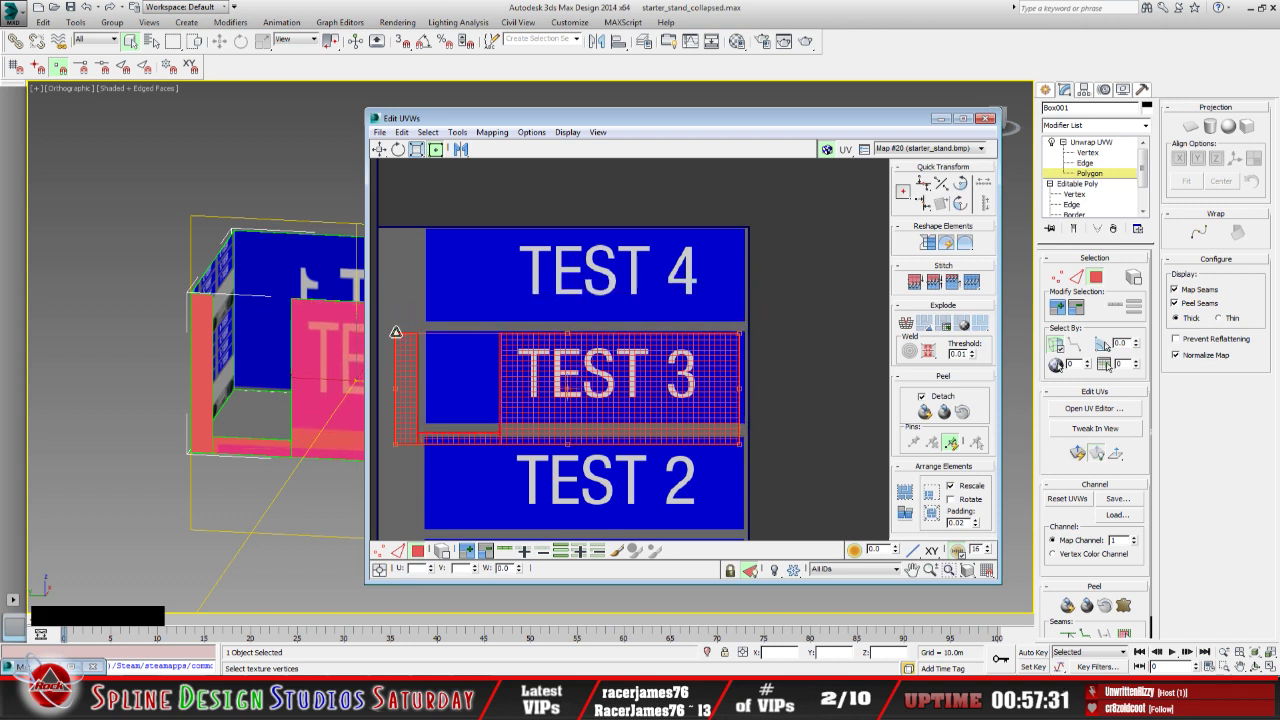
left_click_drag(396, 334, 428, 334)
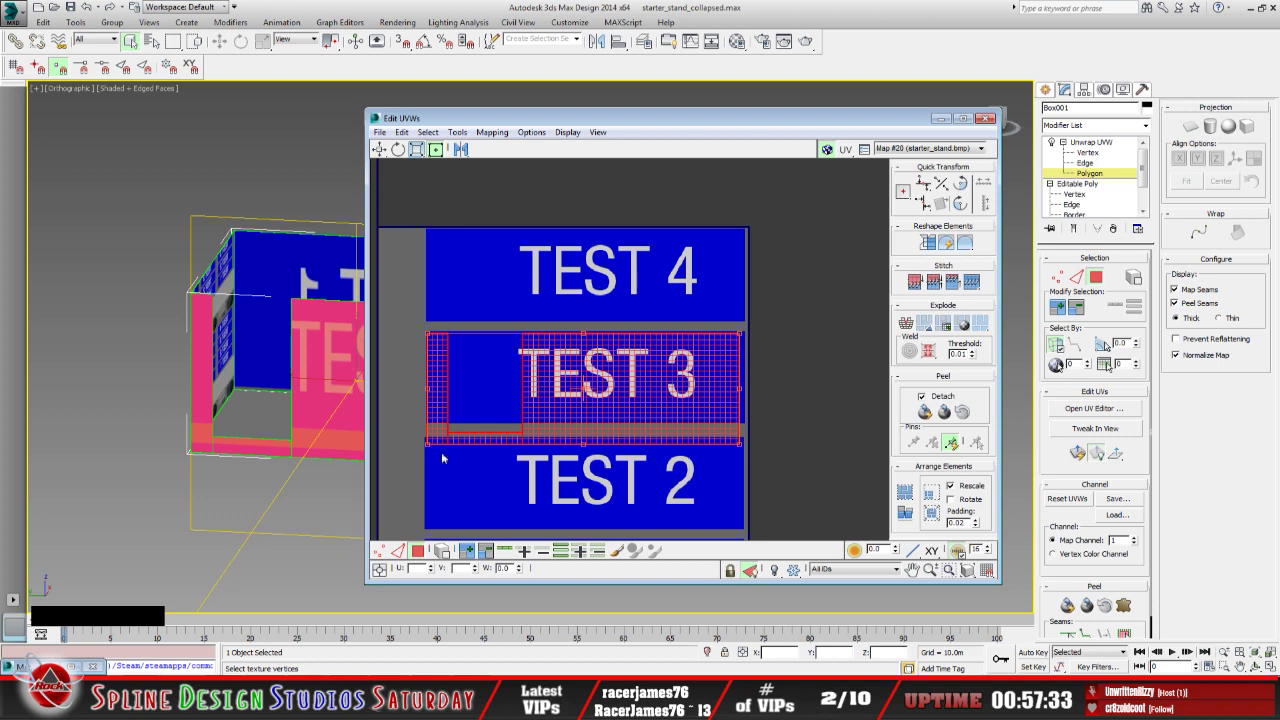
left_click_drag(428, 443, 431, 430)
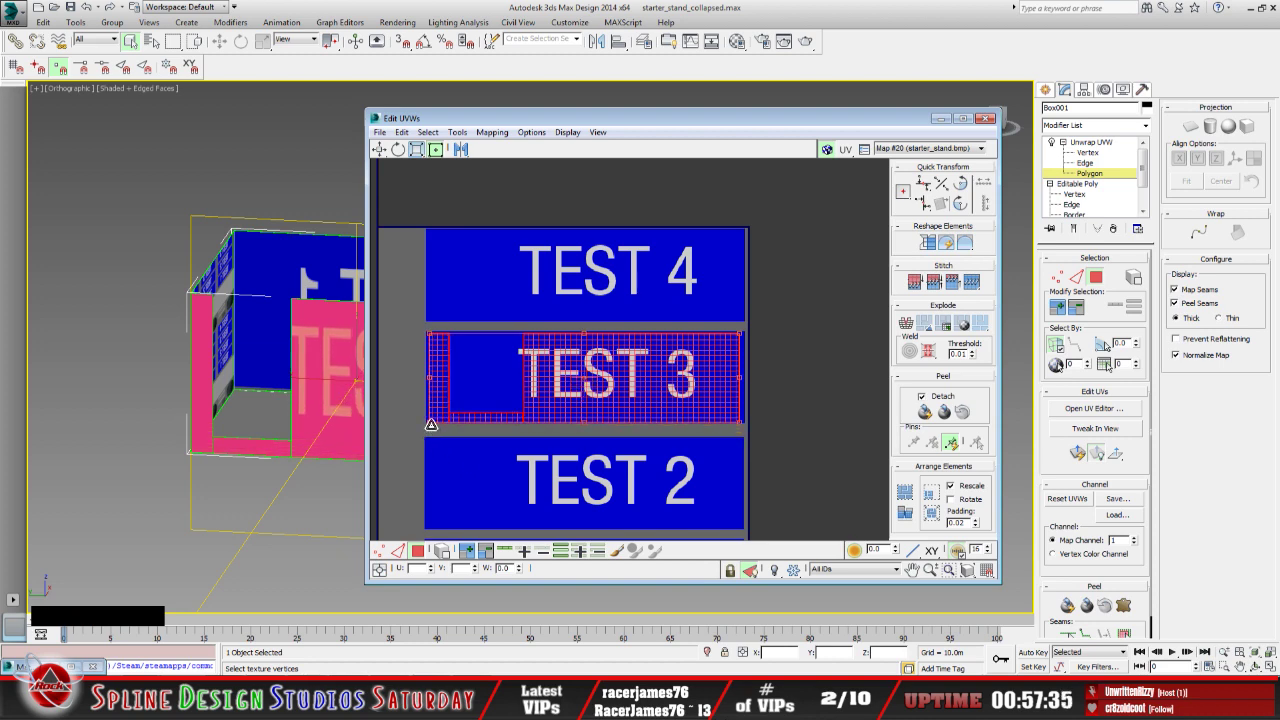
Fine-tune the opposite corners of the doorway wall's UV faces so they sit just inside the TEST 3 area's edges
scroll(502, 432, "up", 2)
middle_click_drag(689, 417, 581, 439)
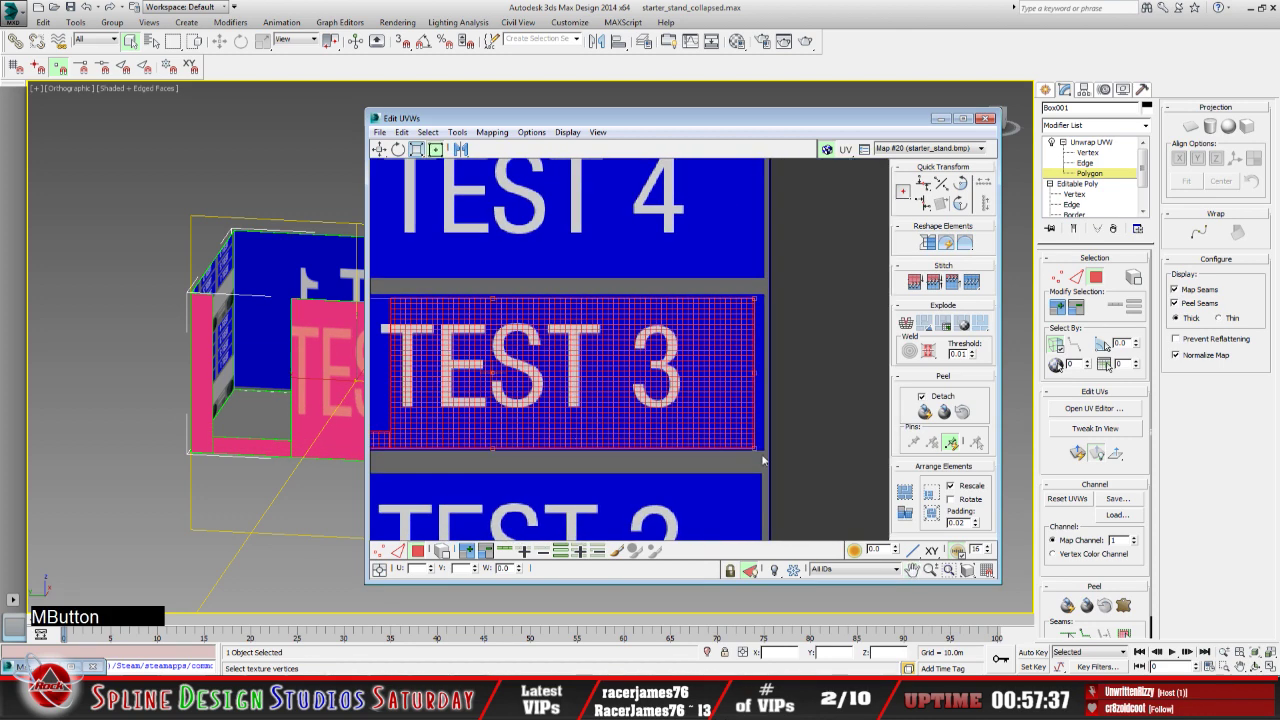
left_click_drag(755, 447, 757, 447)
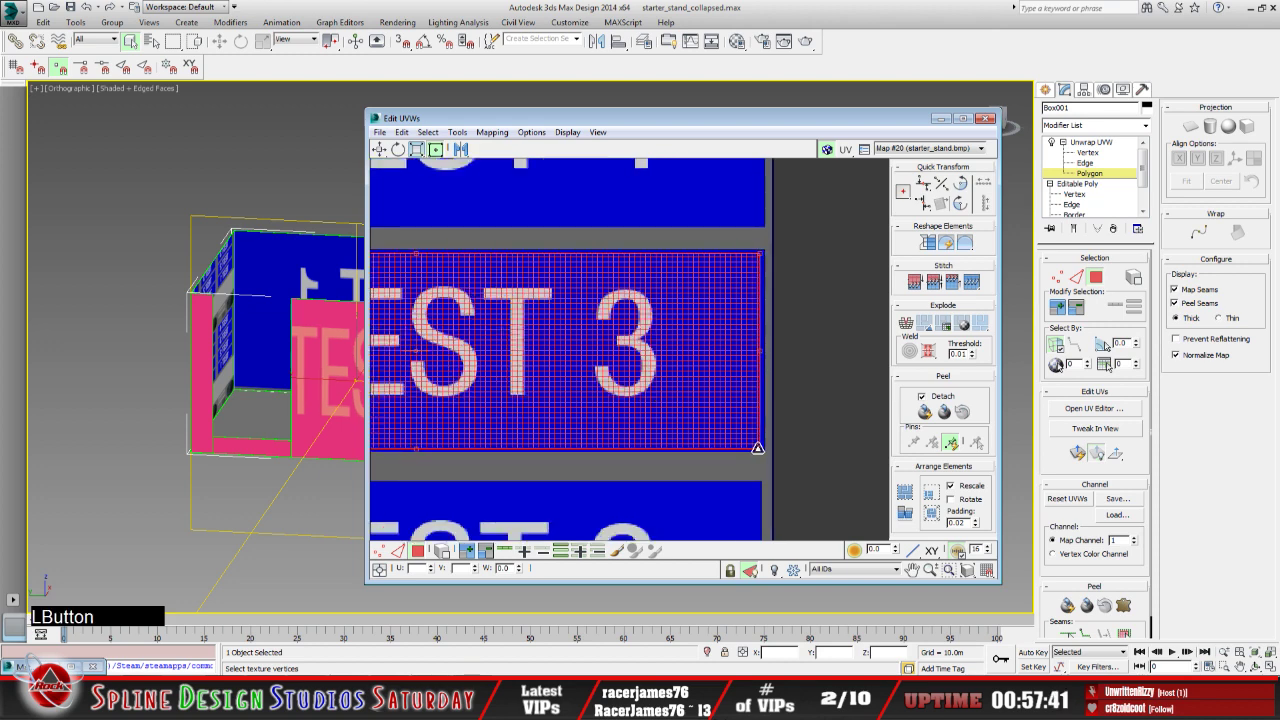
scroll(500, 475, "up", 2)
middle_click_drag(458, 496, 610, 411)
middle_click_drag(532, 322, 619, 431)
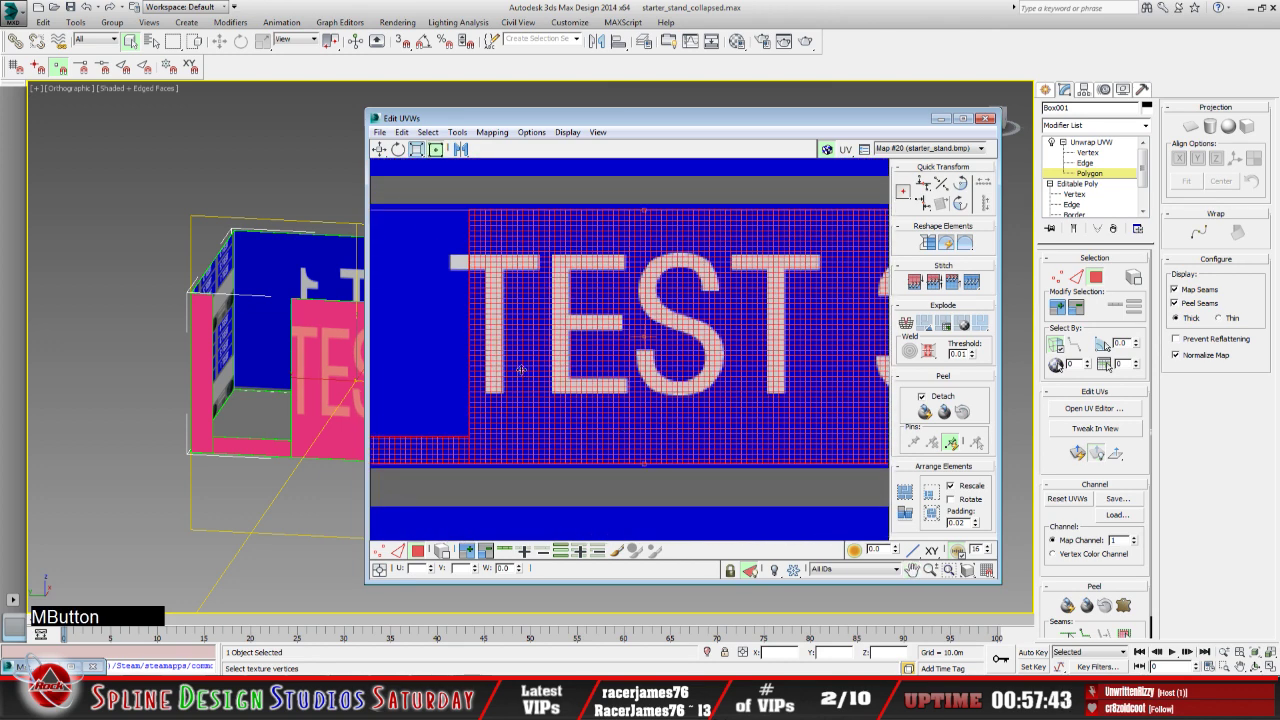
middle_click_drag(478, 356, 640, 394)
middle_click_drag(524, 362, 597, 358)
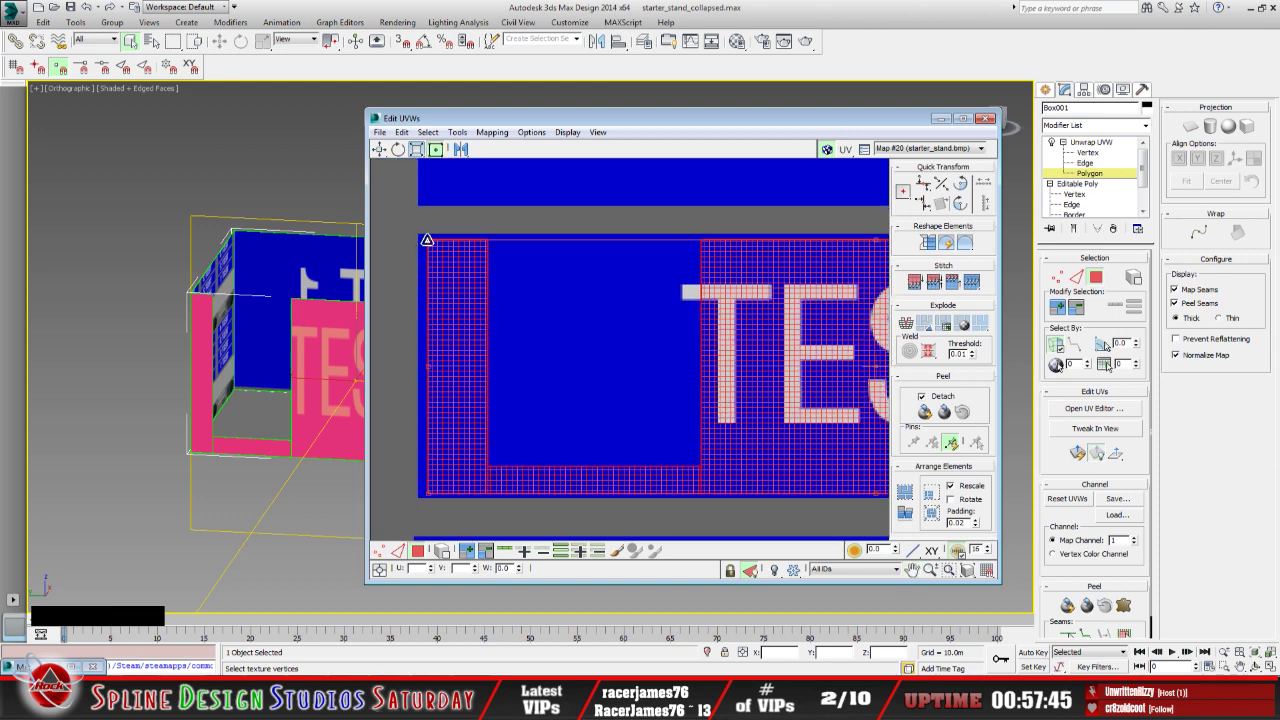
left_click_drag(427, 241, 422, 238)
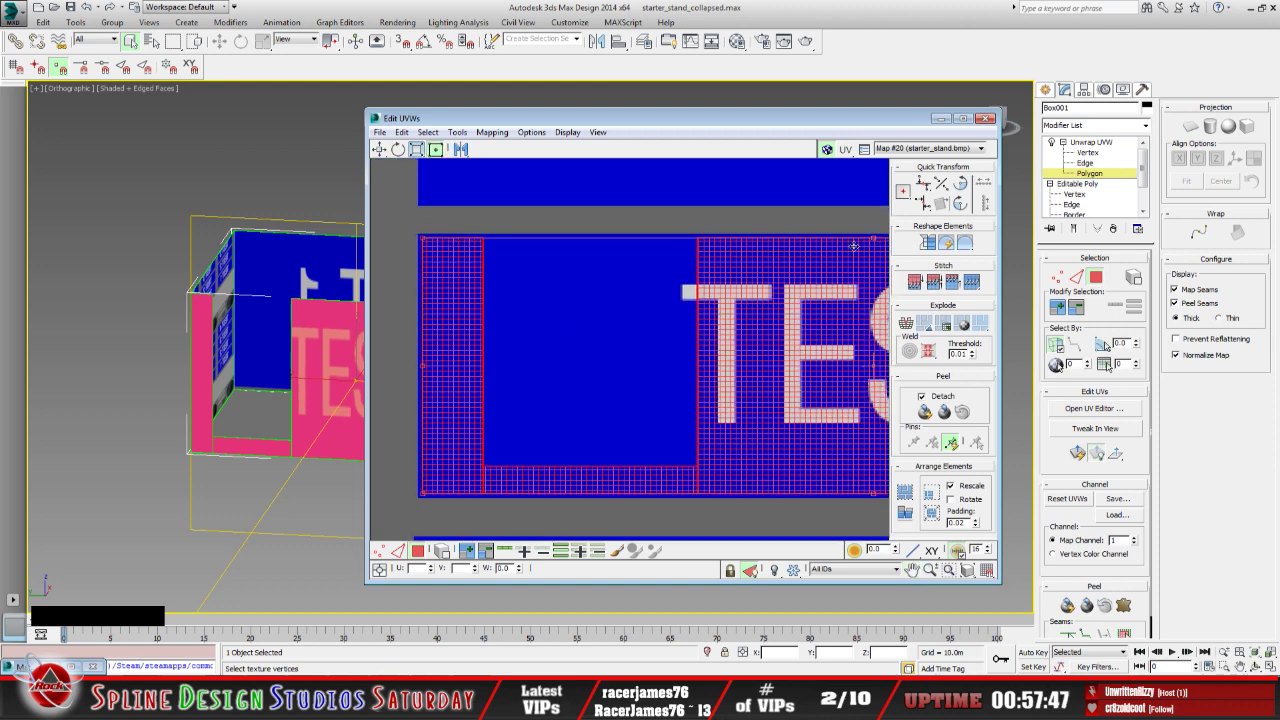
Compare the doorway wall's appearance on the model with its UV faces' fit inside the TEST 3 area
left_click(940, 119)
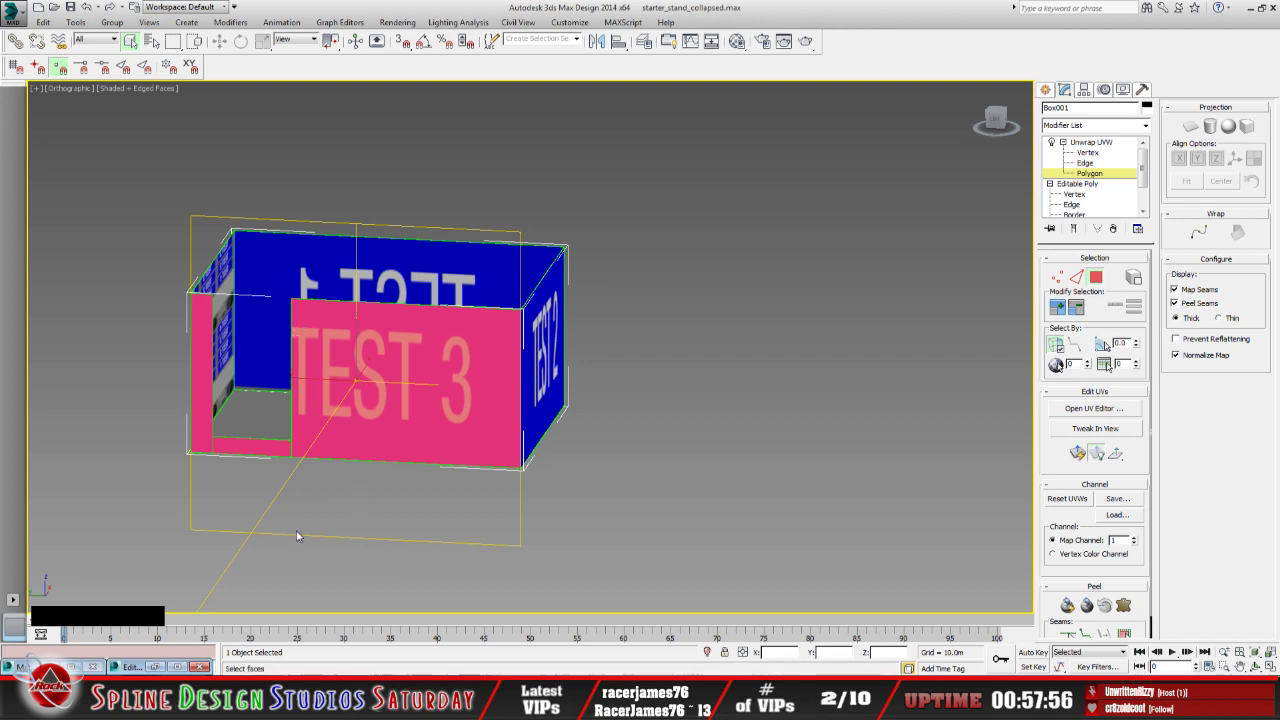
left_click(156, 667)
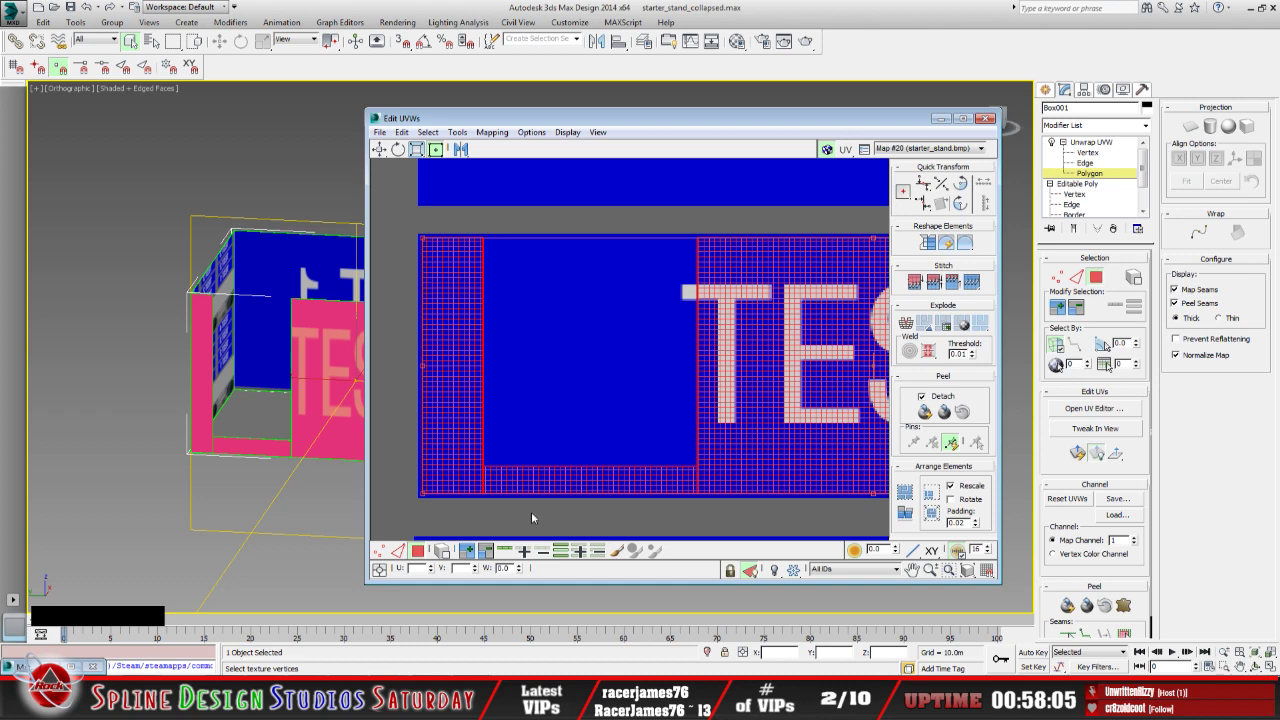
middle_click_drag(808, 443, 553, 405)
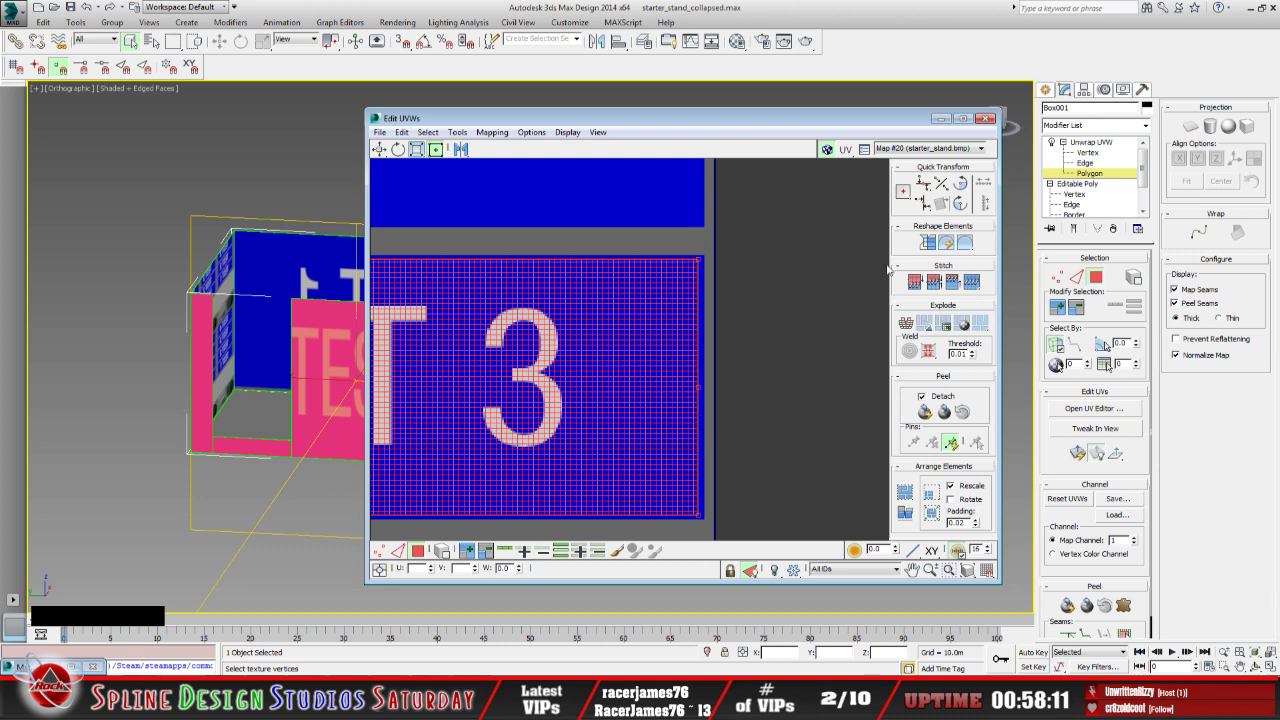
left_click(940, 118)
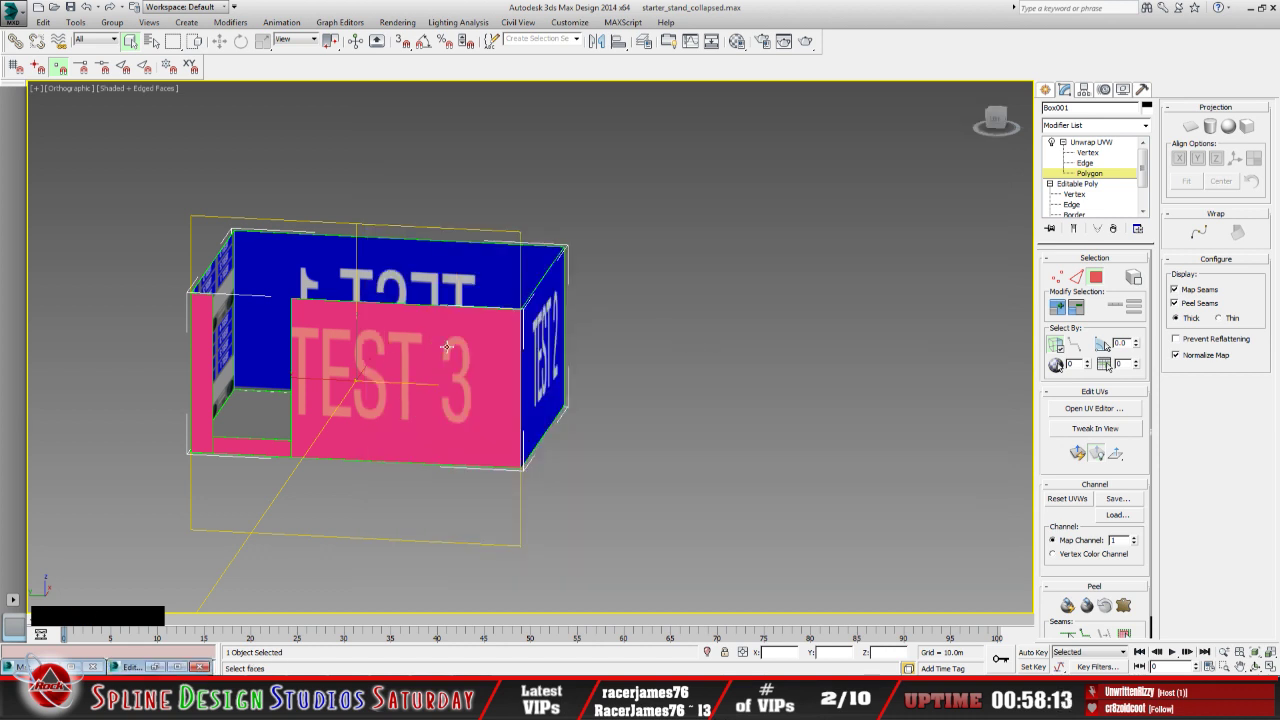
Select only the end wall polygon next to the doorway, where the whole texture still repeats
middle_click_drag(452, 350, 532, 383)
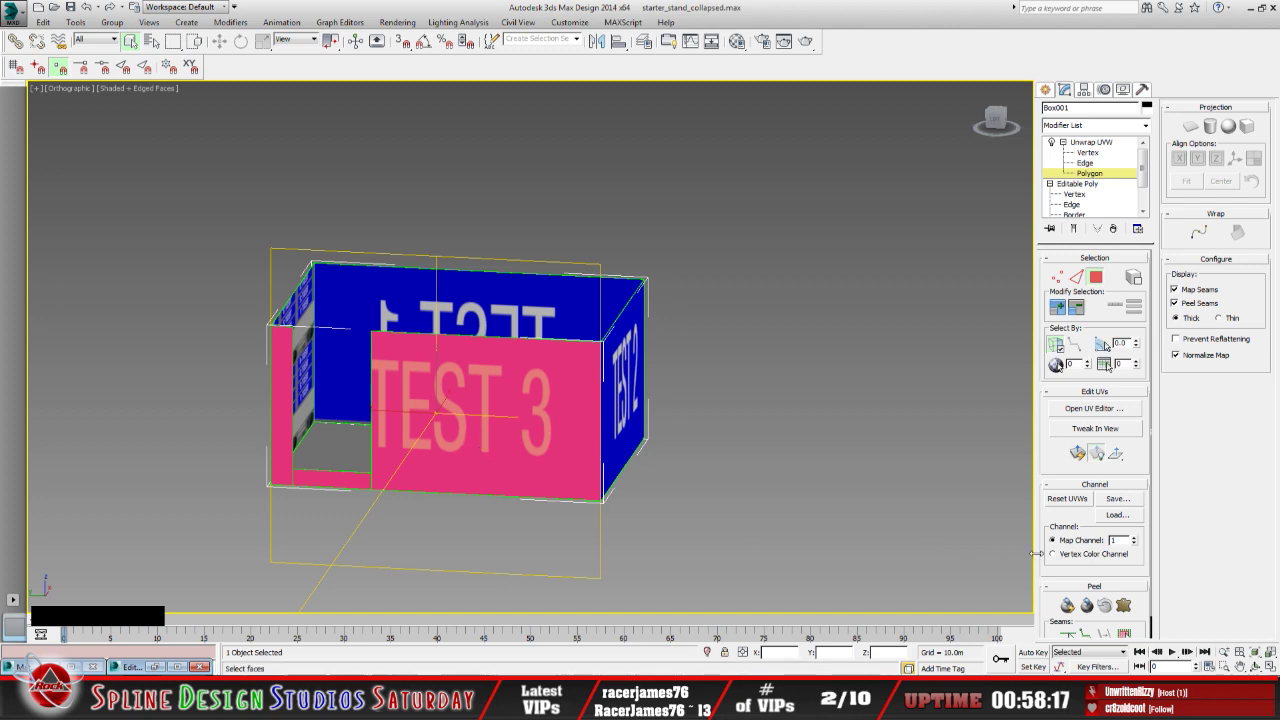
left_click(1256, 666)
left_click_drag(519, 405, 574, 407)
middle_click_drag(483, 375, 576, 358)
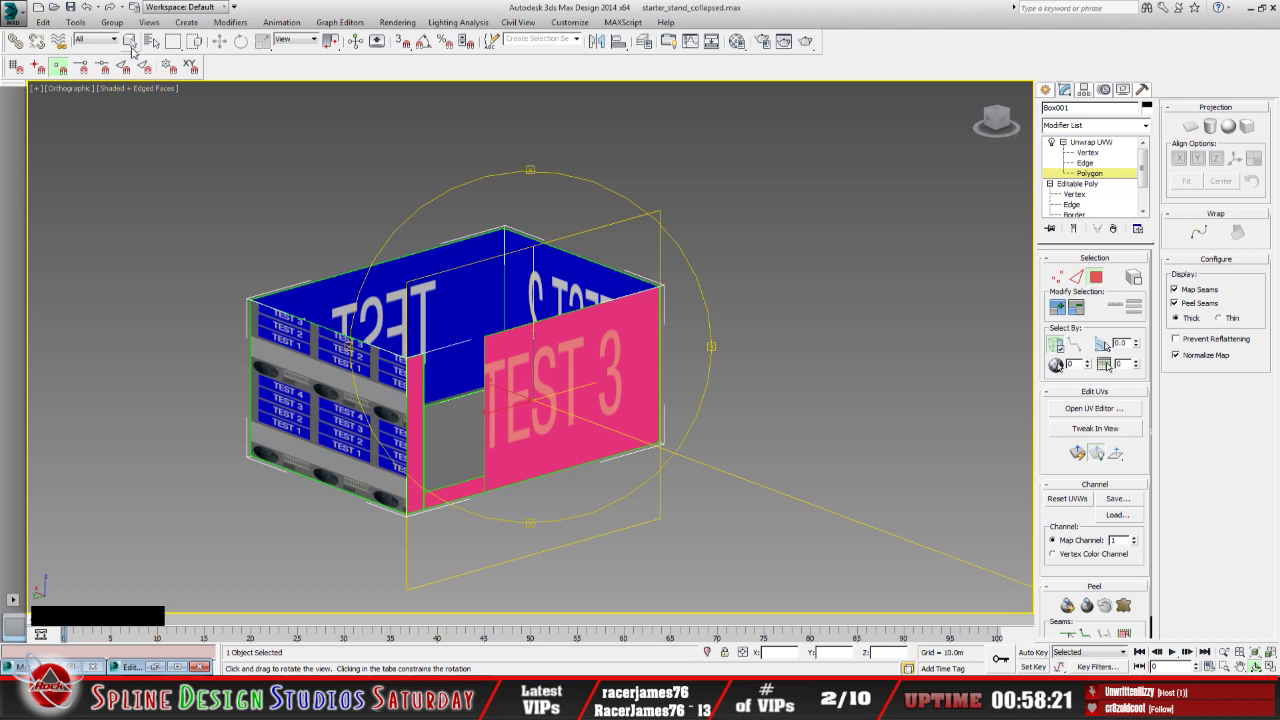
right_click(257, 237)
left_click(365, 420)
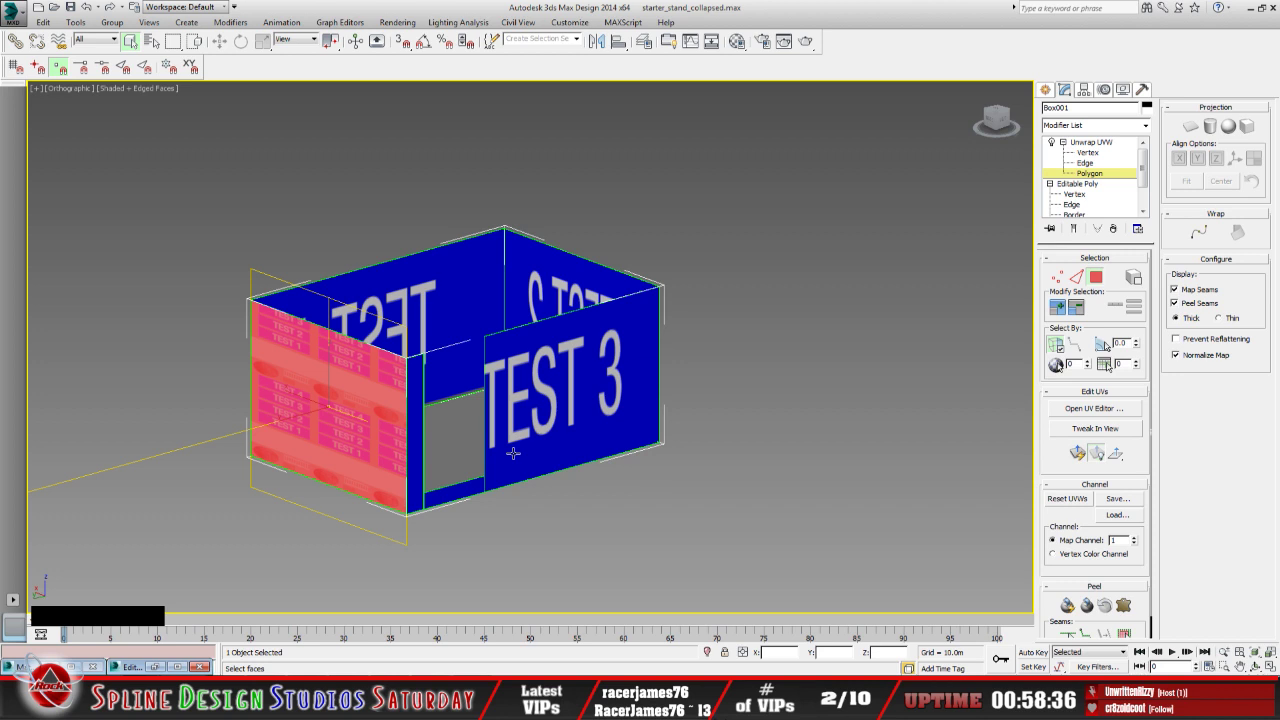
Examine the selected end wall and the adjoining TEST 3 doorway wall from several angles
mouse_move(512, 453)
middle_mouse_down()
mouse_move(493, 479)
mouse_move(525, 435)
middle_mouse_up()
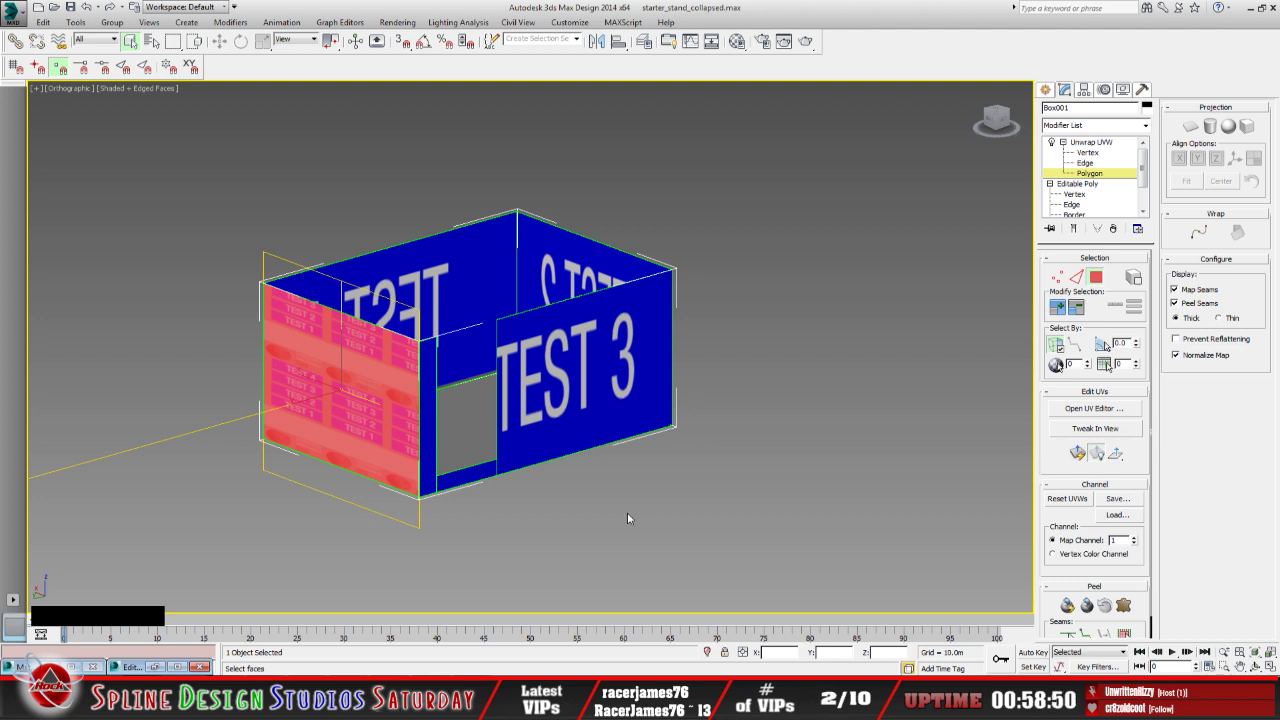
left_click(1255, 666)
left_click_drag(629, 482, 508, 430)
middle_click_drag(512, 430, 534, 465)
mouse_move(522, 464)
left_mouse_down()
mouse_move(508, 481)
mouse_move(506, 470)
left_mouse_up()
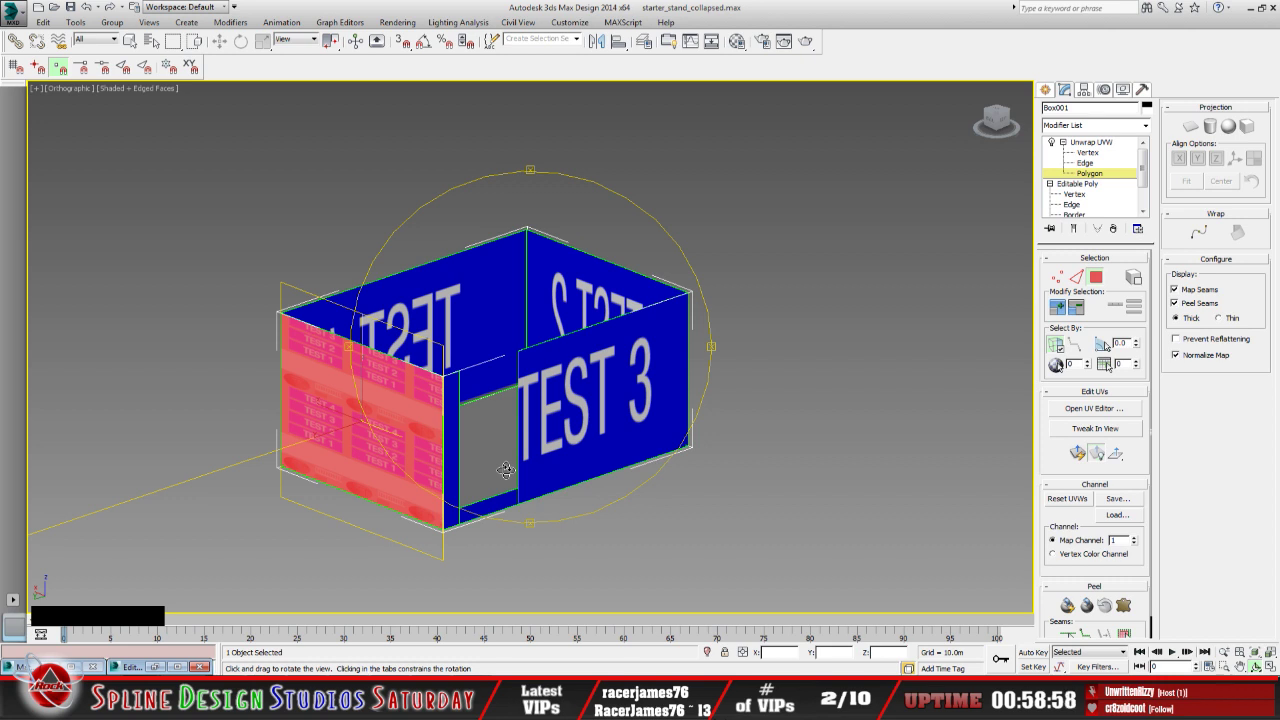
middle_click_drag(504, 448, 523, 423)
scroll(465, 401, "up", 3)
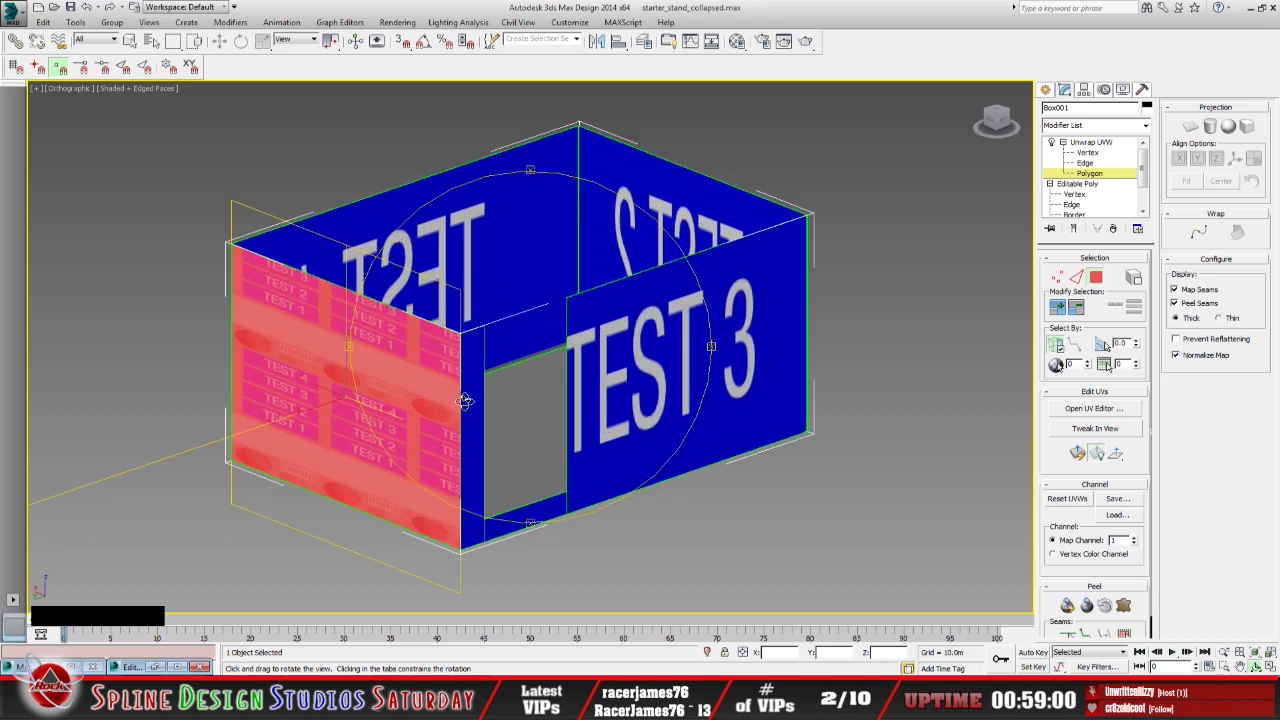
left_click_drag(480, 414, 497, 404)
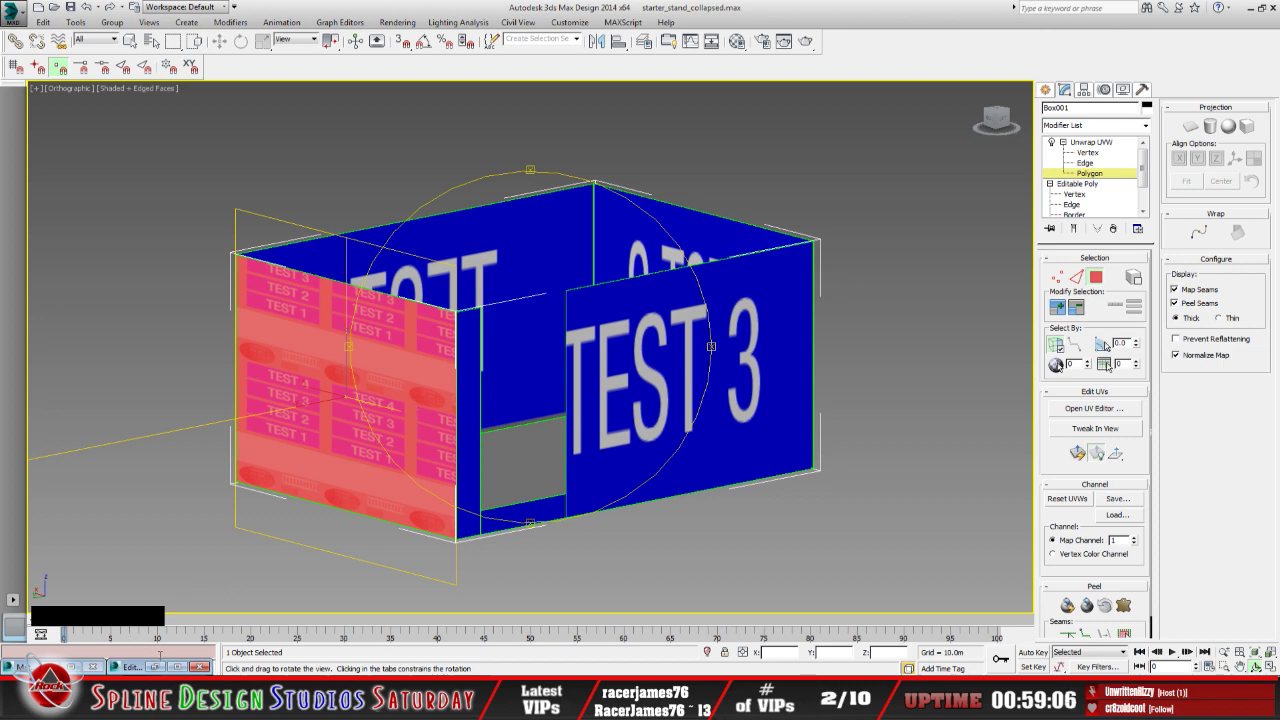
Remap the end wall's oversized UV face with Flatten Mapping, using a polygon angle of 45.0 and a spacing of 0.02
left_click(150, 666)
scroll(597, 441, "down", 2)
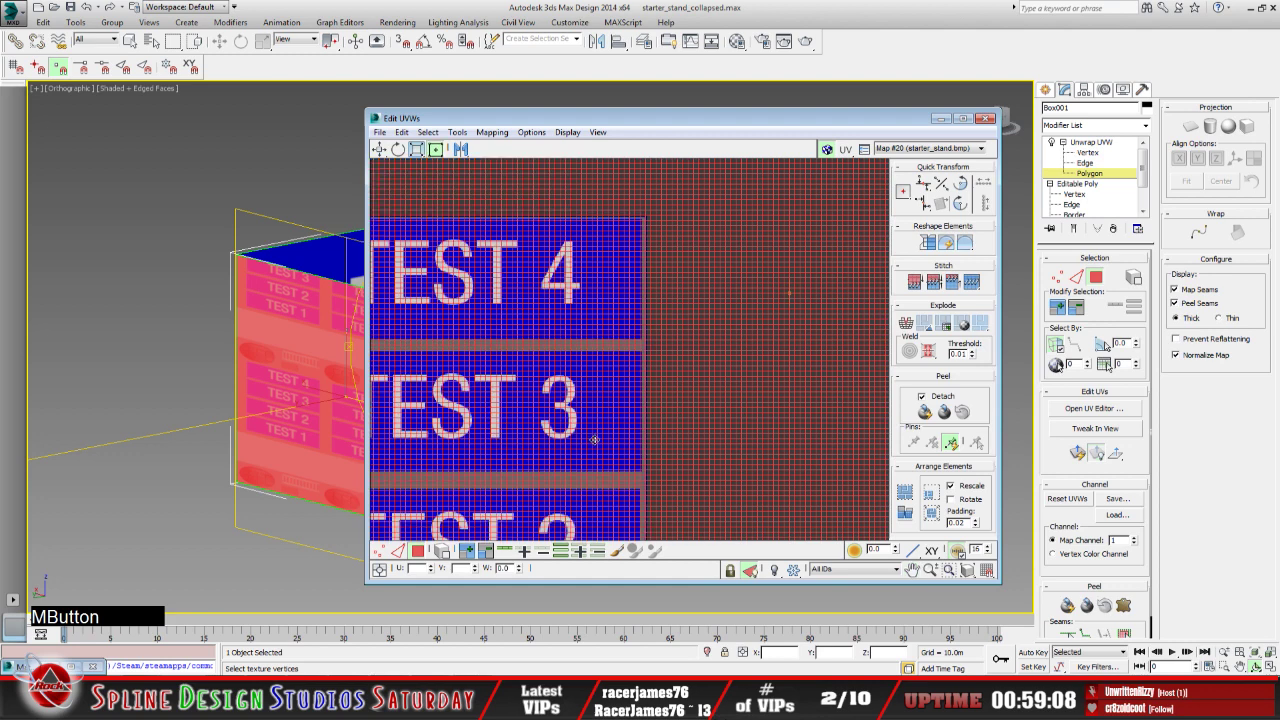
scroll(595, 442, "down", 4)
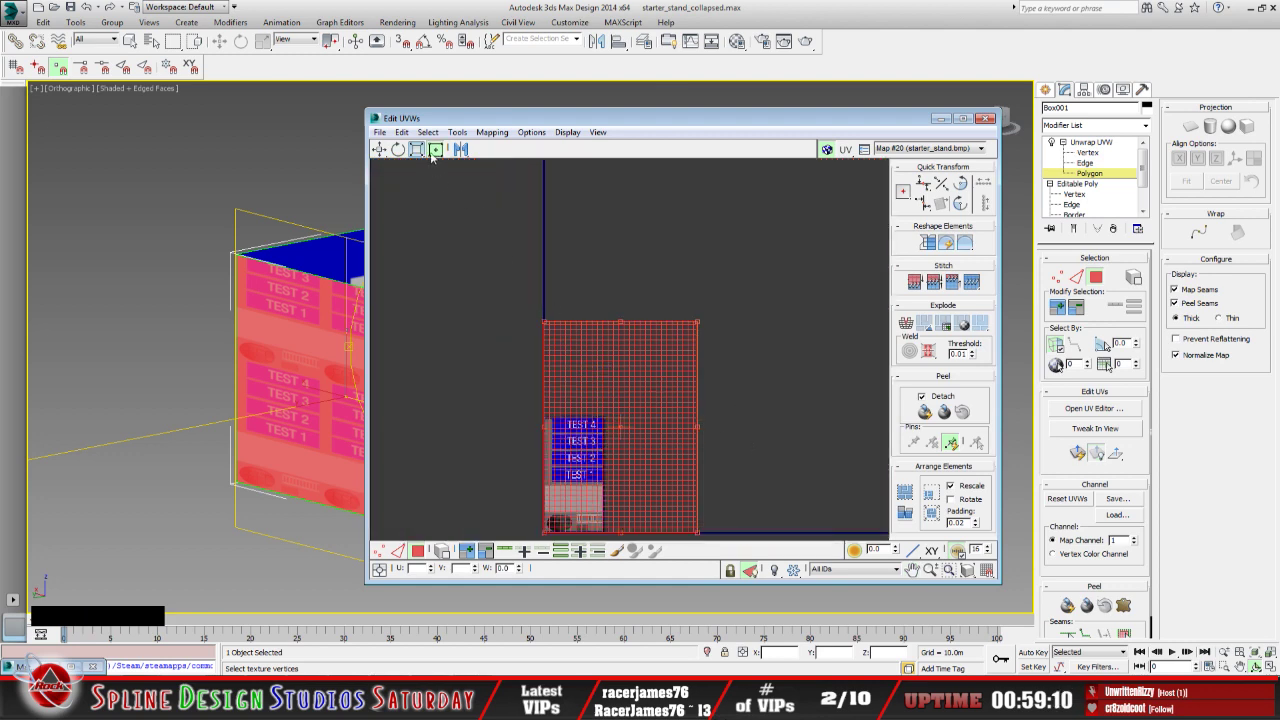
left_click(492, 132)
left_click(504, 144)
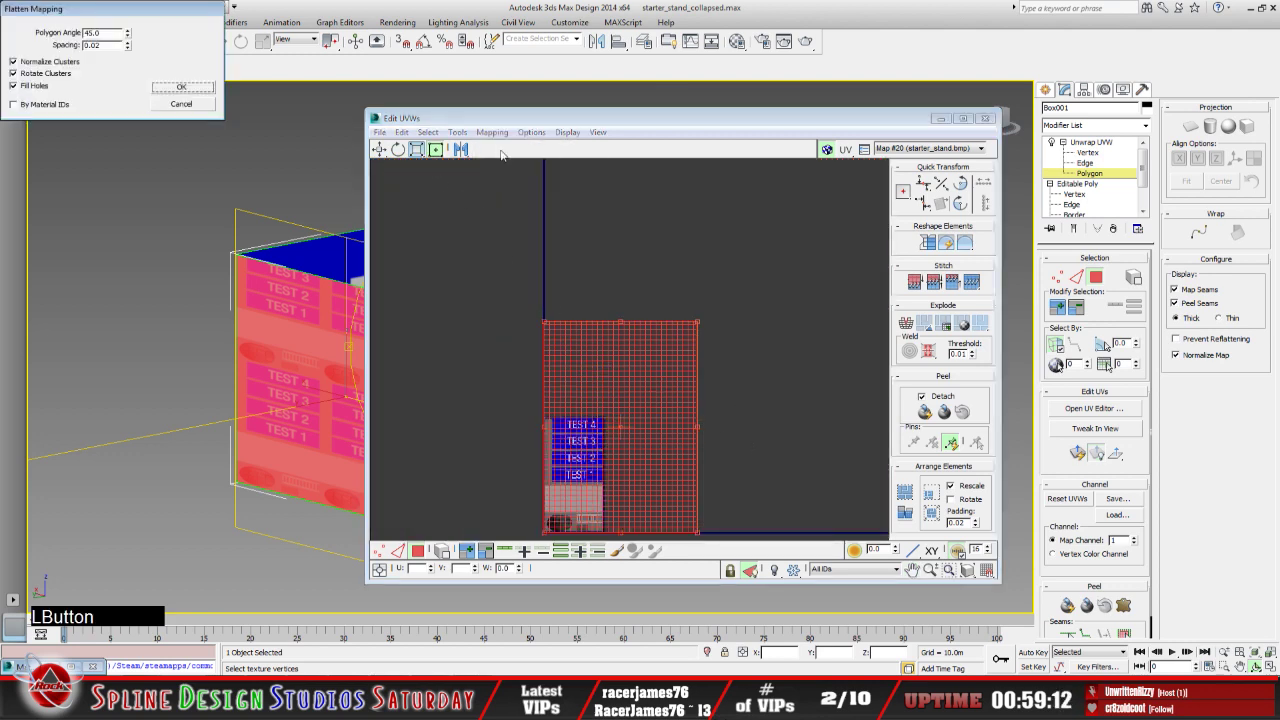
left_click(181, 87)
middle_click_drag(627, 486, 622, 417)
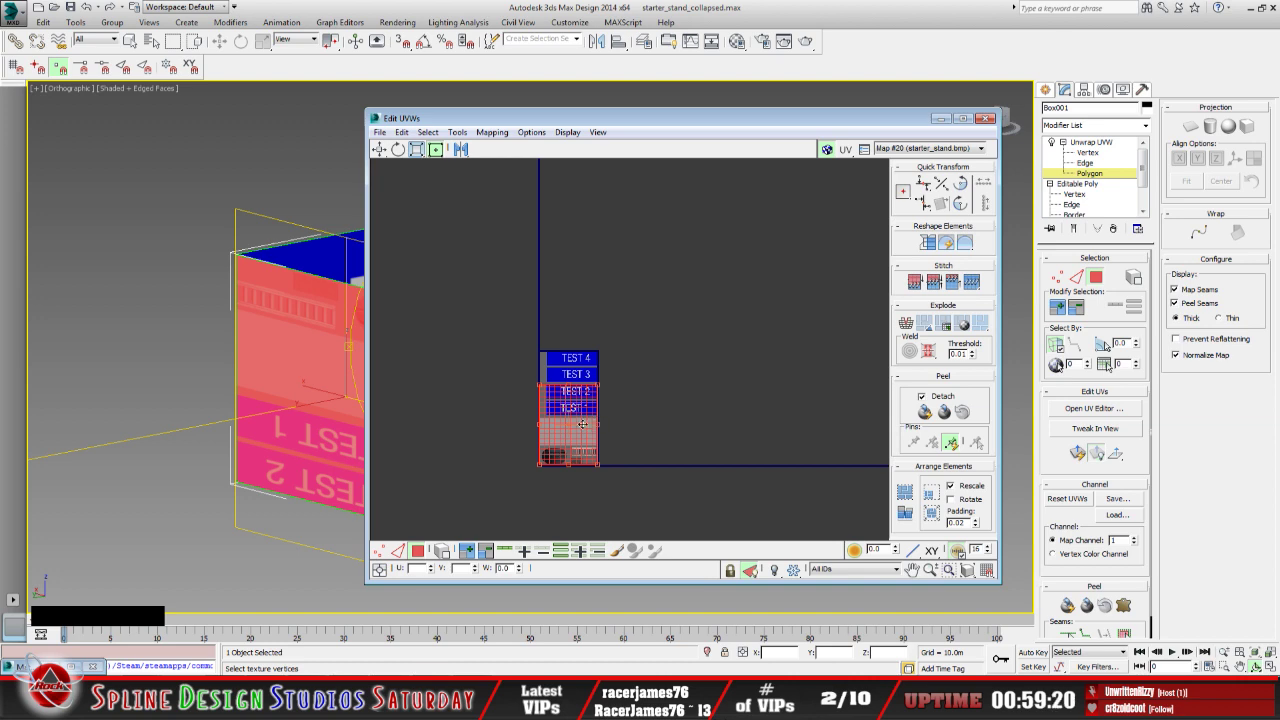
Inspect the orientation and placement of the end wall's flattened texture on the model and in the UV editor
left_click(938, 118)
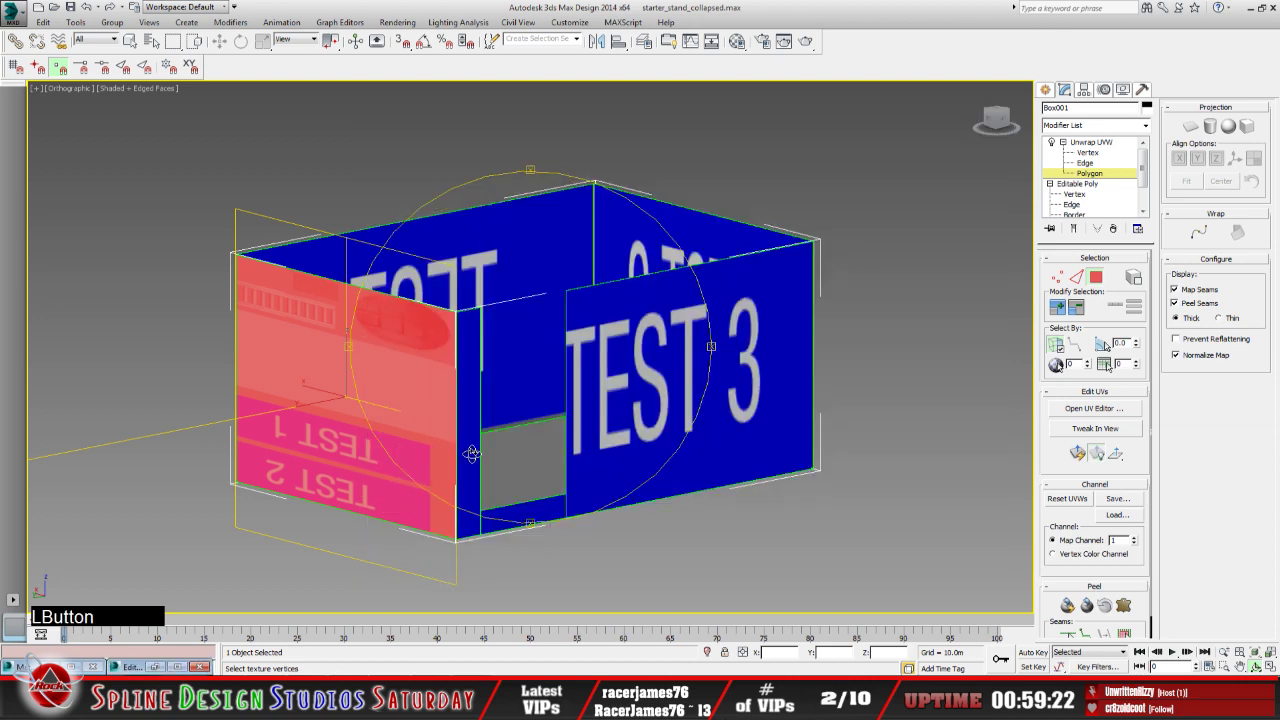
middle_click_drag(564, 430, 511, 449, "alt")
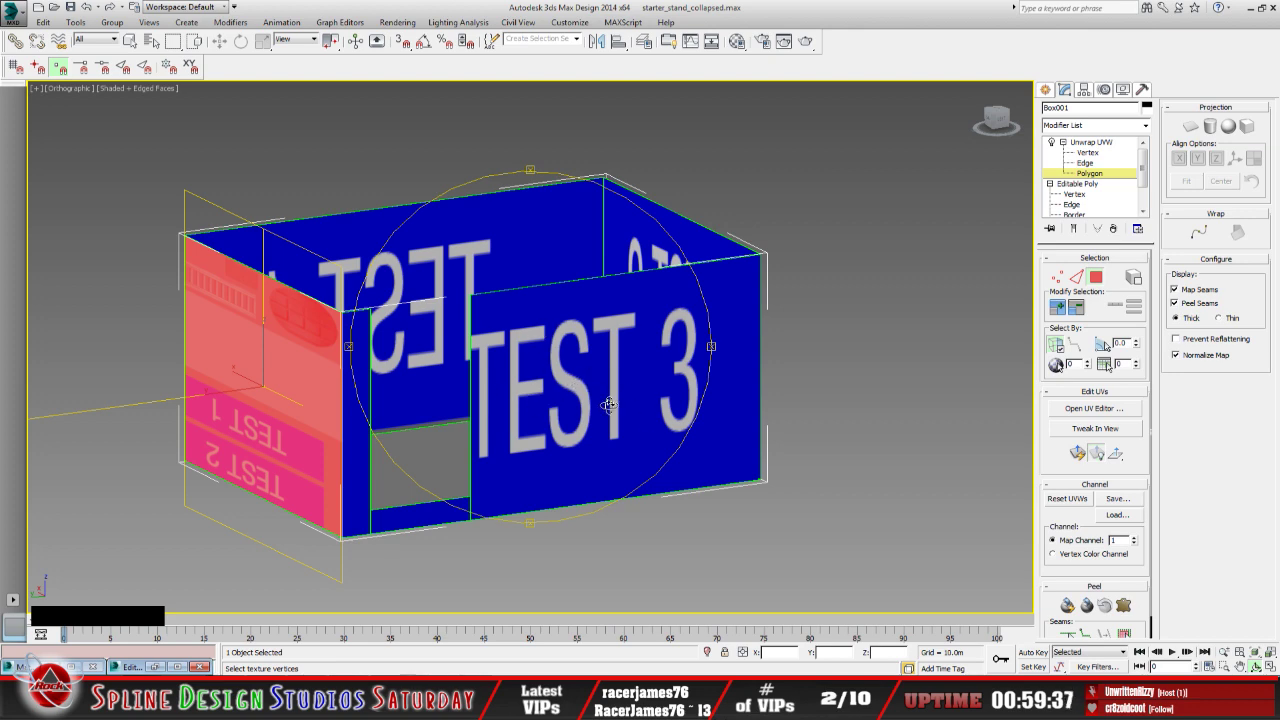
mouse_move(571, 409)
middle_mouse_down("alt")
mouse_move(443, 394)
mouse_move(443, 409)
mouse_move(578, 414)
middle_mouse_up("alt")
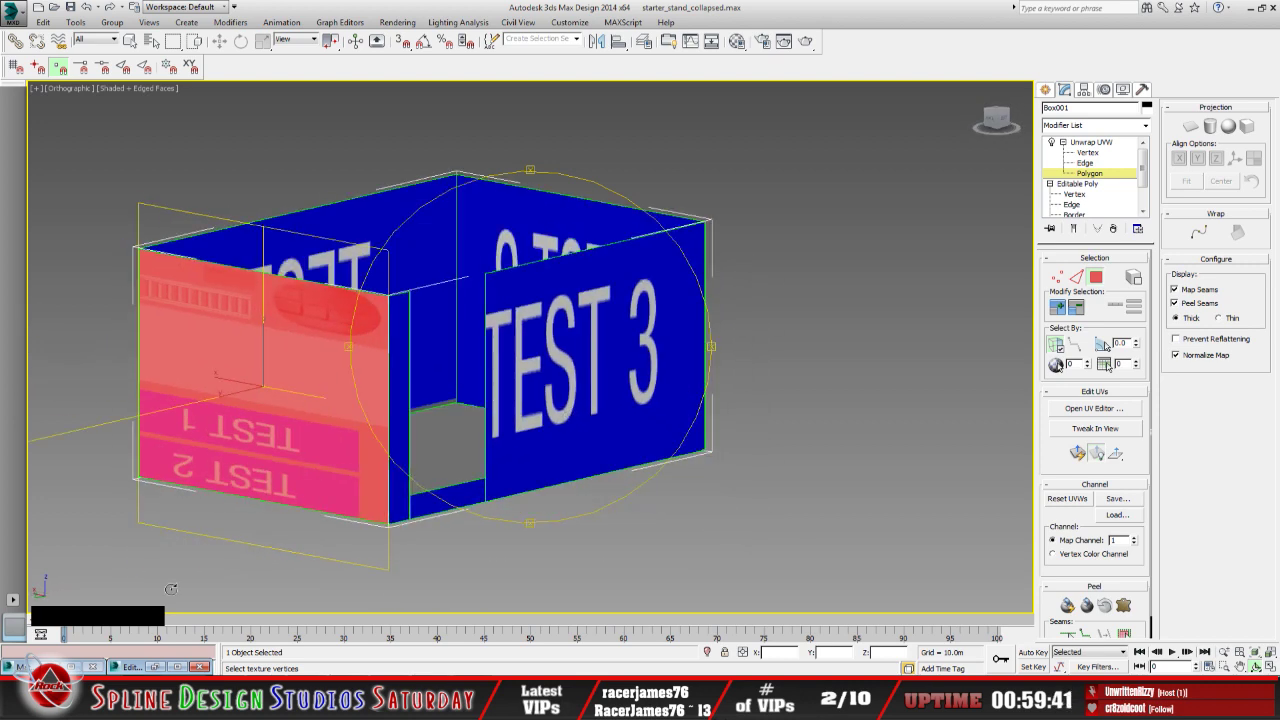
left_click(157, 667)
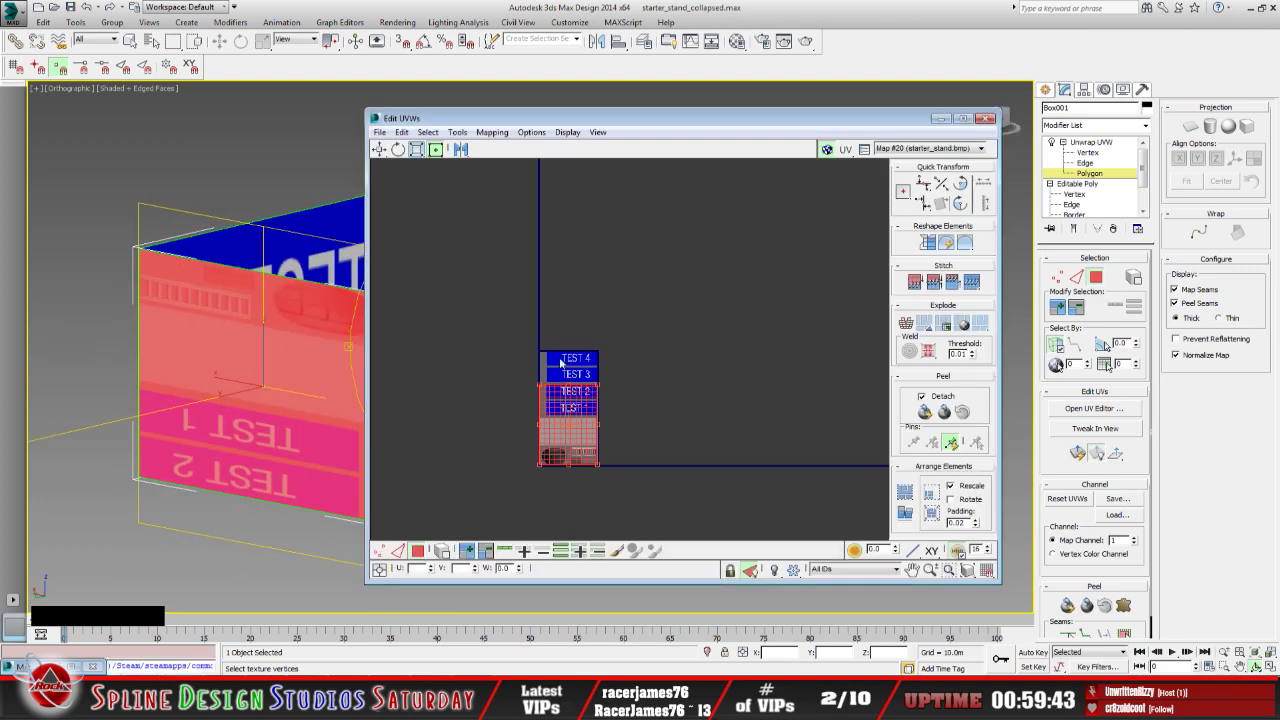
left_click(492, 132)
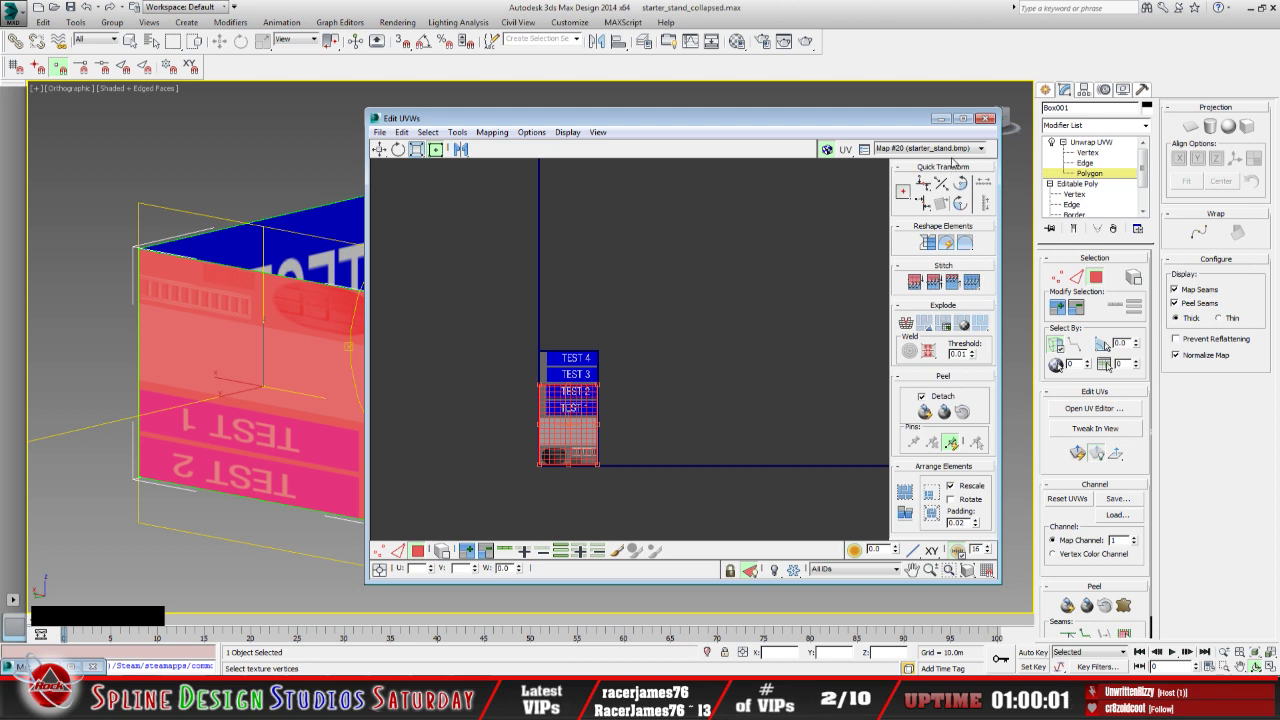
left_click(739, 324)
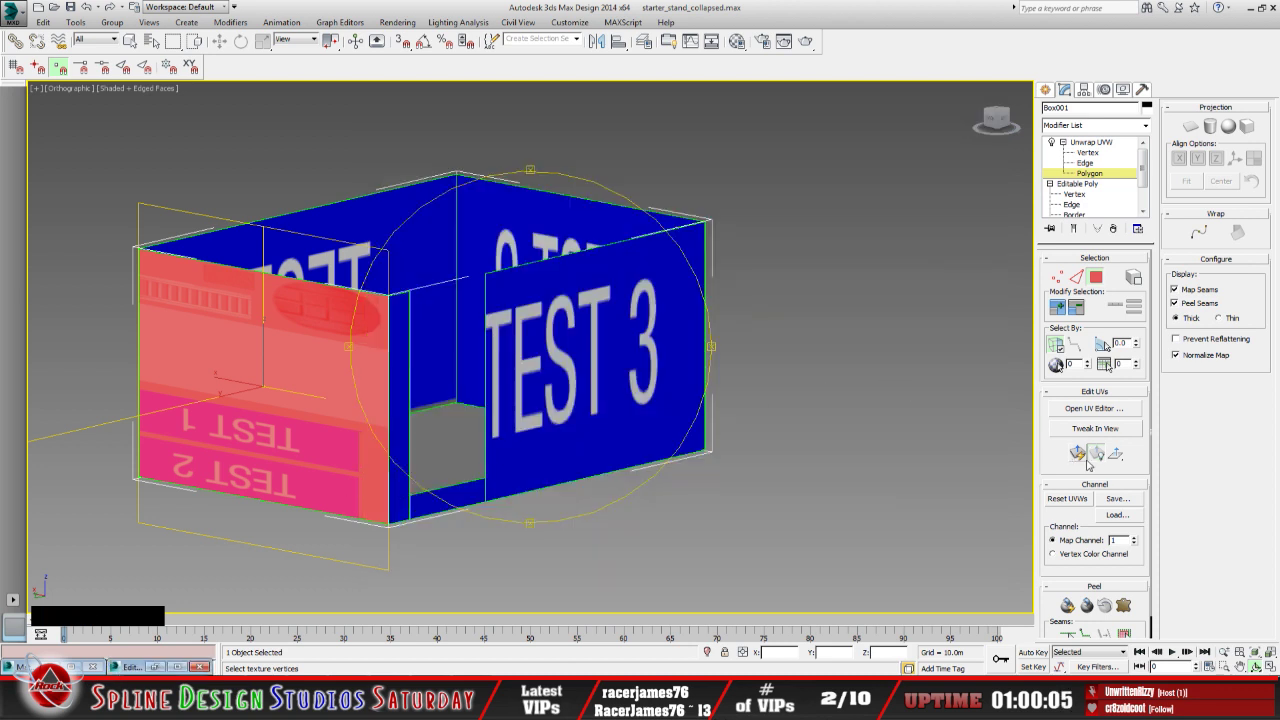
left_click(1092, 456)
middle_click_drag(562, 382, 534, 371, "alt")
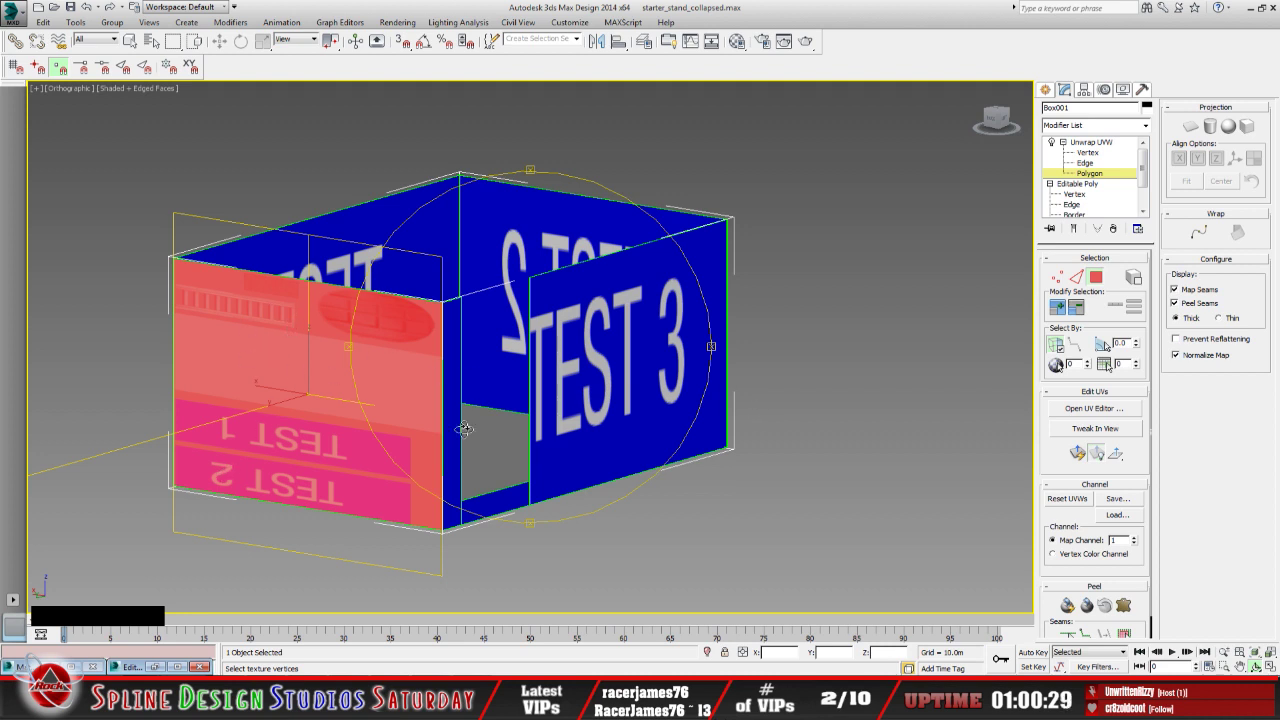
middle_click_drag(480, 452, 507, 431)
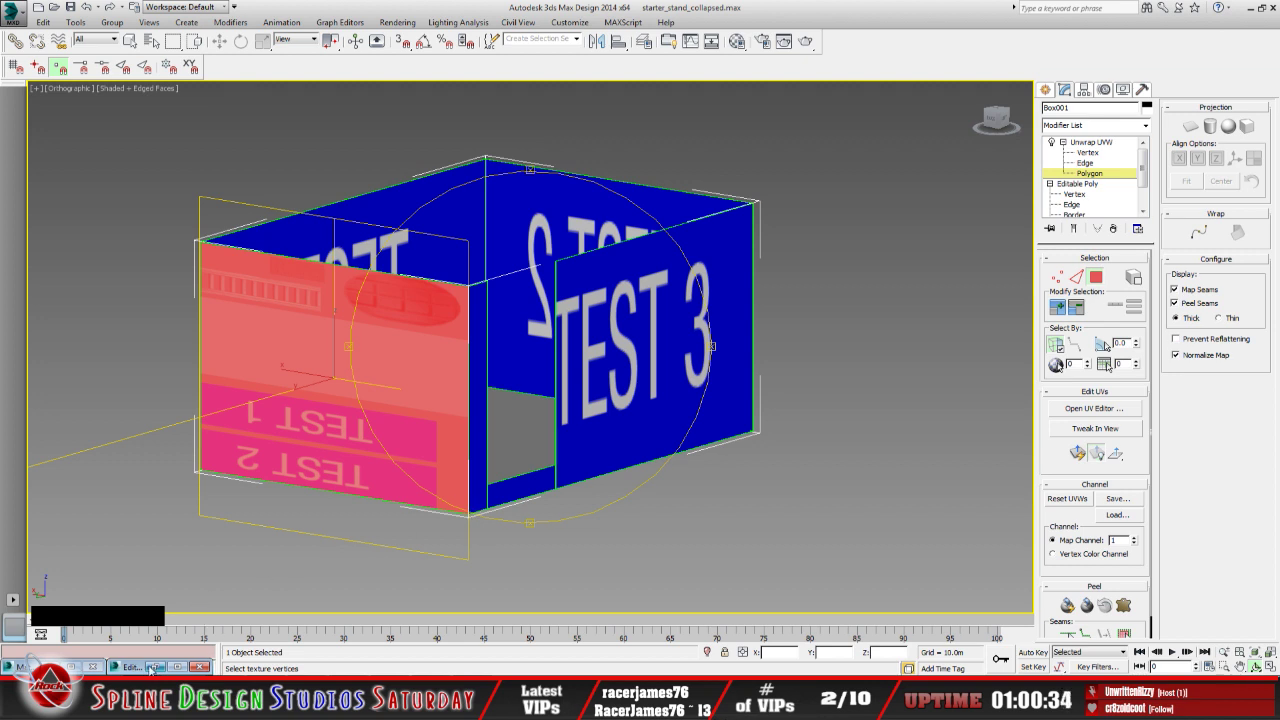
left_click(155, 667)
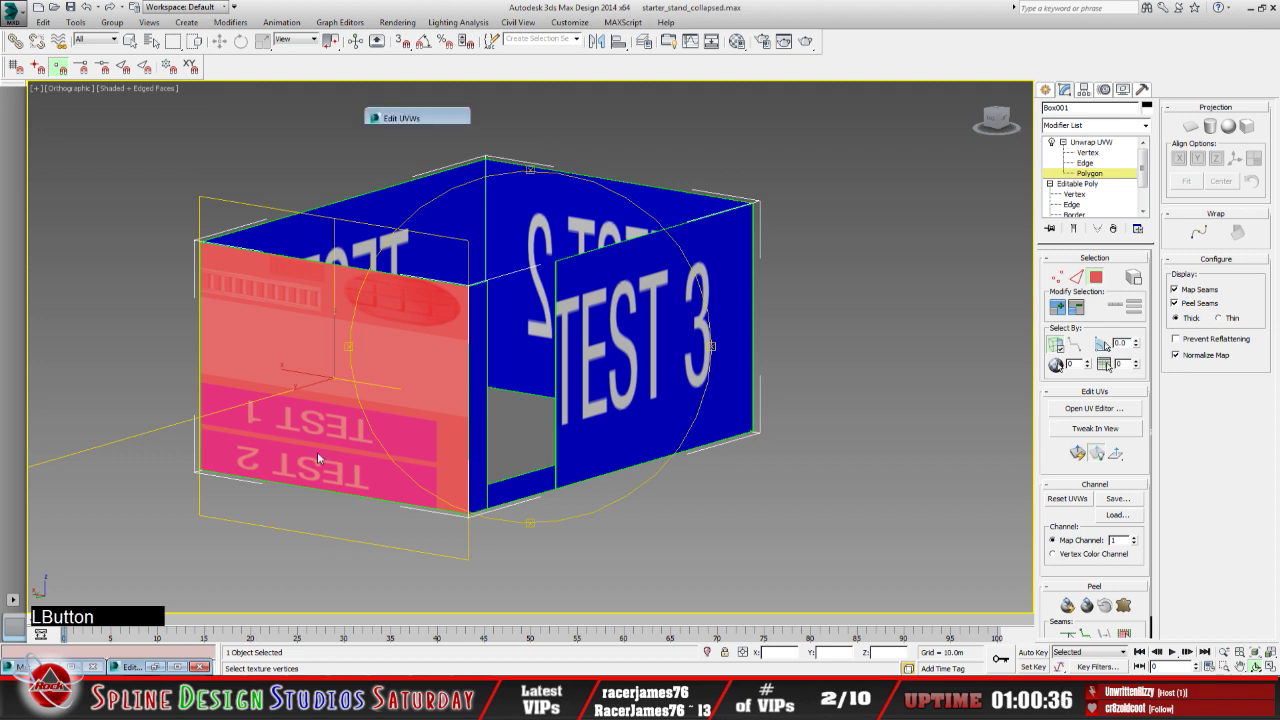
Squash the end wall's UV face vertically and move it so its lower corner aligns with the TEST 4 area of the texture
scroll(537, 430, "up", 1)
middle_click_drag(537, 430, 471, 377)
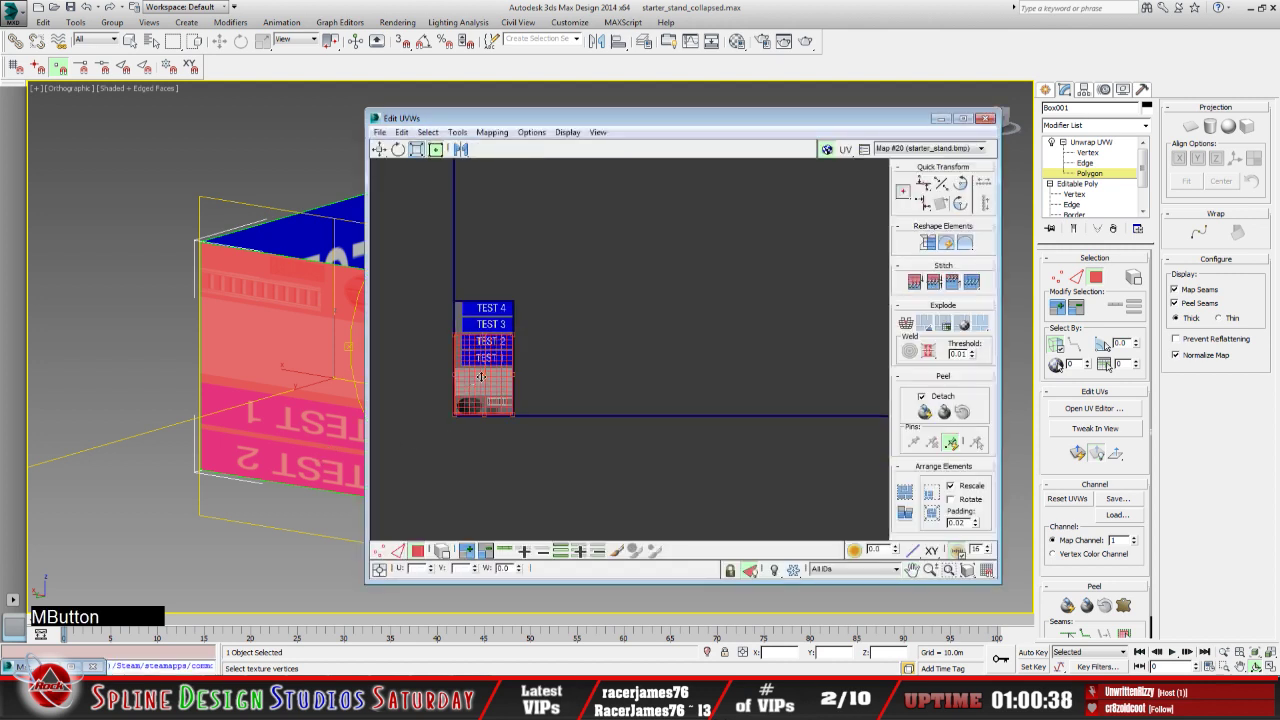
left_click(497, 355)
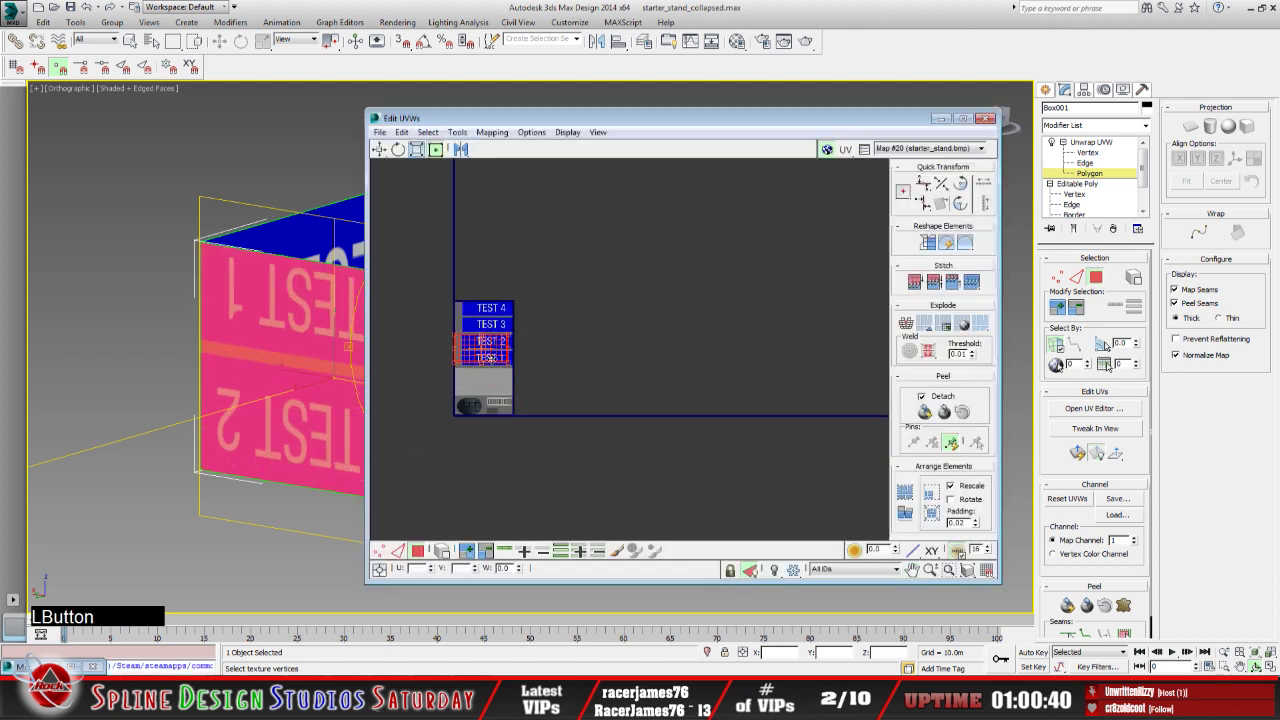
left_click(493, 313)
scroll(525, 326, "up", 3)
middle_click_drag(520, 324, 789, 368)
scroll(608, 368, "up", 3)
middle_click_drag(604, 357, 648, 463)
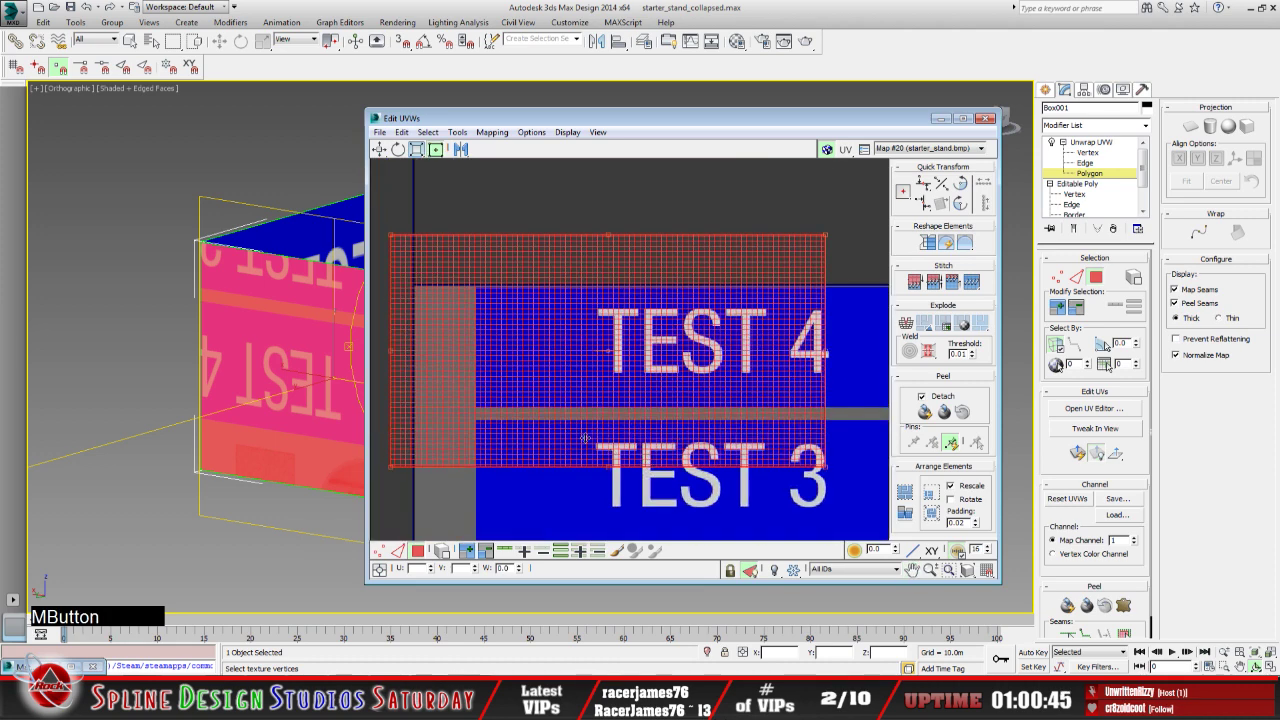
left_click_drag(586, 438, 677, 371)
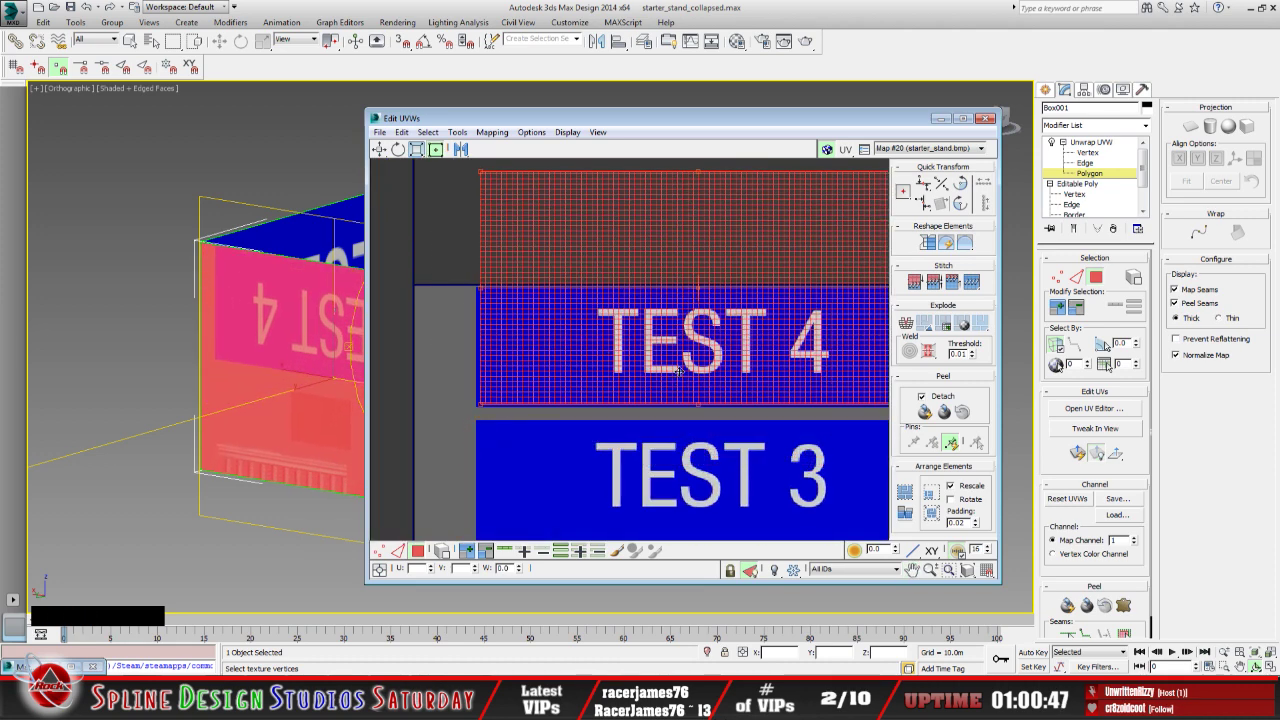
Scale the end wall's UV face in height and width to fit the borders of the blue TEST 4 area
middle_click_drag(608, 373, 604, 393)
left_click_drag(474, 191, 473, 310)
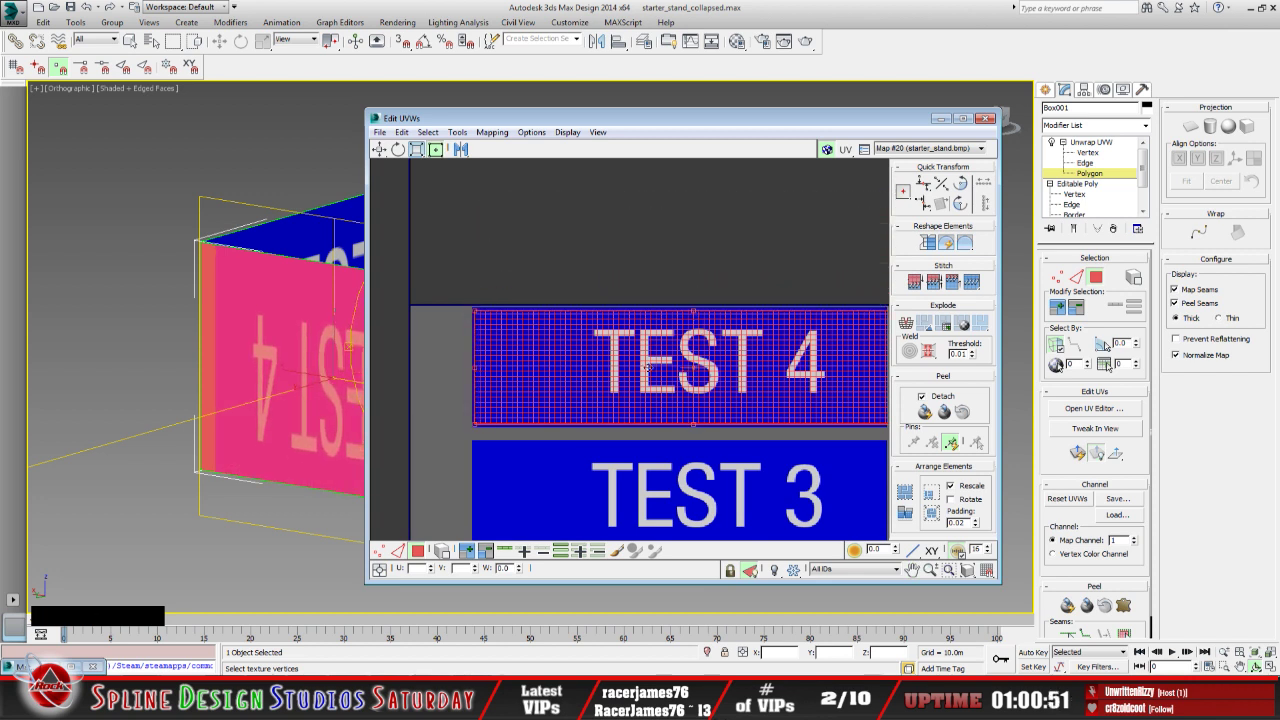
middle_click_drag(777, 368, 654, 380)
left_click_drag(788, 435, 760, 437)
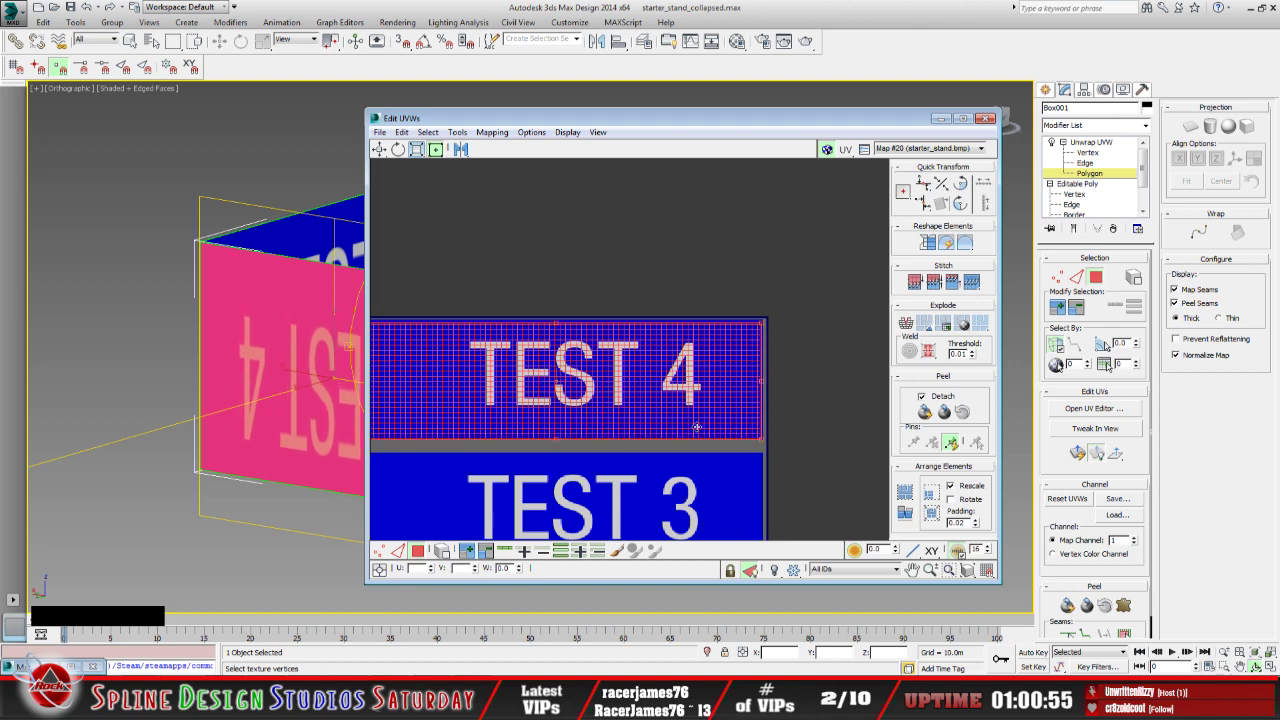
Mirror the end wall's UV face horizontally and vertically so TEST 4 reads upright and correctly on the model
left_click_drag(621, 120, 731, 132)
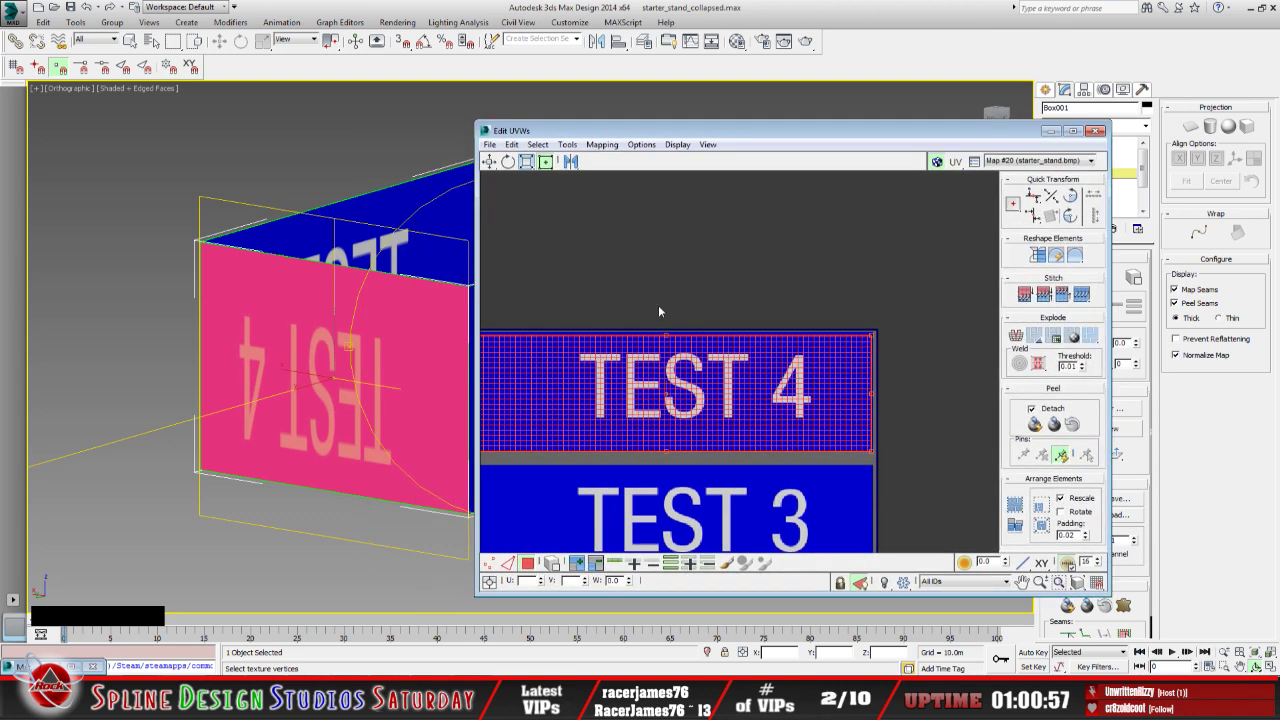
scroll(735, 385, "down", 1)
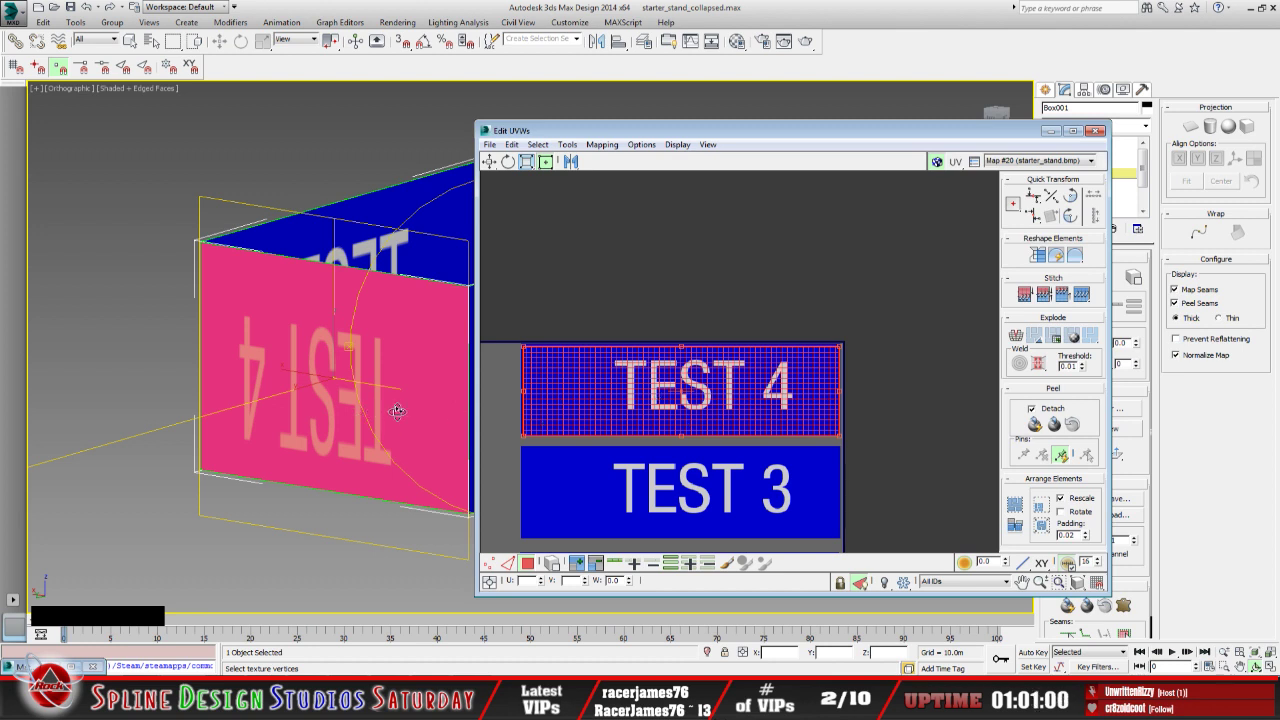
middle_click_drag(415, 415, 300, 404, "alt")
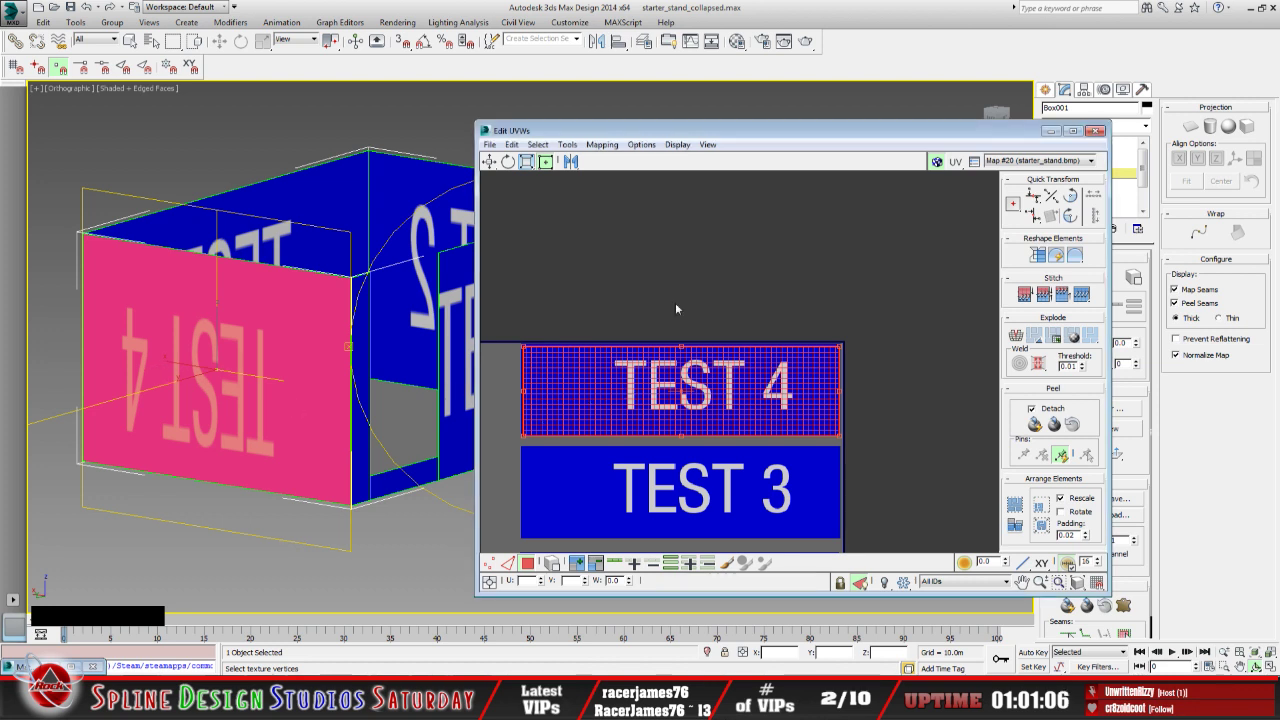
left_click(570, 162)
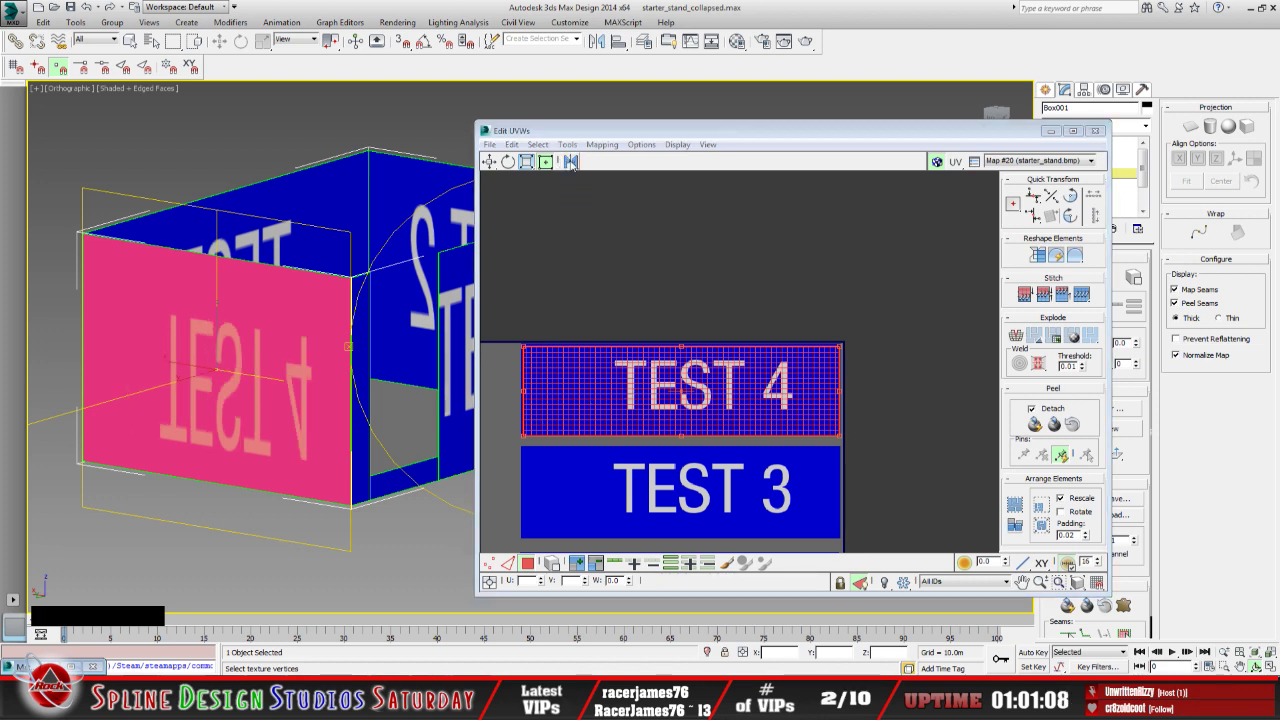
left_click_drag(571, 163, 574, 179)
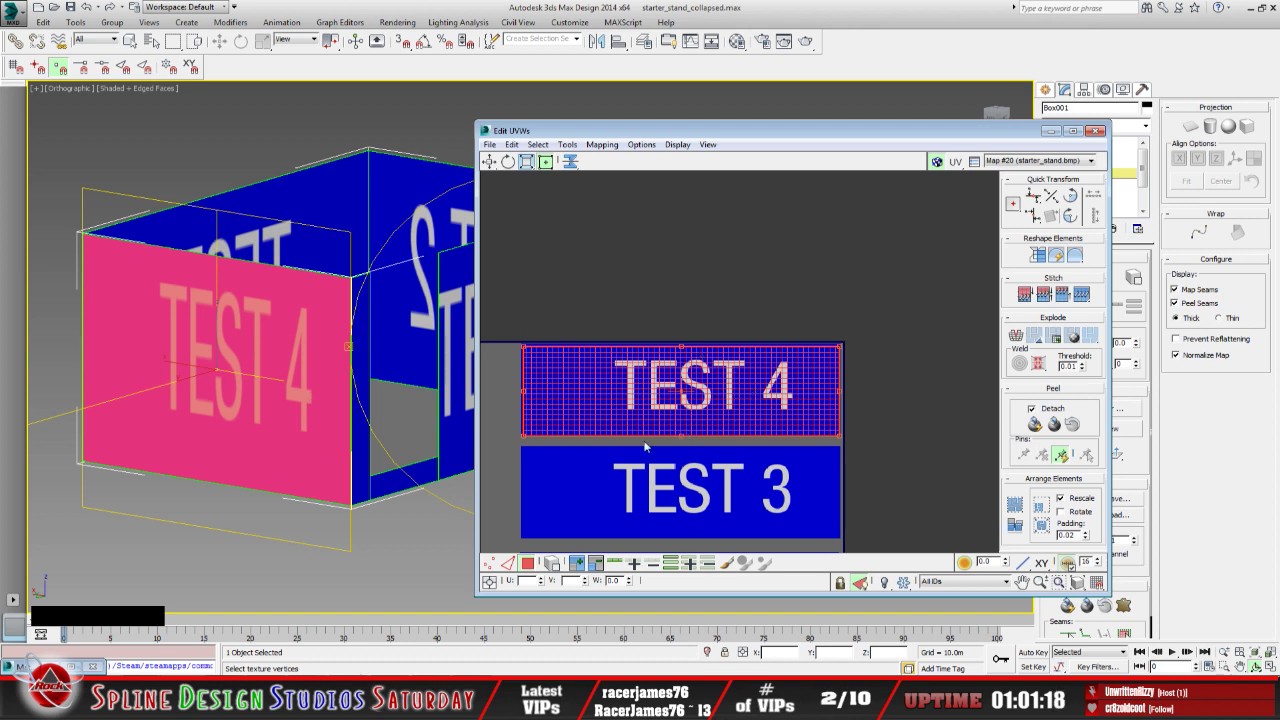
Check the TEST 4 fit in the UV editor, deselect the face and review the textured walls around the box
scroll(648, 447, "up", 2)
middle_click_drag(647, 425, 859, 434)
scroll(858, 434, "down", 5)
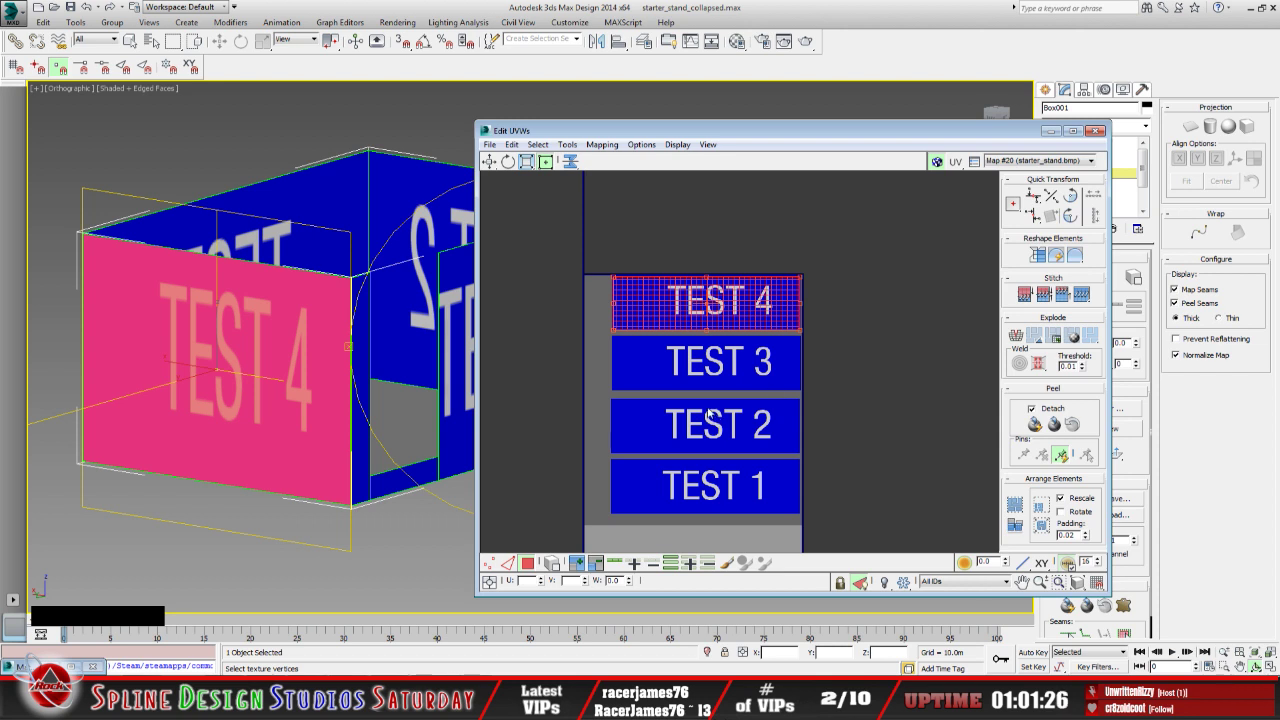
middle_click_drag(708, 413, 716, 350)
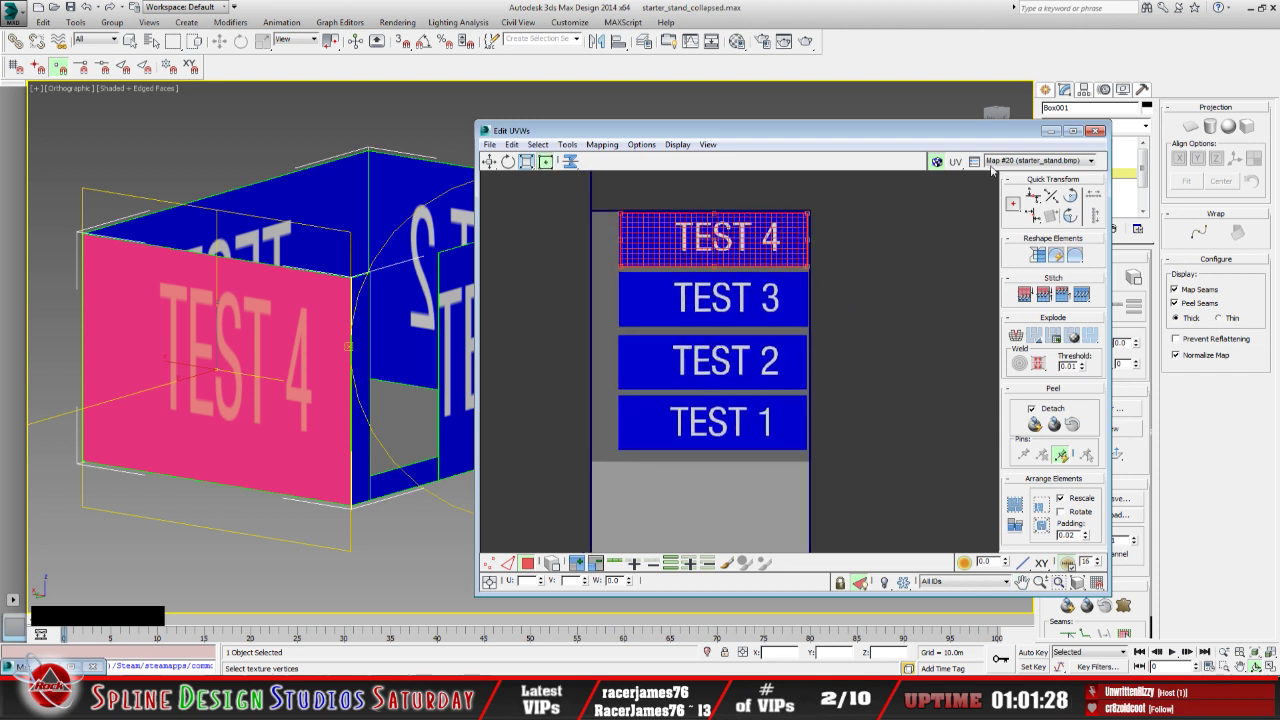
left_click(895, 283)
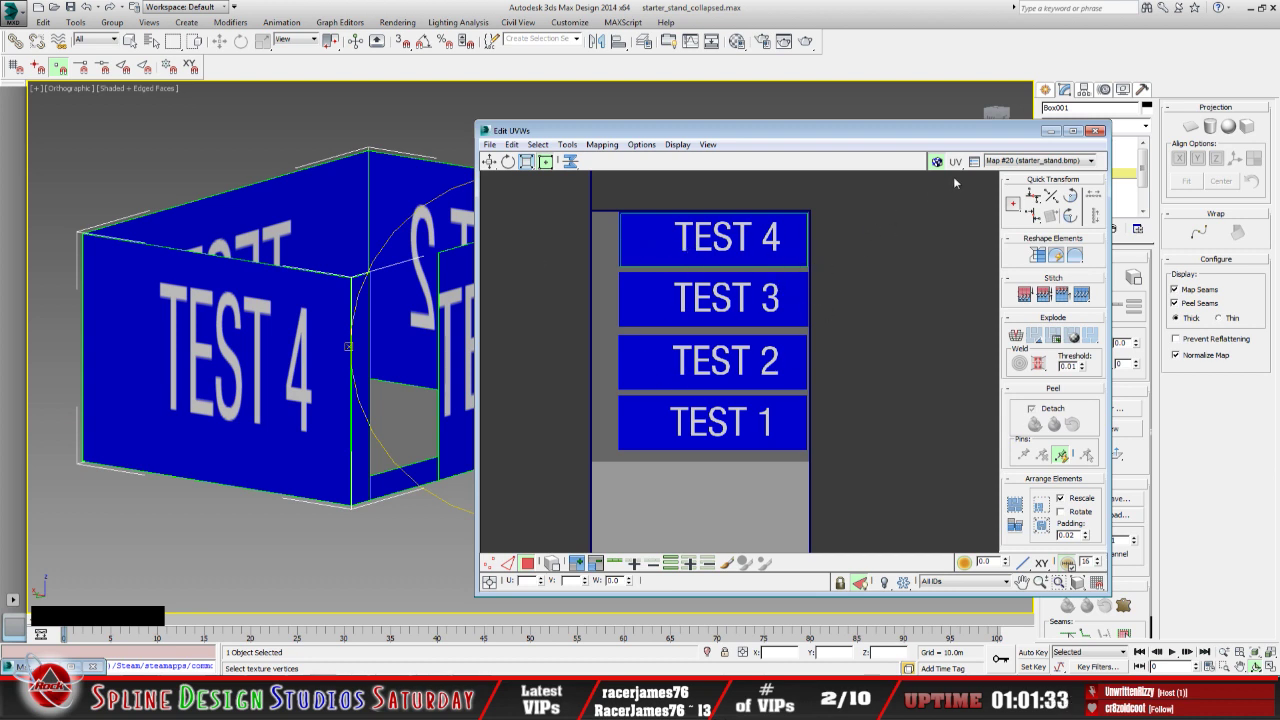
left_click(1050, 131)
middle_click_drag(505, 392, 392, 437)
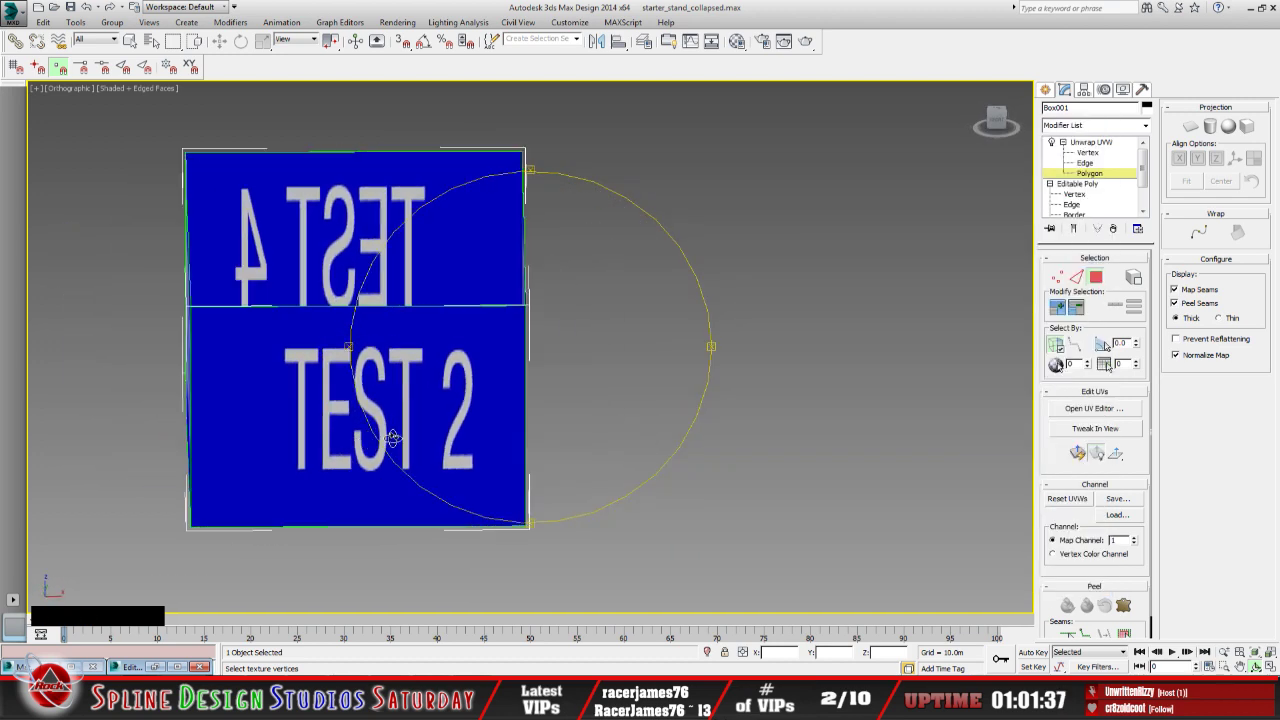
left_click_drag(393, 438, 496, 424)
scroll(460, 432, "down", 4)
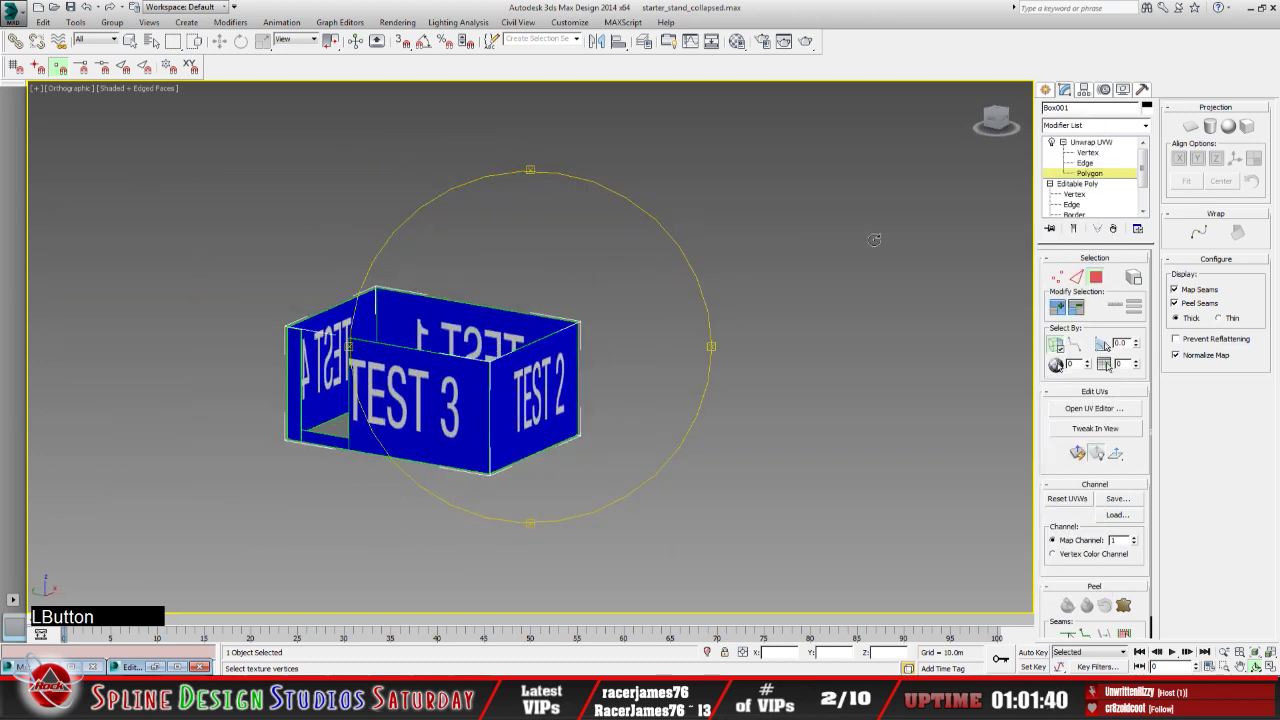
Leave the polygon level of the Unwrap UVW modifier and hide the finished outer box
left_click(1100, 142)
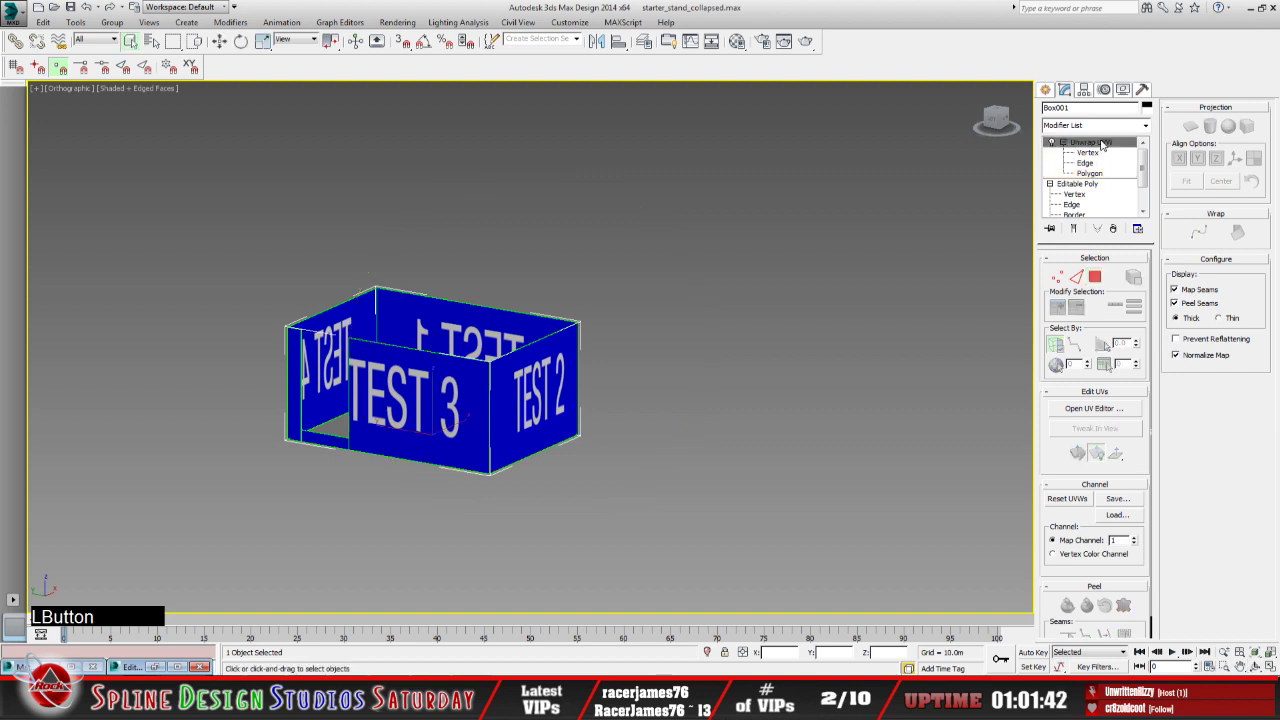
right_click(457, 404)
left_click(490, 369)
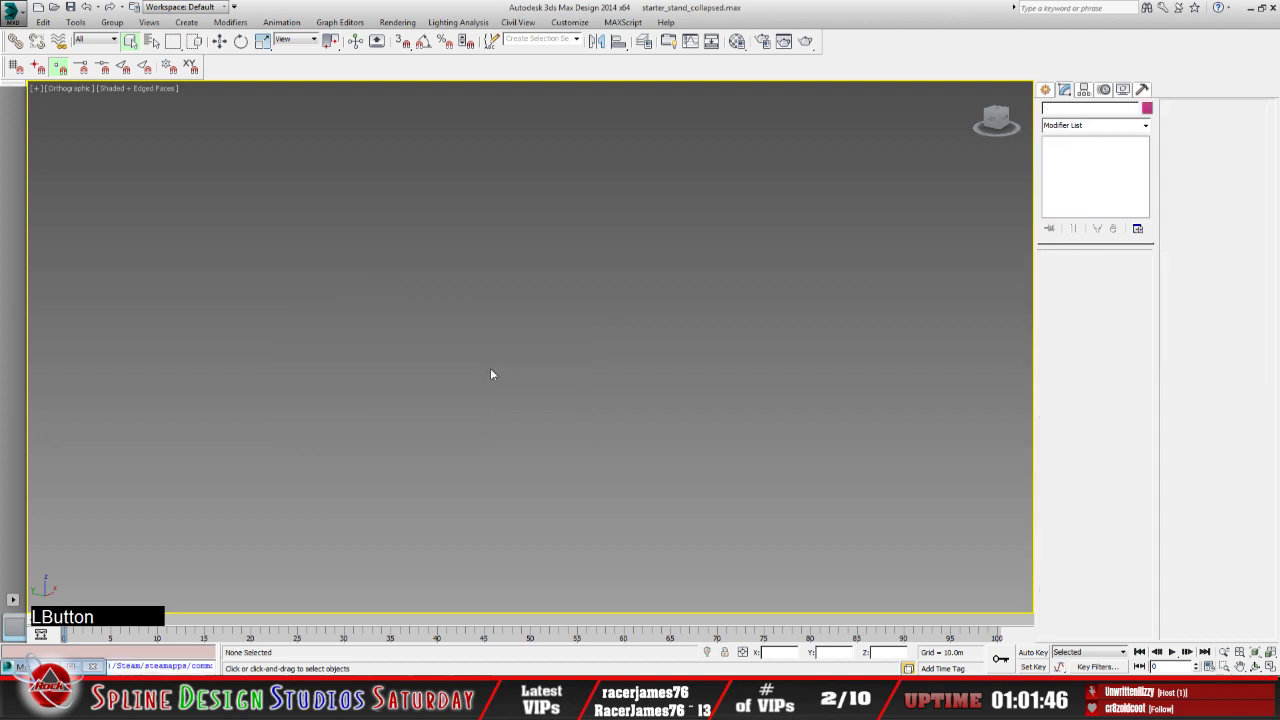
Unhide only the object named inside and select it
right_click(425, 416)
left_click(461, 351)
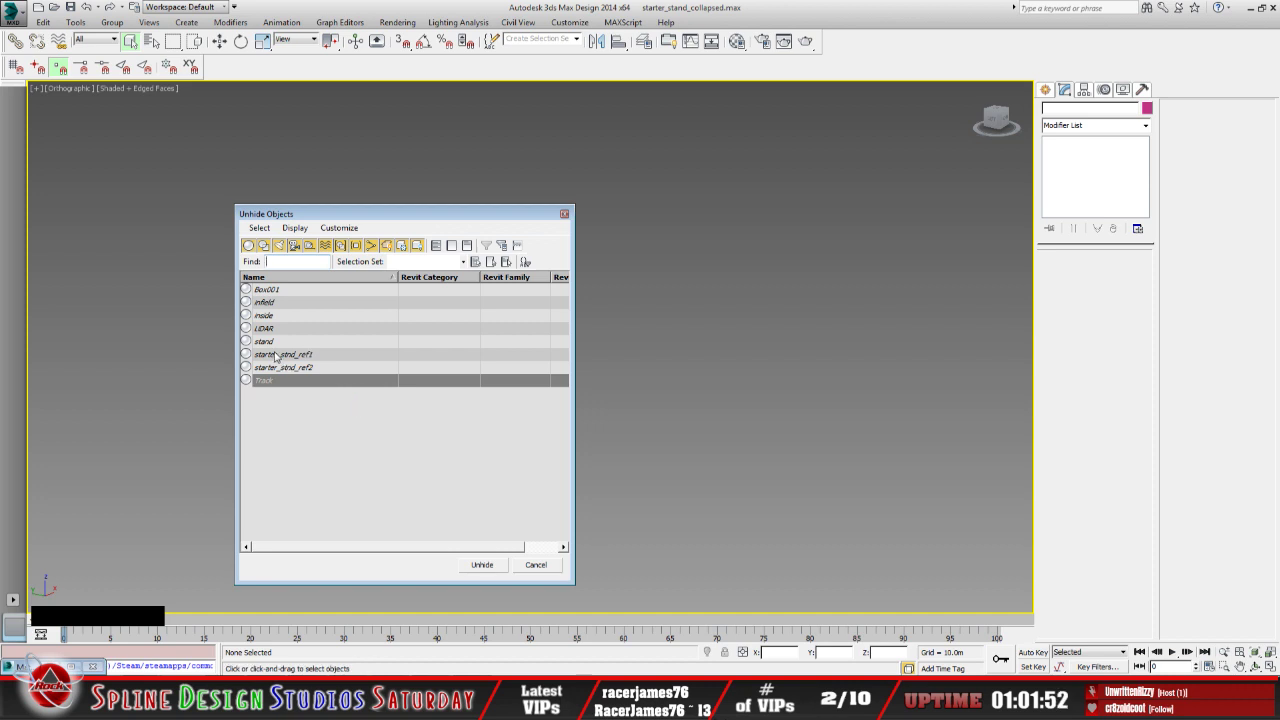
left_click(285, 290)
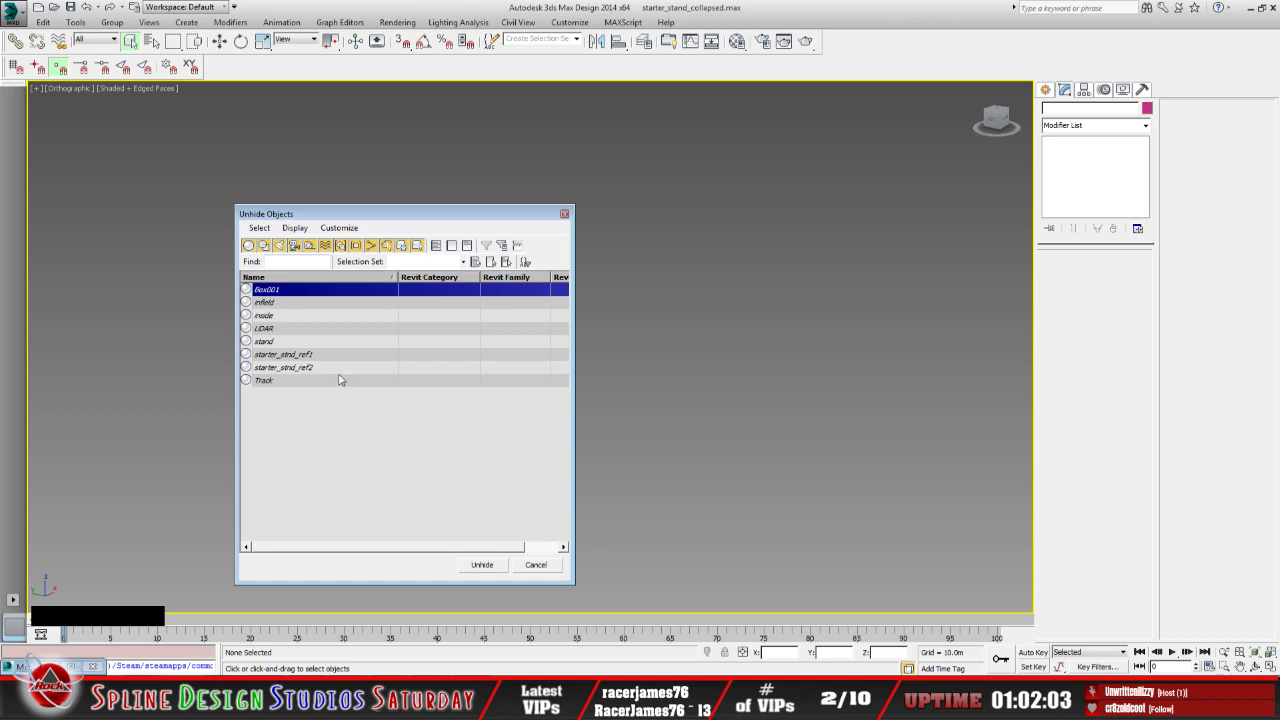
left_click(270, 317)
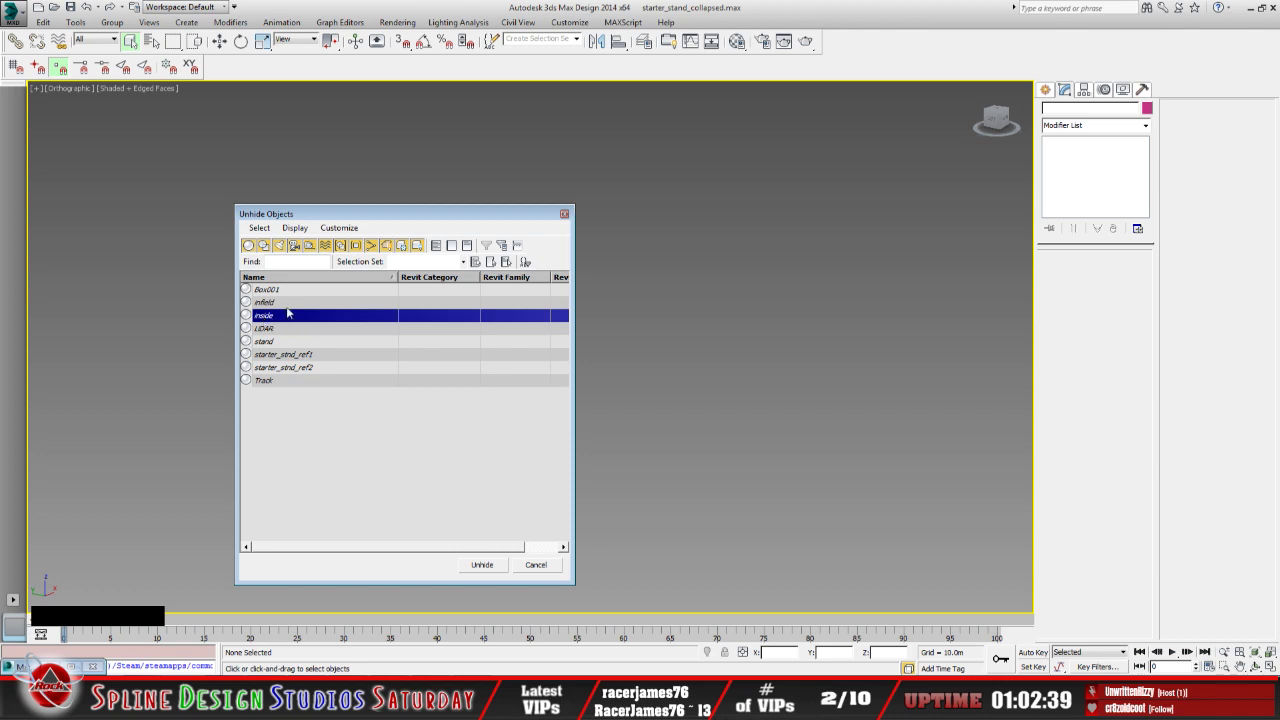
left_click(482, 565)
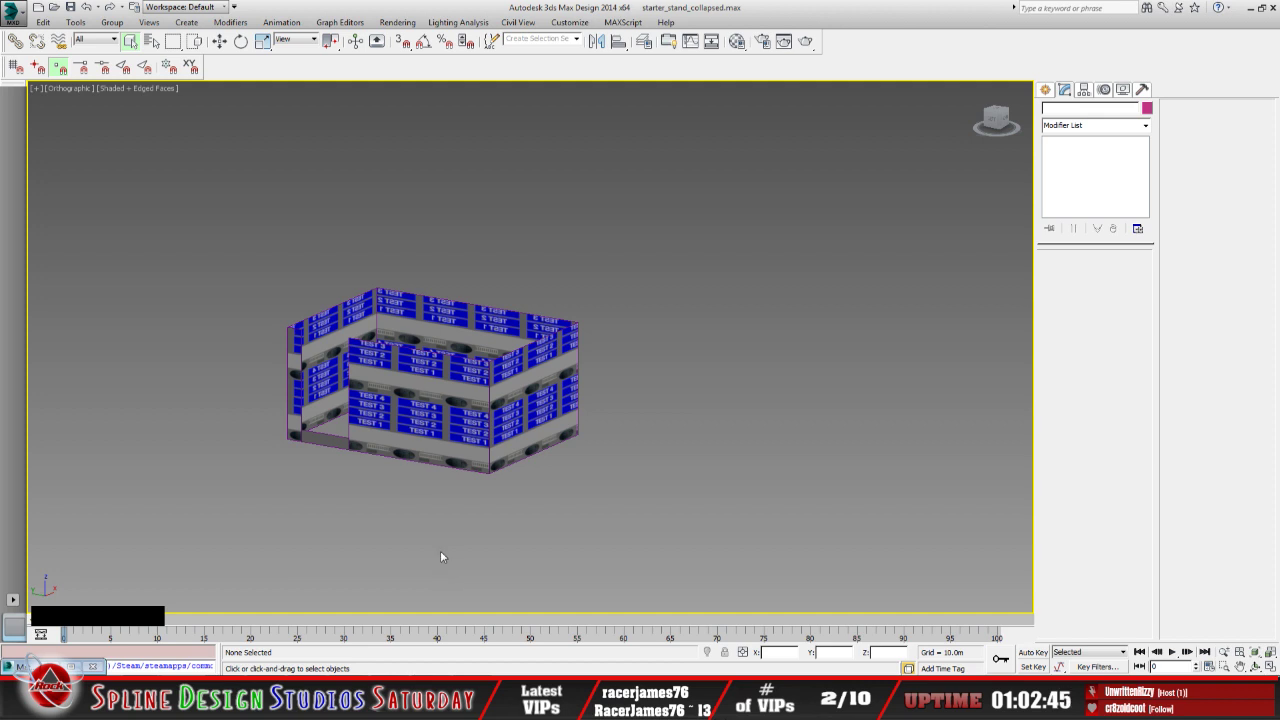
left_click(413, 443)
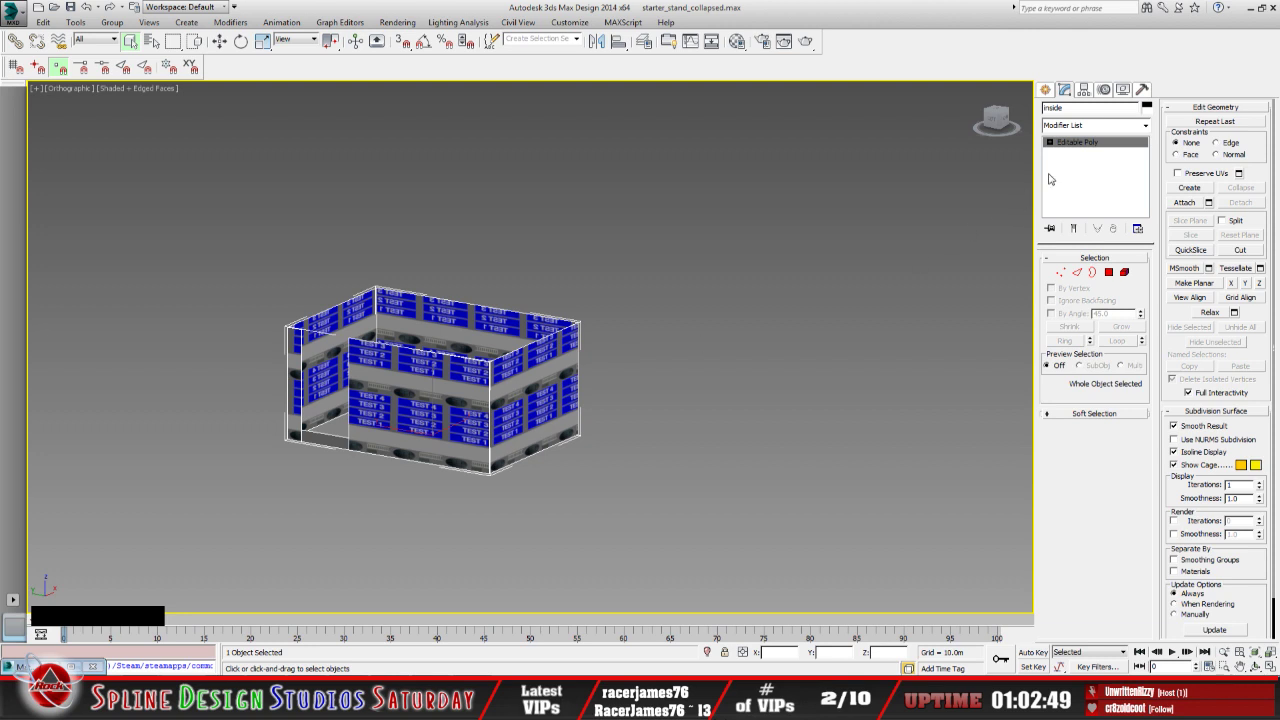
Add an Unwrap UVW modifier to the inside object above its Editable Poly
left_click(1050, 143)
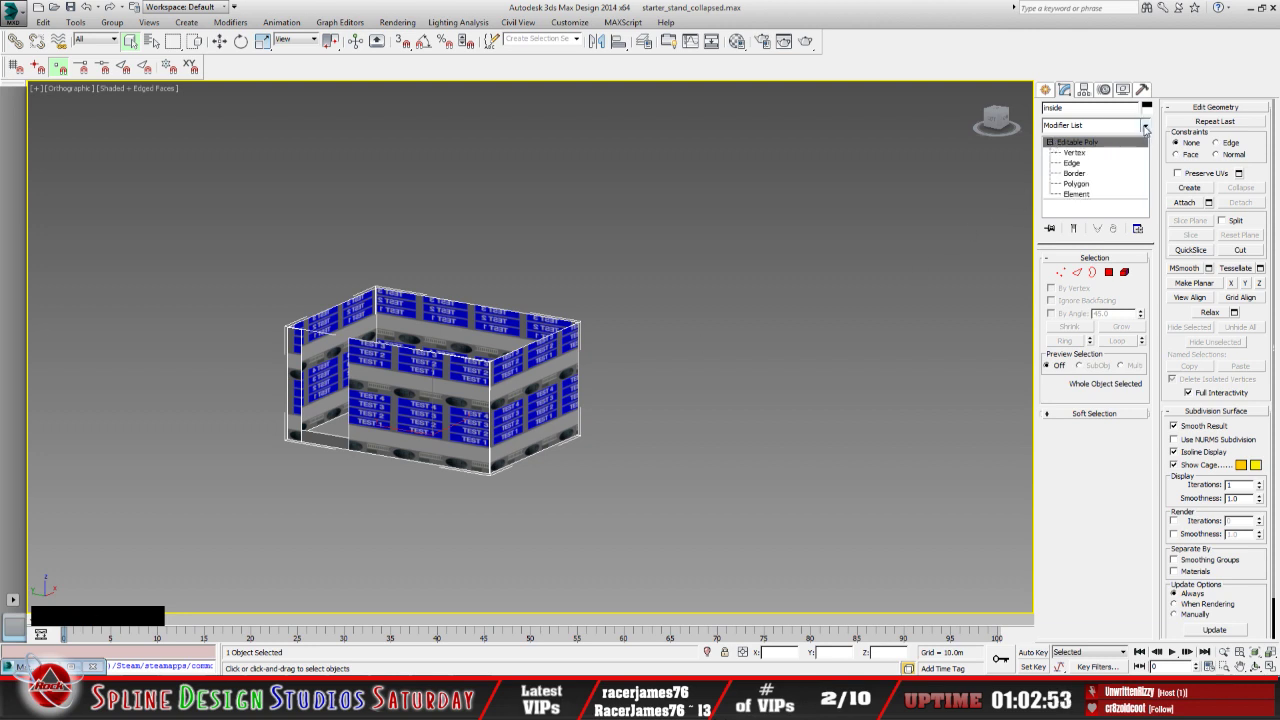
left_click(1145, 125)
left_click_drag(1145, 143, 1173, 487)
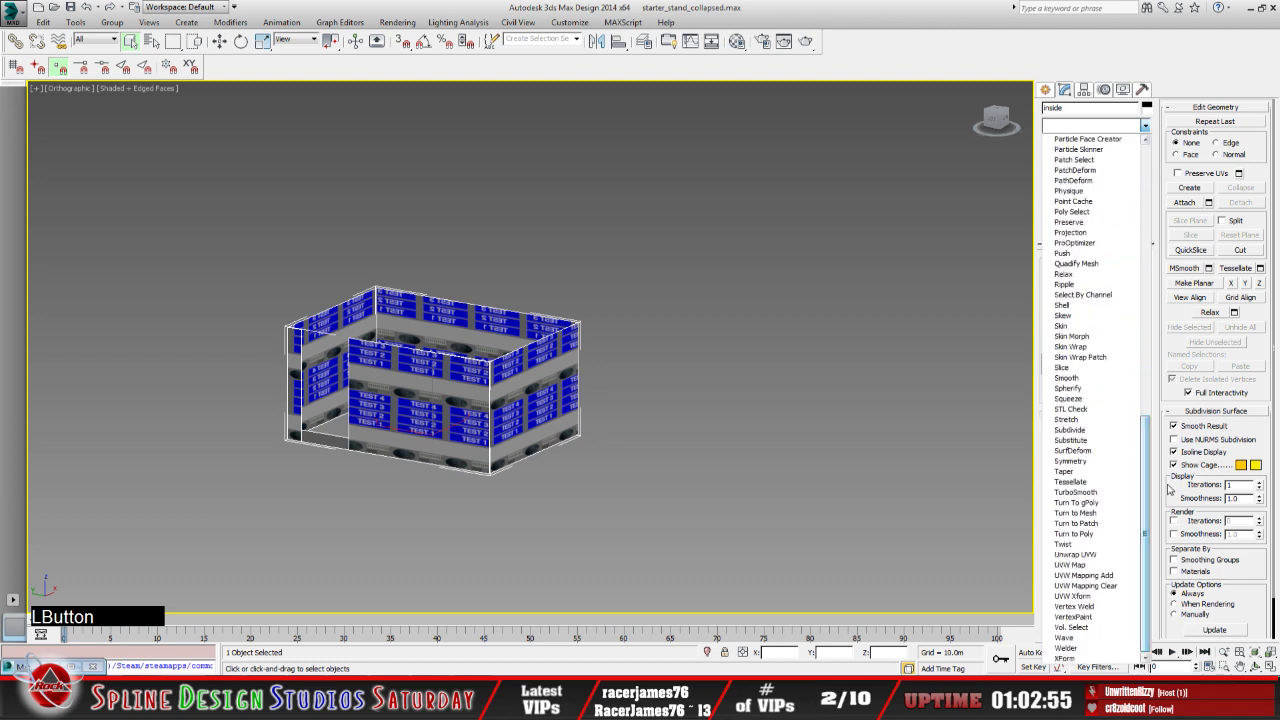
left_click(1085, 555)
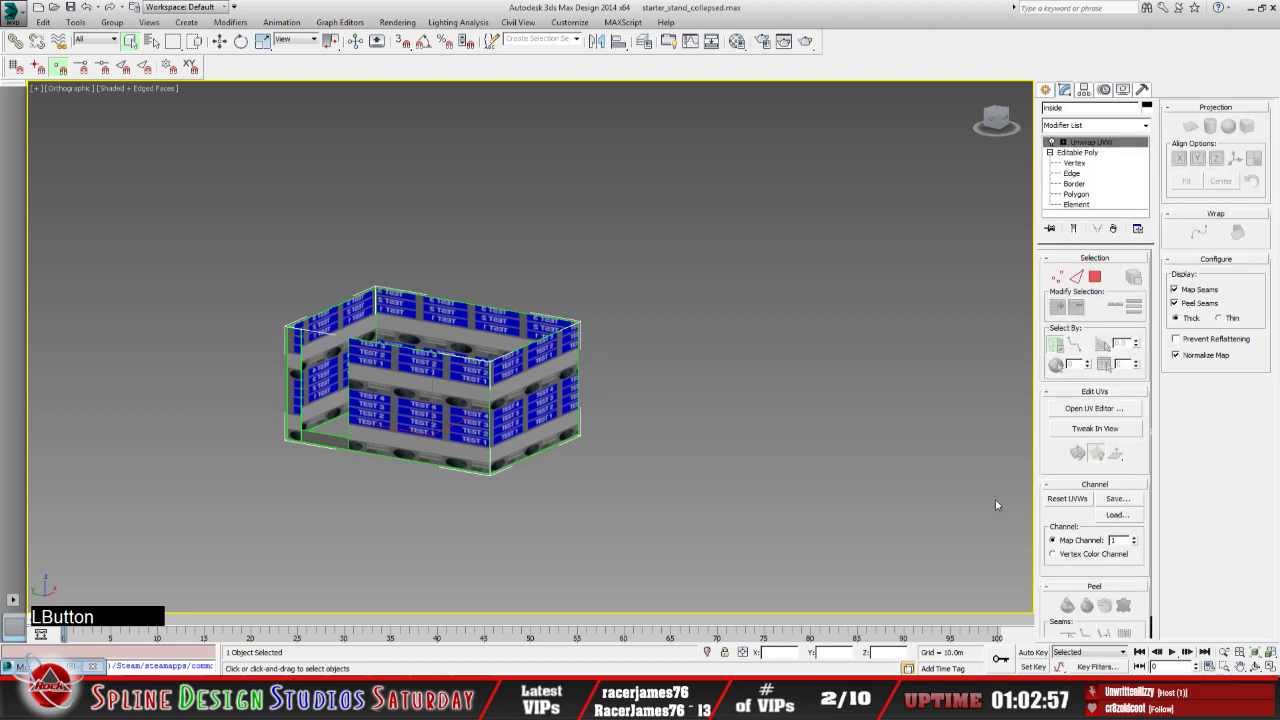
Display Map #20 (starter_stand.bmp) behind the inside object's UVs, enlarge the UV editor window and minimize it
left_click(1094, 408)
left_click(392, 93)
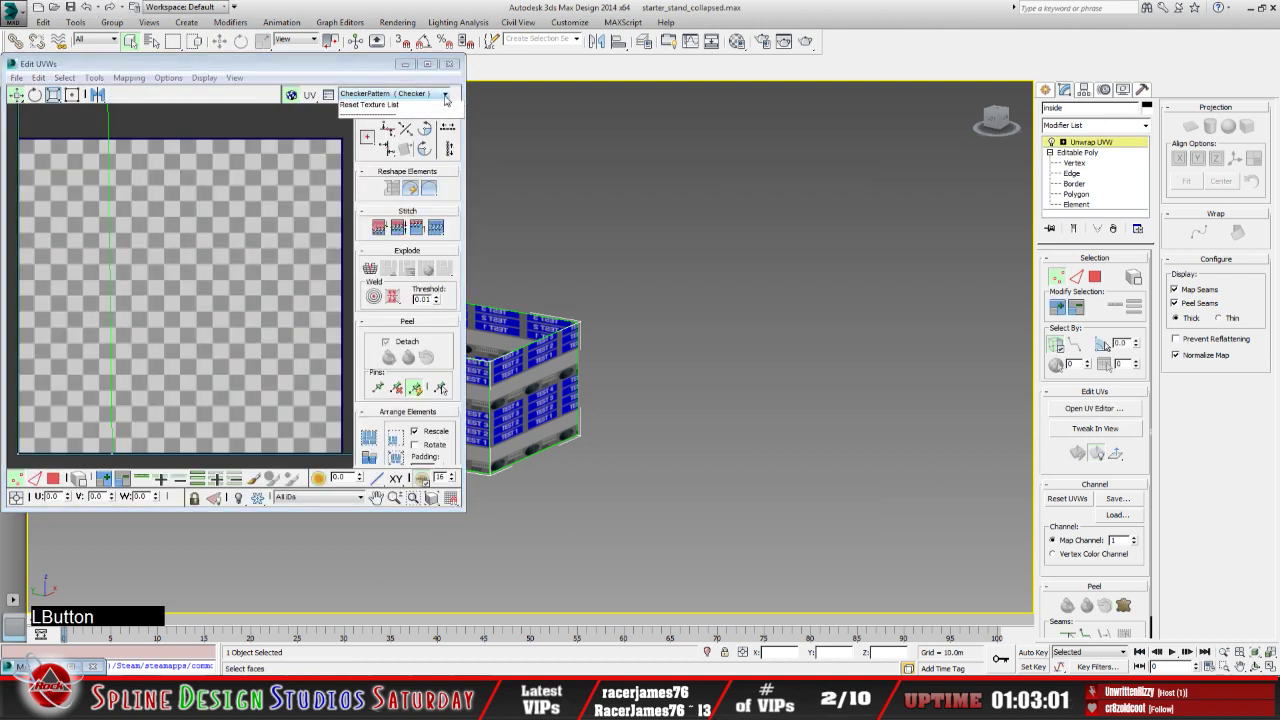
left_click(390, 112)
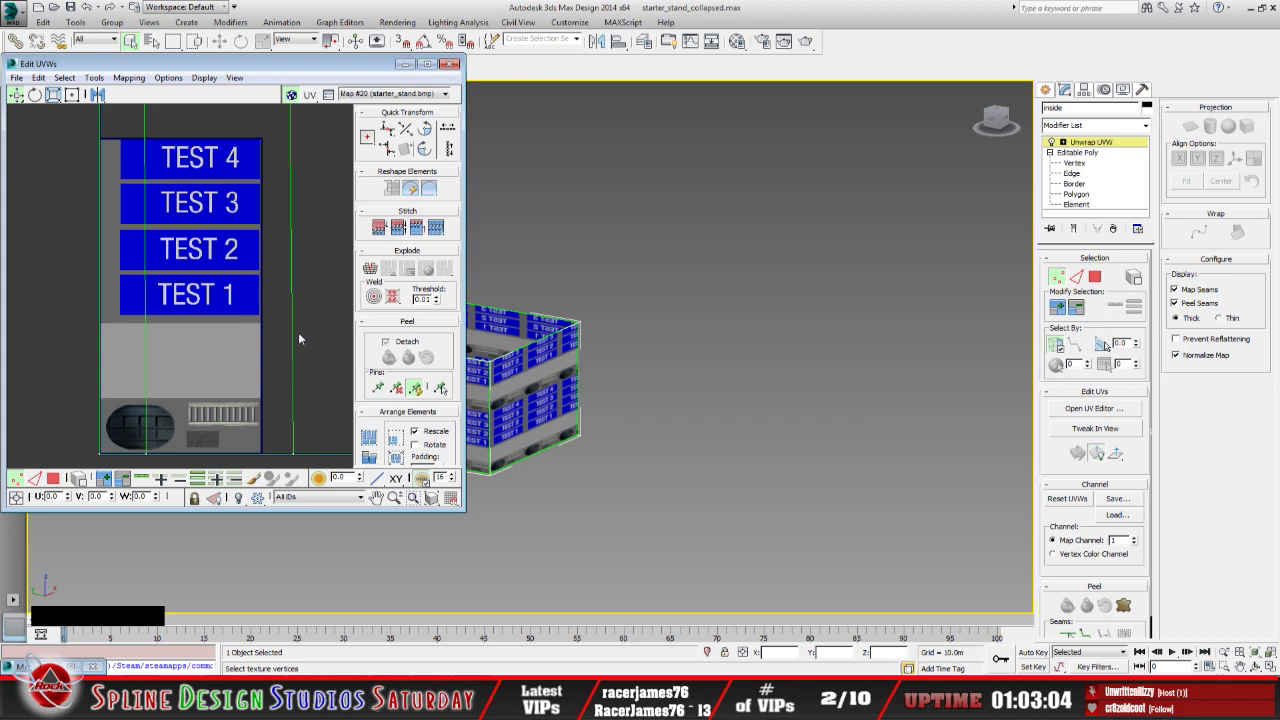
scroll(280, 335, "down", 3)
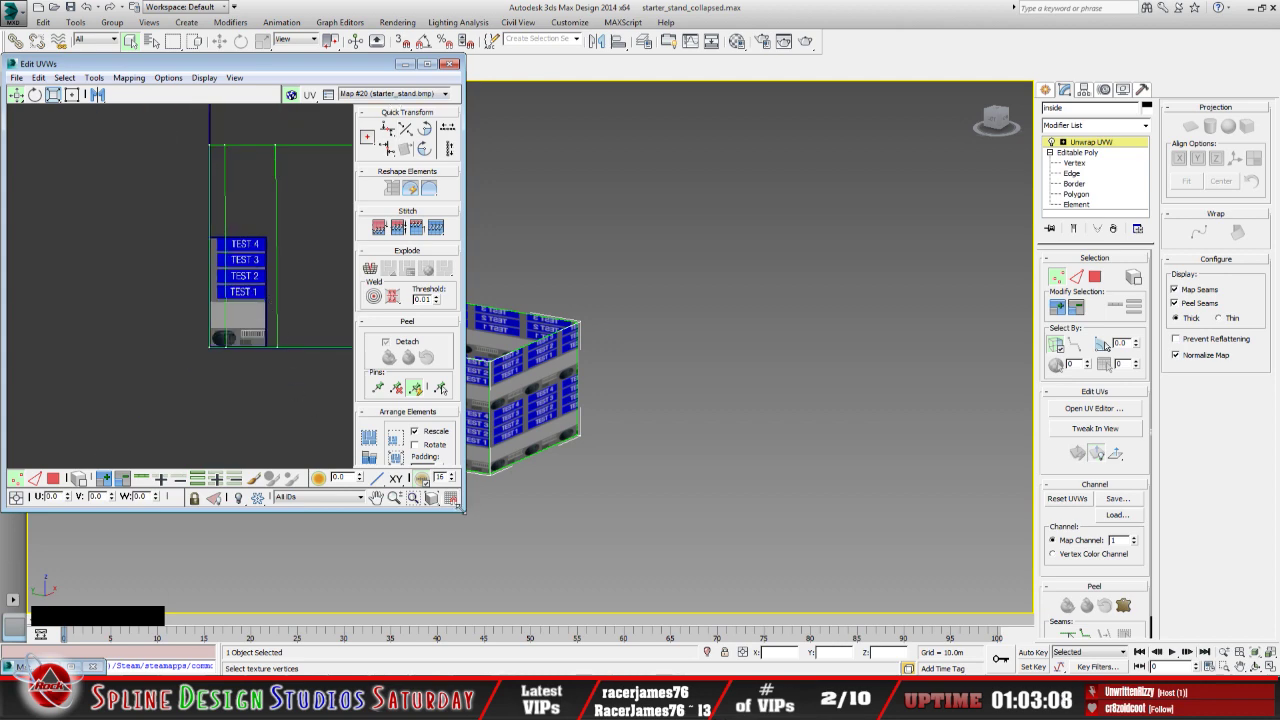
left_click_drag(462, 510, 631, 585)
middle_click_drag(384, 412, 201, 433)
left_click(570, 63)
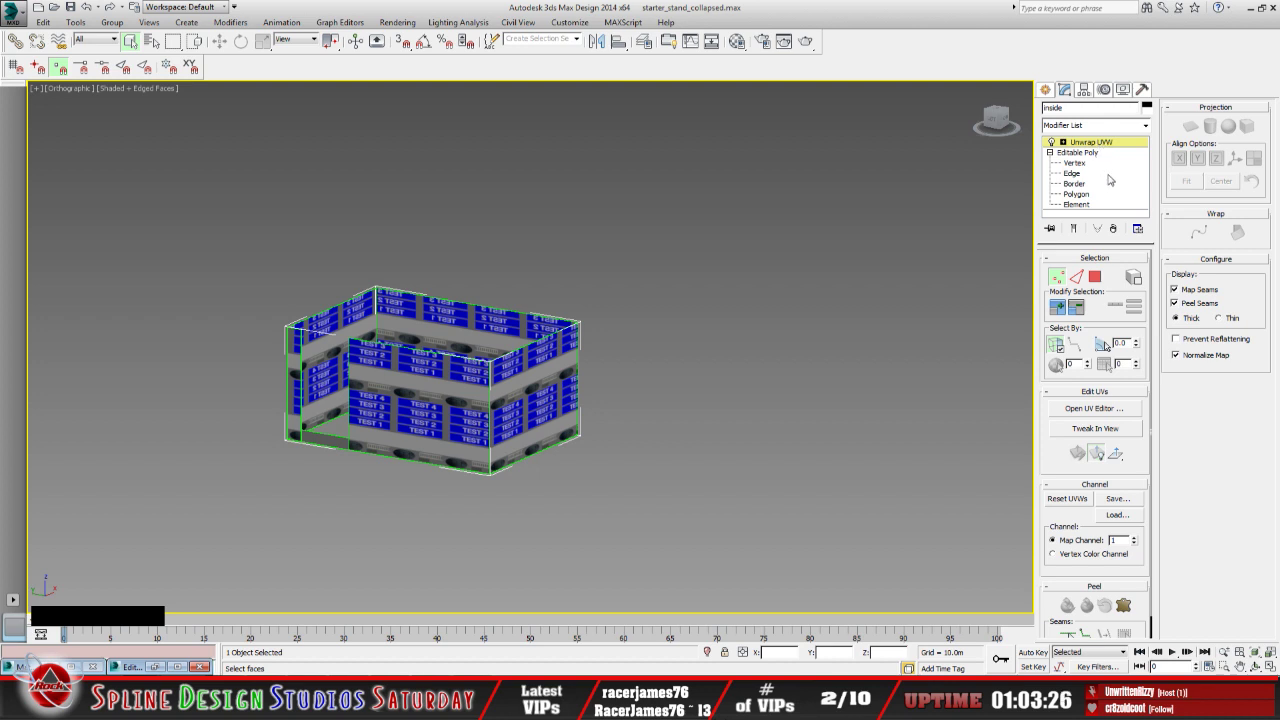
Switch the Unwrap UVW modifier to polygon level and select only the inside object's long wall opposite the doorway
left_click(1064, 143)
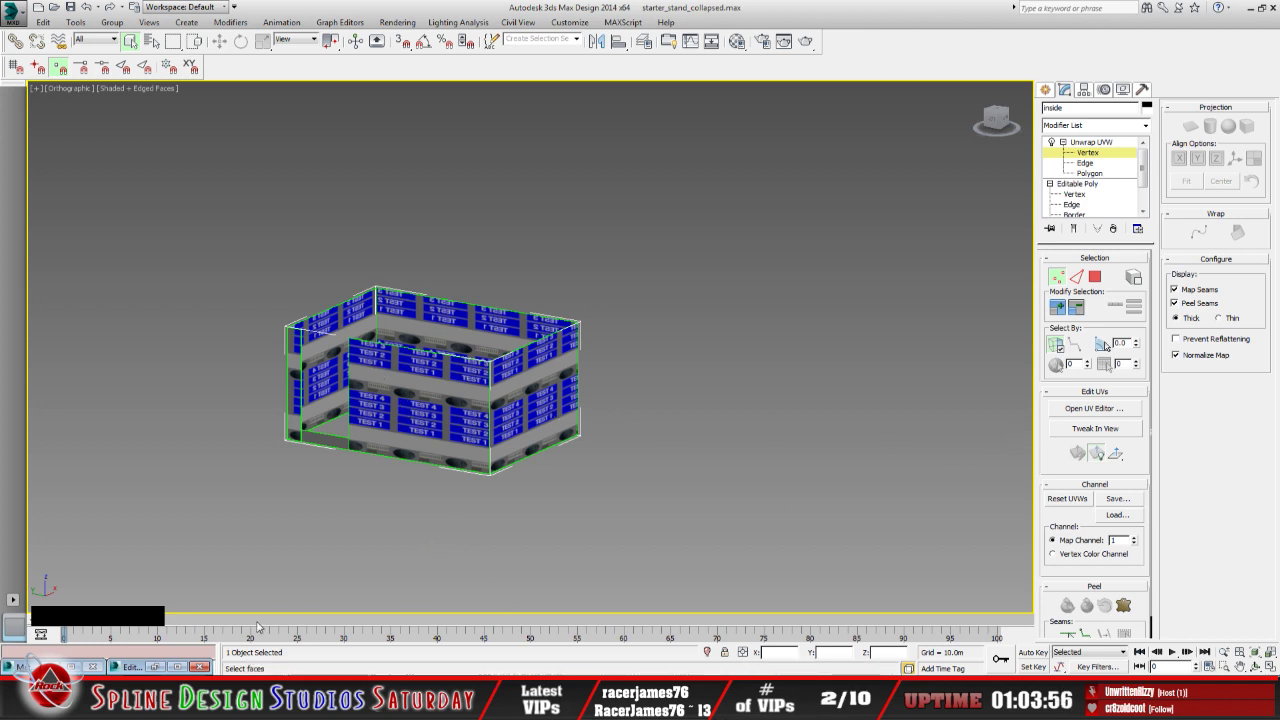
left_click(152, 668)
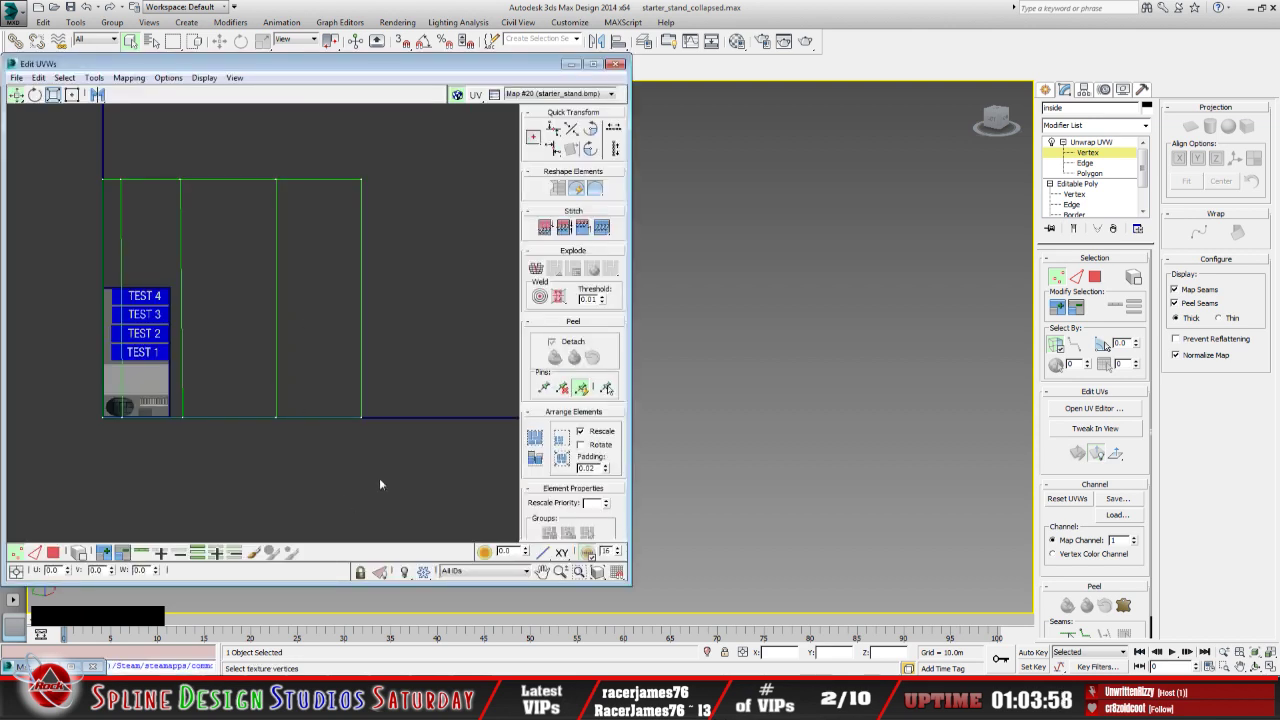
left_click(571, 65)
left_click(1090, 173)
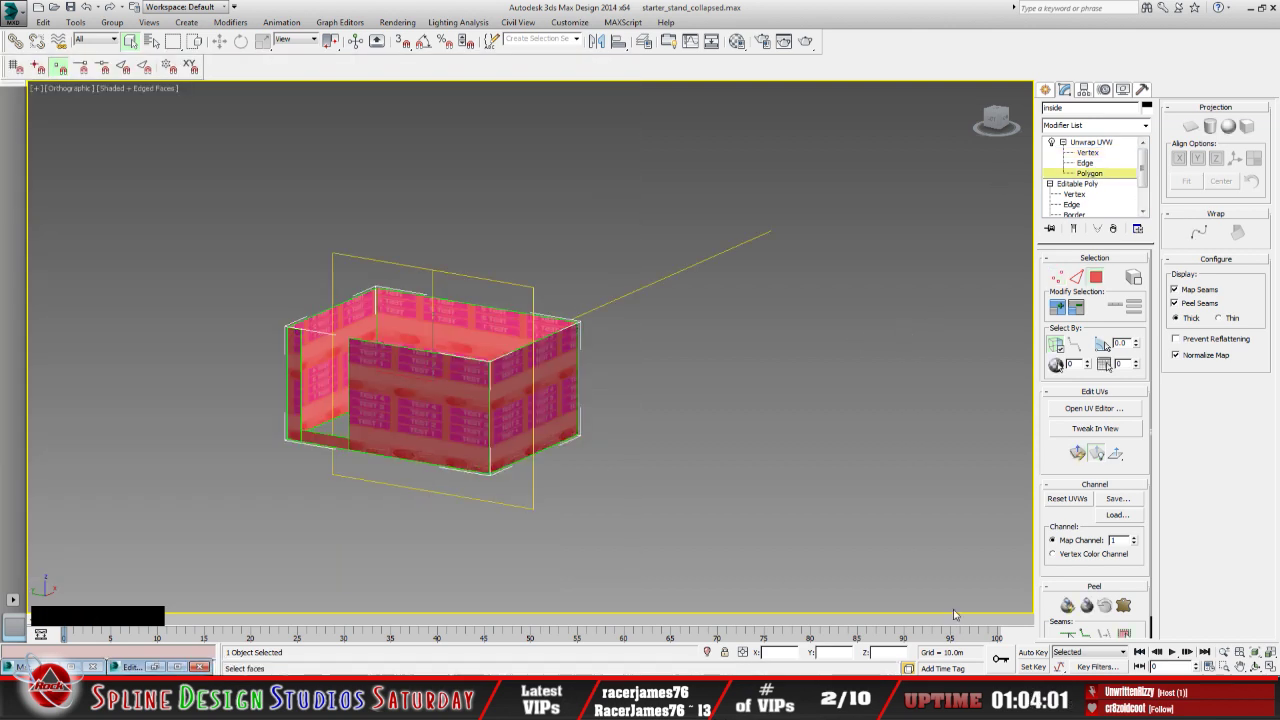
left_click(1256, 664)
left_click(1256, 666)
left_click_drag(716, 498, 371, 429)
middle_click_drag(486, 429, 502, 439)
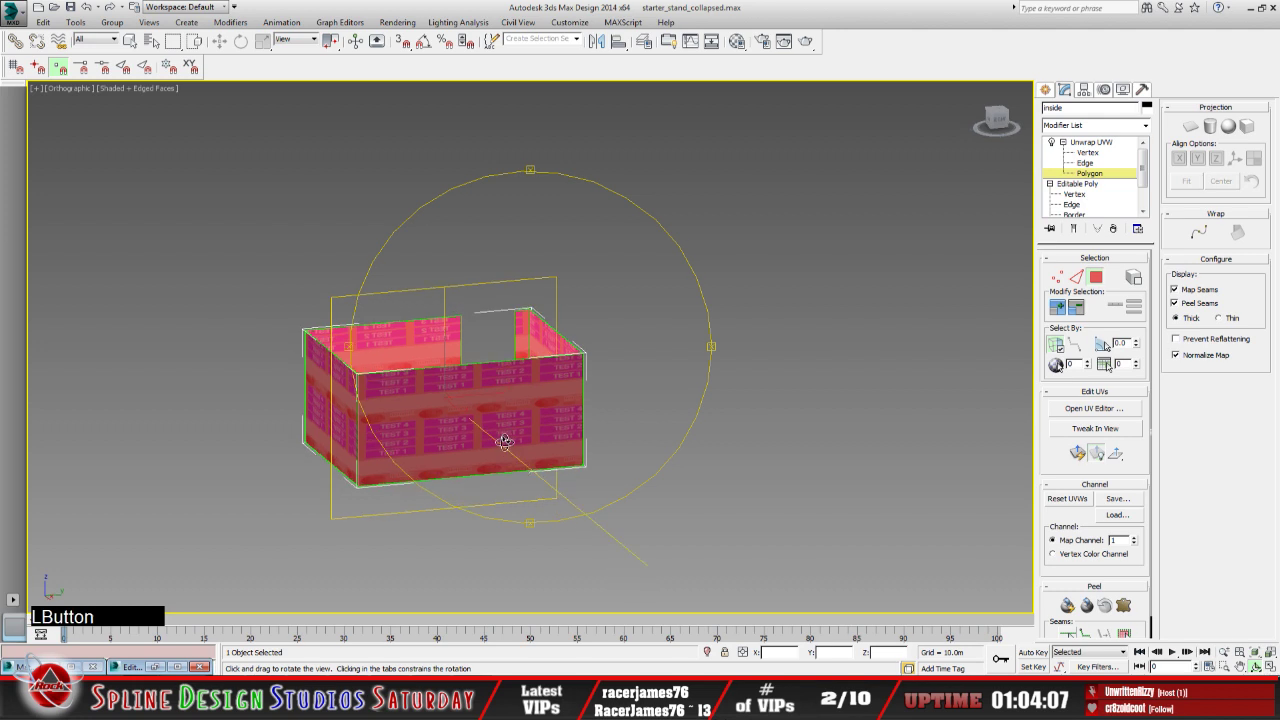
left_click(130, 41)
left_click(470, 415)
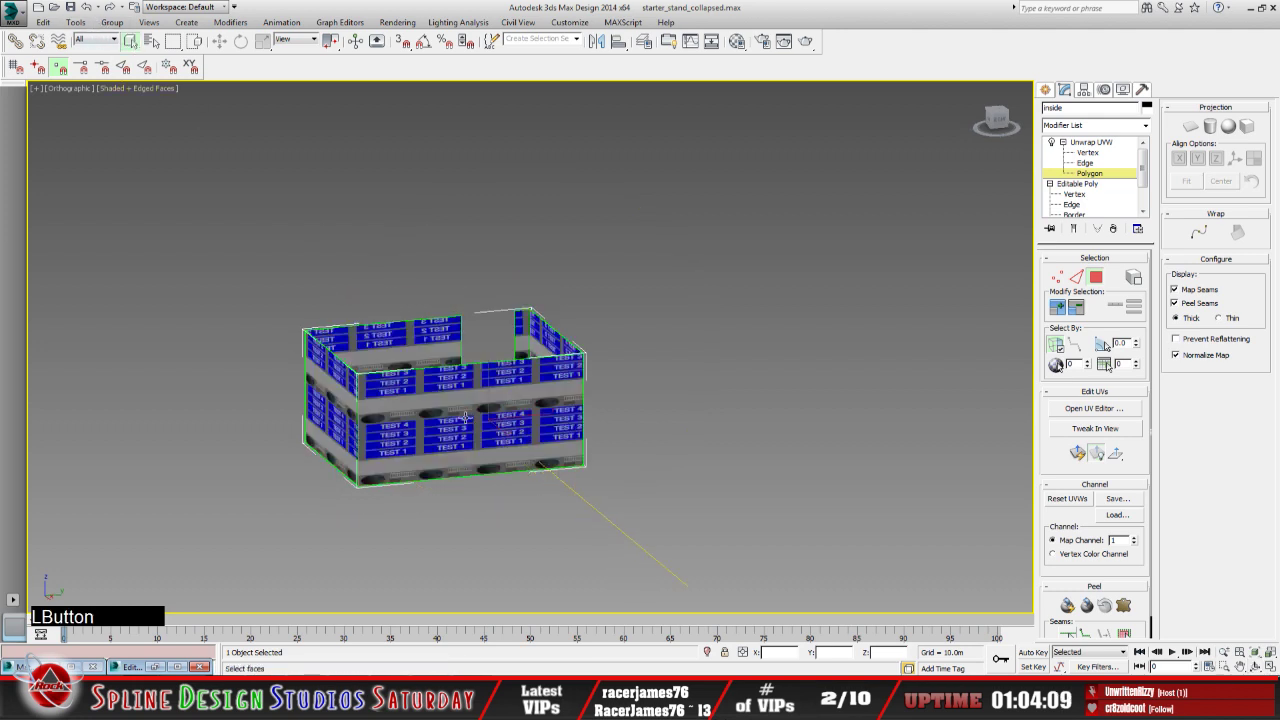
Select the inside object's wall beside the doorway, and switch the polygon selection to the long wall opposite the doorway
left_click(453, 405)
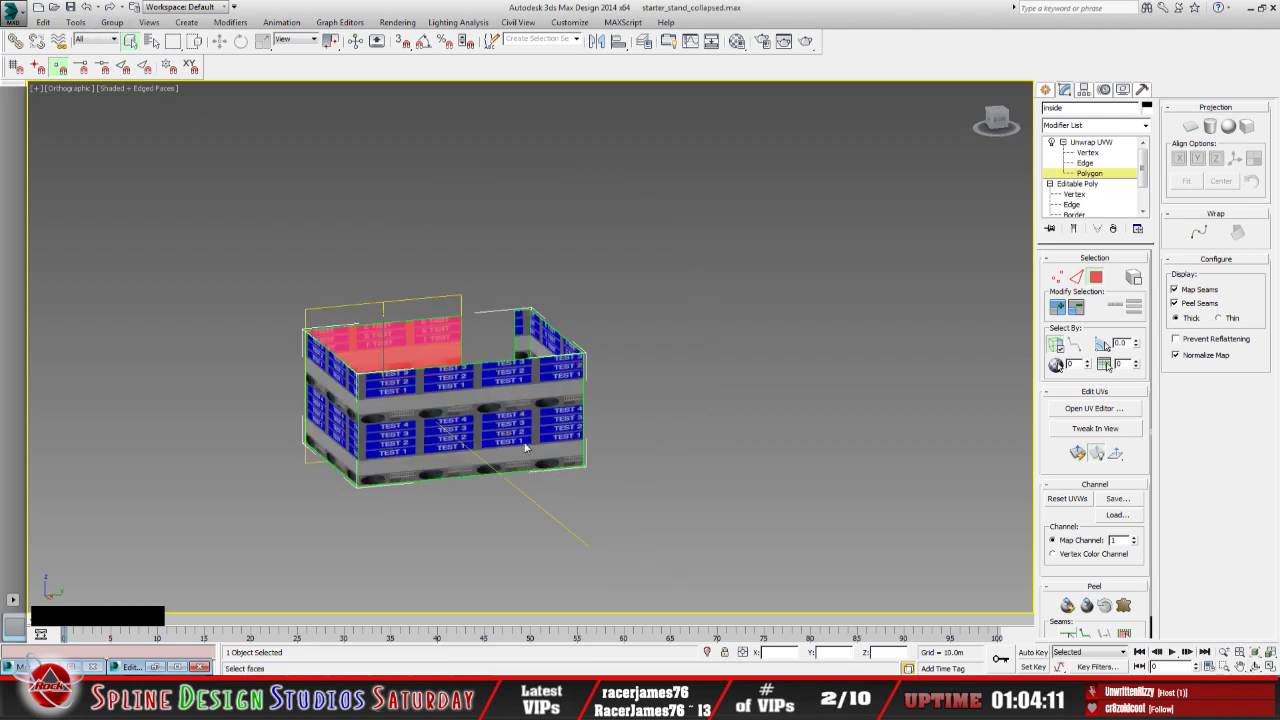
left_click(1255, 666)
left_click_drag(692, 492, 319, 224)
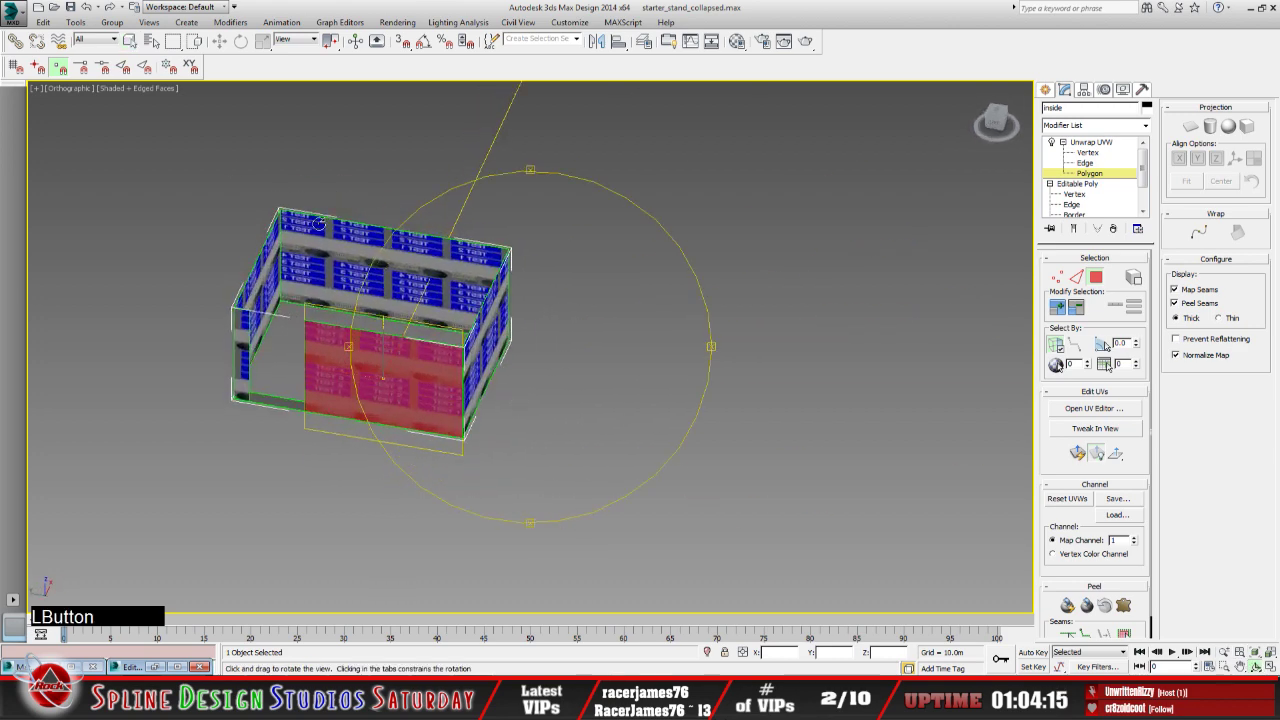
left_click(129, 40)
left_click(396, 258)
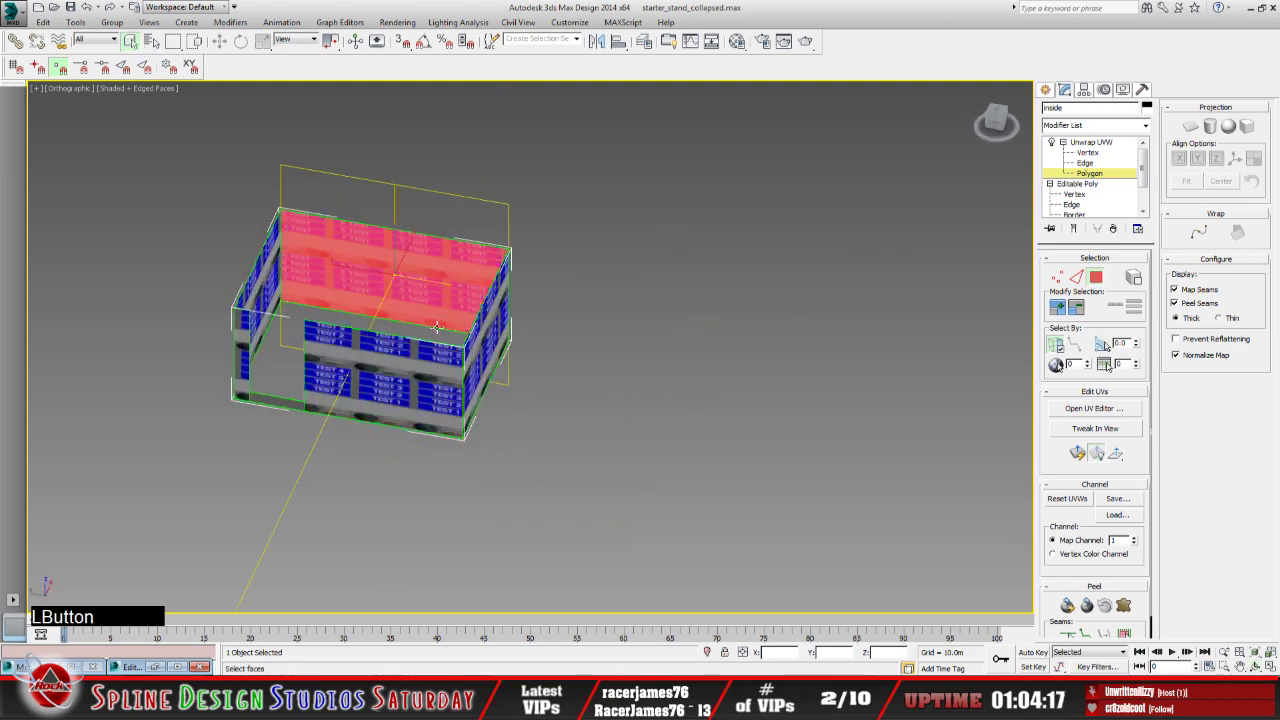
middle_click_drag(436, 327, 455, 398)
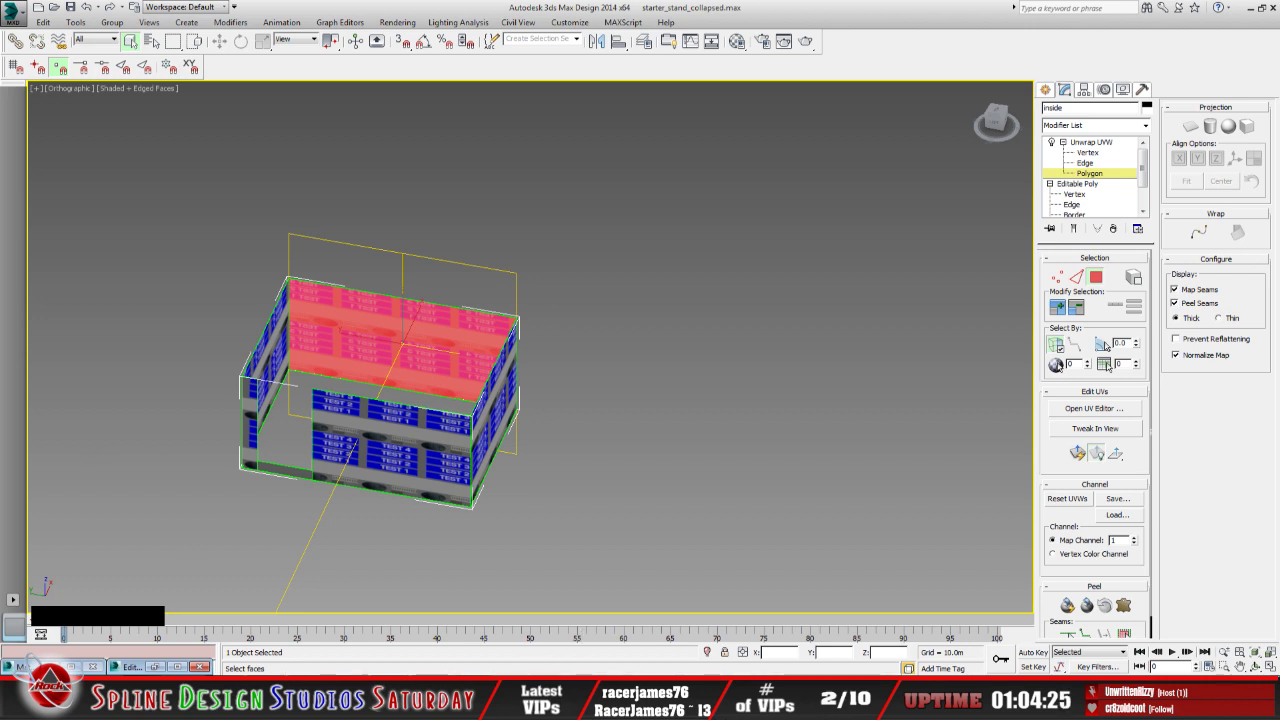
Switch to Paint Shop Pro, undo the layer flattening of starter_stand and make the panels layer active
left_click(300, 702)
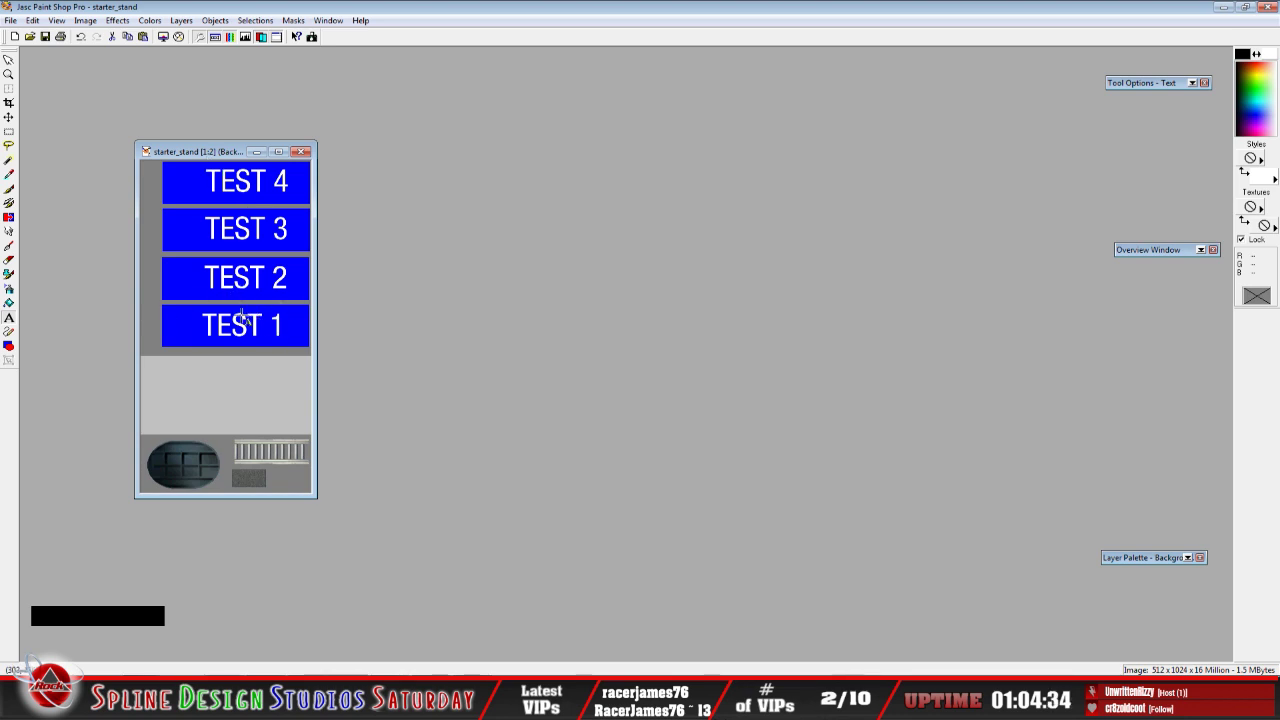
left_click(9, 131)
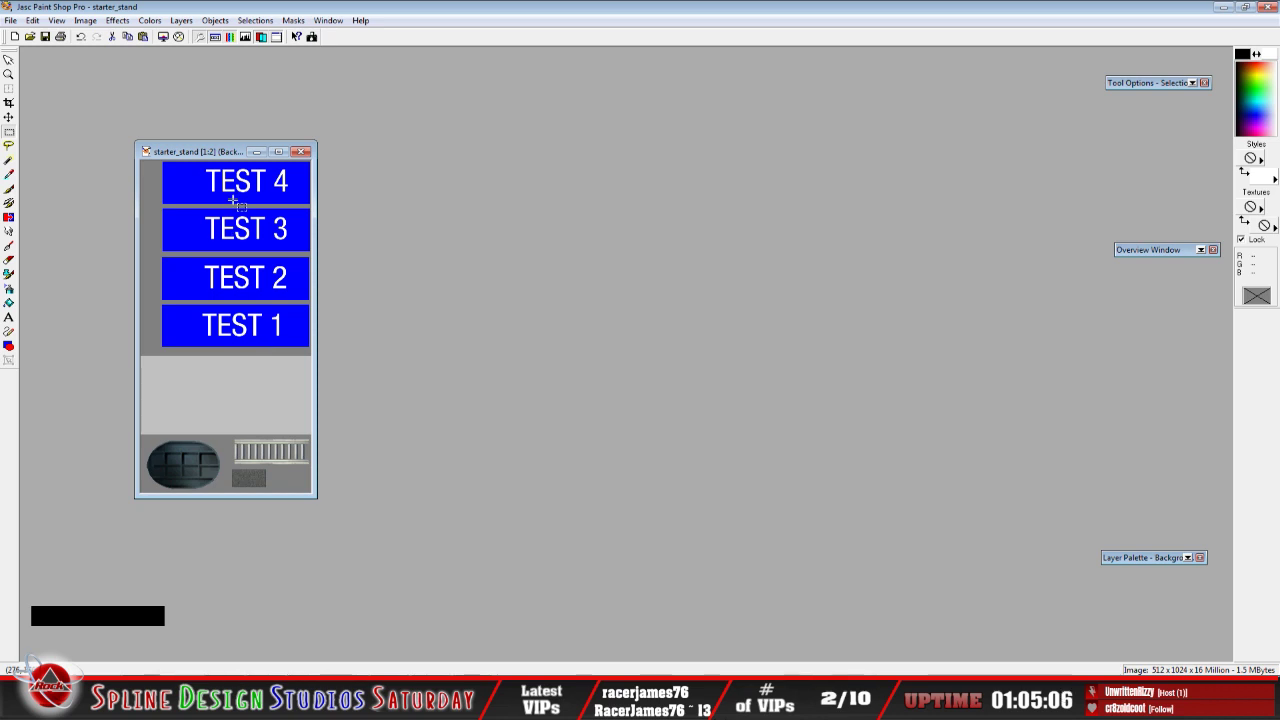
left_click(80, 36)
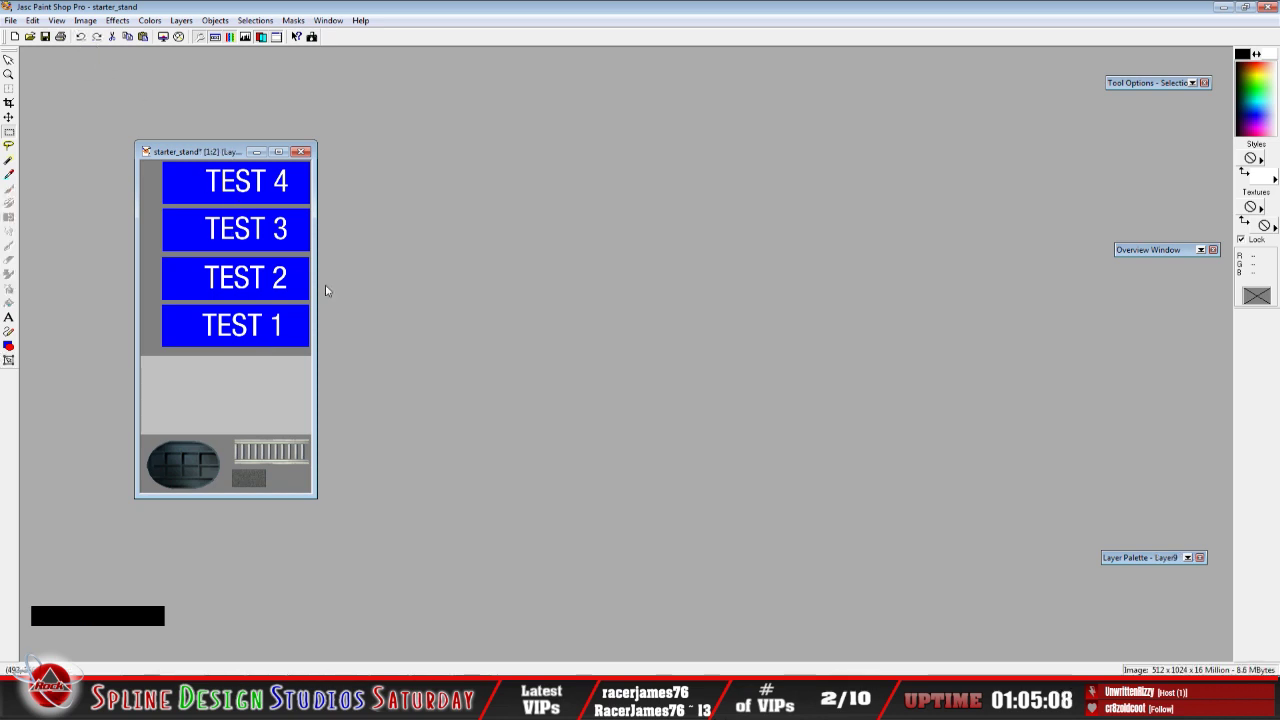
mouse_move(1152, 560)
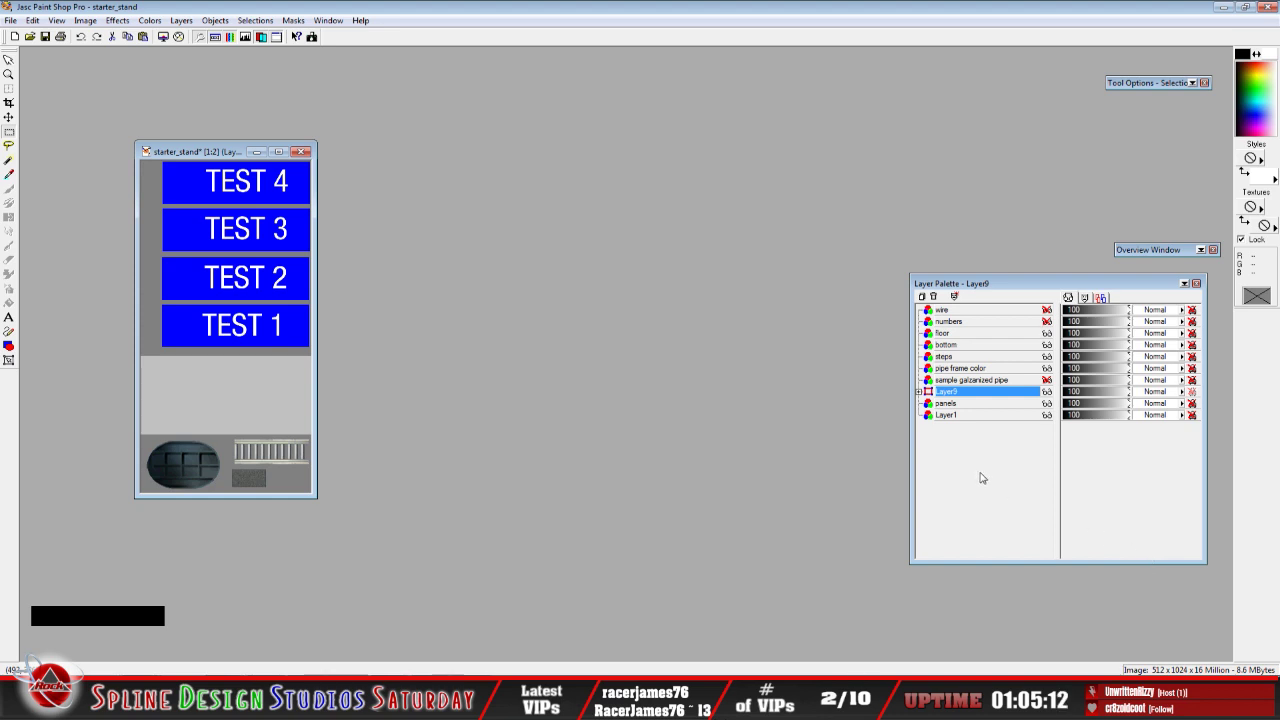
left_click(955, 404)
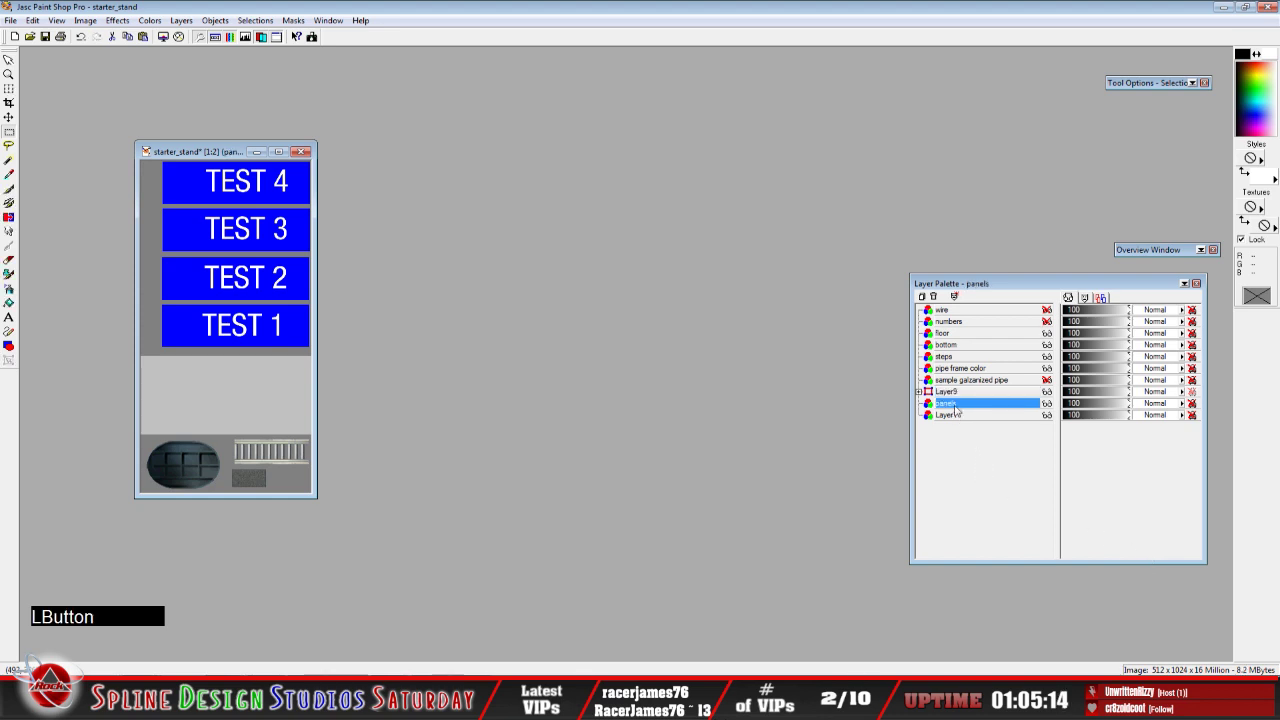
Select the blue TEST 4 background panel on the panels layer with a rectangular selection, copy it and deselect
middle_click(217, 262)
scroll(217, 262, "up", 1)
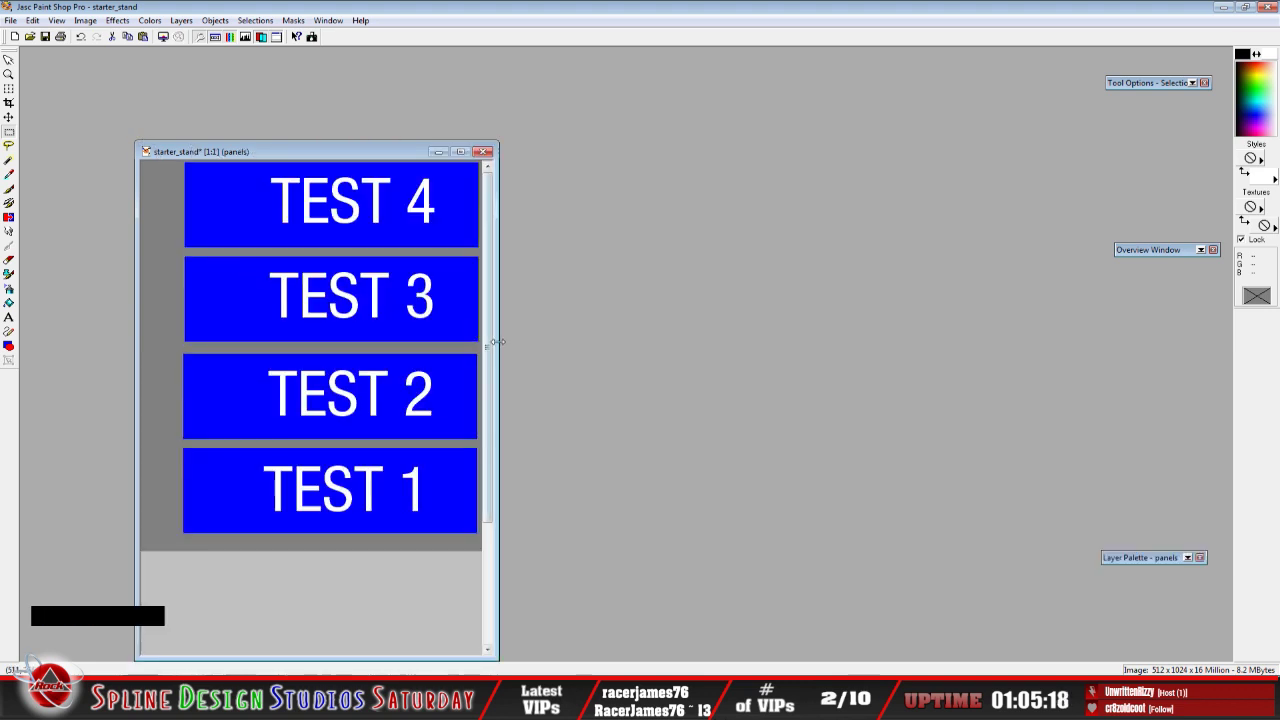
left_click(497, 291)
left_click(9, 131)
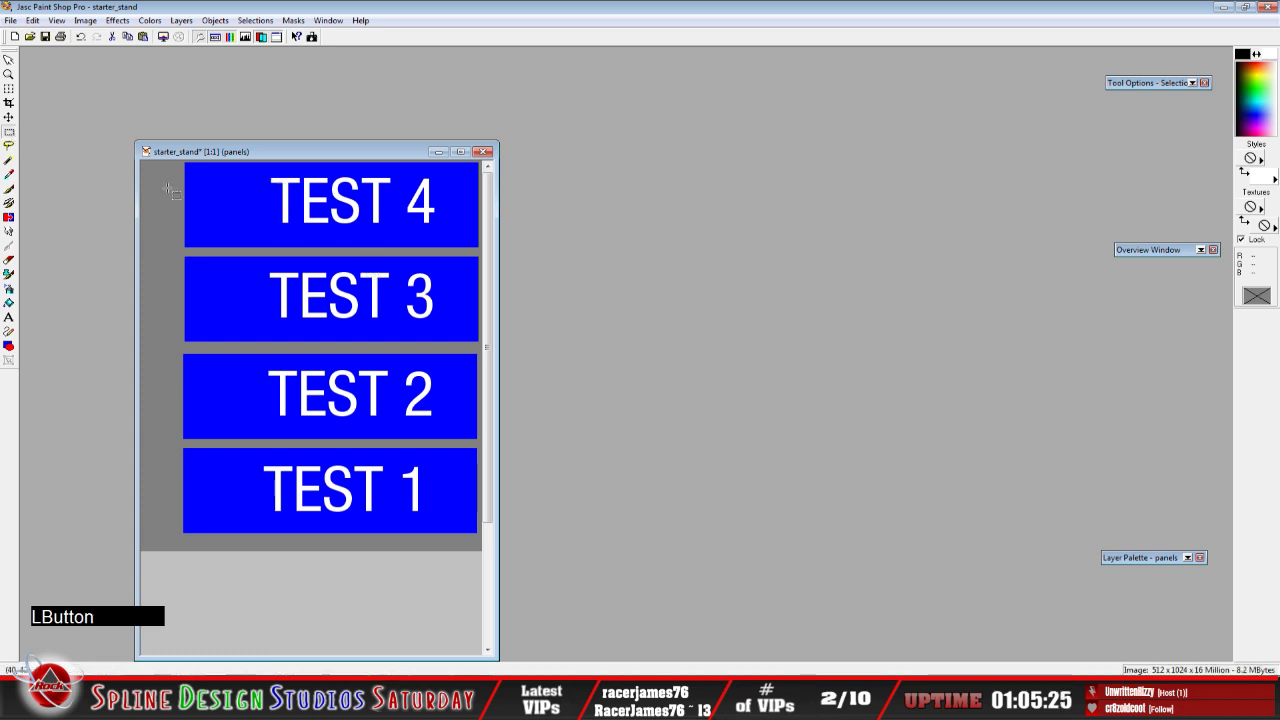
left_click_drag(179, 256, 510, 153)
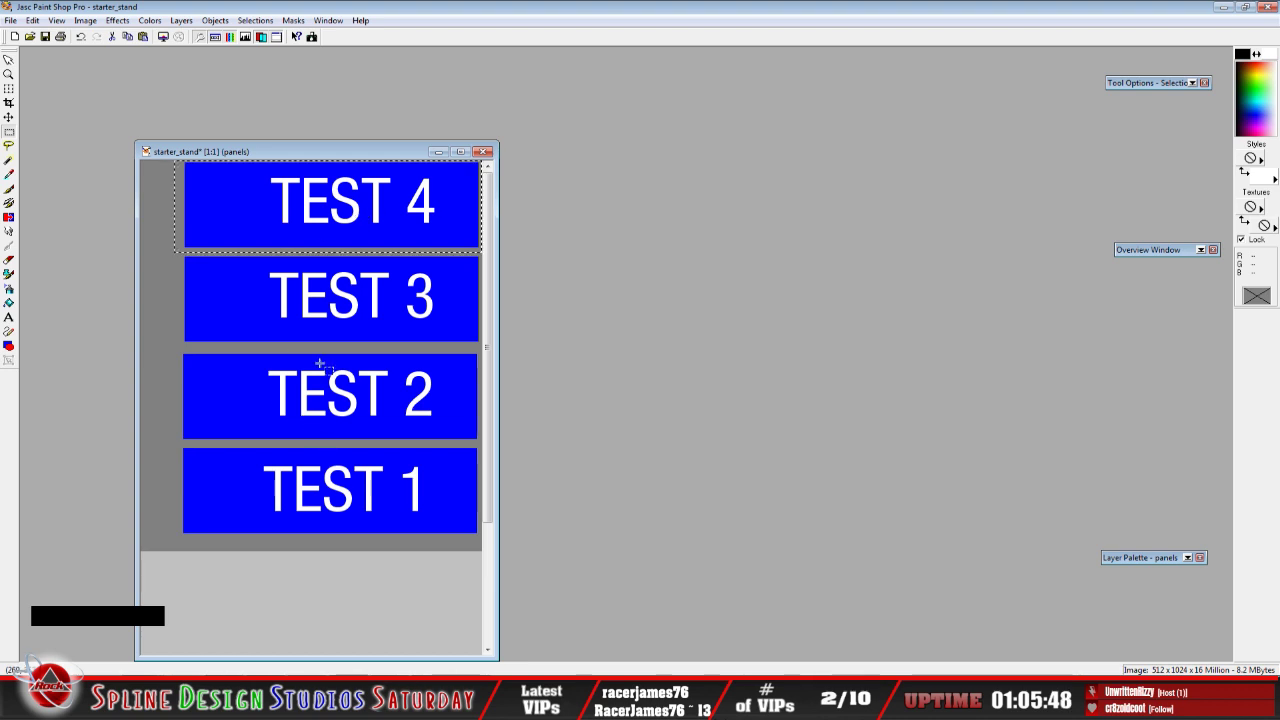
left_click(251, 214)
right_click(257, 234)
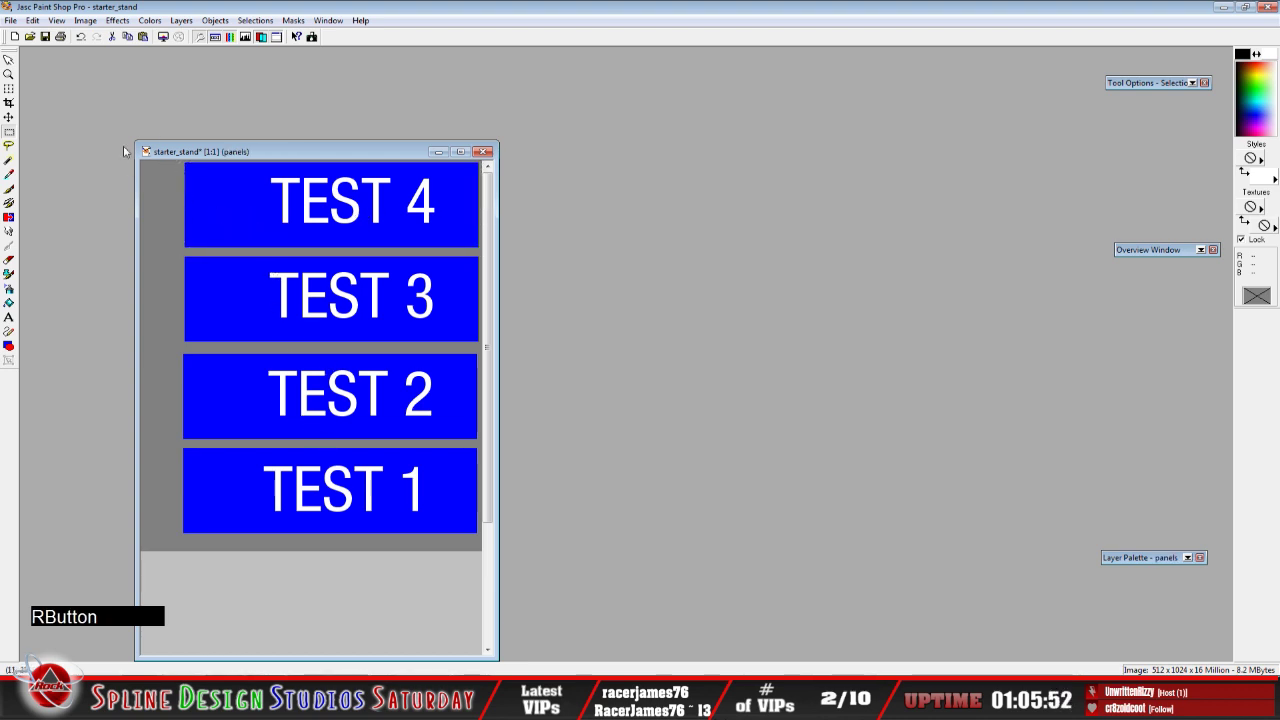
left_click(80, 37)
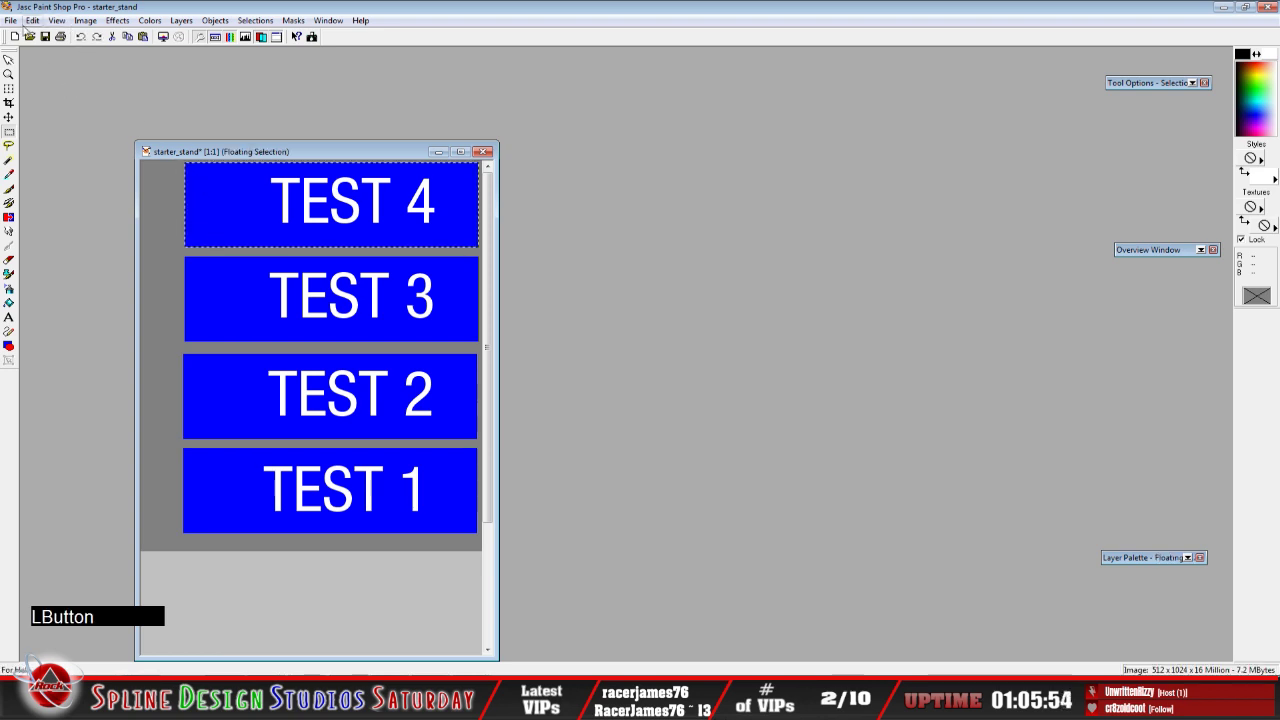
left_click(32, 21)
left_click(76, 106)
right_click(250, 255)
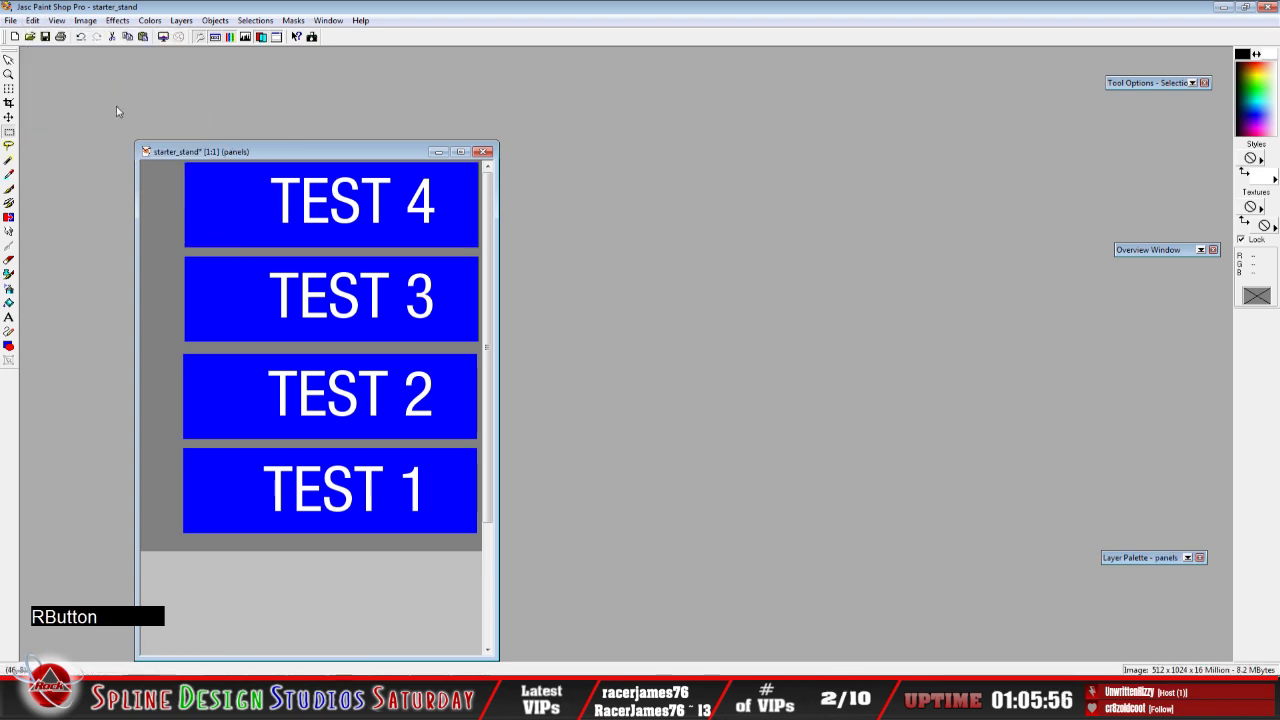
Paste the copied panel as a new selection over the TEST 4 panel, extending it to the texture's left edge, and deselect
left_click(33, 21)
mouse_move(120, 129)
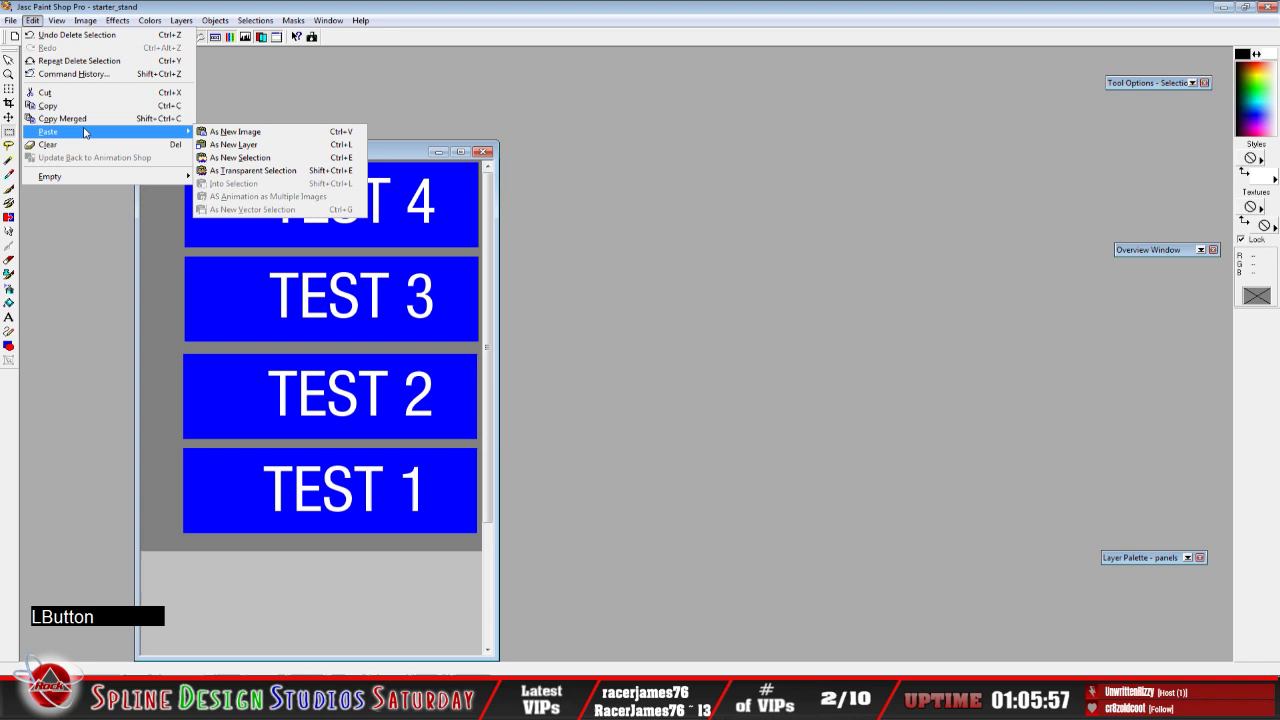
left_click(260, 155)
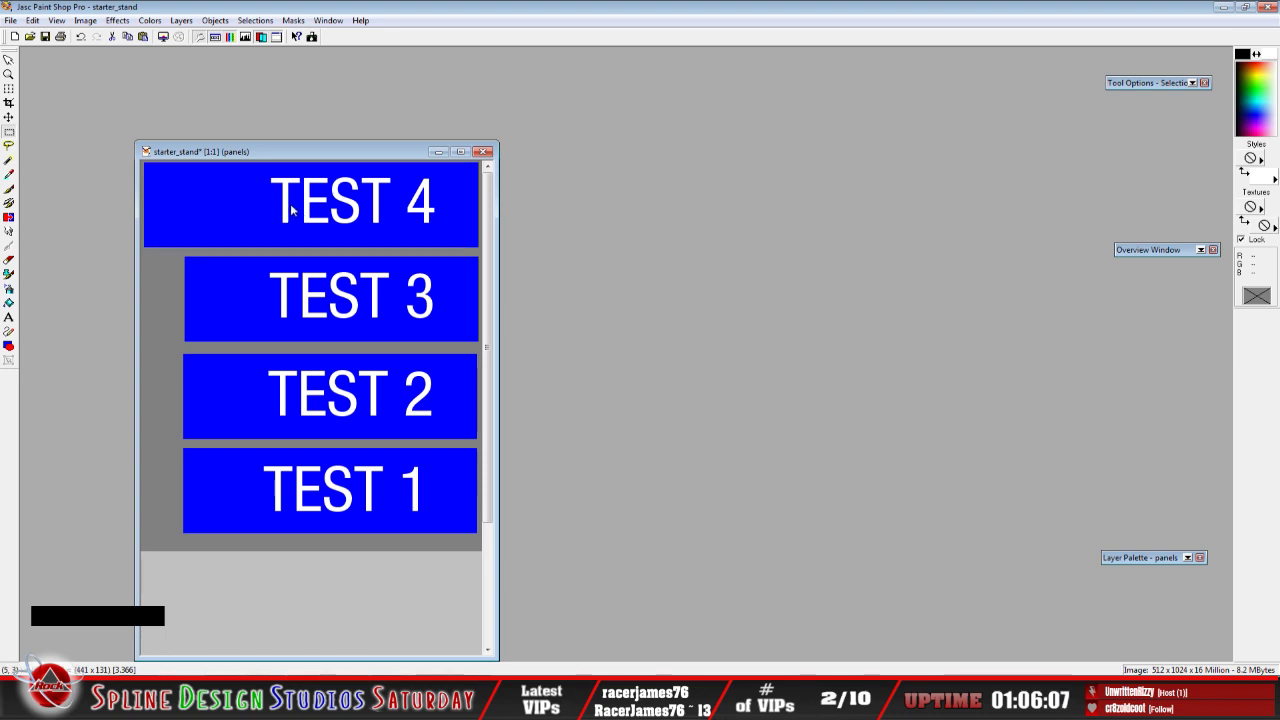
left_click(288, 205)
right_click(276, 237)
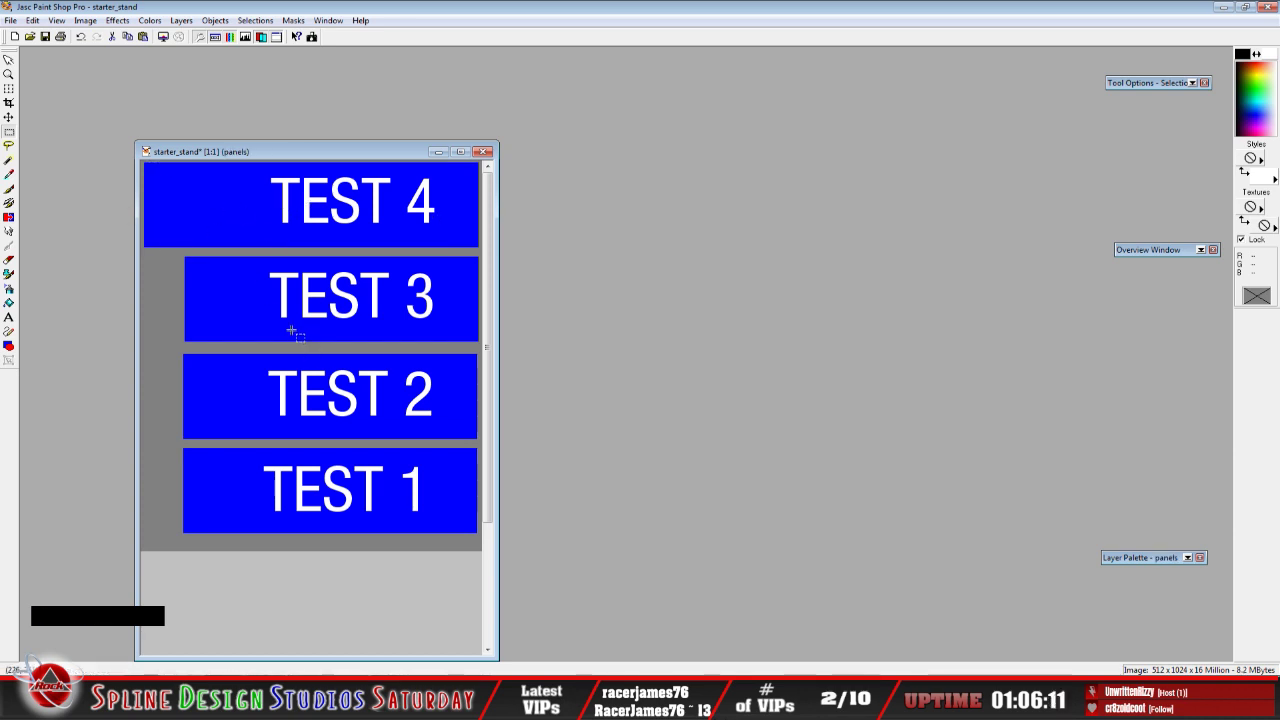
Paste the panel as a new selection over the TEST 3 panel, extending it to the texture's left edge, and deselect
left_click(33, 20)
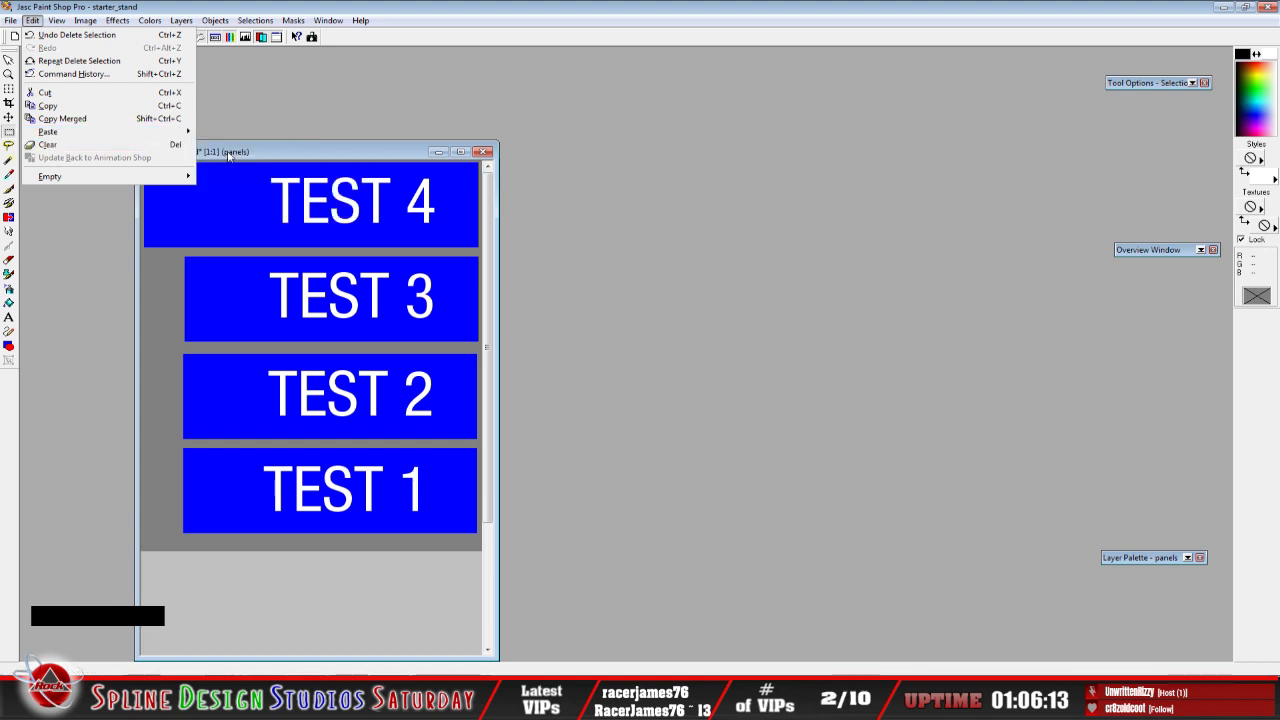
mouse_move(100, 131)
left_click(260, 166)
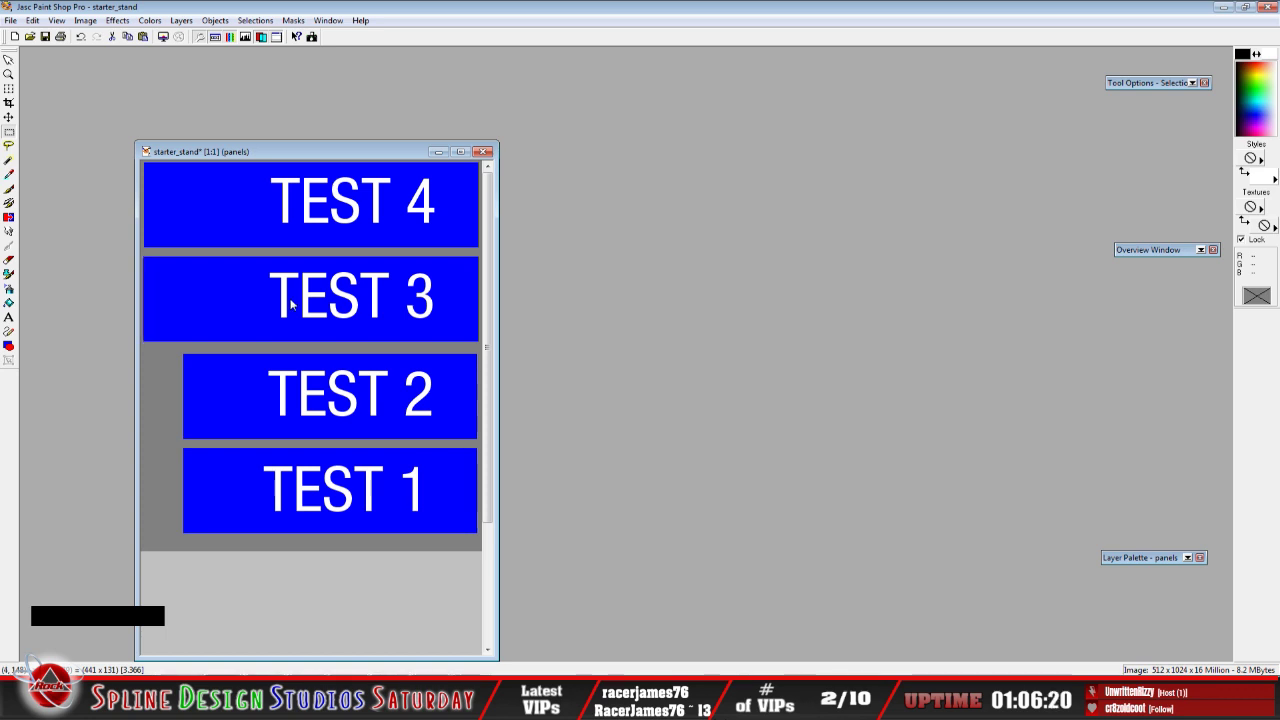
left_click(290, 305)
right_click(289, 300)
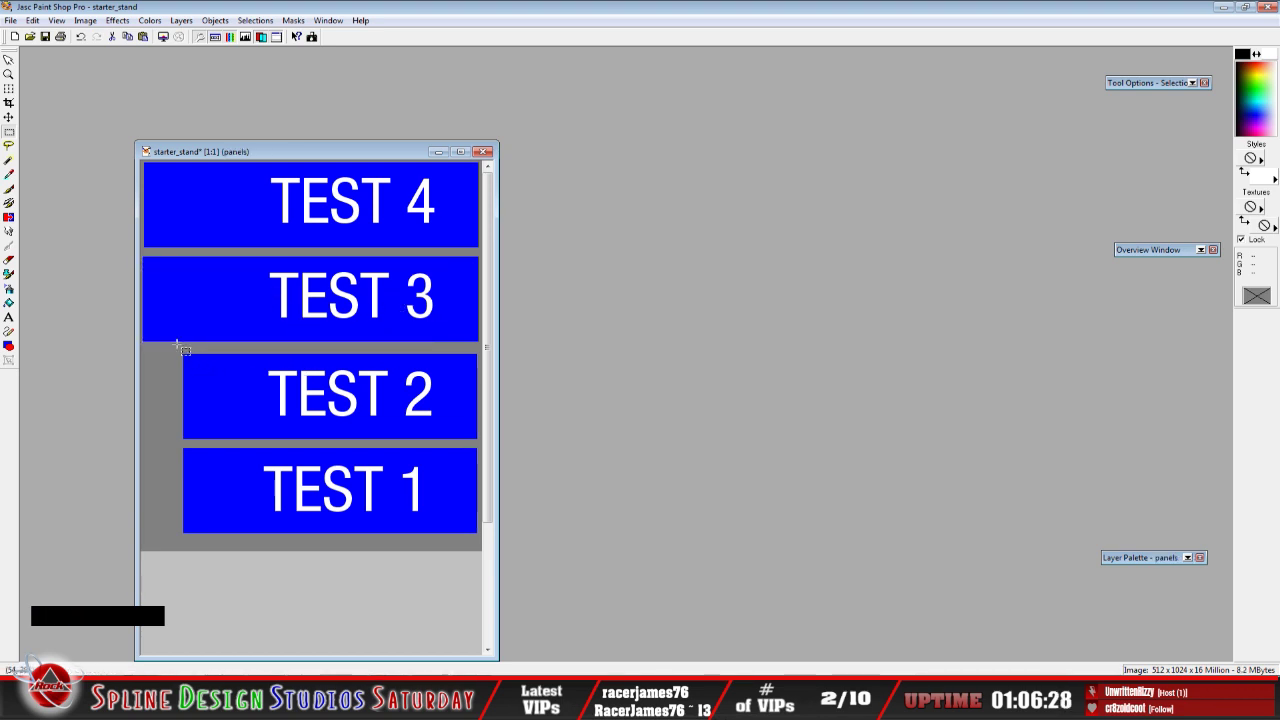
Copy the blue TEST 2 background panel and paste it as a new selection that extends the panel to the texture's left edge
left_click_drag(170, 348, 489, 443)
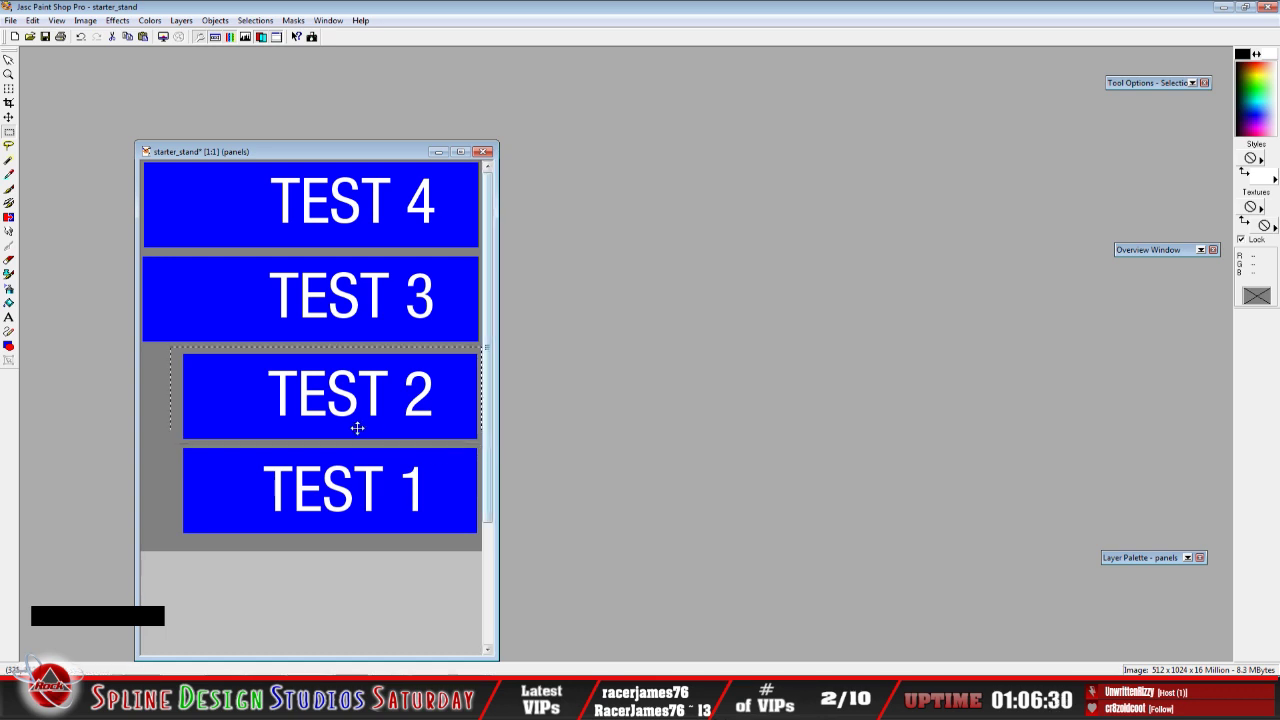
left_click(40, 20)
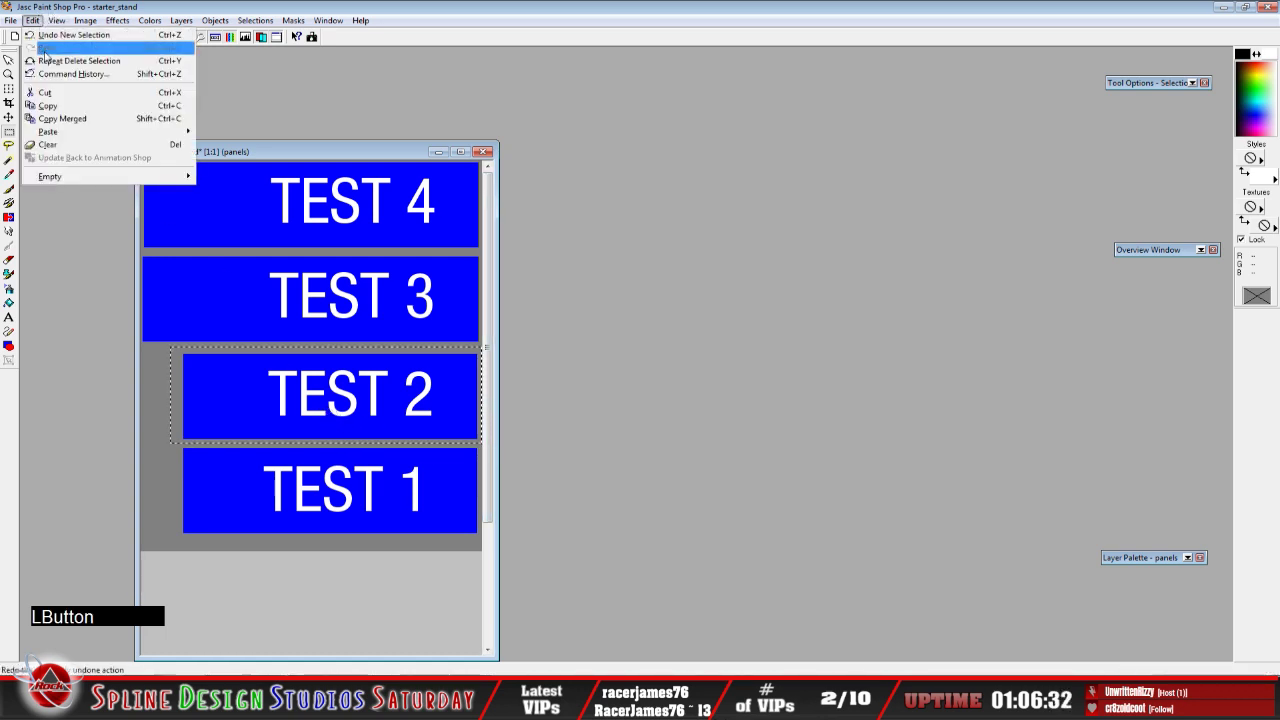
left_click(62, 107)
right_click(287, 388)
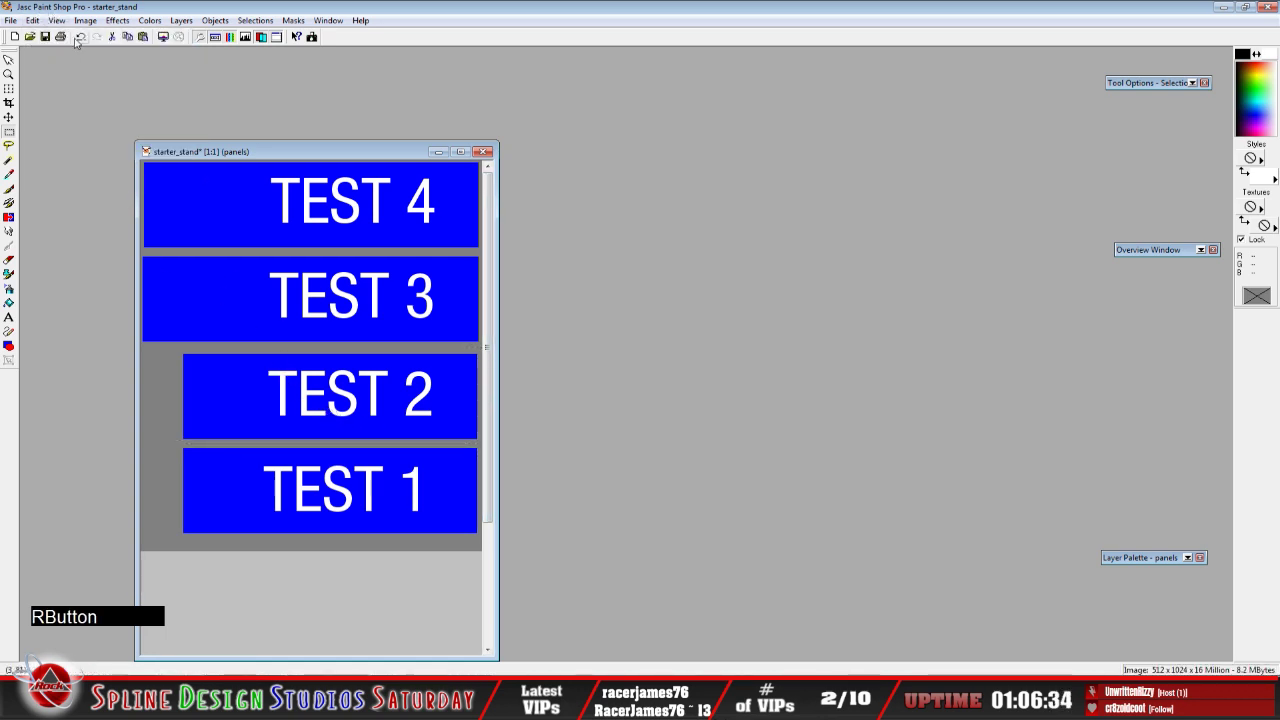
left_click(33, 20)
mouse_move(96, 134)
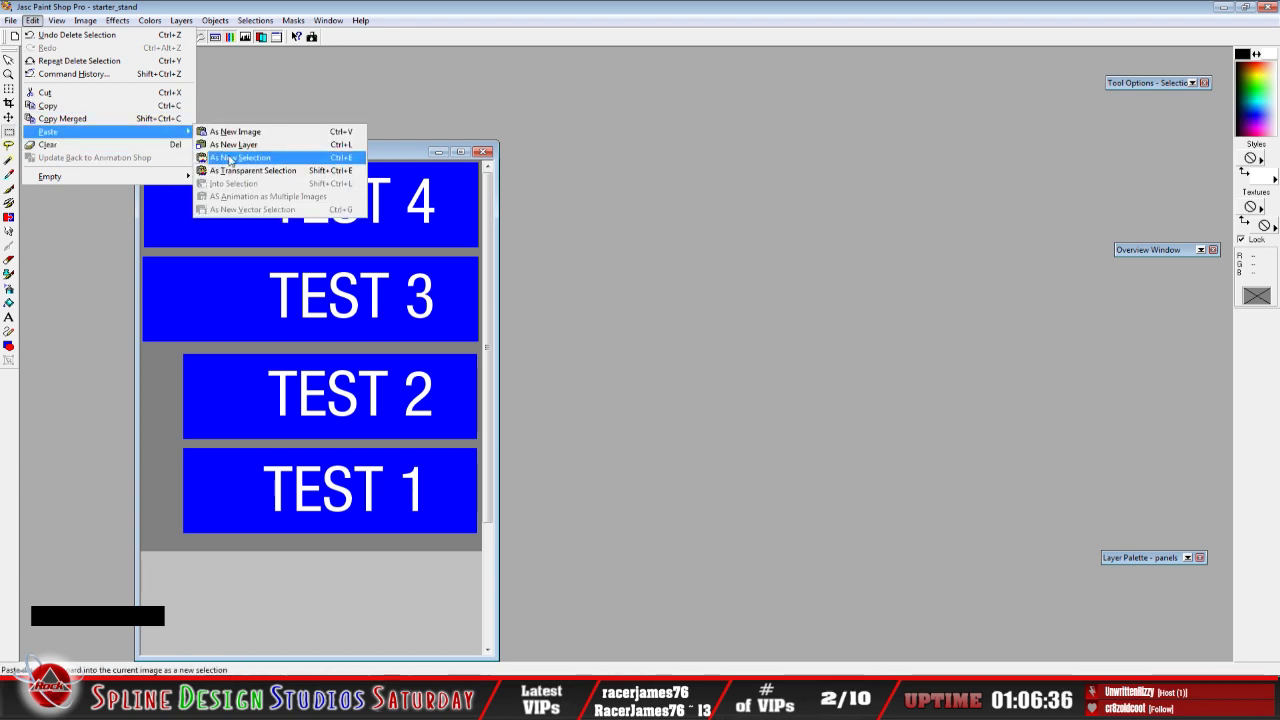
left_click(238, 158)
left_click(285, 400)
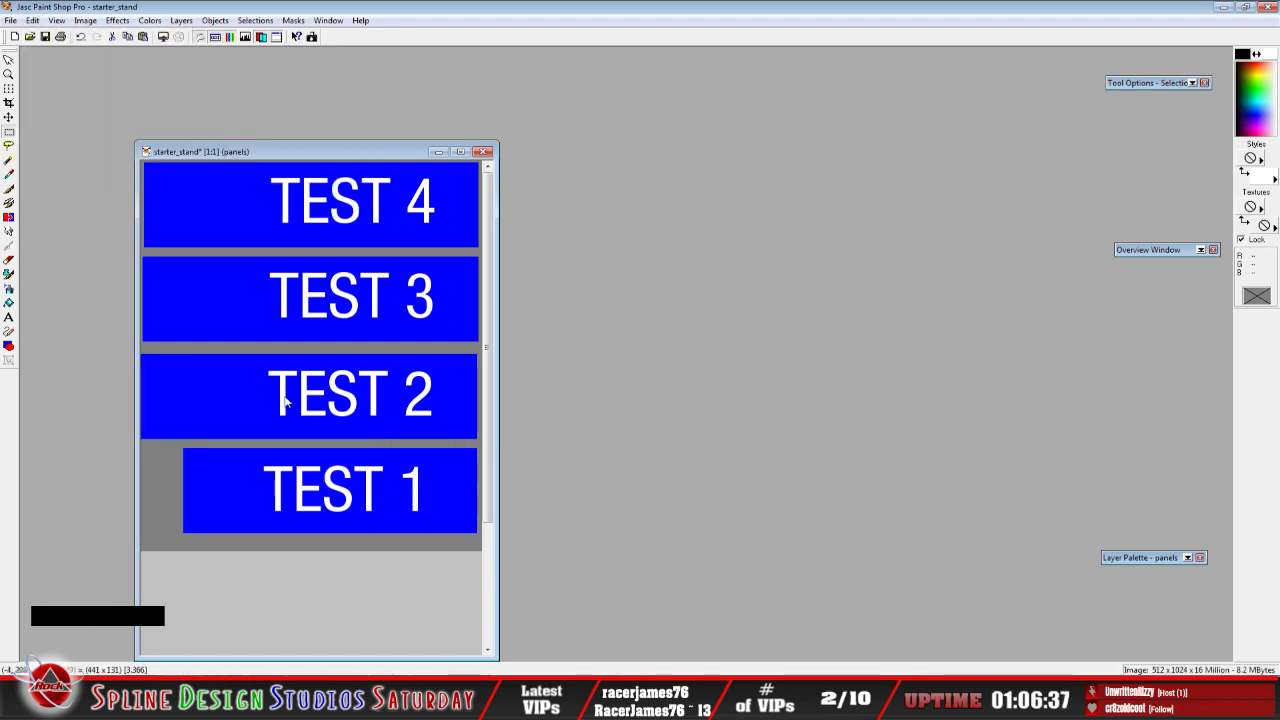
left_click_drag(285, 400, 288, 397)
right_click(288, 397)
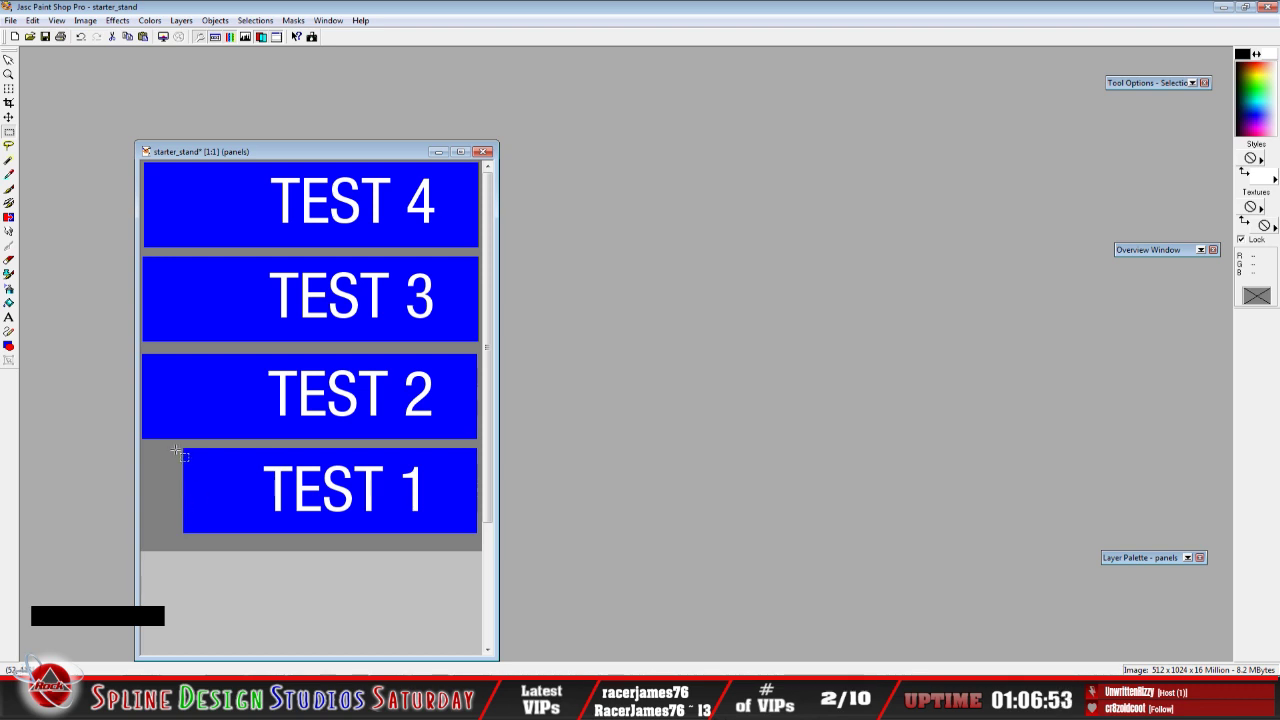
Paste the panel as a new selection over the TEST 1 panel, extending it to the texture's left edge, and deselect
left_click(32, 20)
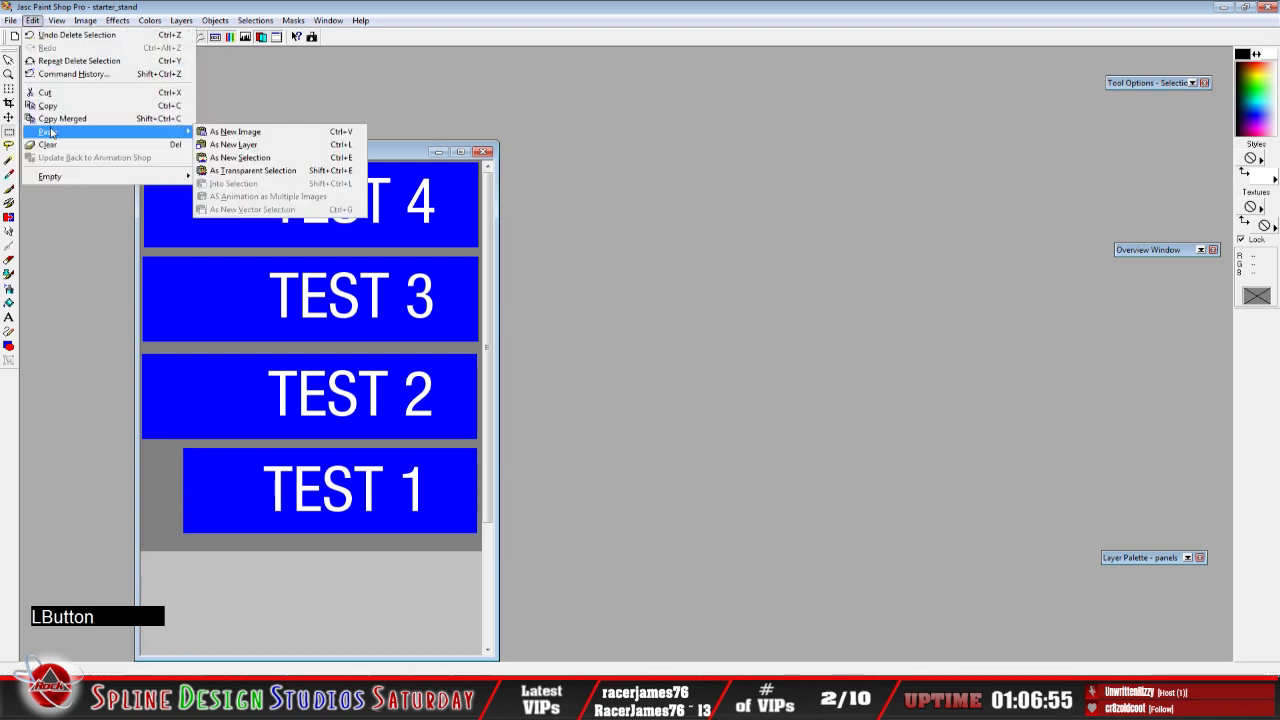
mouse_move(100, 132)
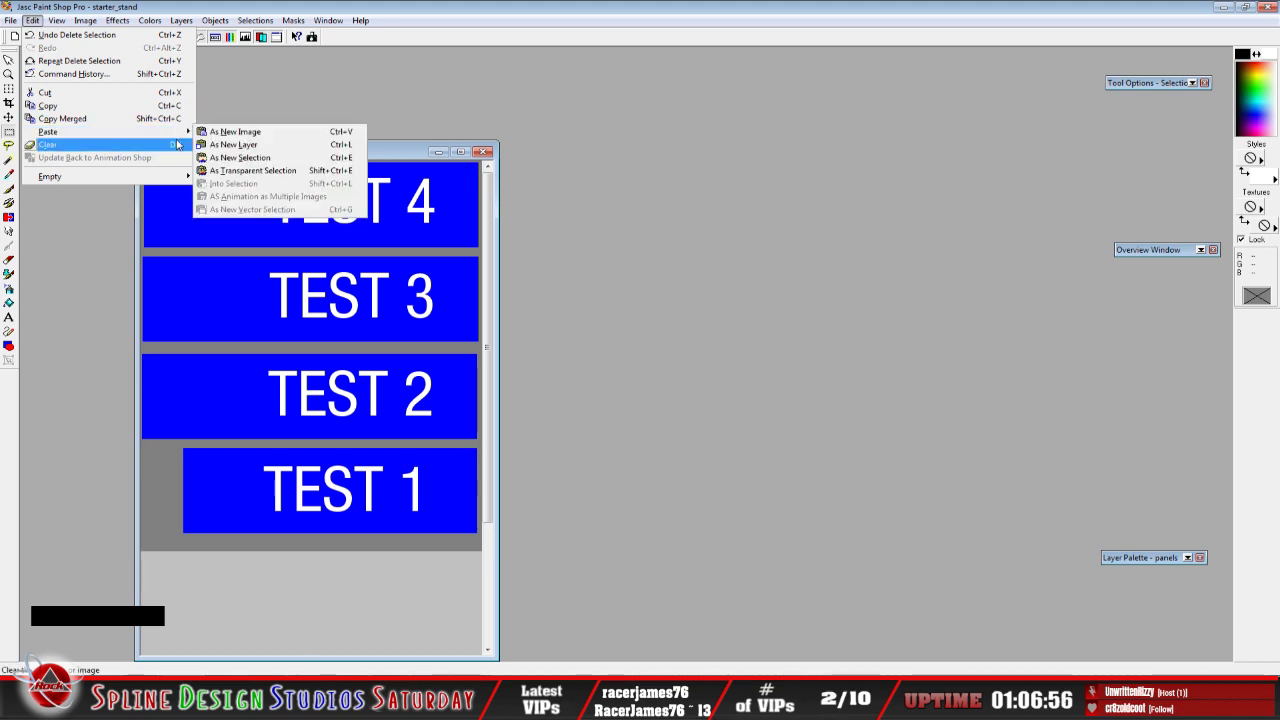
left_click(240, 157)
left_click_drag(302, 478, 290, 496)
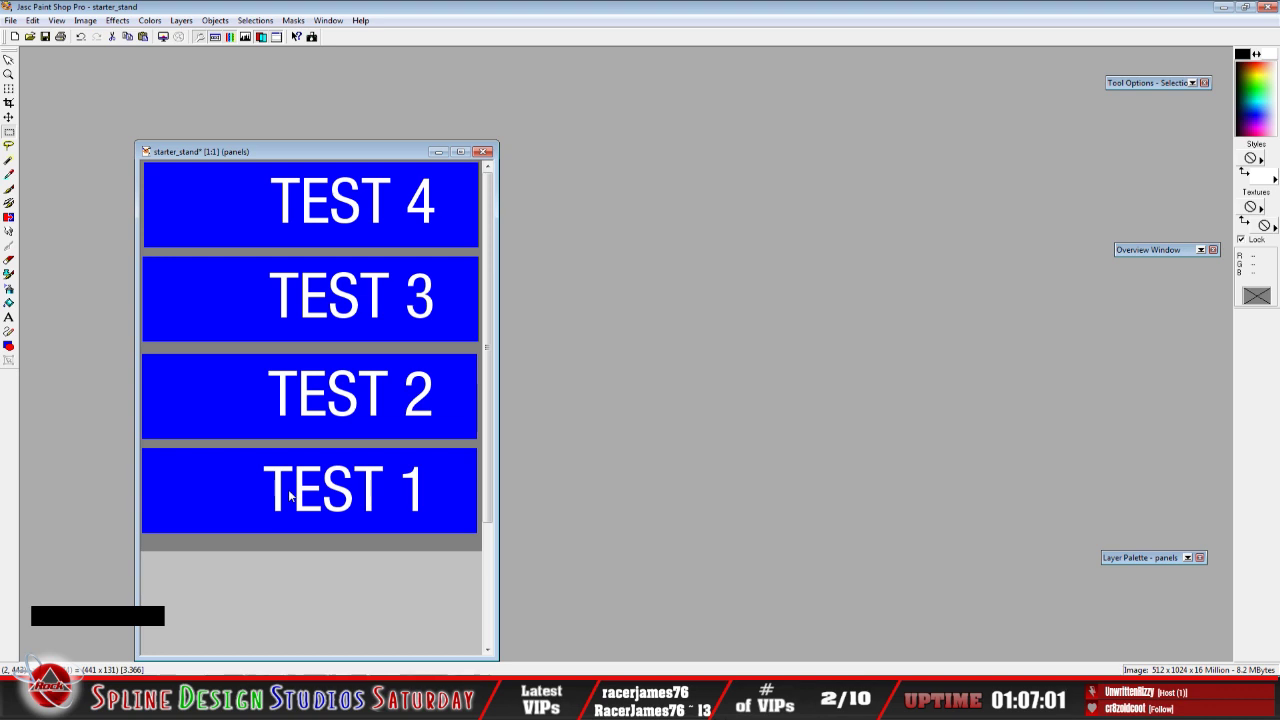
left_click(478, 470)
right_click(484, 492)
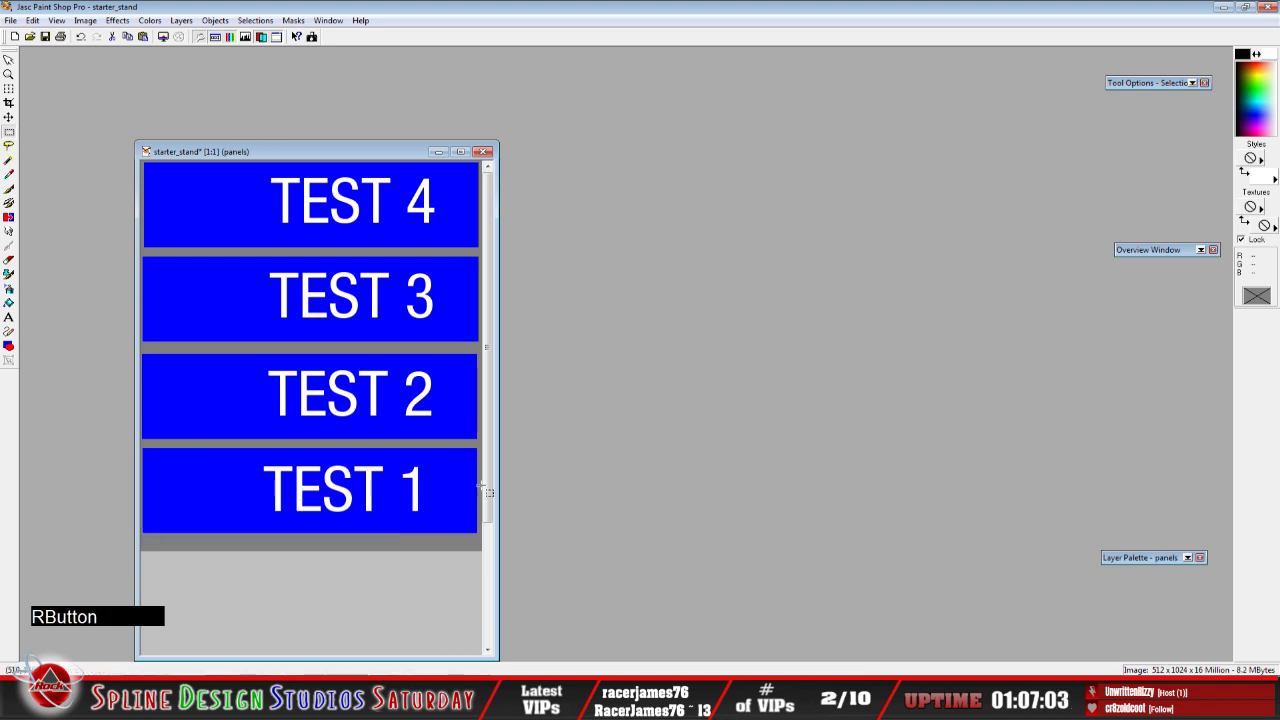
Convert the vector text layer Layer9 to a raster layer
mouse_move(1160, 558)
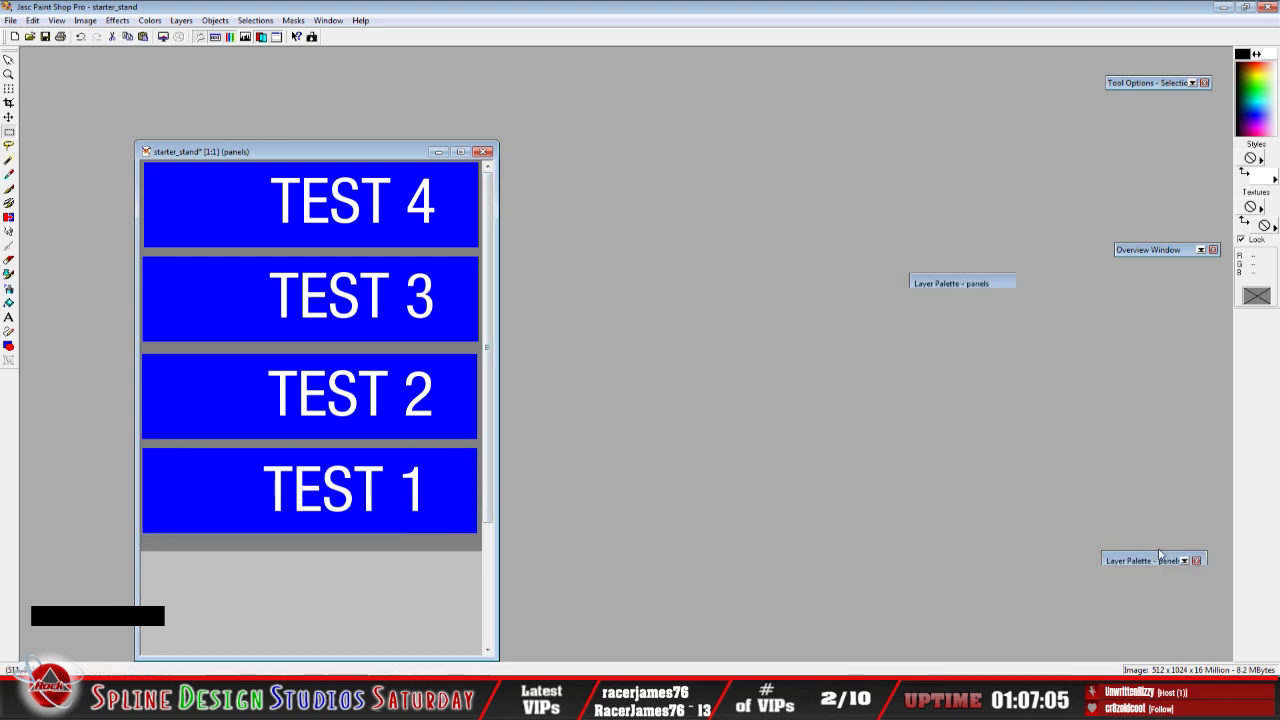
left_click(954, 393)
right_click(954, 394)
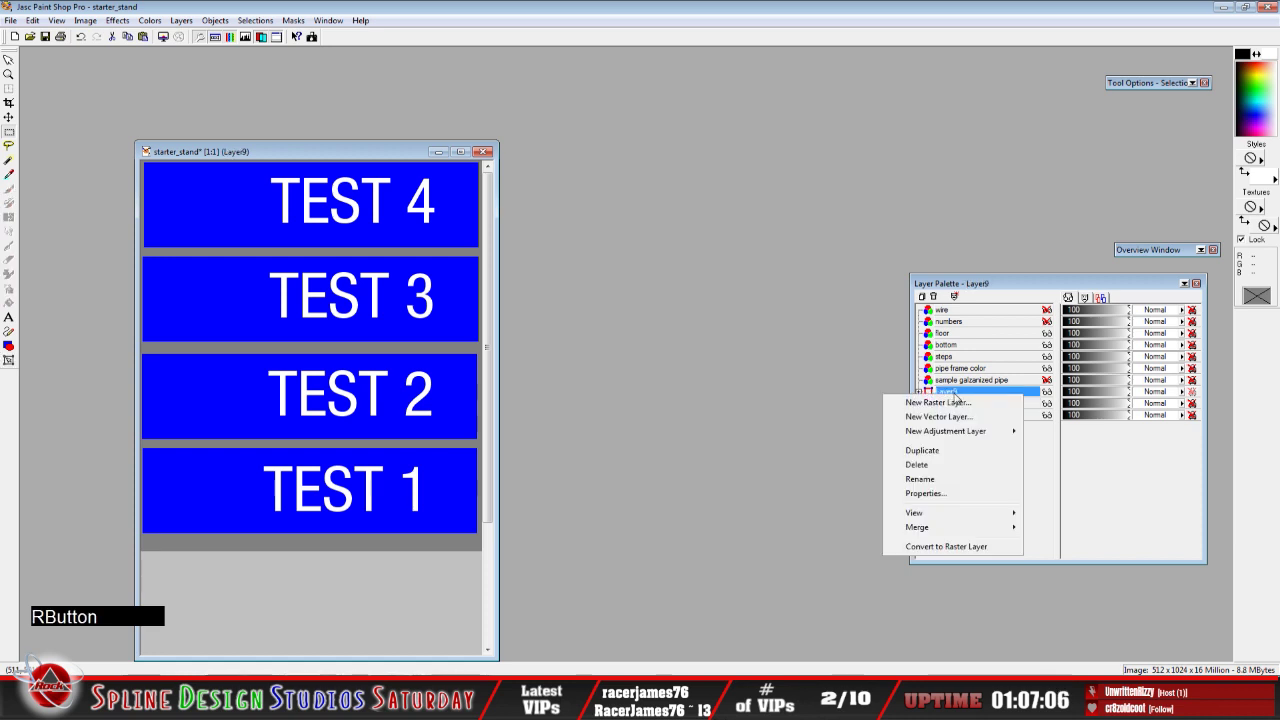
left_click(945, 546)
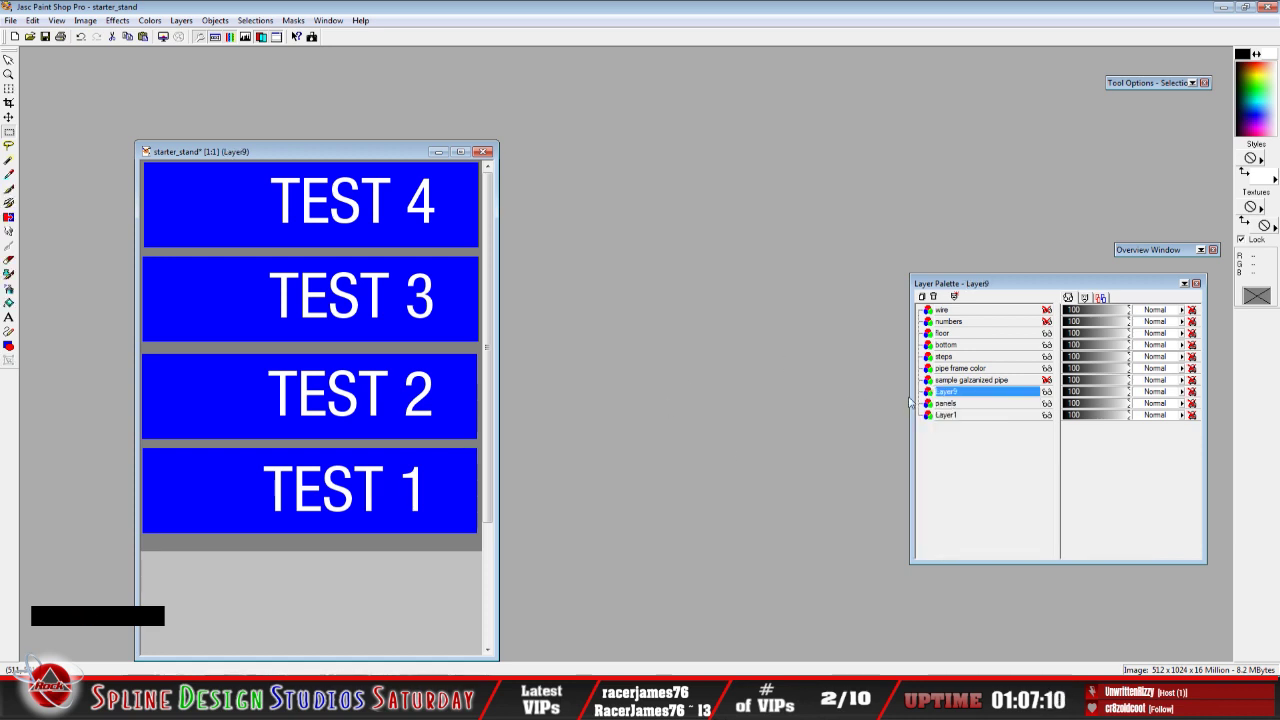
Select the TEST 4 lettering on Layer9 and shrink it to about 160 × 50 pixels in the right half of its panel
mouse_move(966, 396)
left_click_drag(254, 176, 462, 235)
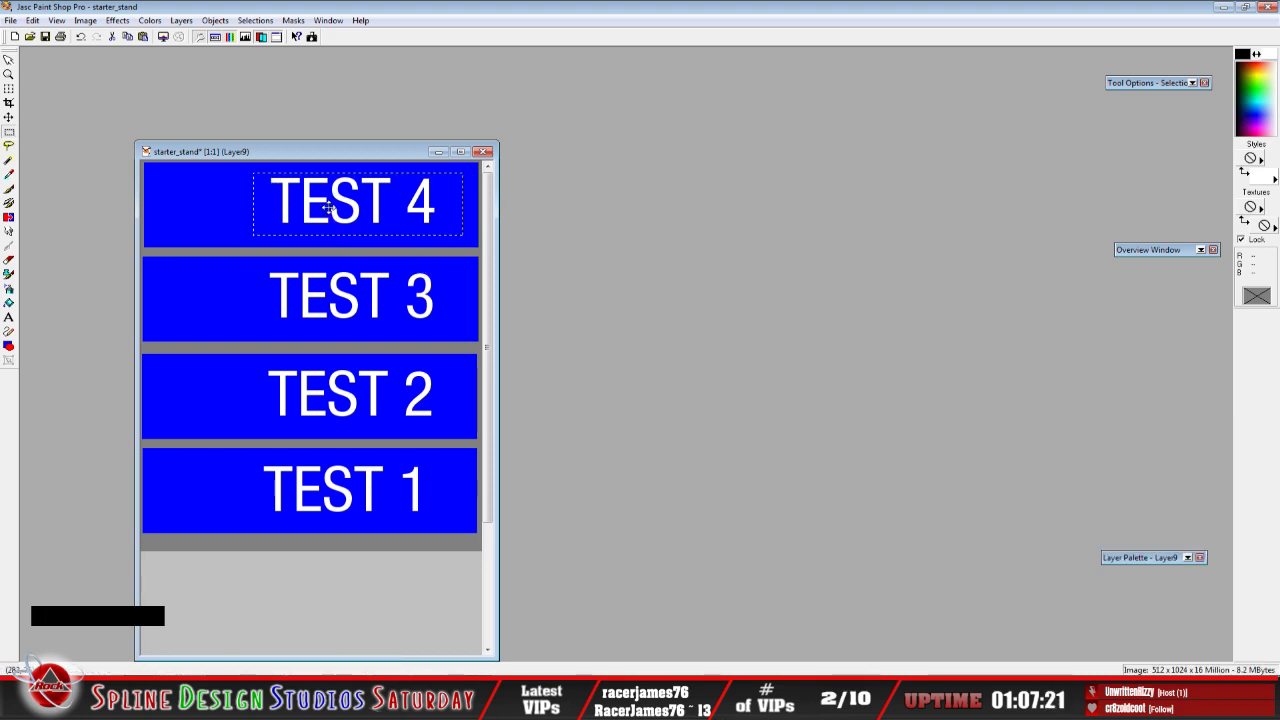
left_click(328, 207)
left_click(8, 88)
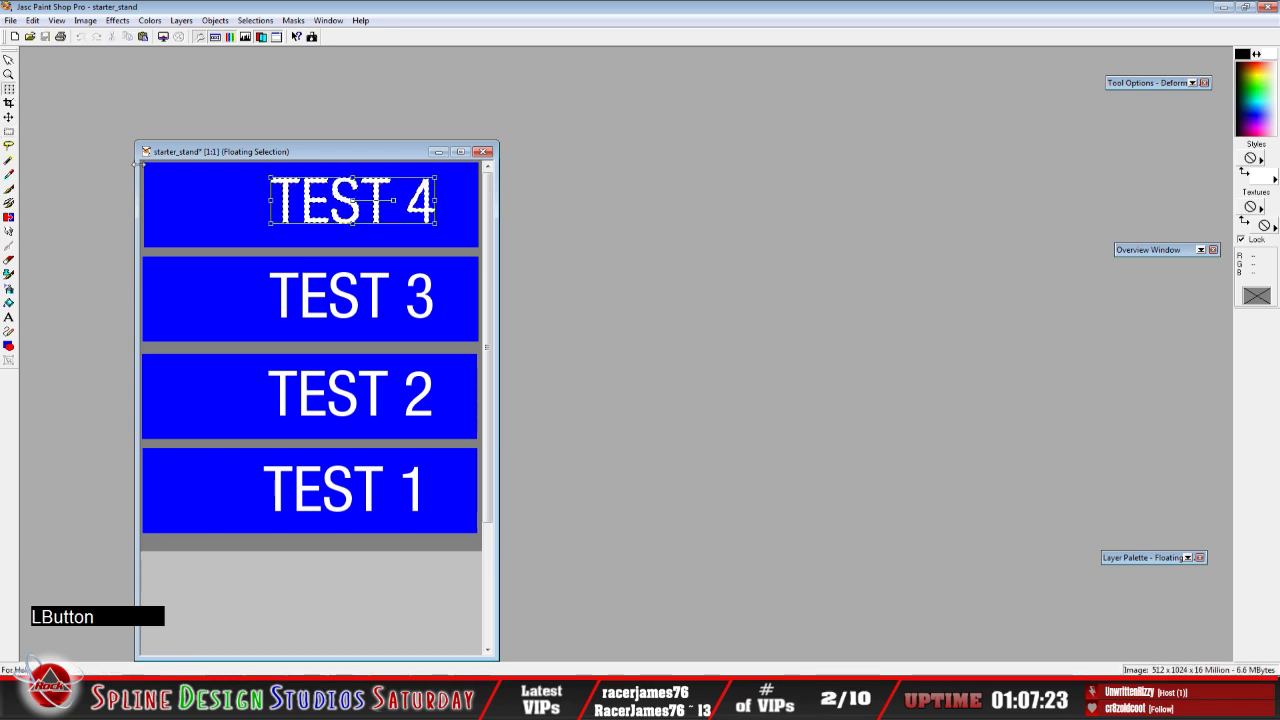
left_click_drag(435, 178, 389, 207)
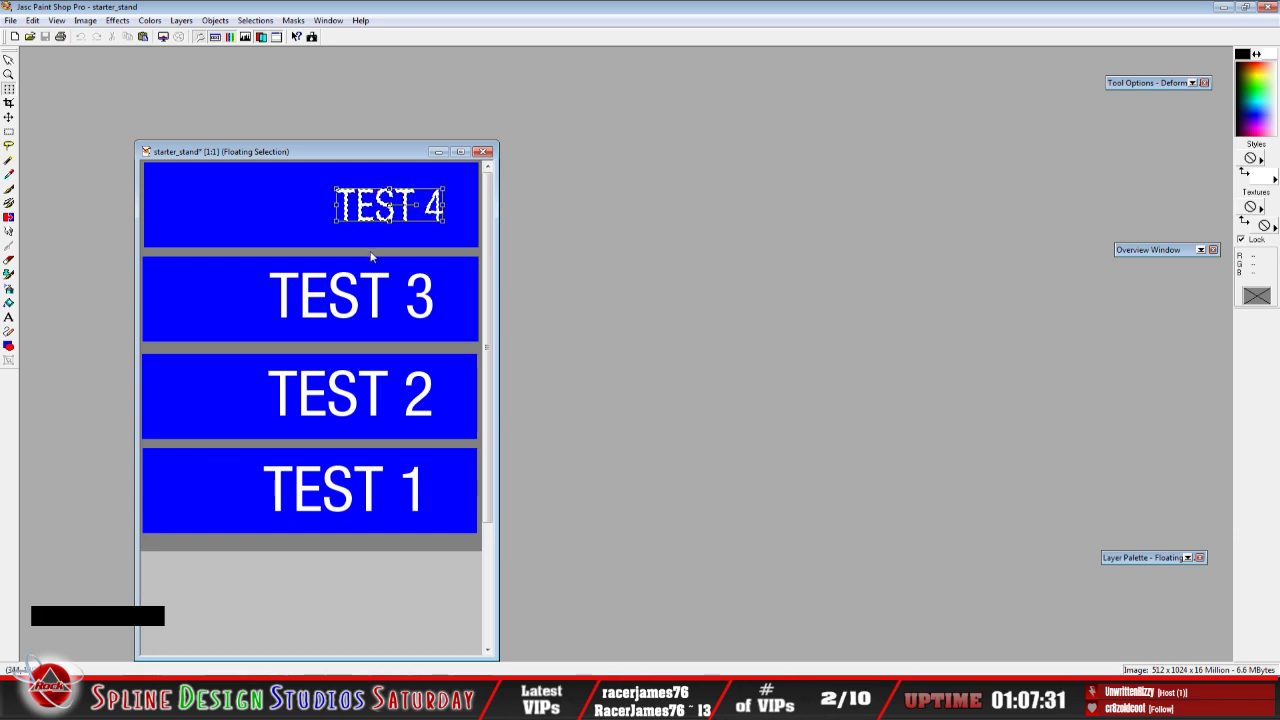
left_click(34, 21)
left_click(70, 124)
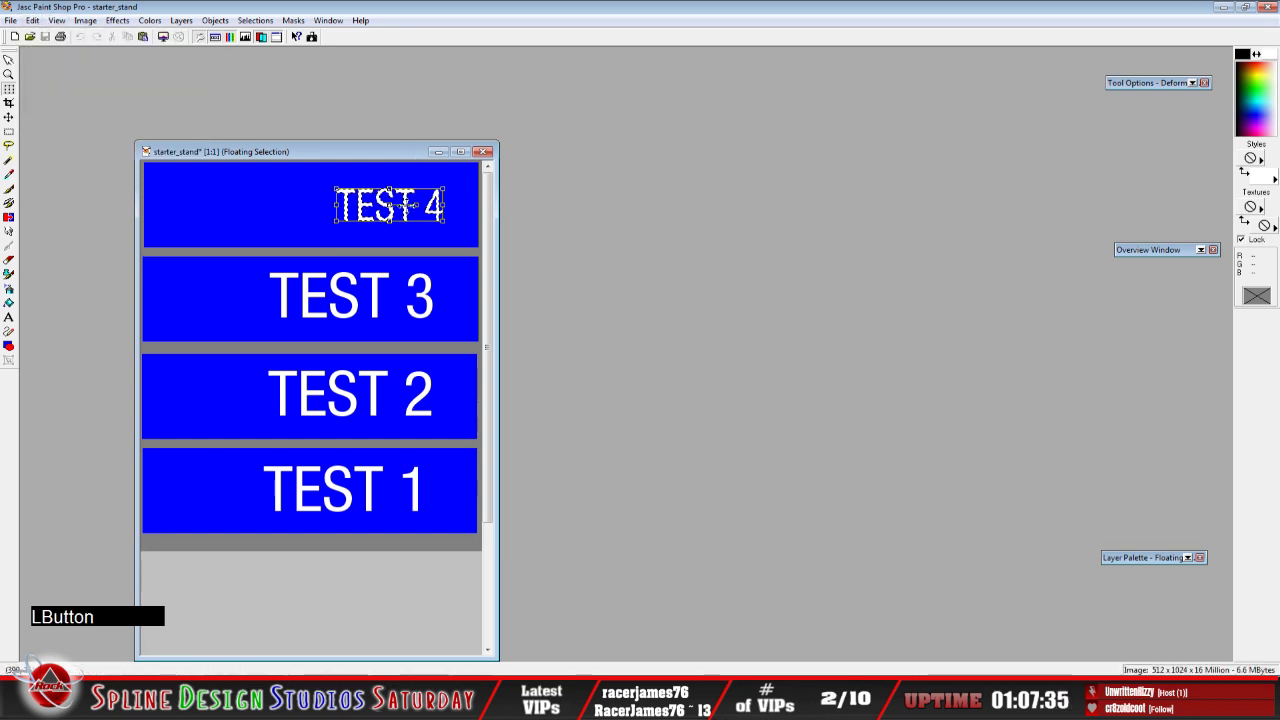
right_click(299, 230)
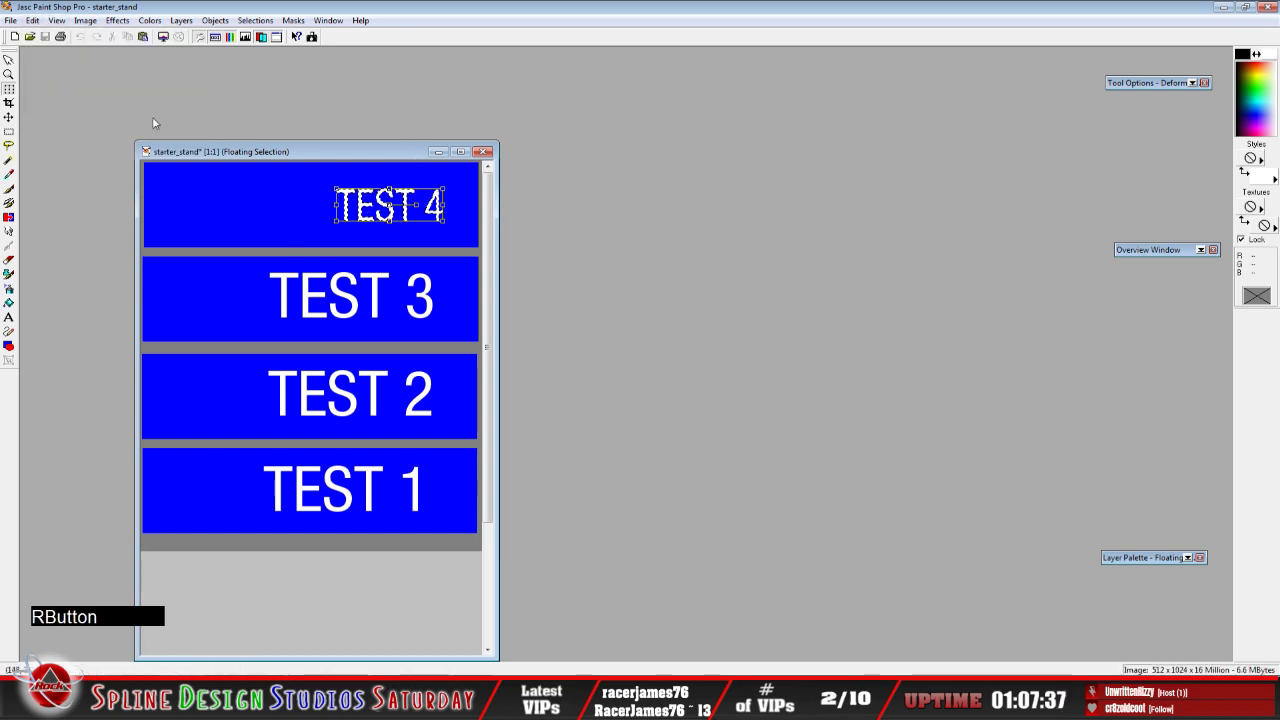
left_click(10, 131)
left_click(346, 206)
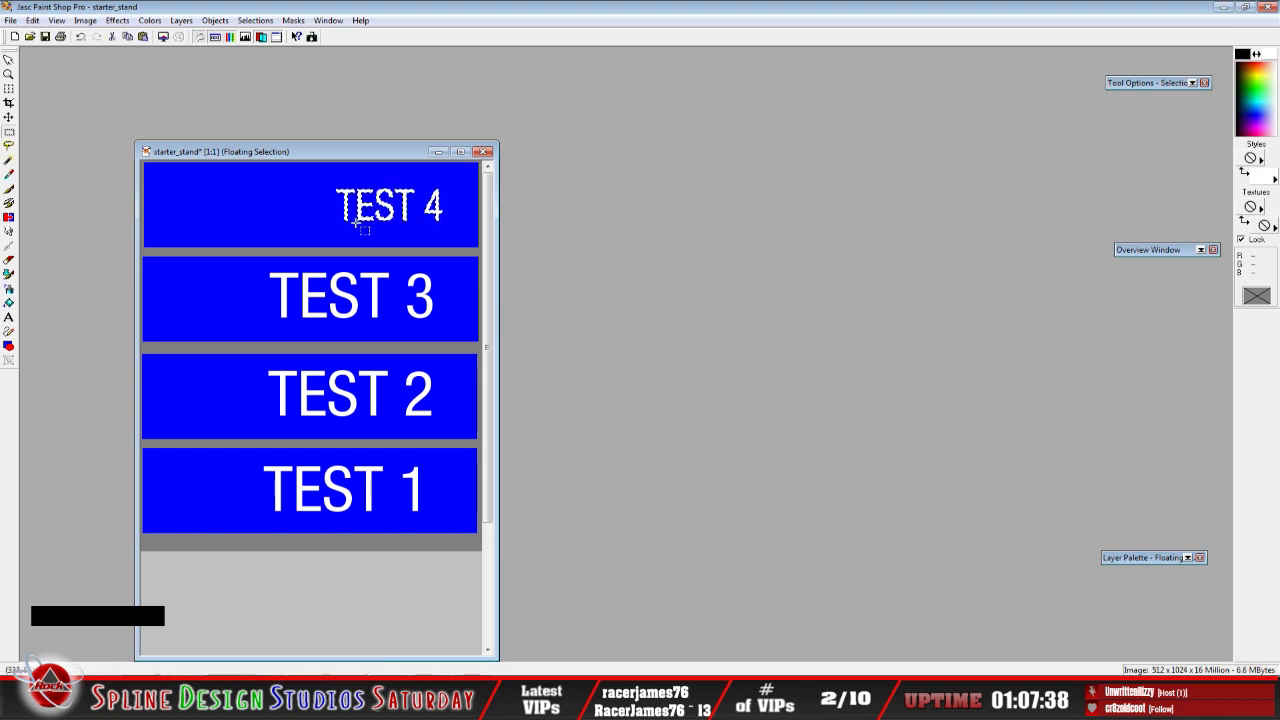
Copy the reduced TEST 4 lettering, paste it as a new selection in the left half of its panel, and deselect
left_click(33, 20)
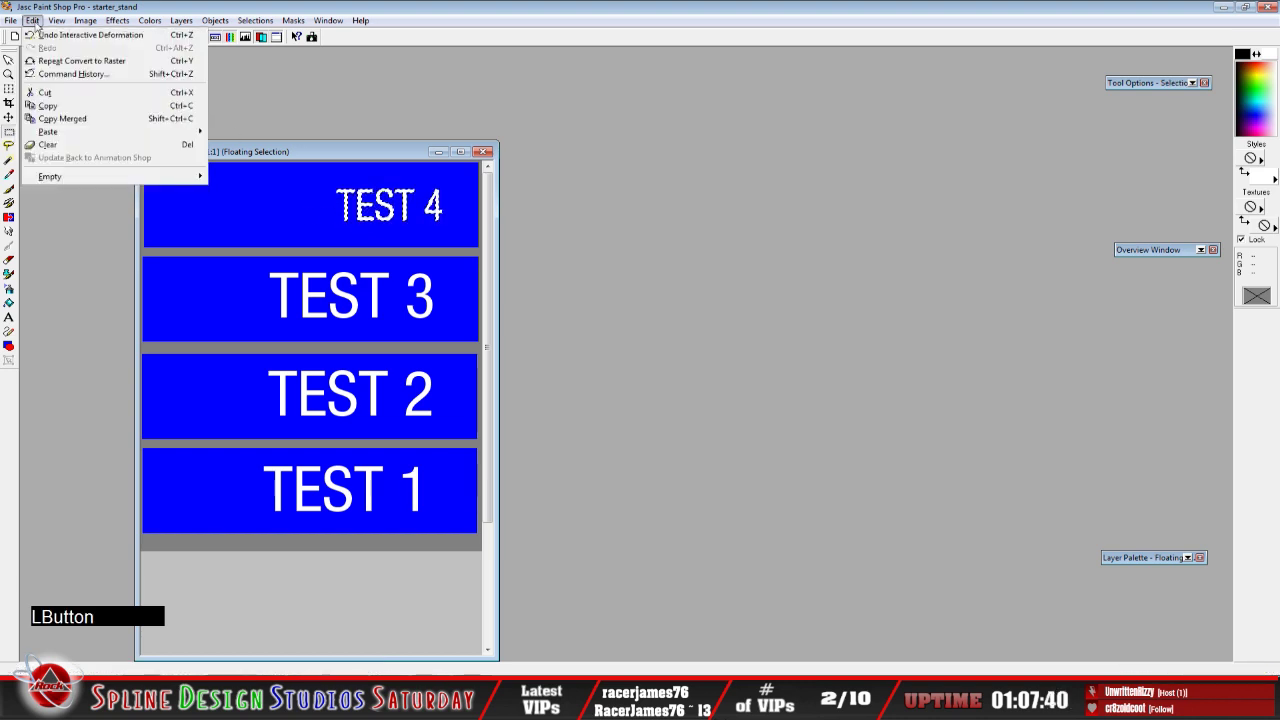
left_click(60, 108)
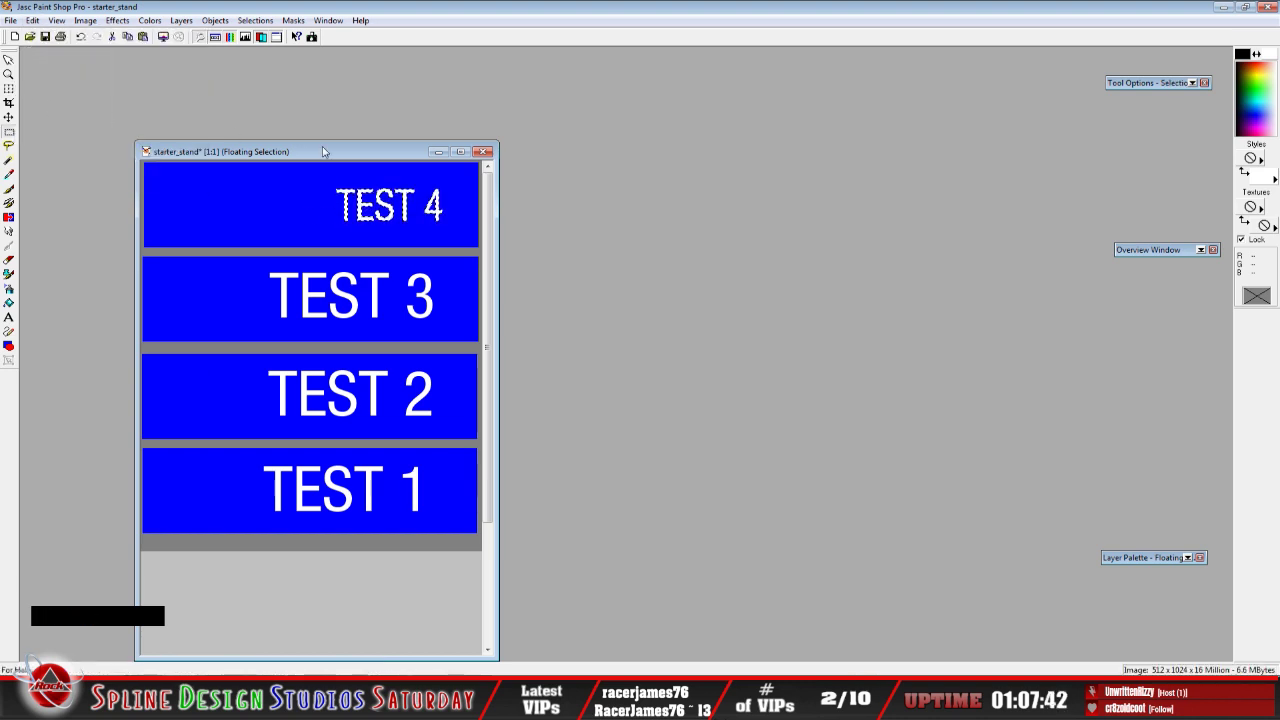
left_click(33, 20)
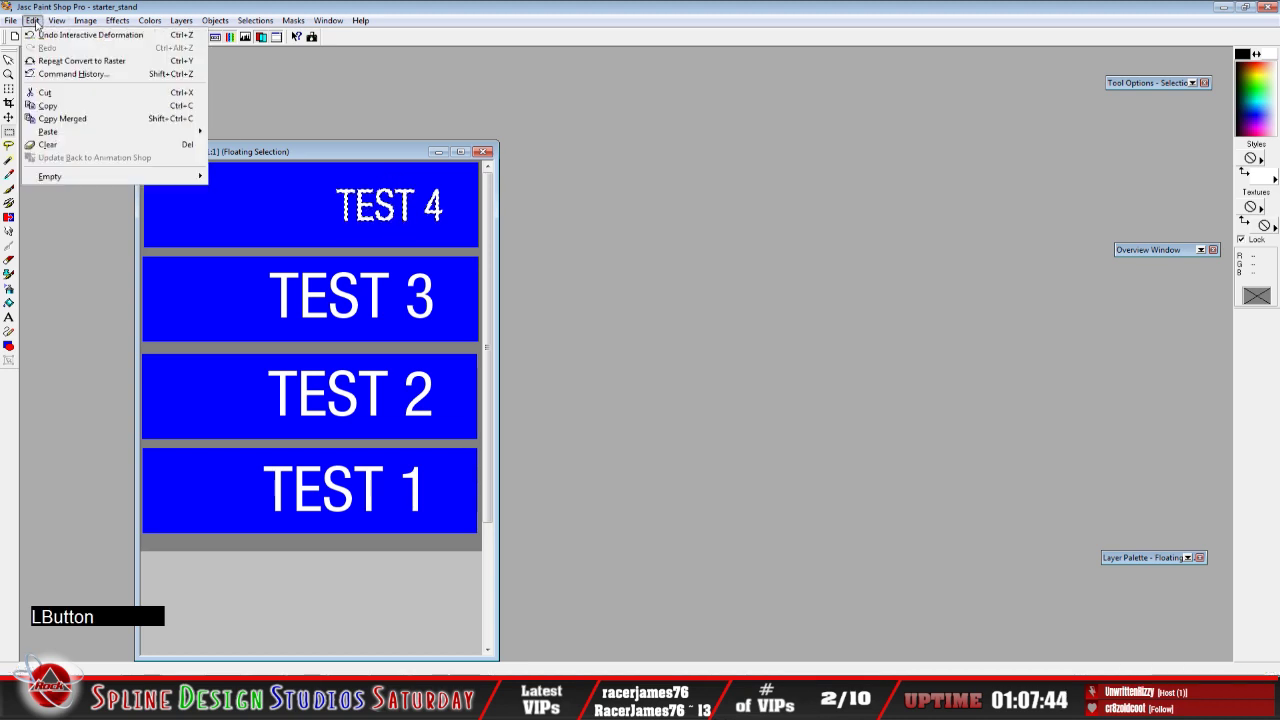
mouse_move(60, 132)
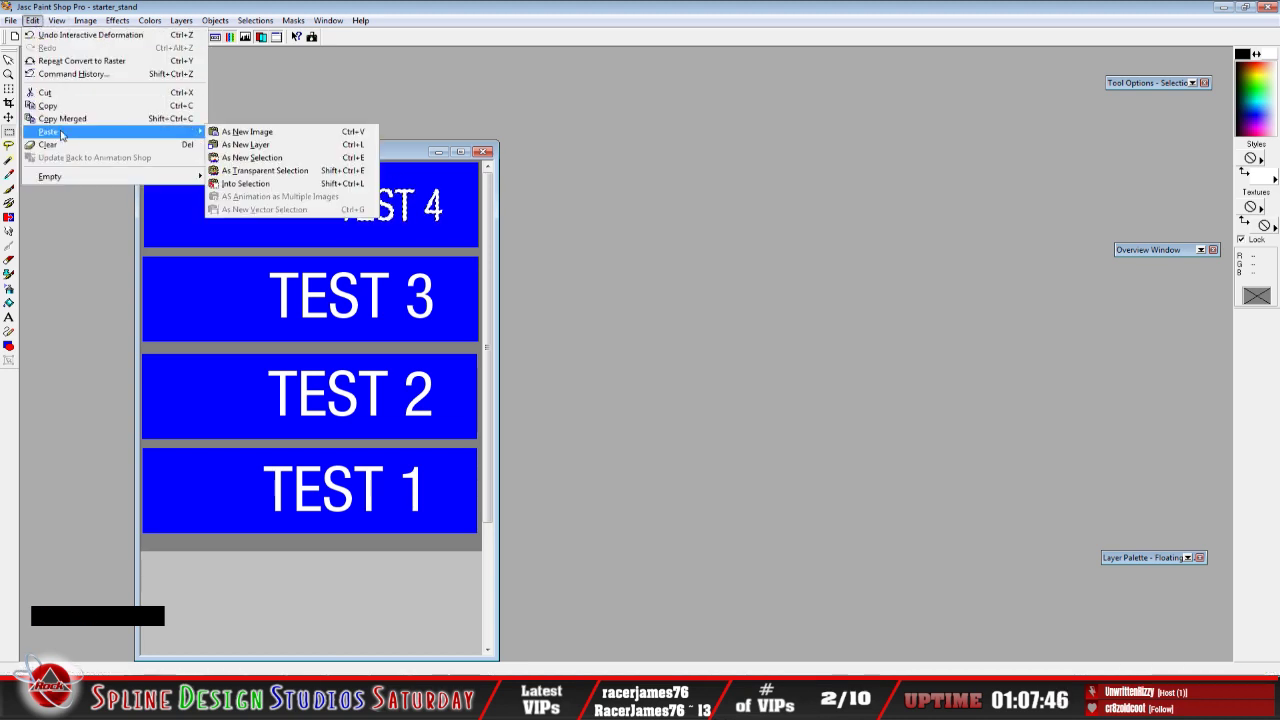
left_click(250, 157)
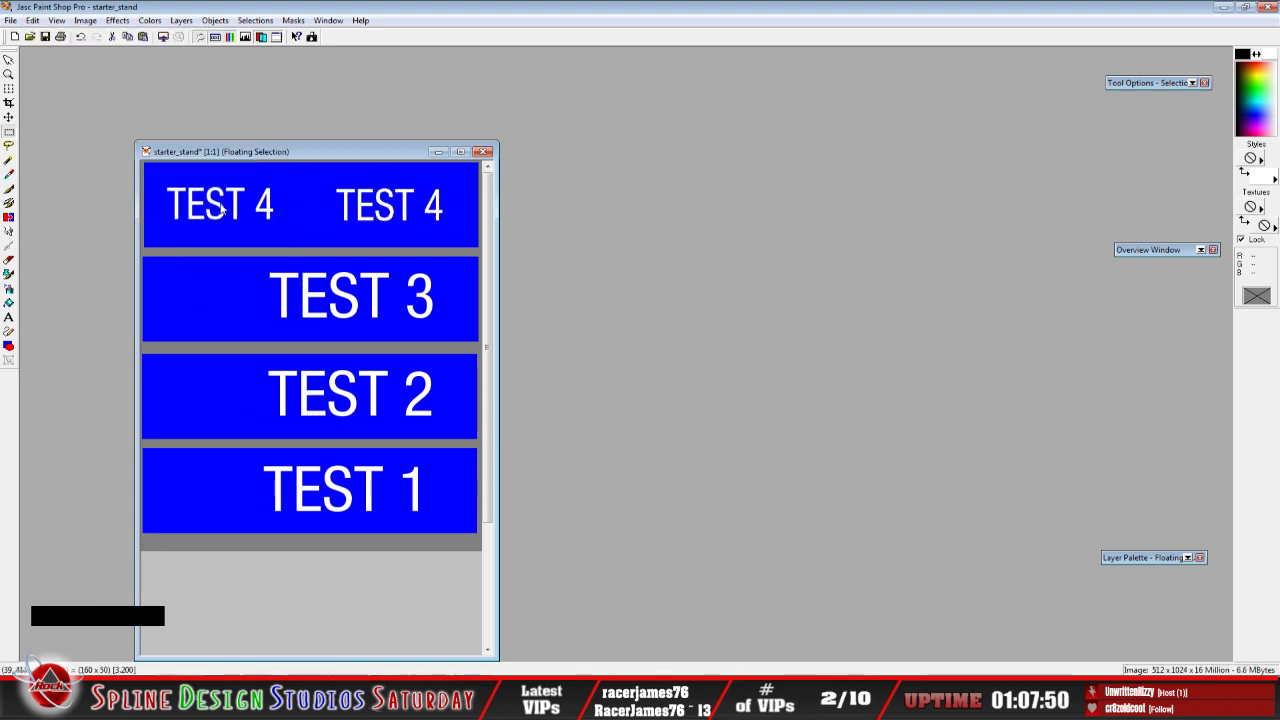
left_click(224, 209)
right_click(230, 210)
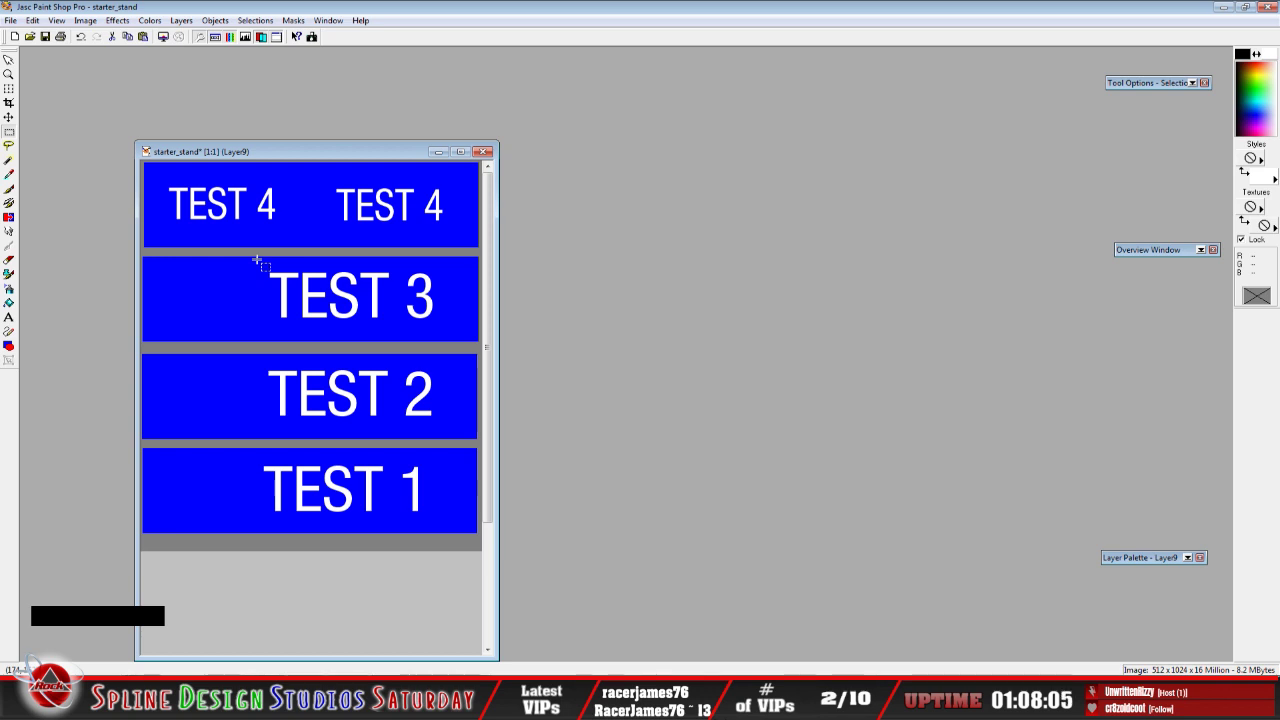
Select the TEST 3 lettering and shrink it to about 140 × 52 pixels in the right half of its panel
left_click_drag(257, 261, 461, 336)
left_click(325, 330)
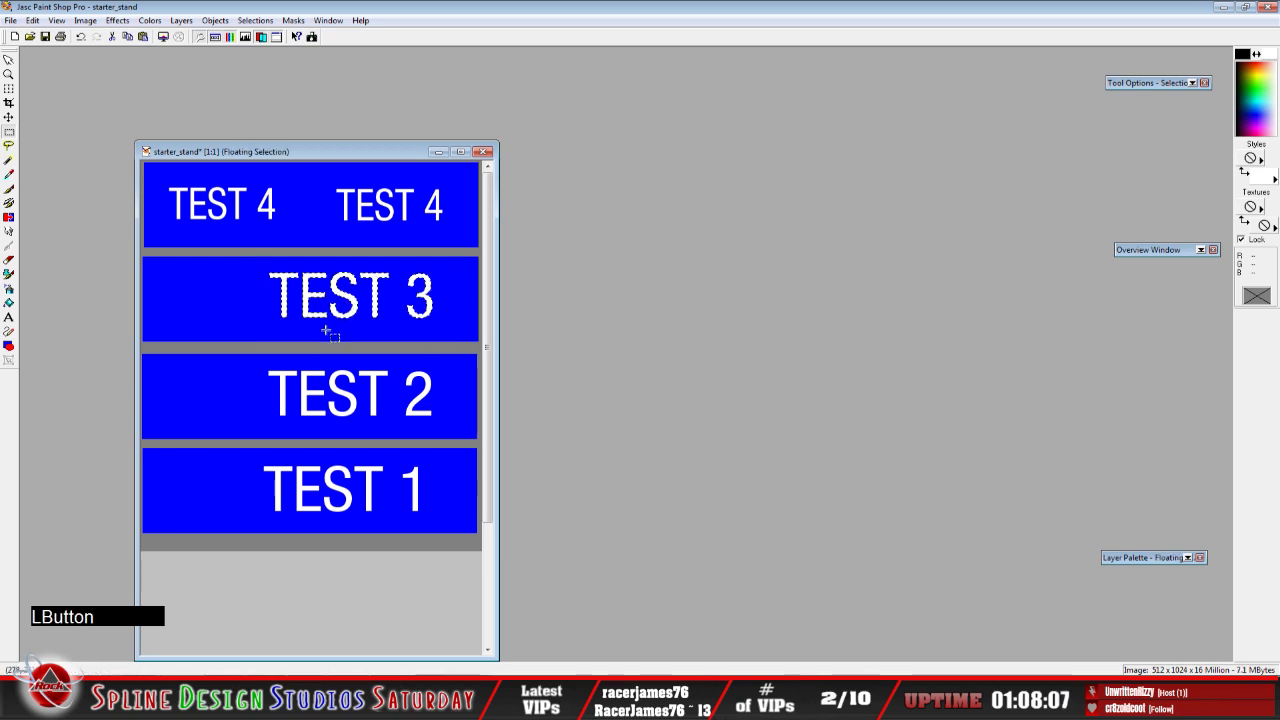
left_click(8, 102)
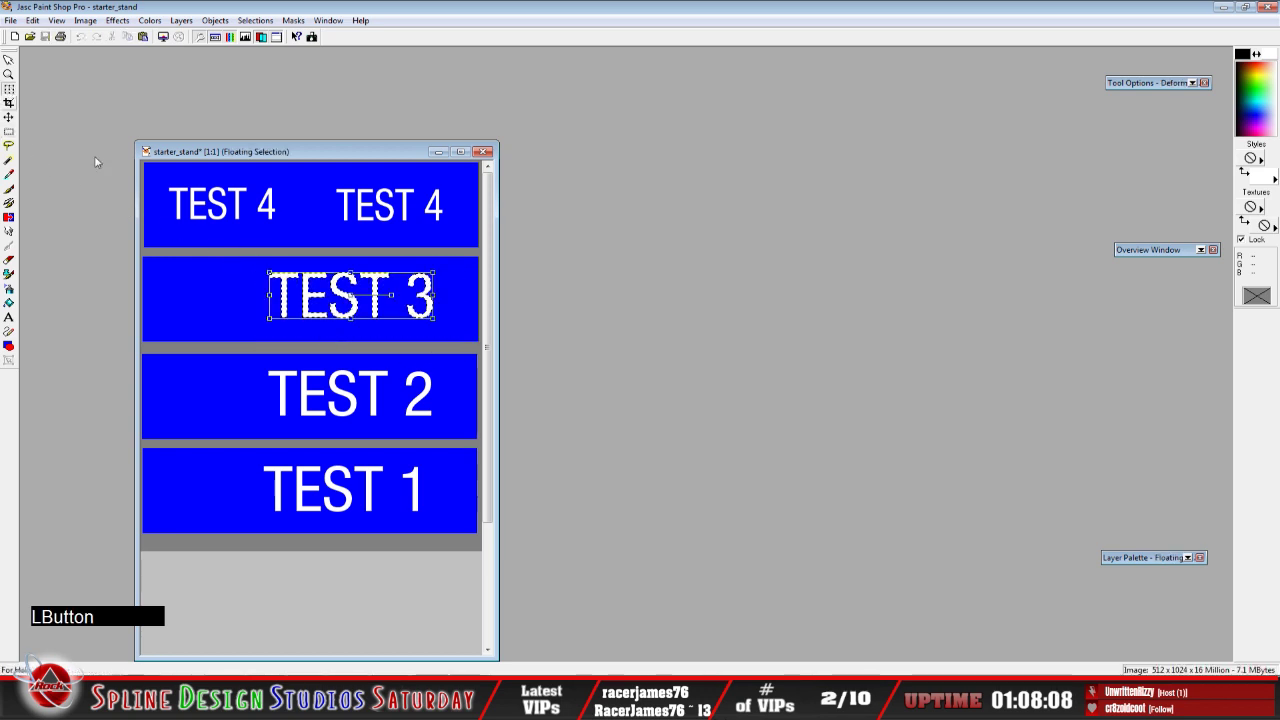
left_click_drag(271, 272, 338, 285)
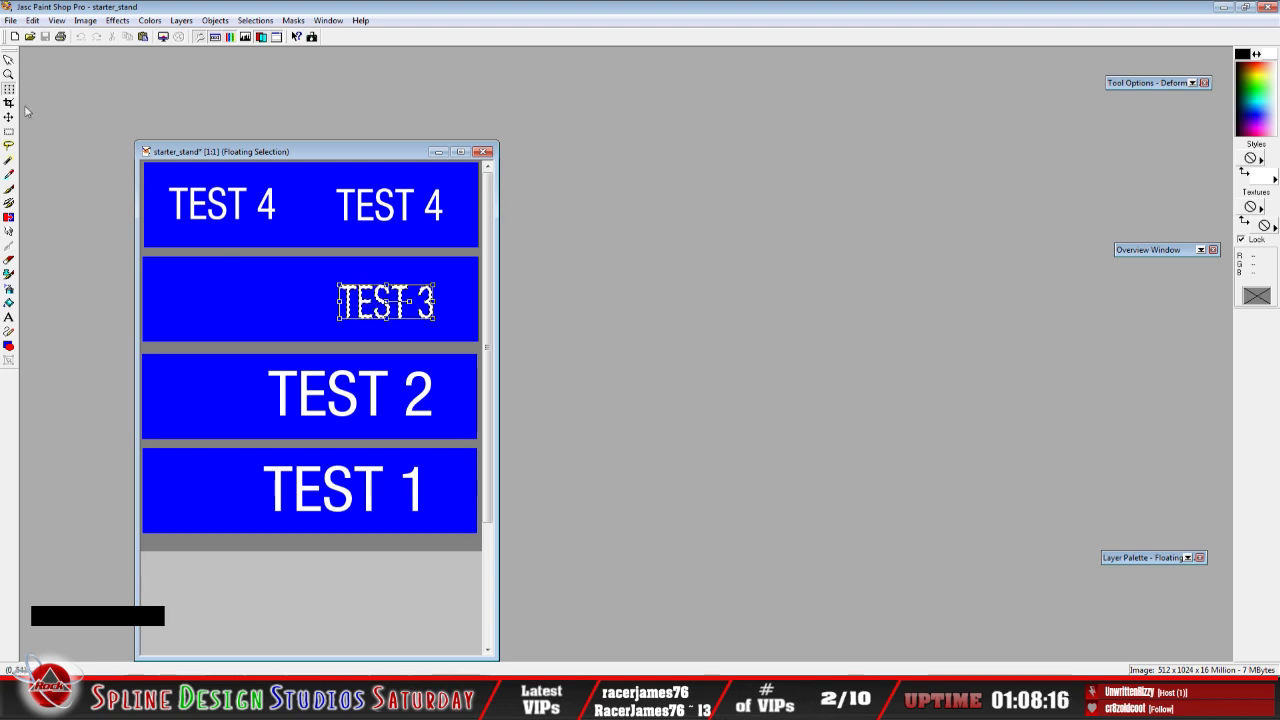
left_click(11, 133)
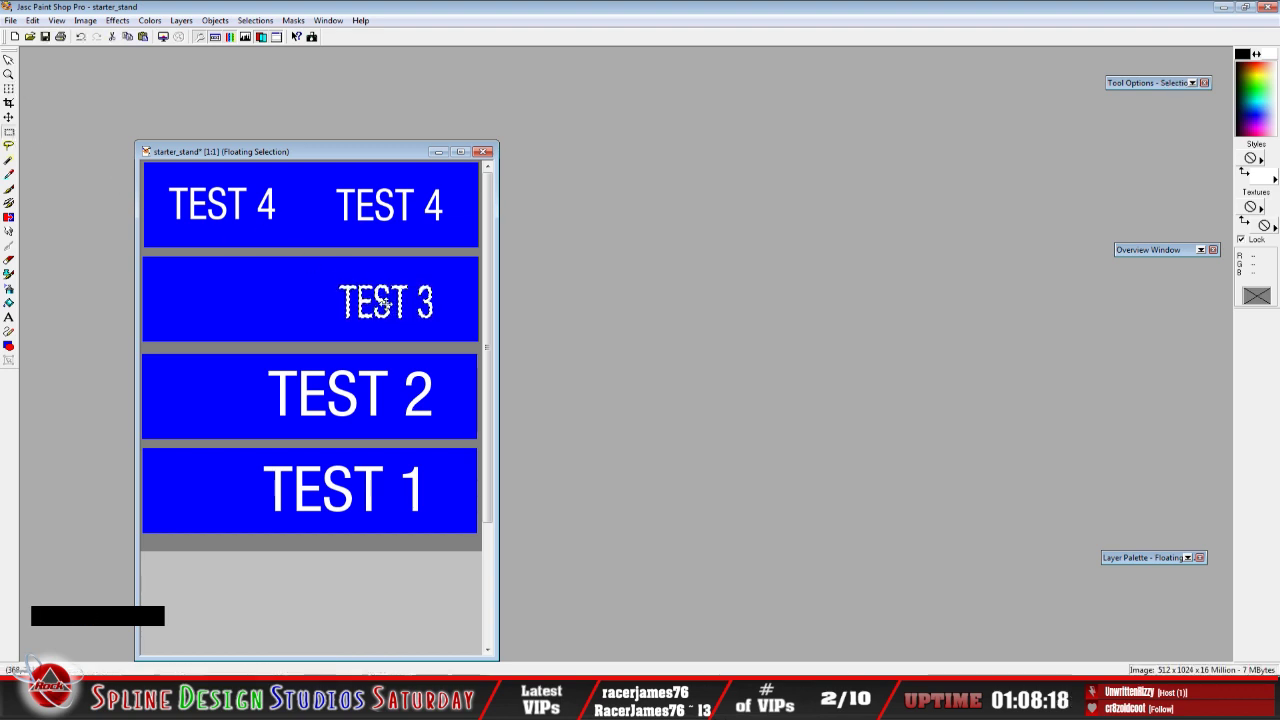
Copy the reduced TEST 3 lettering, nudge the original up slightly, and paste a duplicate as a new selection in the panel's left half
left_click(33, 20)
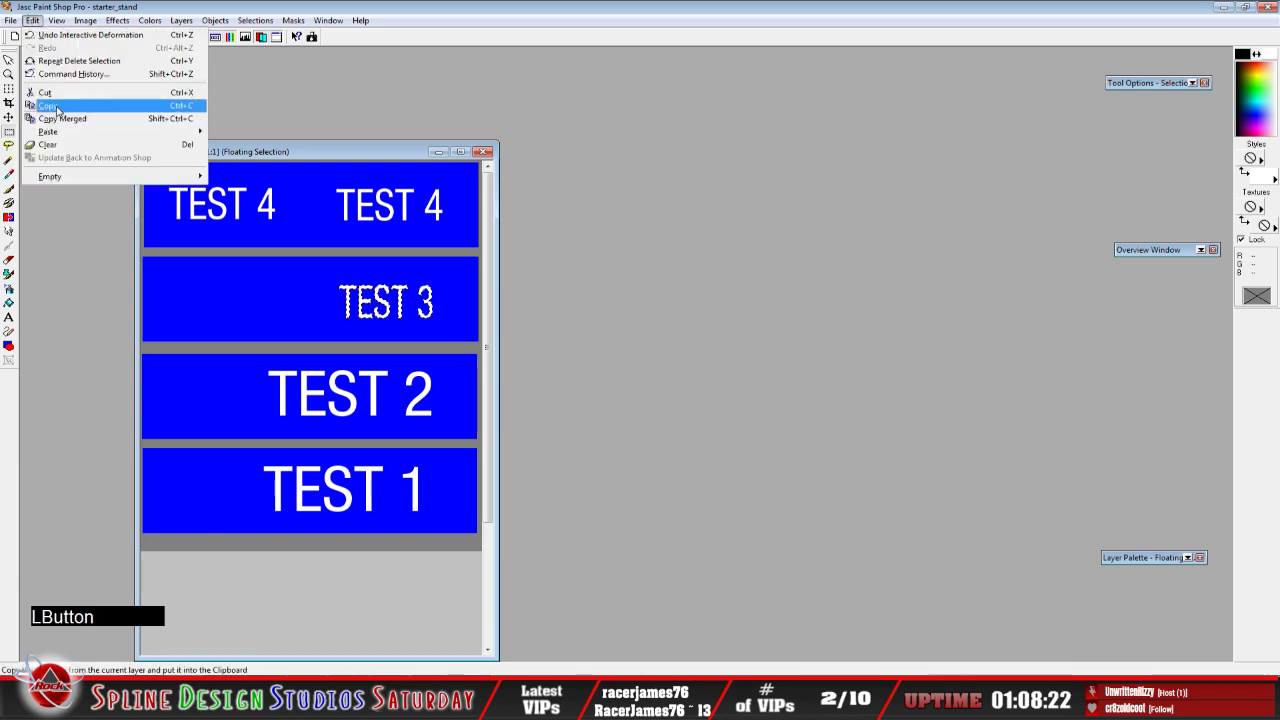
left_click(48, 119)
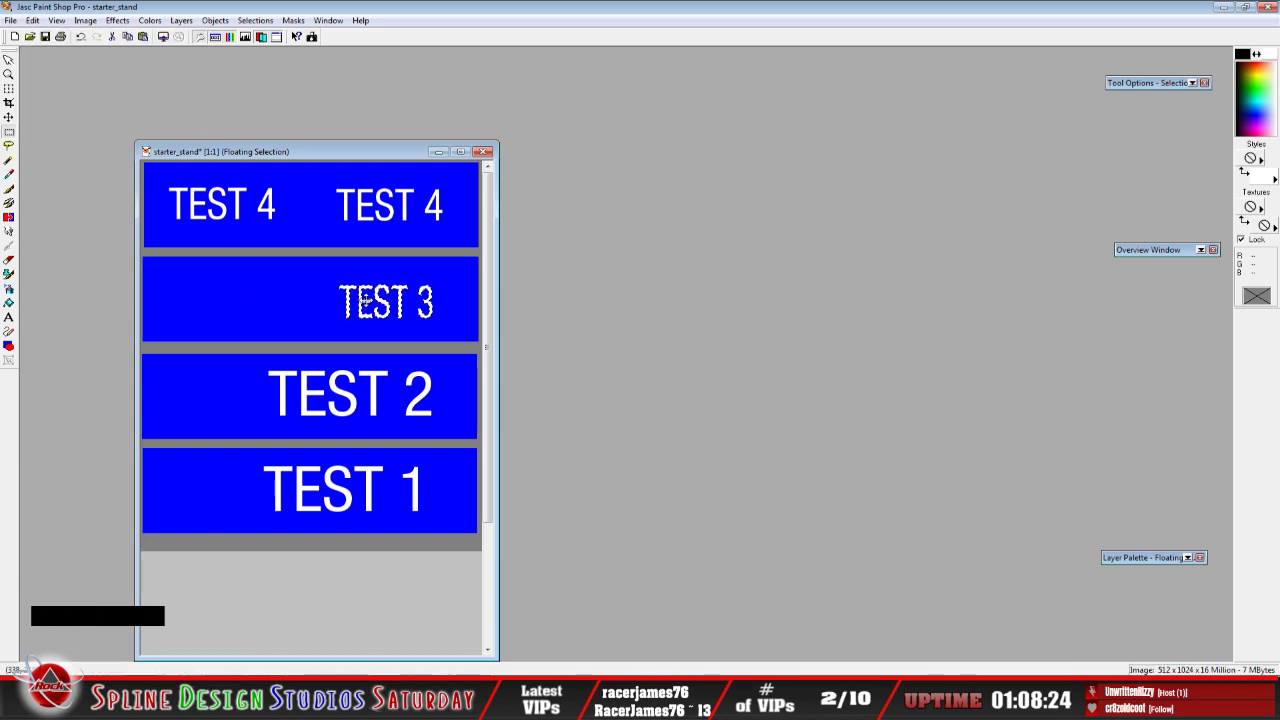
left_click_drag(365, 300, 316, 297)
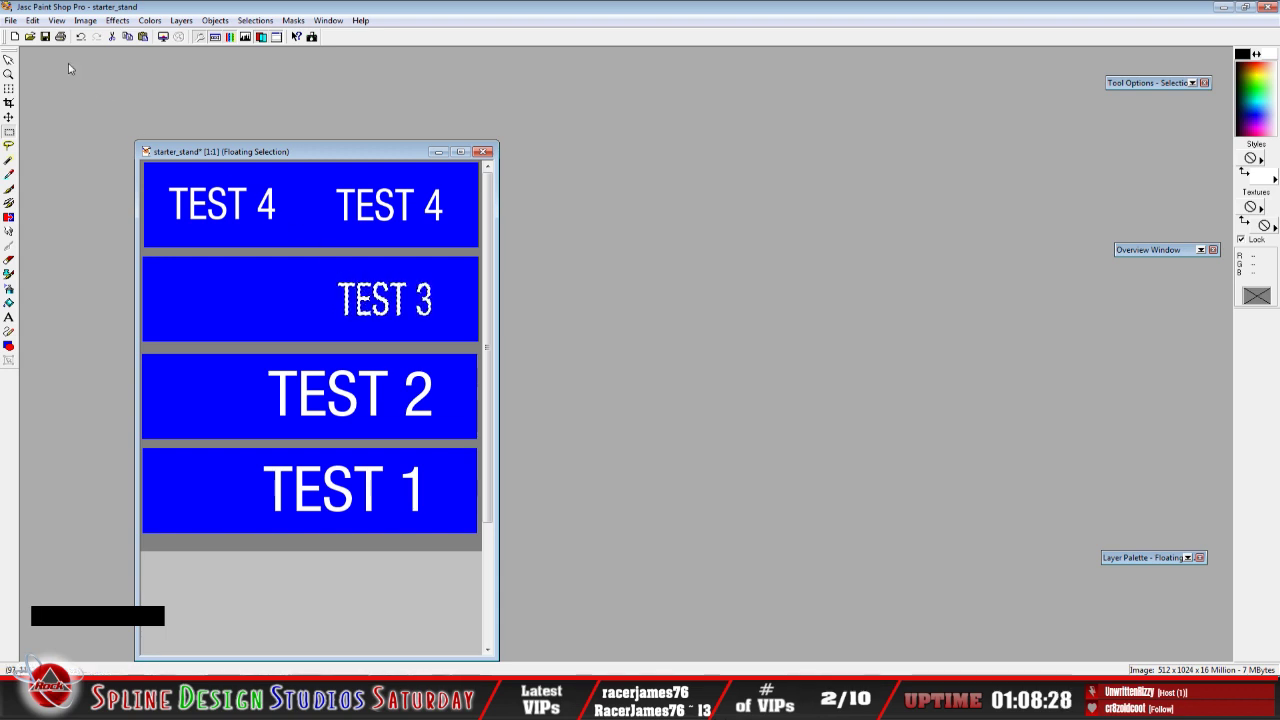
left_click(34, 21)
mouse_move(60, 131)
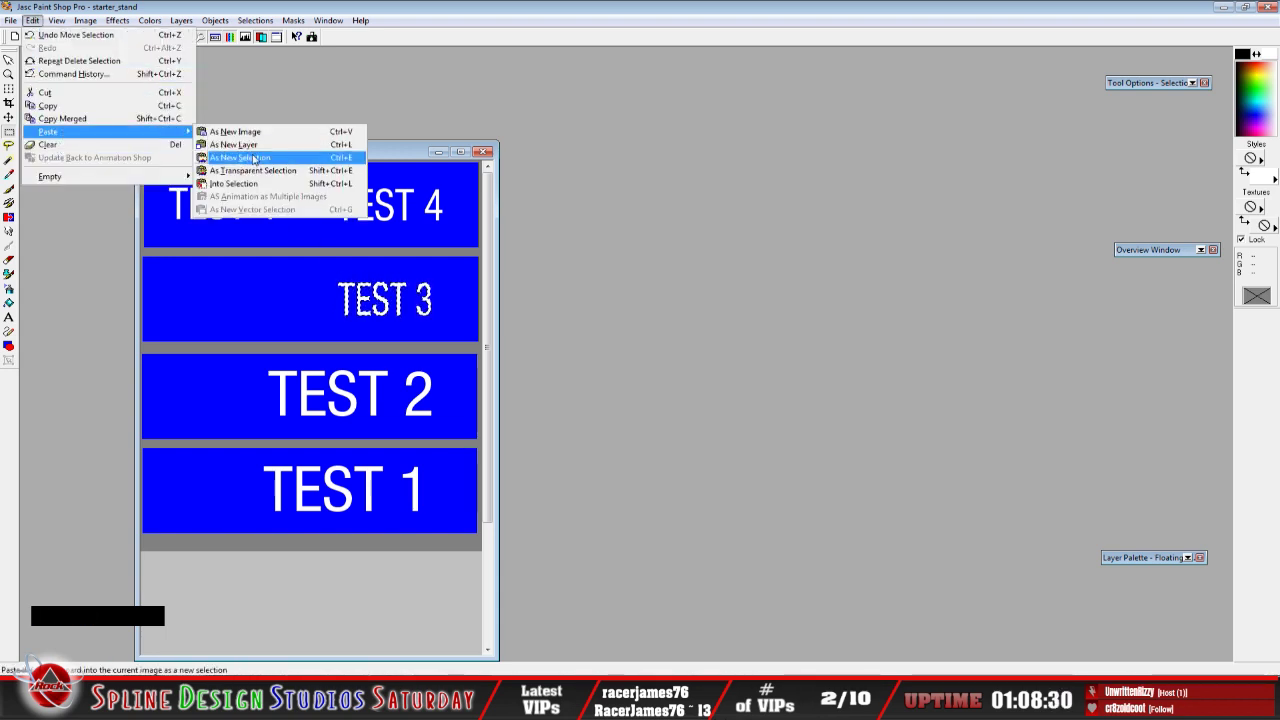
left_click(252, 162)
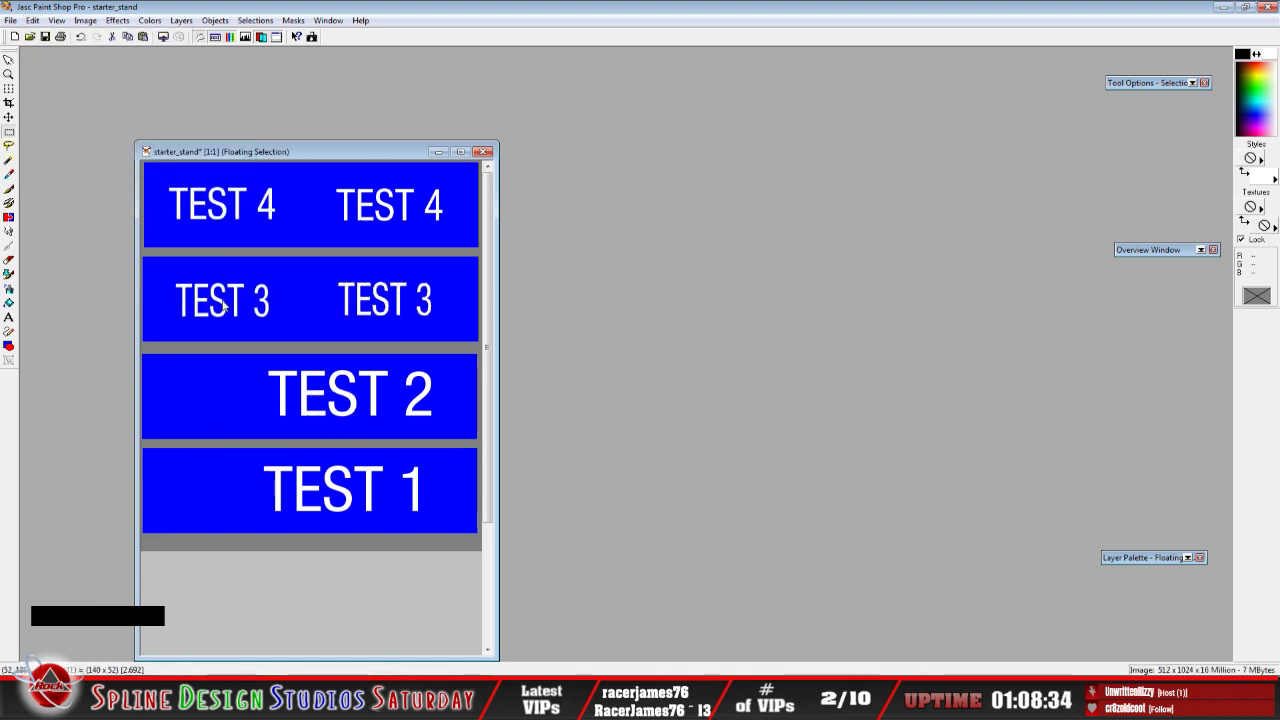
right_click(228, 305)
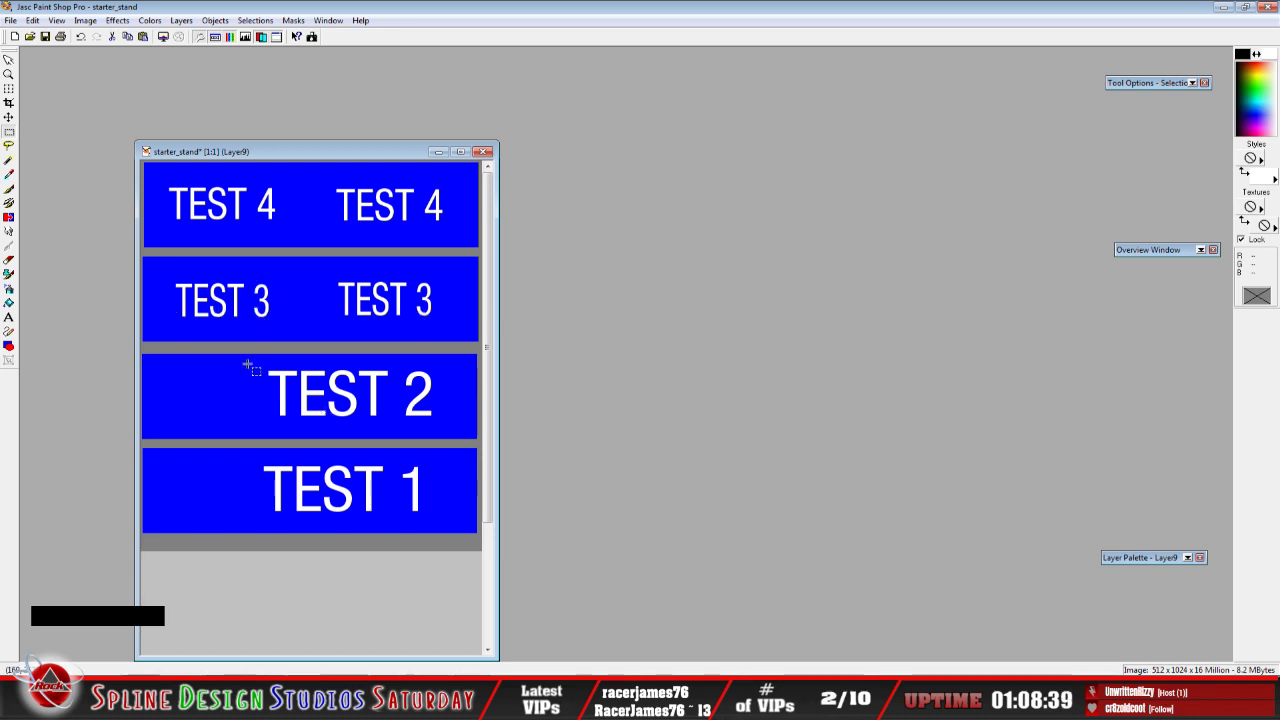
Shrink the TEST 2 lettering to match the TEST 4 lettering, about 157 × 51 pixels, place it in its panel's right half, and deselect
left_click_drag(248, 365, 478, 435)
left_click(418, 400)
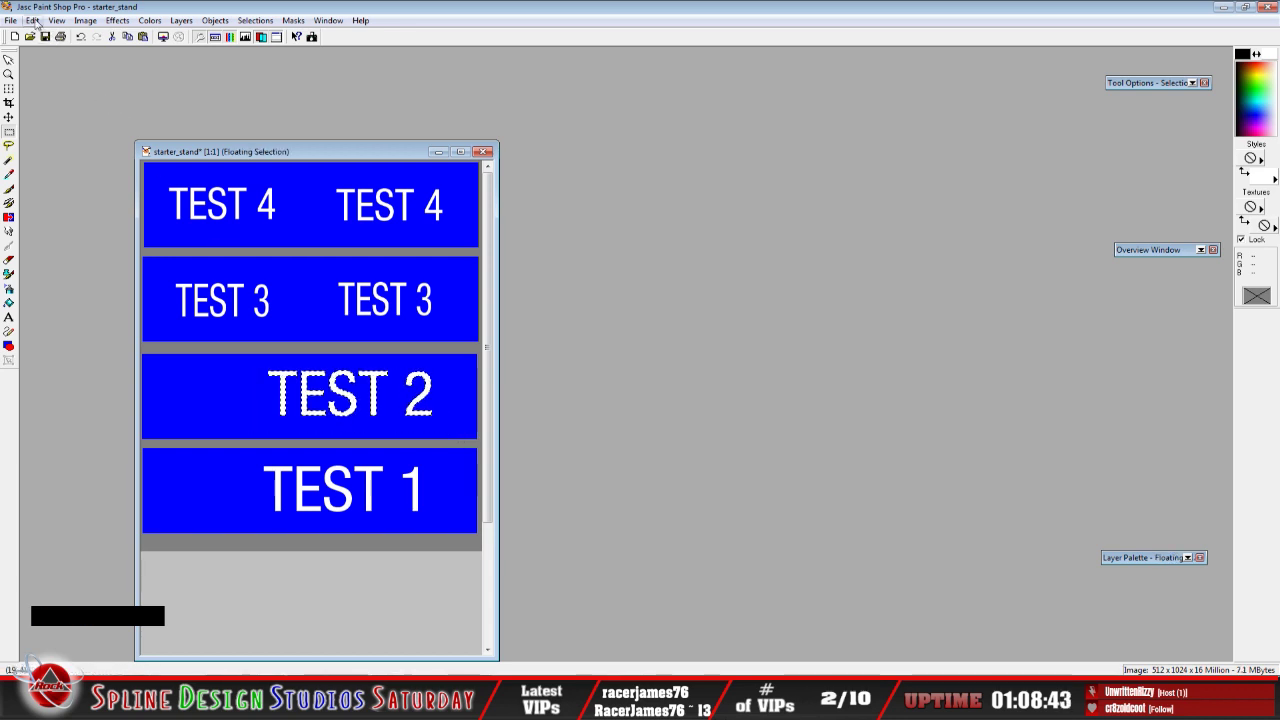
left_click(8, 88)
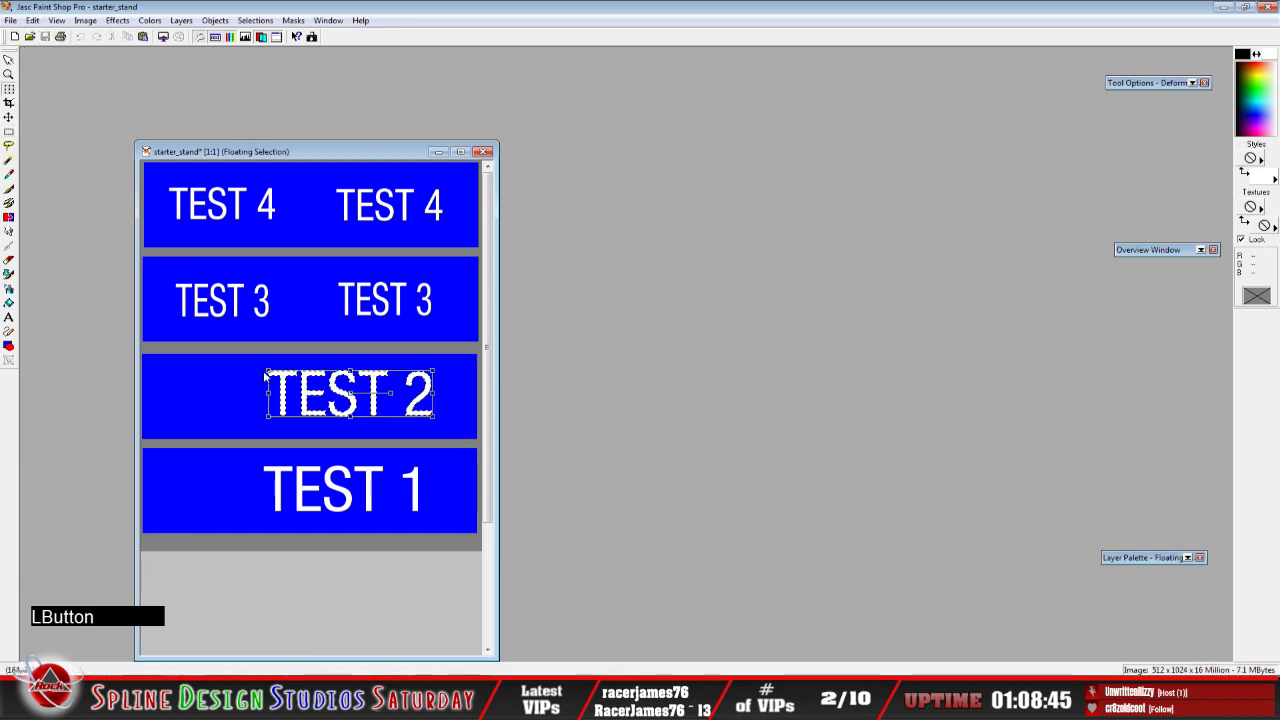
left_click_drag(266, 366, 323, 380)
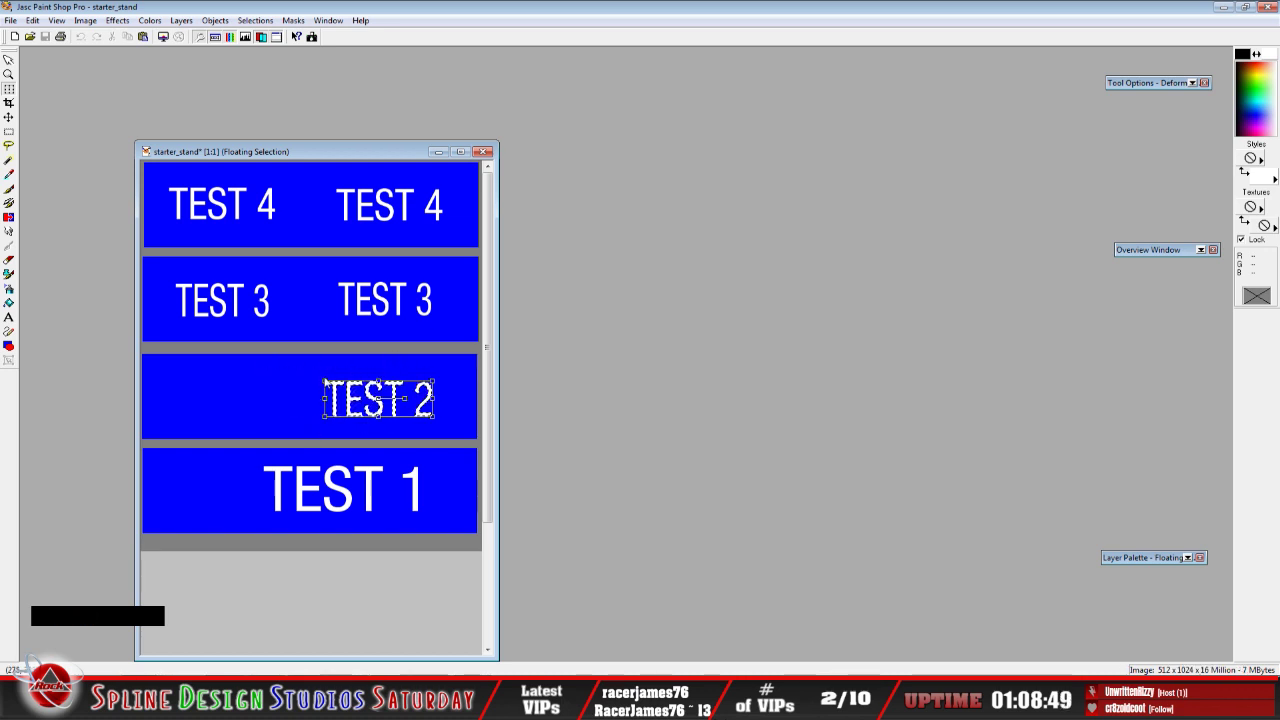
left_click_drag(325, 380, 339, 189)
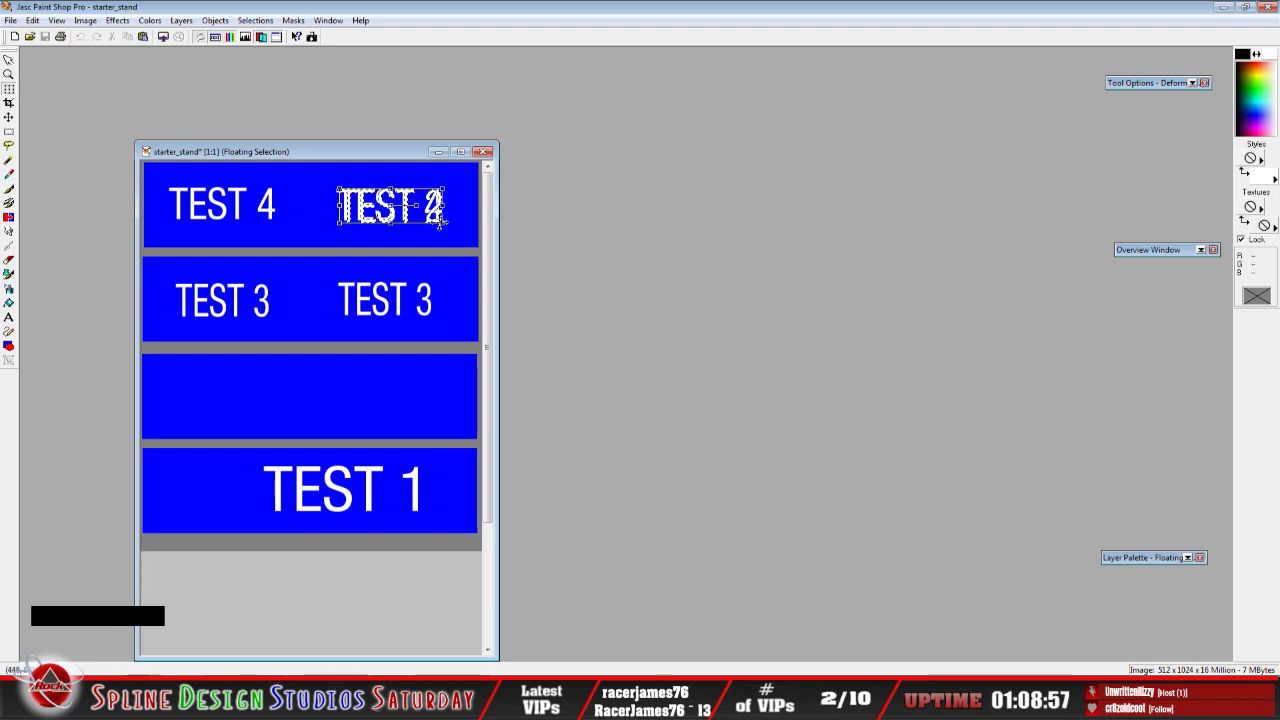
left_click_drag(443, 221, 384, 392)
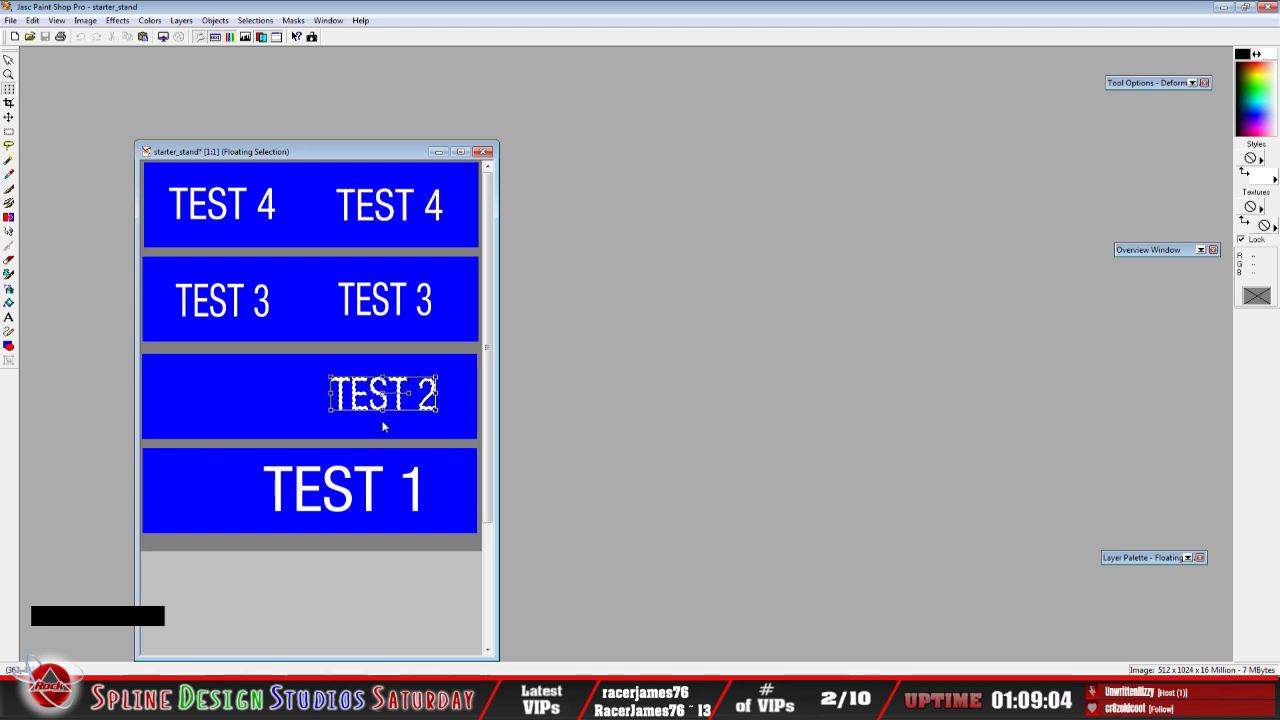
left_click(10, 133)
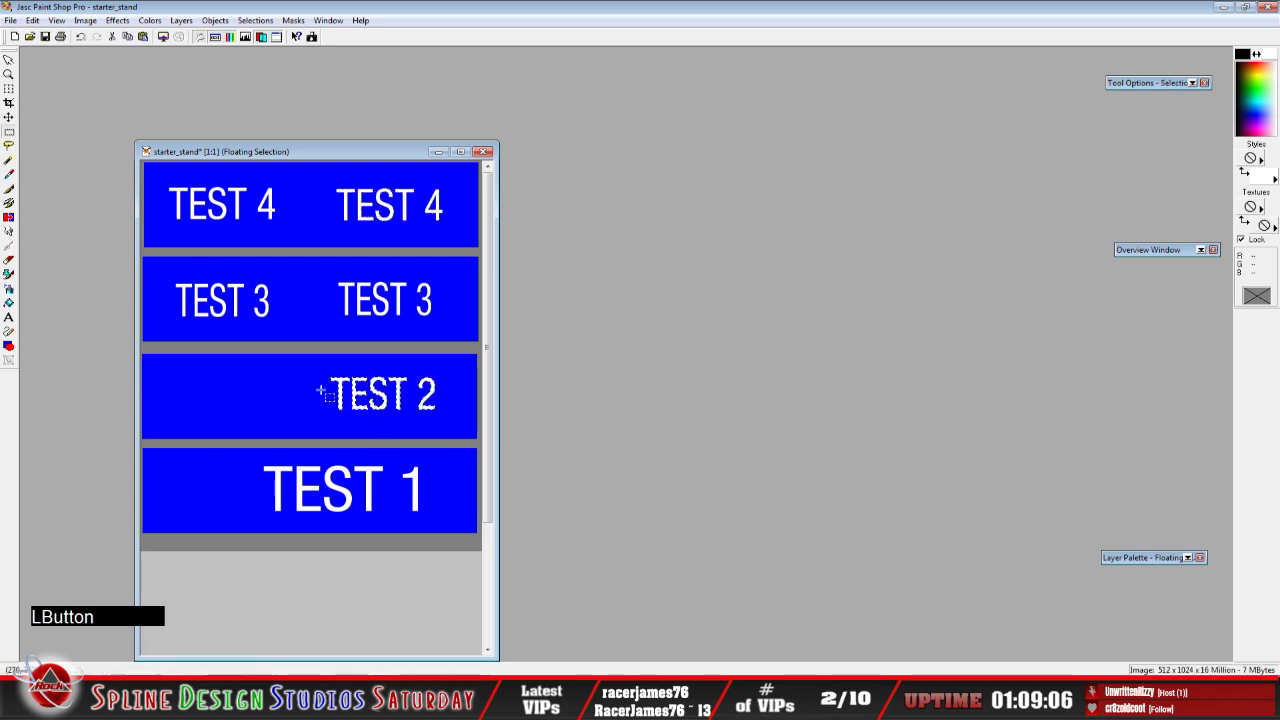
right_click(350, 420)
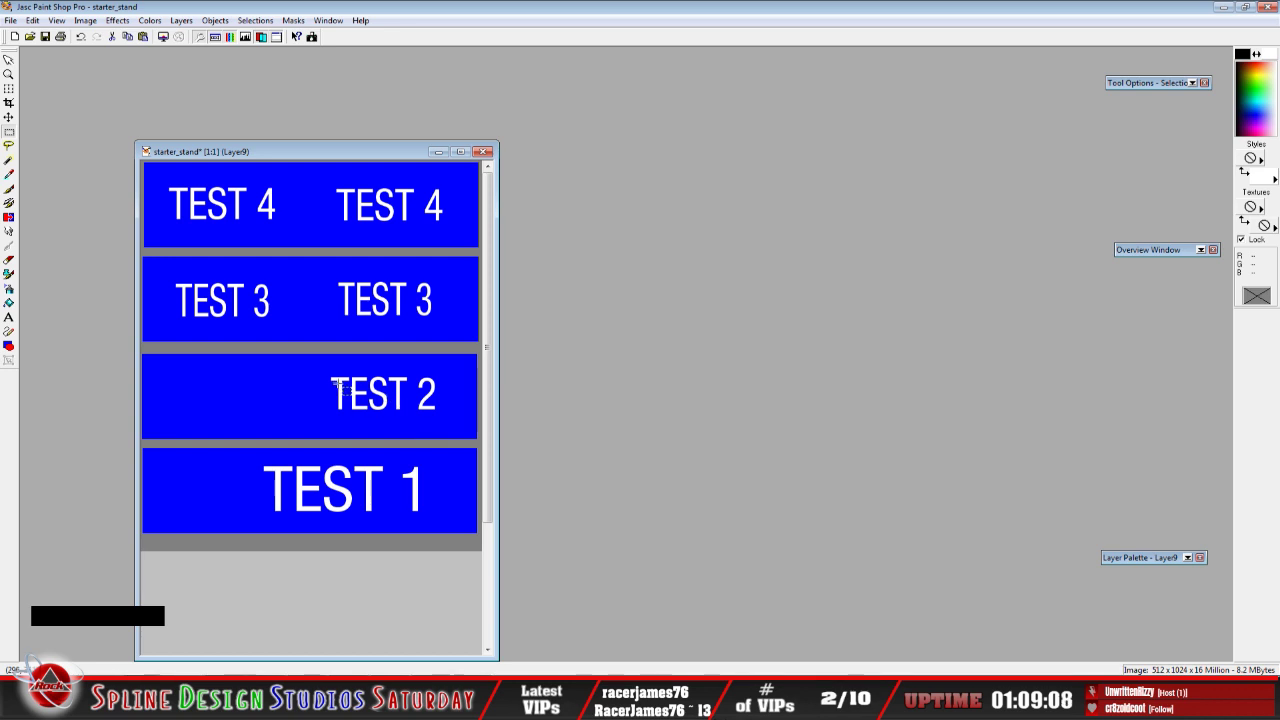
Select and copy the reduced TEST 2 lettering, then paste it as a new selection
left_click_drag(309, 360, 471, 425)
left_click(405, 393)
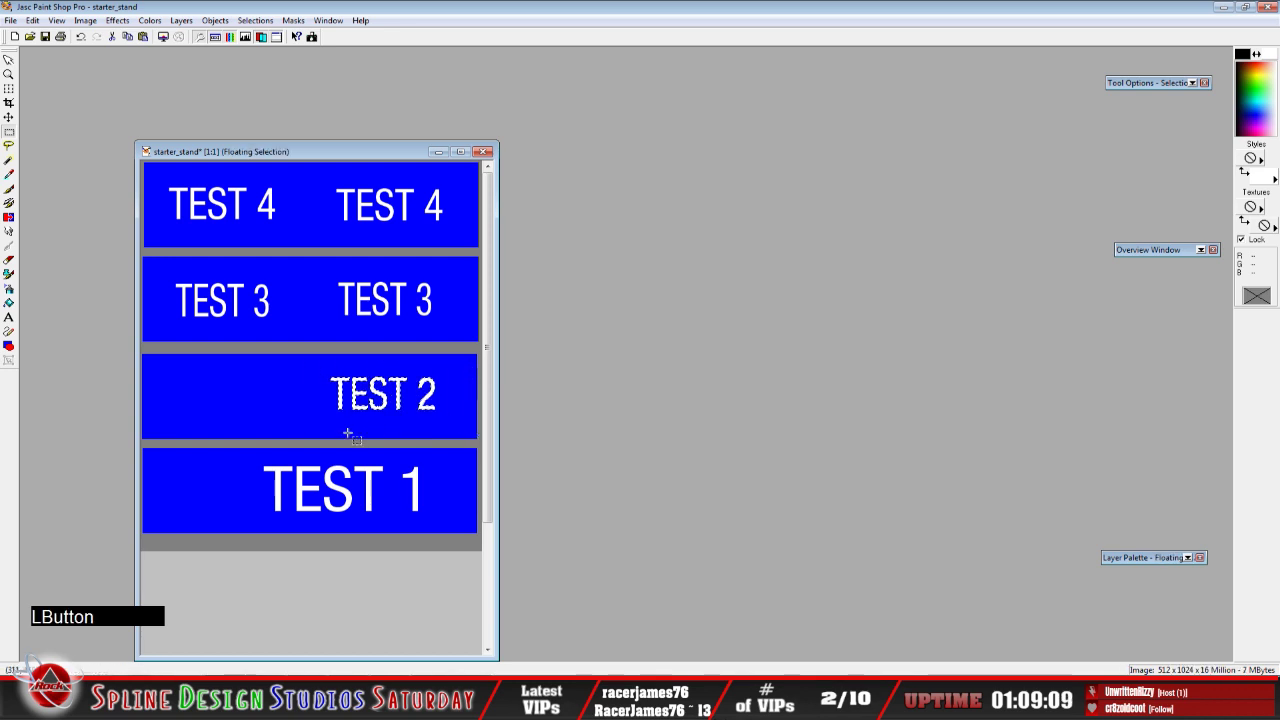
left_click(33, 20)
left_click(55, 106)
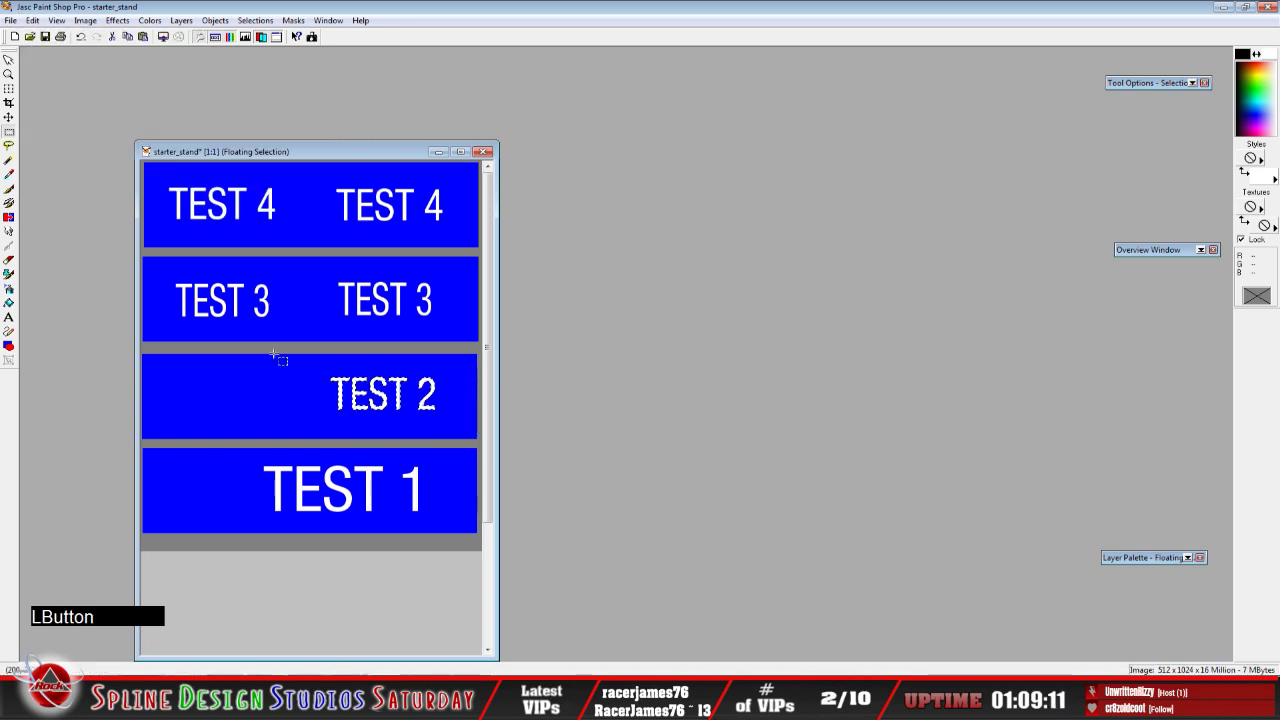
left_click(218, 393)
left_click(33, 20)
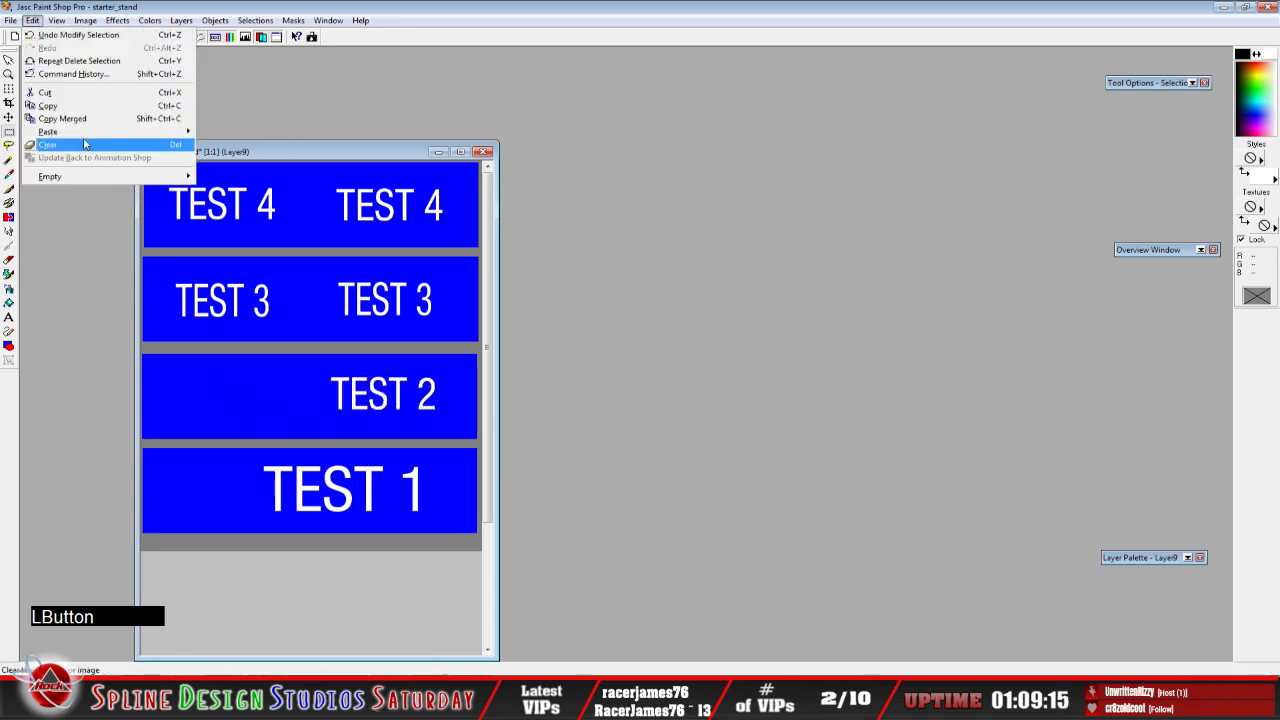
mouse_move(70, 131)
left_click(281, 156)
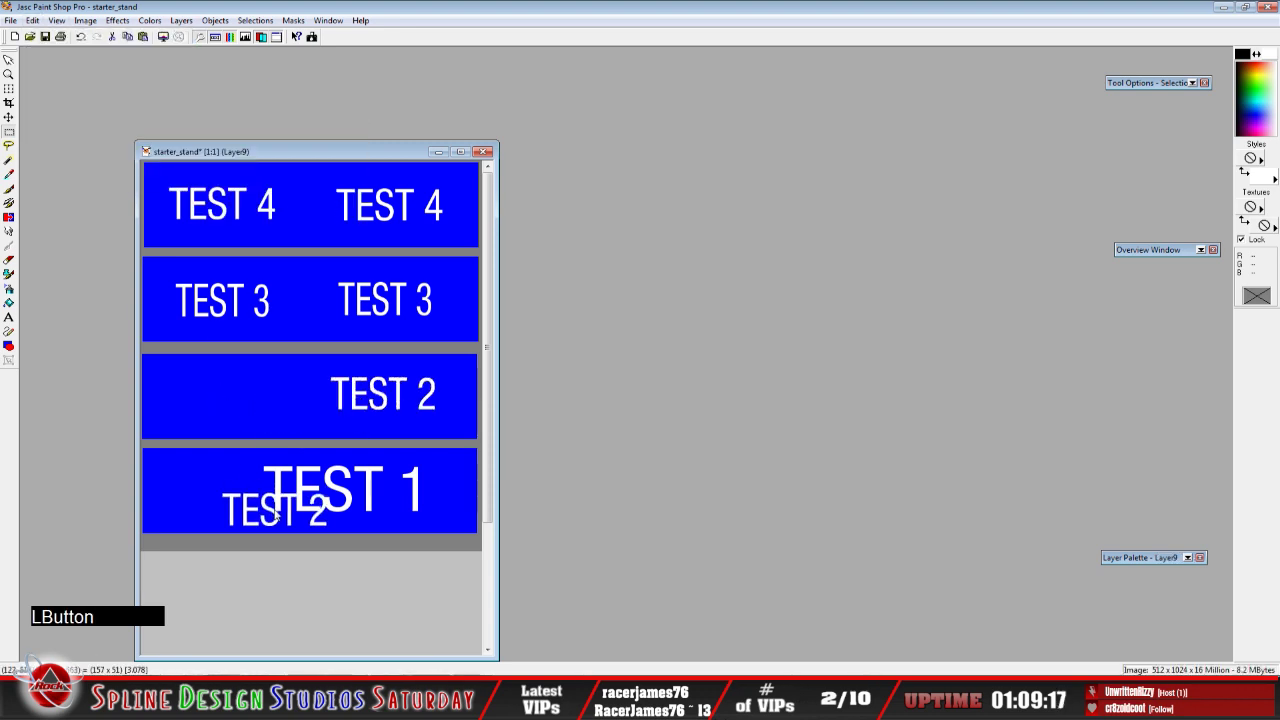
Place the copied TEST 2 text in the empty half of its blue panel and deselect it
left_click(220, 400)
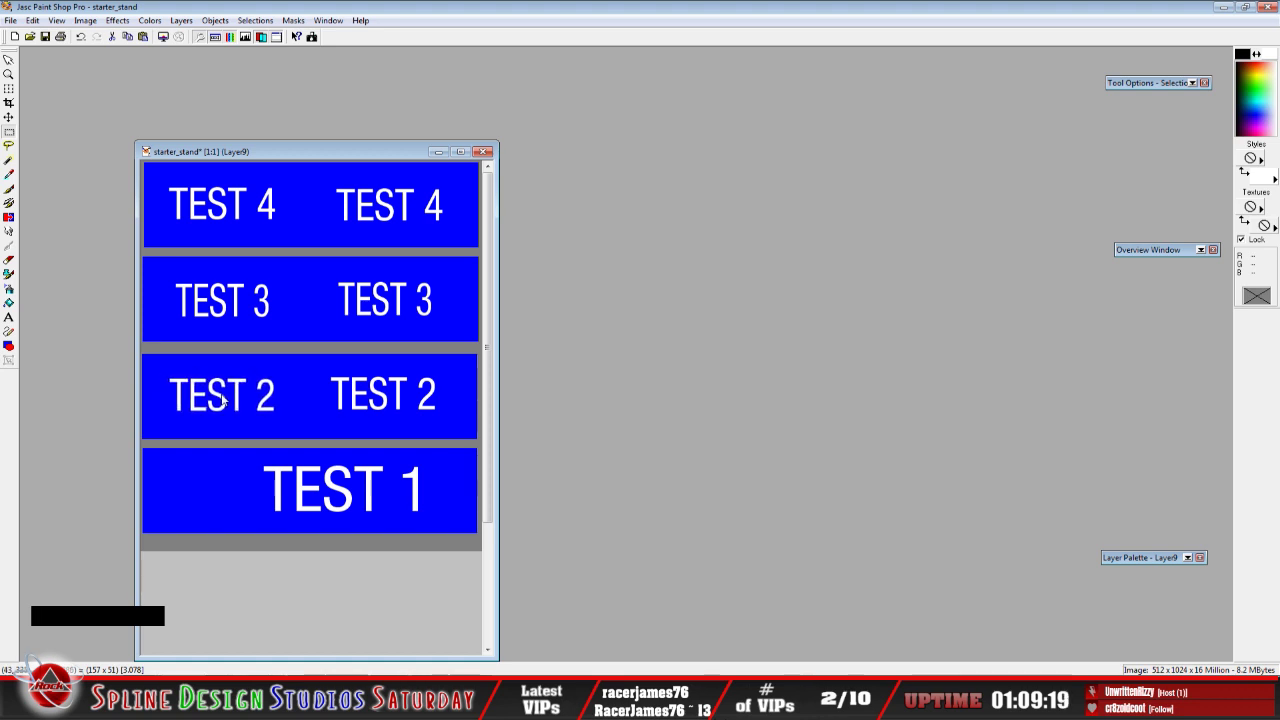
right_click(222, 398)
Shrink the TEST 1 text to match the size of TEST 2 and place it in the right half of the lowest panel
left_click_drag(241, 458, 448, 524)
left_click(338, 496)
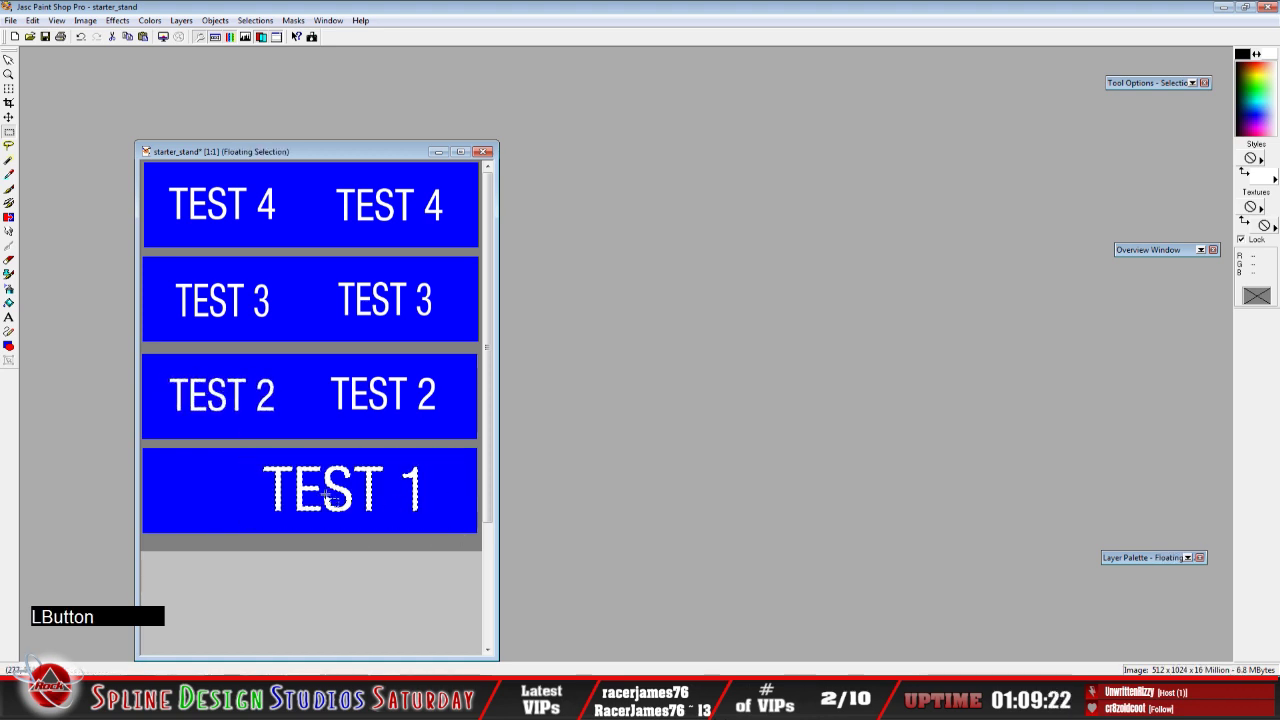
left_click(9, 89)
left_click_drag(264, 463, 436, 411)
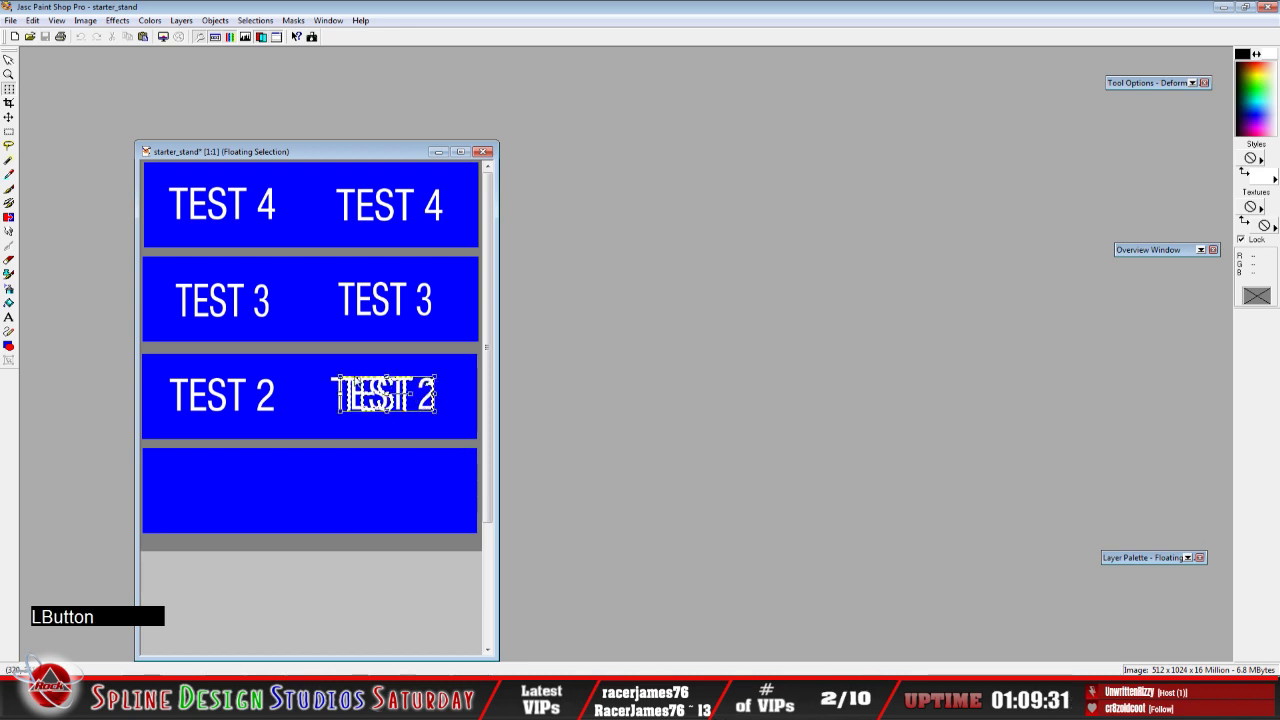
left_click_drag(338, 376, 337, 377)
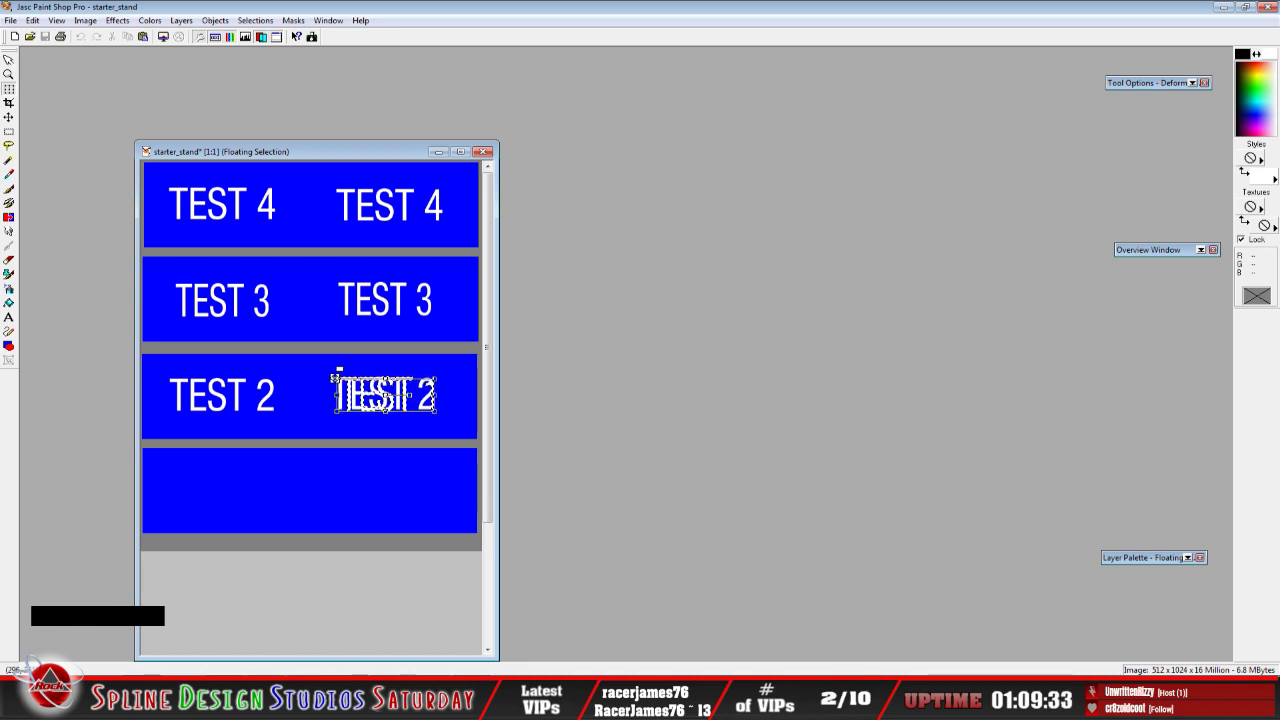
left_click(9, 131)
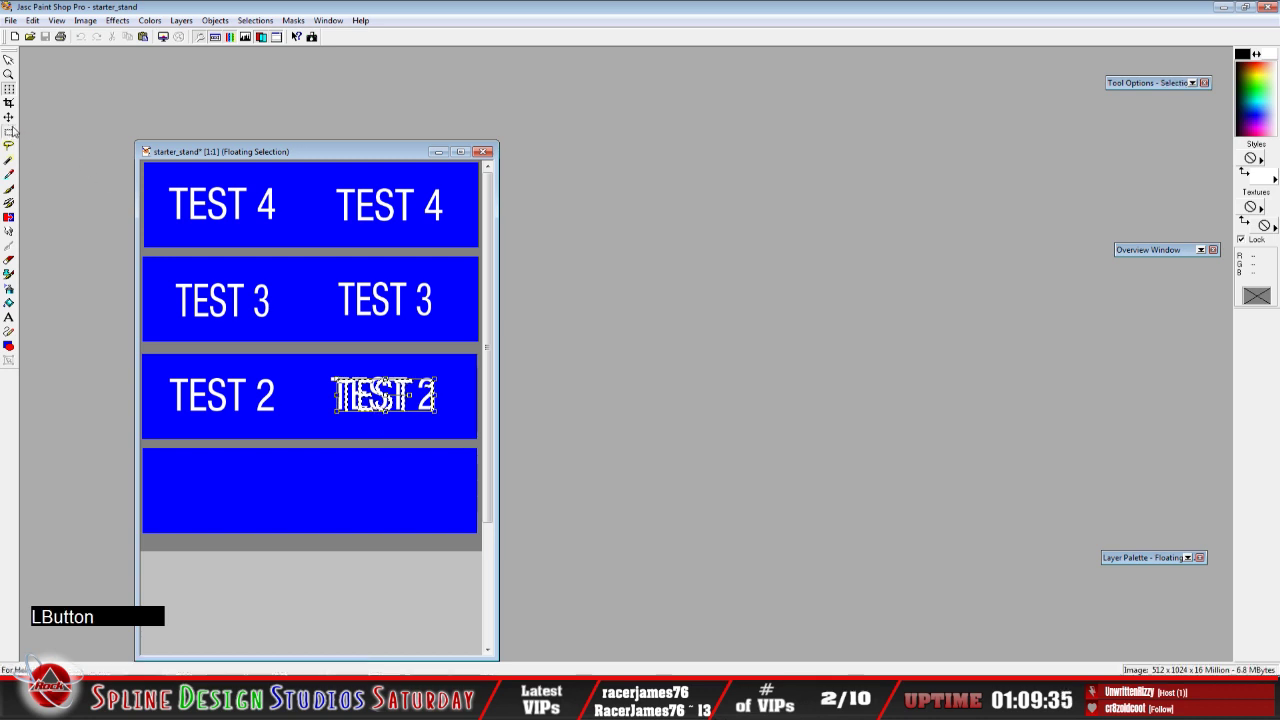
left_click_drag(368, 393, 365, 487)
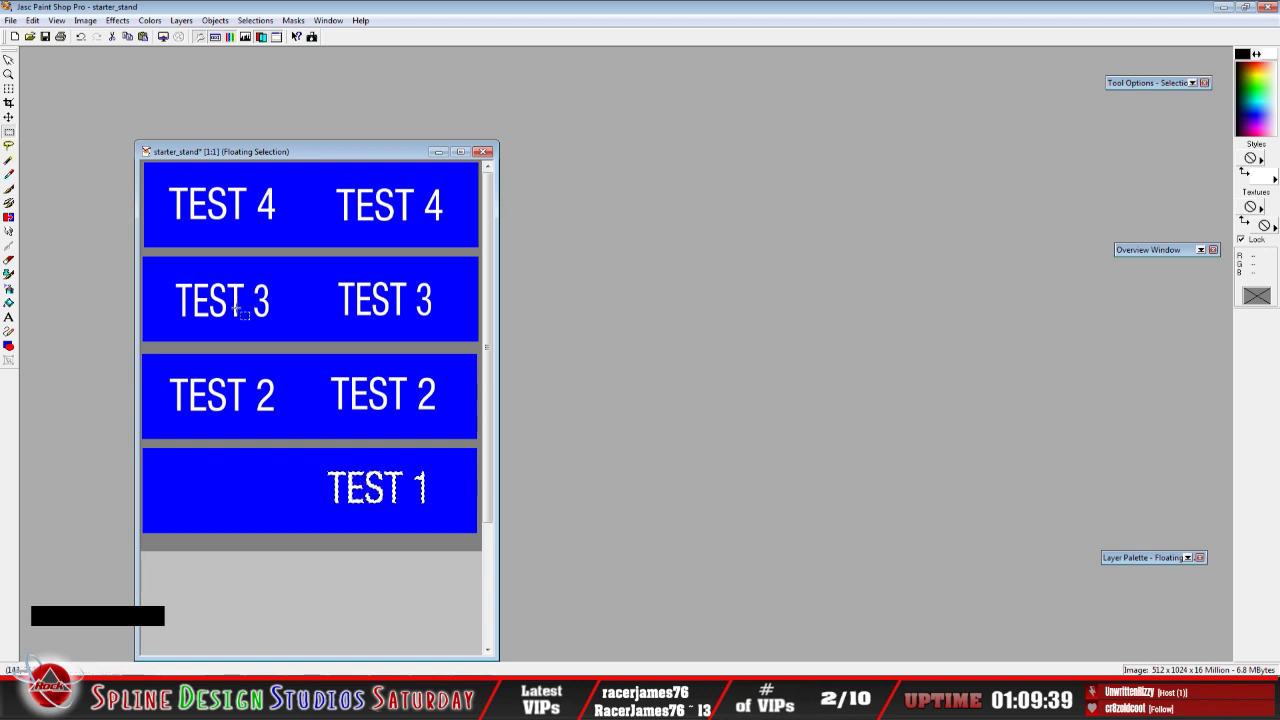
Copy the TEST 1 text, paste the duplicate as a selection into the left half of the same panel, and deselect it
left_click(33, 20)
left_click(47, 105)
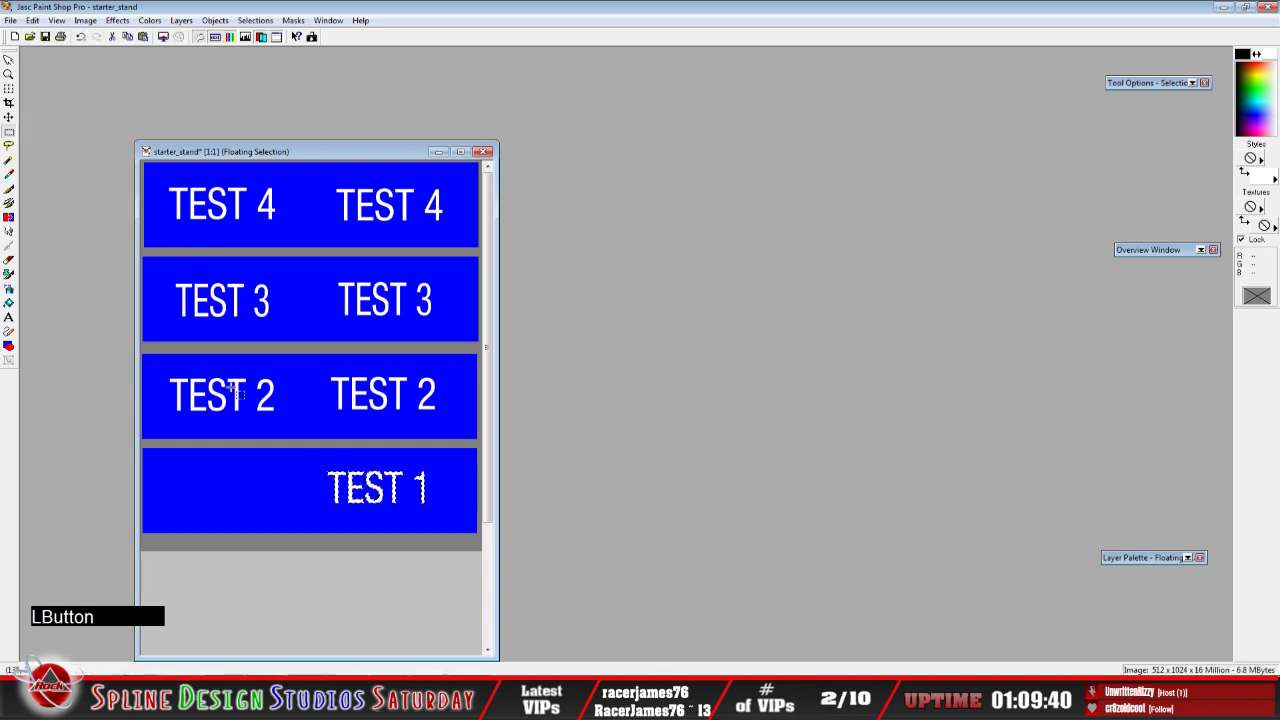
left_click(222, 490)
left_click(33, 20)
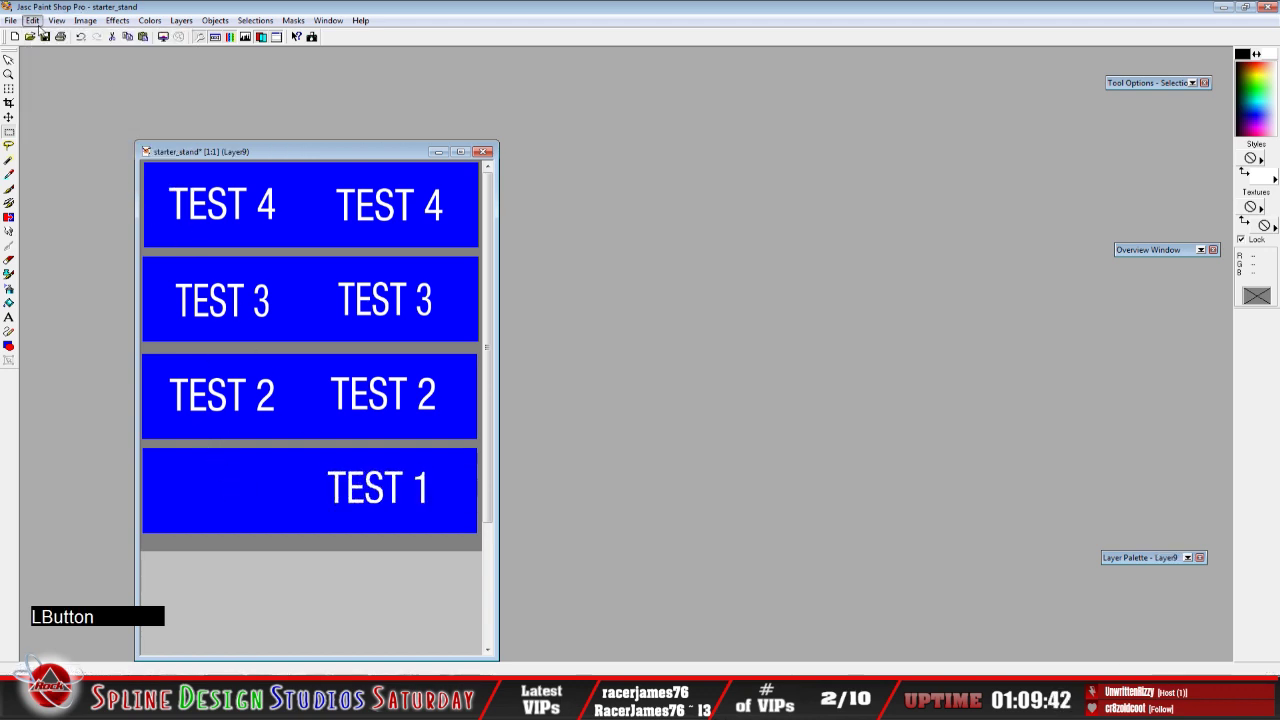
mouse_move(60, 131)
left_click(249, 158)
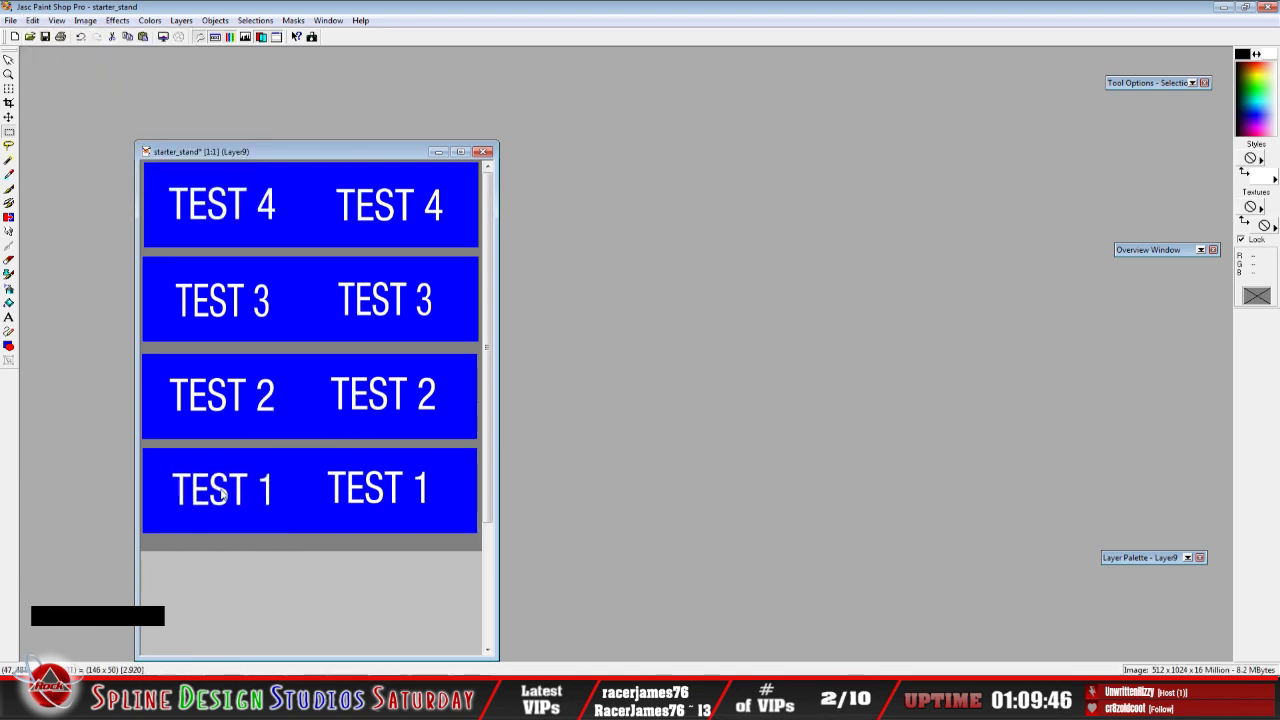
left_click(222, 485)
right_click(222, 485)
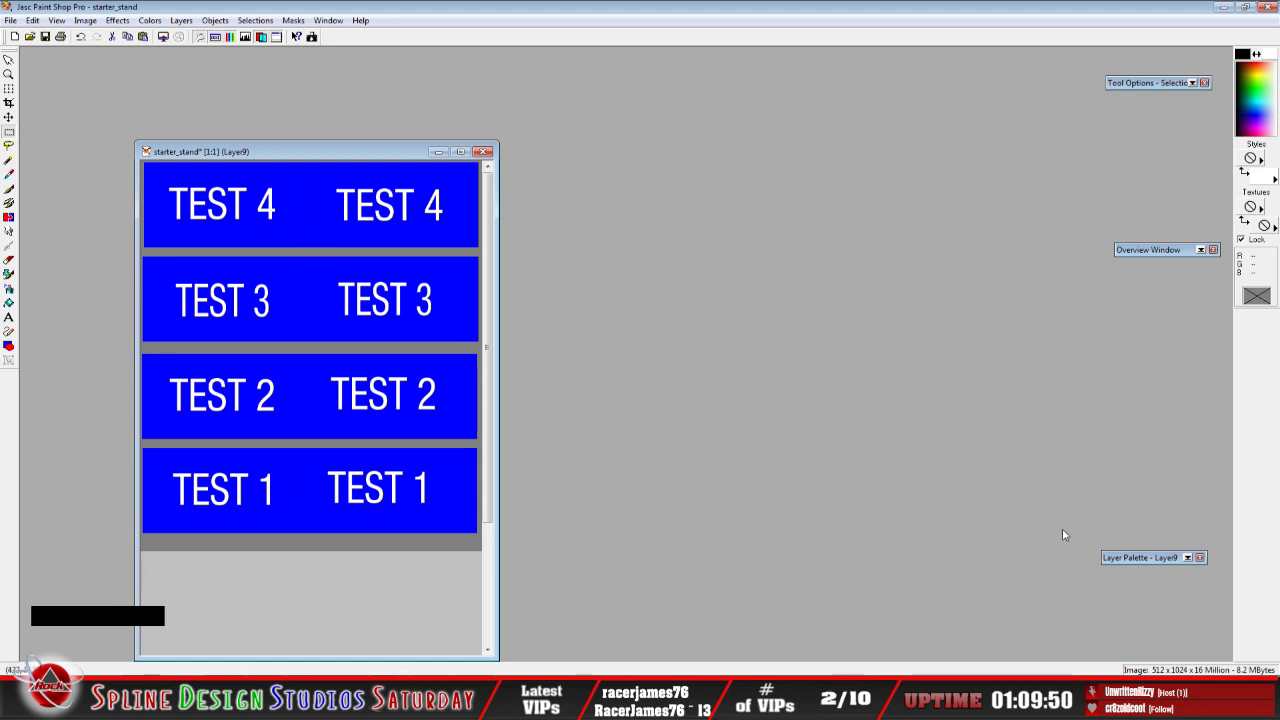
Activate the panels layer and set the Draw tool to a white single line with a slightly larger width
mouse_move(1113, 557)
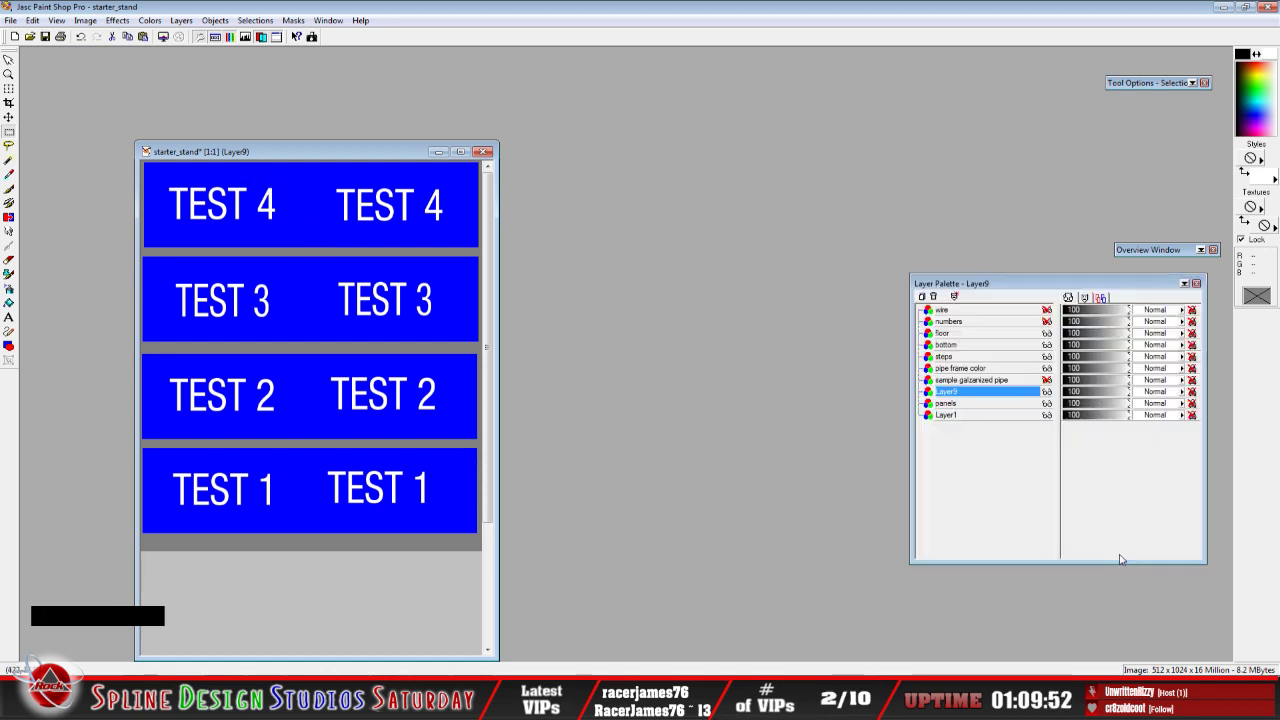
left_click(968, 404)
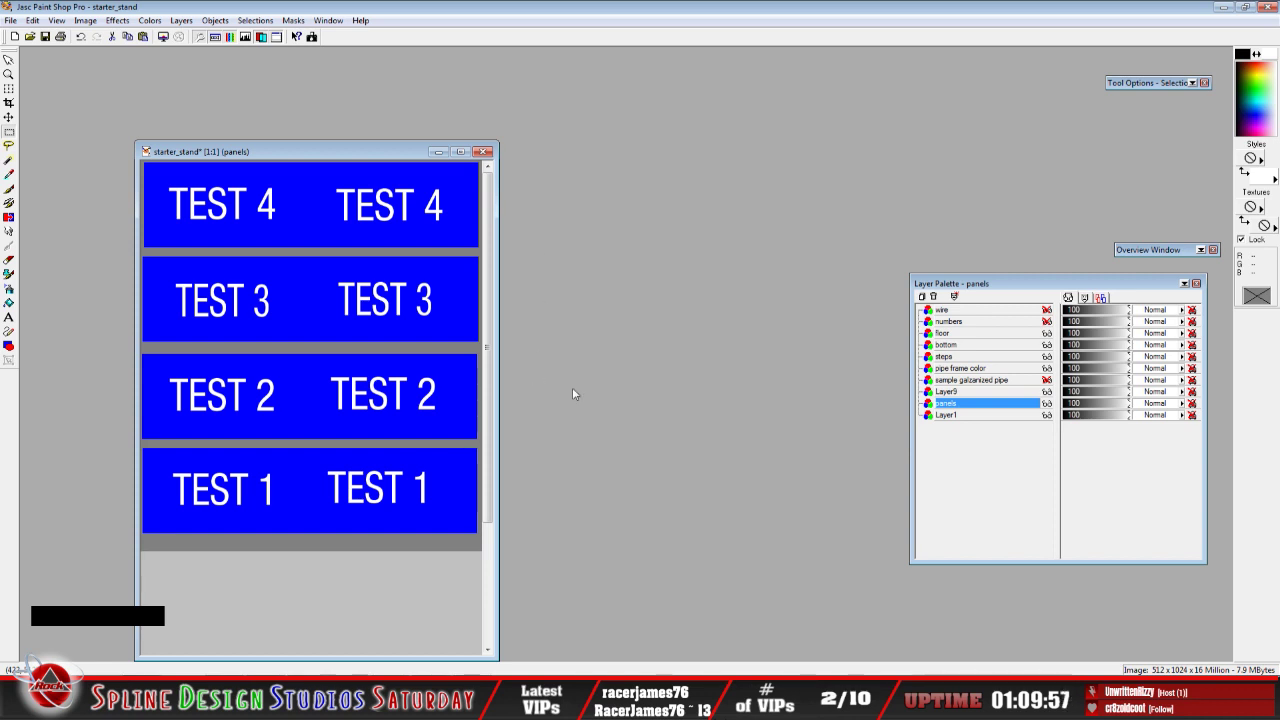
left_click(9, 331)
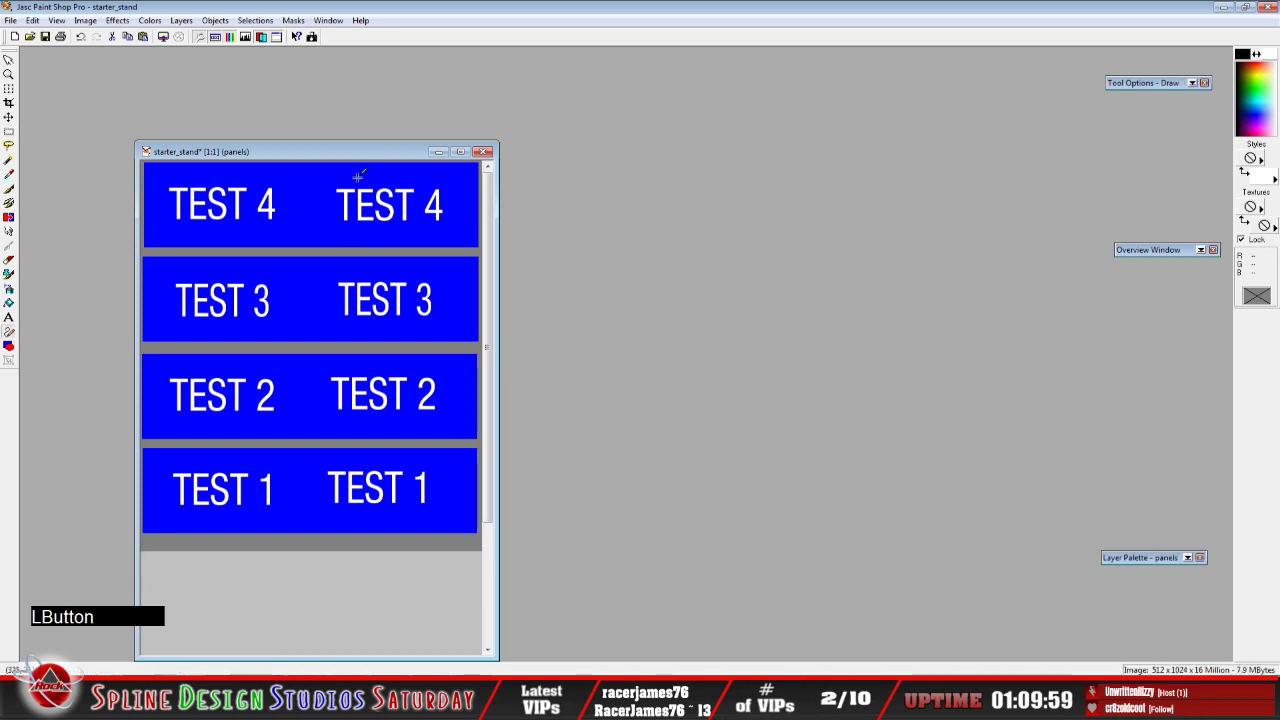
mouse_move(1143, 85)
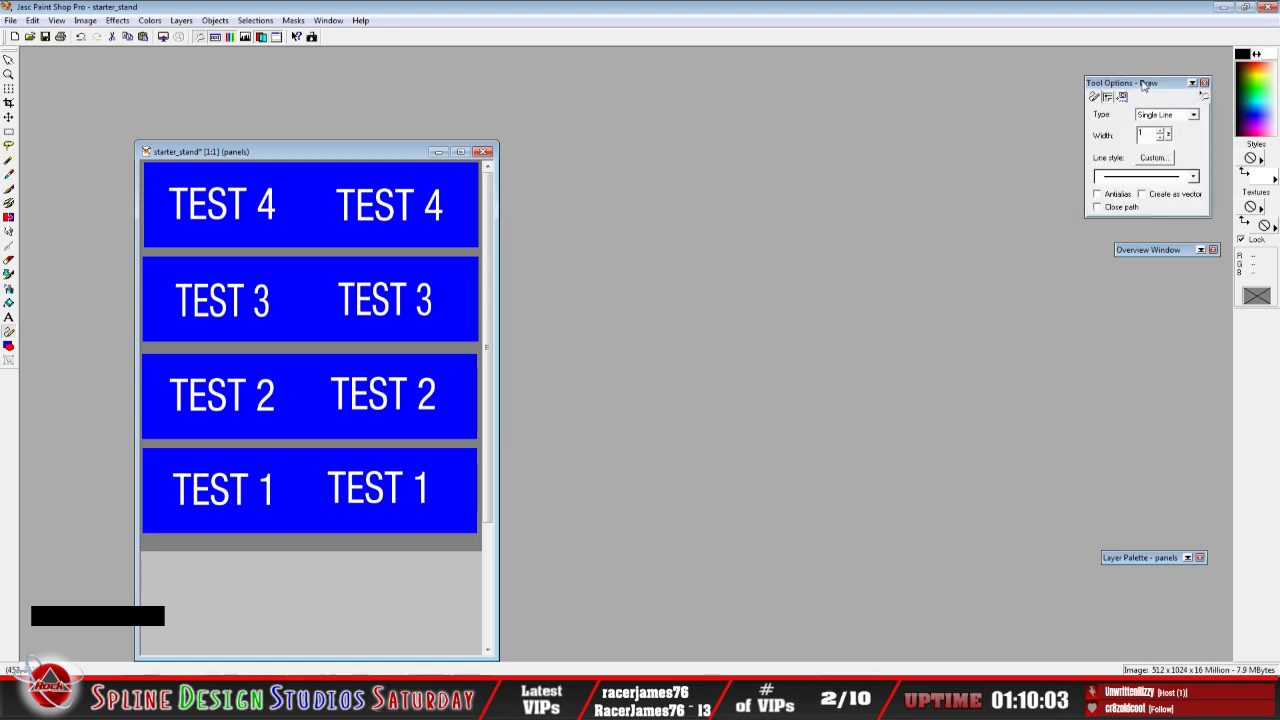
left_click(1246, 176)
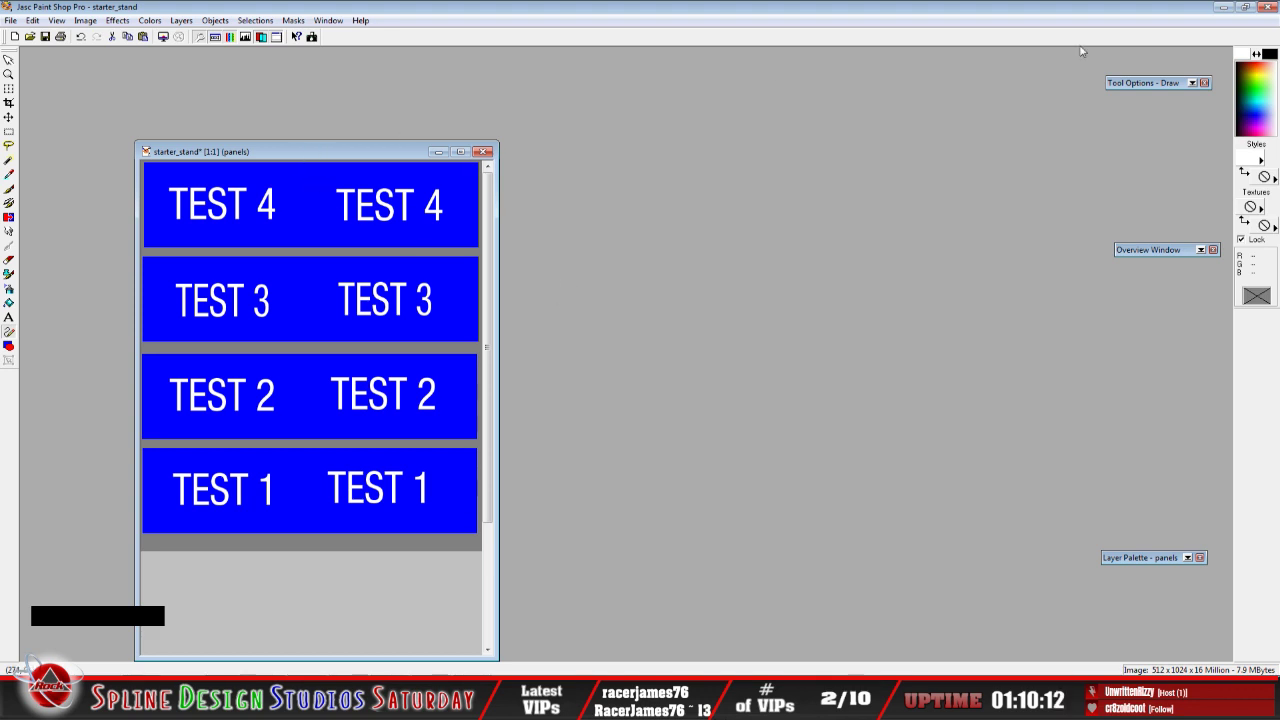
mouse_move(1157, 94)
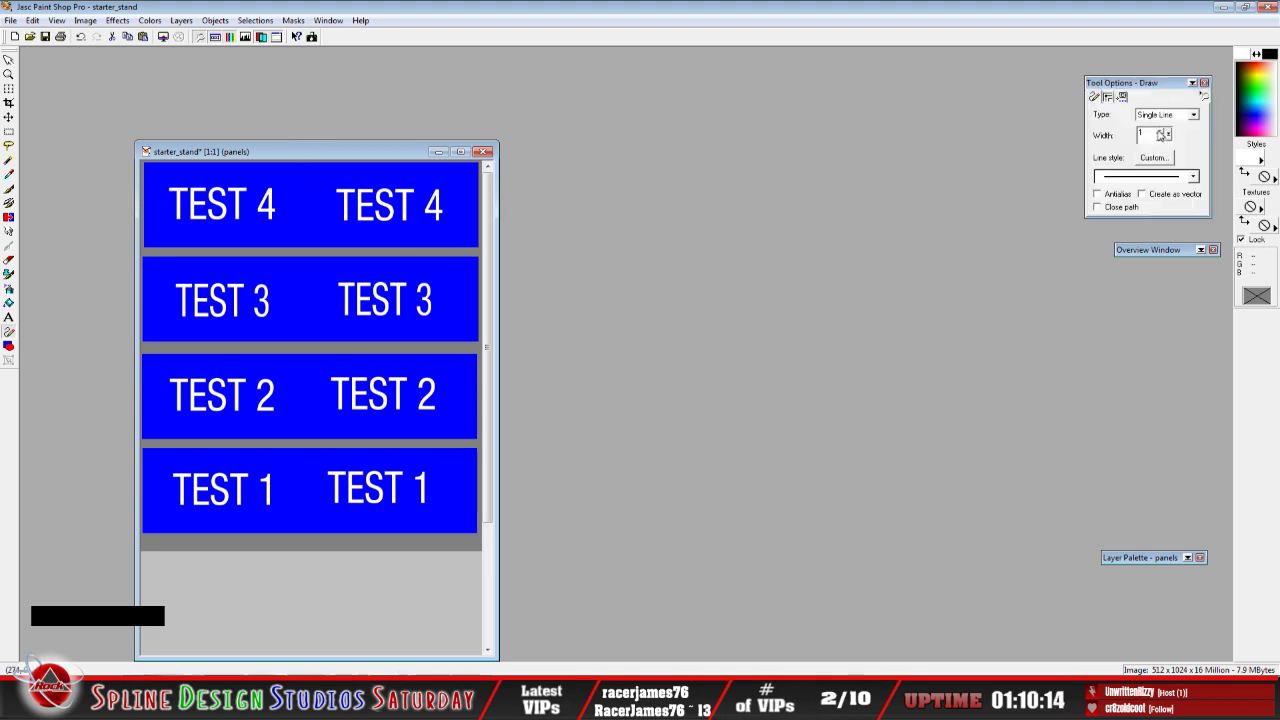
left_click(1161, 132)
Draw a vertical white divider line between the two text columns, undoing the slanted attempt and redrawing it straight
mouse_move(300, 160)
left_mouse_down()
mouse_move(295, 510)
mouse_move(306, 539)
left_mouse_up()
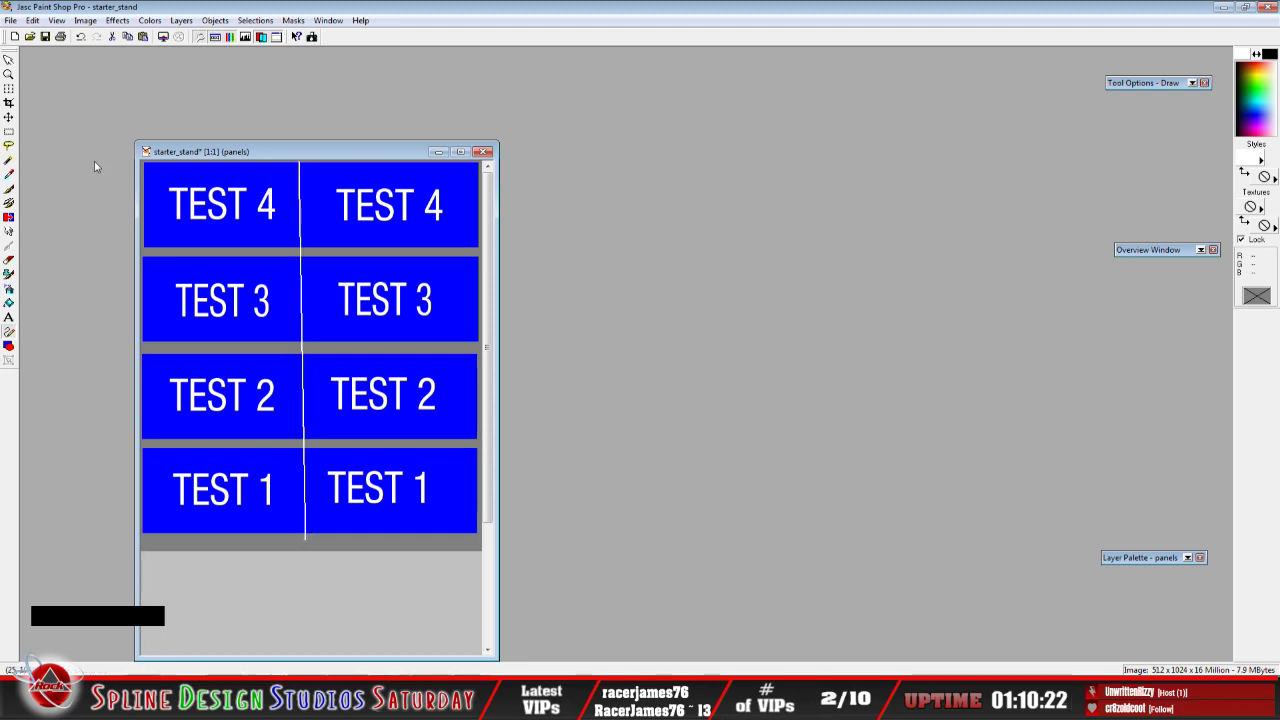
left_click(81, 37)
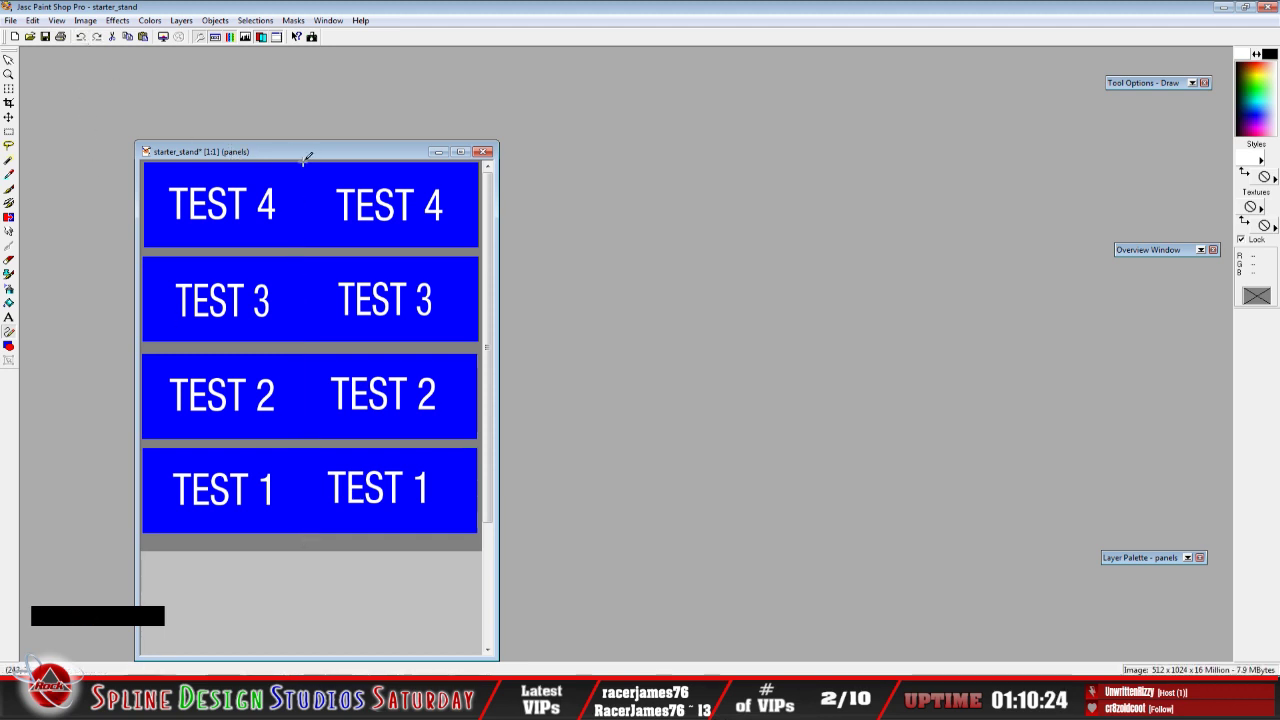
mouse_move(304, 162)
left_mouse_down()
mouse_move(323, 363)
mouse_move(311, 550)
mouse_move(304, 531)
left_mouse_up()
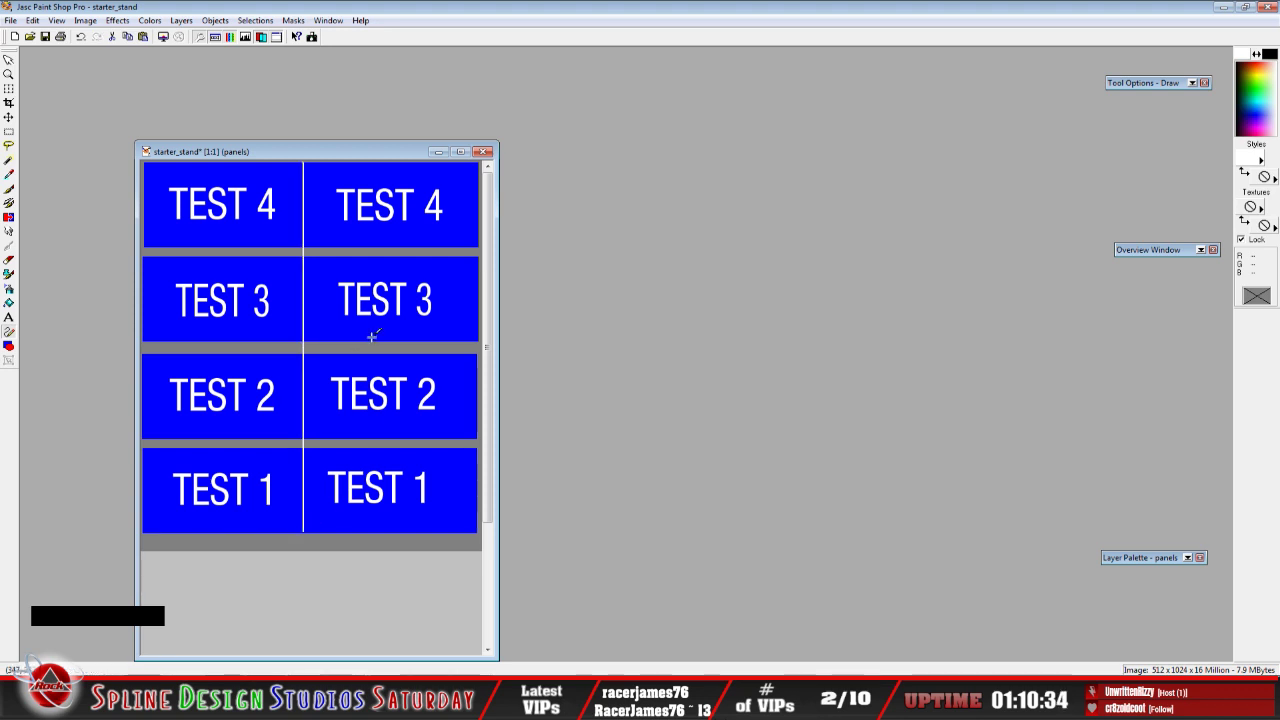
Extend the lower end of the divider line toward the bottom edge of the TEST 1 panel with short strokes
scroll(318, 492, "up", 3)
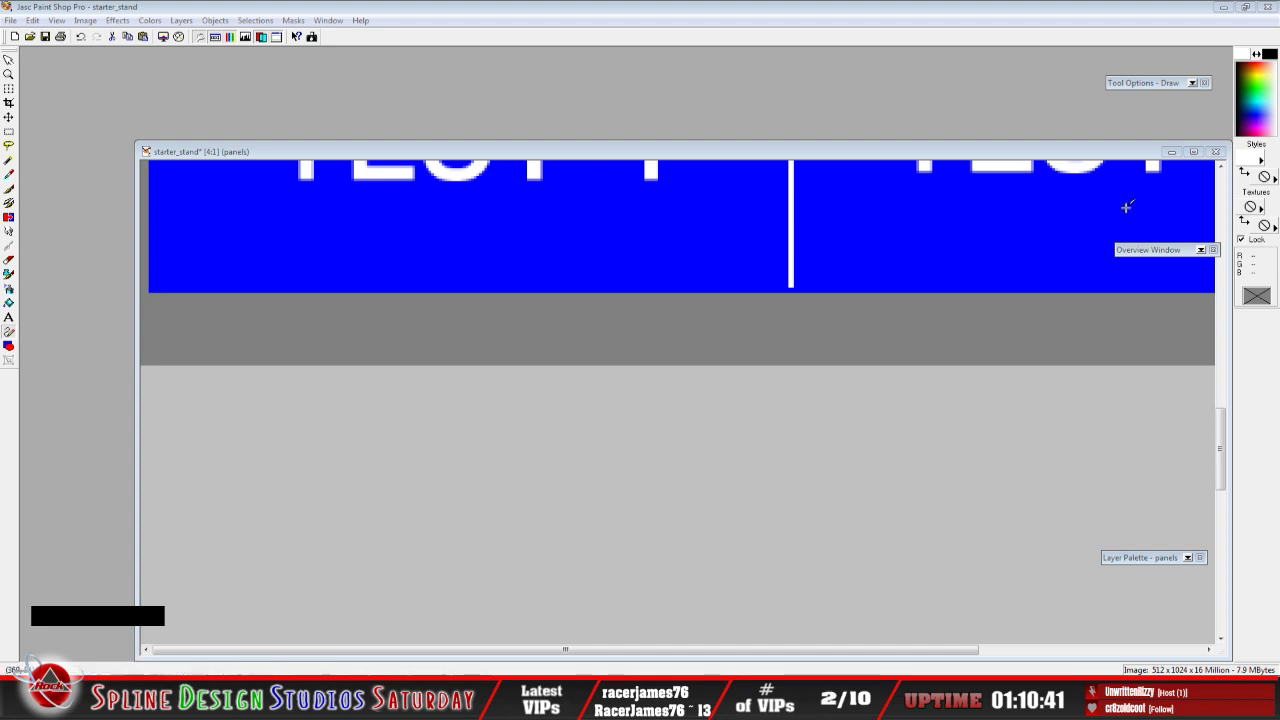
left_click(792, 268)
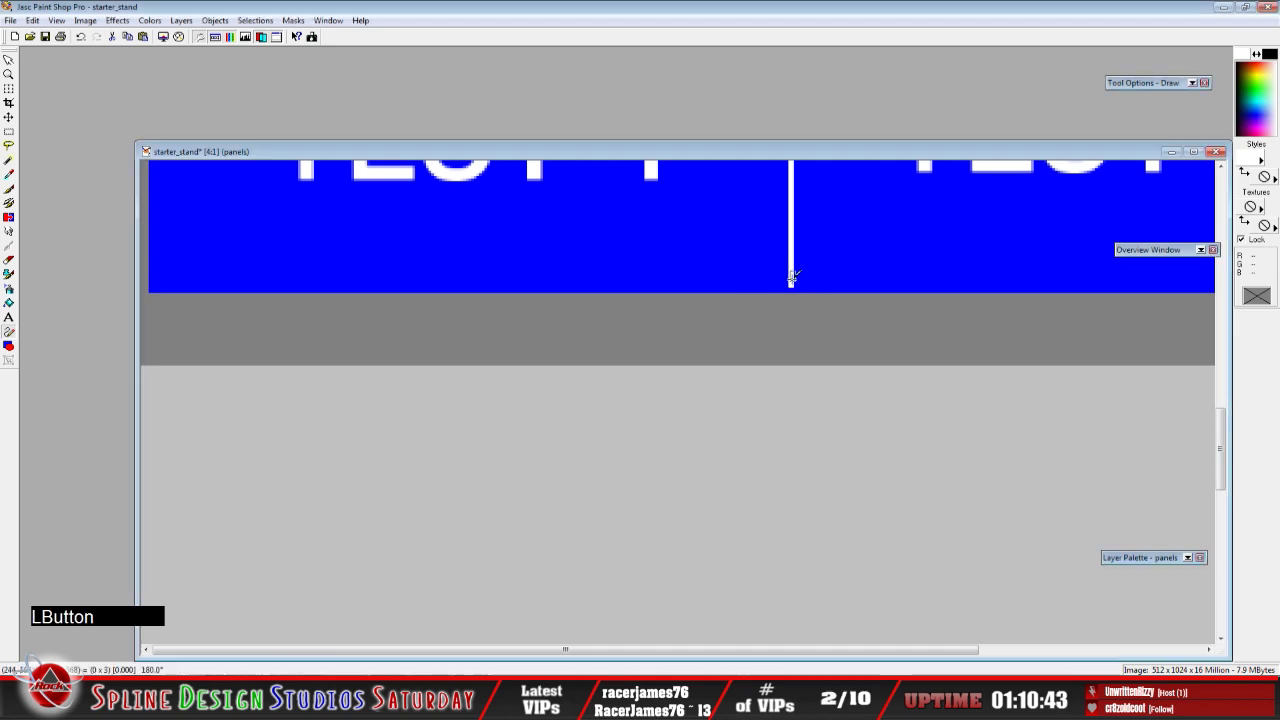
left_click_drag(793, 289, 794, 289)
left_click(80, 36)
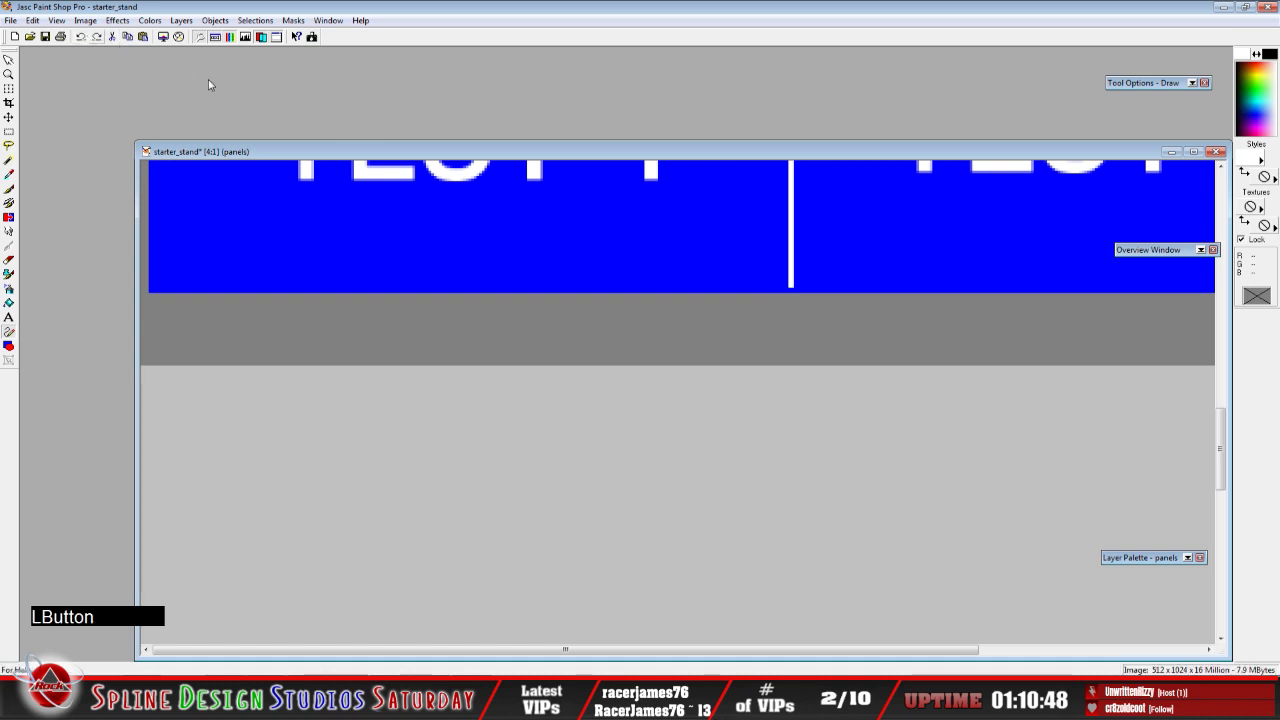
left_click_drag(792, 280, 793, 289)
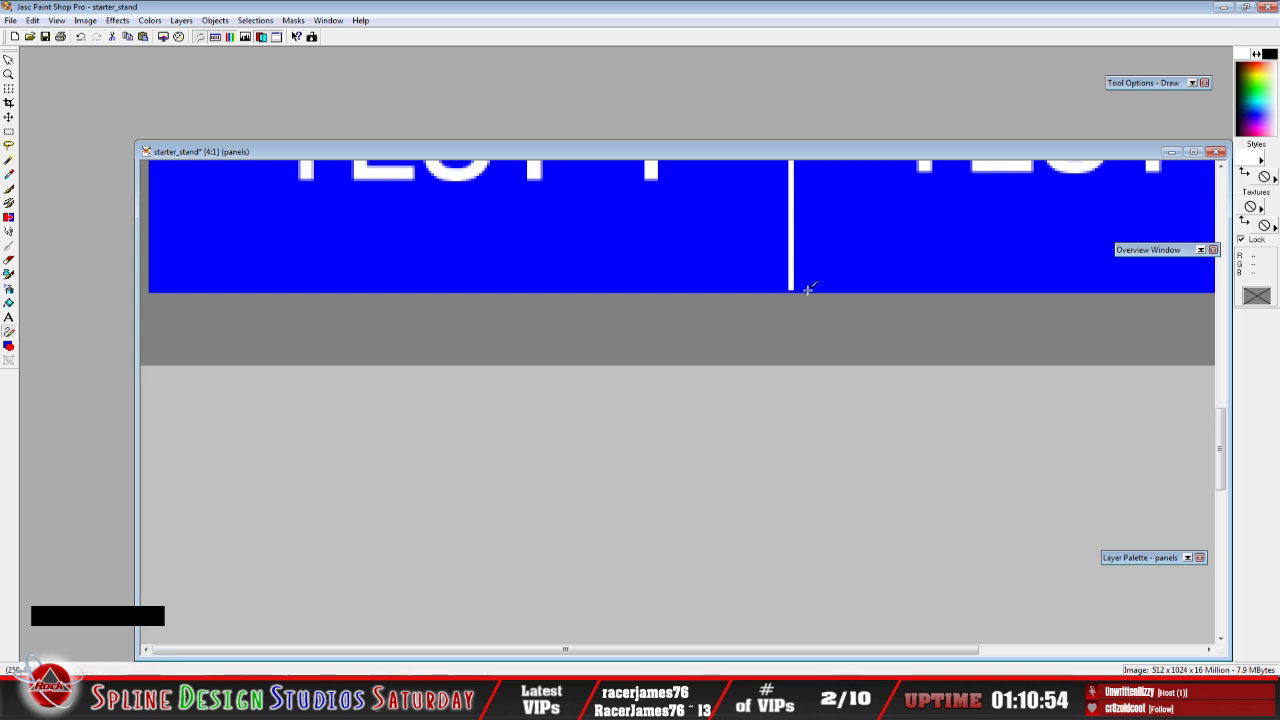
left_click_drag(792, 282, 792, 287)
left_click_drag(1219, 427, 1214, 362)
scroll(790, 296, "down", 2)
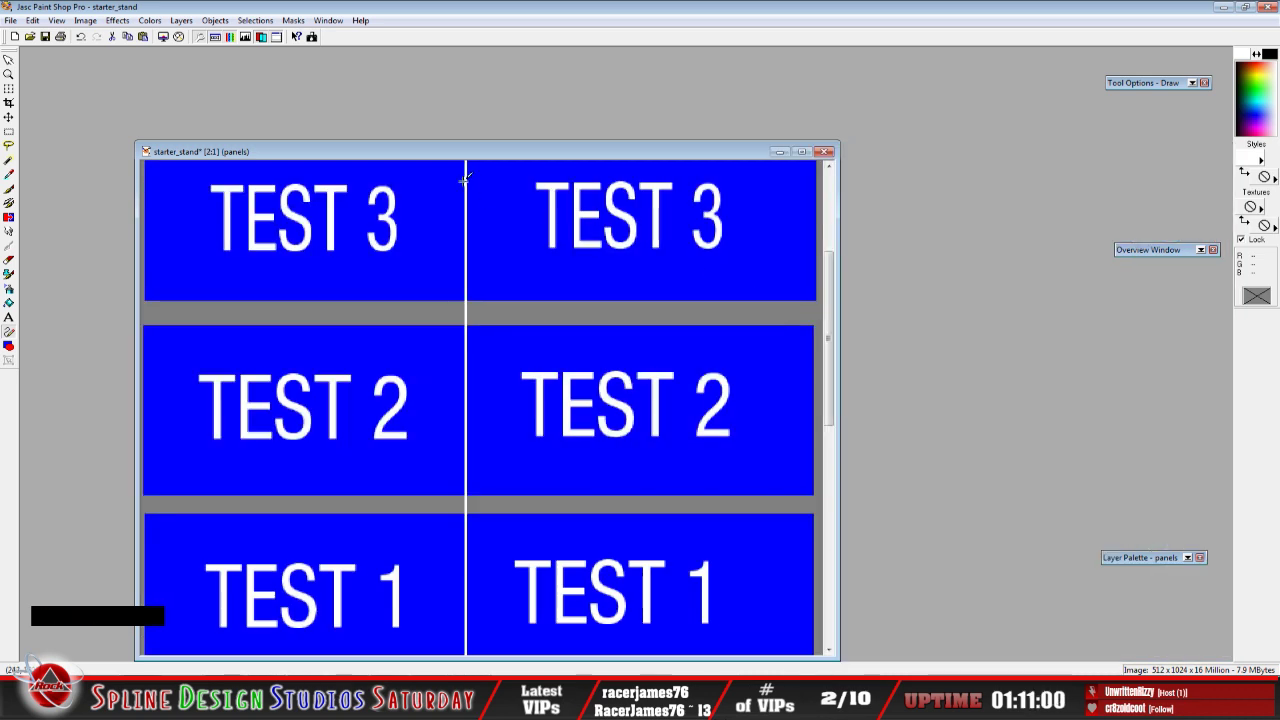
scroll(516, 232, "down", 2)
scroll(500, 228, "up", 2)
scroll(489, 232, "down", 1)
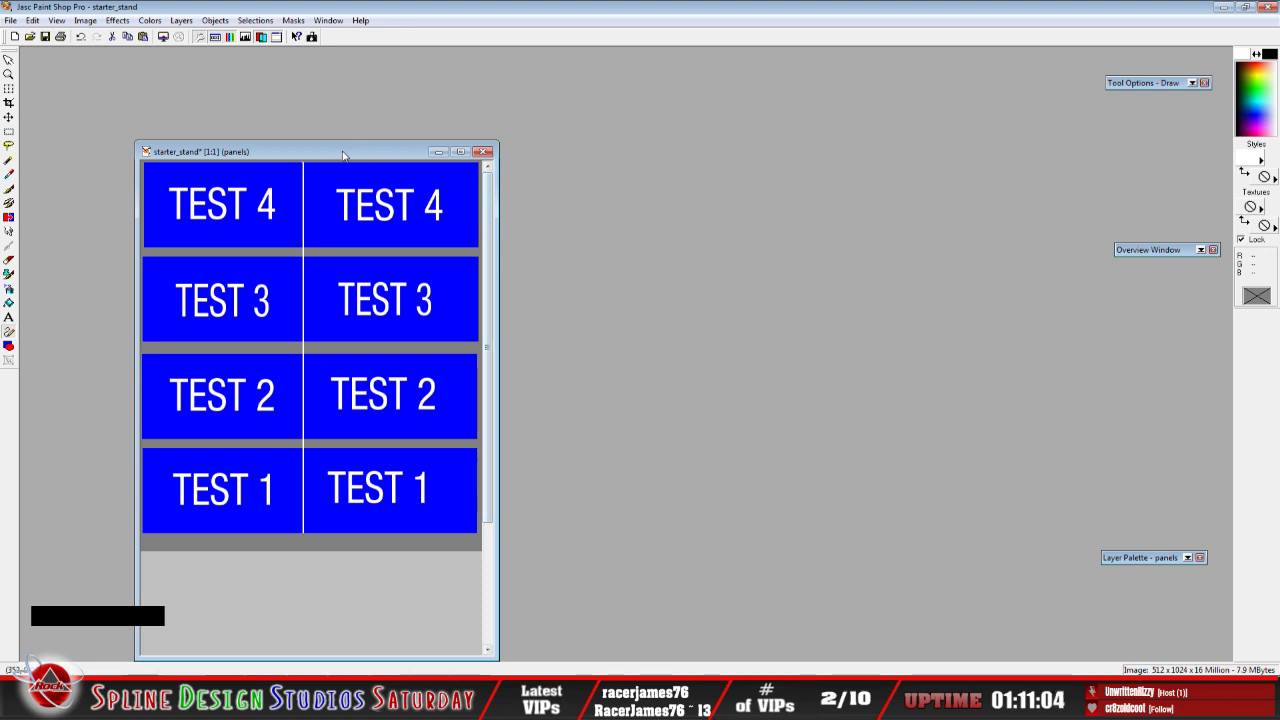
Undo the divider line and its extensions
left_click_drag(345, 153, 363, 119)
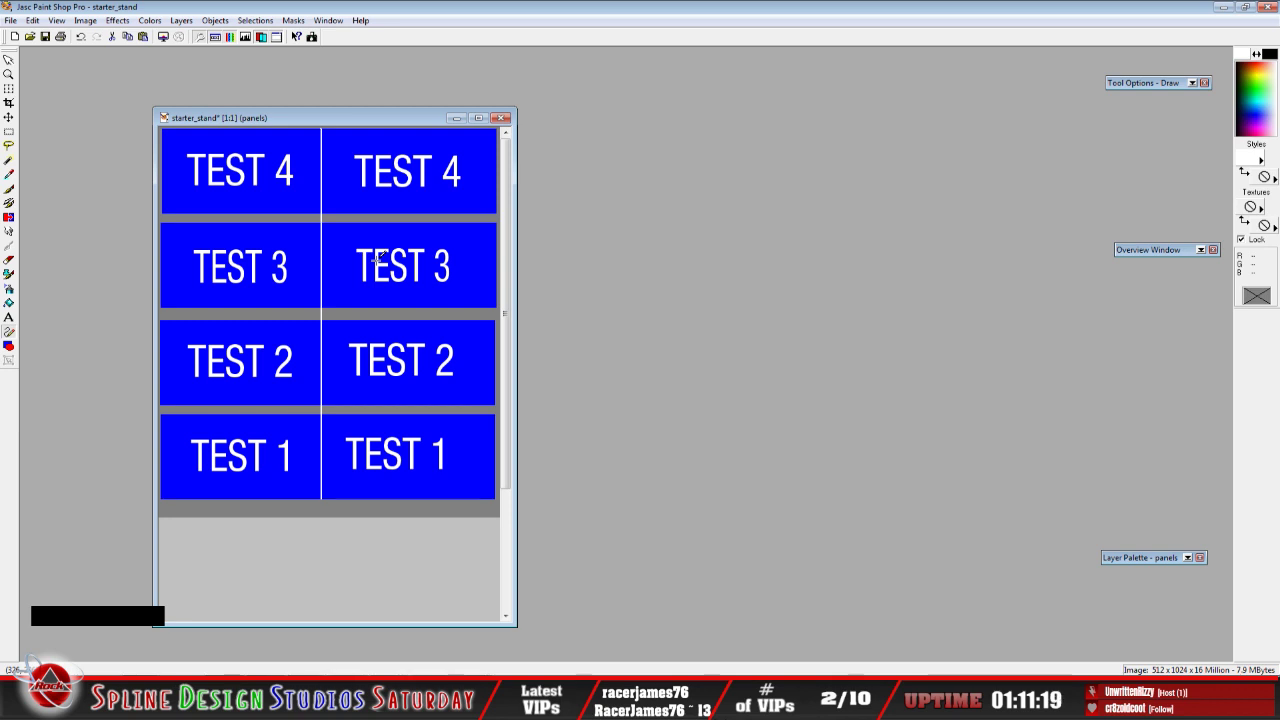
left_click(81, 38)
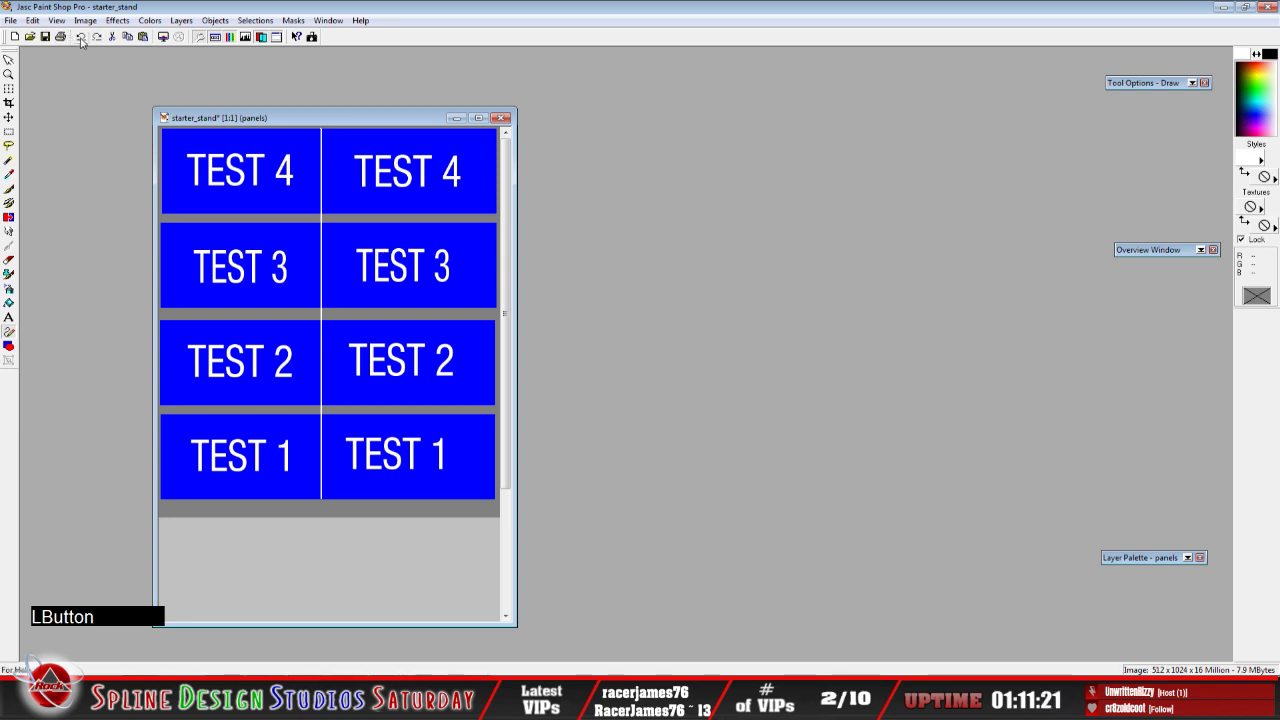
left_click(81, 38)
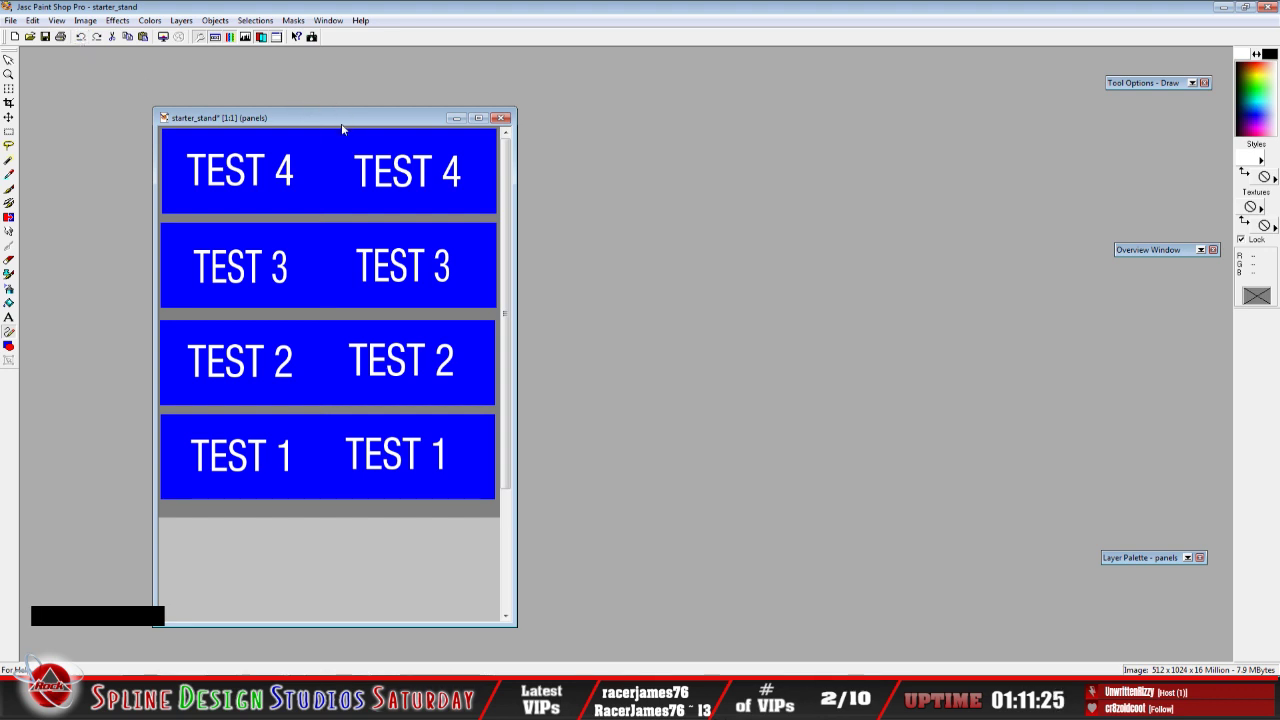
Show the rulers and draw a vertical white line at about 250 pixels through all four panels
left_click(58, 21)
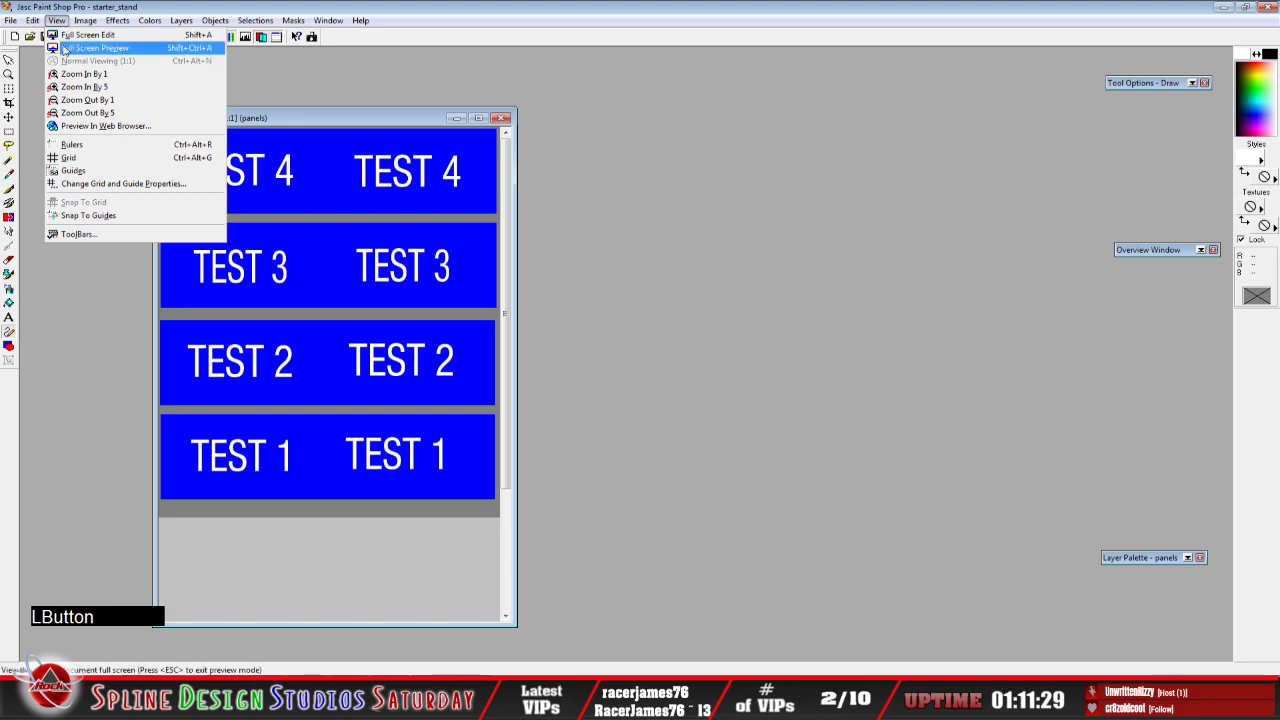
left_click(89, 148)
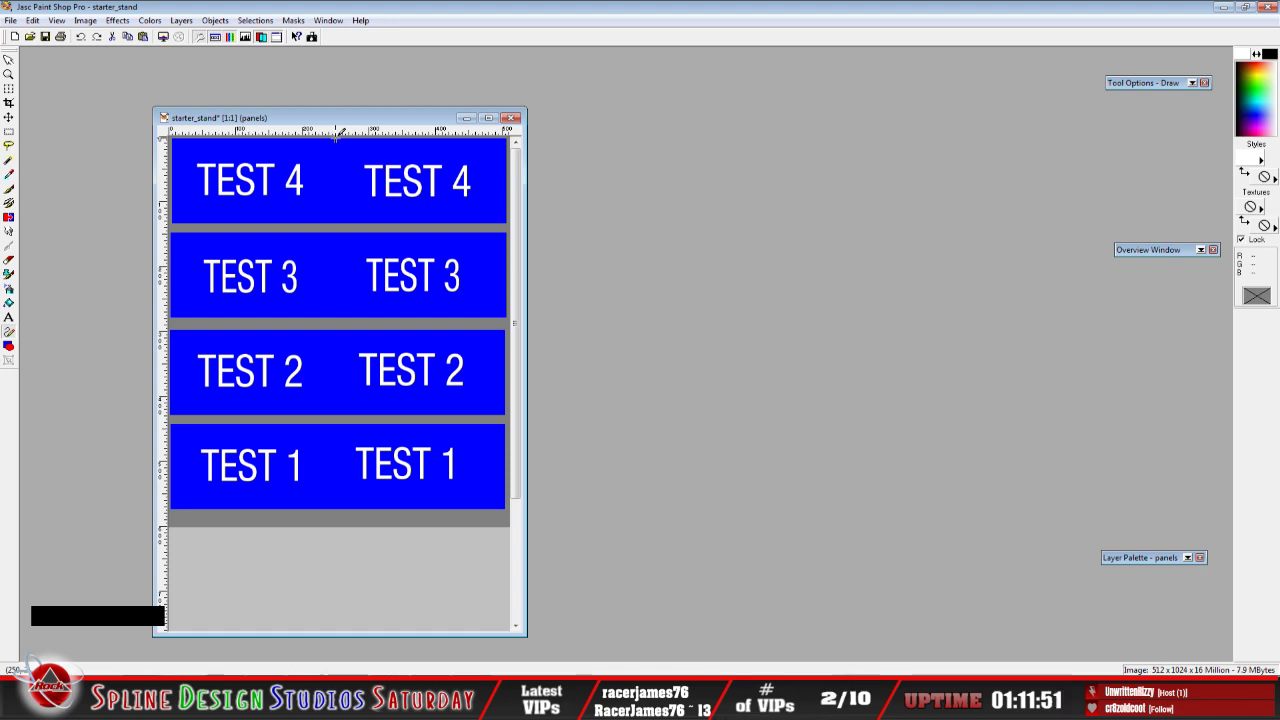
left_click_drag(337, 133, 336, 511)
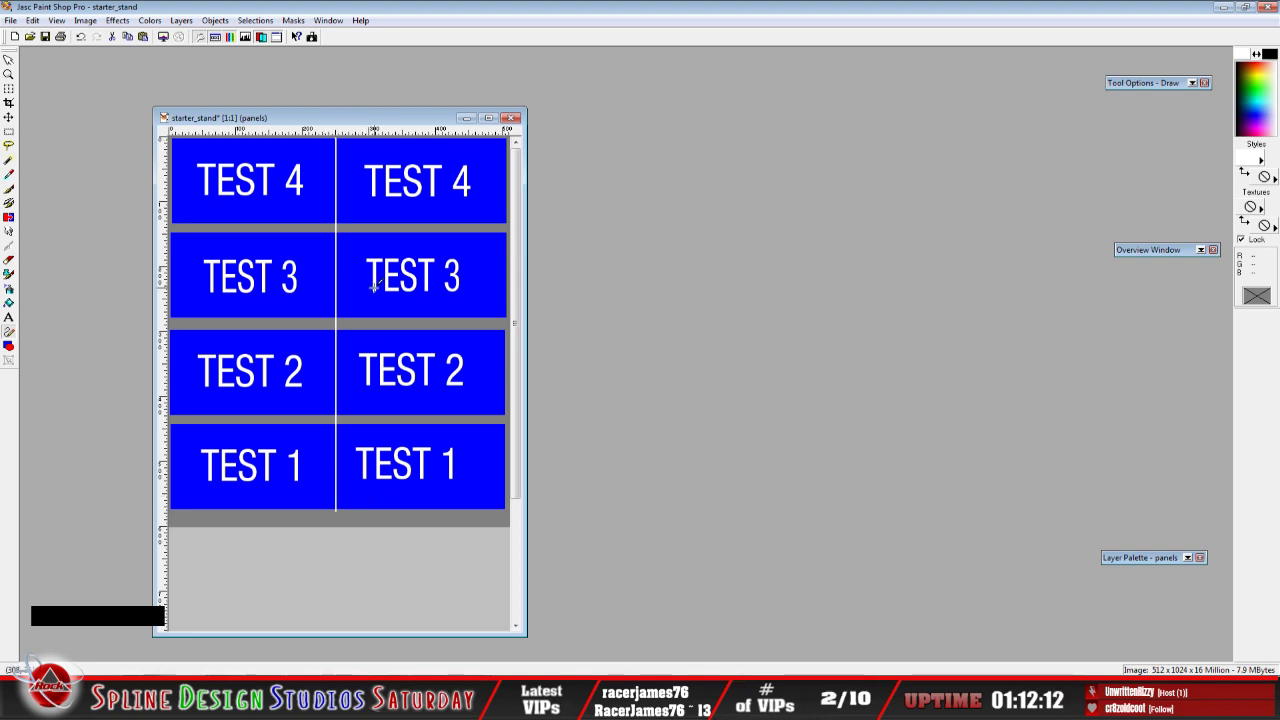
Hide the rulers and reposition the image window
left_click(57, 21)
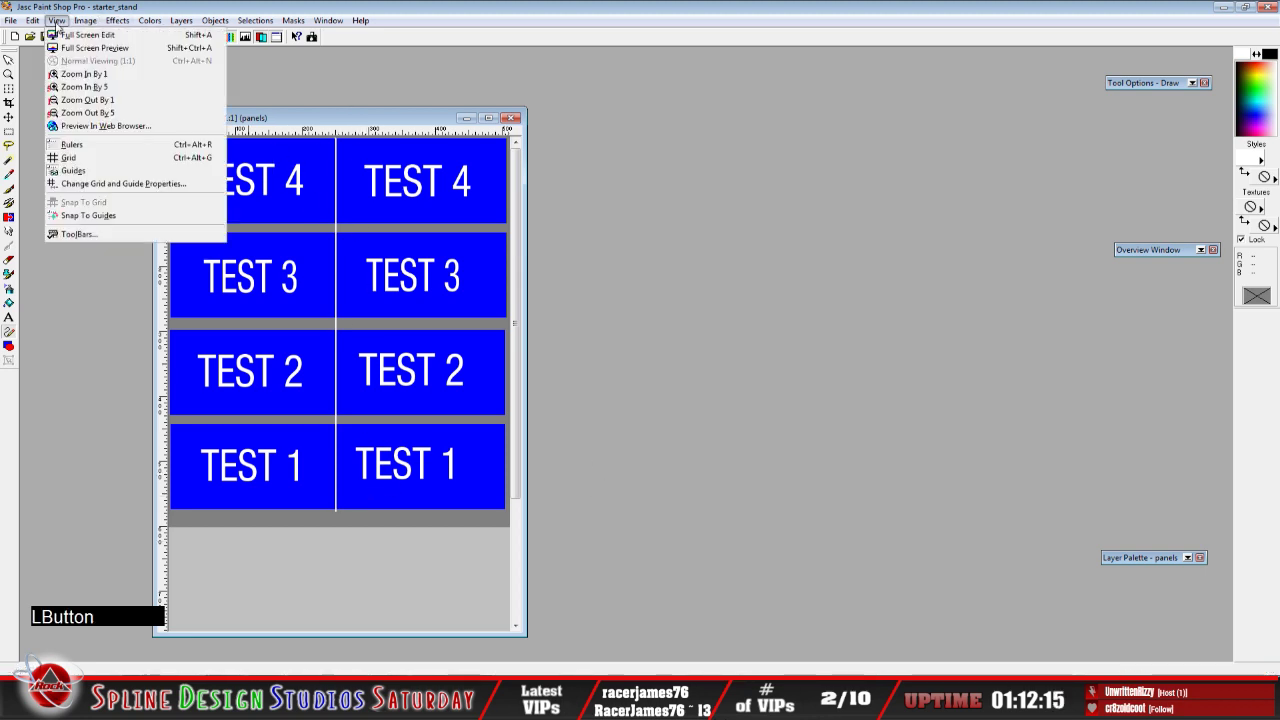
left_click(100, 145)
left_click_drag(268, 118, 248, 107)
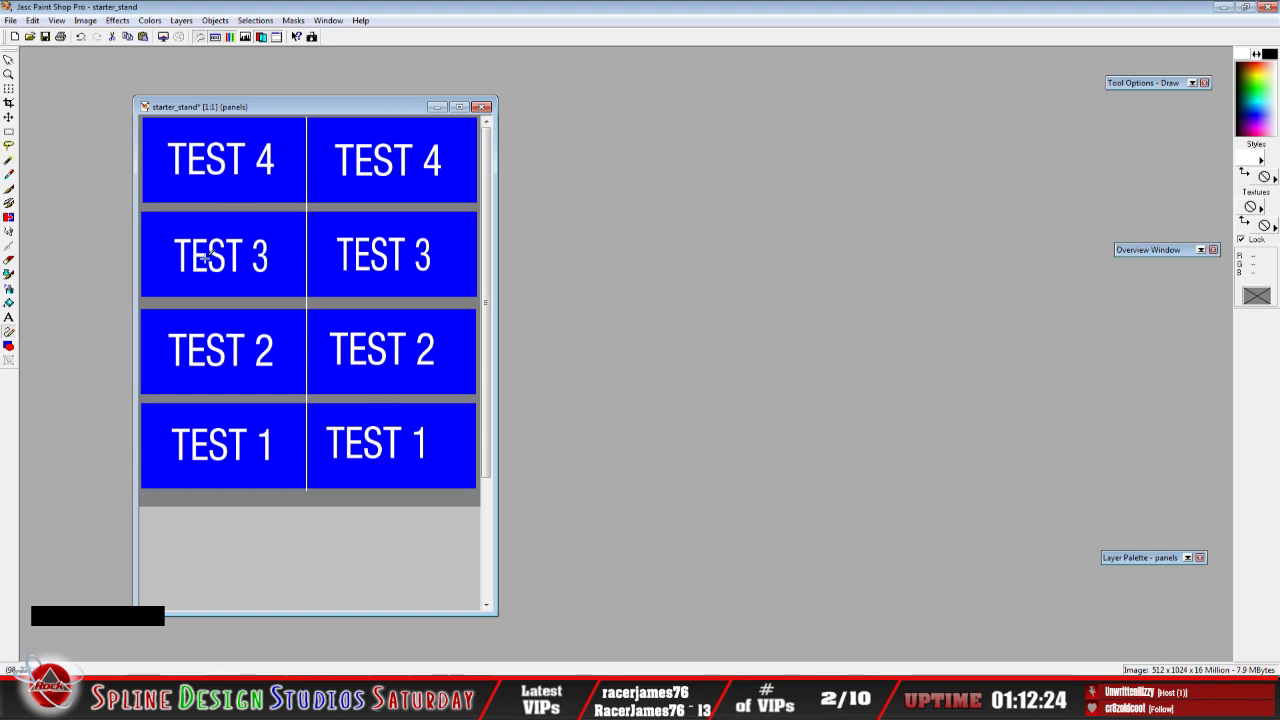
Set the foreground color to green #00FF00 and flood-fill the TEST 4 panel in the first column
left_click(1257, 150)
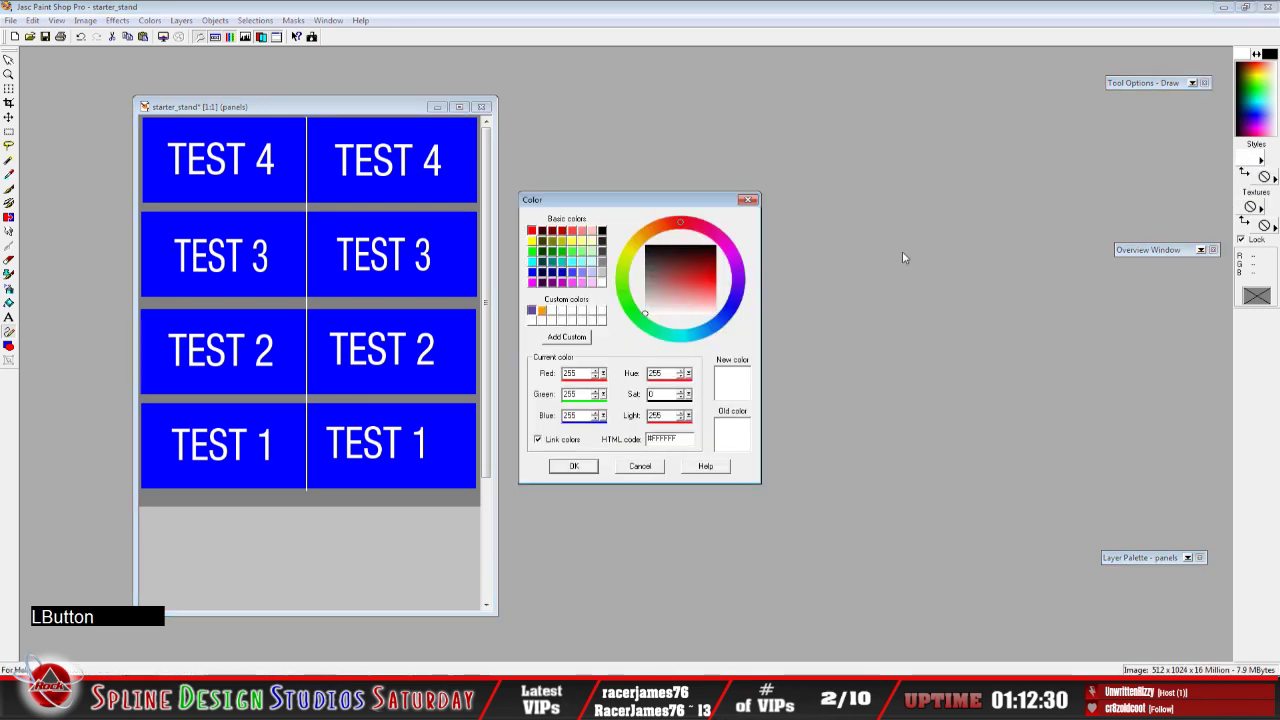
left_click(531, 251)
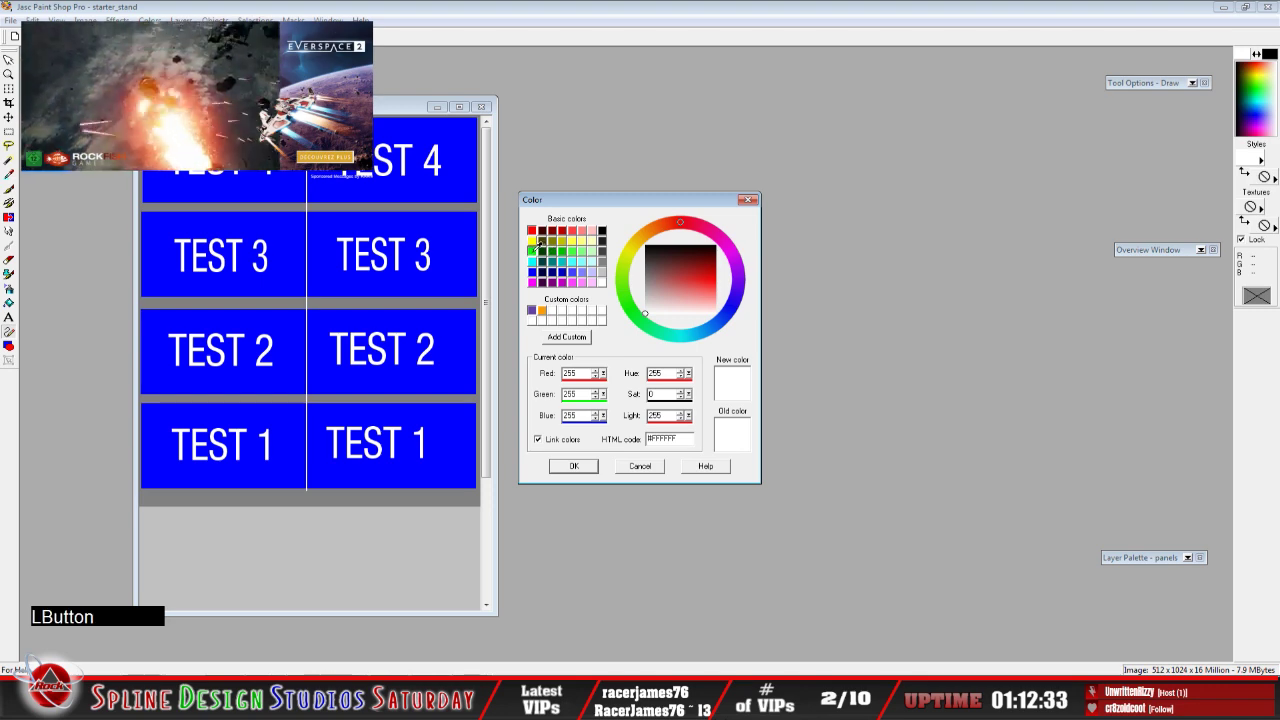
left_click(566, 466)
left_click(9, 302)
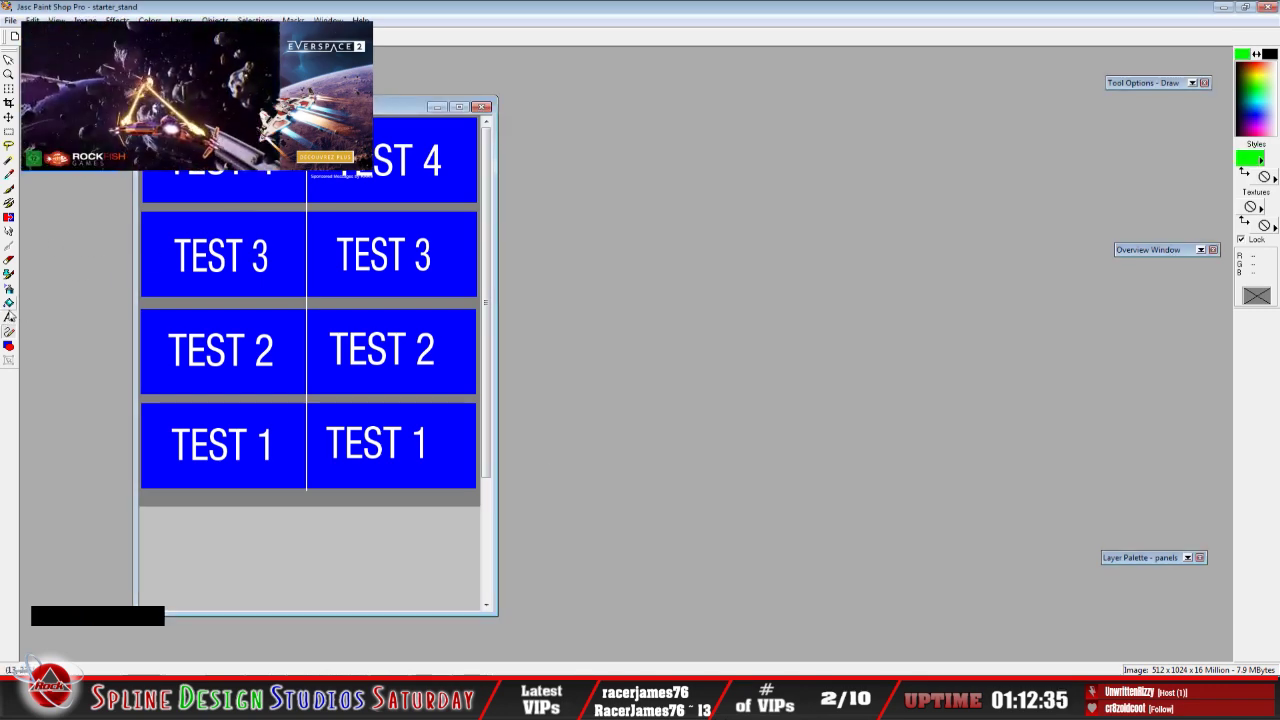
left_click(208, 180)
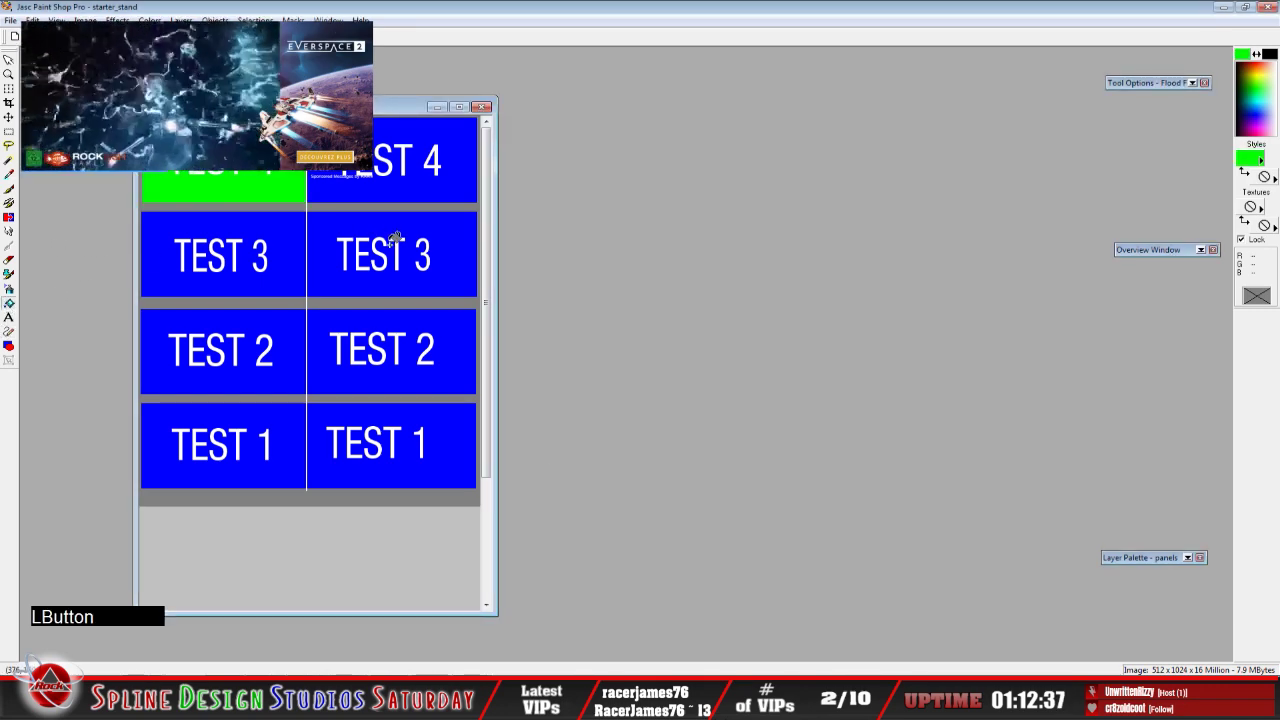
Change the foreground color to light red #FF4040
mouse_move(1125, 557)
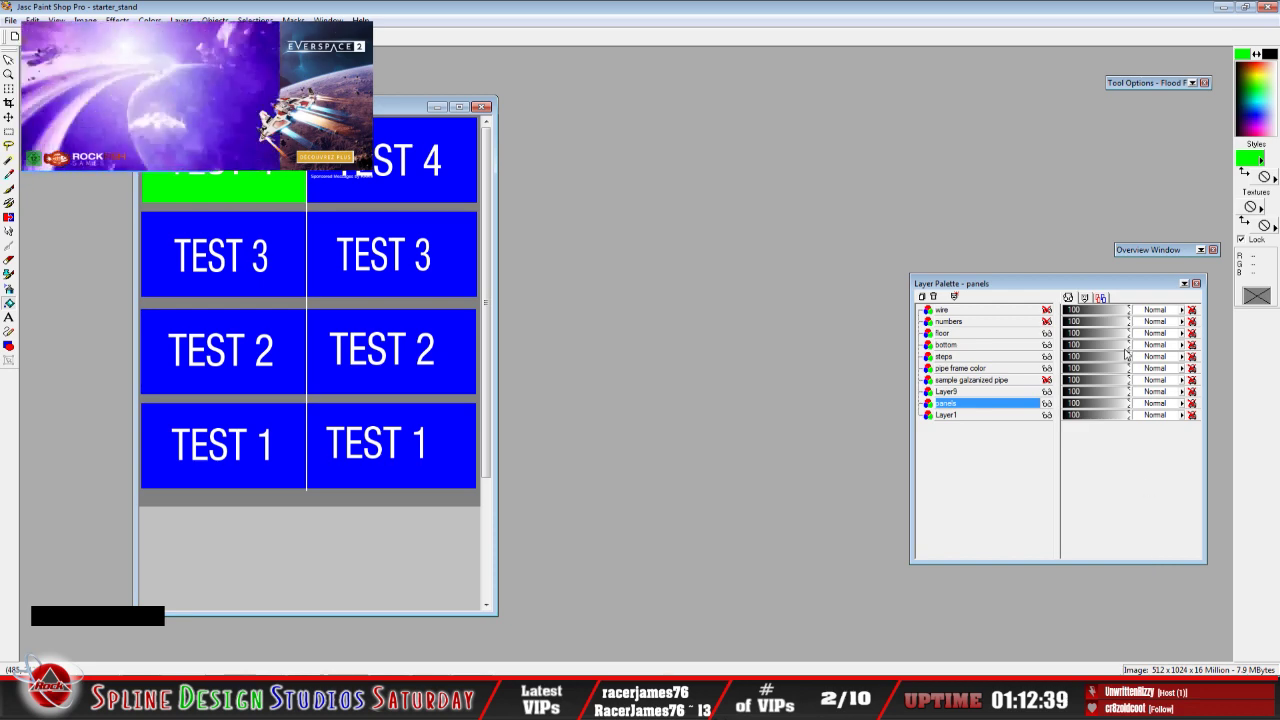
left_click(1251, 150)
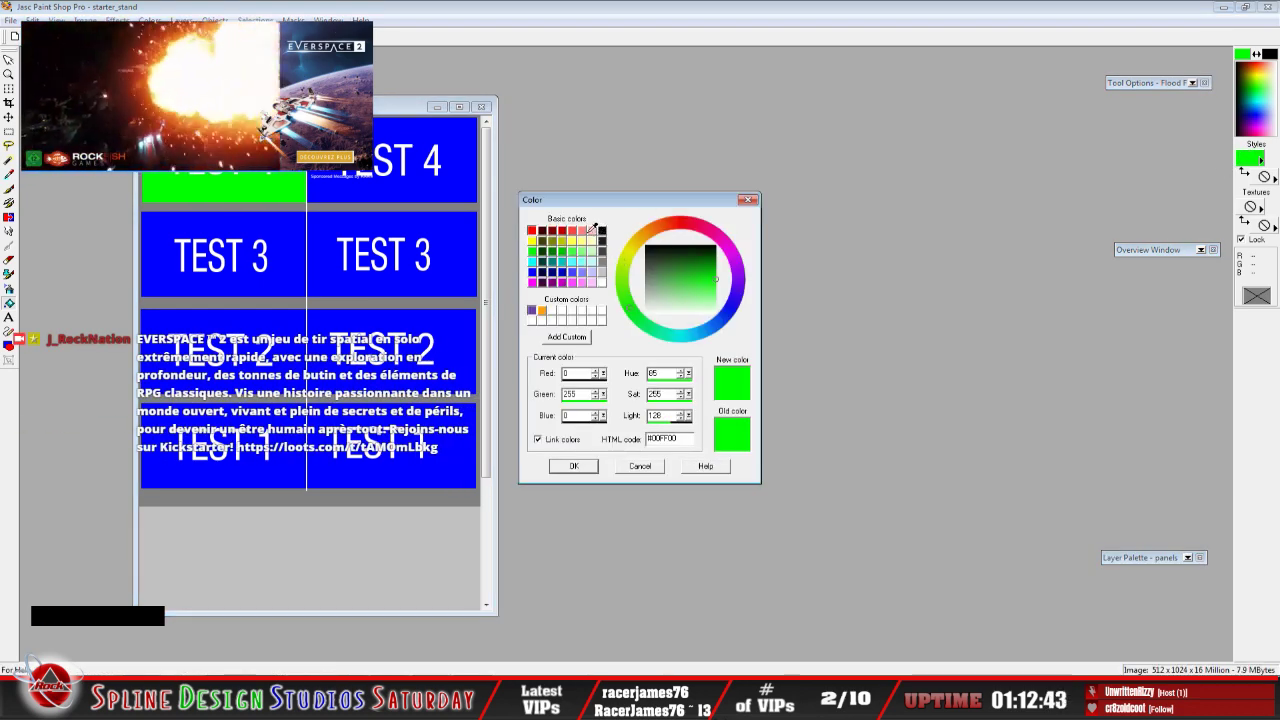
left_click(575, 230)
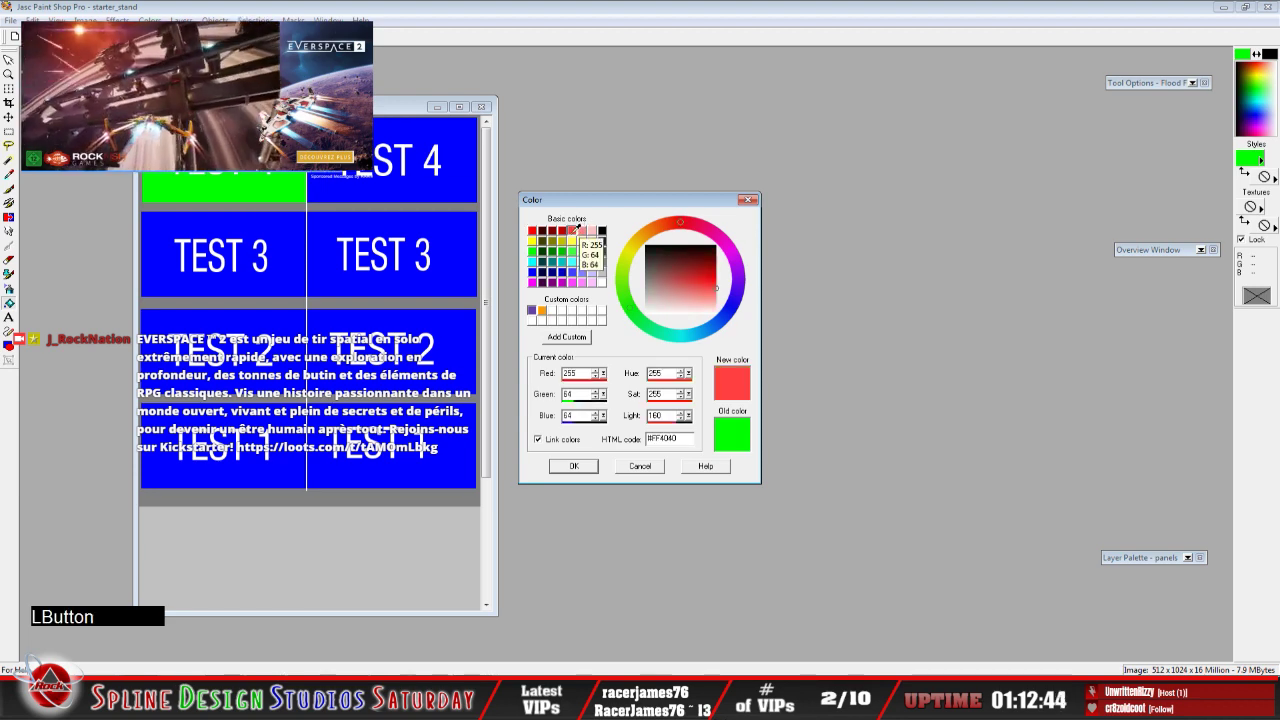
left_click(573, 466)
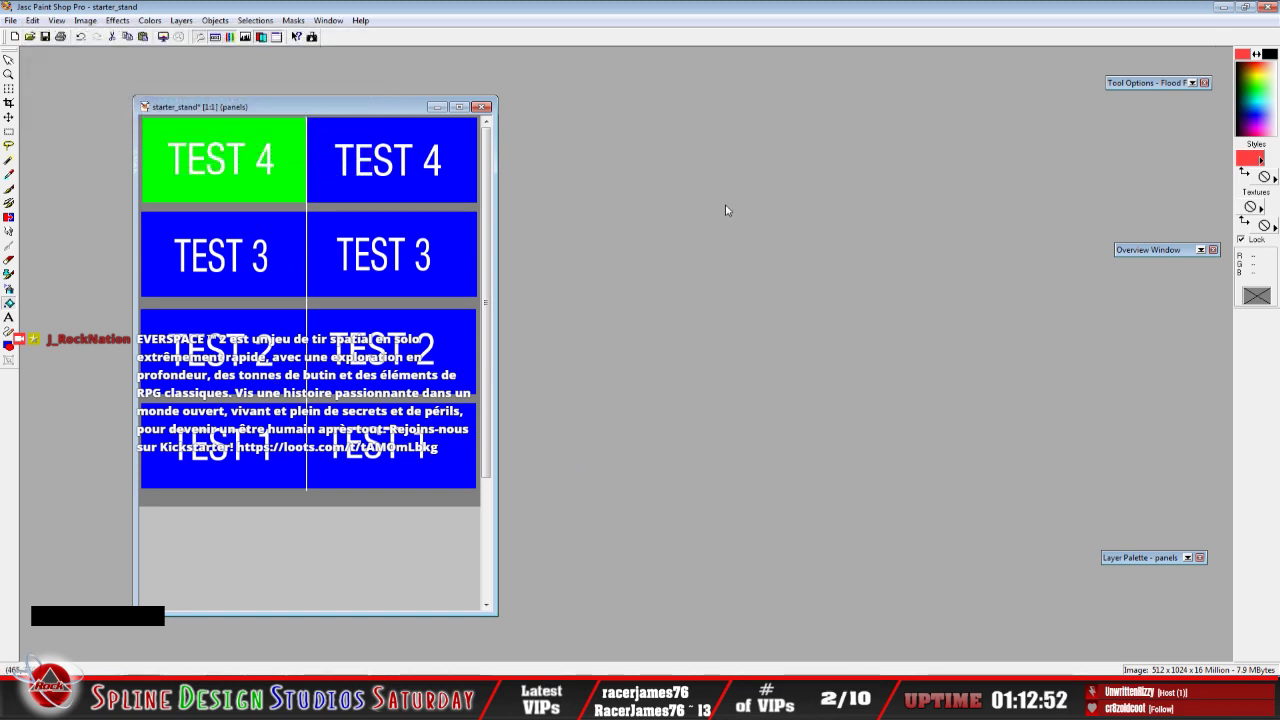
Set the foreground color to green #00FF00 and flood-fill the TEST 3, TEST 2 and TEST 1 panels in the first column
left_click(1248, 158)
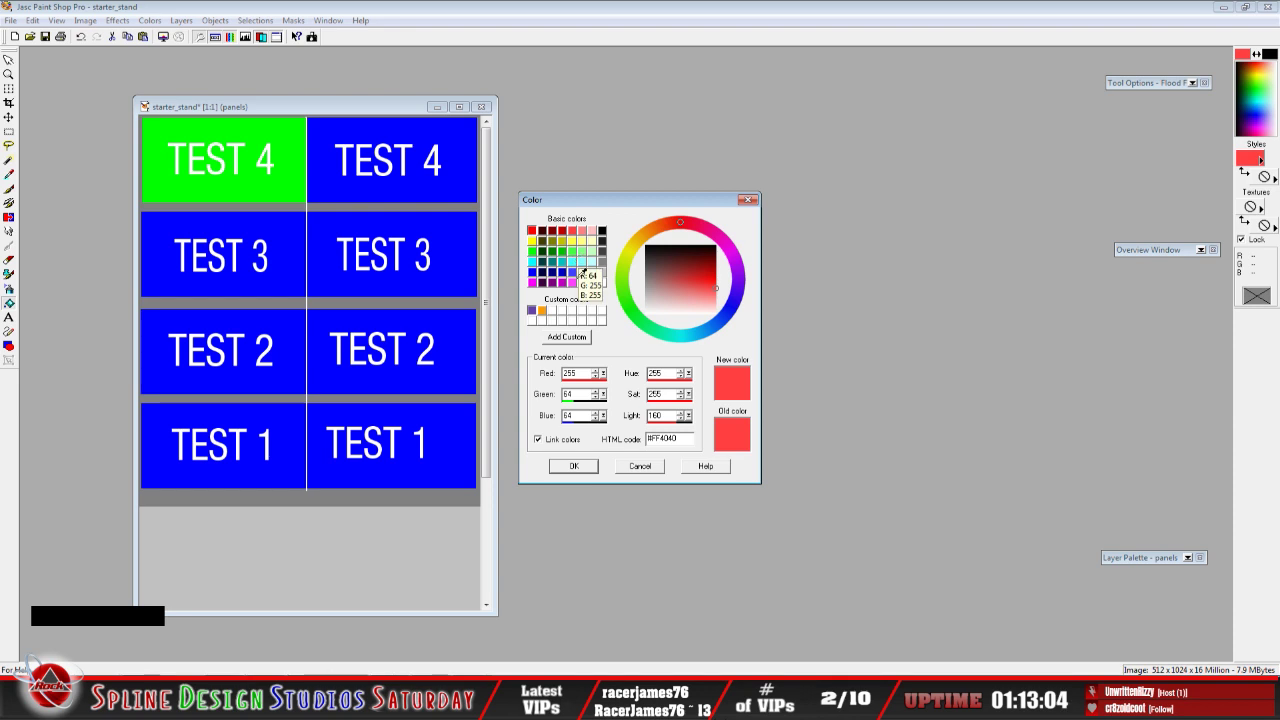
left_click(532, 251)
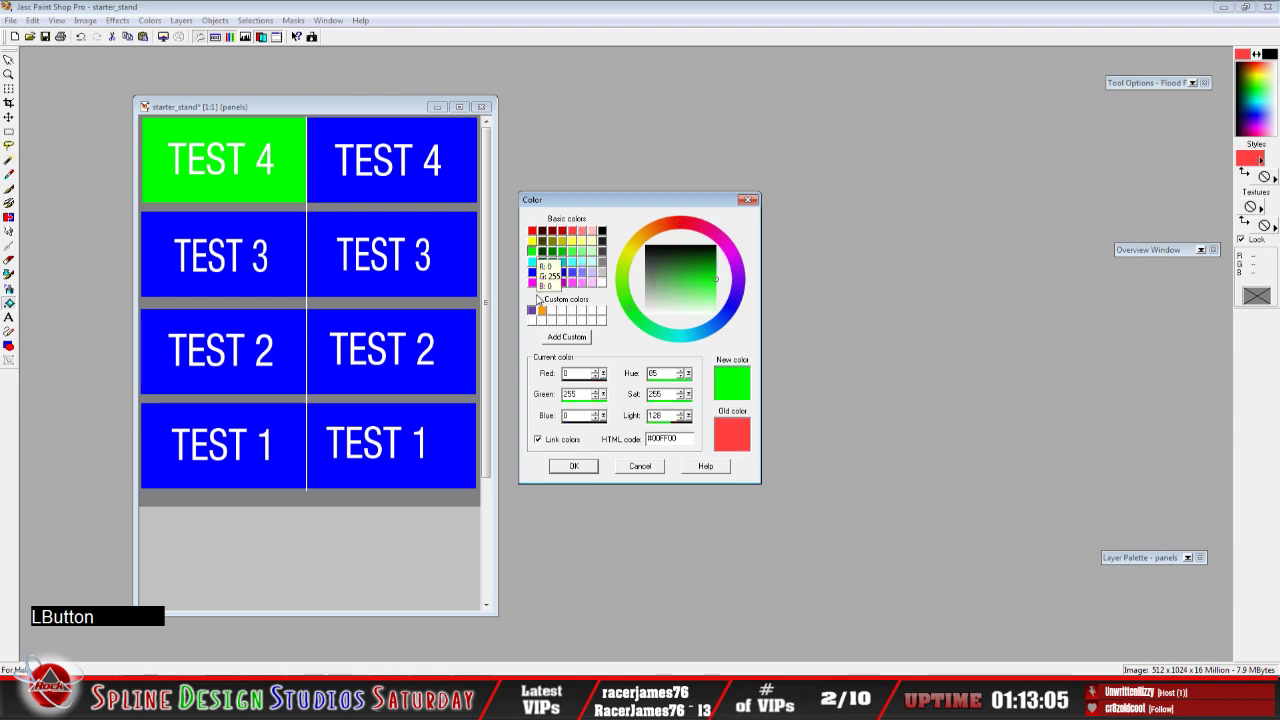
left_click(574, 466)
left_click(211, 276)
left_click(256, 351)
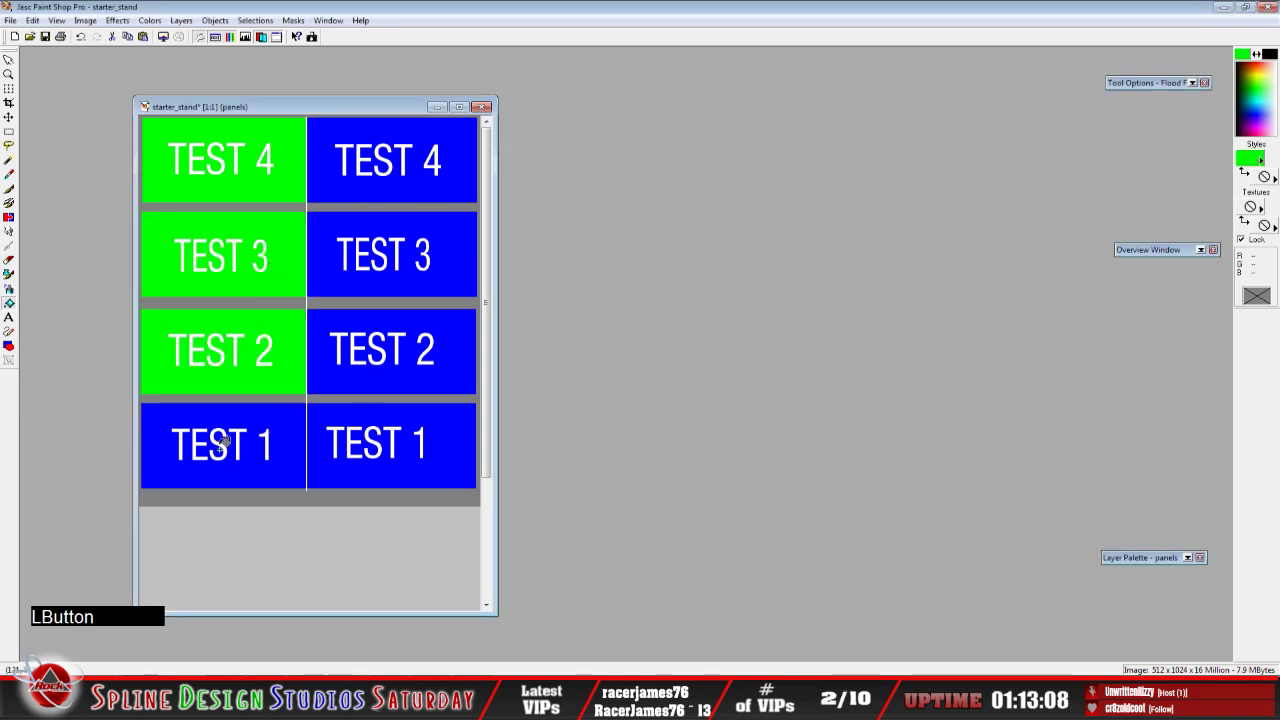
left_click(224, 446)
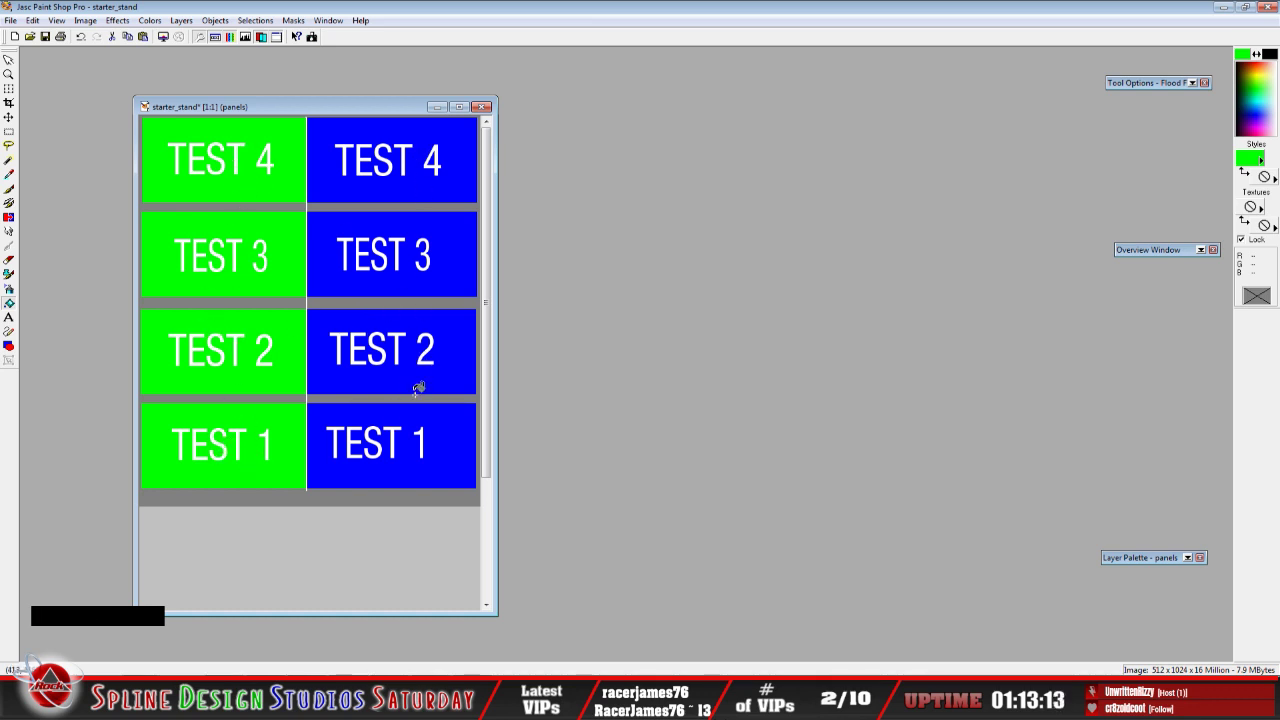
left_click(497, 399)
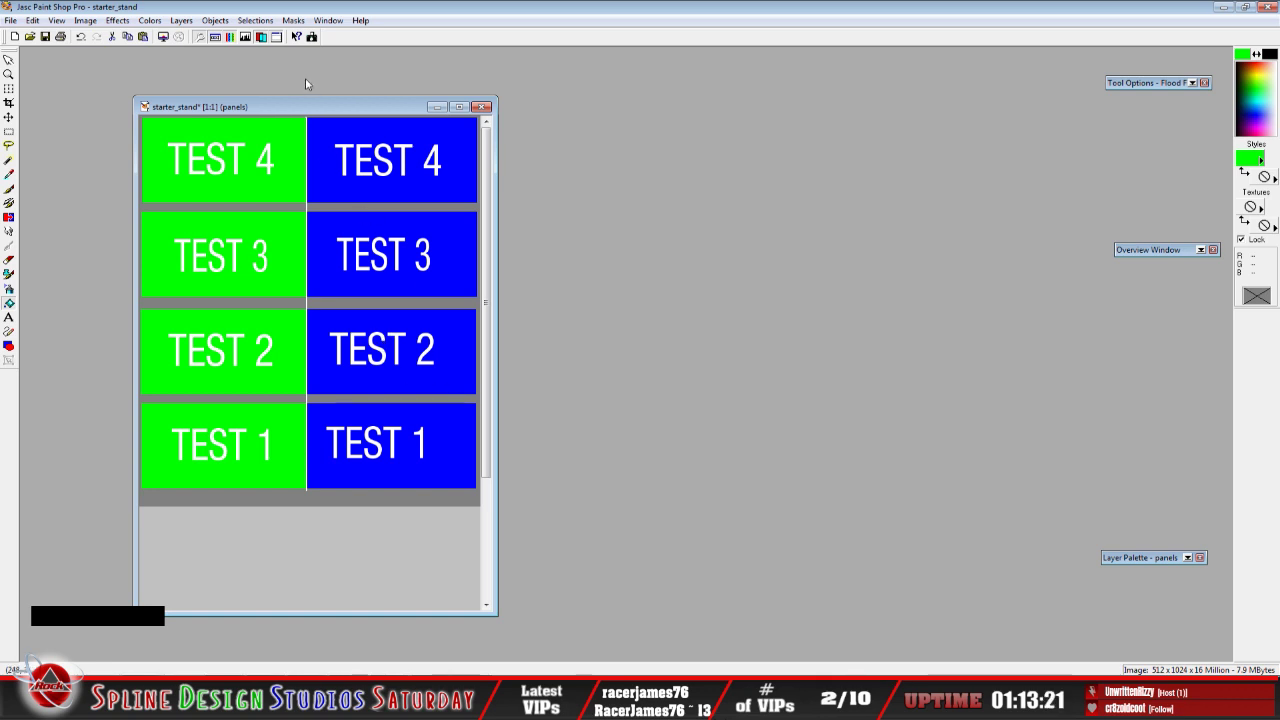
Flatten all layers and save the image as the bitmap starter_stand in the 3DS folder, replacing the existing file
left_click(181, 20)
mouse_move(216, 165)
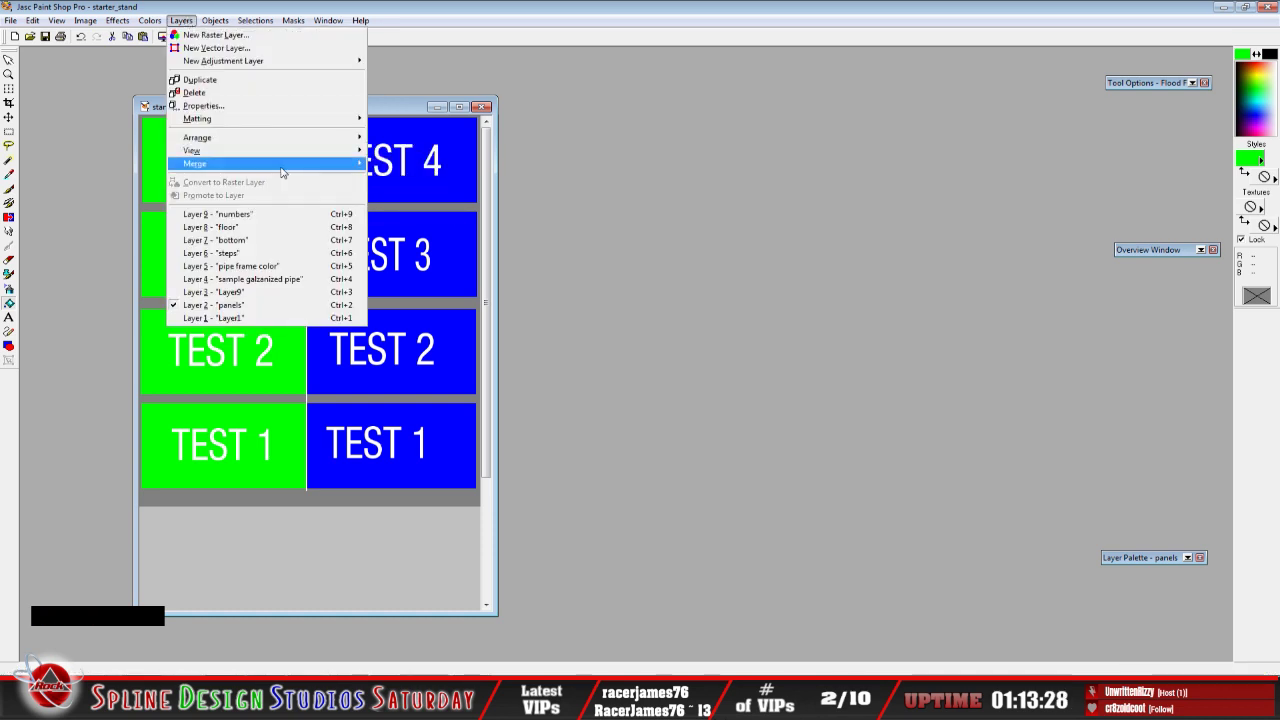
left_click(410, 177)
left_click(10, 20)
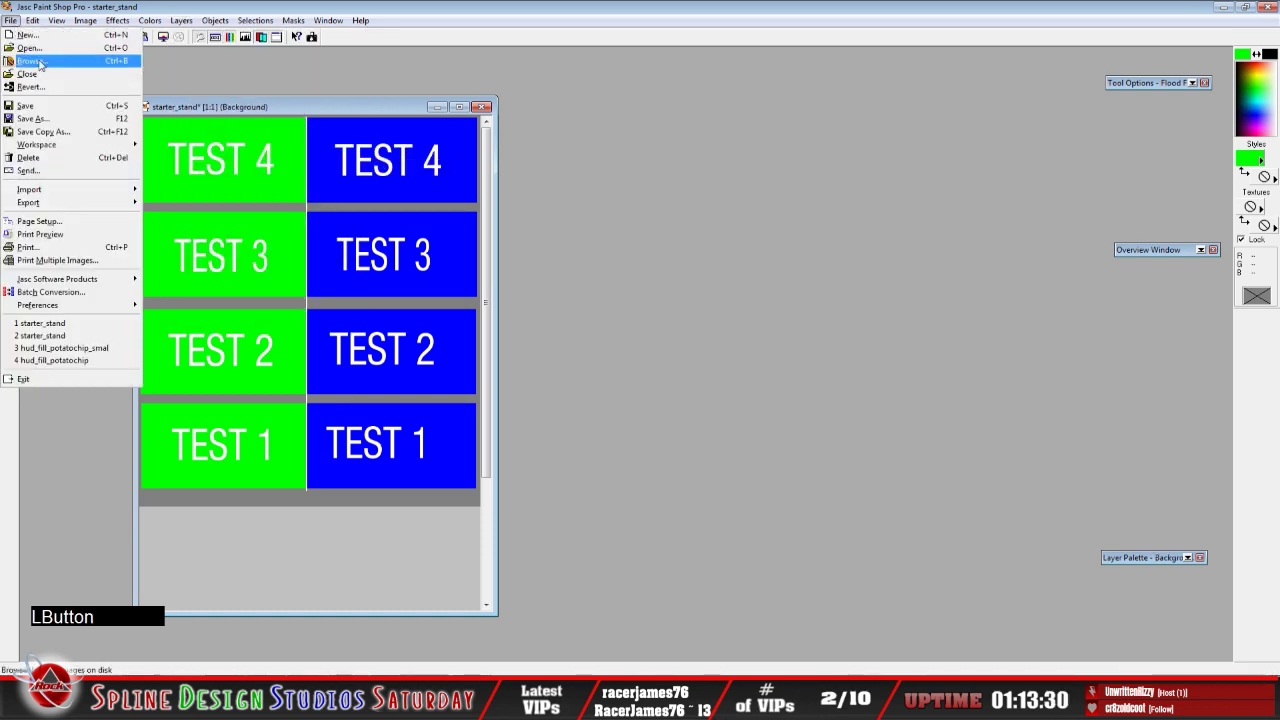
left_click(33, 118)
left_click(666, 590)
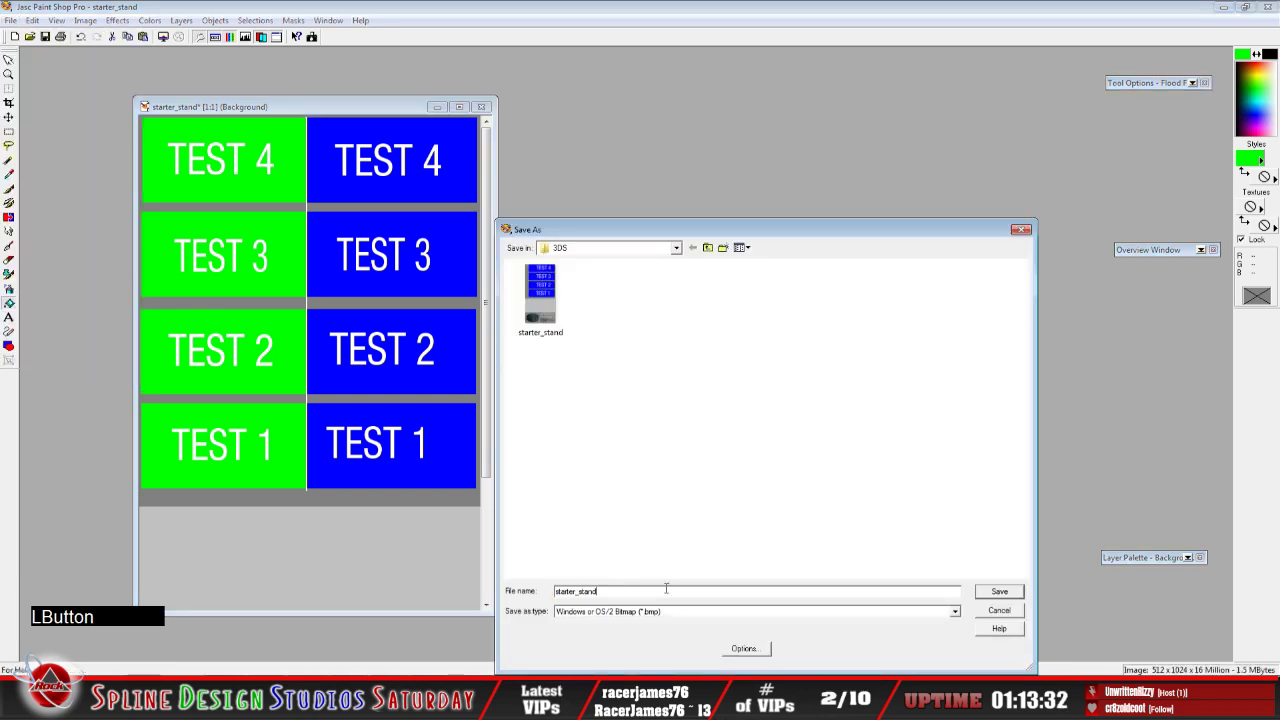
left_click(997, 592)
left_click(680, 348)
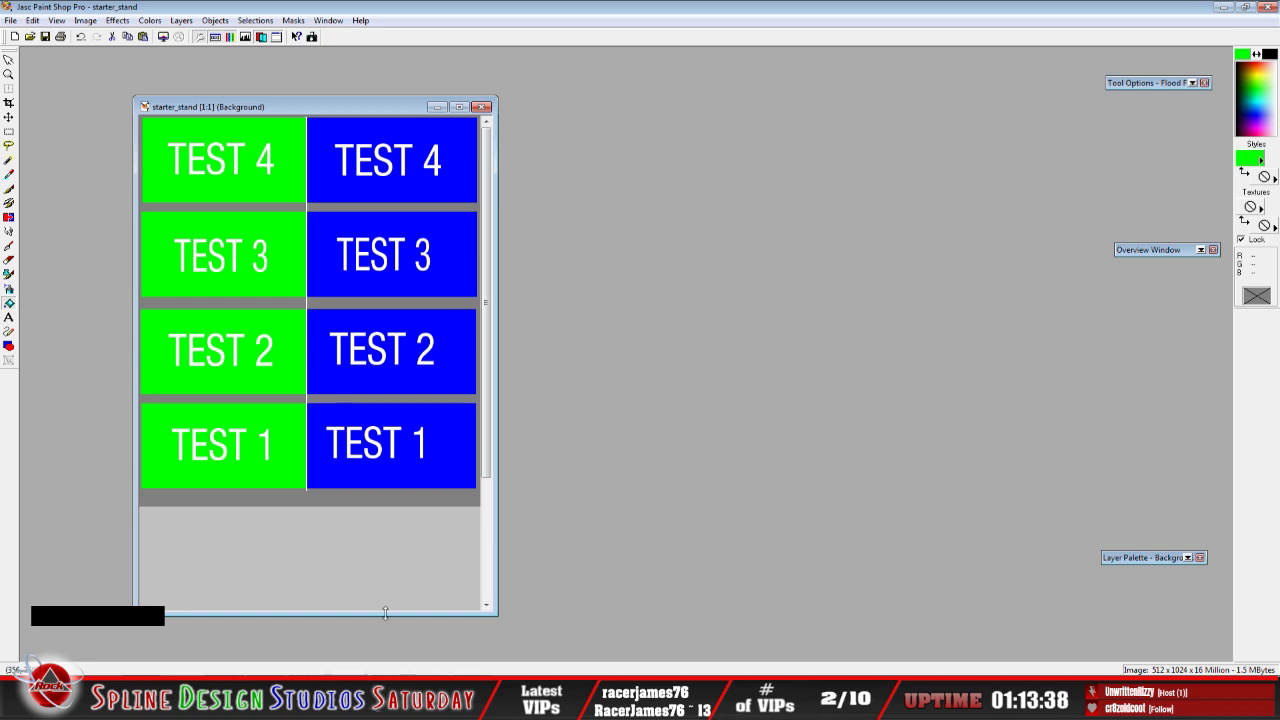
Switch to 3ds Max and examine how the green and blue panel texture falls on the stand's walls from several angles
left_click(60, 705)
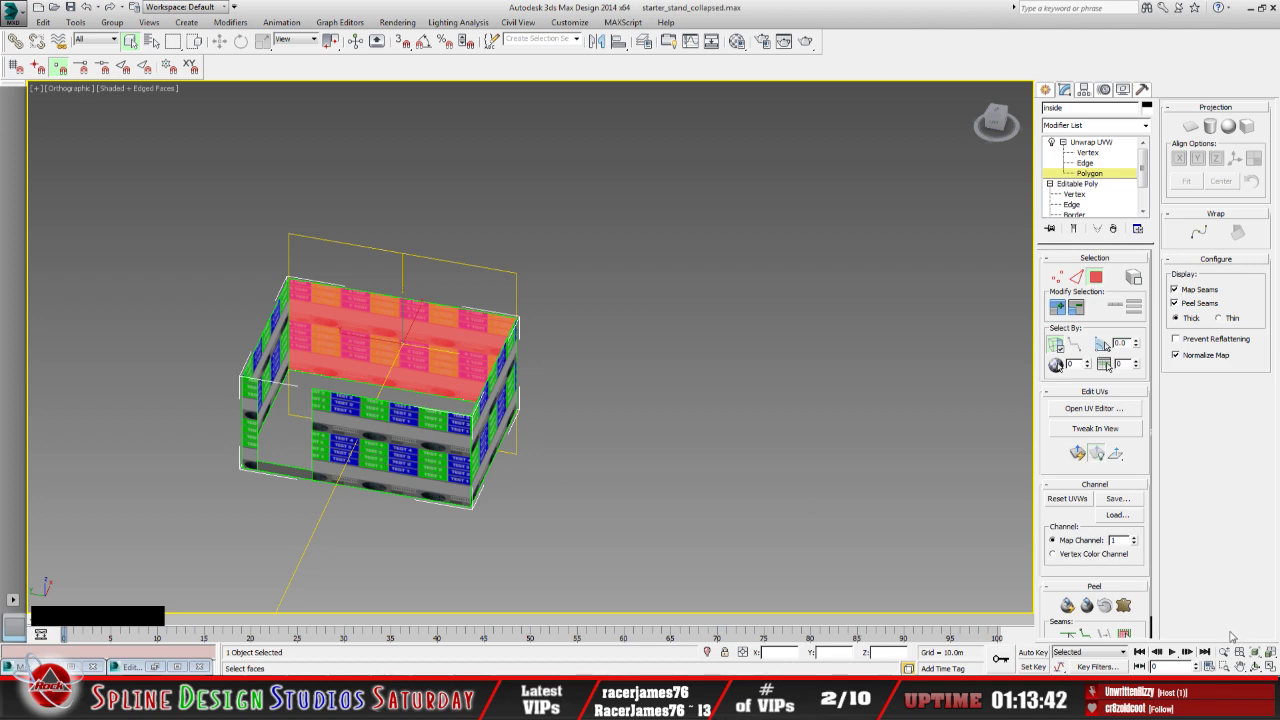
left_click(1256, 667)
left_click_drag(533, 440, 396, 384)
mouse_move(539, 378)
left_mouse_down()
mouse_move(466, 370)
mouse_move(562, 388)
left_mouse_up()
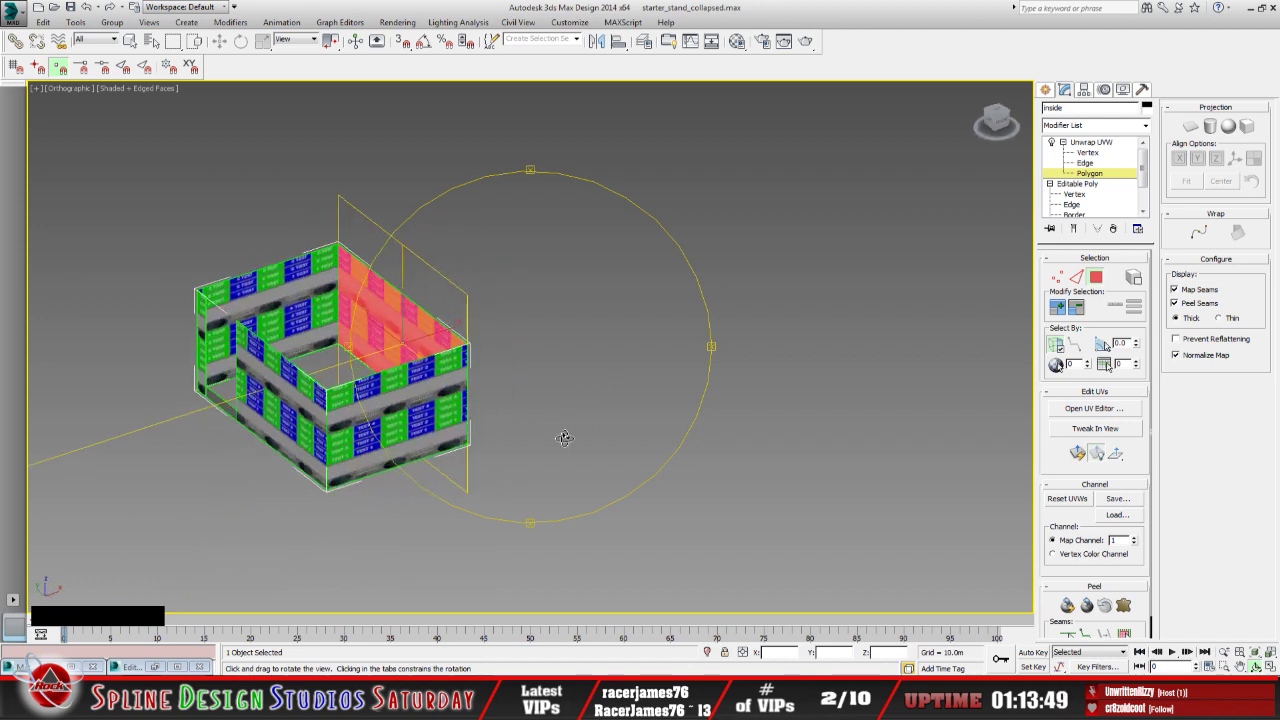
middle_click_drag(557, 436, 573, 455, "alt")
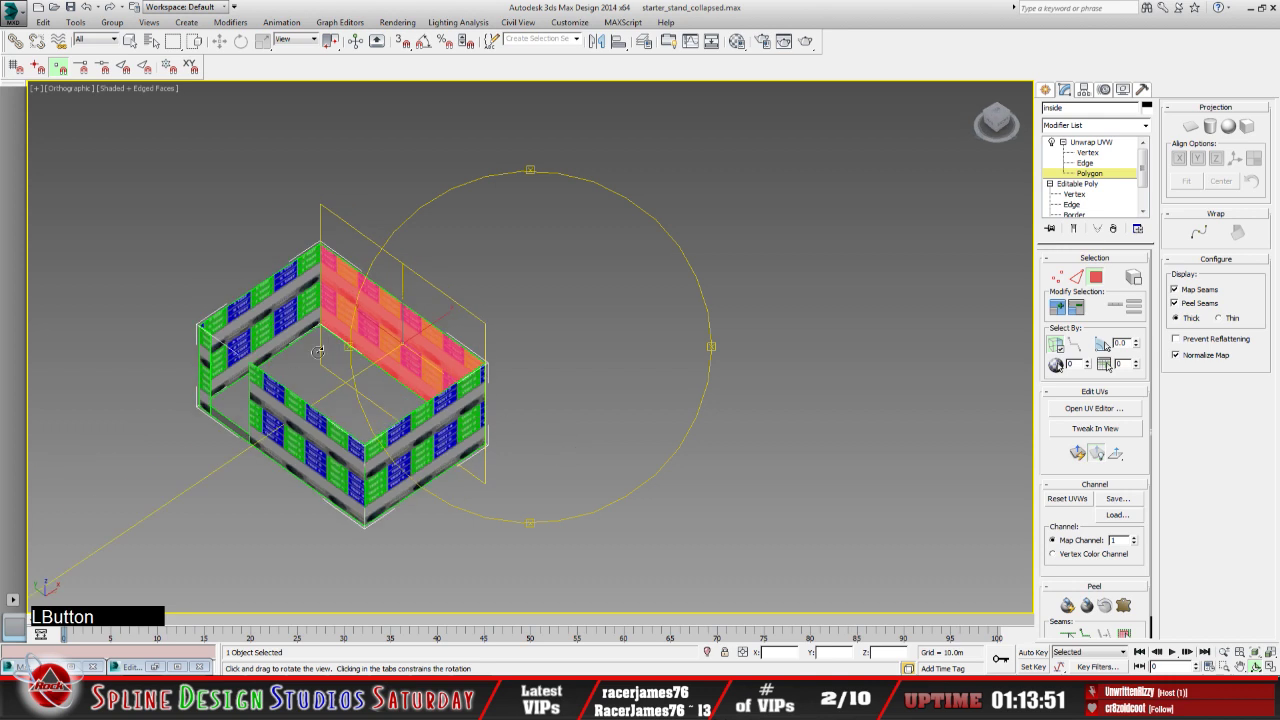
middle_click_drag(543, 394, 602, 379, "alt")
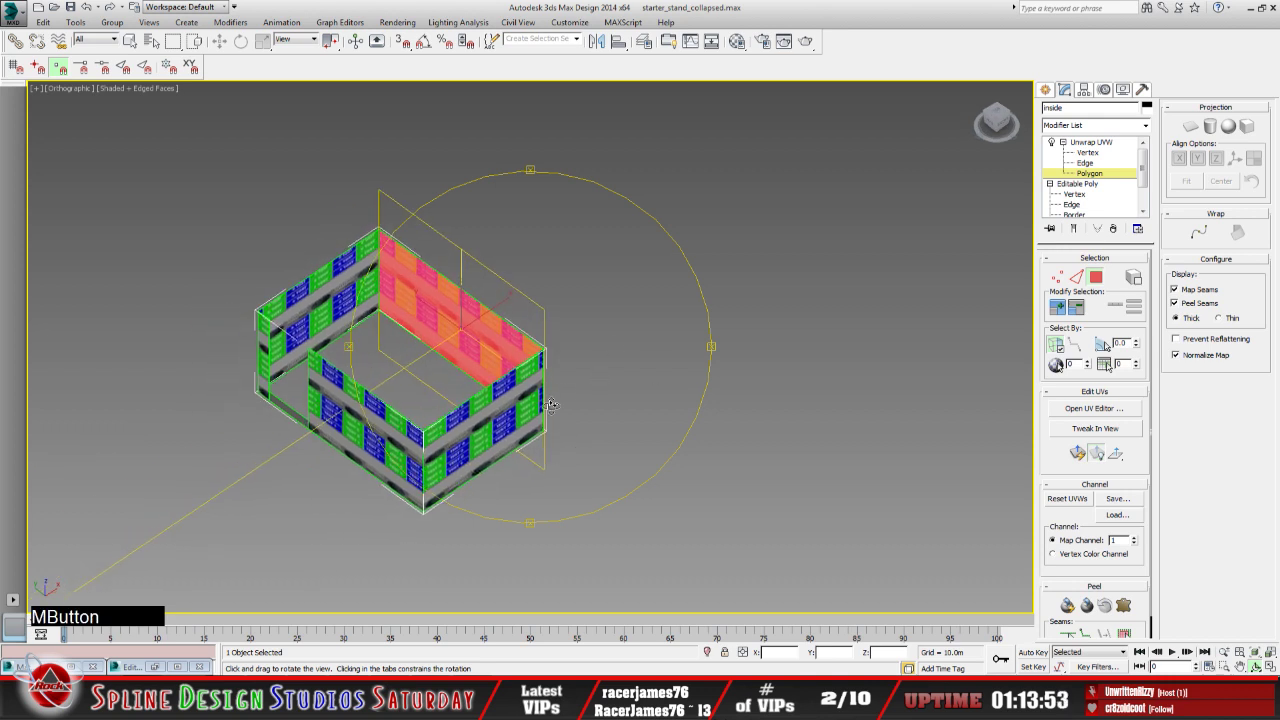
left_click_drag(551, 406, 554, 388)
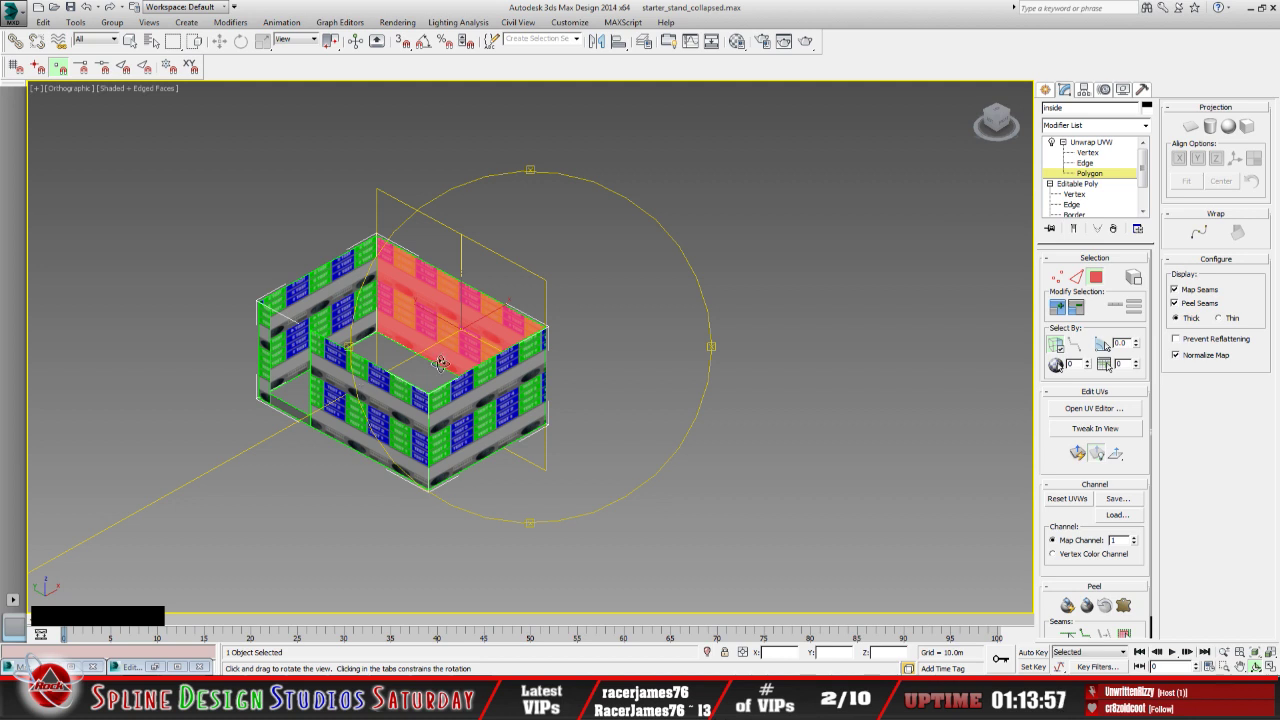
left_click_drag(486, 371, 530, 353)
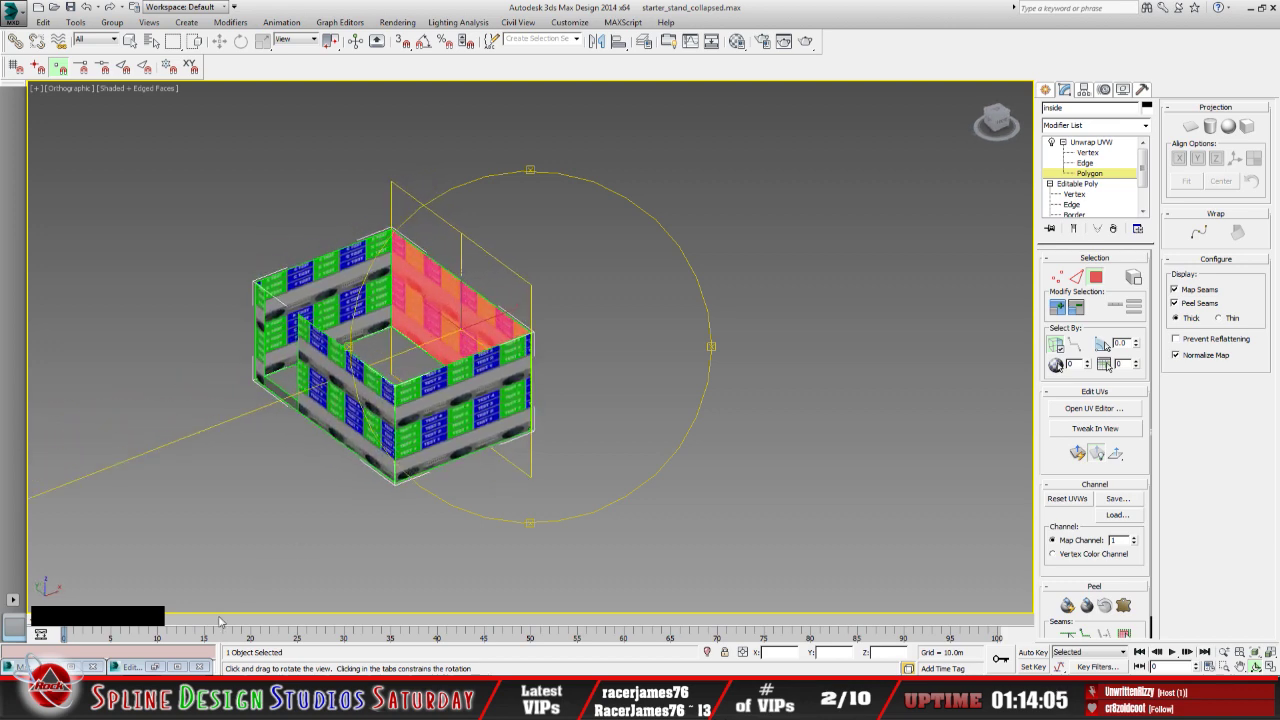
Restore the Edit UVWs window, apply a quick planar map to the selected wall polygons and display only the selected faces
left_click(157, 667)
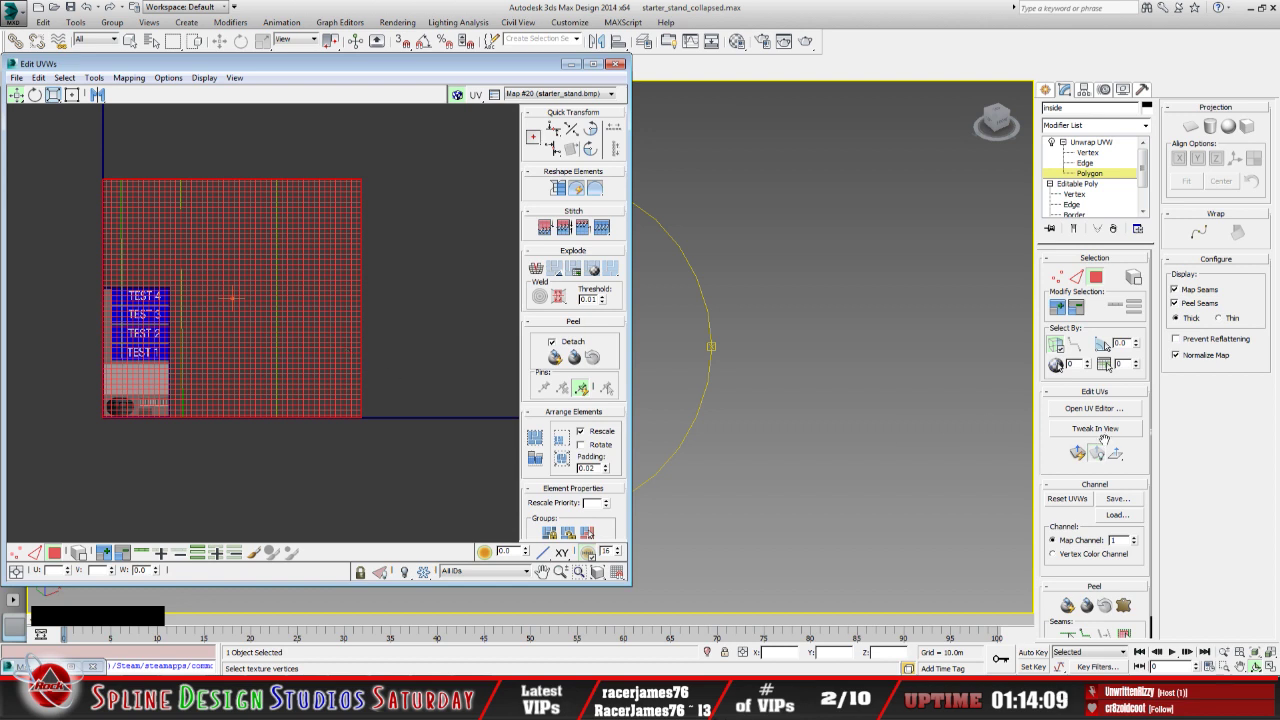
left_click(1104, 345)
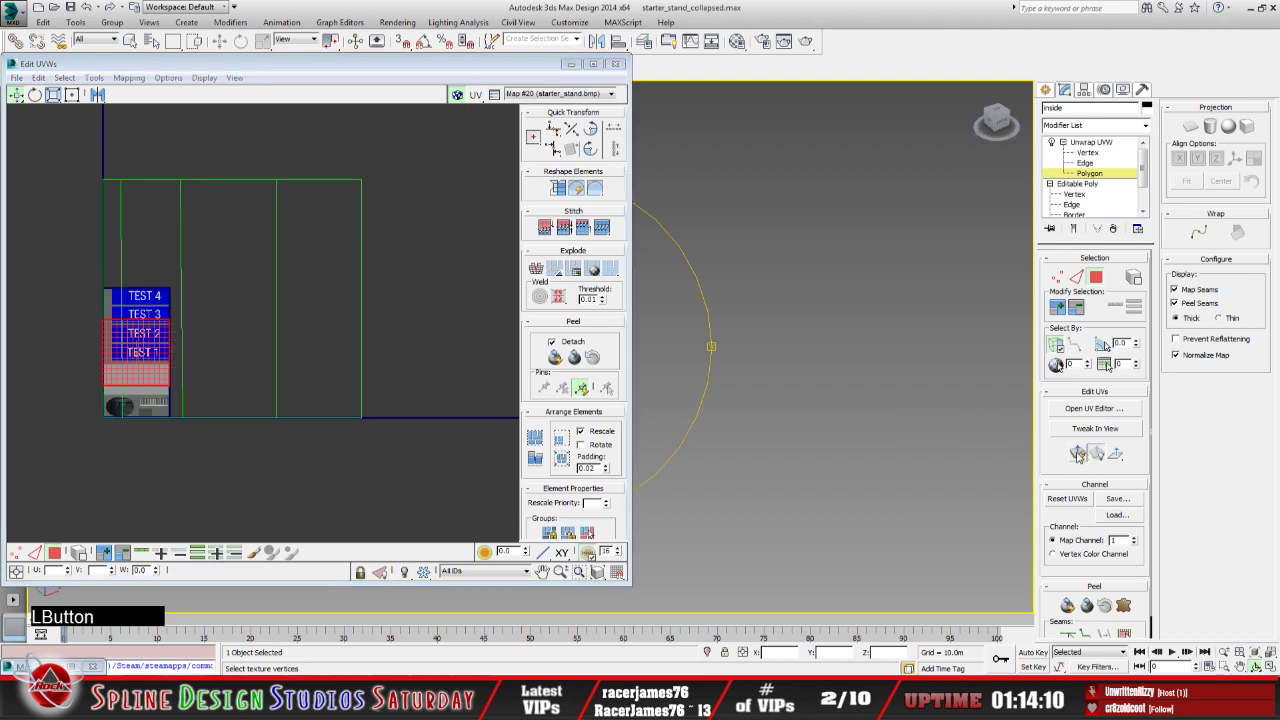
left_click(380, 572)
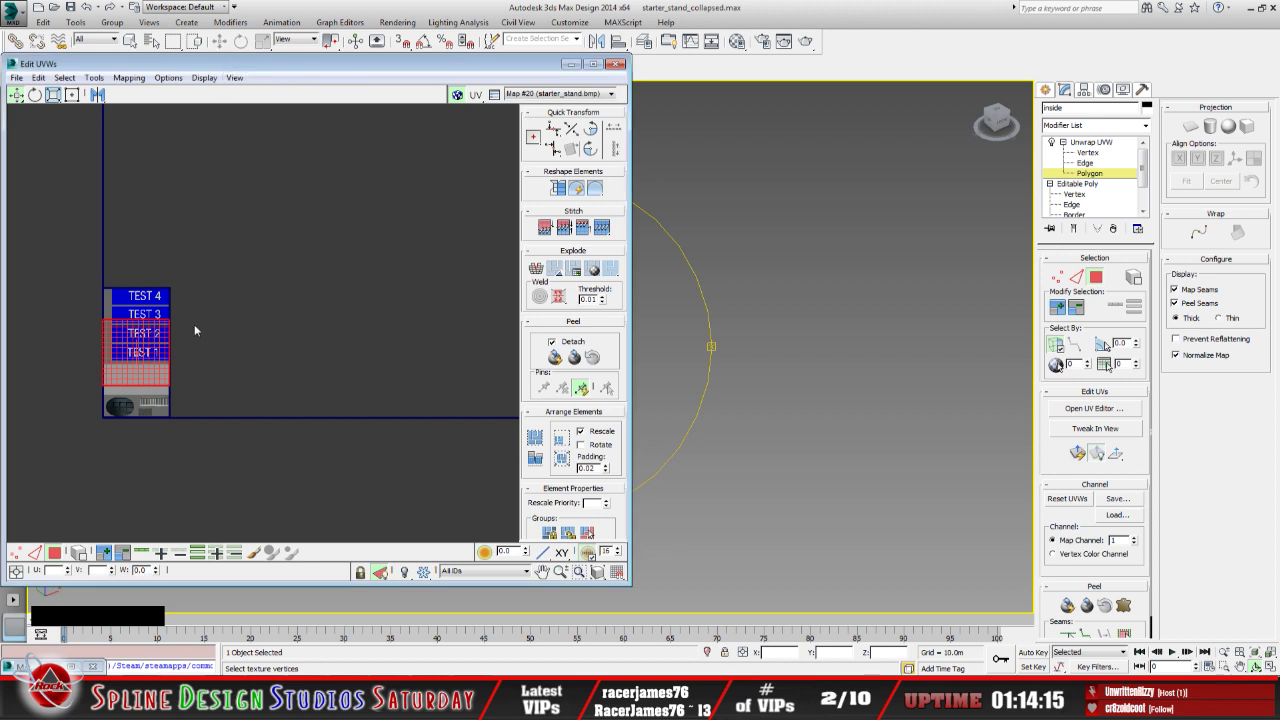
middle_click_drag(194, 324, 324, 316)
scroll(325, 305, "up", 3)
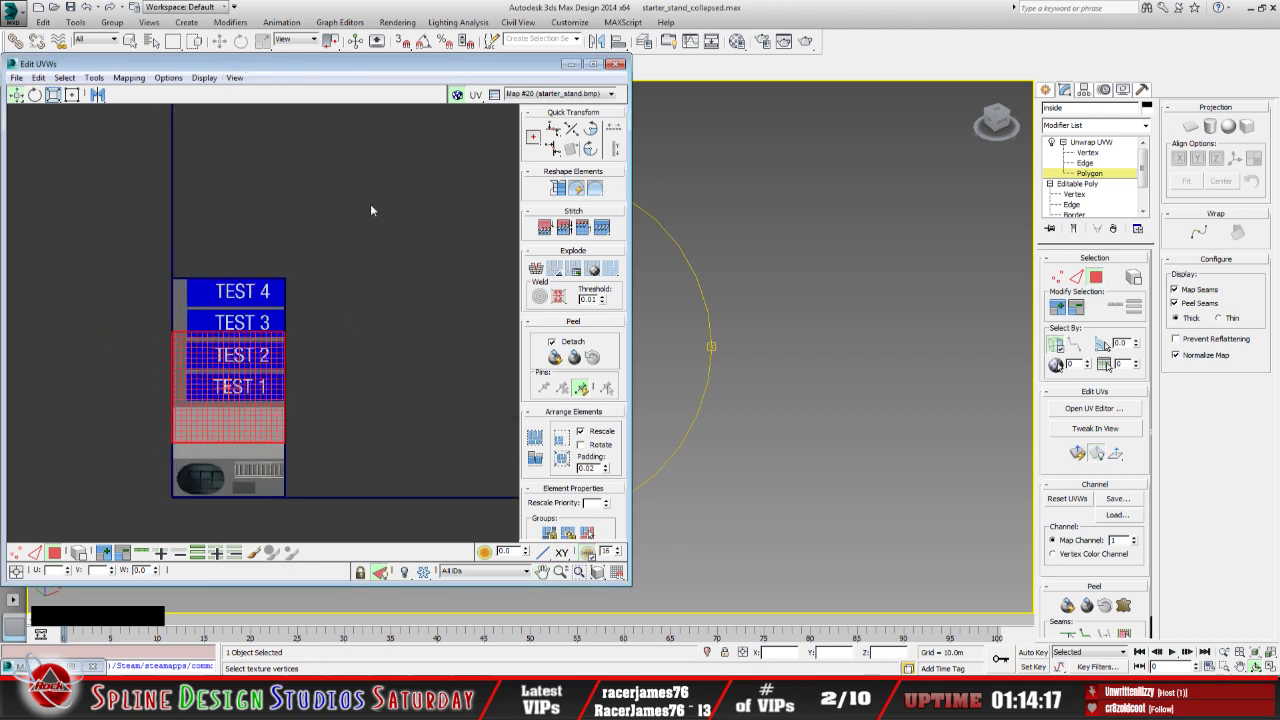
Update the map behind the UVs so the UV editor uses the newly saved starter_stand texture
left_click(204, 77)
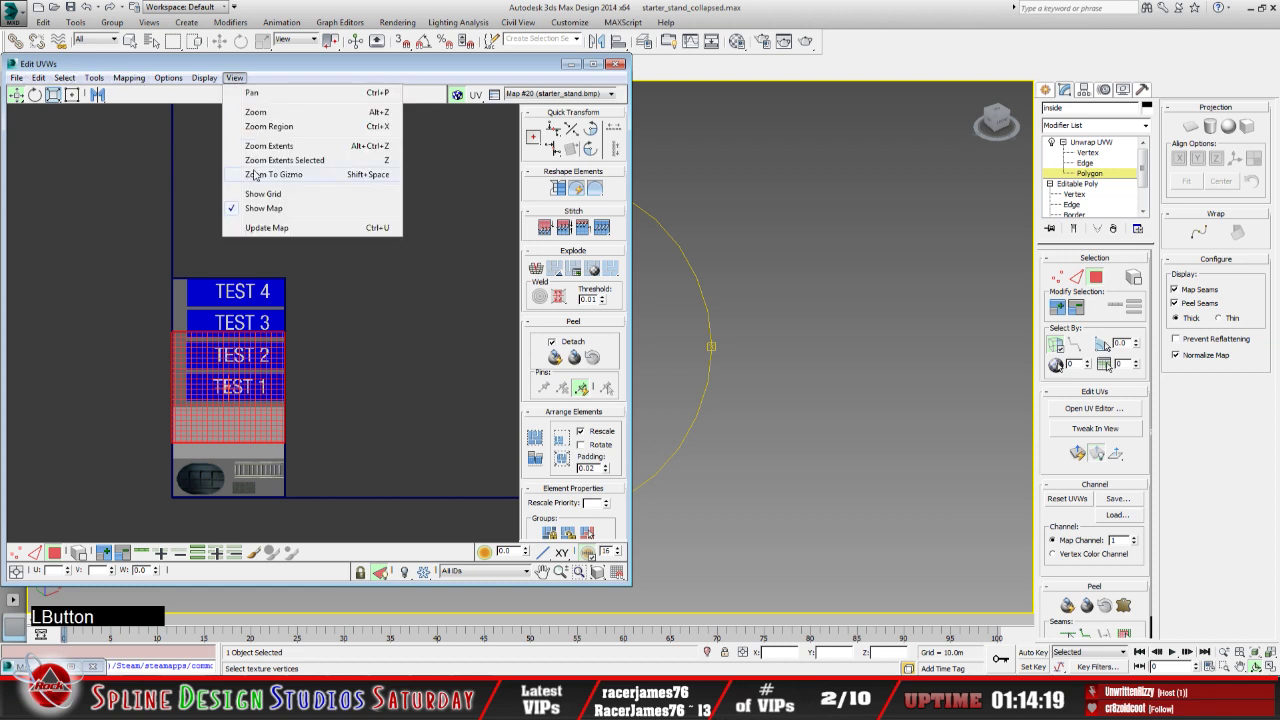
left_click(250, 208)
mouse_move(354, 363)
middle_mouse_down()
mouse_move(390, 323)
mouse_move(364, 352)
middle_mouse_up()
scroll(363, 348, "up", 2)
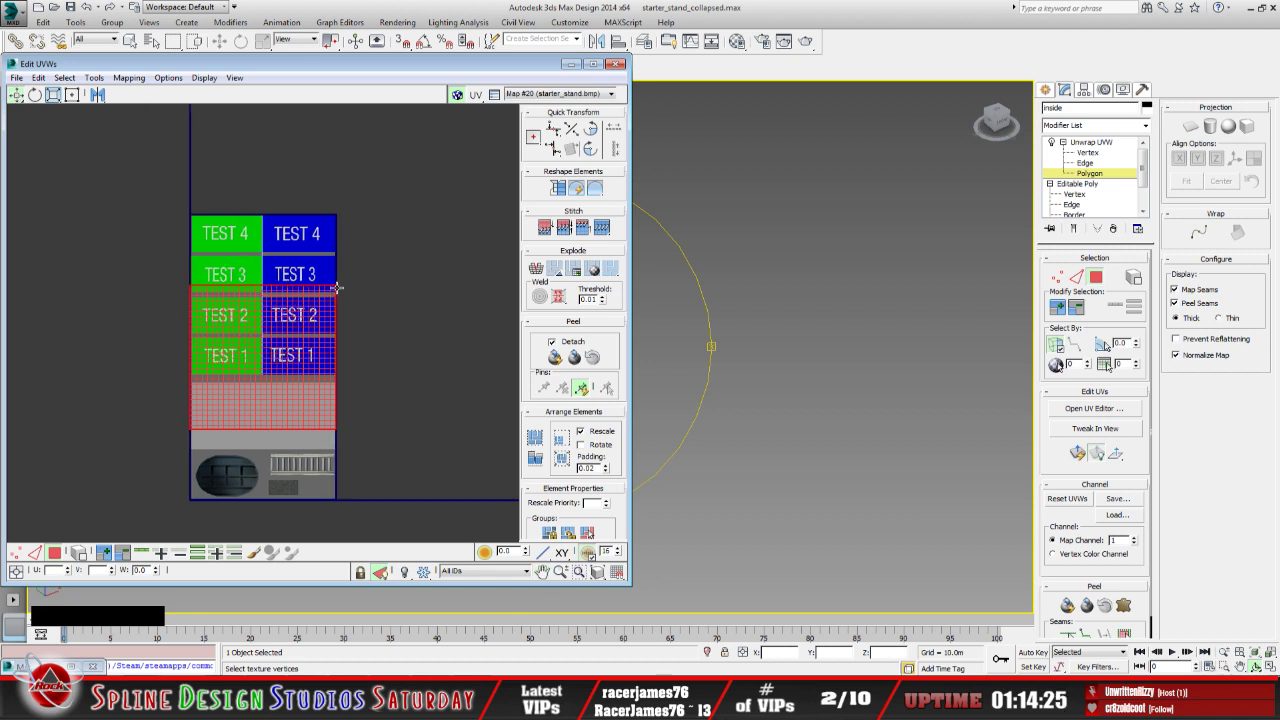
Shrink the selected wall UVs in freeform mode to roughly cover the green TEST 1 panel
left_click(71, 94)
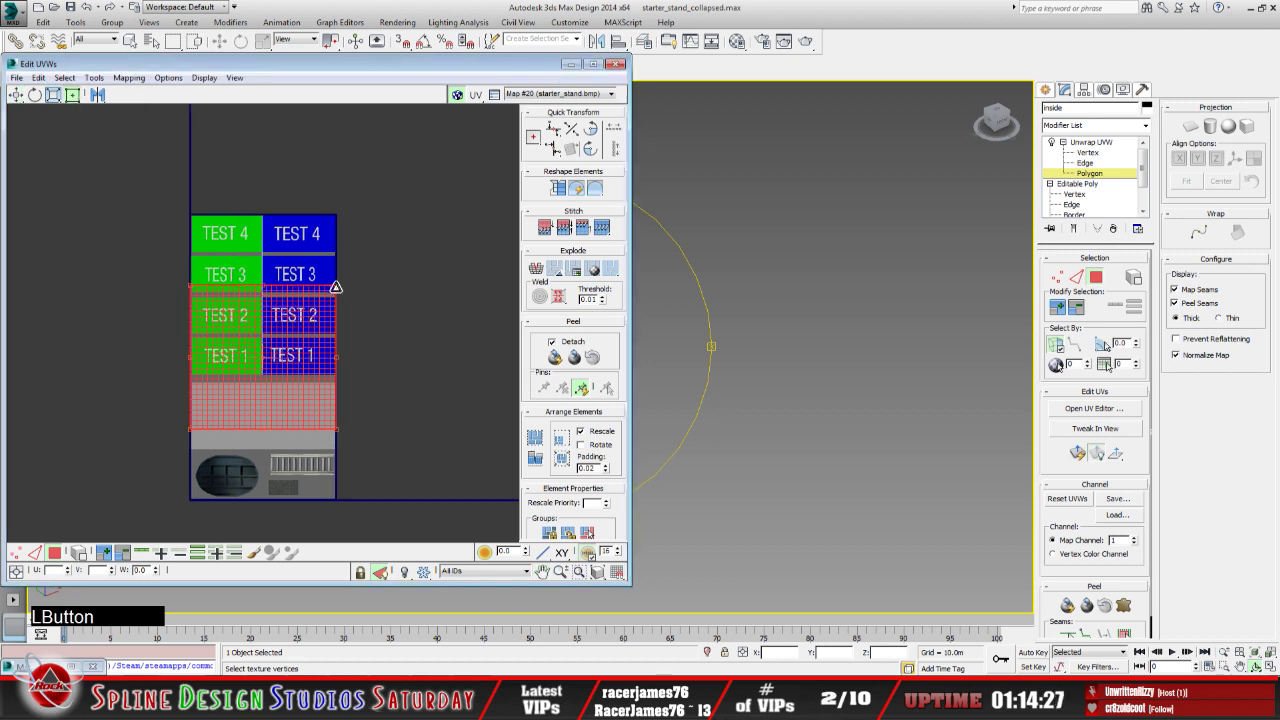
left_click_drag(334, 286, 258, 342)
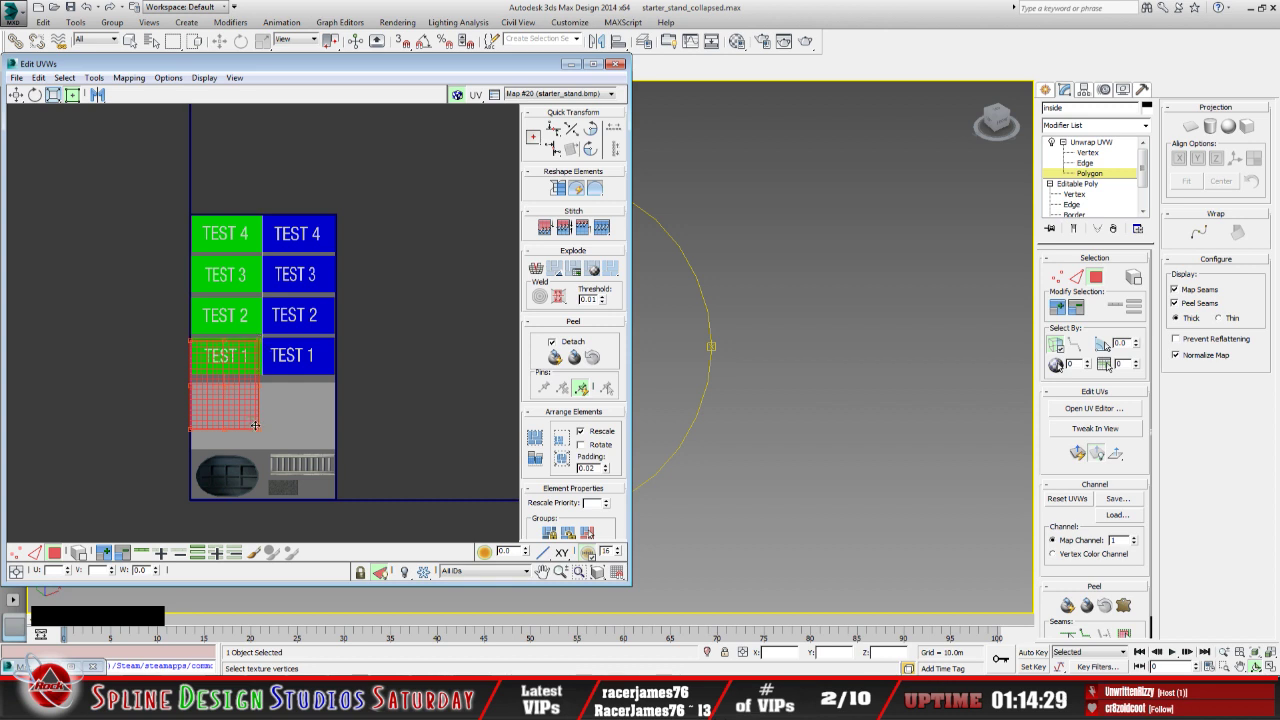
left_click_drag(255, 425, 265, 365)
Fine-tune the corners of the wall UVs to fit the edges of the green TEST 1 panel
scroll(262, 365, "up", 5)
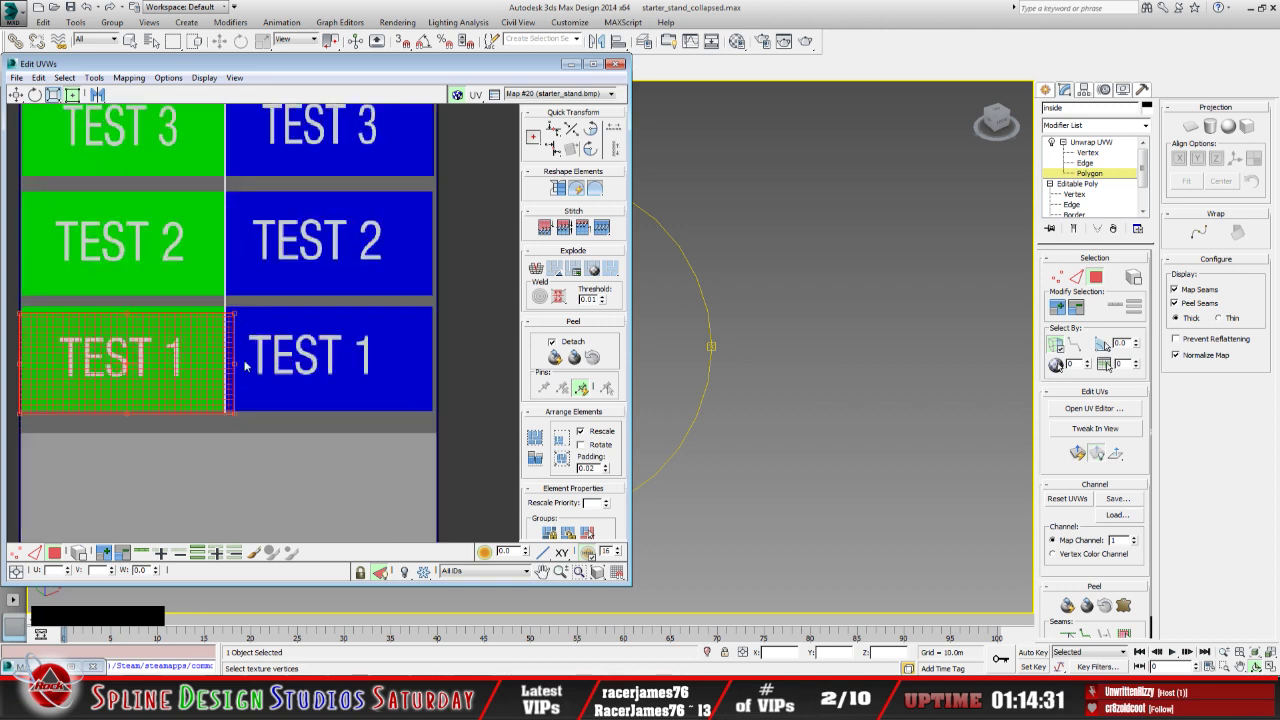
middle_click_drag(244, 366, 358, 383)
left_click_drag(344, 416, 337, 414)
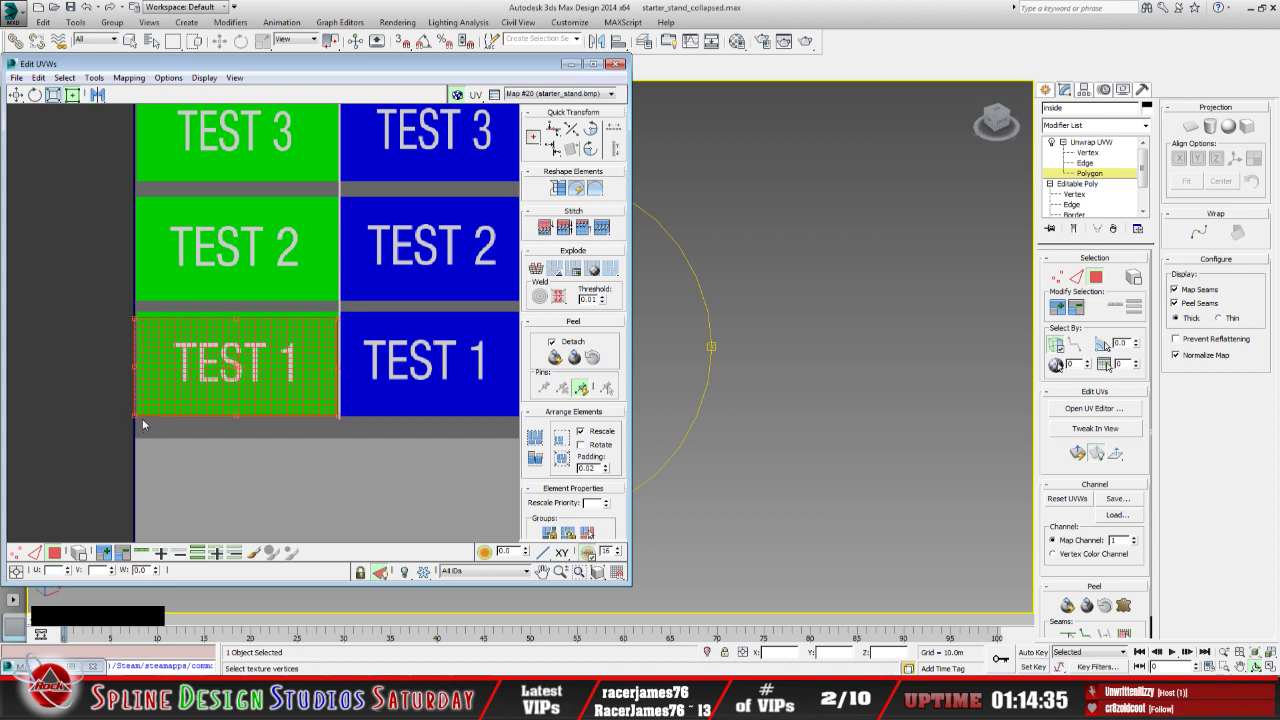
left_click_drag(137, 414, 140, 412)
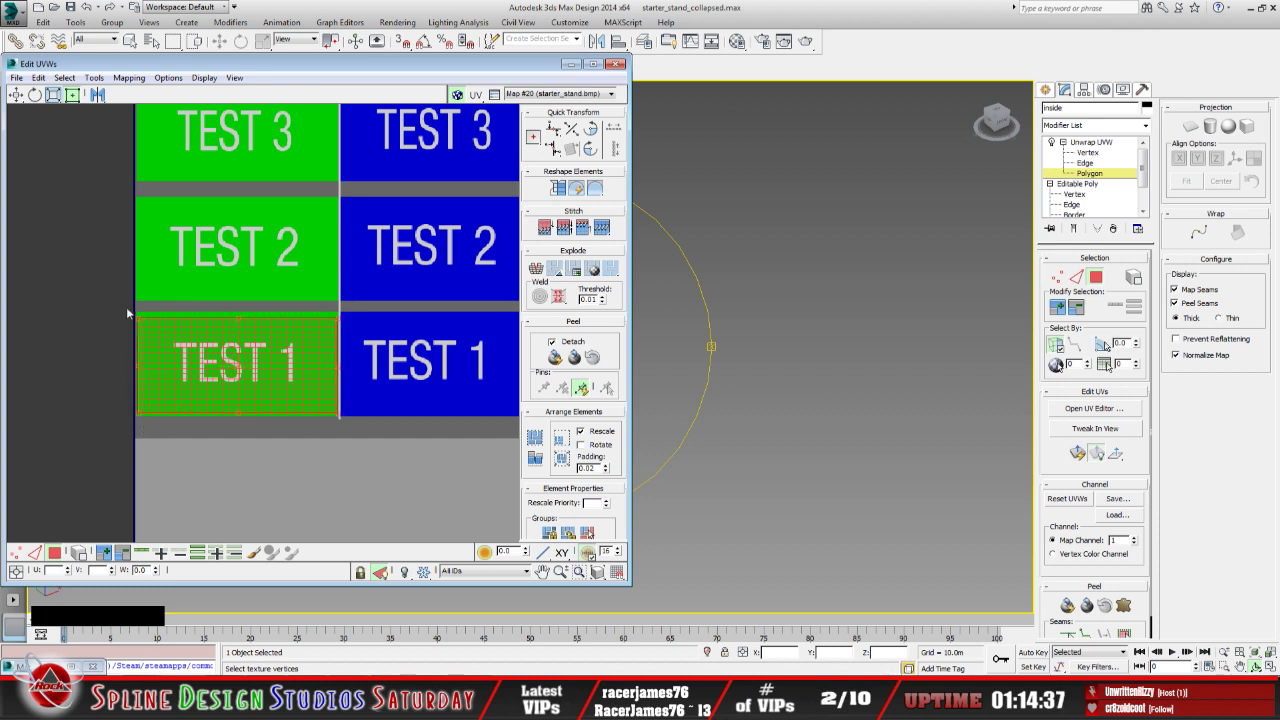
left_click_drag(139, 320, 137, 312)
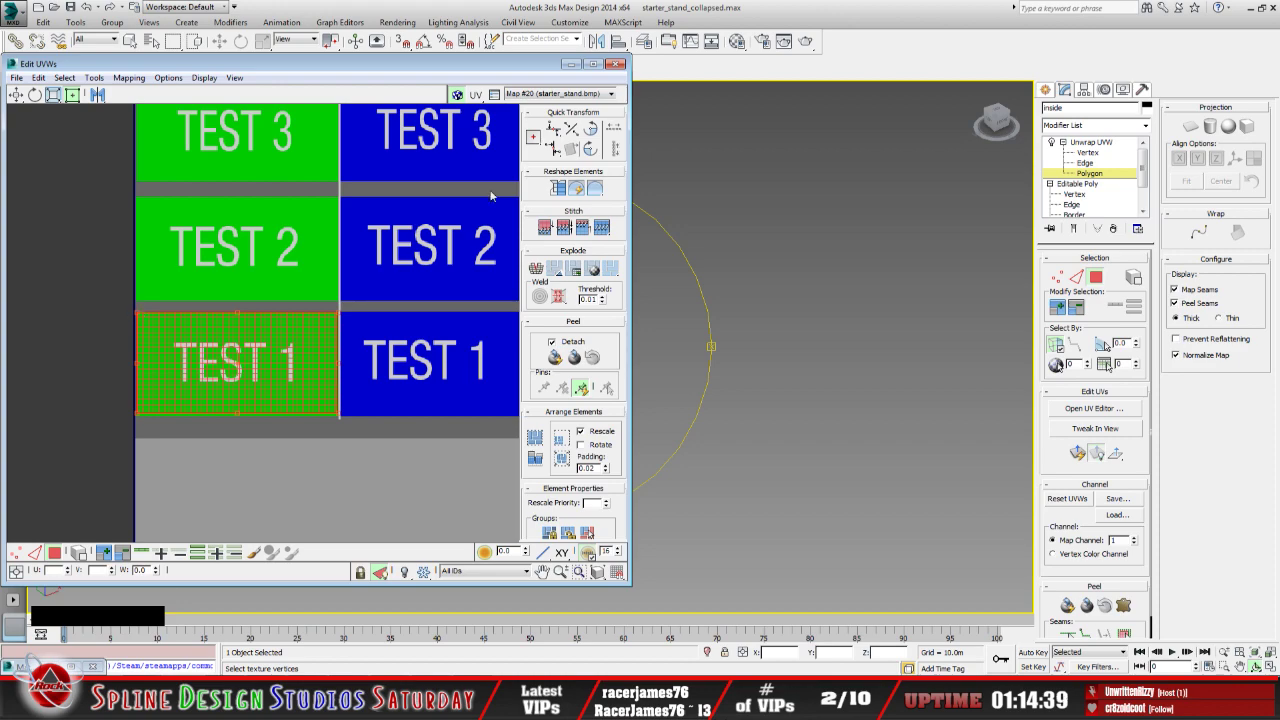
Examine how the TEST 1 texture displays on the mapped inner wall, viewing it from several angles and without the polygon selection
left_click_drag(474, 65, 844, 123)
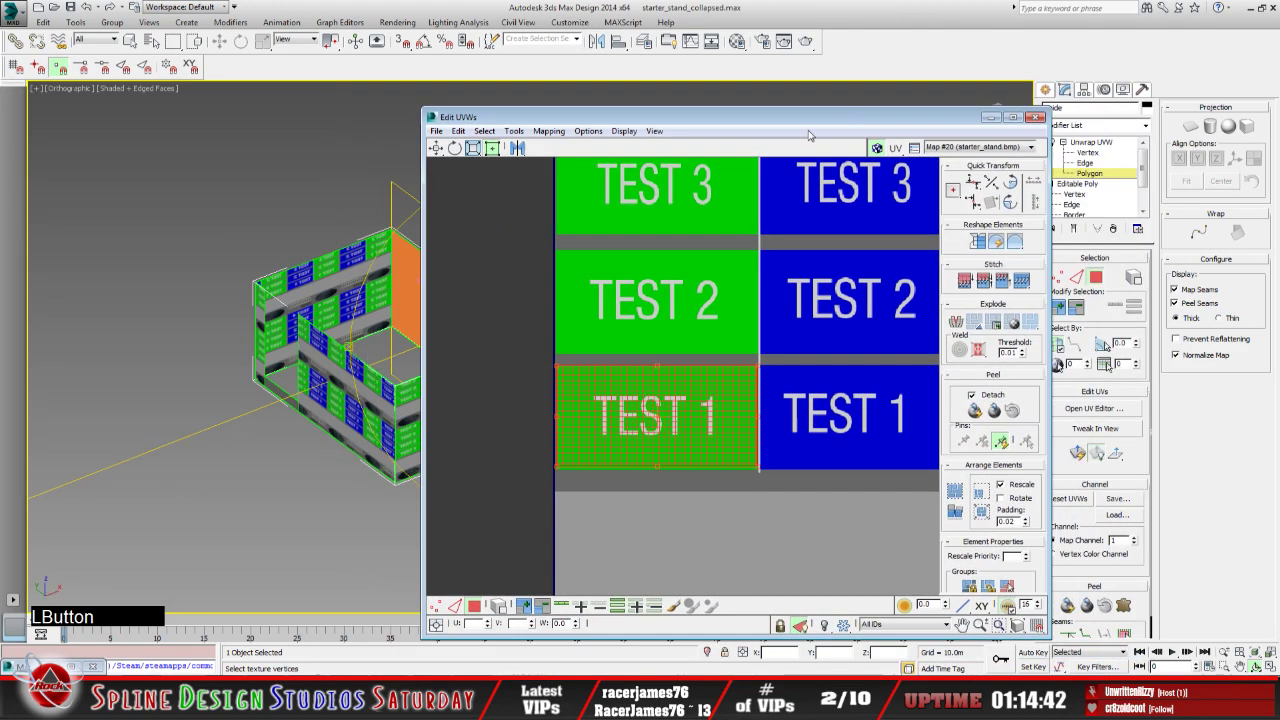
middle_click(206, 347)
scroll(250, 341, "up", 3)
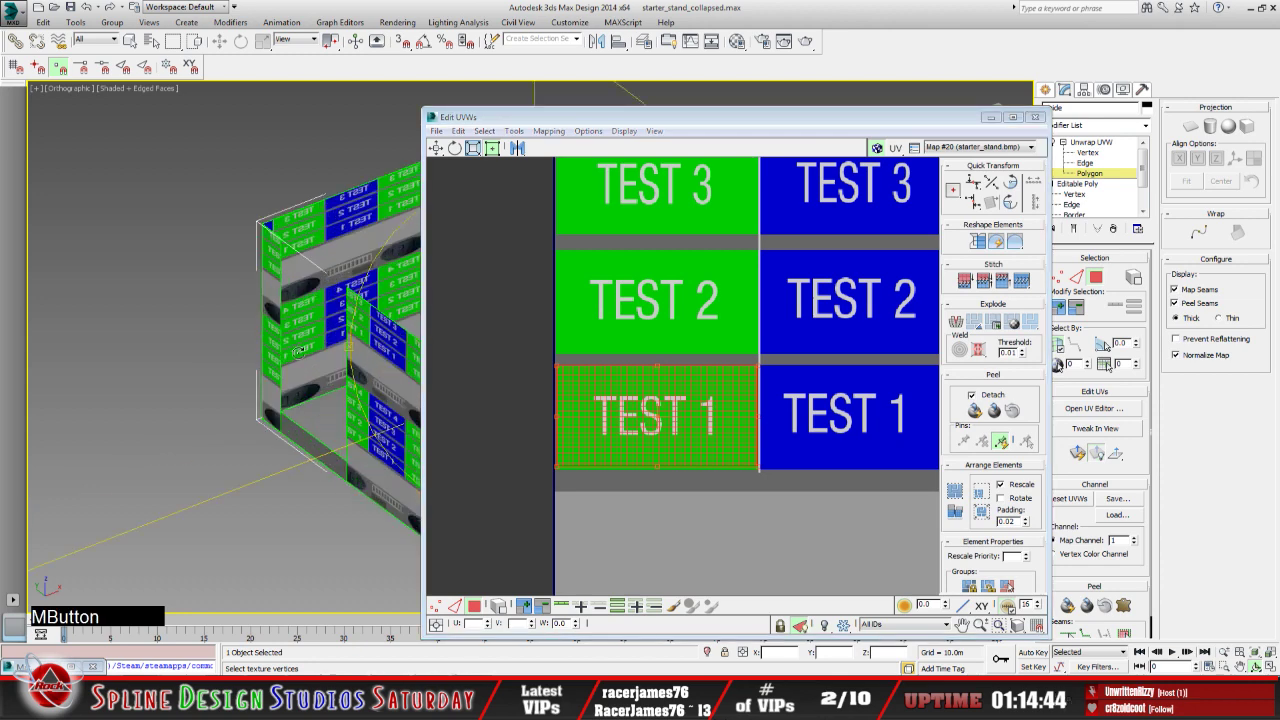
middle_click_drag(298, 352, 86, 380)
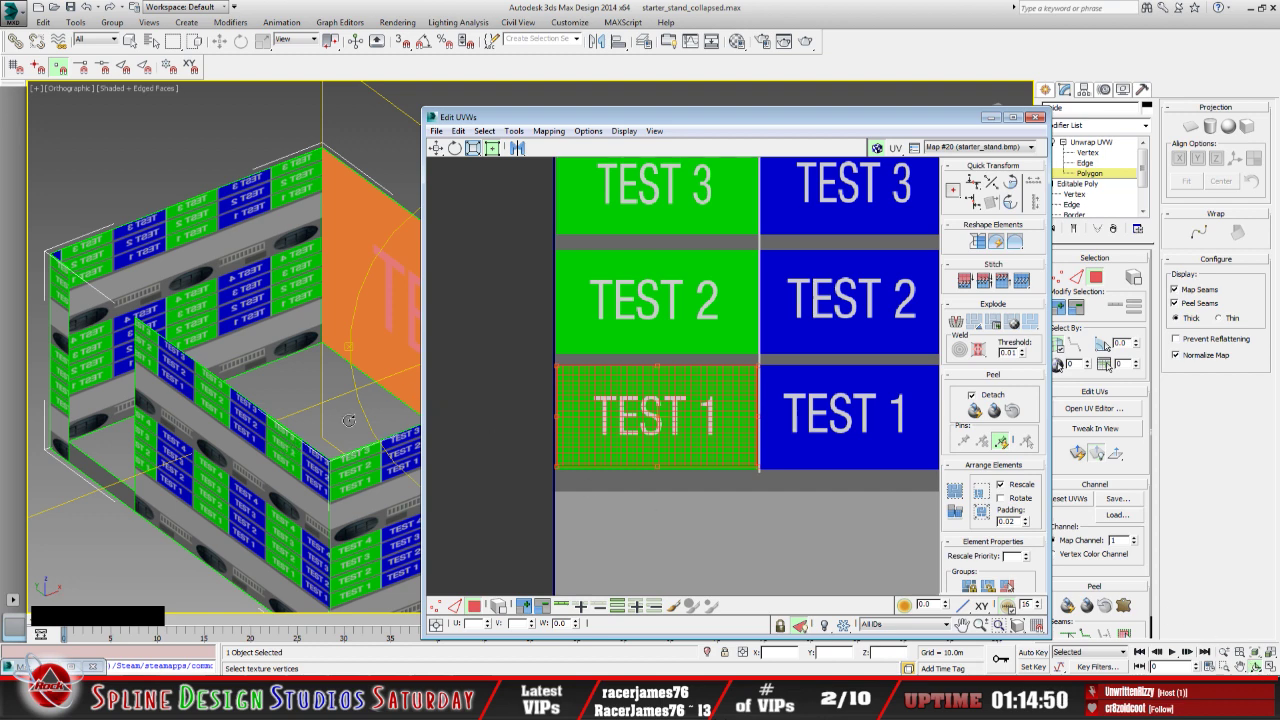
mouse_move(307, 412)
left_mouse_down()
mouse_move(388, 376)
mouse_move(292, 420)
left_mouse_up()
left_click(991, 118)
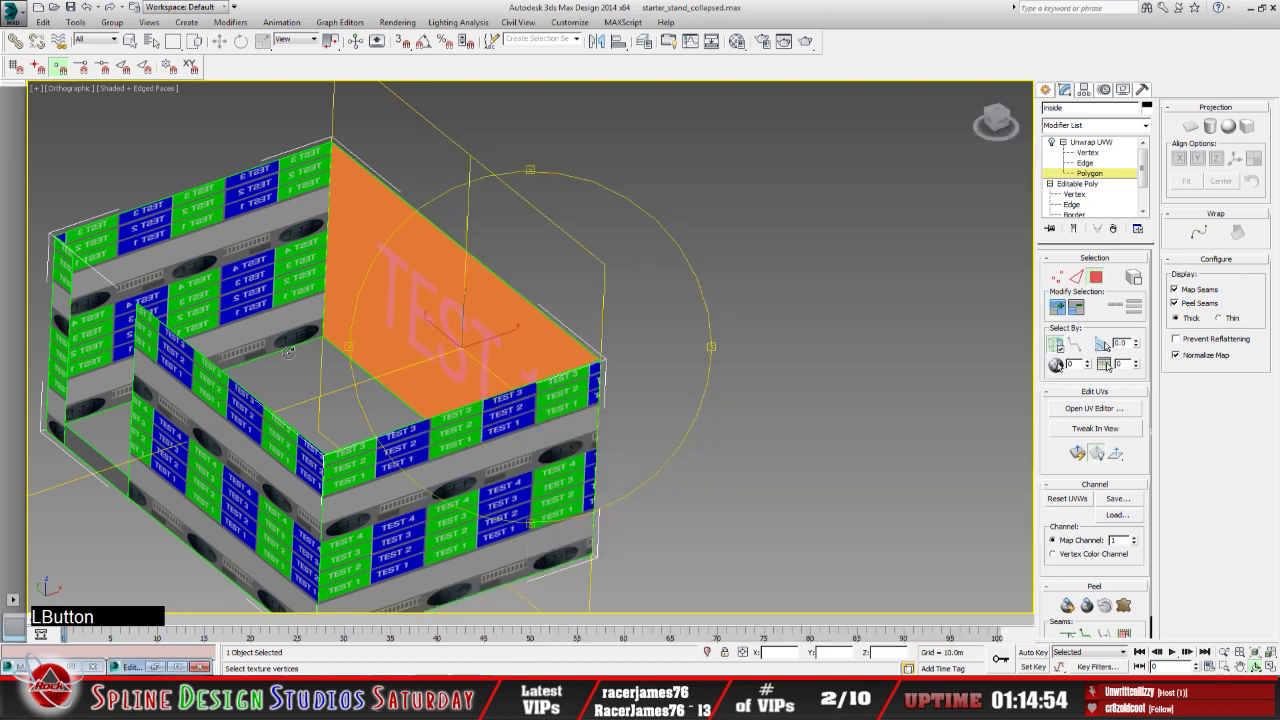
middle_click_drag(288, 352, 320, 360)
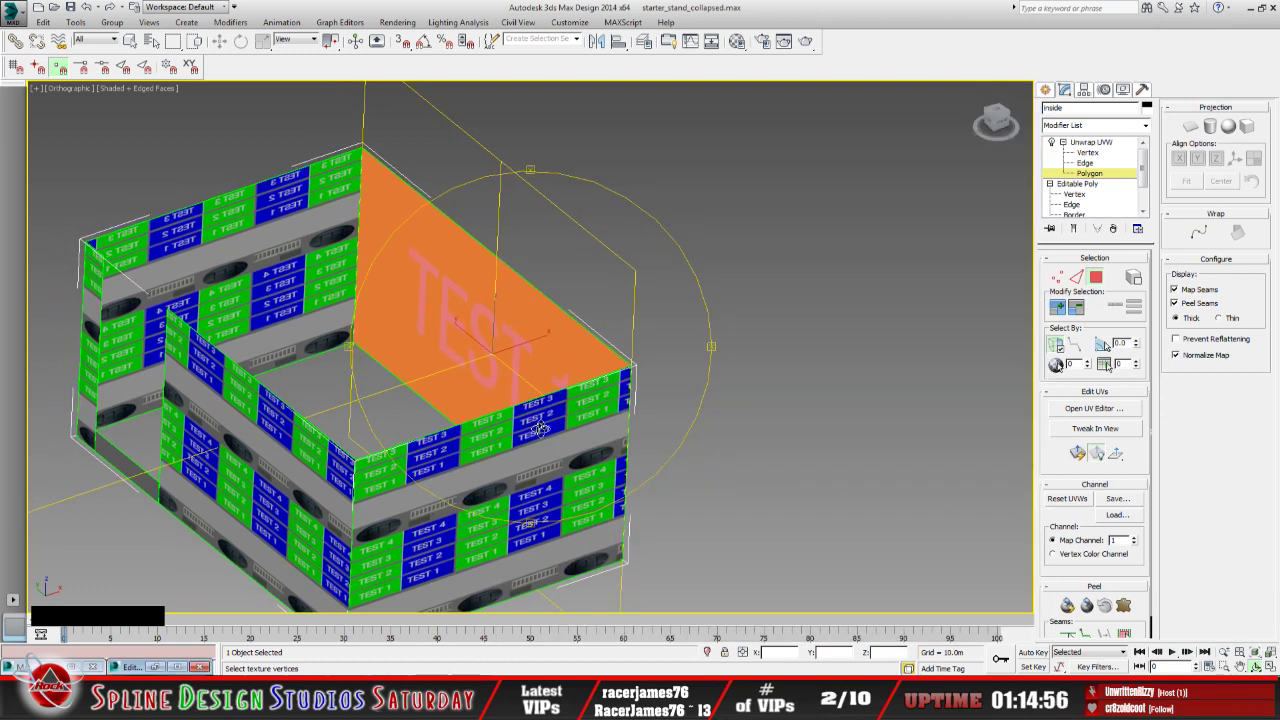
middle_click_drag(487, 395, 455, 338, "alt")
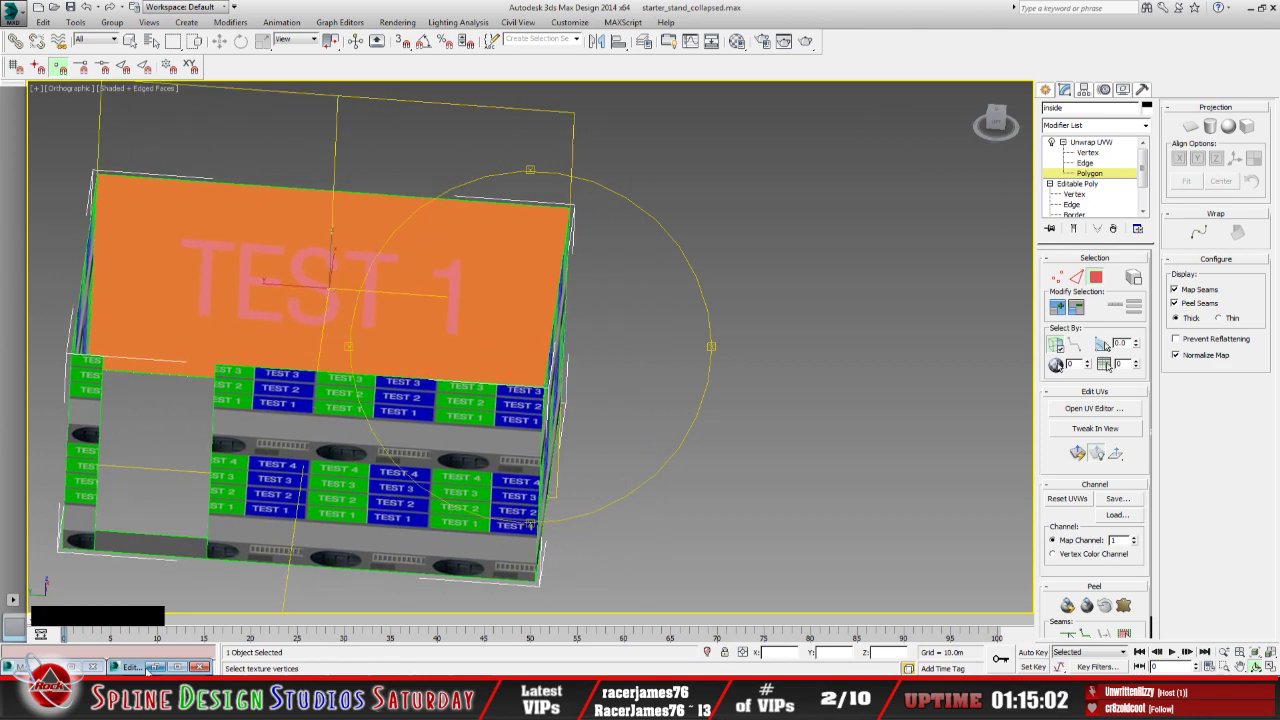
left_click(157, 668)
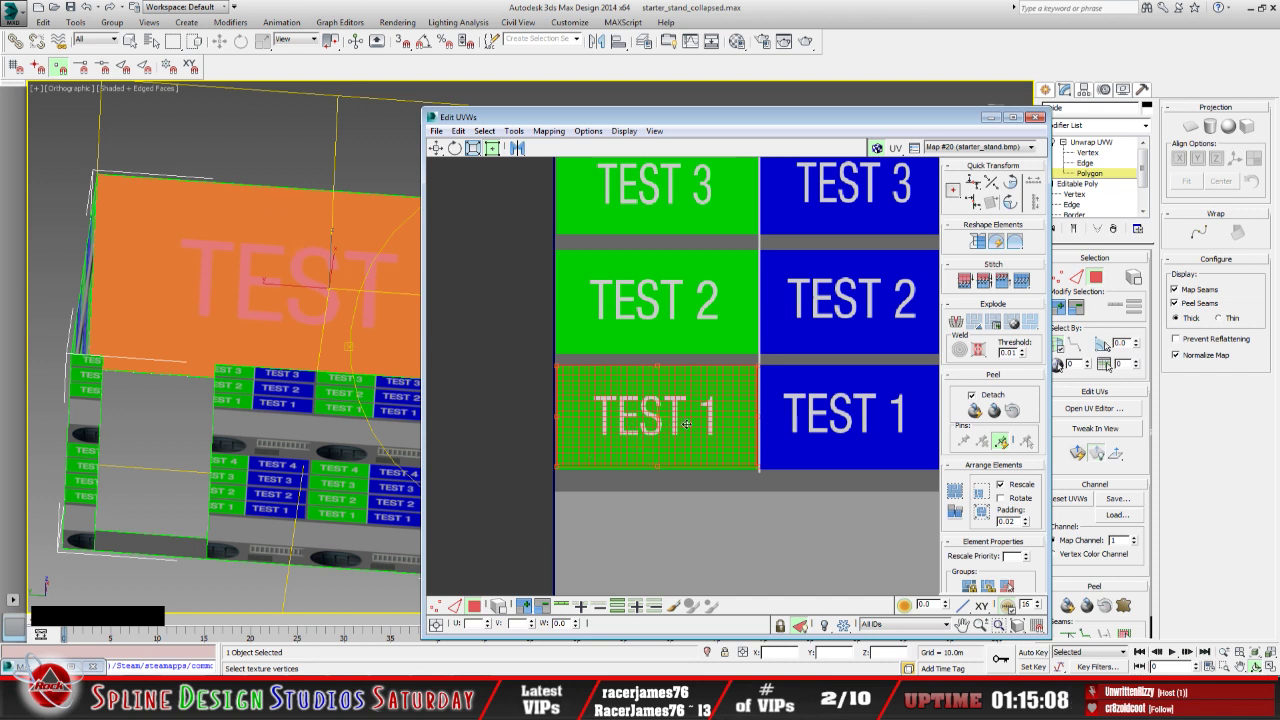
left_click(990, 117)
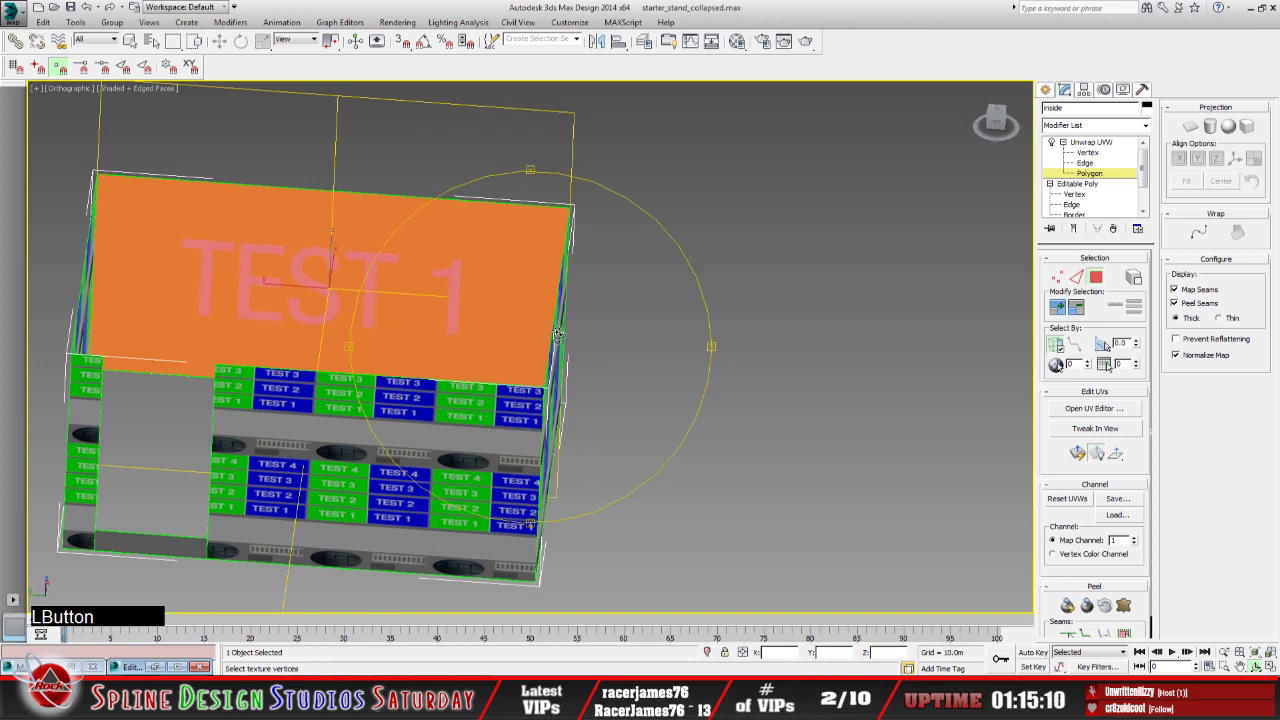
left_click(130, 41)
left_click(607, 412)
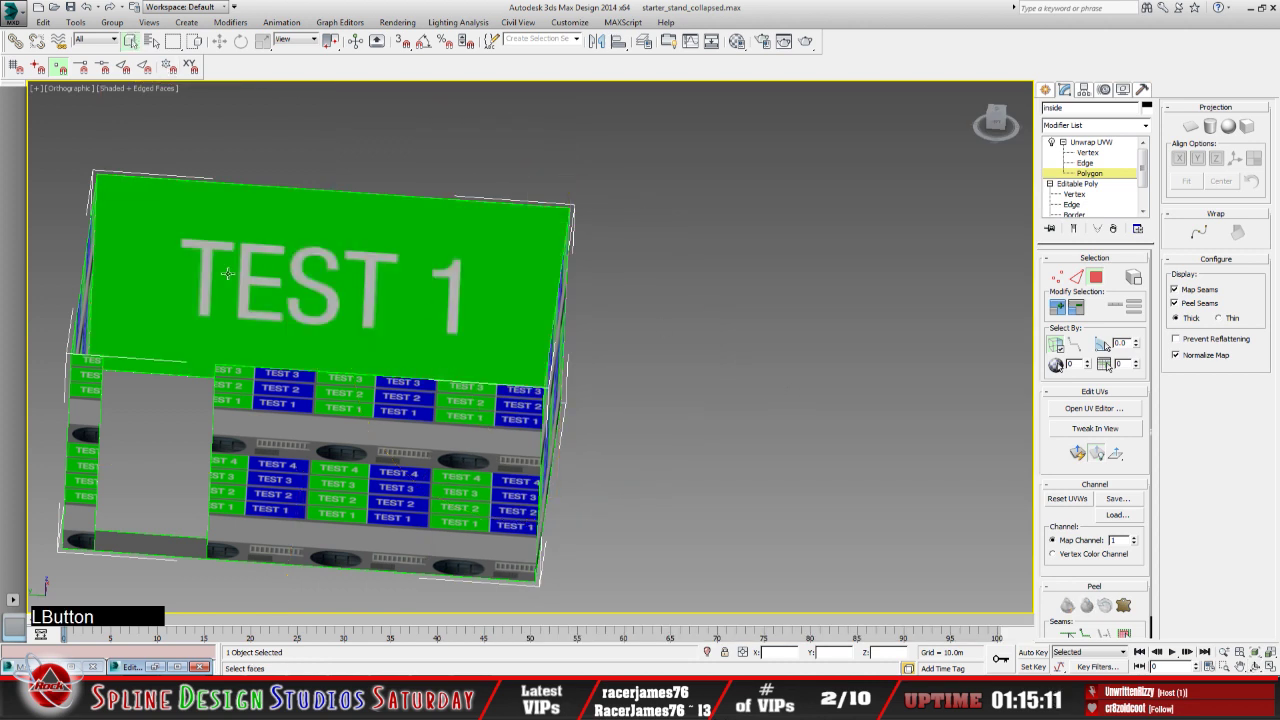
scroll(596, 382, "down", 3)
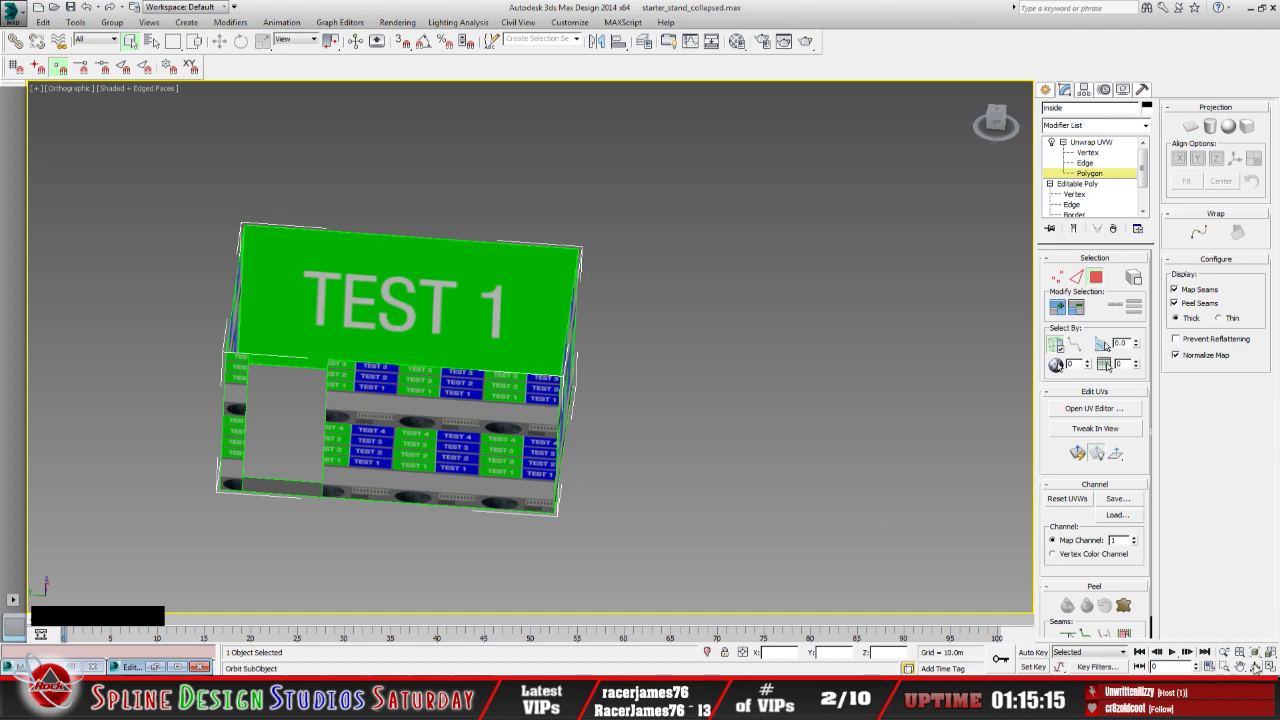
Select the polygons of the stand's inner end wall adjacent to the TEST 1 wall
left_click(1255, 667)
left_click_drag(540, 418, 614, 410)
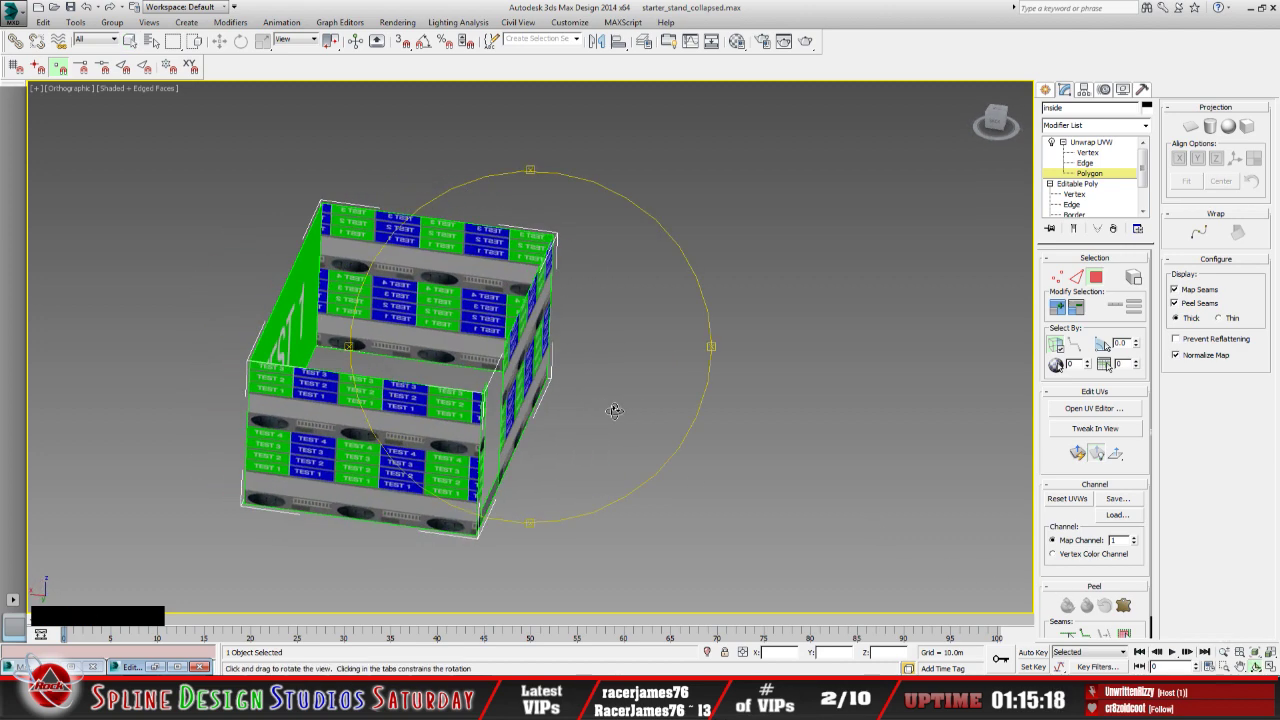
left_click(130, 40)
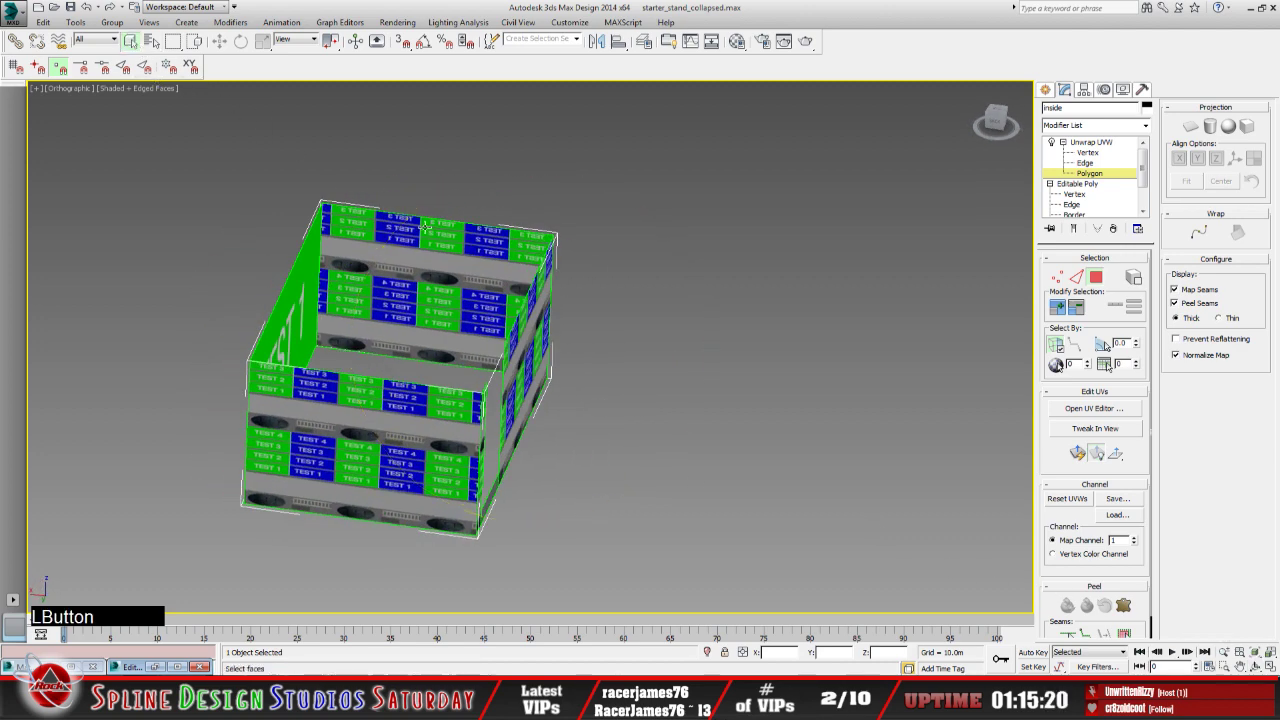
left_click(407, 298)
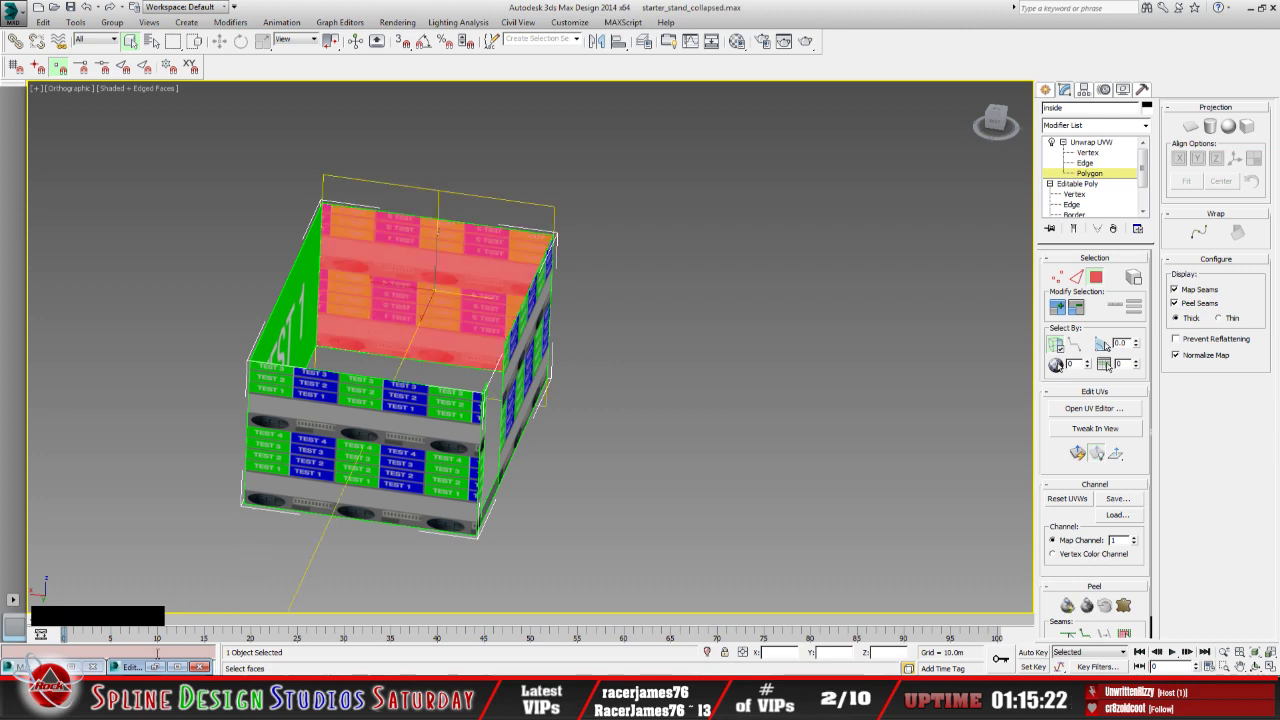
Restore the Edit UVWs window and apply a quick planar map to the selected end wall polygons
left_click(155, 667)
scroll(674, 306, "down", 10)
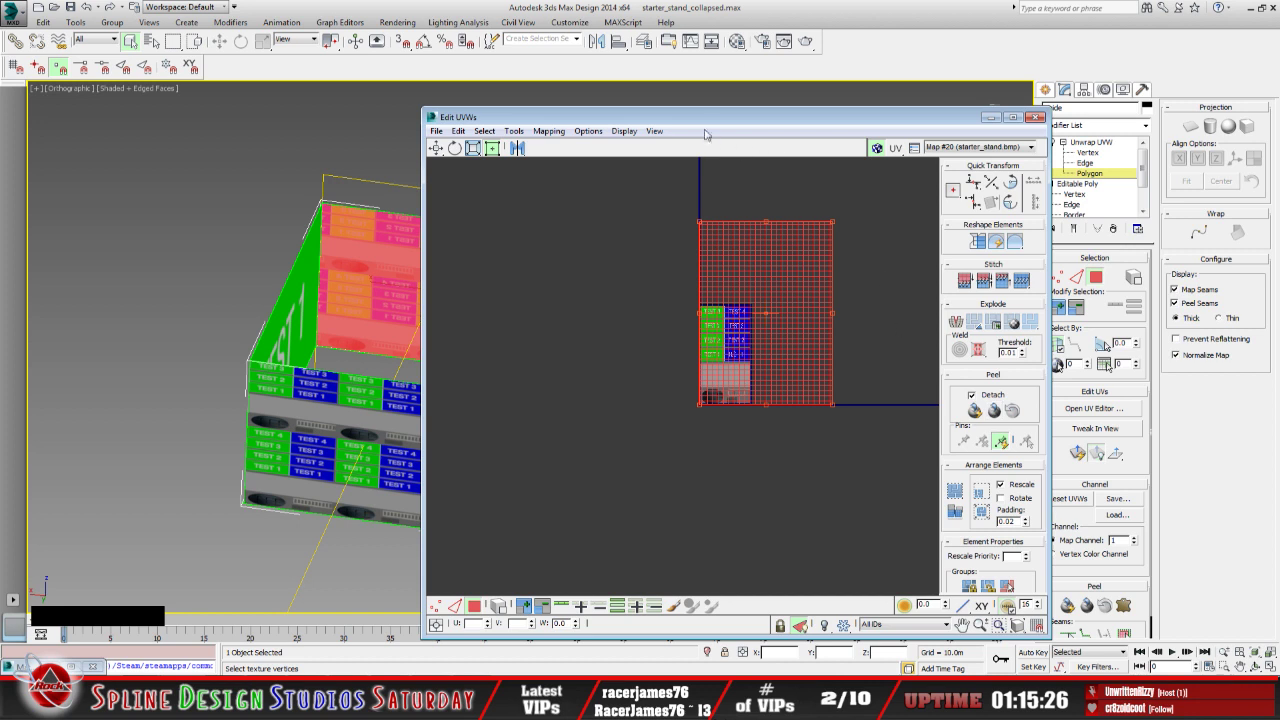
left_click_drag(705, 134, 634, 134)
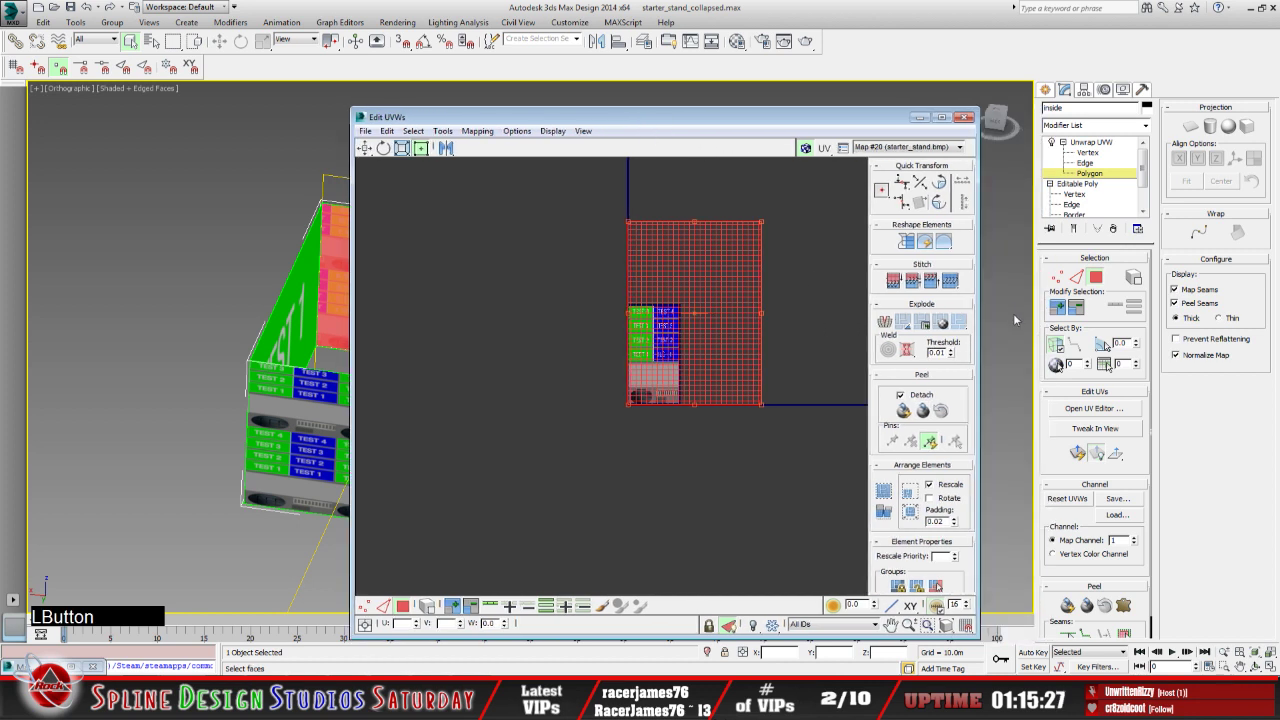
left_click(1081, 457)
Shrink and reposition the end wall's UVs to roughly cover the green TEST 2 panel
middle_click_drag(631, 371, 592, 373)
scroll(665, 359, "up", 4)
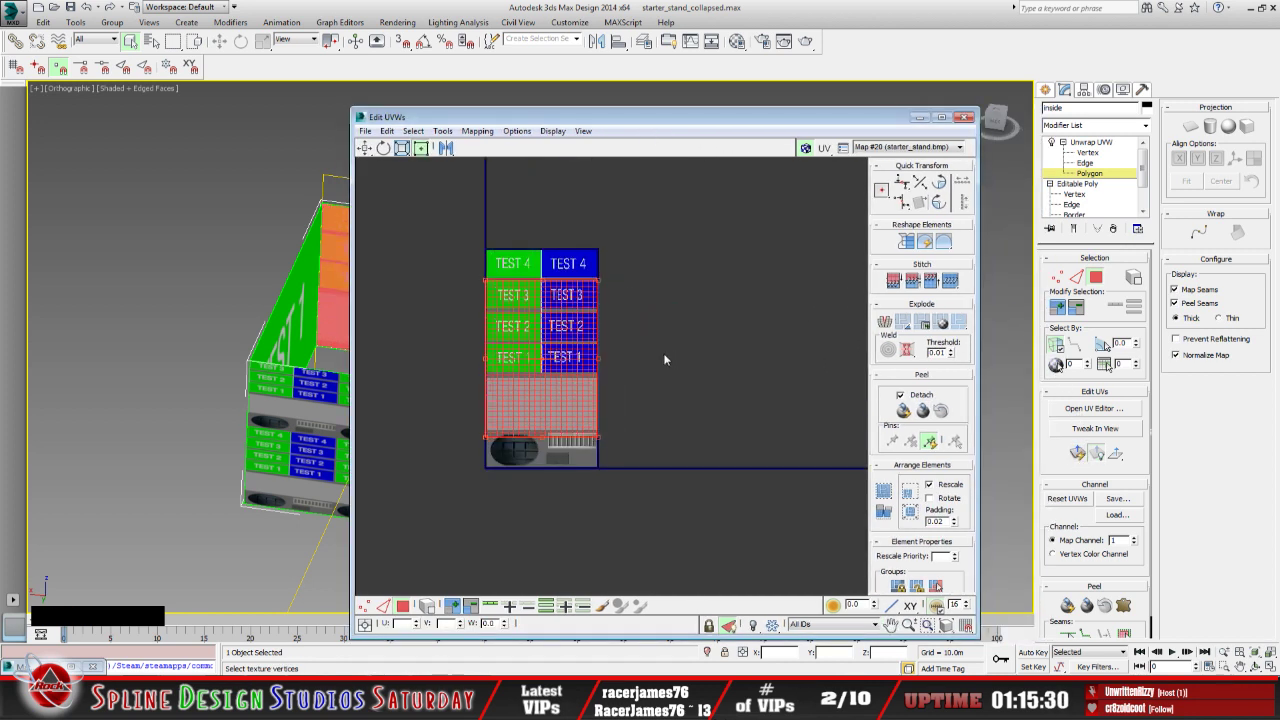
scroll(665, 359, "up", 2)
left_click_drag(586, 460, 561, 338)
left_click_drag(563, 256, 509, 300)
Fine-tune the corners of the end wall's UVs to fit the edges of the green TEST 2 panel
scroll(508, 335, "up", 2)
scroll(508, 335, "up", 6)
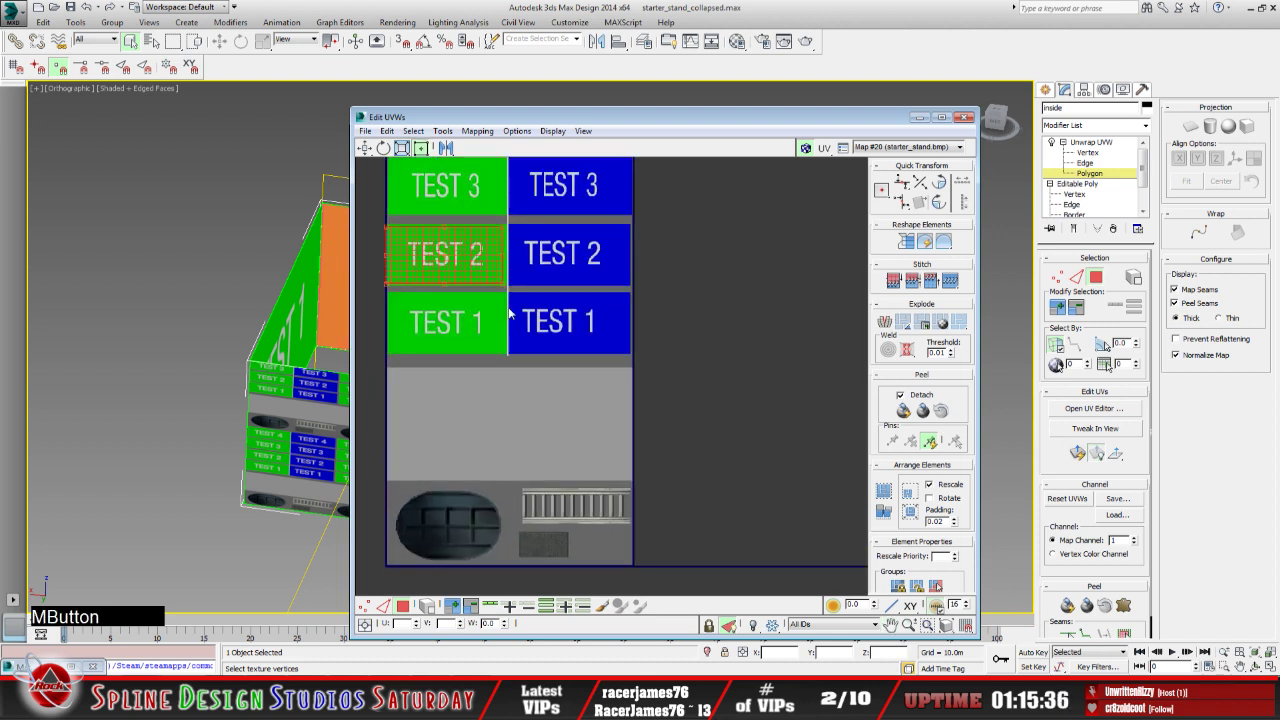
left_click_drag(452, 241, 465, 238)
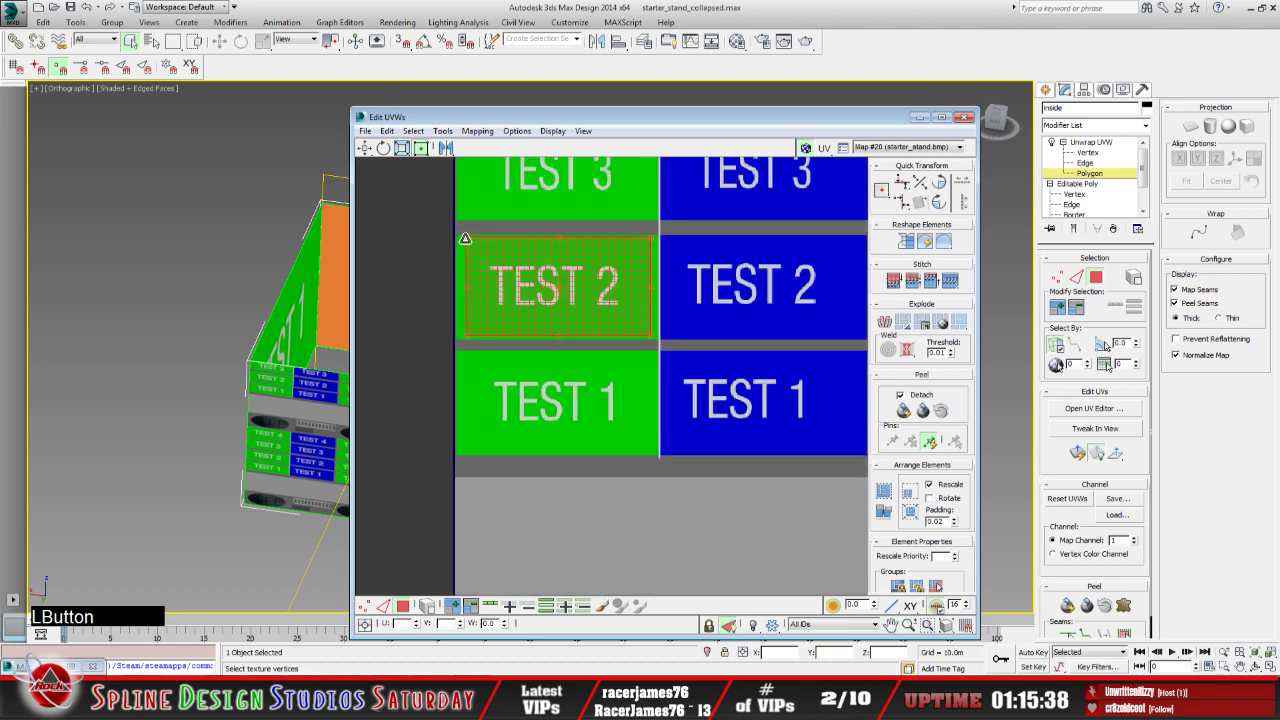
scroll(457, 238, "up", 4)
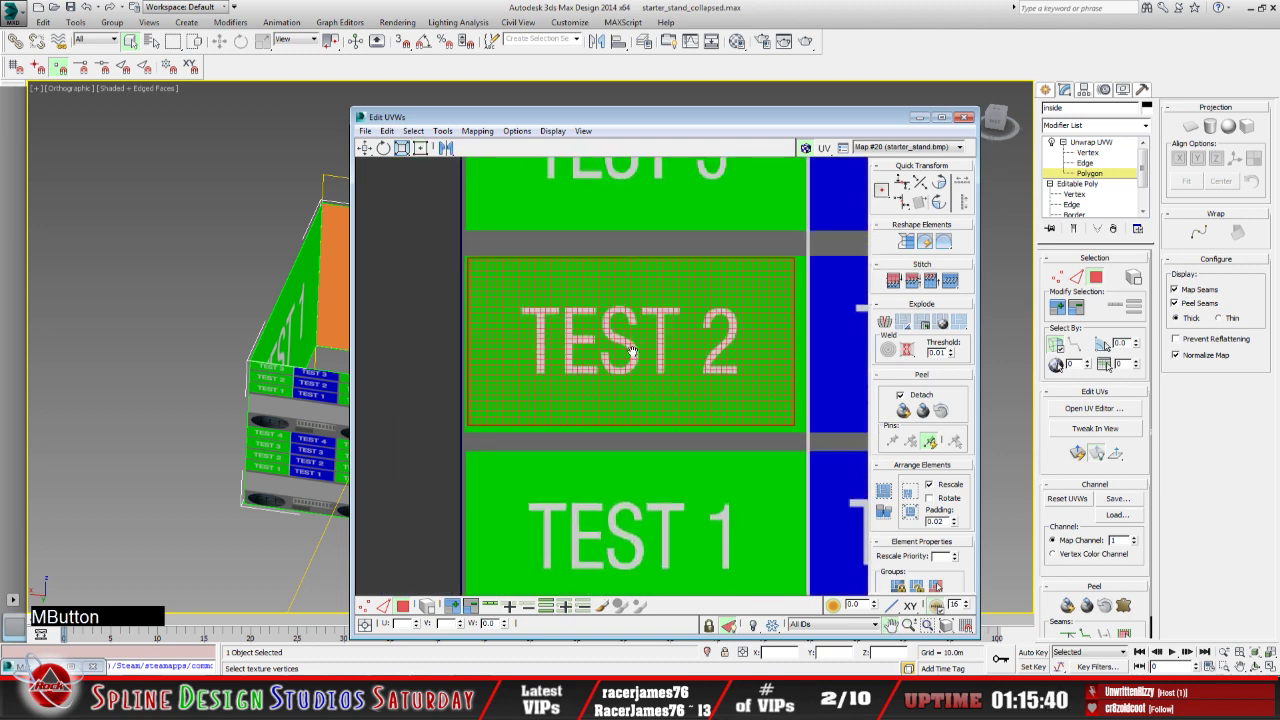
left_click_drag(795, 427, 809, 429)
Check the TEST 2 mapping on the end wall, readjust the UVs' upper-right corner to the panel edge and deselect the polygons
left_click_drag(750, 123, 964, 137)
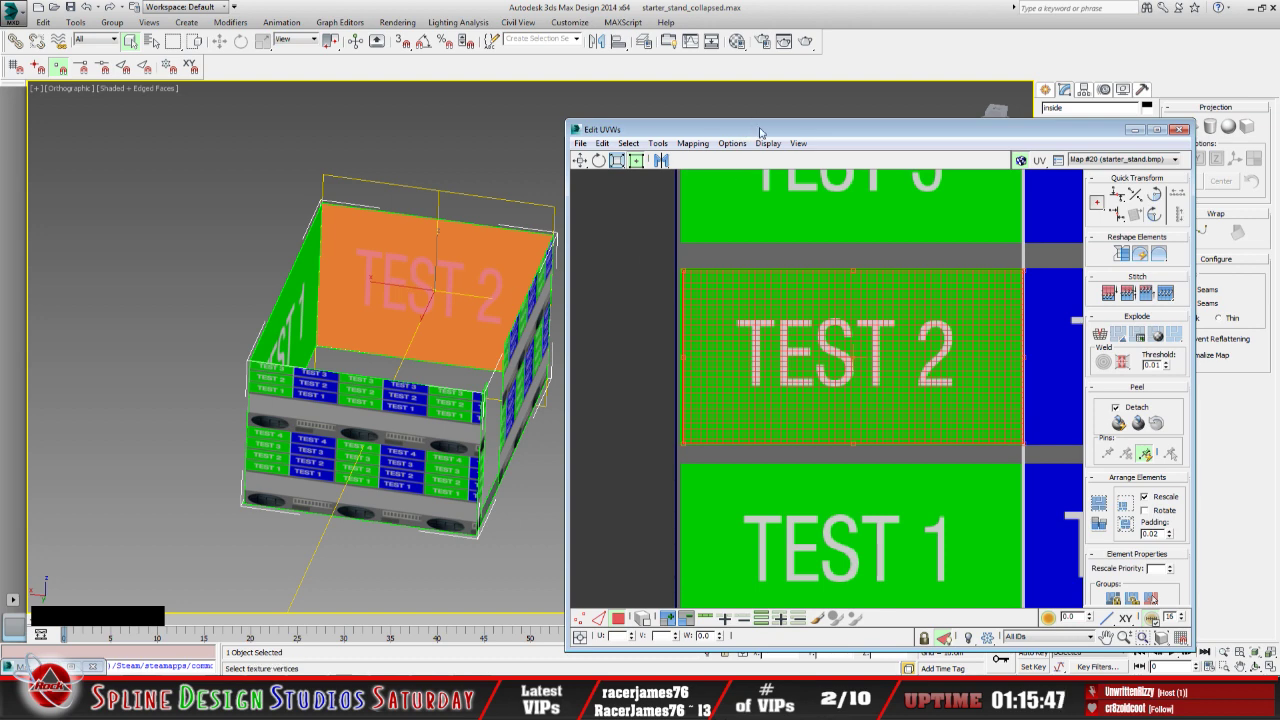
left_click_drag(760, 132, 454, 91)
scroll(546, 318, "up", 1)
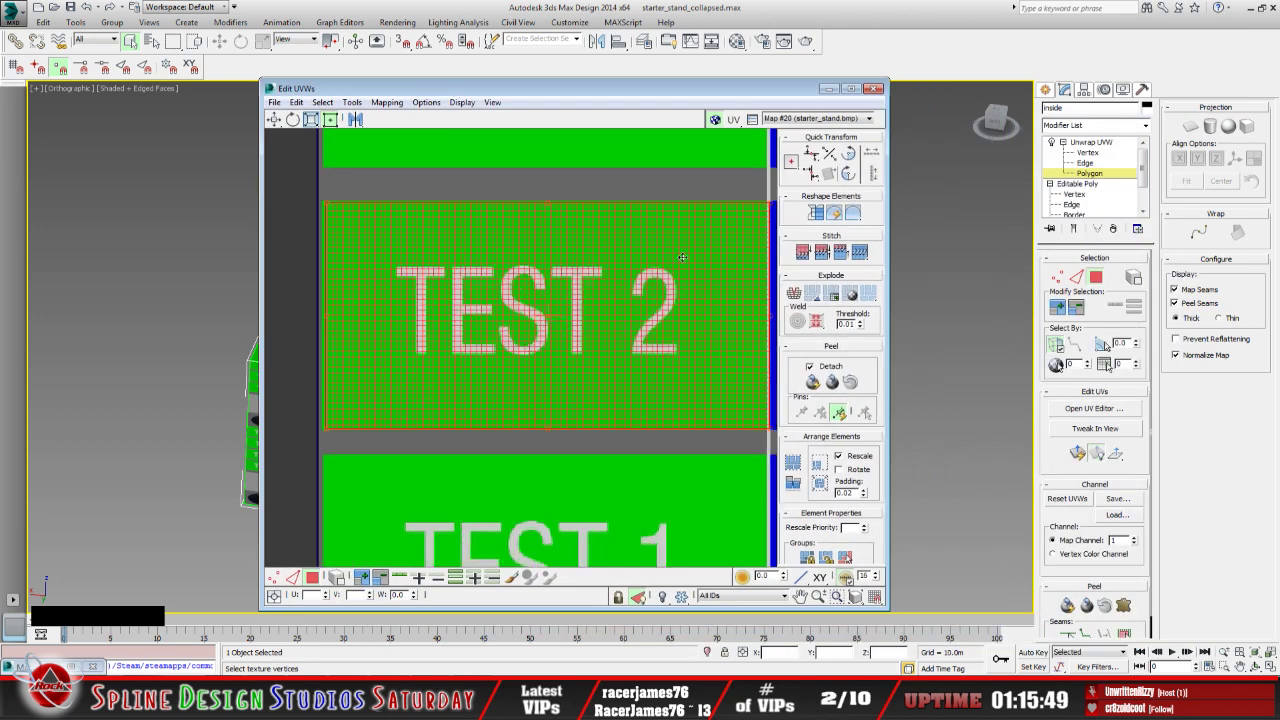
left_click_drag(770, 204, 755, 204)
middle_click_drag(731, 238, 671, 245)
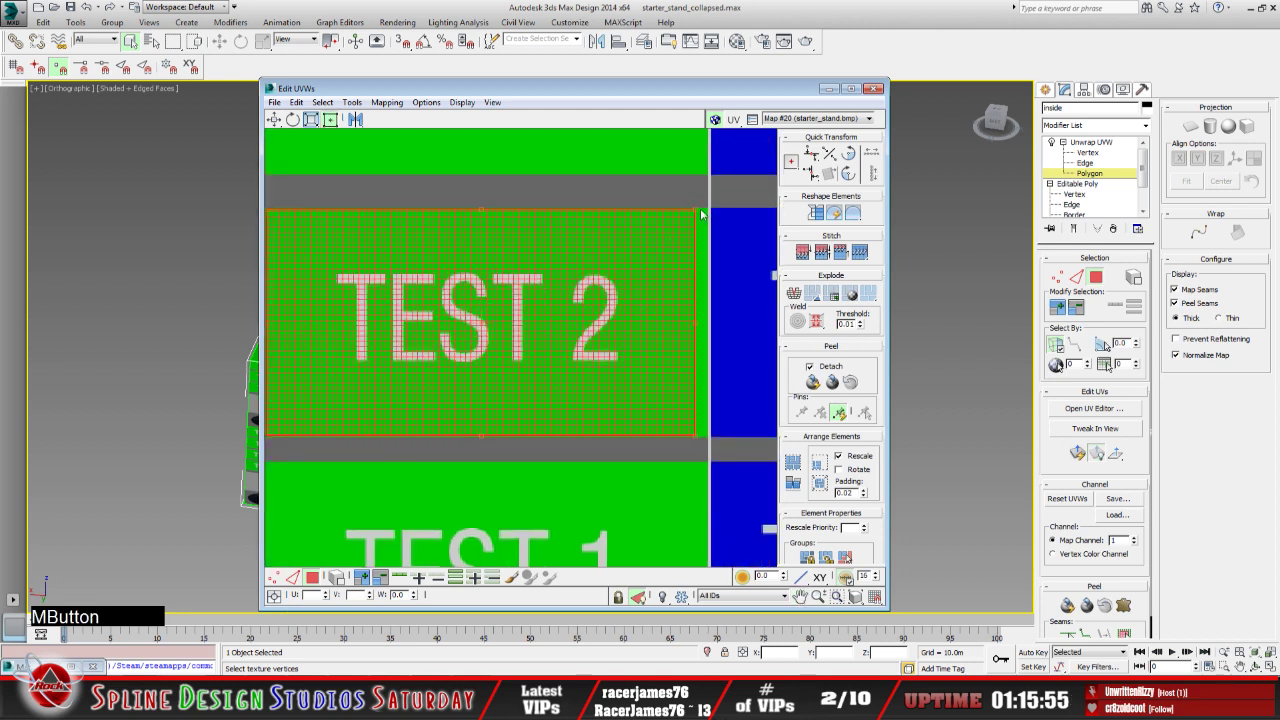
left_click(698, 207)
middle_click_drag(447, 324, 569, 318)
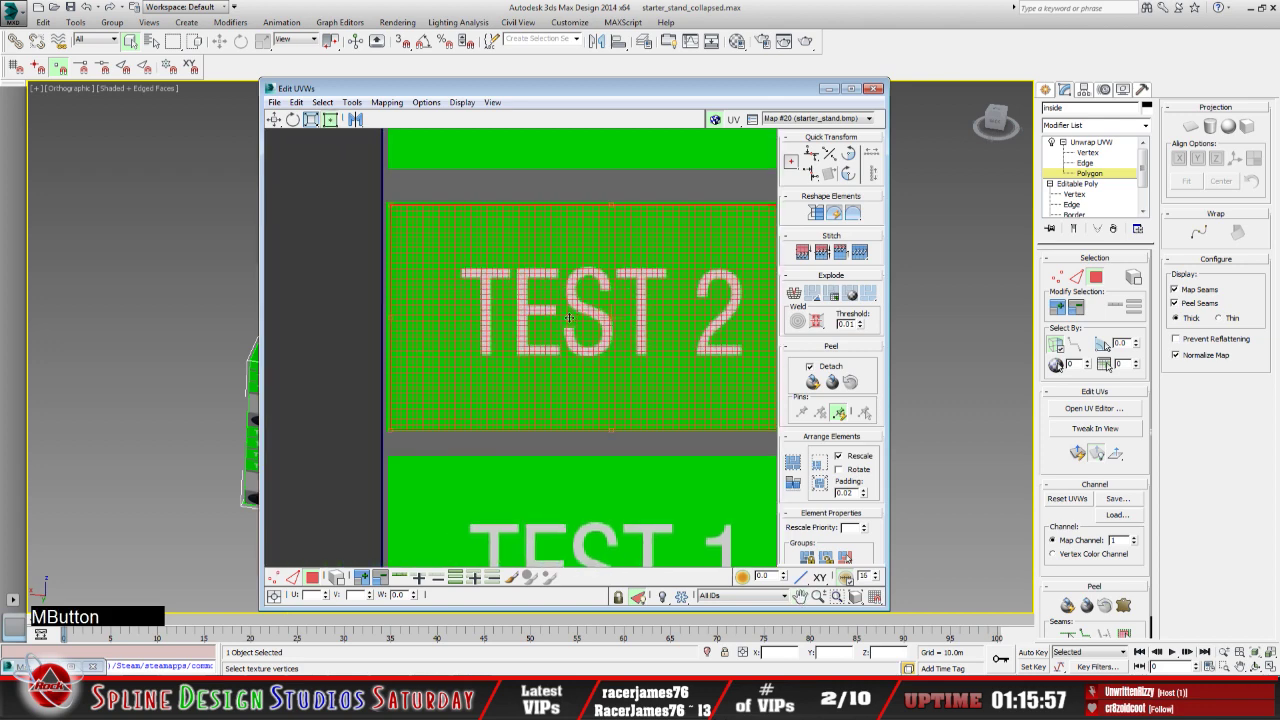
left_click(341, 373)
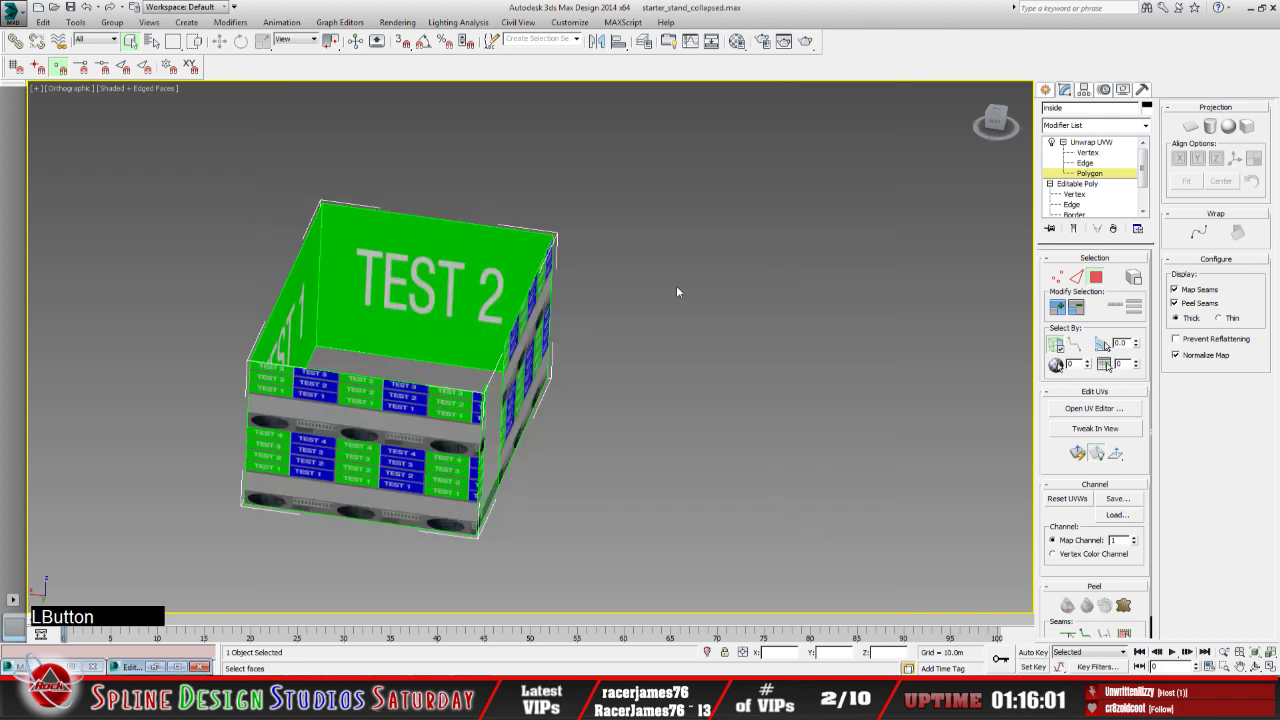
middle_click_drag(398, 285, 405, 290)
Select the three polygons that make up the inner long wall with the opening, opposite the TEST 1 wall
left_click(1254, 667)
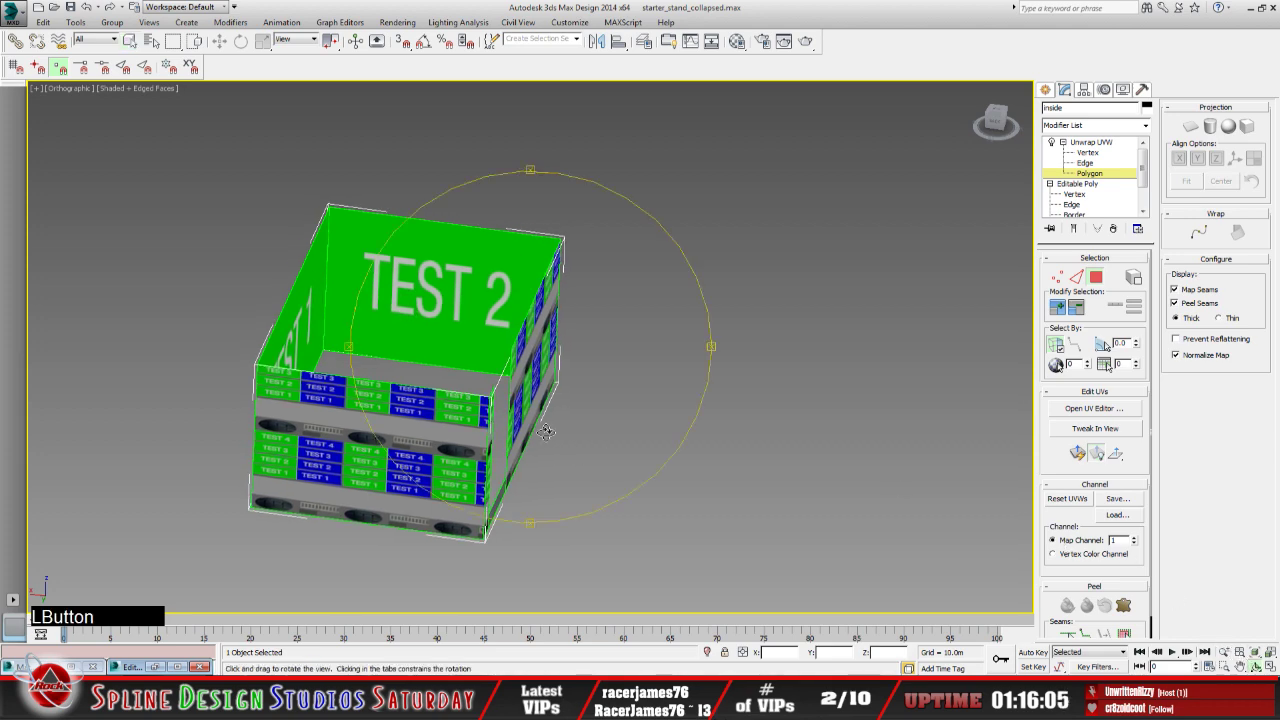
left_click_drag(548, 432, 633, 430)
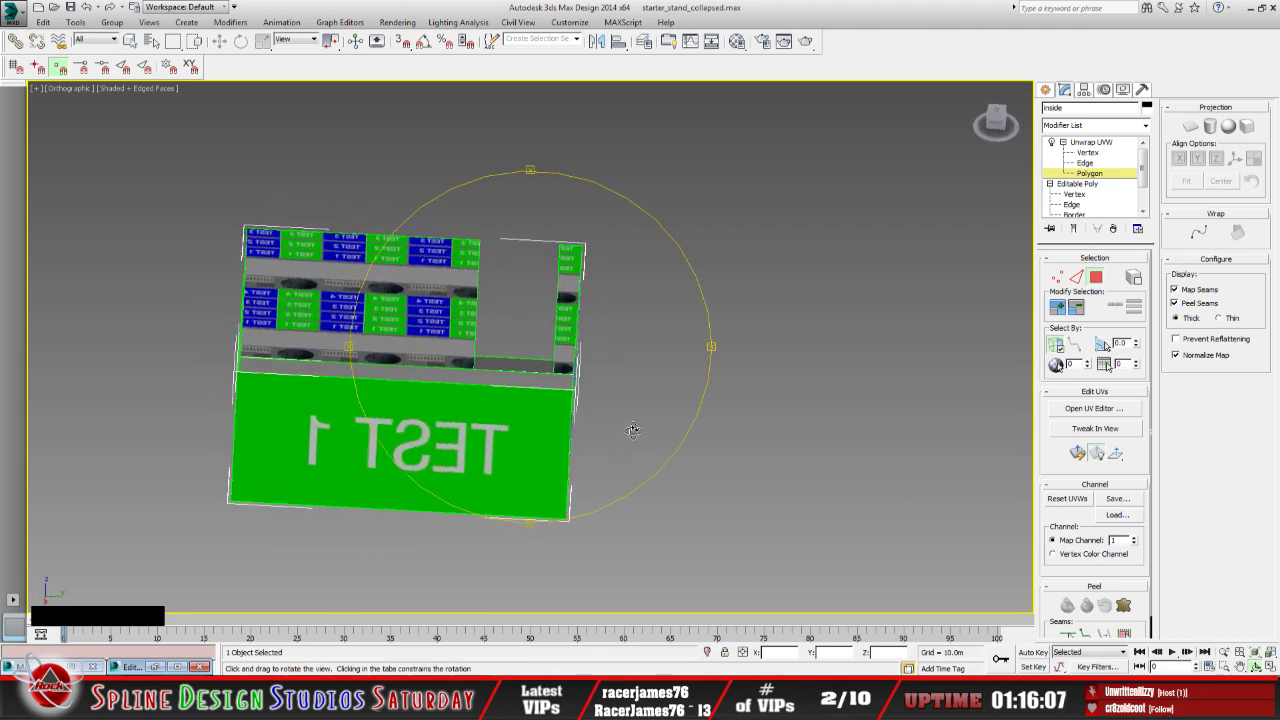
left_click(147, 42)
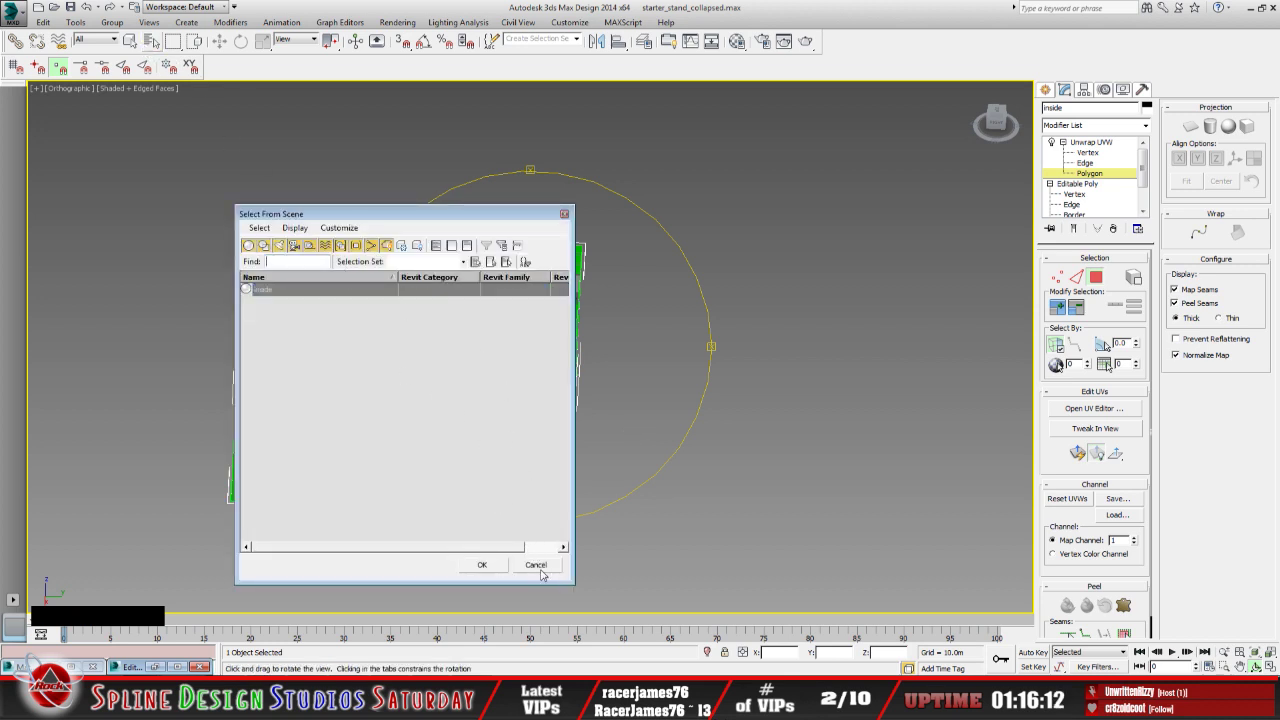
left_click(536, 564)
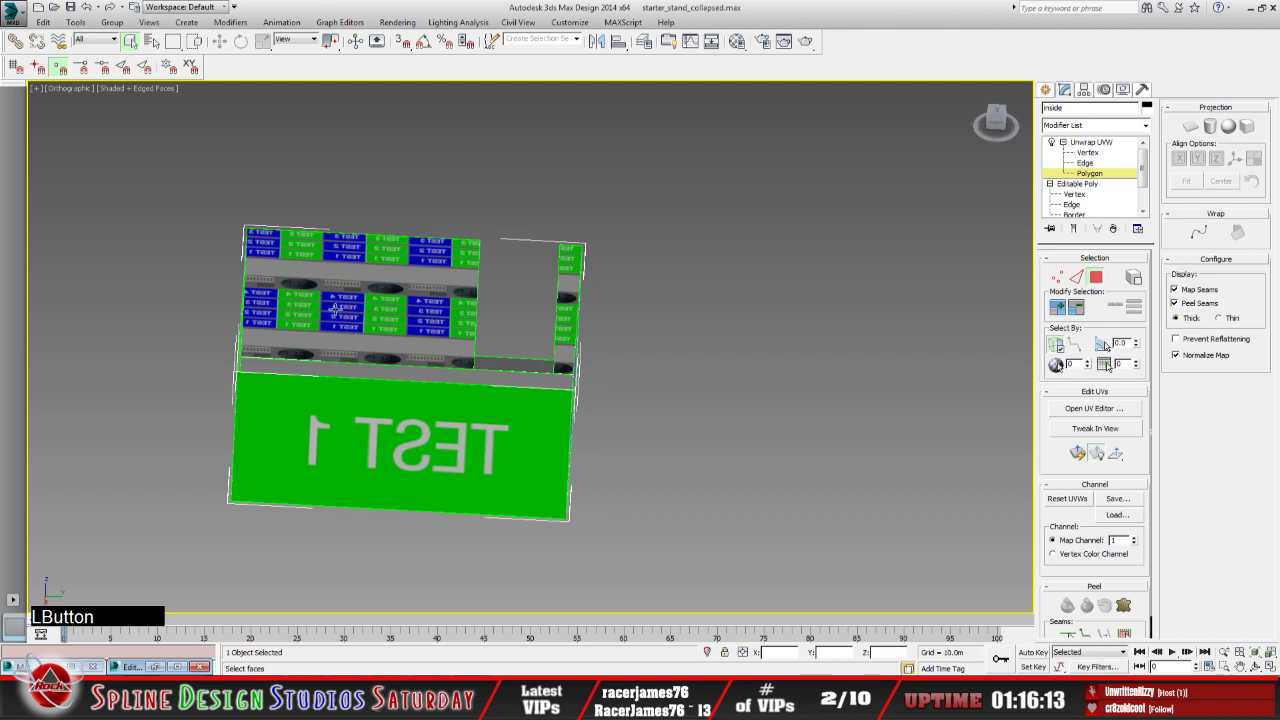
left_click(335, 309)
left_click(510, 362, "ctrl")
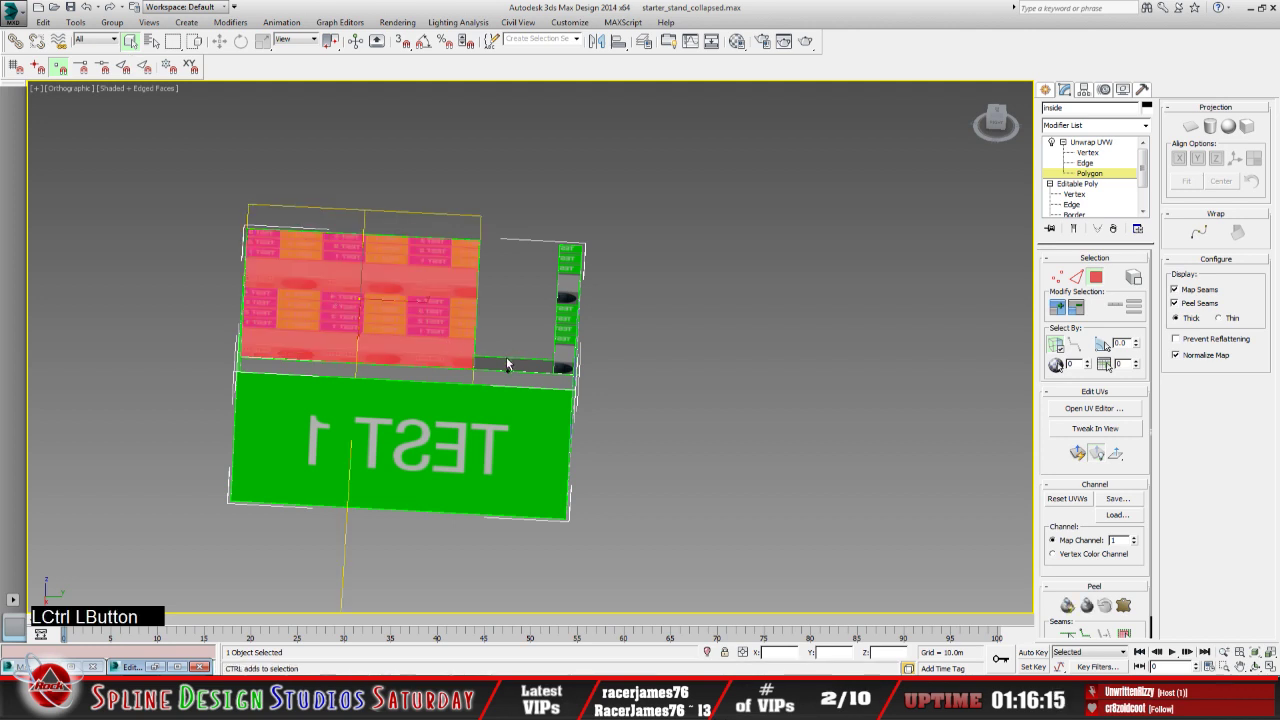
left_click(565, 333, "ctrl")
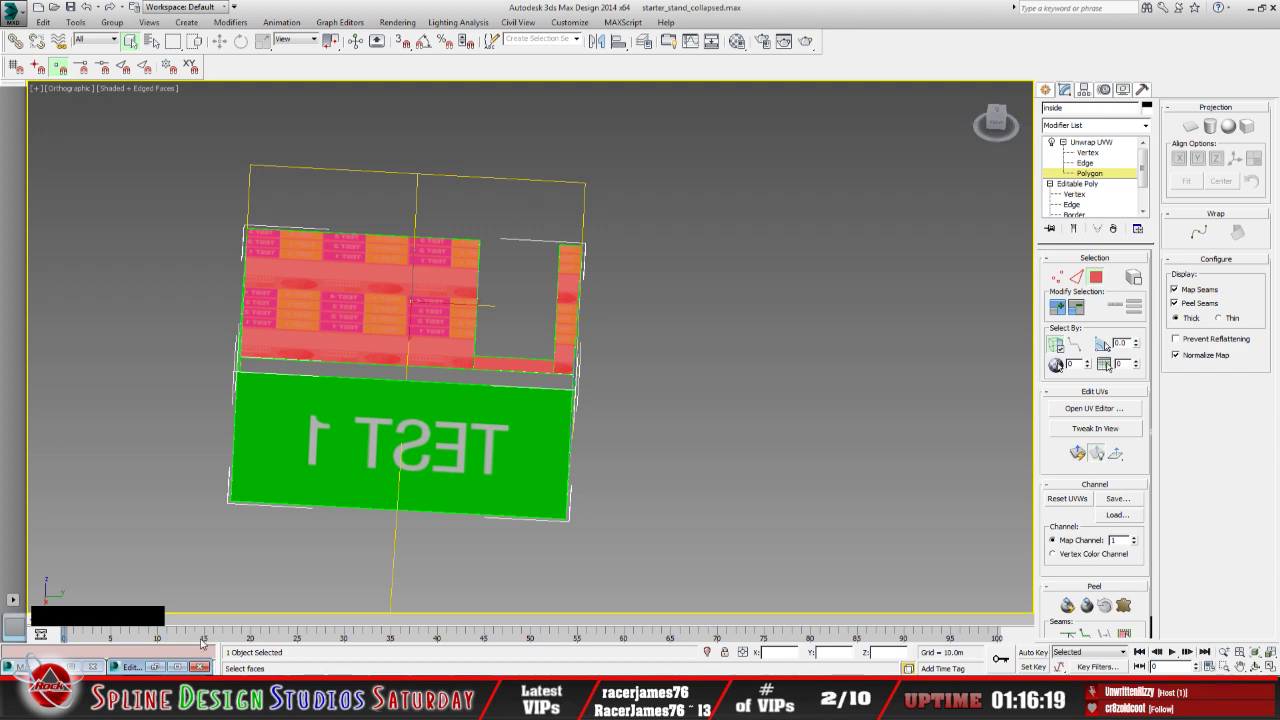
Restore the Edit UVWs window, apply a quick planar map to the selected wall with the opening and uncover the model
left_click(157, 669)
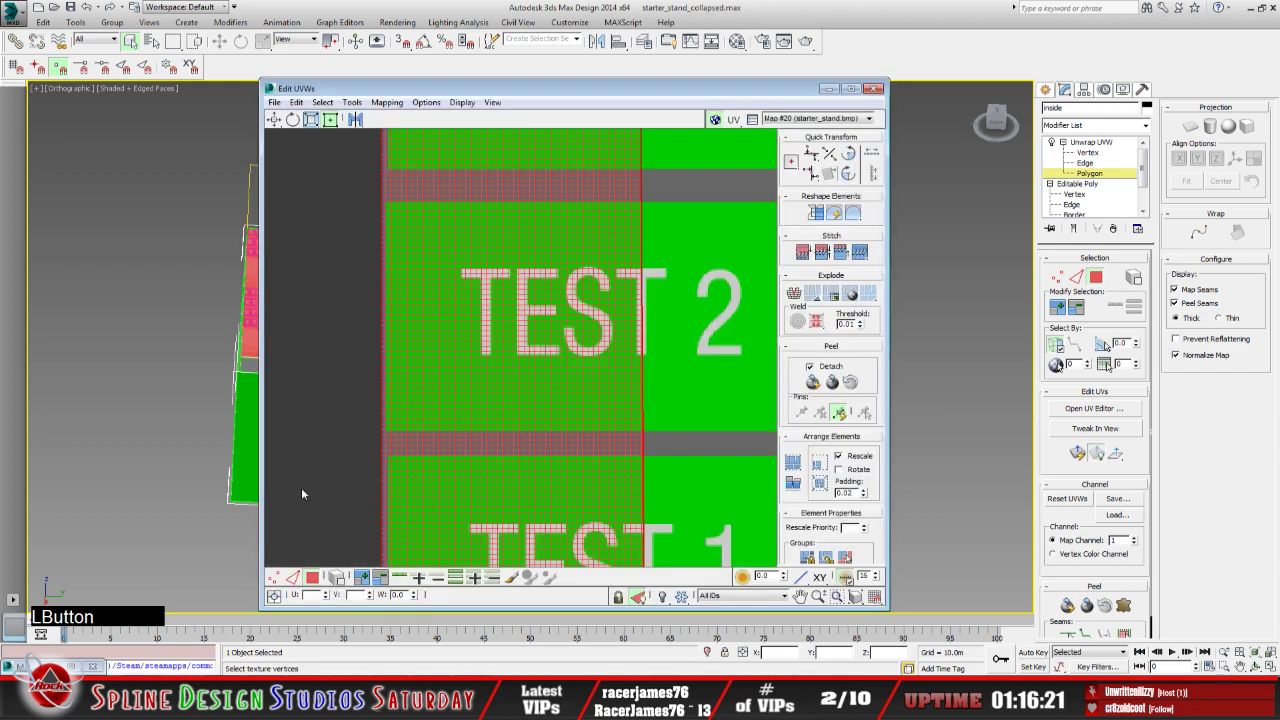
scroll(482, 415, "down", 2)
scroll(482, 415, "down", 4)
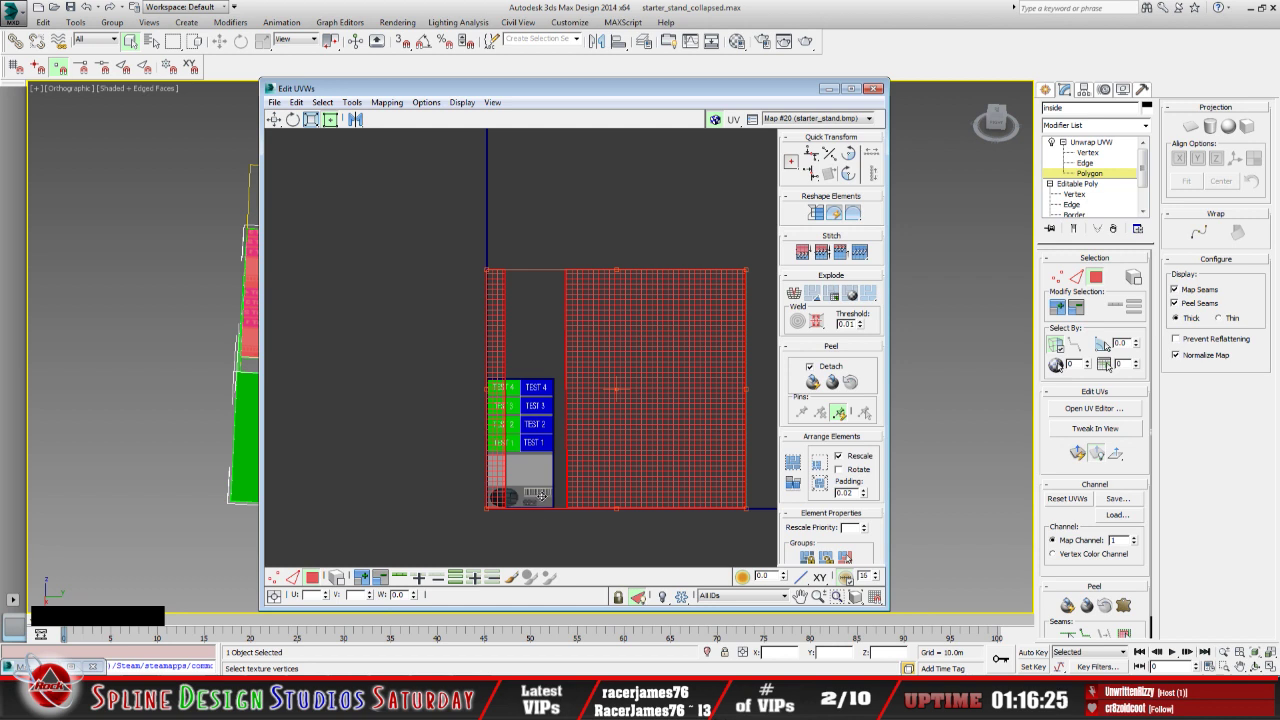
middle_click_drag(541, 496, 443, 468)
scroll(443, 468, "up", 3)
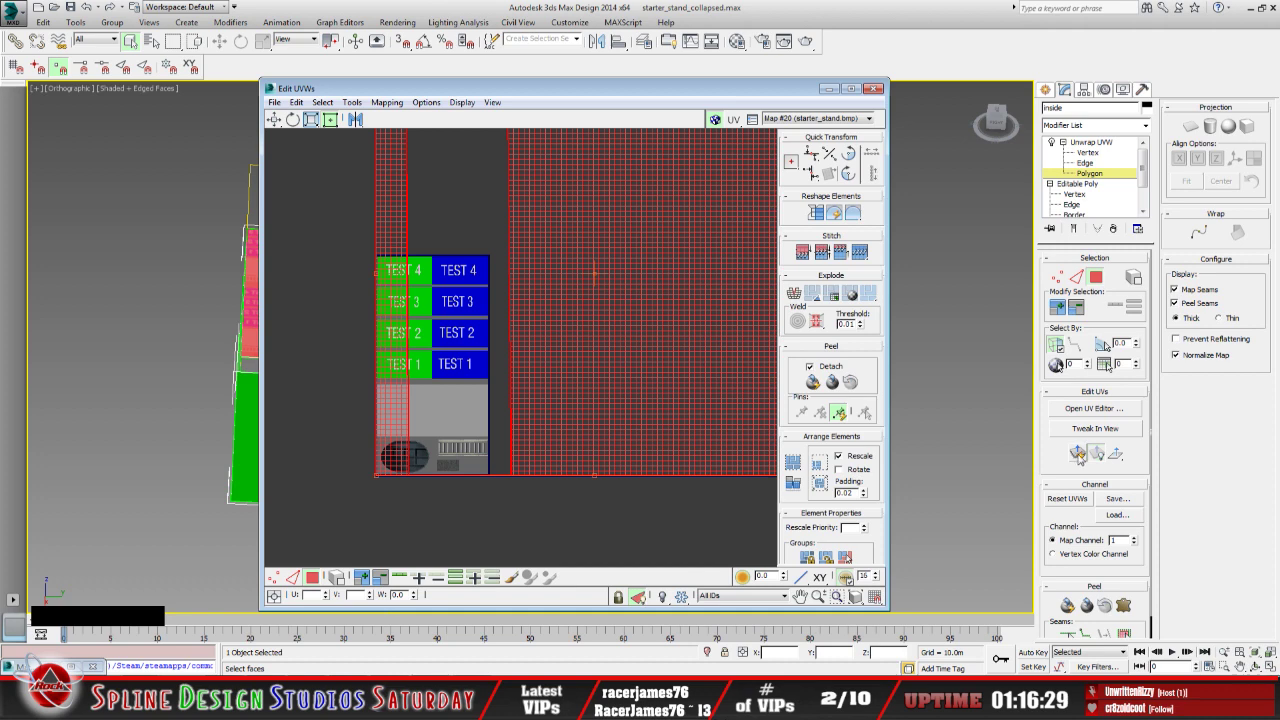
left_click_drag(370, 308, 496, 424)
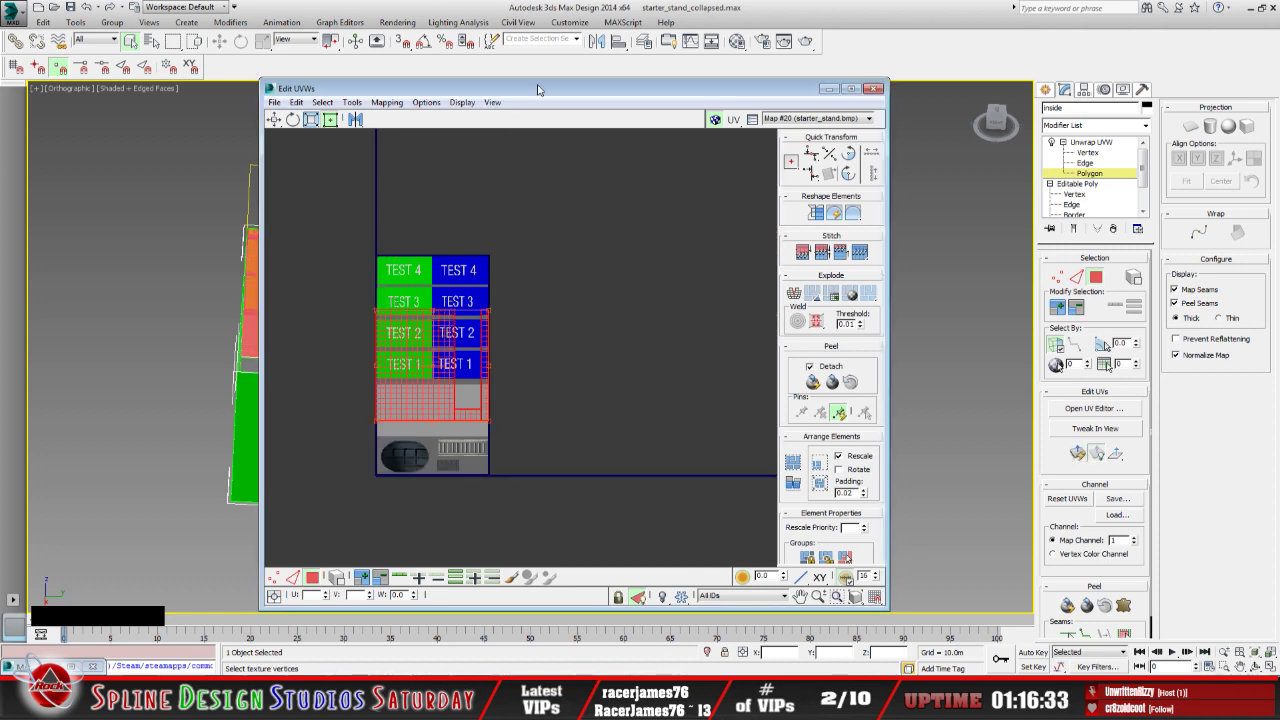
left_click_drag(560, 88, 783, 172)
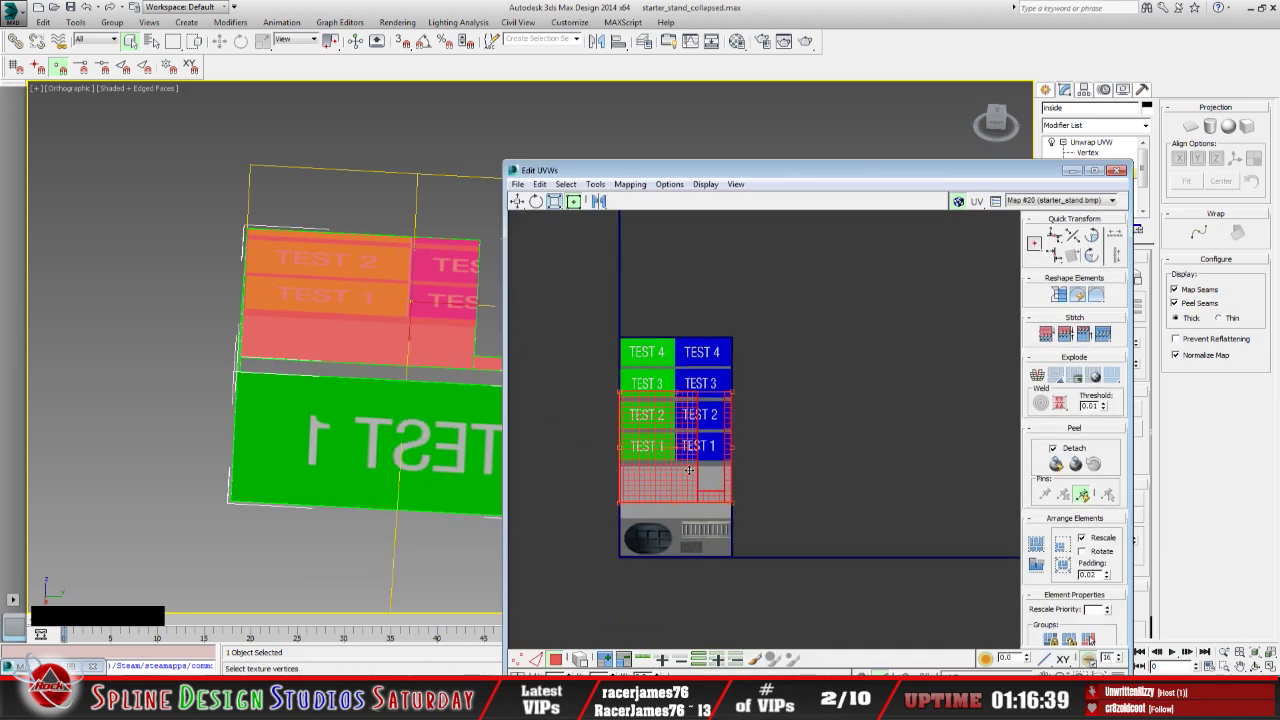
Move and scale the UVs of the wall with the opening so they roughly cover the green TEST 3 panel
left_click_drag(668, 468, 658, 400)
scroll(670, 400, "up", 5)
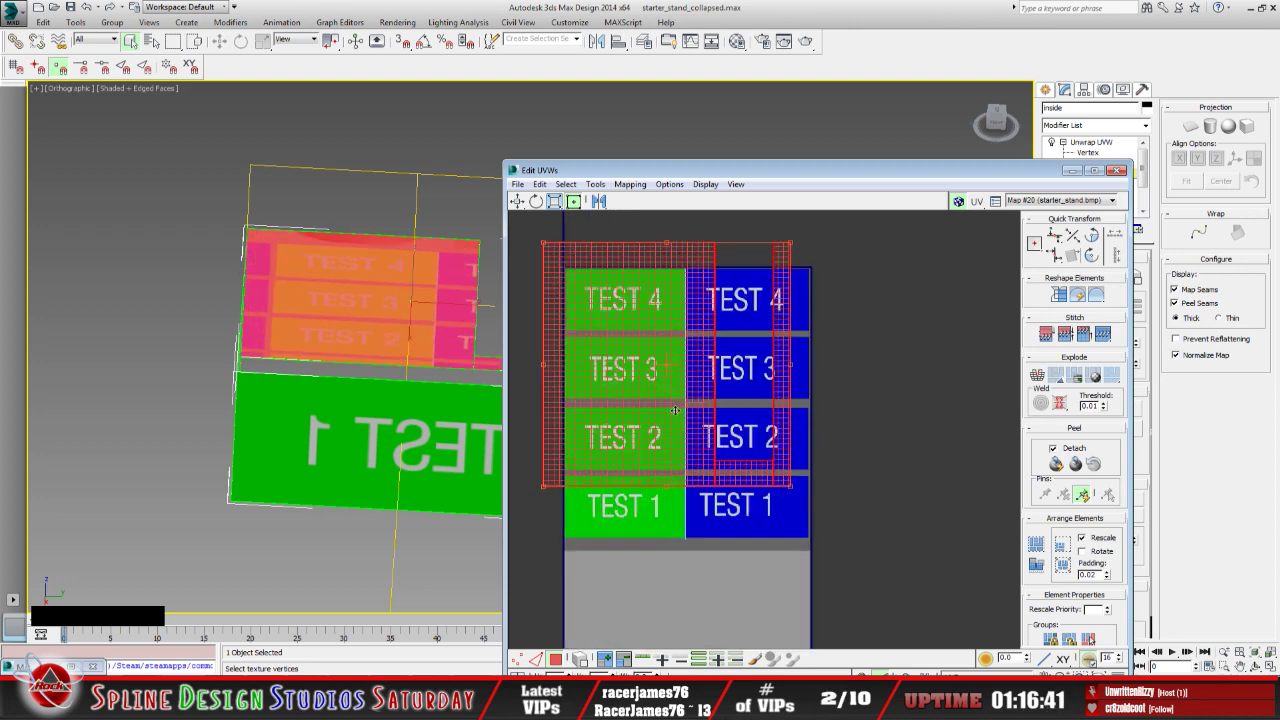
middle_click_drag(712, 412, 749, 468)
left_click(573, 201)
scroll(812, 412, "down", 3)
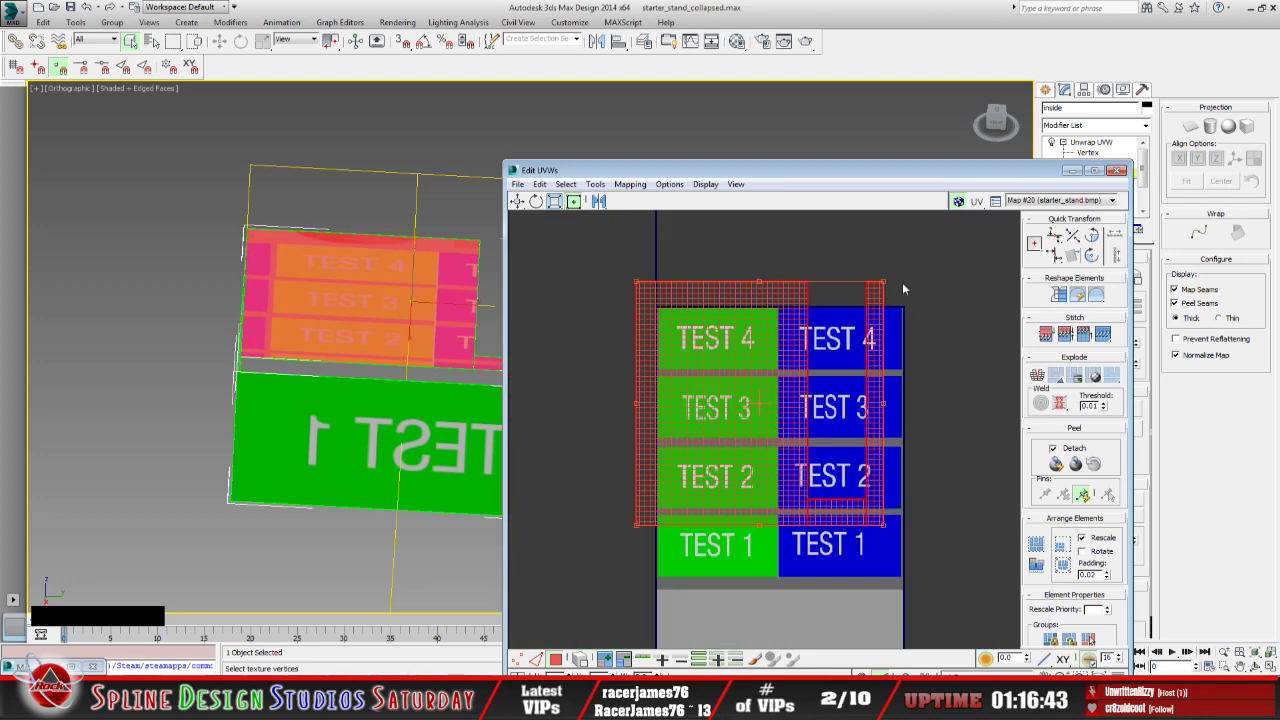
left_click_drag(884, 283, 771, 394)
left_click_drag(776, 525, 776, 440)
left_click_drag(638, 445, 658, 437)
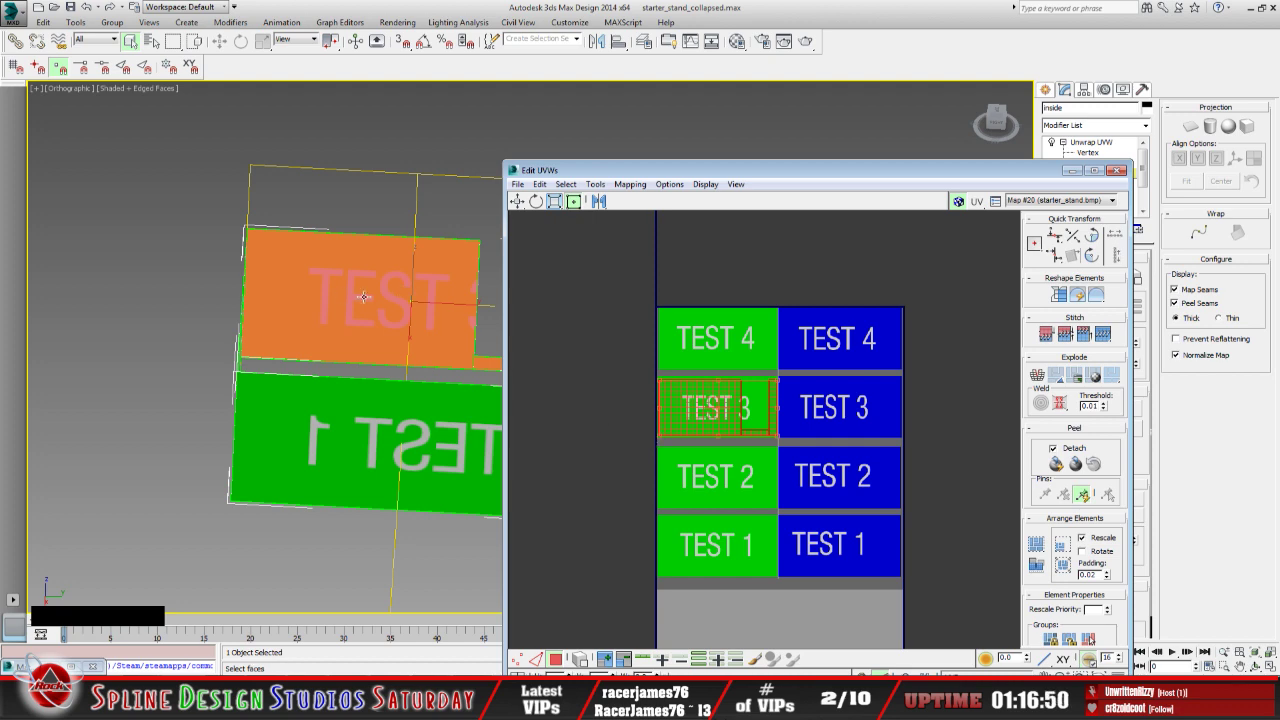
Fine-tune the corners of the opening wall's UVs to fit the edges of the green TEST 3 panel and deselect the polygons
scroll(716, 478, "up", 5)
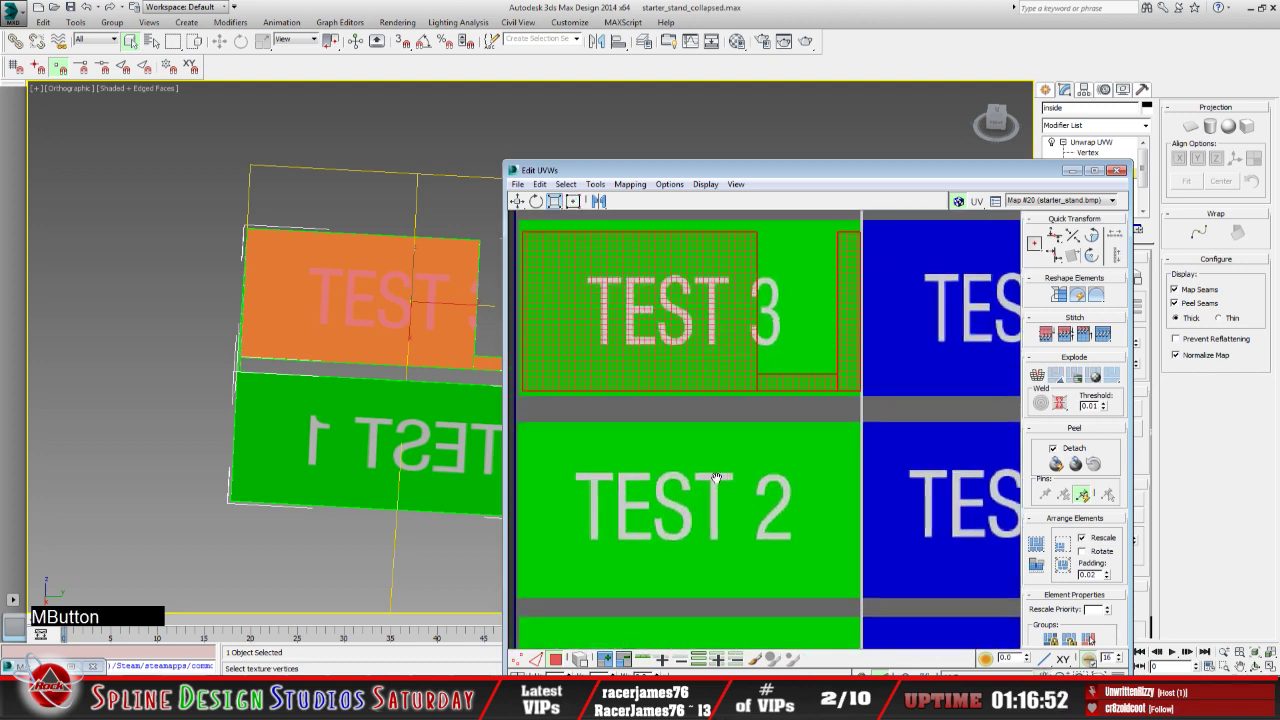
scroll(709, 423, "up", 5)
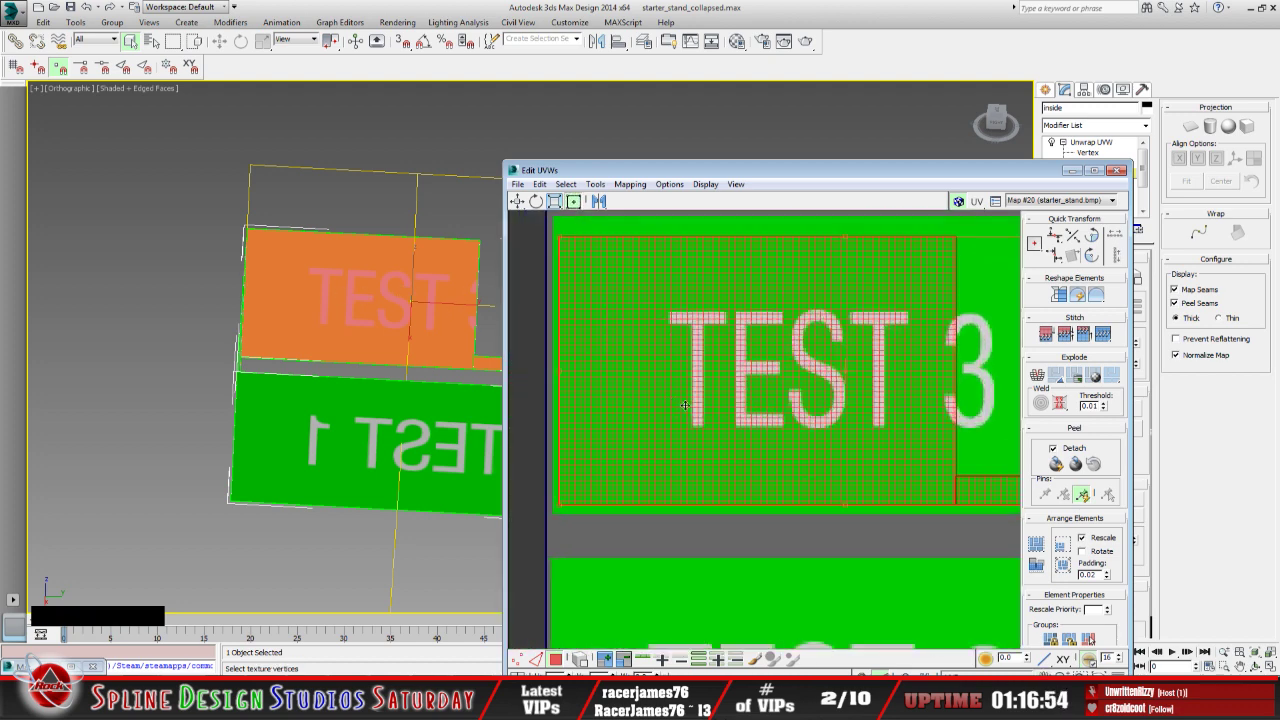
middle_click_drag(684, 405, 834, 467)
left_click_drag(703, 300, 704, 283)
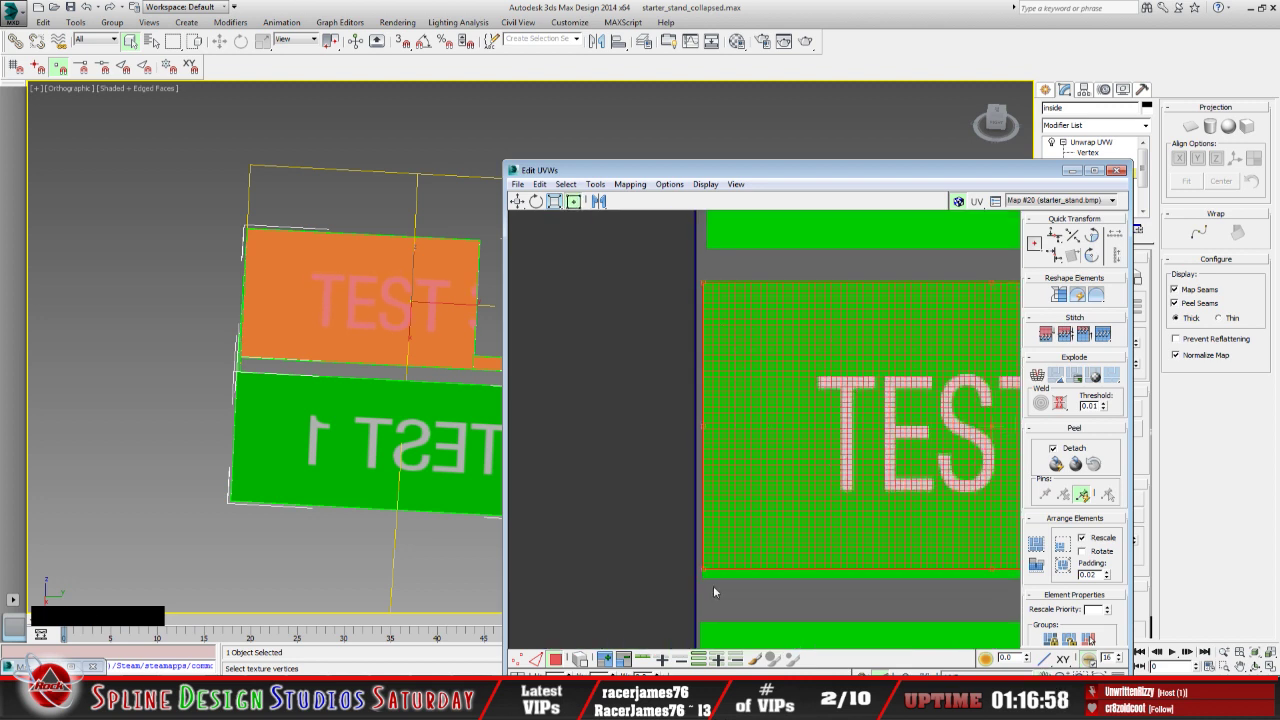
left_click_drag(707, 564, 706, 572)
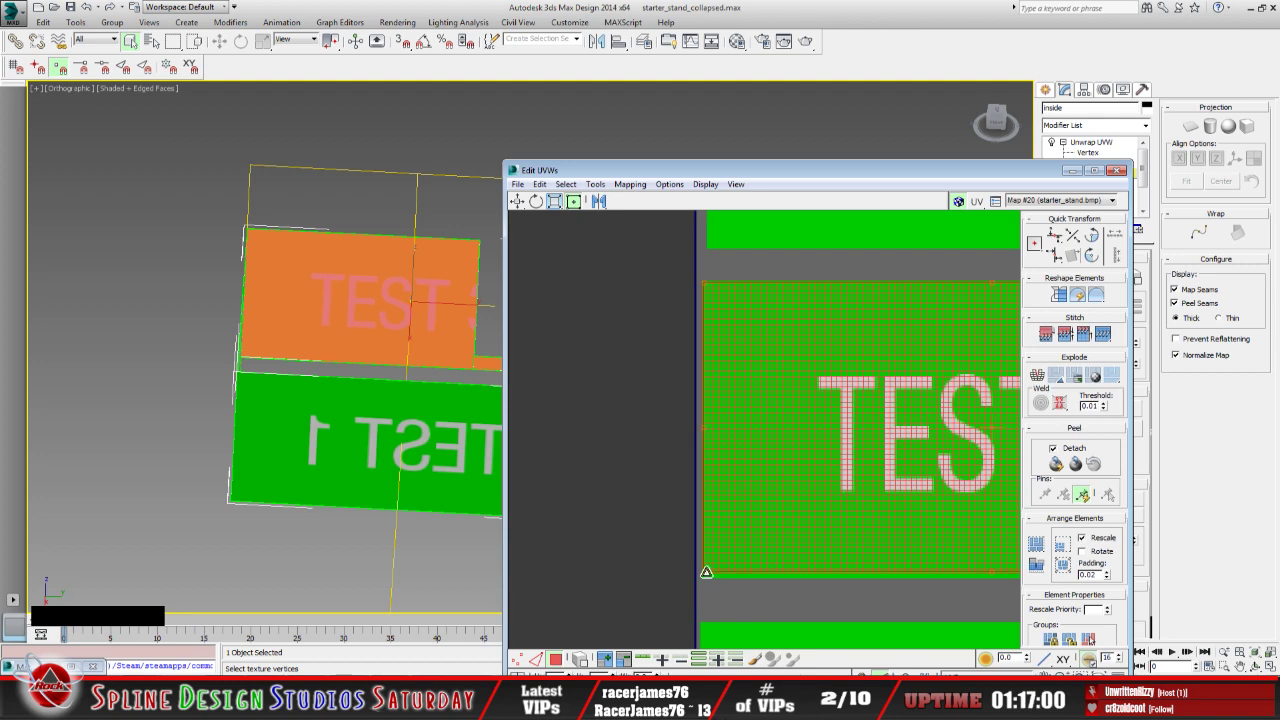
middle_click_drag(849, 556, 789, 550)
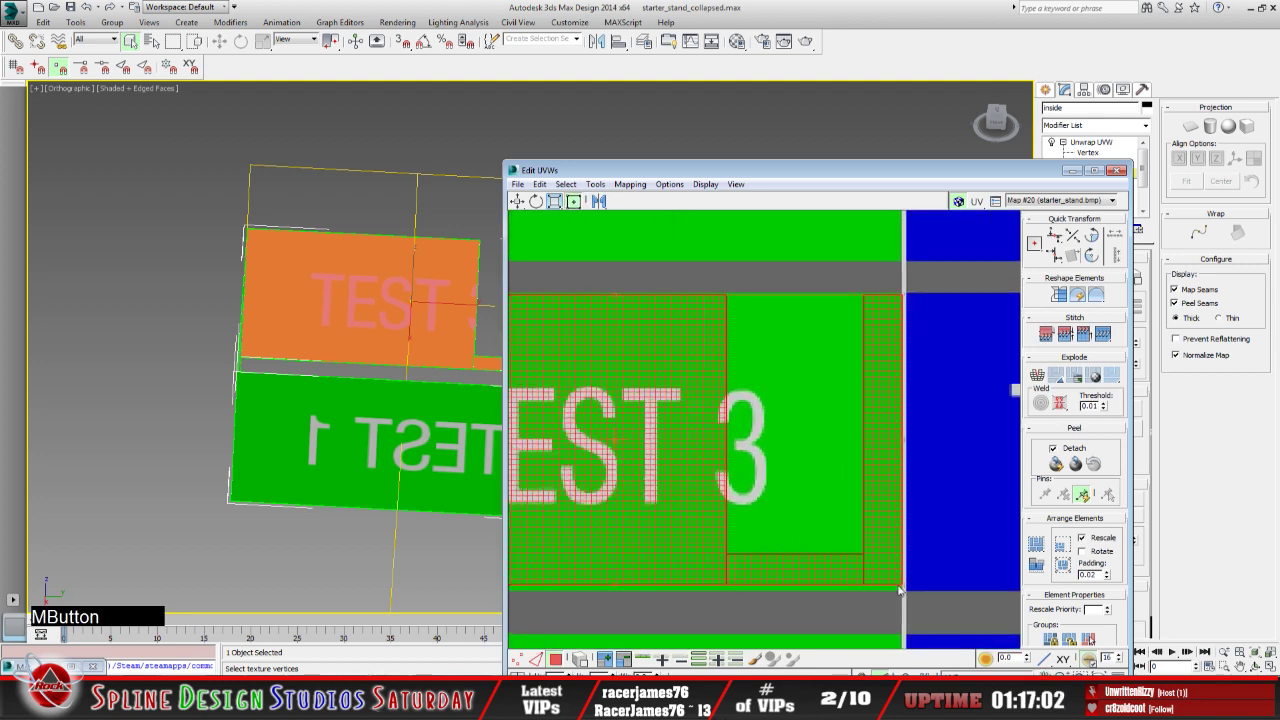
left_click_drag(898, 590, 893, 585)
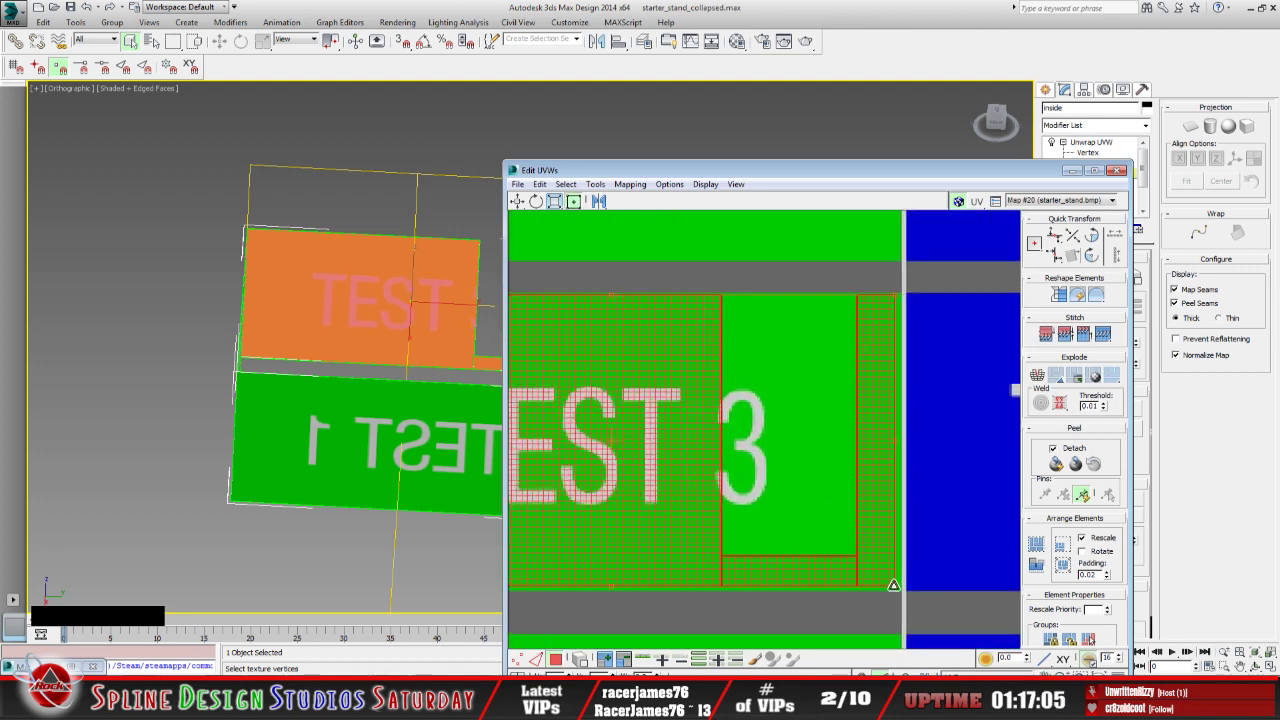
left_click(770, 288)
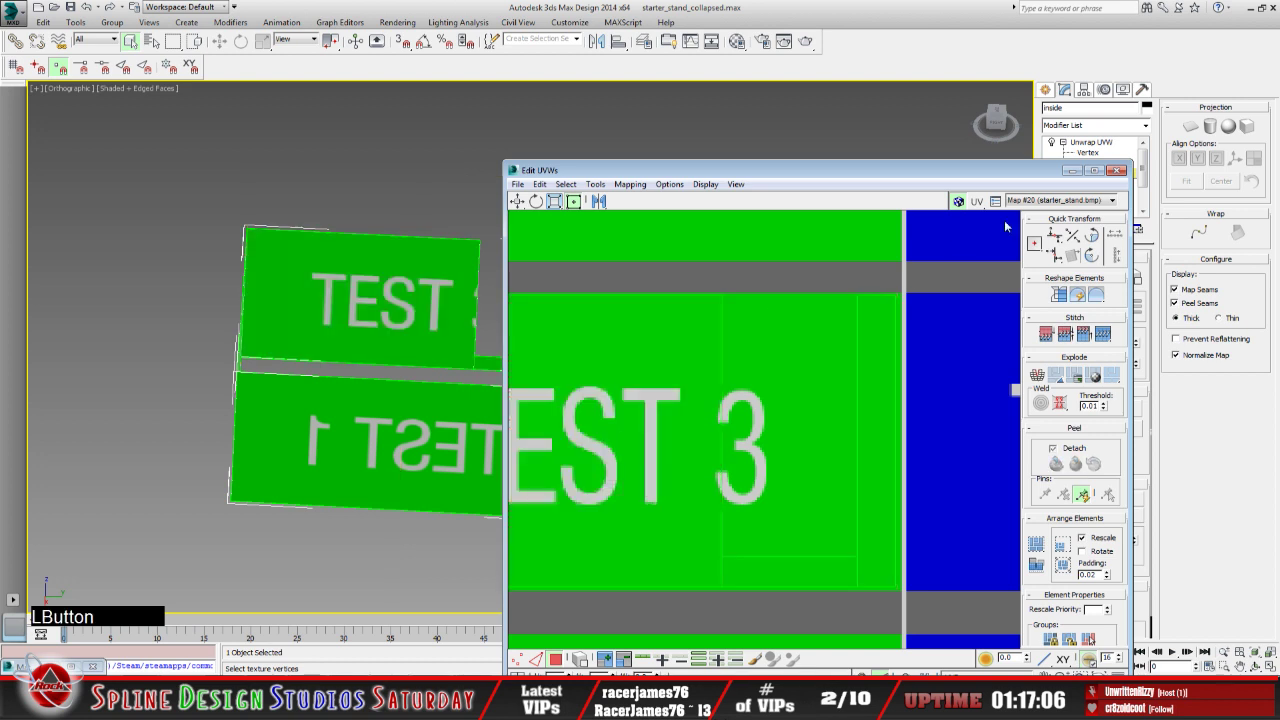
Minimize the Edit UVWs window and select the unmapped inner end wall opposite the TEST 2 wall
left_click(1072, 170)
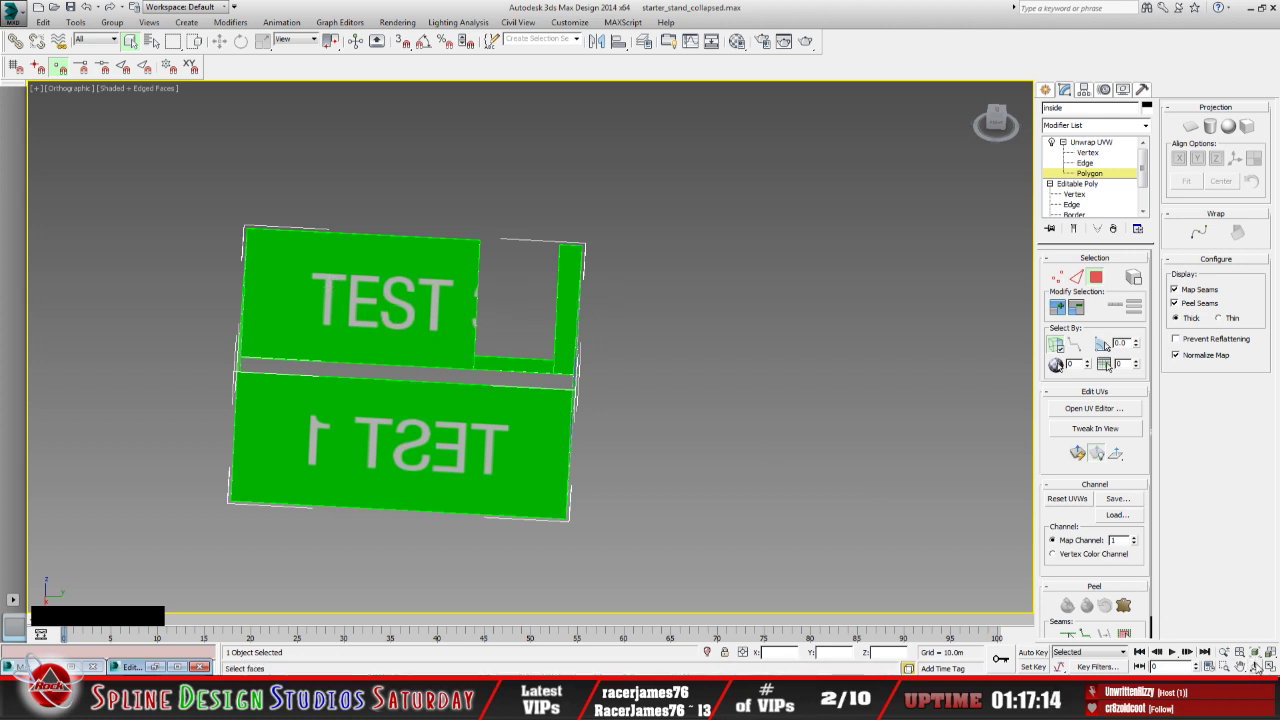
left_click(1256, 667)
left_click_drag(491, 411, 604, 391)
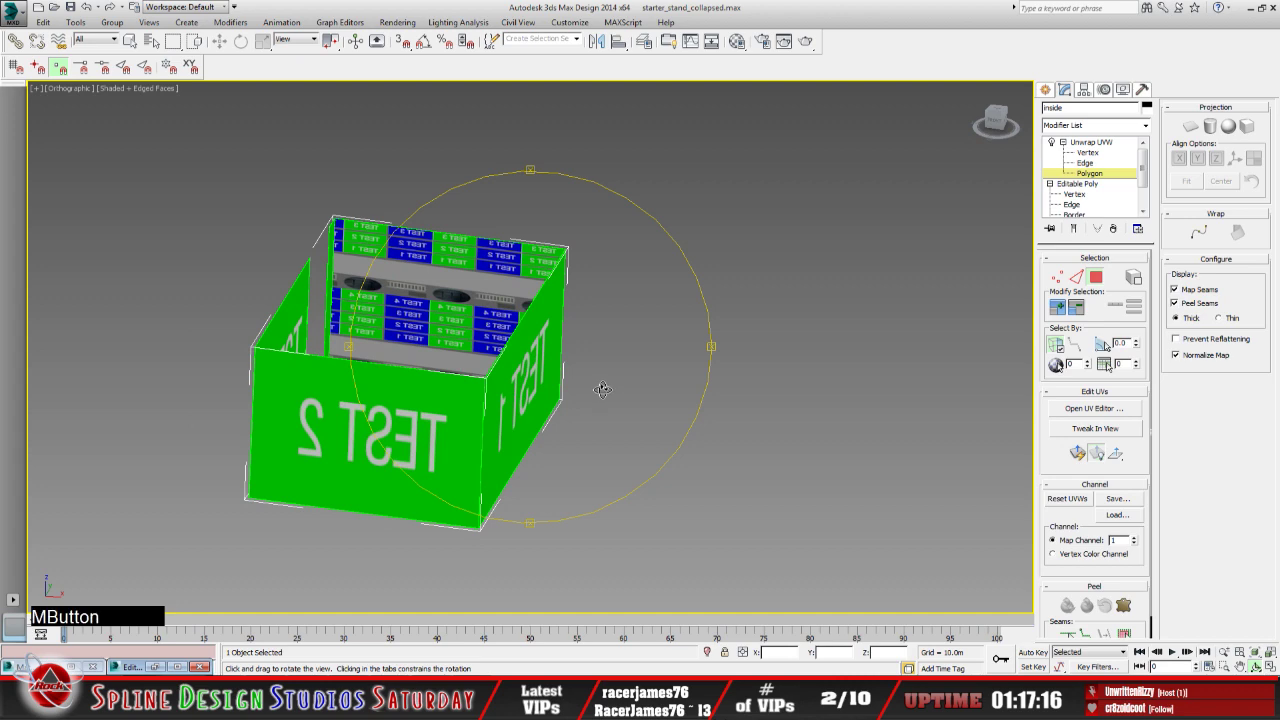
middle_click_drag(602, 390, 608, 411)
left_click_drag(444, 424, 485, 446)
left_click(137, 44)
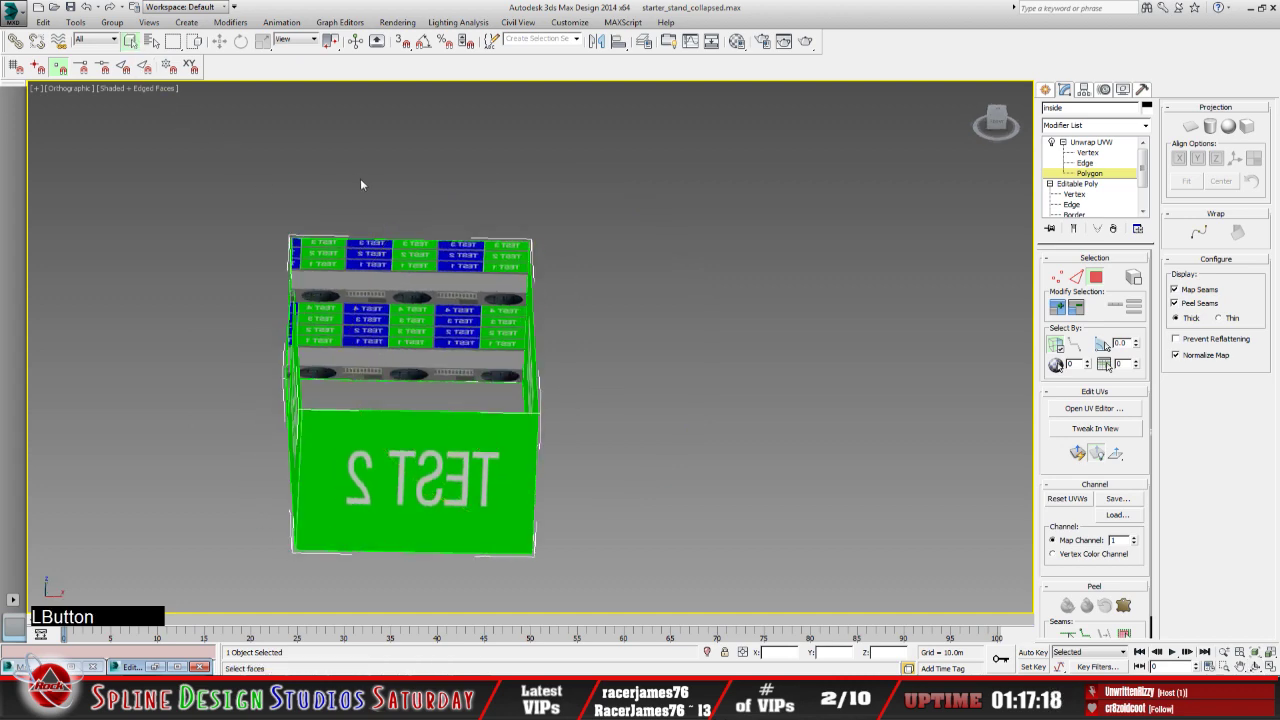
left_click(431, 287)
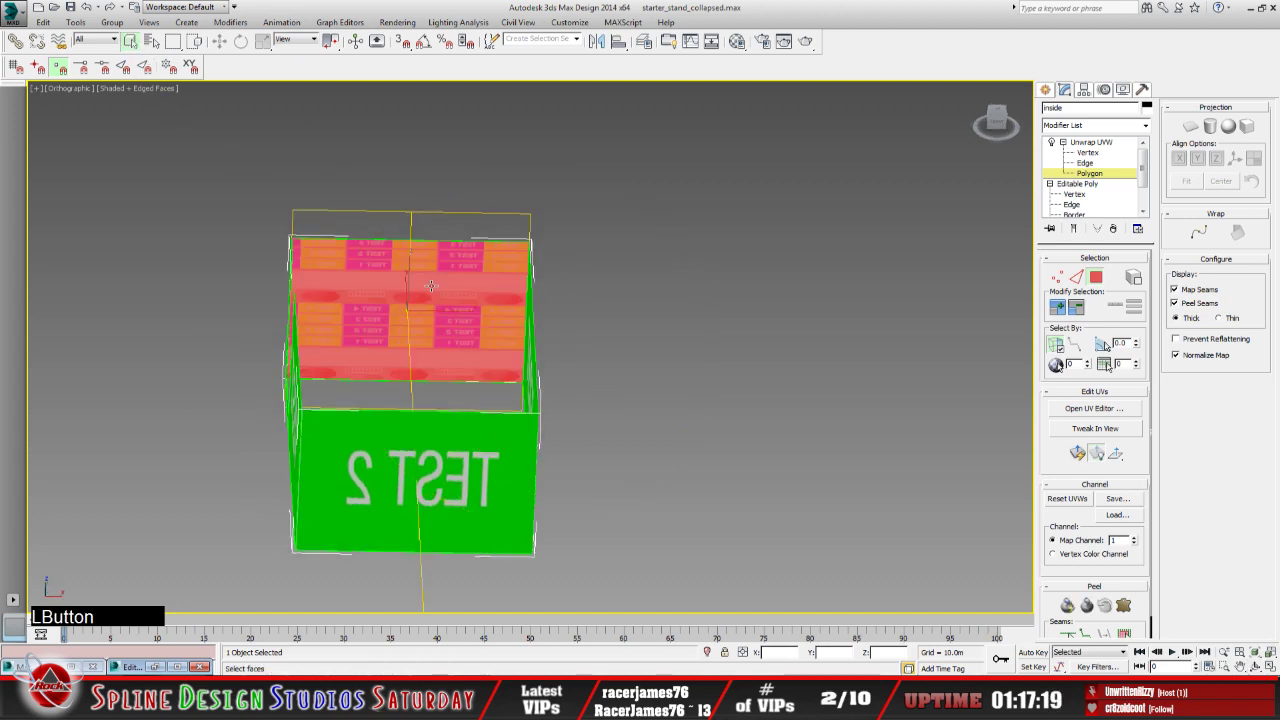
Restore the Edit UVWs window, reposition it and apply a quick planar map to the selected end wall
left_click(155, 668)
middle_click_drag(734, 387, 695, 365)
scroll(714, 402, "down", 5)
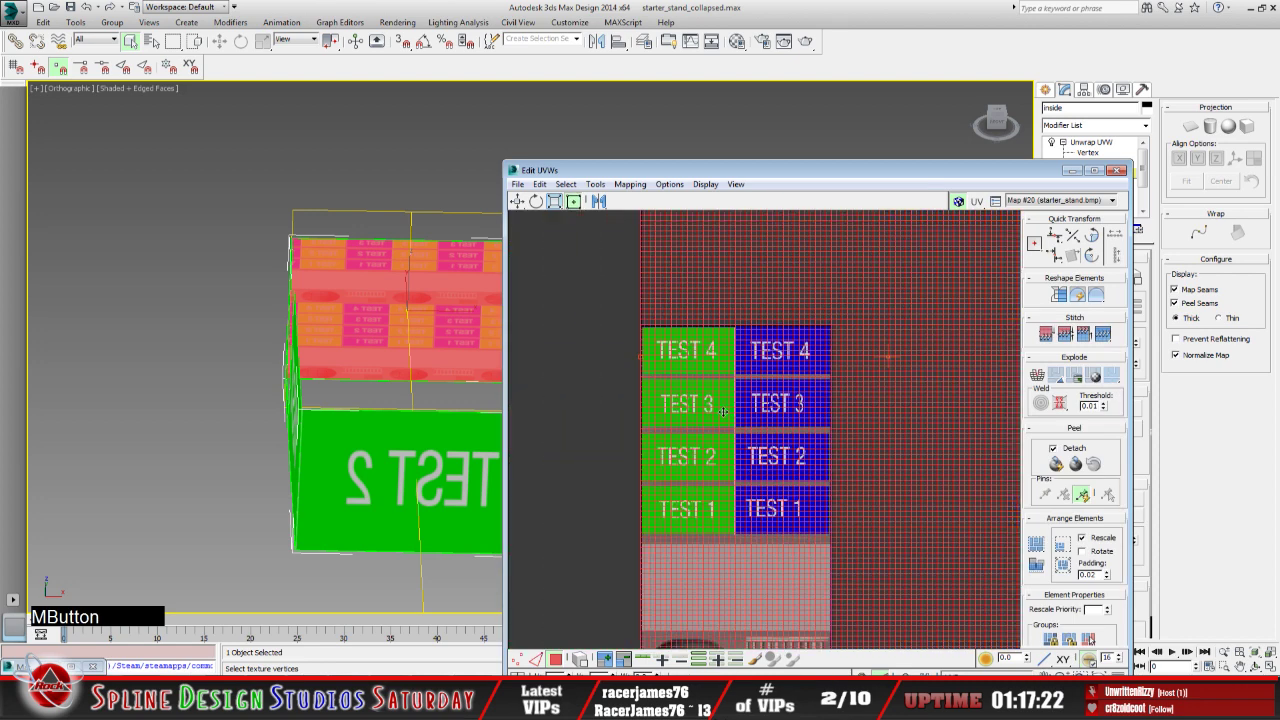
scroll(723, 411, "down", 4)
middle_click_drag(964, 413, 886, 412)
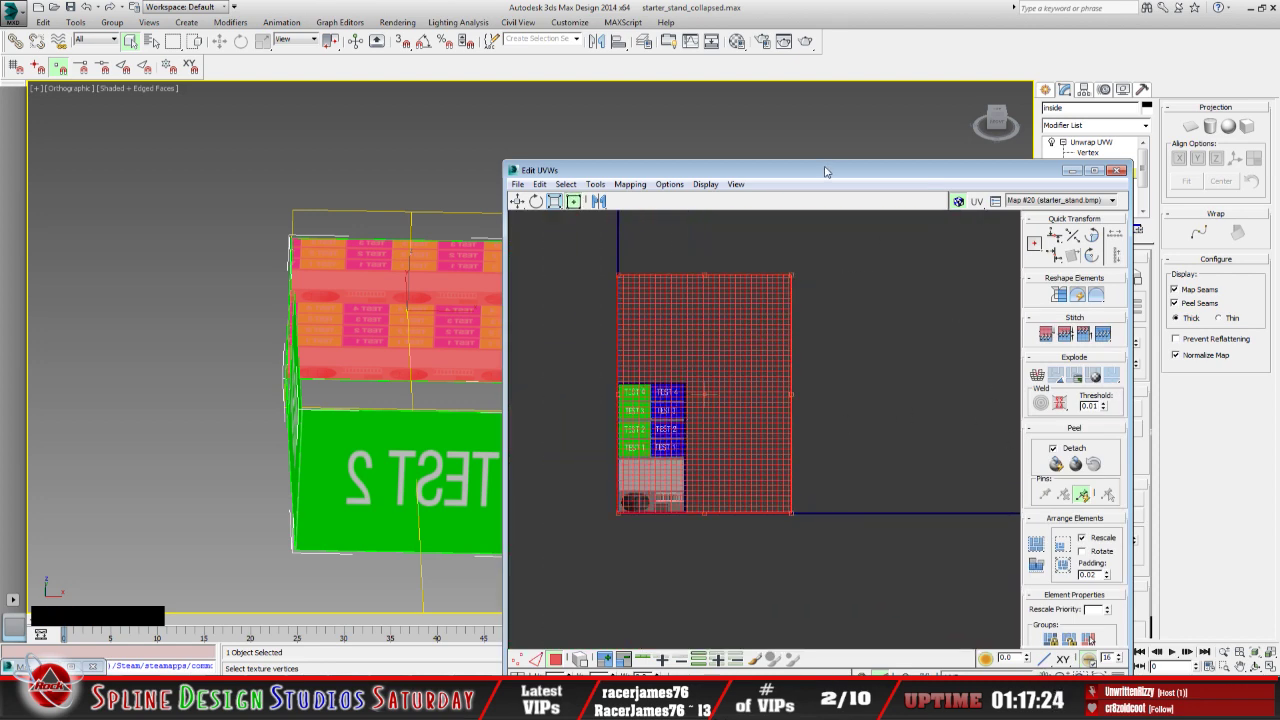
left_click_drag(825, 169, 694, 118)
left_click(1078, 455)
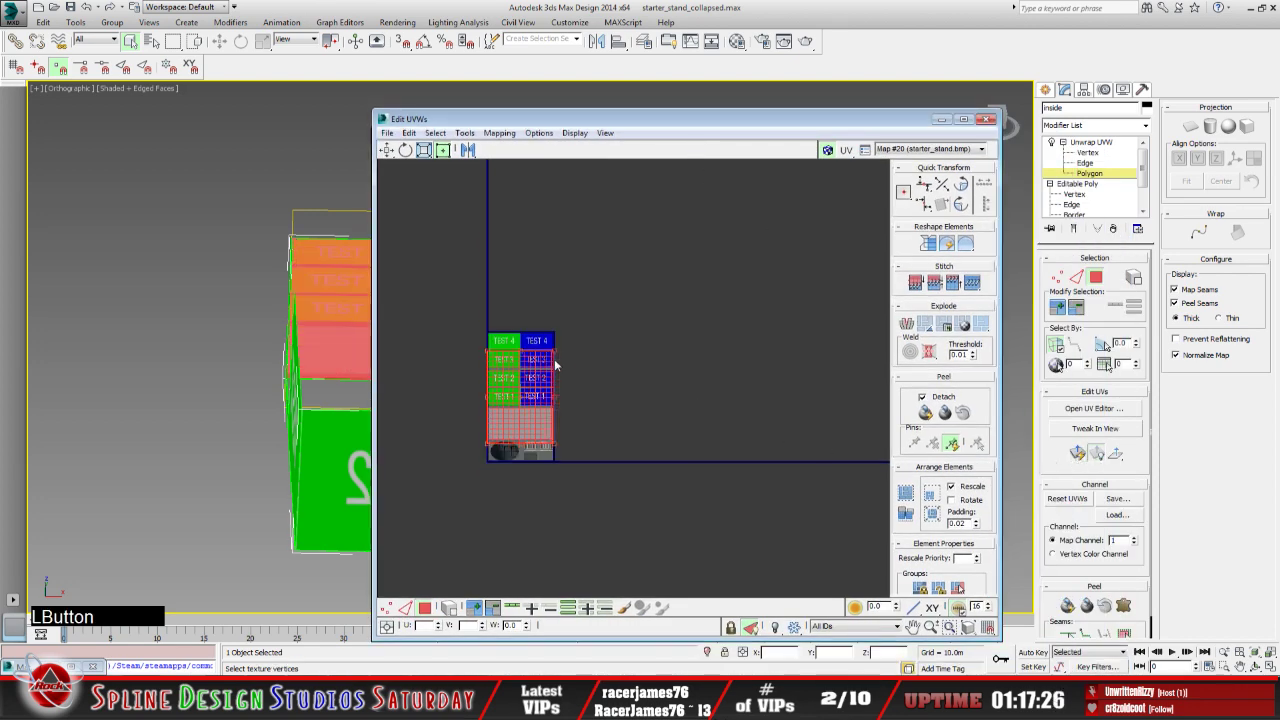
Move and scale the end wall's UVs so they roughly cover the green TEST 4 panel
middle_click_drag(559, 366, 609, 367)
left_click_drag(598, 434, 598, 320)
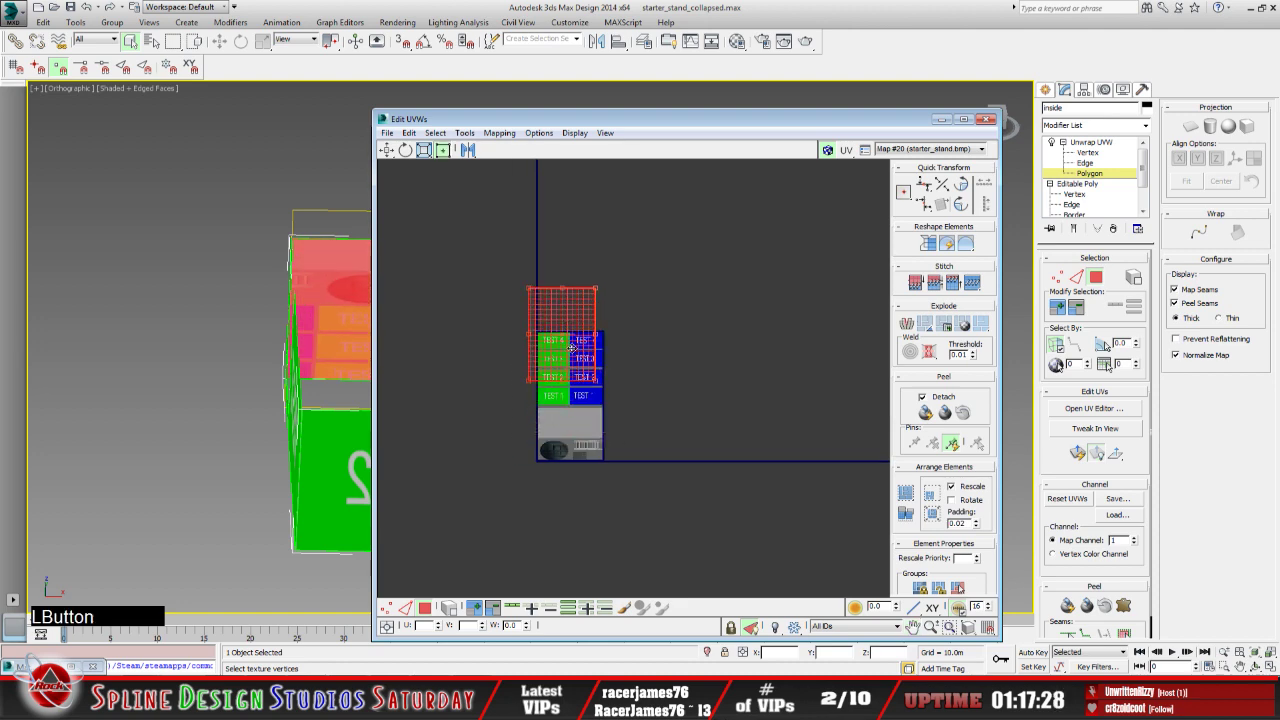
scroll(587, 358, "up", 5)
middle_click_drag(549, 356, 639, 426)
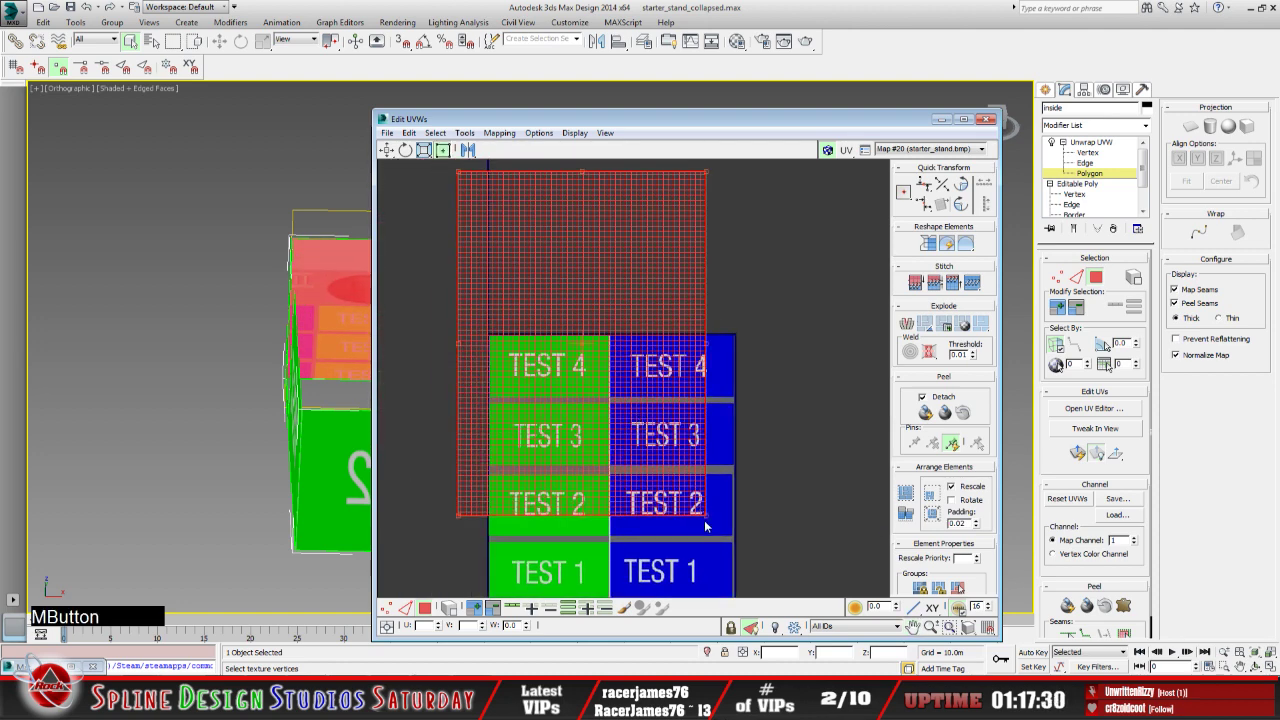
left_click_drag(707, 516, 613, 396)
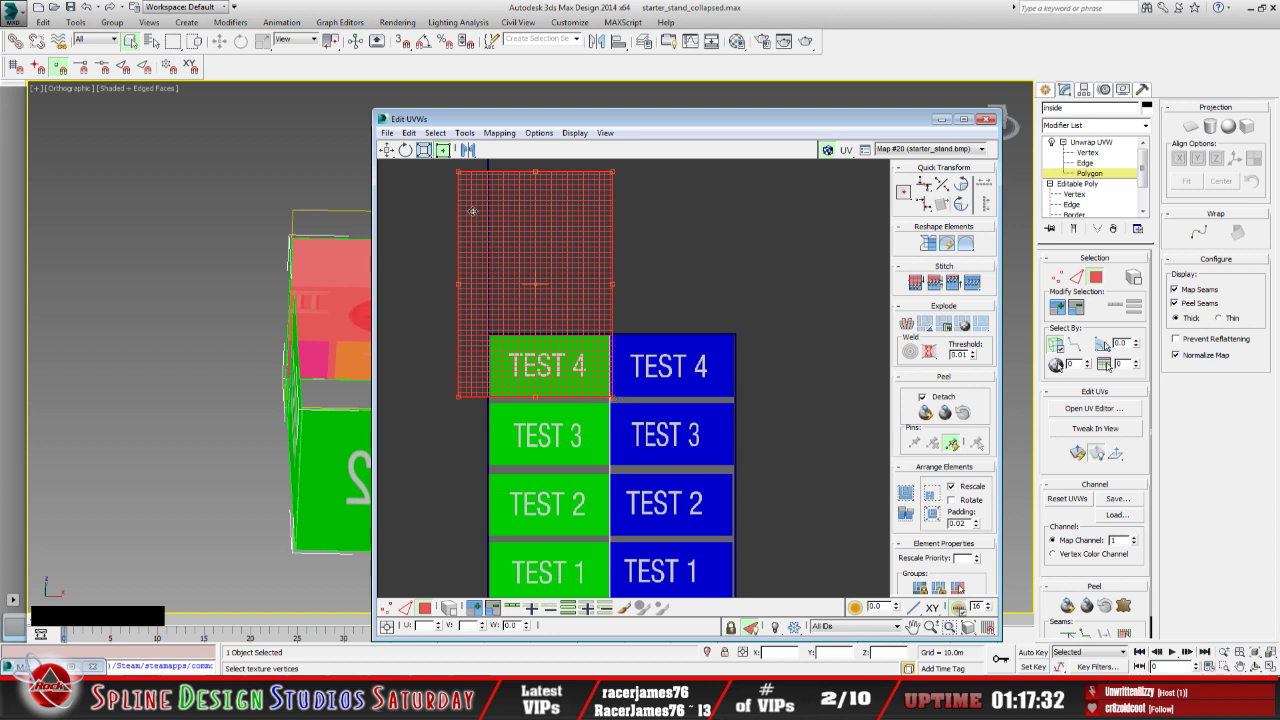
left_click_drag(455, 175, 490, 335)
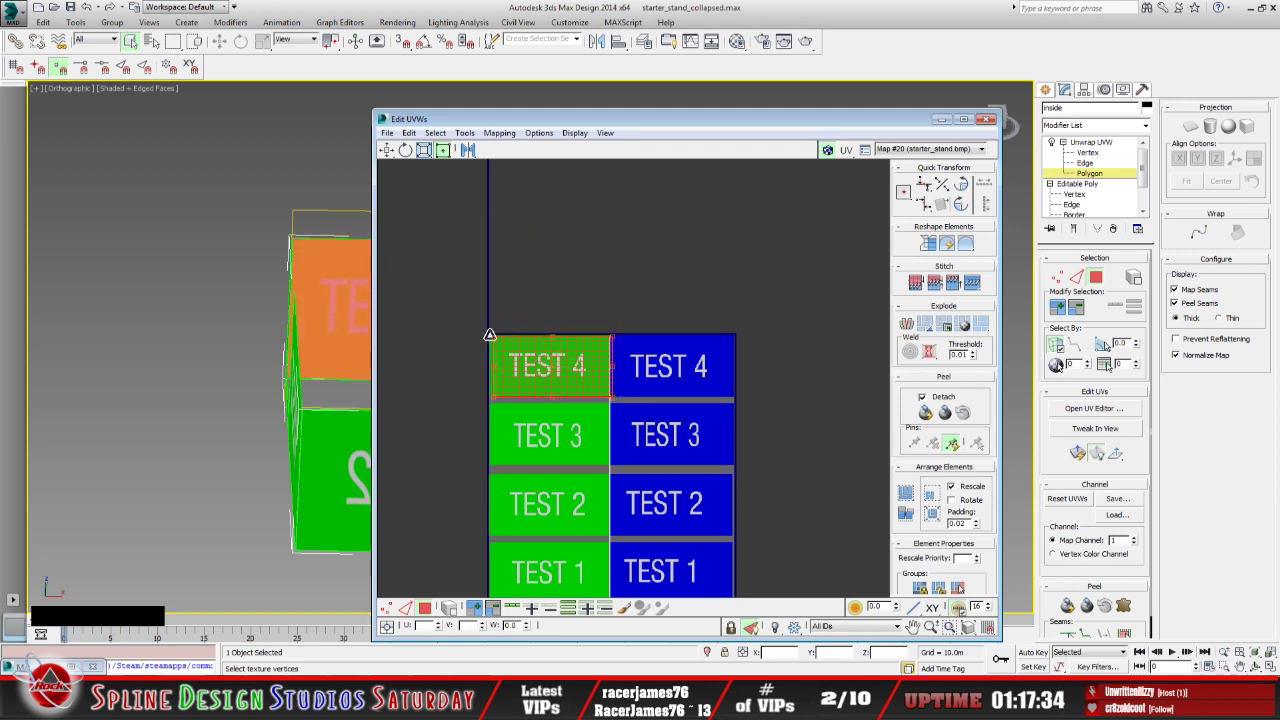
Fine-tune the corners of the end wall's UVs to fit the edges of the green TEST 4 panel
scroll(550, 365, "up", 5)
middle_click_drag(582, 378, 635, 380)
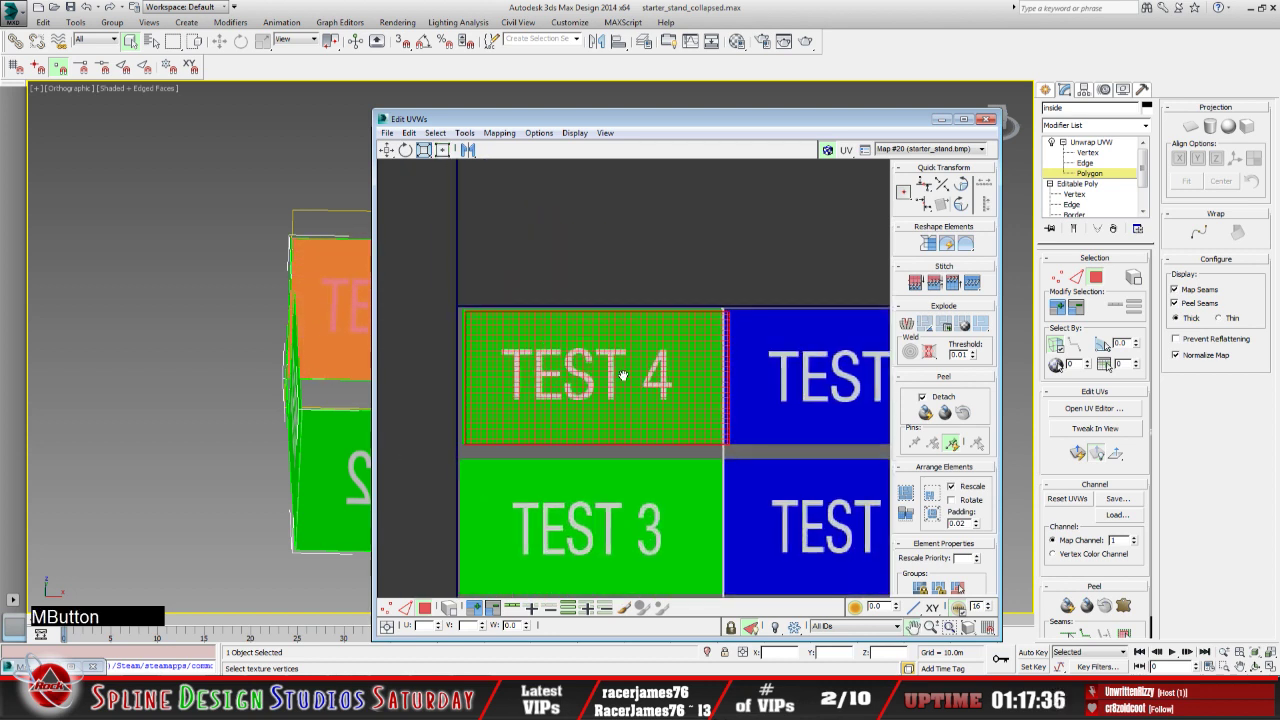
scroll(620, 378, "up", 4)
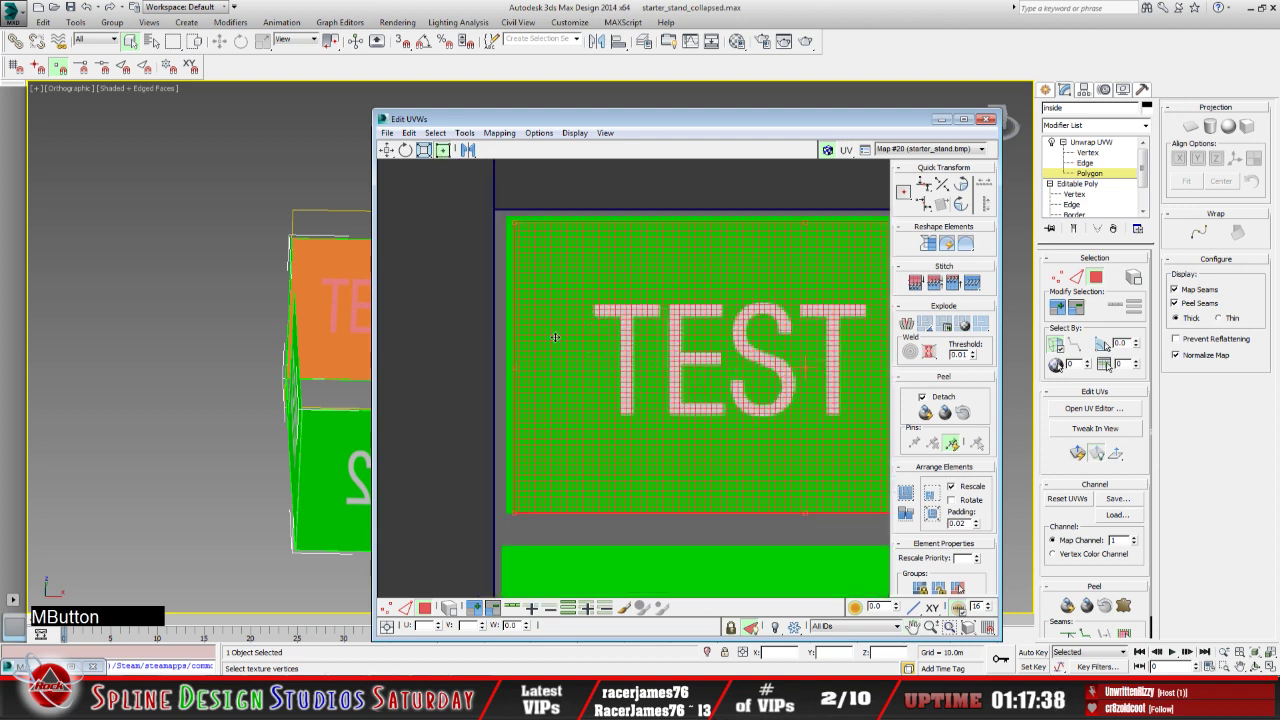
left_click_drag(519, 225, 512, 221)
left_click_drag(509, 509, 509, 511)
middle_click_drag(690, 478, 553, 482)
middle_click_drag(732, 474, 549, 483)
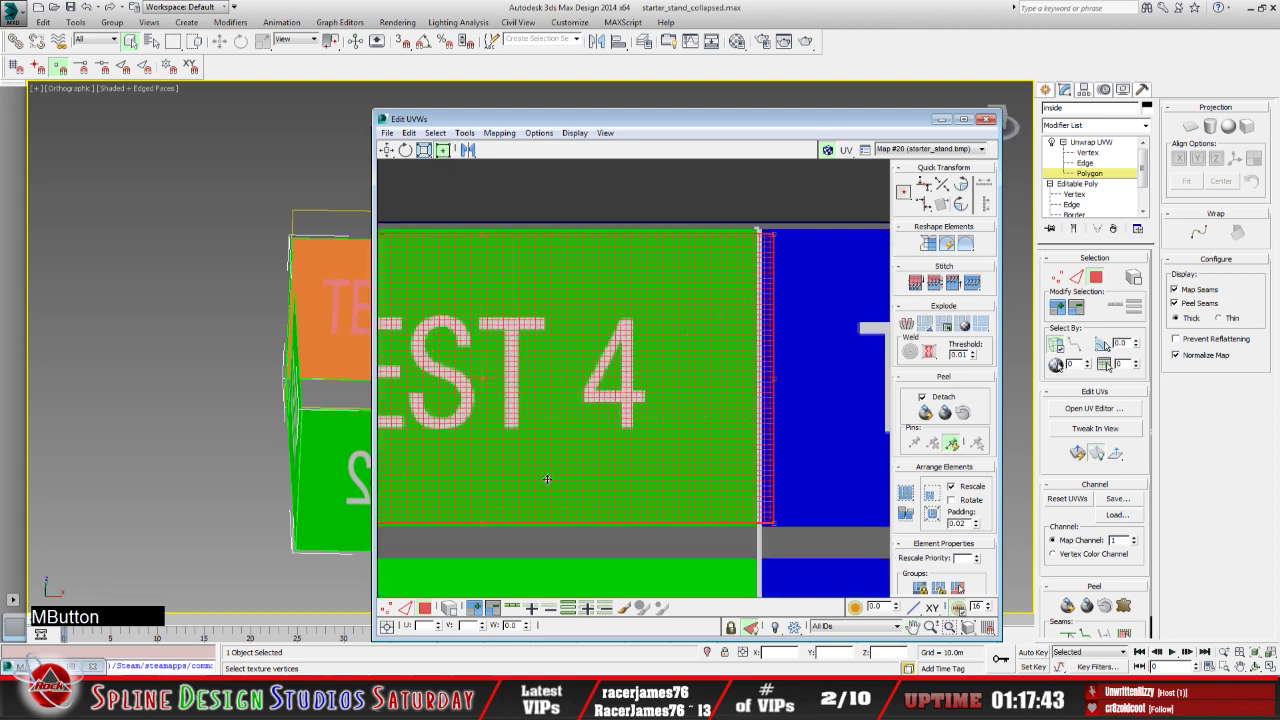
left_click_drag(770, 523, 751, 521)
scroll(684, 441, "down", 1)
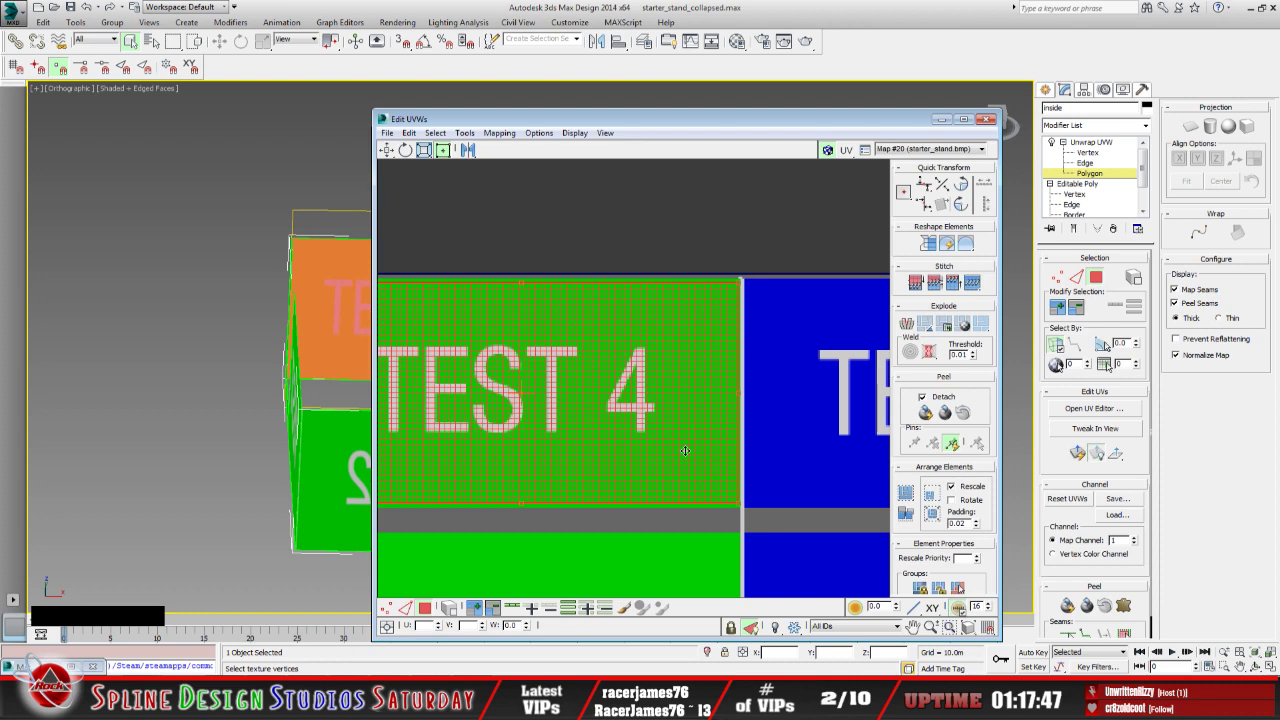
scroll(684, 436, "down", 1)
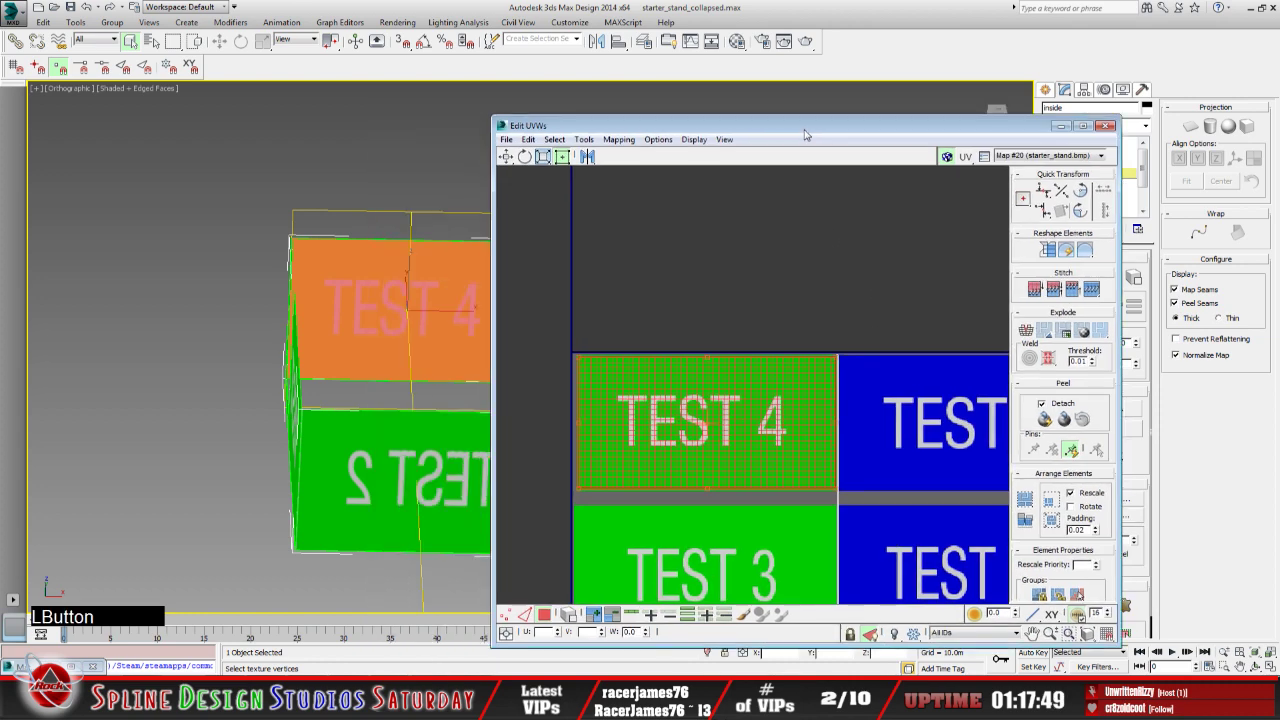
Uncover the model, deselect the end wall, minimize the Edit UVWs window and review the TEST mapping on the inner walls
left_click_drag(689, 120, 808, 126)
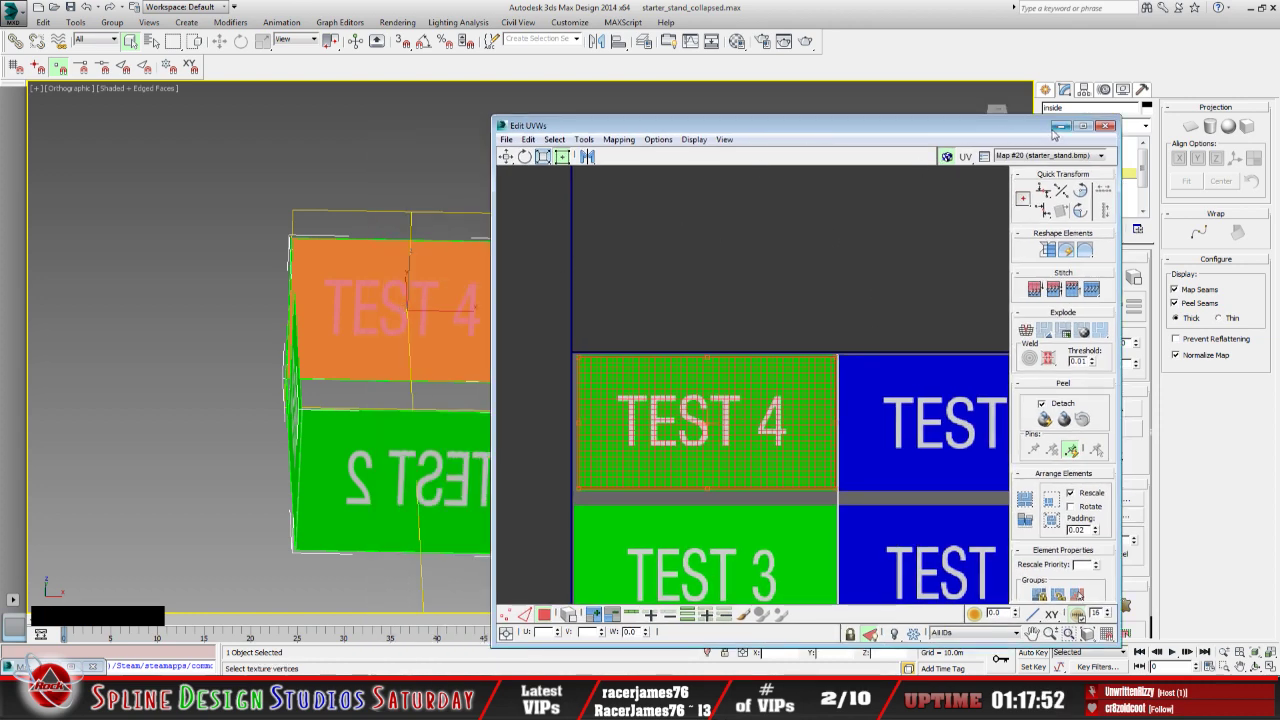
left_click(757, 302)
left_click(1061, 125)
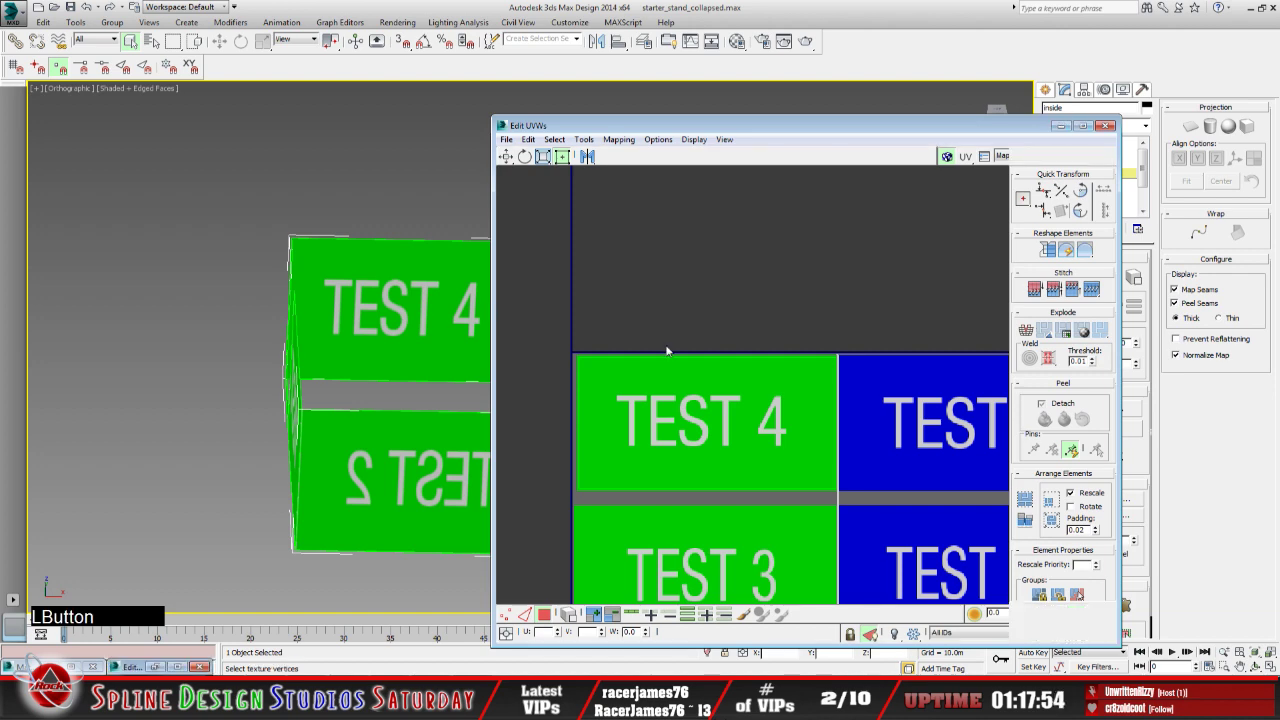
left_click(1254, 666)
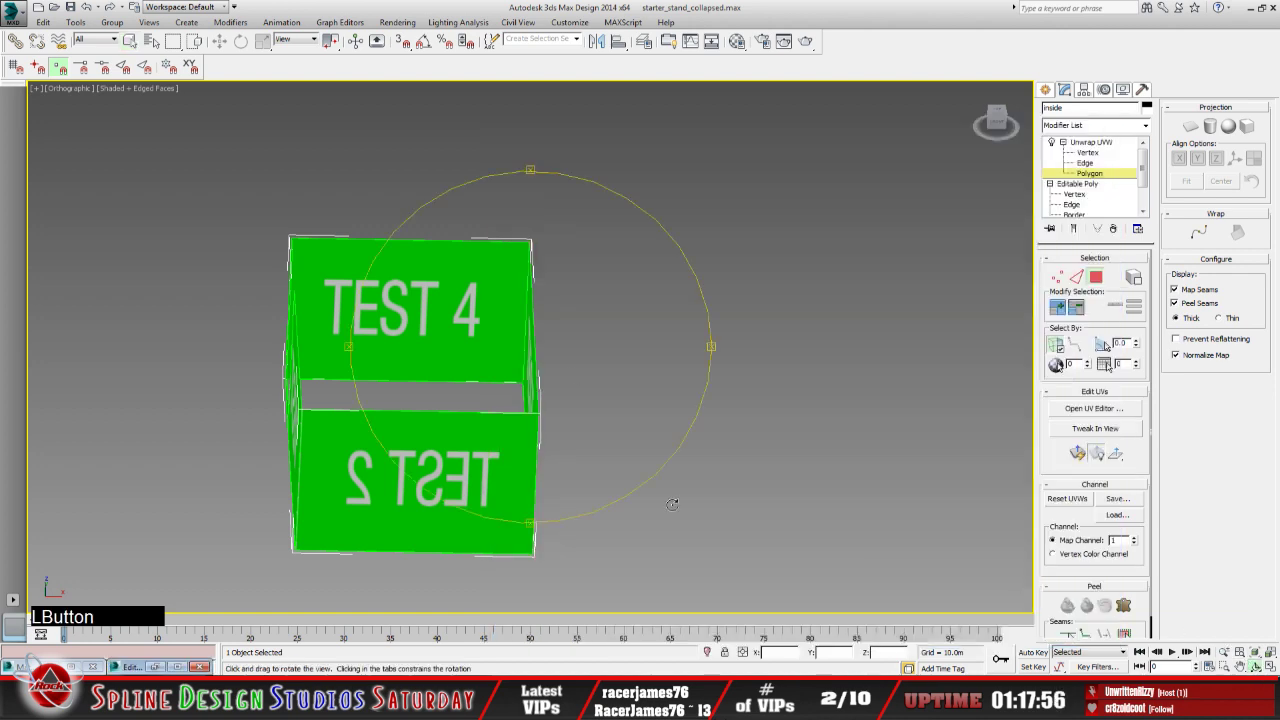
left_click_drag(424, 402, 567, 428)
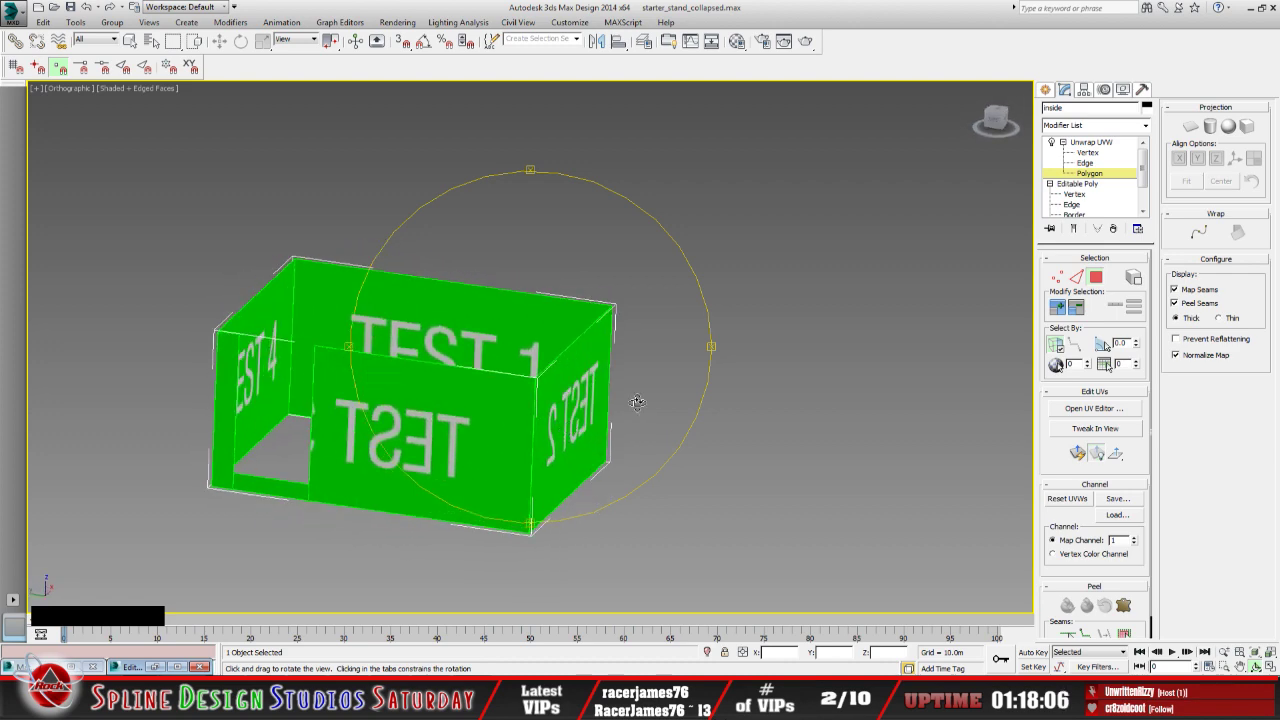
Collapse the whole modifier stack of the inside object, including Unwrap UVW, with a hold of the scene
left_click(1100, 145)
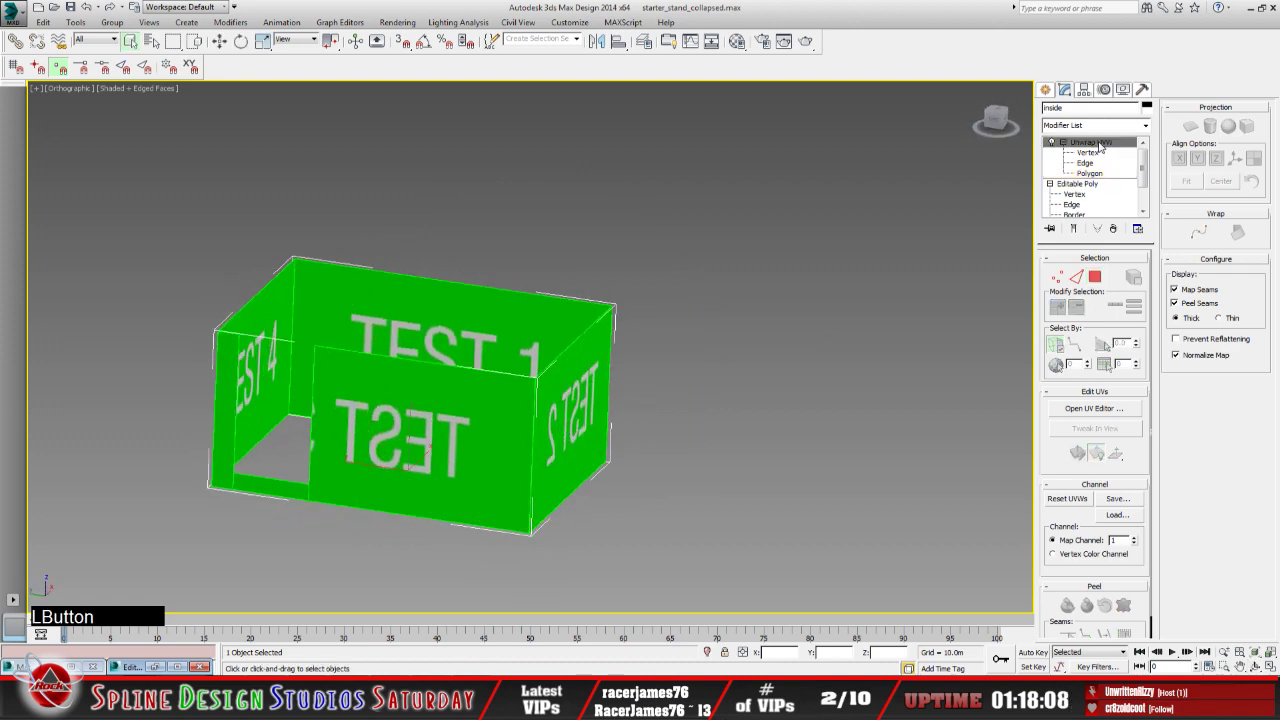
right_click(1100, 145)
left_click(1133, 280)
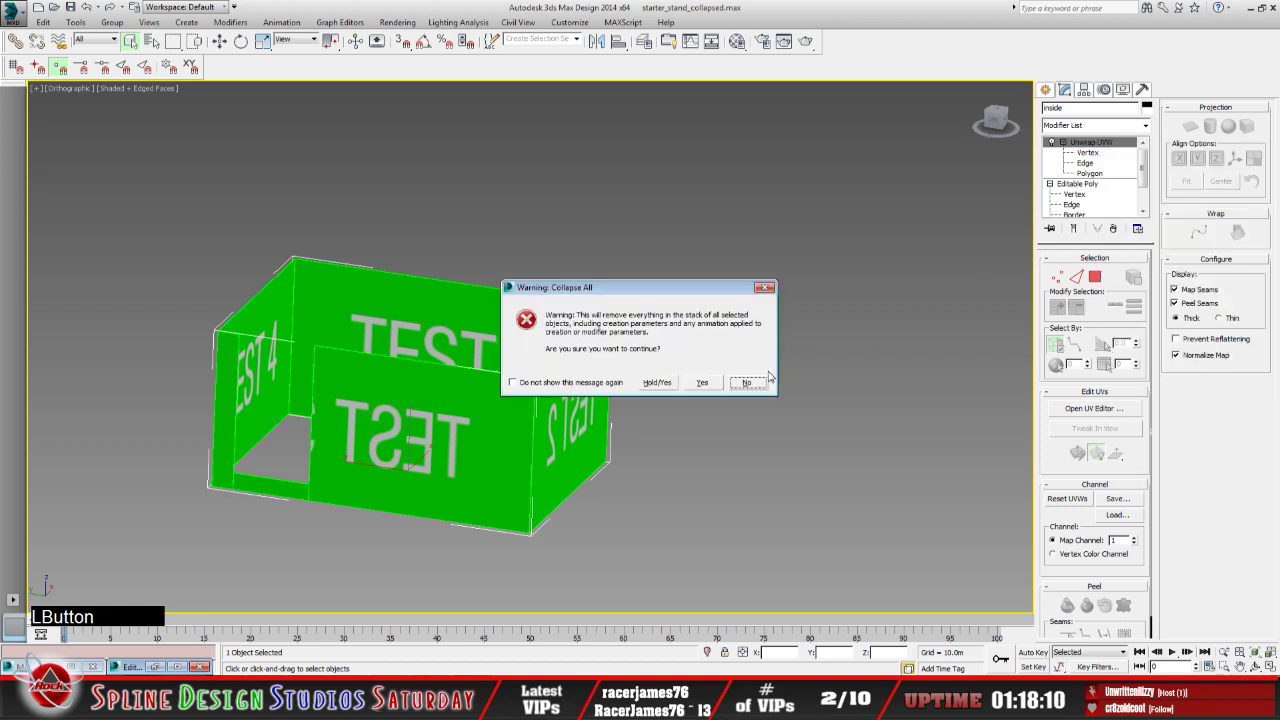
left_click(655, 388)
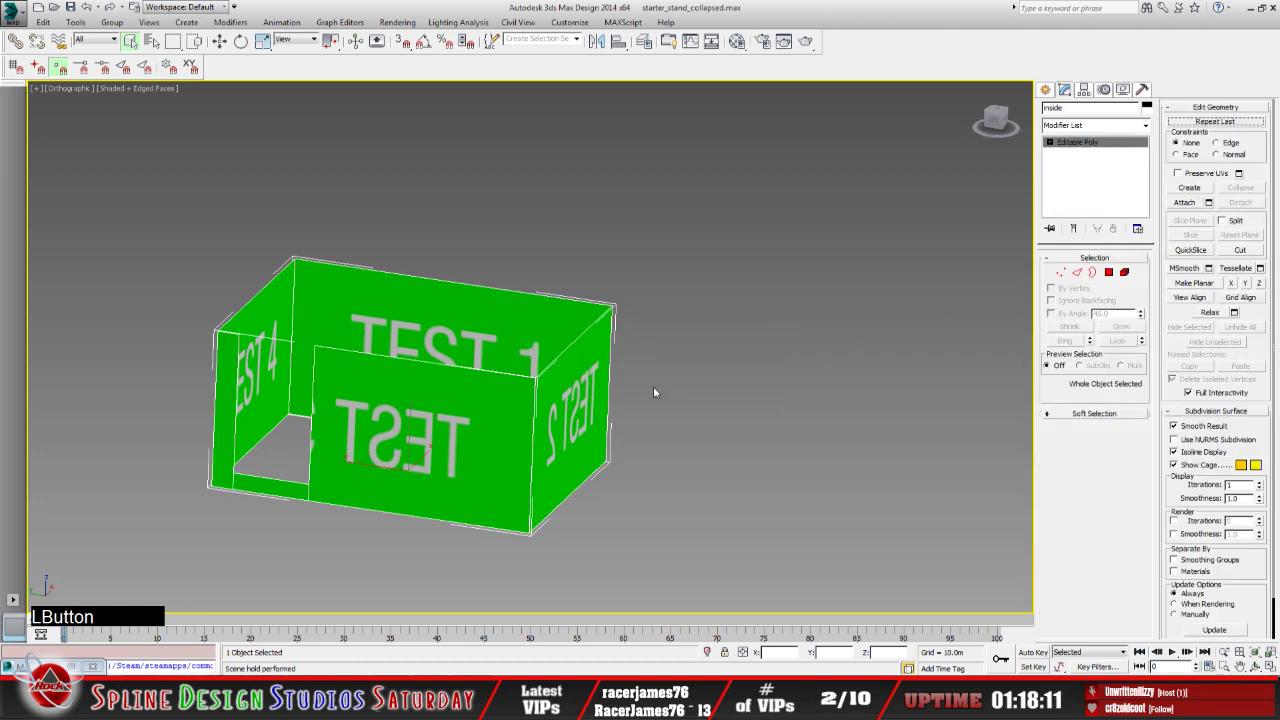
Hide the inside object and unhide Box001 by name
right_click(484, 408)
left_click(521, 380)
right_click(485, 373)
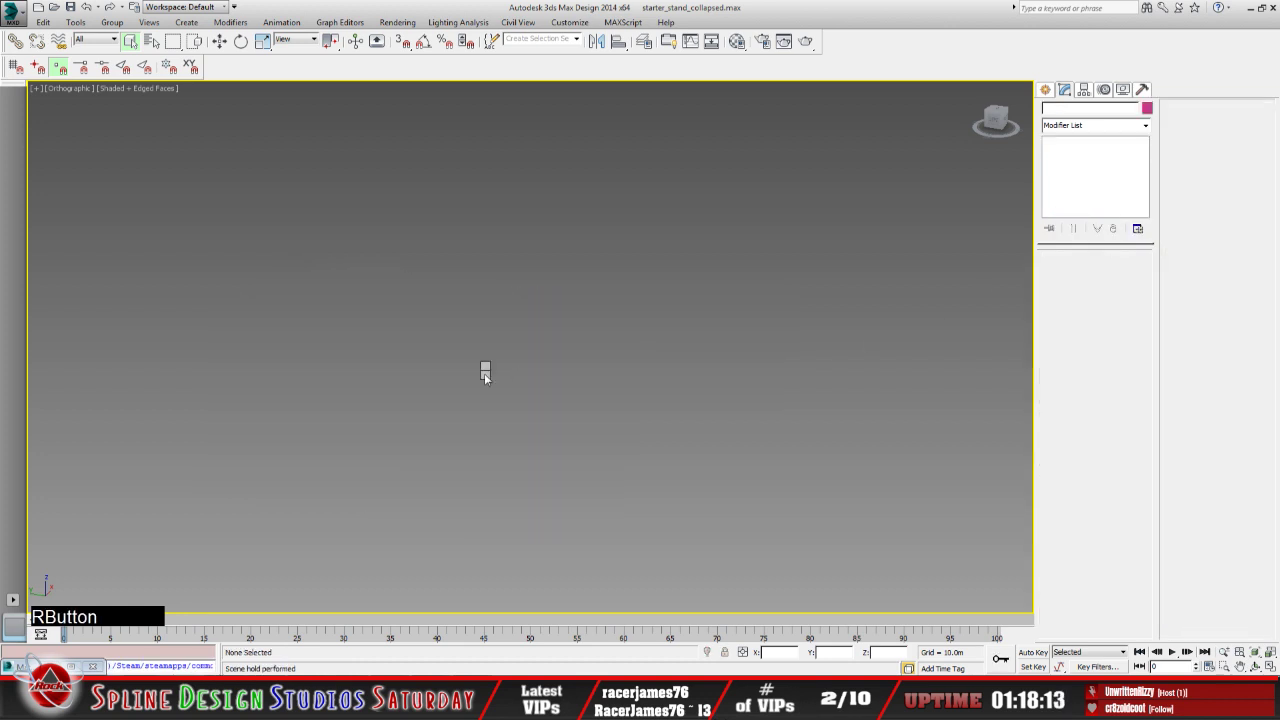
left_click(517, 313)
left_click(279, 292)
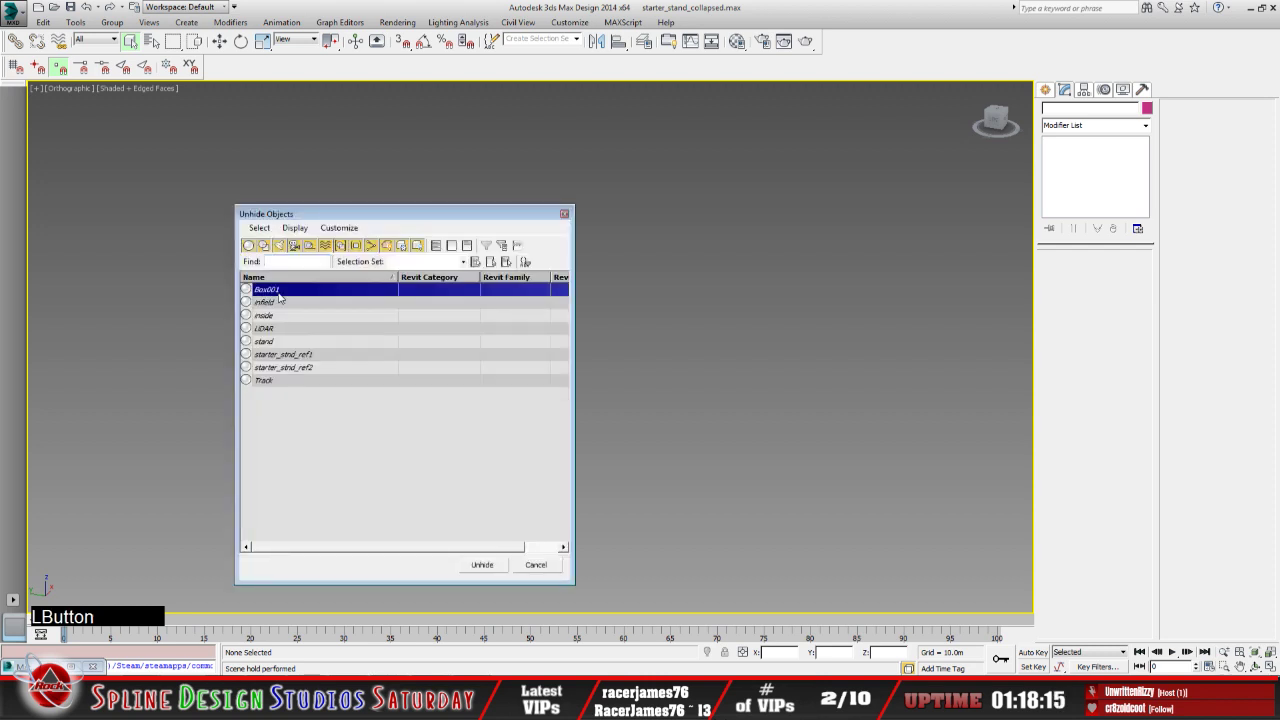
left_click(482, 565)
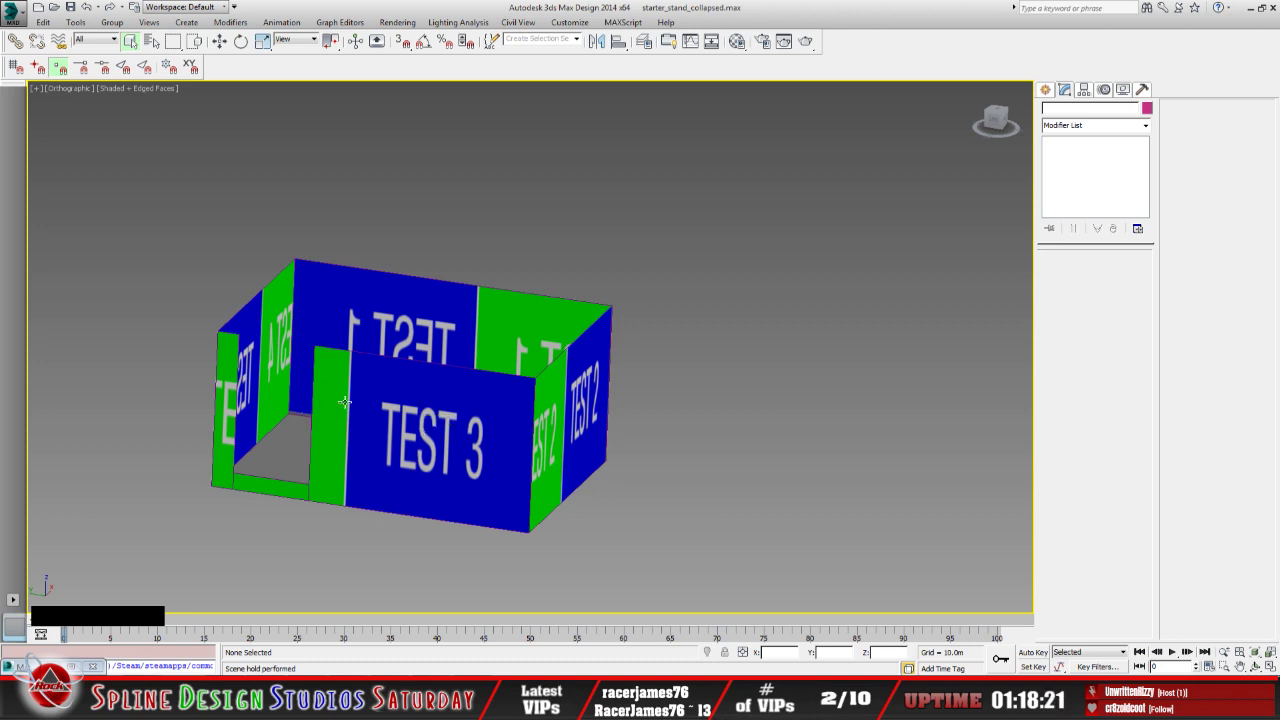
Select the Box001 shell with its outer walls showing the TEST textures
left_click(1255, 666)
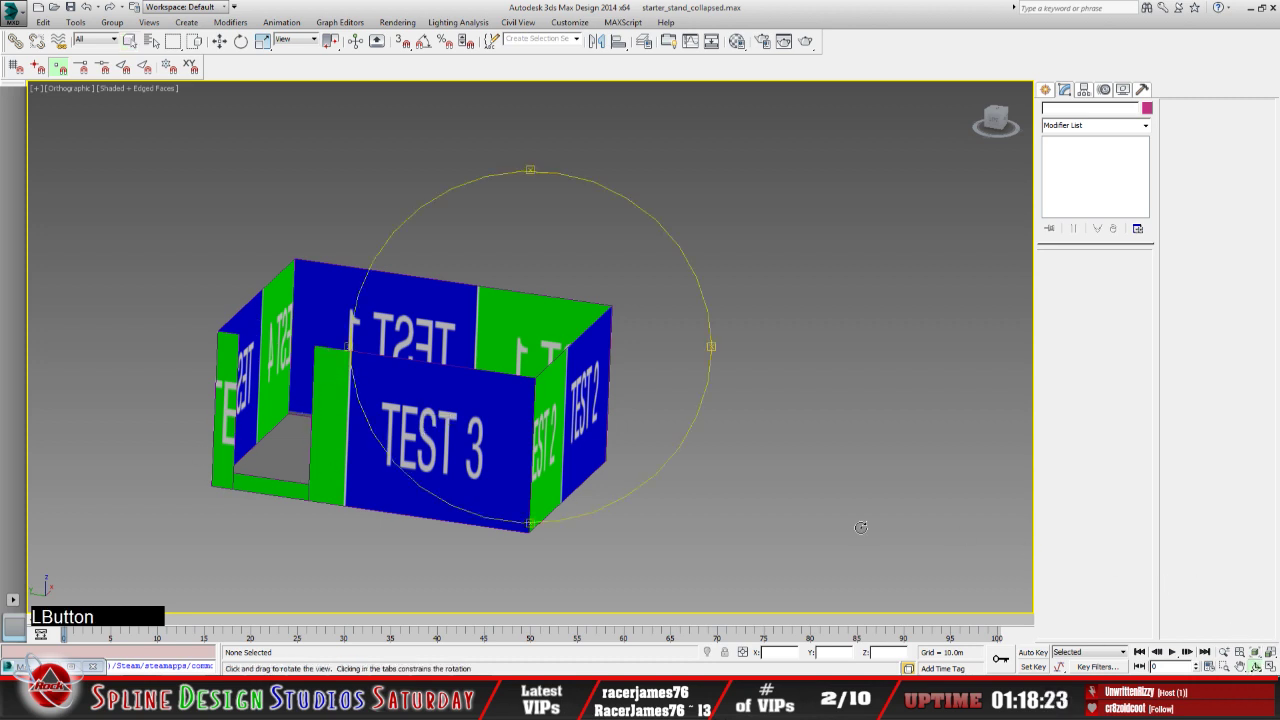
mouse_move(595, 437)
left_mouse_down()
mouse_move(540, 441)
mouse_move(580, 423)
mouse_move(594, 432)
left_mouse_up()
left_click(131, 41)
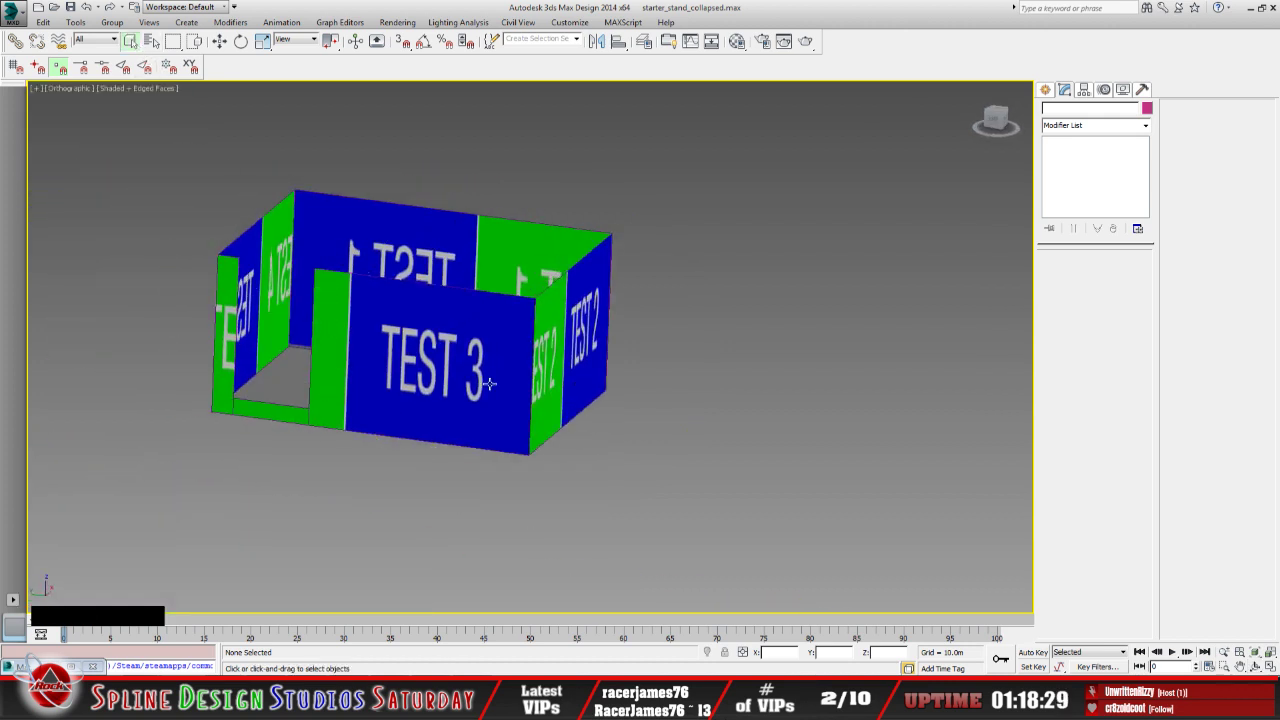
left_click(1256, 666)
left_click_drag(571, 390, 496, 331)
left_click(130, 40)
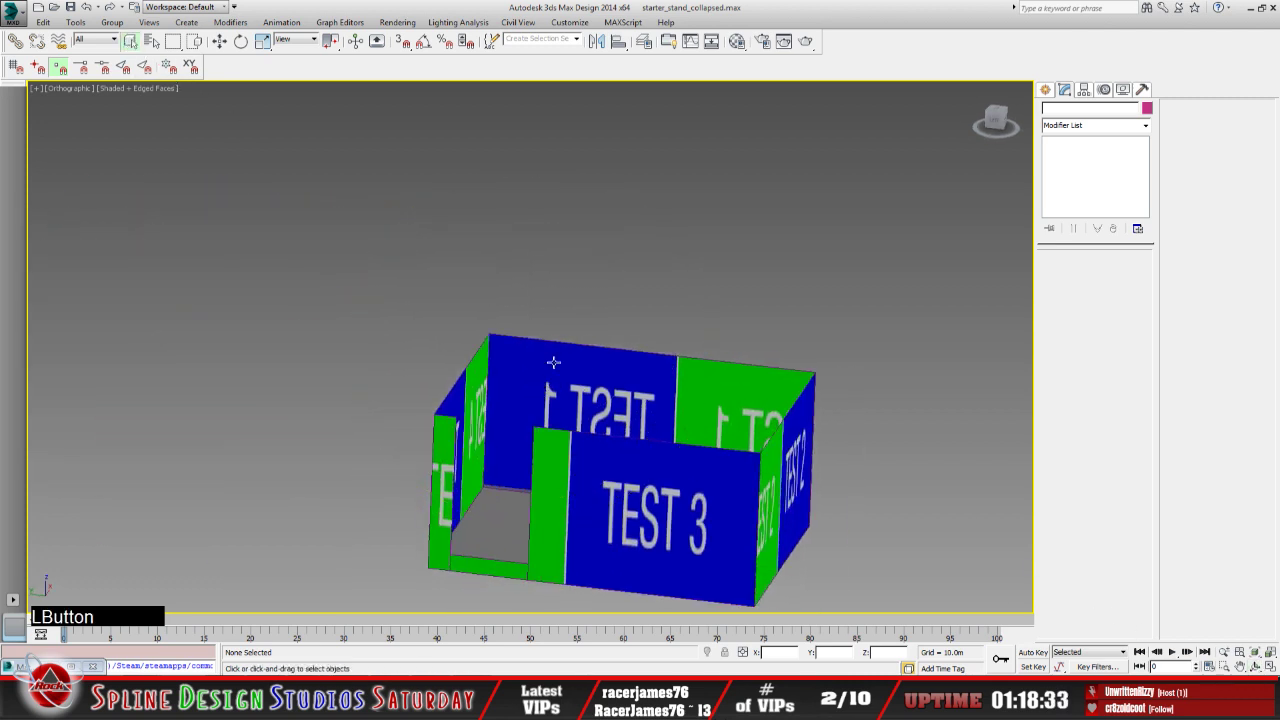
left_click(643, 466)
middle_click_drag(716, 491, 561, 391)
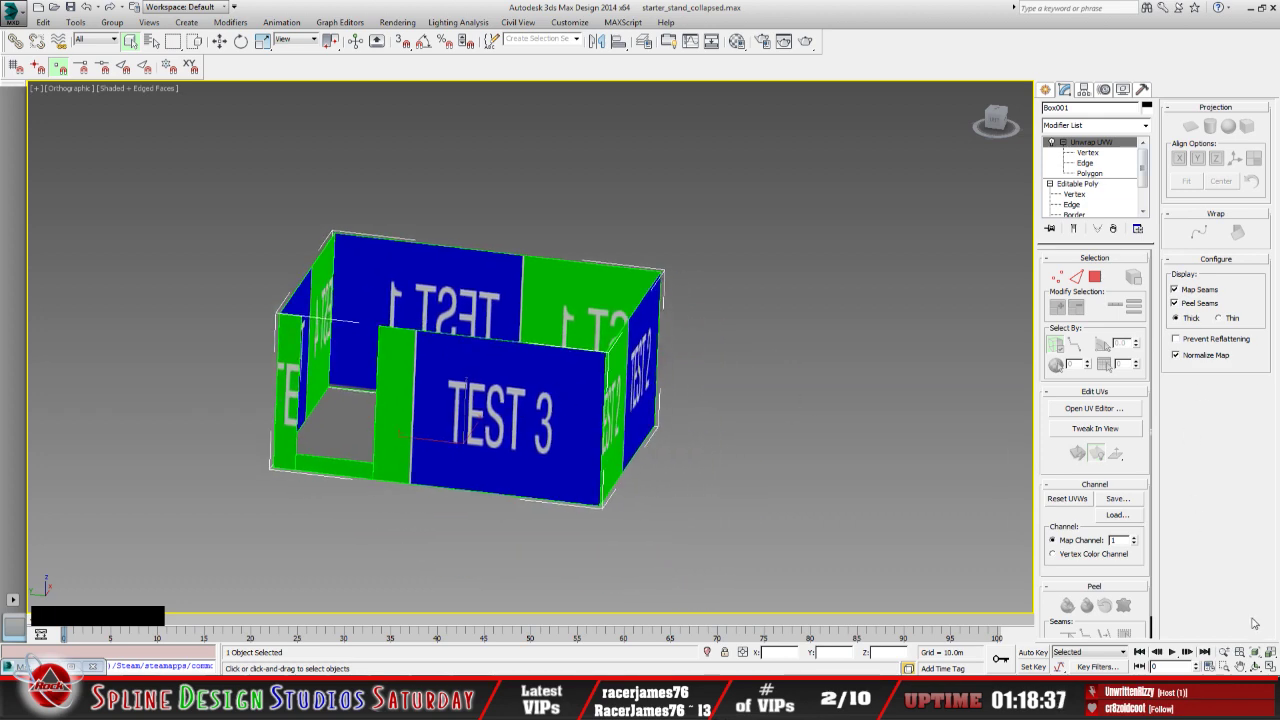
Open the UV editor for Box001, update its background map from starter_stand.bmp and clear the vertex selection
left_click(1257, 667)
left_click_drag(550, 397, 408, 396)
middle_click_drag(592, 378, 556, 342)
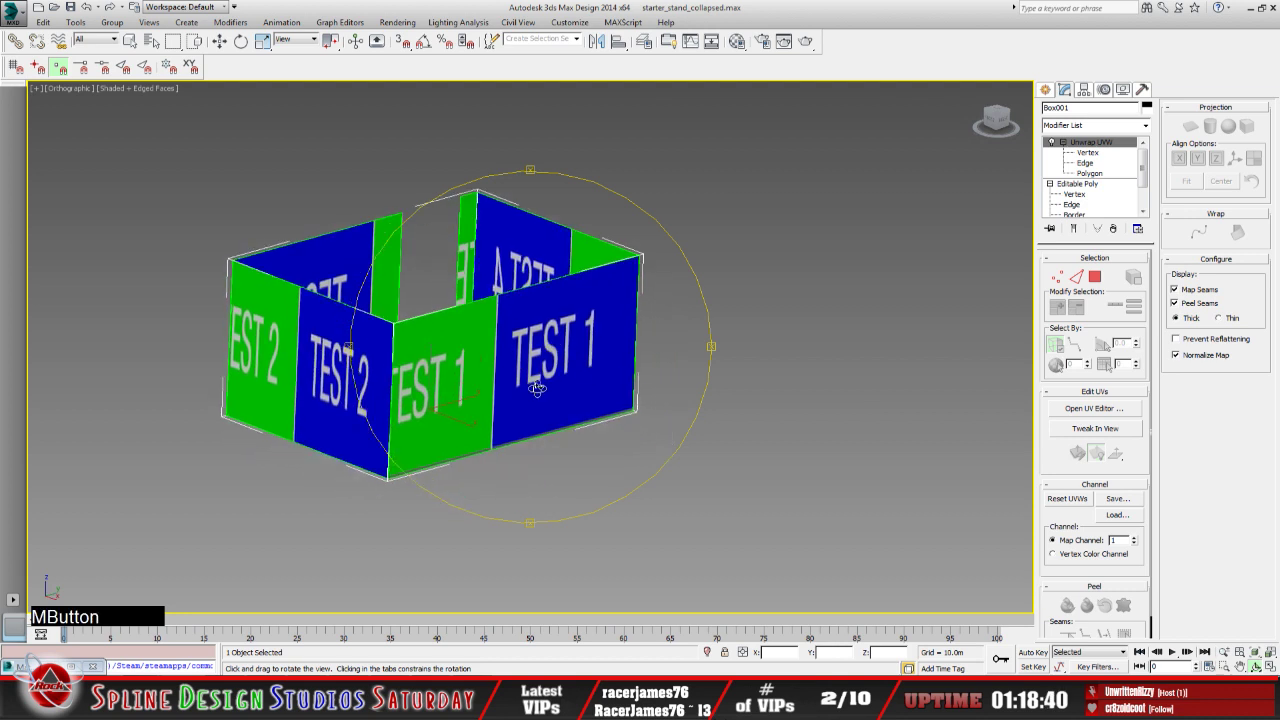
left_click_drag(538, 389, 521, 374)
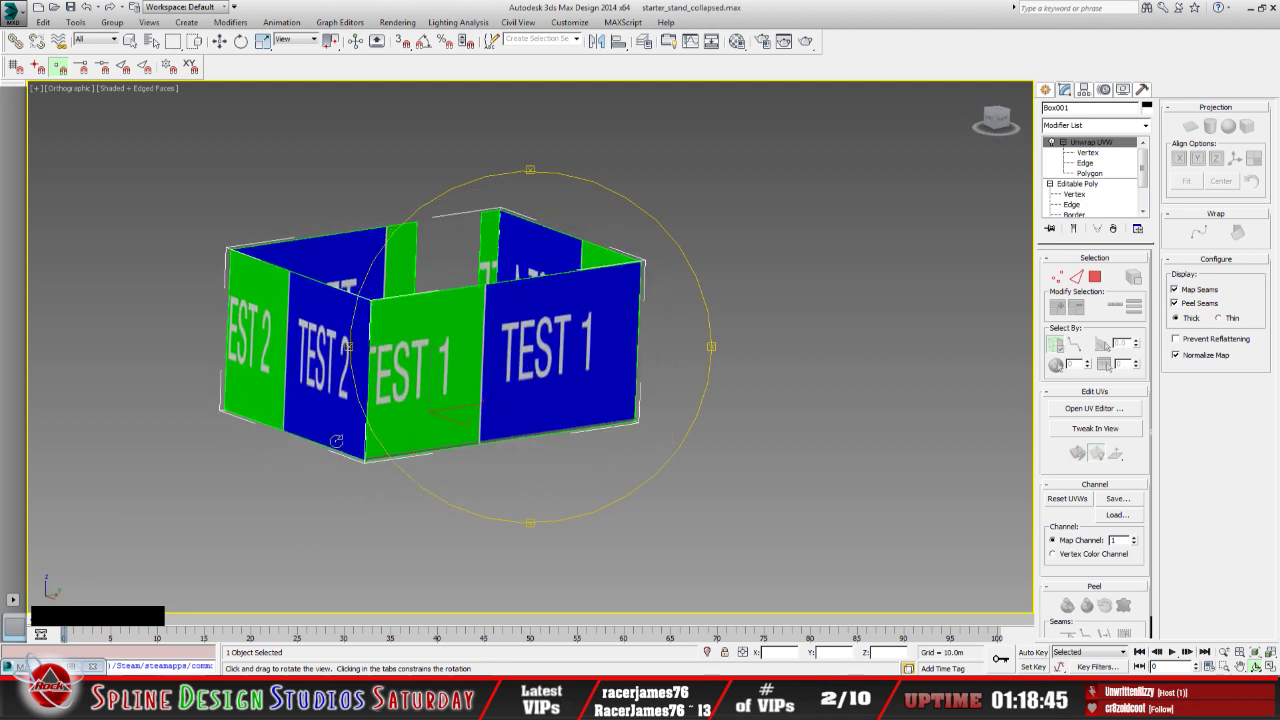
left_click(1094, 409)
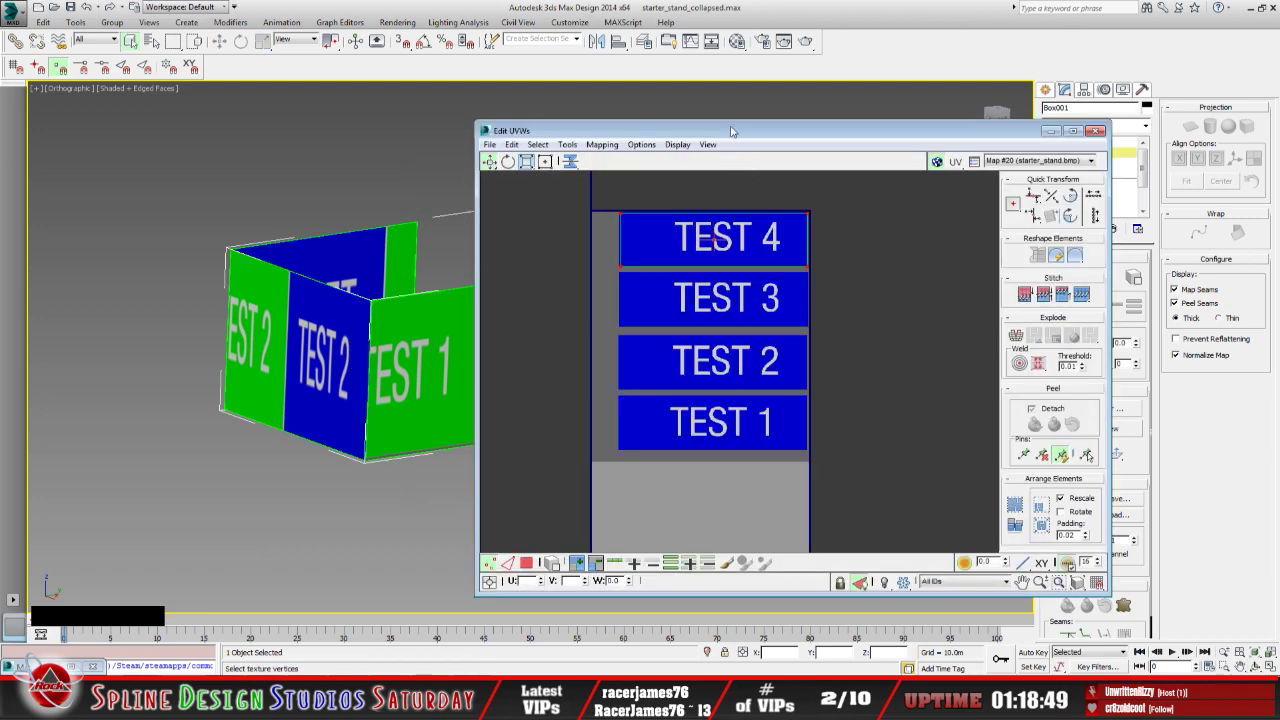
left_click_drag(730, 131, 447, 101)
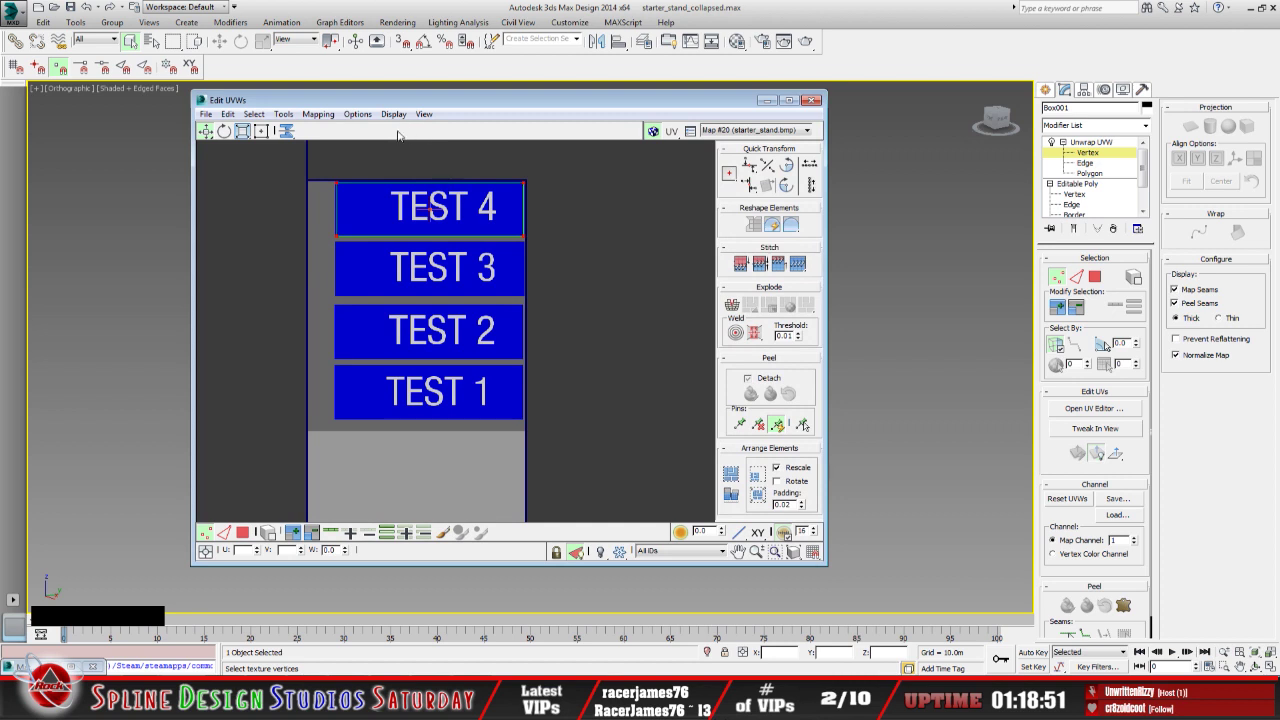
left_click(424, 114)
left_click(476, 264)
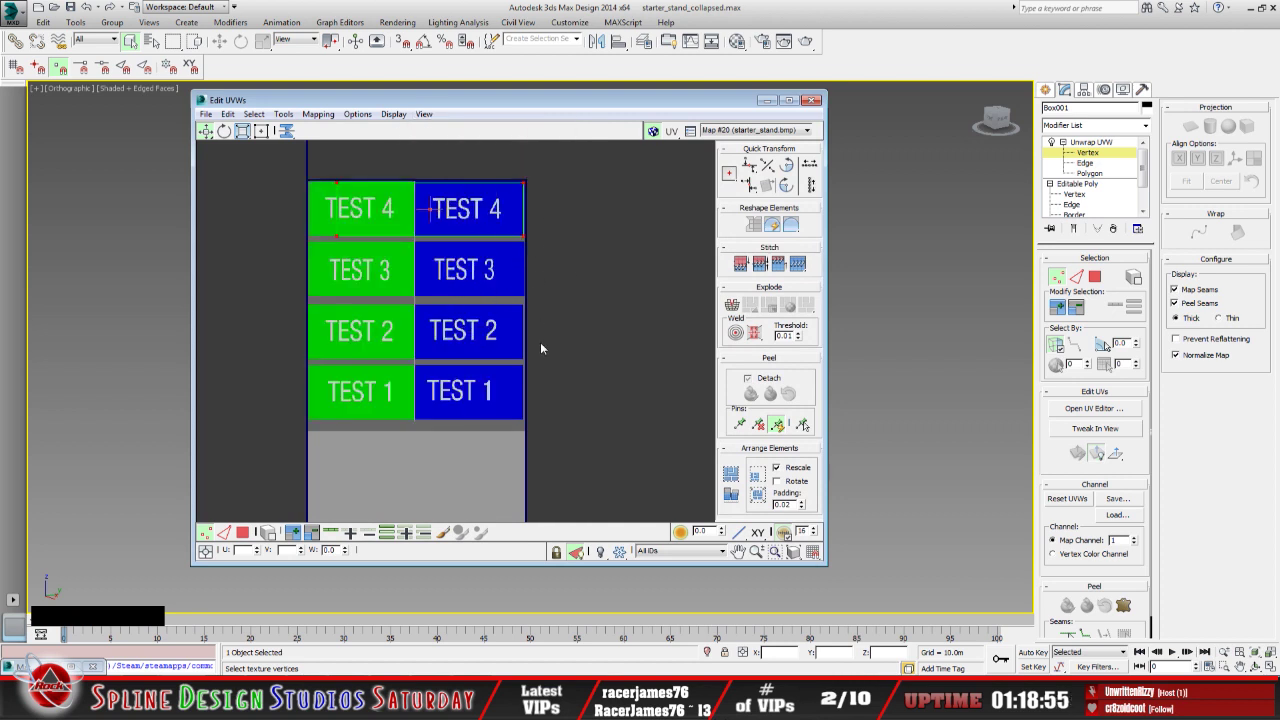
left_click(424, 114)
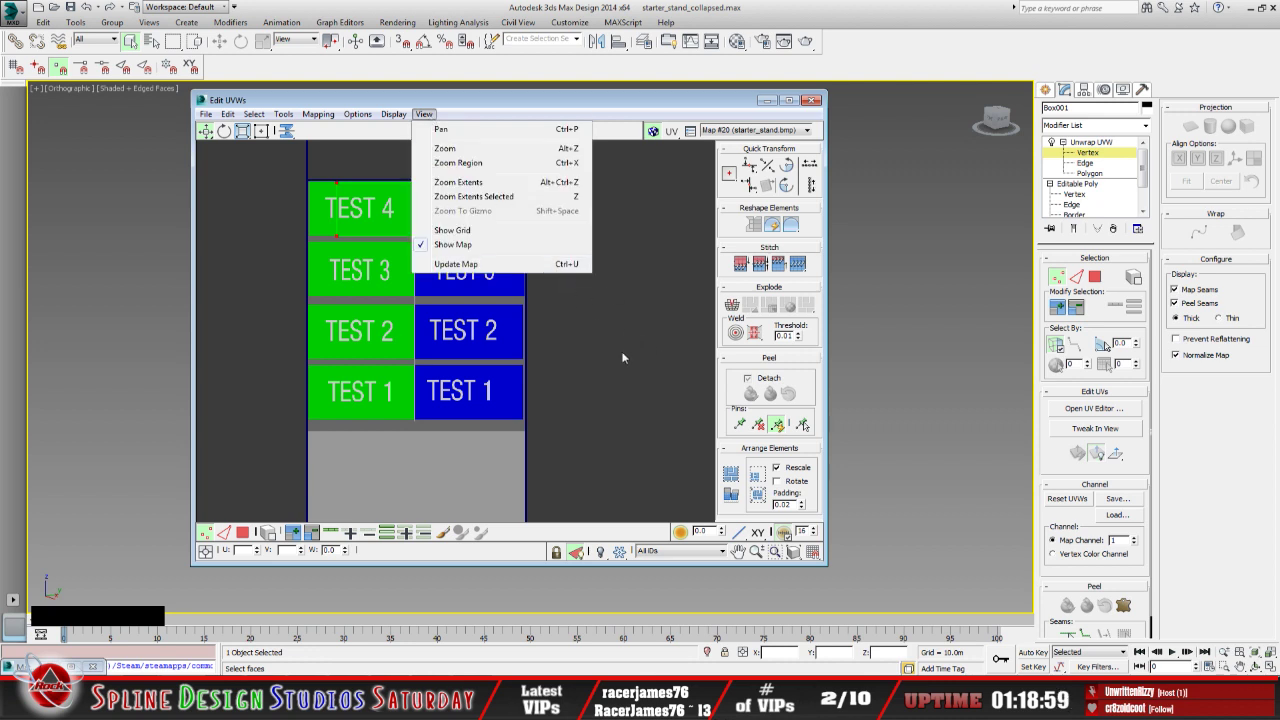
left_click(597, 343)
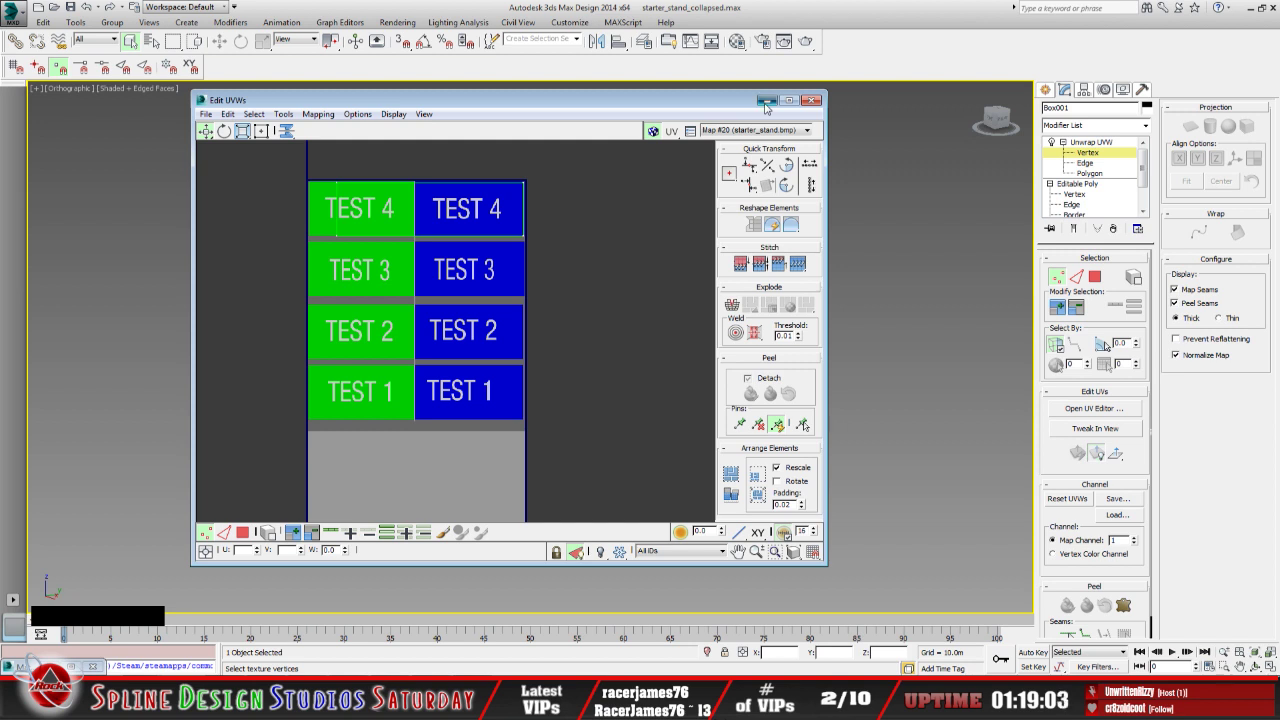
Select the outer long wall mapped to TEST 1 and narrow its UVs in freeform mode to fit only the blue TEST 1 panel
left_click(765, 101)
left_click(1093, 174)
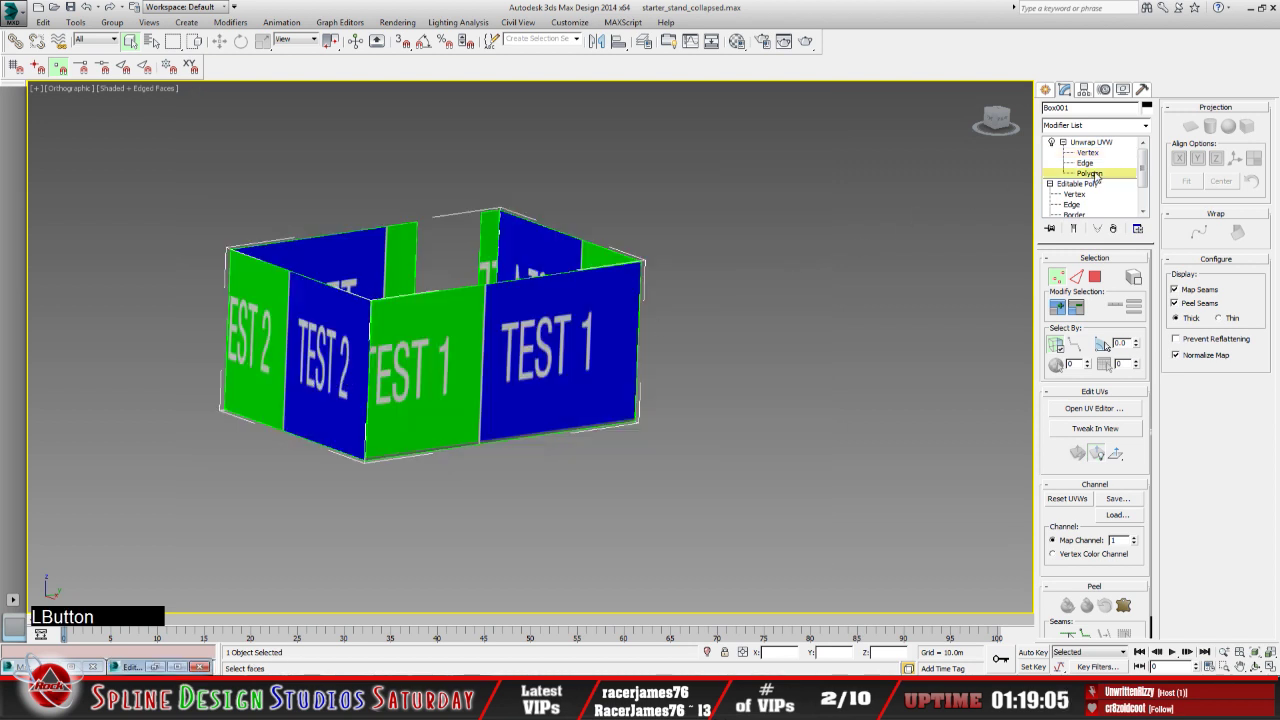
left_click(495, 374)
left_click(155, 667)
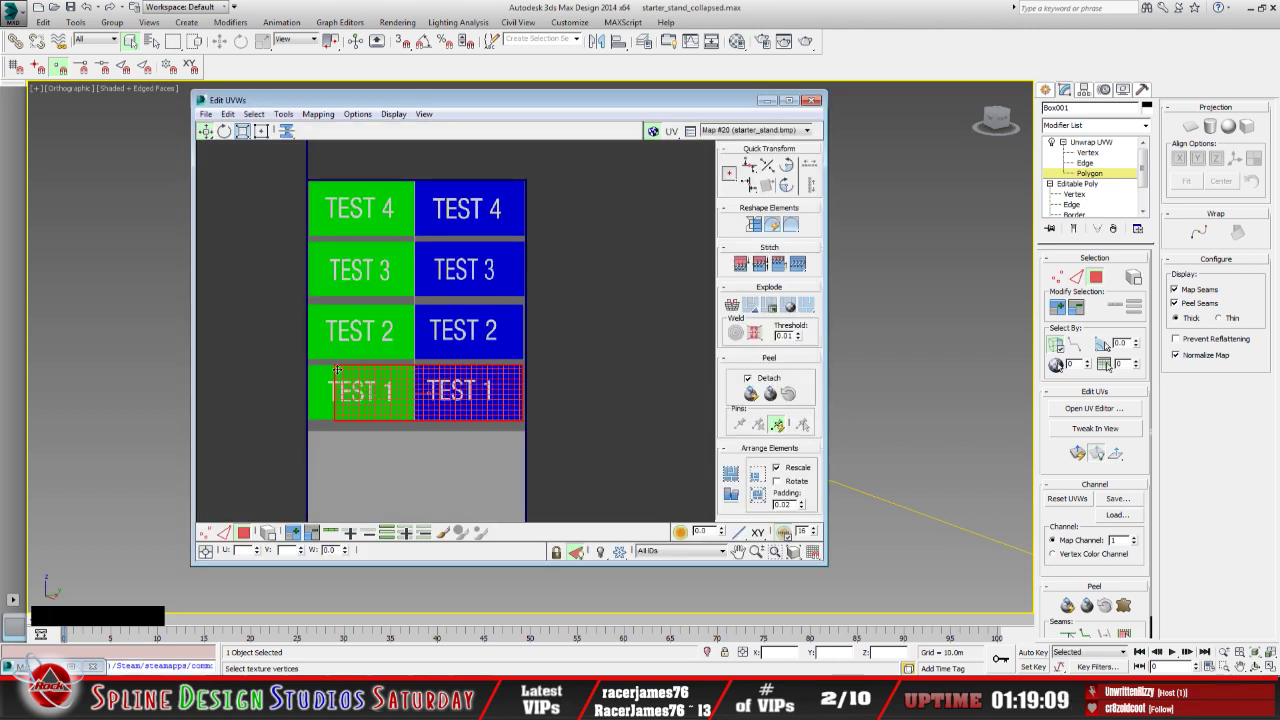
left_click(261, 131)
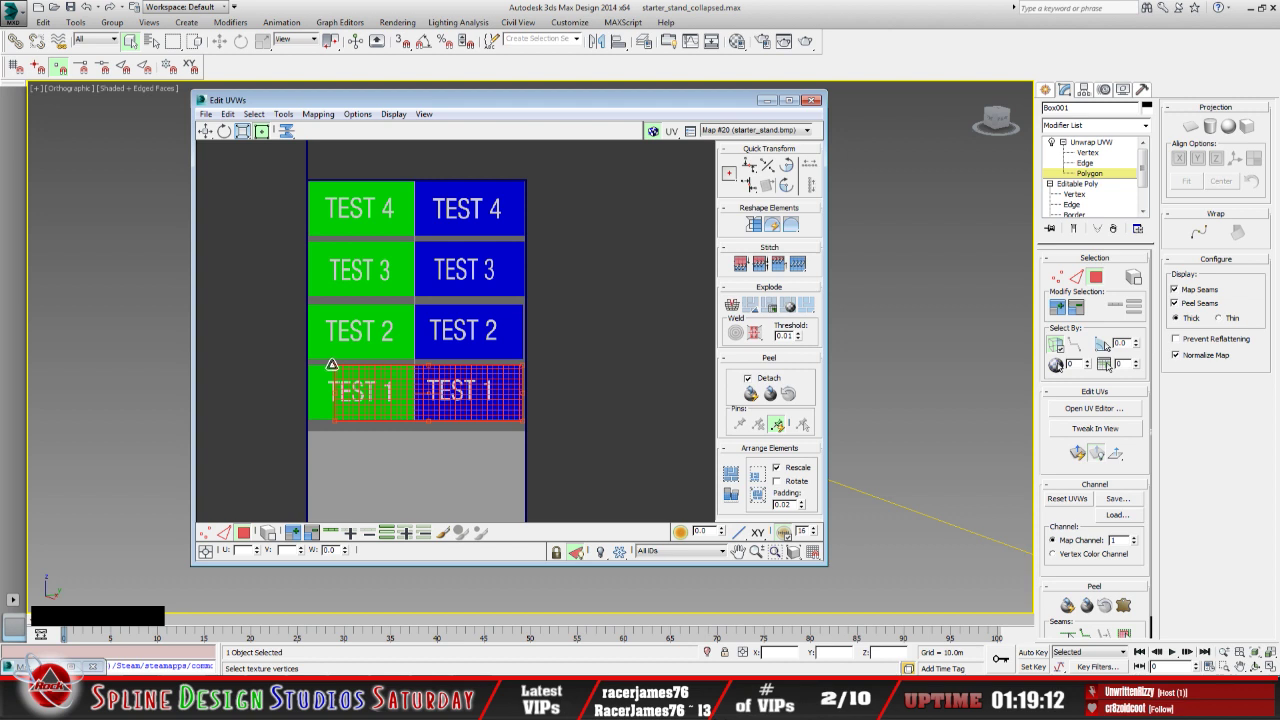
left_click_drag(332, 365, 415, 367, "shift")
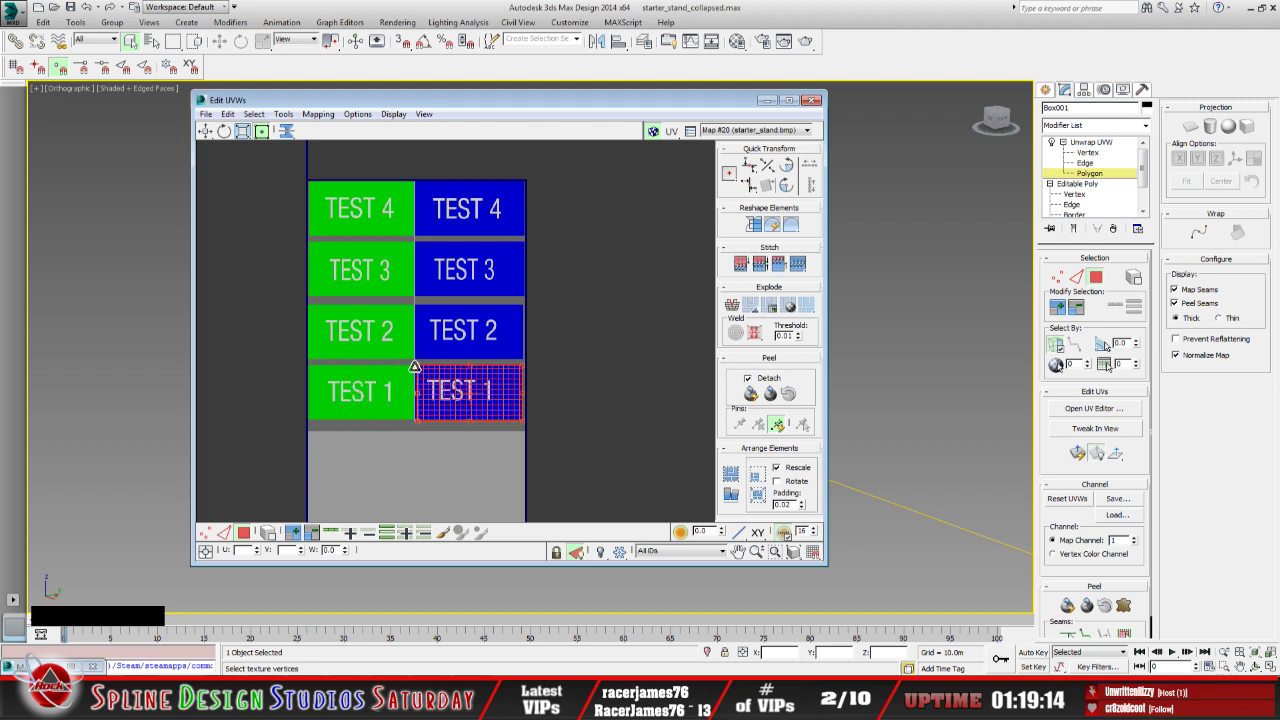
scroll(455, 428, "up", 3)
scroll(456, 424, "up", 2)
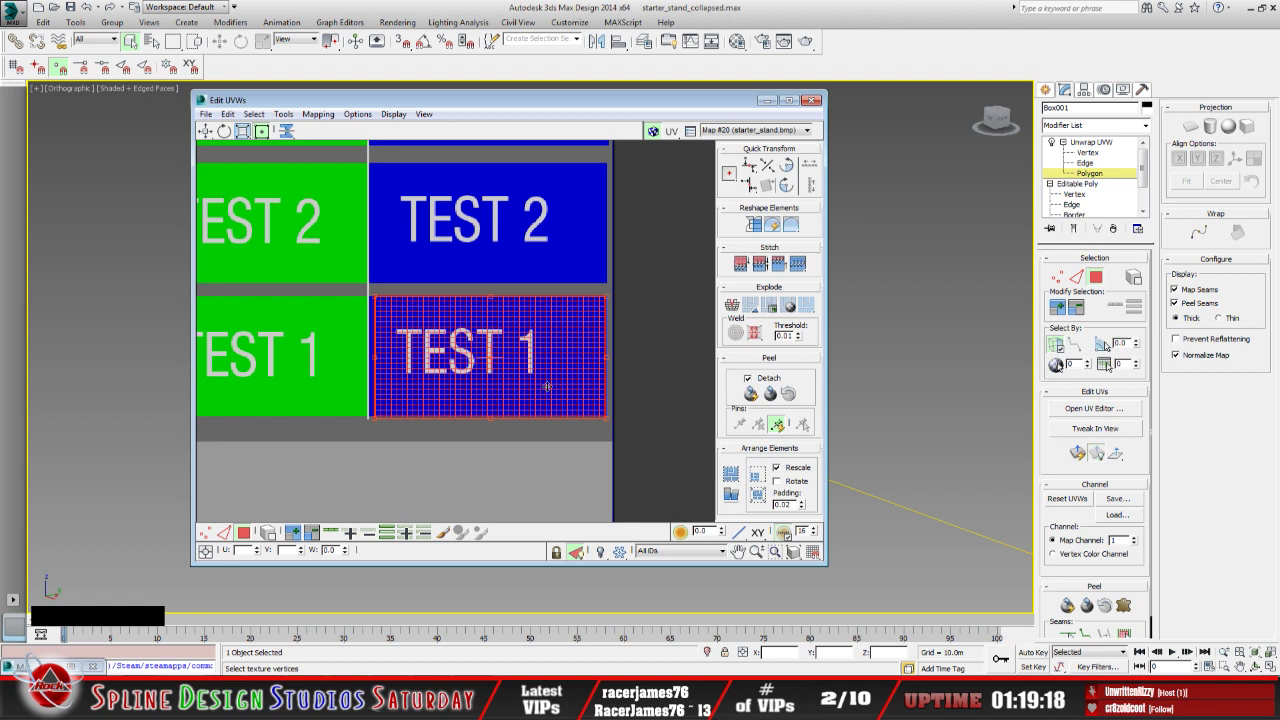
left_click(641, 455)
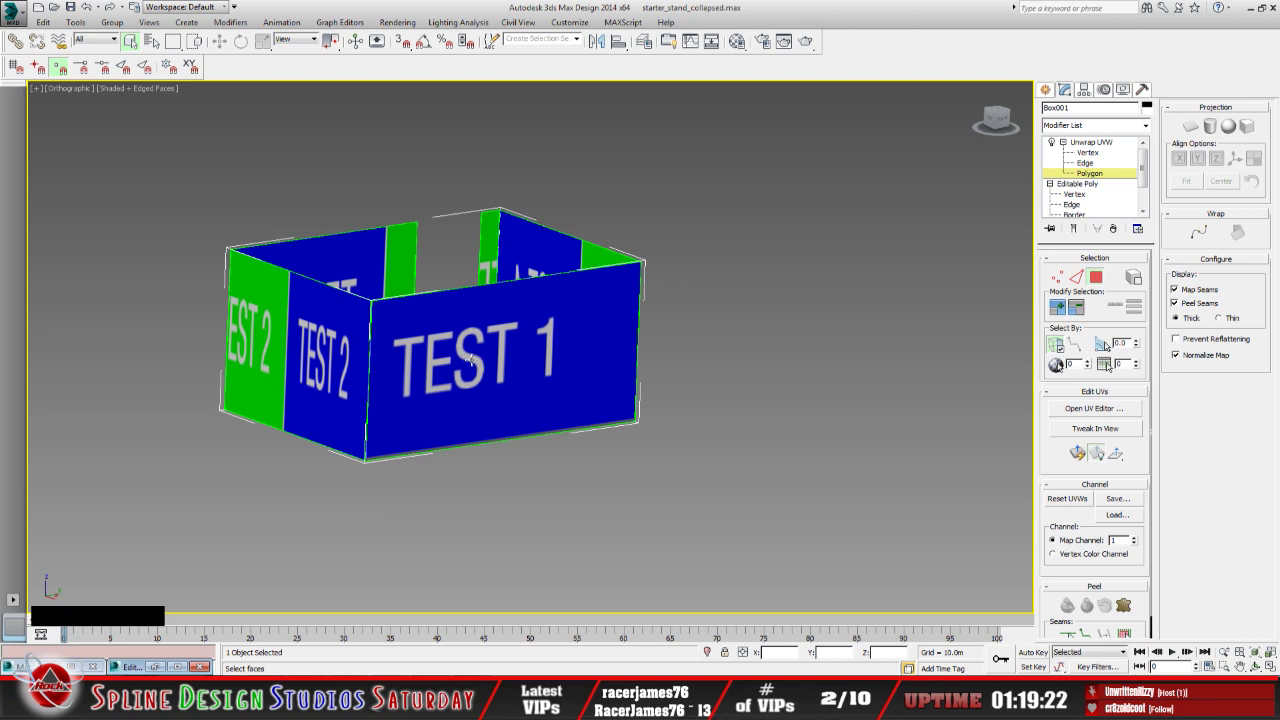
Select the outer end wall mapped to TEST 2, narrow its UVs to the blue TEST 2 panel, and deselect the wall
middle_click_drag(495, 394, 415, 425)
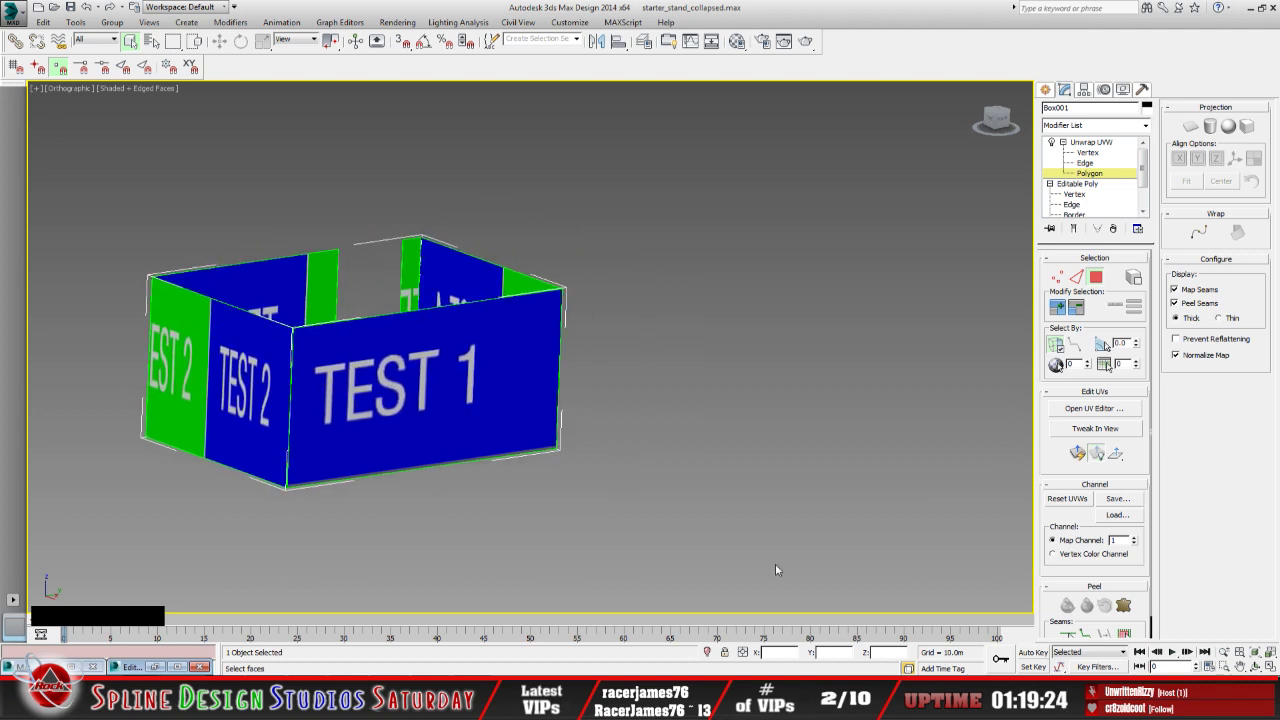
left_click(1258, 667)
left_click_drag(452, 443, 462, 420)
left_click(130, 41)
left_click(300, 408)
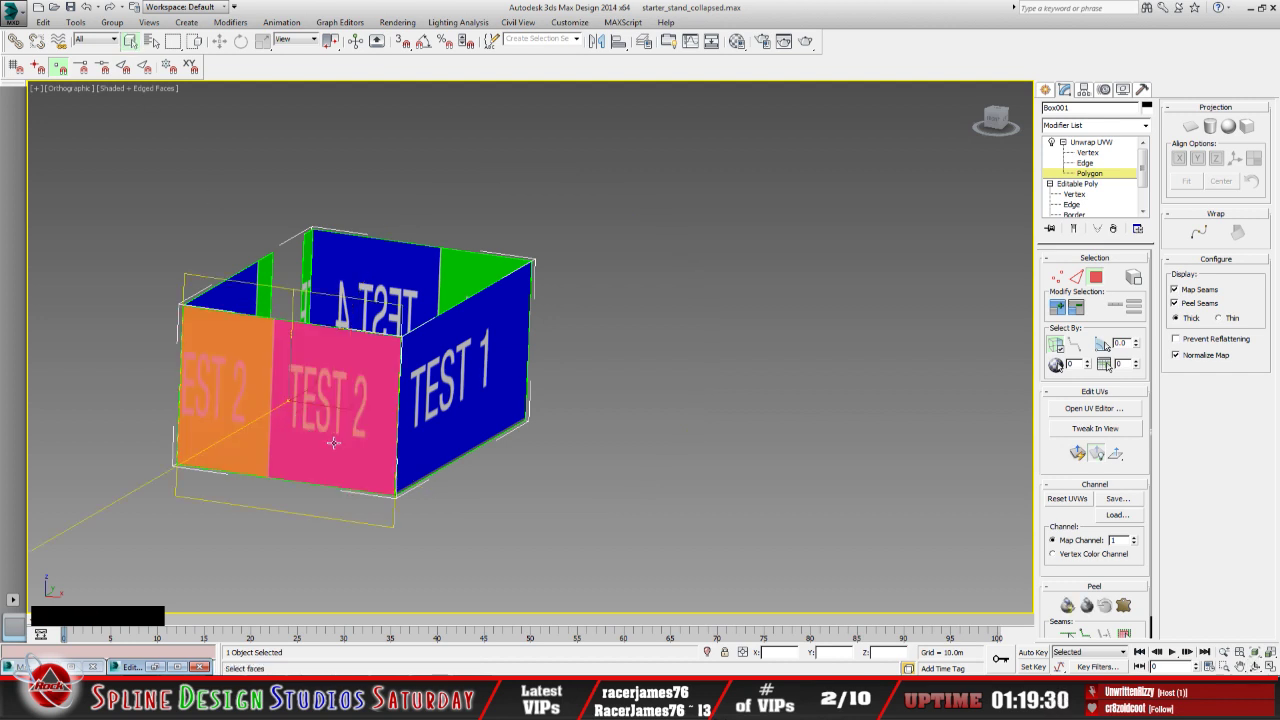
middle_click_drag(332, 442, 408, 432)
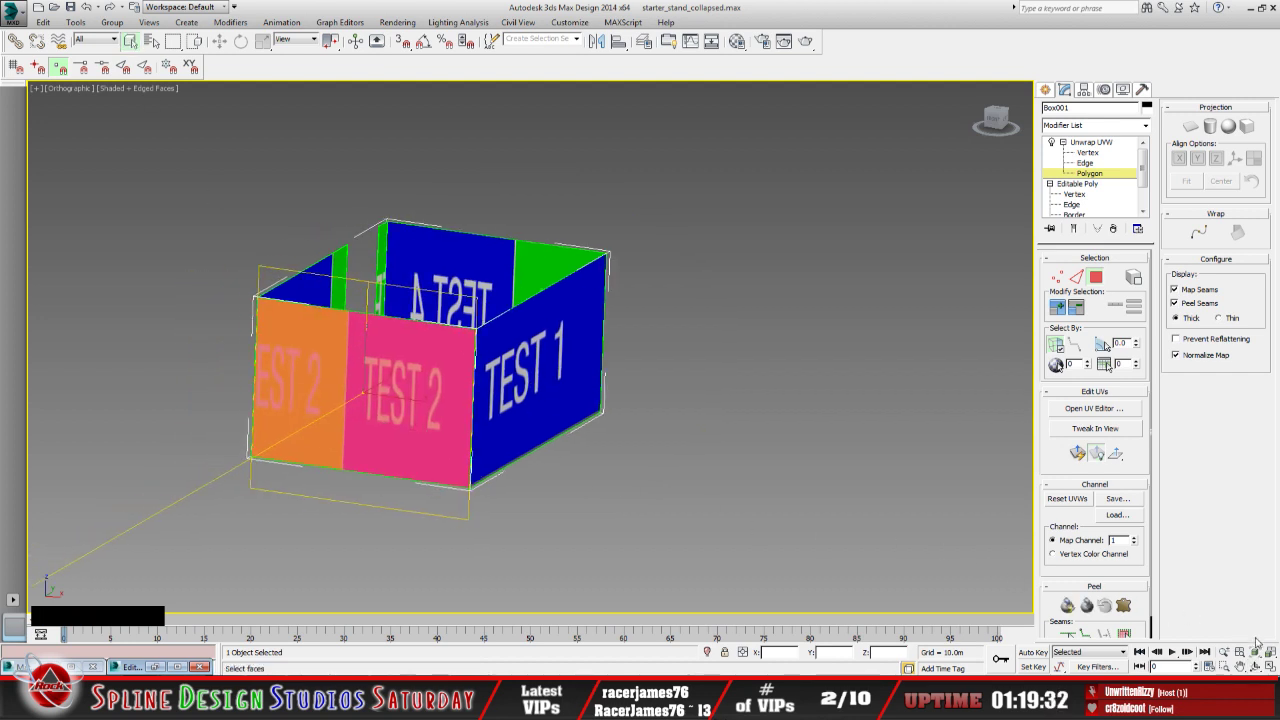
left_click(1256, 666)
left_click_drag(566, 402, 540, 402)
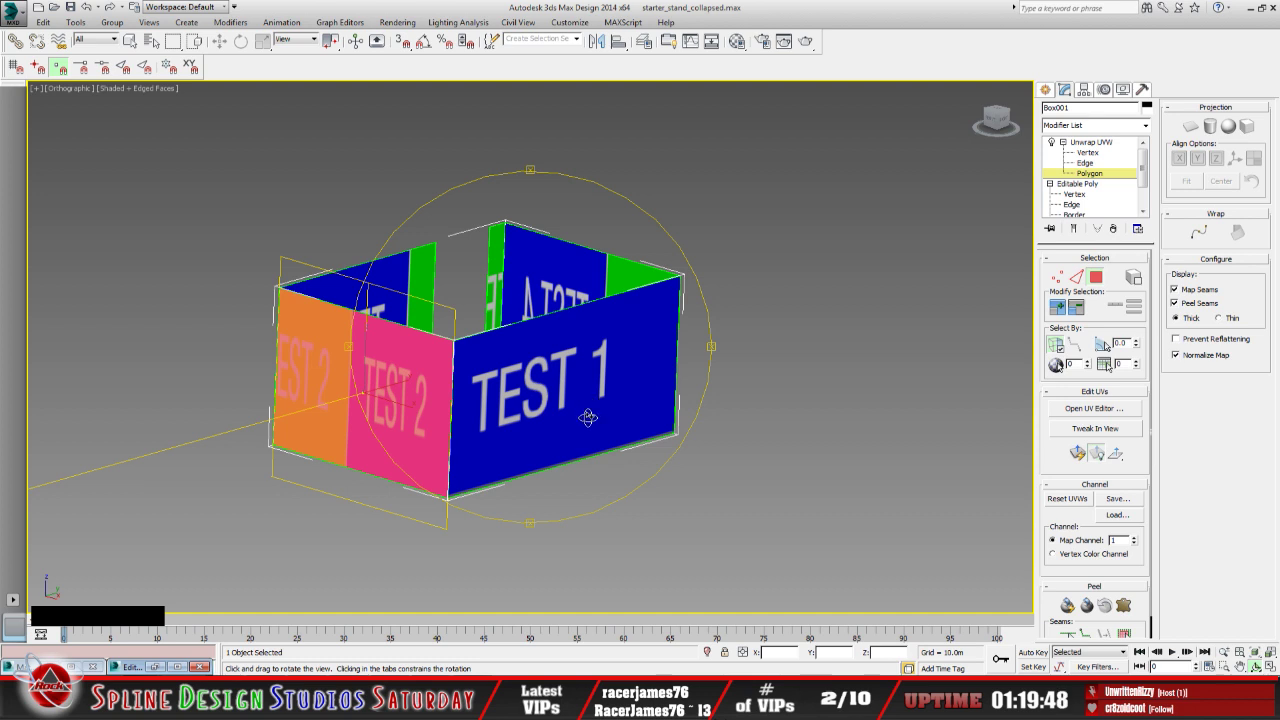
left_click_drag(534, 410, 546, 405)
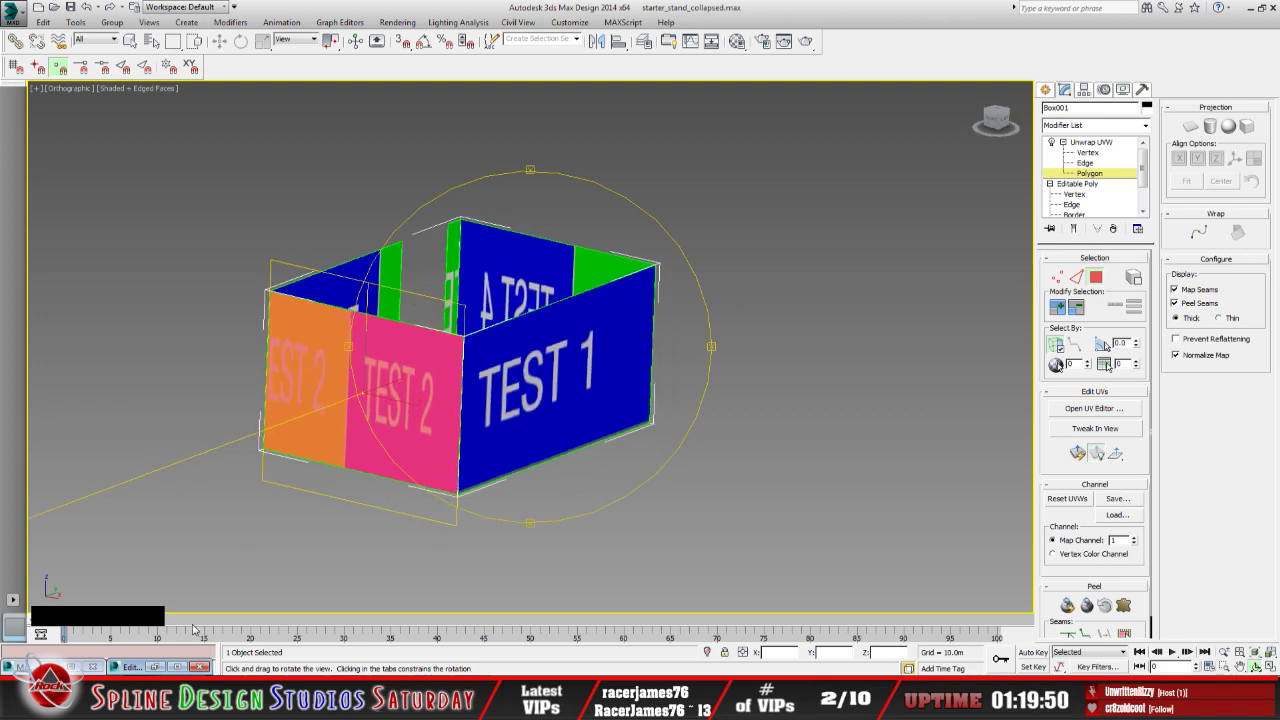
left_click(14, 599)
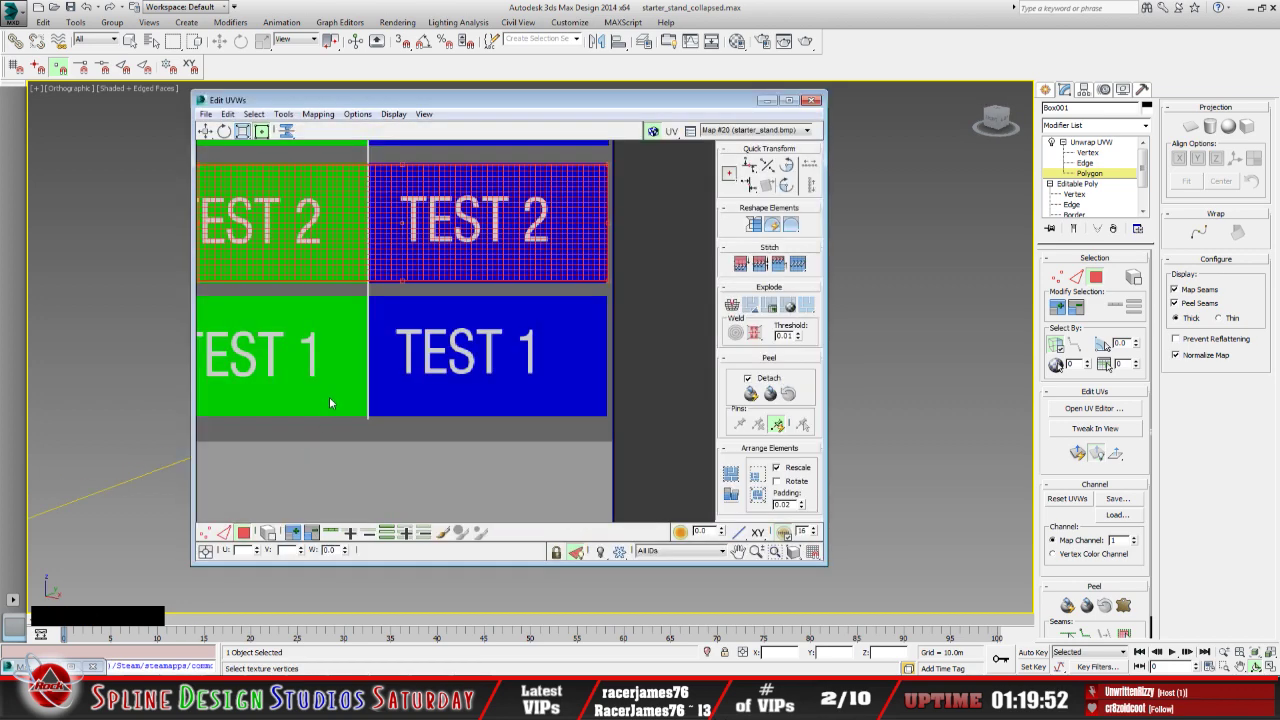
middle_click_drag(329, 396, 423, 449)
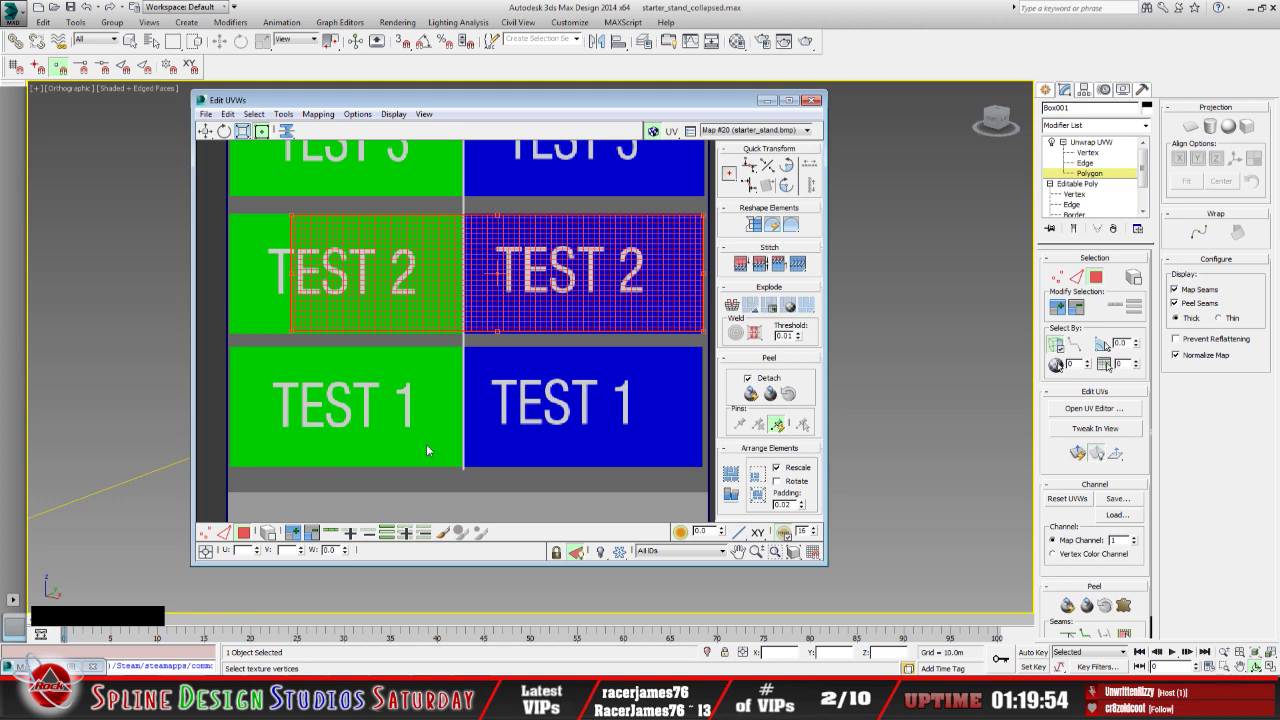
left_click(292, 214, "ctrl")
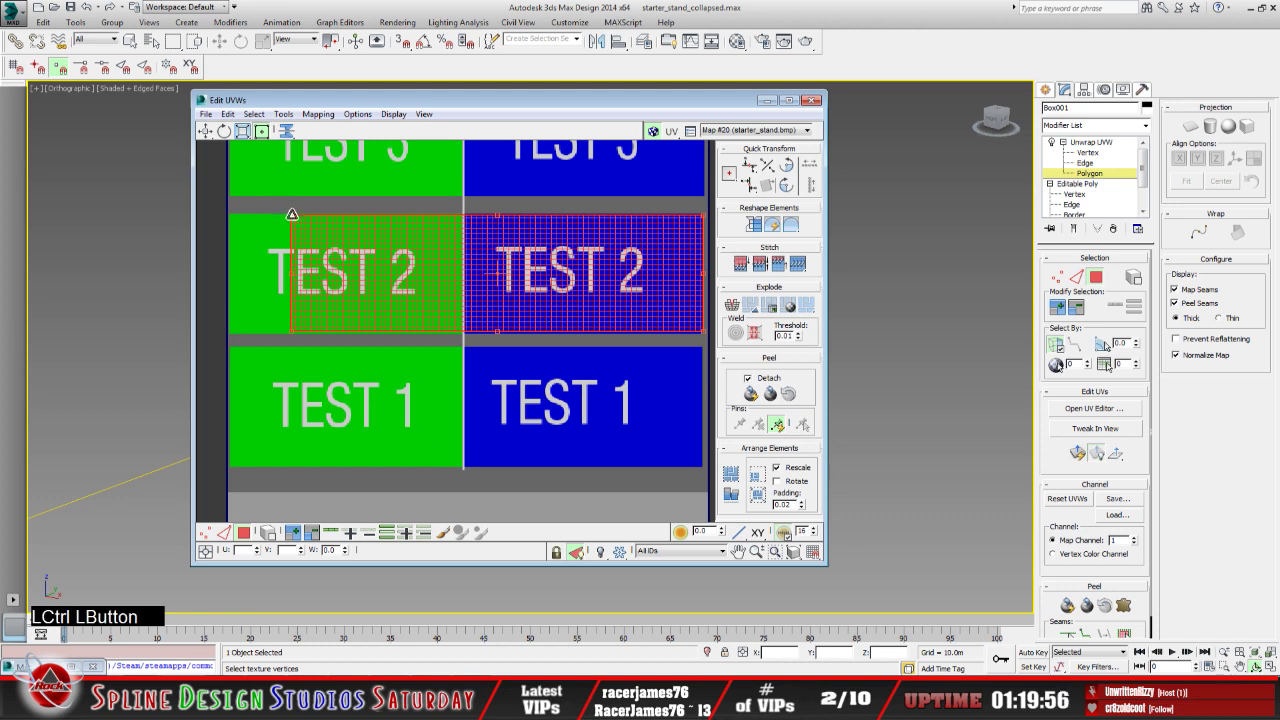
left_click_drag(292, 214, 467, 219)
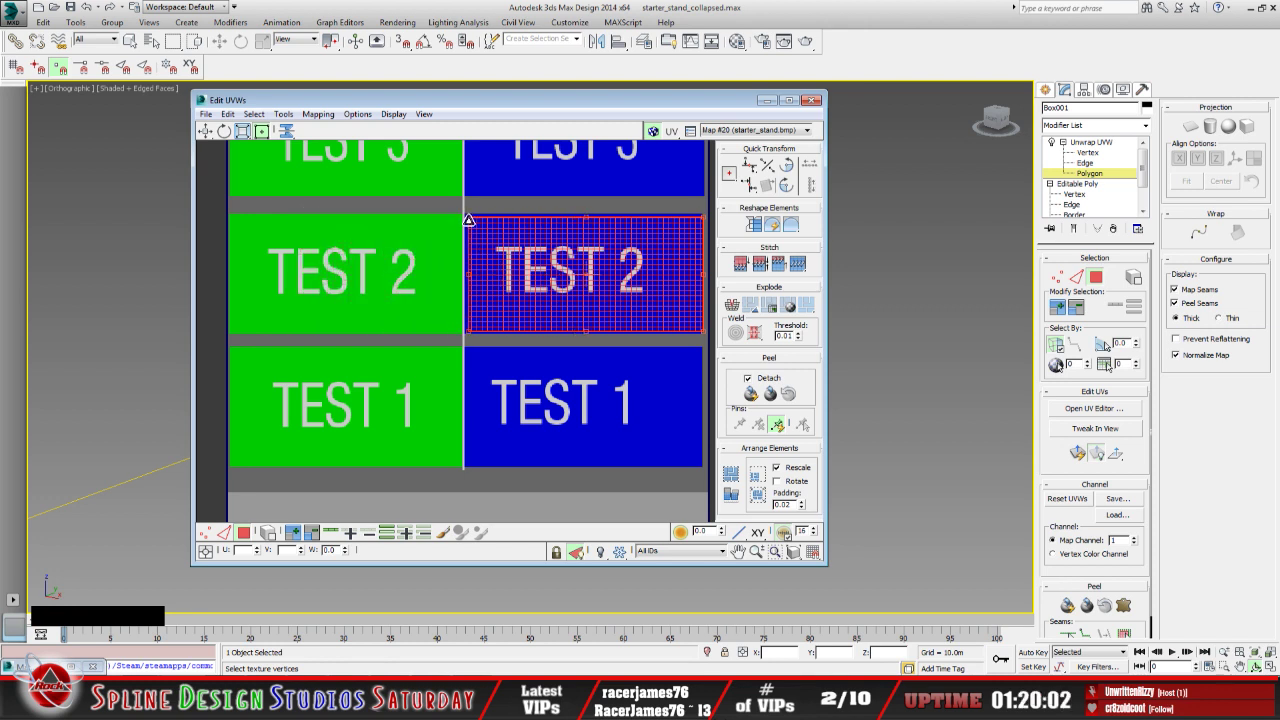
left_click(766, 101)
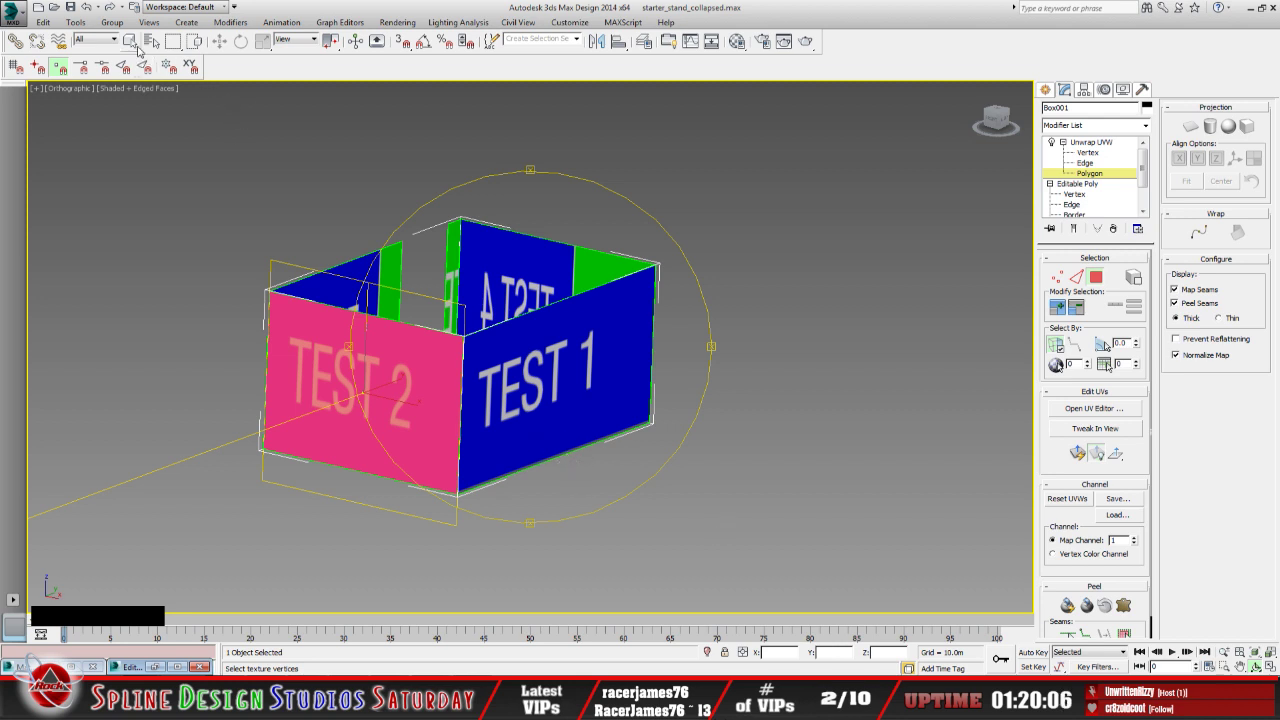
left_click(711, 476)
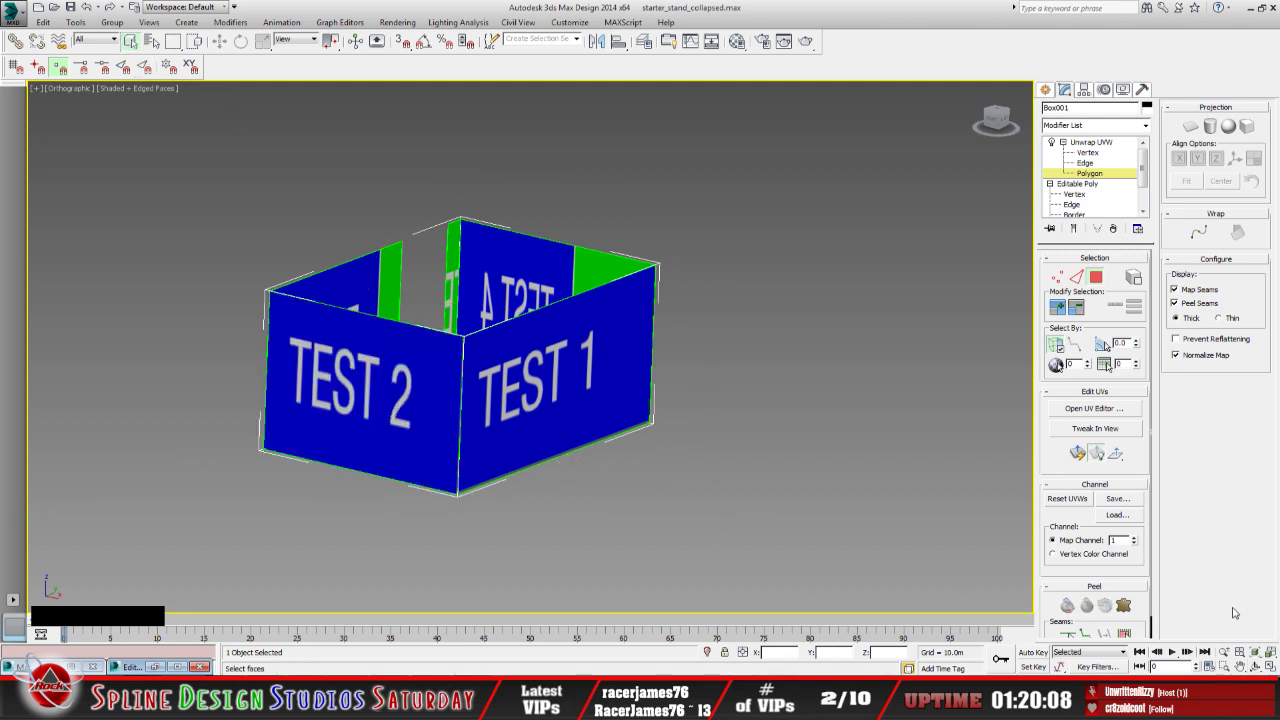
Select all the faces of the outer doorway wall mapped to TEST 3, including the sill and the narrow strip beside the opening
left_click(1256, 660)
left_click_drag(527, 378, 649, 378)
left_click(130, 40)
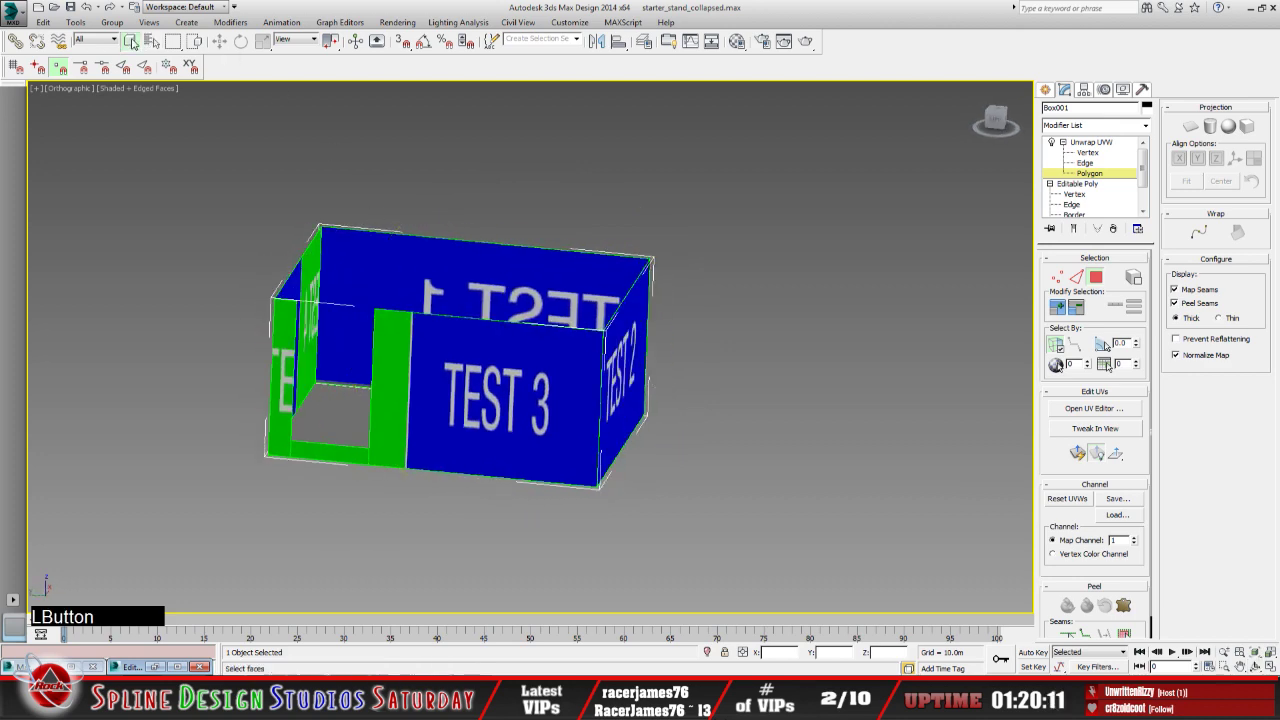
left_click(497, 410)
left_click(345, 455, "ctrl")
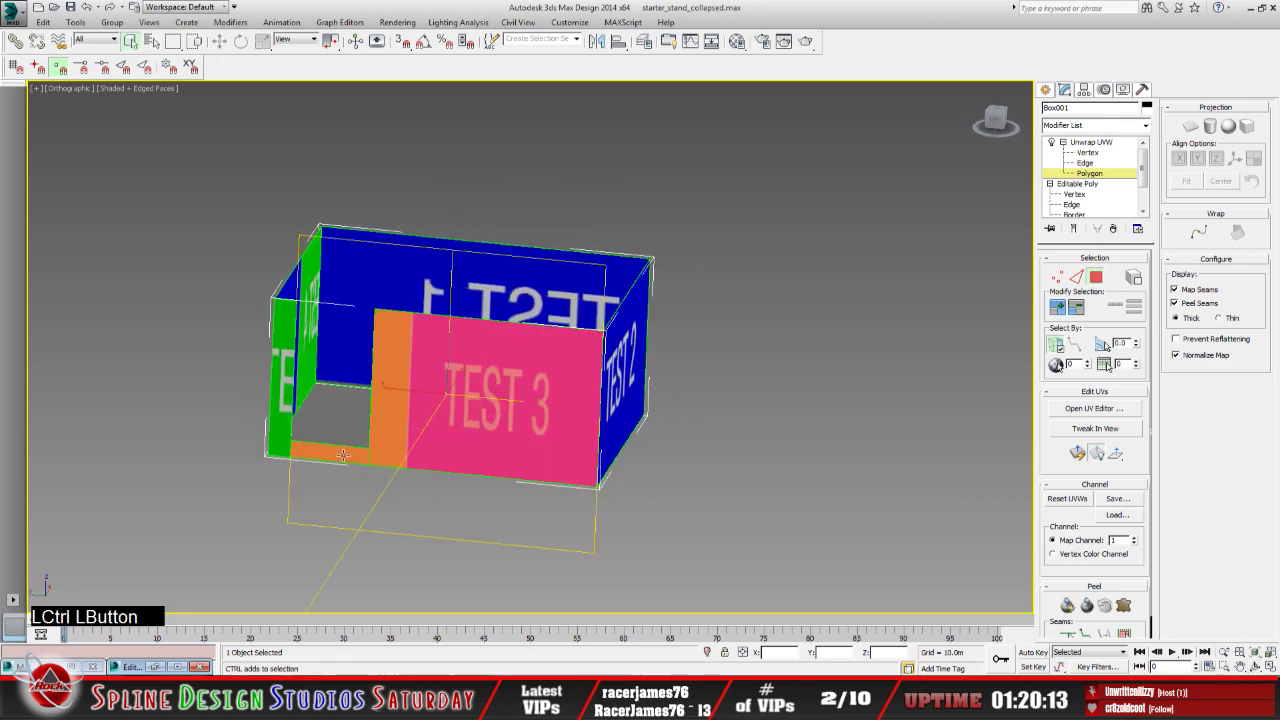
left_click(279, 401, "ctrl")
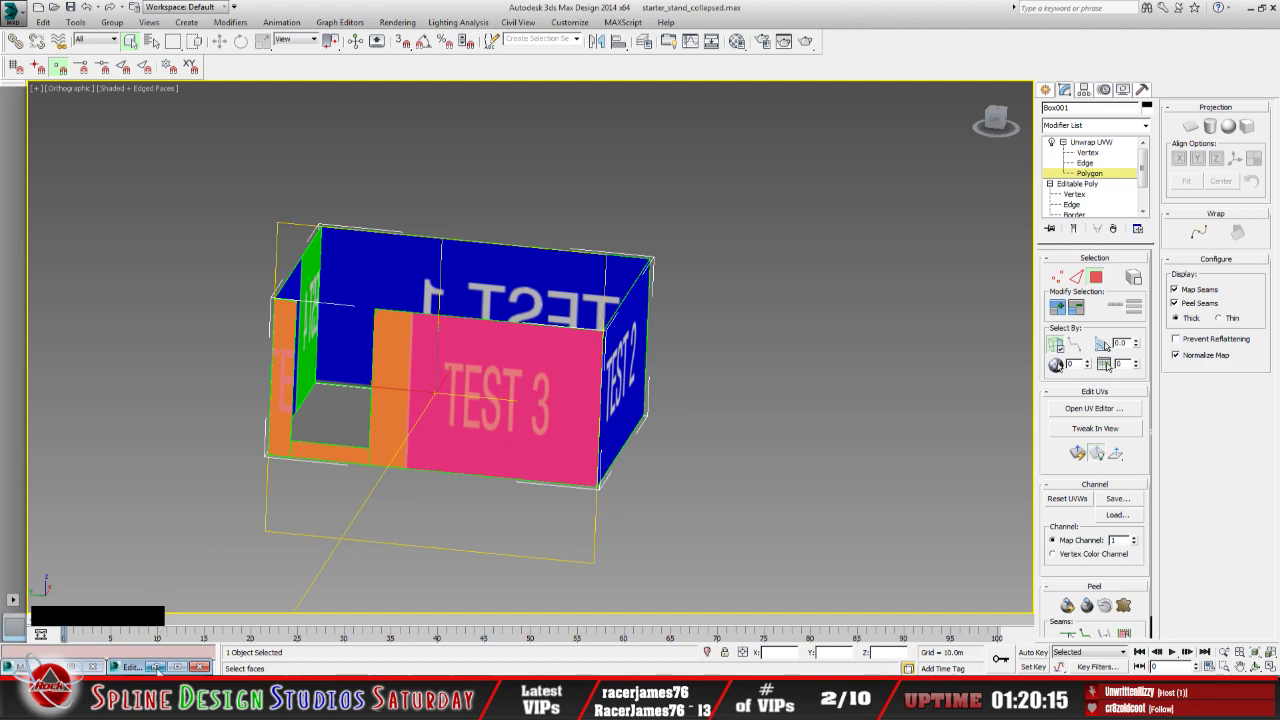
Narrow the selected doorway wall's UVs to fit only the blue TEST 3 panel, and deselect the wall
left_click(130, 667)
middle_click_drag(389, 318, 375, 449)
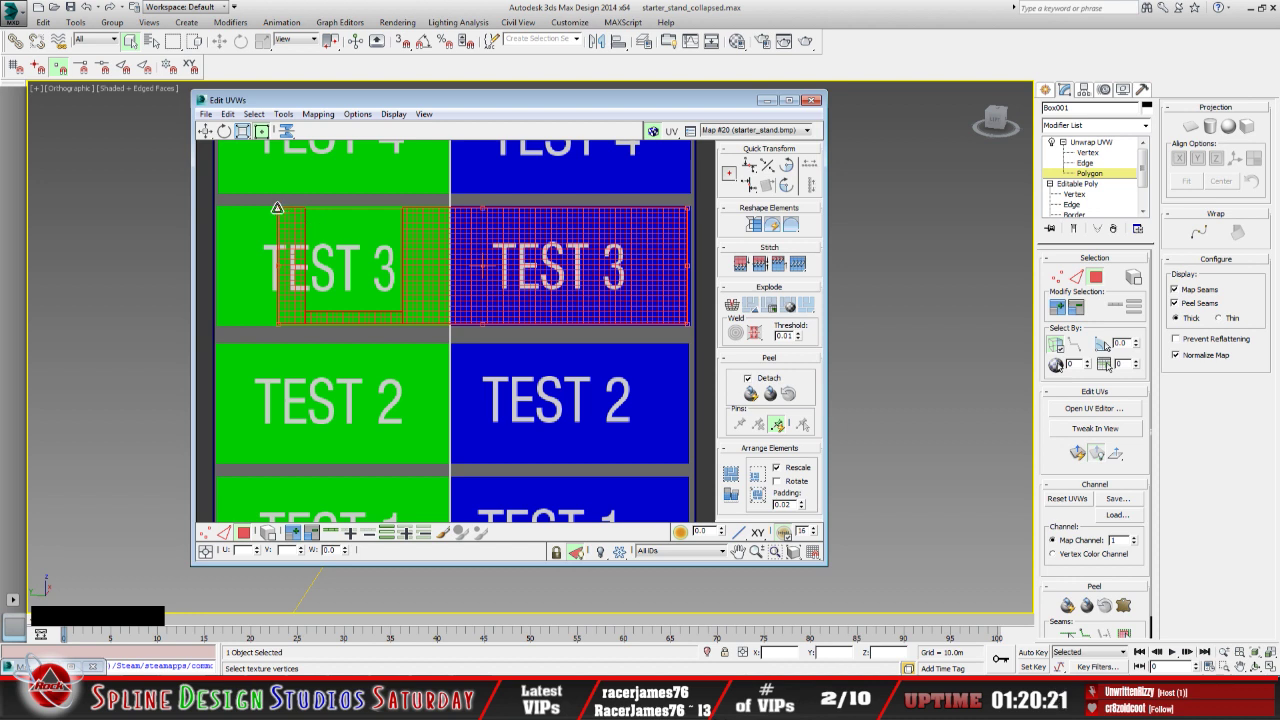
left_click_drag(277, 208, 456, 217, "shift")
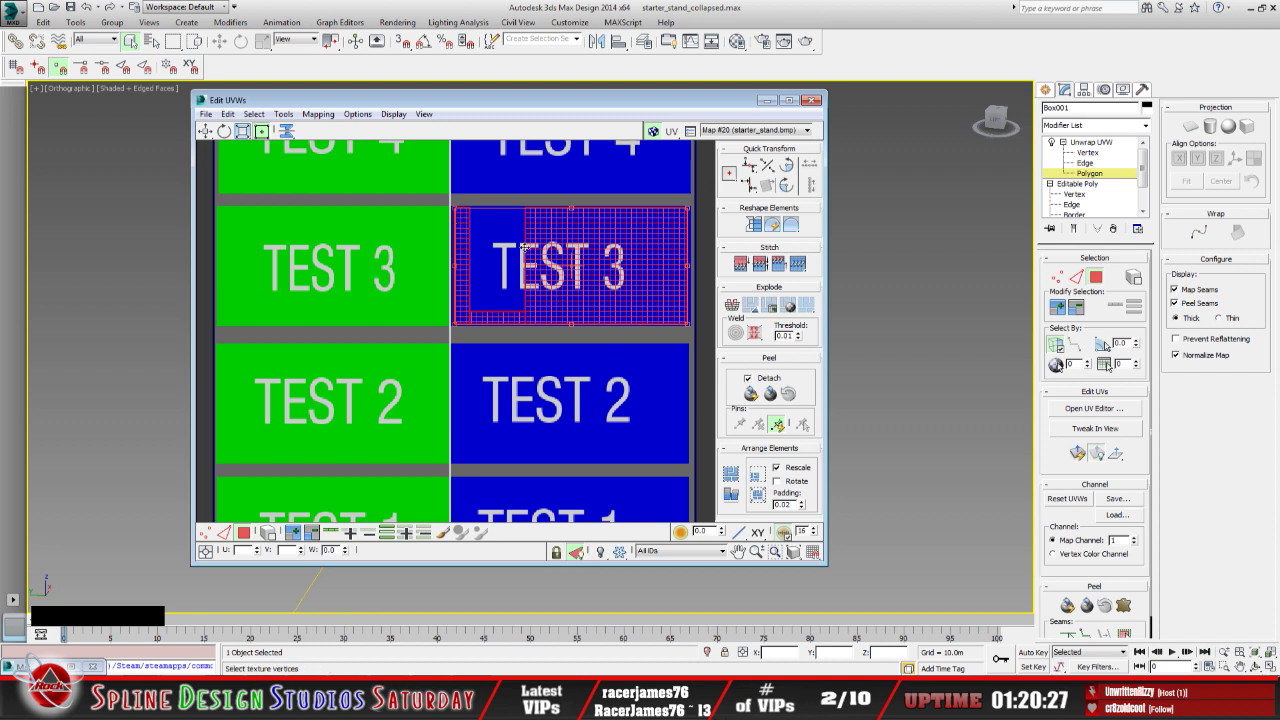
left_click(650, 352)
left_click(766, 101)
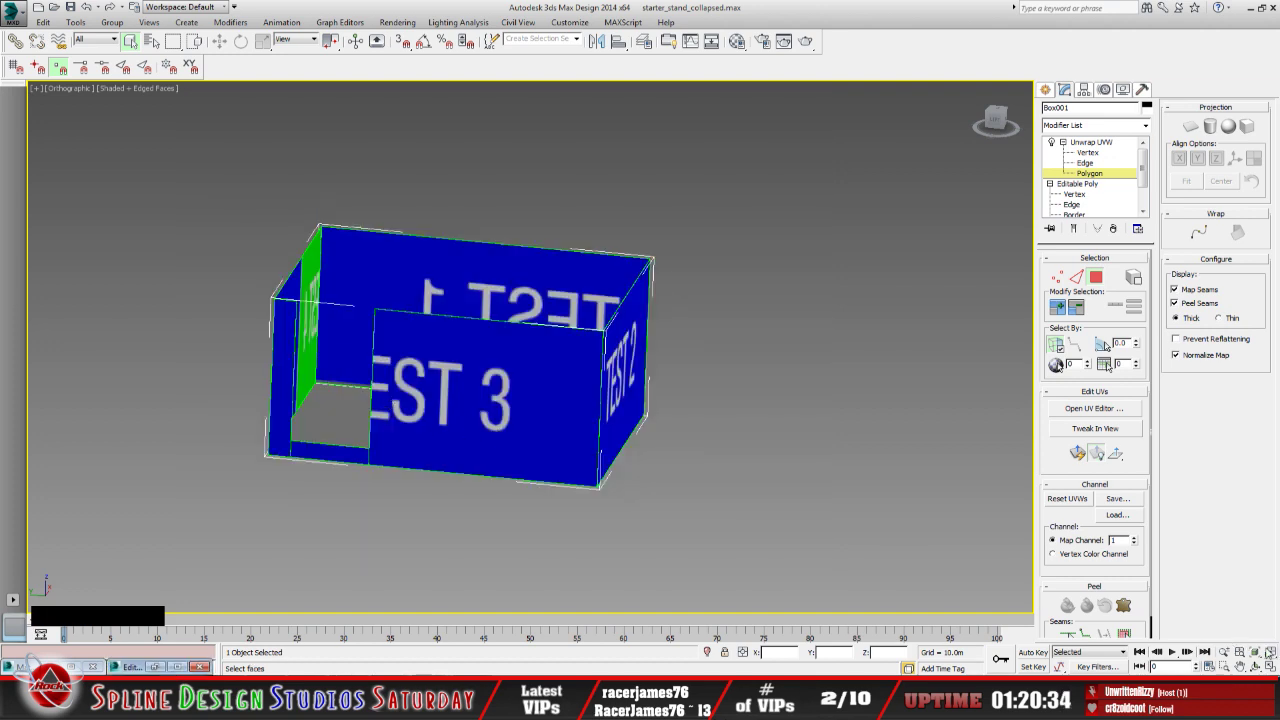
Select the outer end wall mapped to TEST 4, narrow its UVs to the blue TEST 4 panel, and deselect the wall
left_click(1256, 667)
left_click_drag(516, 432, 600, 428)
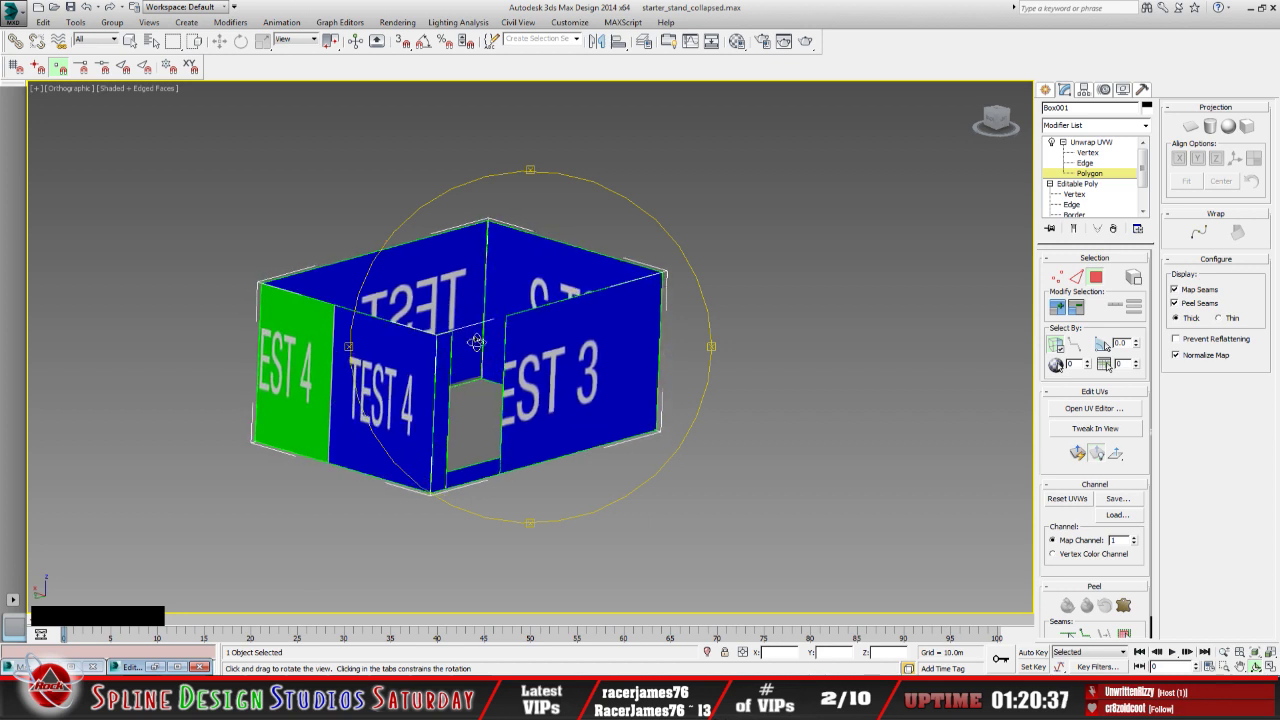
left_click(130, 40)
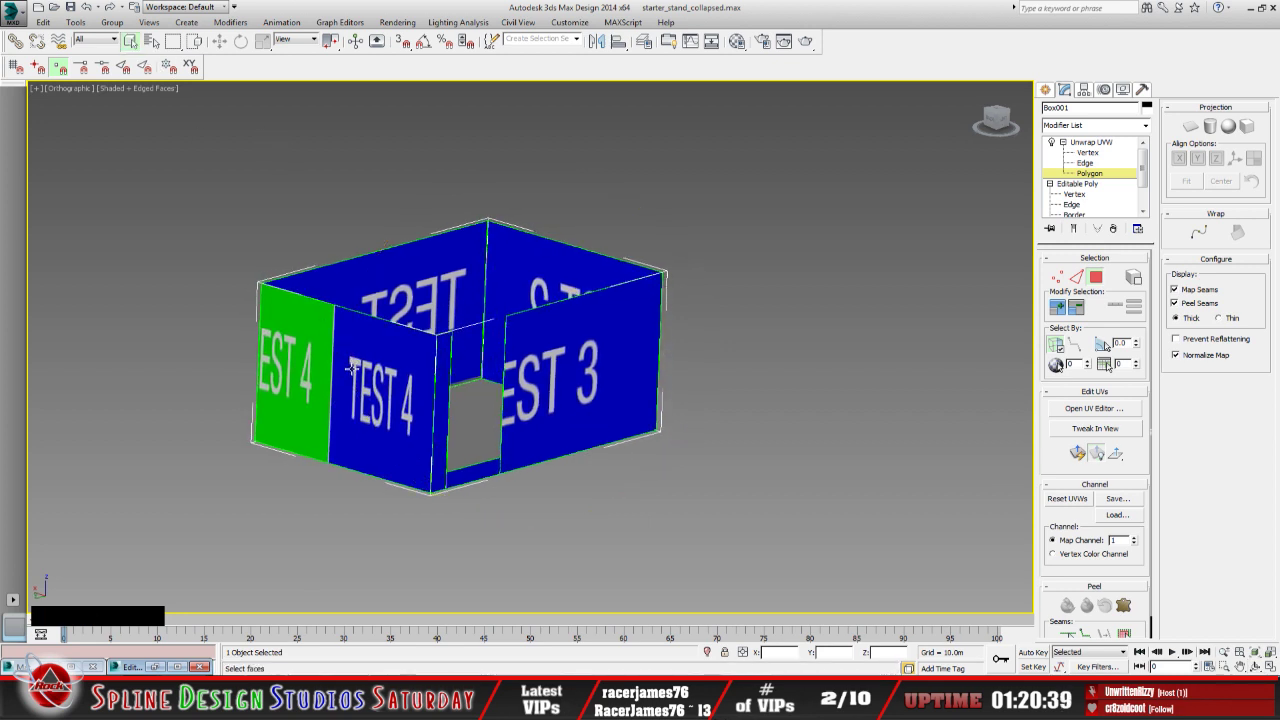
left_click(352, 368)
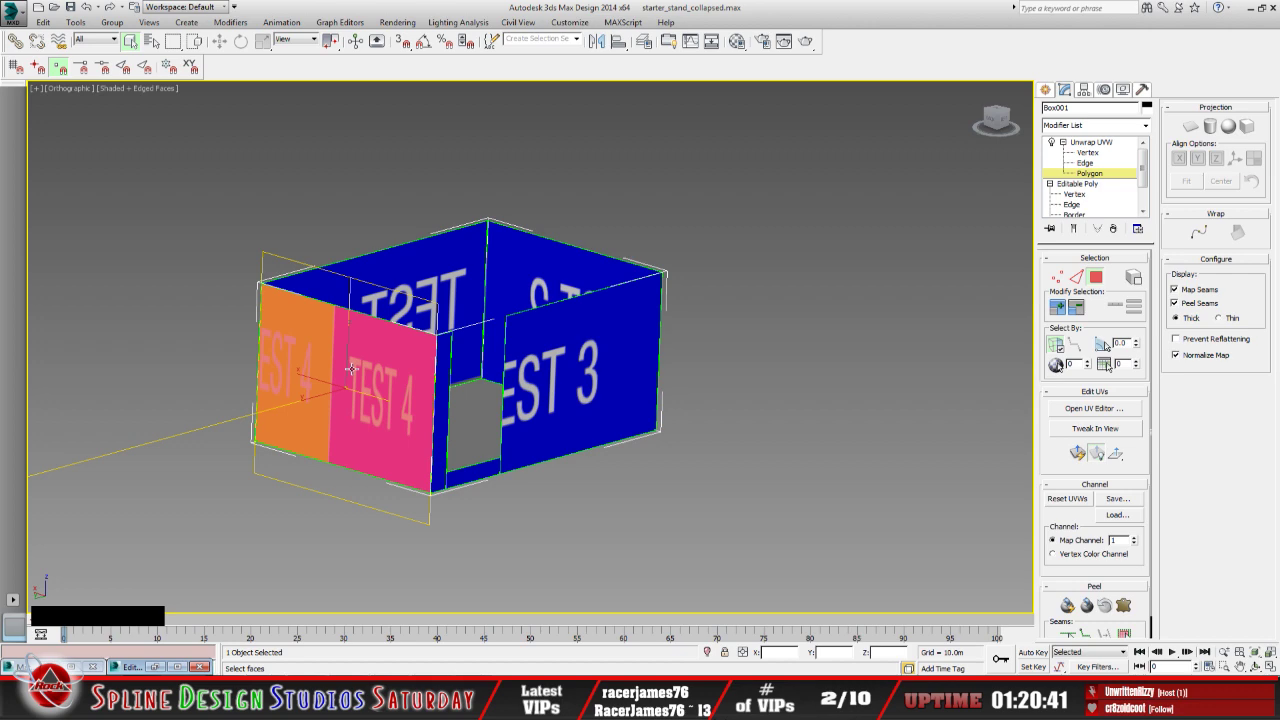
left_click(156, 667)
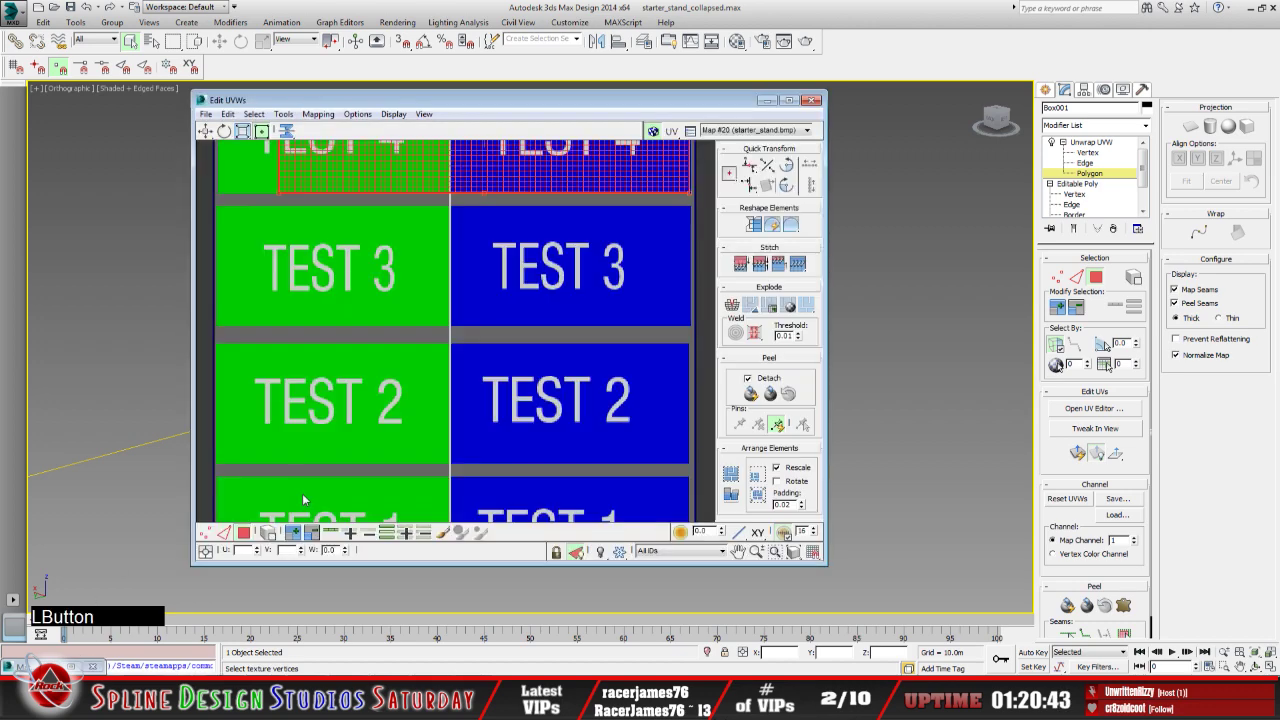
middle_click_drag(302, 493, 302, 638)
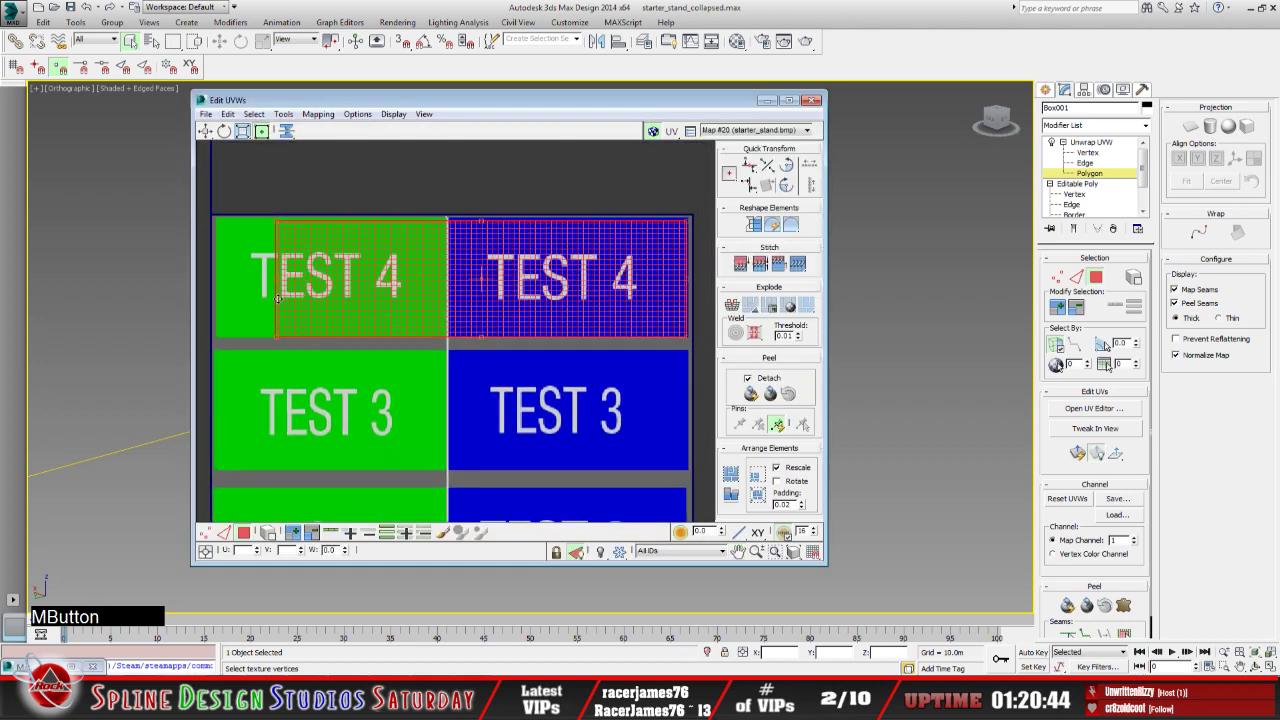
left_click(277, 221, "shift")
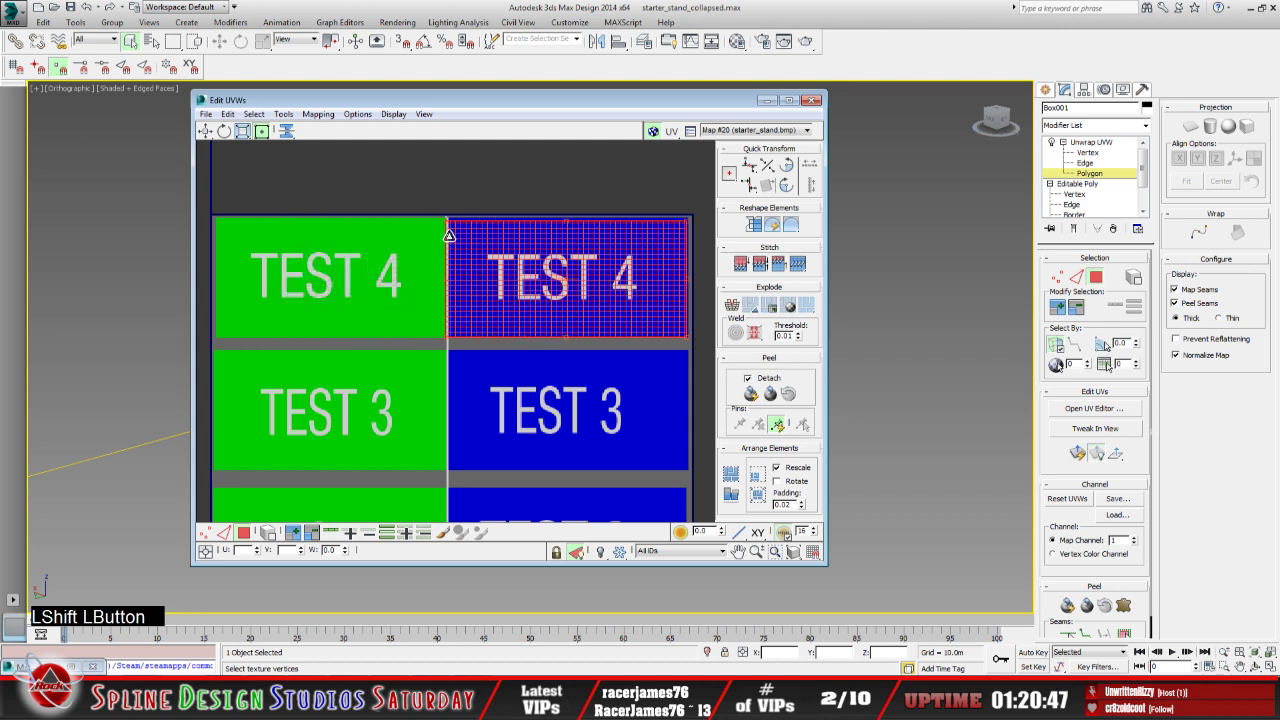
left_click(565, 352)
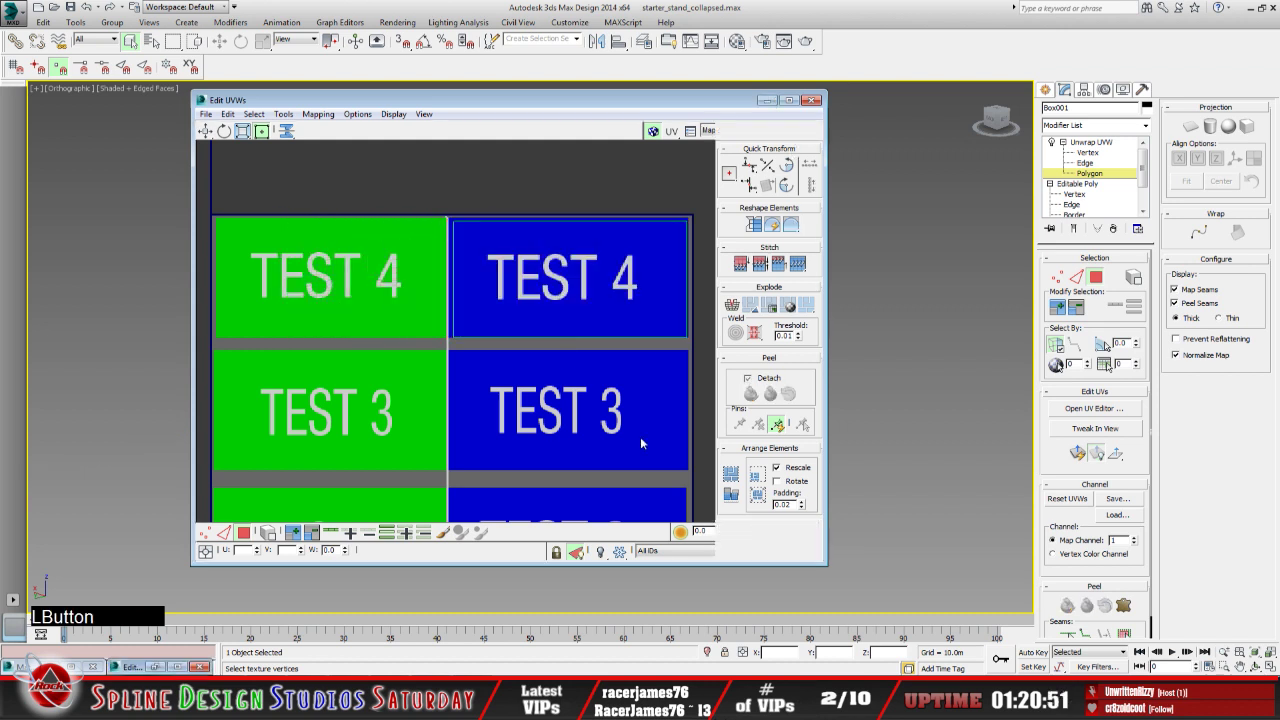
Inspect the box's walls and underside, and switch to Paint Shop Pro to examine the lower part of the starter_stand texture
middle_click_drag(464, 420, 443, 431)
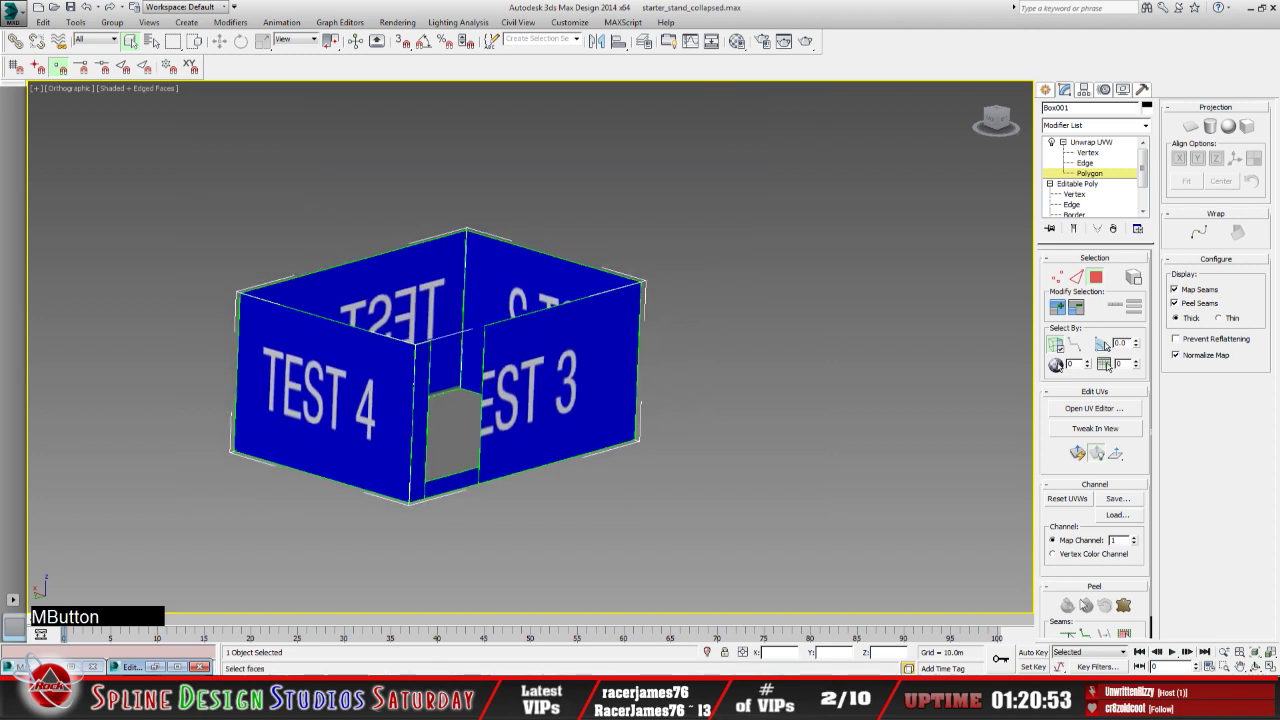
left_click(1254, 666)
left_click_drag(484, 361, 516, 304)
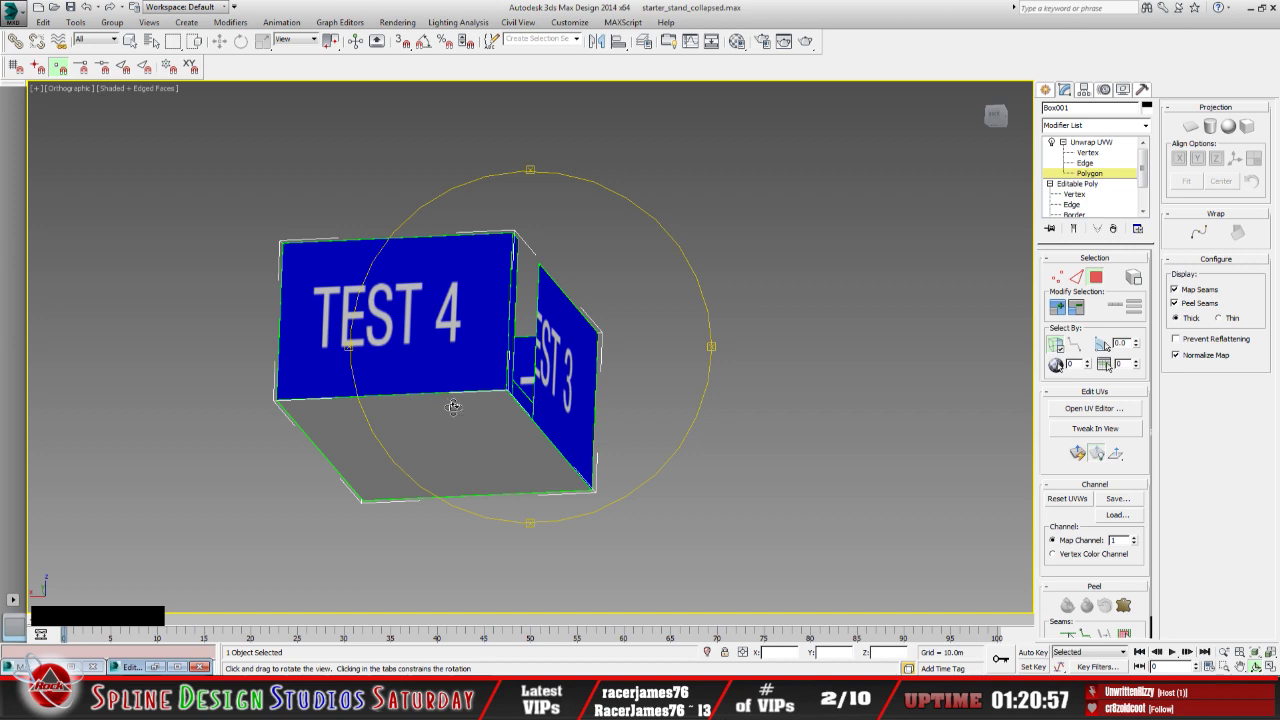
left_click_drag(453, 406, 478, 447)
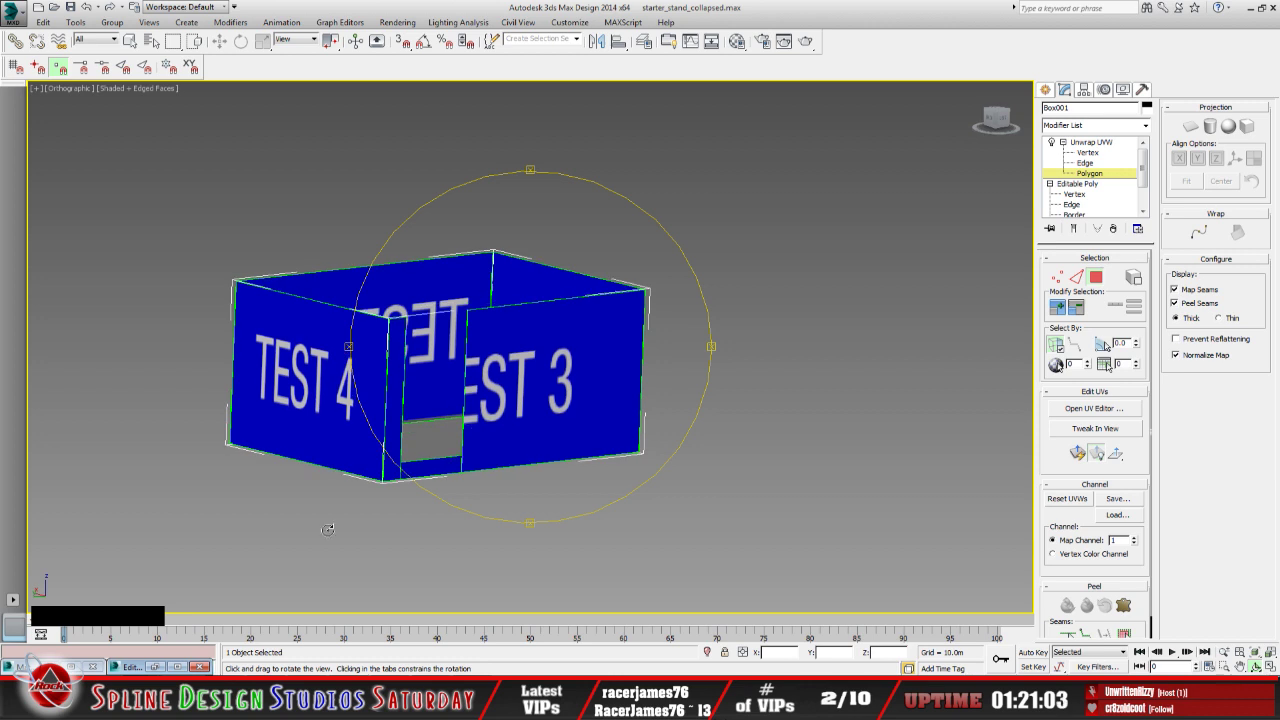
left_click(443, 665)
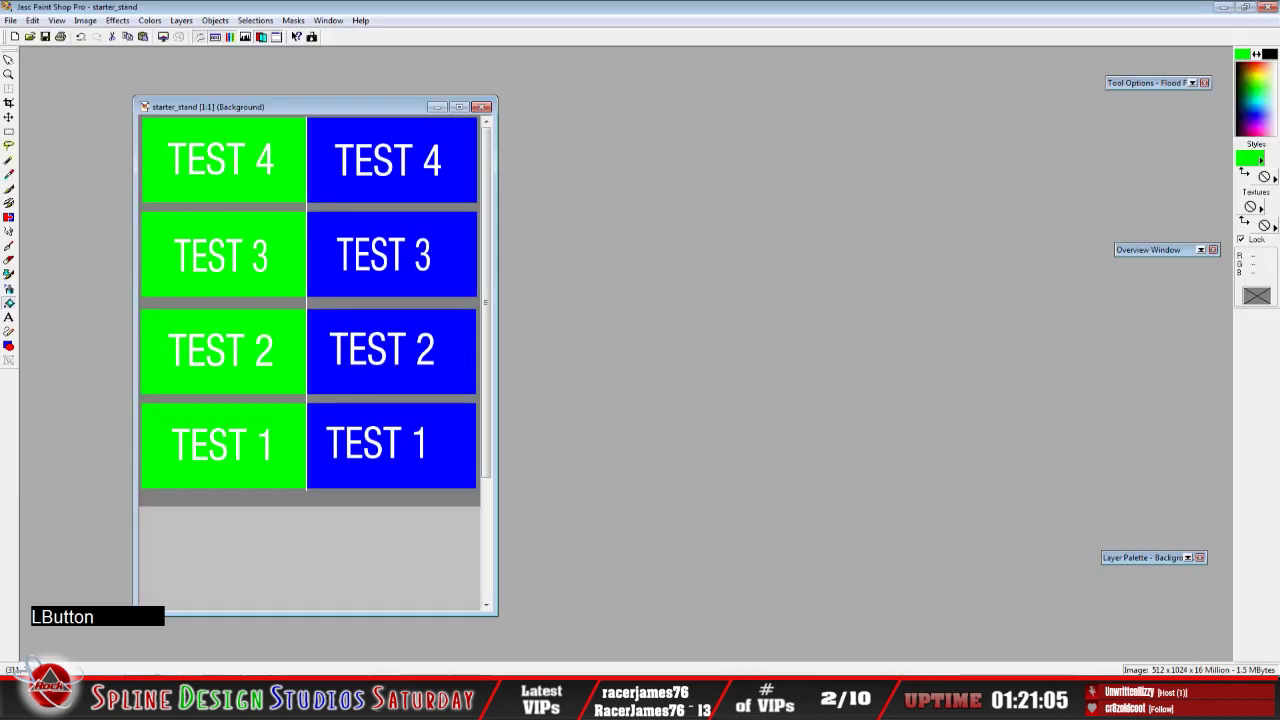
left_click_drag(487, 454, 487, 575)
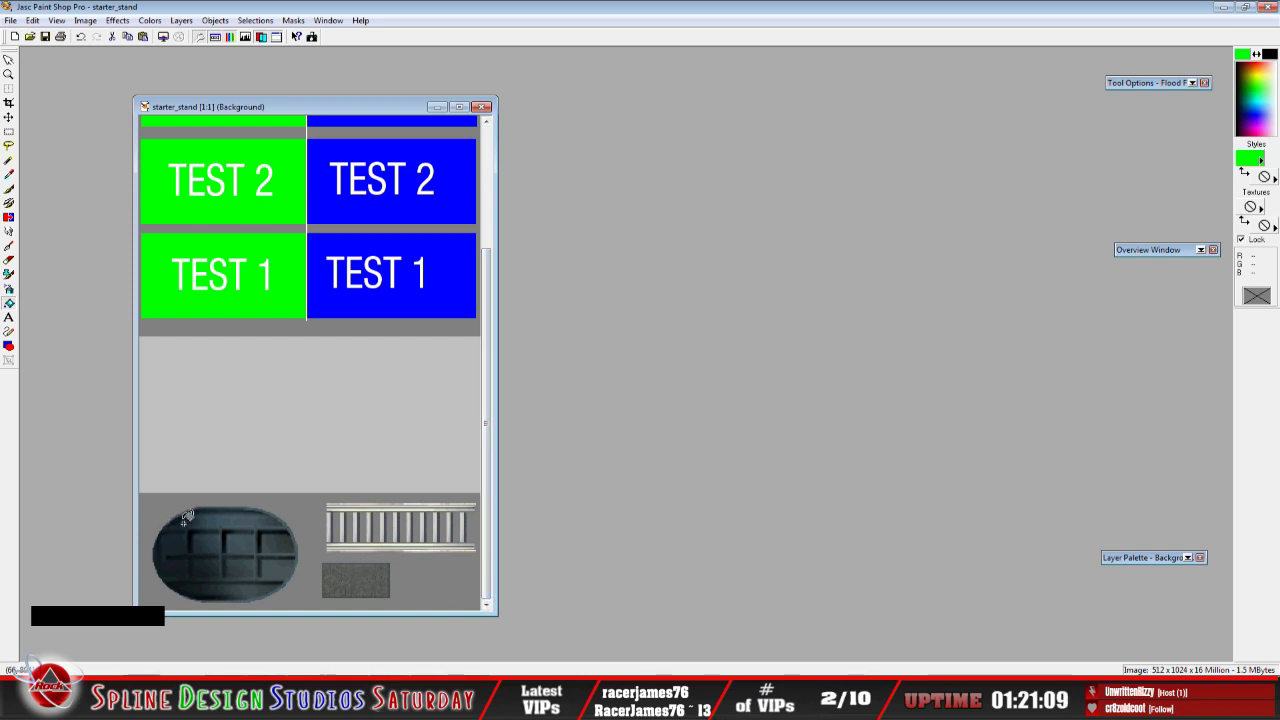
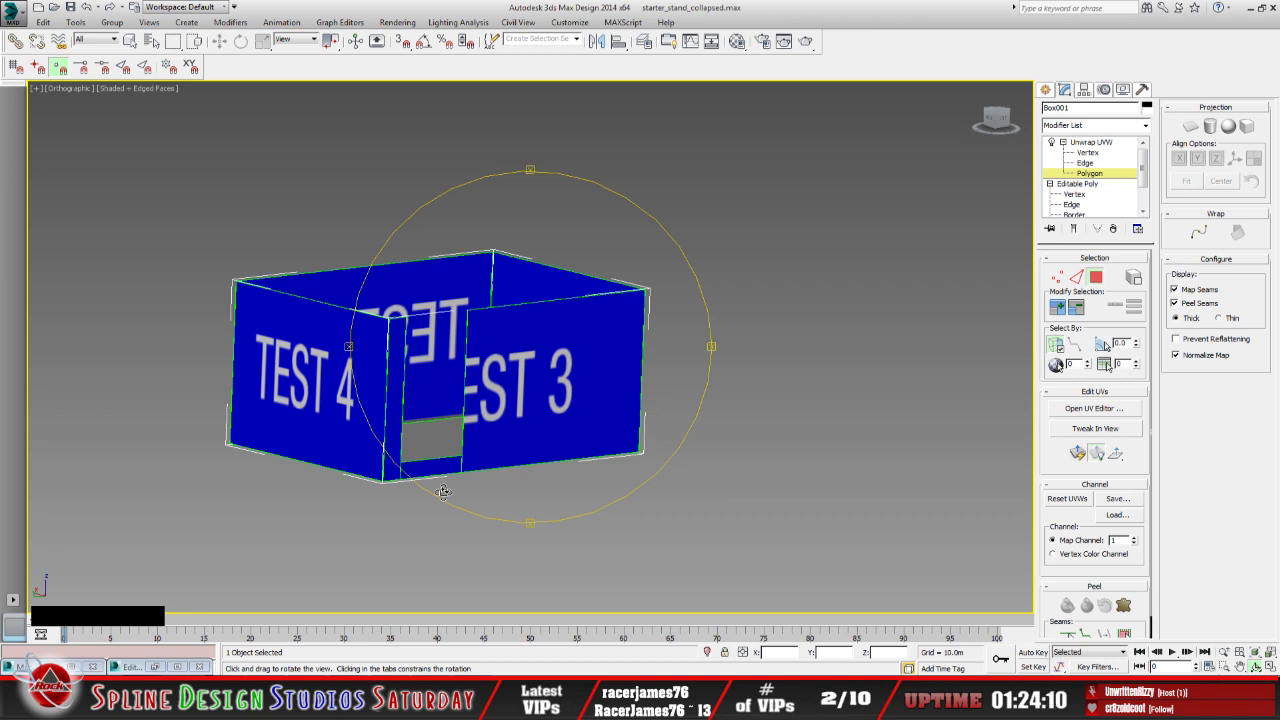
Back in 3ds Max, select the large floor face on the underside of Box001
left_click_drag(571, 386, 557, 366)
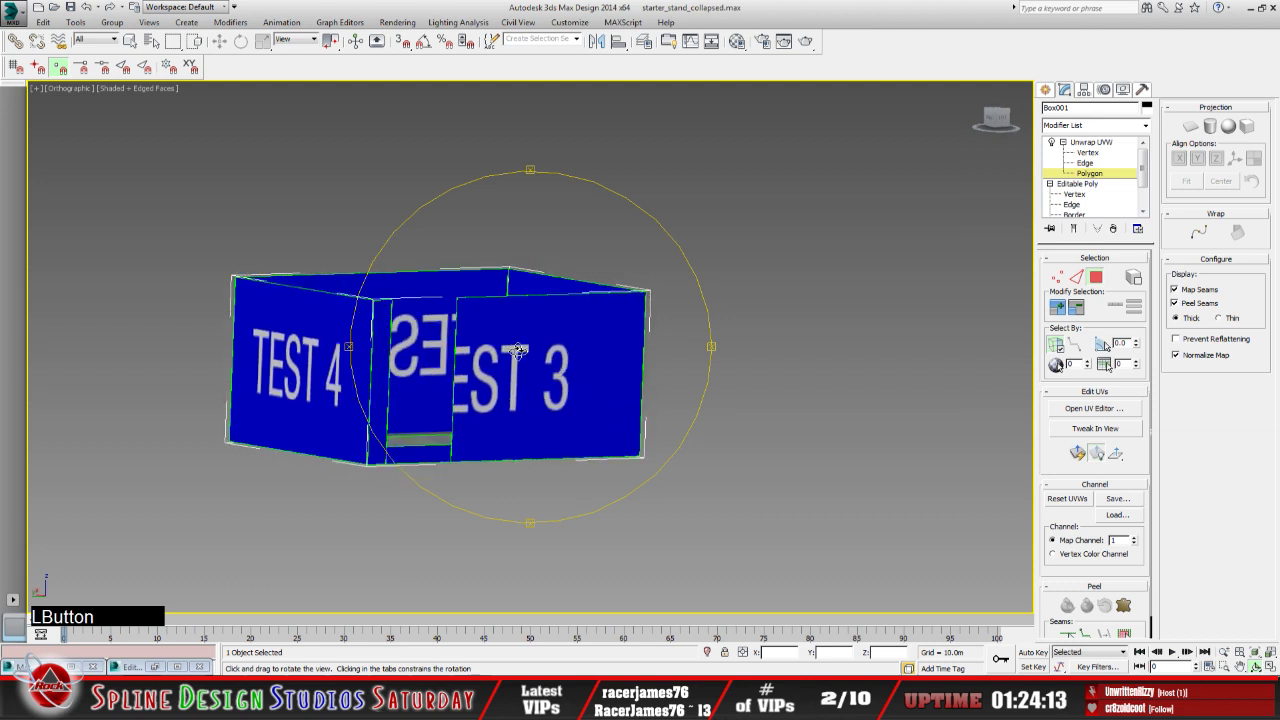
left_click_drag(478, 365, 485, 398)
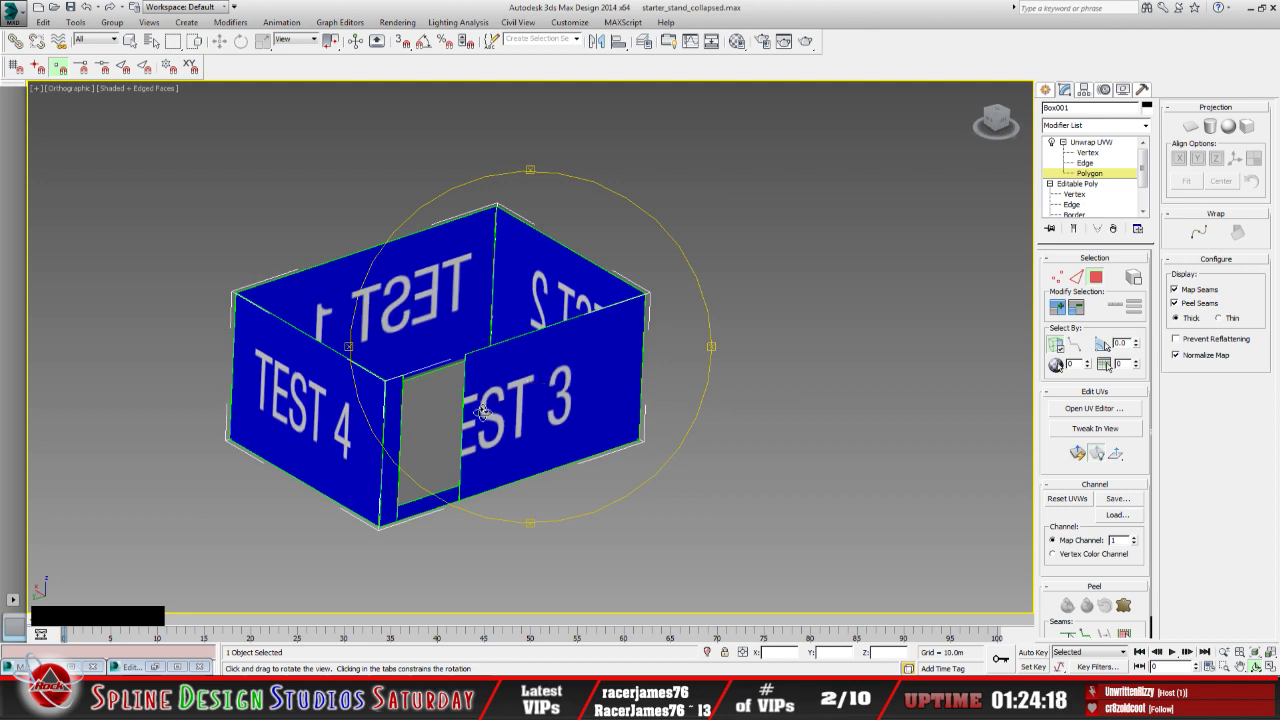
left_click_drag(600, 361, 591, 331)
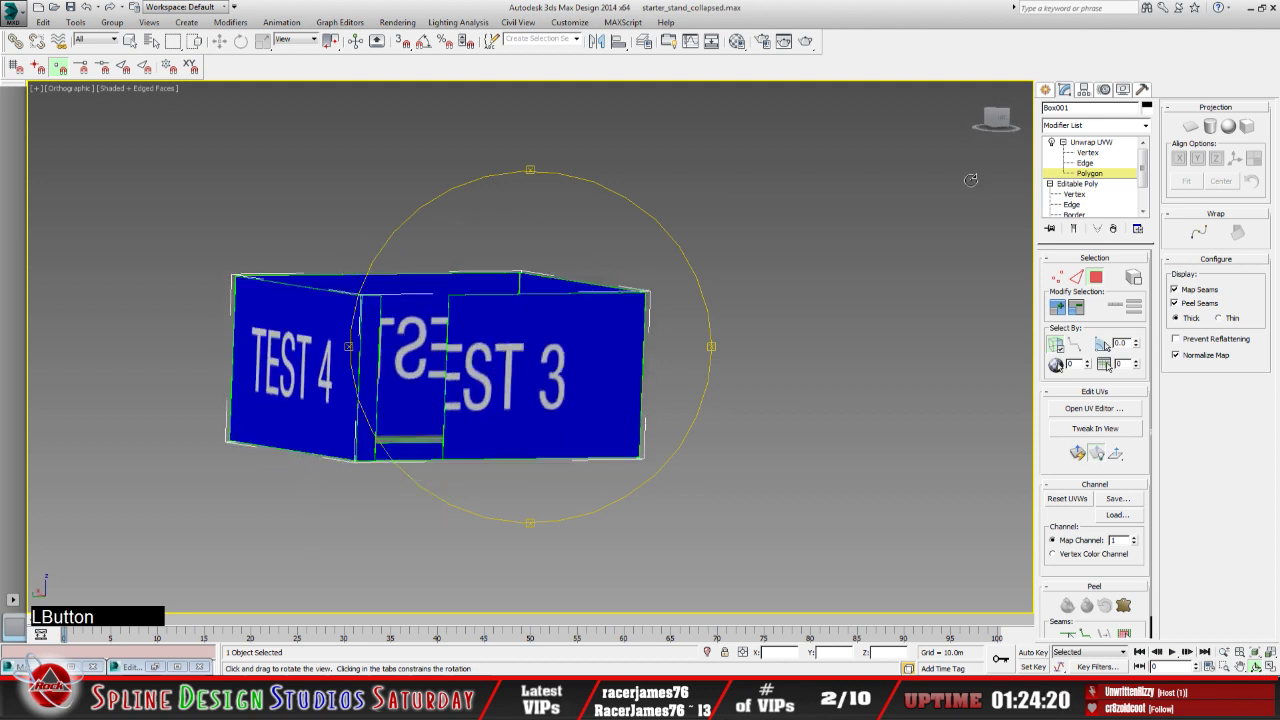
left_click_drag(538, 384, 542, 343)
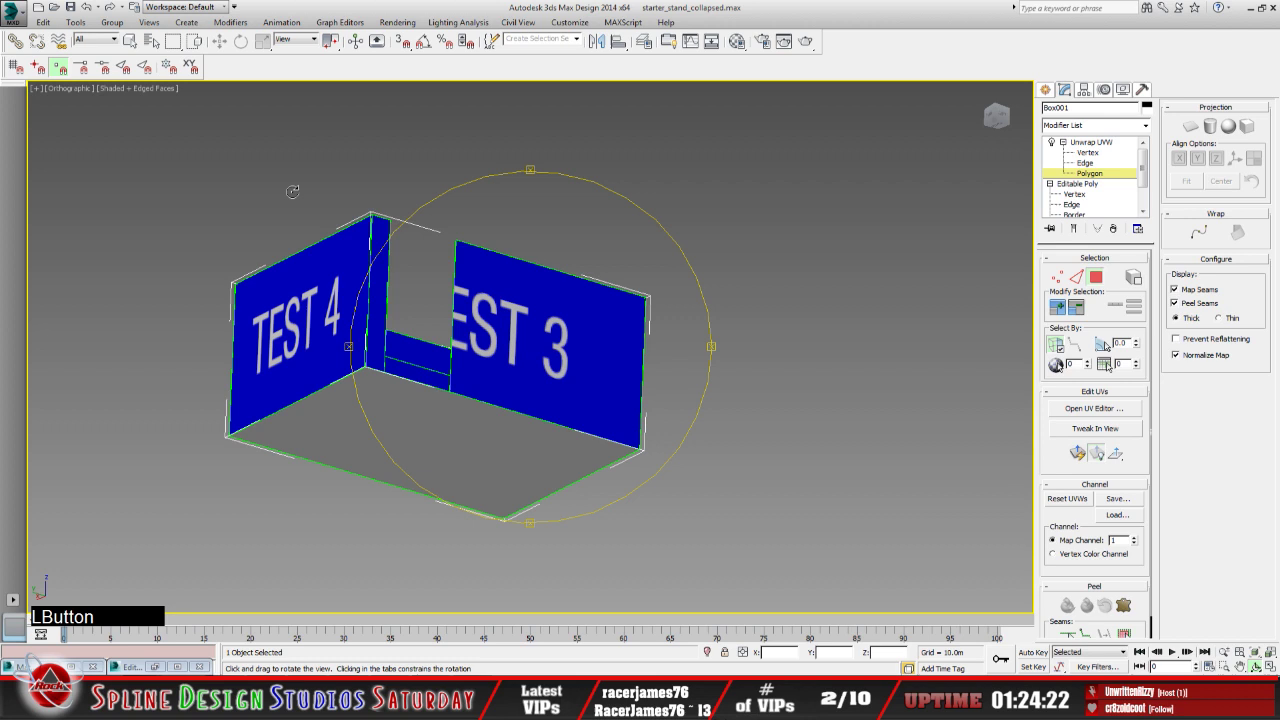
left_click(131, 43)
left_click(373, 422)
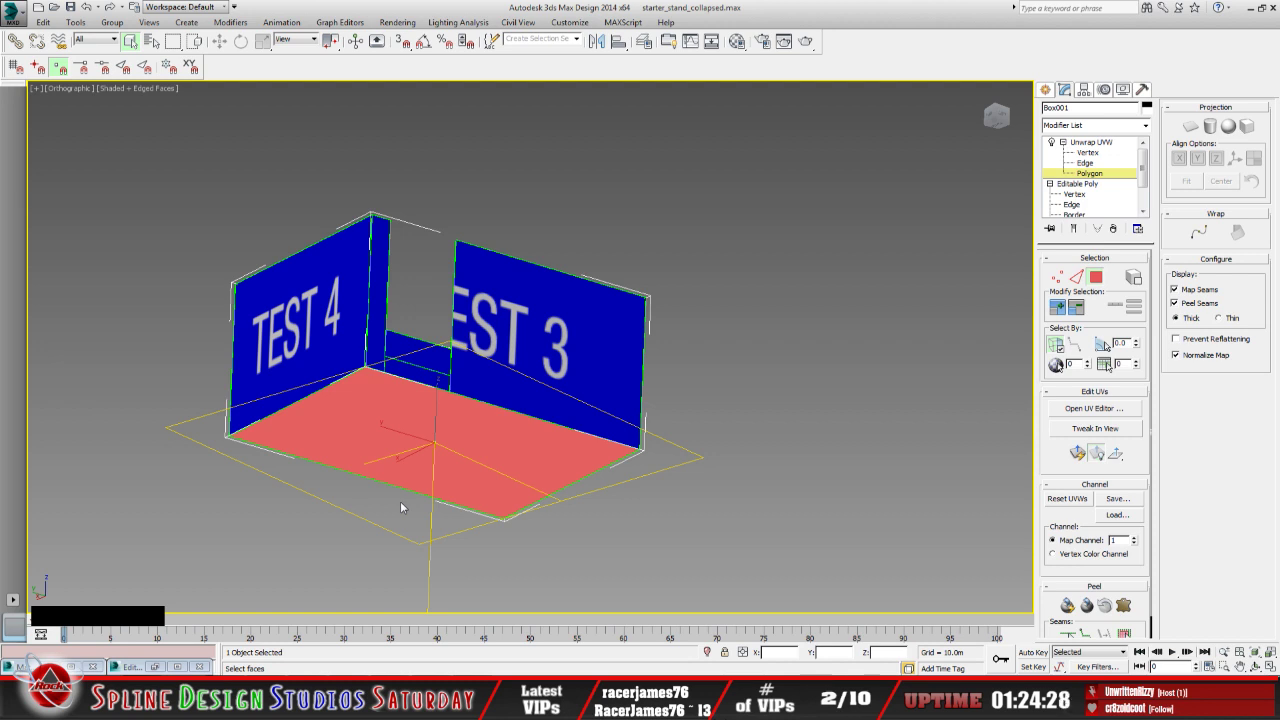
Apply a quick planar map to the floor face in the UV editor, and replace it with Flatten Mapping
left_click(155, 666)
scroll(381, 428, "down", 6)
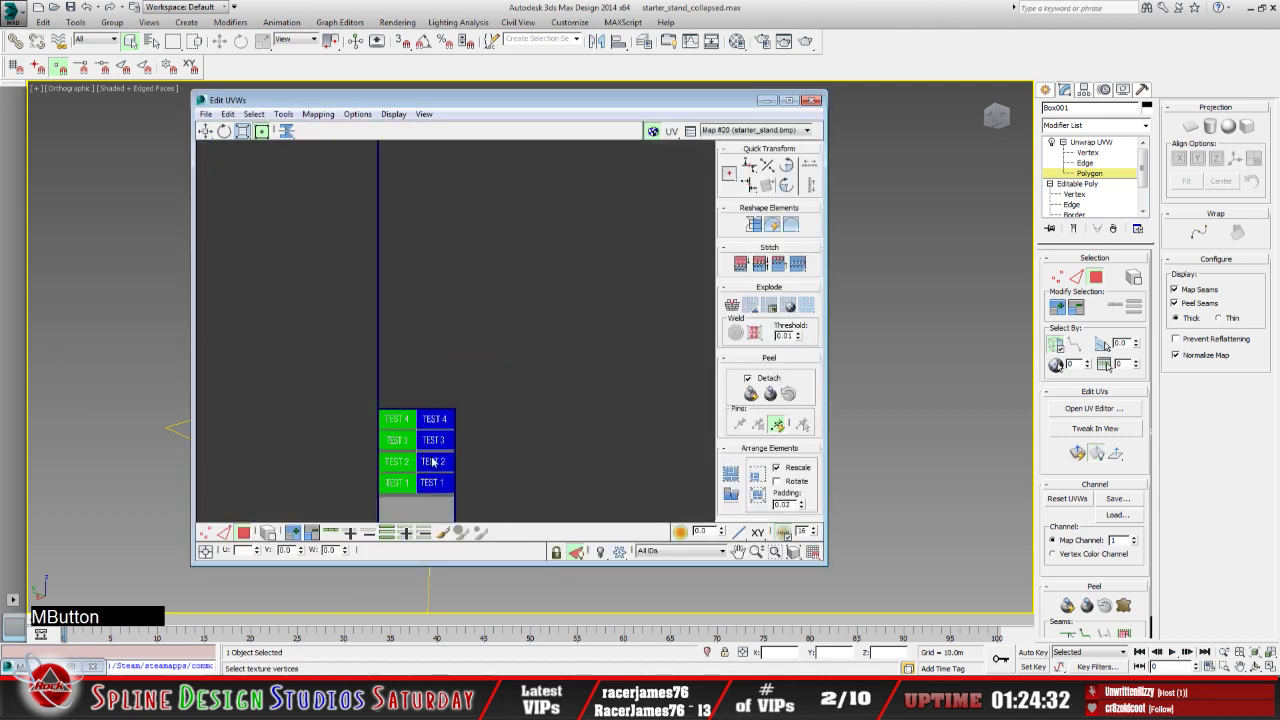
left_click(1077, 452)
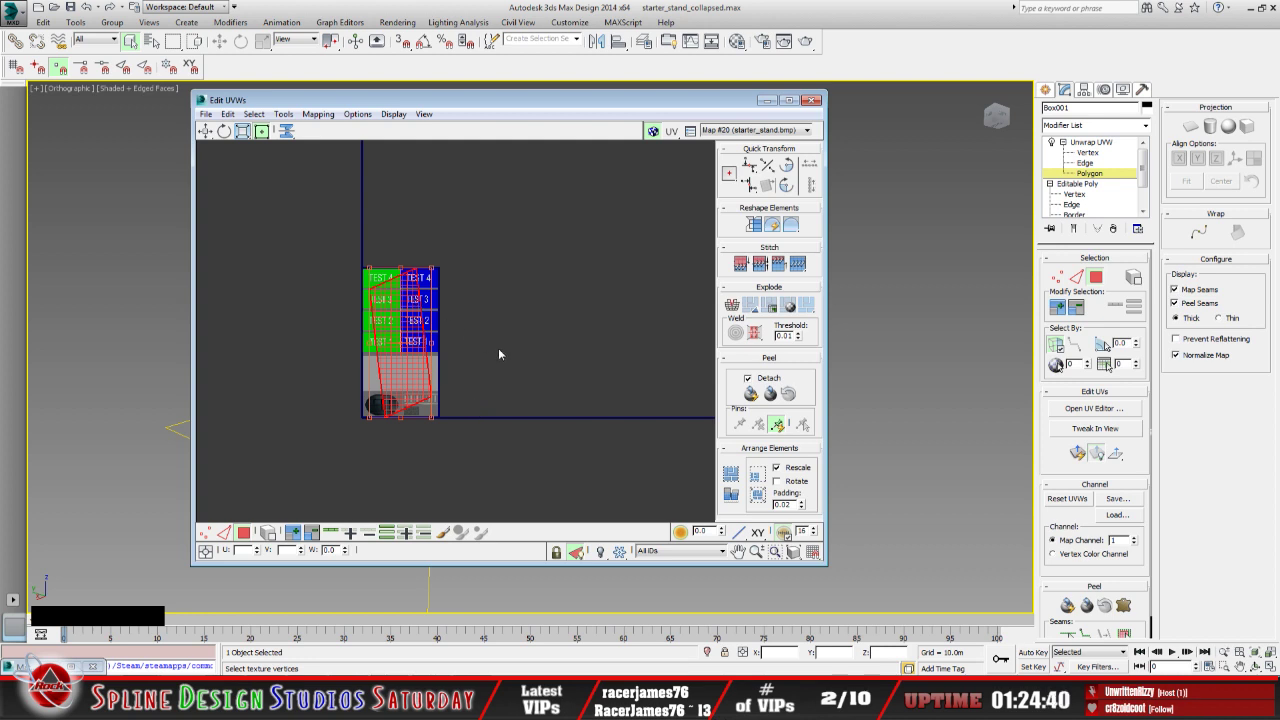
middle_click_drag(498, 348, 506, 382)
scroll(506, 382, "up", 3)
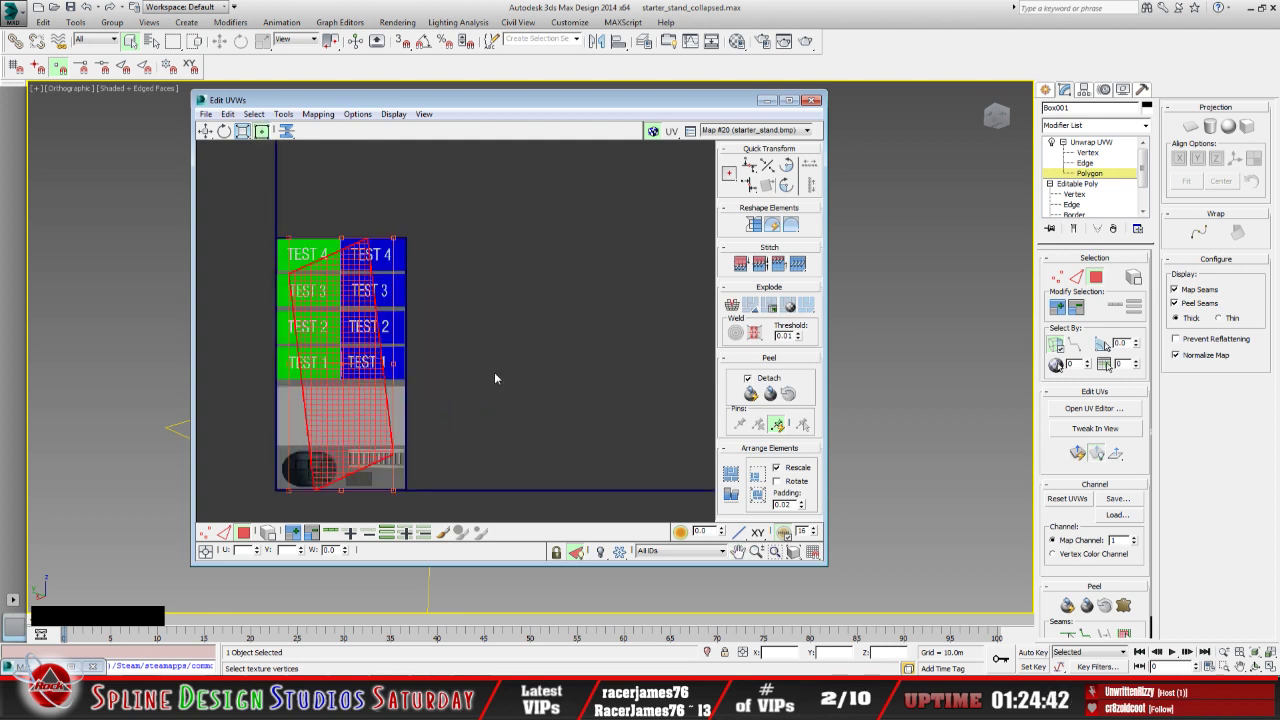
left_click(318, 113)
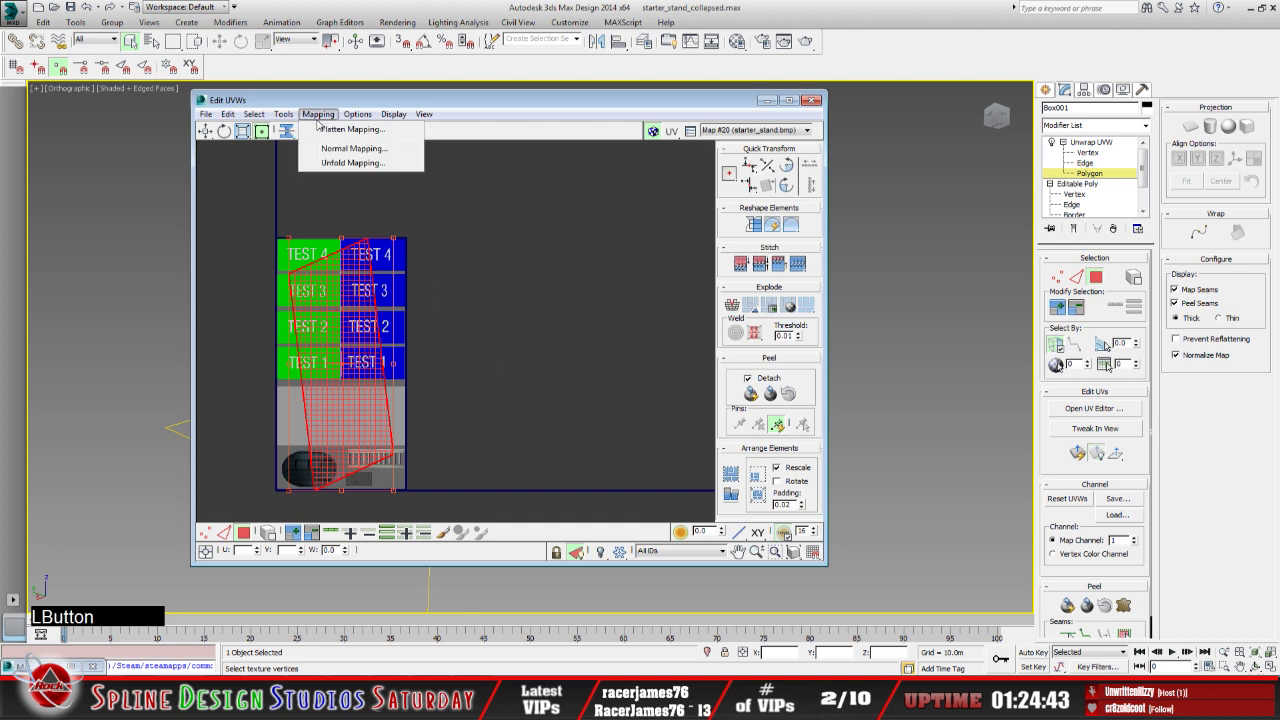
left_click(322, 127)
left_click(186, 88)
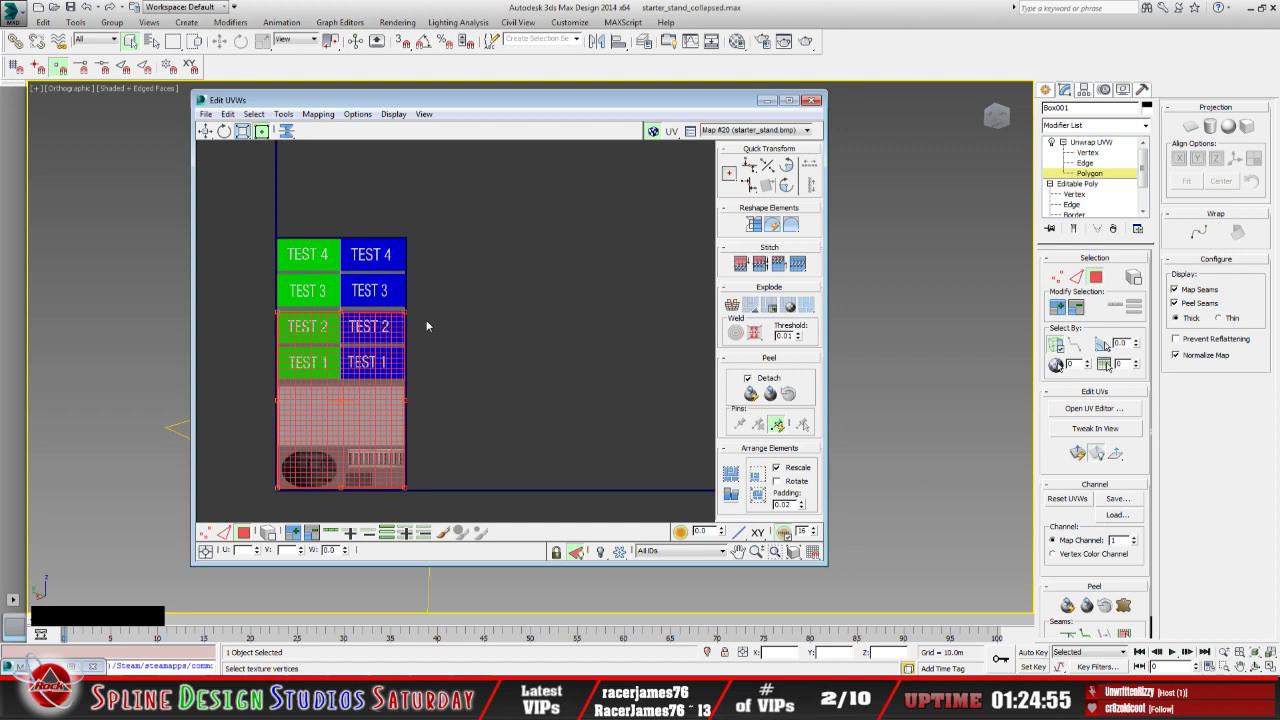
Clear the floor face's UV selection and reselect the face with a selection window
left_click(318, 114)
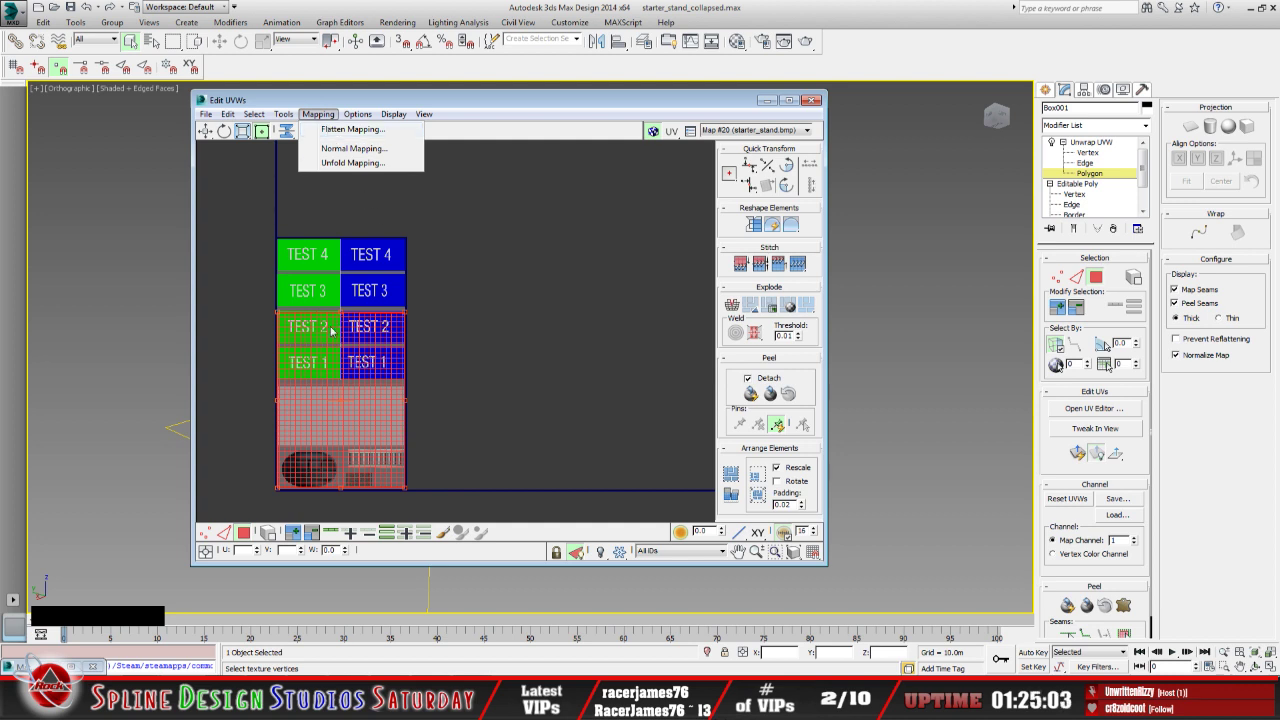
left_click(560, 219)
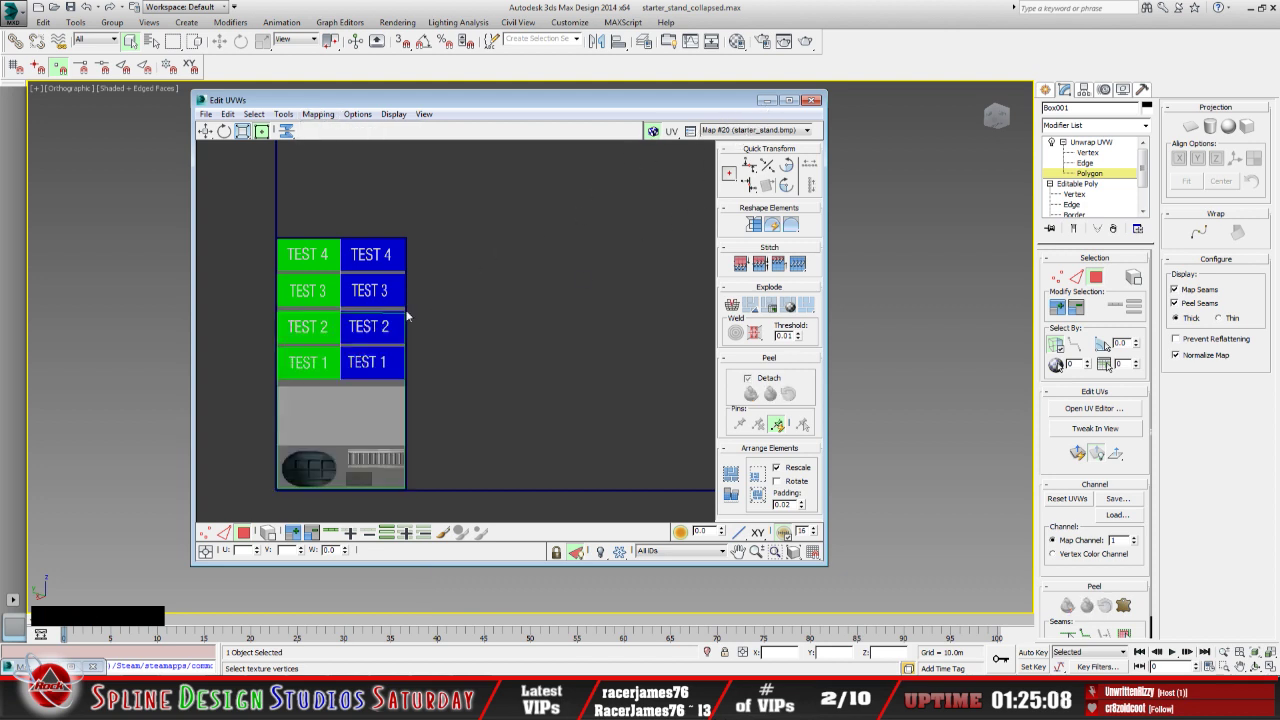
left_click_drag(242, 334, 477, 485)
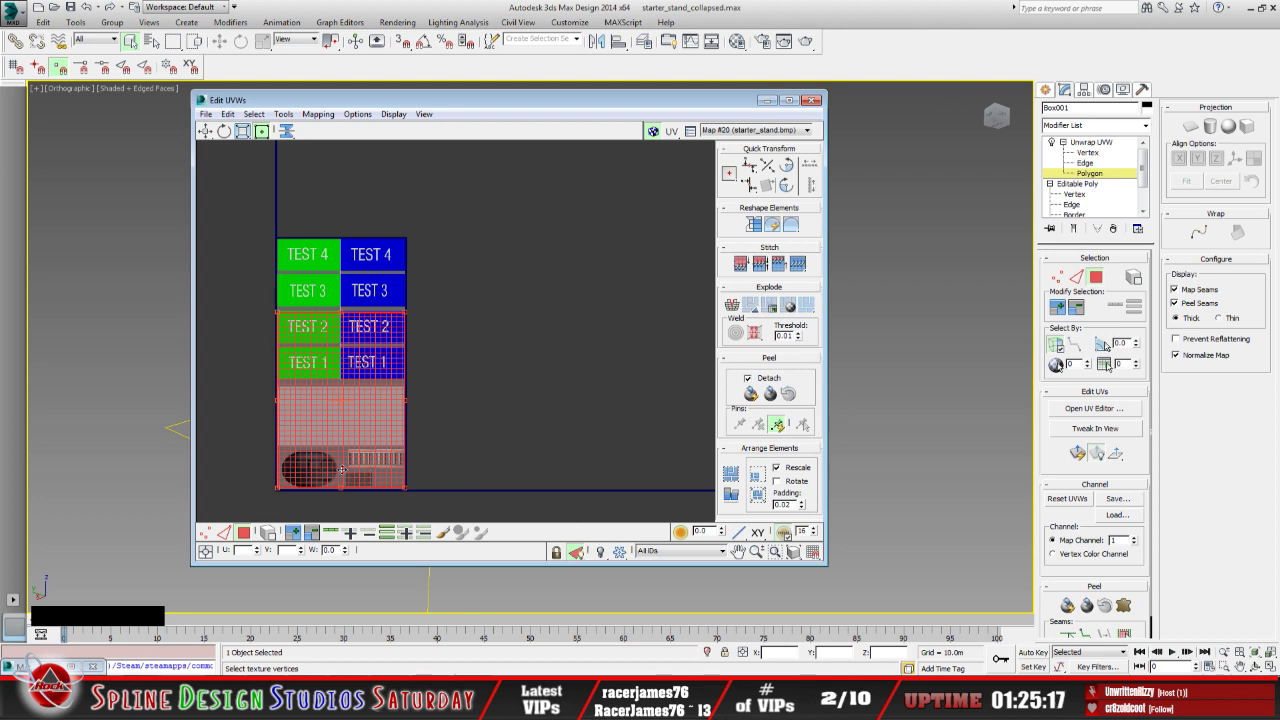
Shrink the floor face's UVs onto the dark oval in the lower area of the starter_stand texture
left_click(766, 100)
middle_click_drag(399, 399, 405, 403)
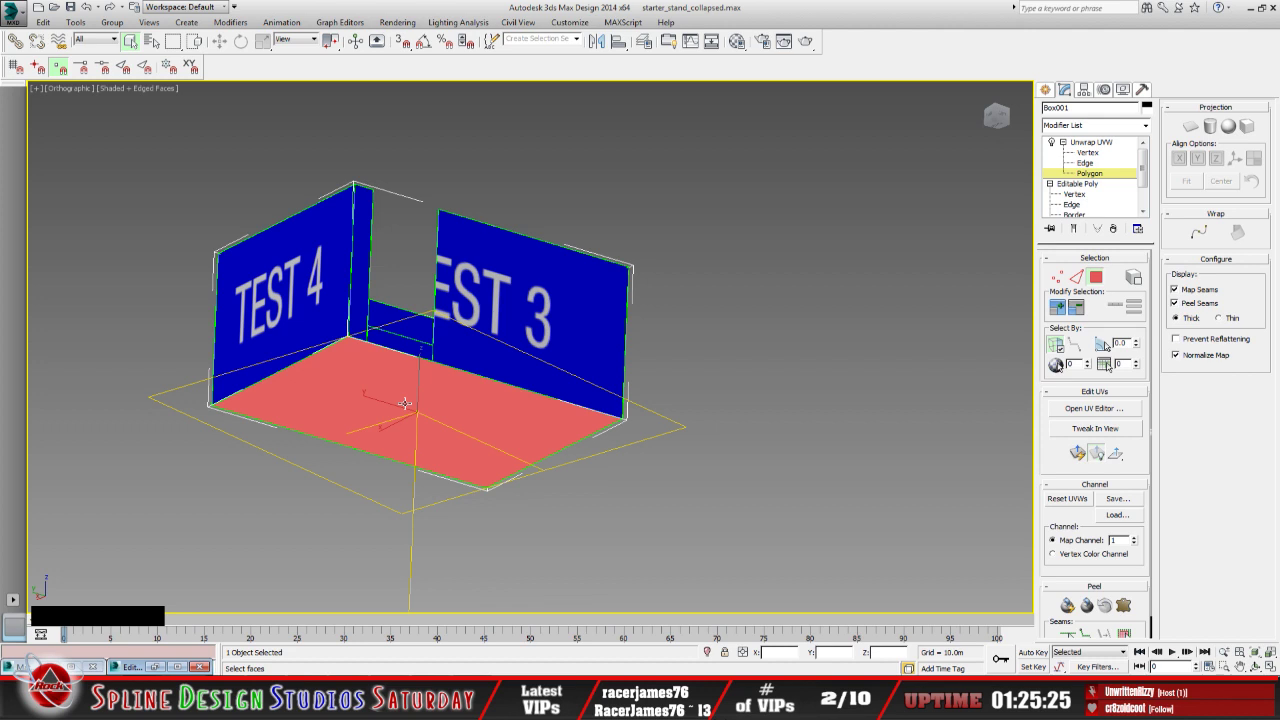
left_click(153, 667)
middle_click_drag(325, 394, 349, 364)
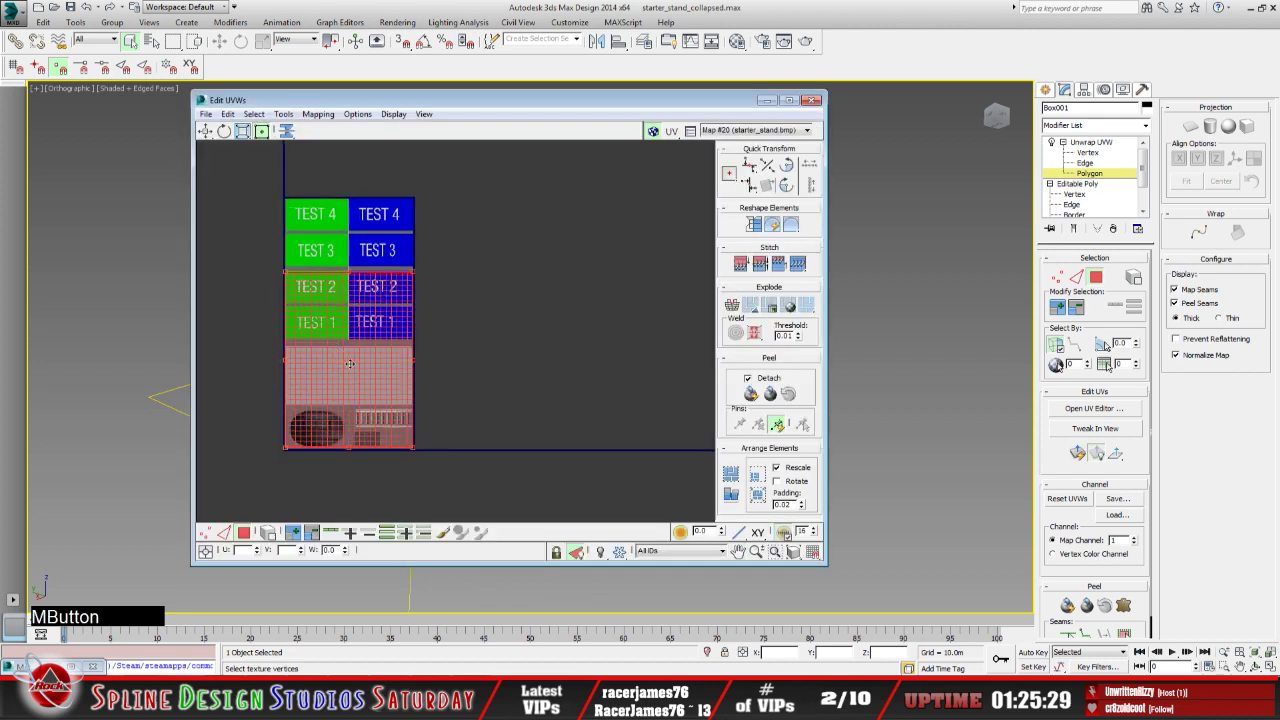
scroll(349, 364, "up", 2)
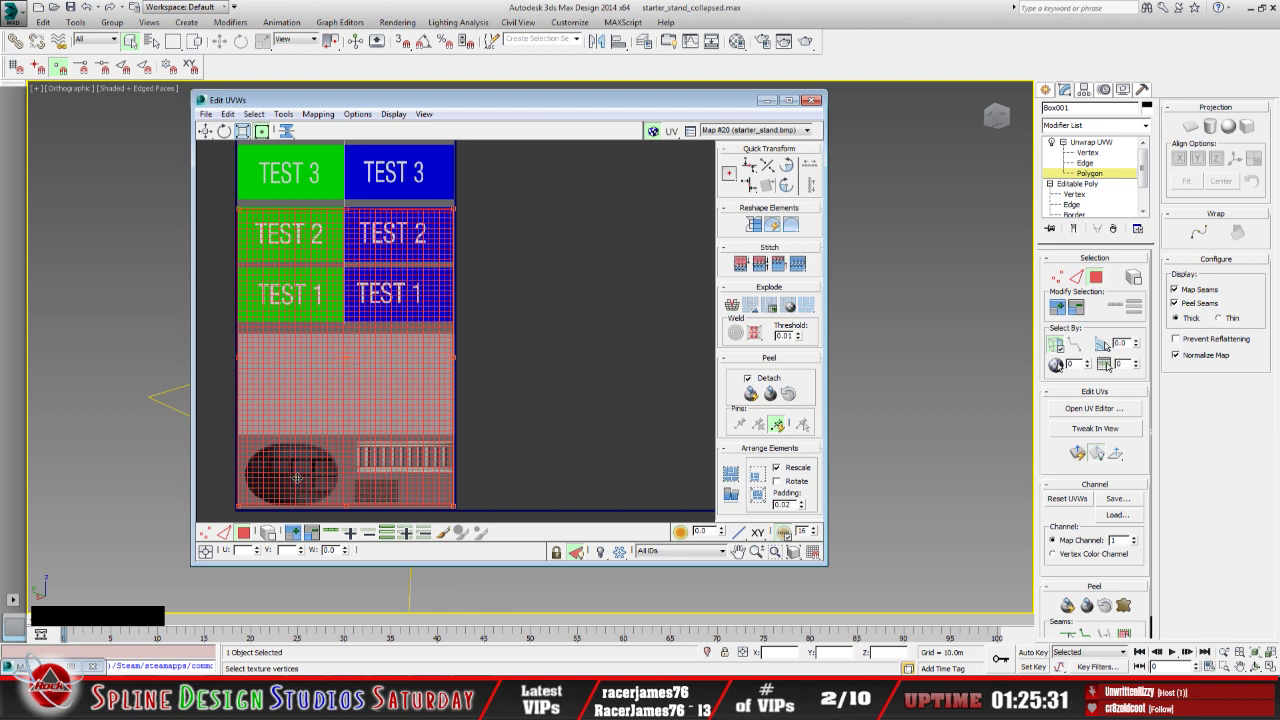
left_click_drag(240, 210, 248, 447)
left_click_drag(450, 502, 345, 502)
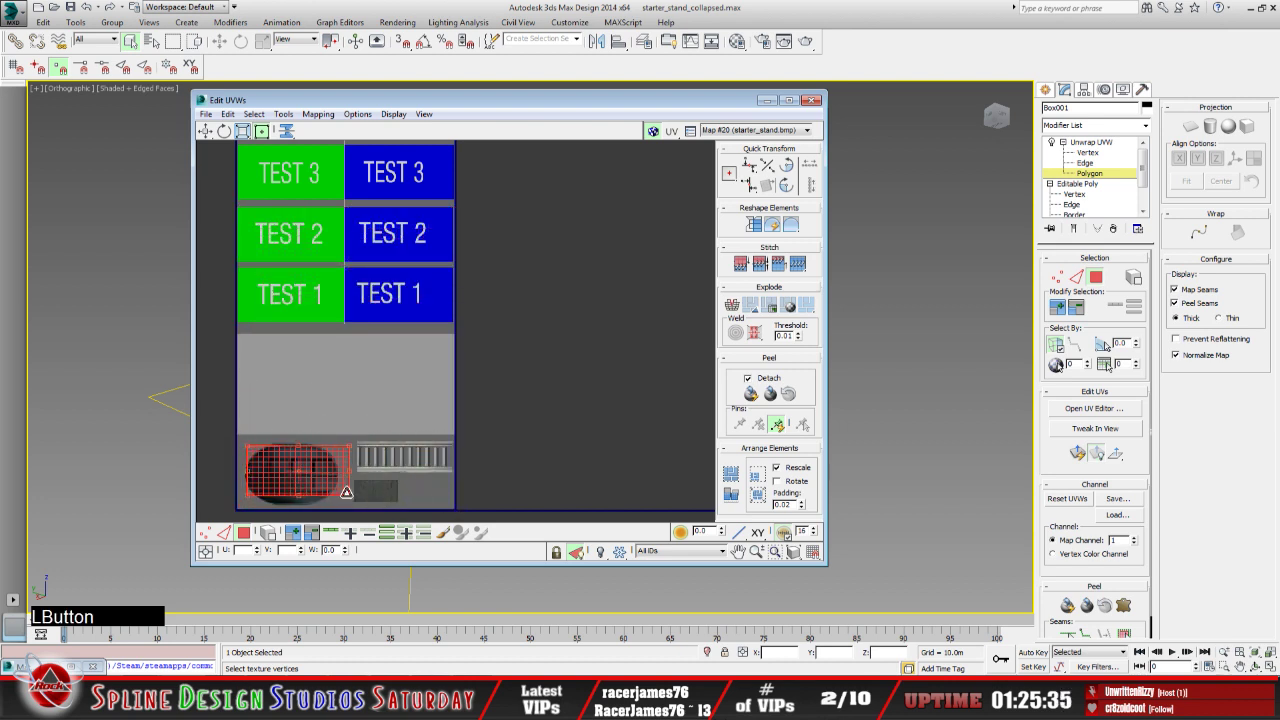
Adjust the corners of the floor face's UVs to fit inside the dark oval, and clear the UV selection
scroll(340, 492, "up", 3)
middle_click_drag(358, 472, 498, 364)
scroll(453, 380, "up", 1)
scroll(419, 394, "up", 1)
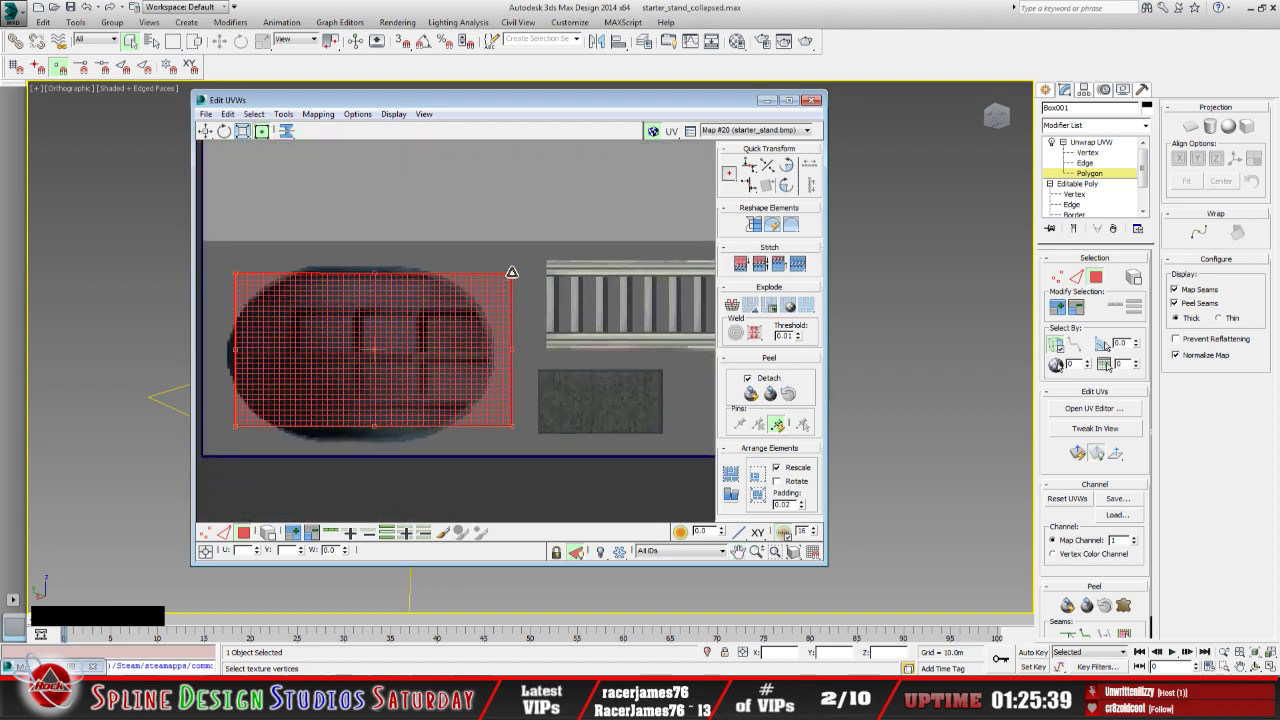
left_click_drag(509, 274, 478, 299)
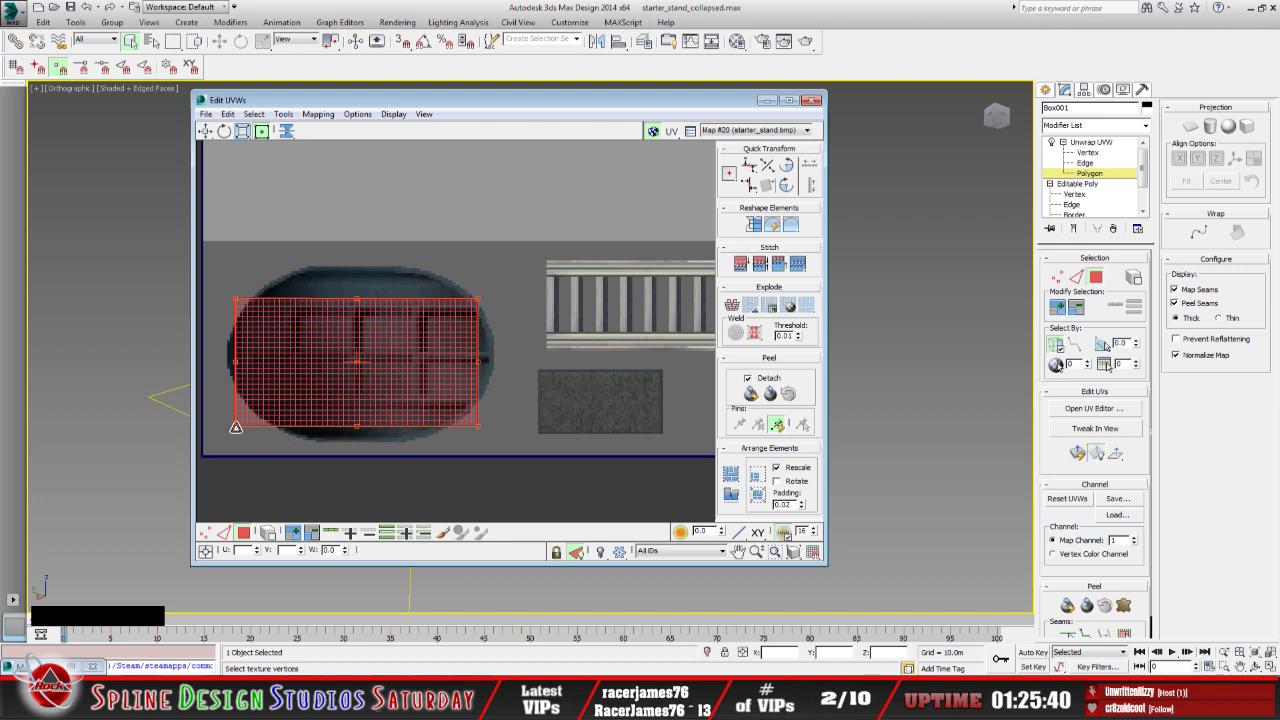
left_click_drag(236, 427, 261, 415)
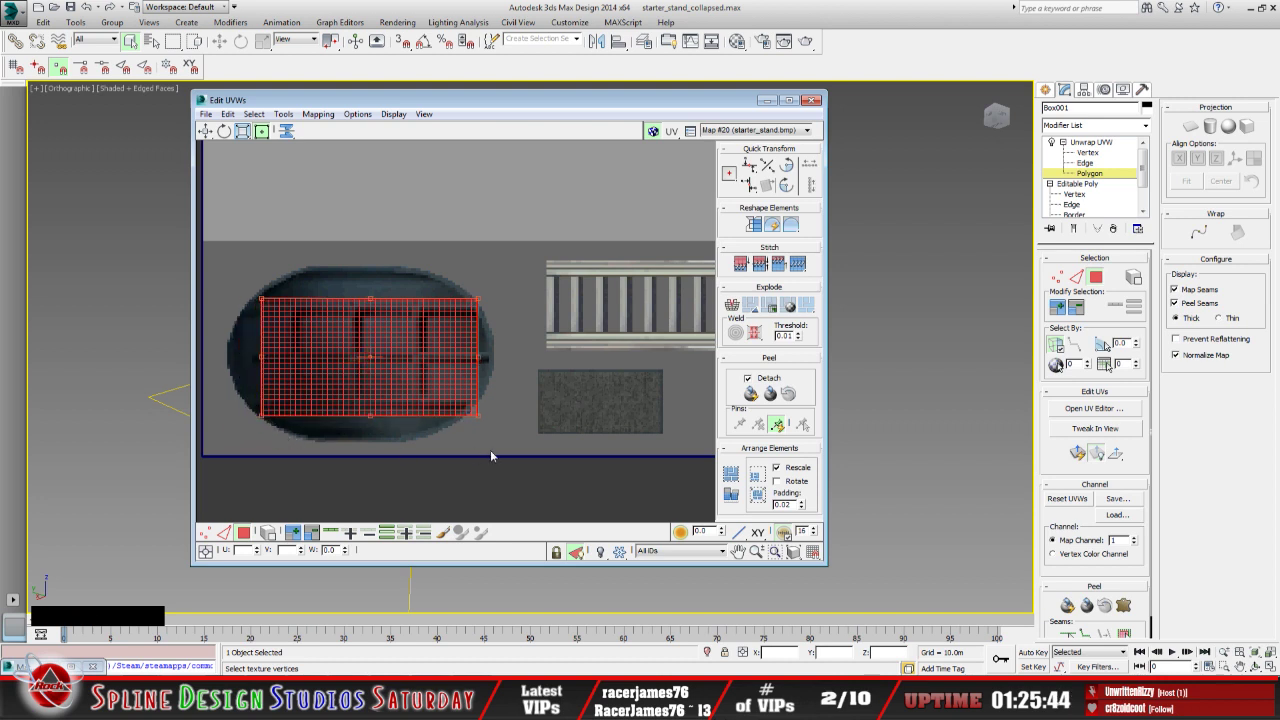
left_click_drag(478, 416, 473, 418)
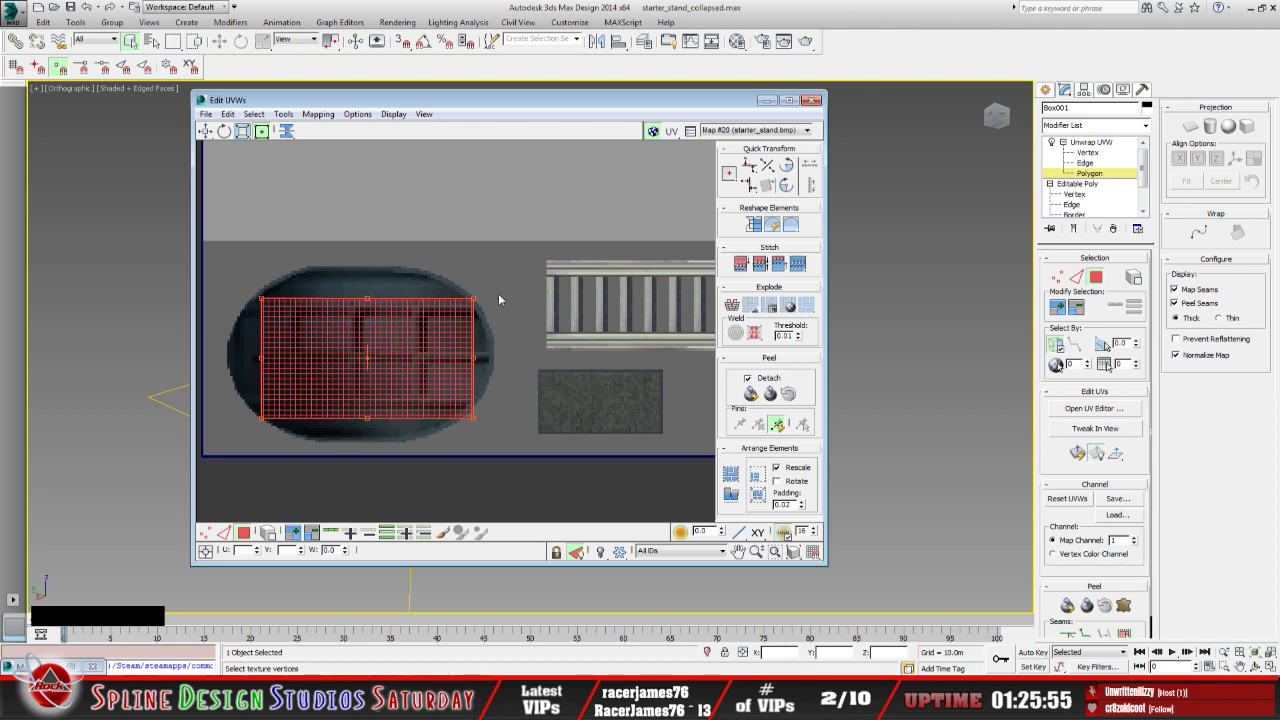
left_click(490, 325)
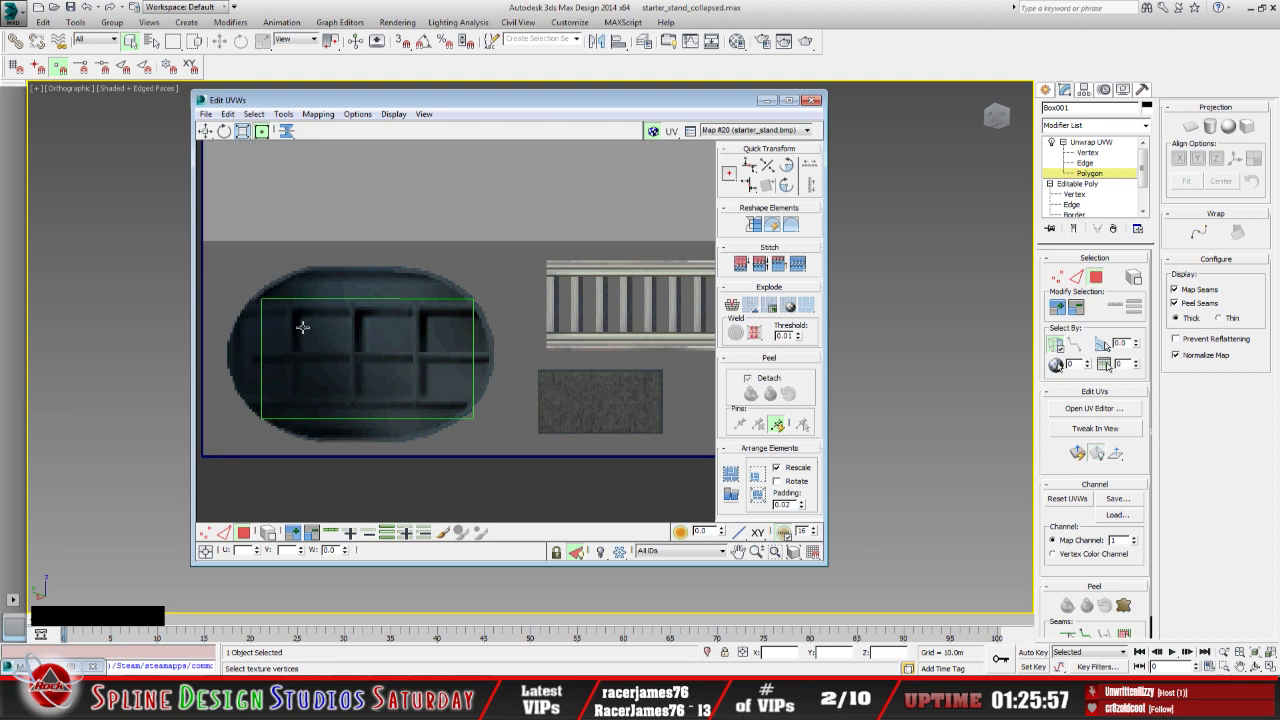
Put the UV editor away and render Box001 from below to check the floor face's texture
left_click(812, 100)
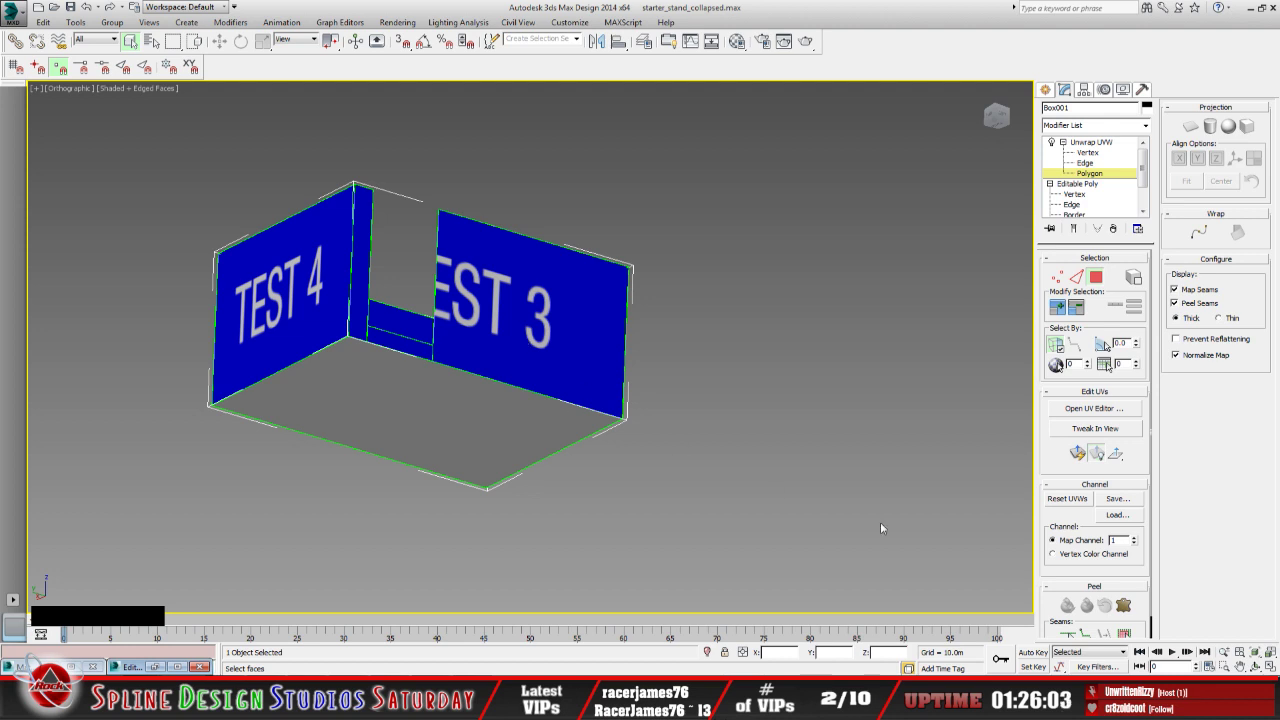
left_click(1256, 666)
left_click_drag(492, 428, 501, 457)
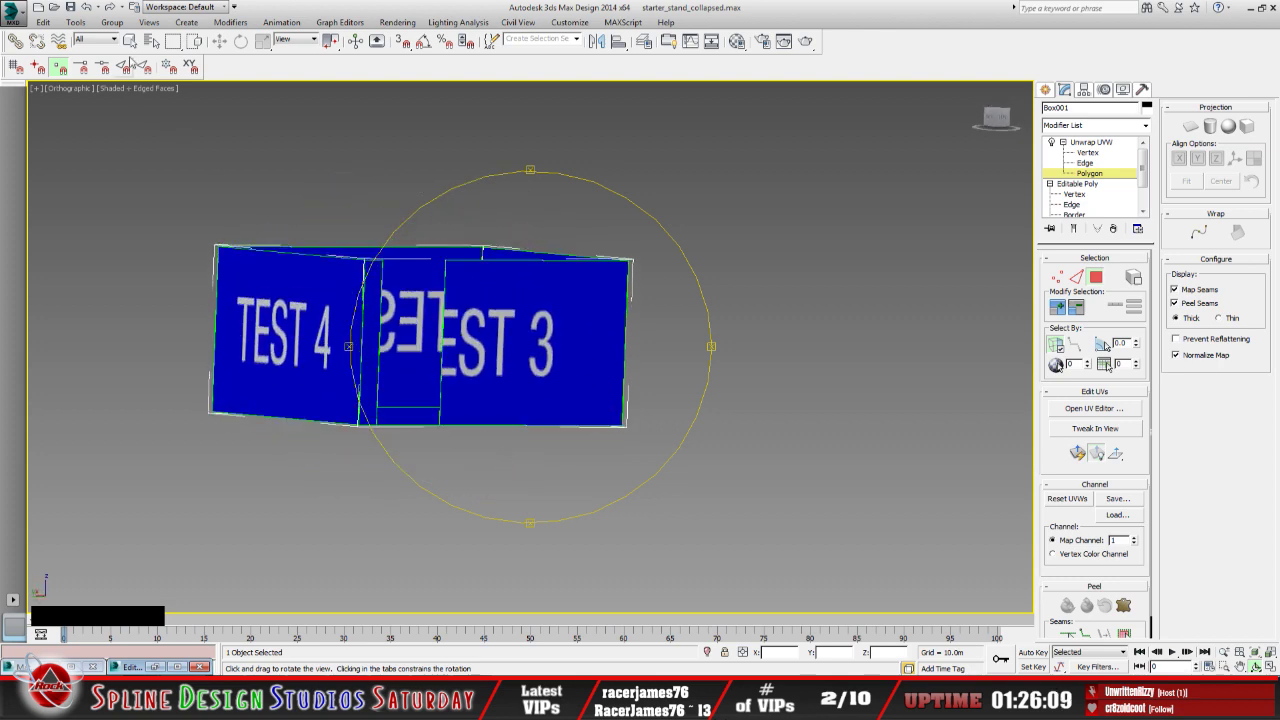
left_click(151, 41)
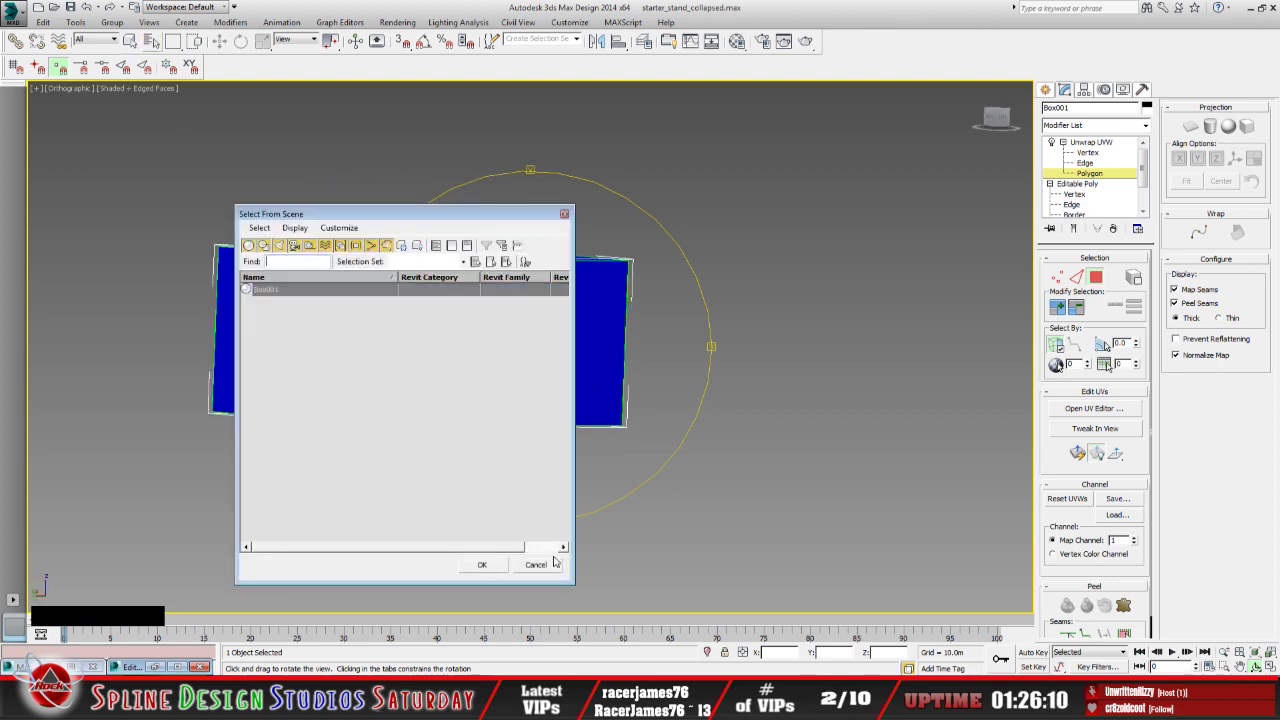
left_click(553, 564)
left_click_drag(508, 424, 511, 377)
scroll(492, 388, "up", 2)
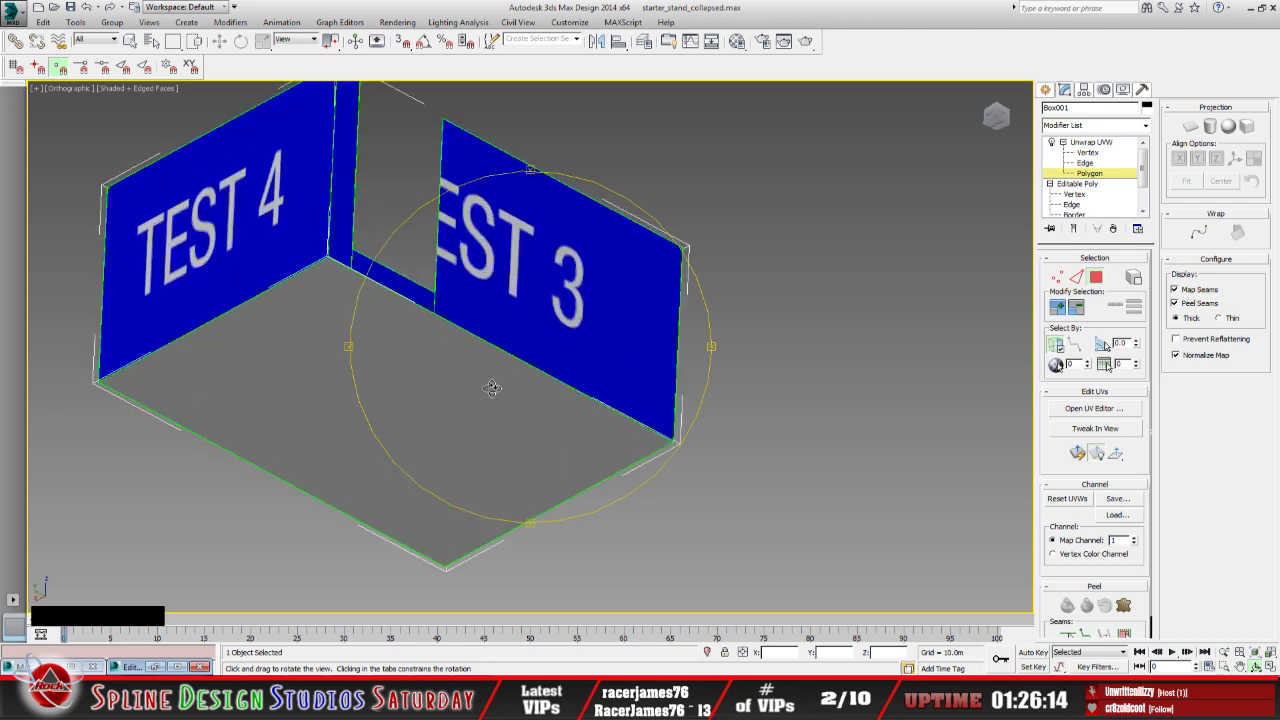
left_click(397, 22)
left_click(440, 163)
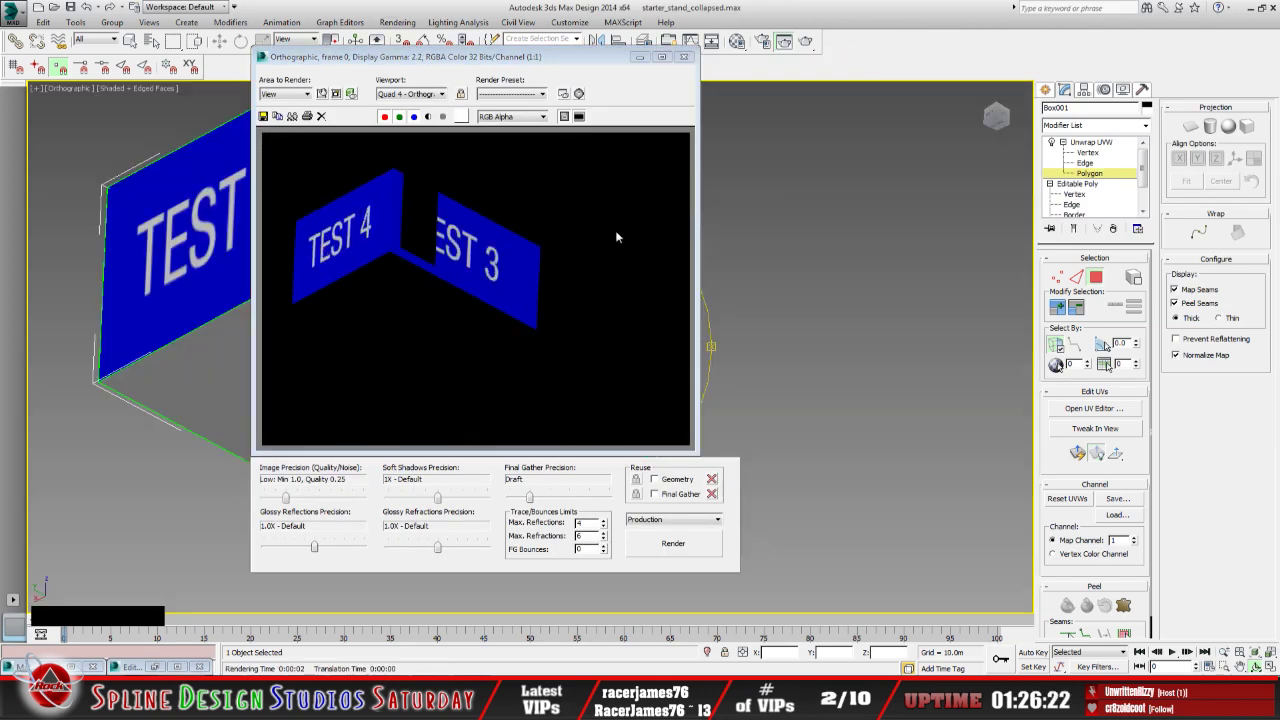
left_click(683, 57)
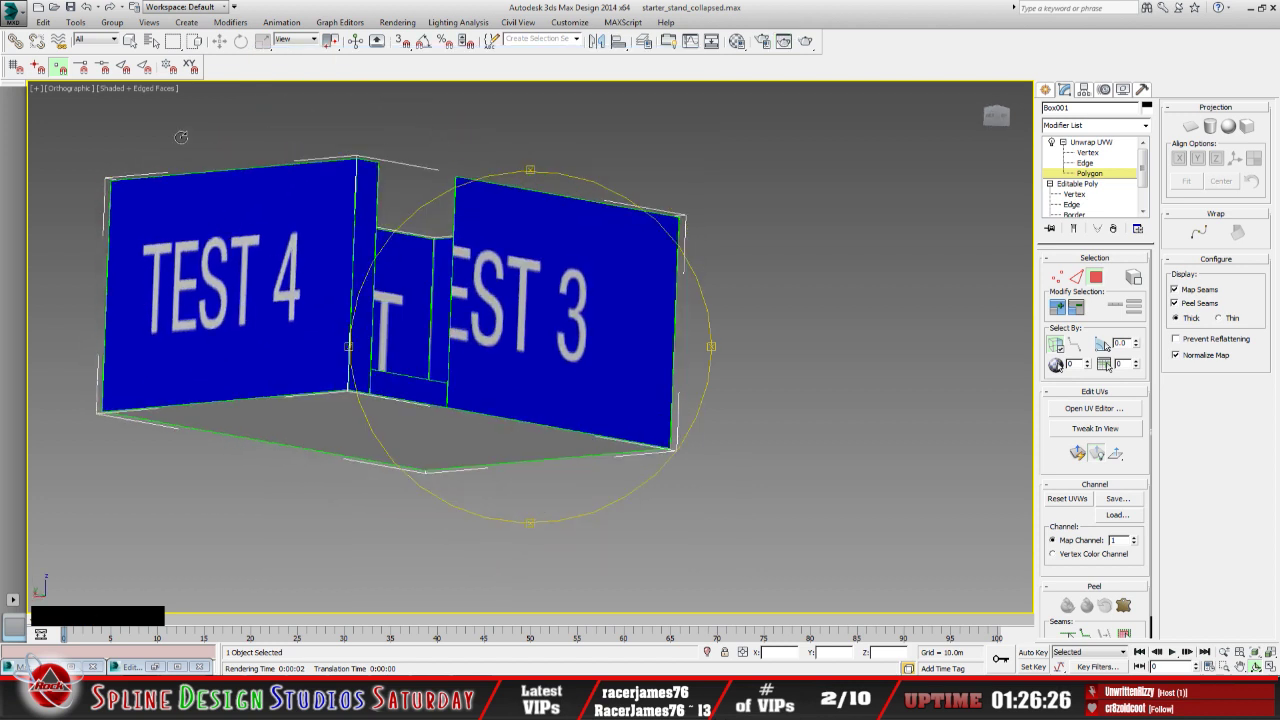
Reselect the floor face on the underside and check its UV placement over the dark oval in the UV editor
left_click(130, 40)
left_click(355, 428)
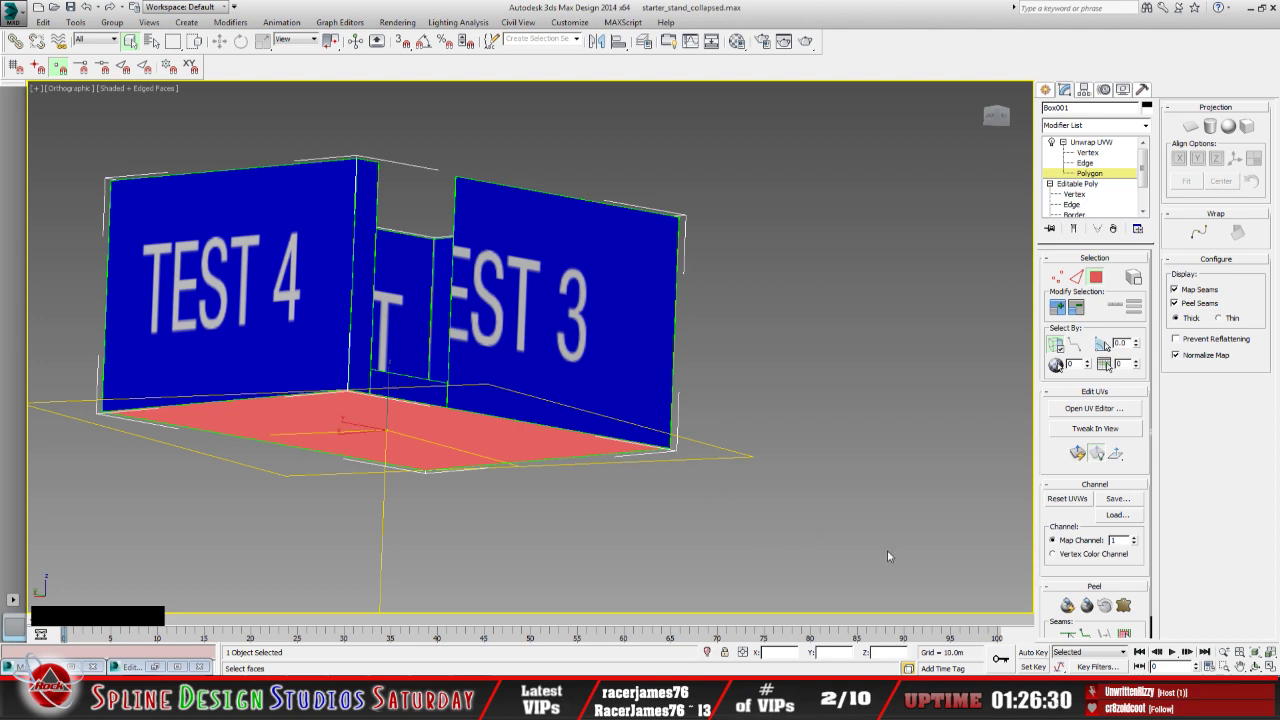
left_click(1256, 666)
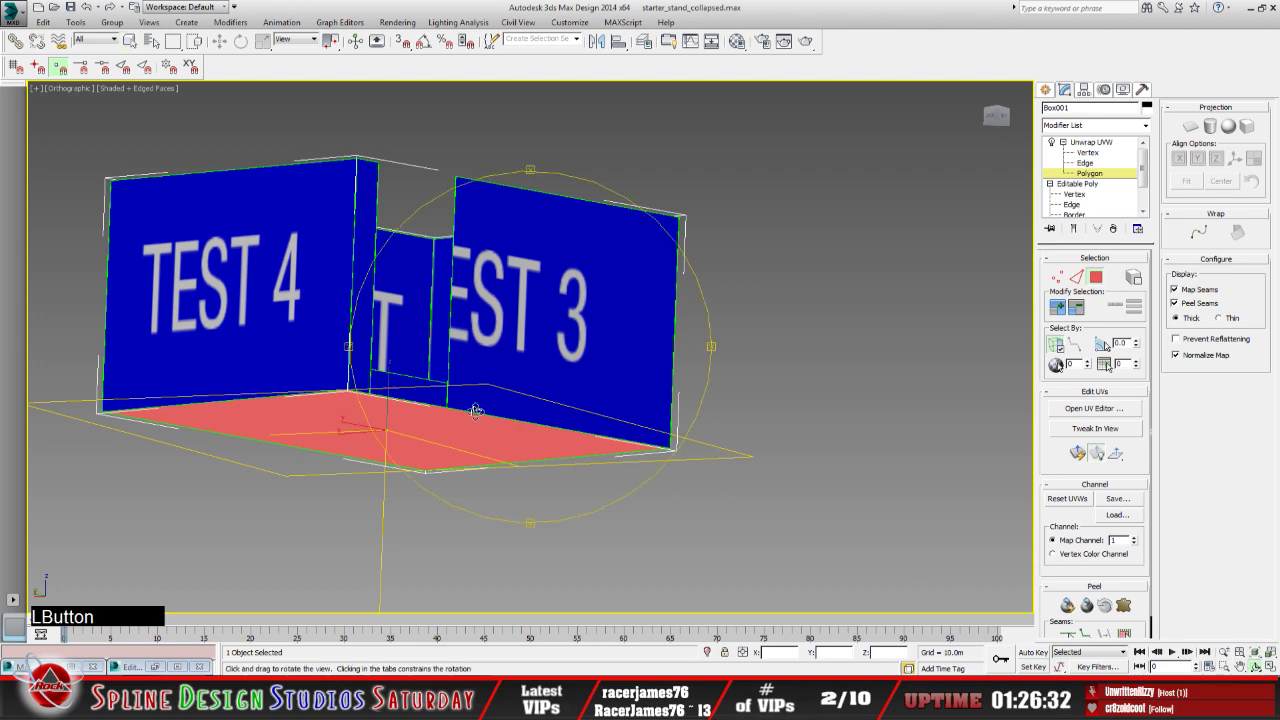
left_click_drag(482, 420, 461, 397)
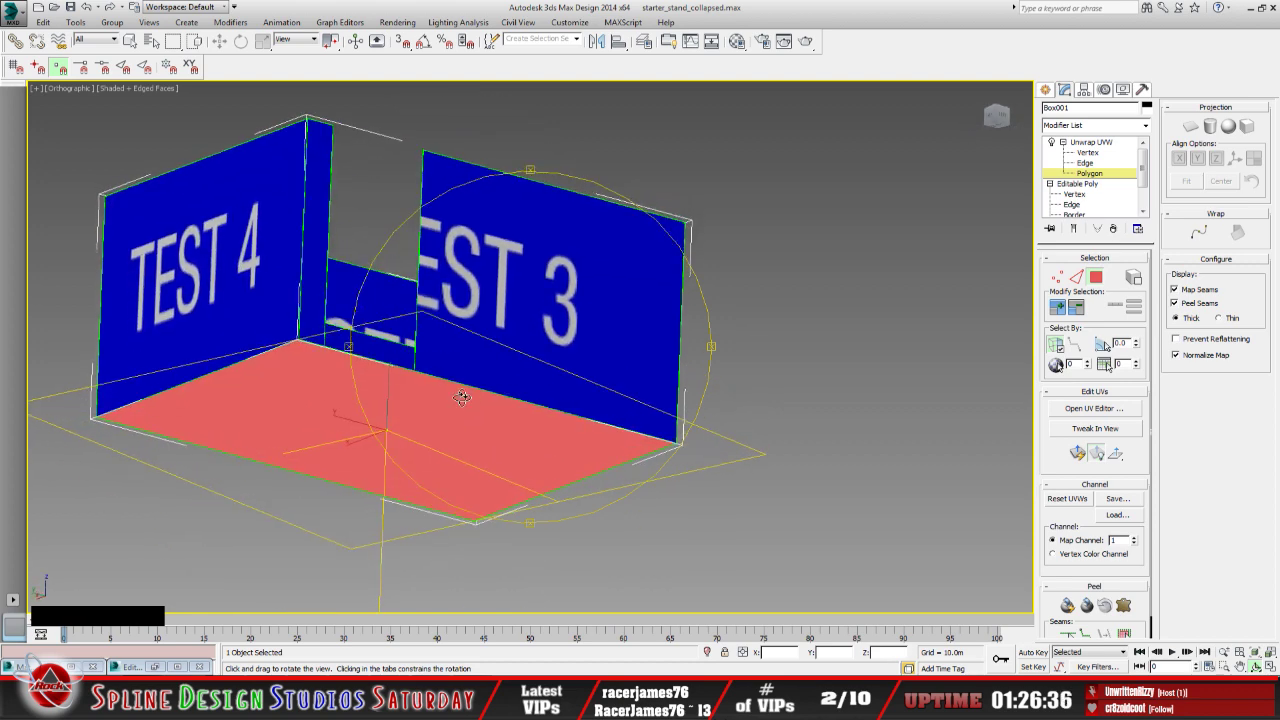
left_click_drag(461, 397, 502, 400)
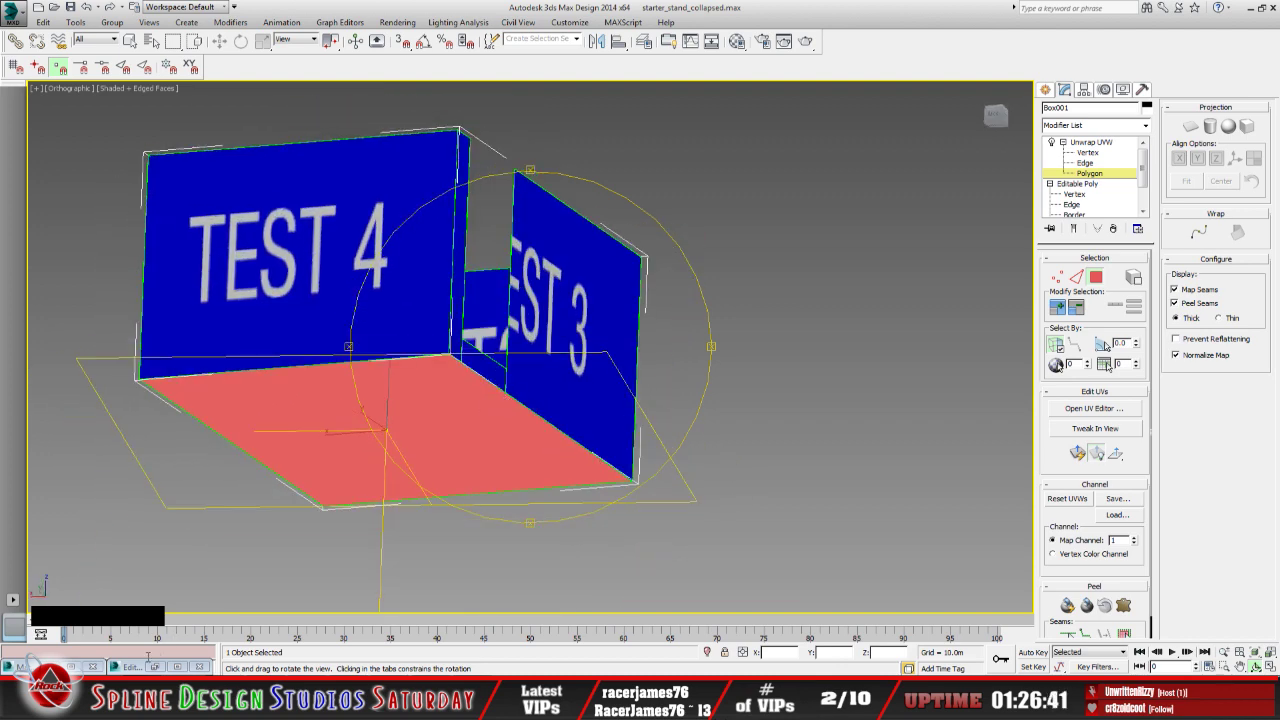
key("ctrl+e")
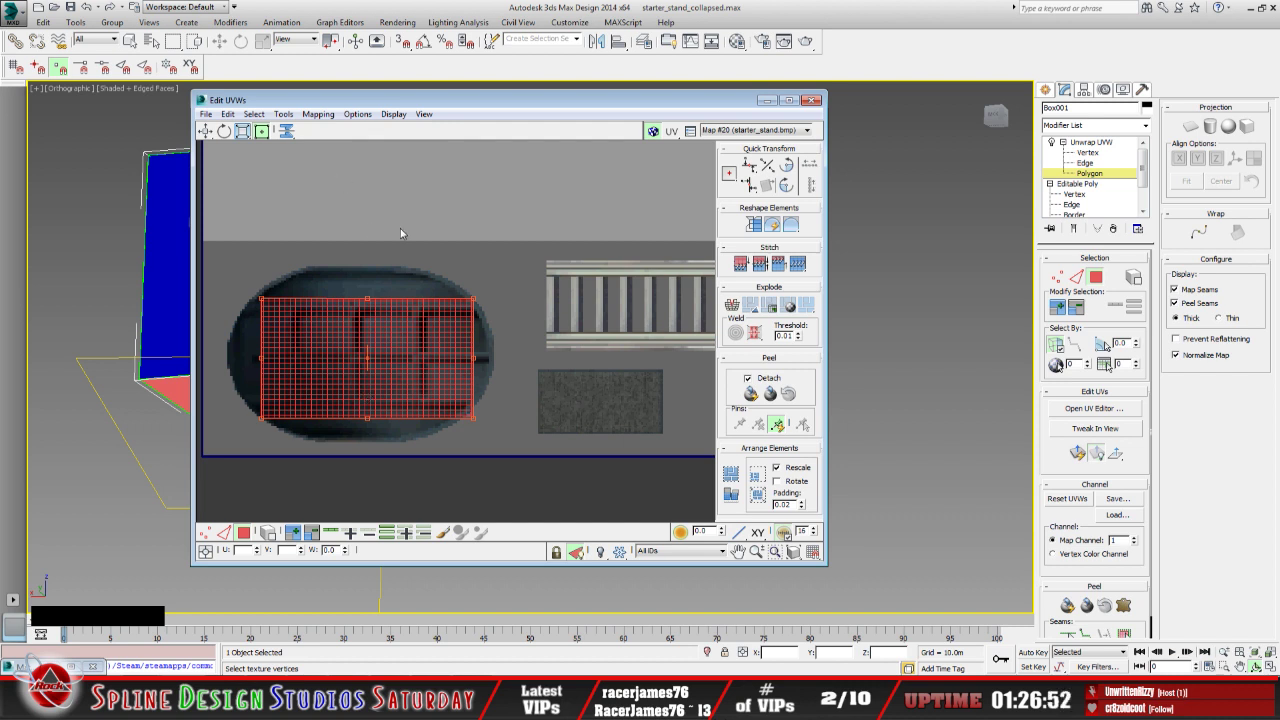
scroll(443, 236, "down", 2)
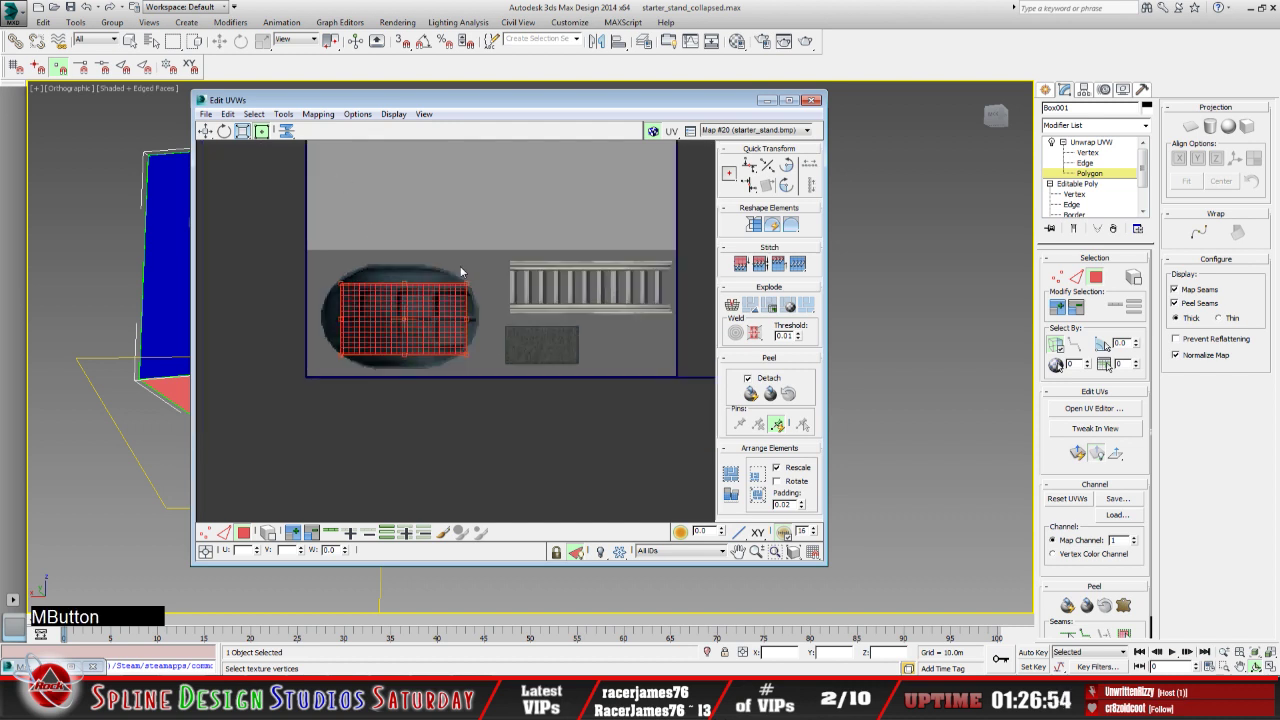
left_click(766, 101)
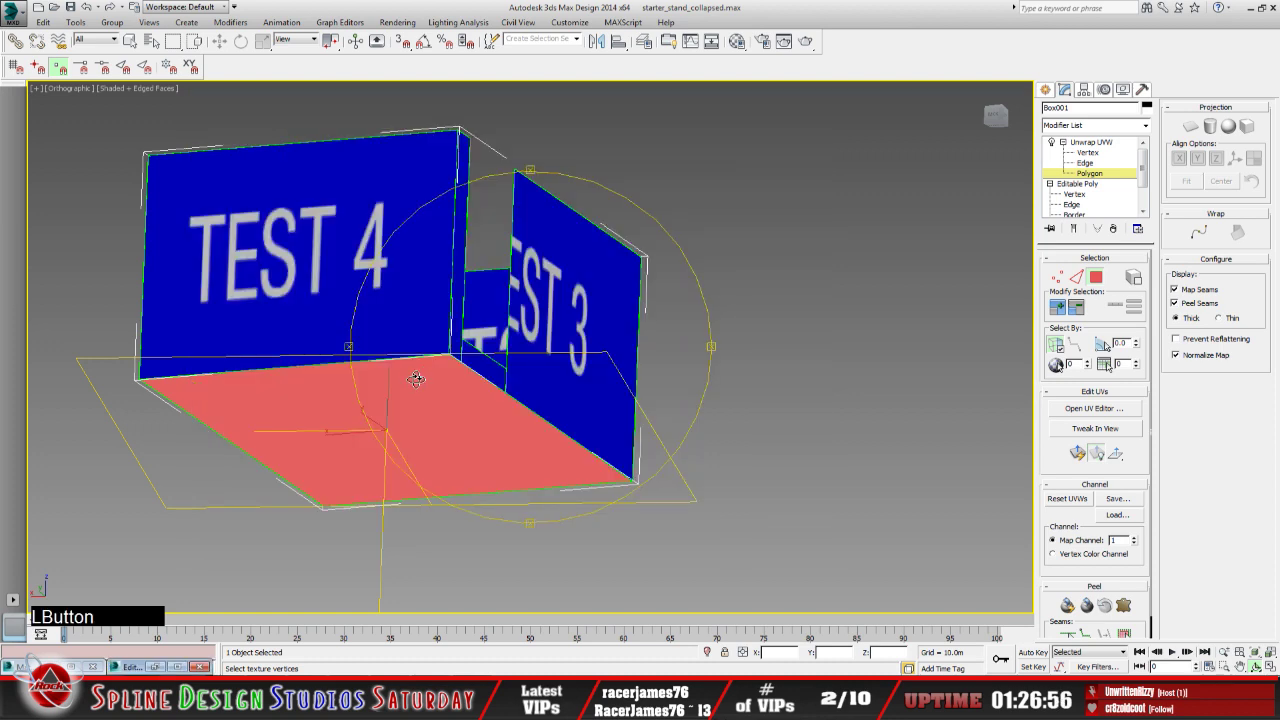
Clear the floor face selection and render Box001 from a steeper angle underneath
left_click_drag(437, 405, 230, 166)
right_click(303, 251)
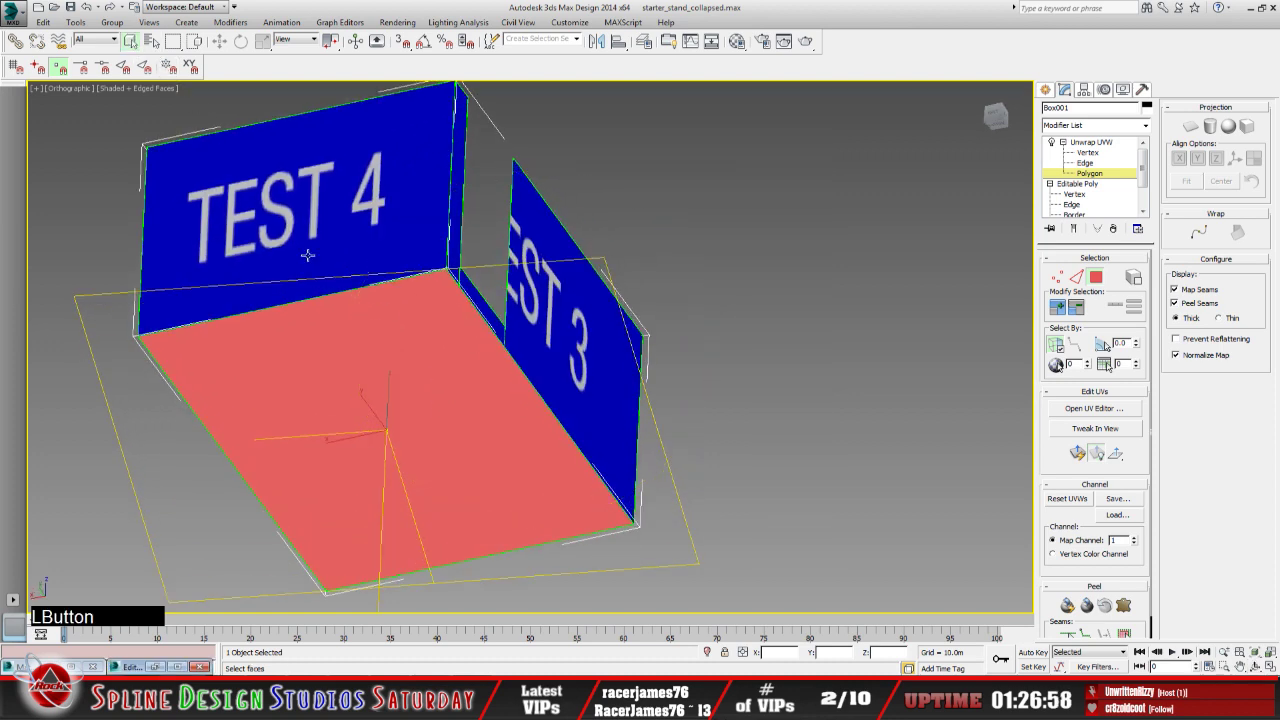
left_click(718, 473)
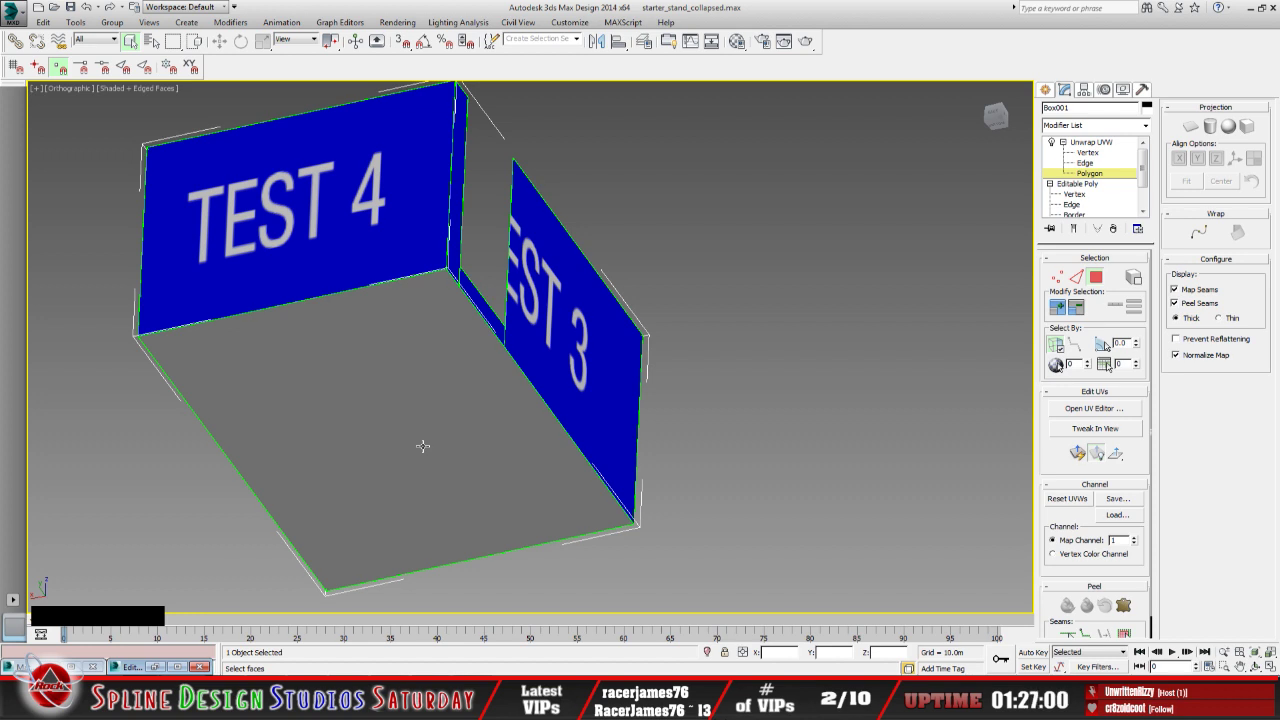
left_click(388, 27)
left_click(406, 38)
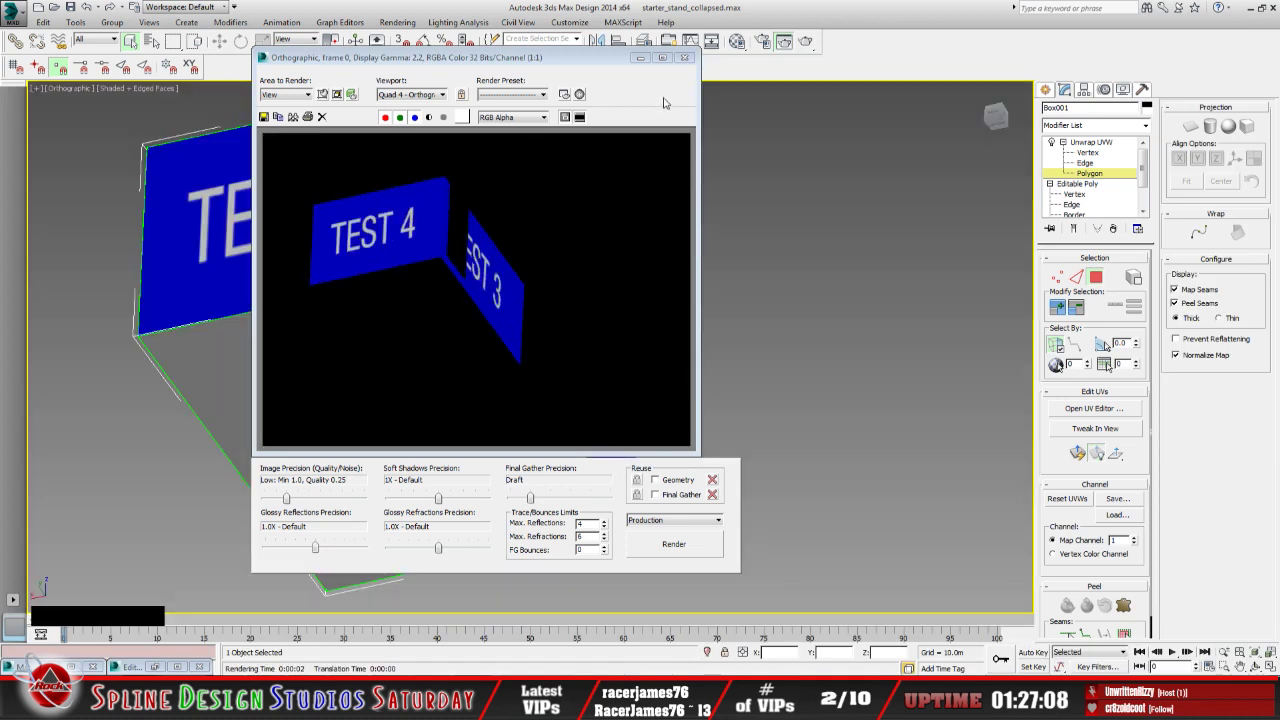
left_click(684, 57)
Render Box001 from an angled view above to check the inner side of the walls and floor
left_click(1256, 666)
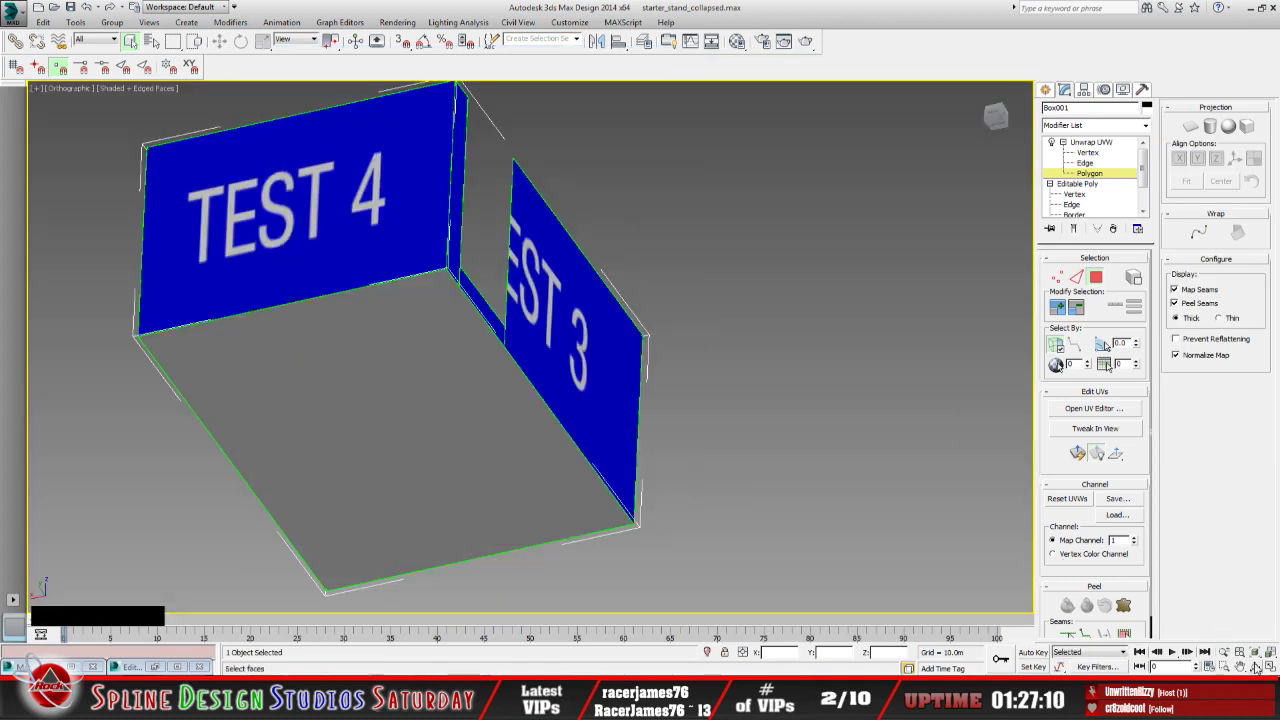
left_click_drag(537, 390, 472, 512)
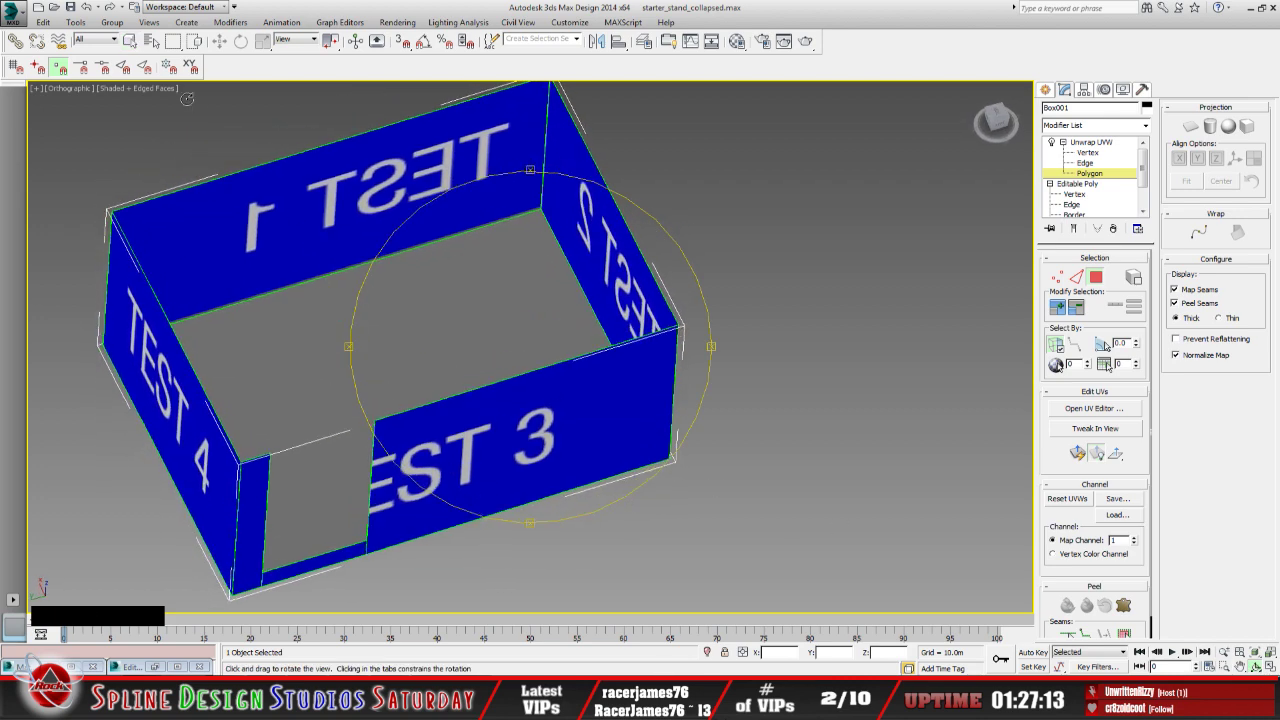
left_click_drag(525, 364, 540, 378)
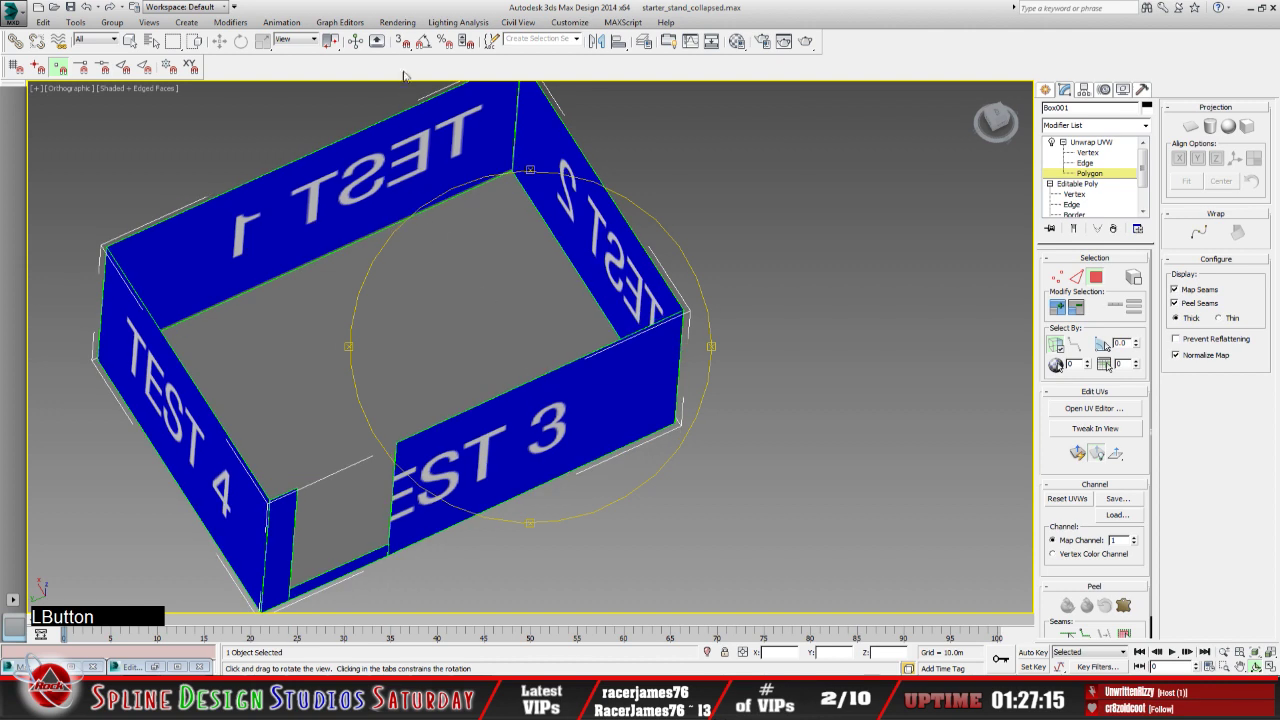
left_click(397, 22)
left_click(406, 39)
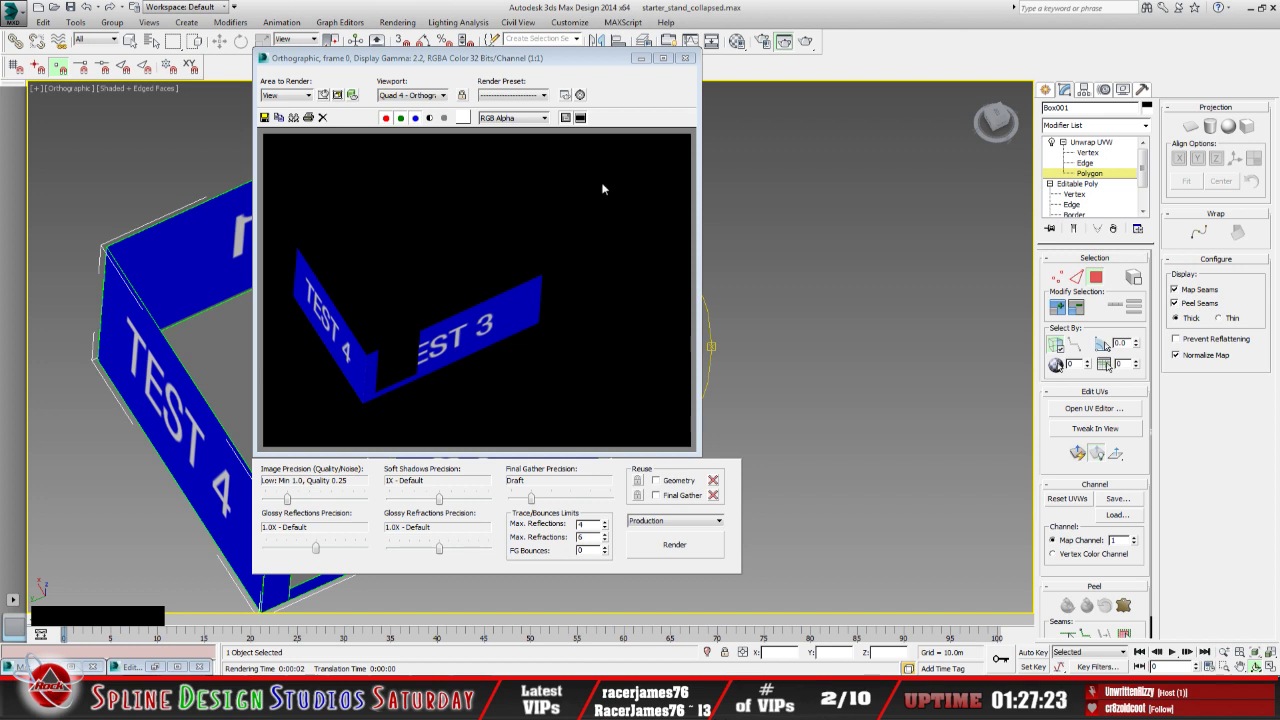
left_click(685, 58)
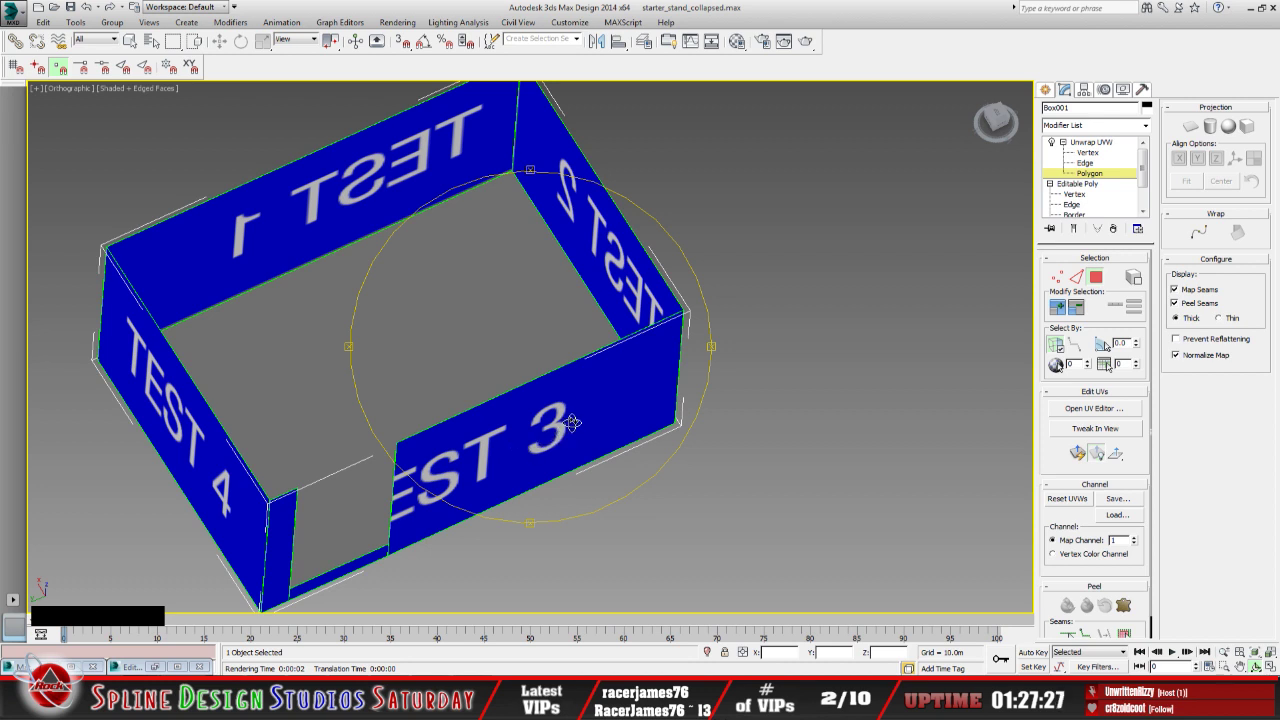
Render Box001 from nearly straight overhead to check the floor
left_click_drag(566, 420, 562, 457)
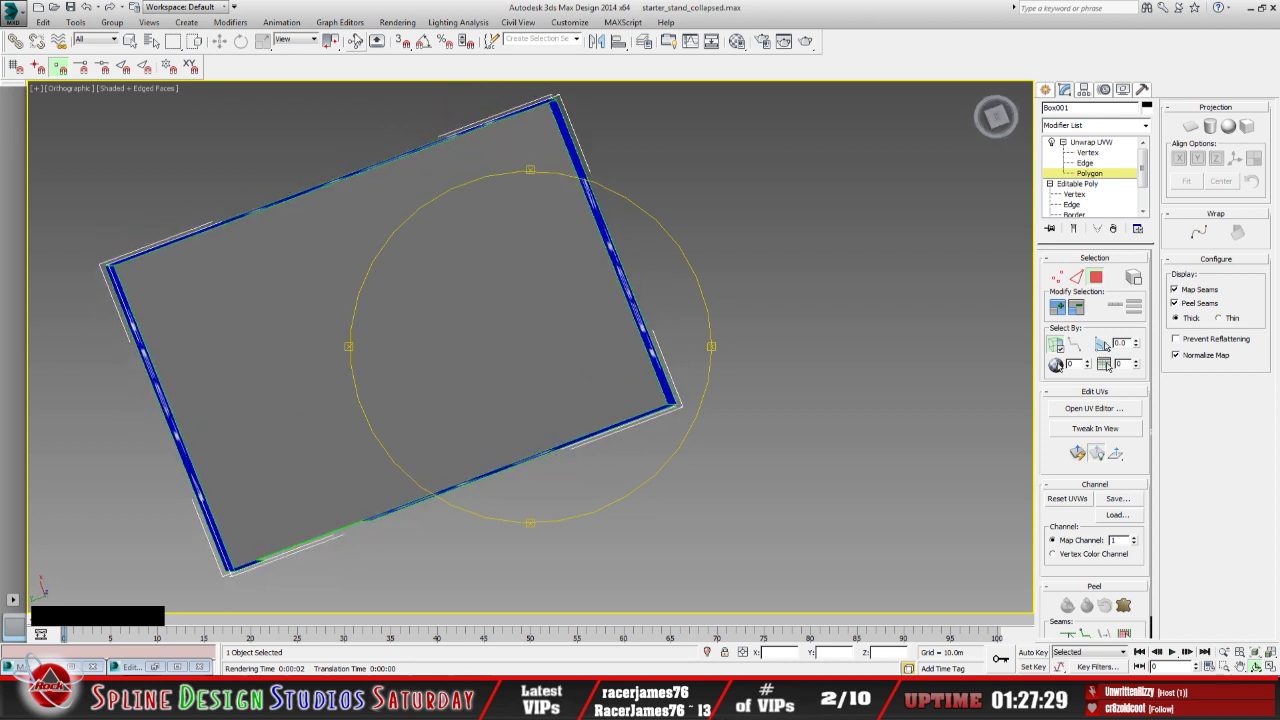
left_click(398, 22)
left_click(411, 39)
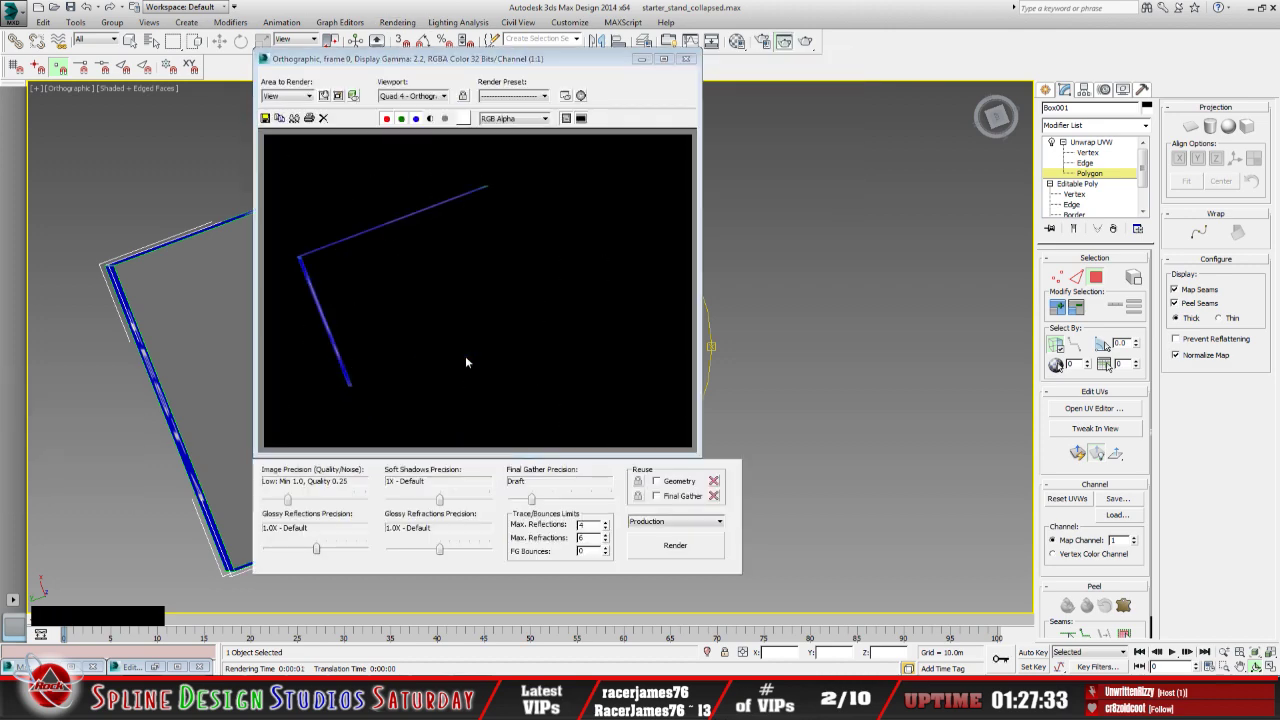
left_click(686, 59)
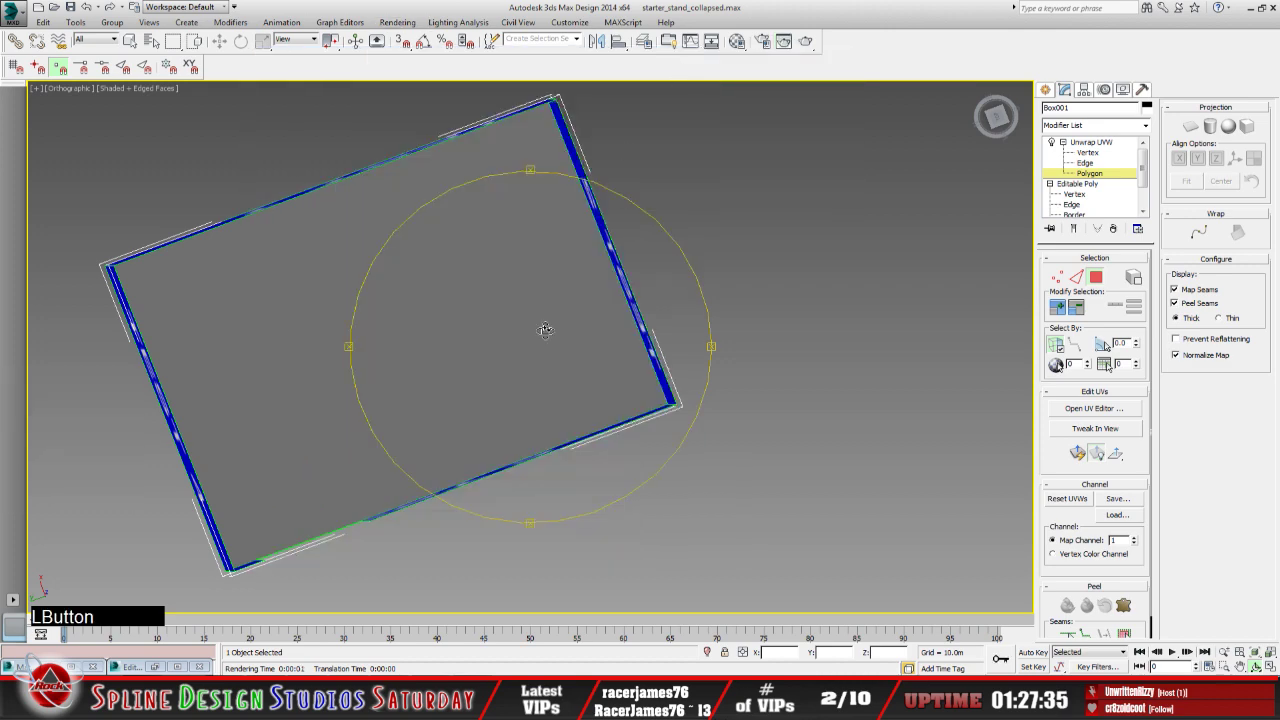
Return to a view of the box's underside and leave the polygon level of the Unwrap UVW modifier
left_click_drag(457, 457, 472, 297)
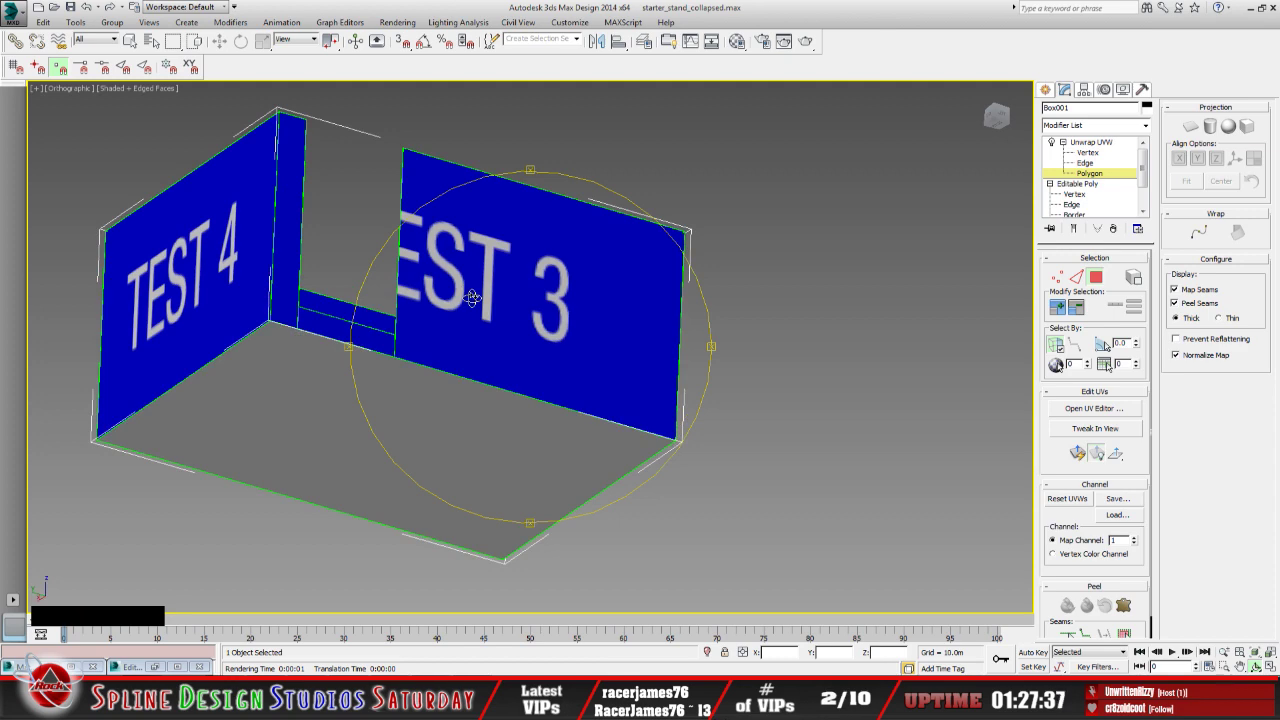
left_click_drag(560, 426, 468, 419)
left_click(1090, 144)
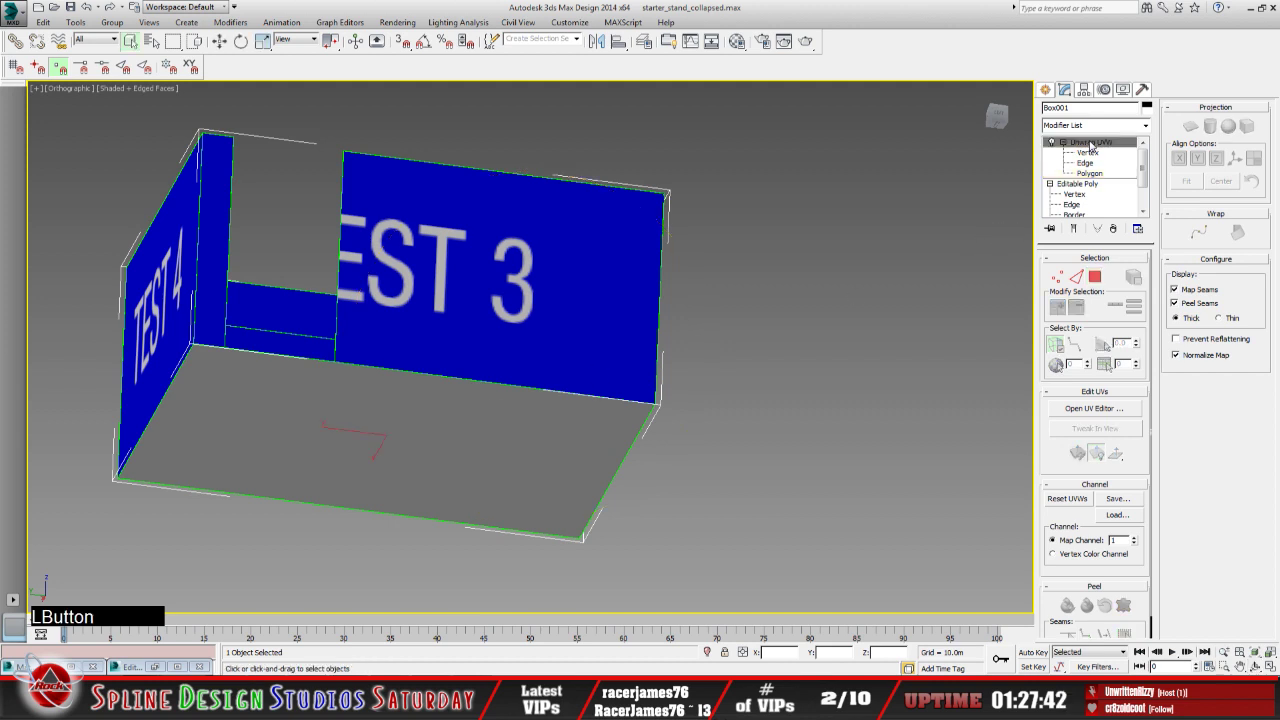
Collapse Box001's entire modifier stack, including Unwrap UVW, into a single Editable Poly
right_click(1090, 146)
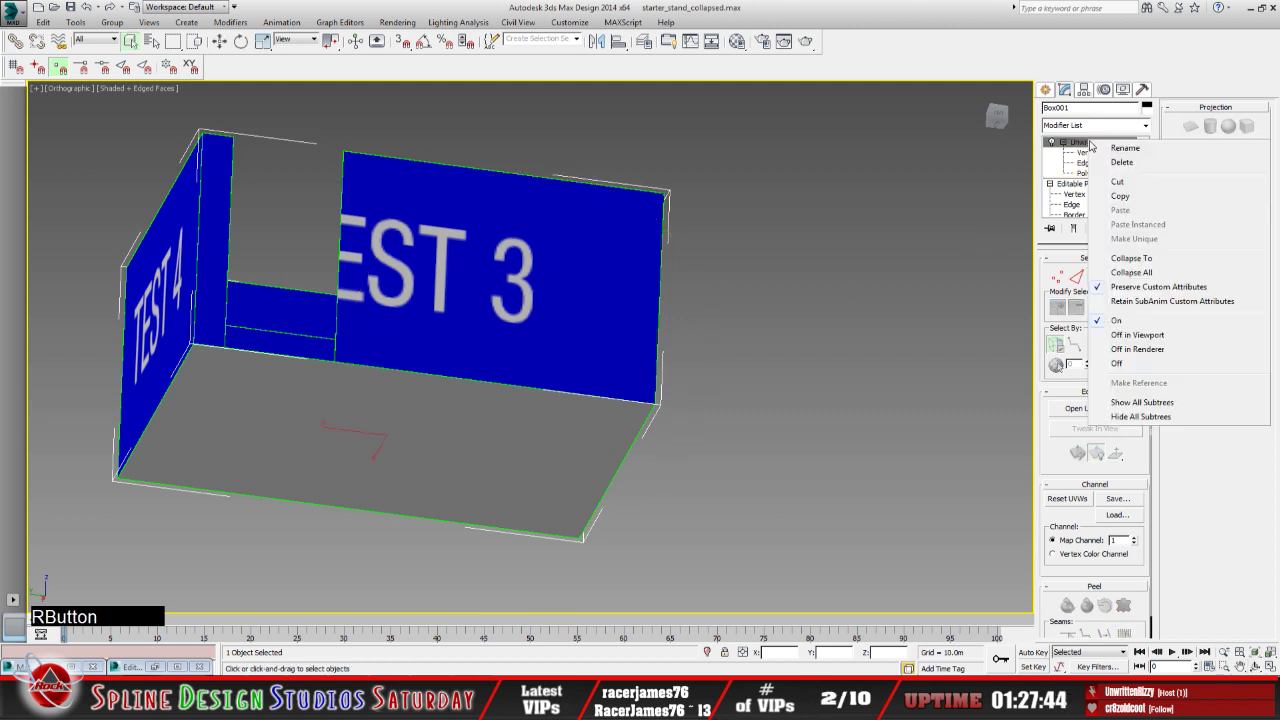
left_click(1130, 273)
left_click(657, 382)
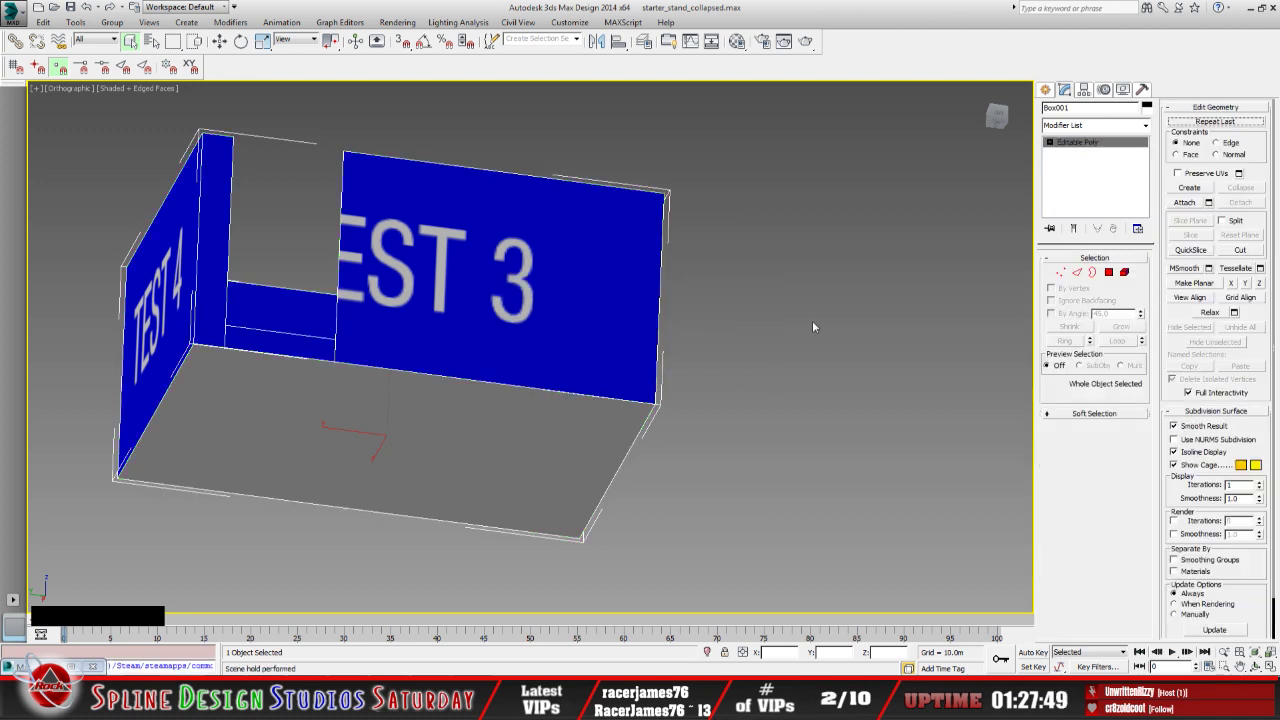
right_click(503, 407)
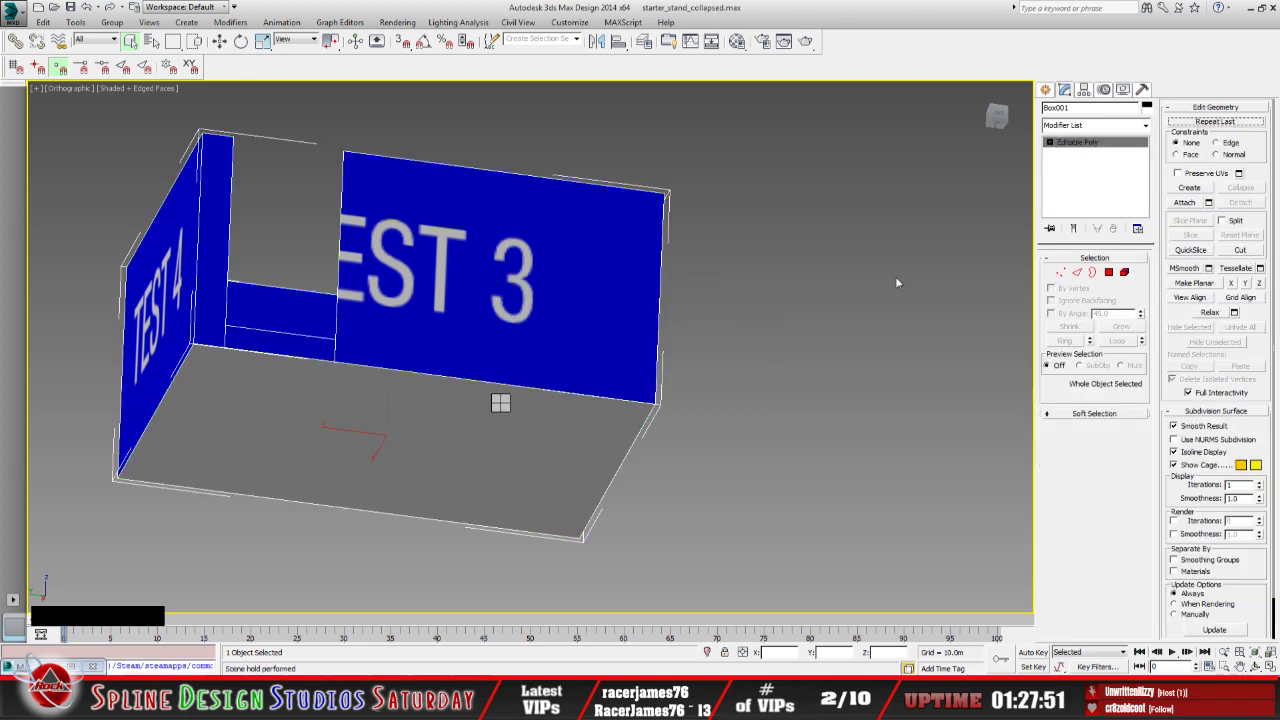
Select the floor polygon on Box001's underside at the polygon level of the Editable Poly
left_click(1049, 142)
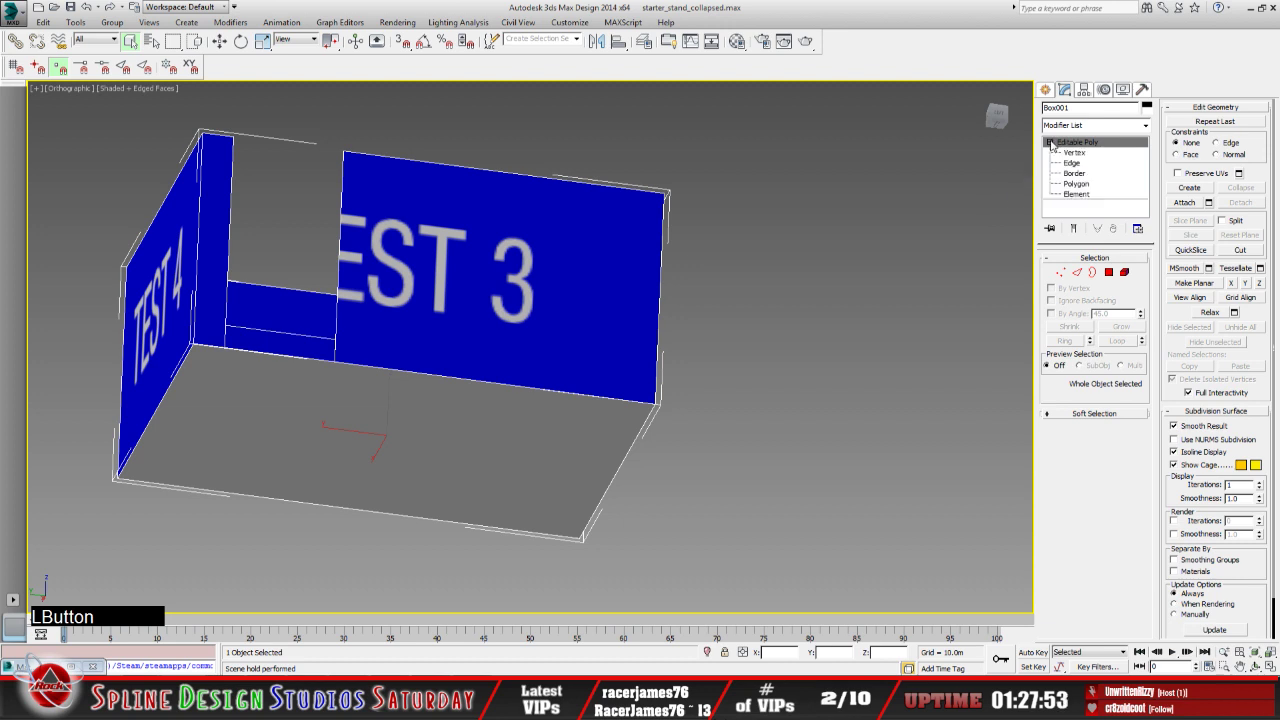
left_click(1076, 183)
left_click(495, 440)
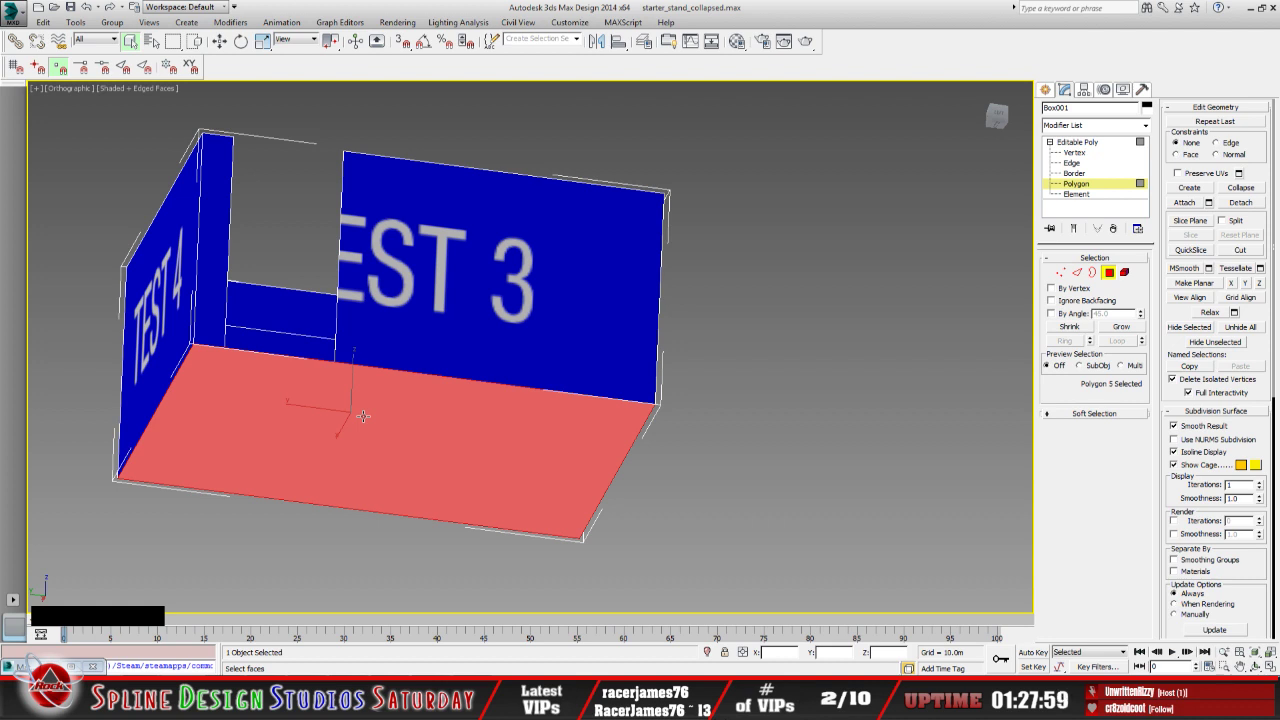
Render Box001 from an angled view underneath to check the selected floor polygon, and close the render
left_click(1243, 668)
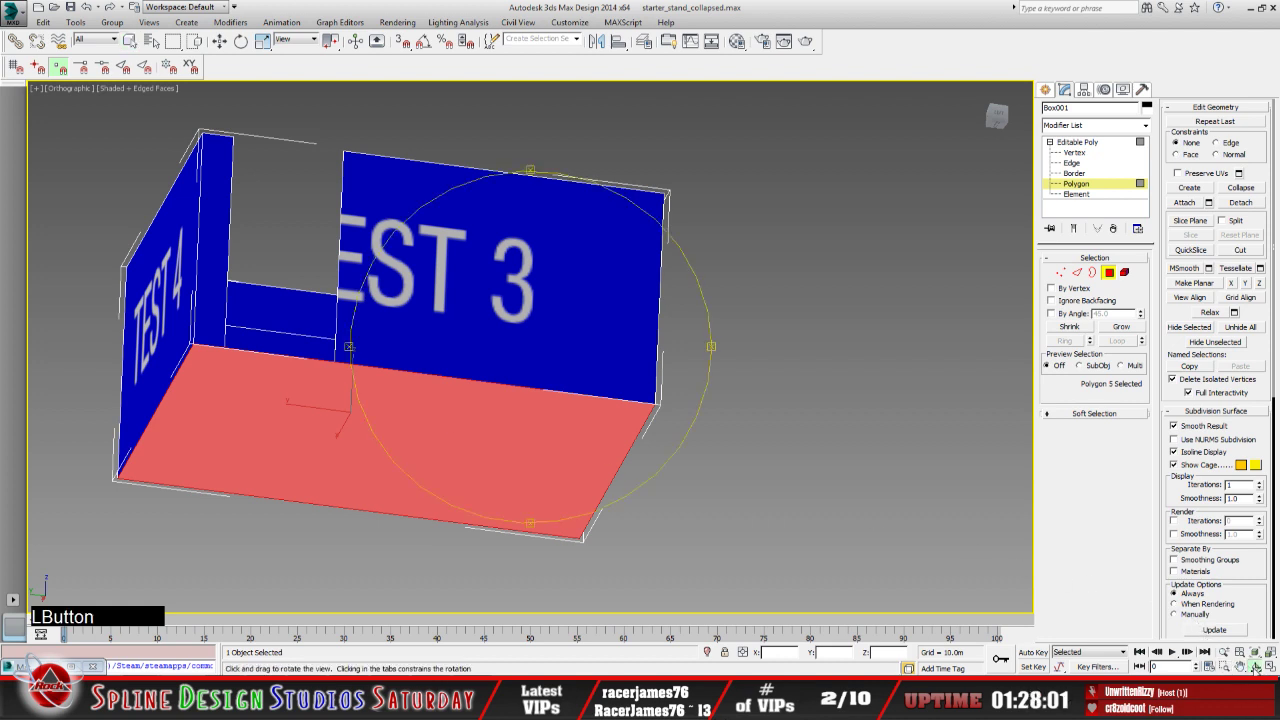
left_click_drag(575, 440, 455, 372)
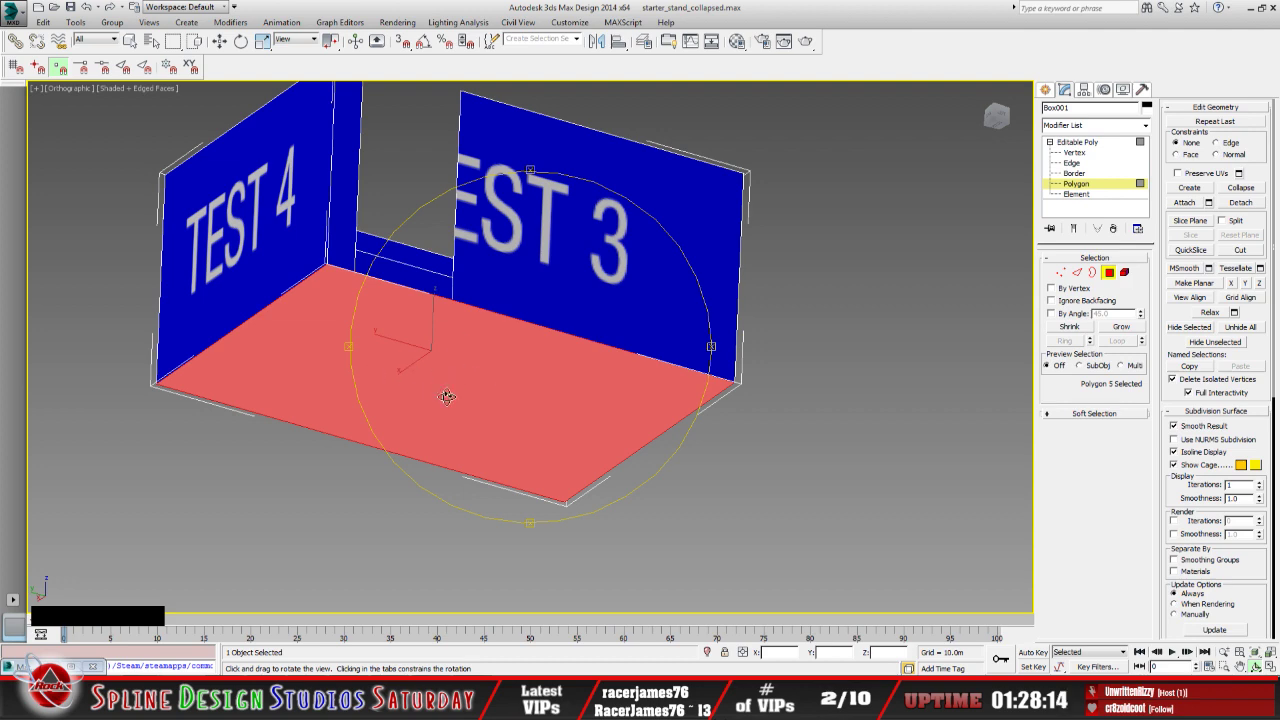
left_click_drag(484, 373, 535, 130)
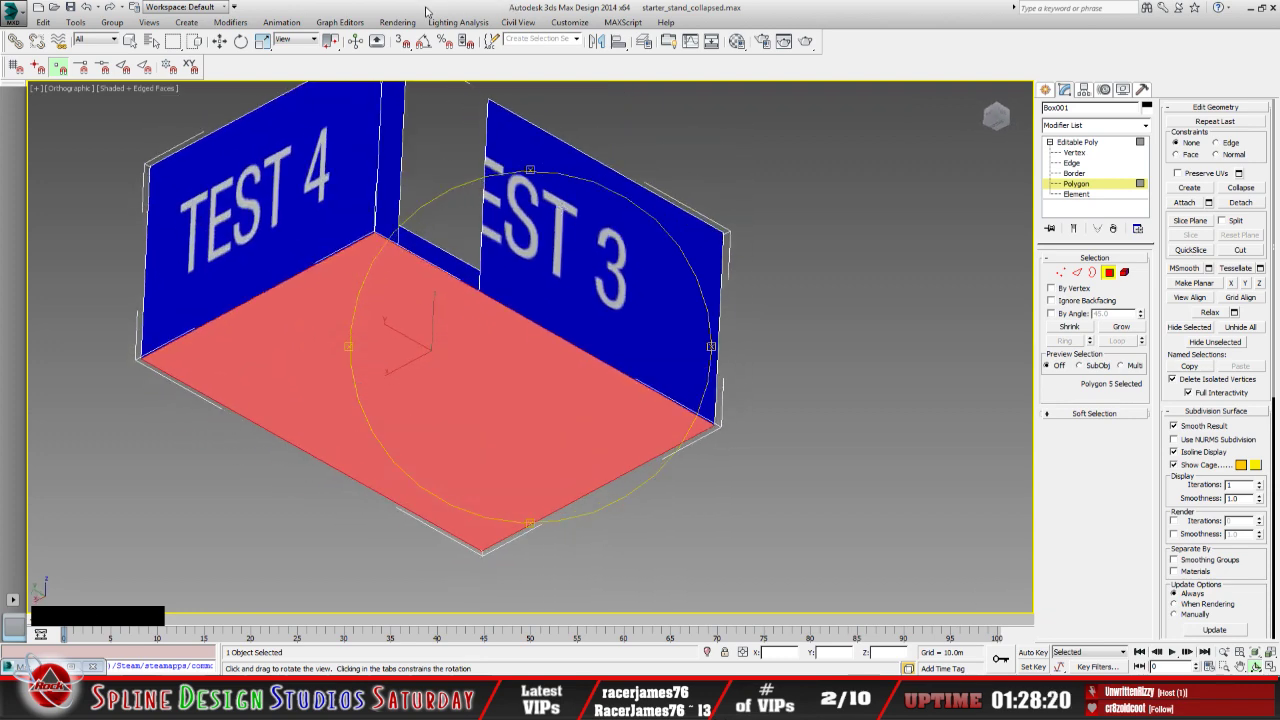
left_click(397, 22)
left_click(408, 38)
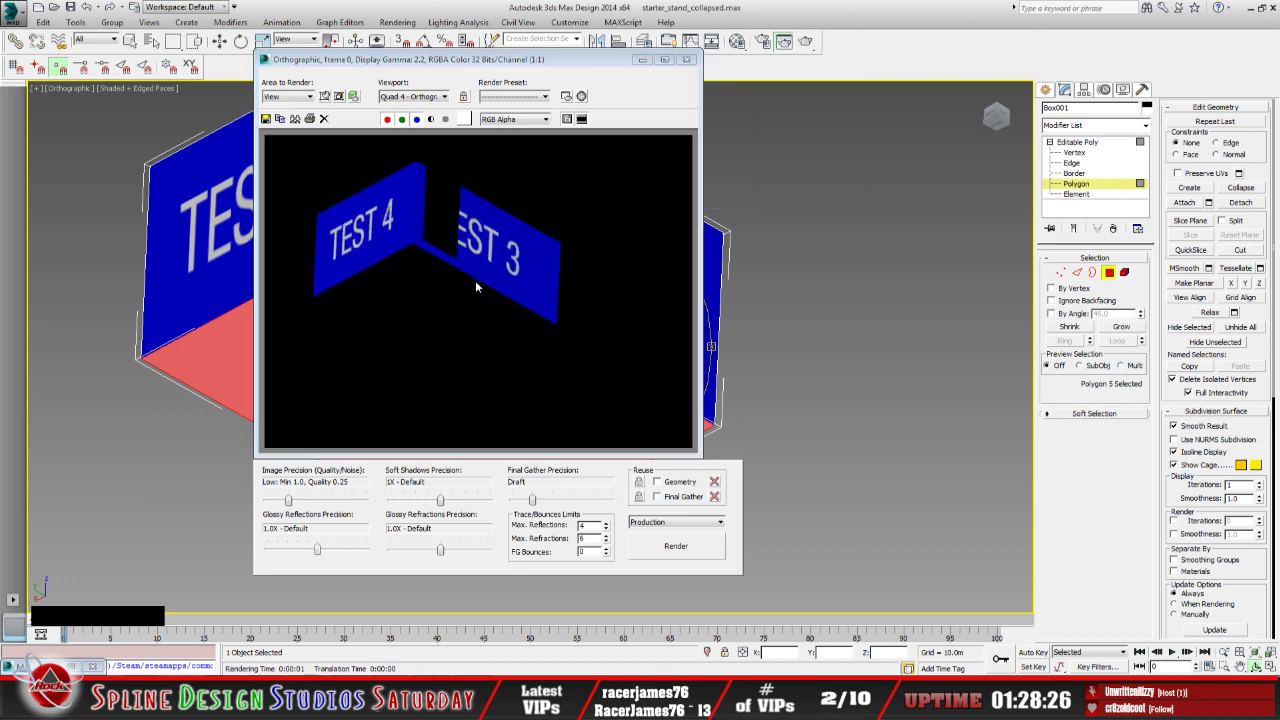
left_click(686, 59)
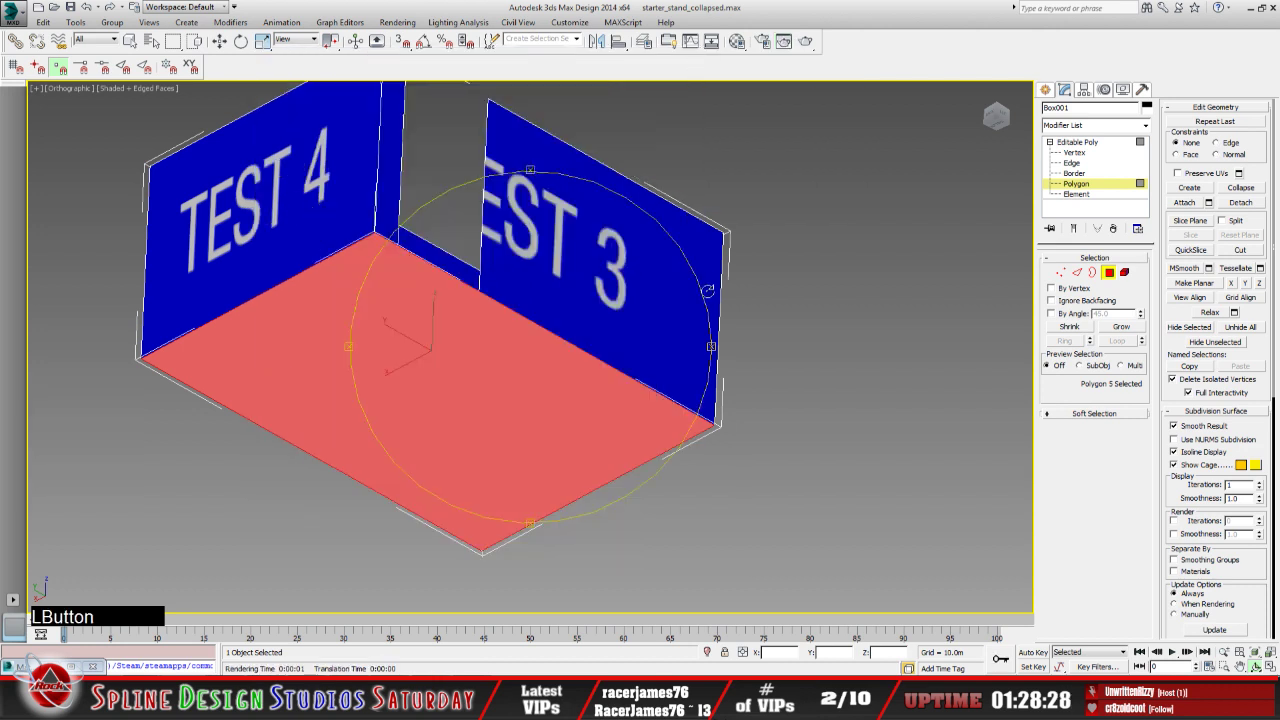
Delete the selected floor polygon on Box001's underside and check which objects the scene contains
middle_click_drag(500, 385, 497, 383)
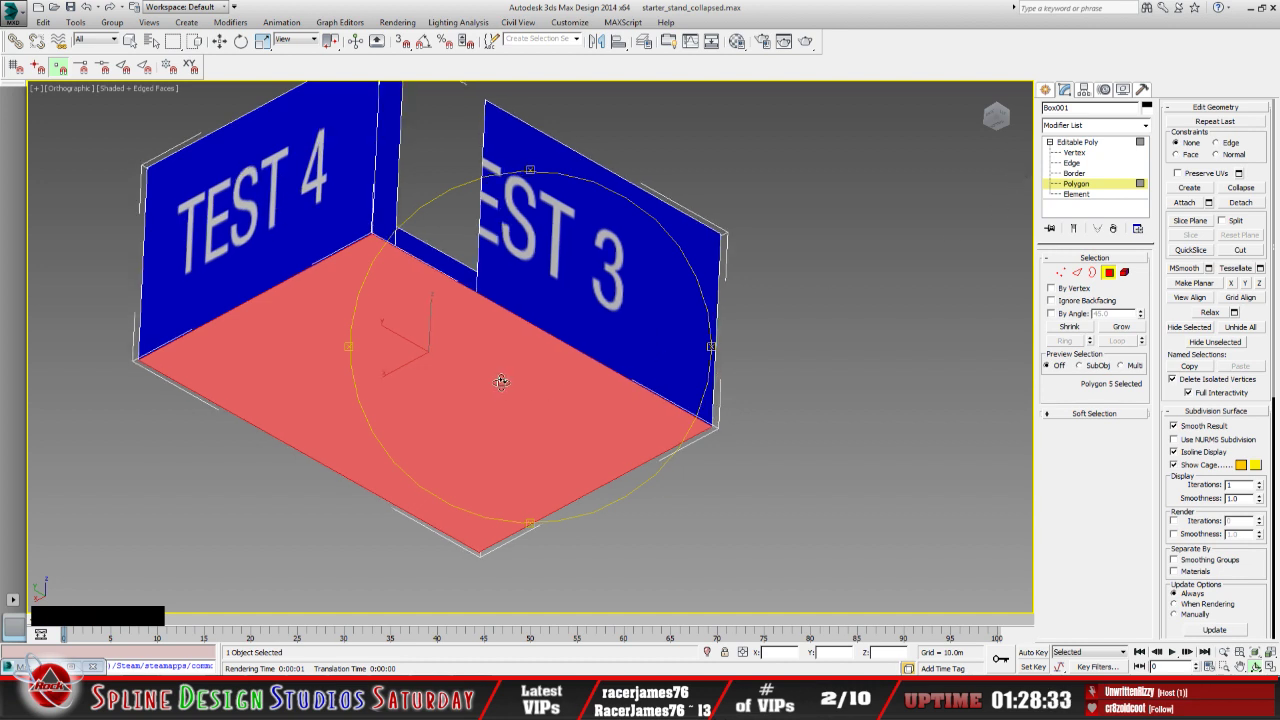
key("Delete")
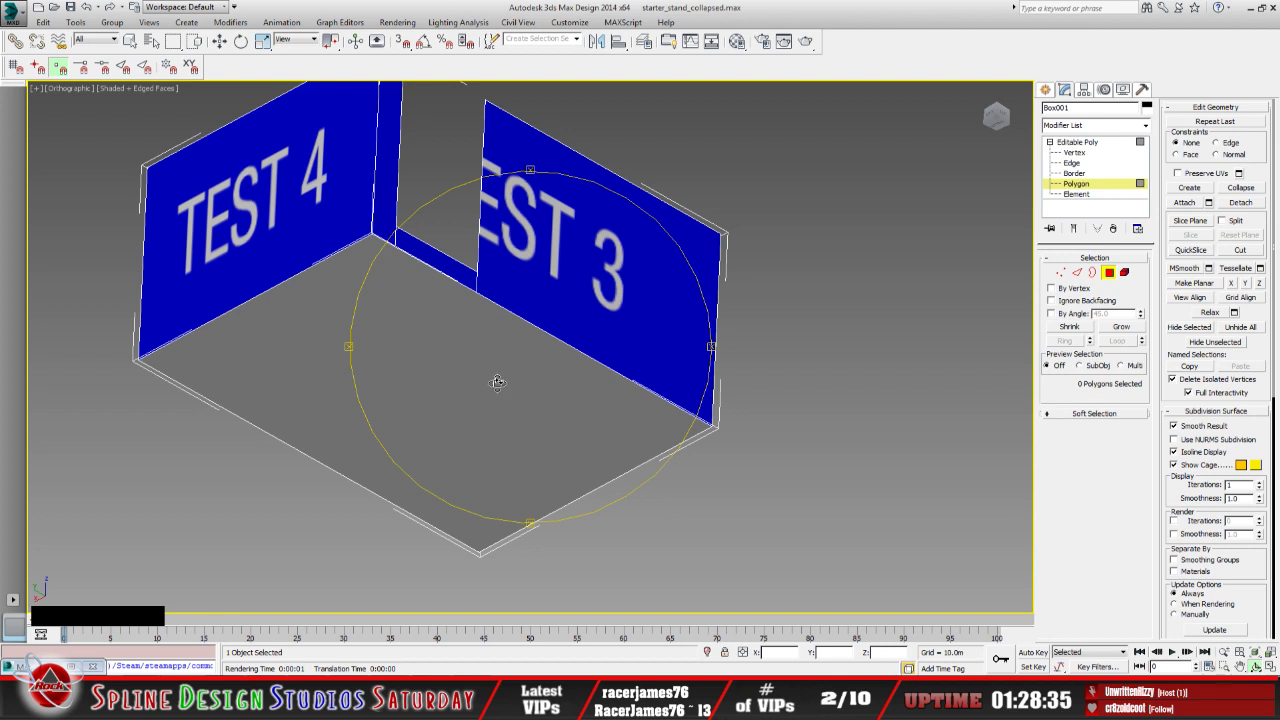
left_click_drag(500, 381, 494, 389)
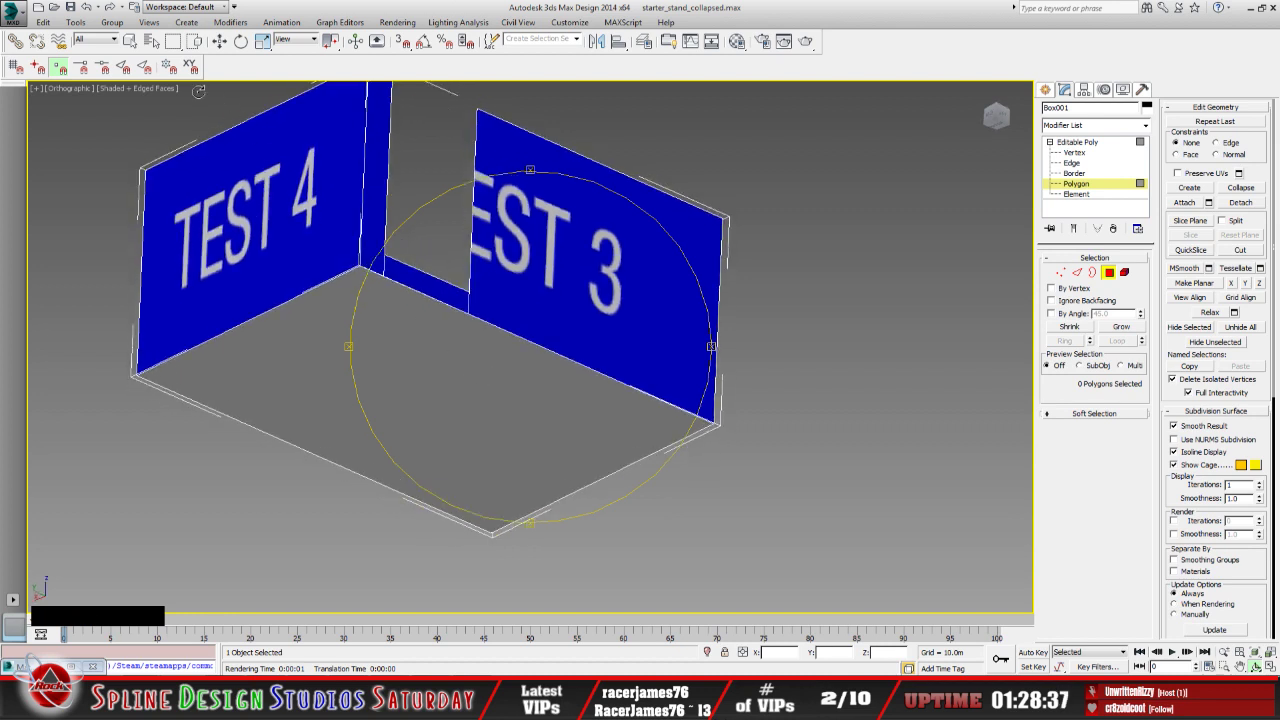
left_click(150, 42)
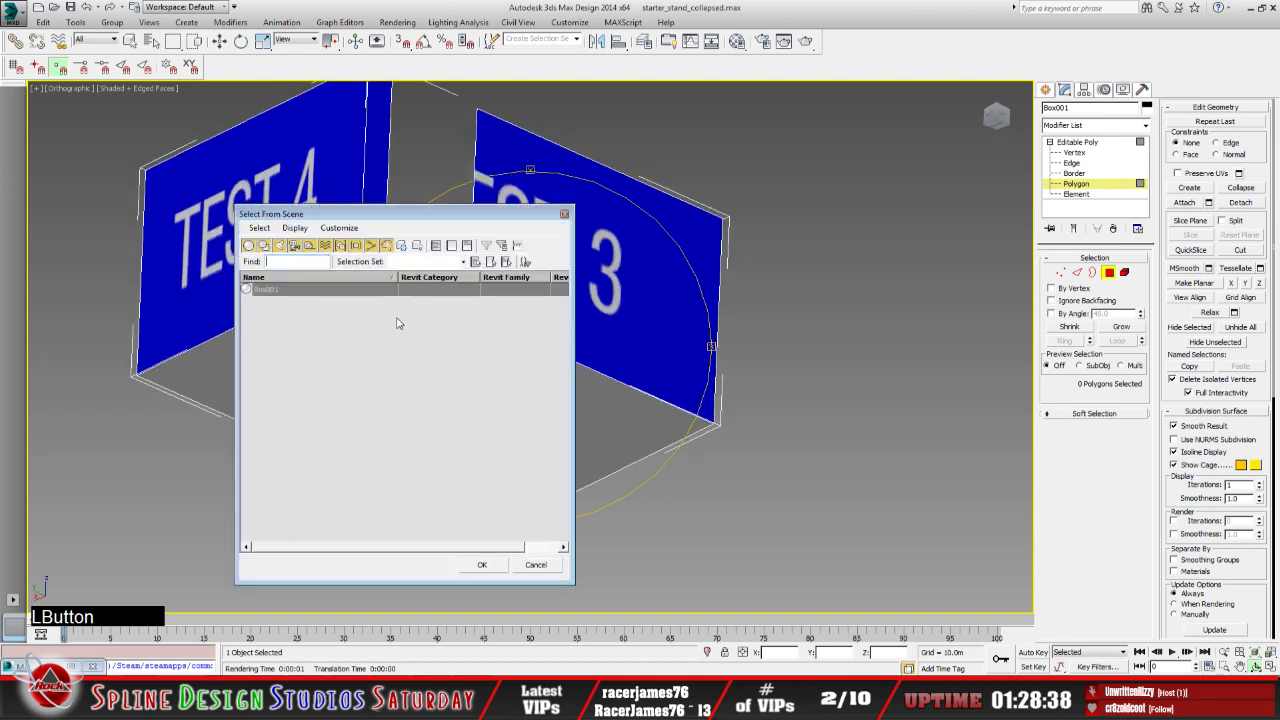
left_click(536, 565)
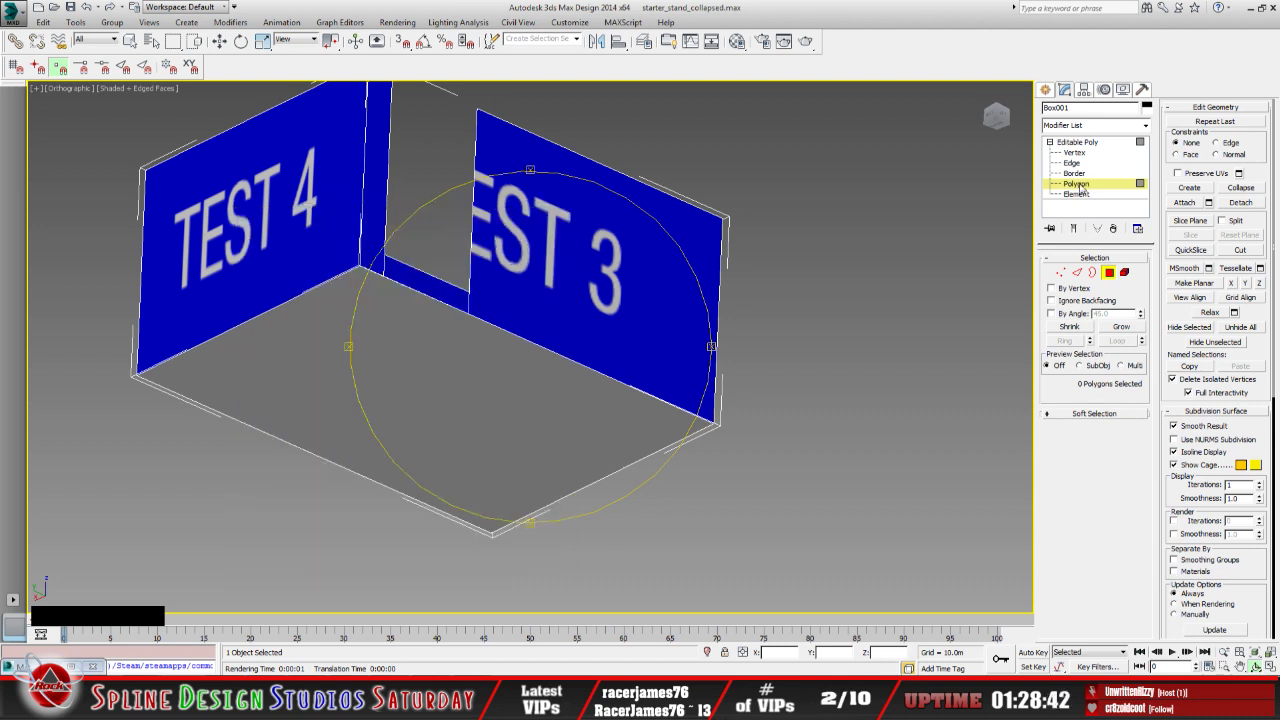
Select the remaining inner floor polygon of Box001 and delete it to leave the bottom open
left_click(130, 41)
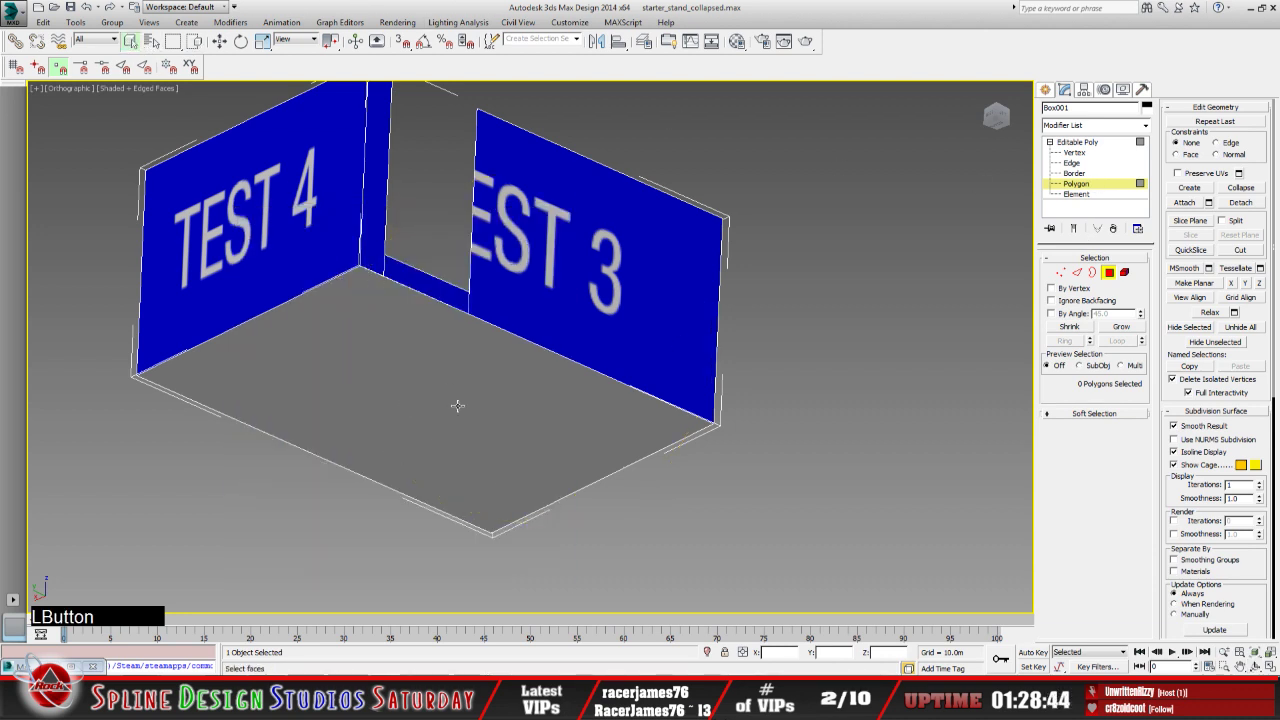
left_click(457, 405)
left_click(1256, 666)
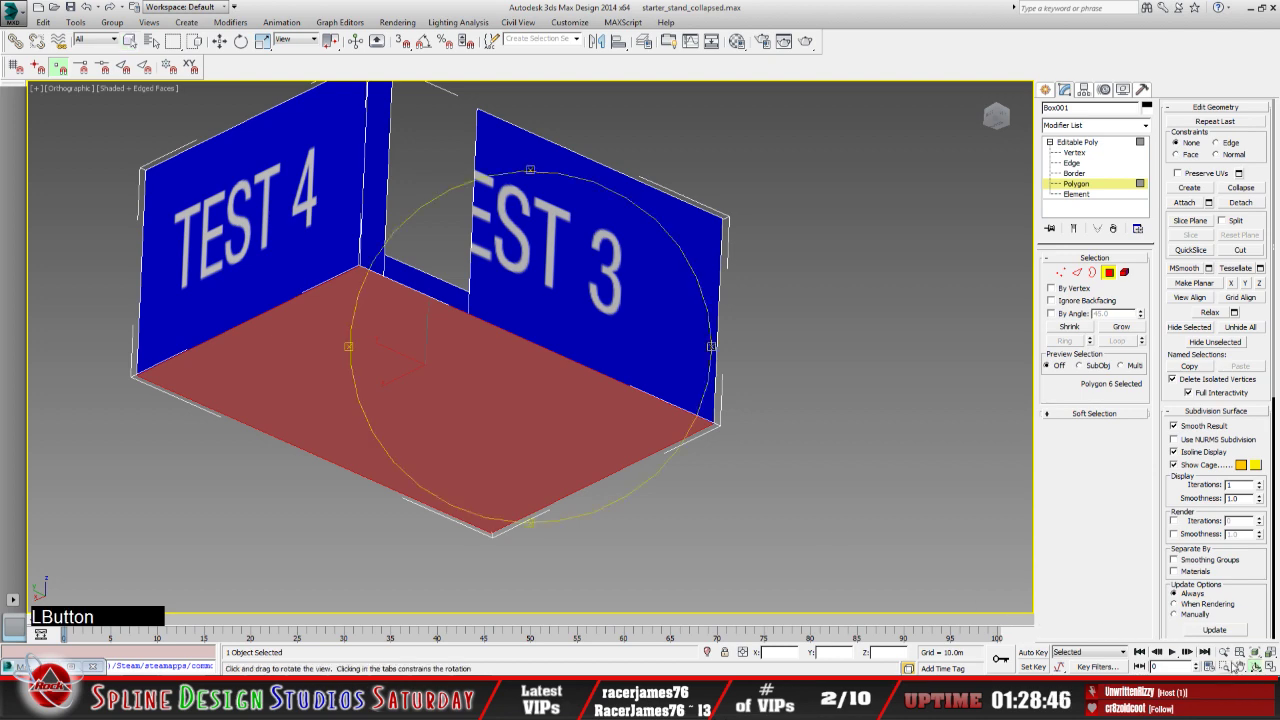
left_click_drag(538, 386, 480, 481)
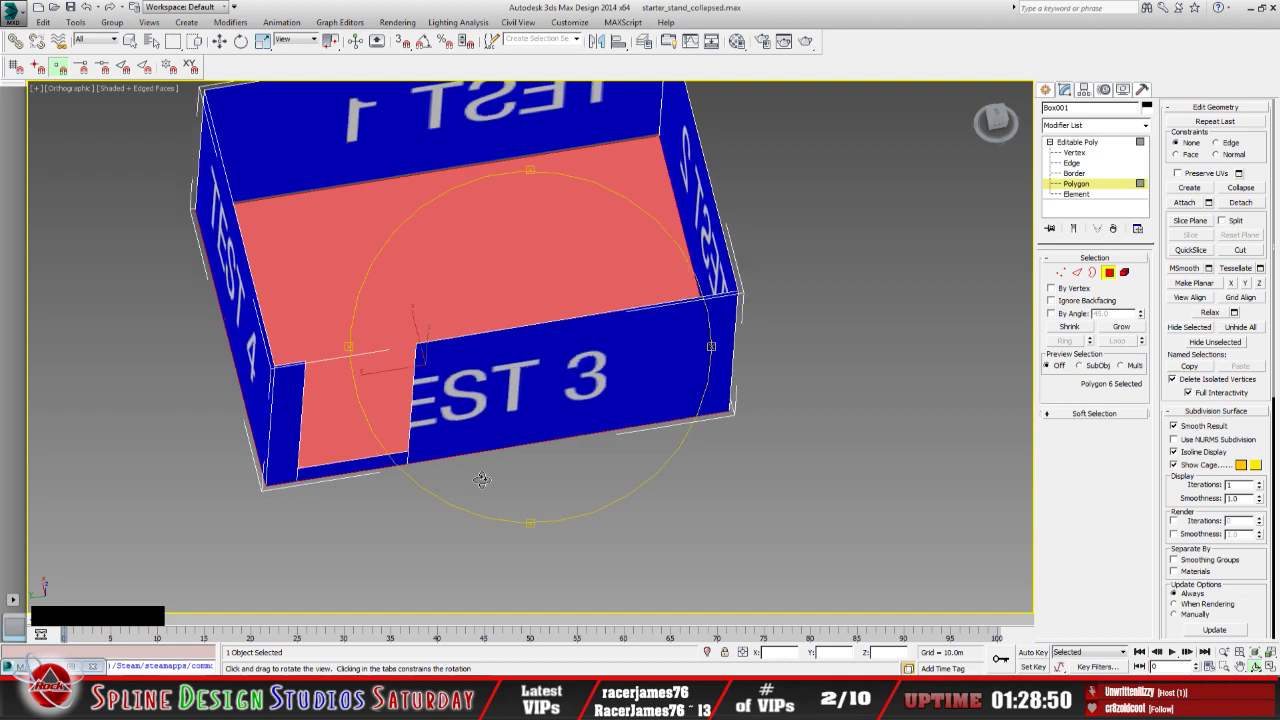
left_click_drag(483, 480, 504, 444)
key("Delete")
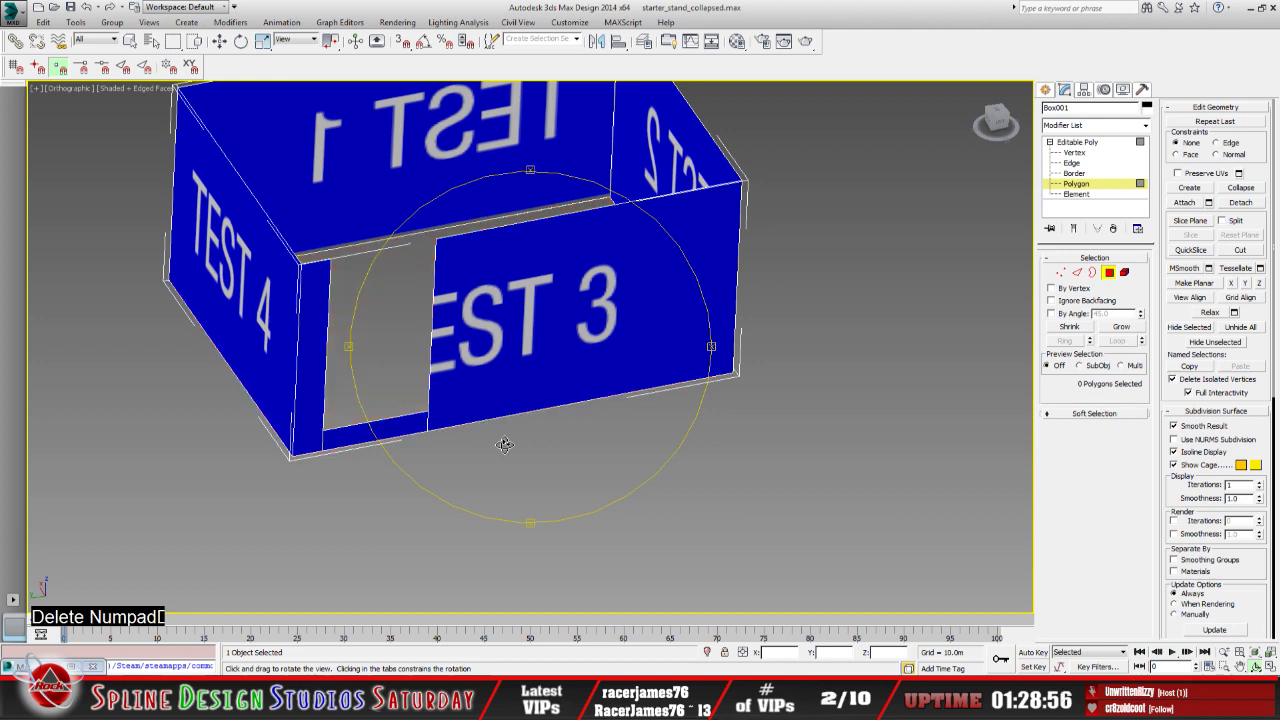
Extend the bottom edge of the TEST 1 wall about 2.5 m along X to just short of the TEST 3 wall, forming a new floor polygon
left_click_drag(530, 462, 537, 437)
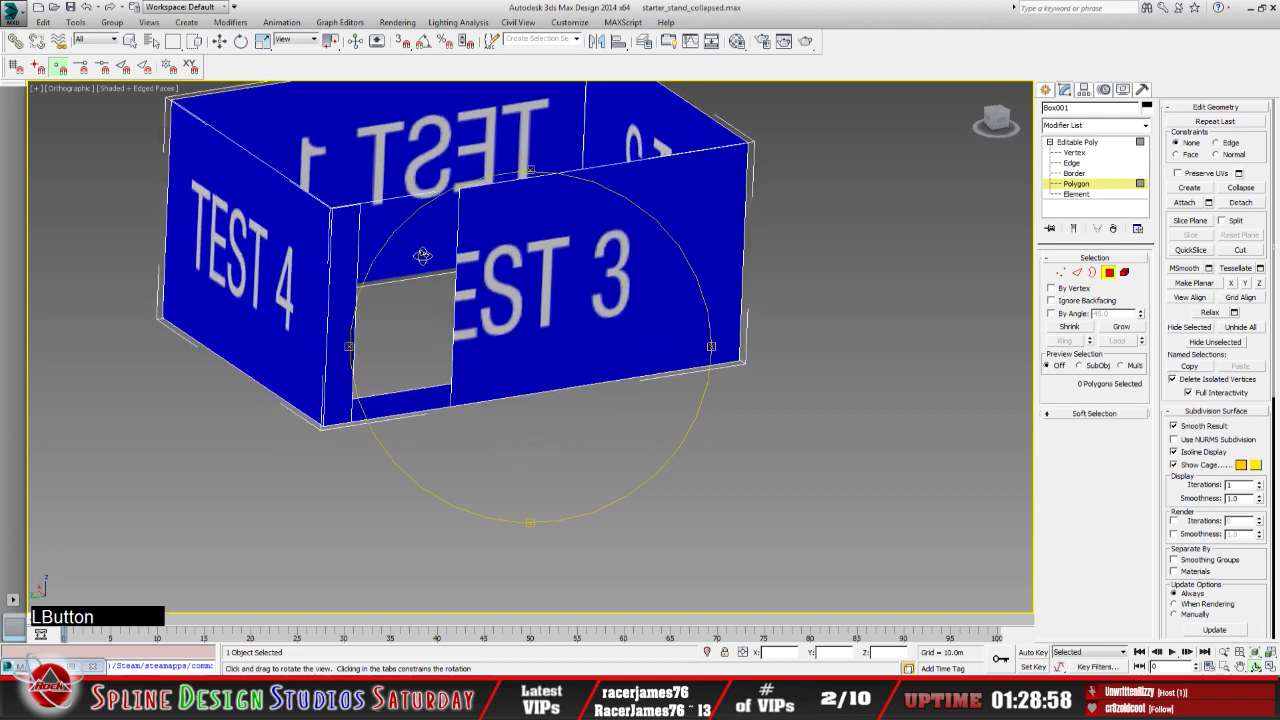
left_click_drag(423, 256, 600, 378)
middle_click_drag(603, 263, 583, 377)
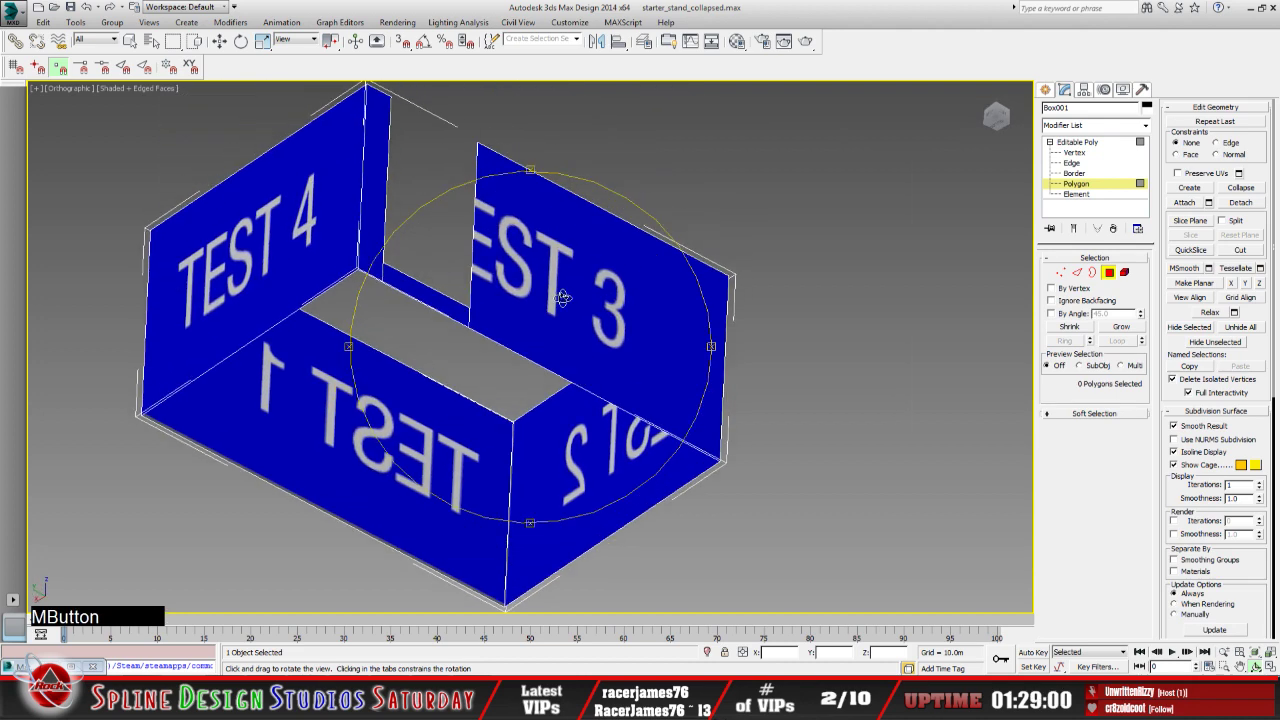
middle_click_drag(517, 427, 520, 393)
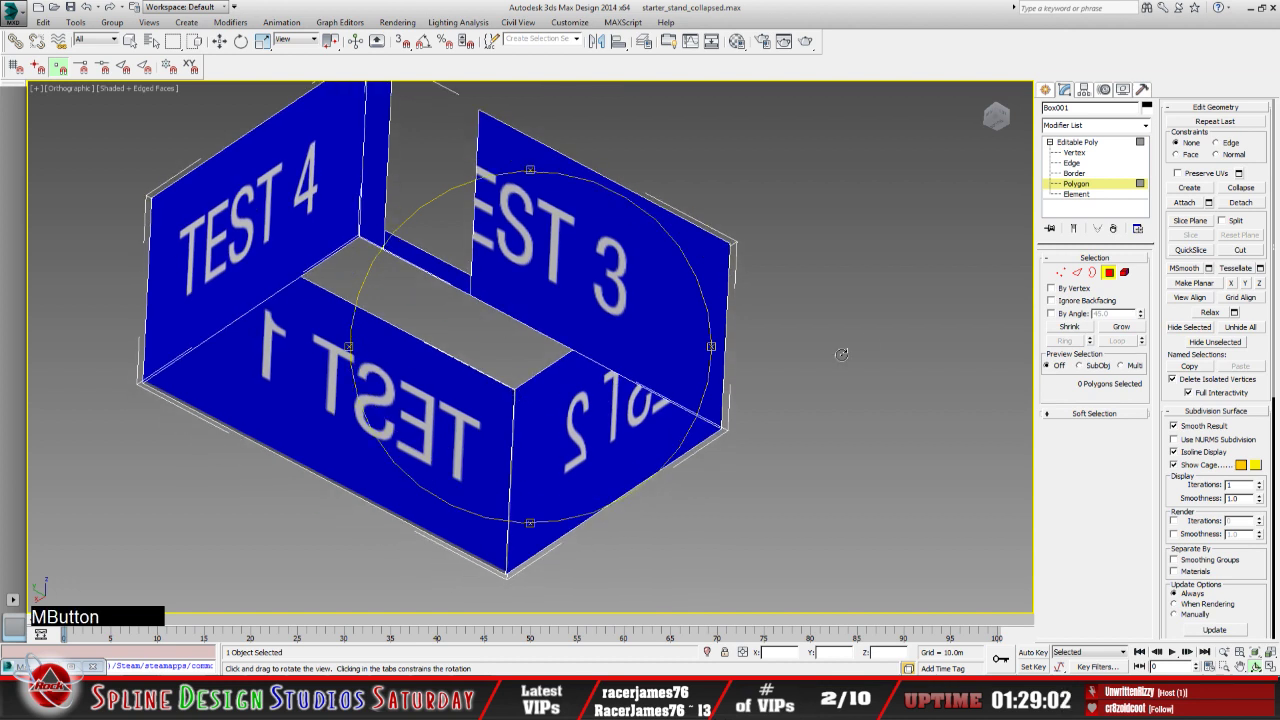
left_click(1073, 163)
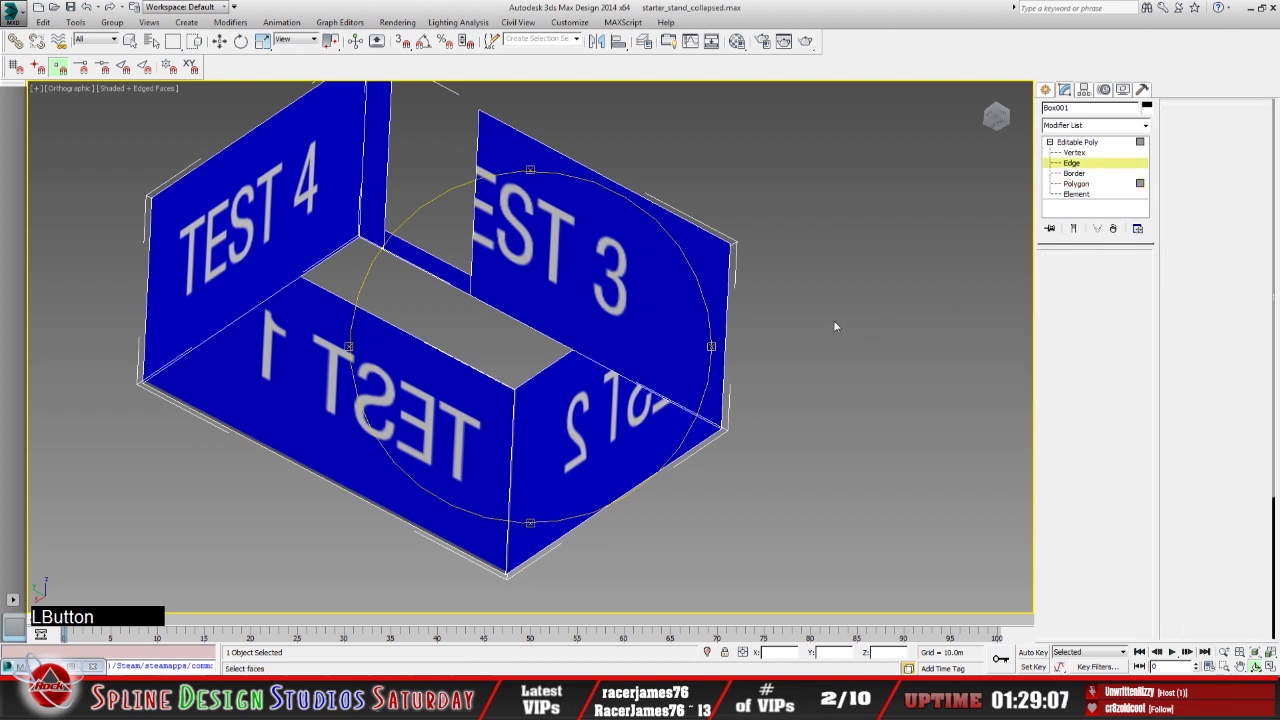
left_click(317, 474)
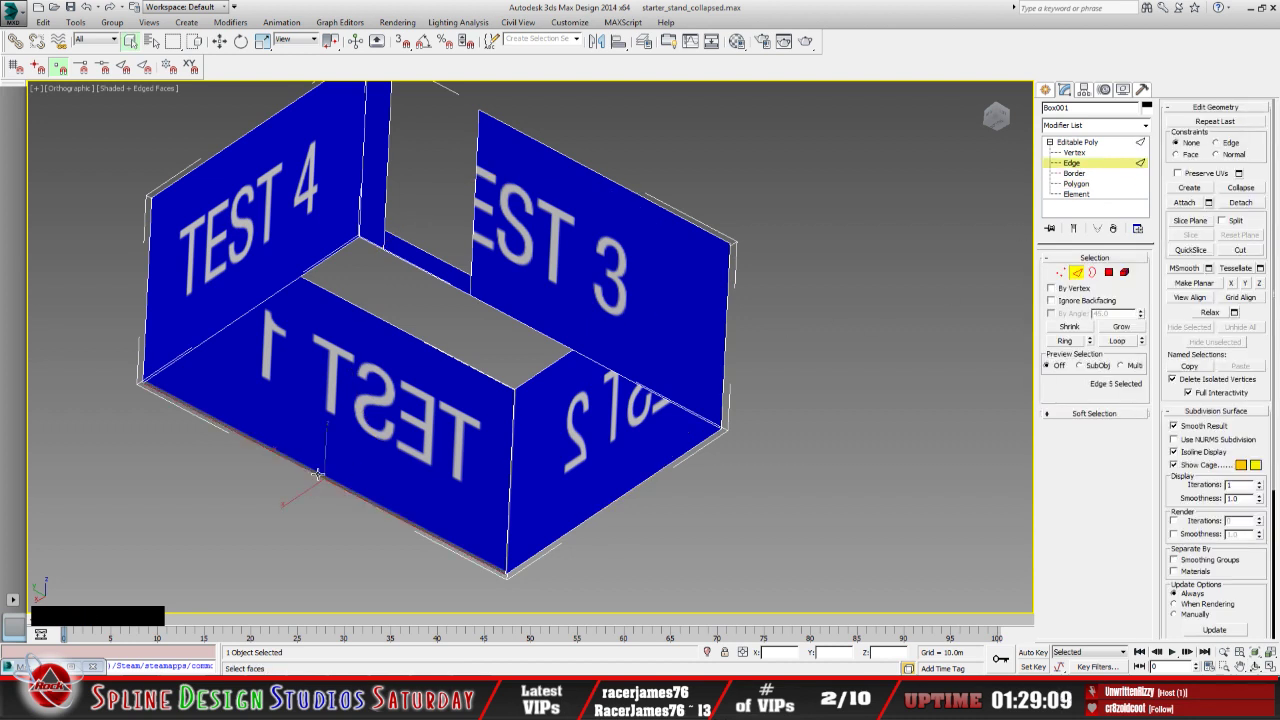
left_click(219, 41)
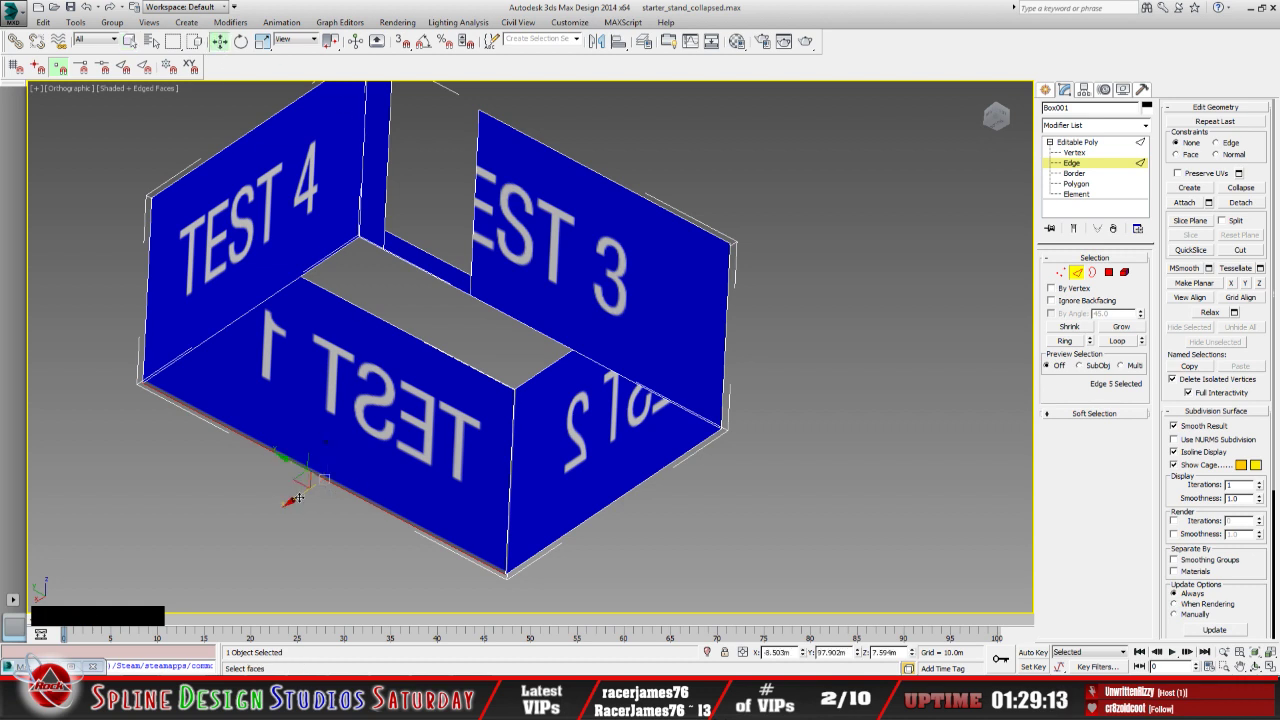
left_click_drag(298, 497, 519, 365, "shift")
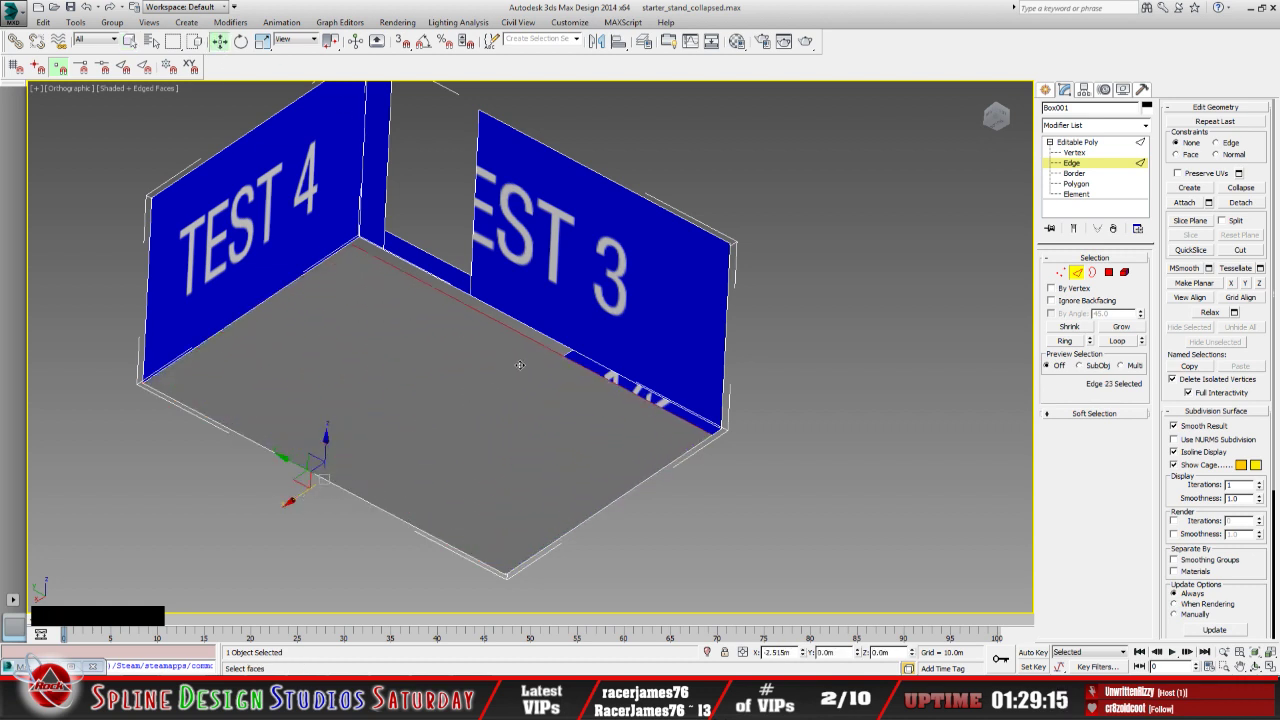
Turn on 3D snapping and move the new floor's vertex beside the TEST 4 wall onto the box's bottom corner
middle_click_drag(457, 406, 443, 443)
scroll(408, 380, "up", 3)
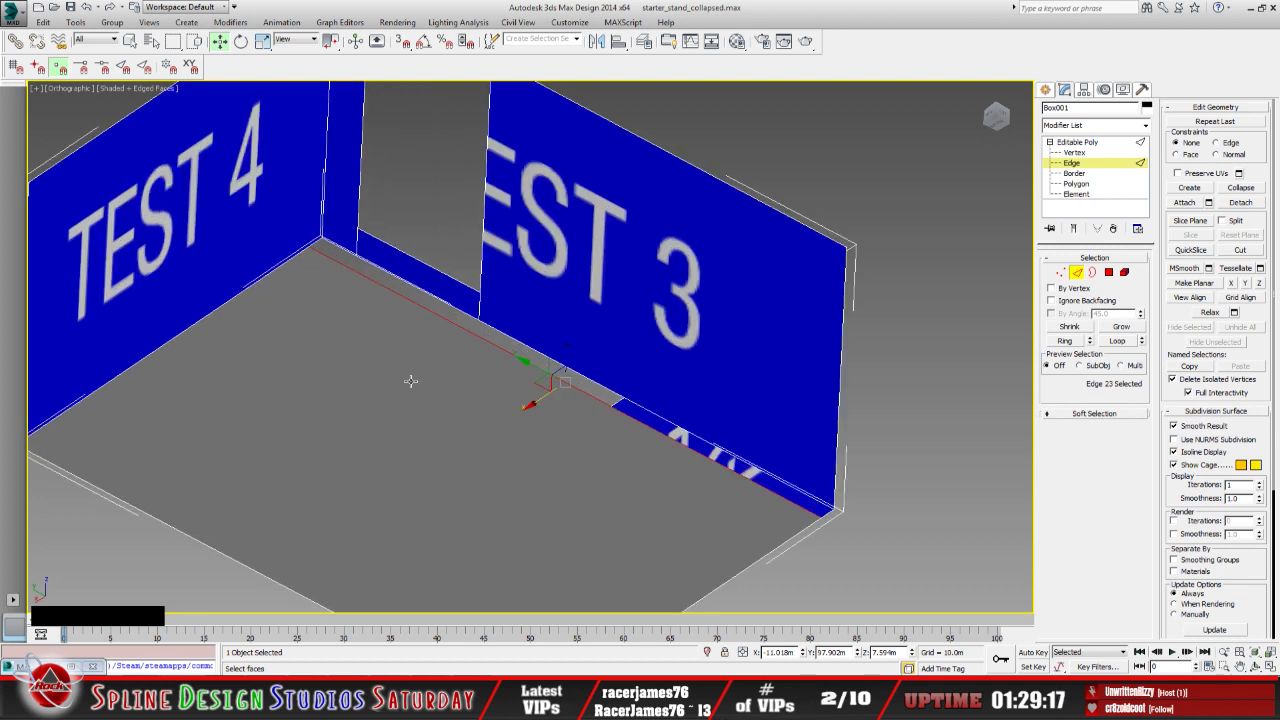
left_click(1076, 152)
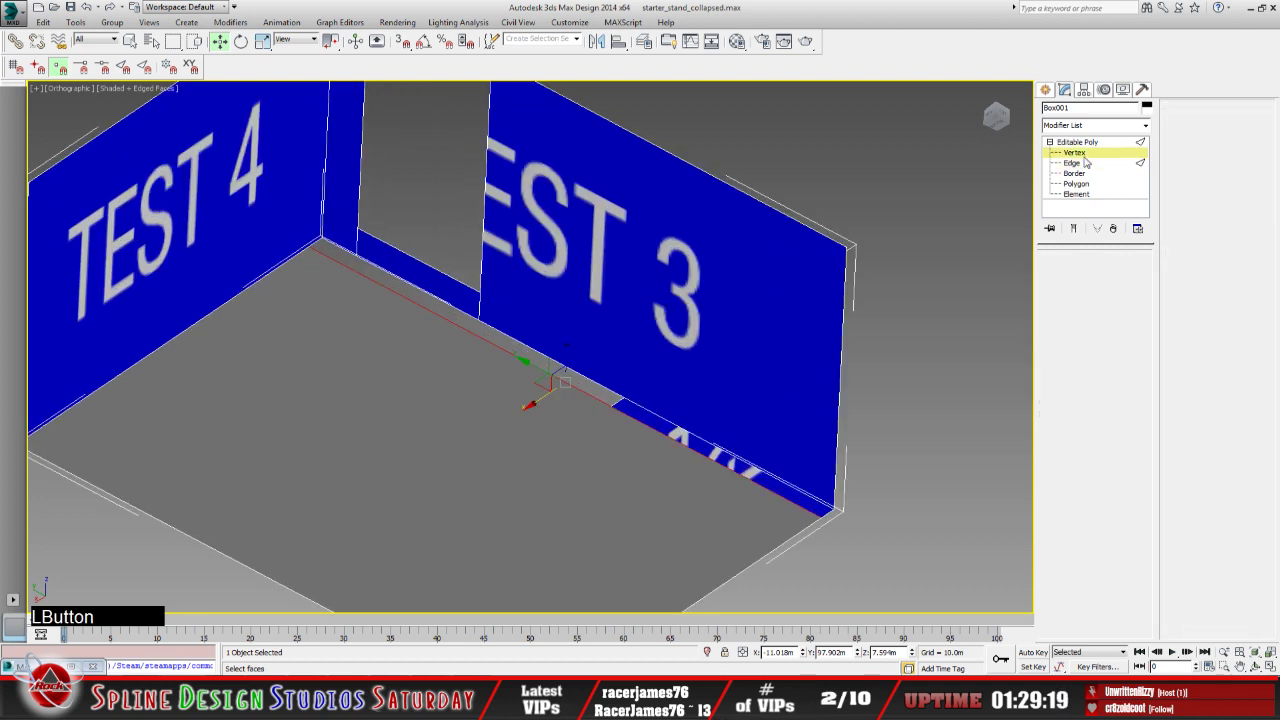
left_click(402, 41)
middle_click_drag(298, 288, 318, 306)
scroll(316, 252, "up", 4)
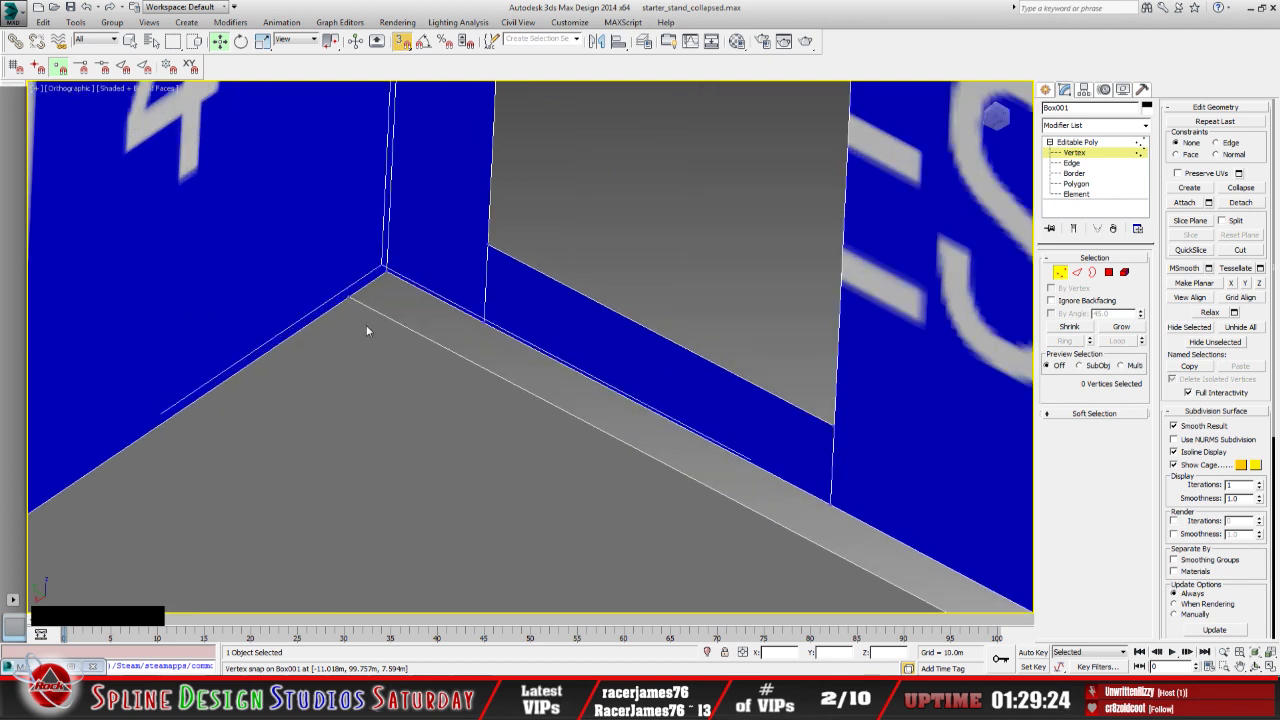
left_click(348, 298)
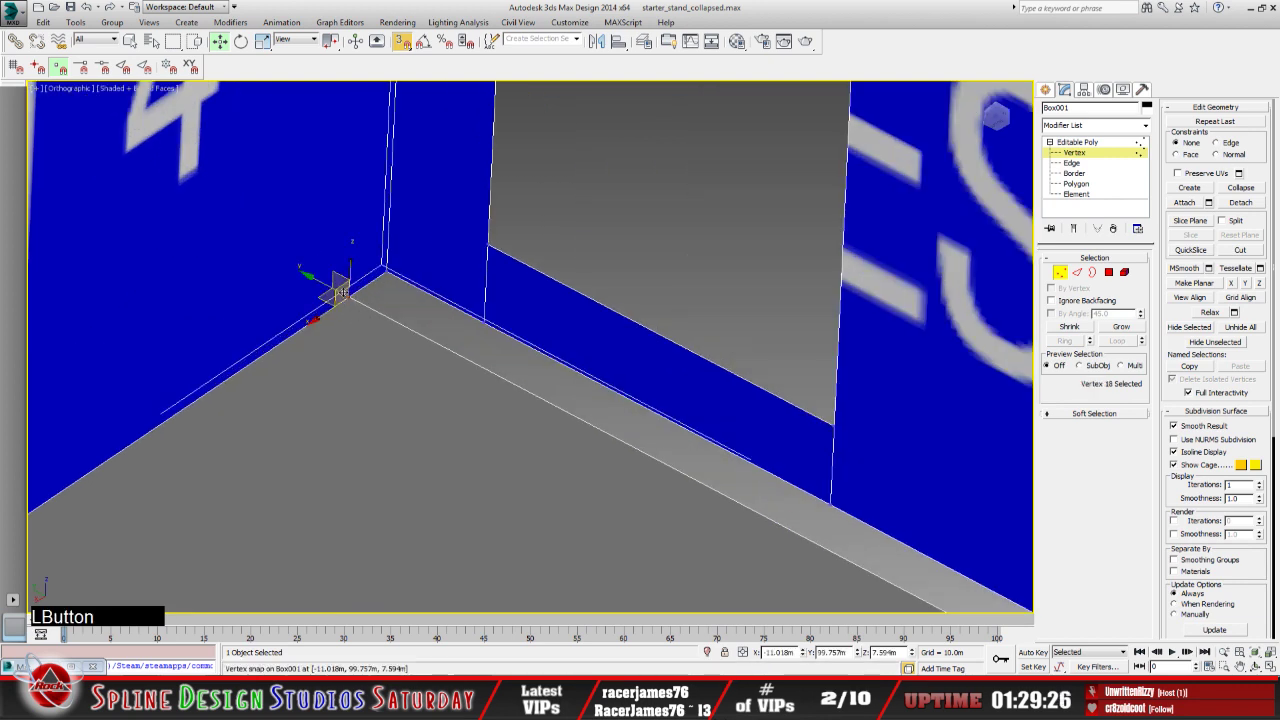
left_click_drag(348, 298, 383, 271)
Snap the new floor's other free vertex onto the bottom corner at the far end of the TEST 3 wall
middle_click_drag(671, 463, 423, 271)
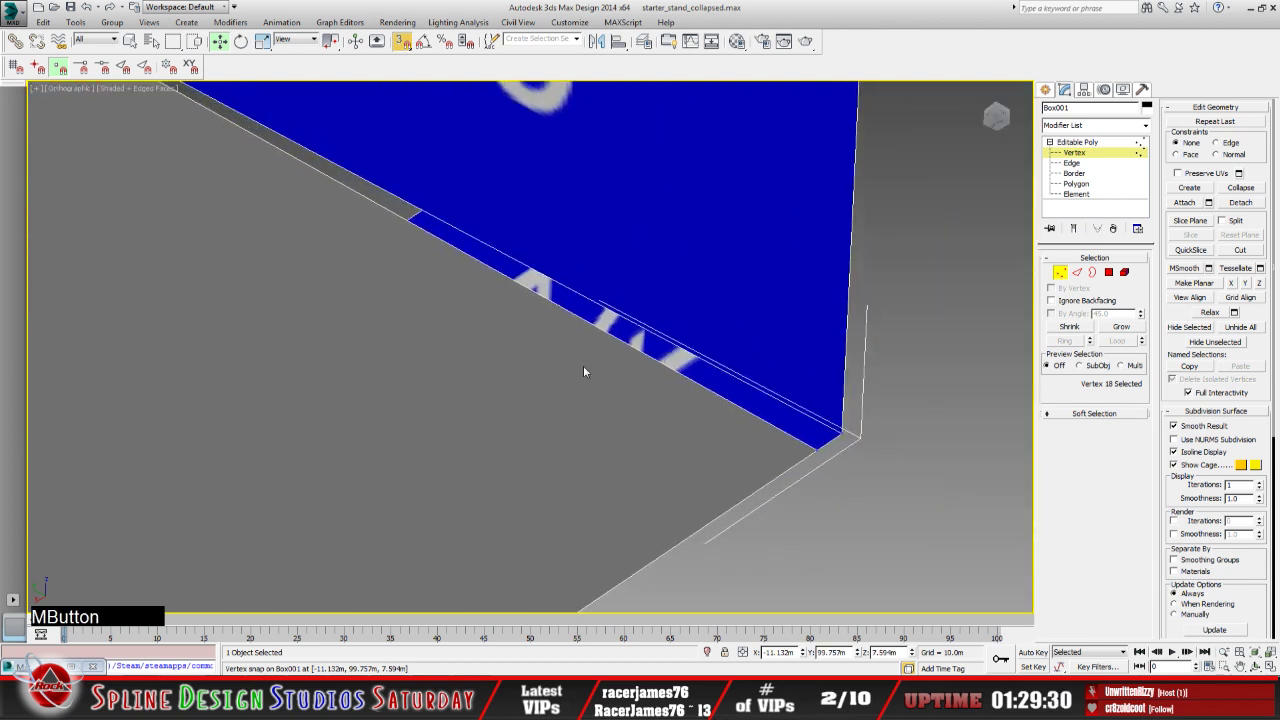
left_click(815, 450)
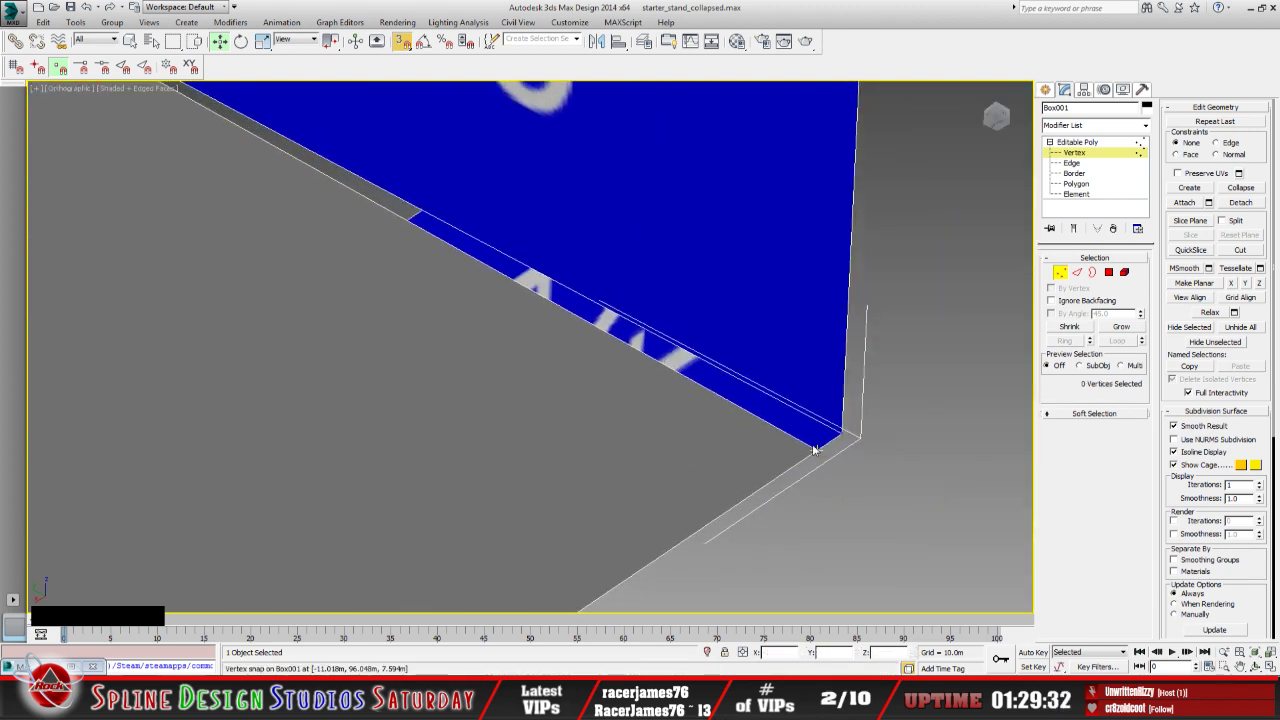
left_click(805, 451)
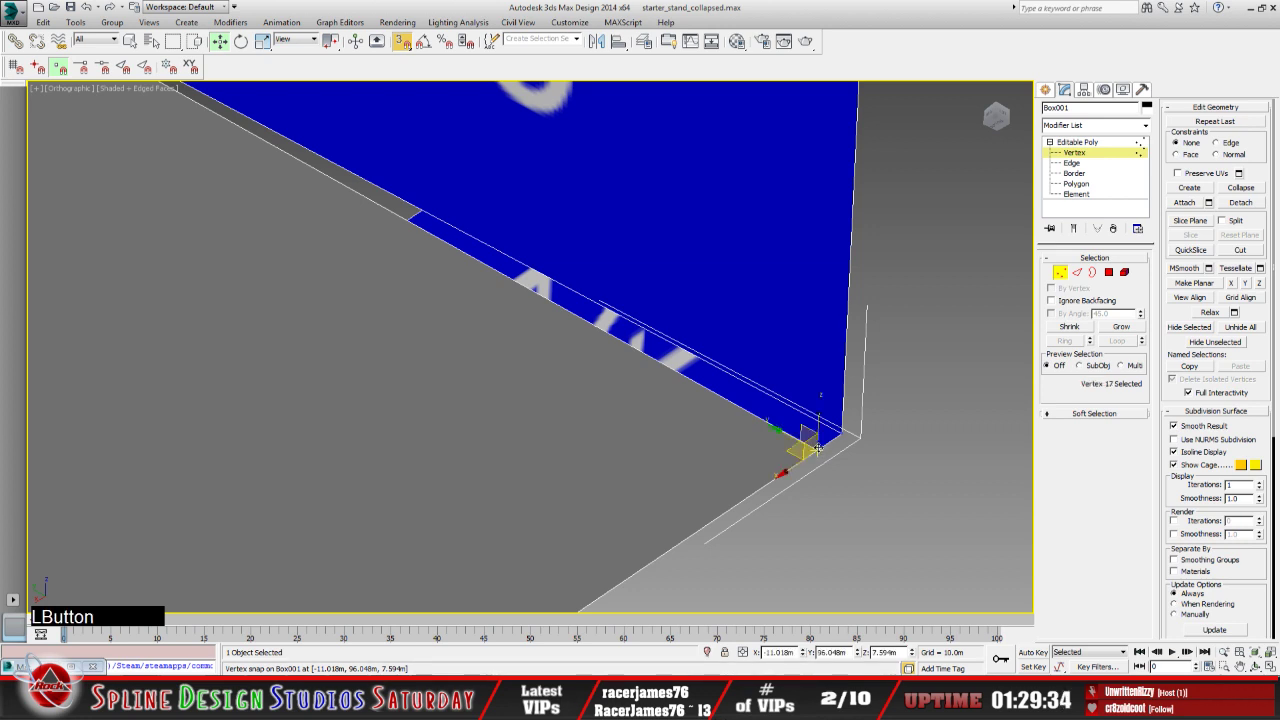
left_click_drag(805, 440, 808, 443)
Select the rebuilt floor polygon of Box001 at the polygon level
scroll(690, 423, "down", 5)
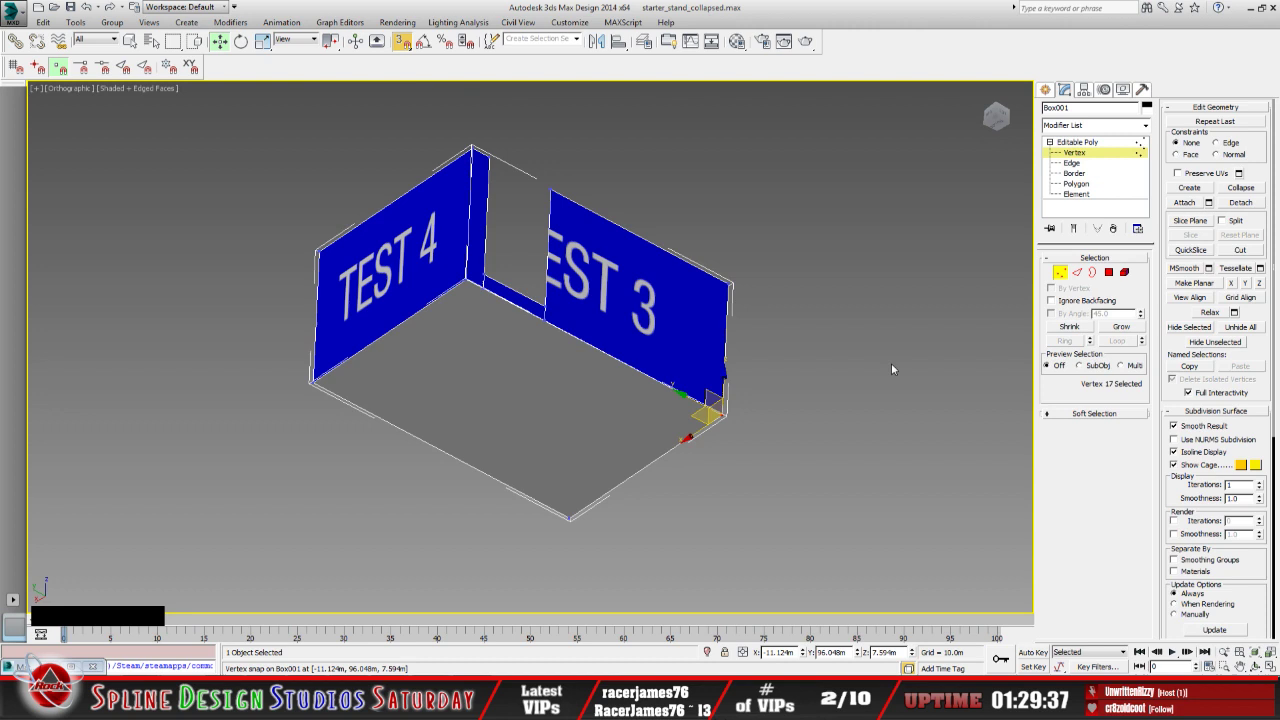
left_click(1076, 184)
left_click(555, 396)
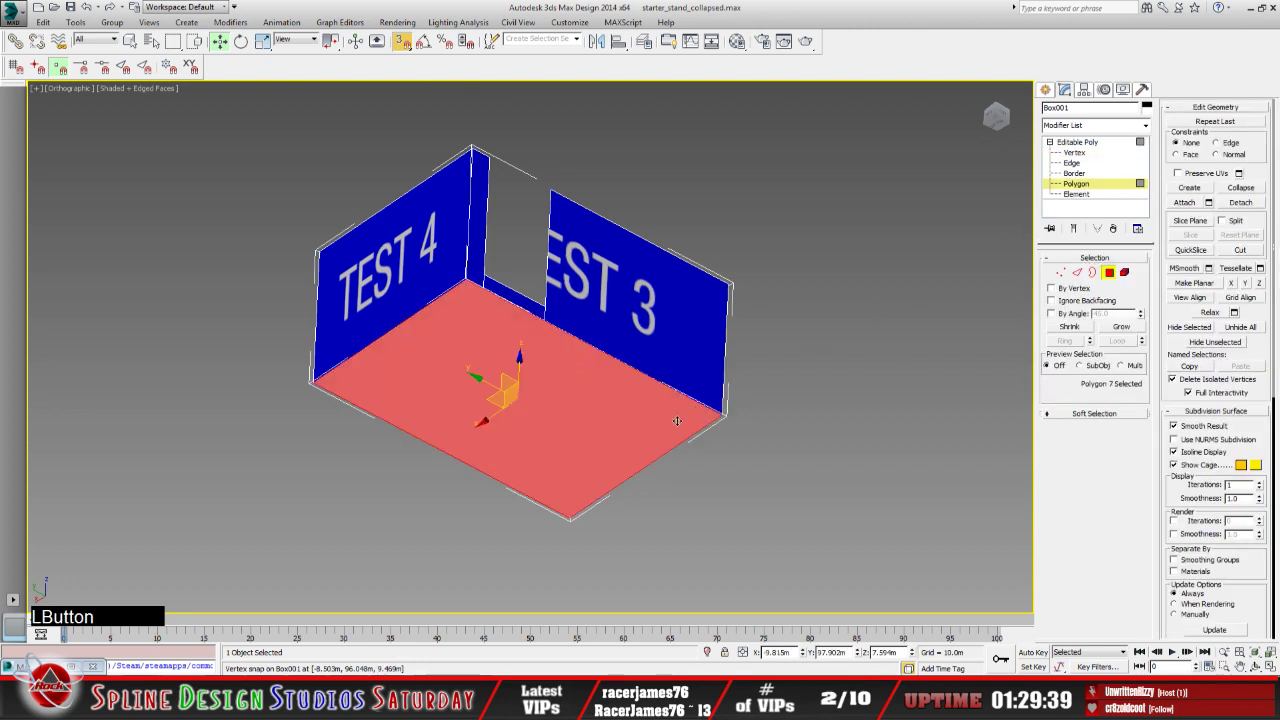
Turn off 3D snapping and review the scene's object list without changing the selection
middle_click_drag(677, 421, 547, 433)
left_click(1254, 665)
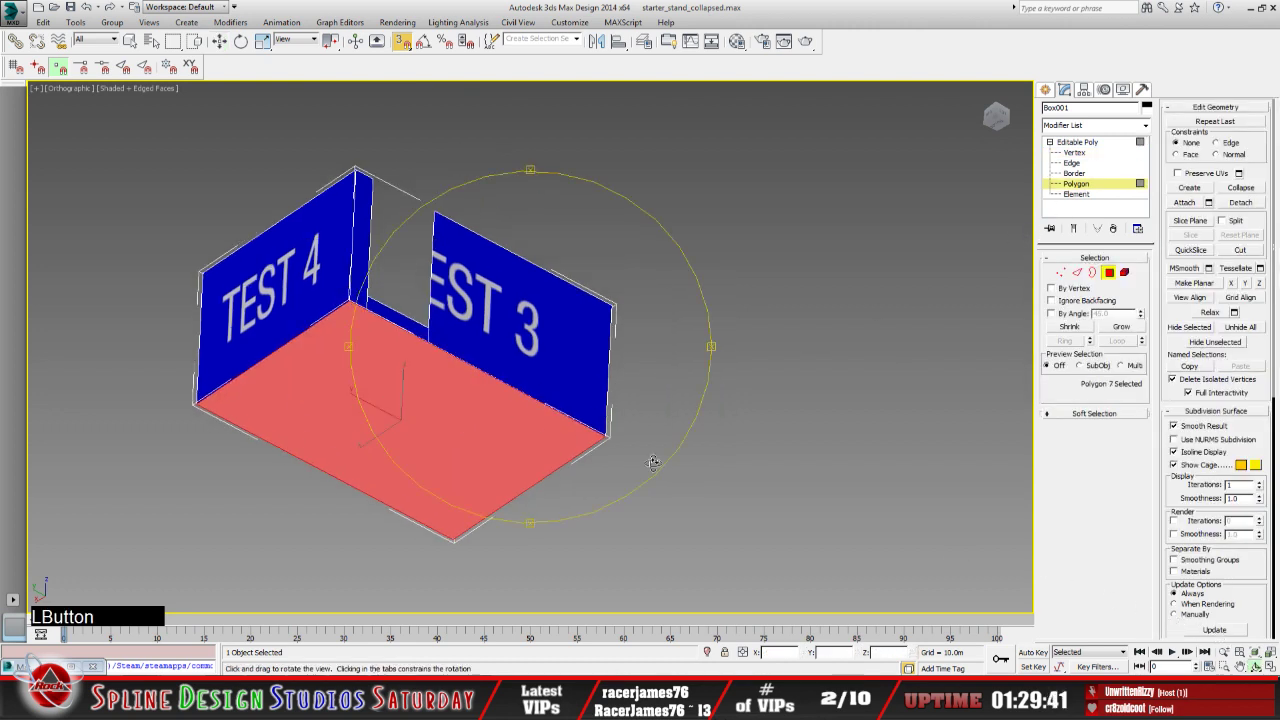
left_click_drag(523, 381, 518, 425)
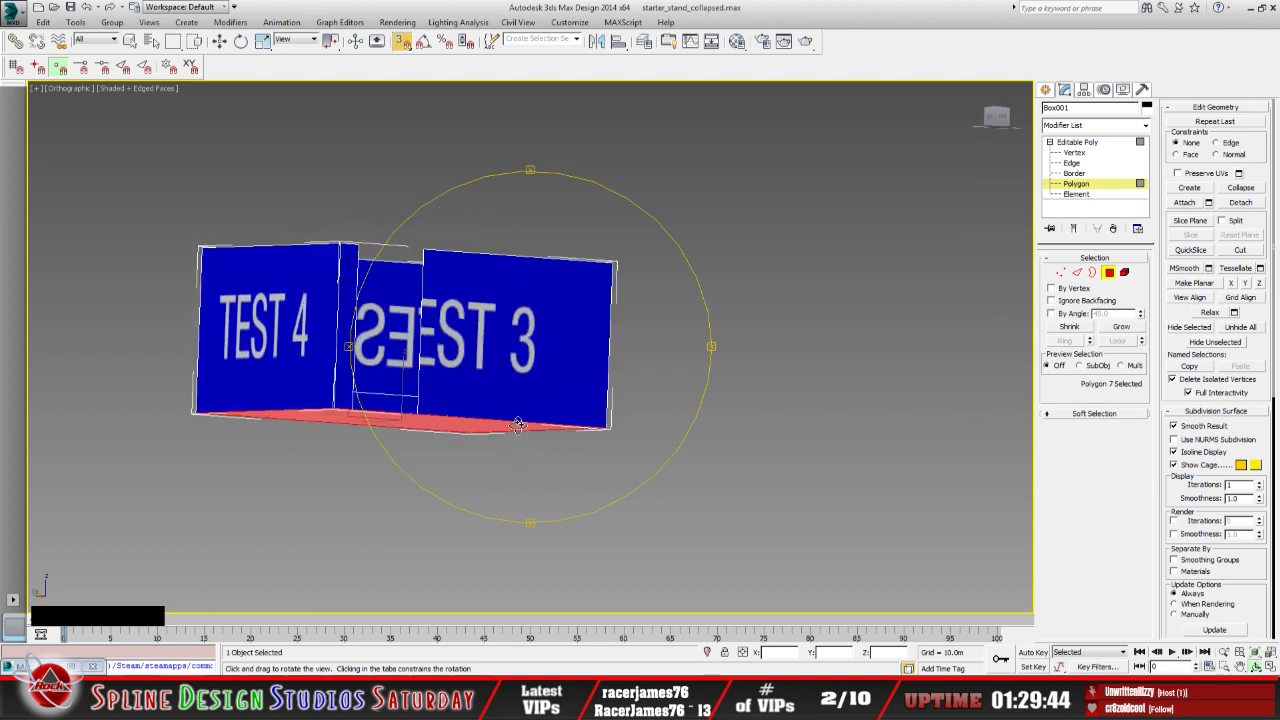
left_click(401, 41)
left_click(153, 41)
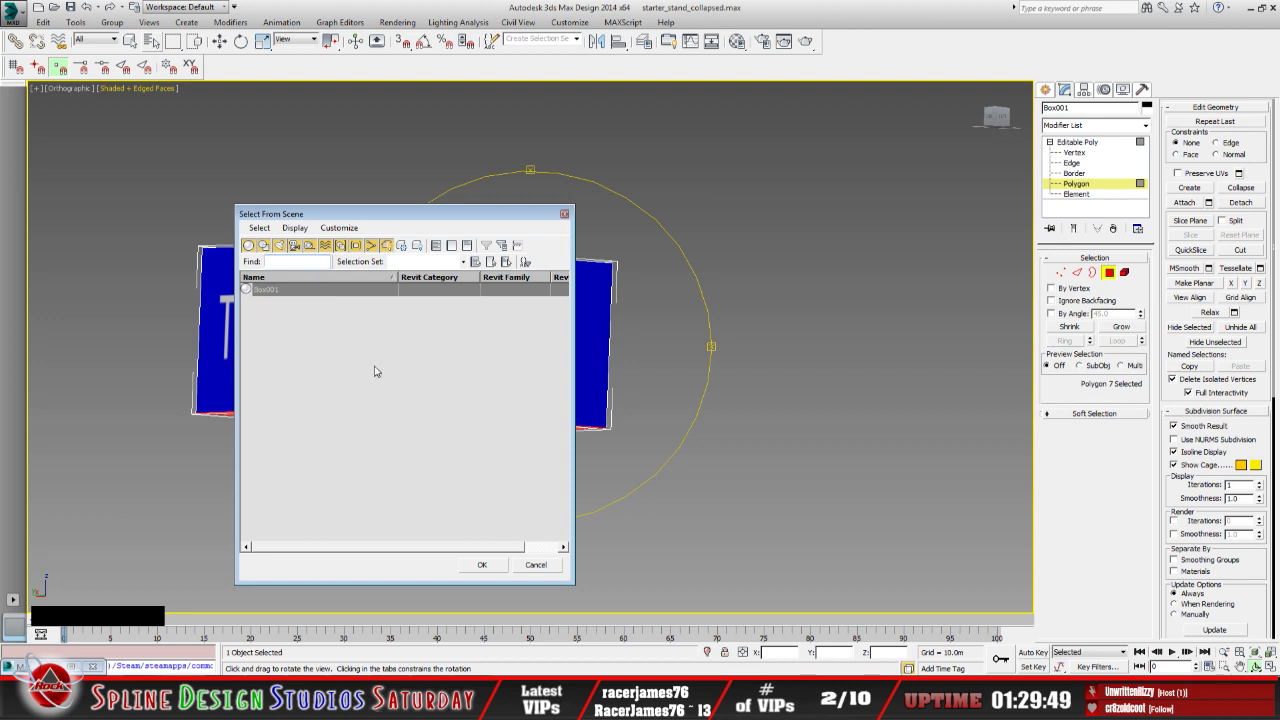
left_click(535, 566)
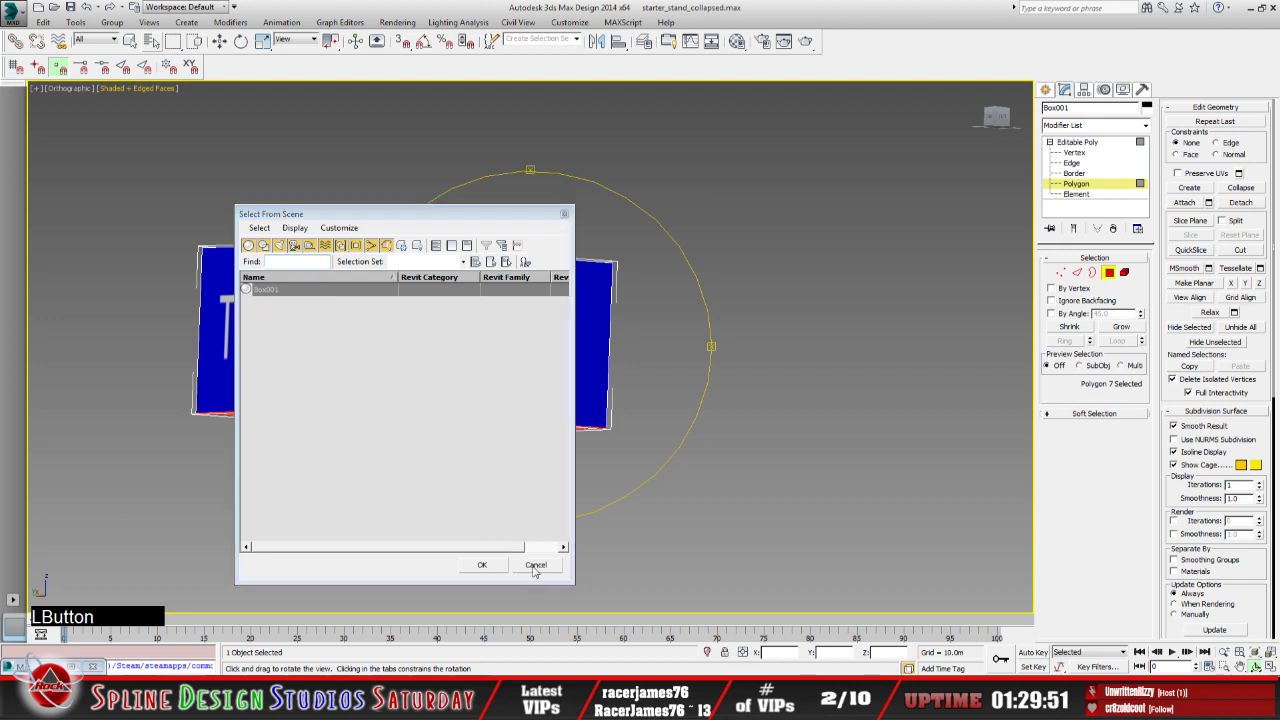
Add an Unwrap UVW modifier to Box001 with its rebuilt floor polygon selected
left_click_drag(490, 409, 508, 445)
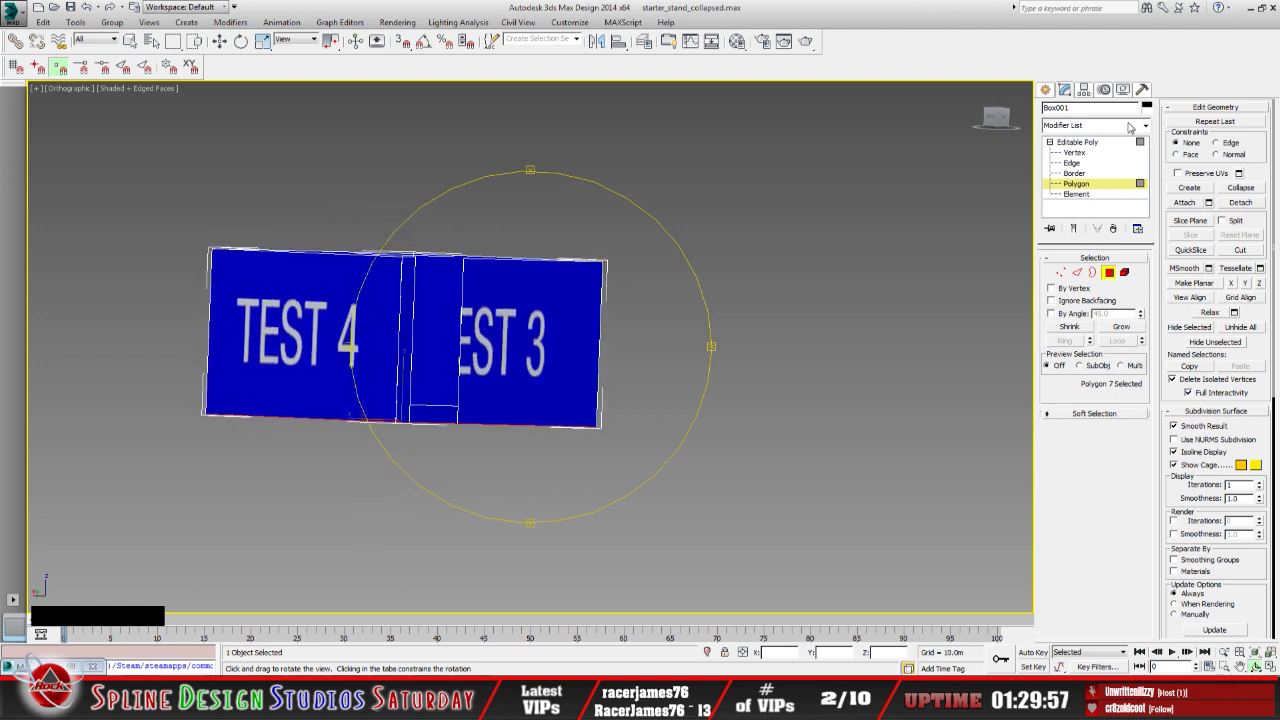
left_click(1147, 128)
left_click_drag(1148, 220, 1153, 496)
left_click(1077, 557)
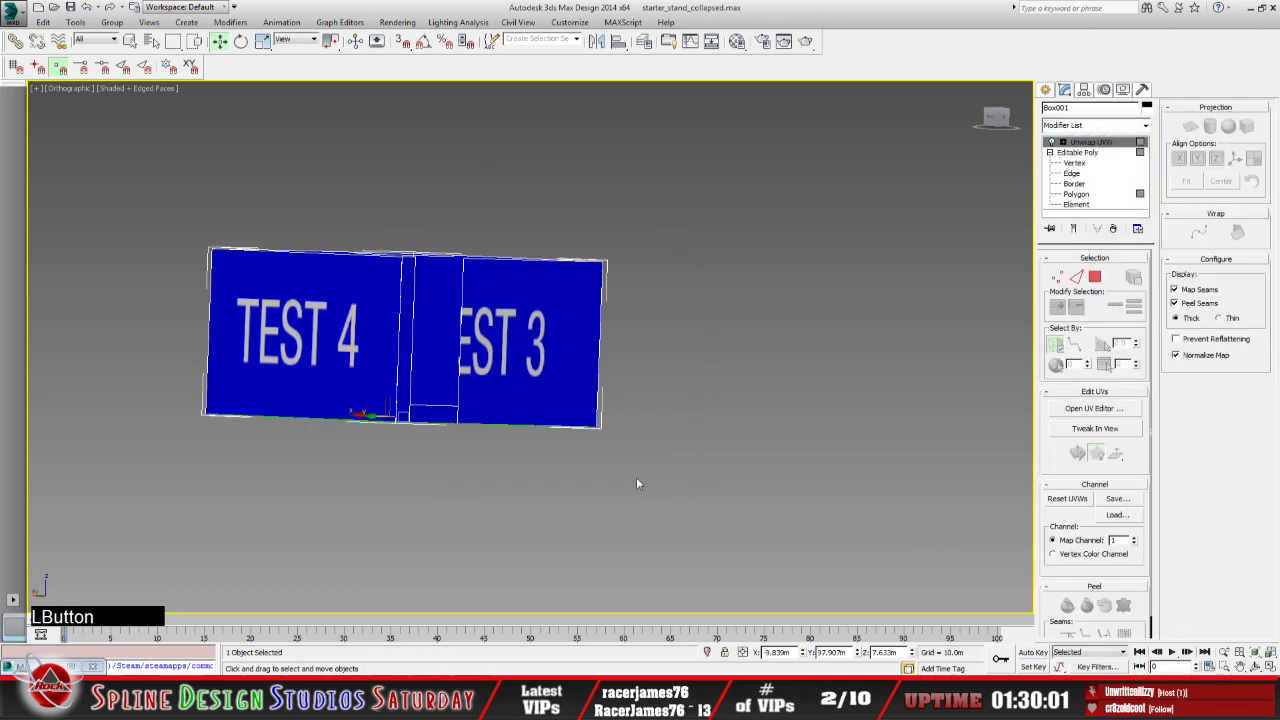
Examine the stand's floor and walls from several angles, with Box001 deselected and then reselected
left_click(1256, 666)
left_click_drag(408, 374, 415, 330)
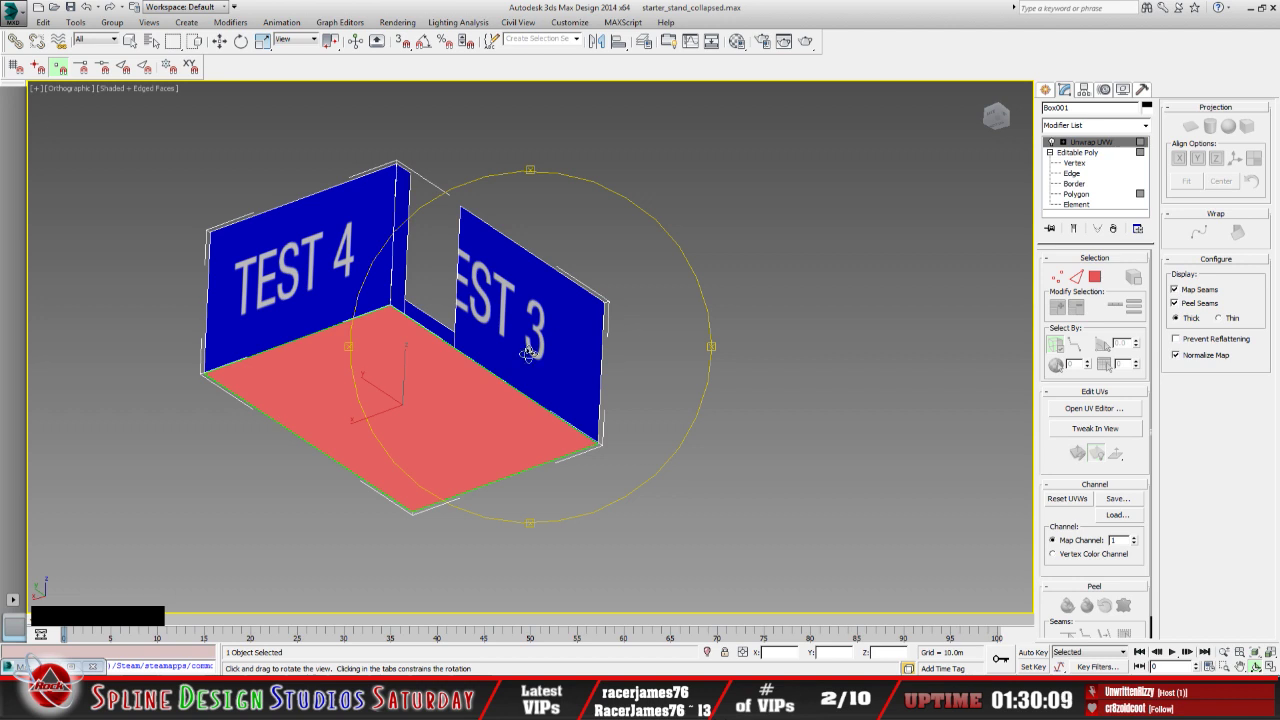
left_click_drag(510, 397, 381, 378)
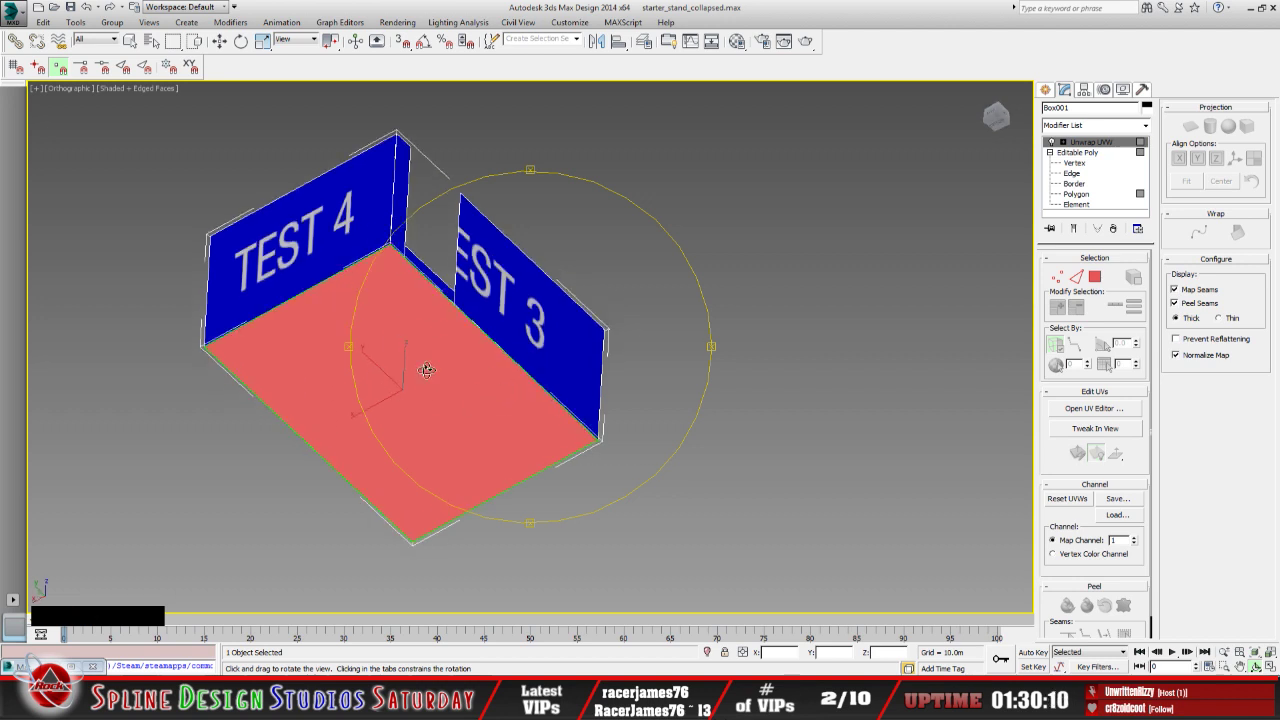
left_click_drag(499, 367, 483, 424)
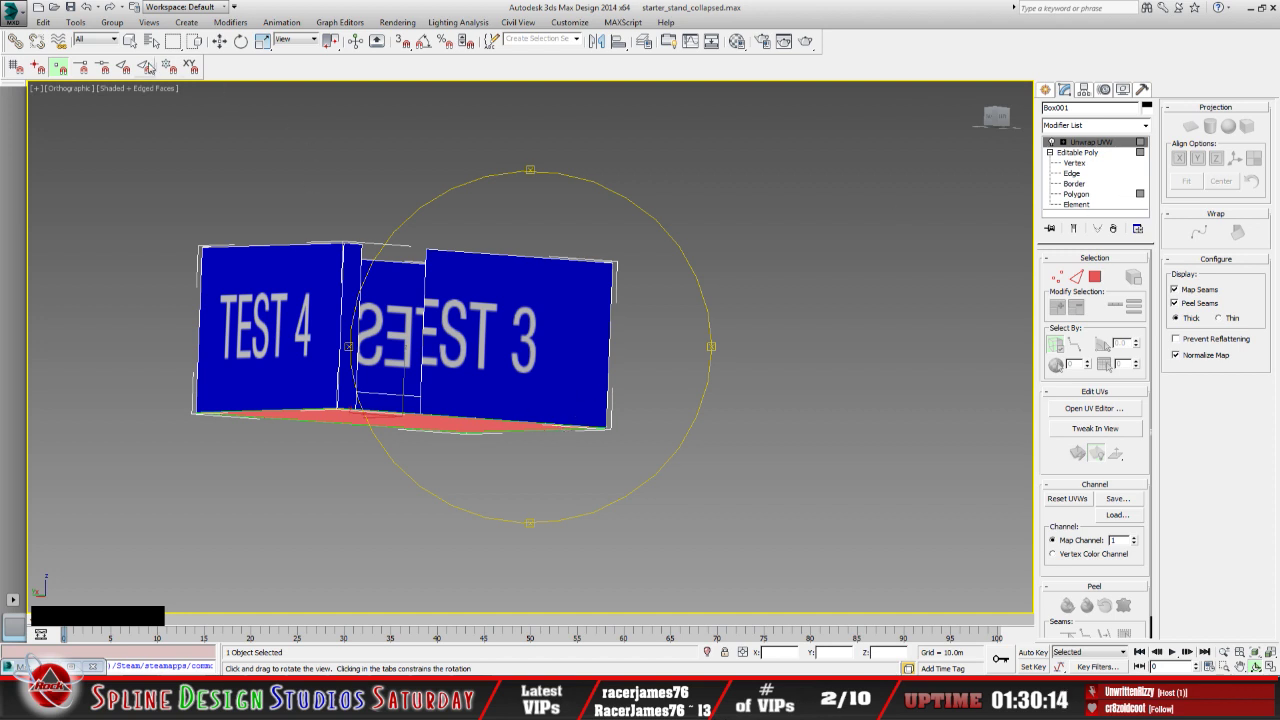
key("q")
left_click(829, 451)
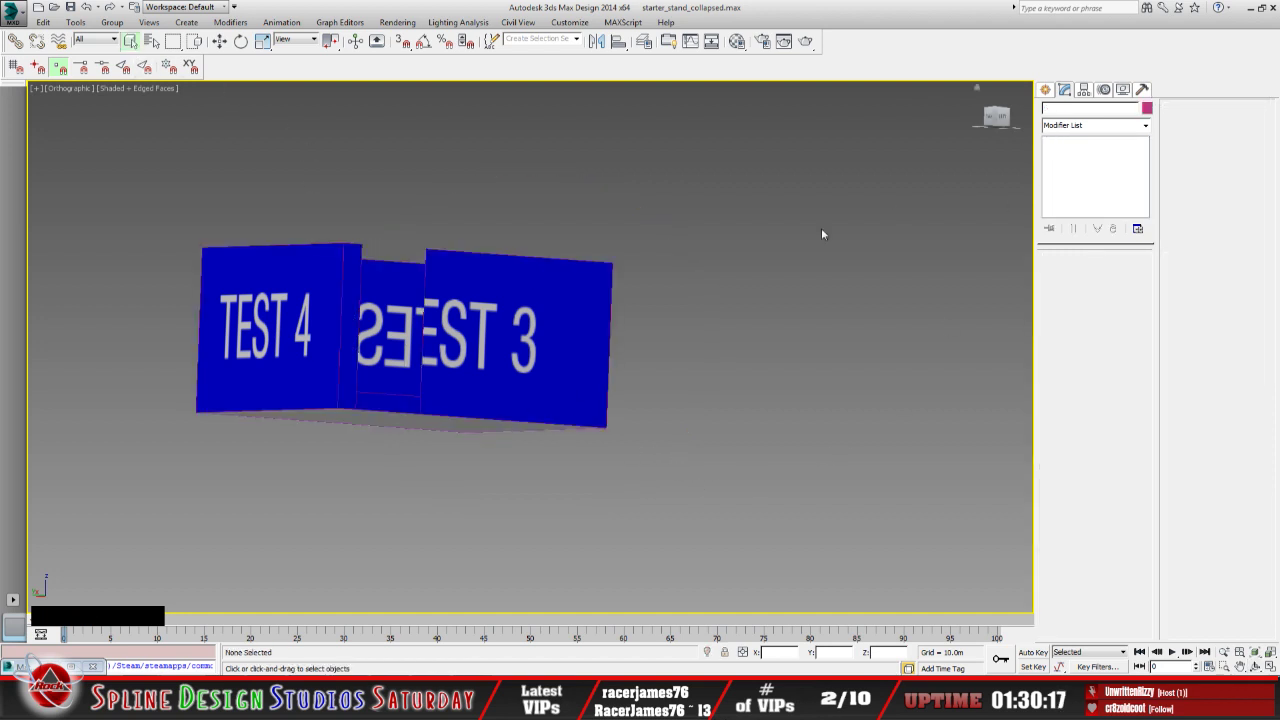
left_click(468, 335)
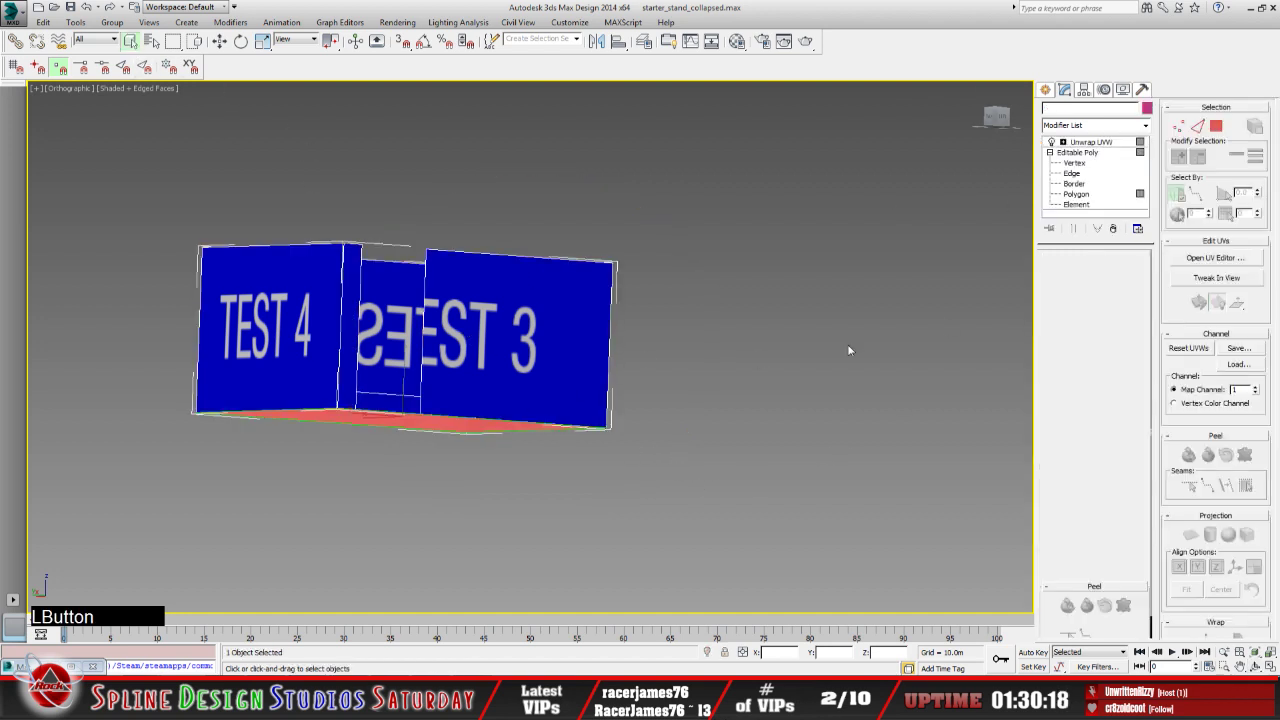
Open the UV editor at the Unwrap UVW polygon level and show the starter_stand.bmp map as its background
left_click(1063, 143)
left_click(1092, 173)
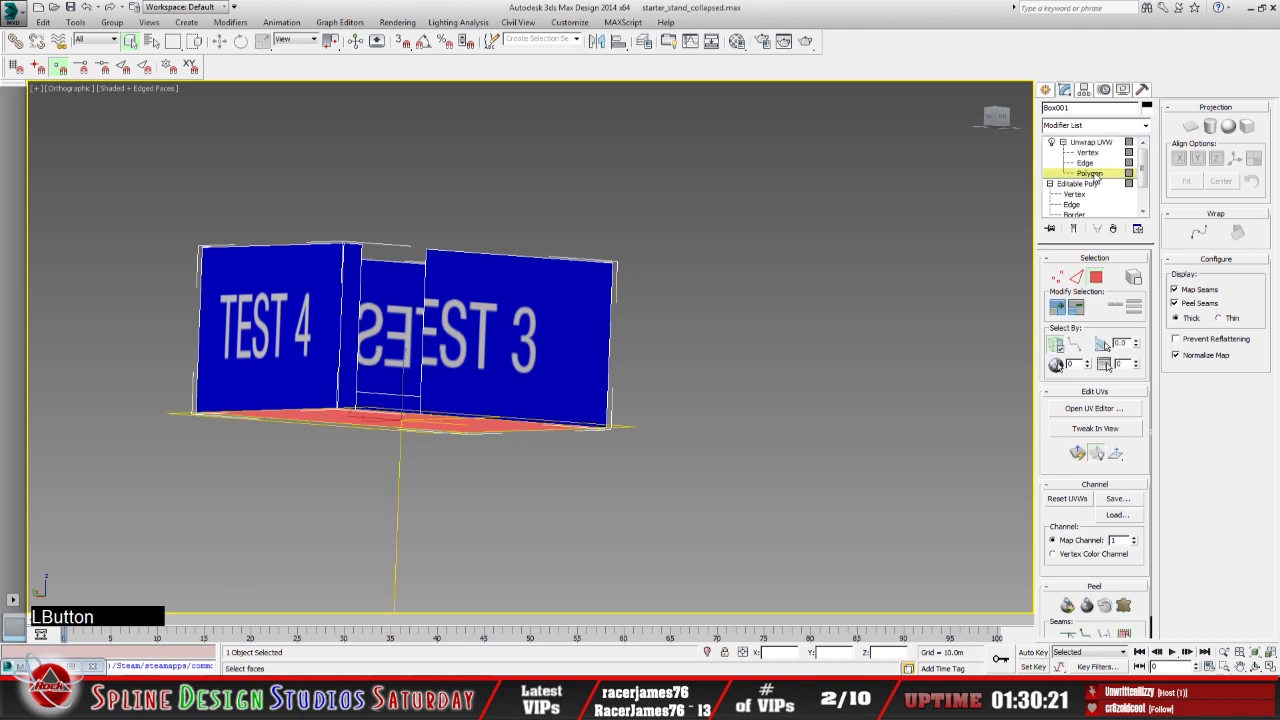
left_click(1085, 410)
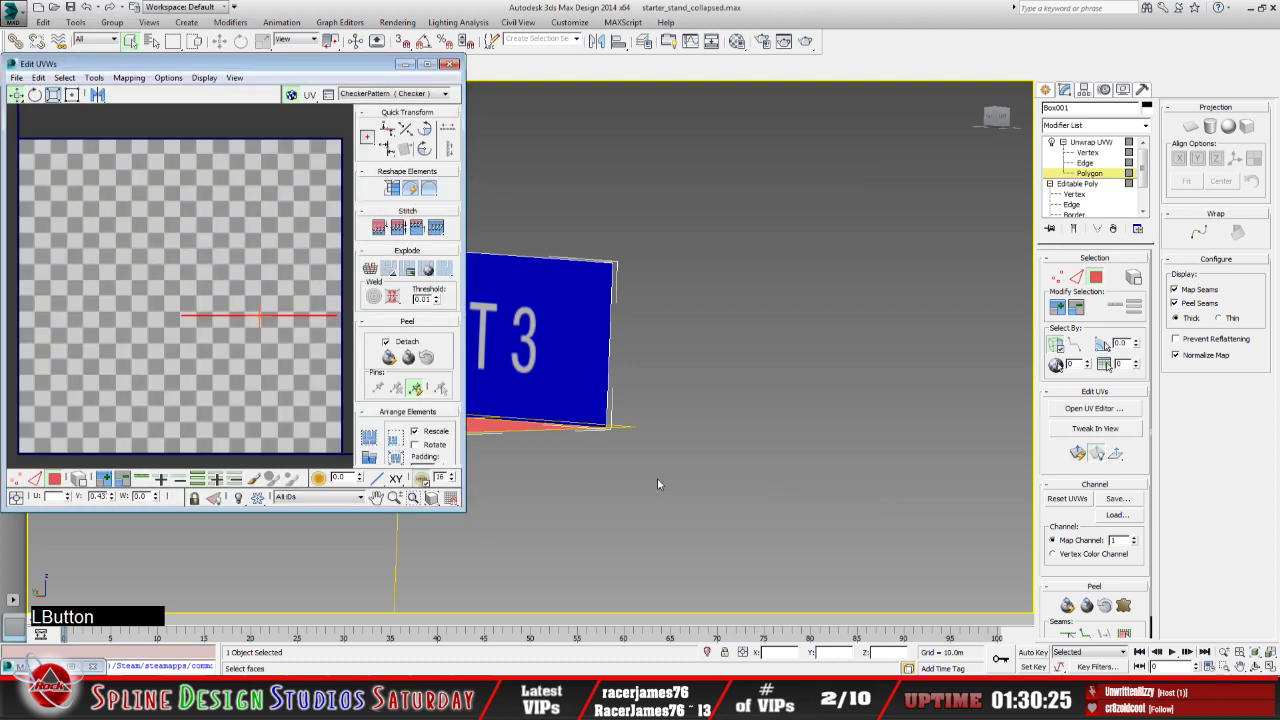
left_click(446, 95)
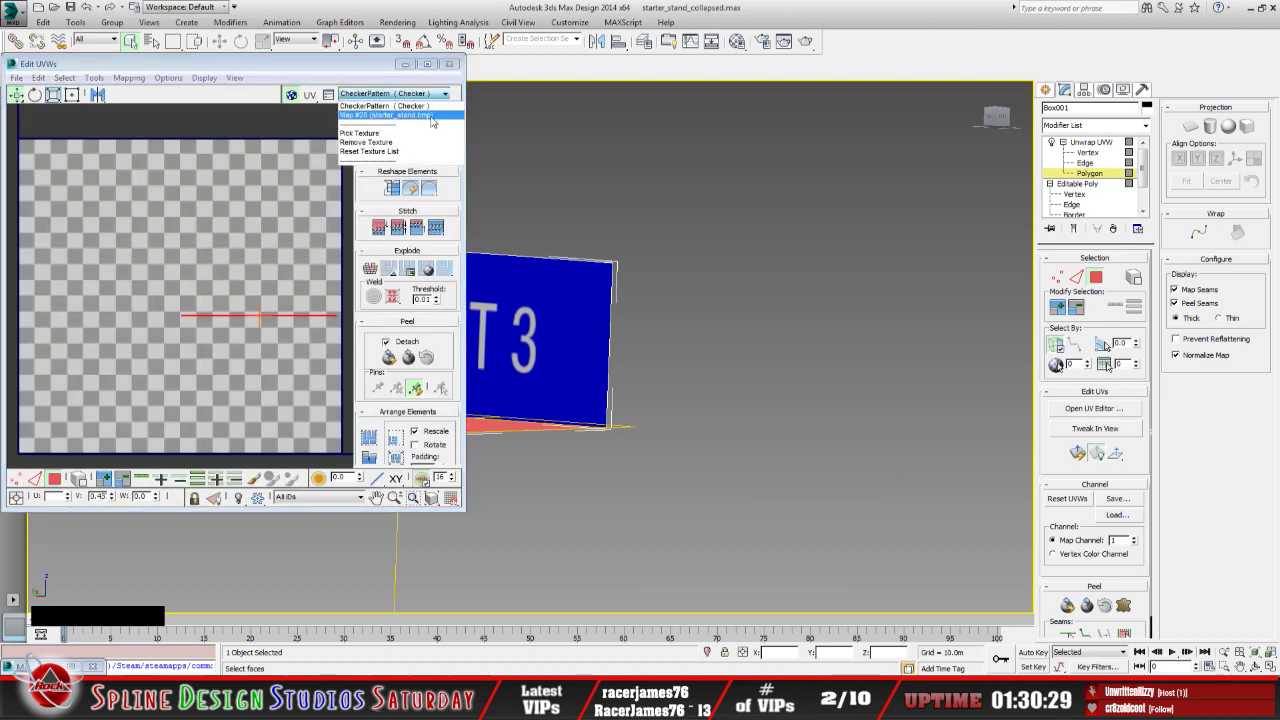
left_click(432, 116)
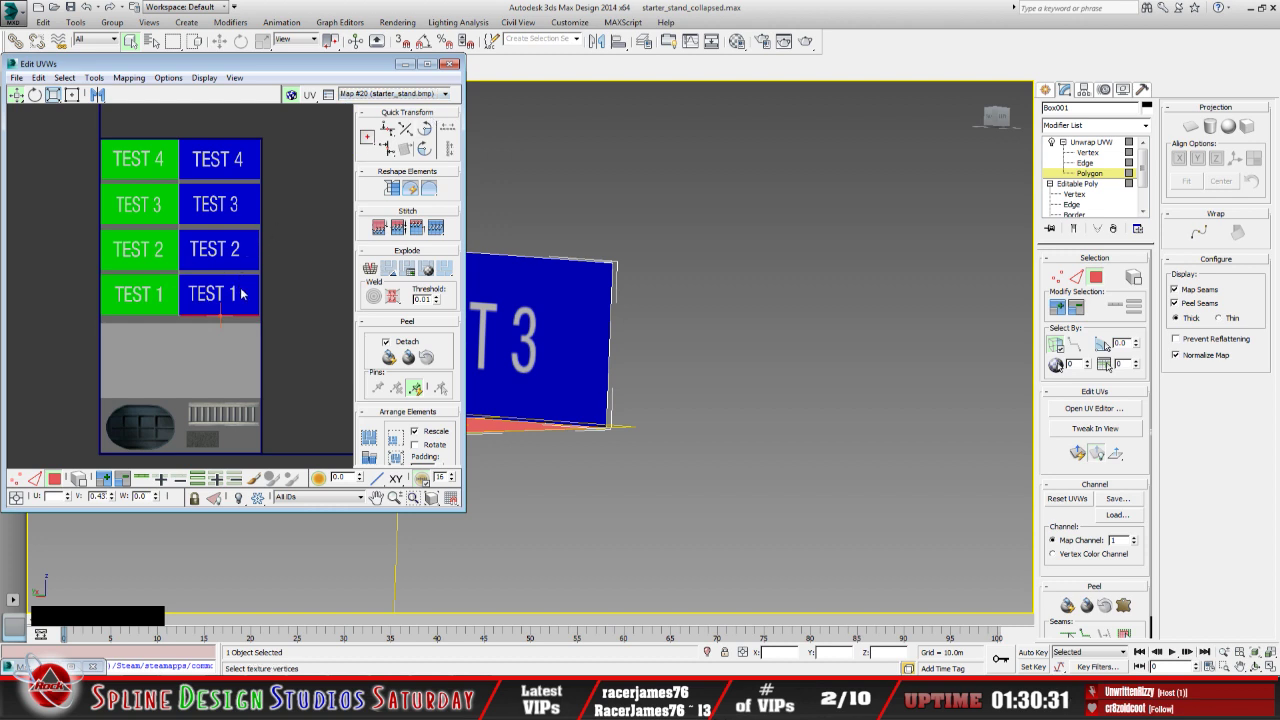
Quick planar map the floor polygon and scale its UVs down over the dark oval in the texture
left_click(1077, 454)
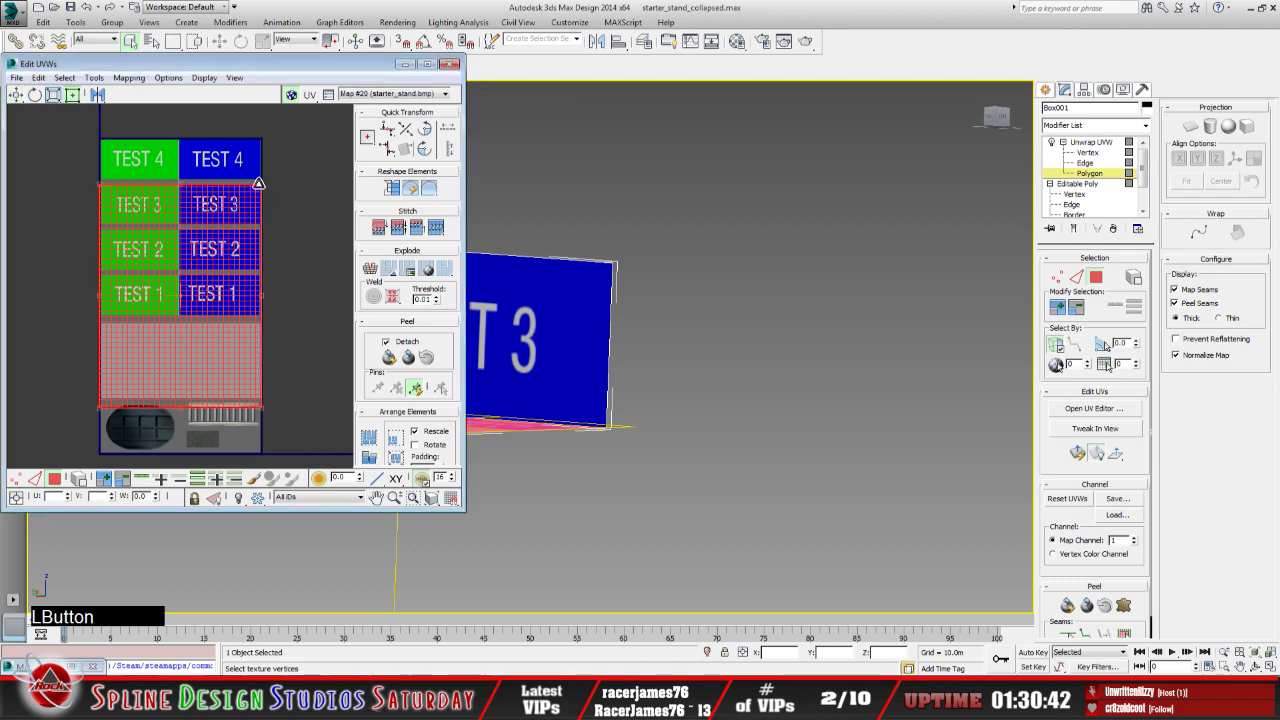
left_click_drag(258, 178, 170, 422)
scroll(170, 421, "up", 4)
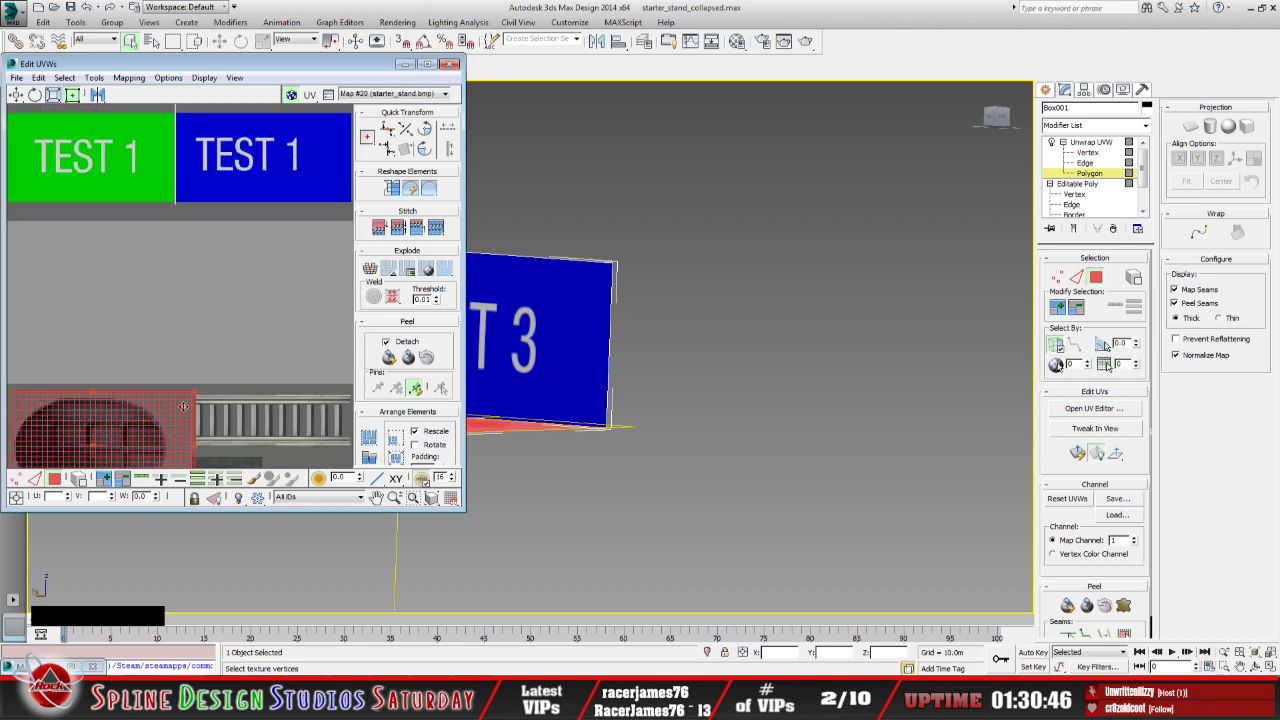
middle_click_drag(168, 413, 266, 254)
scroll(240, 320, "up", 3)
middle_click_drag(251, 316, 226, 331)
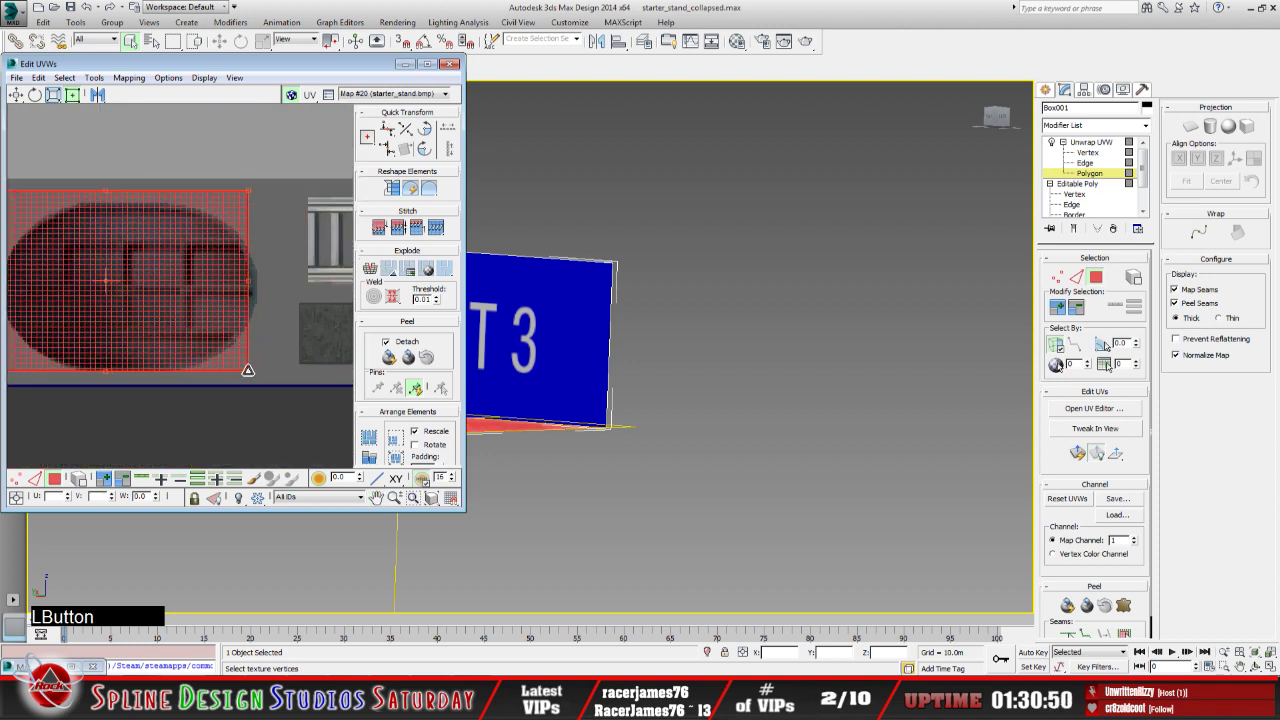
Fine-tune the corners of the floor's UVs to fit closely around the dark oval, and minimize the UV editor
middle_click_drag(177, 342, 259, 354)
left_click_drag(94, 378, 139, 380)
middle_click_drag(167, 357, 94, 366)
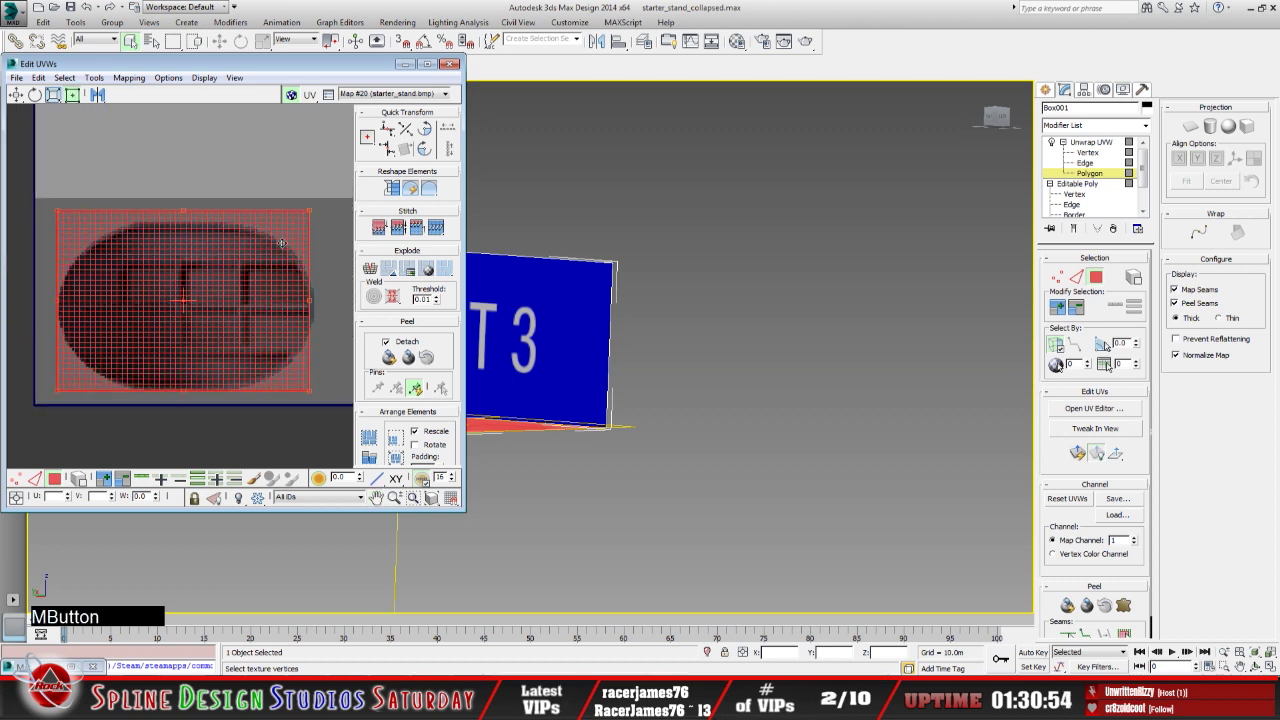
left_click_drag(311, 211, 317, 222)
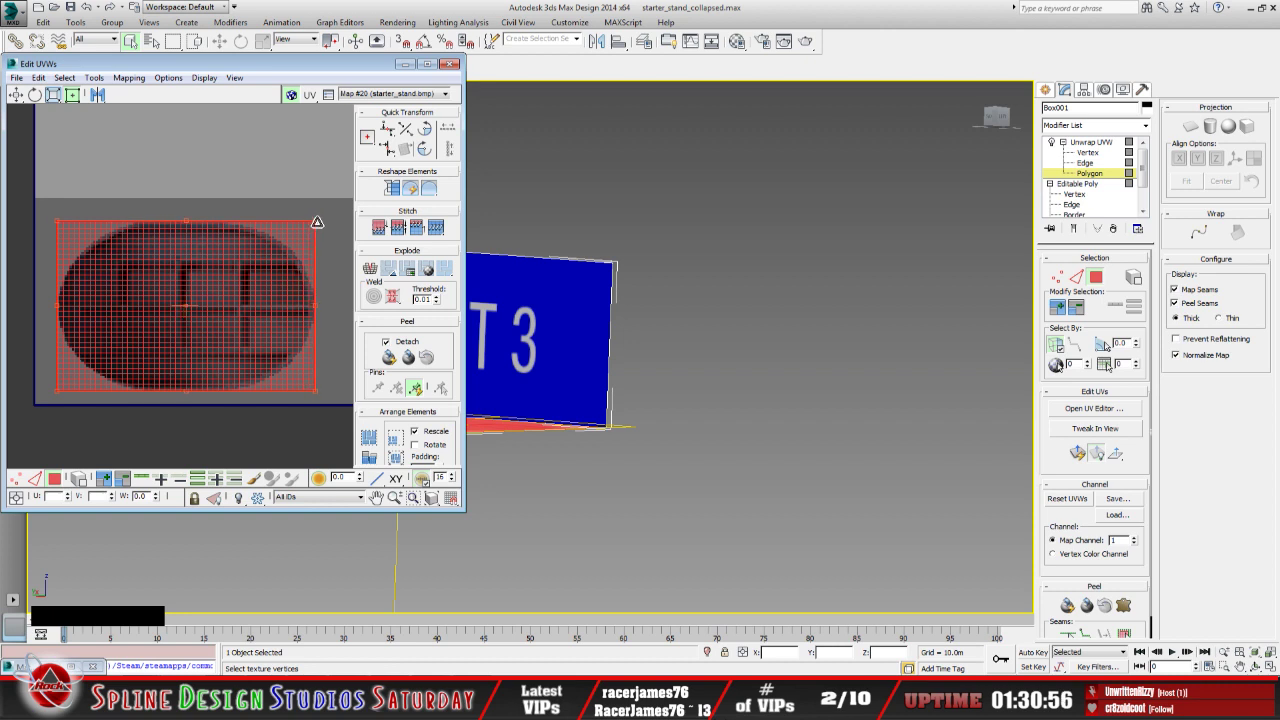
left_click(329, 399)
left_click(405, 64)
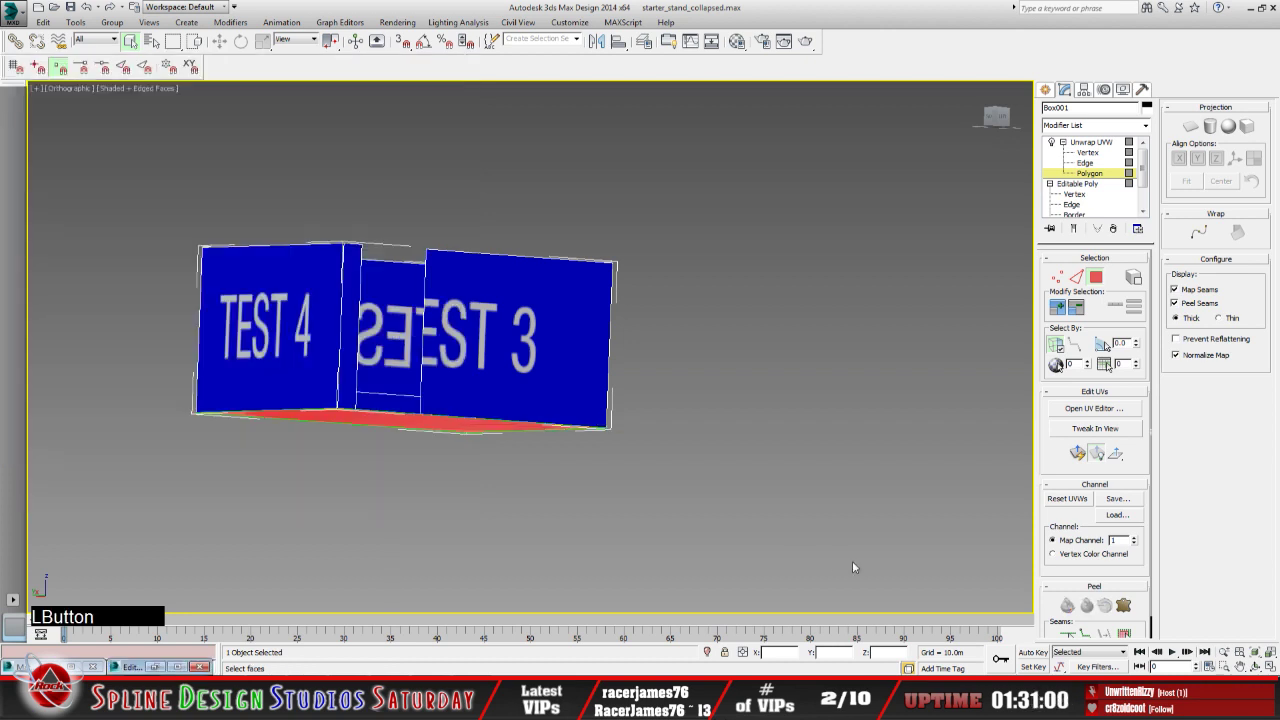
View the floor from below, leave the Unwrap UVW polygon level and deselect Box001
left_click(1256, 666)
left_click_drag(590, 463, 590, 406)
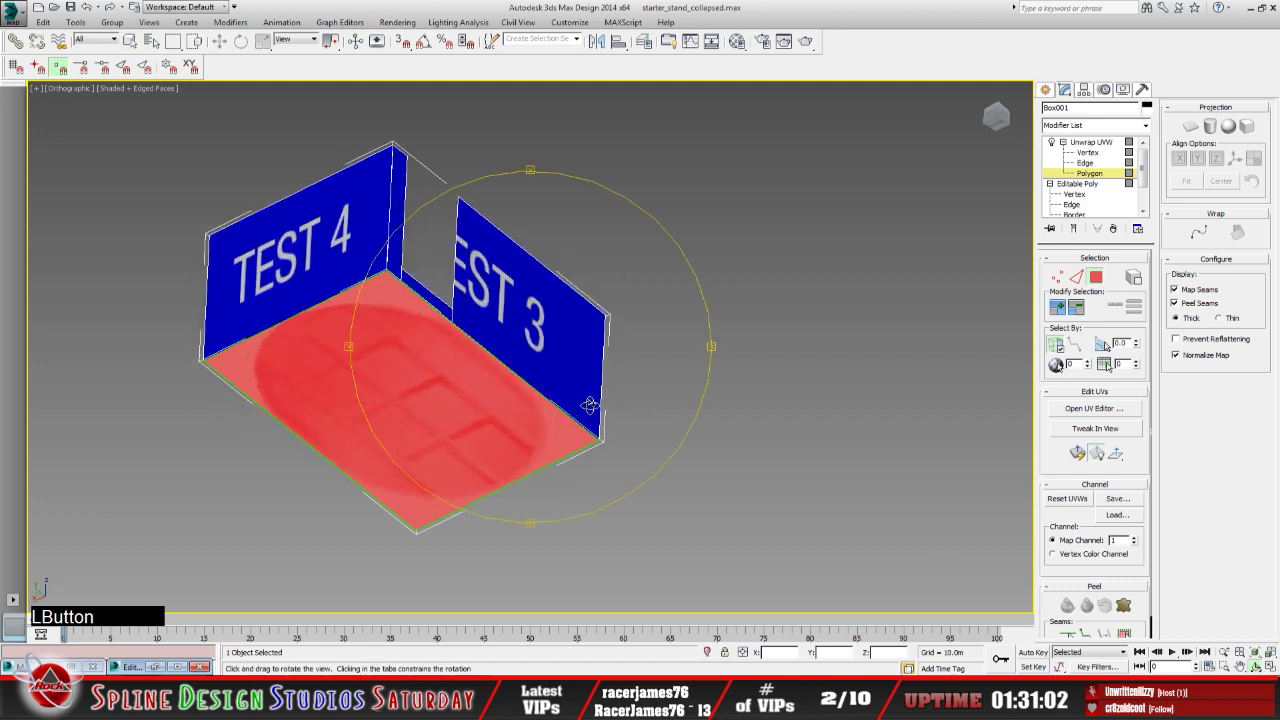
left_click(130, 41)
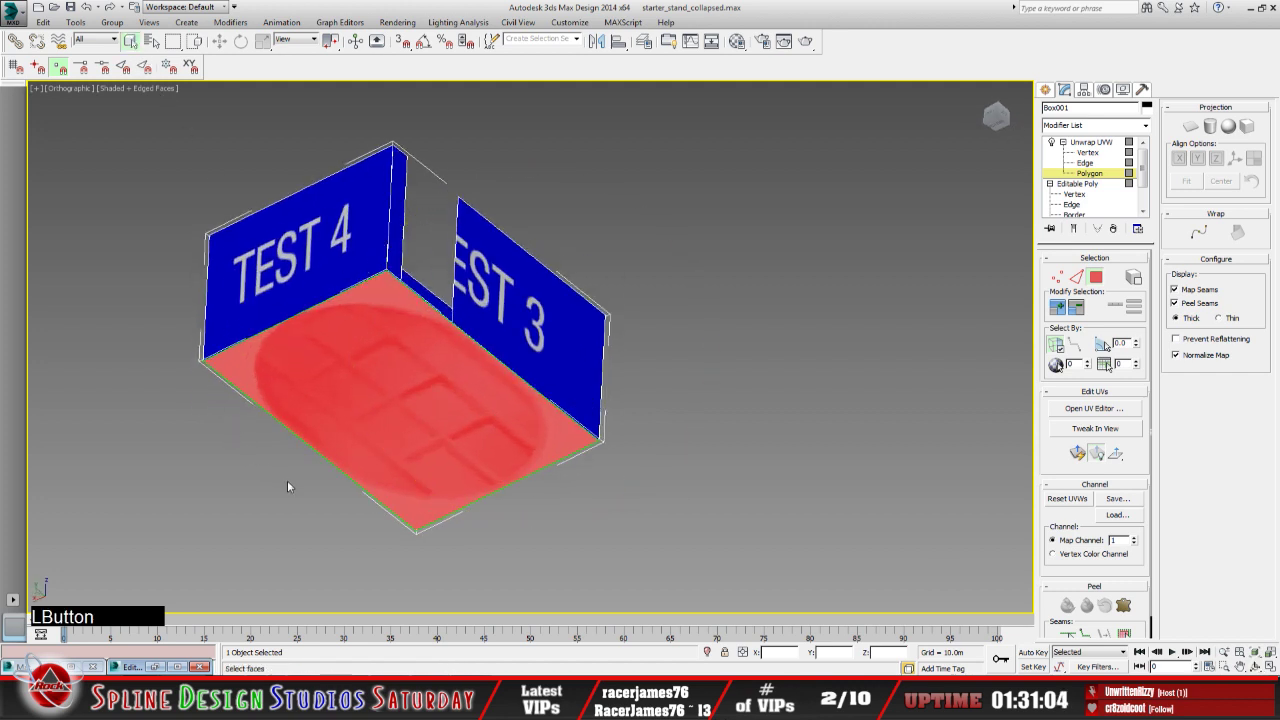
left_click(1115, 143)
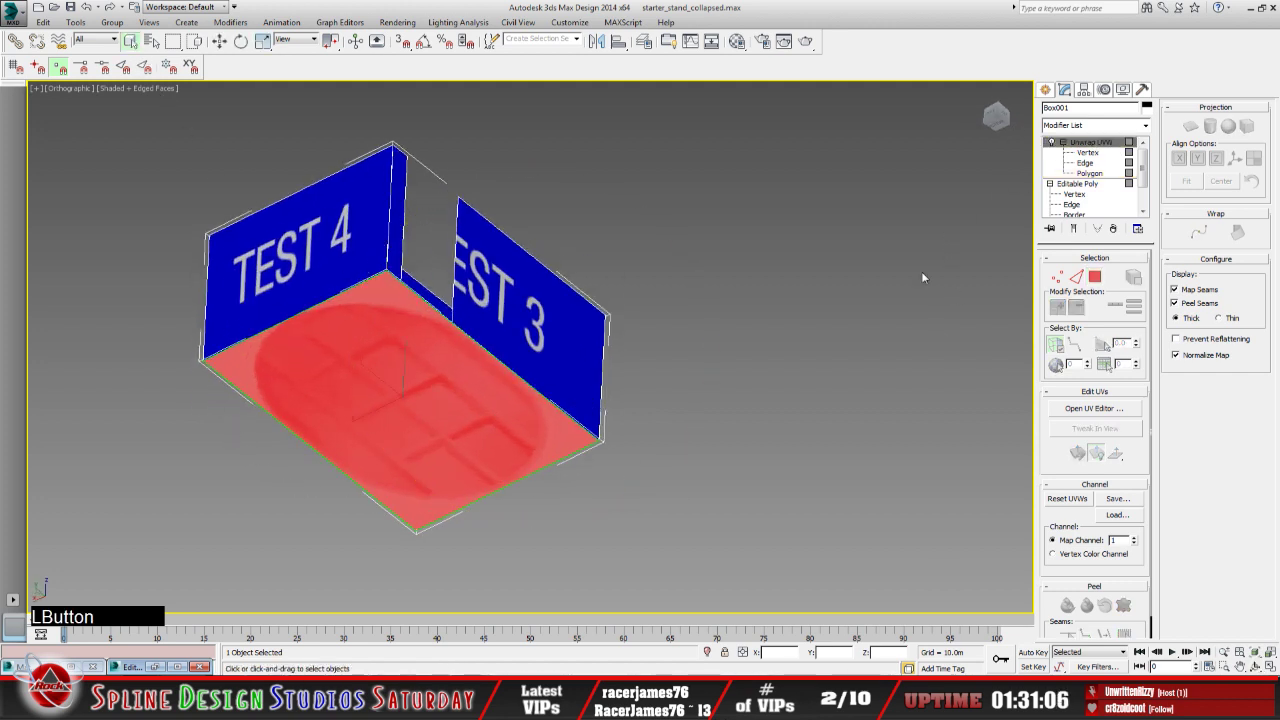
left_click(685, 428)
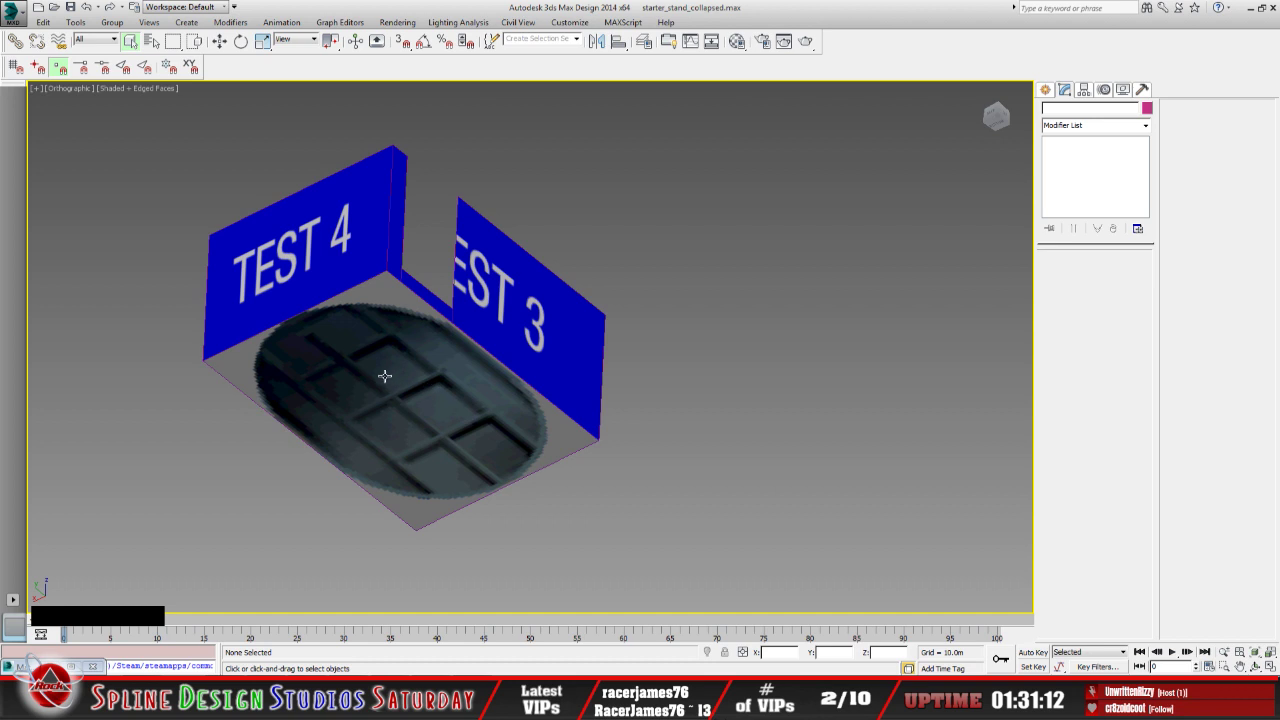
Examine the dark-oval texture on the stand's floor from different angles and distances
middle_click_drag(440, 420, 426, 409)
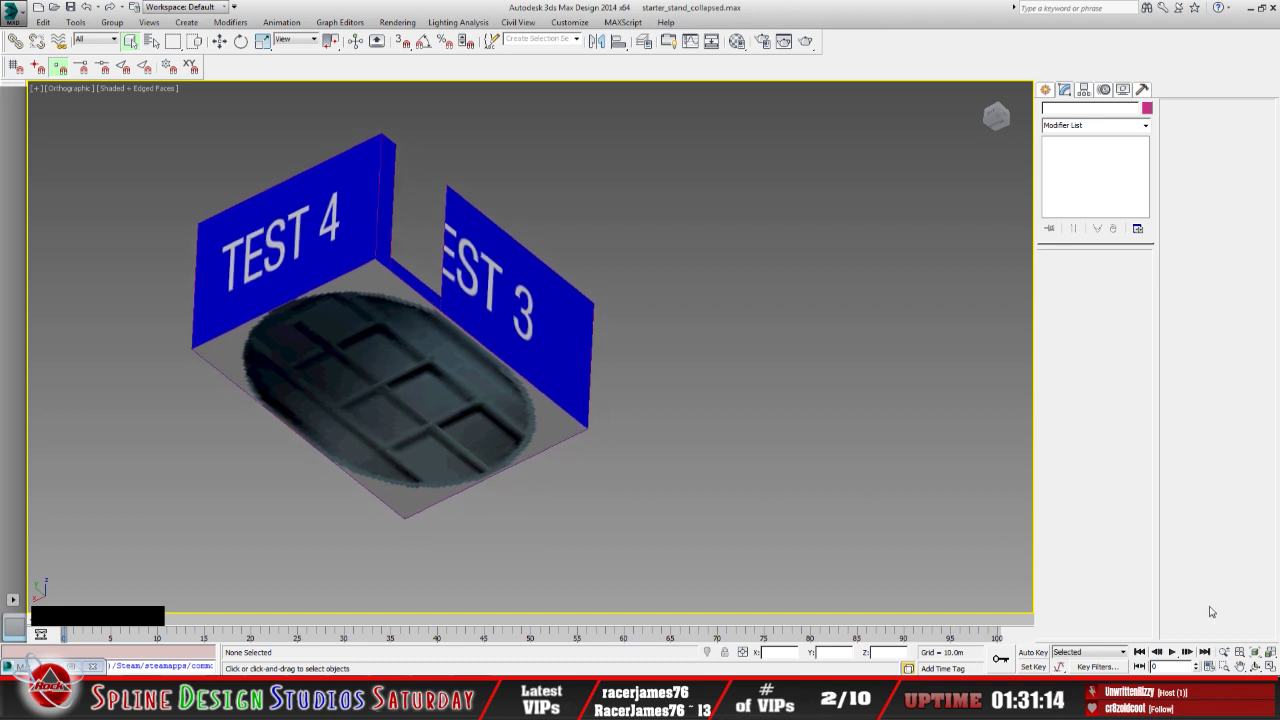
left_click(1255, 667)
mouse_move(485, 429)
left_mouse_down()
mouse_move(494, 435)
mouse_move(480, 437)
left_mouse_up()
middle_click_drag(543, 352, 537, 403)
left_click_drag(537, 403, 425, 334)
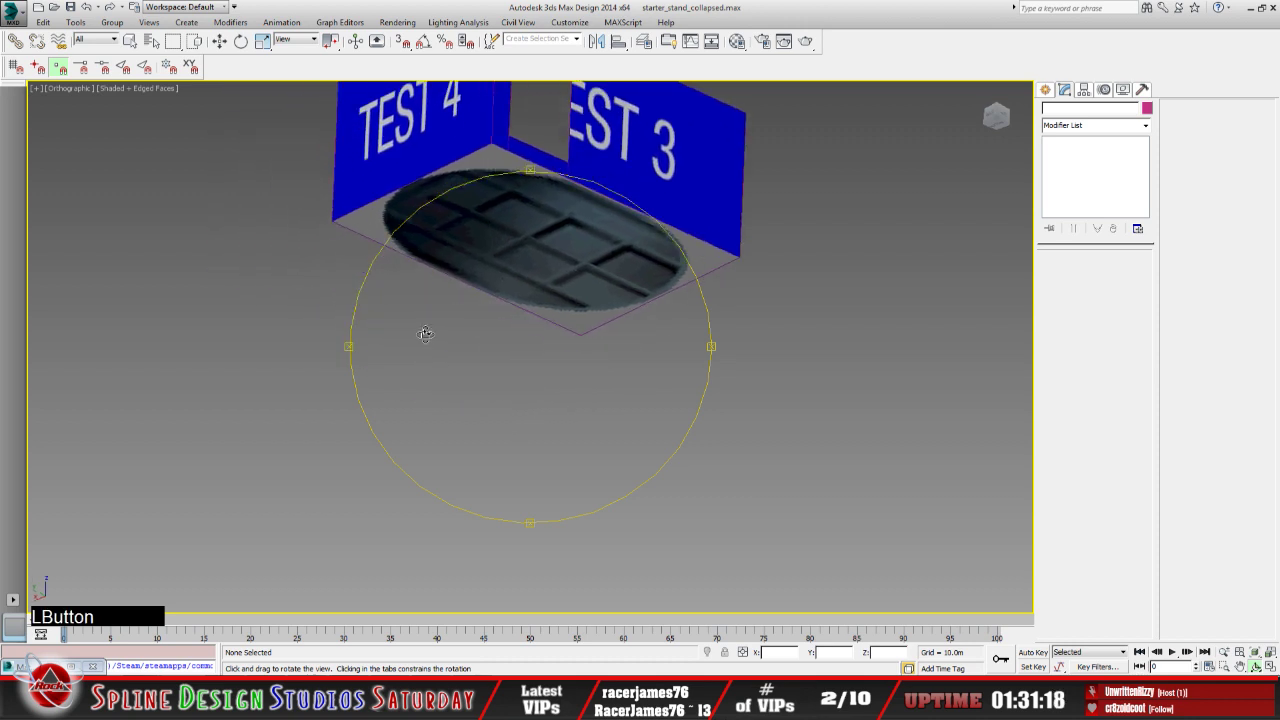
scroll(537, 291, "down", 3)
middle_click_drag(550, 310, 444, 380)
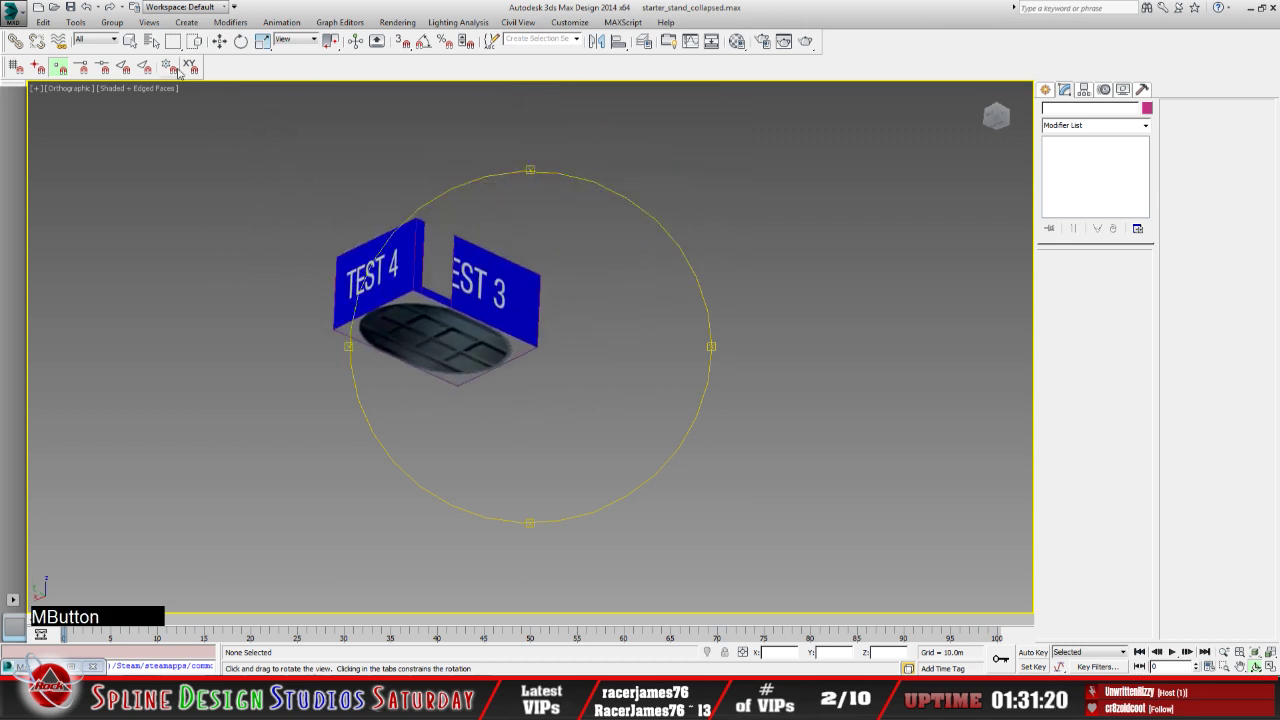
Reselect Box001 and go down to Editable Poly in its modifier stack, accepting the warning with a scene hold
left_click(130, 40)
left_click(429, 333)
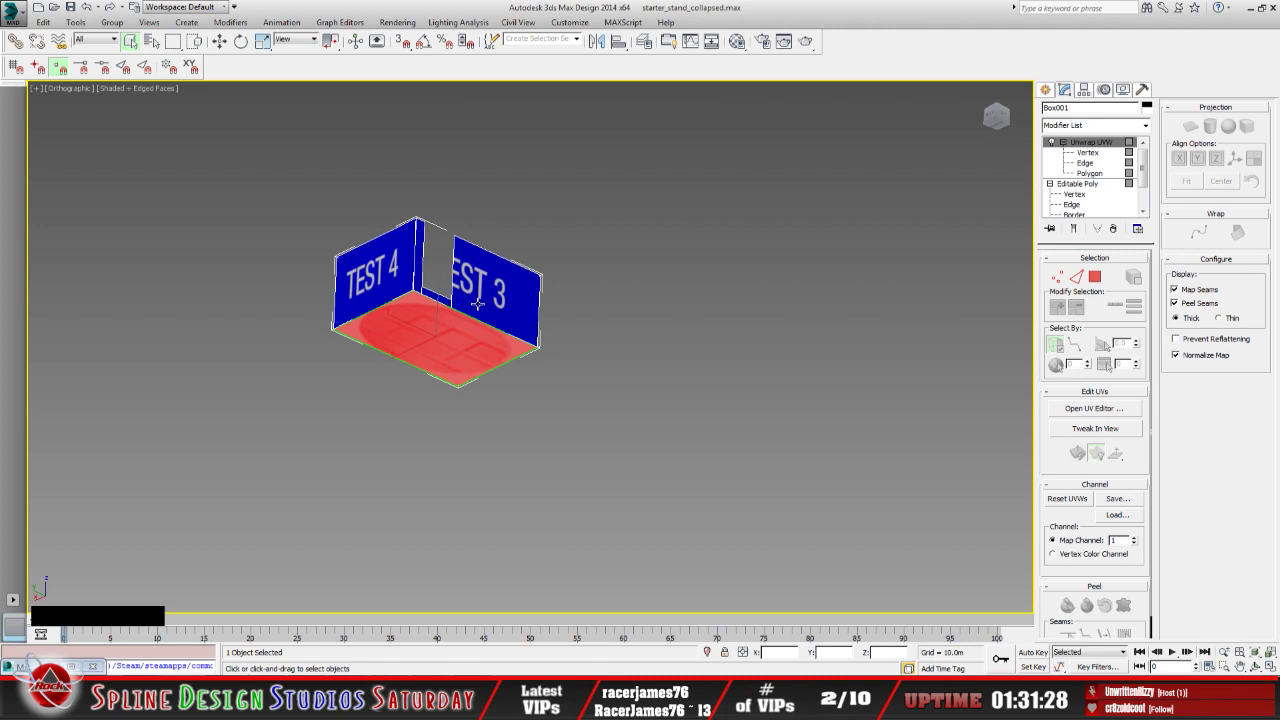
middle_click_drag(531, 369, 541, 459)
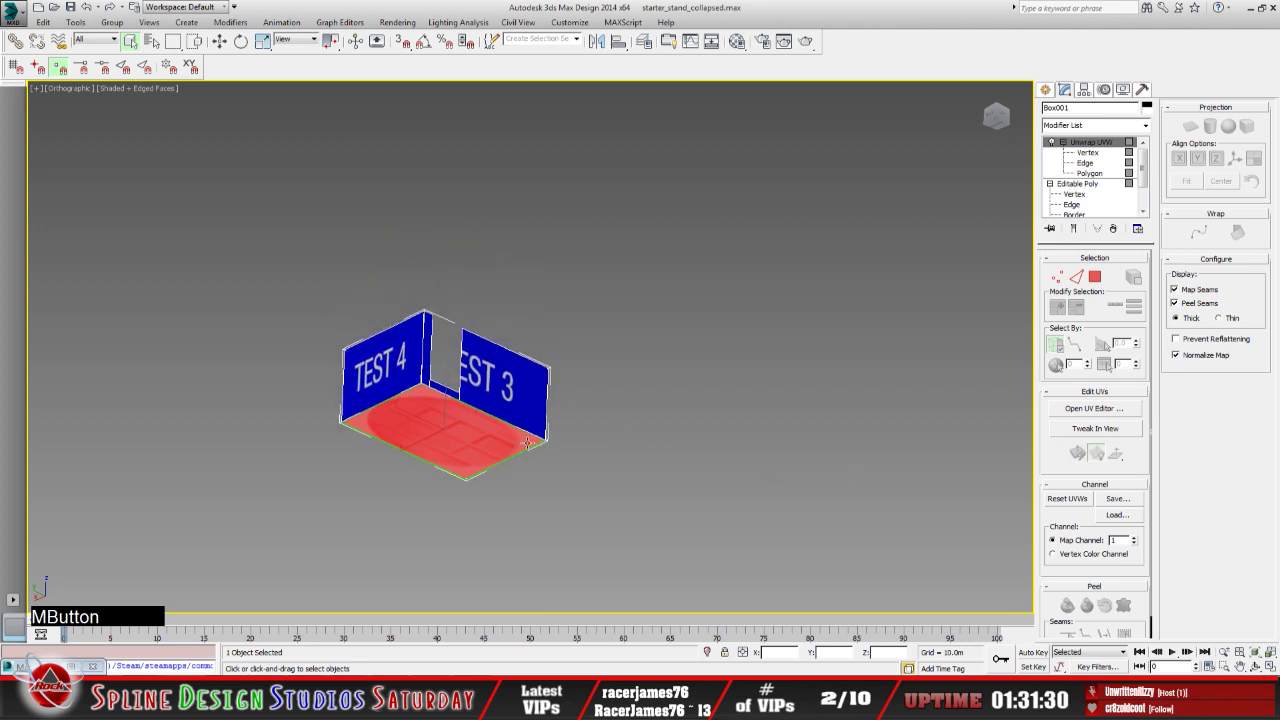
scroll(466, 393, "up", 4)
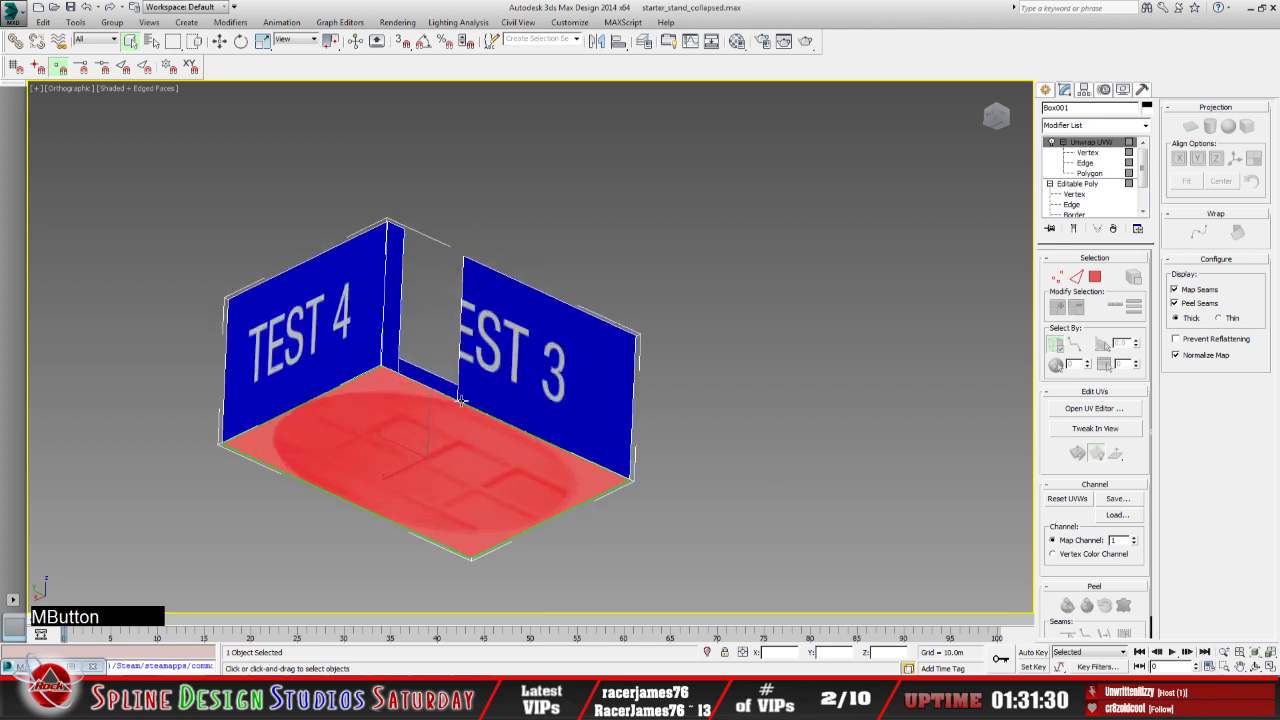
left_click(1085, 188)
left_click(655, 386)
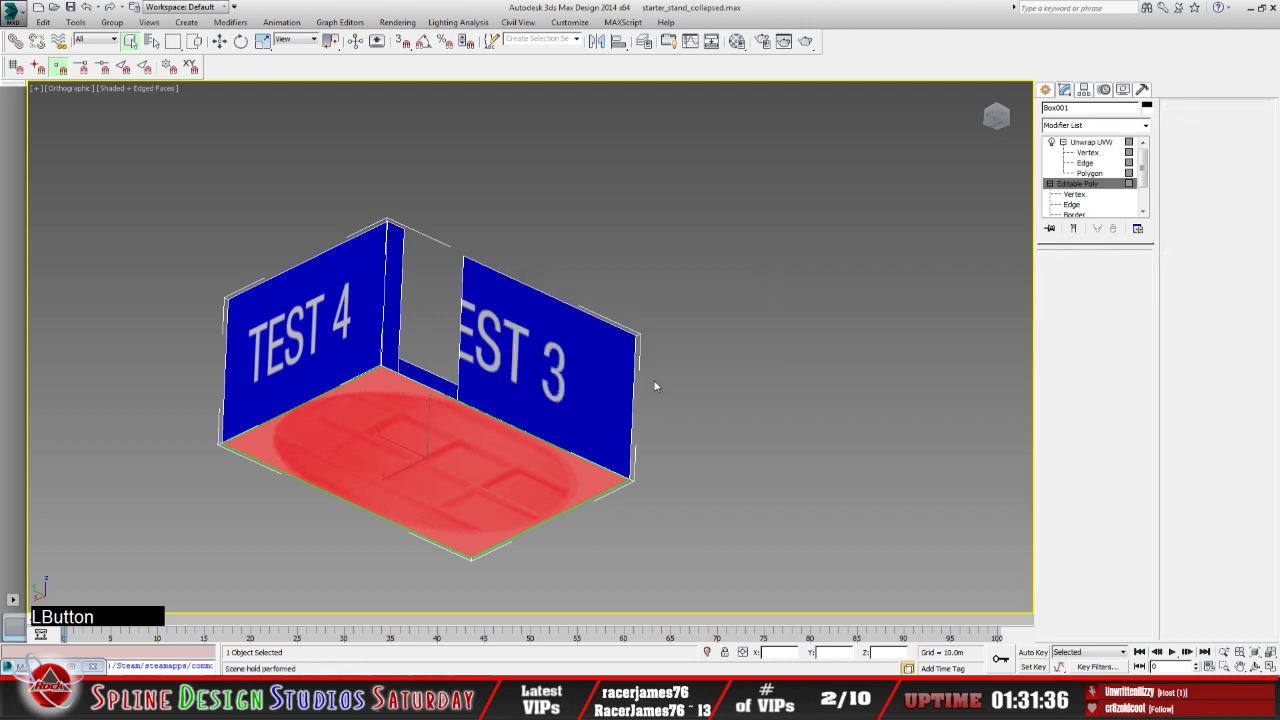
Leave Editable Poly's polygon level so Unwrap UVW covers all of Box001, and return to the Unwrap UVW polygon level
key("4")
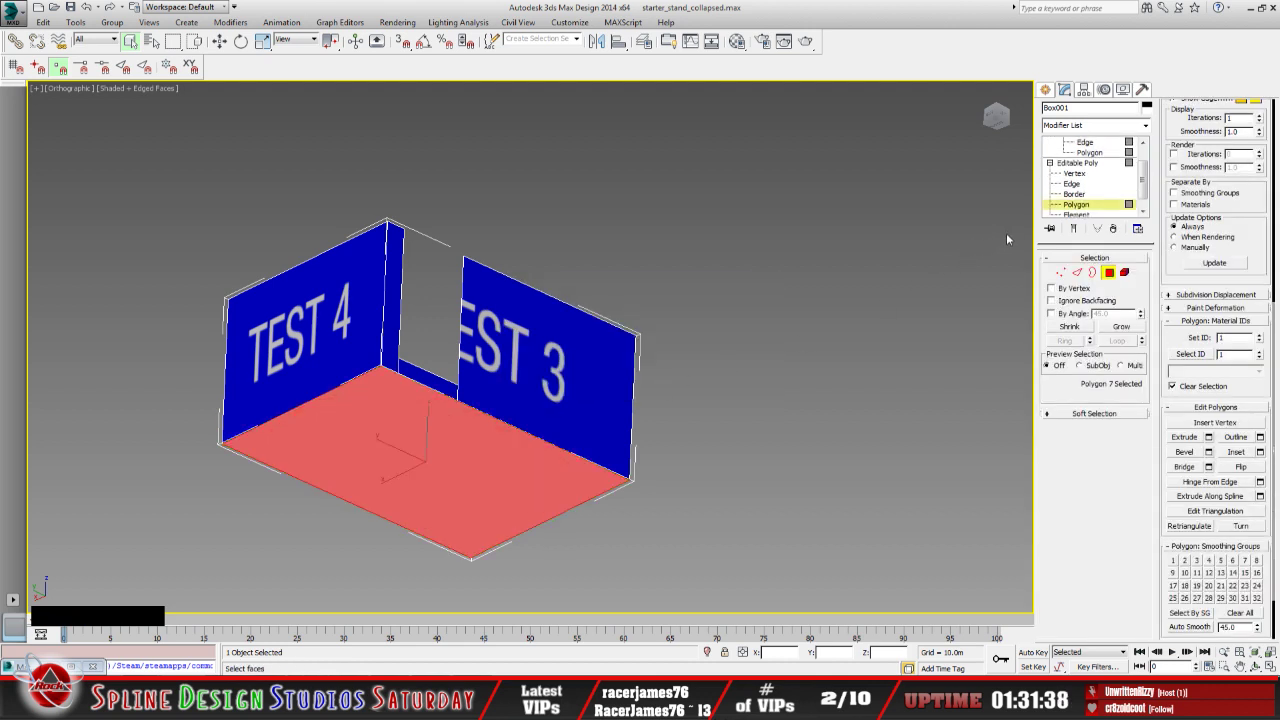
left_click(1079, 163)
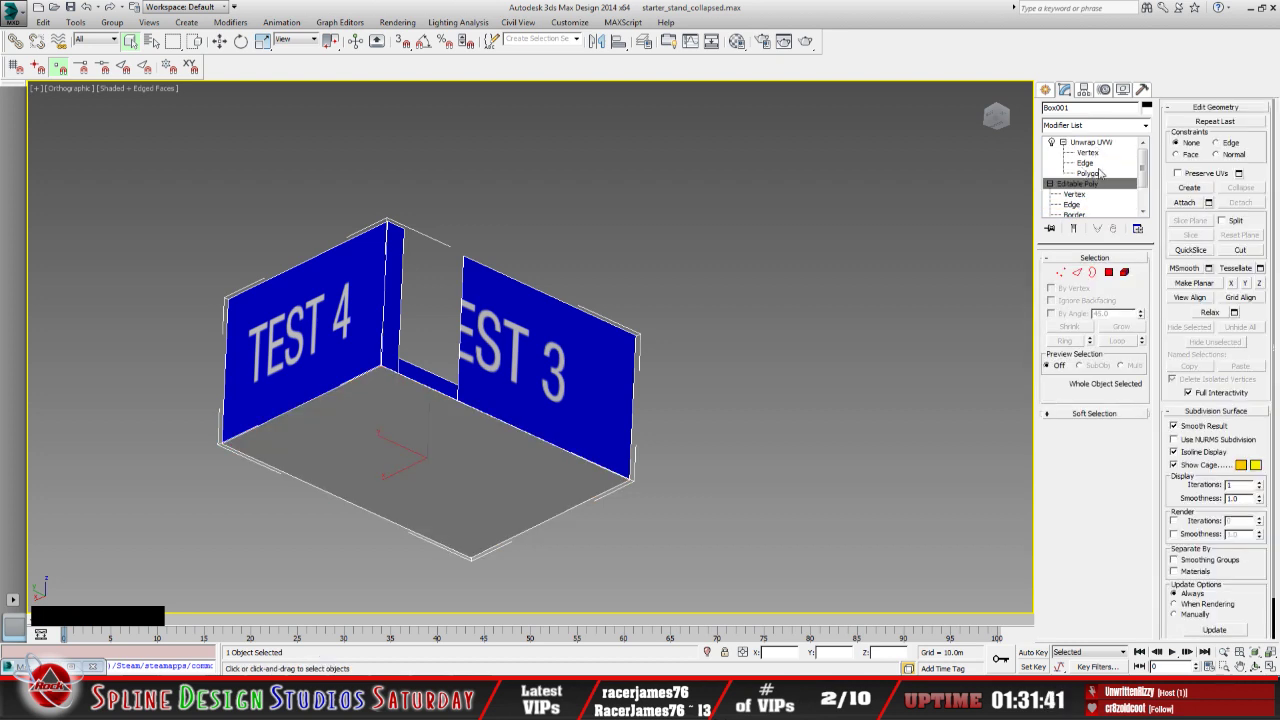
left_click(1097, 174)
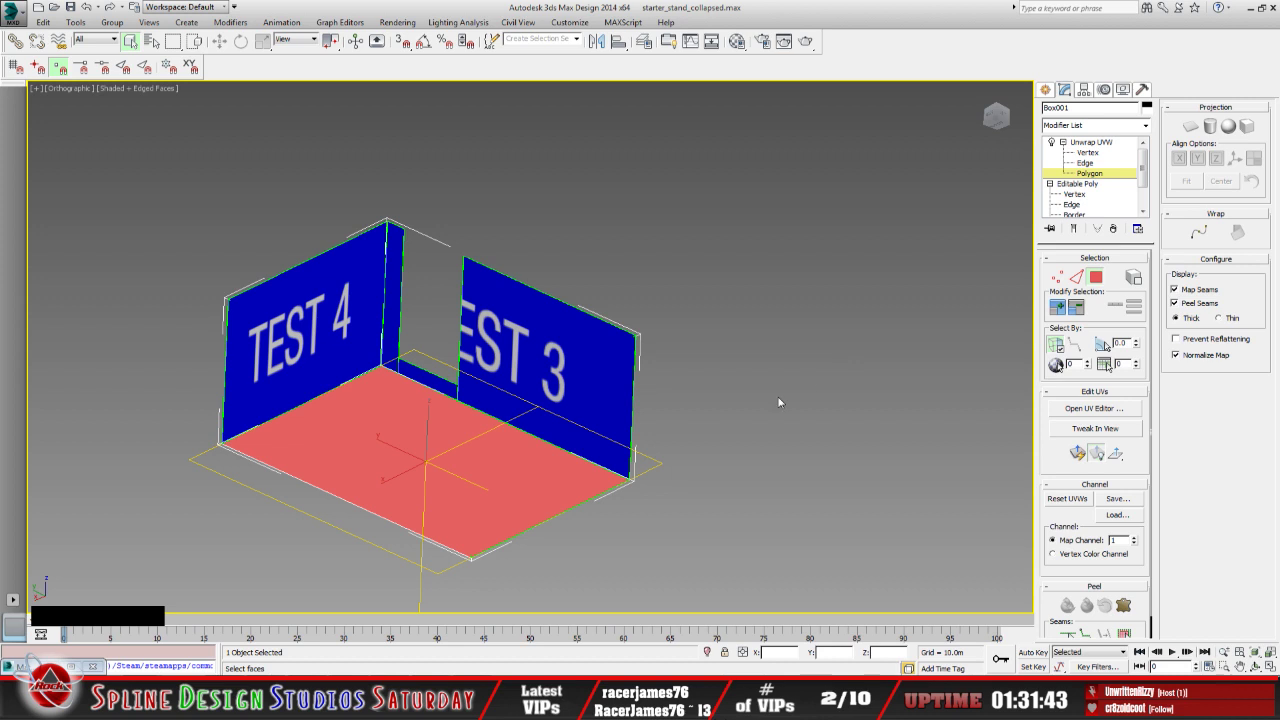
Reselect Box001's floor polygon, open it in the UV editor and apply a quick planar map to it
left_click(722, 441)
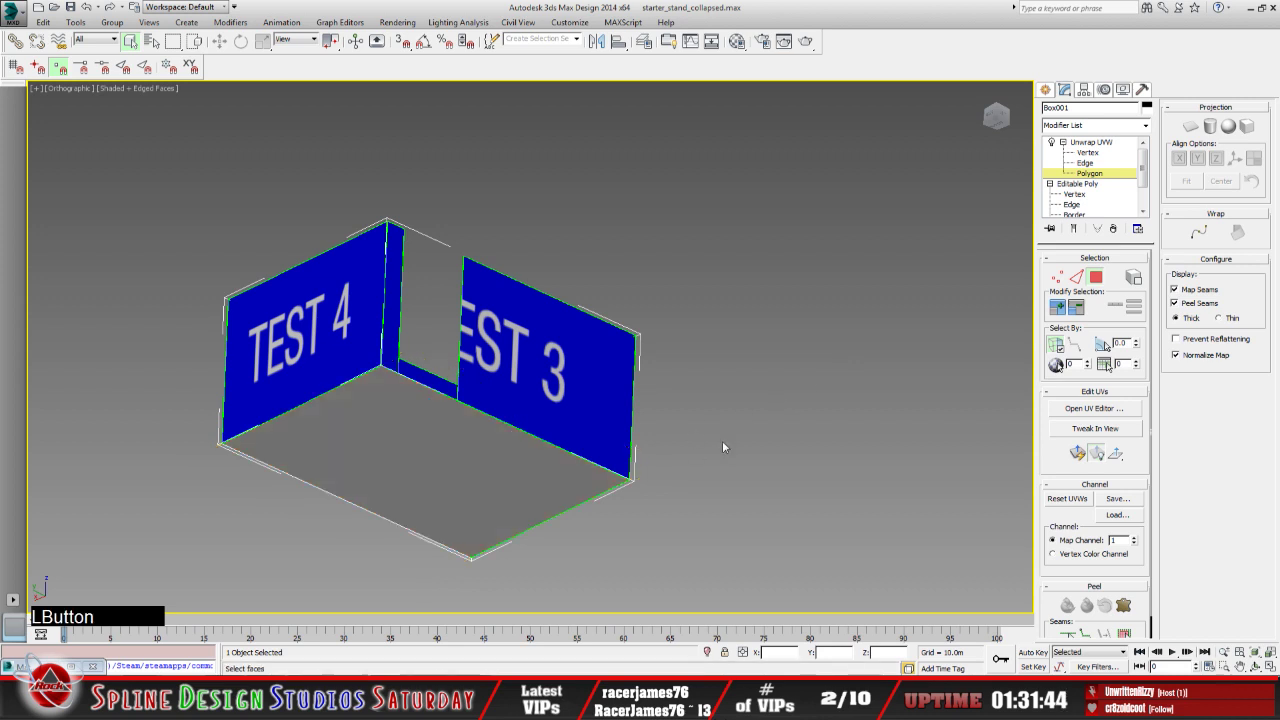
left_click(453, 478)
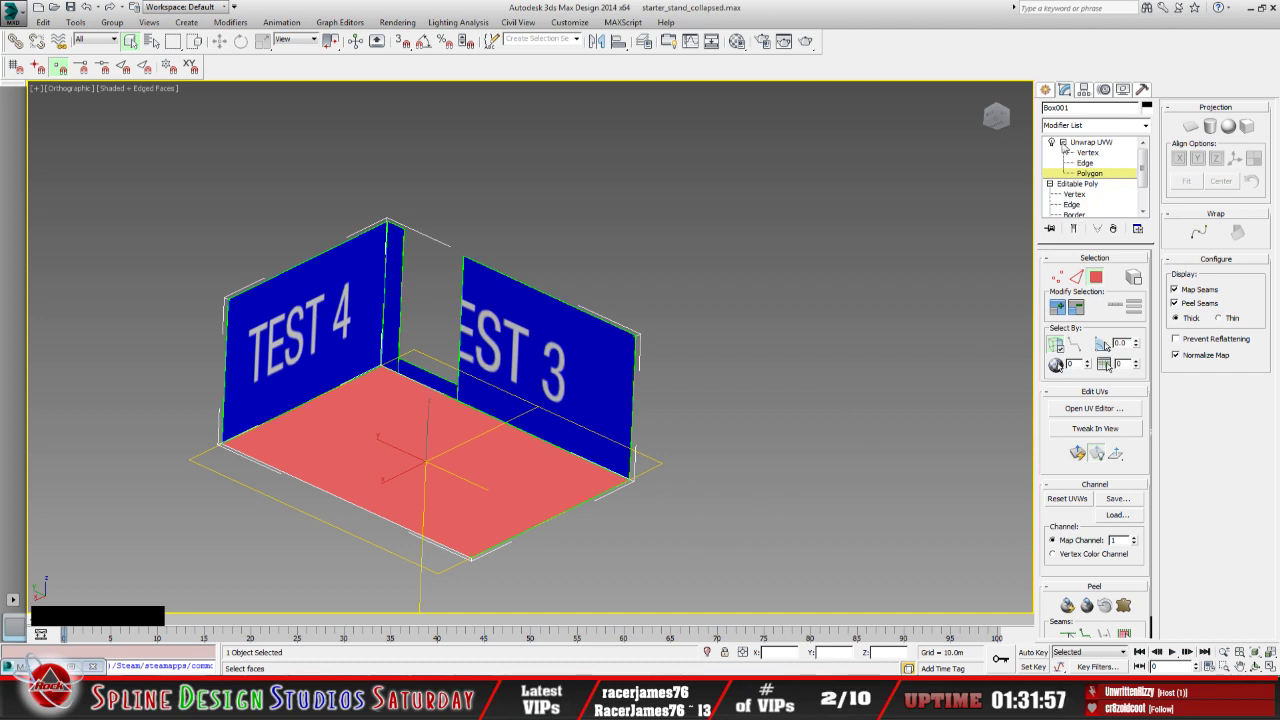
left_click(1094, 409)
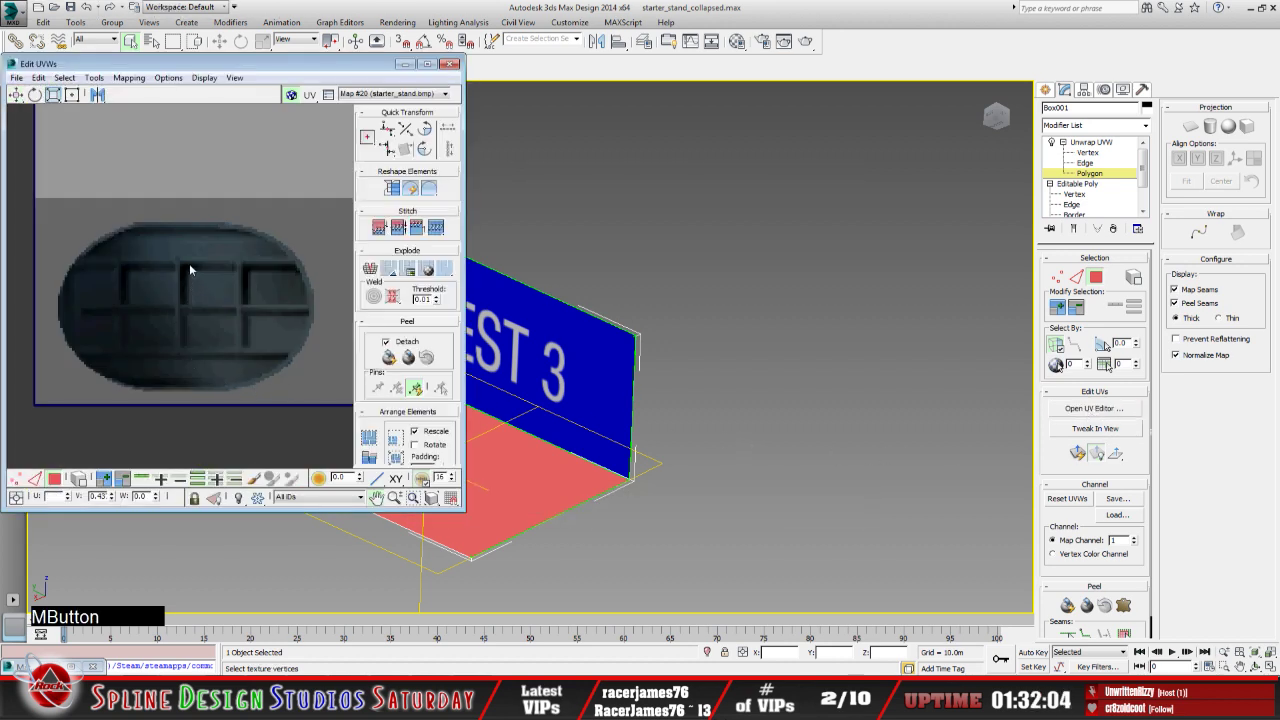
scroll(206, 294, "down", 8)
middle_click_drag(189, 264, 214, 357)
left_click(1078, 454)
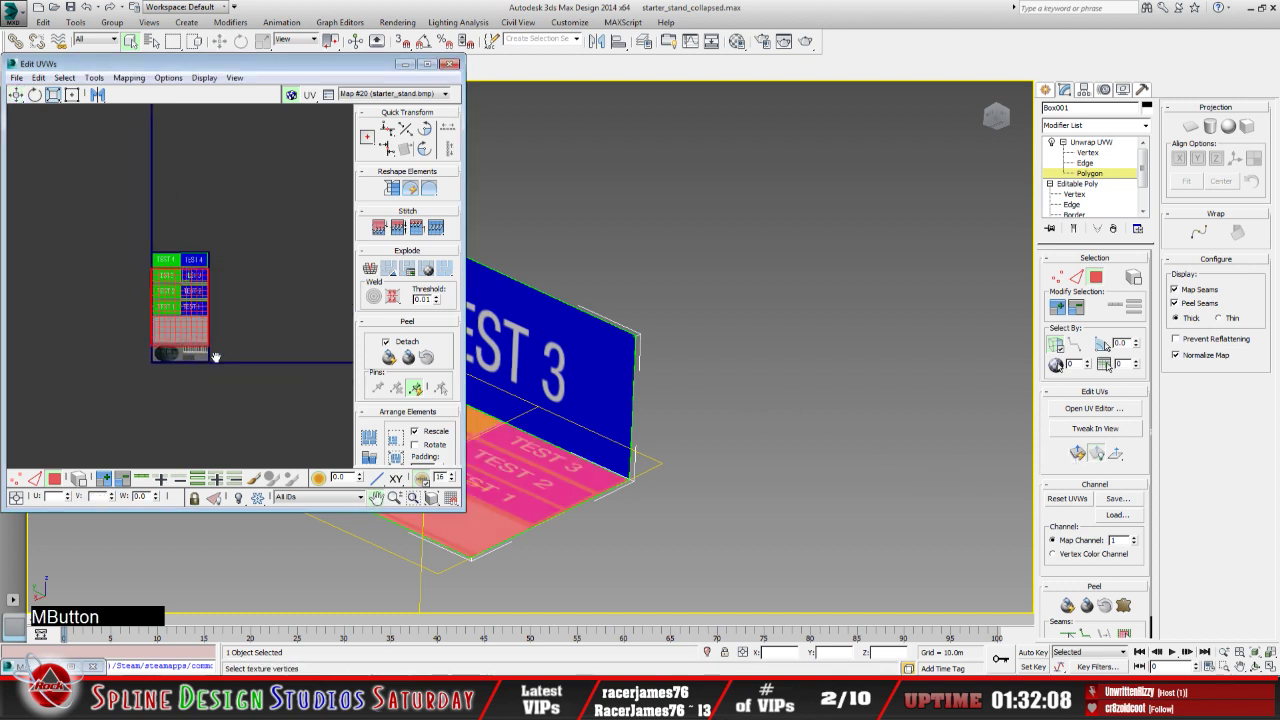
scroll(218, 332, "up", 3)
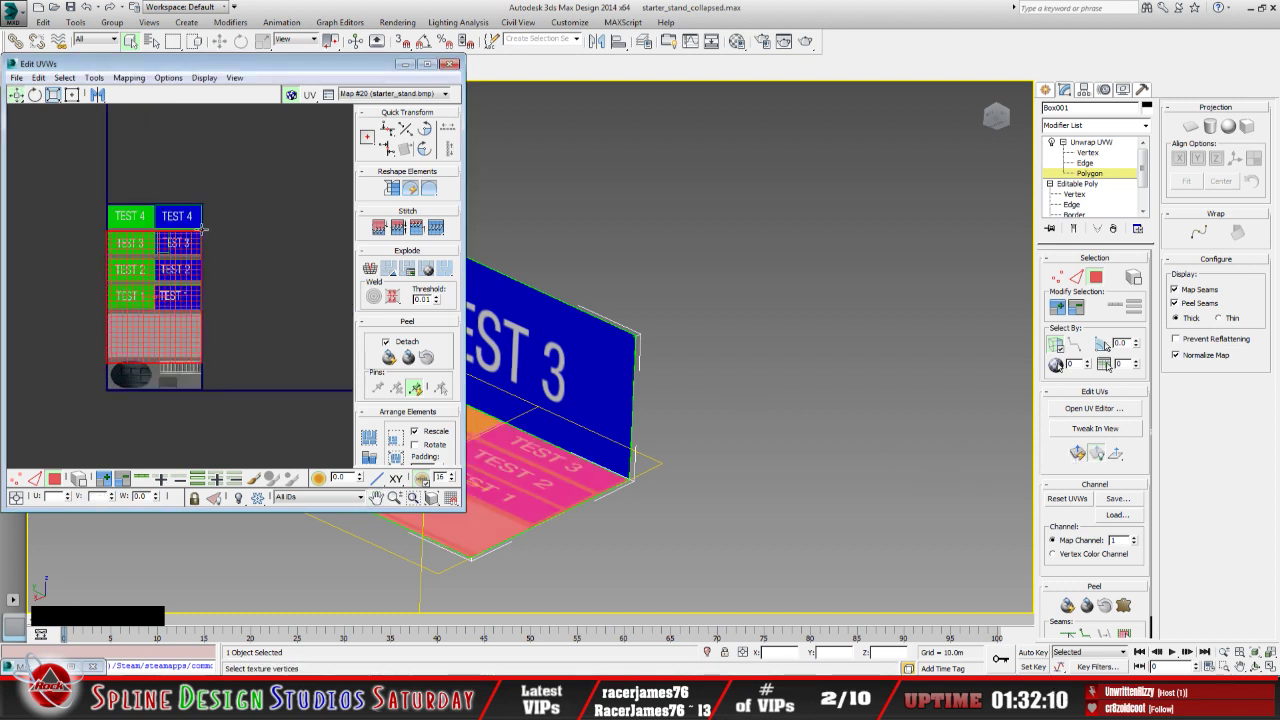
Shrink the floor polygon's UVs in freeform mode into the area just above the dark oval of starter_stand.bmp
left_click(76, 98)
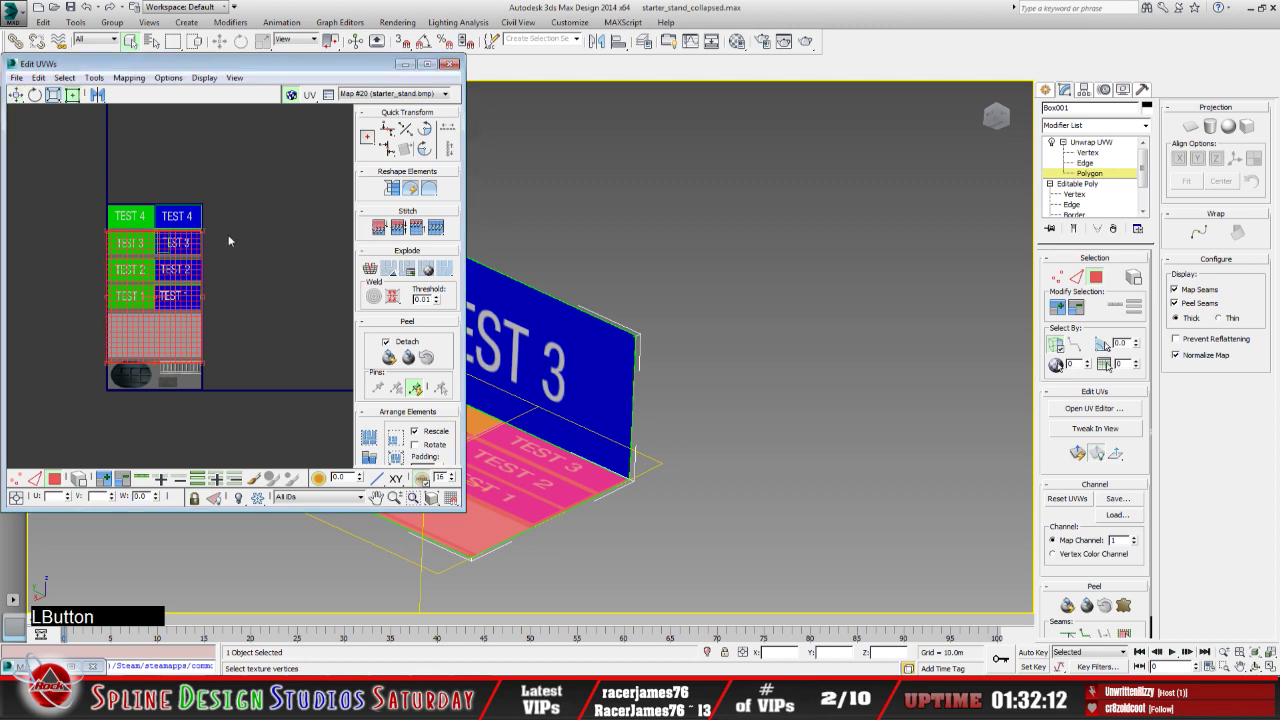
left_click_drag(202, 232, 162, 344)
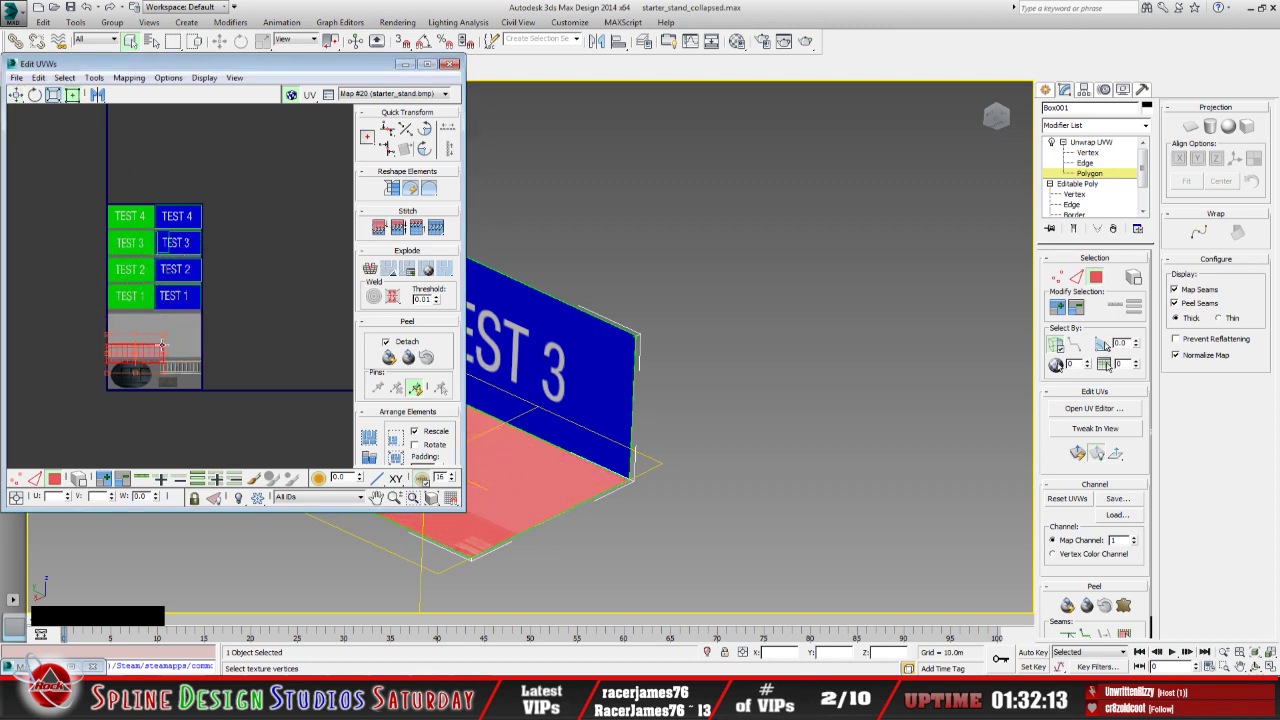
scroll(175, 352, "up", 4)
mouse_move(163, 349)
middle_mouse_down()
mouse_move(219, 344)
mouse_move(207, 380)
middle_mouse_up()
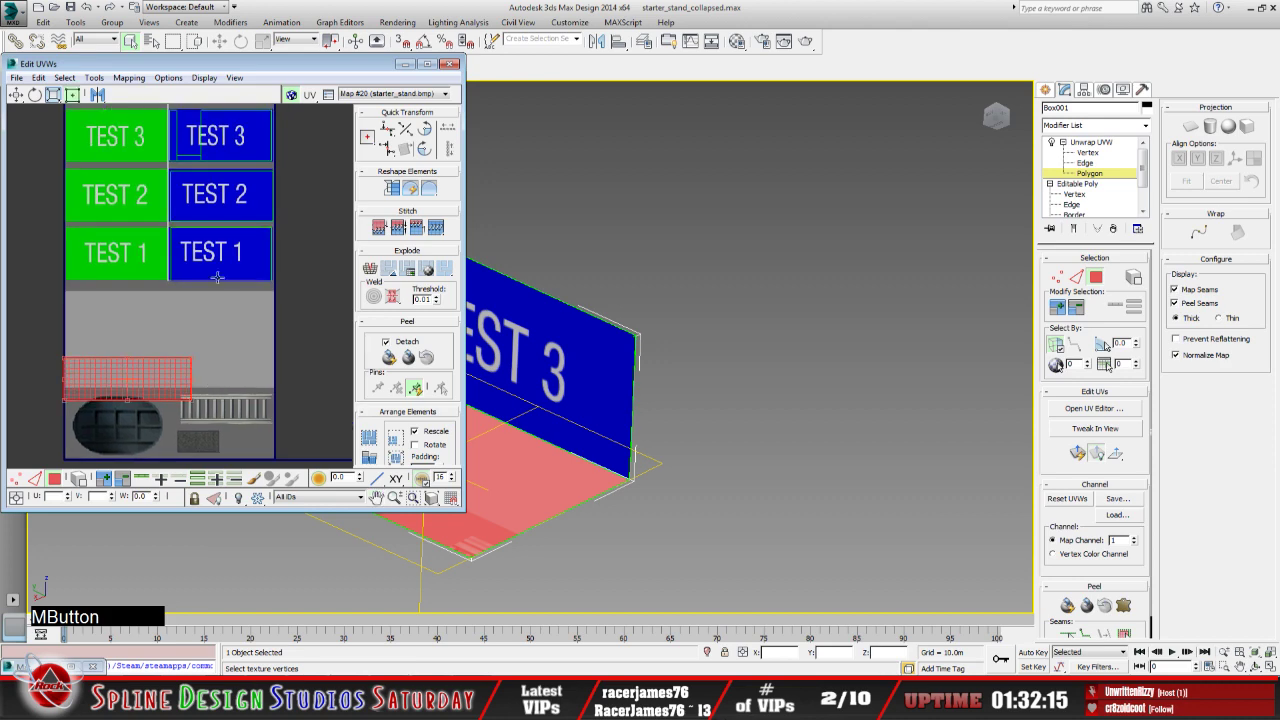
middle_click_drag(220, 278, 222, 318)
middle_click_drag(234, 253, 238, 291)
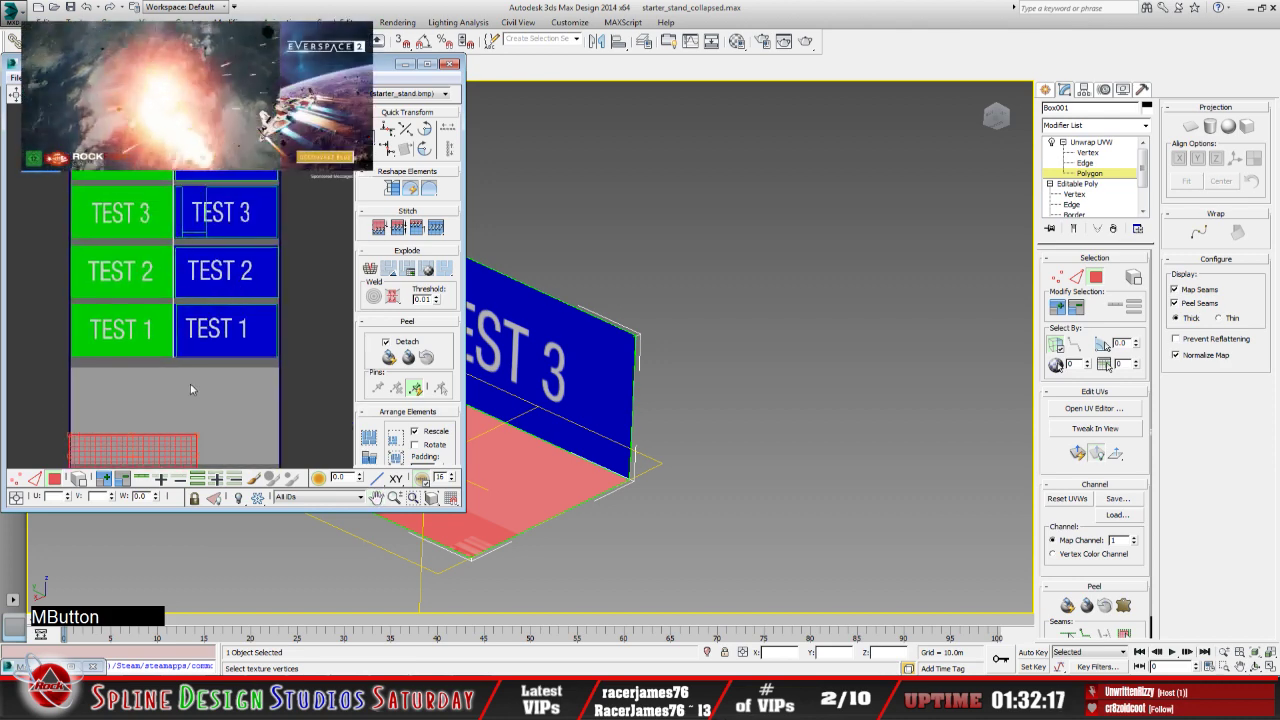
Display only the selected face in the UV editor and move the floor UVs down over the dark oval
left_click(214, 498)
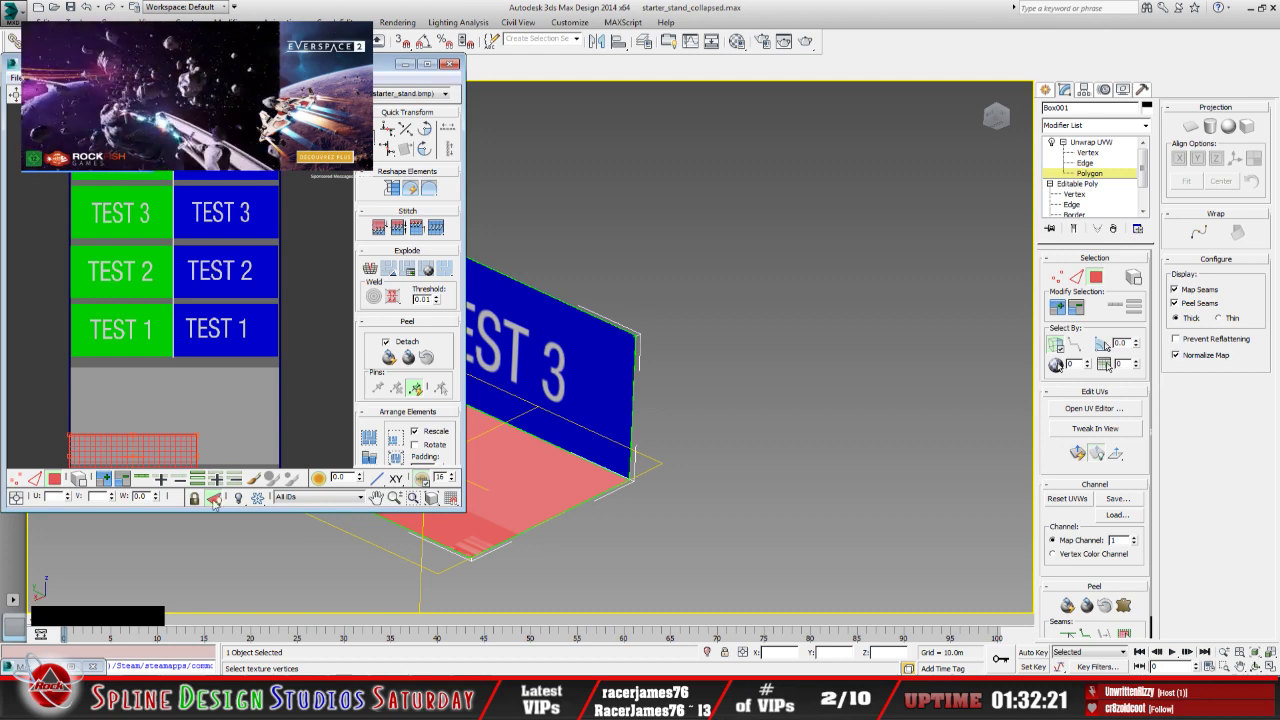
middle_click_drag(211, 327, 291, 181)
left_click_drag(241, 307, 242, 350)
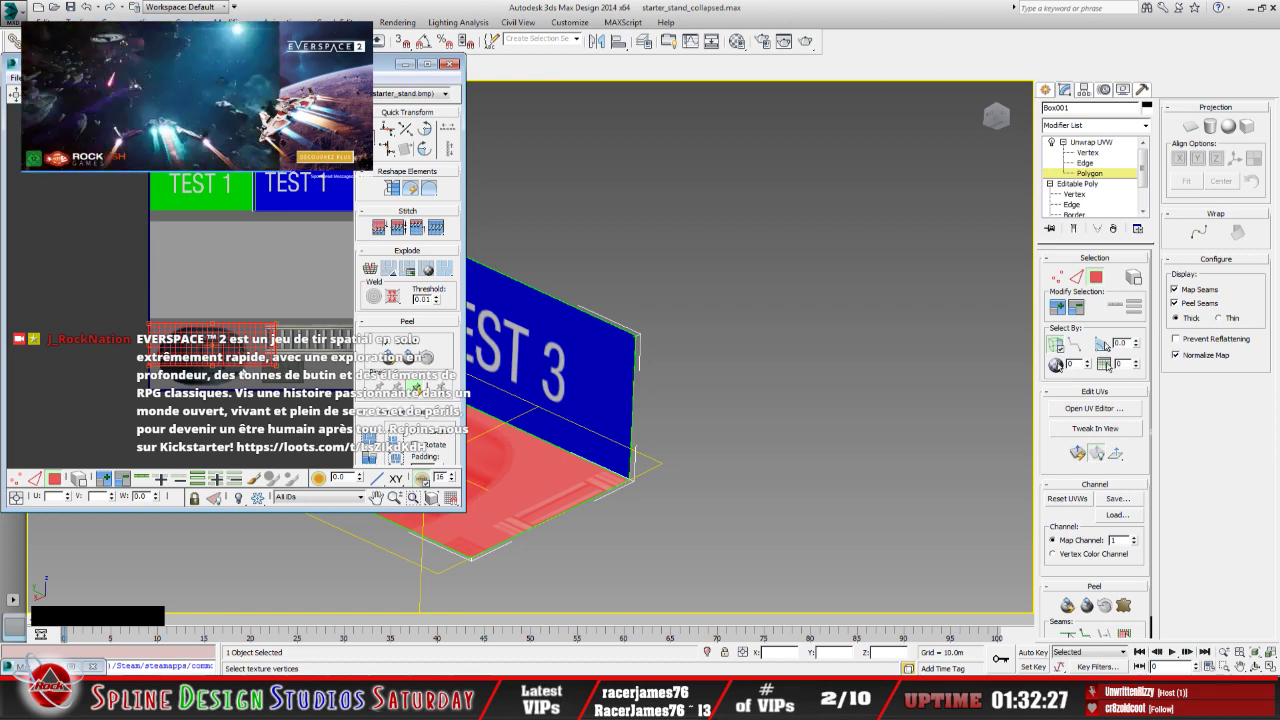
scroll(242, 351, "up", 3)
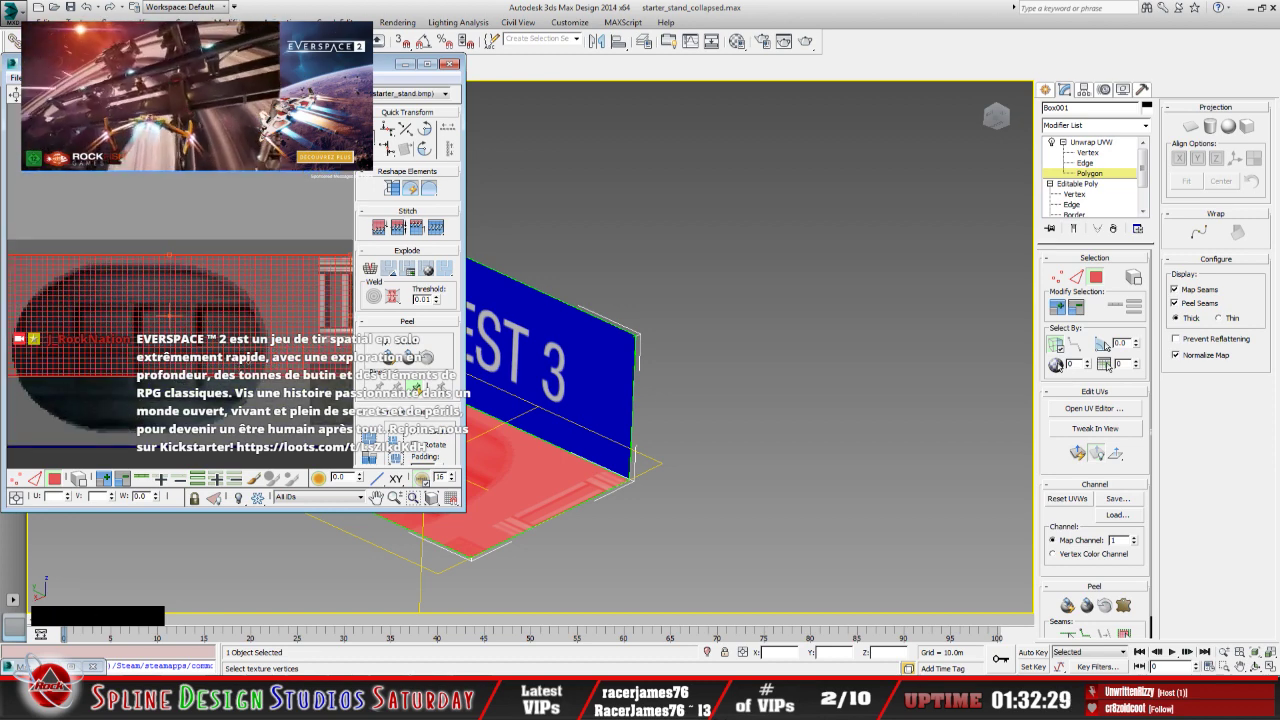
middle_click_drag(239, 367, 212, 367)
scroll(212, 367, "down", 1)
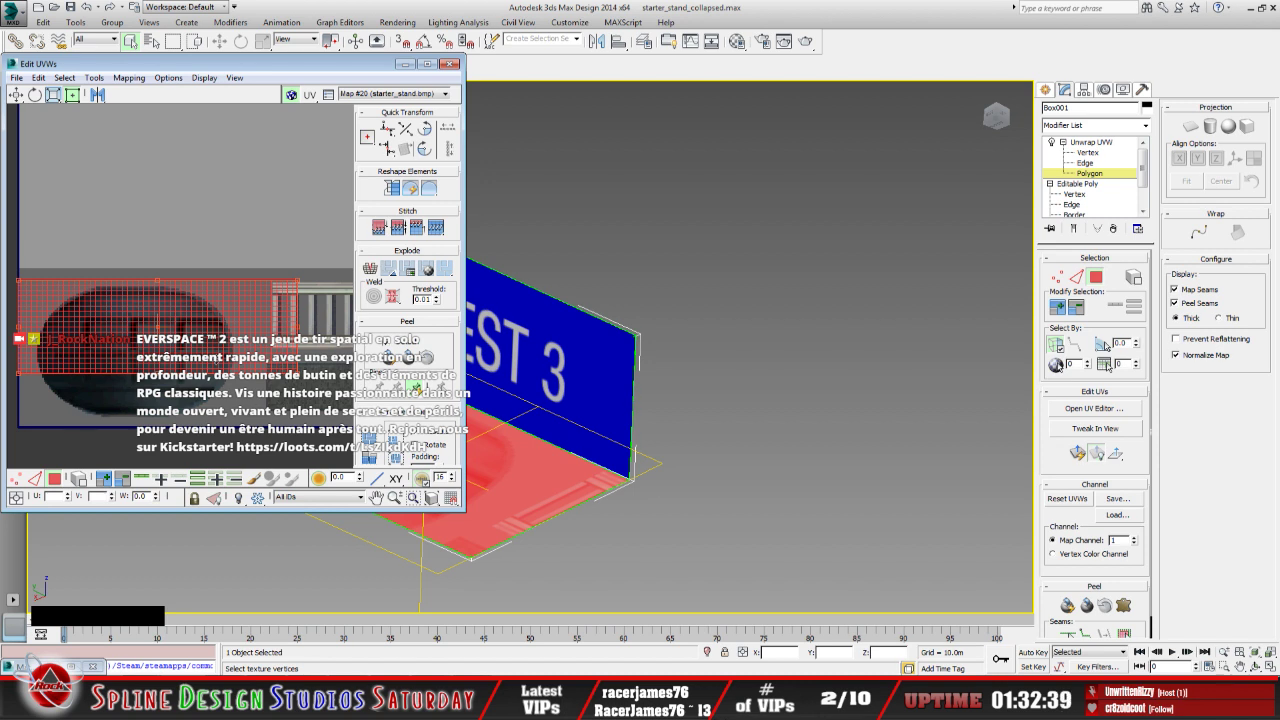
left_click_drag(211, 352, 218, 375)
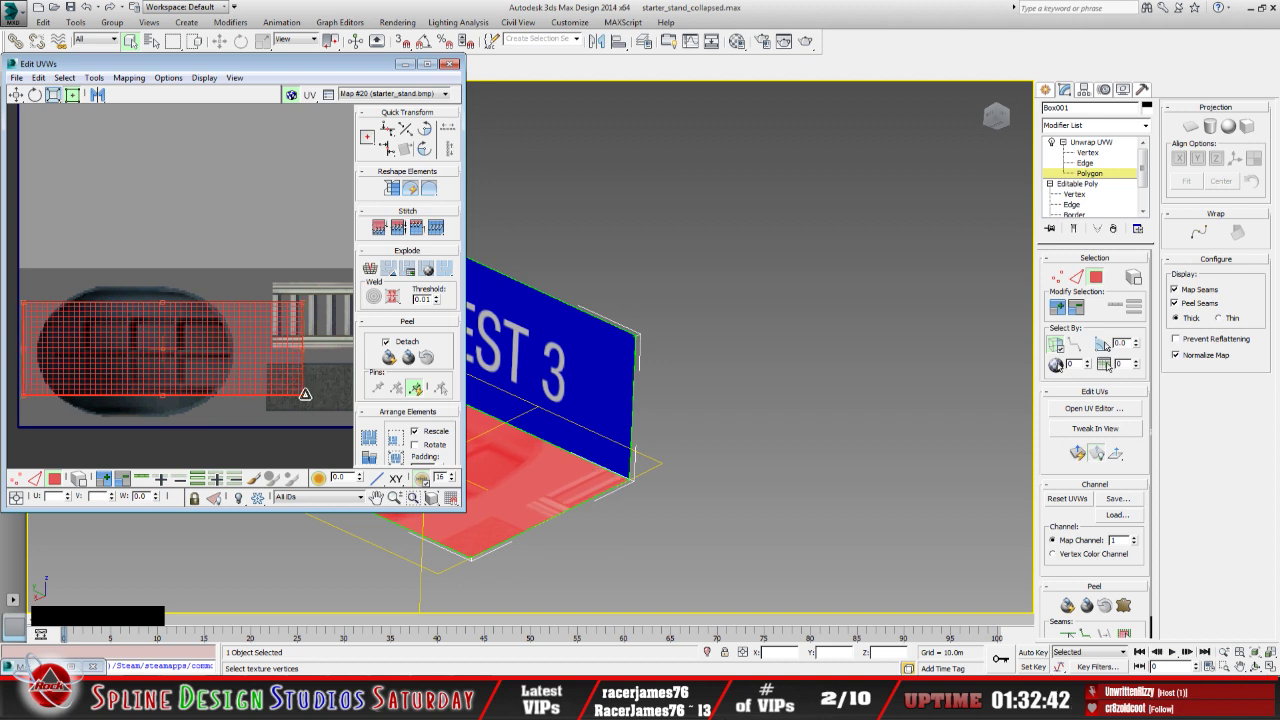
Scale the floor UVs so their rectangle frames the whole dark oval with a grey margin, and clear the selection
left_click_drag(305, 394, 246, 414)
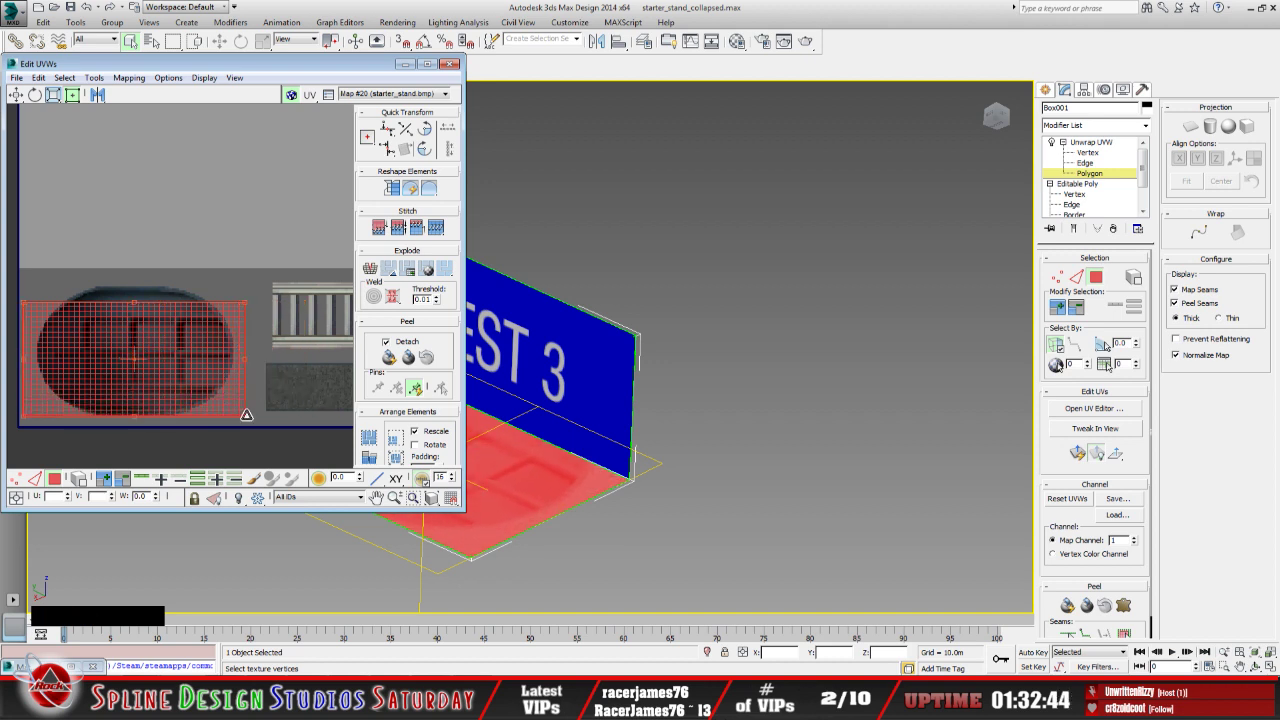
left_click_drag(247, 303, 256, 274)
left_click(258, 420)
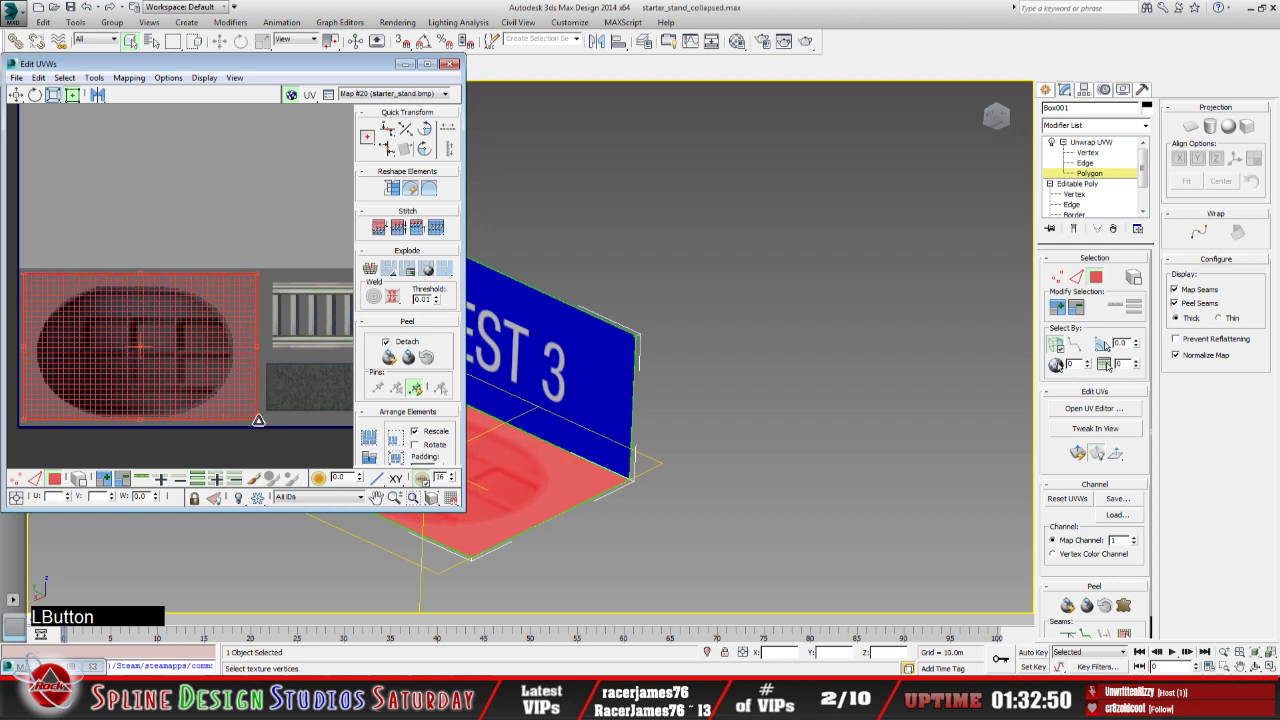
left_click_drag(258, 420, 256, 424)
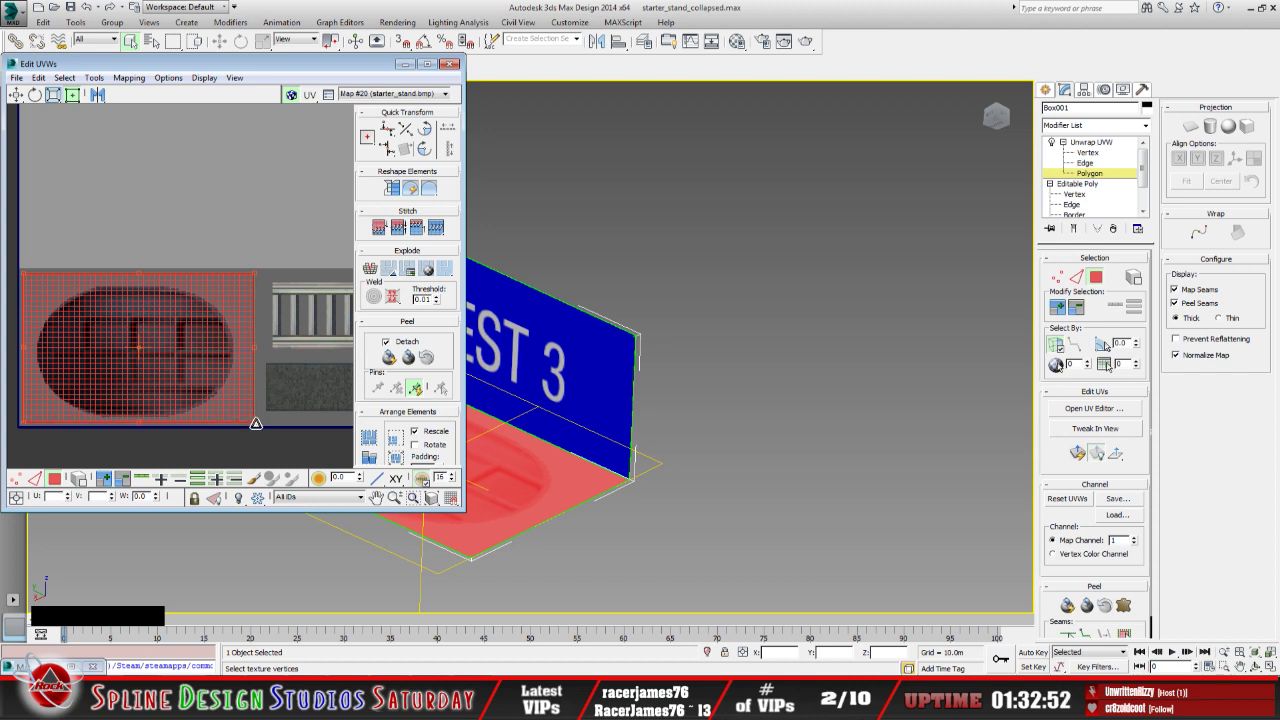
left_click(258, 452)
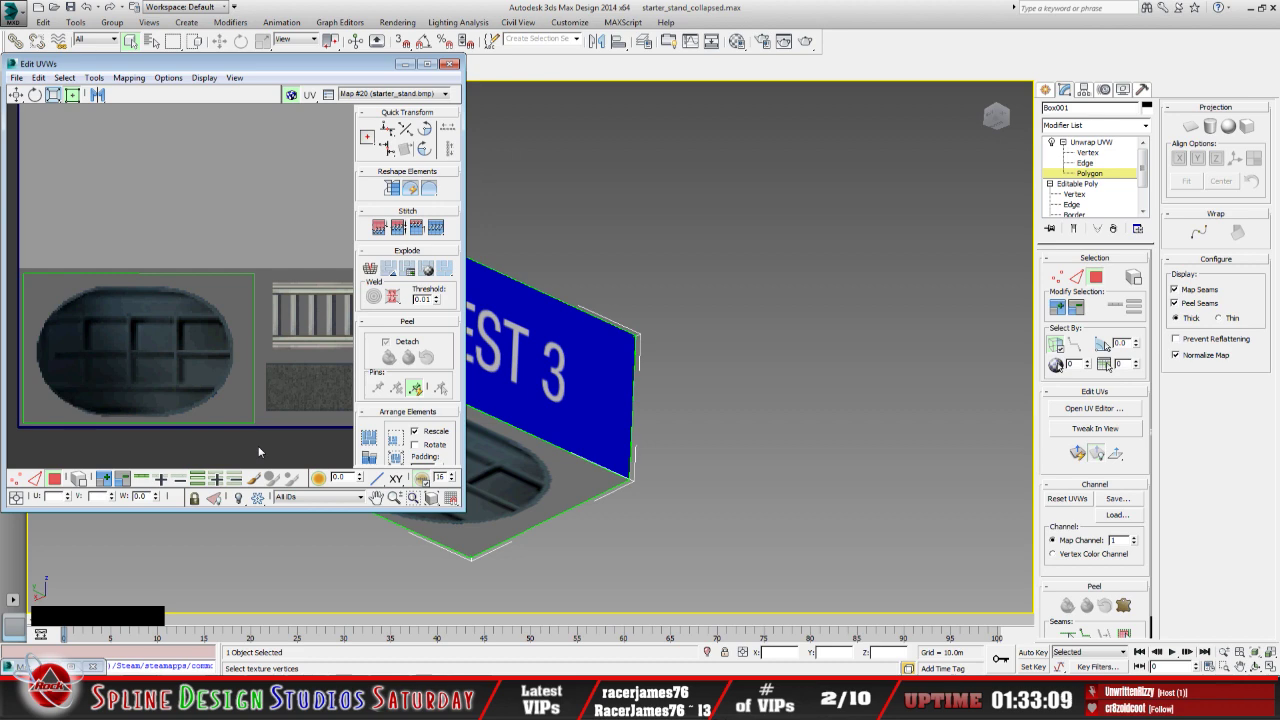
Minimize the UV editor and examine Box001's outer walls and dark-oval underside from all around
left_click_drag(316, 77, 420, 122)
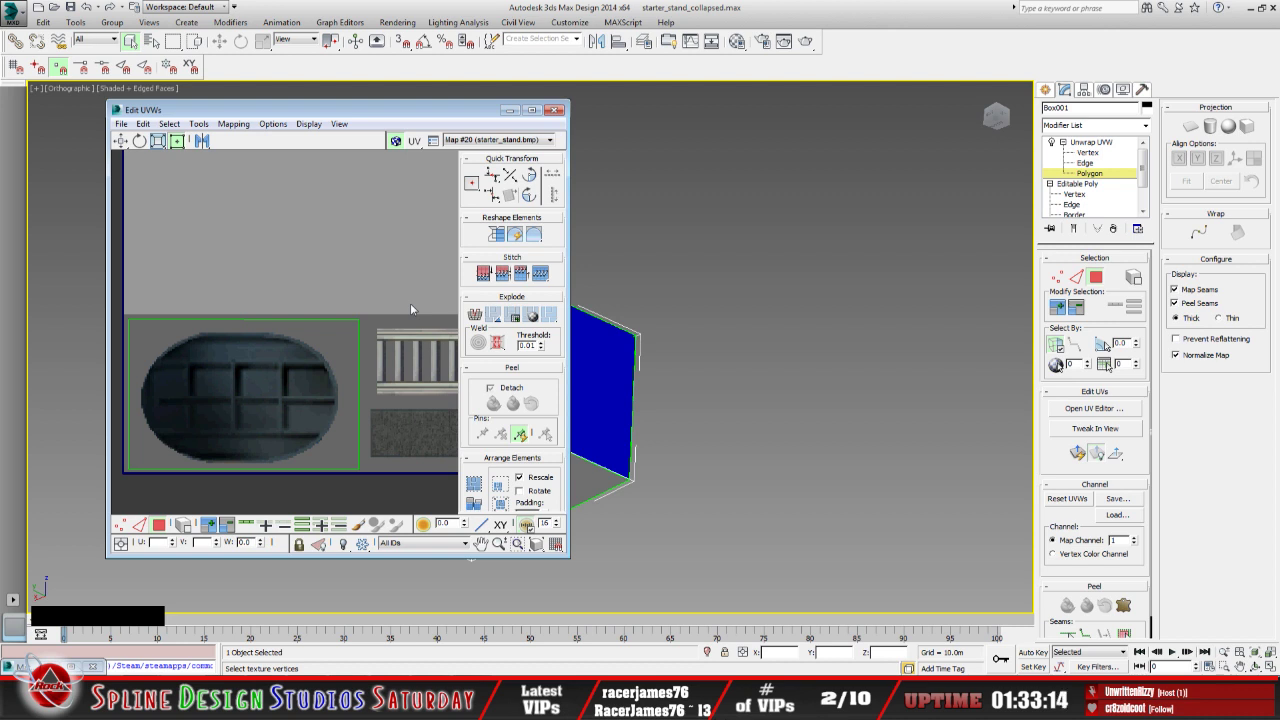
left_click(510, 110)
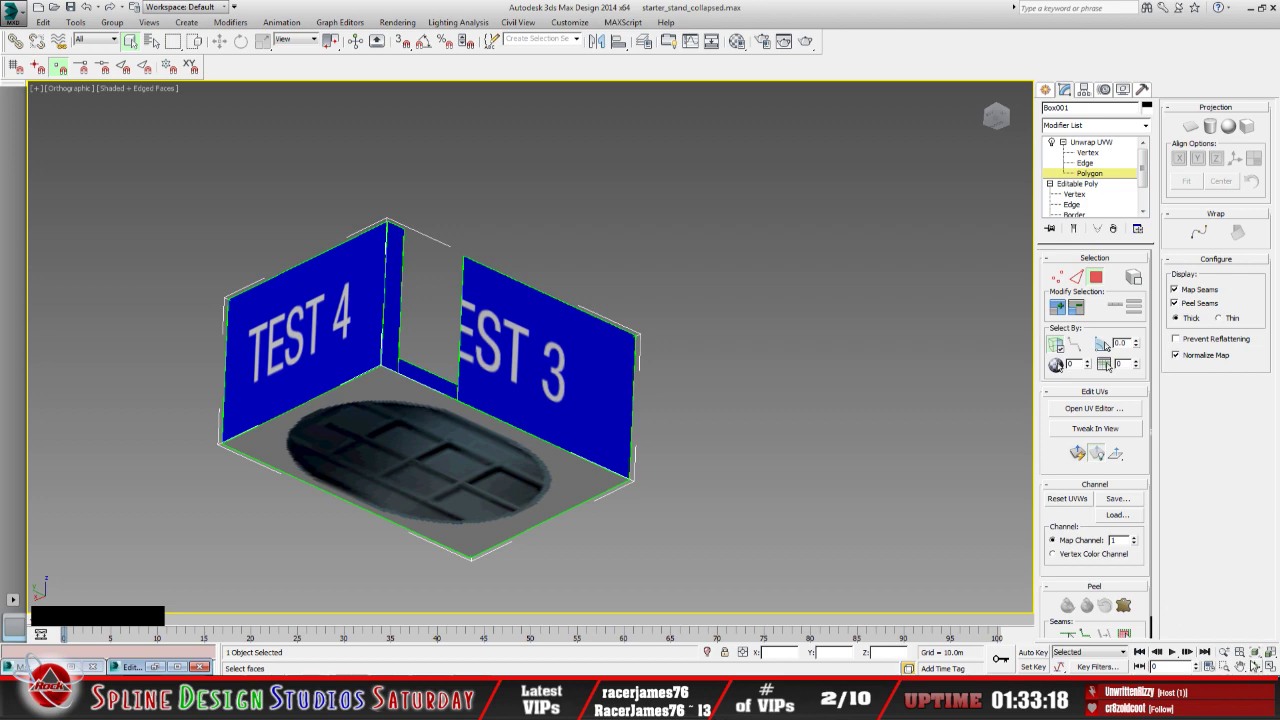
left_click(1256, 666)
left_click_drag(571, 439, 556, 415)
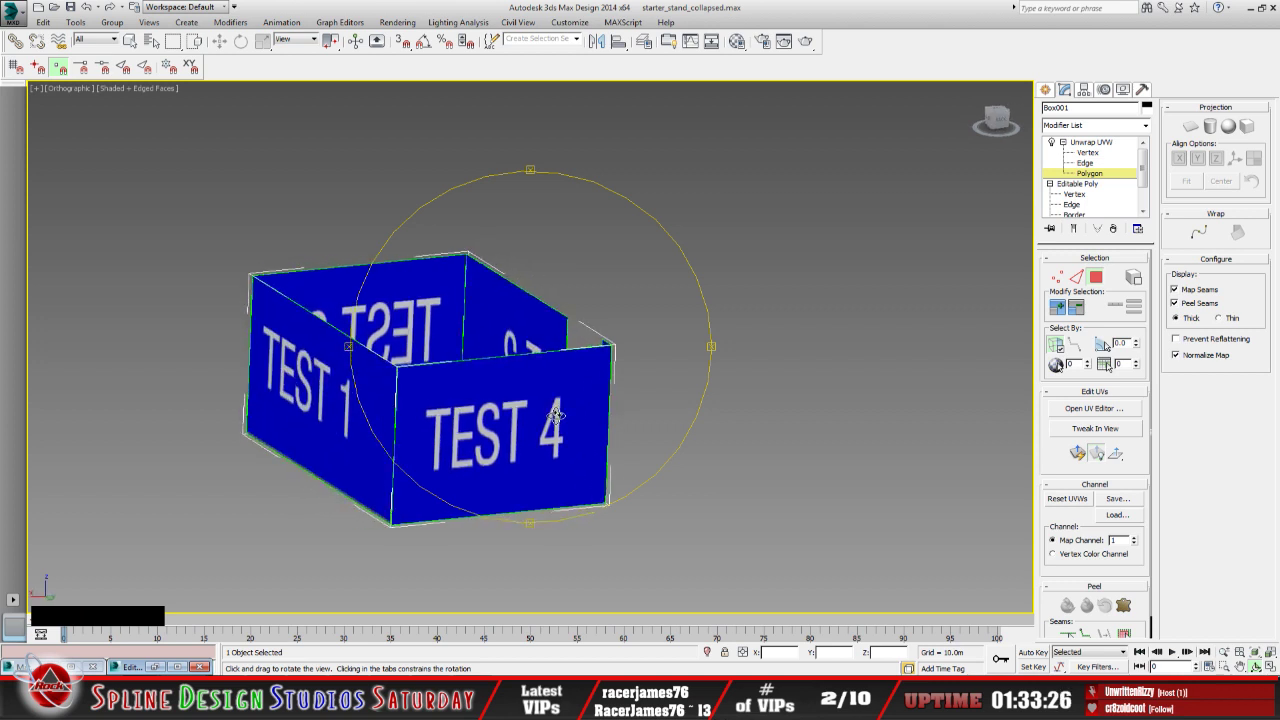
left_click_drag(526, 392, 554, 373)
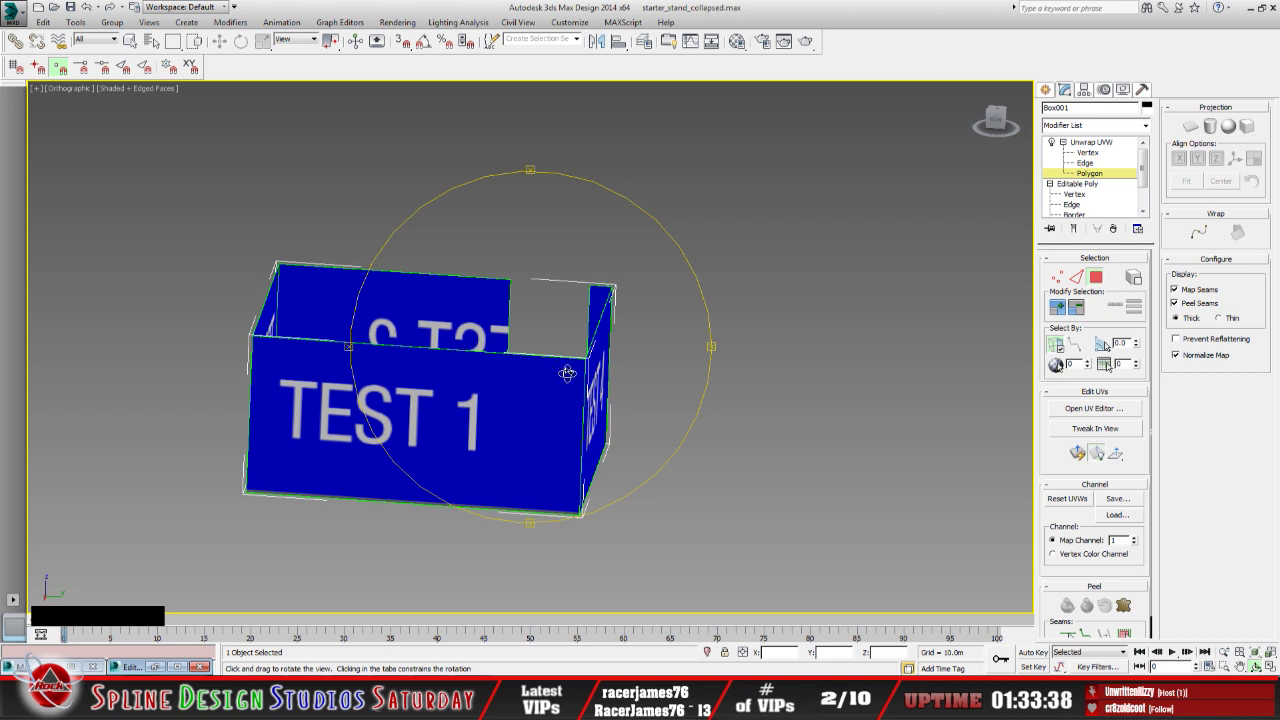
left_click_drag(491, 371, 564, 386)
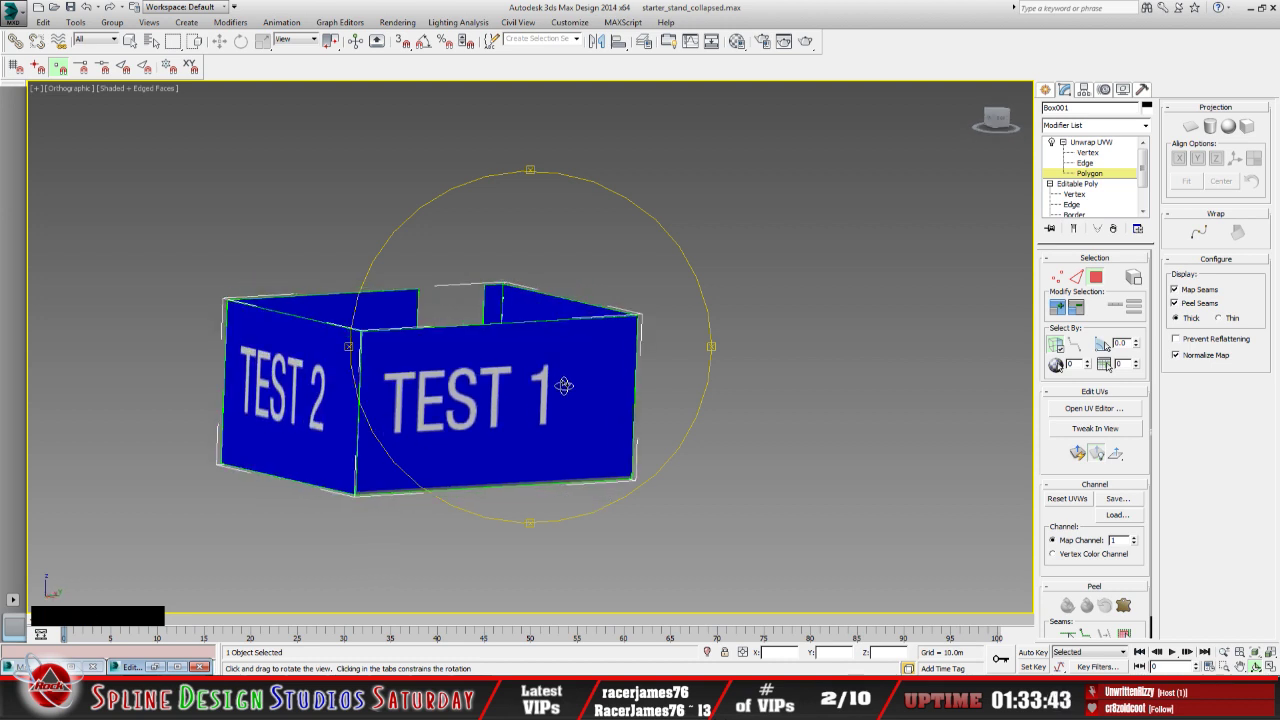
left_click_drag(500, 372, 489, 338)
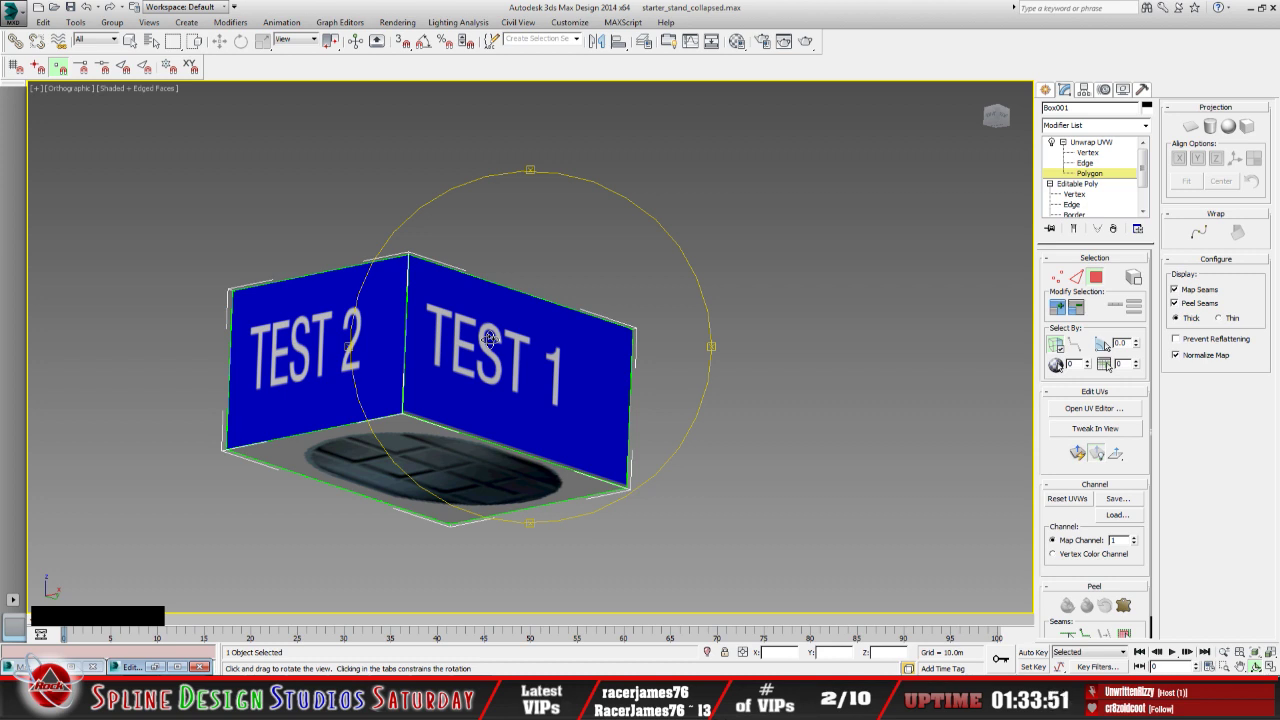
left_click_drag(489, 338, 509, 390)
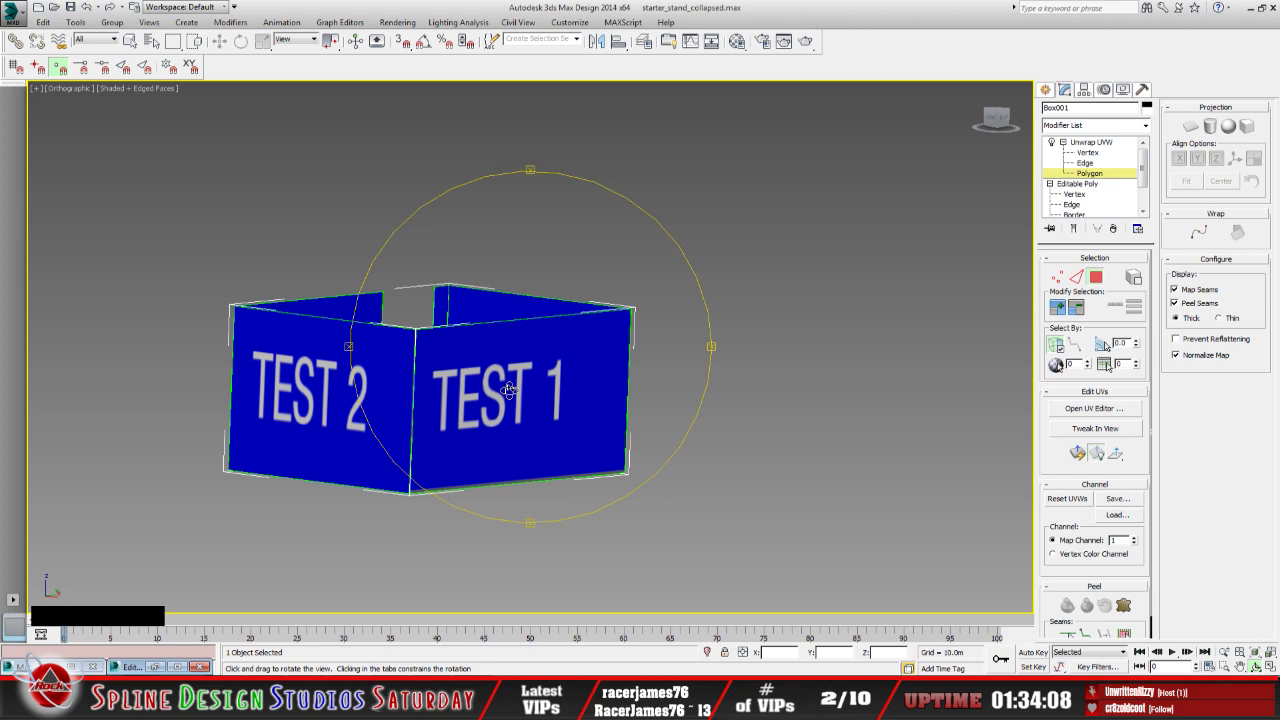
left_click_drag(508, 390, 497, 323)
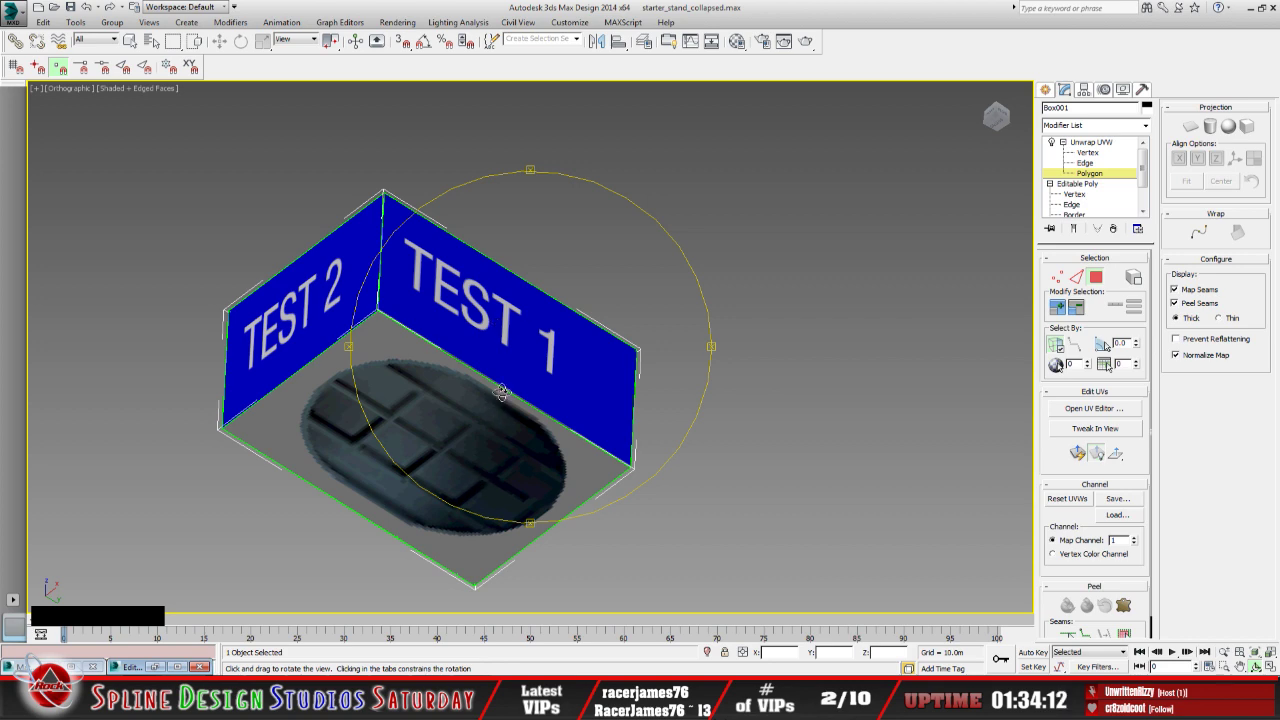
left_click_drag(499, 402, 488, 451)
left_click_drag(533, 389, 554, 409)
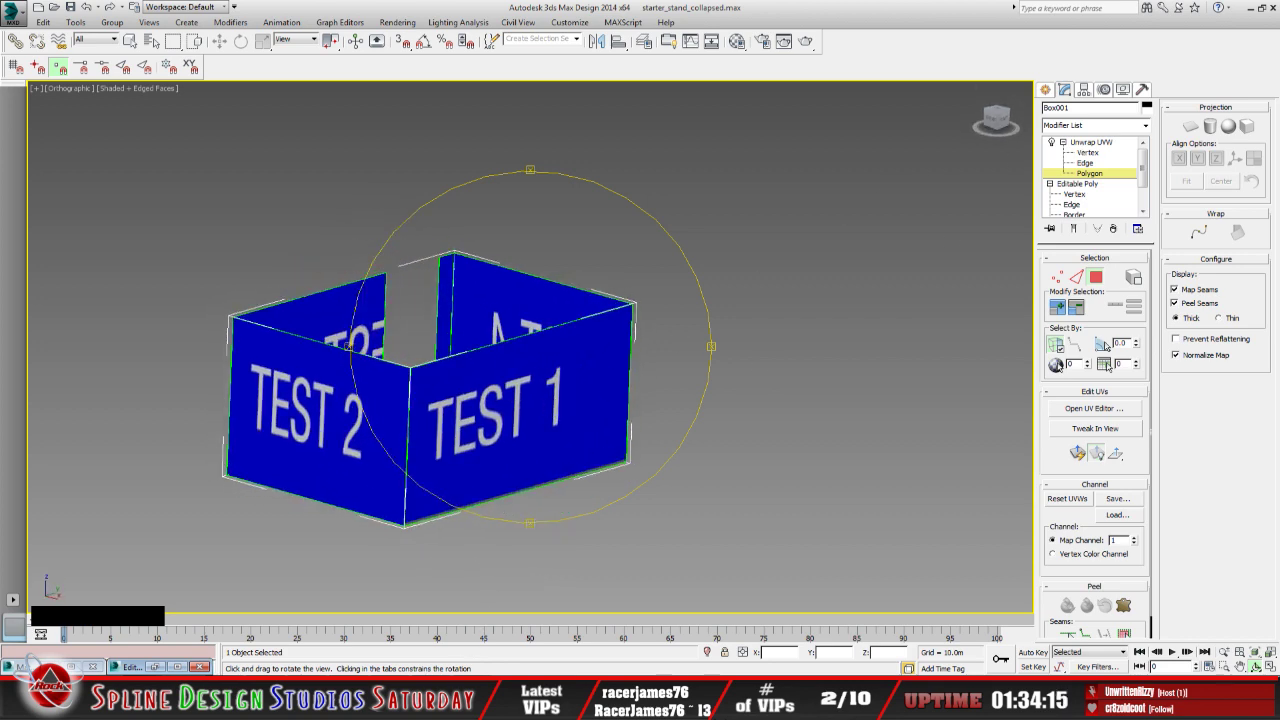
Switch to Jasc Paint Shop Pro, examine the starter_stand texture close up and as a whole, and return to 3ds Max
key("alt+Tab")
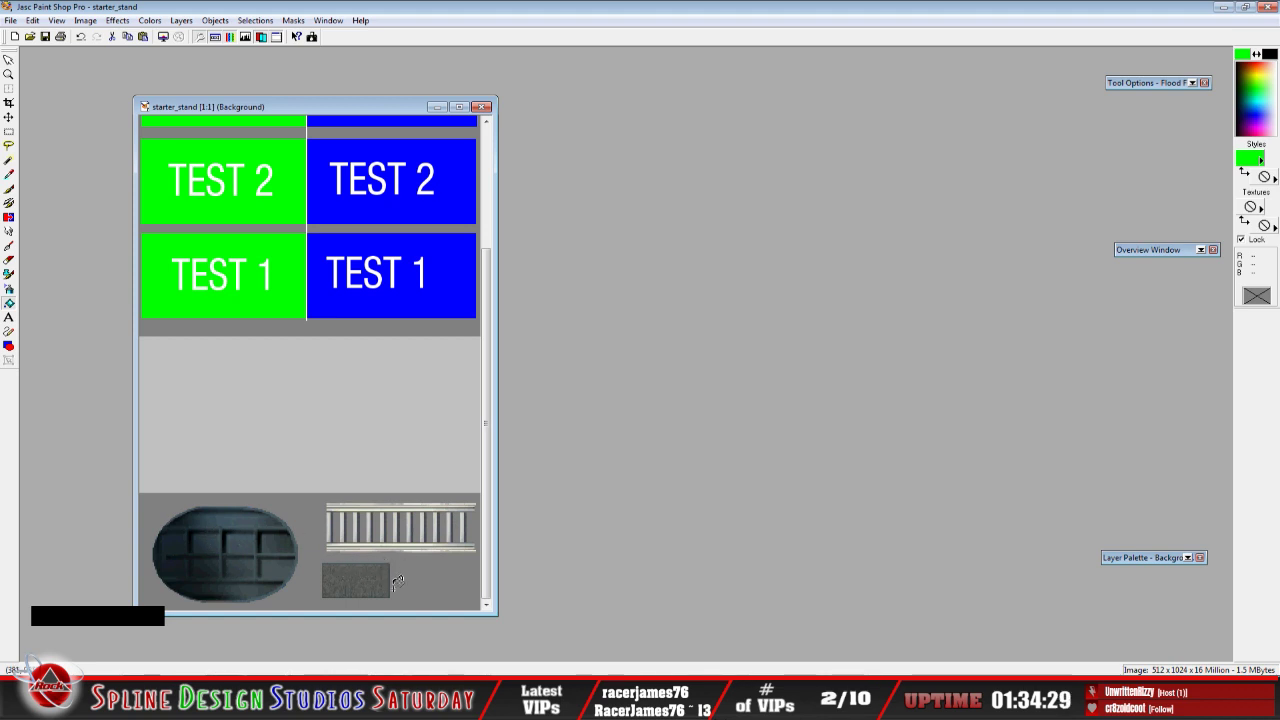
scroll(360, 556, "up", 1)
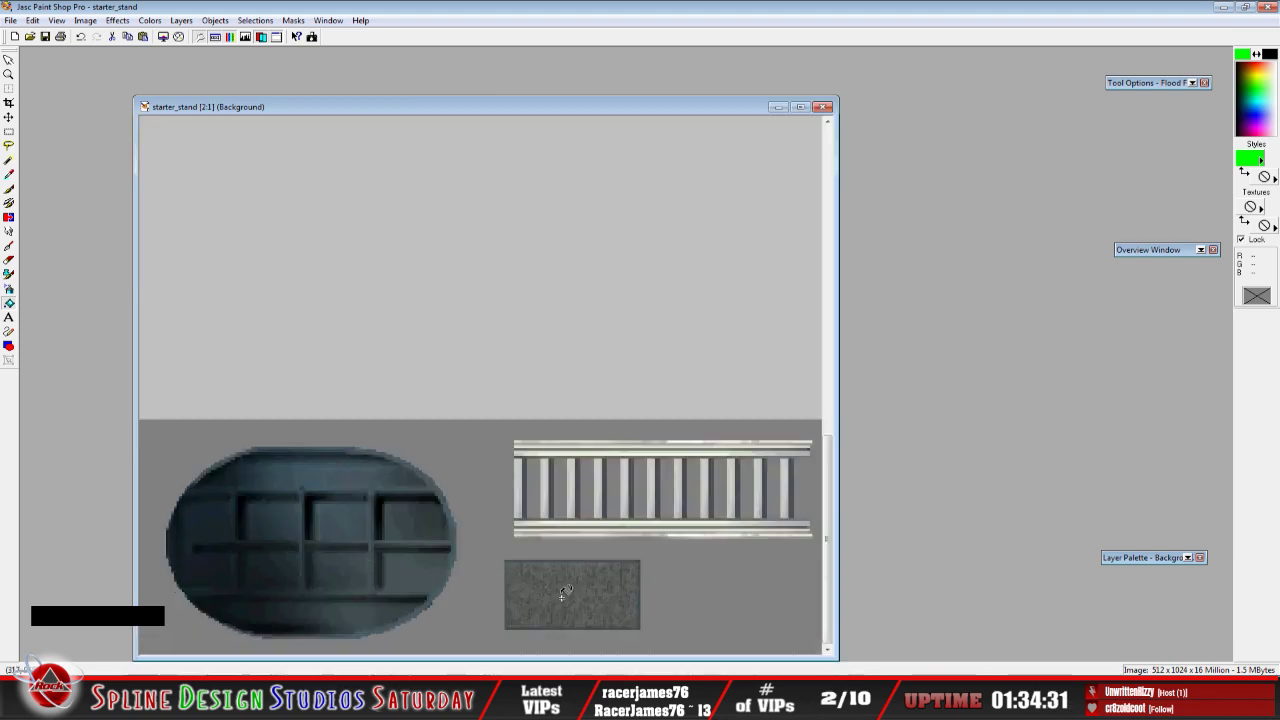
scroll(586, 581, "down", 1)
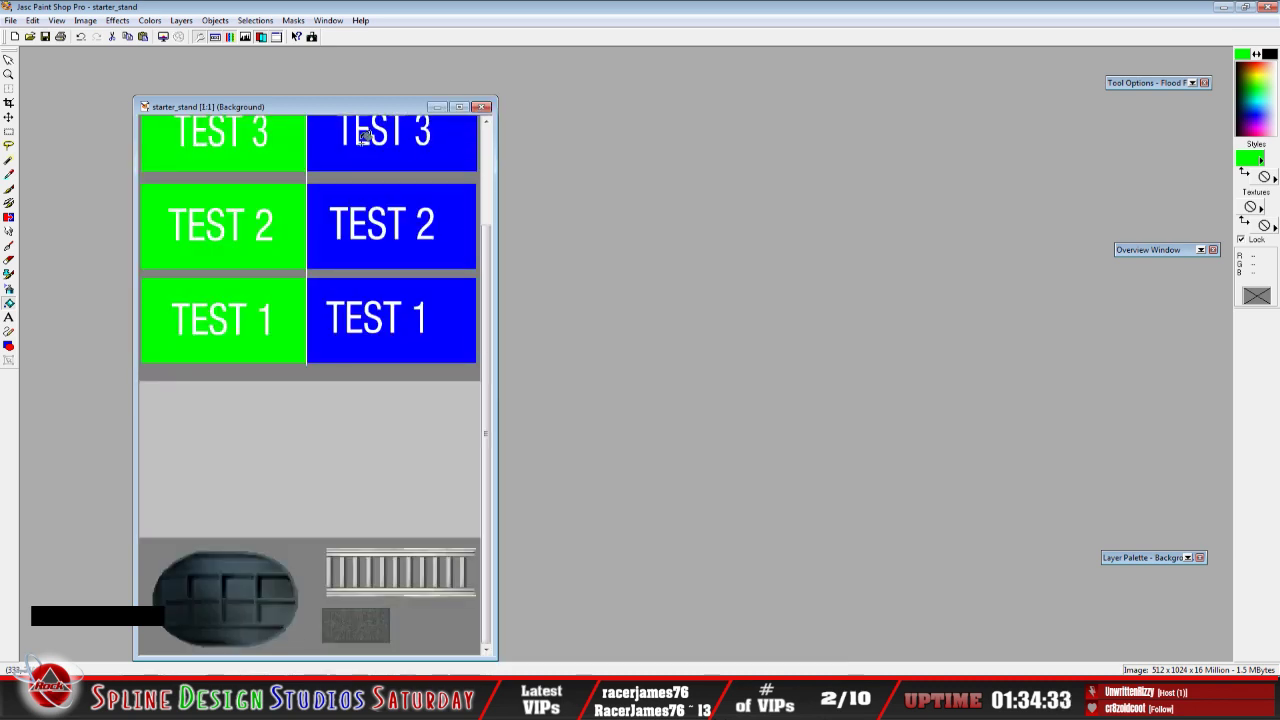
left_click(1223, 8)
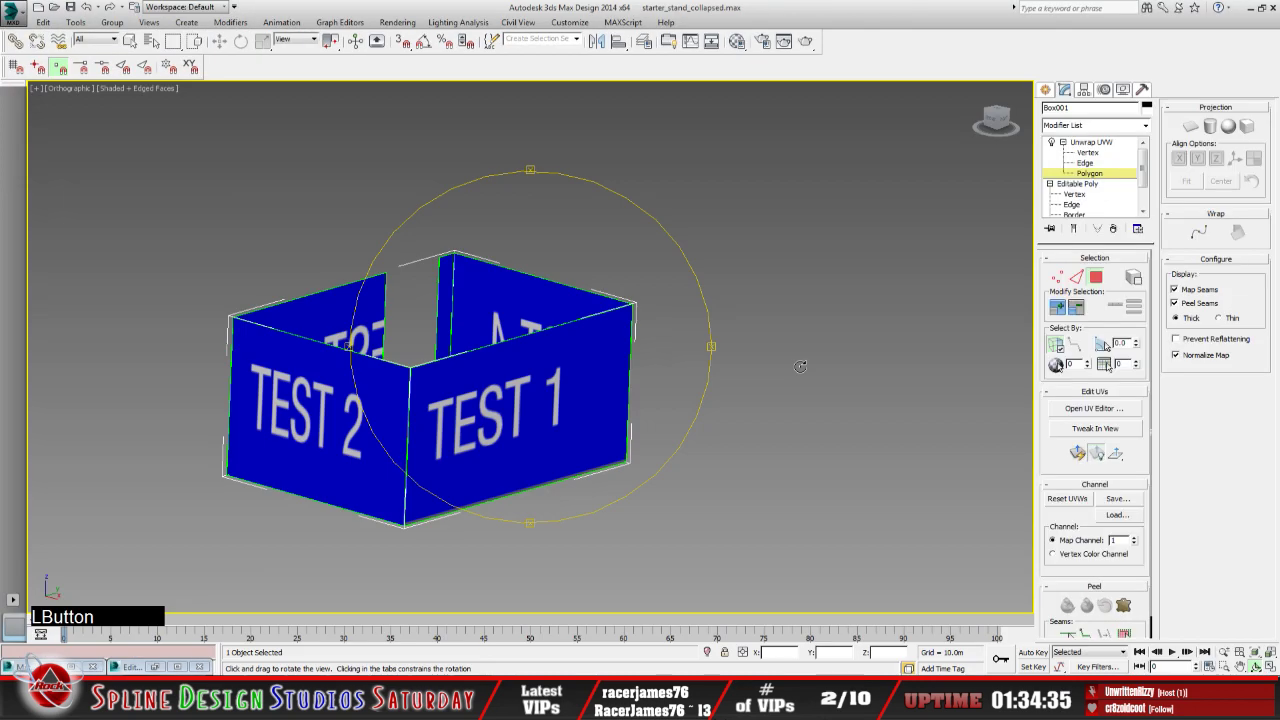
Leave Unwrap UVW's polygon level and collapse Box001's whole modifier stack, accepting the warning with a scene hold
left_click(1088, 146)
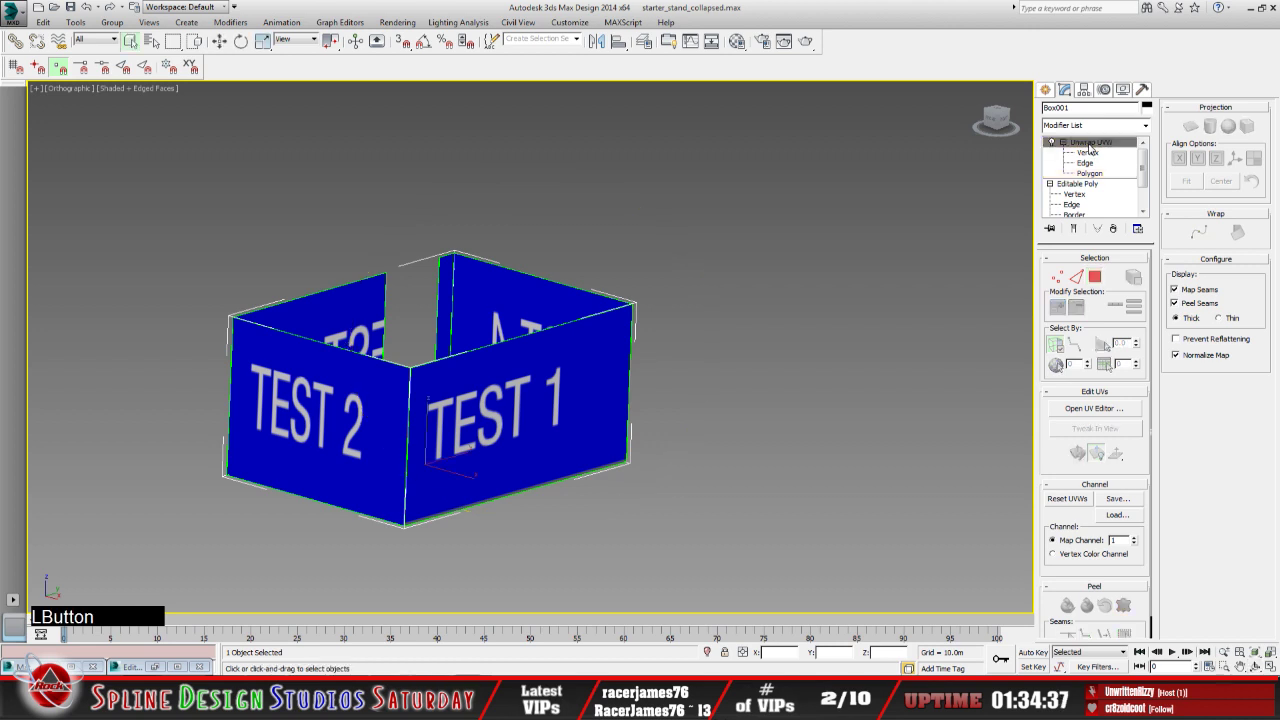
right_click(1088, 146)
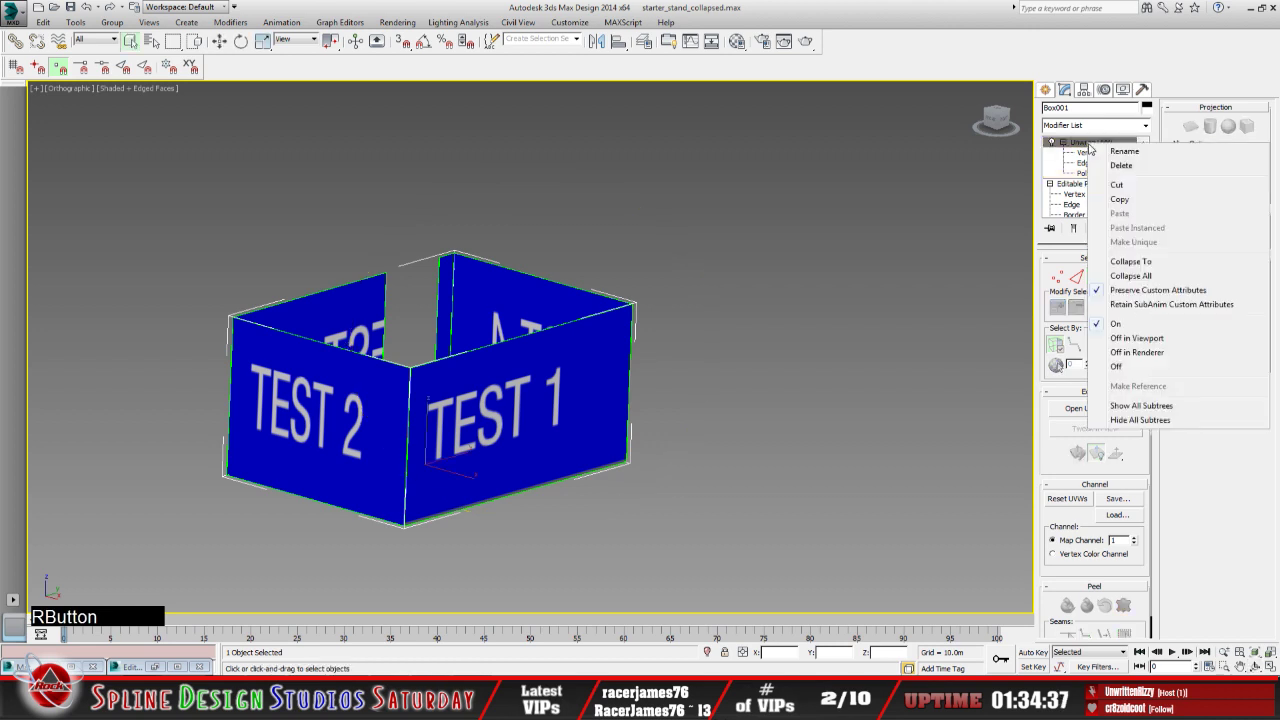
left_click(1129, 276)
left_click(659, 384)
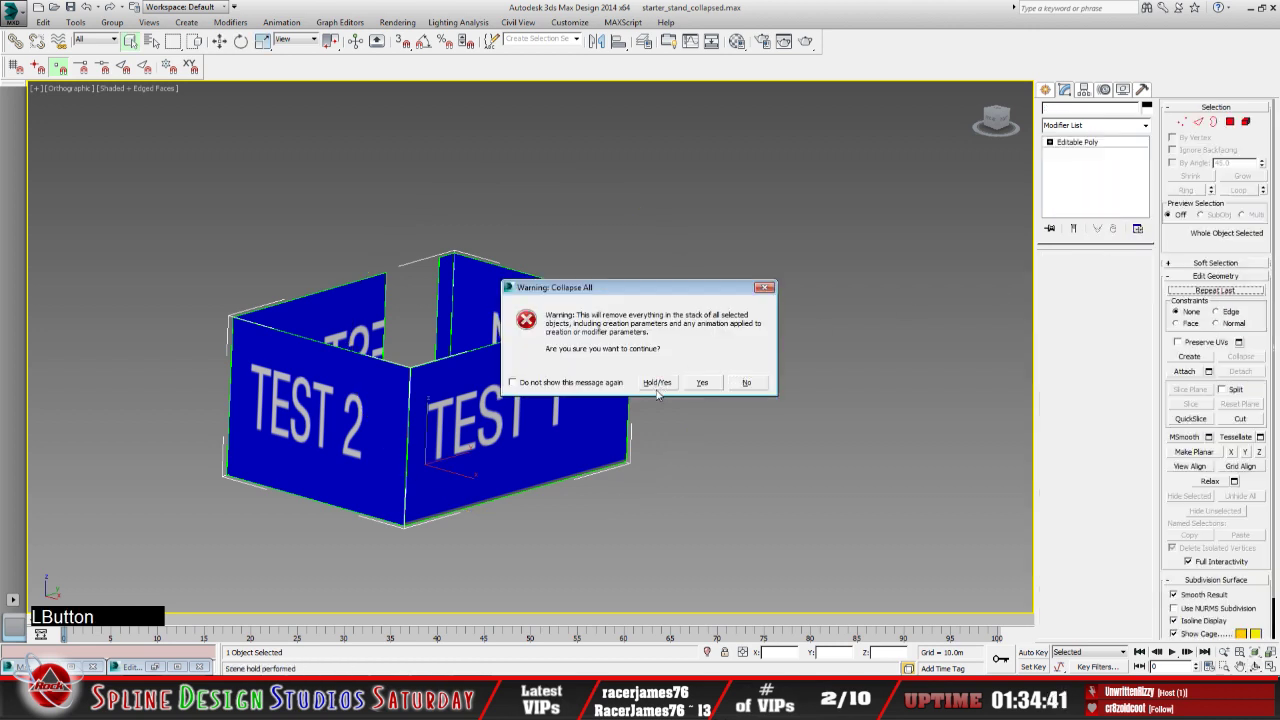
Hide the collapsed Box001 and open the empty viewport's context menu
middle_click_drag(479, 397, 505, 376)
right_click(522, 374)
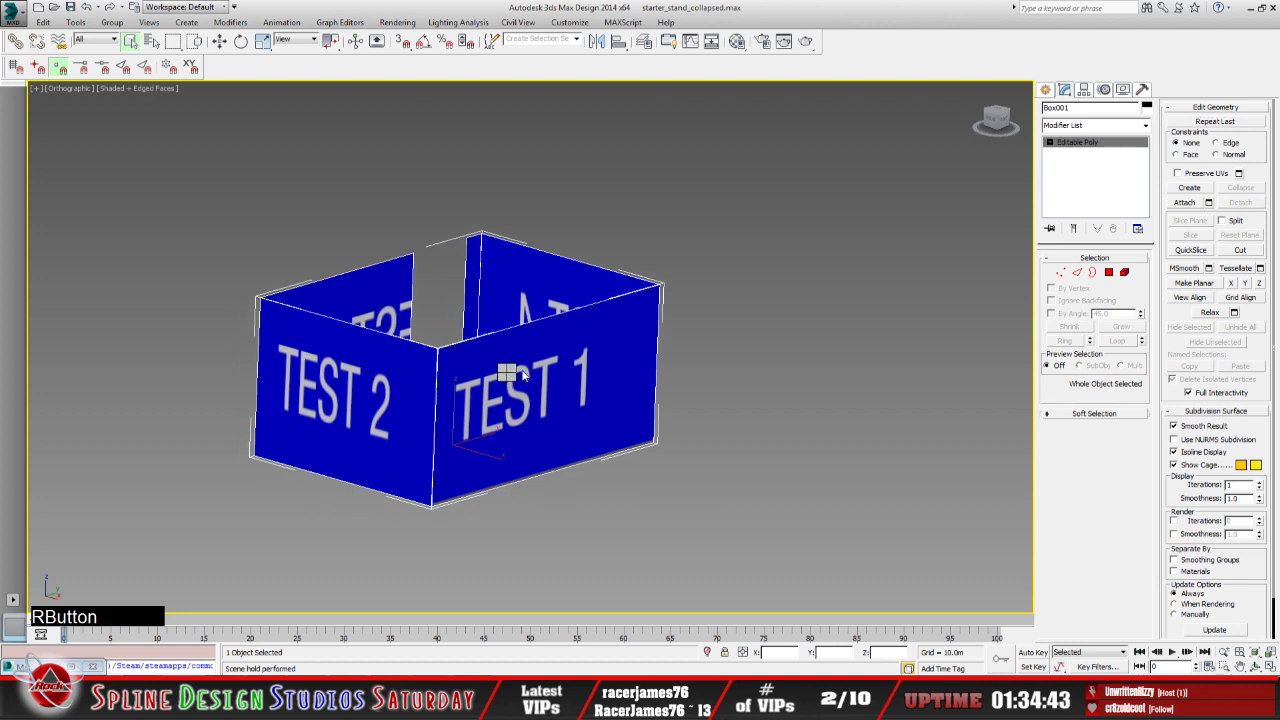
left_click(545, 340)
right_click(511, 338)
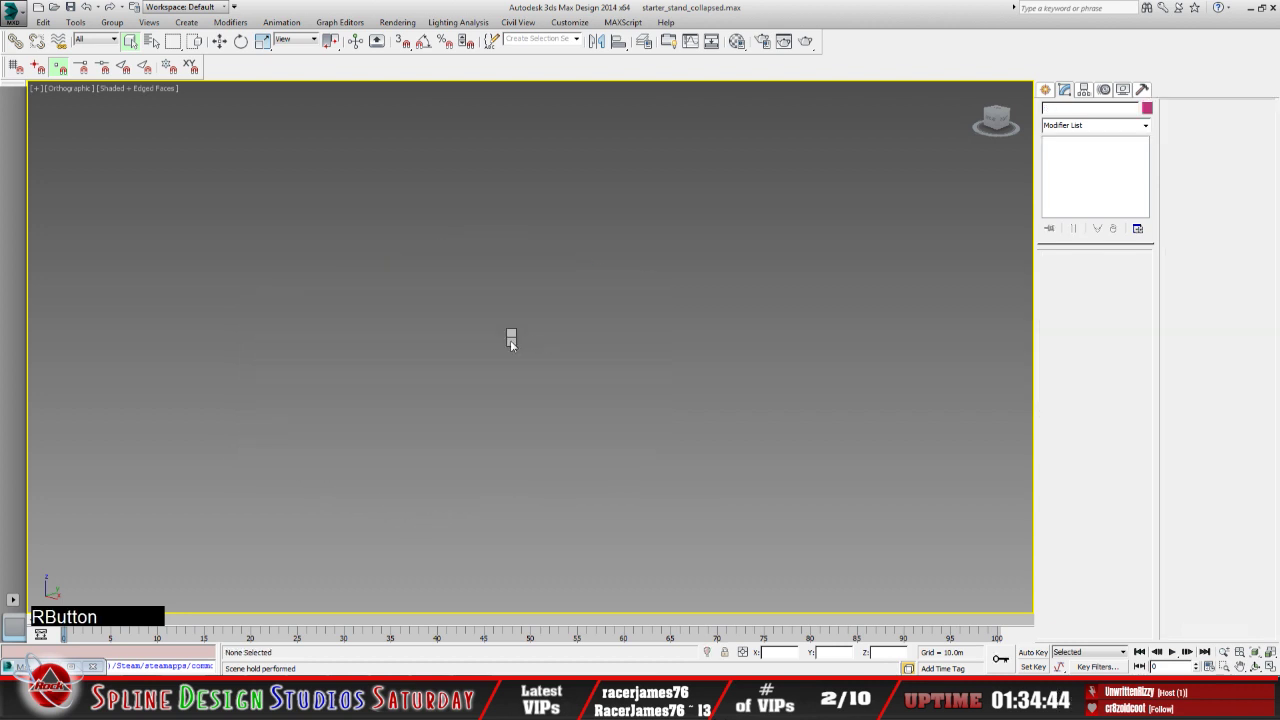
Unhide the object named inside and select it
left_click(447, 300)
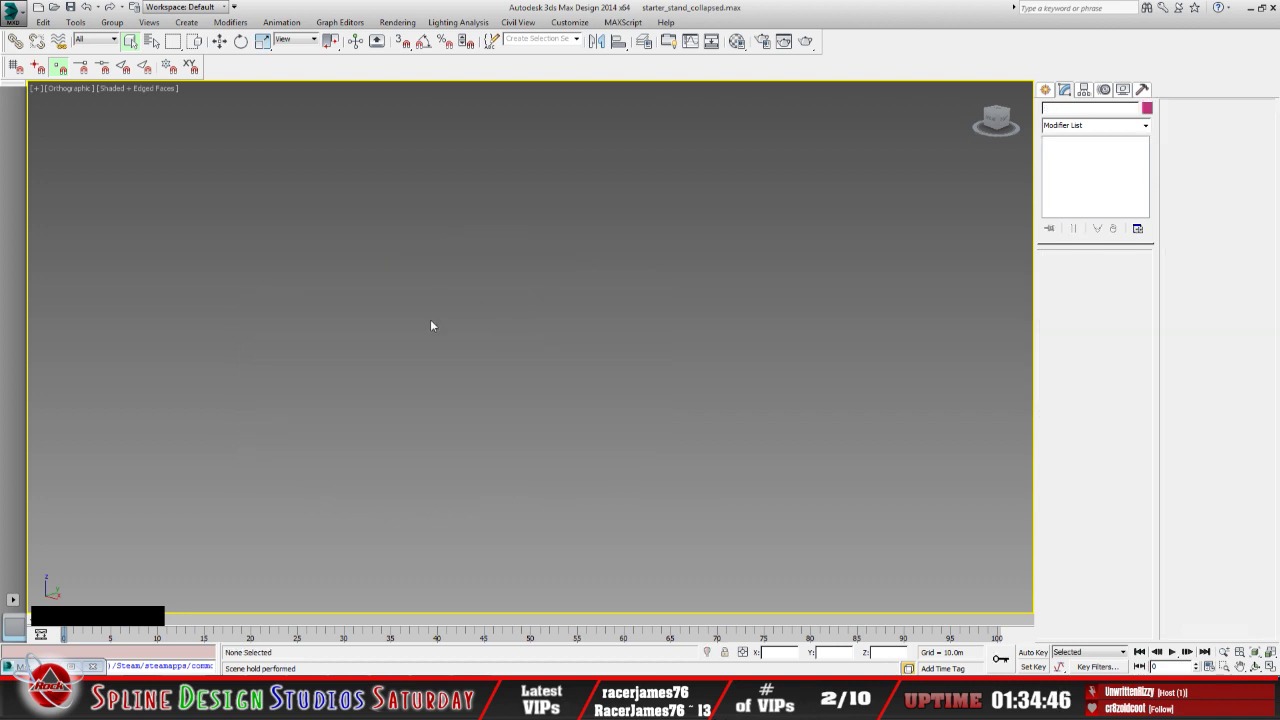
right_click(431, 316)
left_click(463, 252)
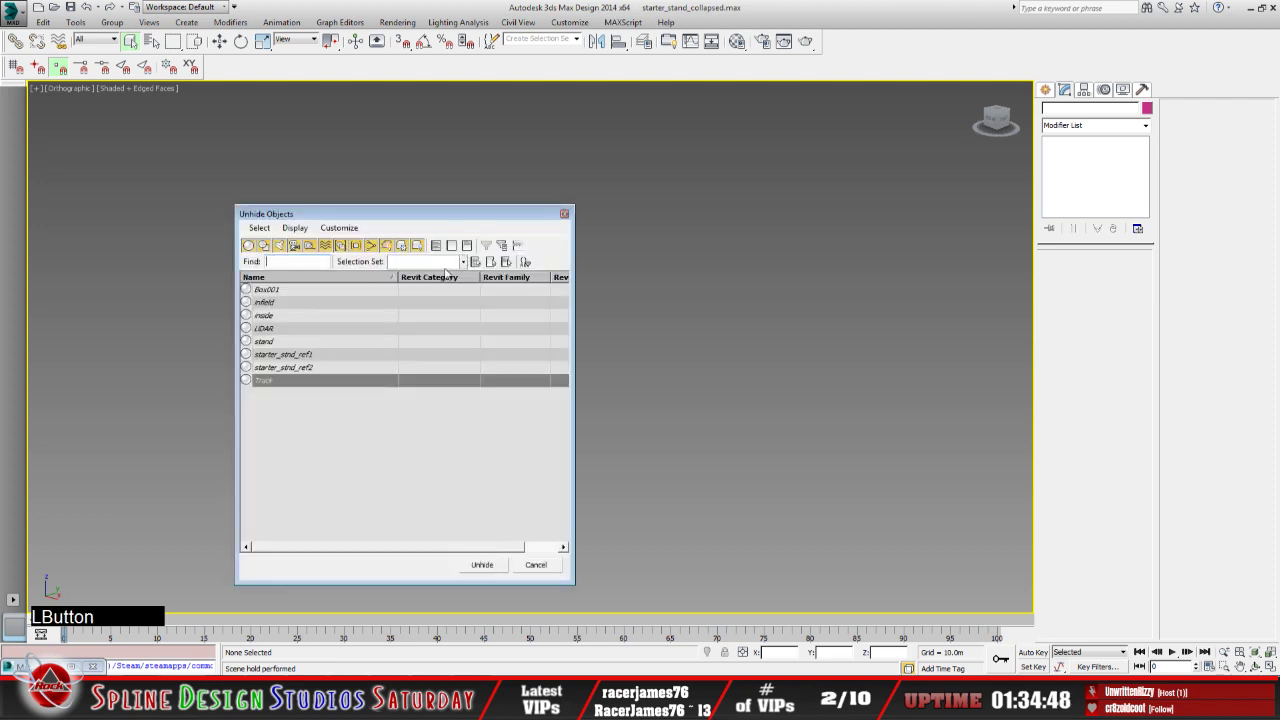
left_click(279, 317)
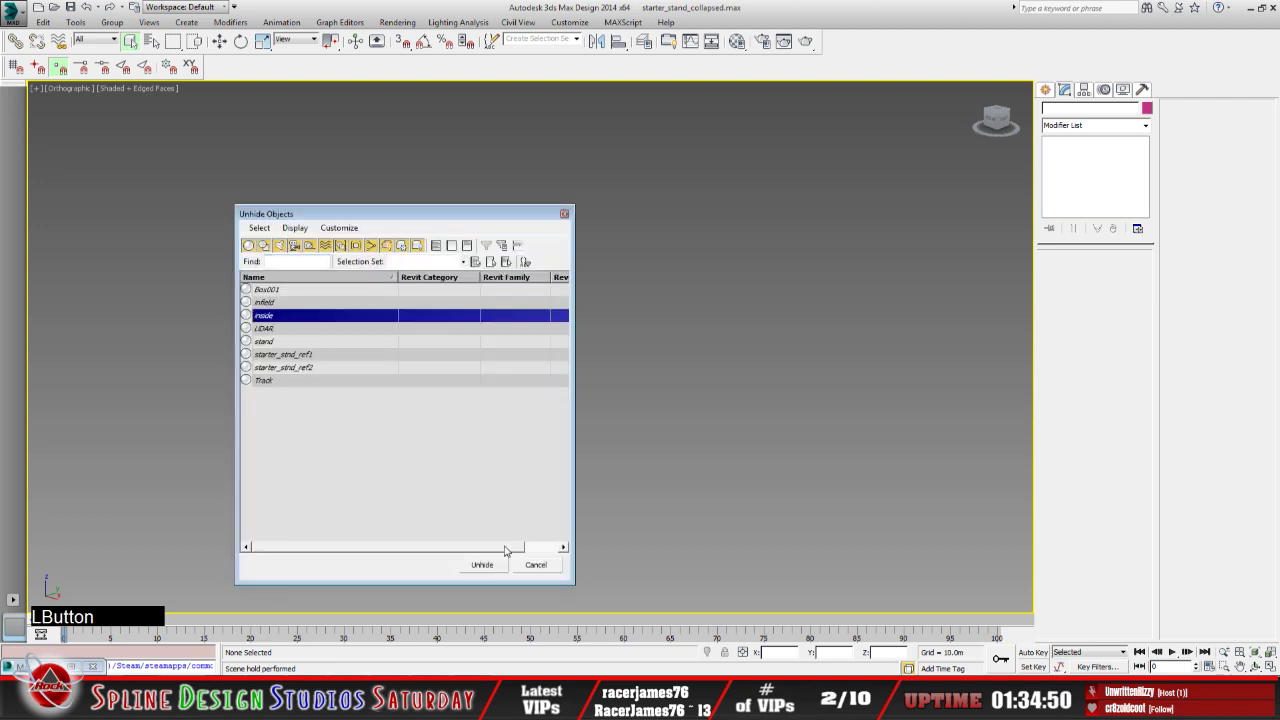
left_click(482, 564)
mouse_move(472, 442)
middle_mouse_down()
mouse_move(474, 463)
mouse_move(478, 451)
middle_mouse_up()
left_click(1255, 666)
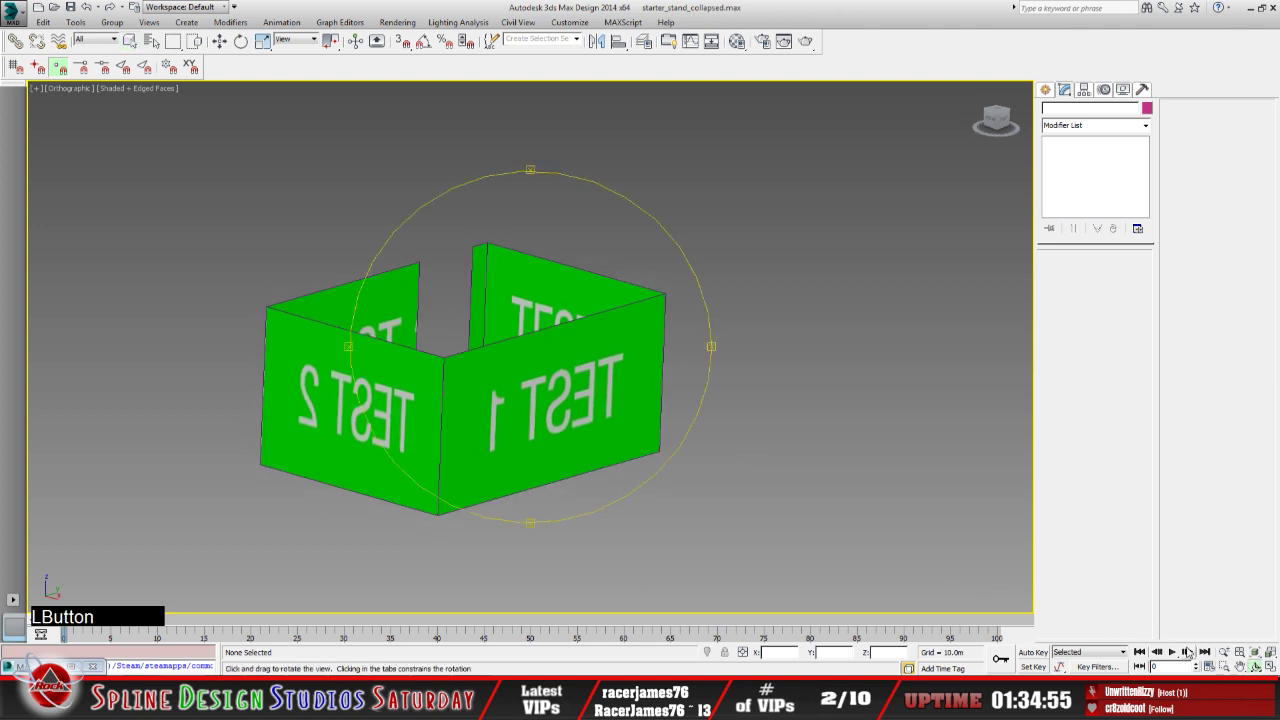
mouse_move(500, 444)
left_mouse_down()
mouse_move(486, 423)
mouse_move(481, 436)
left_mouse_up()
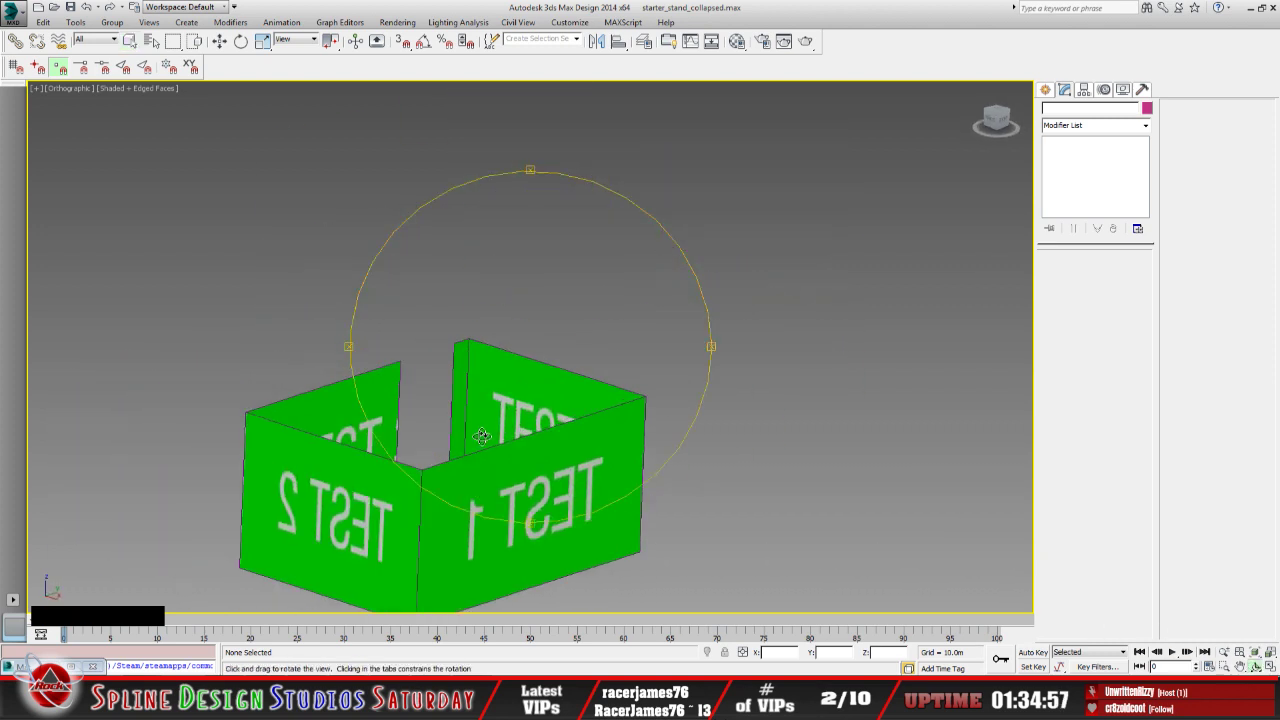
key("q")
left_click(487, 456)
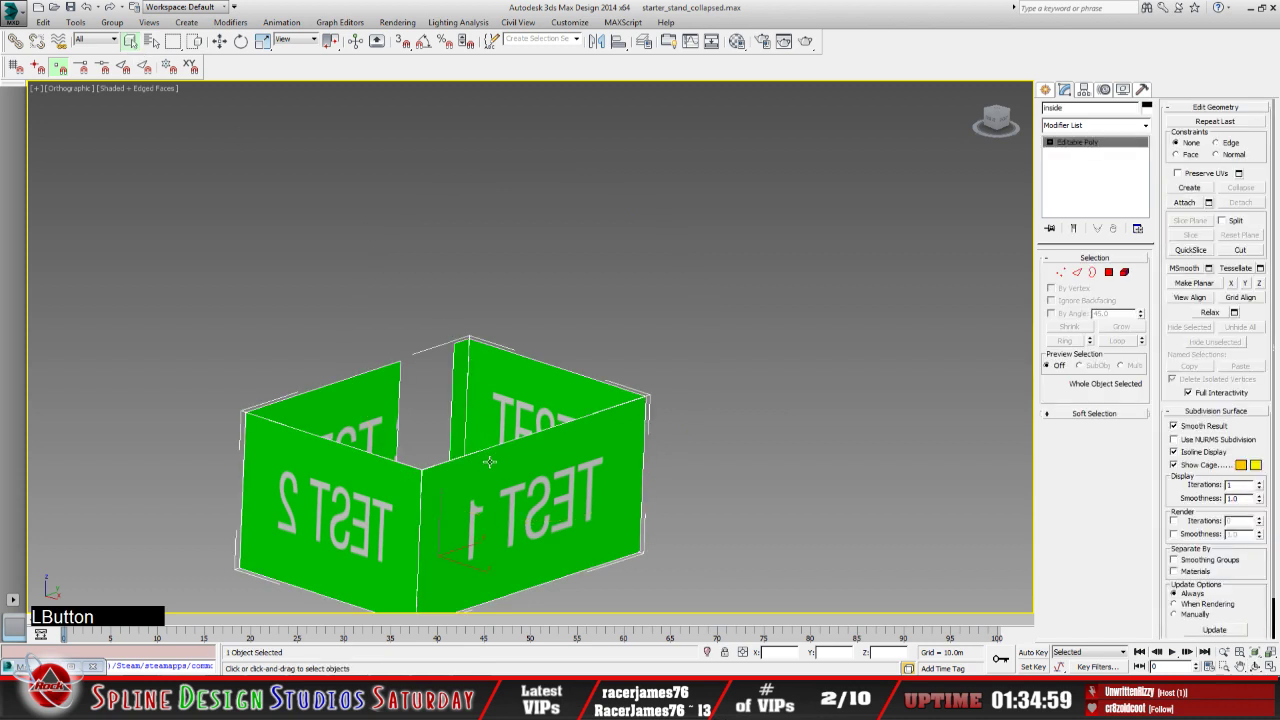
Examine the TEST labels on all four walls of the inside object from above, below and around it
middle_click_drag(490, 461, 496, 400)
left_click(1256, 667)
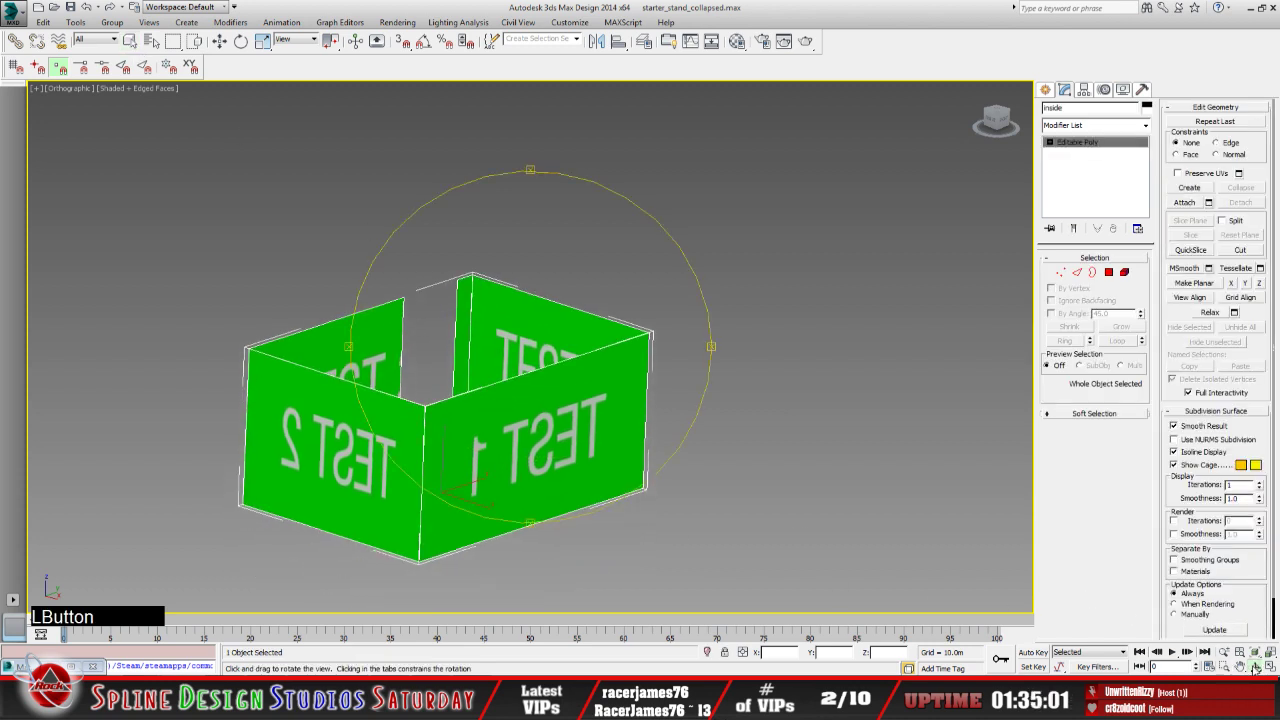
left_click_drag(471, 416, 471, 341)
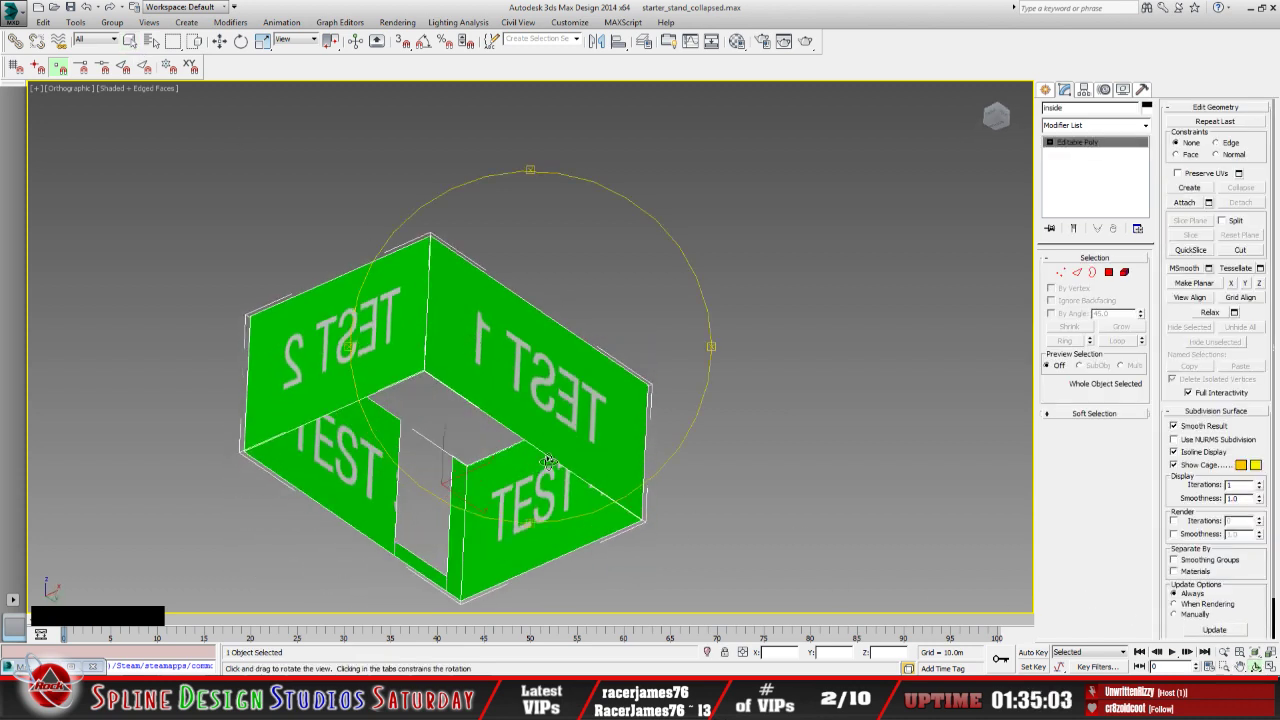
left_click_drag(519, 433, 458, 434)
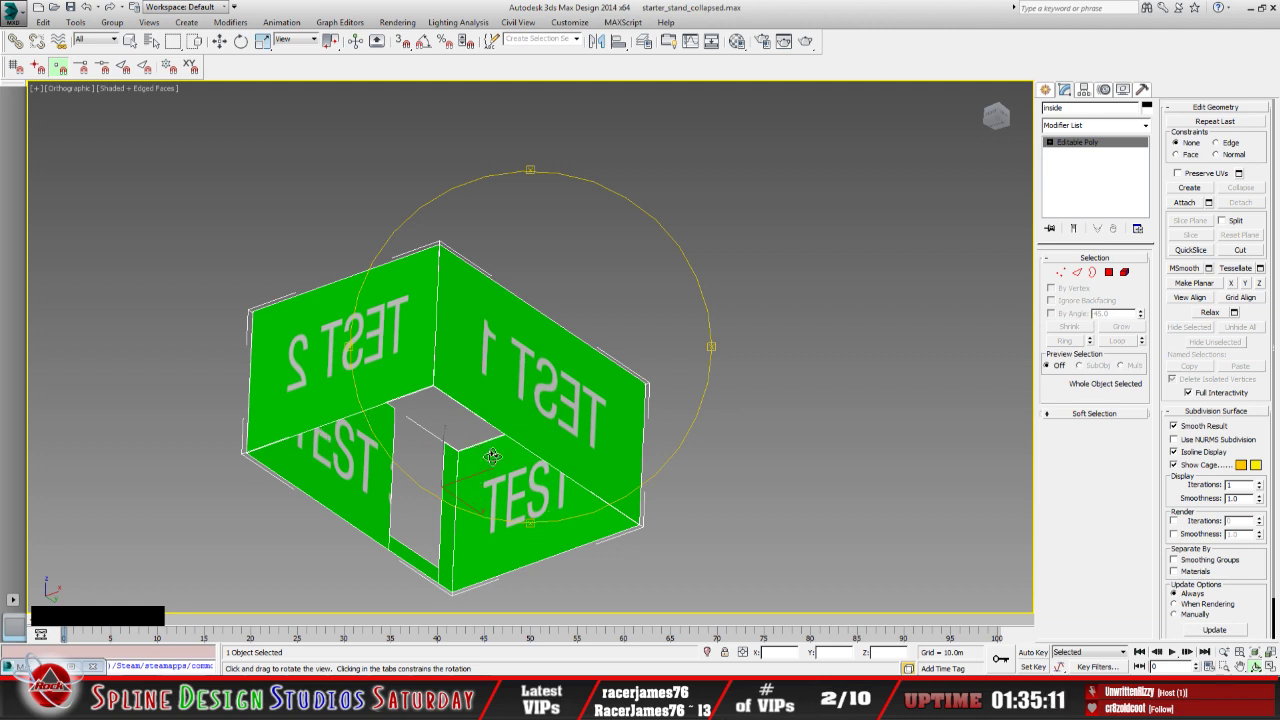
middle_click_drag(485, 452, 435, 423)
left_click_drag(435, 423, 464, 454)
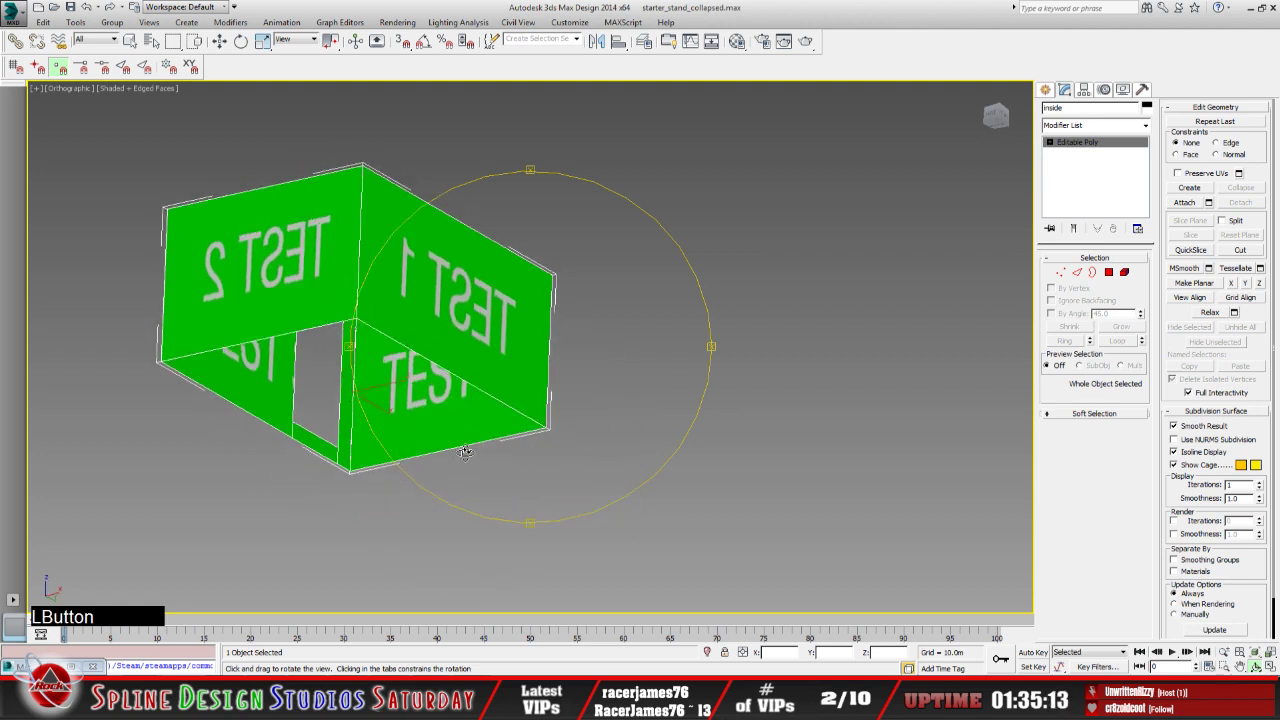
middle_click_drag(476, 410, 492, 440)
left_click_drag(449, 446, 431, 428)
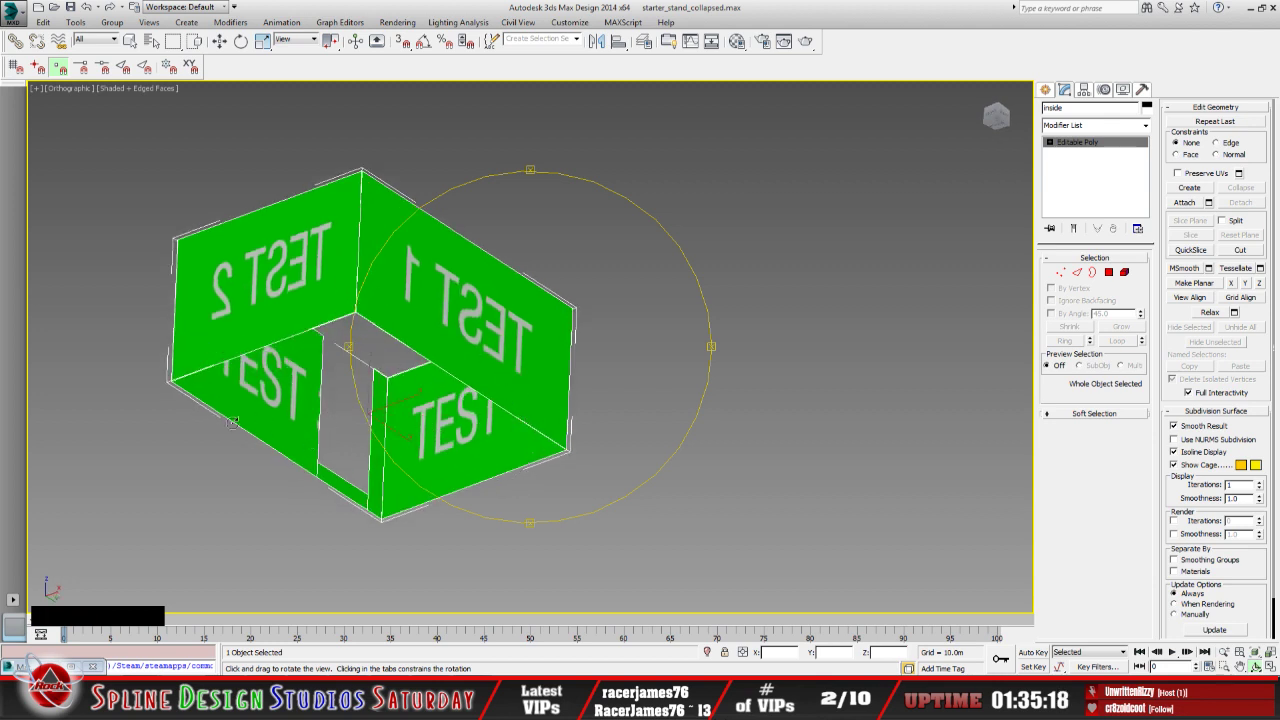
left_click_drag(489, 416, 341, 284)
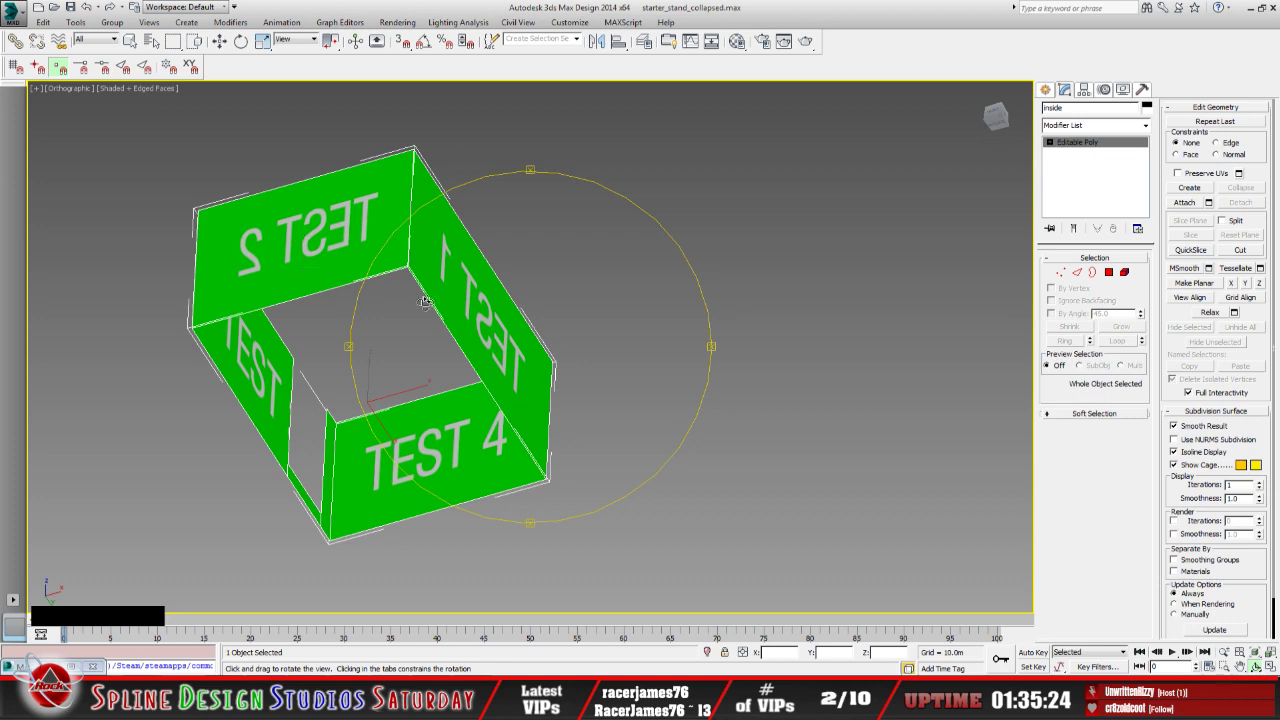
left_click_drag(426, 302, 471, 469)
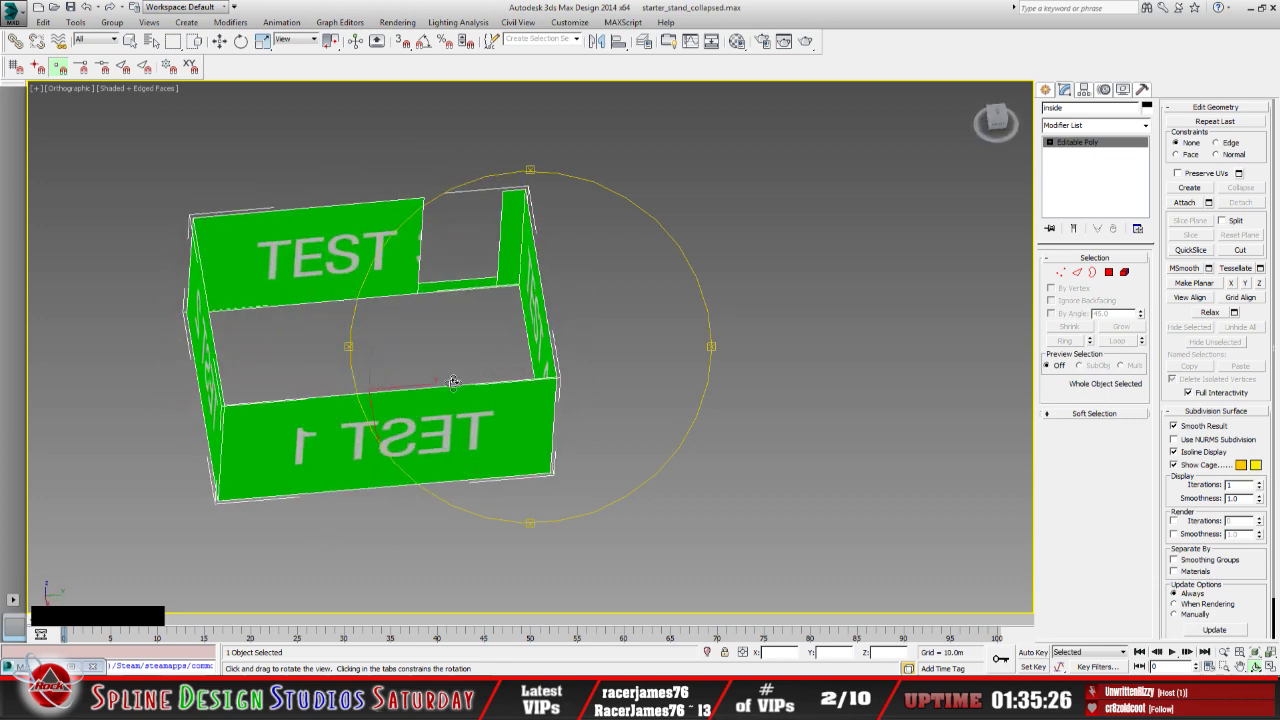
left_click_drag(486, 414, 396, 406)
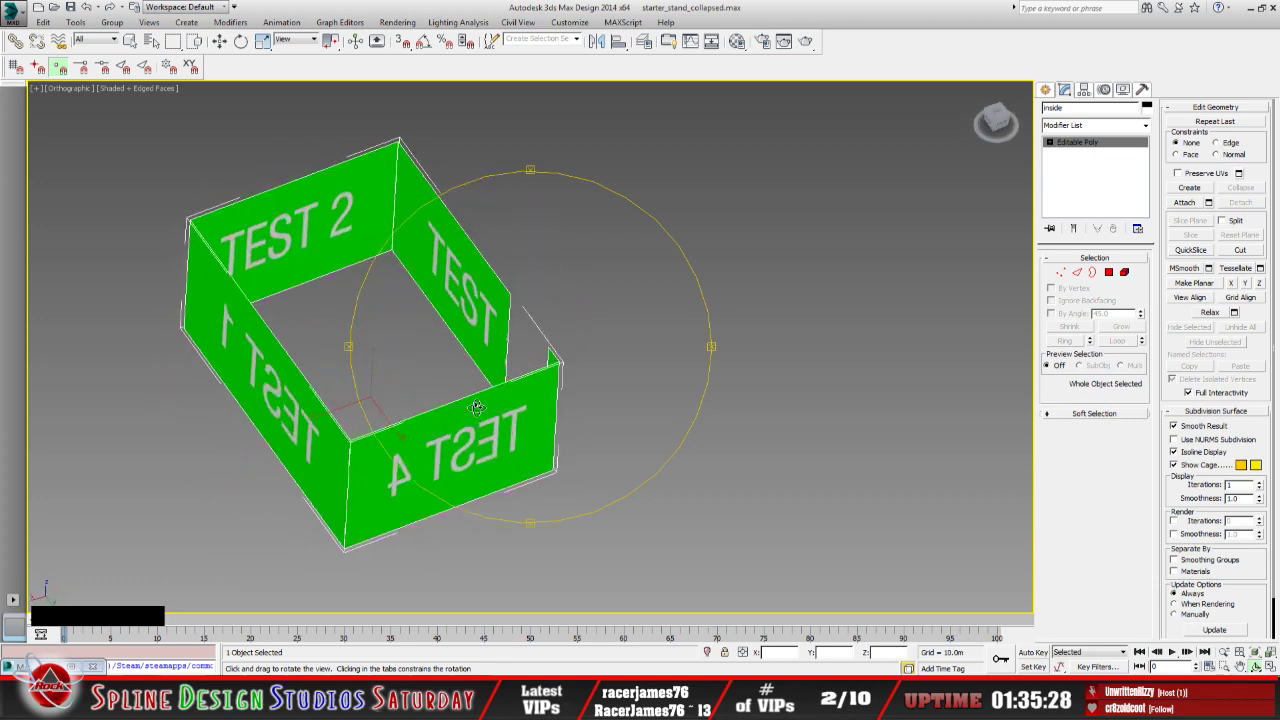
left_click_drag(477, 407, 388, 414)
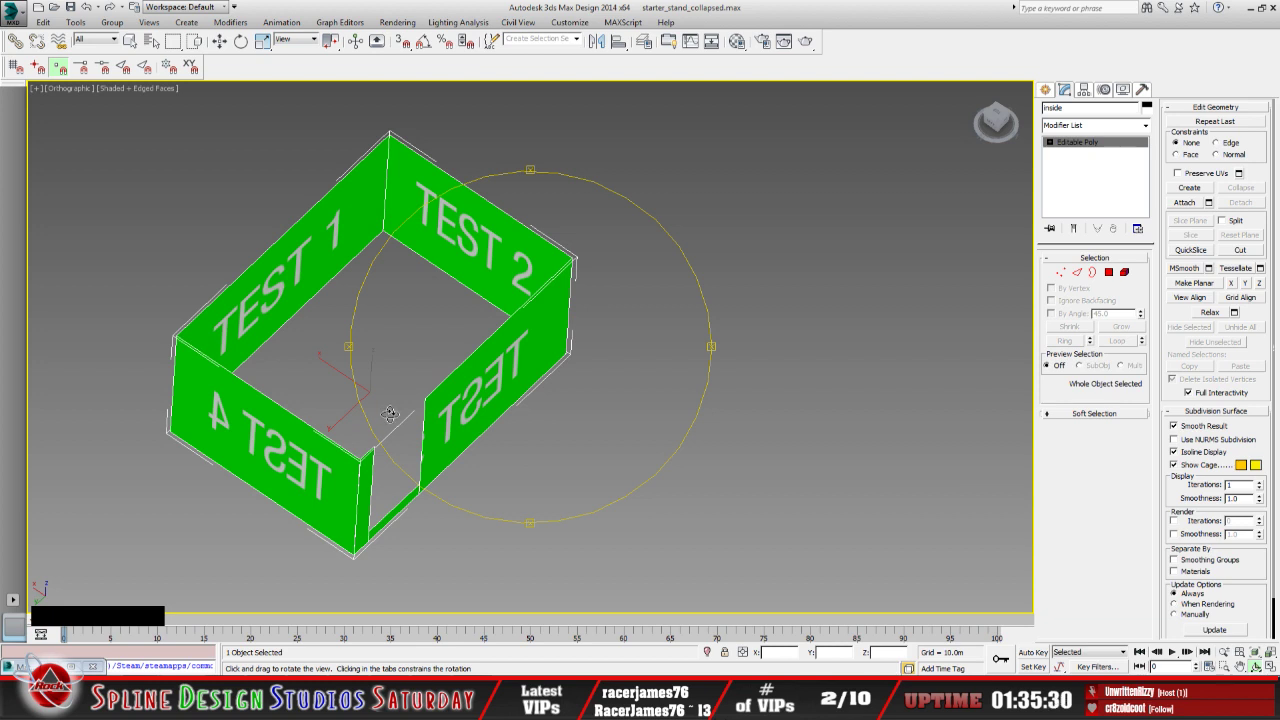
left_click_drag(583, 403, 554, 409)
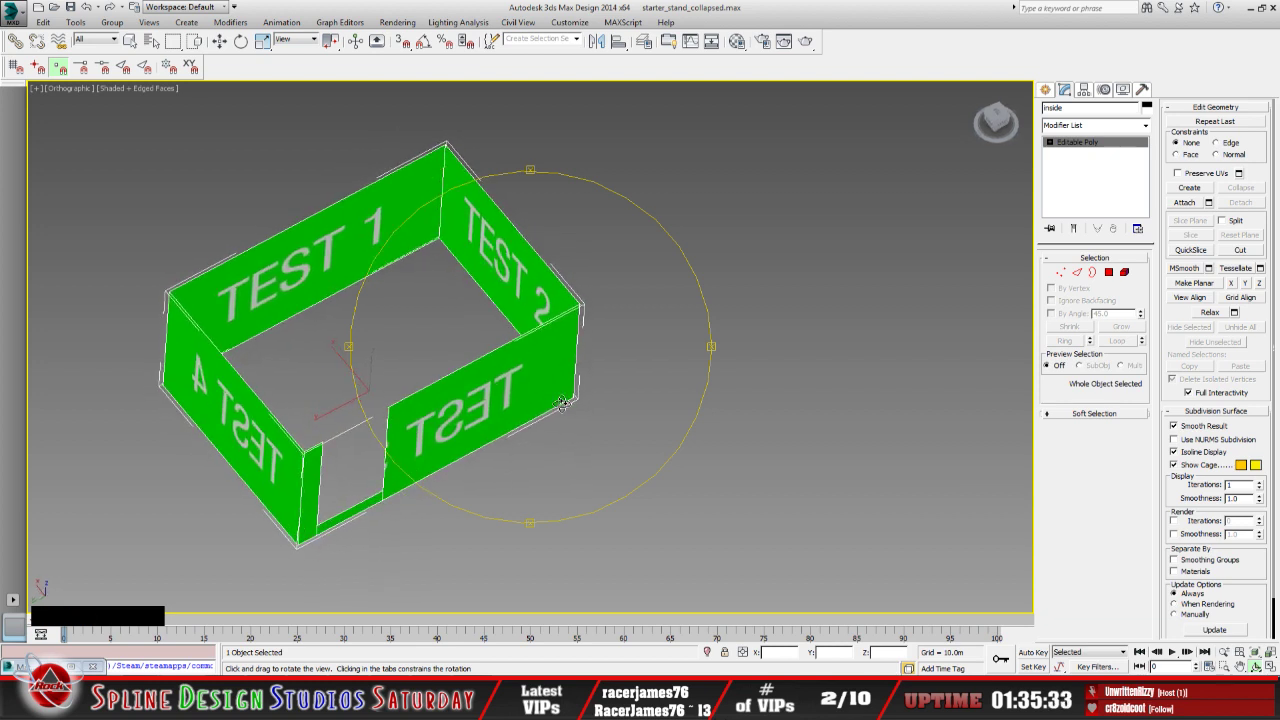
Select the bottom edge of the TEST 1 wall and extend it as a new floor polygon toward the door-opening wall
left_click(1049, 143)
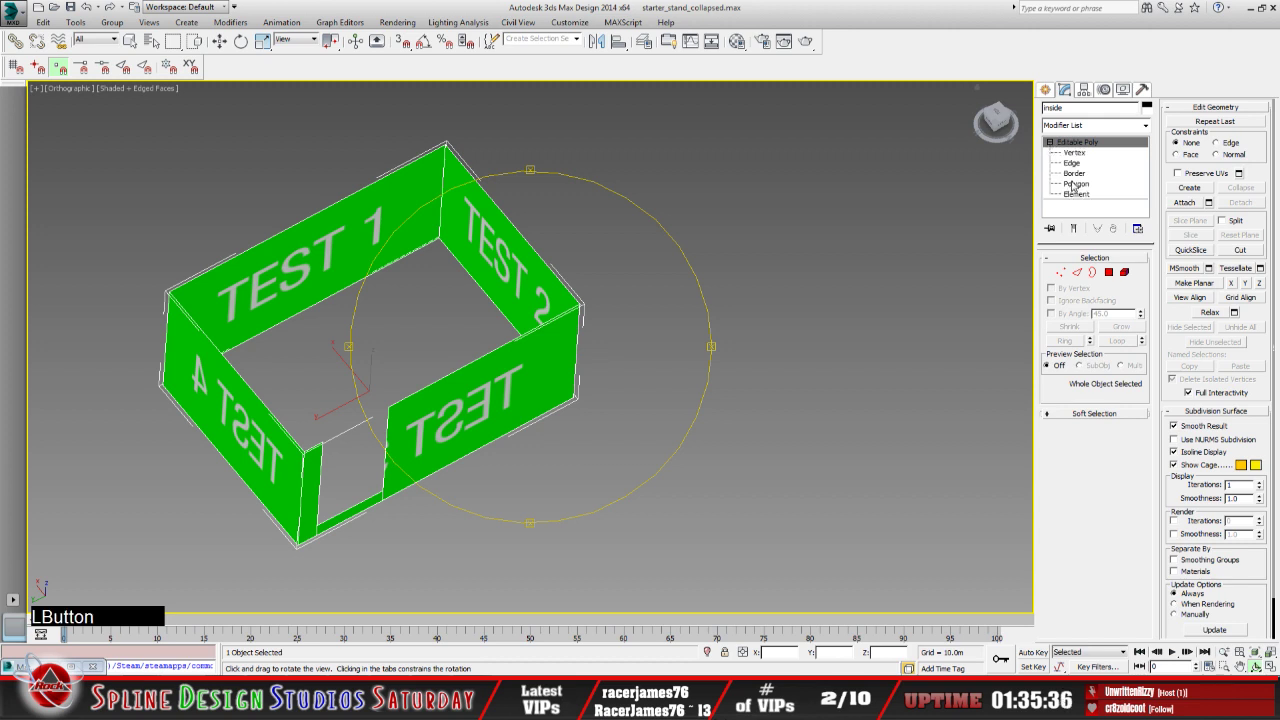
left_click(1072, 163)
left_click(325, 299)
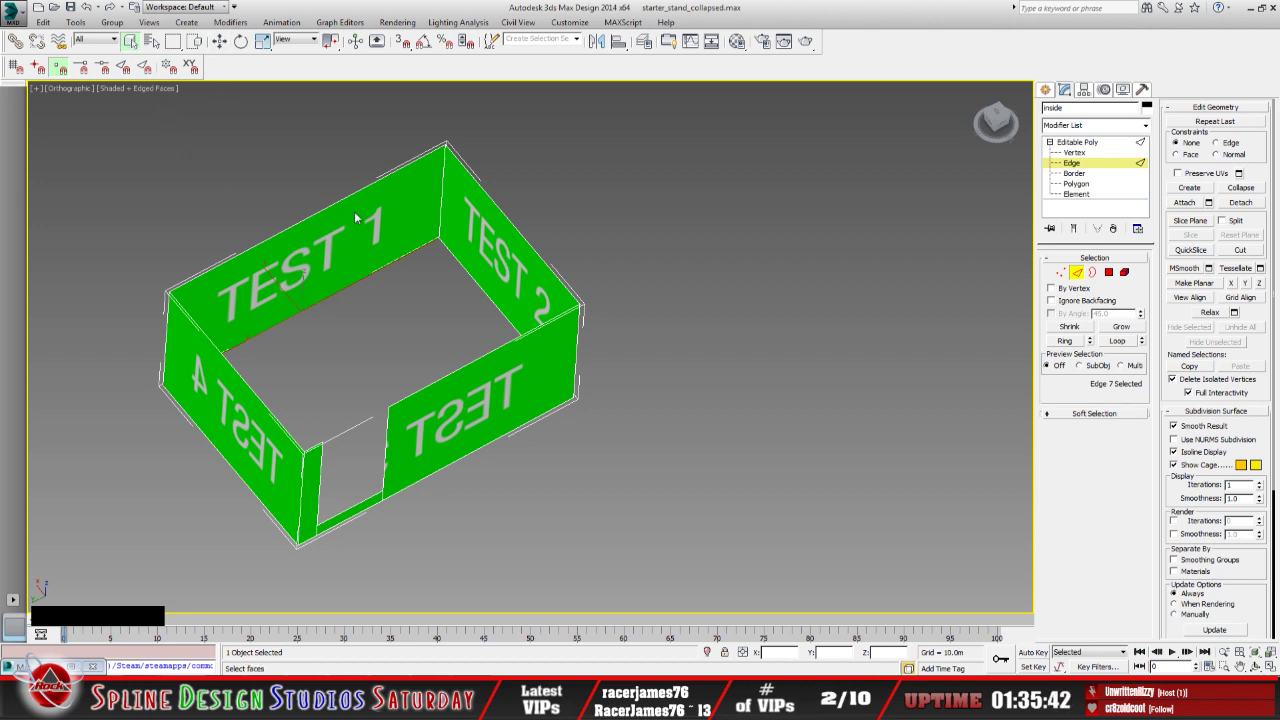
left_click(219, 41)
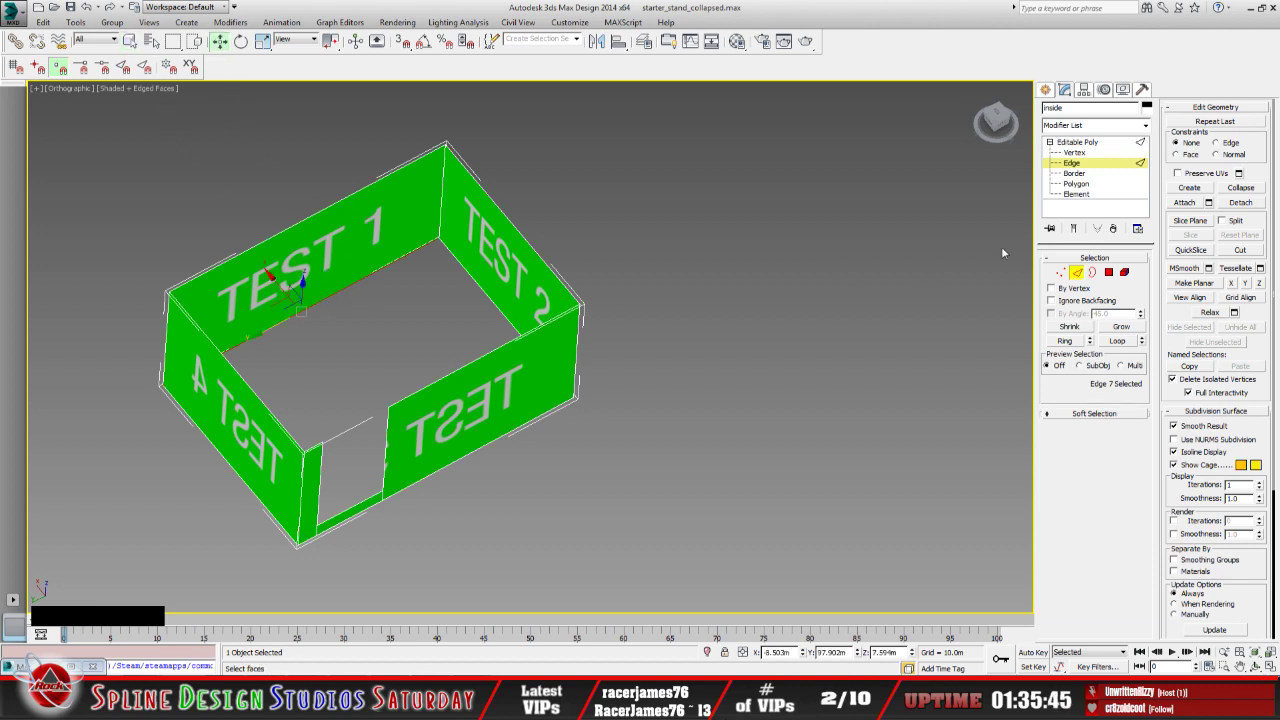
key("Caps_Lock")
left_click_drag(272, 279, 294, 303)
left_click(93, 7)
key("Caps_Lock")
left_click_drag(297, 287, 367, 432, "shift")
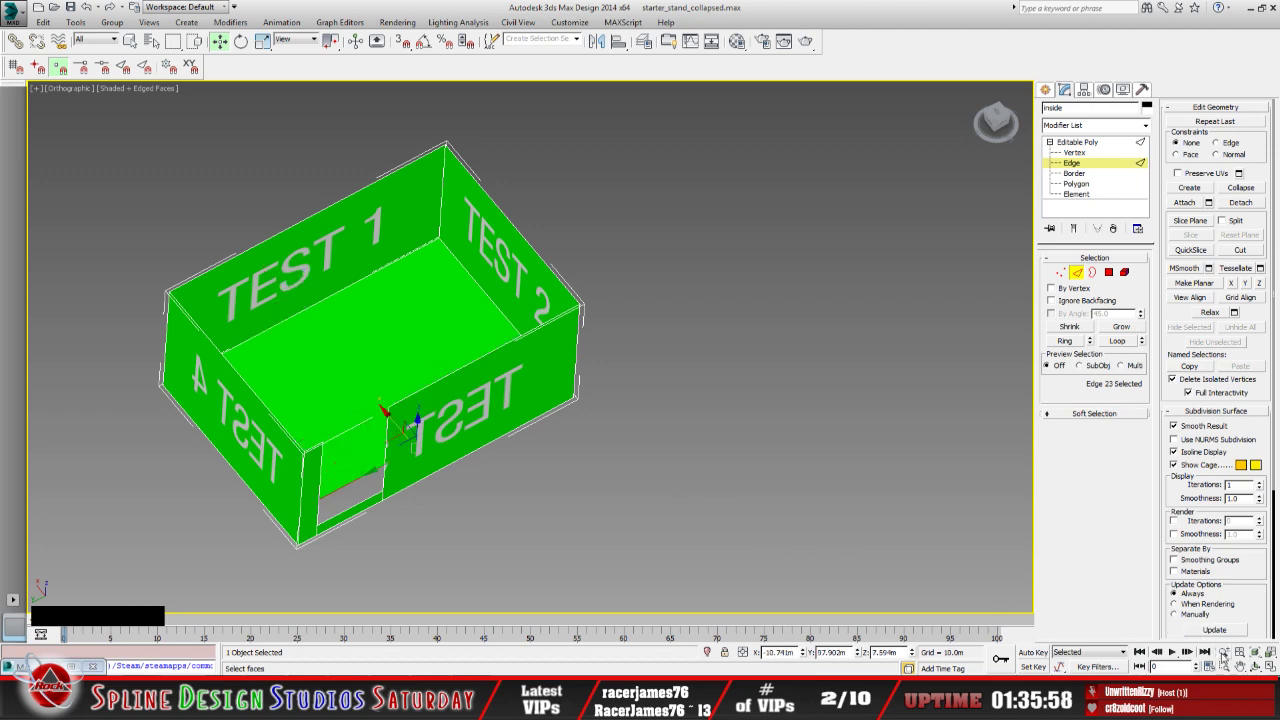
Enable 3D snapping and move the loose floor vertex beside the TEST 4 wall onto the bottom corner of the door-opening wall
left_click(1256, 668)
left_click_drag(600, 443, 508, 428)
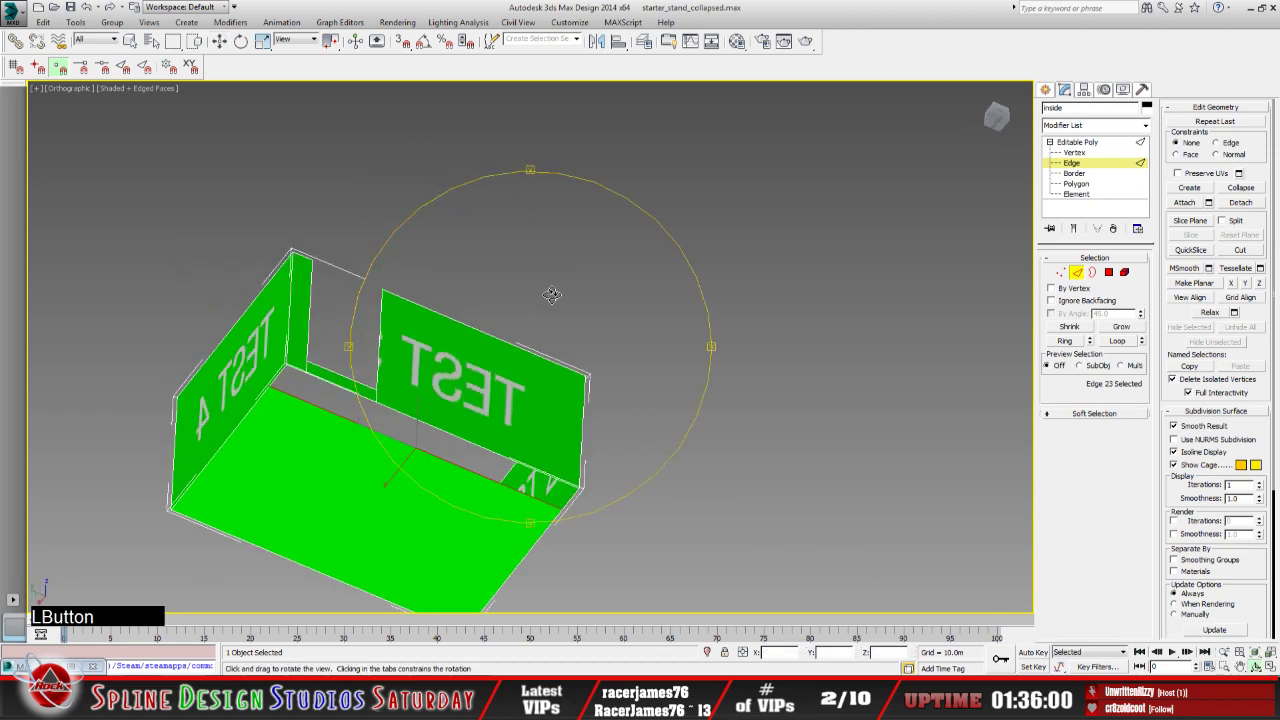
middle_click_drag(508, 428, 562, 346)
scroll(468, 340, "up", 4)
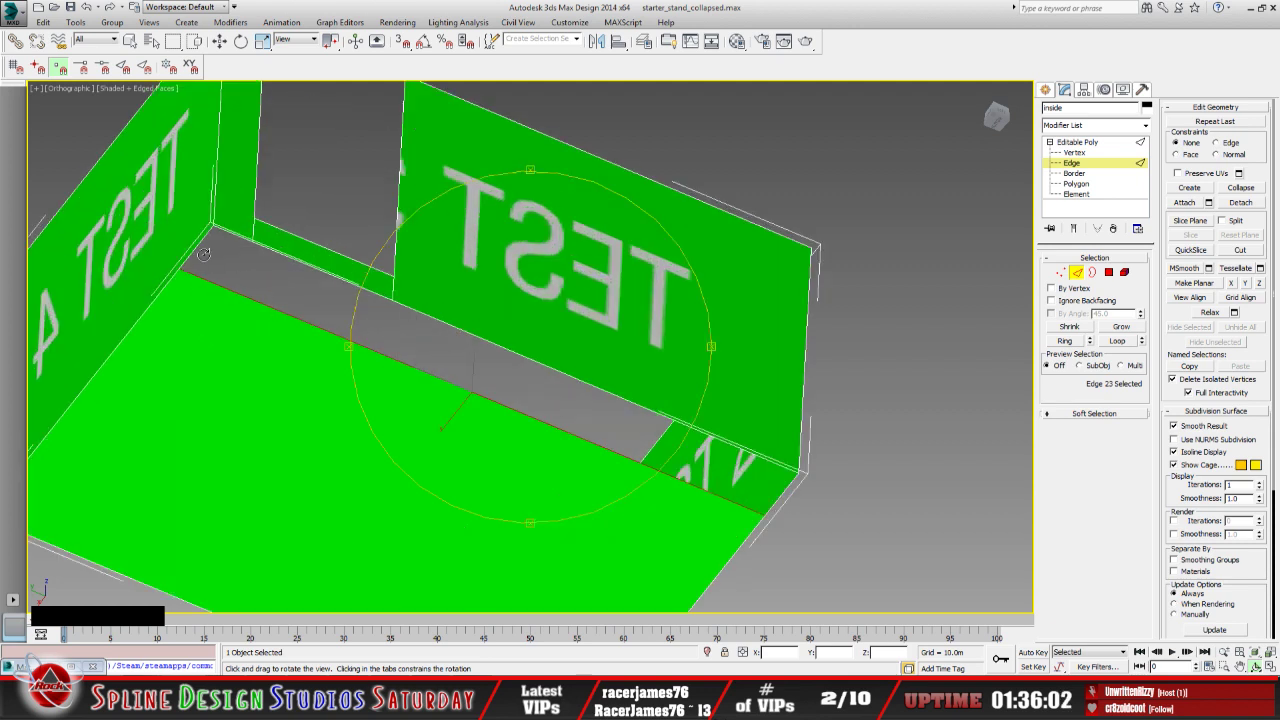
left_click(1074, 152)
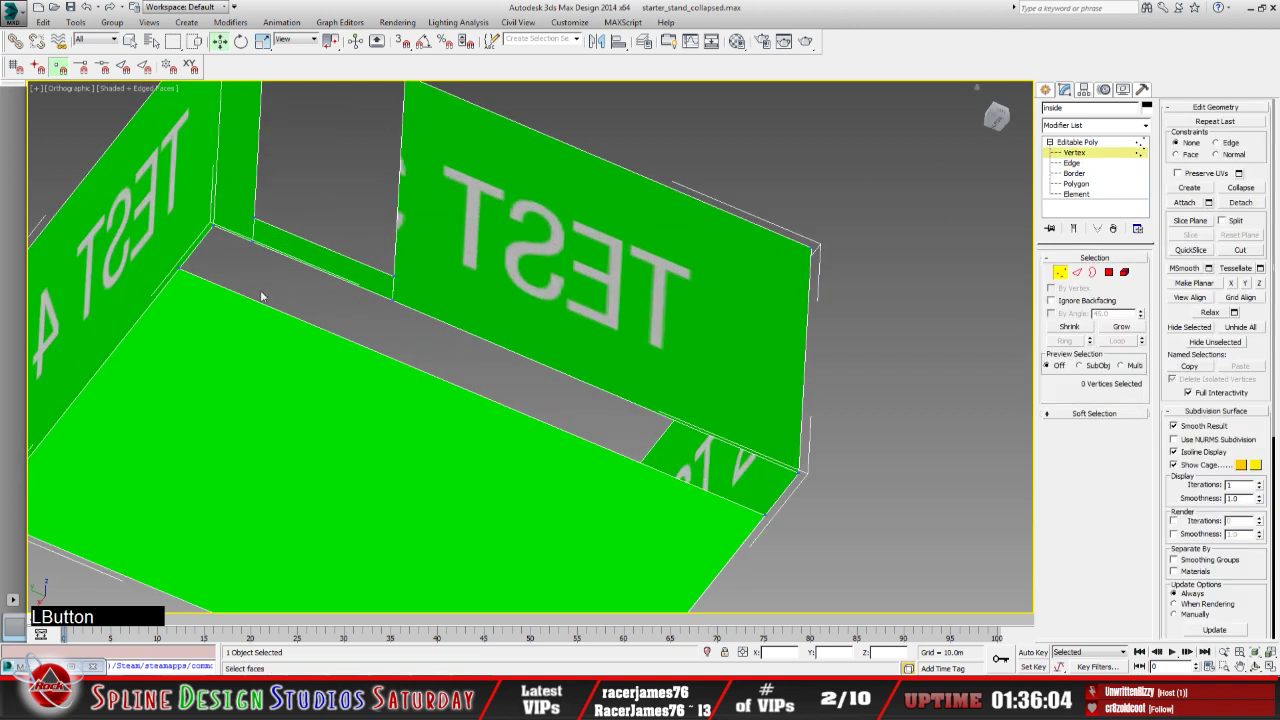
left_click(179, 267)
key("s")
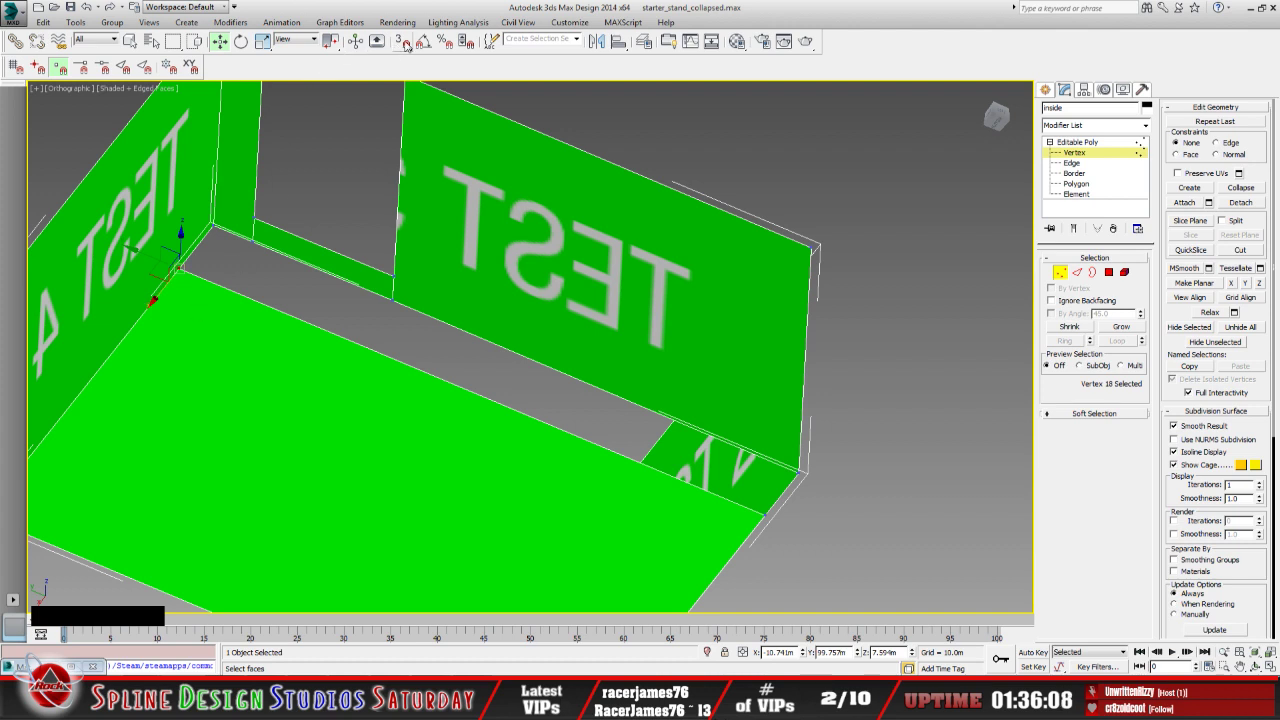
left_click_drag(157, 268, 205, 224)
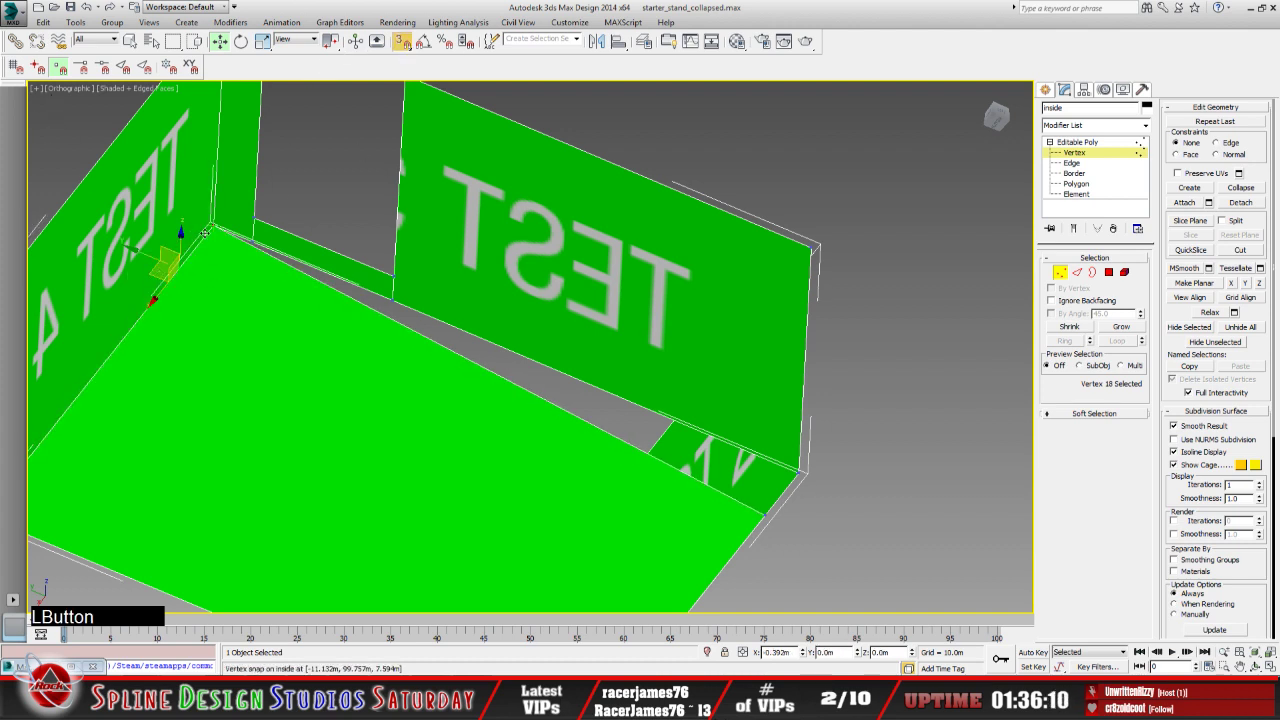
Snap the other loose floor vertex to the bottom corner beside the TEST 2 wall, and switch snapping off
left_click(762, 516)
left_click_drag(751, 509, 790, 467)
middle_click_drag(610, 387, 632, 435)
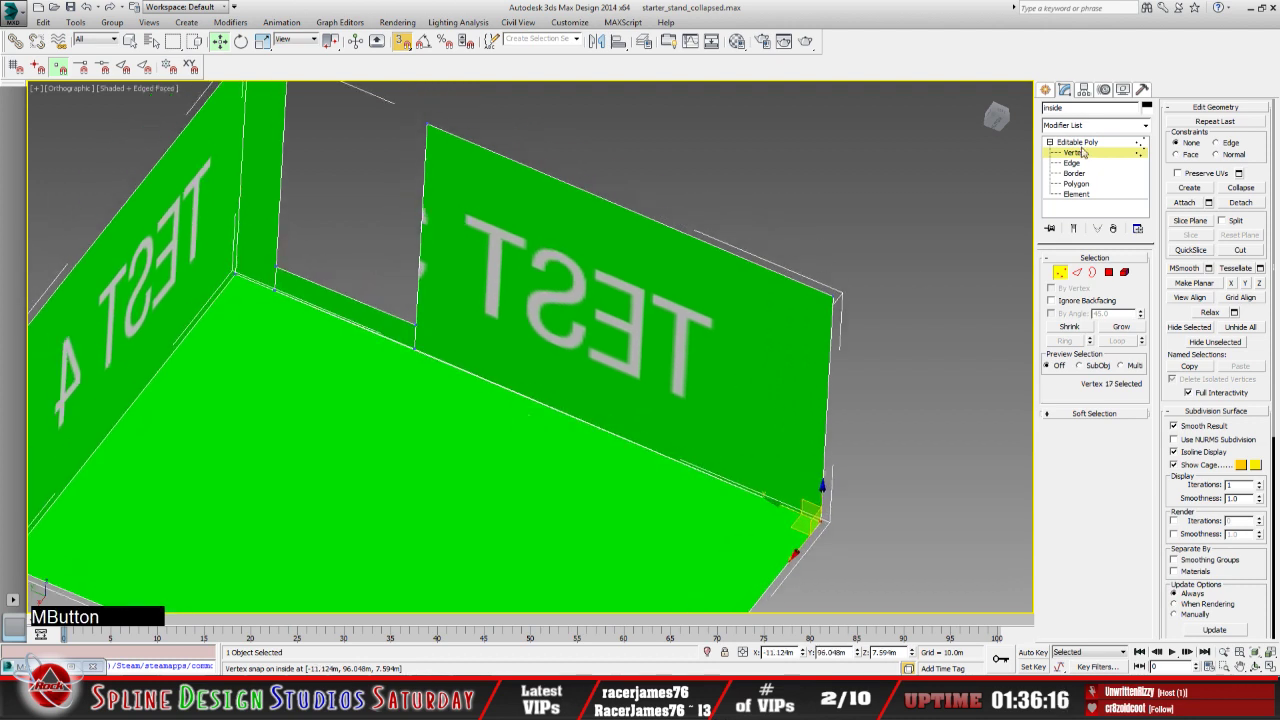
left_click(1074, 150)
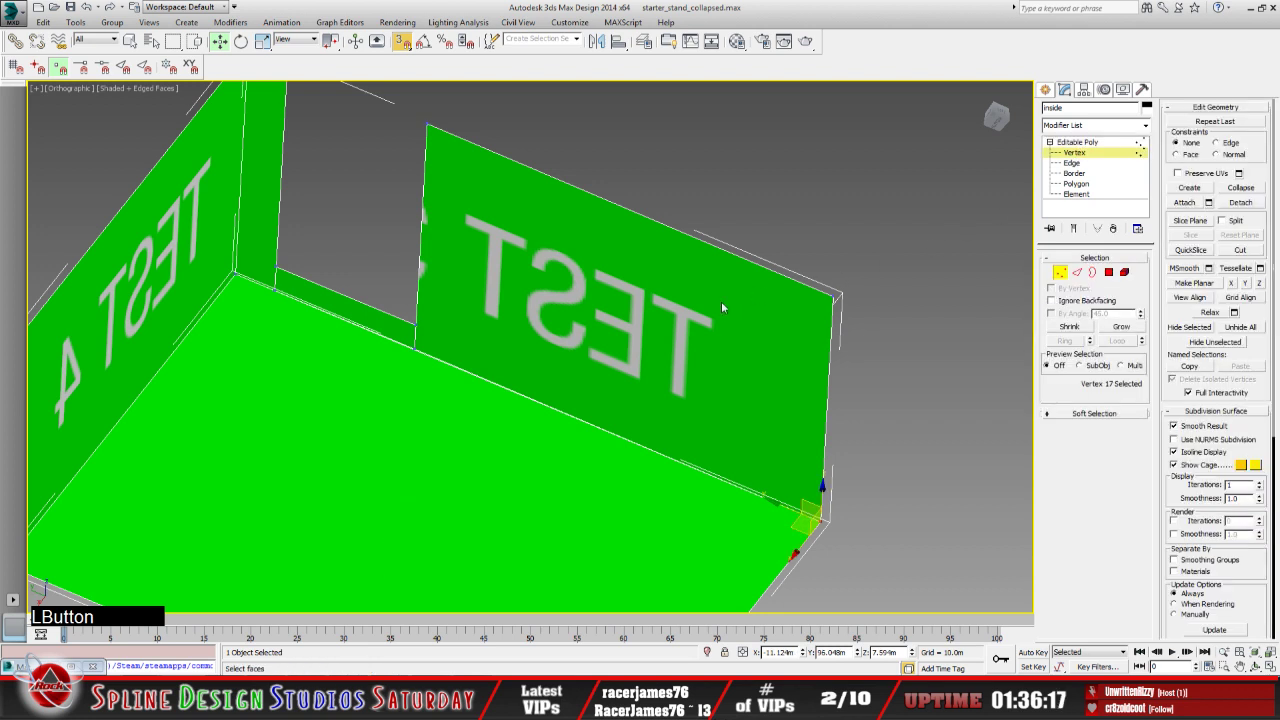
left_click(406, 44)
Inspect the new floor from outside and above, and check the list of selectable scene objects
middle_click_drag(590, 386, 760, 458)
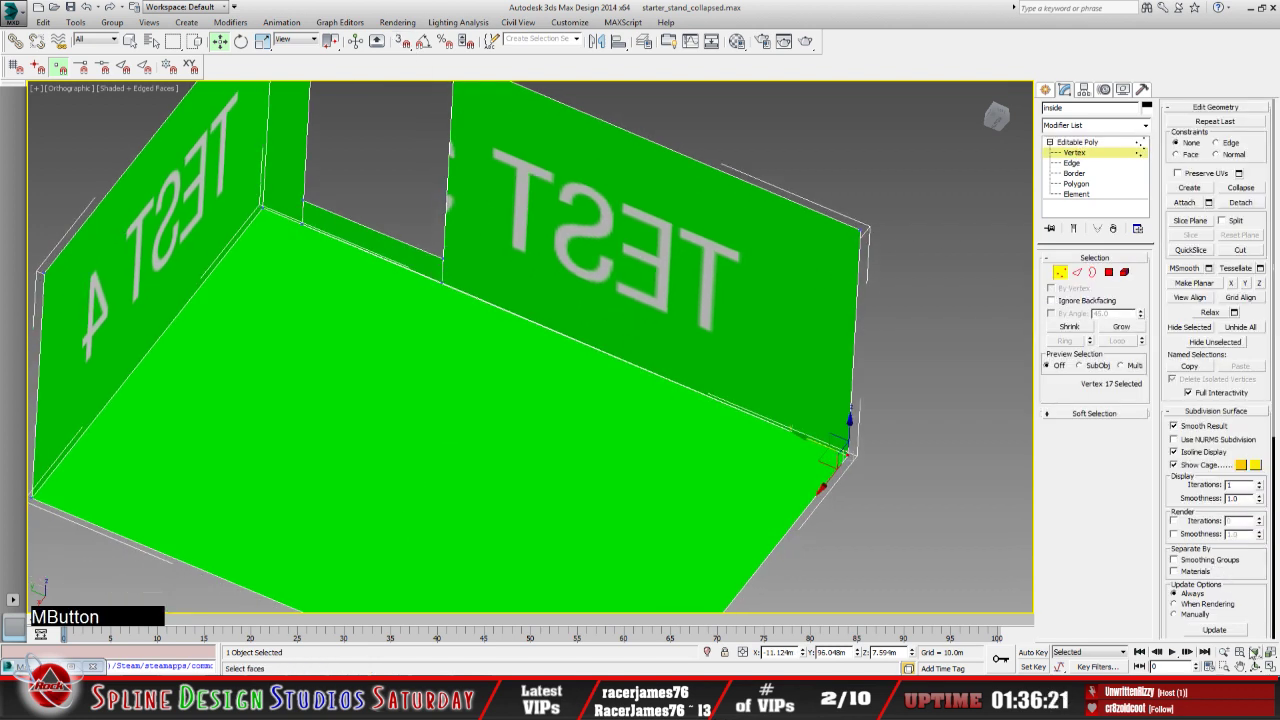
left_click(1255, 666)
left_click_drag(610, 367, 516, 486)
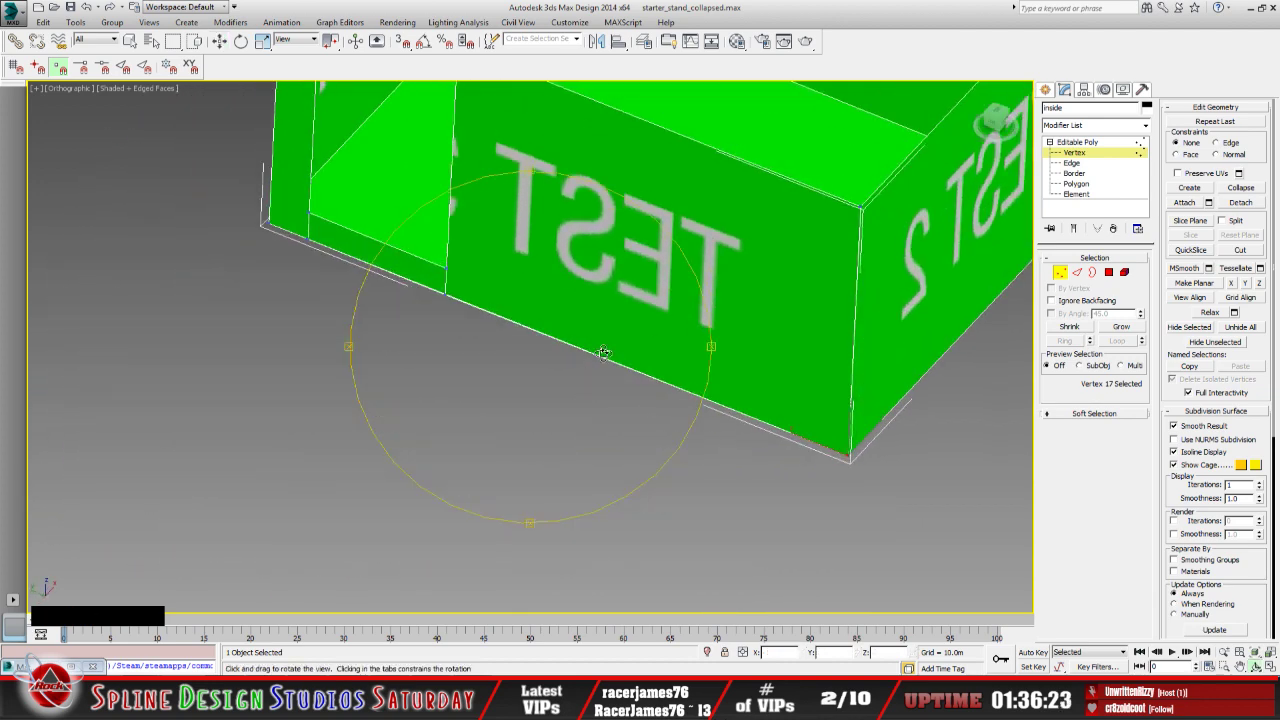
middle_click_drag(590, 392, 428, 400, "alt")
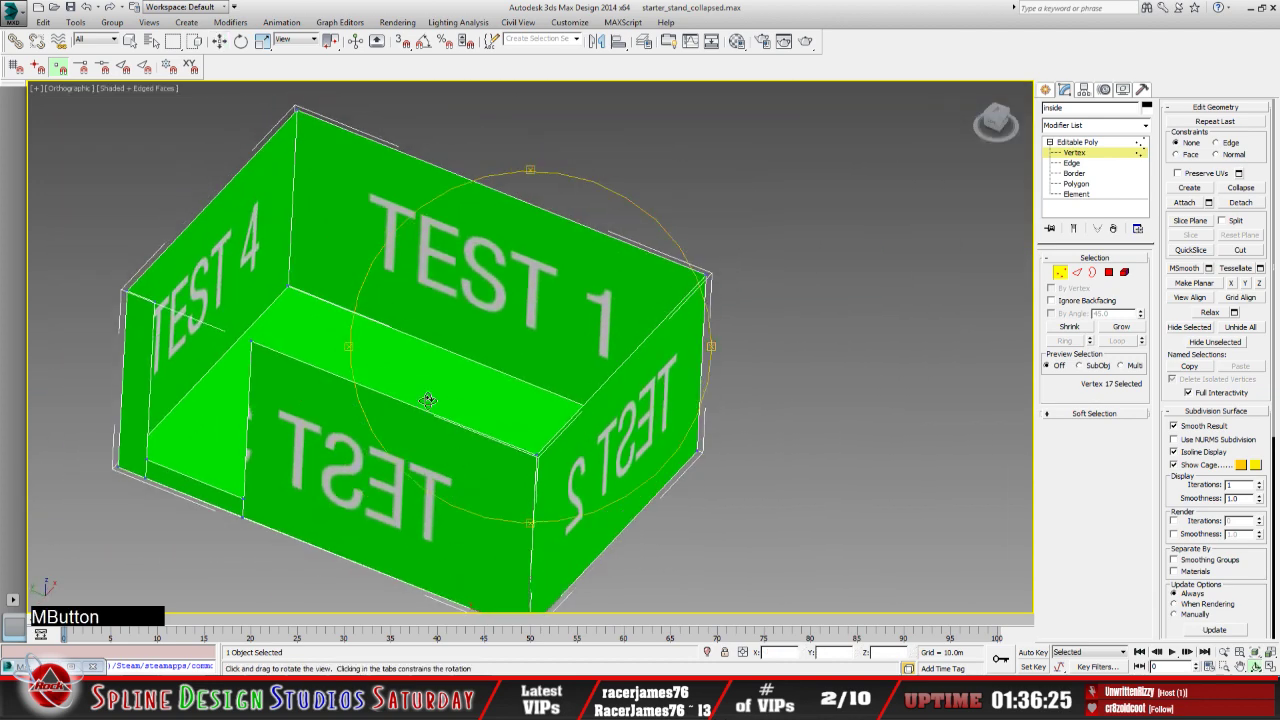
left_click(152, 41)
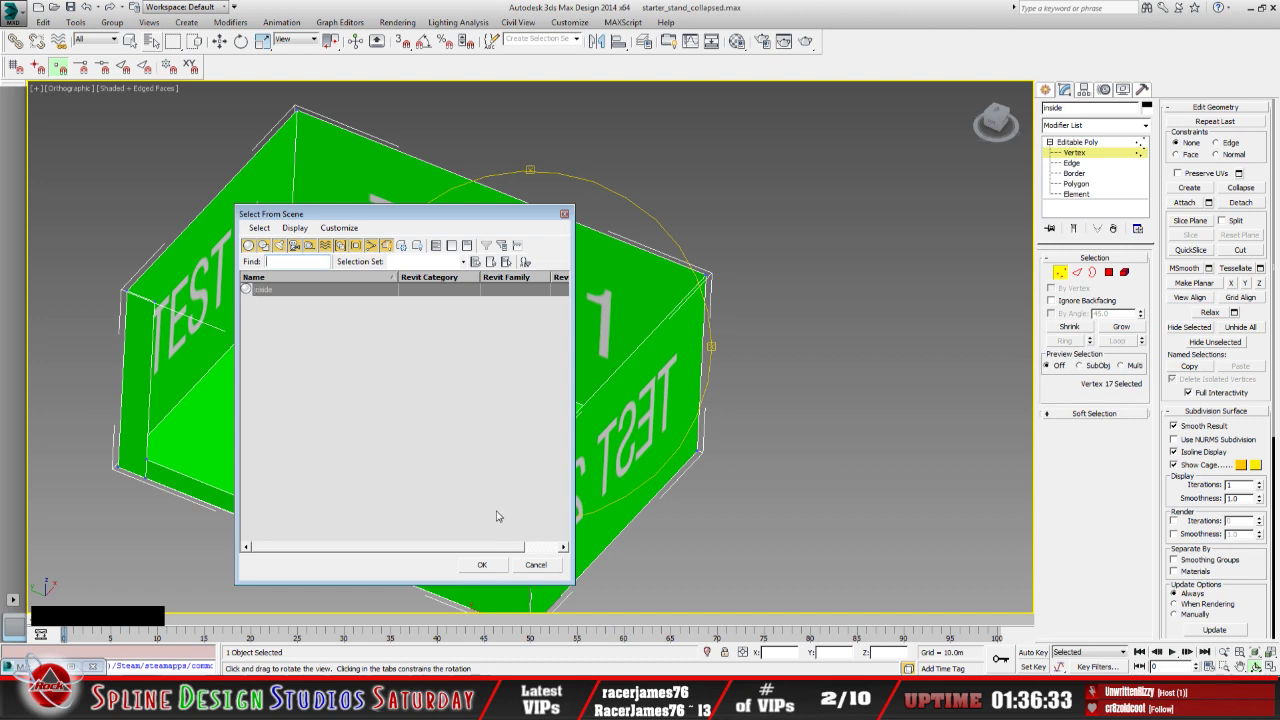
left_click(536, 565)
middle_click_drag(480, 401, 433, 431)
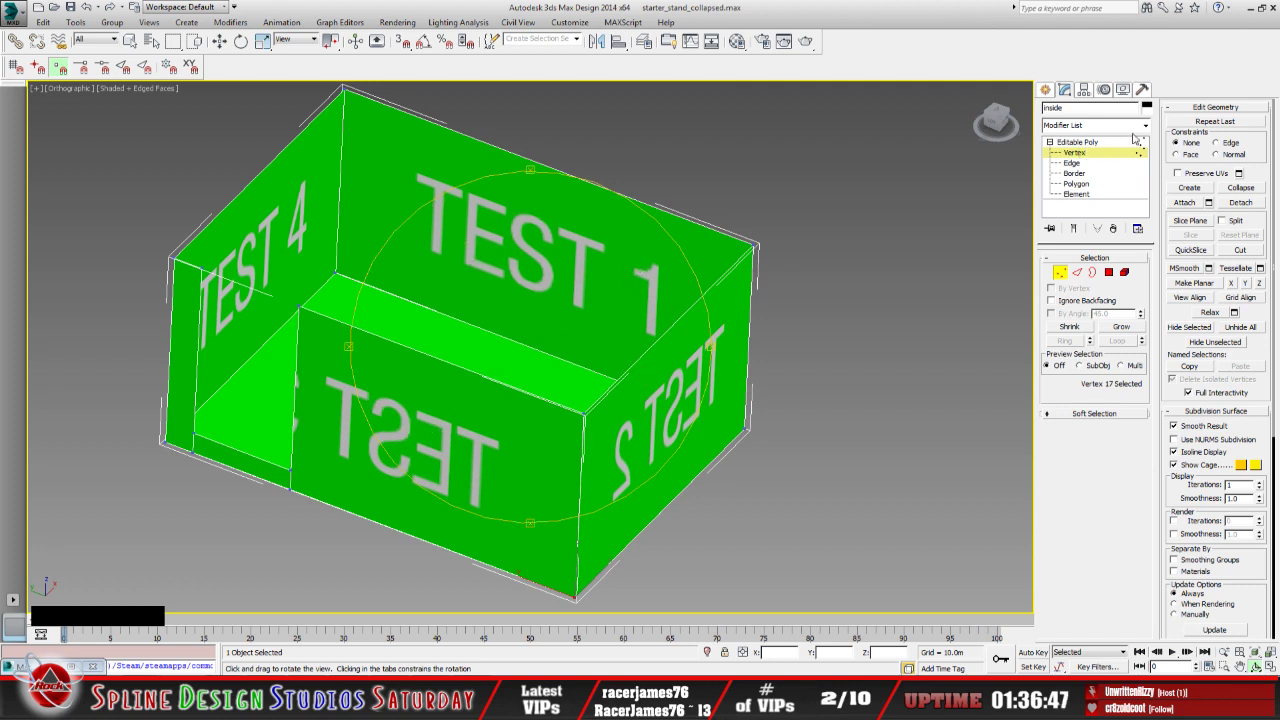
Leave vertex editing, add an Unwrap UVW modifier to the inside object, and open its UV editor
left_click(1135, 141)
left_click(1145, 125)
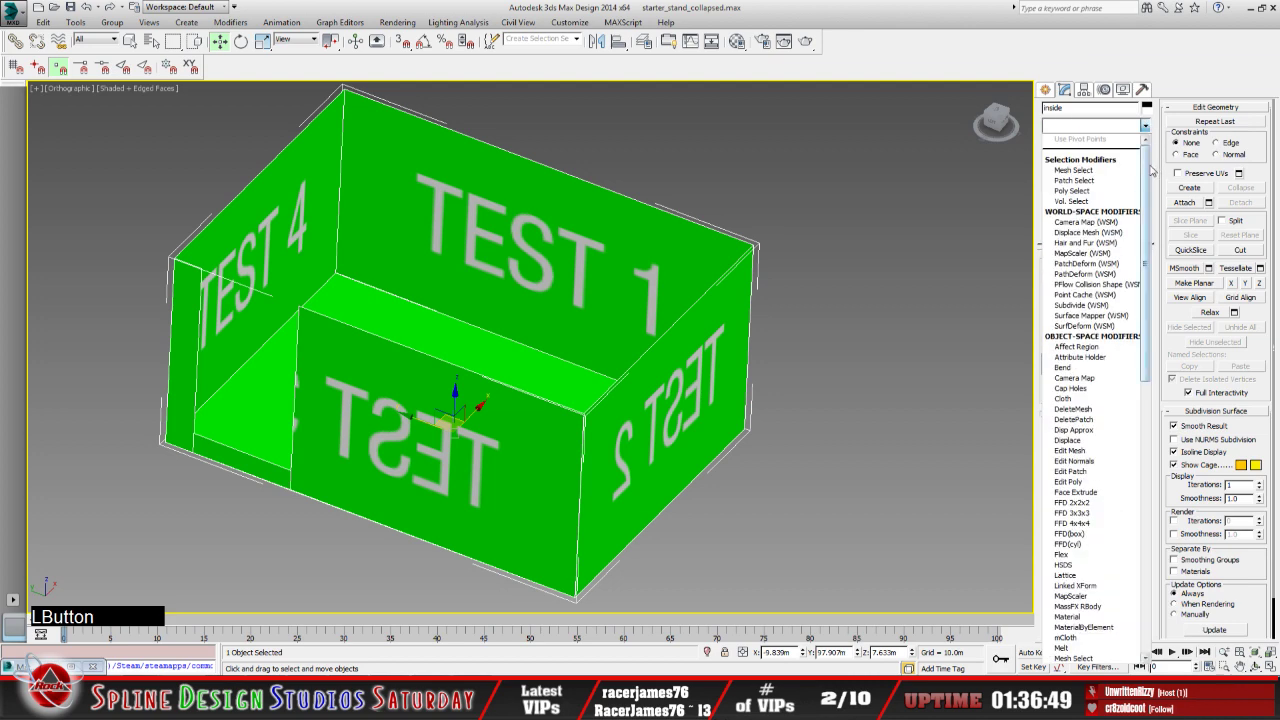
scroll(1095, 350, "down", 10)
left_click(1060, 560)
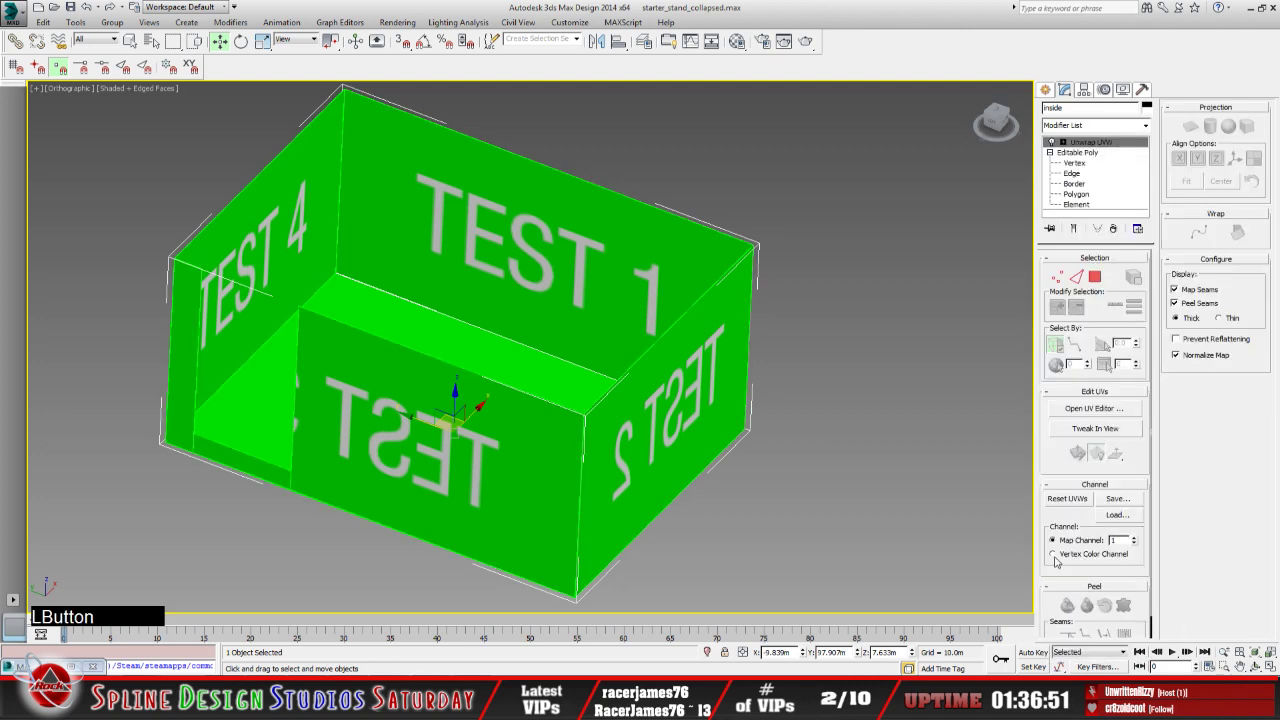
left_click(1090, 409)
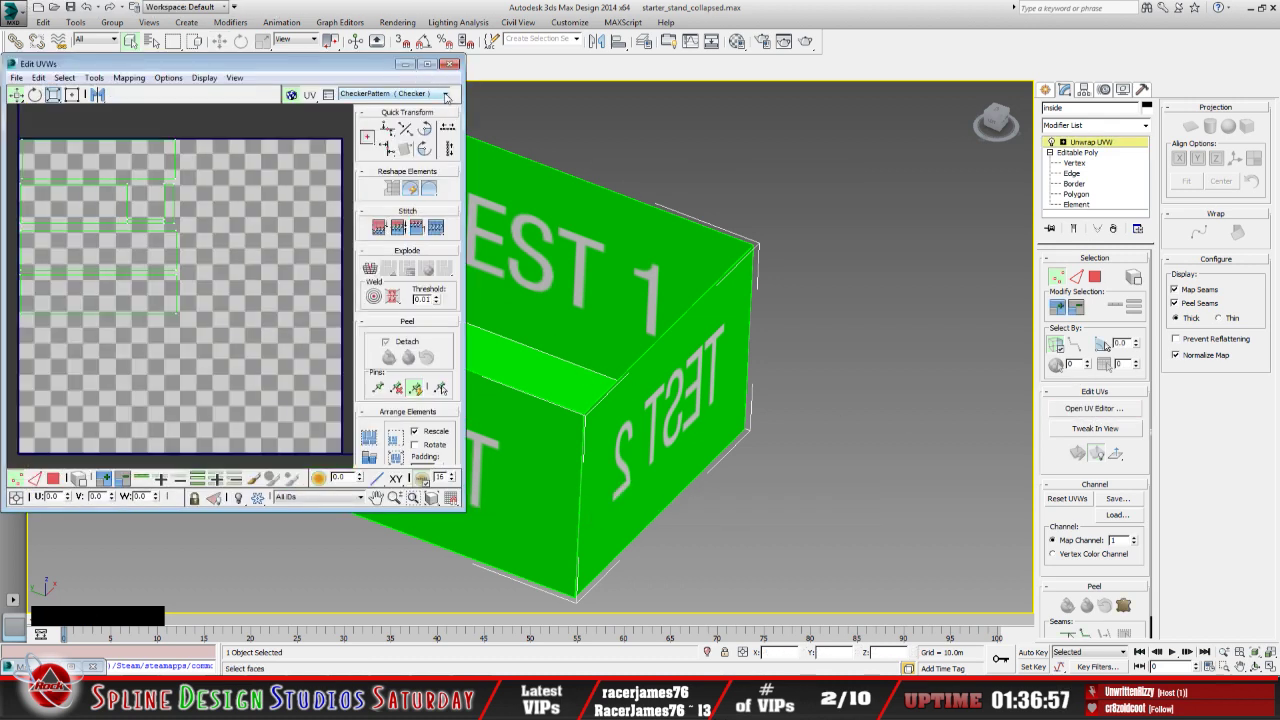
Show the starter_stand.bmp map as the UV editor background and minimize the editor
left_click(446, 94)
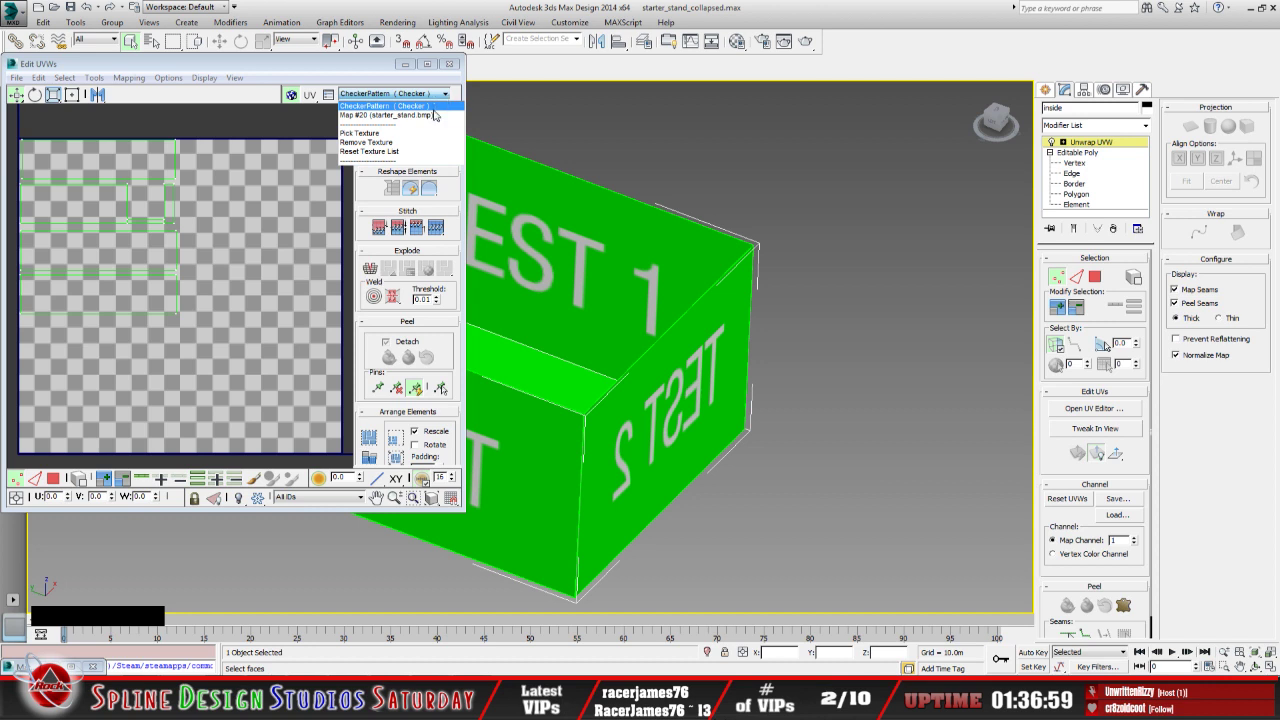
left_click(434, 116)
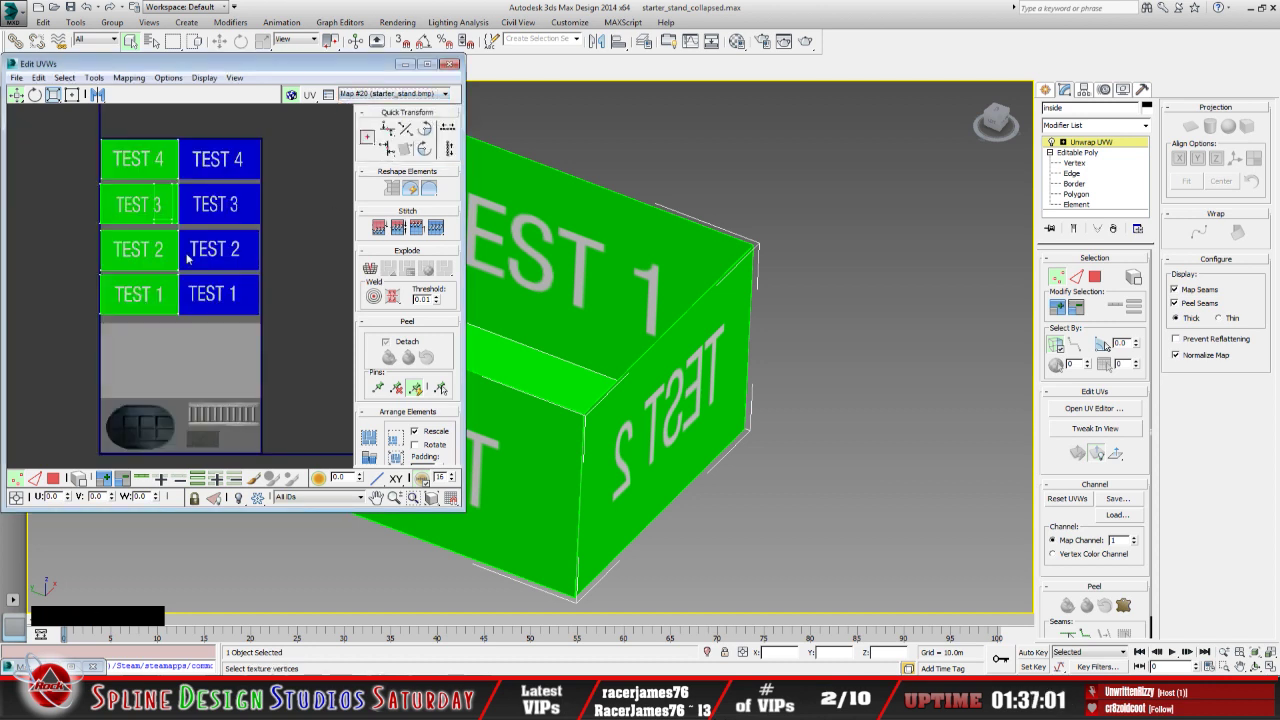
left_click(405, 64)
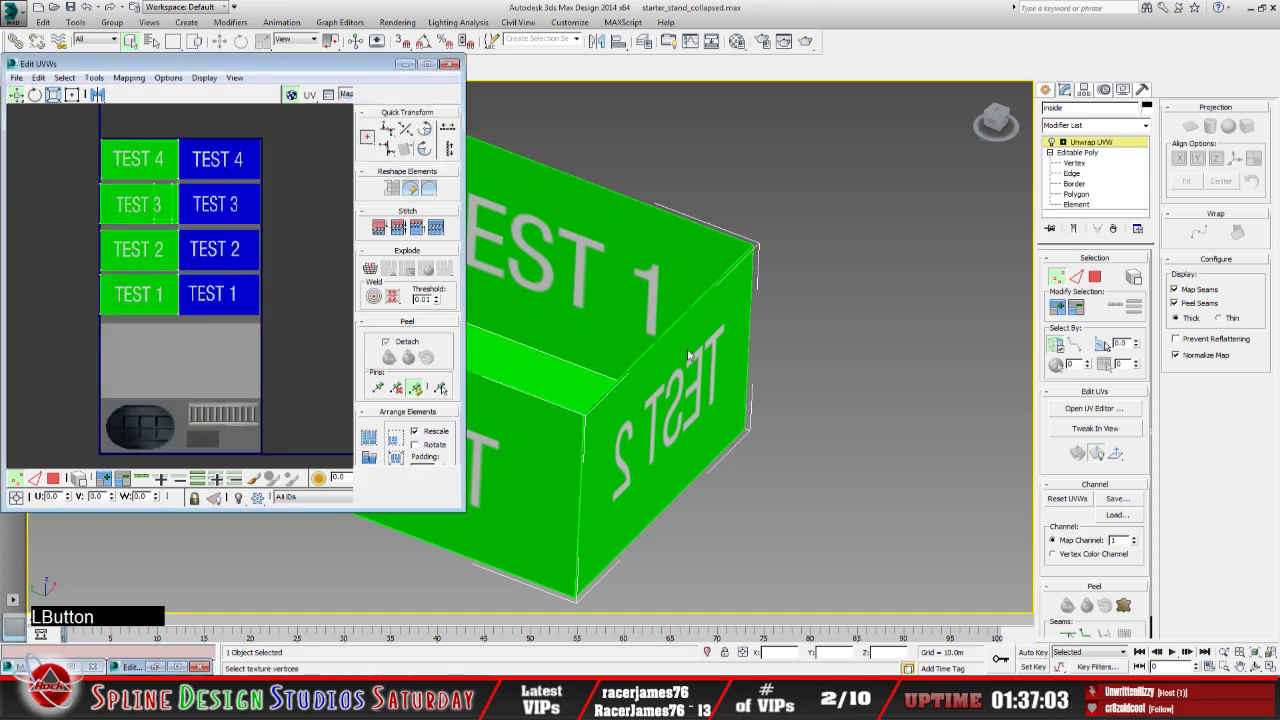
Switch the Unwrap UVW modifier to polygon level and select the floor polygon of the inside object
left_click(1063, 143)
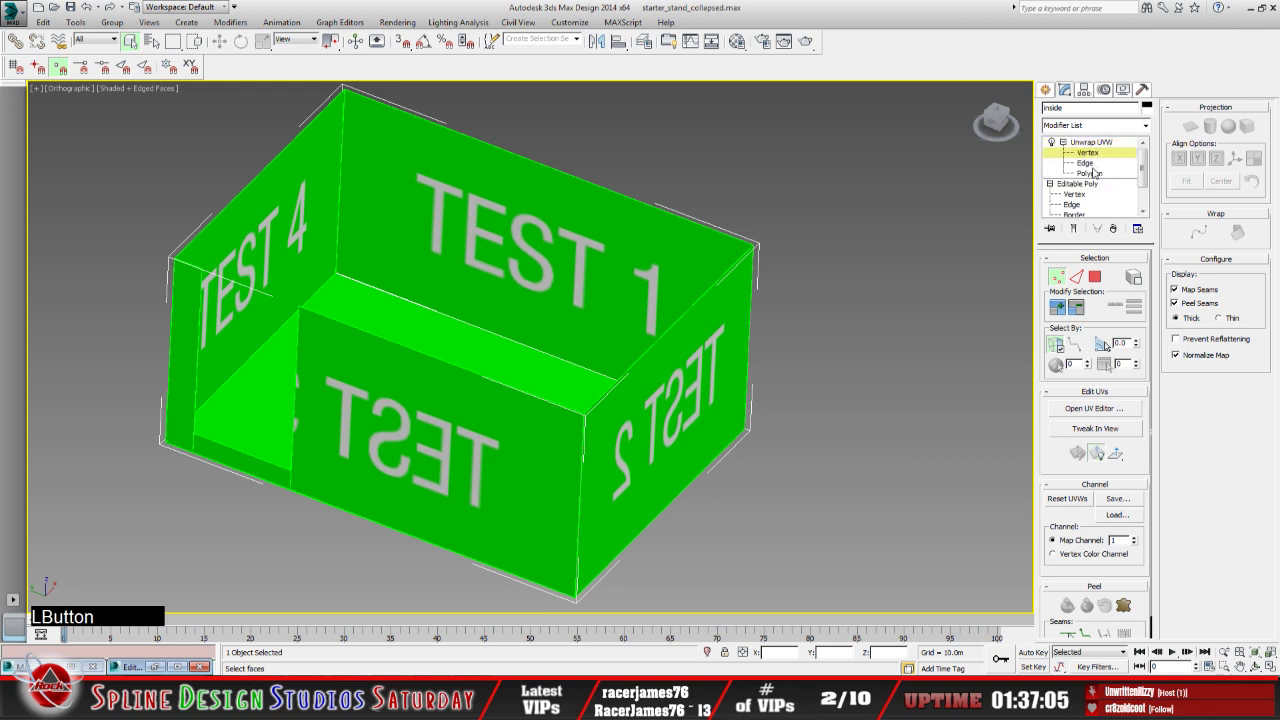
left_click(1090, 173)
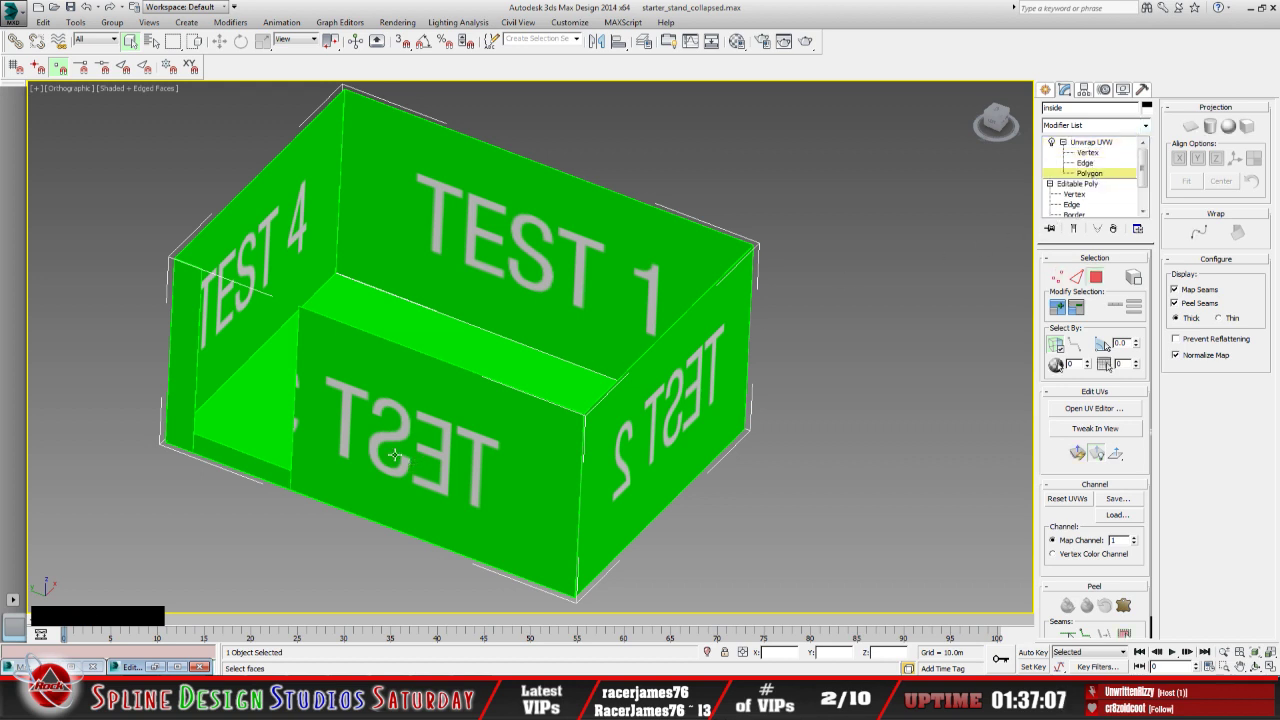
left_click(497, 353)
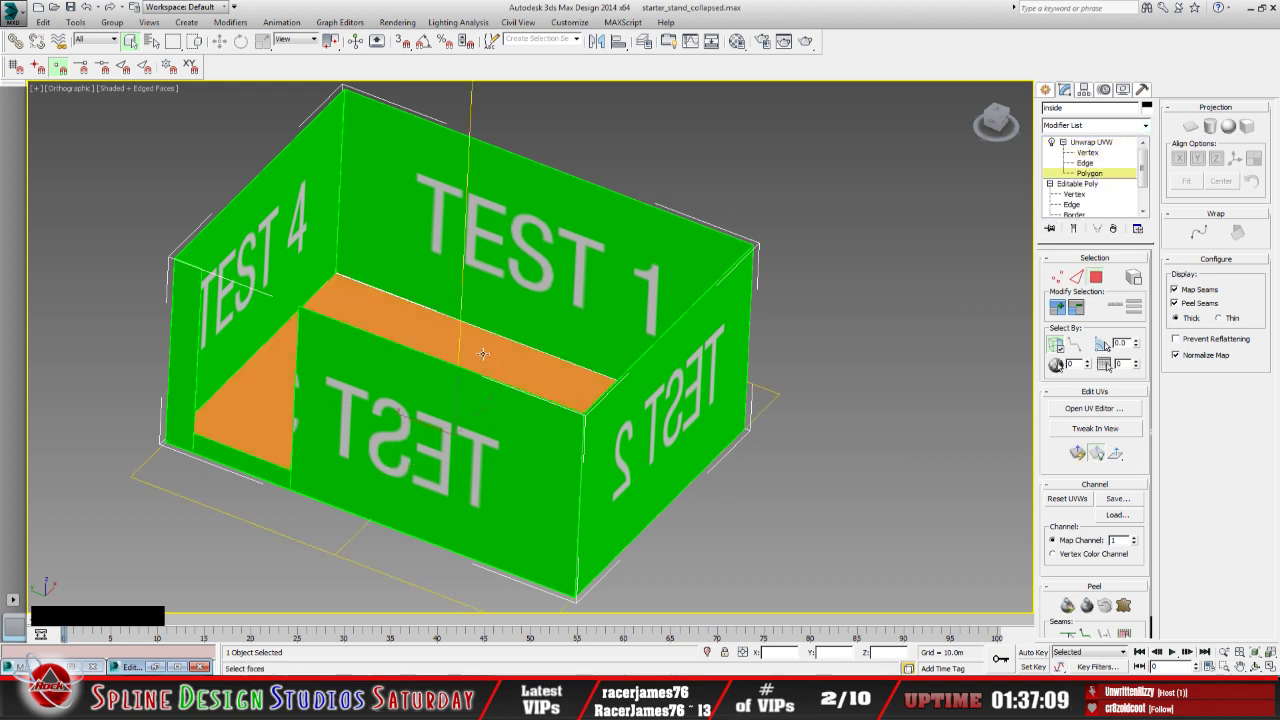
left_click(1255, 667)
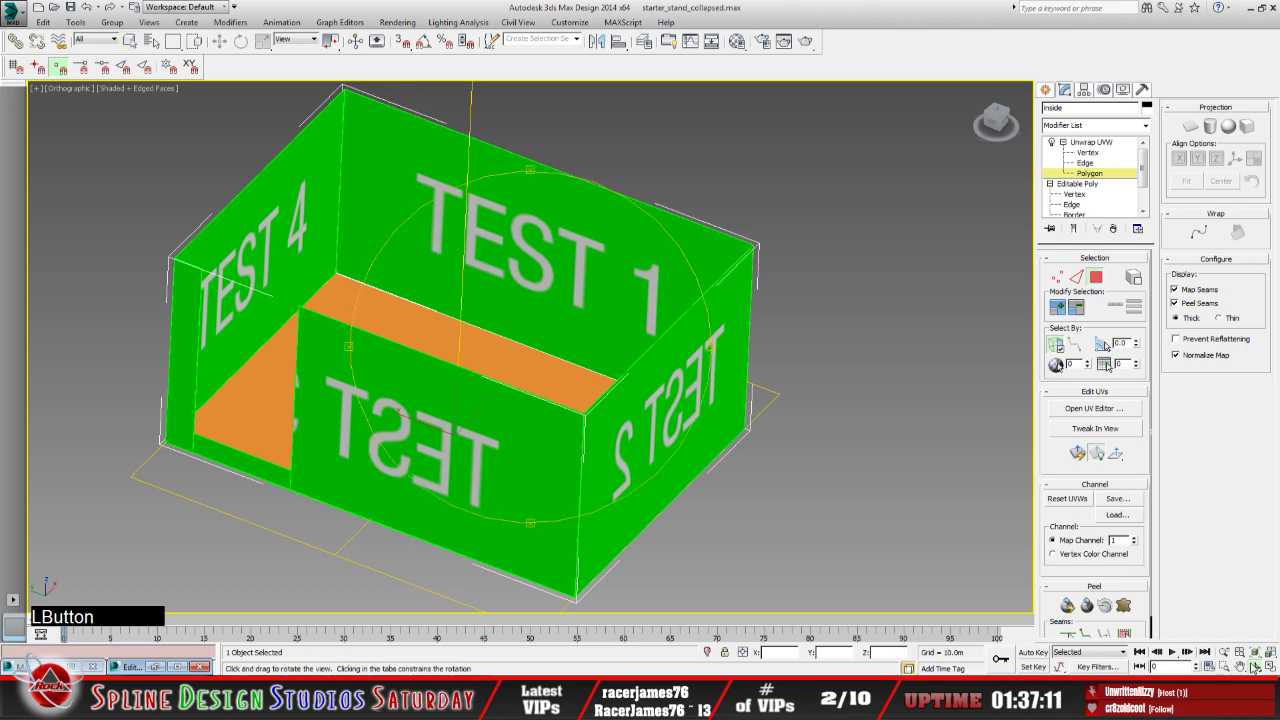
left_click_drag(617, 484, 533, 443)
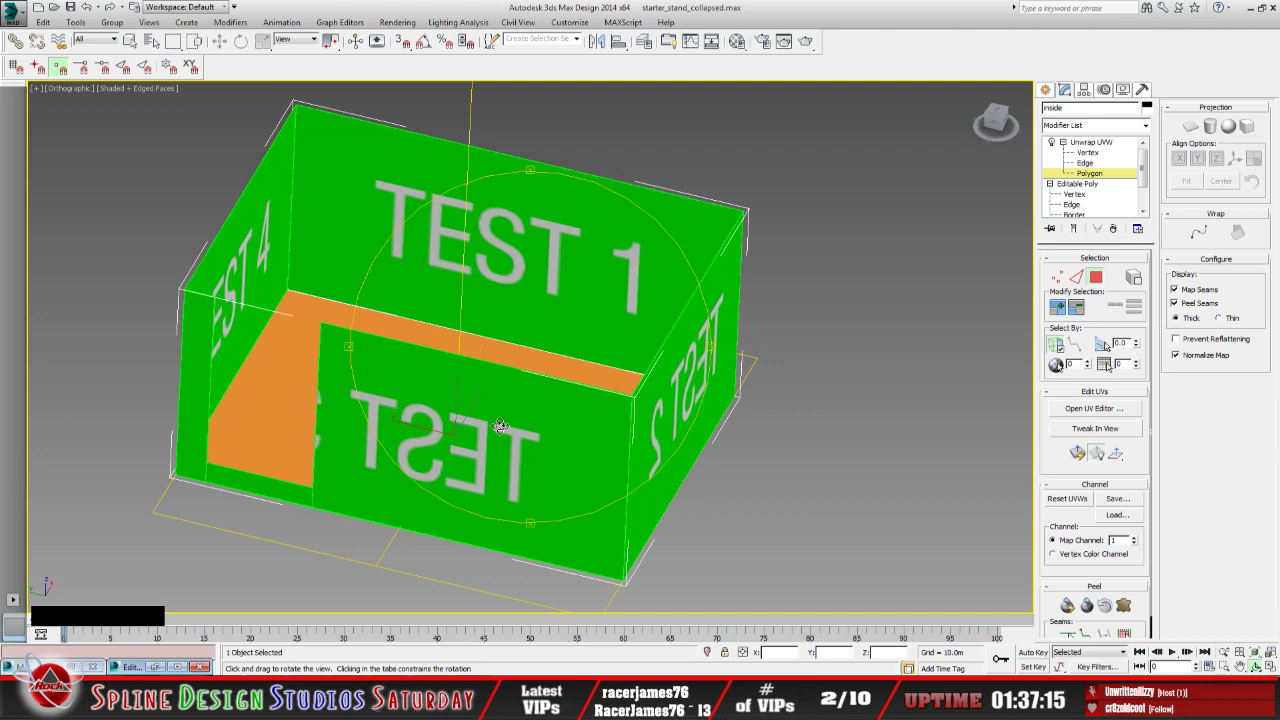
left_click_drag(531, 438, 353, 504)
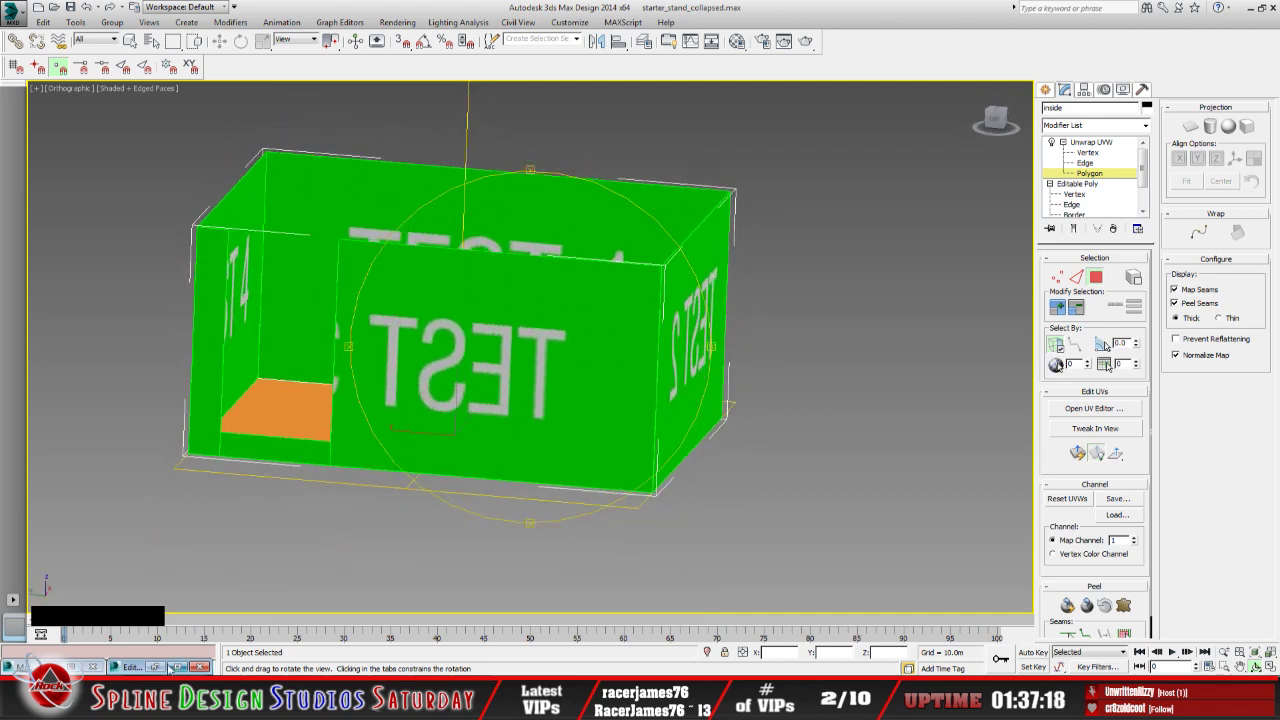
Move the floor's UV face with the Freeform tool and scale it roughly onto the dark textured patch below the ladder graphic
left_click(172, 667)
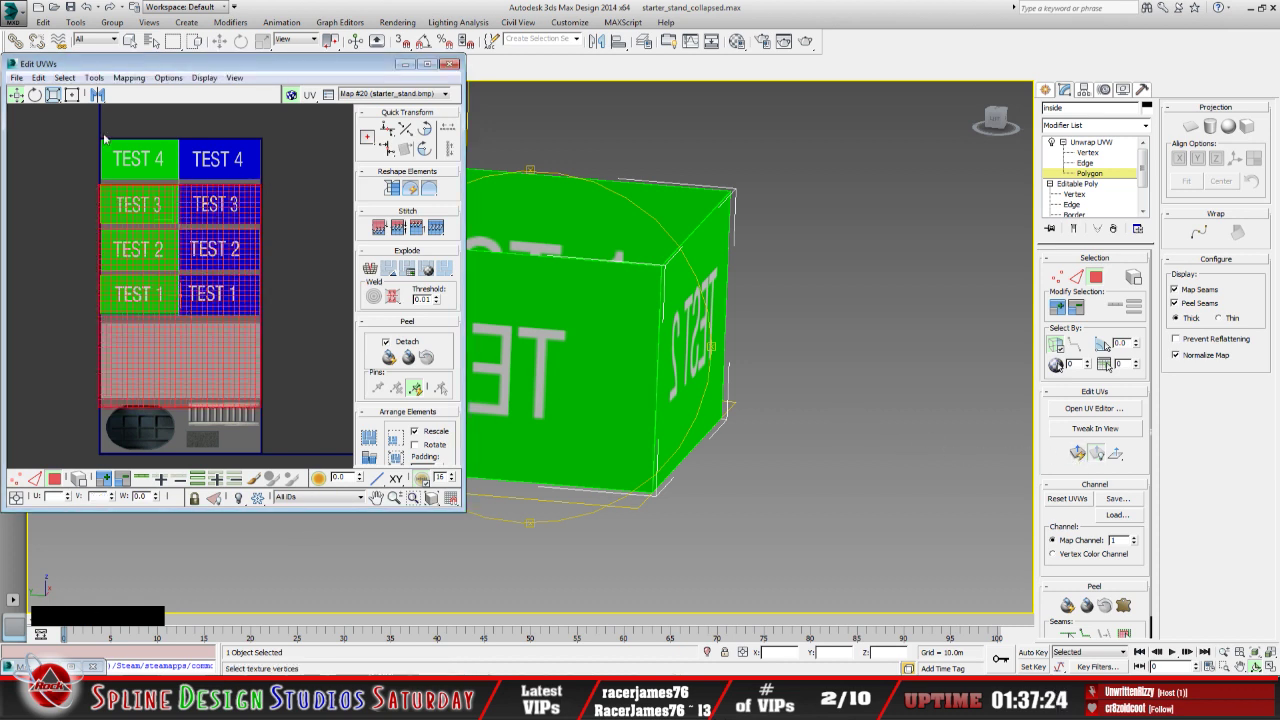
left_click(73, 96)
left_click_drag(258, 188, 216, 440)
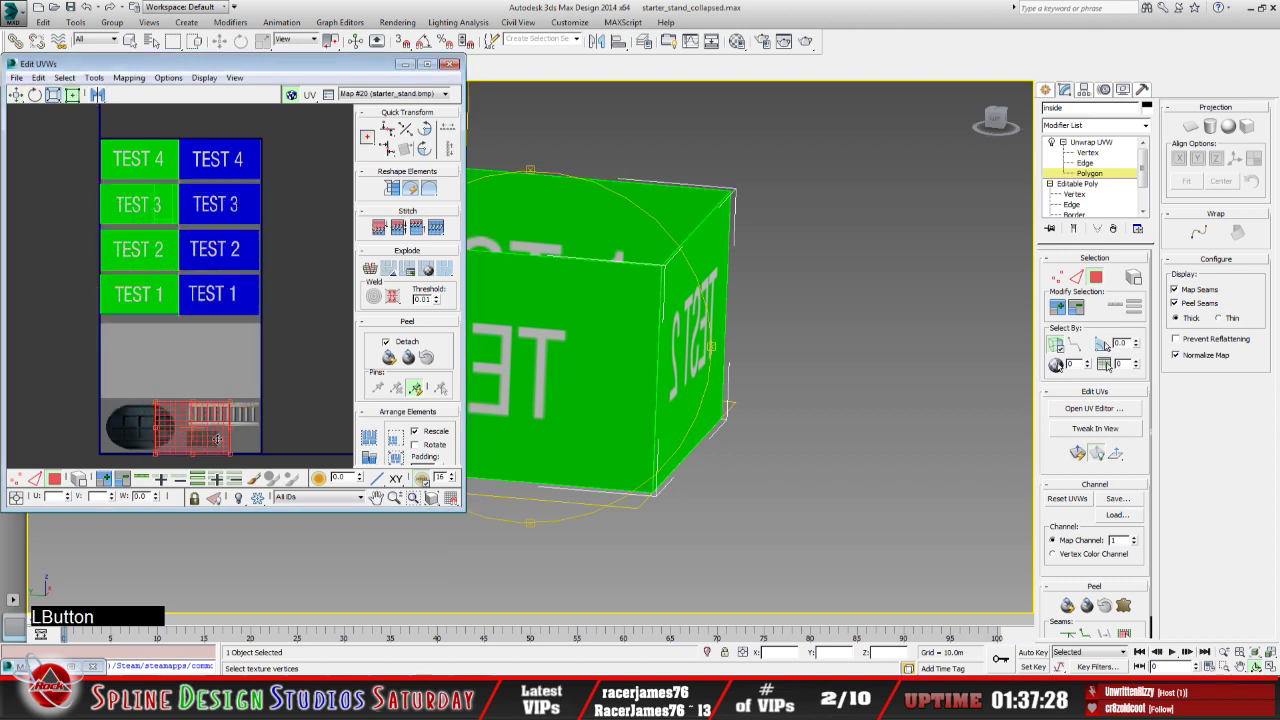
middle_click_drag(240, 413, 248, 212)
scroll(237, 314, "up", 4)
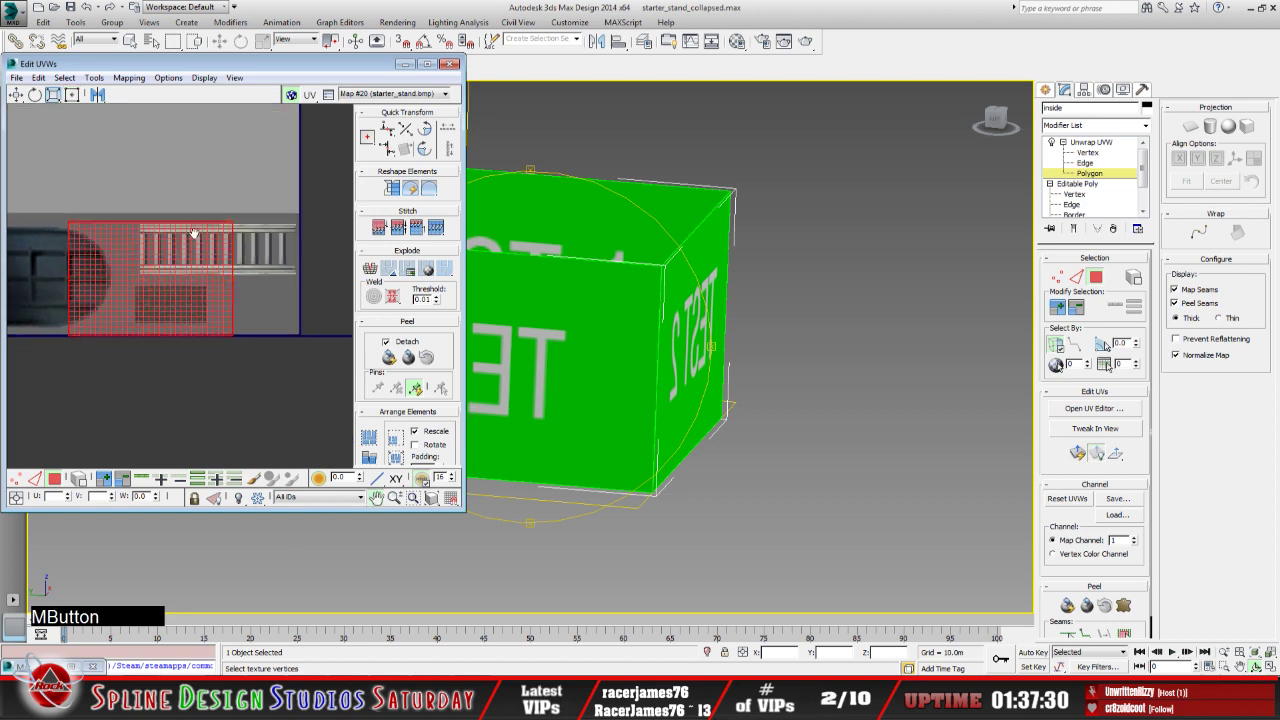
scroll(206, 292, "up", 1)
middle_click_drag(206, 292, 231, 314)
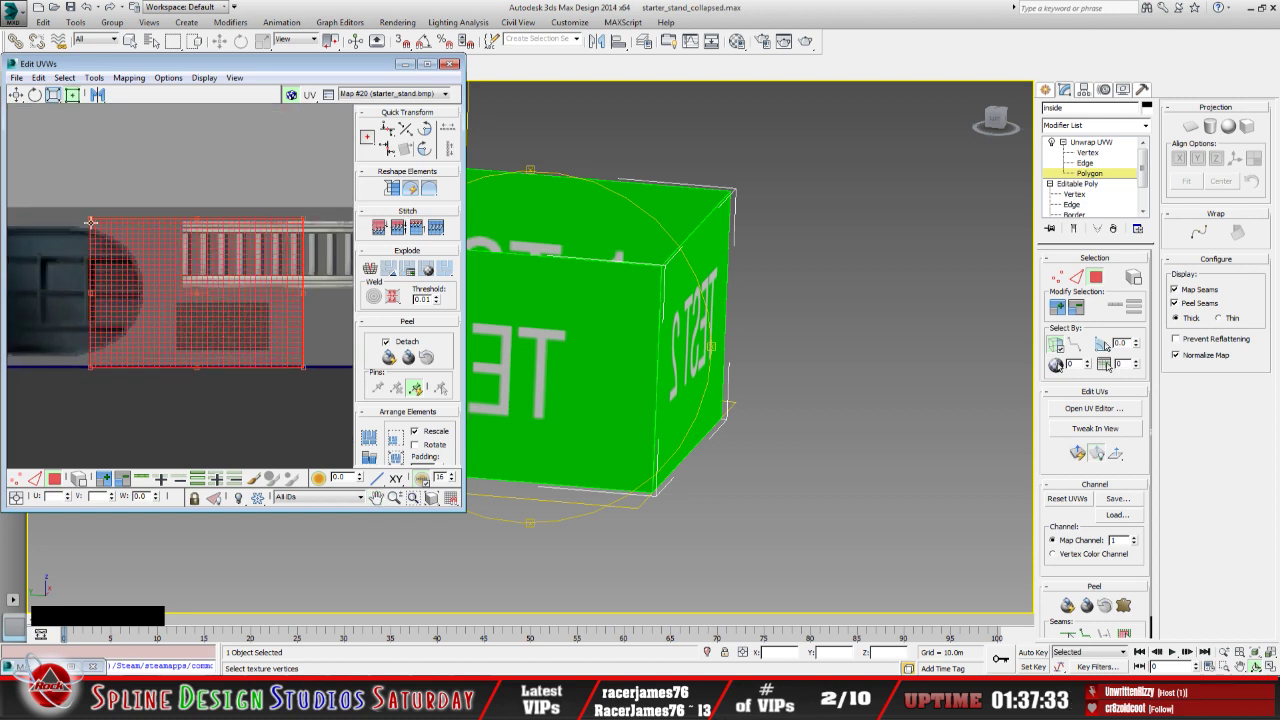
left_click_drag(89, 218, 175, 305)
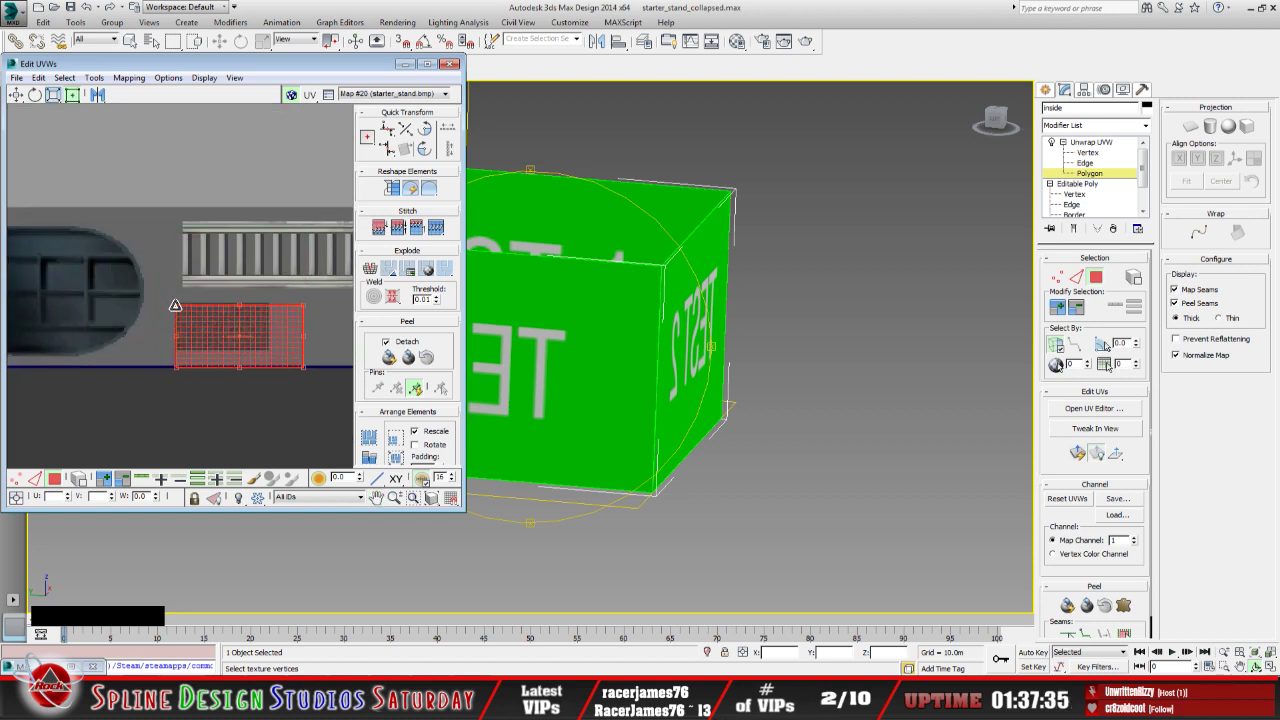
left_click_drag(304, 369, 275, 352)
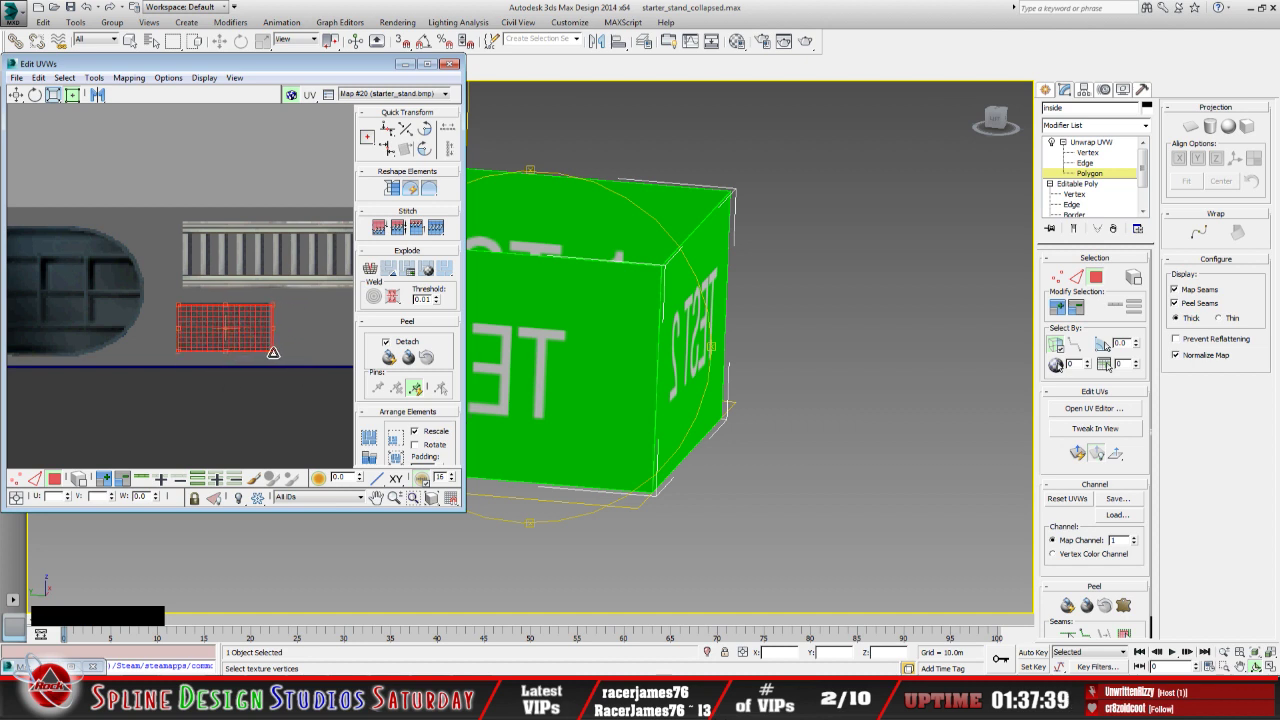
Fine-tune opposite corners of the floor's UV face to the edges of the dark patch, and deselect it
scroll(257, 338, "up", 3)
scroll(236, 341, "down", 5)
middle_click_drag(233, 341, 221, 342)
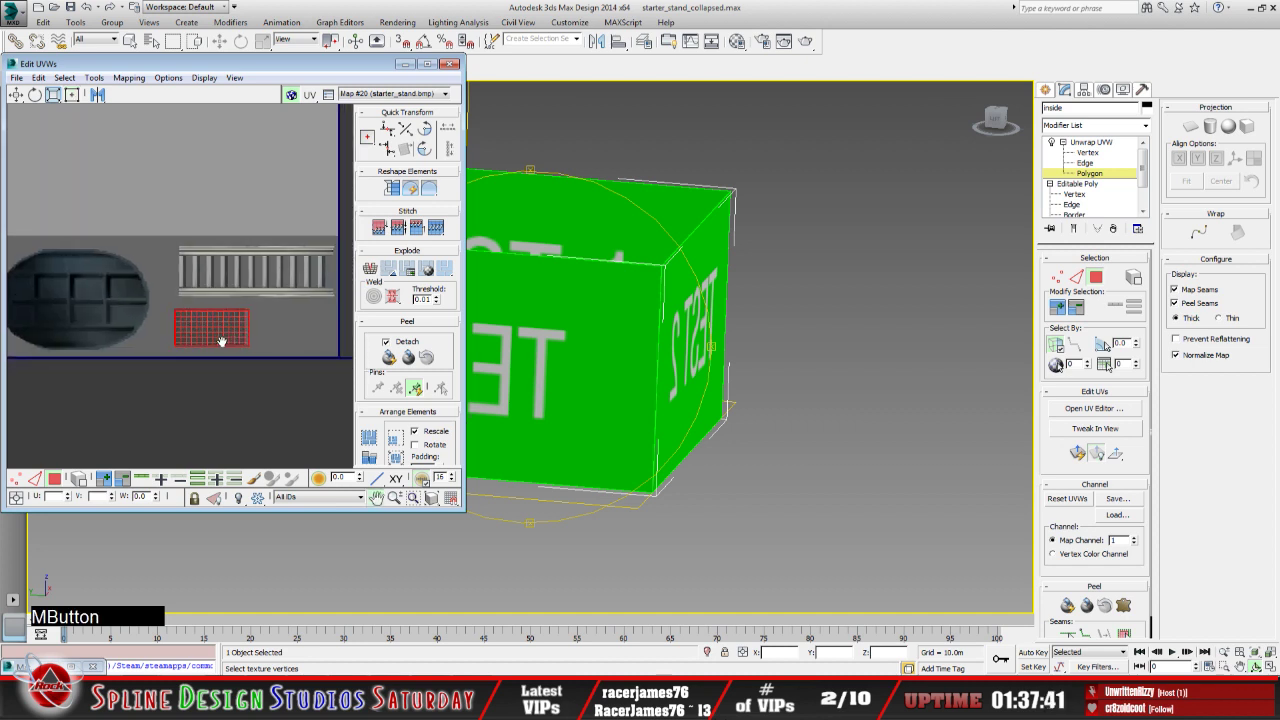
scroll(217, 318, "up", 4)
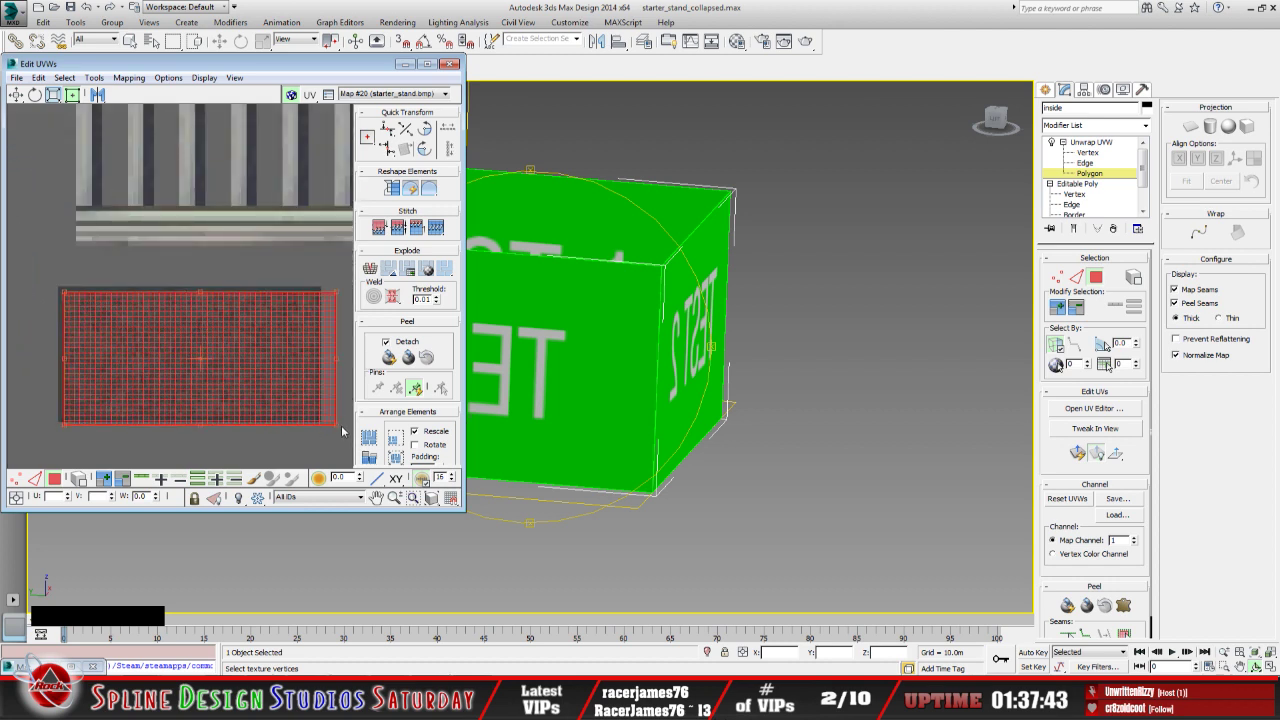
left_click_drag(342, 431, 322, 419)
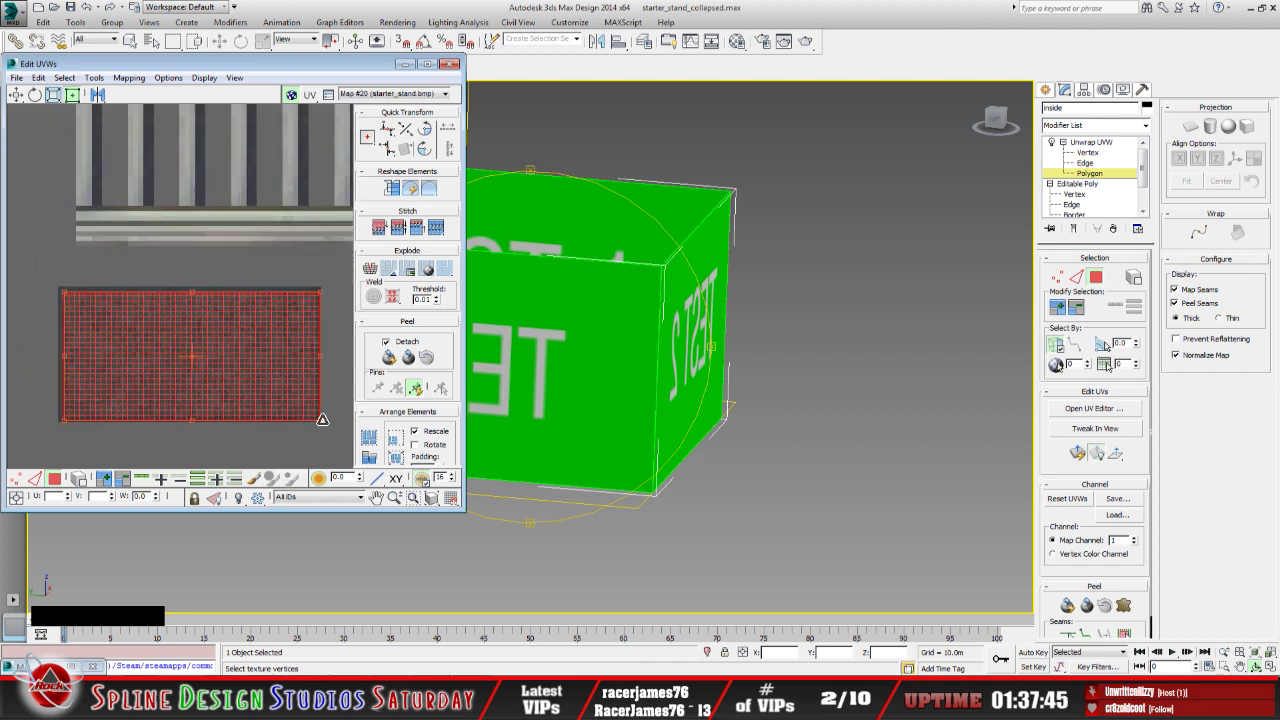
left_click_drag(67, 294, 65, 291)
left_click(47, 346)
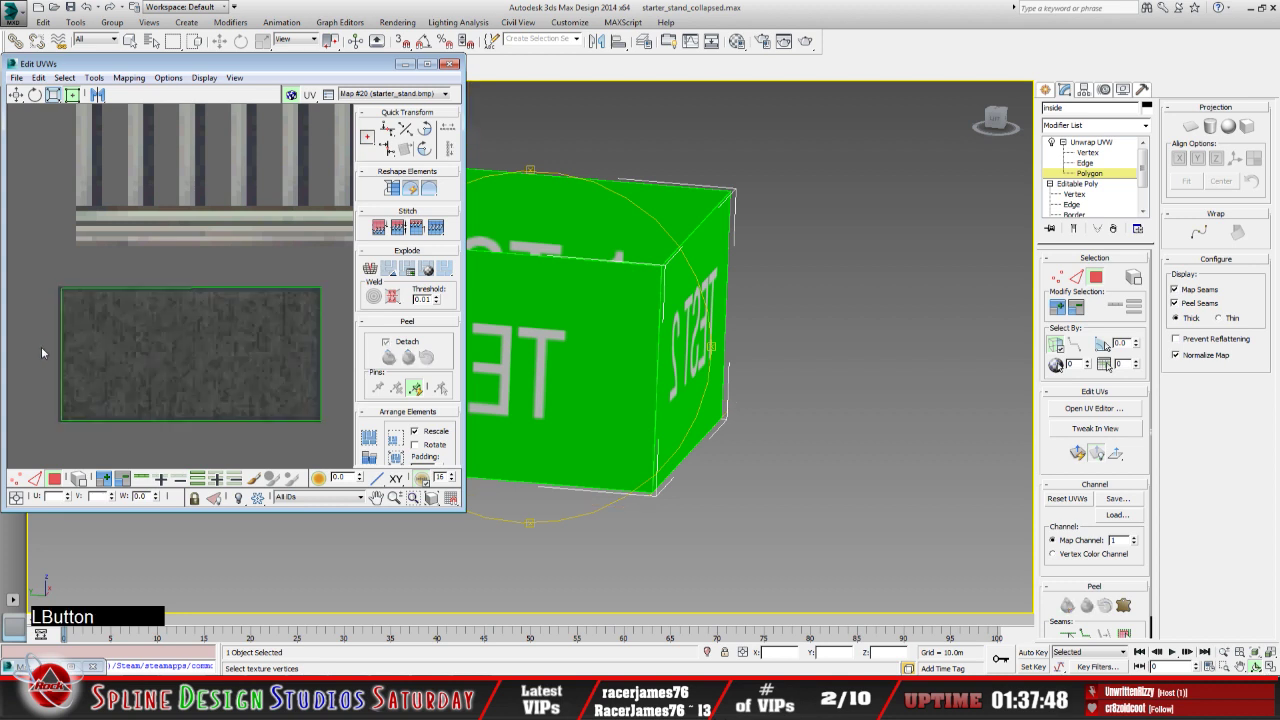
Inspect the textured floor from above and below, and examine the UV placement across the texture sheet
left_click(404, 65)
left_click_drag(538, 386, 477, 417)
left_click(156, 667)
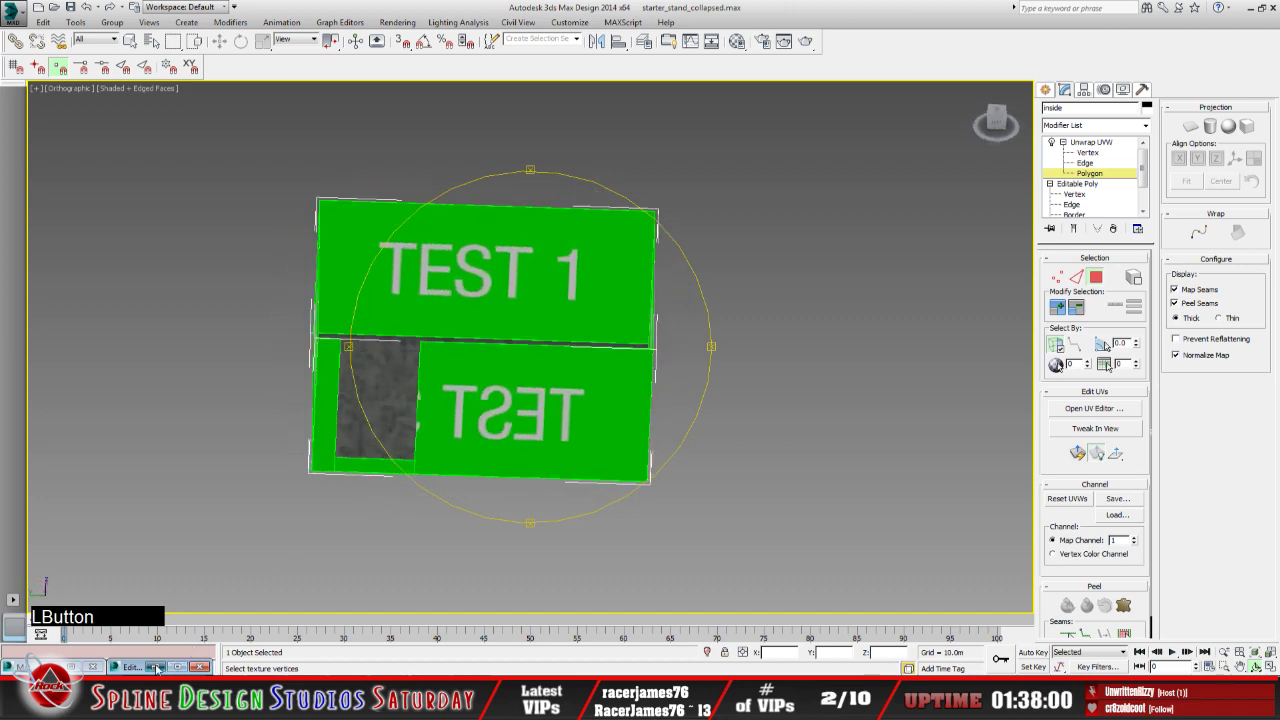
middle_click(190, 388)
scroll(190, 387, "down", 6)
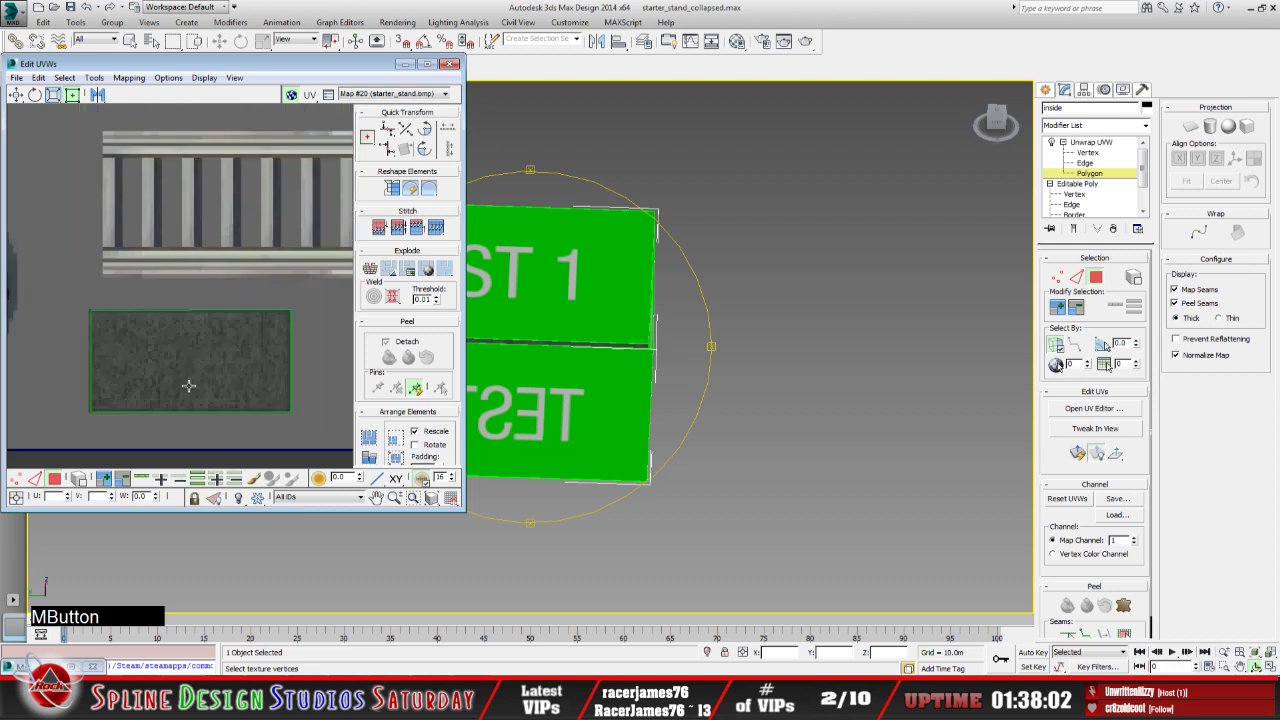
middle_click_drag(70, 352, 155, 371)
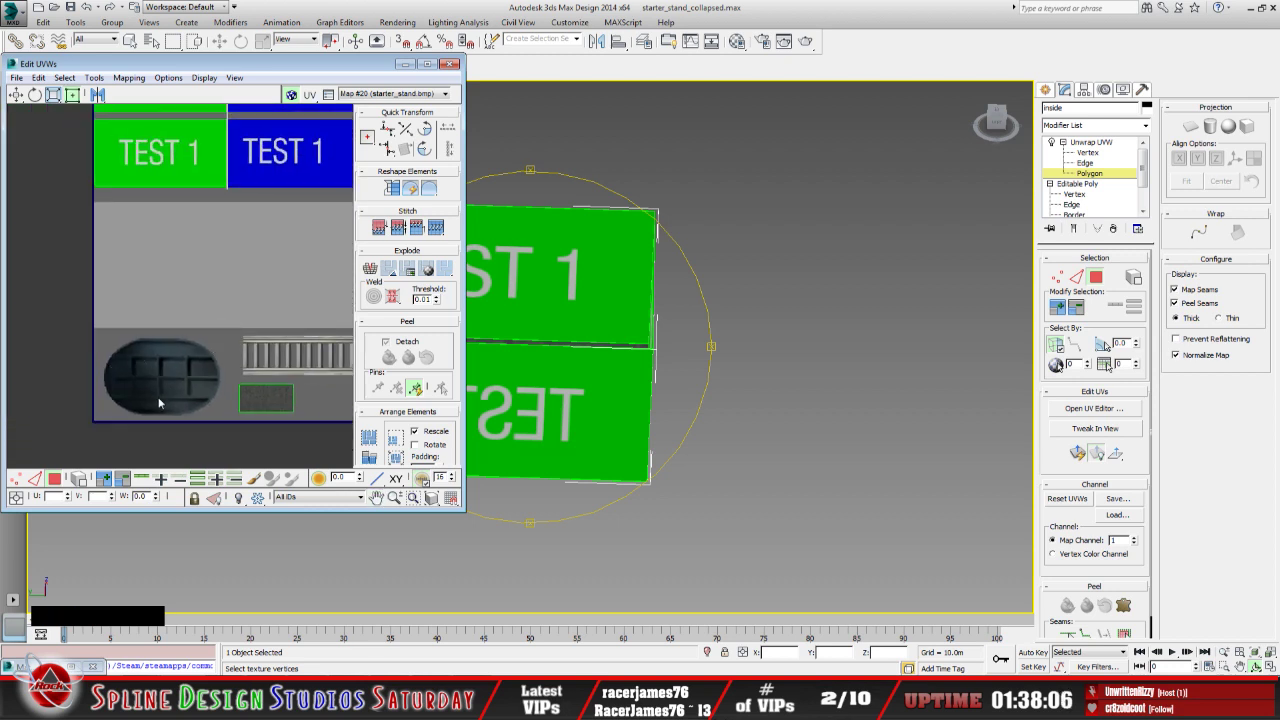
middle_click_drag(250, 384, 152, 402)
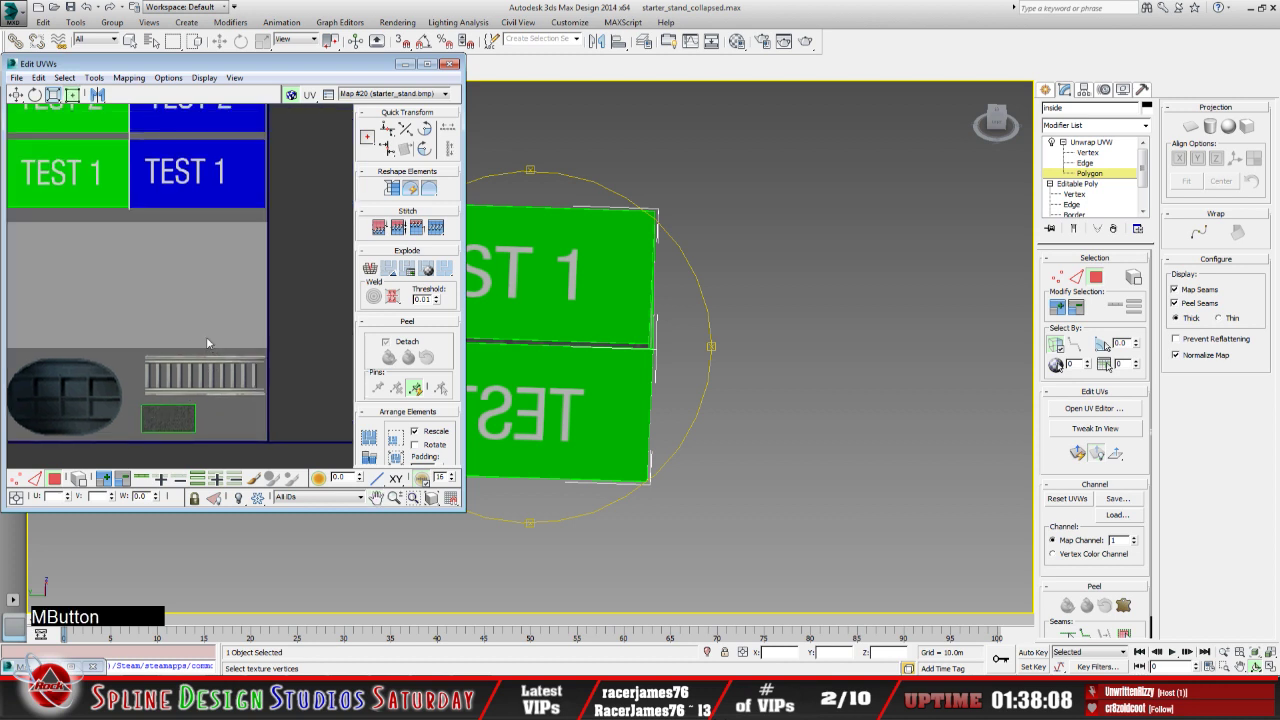
scroll(206, 345, "down", 2)
middle_click_drag(144, 326, 214, 383)
left_click(403, 64)
left_click_drag(527, 412, 514, 355)
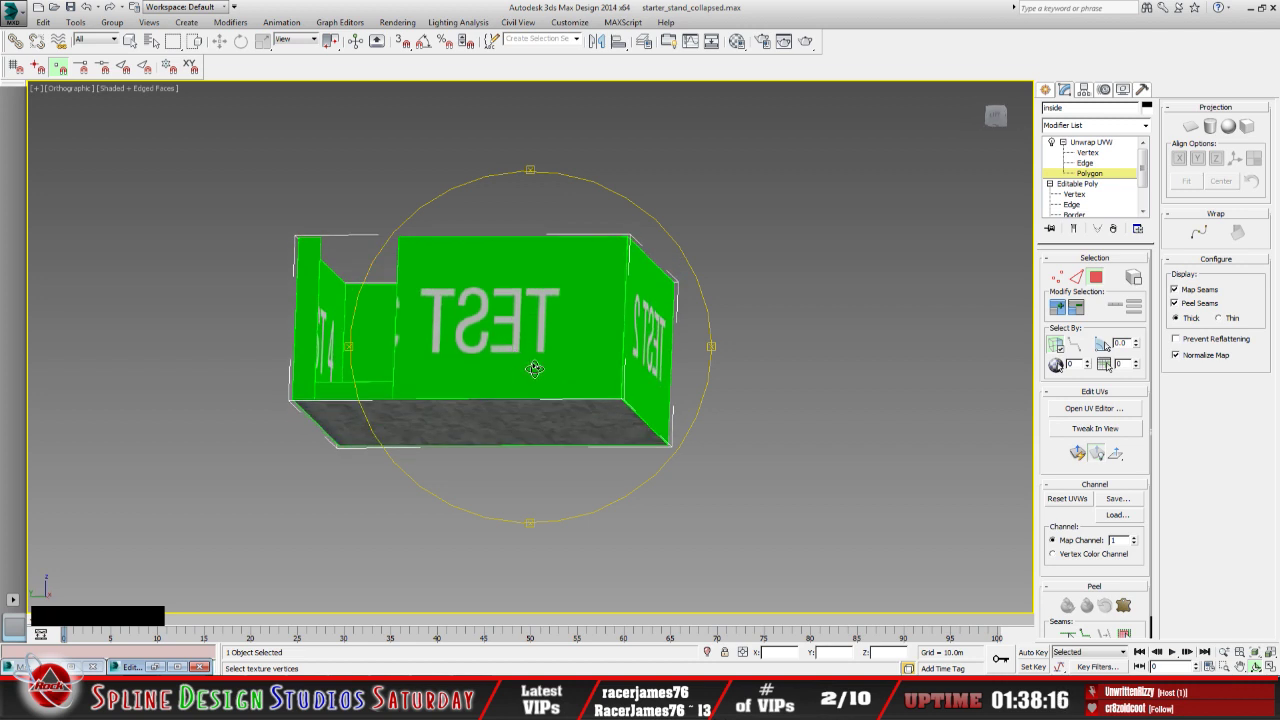
left_click_drag(530, 366, 545, 409)
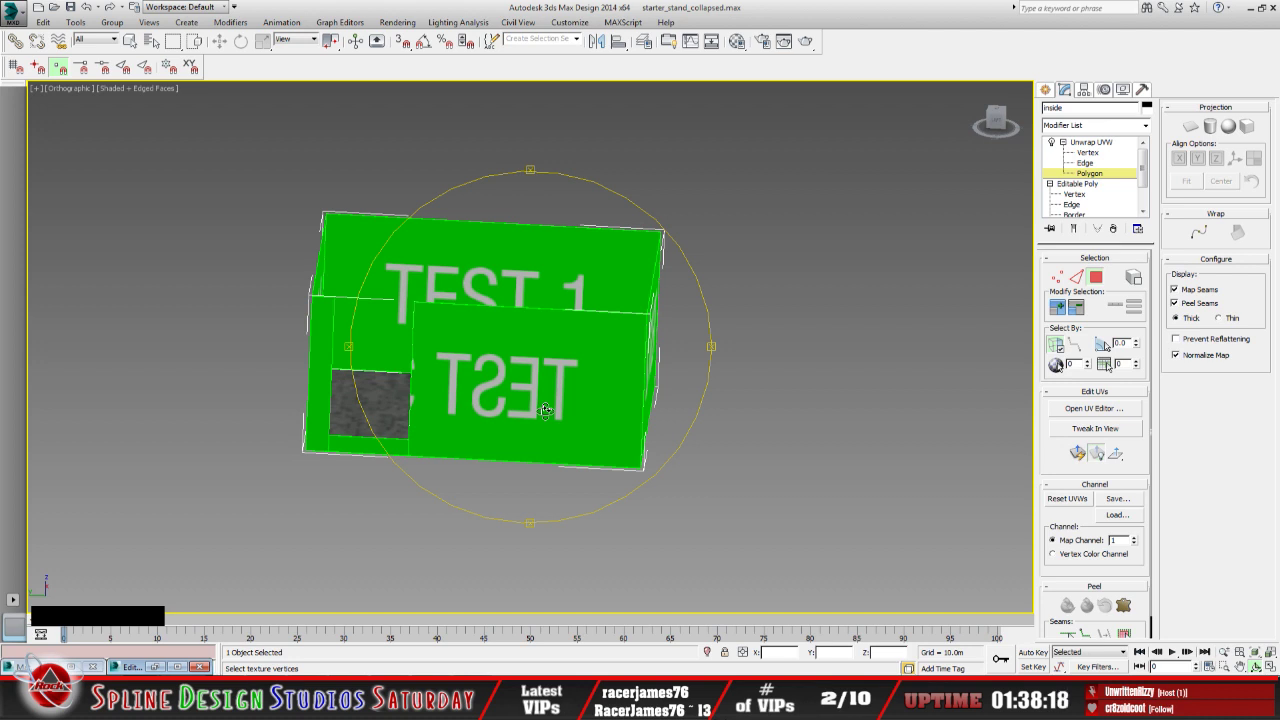
Leave polygon editing, hide the inside object, and unhide Box001 by name
left_click(1101, 145)
right_click(591, 340)
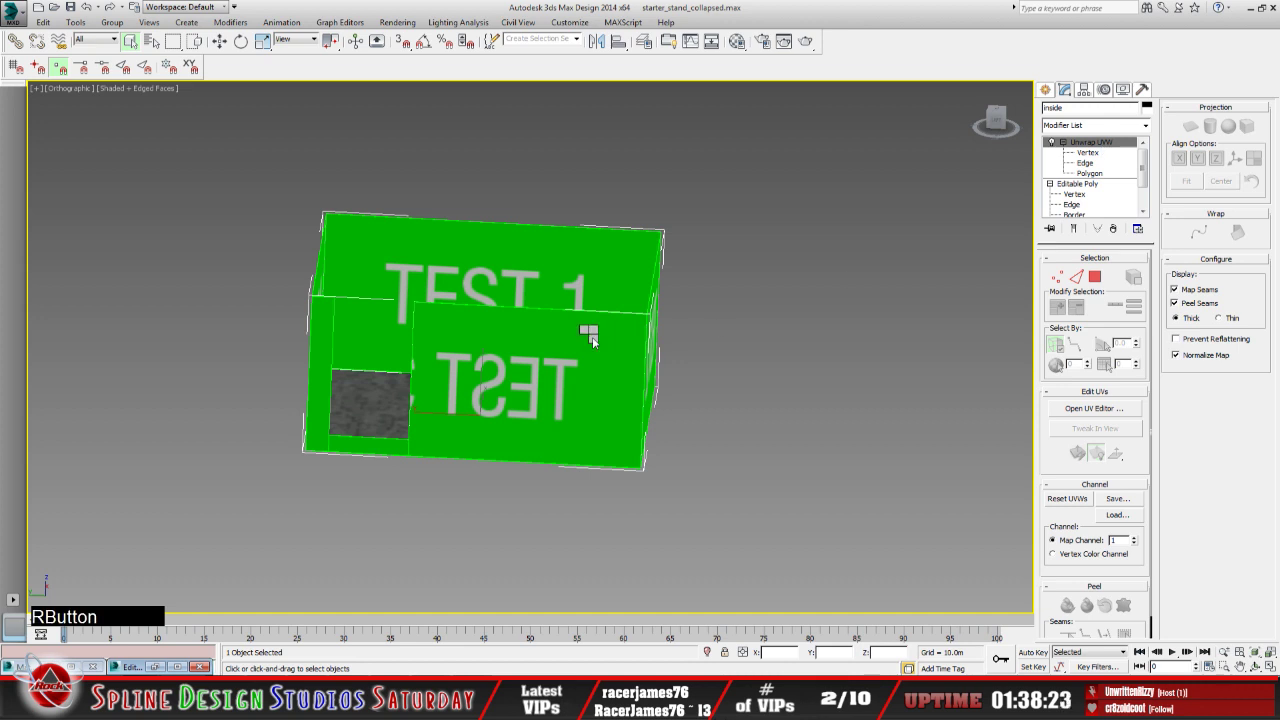
left_click(634, 307)
right_click(440, 338)
left_click(484, 275)
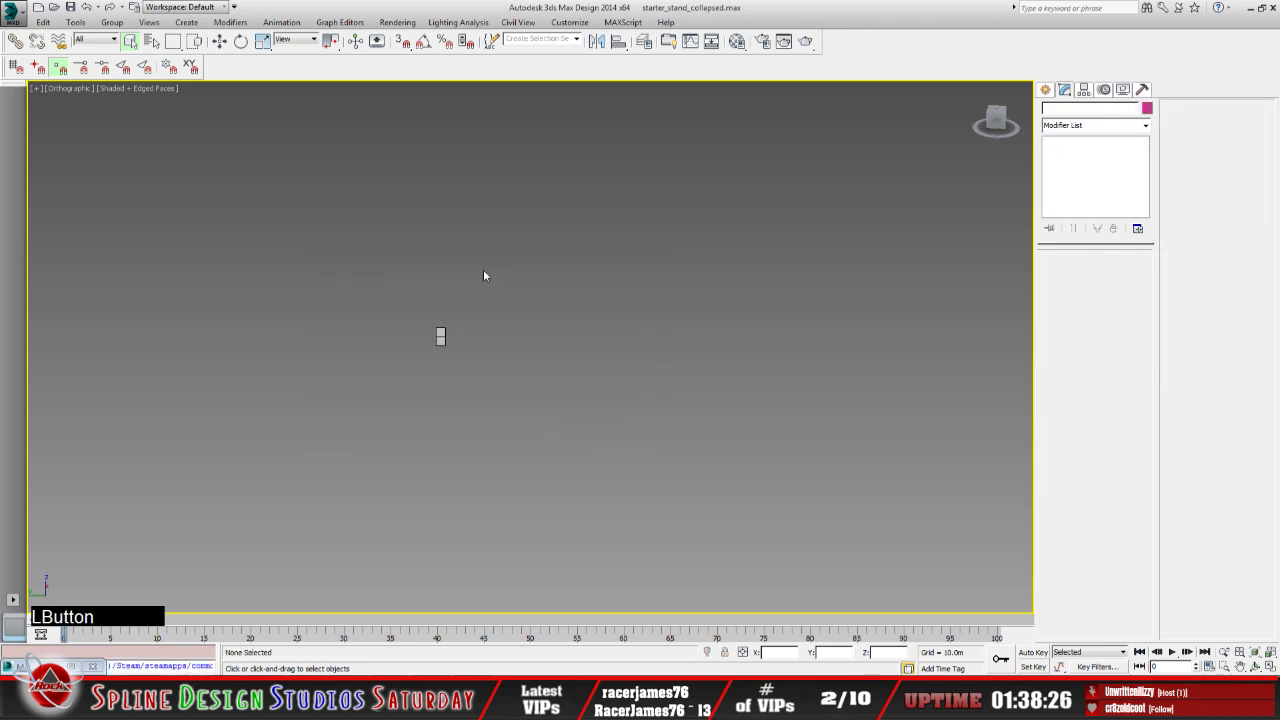
left_click(270, 290)
left_click(480, 566)
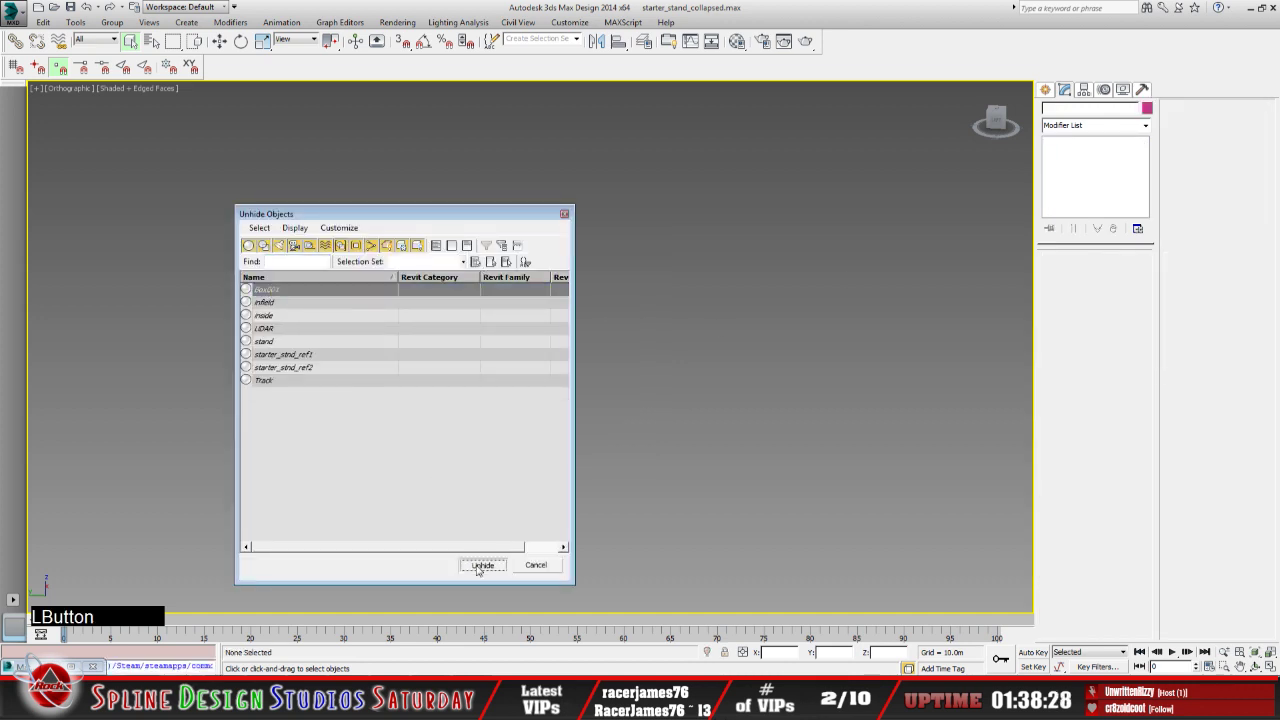
Select Box001 and inspect its door opening and textured underside
left_click(1256, 667)
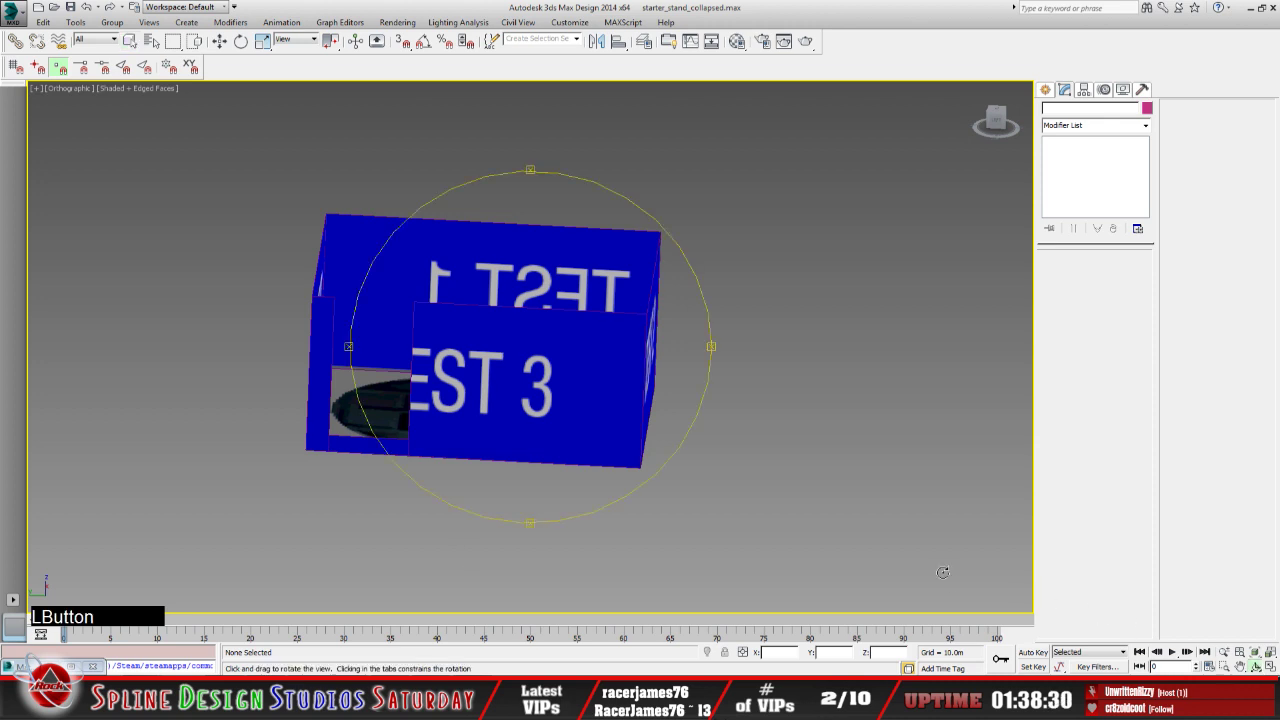
mouse_move(448, 455)
left_mouse_down()
mouse_move(448, 425)
mouse_move(452, 444)
left_mouse_up()
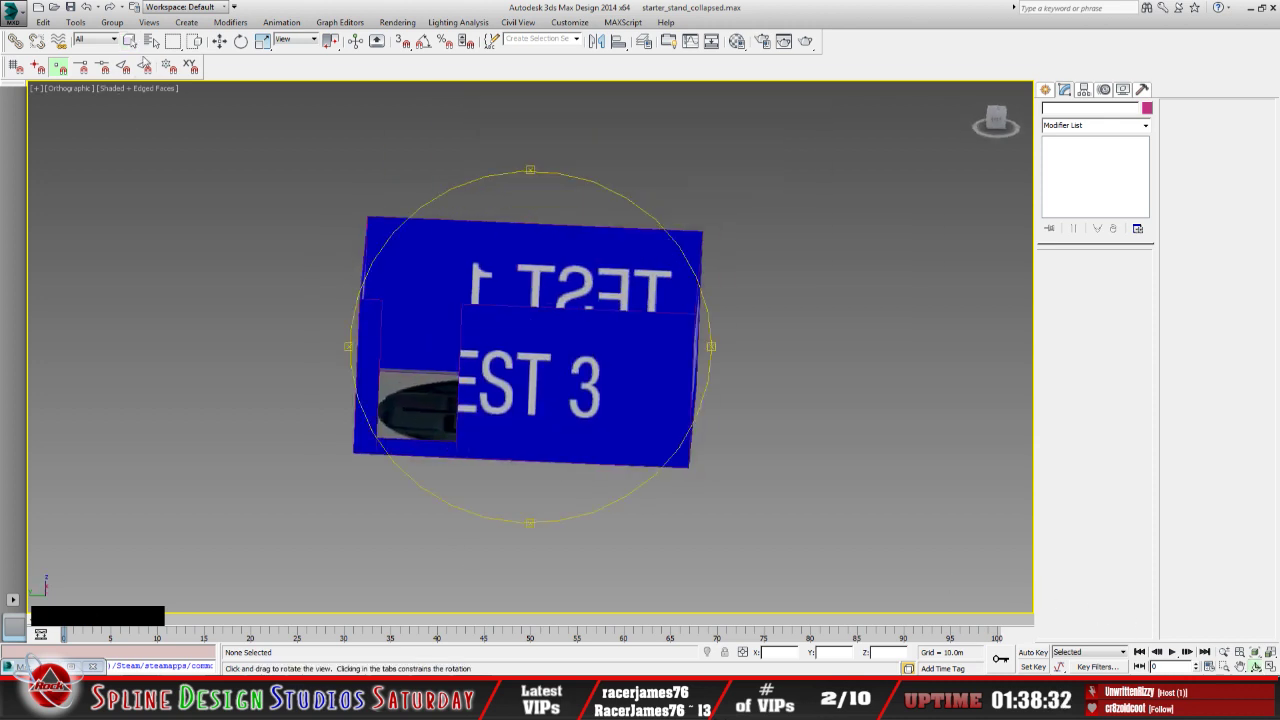
left_click(130, 41)
left_click(474, 360)
middle_click_drag(569, 385, 498, 415)
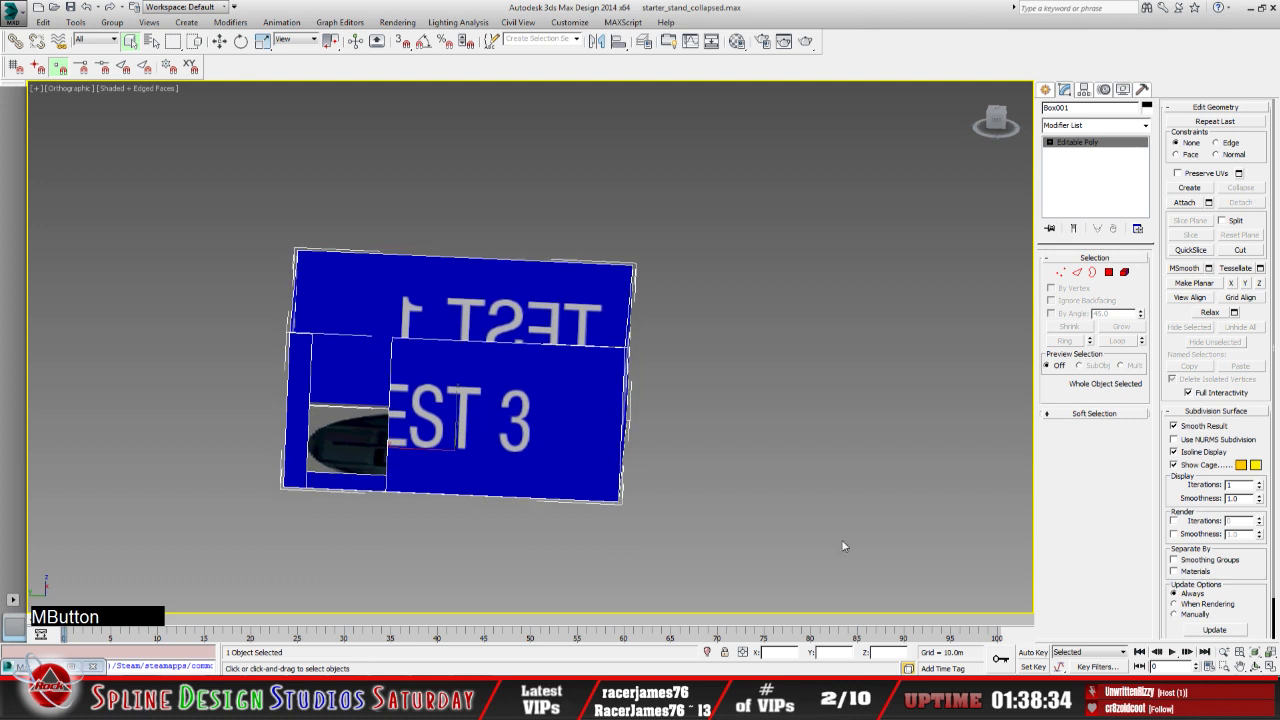
left_click(1256, 667)
left_click_drag(586, 437, 530, 330)
middle_click_drag(540, 434, 562, 392)
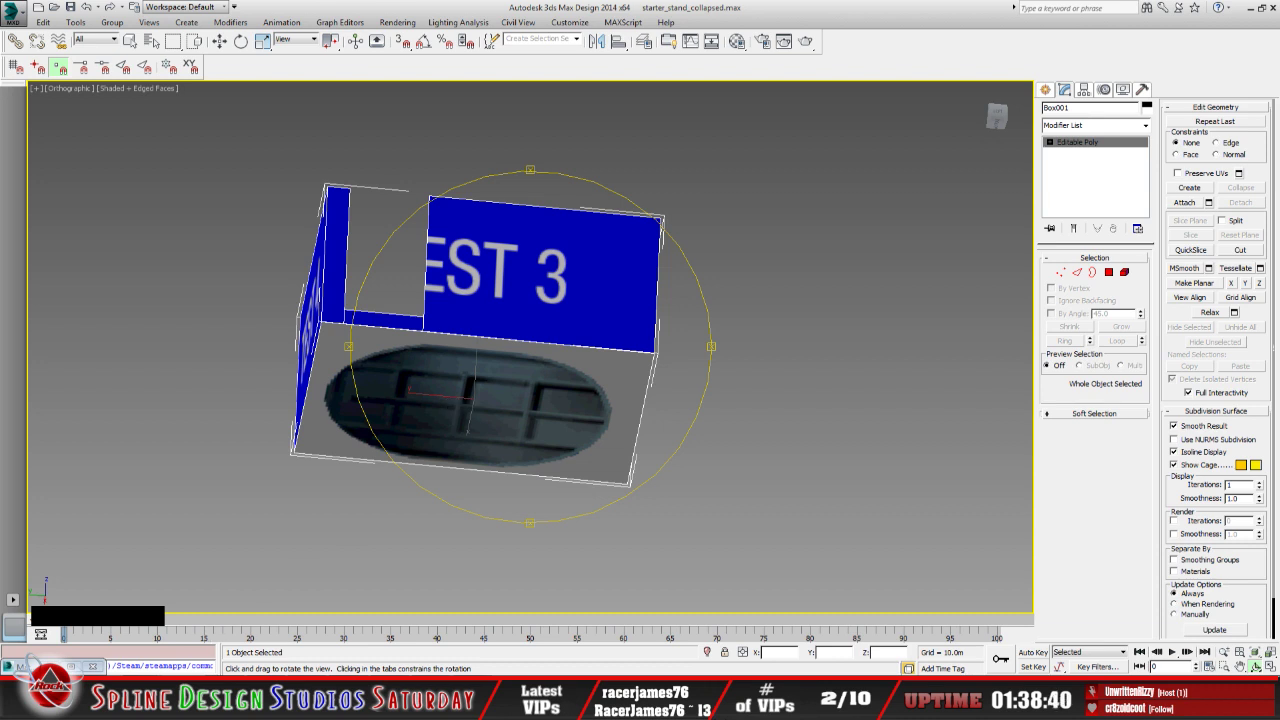
Switch to the starter_stand image in Paint Shop Pro and undo the last operation to restore its separate layers
left_click(445, 700)
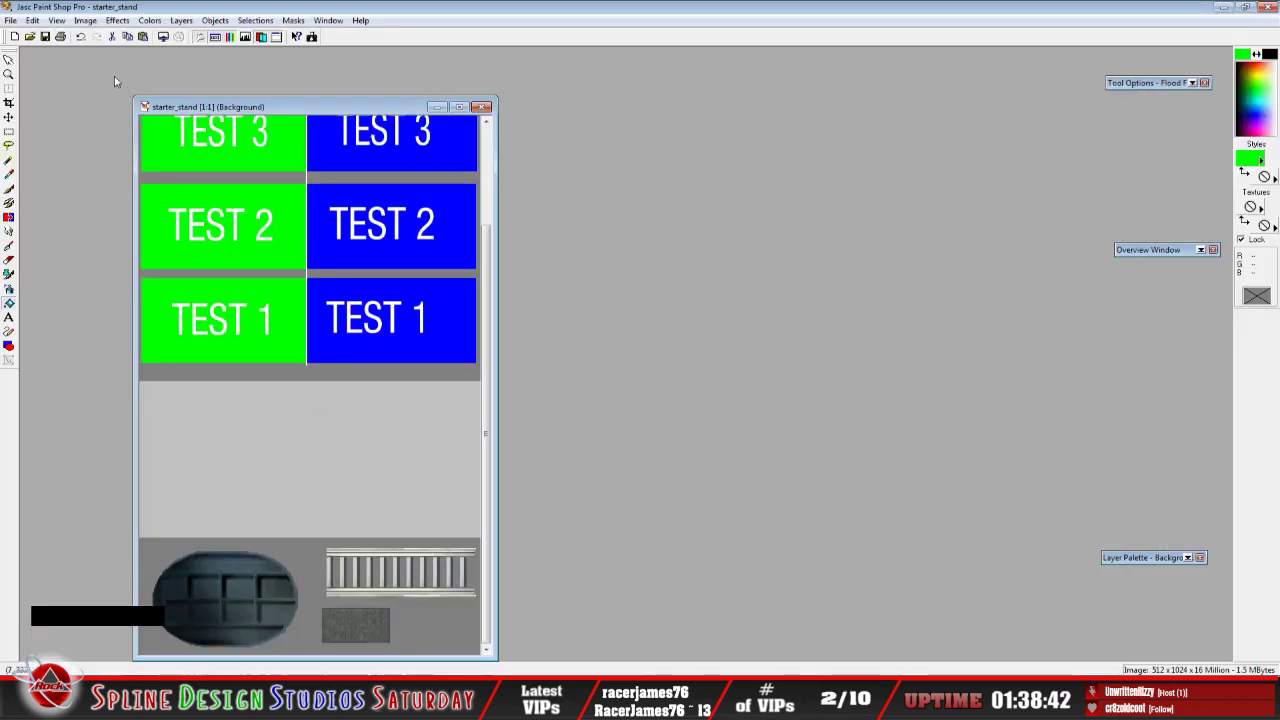
left_click(80, 36)
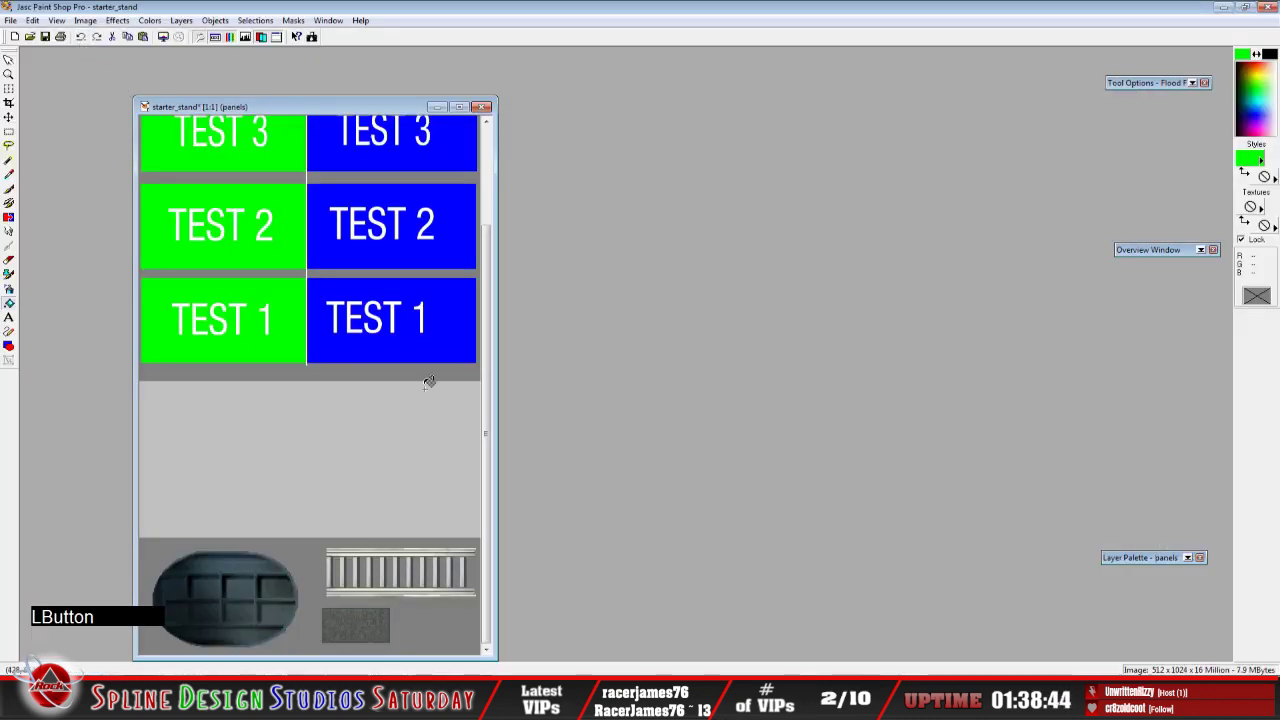
left_click(489, 434)
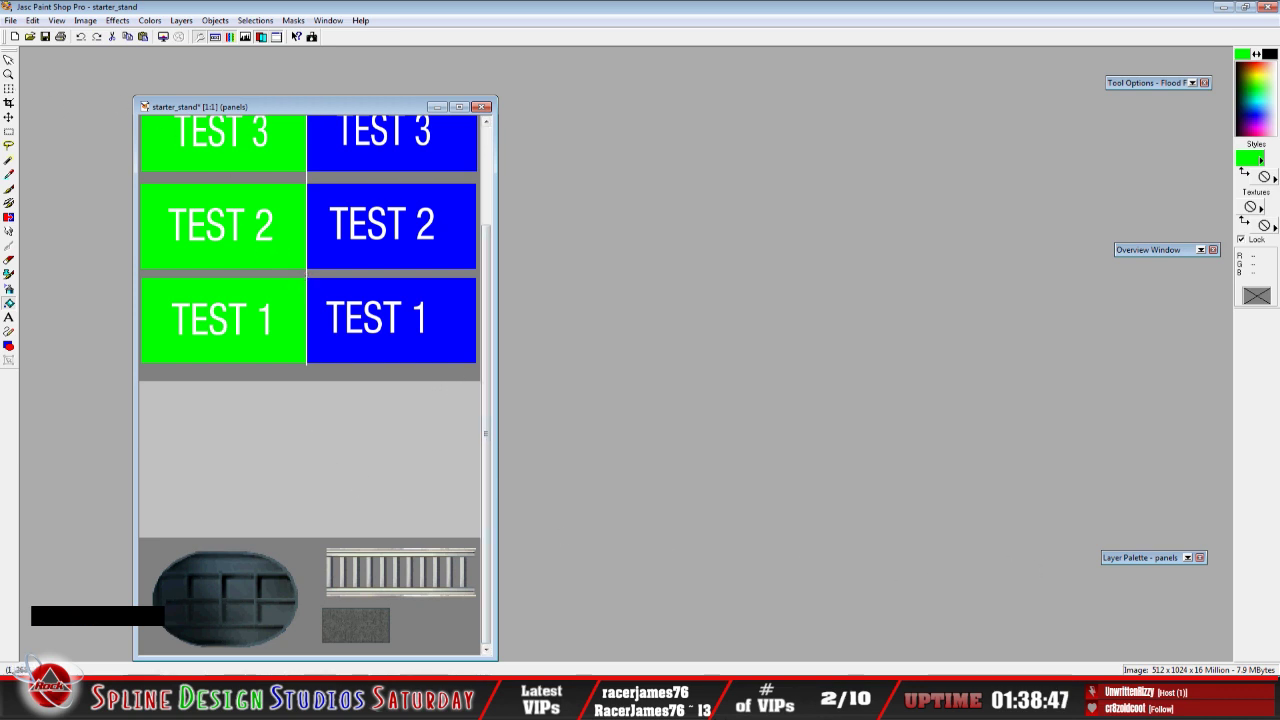
Save the layered texture in Photoshop format as starter_stand.psd in the 3DS folder, replacing the existing file
left_click(10, 20)
left_click(52, 119)
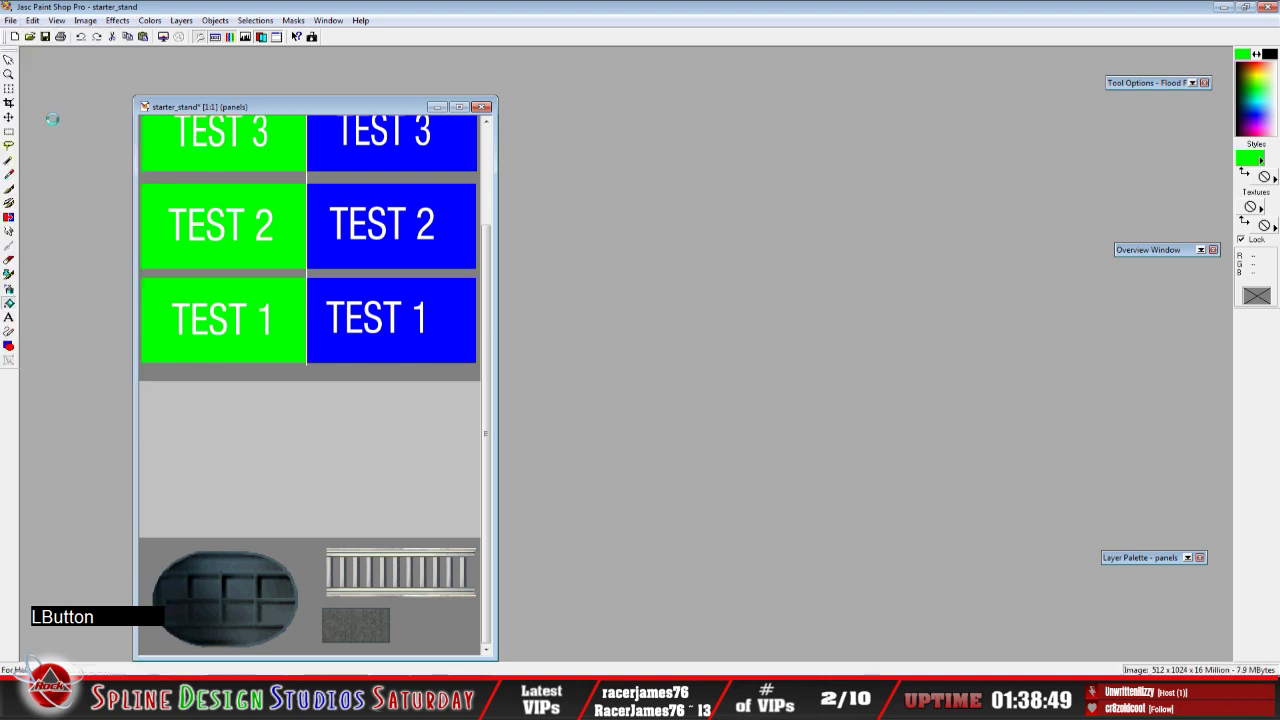
left_click(955, 612)
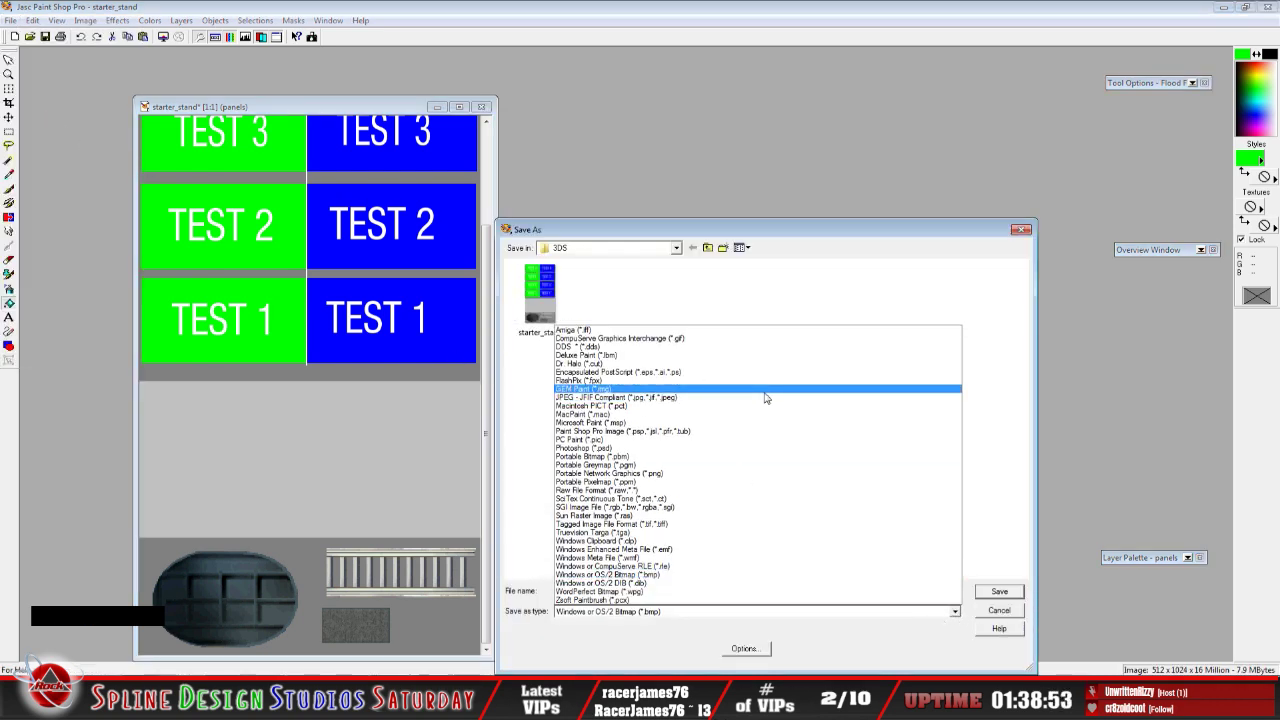
left_click(737, 448)
left_click(667, 592)
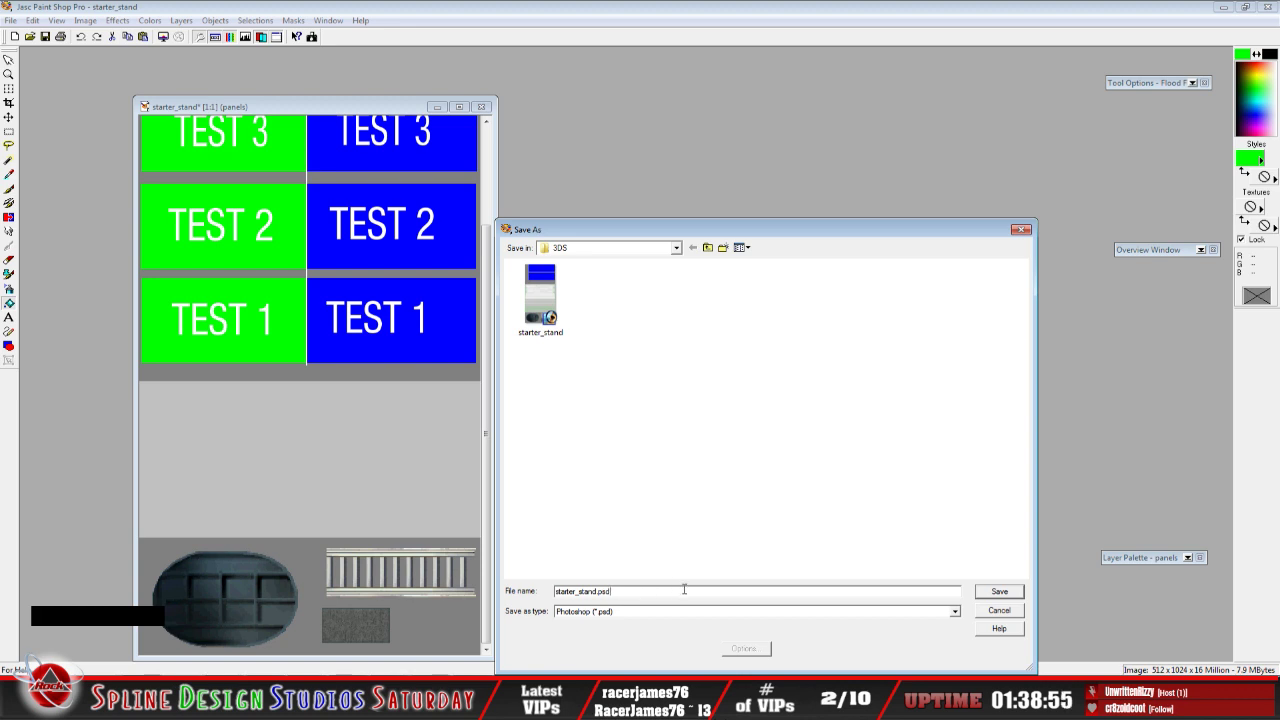
left_click(1000, 592)
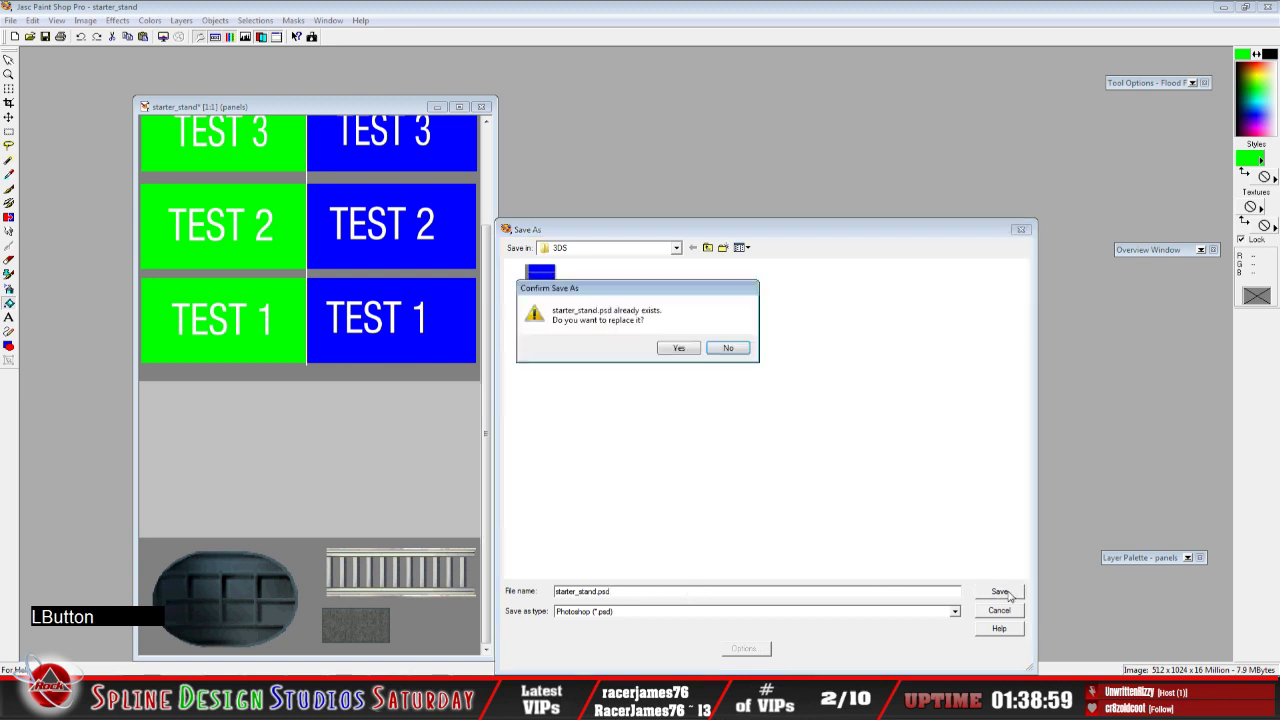
left_click(671, 353)
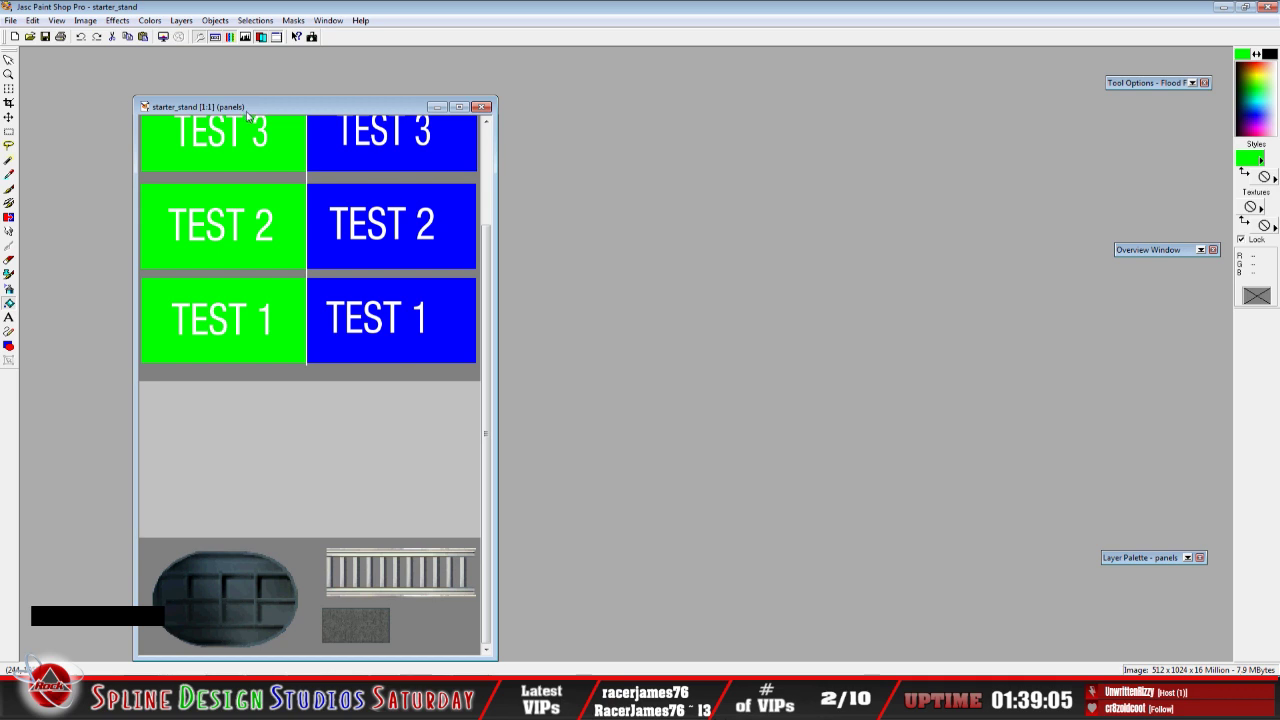
Rename the layer holding the test lettering from Layer9 to test
left_click_drag(245, 109, 238, 60)
mouse_move(1141, 560)
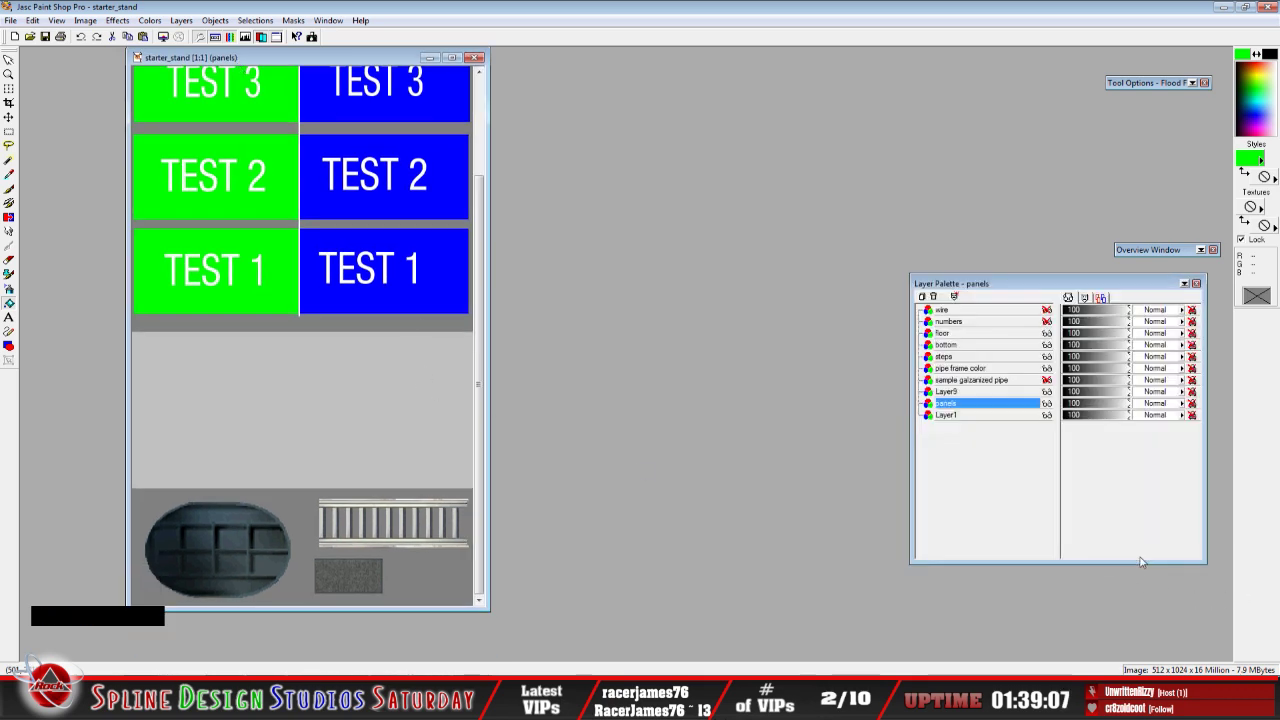
left_click(975, 392)
right_click(975, 392)
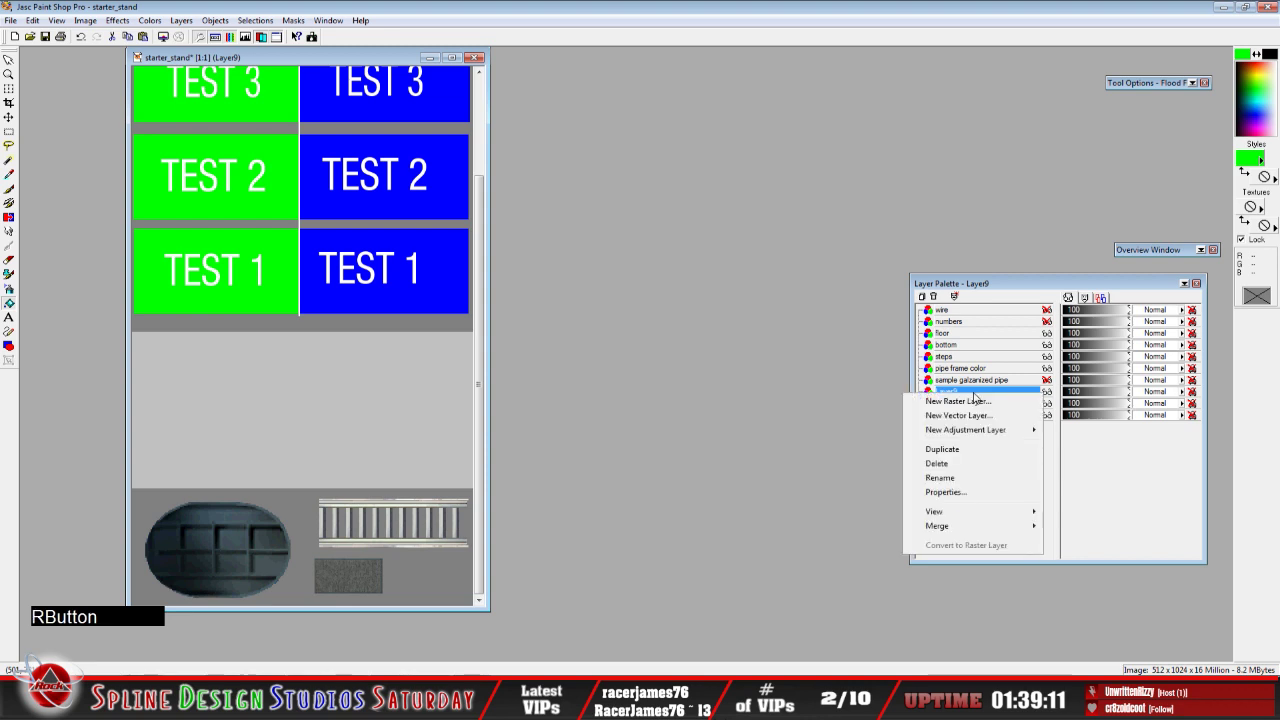
left_click(952, 484)
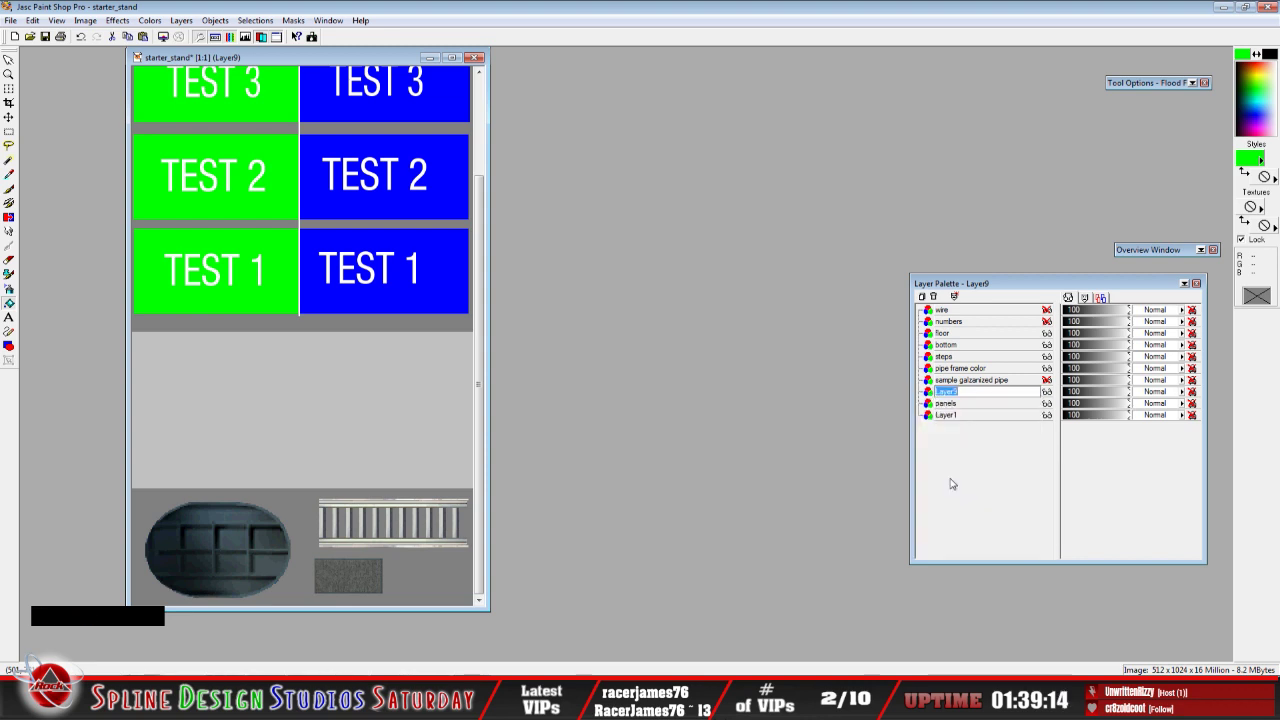
type("test")
key("Return")
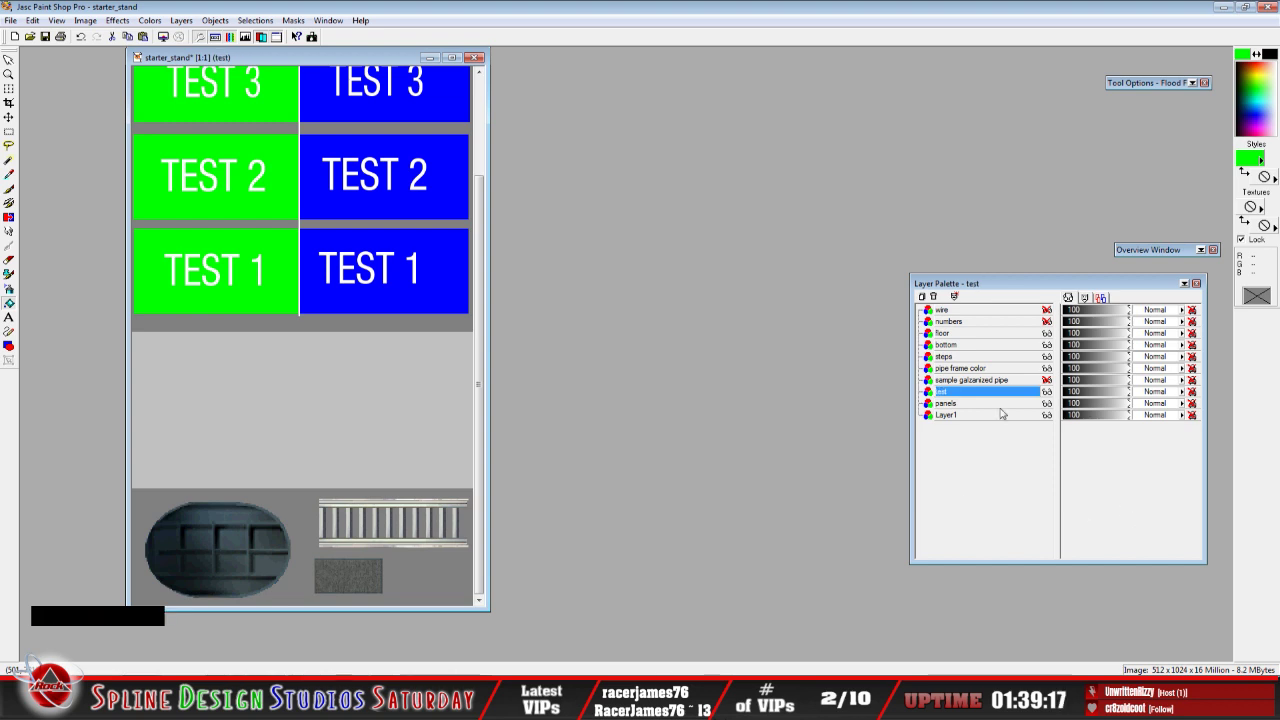
Toggle the bottom and floor layers off and on to identify their artwork, and examine the oval underside at 2:1
left_click(975, 285)
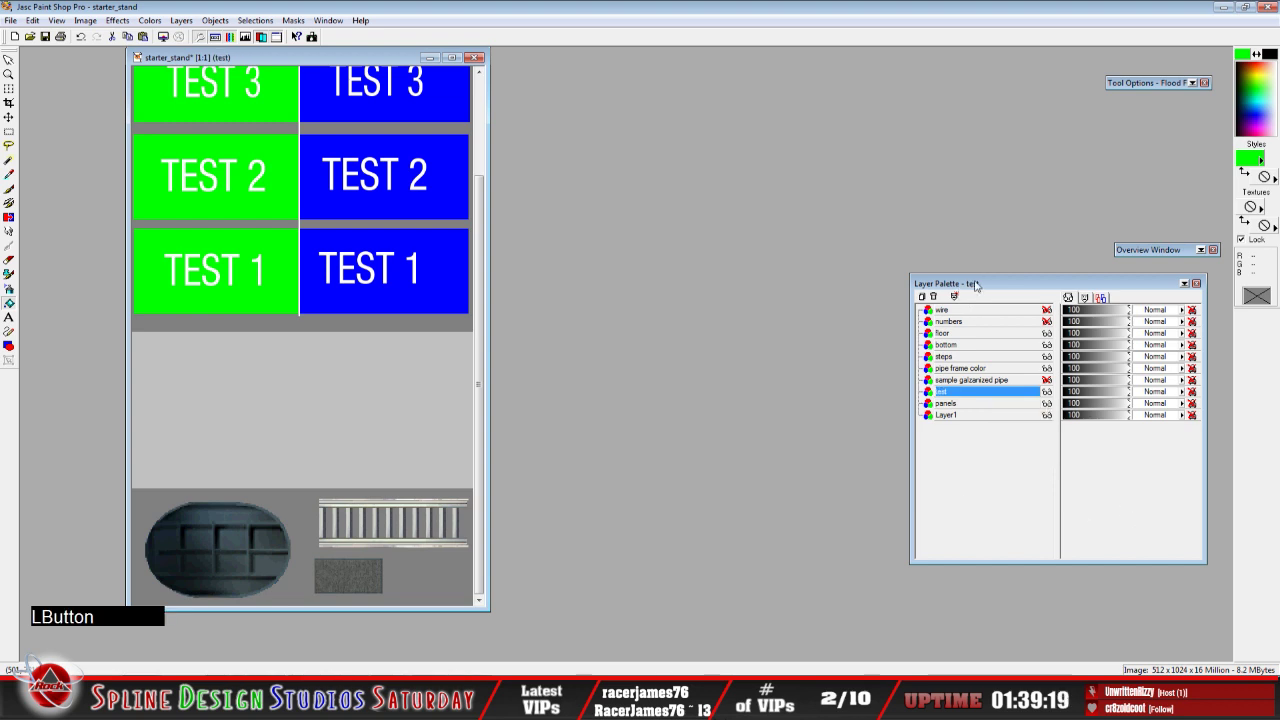
left_click_drag(975, 285, 602, 200)
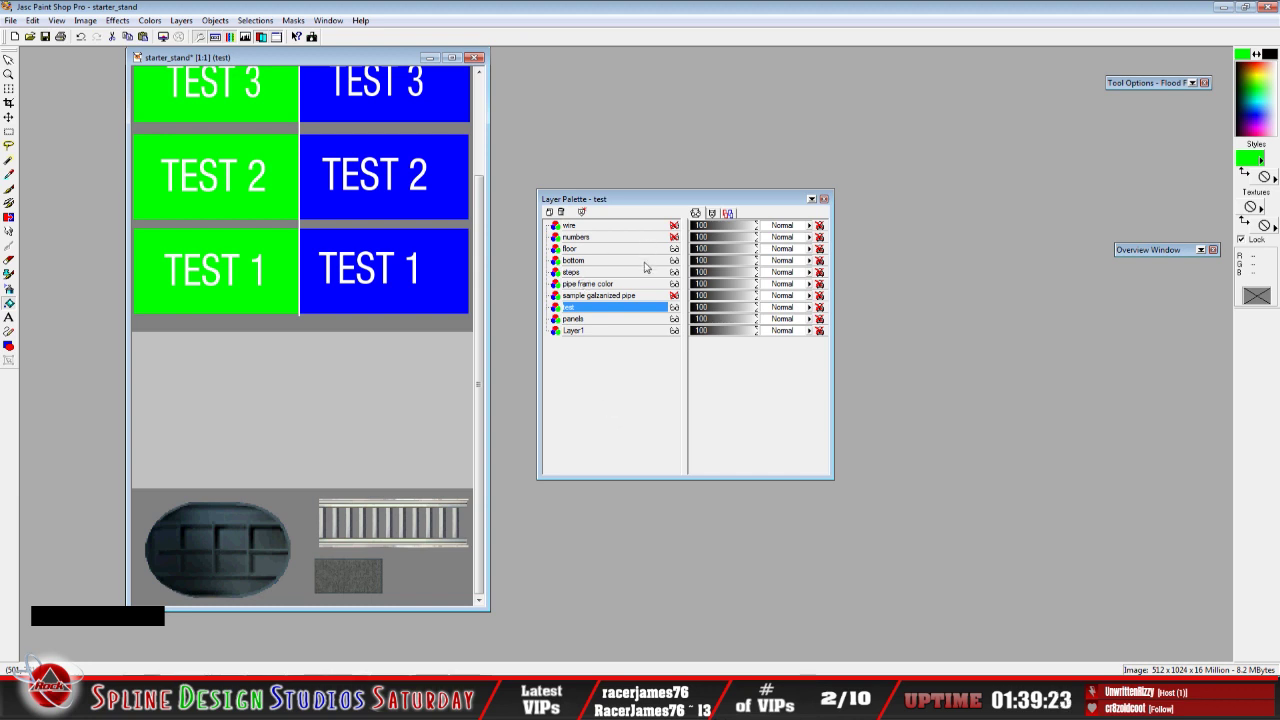
left_click(674, 260)
left_click(674, 260)
left_click(674, 249)
left_click(674, 249)
left_click(674, 260)
left_click(674, 260)
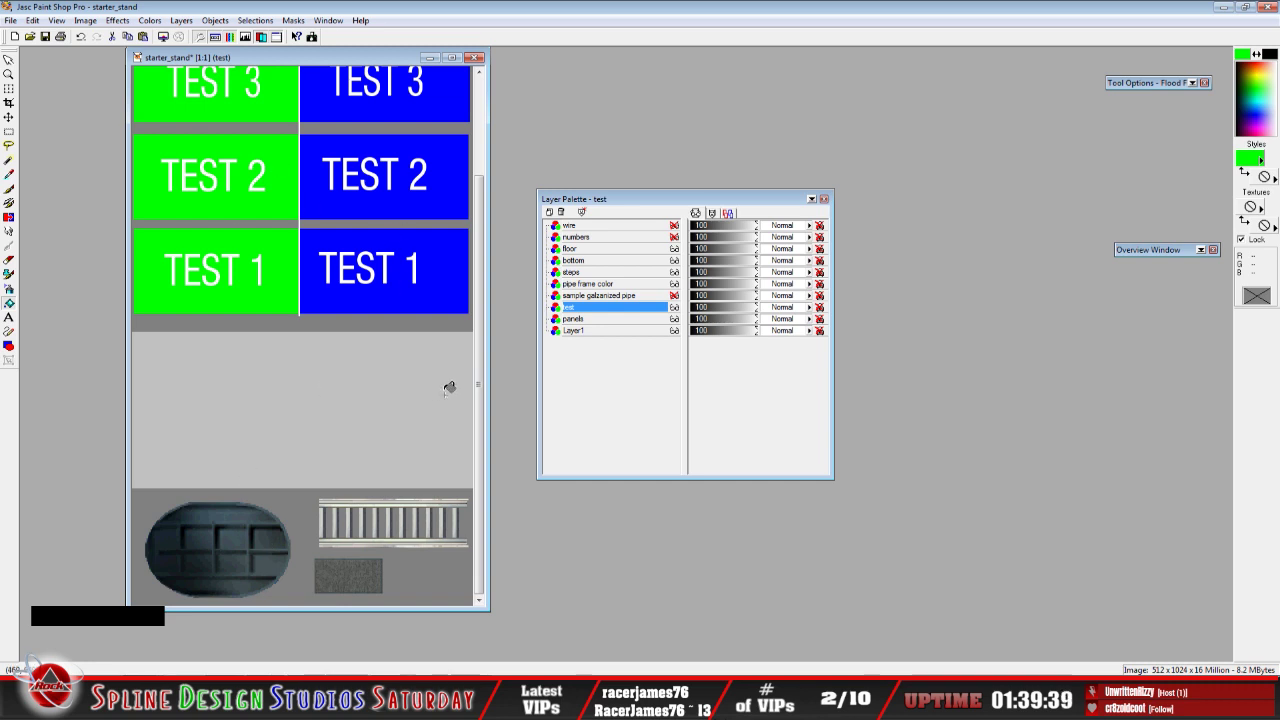
left_click(674, 260)
left_click(674, 260)
left_click(674, 248)
left_click(674, 248)
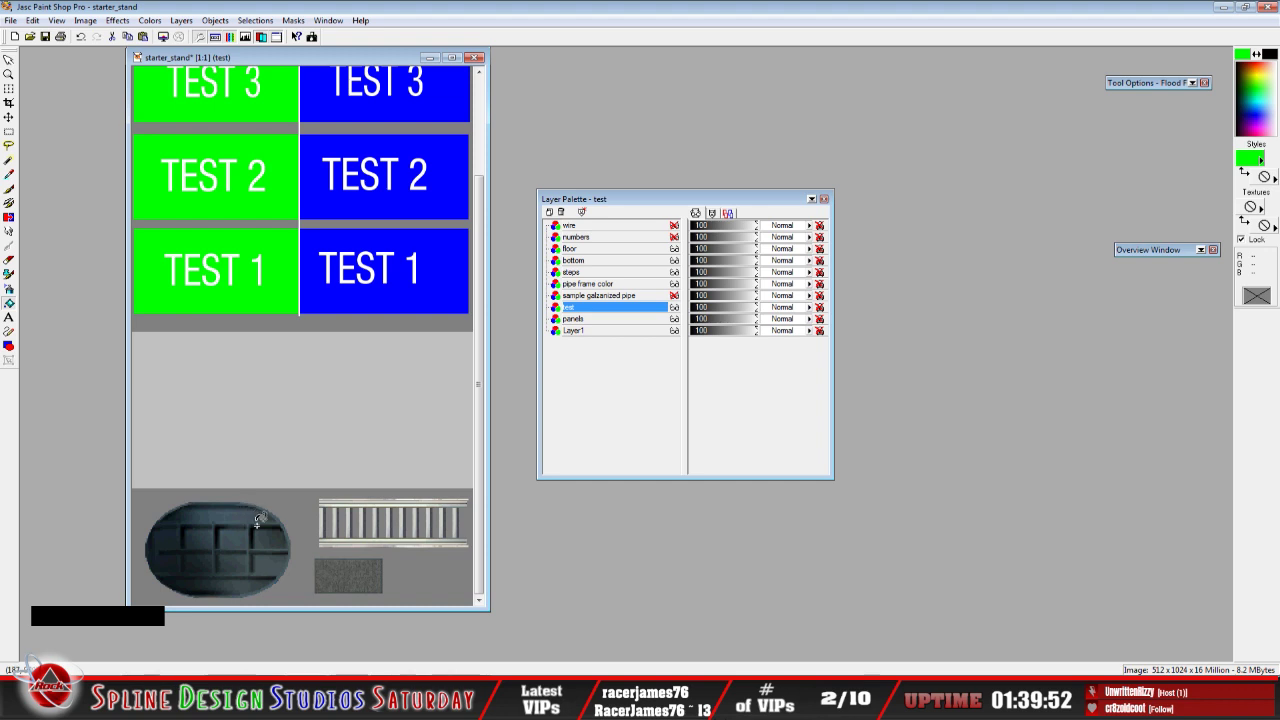
middle_click(258, 520)
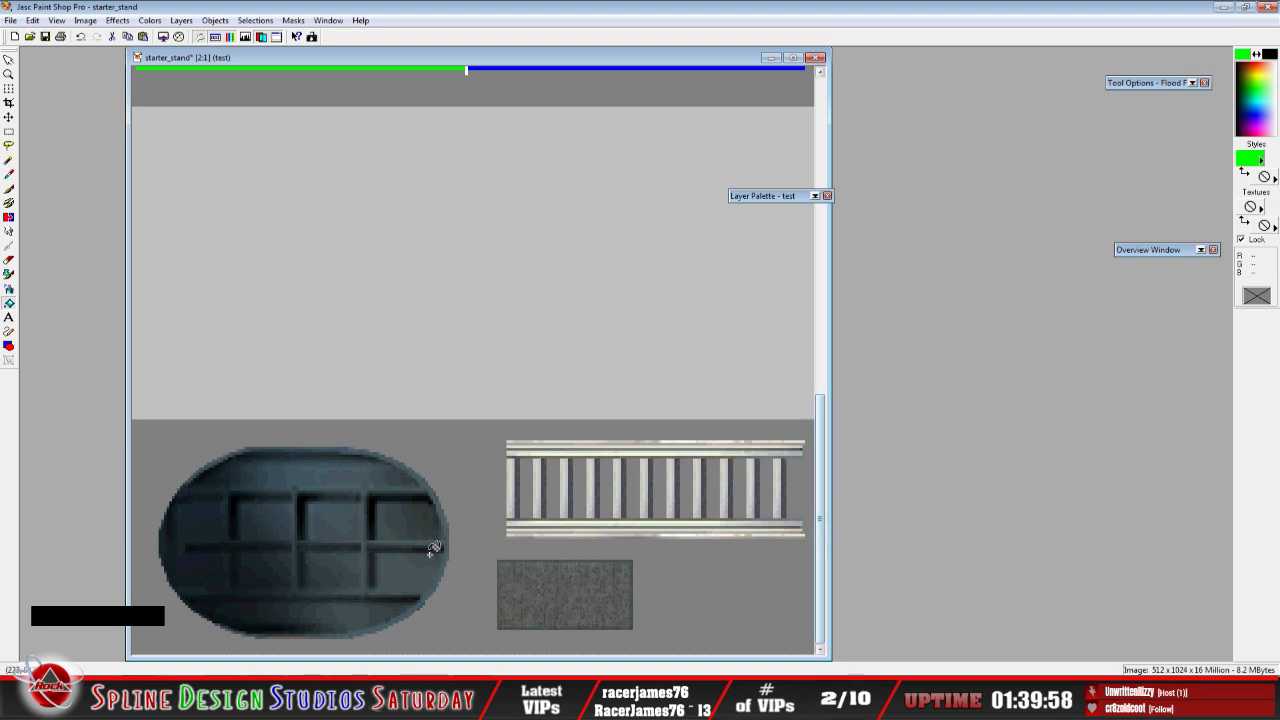
middle_click(478, 479)
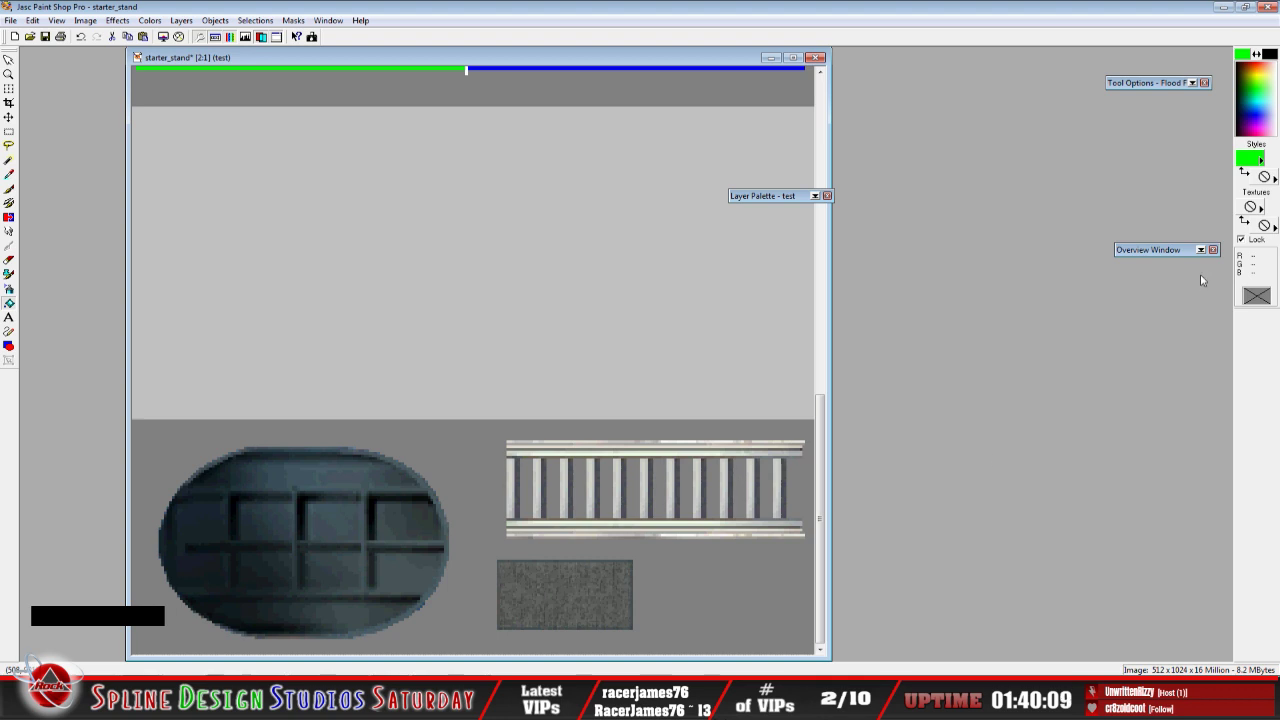
Copy the bottom layer, paste it as a new layer, and move the pasted oval roughly over the original
mouse_move(1139, 258)
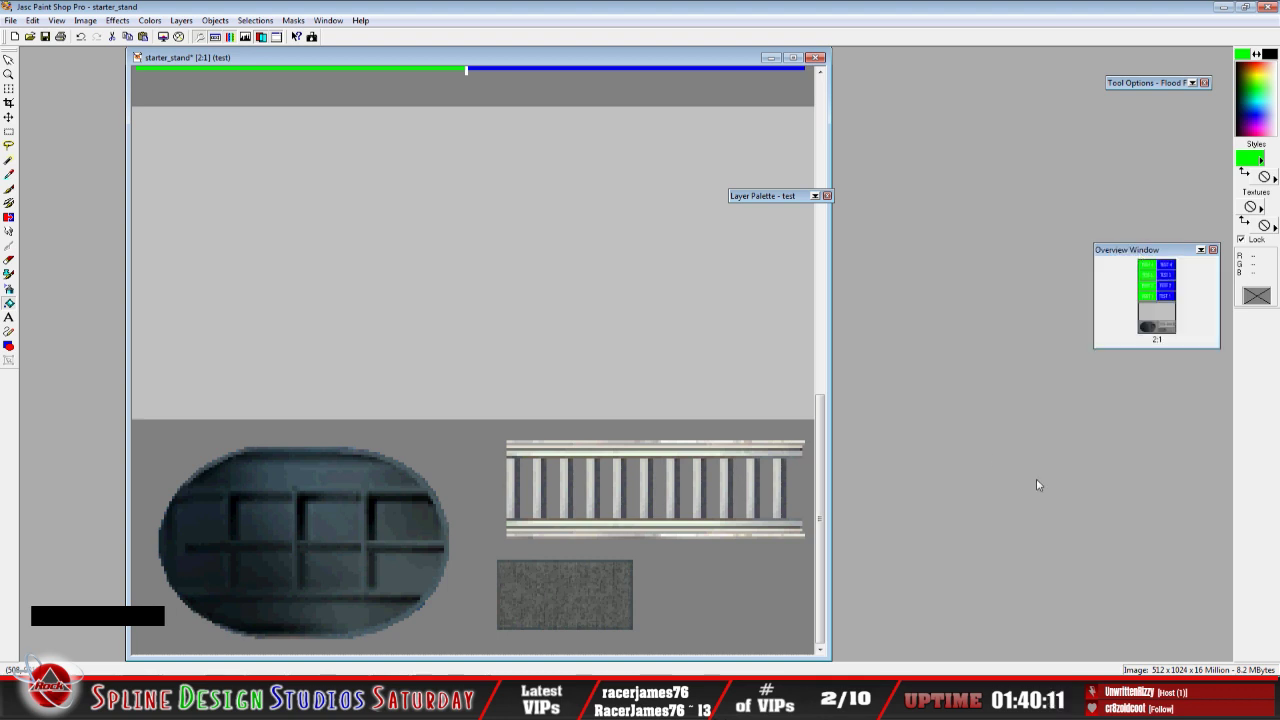
mouse_move(773, 203)
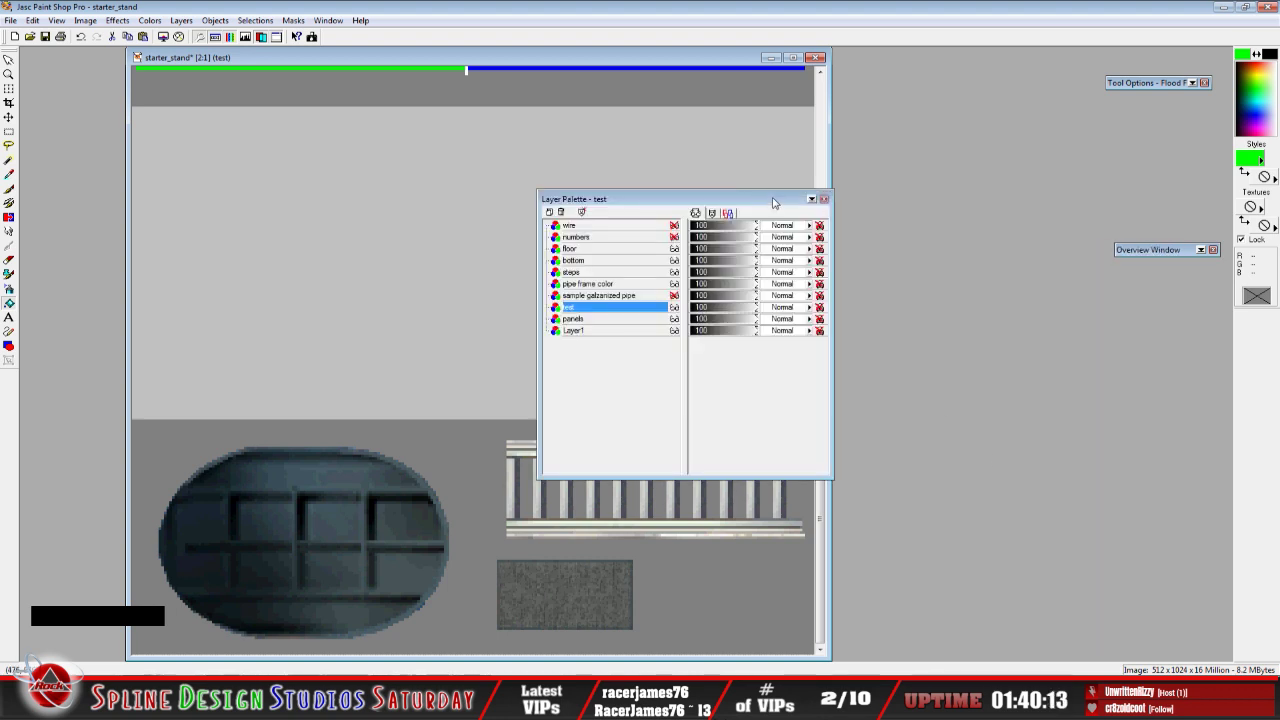
left_click_drag(773, 203, 1128, 304)
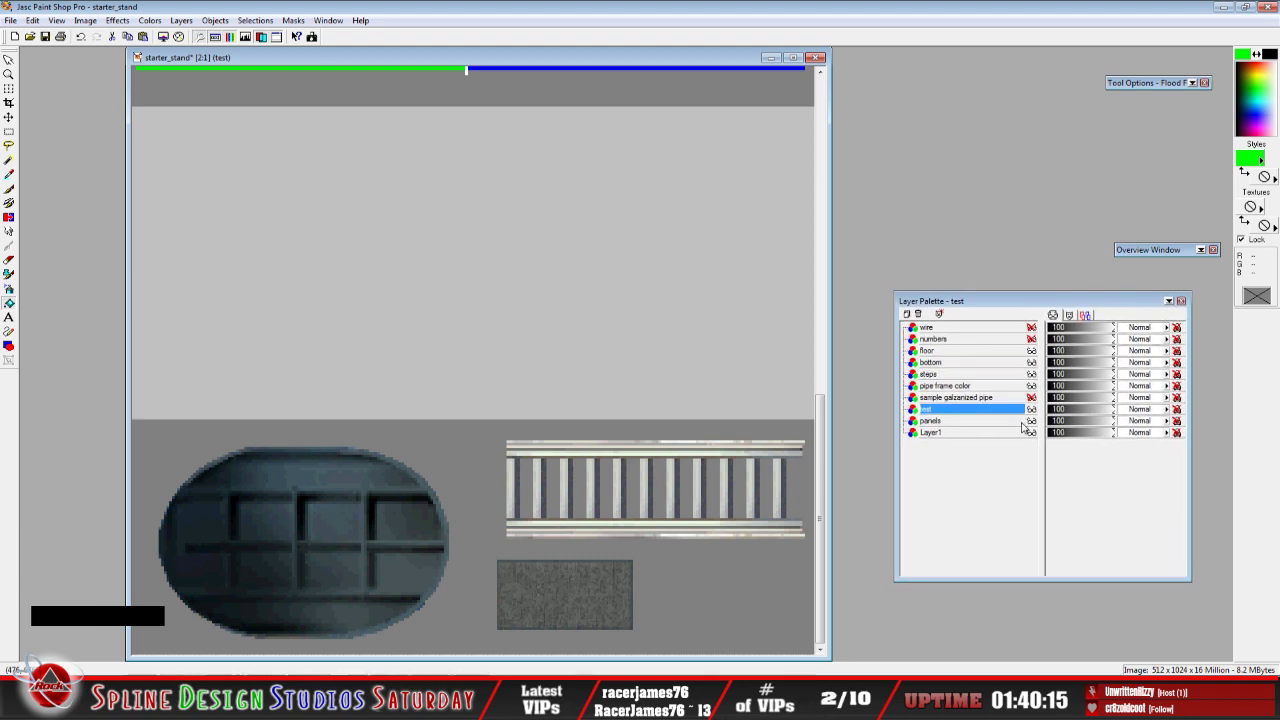
left_click(945, 362)
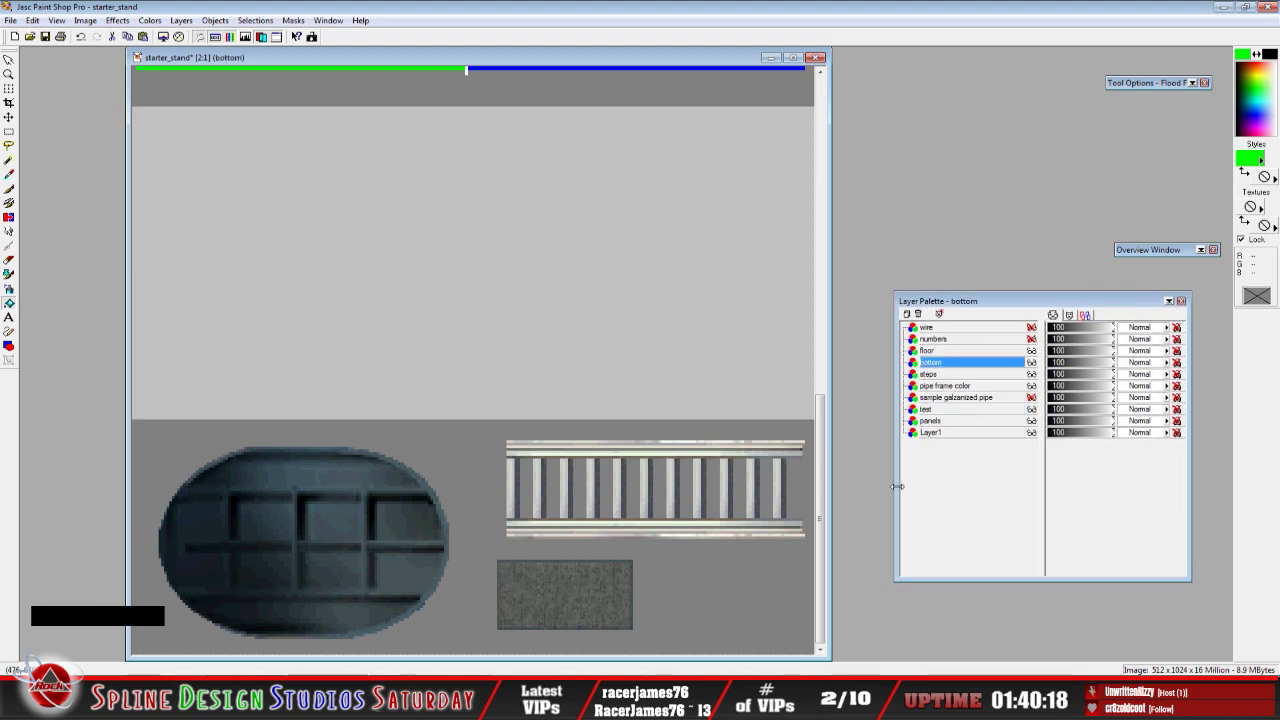
left_click(32, 20)
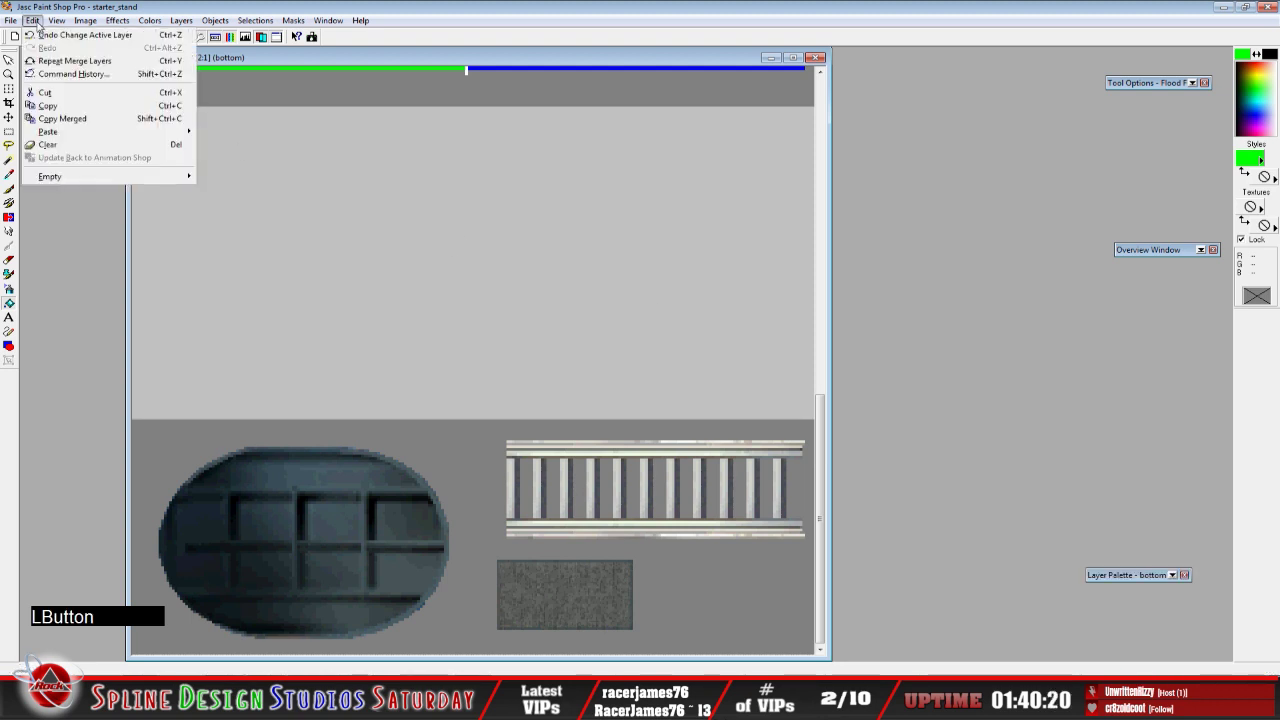
left_click(70, 107)
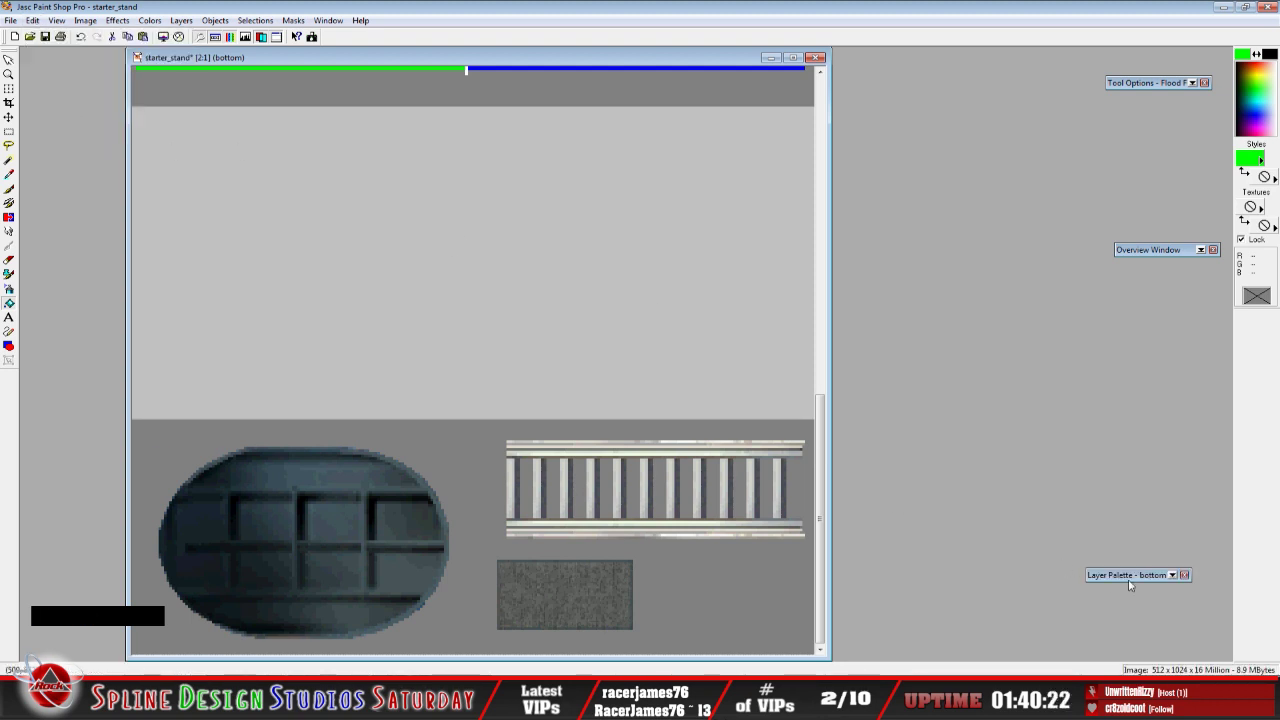
mouse_move(1063, 575)
left_click(33, 20)
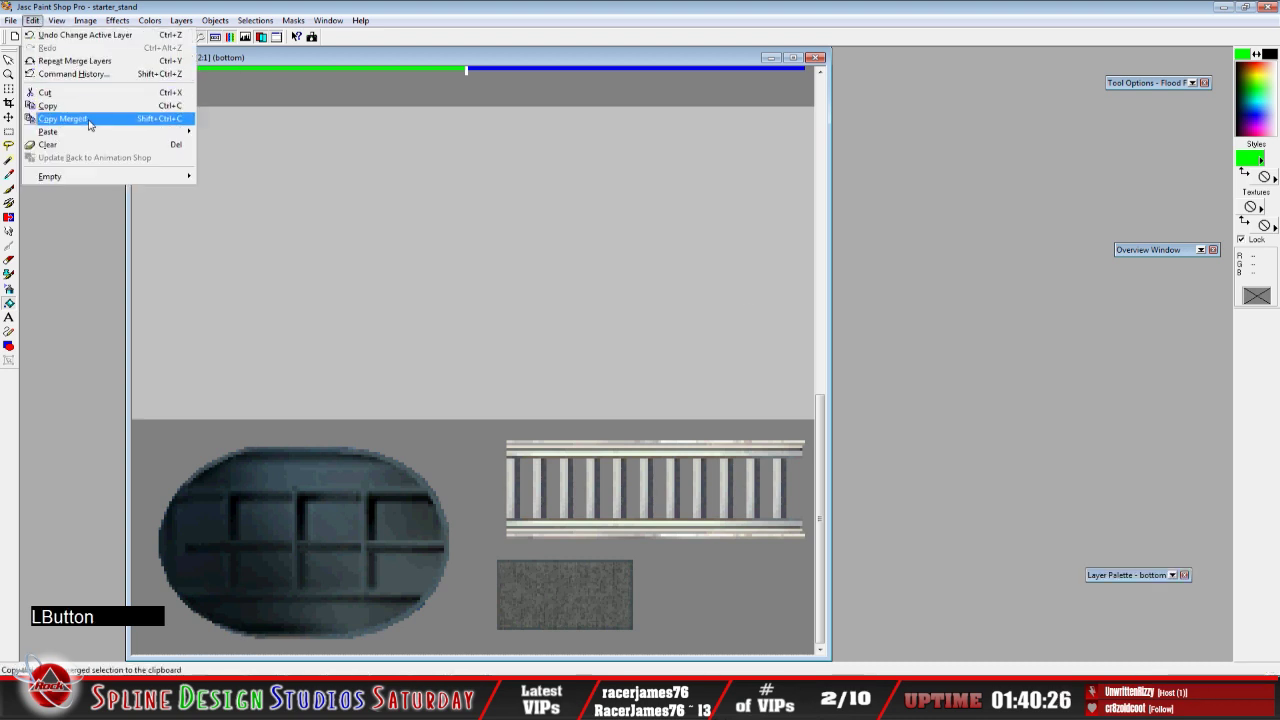
mouse_move(60, 131)
left_click(288, 148)
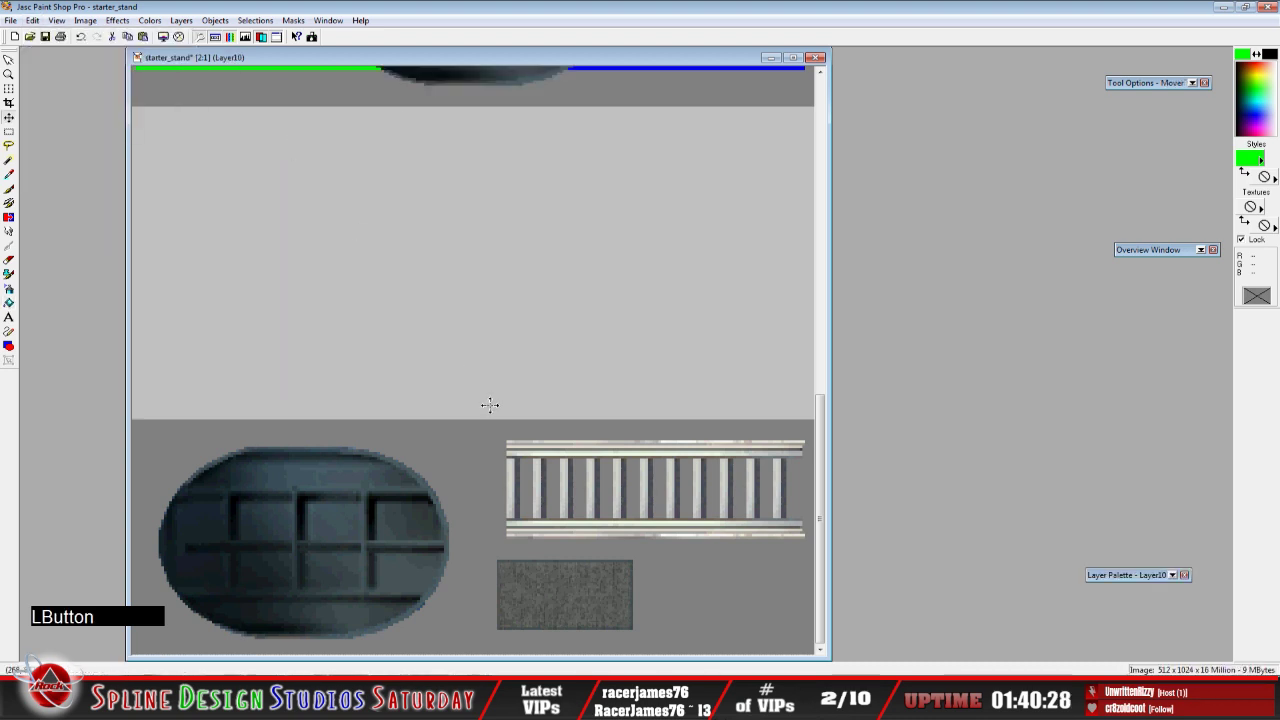
left_click(400, 82)
left_click_drag(449, 72, 380, 608)
Rename the original bottom layer as bottom1
mouse_move(1143, 577)
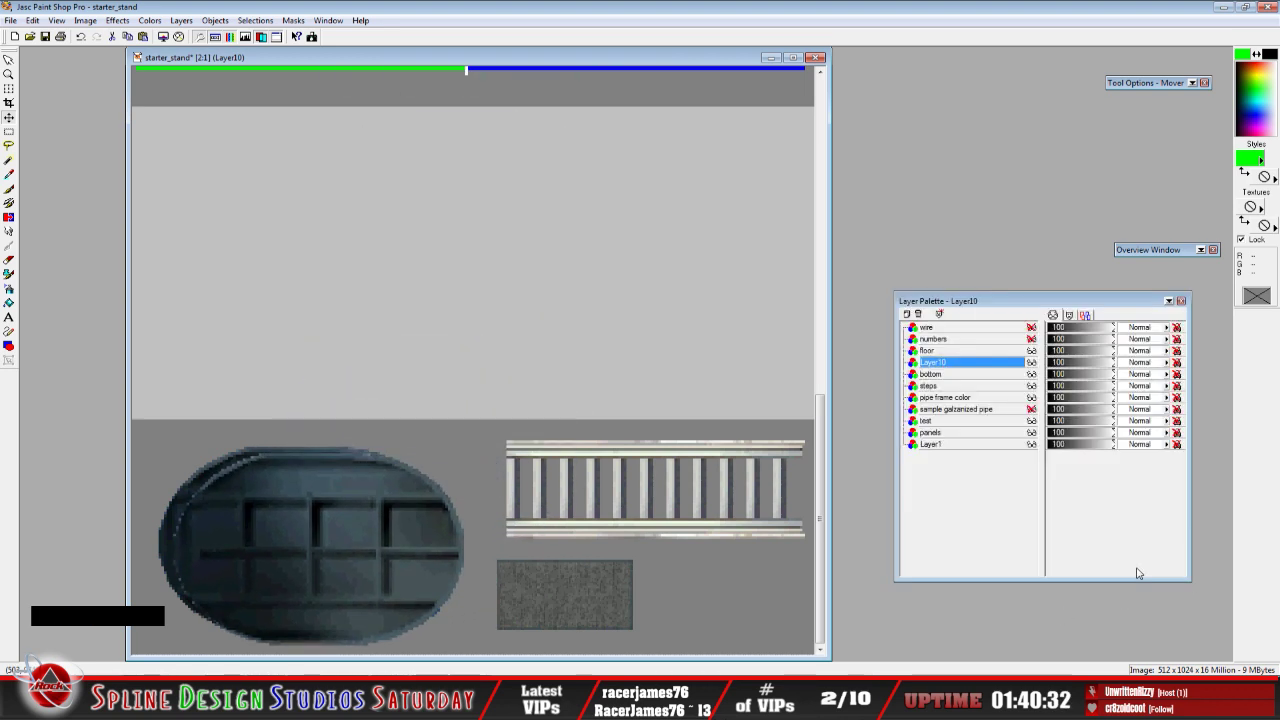
left_click(960, 375)
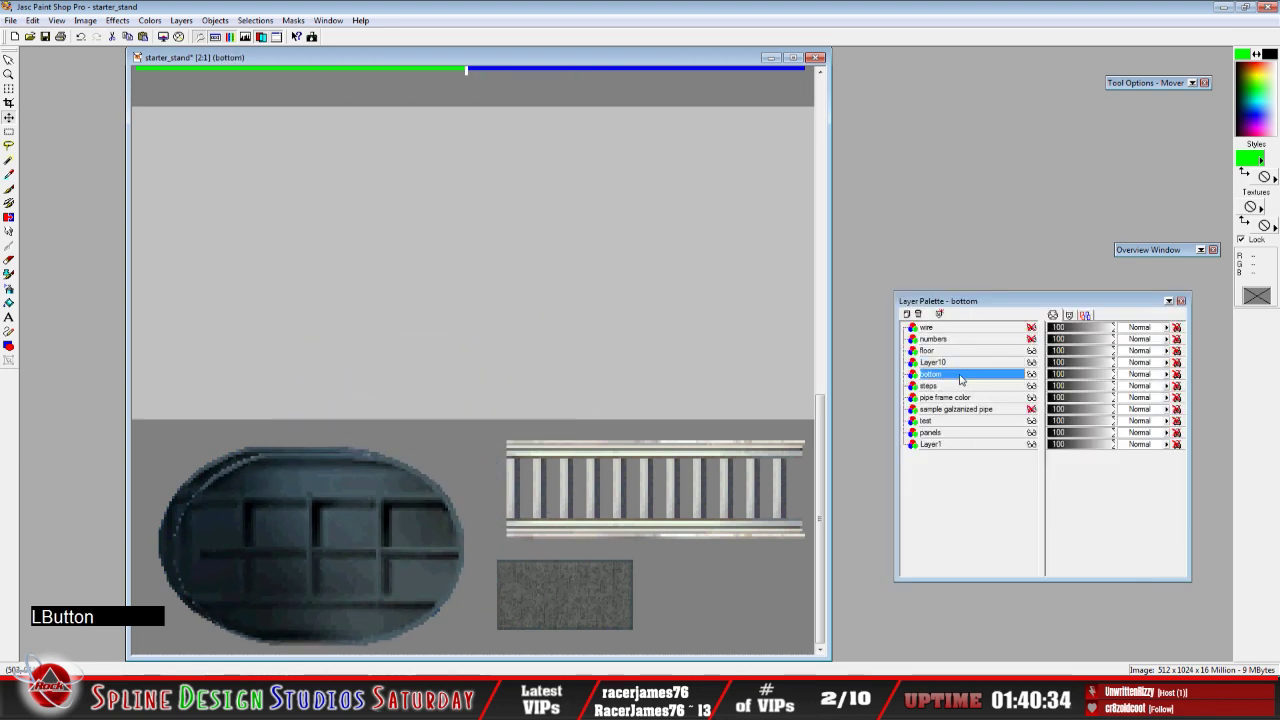
right_click(891, 376)
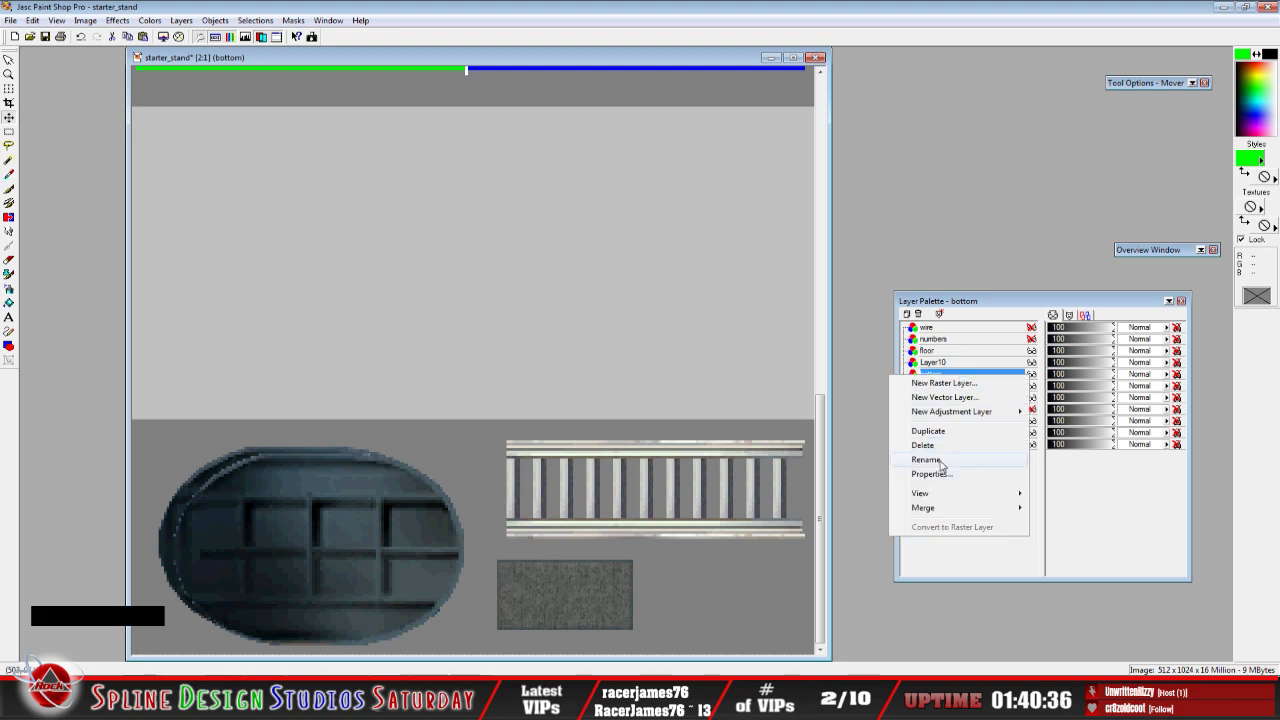
left_click(940, 462)
type("1")
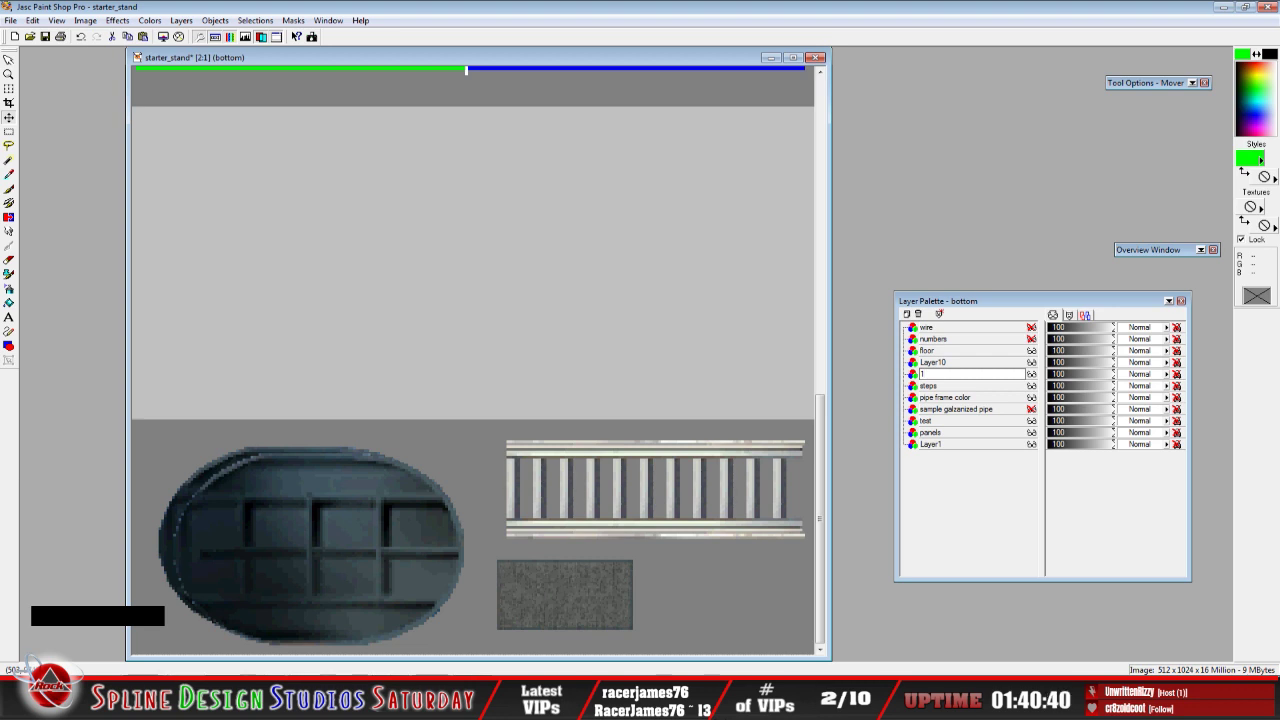
key("BackSpace")
type("bottom1")
key("Return")
Rename the pasted copy's layer as bottom2
left_click(945, 362)
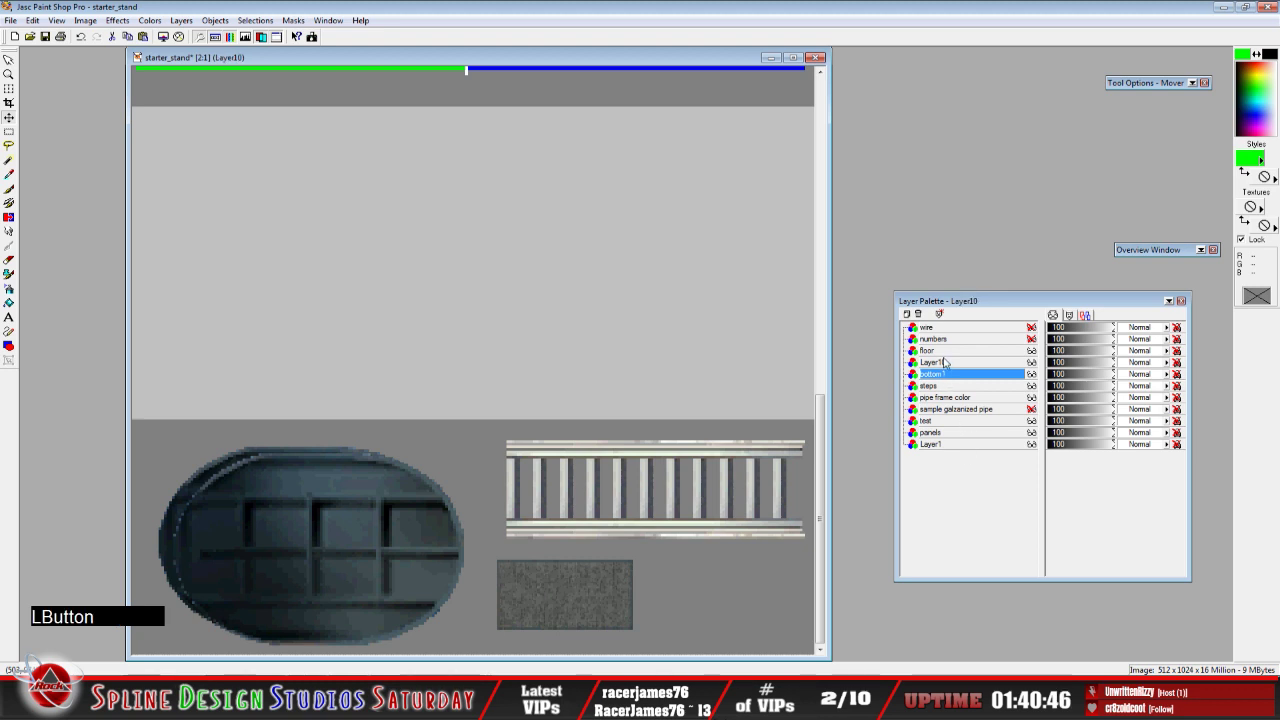
right_click(945, 362)
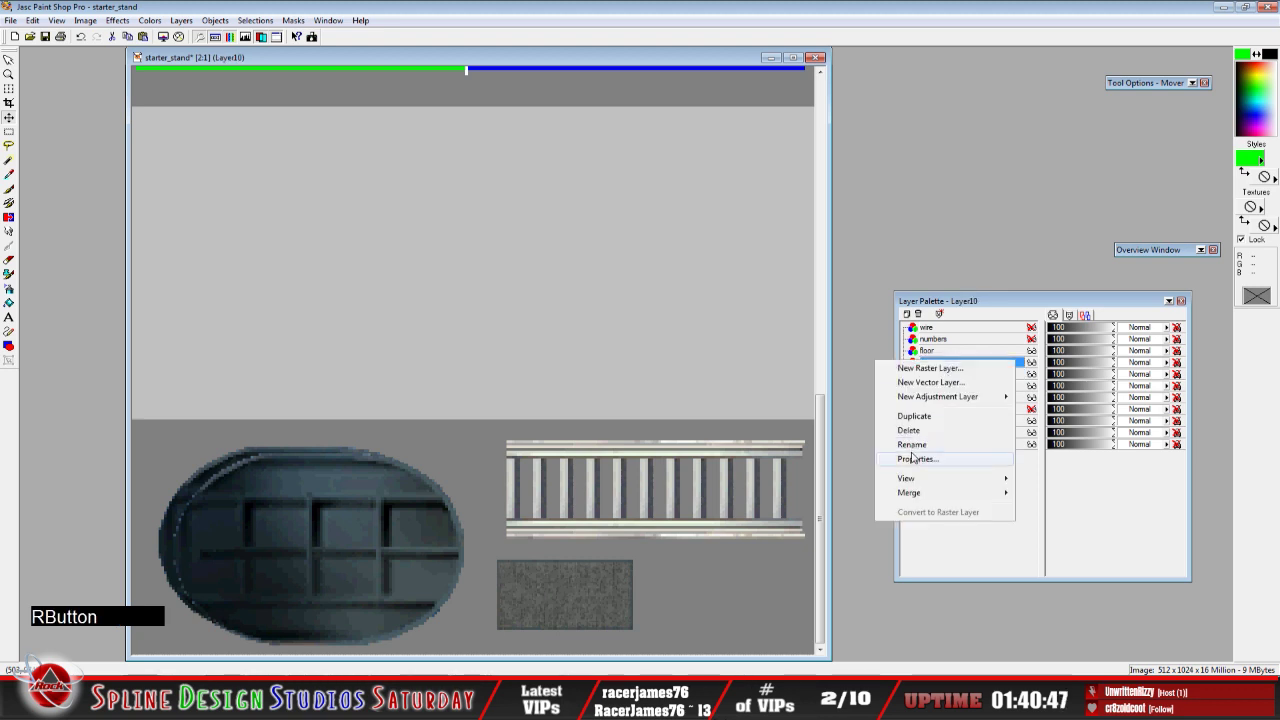
left_click(917, 446)
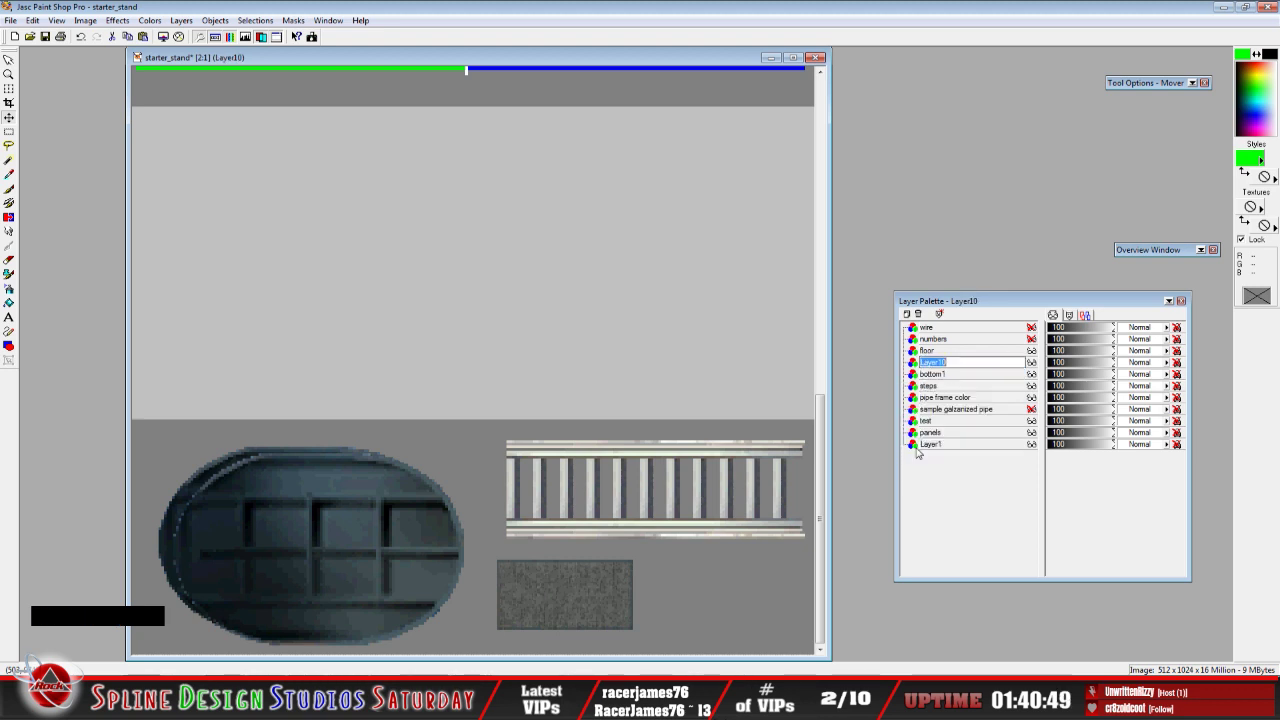
type("bottom2")
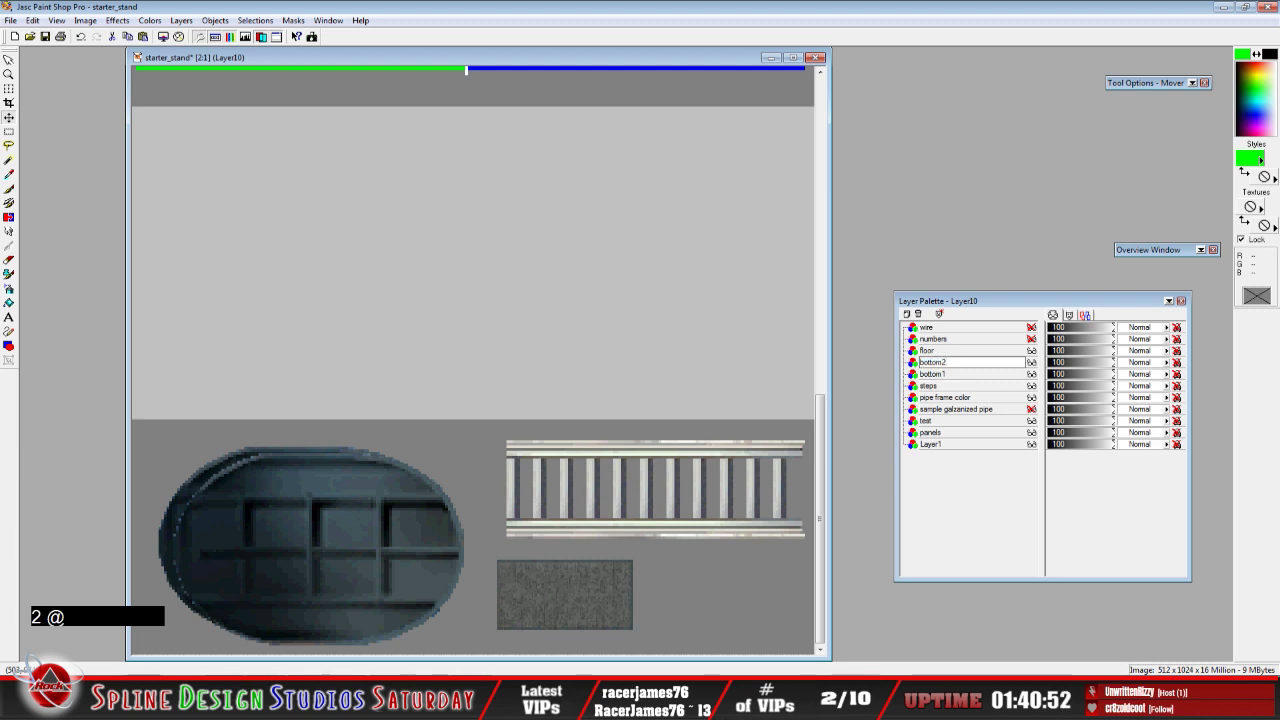
key("Return")
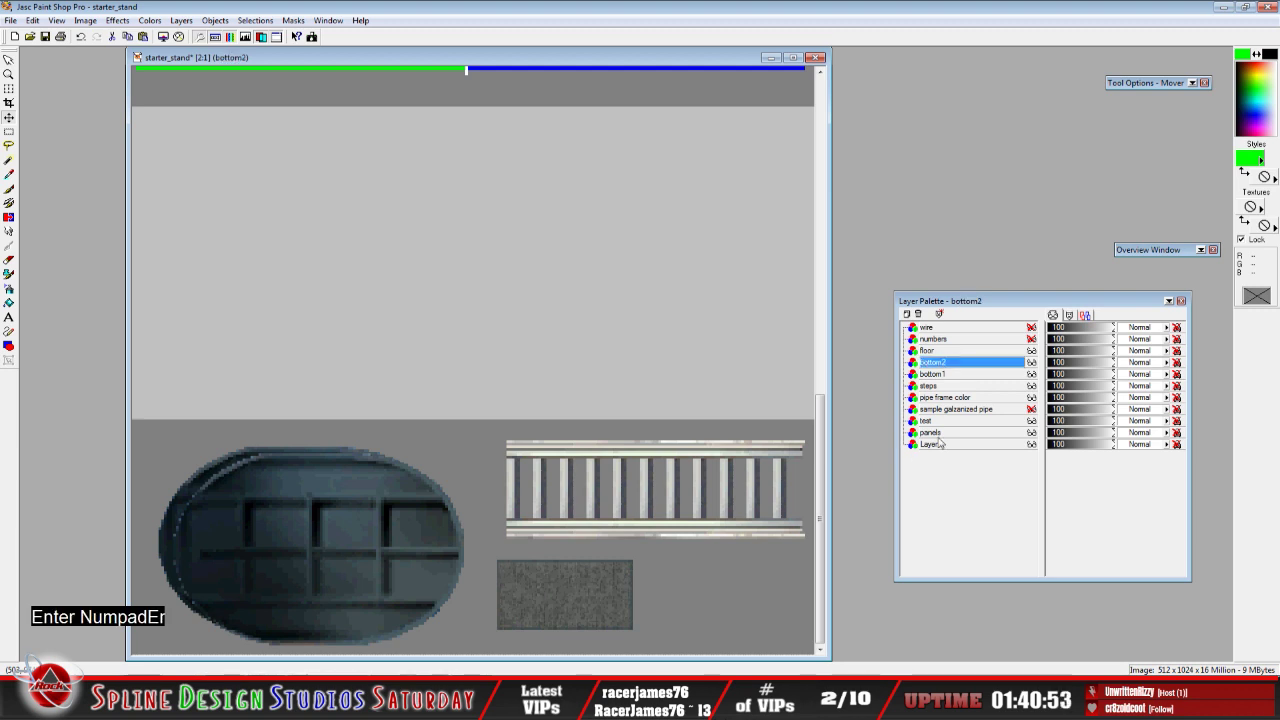
Hide and reshow bottom1 for comparison, and move the bottom2 oval to line up with the bottom1 oval
left_click(1031, 374)
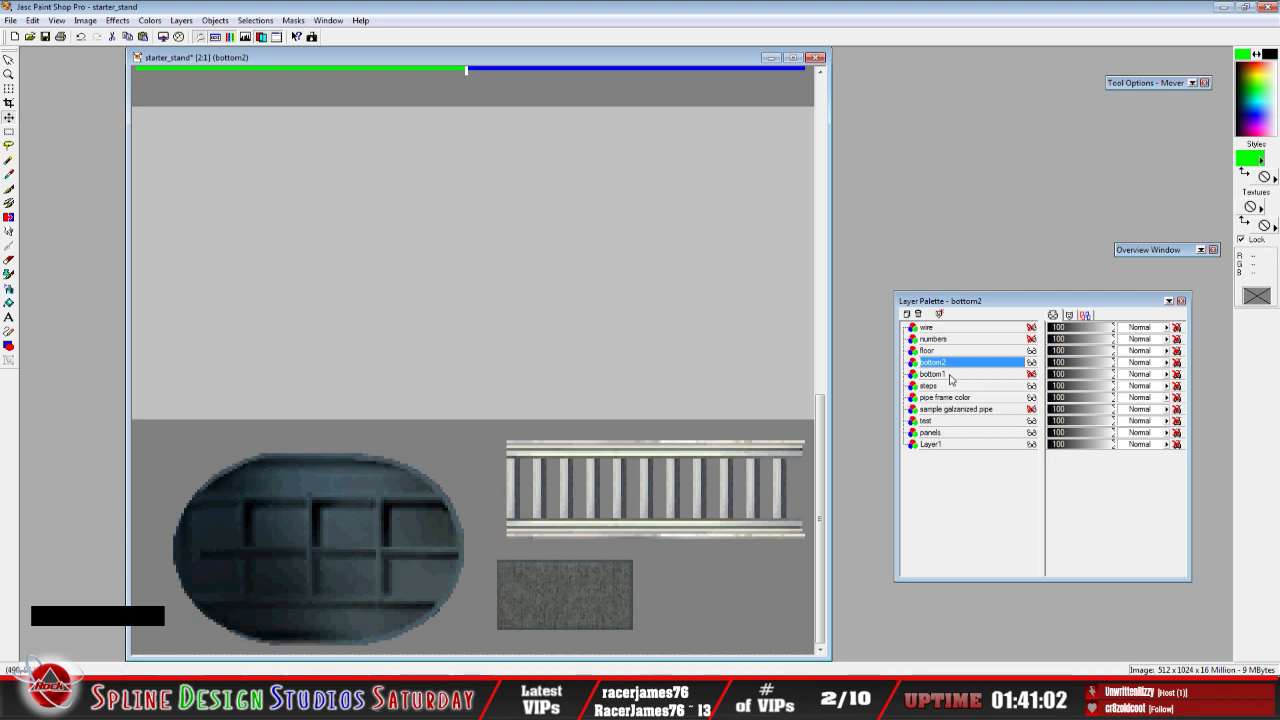
left_click(1031, 374)
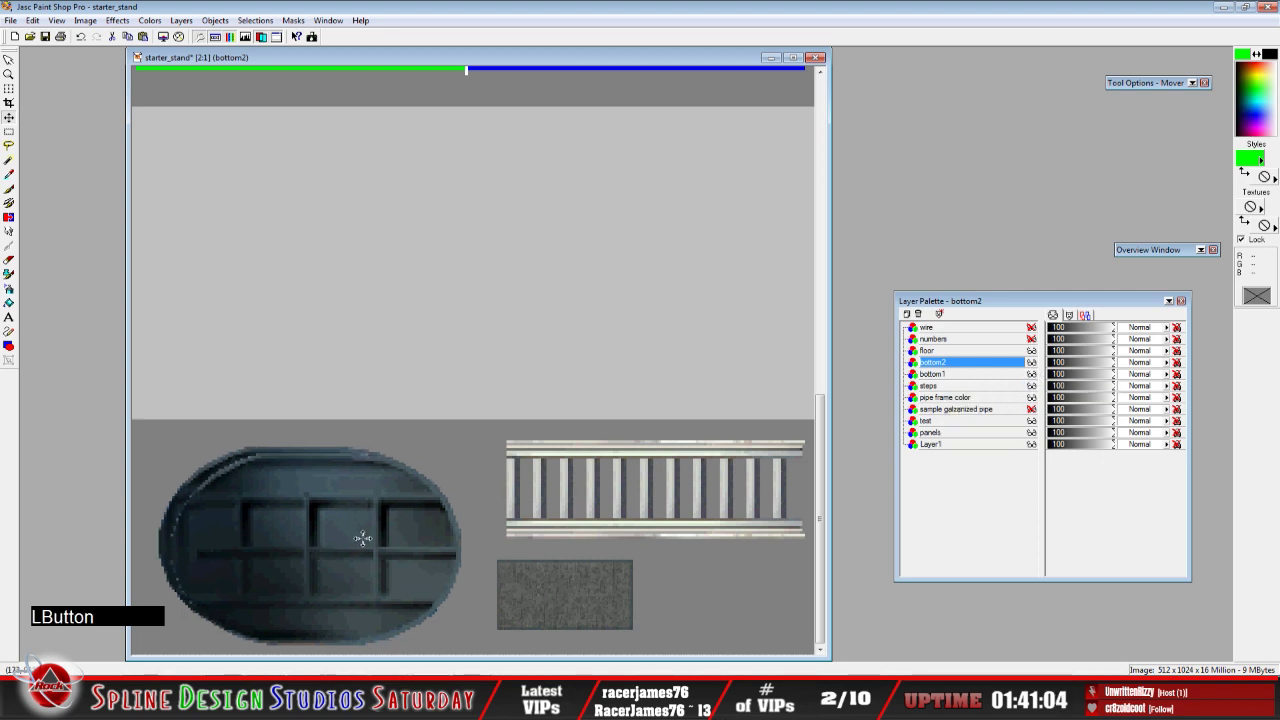
left_click_drag(362, 538, 353, 532)
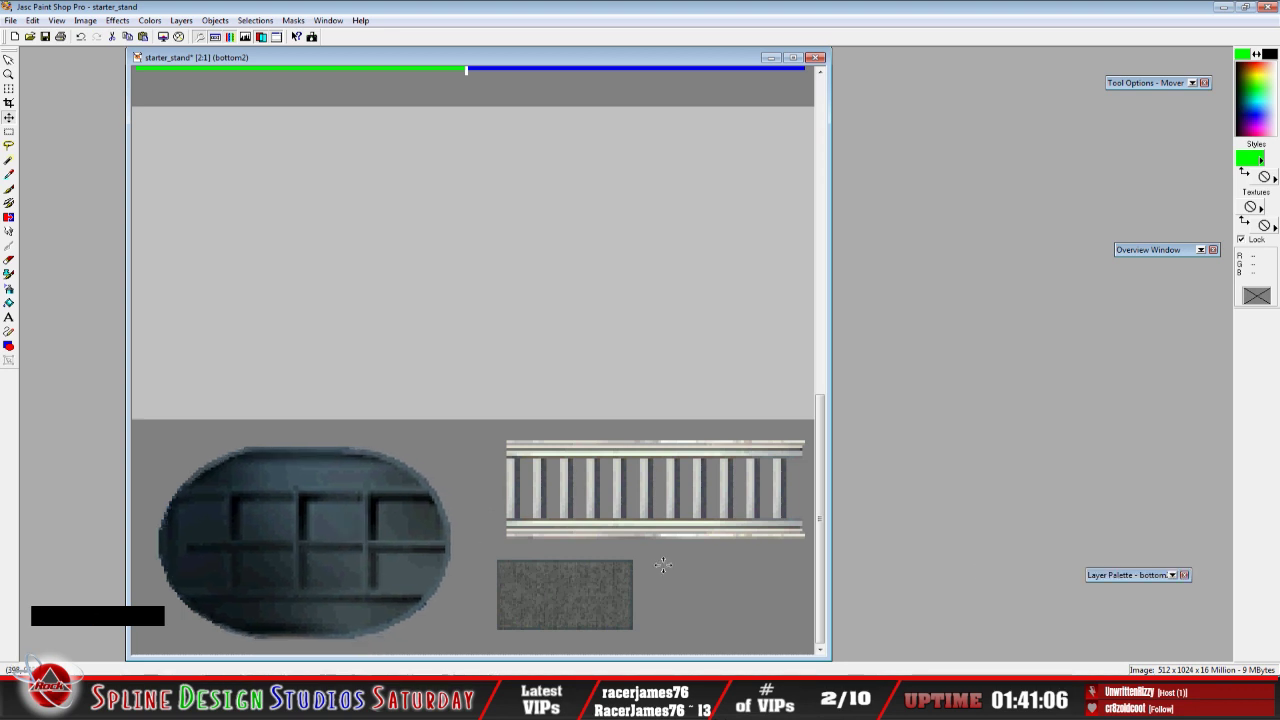
Hide the bottom1 layer and flood-fill bottom2's oval with the dark slate blue (RGB 64, 84, 96) sampled from its upper part
mouse_move(1116, 577)
left_click(1031, 374)
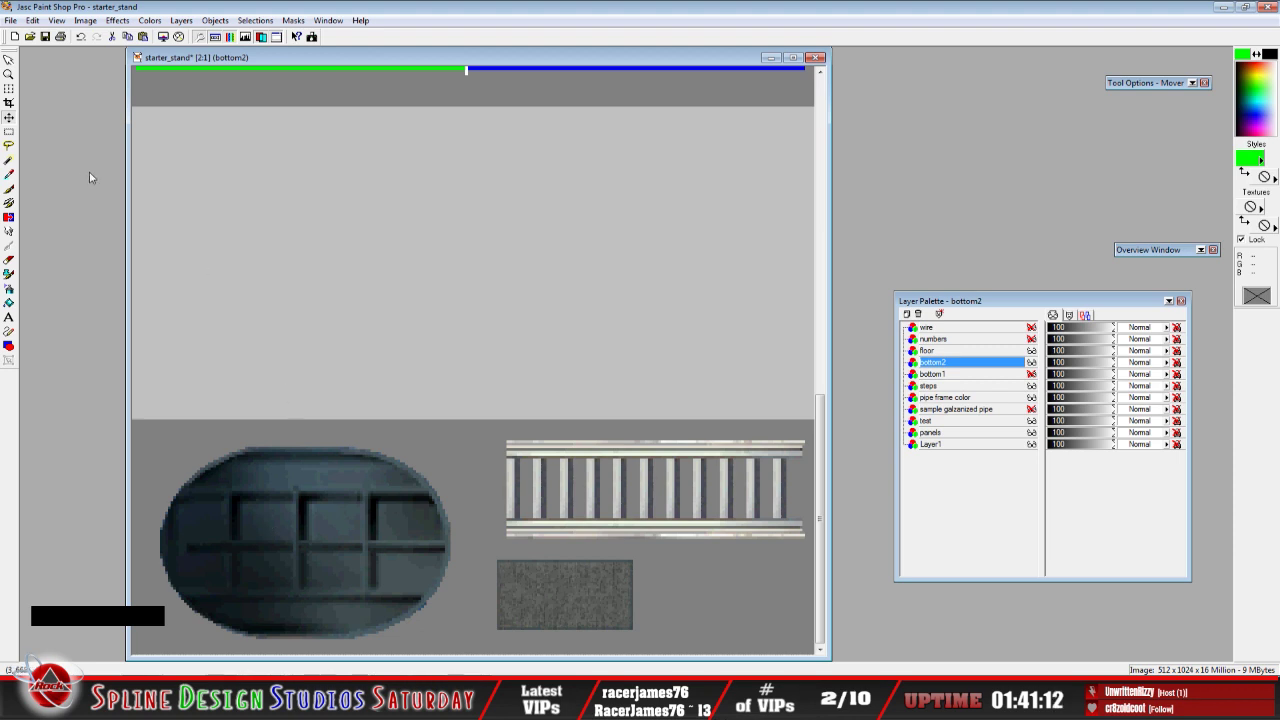
left_click(10, 175)
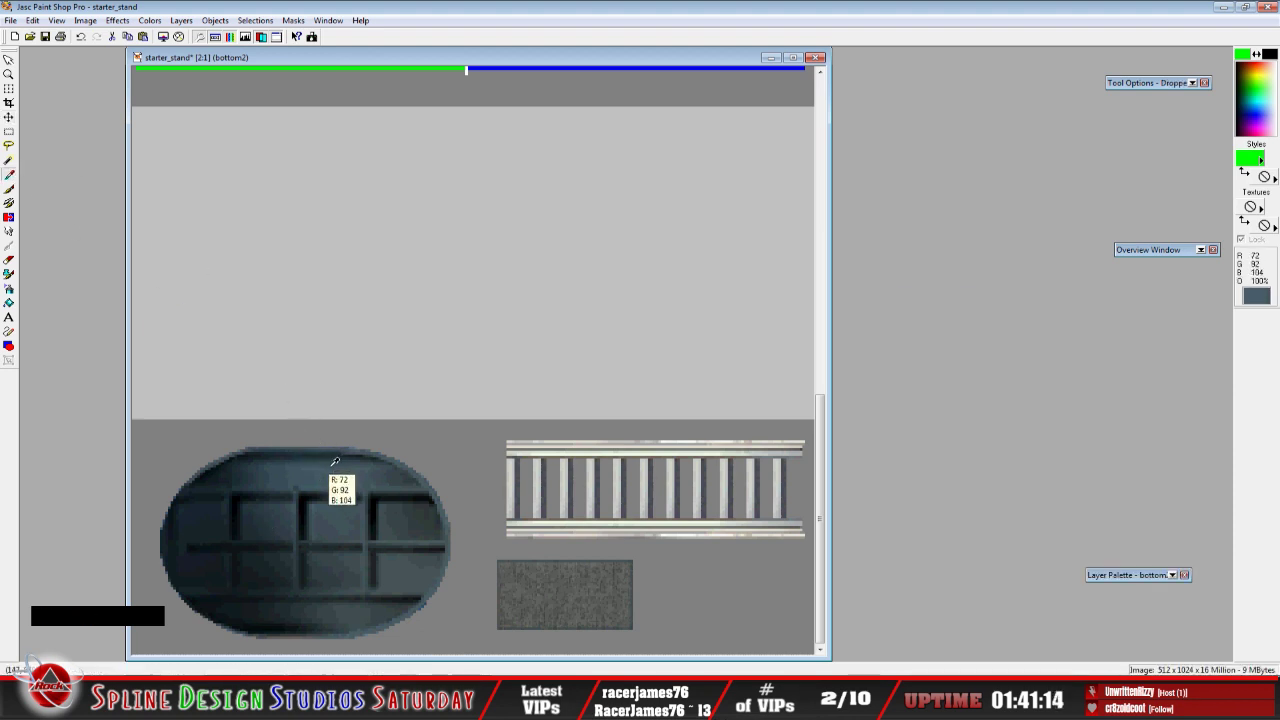
left_click(316, 473)
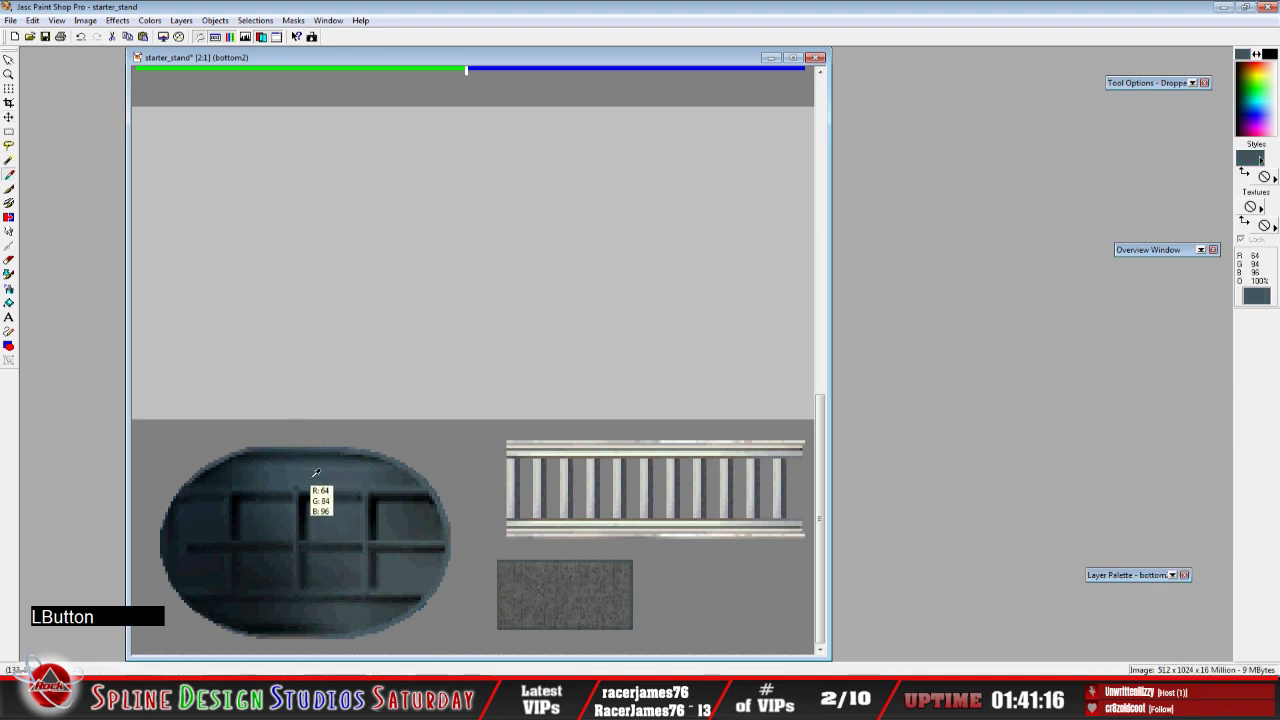
left_click(9, 303)
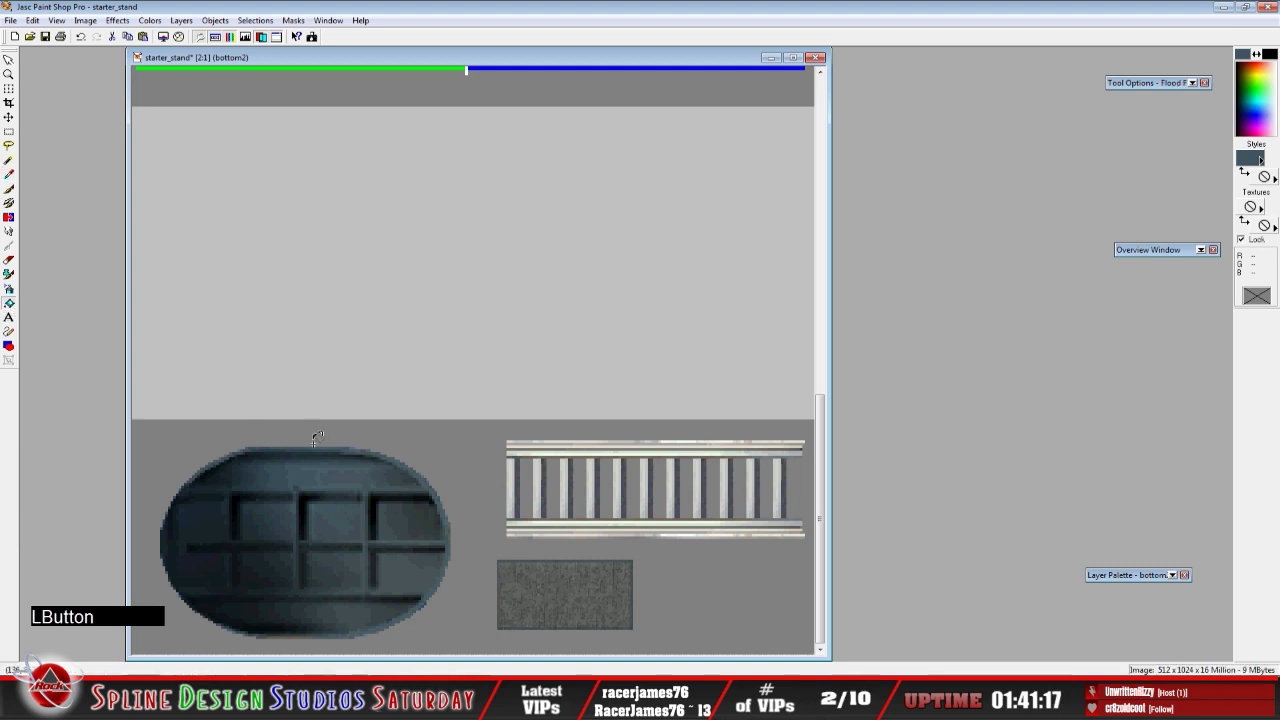
mouse_move(1147, 88)
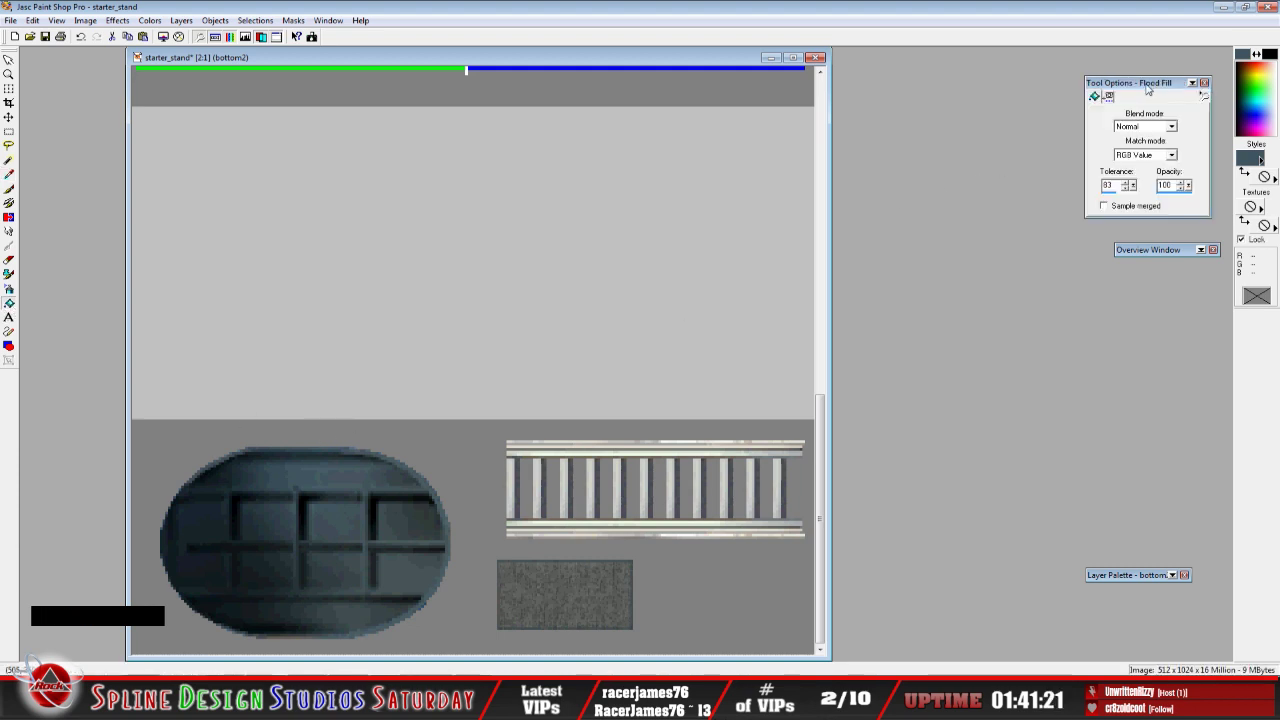
left_click(340, 460)
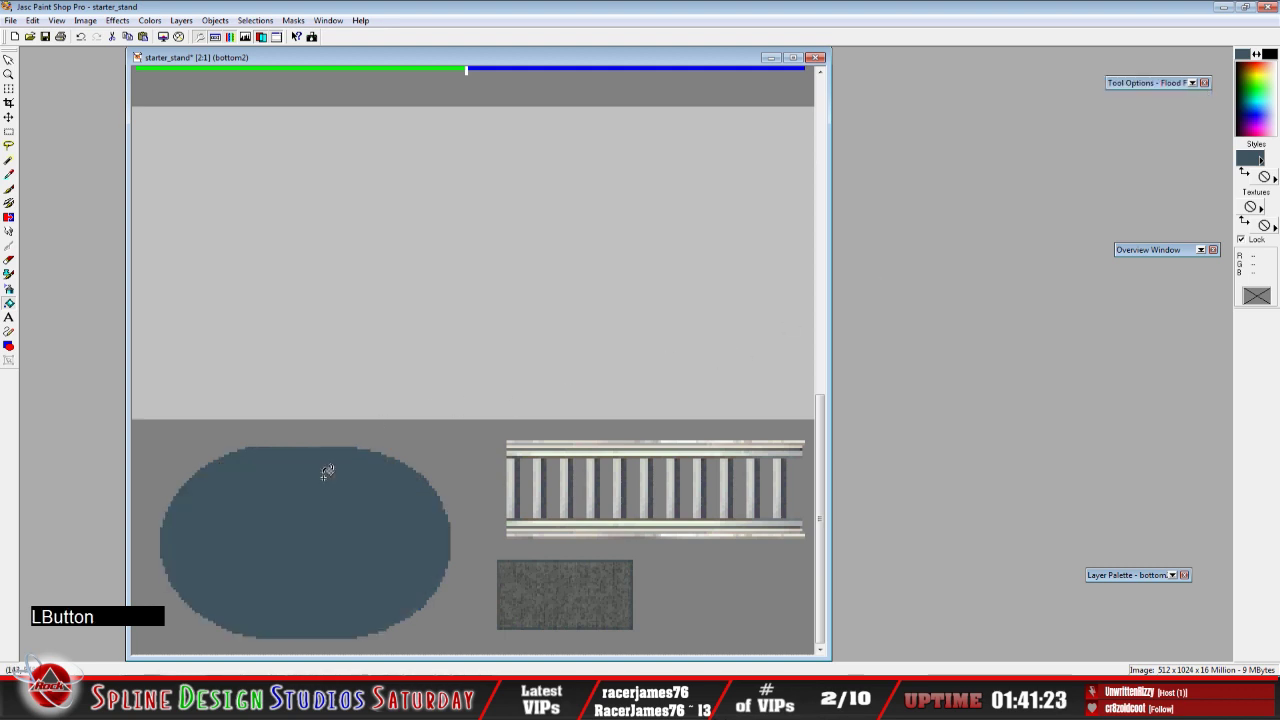
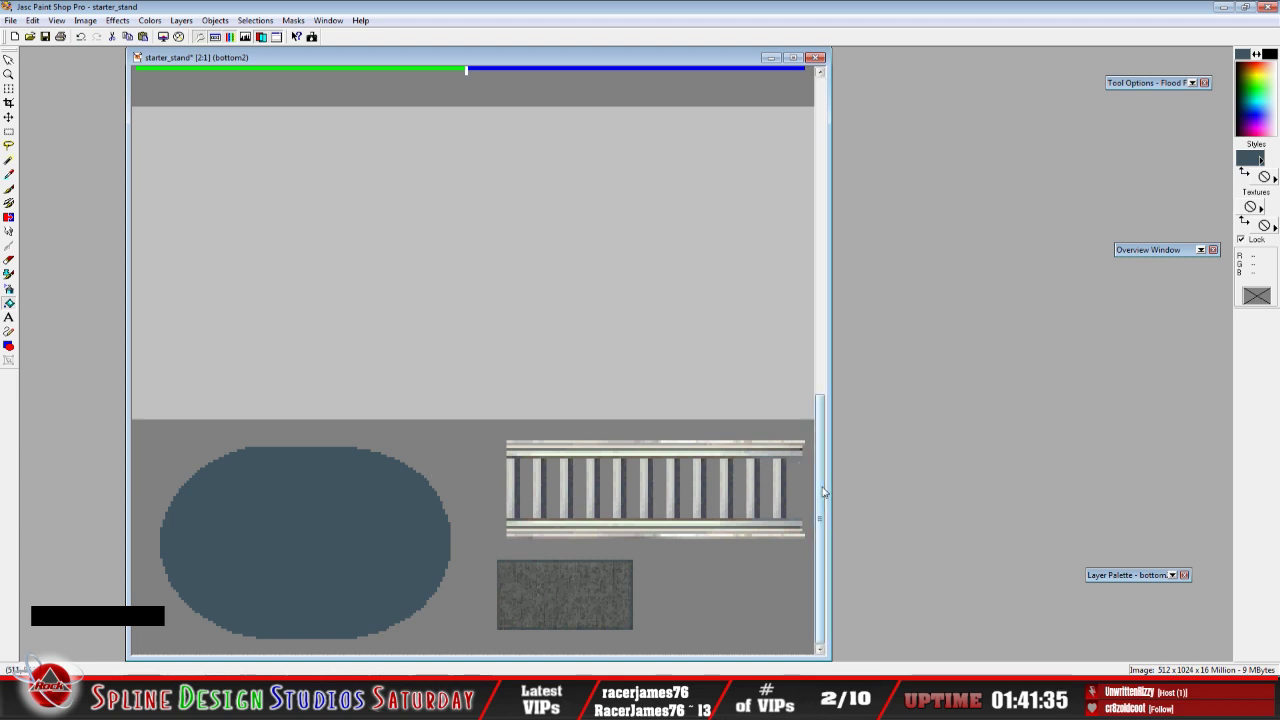
Activate the floor layer and select its concrete-textured rectangle as a floating selection
left_click(823, 492)
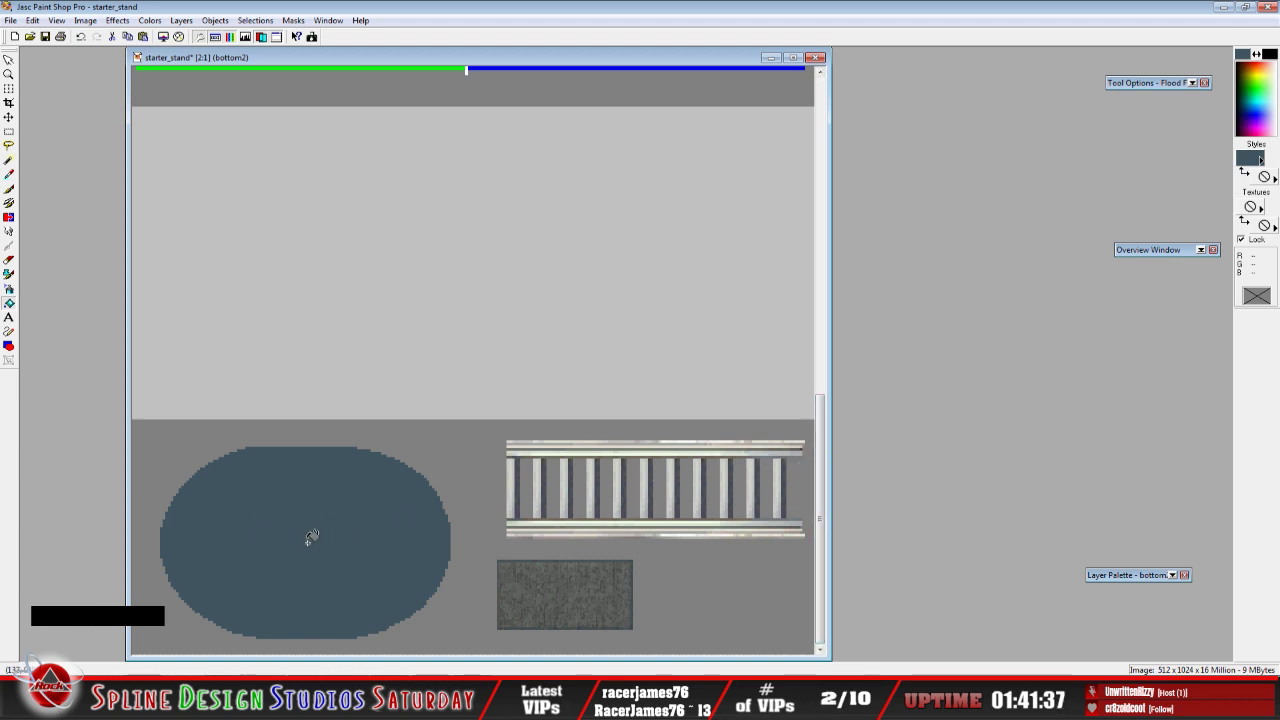
mouse_move(1138, 576)
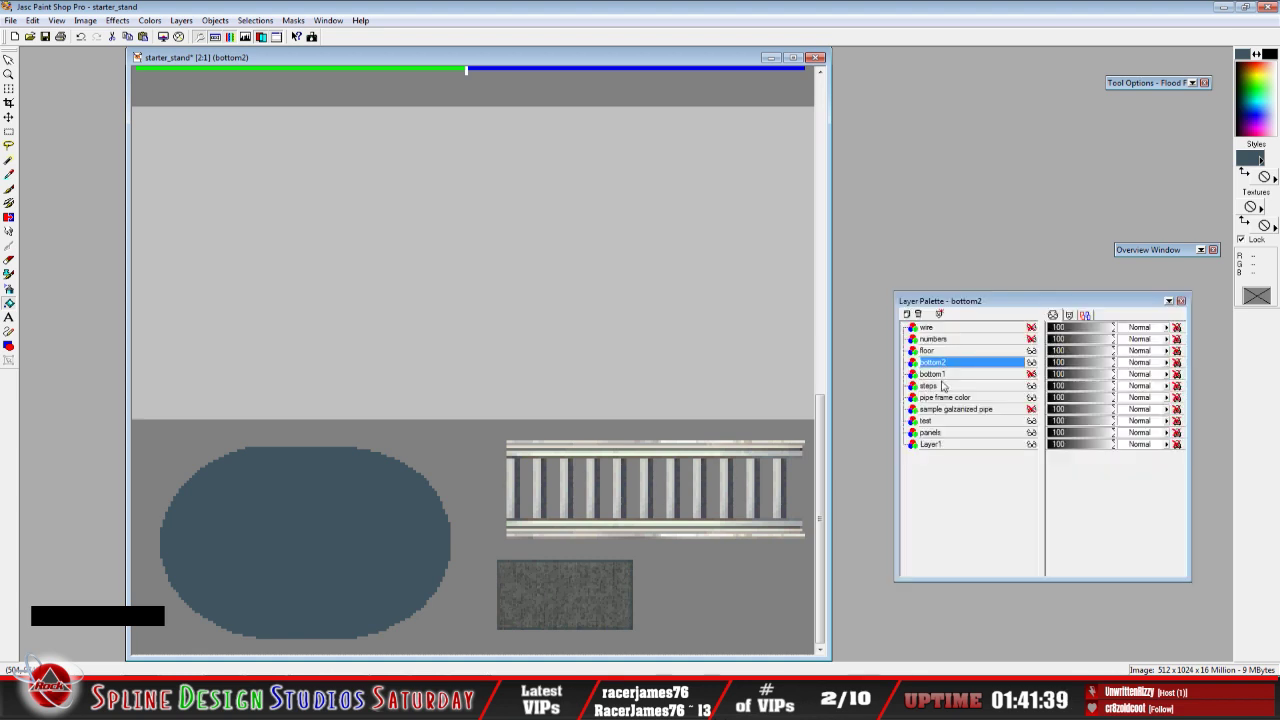
mouse_move(1006, 392)
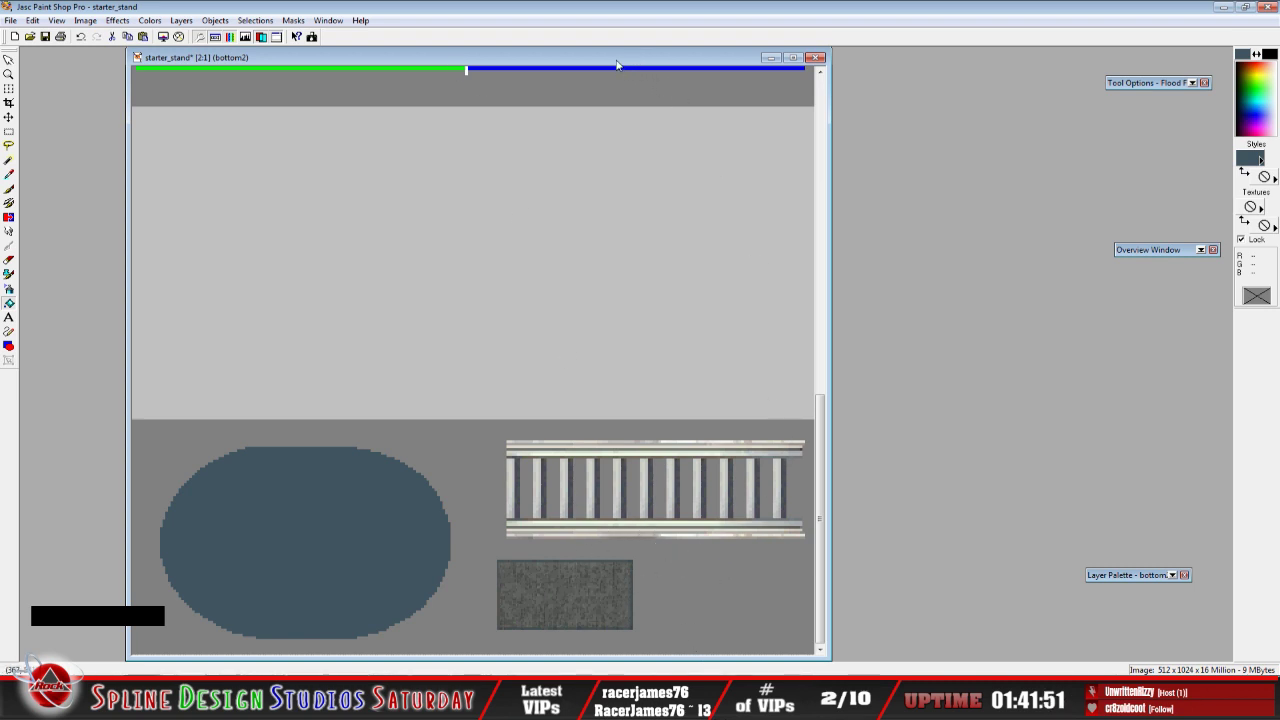
left_click_drag(614, 60, 584, 48)
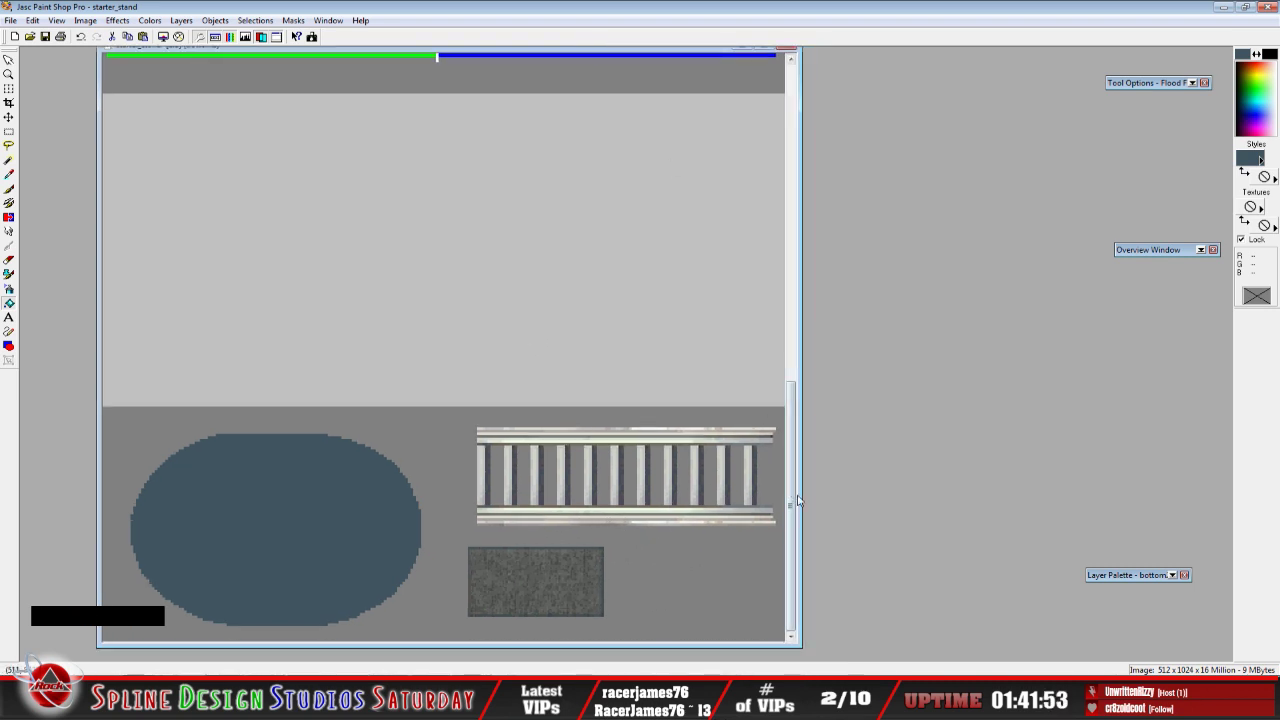
left_click_drag(792, 497, 793, 508)
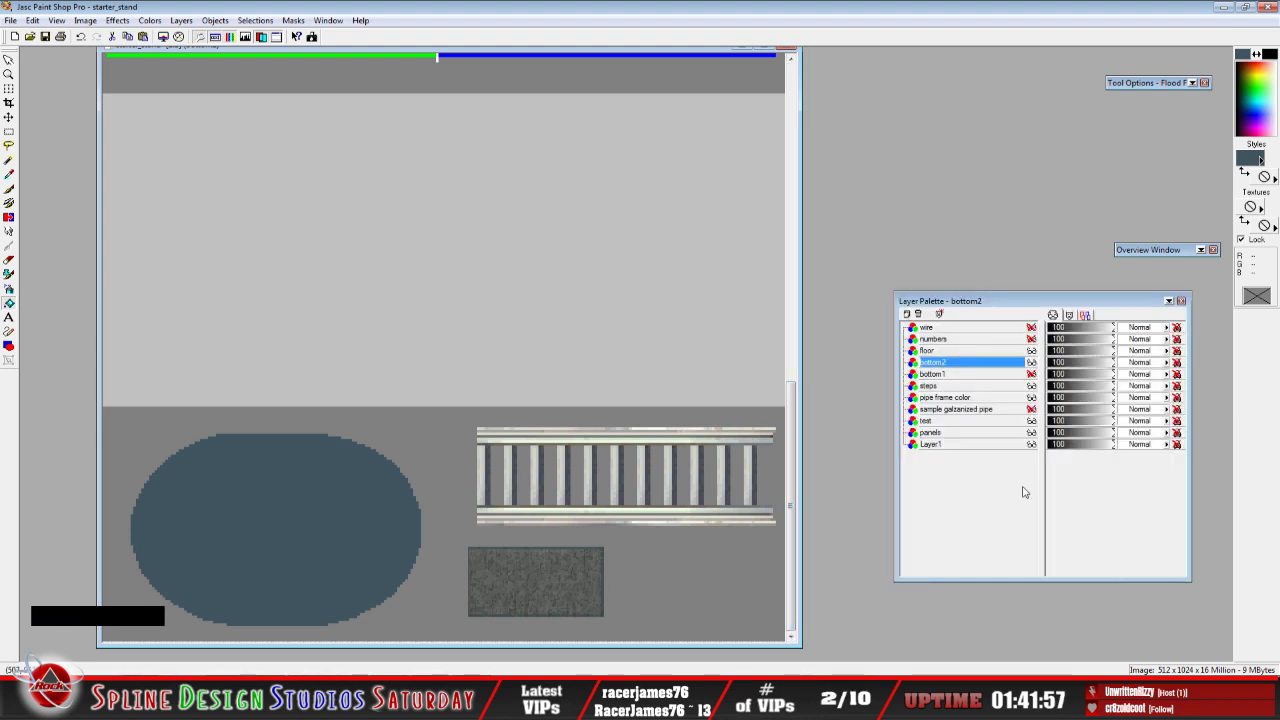
left_click(952, 351)
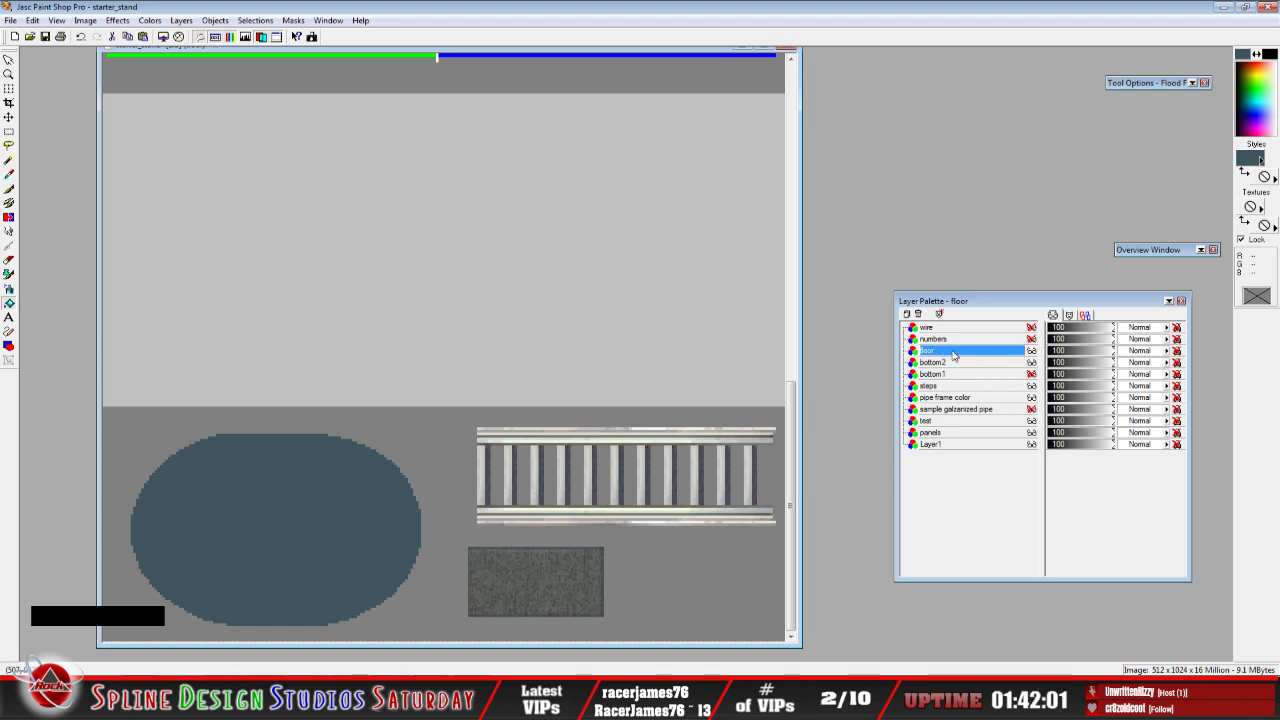
left_click(33, 20)
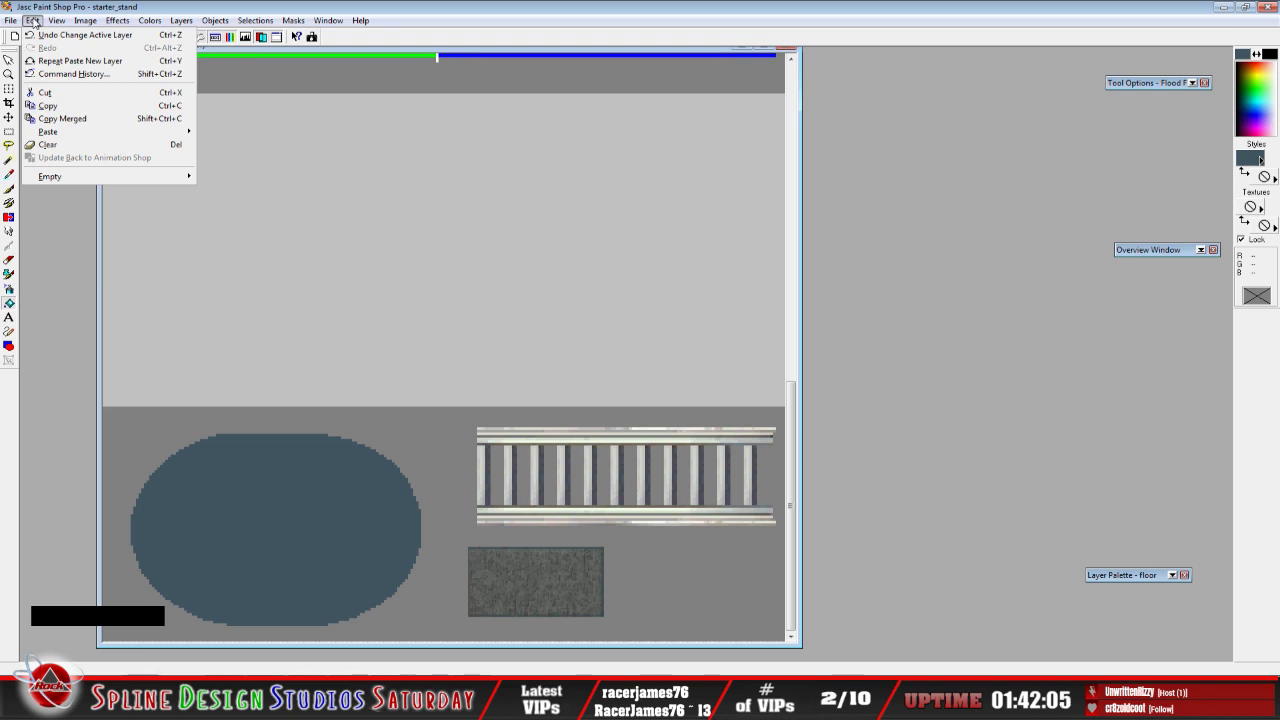
left_click(920, 443)
mouse_move(1118, 579)
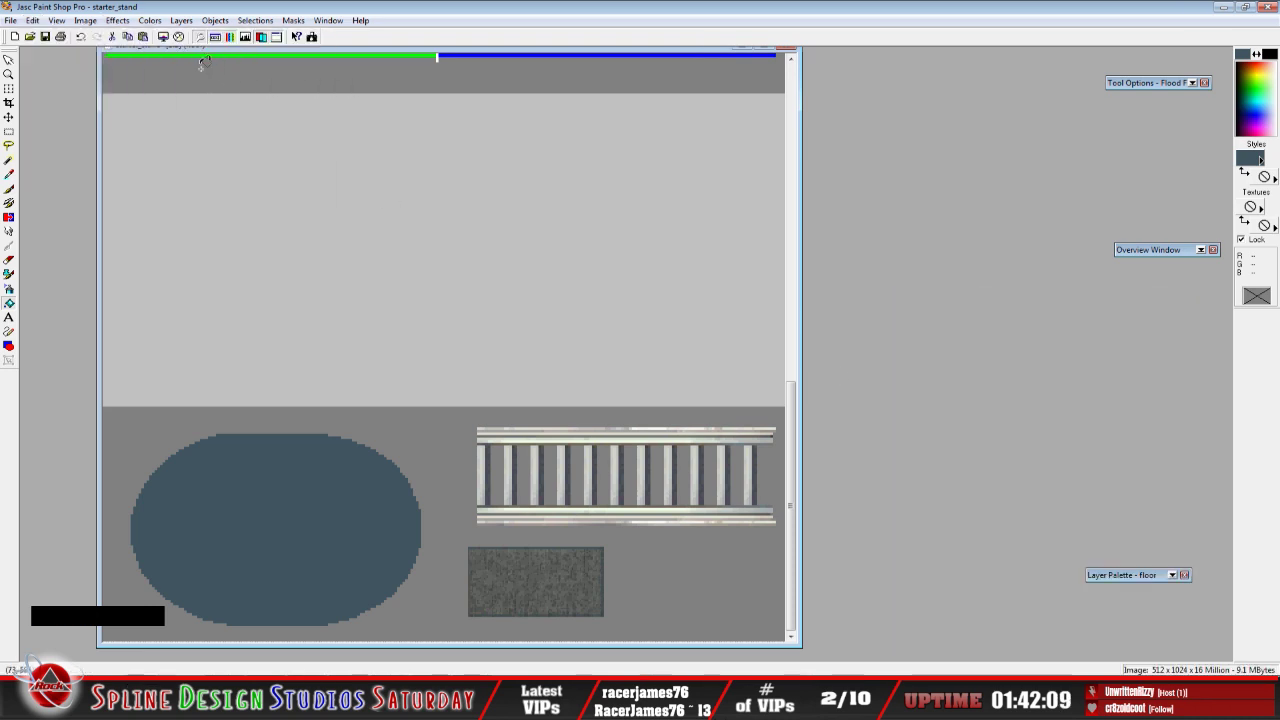
left_click(9, 133)
left_click_drag(453, 529, 703, 640)
left_click(517, 574)
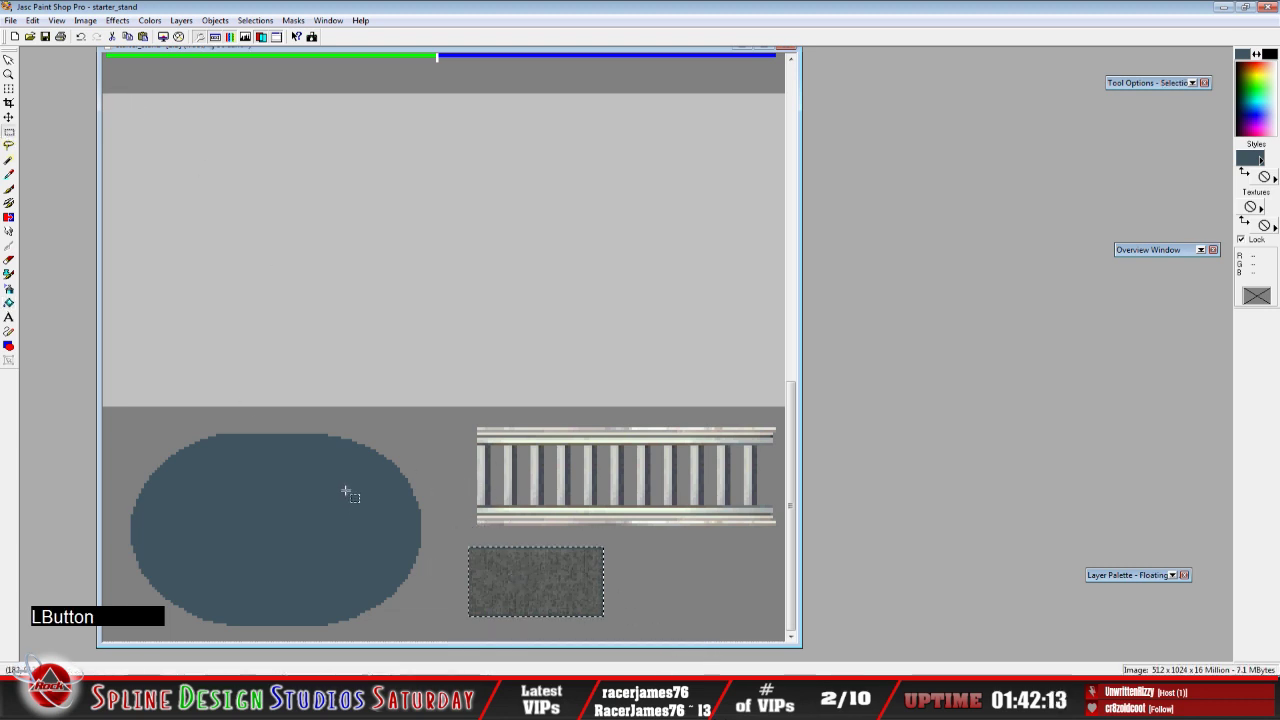
Enlarge the floating floor rectangle with the Deform tool to fill the space below the steps artwork, and deselect it
left_click(9, 88)
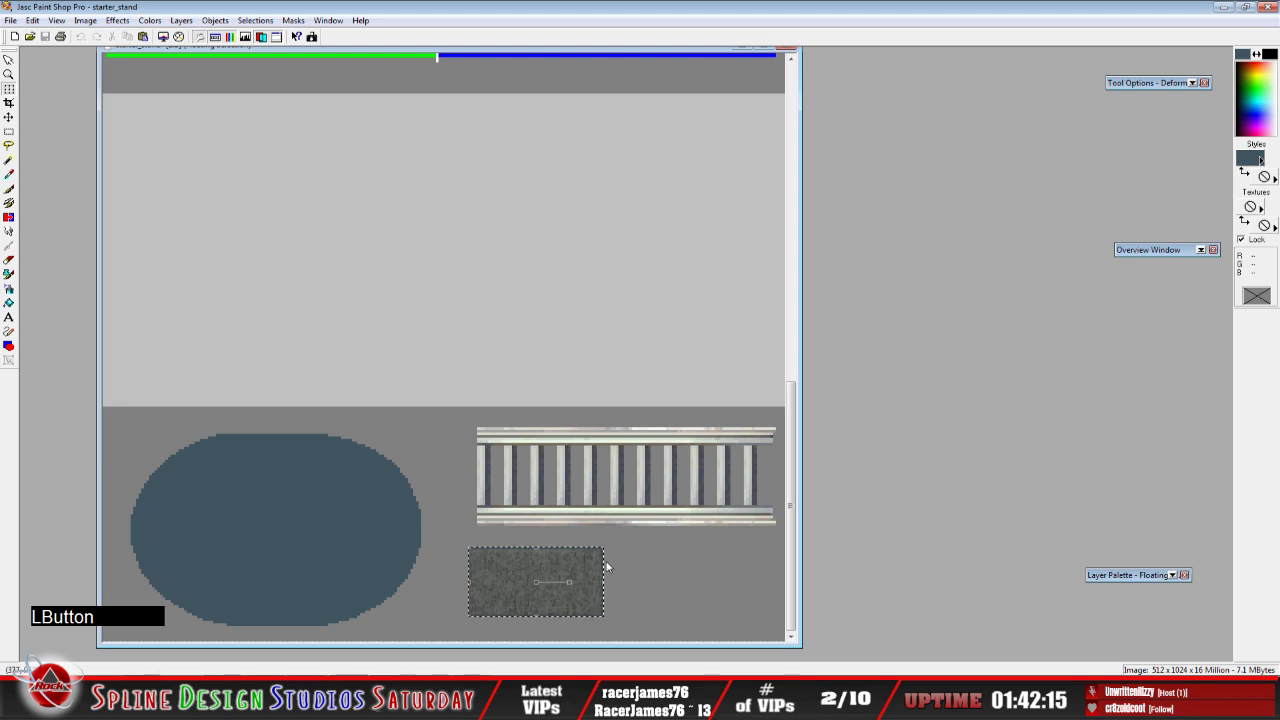
left_click_drag(604, 547, 643, 530)
left_click_drag(645, 612, 684, 638)
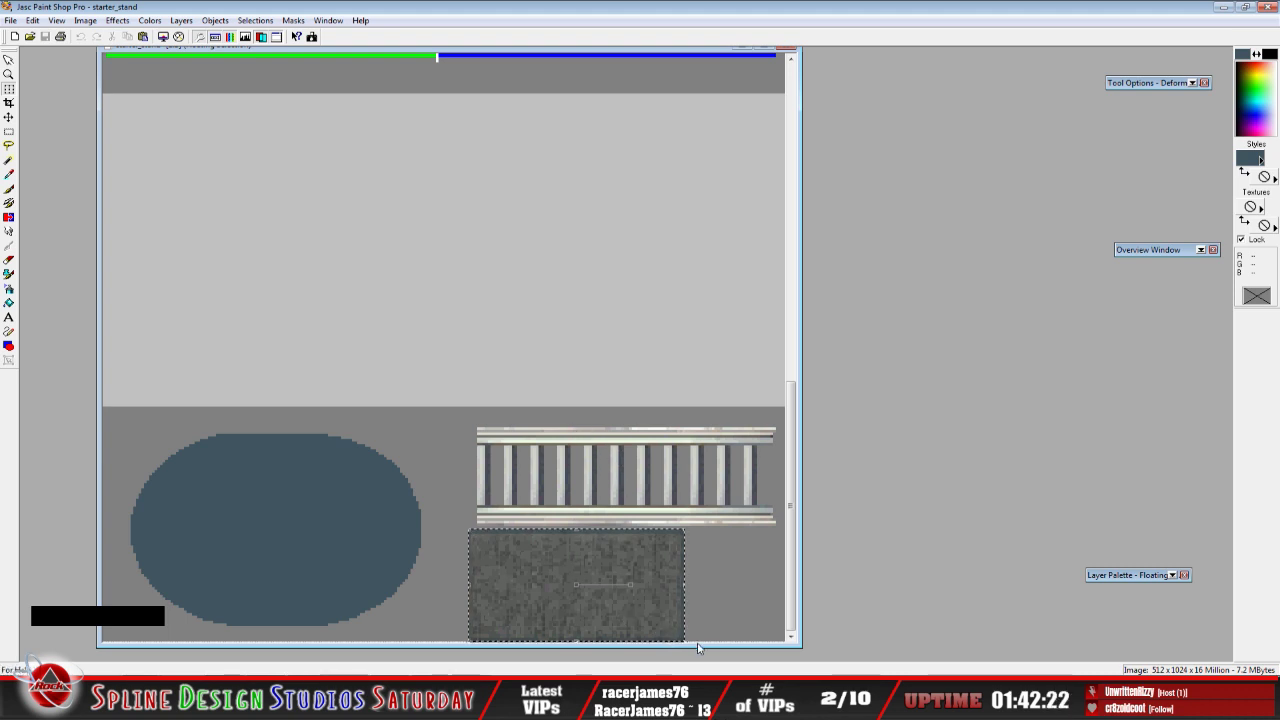
left_click_drag(683, 629, 680, 632)
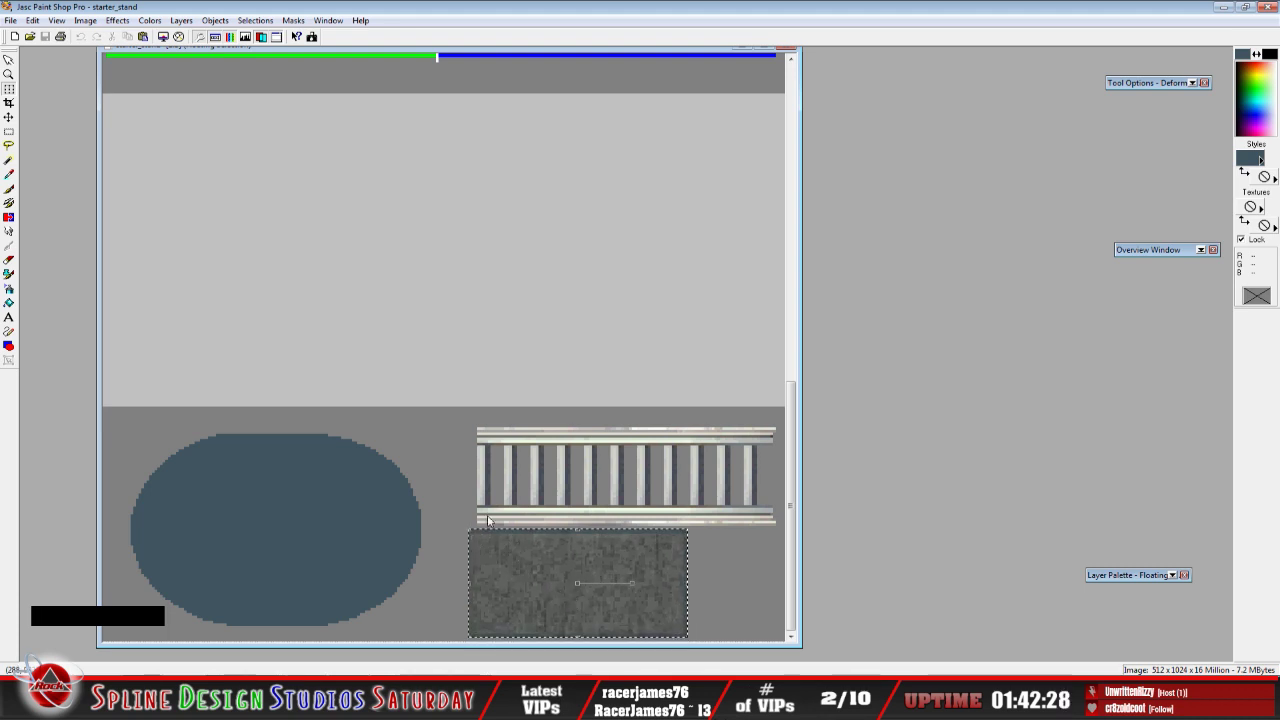
left_click(9, 131)
right_click(617, 548)
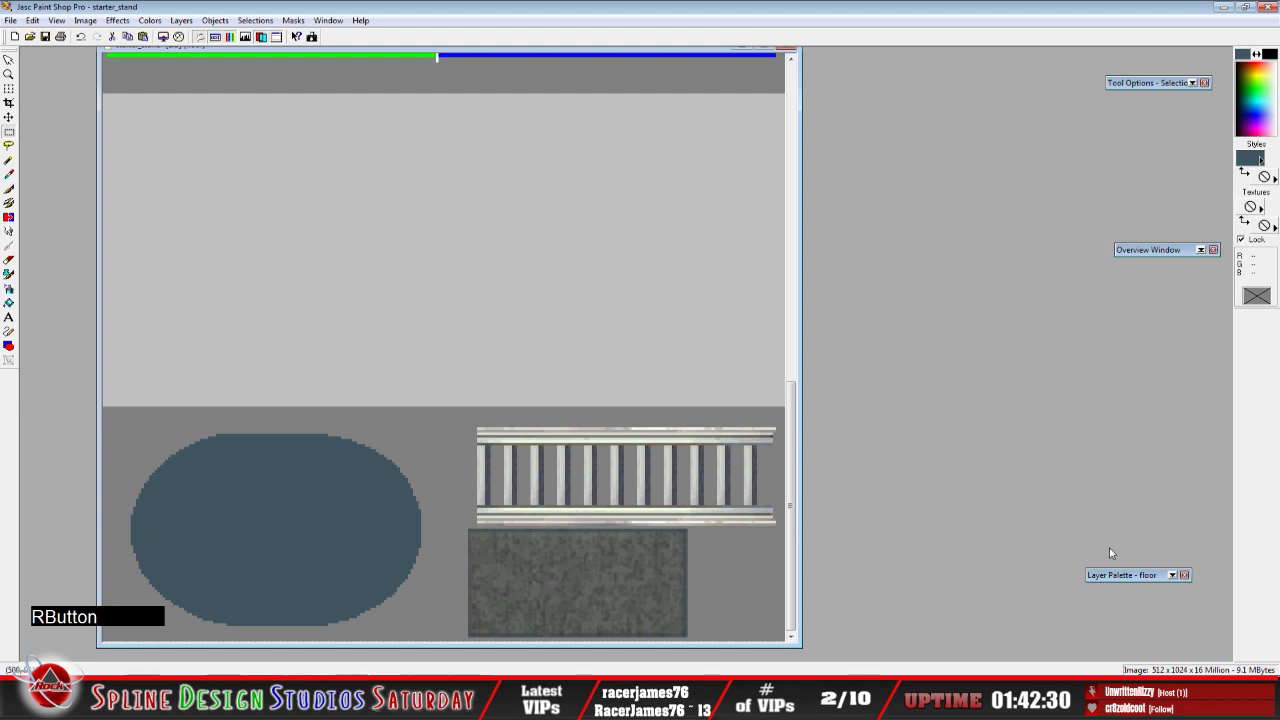
Move the steps layer's artwork slightly upward to clear the enlarged floor rectangle
mouse_move(1124, 574)
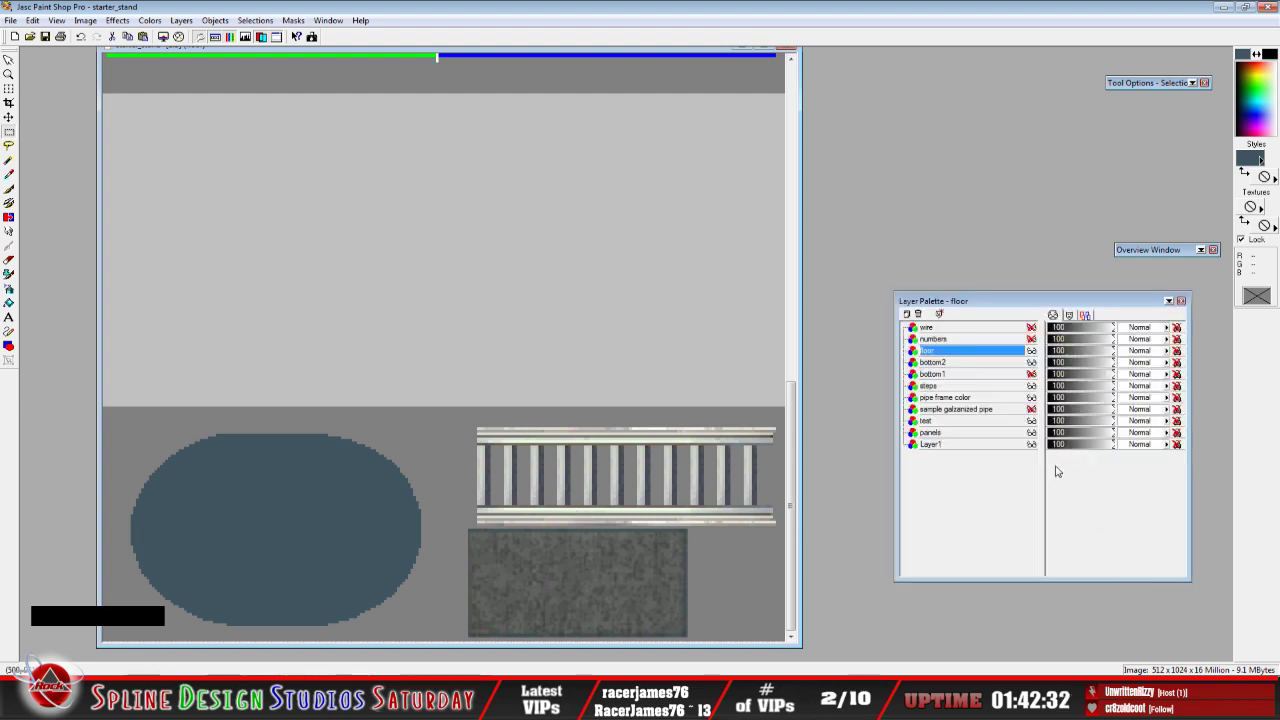
left_click(970, 386)
left_click(1031, 385)
left_click(1031, 385)
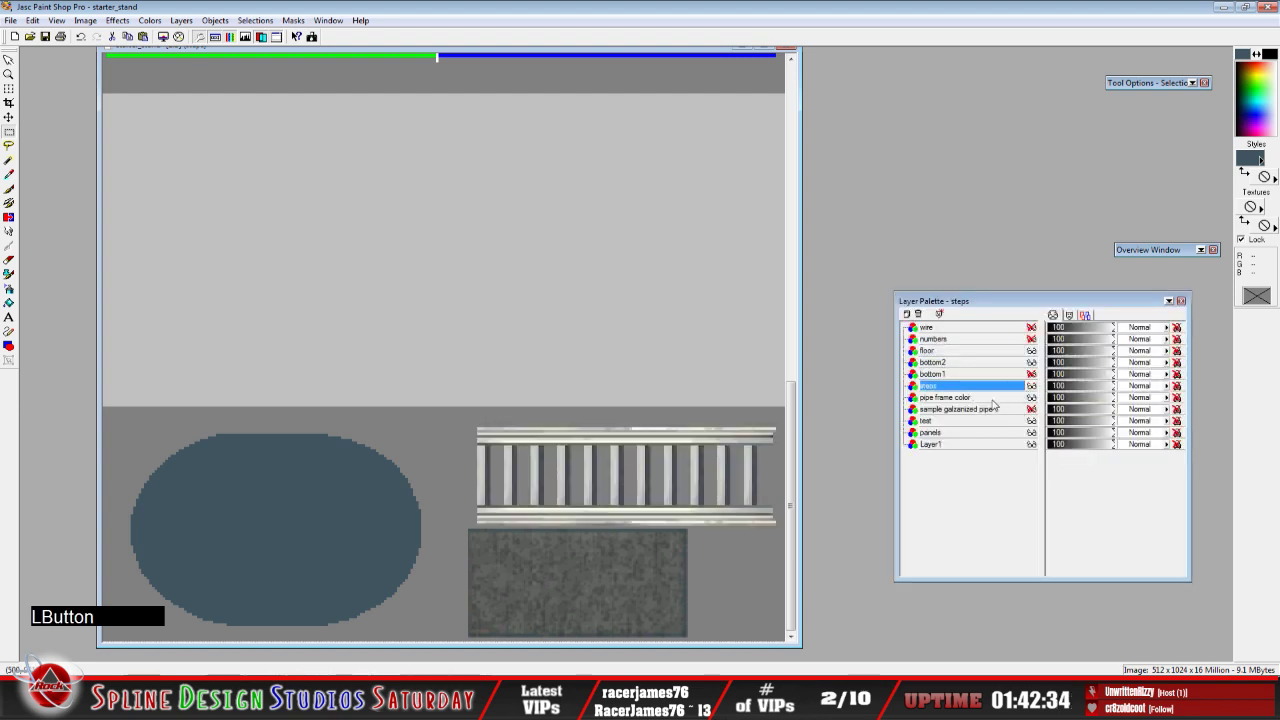
left_click(10, 117)
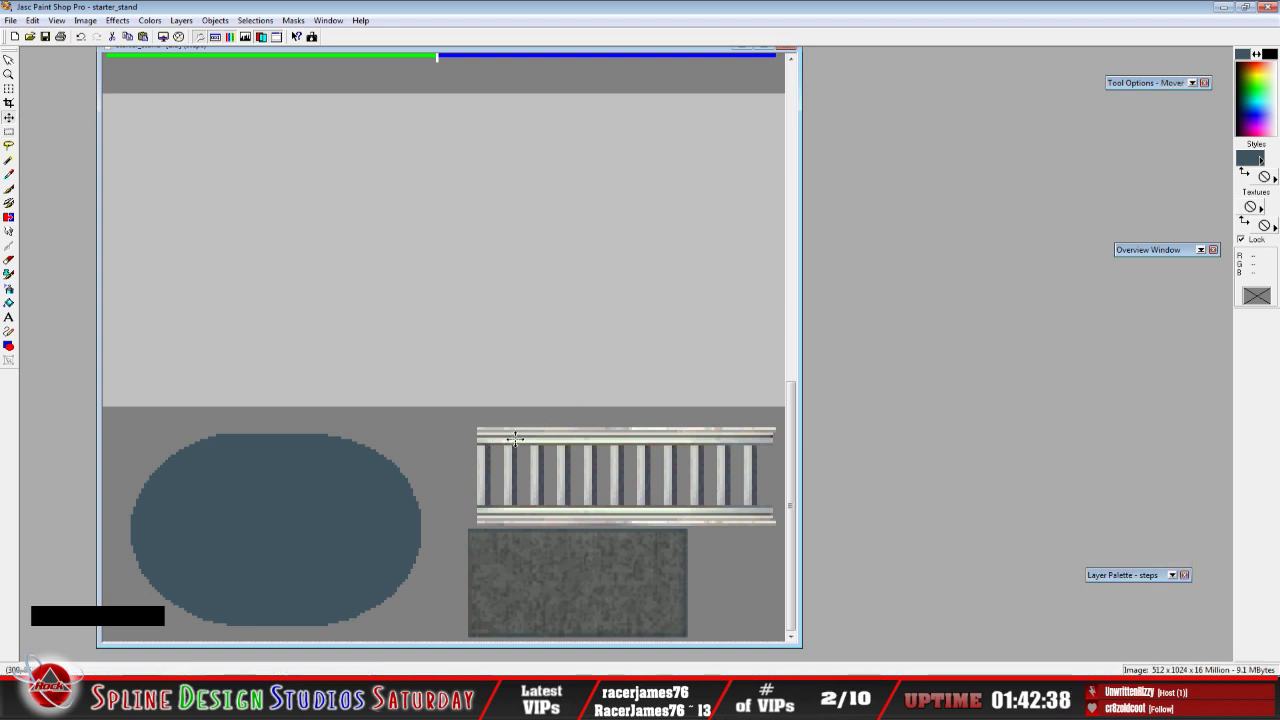
left_click_drag(514, 440, 510, 428)
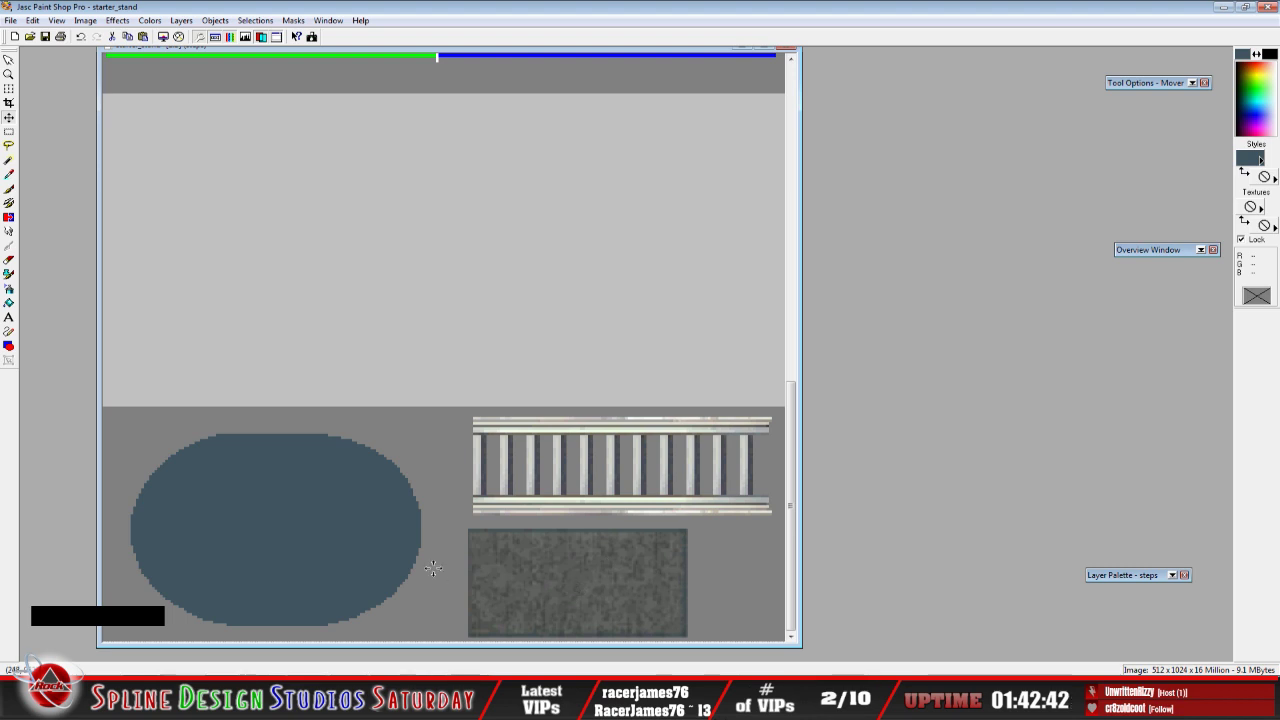
Flatten all layers and save the image as starter_stand.bmp in Windows Bitmap format, replacing the existing file
mouse_move(1158, 577)
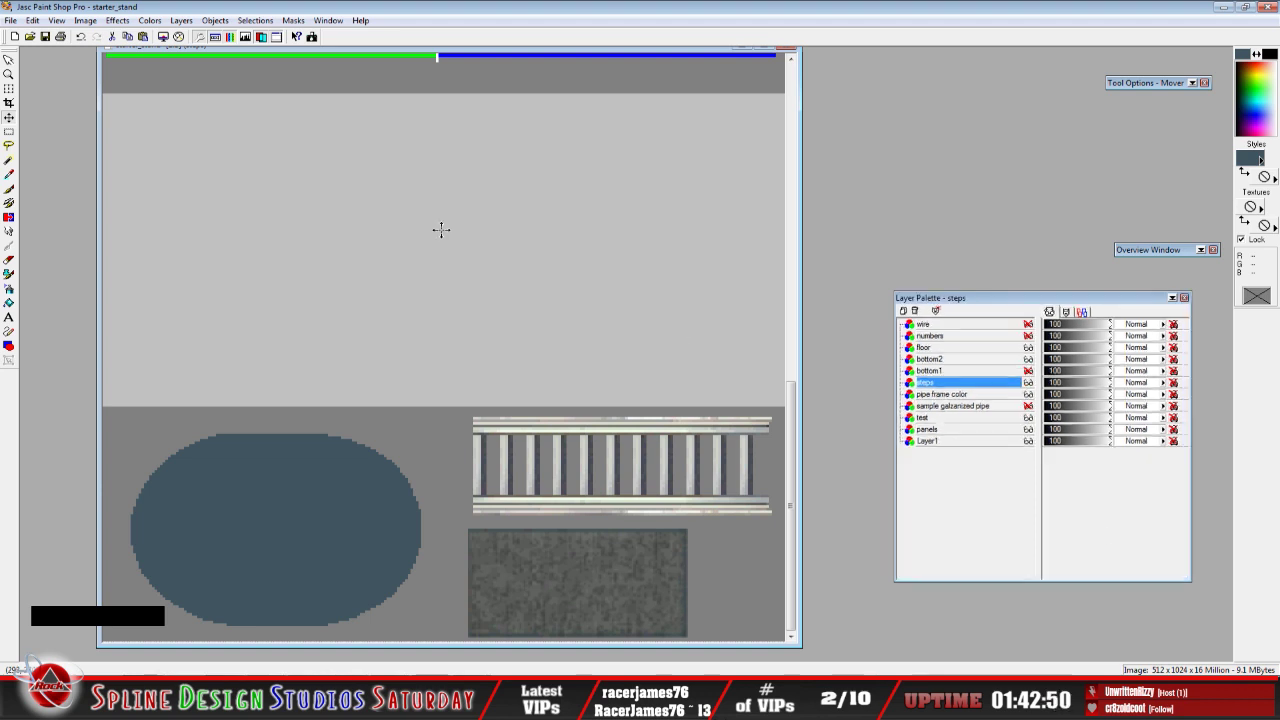
left_click(181, 20)
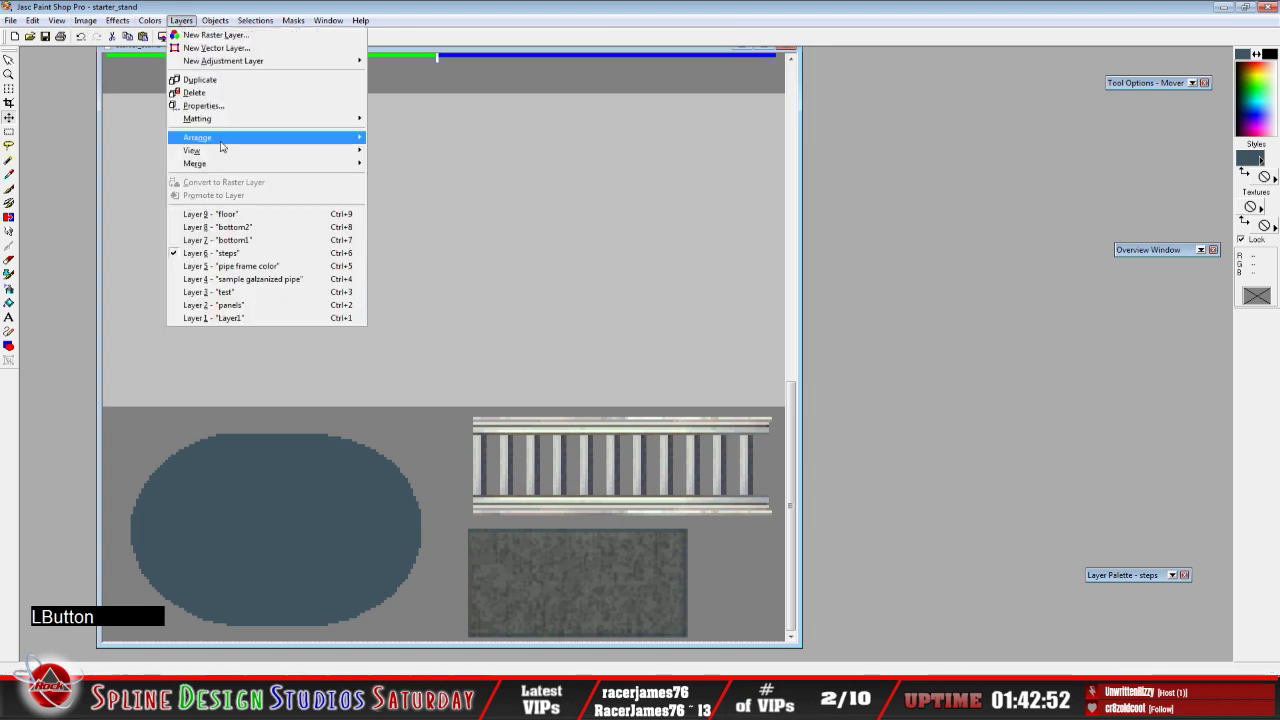
mouse_move(237, 167)
left_click(410, 163)
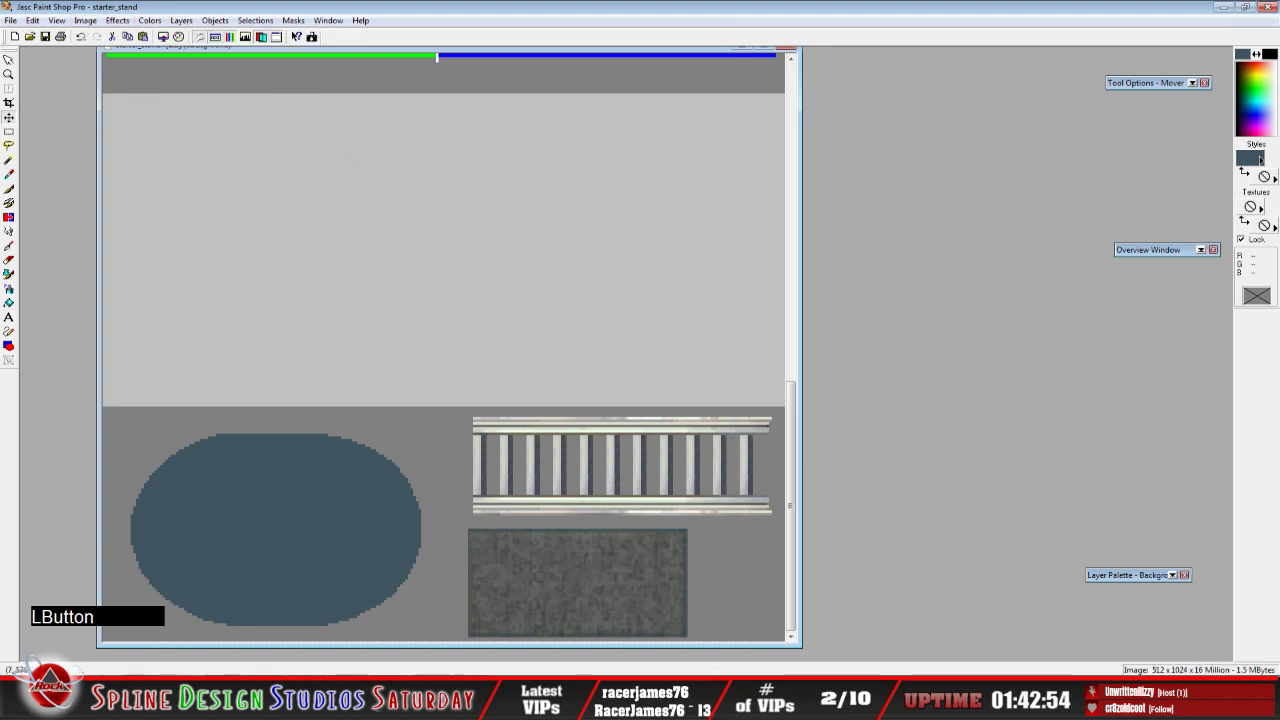
left_click(11, 20)
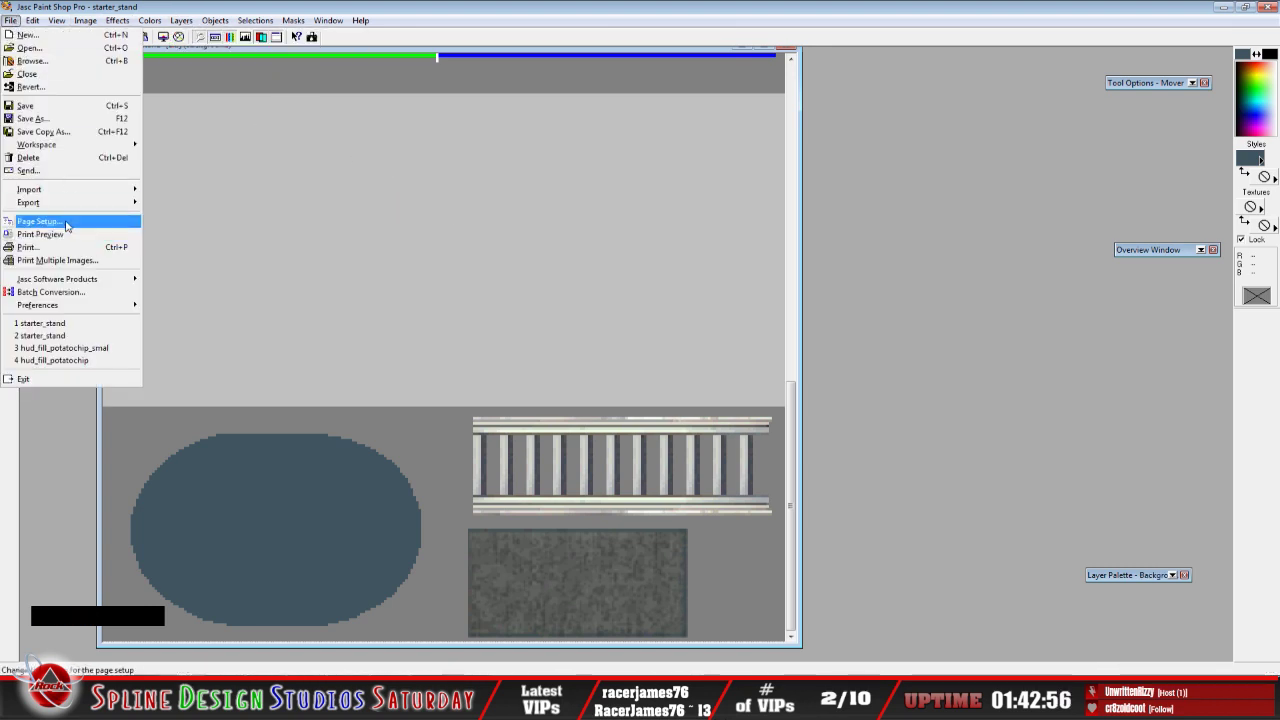
left_click(33, 118)
left_click(955, 611)
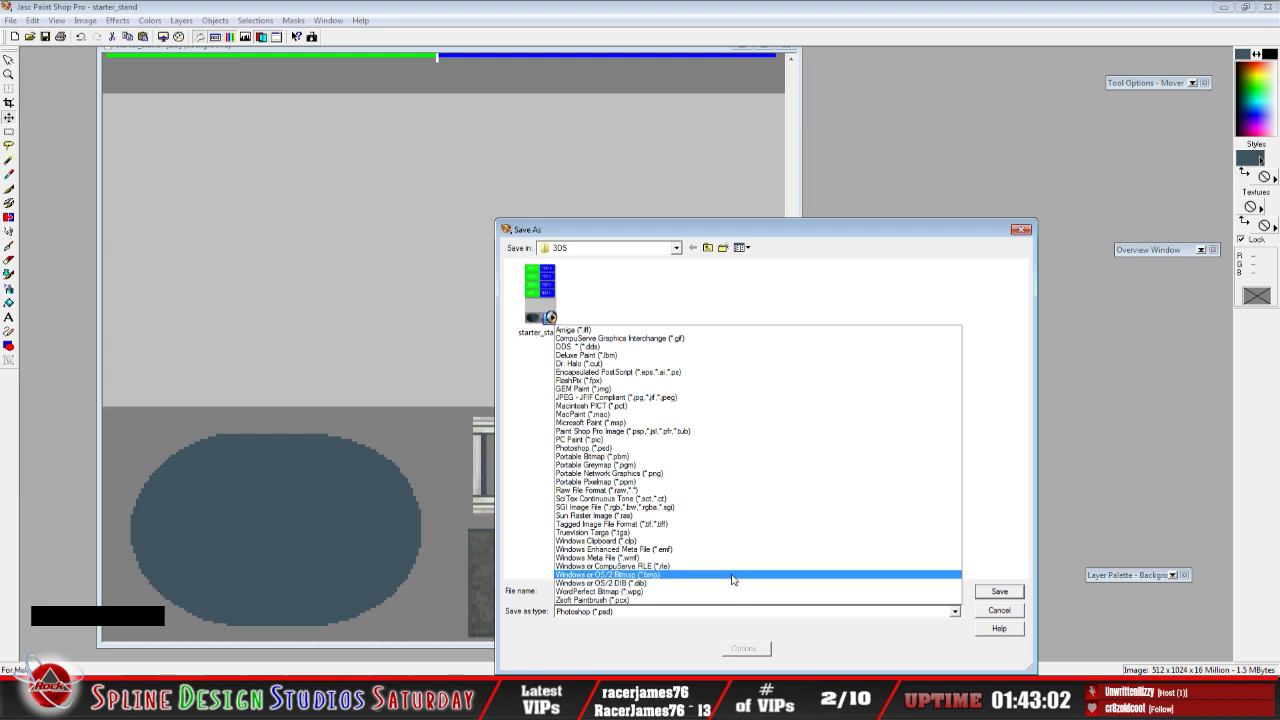
left_click(736, 575)
left_click(1000, 590)
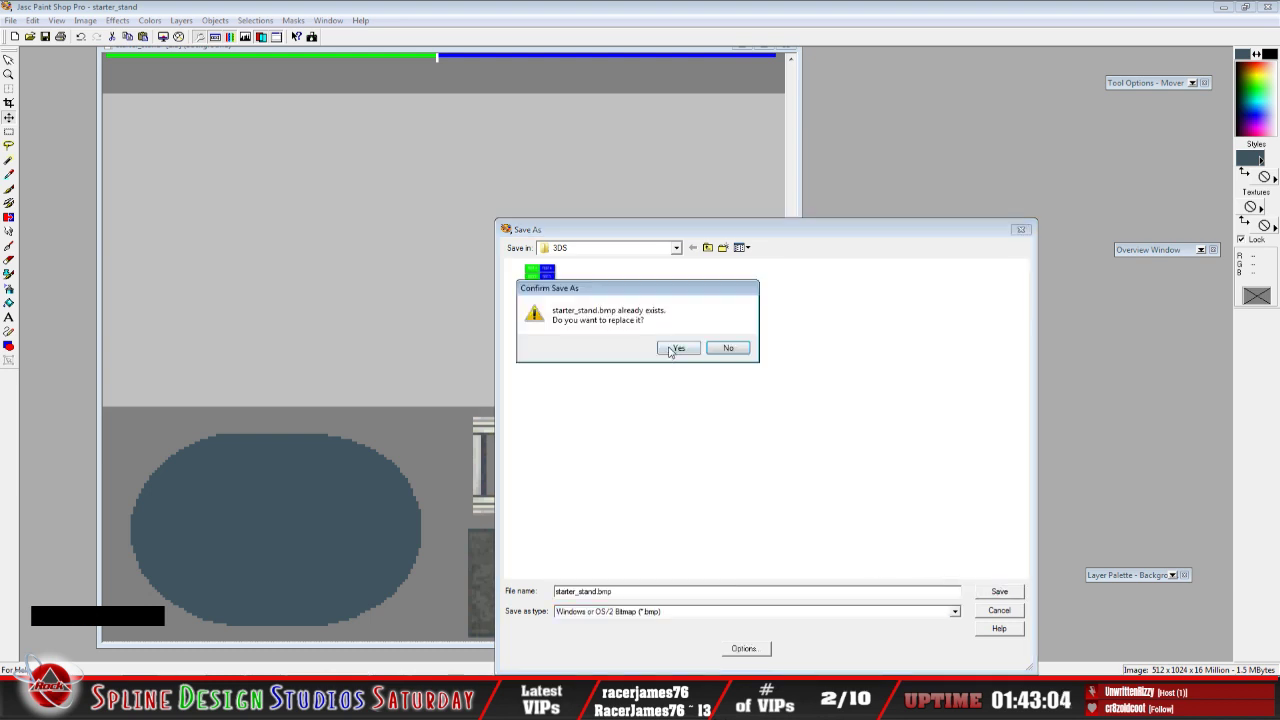
left_click(672, 345)
Switch to 3ds Max and examine the updated floor oval on the starter stand model
left_click(280, 700)
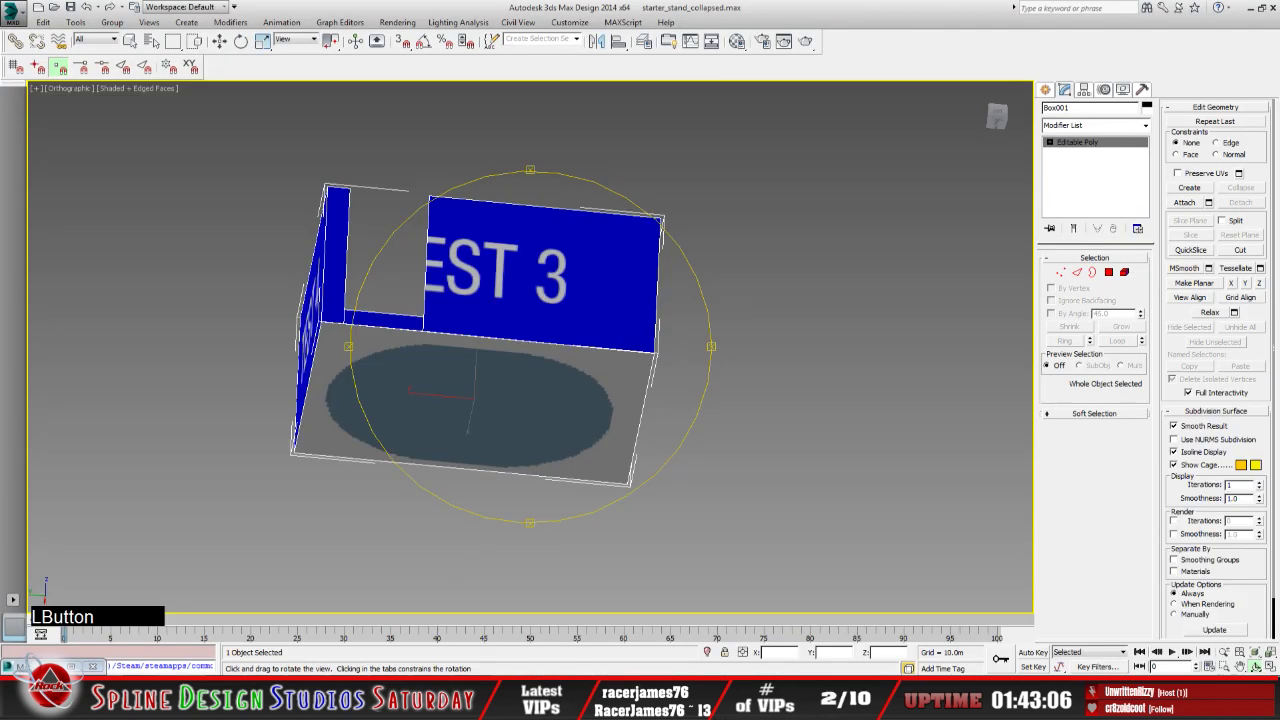
mouse_move(511, 451)
left_mouse_down()
mouse_move(509, 472)
mouse_move(509, 449)
left_mouse_up()
left_click_drag(443, 389, 540, 430)
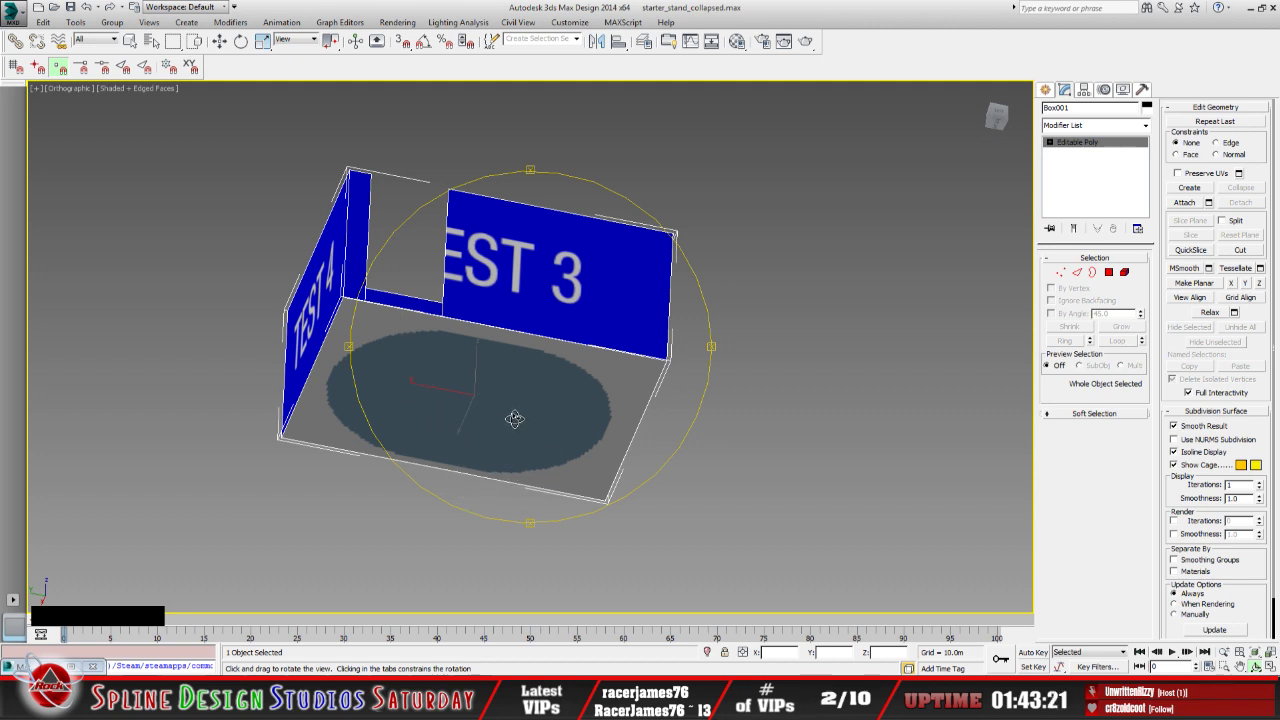
Return to Paint Shop Pro, undo the flattening of the layers, and make bottom2 the active layer
key("alt+Tab")
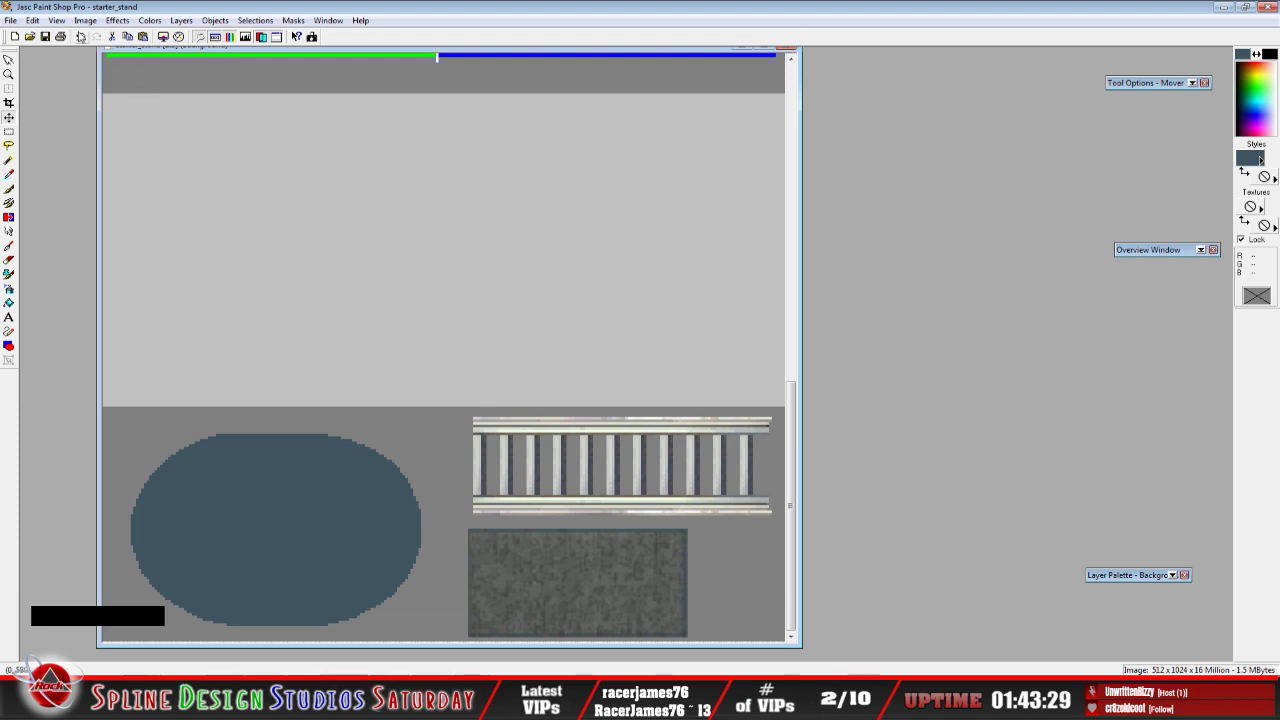
left_click(271, 177)
mouse_move(1114, 577)
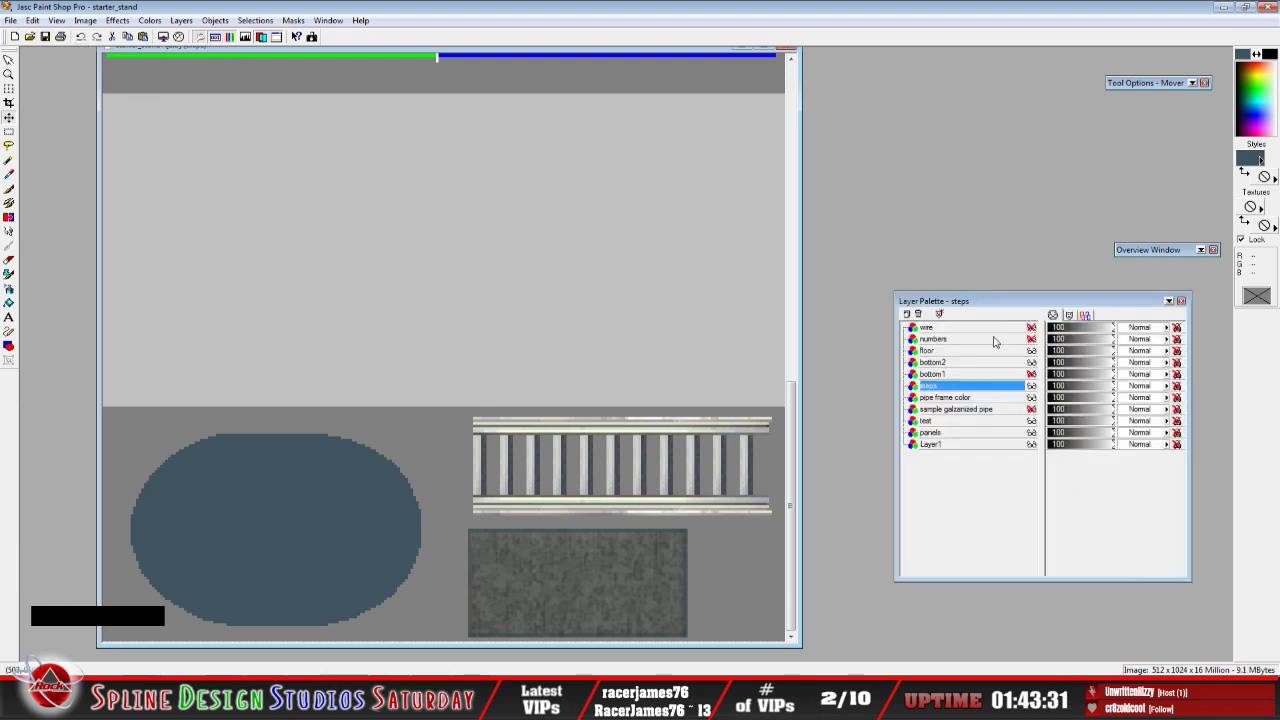
left_click(967, 362)
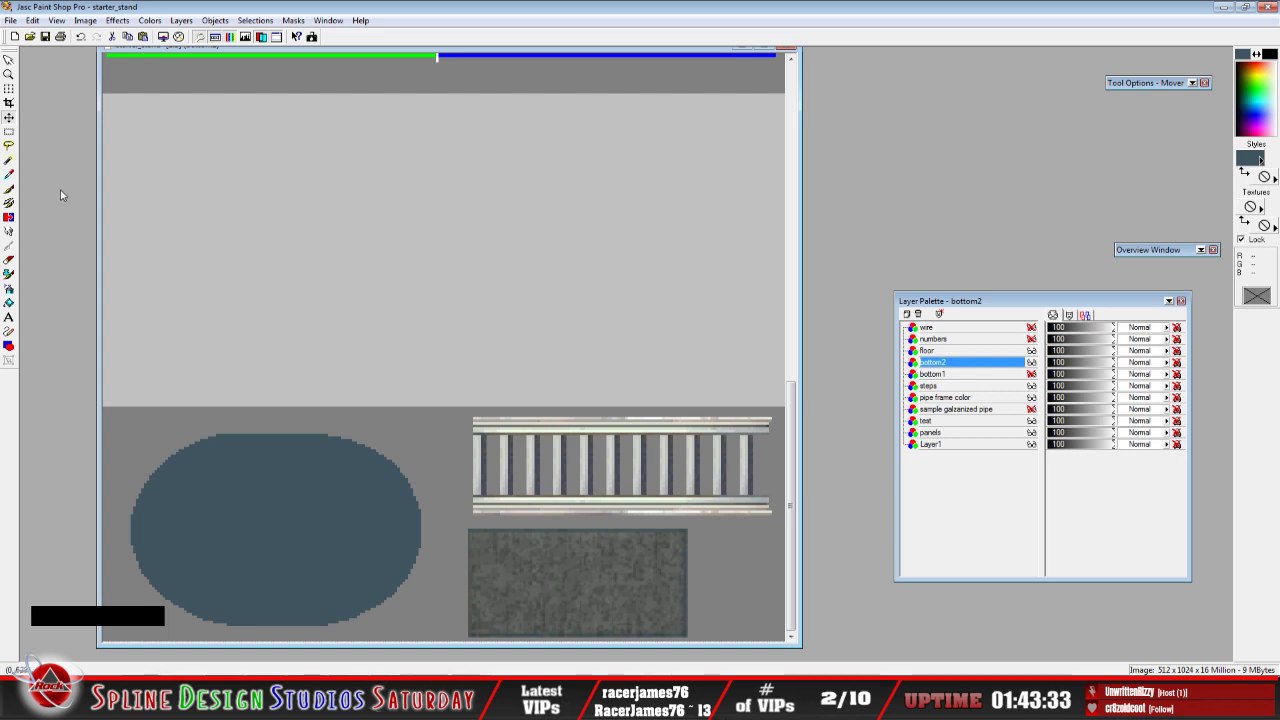
Draw straight blue-grey lines around the floor oval on the bottom2 layer to enclose it in a rectangle
left_click(9, 332)
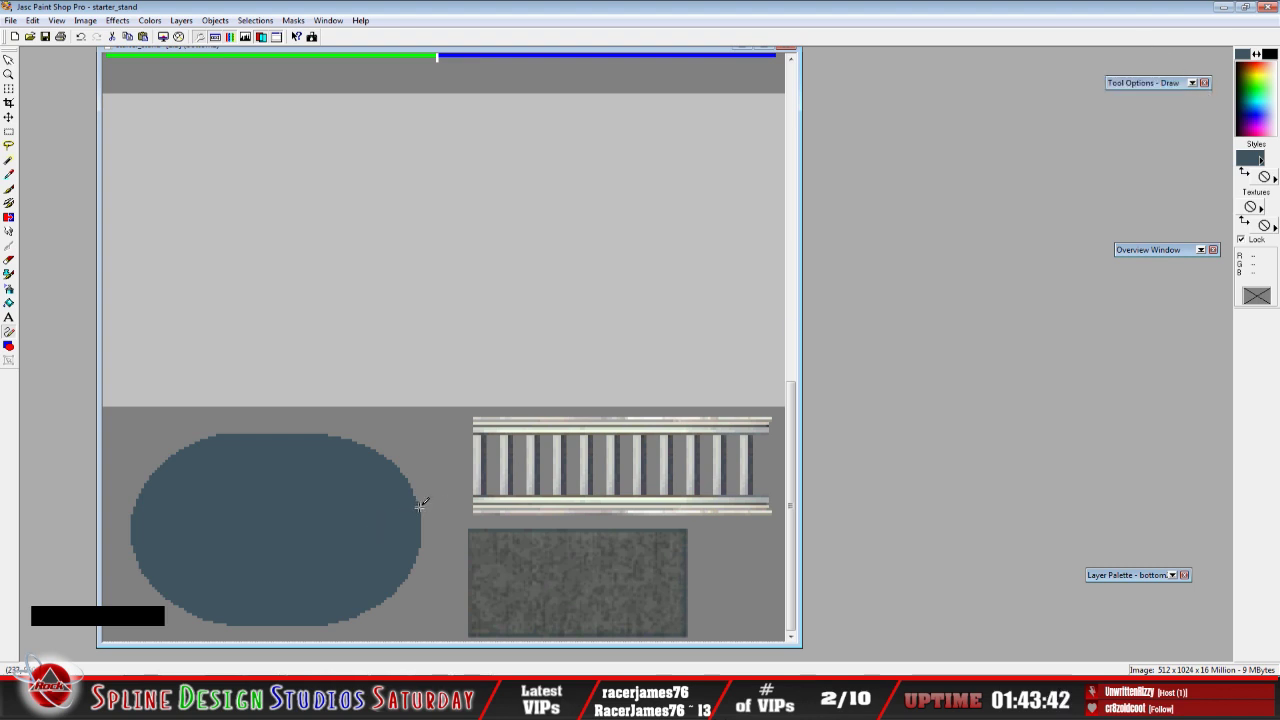
left_click_drag(420, 506, 420, 424)
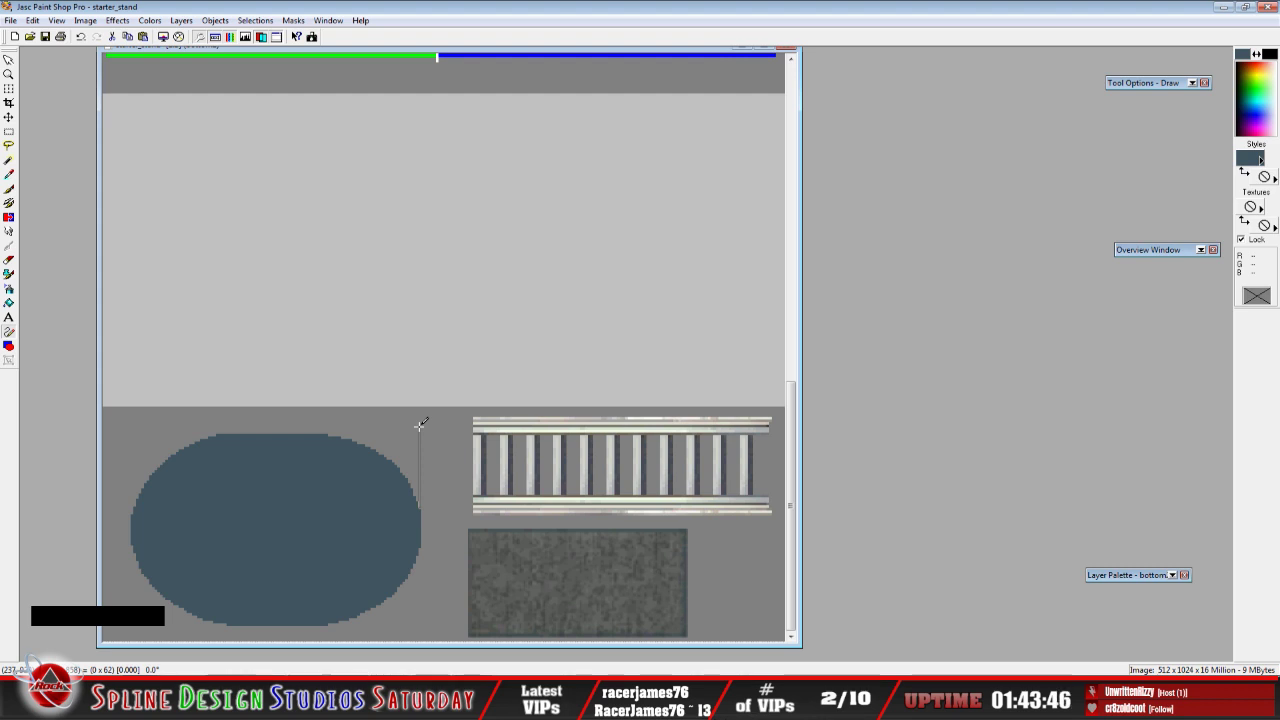
left_click_drag(421, 428, 209, 428)
mouse_move(185, 427)
left_mouse_down()
mouse_move(129, 428)
mouse_move(135, 617)
left_mouse_up()
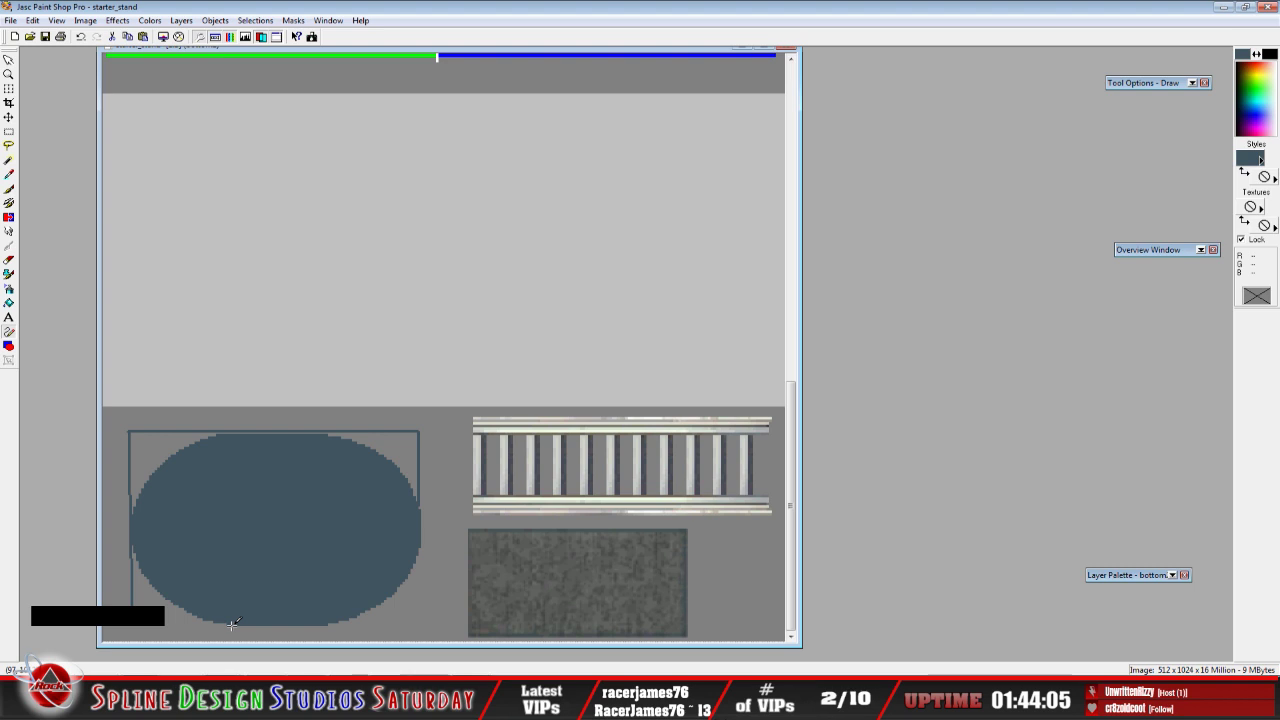
left_click_drag(232, 623, 131, 625)
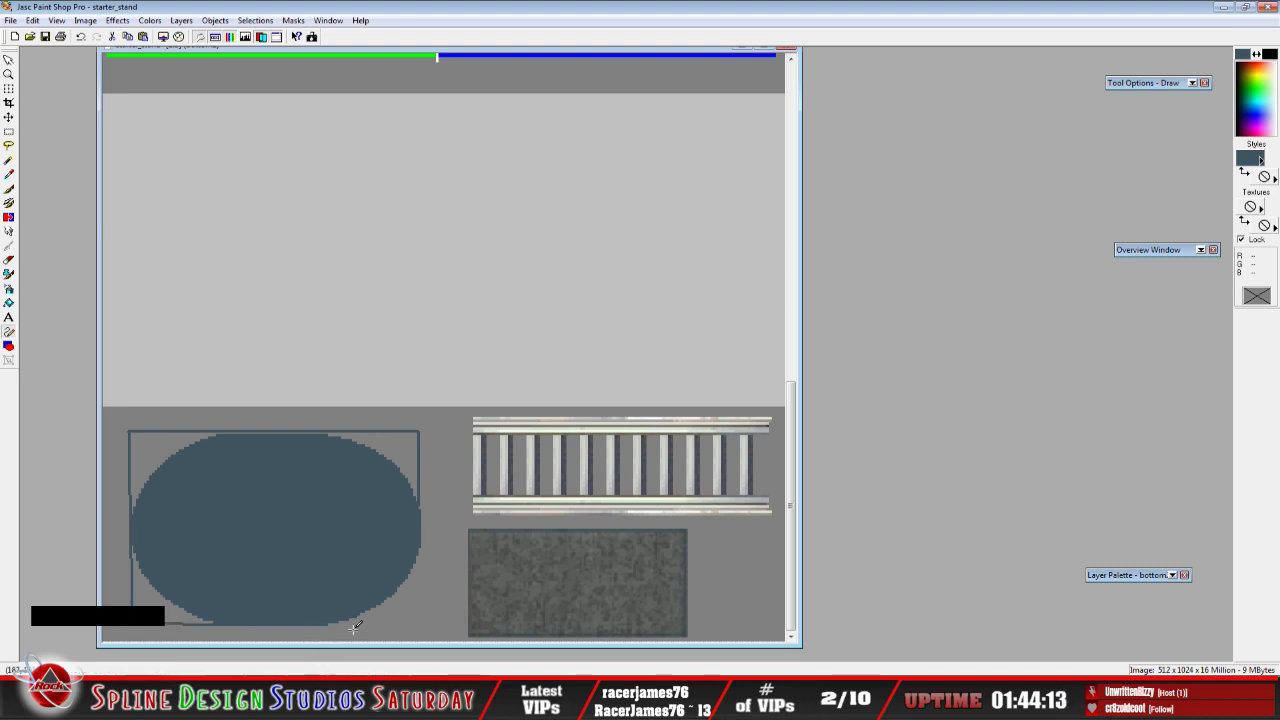
mouse_move(327, 622)
left_mouse_down()
mouse_move(422, 622)
mouse_move(422, 508)
left_mouse_up()
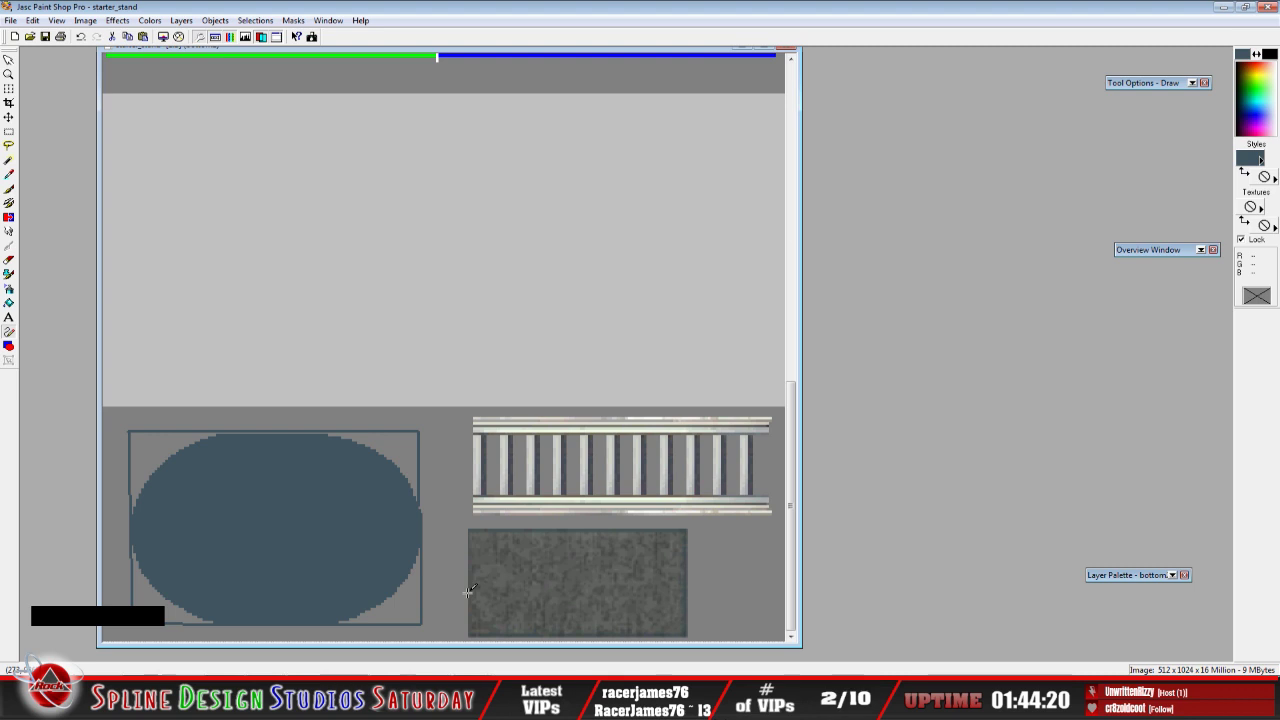
left_click_drag(132, 621, 133, 623)
Flood-fill the corner gaps between the oval and its outline with the same blue-grey to make a solid rectangle
left_click(9, 302)
left_click(172, 440)
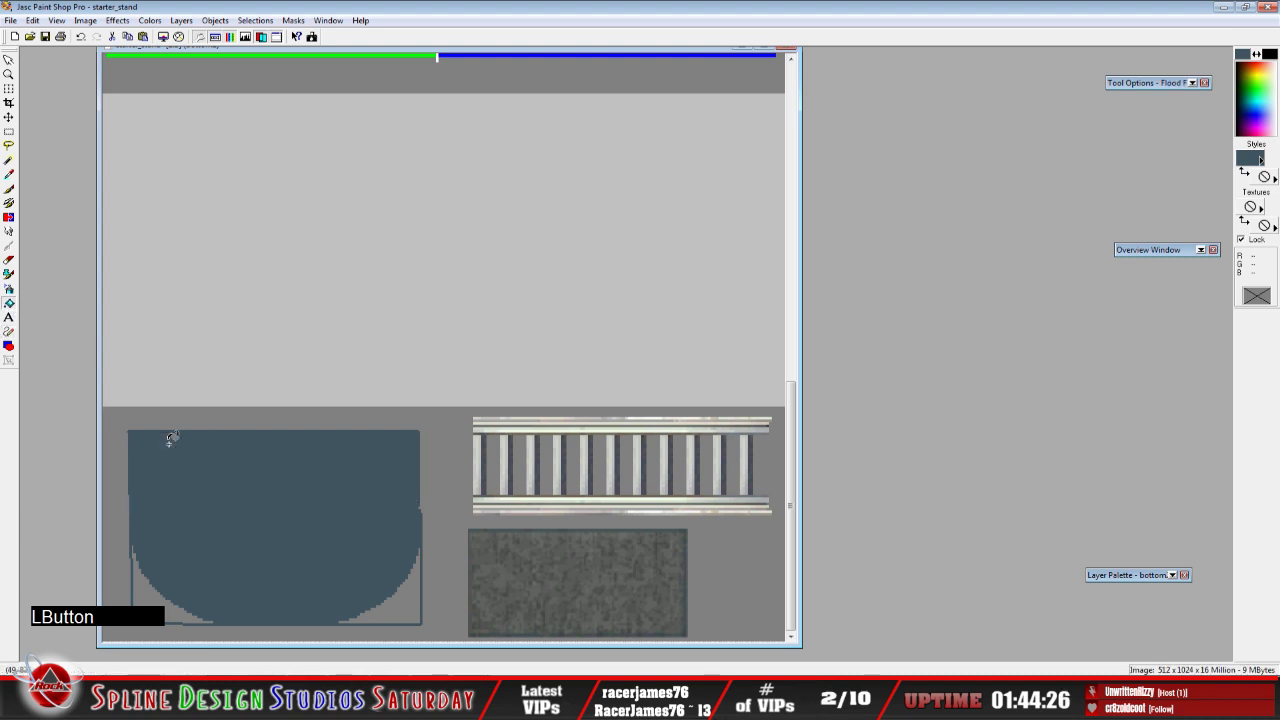
left_click(150, 577)
left_click(388, 610)
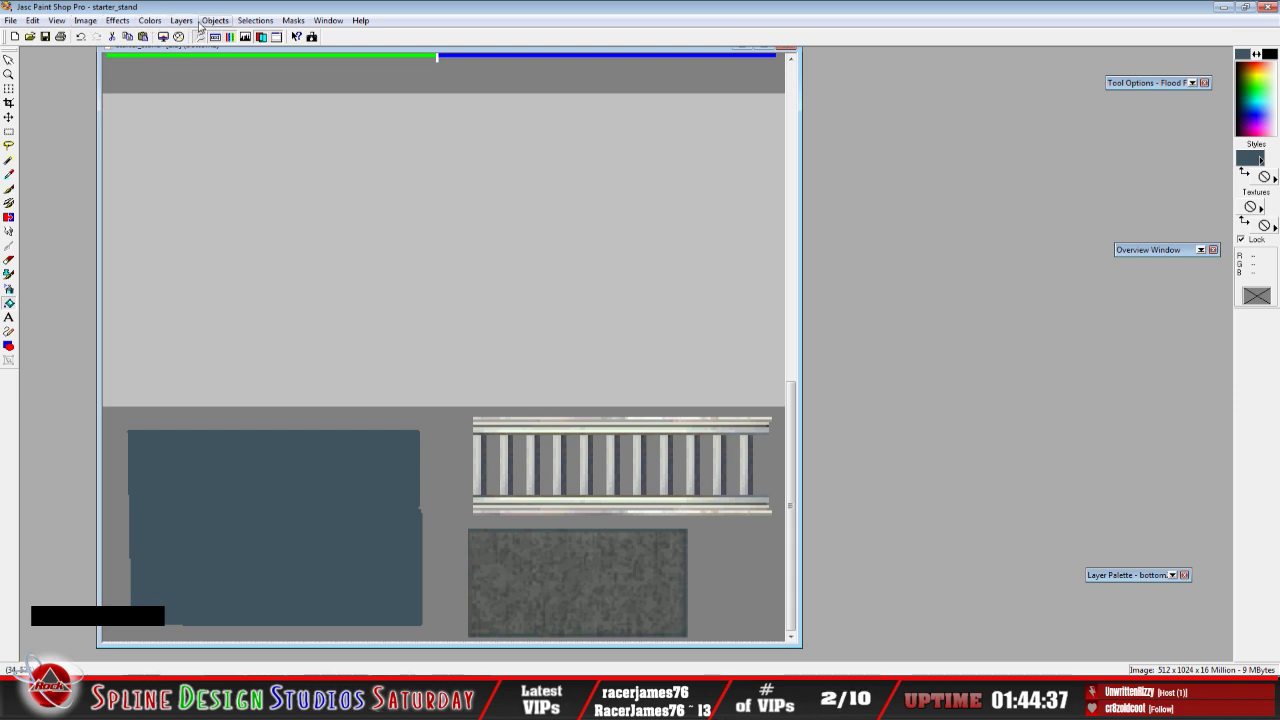
Flatten all layers and save the image as starter_stand.bmp in Windows or OS/2 Bitmap format, replacing the existing file
left_click(181, 20)
mouse_move(210, 163)
left_click(410, 177)
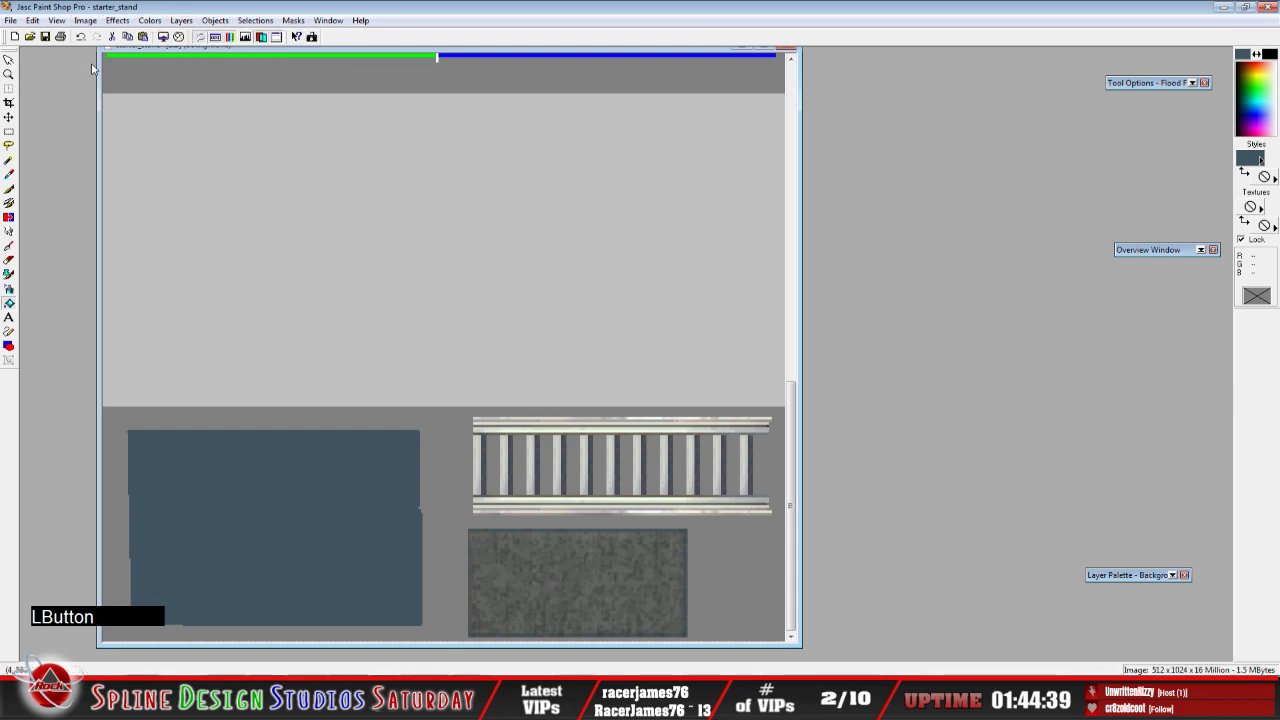
left_click(10, 20)
left_click(33, 115)
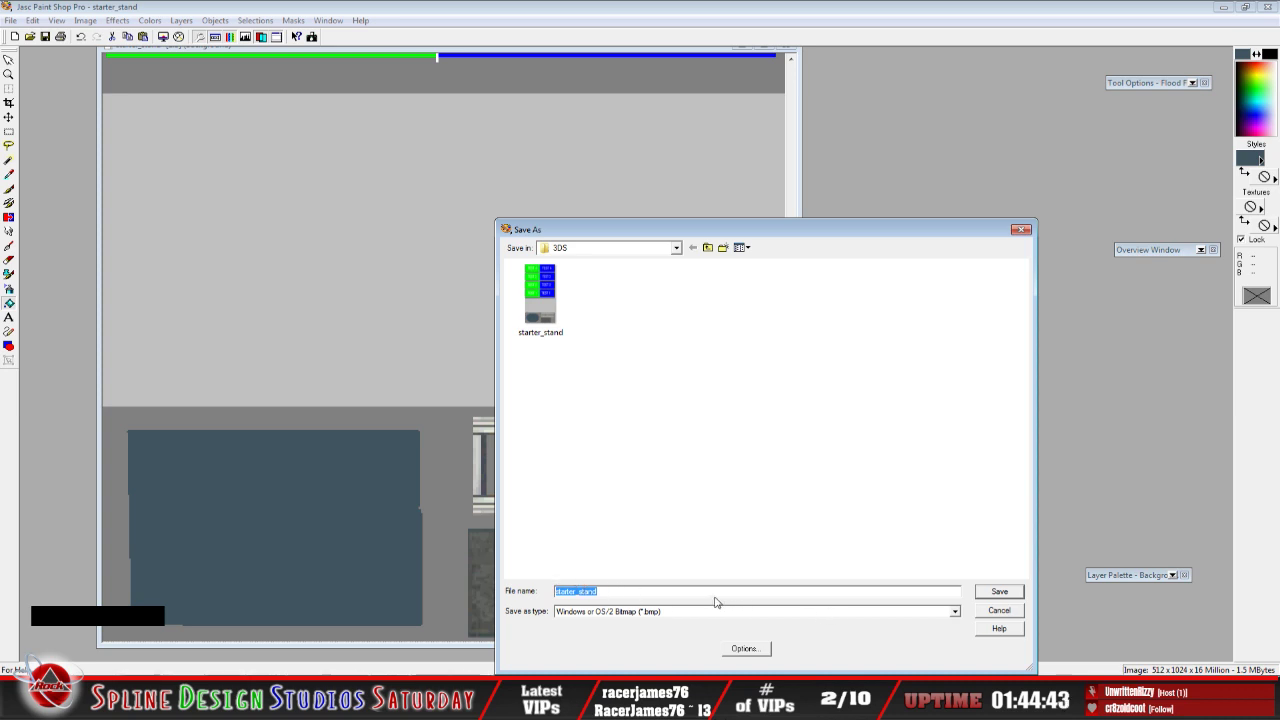
left_click(719, 592)
left_click(990, 591)
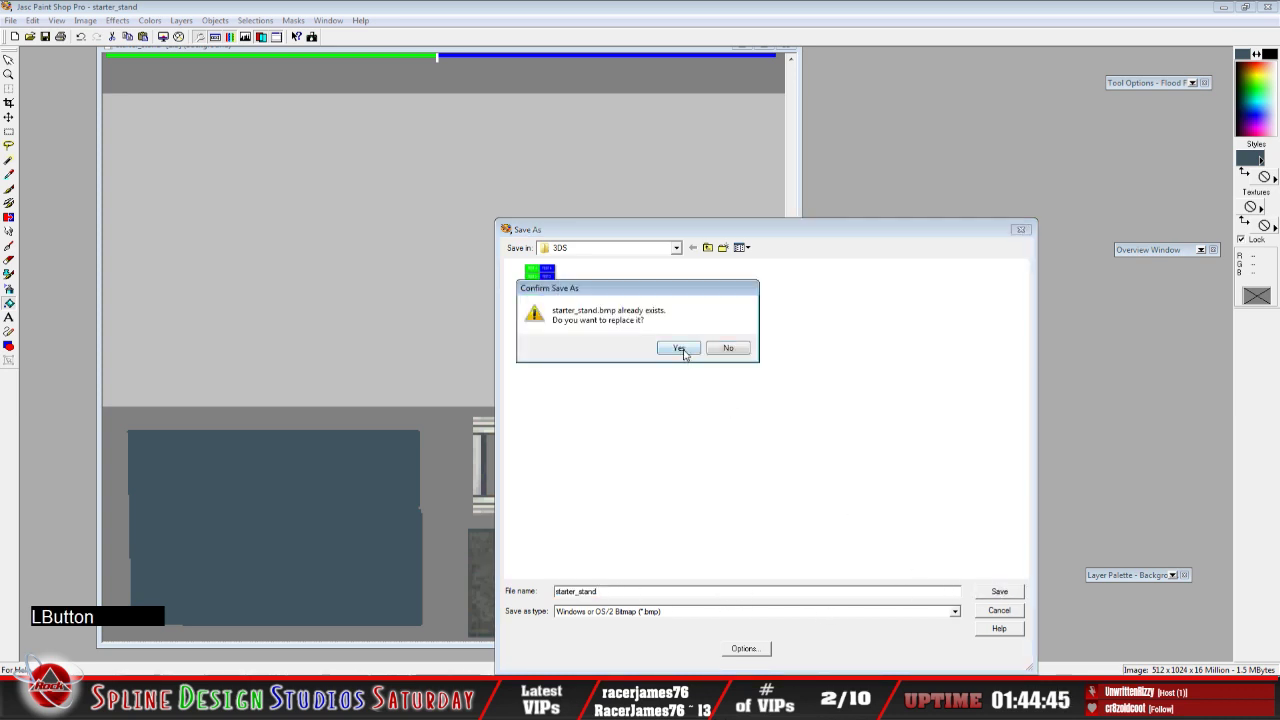
left_click(679, 348)
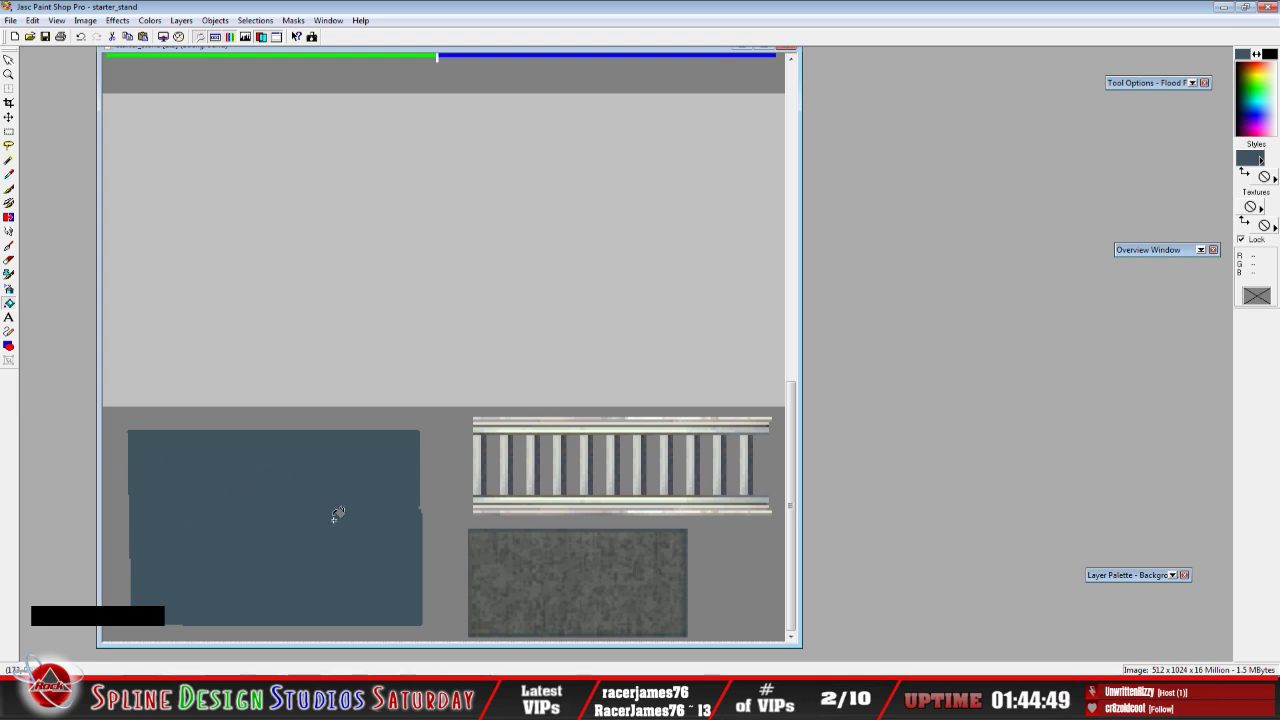
Switch to 3ds Max and examine how the filled floor rectangle maps onto the starter stand model
left_click(412, 700)
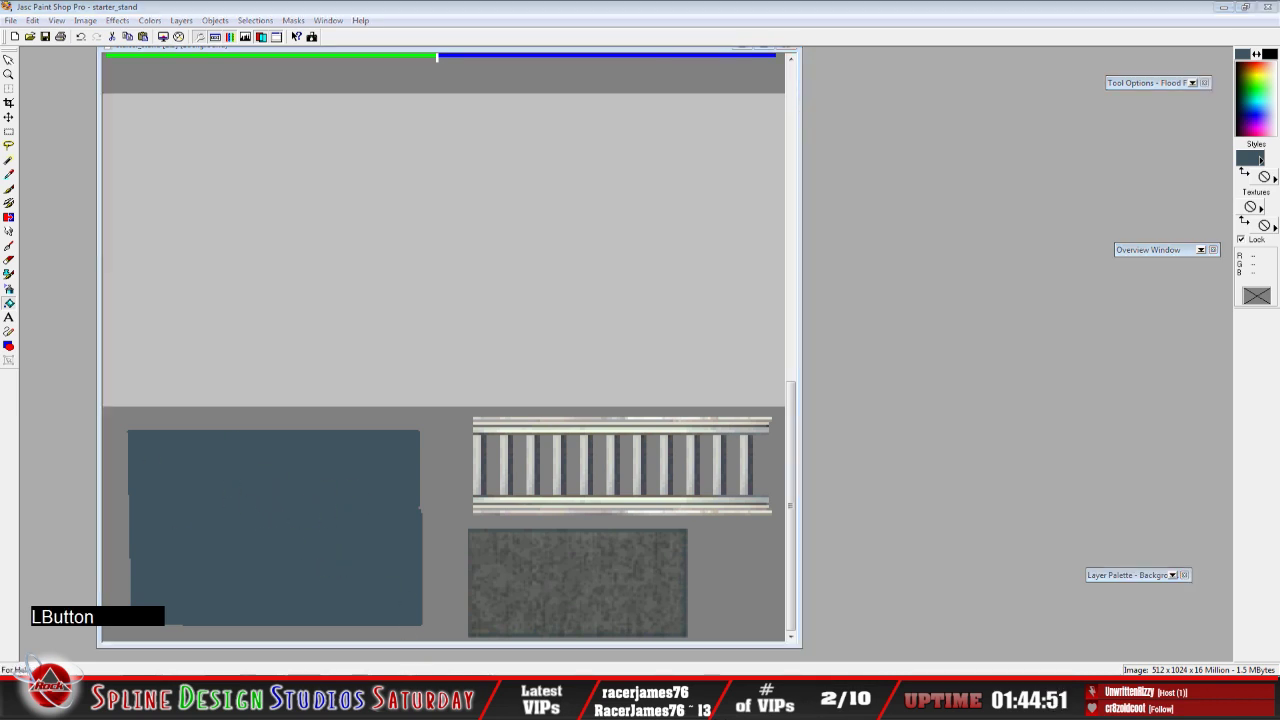
left_click_drag(505, 430, 510, 403)
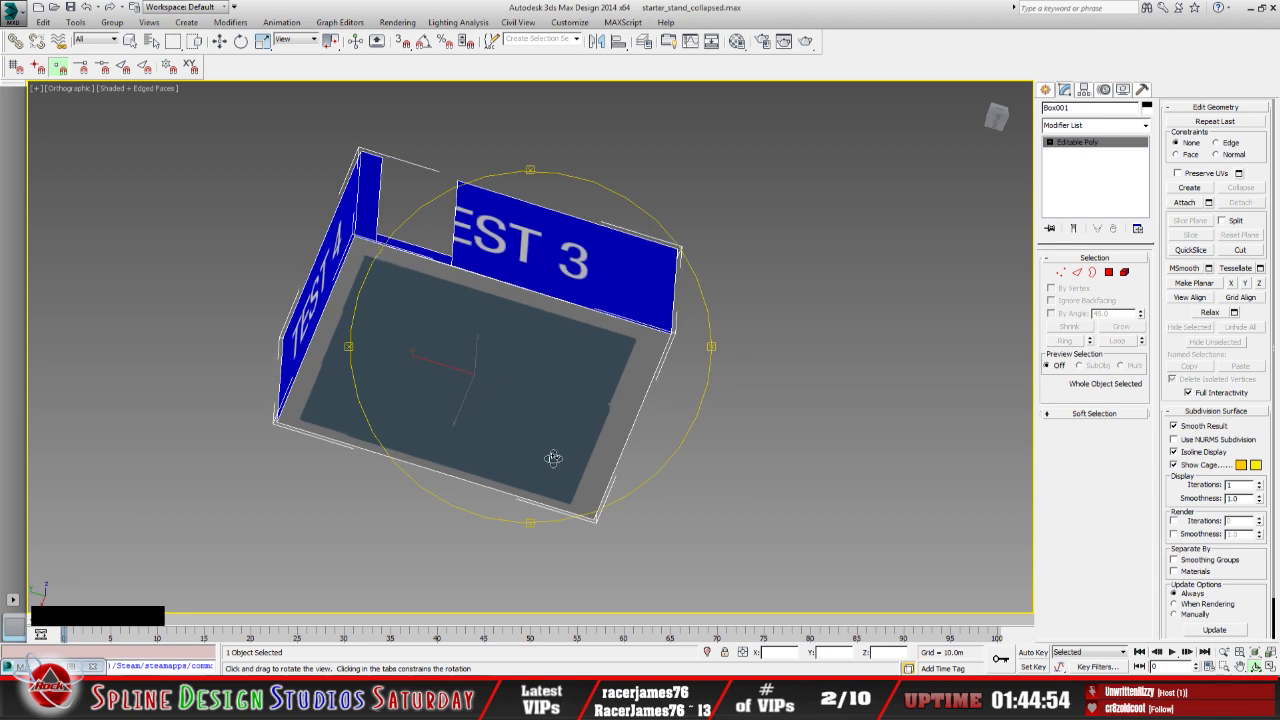
left_click_drag(553, 458, 532, 439)
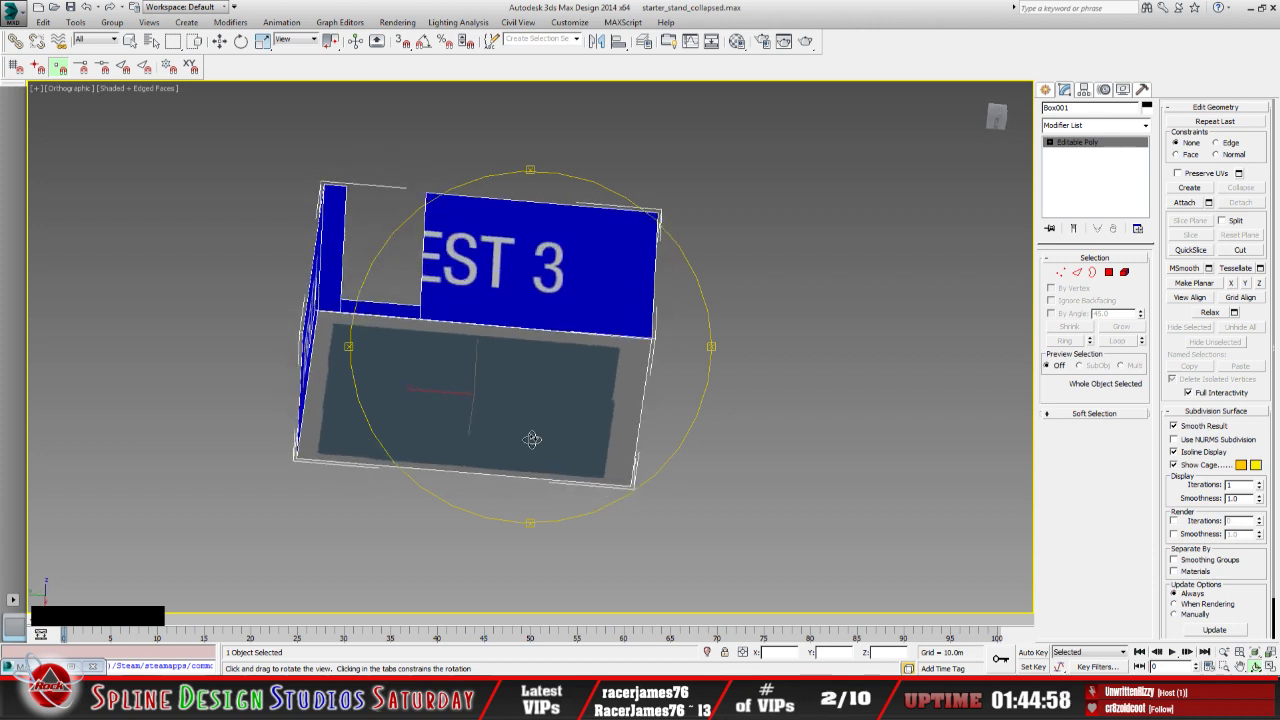
View the starter_stand.bmp image of the stand material's diffuse map, and close the image and the Material Editor
left_click(54, 666)
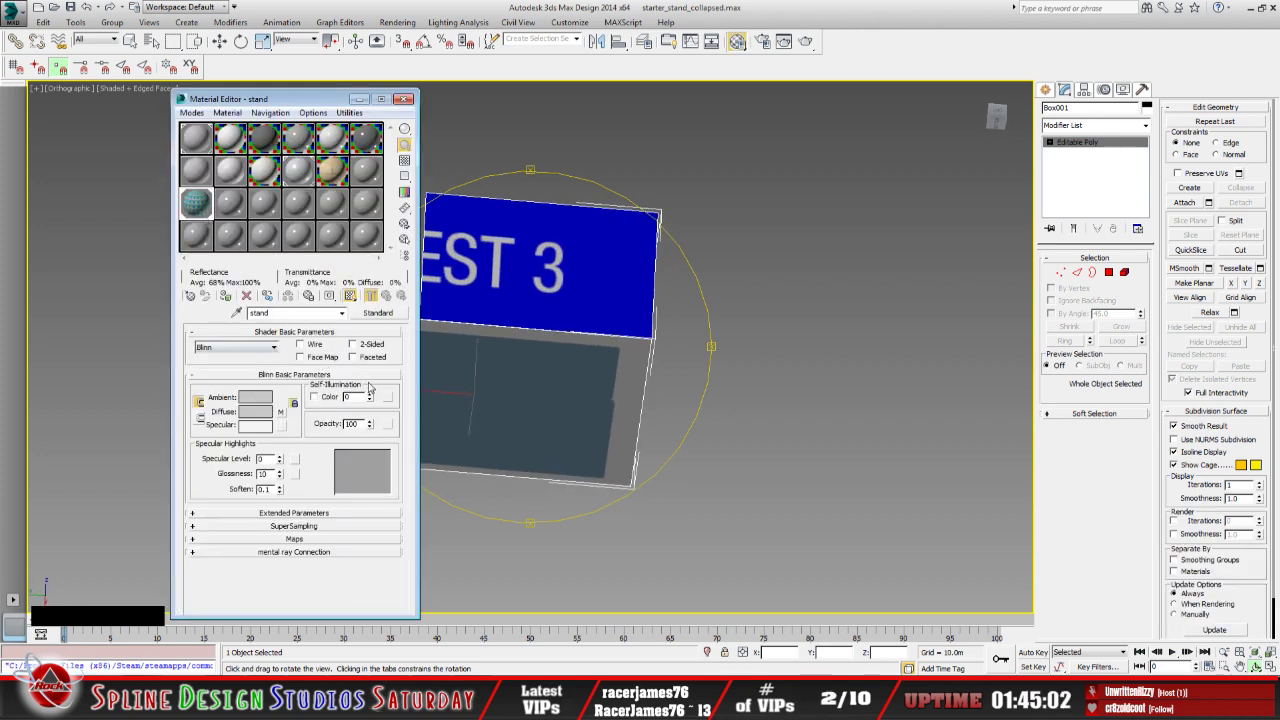
left_click(281, 411)
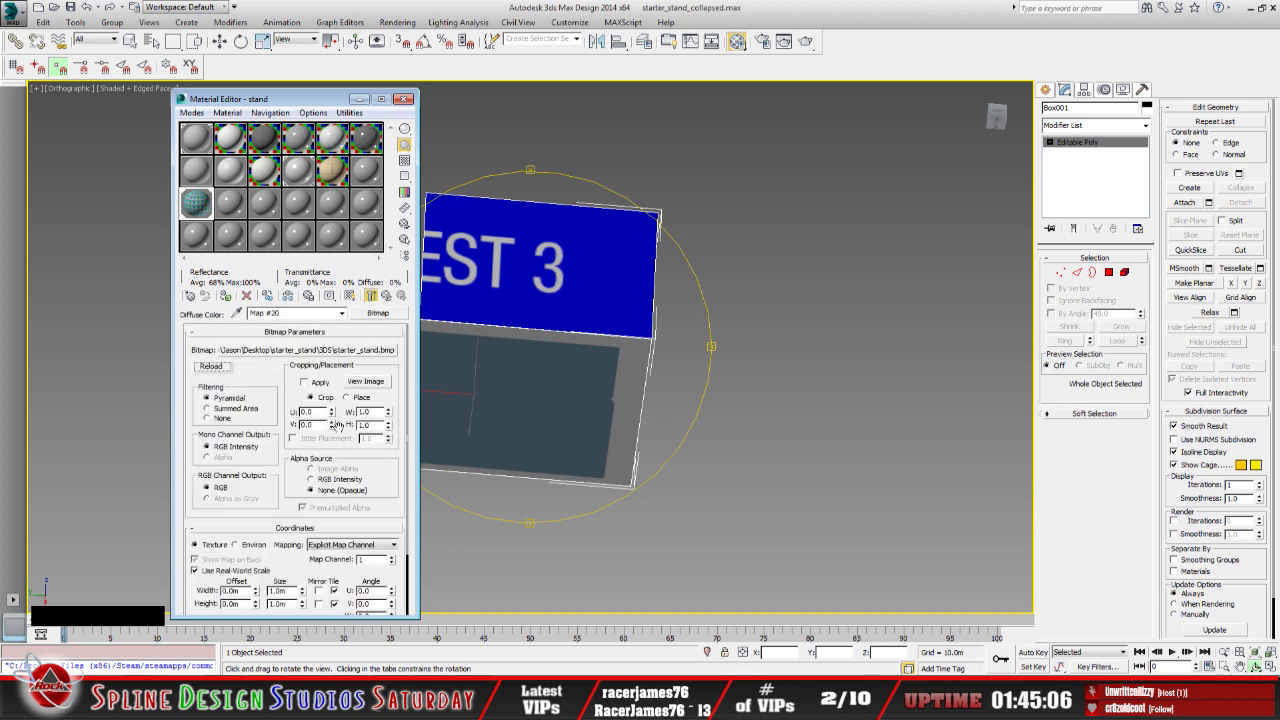
left_click(366, 382)
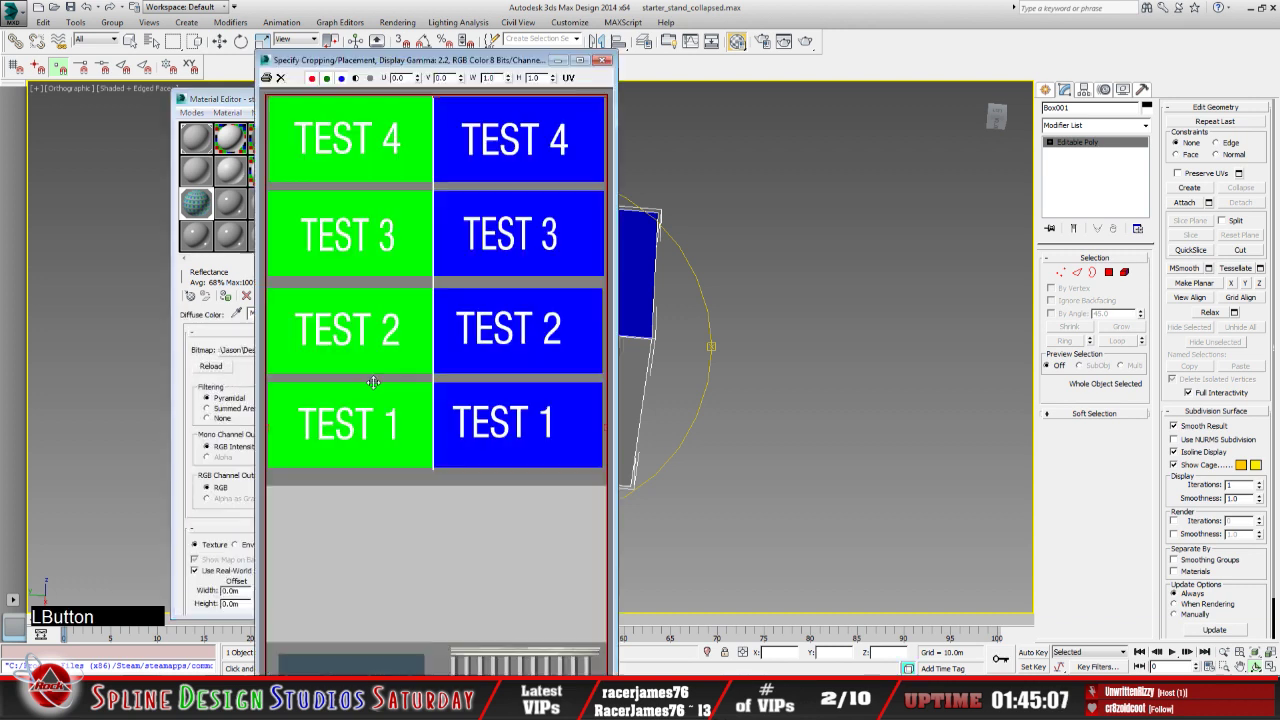
left_click(528, 473)
left_click_drag(459, 61, 449, 32)
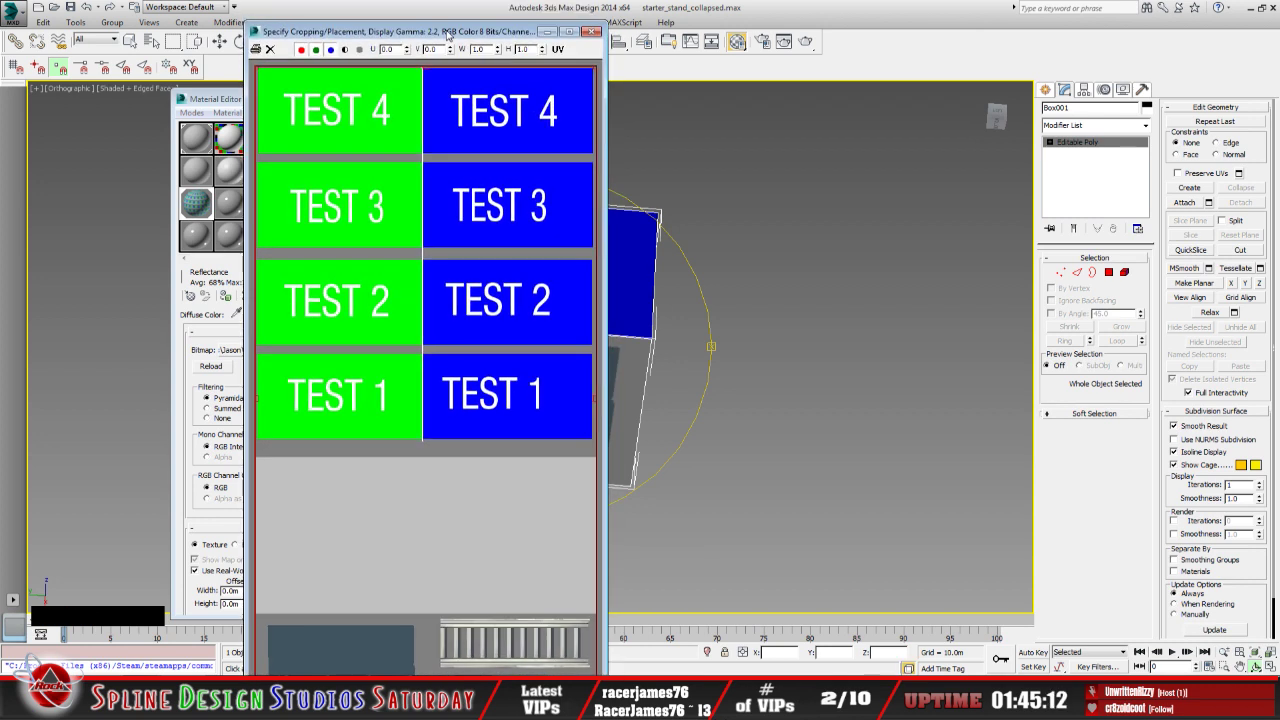
left_click(590, 29)
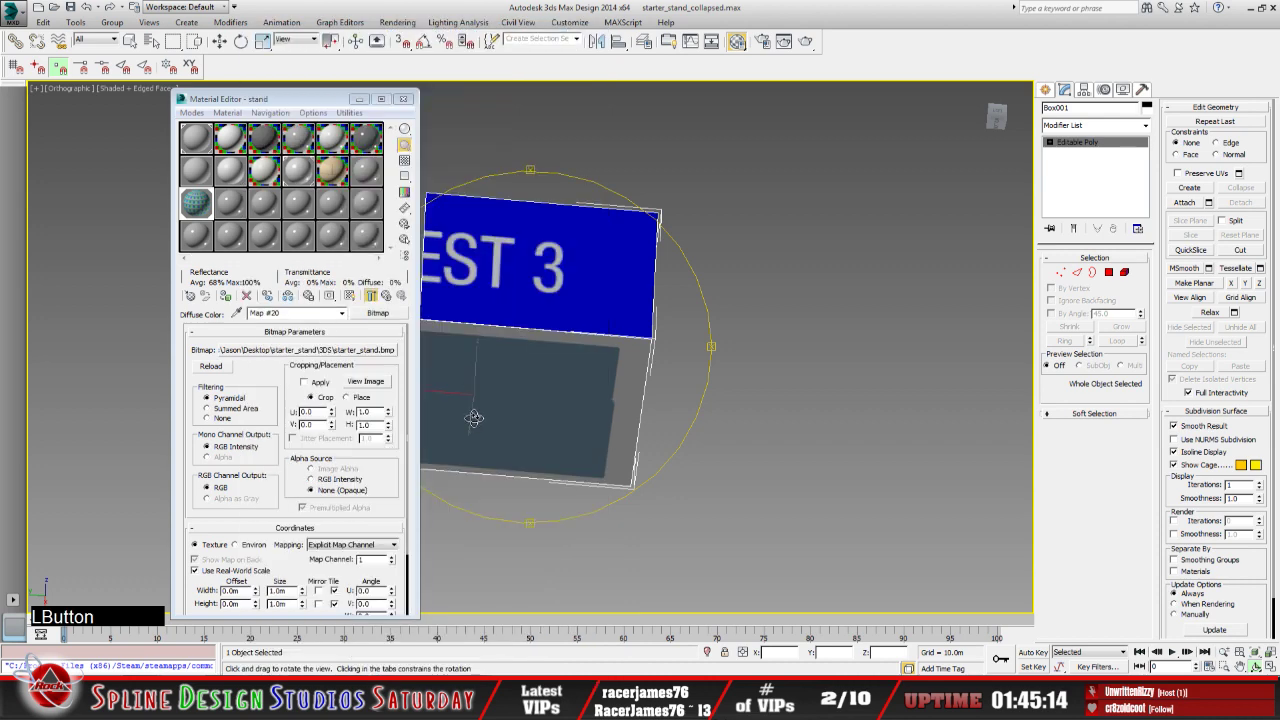
left_click(403, 98)
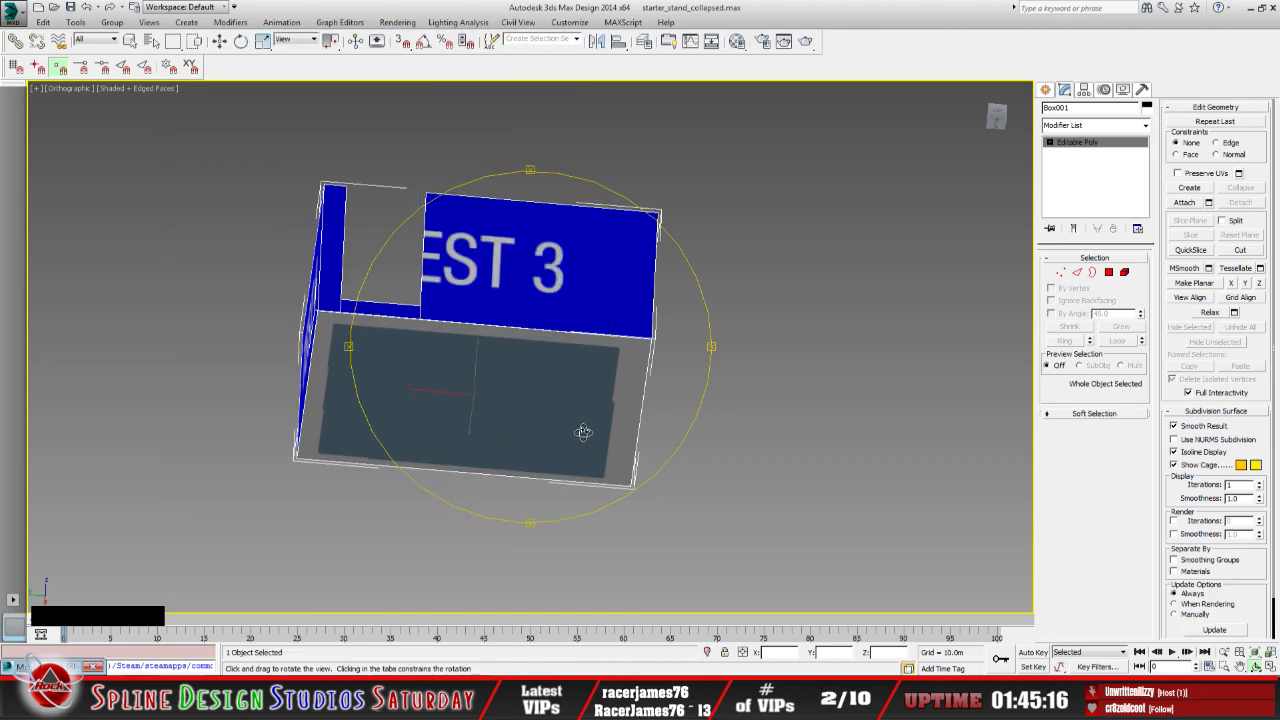
Add an Unwrap UVW modifier to the stand and open the UV Editor with starter_stand.bmp as its background
left_click_drag(583, 434, 427, 376)
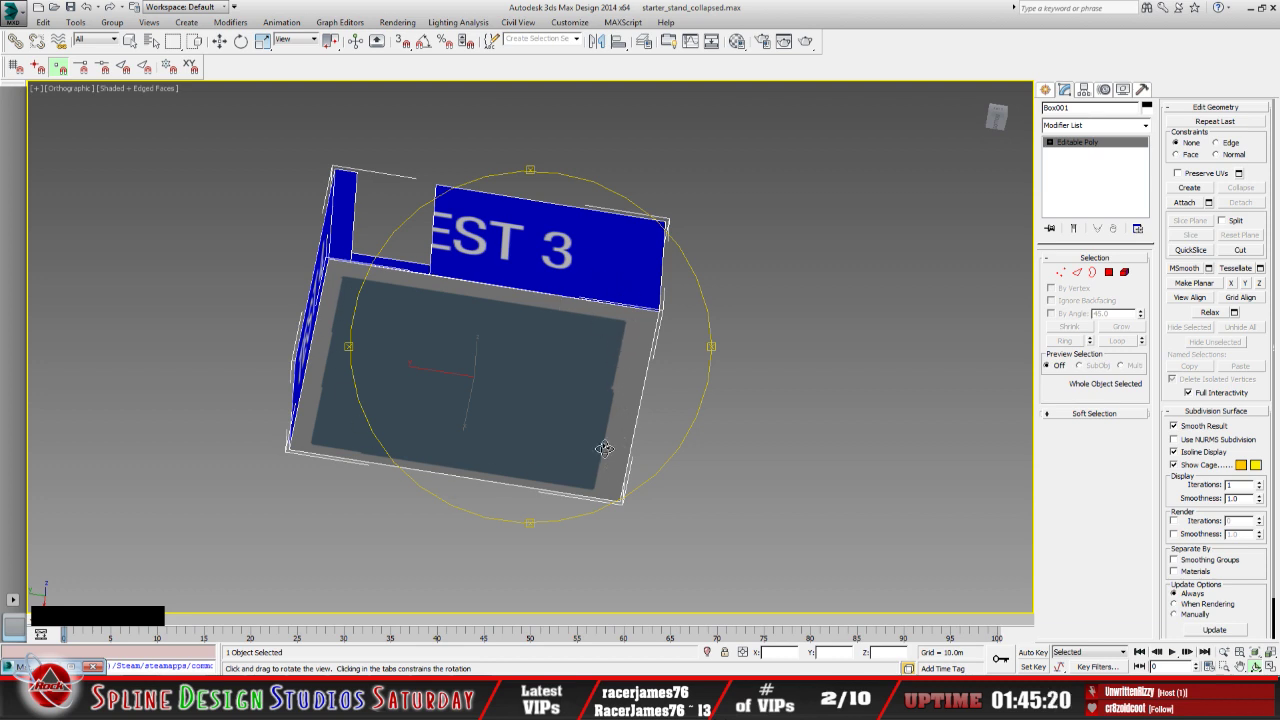
left_click_drag(600, 449, 549, 440)
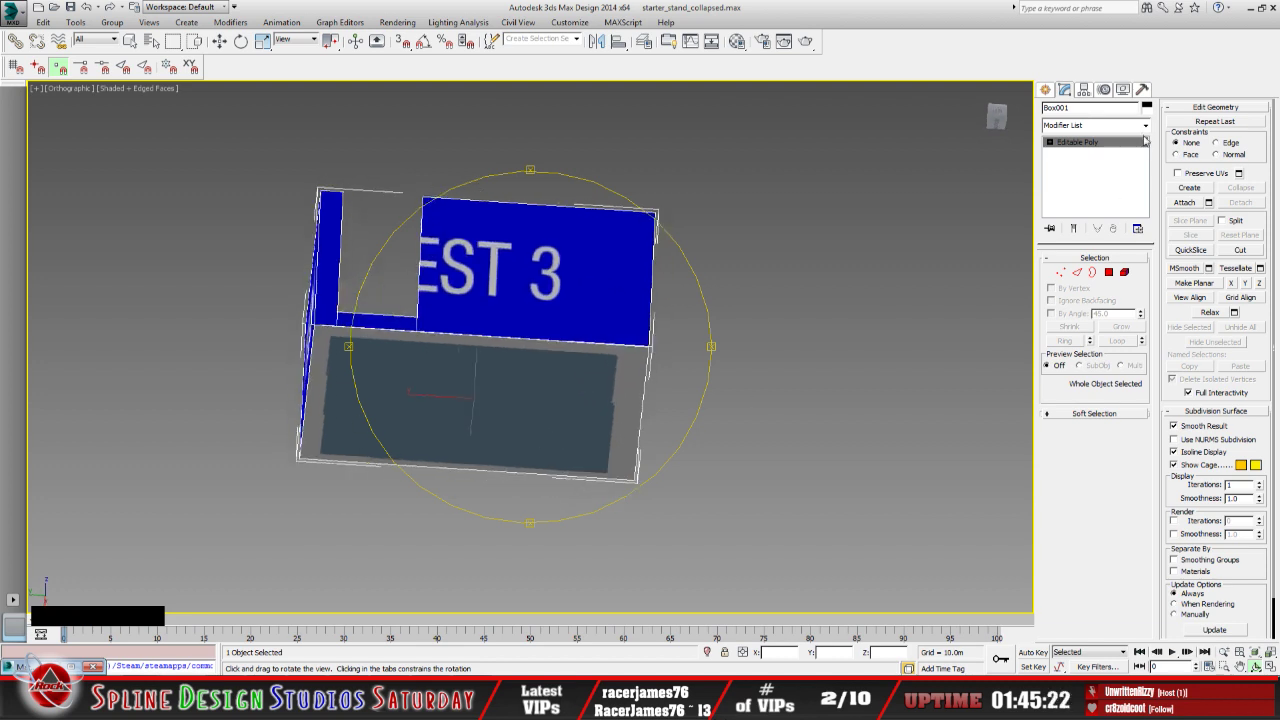
left_click(1146, 126)
left_click_drag(1147, 168, 1170, 444)
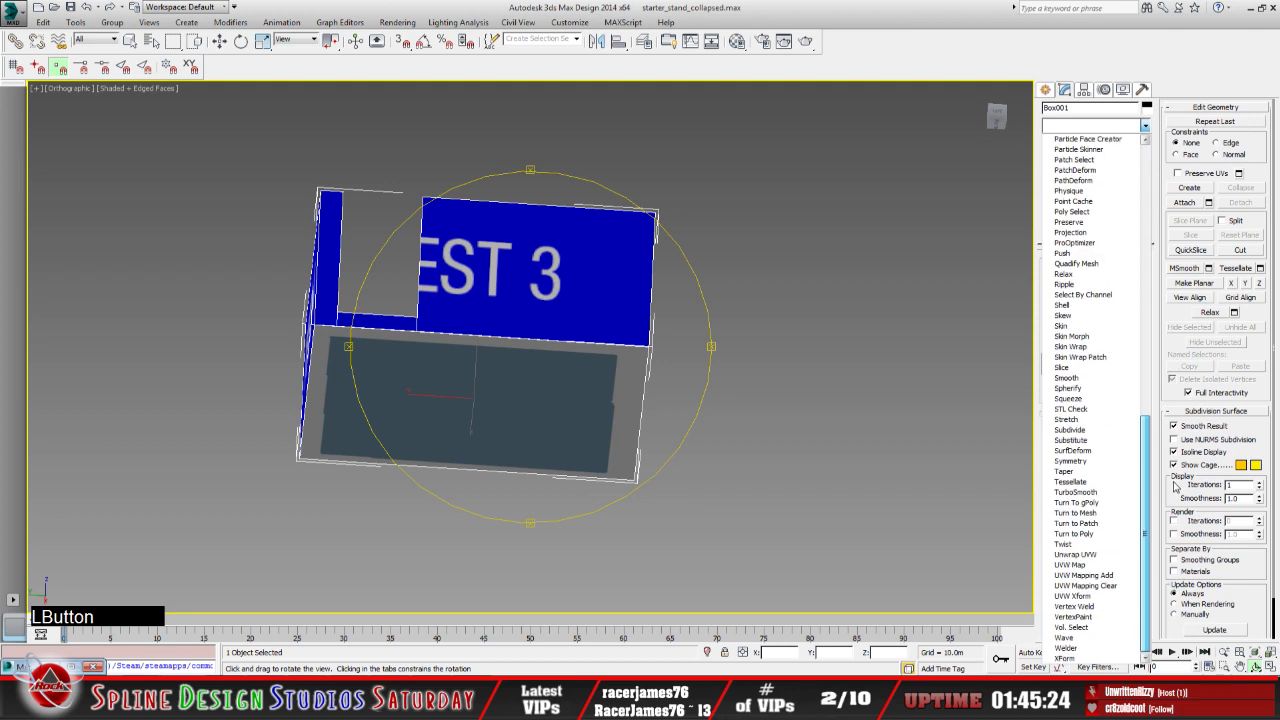
left_click(1046, 560)
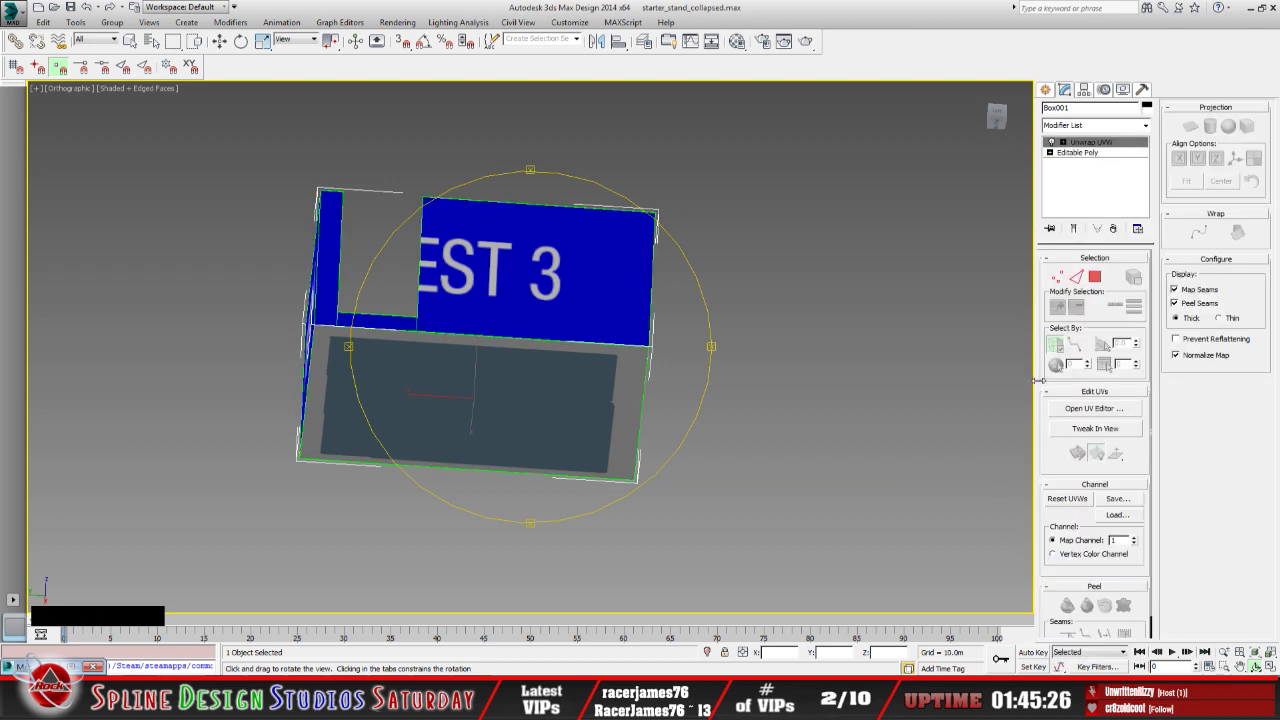
left_click(1094, 410)
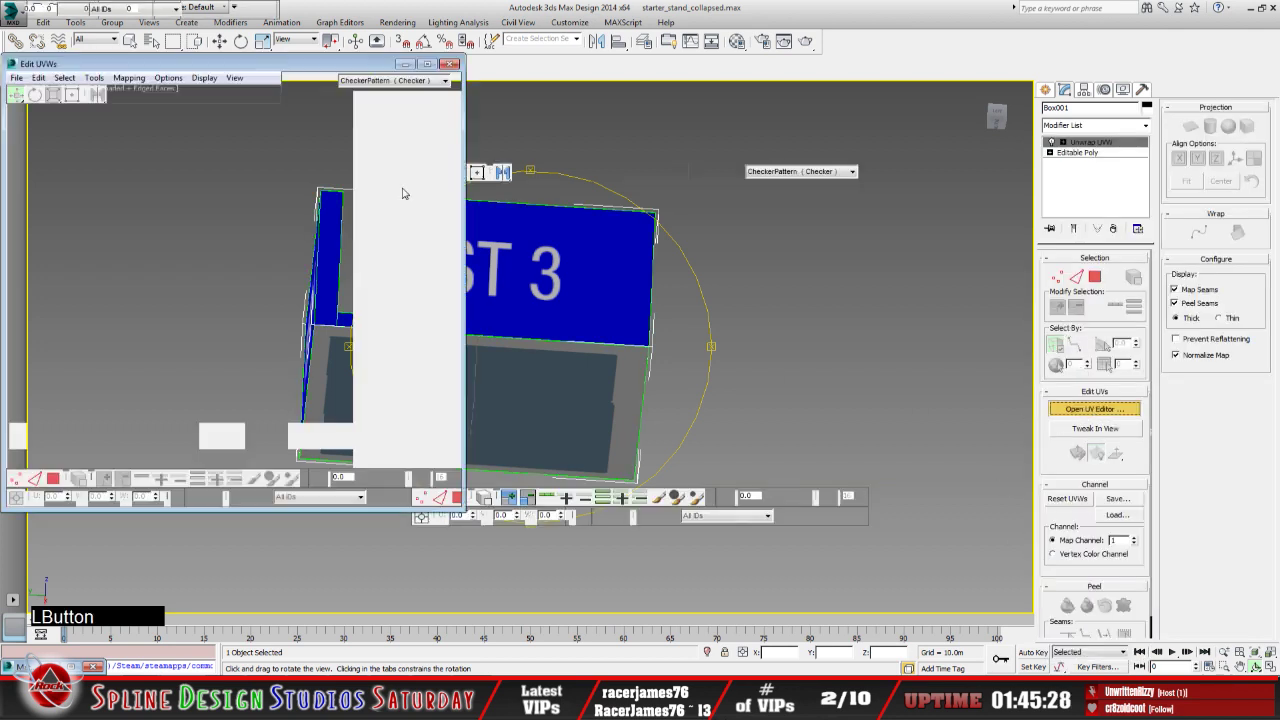
left_click(446, 94)
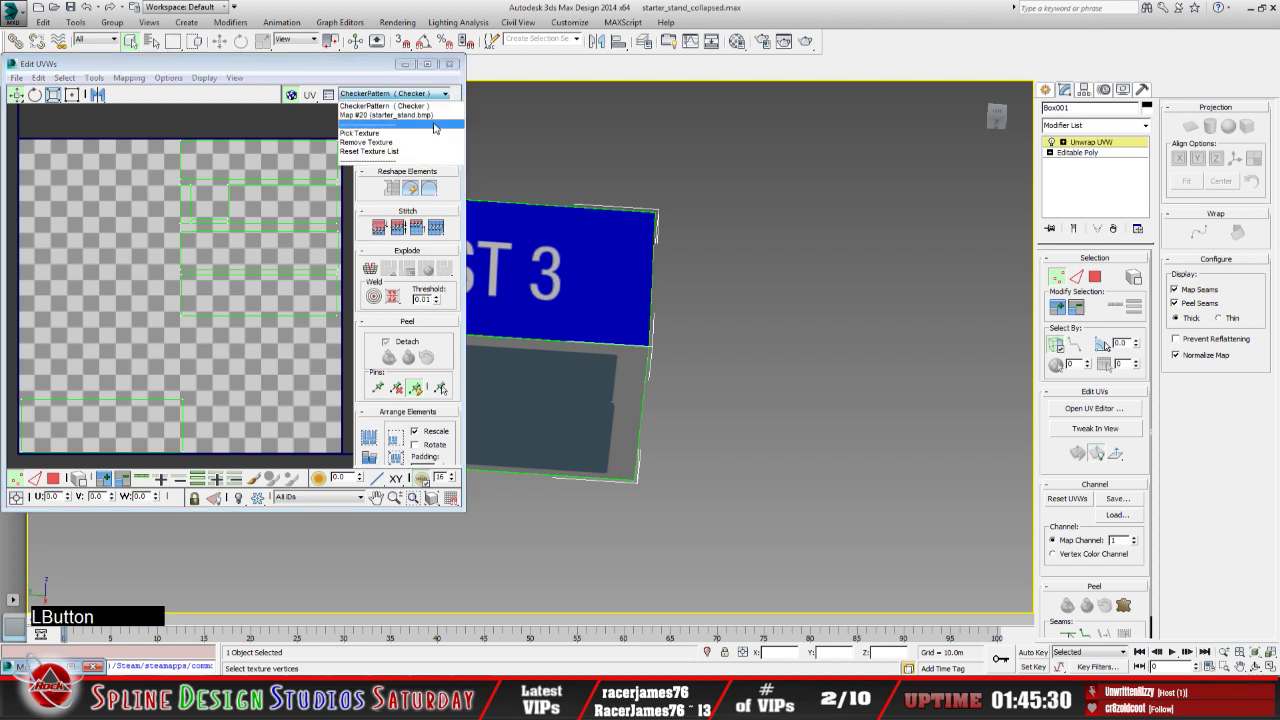
left_click(386, 115)
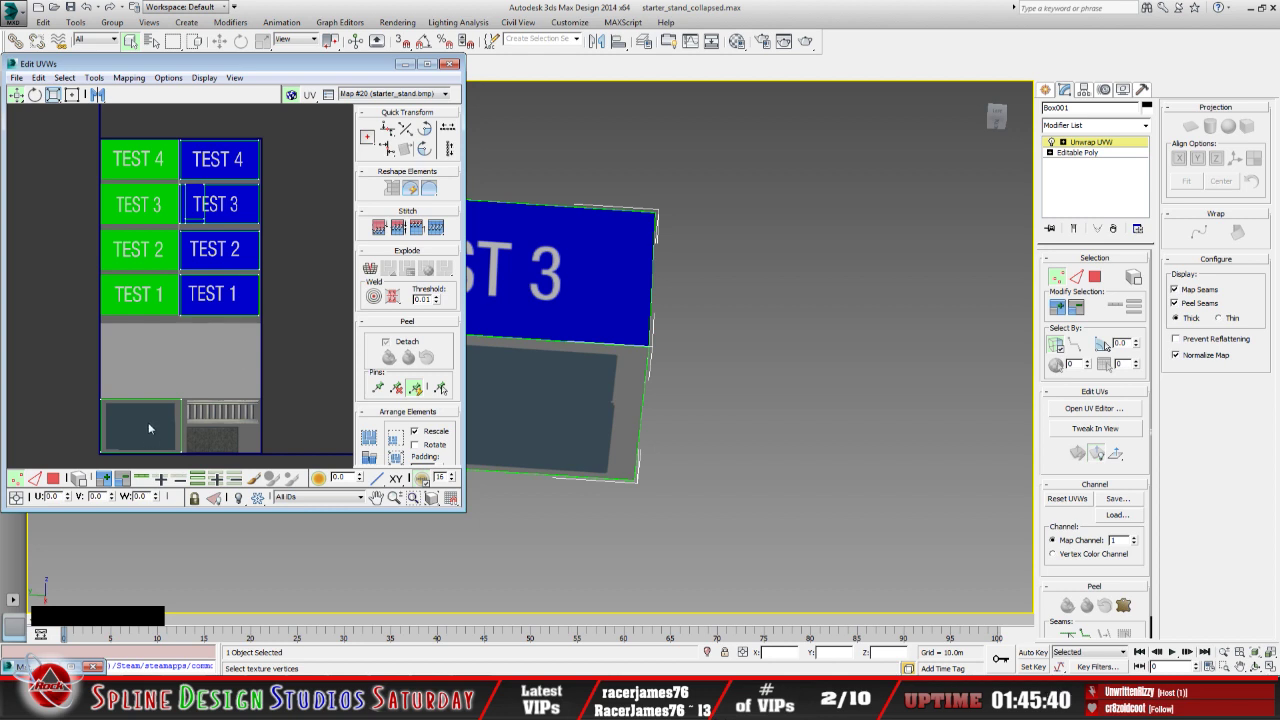
Select the floor polygon in the UV Editor and scale it in freeform mode to fit the dark floor rectangle
middle_click_drag(236, 330, 252, 296)
left_click(1064, 143)
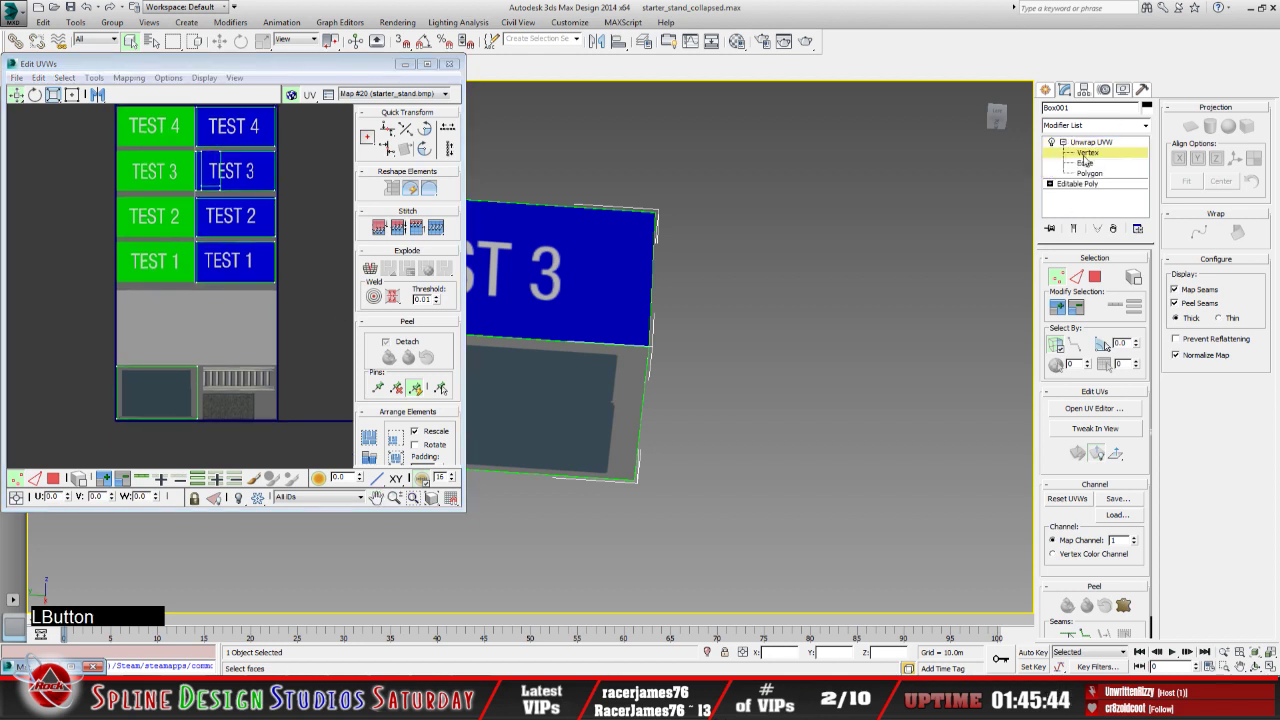
middle_click_drag(139, 316, 197, 254)
scroll(149, 348, "up", 2)
scroll(197, 351, "up", 2)
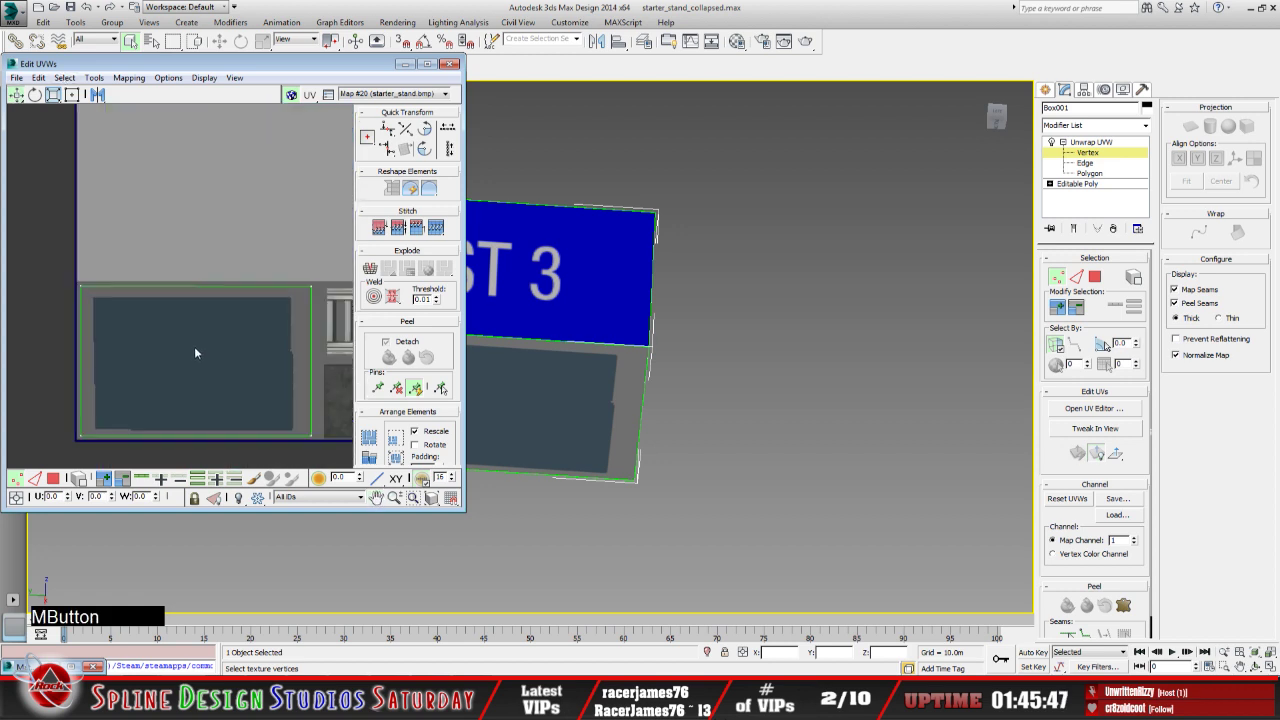
key("3")
left_click_drag(65, 262, 336, 475)
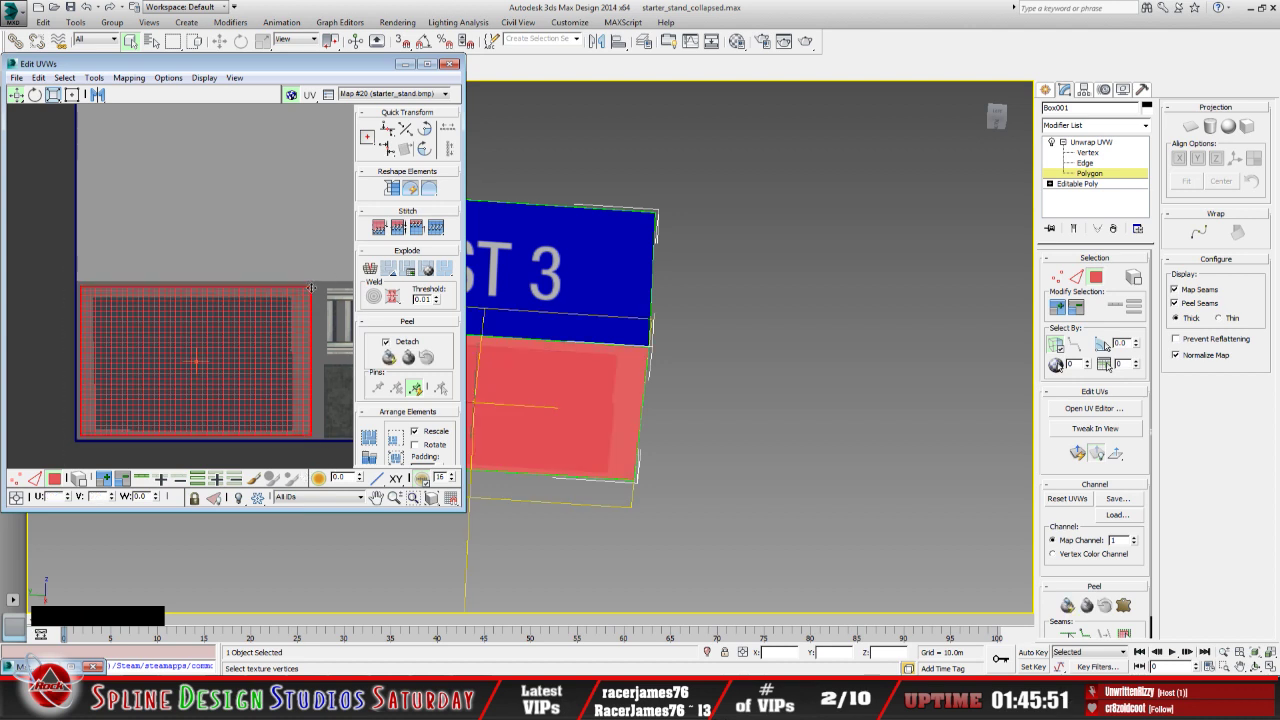
left_click(72, 94)
left_click_drag(312, 288, 290, 296)
left_click_drag(79, 438, 94, 430)
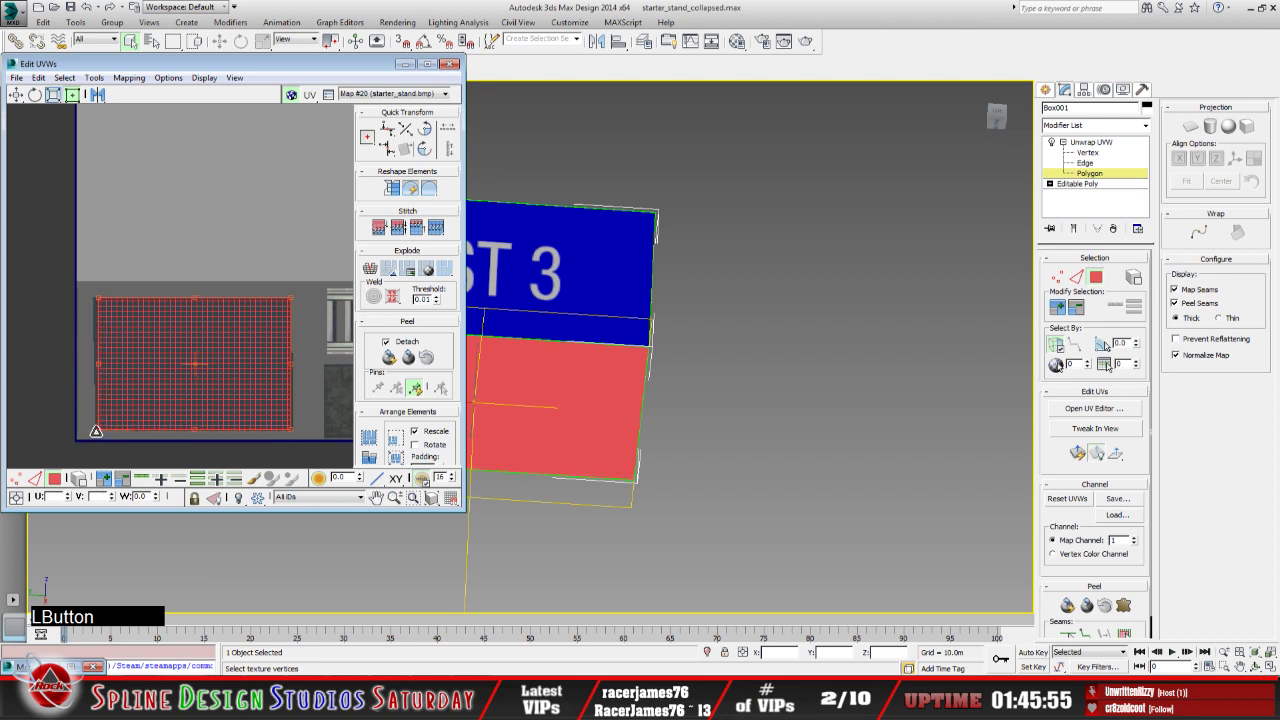
Fine-tune the floor polygon's corners in the UV Editor so its edges sit just inside the dark floor rectangle, and deselect it
scroll(164, 392, "up", 3)
middle_click_drag(127, 355, 151, 354)
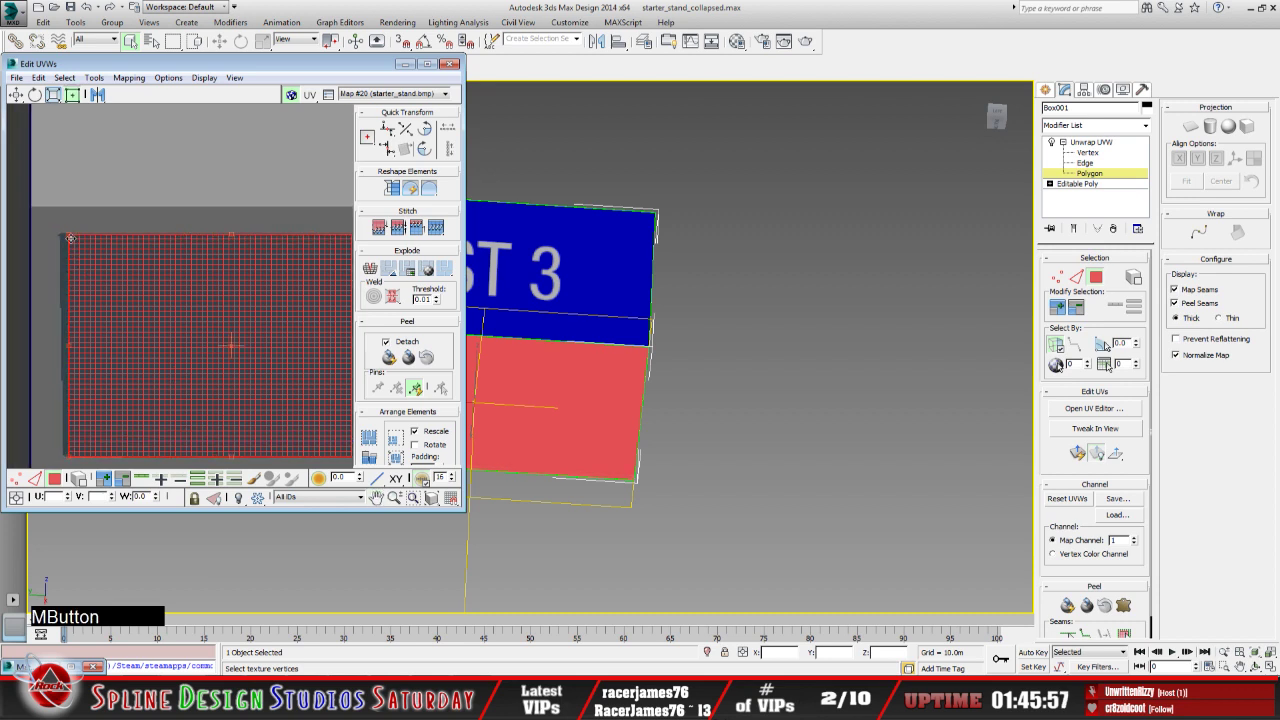
left_click_drag(70, 237, 74, 239)
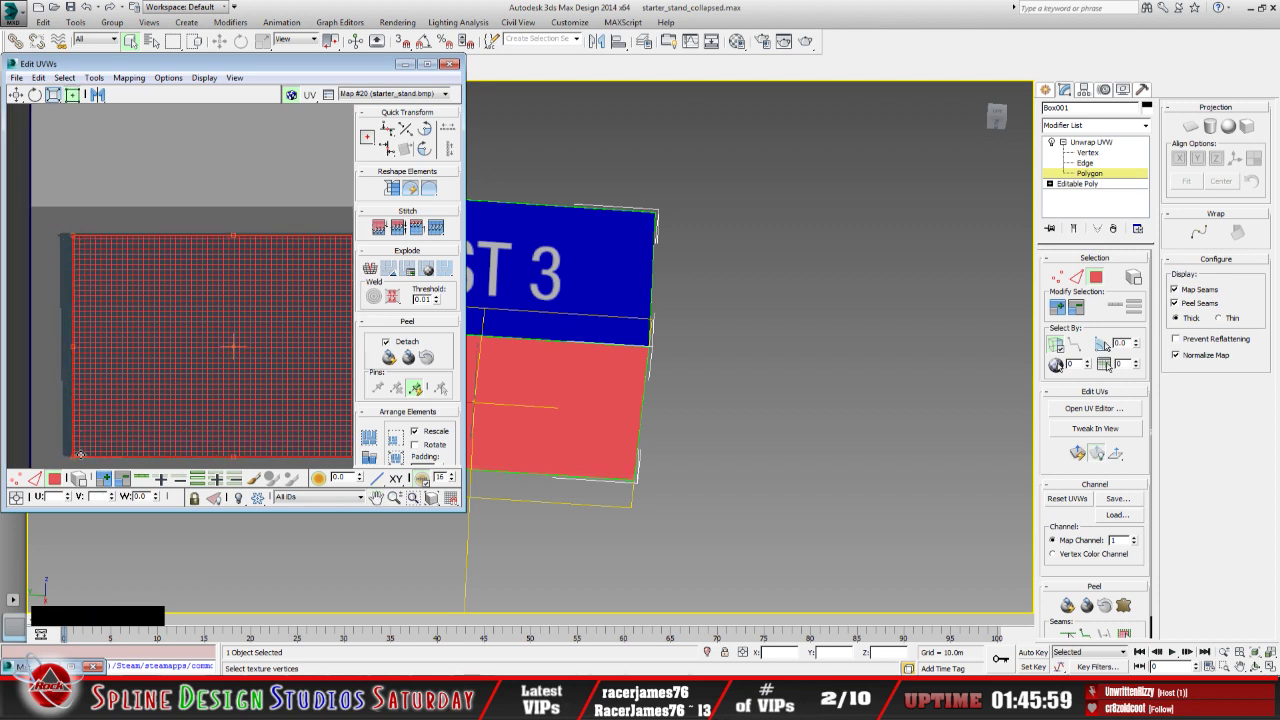
left_click_drag(81, 454, 72, 452)
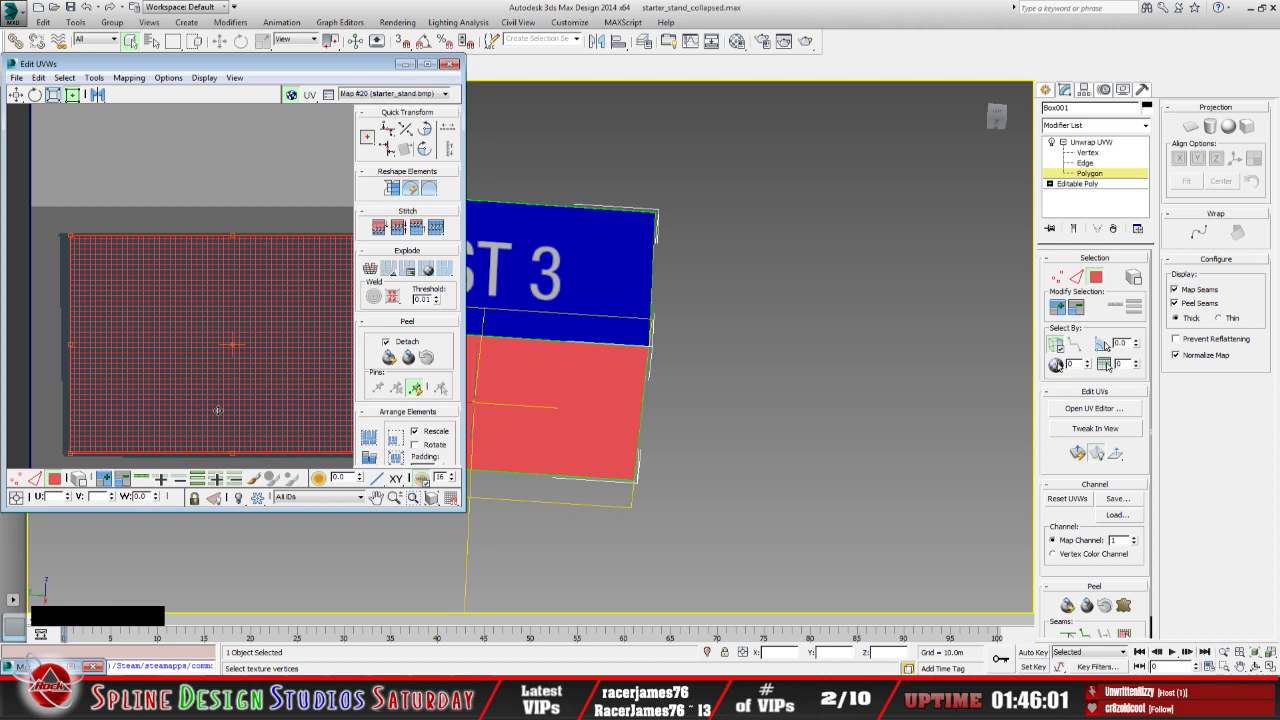
middle_click_drag(217, 410, 130, 410)
left_click_drag(303, 455, 302, 456)
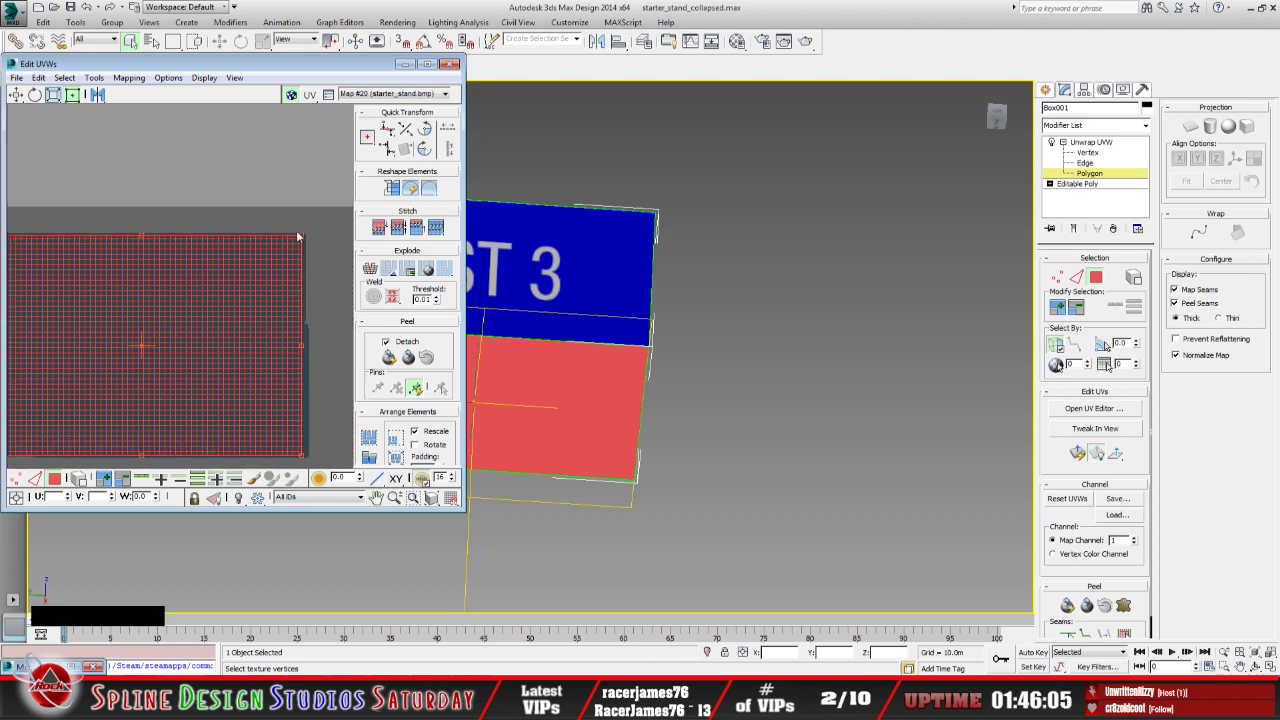
left_click_drag(304, 232, 302, 236)
left_click(334, 276)
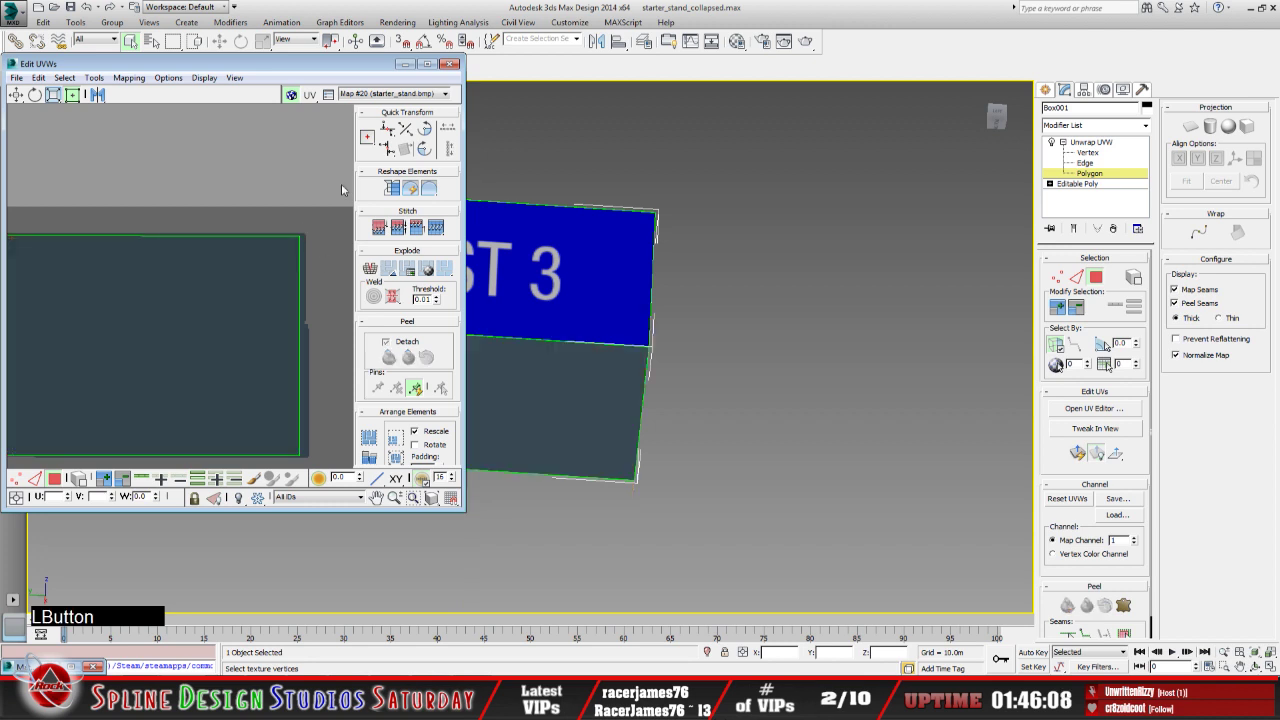
Minimize the UV Editor and examine the fitted floor texture on the blue stand from below and above
left_click(404, 64)
middle_click_drag(425, 380, 440, 358, "alt")
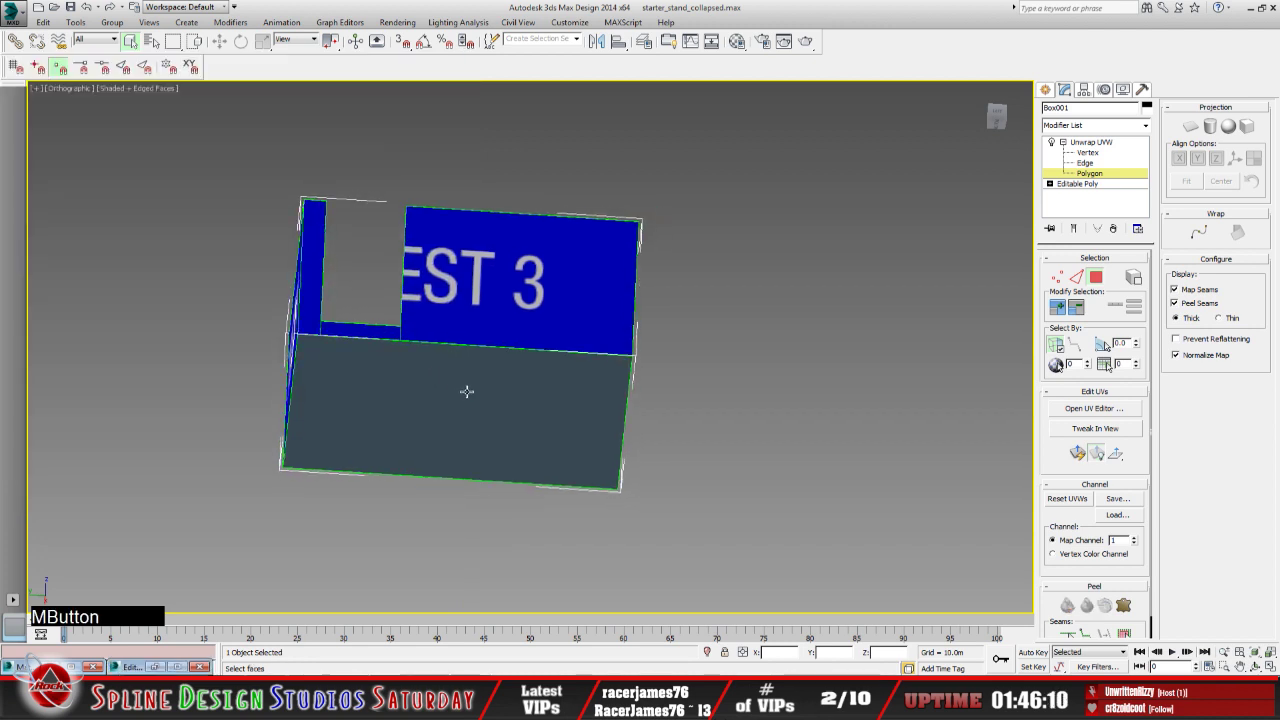
left_click(1245, 665)
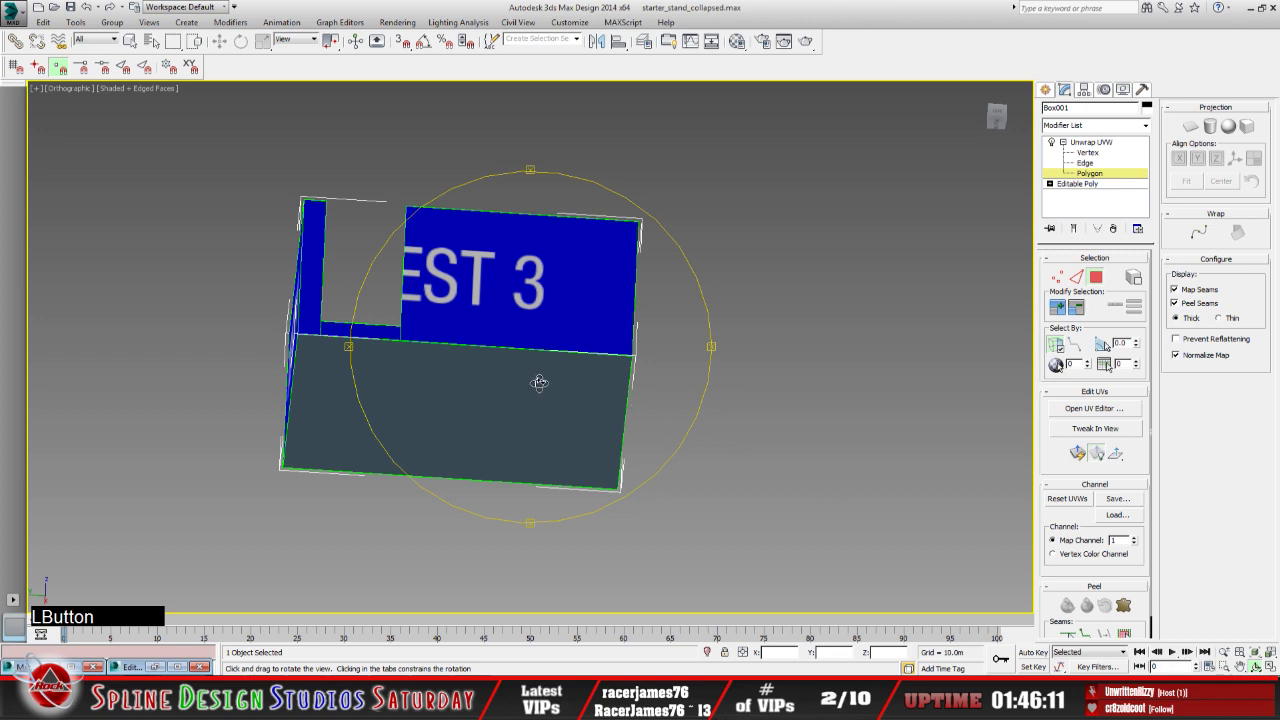
left_click_drag(537, 380, 512, 484)
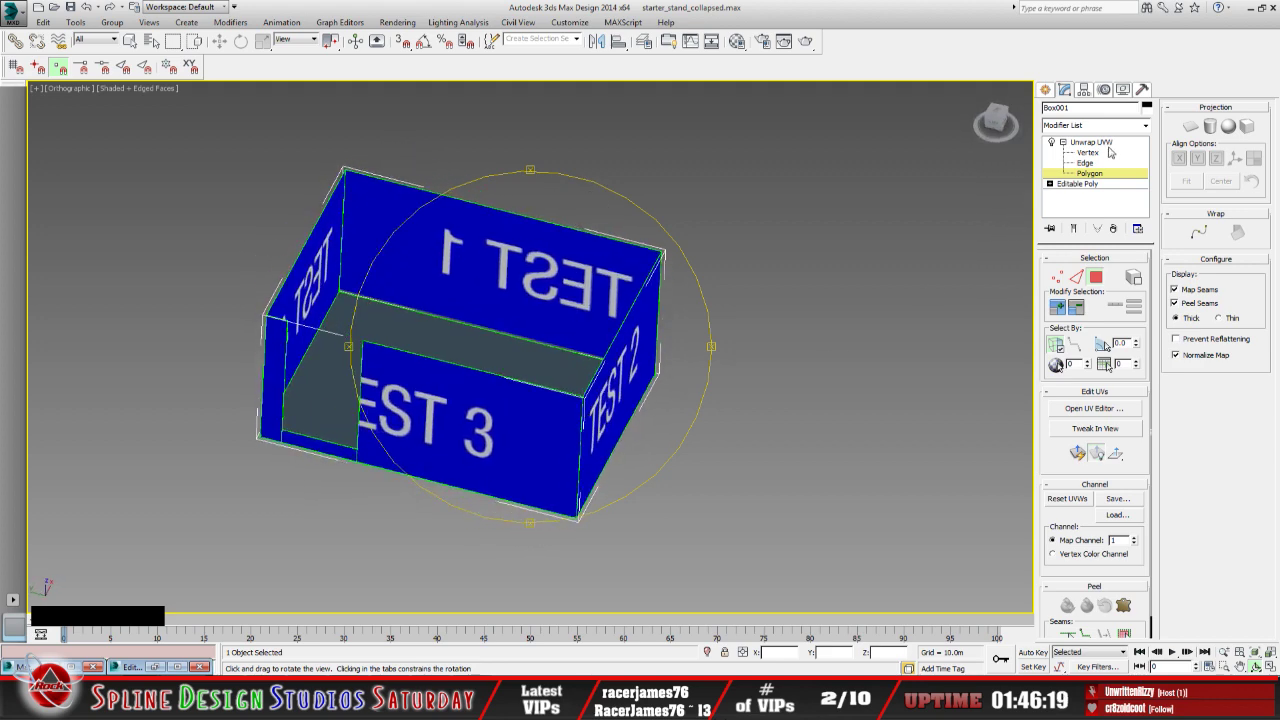
Leave polygon editing, hide the blue outer stand Box001, then unhide and select the object named inside
left_click(1107, 143)
right_click(560, 423)
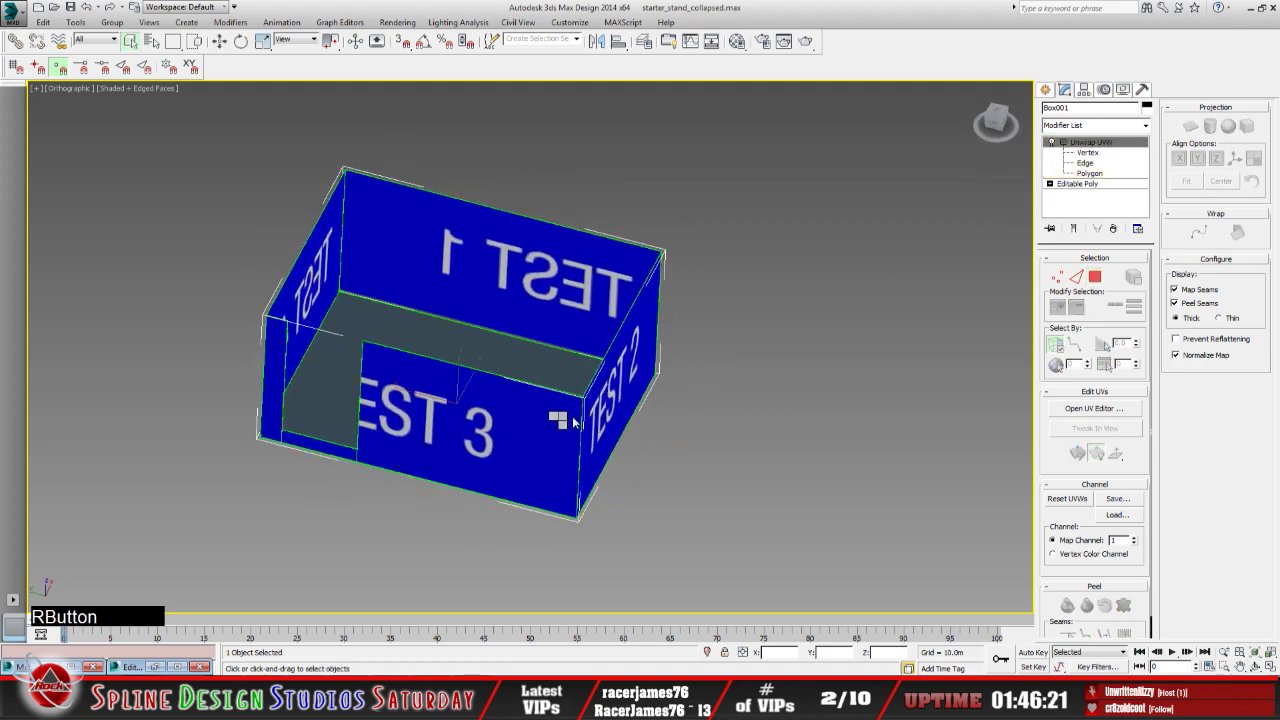
left_click(588, 390)
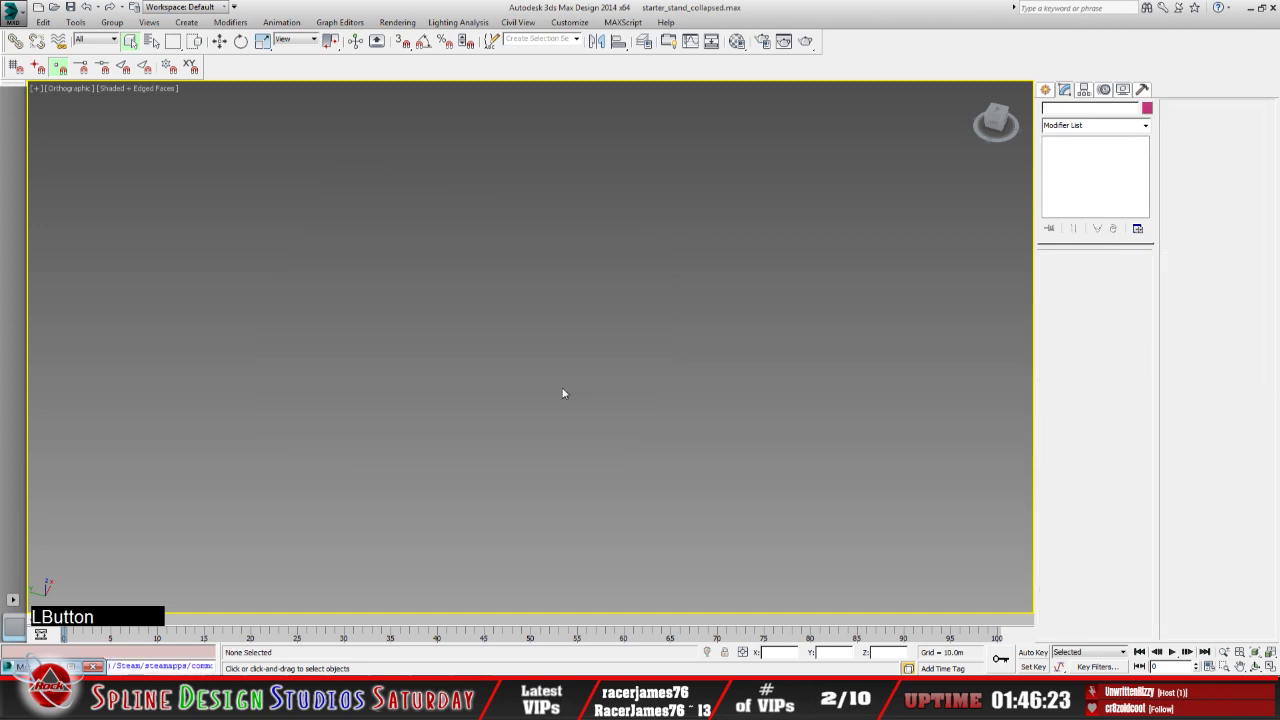
right_click(550, 360)
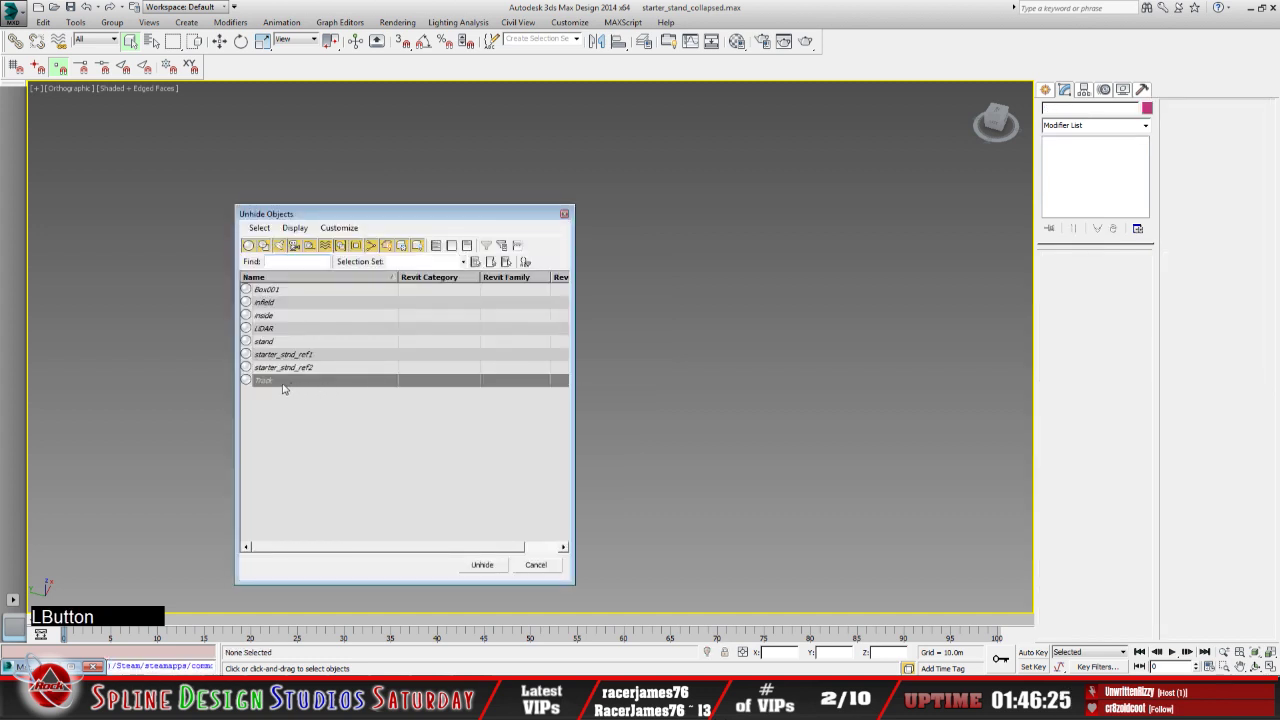
left_click(280, 316)
left_click(483, 565)
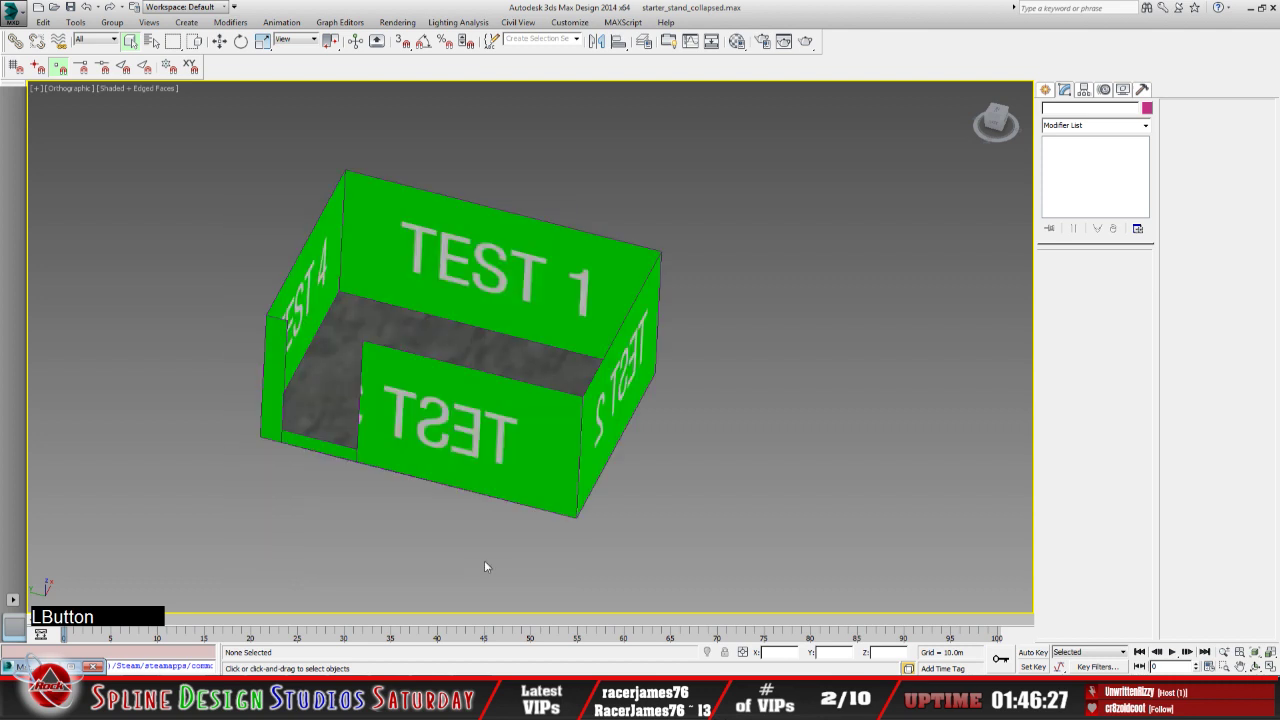
left_click(440, 345)
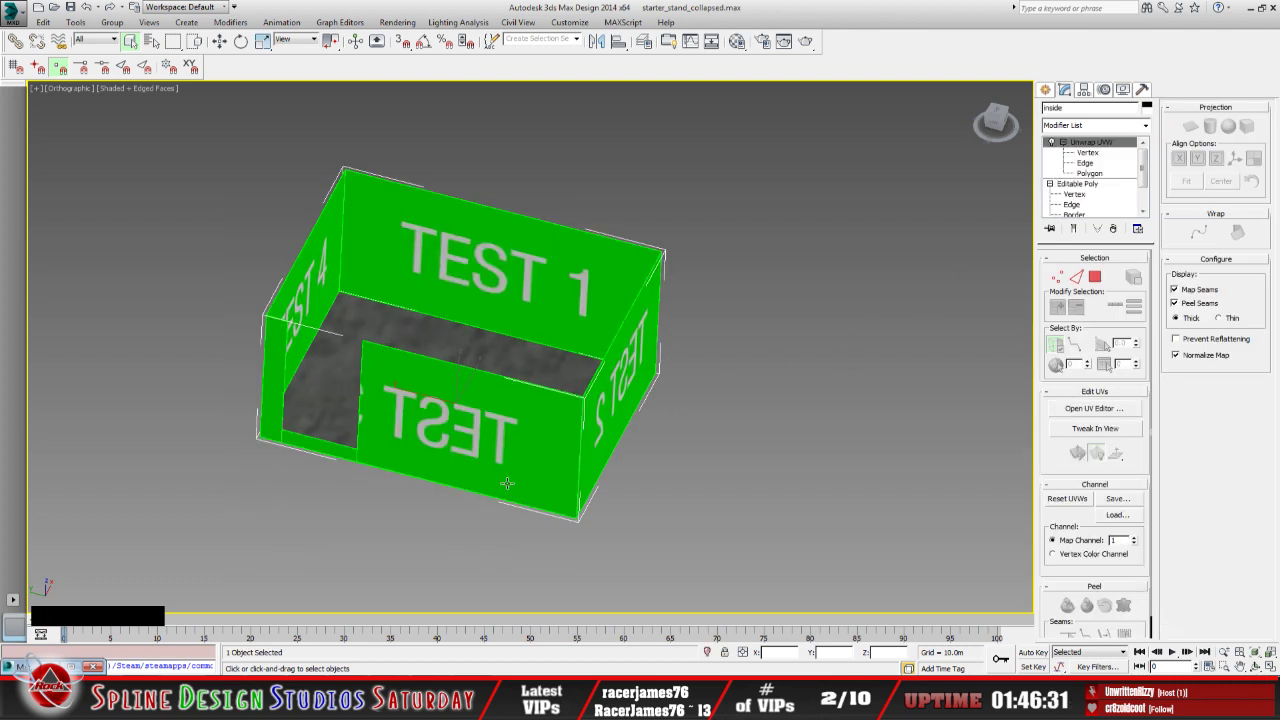
Open the UV Editor for the inside object and refresh its starter_stand.bmp background image
middle_click_drag(508, 459, 414, 477)
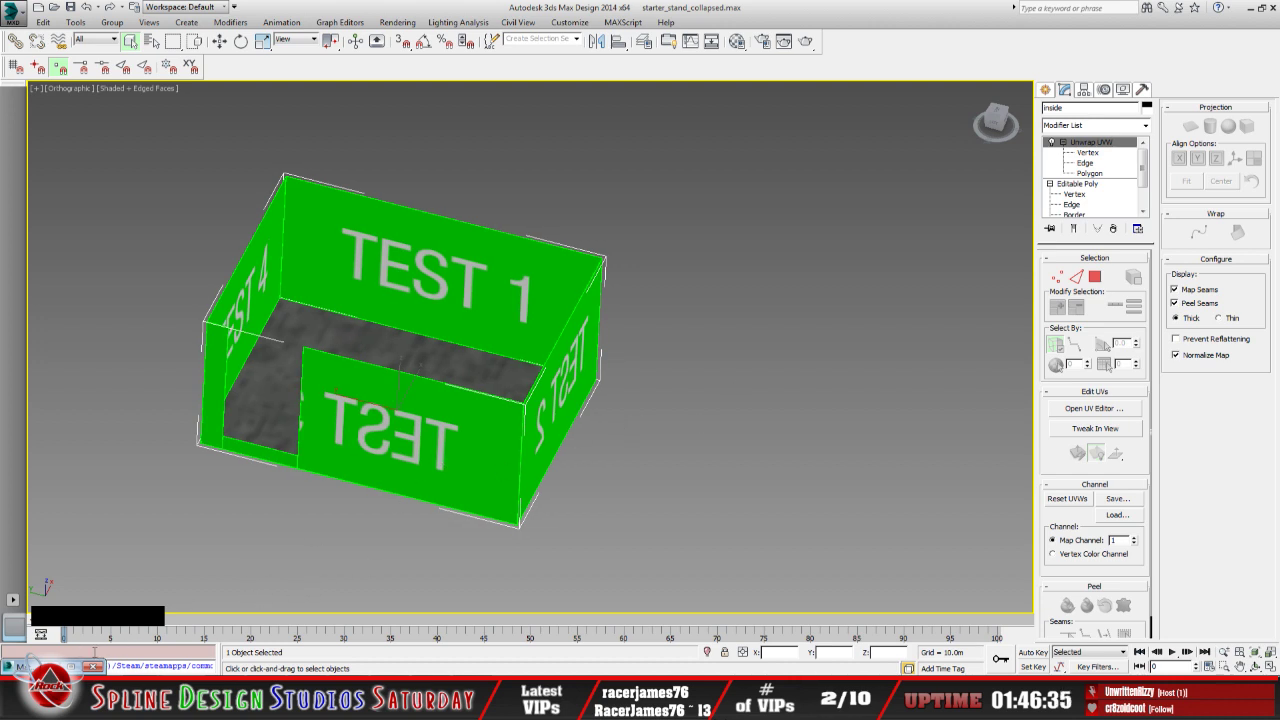
left_click(1085, 410)
middle_click_drag(325, 271, 336, 226)
left_click(234, 77)
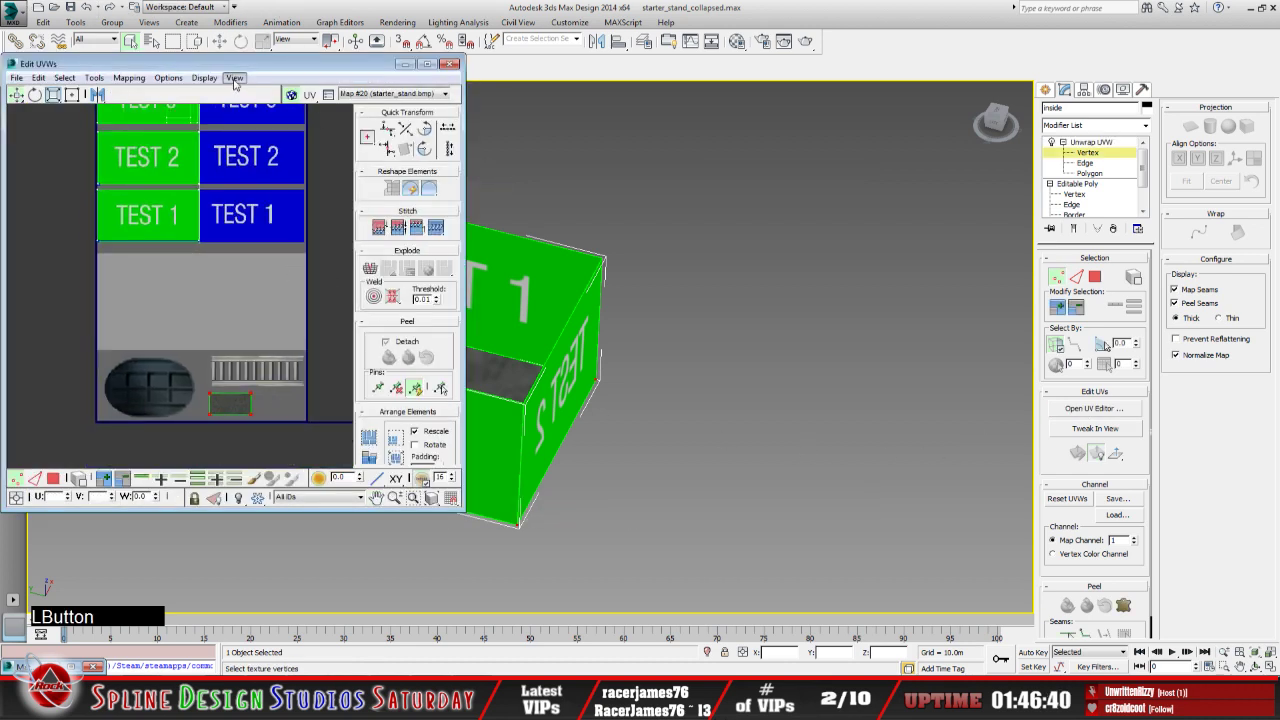
left_click(300, 229)
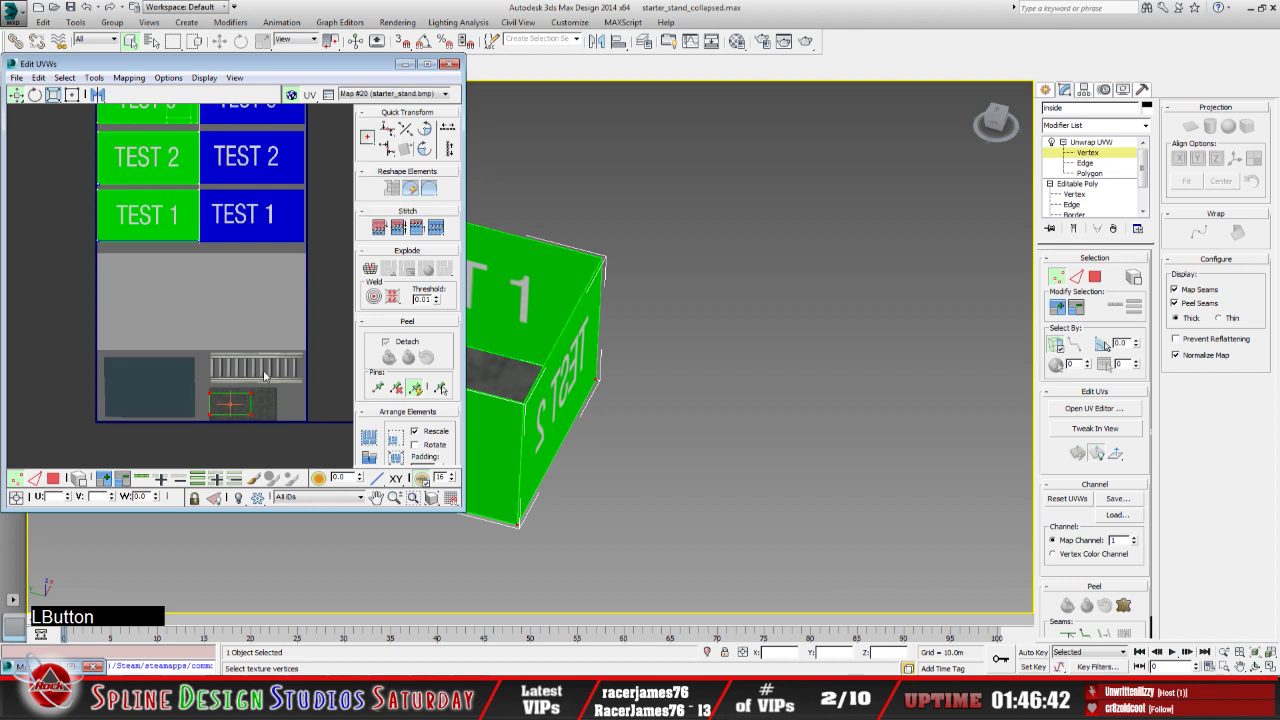
Scale the inside floor's UV vertices in freeform mode to fill the whole dark concrete texture below the railing
middle_click_drag(267, 377, 217, 264)
scroll(263, 338, "up", 3)
scroll(265, 328, "up", 3)
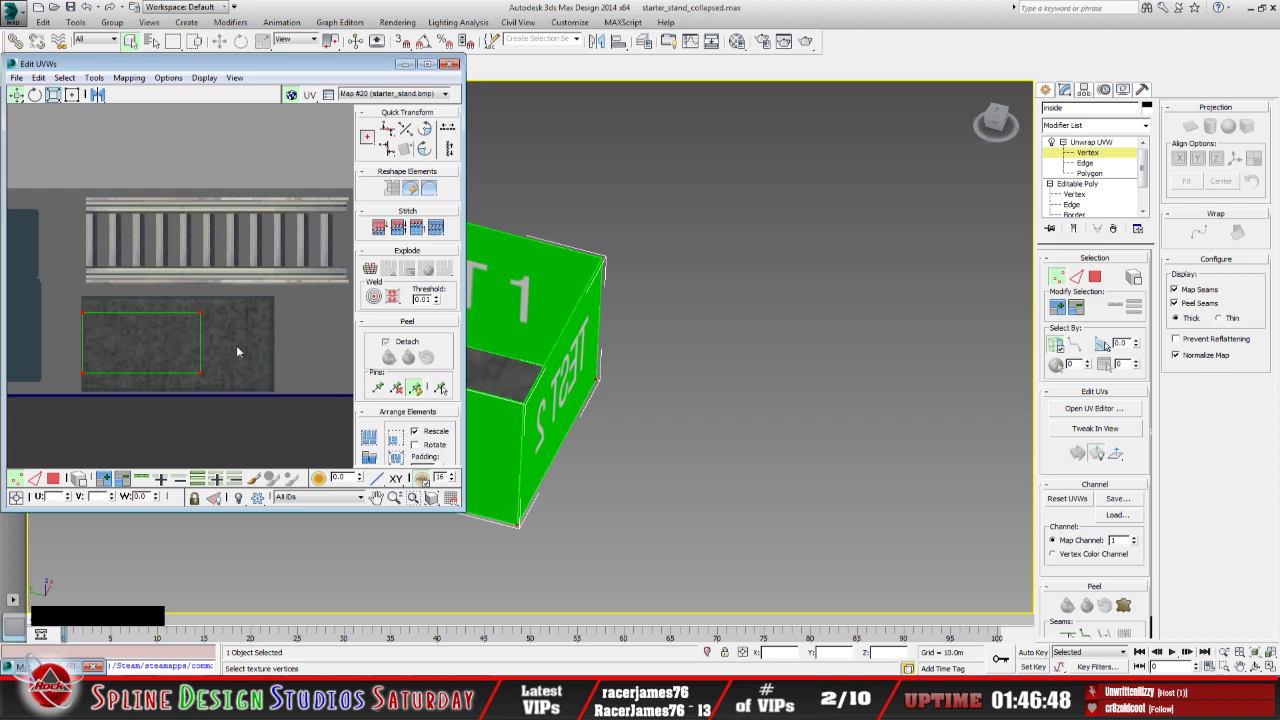
scroll(227, 334, "up", 3)
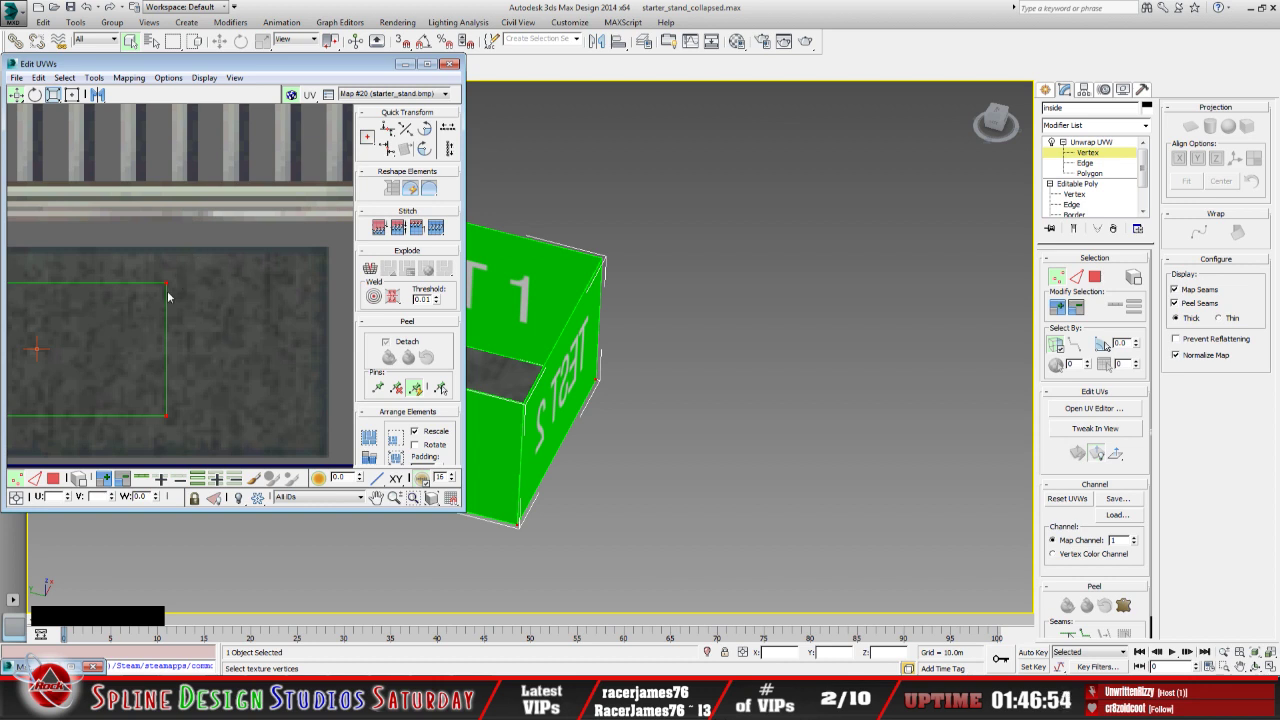
middle_click_drag(202, 322, 263, 314)
scroll(240, 337, "down", 2)
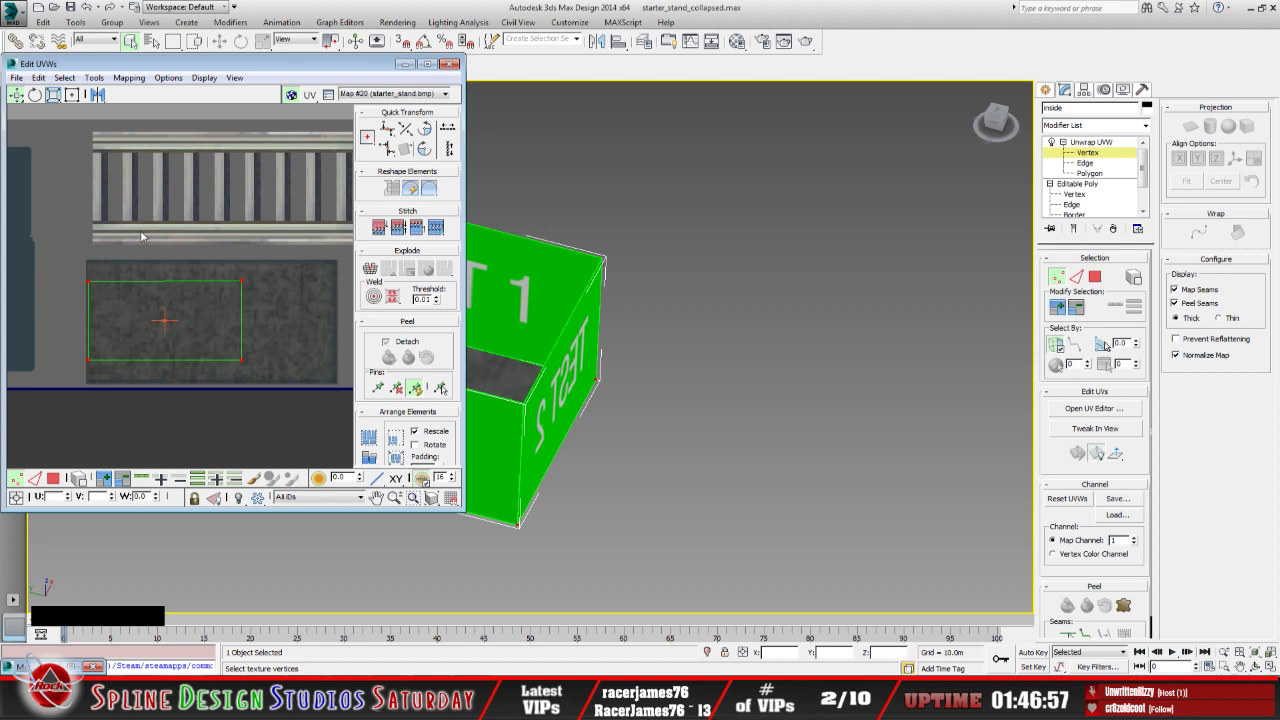
left_click(72, 94)
left_click_drag(238, 289, 331, 266)
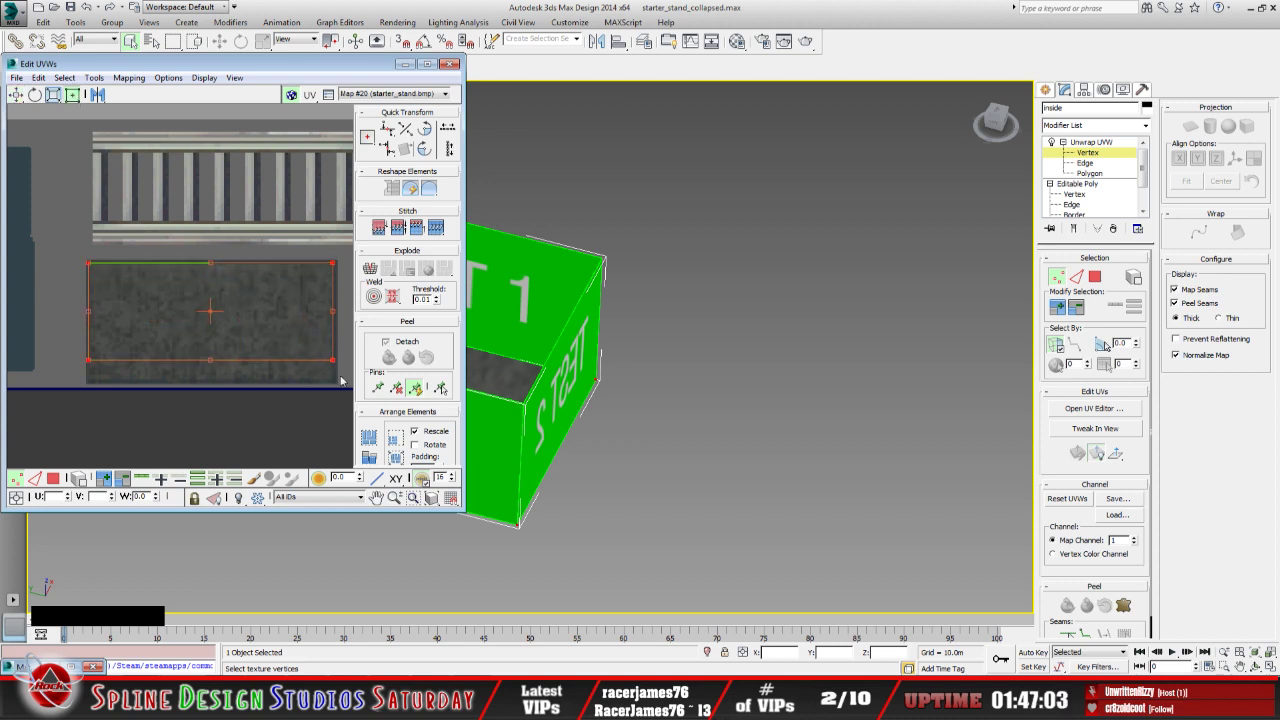
left_click_drag(334, 358, 338, 380)
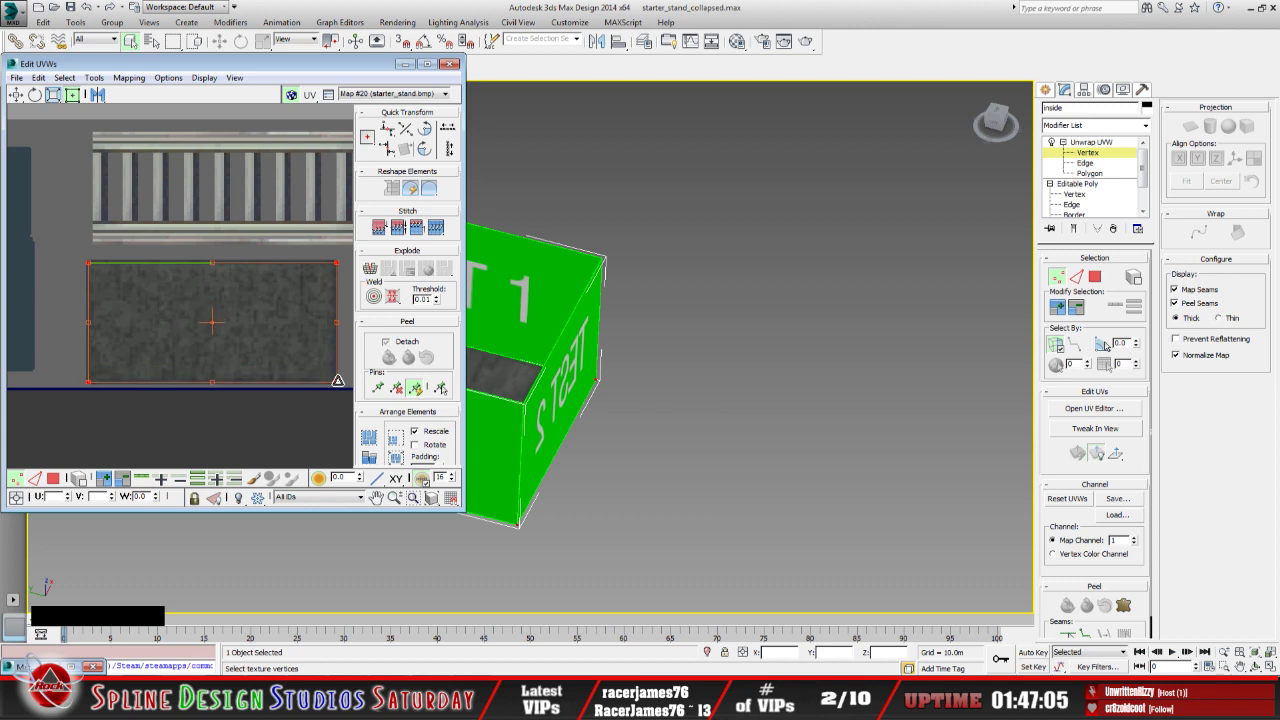
left_click(194, 322)
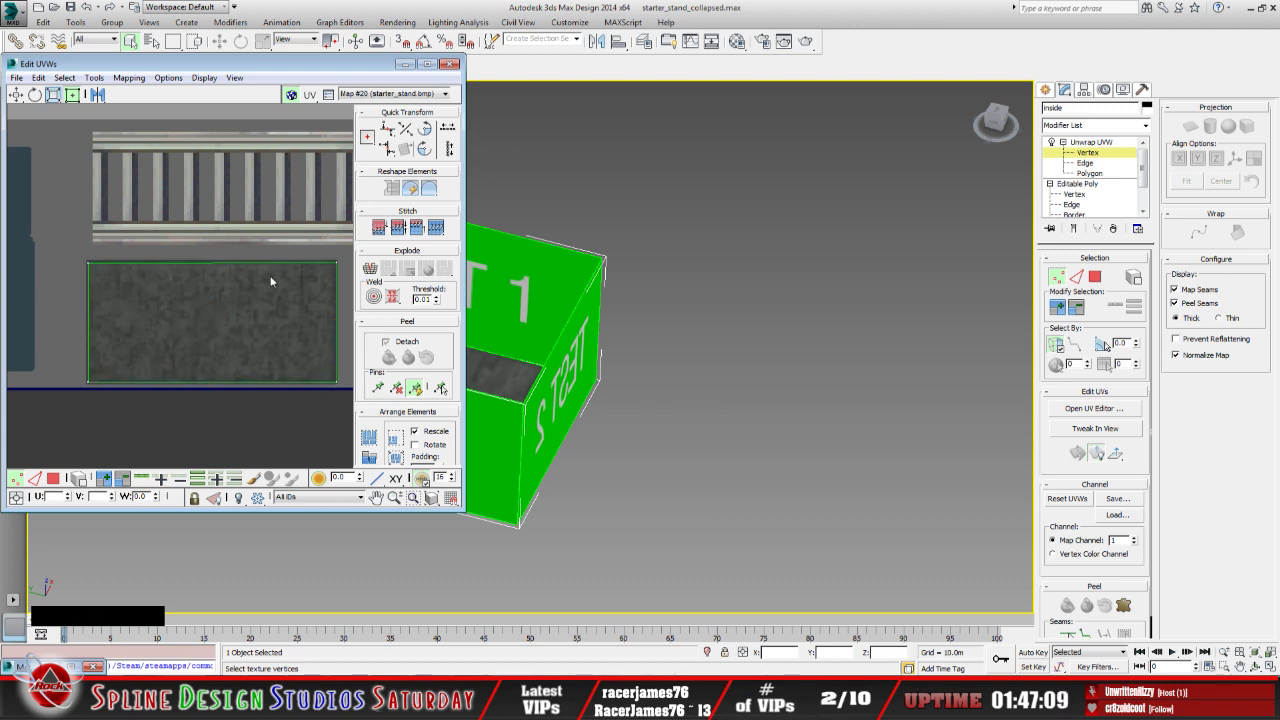
Select the inside floor polygon in the UV Editor and nudge its upper corners to align within the concrete texture's edges
middle_click_drag(132, 330, 151, 381)
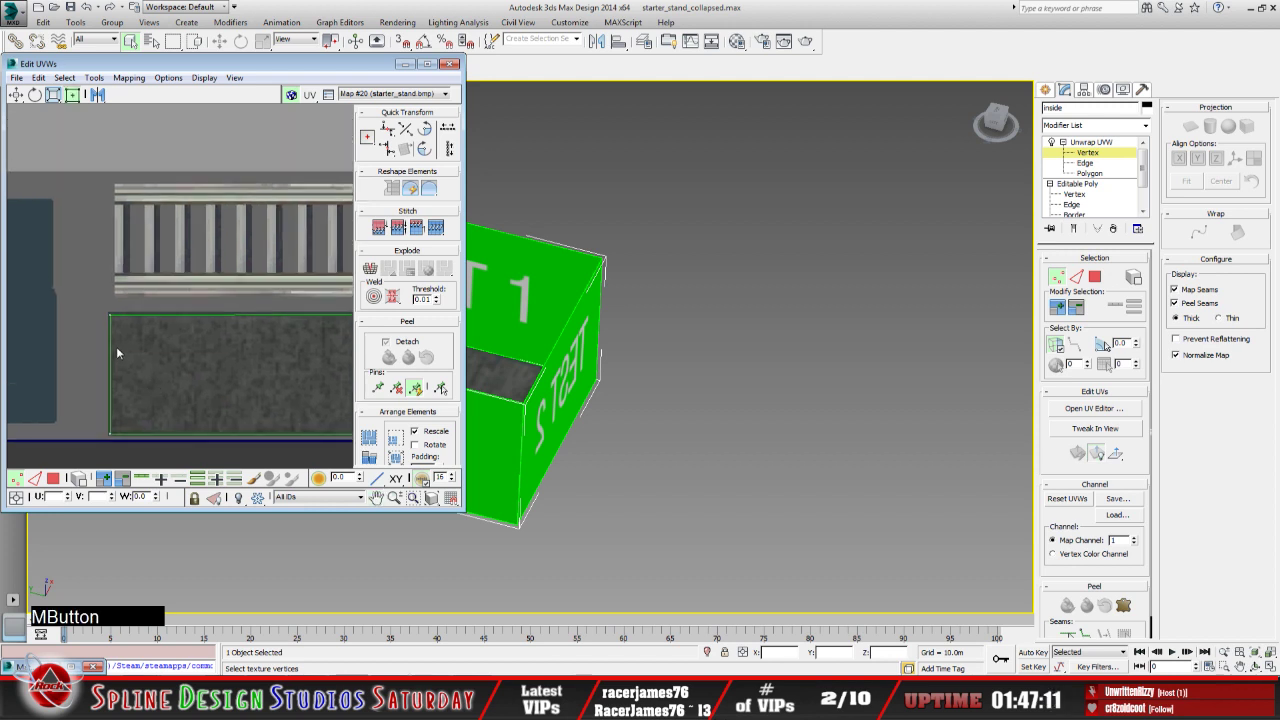
middle_click_drag(133, 316, 171, 313)
scroll(171, 313, "up", 2)
scroll(171, 313, "up", 2)
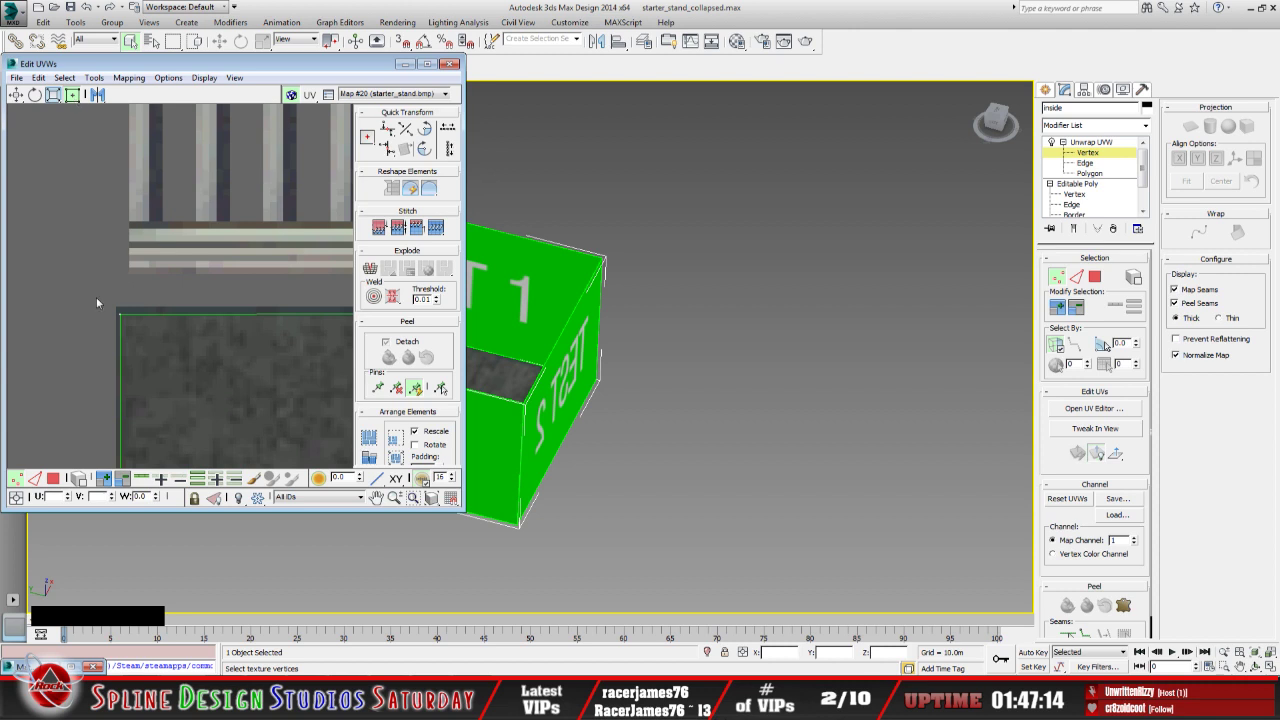
key("3")
left_click(278, 448)
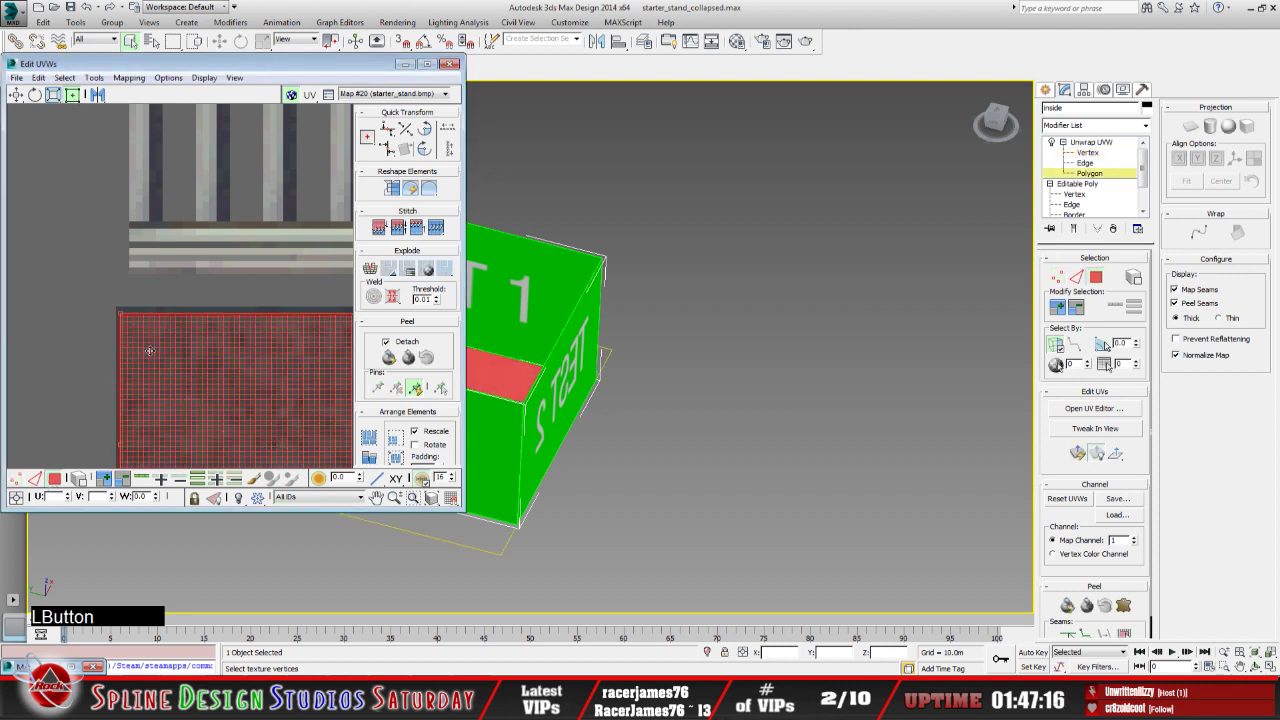
left_click_drag(122, 312, 125, 309)
middle_click_drag(226, 394, 63, 336)
middle_click_drag(254, 356, 102, 350)
middle_click_drag(216, 346, 114, 350)
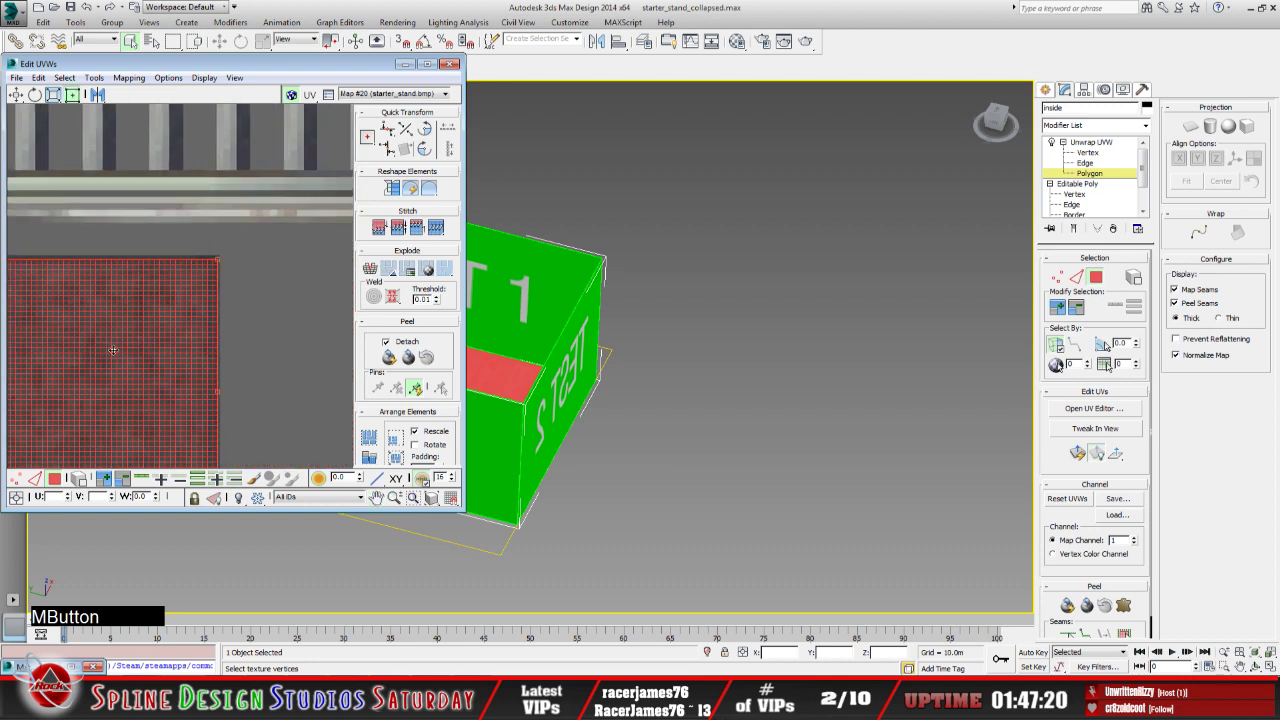
left_click_drag(217, 260, 214, 261)
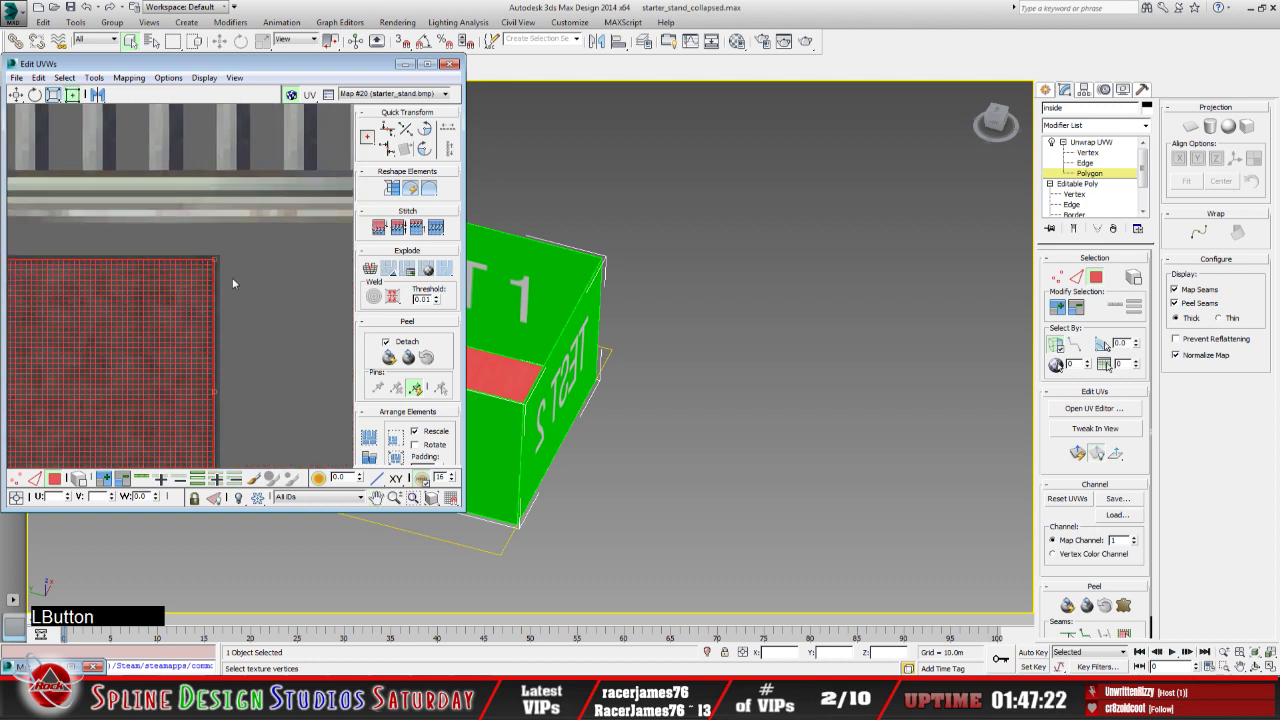
left_click(236, 284)
Minimize the UV Editor and examine the concrete floor and green walls of the inside object from several angles
left_click(404, 65)
middle_click_drag(479, 323, 465, 361)
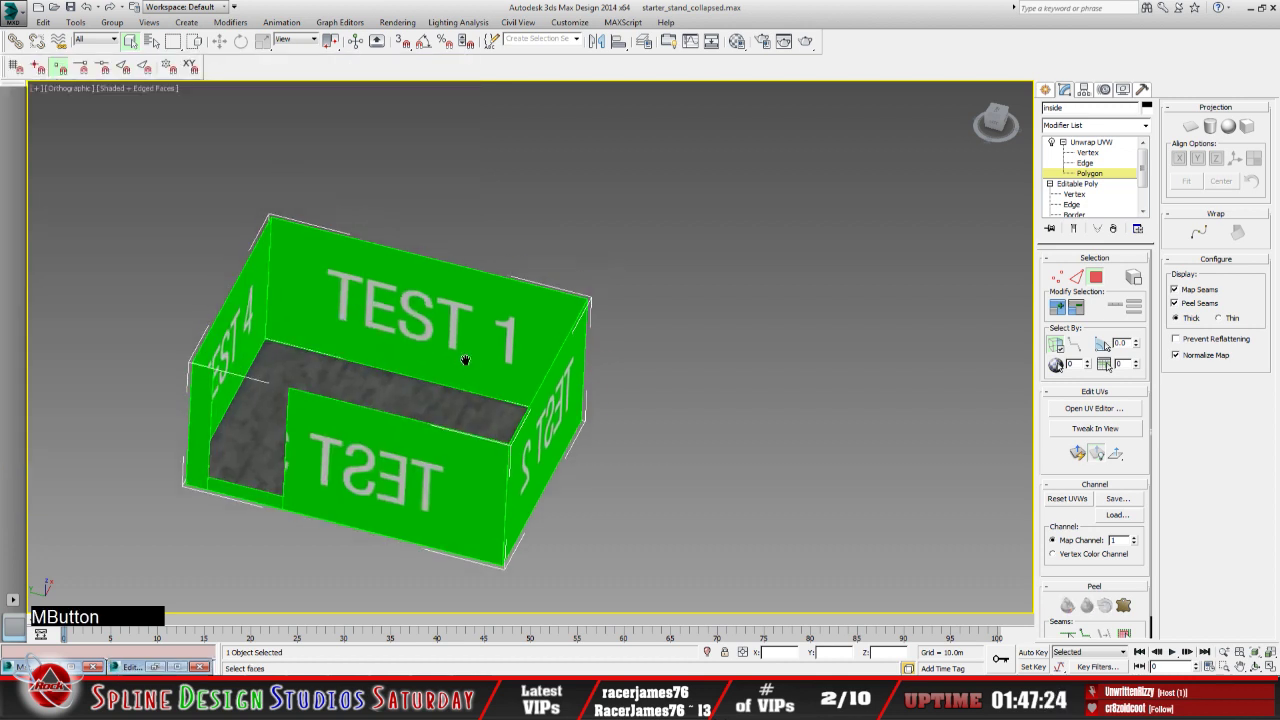
left_click(1256, 666)
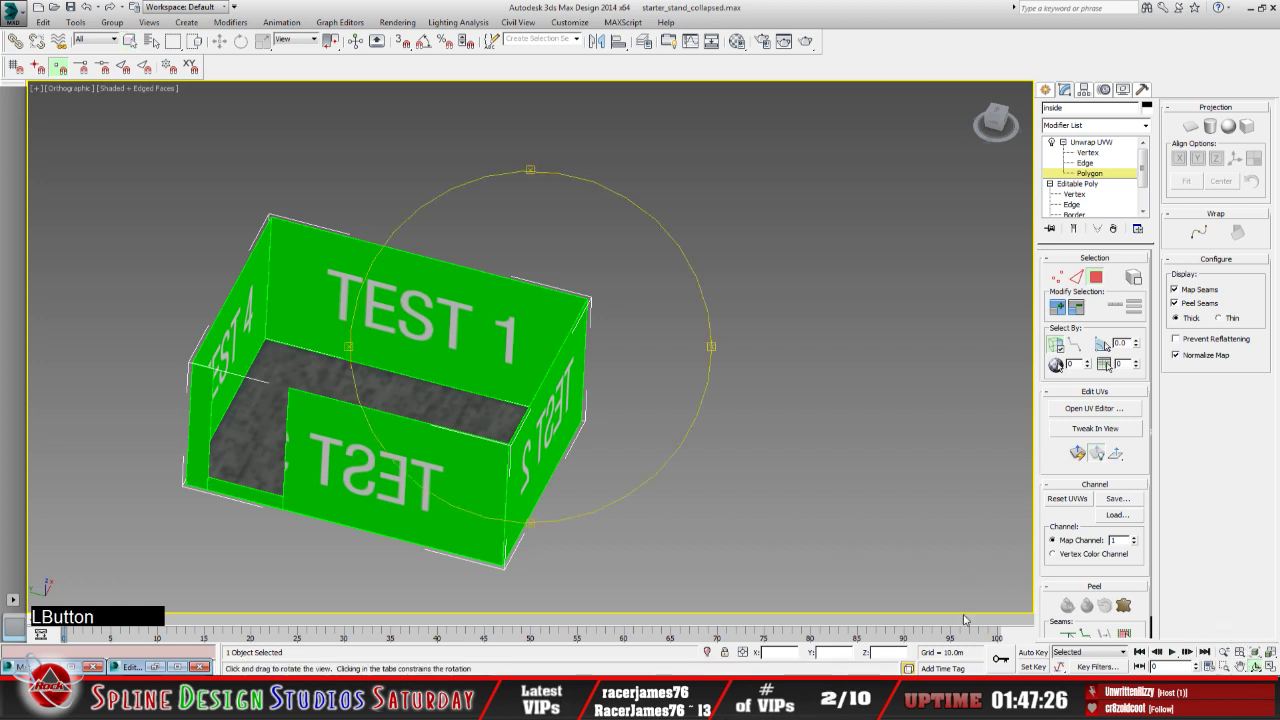
left_click_drag(520, 450, 516, 471)
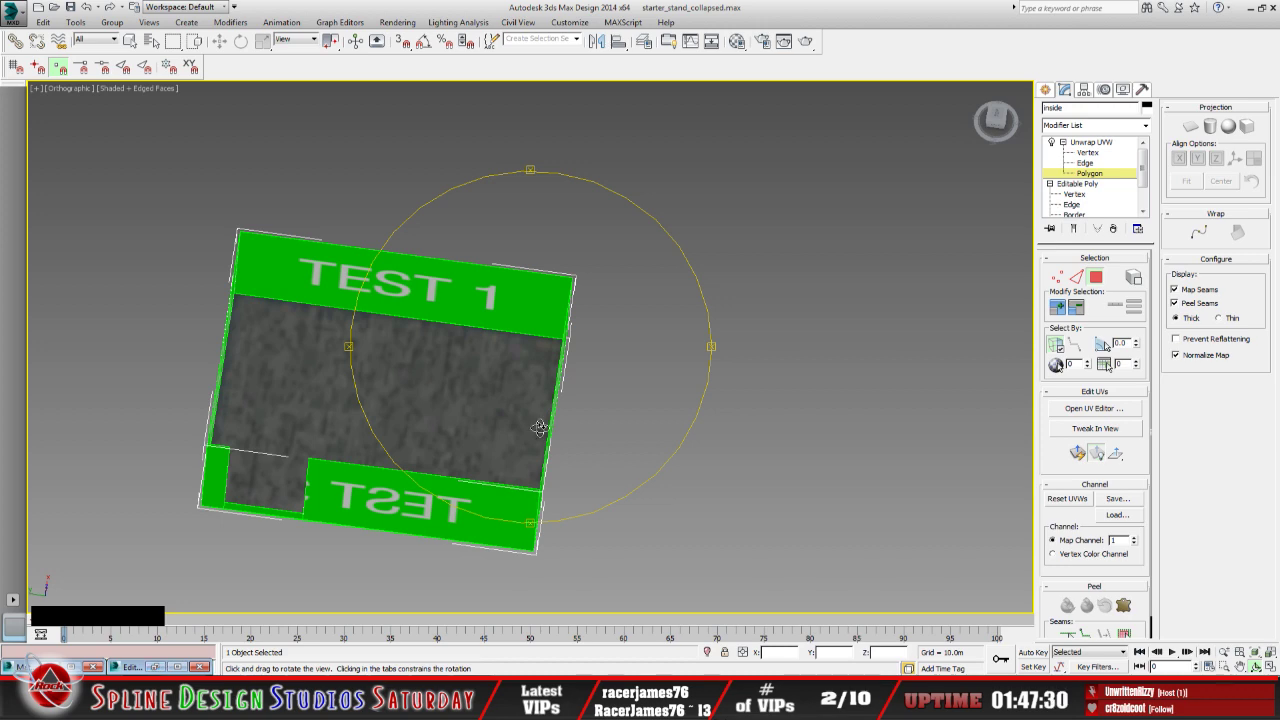
left_click_drag(540, 428, 565, 420)
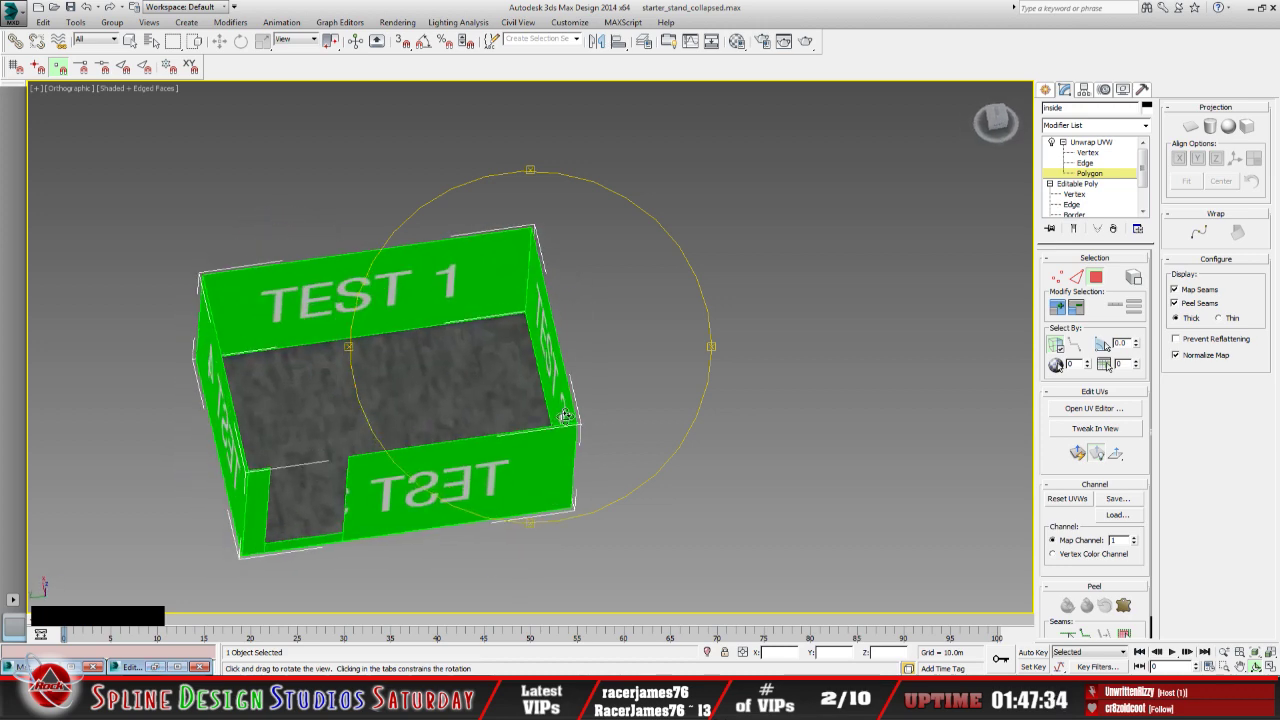
middle_click_drag(558, 397, 654, 343)
scroll(547, 333, "up", 3)
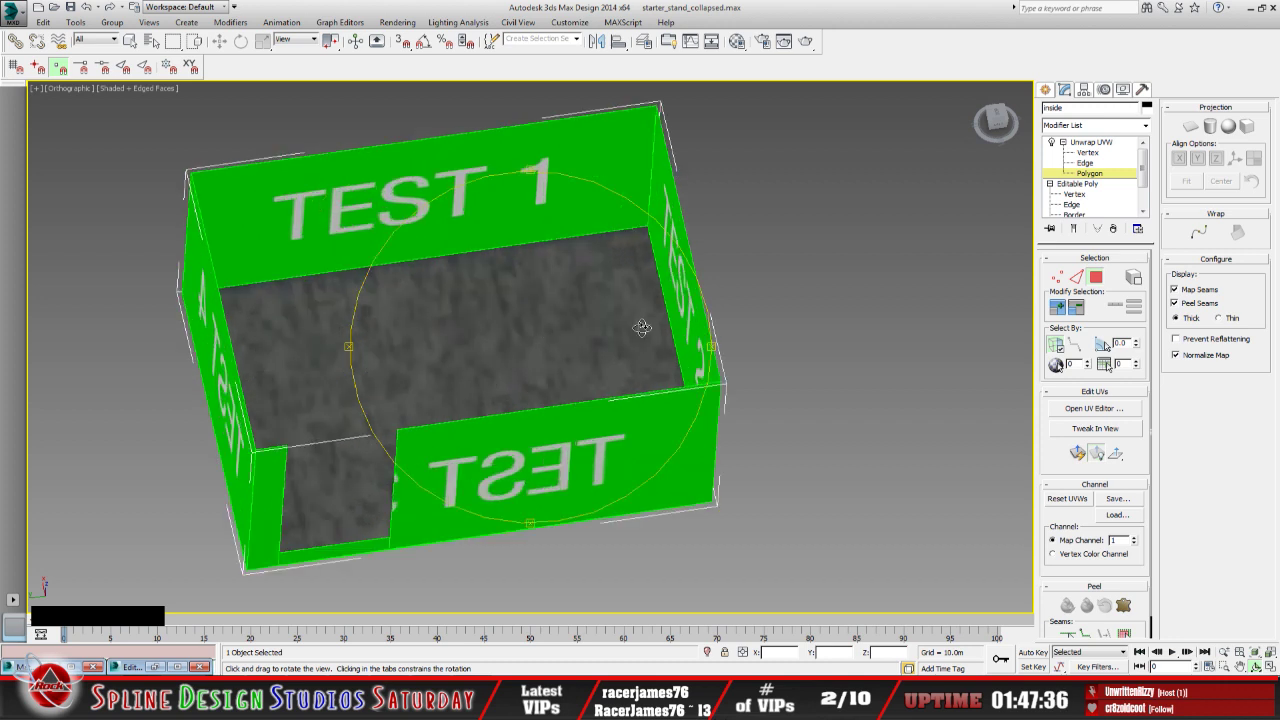
Leave polygon editing, render the orthographic view to check the inside textures, and close the rendered frame
left_click(1090, 143)
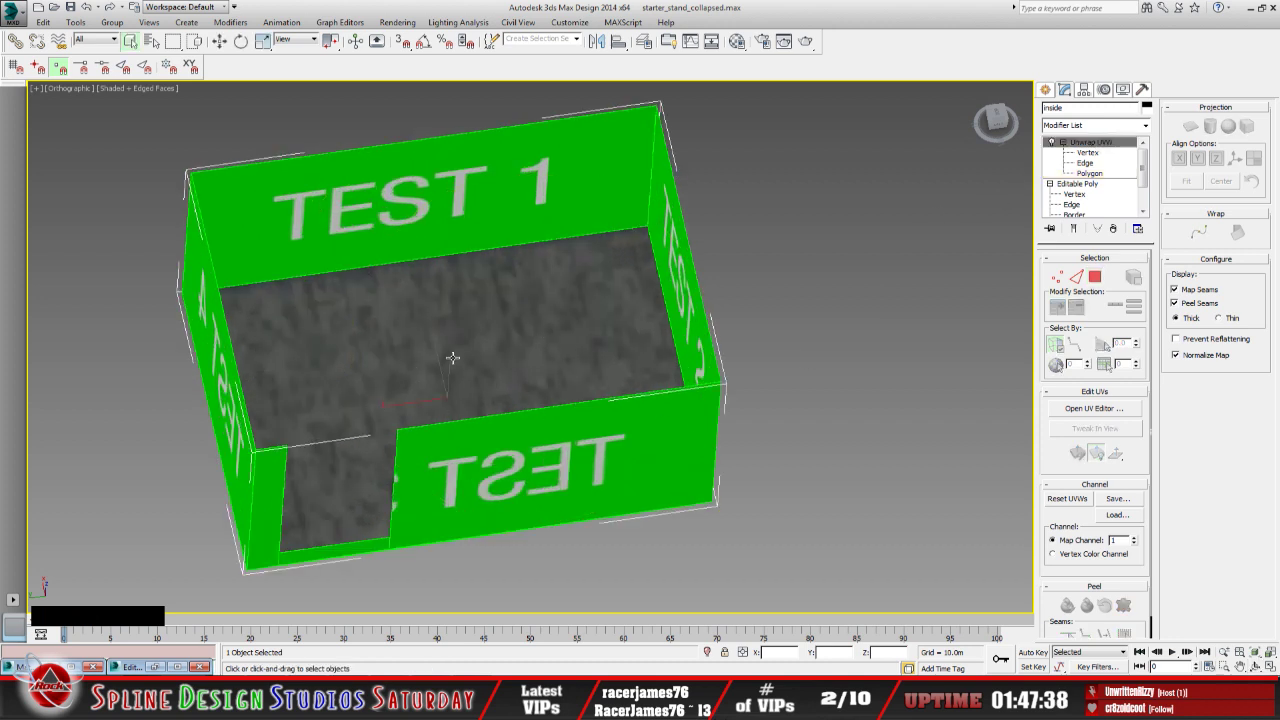
left_click(397, 22)
left_click(421, 40)
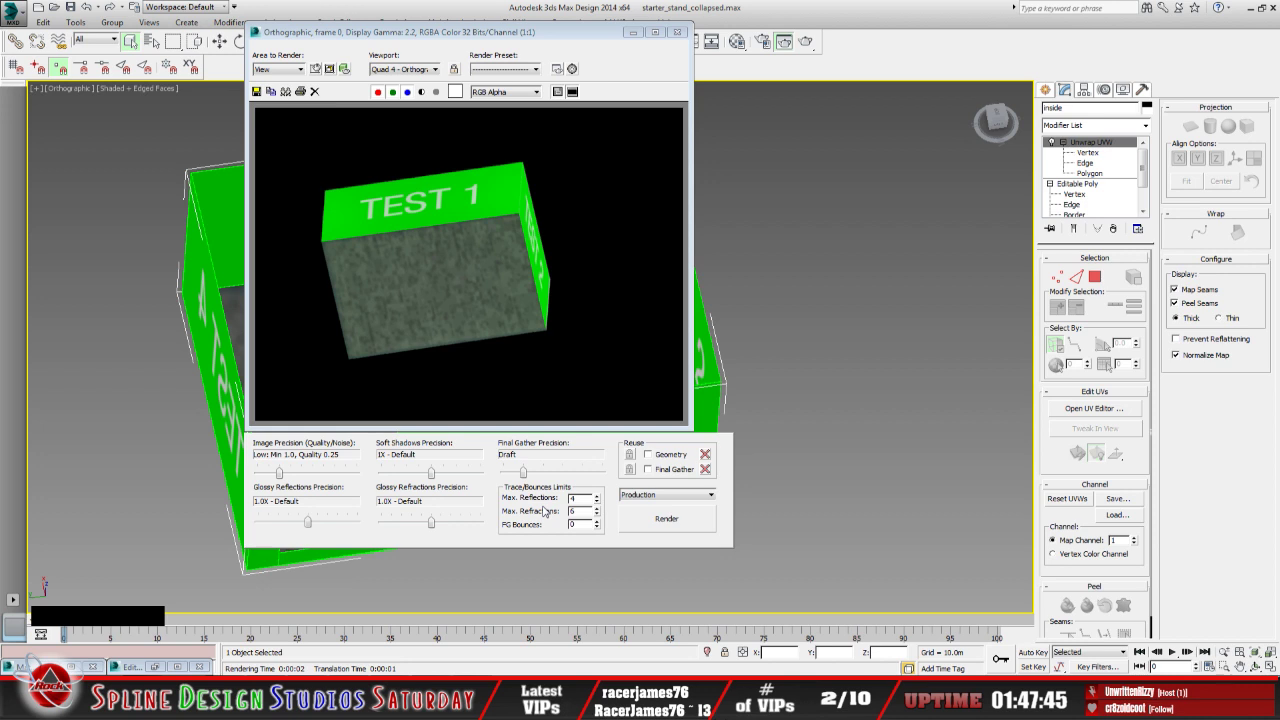
left_click(677, 32)
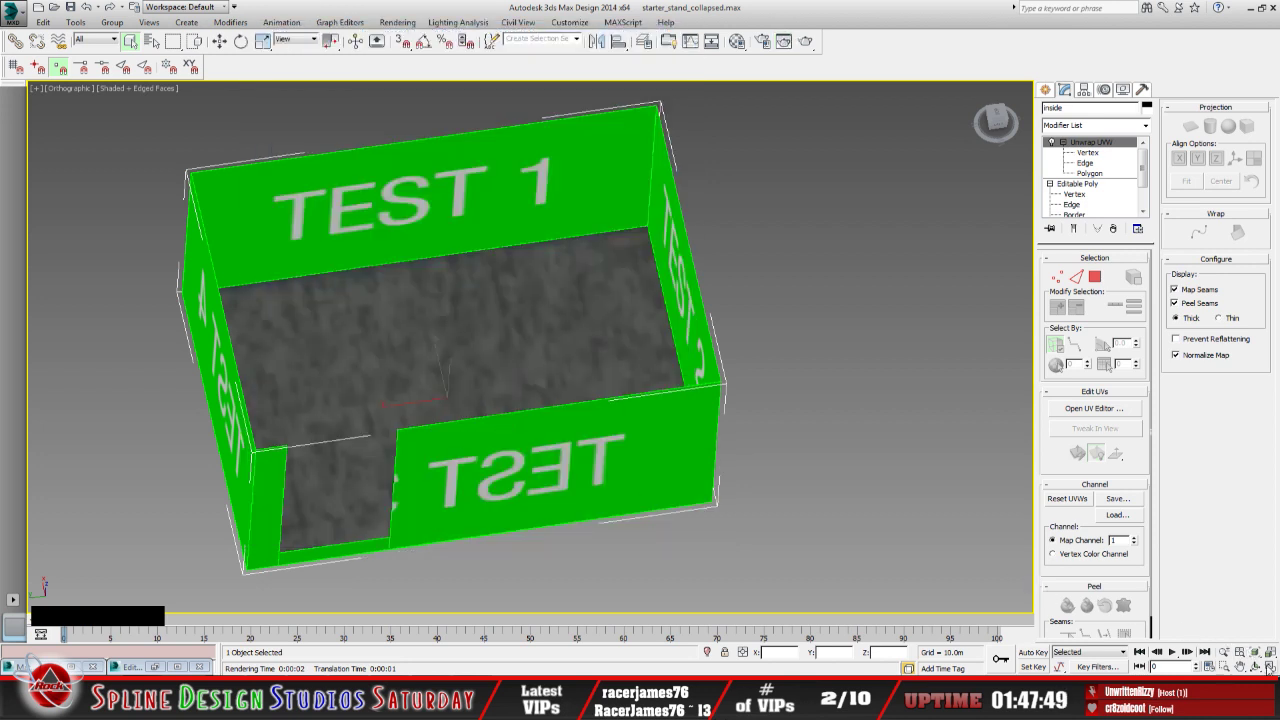
Collapse the inside object's entire modifier stack, including Unwrap UVW, into an Editable Poly
left_click(1256, 666)
left_click_drag(509, 320, 538, 401)
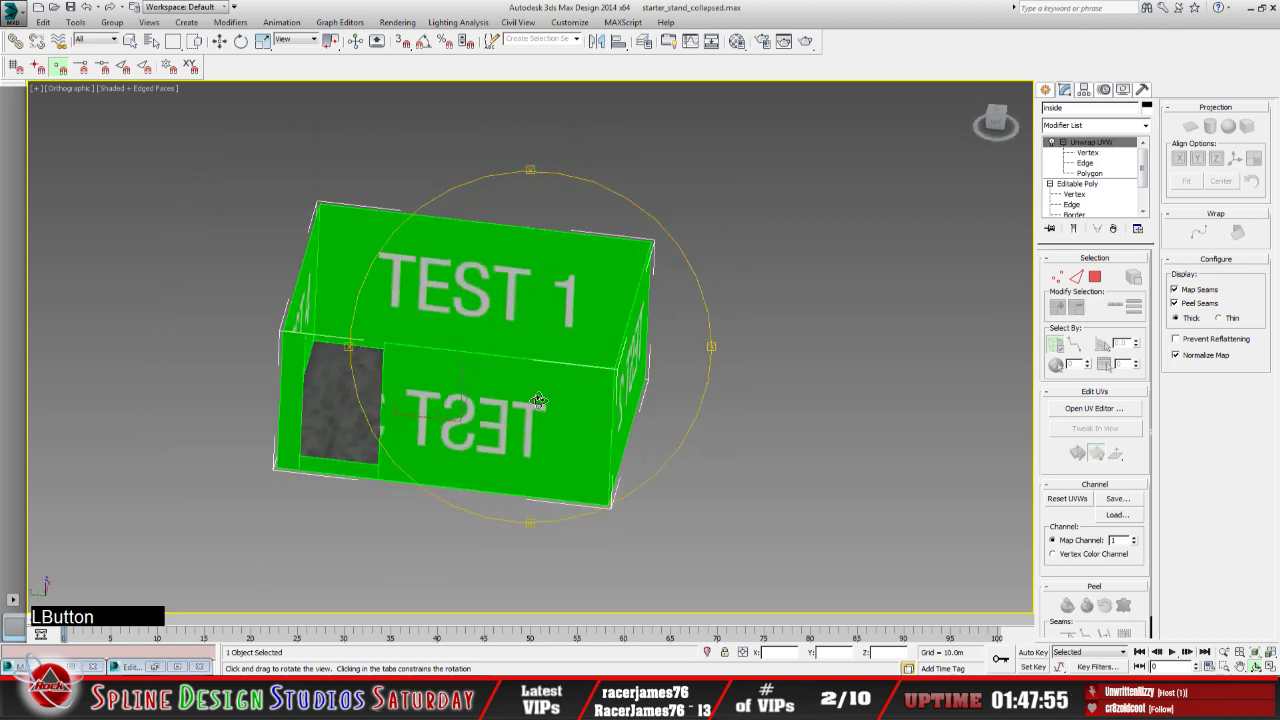
right_click(1094, 146)
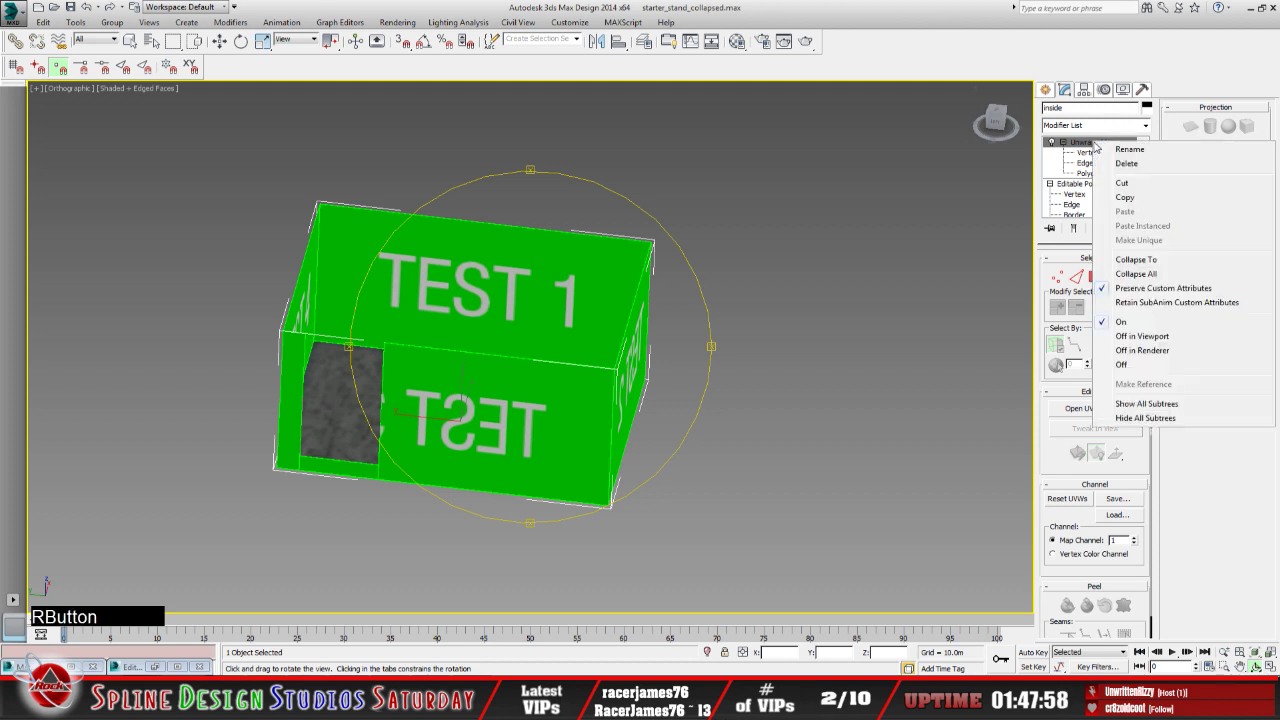
left_click(1137, 274)
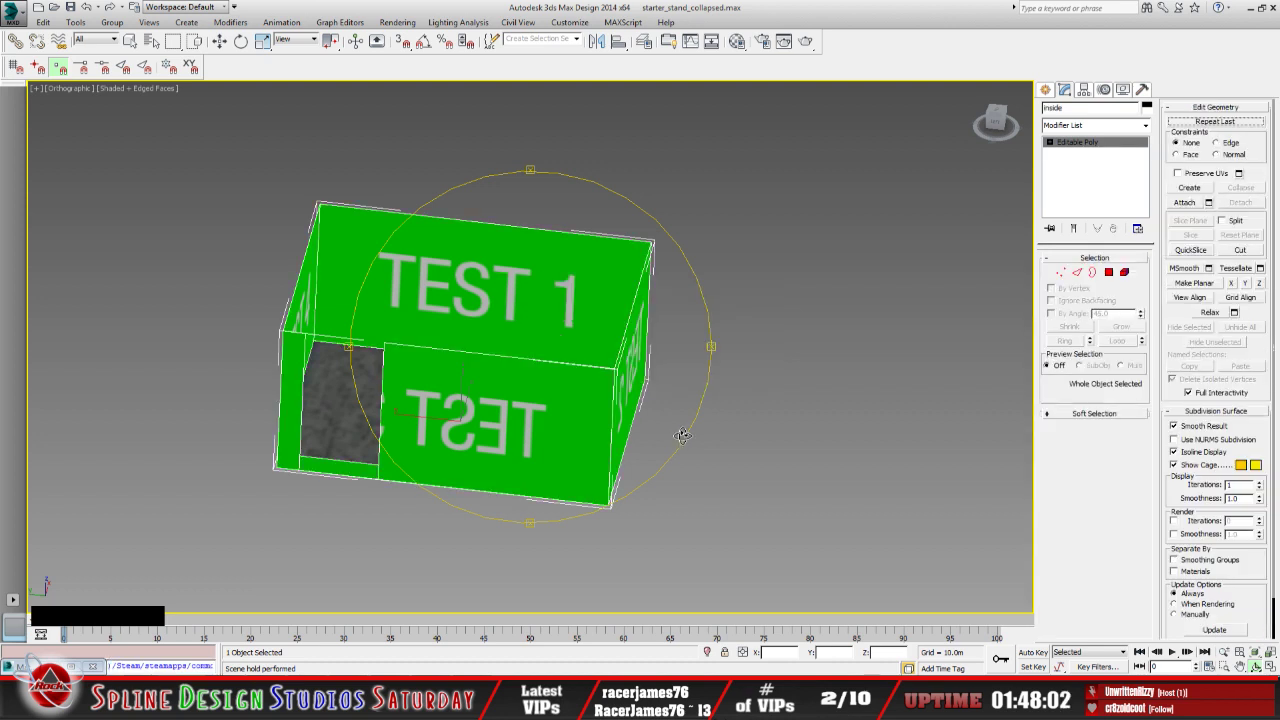
Hide the inside object, then unhide Box001 by name and select it
right_click(505, 430)
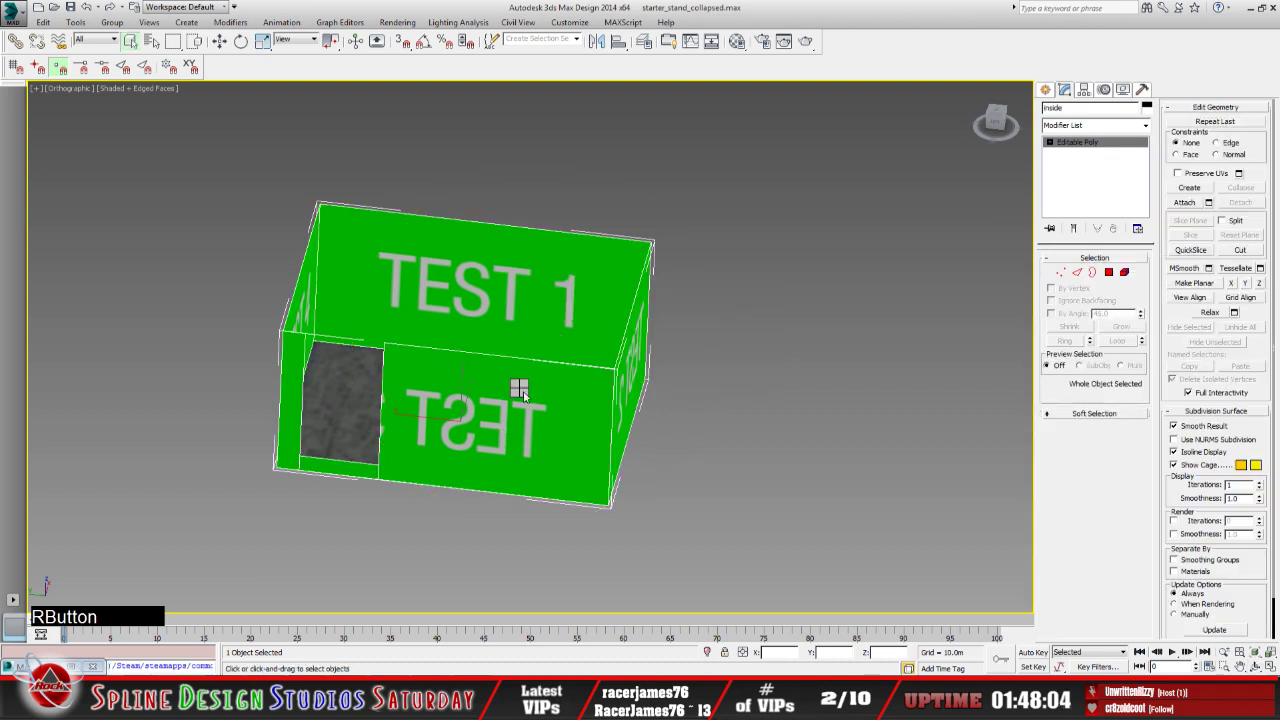
left_click(547, 363)
right_click(500, 388)
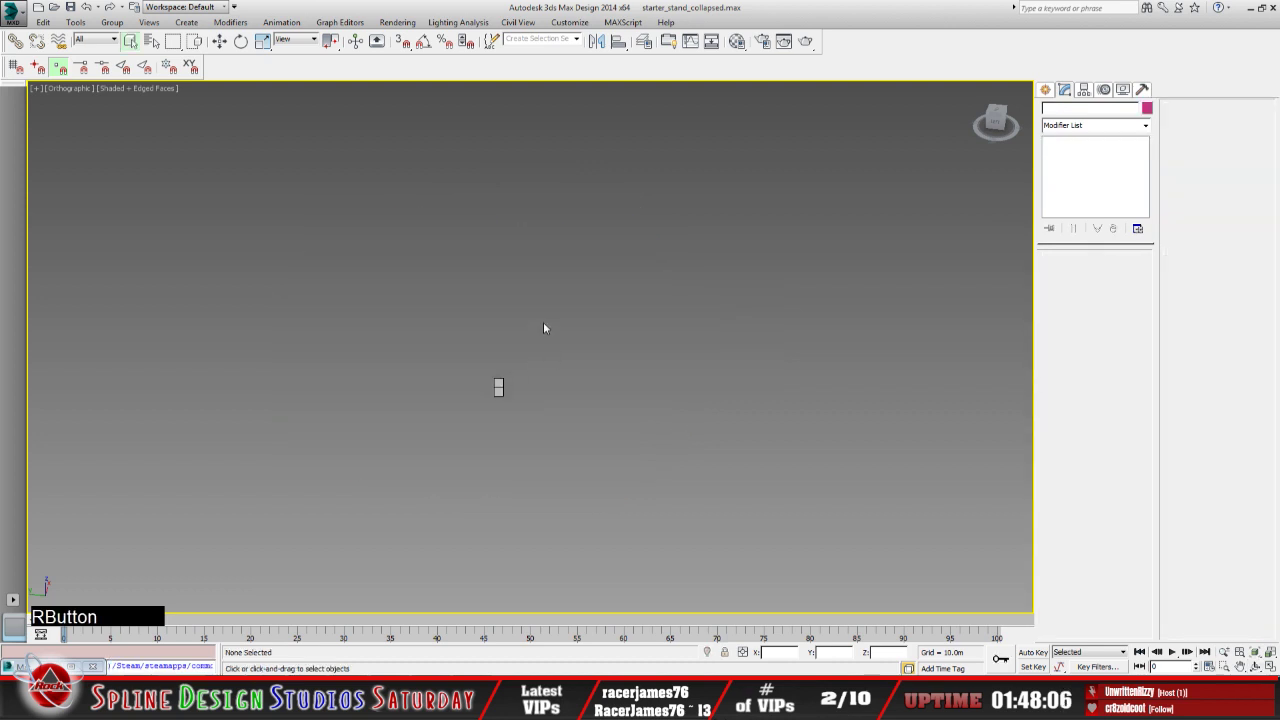
left_click(543, 321)
left_click(272, 289)
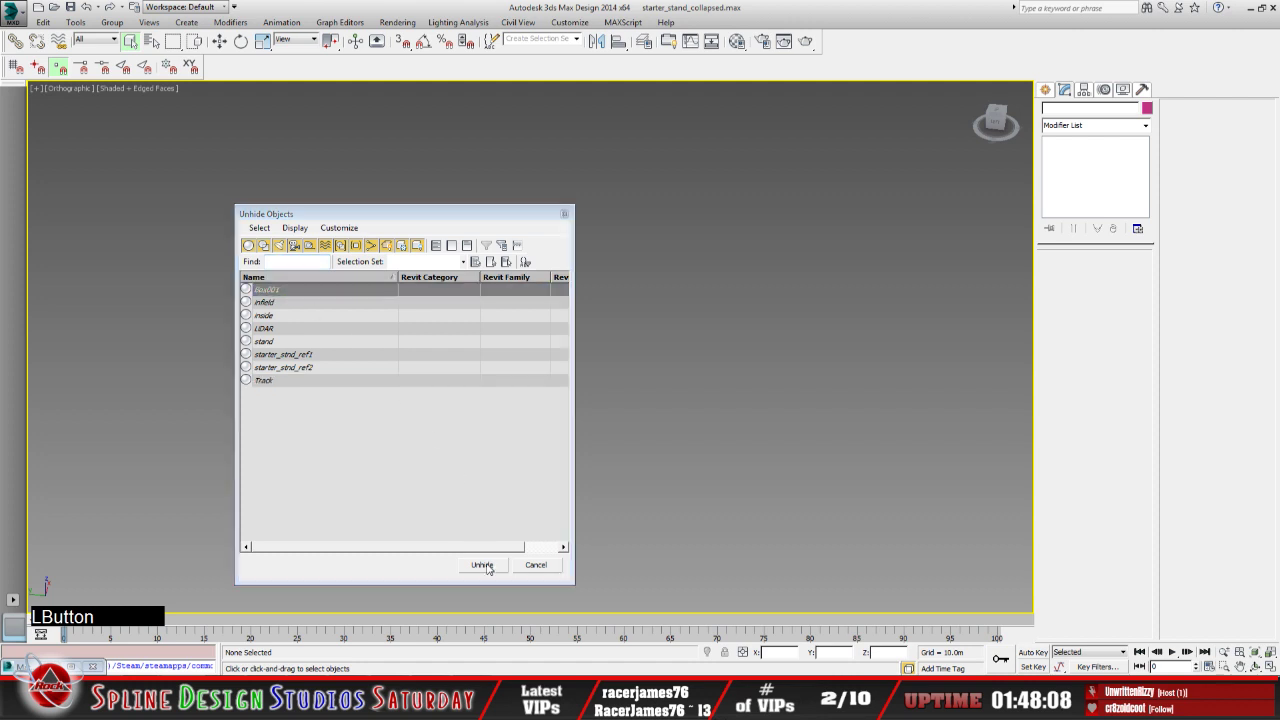
left_click(482, 564)
left_click(471, 460)
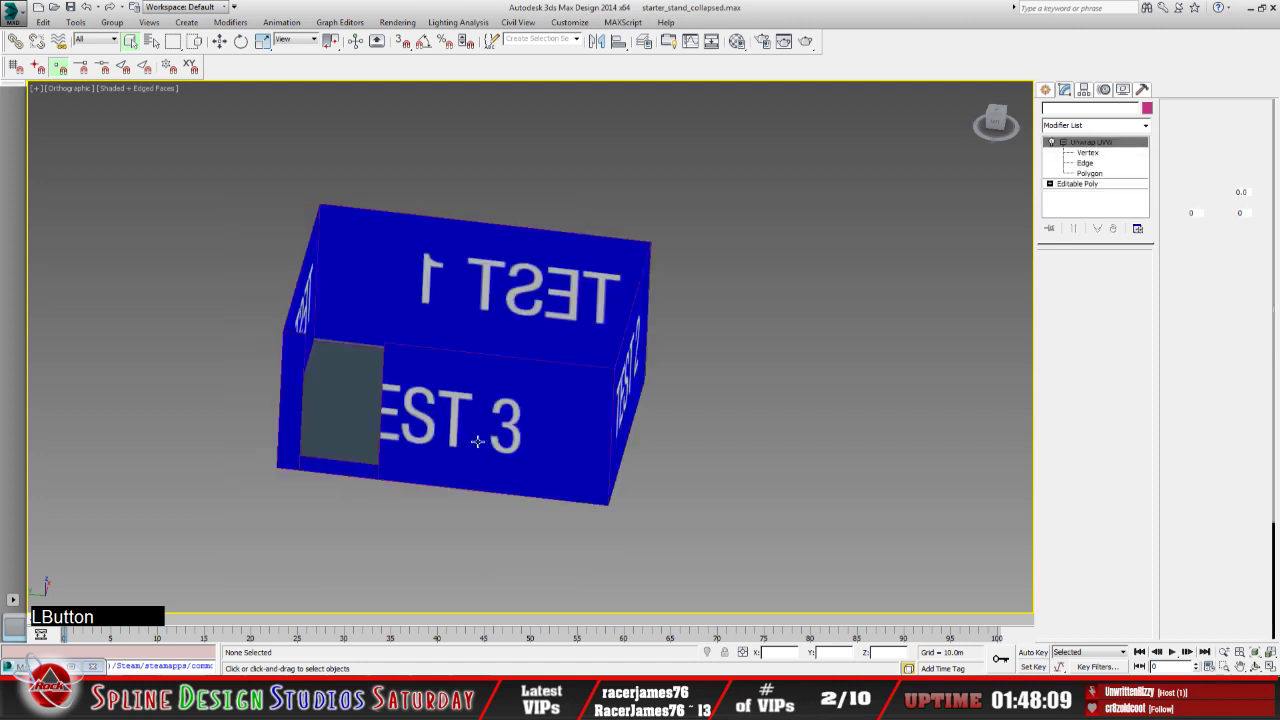
Collapse all modifiers on Box001 into its Editable Poly, holding the scene first
right_click(1091, 146)
left_click(1133, 272)
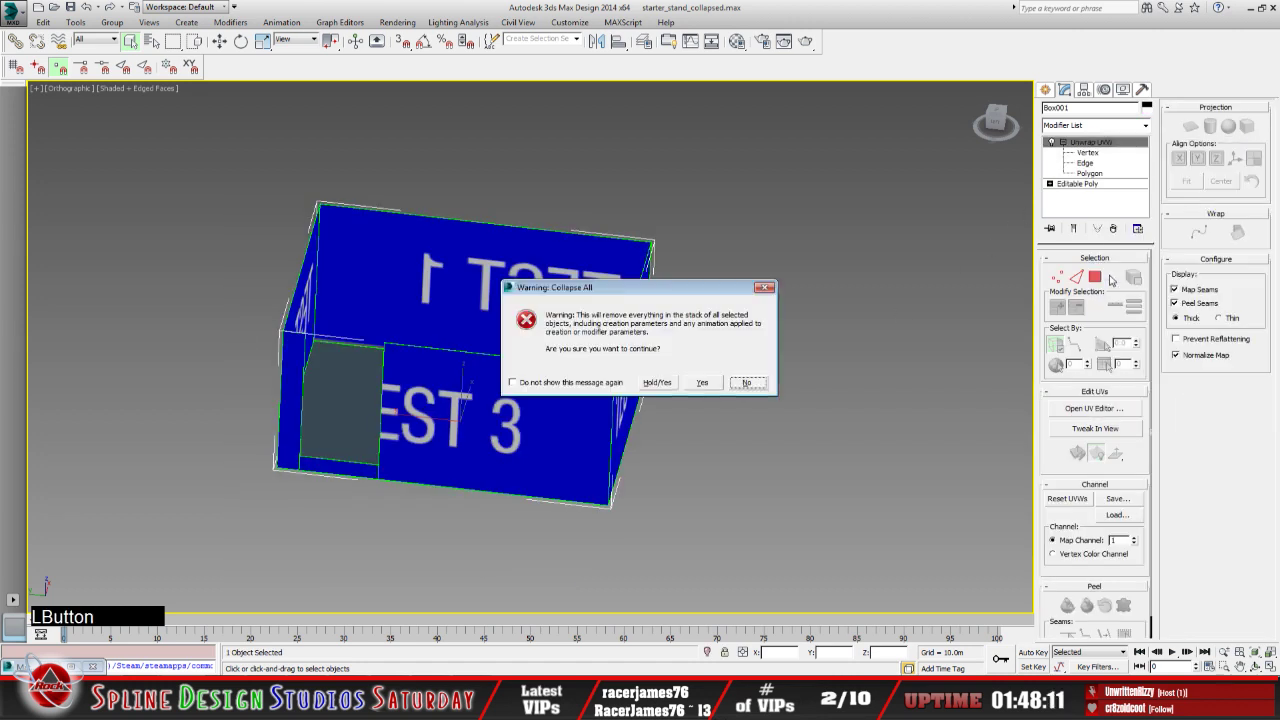
left_click(657, 382)
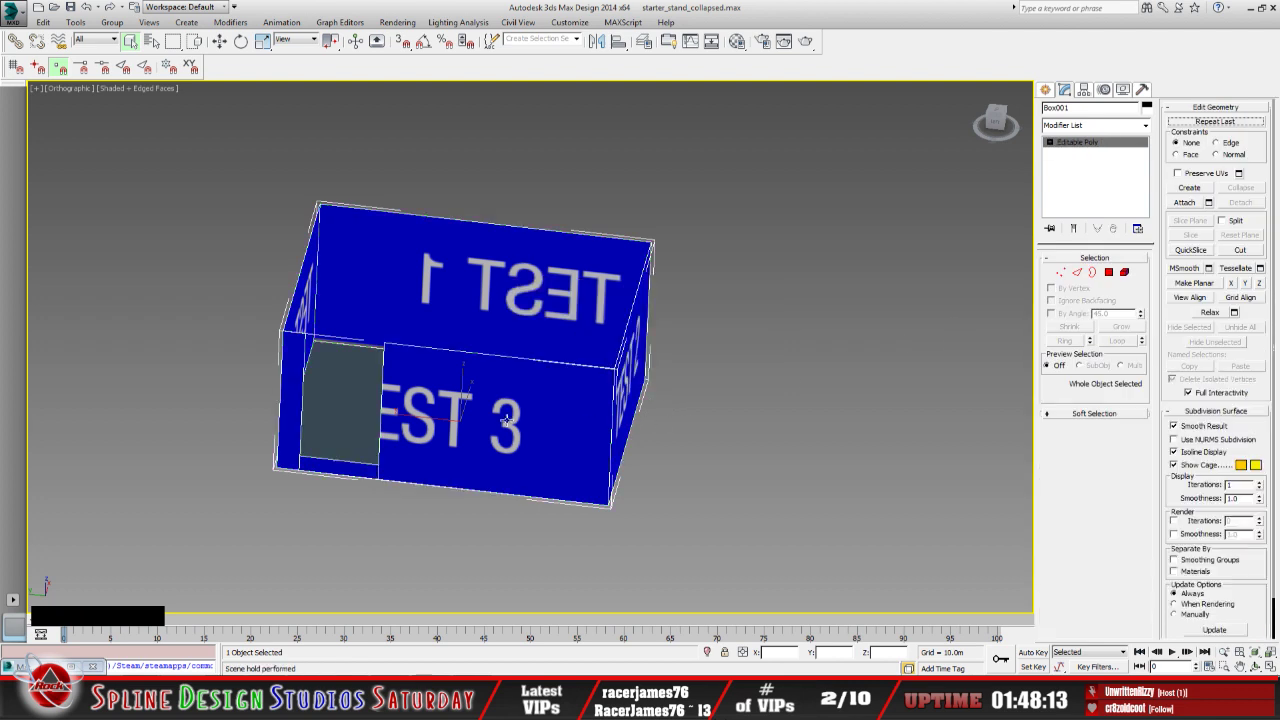
Unhide the inside object by name alongside Box001 and check the list of selectable scene objects
middle_click_drag(630, 447, 612, 477)
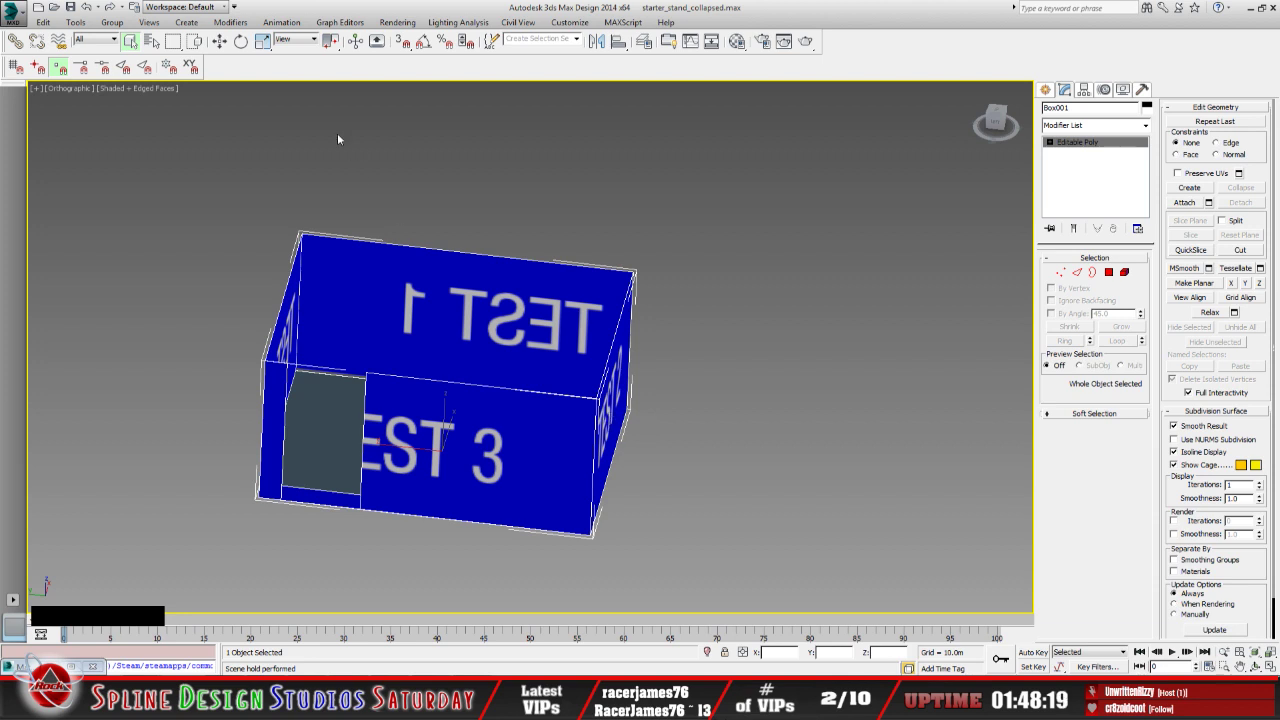
middle_click_drag(491, 342, 521, 310)
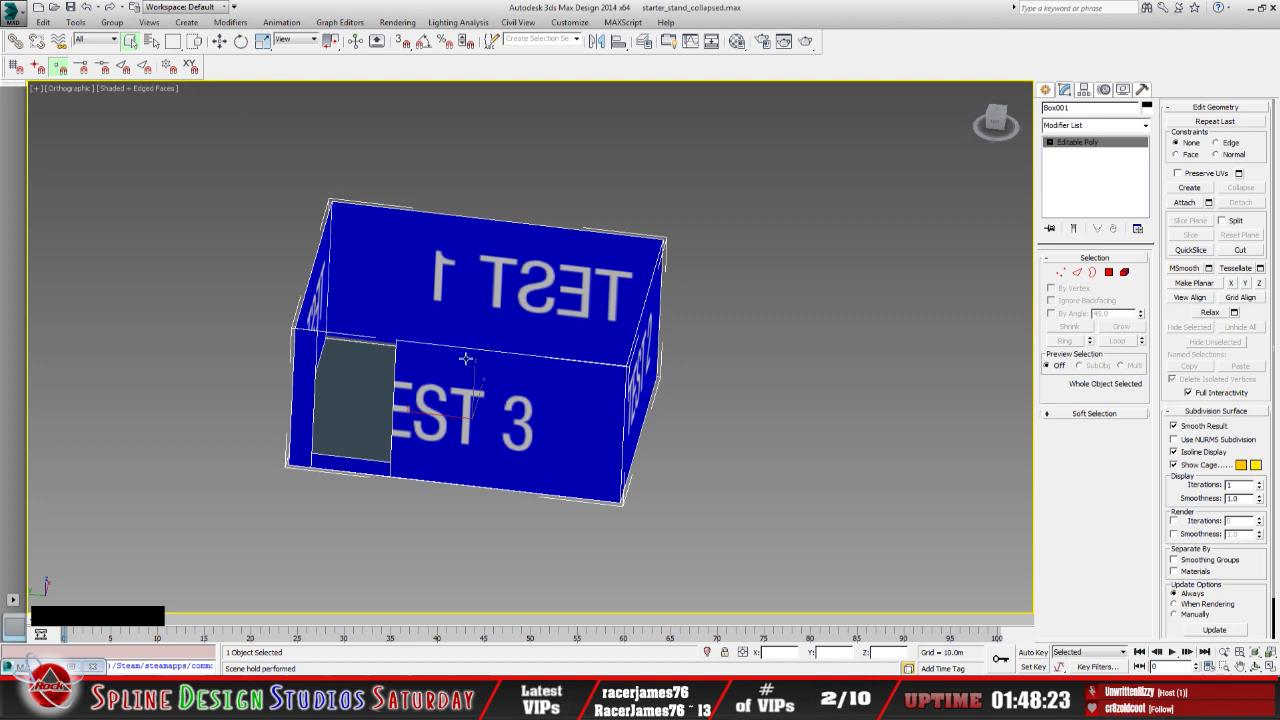
right_click(718, 427)
left_click(753, 367)
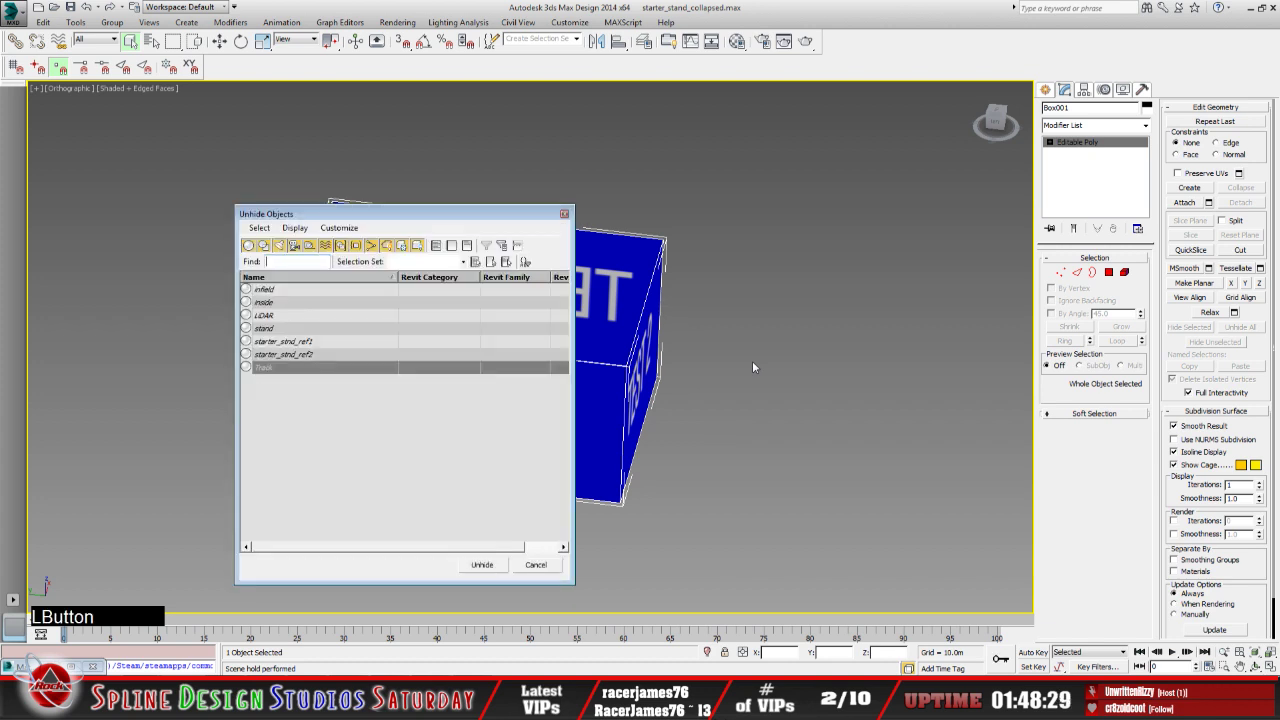
left_click(275, 303)
left_click(484, 564)
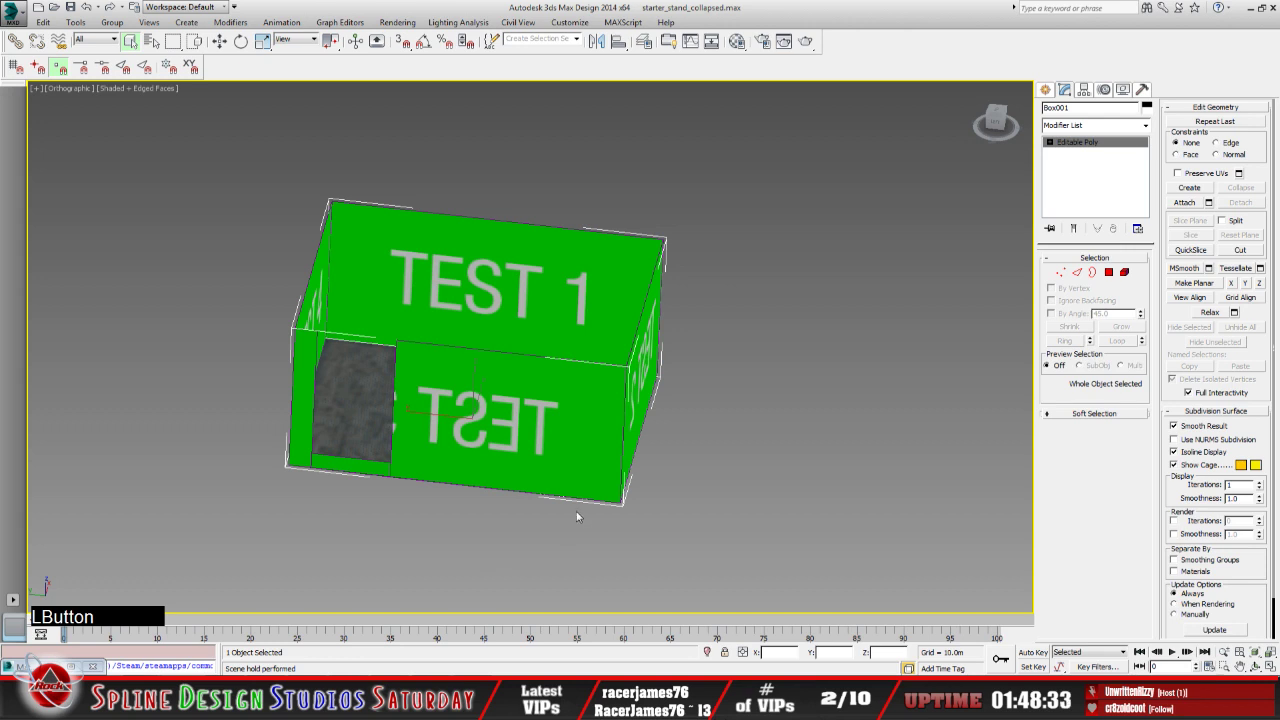
mouse_move(591, 493)
middle_mouse_down()
mouse_move(609, 482)
mouse_move(592, 497)
middle_mouse_up()
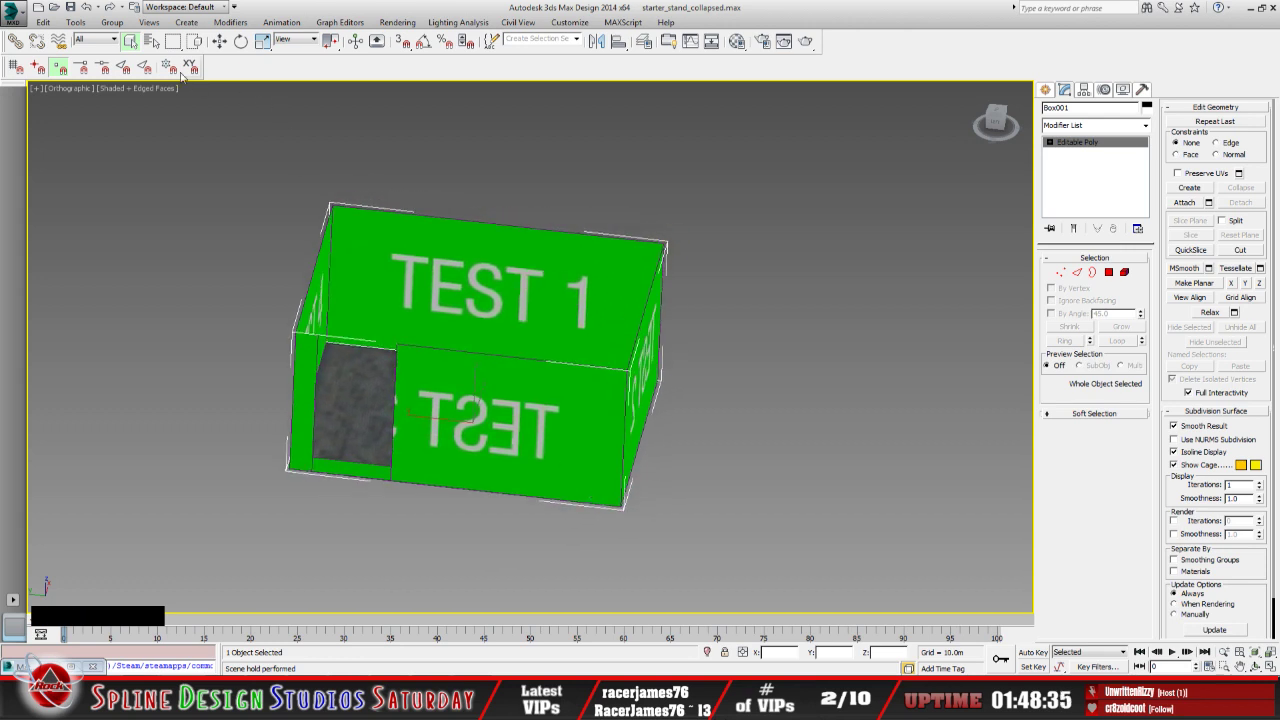
left_click(152, 41)
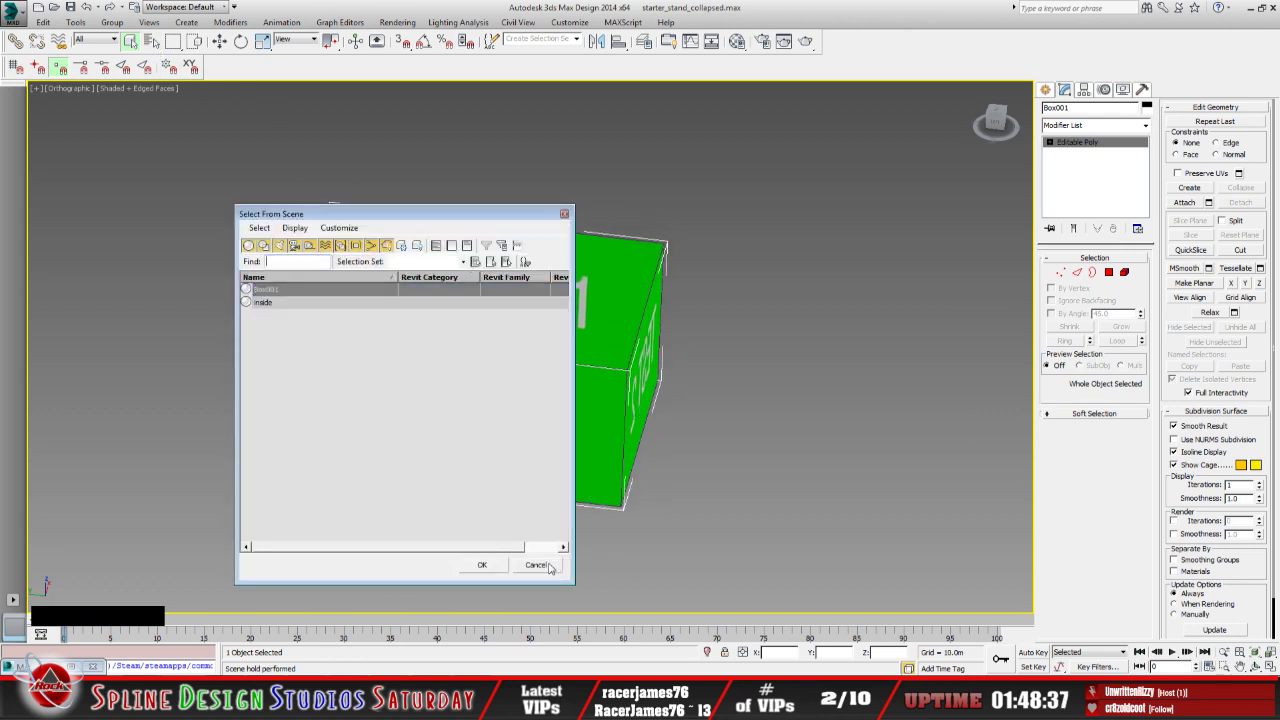
left_click(536, 565)
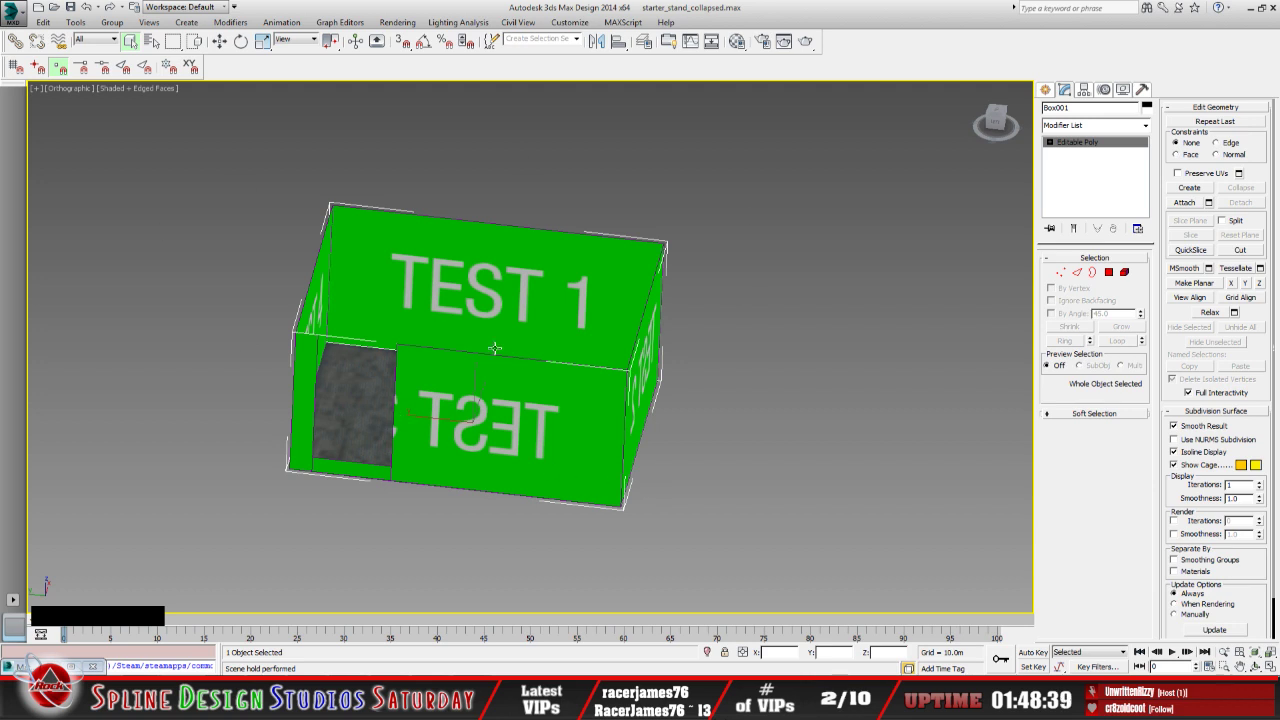
Save the scene as starter_stand_collapsed in the 3DS folder, overwriting the existing file
left_click(14, 15)
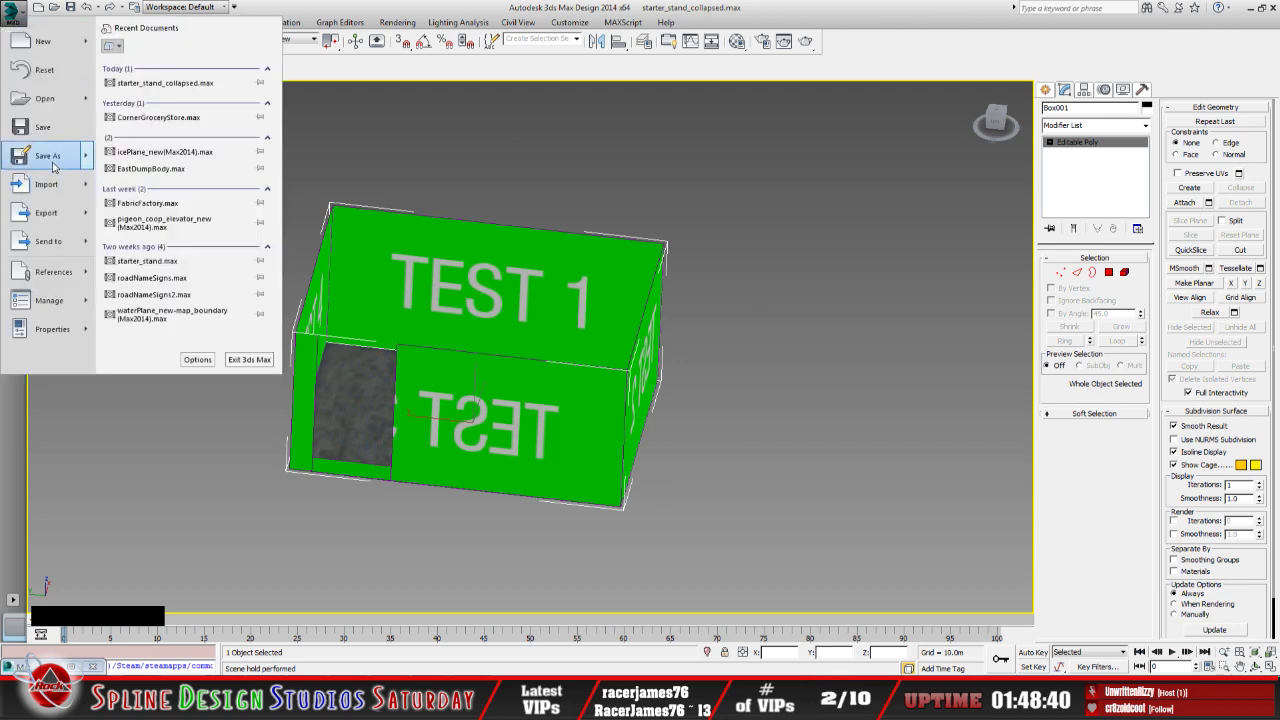
left_click(52, 164)
left_click(411, 381)
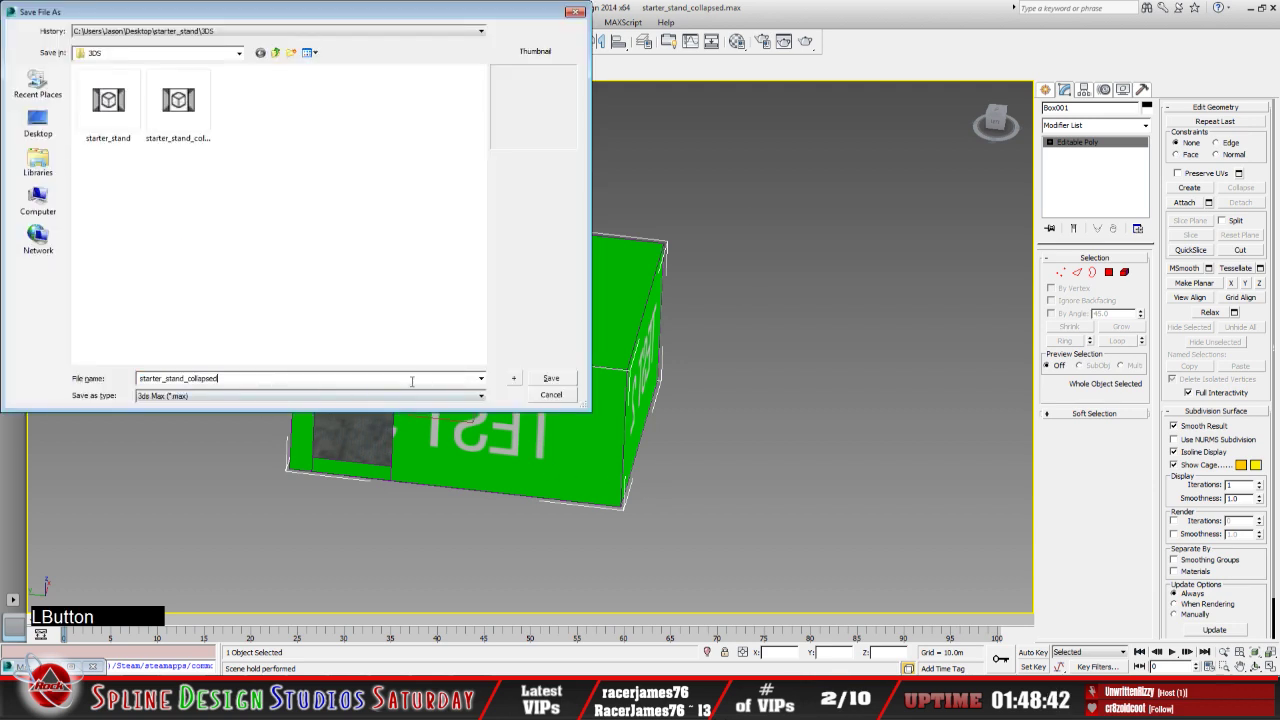
left_click(551, 379)
left_click(704, 397)
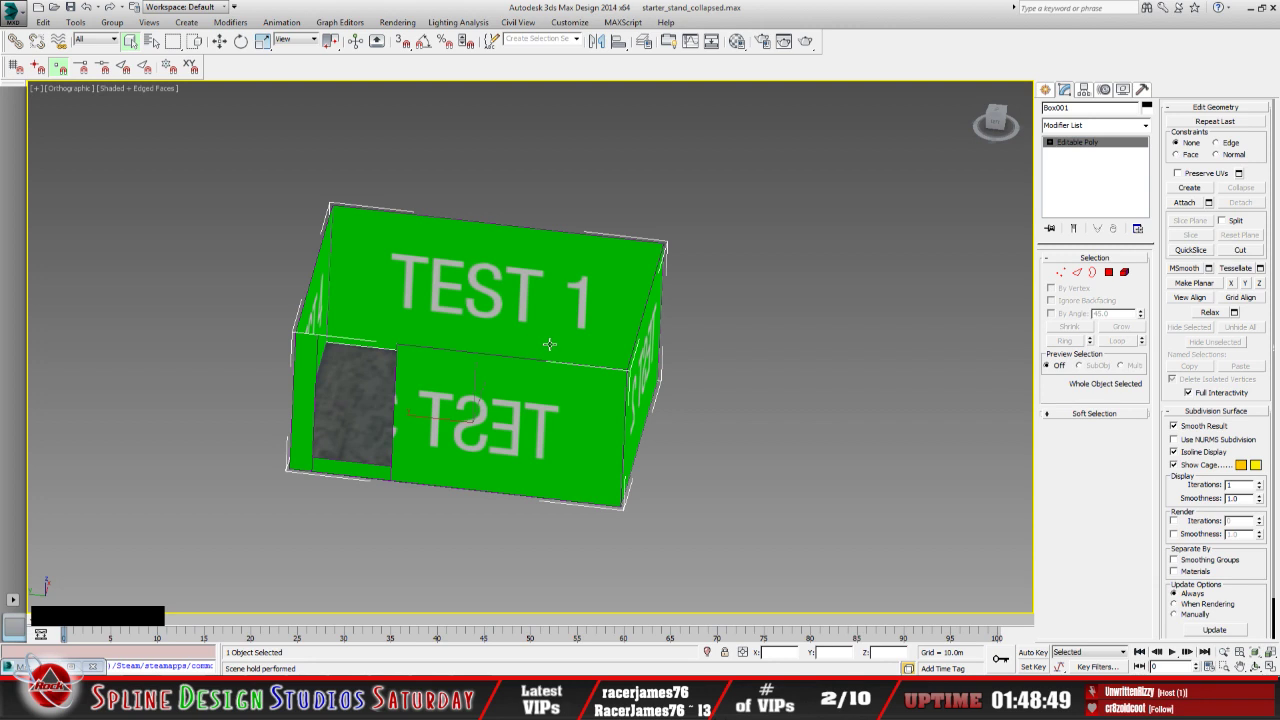
Select Box001 and inside together and collapse them into a single mesh object with the Collapse utility
left_click(151, 41)
left_click_drag(281, 294, 285, 311)
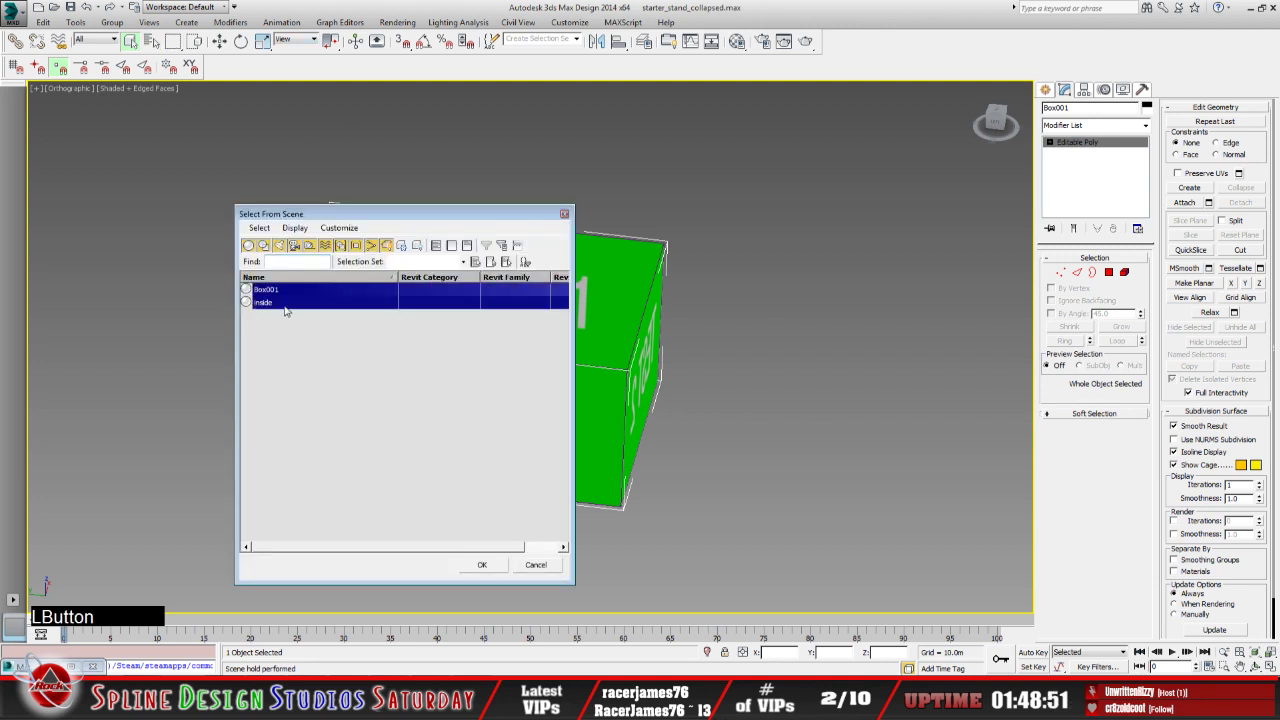
left_click(482, 564)
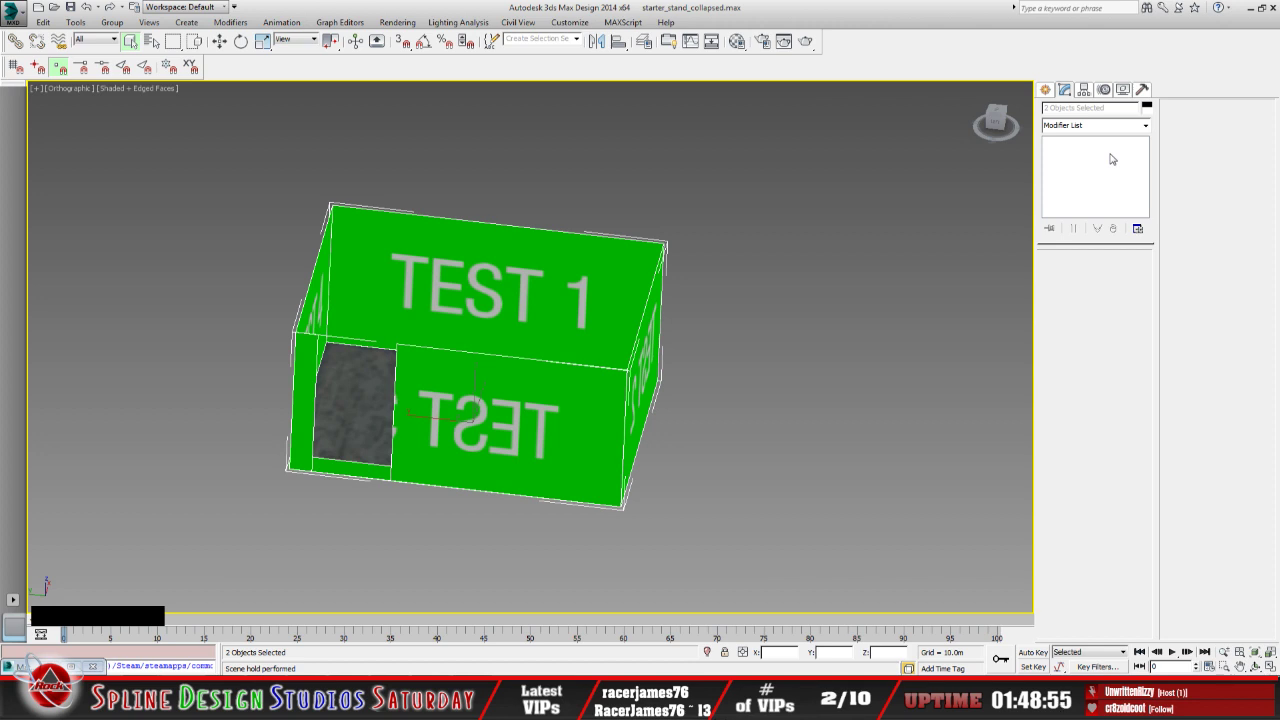
left_click(1143, 89)
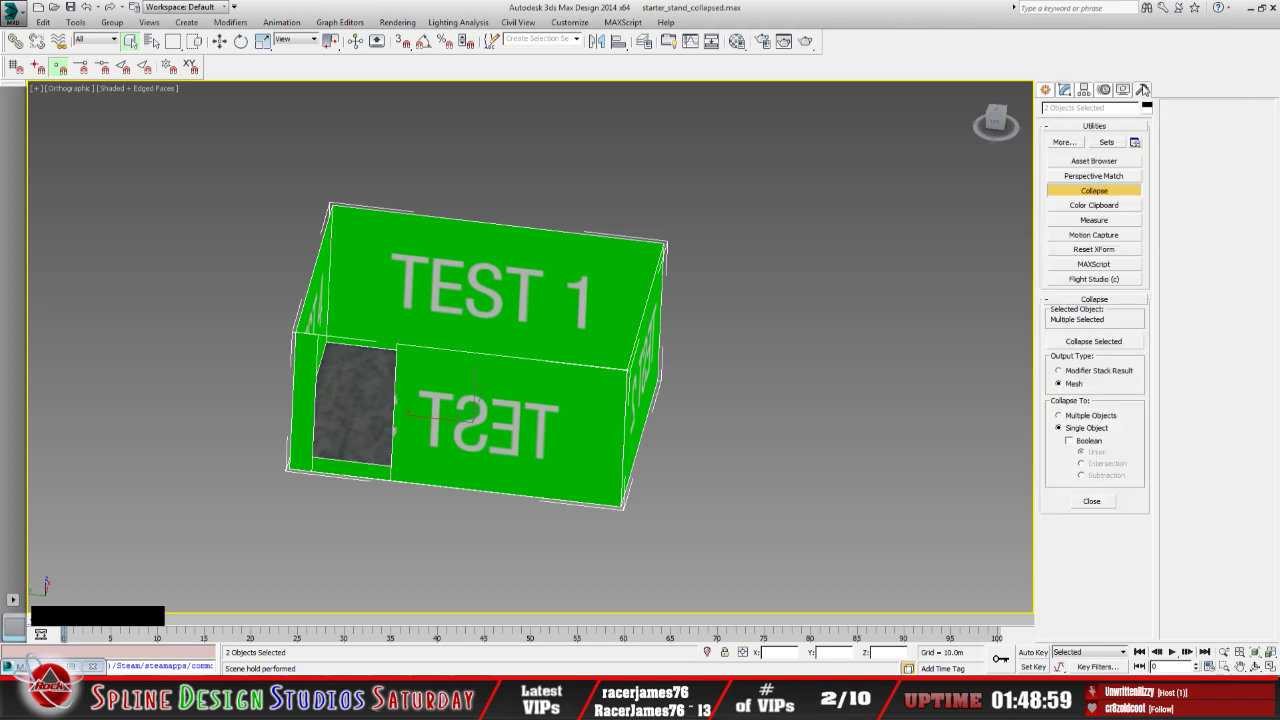
left_click(1106, 341)
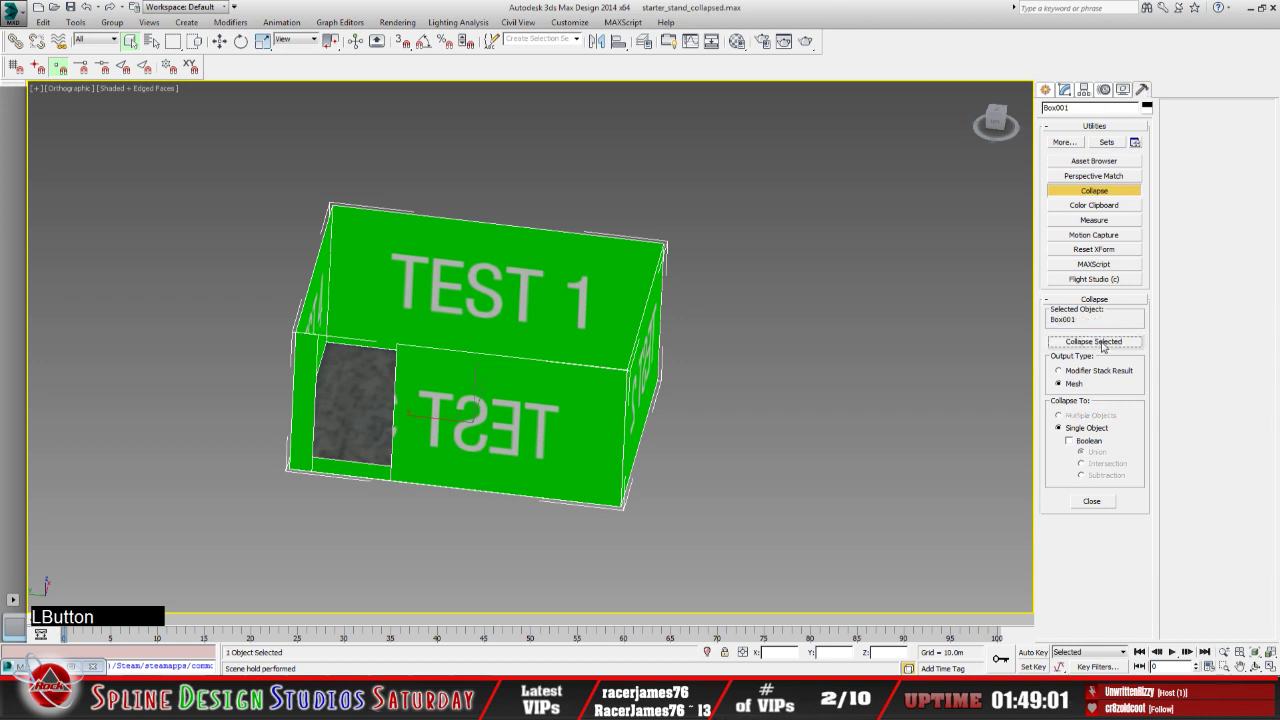
Convert the merged Box001 mesh to an Editable Poly
left_click(1064, 89)
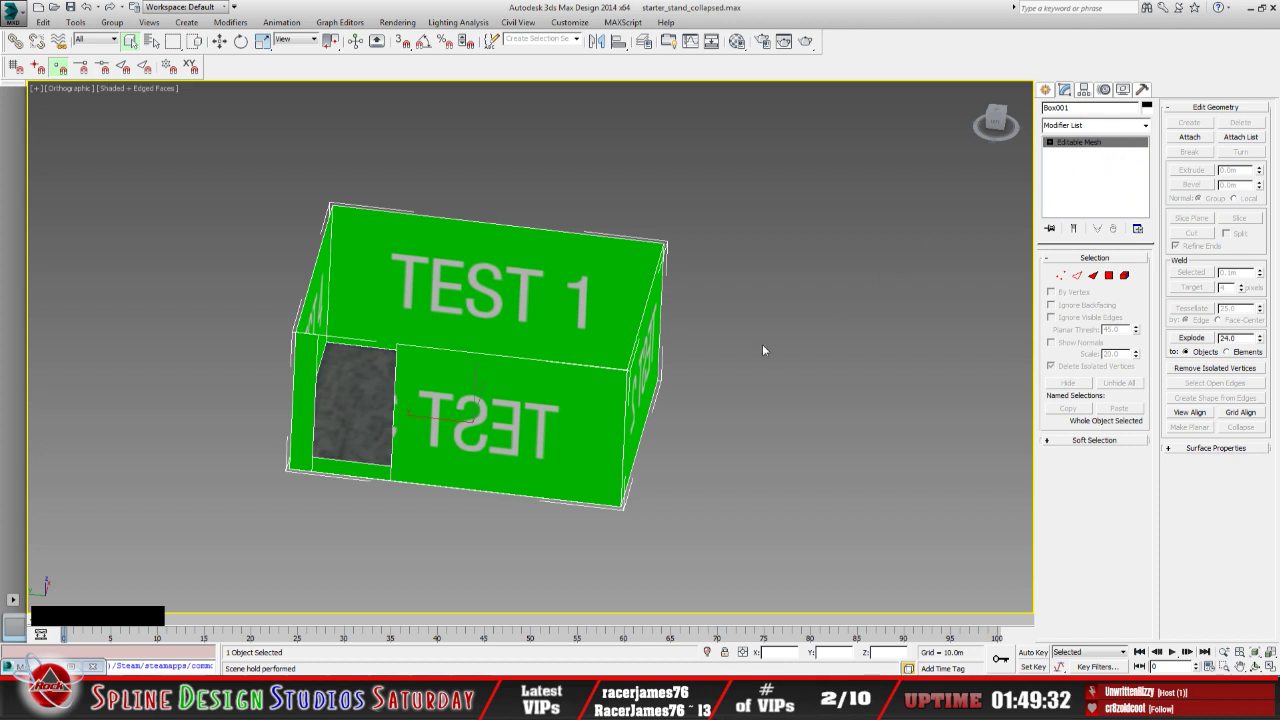
right_click(510, 436)
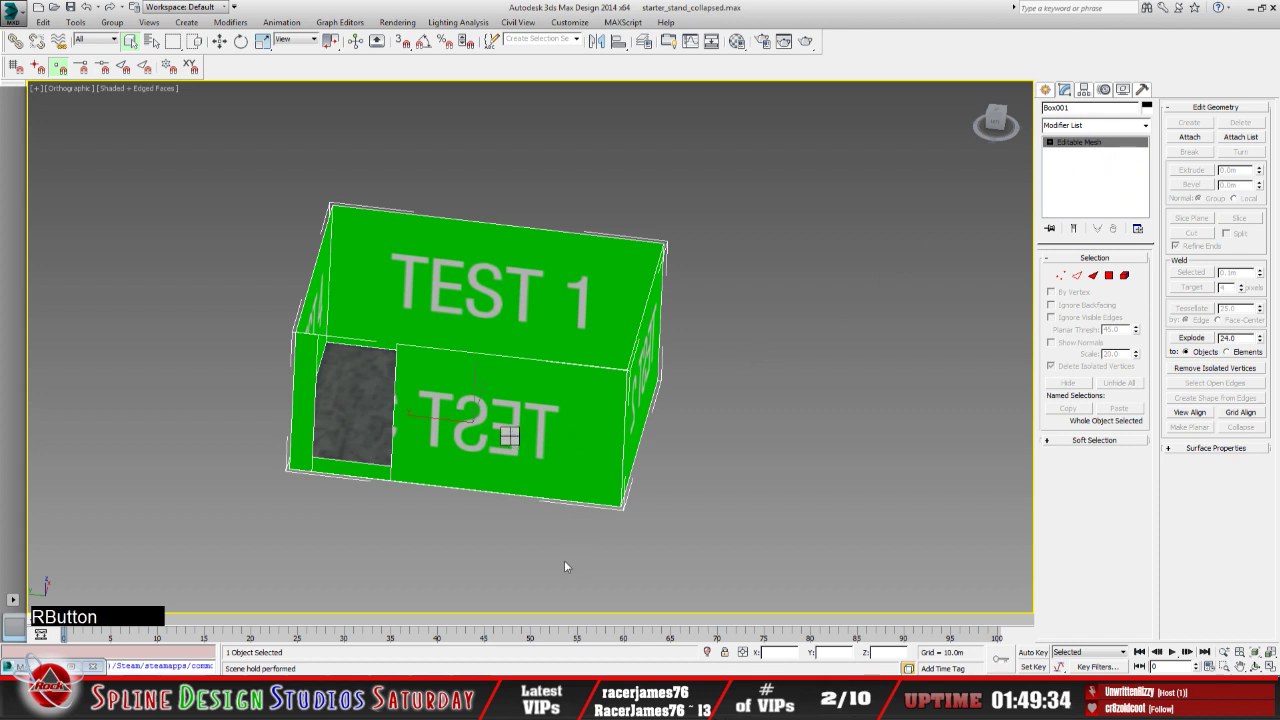
left_click(628, 577)
Unhide the stand object by name so it shows together with the textured box
right_click(752, 430)
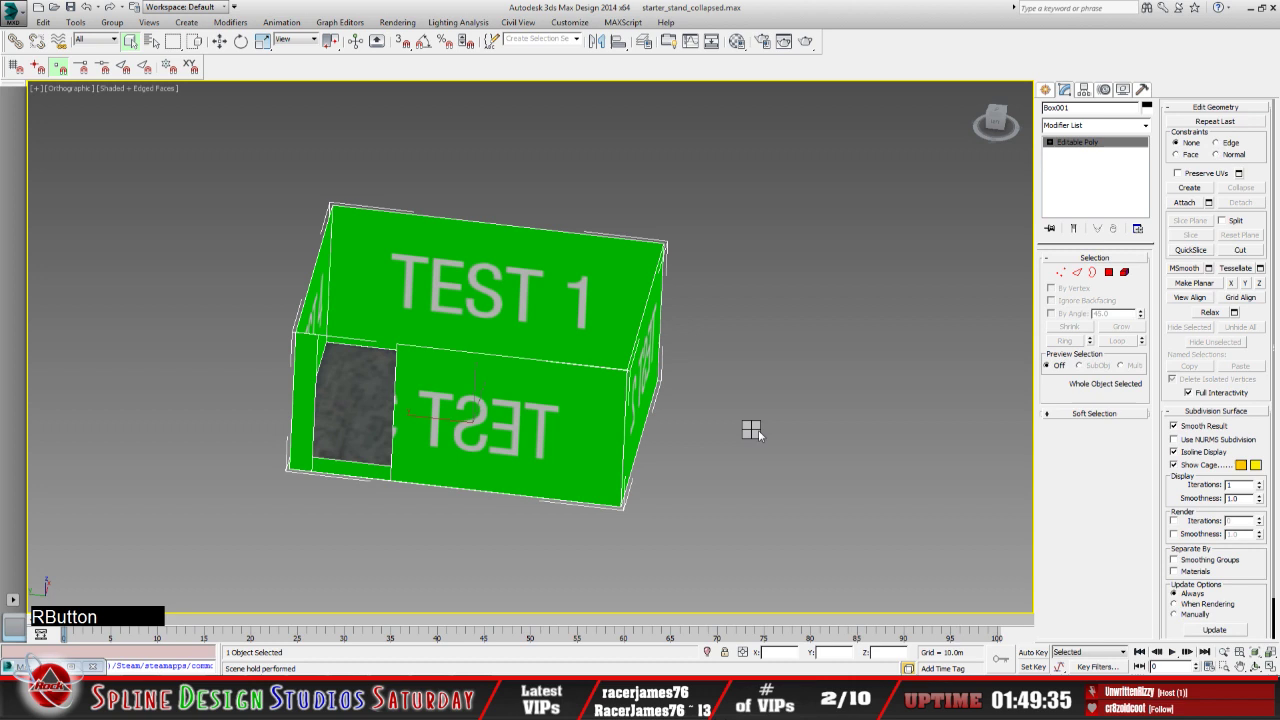
left_click(789, 371)
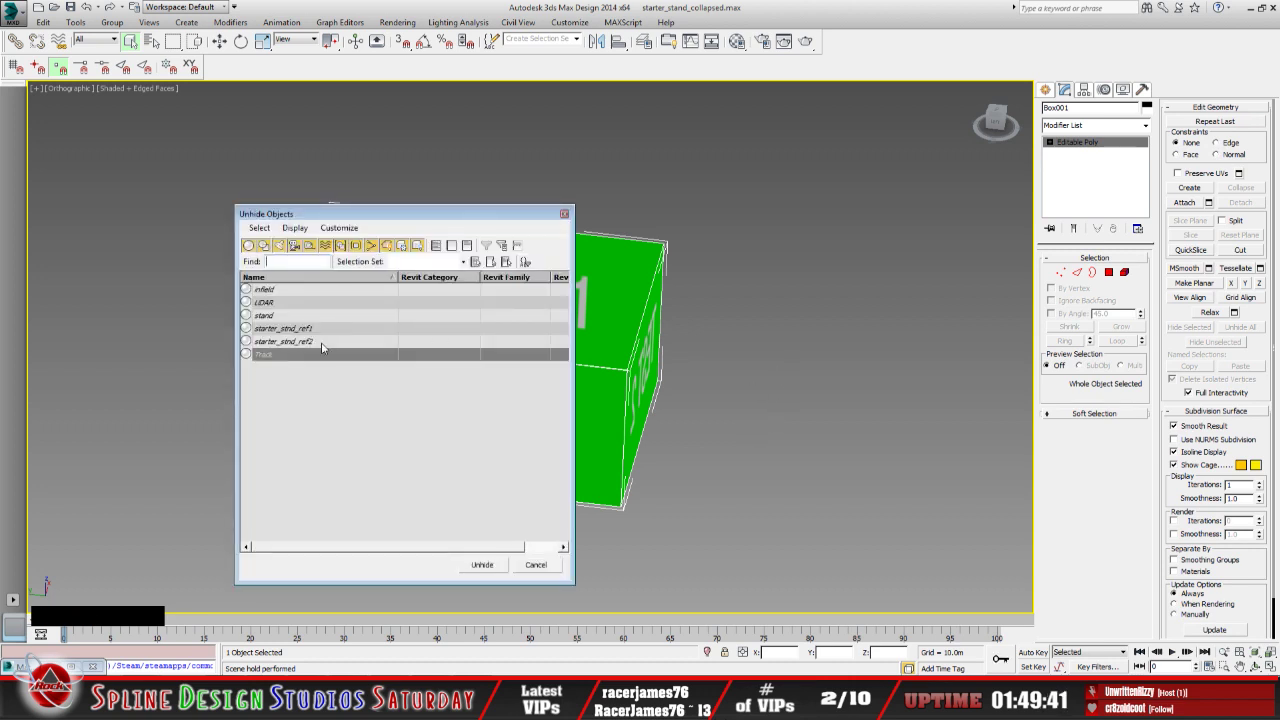
left_click(265, 316)
left_click(478, 568)
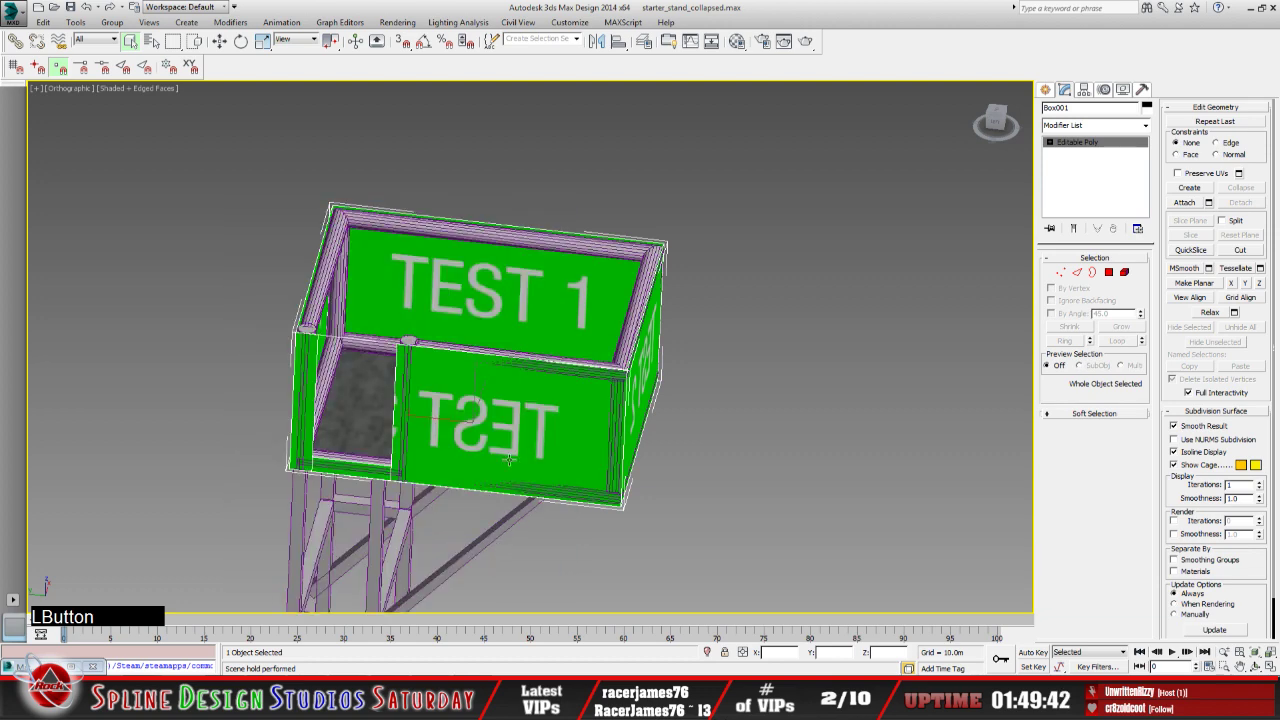
middle_click_drag(510, 461, 500, 383)
middle_click_drag(757, 513, 801, 462)
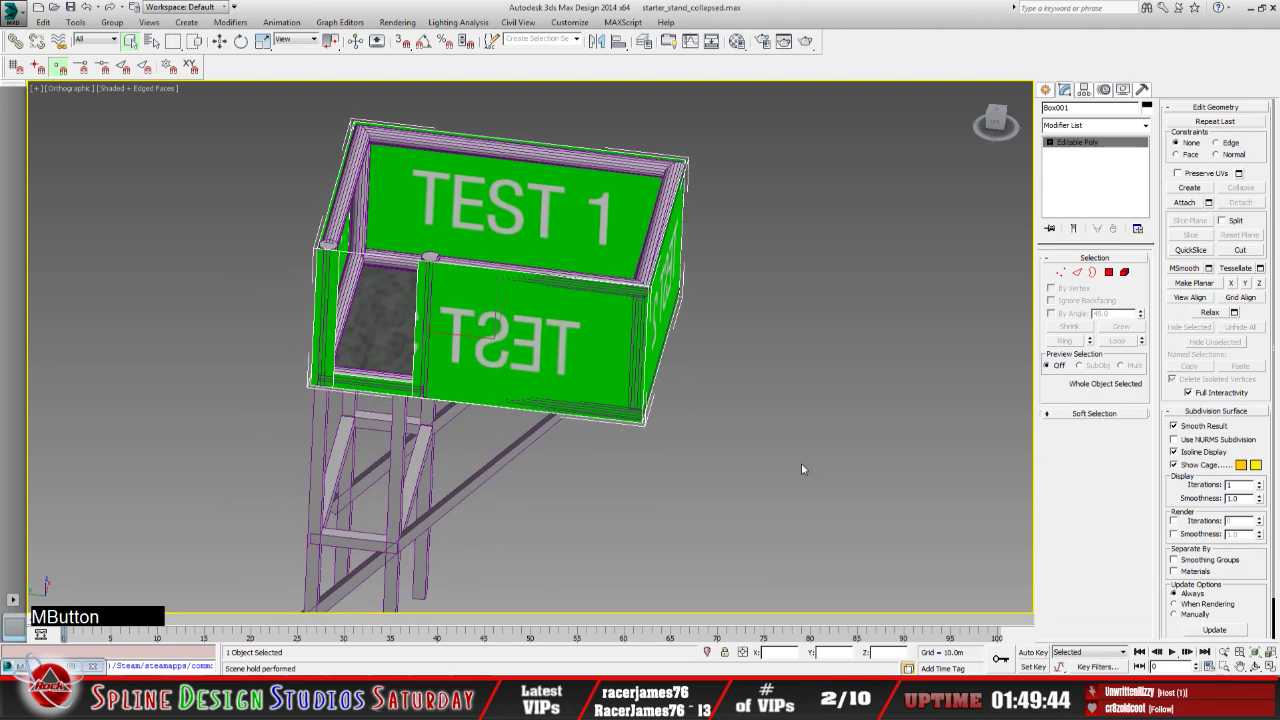
Examine the textured box on its stand from several angles, render the orthographic view, and close the rendered frame
left_click(1254, 667)
left_click_drag(592, 390, 450, 385)
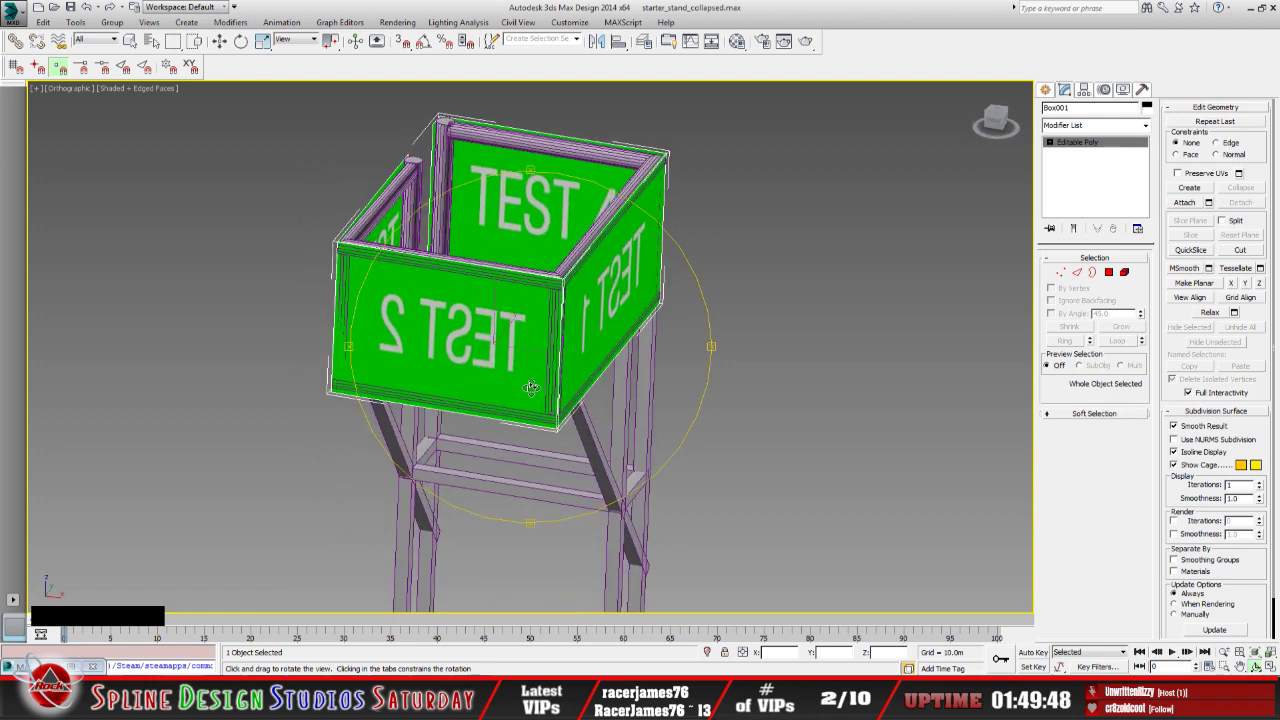
left_click_drag(535, 388, 531, 401)
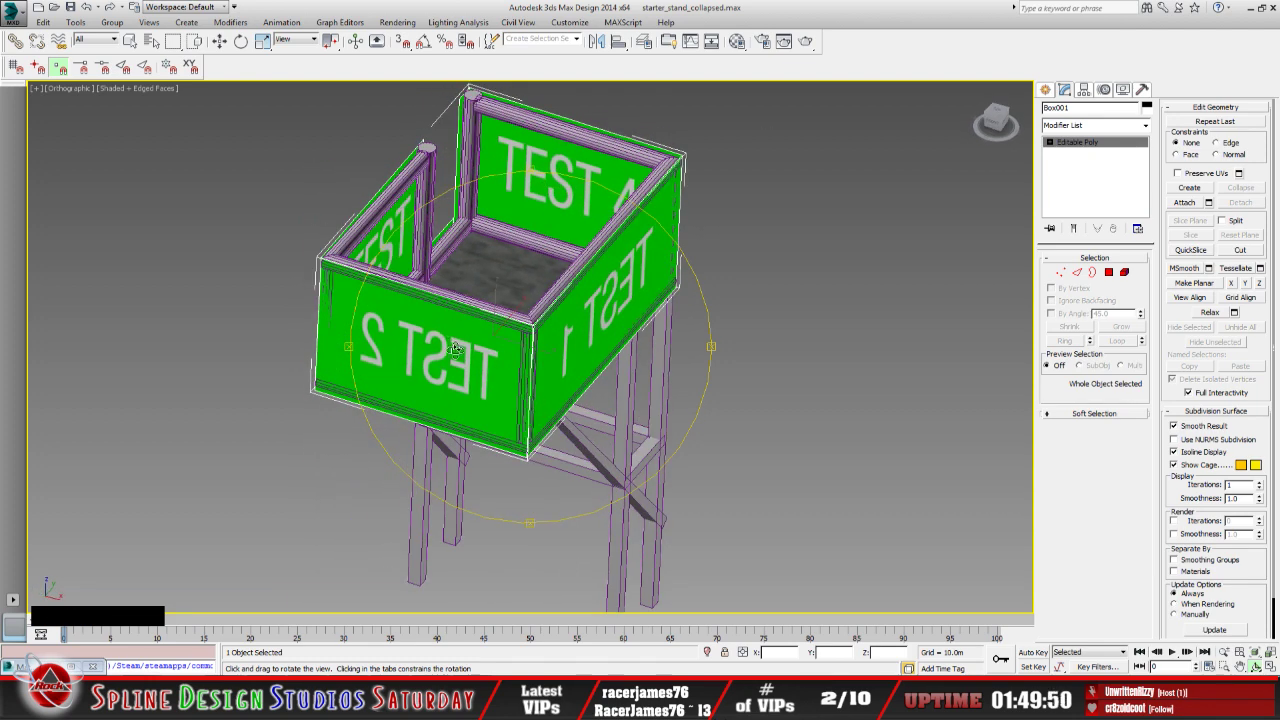
left_click_drag(428, 334, 482, 305)
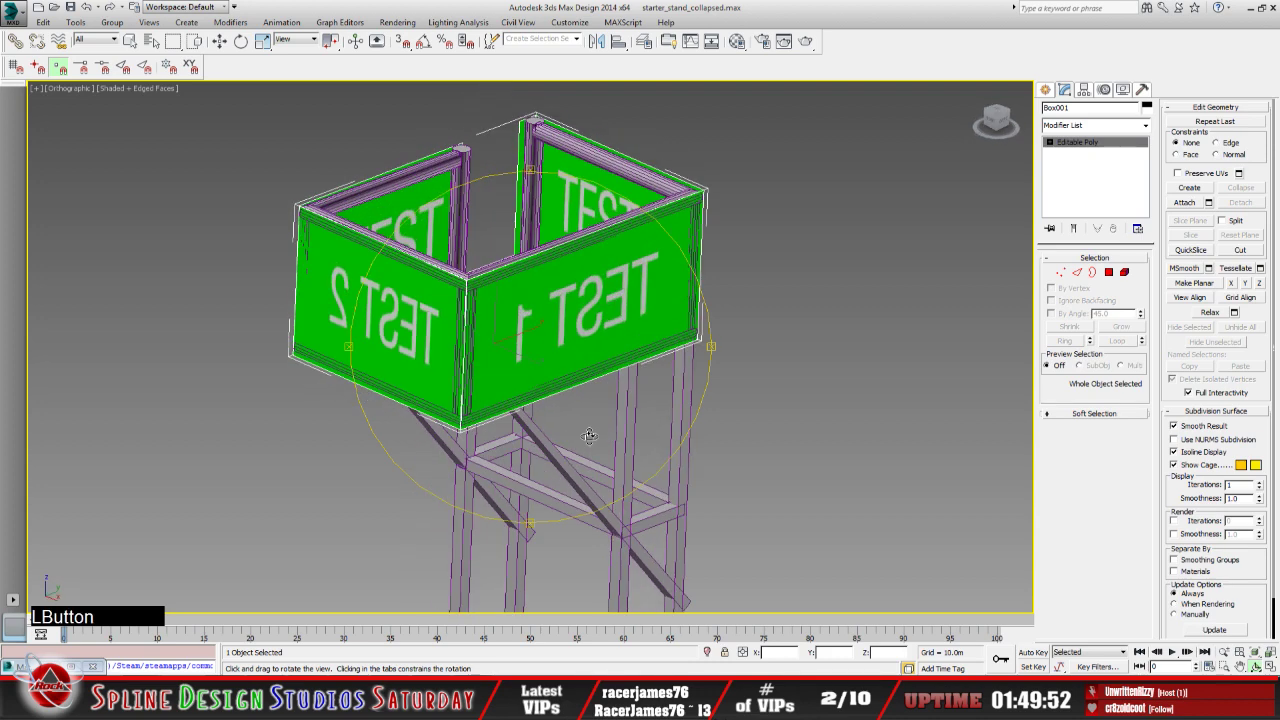
middle_click_drag(605, 365, 565, 398, "alt")
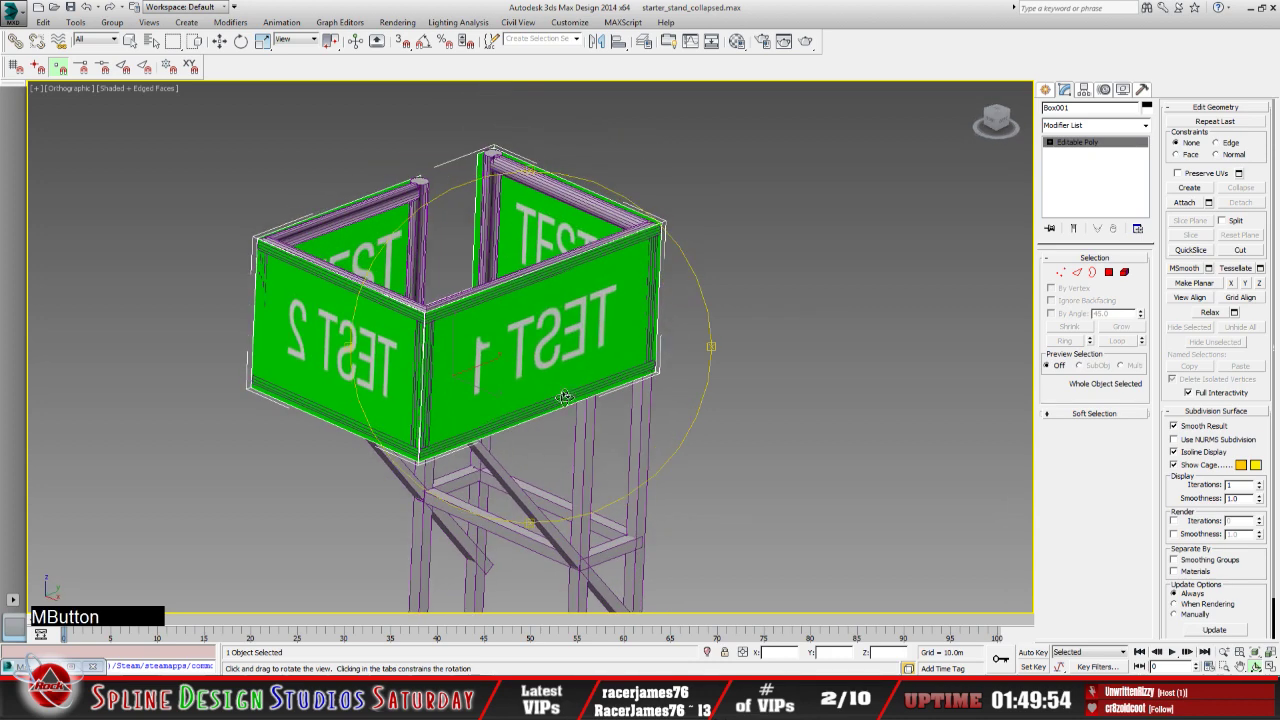
left_click(398, 22)
left_click(408, 39)
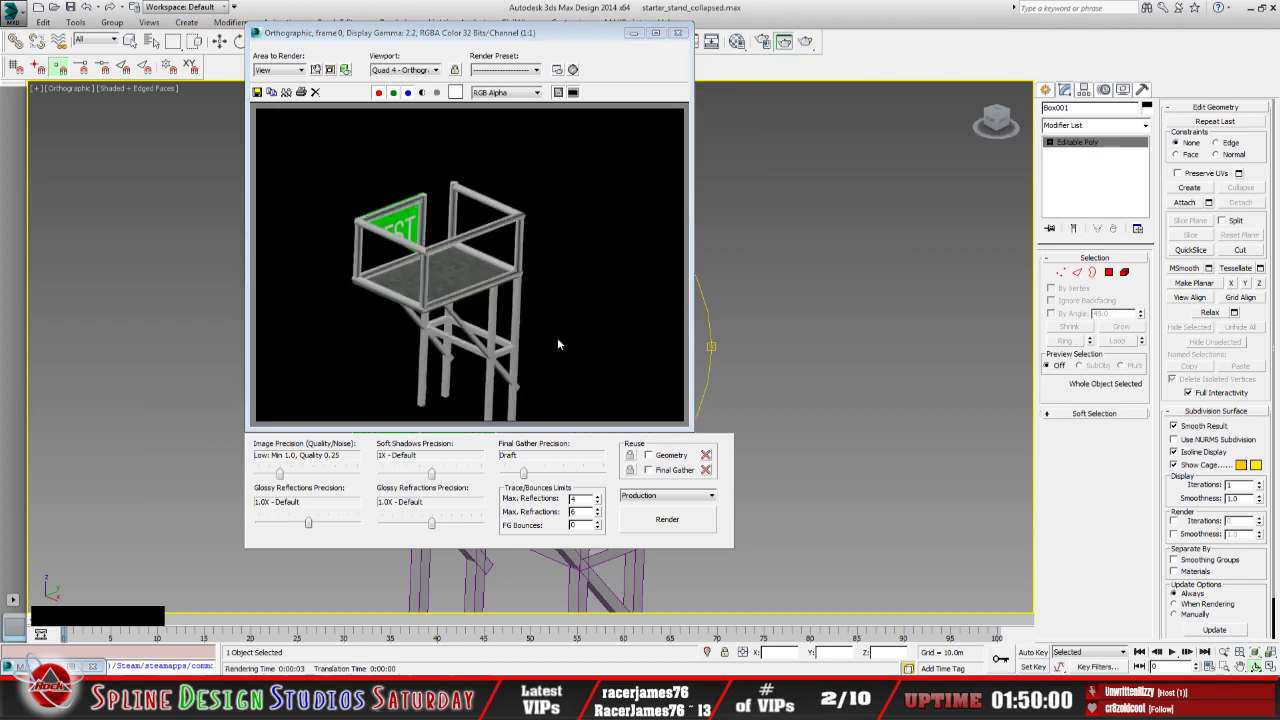
left_click(678, 33)
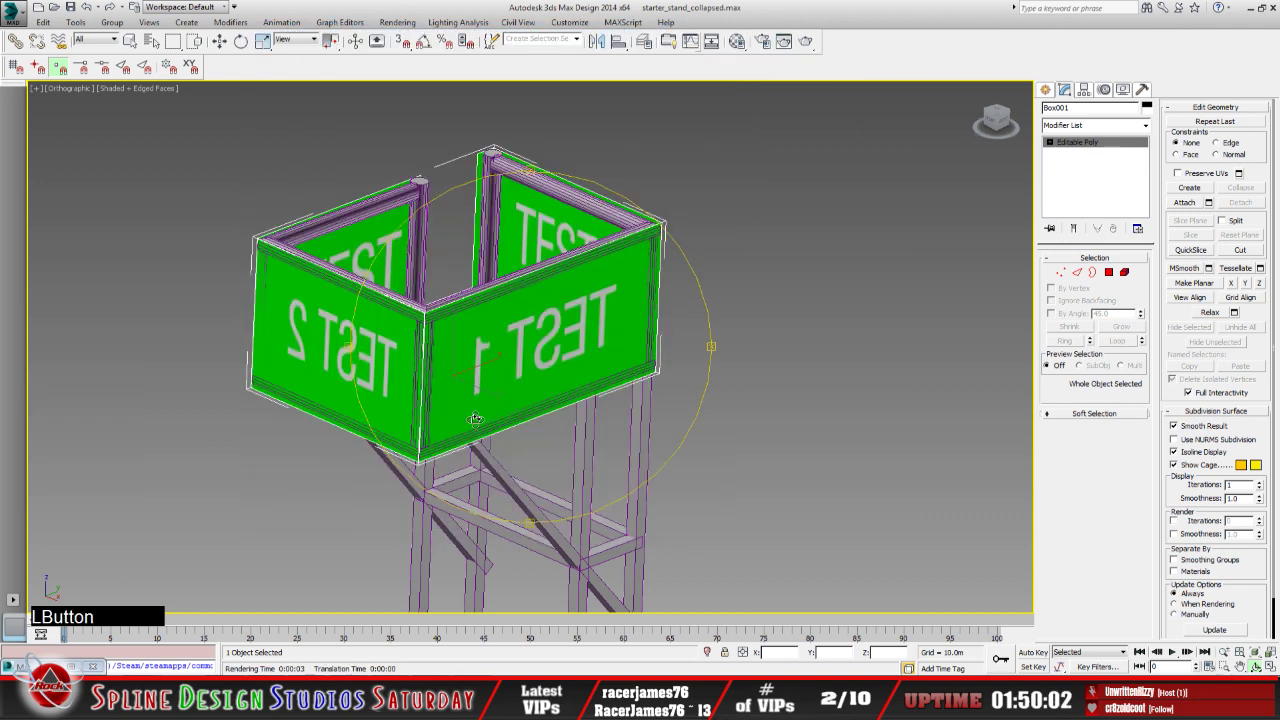
Examine the textured box on its stand from other angles and review the list of selectable scene objects
middle_click_drag(506, 424, 565, 412, "alt")
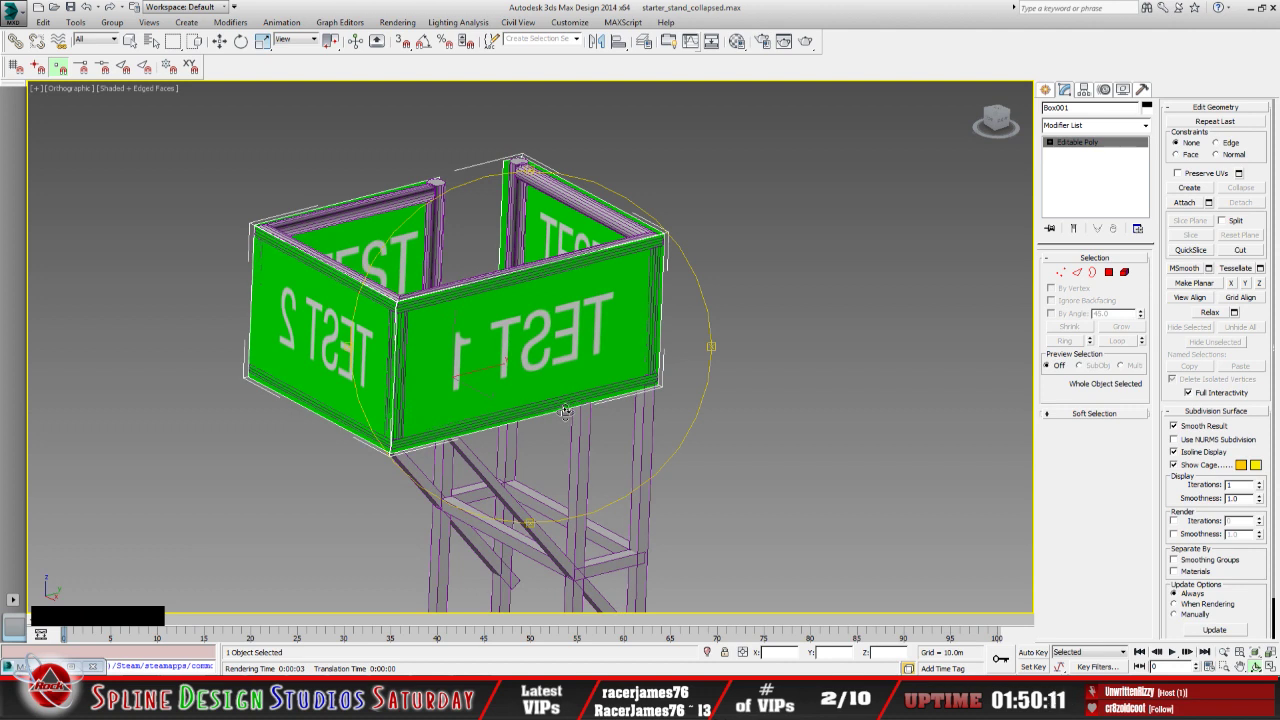
middle_click_drag(565, 412, 581, 338, "alt")
left_click(151, 41)
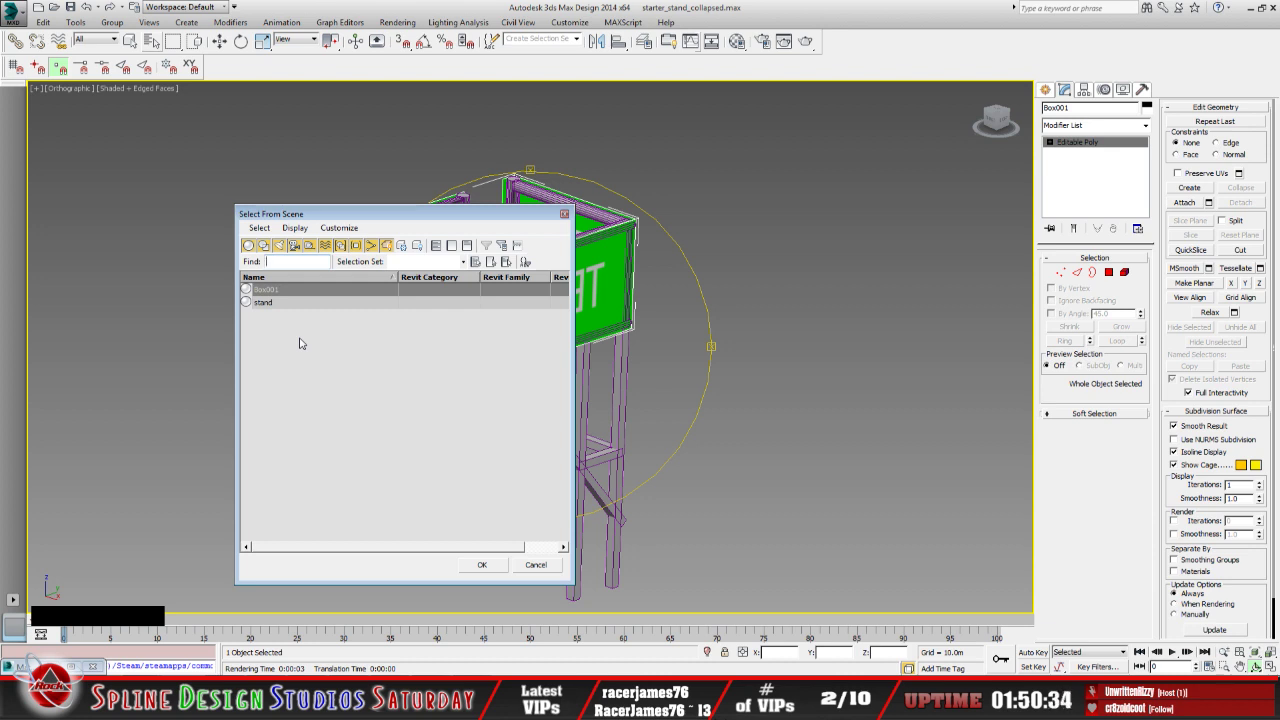
left_click(538, 565)
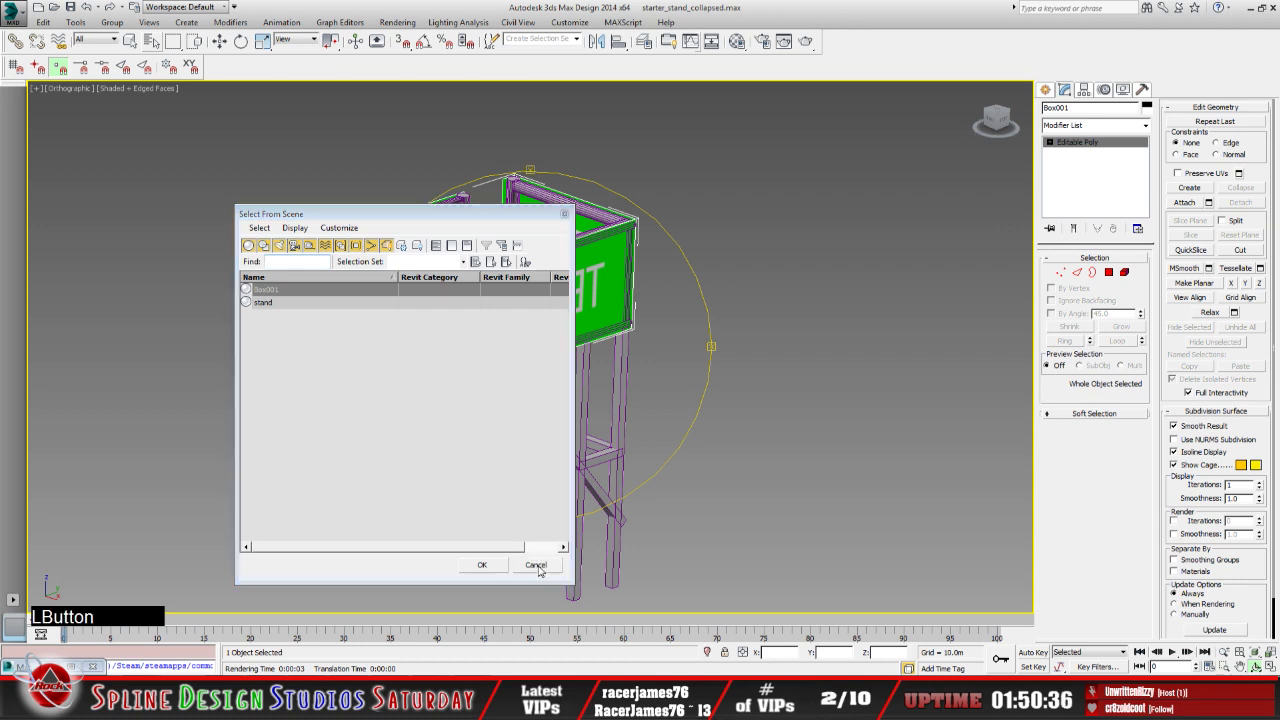
Save the scene as starter_stand_collapsed in the 3DS folder, replacing the existing file
left_click(14, 14)
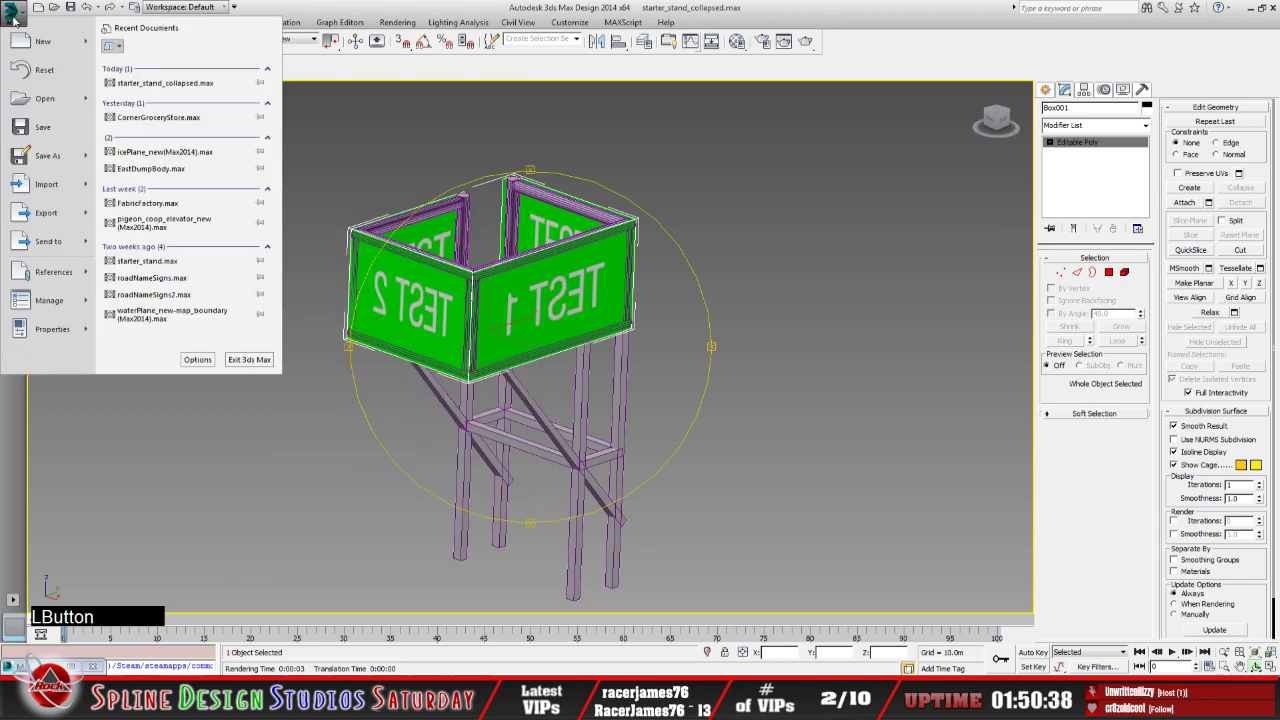
left_click(45, 155)
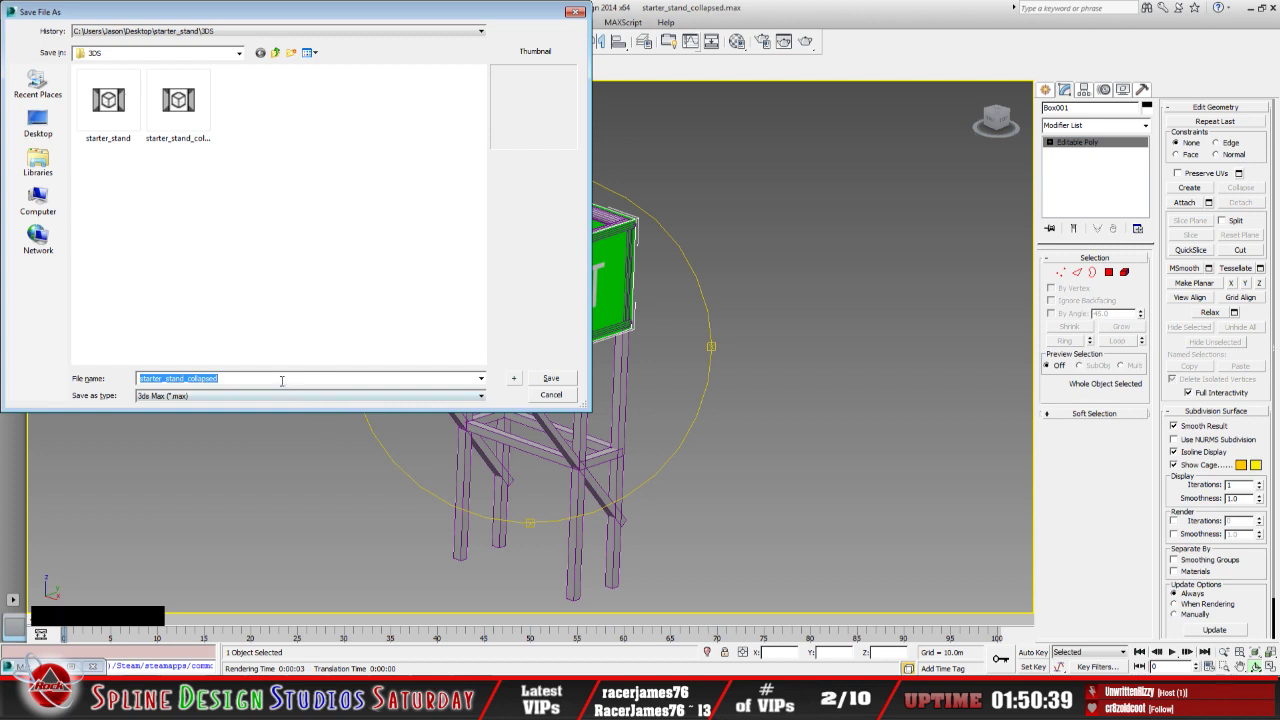
left_click(553, 381)
left_click(703, 393)
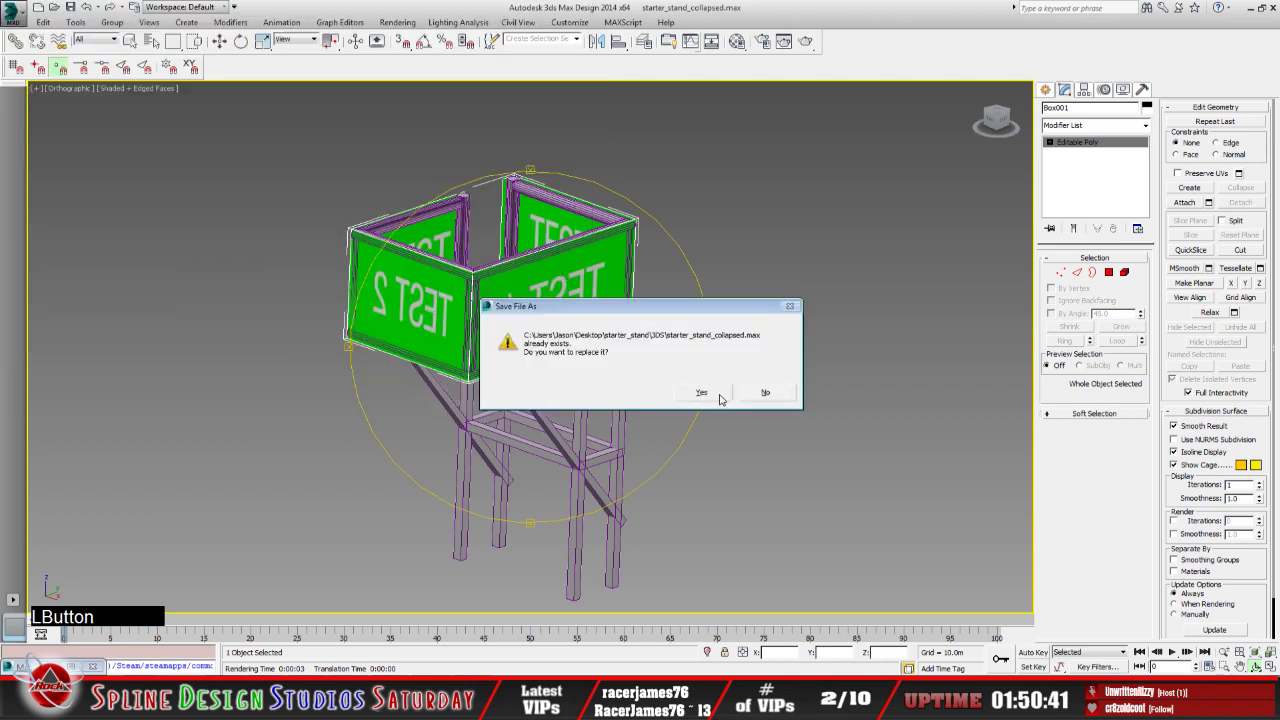
Select Box001 and stand together and collapse them into a single mesh object with the Collapse utility
middle_click_drag(567, 405, 500, 393, "alt")
left_click(151, 40)
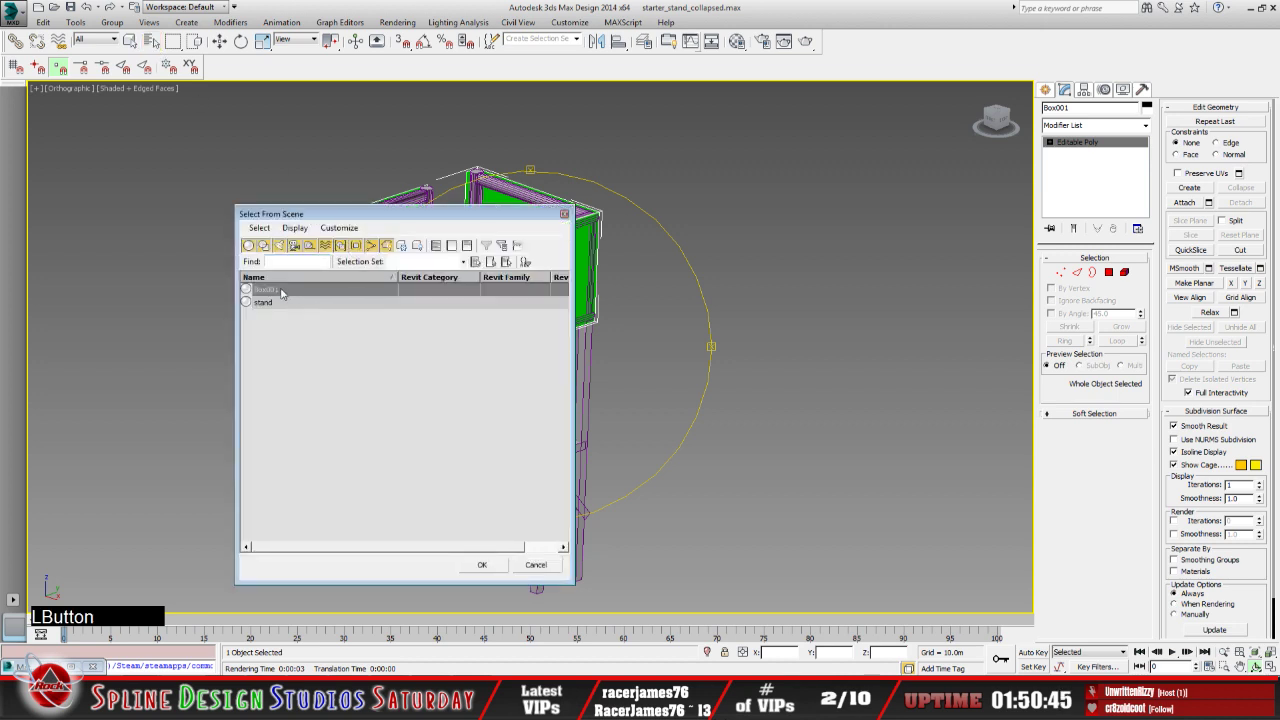
key("ctrl+a")
left_click(481, 564)
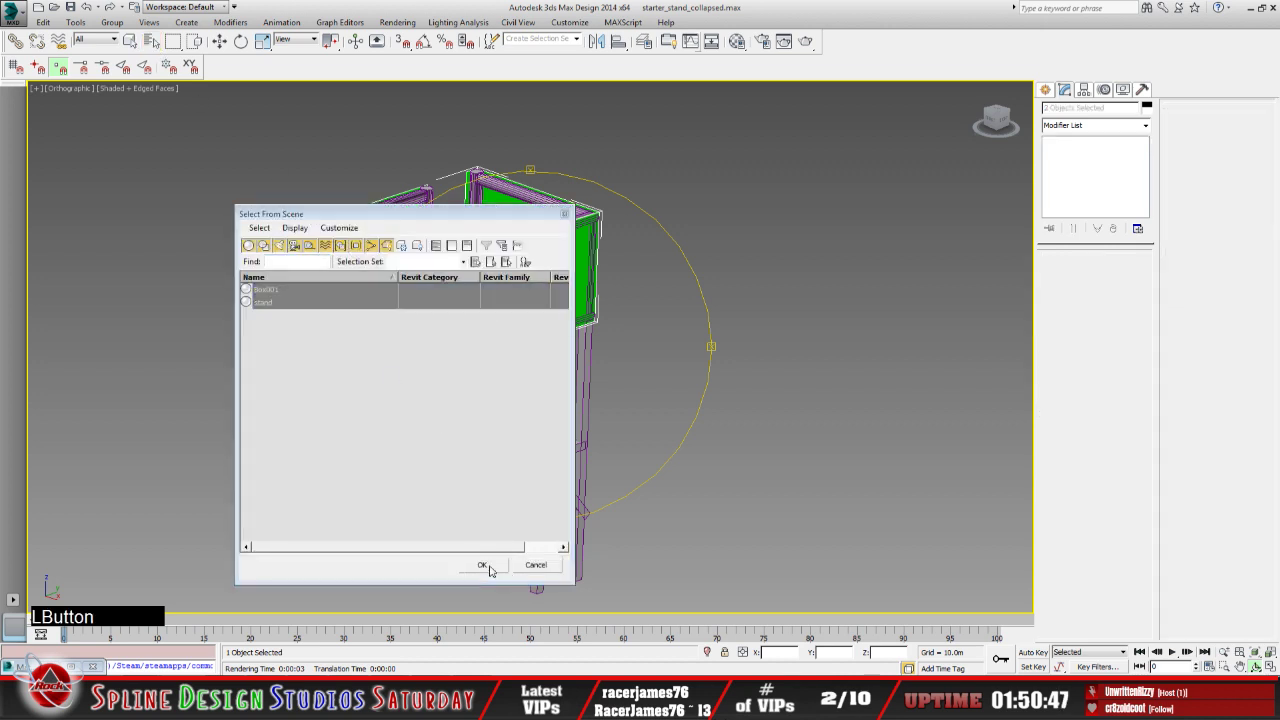
left_click(1143, 90)
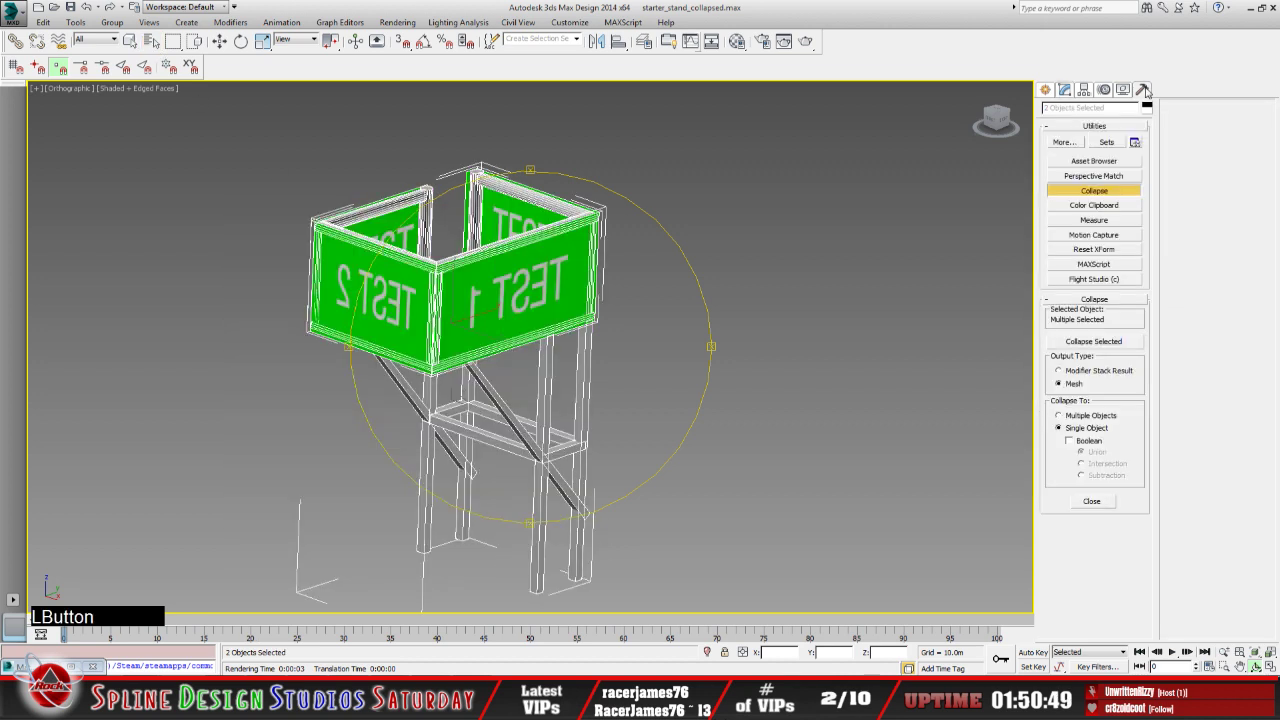
left_click(1106, 342)
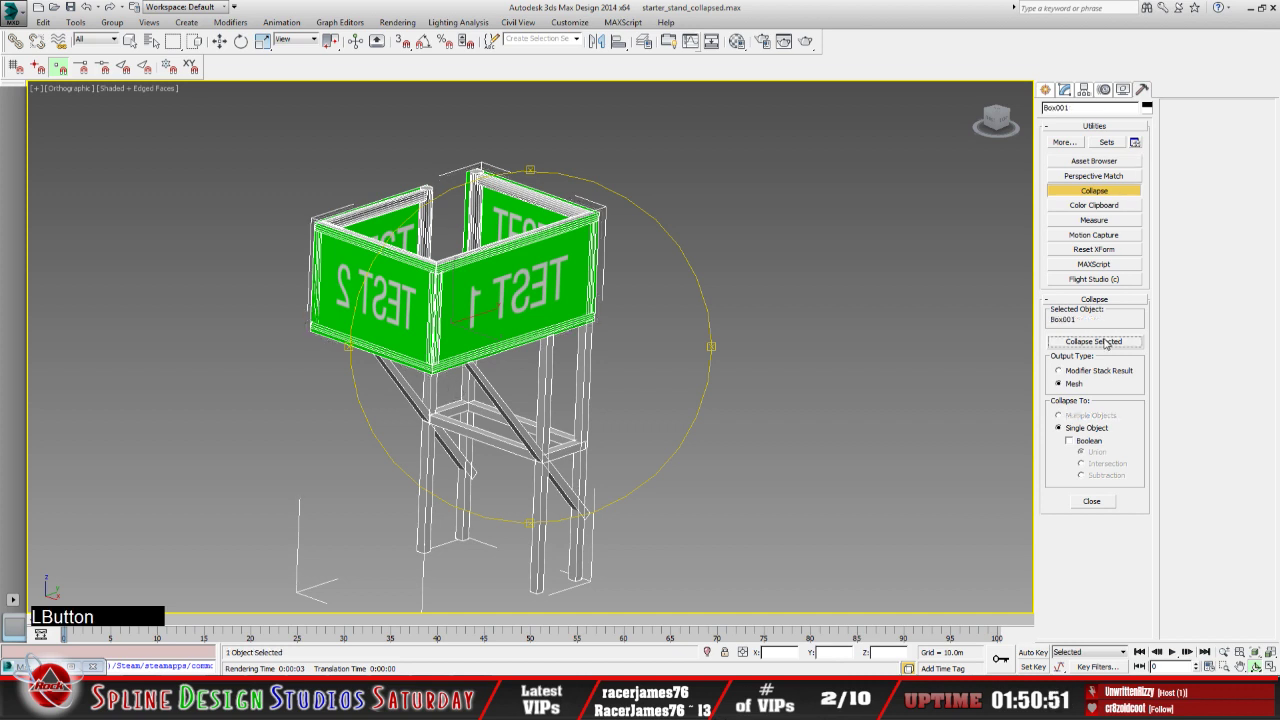
Rename the merged Box001 object to stand
left_click(1065, 90)
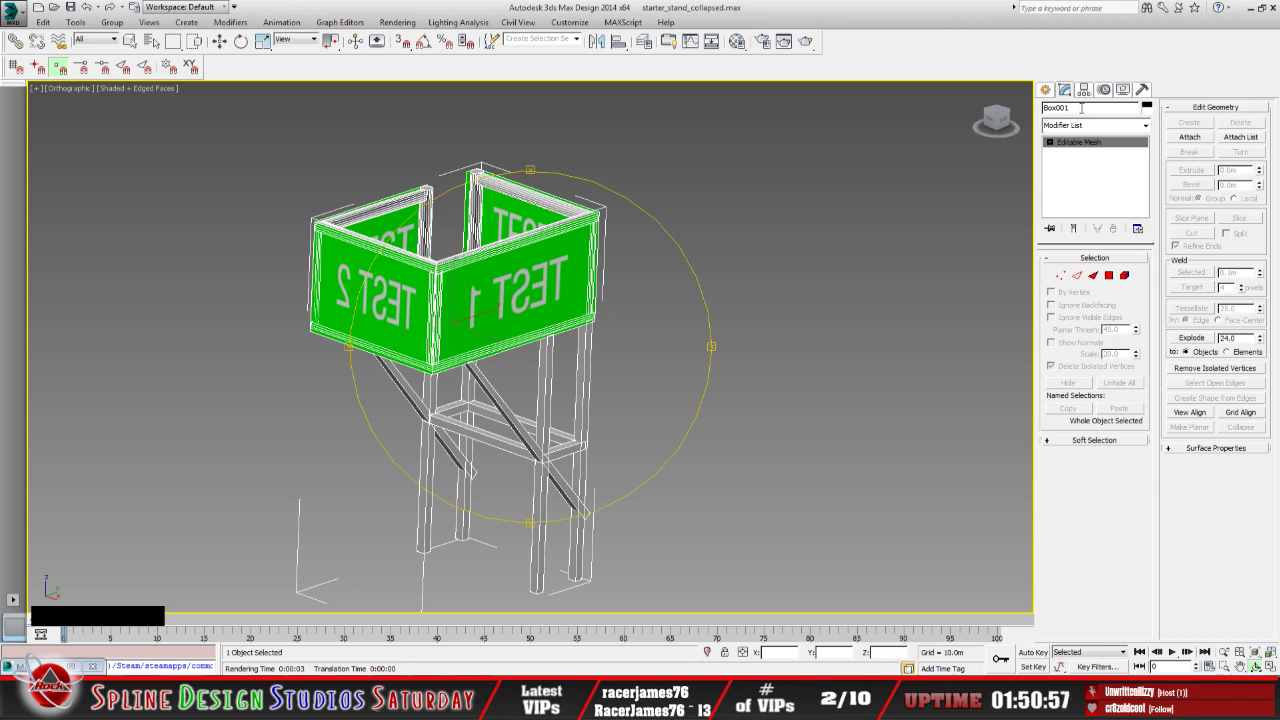
key("BackSpace")
key("BackSpace")
key("BackSpace")
key("BackSpace")
key("BackSpace")
key("BackSpace")
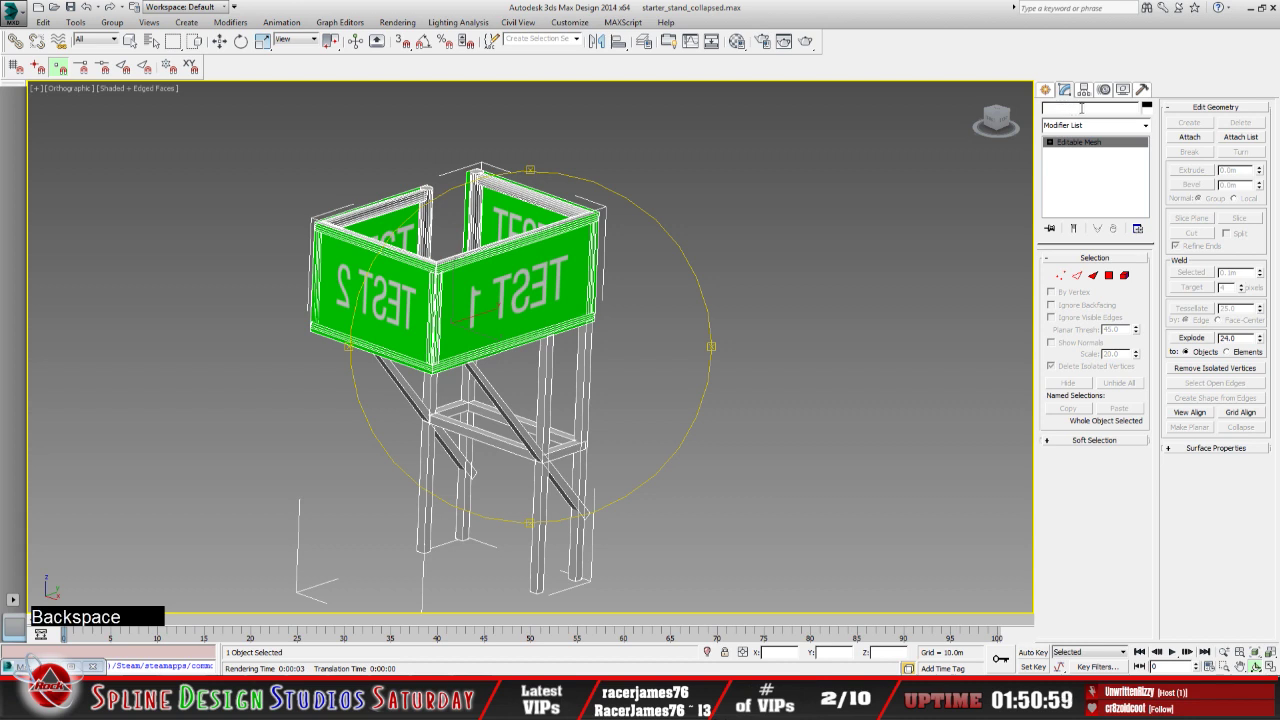
type("stand")
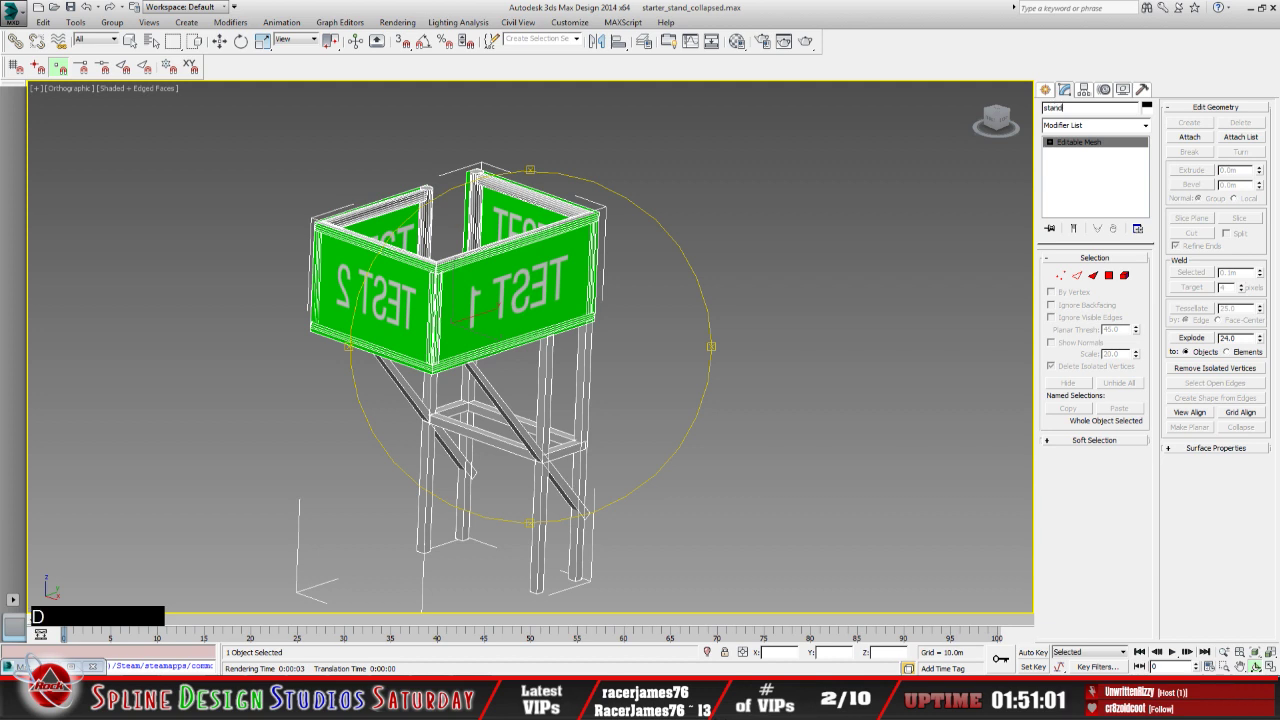
key("Return")
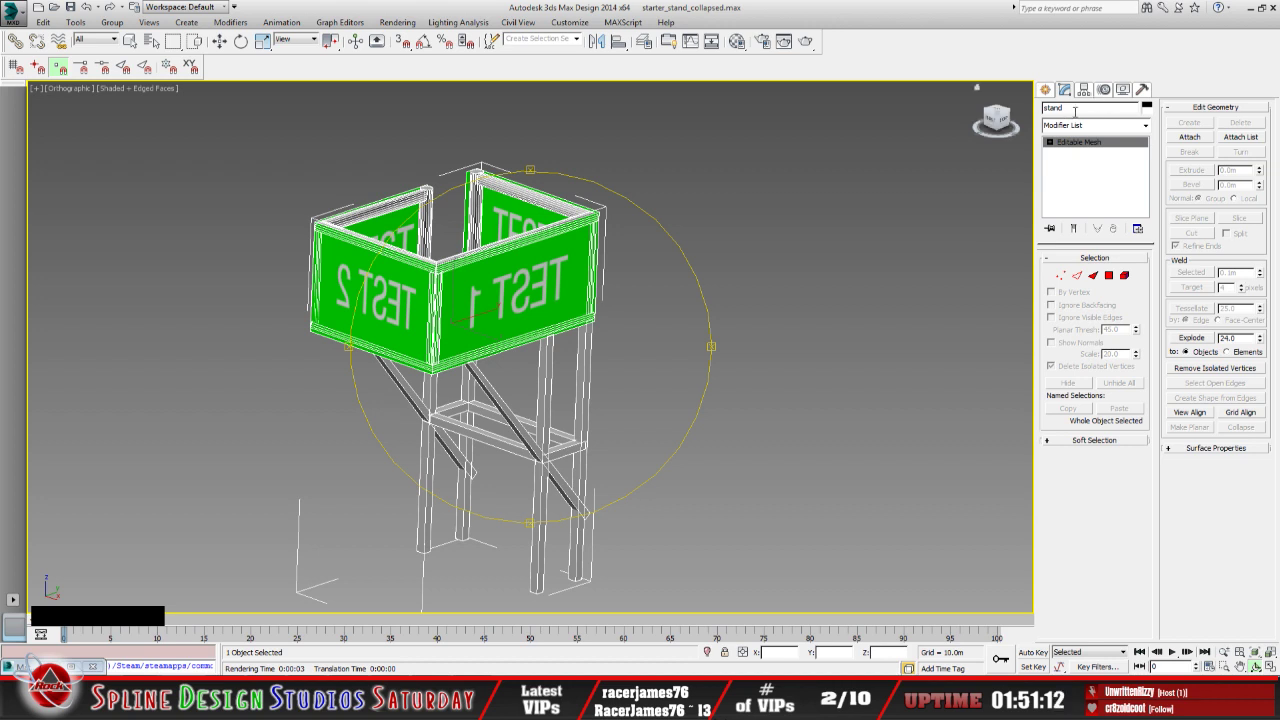
Switch to the starter_stand folder in Windows Explorer and open the starter_stand 3DSimED object file in Notepad
left_click(110, 706)
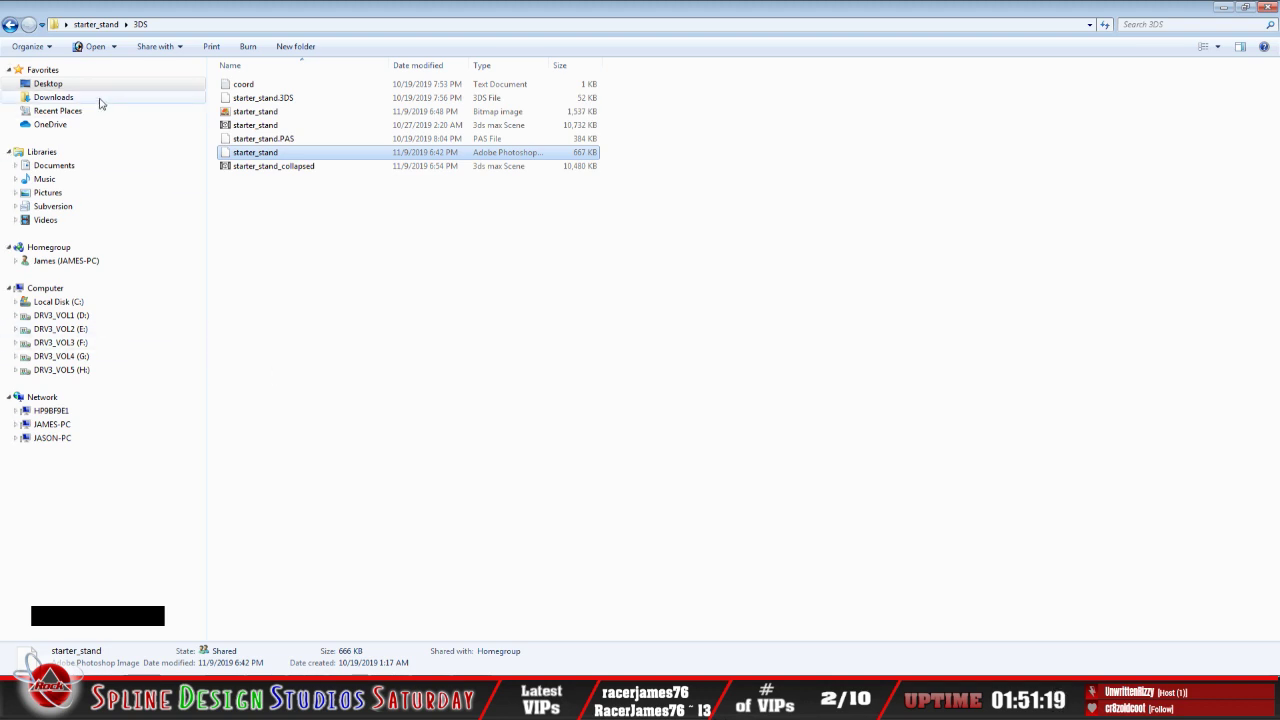
left_click(11, 25)
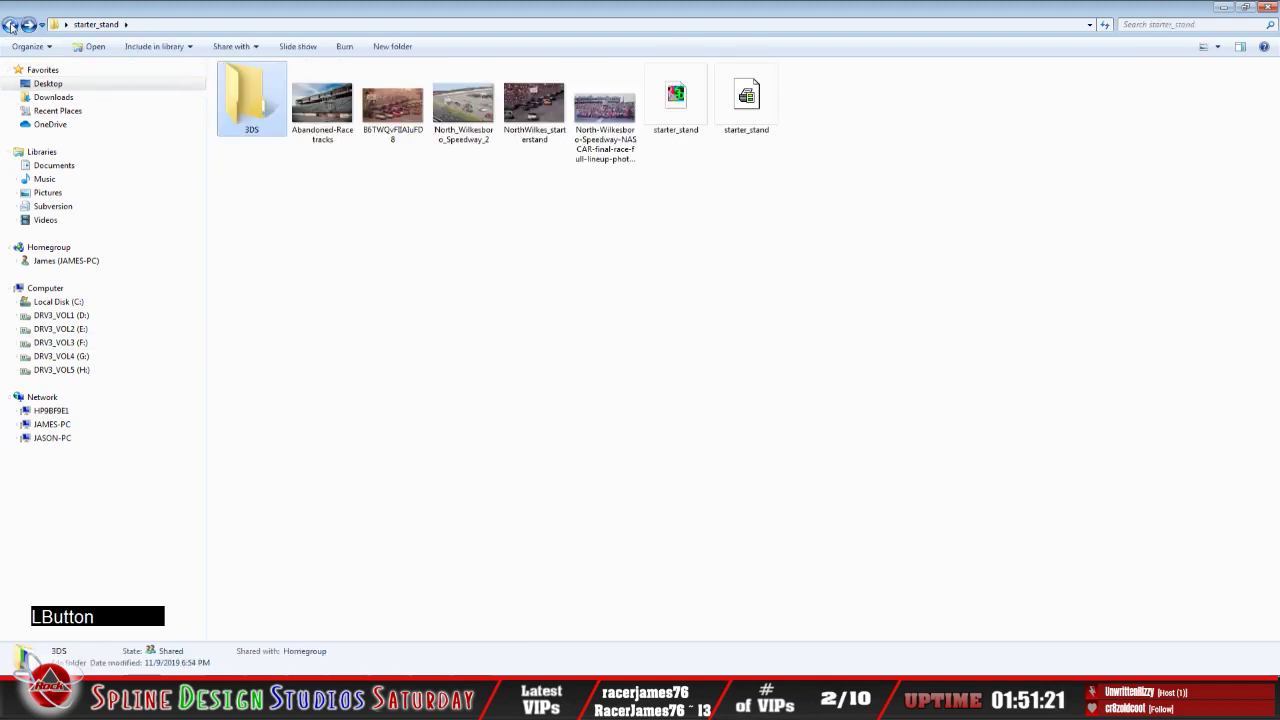
right_click(667, 117)
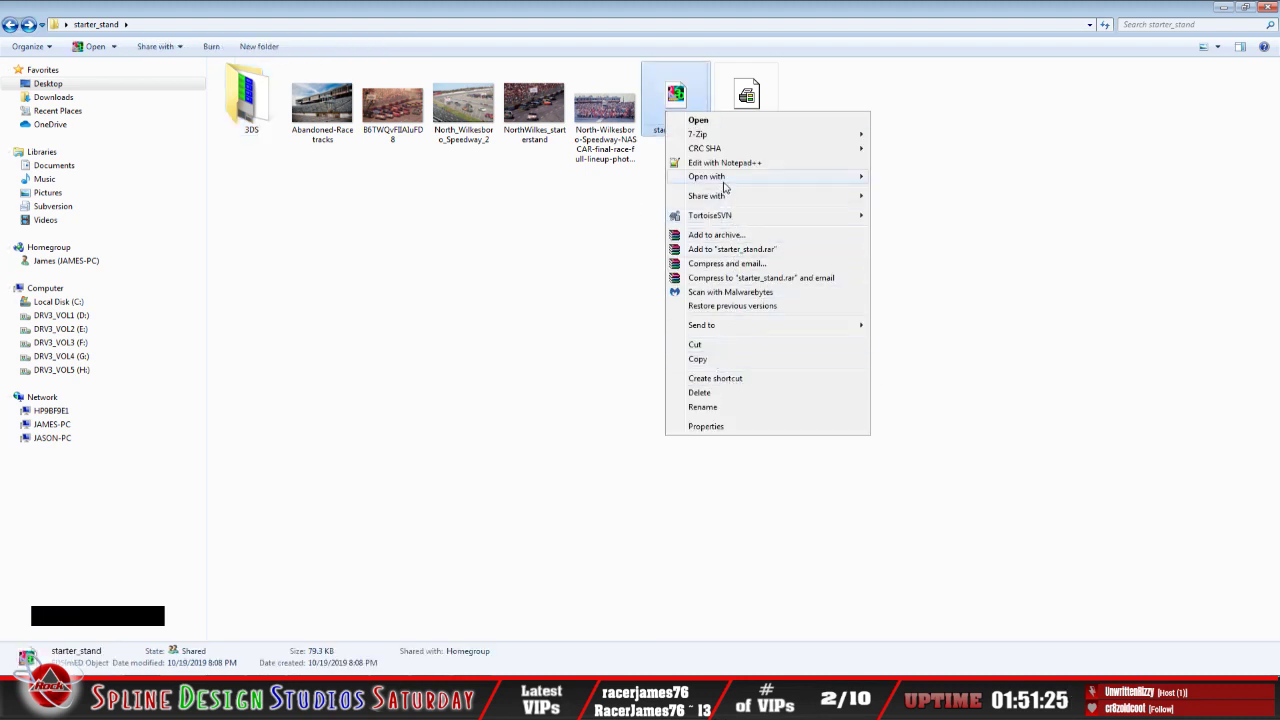
mouse_move(724, 180)
left_click(905, 205)
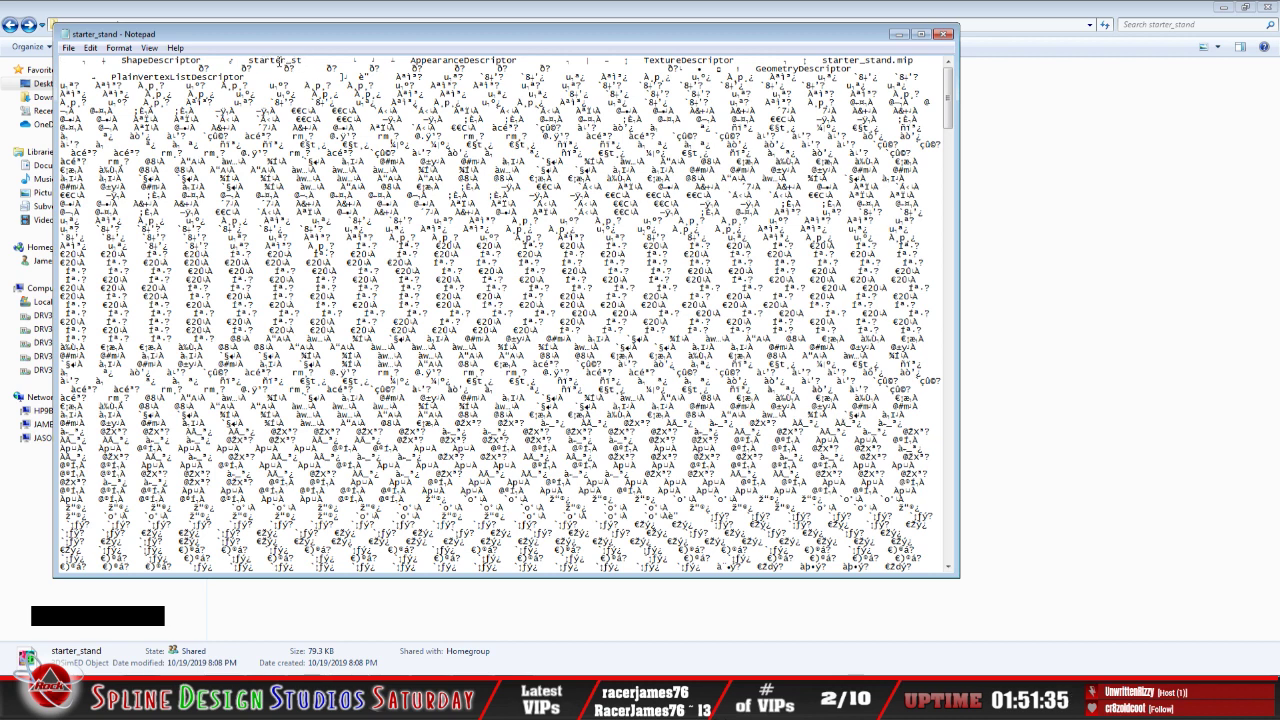
Inspect the shape name and the texture file name at the start of the object file, and close Notepad
left_click(330, 61)
left_click_drag(249, 60, 307, 61)
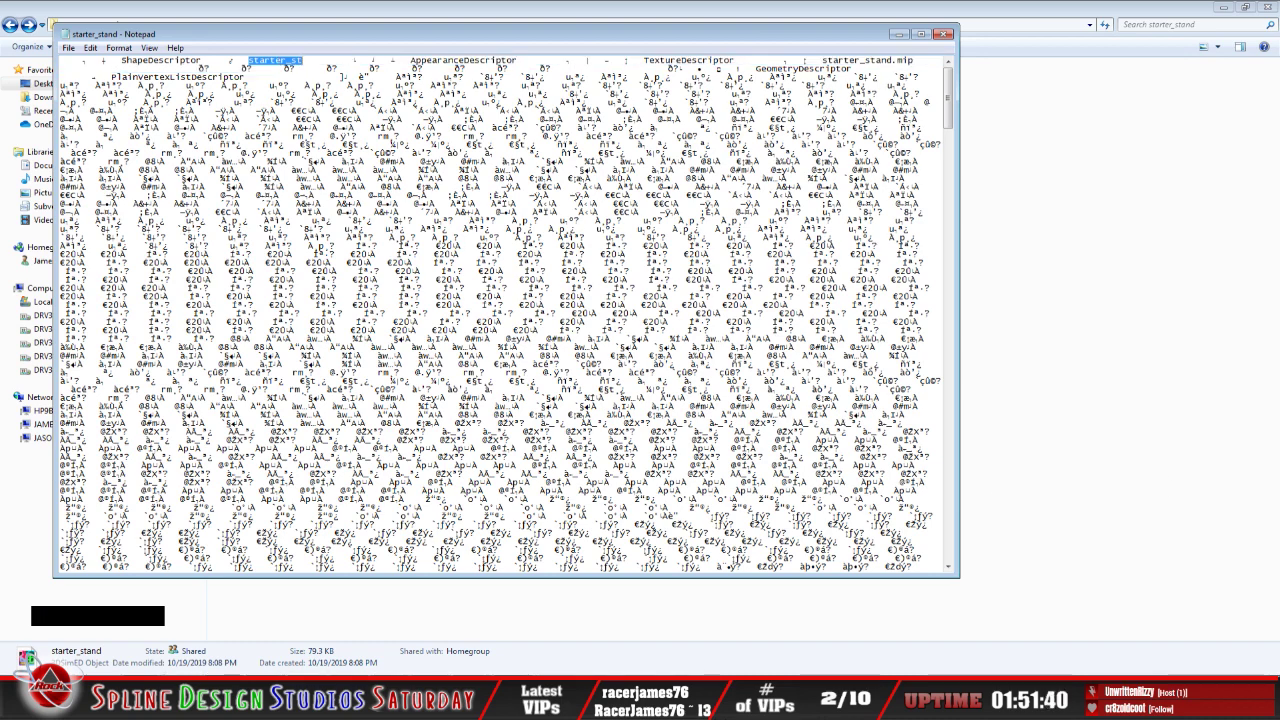
left_click(300, 706)
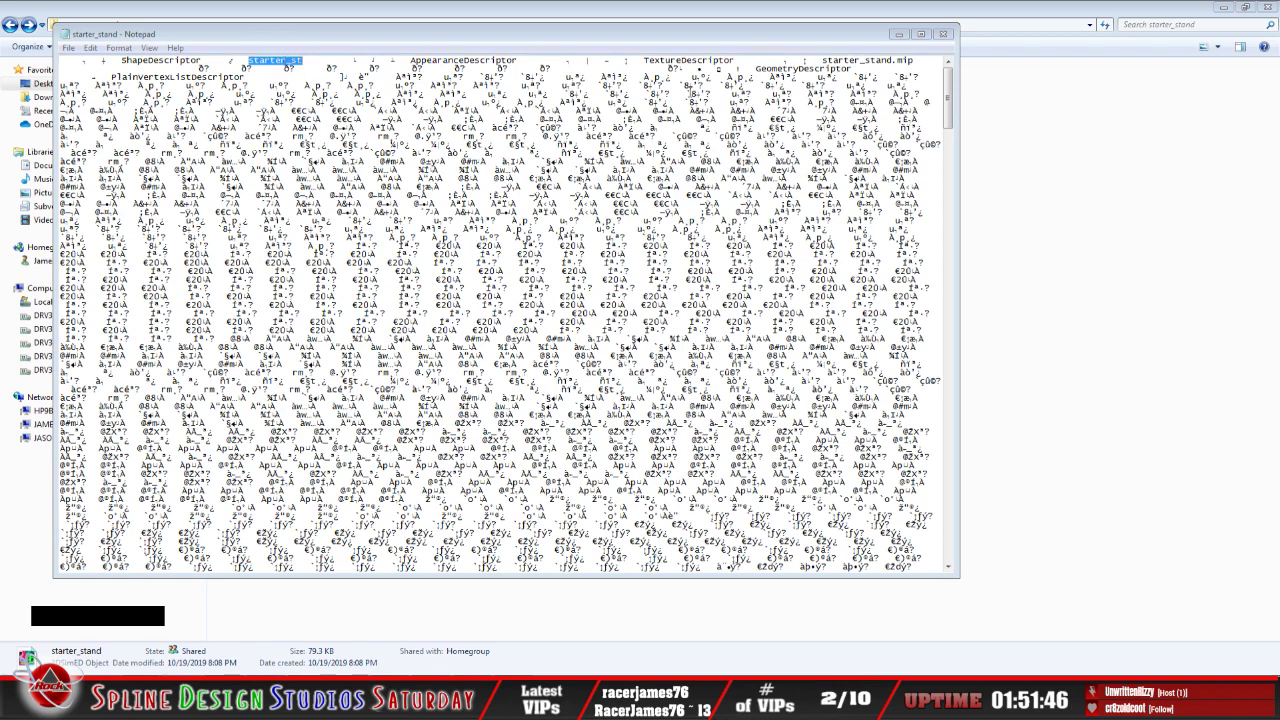
left_click_drag(822, 60, 914, 60)
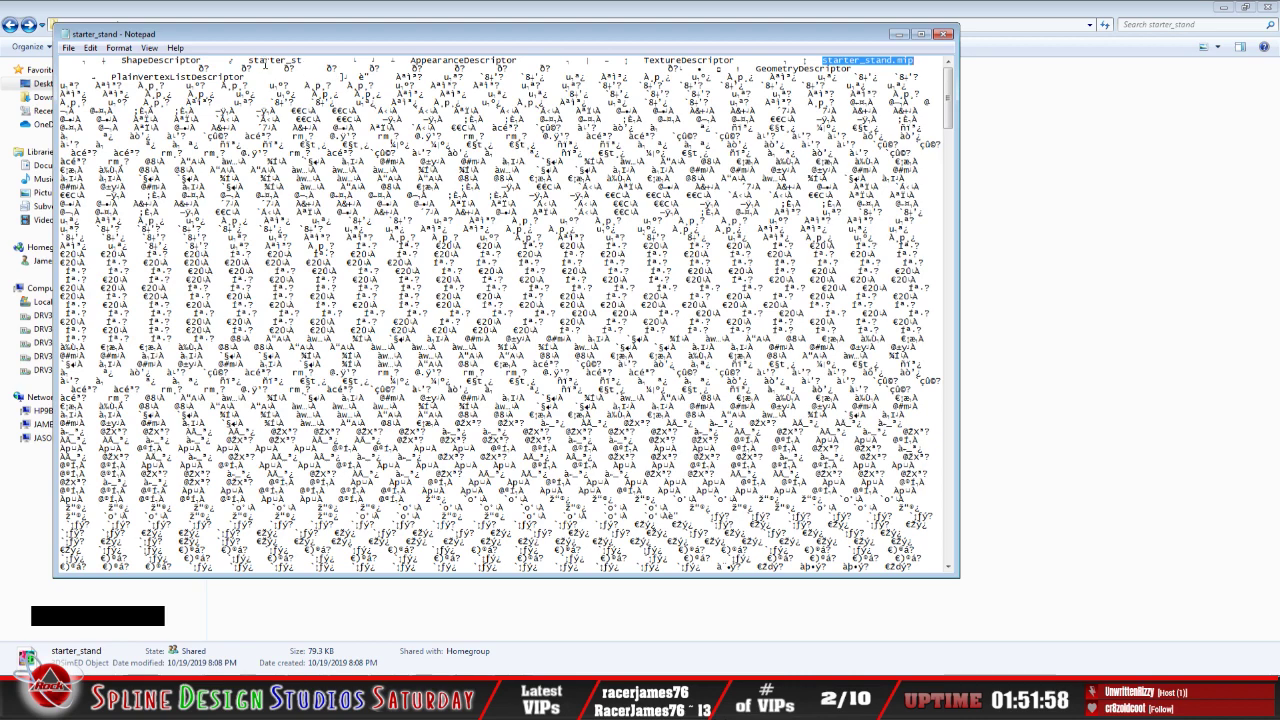
left_click(63, 48)
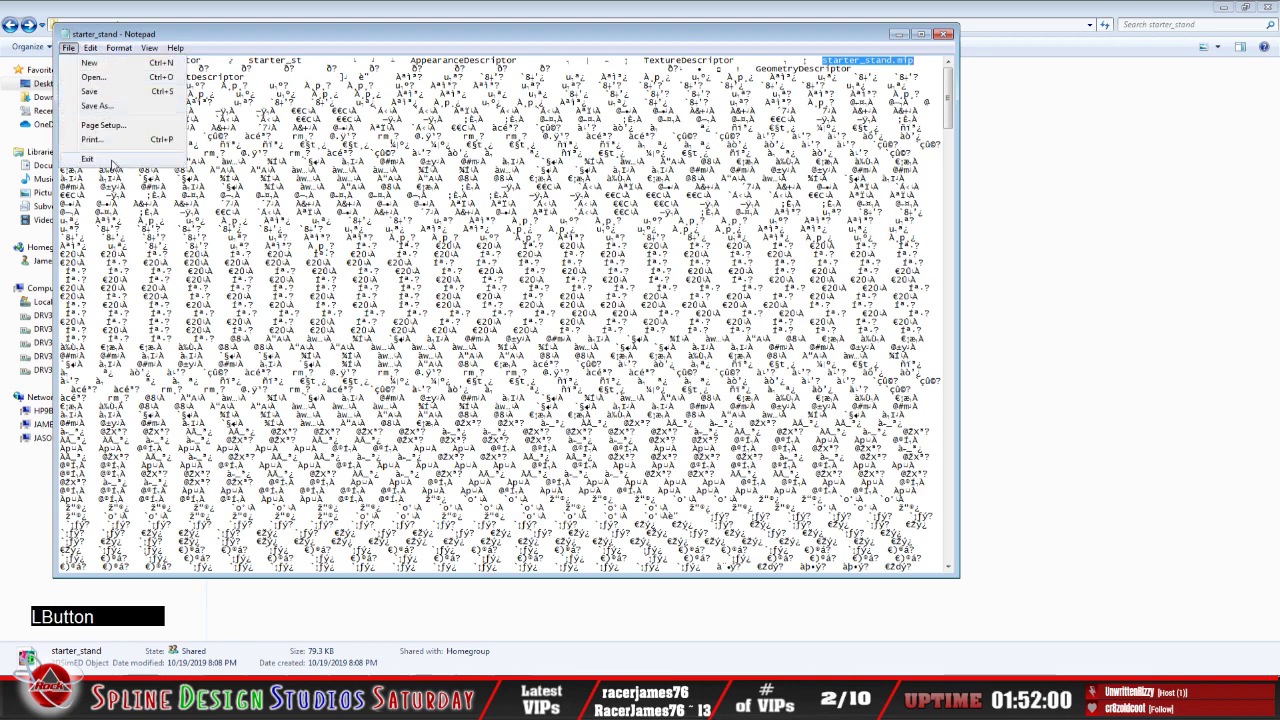
left_click(88, 163)
Switch back to 3ds Max and convert the merged stand to an Editable Poly
left_click(490, 697)
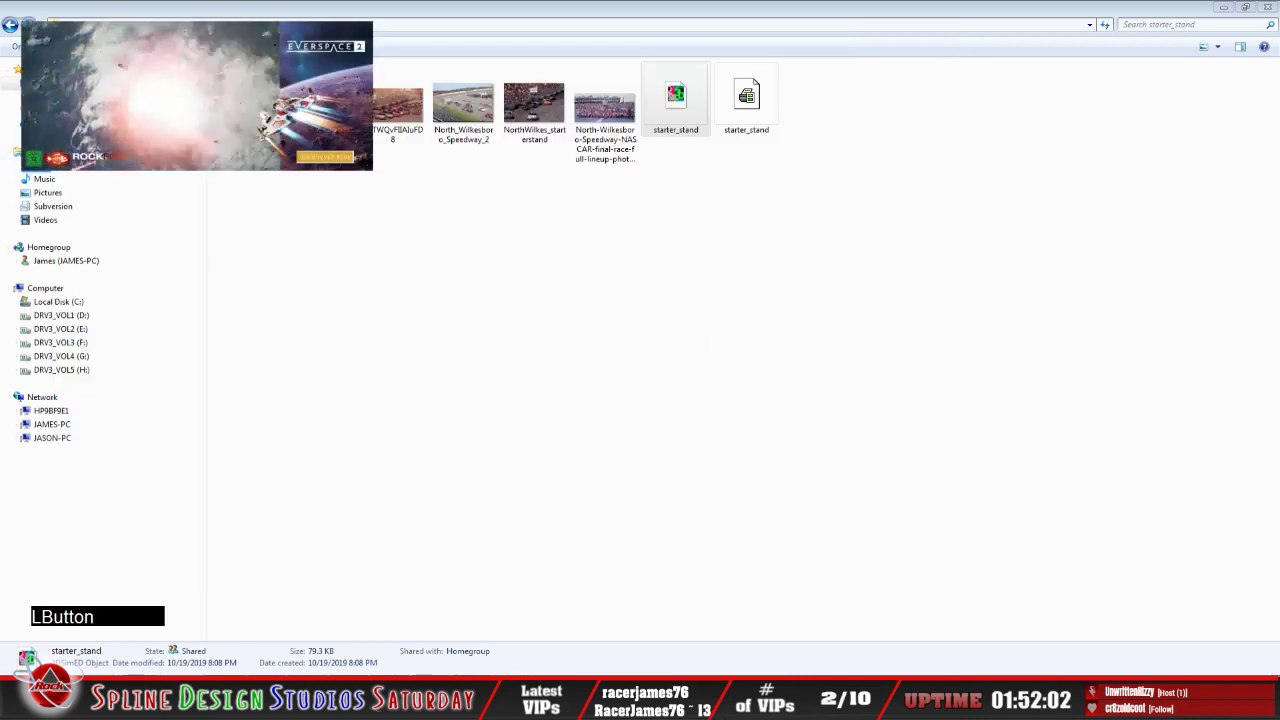
left_click_drag(558, 447, 563, 440)
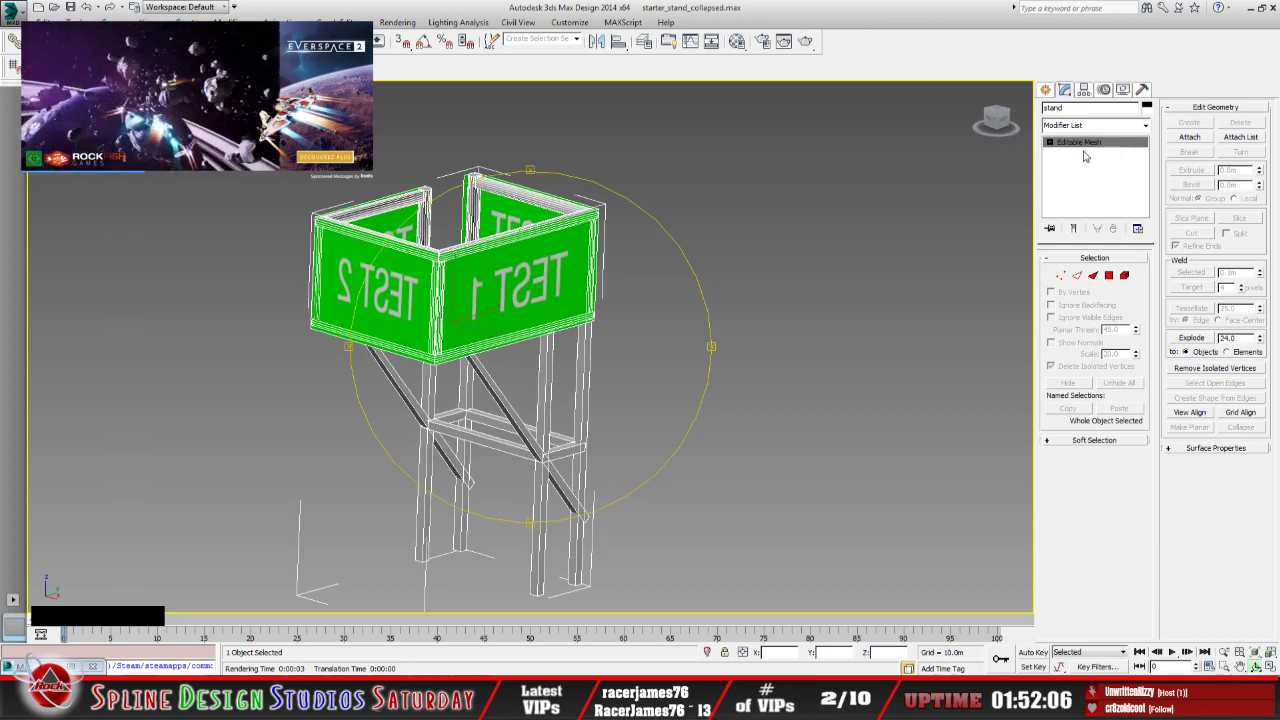
right_click(503, 300)
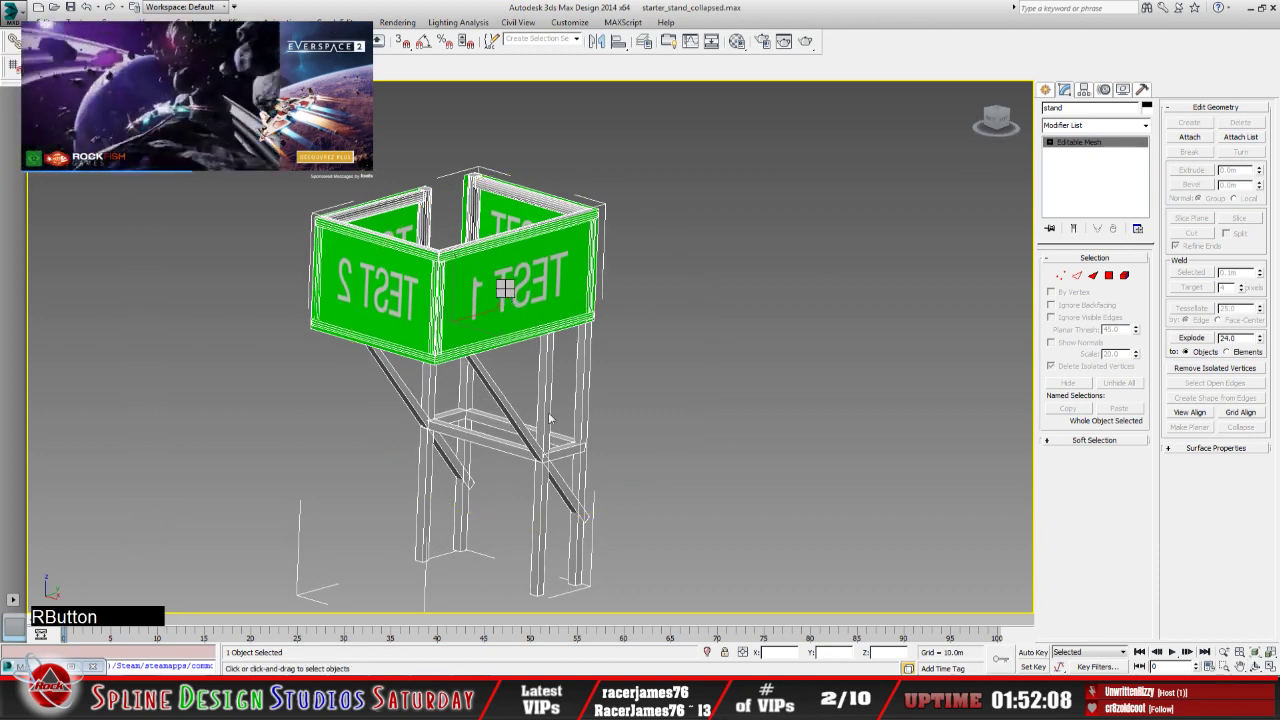
left_click(609, 440)
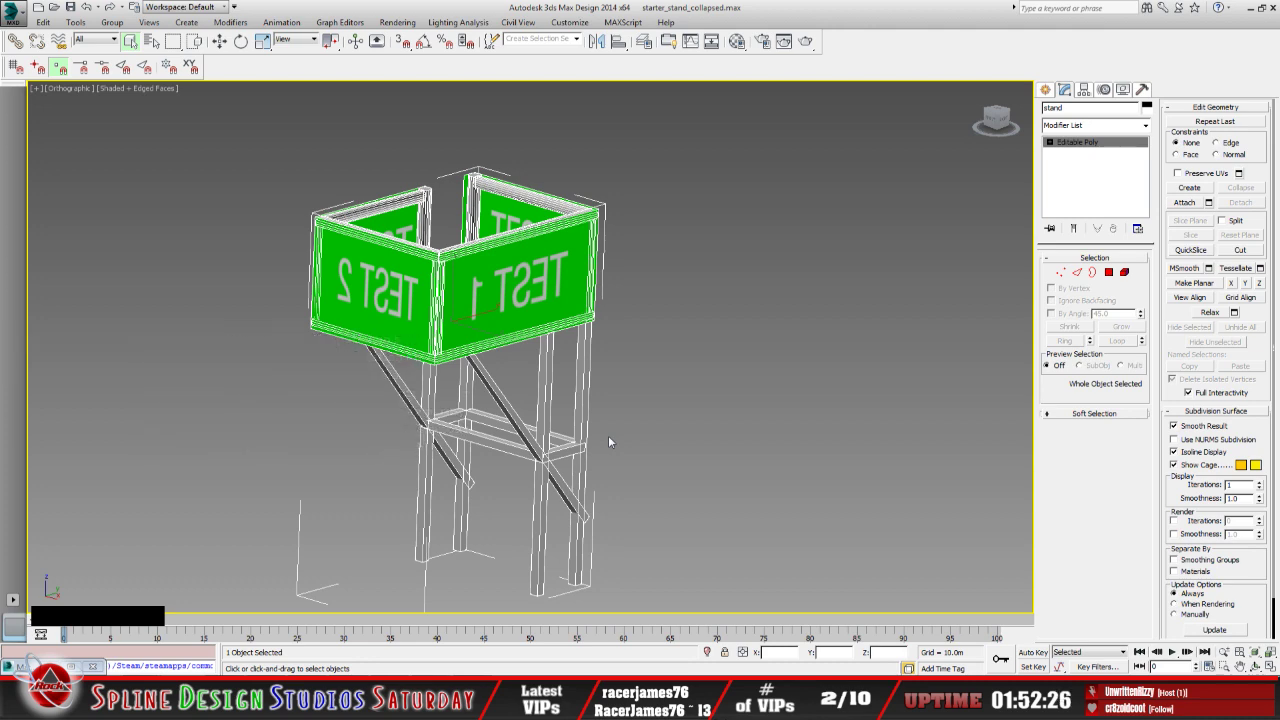
Examine the merged stand from several angles and check the scene's object list for remaining separate parts
left_click(1256, 665)
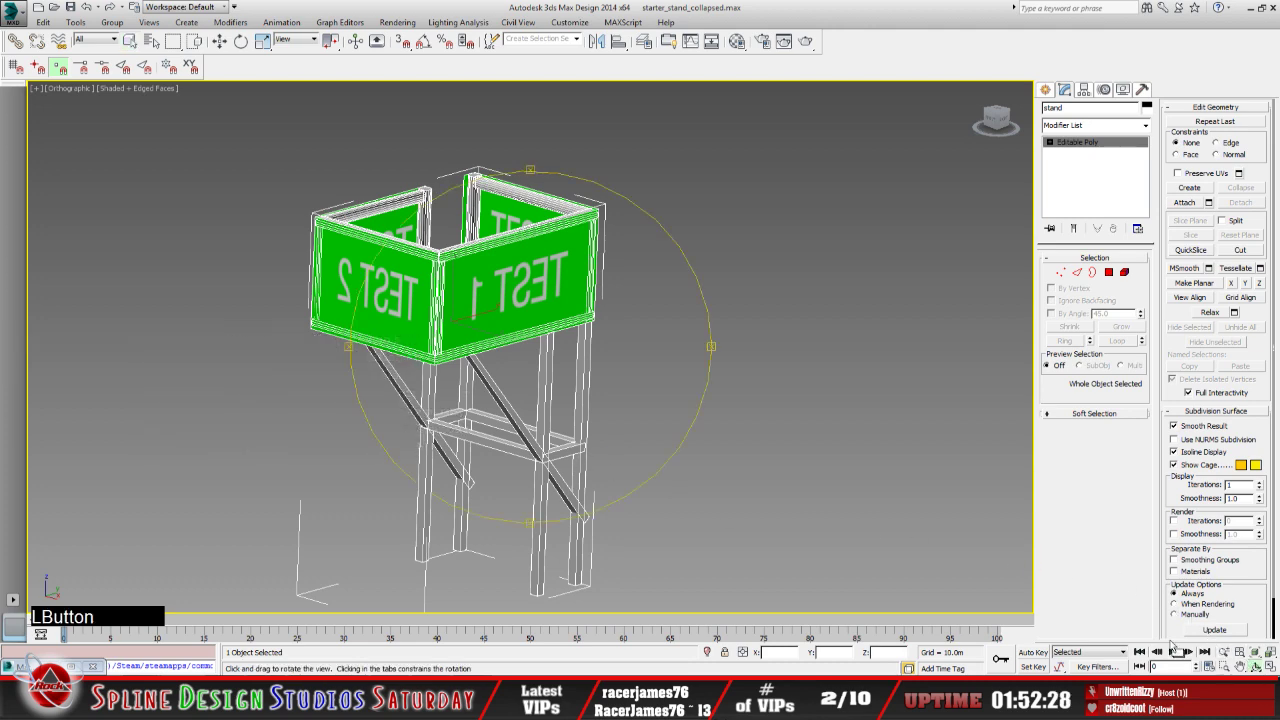
left_click_drag(594, 413, 565, 412)
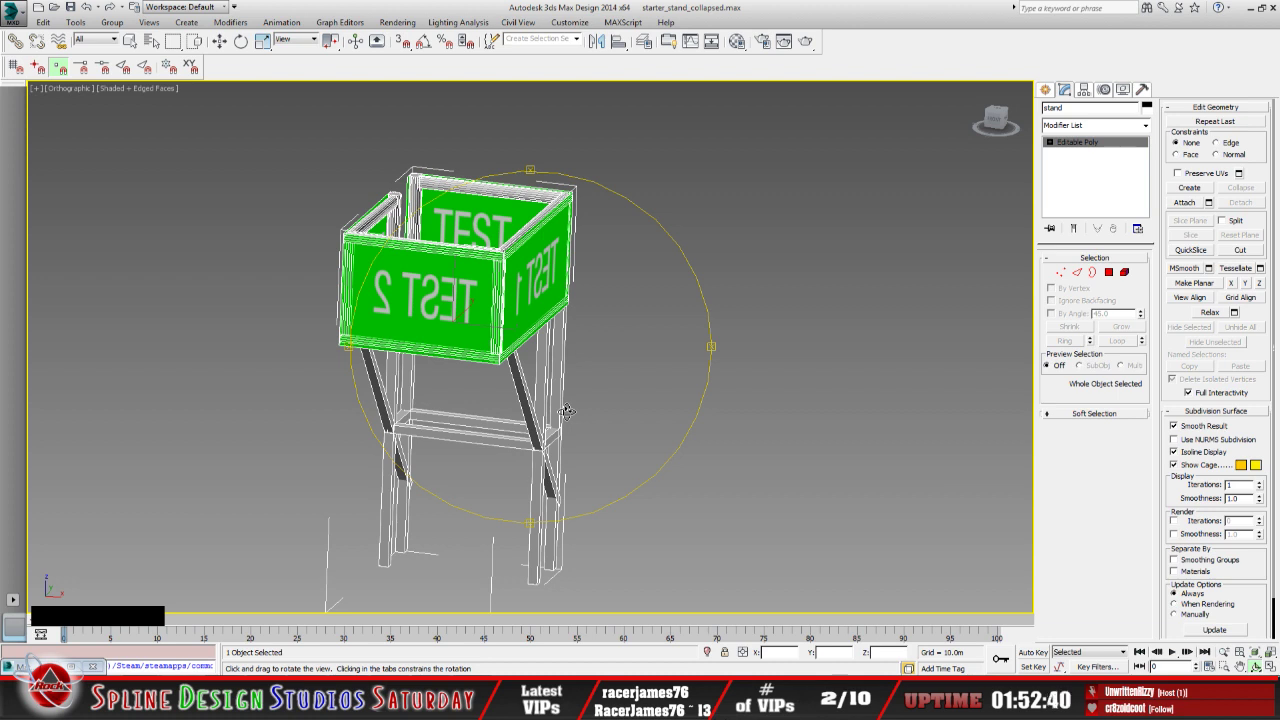
left_click_drag(566, 411, 543, 415)
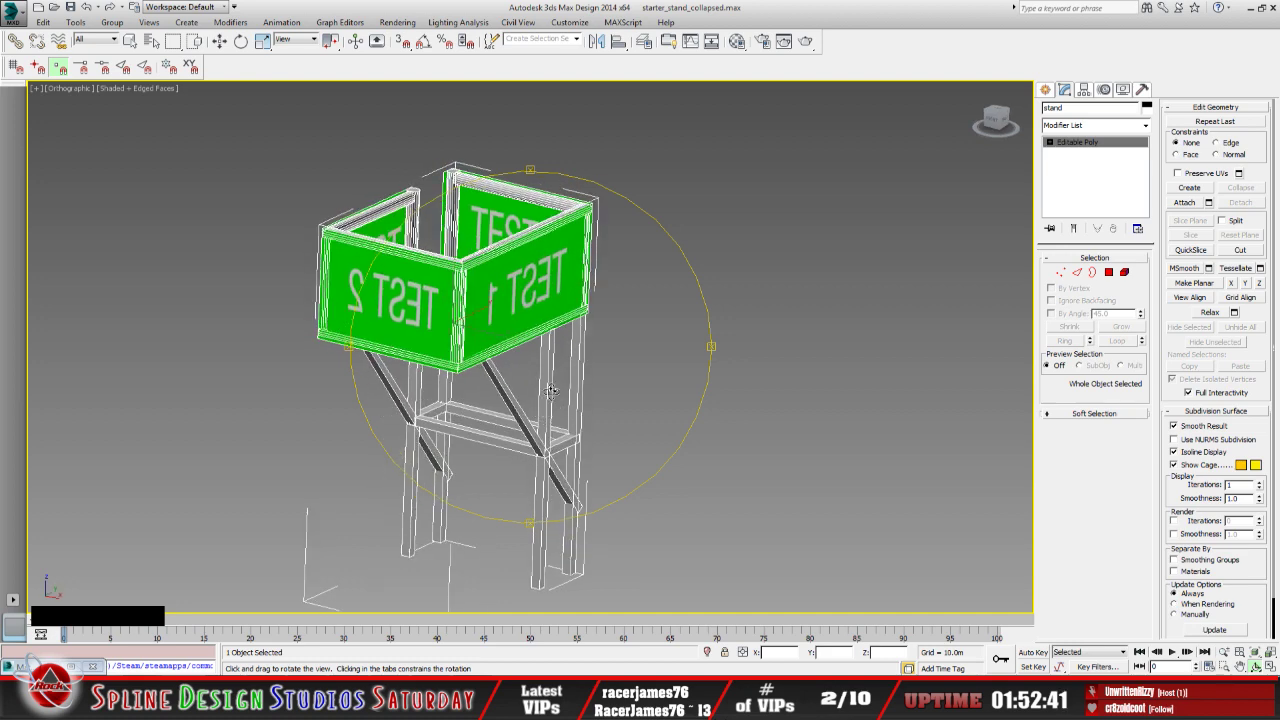
left_click_drag(553, 388, 526, 391)
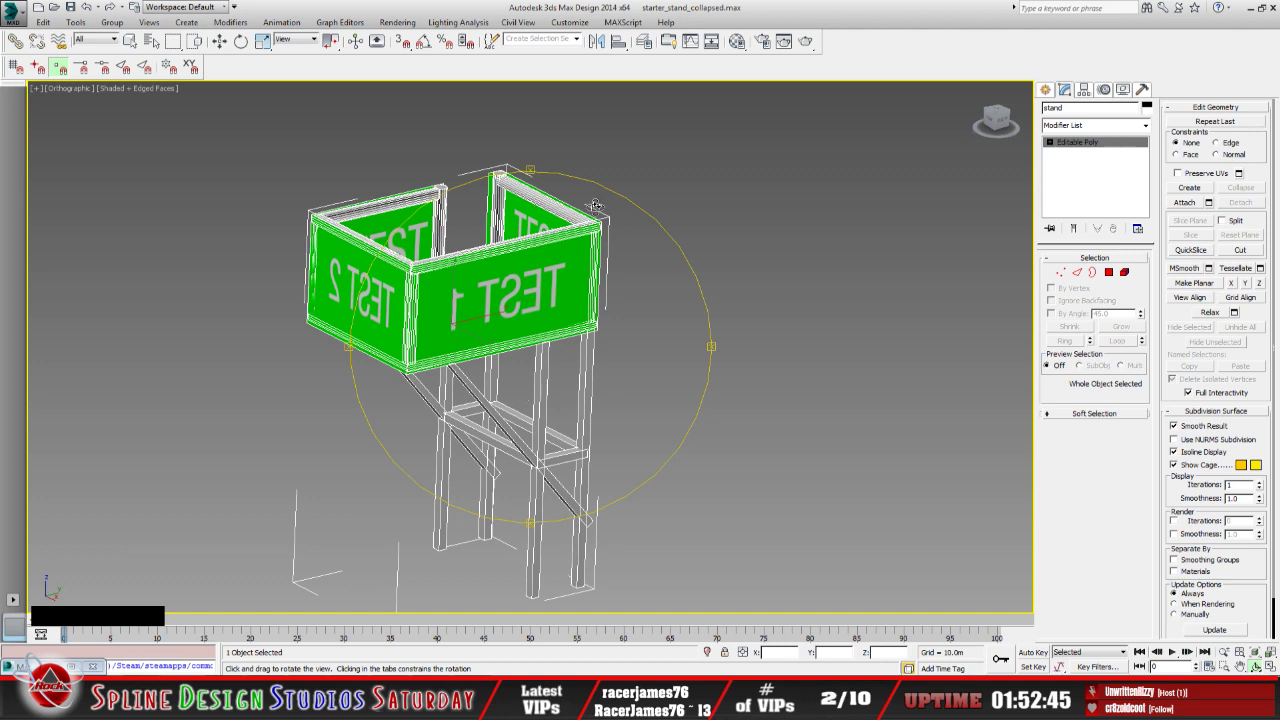
left_click(151, 45)
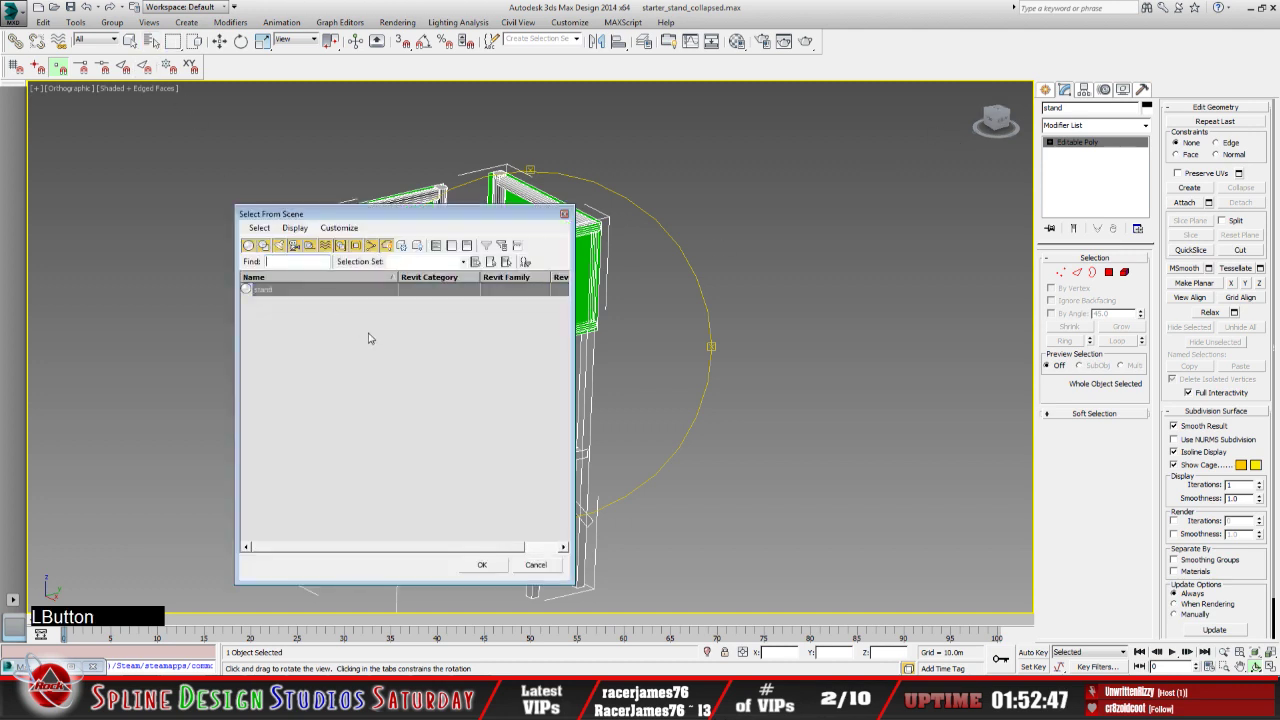
left_click(536, 565)
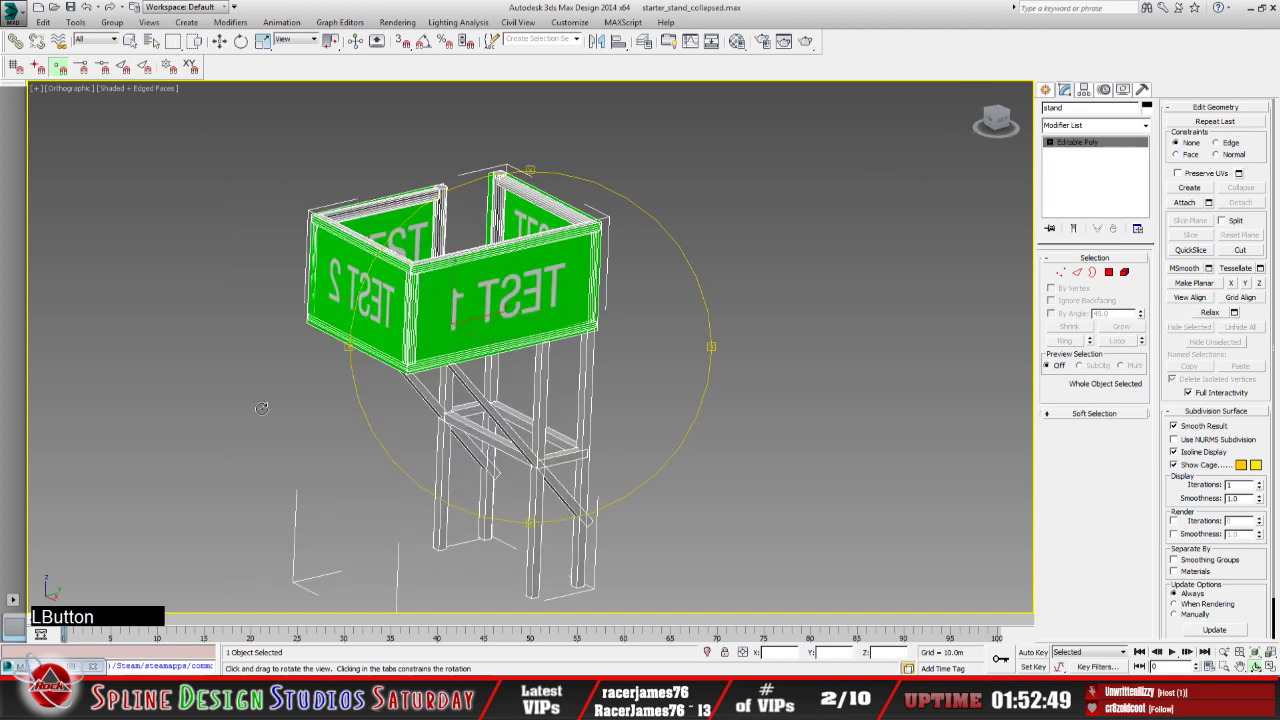
Review the list of hidden objects without unhiding any, and recentre the stand in the viewport
right_click(240, 337)
right_click(271, 257)
left_click(310, 185)
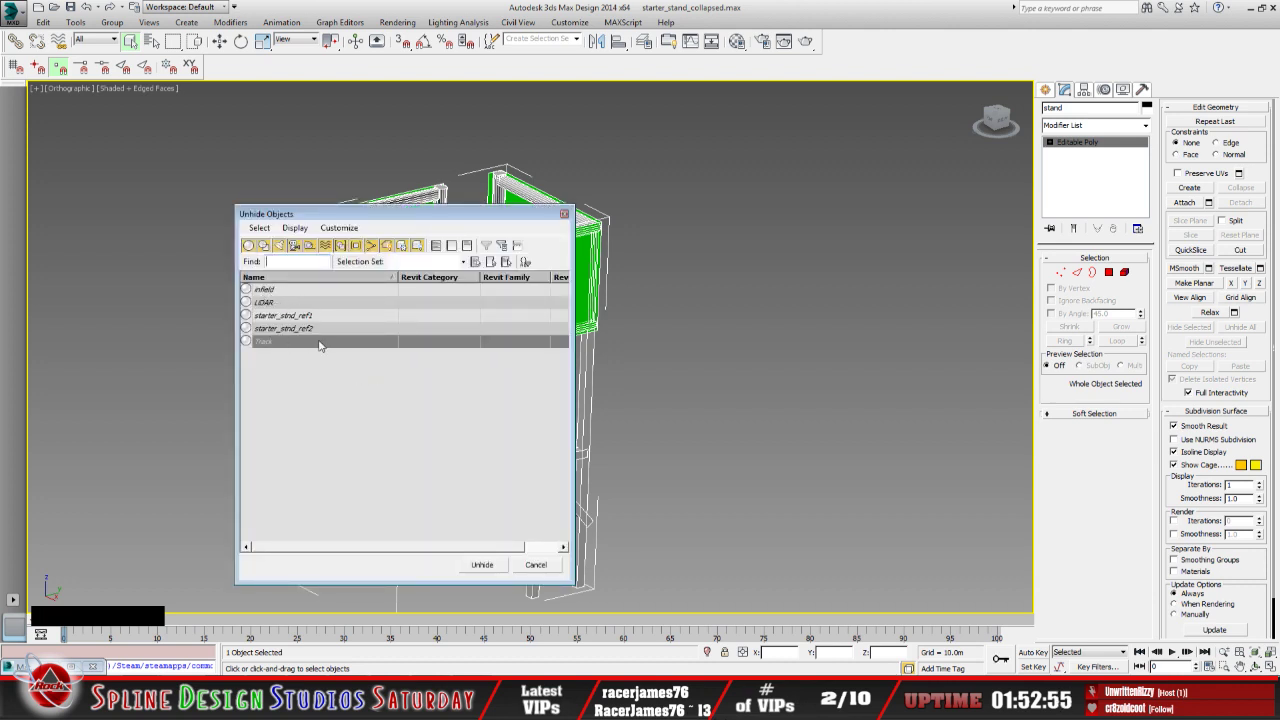
left_click(536, 565)
middle_click_drag(339, 430, 380, 433)
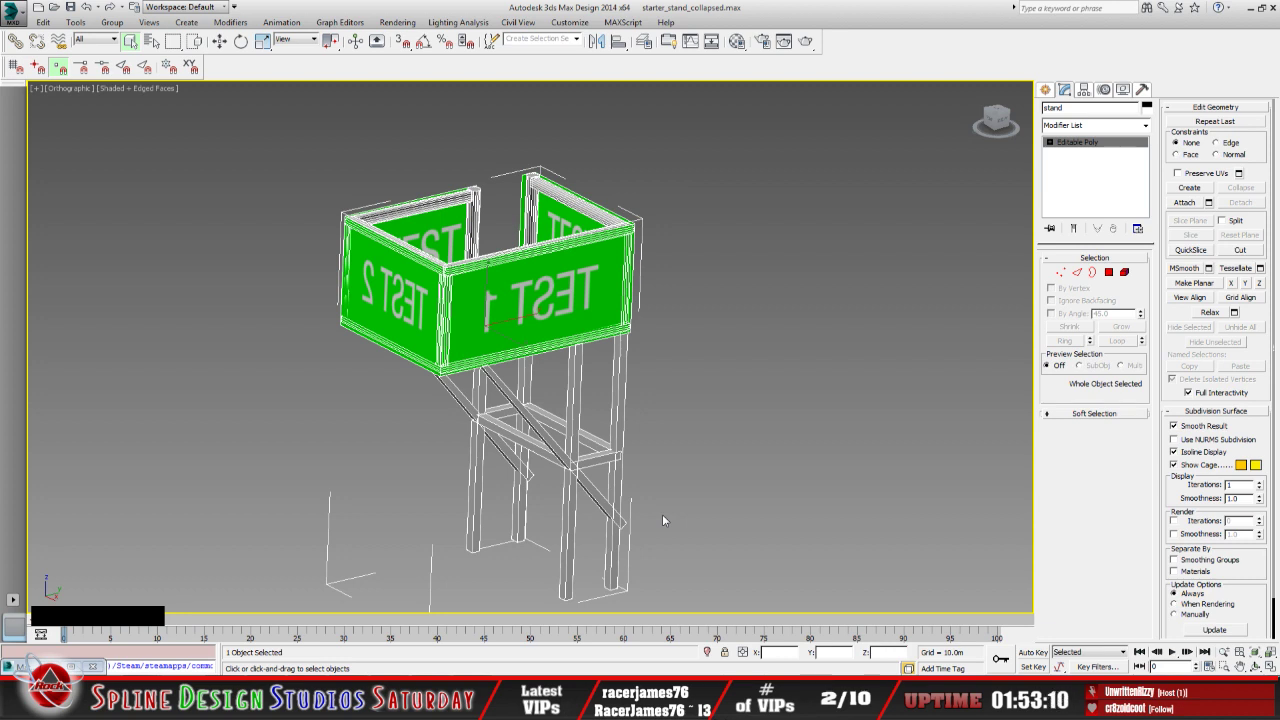
Switch to Paint Shop Pro and examine the whole starter_stand texture, from the TEST panels to the railing and floor areas
left_click(507, 668)
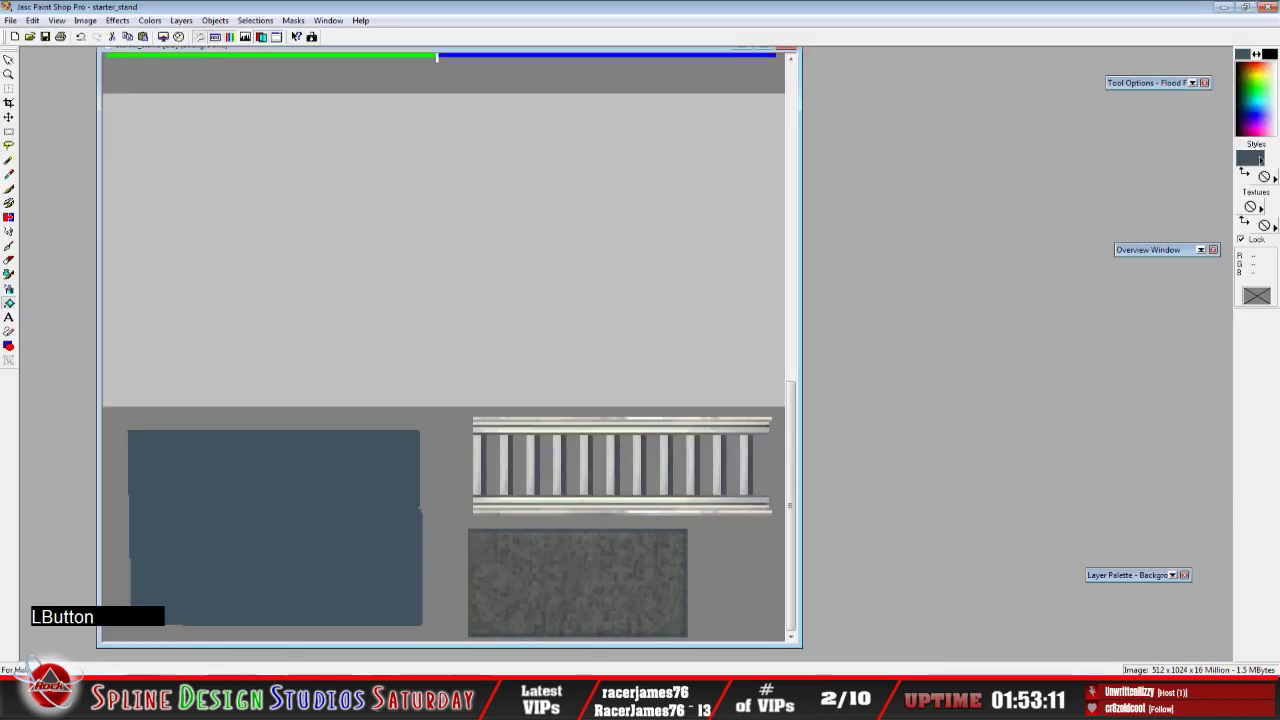
middle_click(334, 306)
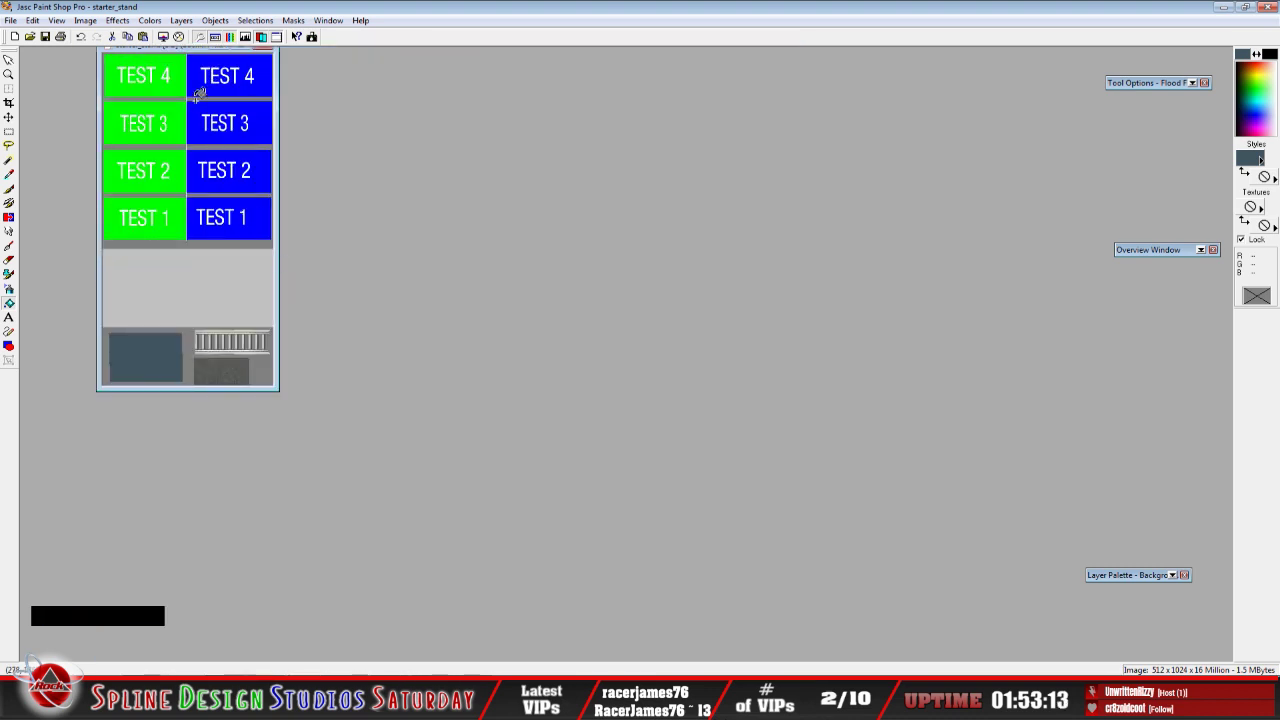
scroll(214, 214, "up", 2)
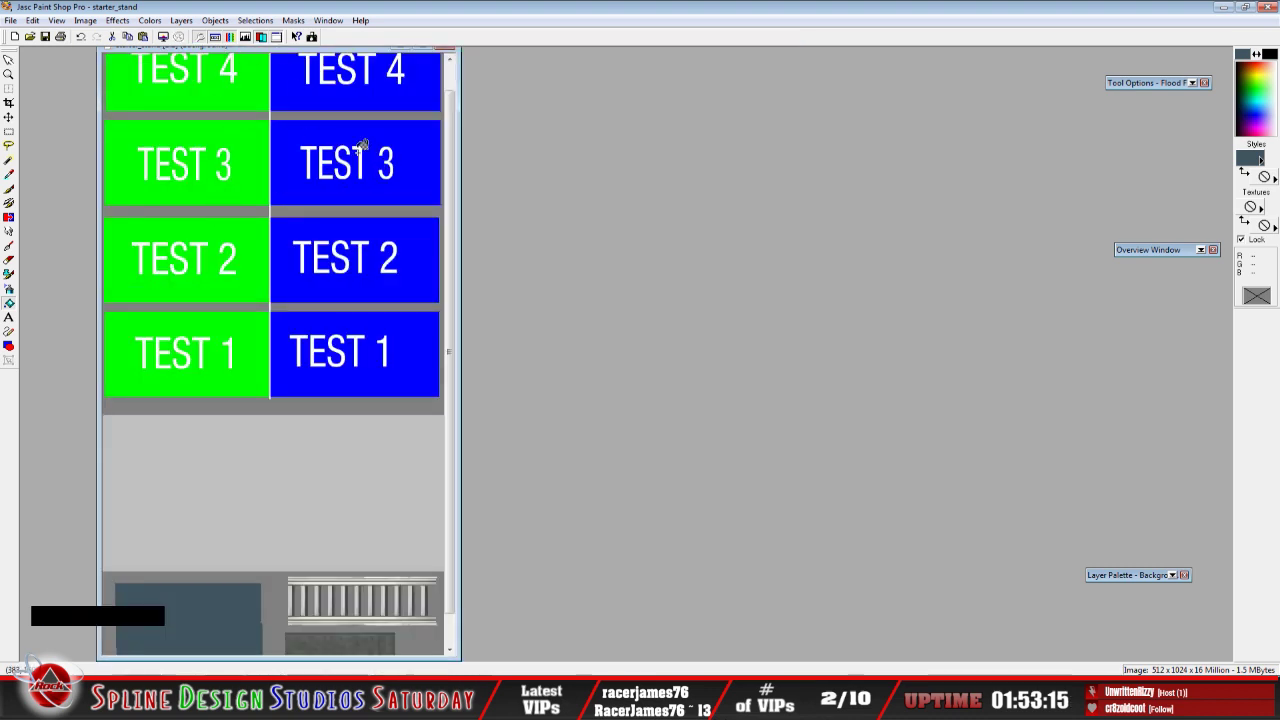
left_click_drag(211, 51, 243, 77)
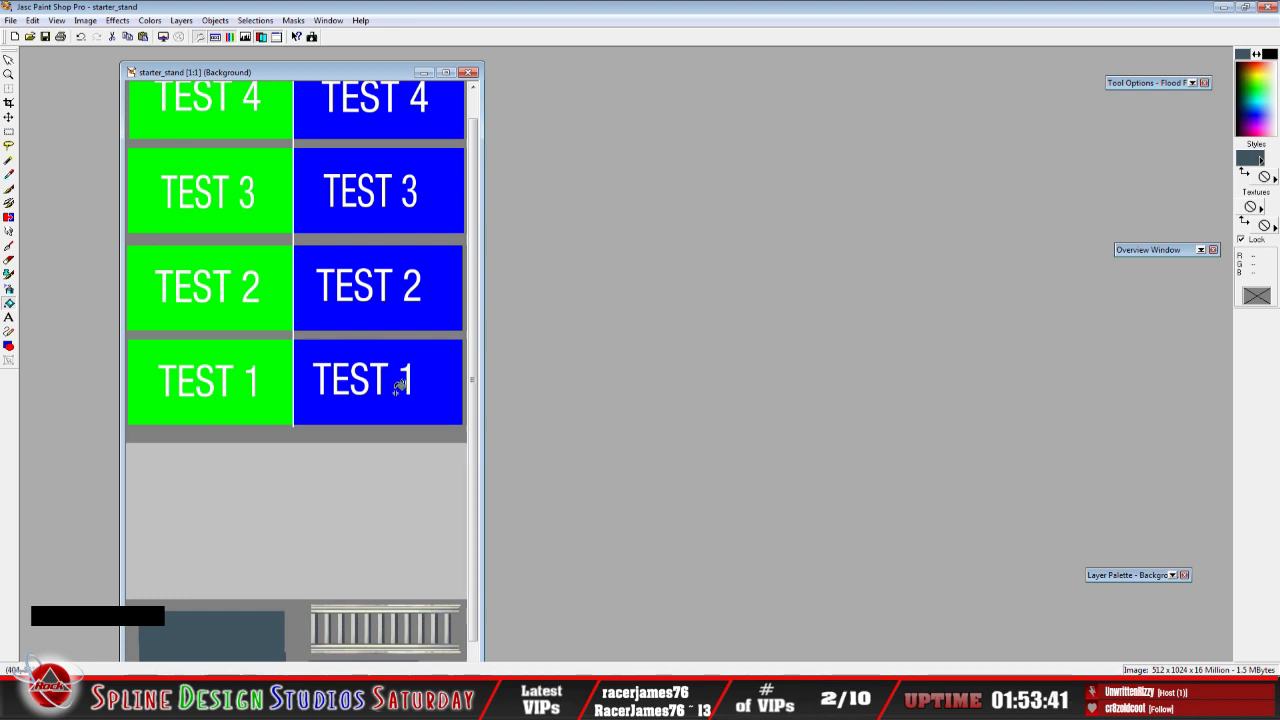
scroll(476, 338, "up", 1)
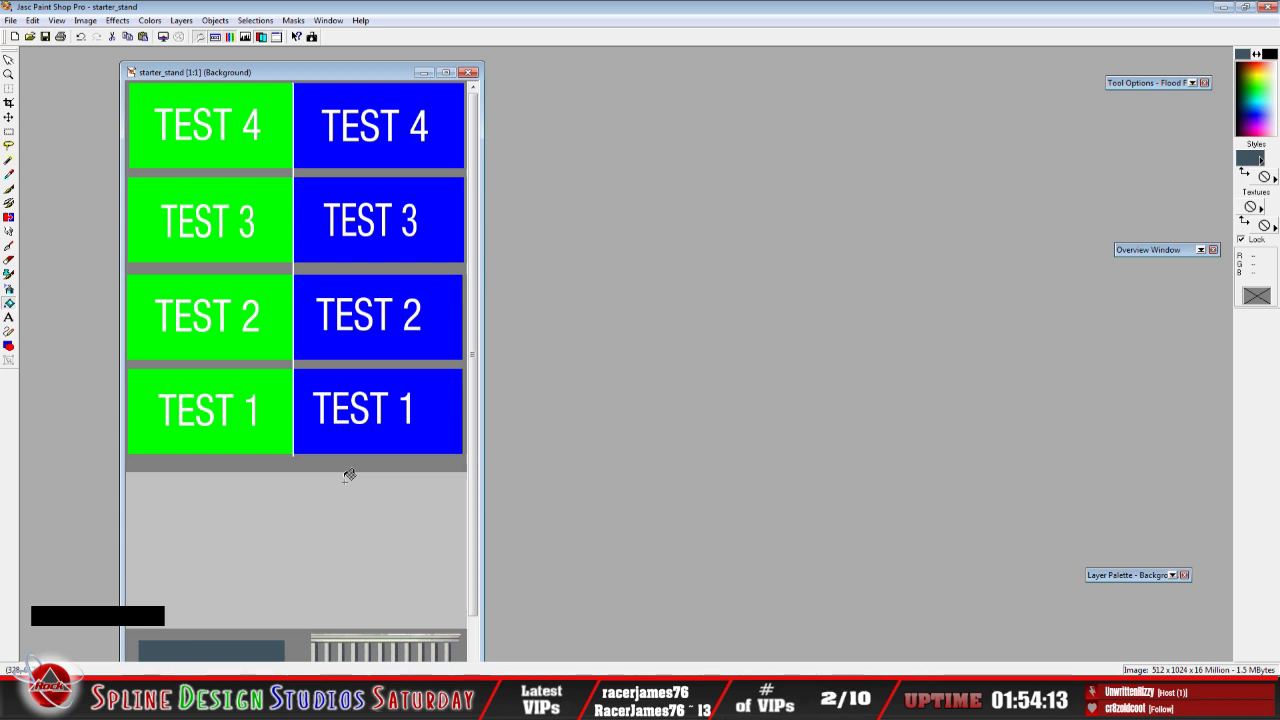
scroll(352, 368, "down", 1)
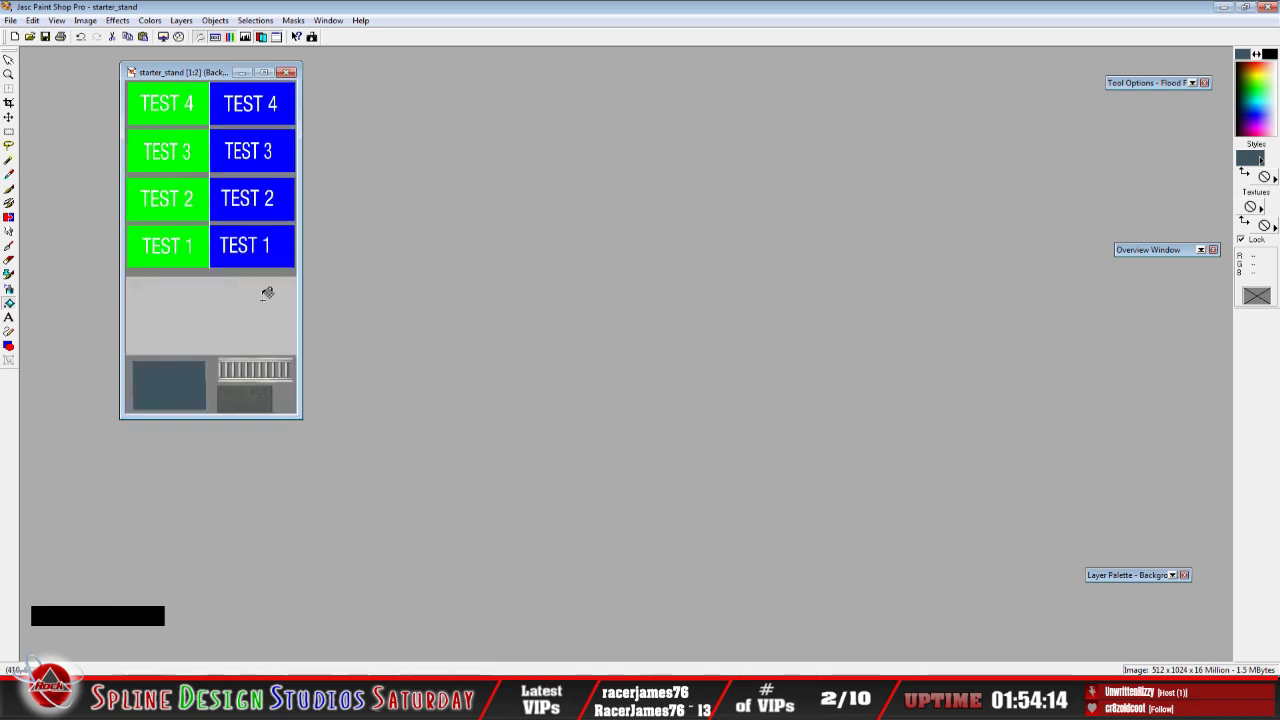
Switch back to 3ds Max and view the stand from a lower angle to examine its panels and leg braces
left_click(425, 702)
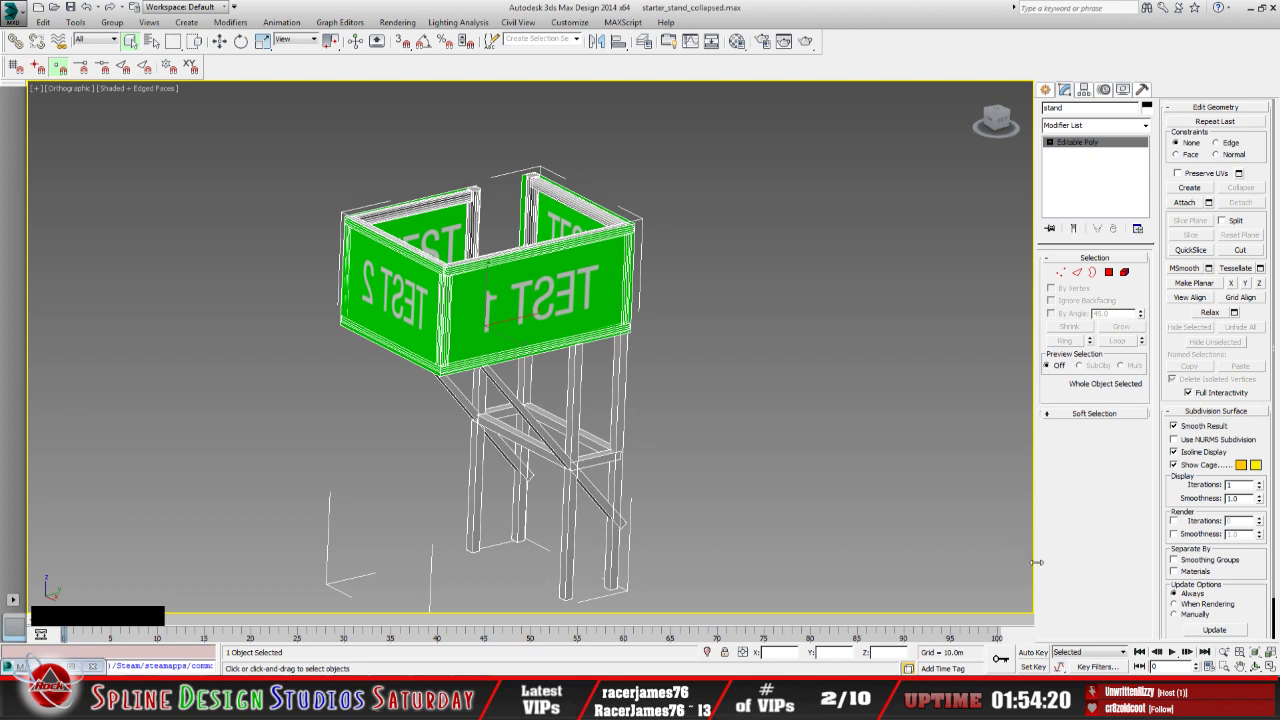
left_click(1257, 668)
left_click(1256, 667)
left_click_drag(567, 407, 533, 372)
middle_click_drag(561, 384, 525, 358)
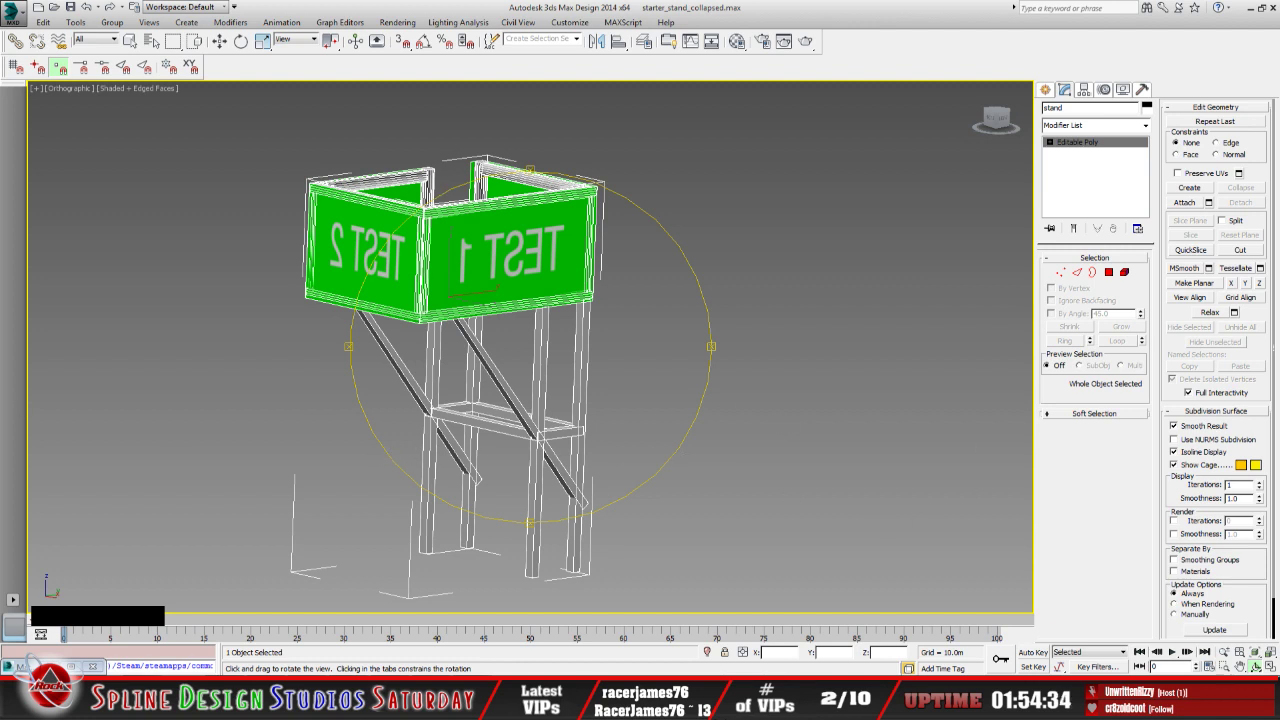
left_click(530, 346)
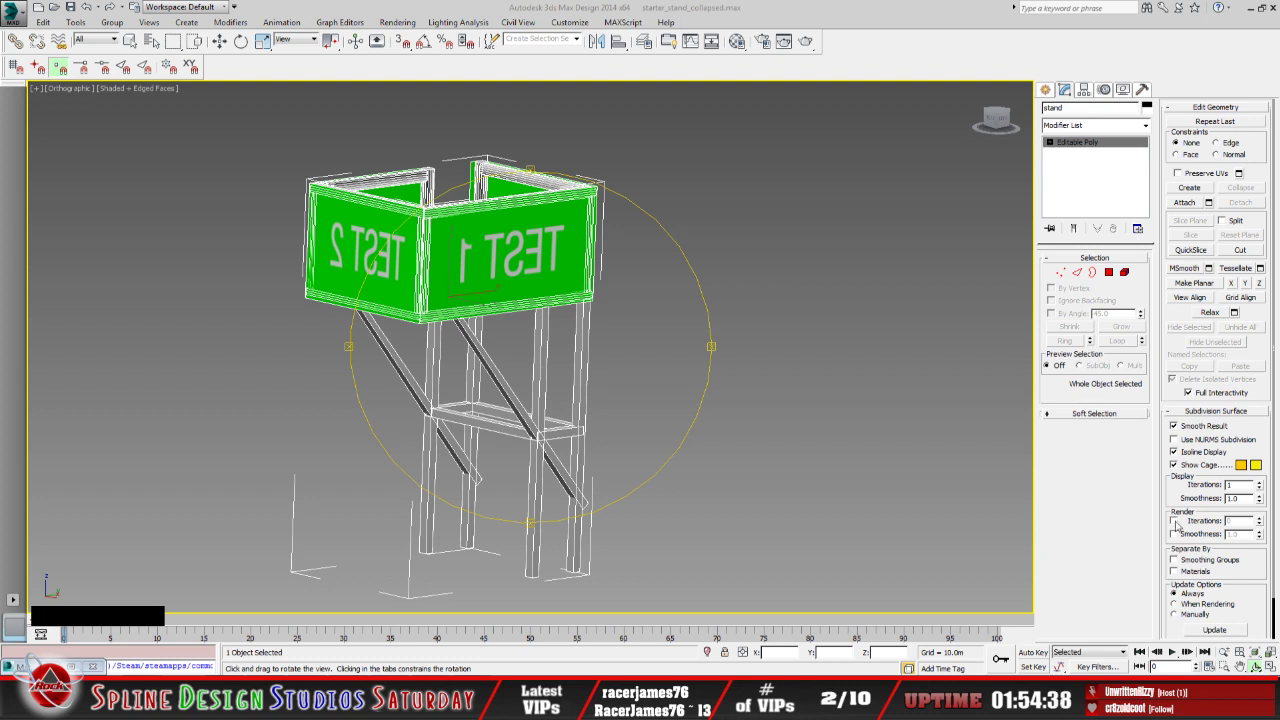
Check the Ambient Occlusion tutorial page in the browser, and return to 3ds Max to view the stand's front corner
left_click(130, 700)
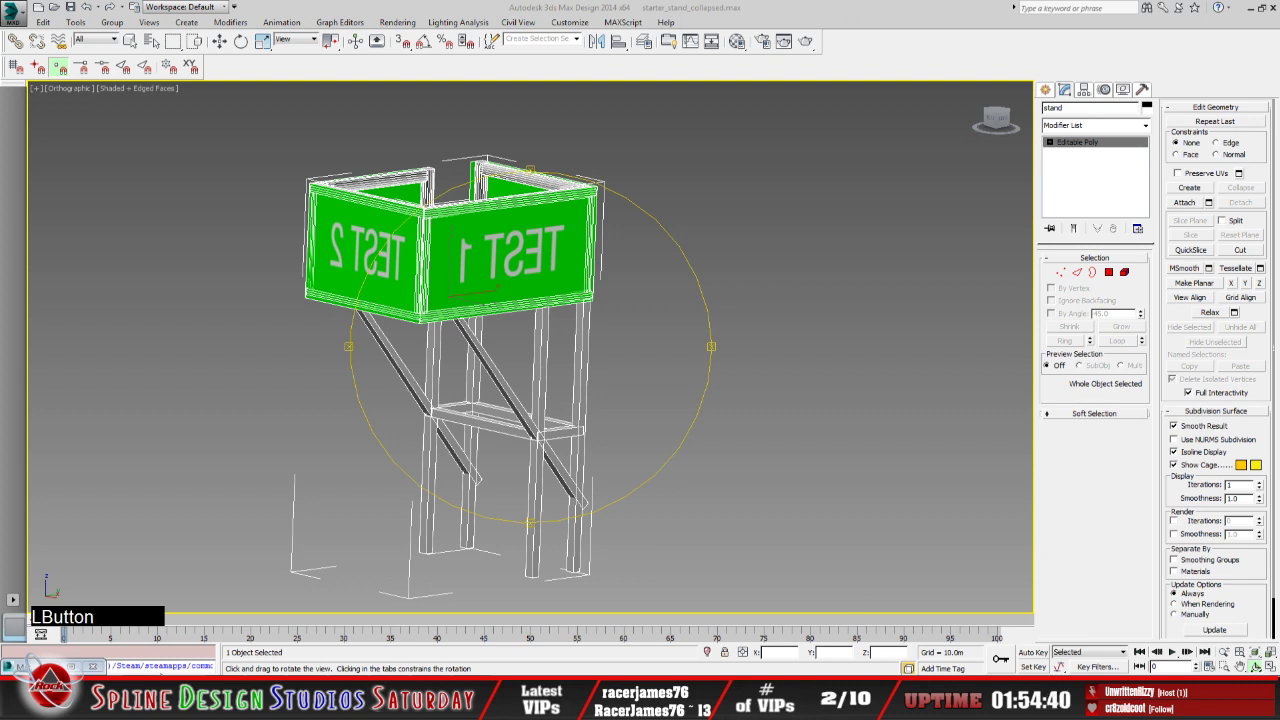
left_click(166, 667)
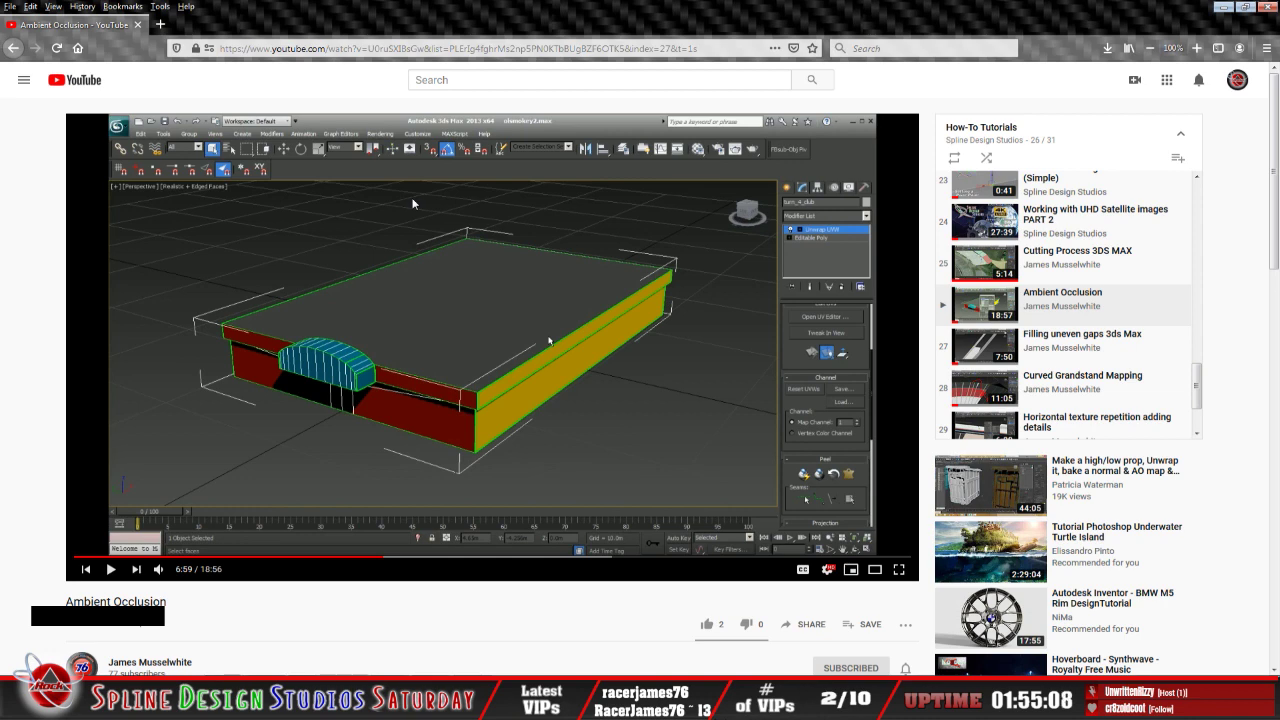
left_click(400, 702)
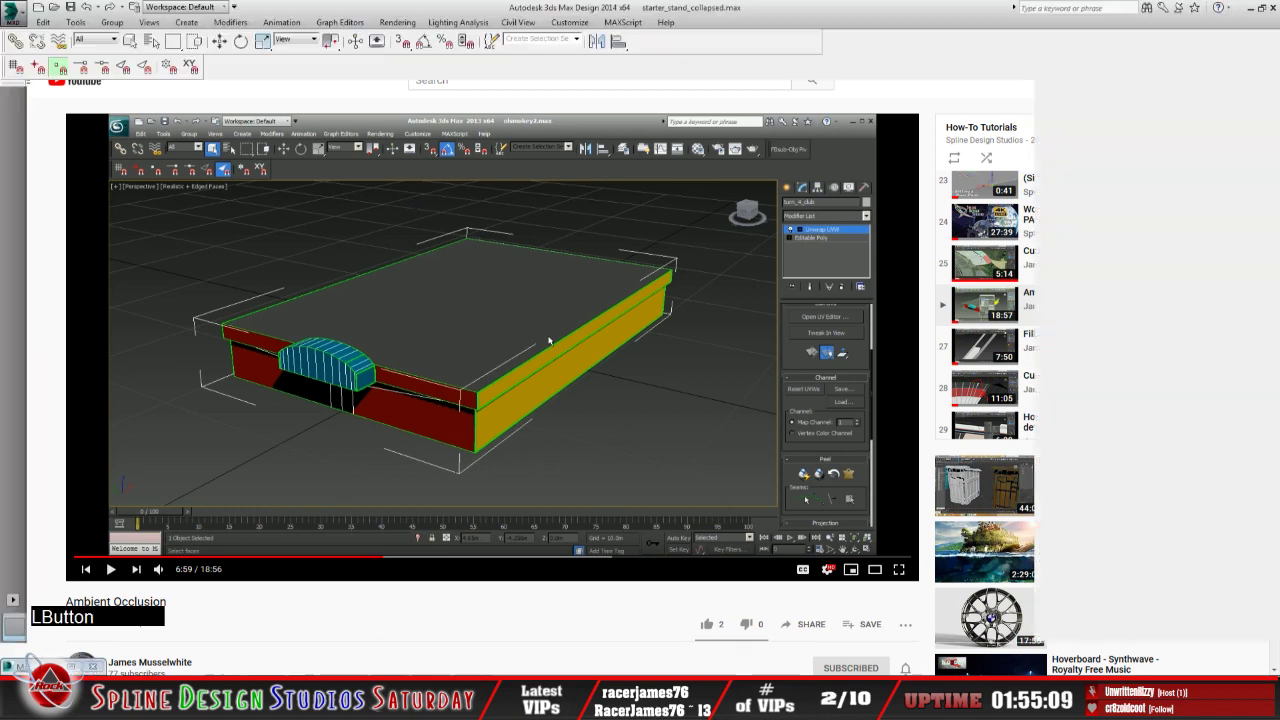
left_click_drag(243, 271, 567, 366)
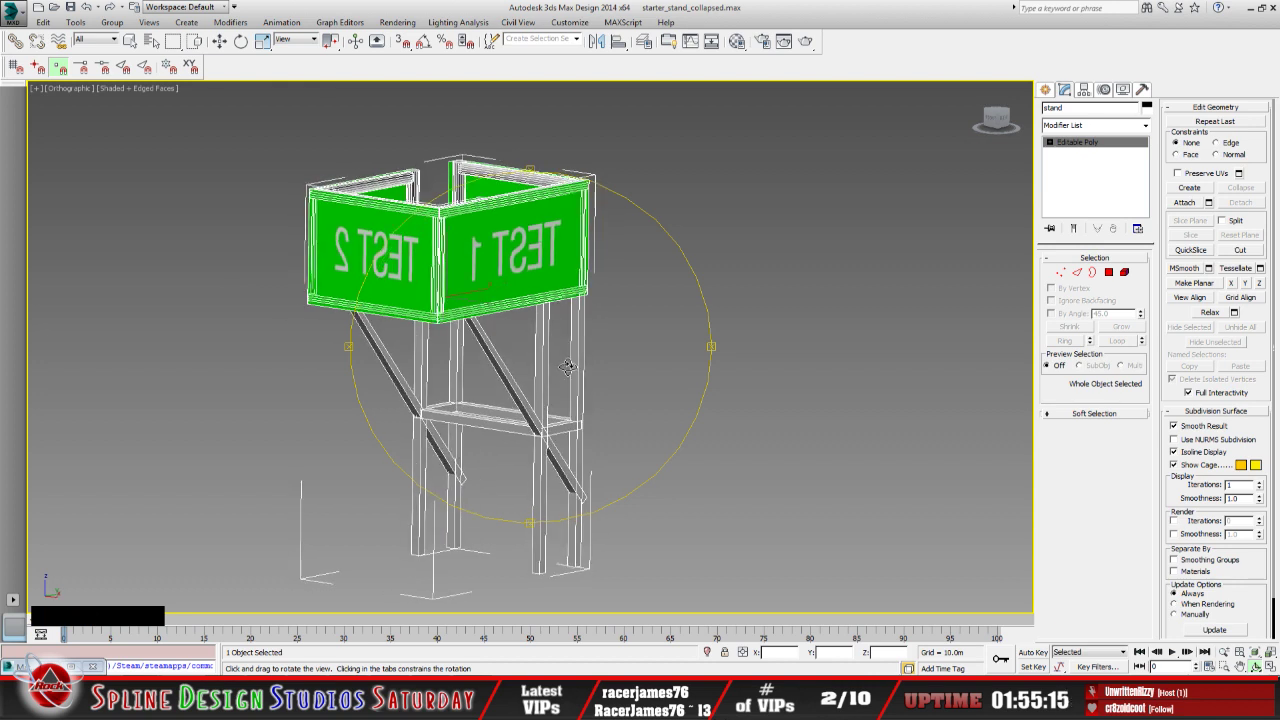
Open the Render To Texture settings for the stand and place the dialog beside the model
left_click(394, 23)
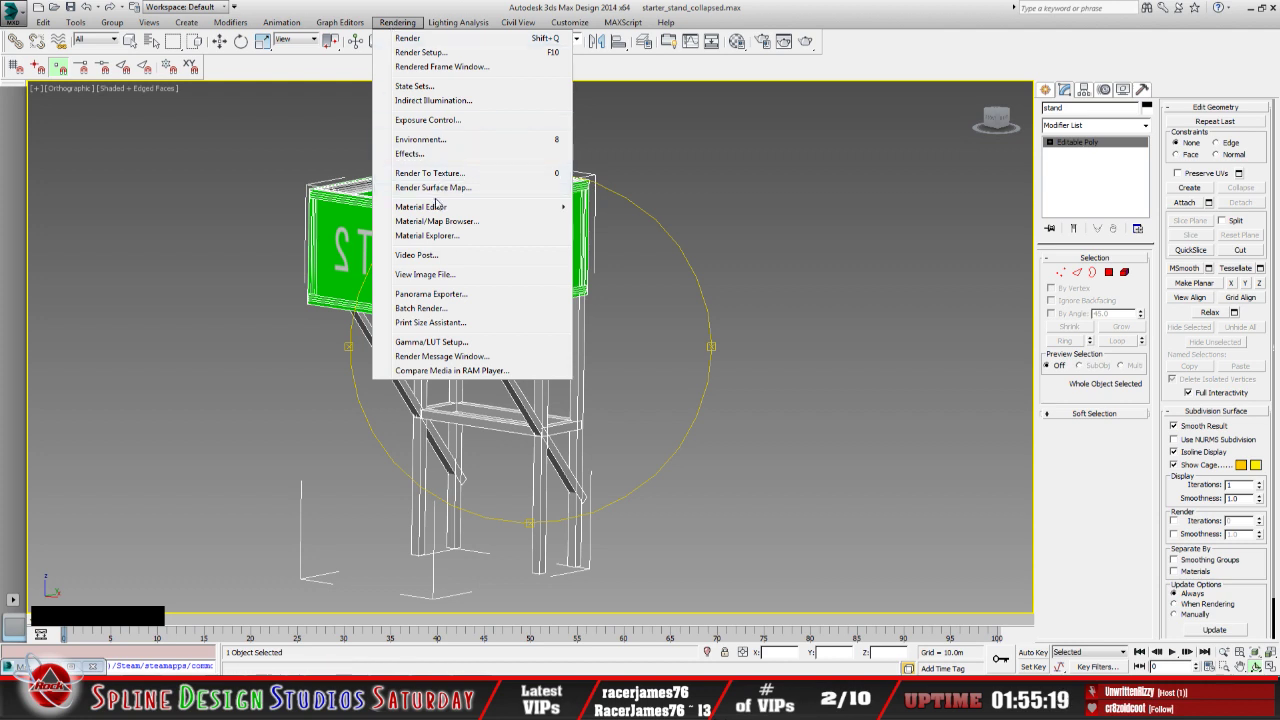
mouse_move(437, 208)
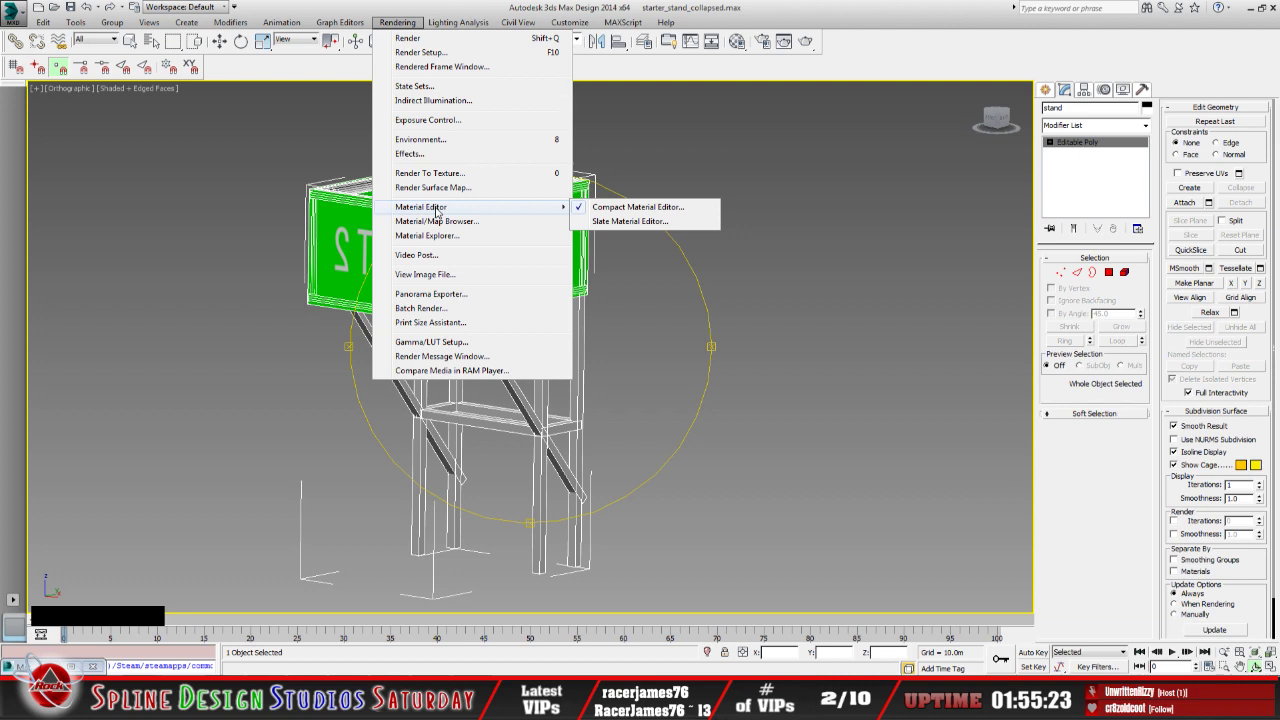
left_click(433, 180)
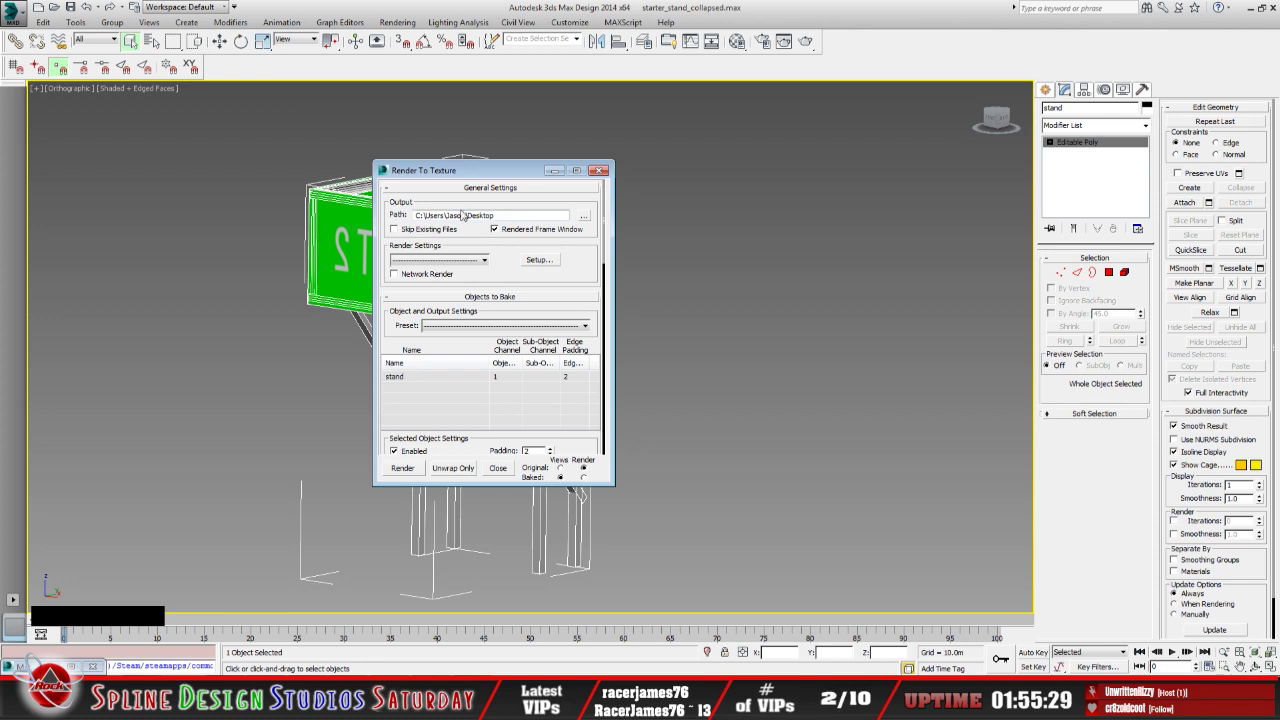
left_click_drag(503, 172, 707, 165)
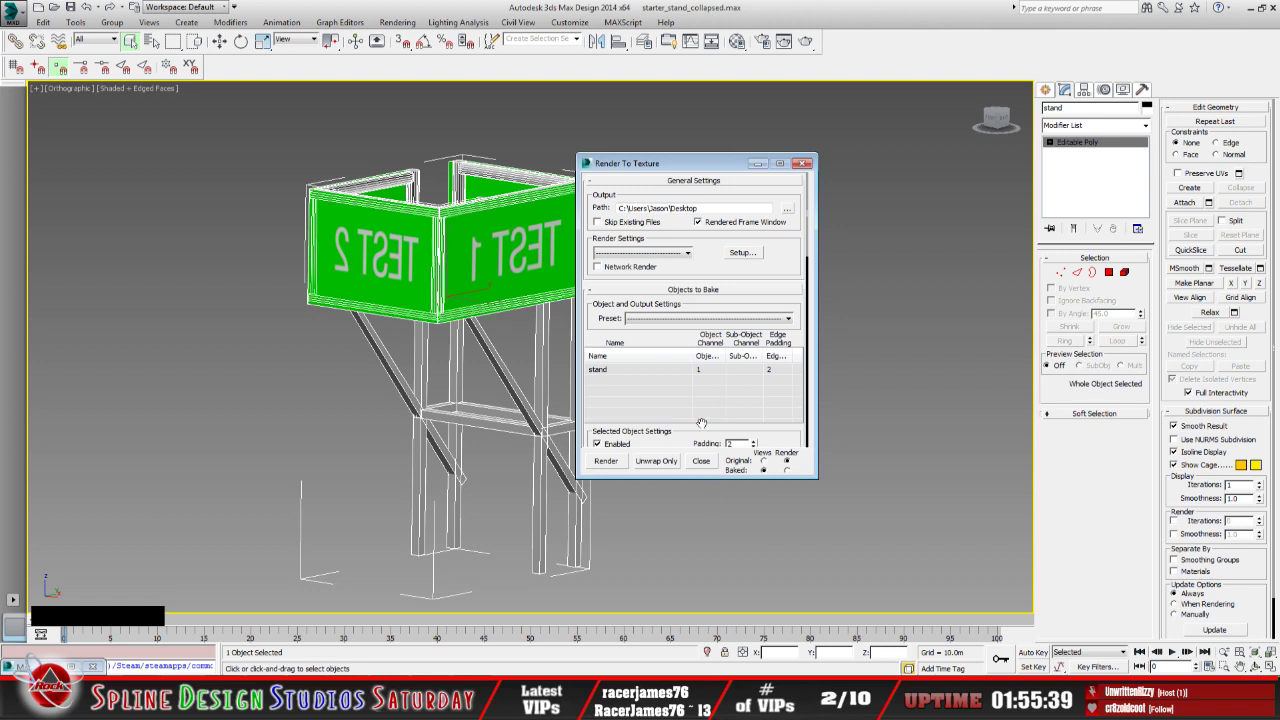
left_click_drag(668, 170, 696, 173)
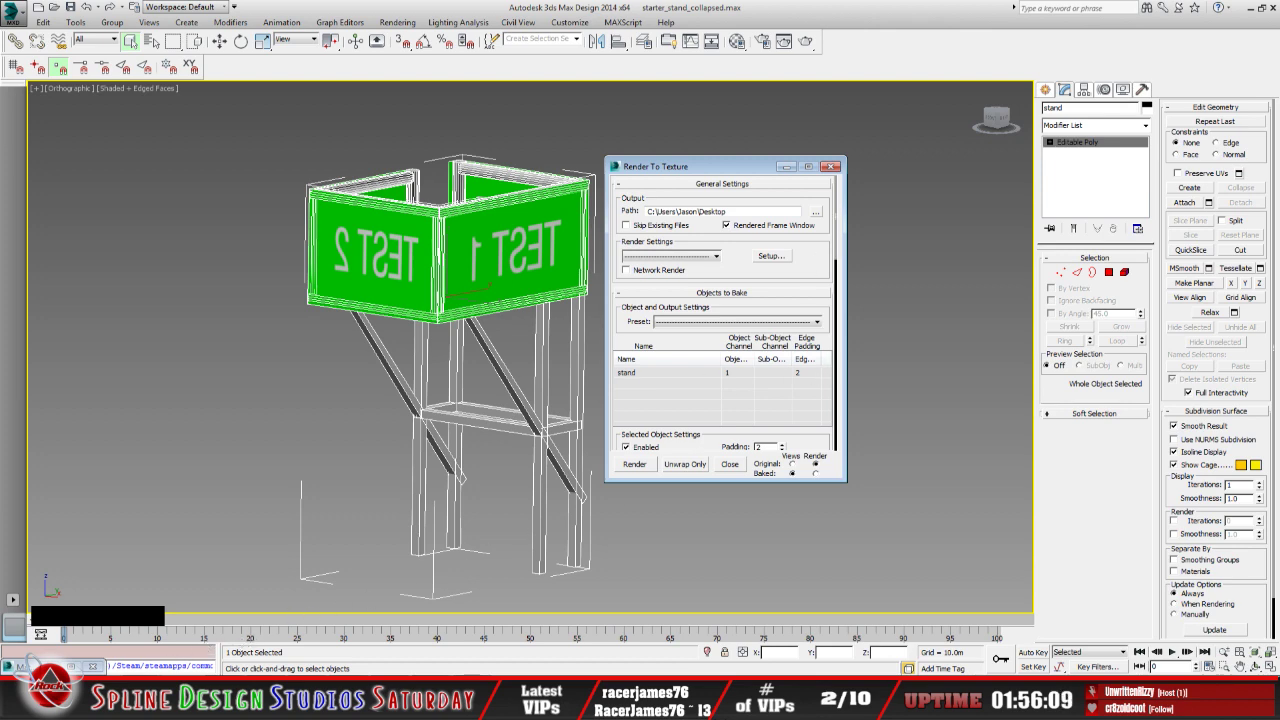
Switch to the browser and watch the Ambient Occlusion tutorial up to the Select Preset Categories dialog, adjusting the playback volume
left_click(195, 704)
left_click(157, 668)
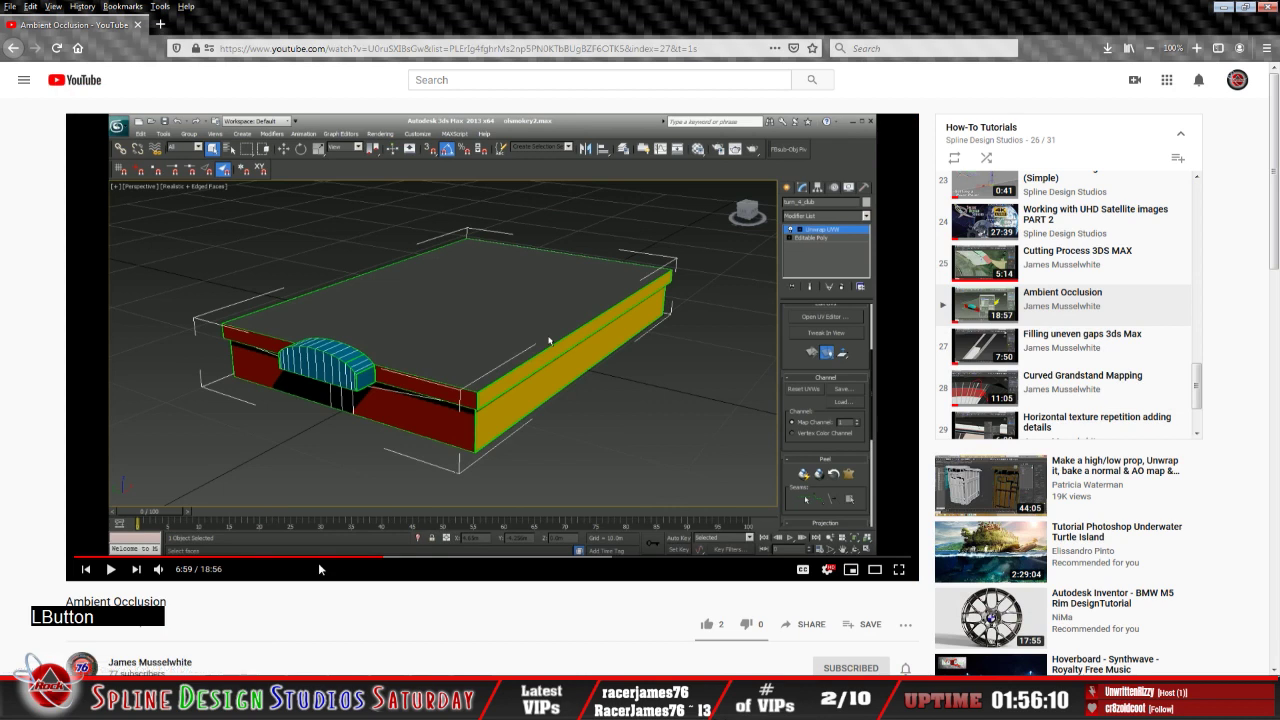
left_click(111, 569)
left_click_drag(180, 570, 191, 573)
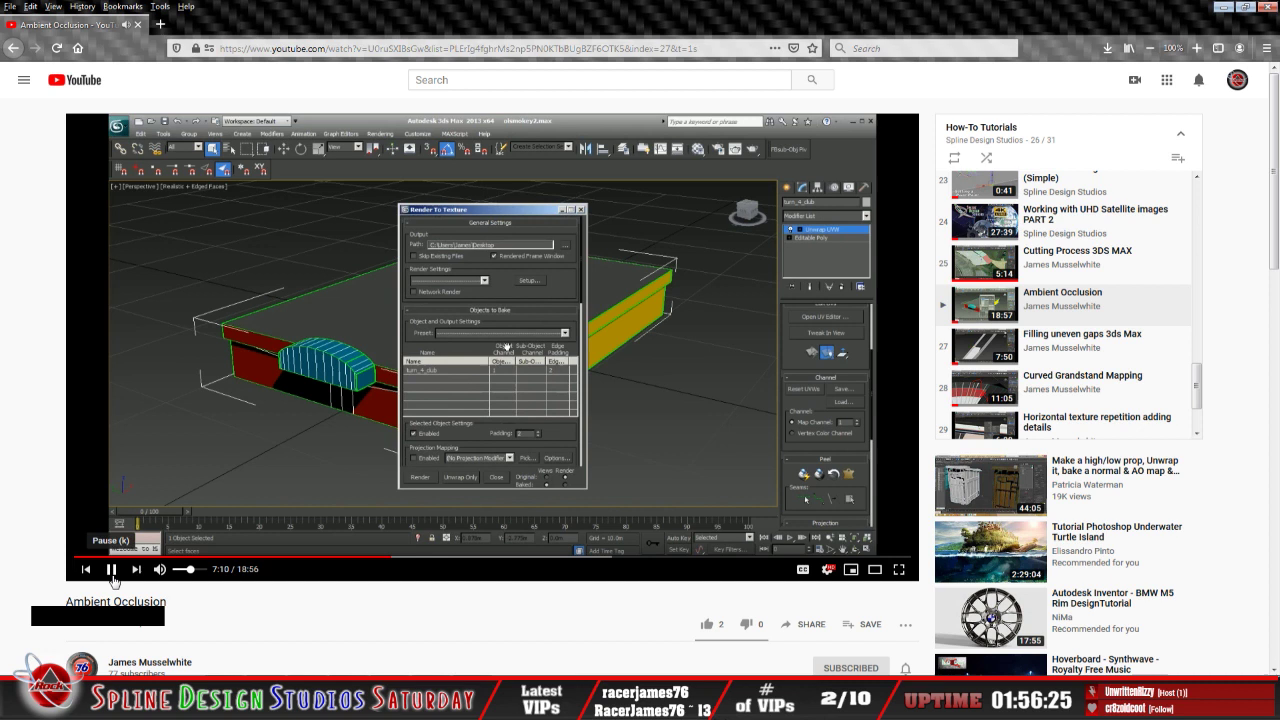
left_click(194, 572)
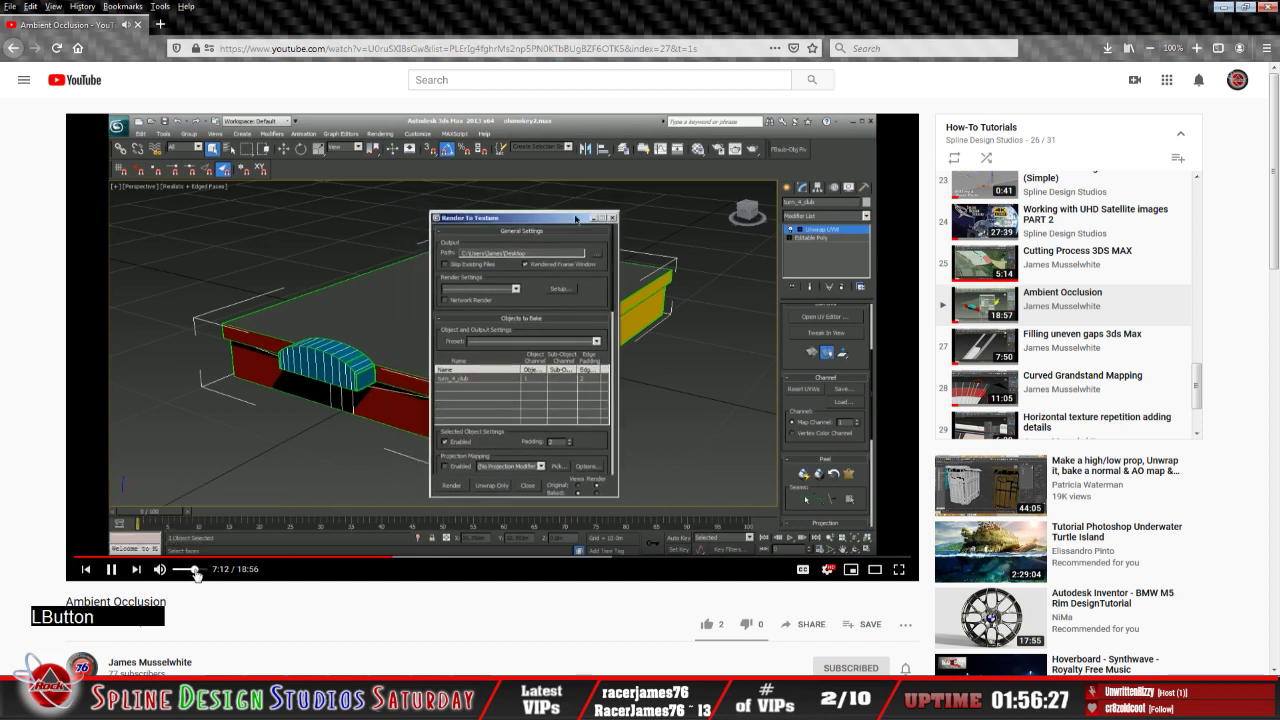
left_click(111, 569)
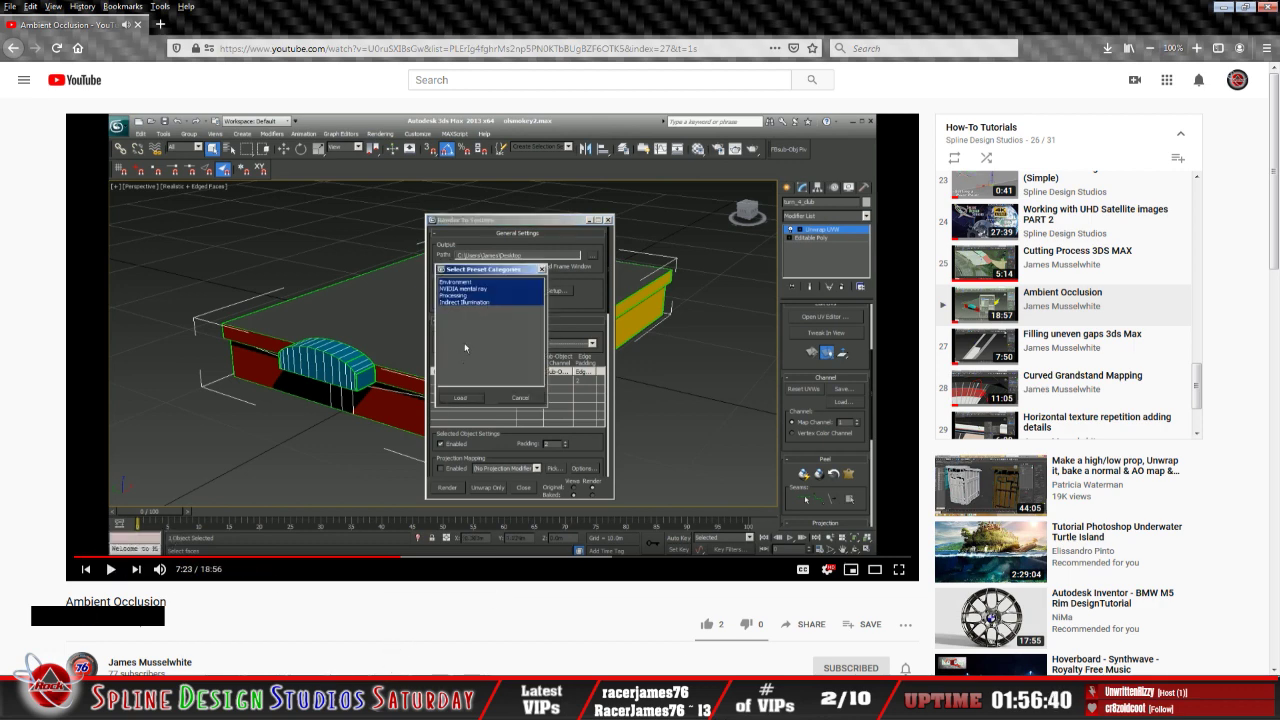
Return to 3ds Max and load the mental.ray.daylighting.high render preset with its Environment, NVIDIA mental ray, Processing and Global Illumination categories
key("alt+Tab")
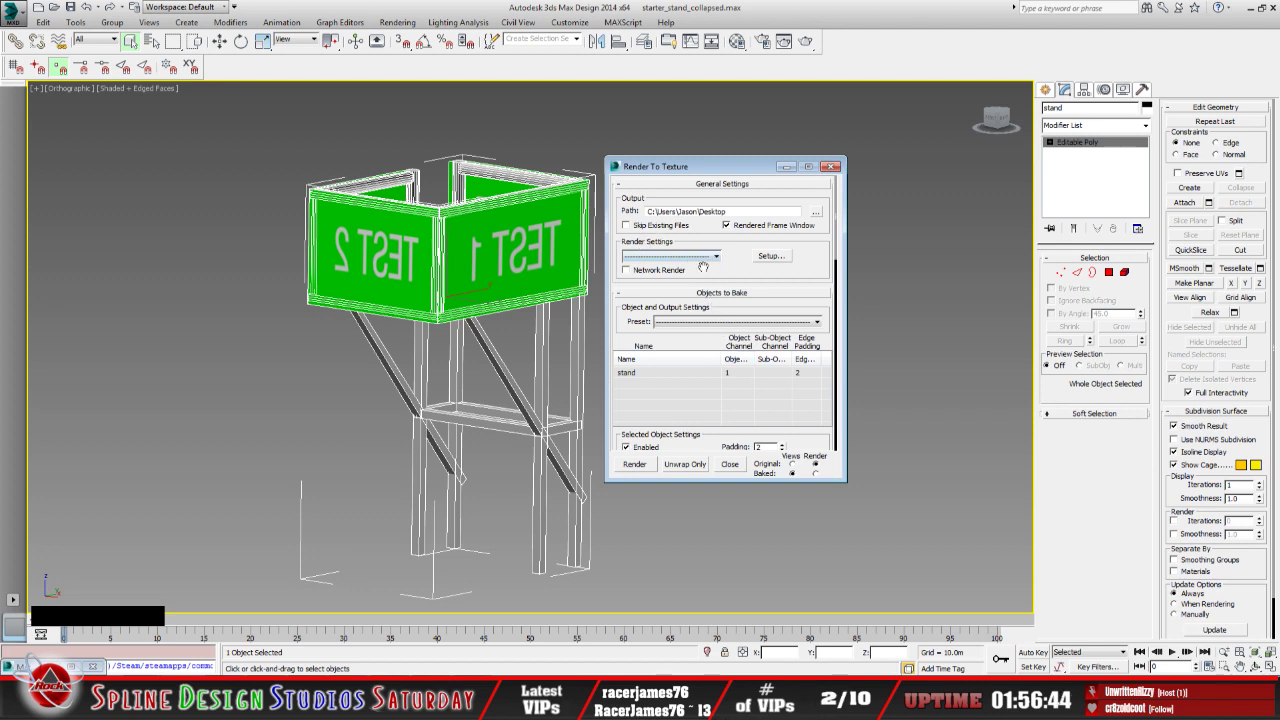
left_click(716, 258)
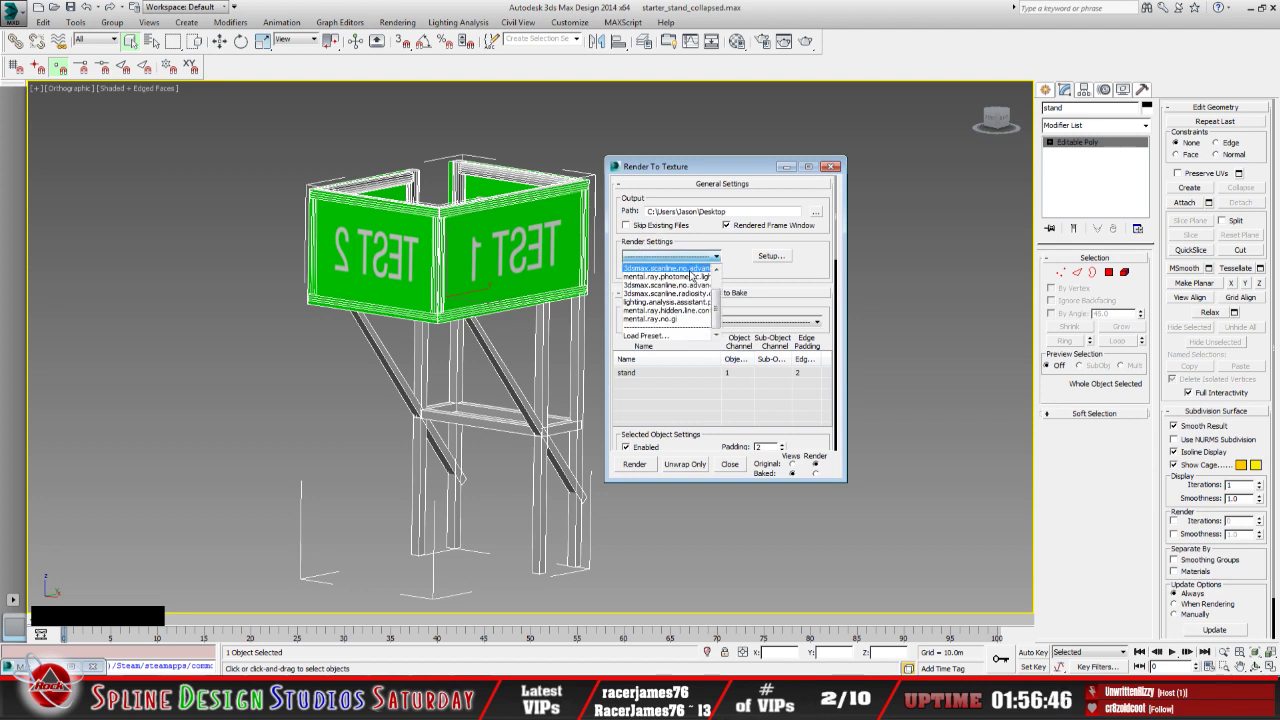
left_click_drag(714, 302, 716, 270)
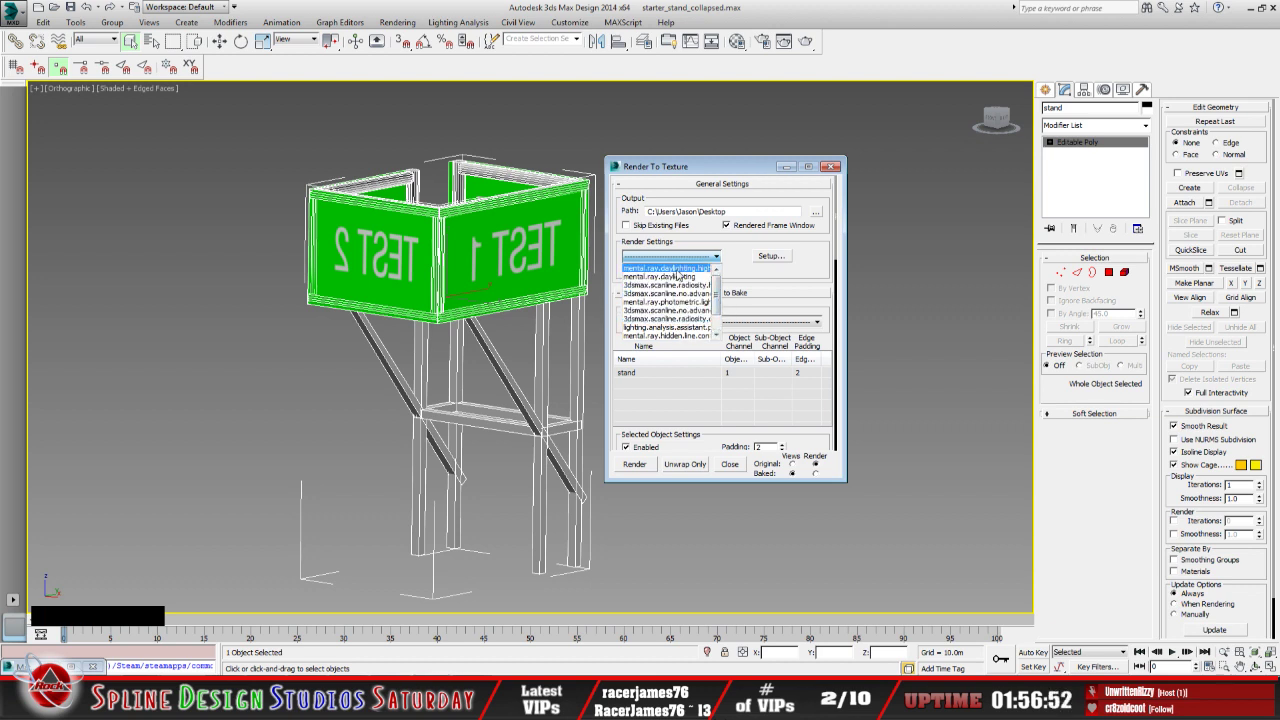
left_click(676, 270)
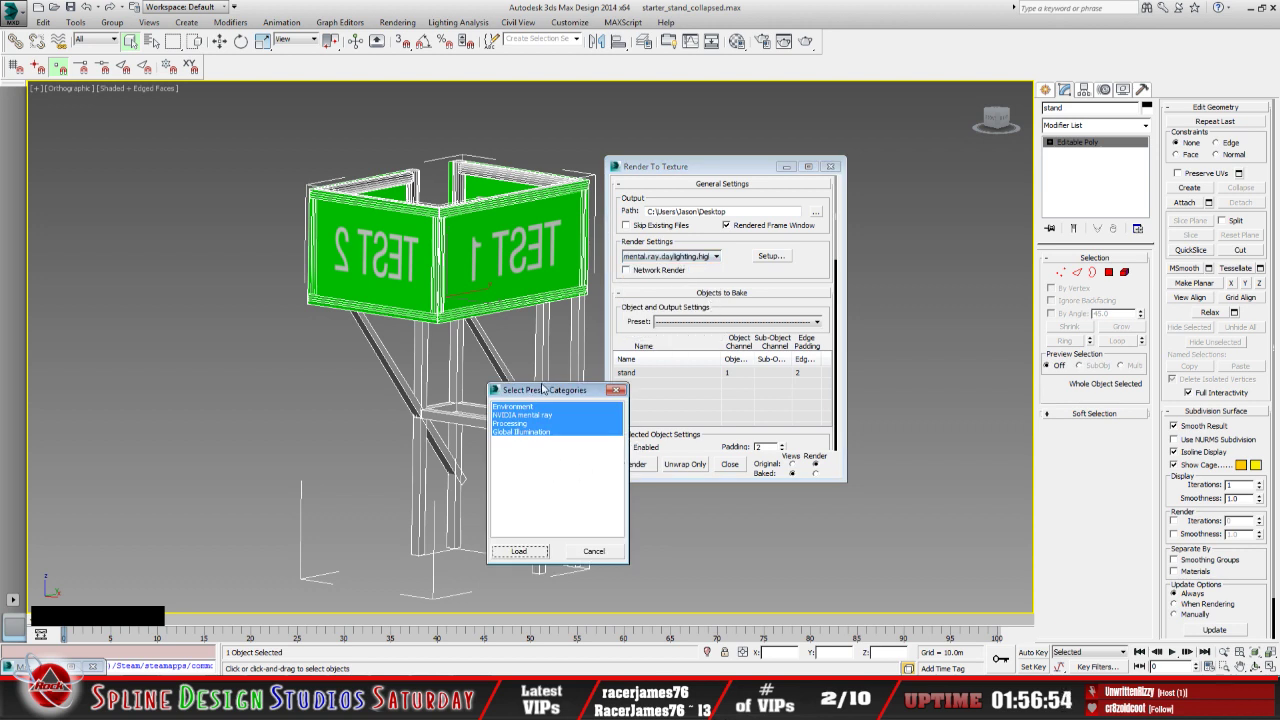
left_click_drag(543, 389, 474, 284)
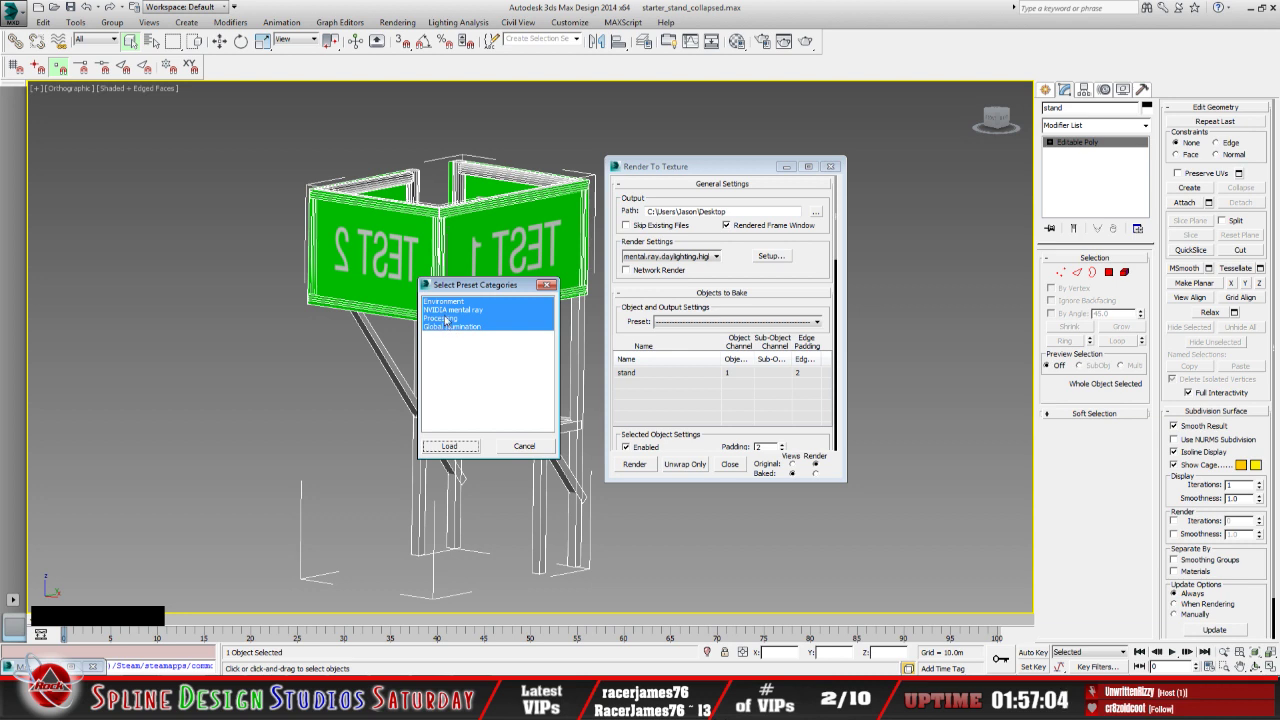
left_click(455, 447)
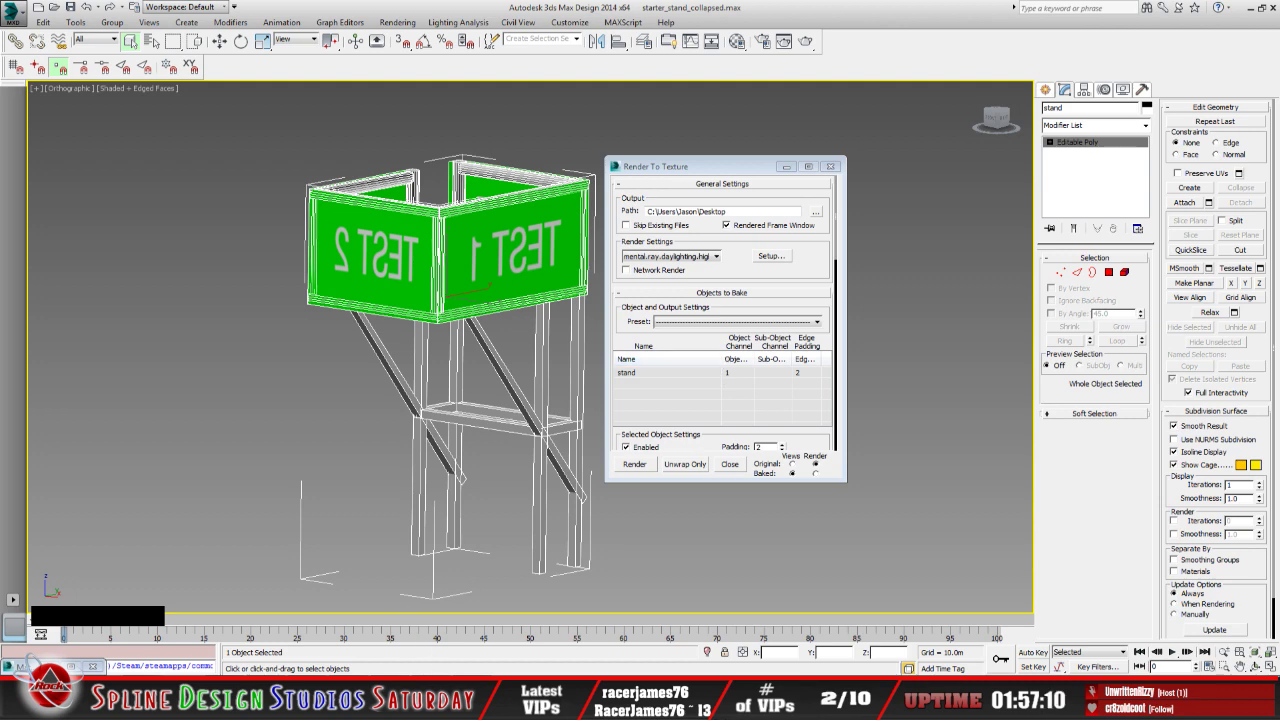
Switch to the browser and watch the Ambient Occlusion tutorial through its Objects to Bake and Mapping Coordinates settings, pausing at 9:06
left_click(182, 702)
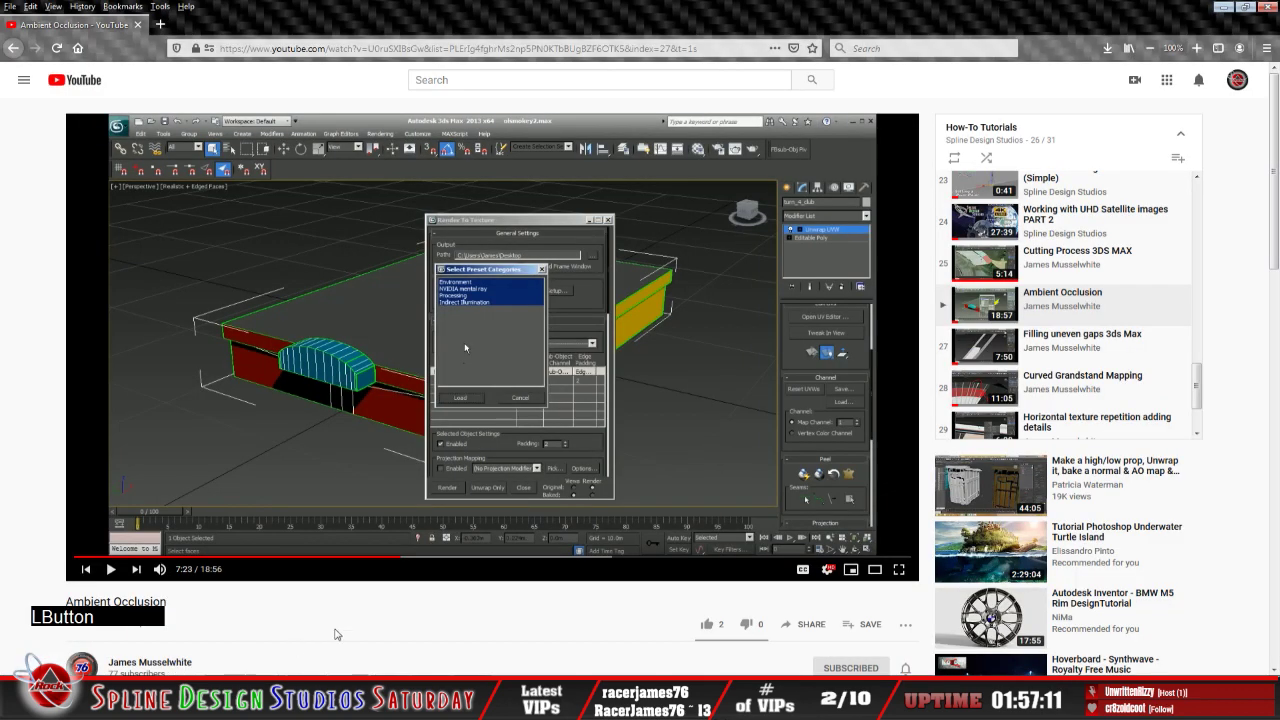
left_click(111, 569)
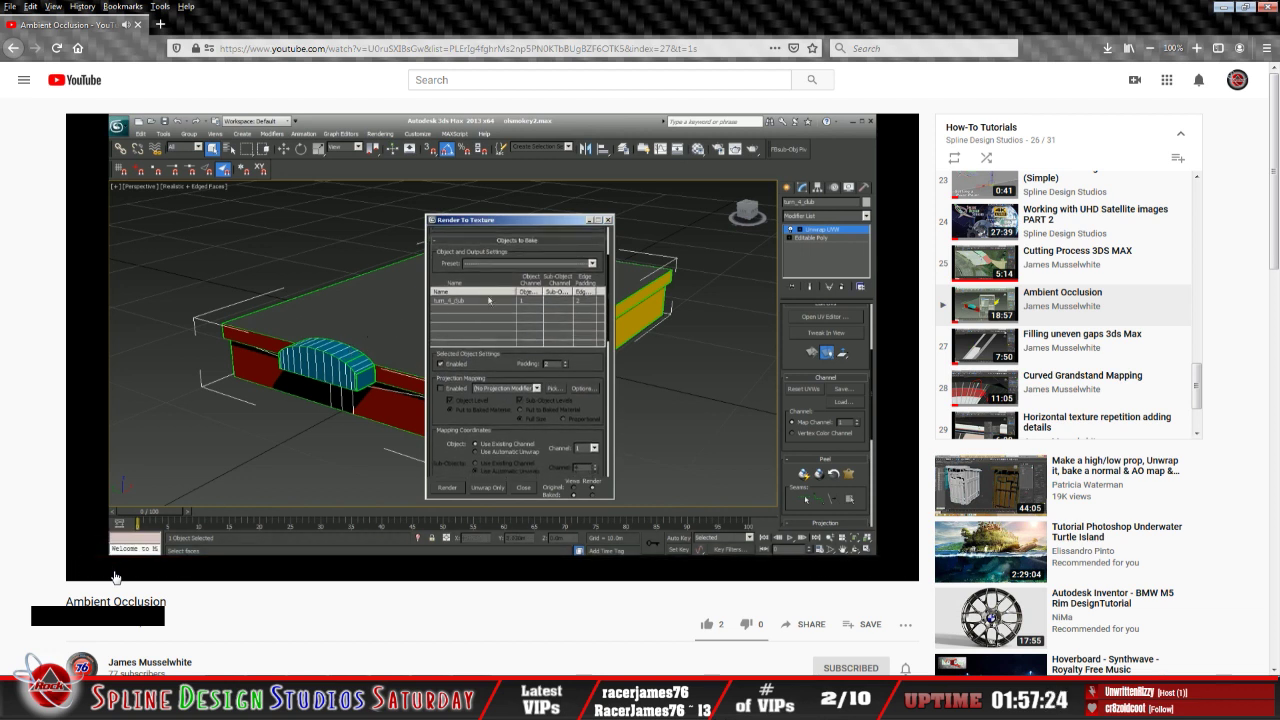
mouse_move(112, 578)
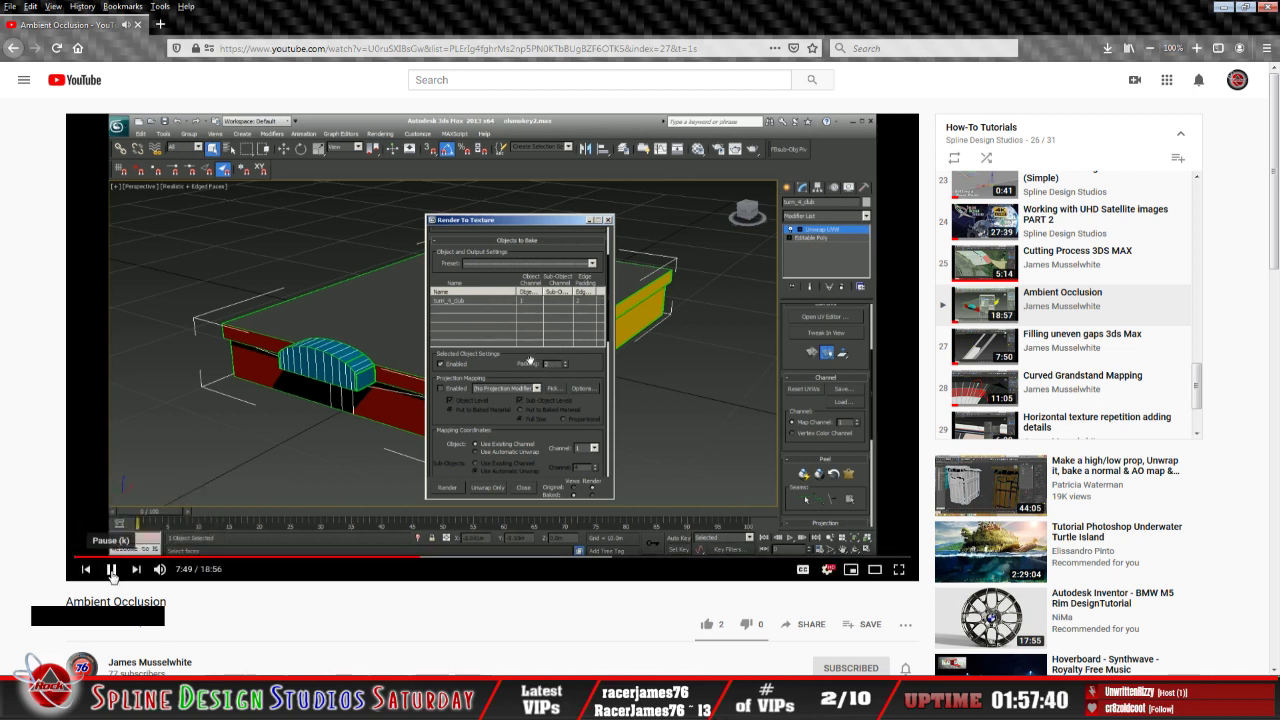
left_click(111, 569)
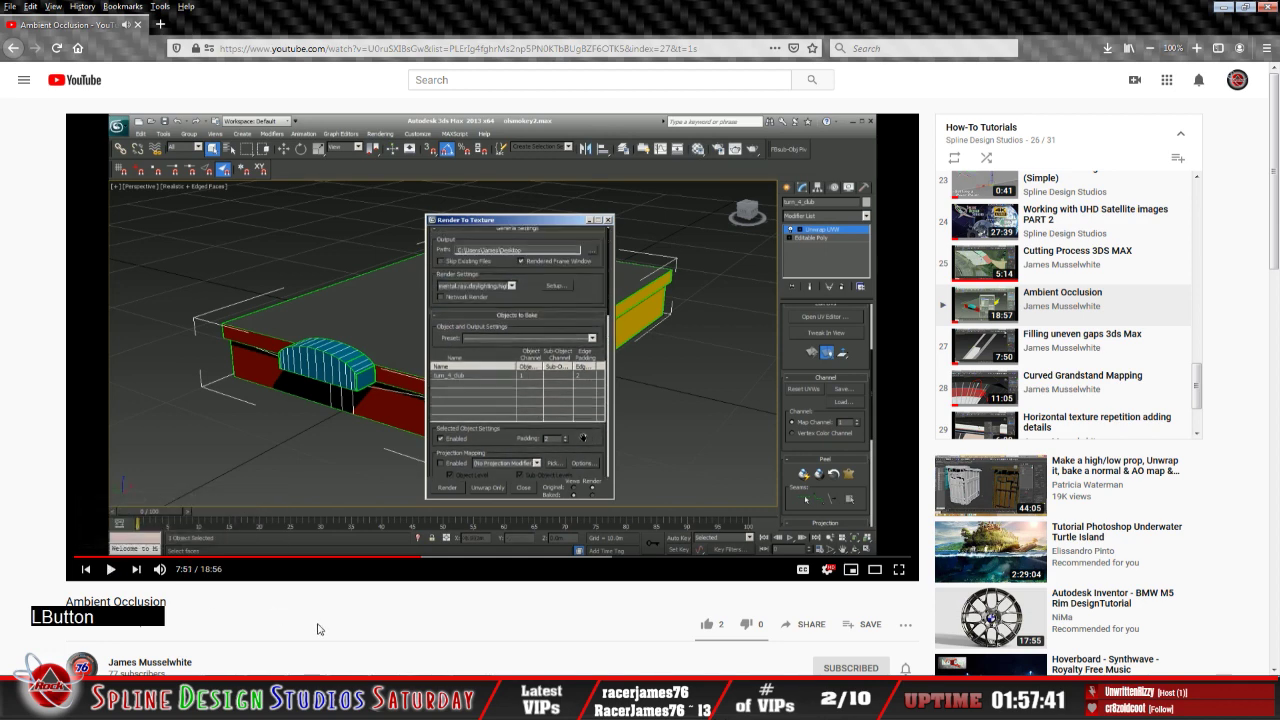
left_click(385, 703)
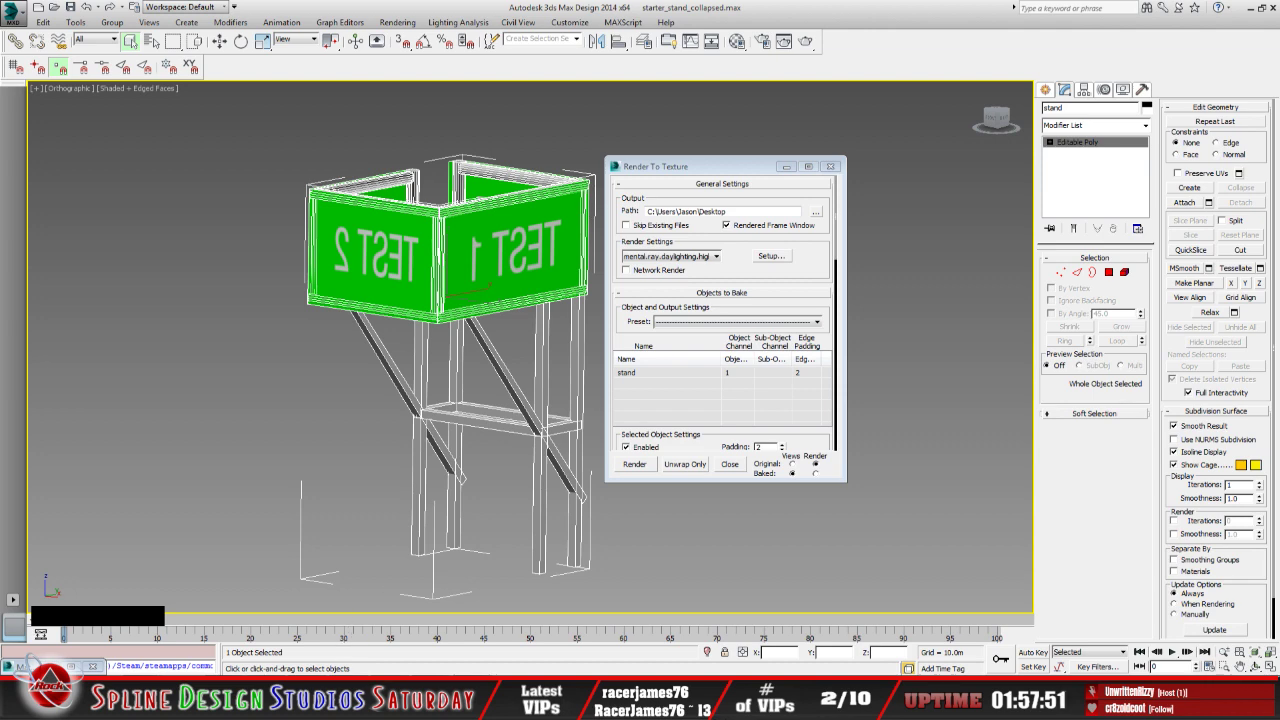
left_click(330, 700)
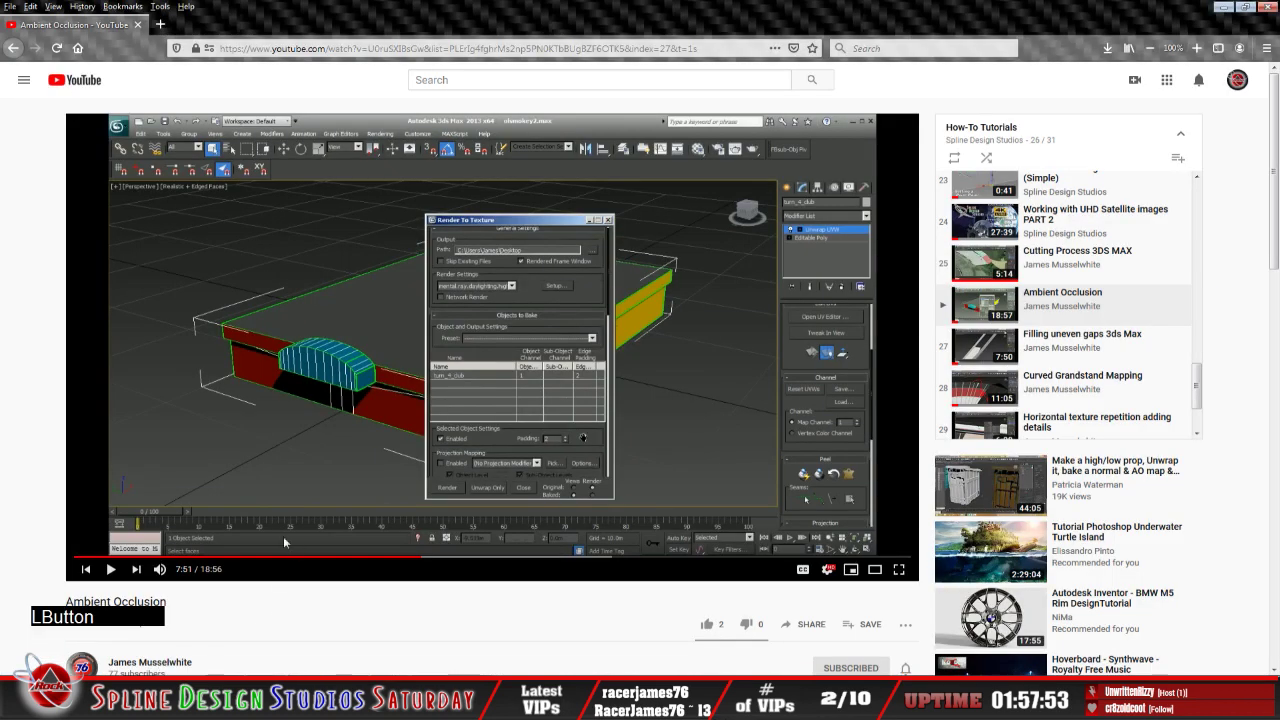
left_click(106, 576)
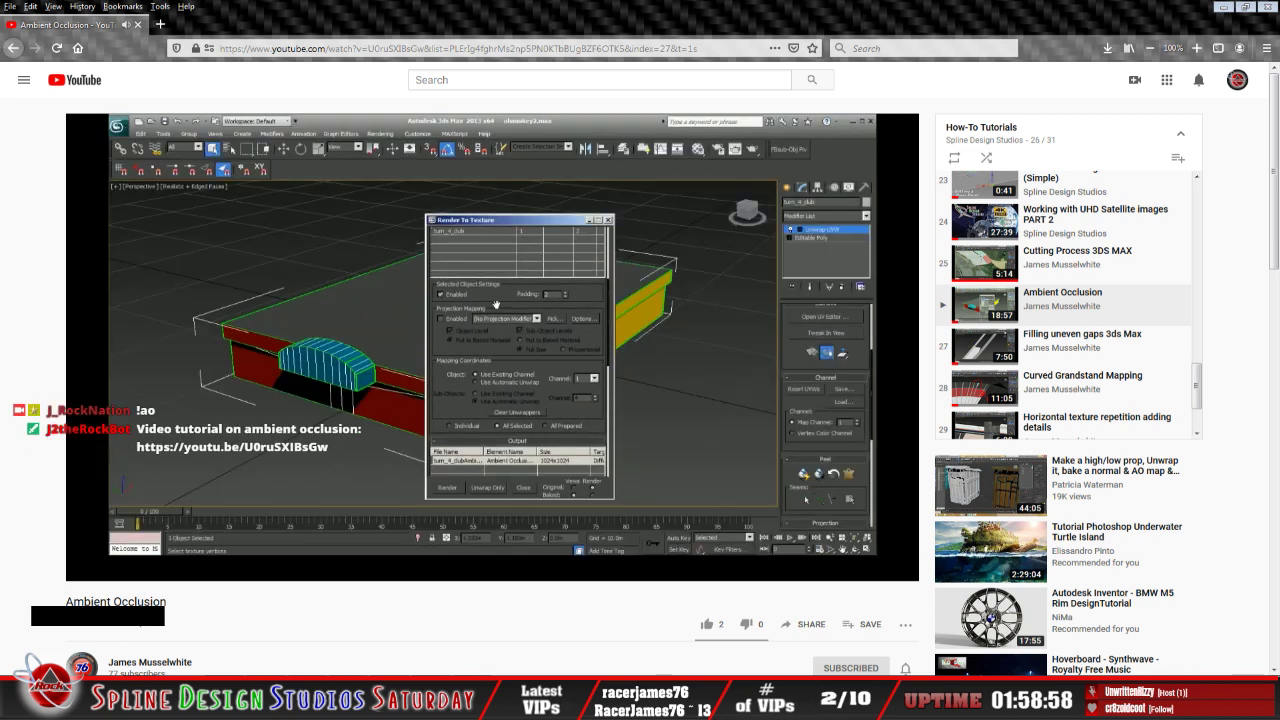
left_click(116, 578)
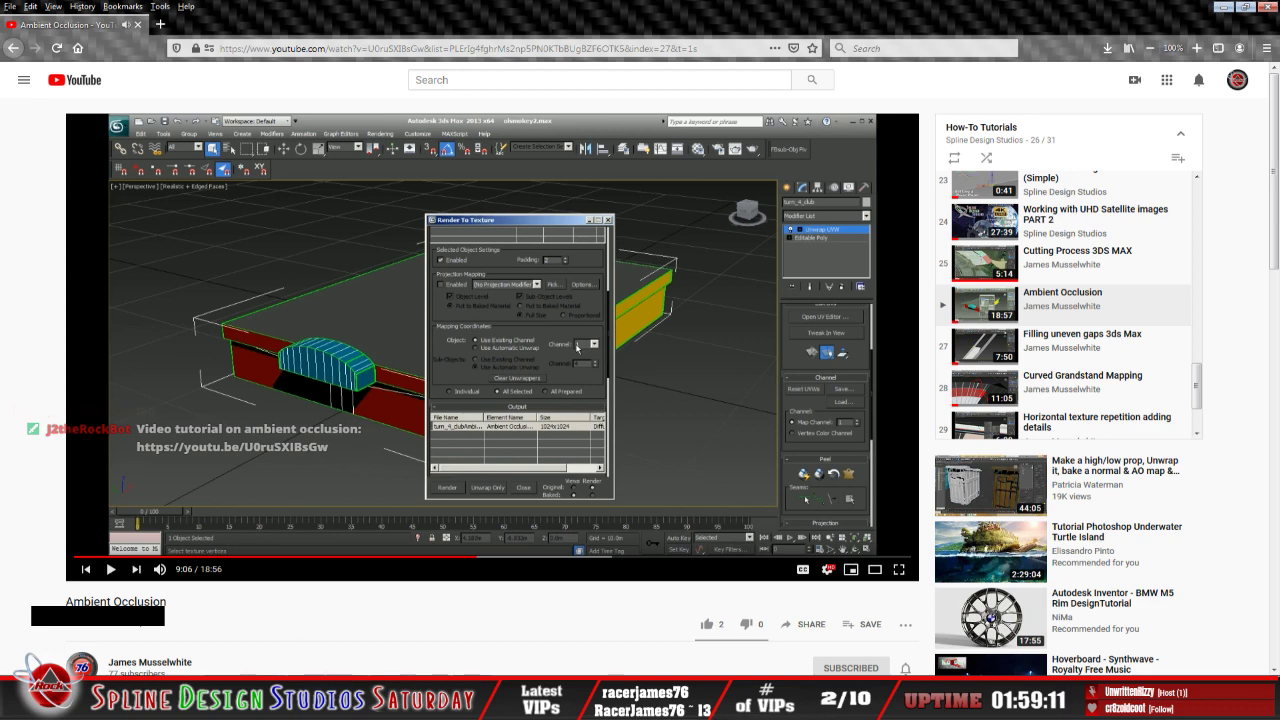
Return to 3ds Max and review the stand's Projection Mapping and Mapping Coordinates settings in Render To Texture, down to the Output list
left_click(312, 702)
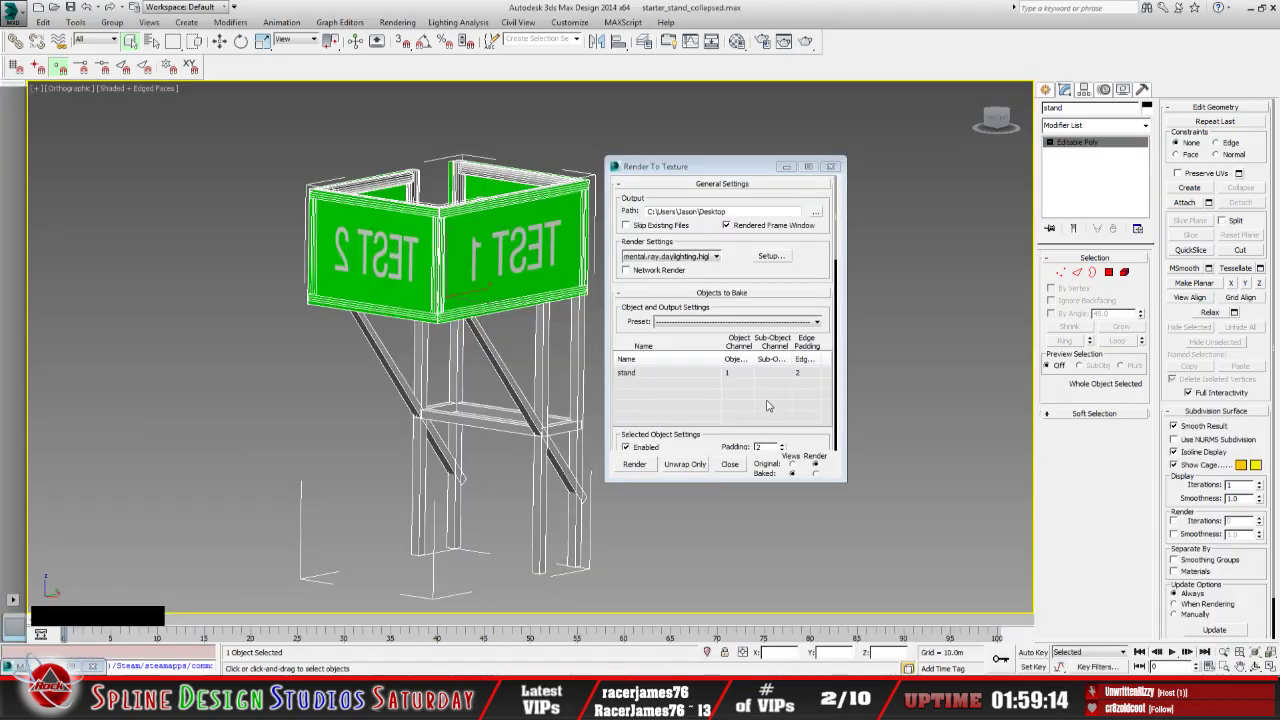
left_click(747, 172)
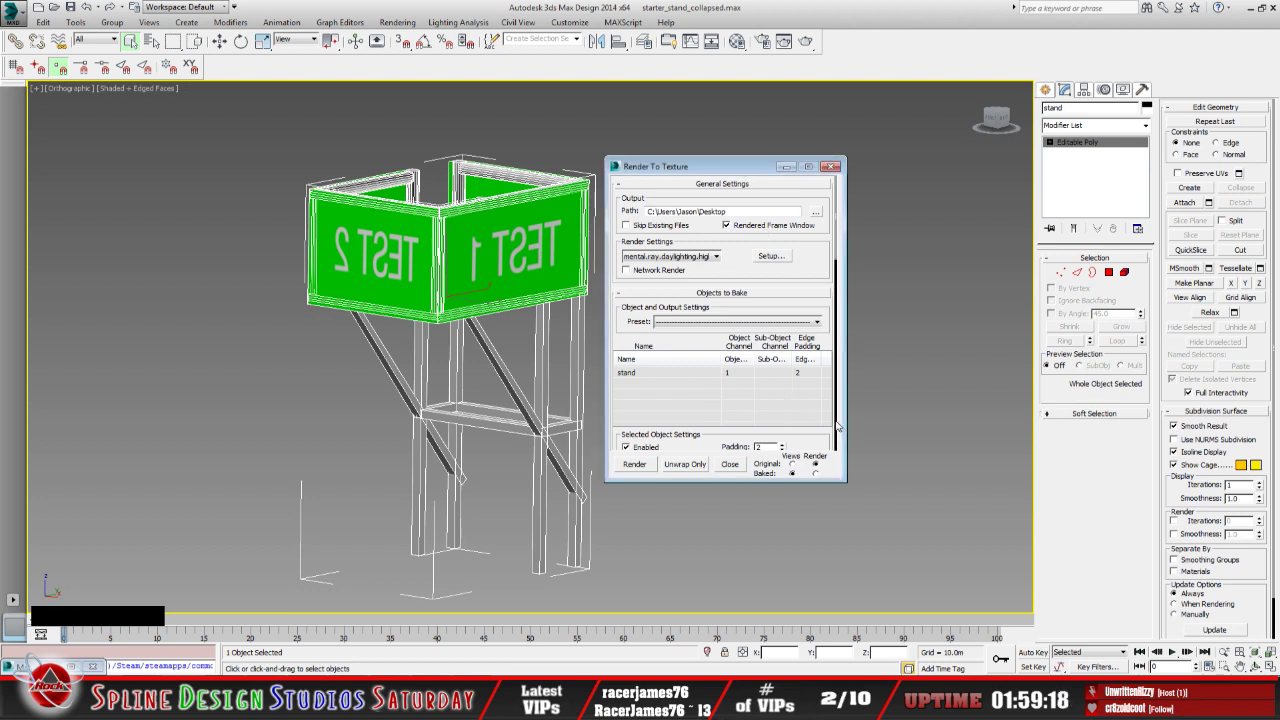
left_click(749, 405)
left_click(837, 414)
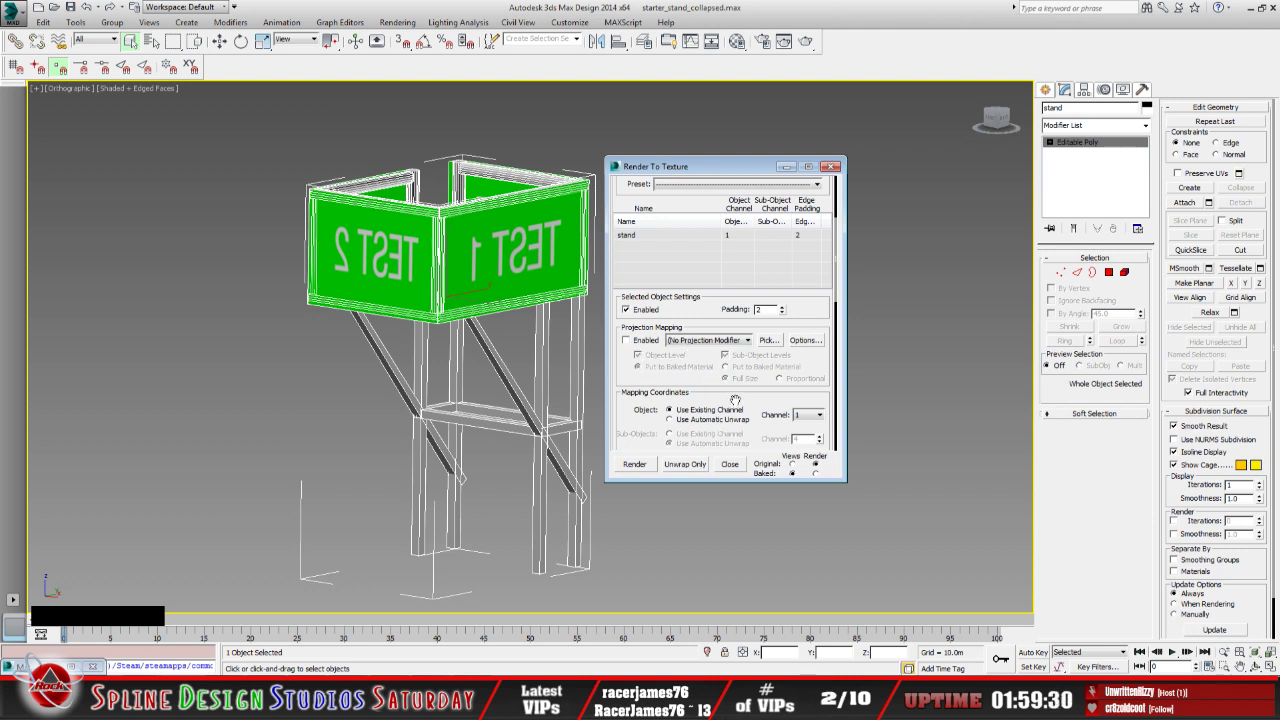
left_click_drag(736, 400, 715, 324)
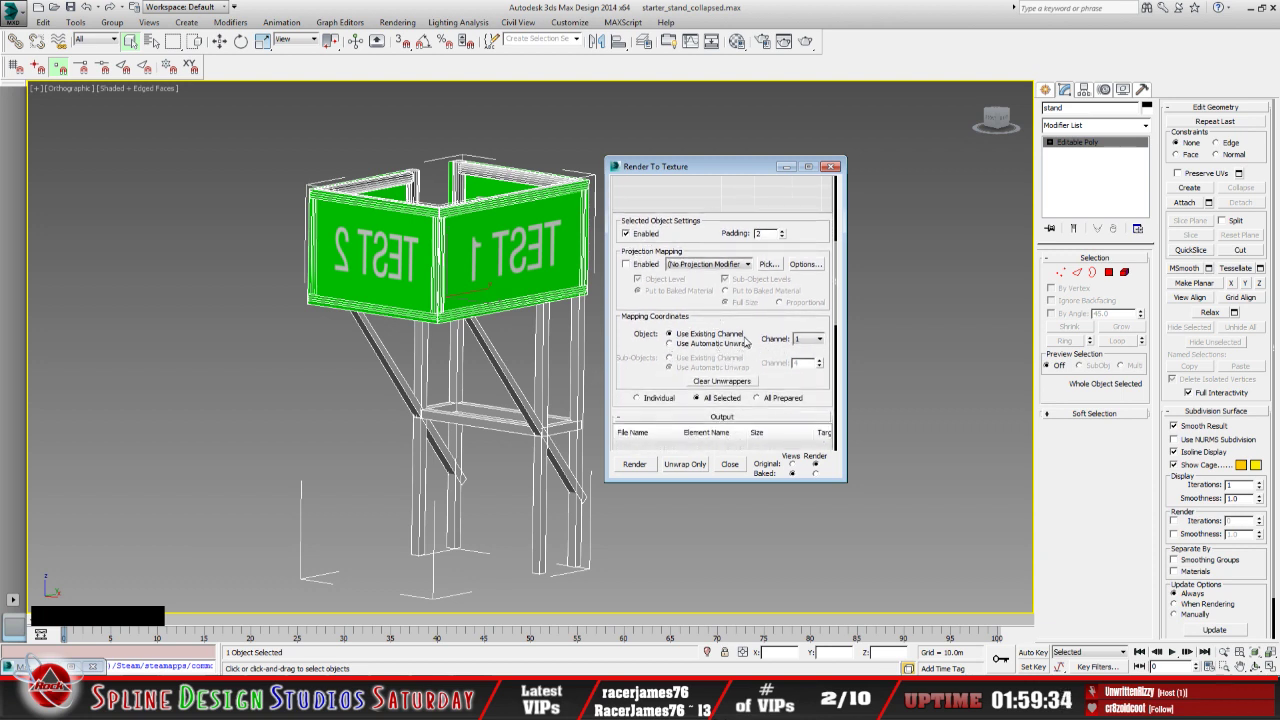
left_click_drag(732, 325, 729, 273)
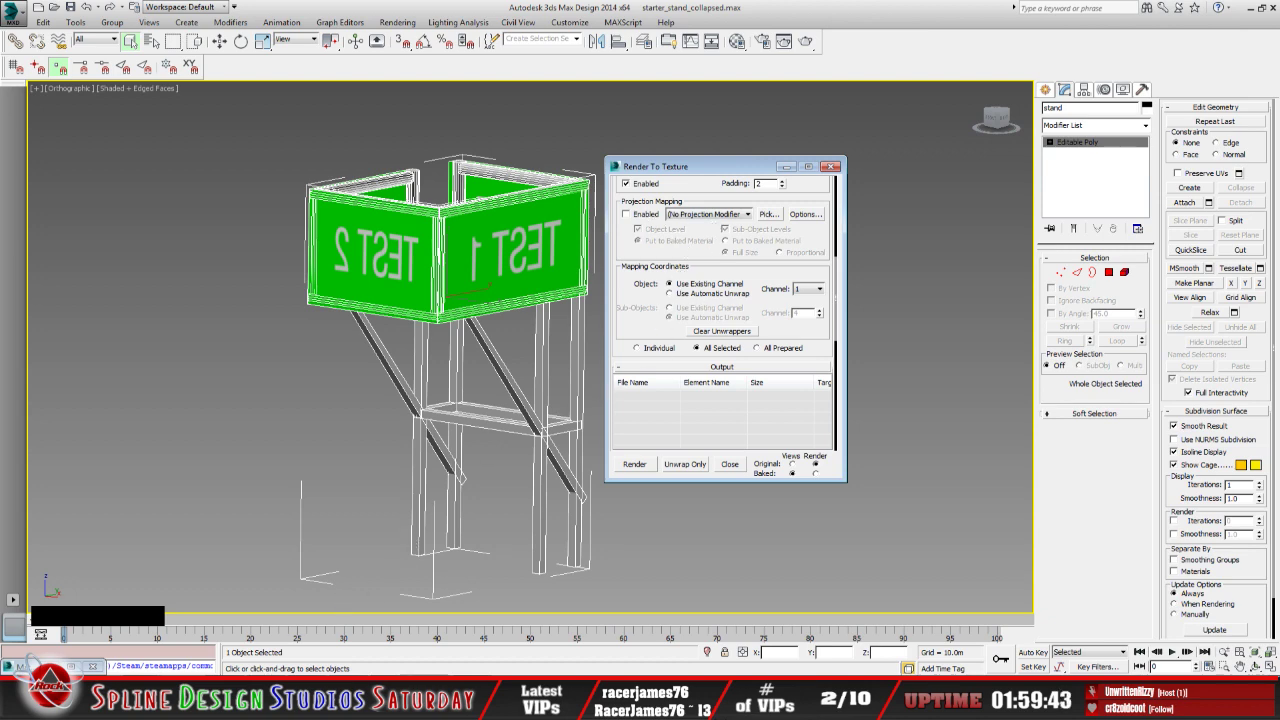
Switch to the browser and watch the tutorial's part on the Output list, pausing at 9:59
key("alt+Tab")
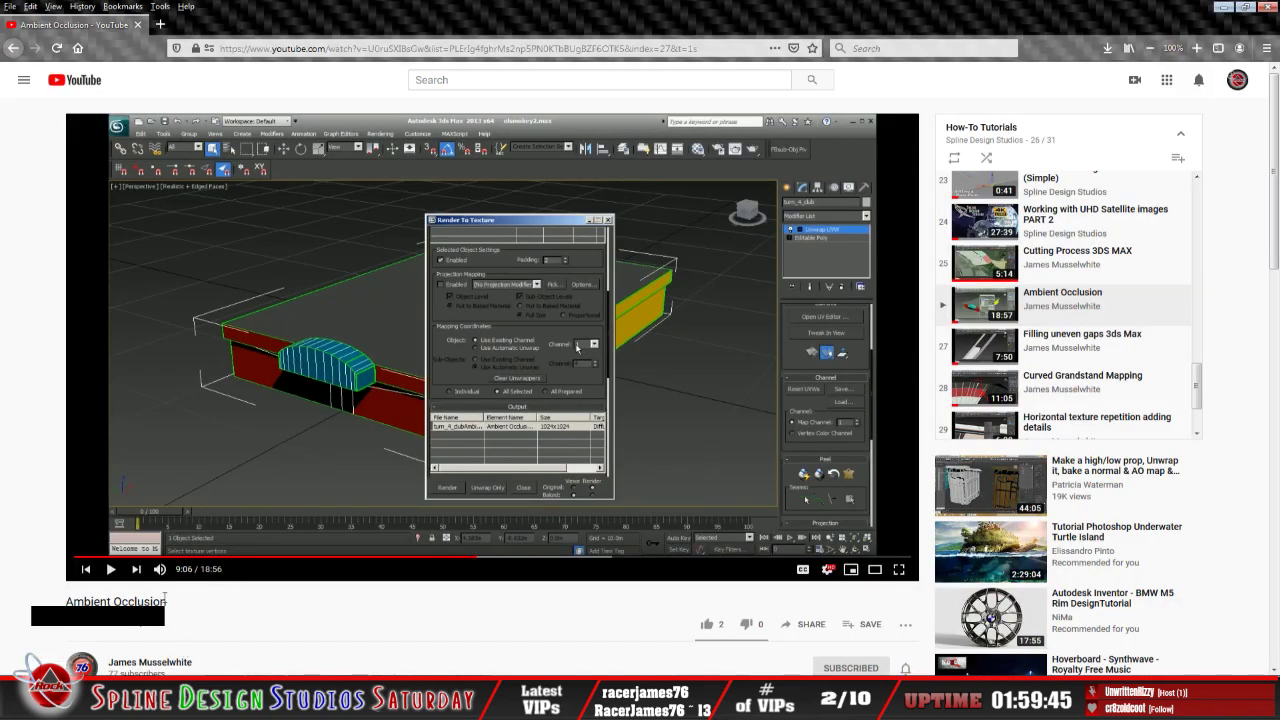
left_click(111, 570)
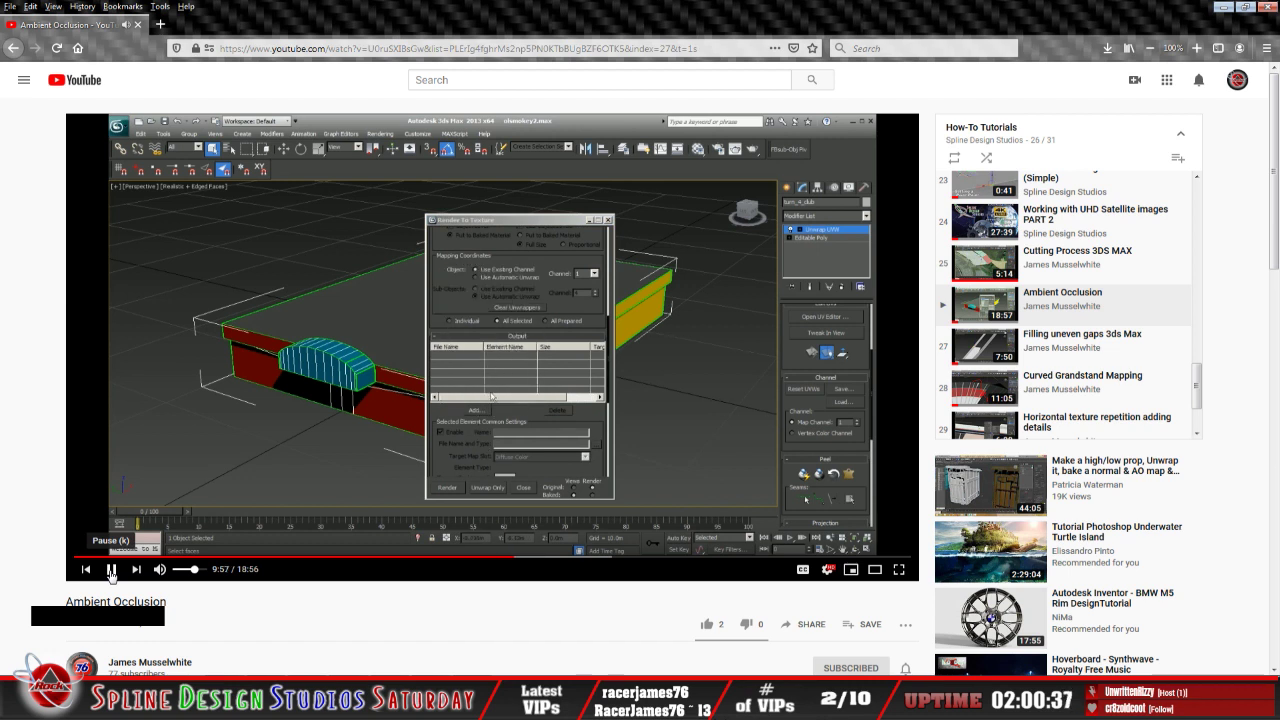
left_click(111, 569)
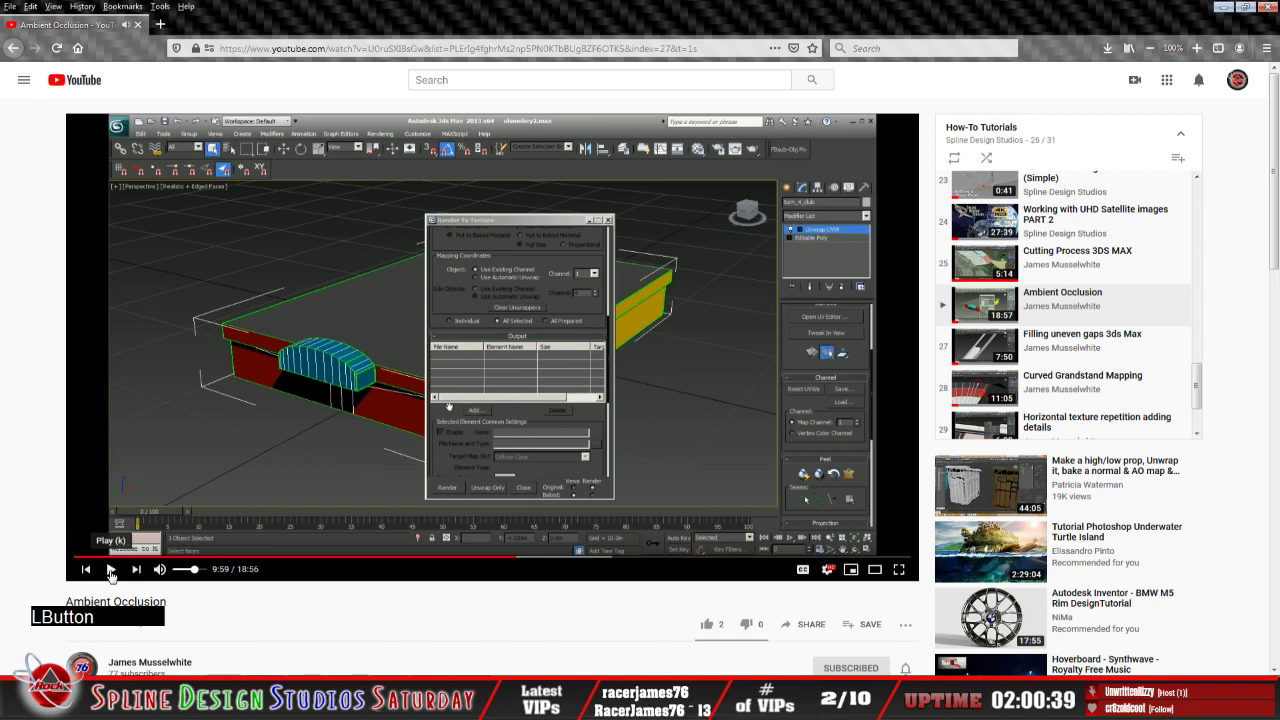
Return to 3ds Max and add an Ambient Occlusion (MR) texture element to the stand's Render To Texture output
left_click(340, 704)
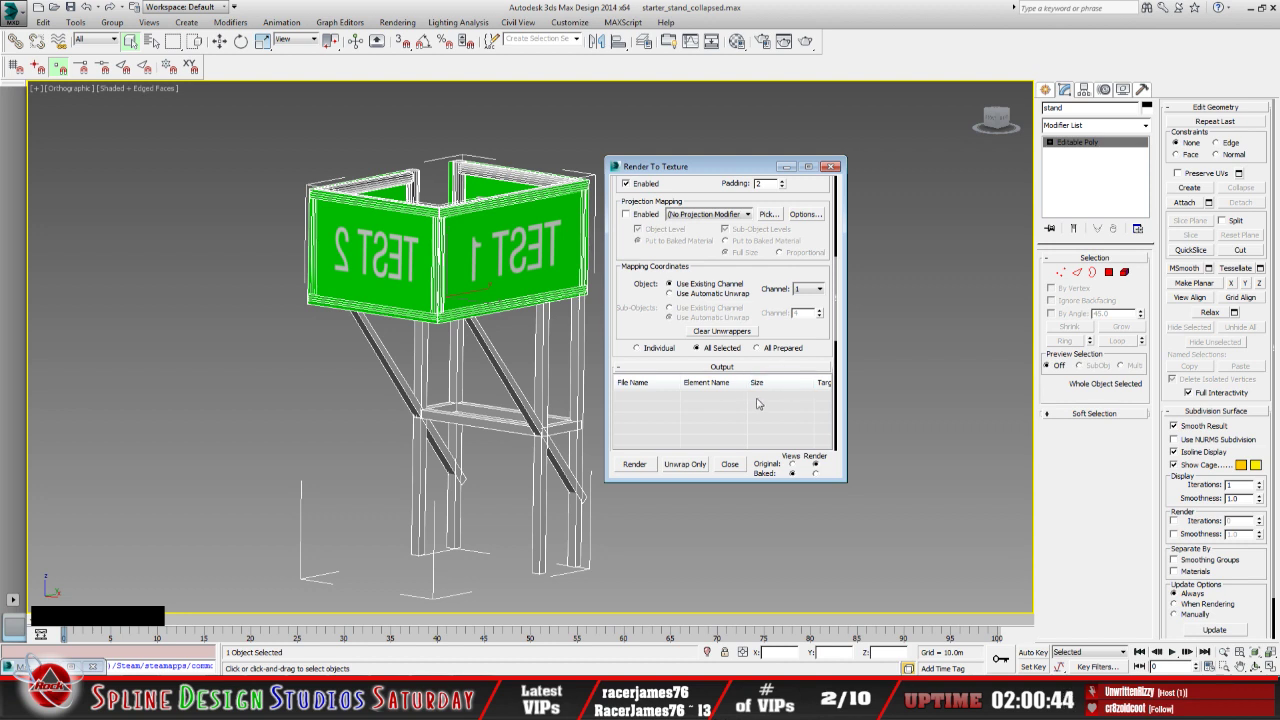
left_click(748, 168)
left_click_drag(777, 338, 772, 221)
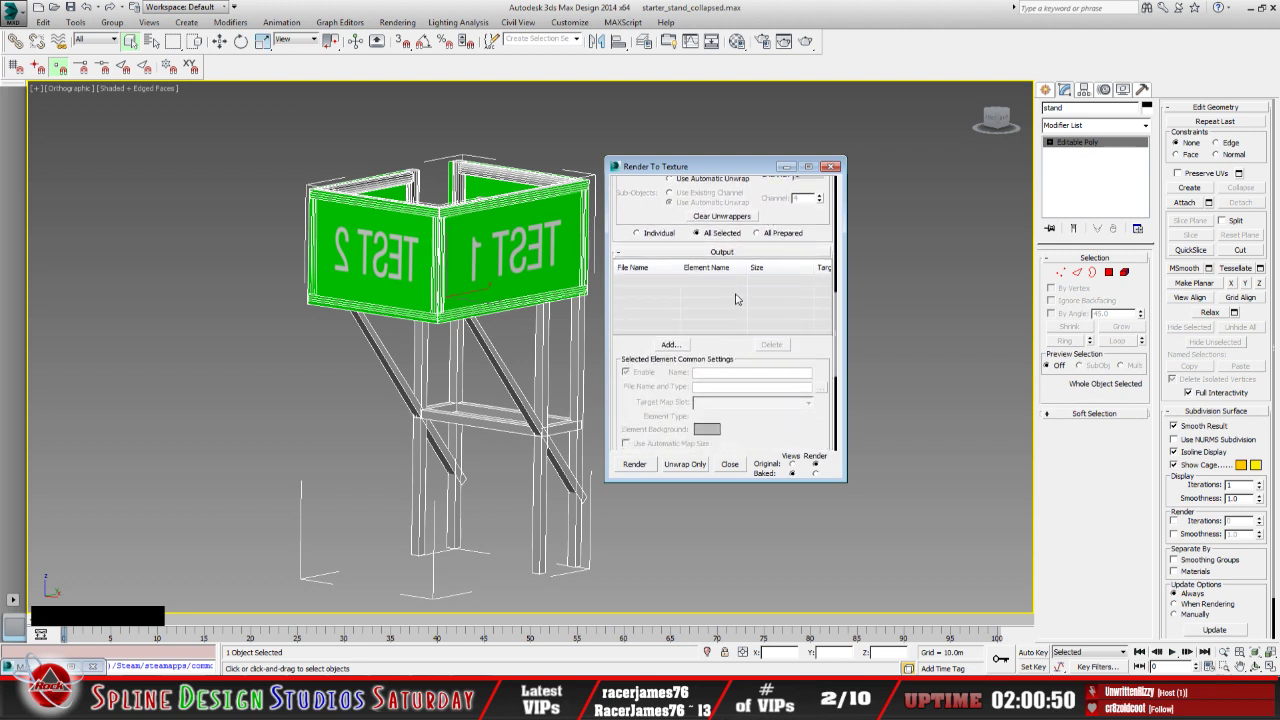
left_click(670, 344)
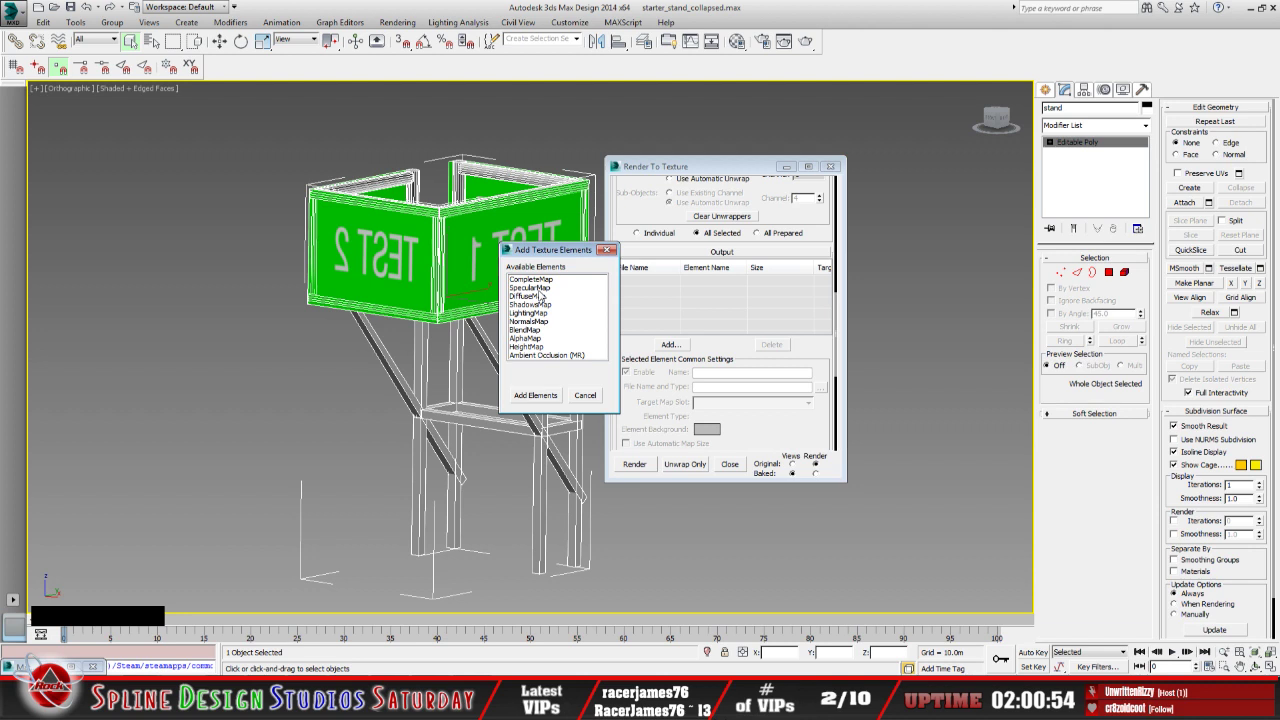
left_click(575, 358)
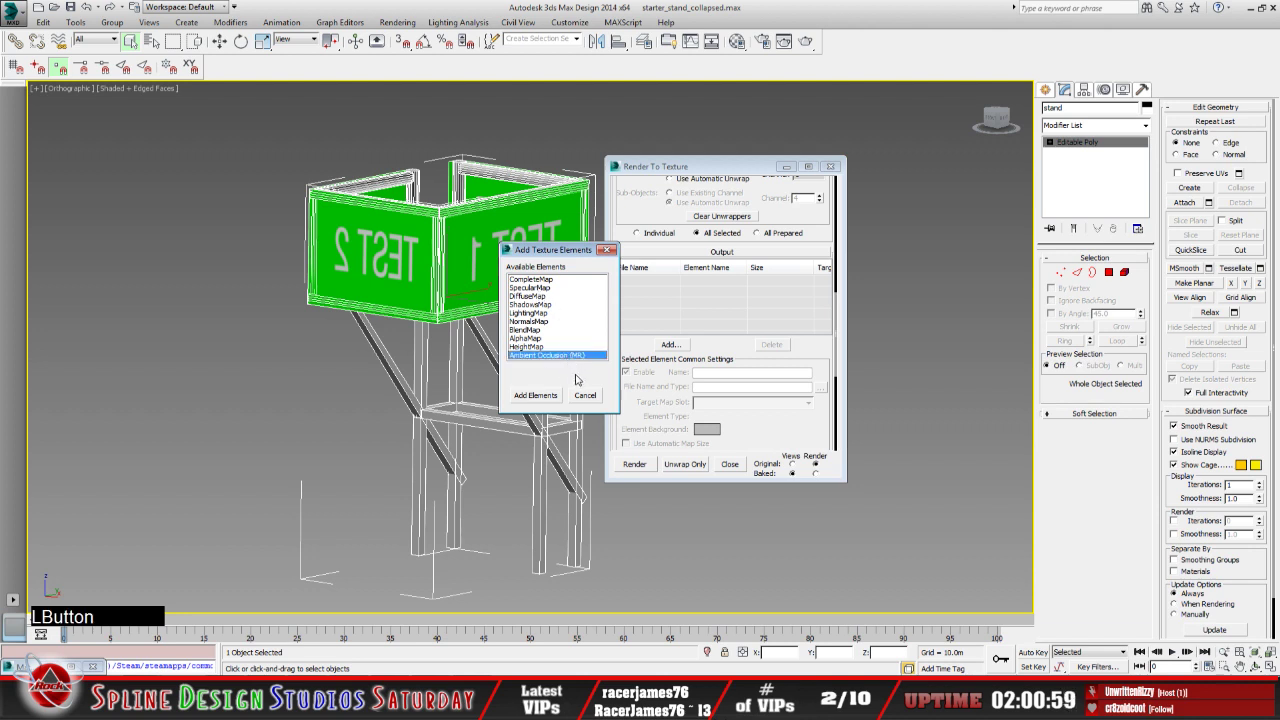
left_click(537, 396)
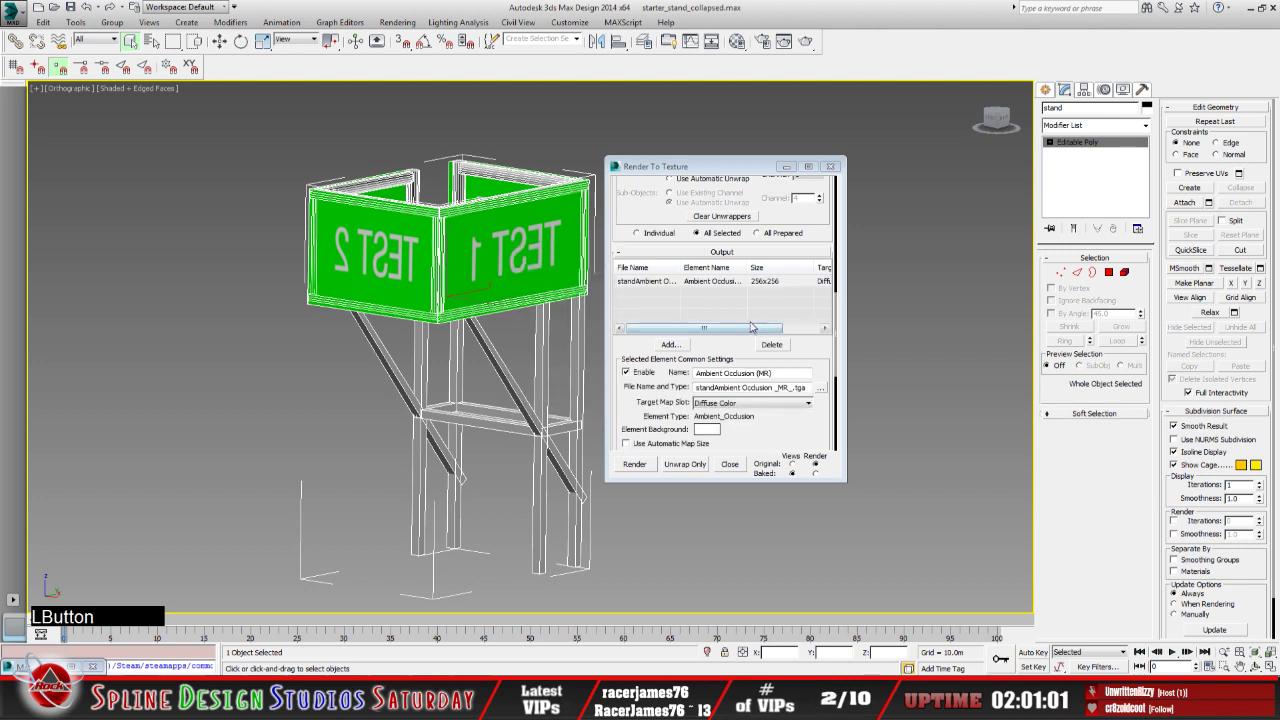
left_click_drag(711, 331, 767, 331)
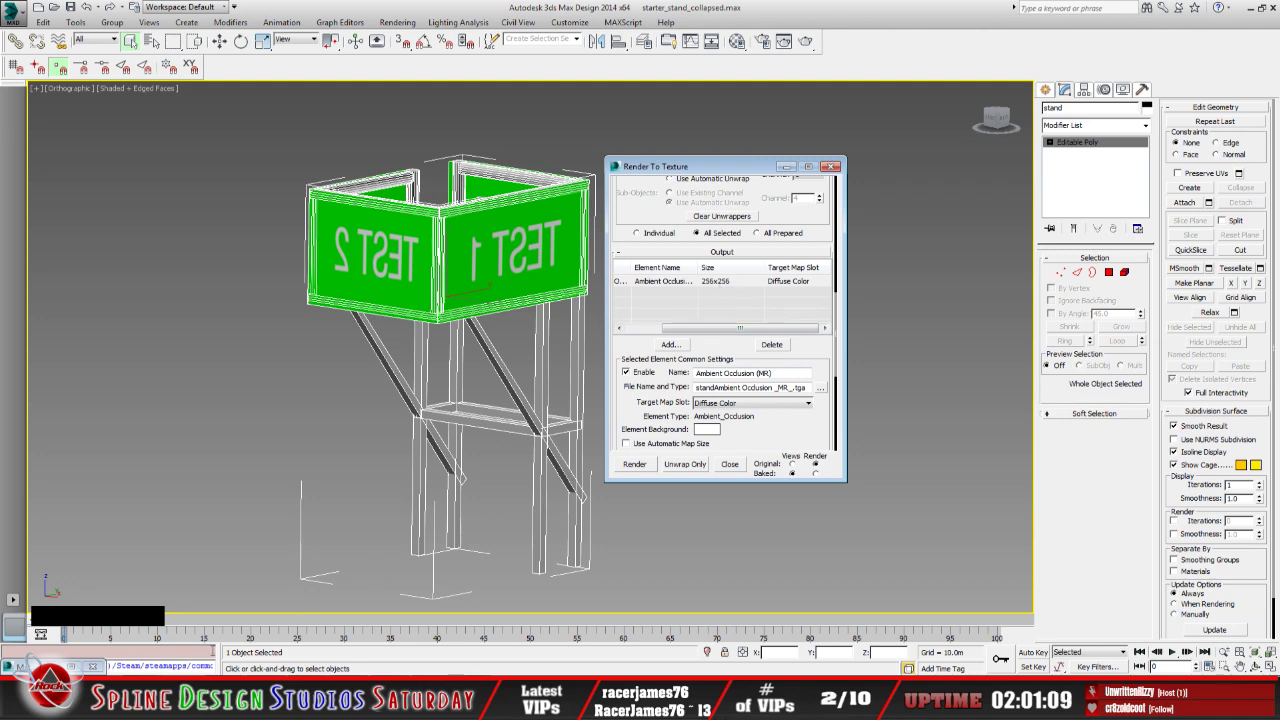
Switch to the browser and watch the tutorial up to the Select Element File Name and Type dialog, pausing at 10:58
left_click(150, 702)
left_click(147, 662)
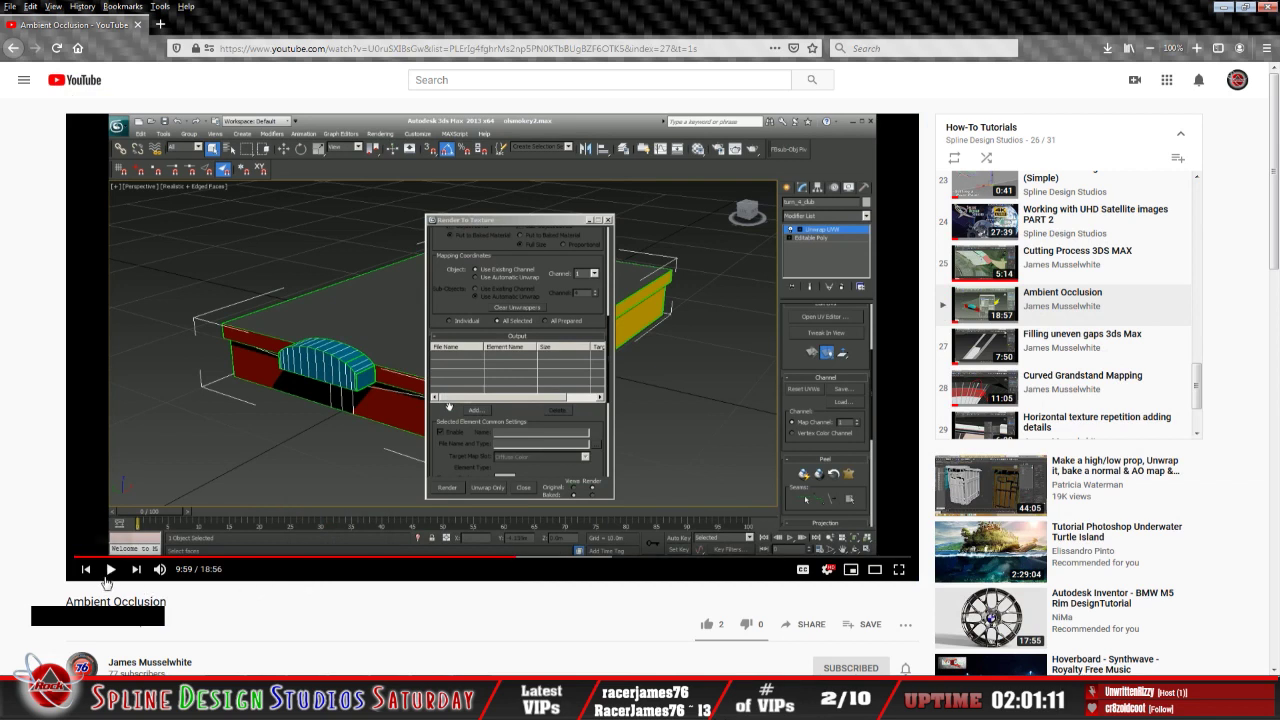
left_click(112, 570)
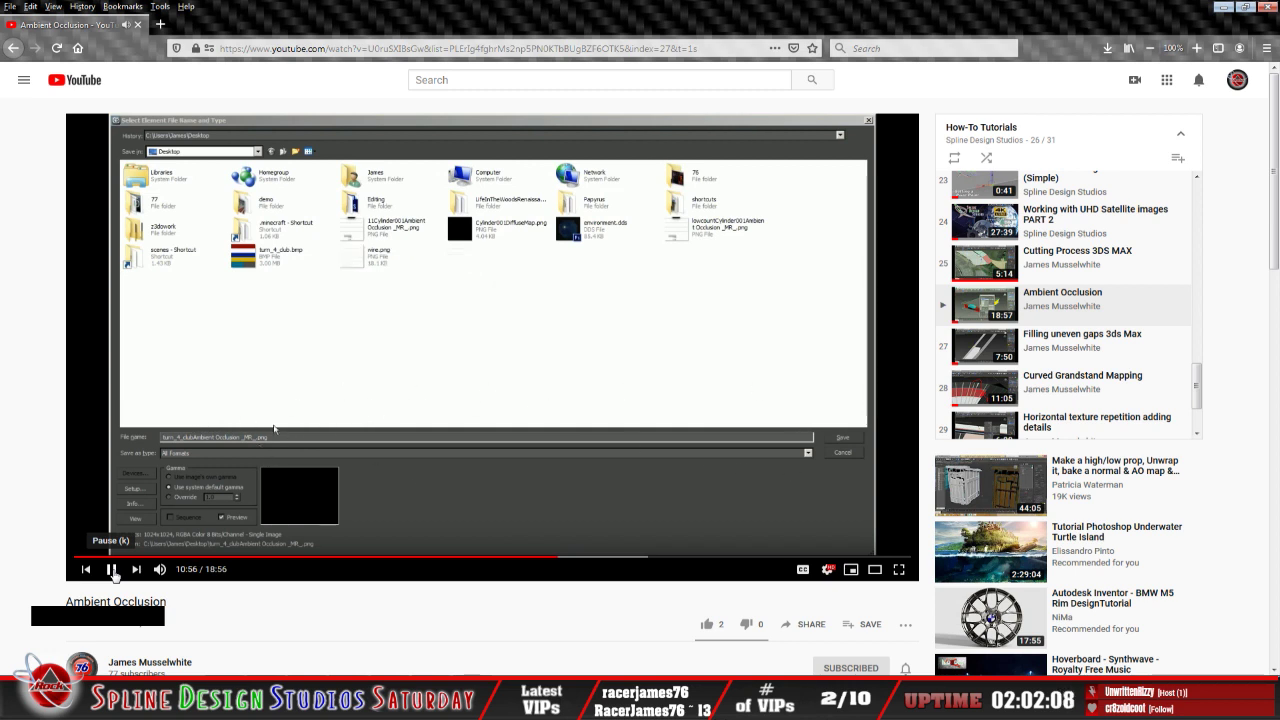
left_click(111, 569)
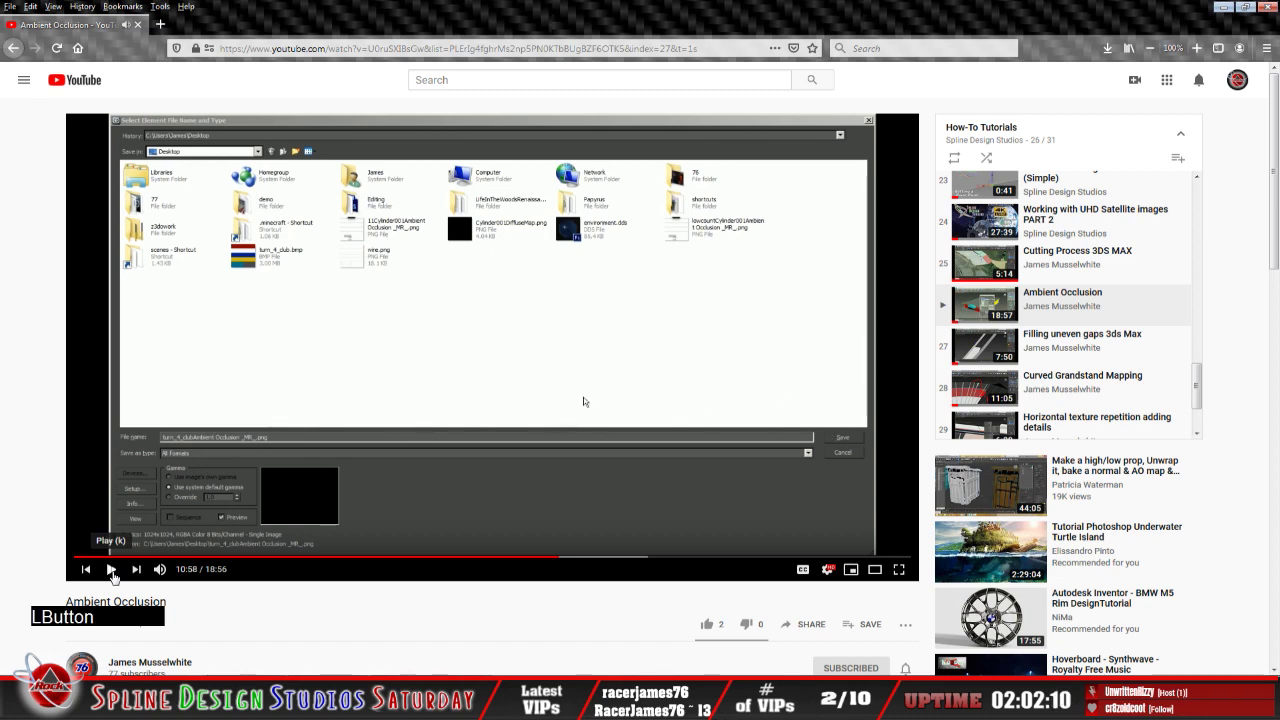
Return to 3ds Max and set the ambient occlusion element's output file to a PNG image on the Desktop, with RGB 24 bit and alpha channel
left_click(1268, 7)
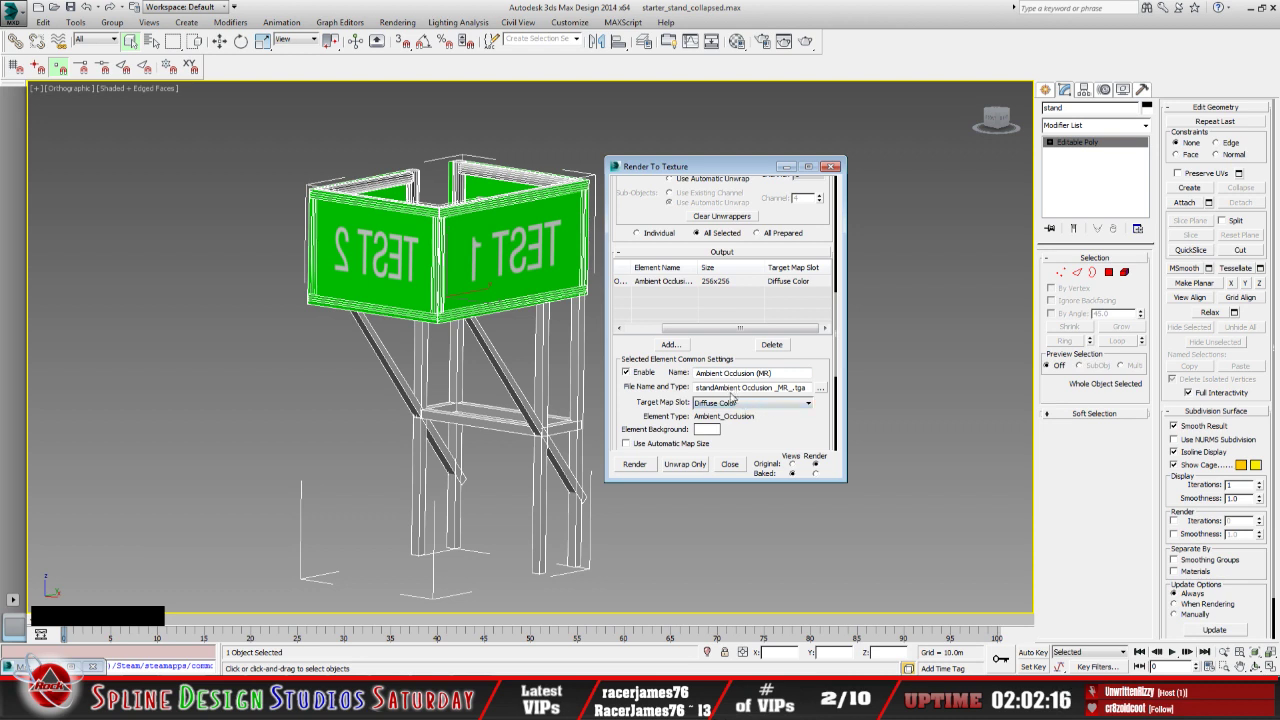
left_click(820, 390)
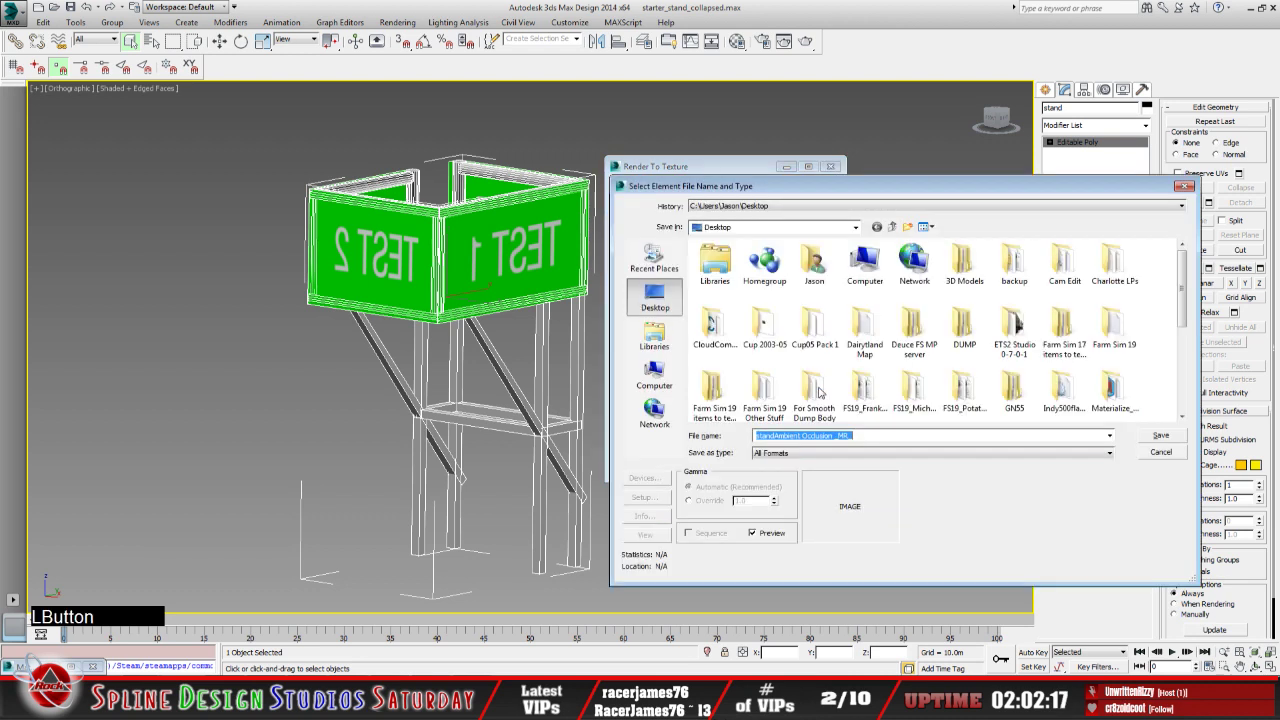
left_click_drag(779, 186, 436, 117)
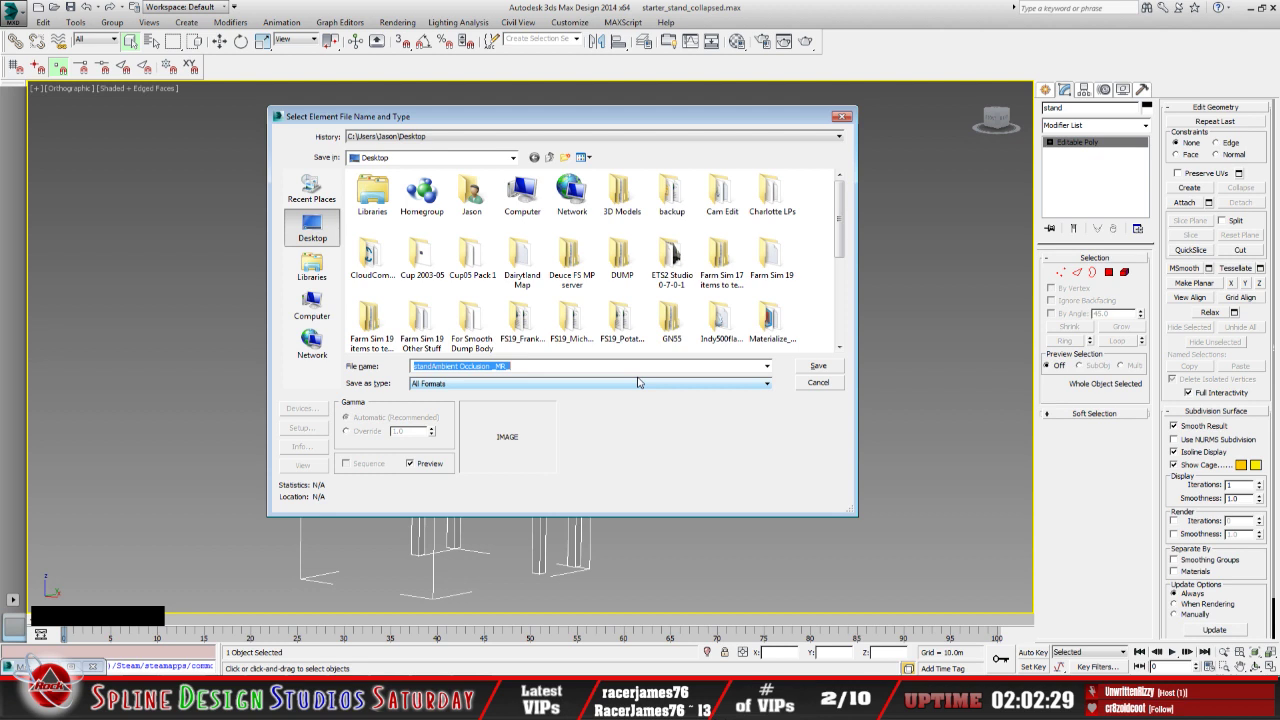
left_click(767, 386)
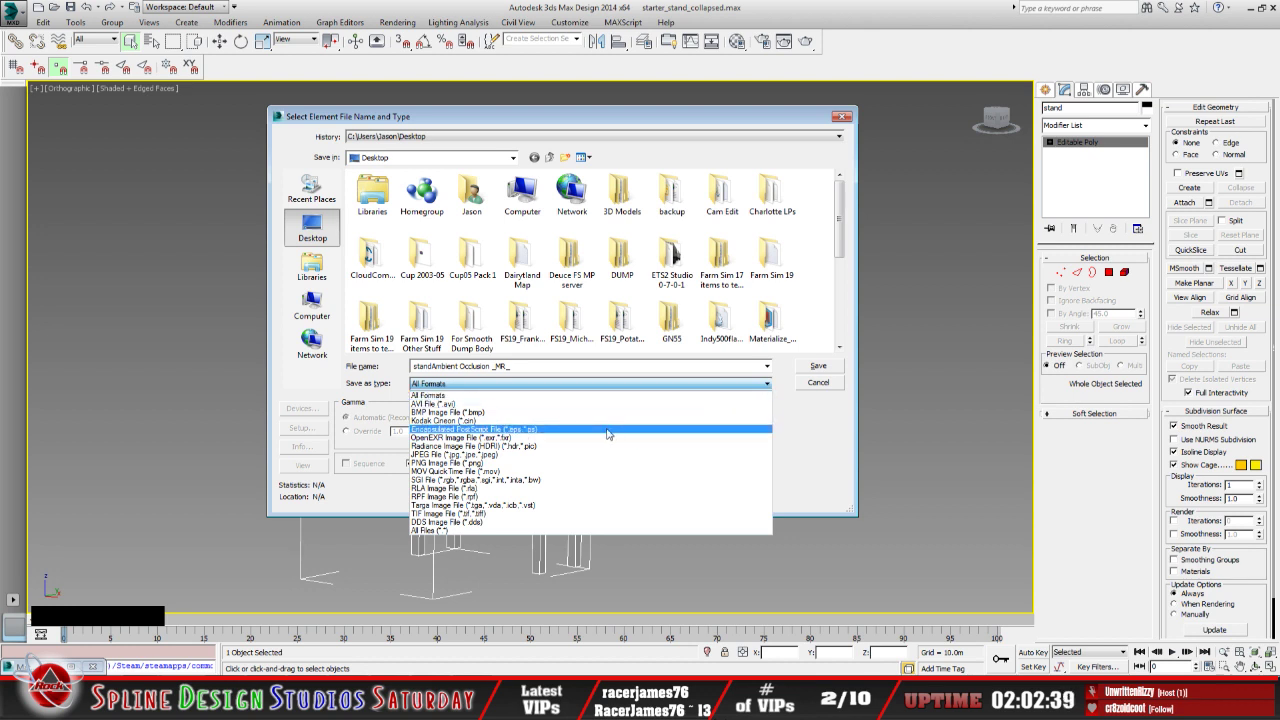
left_click(604, 463)
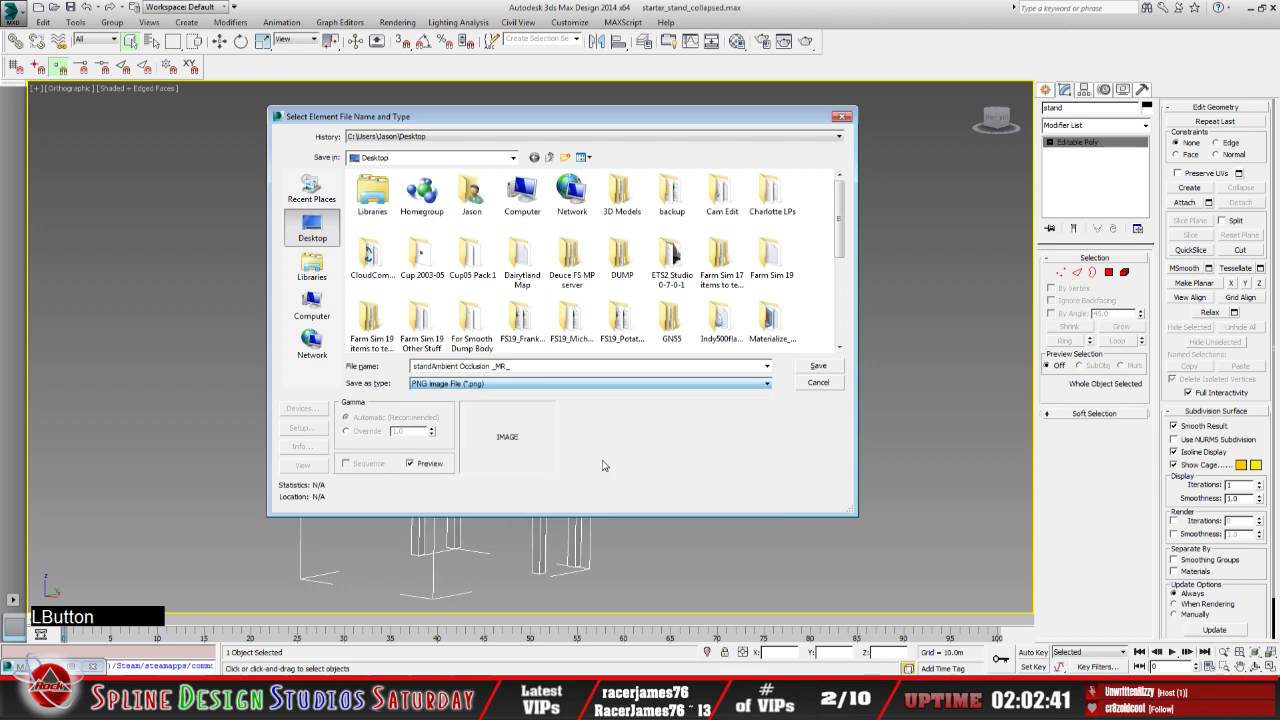
left_click(538, 367)
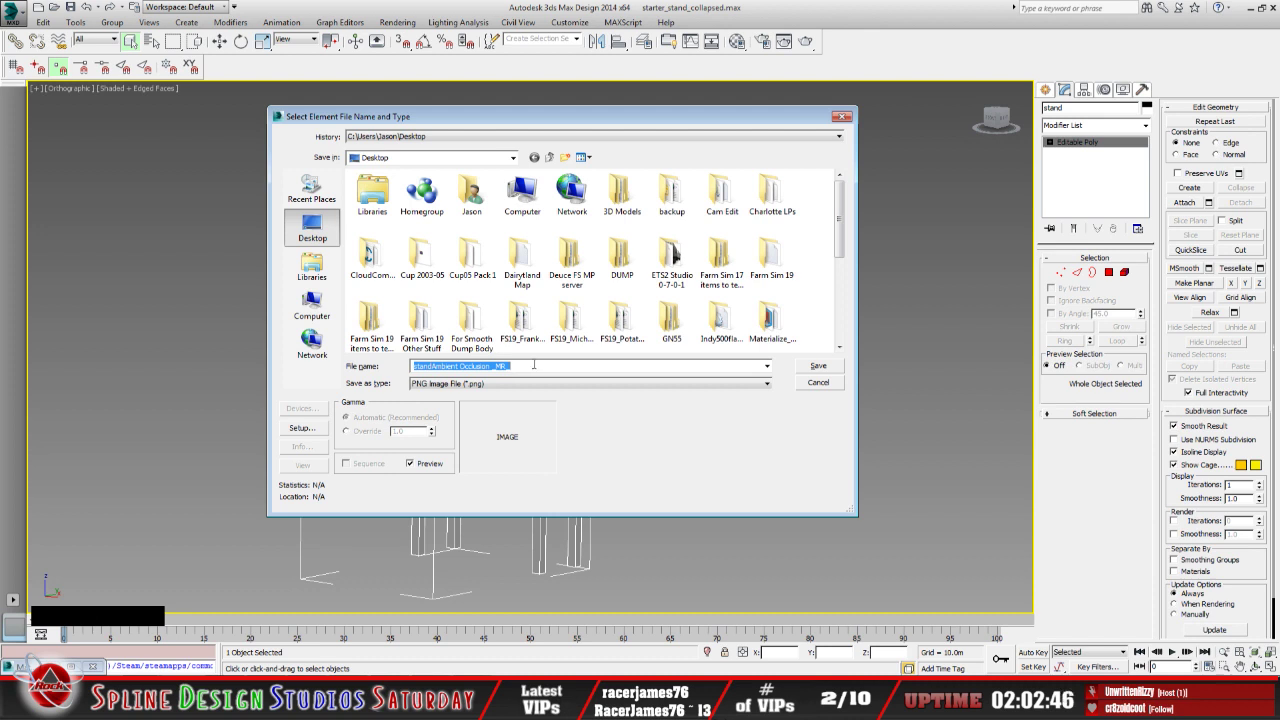
left_click(518, 367)
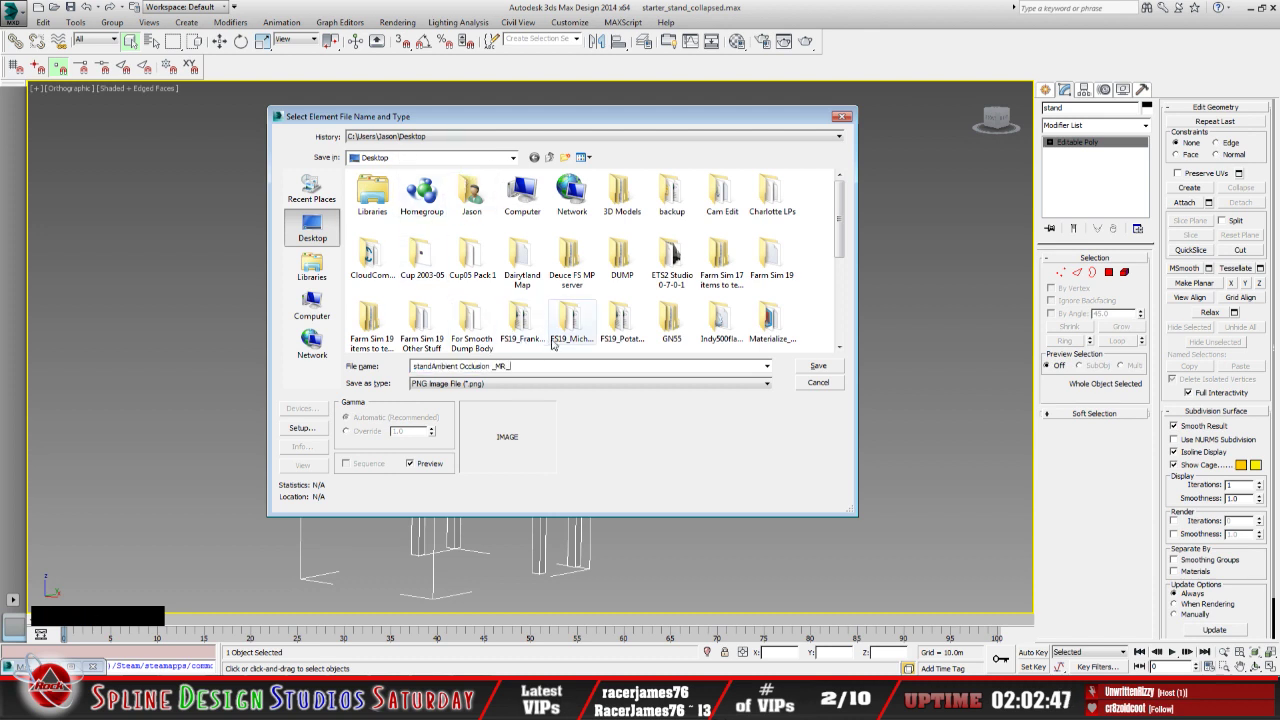
left_click(816, 367)
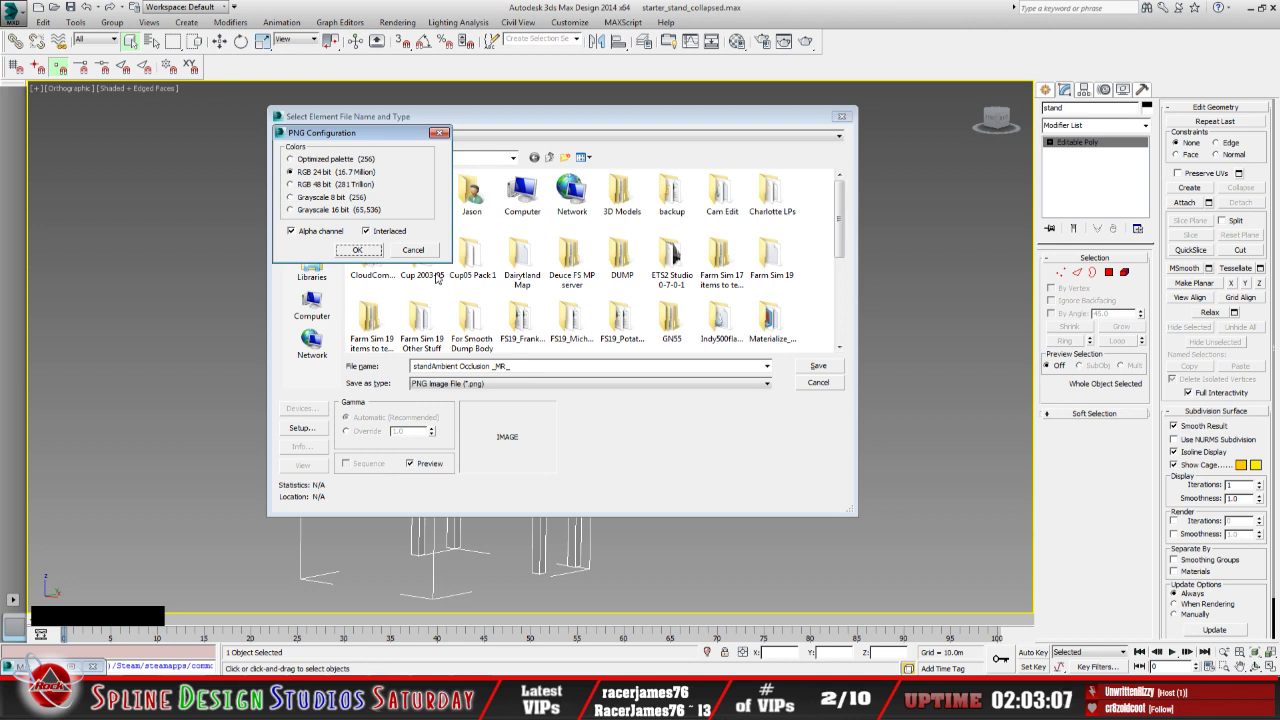
left_click(358, 250)
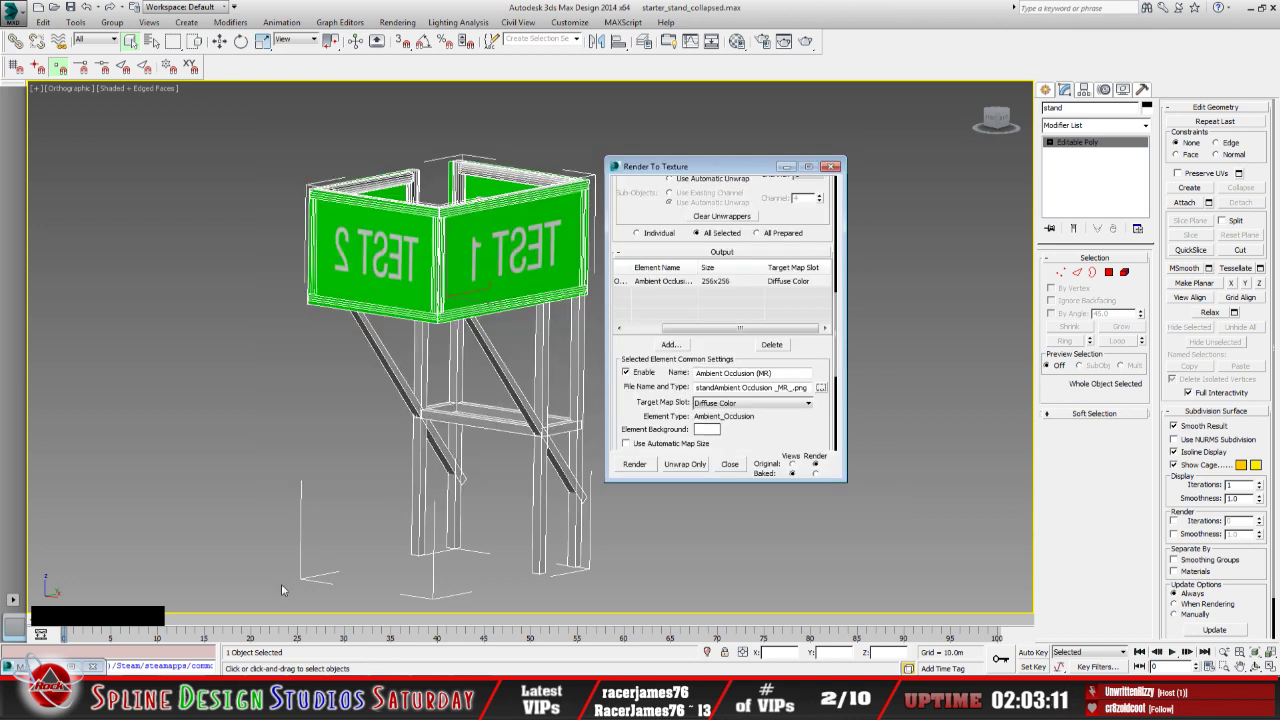
Switch to the browser and watch the tutorial's Target Map Slot explanation, pausing at 11:16
left_click(700, 166)
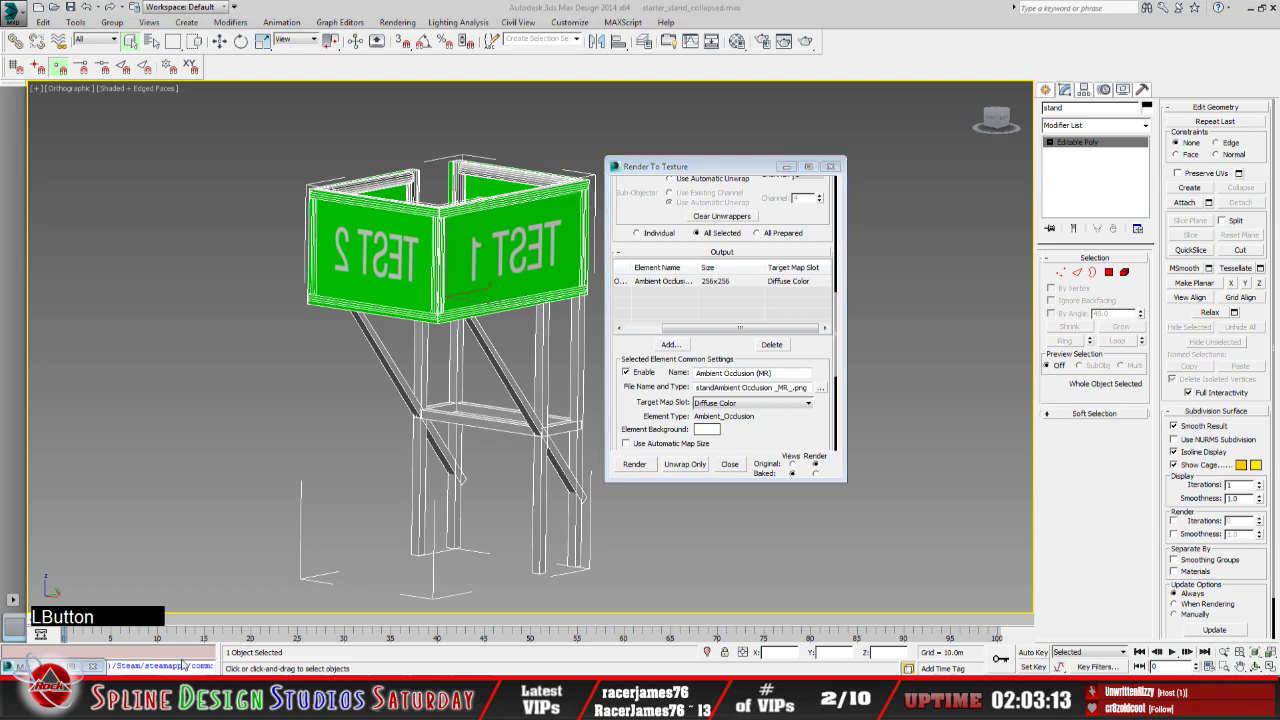
left_click(183, 665)
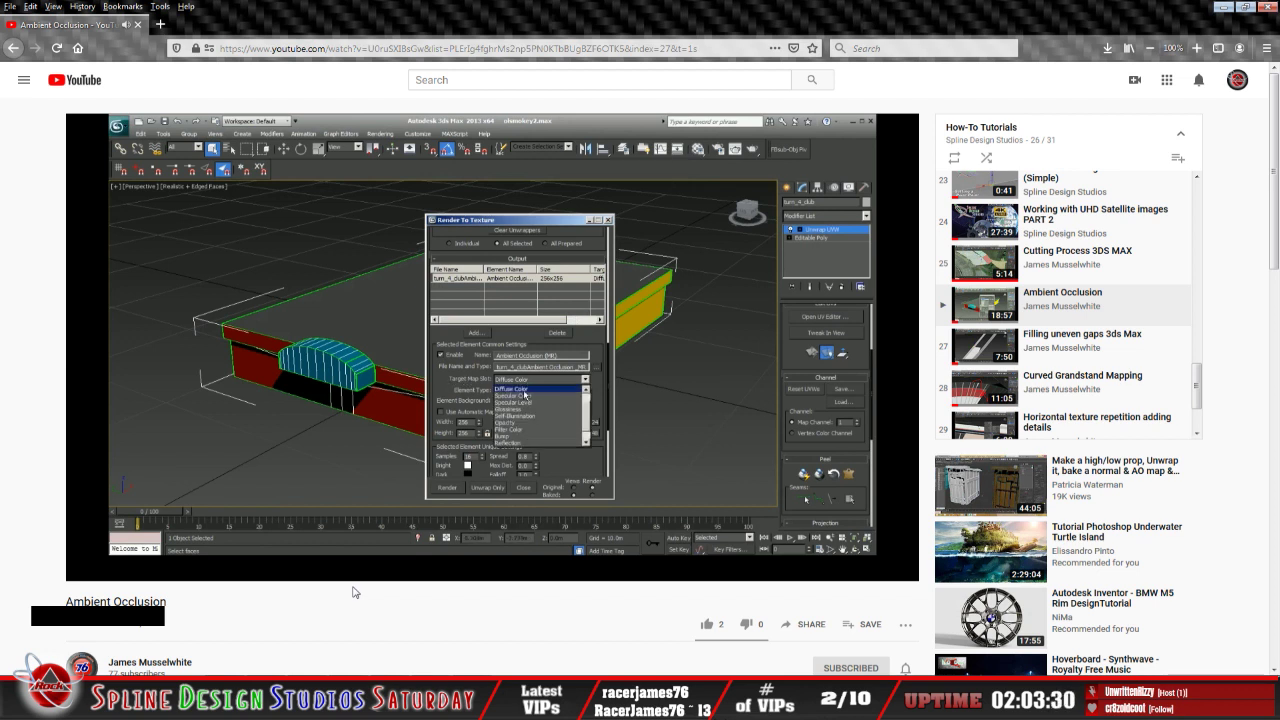
left_click(110, 569)
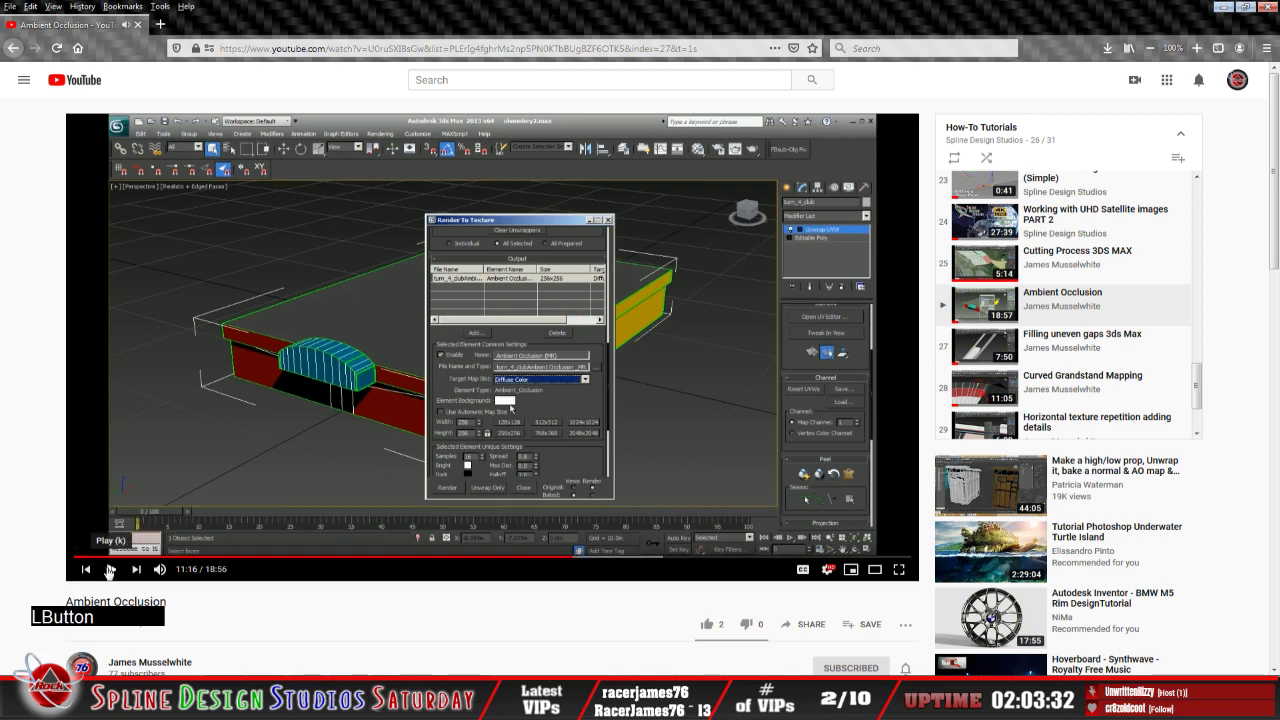
Check the Render To Texture output settings in 3ds Max, and play the Ambient Occlusion tutorial's part on map size from 11:16
left_click(240, 699)
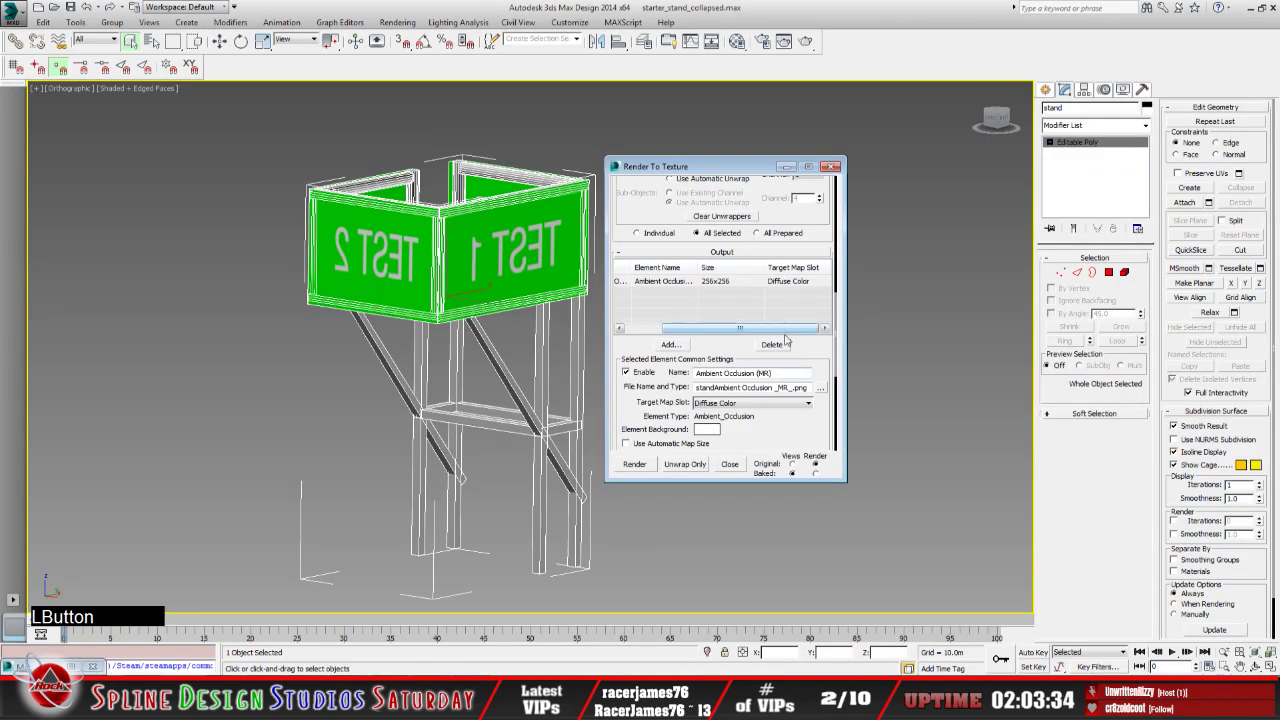
left_click_drag(766, 426, 779, 302)
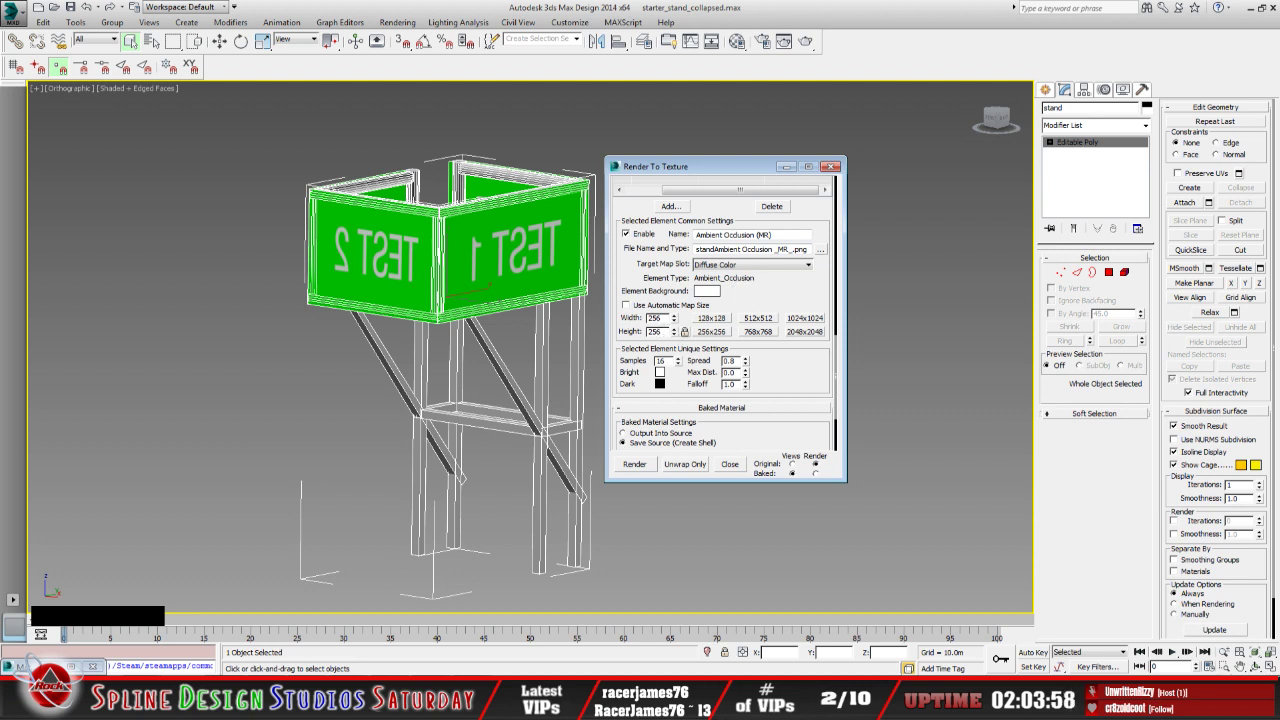
left_click(165, 698)
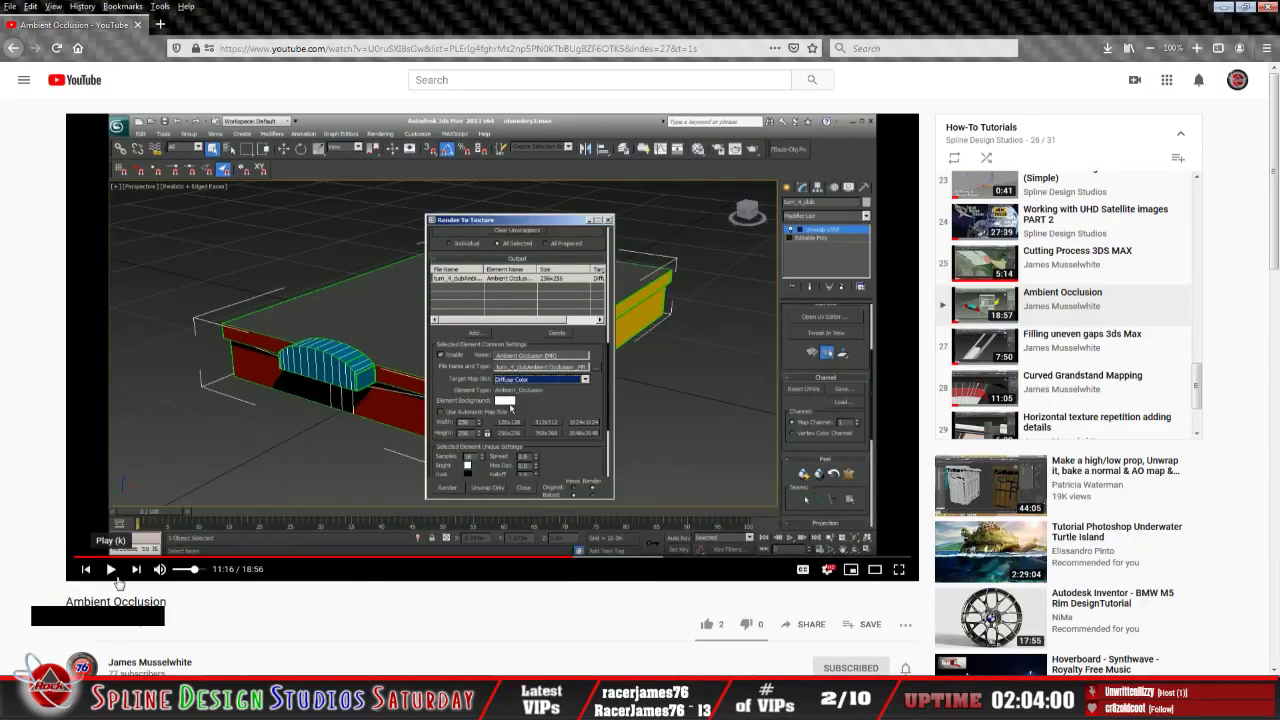
left_click(112, 572)
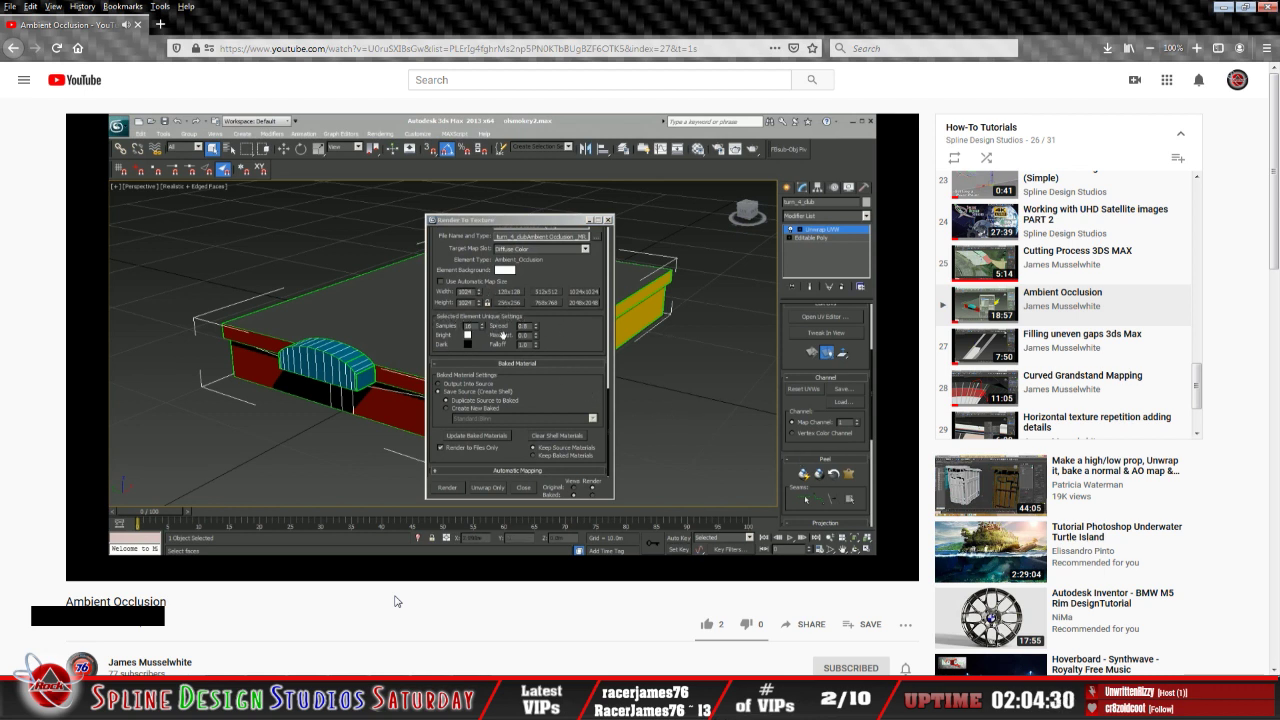
mouse_move(272, 557)
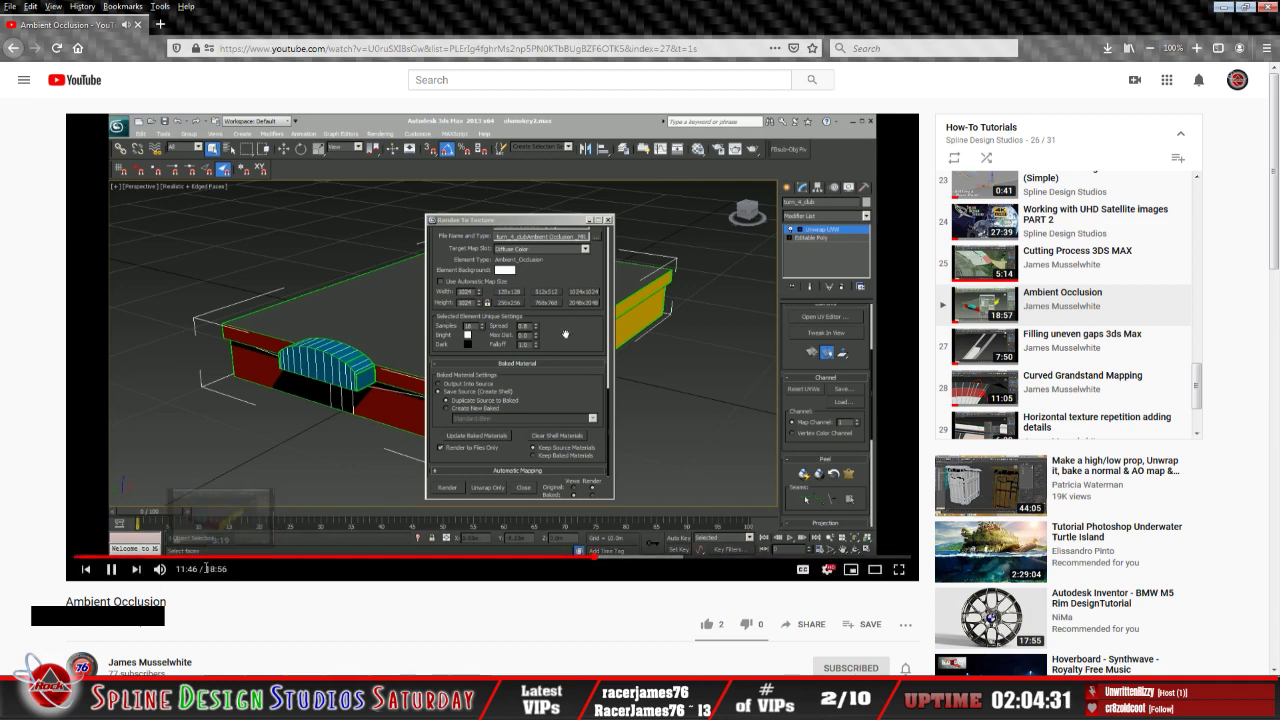
left_click(111, 569)
Switch to 3ds Max and set the ambient occlusion map's width to 512 and height to 1024
left_click(300, 705)
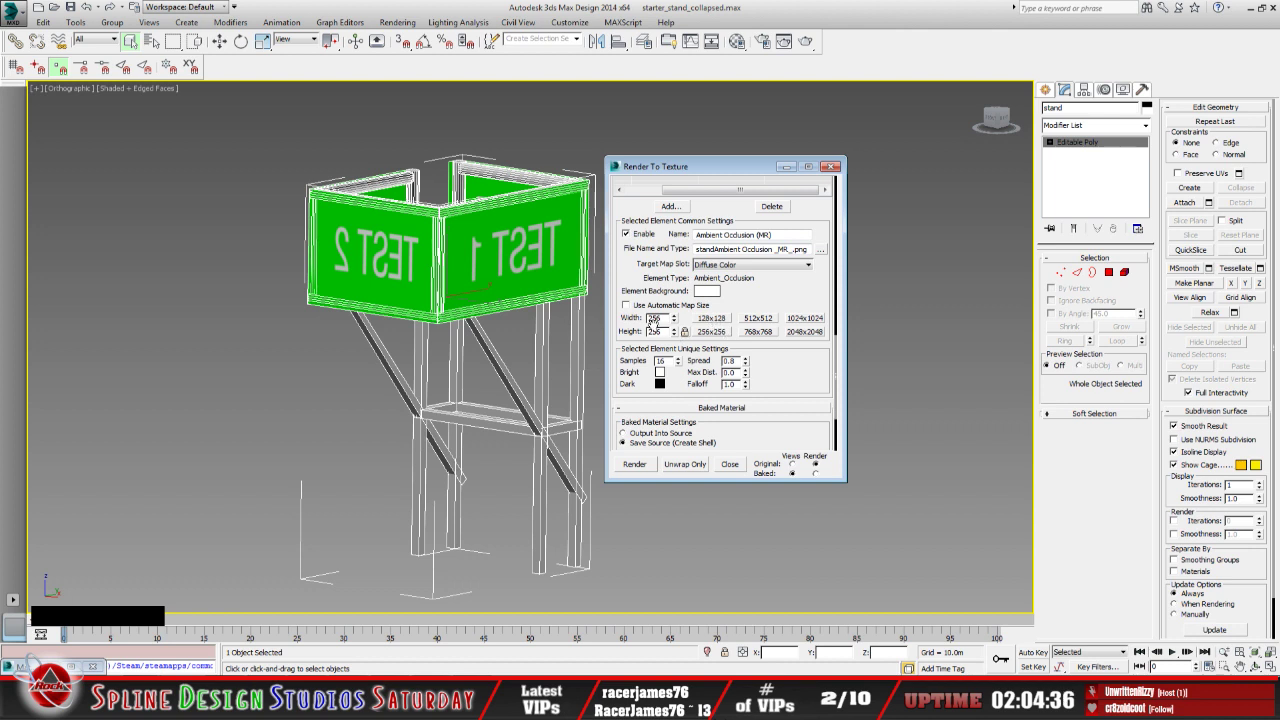
left_click(664, 318)
key("BackSpace")
key("BackSpace")
key("BackSpace")
type("512")
left_click(666, 333)
key("BackSpace")
key("BackSpace")
type("1024")
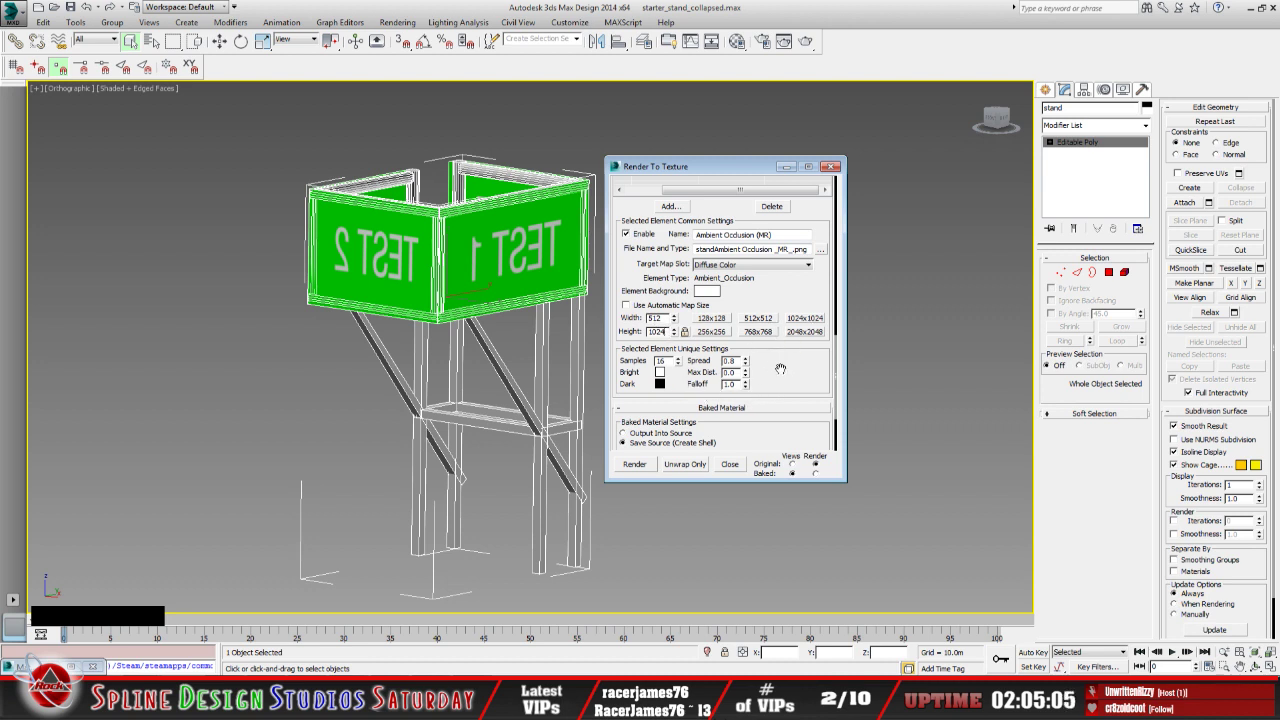
Enable Render to Files Only in the Baked Material settings of Render To Texture
left_click_drag(776, 368, 786, 332)
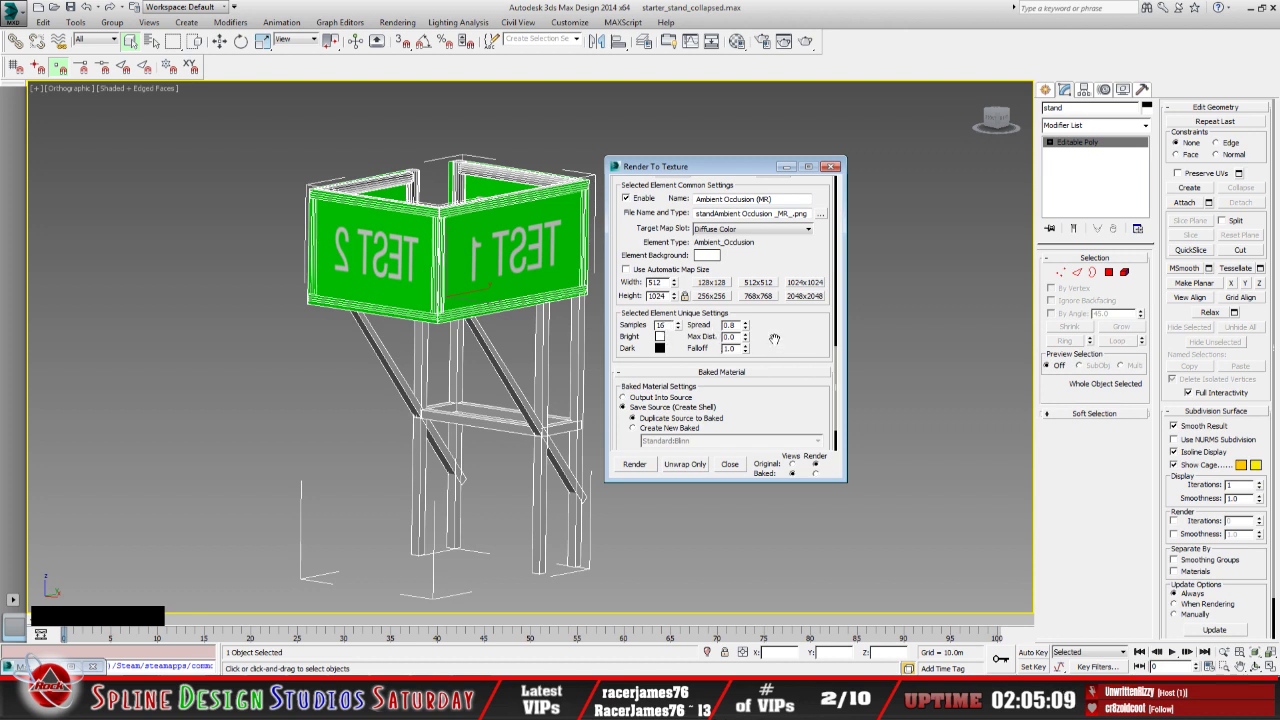
left_click_drag(775, 340, 782, 268)
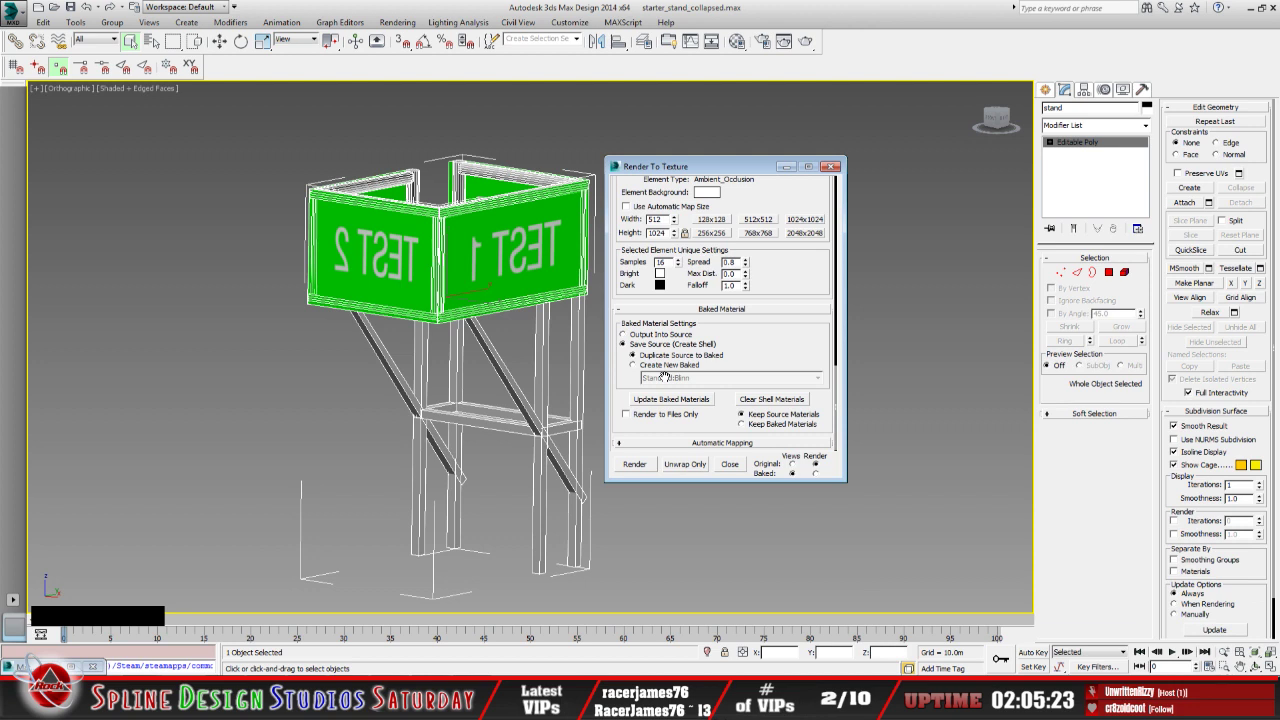
left_click(628, 415)
Switch to the YouTube tutorial and watch its baked material settings section, comparing it with the Render To Texture settings in 3ds Max
left_click(140, 700)
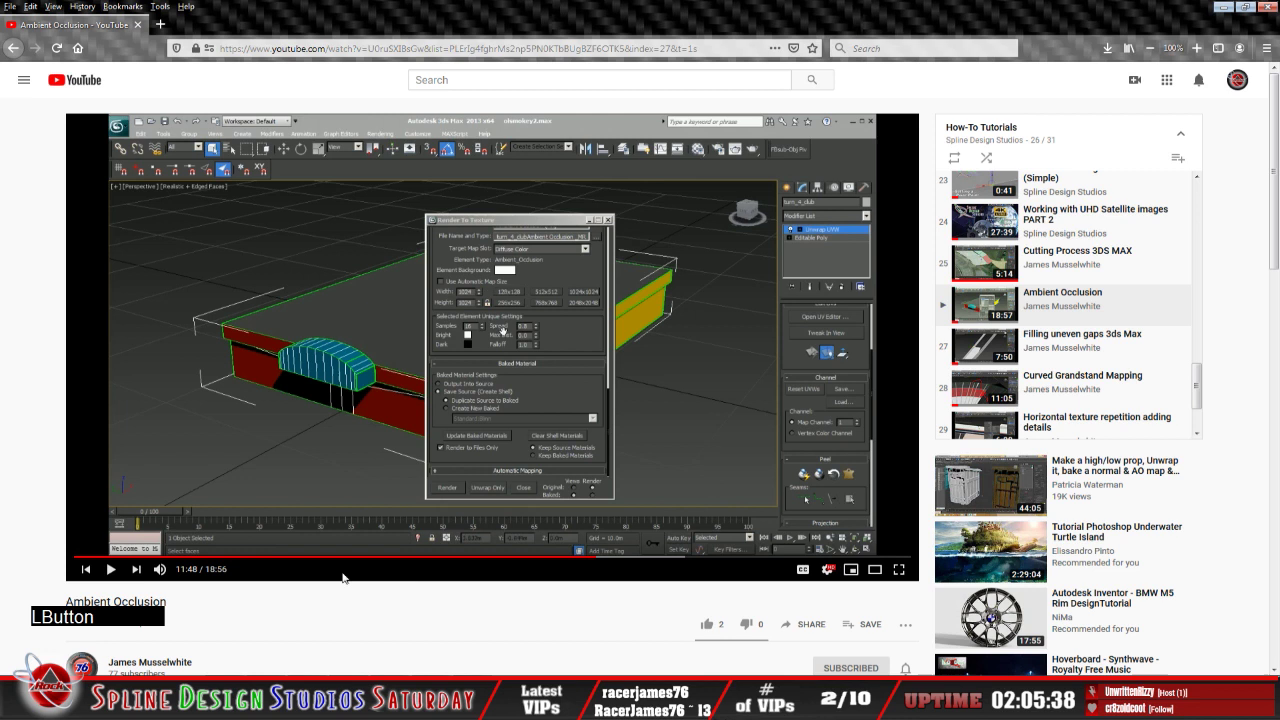
left_click(111, 569)
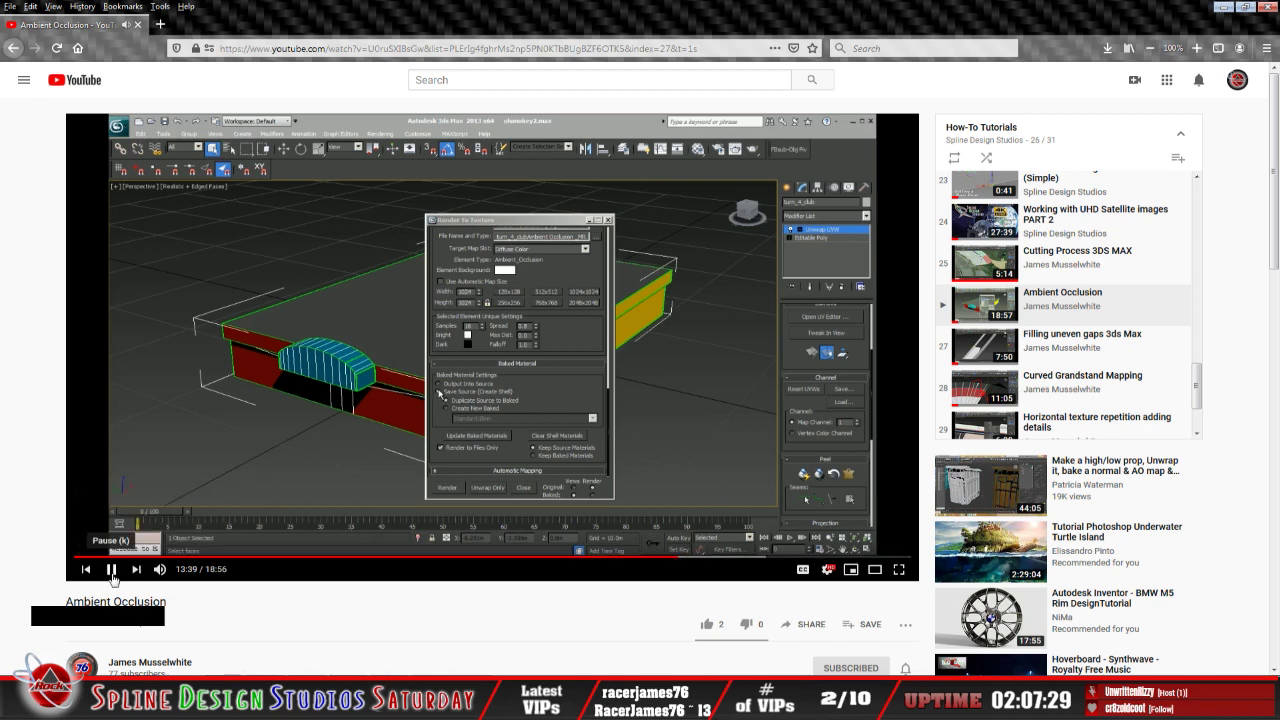
left_click(111, 569)
left_click(480, 698)
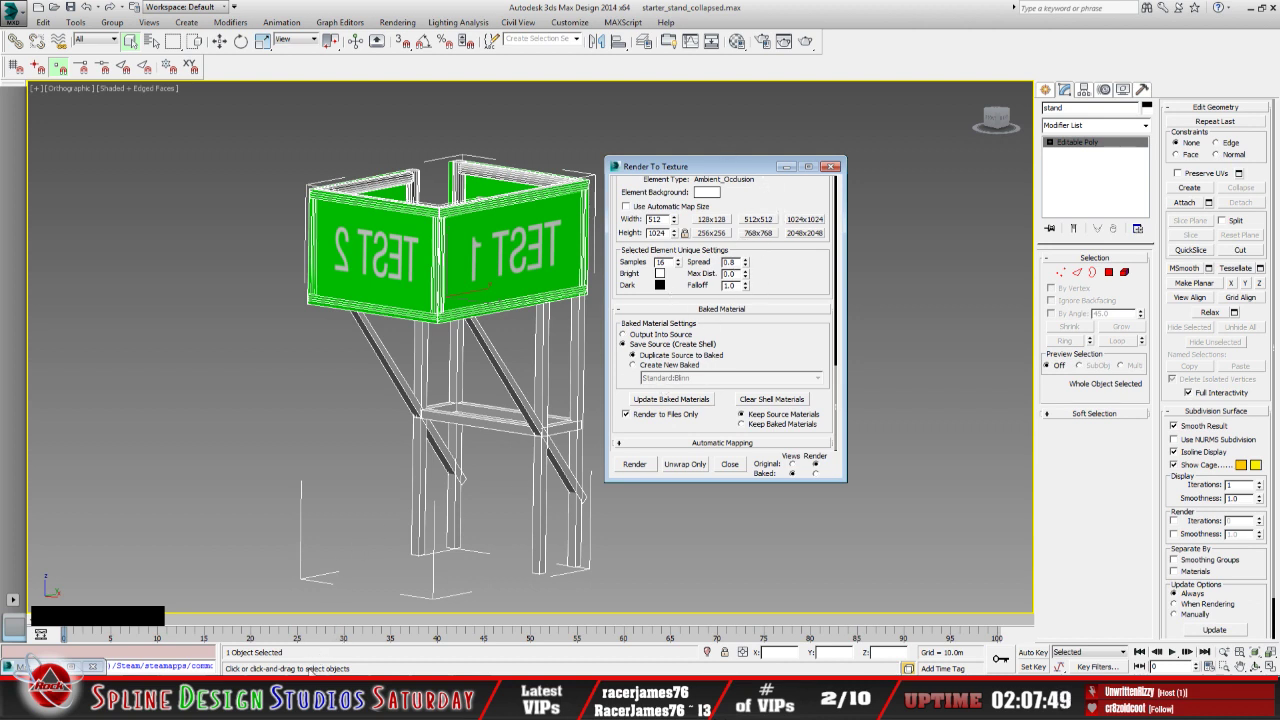
left_click(340, 704)
left_click(150, 672)
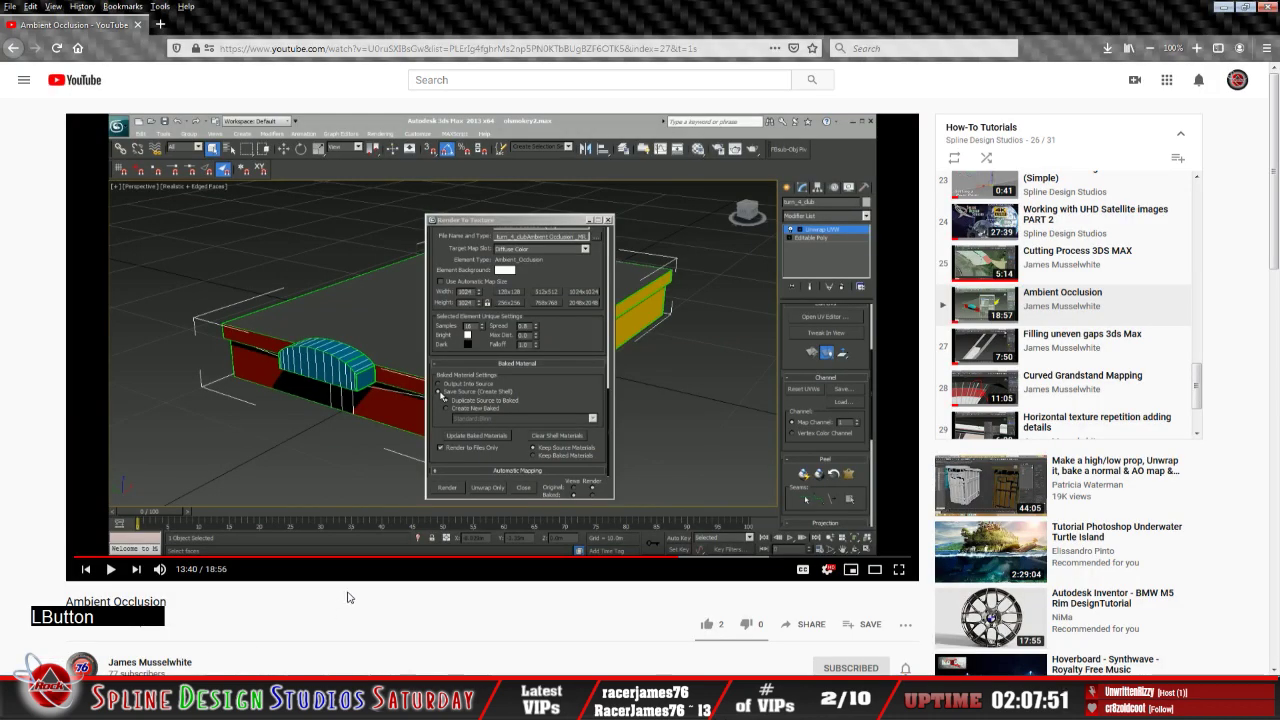
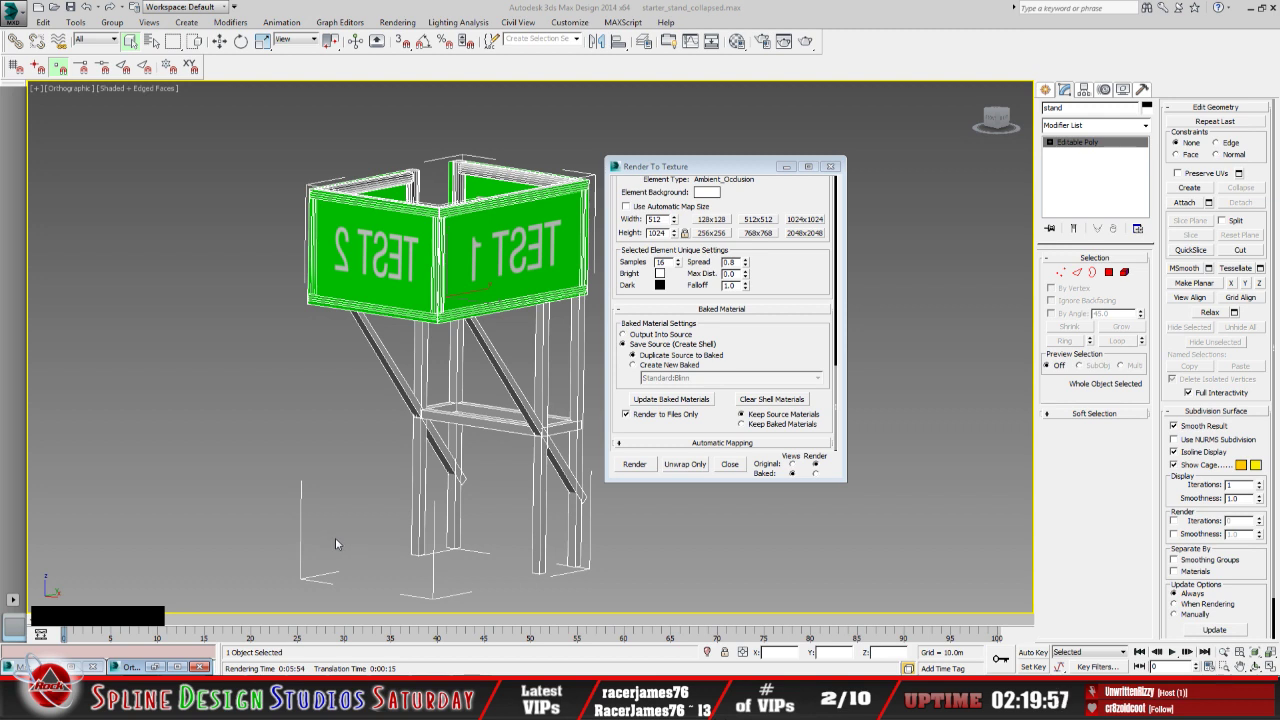
Minimize the Render To Texture dialog and the open windows, and move the baked ambient occlusion image to a clear spot on the desktop
left_click(965, 44)
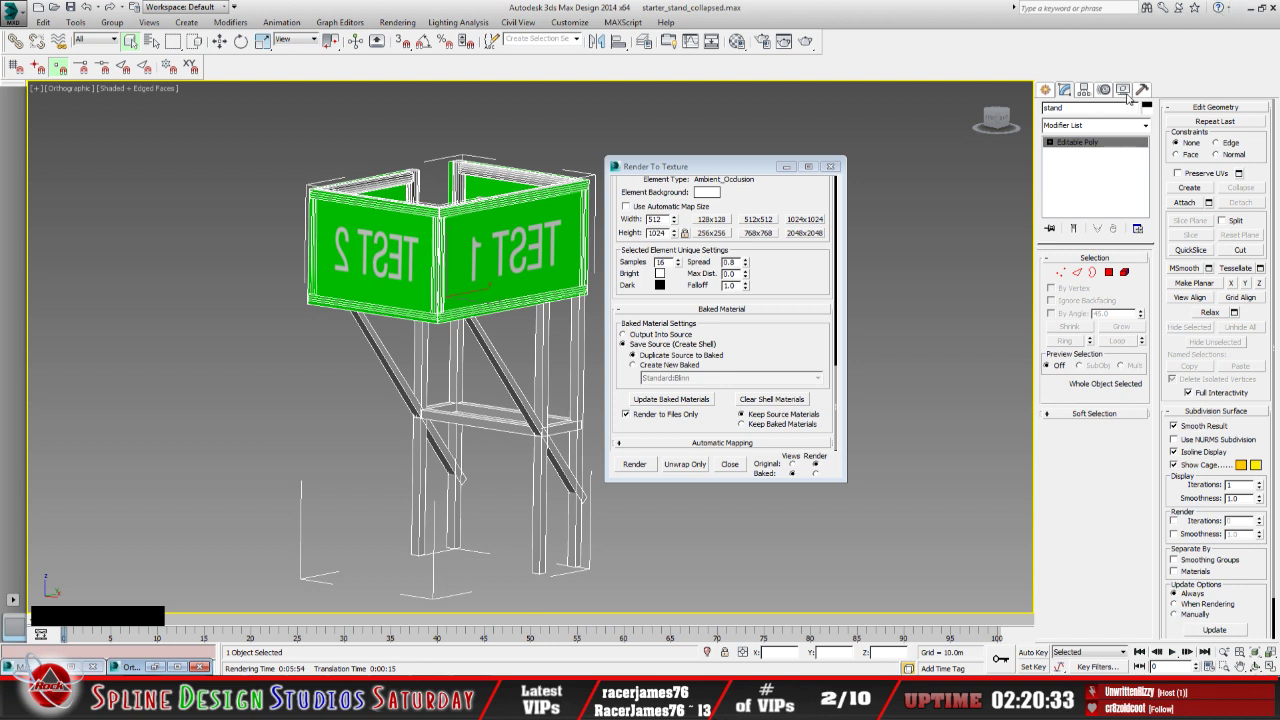
left_click_drag(790, 286, 787, 431)
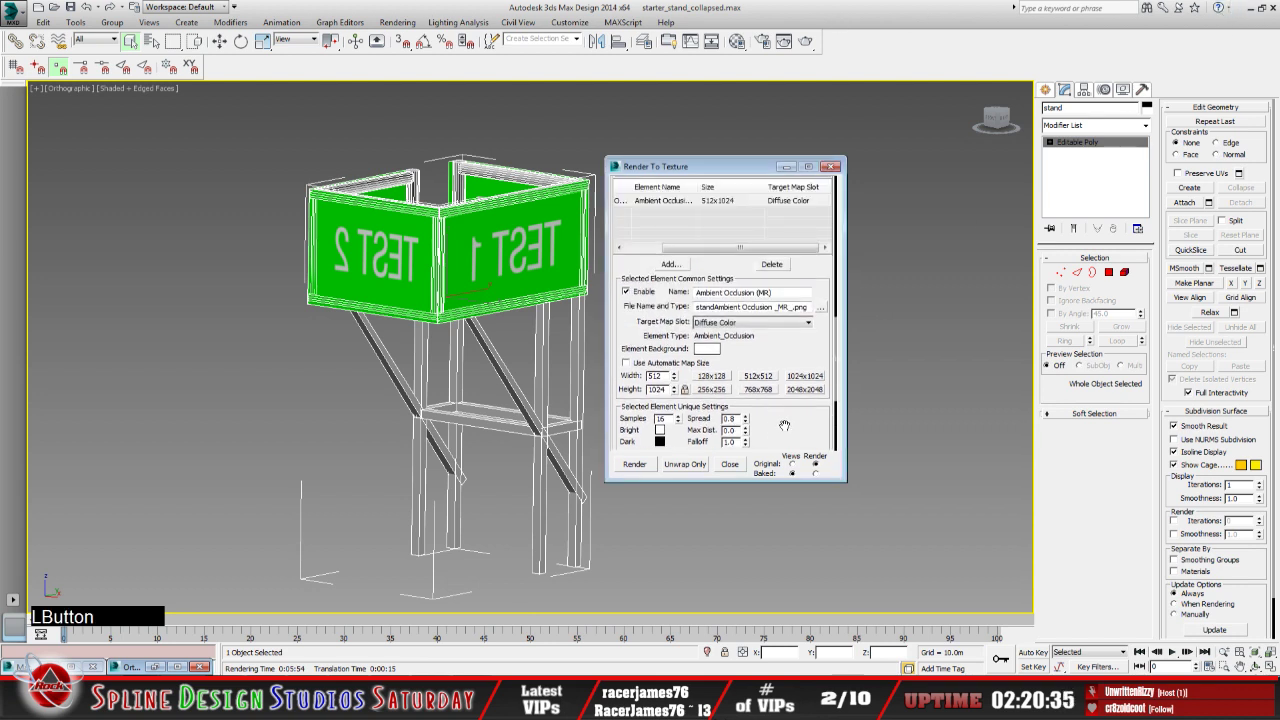
left_click(788, 166)
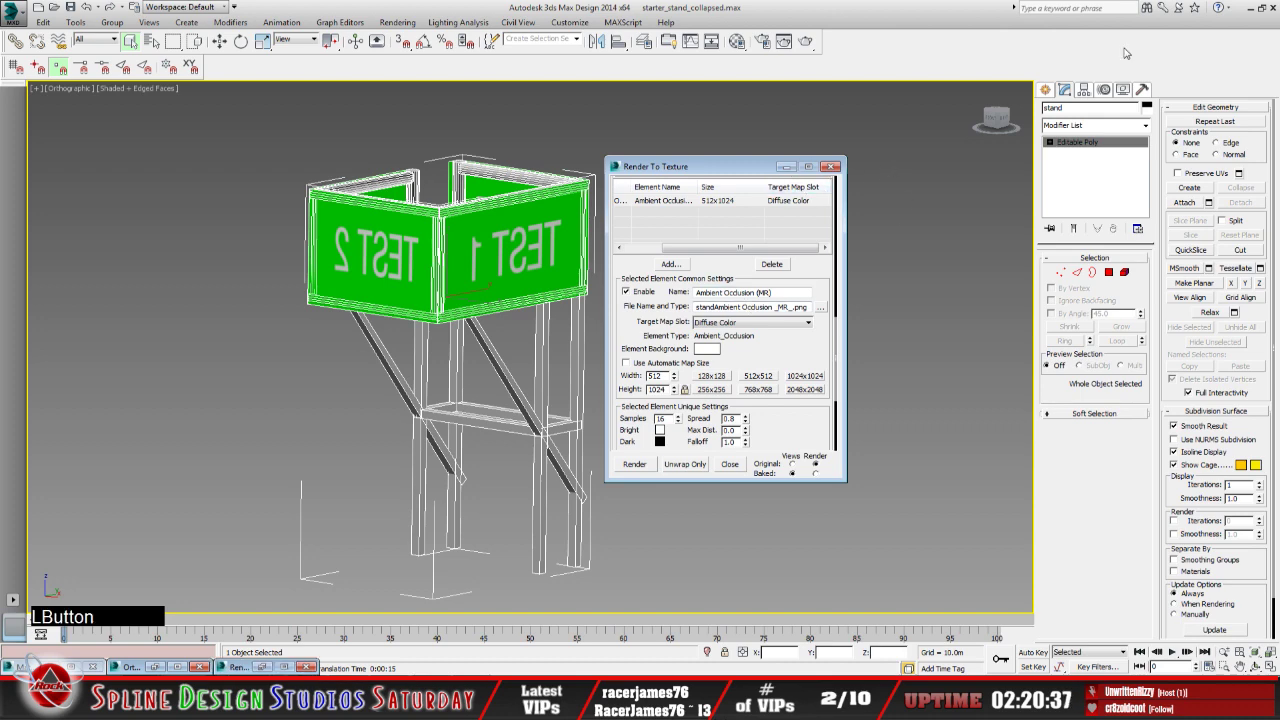
left_click(1247, 8)
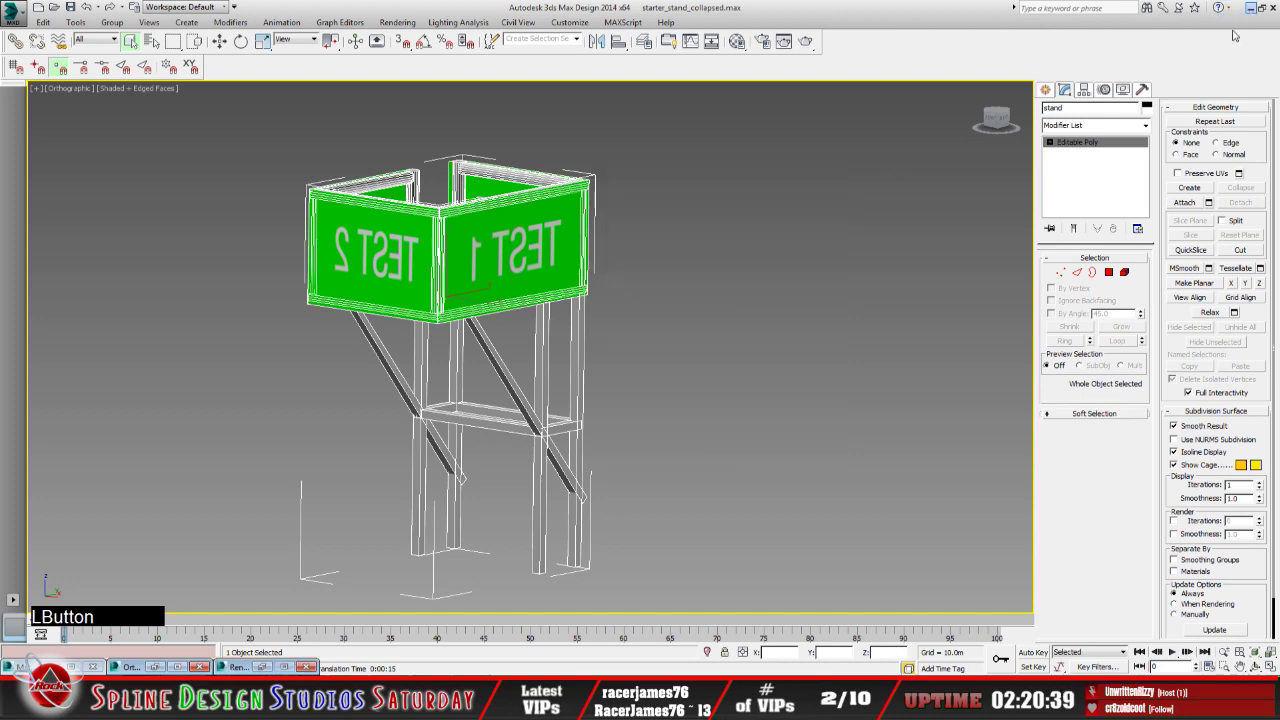
left_click(1224, 7)
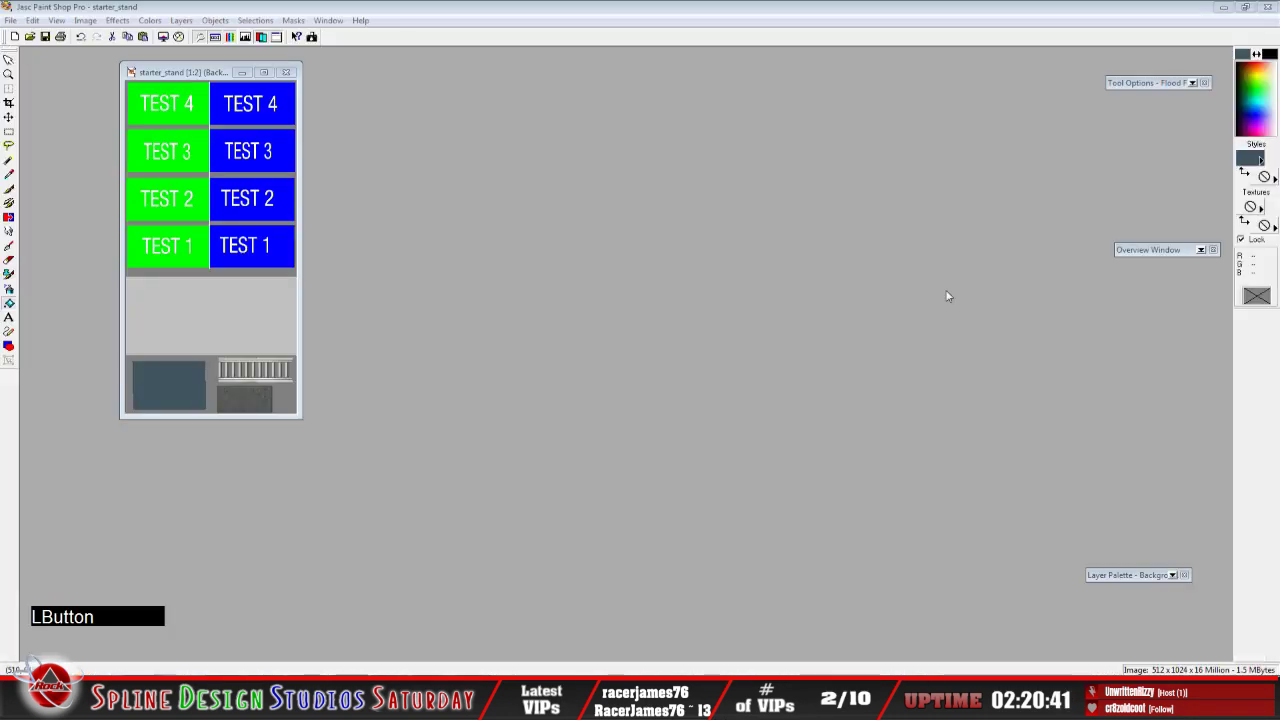
left_click(1223, 7)
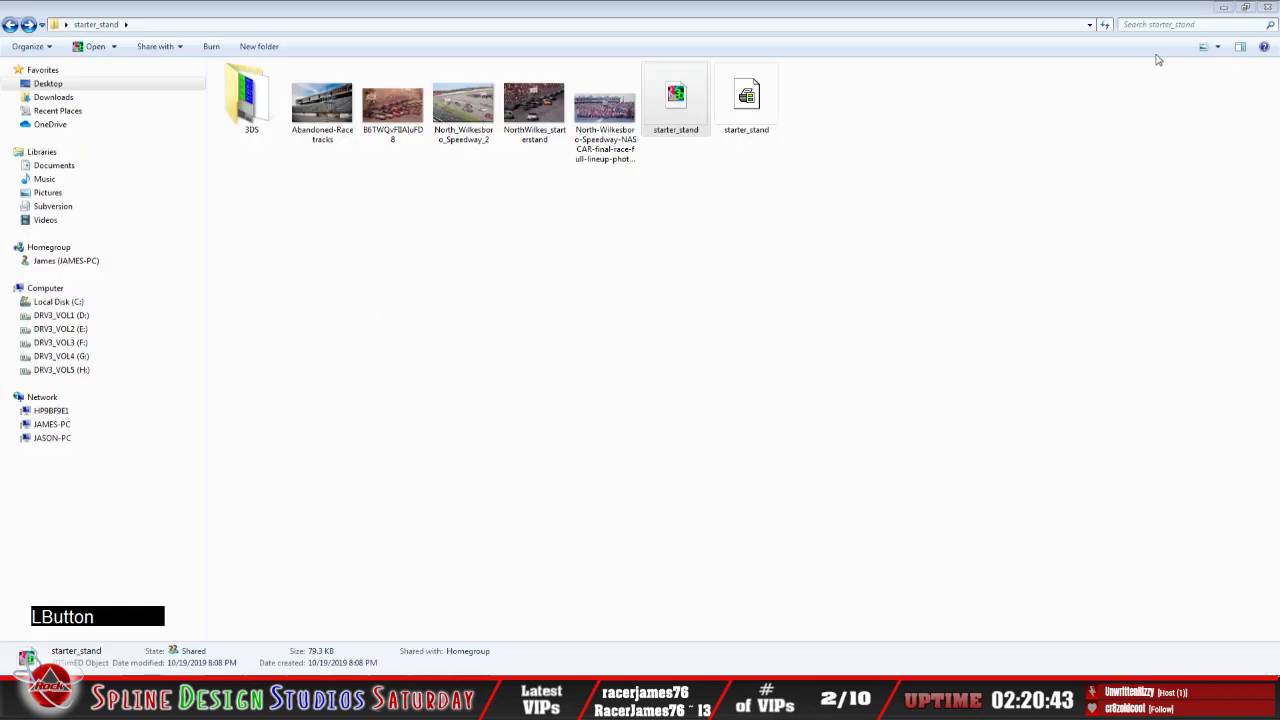
left_click(1223, 8)
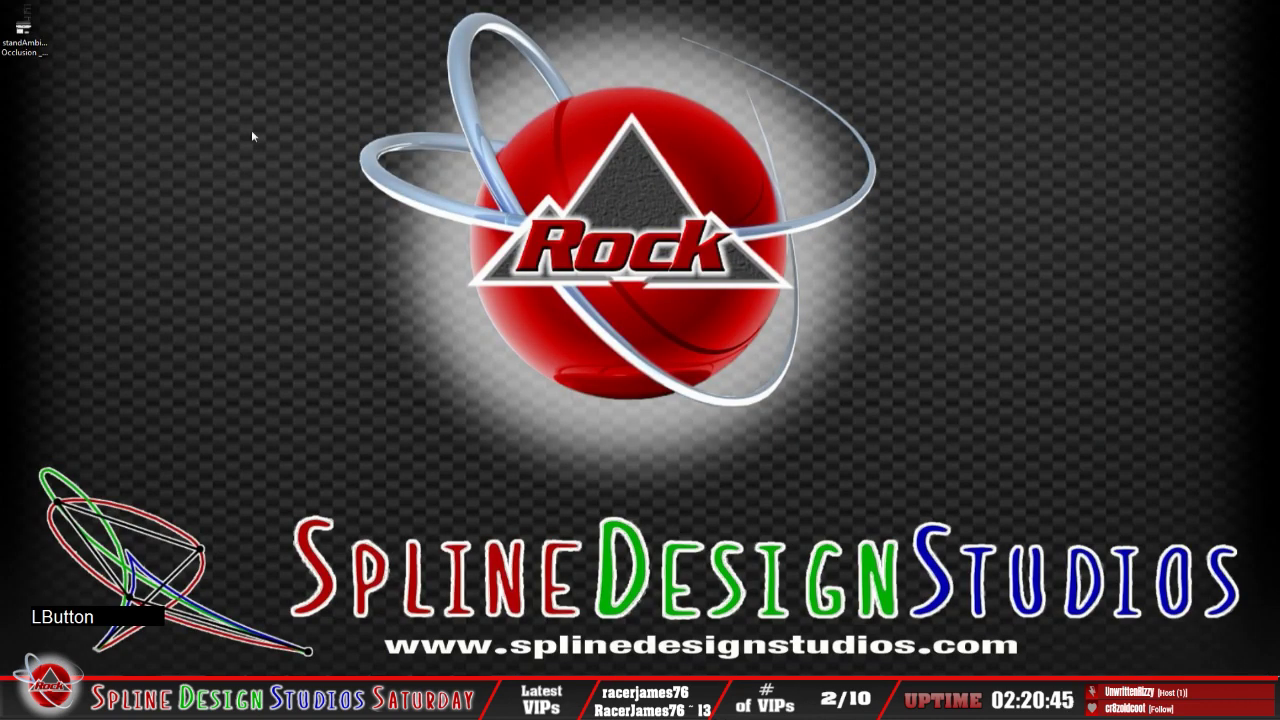
left_click_drag(217, 322, 217, 323)
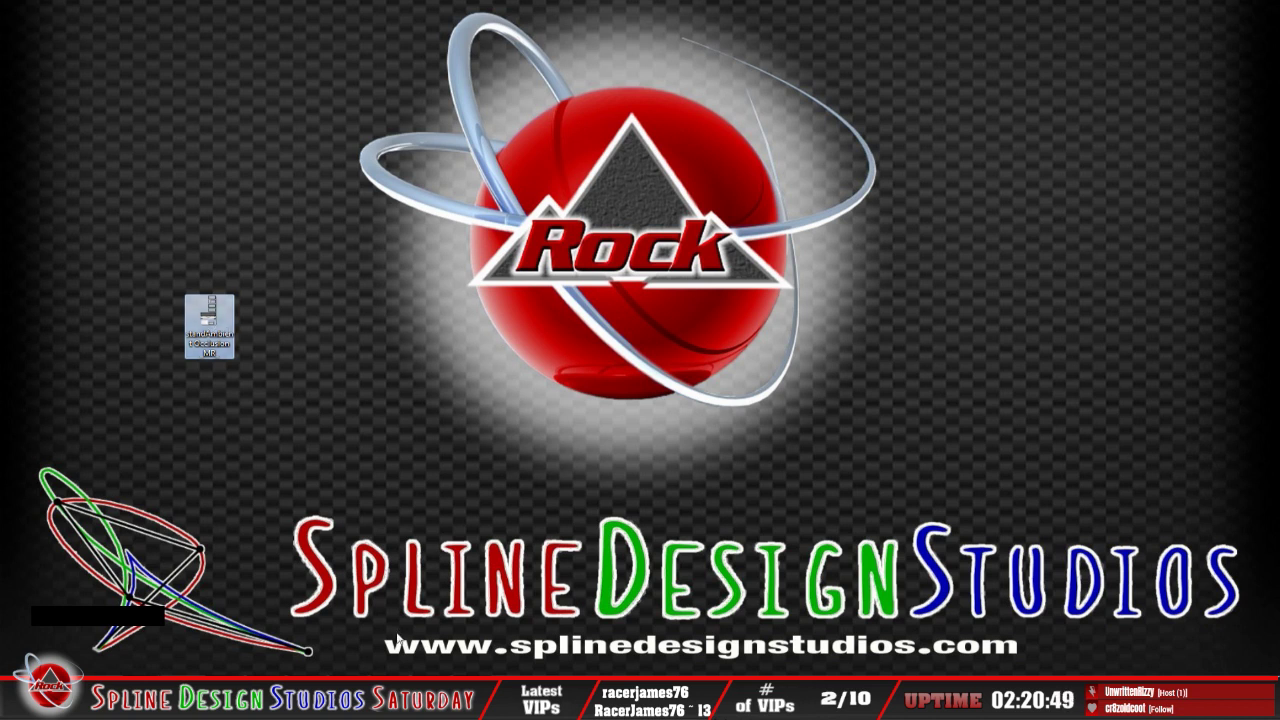
Switch to Paint Shop Pro and open the standAmbient Occlusion _MR_ image from the Desktop
left_click(420, 695)
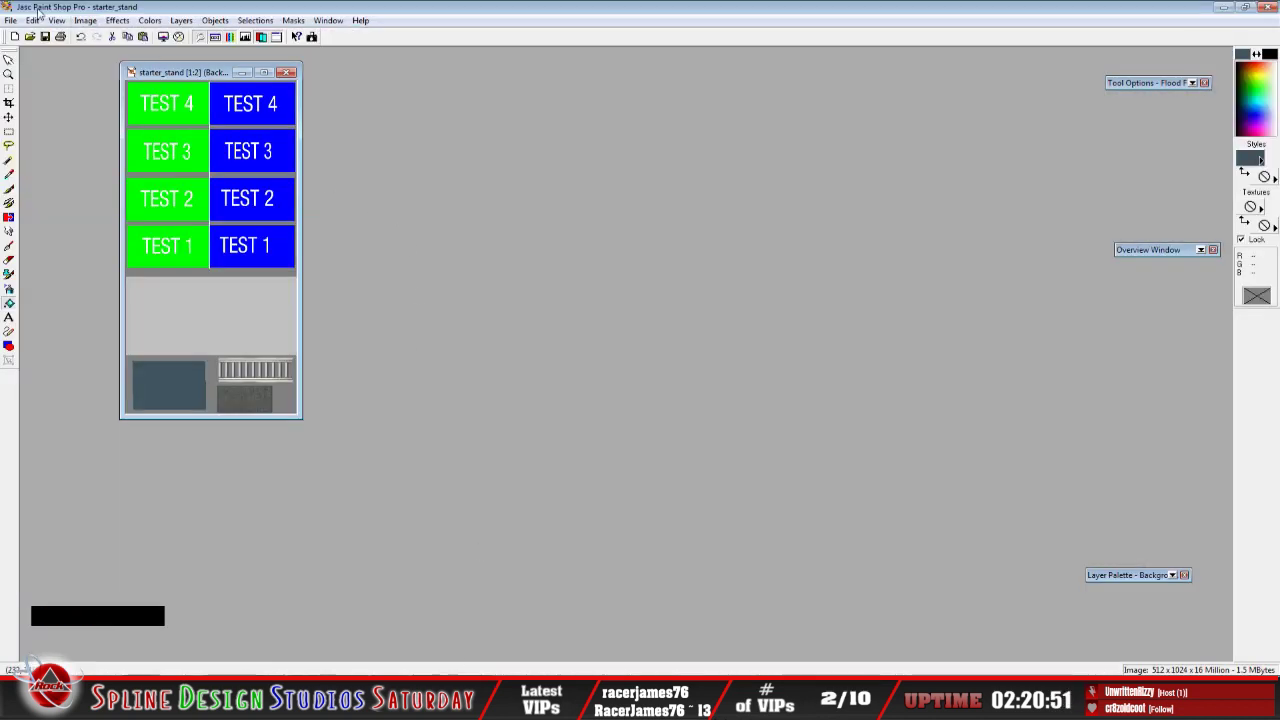
left_click(29, 36)
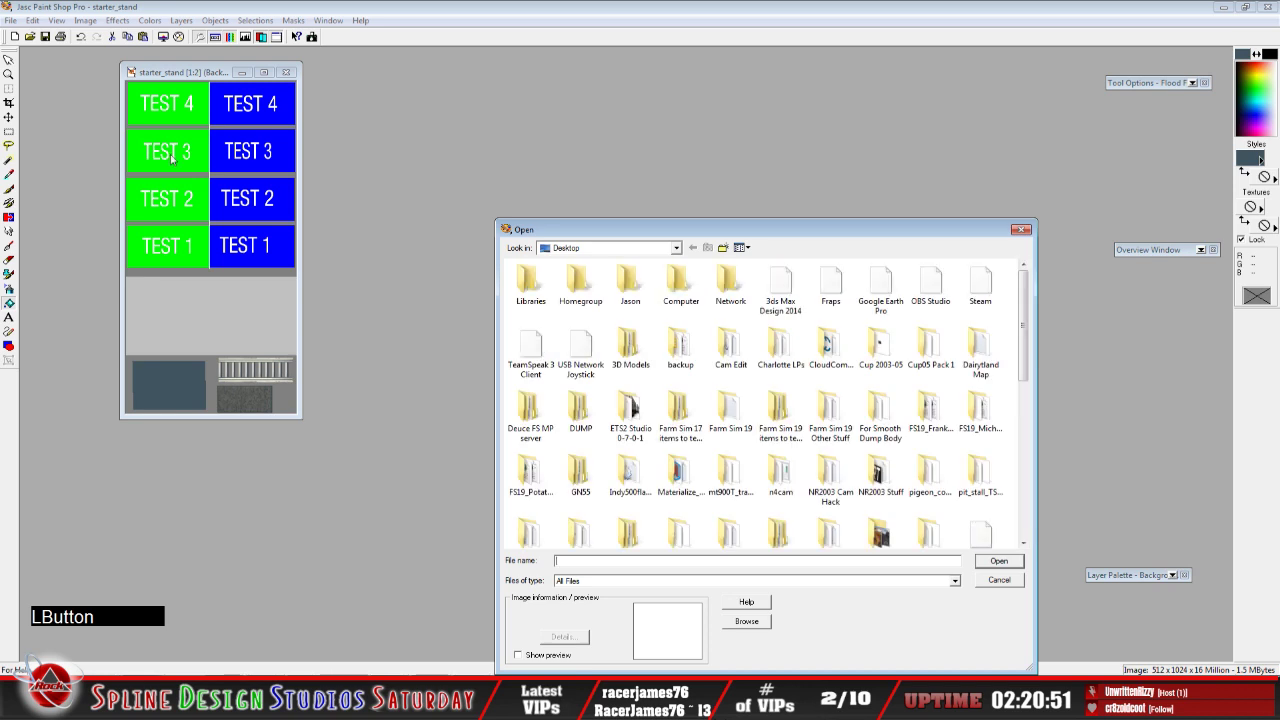
left_click(637, 351)
scroll(720, 473, "down", 4)
scroll(722, 480, "up", 3)
scroll(722, 490, "down", 3)
scroll(722, 494, "down", 1)
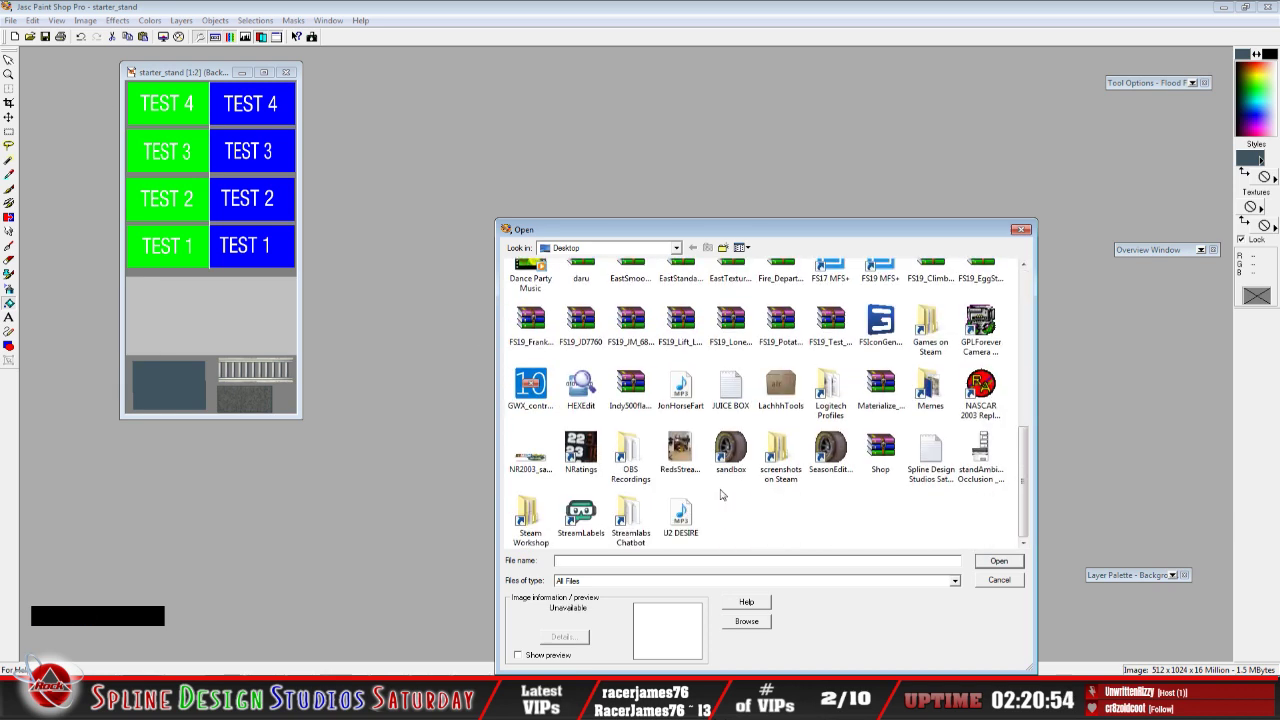
left_click(975, 458)
left_click(1004, 561)
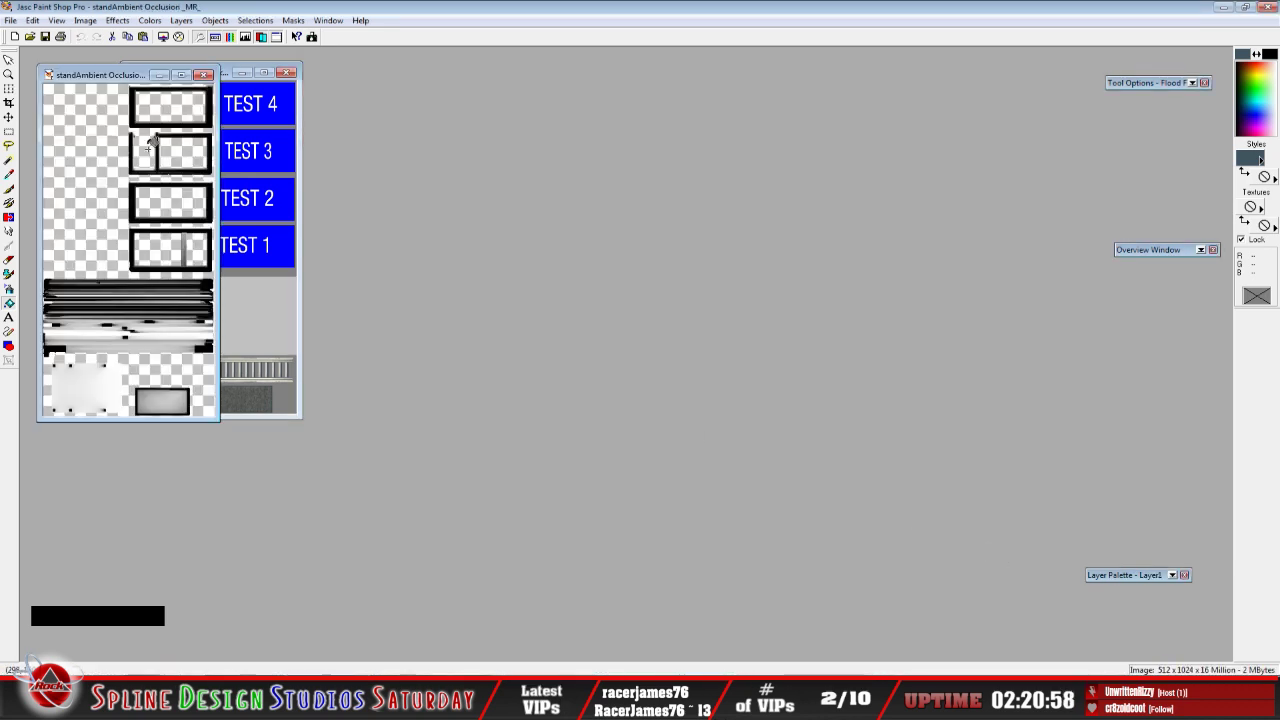
Place the ambient occlusion image beside the starter_stand texture and examine its baked shading at 1:1
left_click(122, 82)
left_click_drag(122, 82, 398, 155)
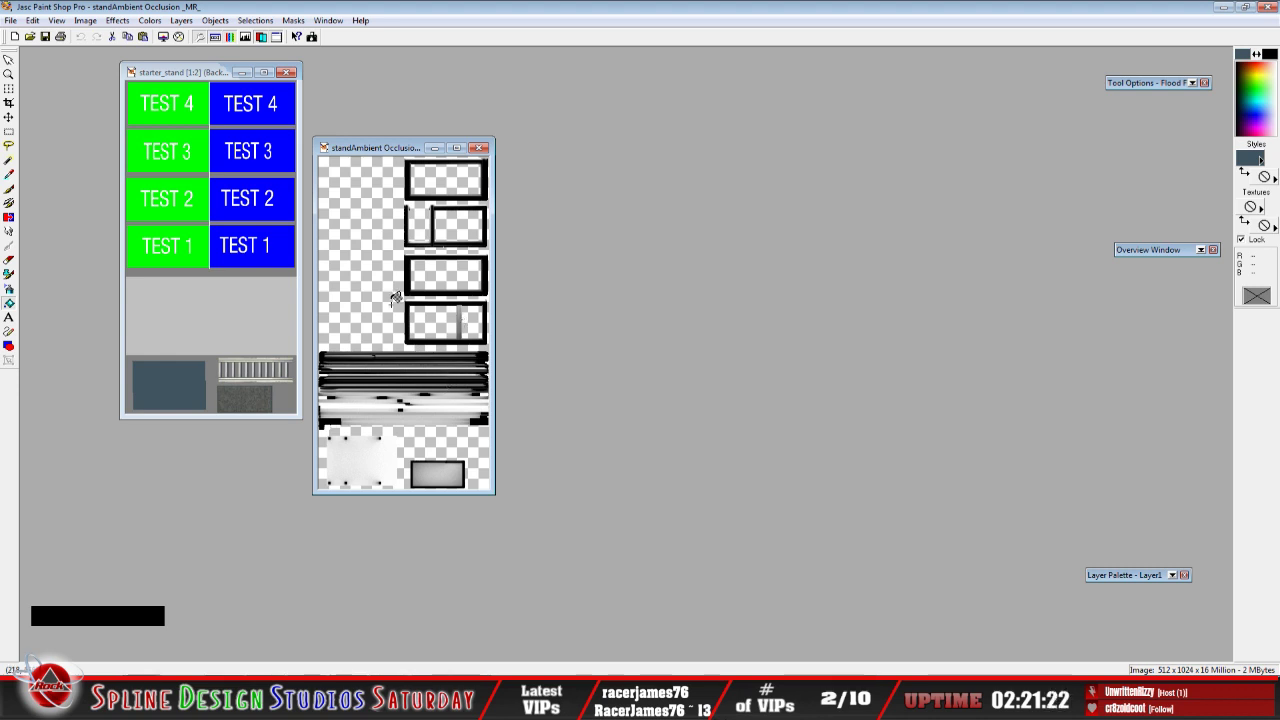
left_click_drag(356, 151, 364, 121)
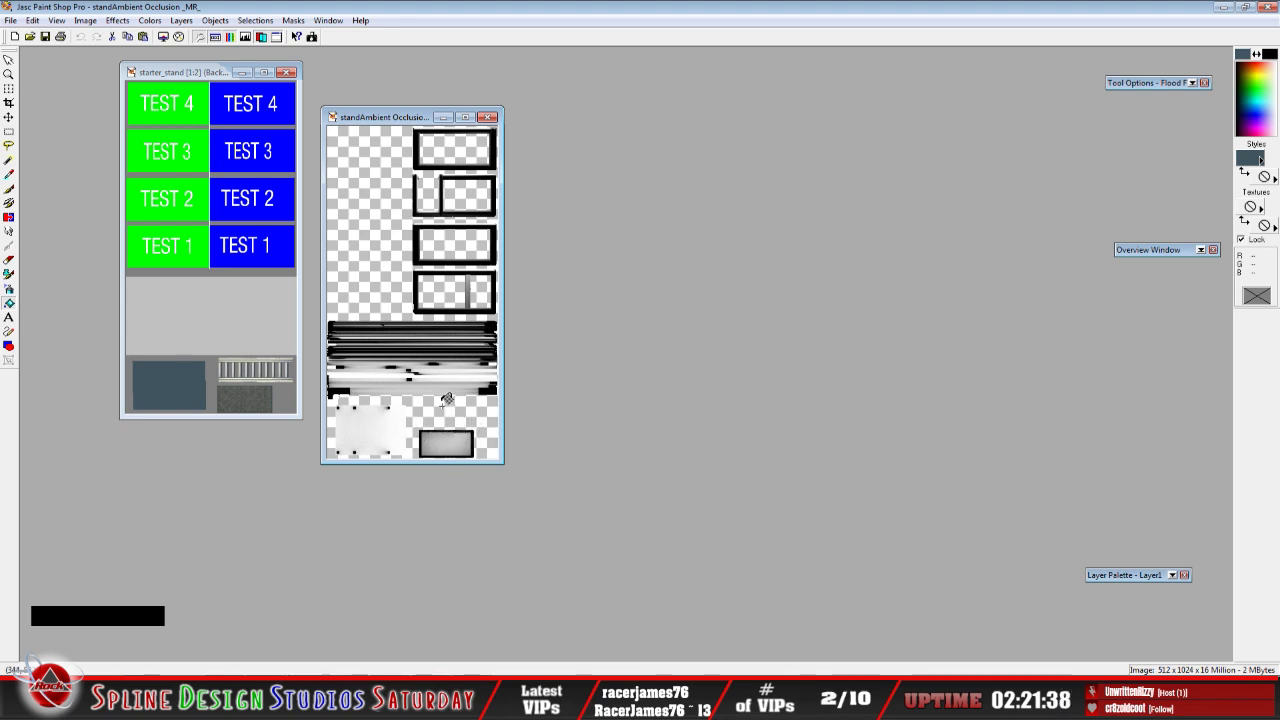
scroll(448, 400, "up", 1)
left_click_drag(478, 118, 454, 76)
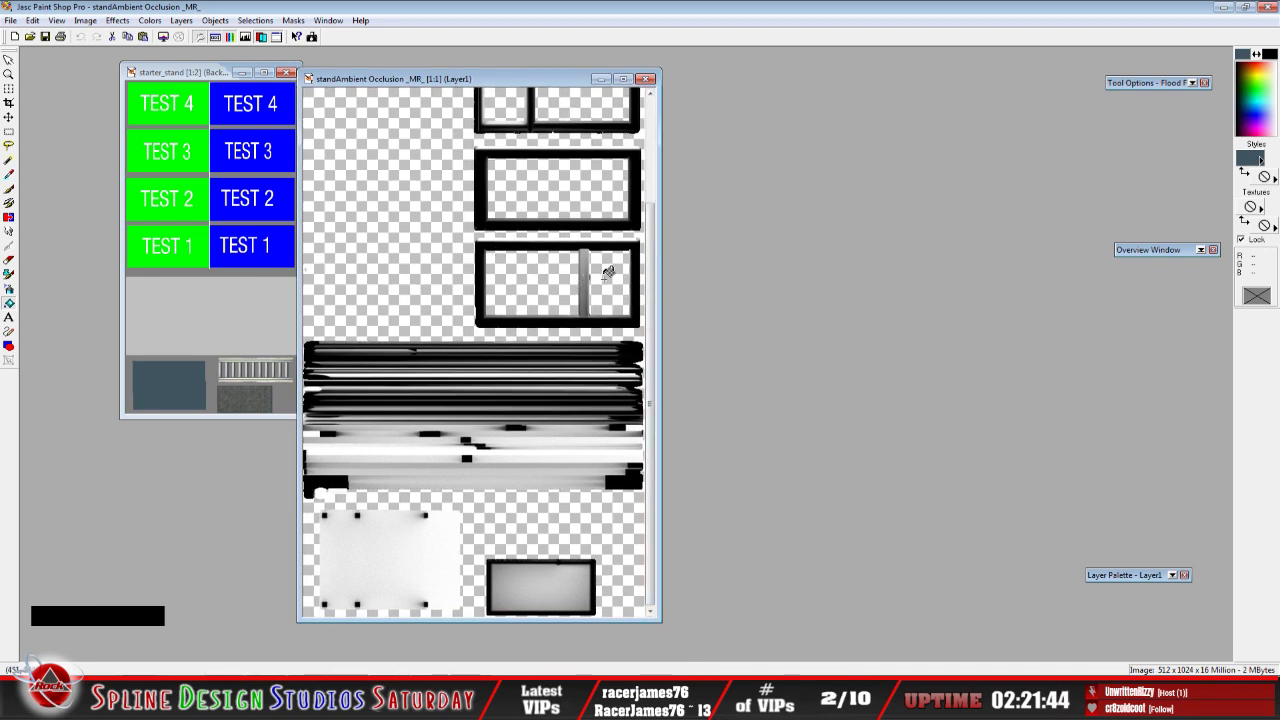
left_click_drag(649, 313, 645, 268)
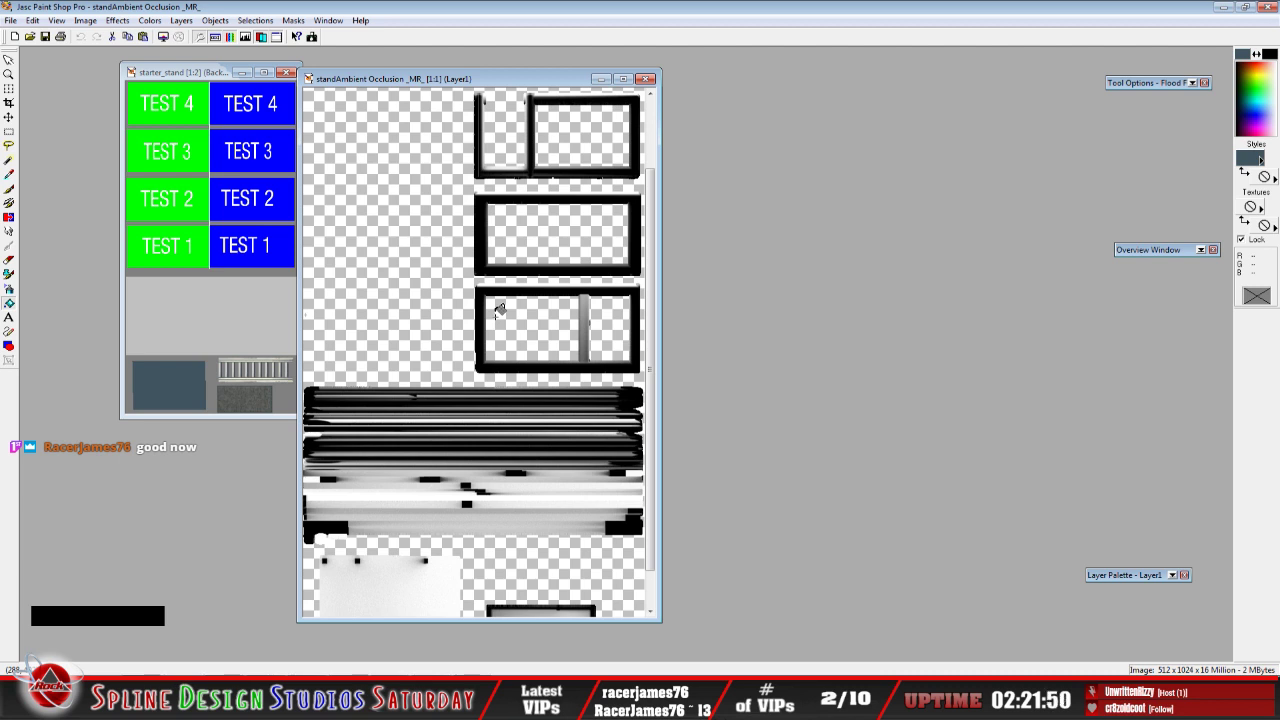
left_click_drag(651, 378, 656, 313)
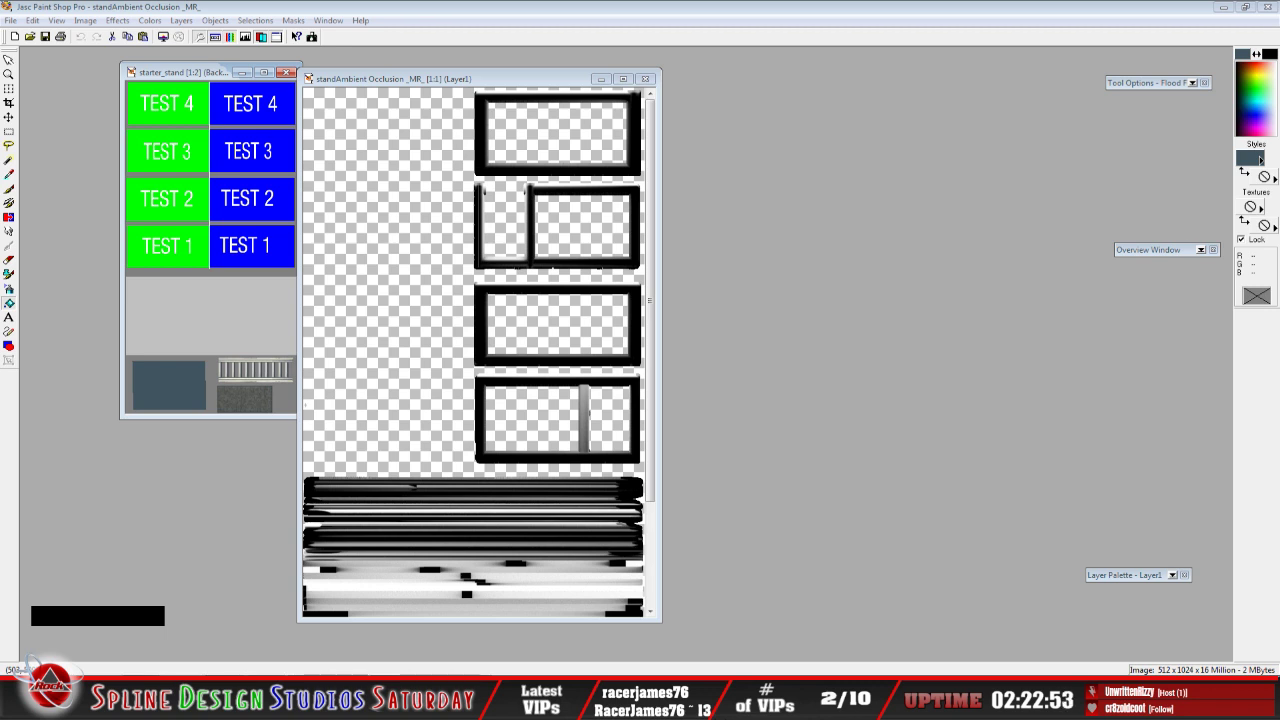
left_click(1261, 160)
key("shift+i")
type("e n ")
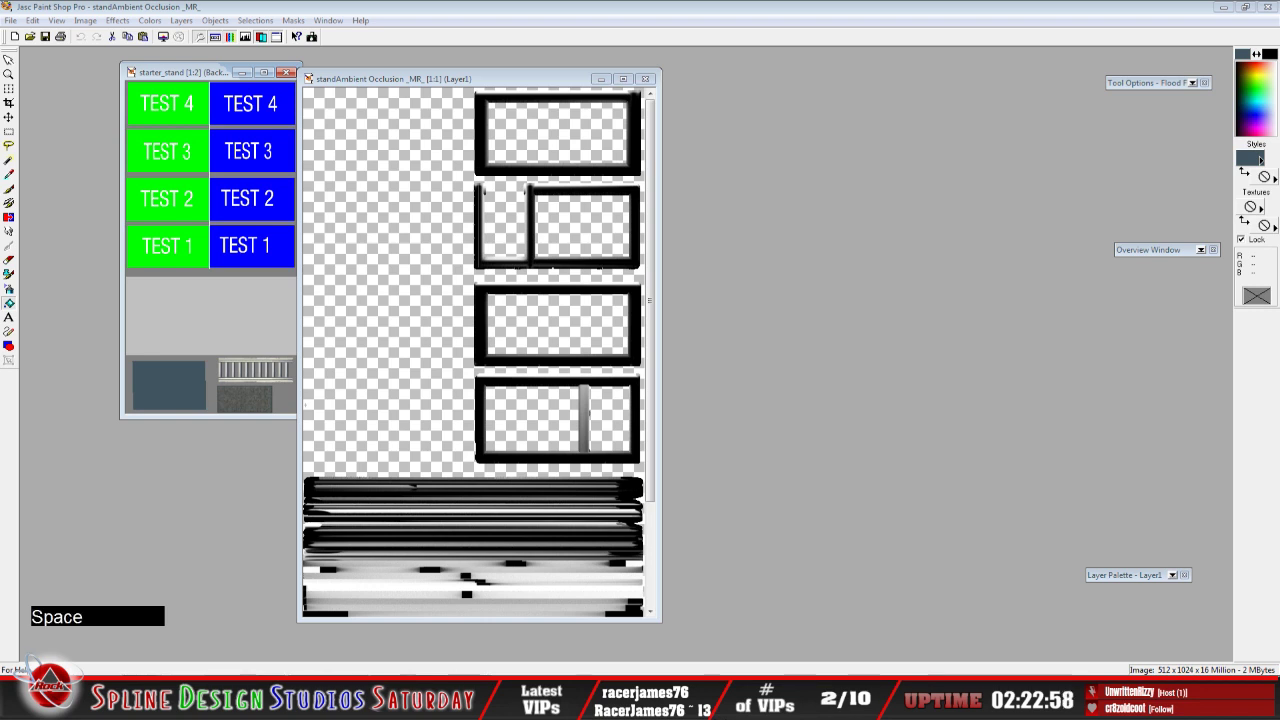
type("vme")
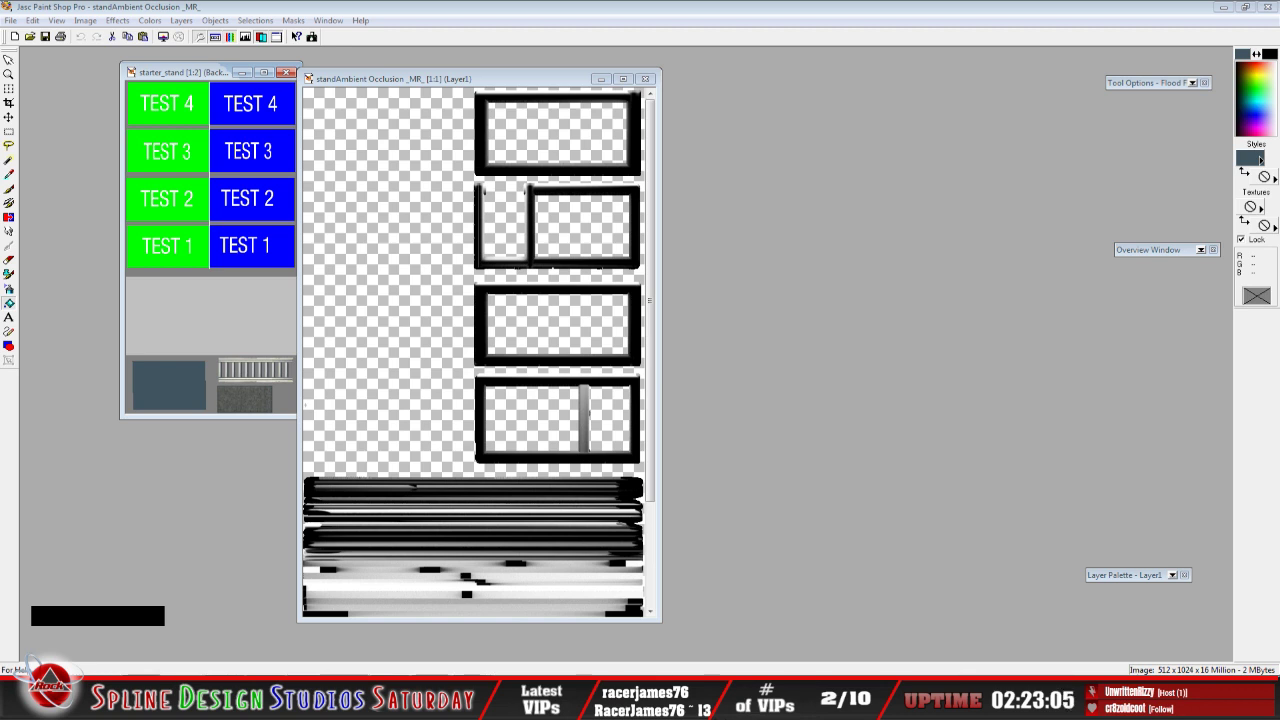
key("space")
key("space")
key("h")
key("s")
key("l")
key("shift")
key("shift+r")
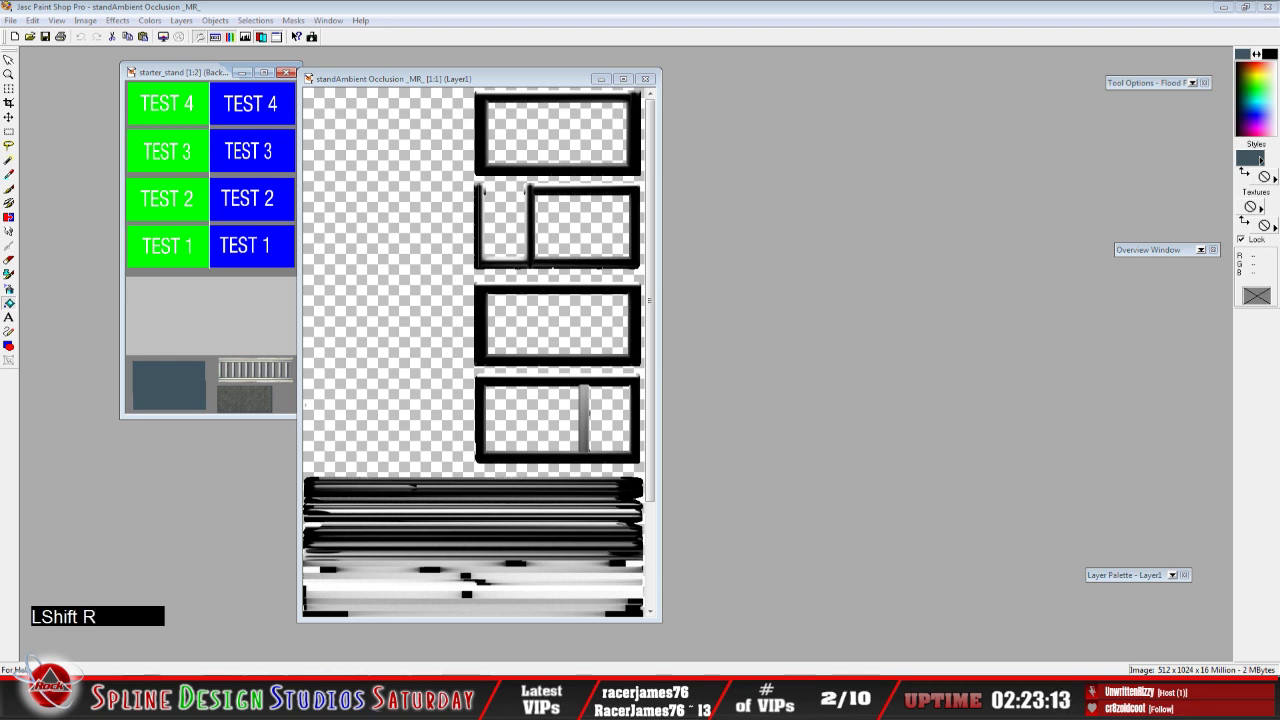
key("shift+h")
key("shift+1")
key("shift+1")
key("Return")
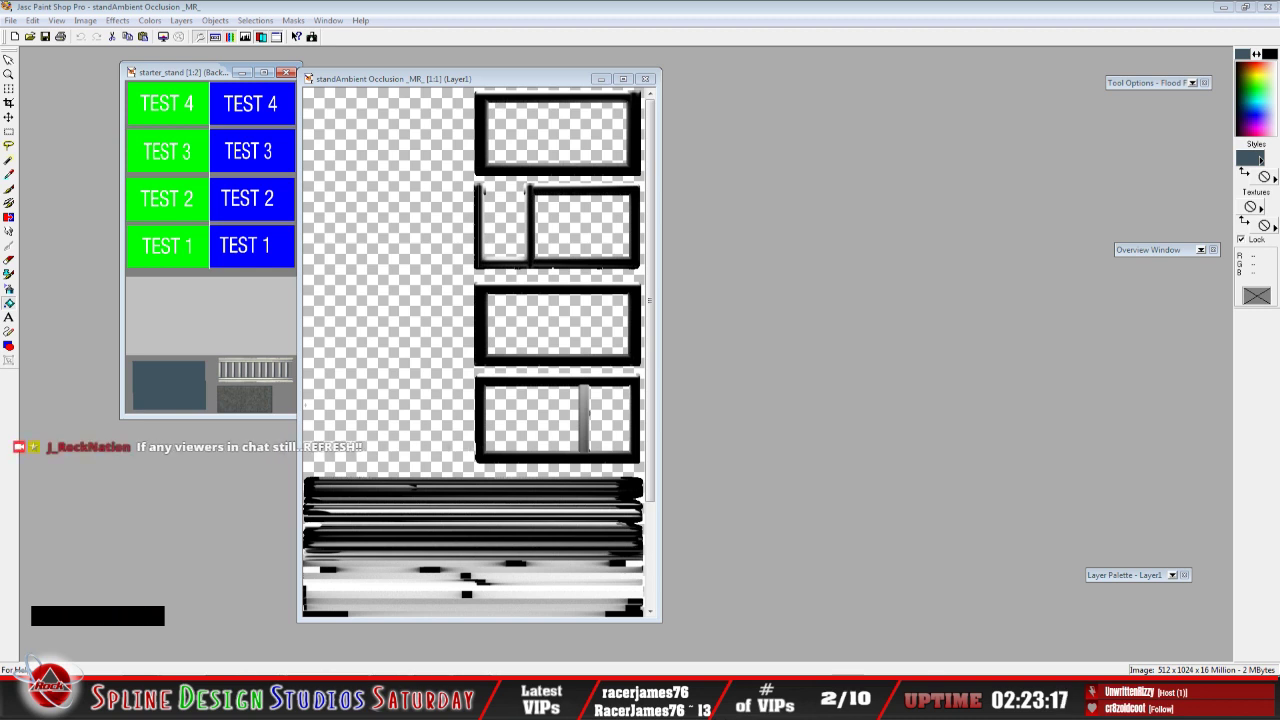
key("shift")
key("Return")
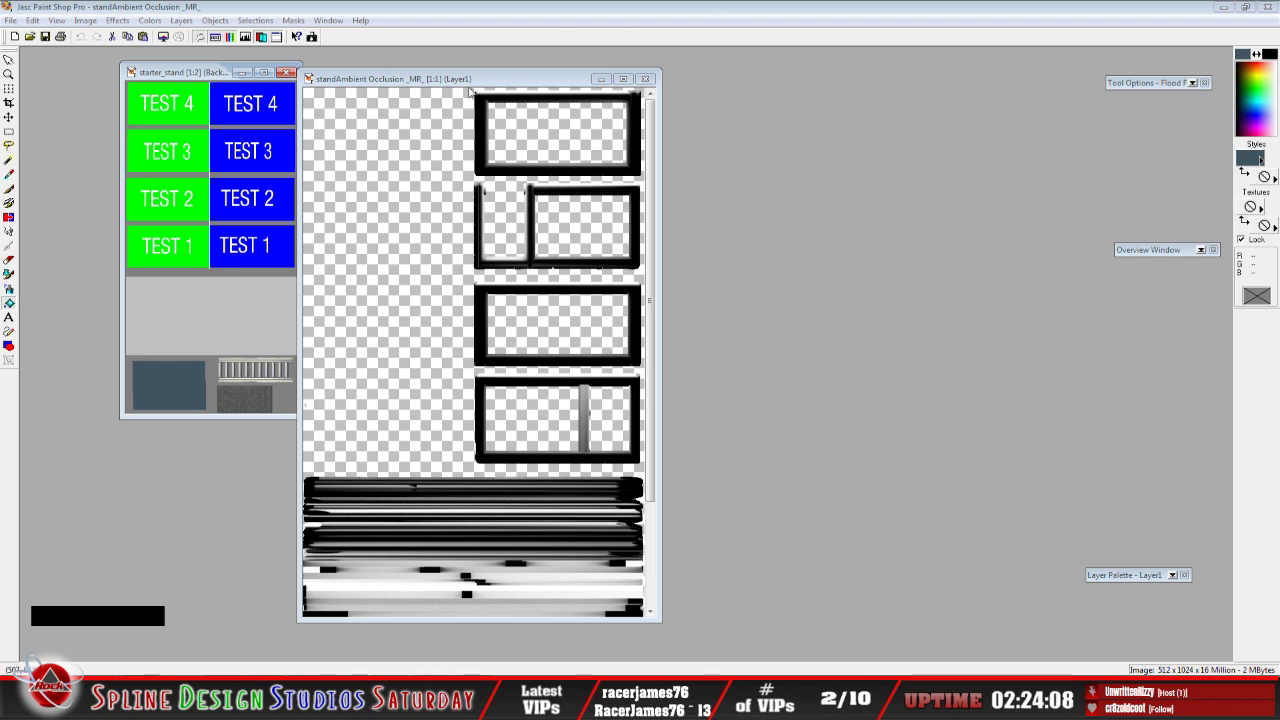
Move the ambient occlusion image clear of the starter_stand texture and examine its baked shading from the panel frames down to the floor area
left_click_drag(457, 78, 481, 75)
mouse_move(679, 393)
left_mouse_down()
mouse_move(679, 537)
mouse_move(680, 410)
left_mouse_up()
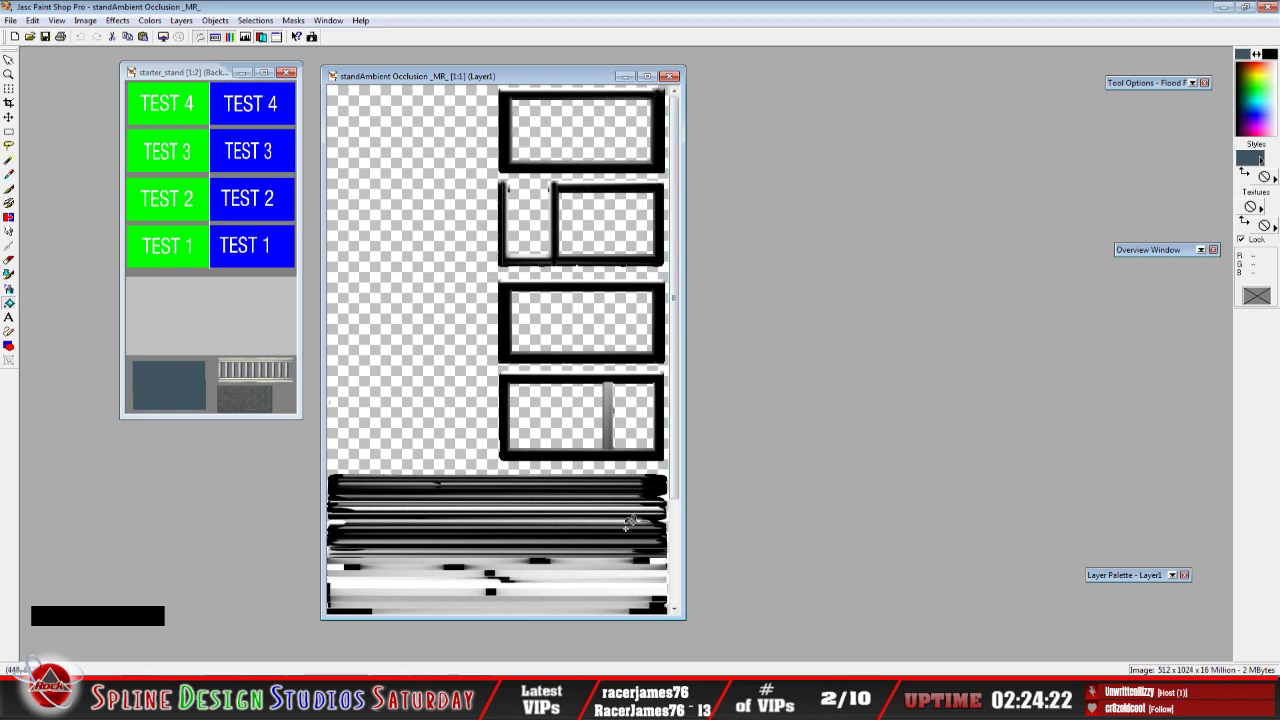
left_click_drag(675, 300, 675, 365)
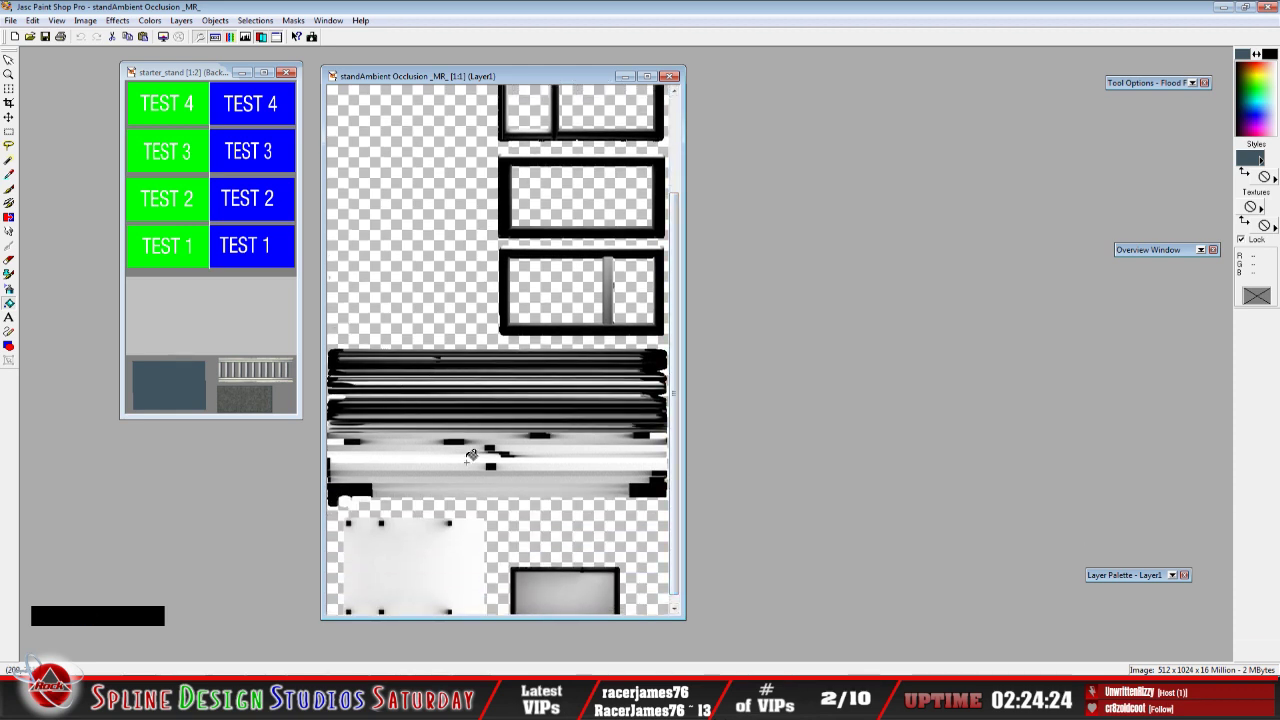
left_click_drag(679, 423, 679, 433)
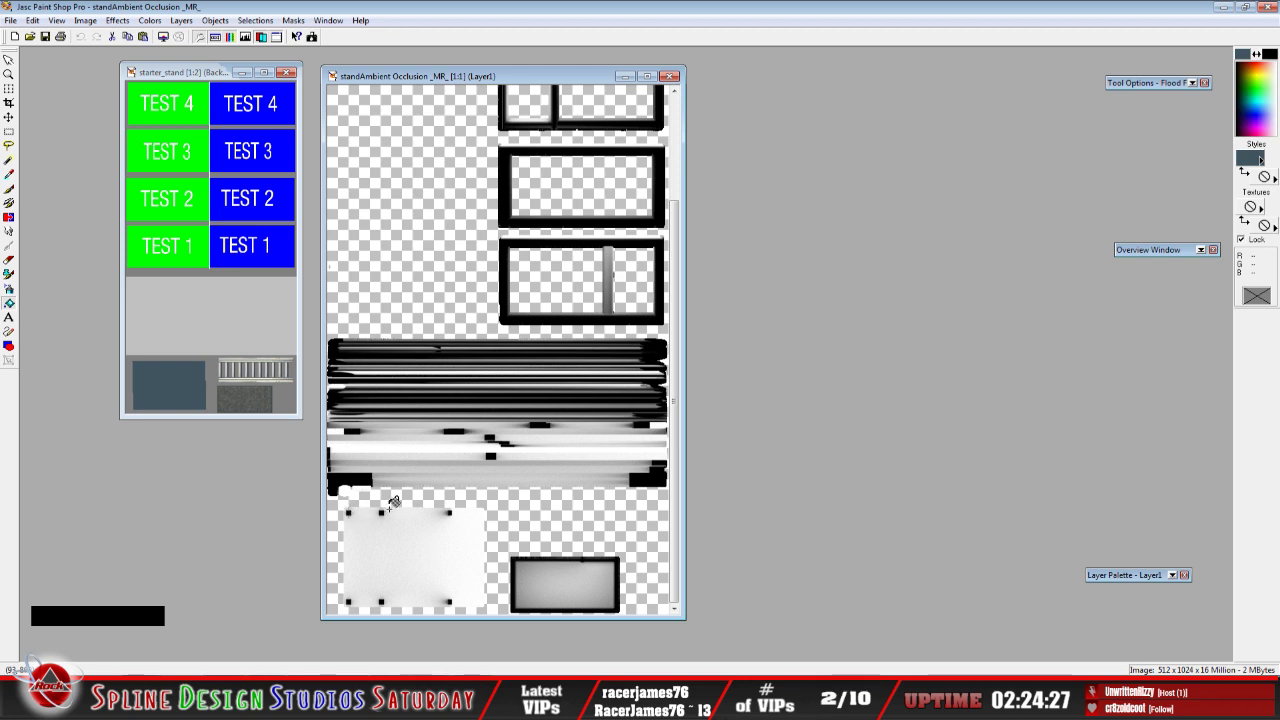
scroll(450, 533, "up", 1)
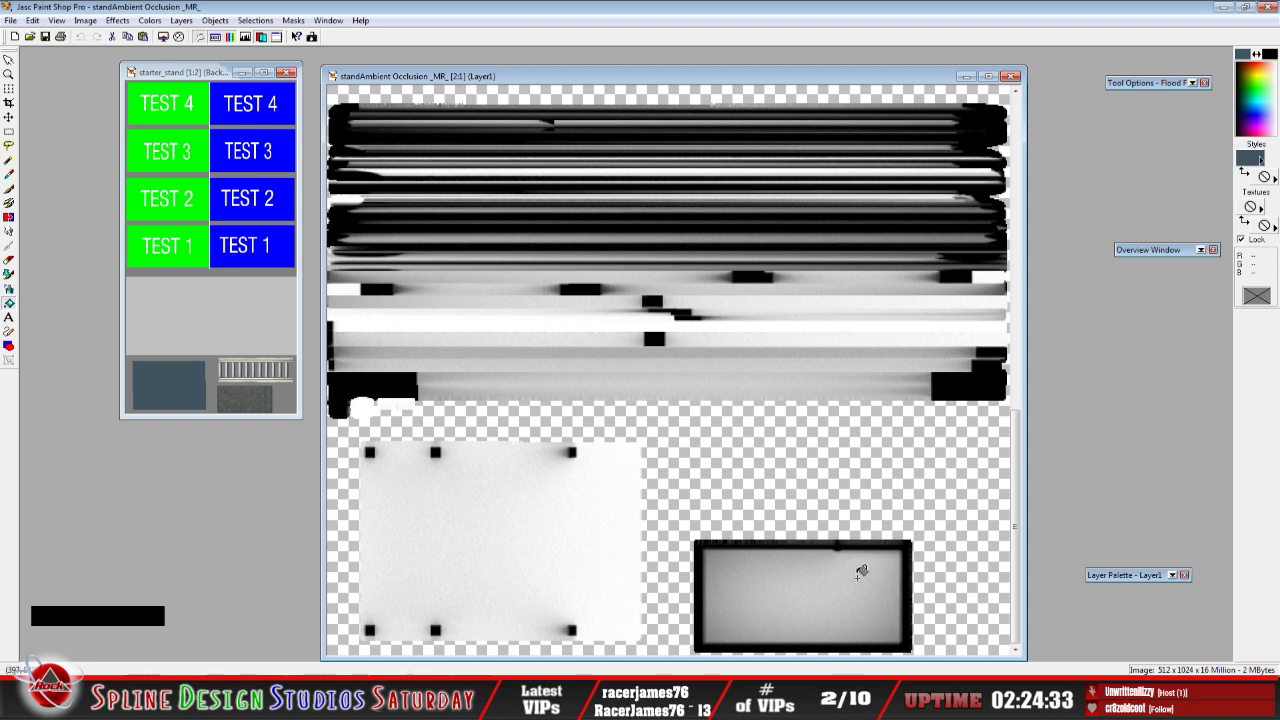
key("minus")
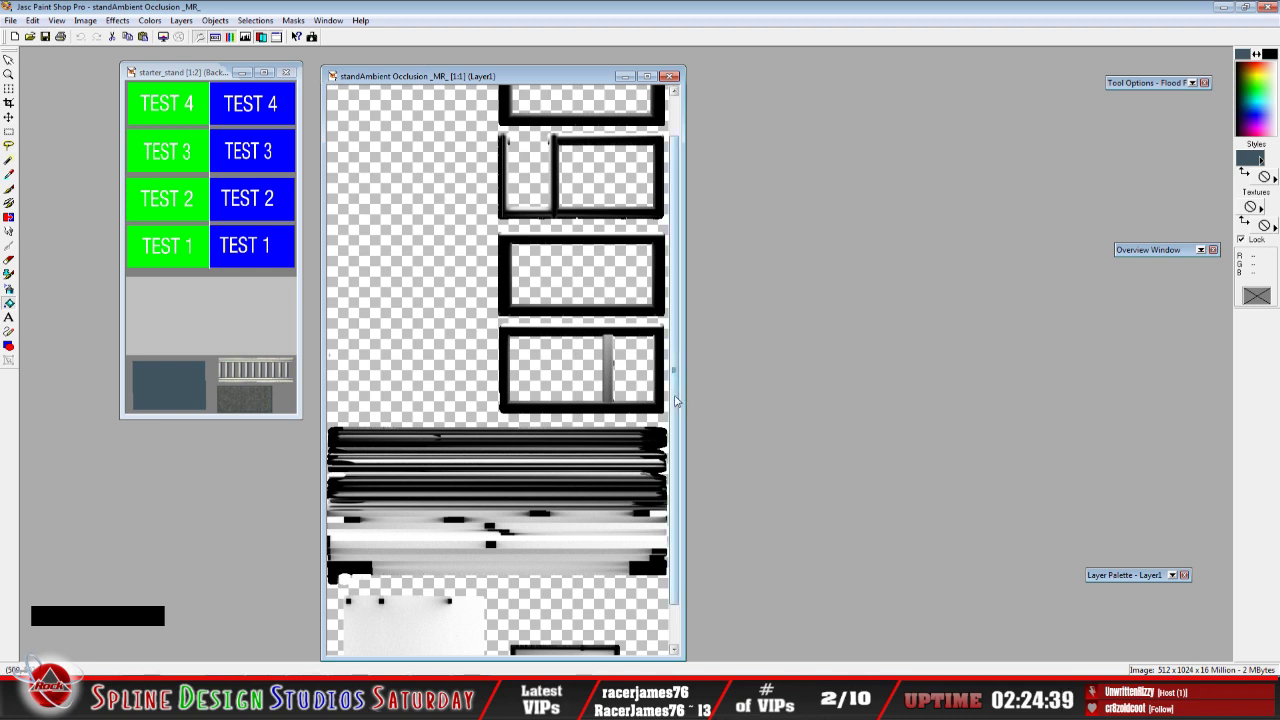
left_click_drag(677, 322, 680, 277)
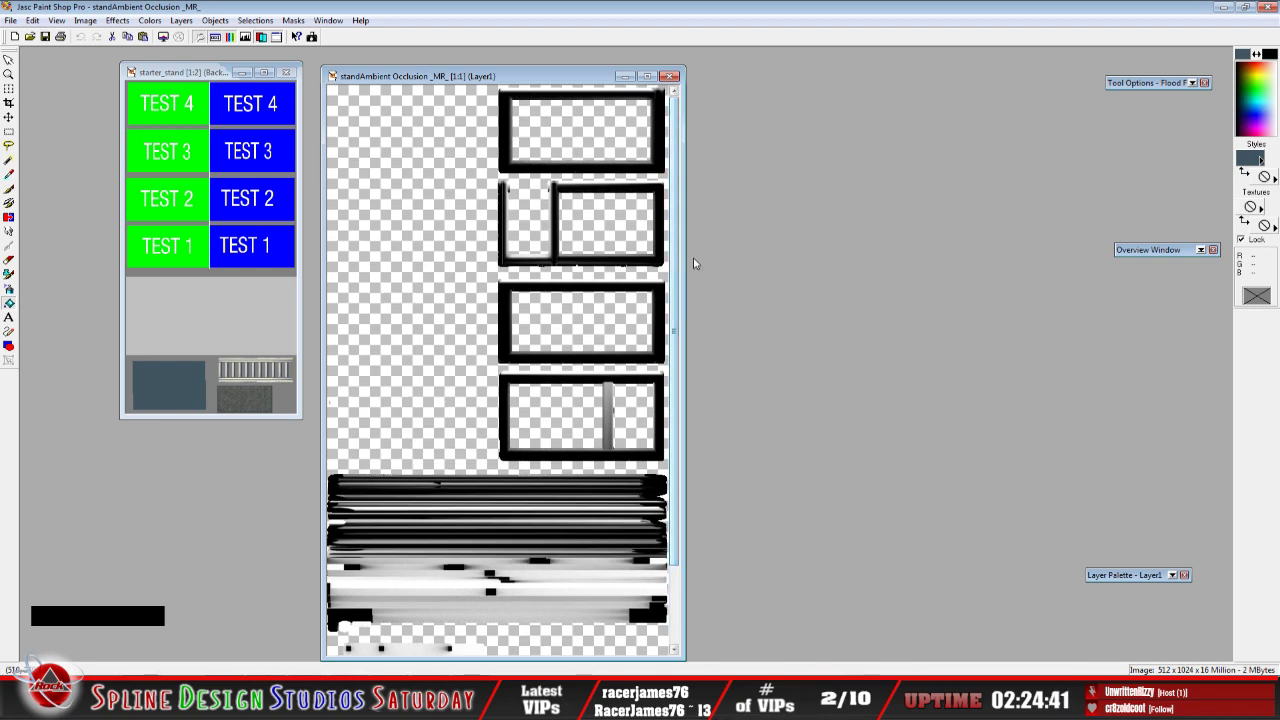
left_click_drag(679, 355, 702, 510)
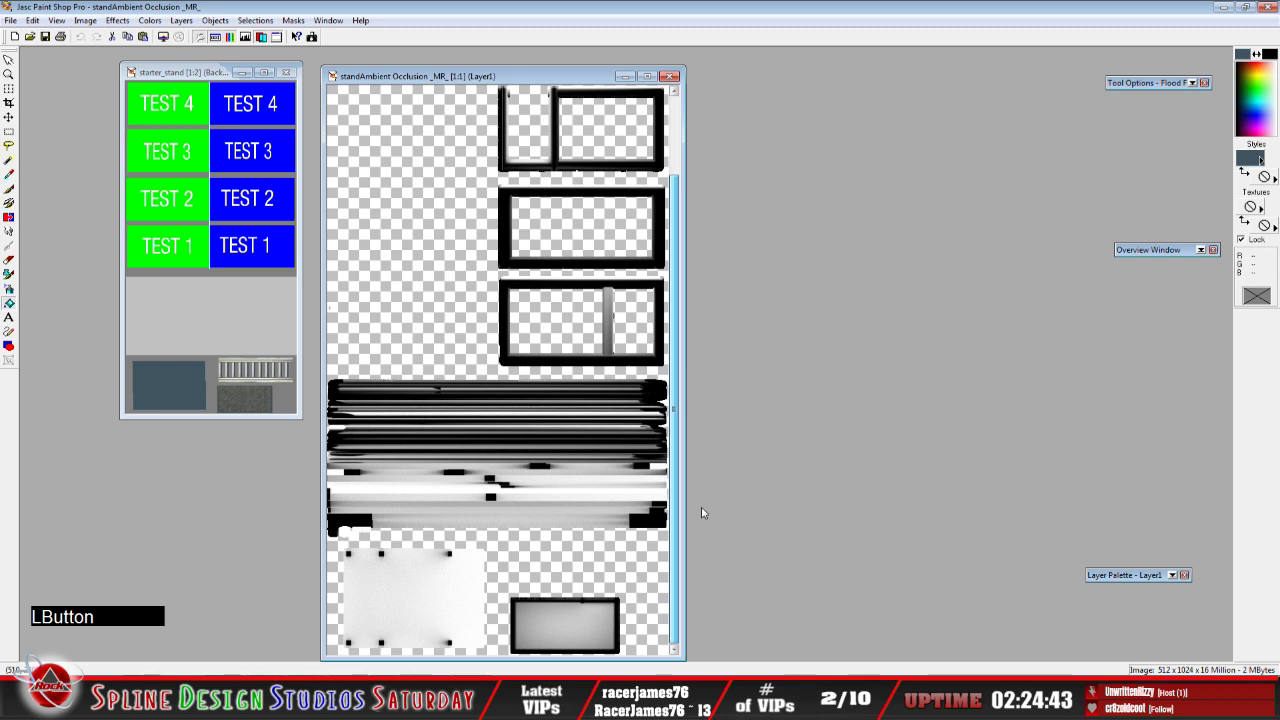
scroll(702, 513, "up", 2)
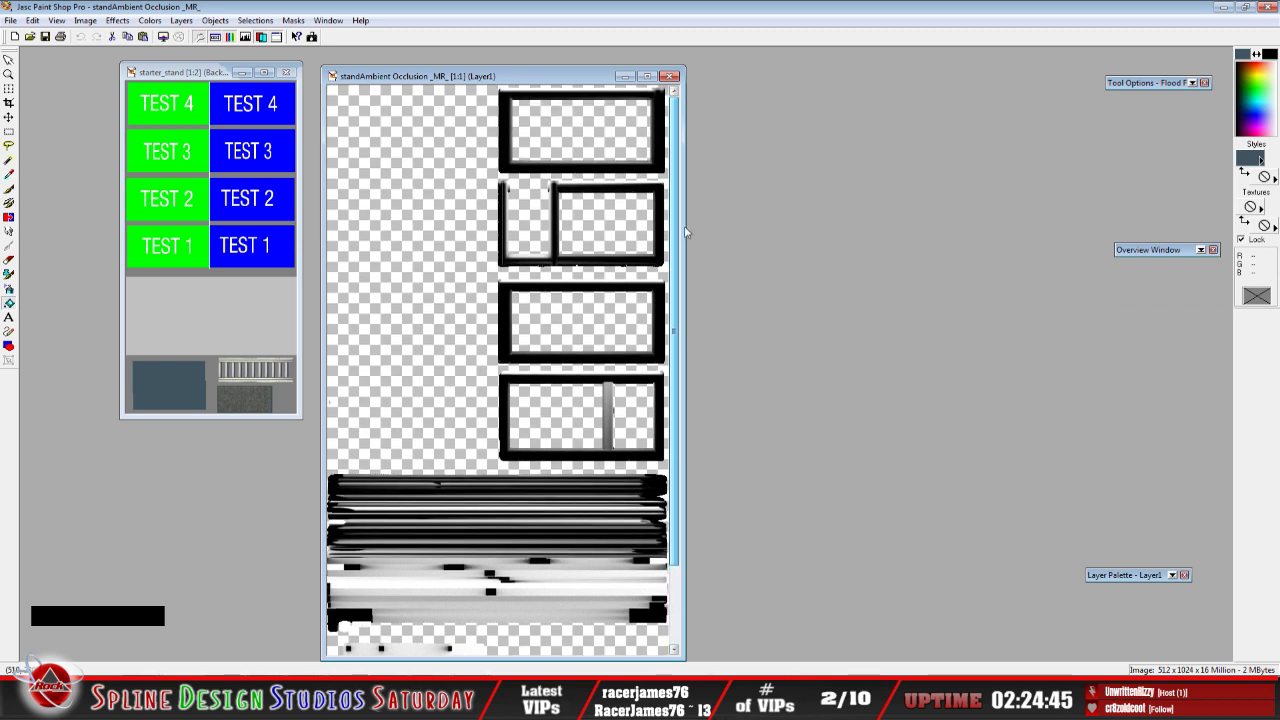
Paint a small solid slate-blue alignment mark in the upper-left corner of the ambient occlusion image
left_click(9, 188)
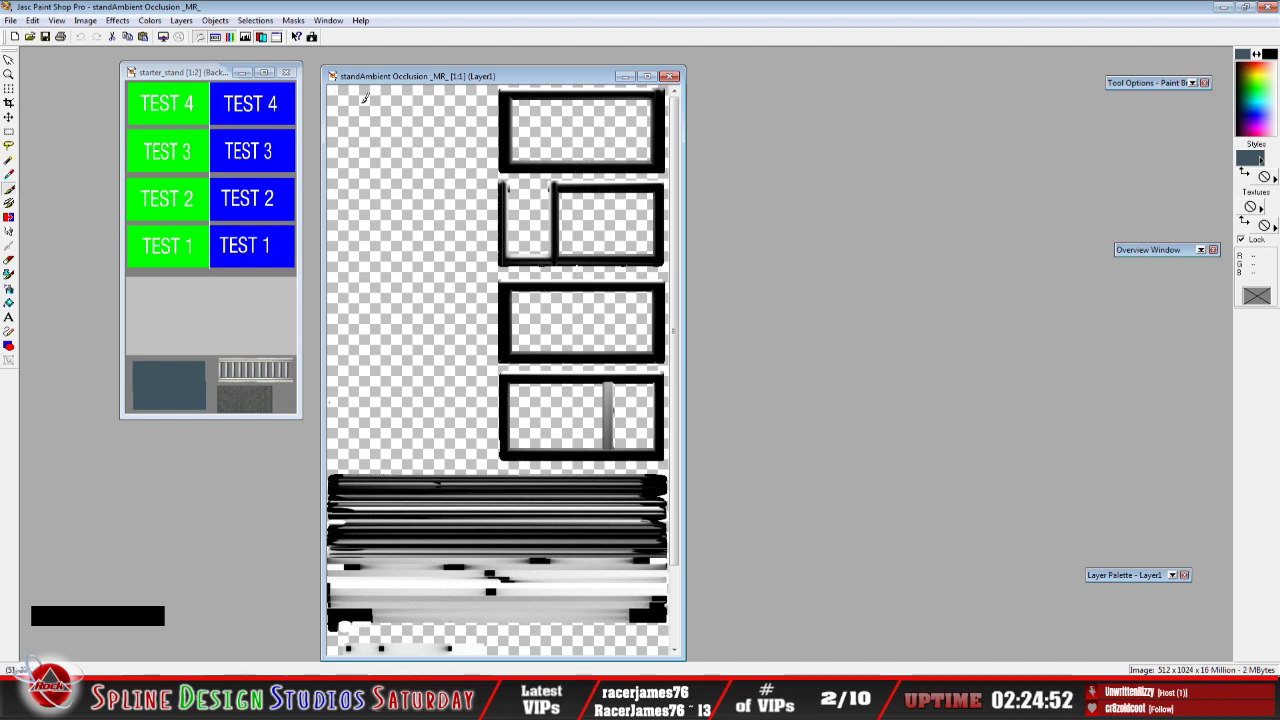
left_click_drag(337, 87, 333, 87)
left_click(9, 302)
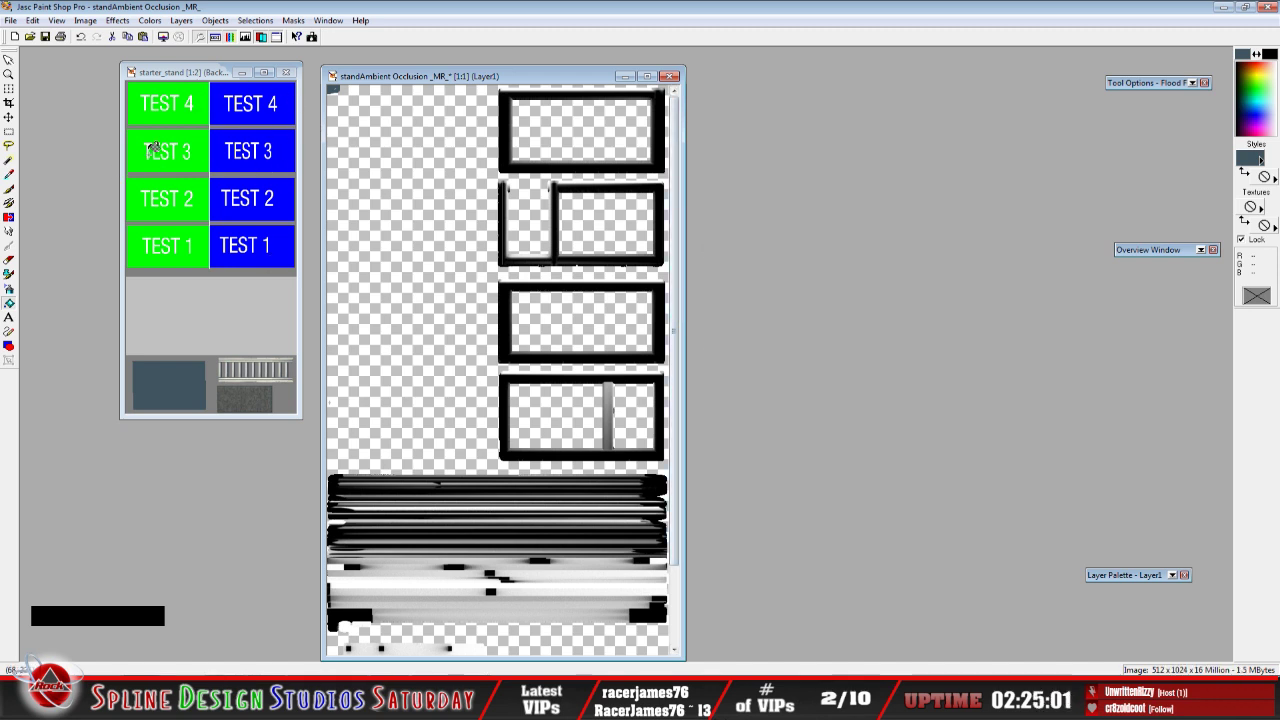
Paint and fill a matching slate-blue alignment mark in the lower-right corner of the ambient occlusion image
left_click_drag(683, 313, 690, 525)
left_click(9, 188)
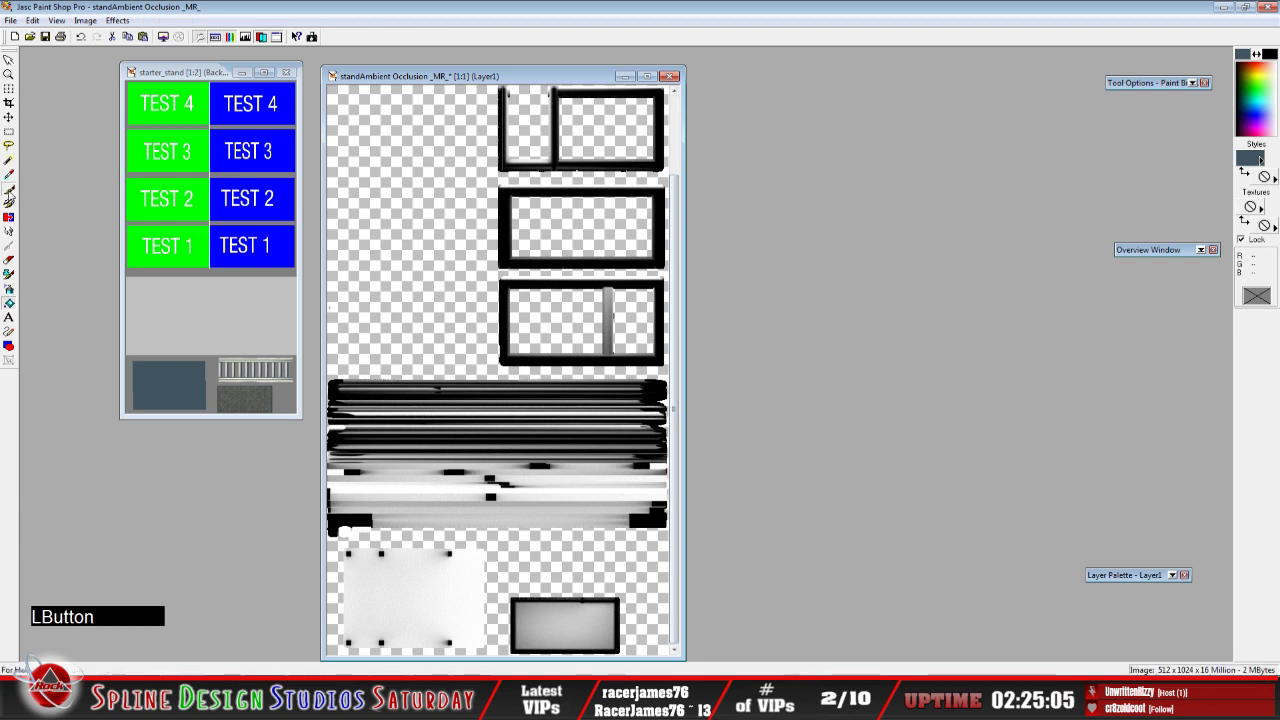
left_click_drag(660, 649, 677, 647)
left_click(9, 302)
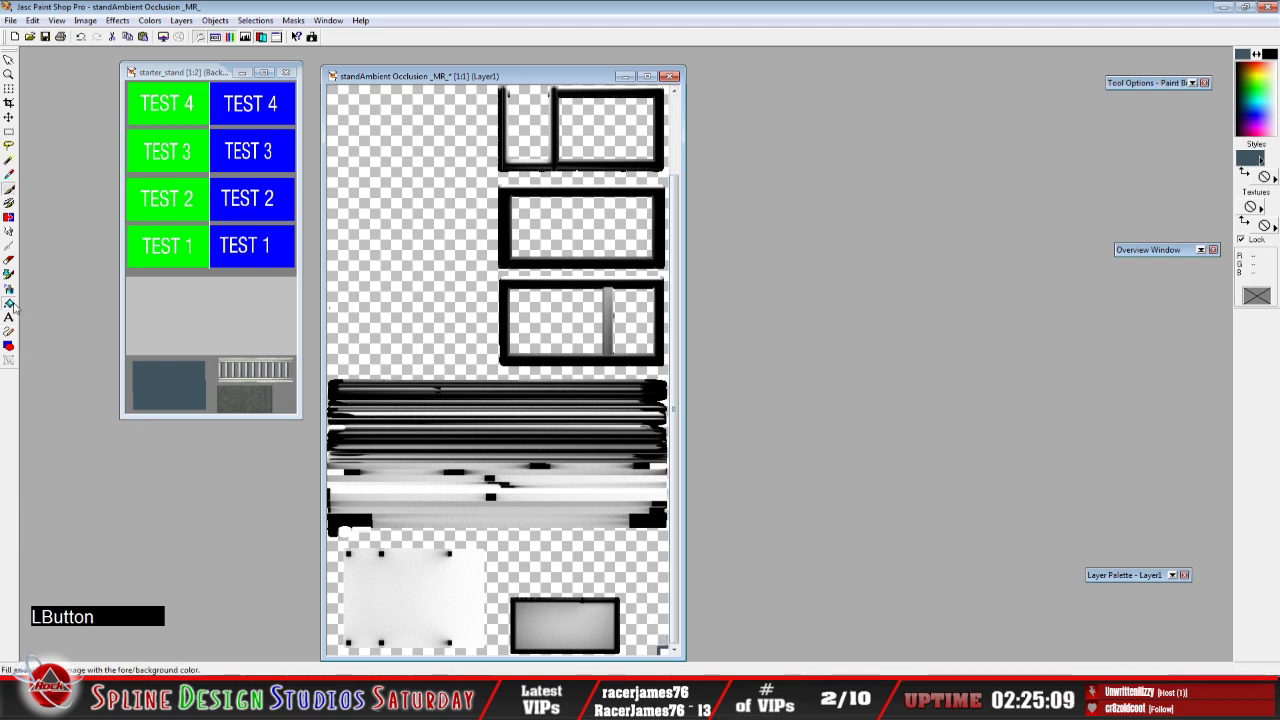
left_click(663, 650)
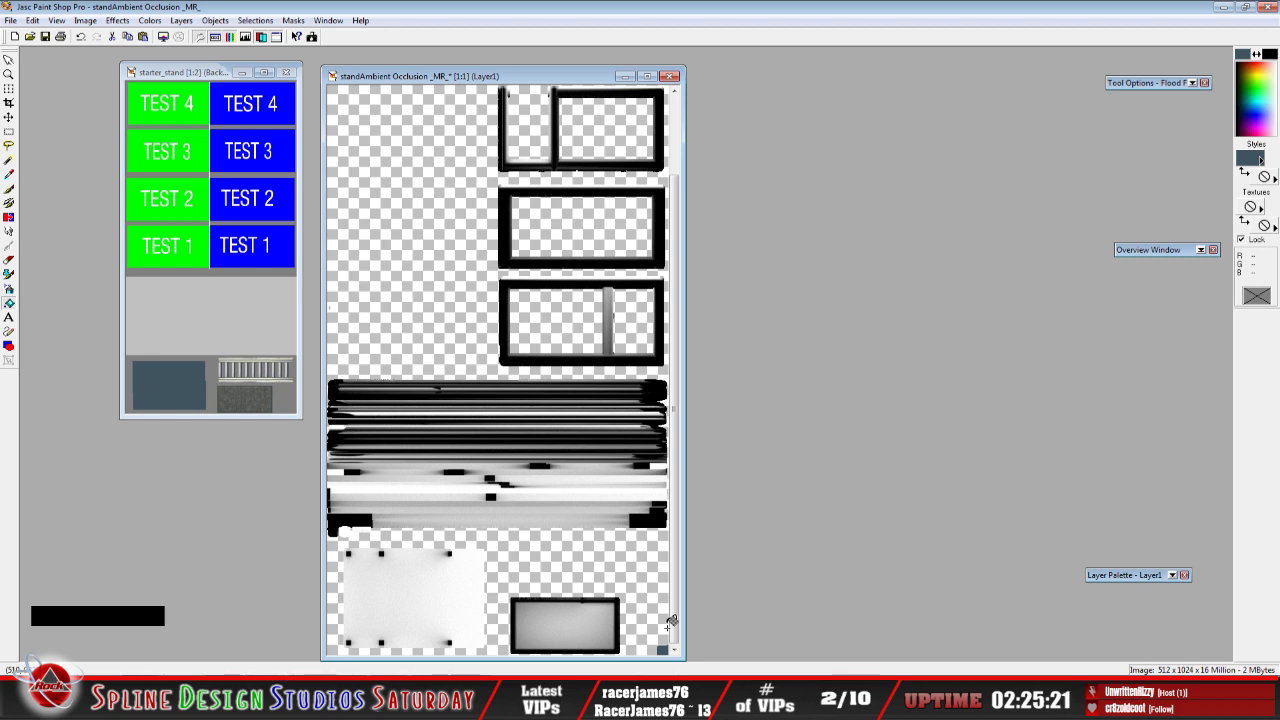
Copy the marked ambient occlusion image and switch to the starter_stand texture
left_click_drag(673, 612, 746, 380)
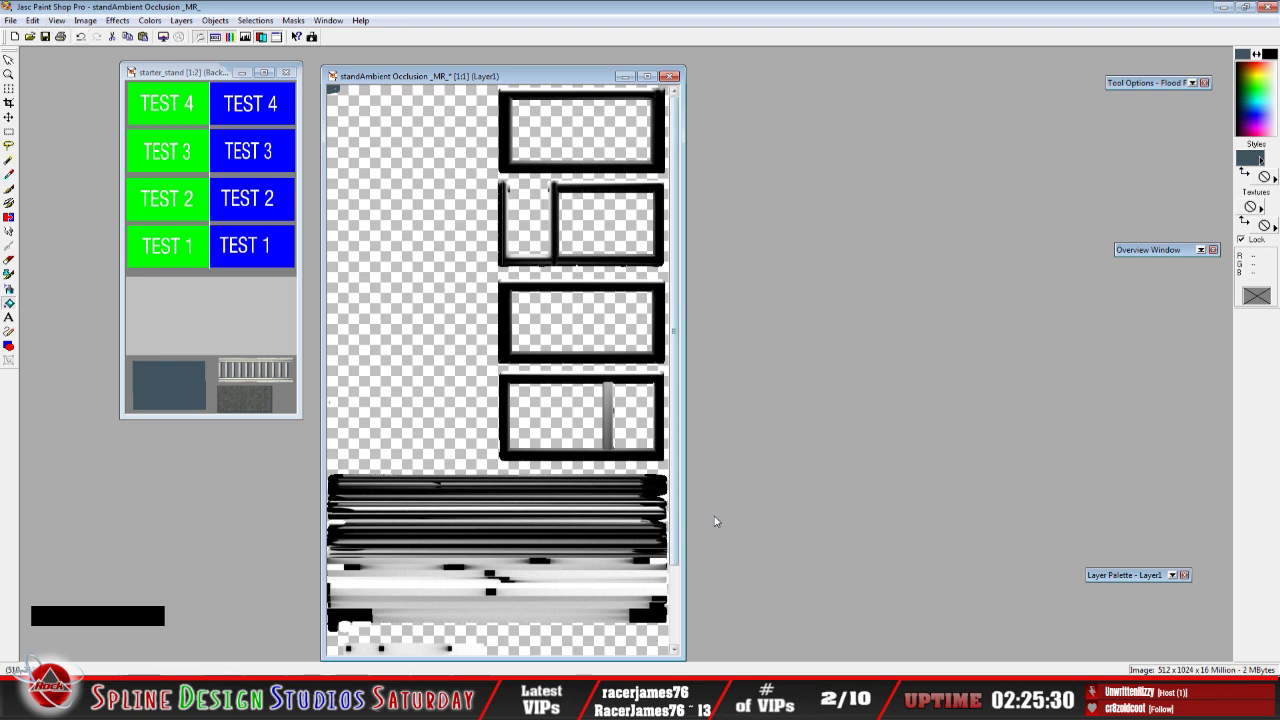
left_click_drag(677, 470, 686, 522)
left_click(32, 20)
left_click(63, 105)
left_click(289, 417)
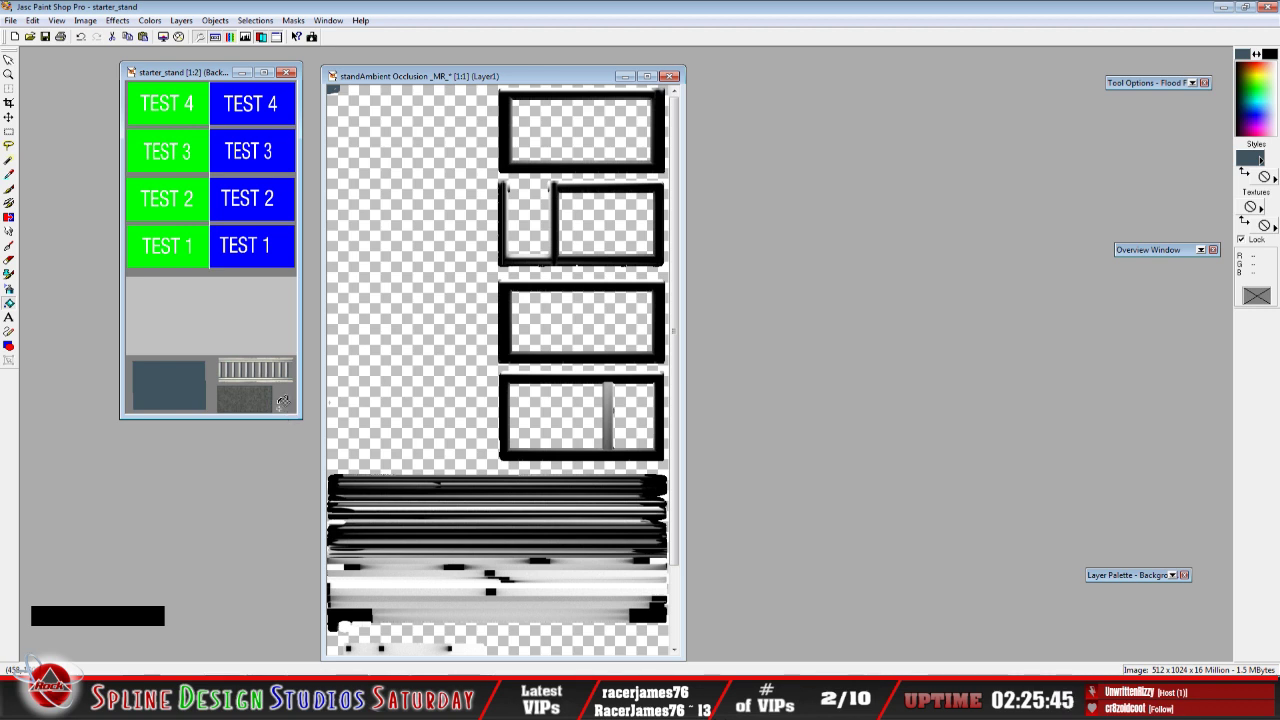
Return to the ambient occlusion image and check the alignment marks in both of its corners
left_click(85, 20)
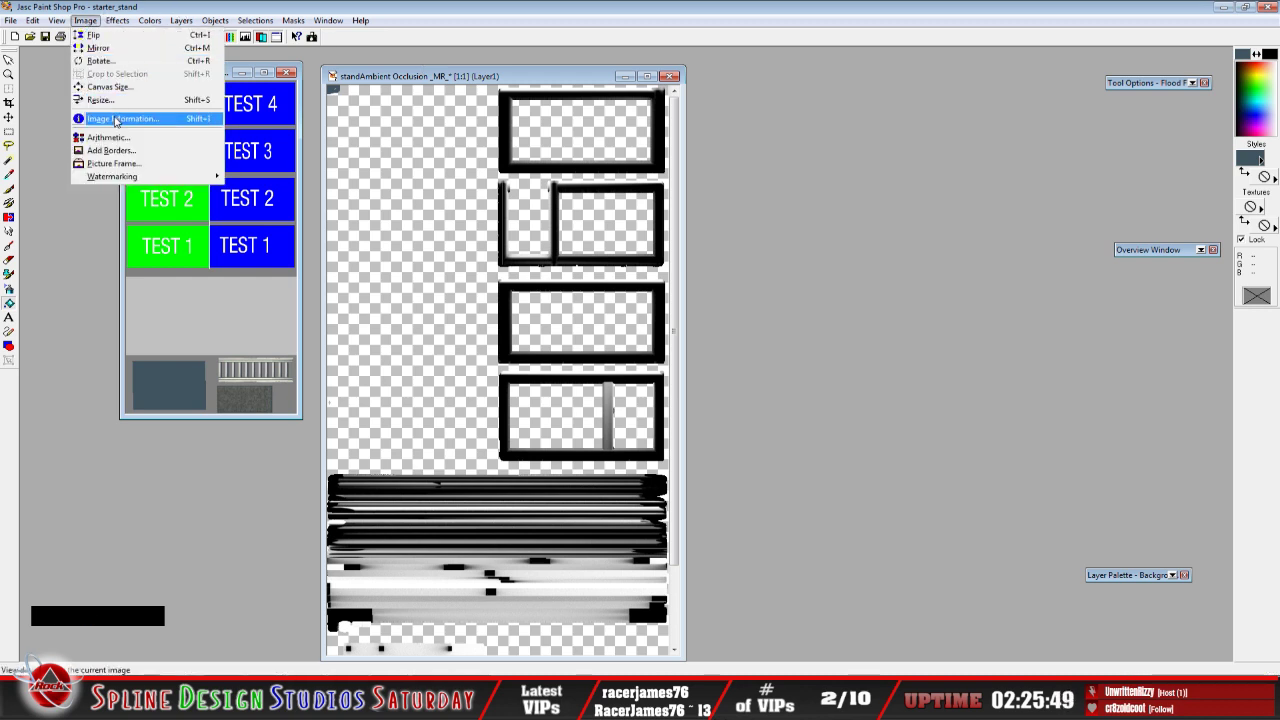
left_click(475, 80)
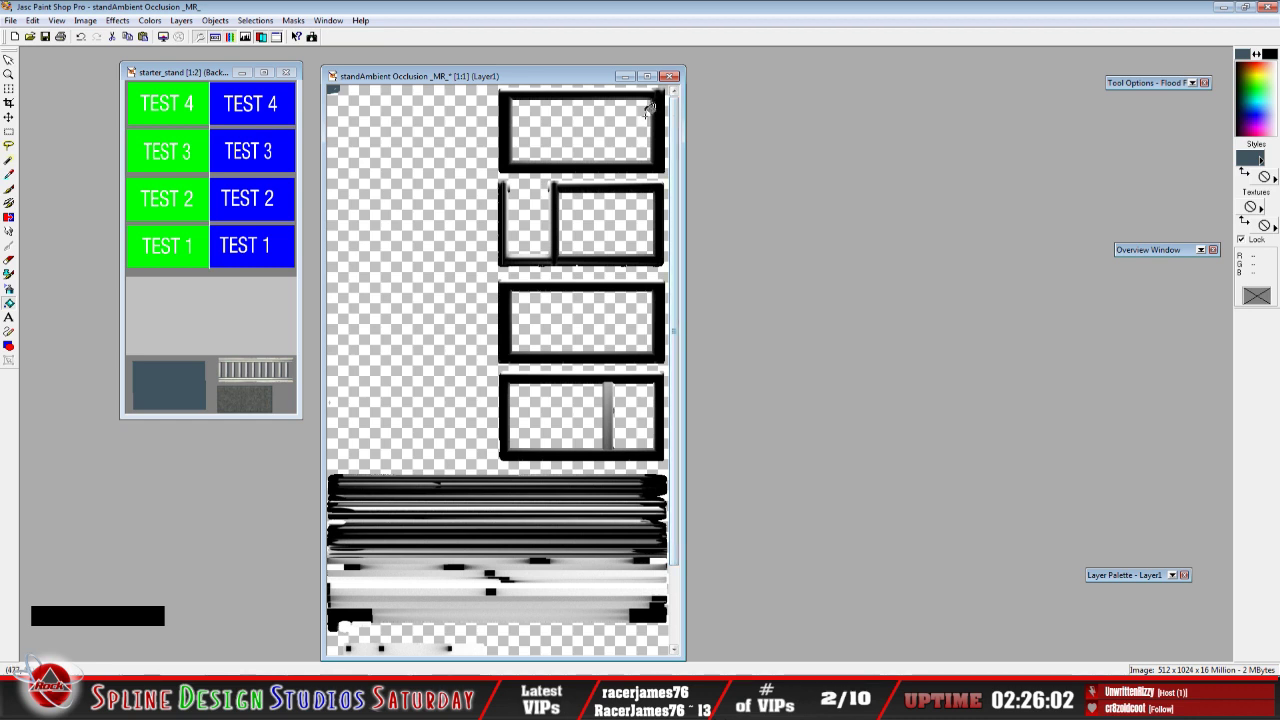
left_click_drag(676, 356, 663, 650)
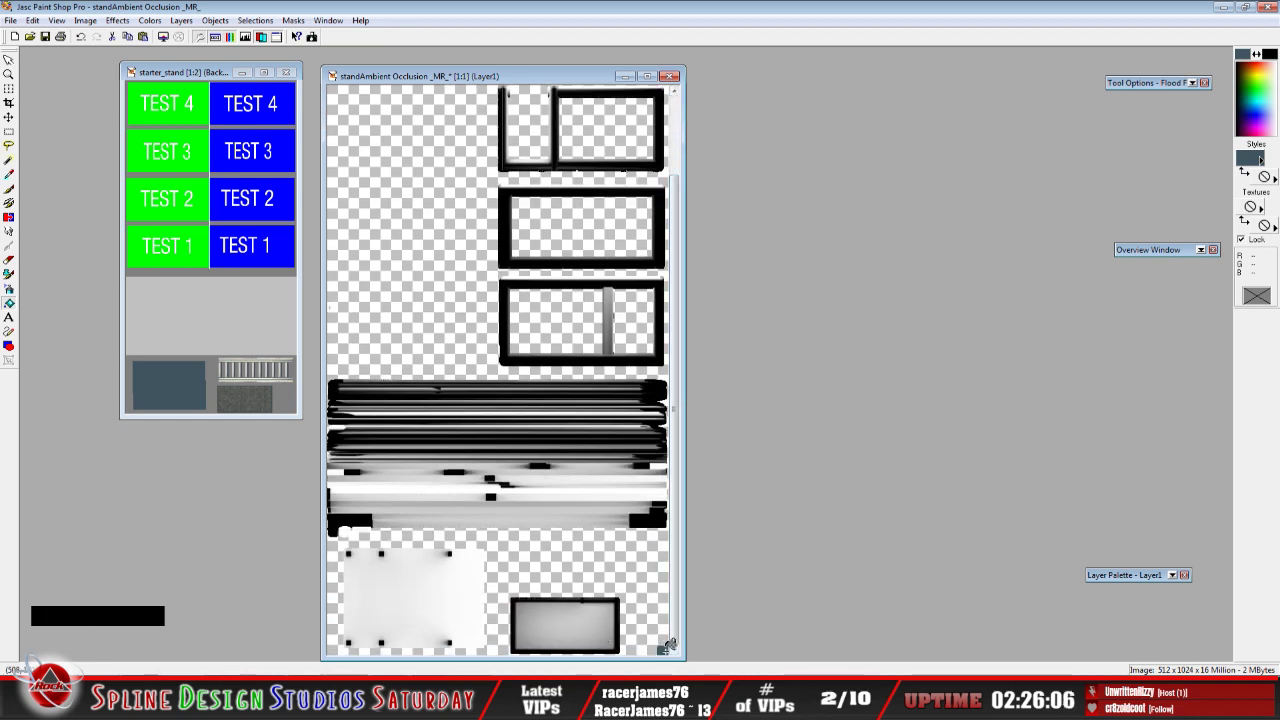
left_click_drag(676, 582, 690, 375)
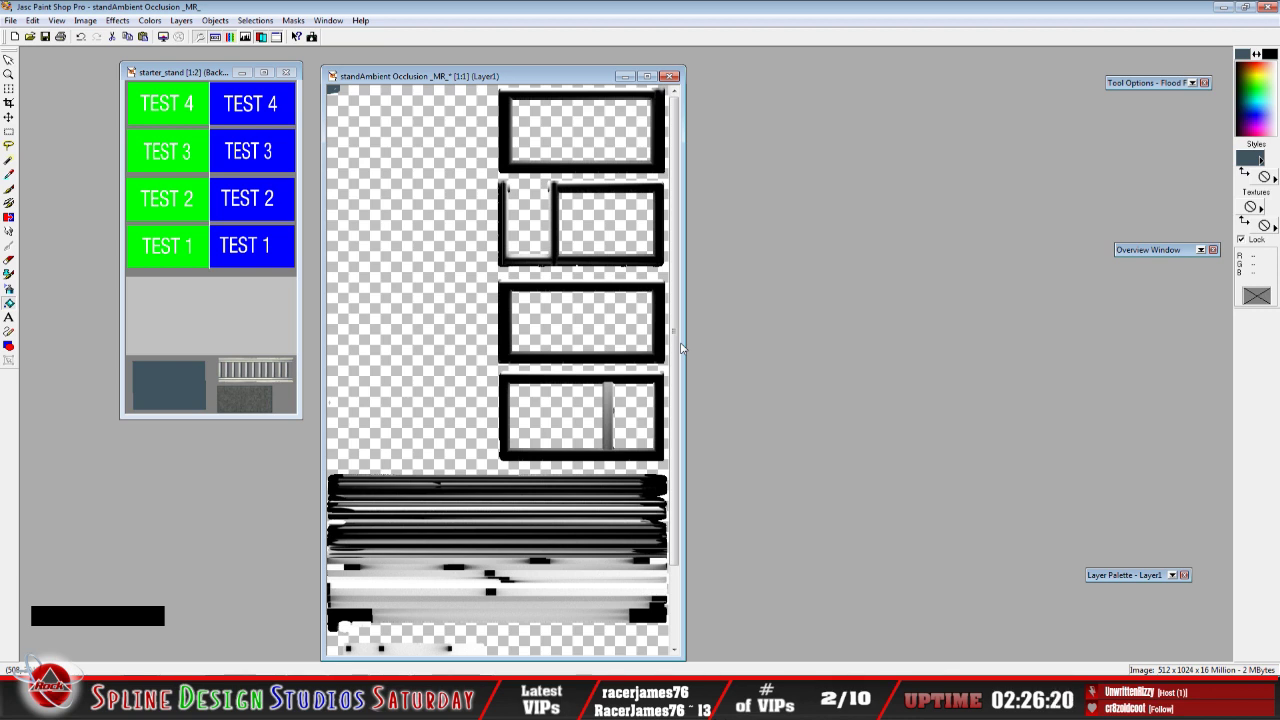
Copy the ambient occlusion image with its corner marks and make starter_stand the active image
left_click(33, 21)
left_click(59, 107)
left_click(209, 75)
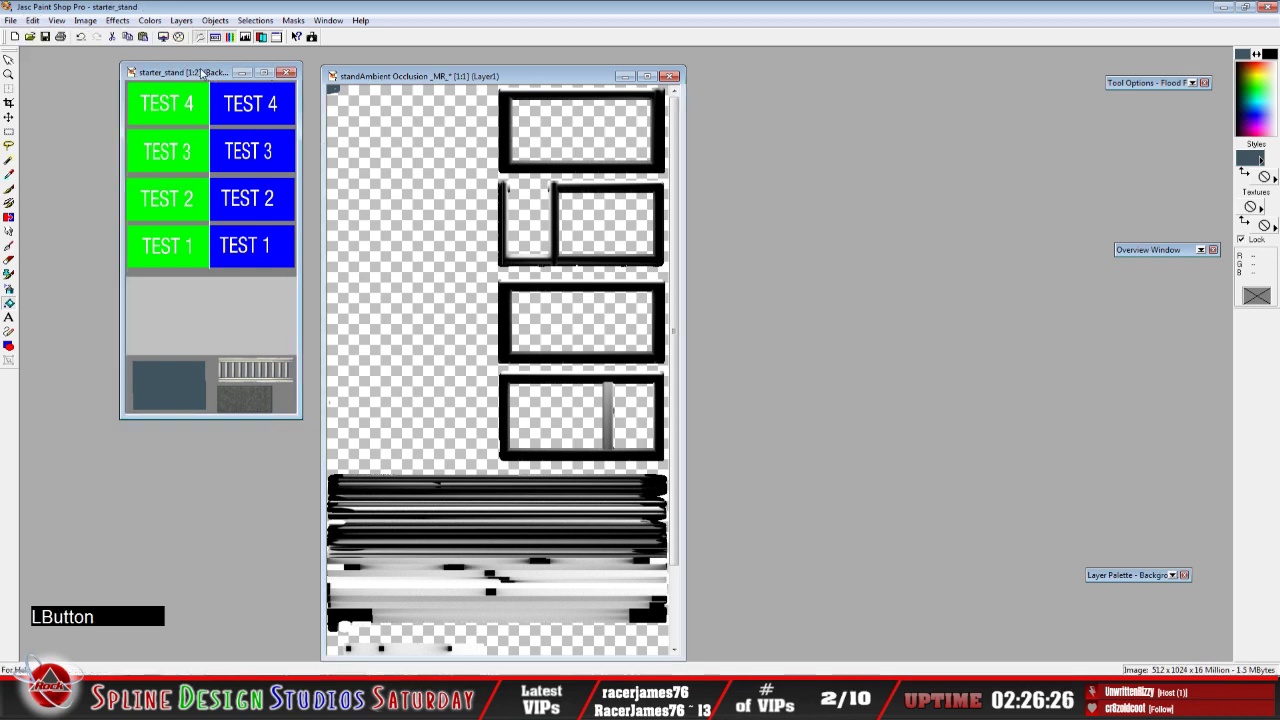
Undo the layer merge in starter_stand and make the floor layer active
mouse_move(1166, 578)
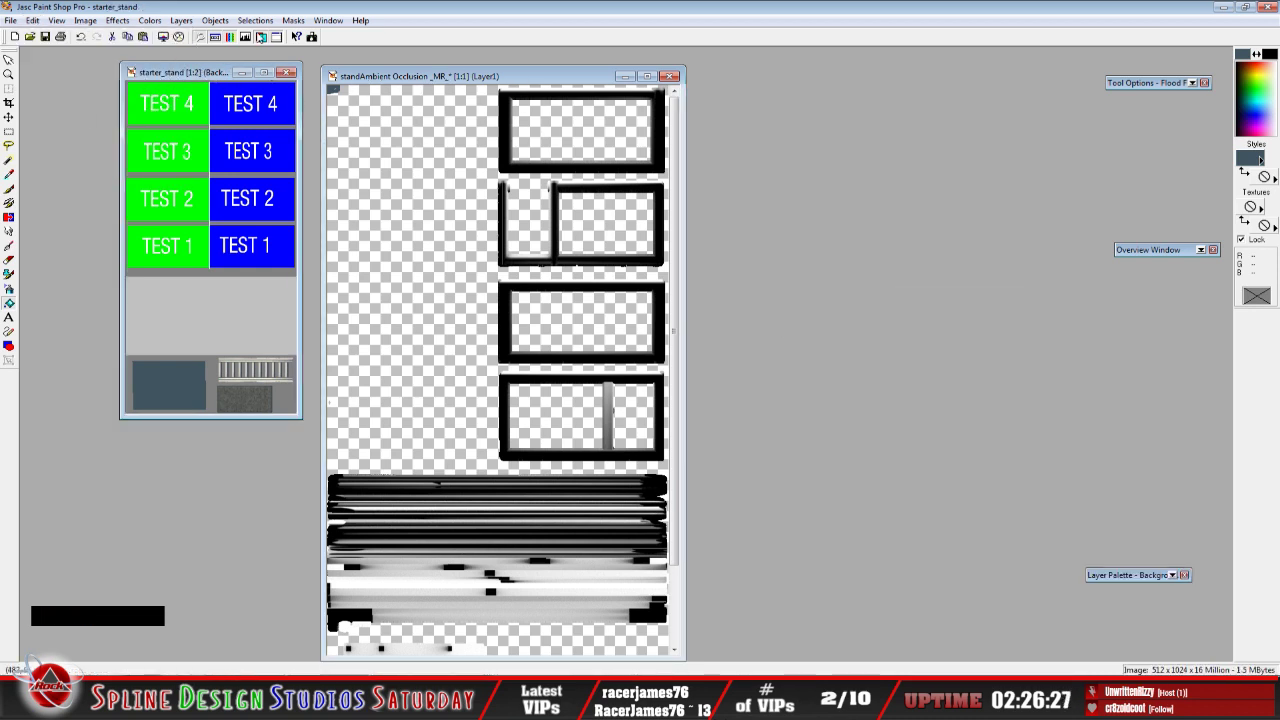
left_click(81, 37)
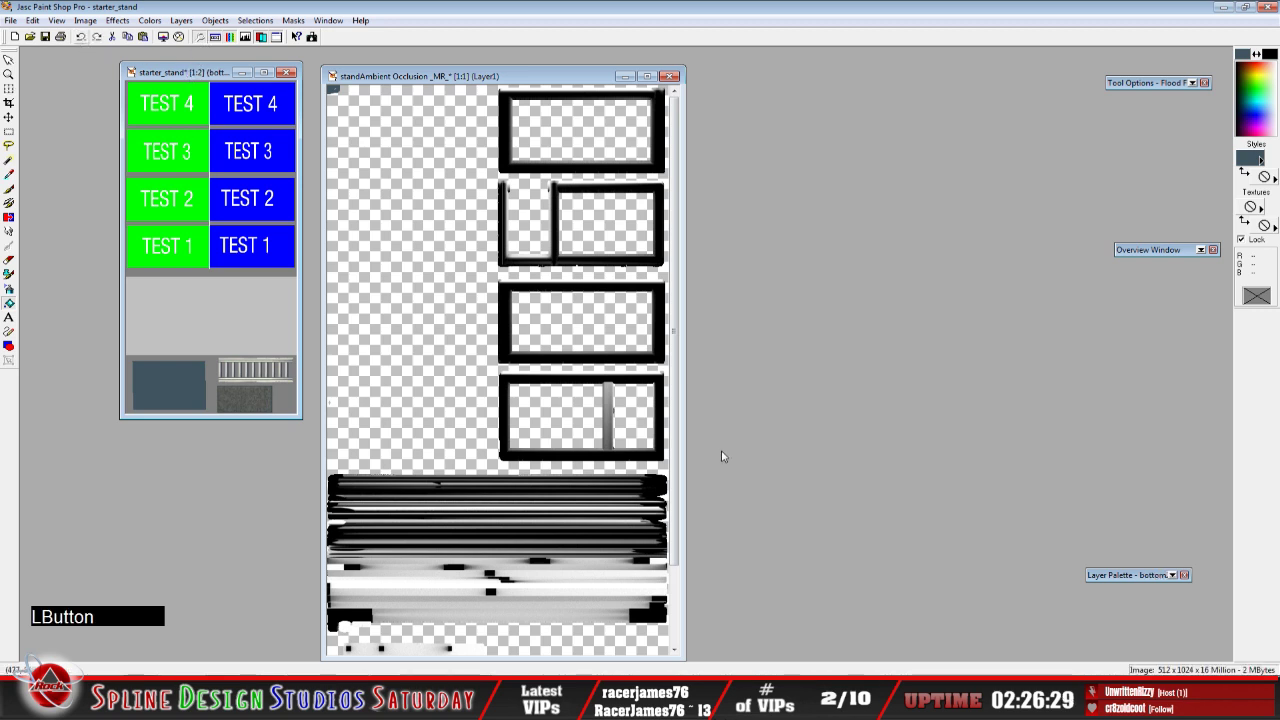
mouse_move(1150, 578)
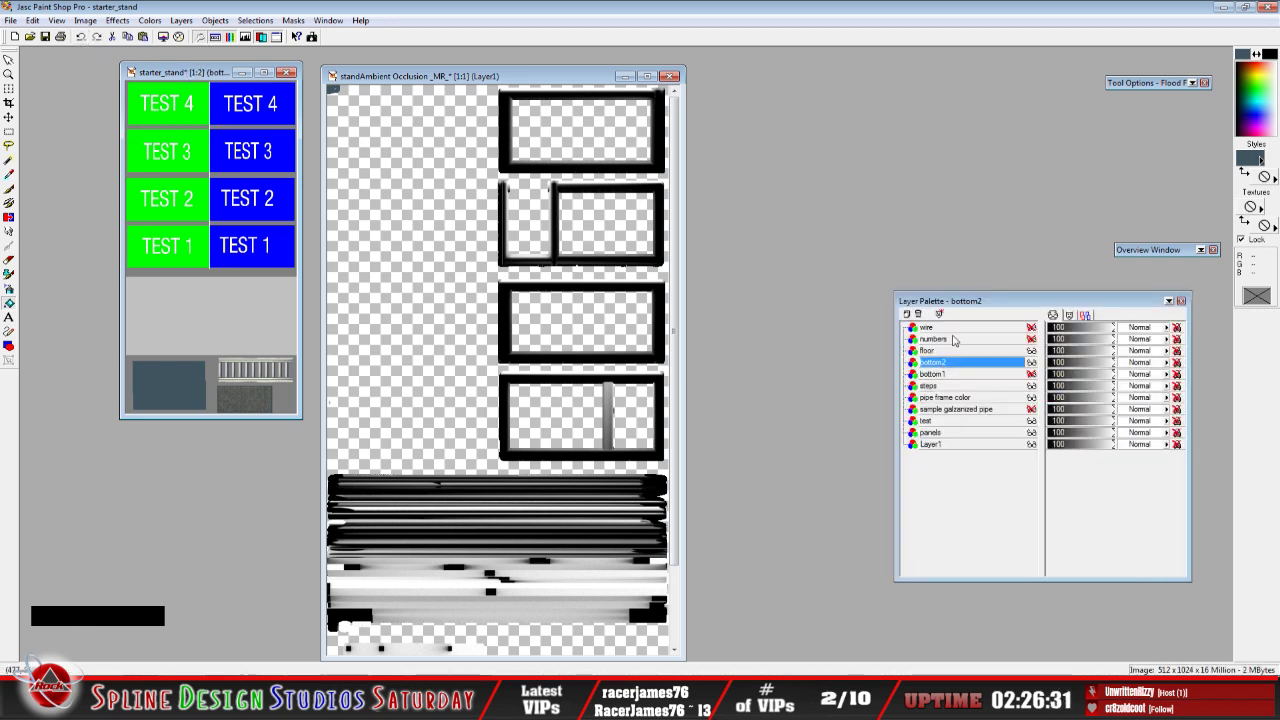
mouse_move(951, 343)
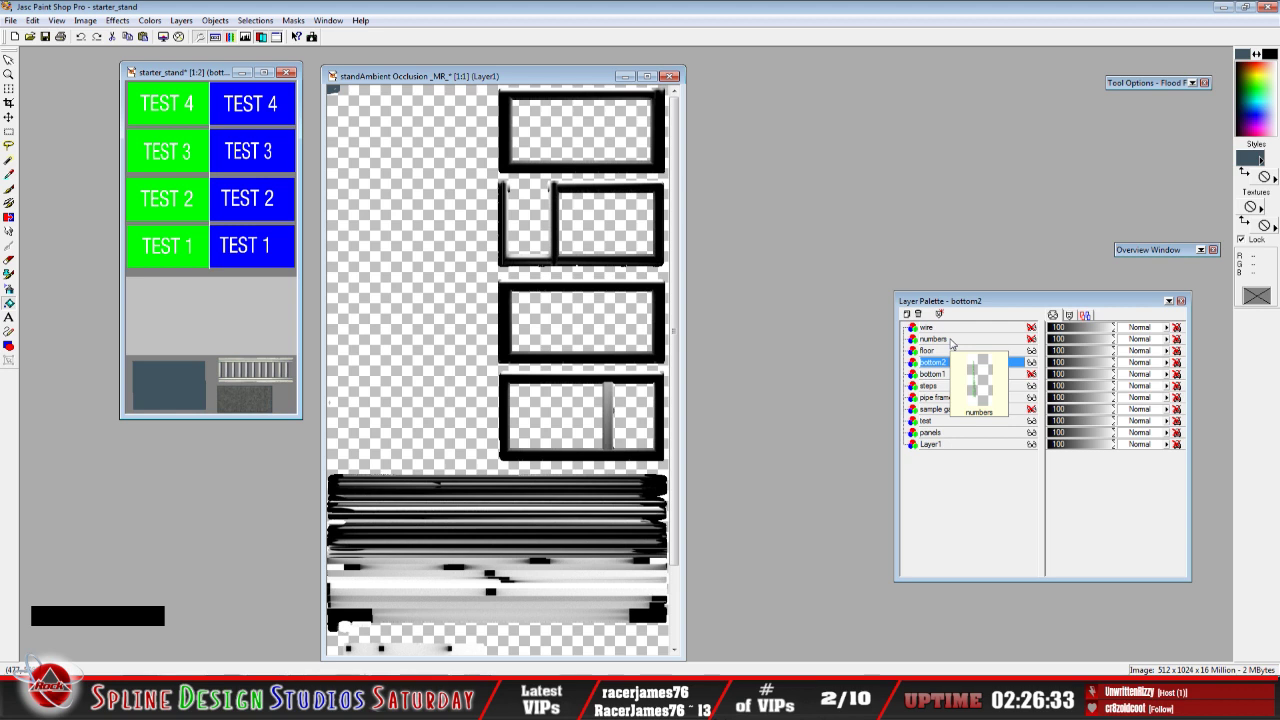
left_click(950, 352)
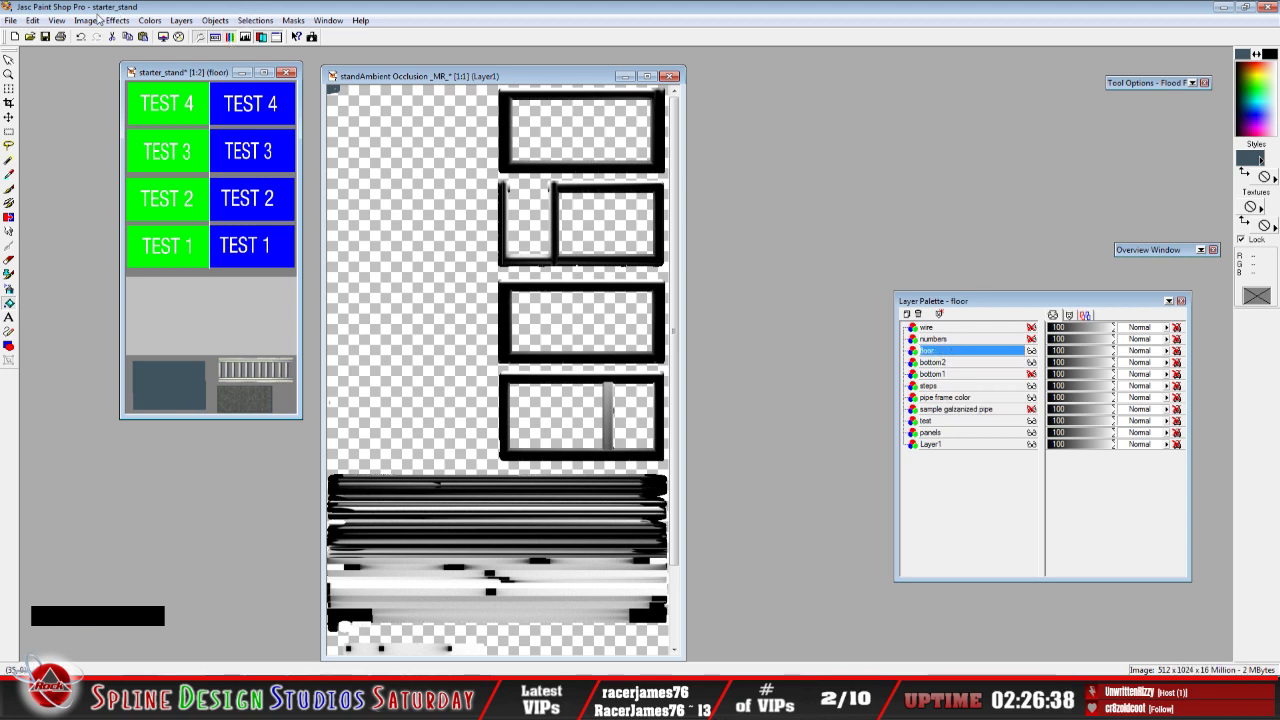
Paste the copied ambient occlusion image as a new layer above the floor layer in starter_stand
left_click(33, 20)
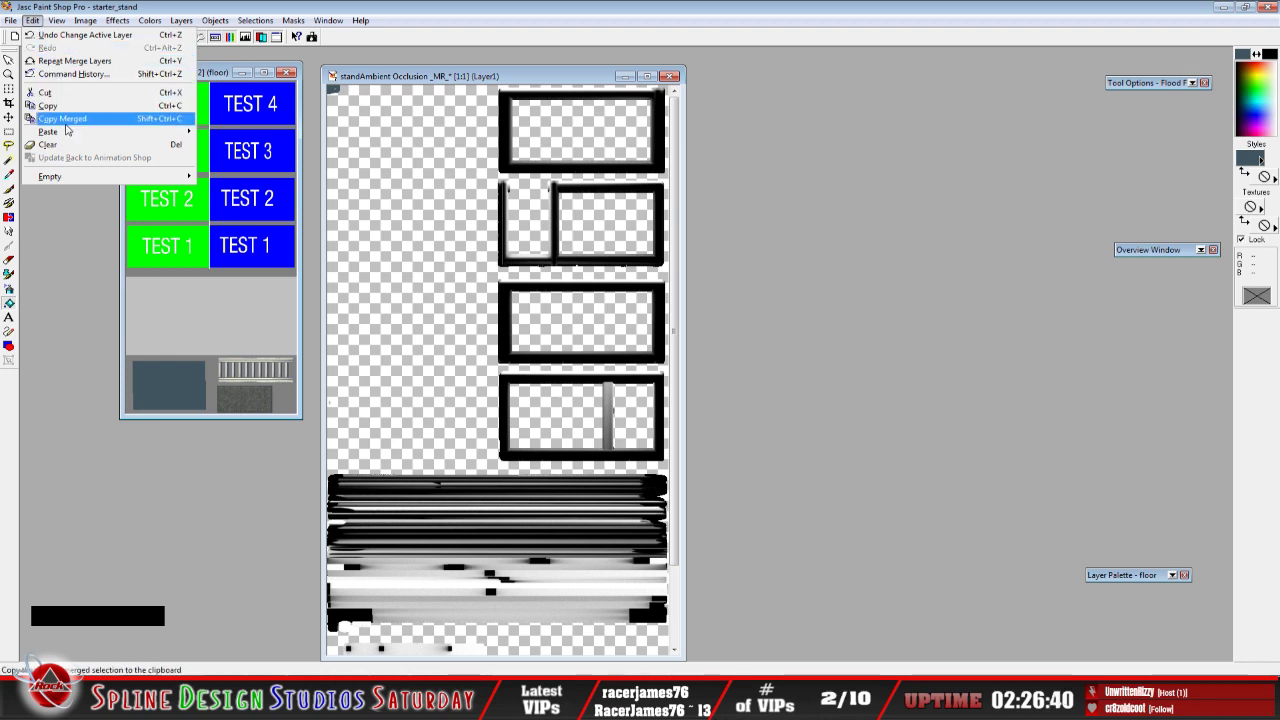
mouse_move(66, 131)
left_click(243, 144)
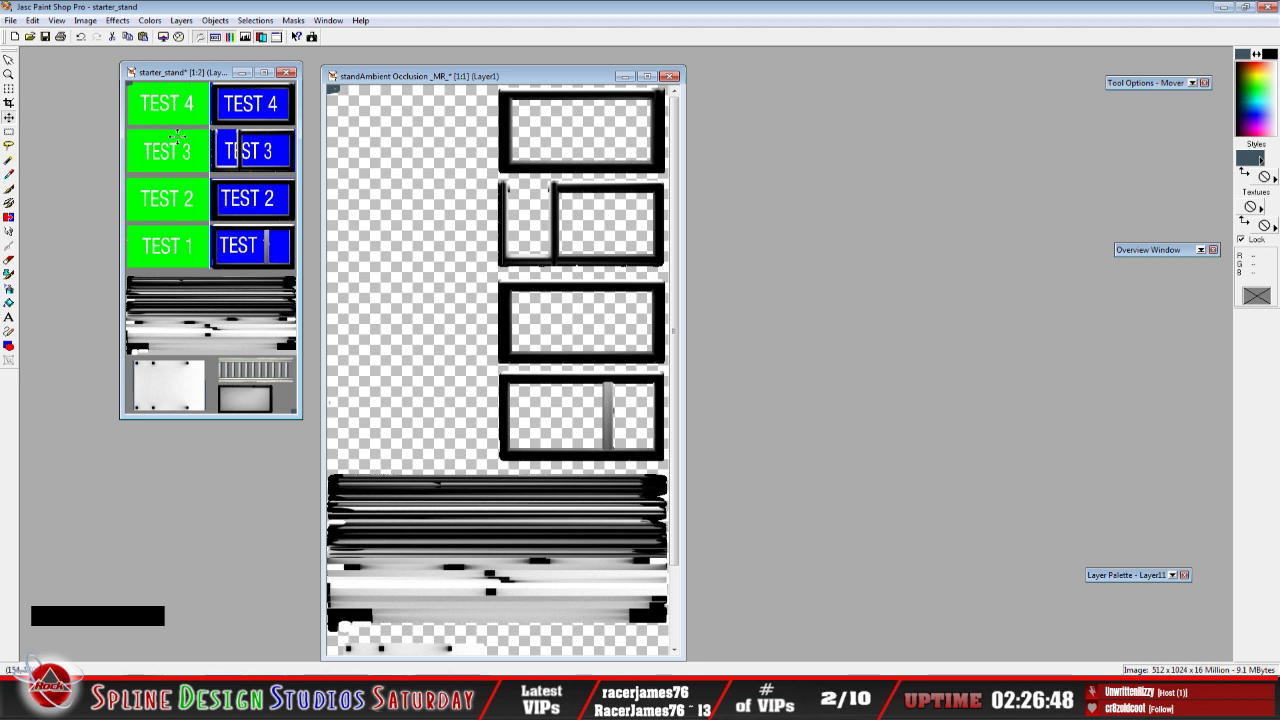
left_click(174, 197)
Select the upper-left alignment mark on the pasted layer with the Magic Wand, delete it and clear the selection
scroll(231, 150, "up", 3)
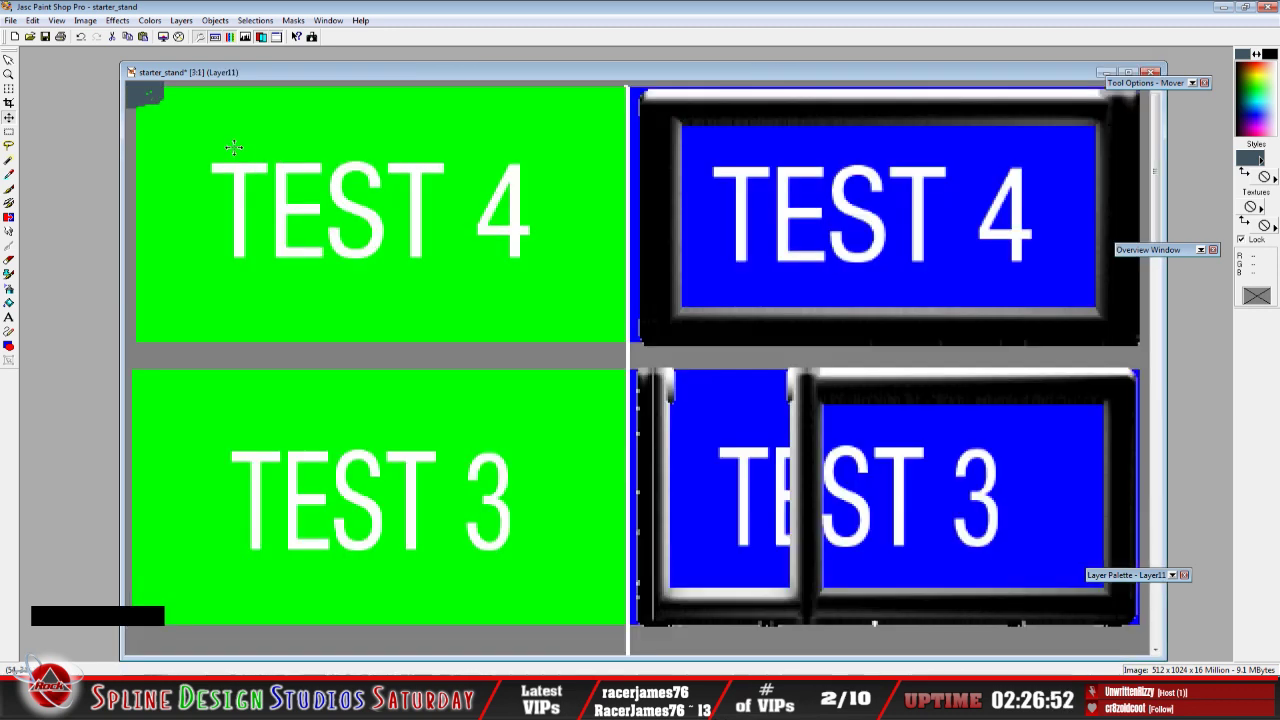
left_click(9, 158)
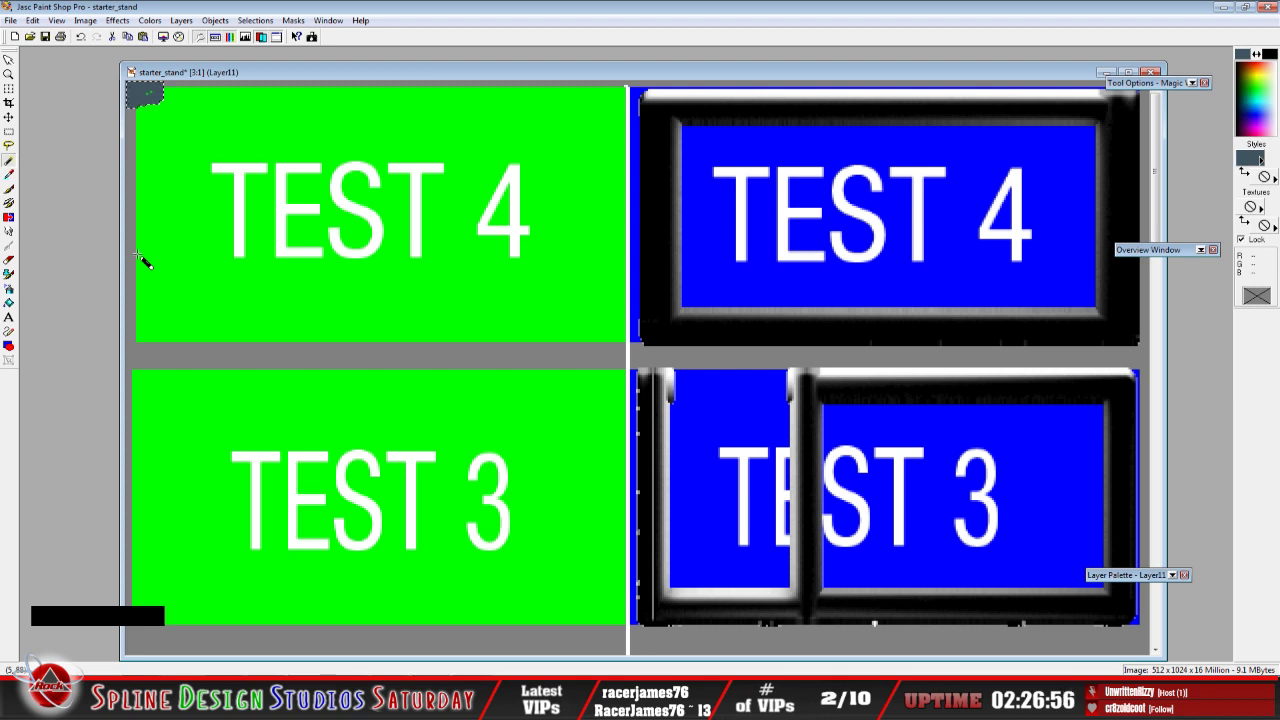
key("Delete")
right_click(396, 289)
scroll(458, 296, "down", 2)
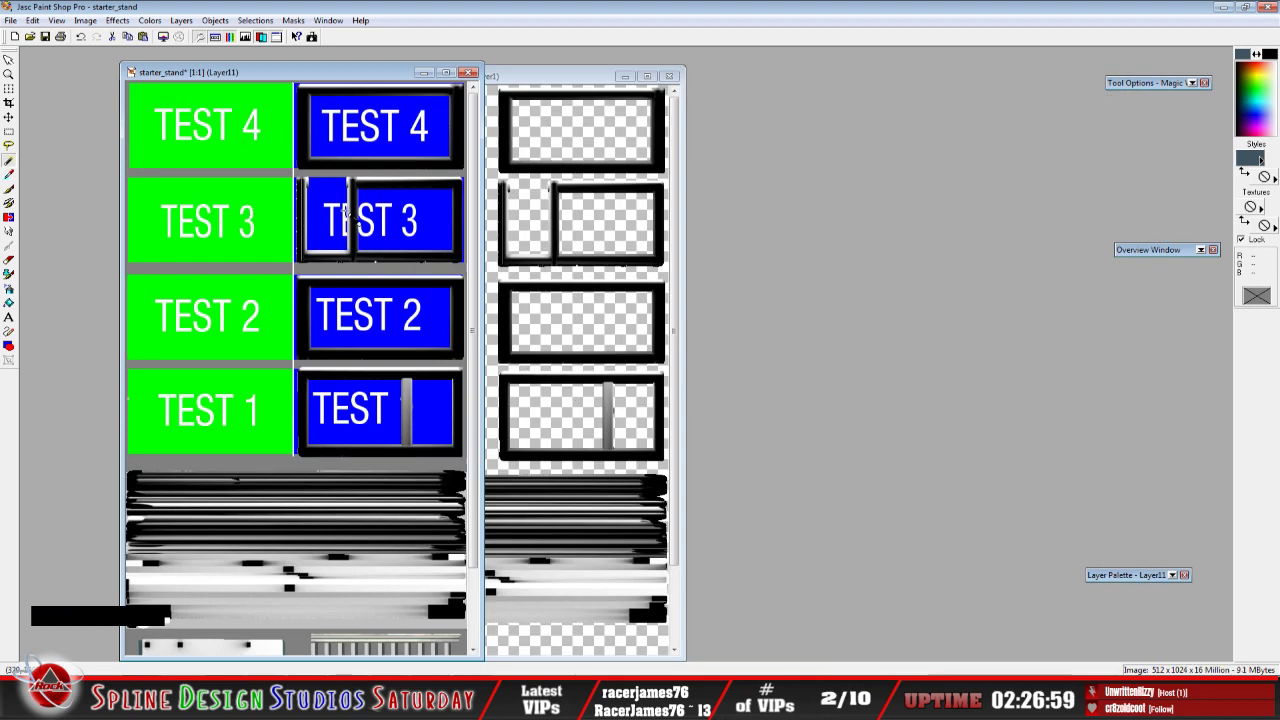
Select the lower-right alignment mark on the pasted layer, delete it and clear the selection
left_click_drag(473, 309, 469, 593)
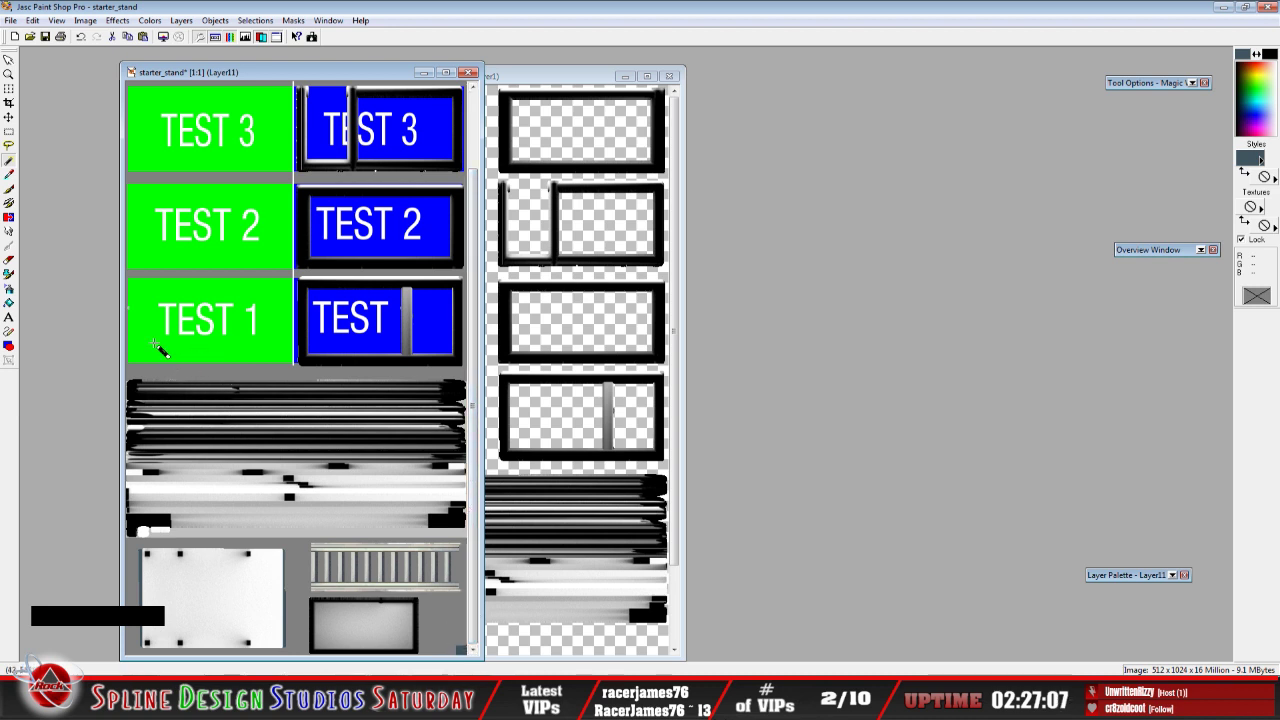
left_click(460, 650)
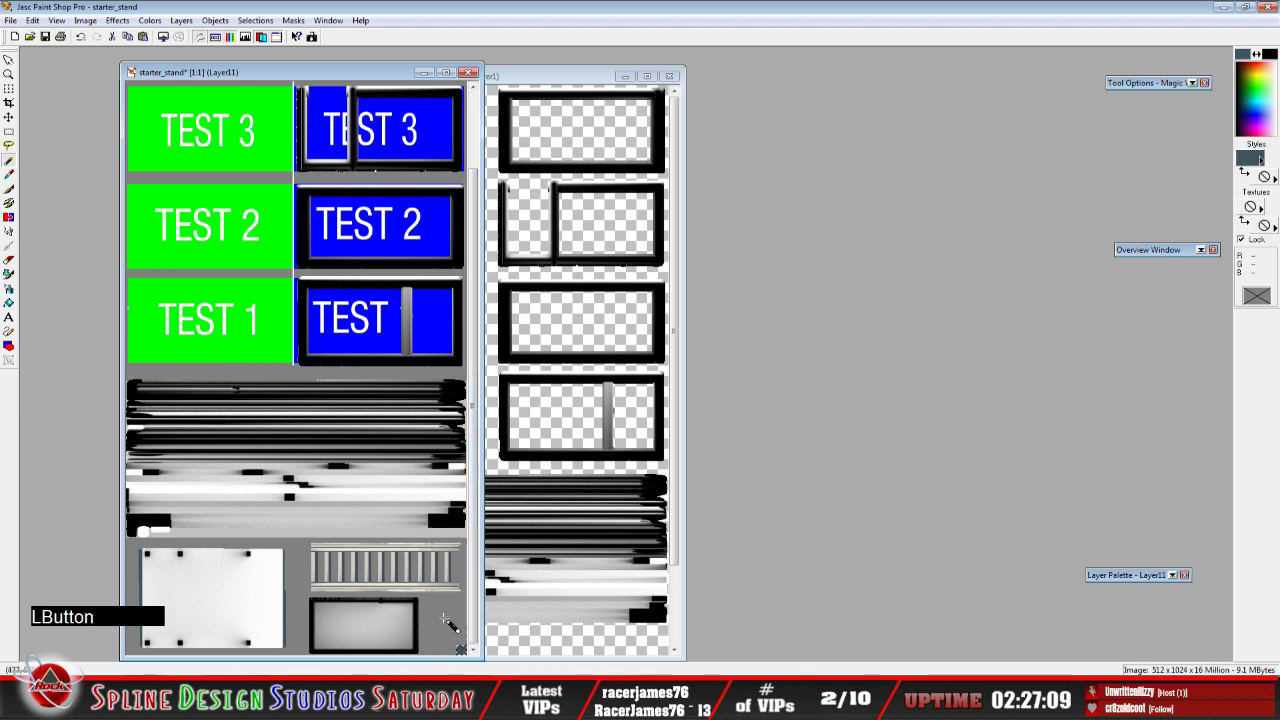
key("Delete")
right_click(444, 556)
Set the blend mode of Layer11 in starter_stand to Multiply and its opacity to 19
left_click(478, 428)
left_click_drag(477, 423, 465, 220)
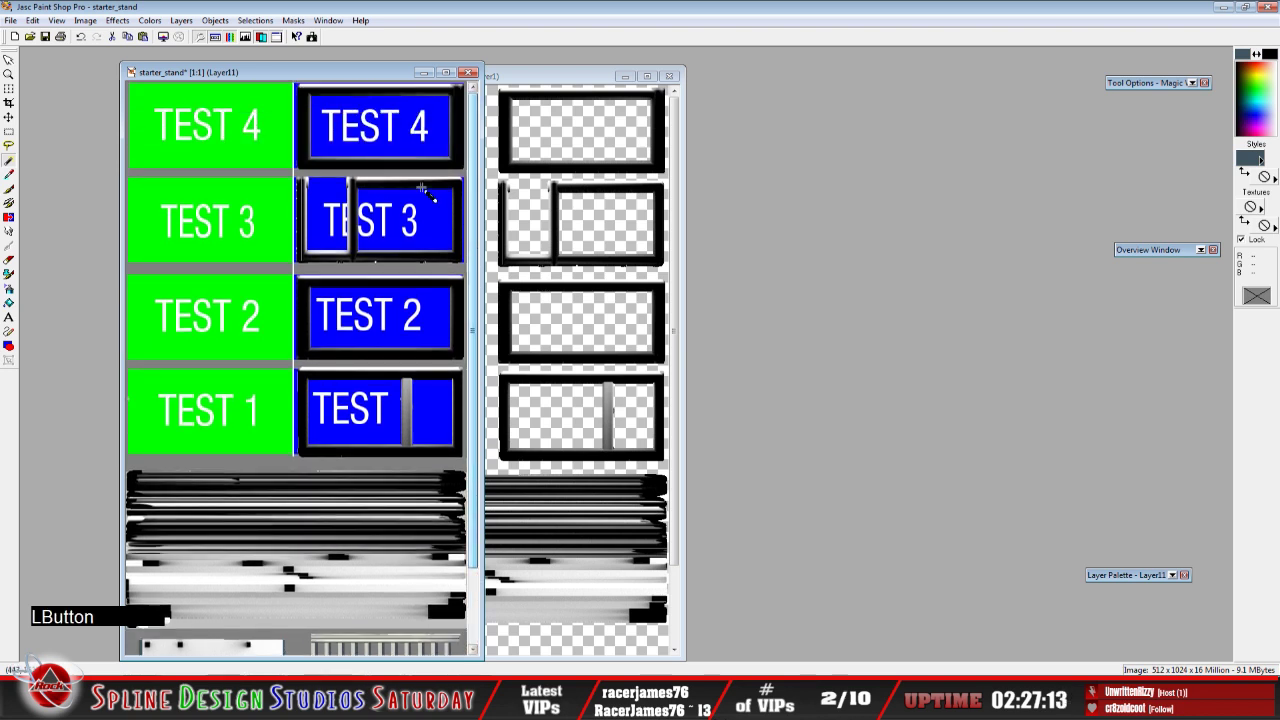
mouse_move(1126, 572)
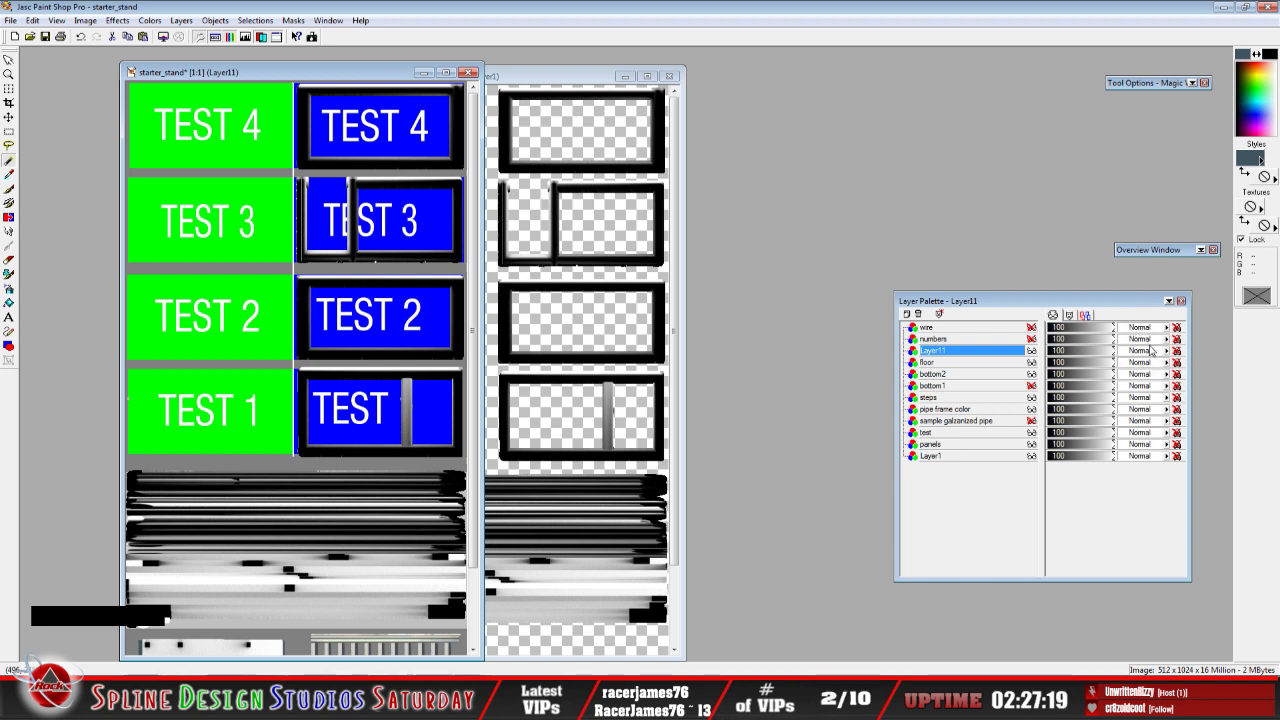
left_click(1151, 352)
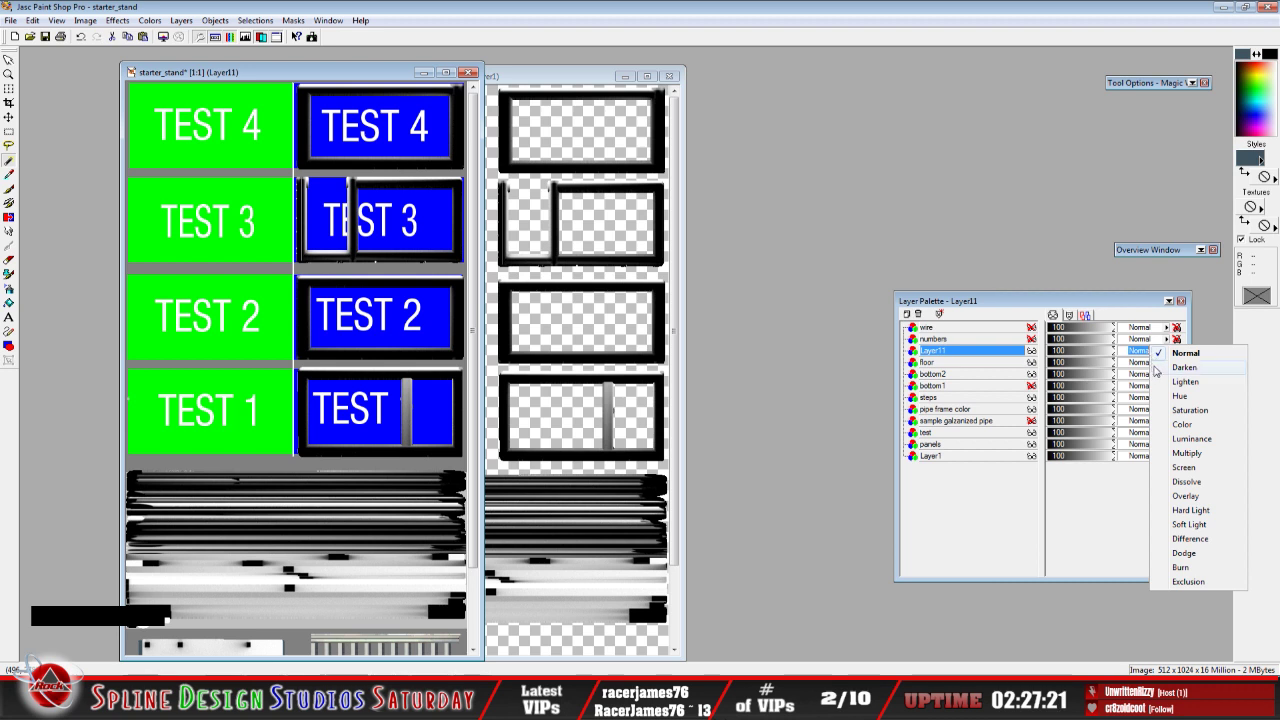
left_click(1188, 453)
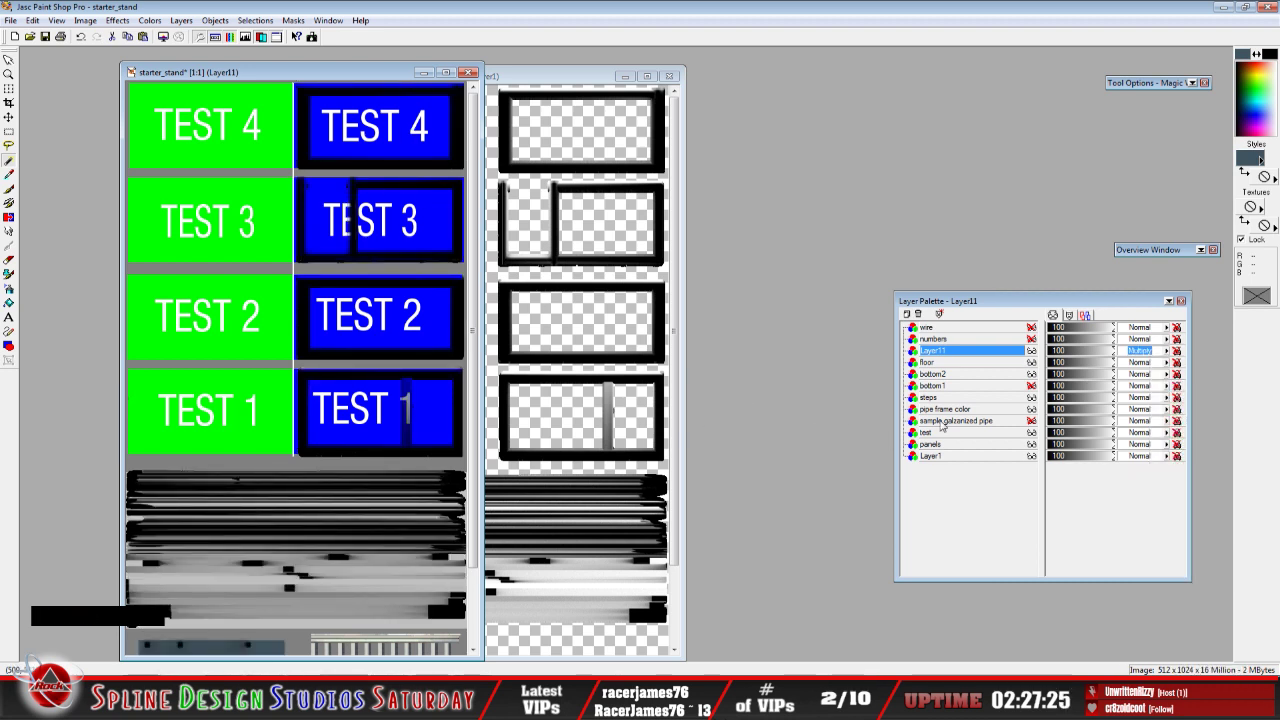
left_click_drag(1115, 360, 1062, 362)
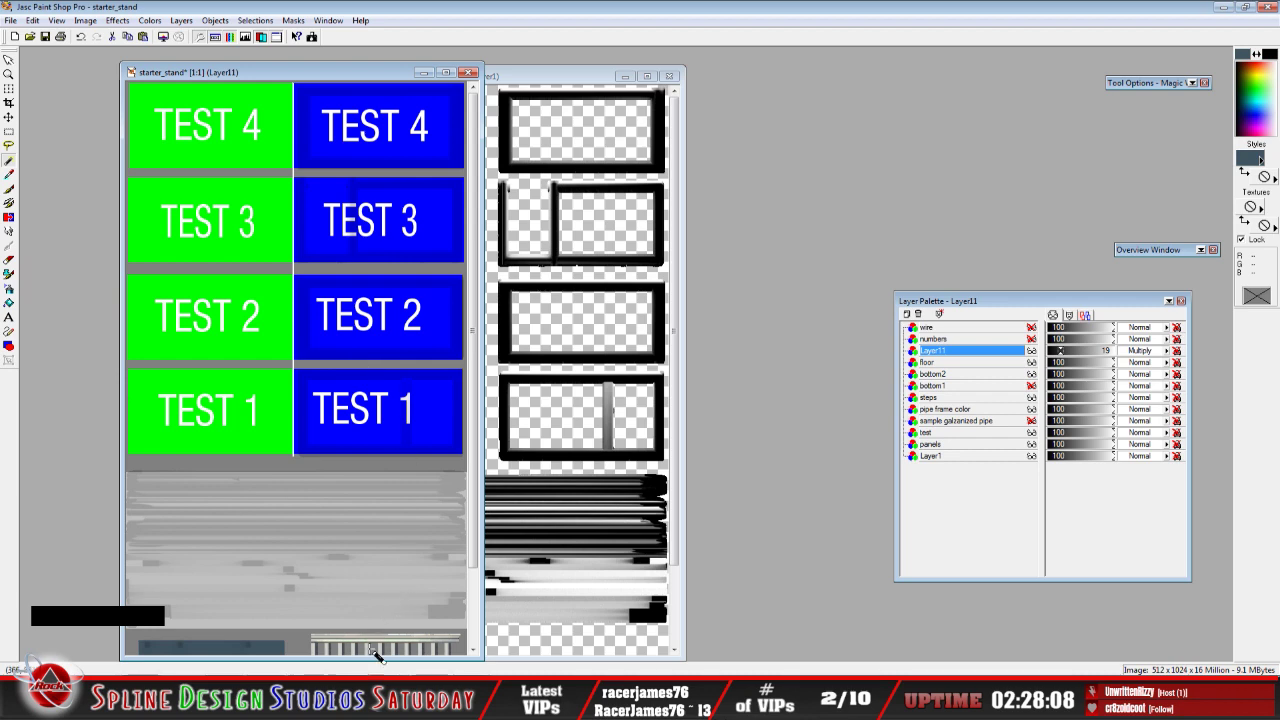
Switch to 3ds Max, close the Render To Texture dialog and minimize the Material Editor
key("alt+Tab")
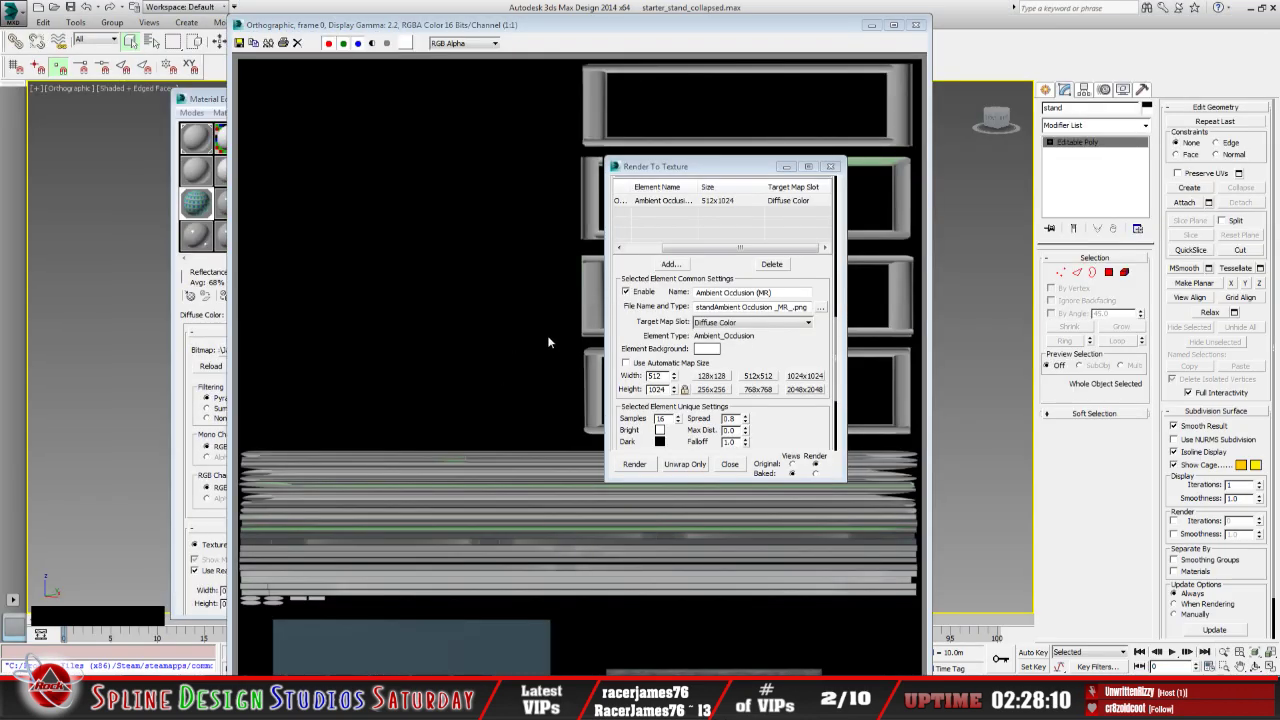
left_click(830, 166)
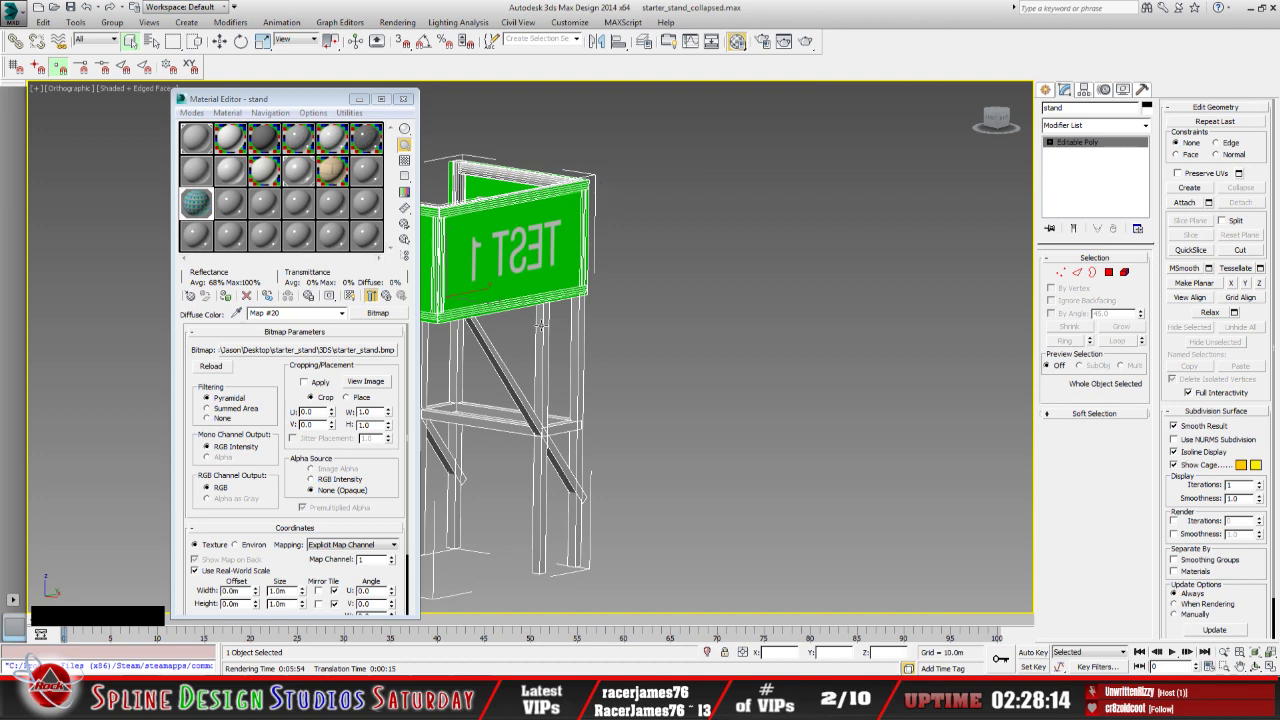
left_click(357, 101)
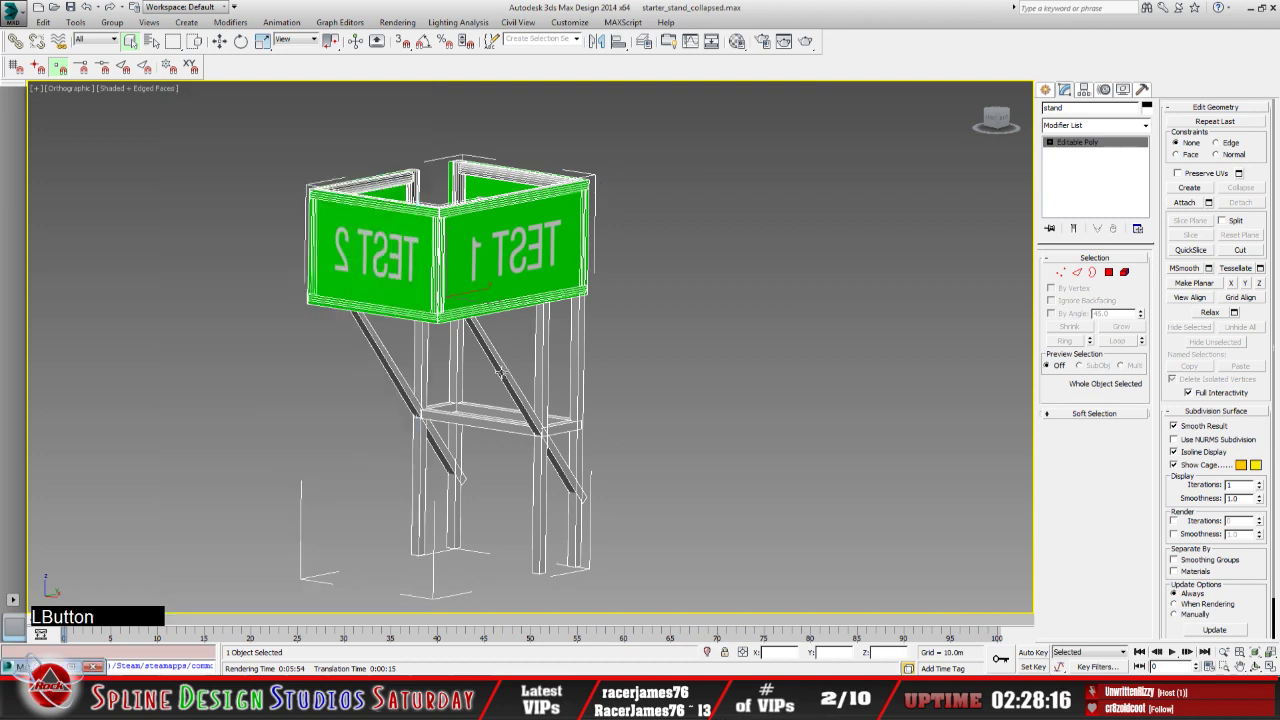
Examine the stand's panels, railings and doorway from above and from the side in the 3D view
left_click(1256, 666)
left_click_drag(540, 255, 489, 289)
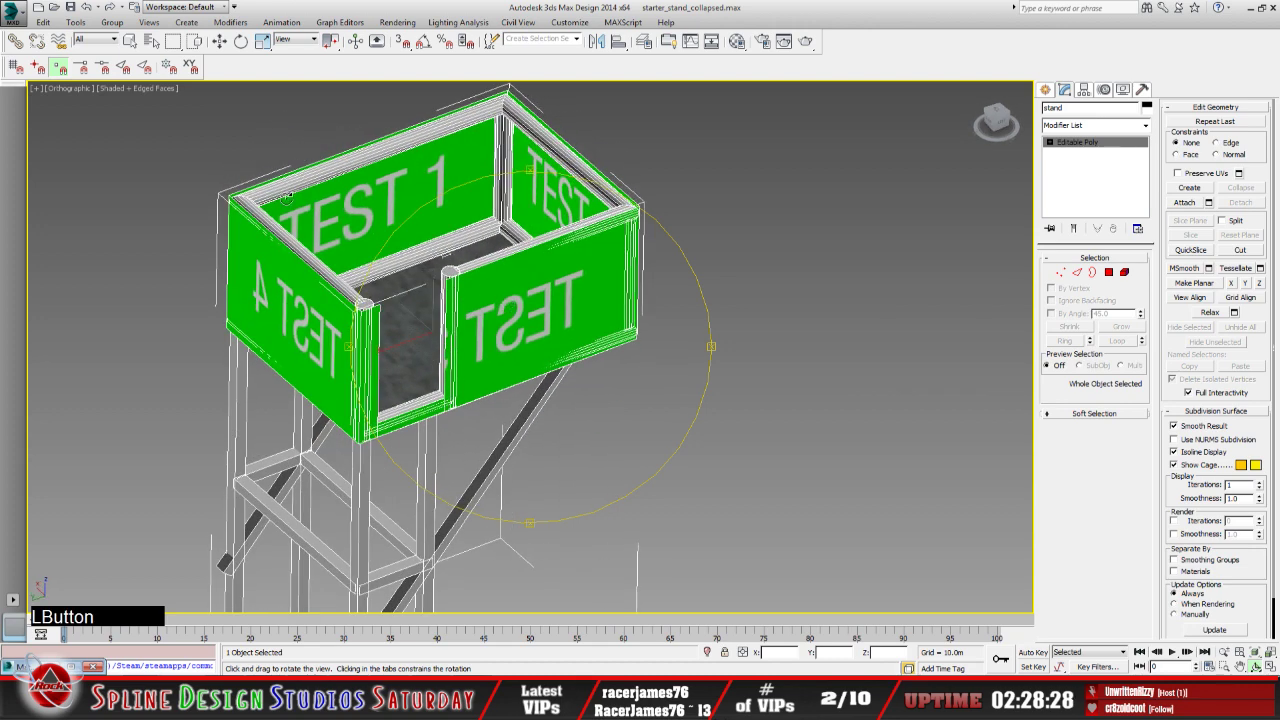
left_click_drag(343, 267, 523, 350)
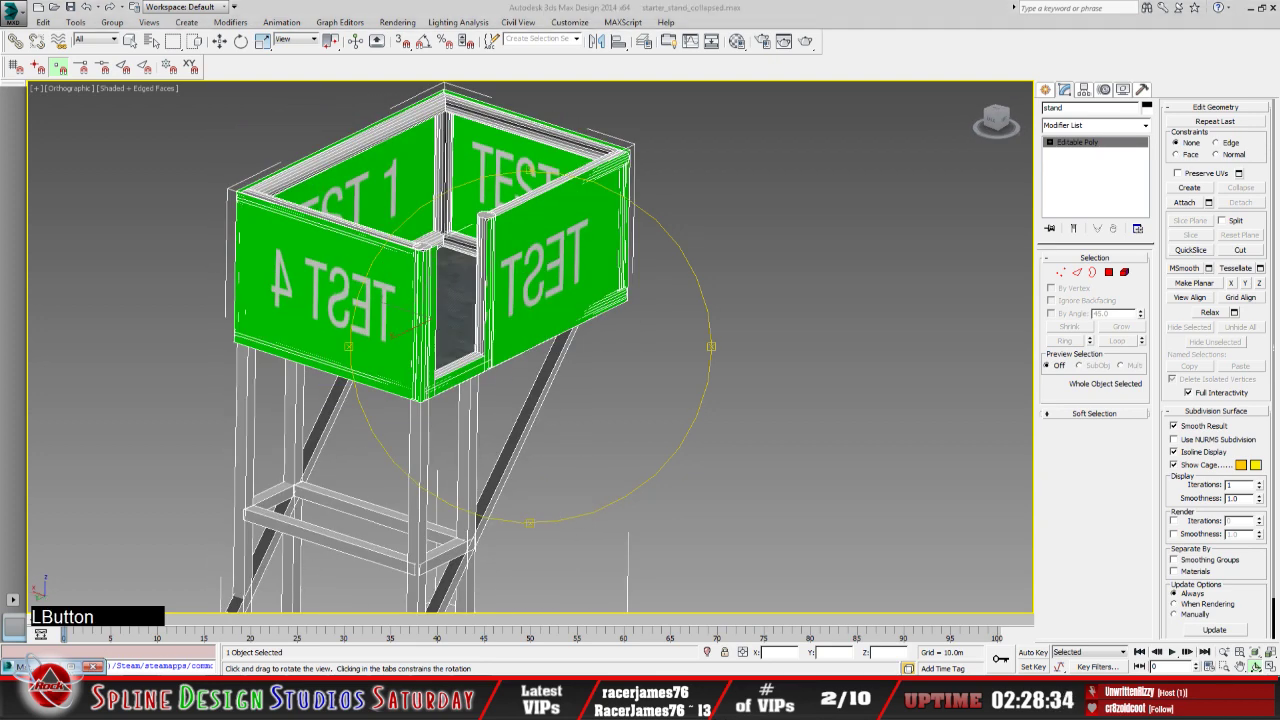
Switch to Paint Shop Pro, arrange the two image windows side by side and examine the lower part of starter_stand at 2:1
left_click(405, 700)
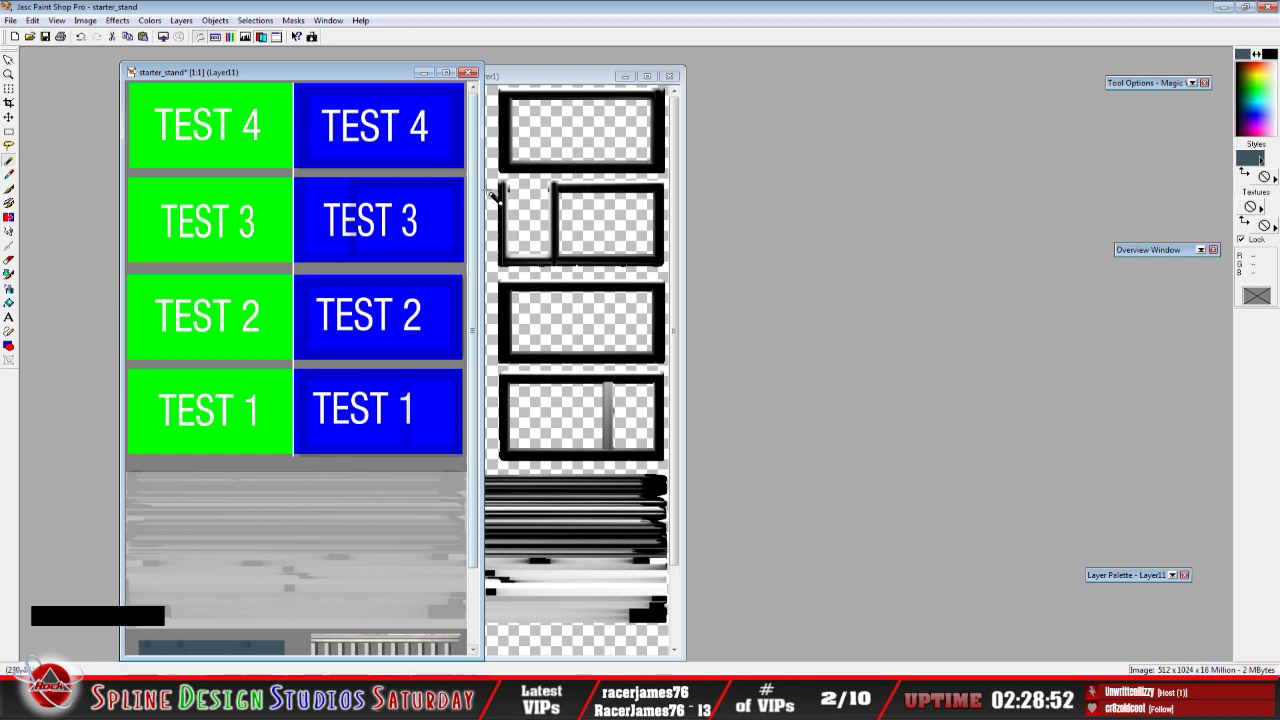
left_click_drag(329, 79, 277, 84)
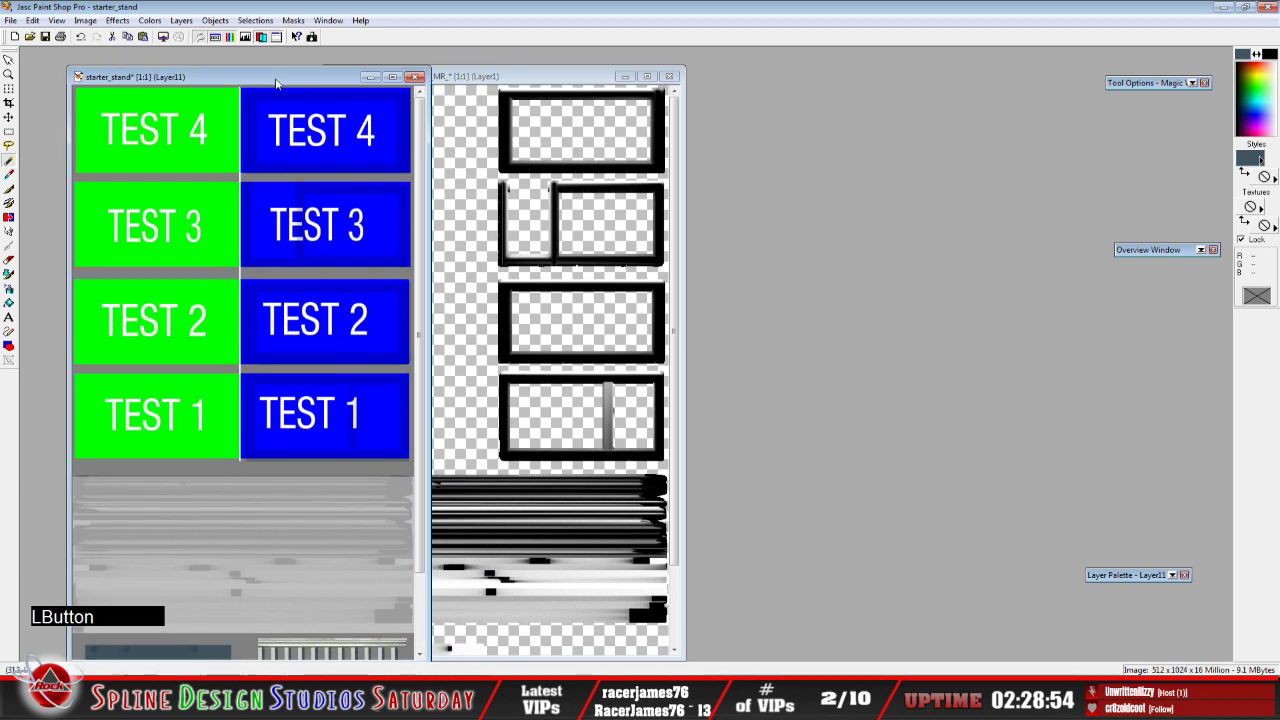
left_click_drag(498, 77, 653, 79)
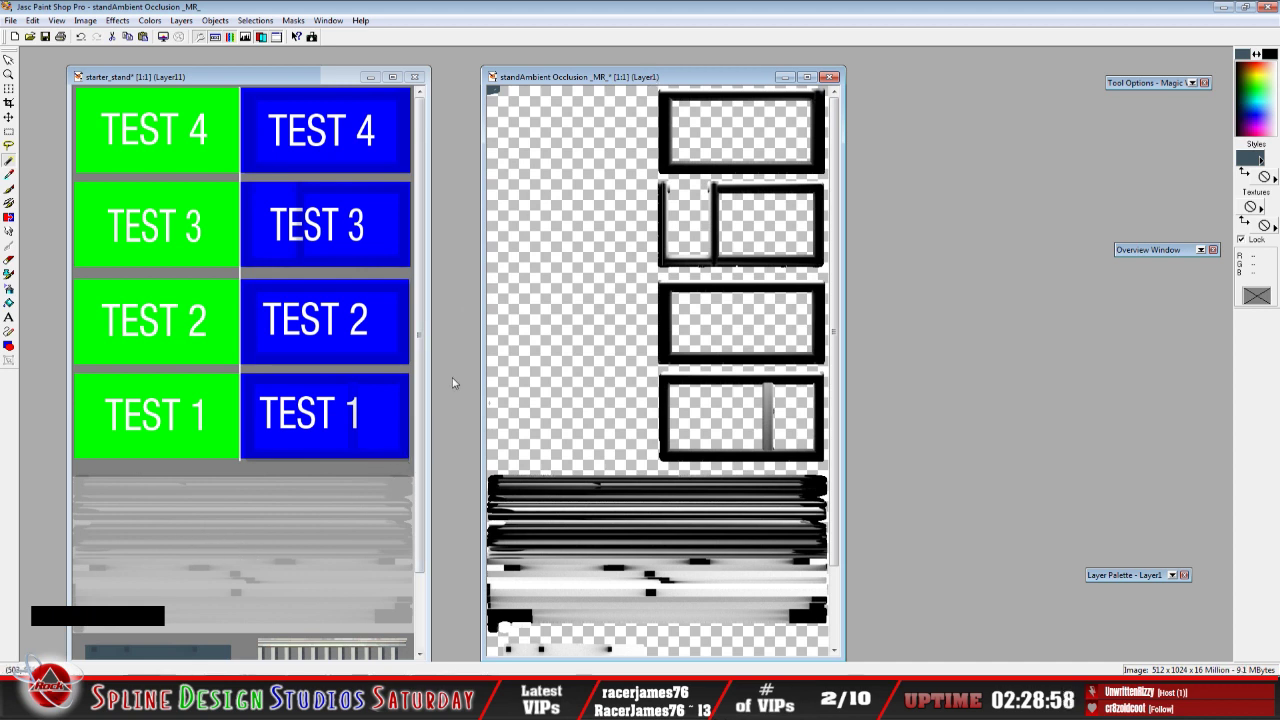
left_click_drag(418, 474, 418, 593)
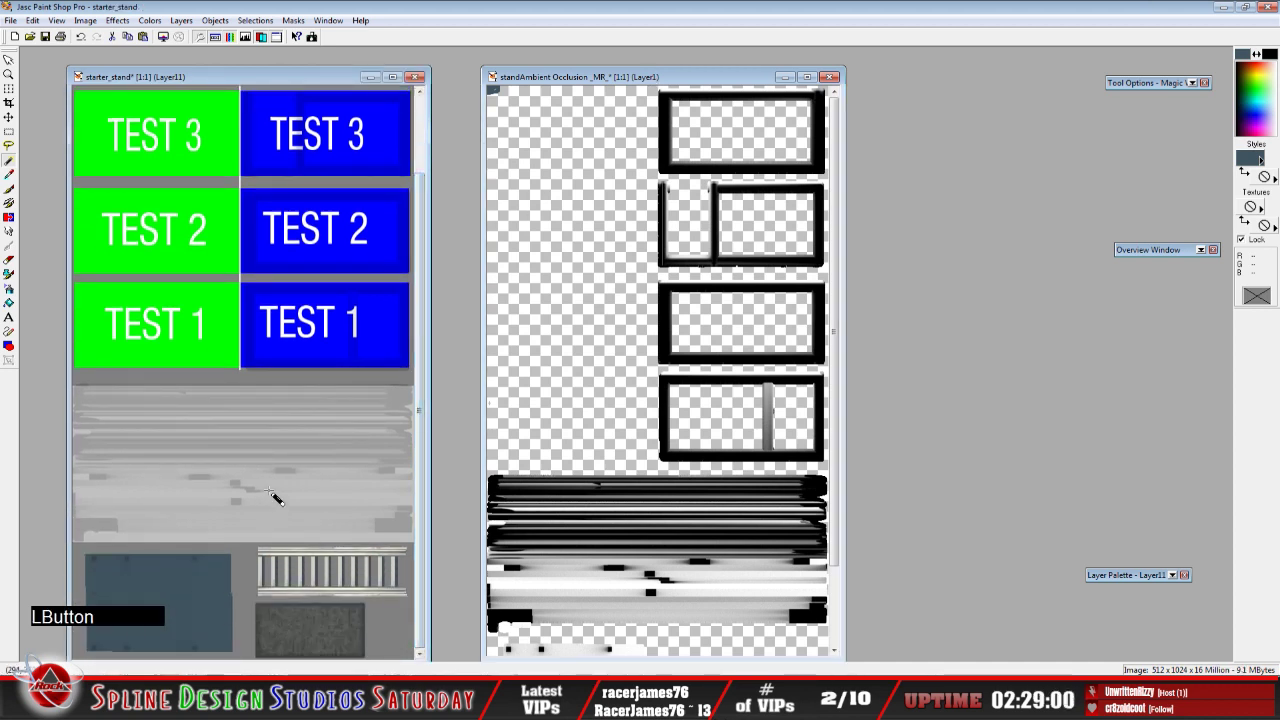
scroll(270, 491, "up", 2)
scroll(272, 490, "down", 1)
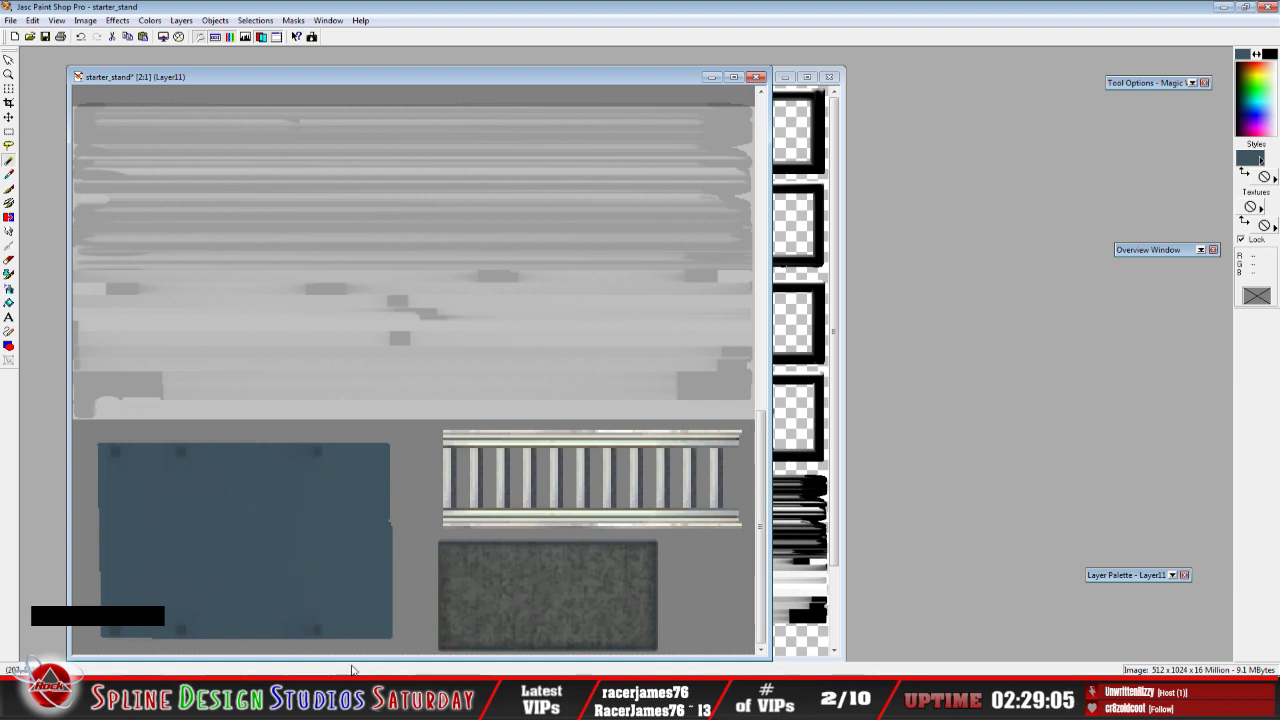
Switch to 3ds Max and examine the underside of the stand's floor where the diagonal braces meet it
left_click(498, 695)
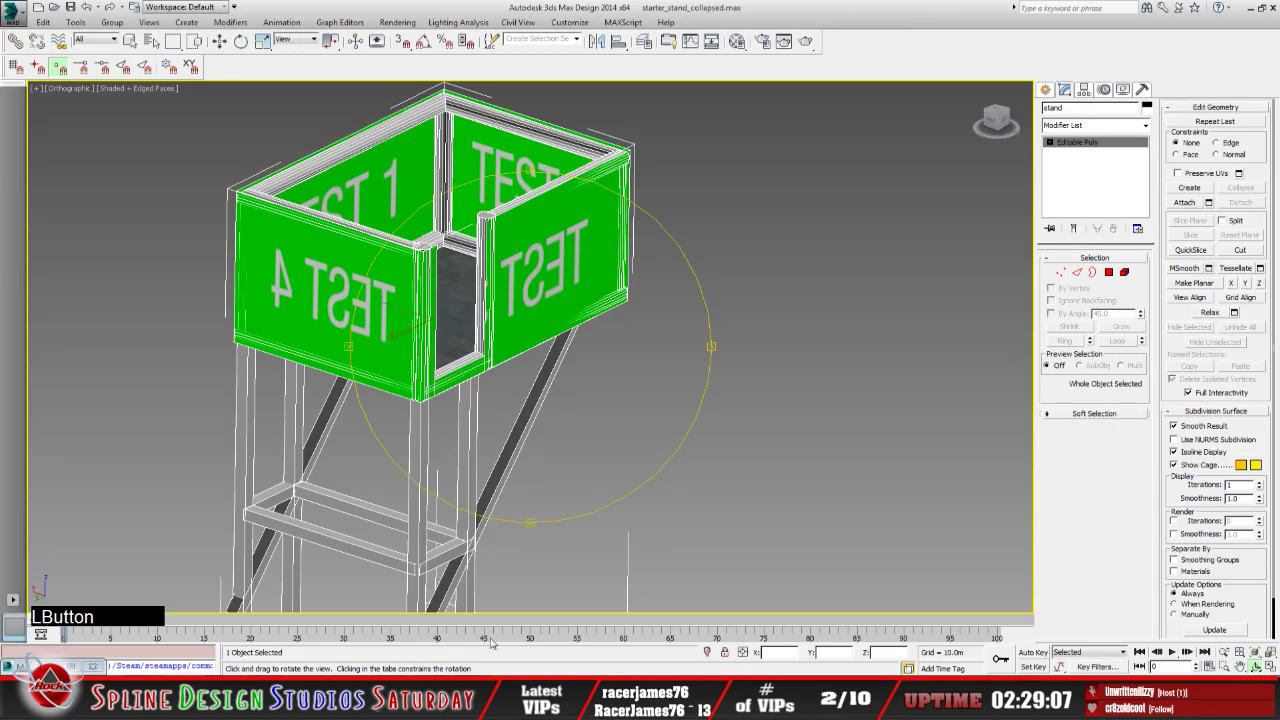
mouse_move(540, 443)
left_mouse_down()
mouse_move(523, 341)
mouse_move(350, 250)
left_mouse_up()
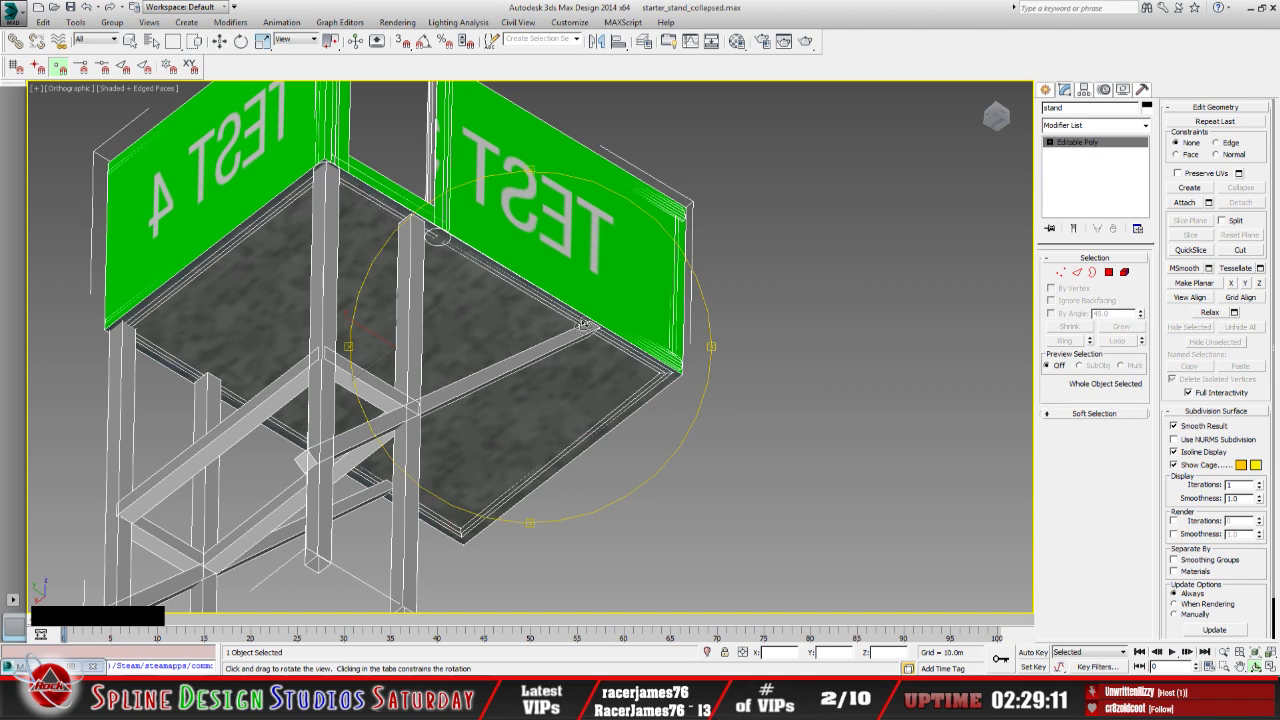
left_click_drag(585, 298, 517, 446)
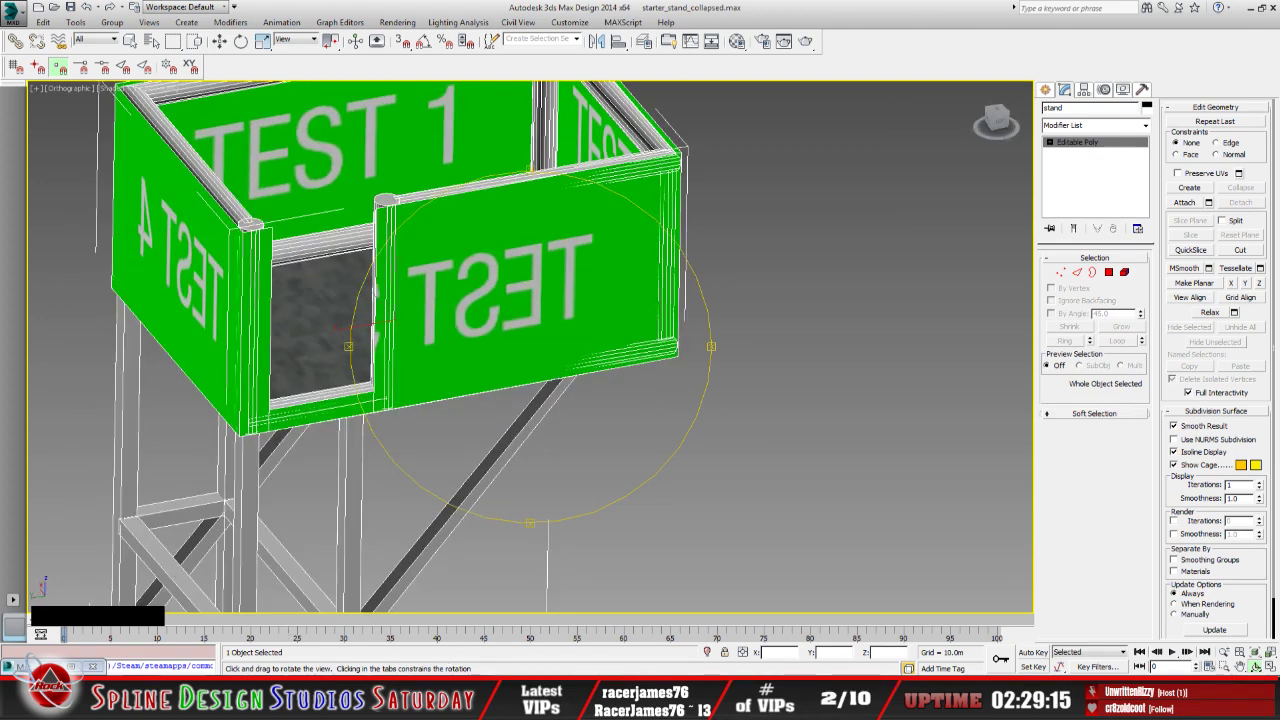
Switch to Paint Shop Pro and rename Layer11 as shading
left_click(430, 704)
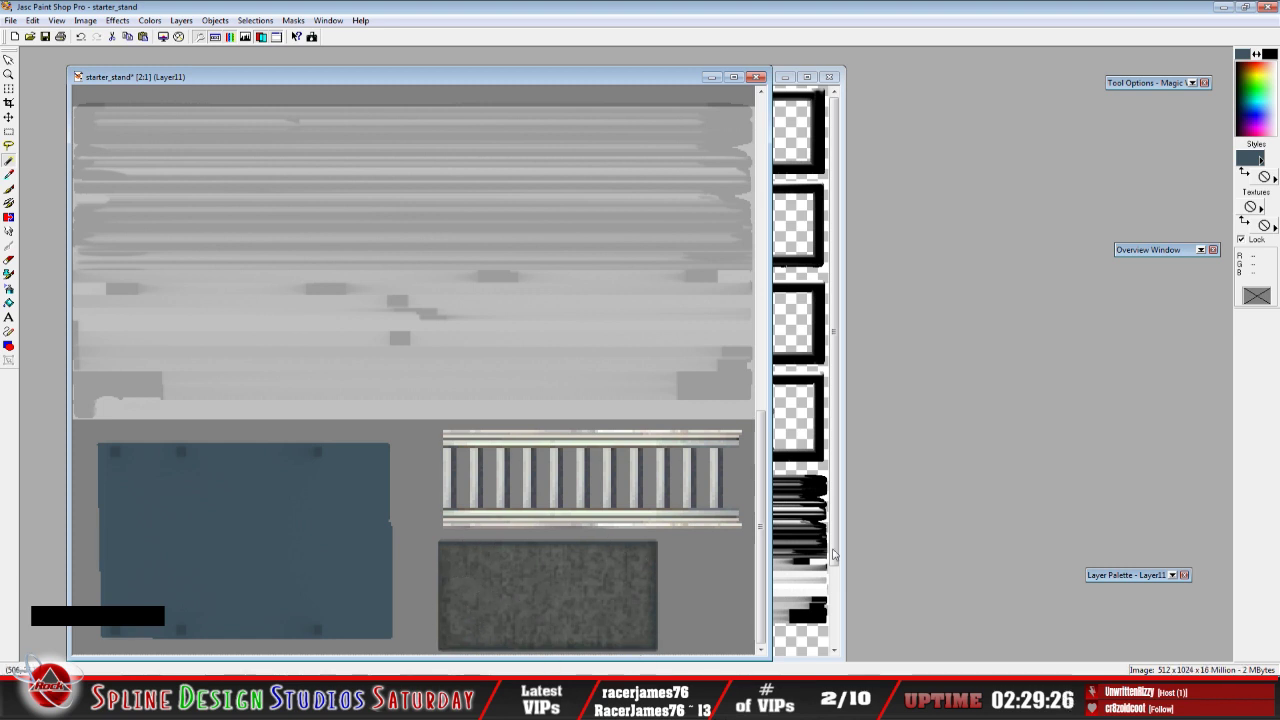
left_click(1171, 576)
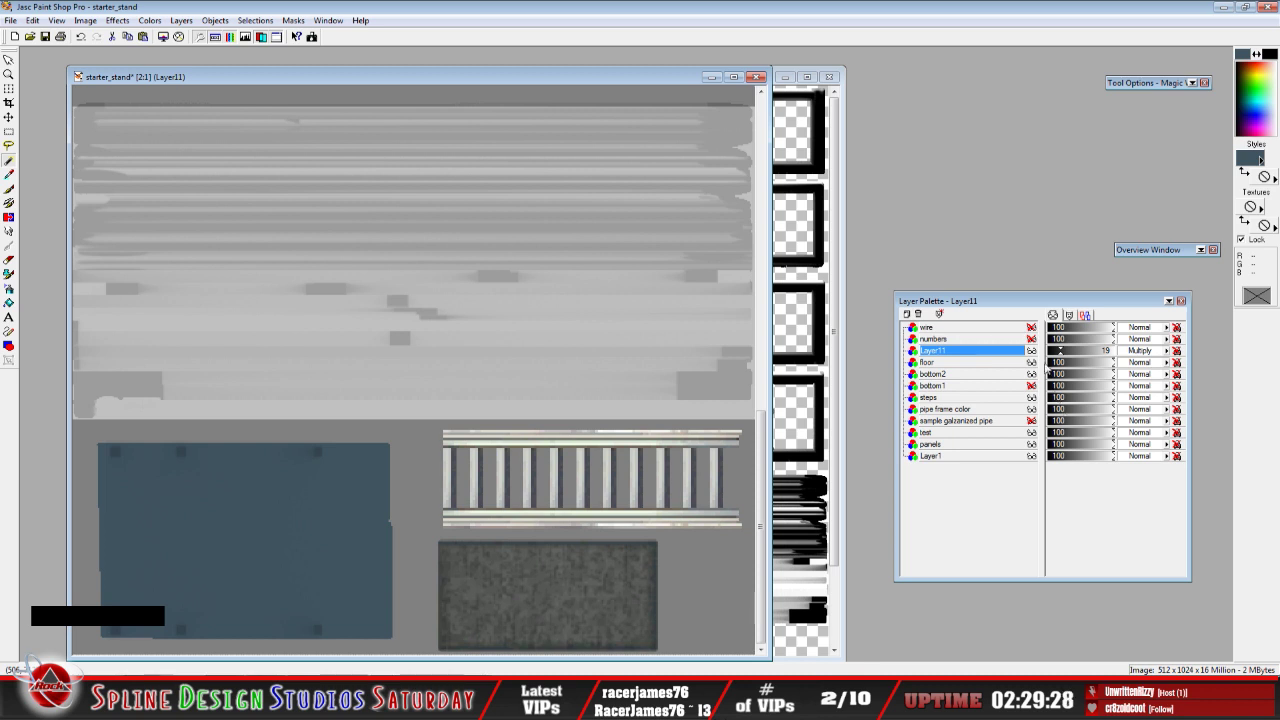
right_click(970, 352)
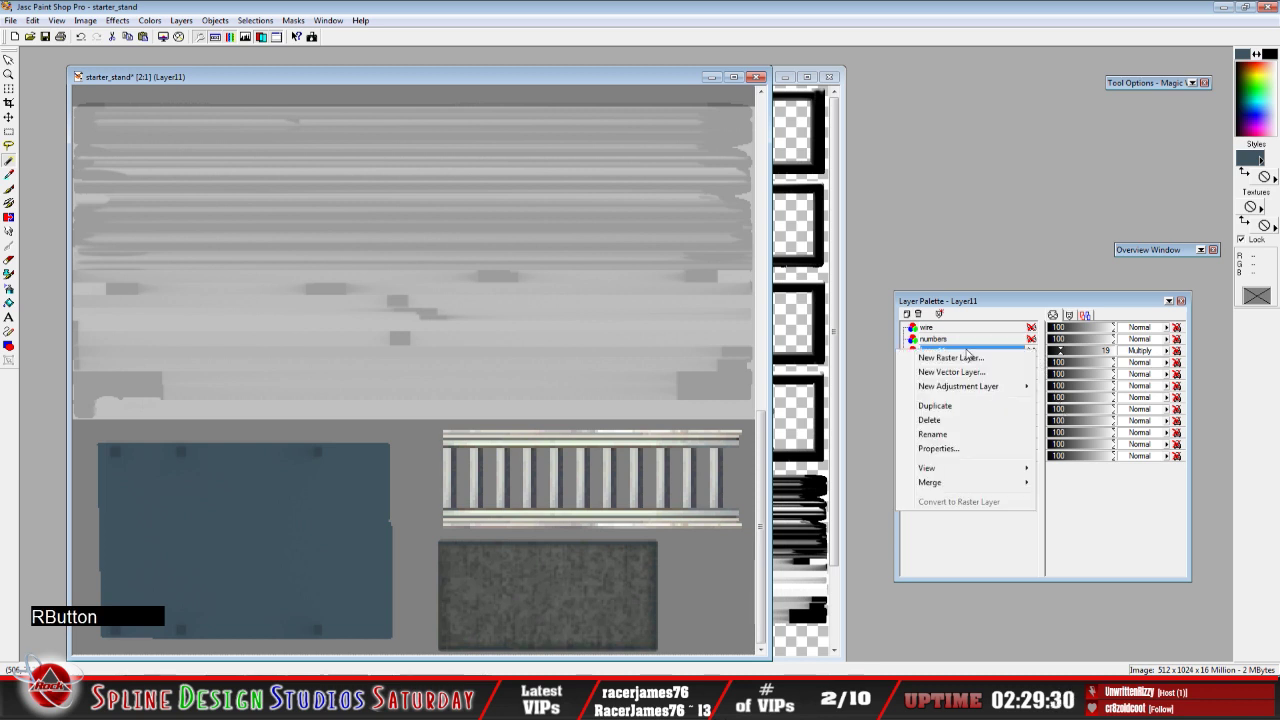
left_click(949, 436)
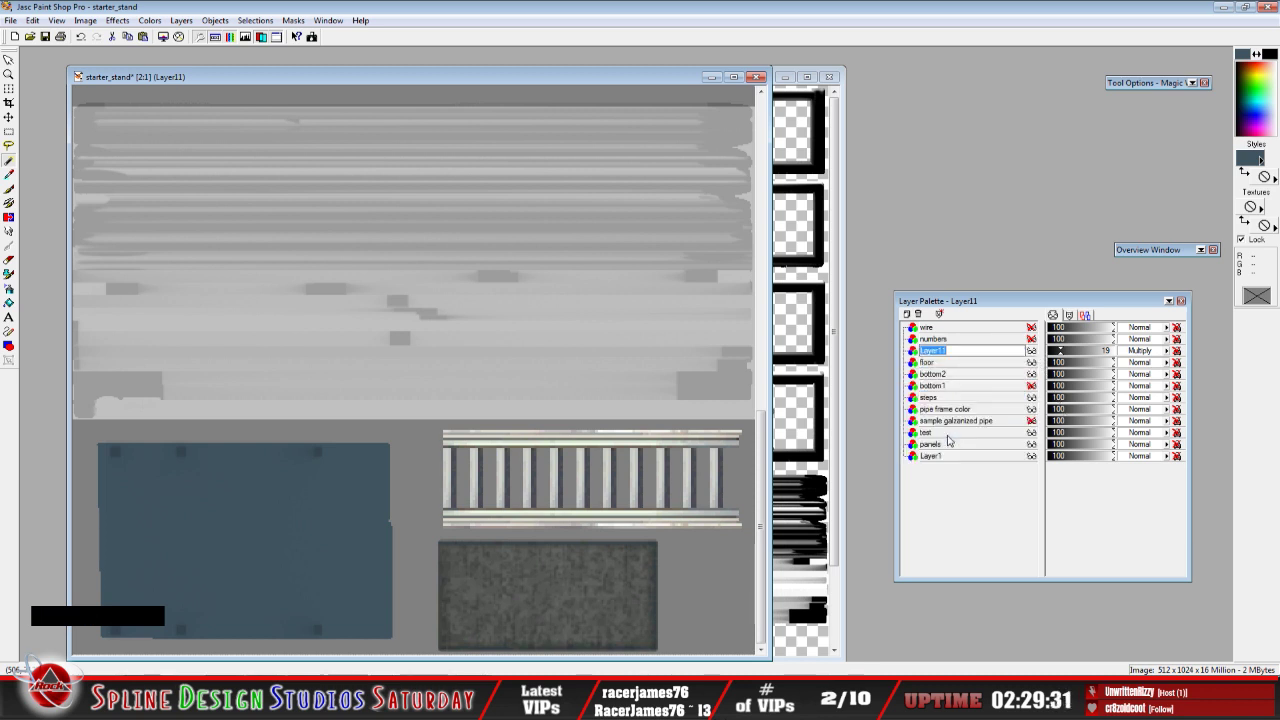
type("shading")
key("Return")
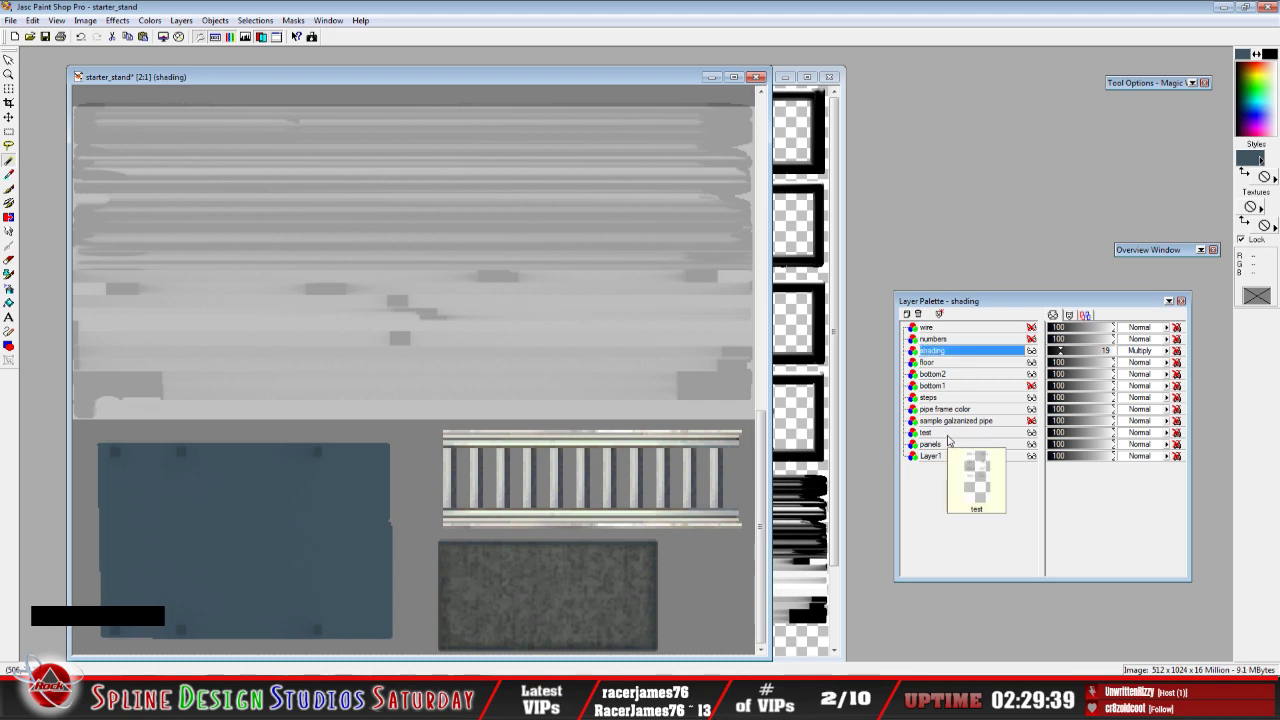
Compare the texture with the shading layer hidden and shown, and set the layer's opacity to 31
left_click(1031, 351)
left_click(1031, 351)
left_click(1031, 351)
left_click(1031, 351)
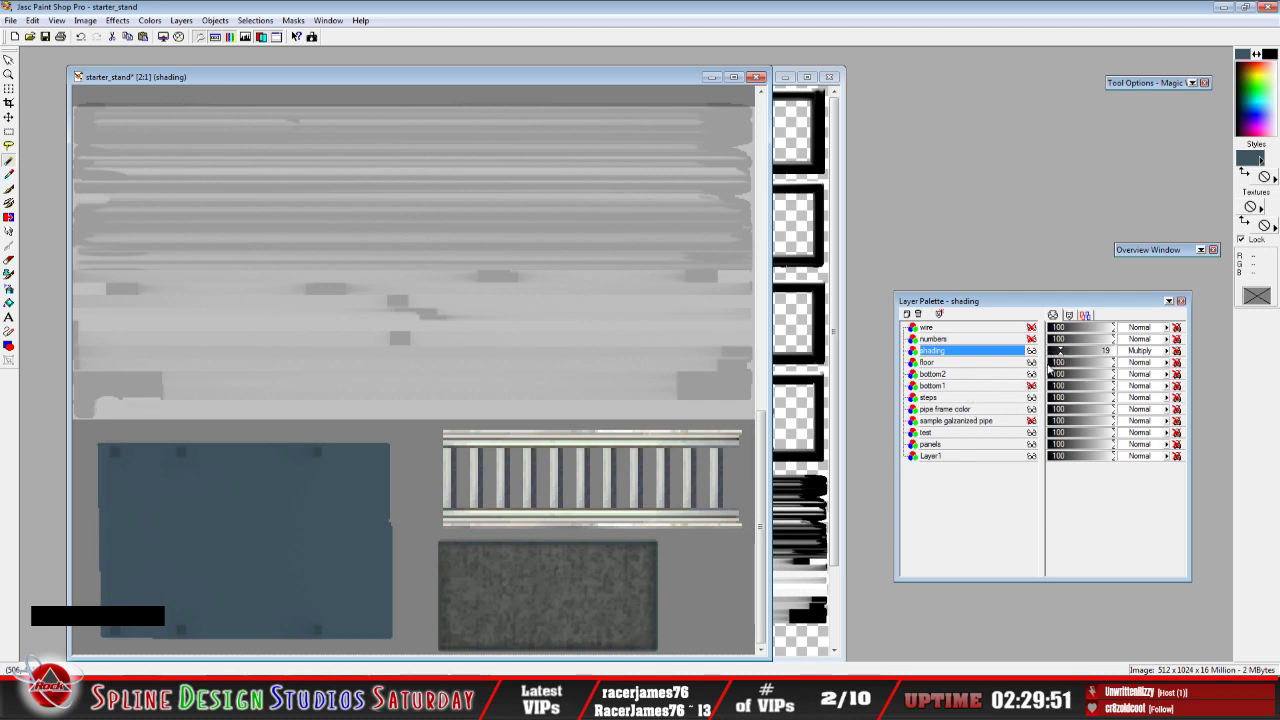
mouse_move(1058, 356)
left_mouse_down()
mouse_move(1082, 355)
mouse_move(1056, 355)
mouse_move(1068, 355)
left_mouse_up()
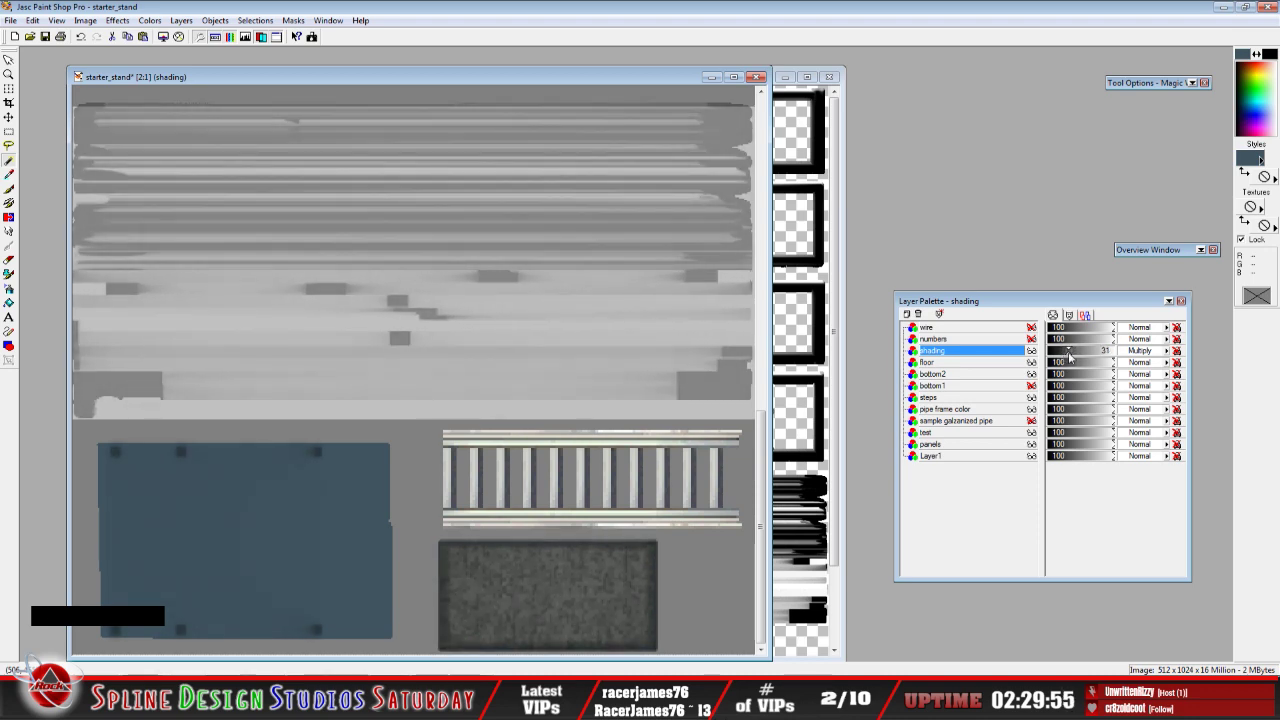
left_click_drag(763, 448, 758, 224)
scroll(573, 252, "down", 1)
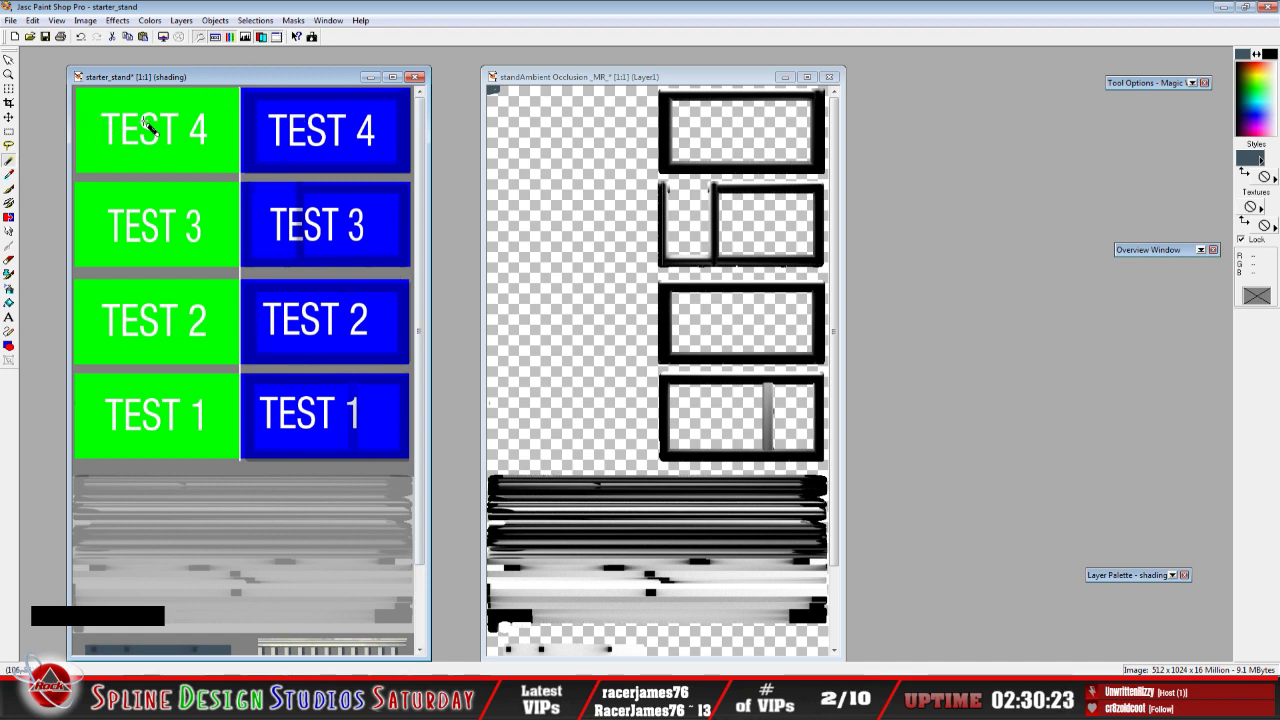
Copy the shading layer and paste it as a new layer directly above the original in starter_stand
left_click(8, 131)
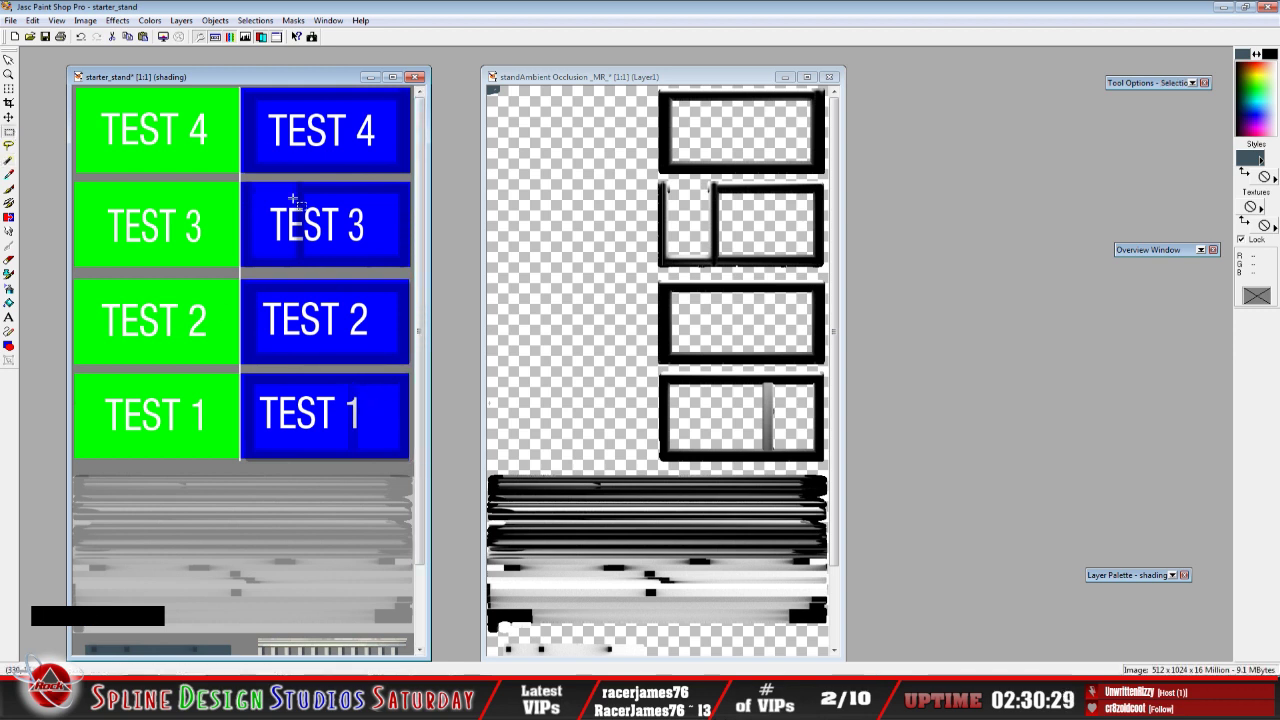
mouse_move(1121, 577)
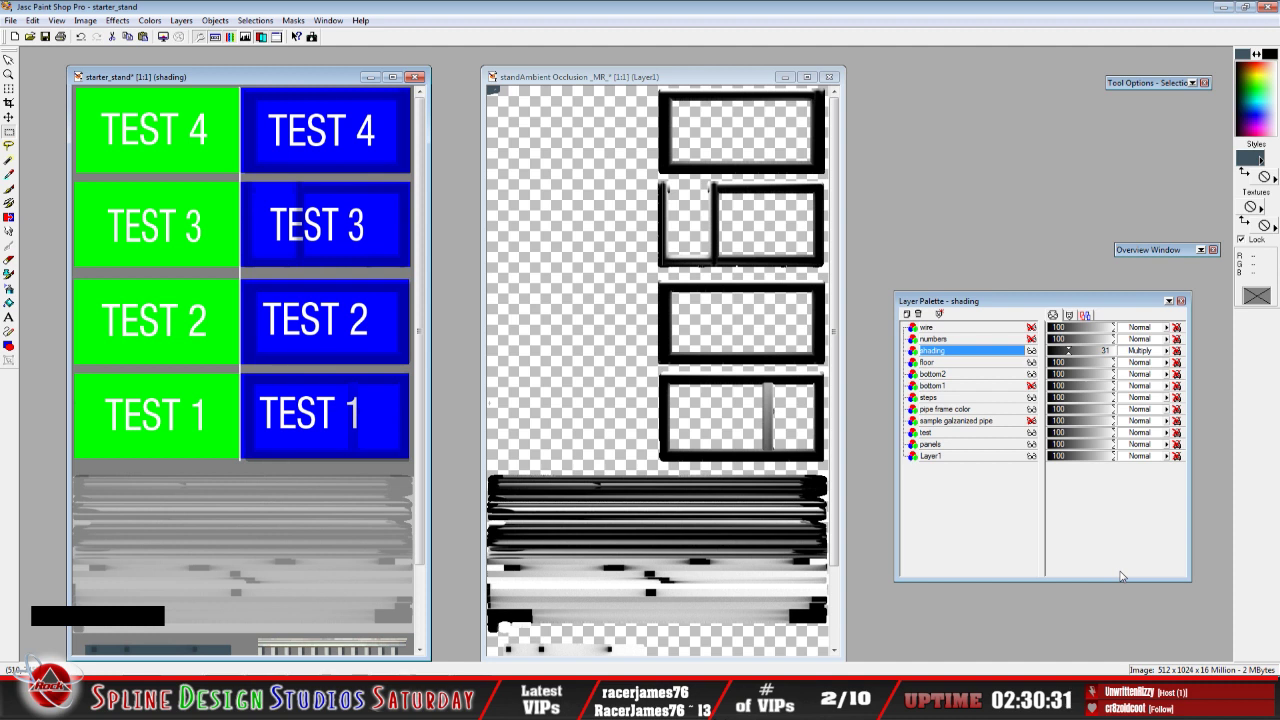
left_click(32, 20)
left_click(71, 107)
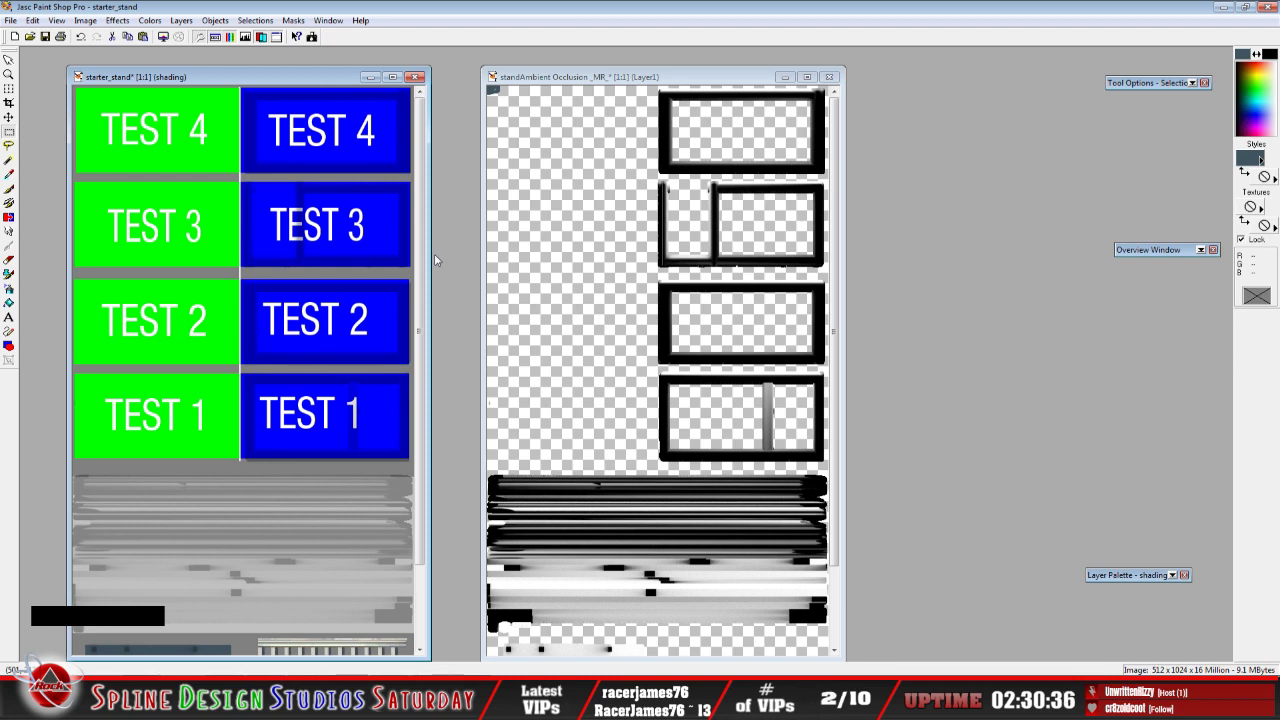
left_click(32, 20)
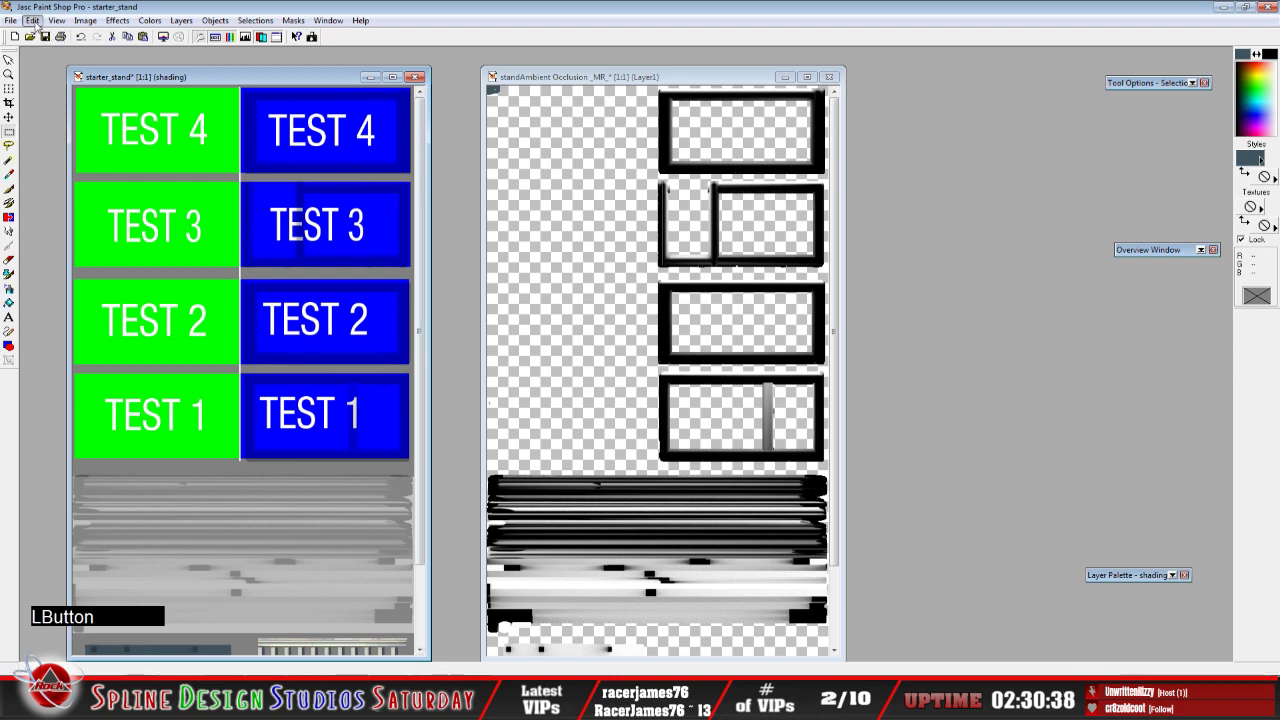
mouse_move(92, 134)
left_click(240, 146)
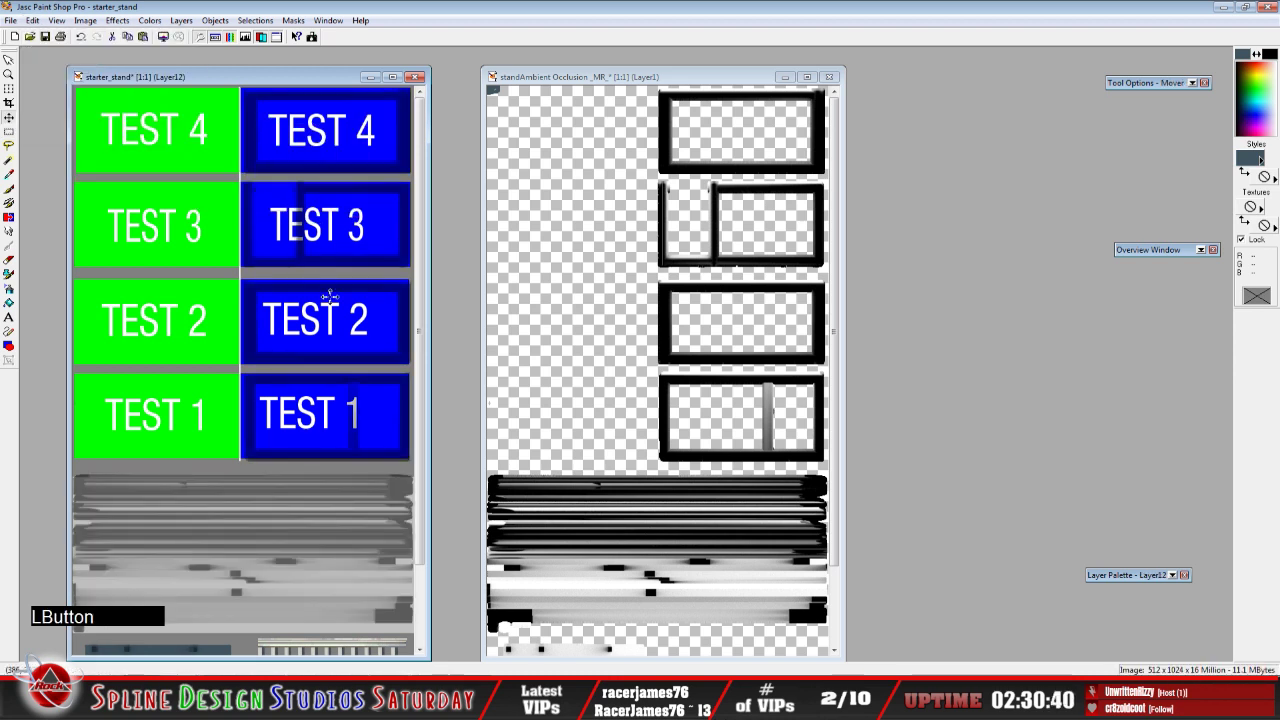
left_click(545, 347)
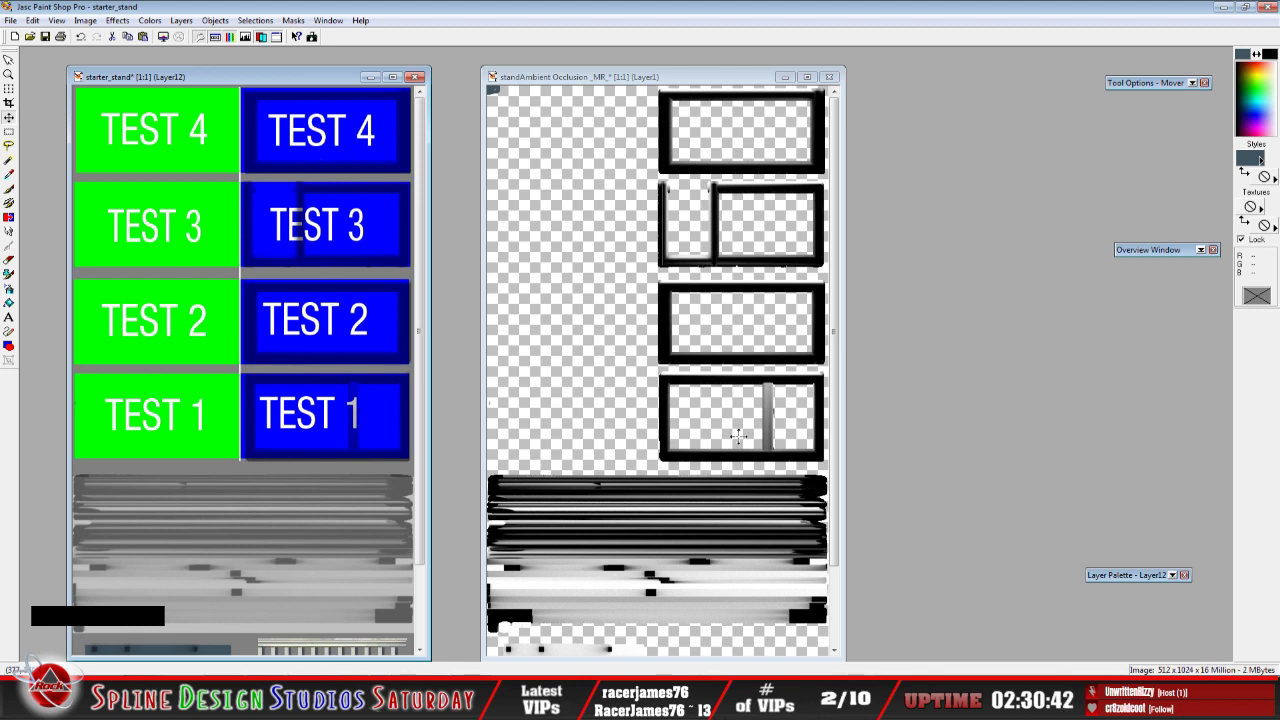
Rename the shading layer as shading1
mouse_move(1139, 575)
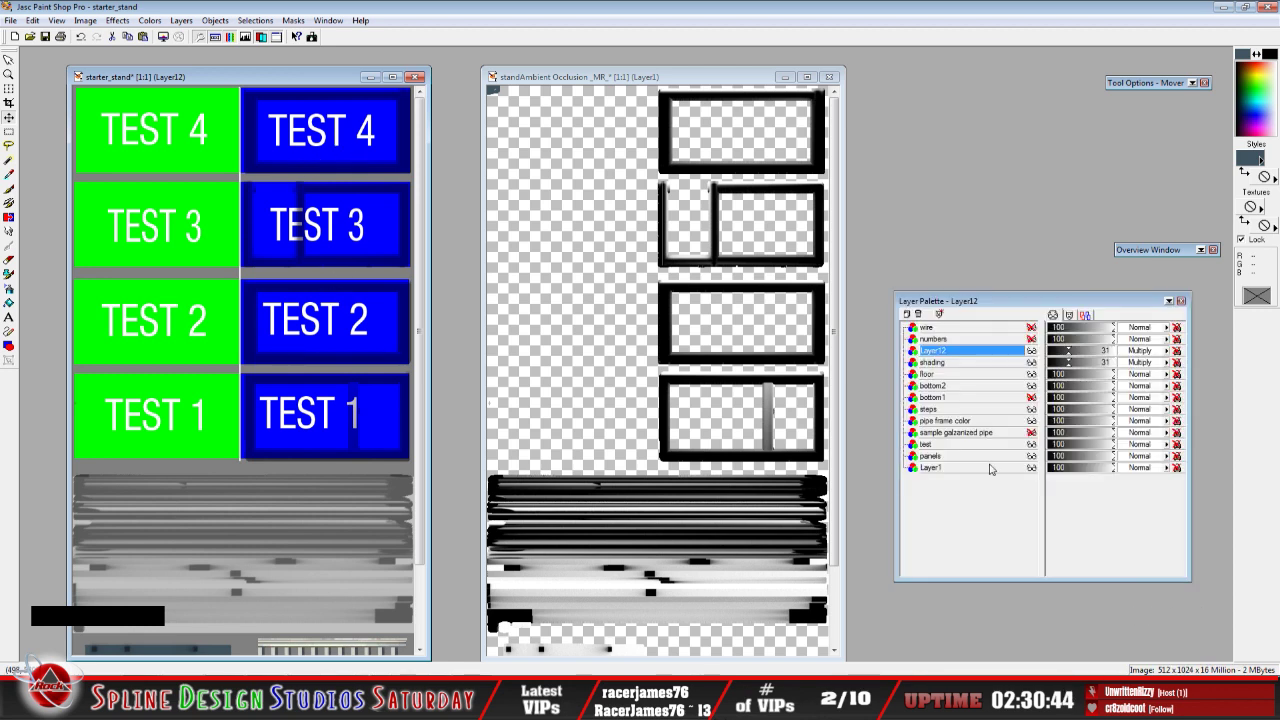
left_click(958, 365)
right_click(958, 365)
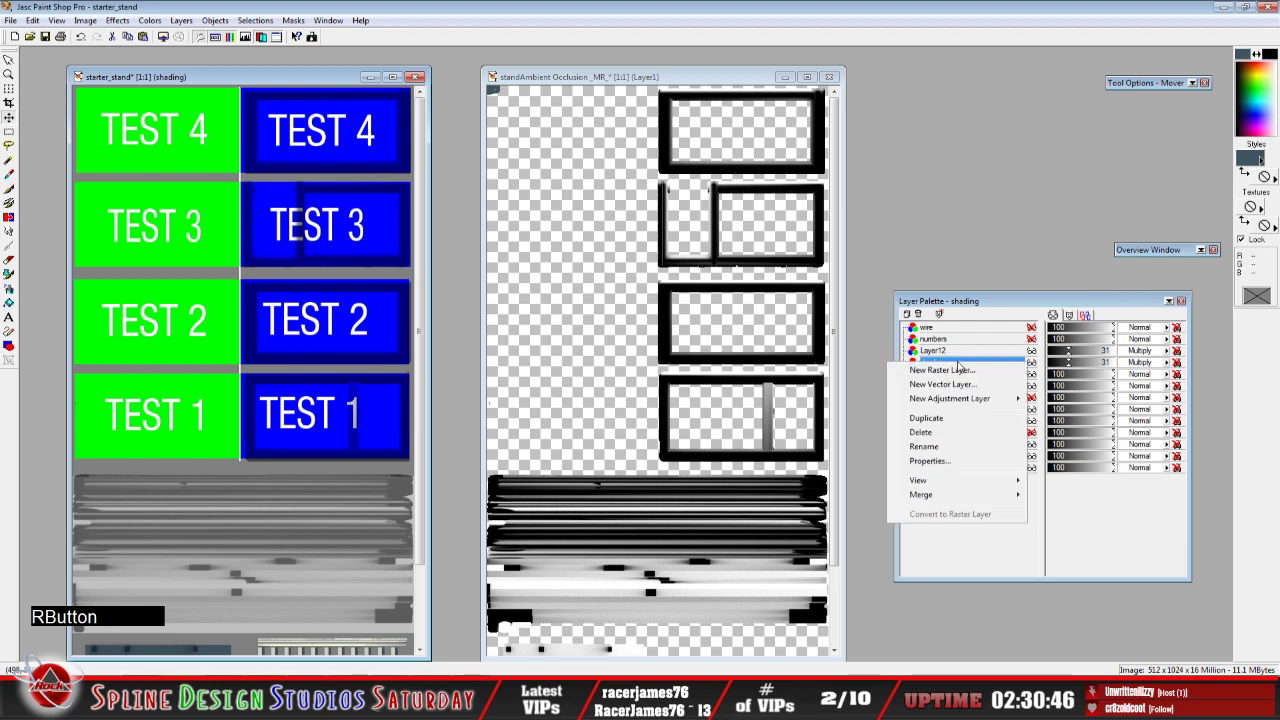
left_click(946, 448)
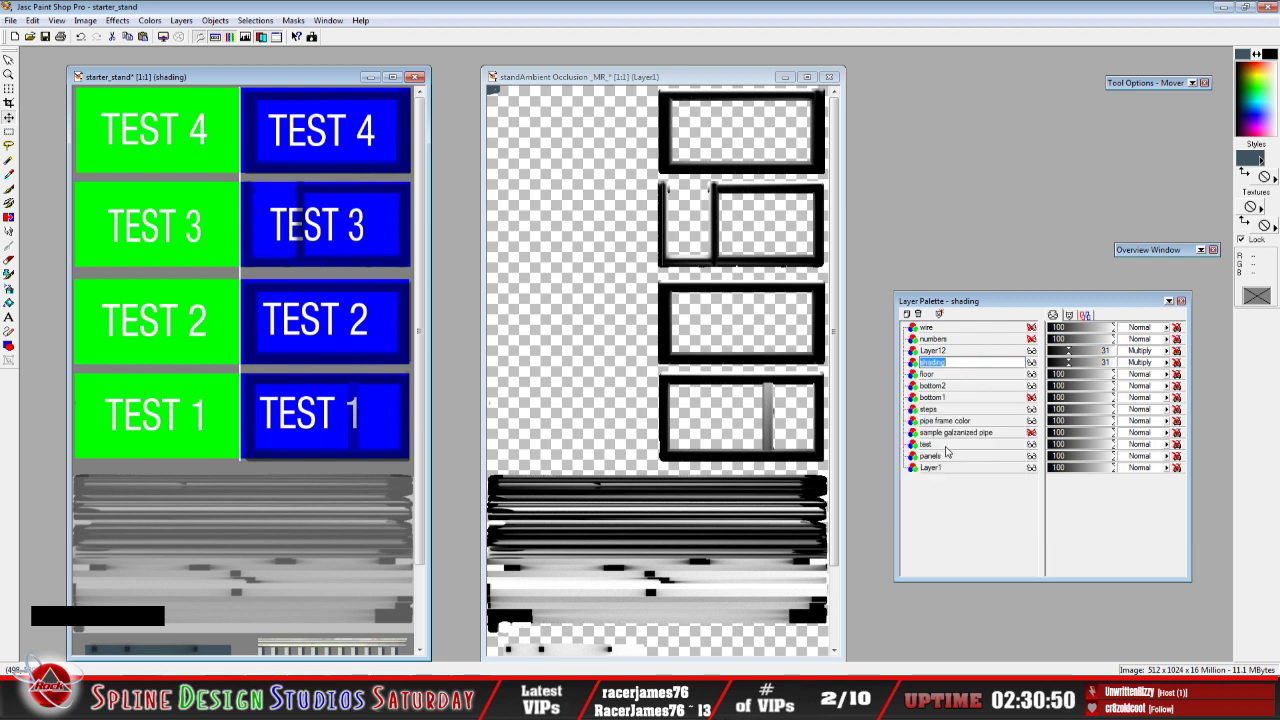
key("Right")
type("1")
key("Return")
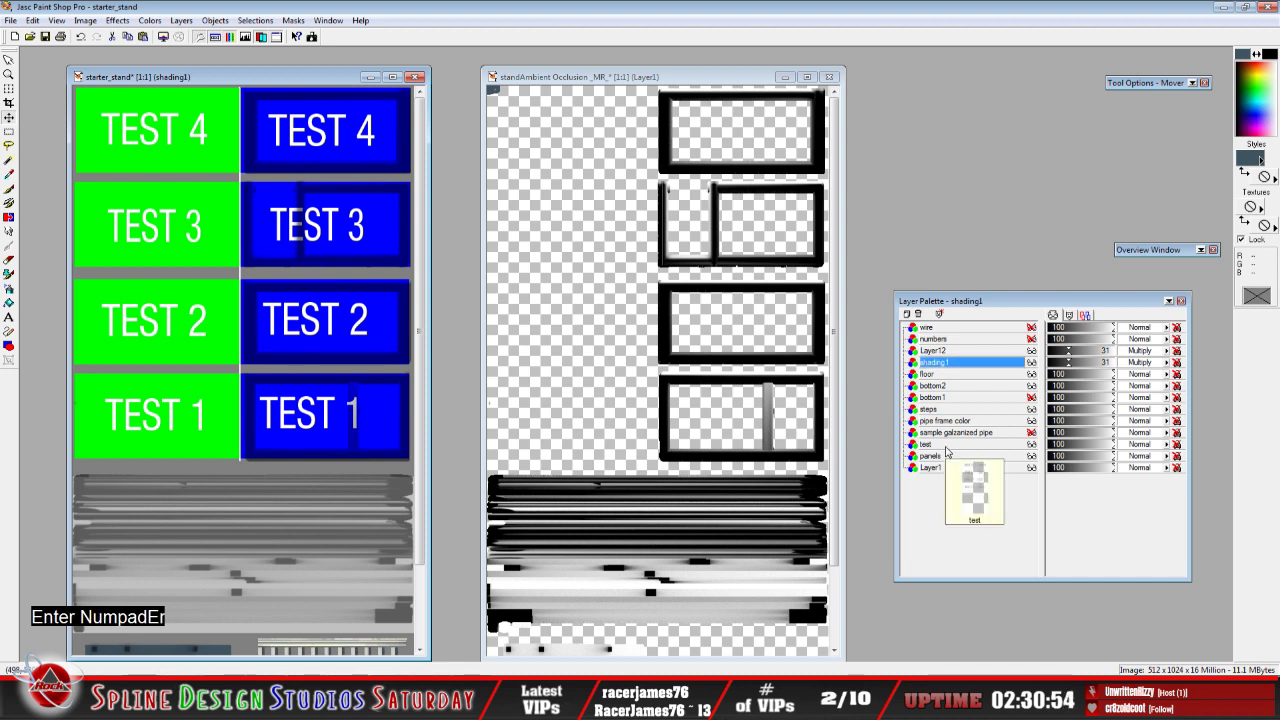
Hide the shading1 layer and rename Layer12 as shading2
left_click(1031, 363)
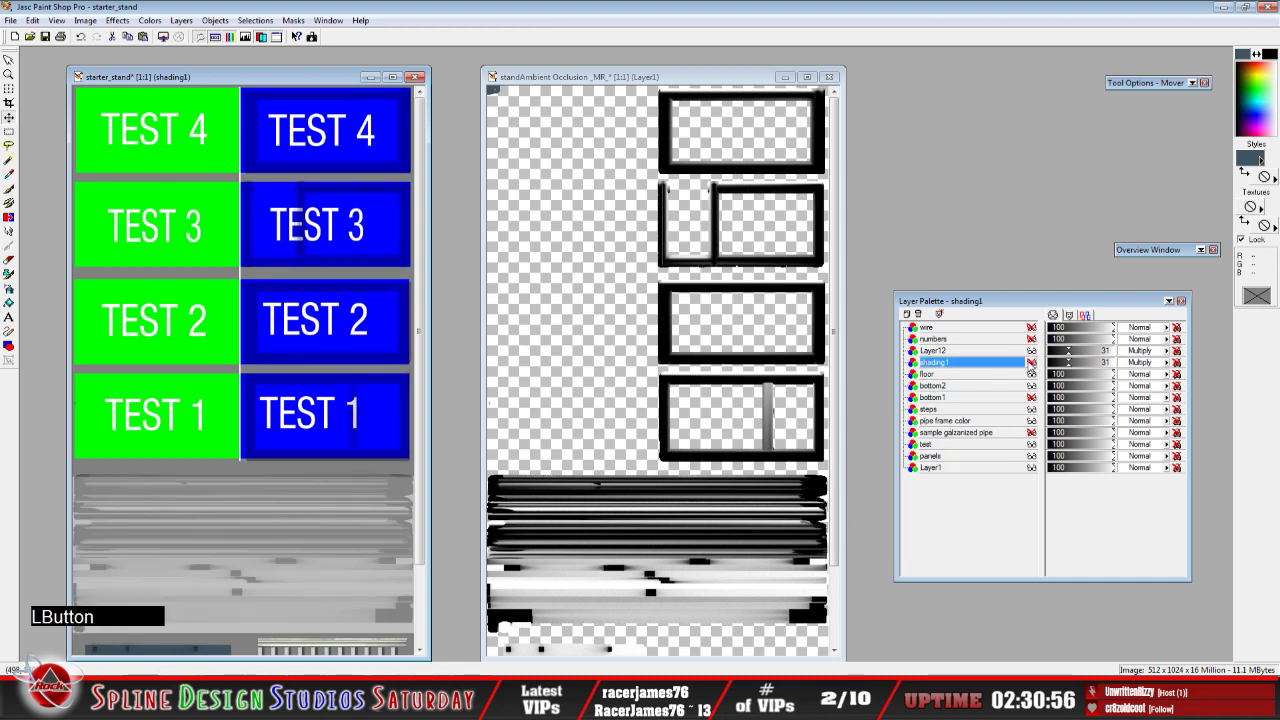
left_click(965, 350)
right_click(965, 350)
left_click(948, 436)
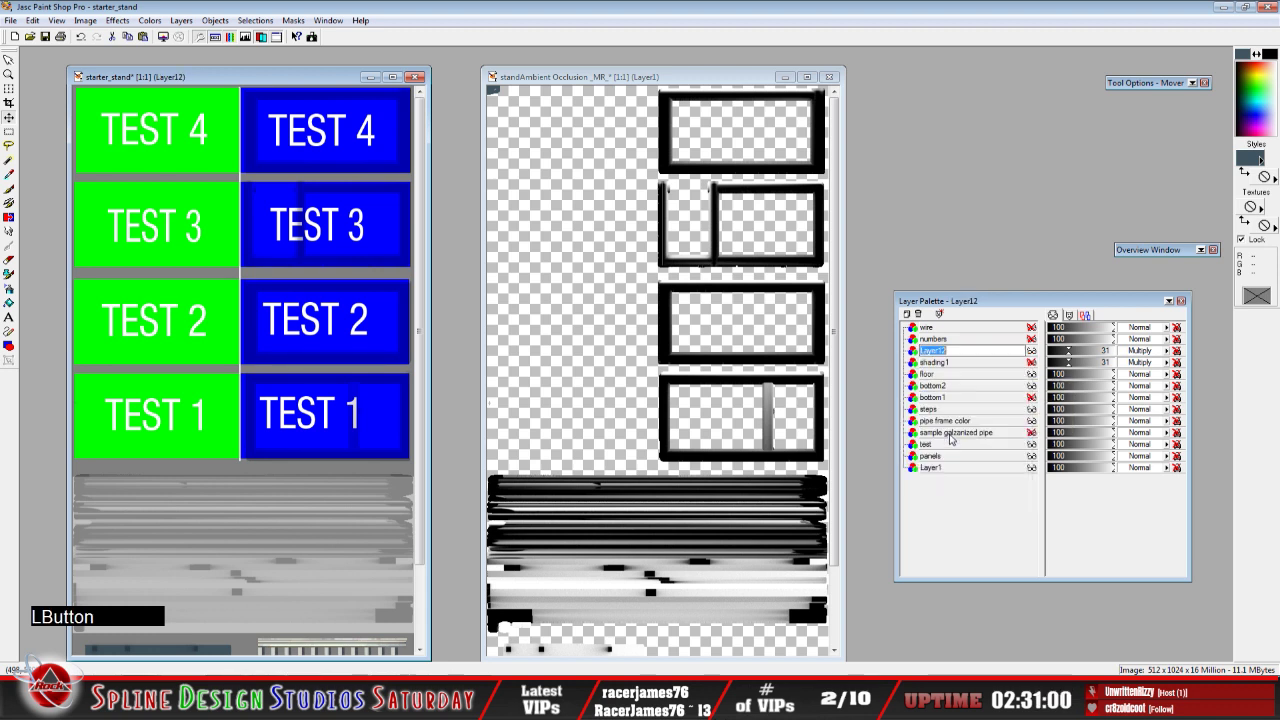
type("shadi")
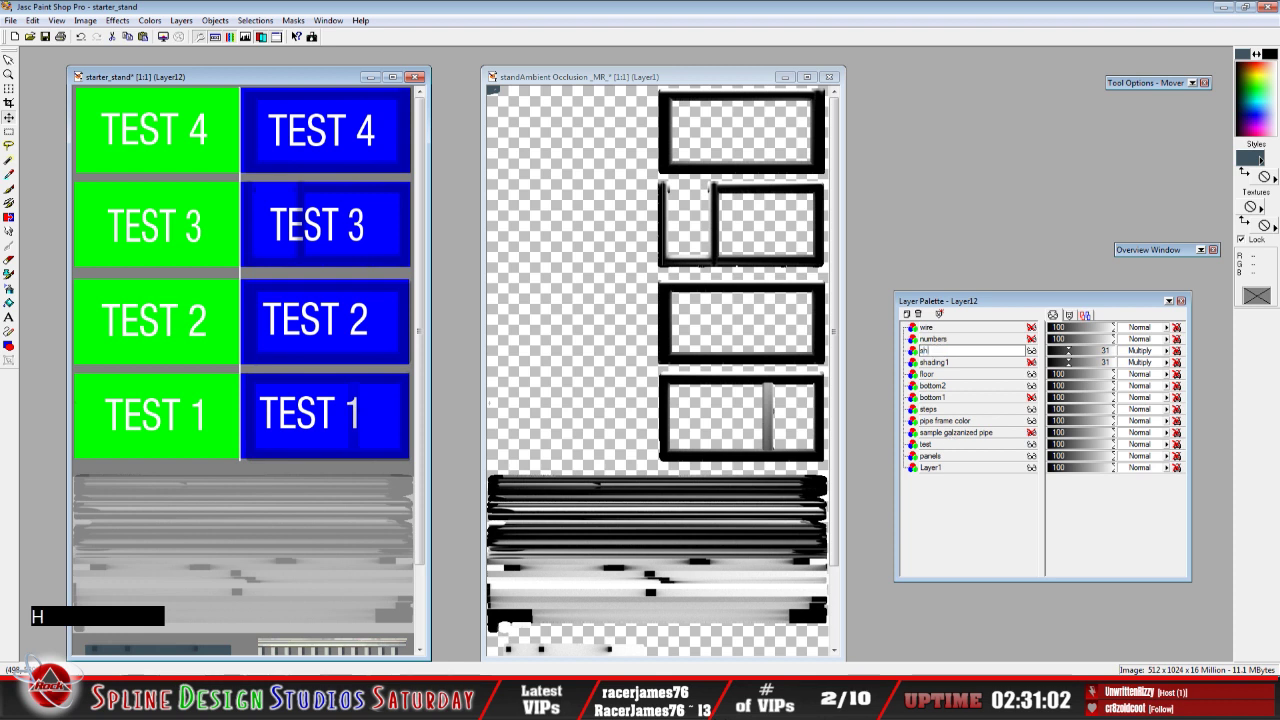
type("ng2")
key("Return")
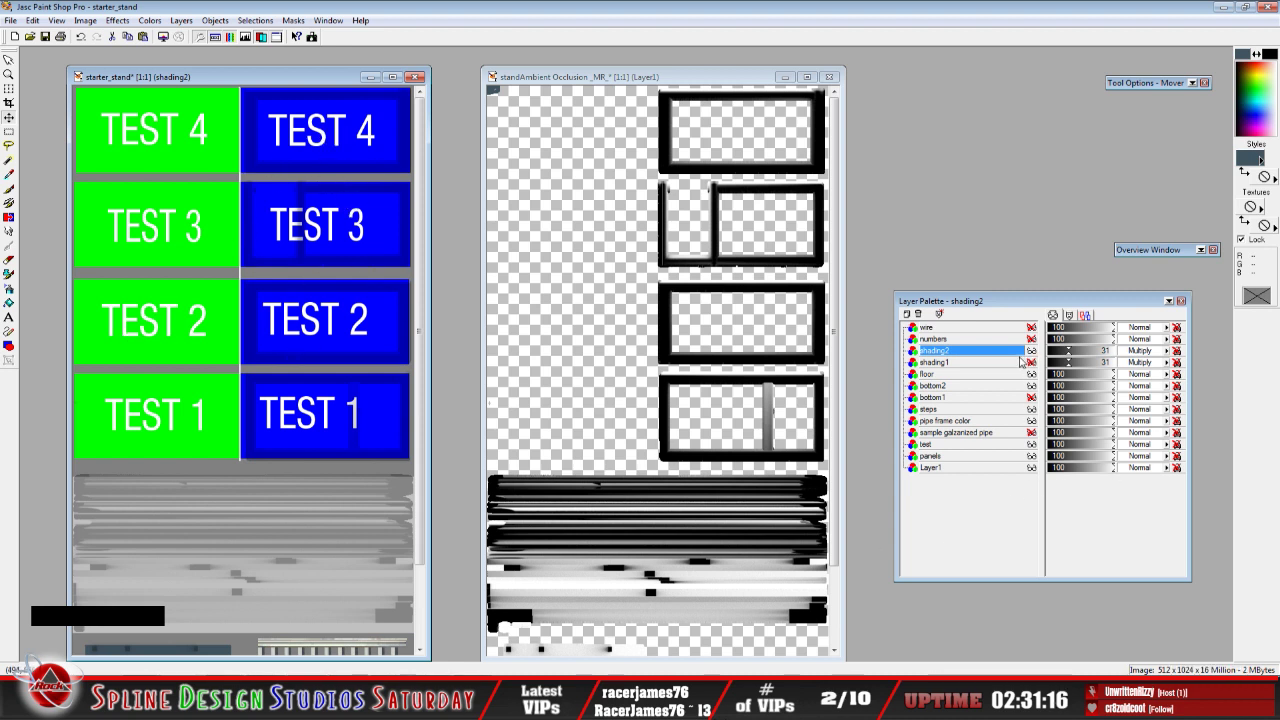
On shading2, cut the shading over the four blue TEST panels, paste it as a new selection over the green panels and deselect
left_click(9, 132)
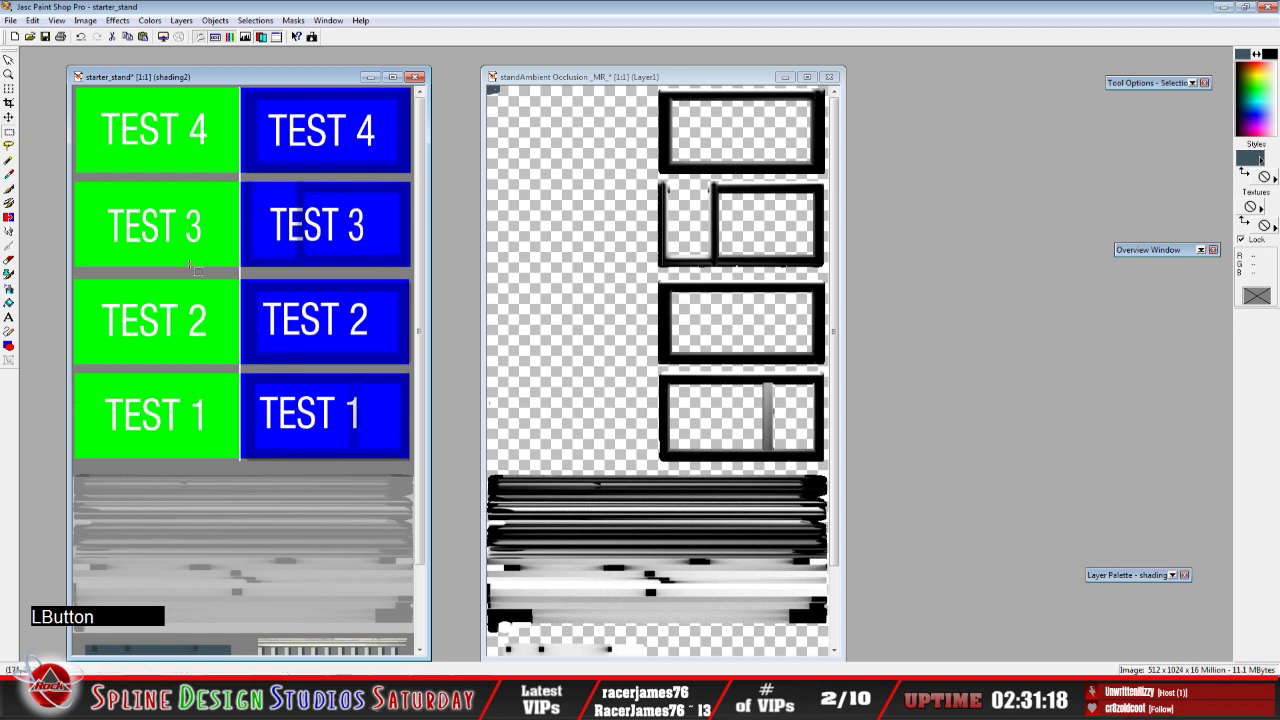
left_click_drag(228, 462, 412, 87)
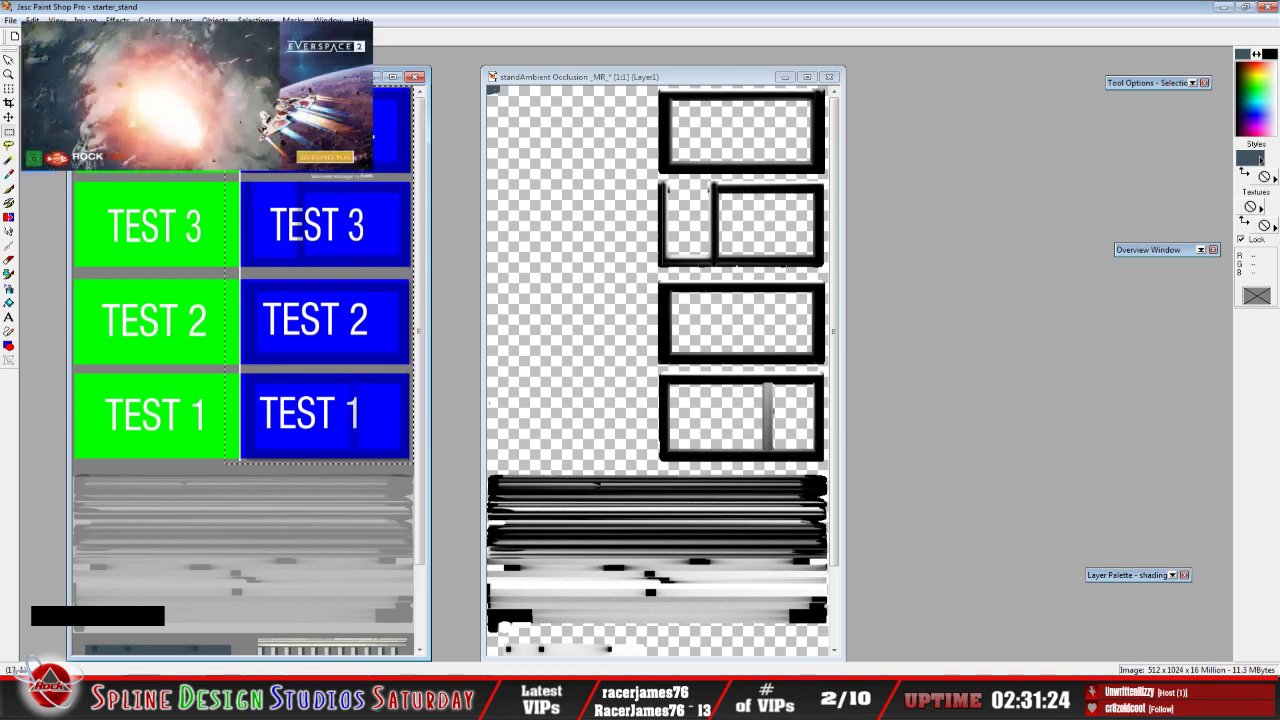
right_click(142, 120)
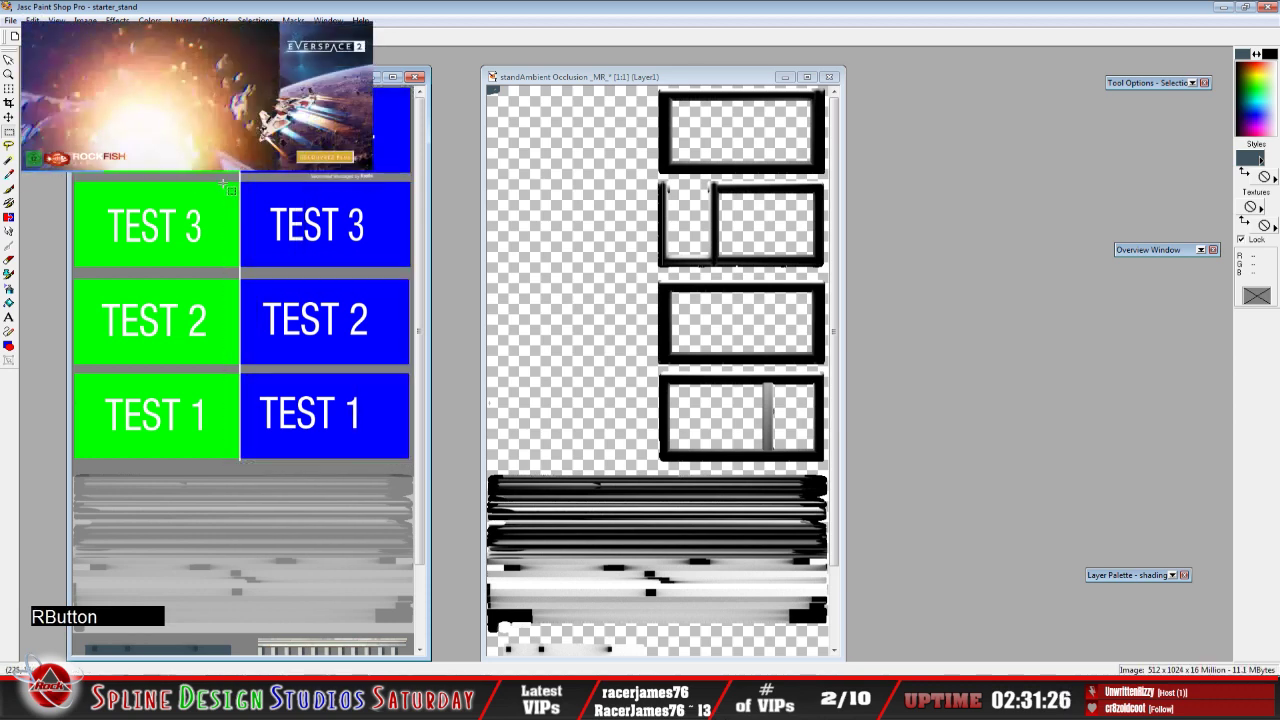
left_click(33, 20)
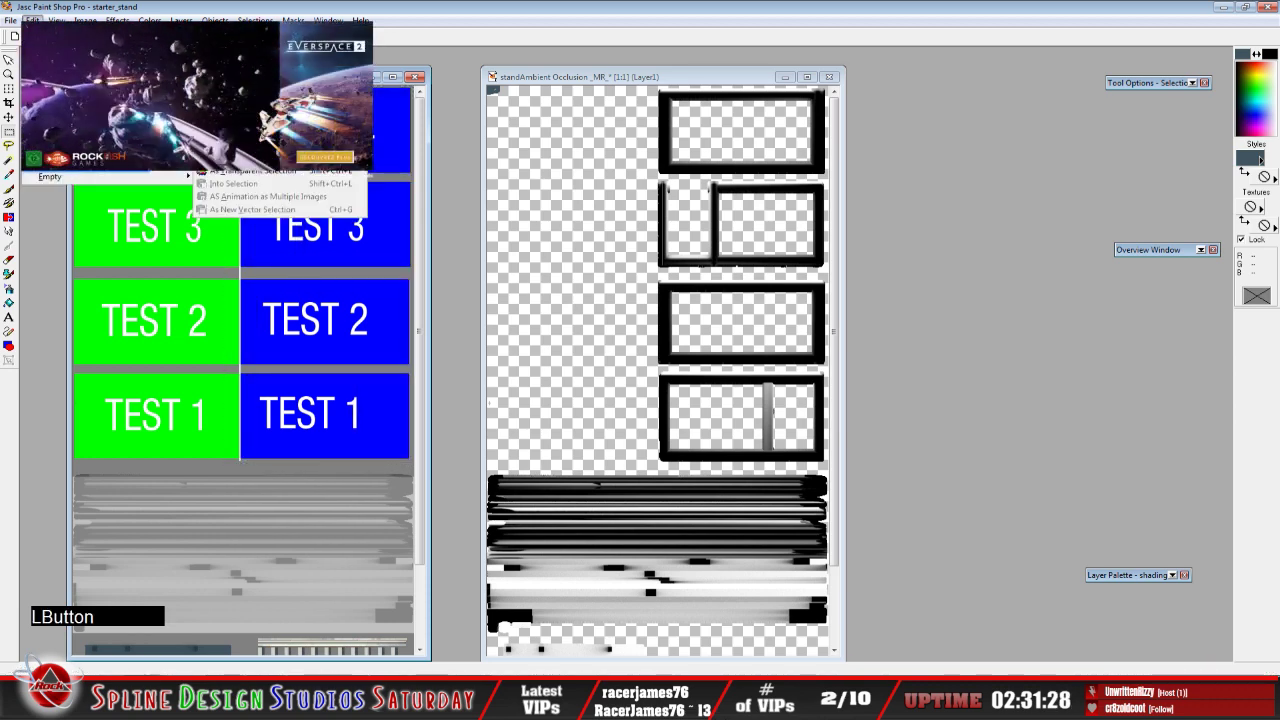
left_click(230, 180)
left_click_drag(183, 297, 160, 285)
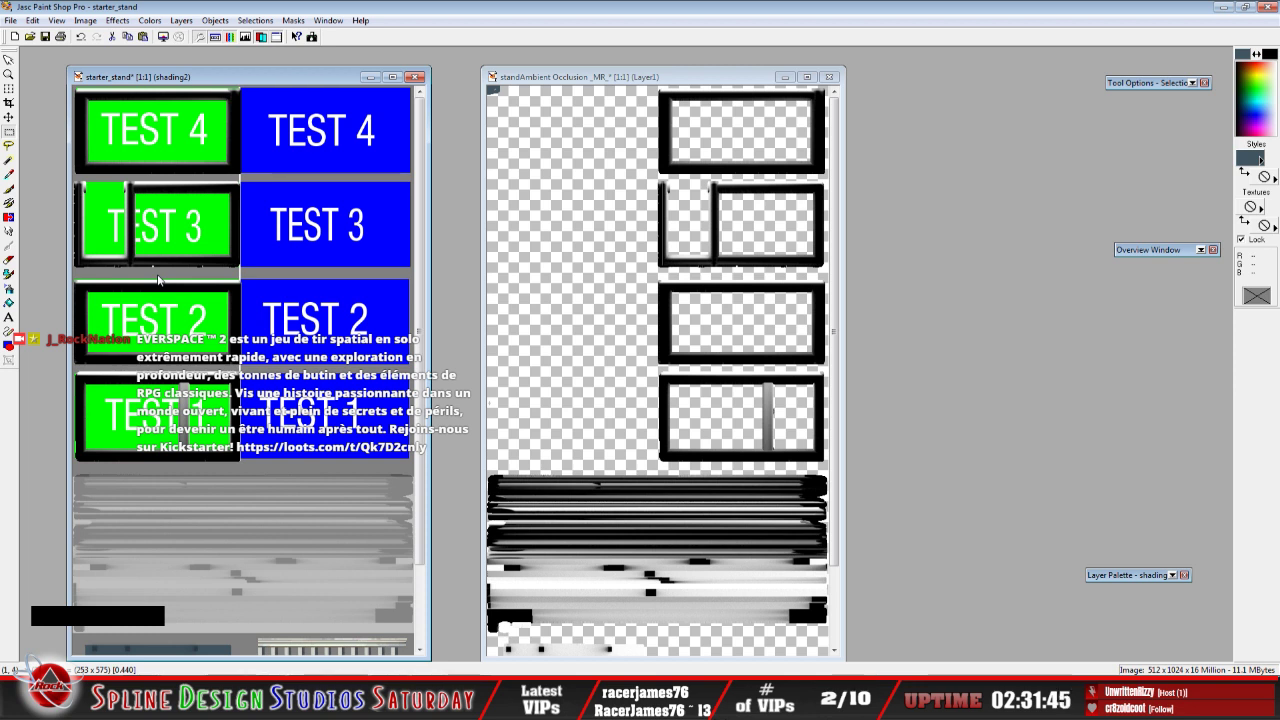
right_click(158, 281)
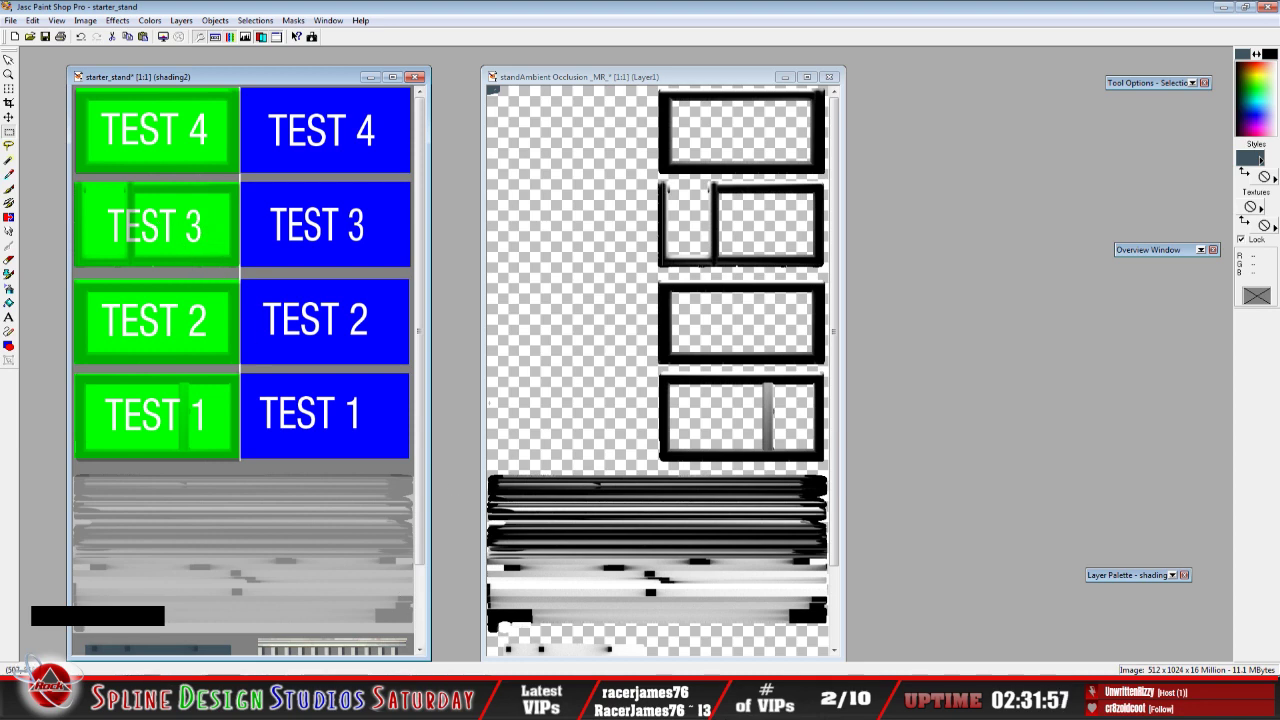
Switch to 3ds Max and examine the inner and outer sides of the stand's green TEST panels from several angles
left_click(432, 704)
left_click_drag(470, 395, 460, 396)
left_click_drag(529, 363, 502, 328)
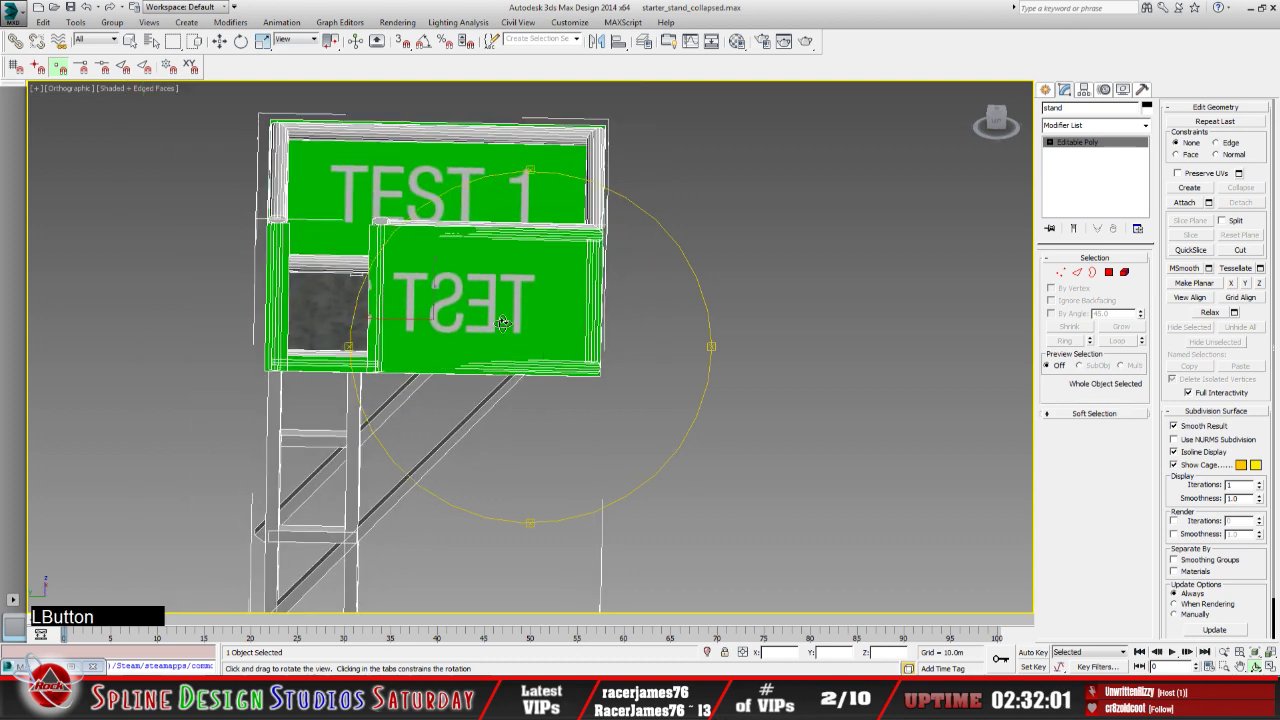
middle_click_drag(504, 326, 508, 438)
left_click_drag(503, 414, 456, 430)
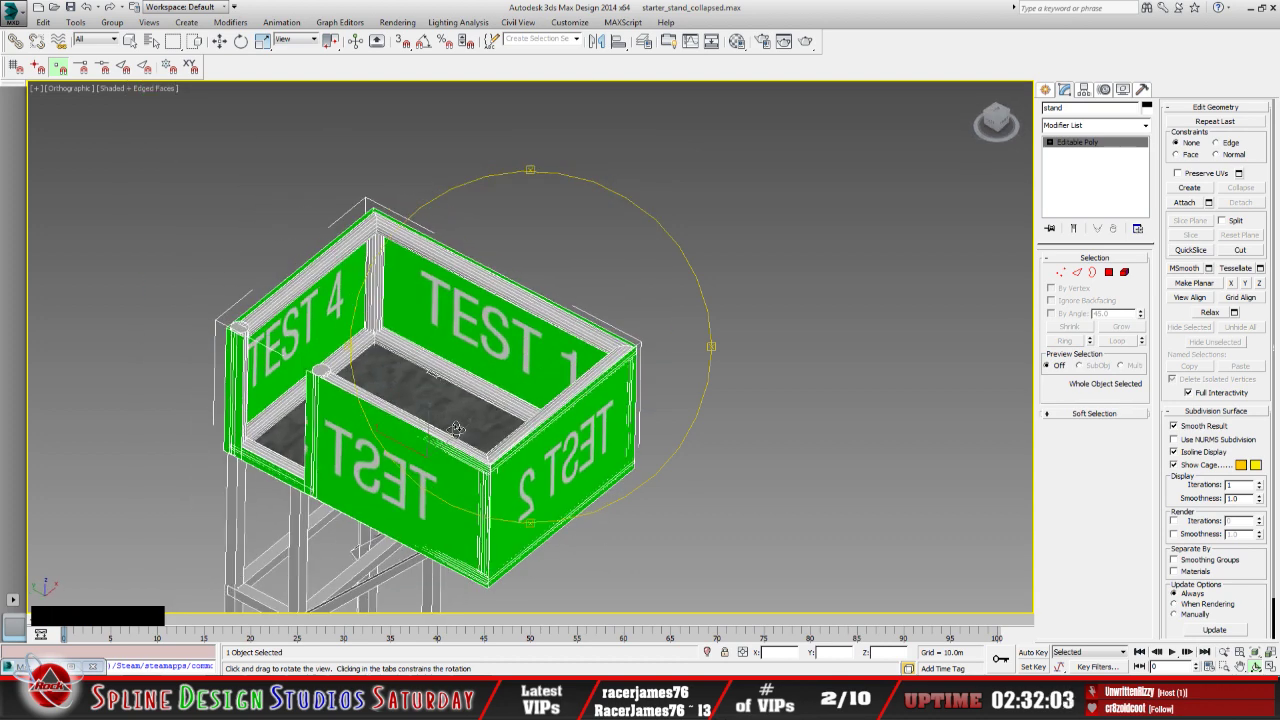
left_click_drag(527, 346, 505, 380)
middle_click_drag(489, 451, 512, 414)
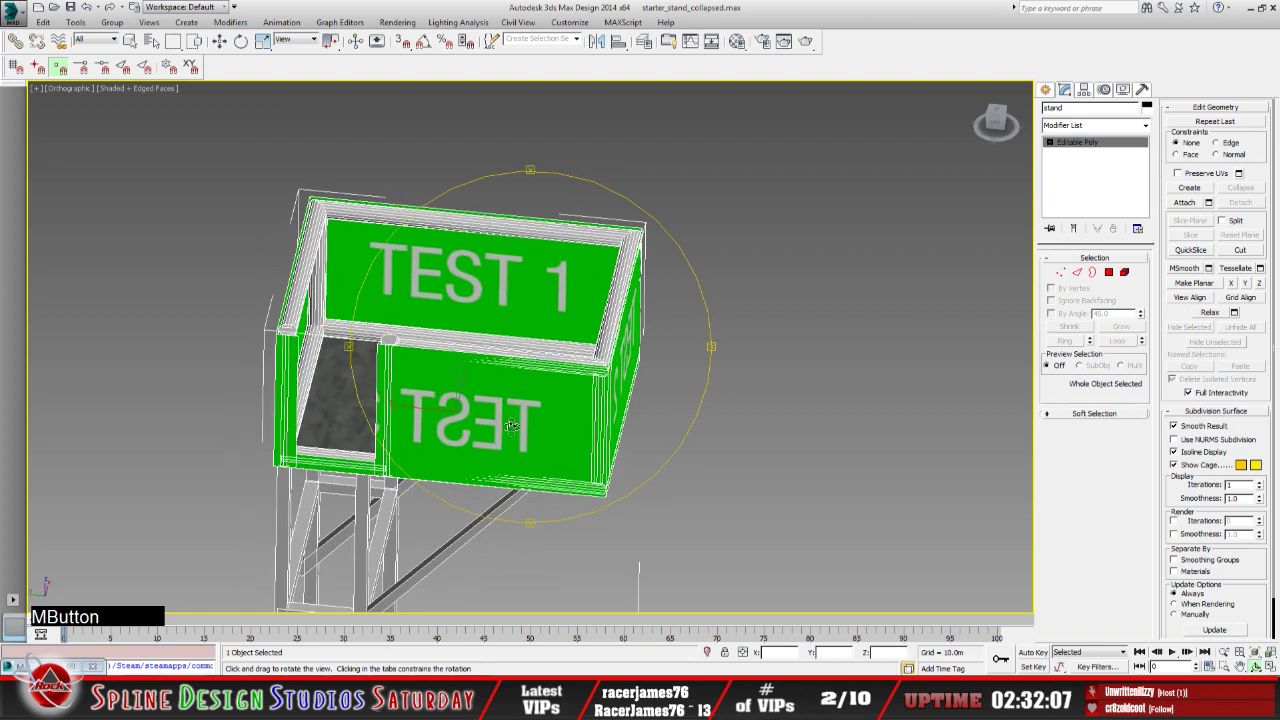
left_click_drag(512, 414, 499, 413)
Switch to Paint Shop Pro and flatten all layers of starter_stand into a single background
left_click(408, 698)
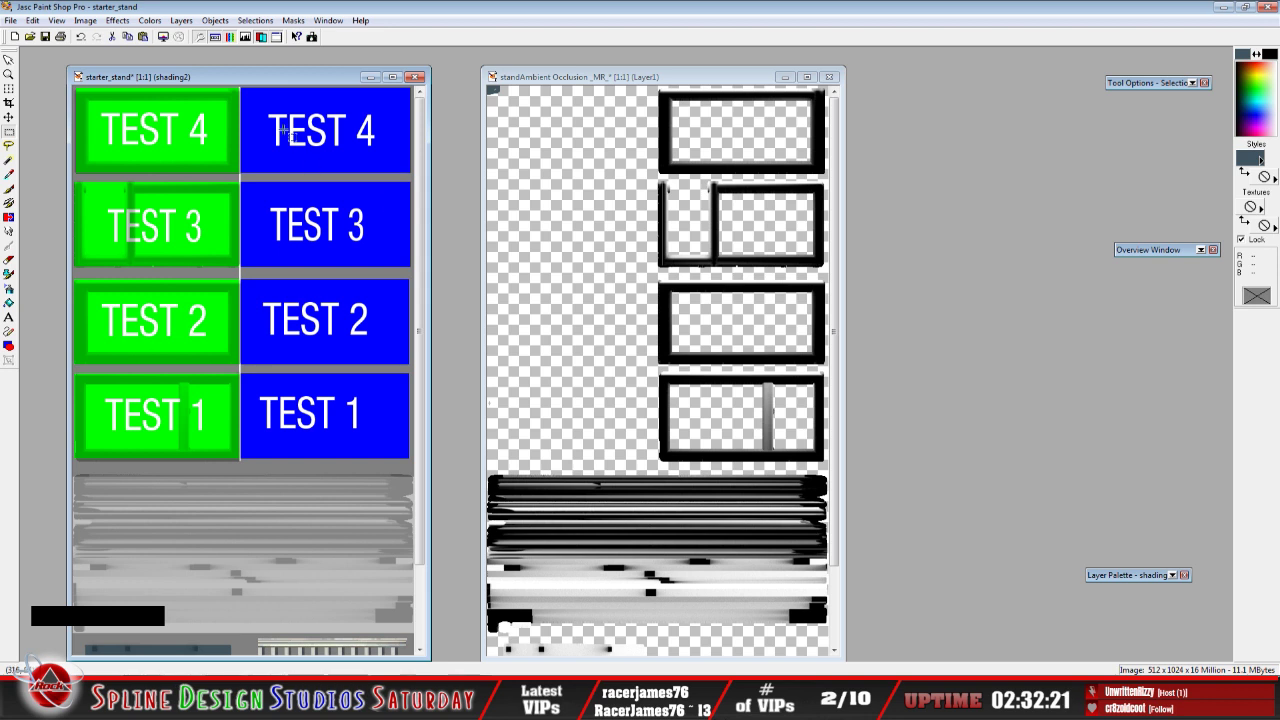
left_click(182, 21)
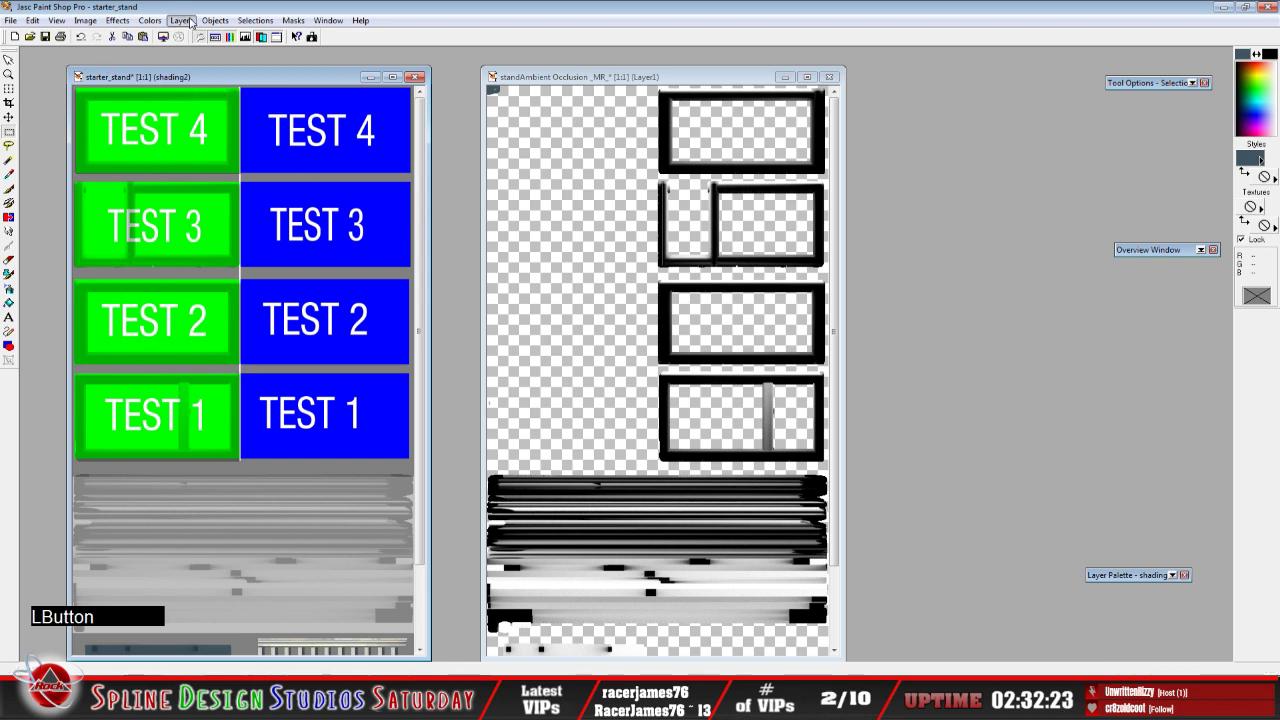
mouse_move(320, 164)
left_click(410, 168)
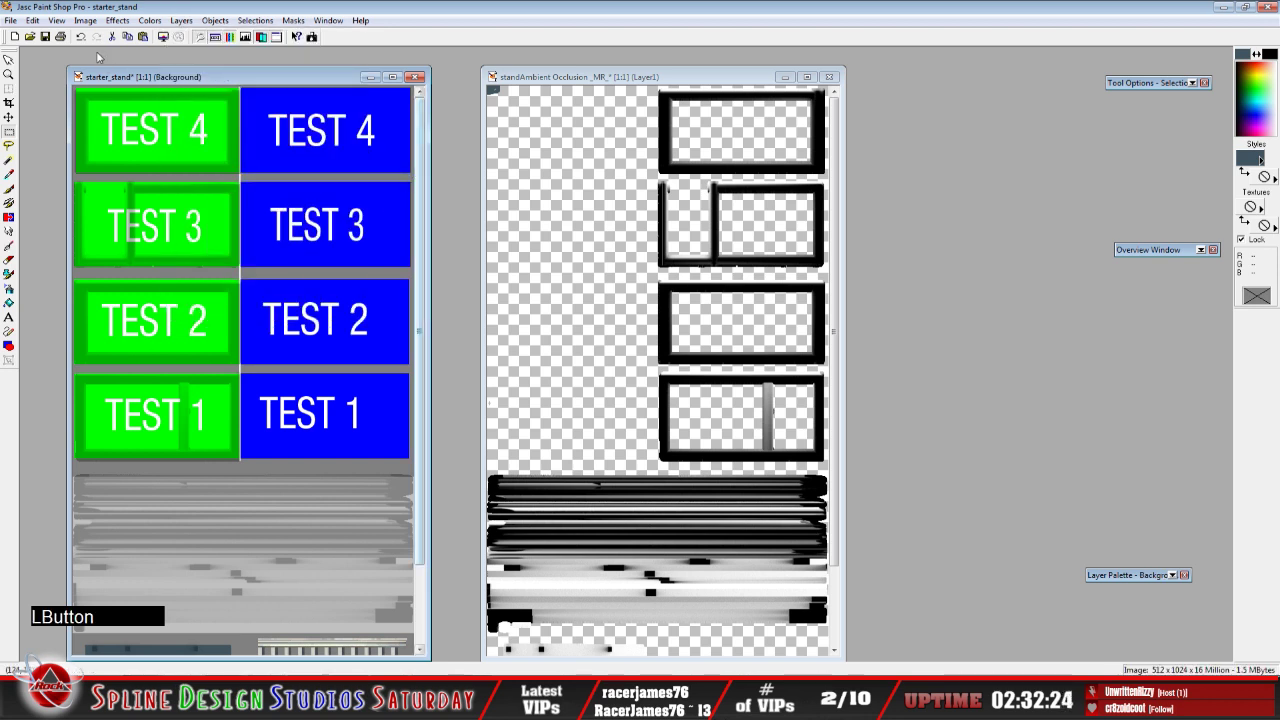
Save the flattened texture as the Windows bitmap starter_stand in the 3DS folder, overwriting the existing file
left_click(10, 20)
left_click(33, 119)
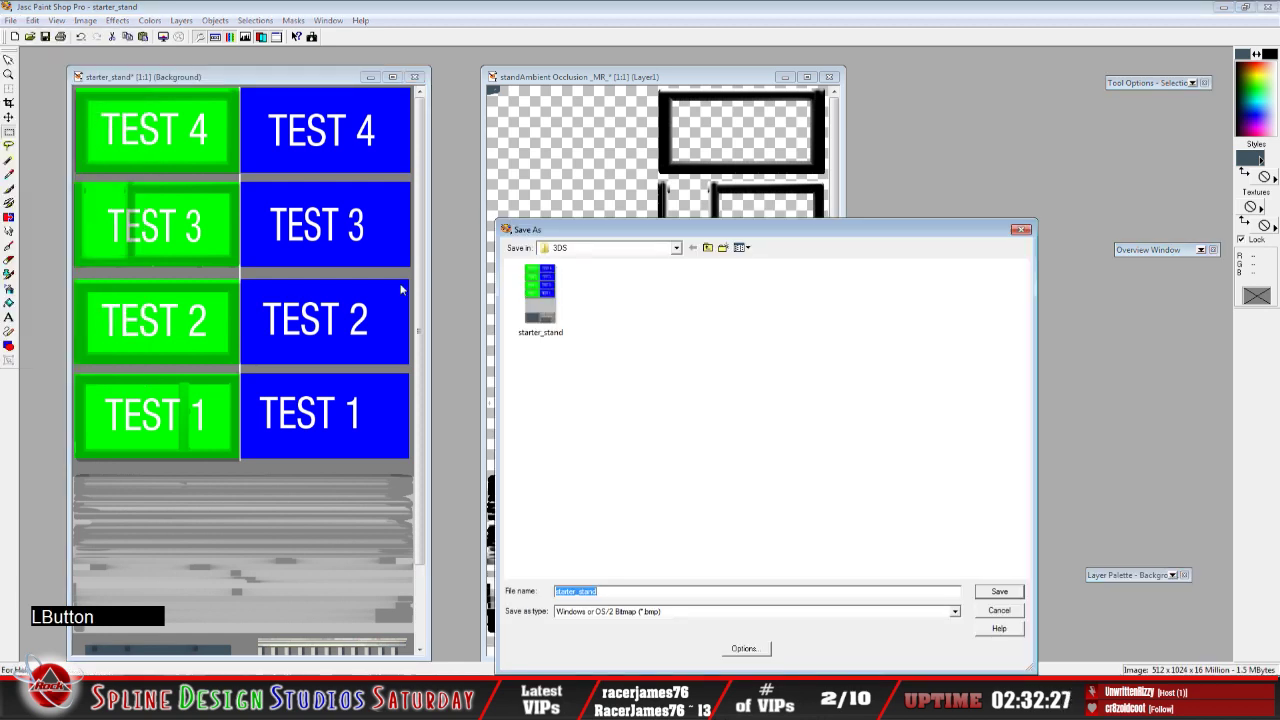
left_click(645, 590)
left_click(995, 595)
left_click(677, 349)
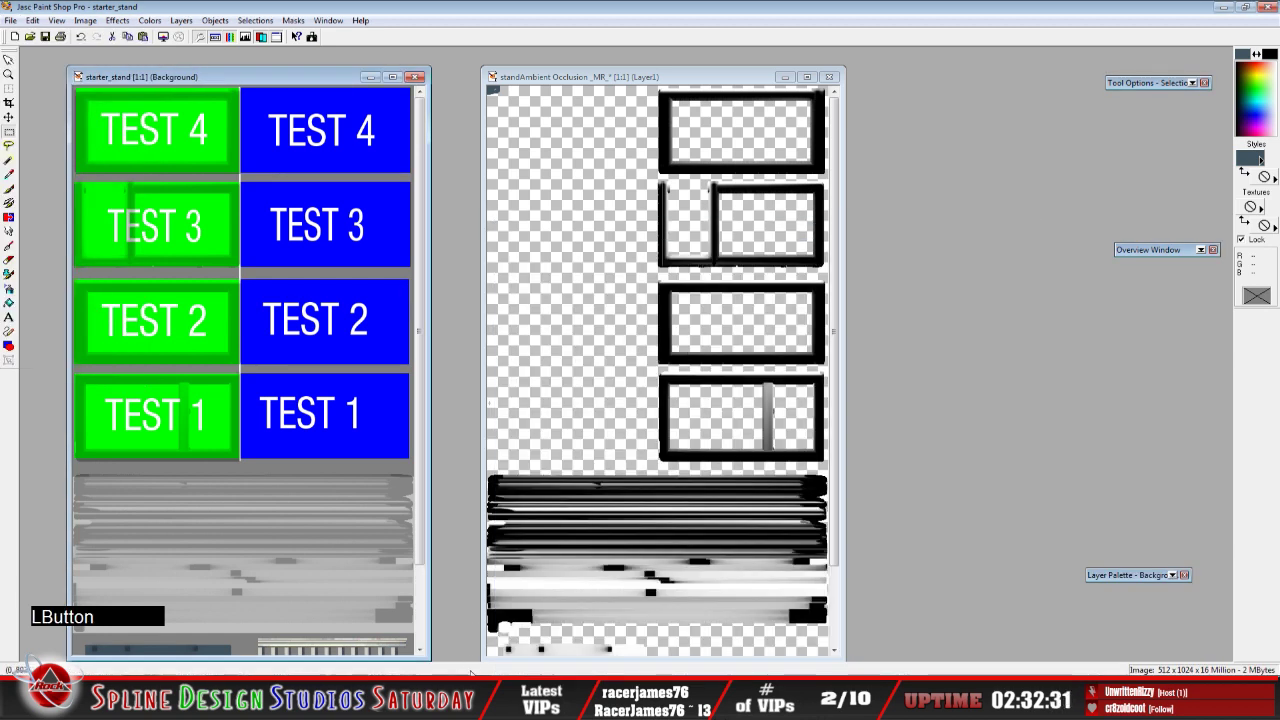
Switch to 3ds Max, minimize the Material Editor and examine the new shading on the stand's panels from different sides
left_click(470, 702)
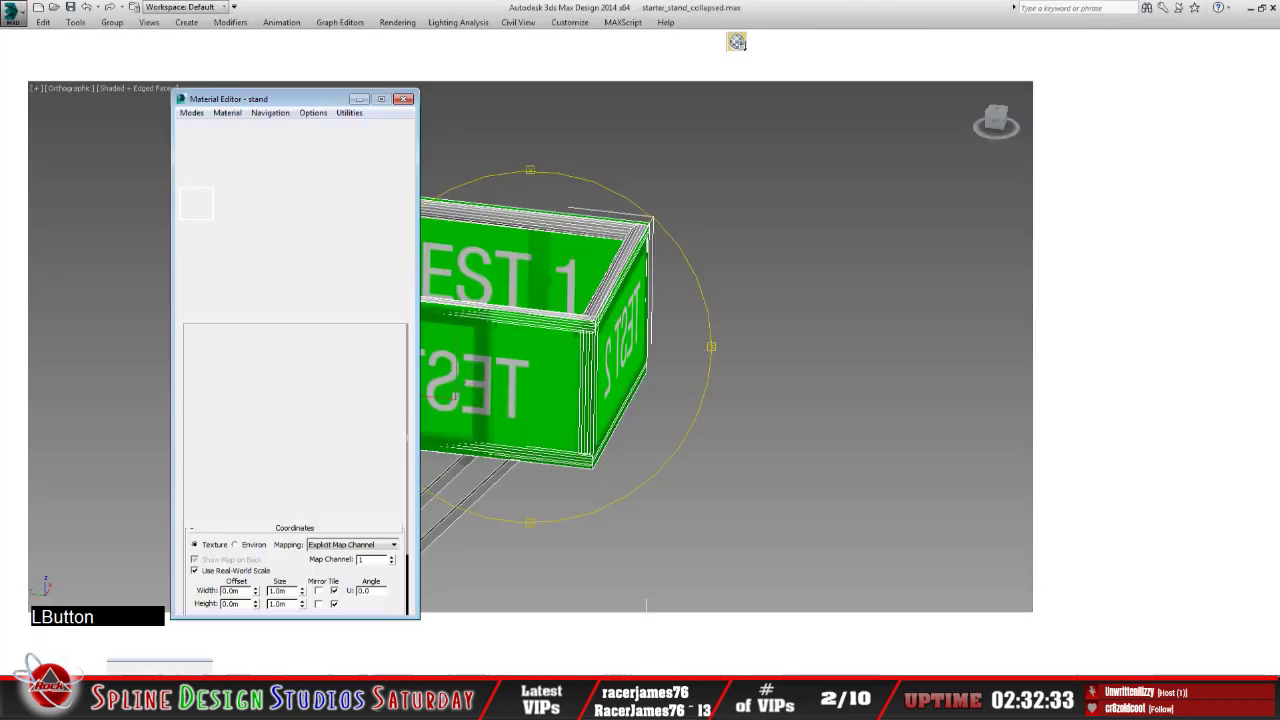
left_click(359, 100)
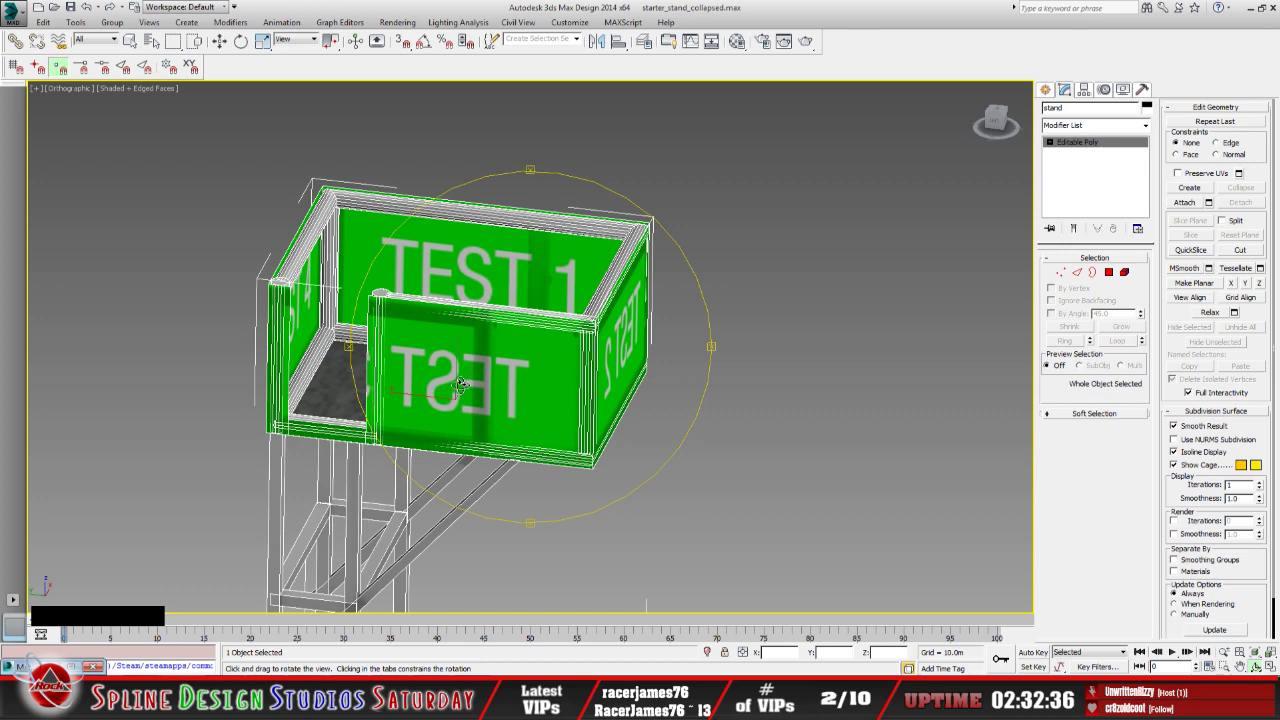
left_click_drag(472, 383, 683, 394)
left_click_drag(491, 375, 408, 357)
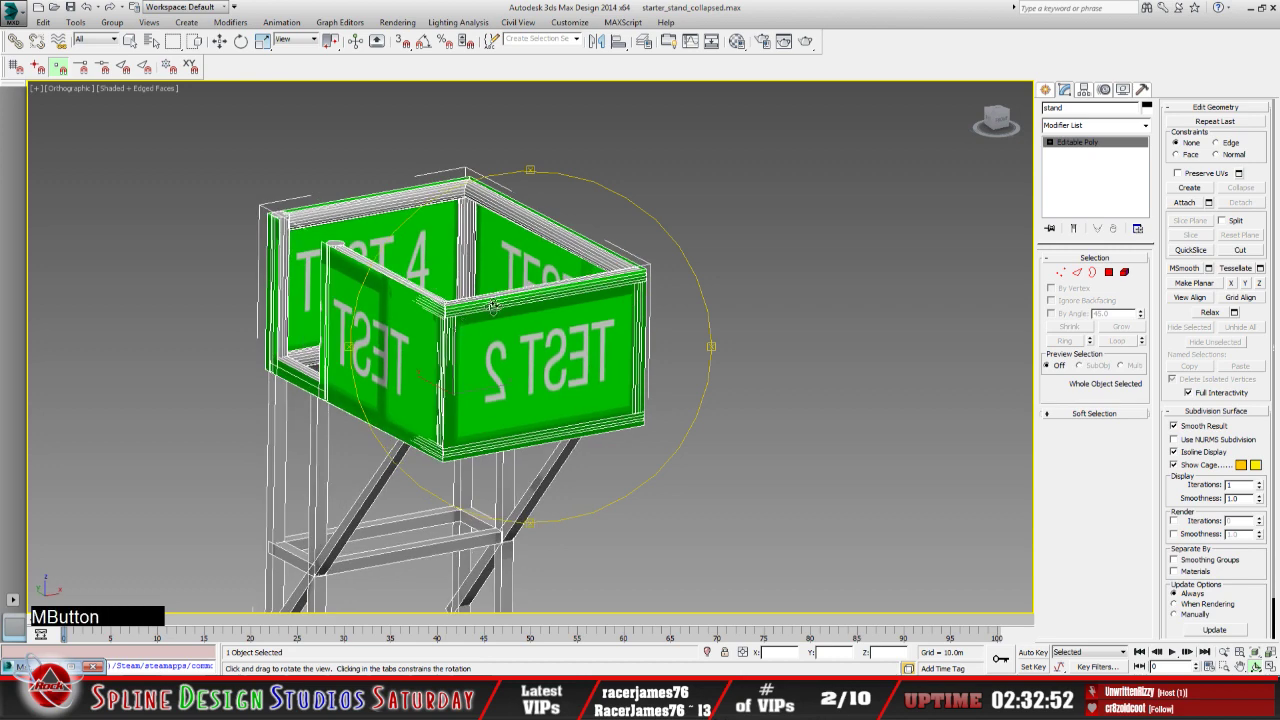
middle_click_drag(493, 307, 517, 353)
left_click_drag(459, 326, 537, 356)
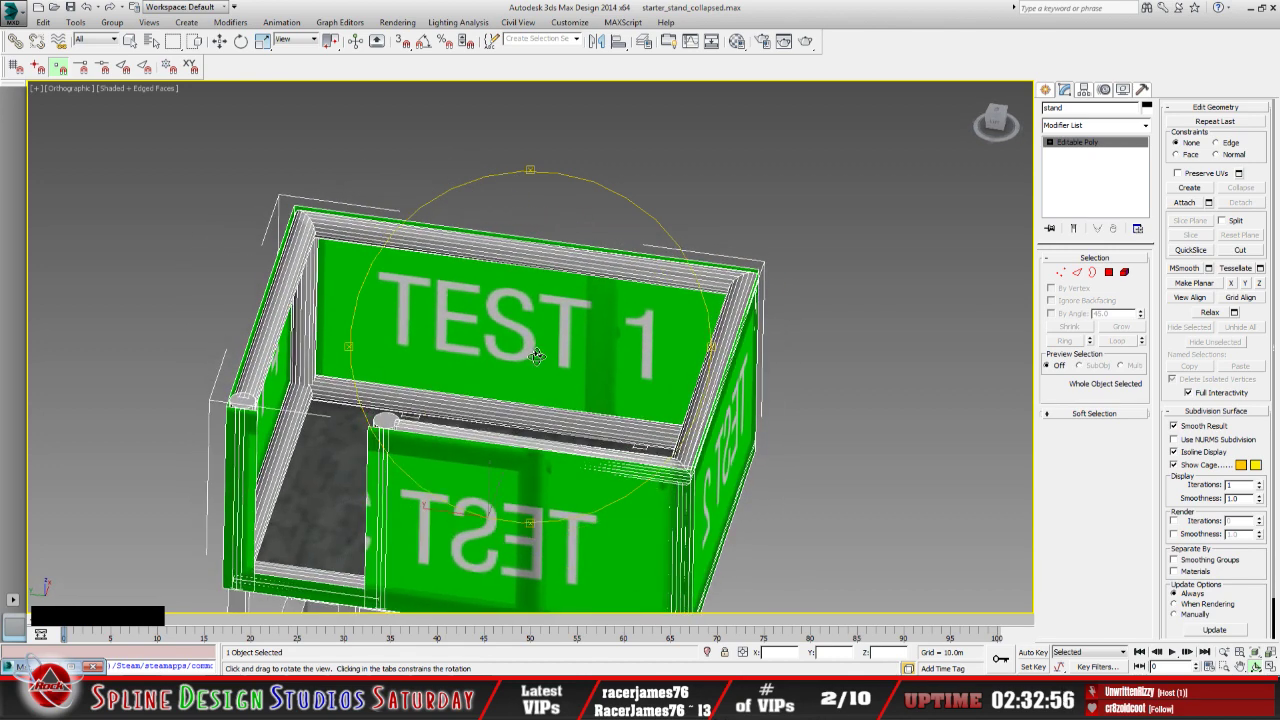
Examine the panel shading up close around the inner corner post, beneath the top rail and beside the entrance posts
scroll(386, 311, "up", 2)
left_click_drag(390, 309, 366, 276)
scroll(417, 297, "up", 2)
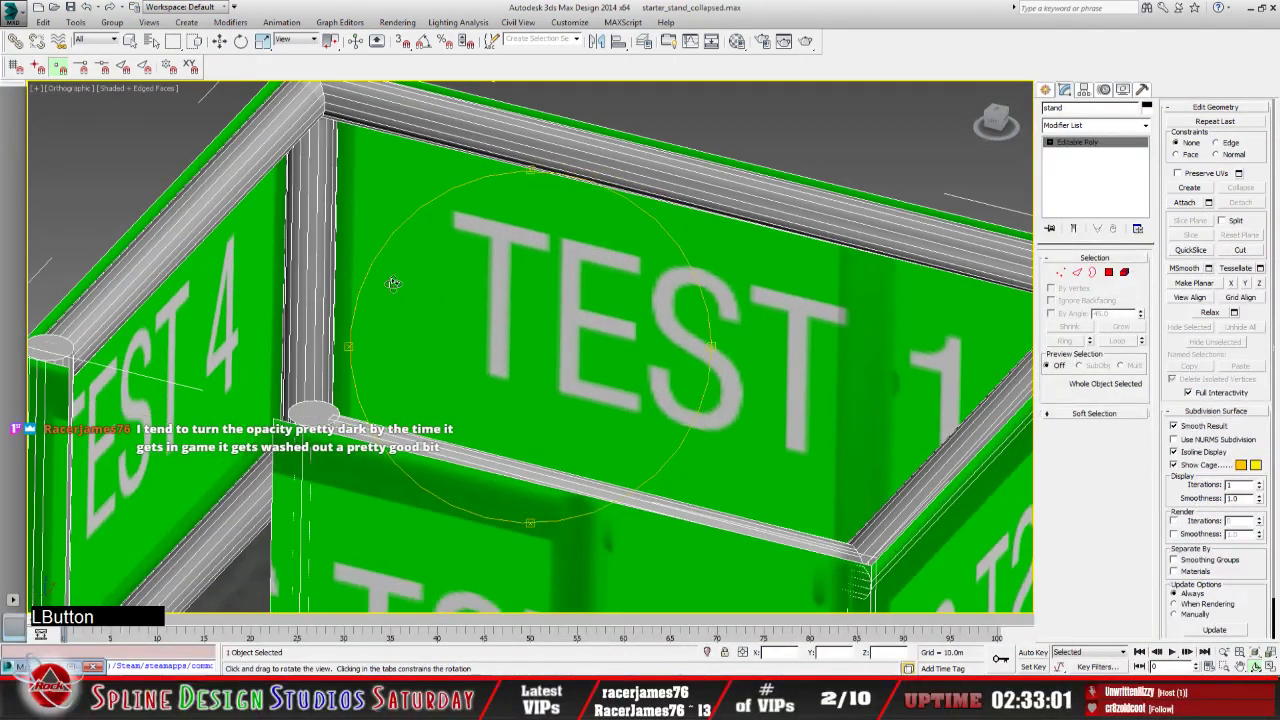
scroll(404, 292, "up", 2)
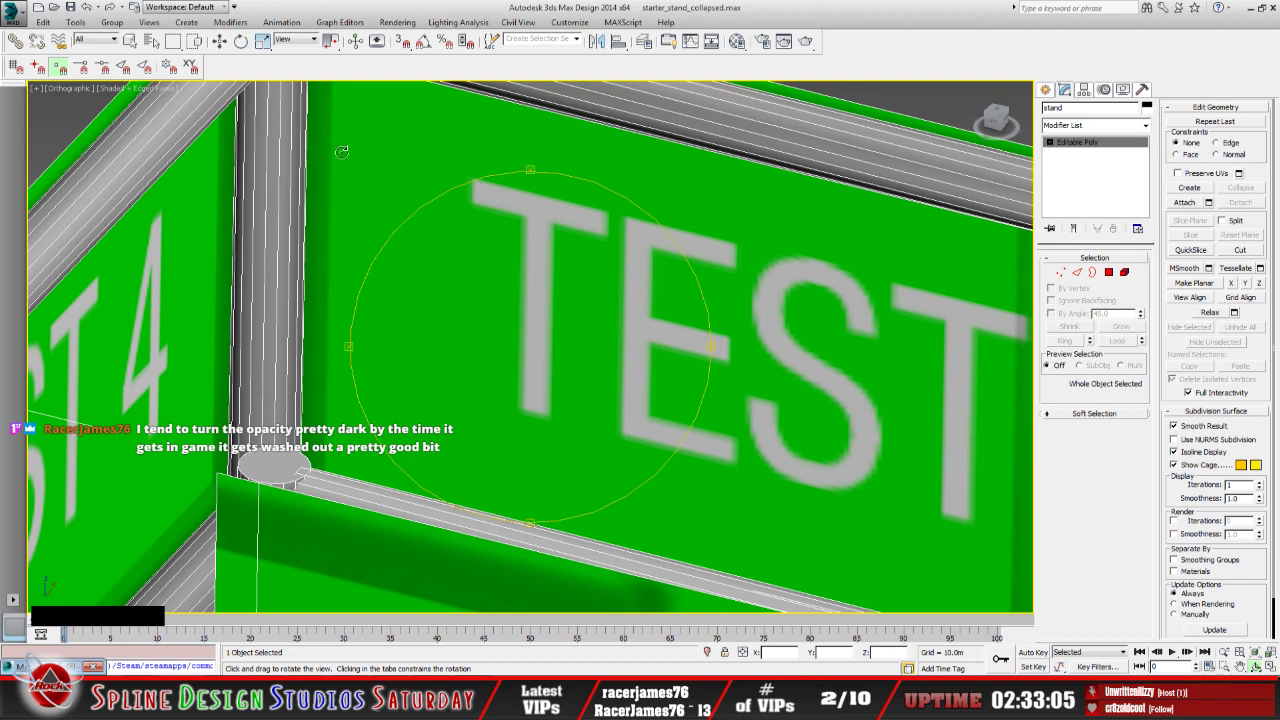
left_click_drag(455, 250, 371, 280)
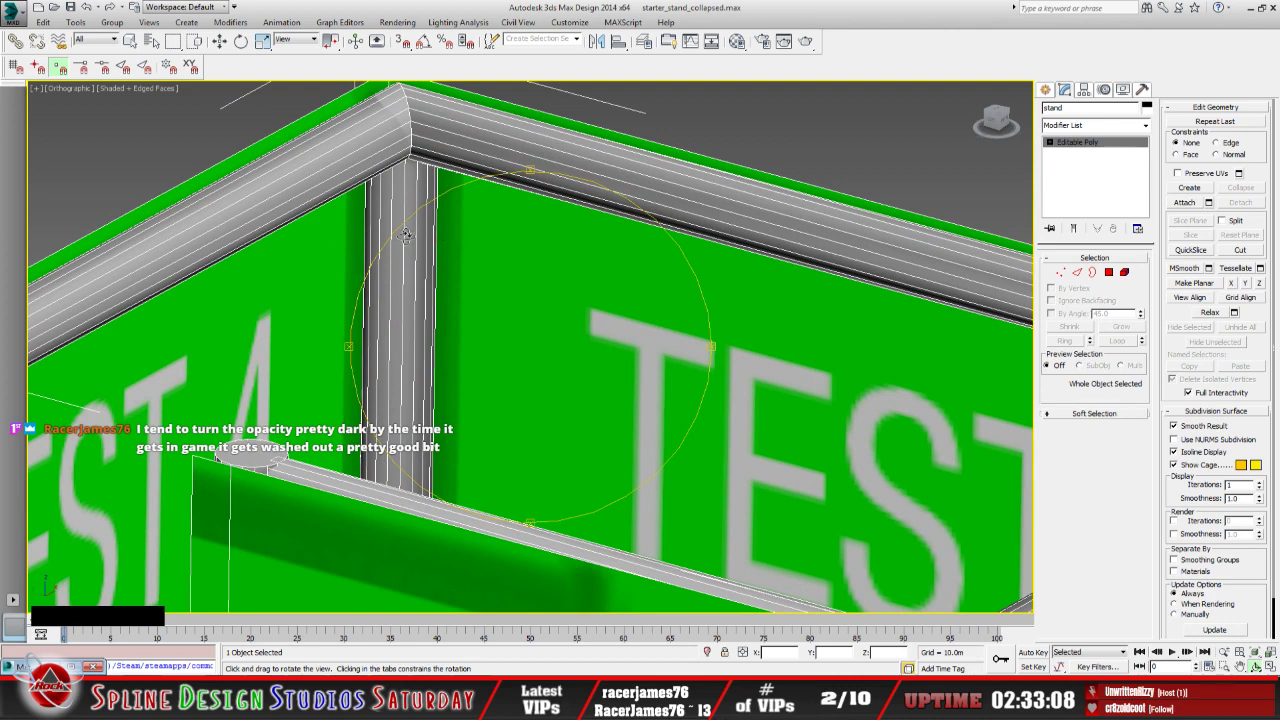
left_click_drag(545, 288, 568, 342)
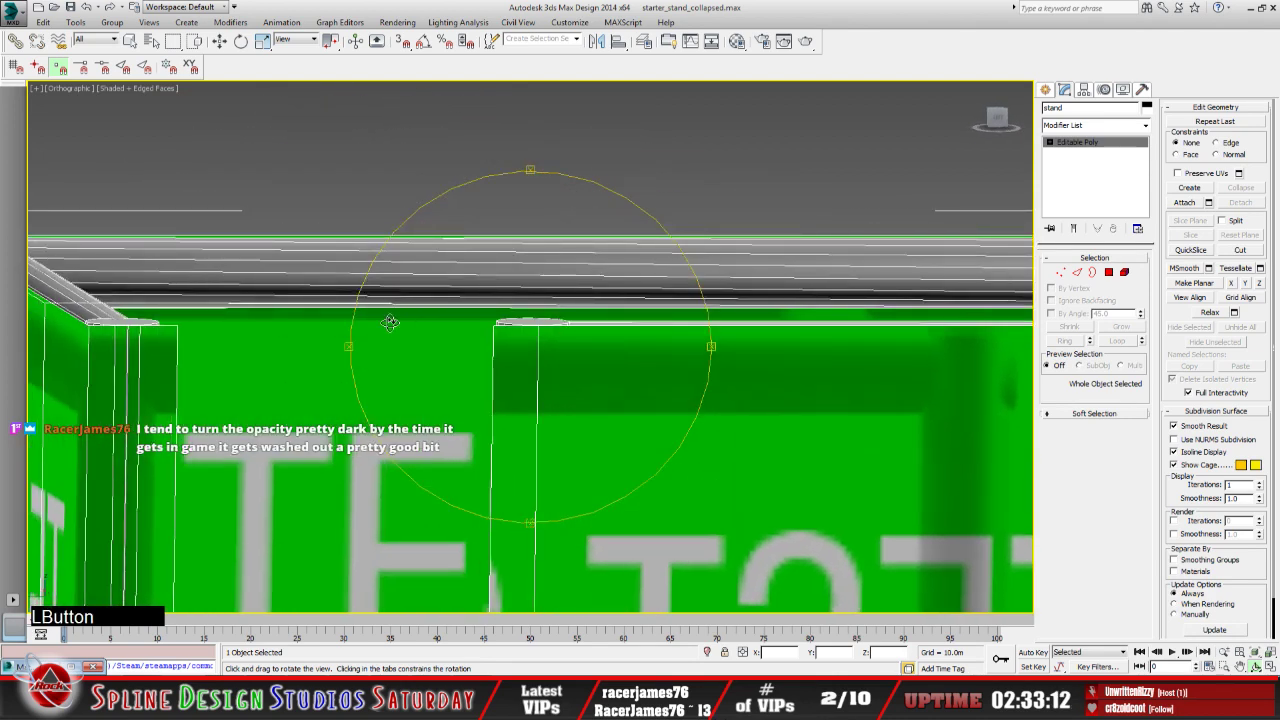
left_click_drag(454, 354, 451, 292)
left_click_drag(440, 345, 441, 346)
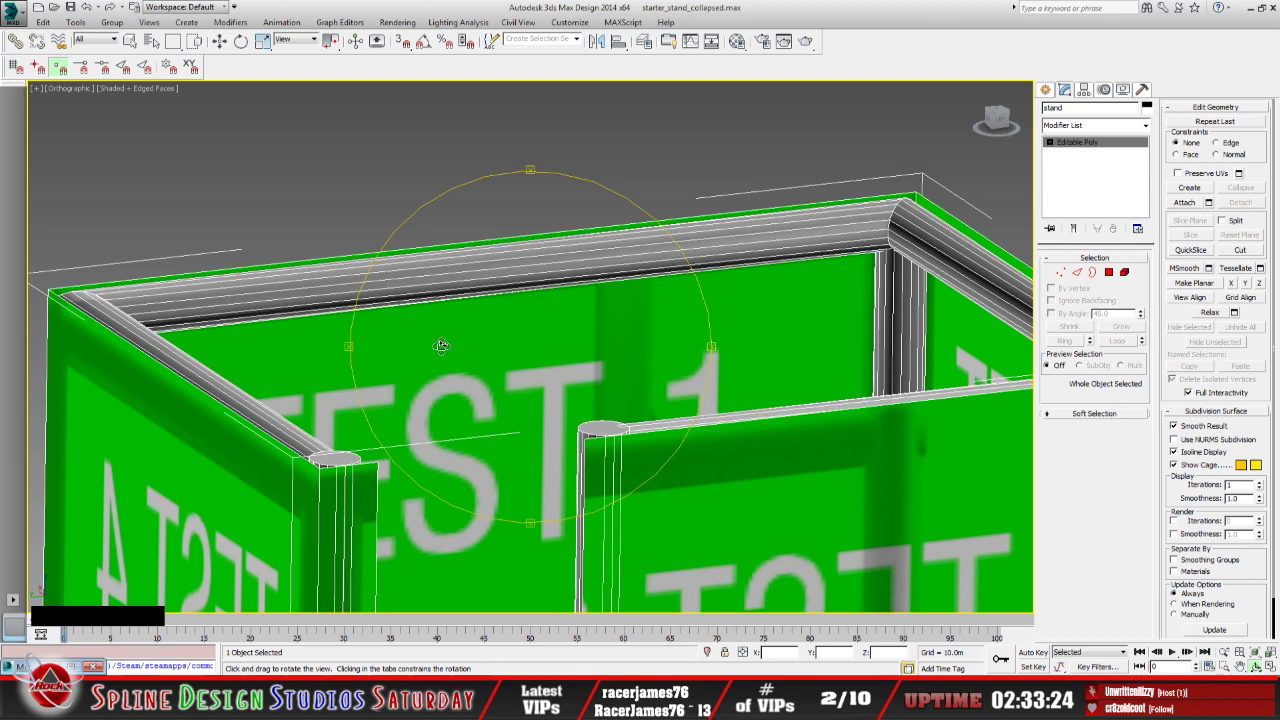
left_click_drag(480, 361, 483, 388)
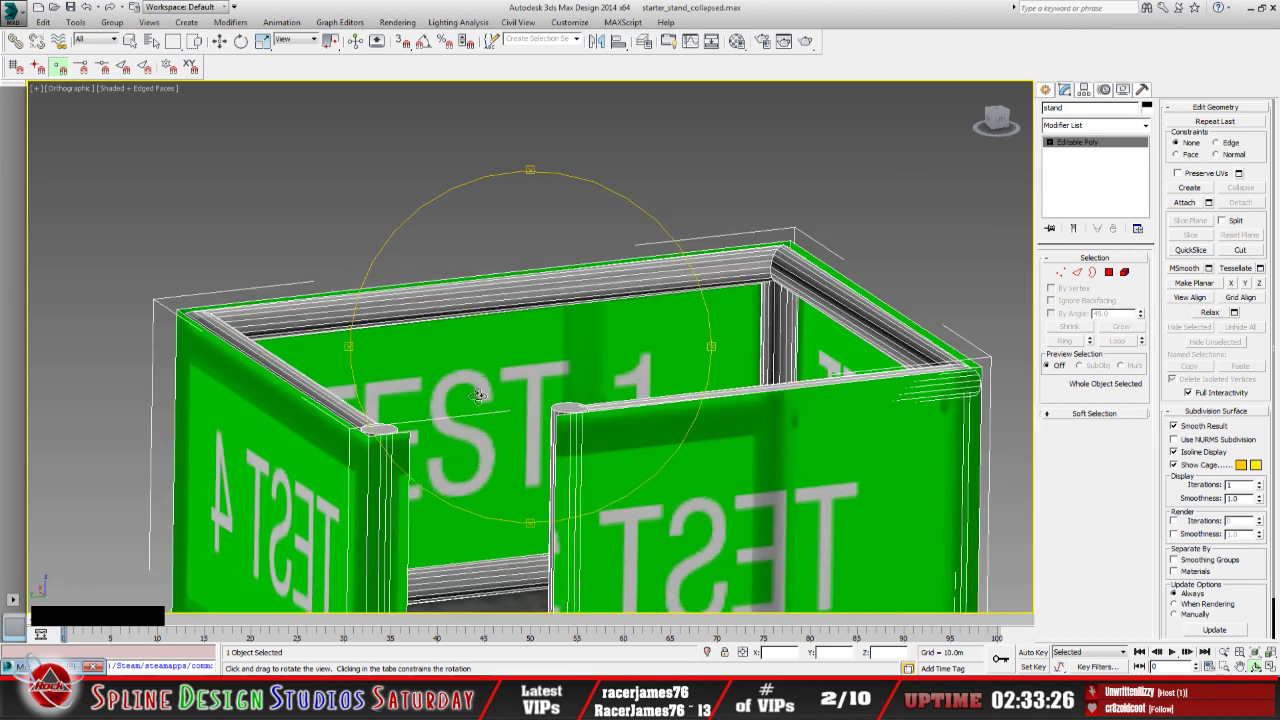
Glance at the texture in Paint Shop Pro, return to 3ds Max and inspect the shading under the top rail through the entrance gap
key("alt+Tab")
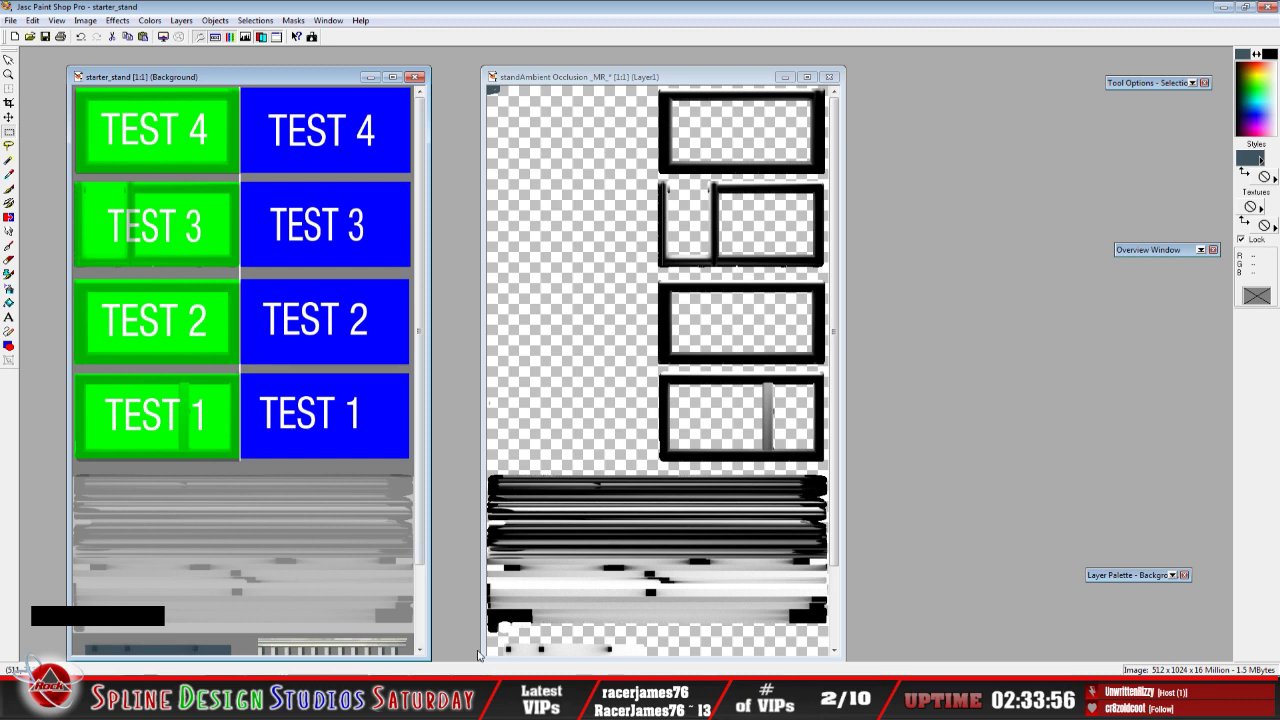
left_click(484, 698)
mouse_move(465, 458)
left_mouse_down()
mouse_move(477, 443)
mouse_move(460, 444)
mouse_move(609, 366)
mouse_move(634, 334)
mouse_move(623, 329)
left_mouse_up()
scroll(563, 388, "up", 5)
left_click_drag(523, 323, 503, 257)
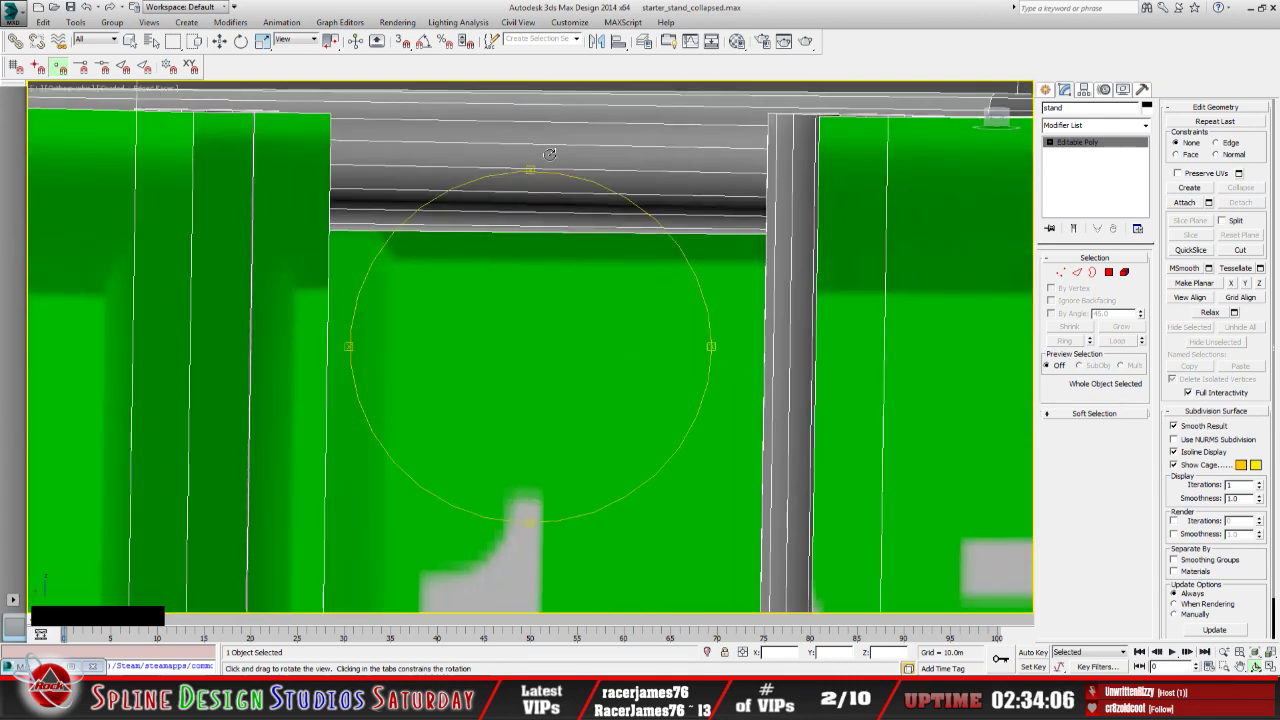
left_click_drag(523, 246, 498, 357)
scroll(476, 288, "down", 8)
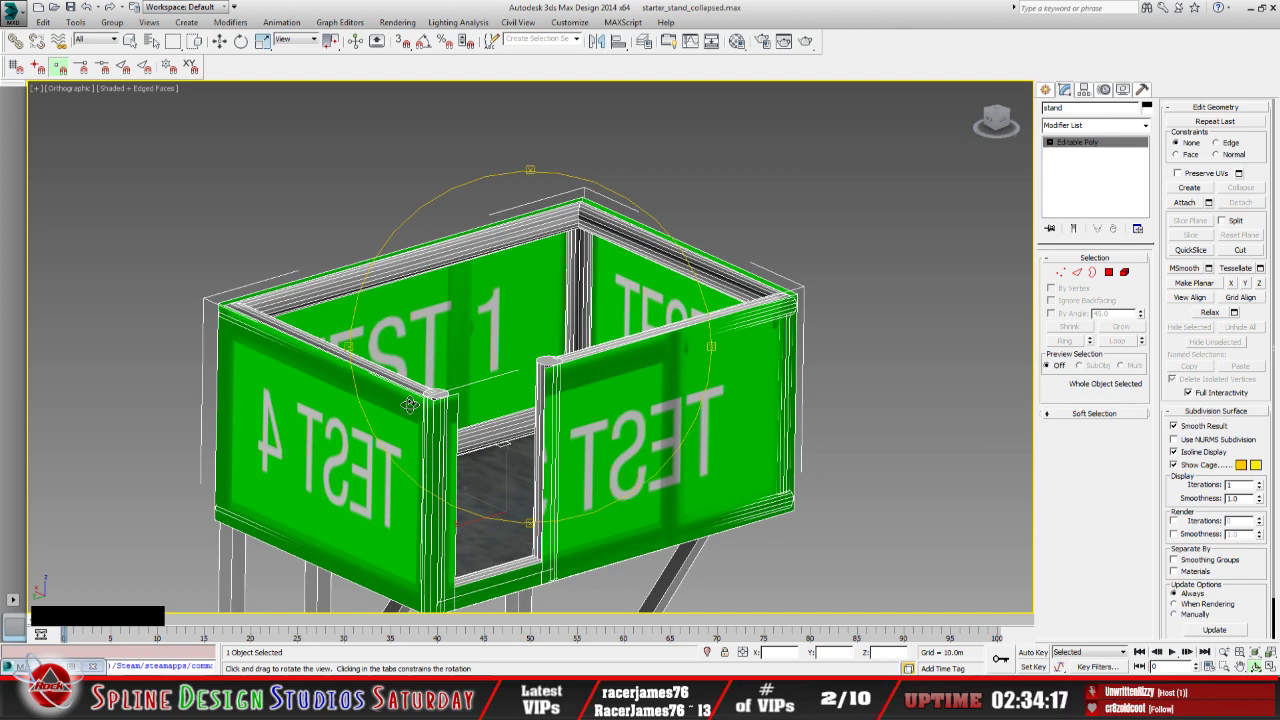
Examine the shading on the stand's outer and inner panels and up close where the floor meets the bottom rail
left_click_drag(504, 388, 420, 362)
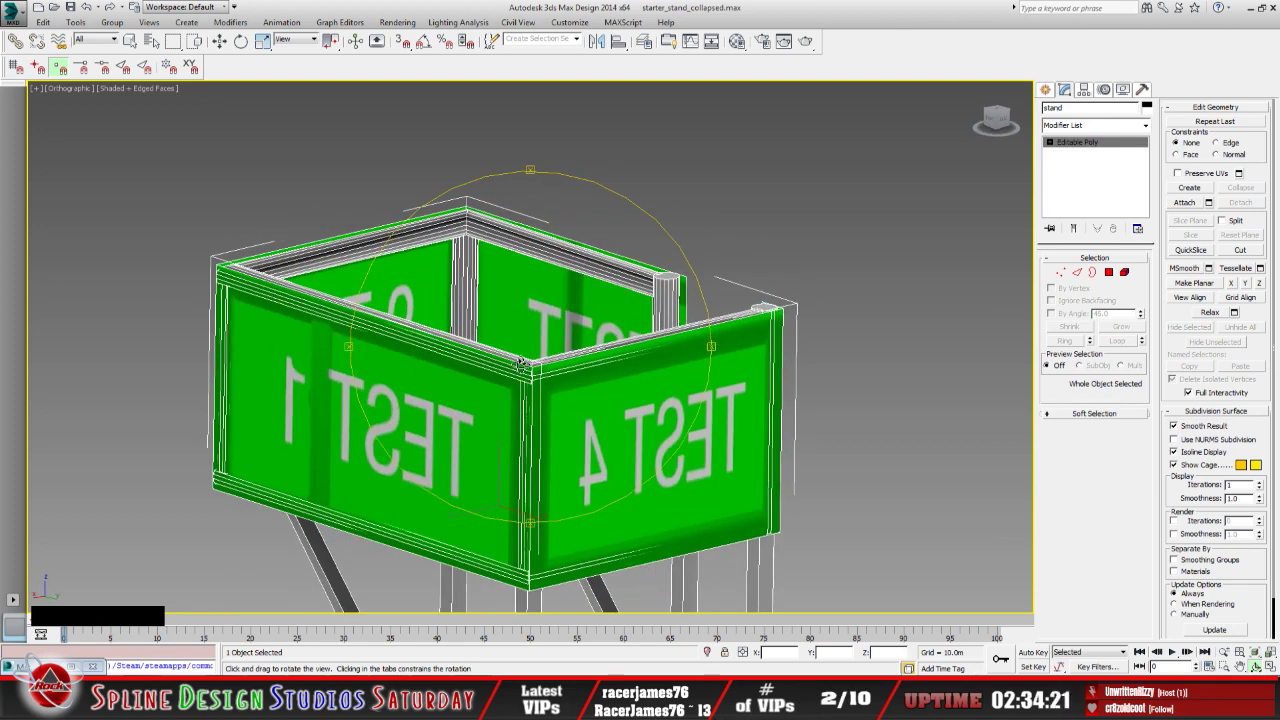
left_click_drag(520, 365, 457, 400)
left_click_drag(547, 414, 567, 443)
scroll(591, 391, "up", 4)
left_click_drag(600, 380, 457, 380)
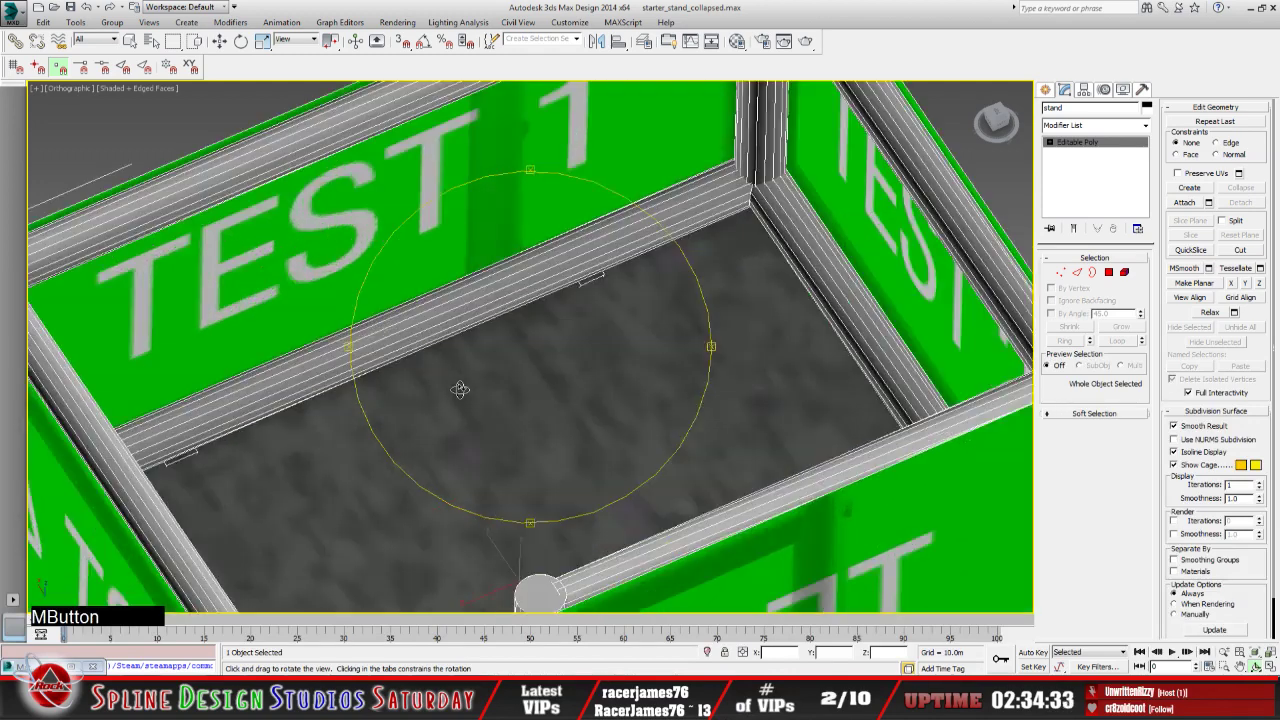
scroll(461, 370, "up", 2)
scroll(462, 370, "up", 3)
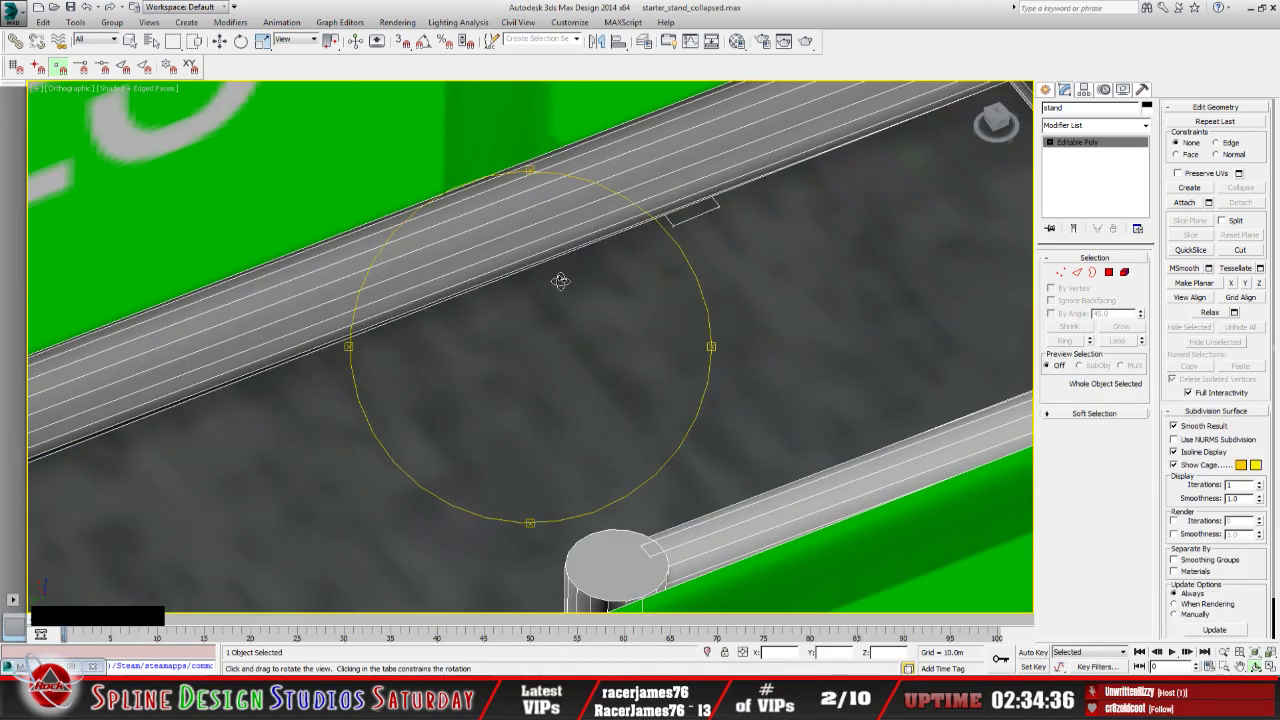
scroll(523, 294, "down", 1)
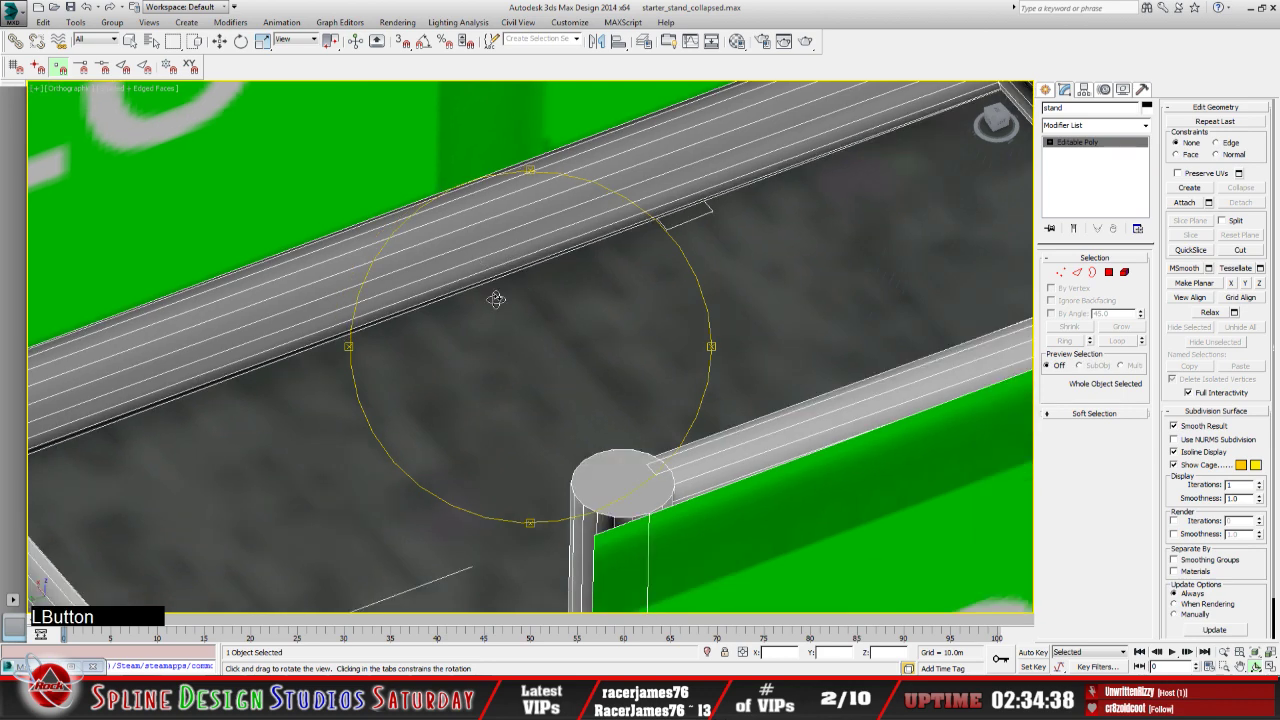
scroll(508, 292, "down", 3)
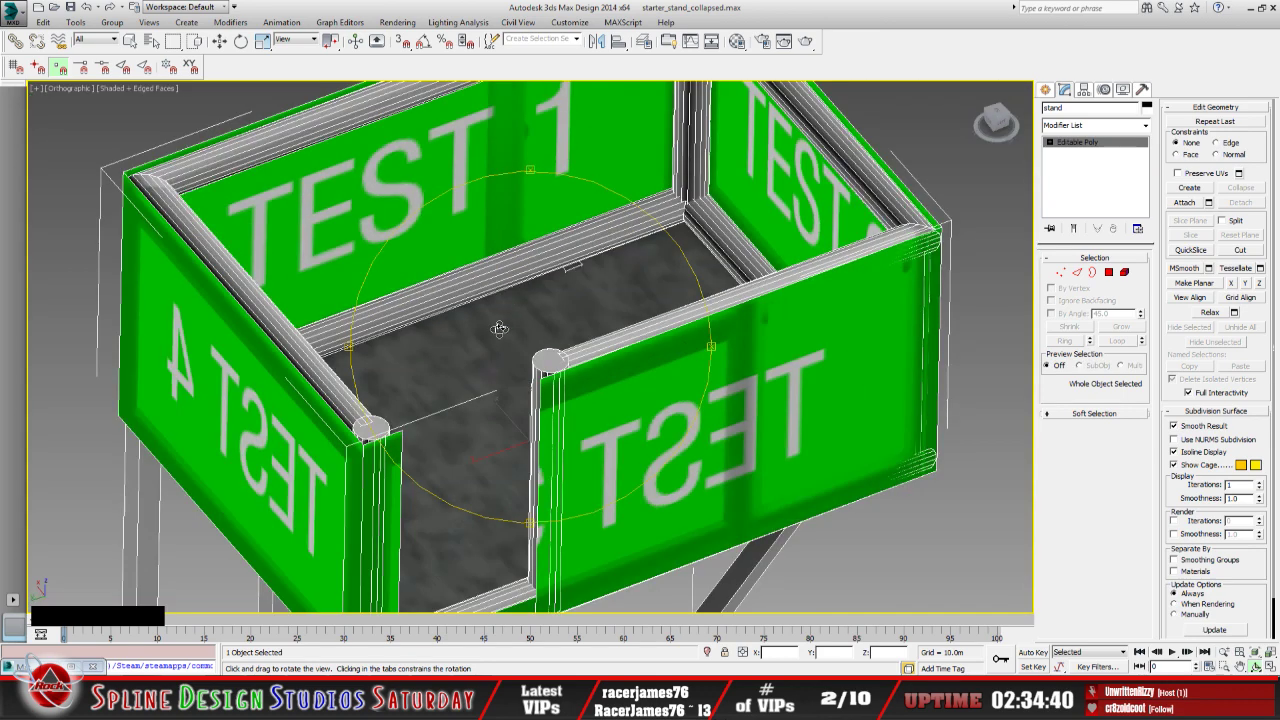
middle_click_drag(499, 329, 503, 366, "alt")
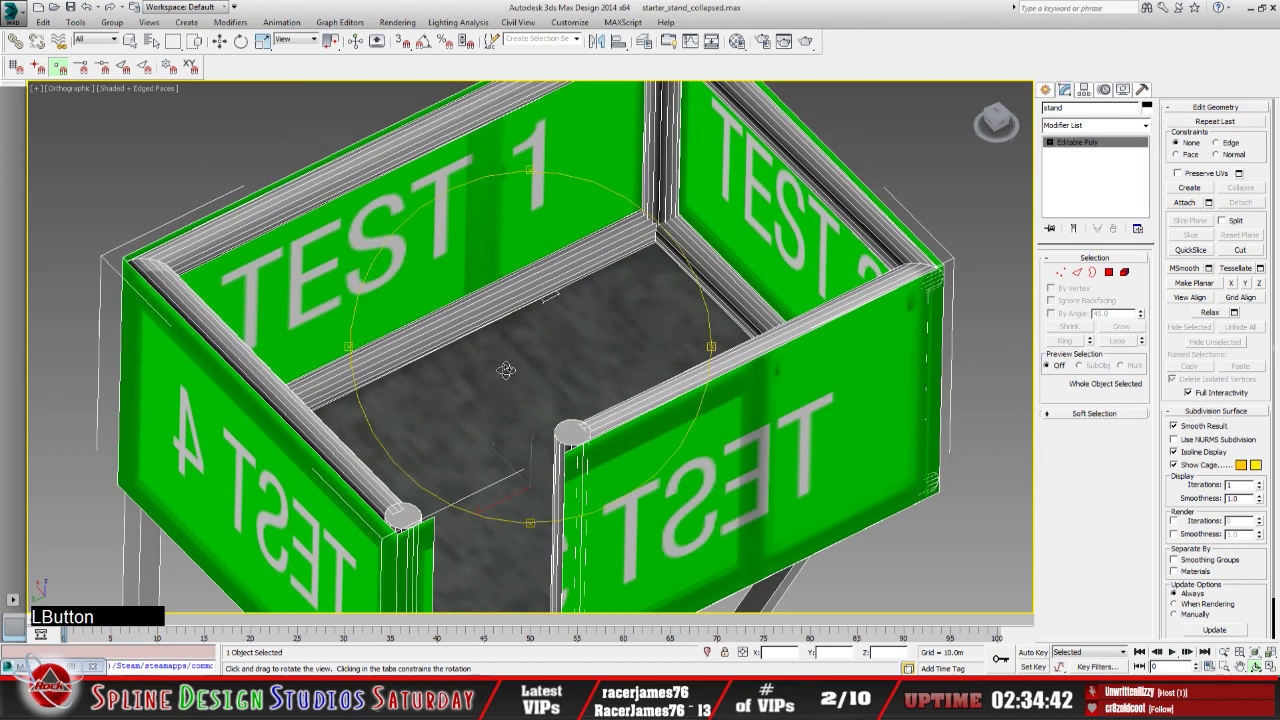
scroll(527, 325, "up", 5)
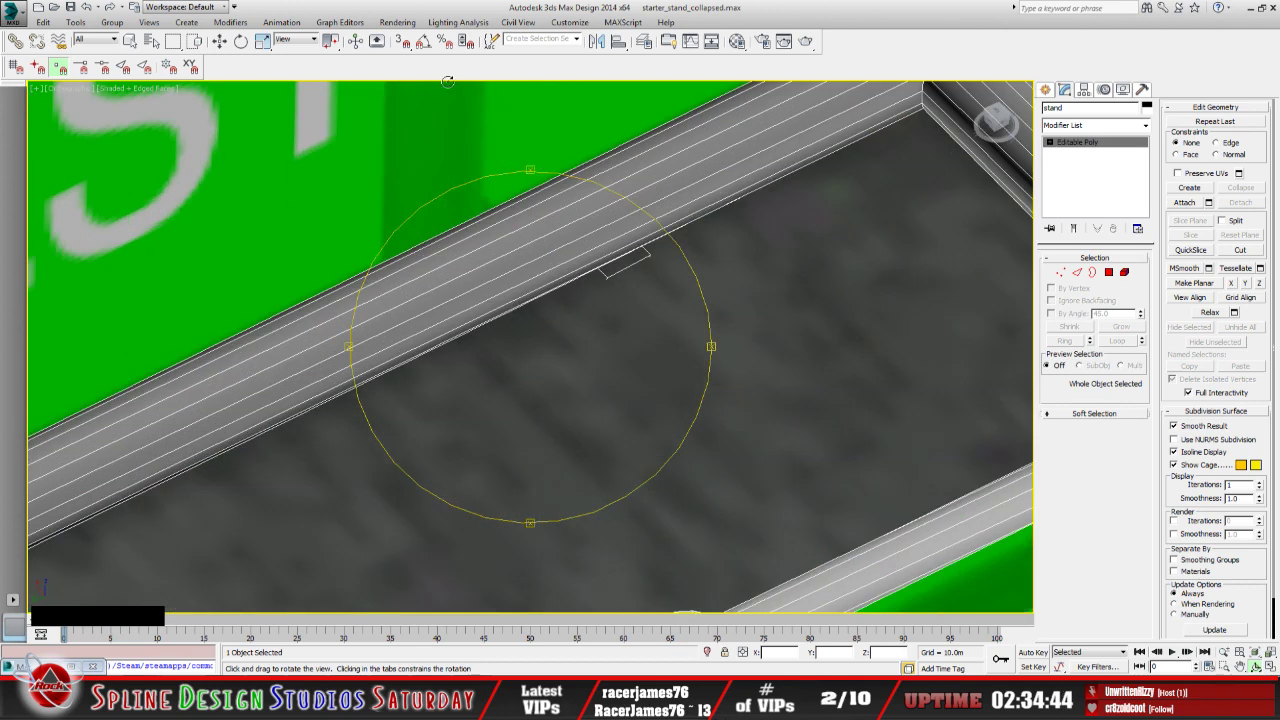
Render the close-up of the floor and rails, compare it with the starter_stand texture in Paint Shop Pro, and close the render
left_click(397, 22)
left_click(402, 37)
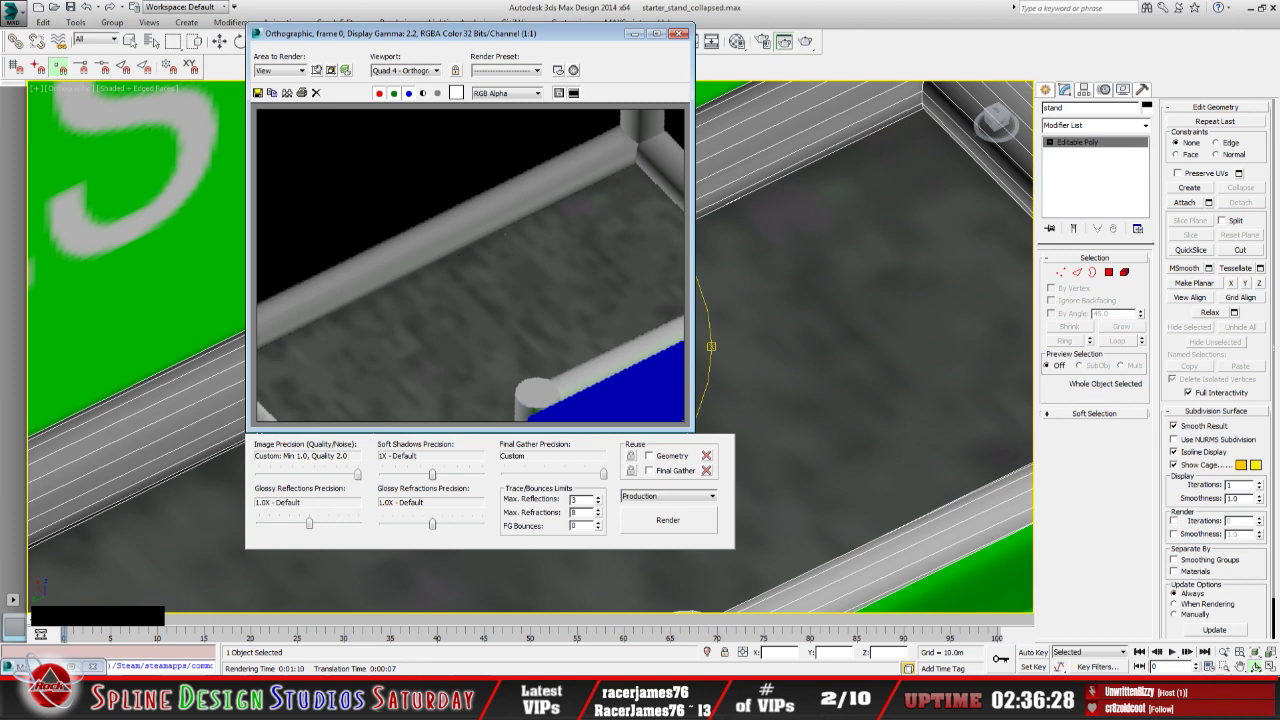
left_click(400, 700)
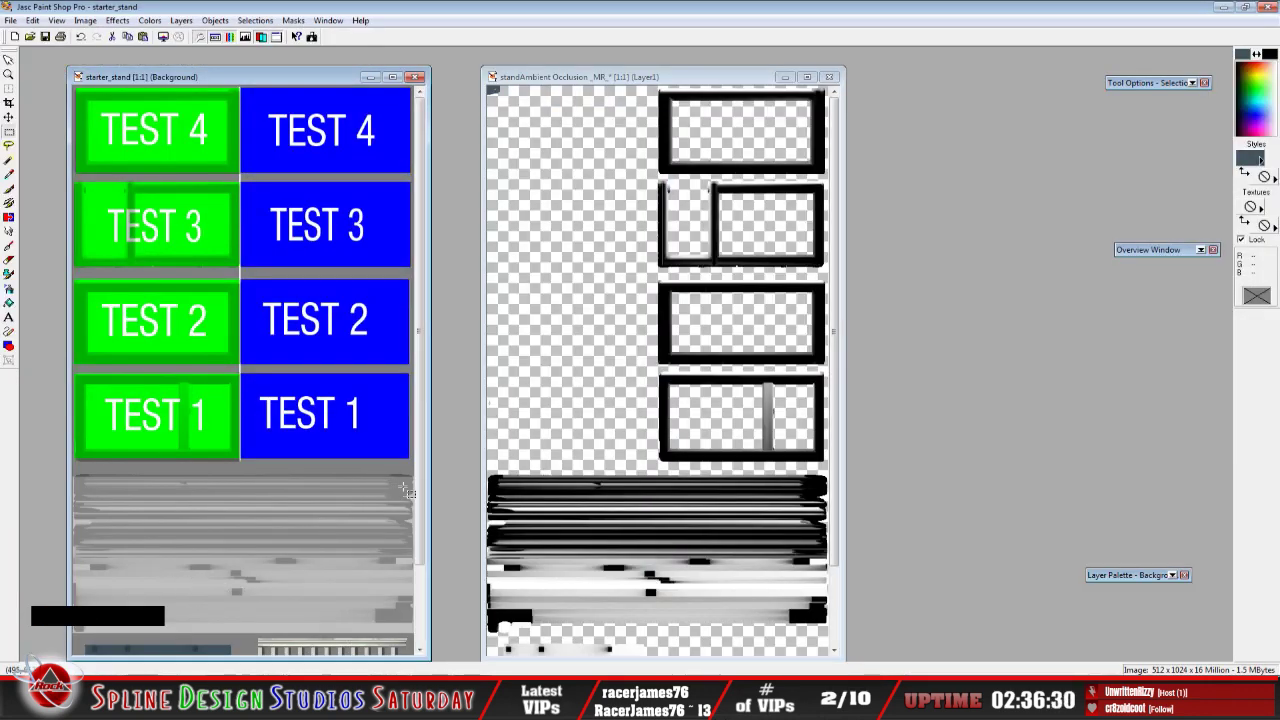
left_click_drag(420, 500, 434, 588)
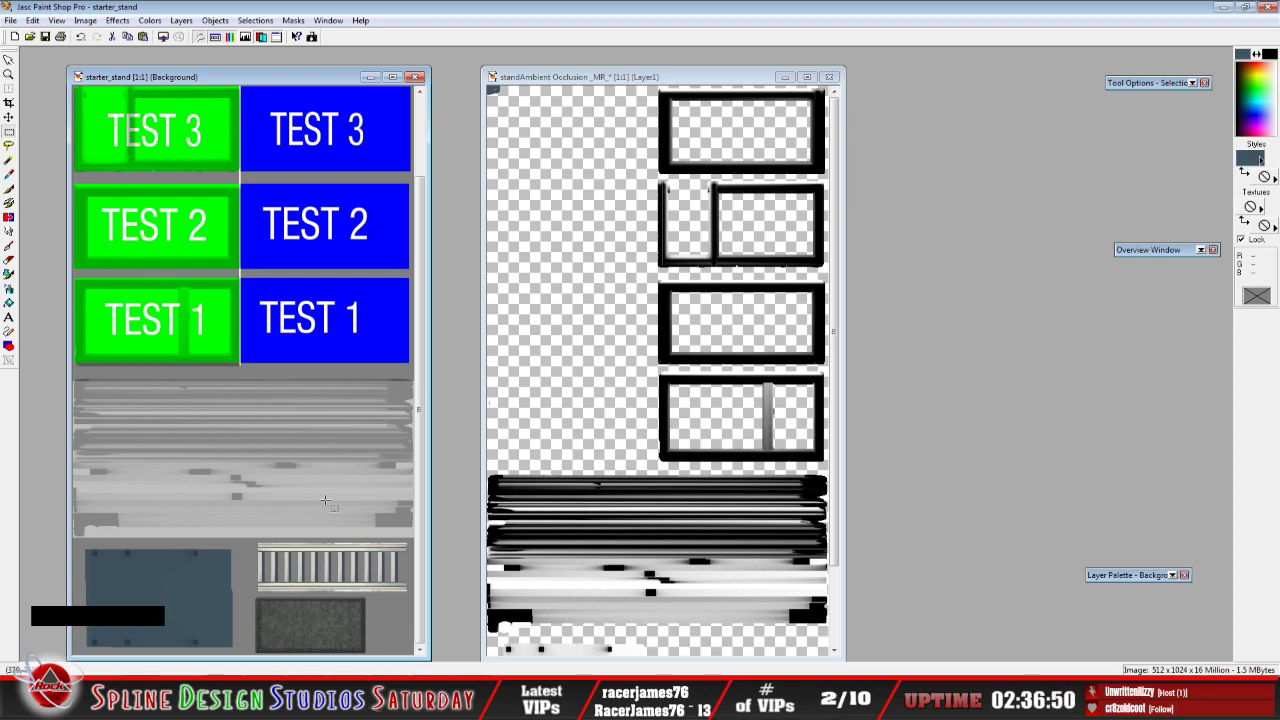
left_click(450, 702)
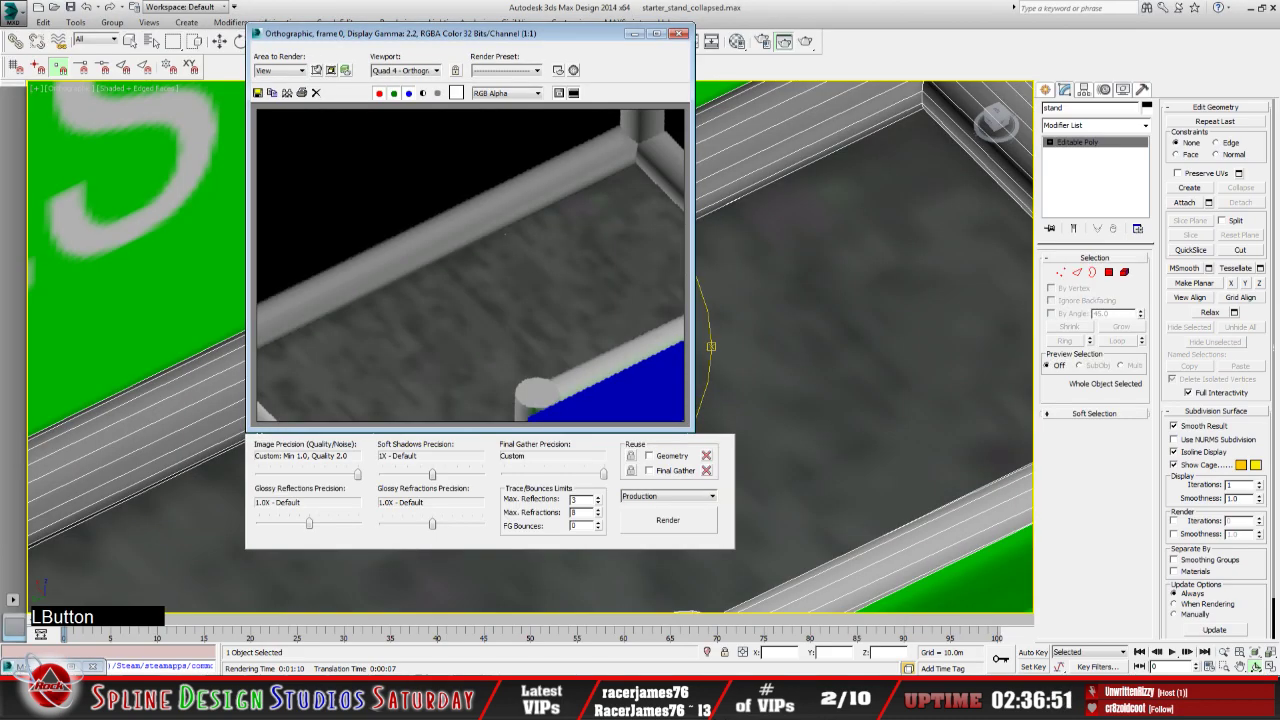
left_click(678, 34)
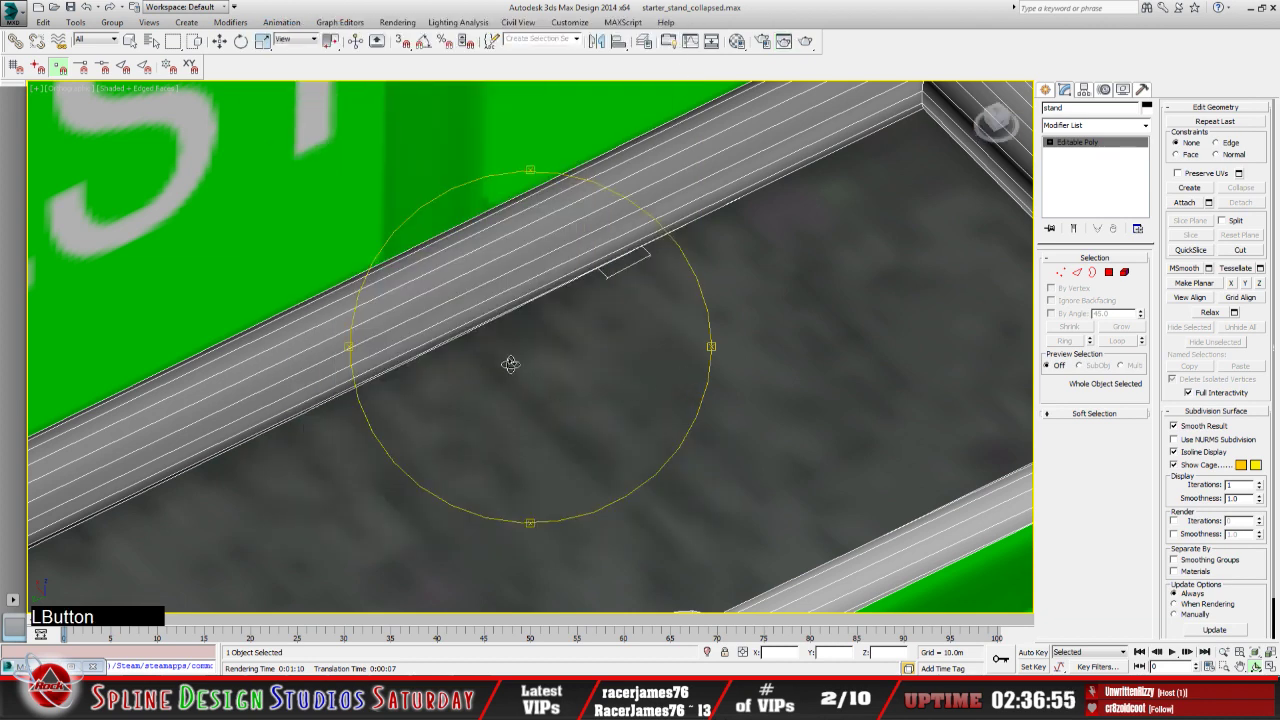
Examine the panel shading around the stand from the entrance side to the TEST 1 and TEST 2 panels
scroll(510, 338, "down", 5)
middle_click_drag(518, 339, 510, 340, "alt")
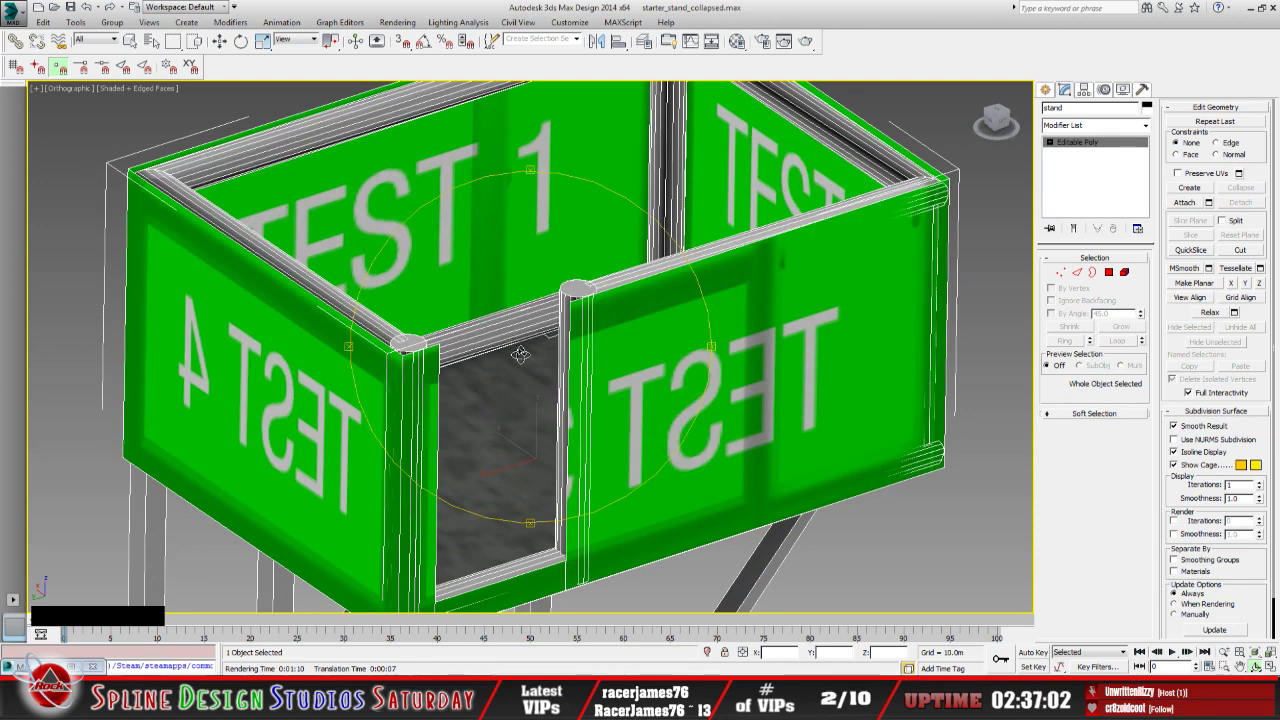
middle_click_drag(521, 354, 579, 373)
scroll(500, 366, "down", 2)
mouse_move(580, 373)
left_mouse_down()
mouse_move(508, 362)
mouse_move(602, 364)
left_mouse_up()
left_click_drag(494, 368, 425, 364)
left_click_drag(490, 327, 532, 395)
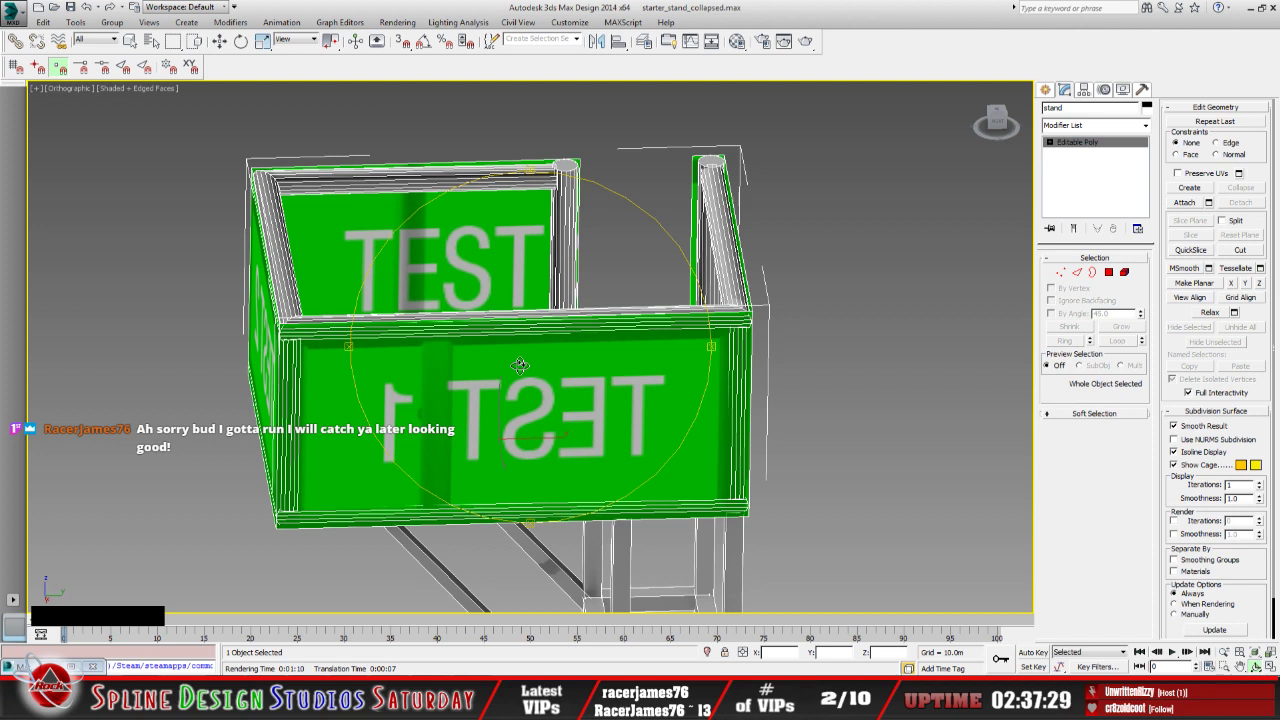
left_click_drag(520, 365, 605, 368)
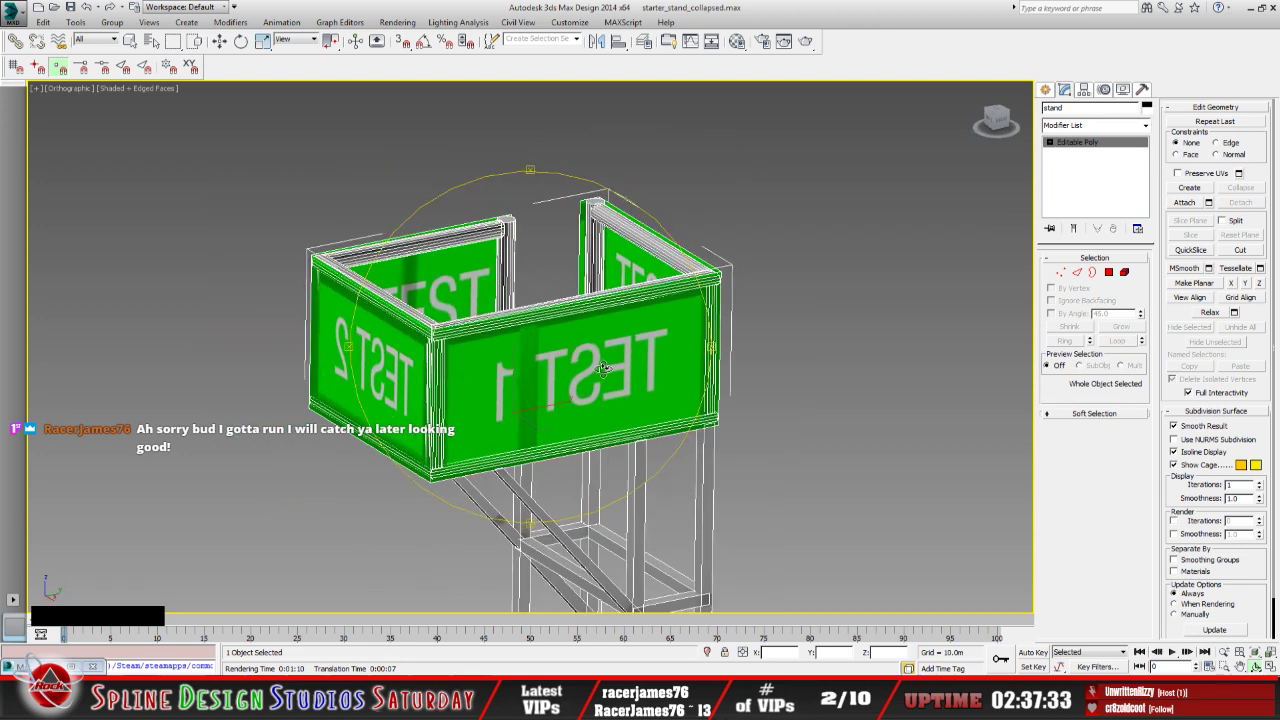
left_click_drag(512, 370, 545, 385)
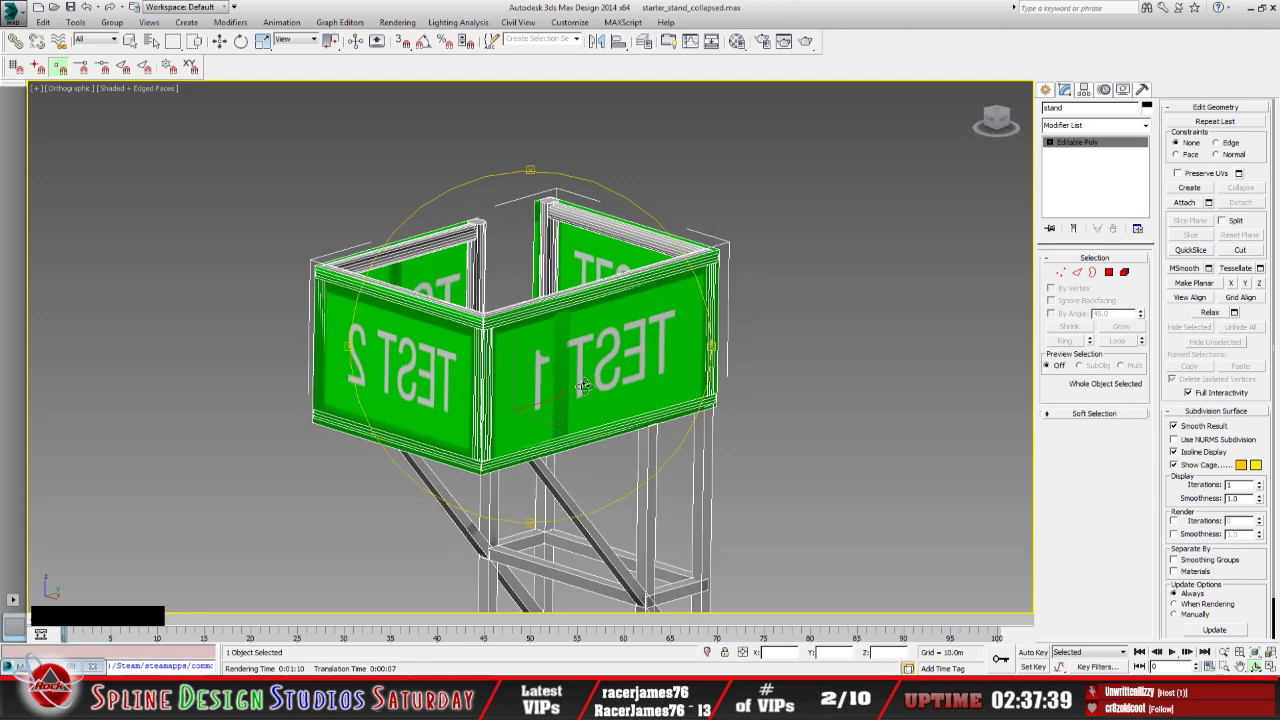
Inspect the underside of the stand's floor and the support beams beneath it
middle_click_drag(585, 386, 500, 300)
scroll(451, 412, "up", 4)
middle_click_drag(453, 402, 491, 338, "alt")
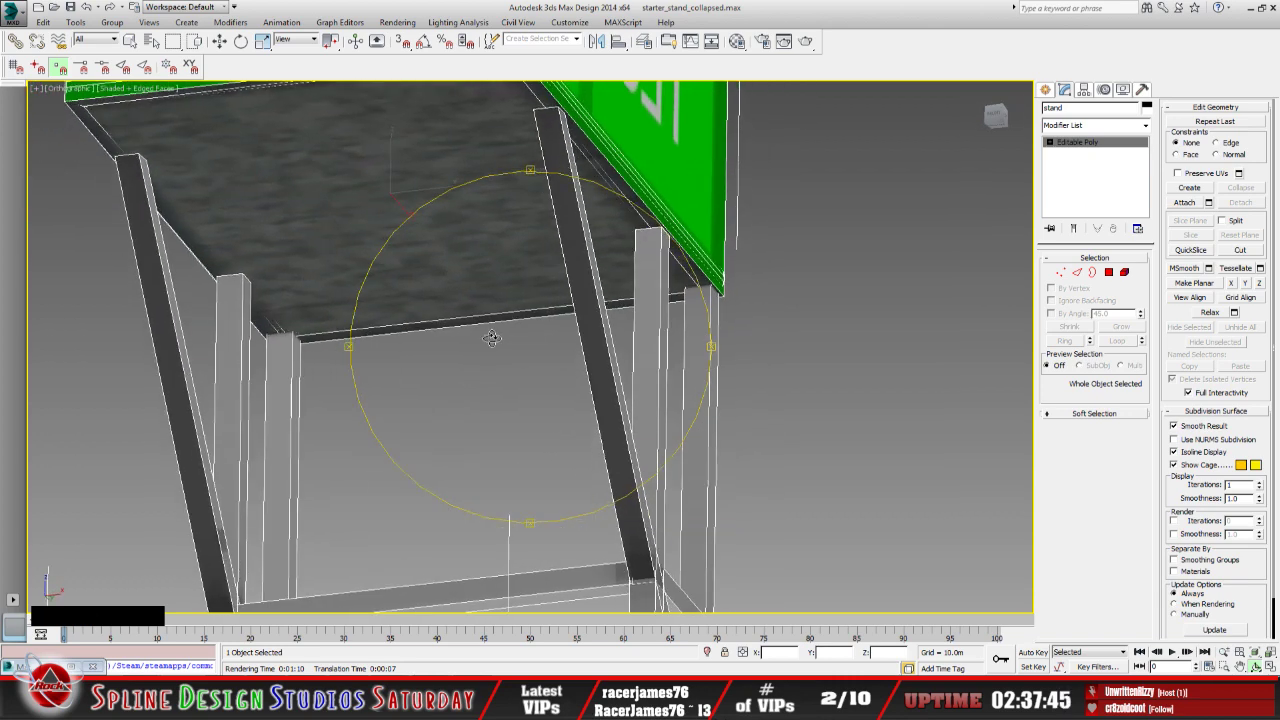
left_click_drag(486, 329, 461, 390, "alt")
middle_click_drag(510, 350, 558, 412, "alt")
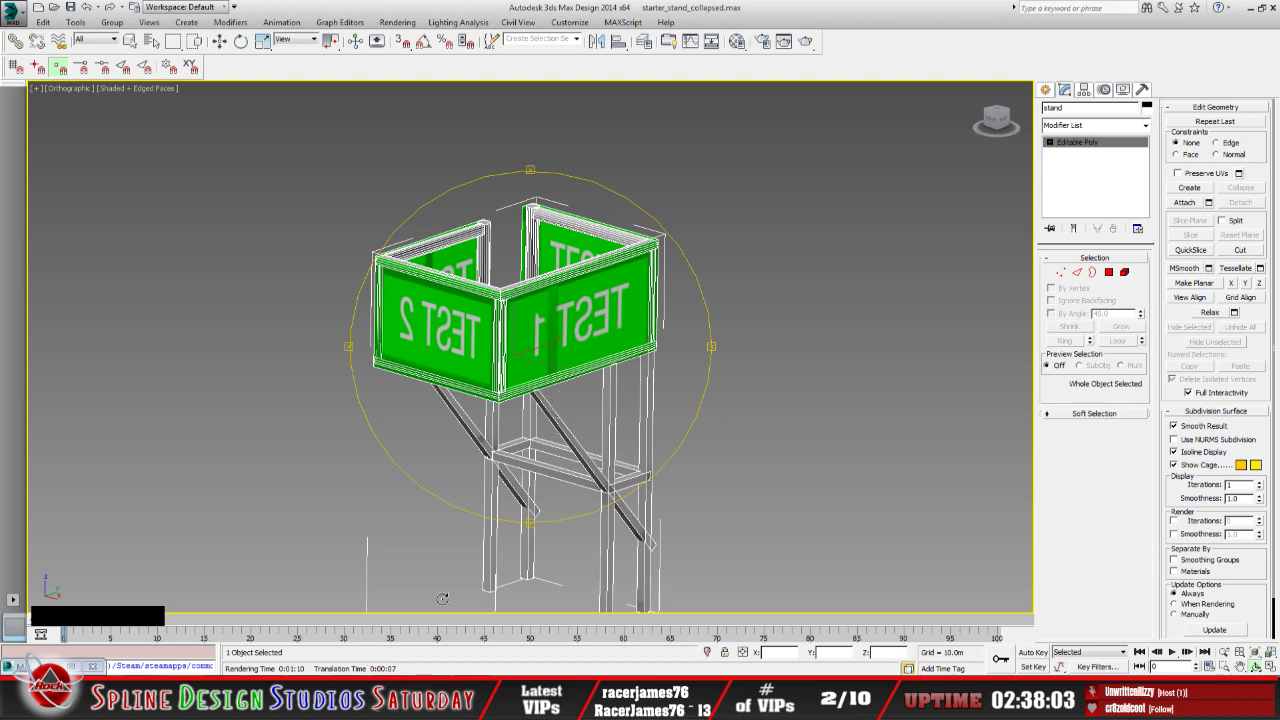
Switch to Paint Shop Pro, close the standAmbient Occlusion _MR_ image and undo the flattening of starter_stand to restore its layers
left_click(440, 672)
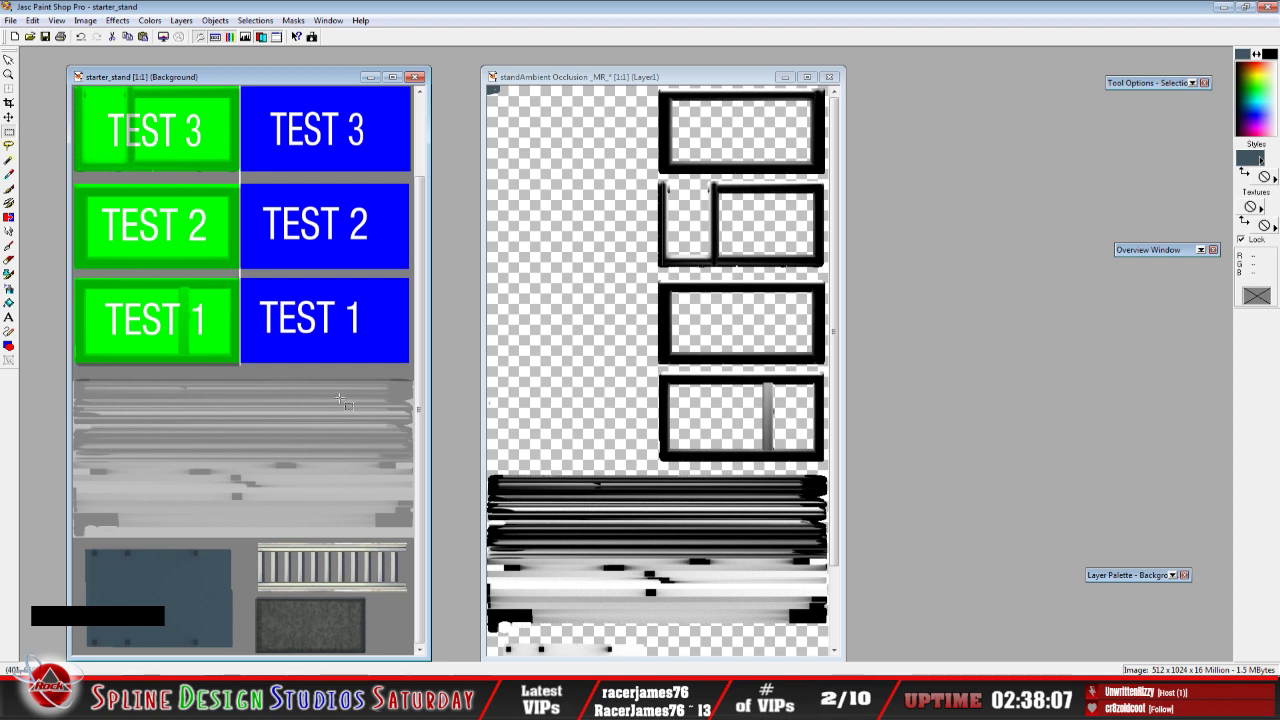
scroll(424, 253, "up", 2)
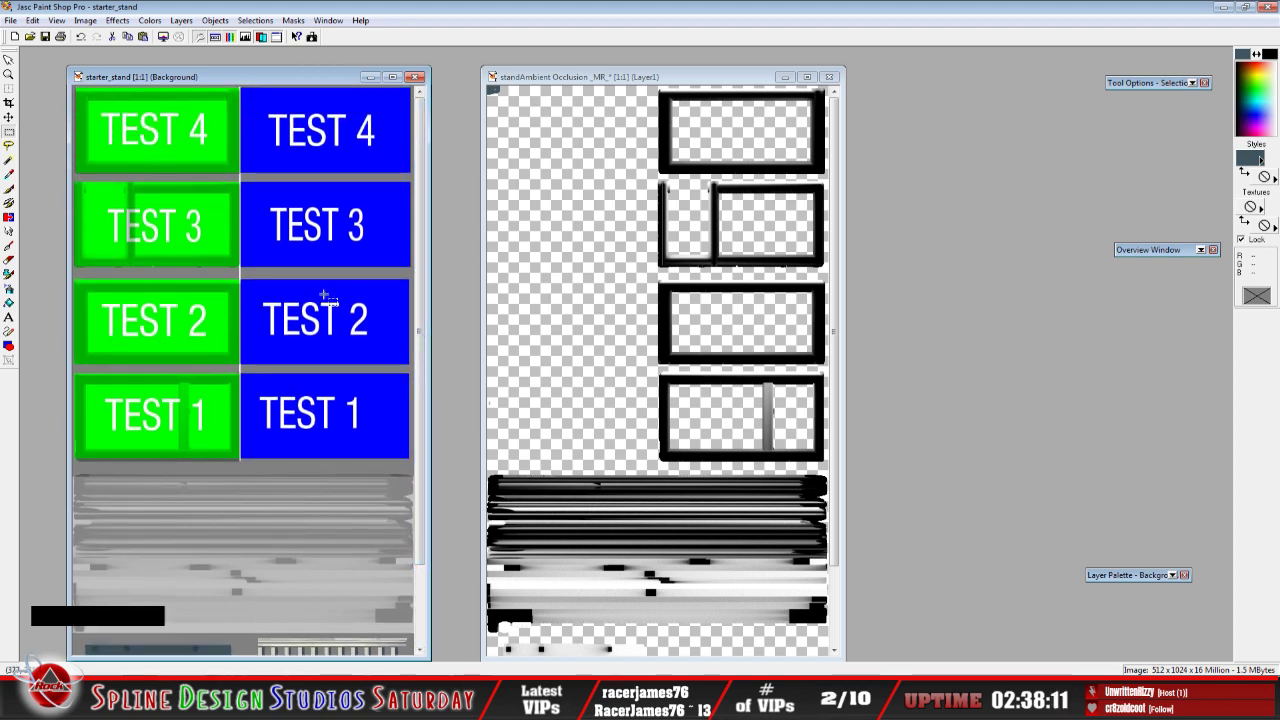
left_click(158, 79)
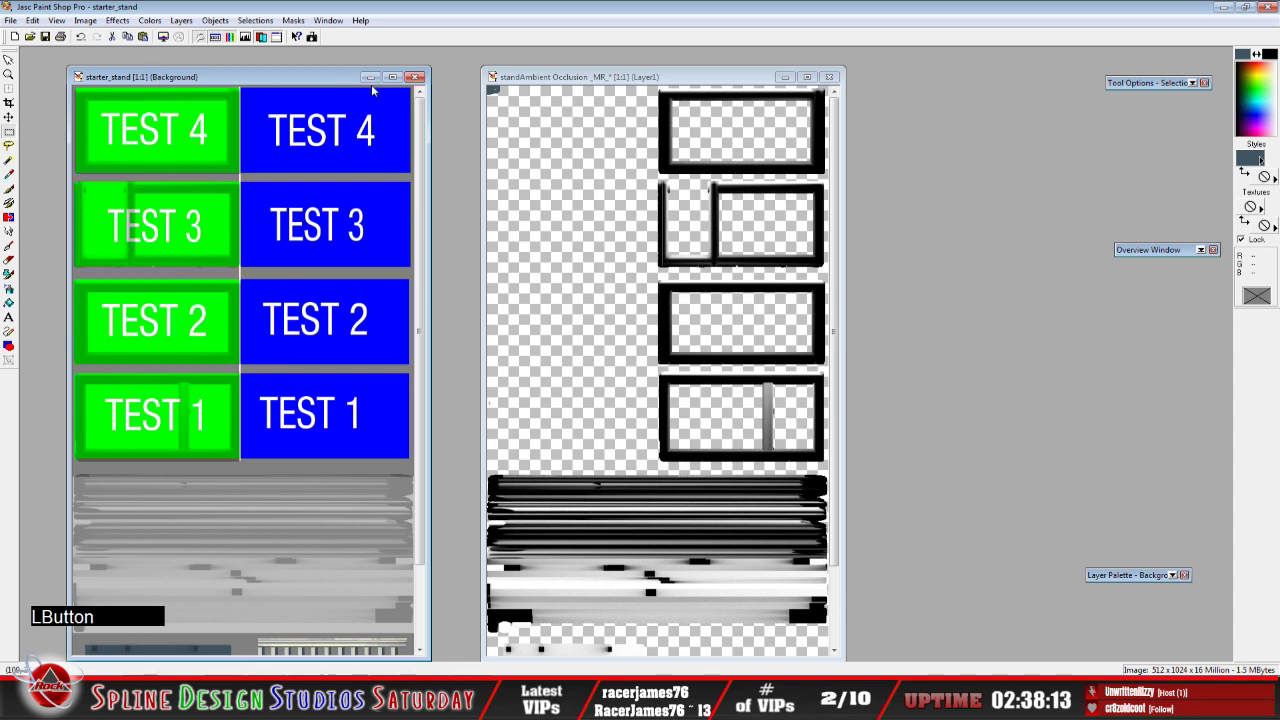
left_click(527, 68)
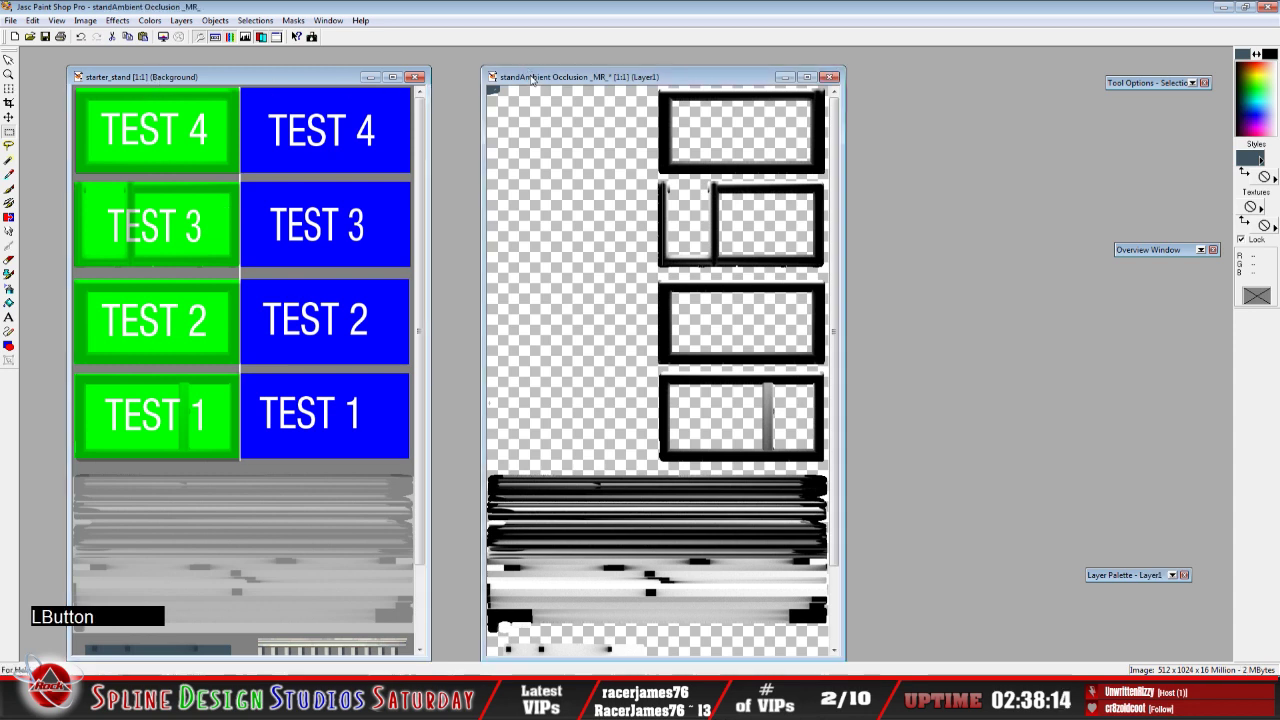
left_click(12, 21)
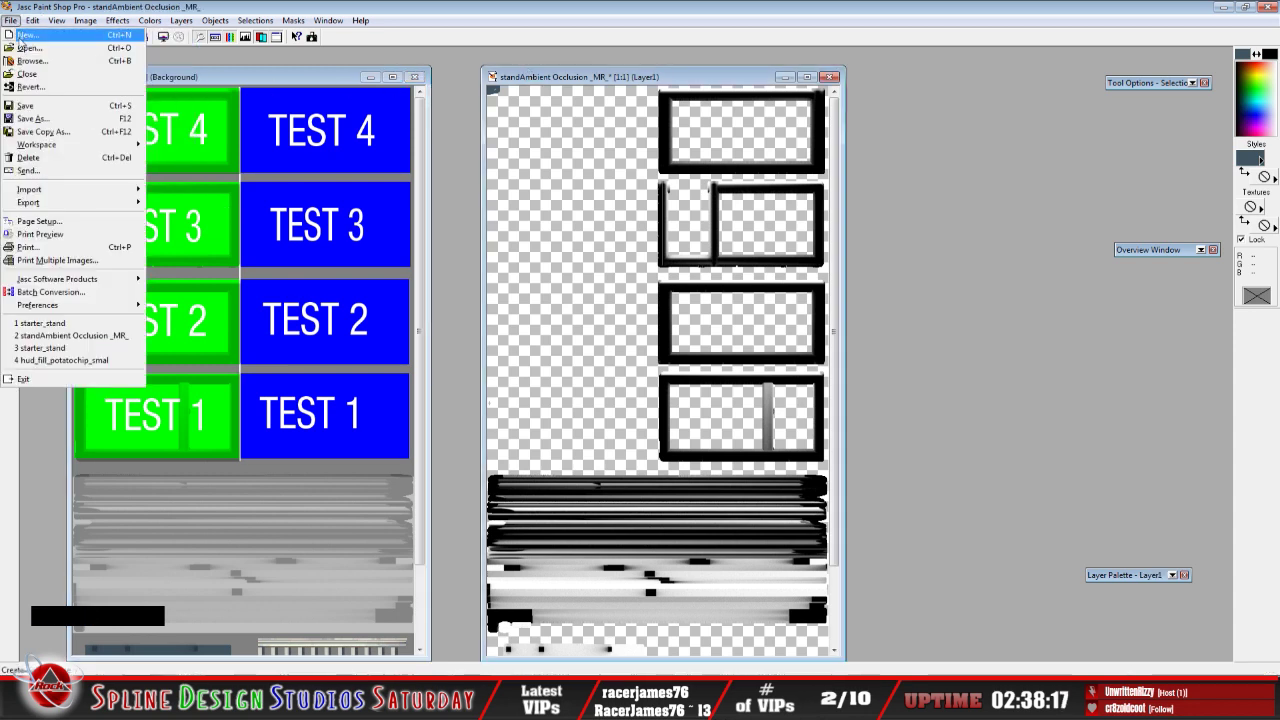
left_click(27, 75)
left_click(659, 373)
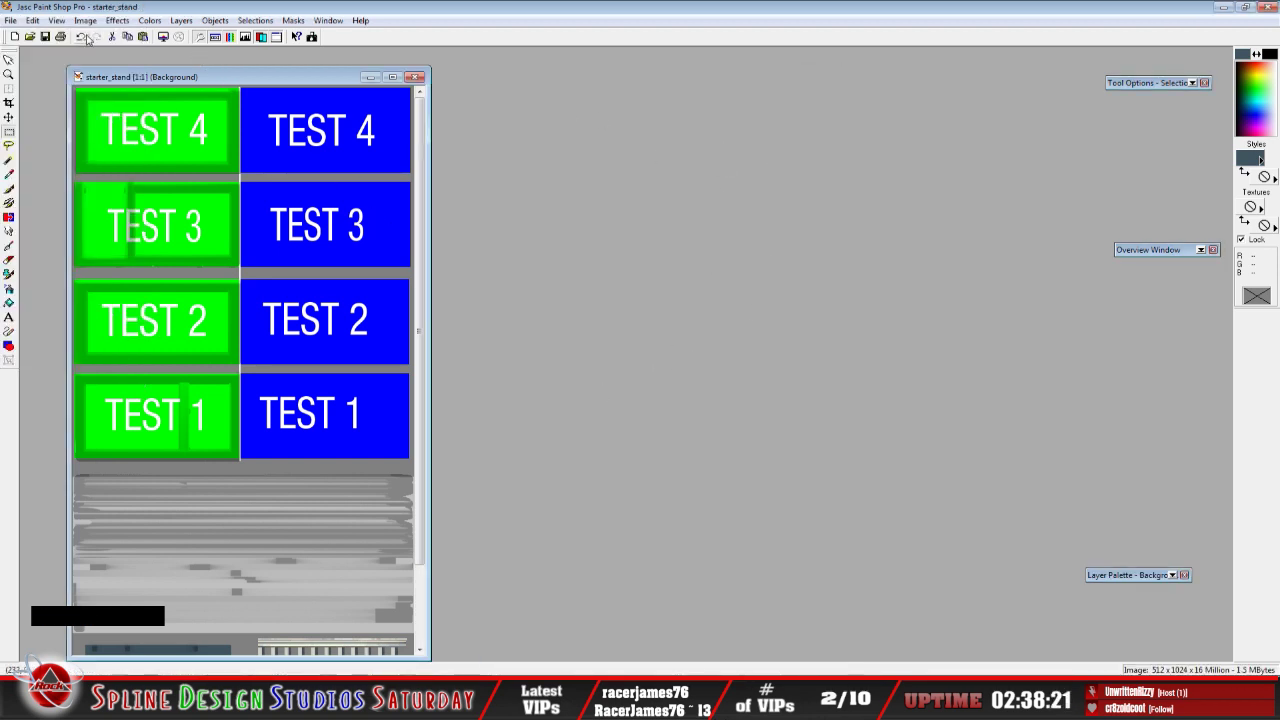
left_click(80, 37)
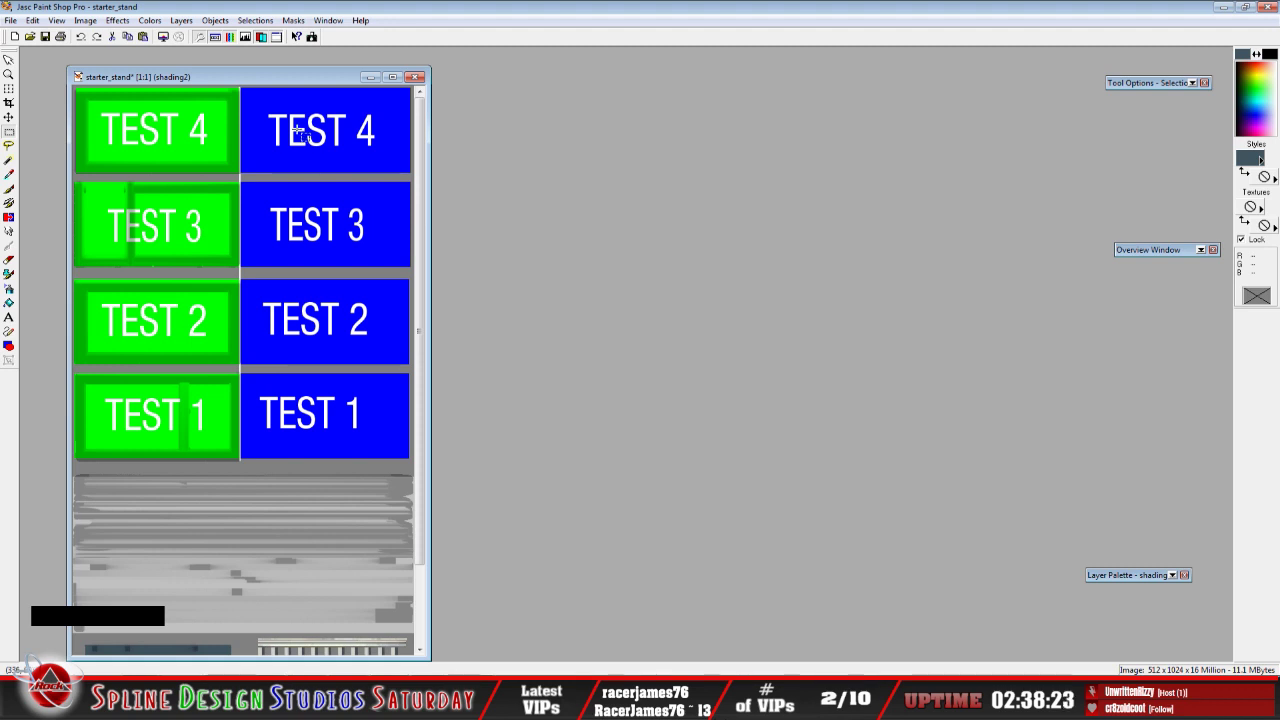
mouse_move(1148, 575)
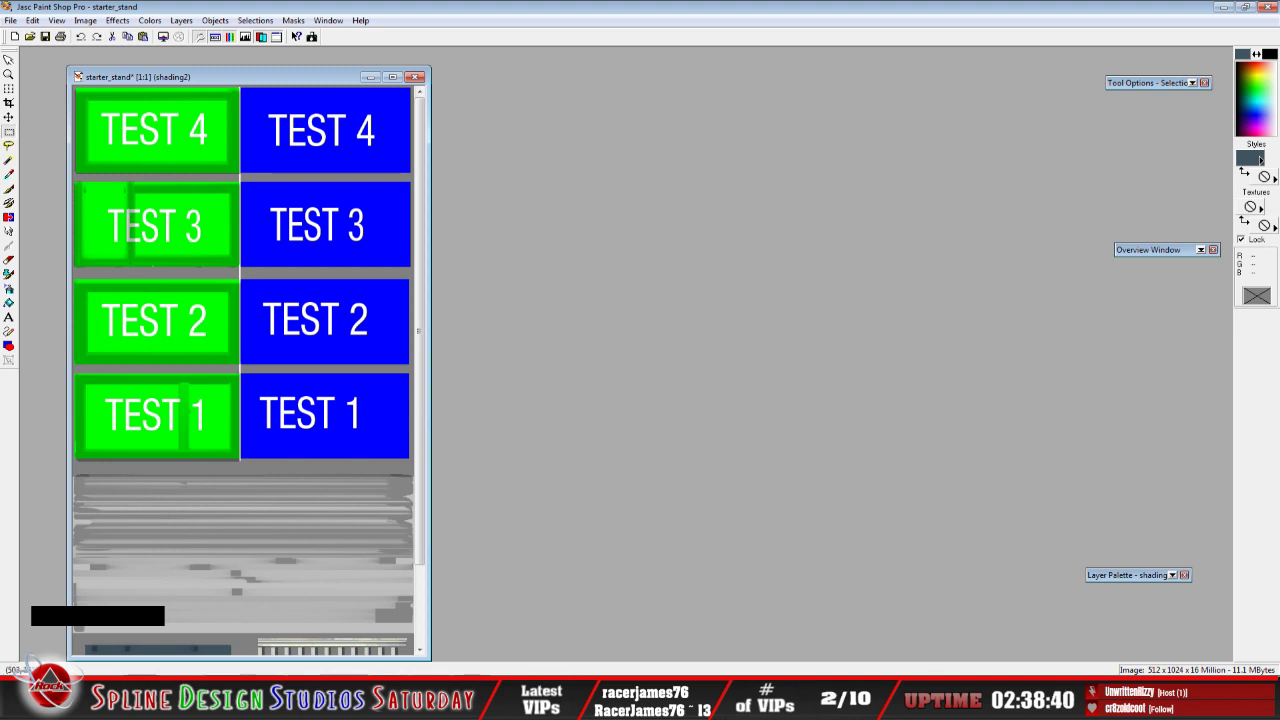
Switch to 3ds Max and add an Unwrap UVW modifier to the stand
key("alt+Tab")
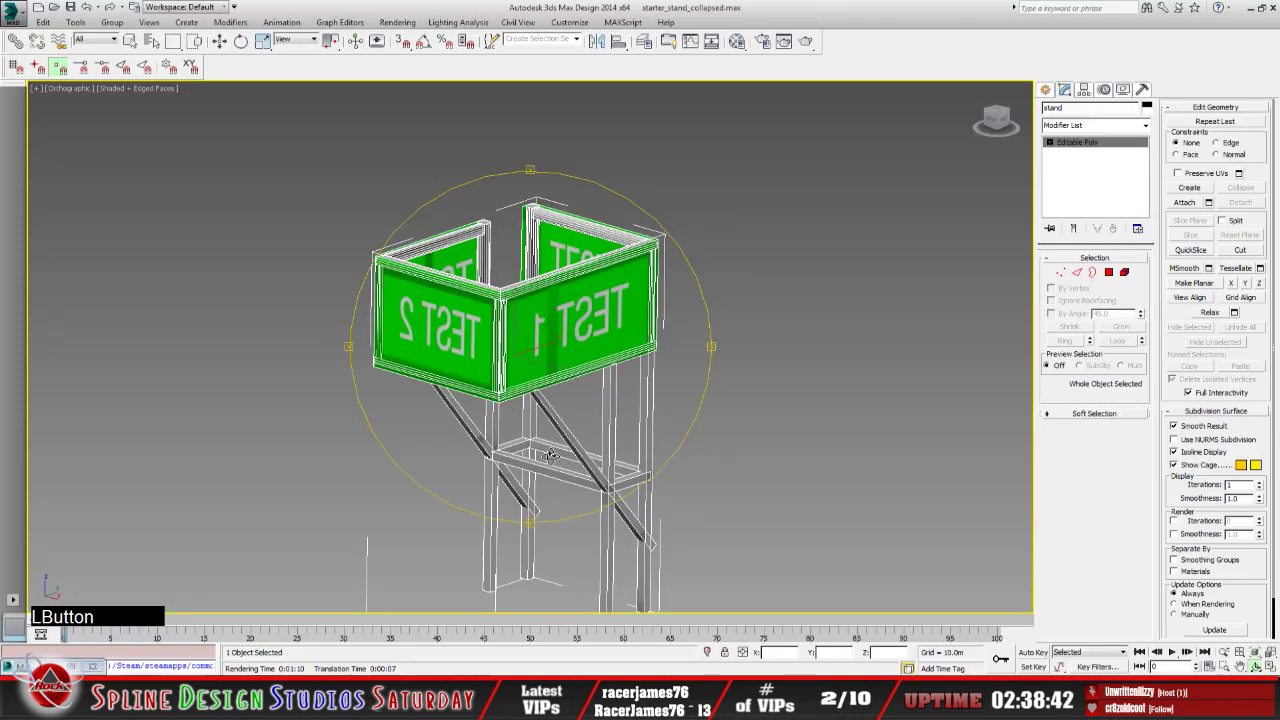
left_click_drag(529, 421, 533, 418)
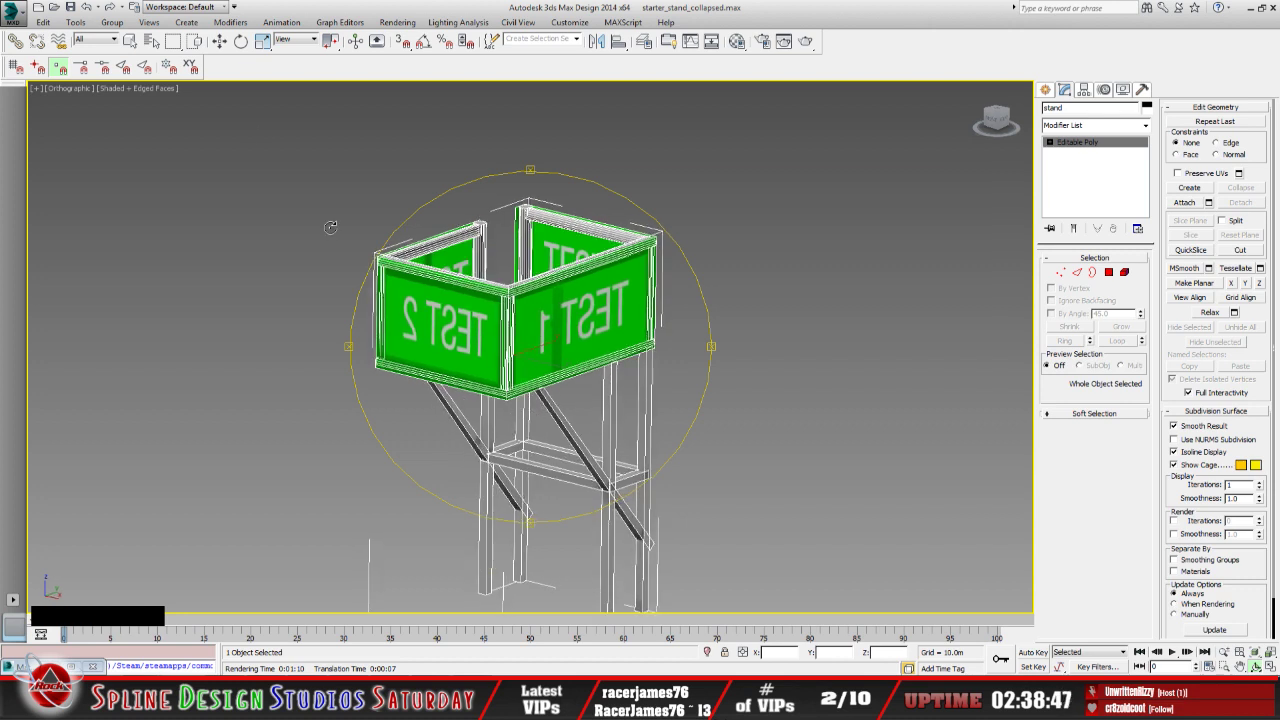
left_click(151, 41)
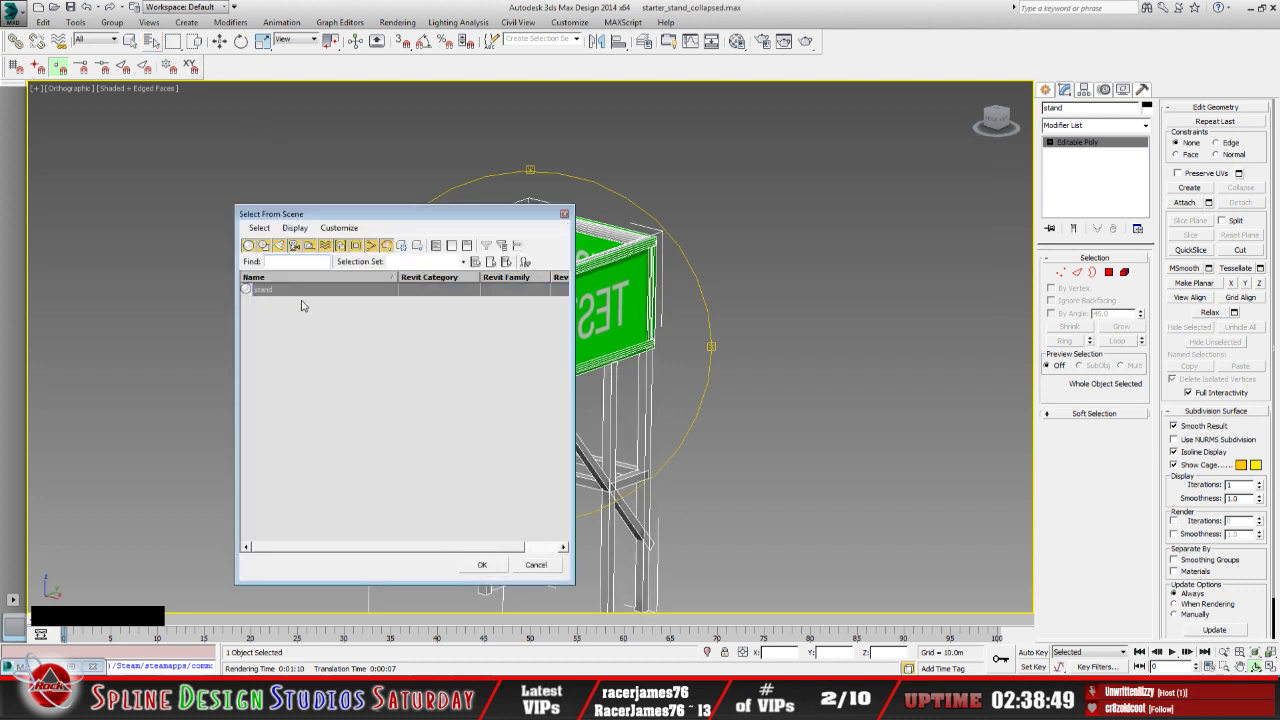
left_click(535, 565)
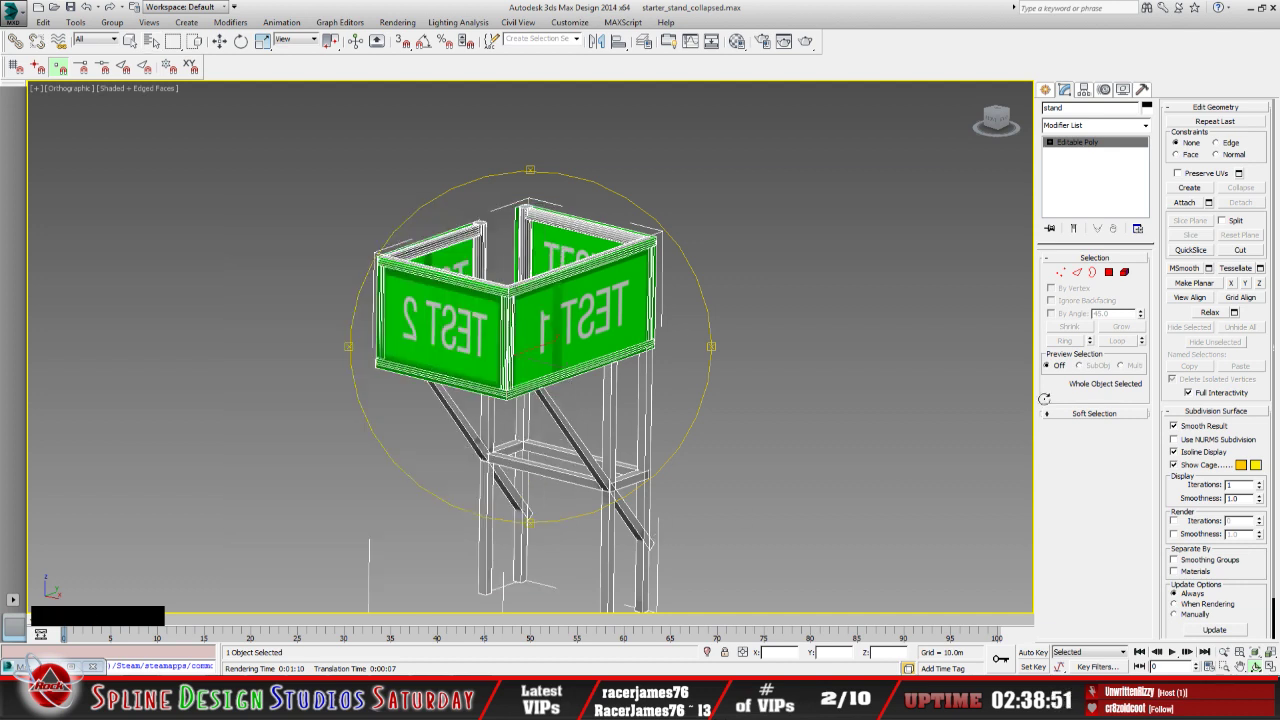
left_click(1145, 125)
scroll(1225, 560, "down", 10)
left_click(1075, 554)
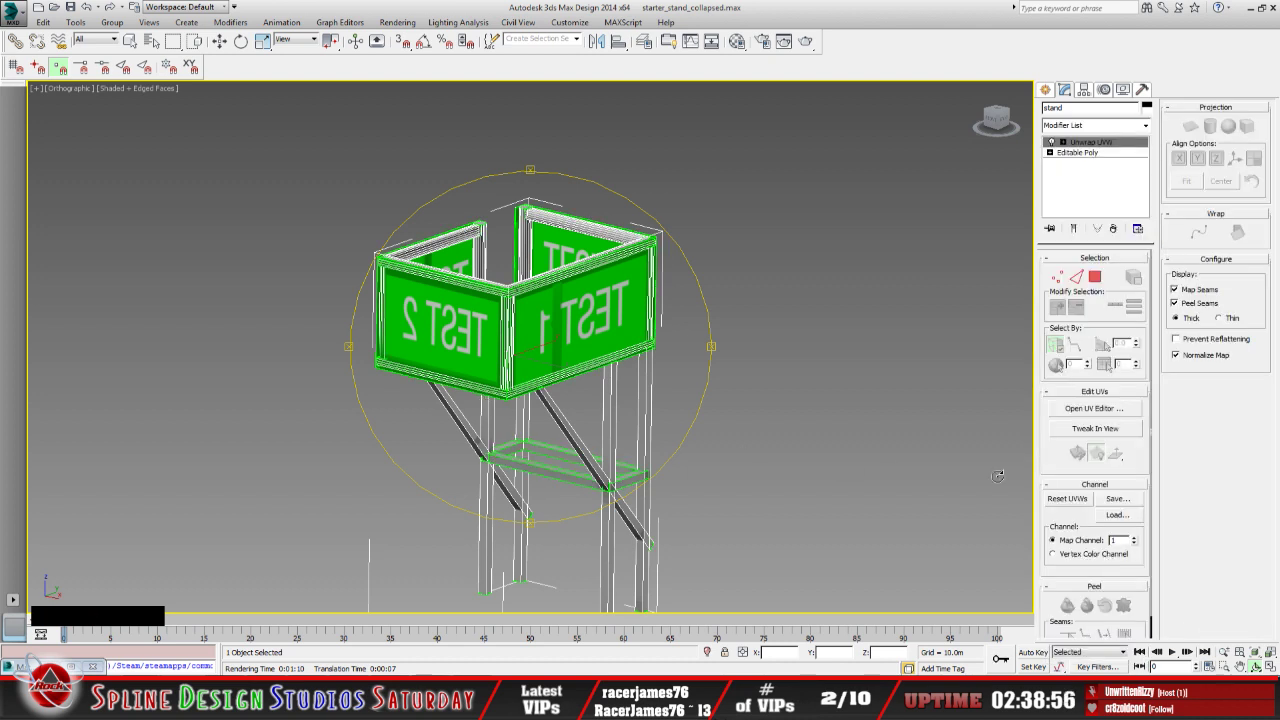
Open the stand's UVs in the UV editor, show the starter_stand.bmp map as background and enlarge the editor window
left_click(1090, 409)
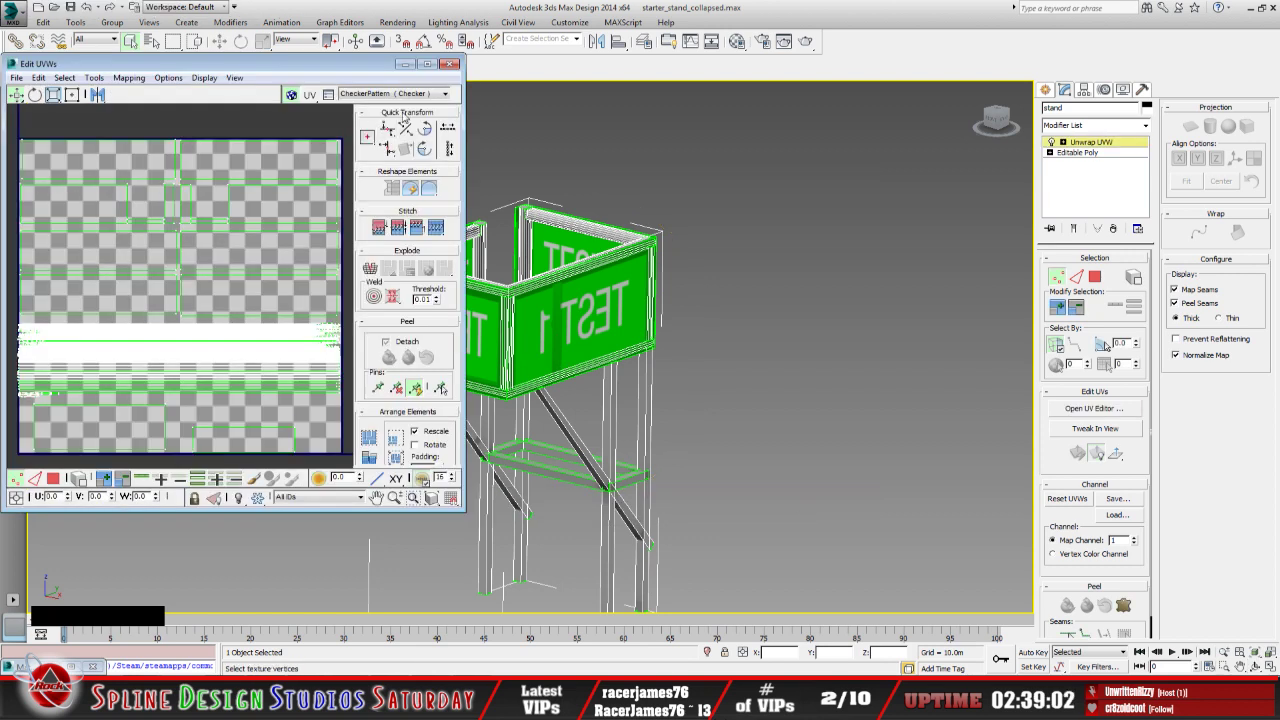
left_click(441, 94)
left_click(400, 155)
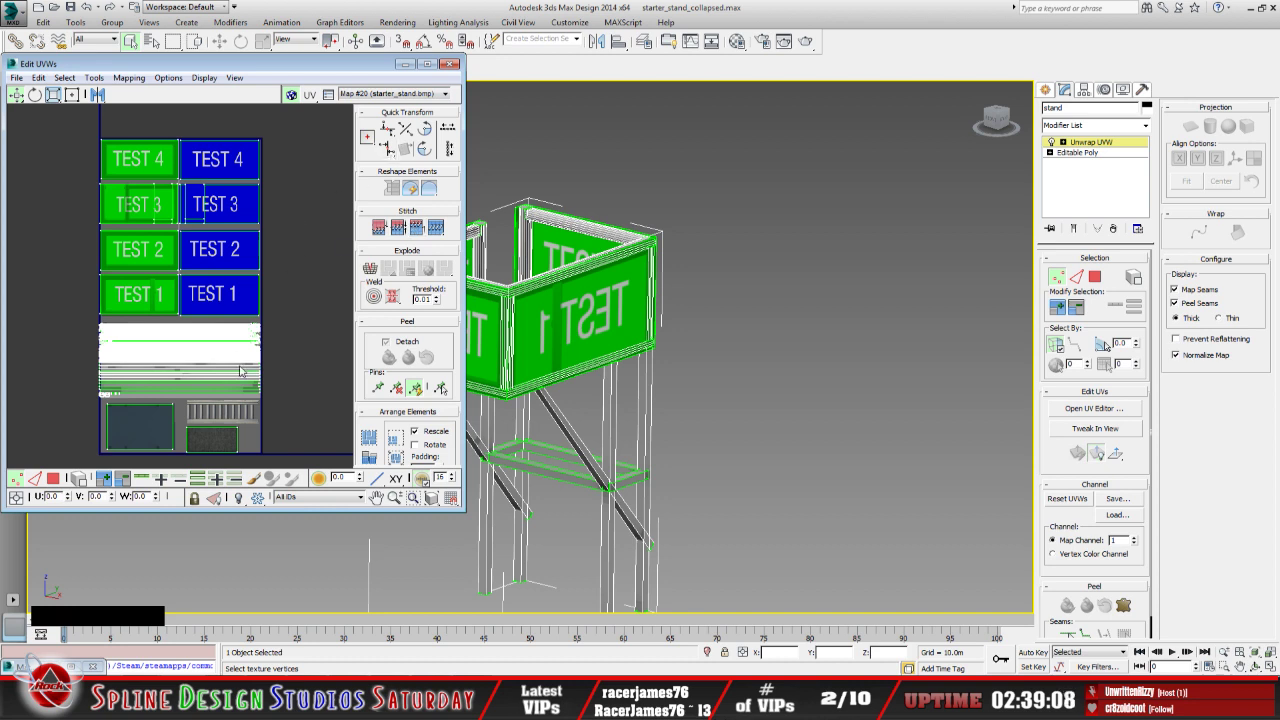
mouse_move(234, 389)
middle_mouse_down()
mouse_move(237, 334)
mouse_move(236, 390)
middle_mouse_up()
left_click_drag(462, 508, 774, 605)
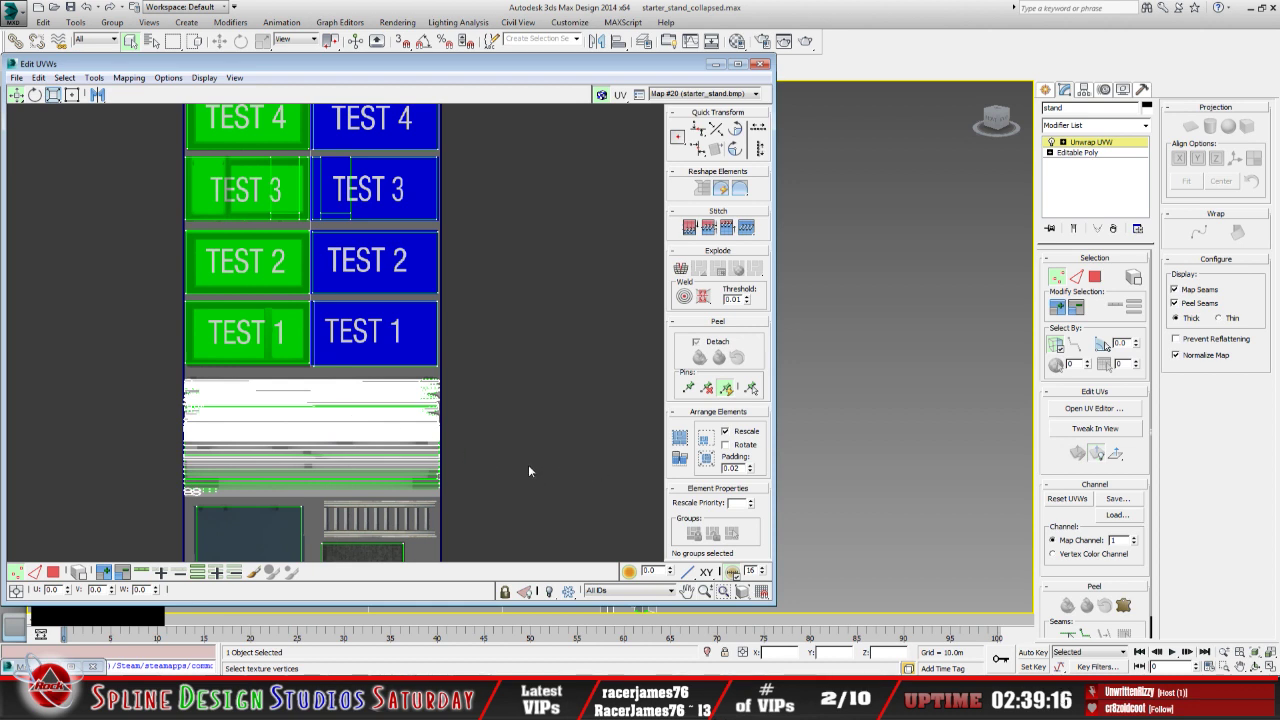
middle_click_drag(530, 470, 516, 344)
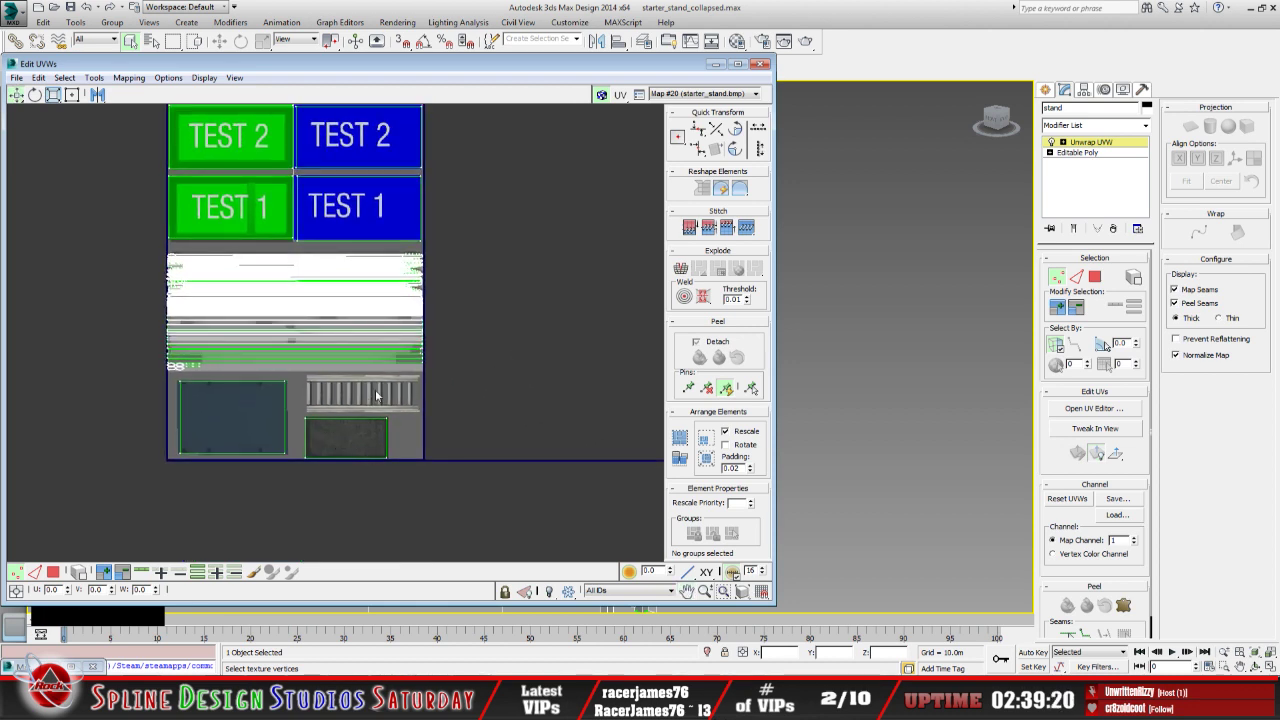
Examine the UV faces laid over the TEST 1 to TEST 4 sign panels in the UV editor
middle_click_drag(323, 332, 352, 439)
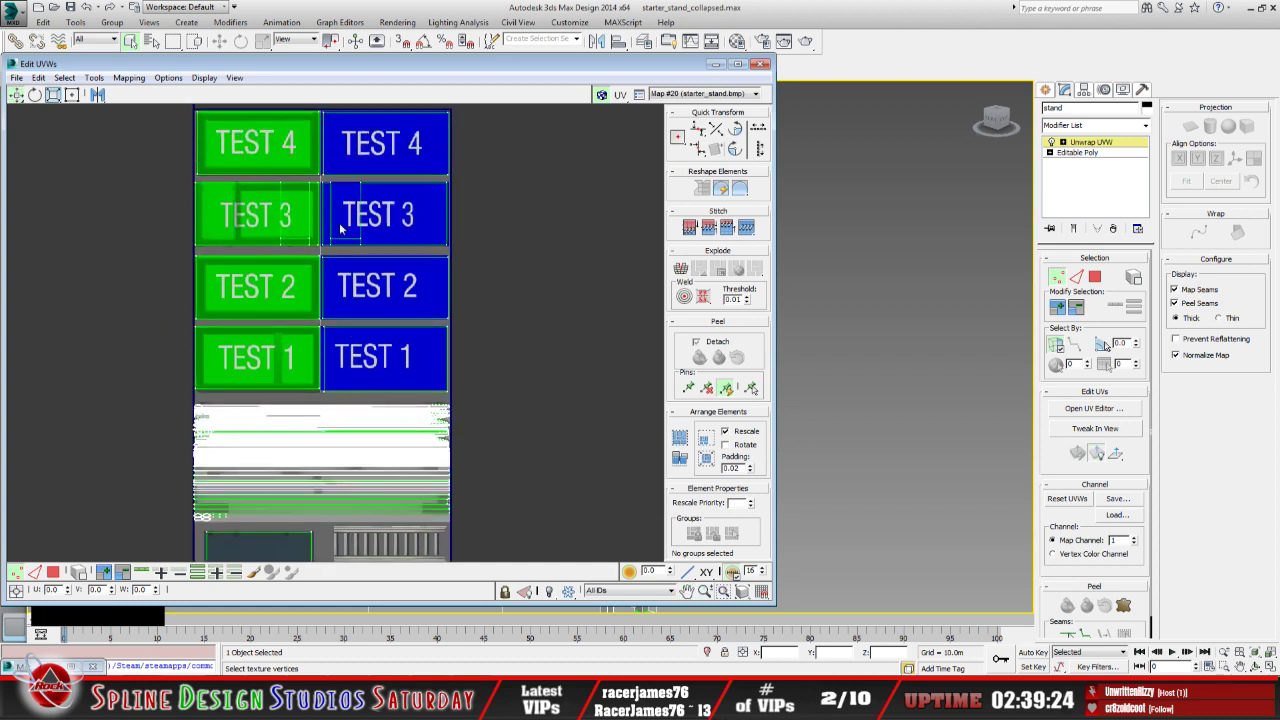
middle_click_drag(323, 277, 345, 318)
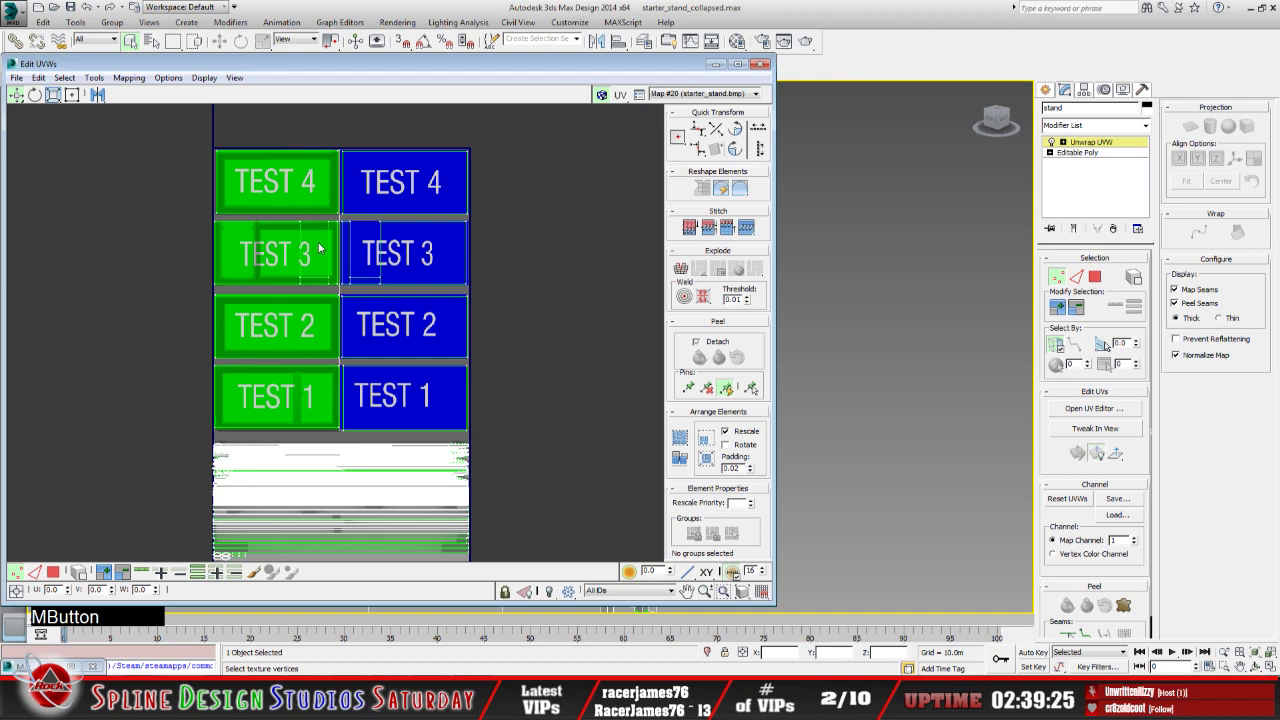
scroll(321, 276, "up", 3)
middle_click_drag(321, 276, 319, 331)
scroll(321, 331, "up", 2)
scroll(323, 333, "down", 1)
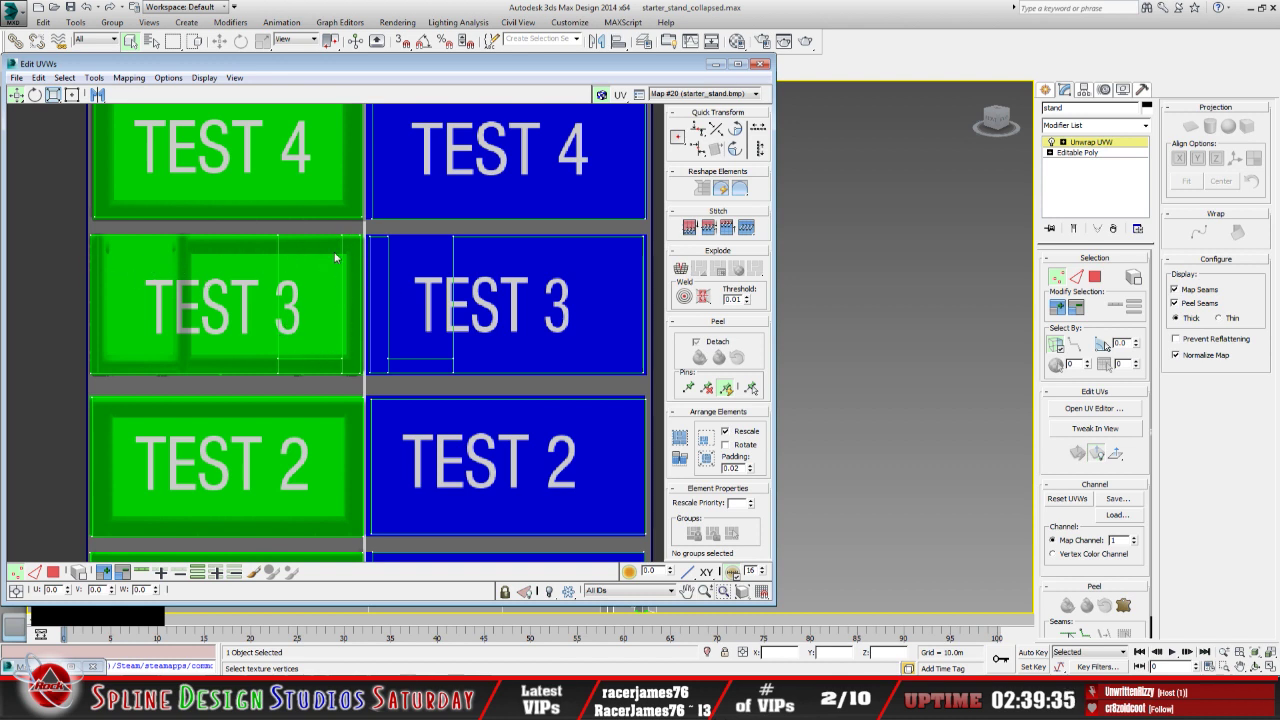
scroll(357, 314, "down", 3)
middle_click_drag(325, 321, 285, 297)
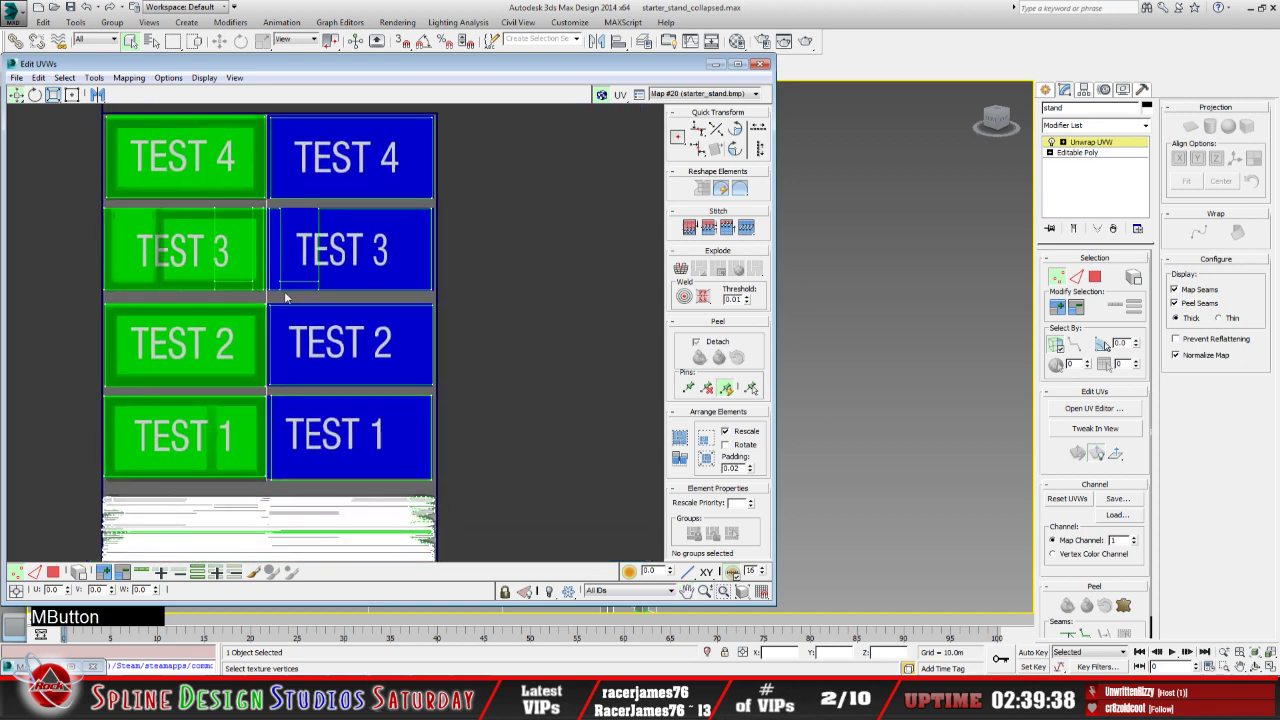
scroll(287, 305, "down", 3)
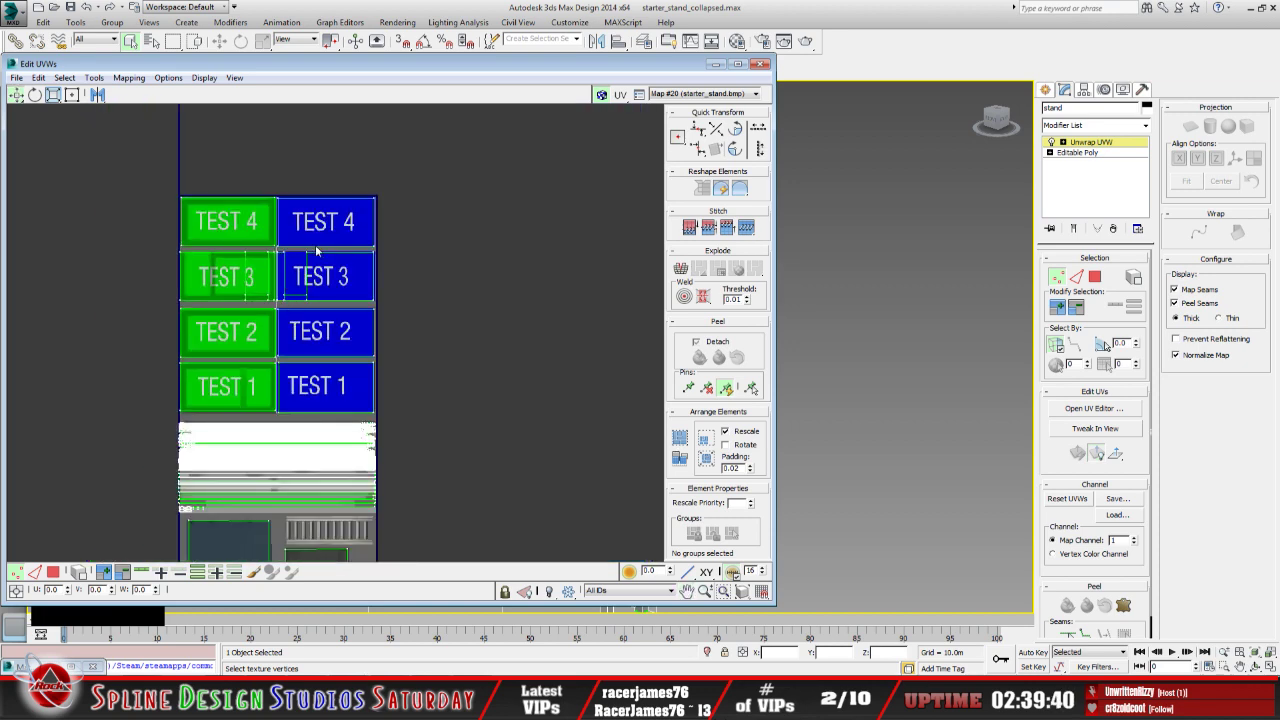
Render a UVW template of the stand's layout with the width set to 512
left_click(93, 77)
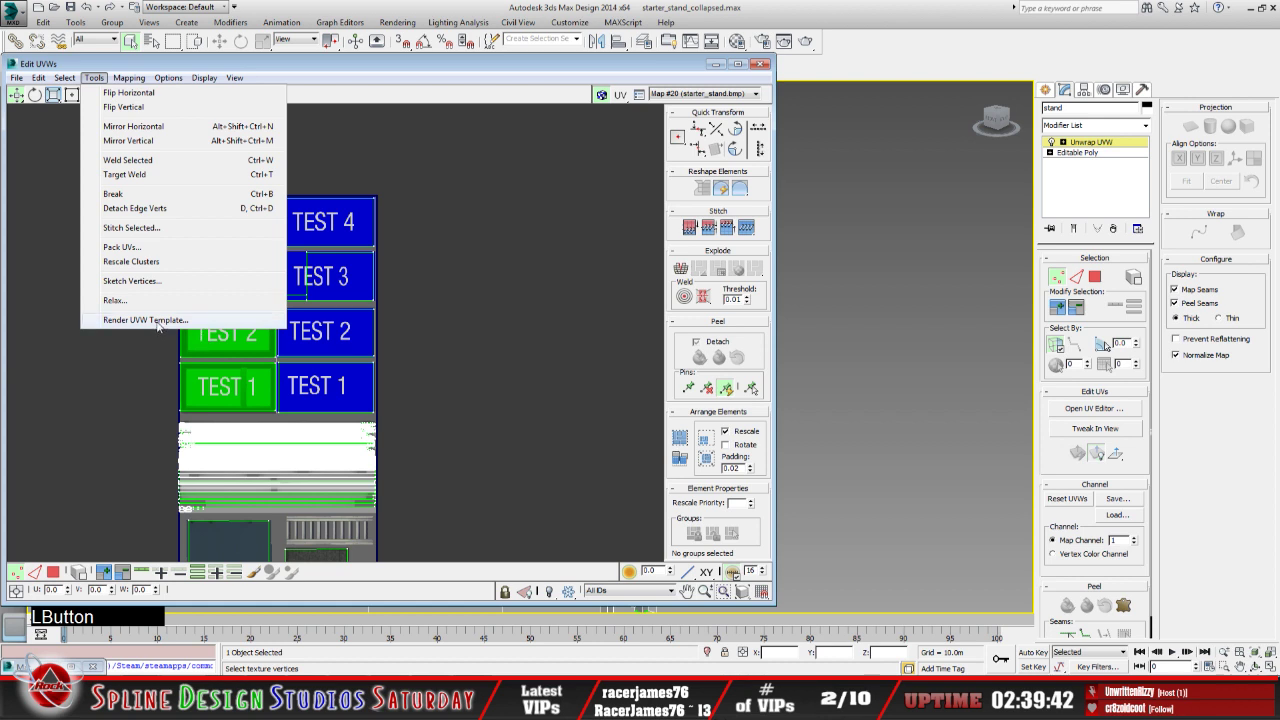
left_click(158, 318)
left_click(72, 113)
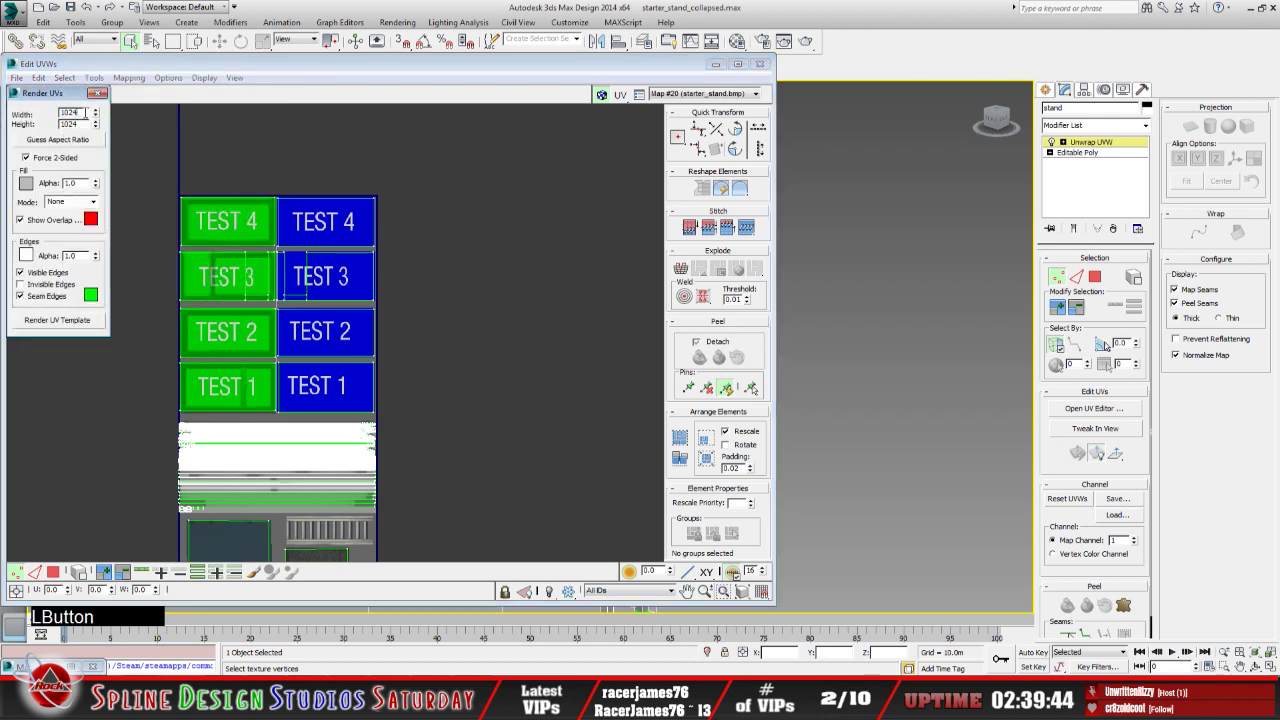
key("BackSpace")
key("BackSpace")
key("BackSpace")
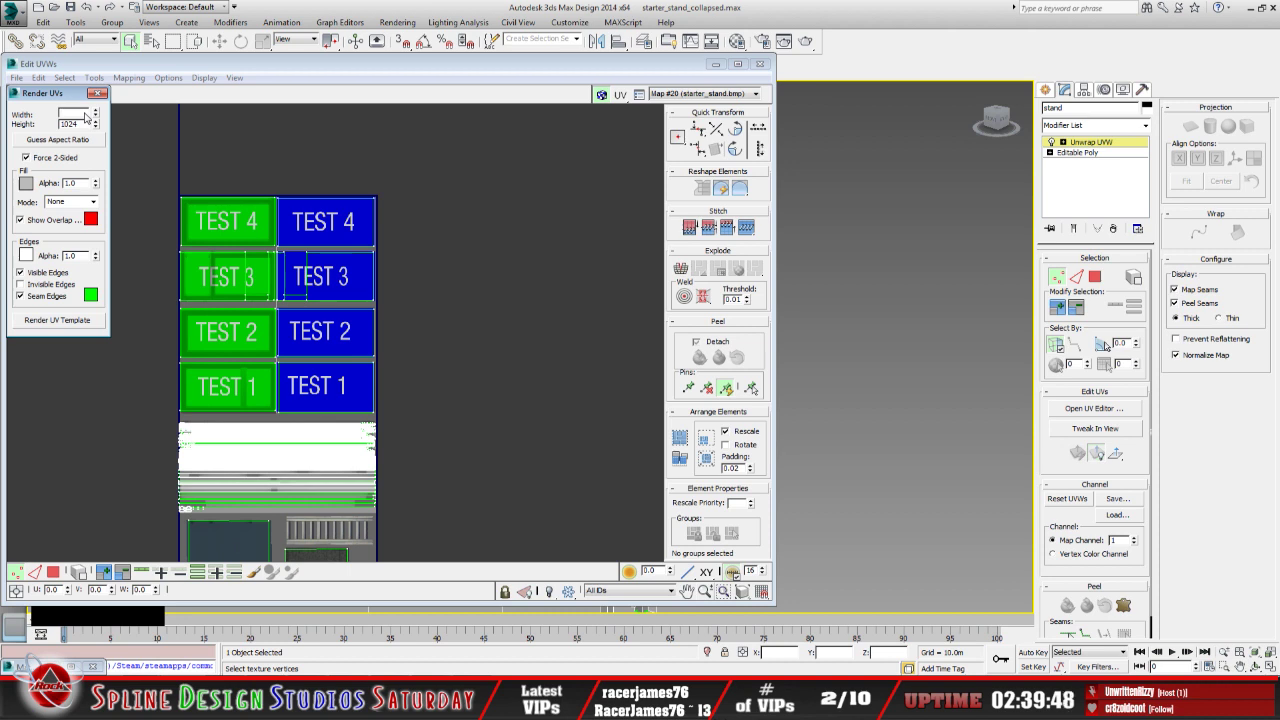
type("512")
left_click(56, 320)
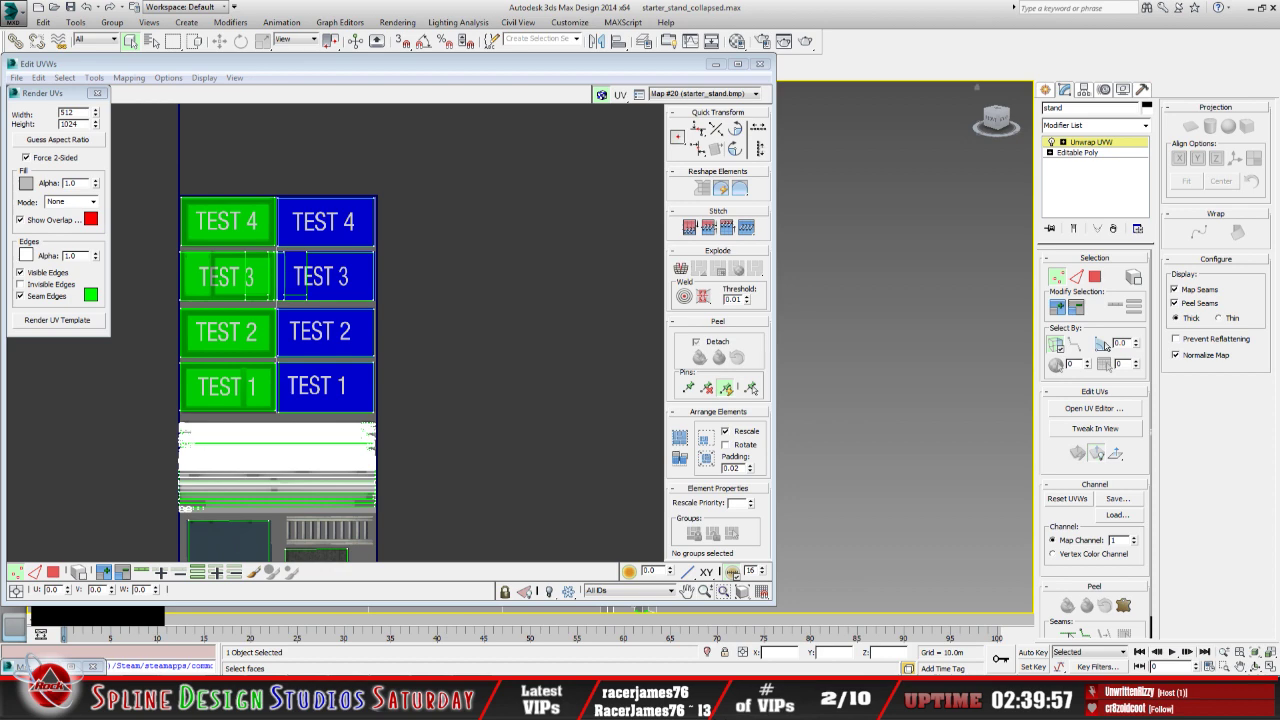
Bring the rendered UV template onto the main screen and restore its smaller window in front of the UV editor
left_click_drag(1279, 10, 656, 2)
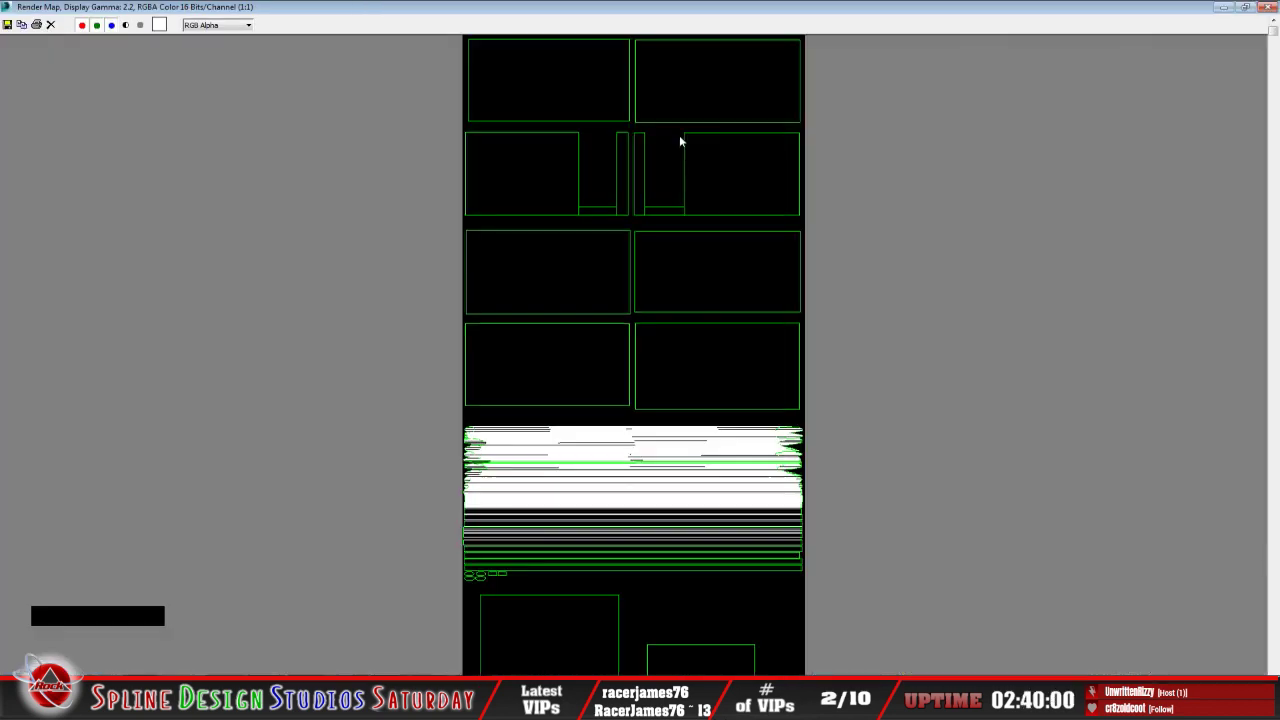
left_click(1246, 8)
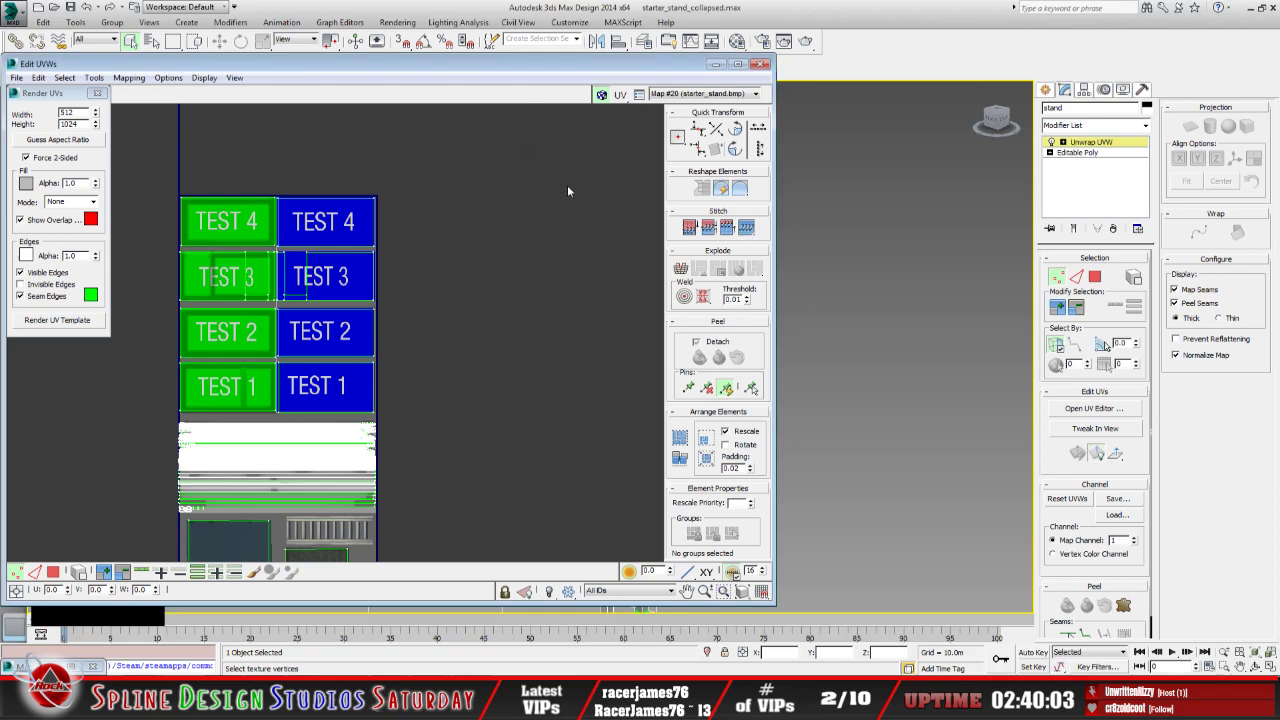
left_click_drag(1279, 64, 441, 33)
left_click(681, 337)
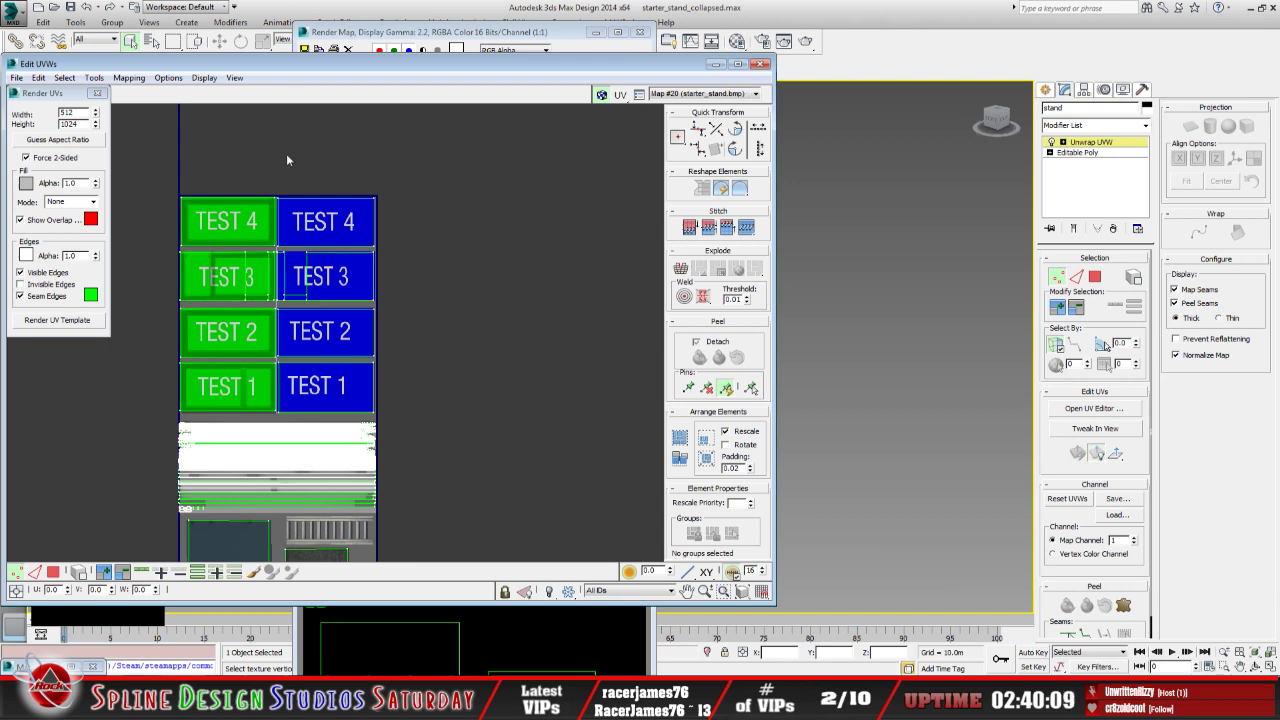
left_click(606, 627)
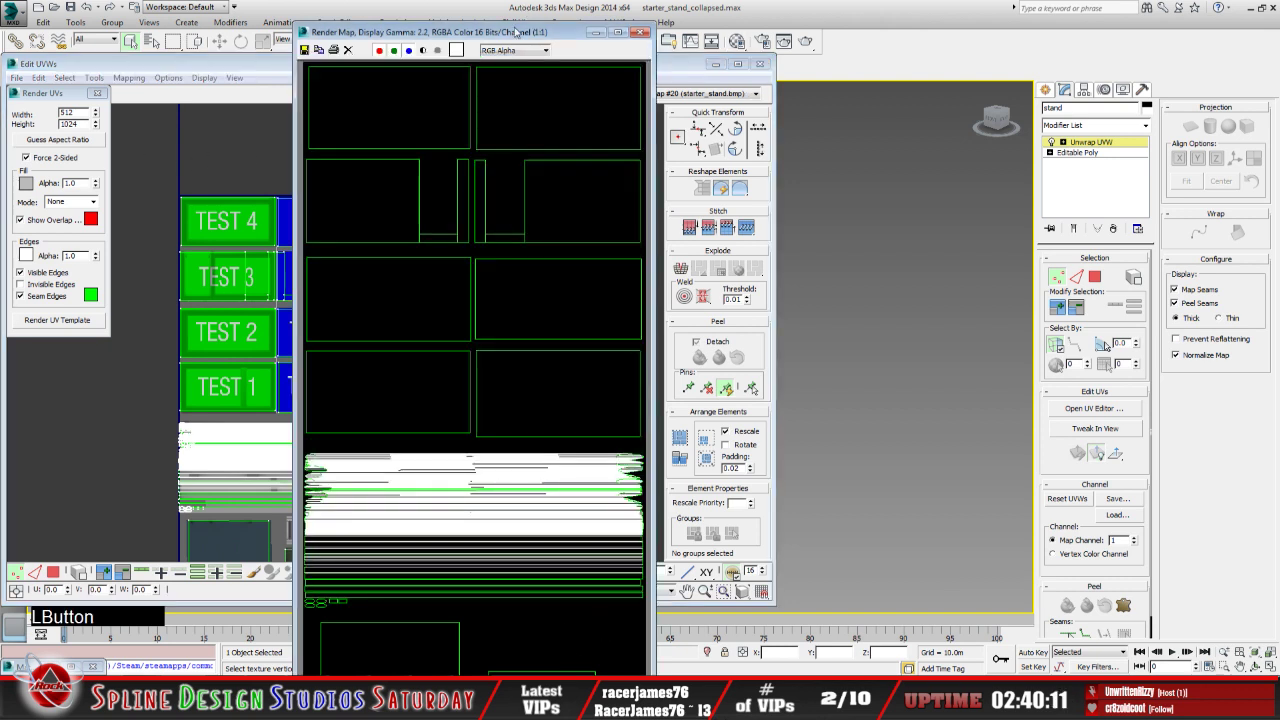
Save the rendered UV template as a PNG image named wire in the starter_stand 3DS folder, keeping RGB 24 bit with alpha channel
left_click(304, 49)
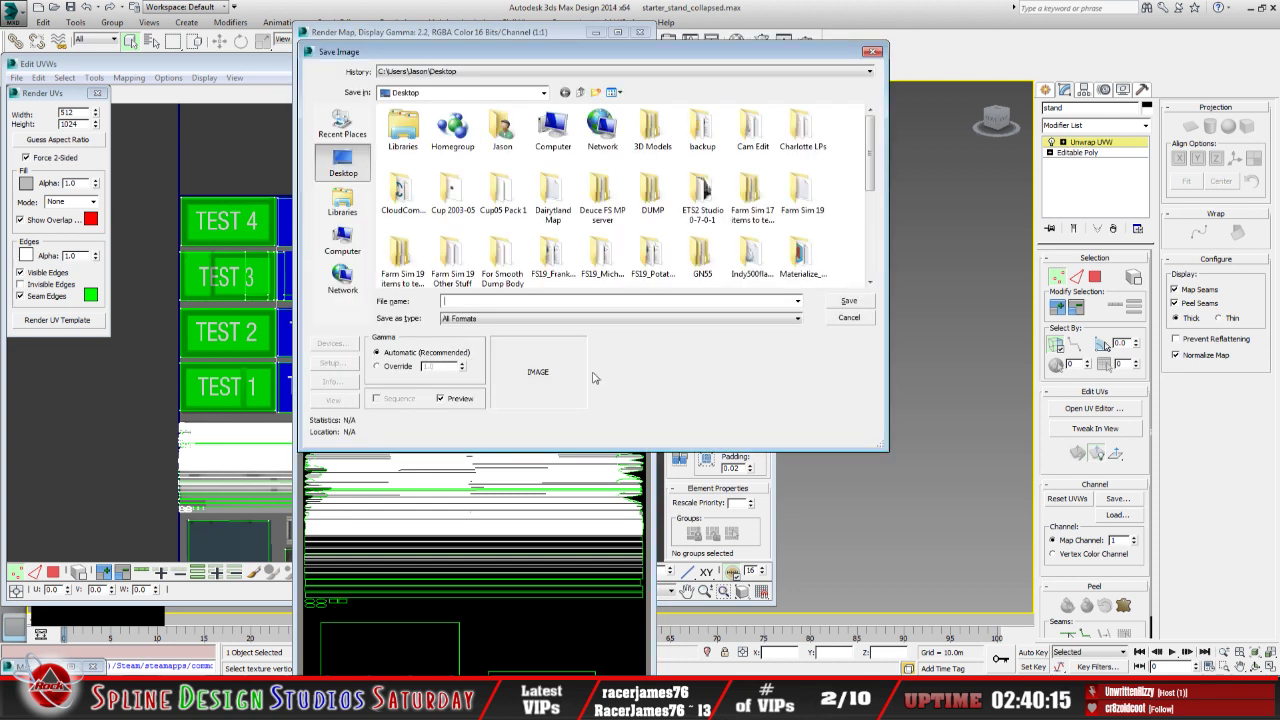
left_click(798, 320)
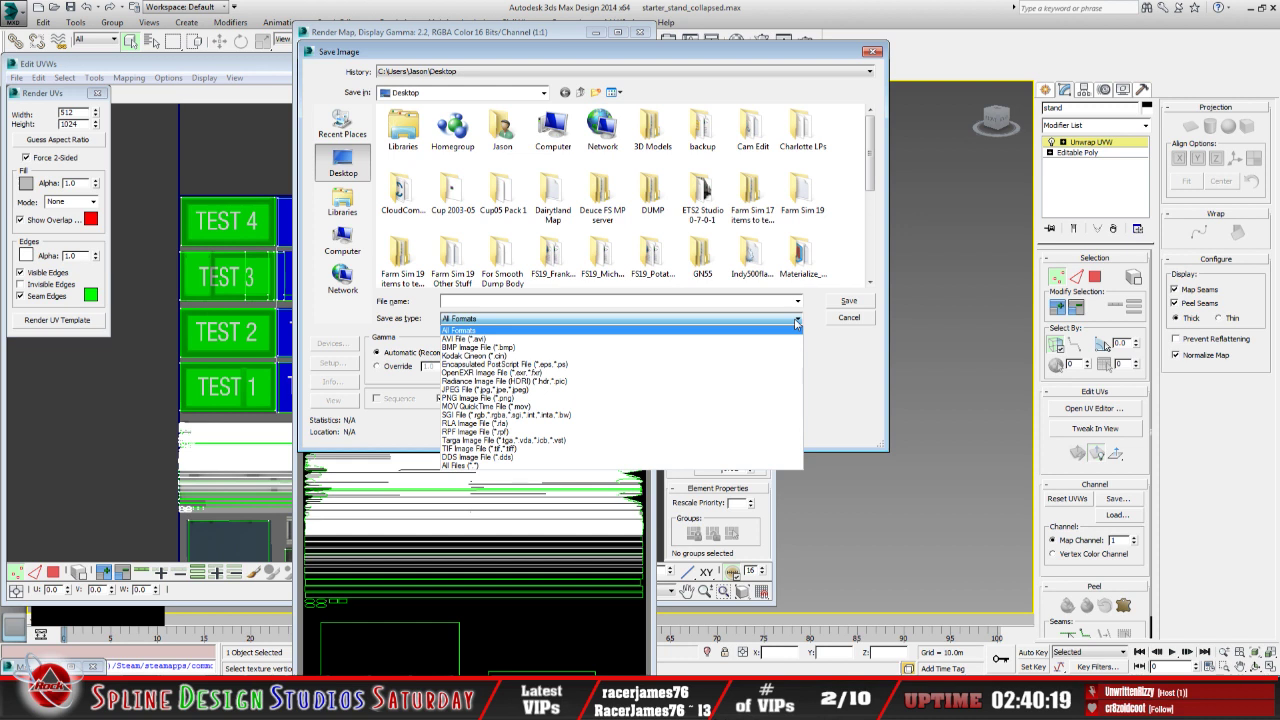
left_click(683, 398)
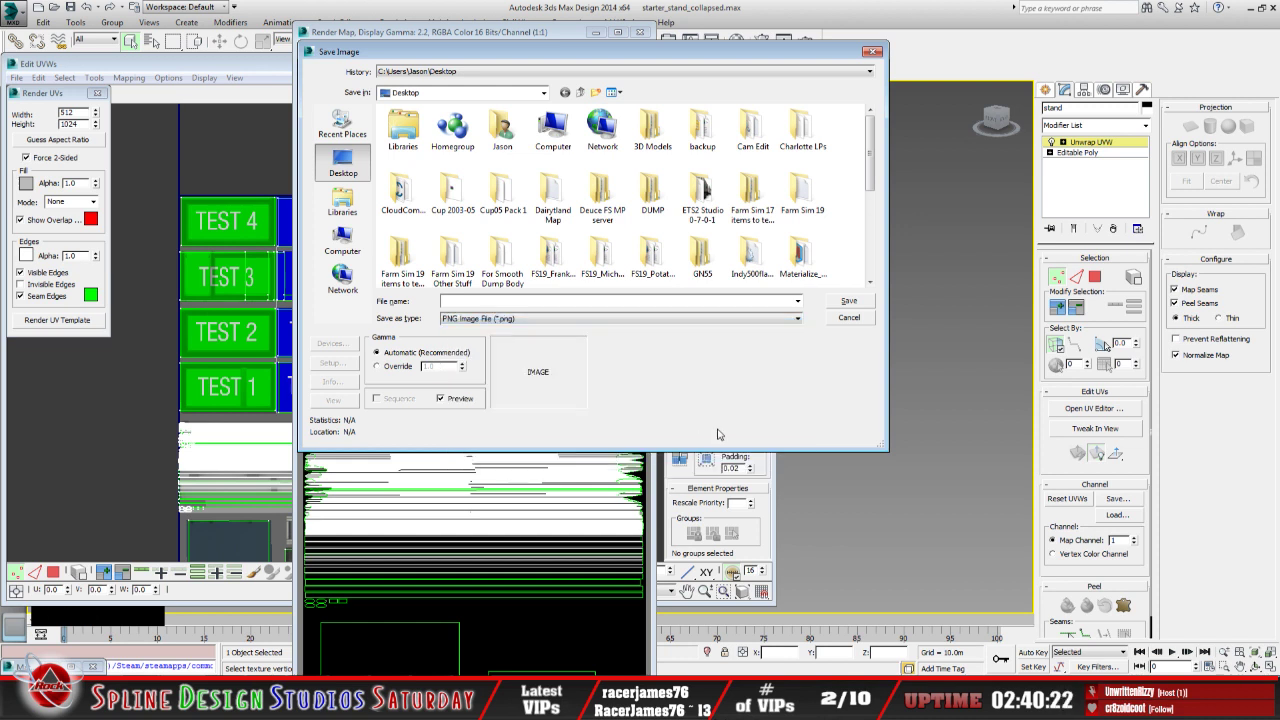
left_click(480, 300)
type("wire")
left_click_drag(872, 172, 871, 257)
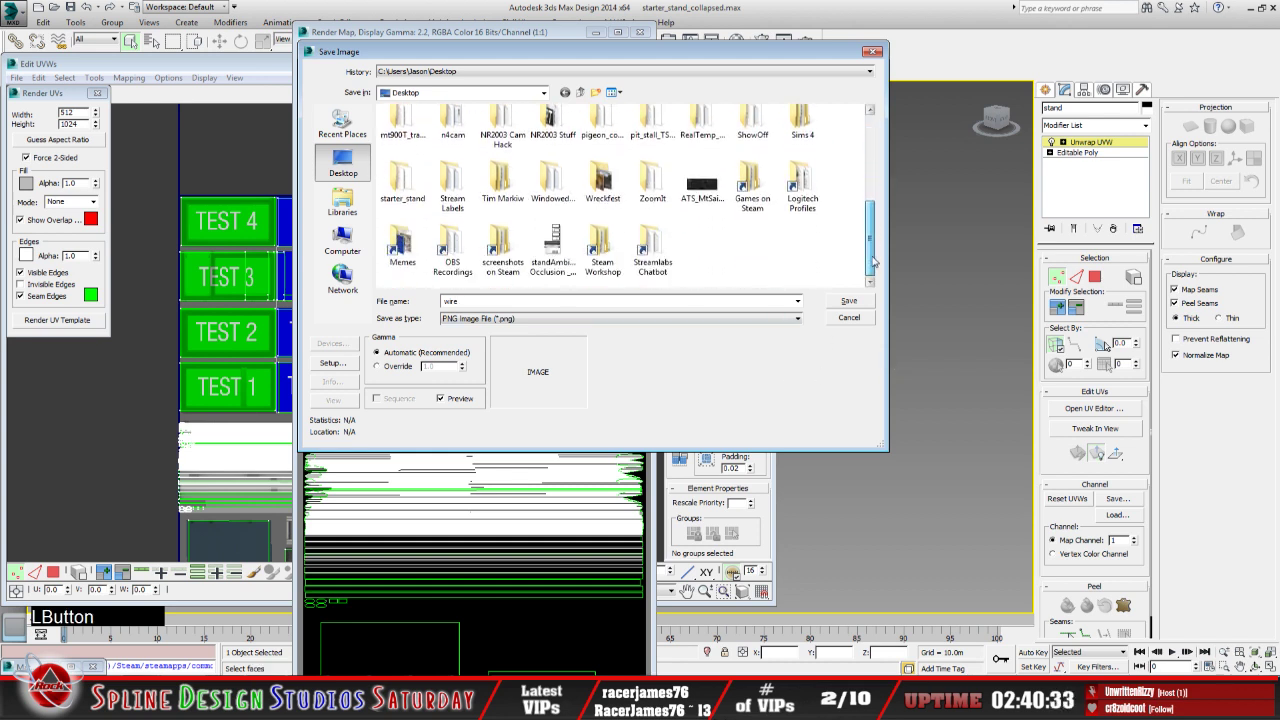
double_click(402, 180)
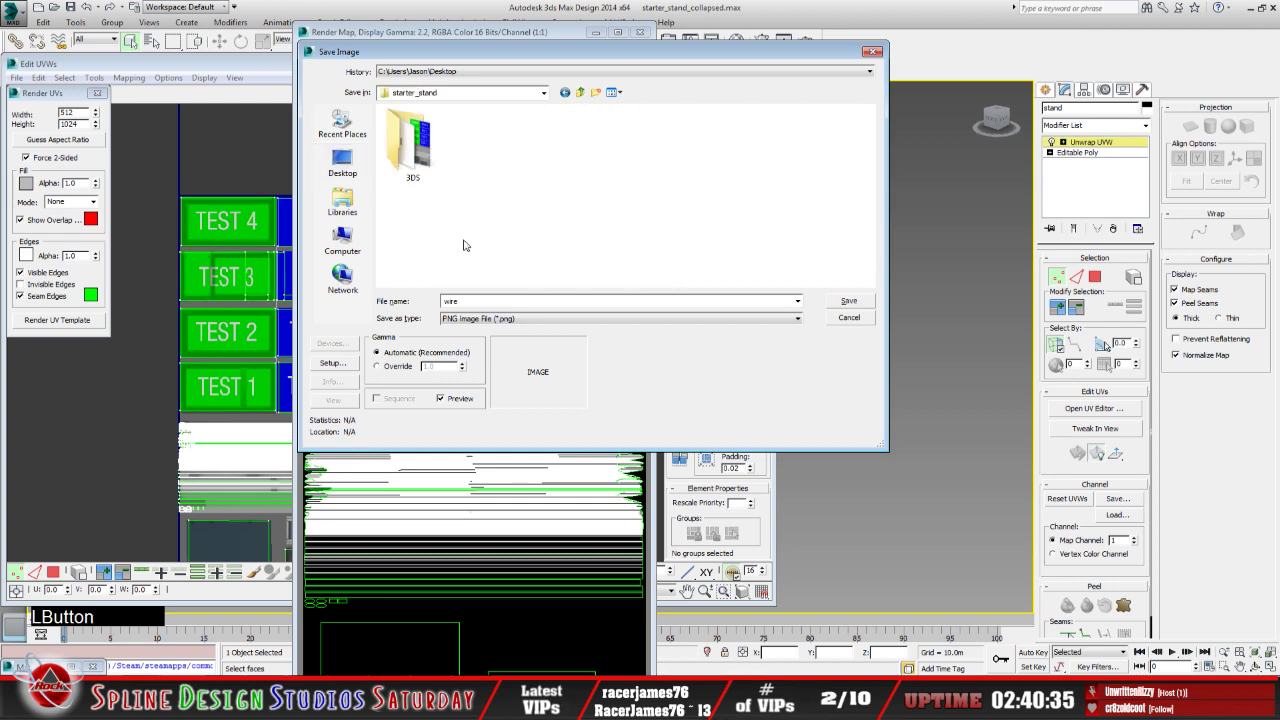
double_click(405, 135)
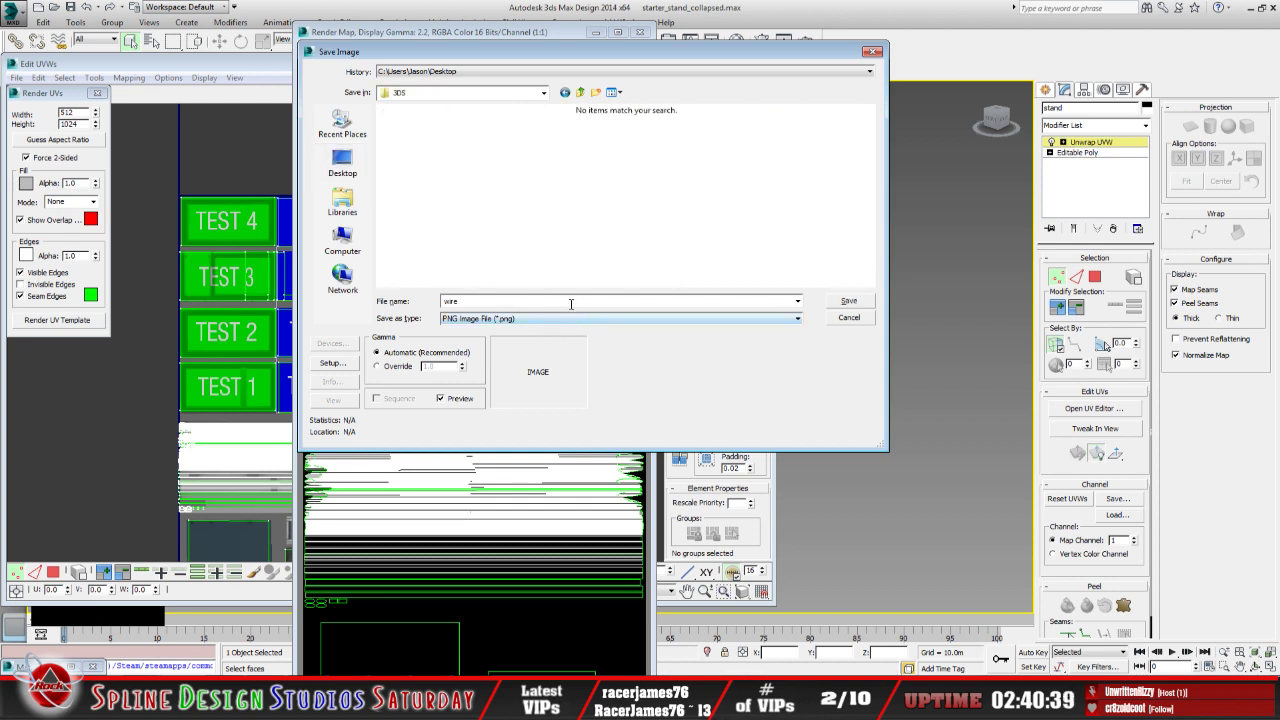
left_click(840, 301)
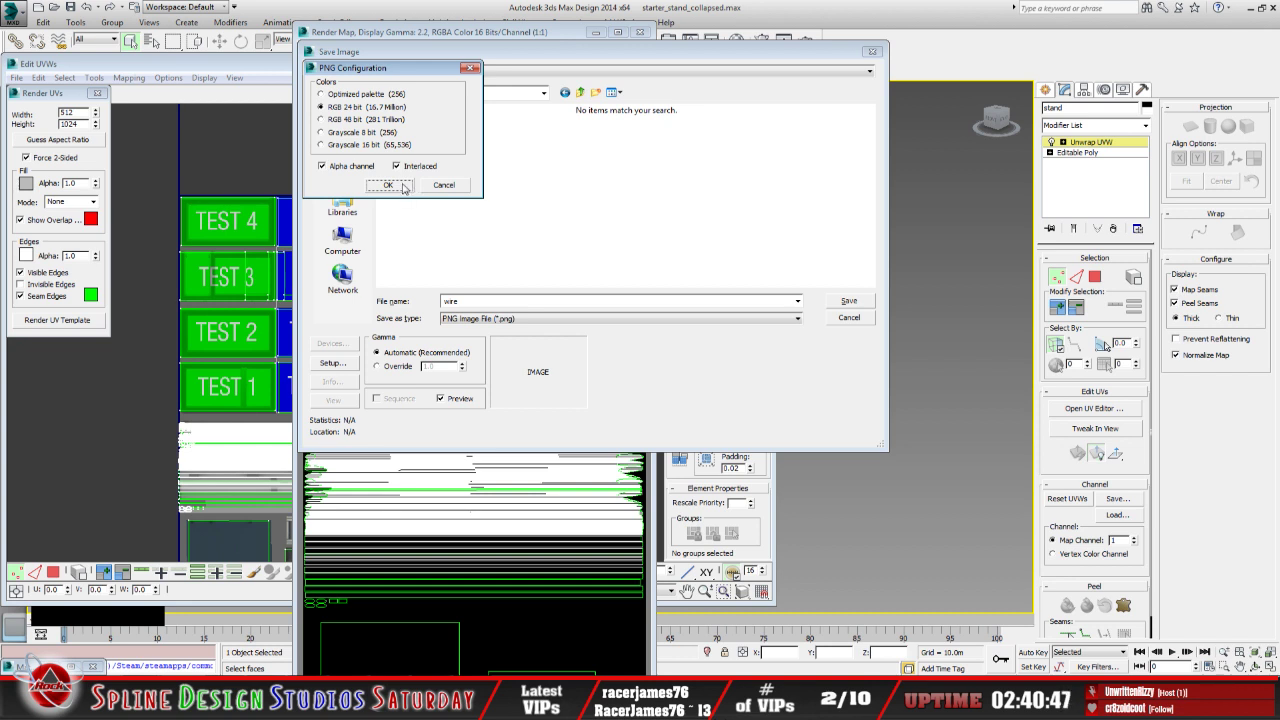
left_click(390, 186)
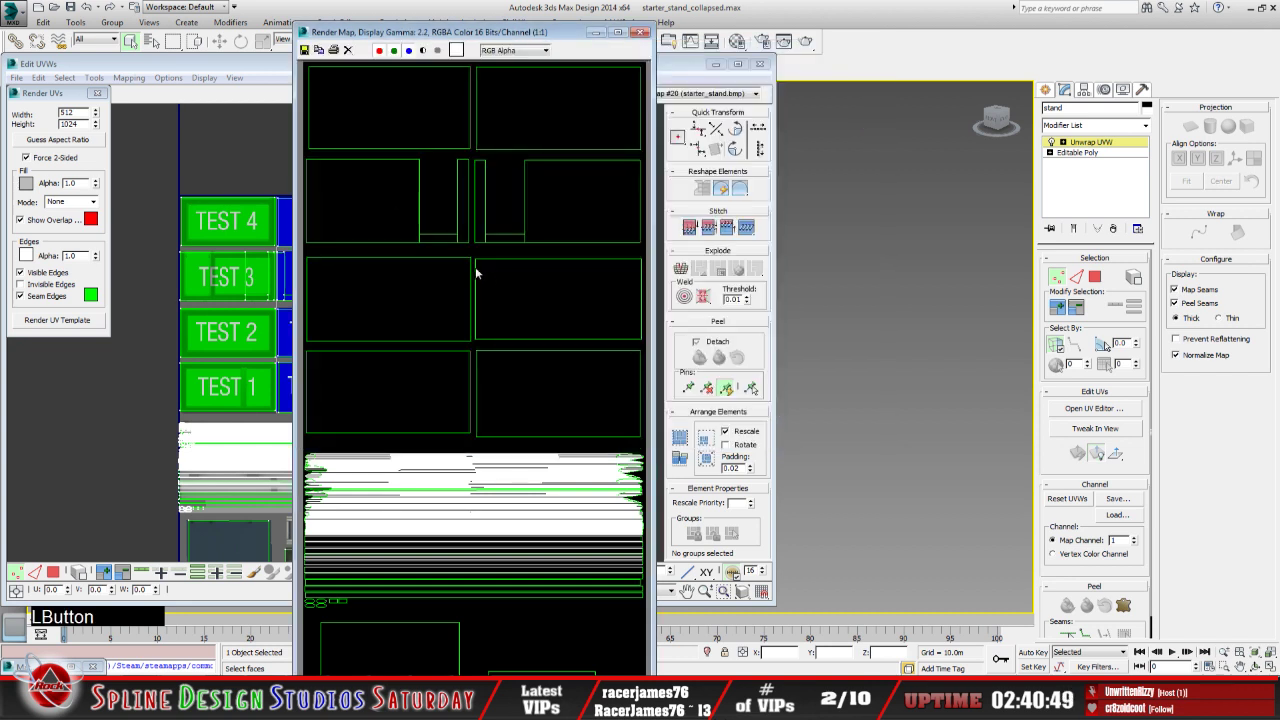
Close the rendered template, the Render UVs dialog and the UV editor
left_click(643, 32)
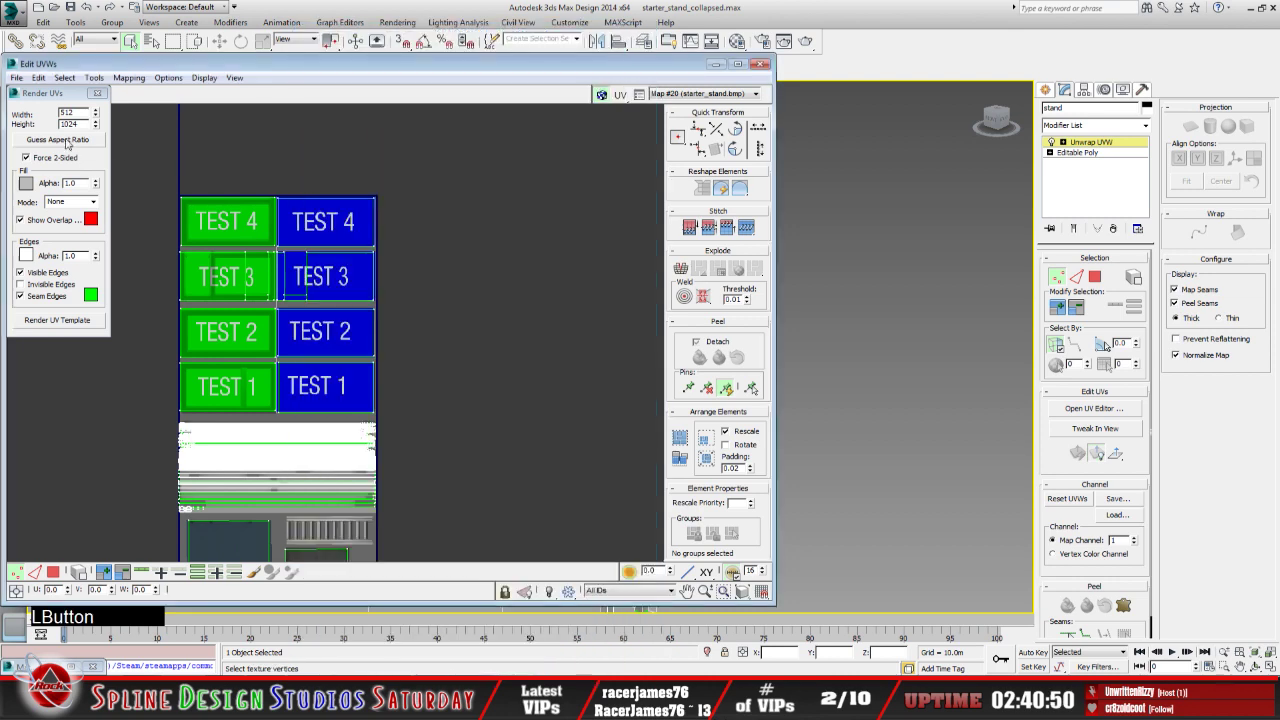
left_click(97, 93)
left_click(762, 63)
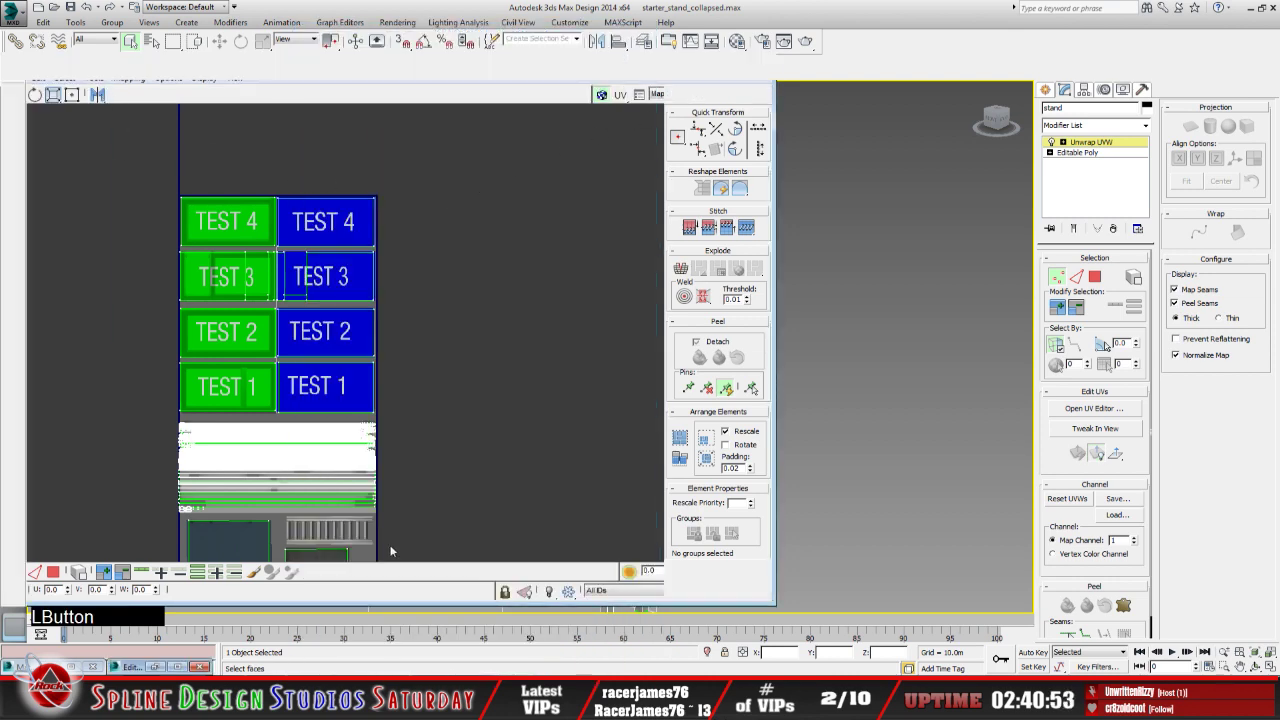
Switch to Paint Shop Pro and open the wire image from the starter_stand 3DS folder
left_click(300, 700)
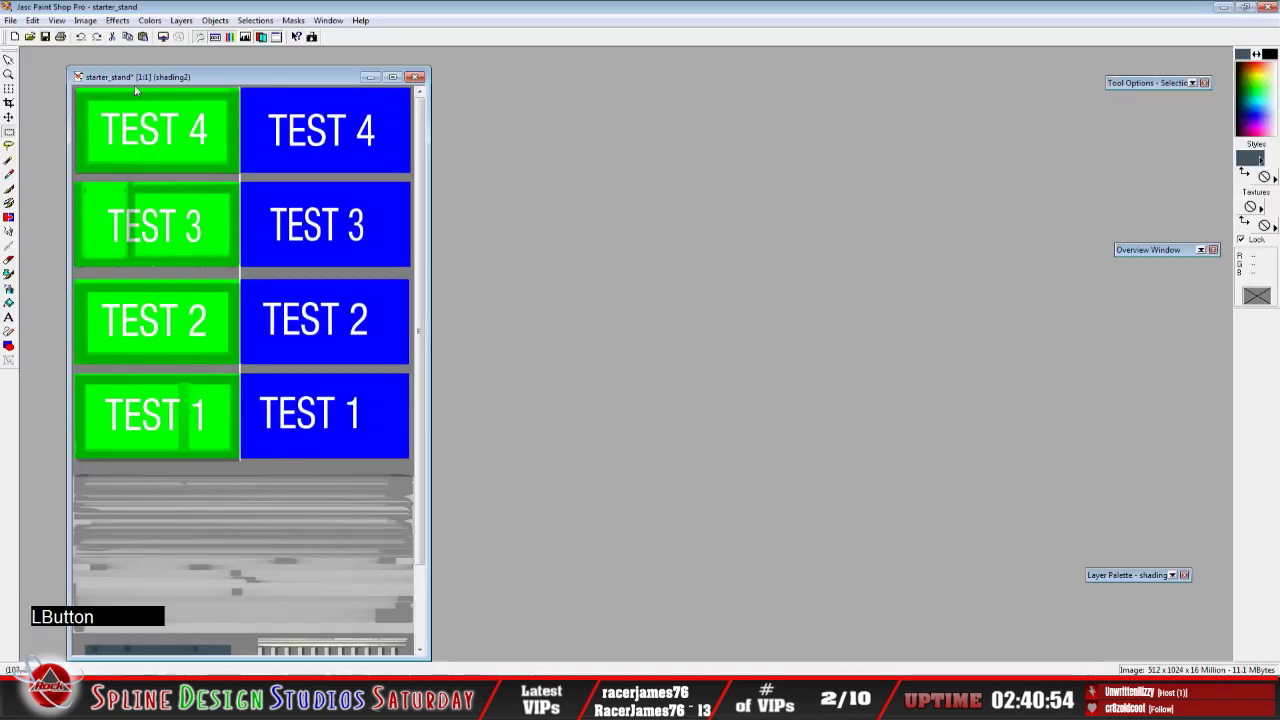
left_click(29, 36)
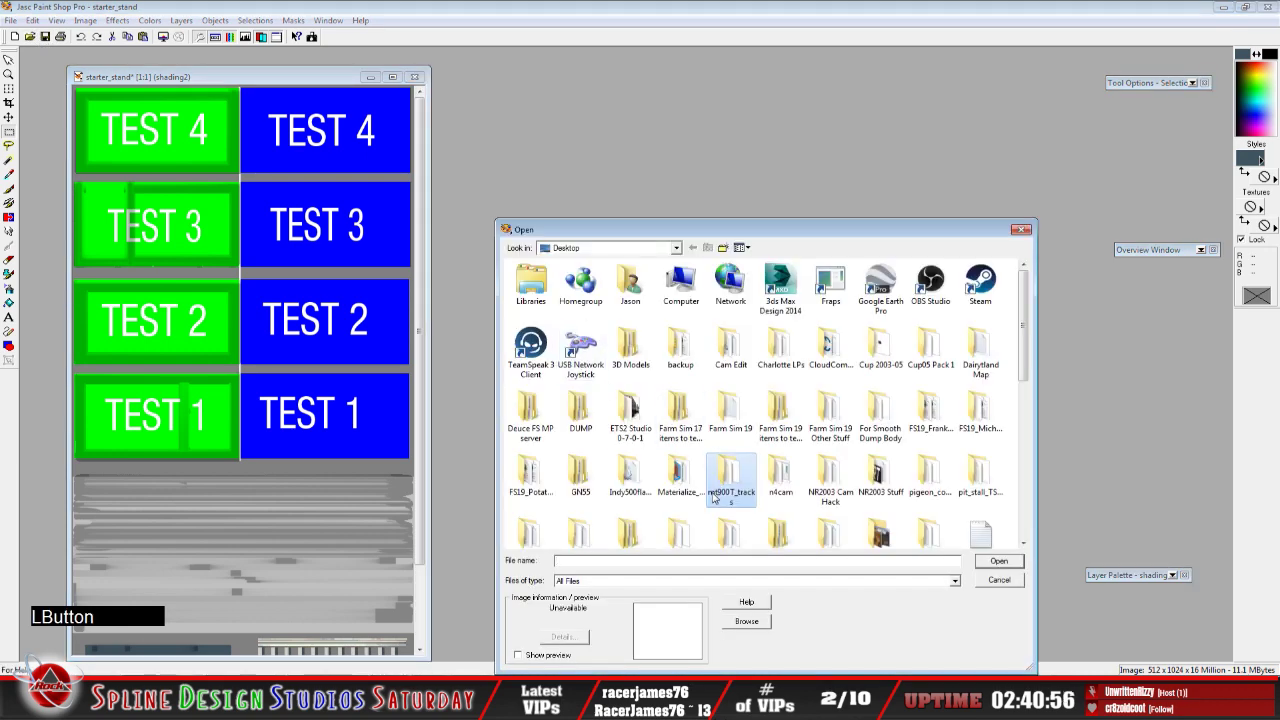
scroll(713, 497, "down", 6)
scroll(600, 485, "up", 5)
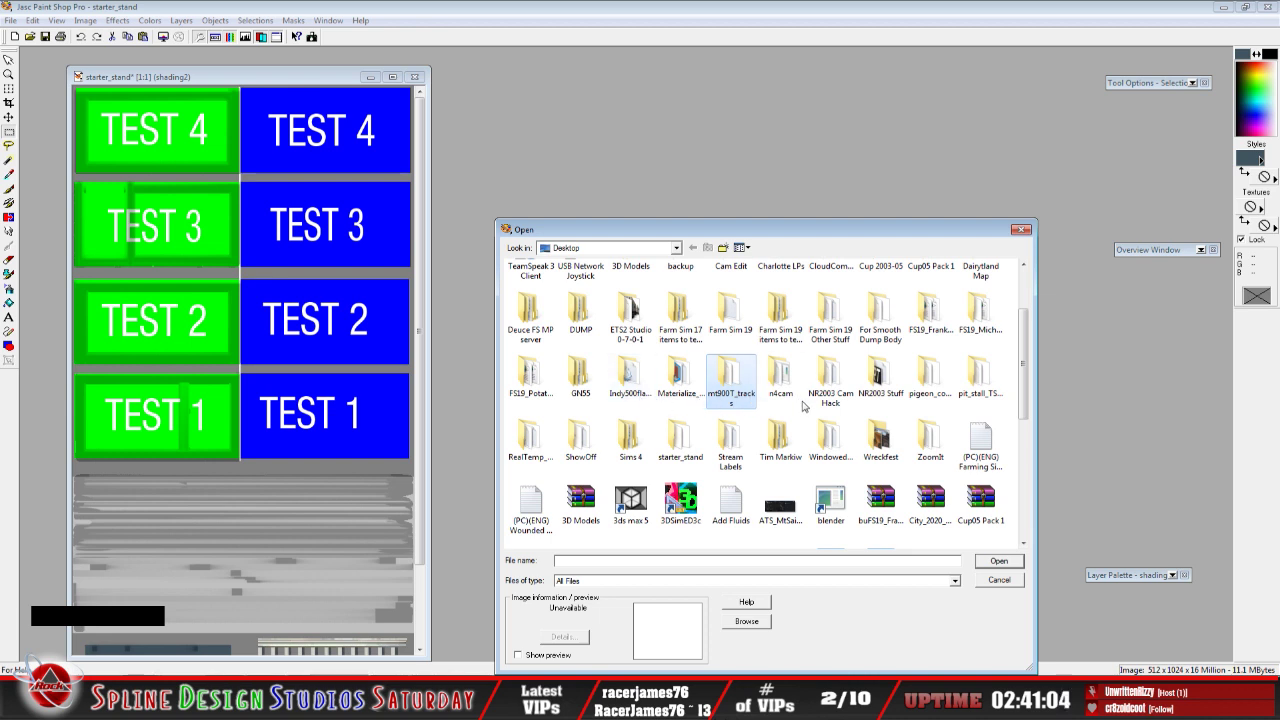
double_click(694, 456)
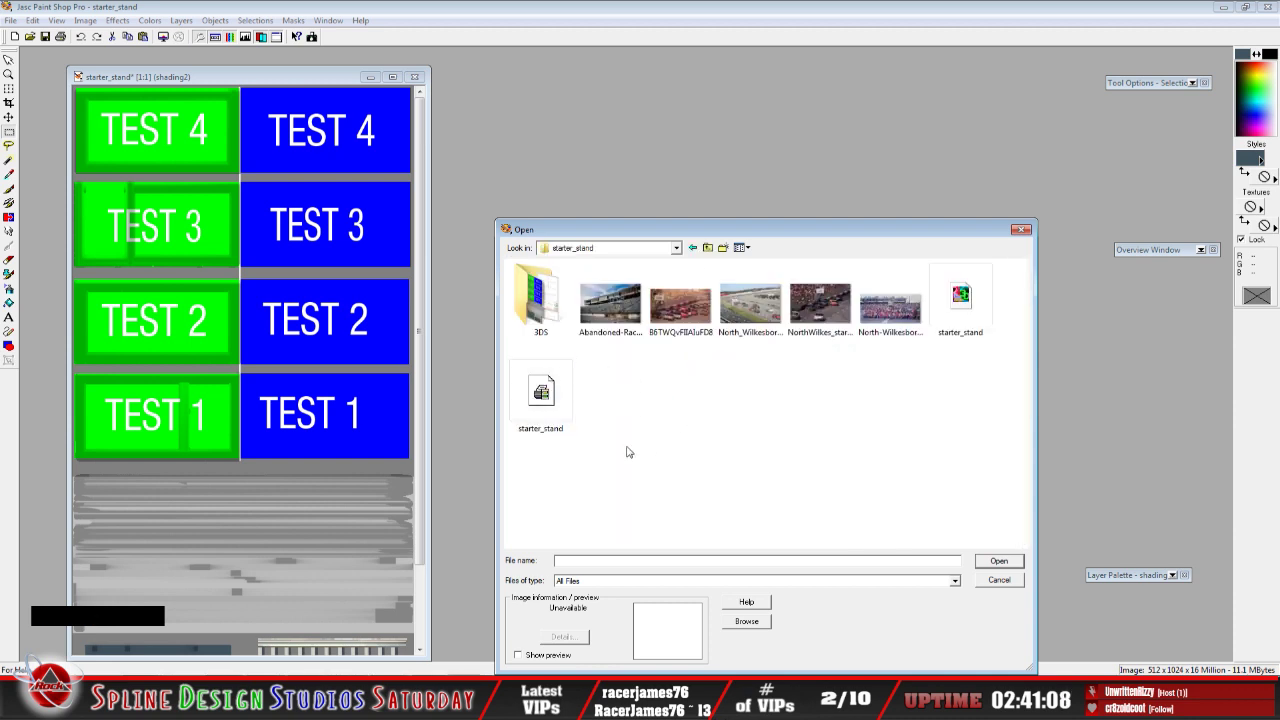
double_click(540, 300)
left_click(540, 392)
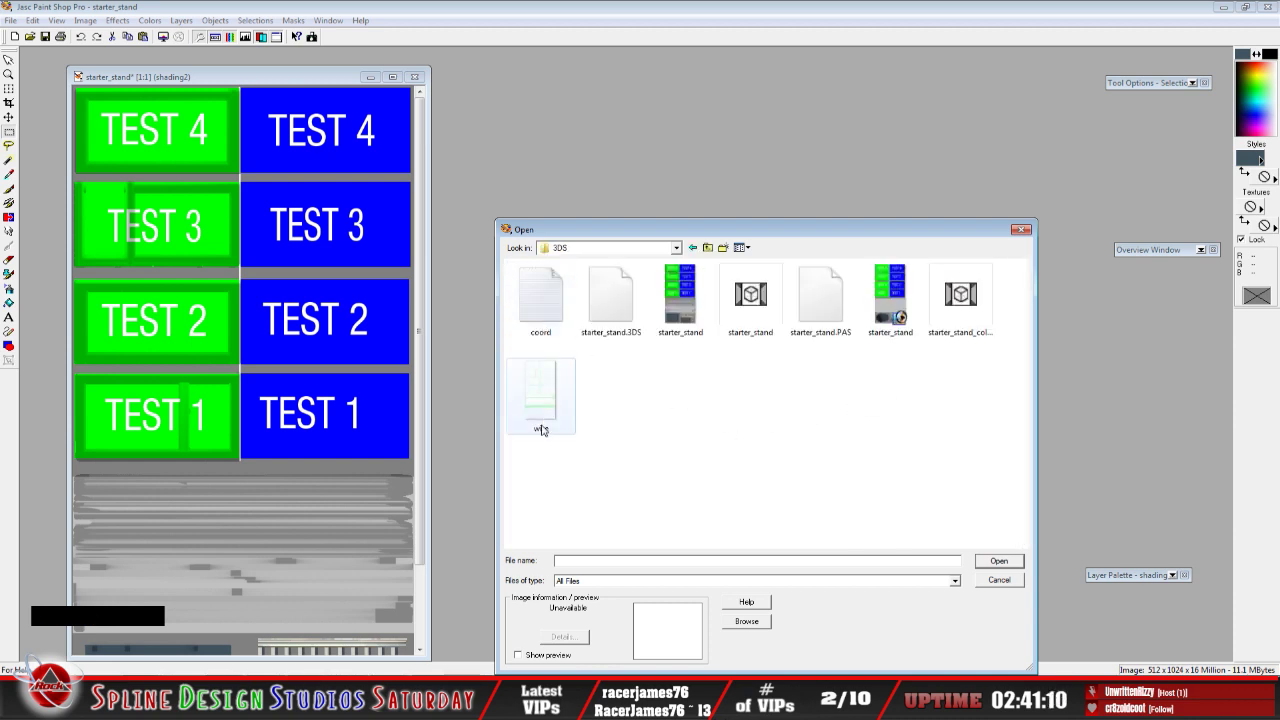
left_click(998, 560)
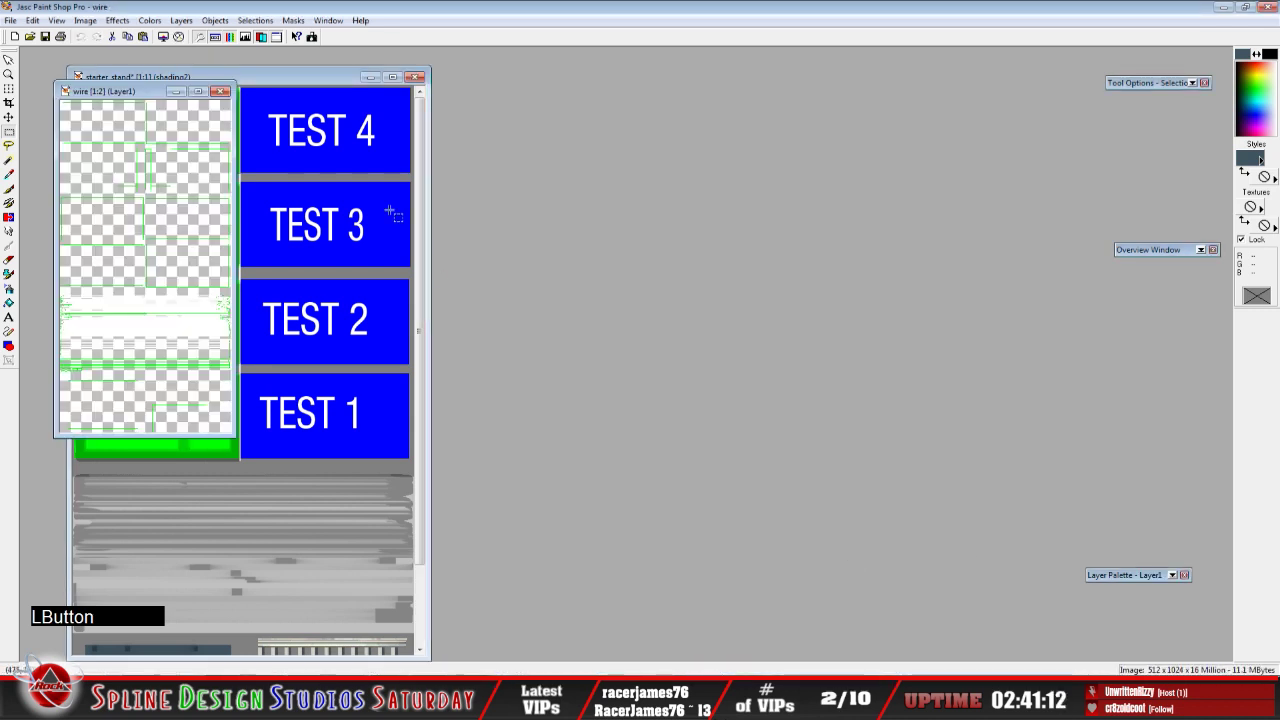
Paint a brush dot in the upper-left and lower-right corners of the wire image as alignment marks
left_click_drag(111, 96, 372, 167)
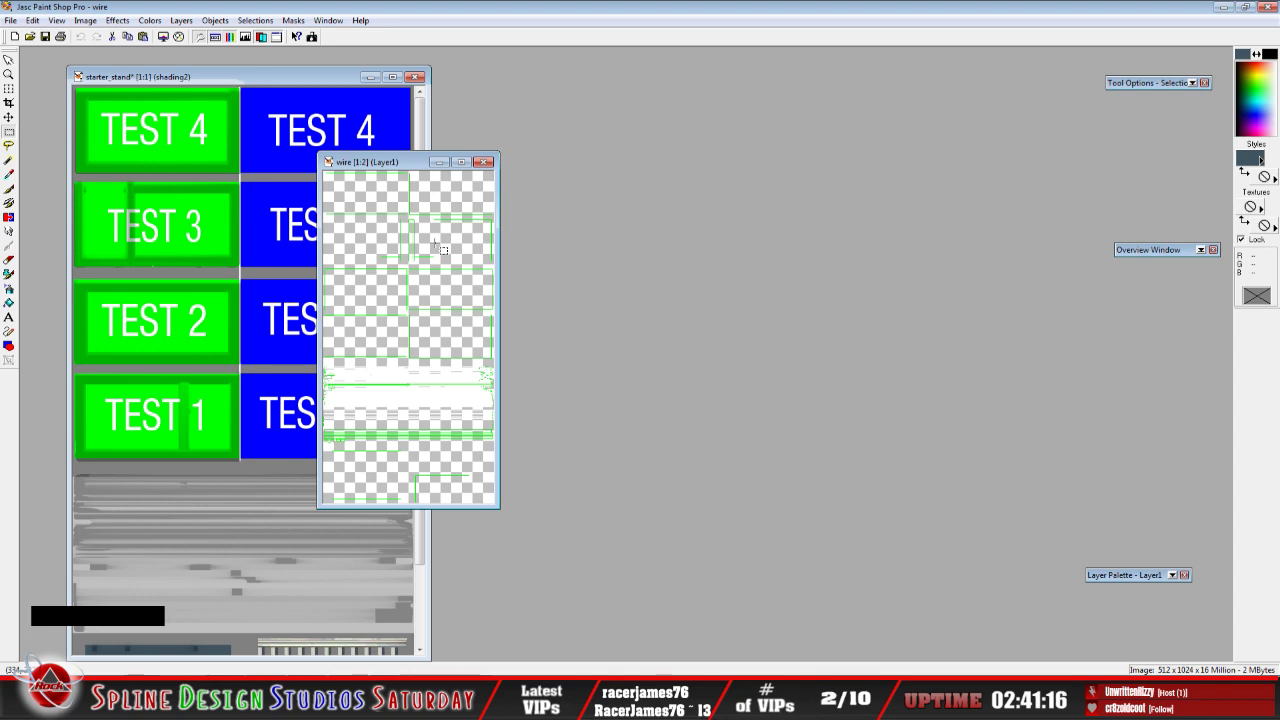
scroll(440, 249, "up", 2)
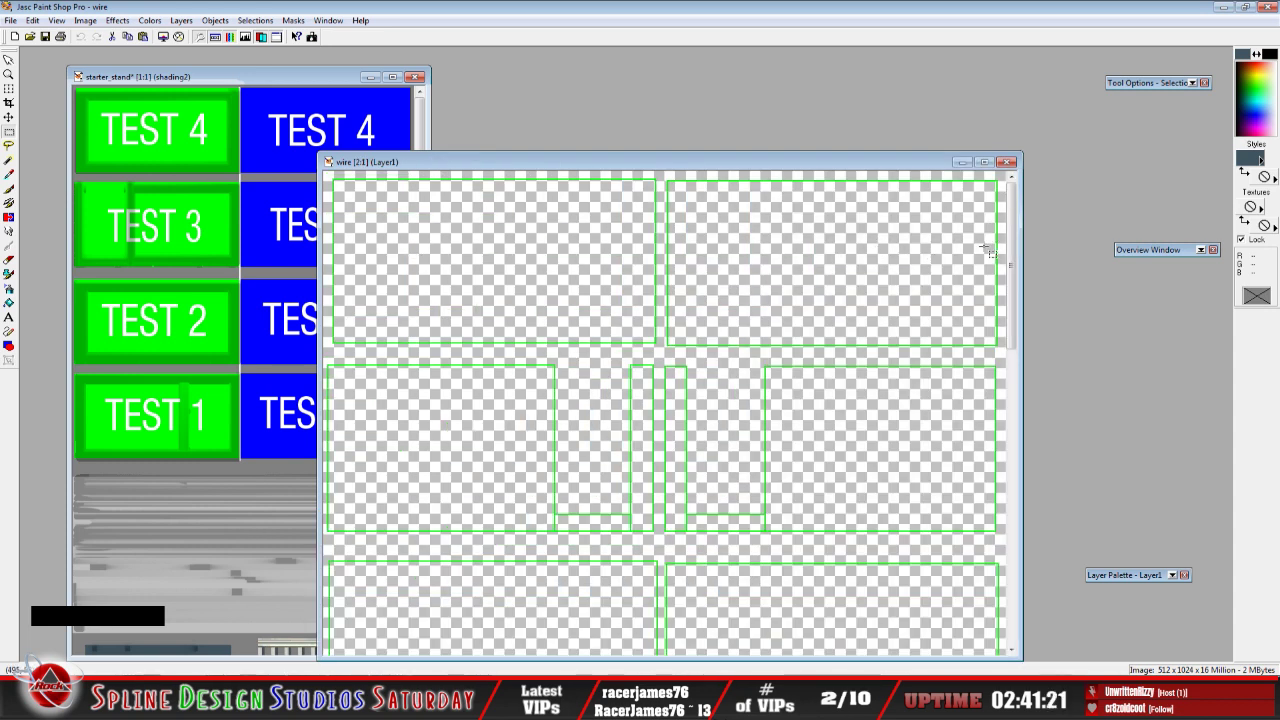
left_click(9, 189)
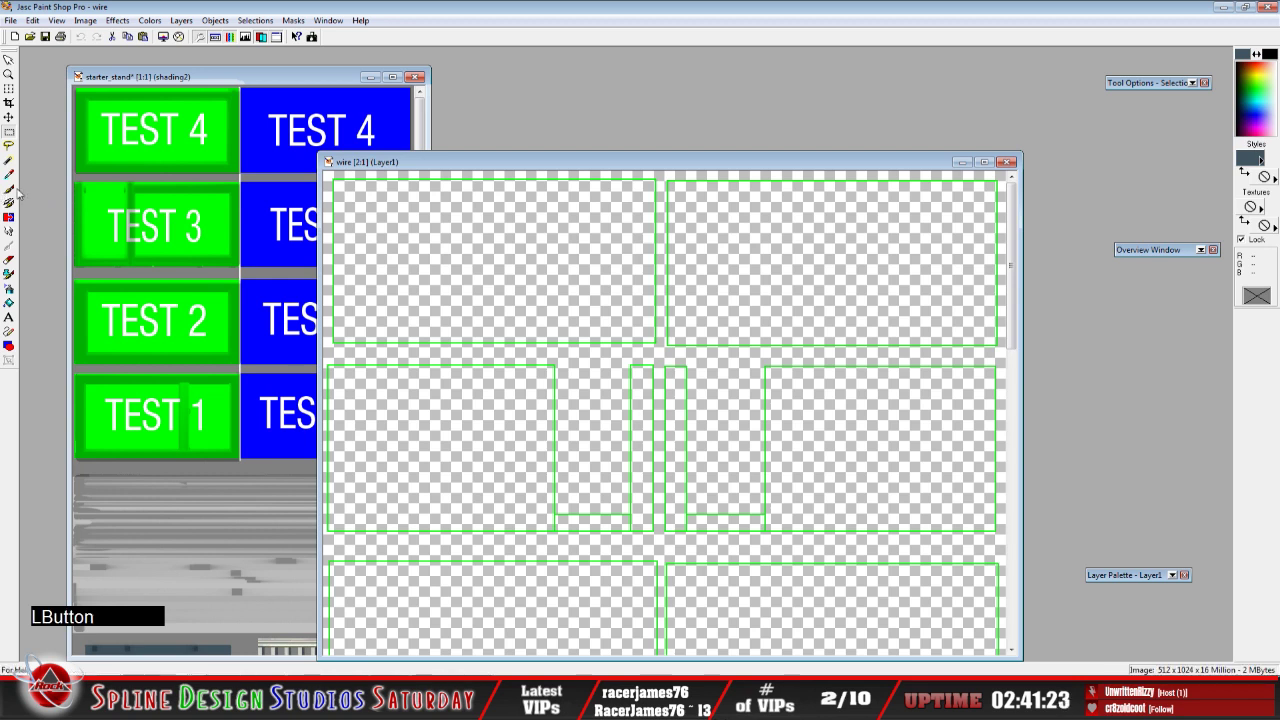
left_click(326, 171)
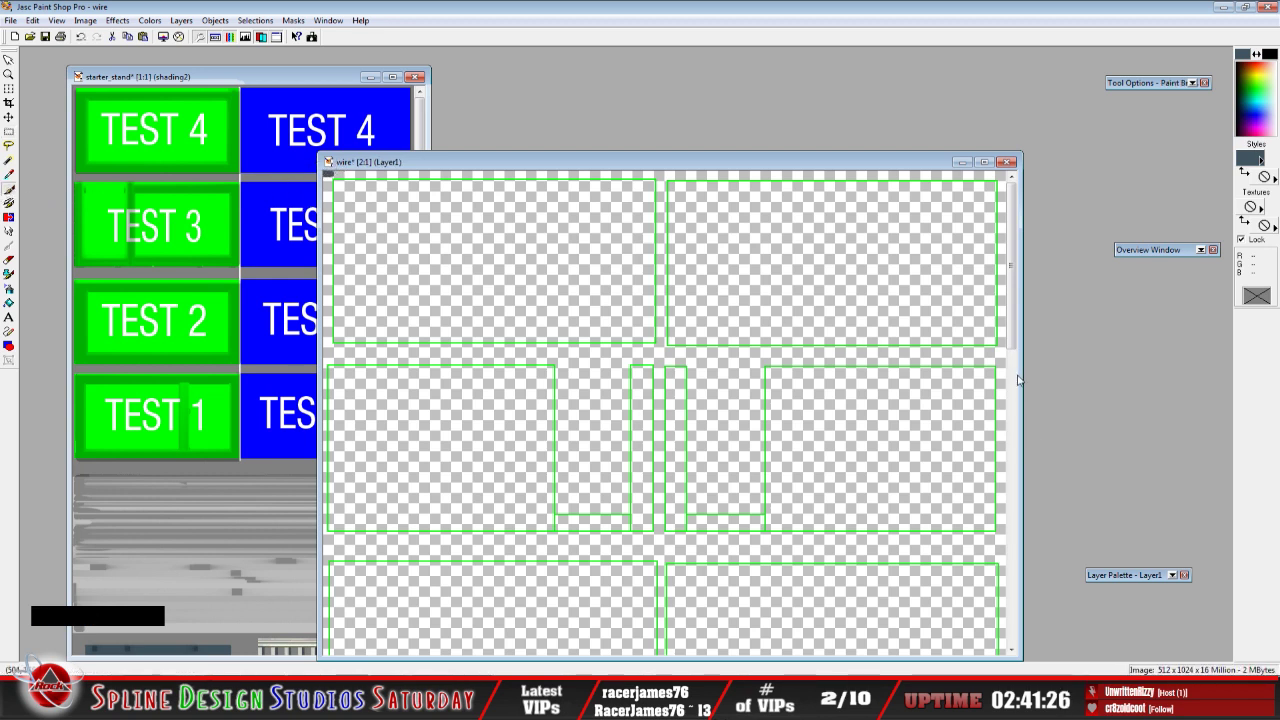
left_click_drag(1013, 337, 1033, 655)
left_click_drag(1012, 329, 1028, 663)
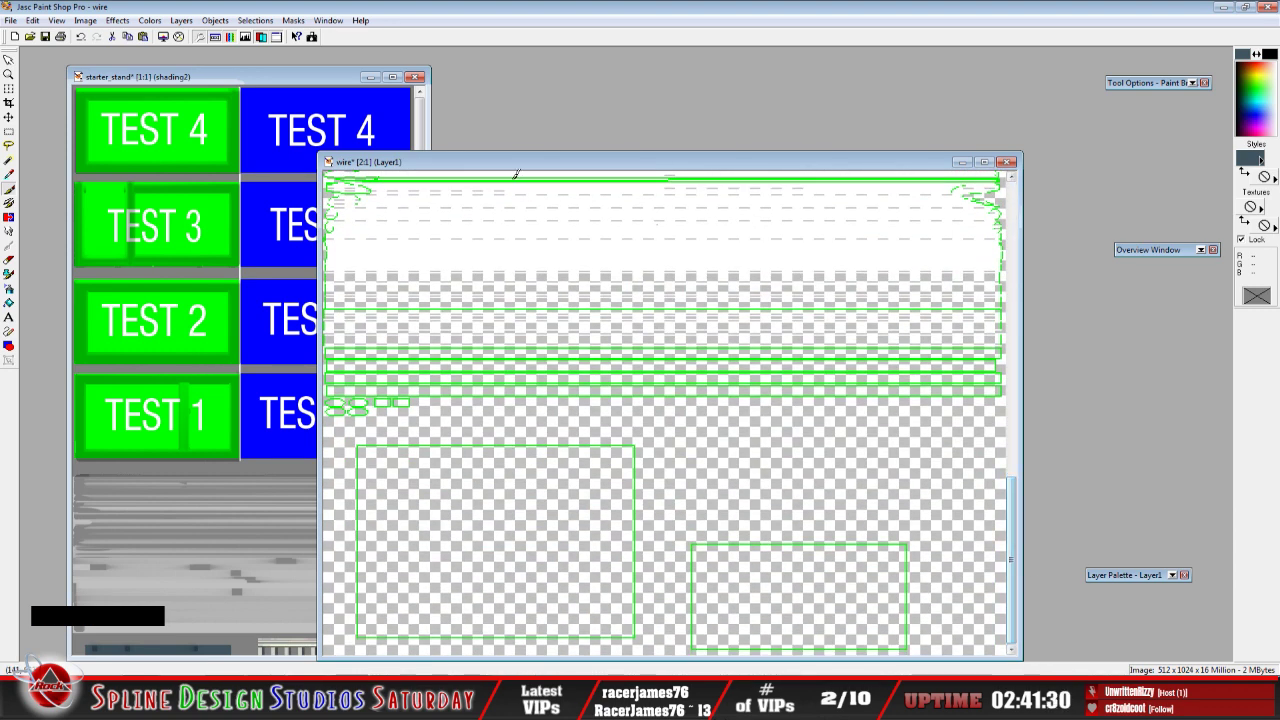
left_click_drag(517, 157, 392, 68)
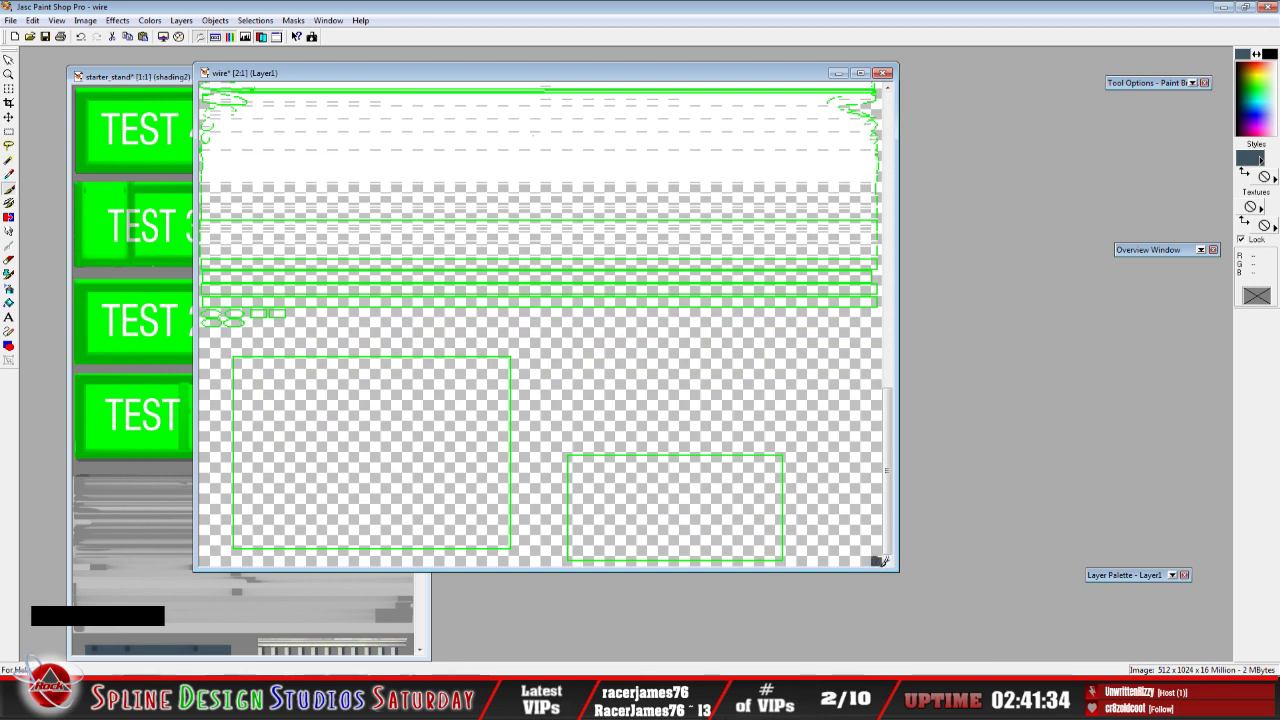
Copy the marked wire image and make the starter_stand image active
left_click(33, 20)
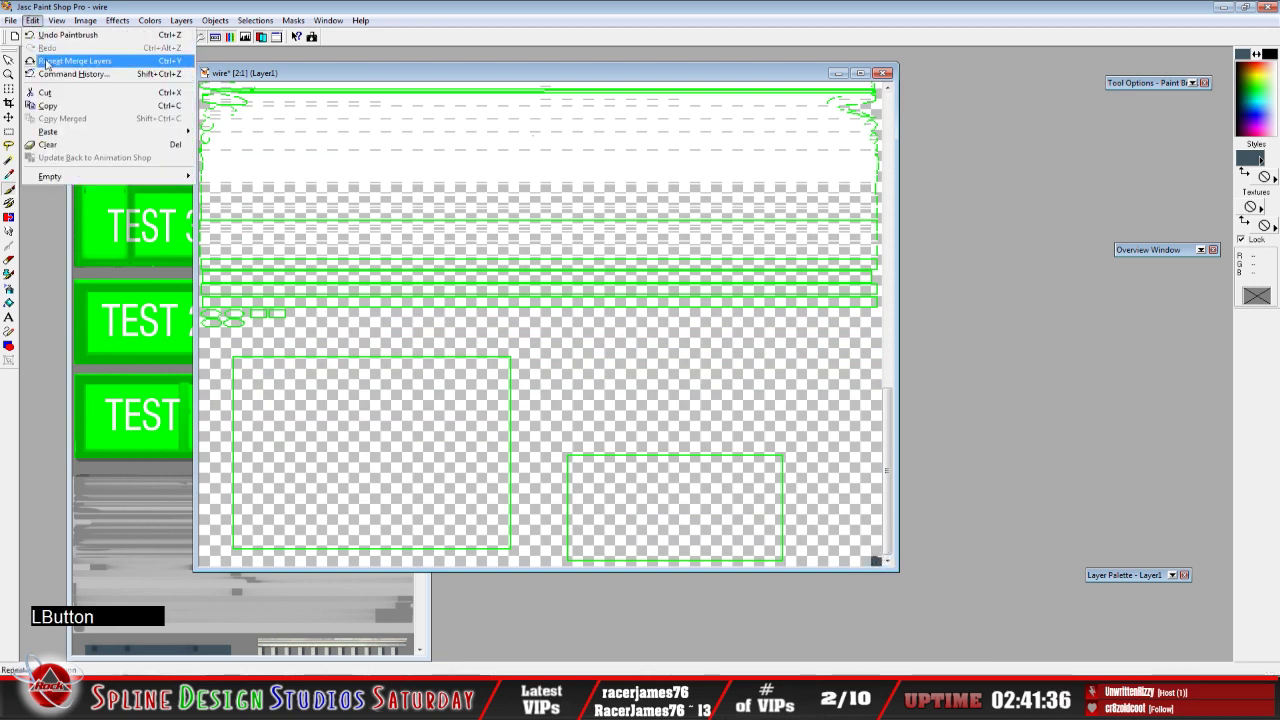
left_click(50, 106)
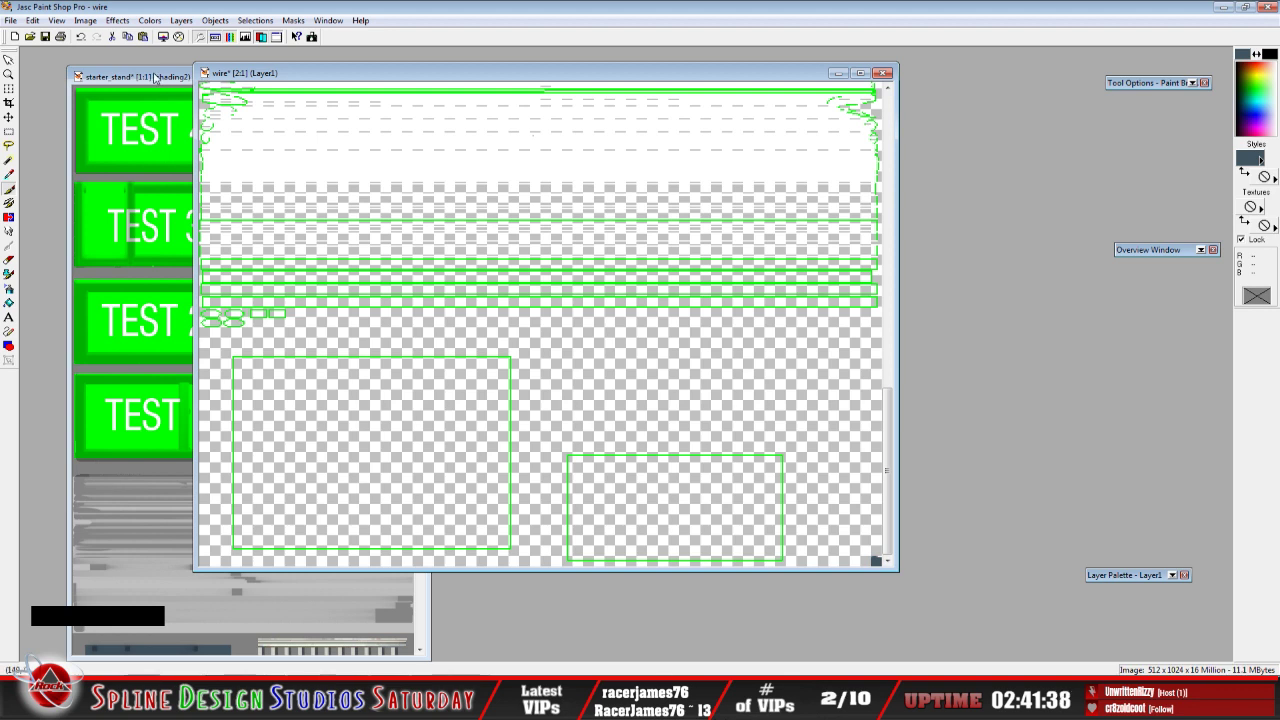
left_click(150, 78)
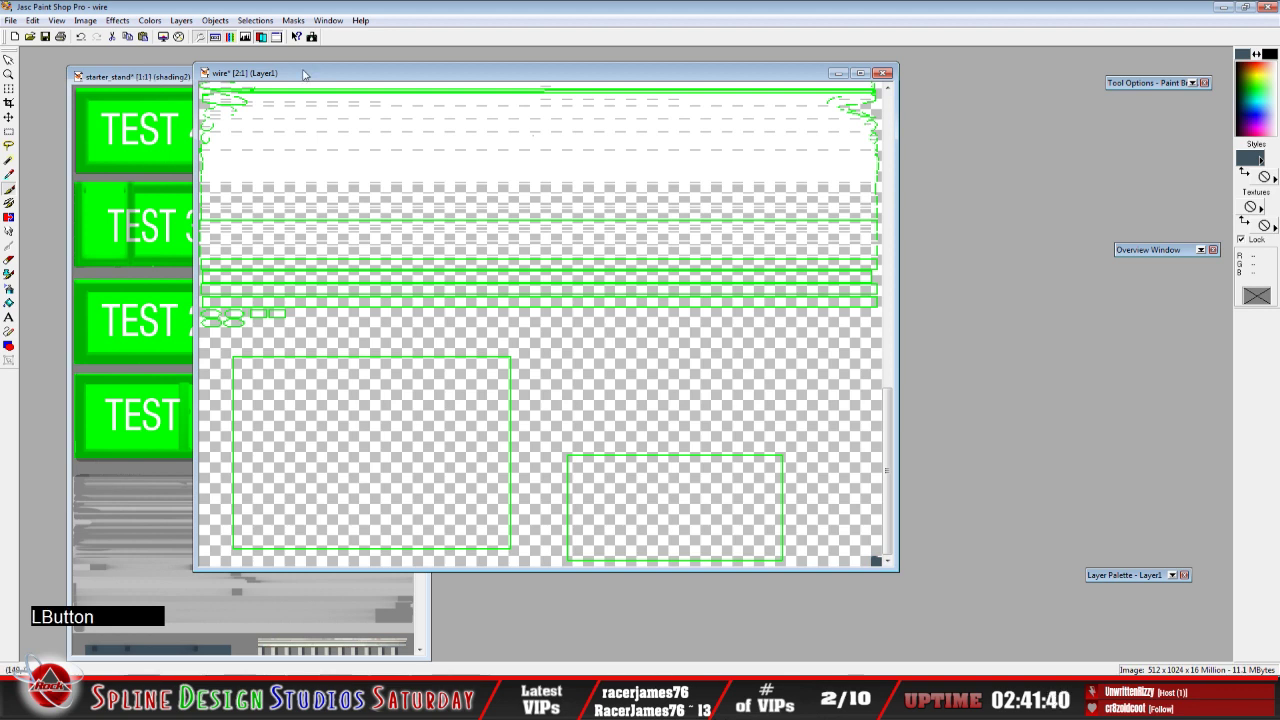
left_click(33, 20)
left_click(50, 106)
left_click(133, 80)
With the existing wire layer selected and hidden, paste the copied UV wire into starter_stand as a new layer
mouse_move(1143, 577)
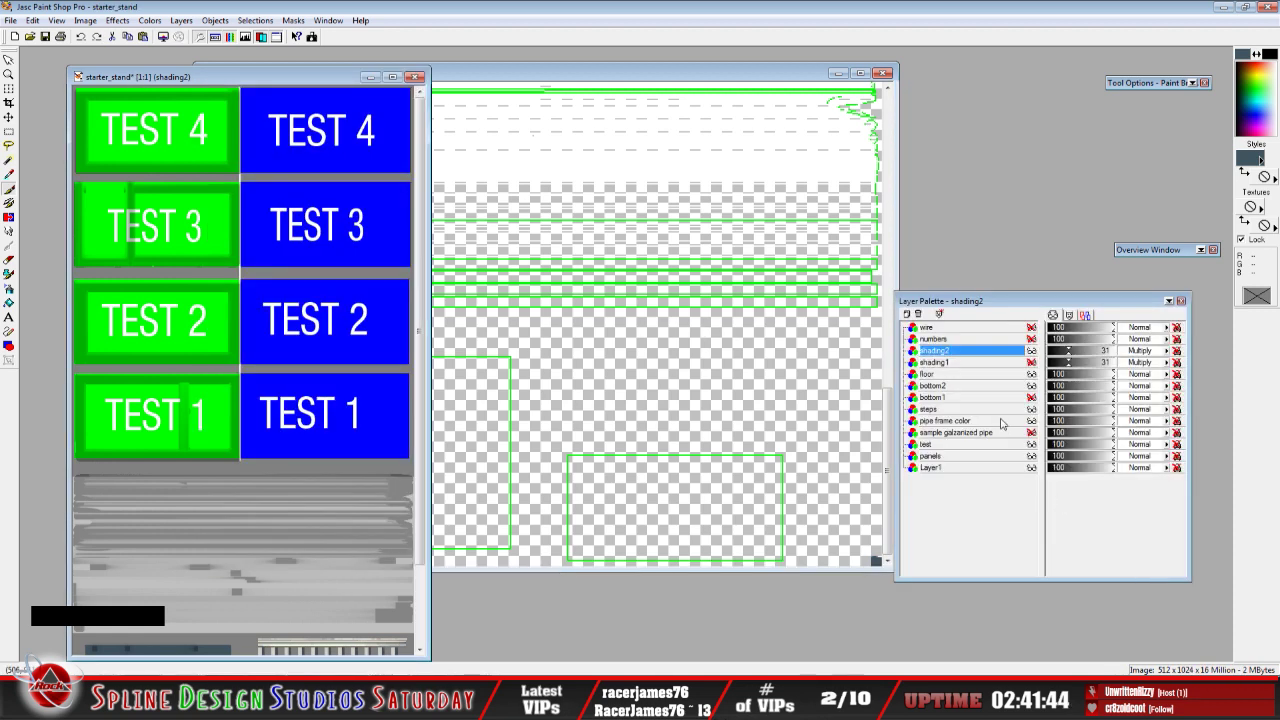
left_click(994, 329)
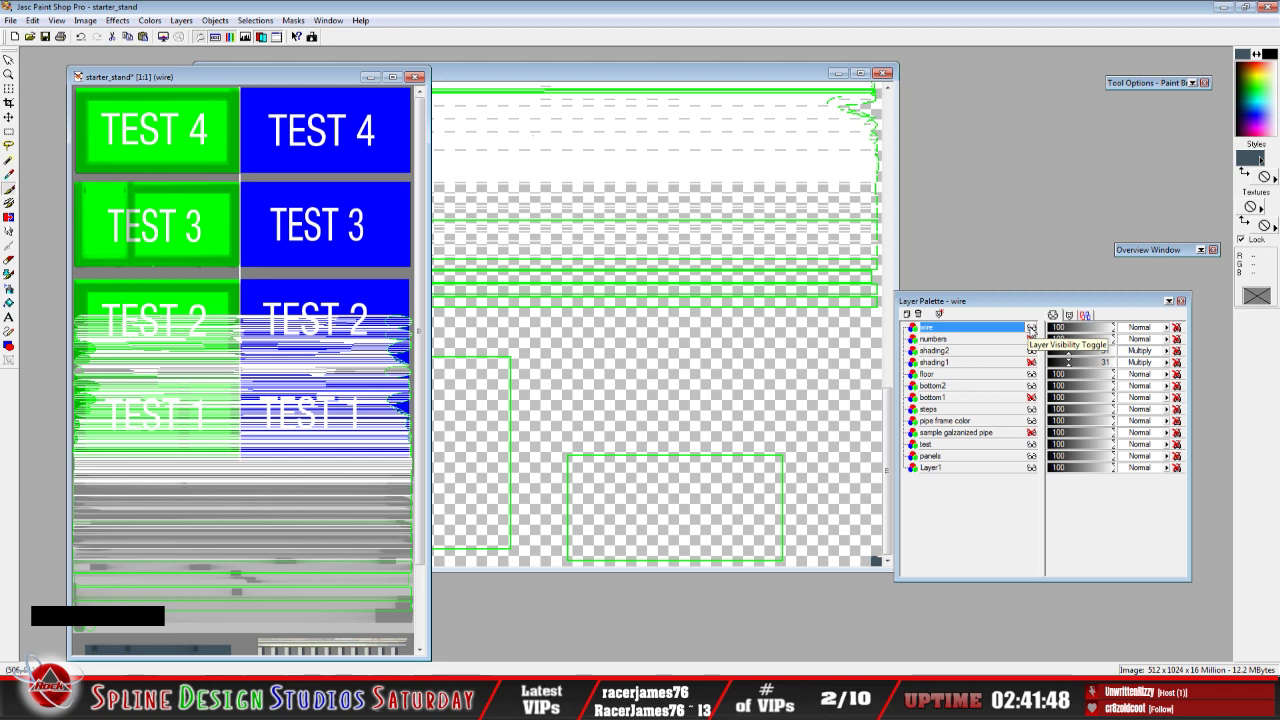
left_click(1031, 328)
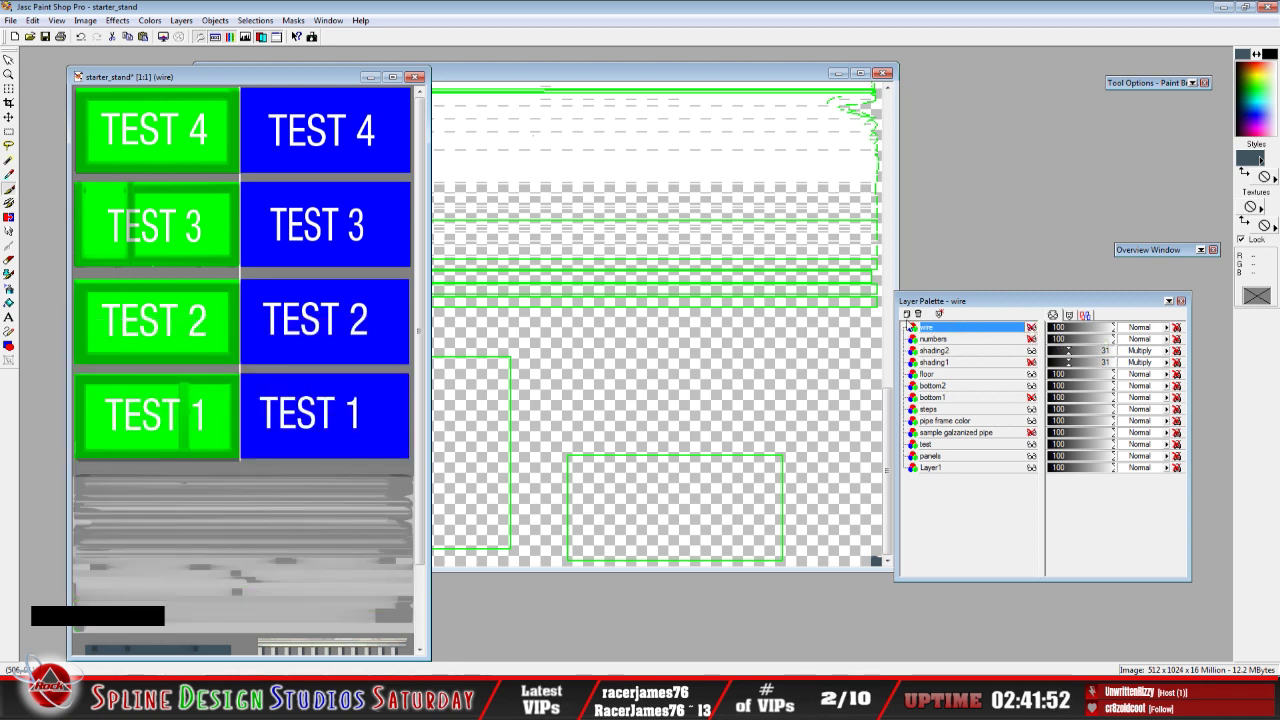
left_click(32, 20)
mouse_move(150, 131)
left_click(229, 145)
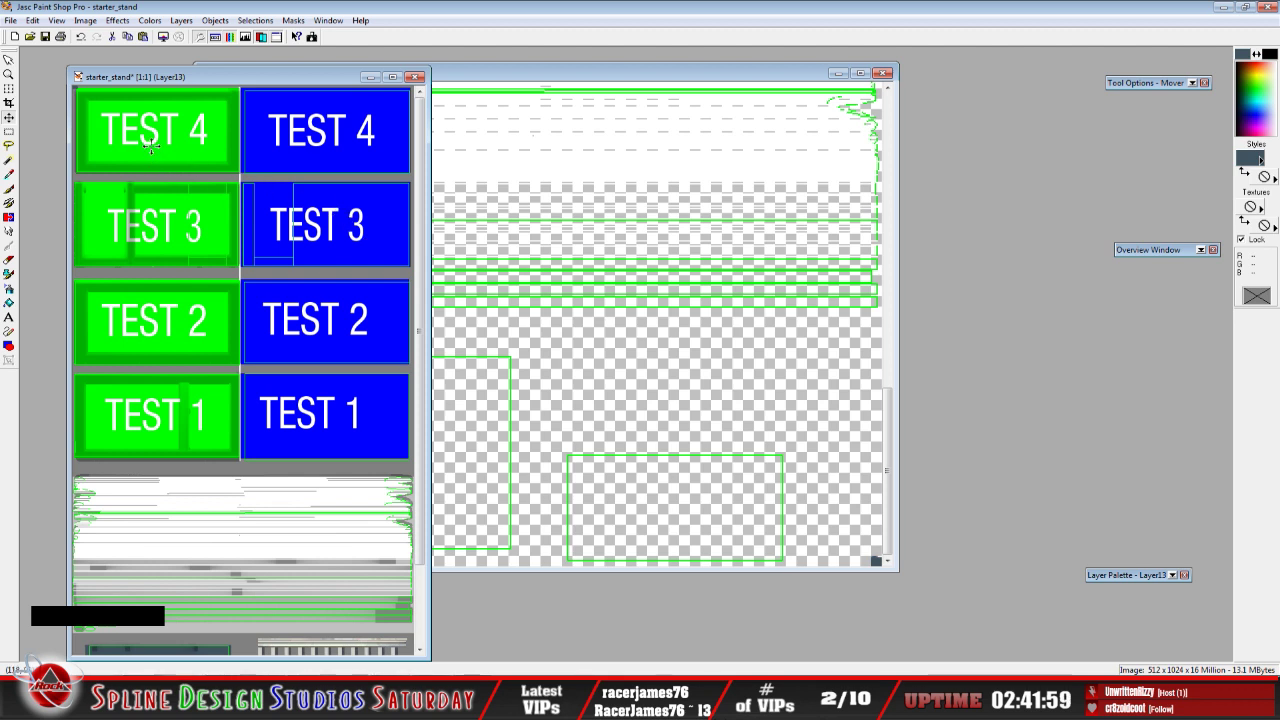
left_click_drag(420, 350, 400, 459)
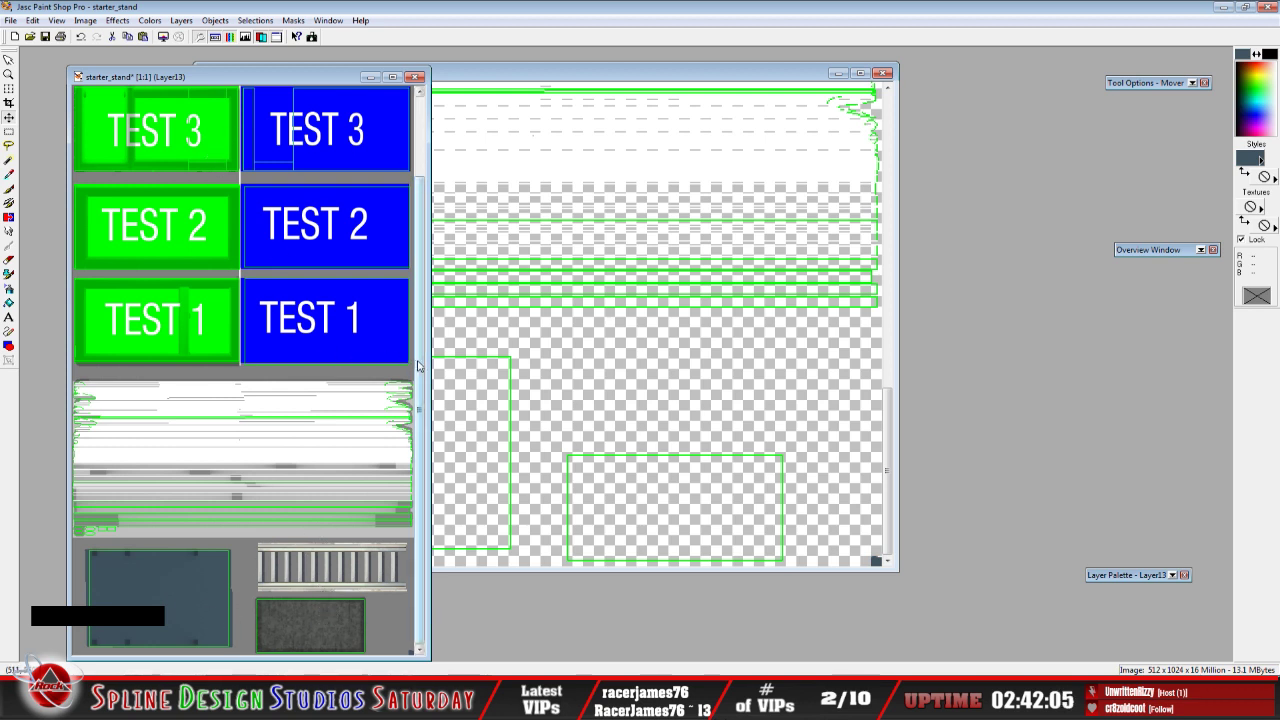
left_click_drag(418, 366, 418, 313)
Rename the pasted wire layer as wire2
mouse_move(1127, 578)
left_click(1031, 374)
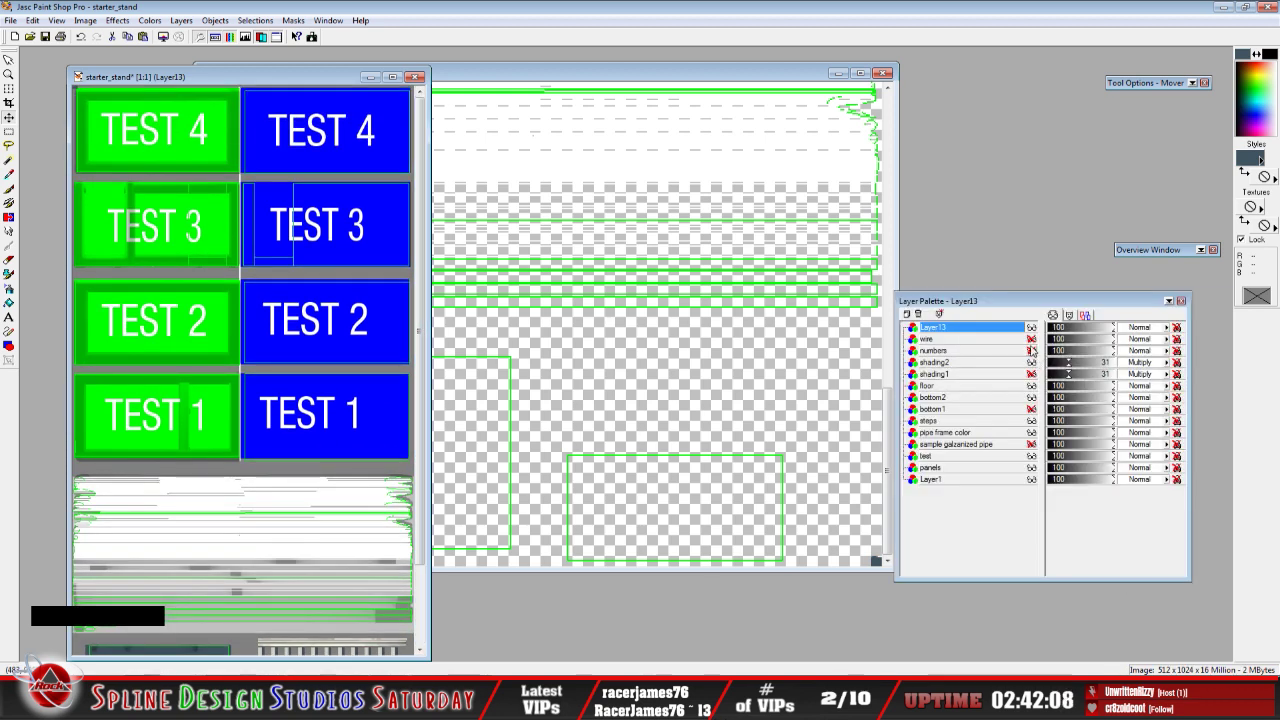
right_click(937, 333)
left_click(918, 428)
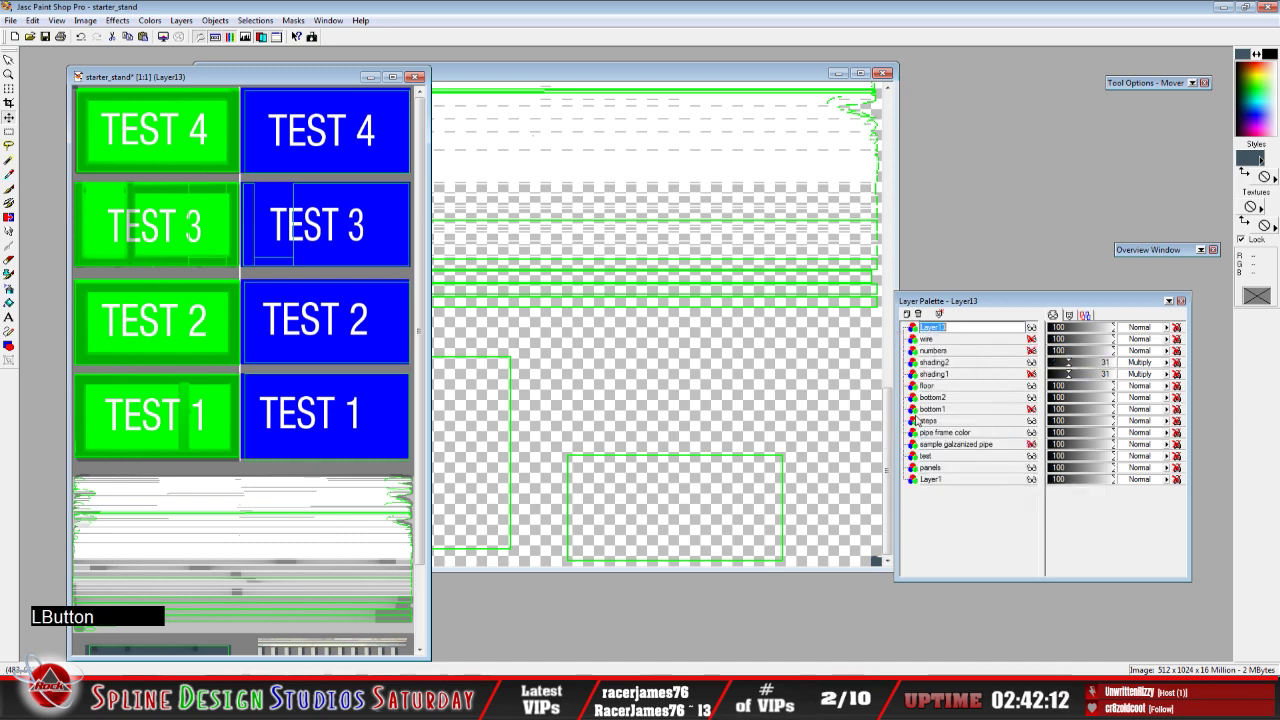
type("wire2")
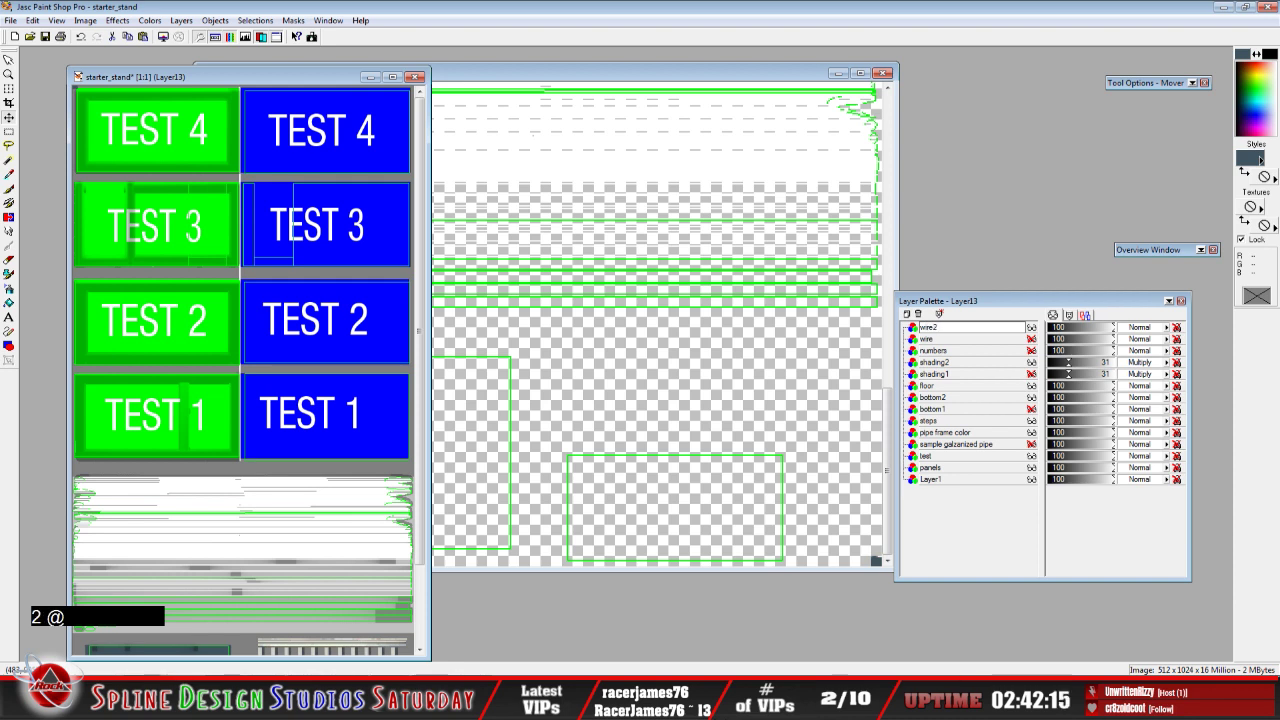
key("Return")
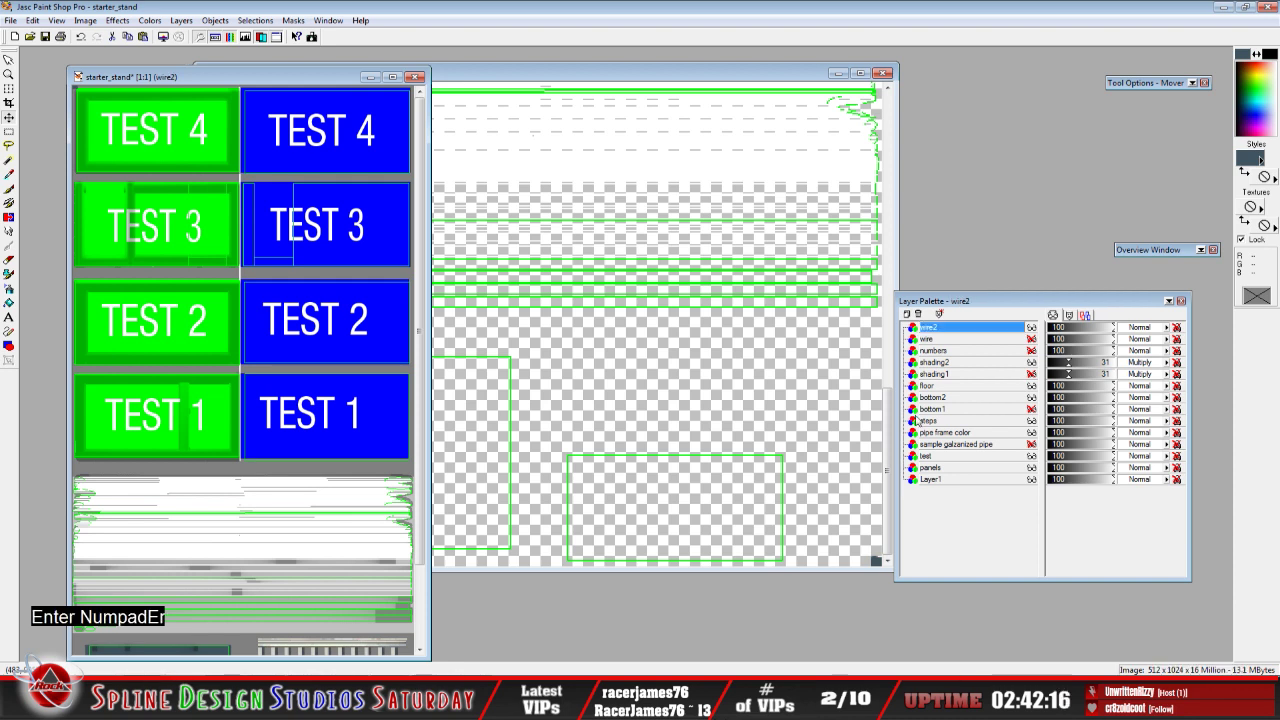
left_click(1031, 350)
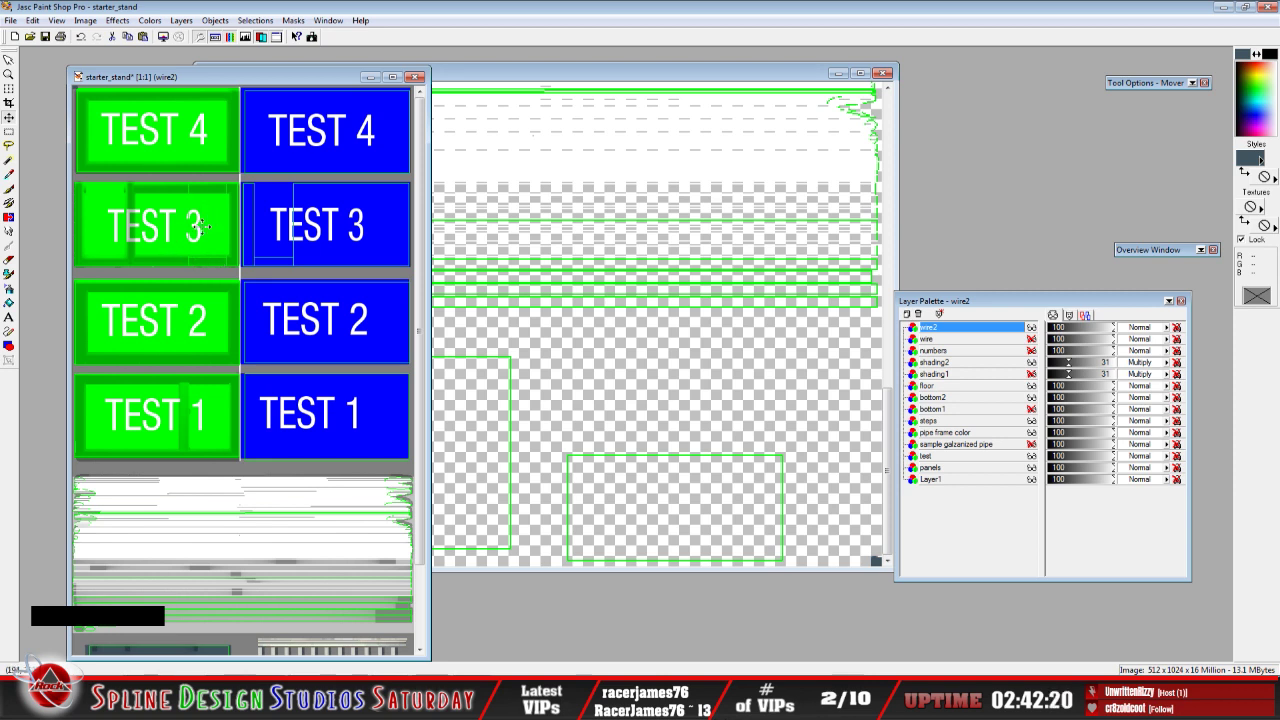
Make the panels layer active and set the foreground color to dark red #C00000
left_click(228, 266)
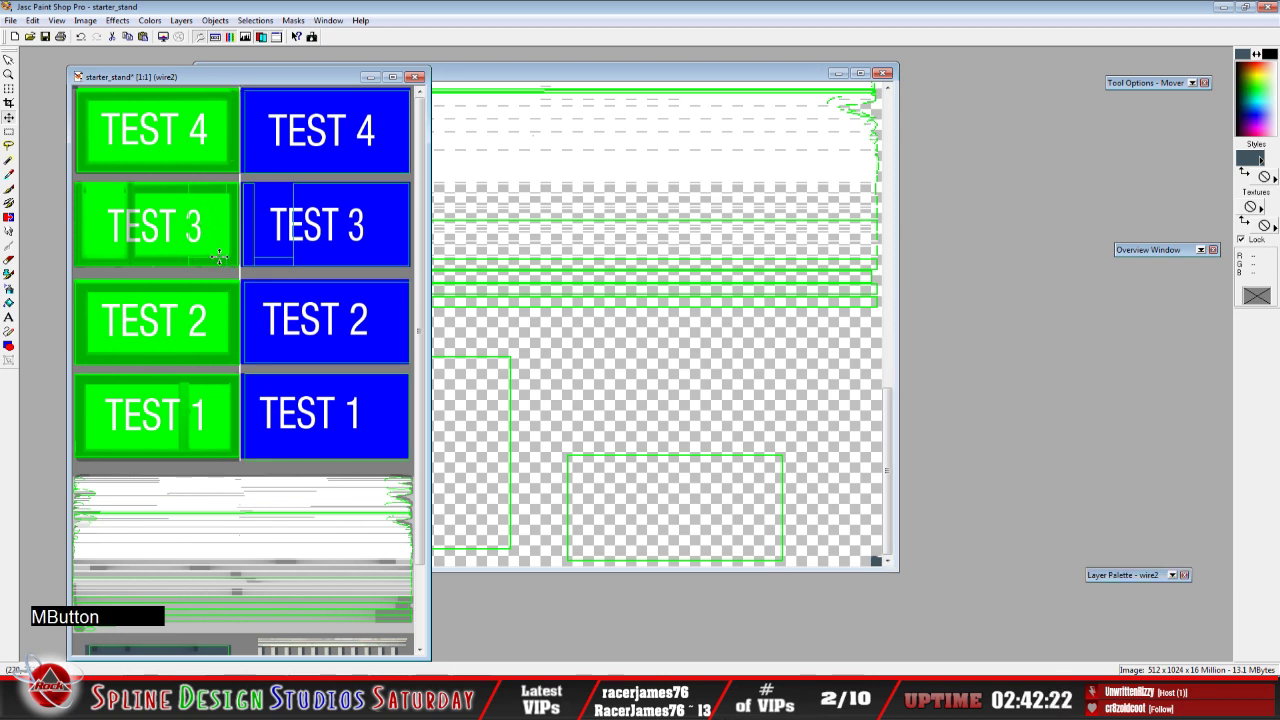
scroll(224, 263, "up", 2)
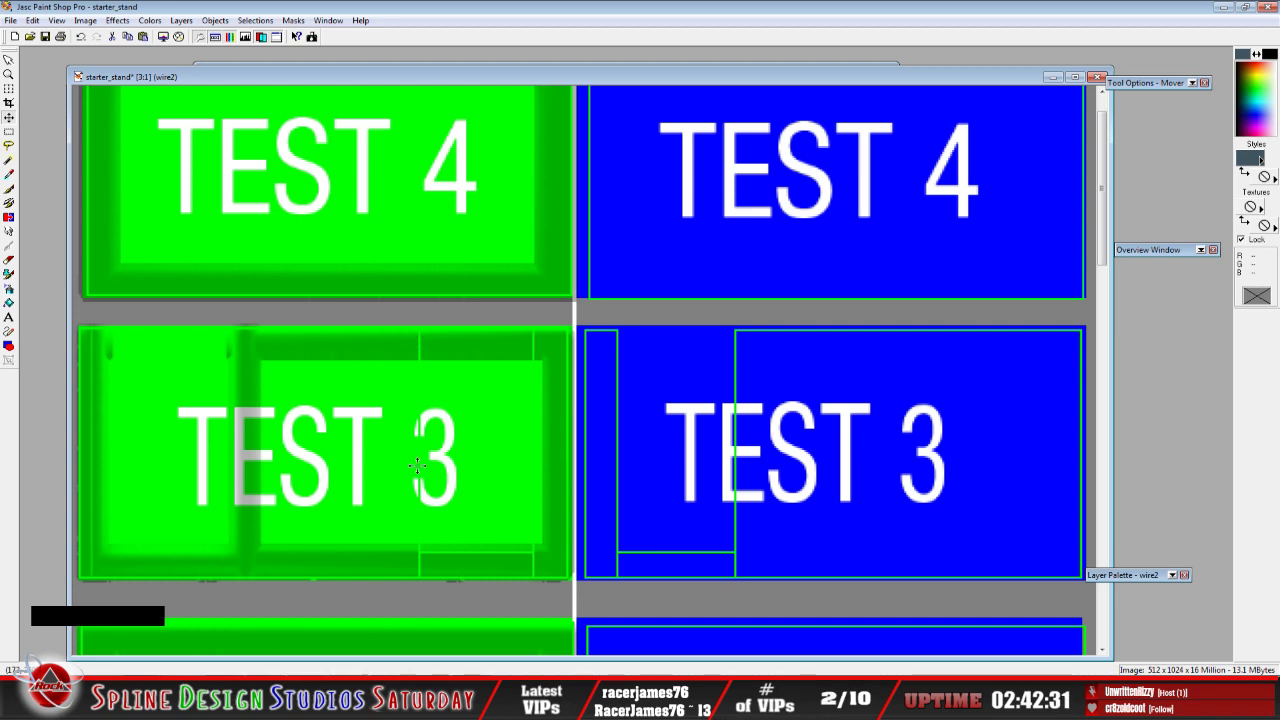
mouse_move(1145, 578)
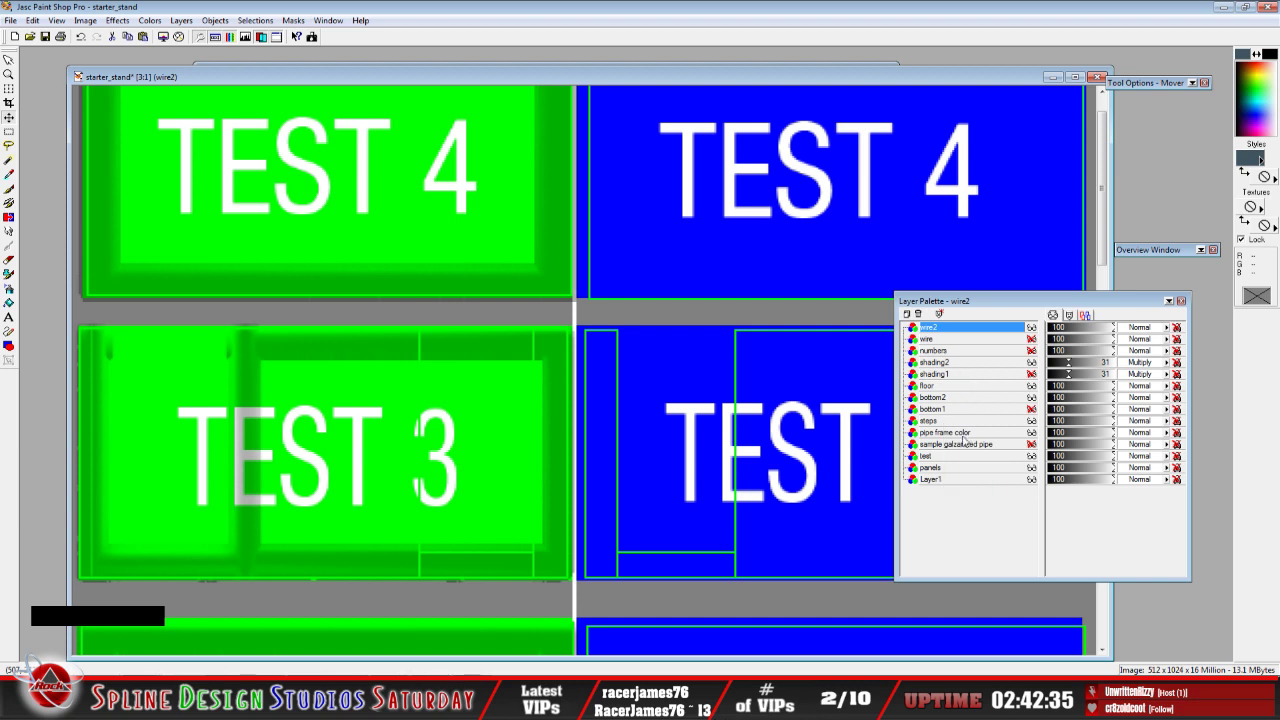
left_click(949, 469)
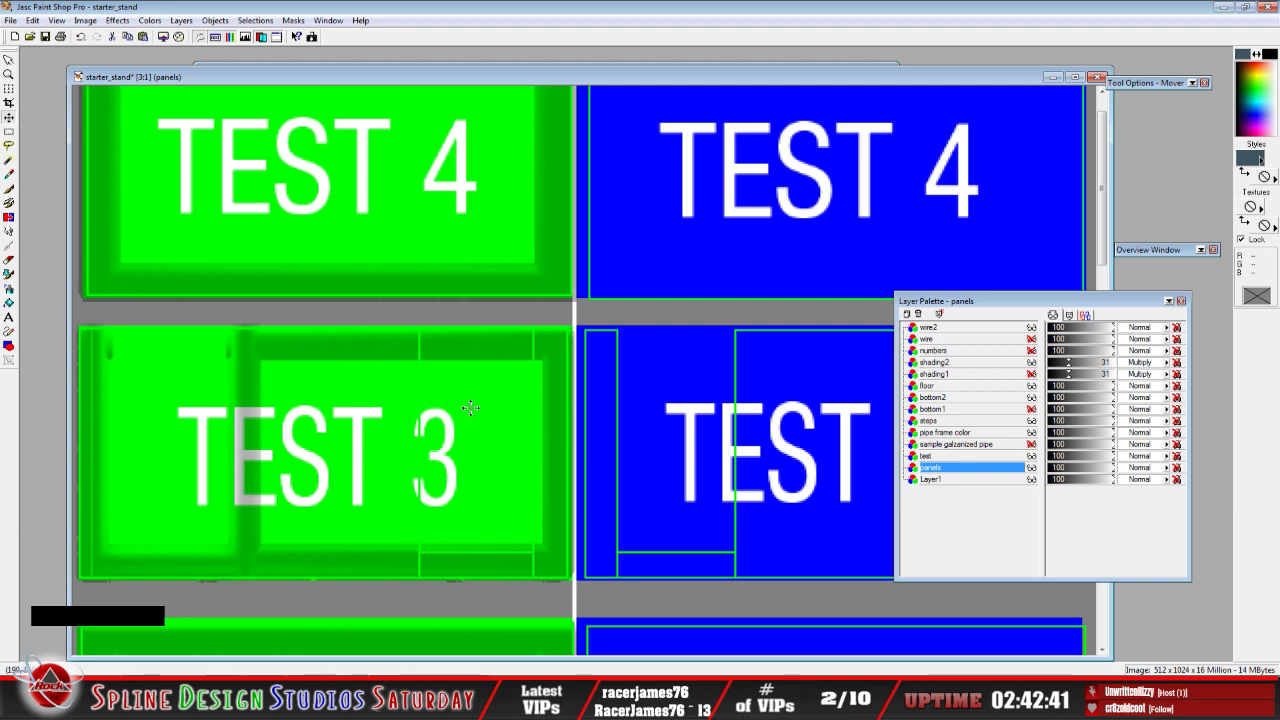
left_click(1249, 158)
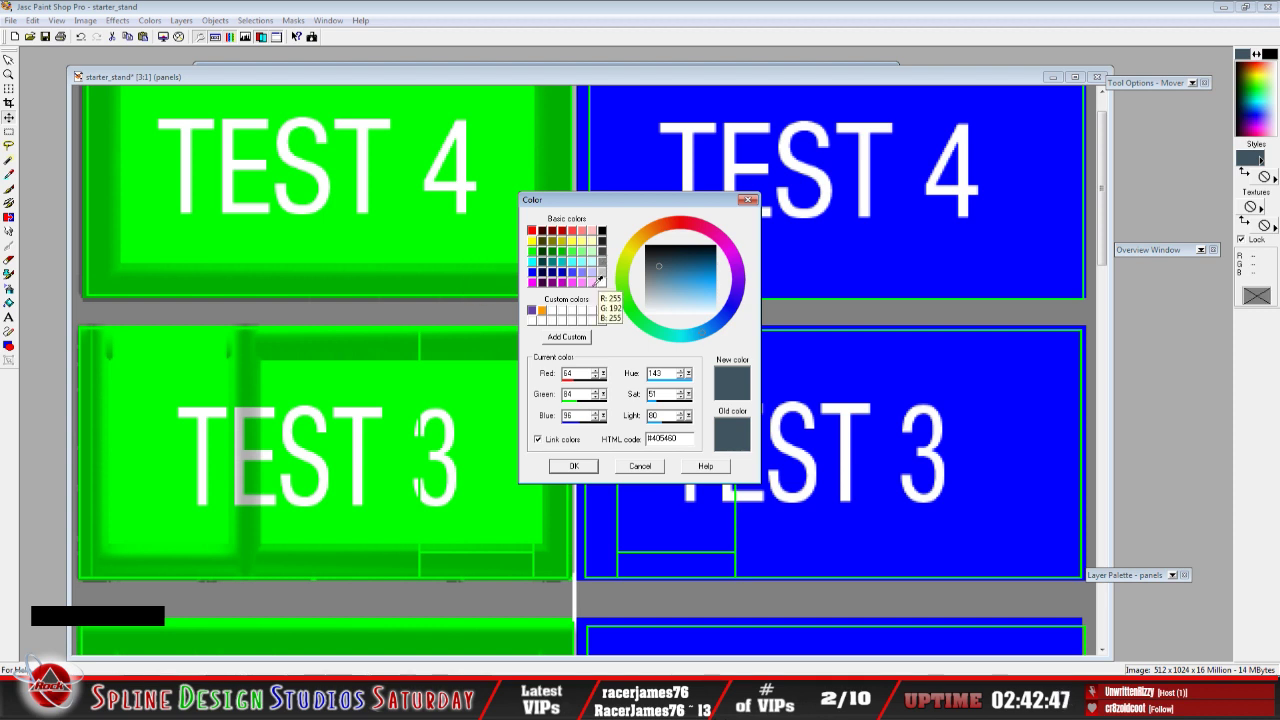
left_click(562, 230)
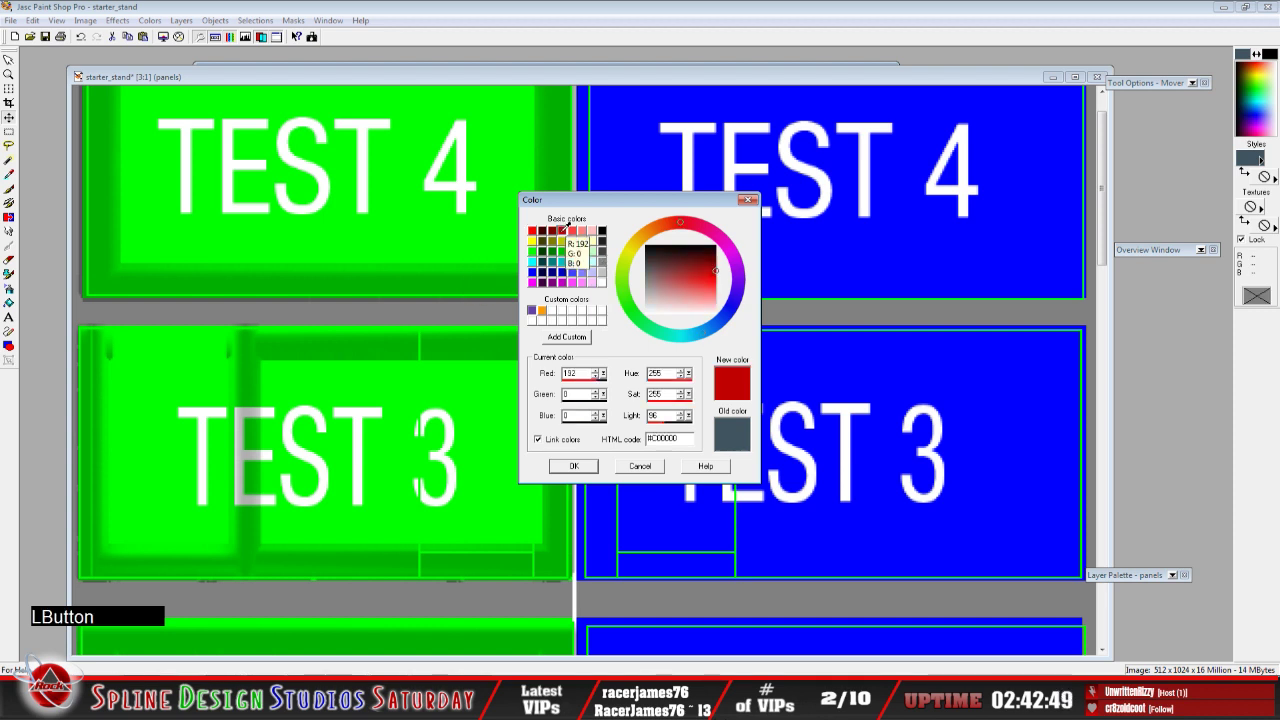
left_click(574, 466)
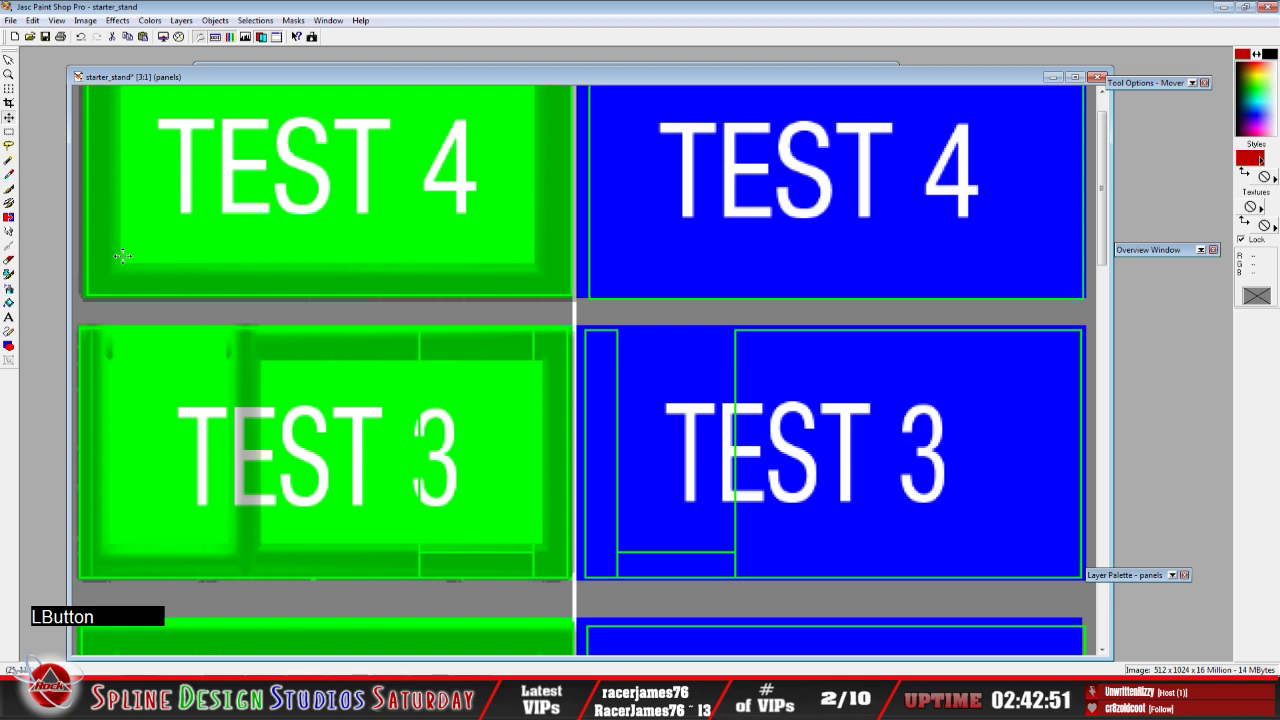
Flood fill the four green TEST 4, TEST 3, TEST 2 and TEST 1 panels with the red color
left_click(9, 303)
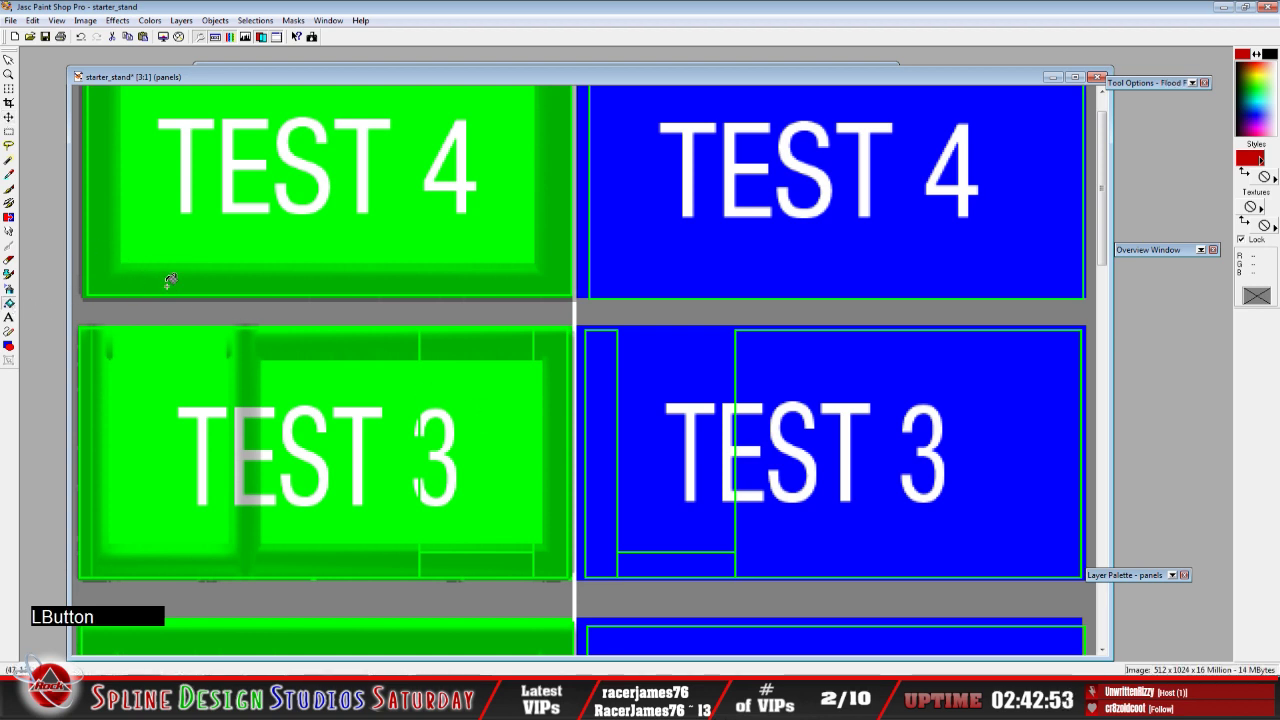
left_click(251, 240)
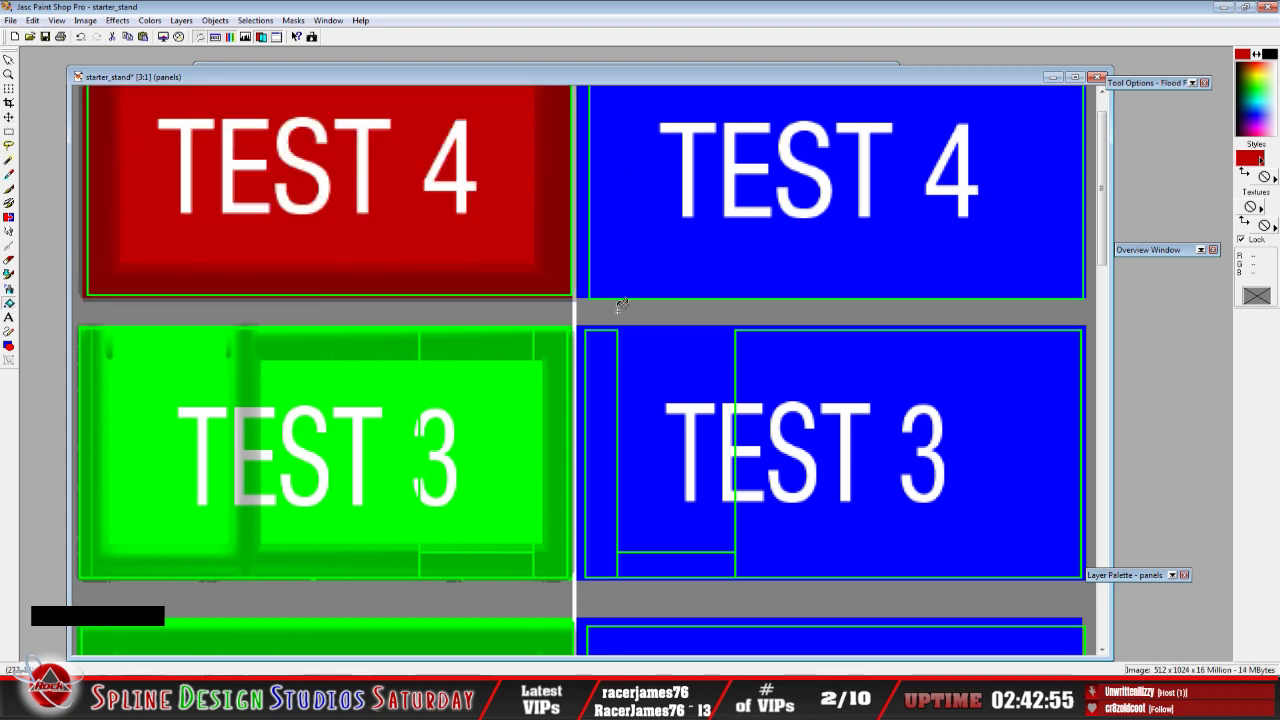
left_click(386, 497)
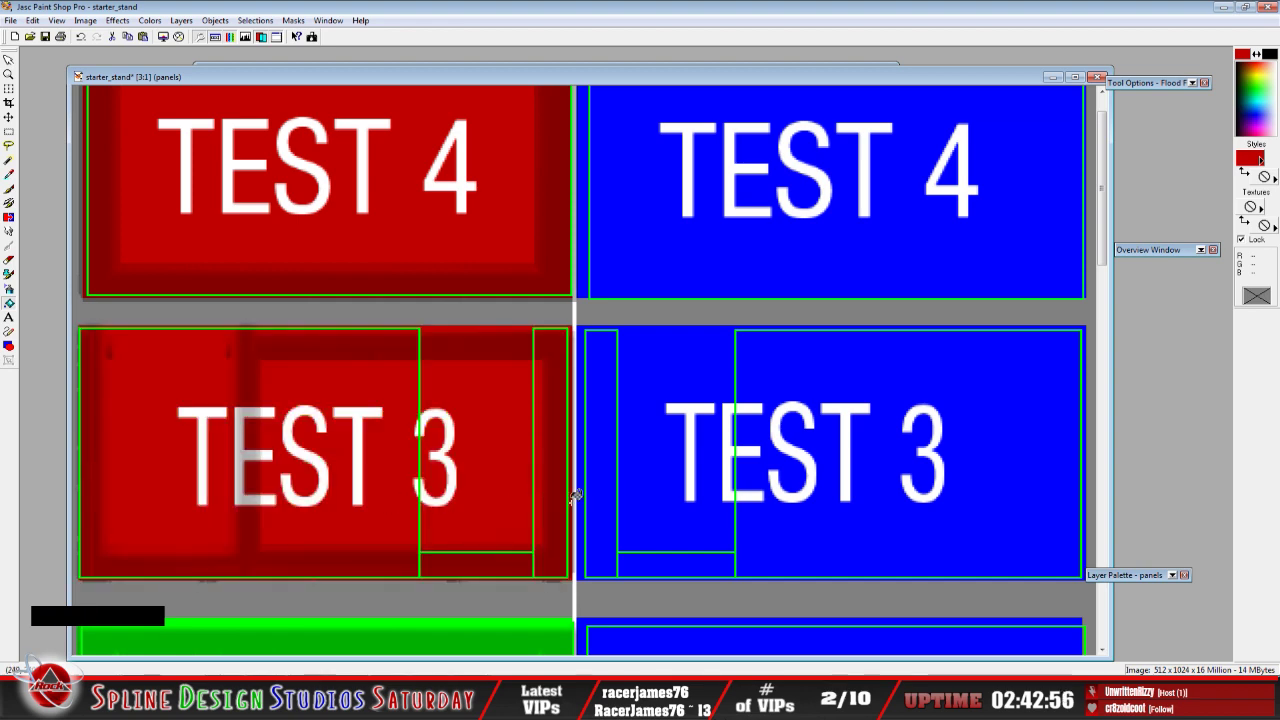
left_click_drag(1102, 232, 1102, 360)
left_click(465, 283)
left_click(418, 463)
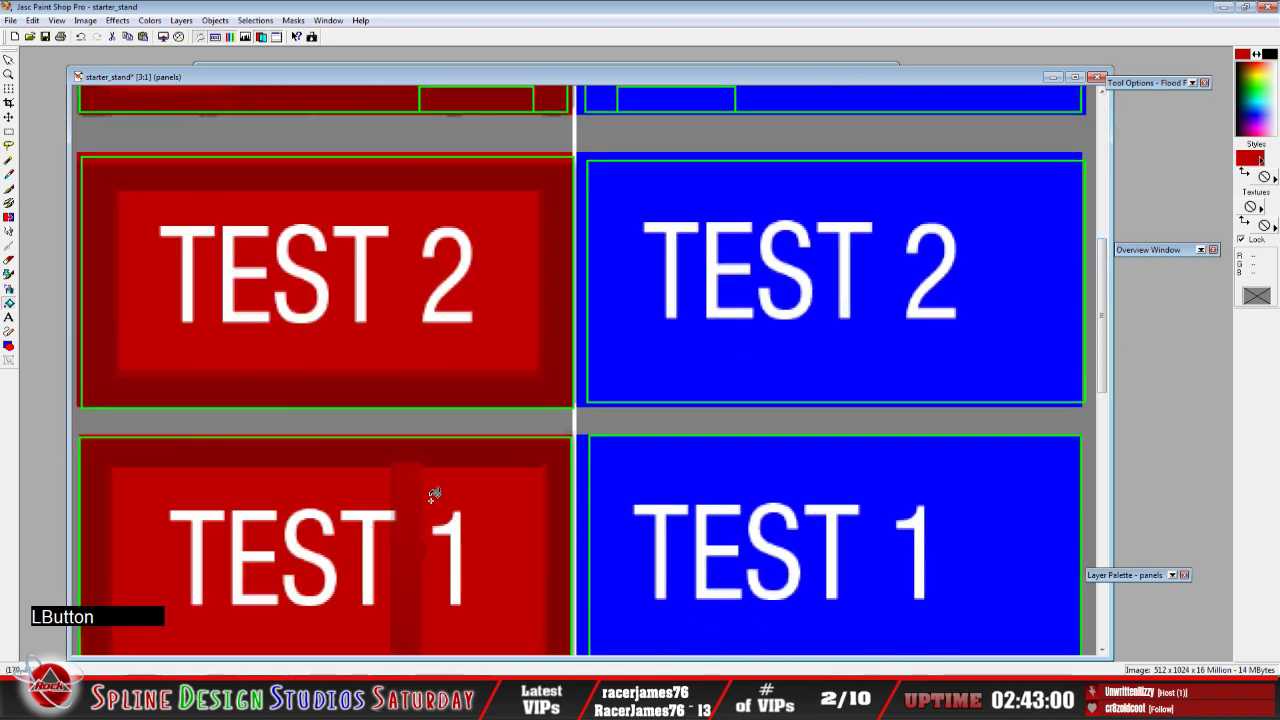
On the shading2 layer, select the shading over the red TEST 3 panel with a rectangular selection and cut it
mouse_move(1103, 320)
left_mouse_down()
mouse_move(1106, 431)
mouse_move(1100, 301)
left_mouse_up()
scroll(617, 336, "down", 1)
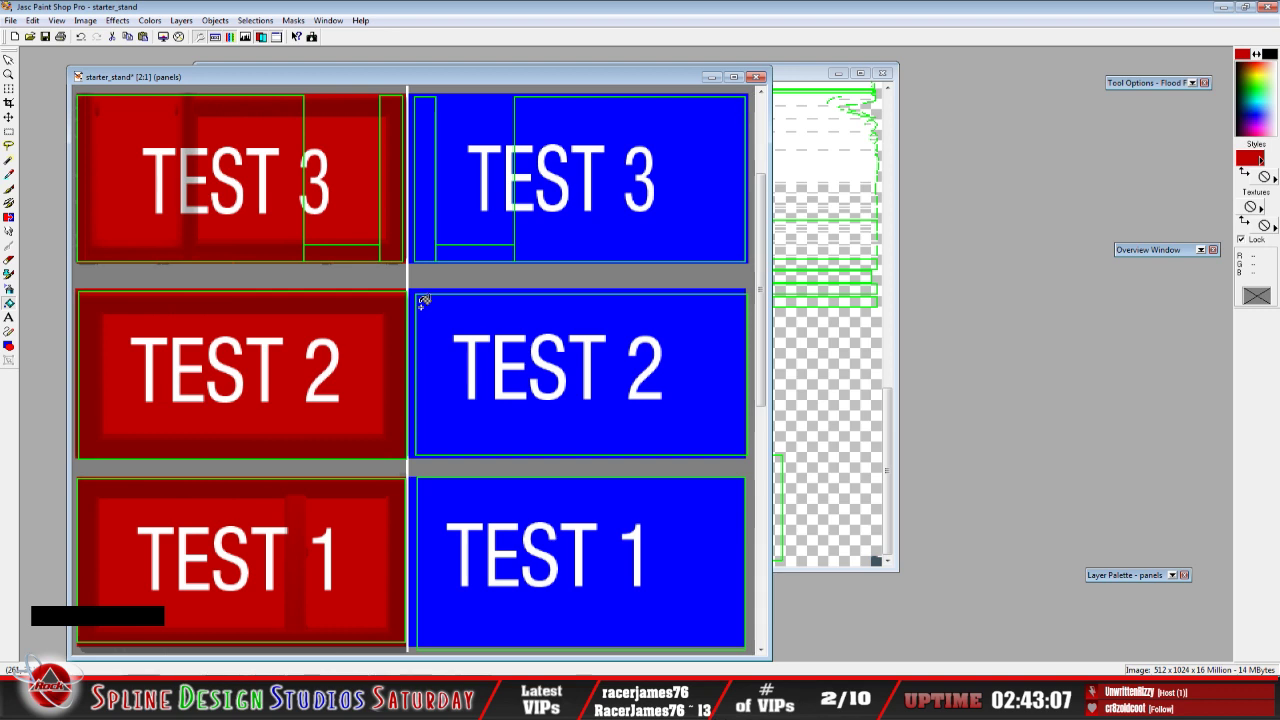
left_click_drag(762, 355, 766, 270)
mouse_move(1147, 578)
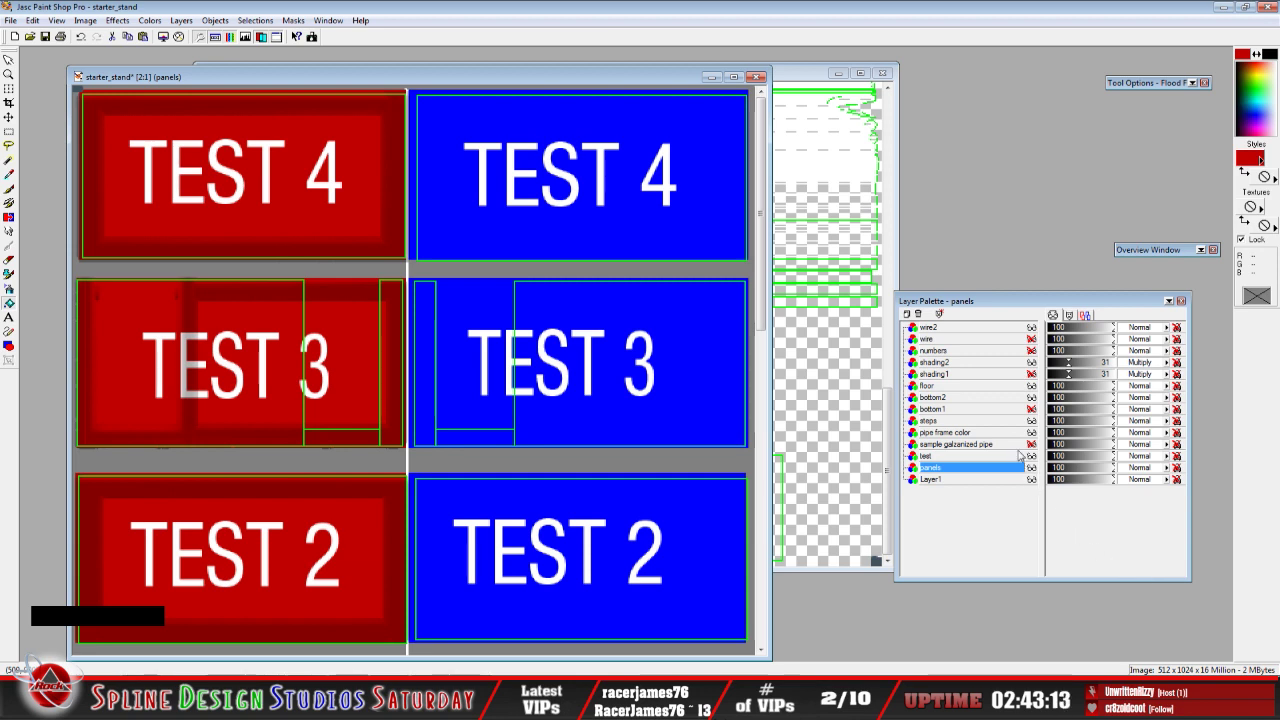
mouse_move(990, 402)
left_click(994, 363)
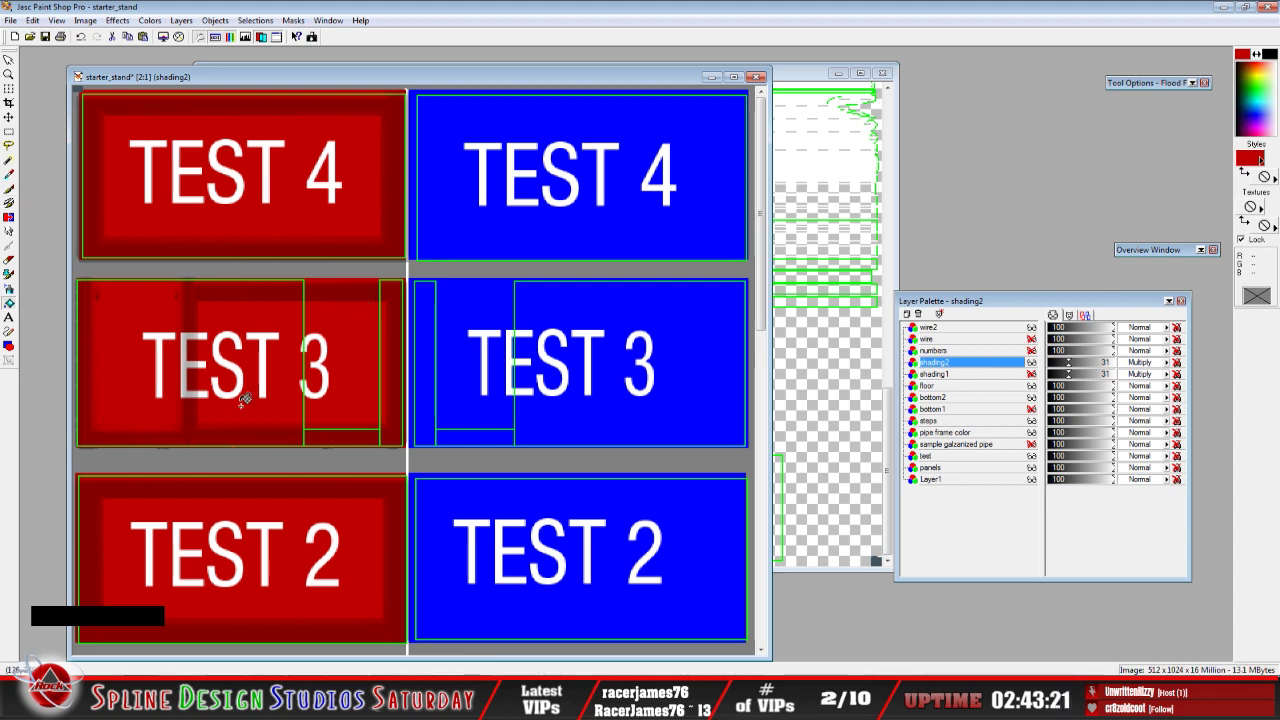
left_click(9, 131)
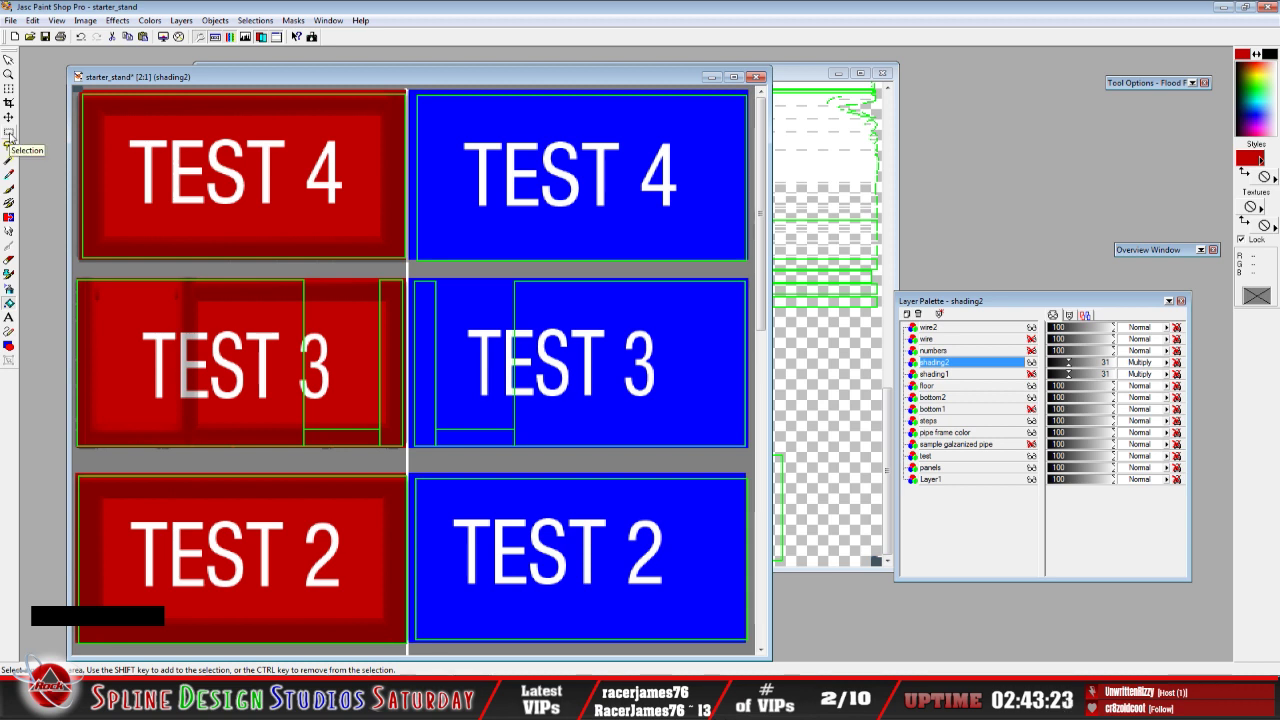
left_click_drag(78, 278, 414, 462)
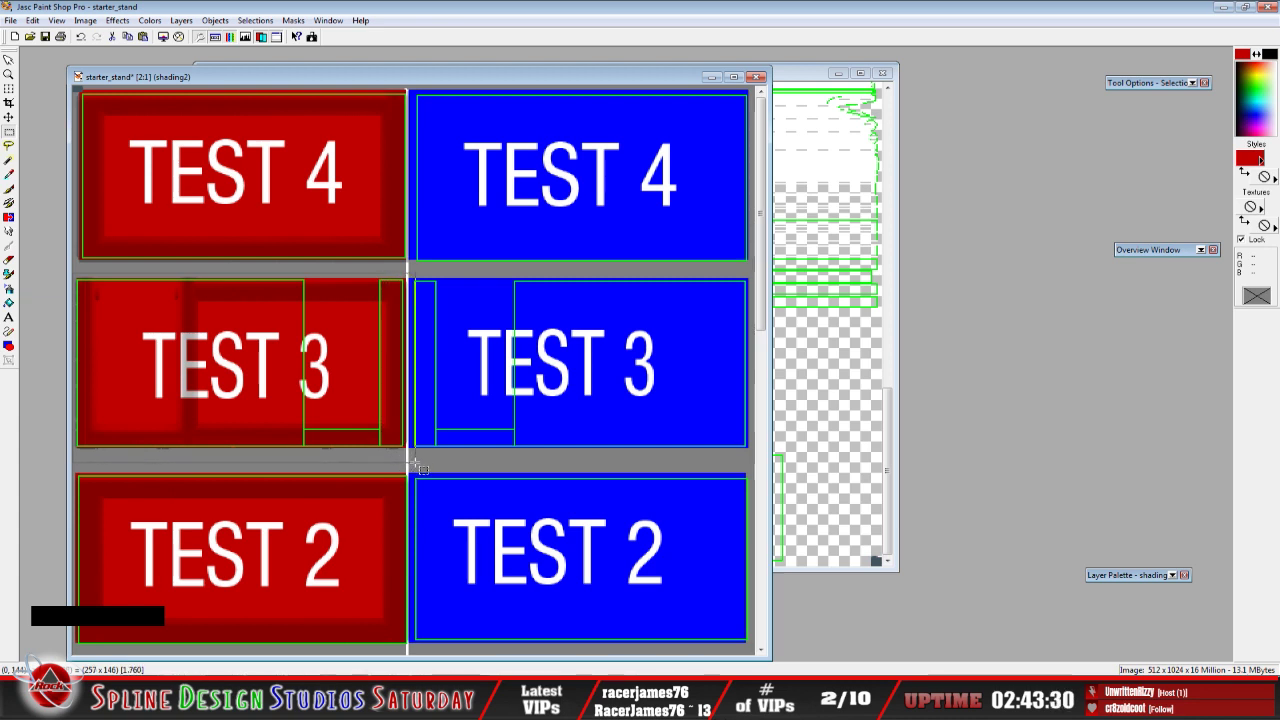
left_click_drag(186, 303, 228, 348)
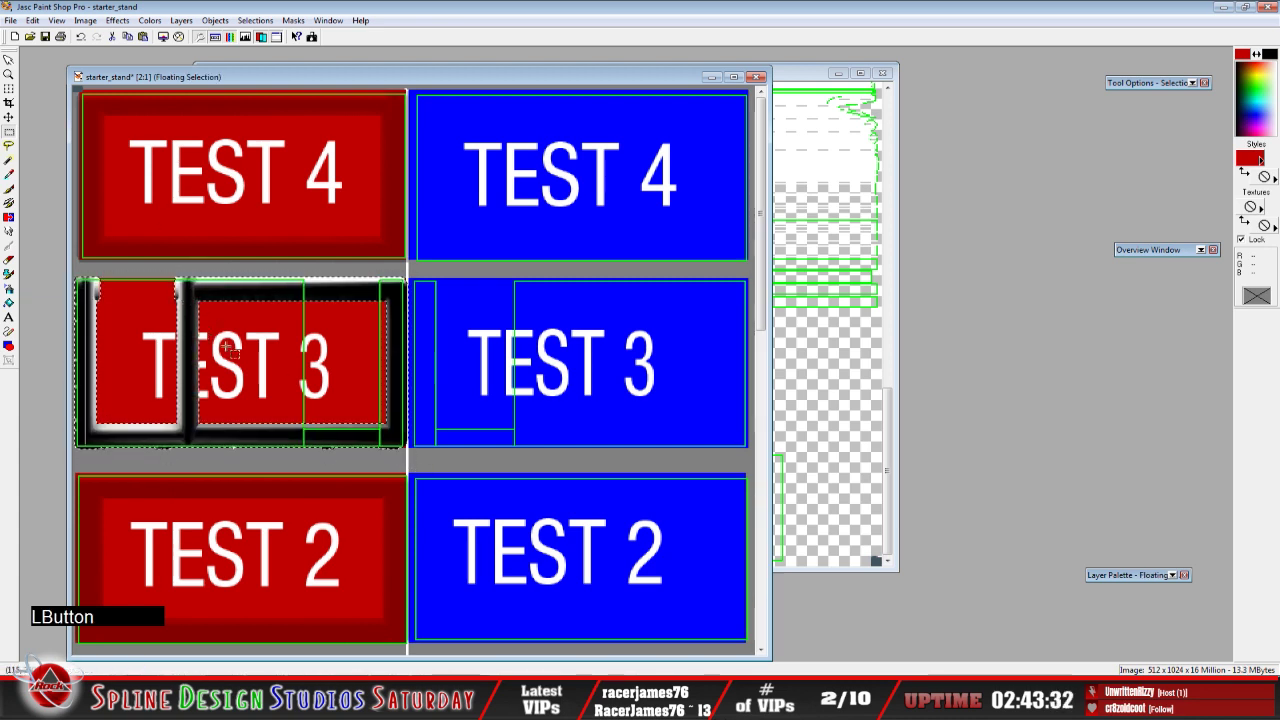
left_click(33, 20)
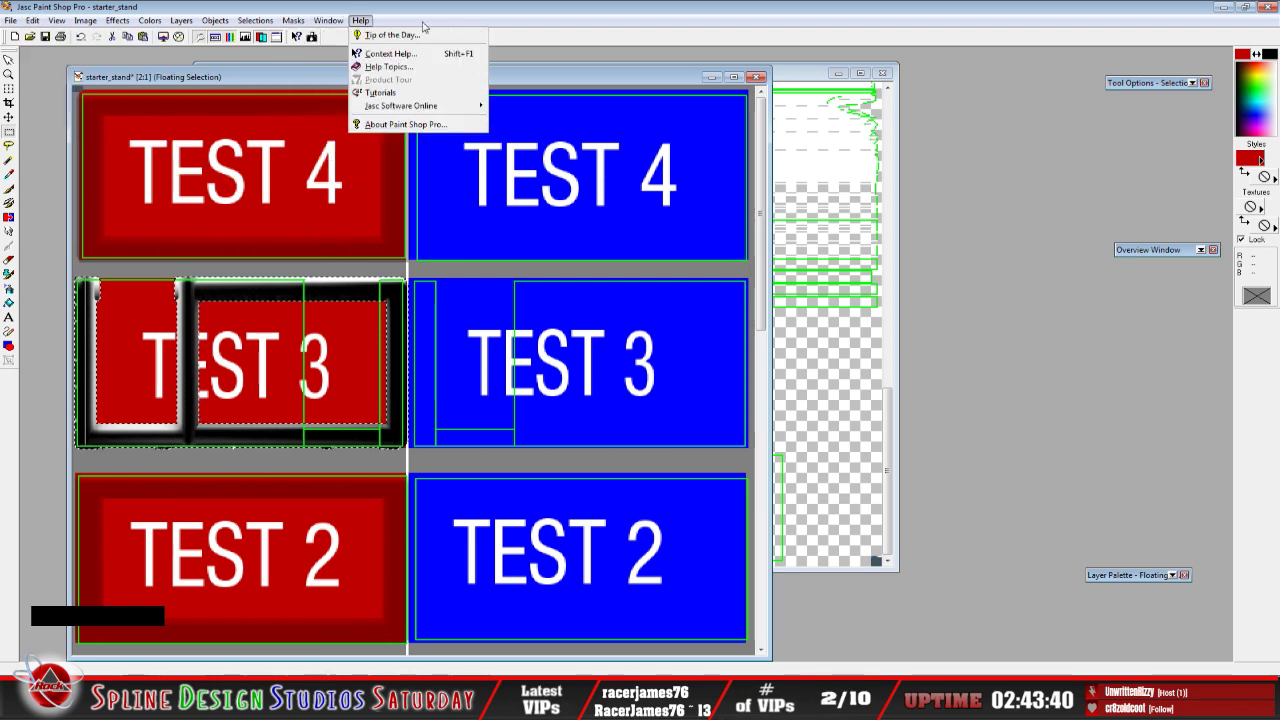
left_click(515, 19)
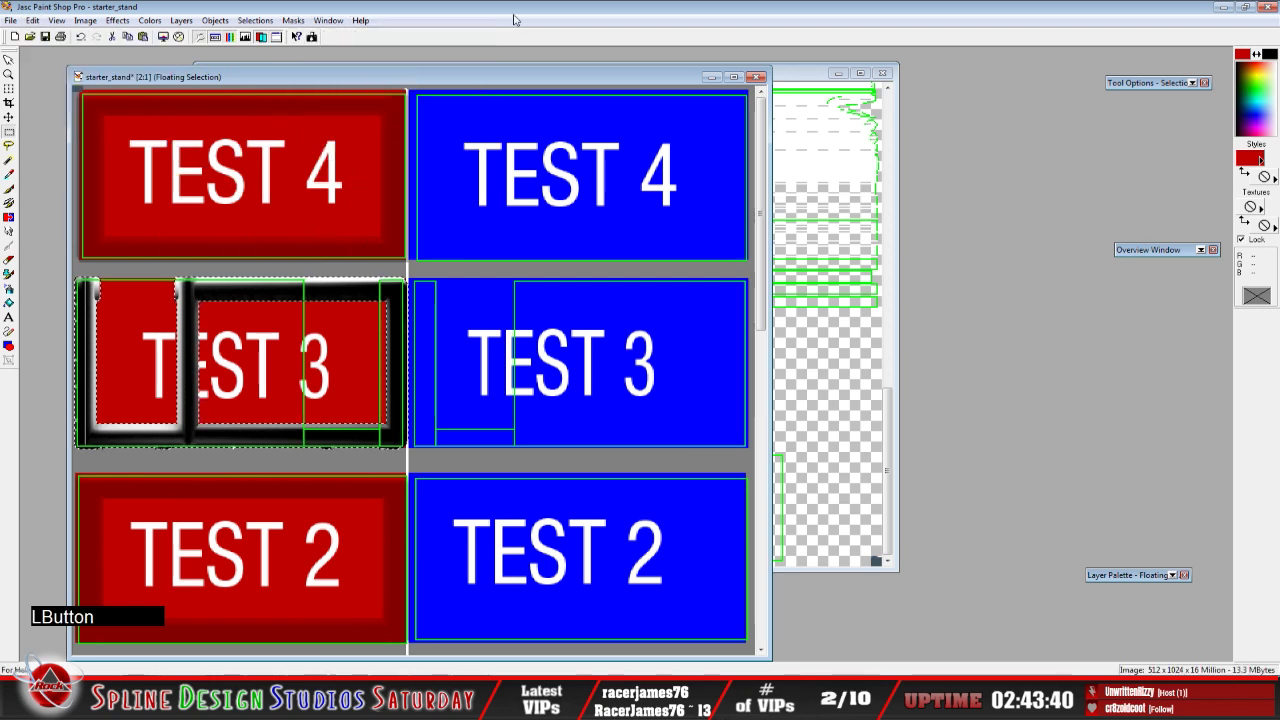
left_click(86, 21)
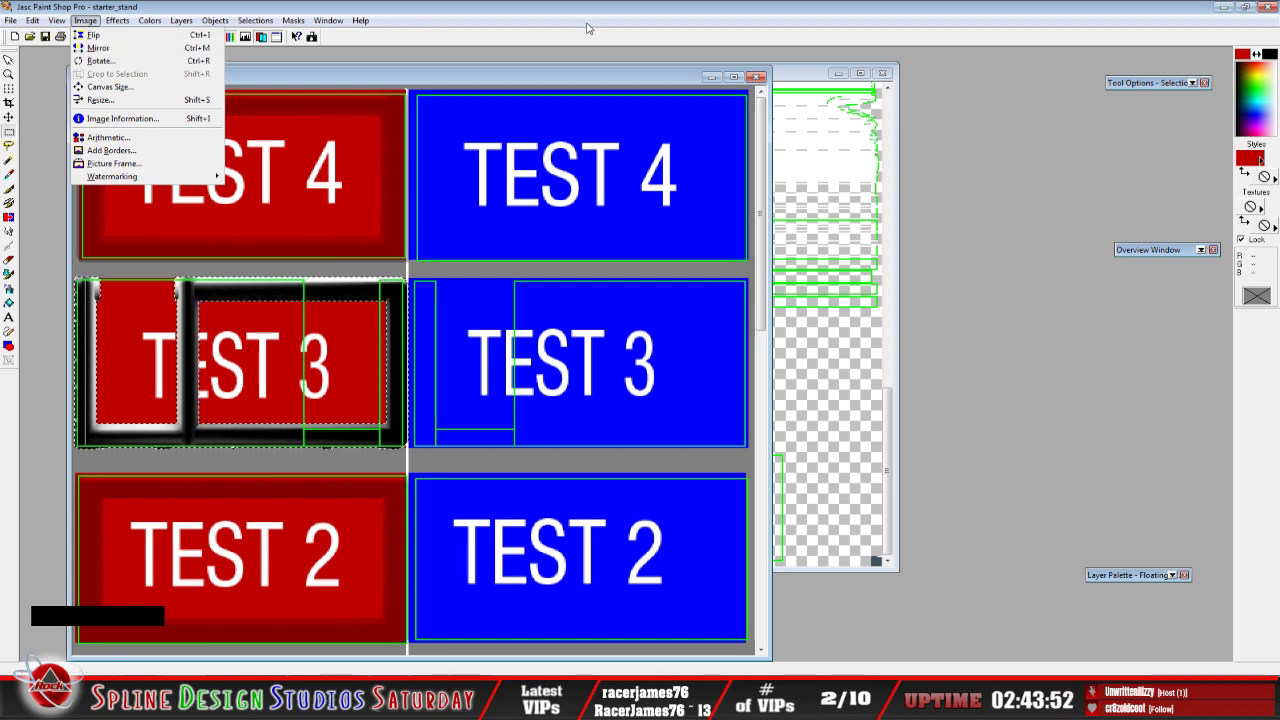
left_click(88, 48)
left_click(33, 20)
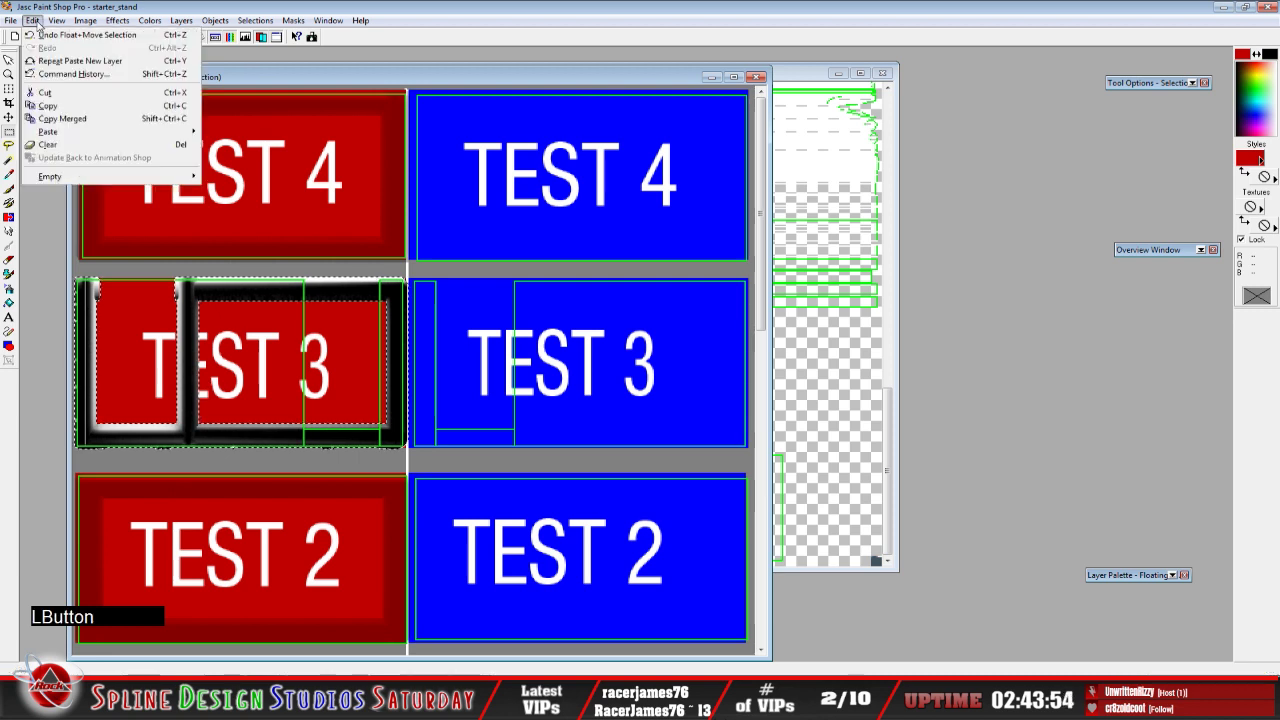
left_click(66, 93)
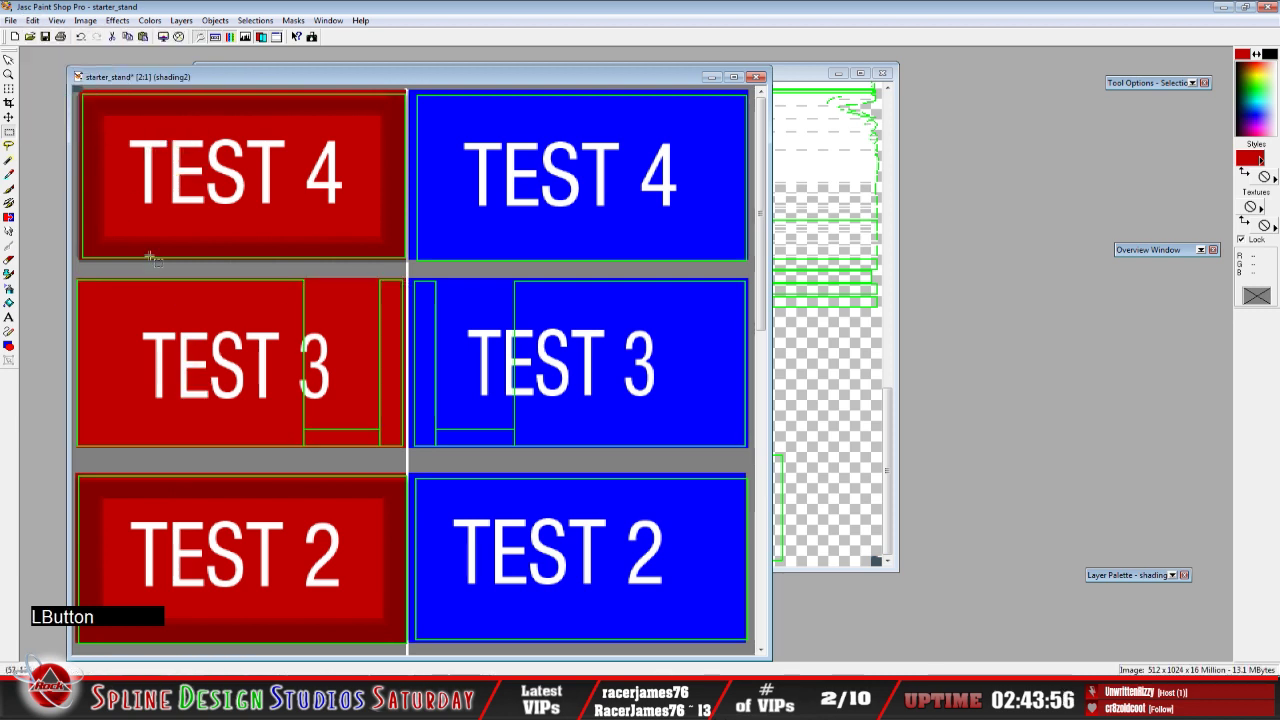
Paste the cut TEST 3 shading as a new image and mirror it horizontally
left_click(33, 20)
mouse_move(110, 131)
left_click(232, 131)
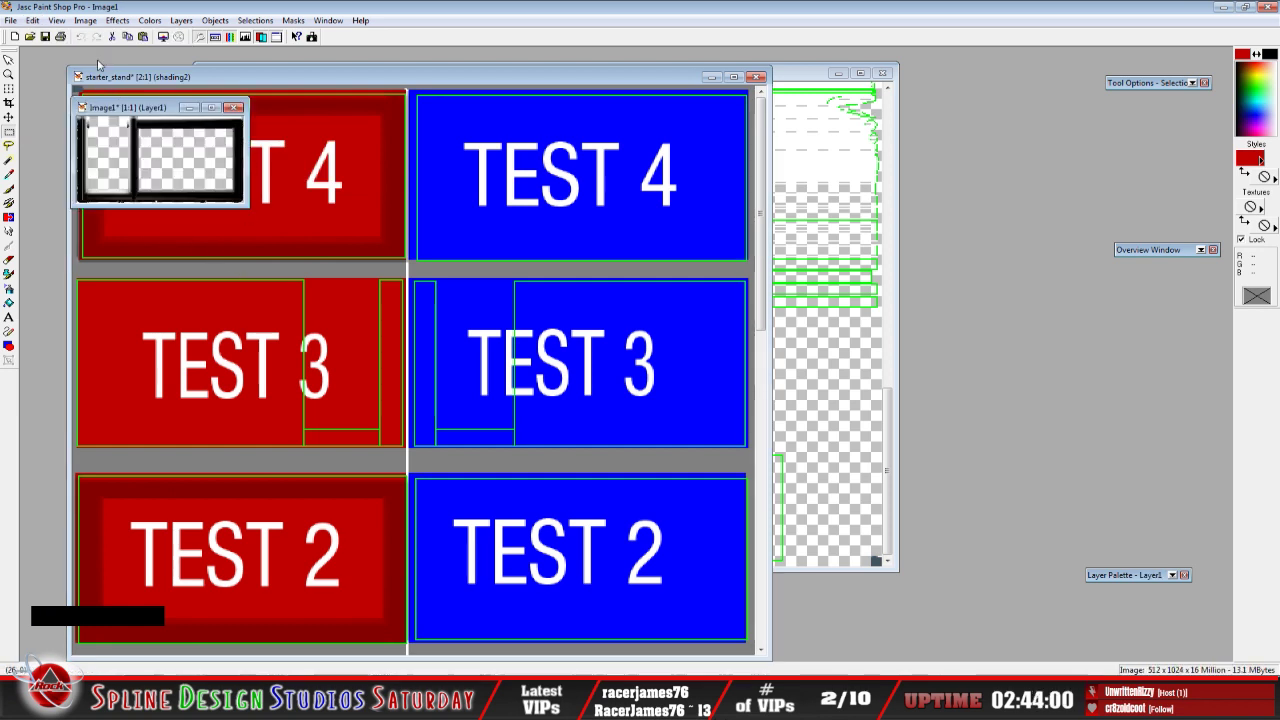
left_click(85, 21)
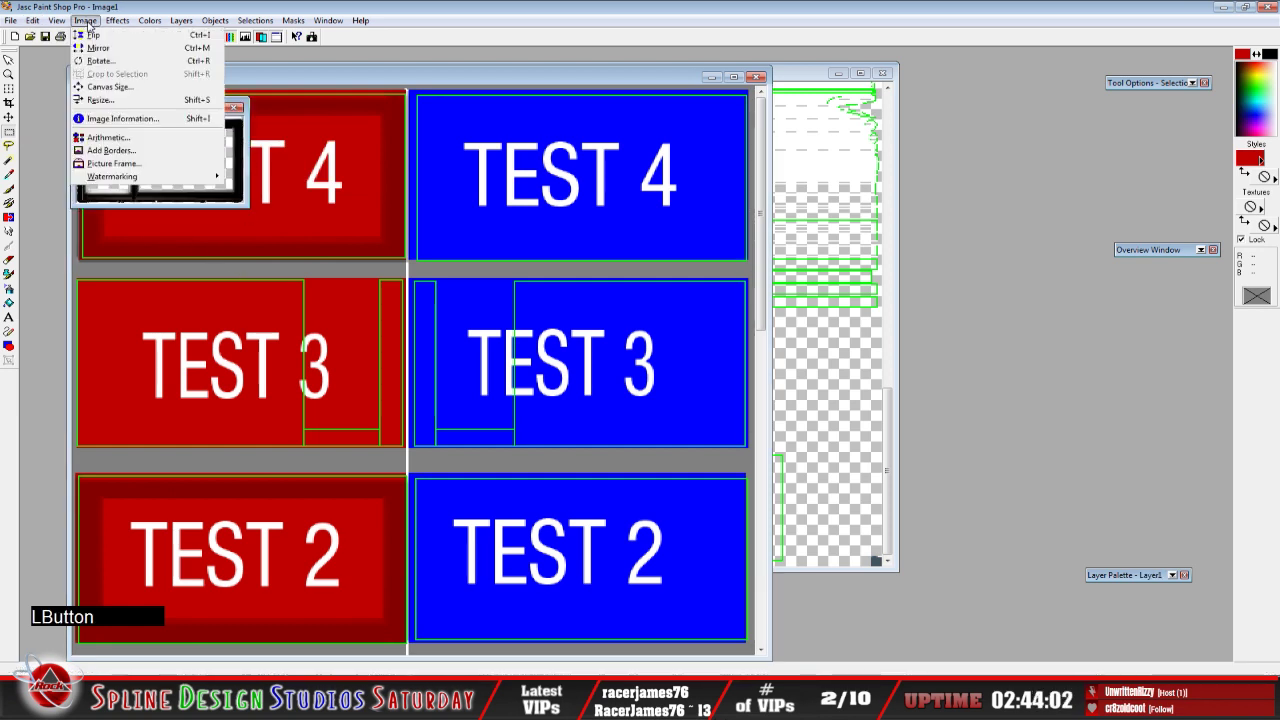
left_click(99, 48)
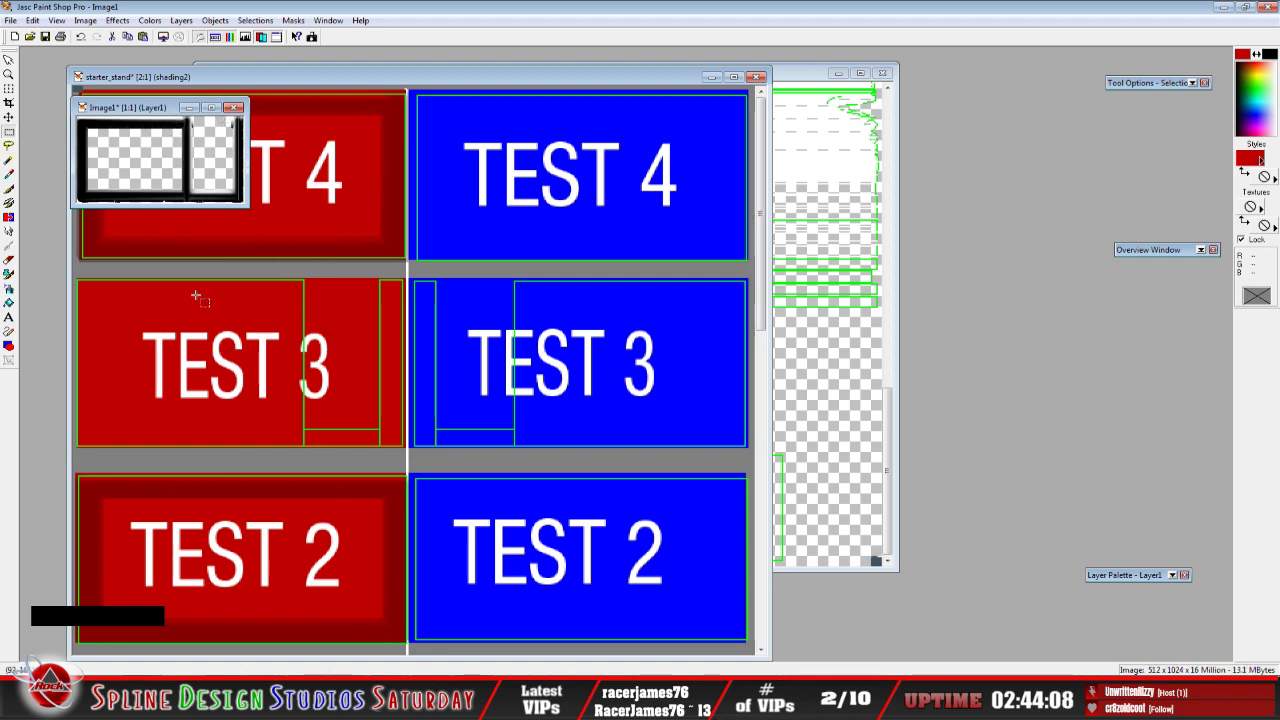
Copy the mirrored shading, paste it as a new selection over the red TEST 3 panel on the shading2 layer and deselect it
left_click(33, 20)
left_click(47, 105)
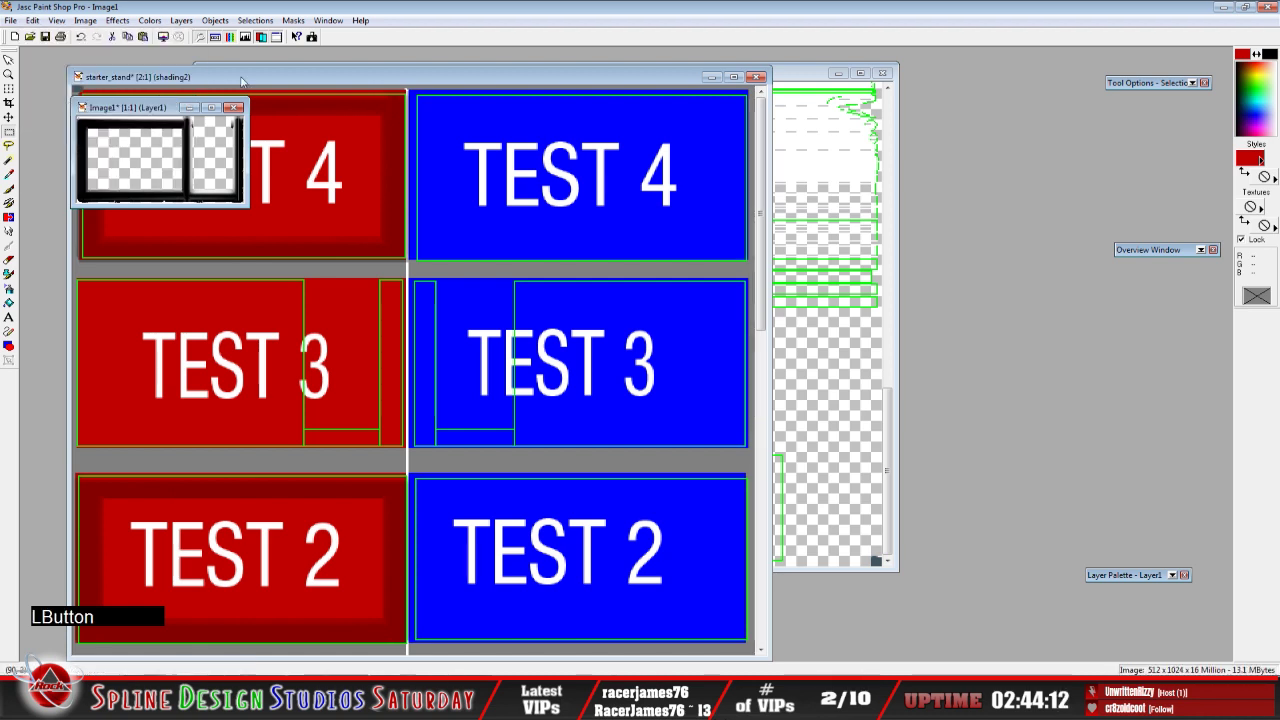
left_click(33, 20)
mouse_move(50, 144)
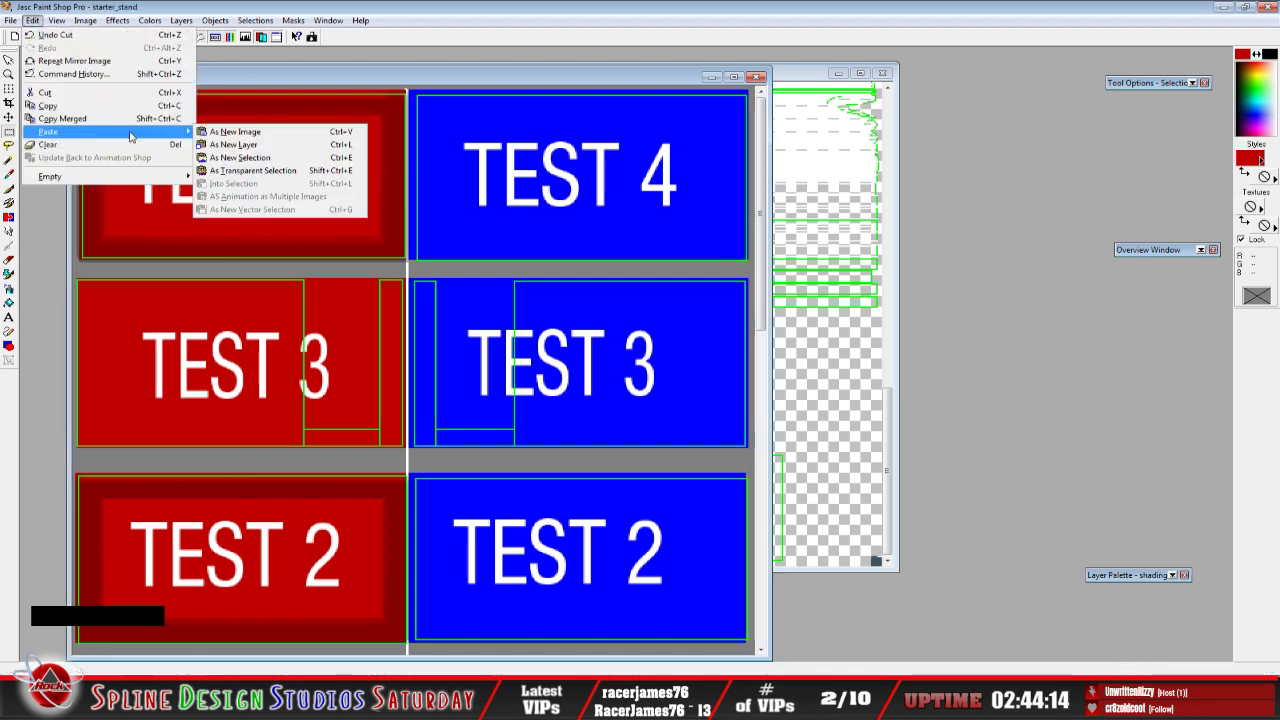
left_click(230, 158)
left_click(245, 370)
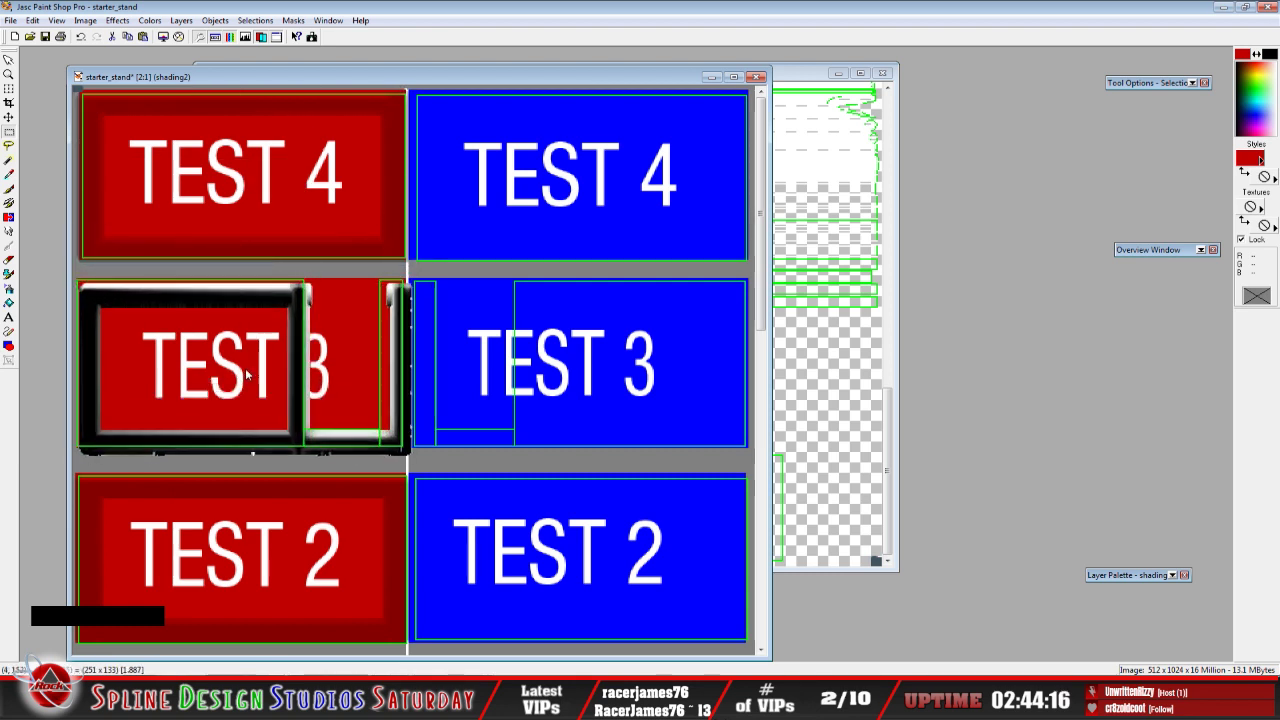
left_click_drag(245, 370, 238, 370)
left_click(238, 370)
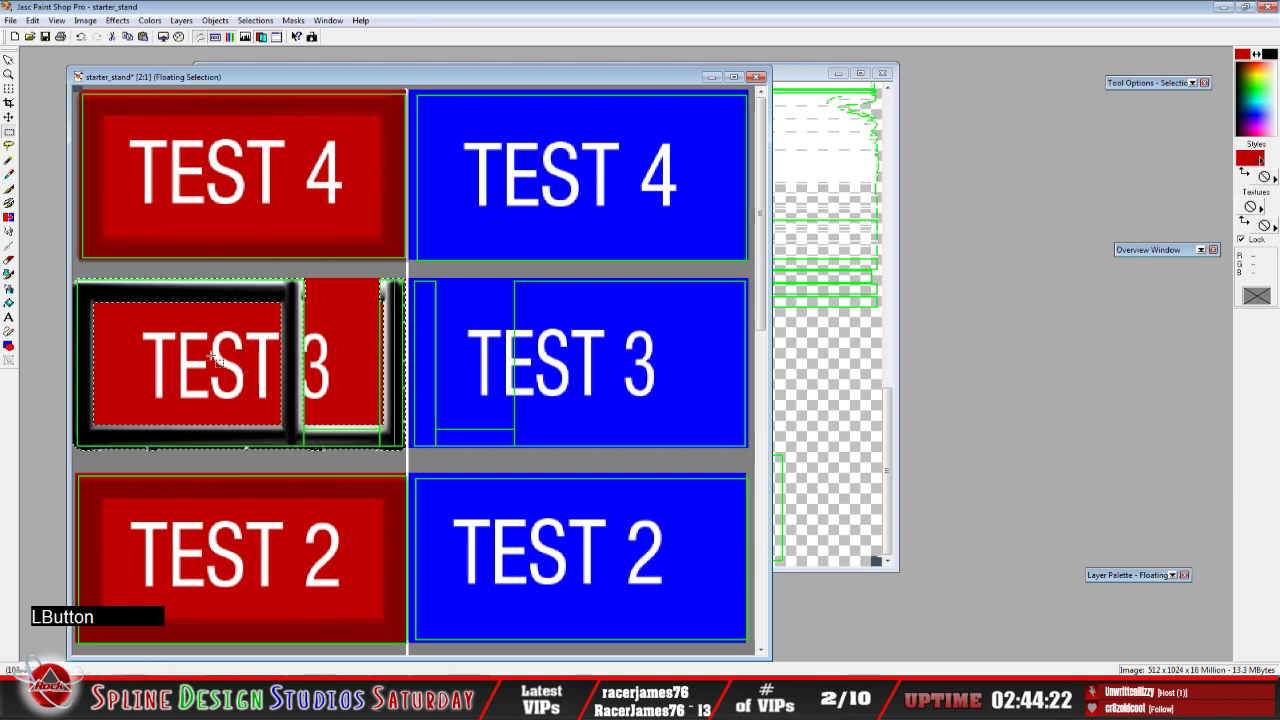
right_click(266, 465)
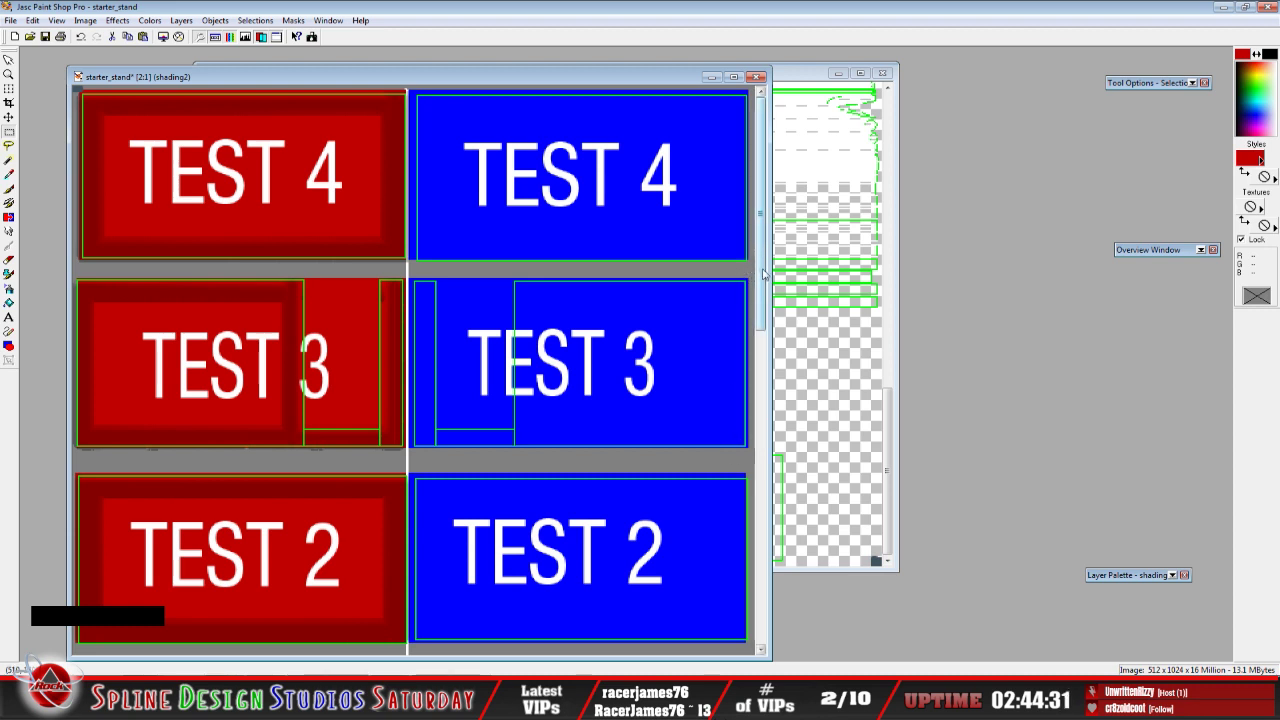
Switch to 3ds Max, reload the stand material's starter_stand.bmp bitmap and view its image
left_click_drag(765, 272, 786, 390)
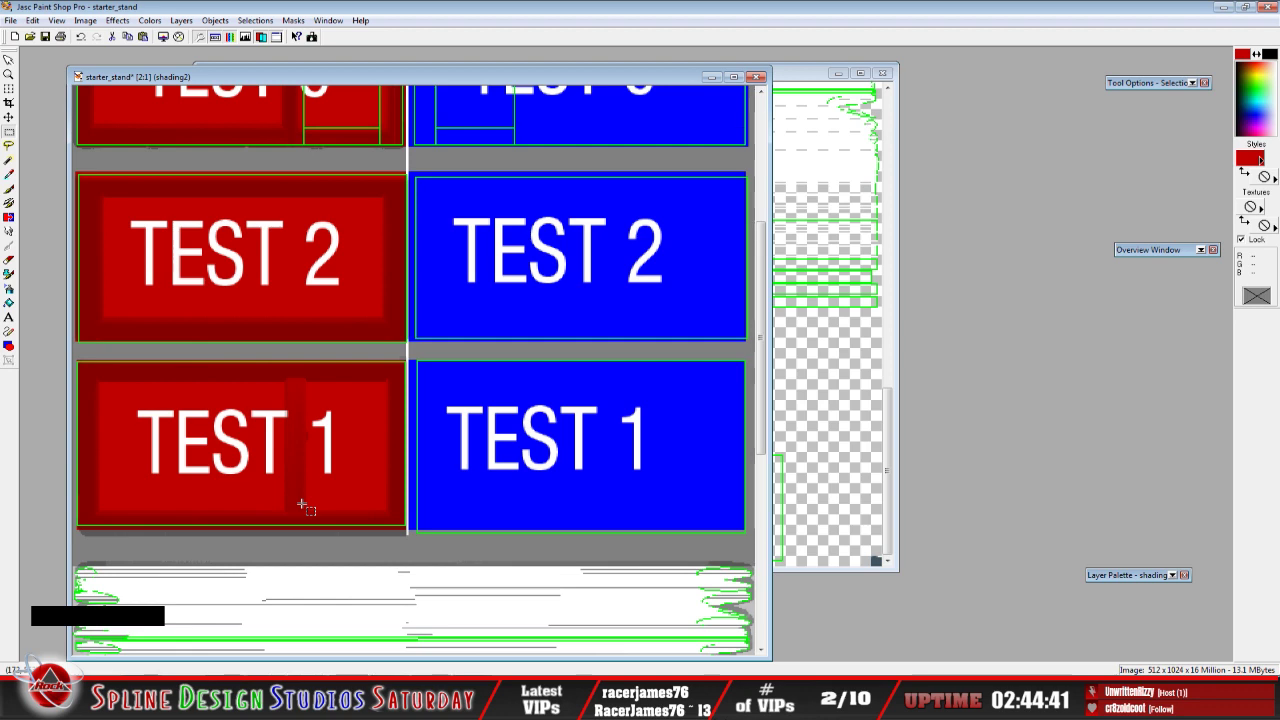
mouse_move(757, 435)
left_mouse_down()
mouse_move(751, 319)
mouse_move(757, 435)
left_mouse_up()
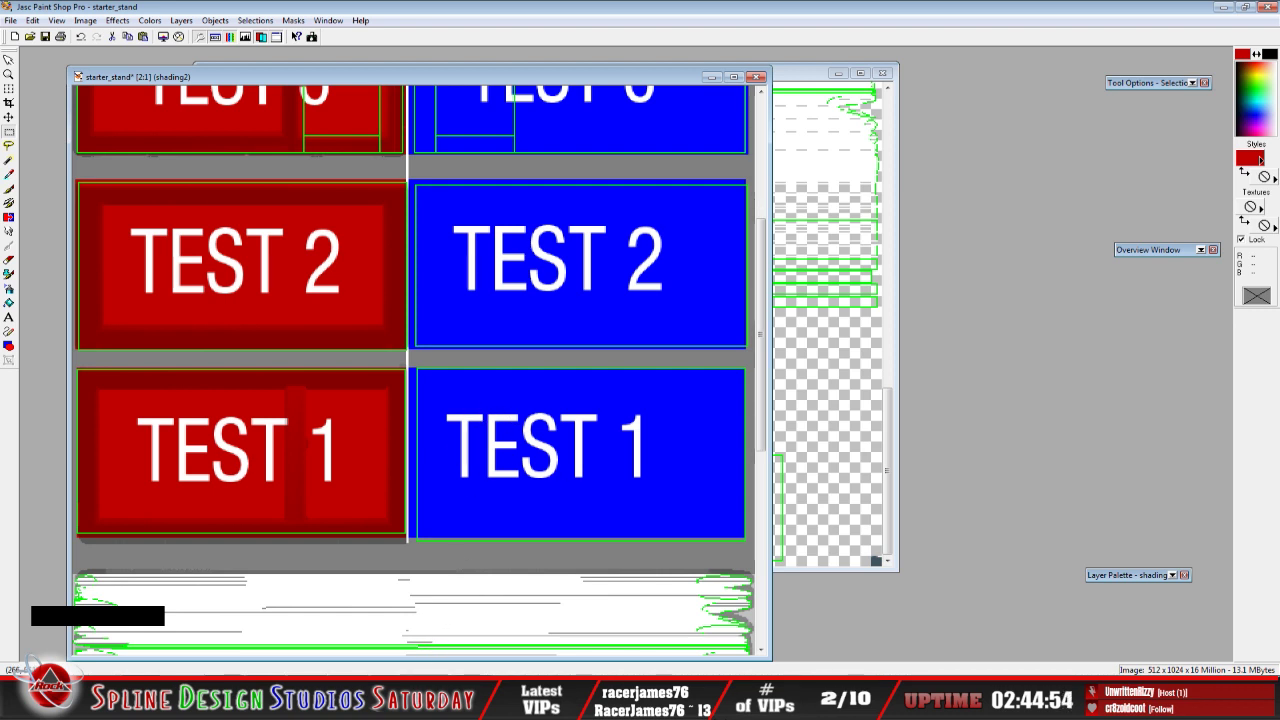
key("alt+Tab")
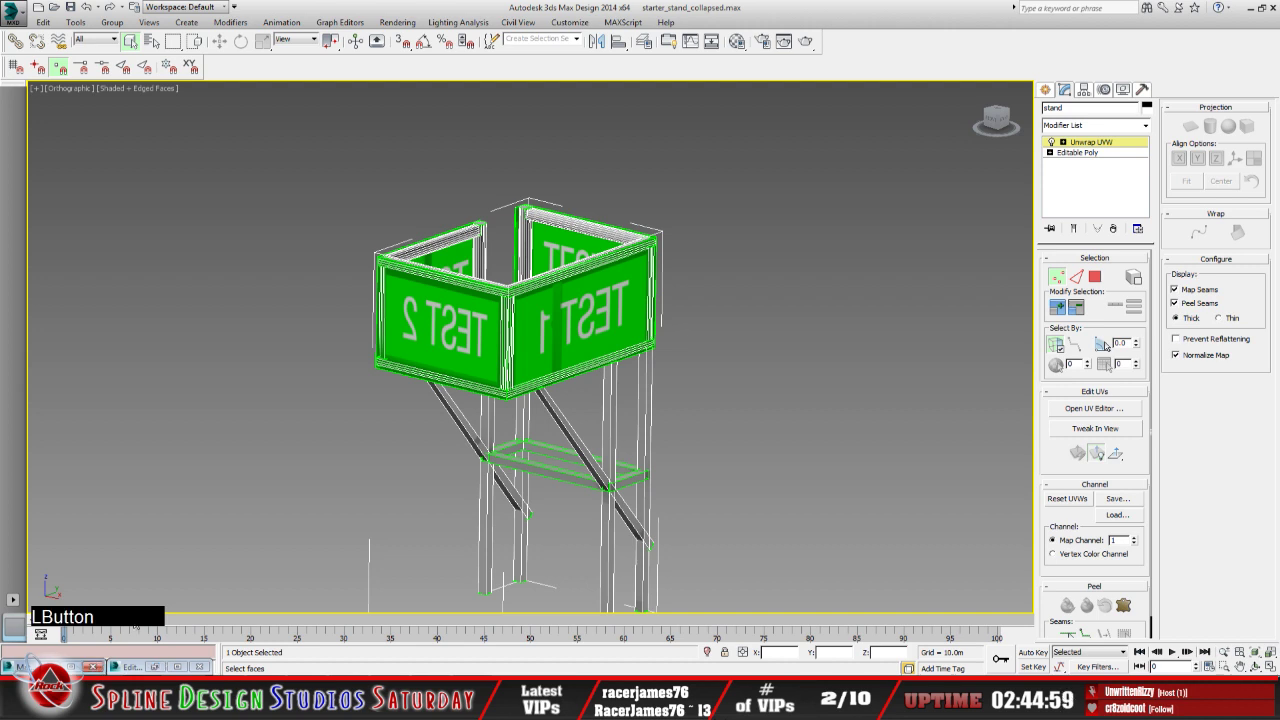
left_click(153, 667)
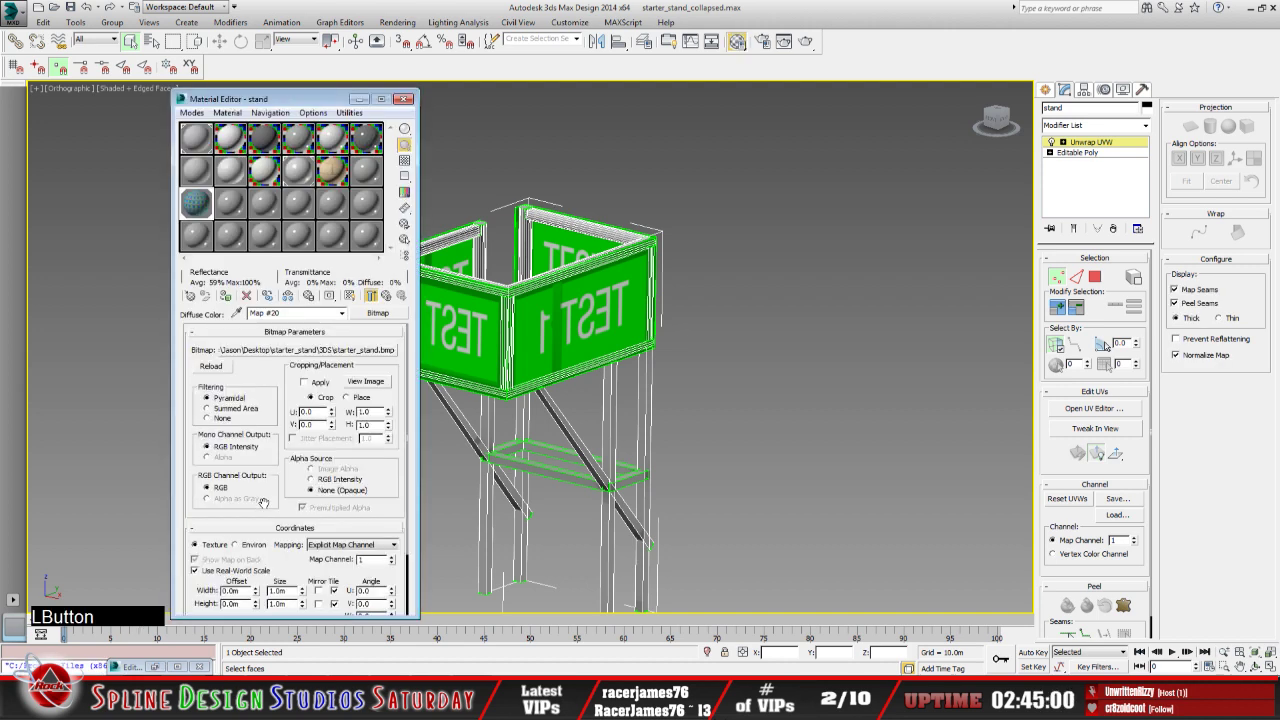
left_click(213, 367)
left_click(365, 381)
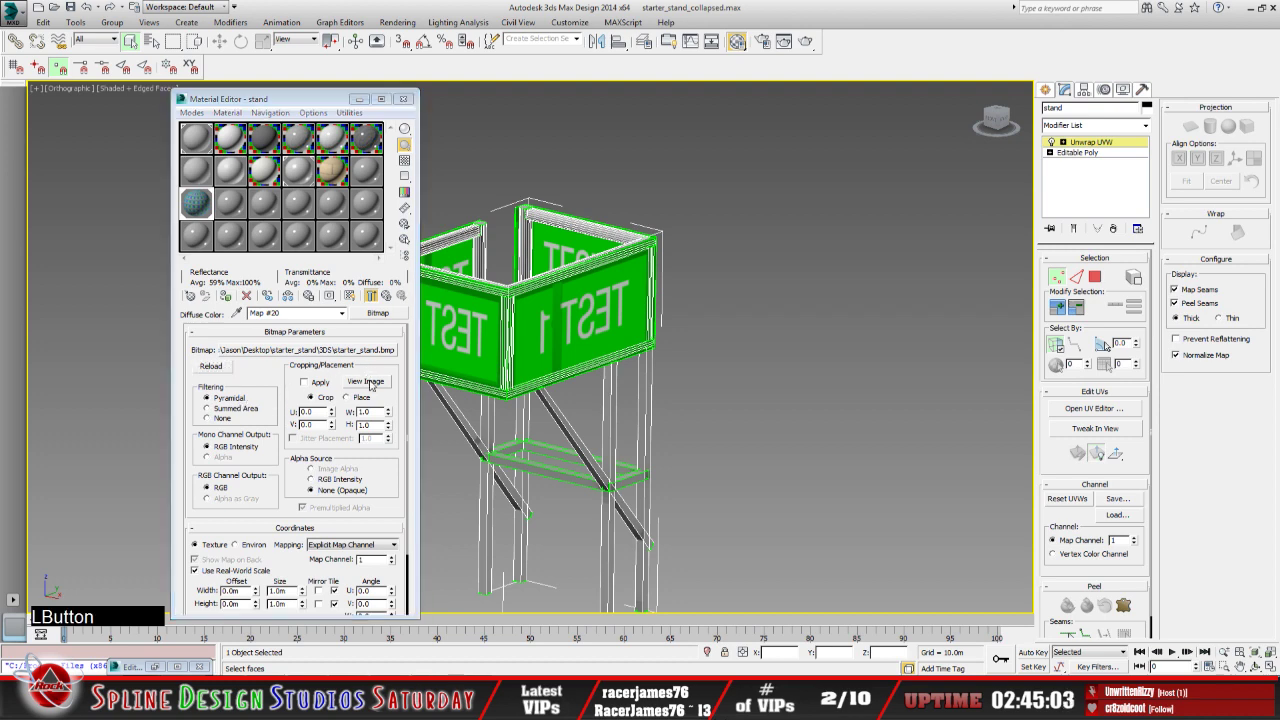
left_click(597, 34)
left_click(359, 98)
Examine the shading and lettering of the TEST panels on the stand model from several sides
middle_click_drag(529, 398, 485, 440)
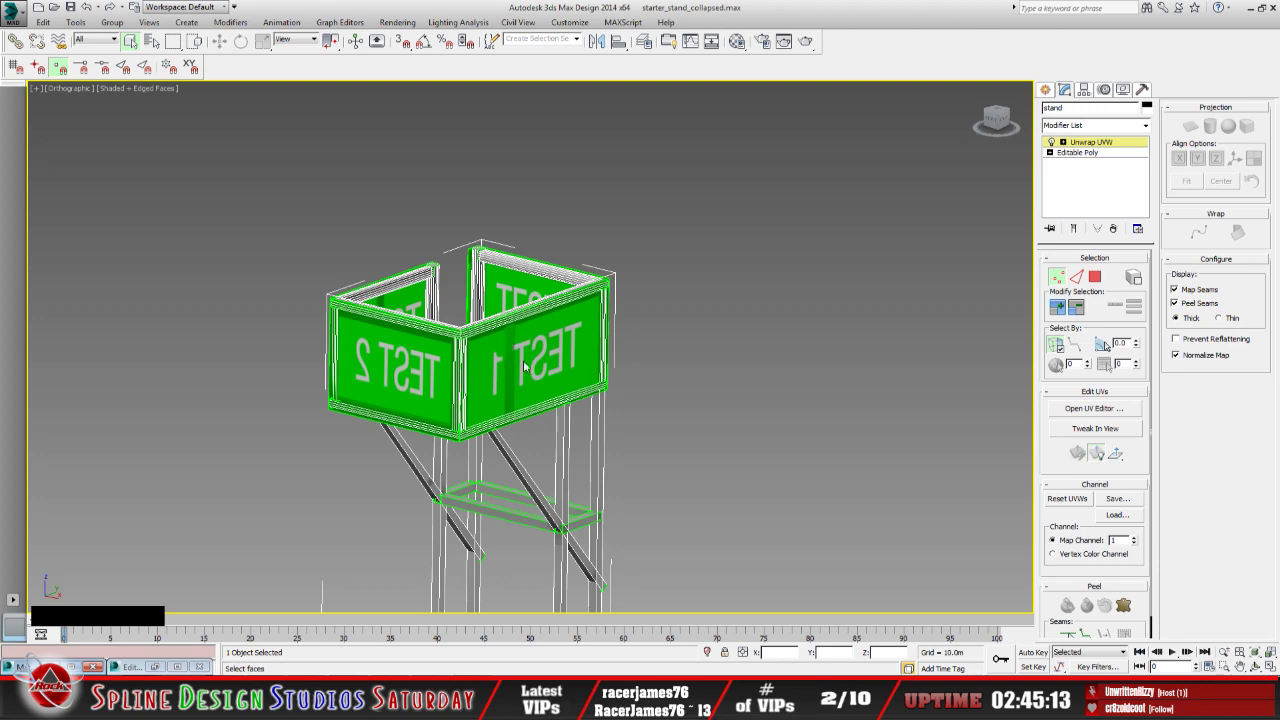
left_click(1256, 666)
left_click_drag(470, 389, 588, 389)
scroll(498, 348, "up", 3)
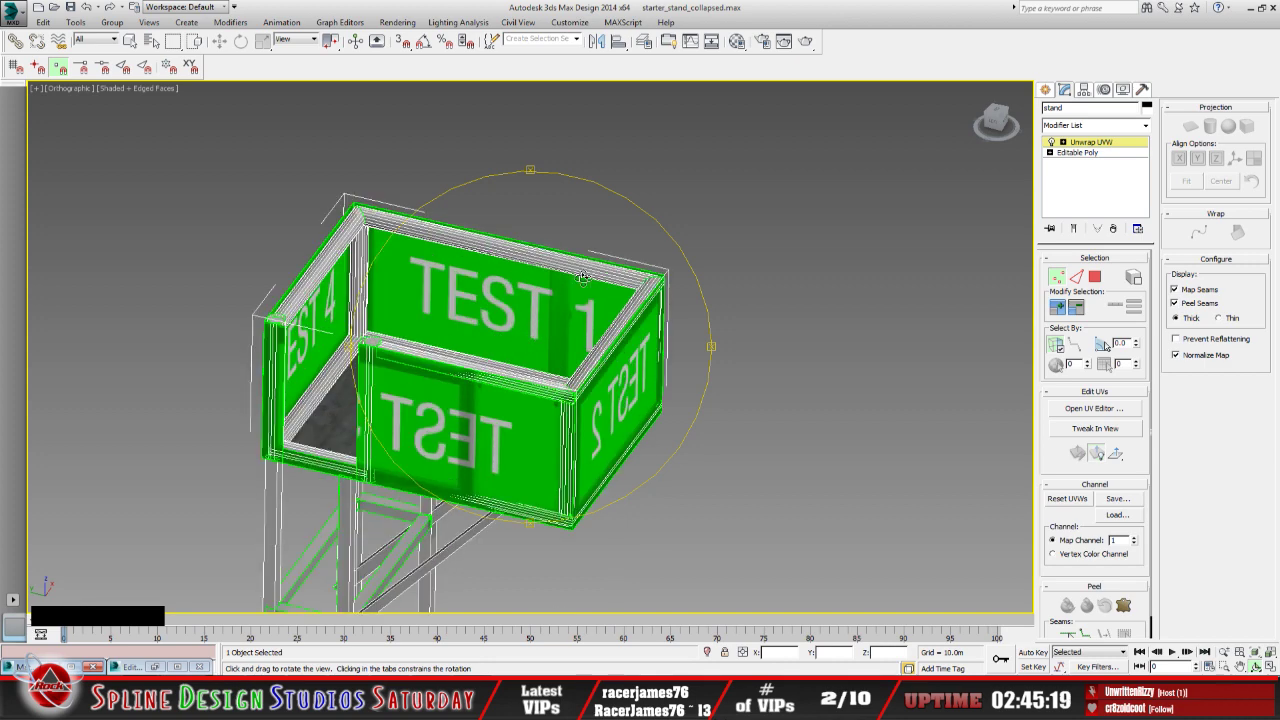
left_click_drag(562, 310, 520, 388)
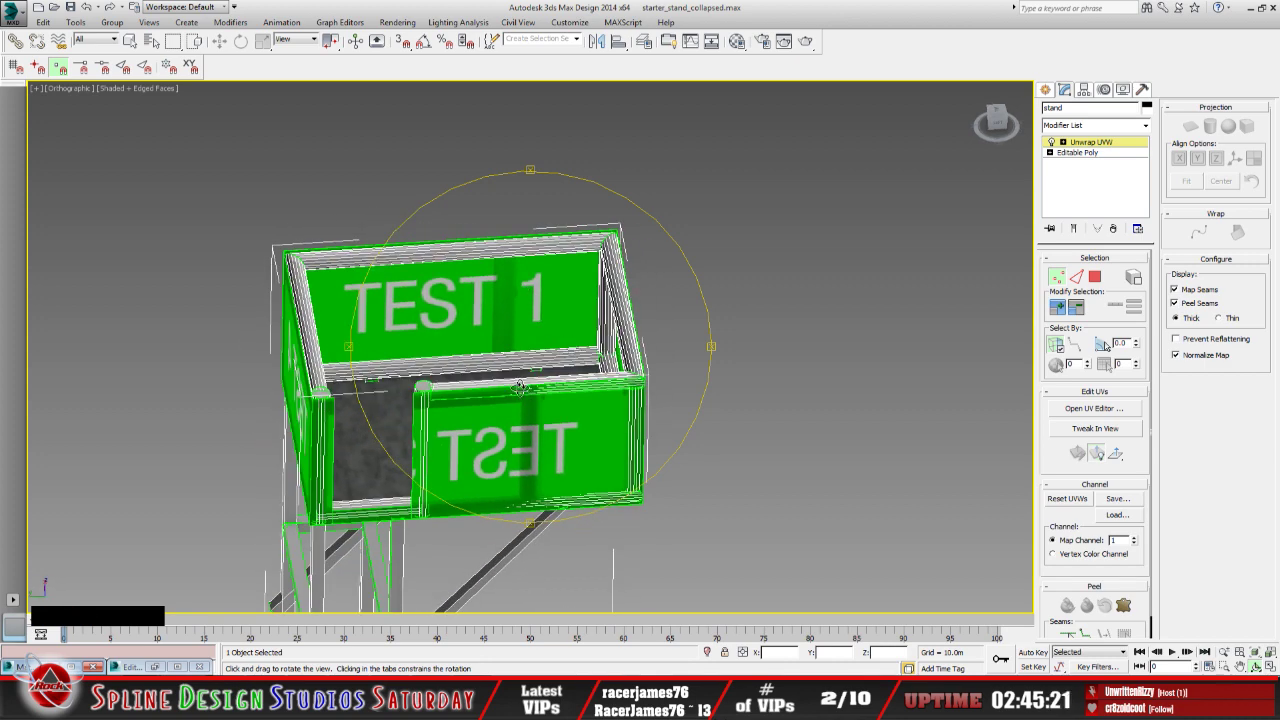
scroll(520, 388, "up", 4)
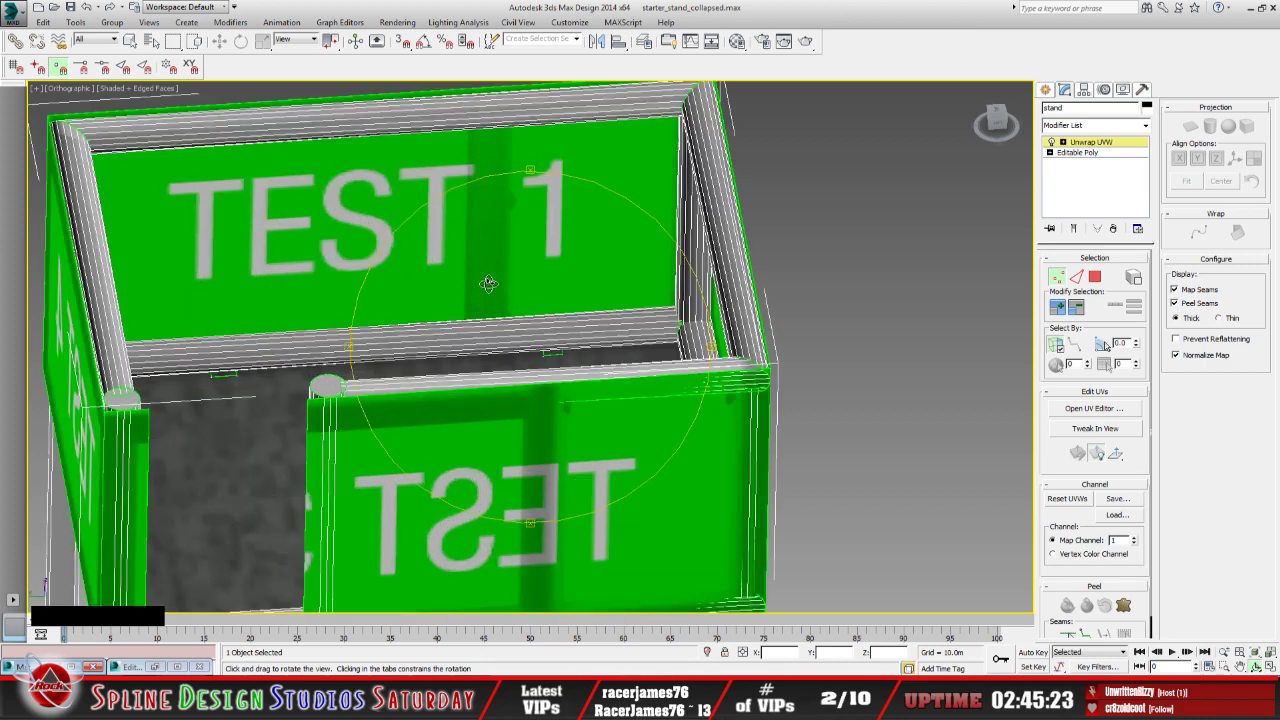
left_click_drag(480, 279, 370, 328)
left_click_drag(455, 305, 470, 338)
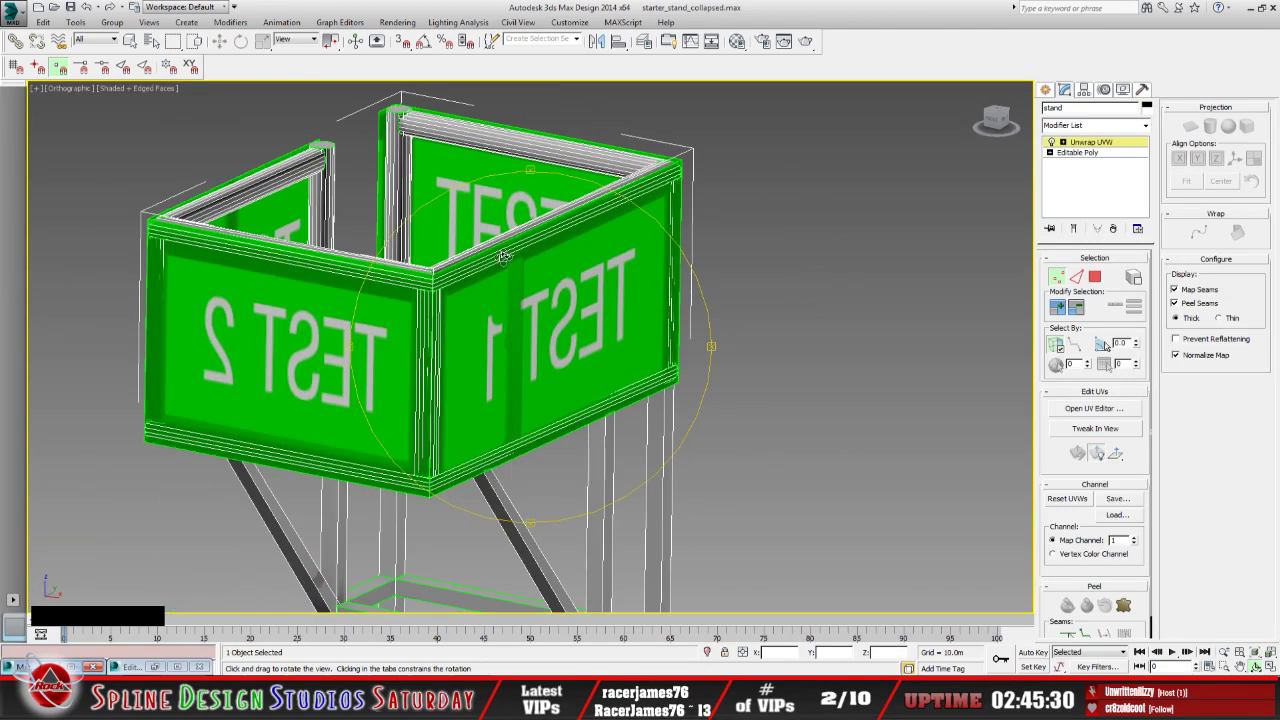
left_click_drag(567, 363, 526, 388)
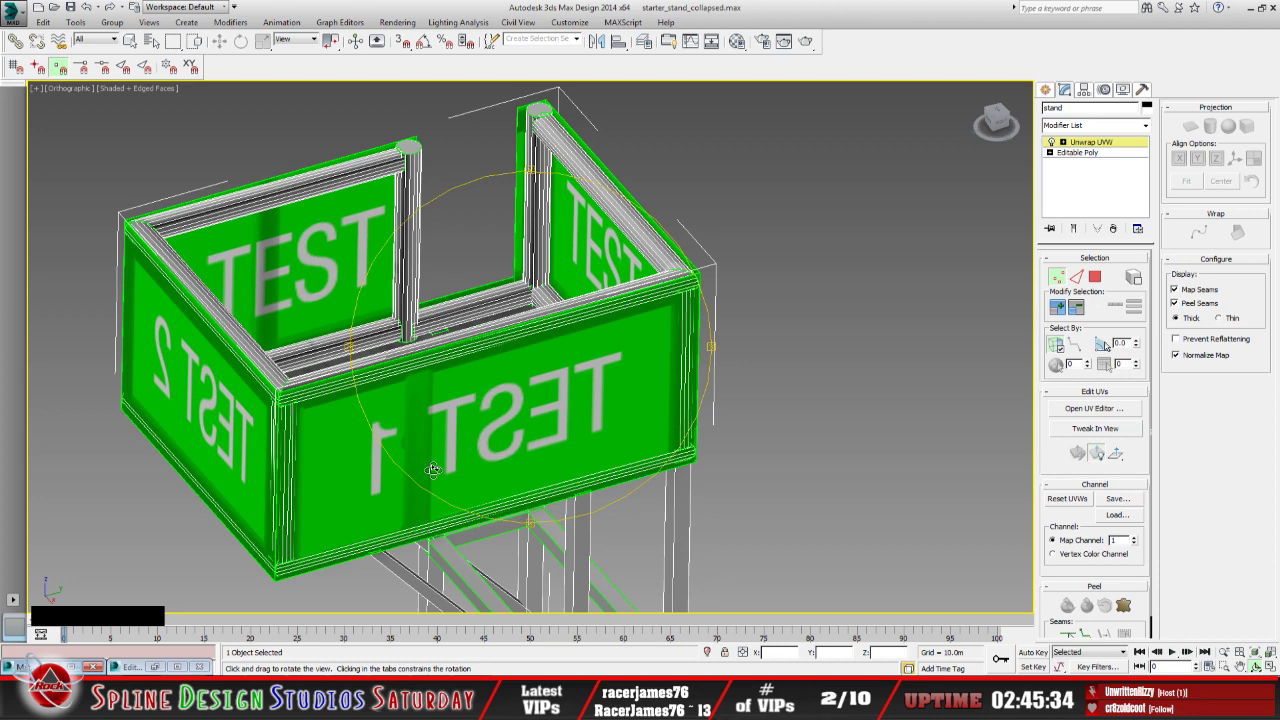
left_click_drag(433, 470, 498, 412)
left_click_drag(446, 358, 417, 410)
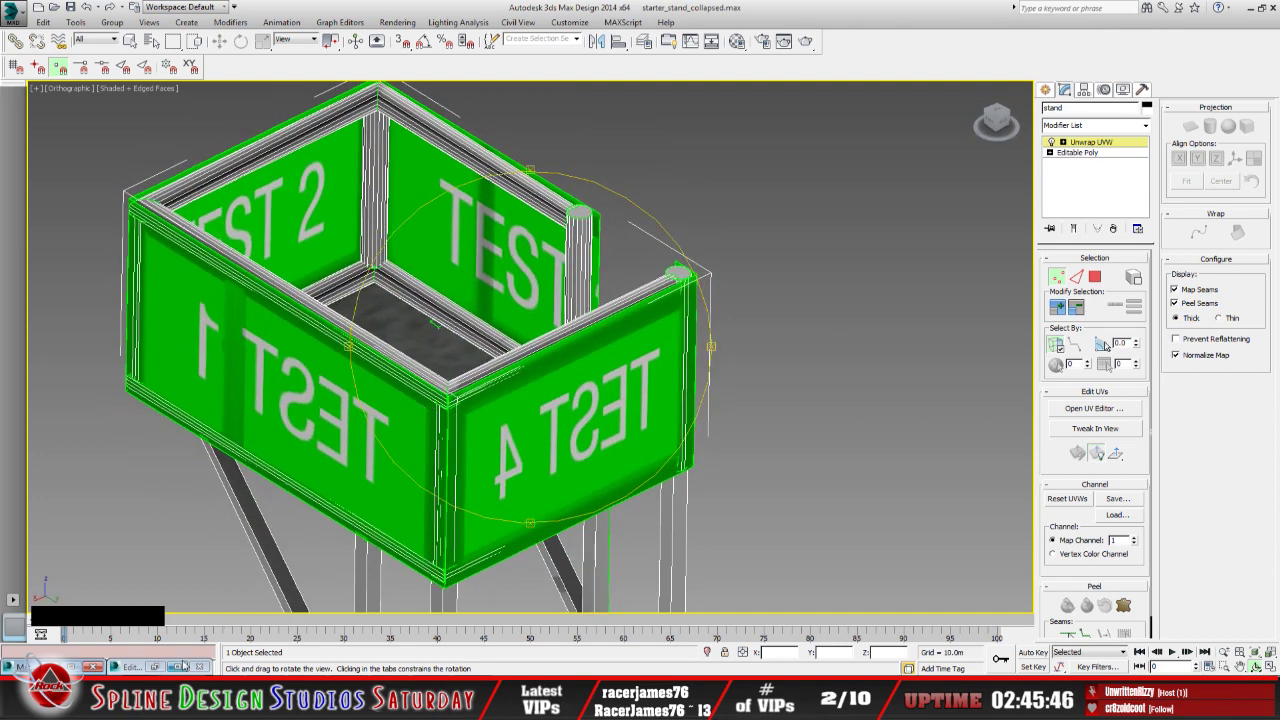
Switch back to Paint Shop Pro and toggle the shading1 layer's visibility on and off to compare the shading
left_click(310, 704)
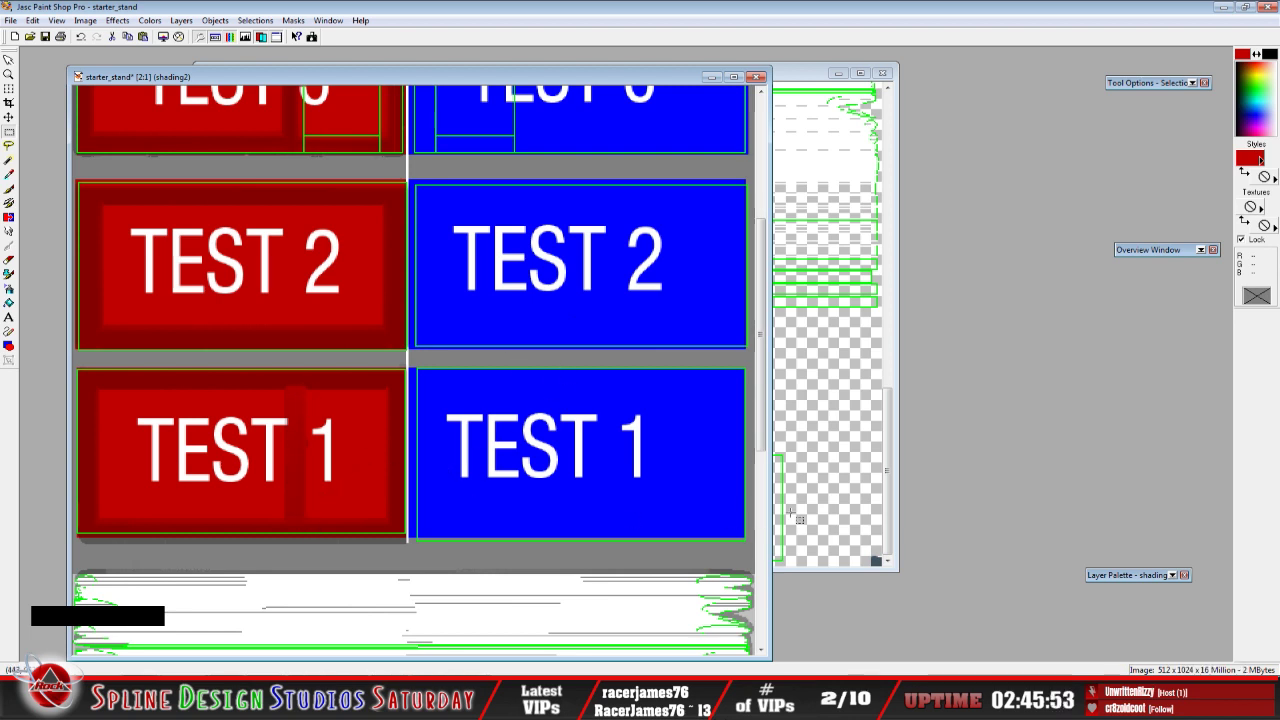
mouse_move(1131, 578)
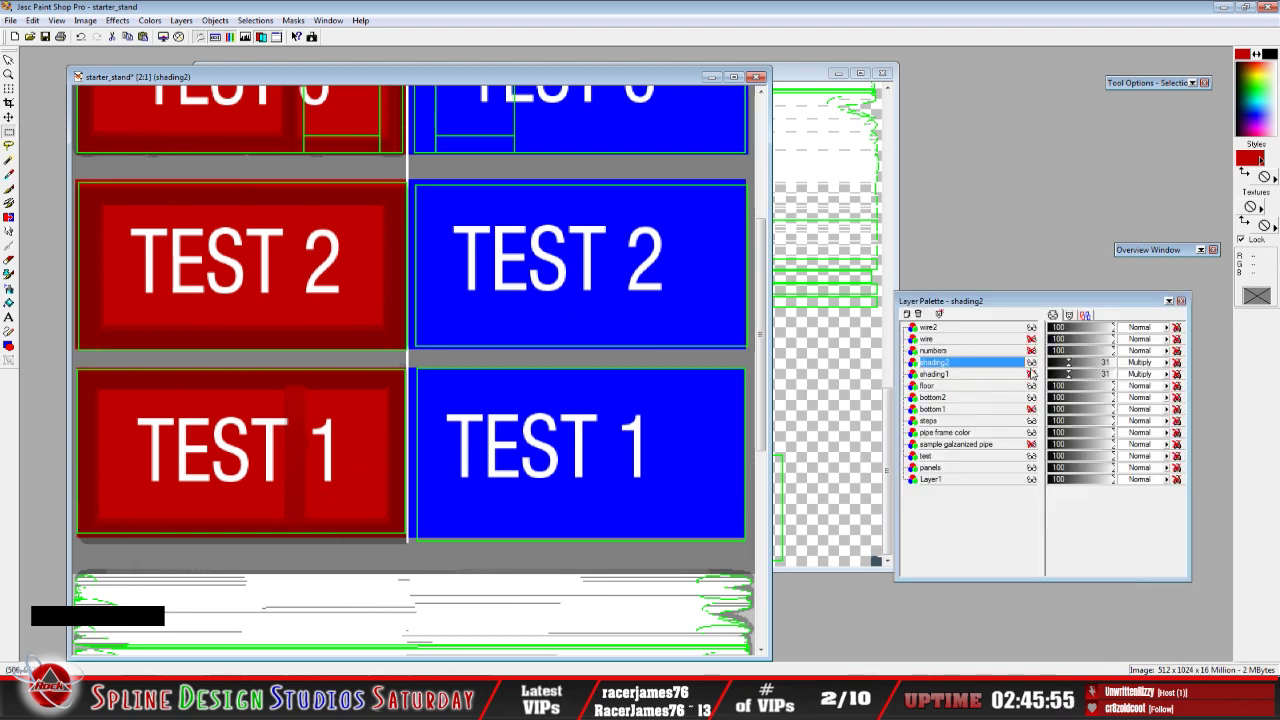
left_click(1031, 370)
left_click(1031, 370)
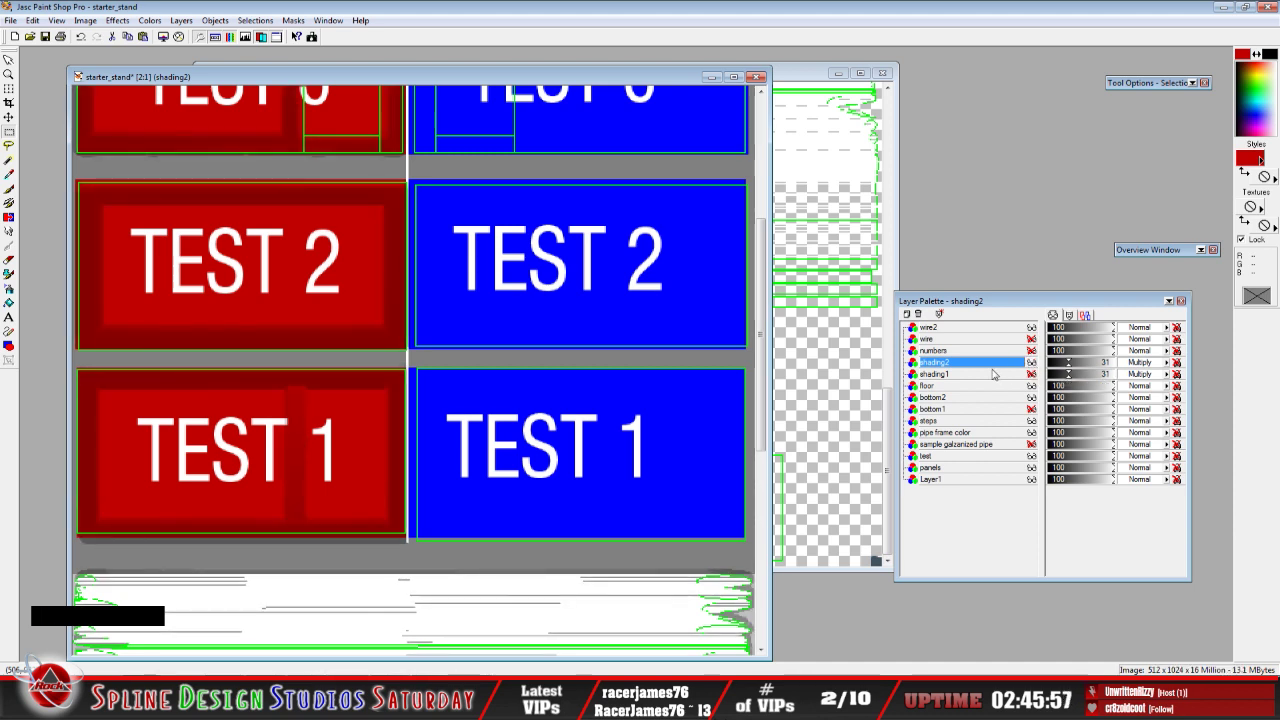
Select the dark vertical shading strip across the red TEST 1 panel on shading2, delete it and deselect
scroll(301, 414, "up", 1)
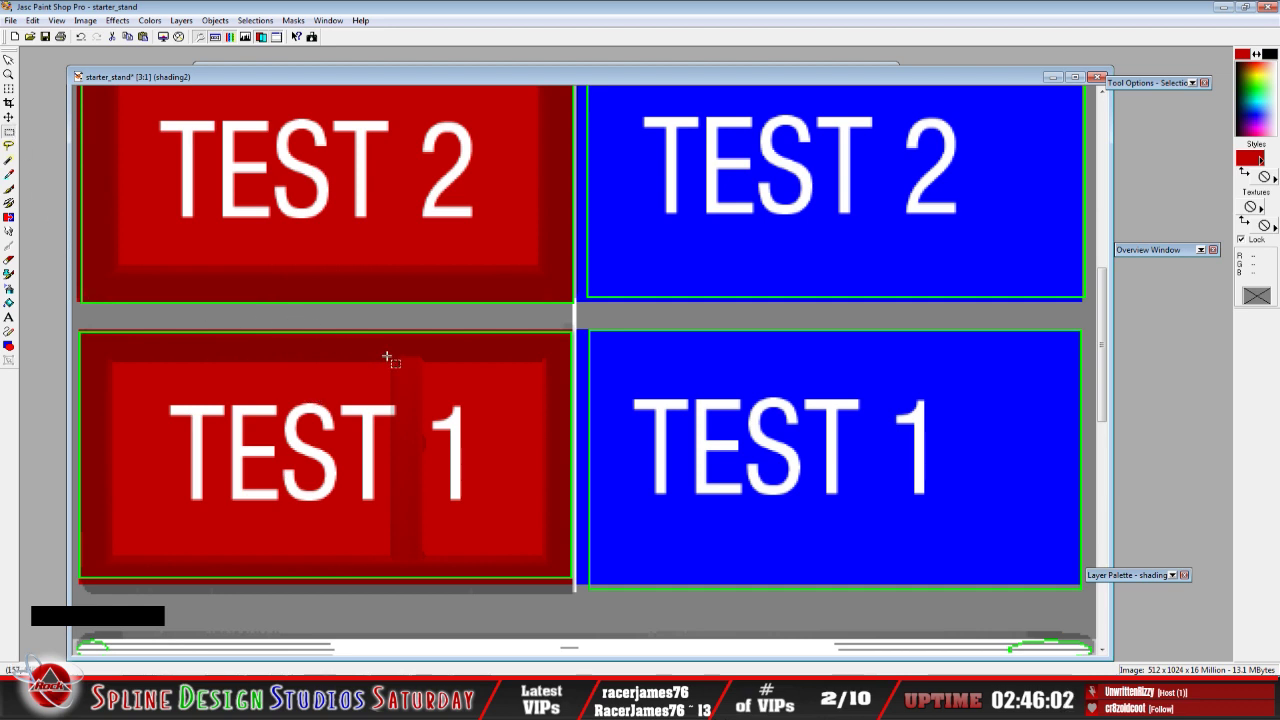
left_click_drag(389, 357, 422, 553)
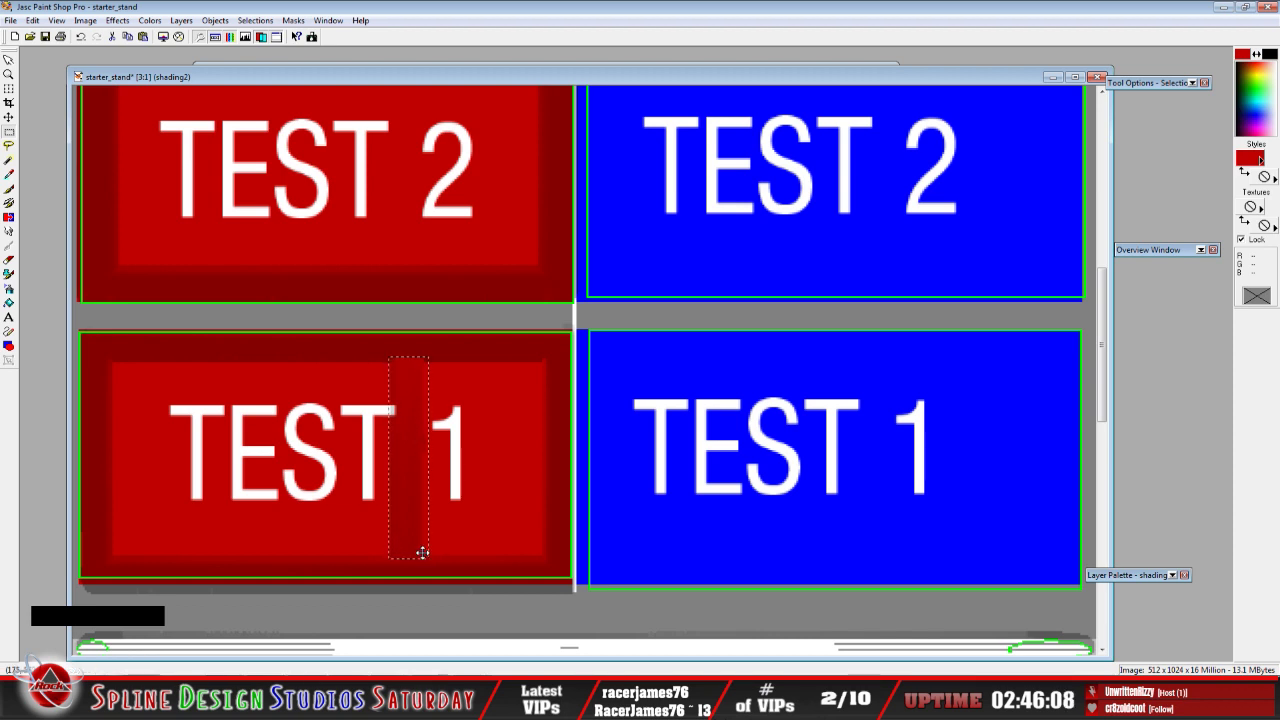
key("Delete")
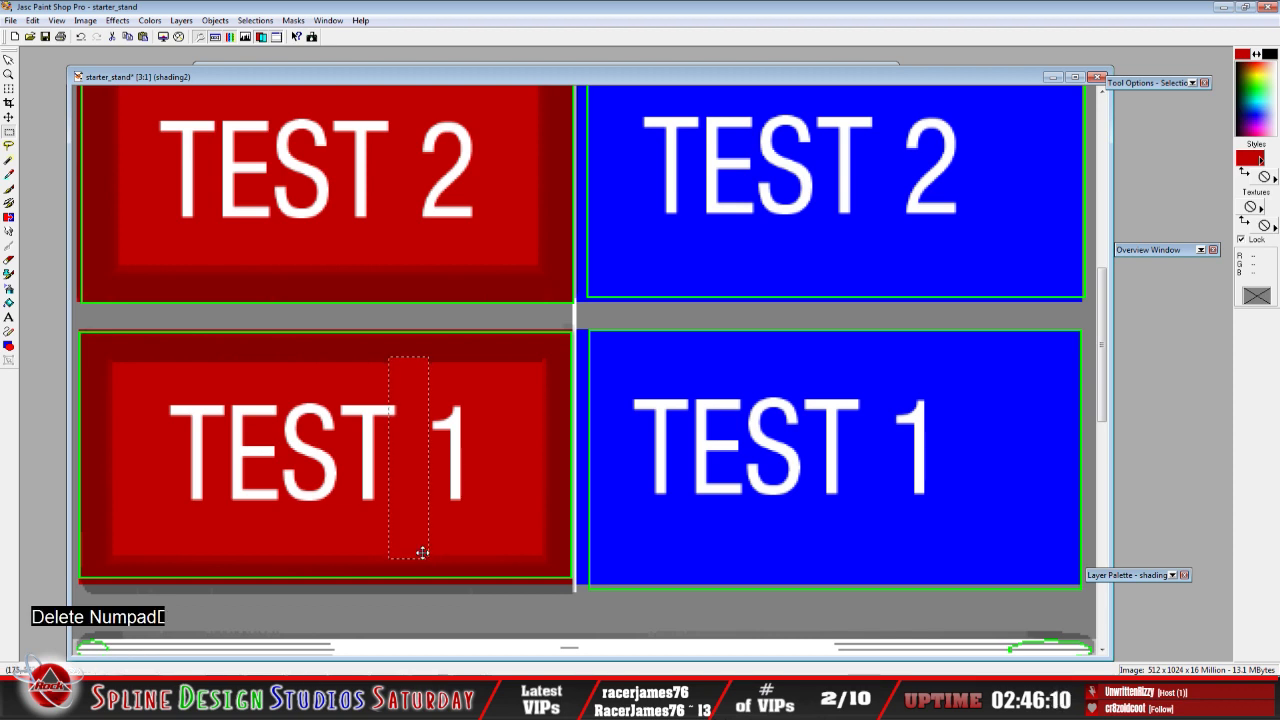
right_click(427, 442)
Adjust the Clone Brush size and clone neighbouring shading over the gap in the red TEST 1 panel's upper shading edge
scroll(428, 441, "up", 2)
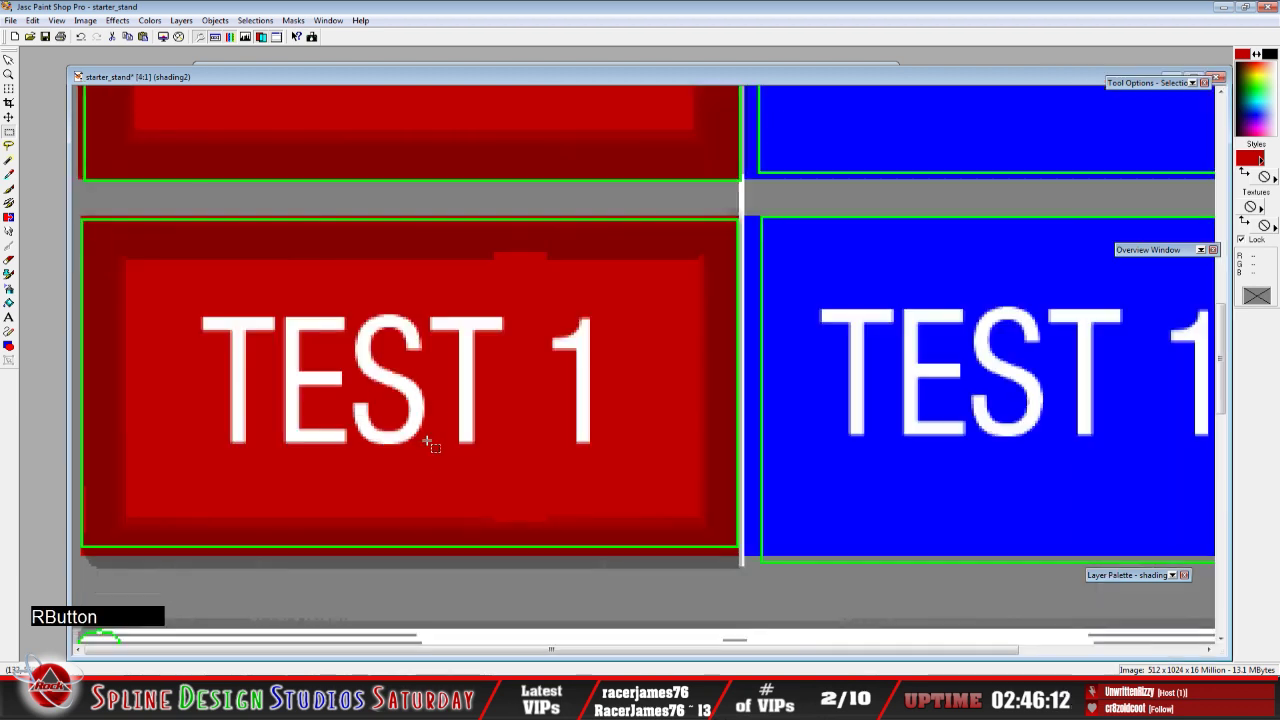
left_click_drag(1220, 388, 1218, 355)
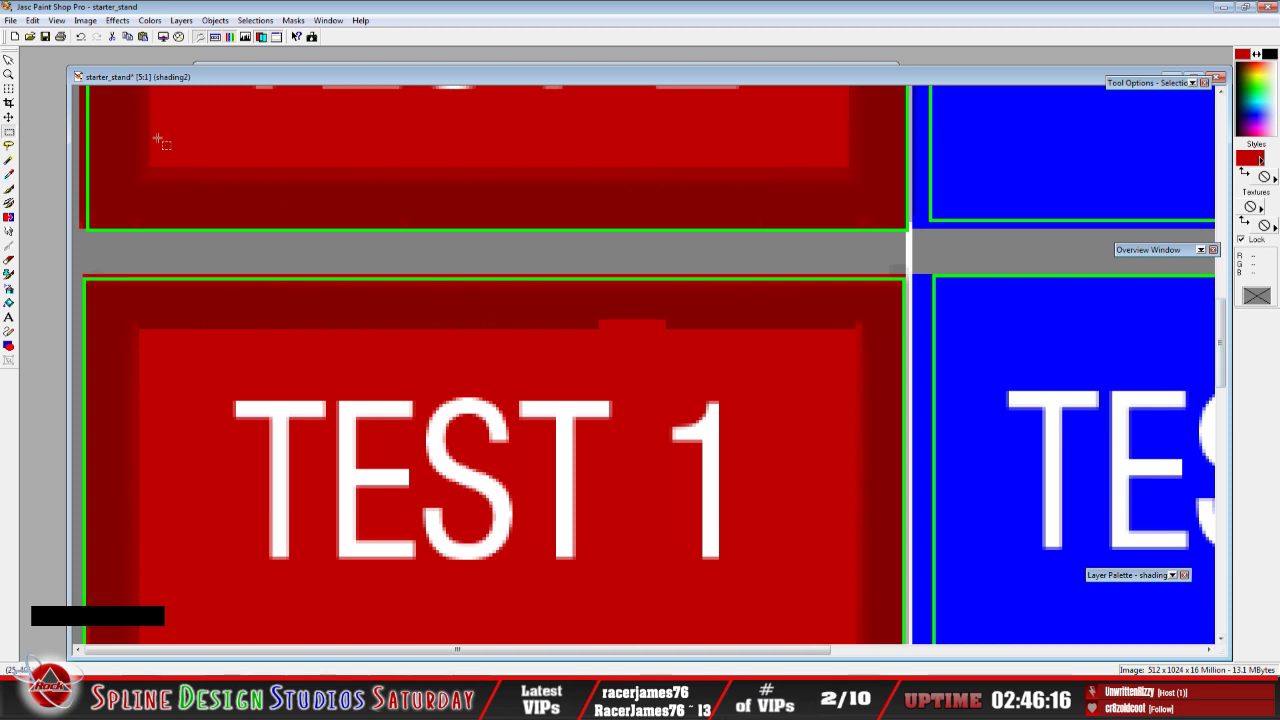
left_click(9, 202)
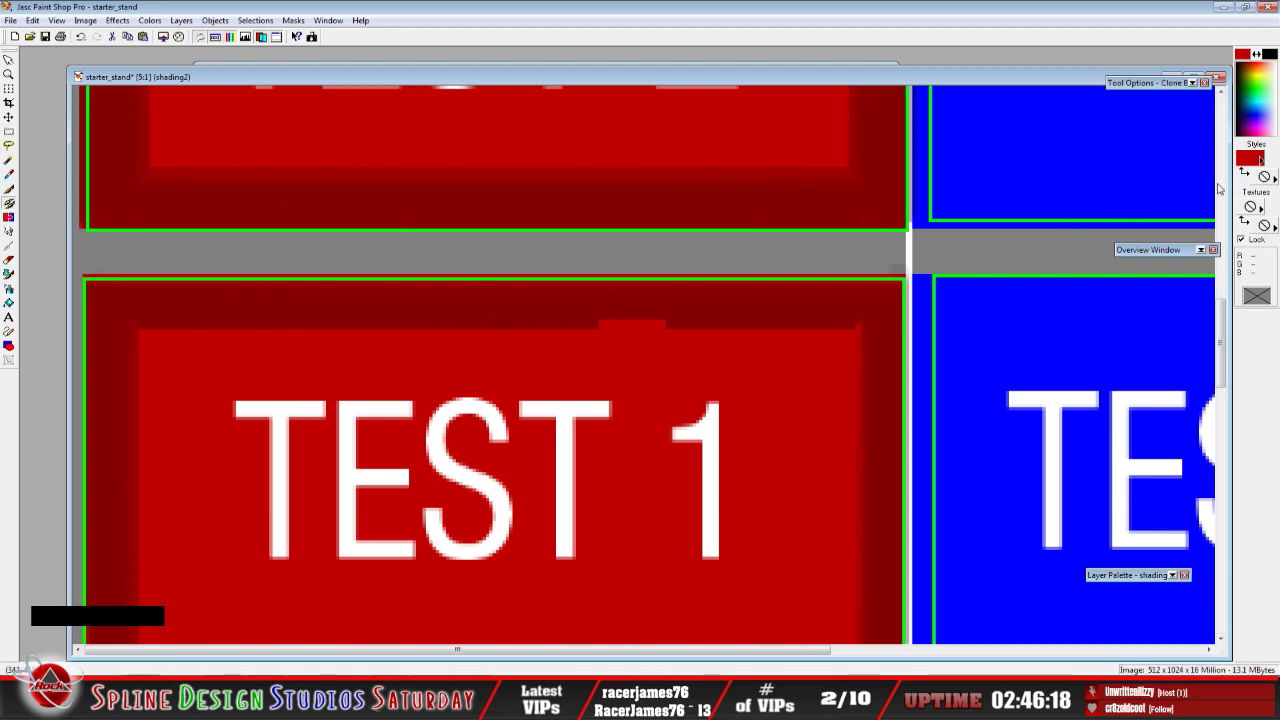
mouse_move(1137, 88)
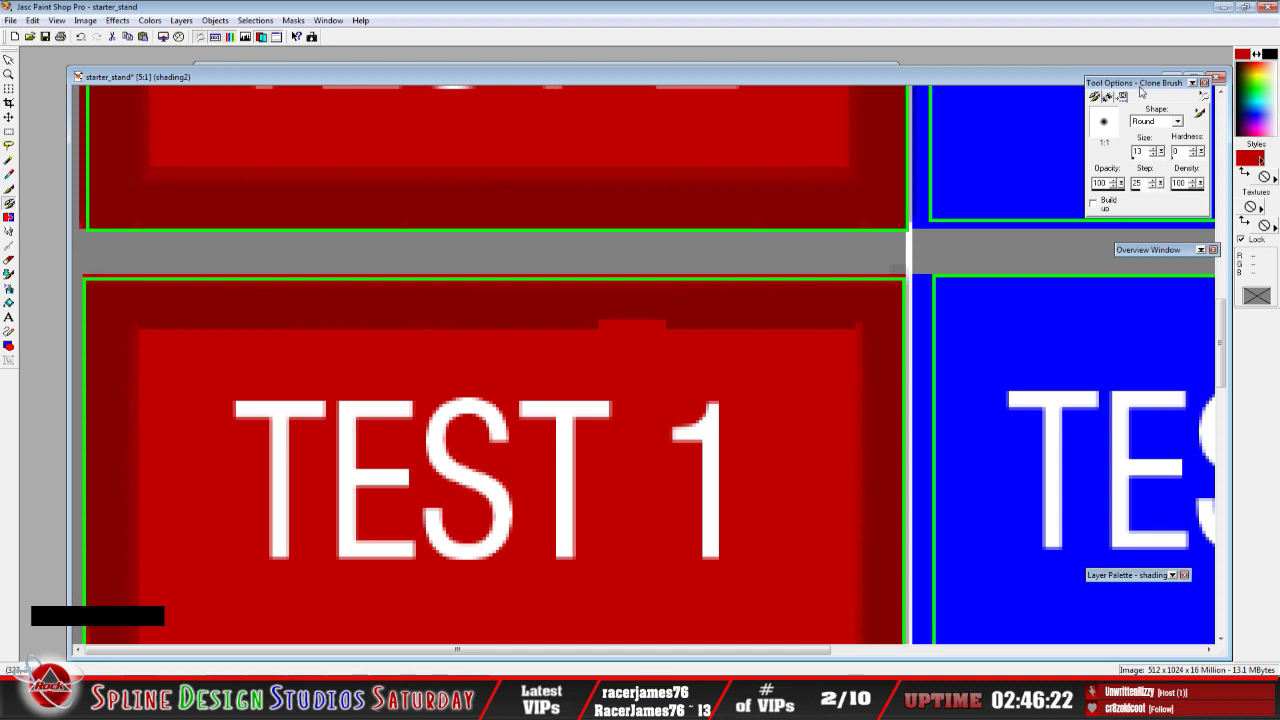
left_click(1153, 155)
right_click(687, 320)
left_click(677, 320)
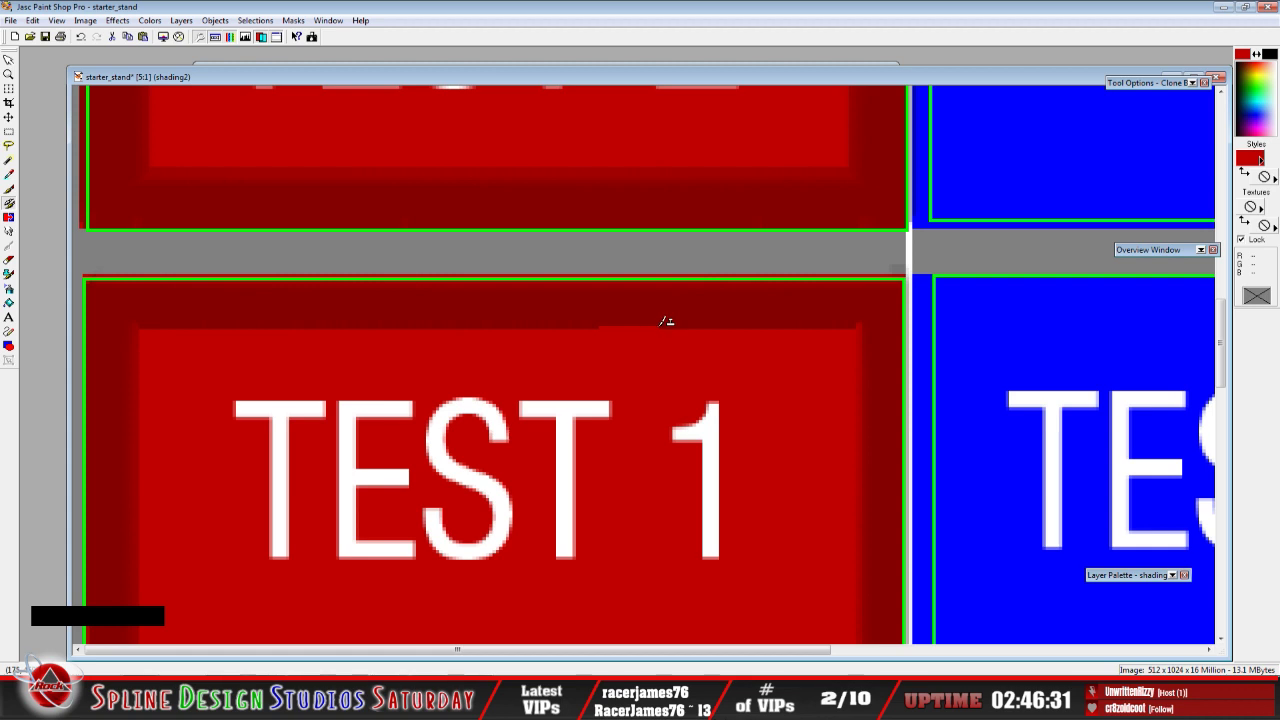
left_click(607, 322)
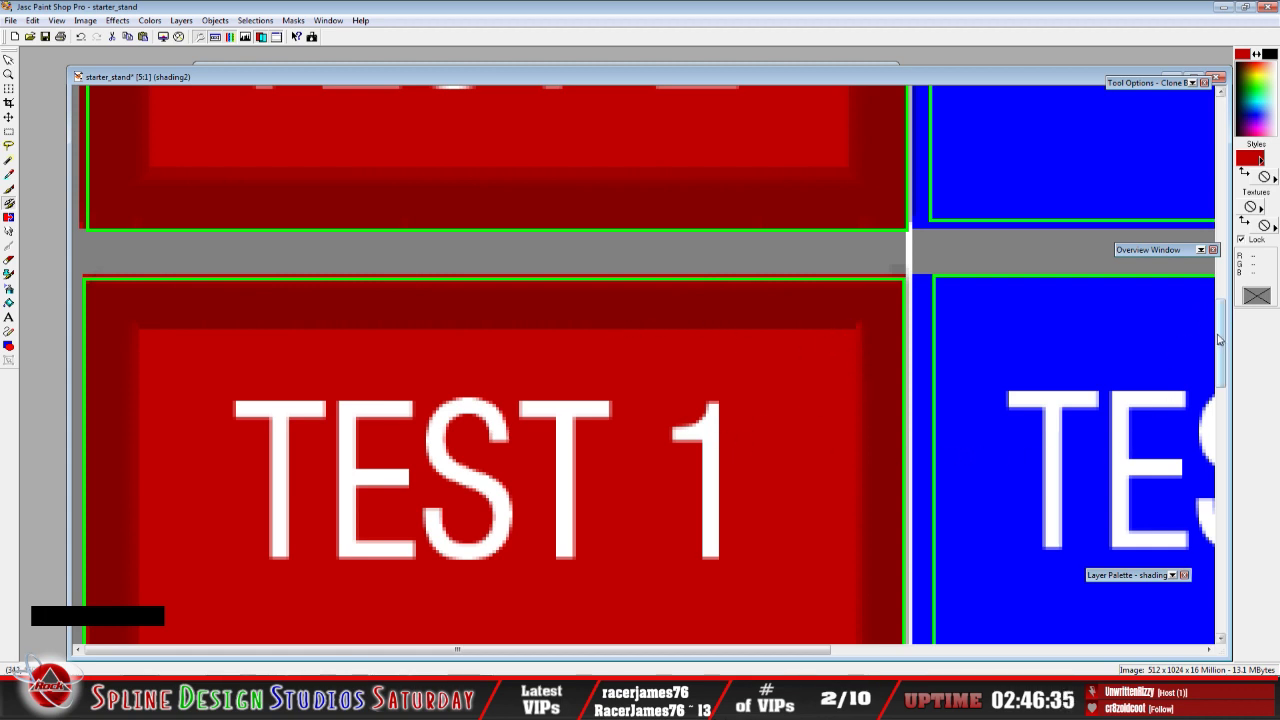
Clone neighbouring shading over the gap in the red TEST 1 panel's lower shading edge
left_click_drag(1222, 341, 1222, 369)
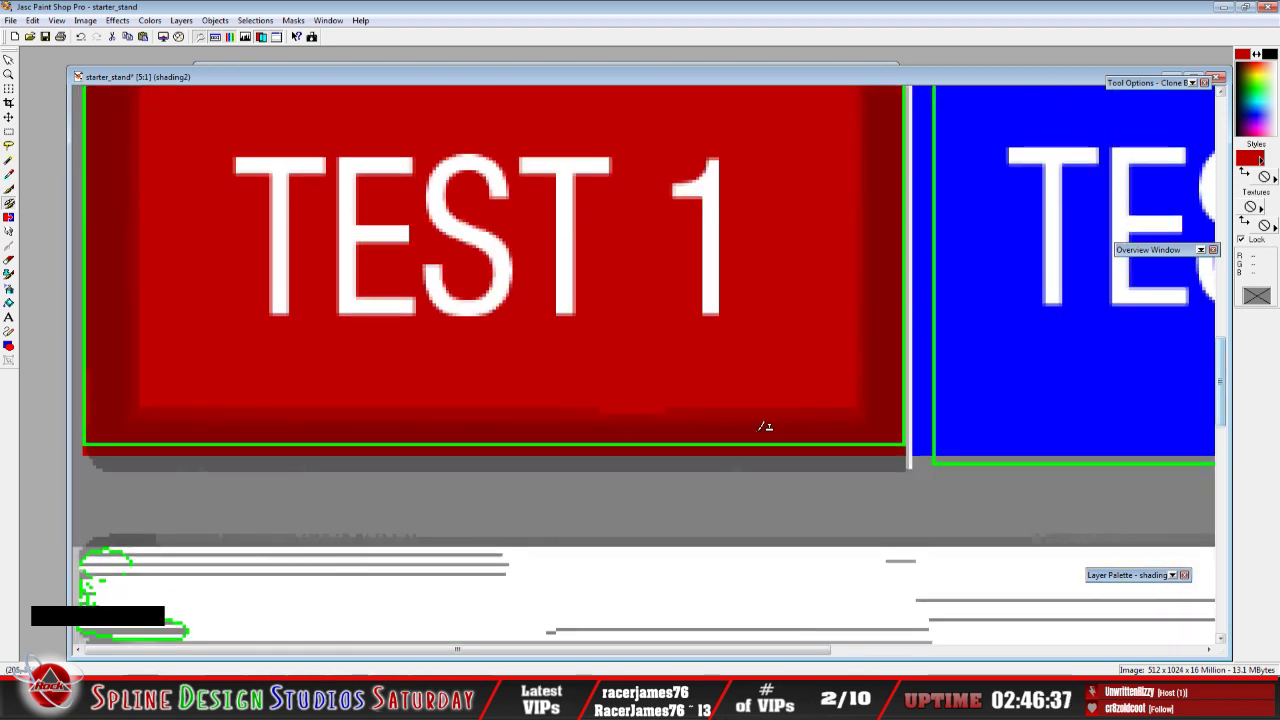
right_click(690, 408)
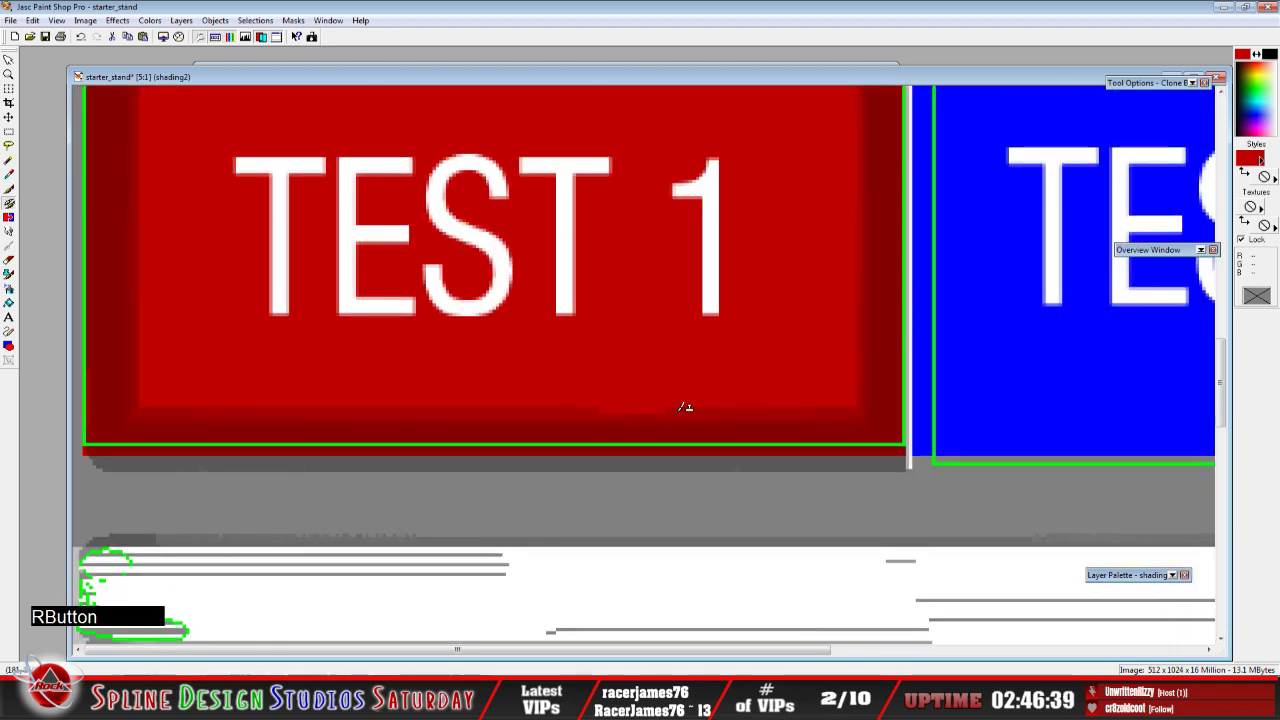
right_click(688, 407)
left_click_drag(669, 407, 652, 406)
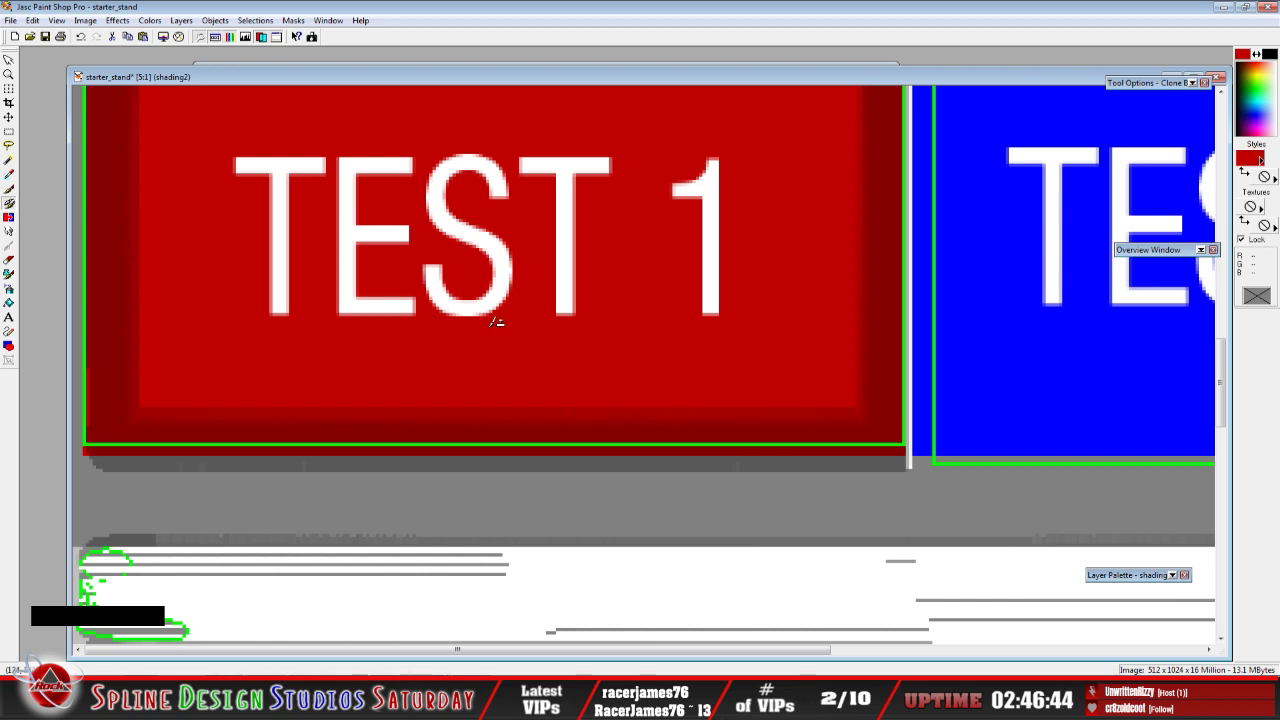
Clone neighbouring shading over the inner corner of the red TEST 1 panel's upper shading edge, next to the blue panel
scroll(567, 367, "down", 1)
scroll(567, 367, "down", 1)
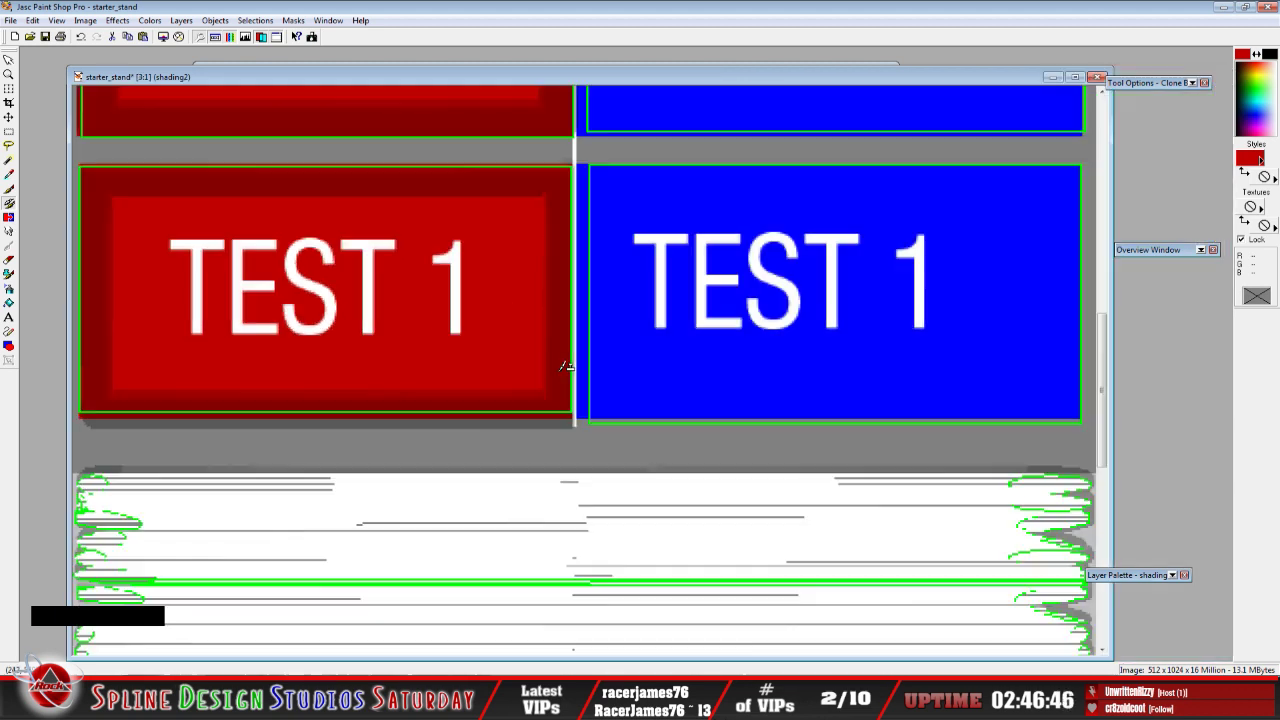
scroll(505, 230, "up", 1)
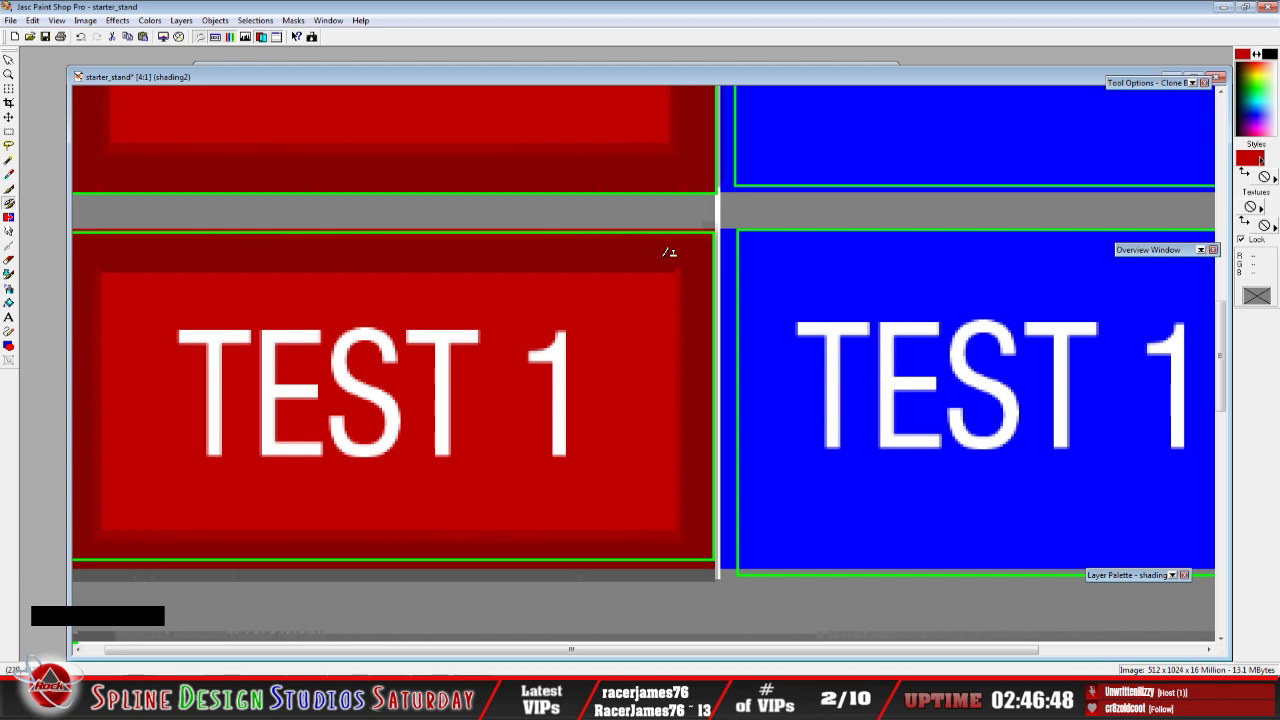
right_click(666, 265)
left_click(684, 264)
scroll(600, 305, "down", 2)
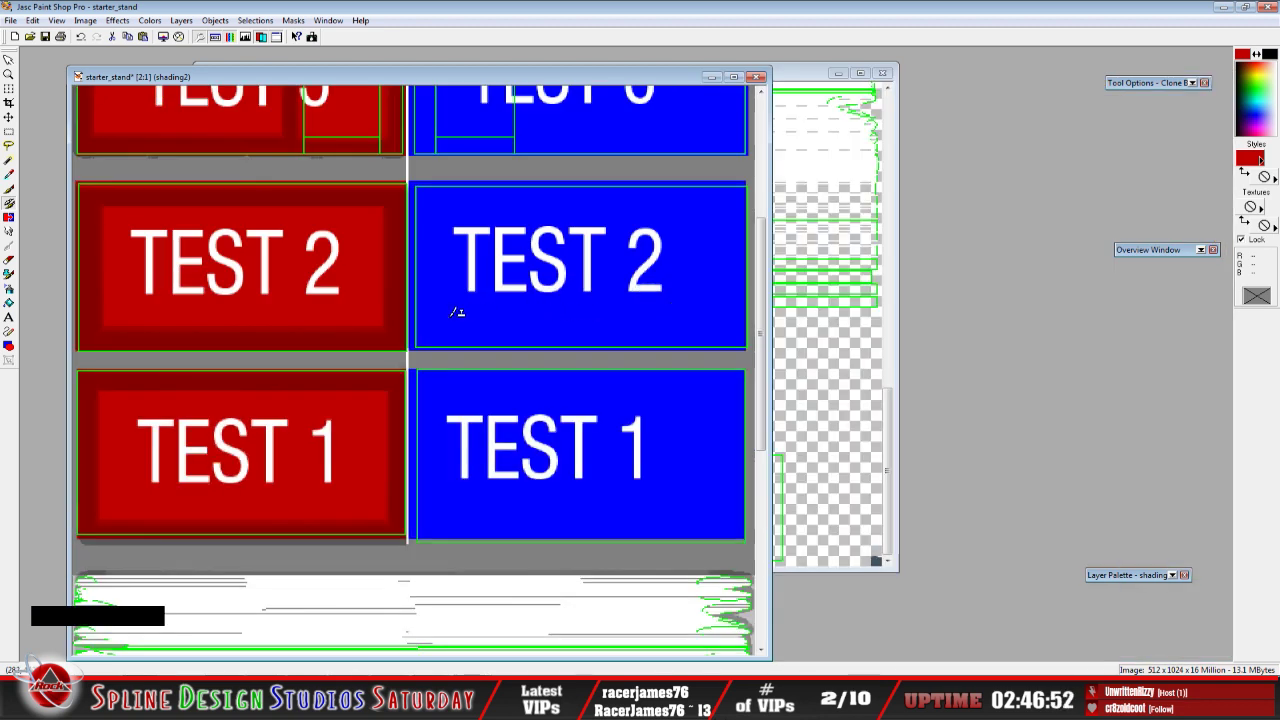
Hide the wire2 layer of starter_stand so the panels show without the green UV wire
scroll(457, 312, "down", 1)
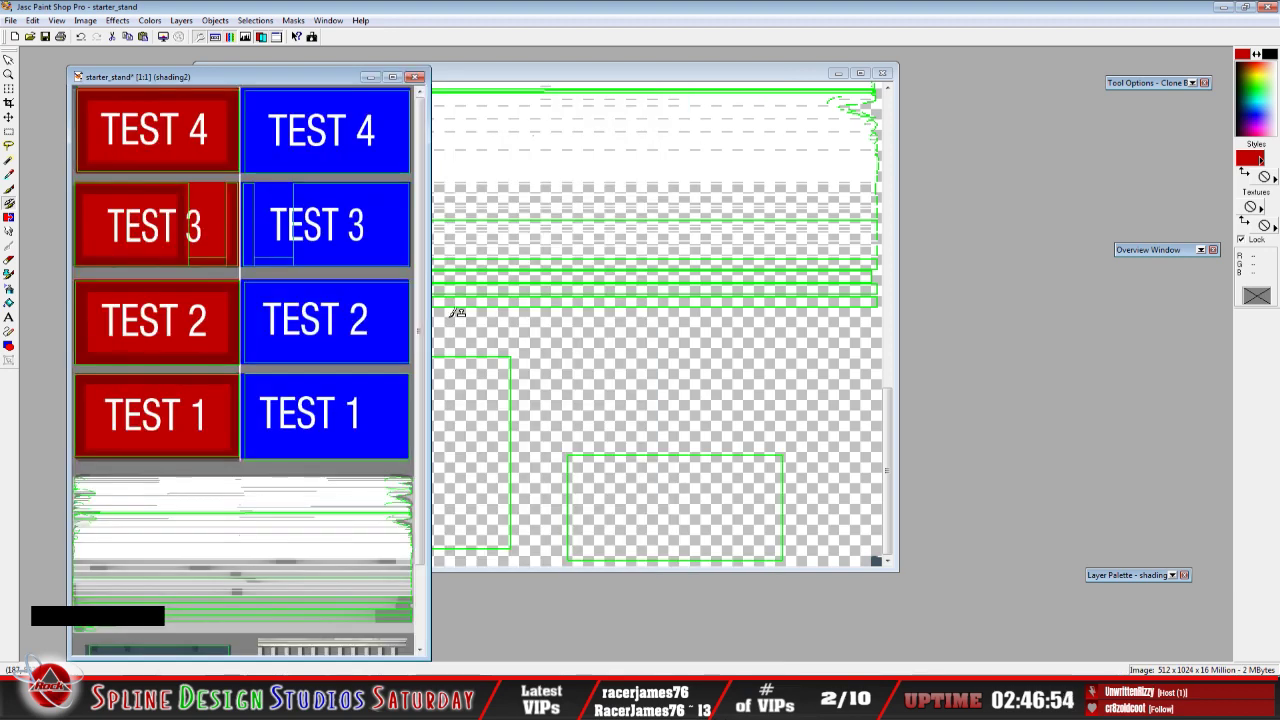
left_click_drag(272, 78, 313, 75)
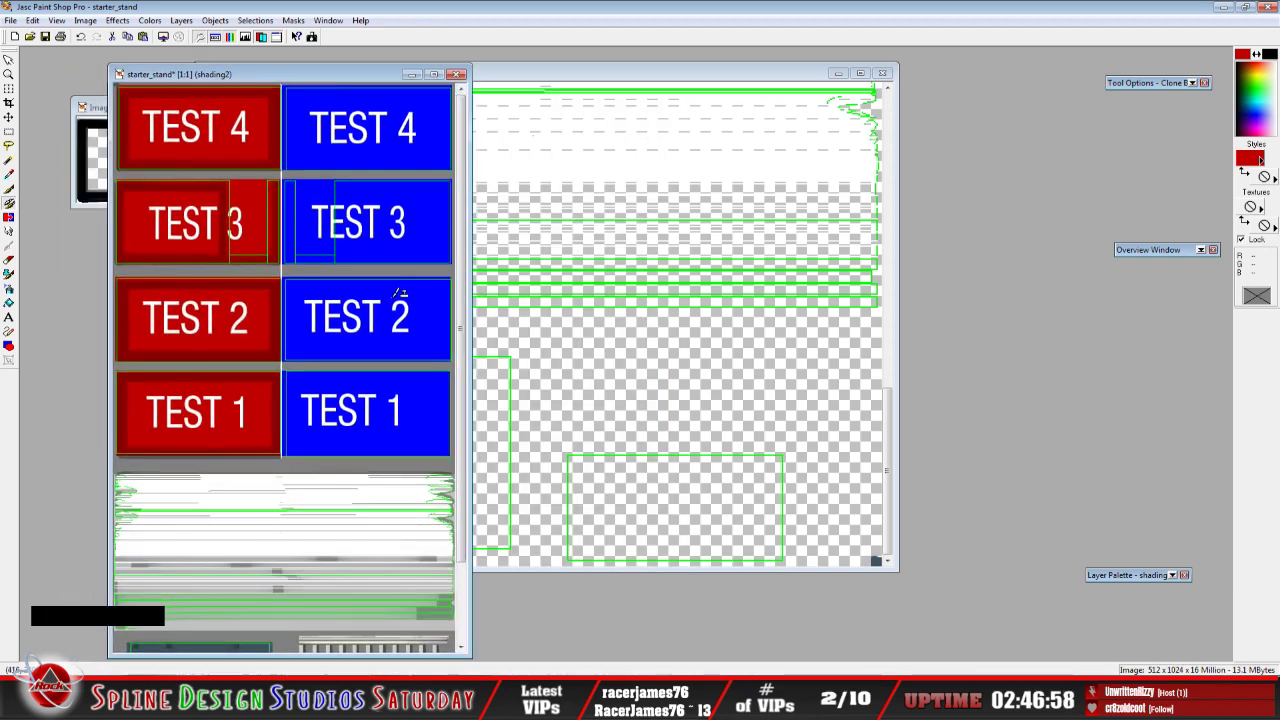
mouse_move(1146, 578)
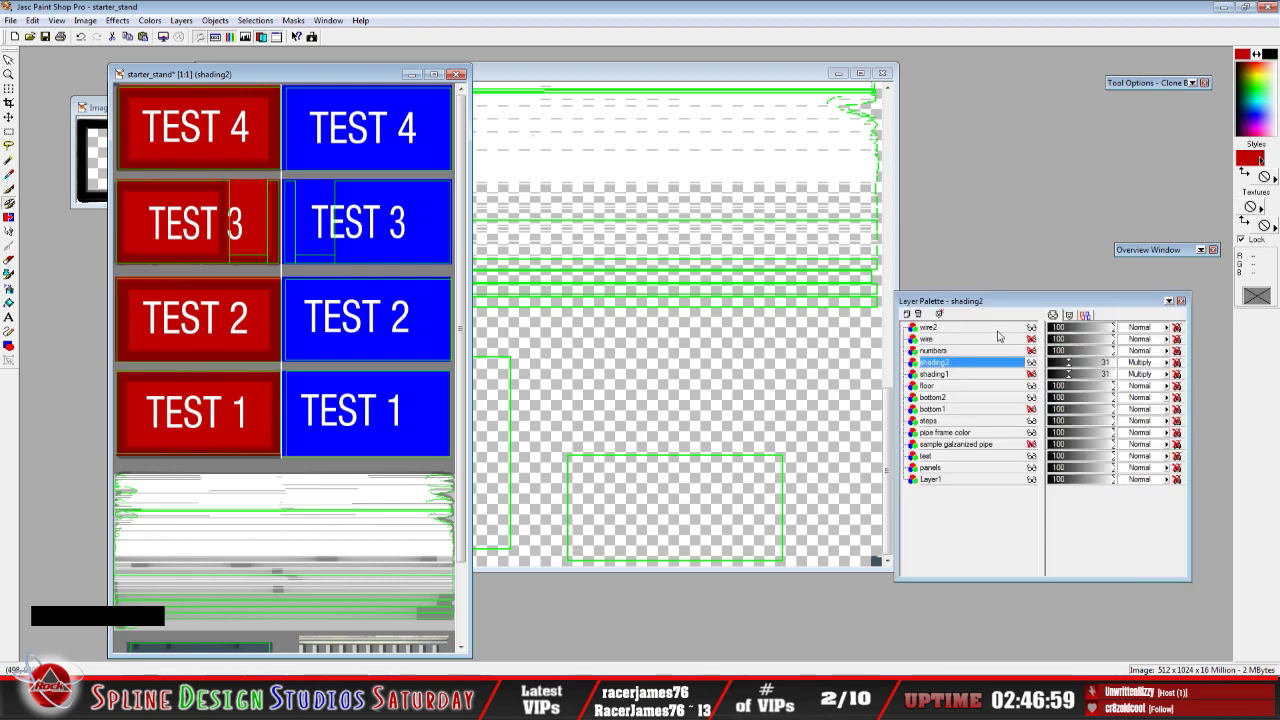
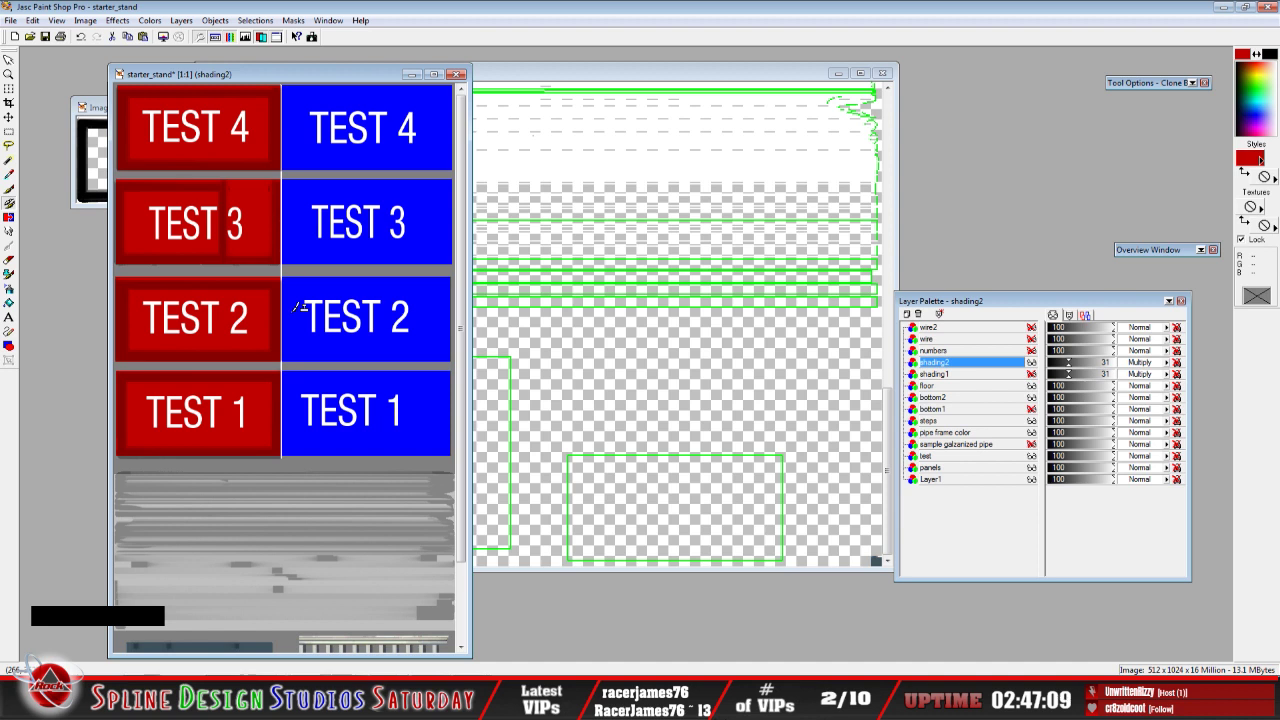
left_click(463, 305)
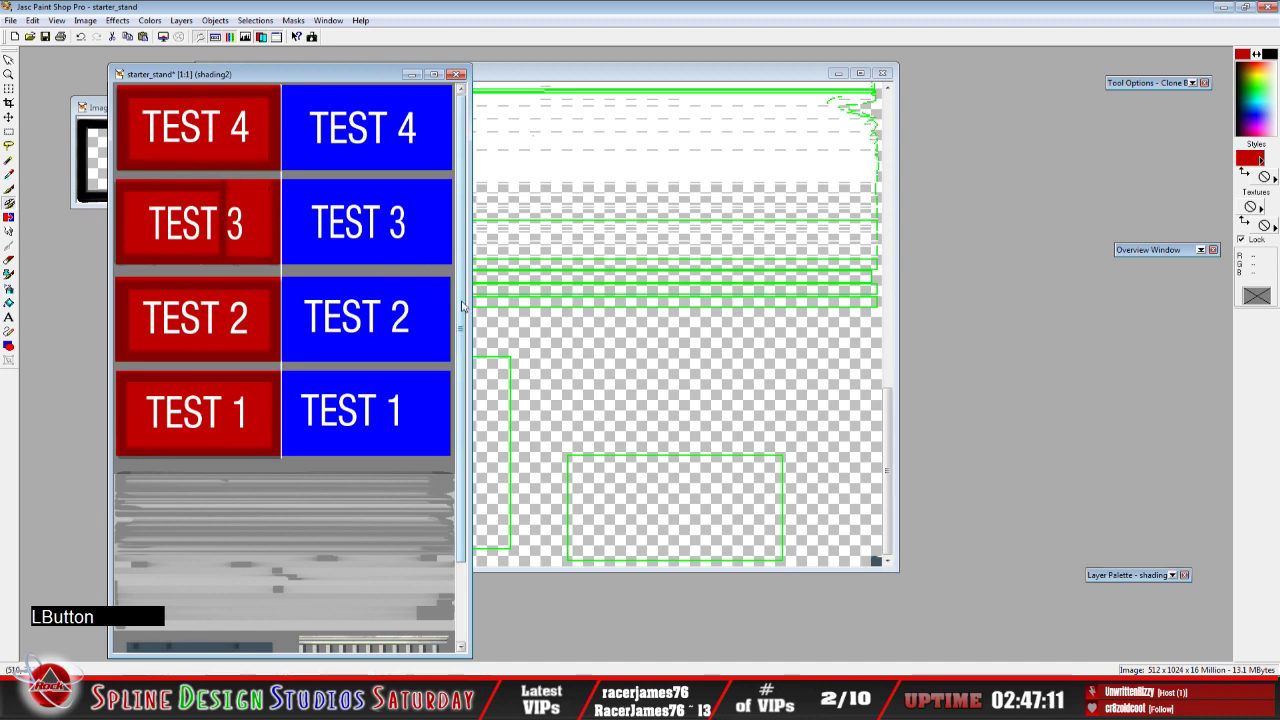
Merge all layers and save the flattened image as the Windows bitmap starter_stand in the 3DS folder, replacing the existing file
left_click(181, 21)
mouse_move(300, 165)
left_click(407, 162)
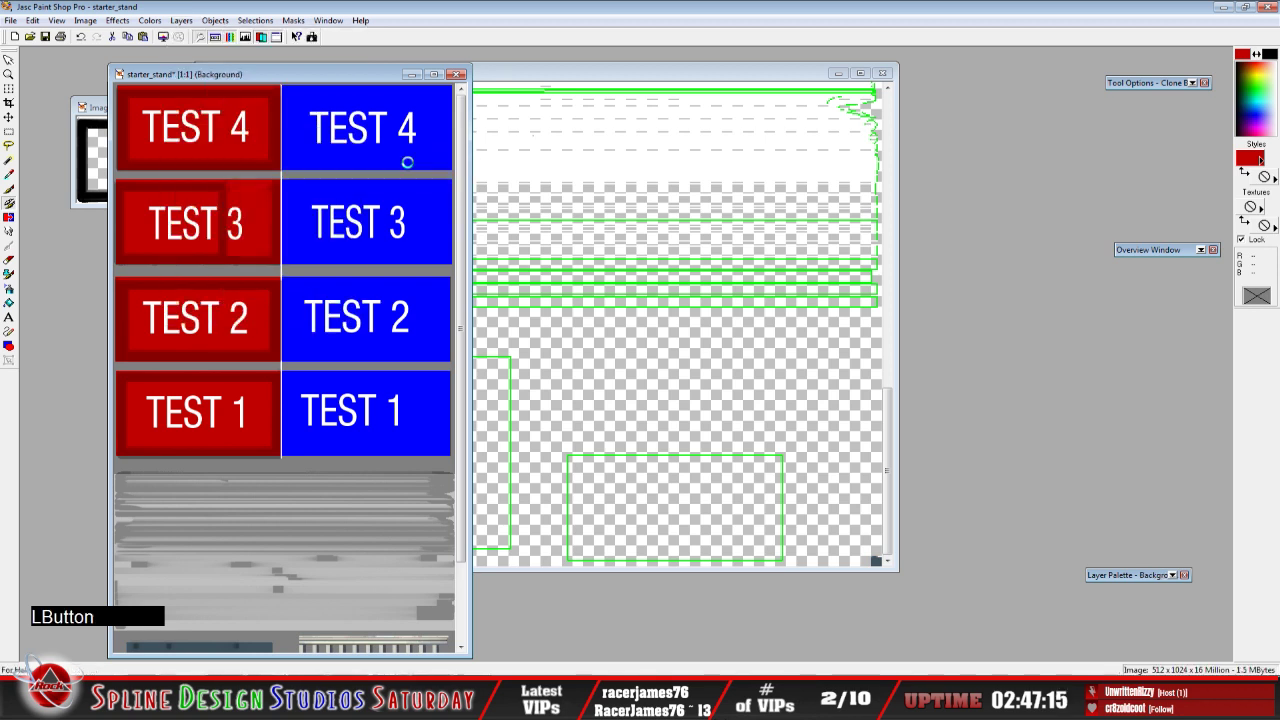
left_click(10, 20)
left_click(56, 122)
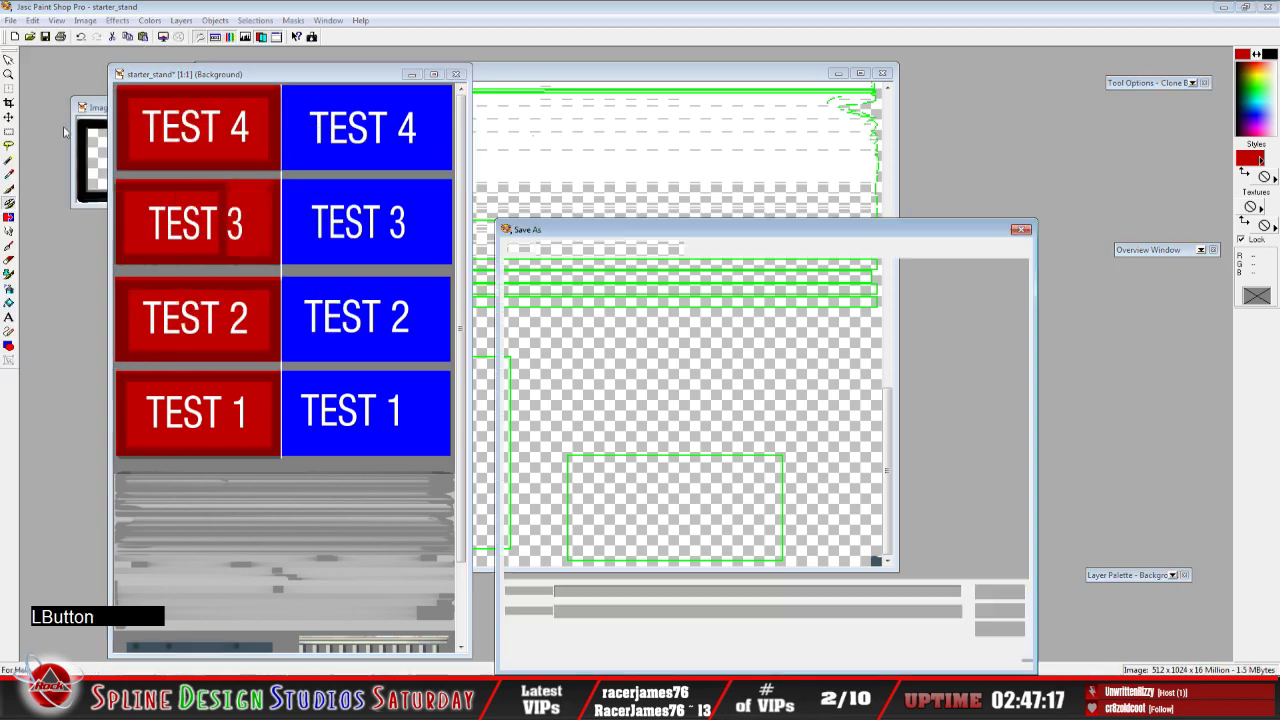
left_click(900, 591)
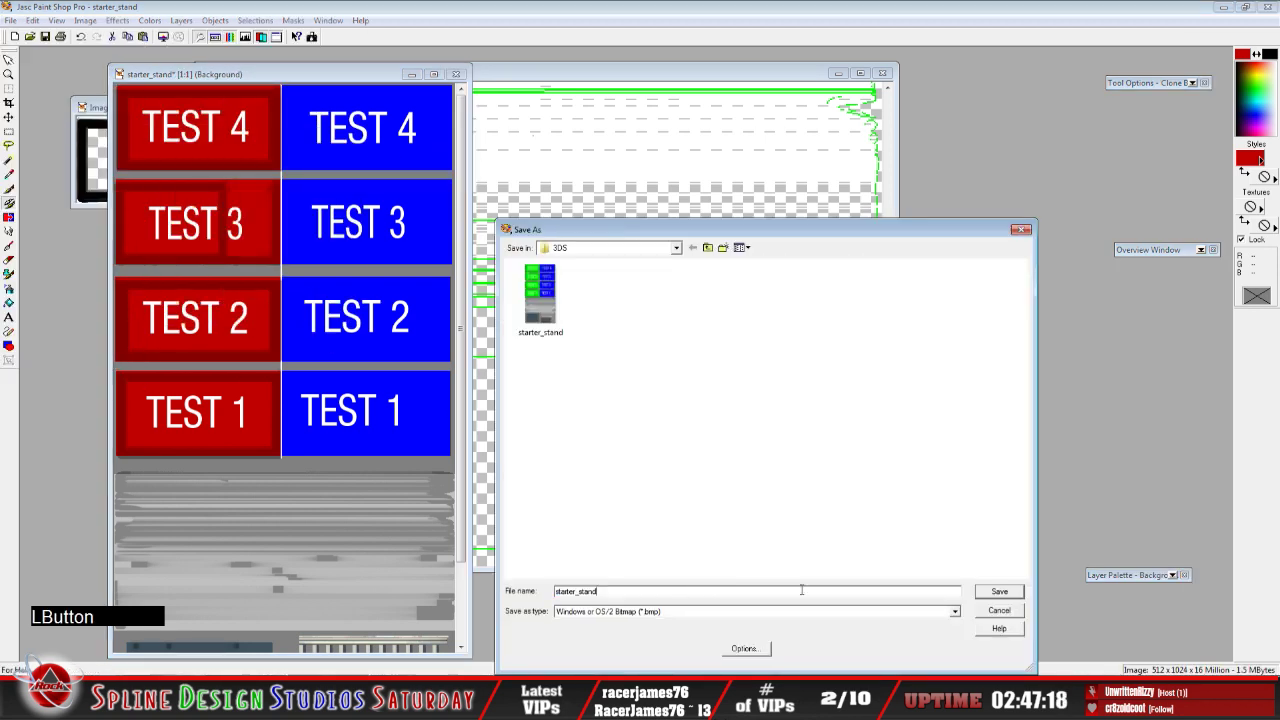
left_click(990, 592)
left_click(680, 349)
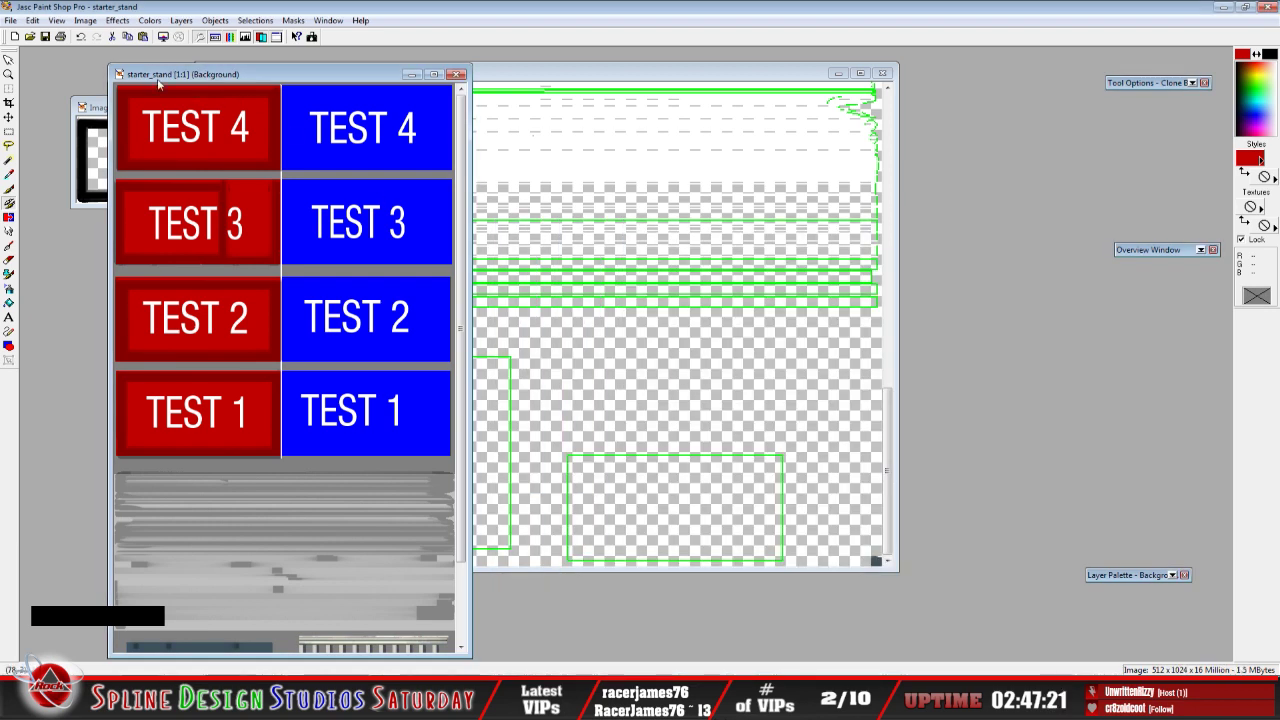
Undo the layer merge and save the layered image as the Photoshop file starter_stand.psd, replacing the existing file
left_click(375, 265)
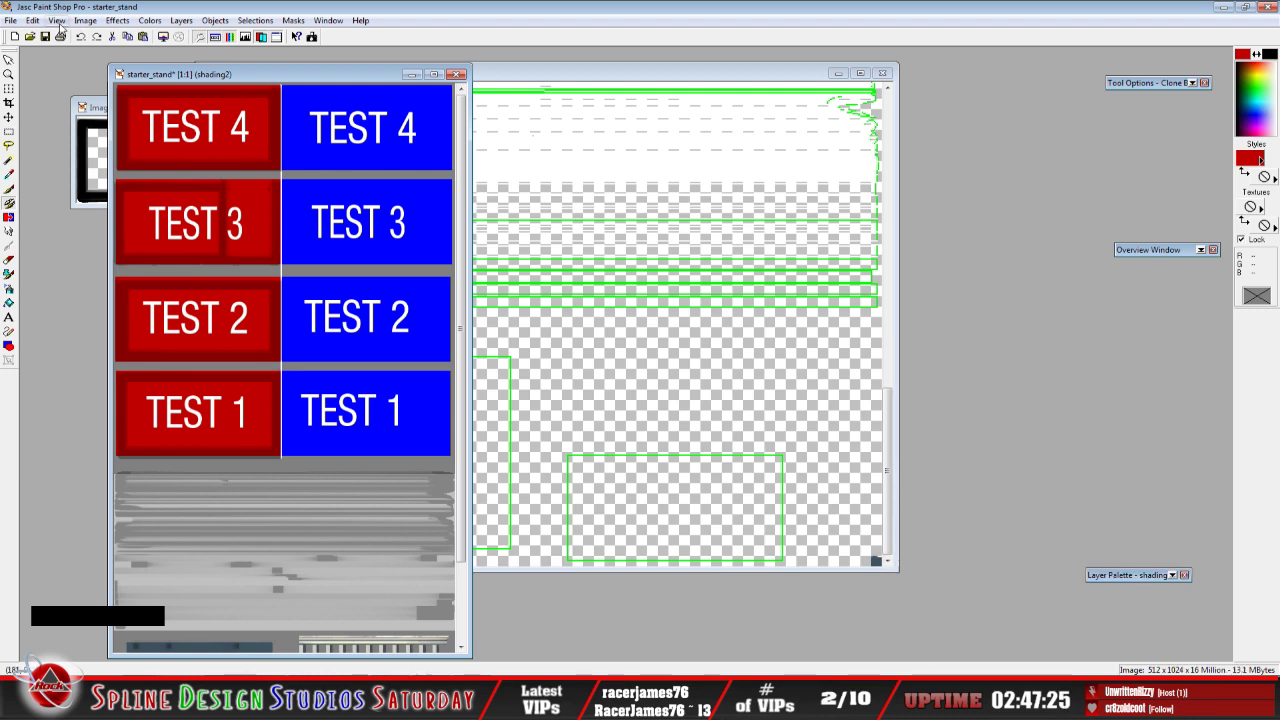
left_click(10, 20)
left_click(40, 122)
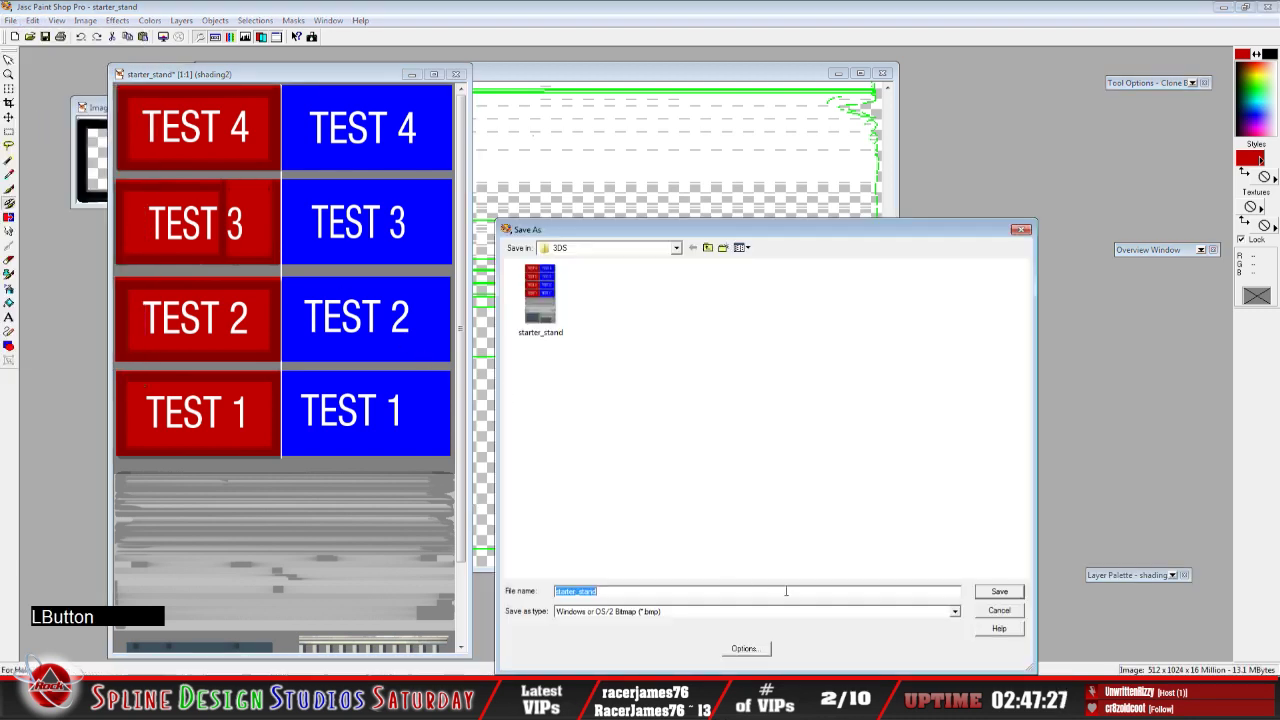
left_click(955, 611)
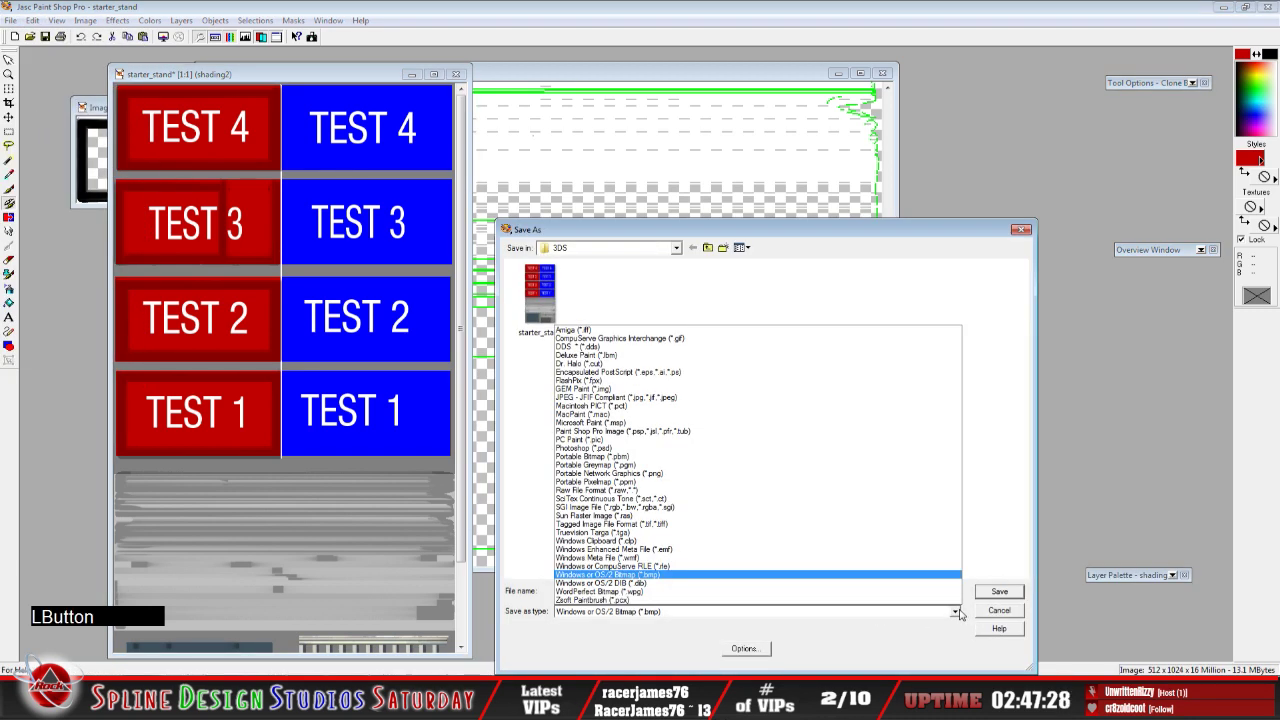
left_click(787, 448)
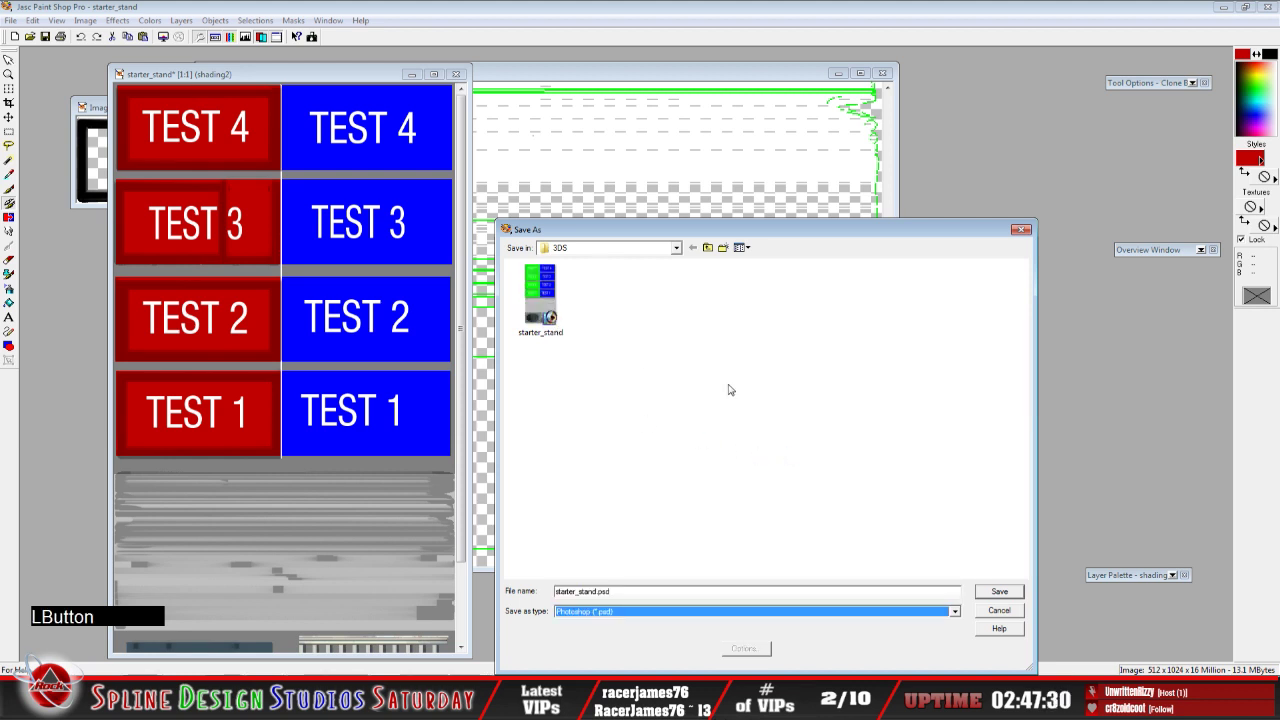
left_click(662, 592)
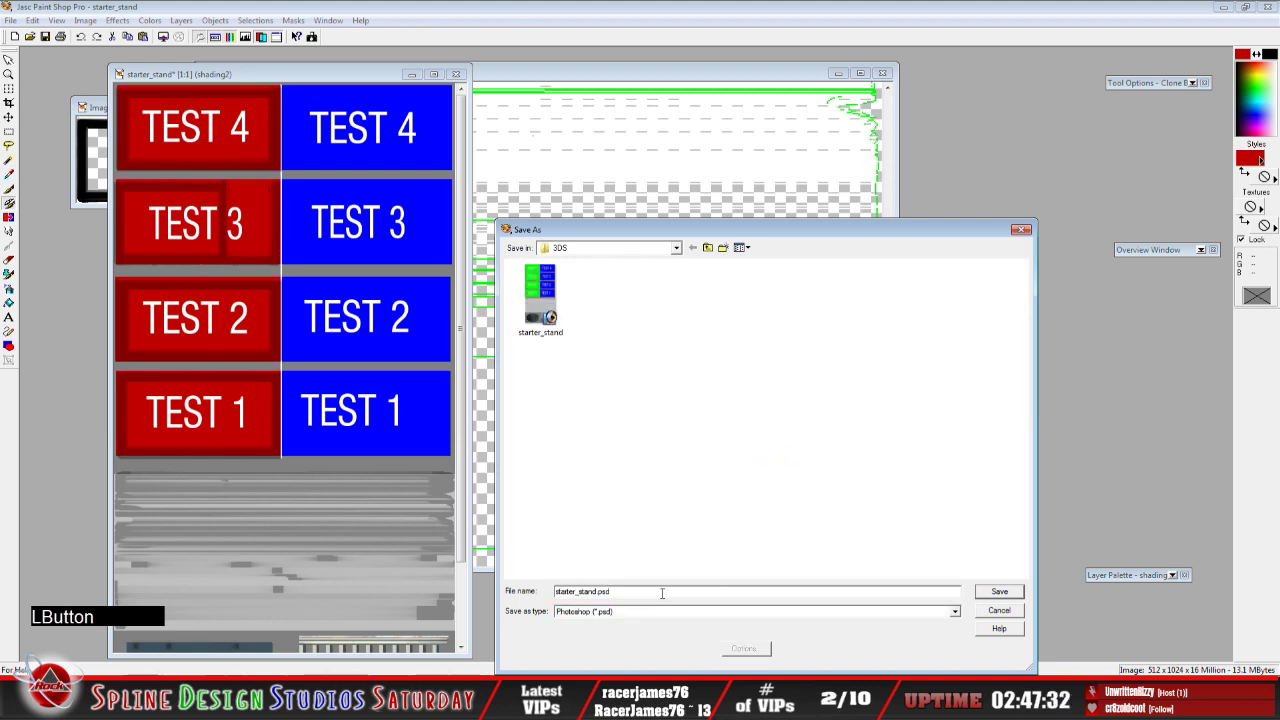
left_click(1001, 593)
left_click(677, 348)
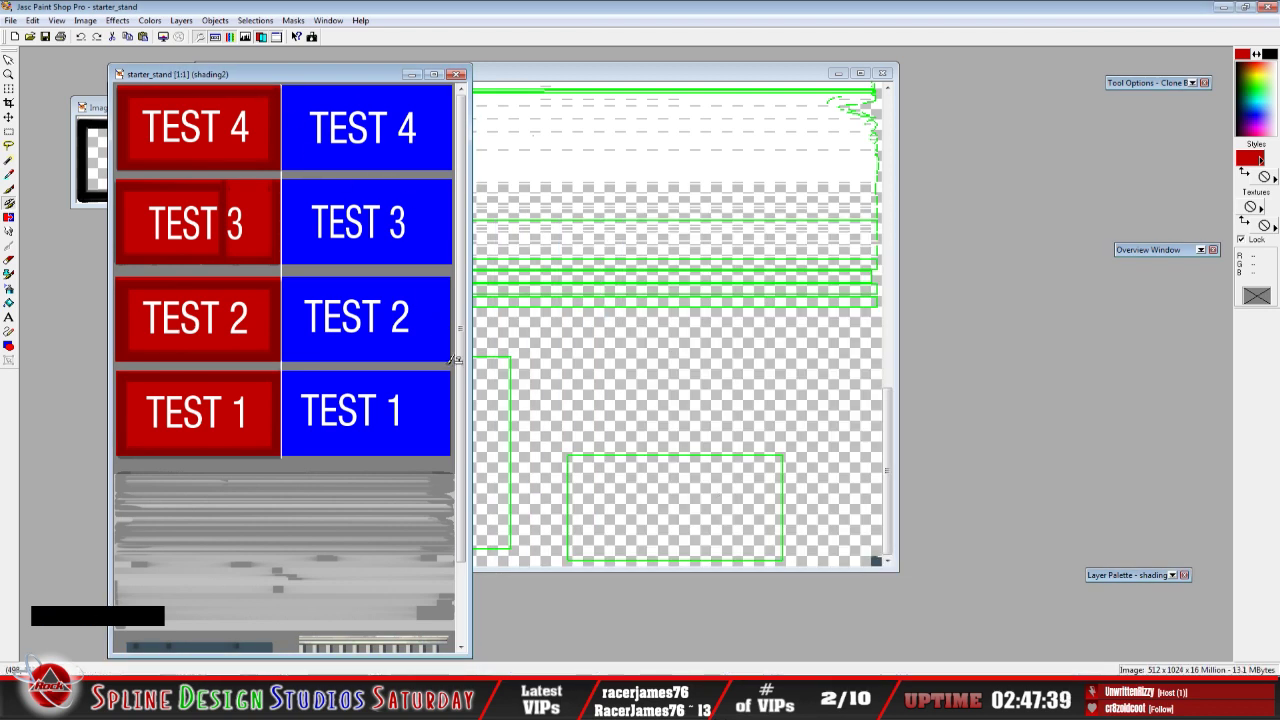
Switch to 3ds Max and orbit the stand to inspect the updated shading on its red panels
key("alt+Tab")
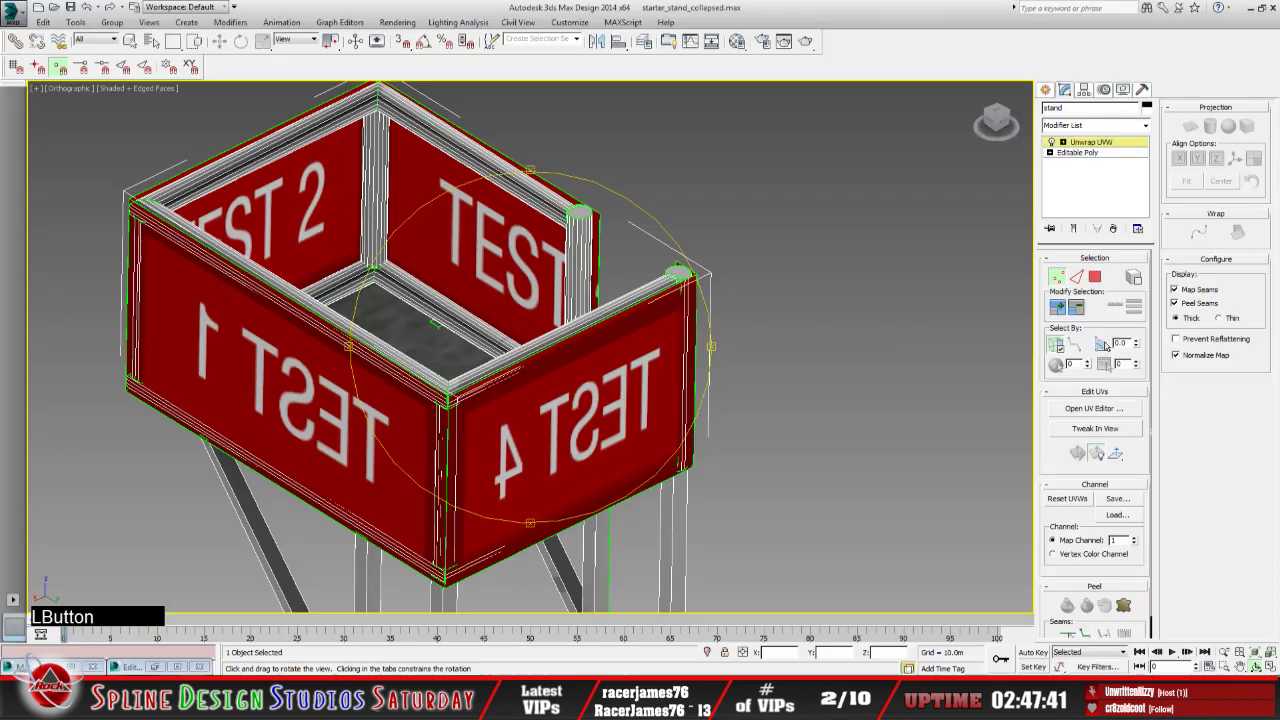
mouse_move(493, 413)
left_mouse_down()
mouse_move(585, 379)
mouse_move(434, 338)
mouse_move(623, 366)
mouse_move(520, 368)
mouse_move(552, 358)
mouse_move(492, 352)
mouse_move(497, 392)
mouse_move(395, 434)
left_mouse_up()
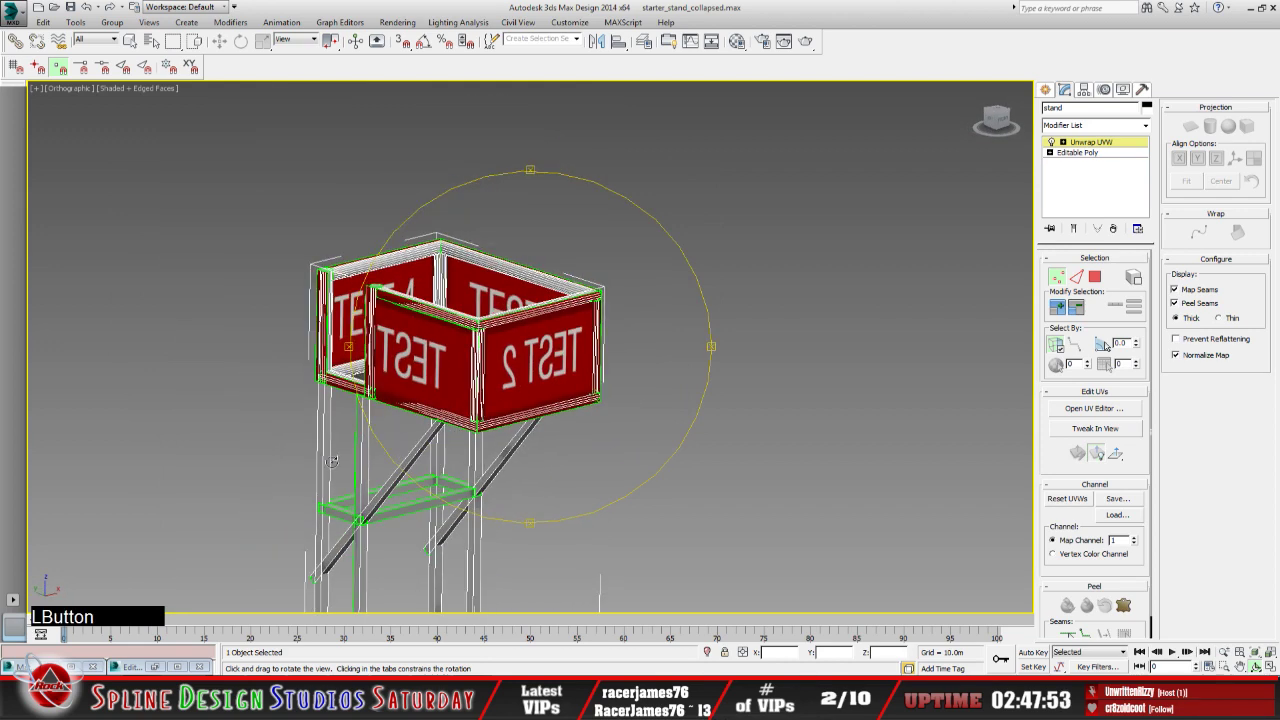
left_click_drag(377, 376, 497, 421)
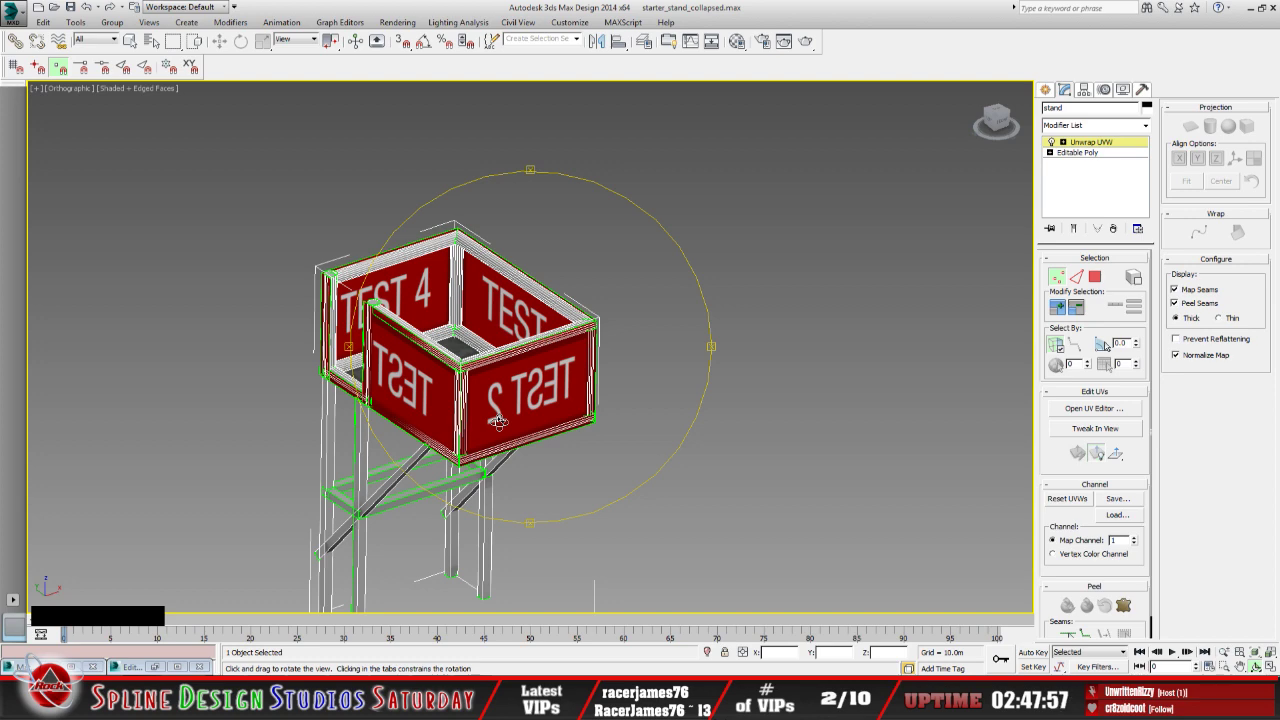
Switch back to Paint Shop Pro and close the wire image
key("alt+Tab")
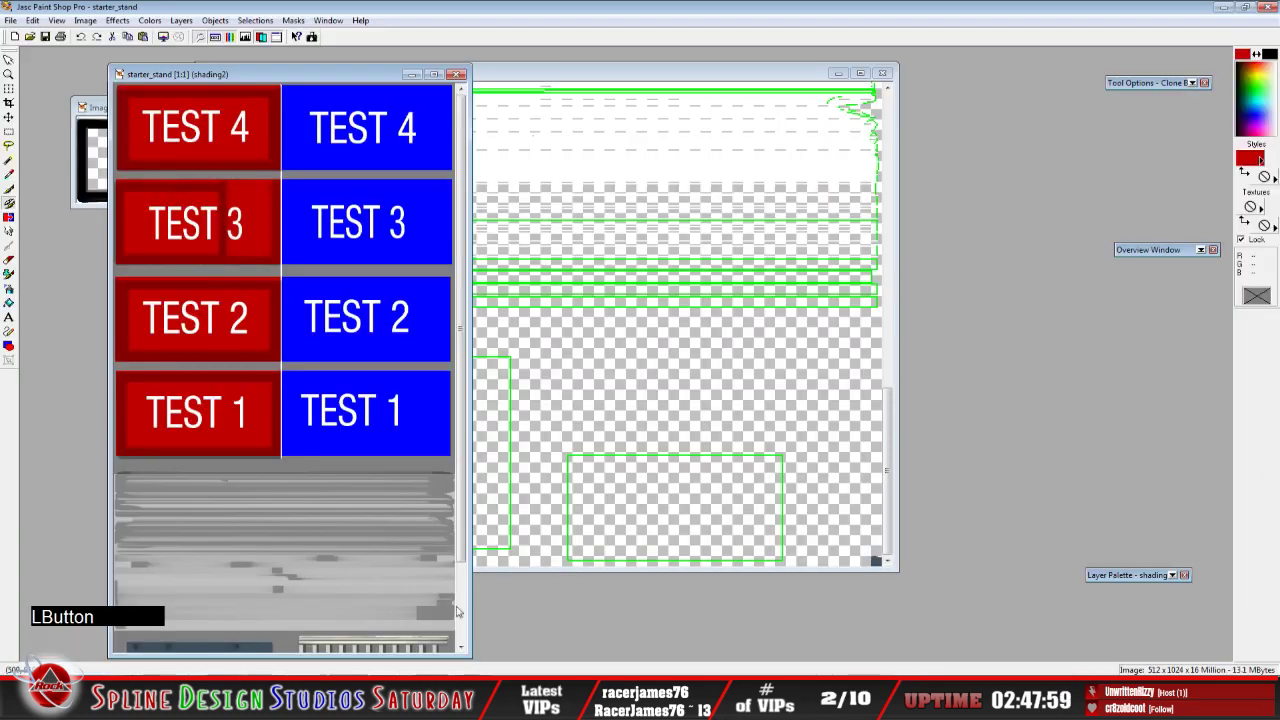
left_click(571, 77)
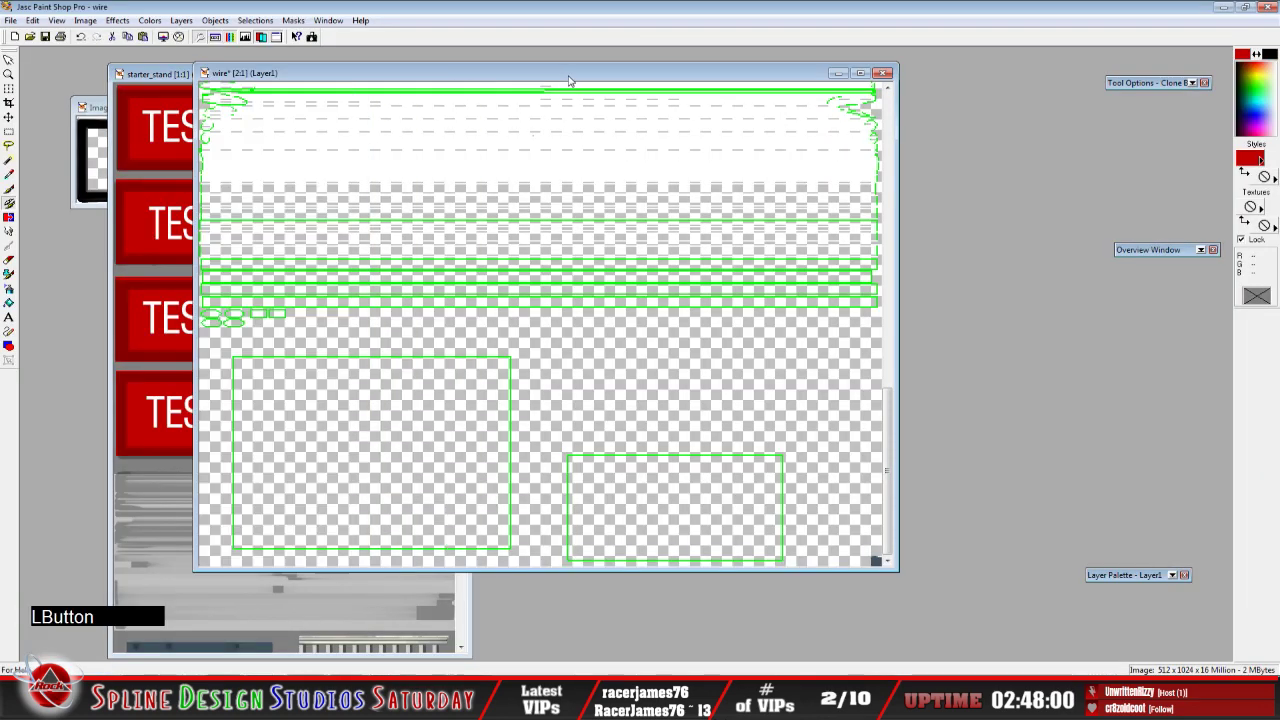
scroll(592, 186, "down", 1)
scroll(591, 190, "down", 1)
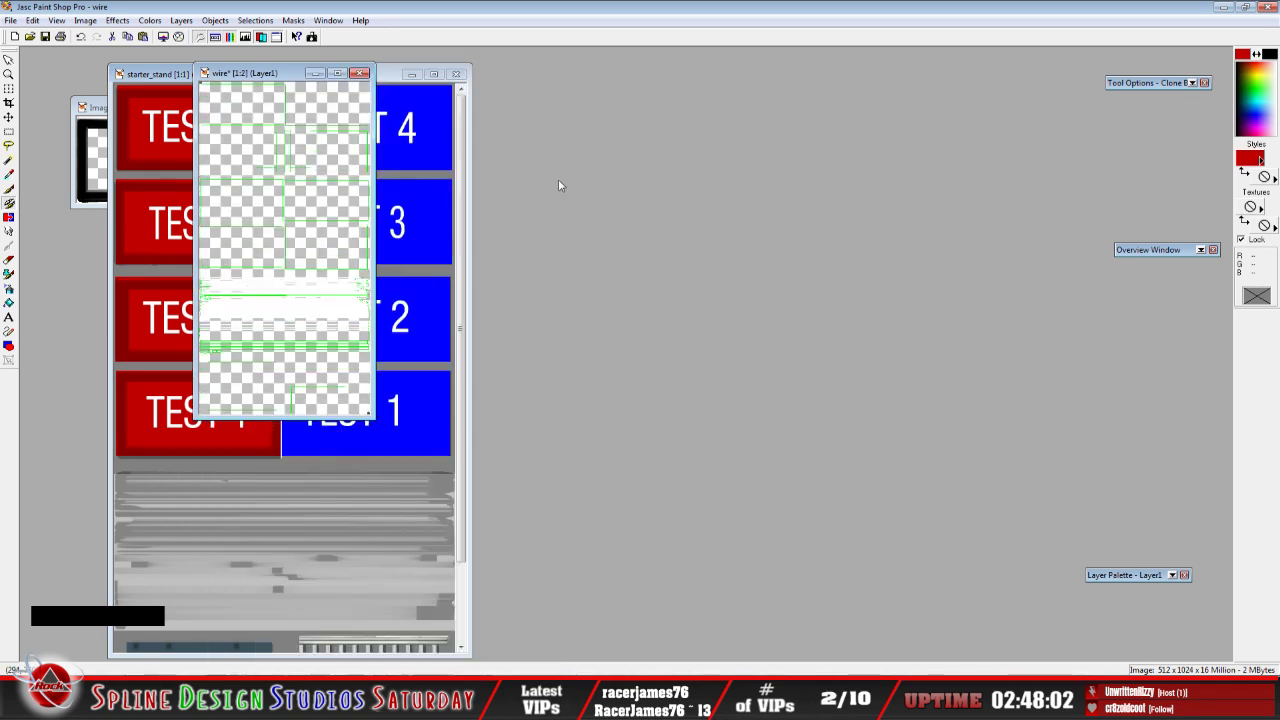
left_click_drag(272, 73, 498, 130)
left_click(10, 20)
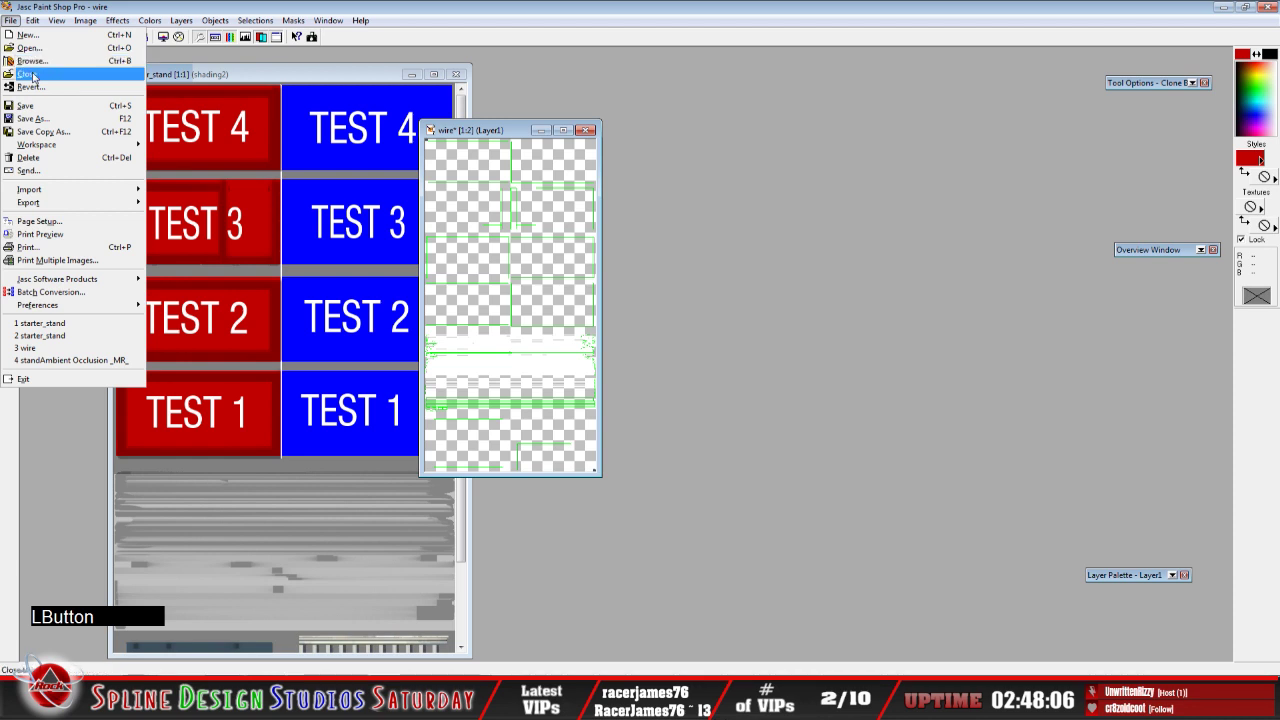
left_click(27, 73)
left_click(655, 372)
Move the starter_stand window aside and close the Image1 image
left_click_drag(260, 77, 429, 78)
left_click(180, 104)
left_click(14, 20)
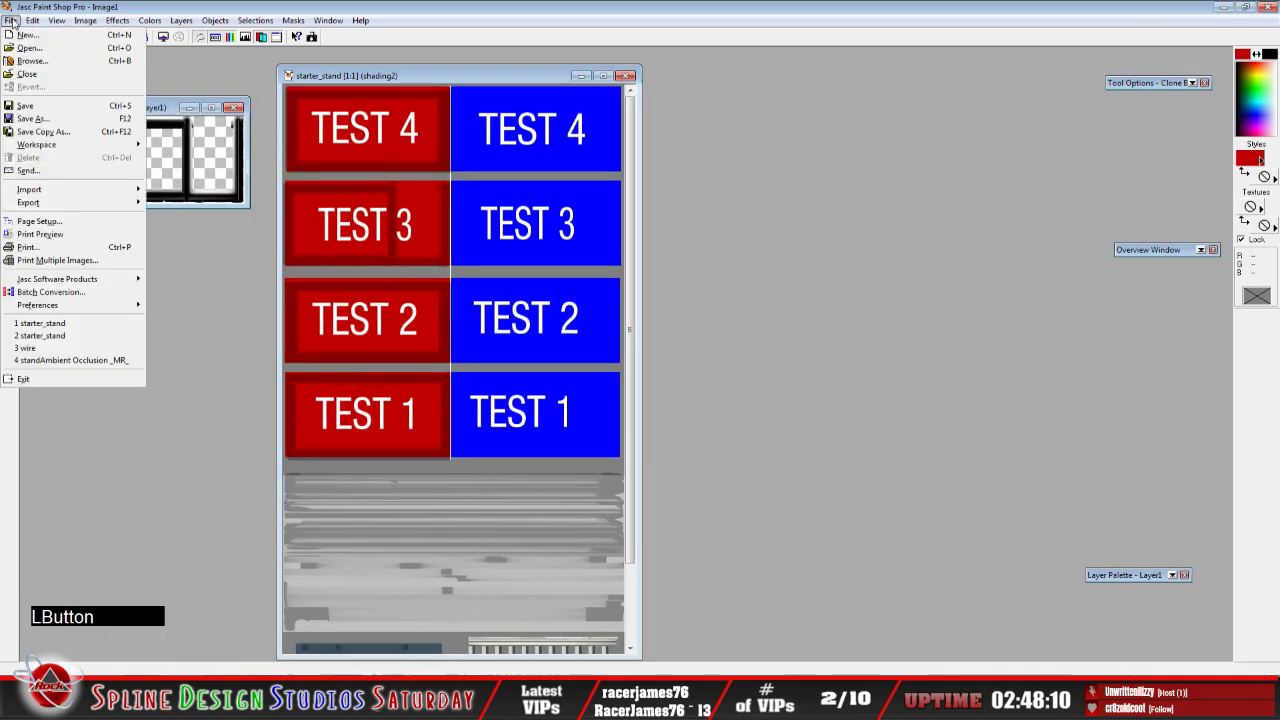
left_click(27, 75)
left_click(647, 372)
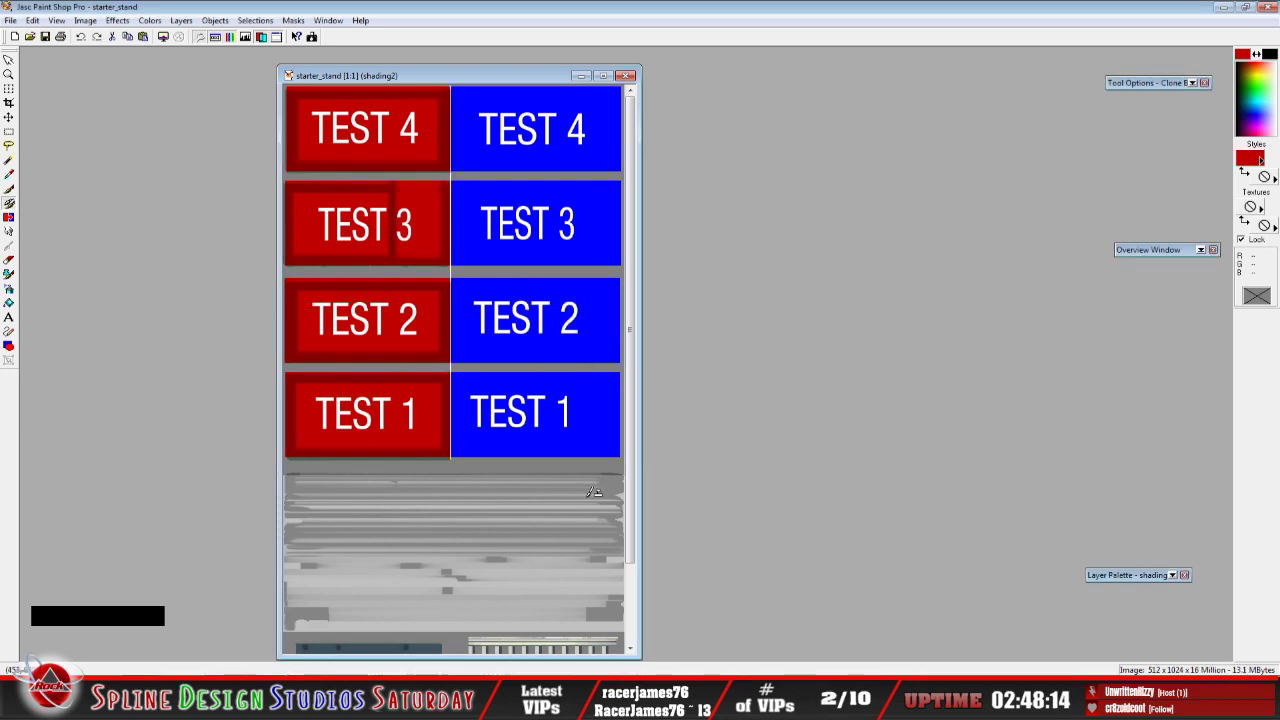
Examine the starter_stand texture from the floor, ladder and step areas up to the TEST 4 panels
left_click_drag(630, 510, 644, 606)
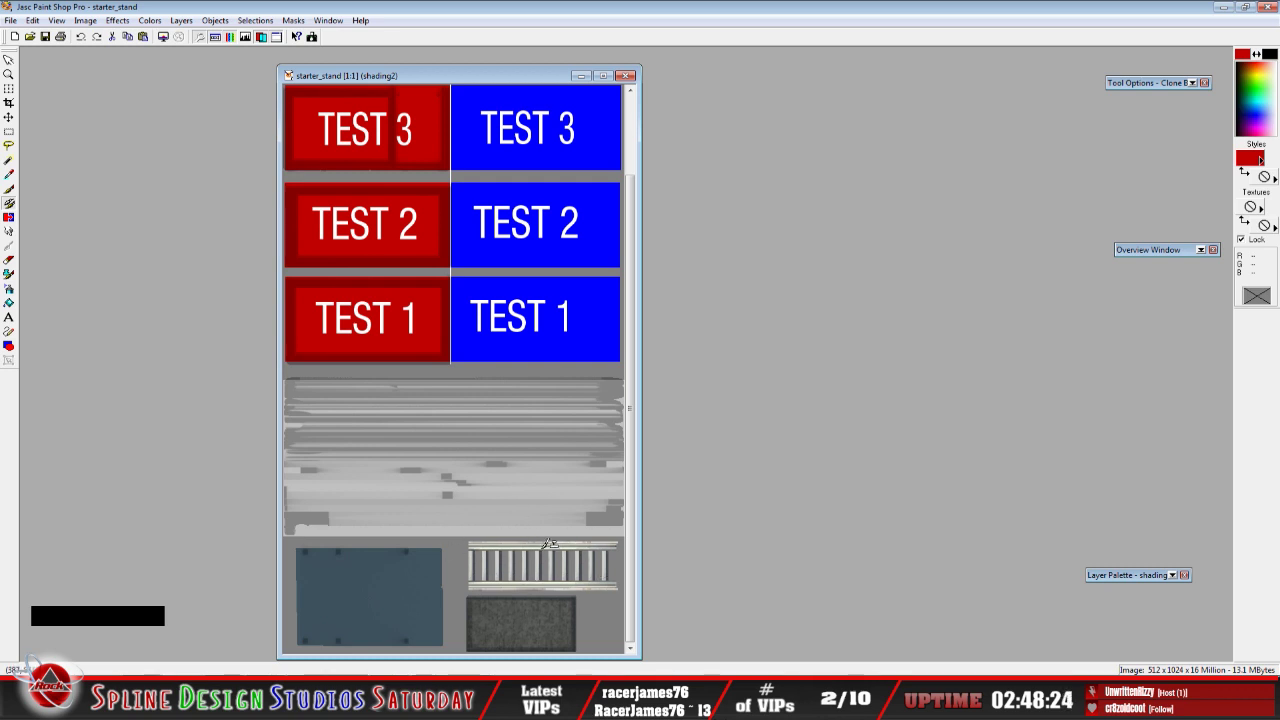
scroll(547, 555, "up", 2)
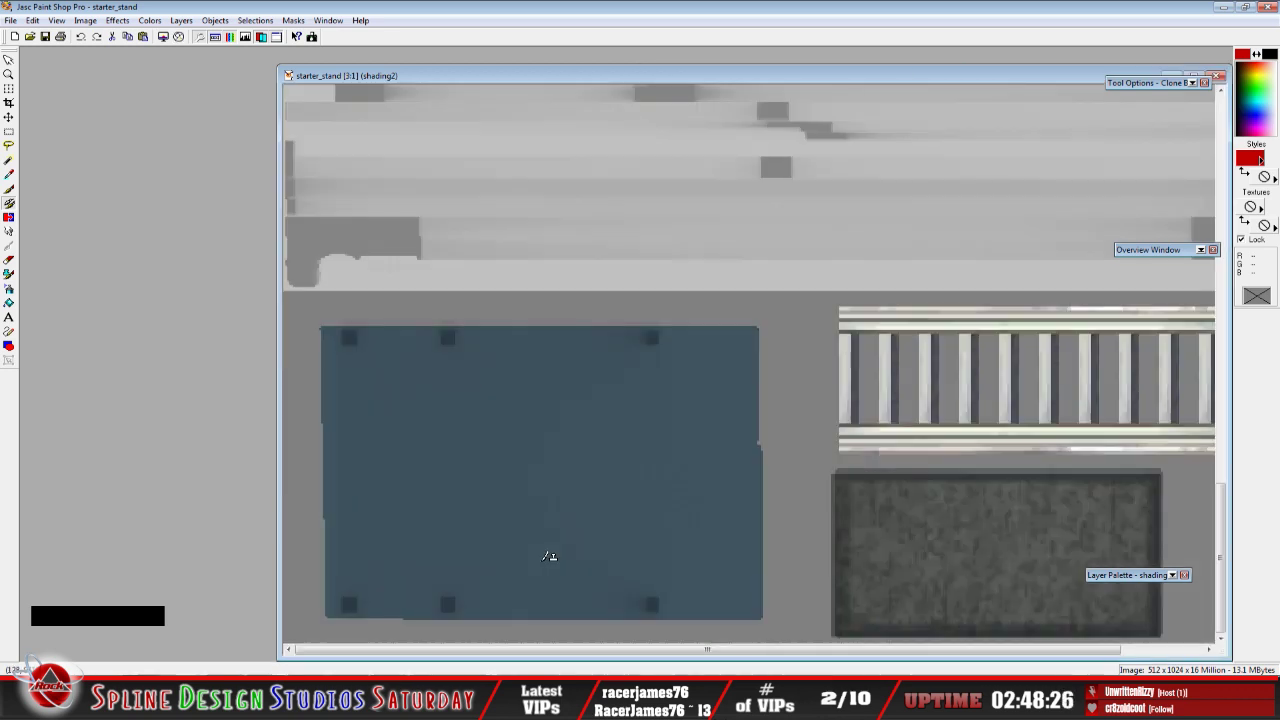
scroll(876, 376, "down", 1)
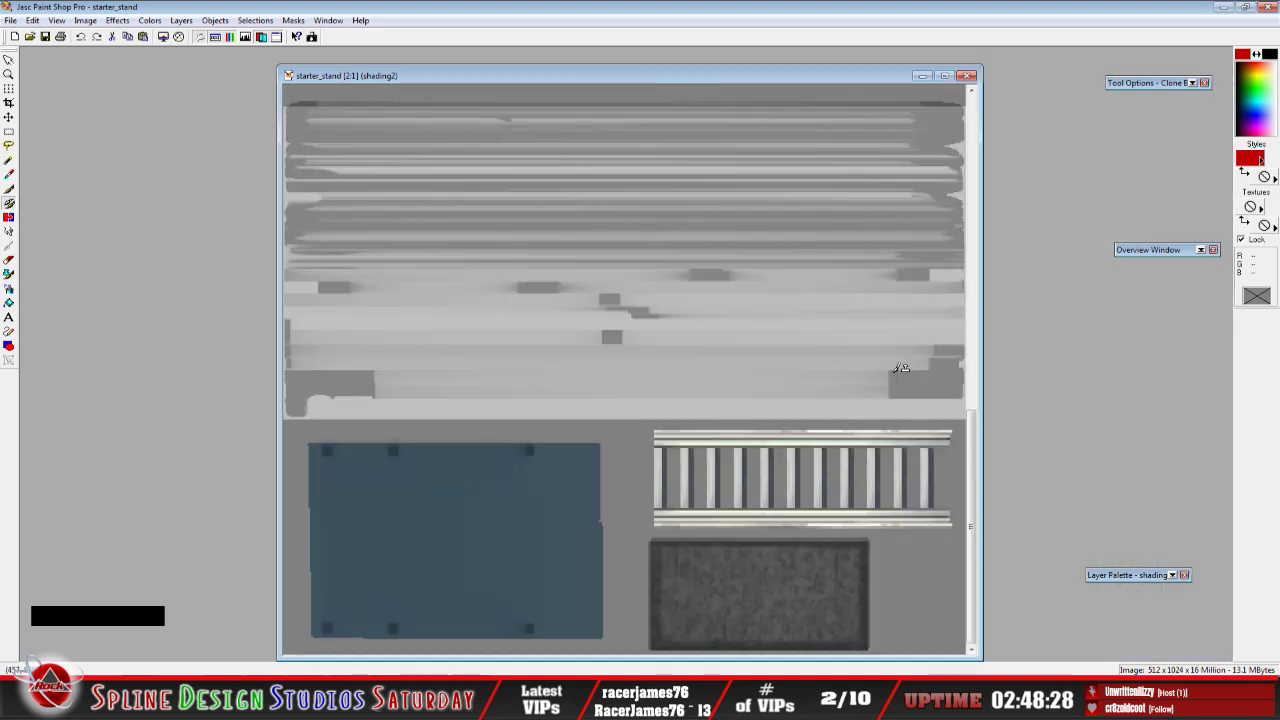
scroll(729, 468, "down", 1)
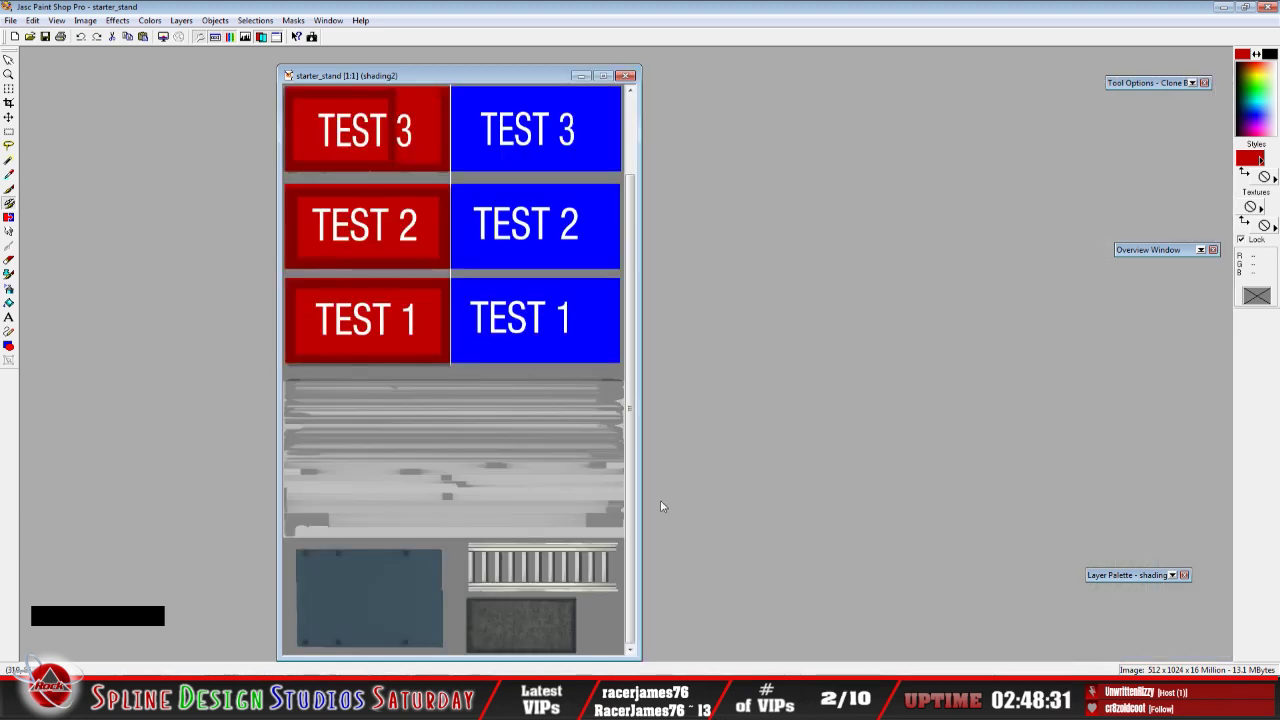
left_click(454, 80)
left_click_drag(454, 80, 435, 60)
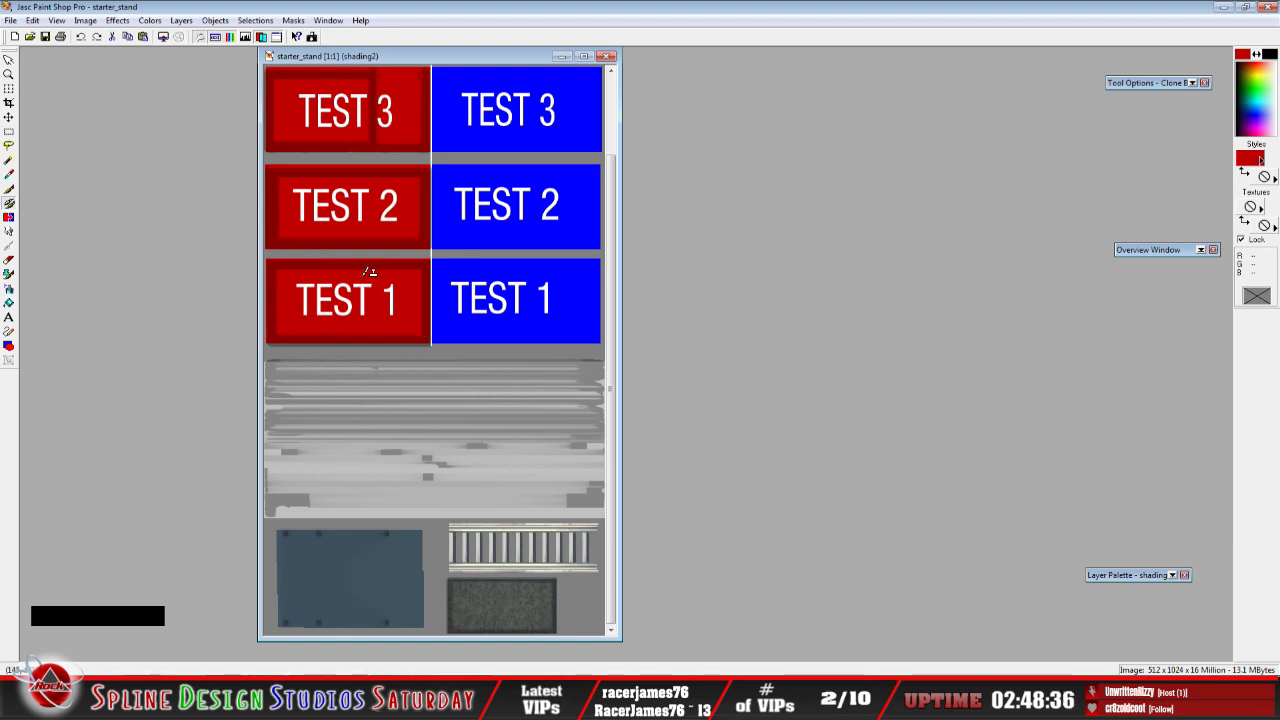
left_click_drag(613, 328, 610, 206)
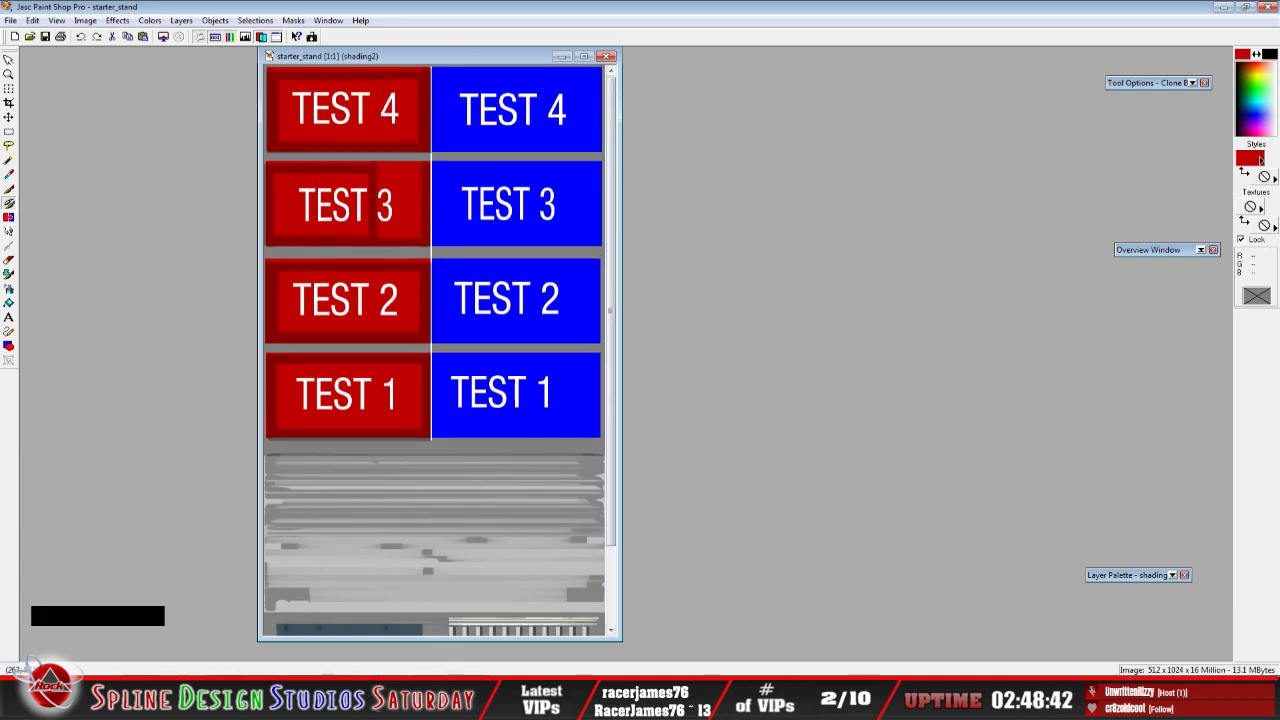
Switch to 3ds Max and orbit around the stand to check its outer TEST 2 and TEST 1 panels and its legs
left_click(445, 705)
left_click_drag(496, 447, 484, 446)
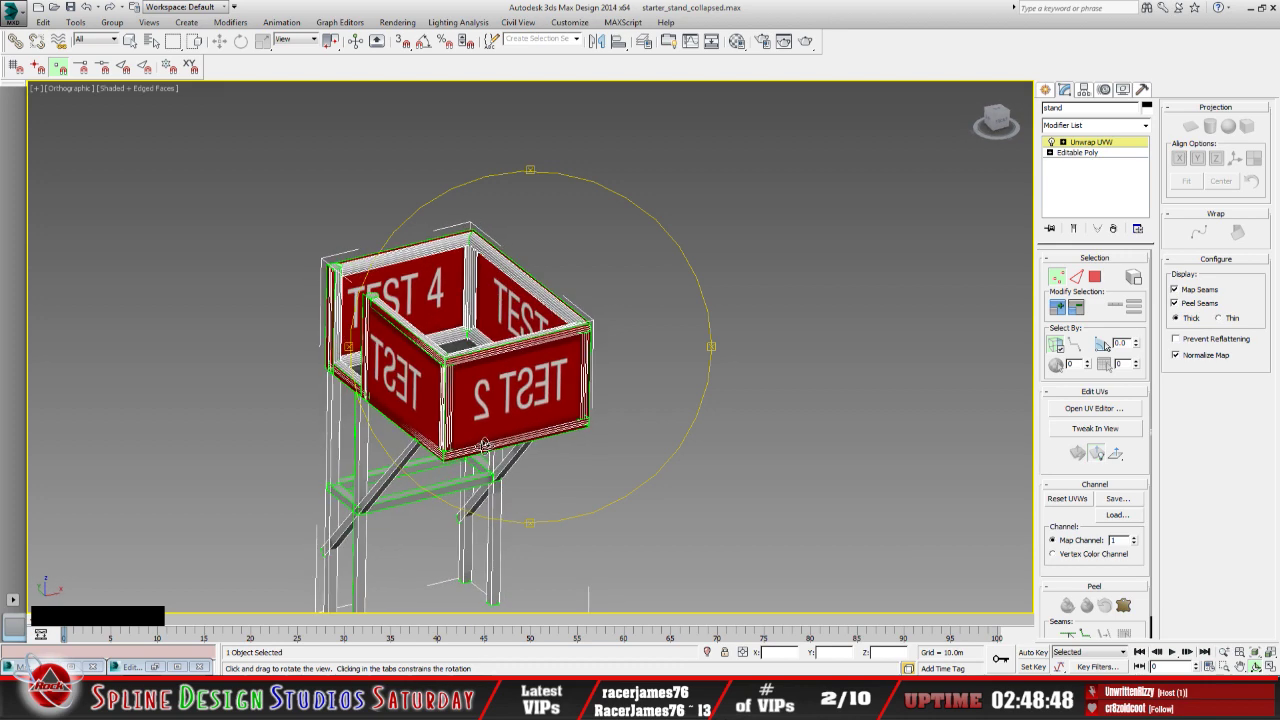
left_click_drag(529, 428, 442, 410)
middle_click_drag(561, 435, 509, 351)
left_click_drag(530, 397, 512, 398)
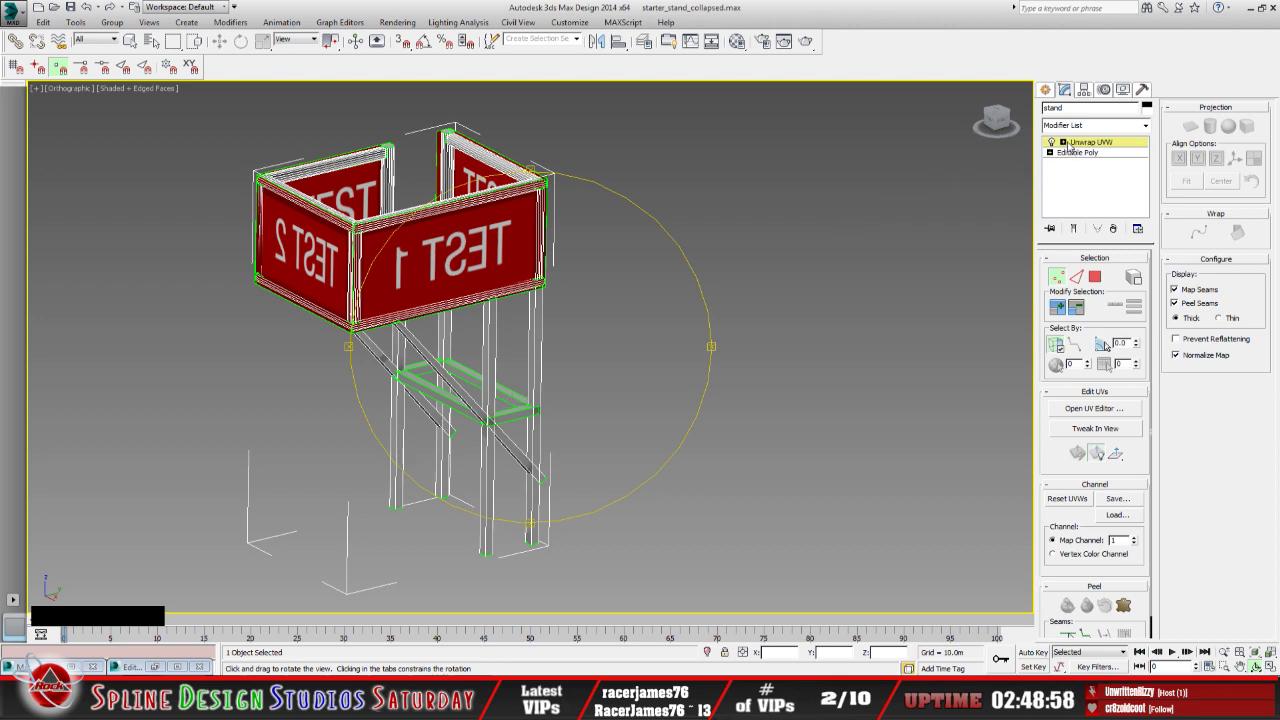
Collapse the stand's whole modifier stack into the Editable Poly, holding the scene before continuing
left_click(1066, 145)
left_click(1086, 143)
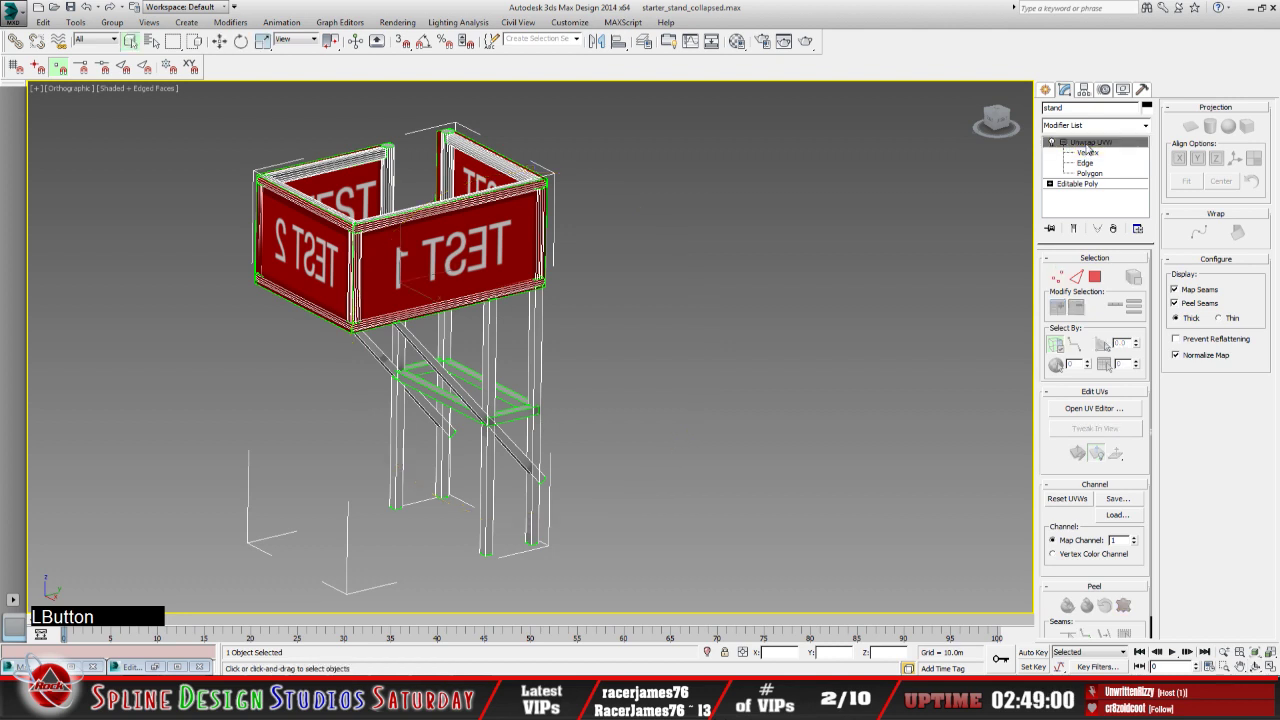
right_click(1086, 143)
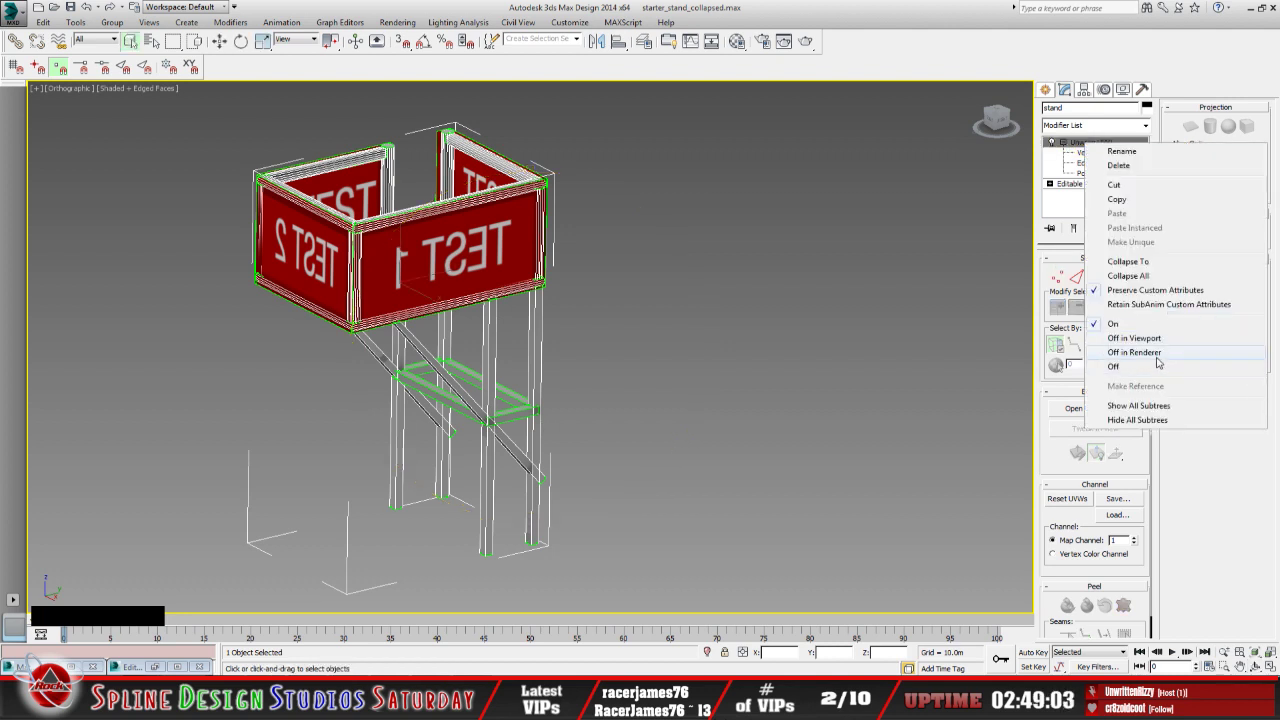
left_click(1146, 276)
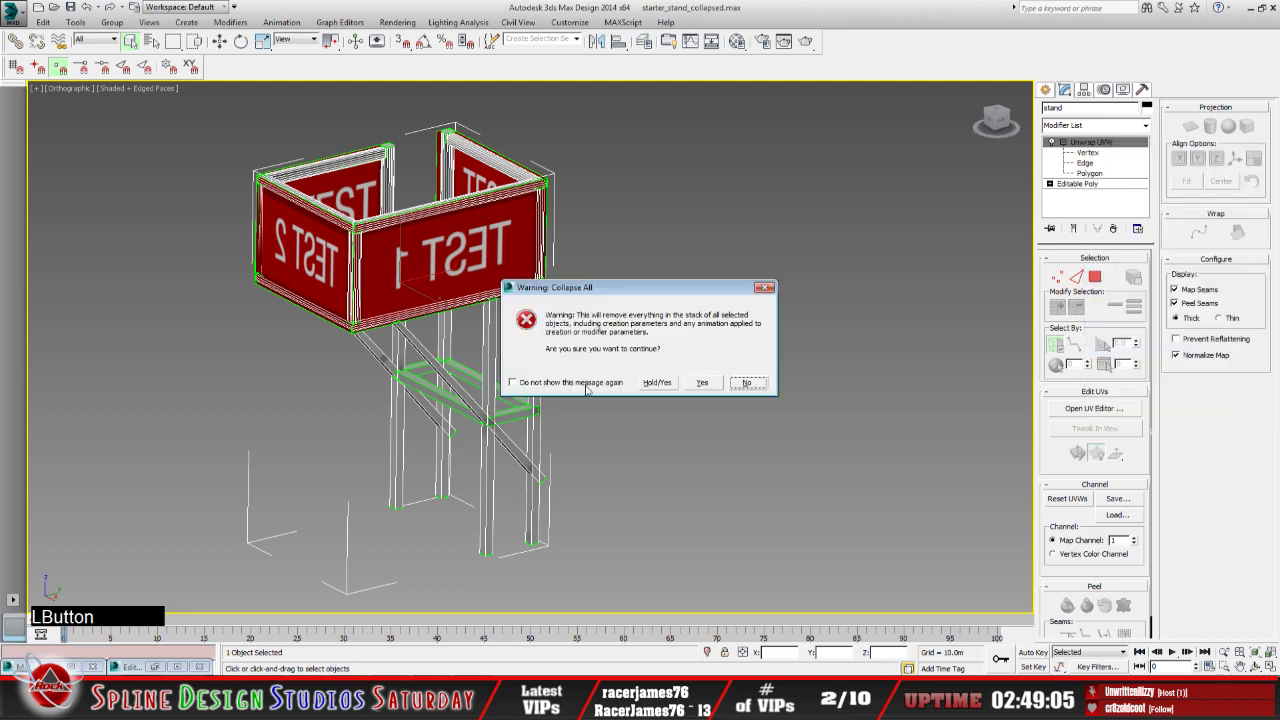
left_click(656, 383)
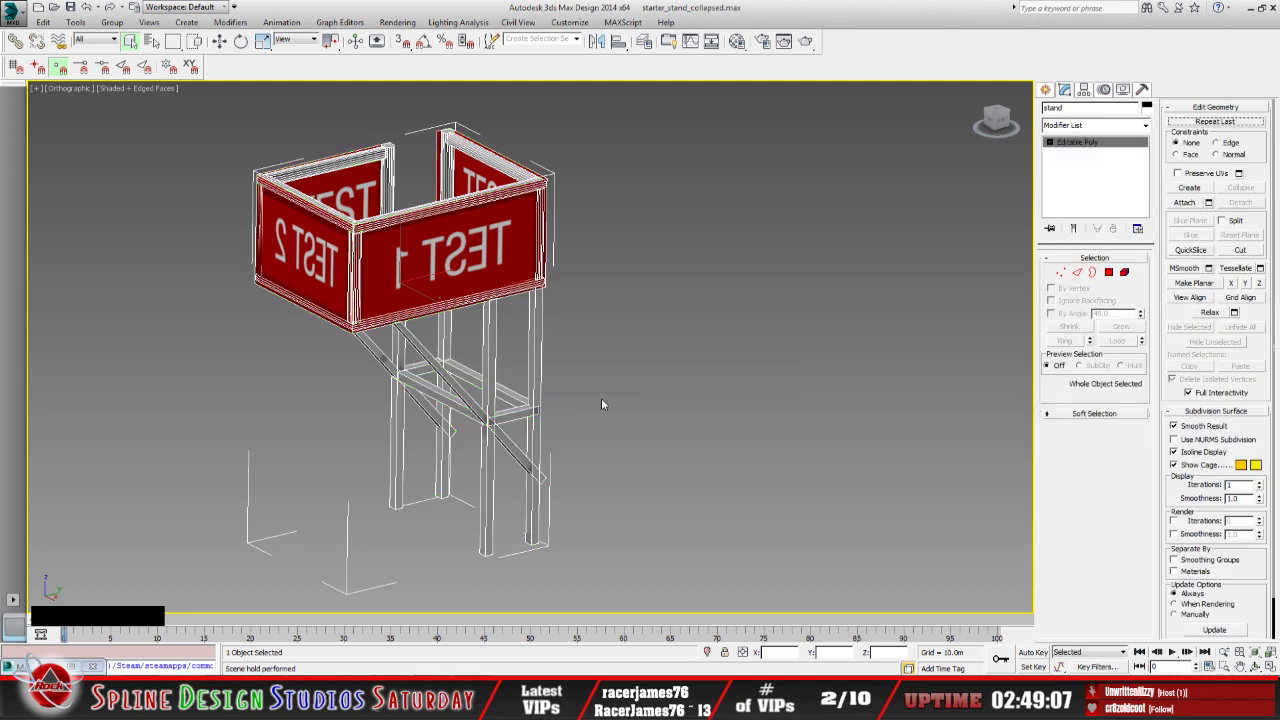
middle_click_drag(602, 398, 629, 424)
right_click(643, 363)
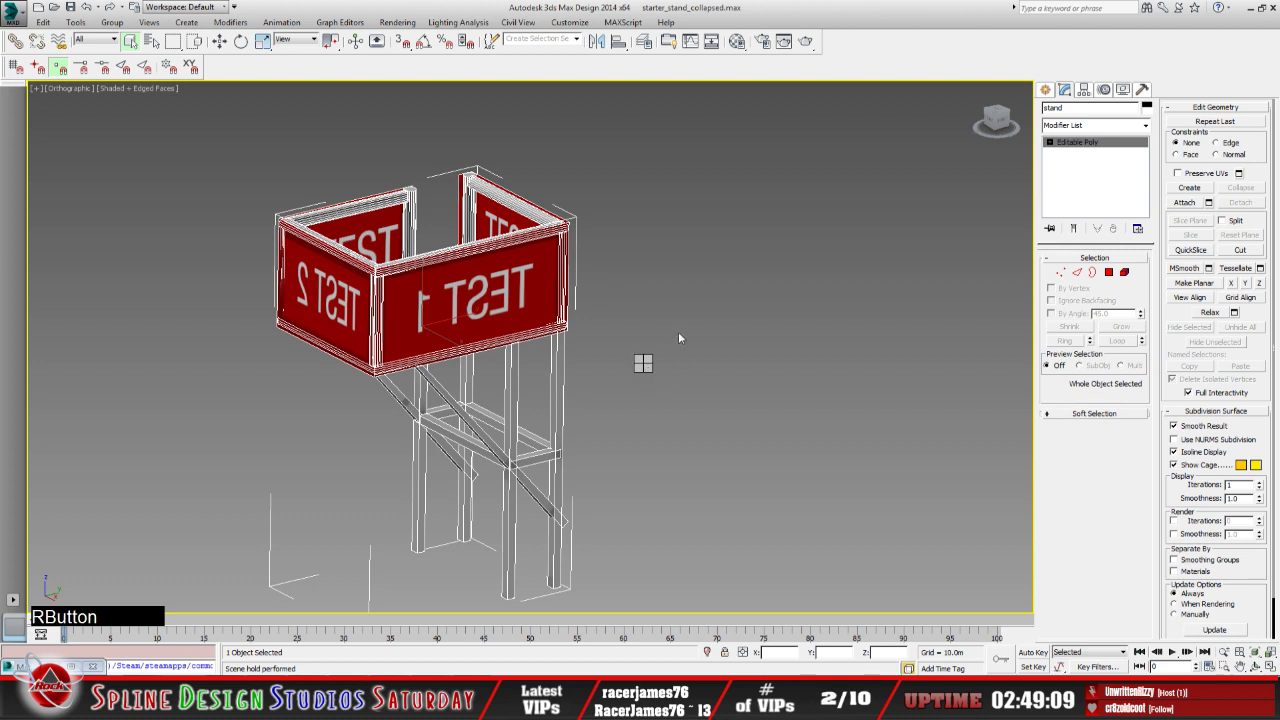
left_click(677, 295)
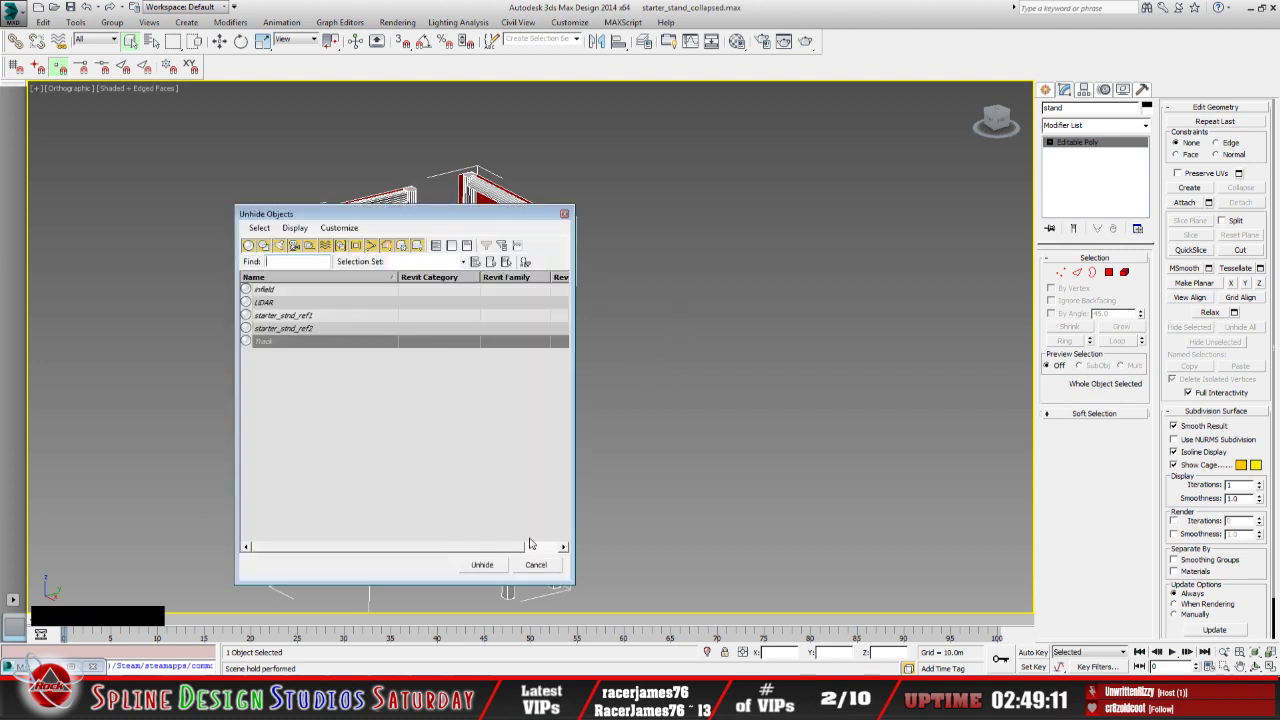
left_click(536, 563)
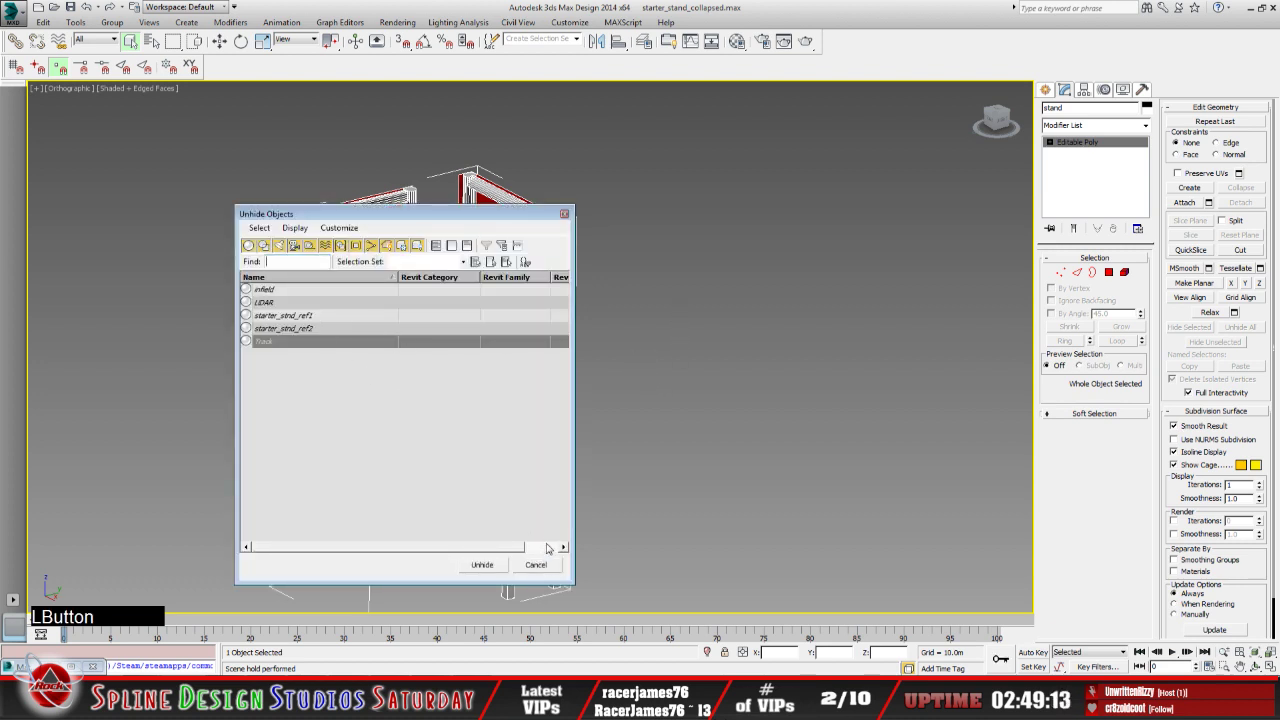
left_click(543, 563)
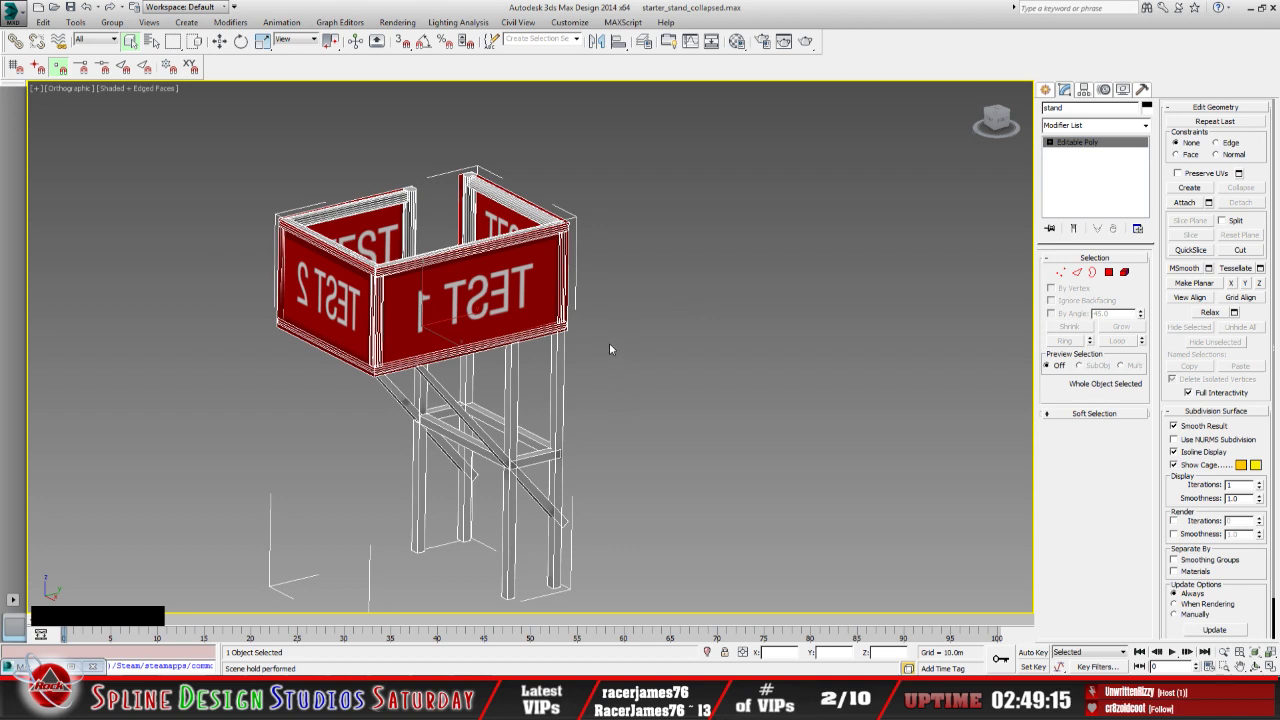
Save the scene as starter_stand_collapsed in the 3DS folder, replacing the existing file
left_click(14, 12)
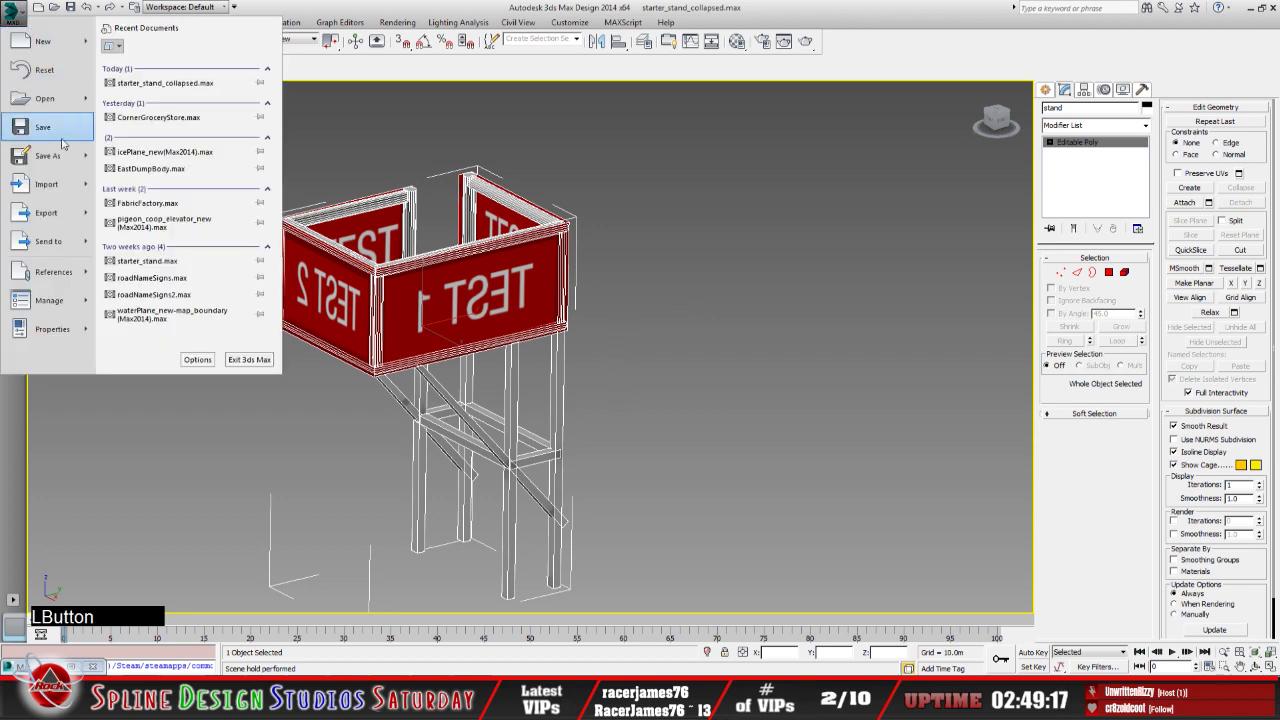
left_click(80, 156)
left_click(258, 378)
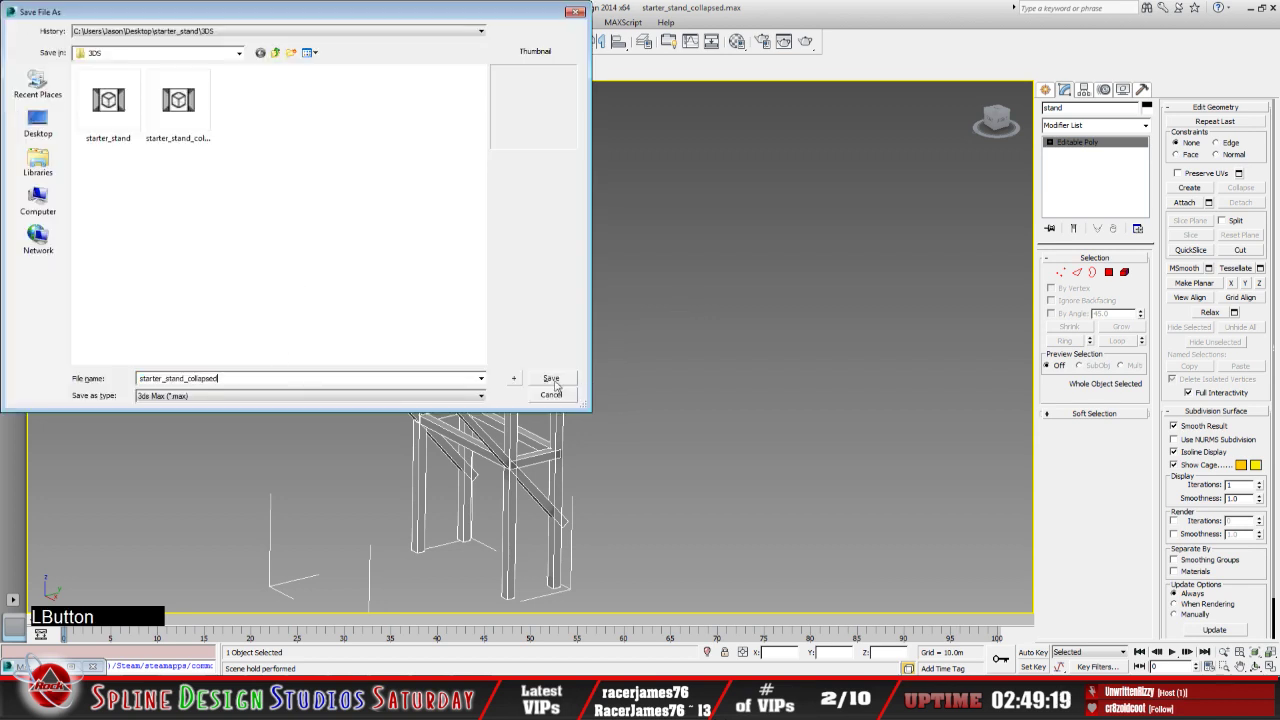
left_click(551, 378)
left_click(690, 396)
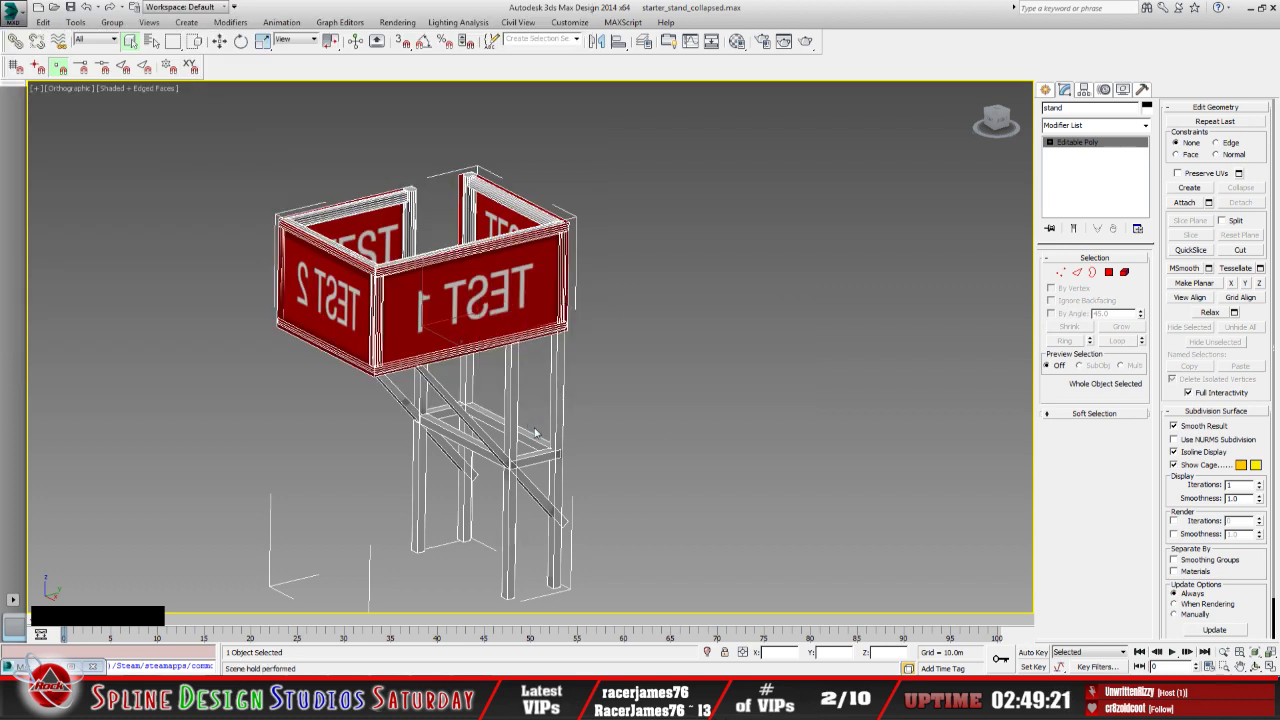
Unhide all hidden objects: infield, LIDAR, starter_stnd_ref1, starter_stnd_ref2 and Track
right_click(700, 370)
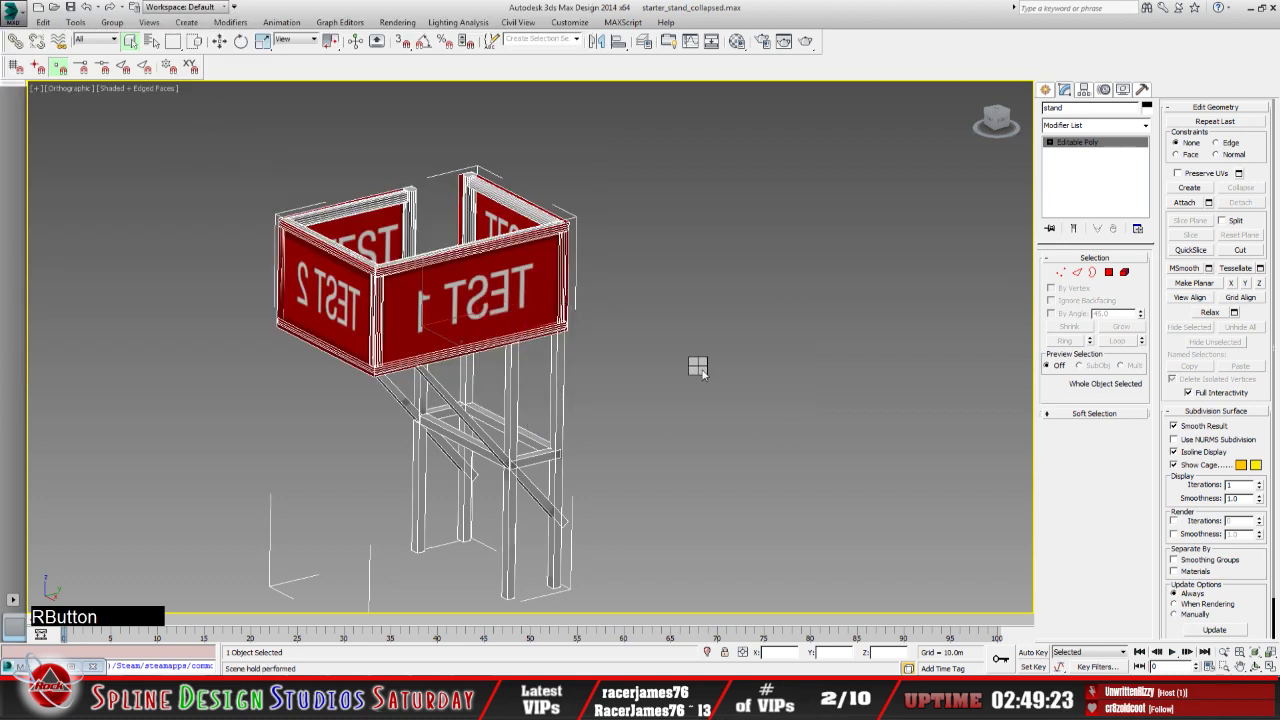
left_click(719, 298)
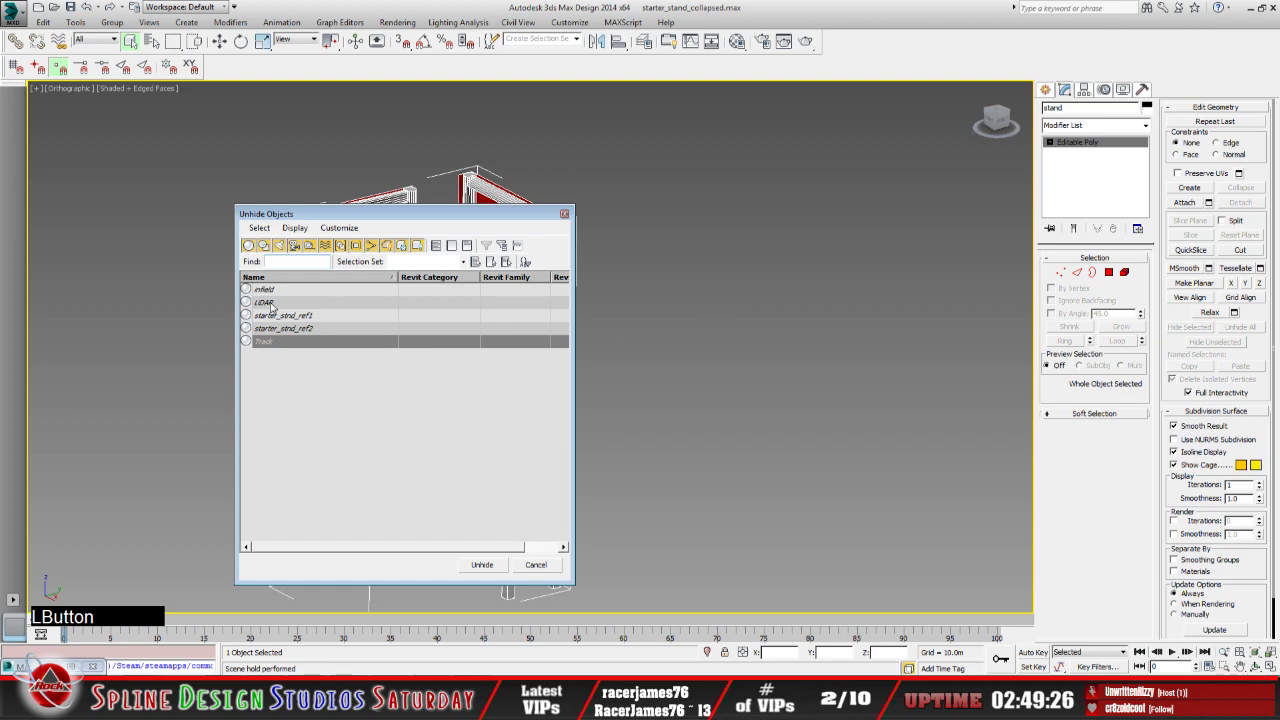
left_click_drag(268, 290, 452, 460)
left_click(476, 566)
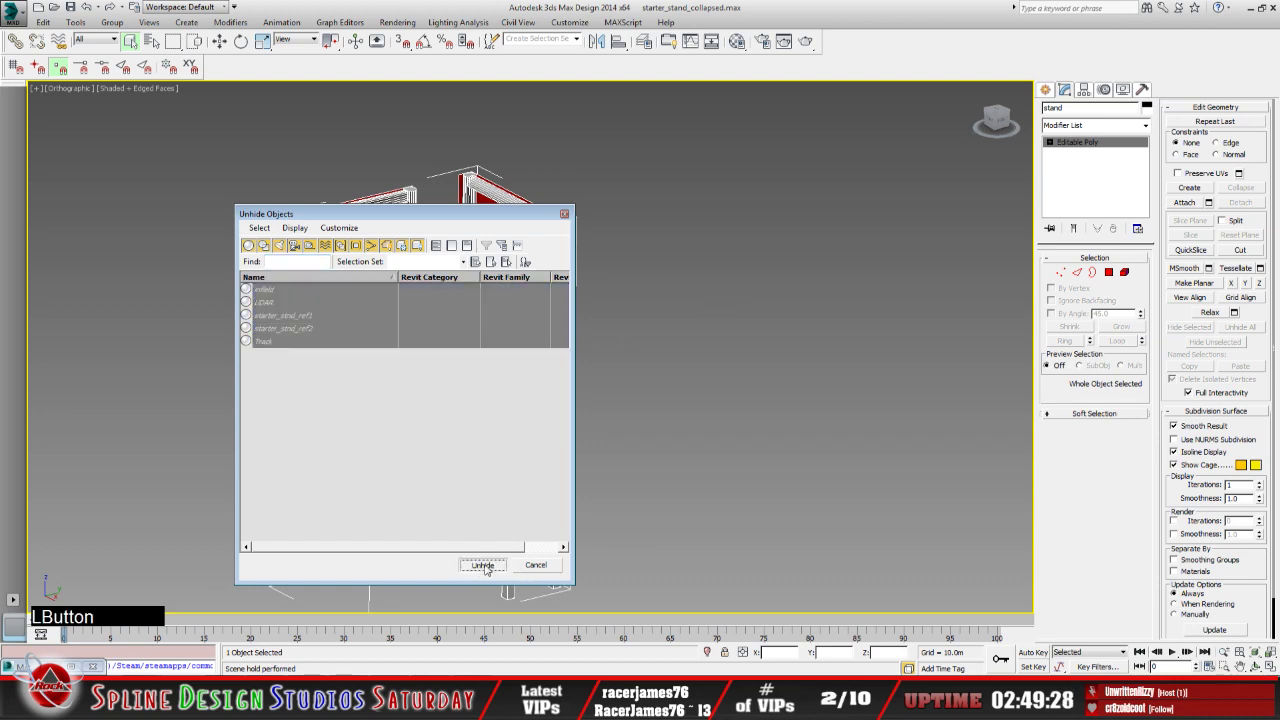
middle_click_drag(418, 398, 425, 413)
scroll(425, 413, "down", 5)
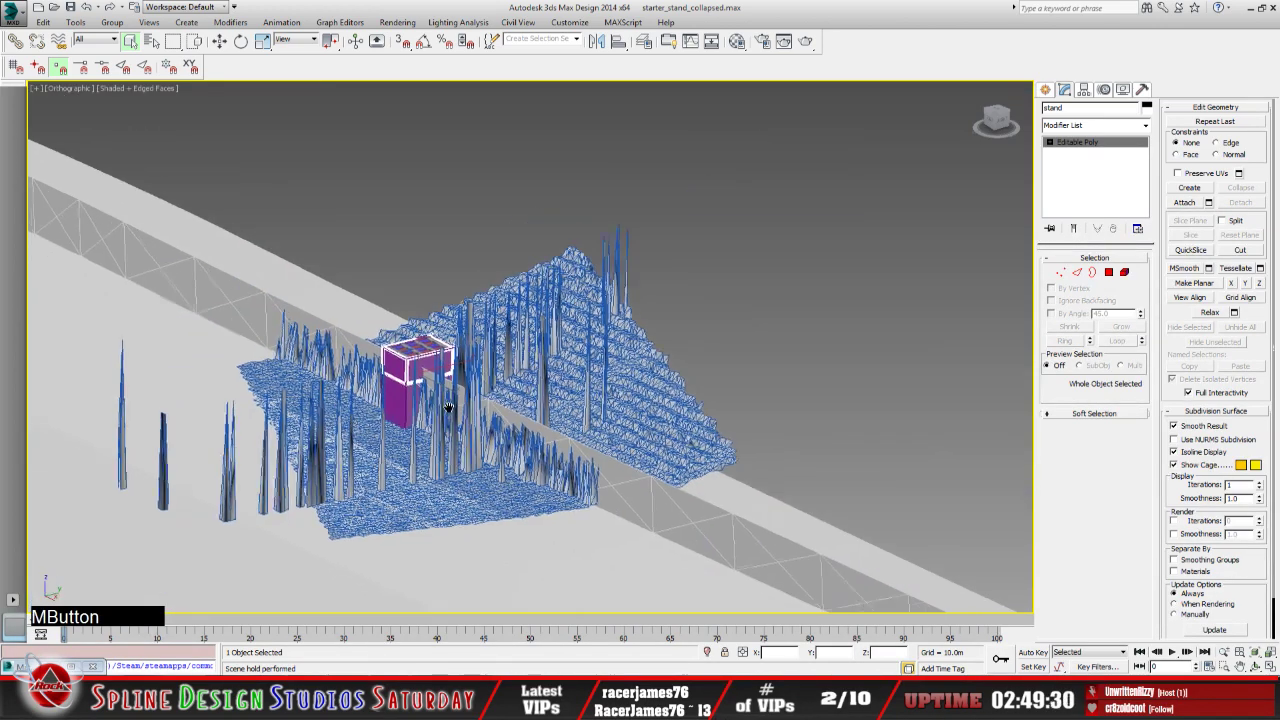
Select every object in the scene by name except stand and delete them
left_click(150, 41)
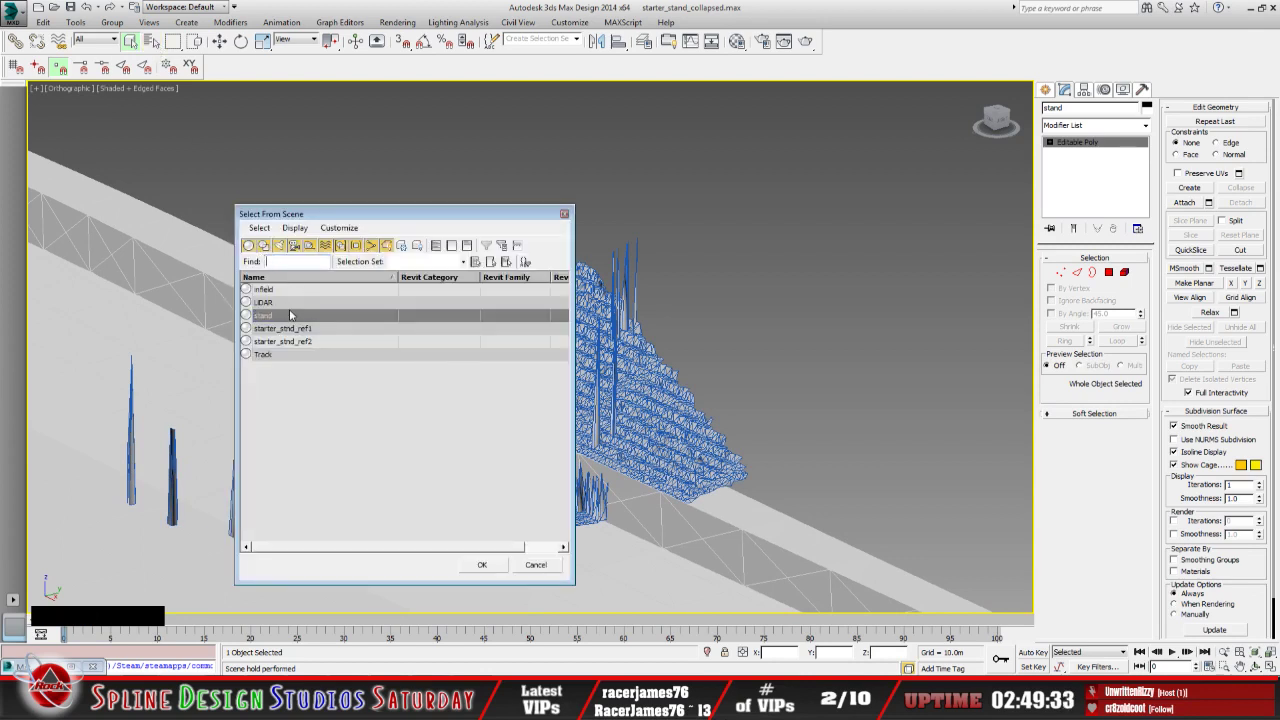
left_click(259, 228)
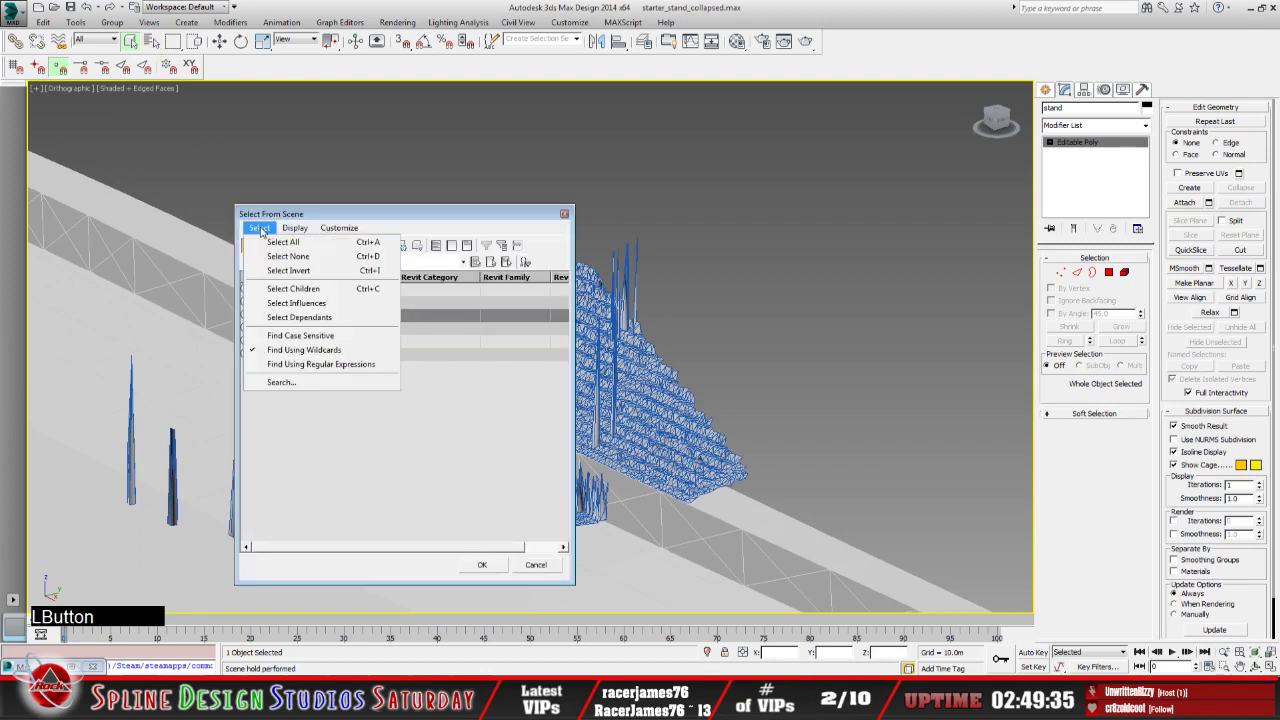
left_click(275, 246)
left_click(272, 315, "ctrl")
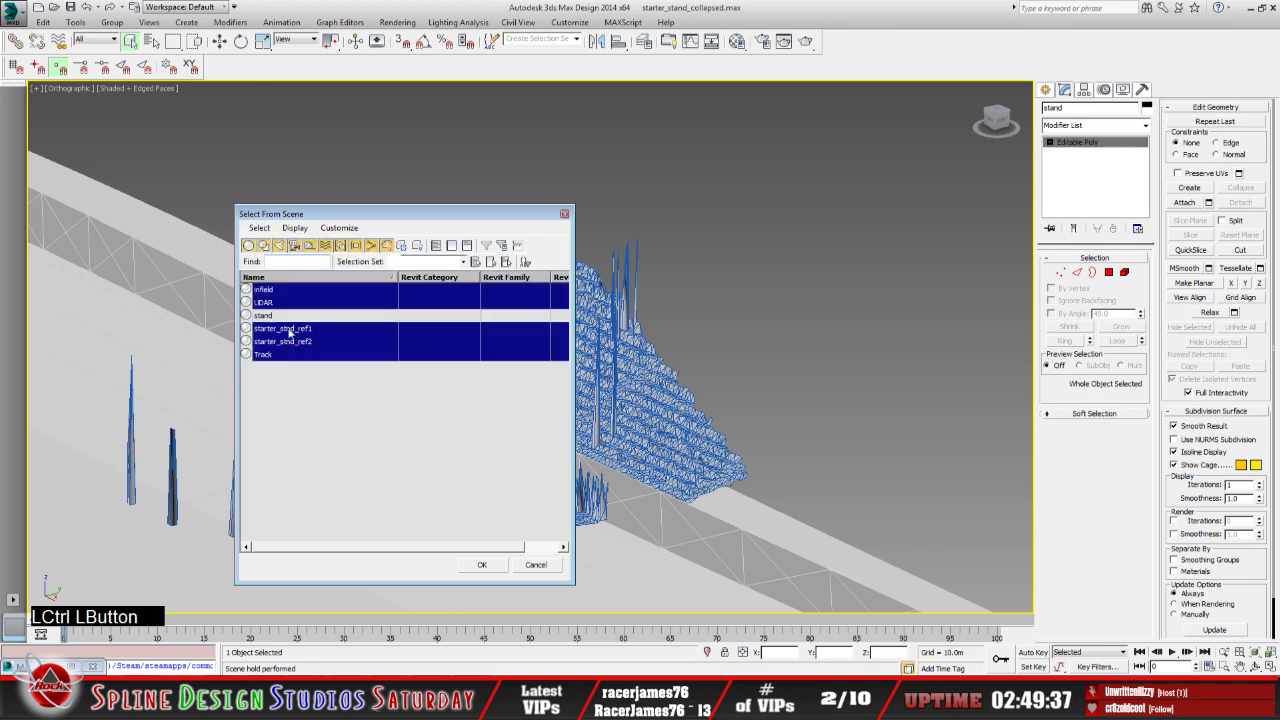
left_click(481, 565)
key("Delete")
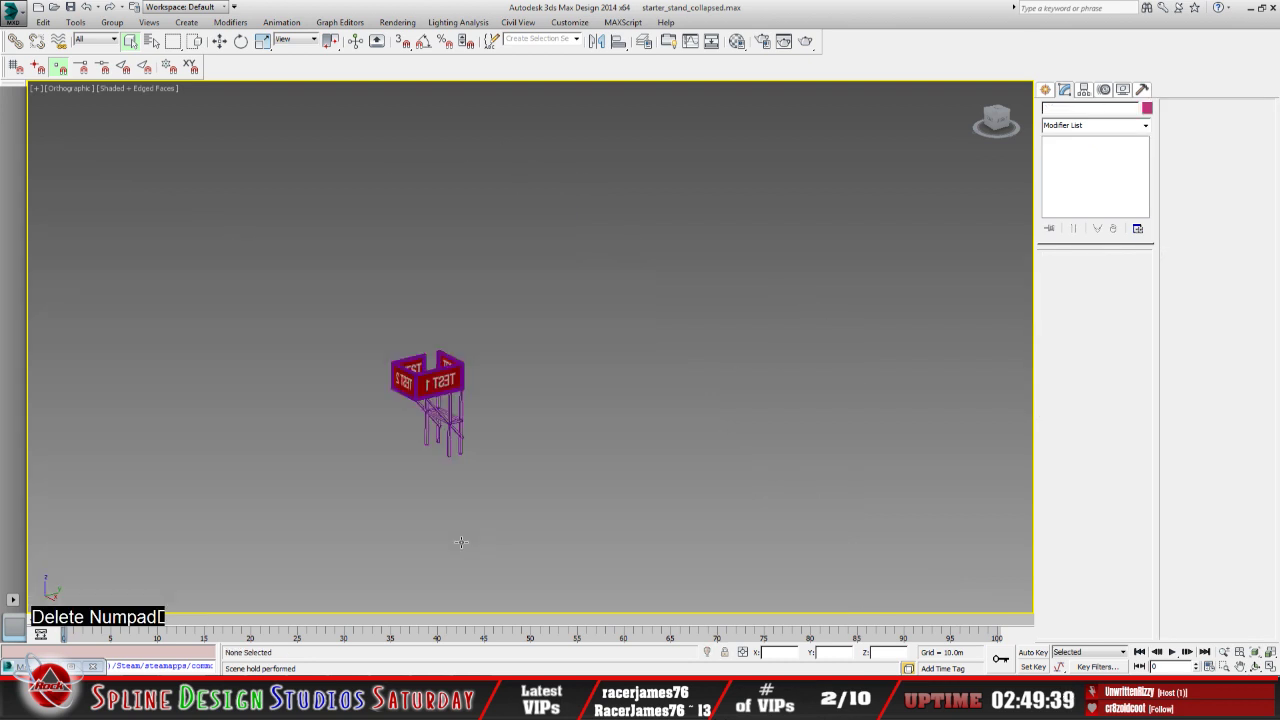
Check the remaining stand up close and select it in the viewport
middle_click_drag(408, 455, 436, 466)
scroll(436, 466, "up", 5)
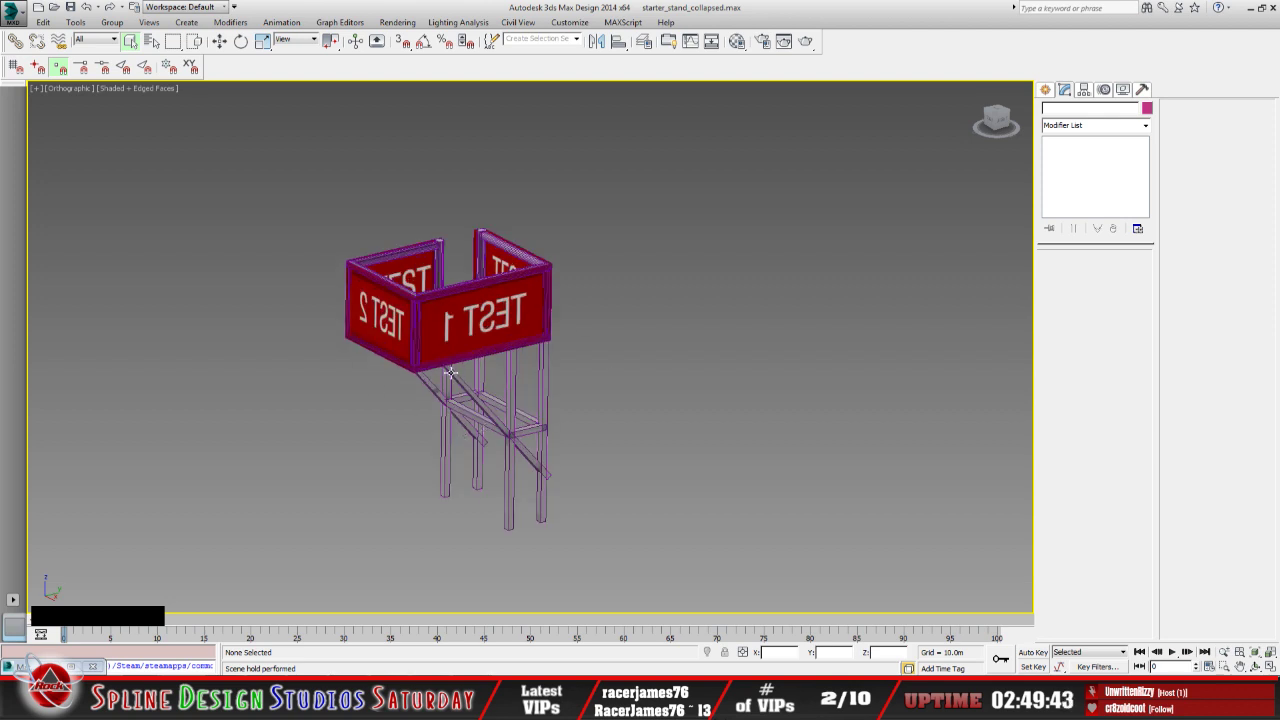
scroll(451, 372, "up", 4)
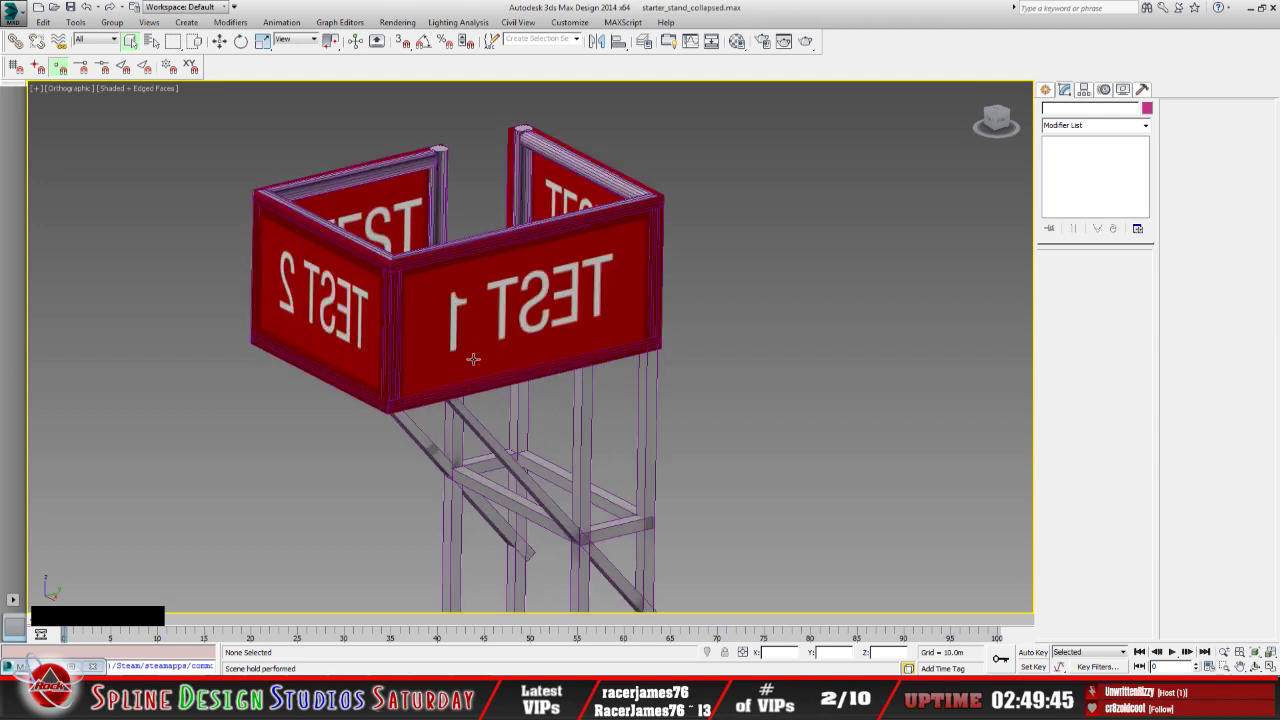
scroll(473, 359, "down", 4)
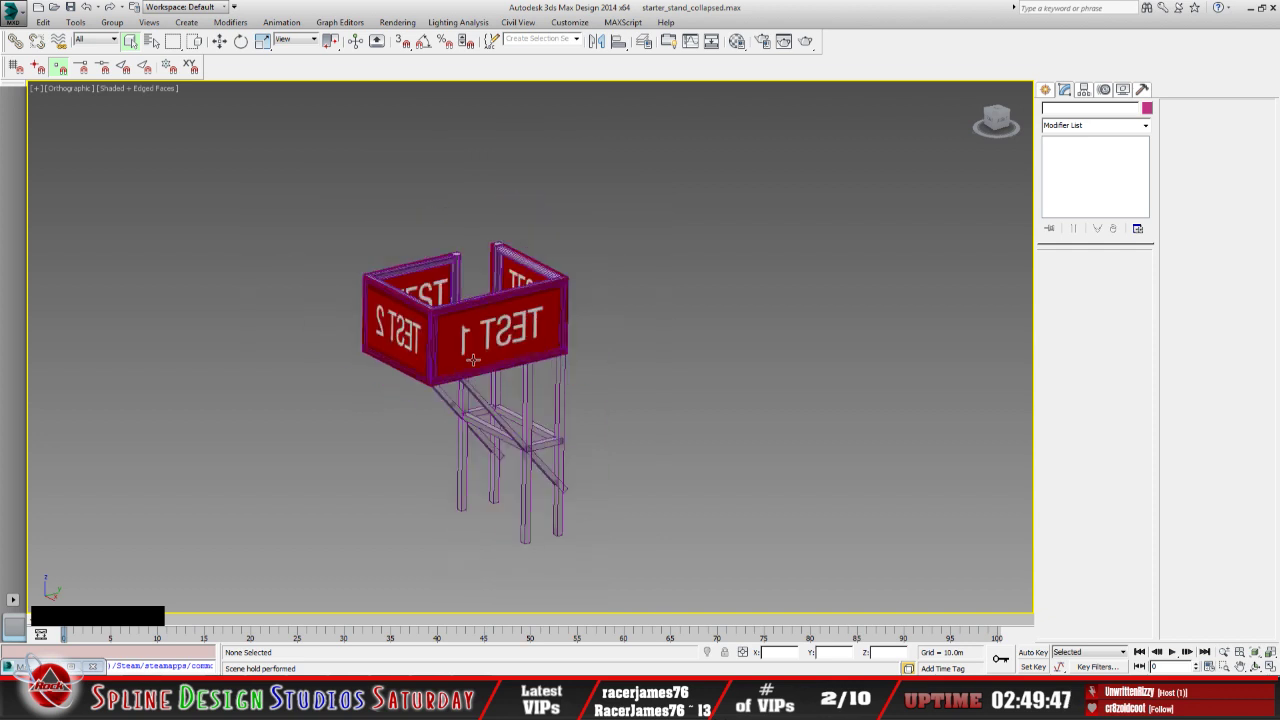
left_click(486, 340)
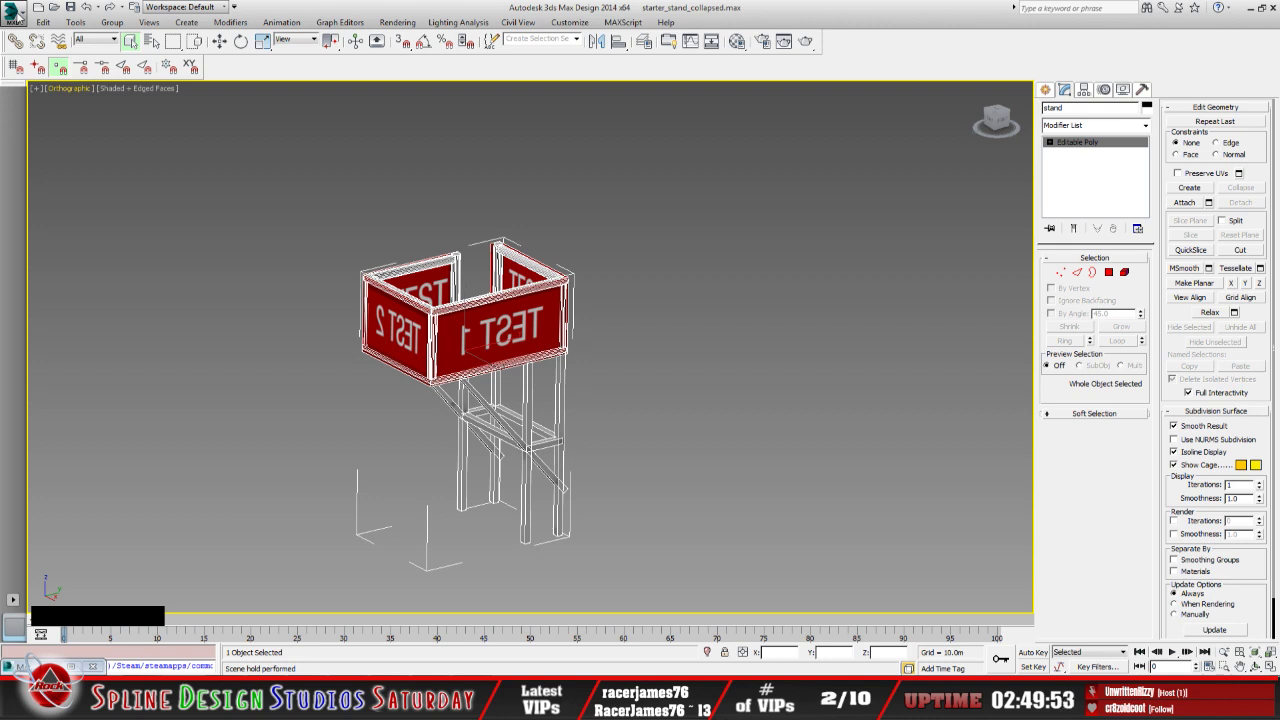
Start exporting the scene and choose the 3DS folder inside the Desktop's starter_stand folder as destination
left_click(16, 15)
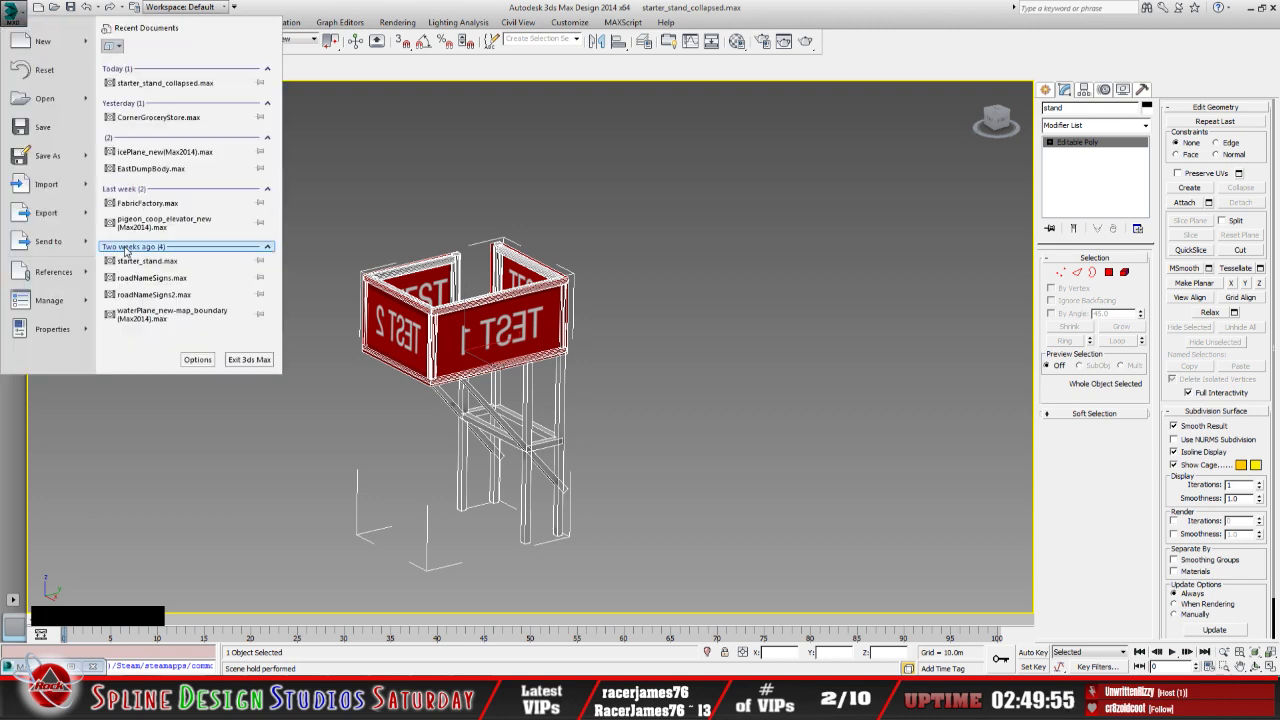
left_click(60, 216)
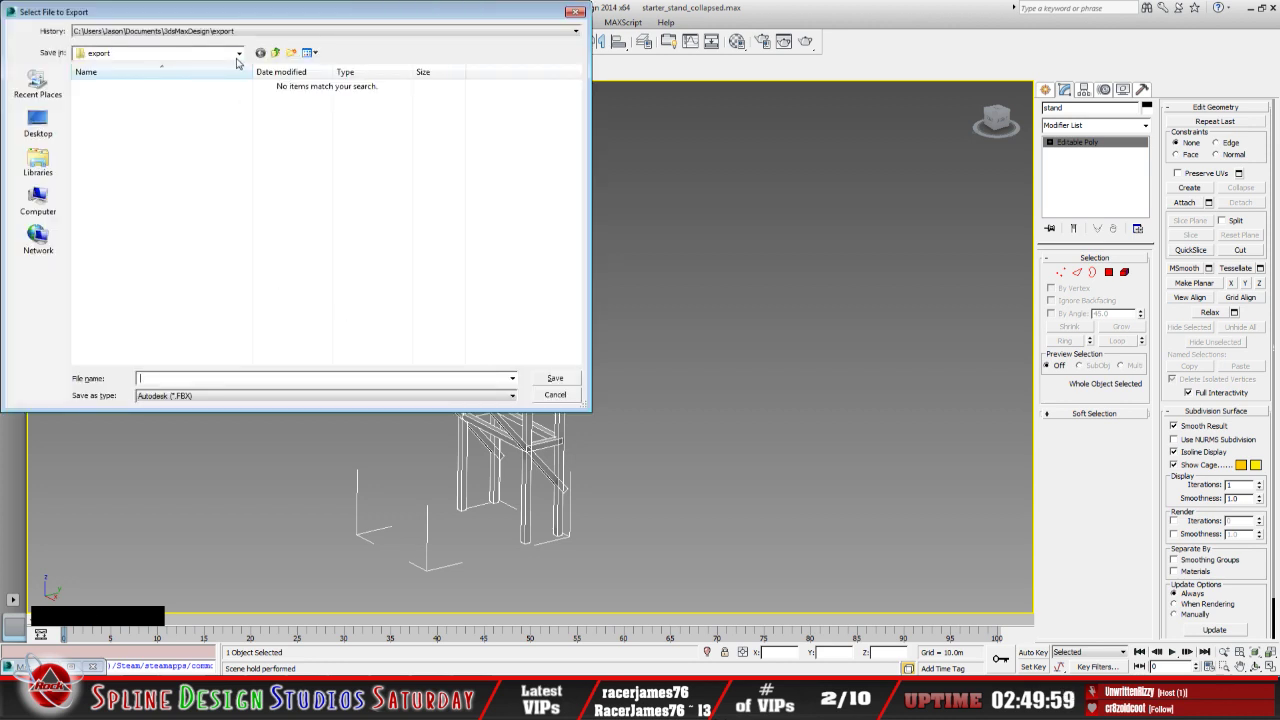
left_click(195, 53)
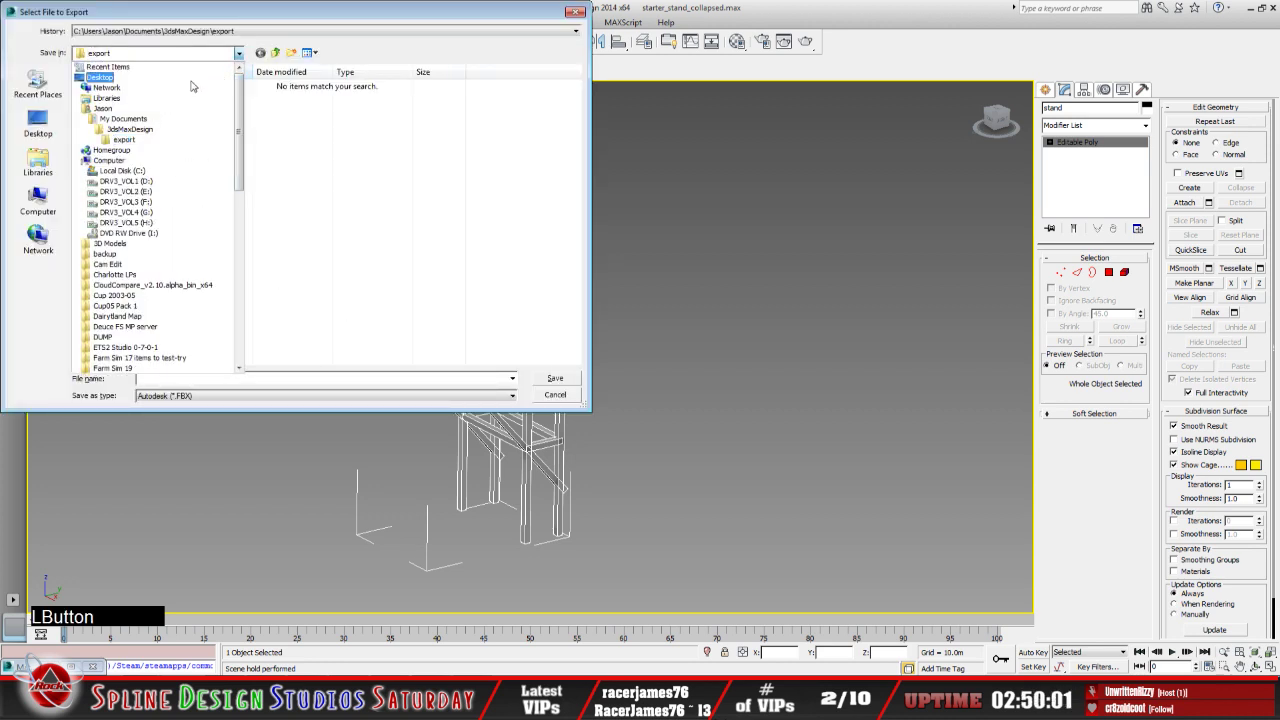
left_click(195, 77)
scroll(376, 307, "down", 1)
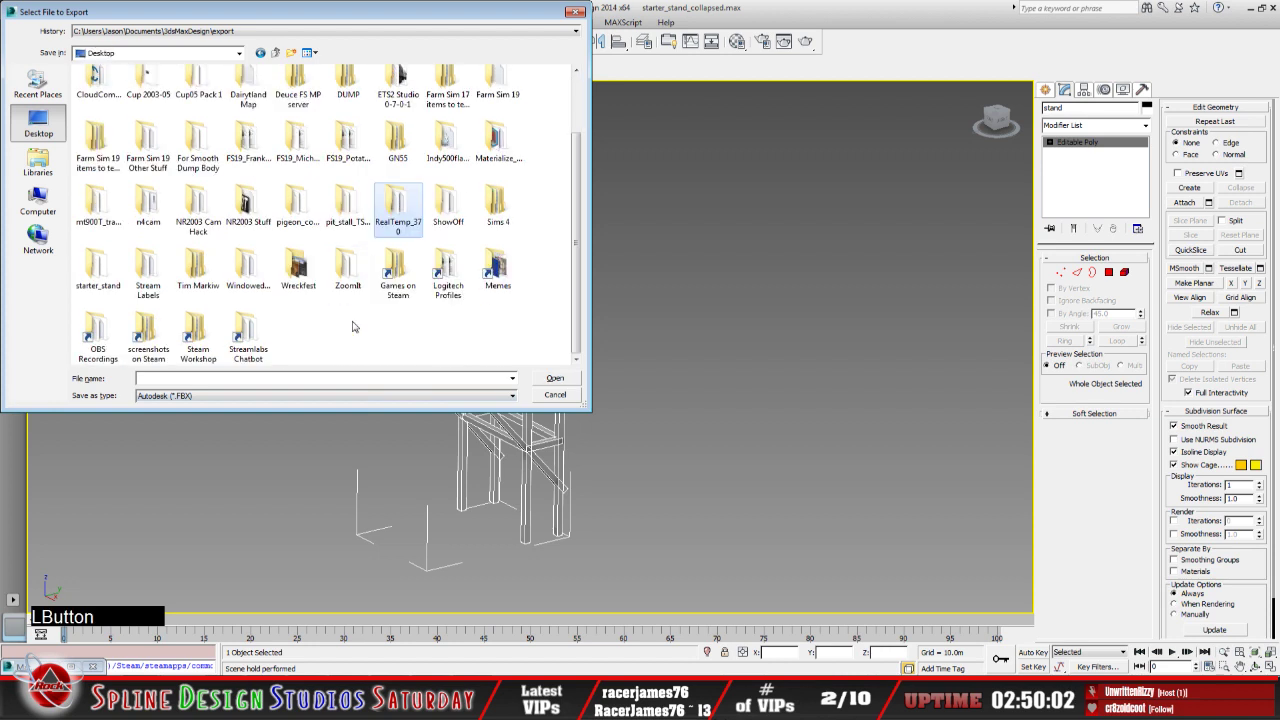
double_click(97, 272)
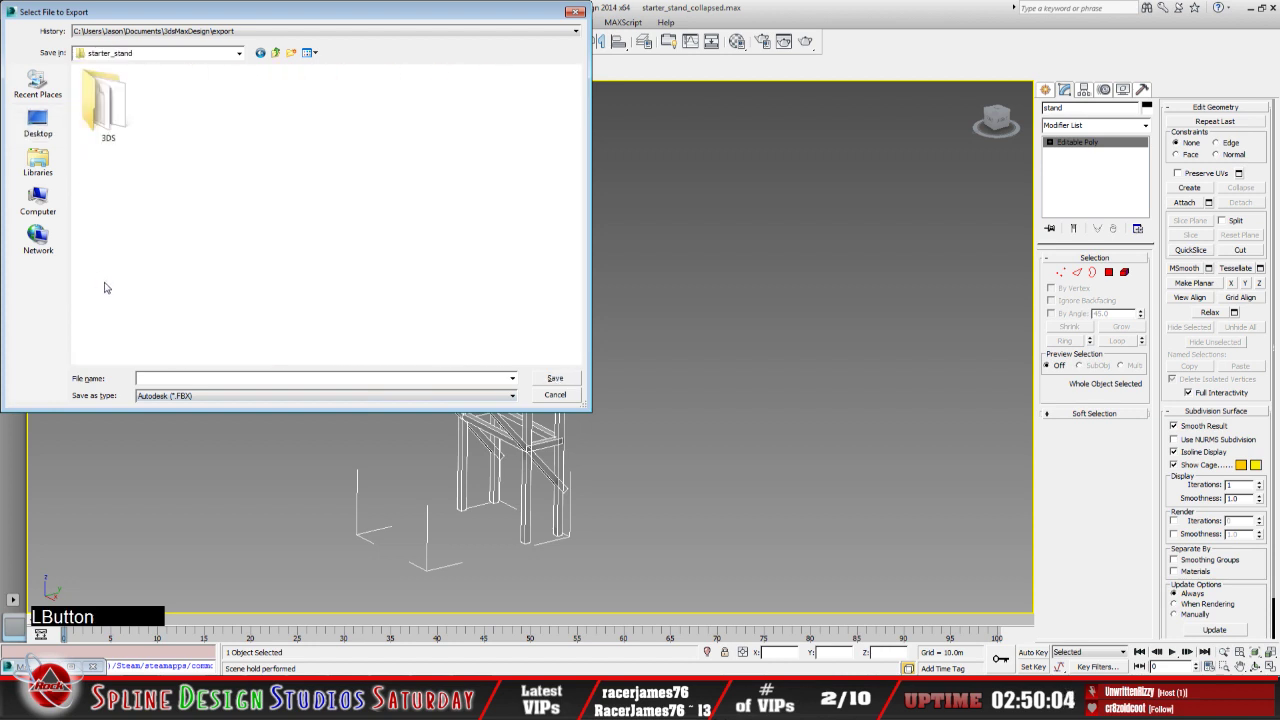
double_click(108, 108)
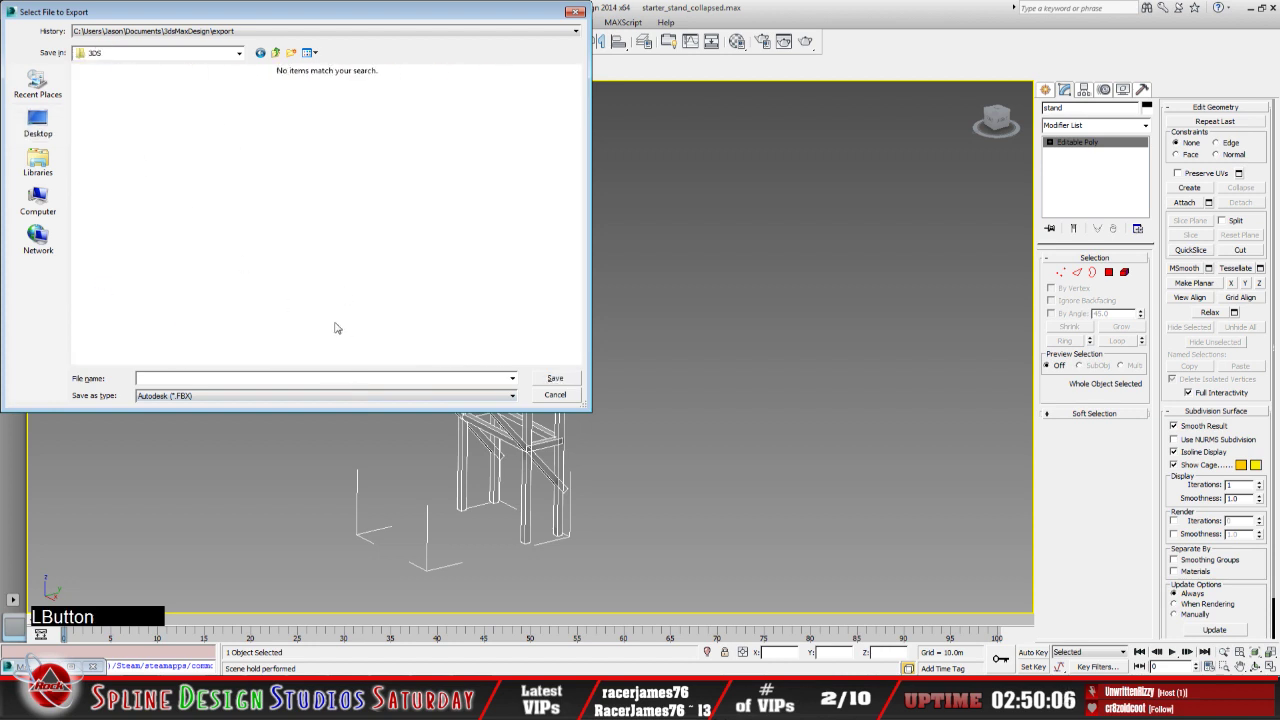
Set the export format to 3D Studio (*.3DS) and begin entering the file name
left_click(509, 397)
left_click(429, 415)
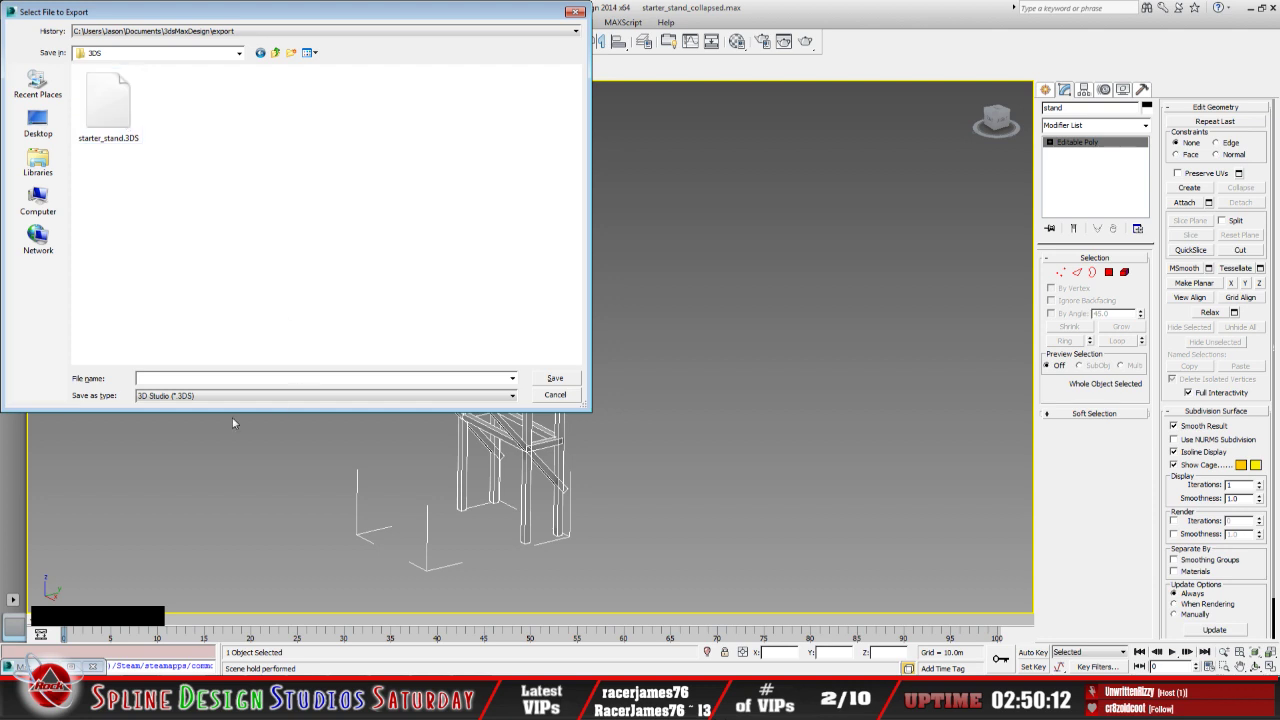
left_click(161, 379)
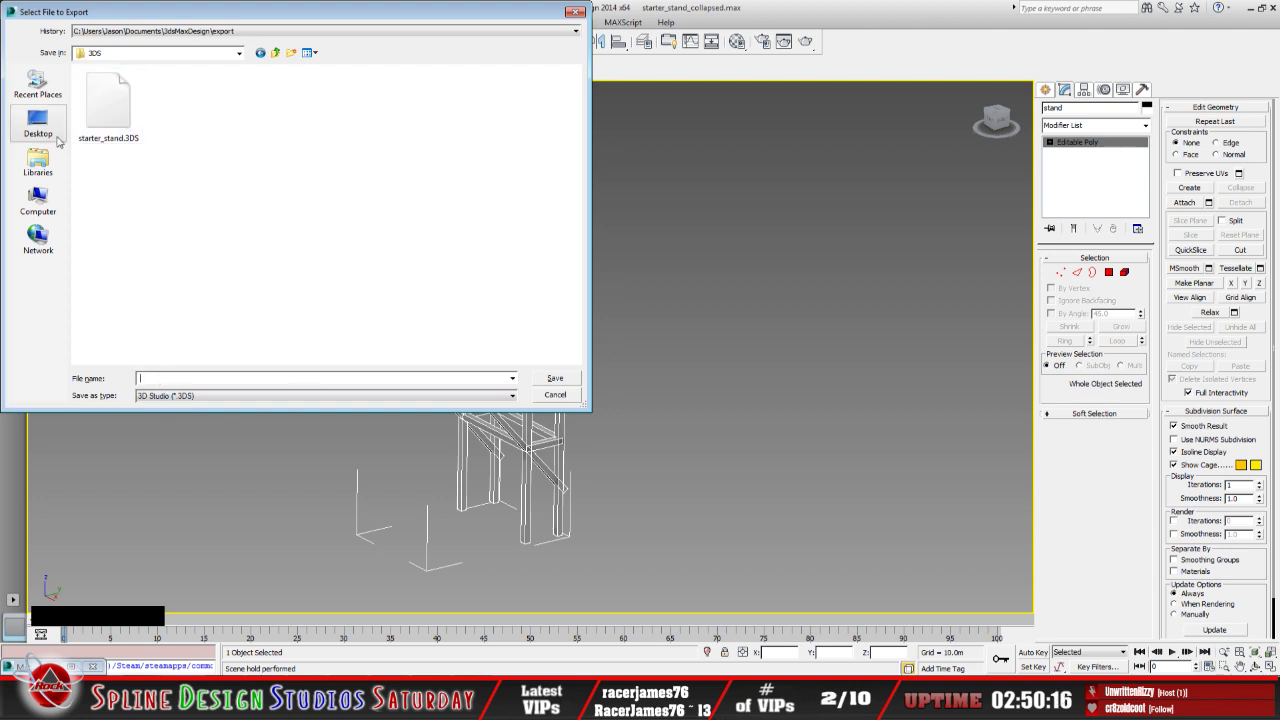
Export the selected stand to the 3DS folder as a 3D Studio file named starter_stand2 and dismiss the export dialogs
left_click(108, 103)
left_click(208, 377)
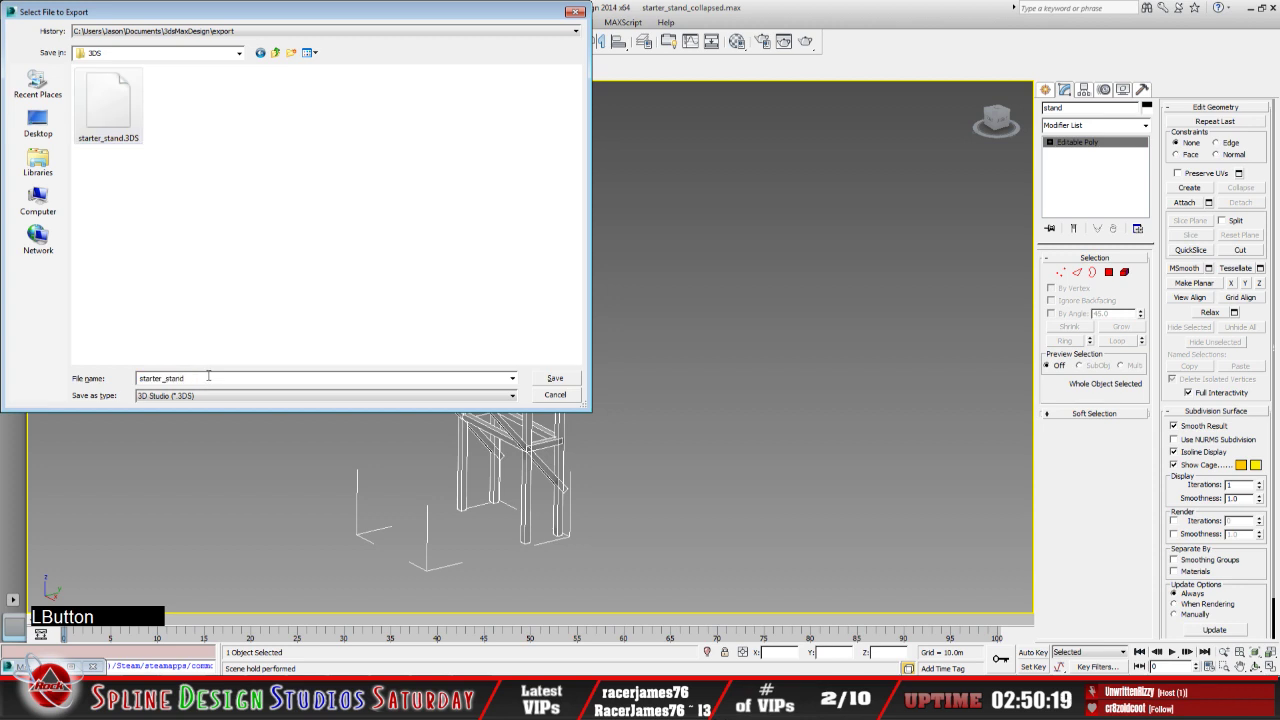
type("2")
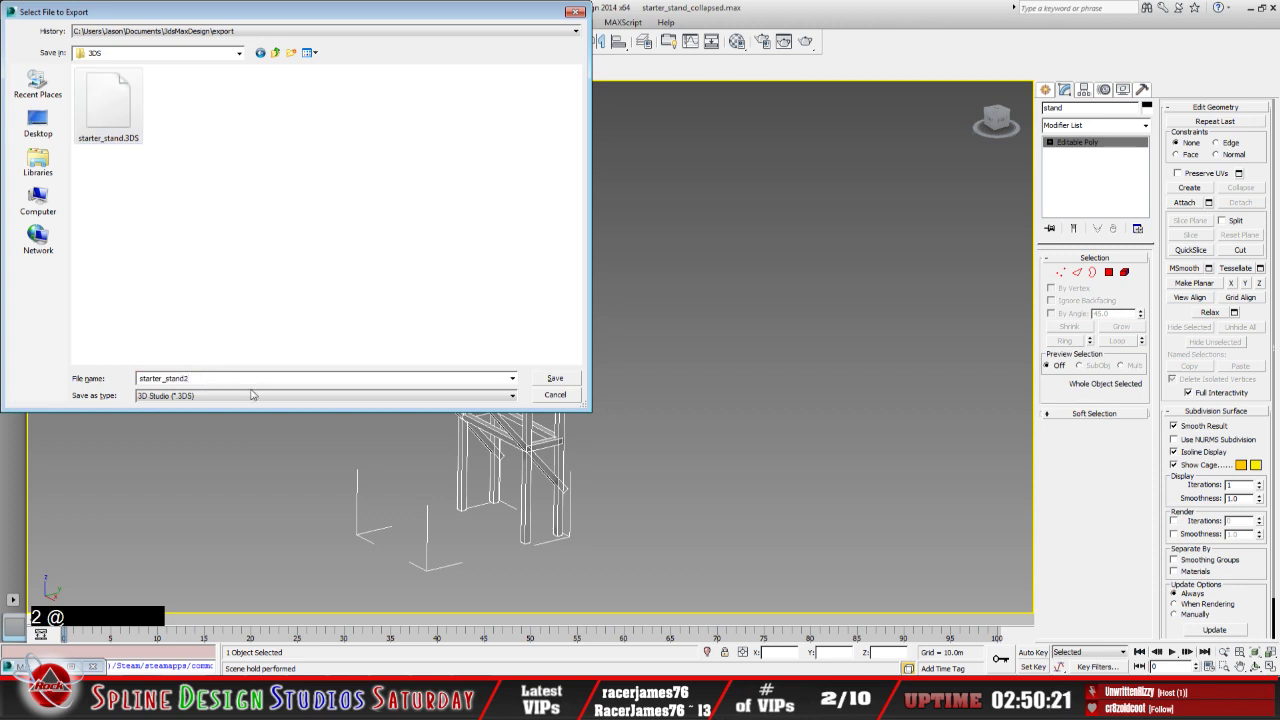
left_click(559, 380)
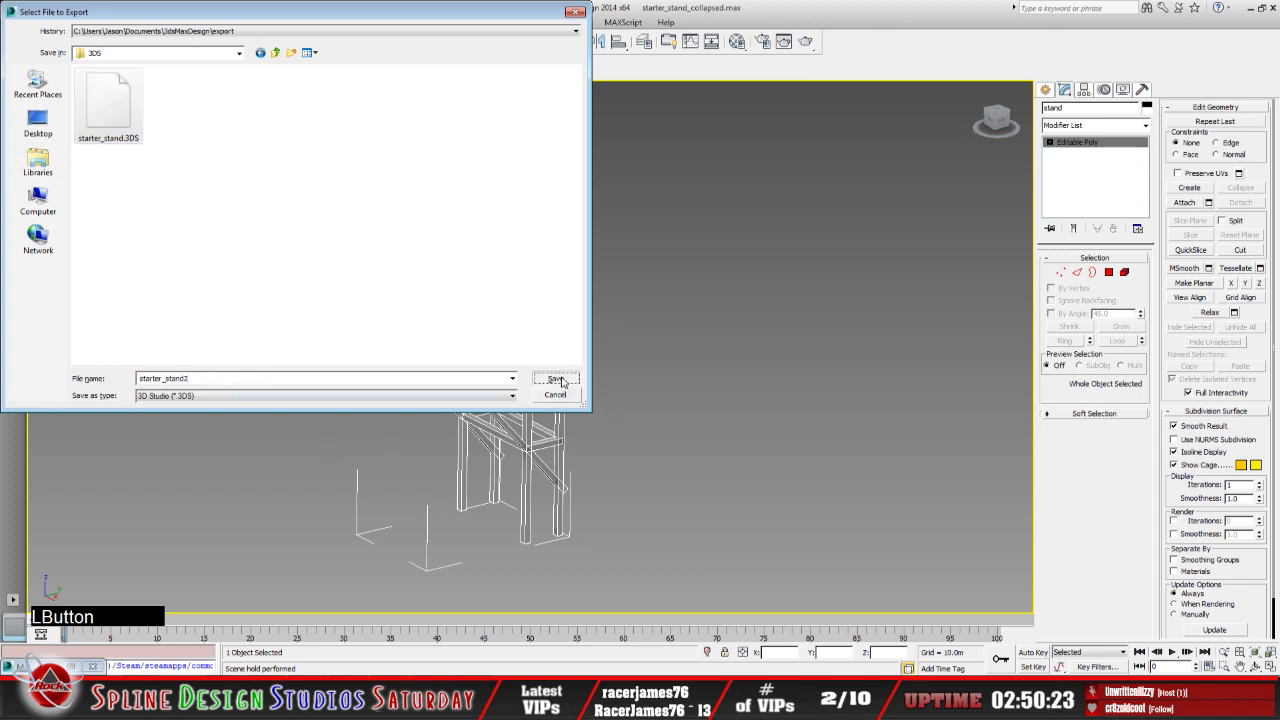
left_click(613, 358)
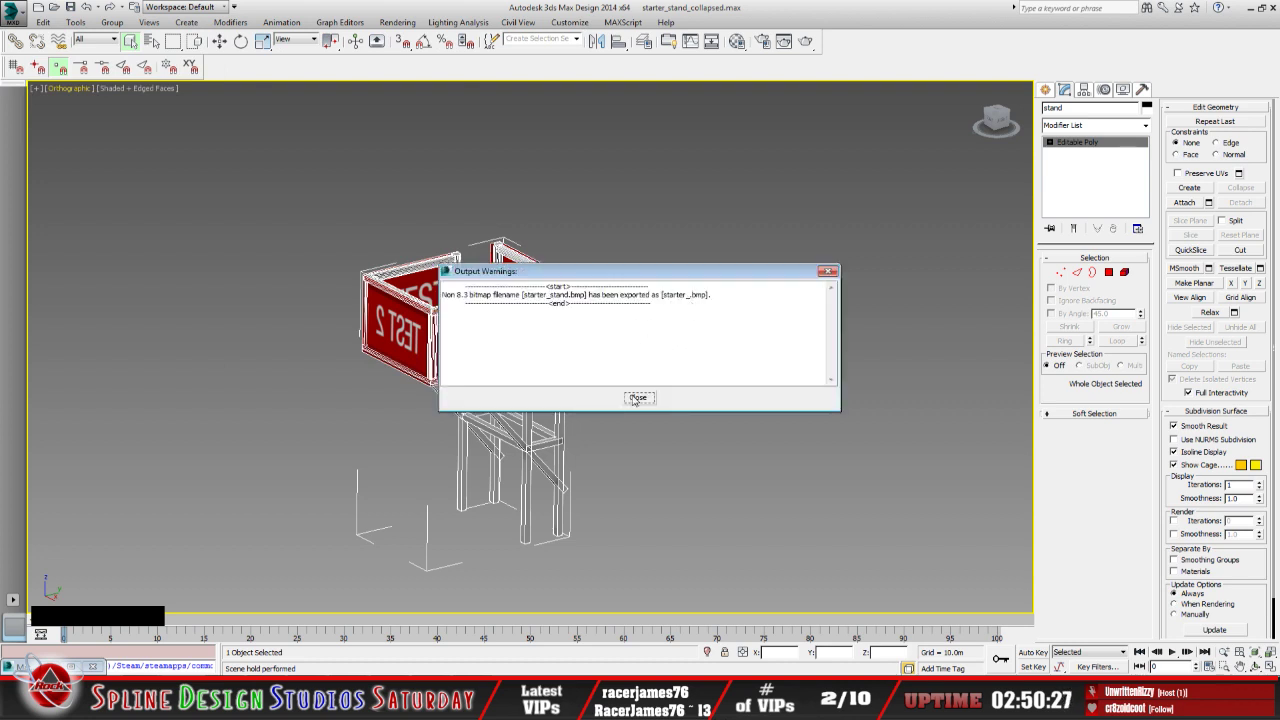
left_click(637, 397)
middle_click_drag(528, 450, 578, 450)
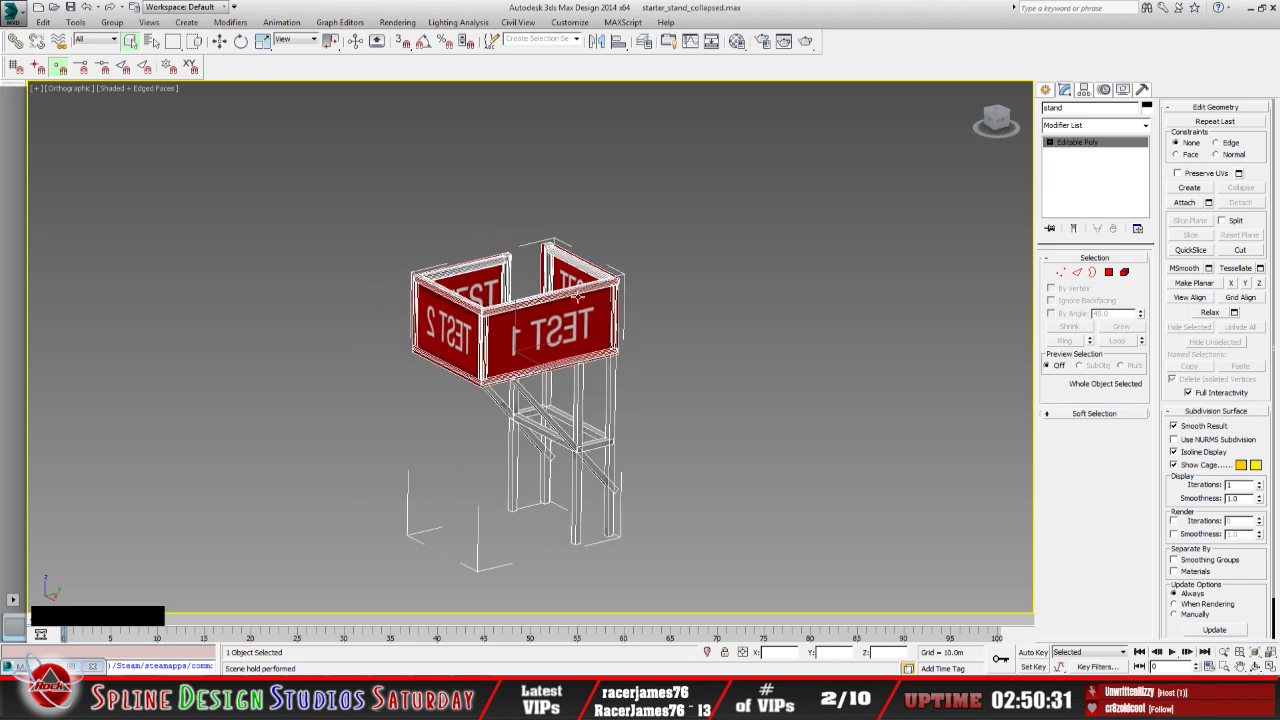
Reset to an empty scene without saving the changes to starter_stand_collapsed.max
left_click(14, 14)
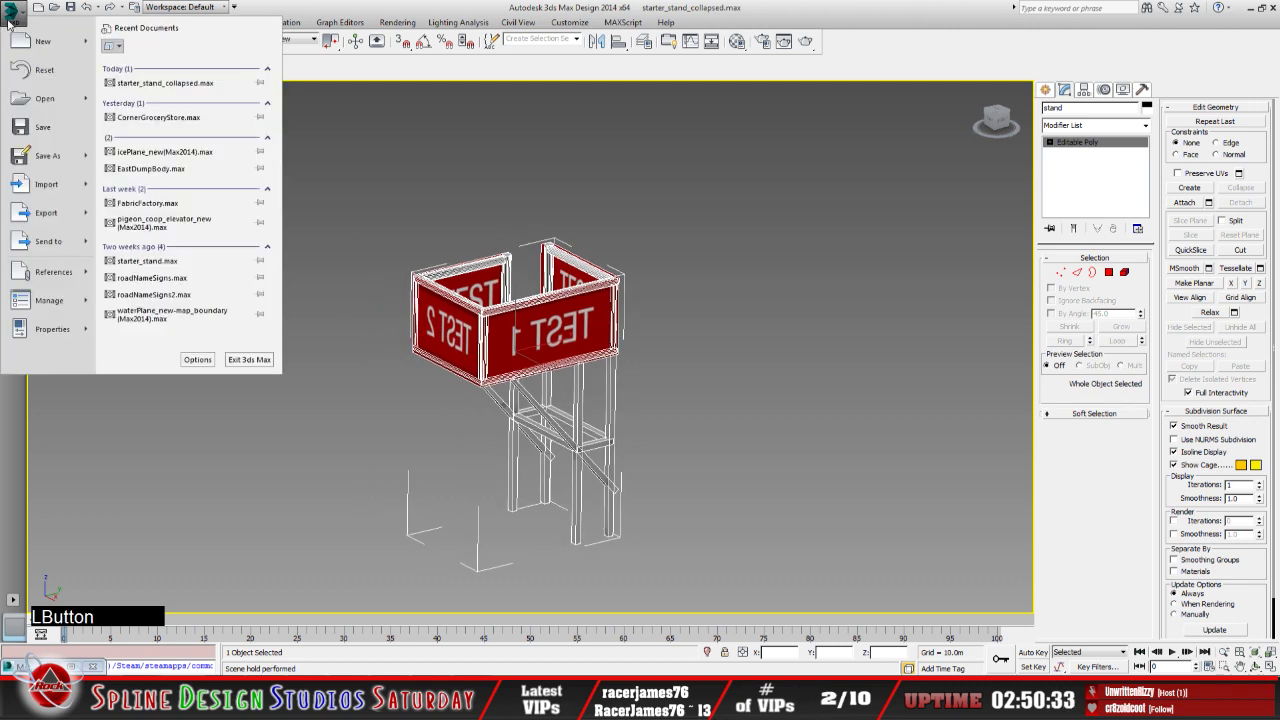
left_click(22, 38)
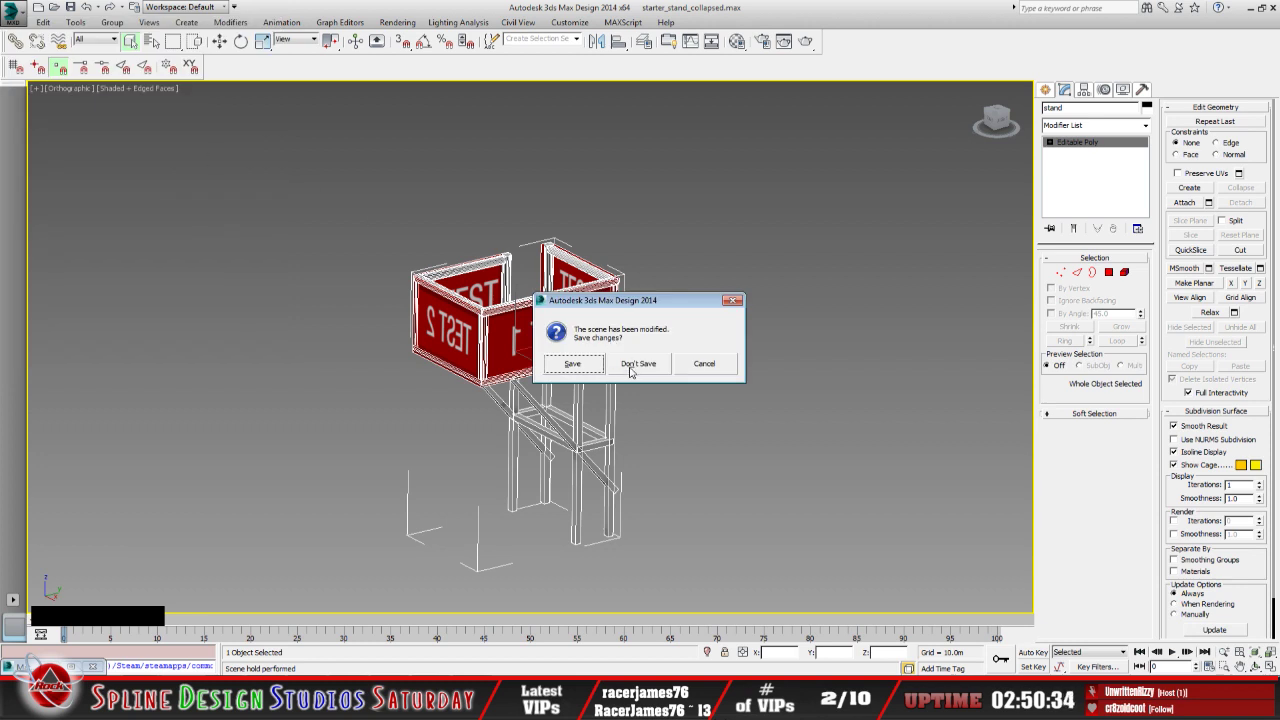
left_click(636, 364)
left_click(600, 366)
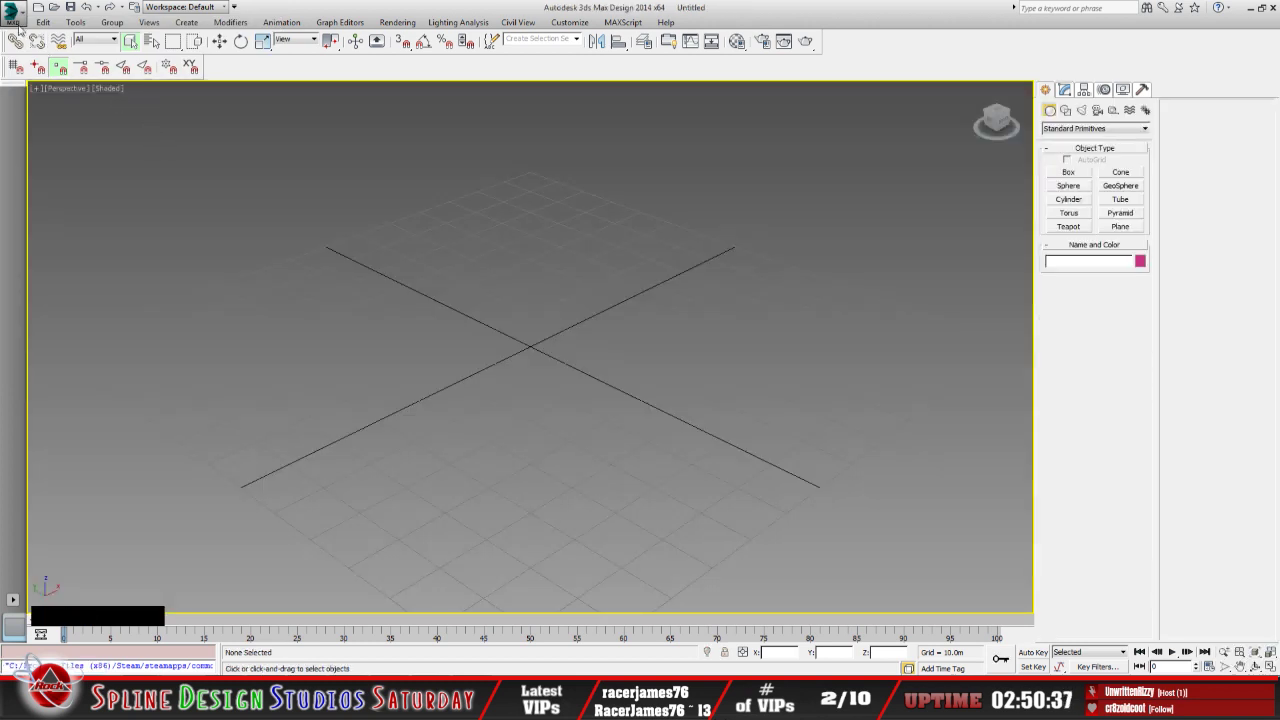
Exit 3ds Max Design and minimize Paint Shop Pro to reach the desktop
left_click(16, 22)
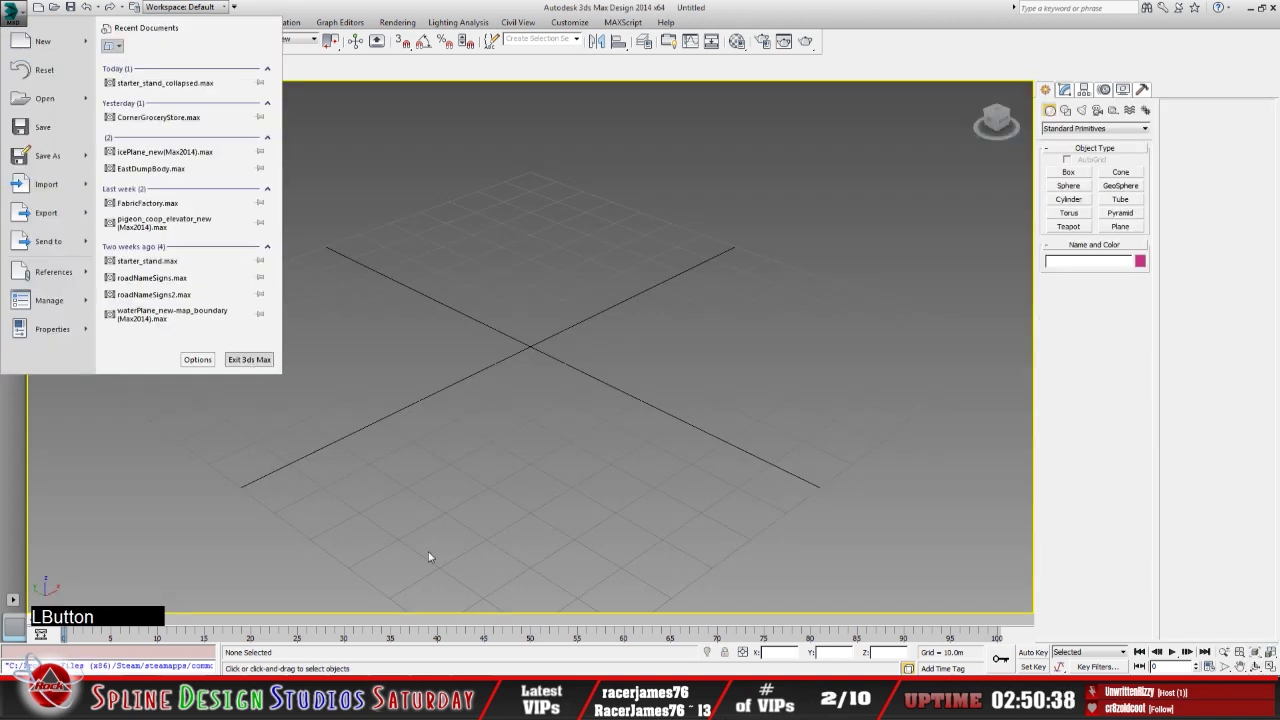
key("alt+Tab")
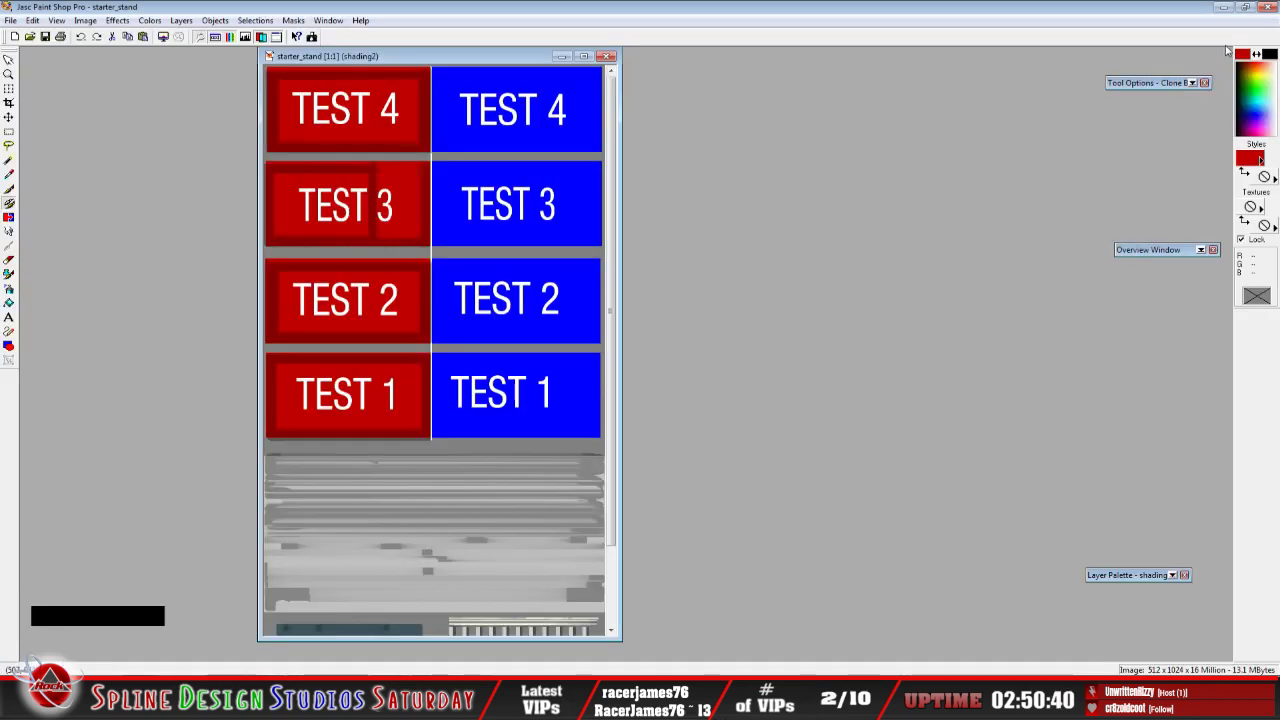
left_click(1221, 8)
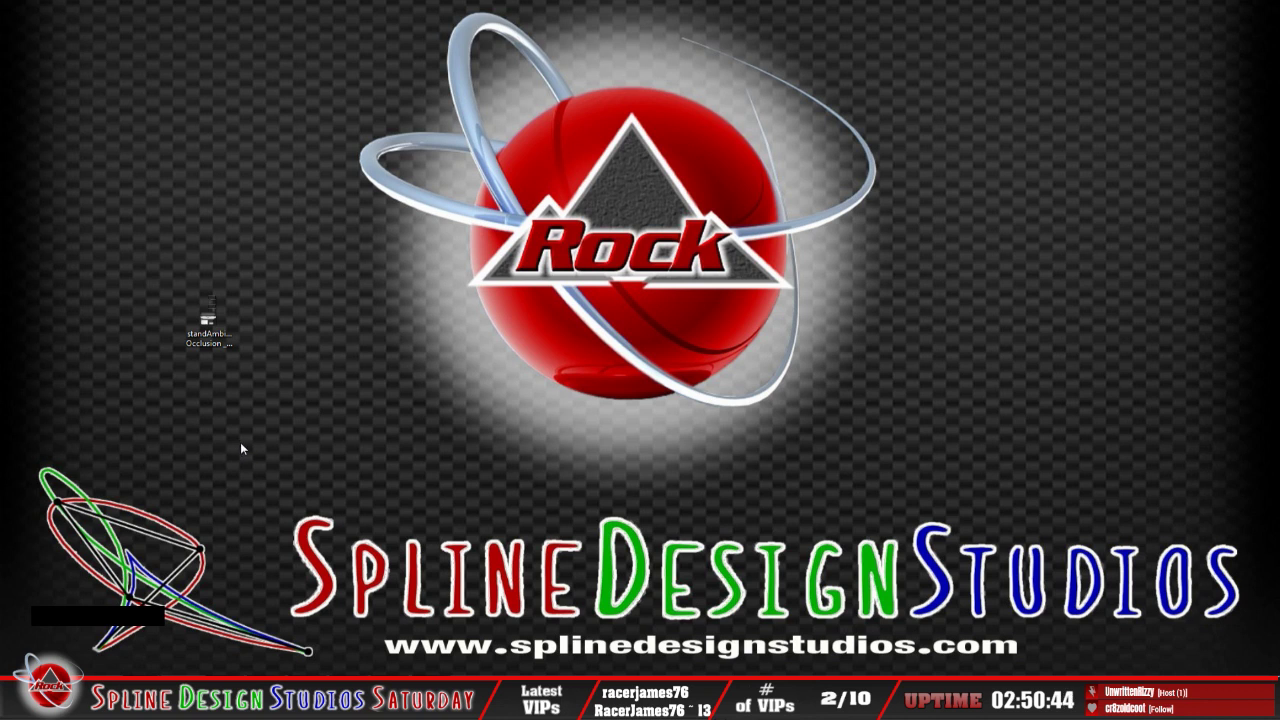
Launch 3ds max 5 and continue past the duplicate plug-in warnings
left_click(209, 318)
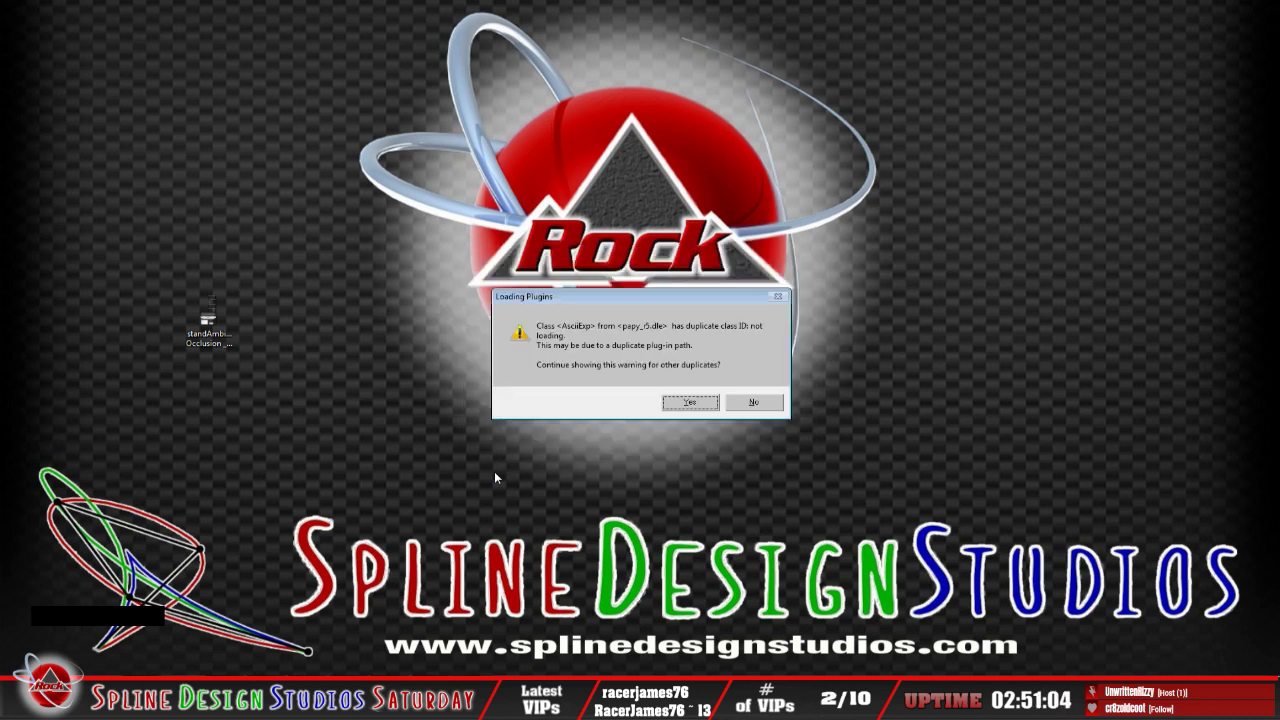
left_click(689, 406)
left_click(689, 404)
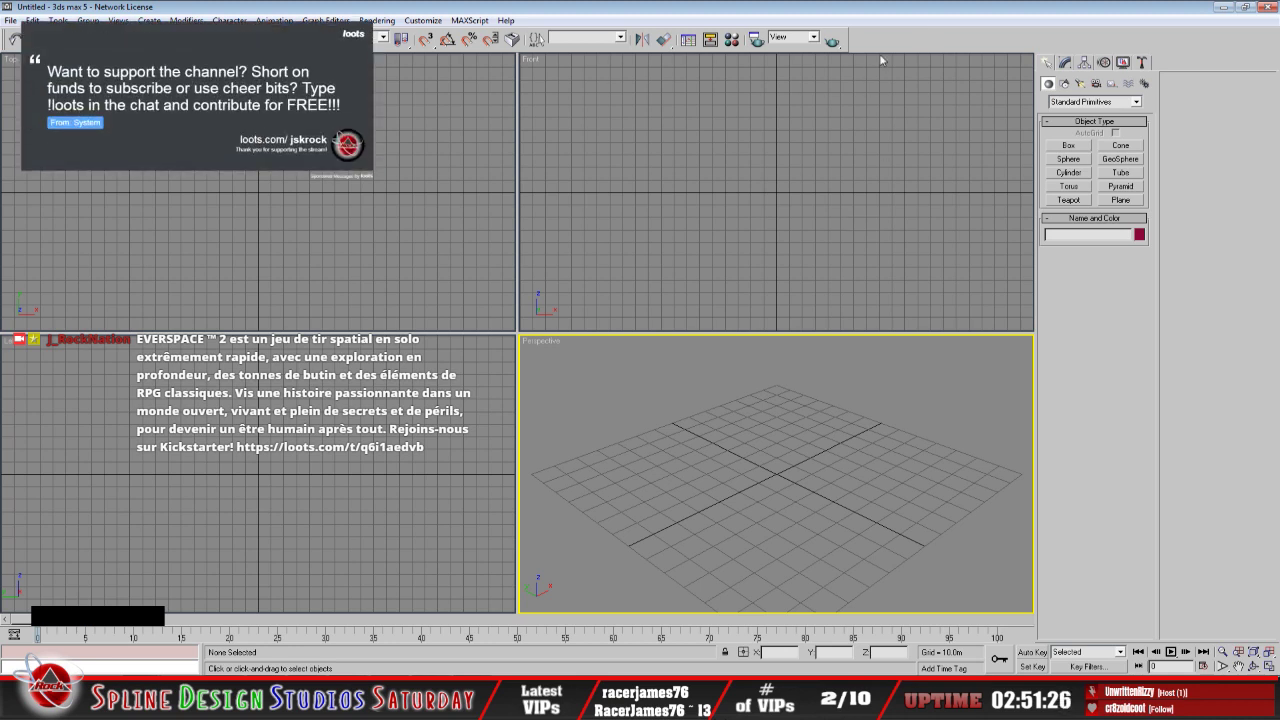
left_click(887, 20)
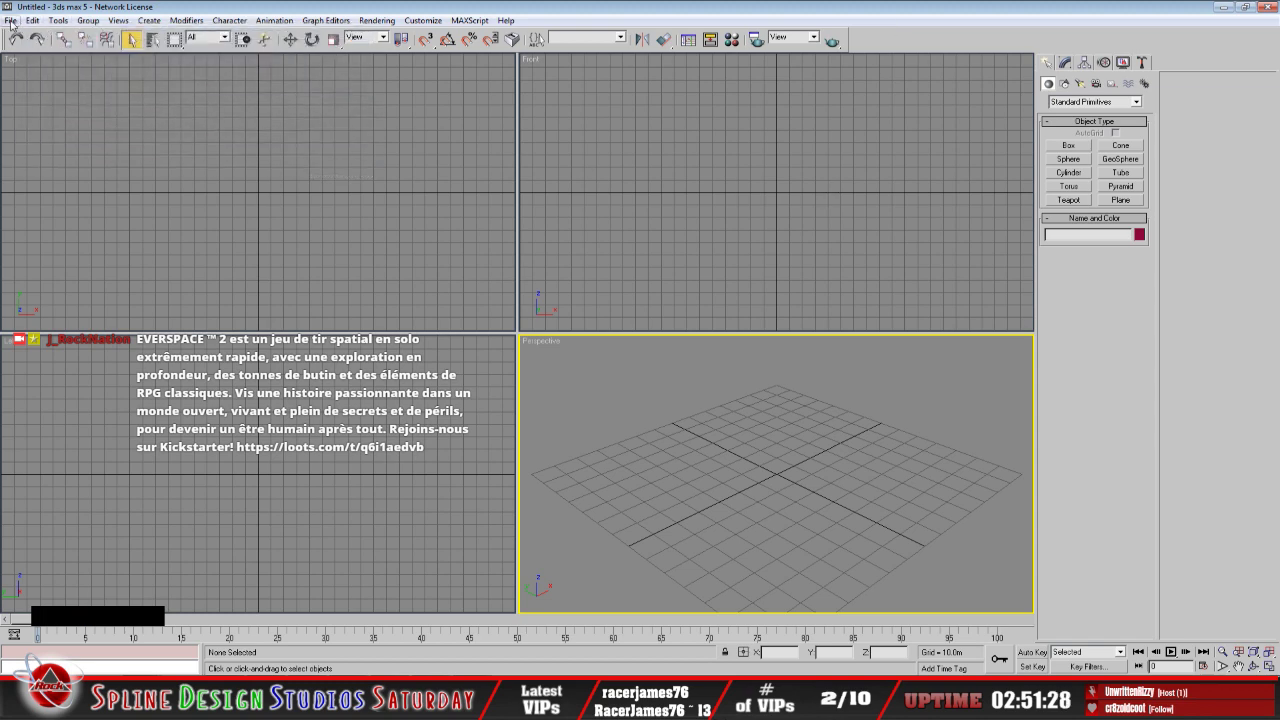
Choose starter_stand2.3DS from the 3DS subfolder of the desktop's starter_stand folder as the file to import
left_click(10, 21)
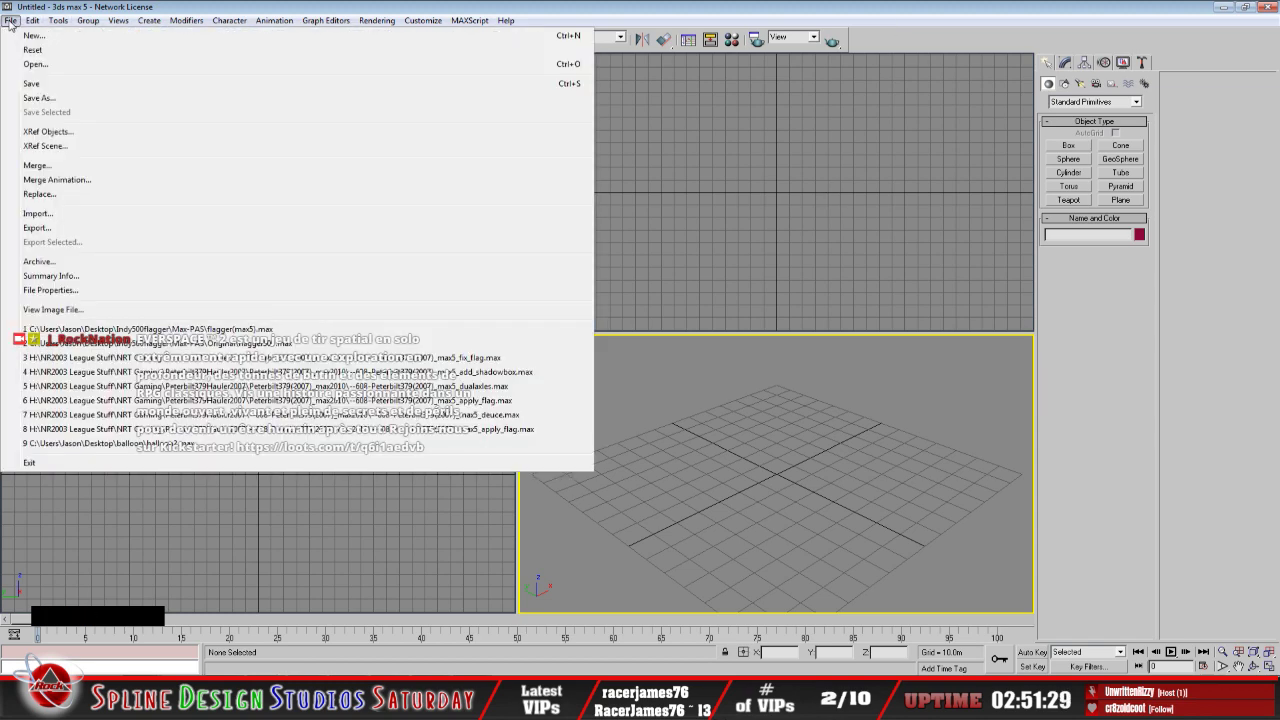
left_click(72, 214)
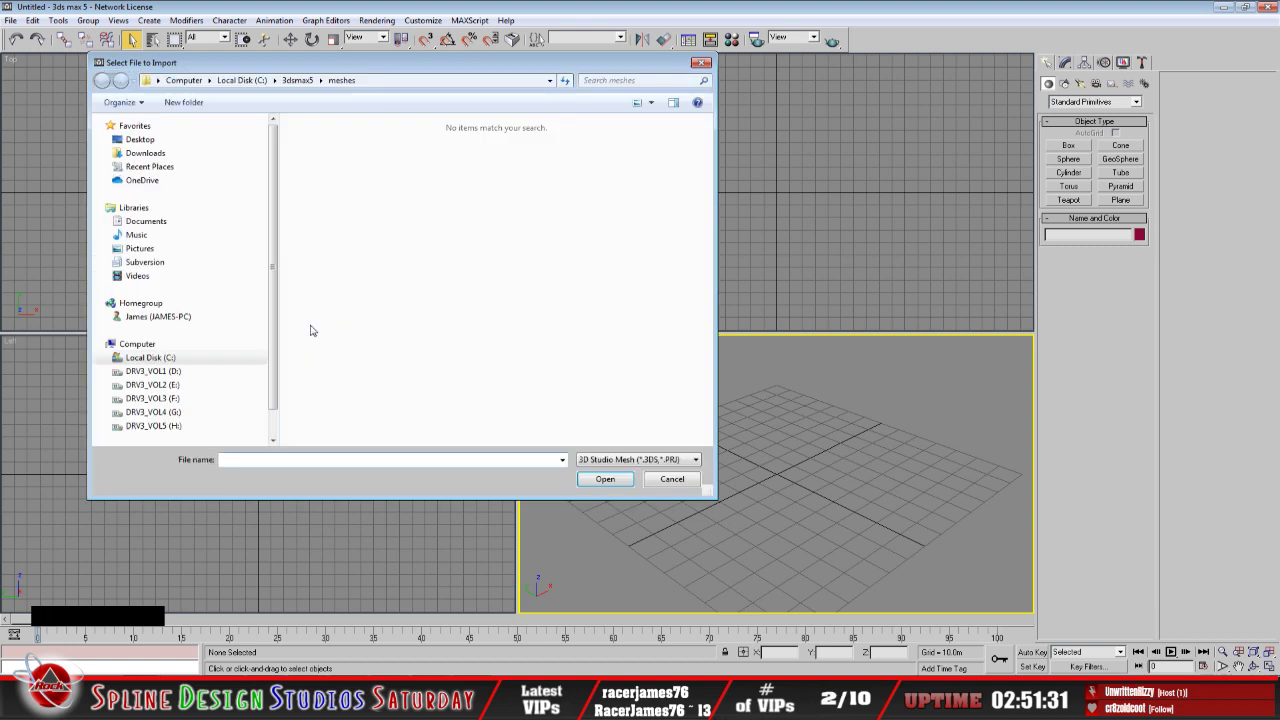
left_click(140, 139)
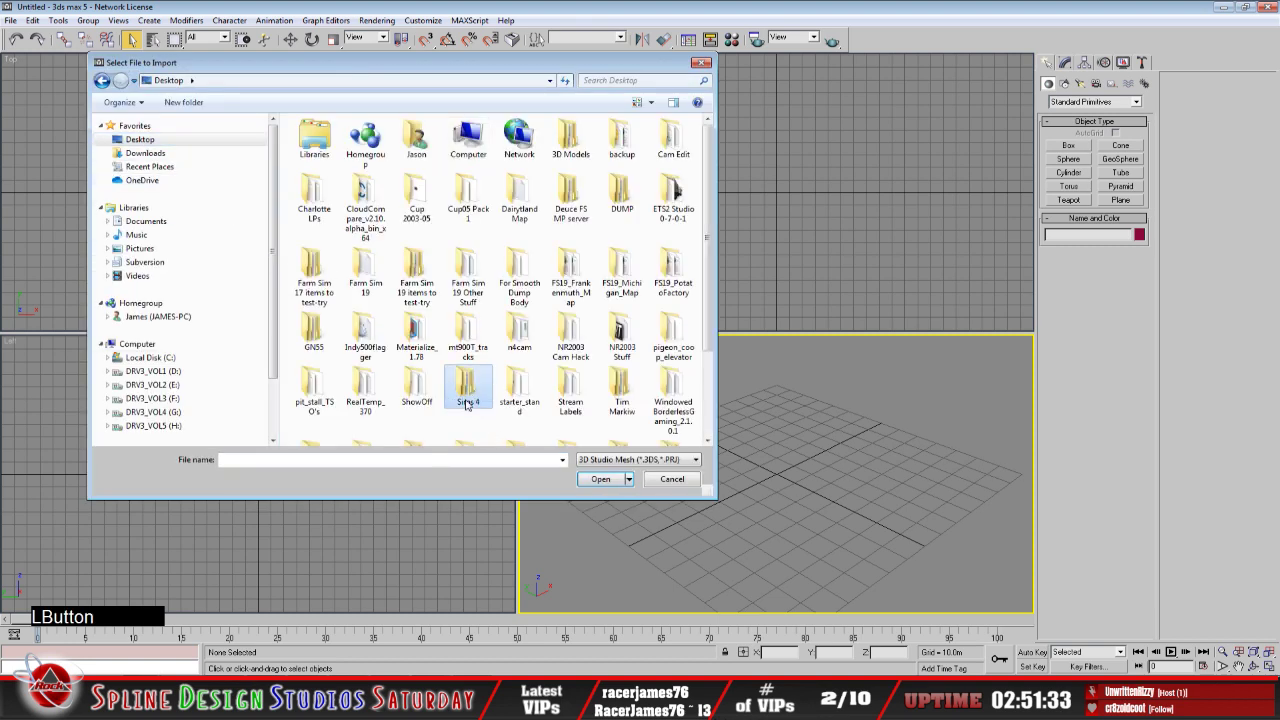
left_click(468, 400)
scroll(463, 407, "down", 1)
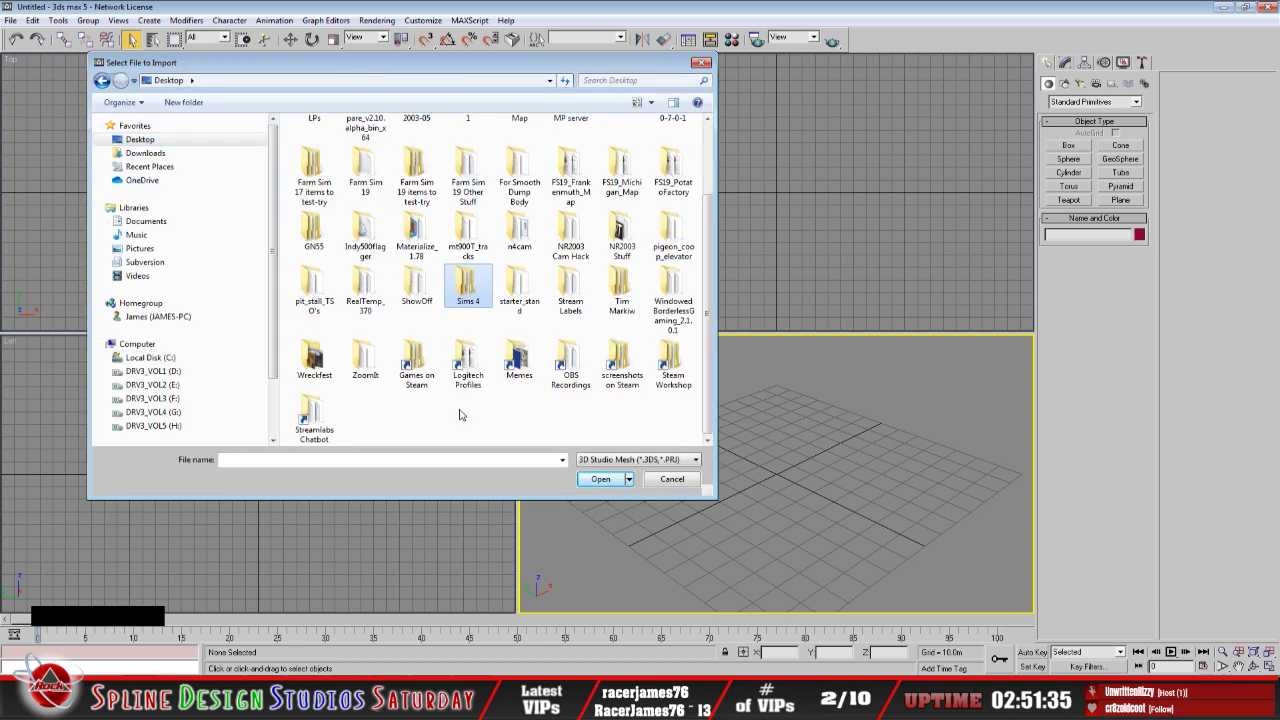
double_click(522, 292)
left_click(600, 479)
double_click(320, 152)
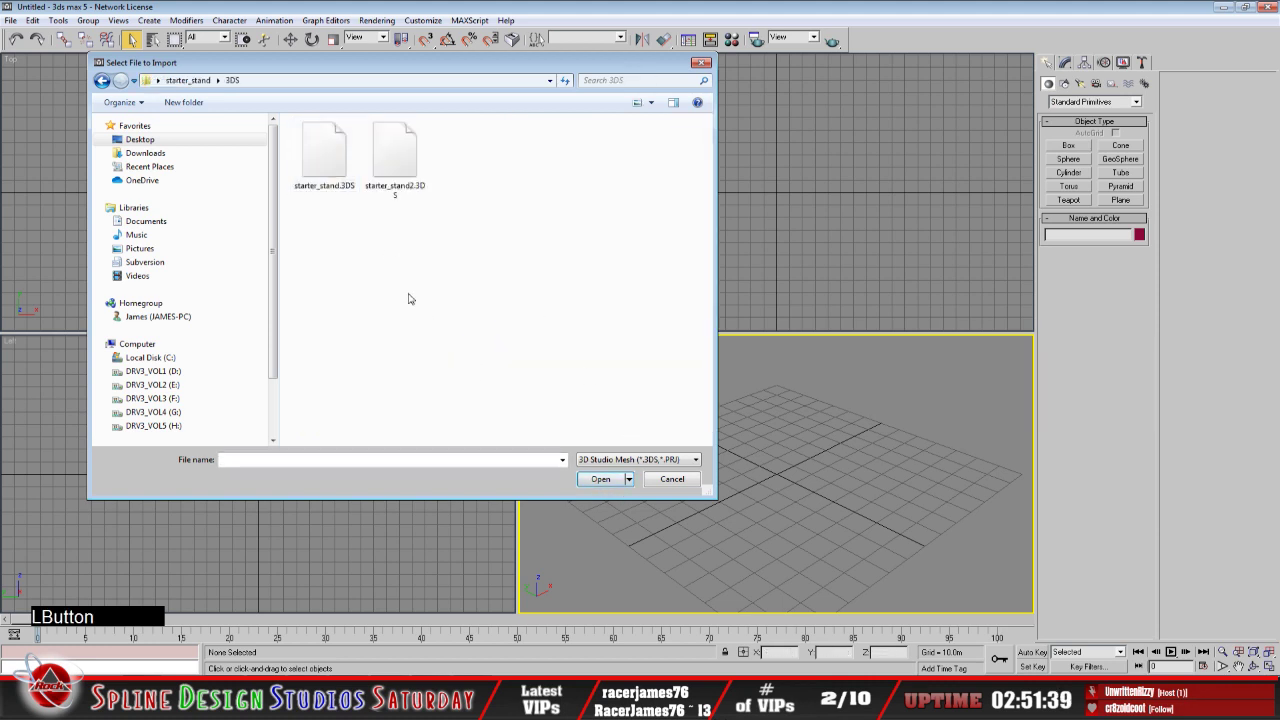
left_click(395, 152)
left_click(600, 479)
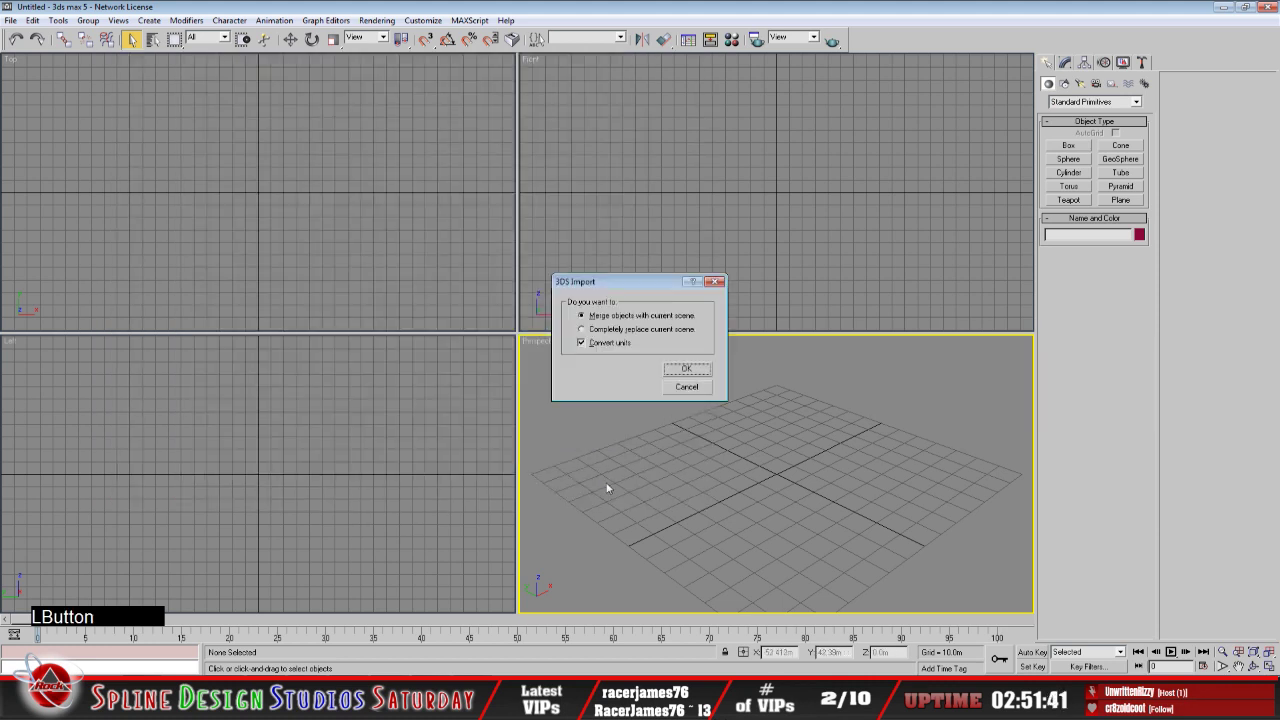
Import the 3DS file with the current scene completely replaced and unit conversion turned off
left_click(598, 330)
left_click(597, 345)
left_click(686, 368)
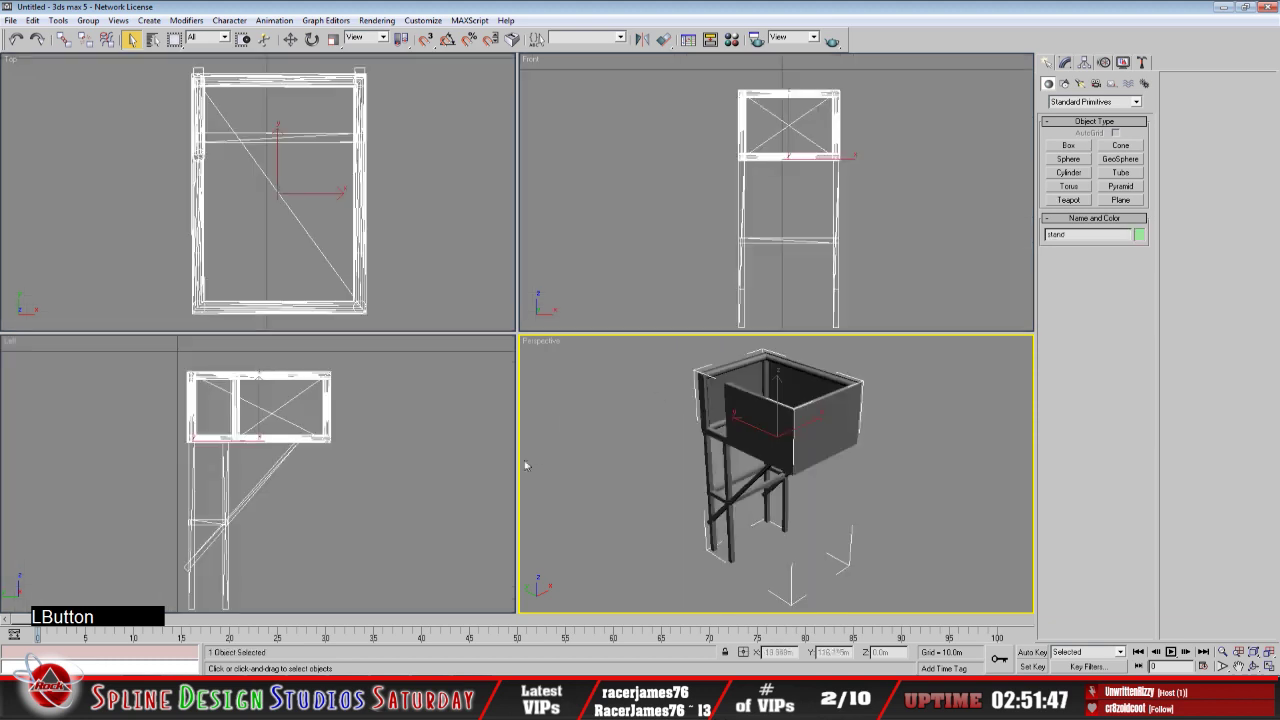
Maximize the perspective viewport and examine the imported stand and its placement relative to the grid from several angles
left_click(1268, 665)
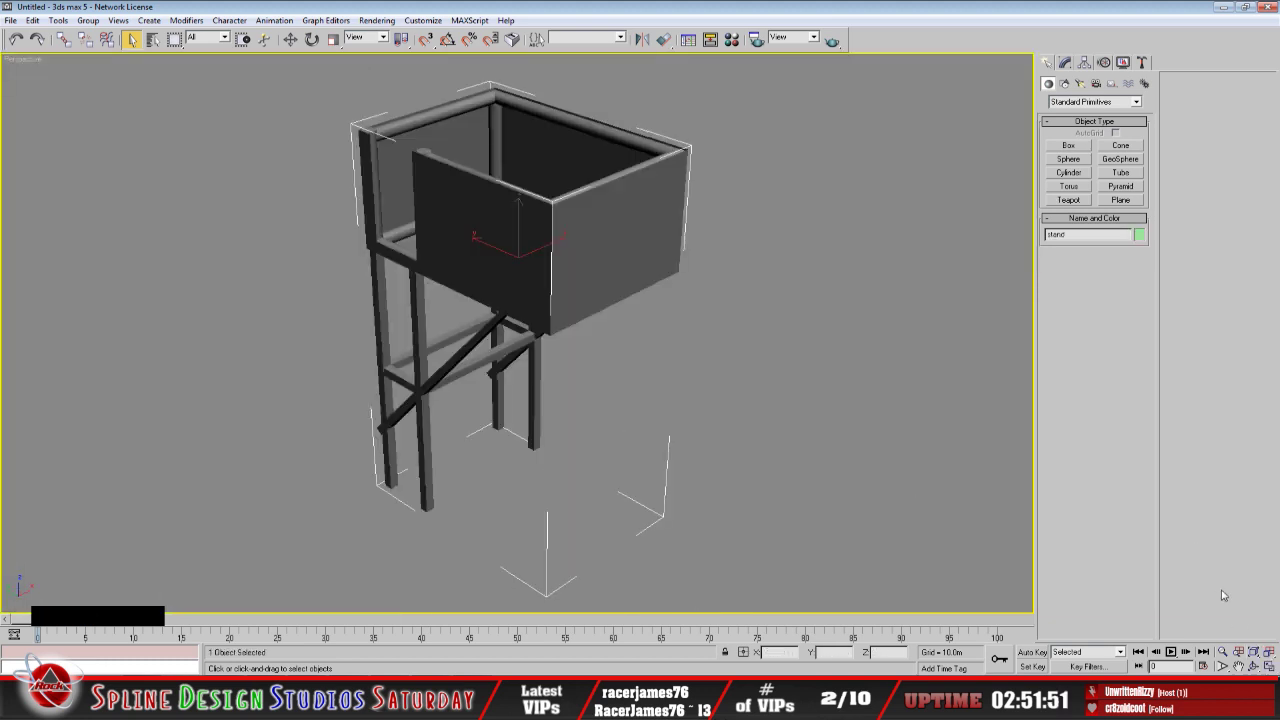
left_click(1253, 665)
left_click_drag(600, 345, 580, 380)
scroll(533, 349, "down", 5)
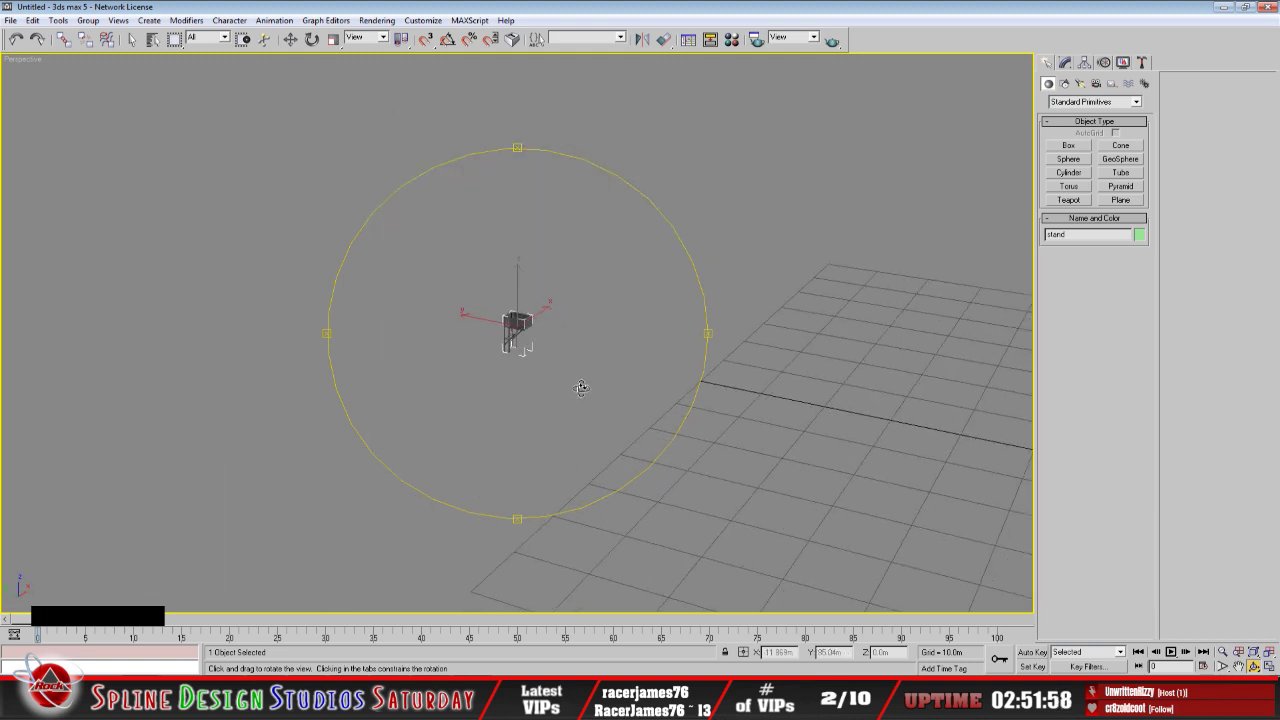
left_click_drag(581, 388, 574, 389)
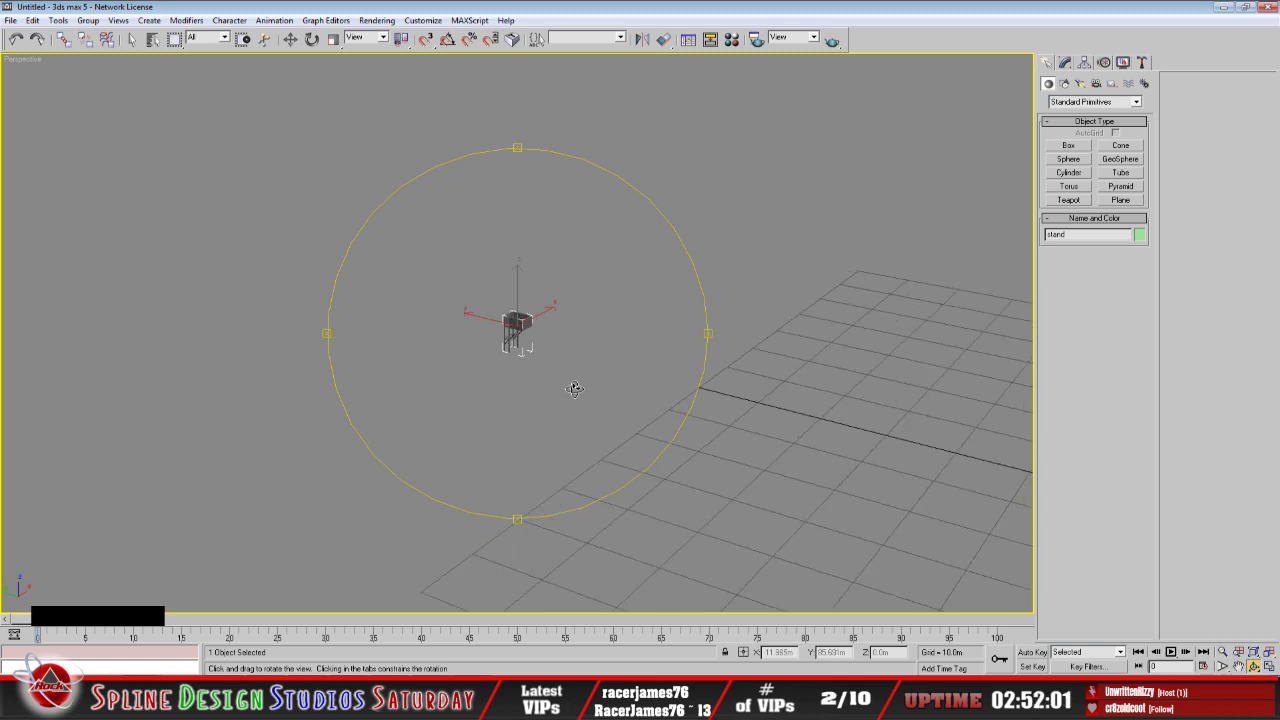
left_click_drag(574, 389, 484, 392)
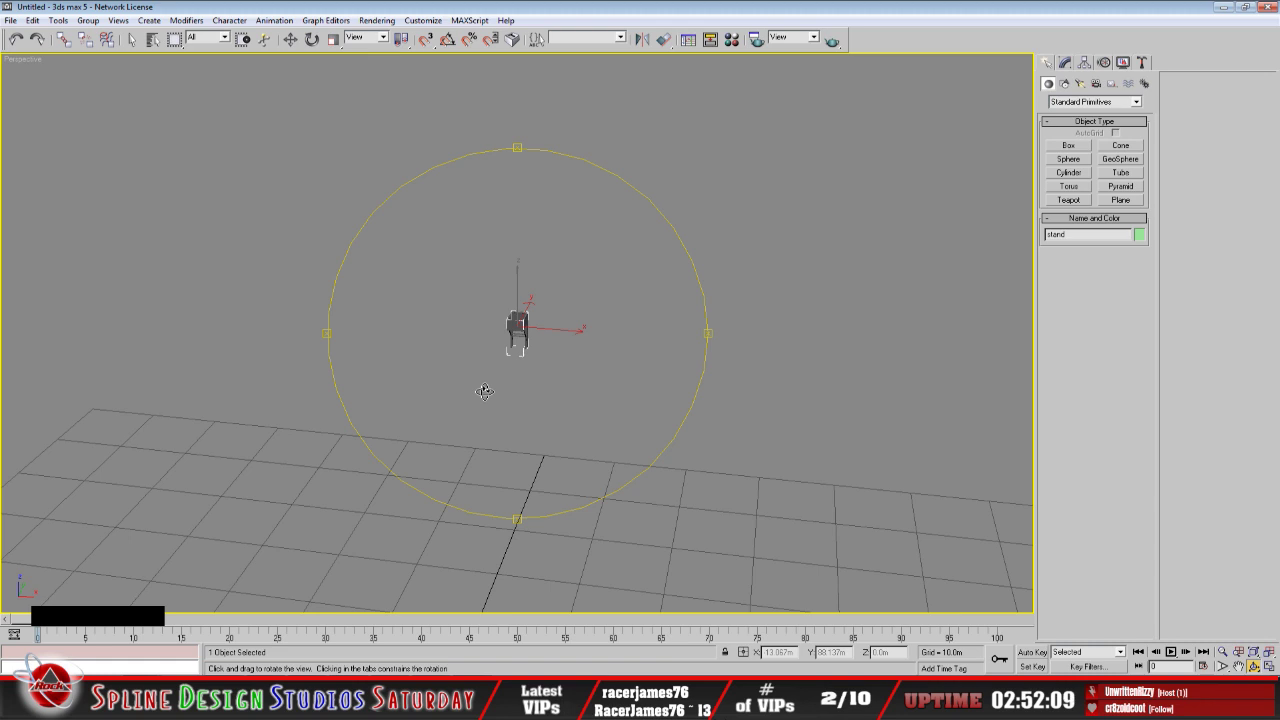
left_click_drag(484, 392, 567, 374)
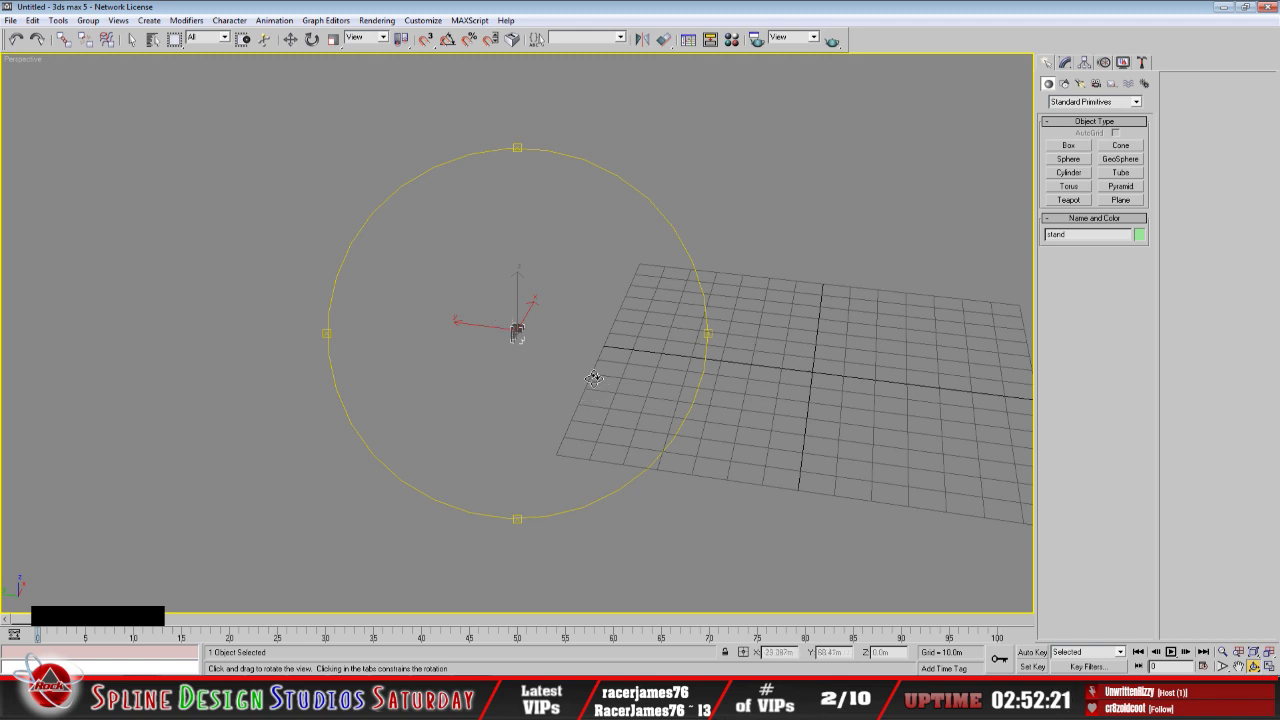
left_click_drag(612, 405, 583, 400)
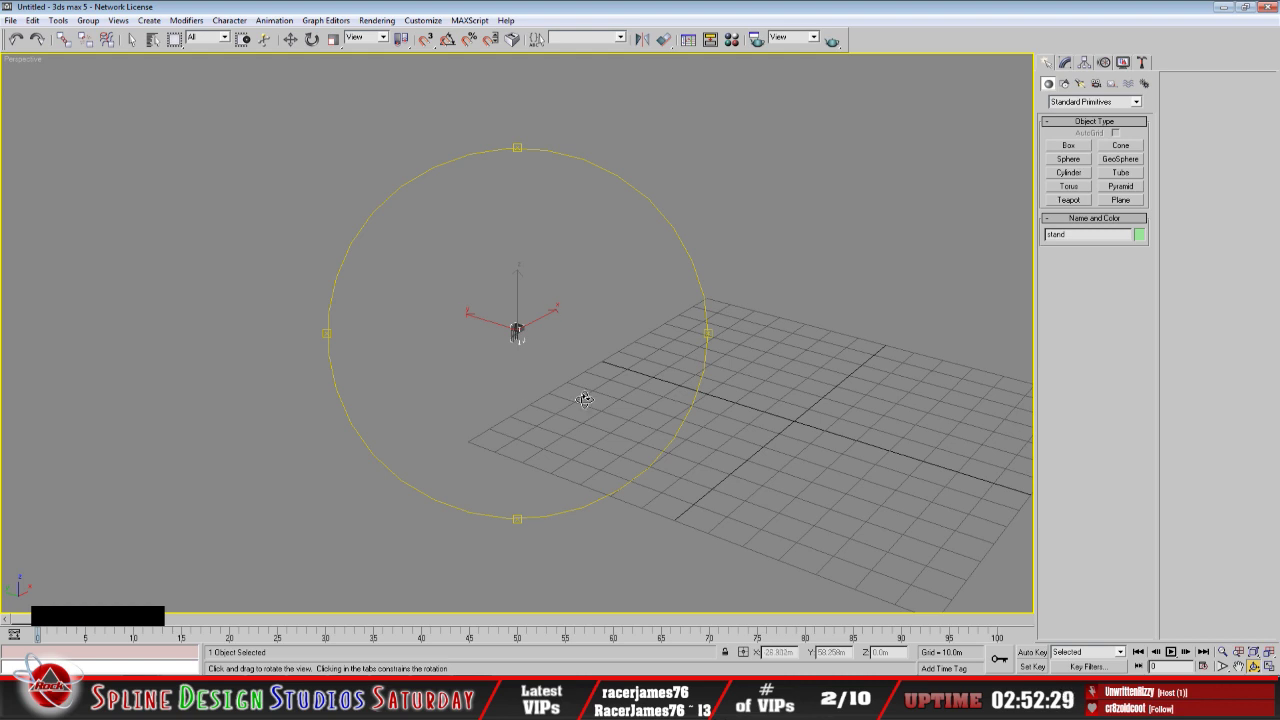
middle_click_drag(583, 400, 443, 386)
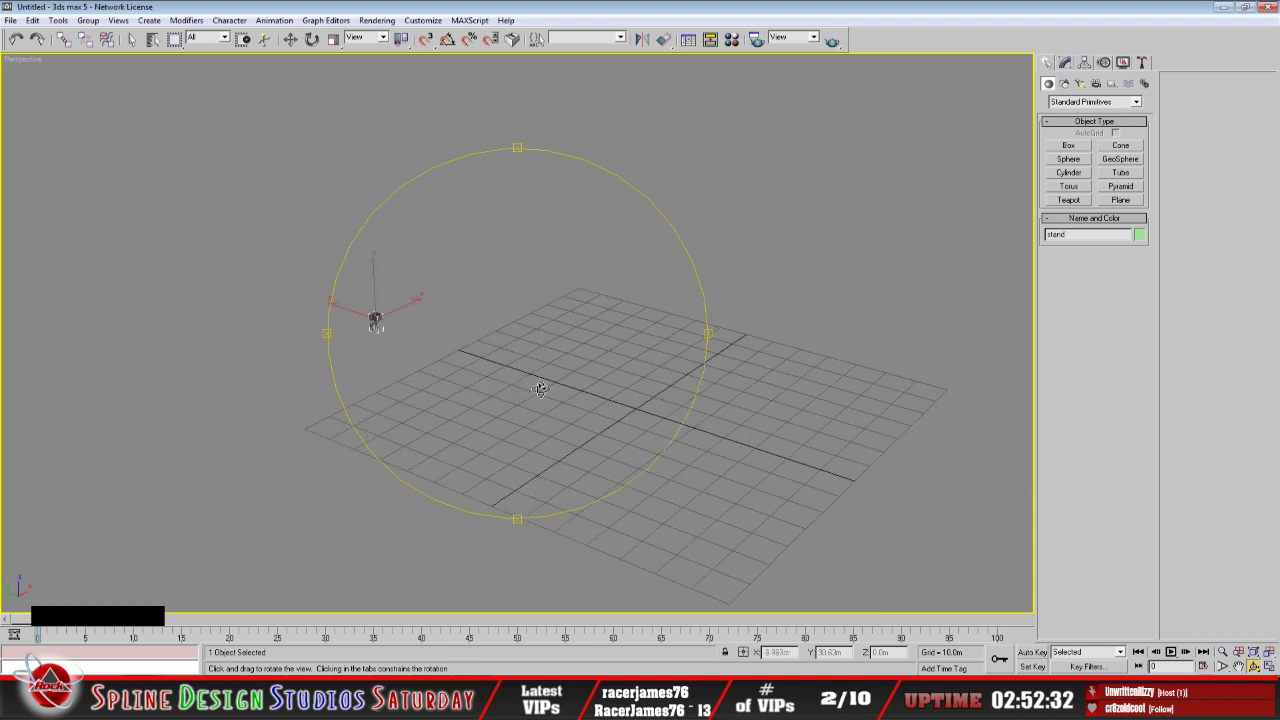
left_click_drag(542, 389, 486, 382)
middle_click_drag(496, 371, 551, 386)
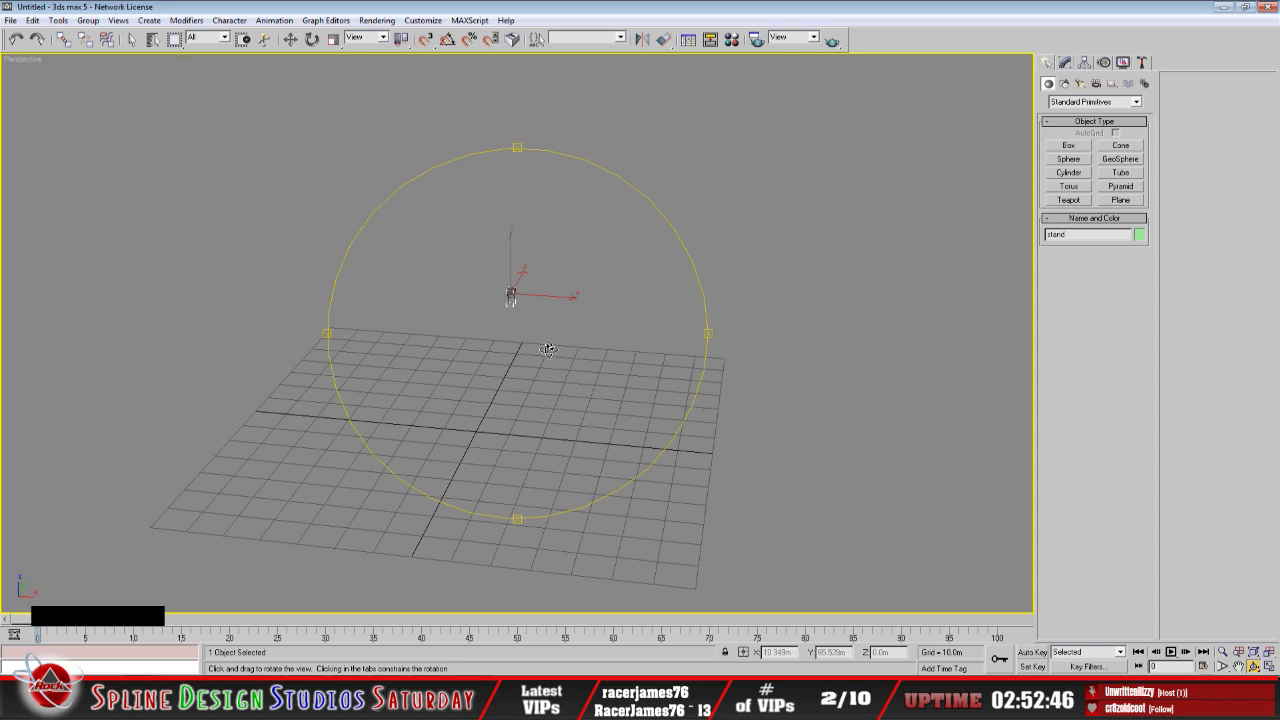
middle_click_drag(548, 348, 545, 362)
scroll(530, 328, "up", 4)
scroll(530, 328, "up", 2)
left_click_drag(552, 348, 529, 348)
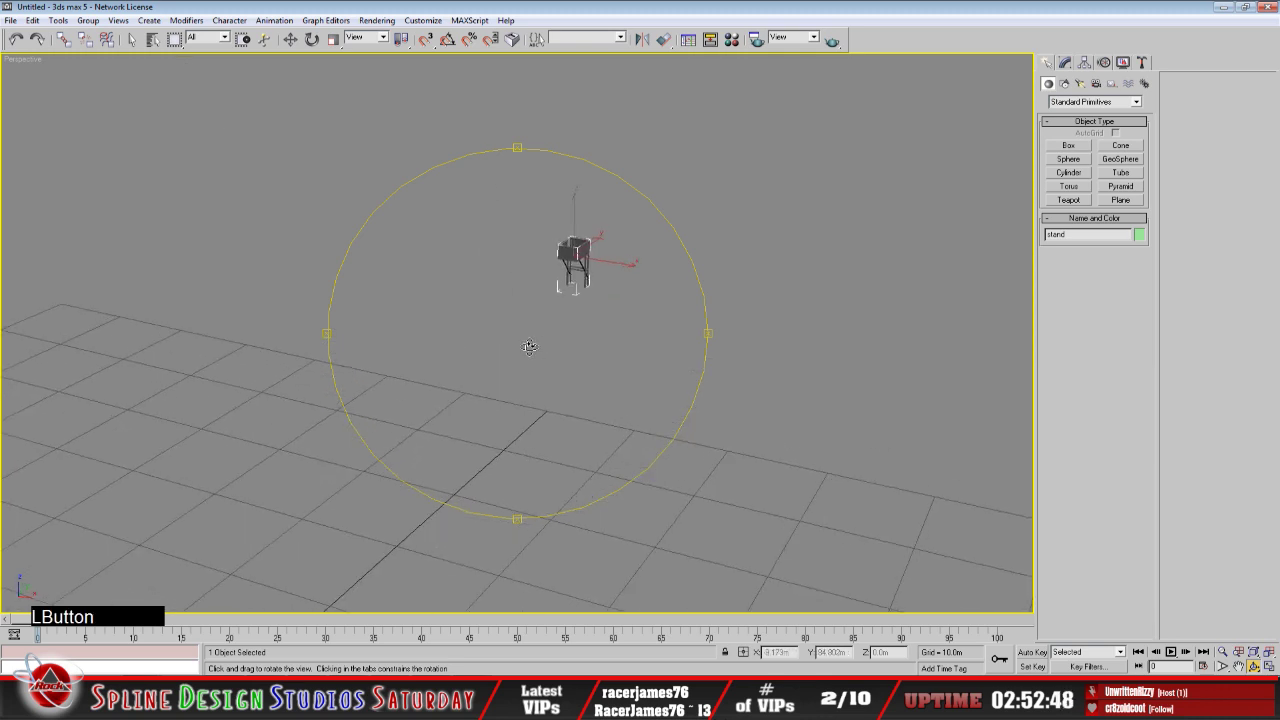
middle_click_drag(555, 340, 437, 408)
scroll(437, 408, "up", 3)
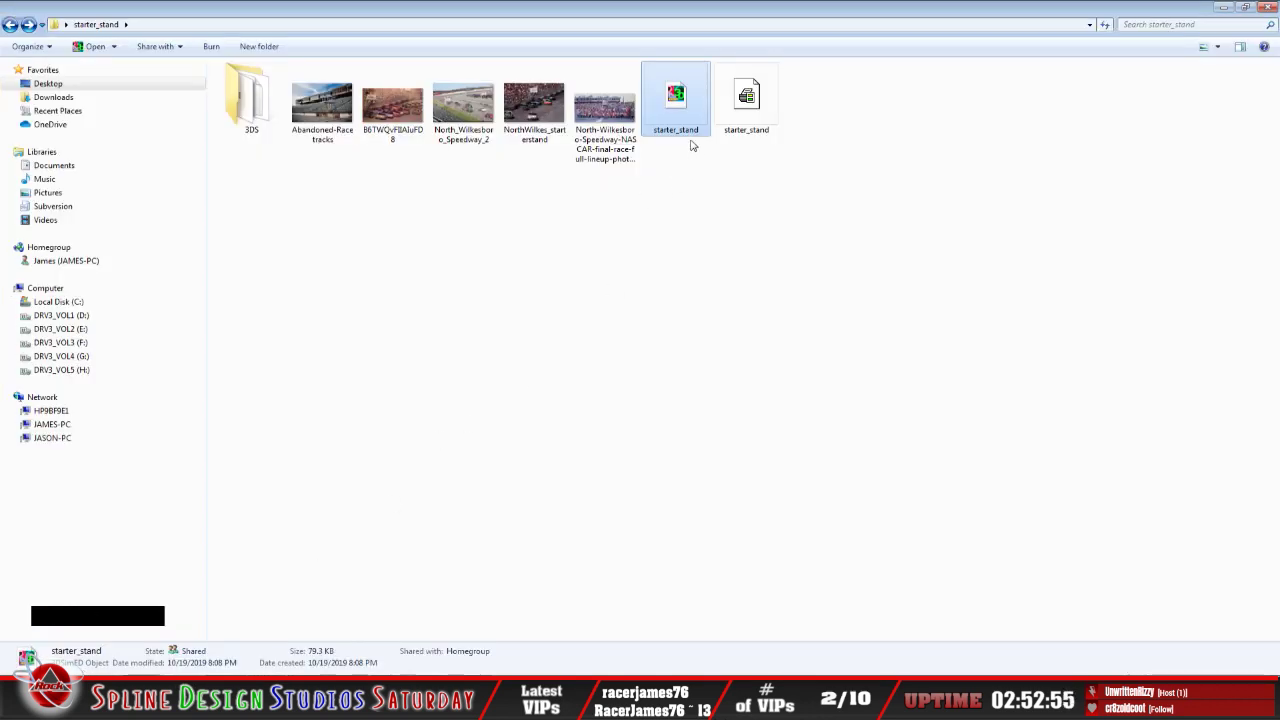
Open the starter_stand object file in 3DSimED3 and inspect the textures on its upper frame up close
double_click(687, 120)
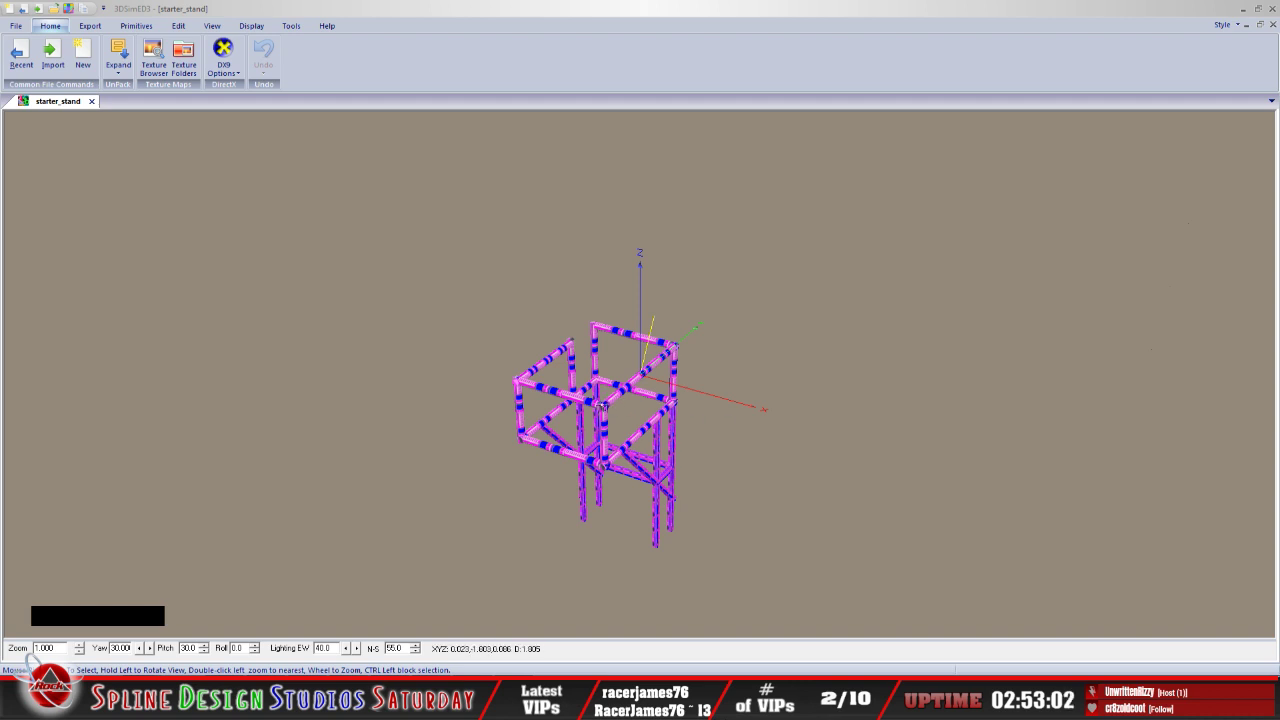
middle_click_drag(604, 405, 623, 433)
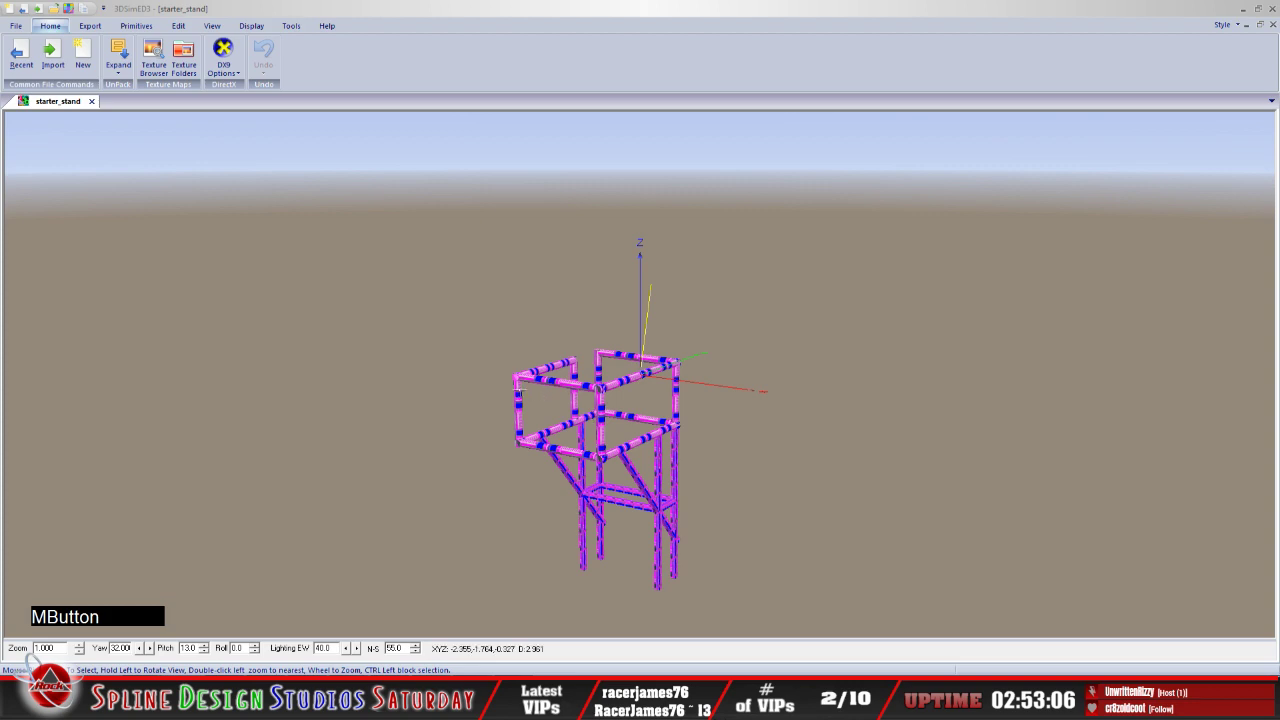
scroll(686, 462, "up", 3)
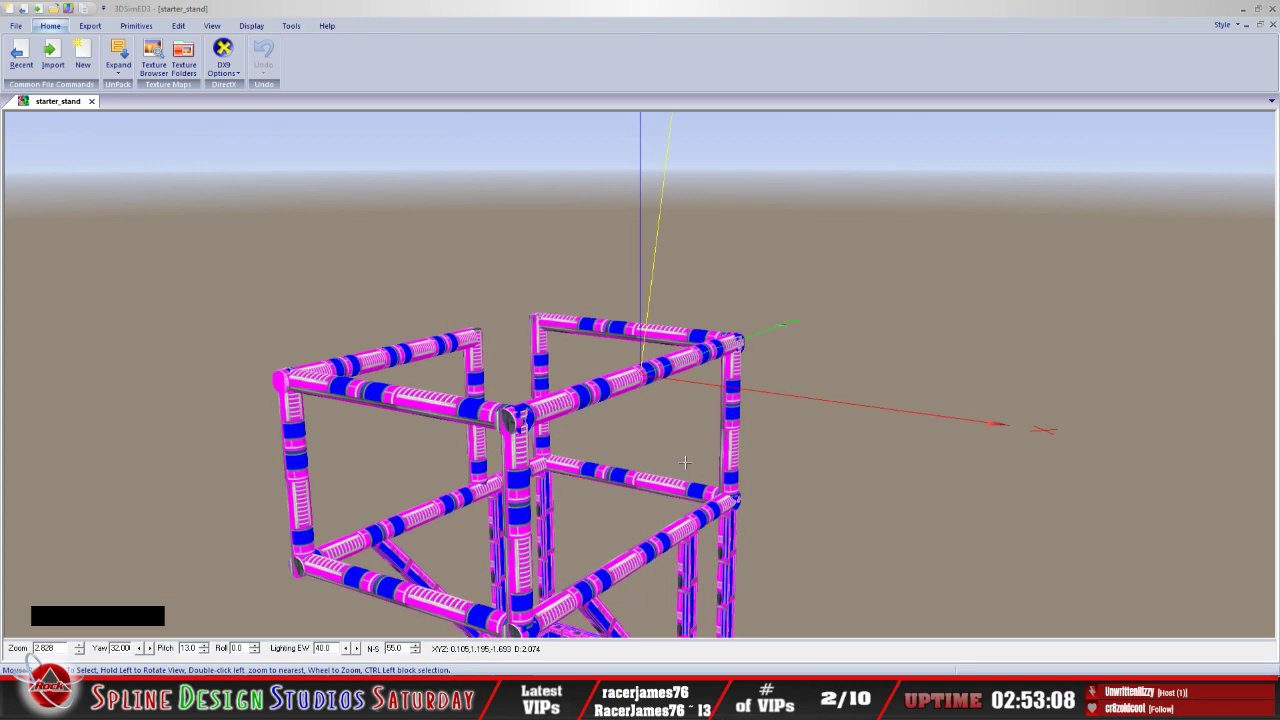
mouse_move(686, 462)
left_mouse_down()
mouse_move(638, 465)
mouse_move(667, 468)
left_mouse_up()
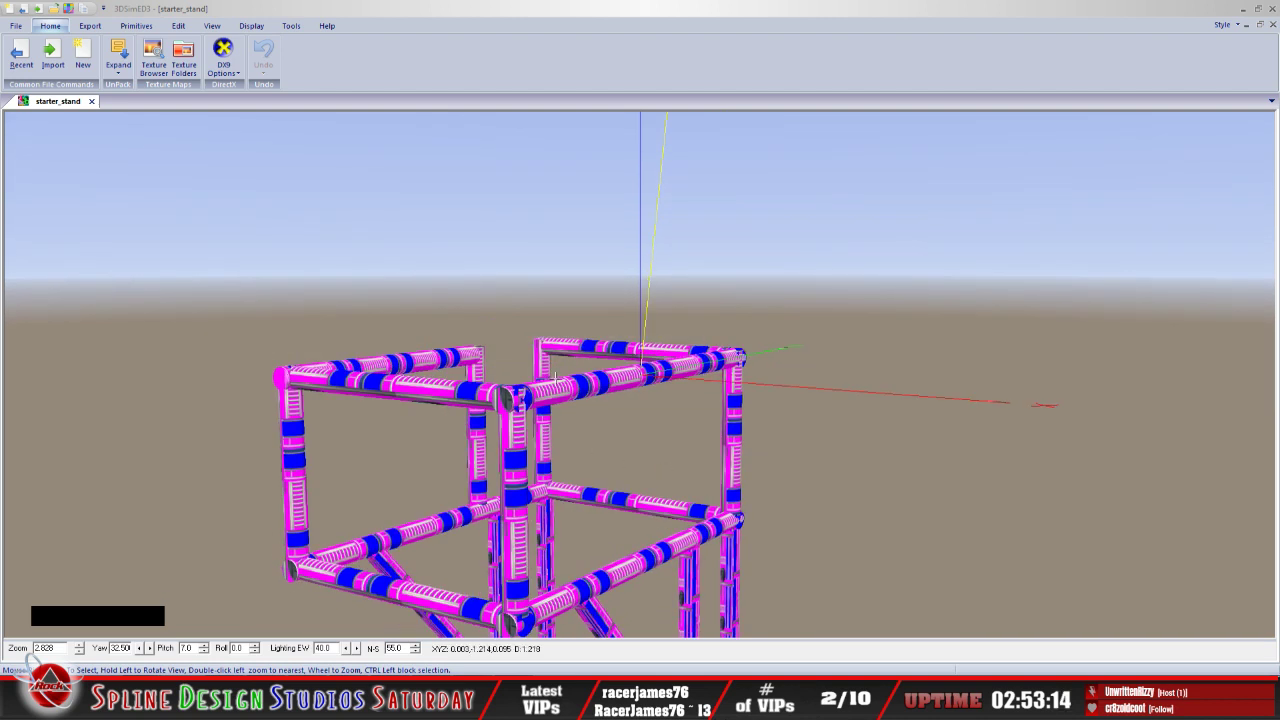
View the whole textured starter stand from a higher angle and close 3DSimED3
scroll(555, 375, "down", 5)
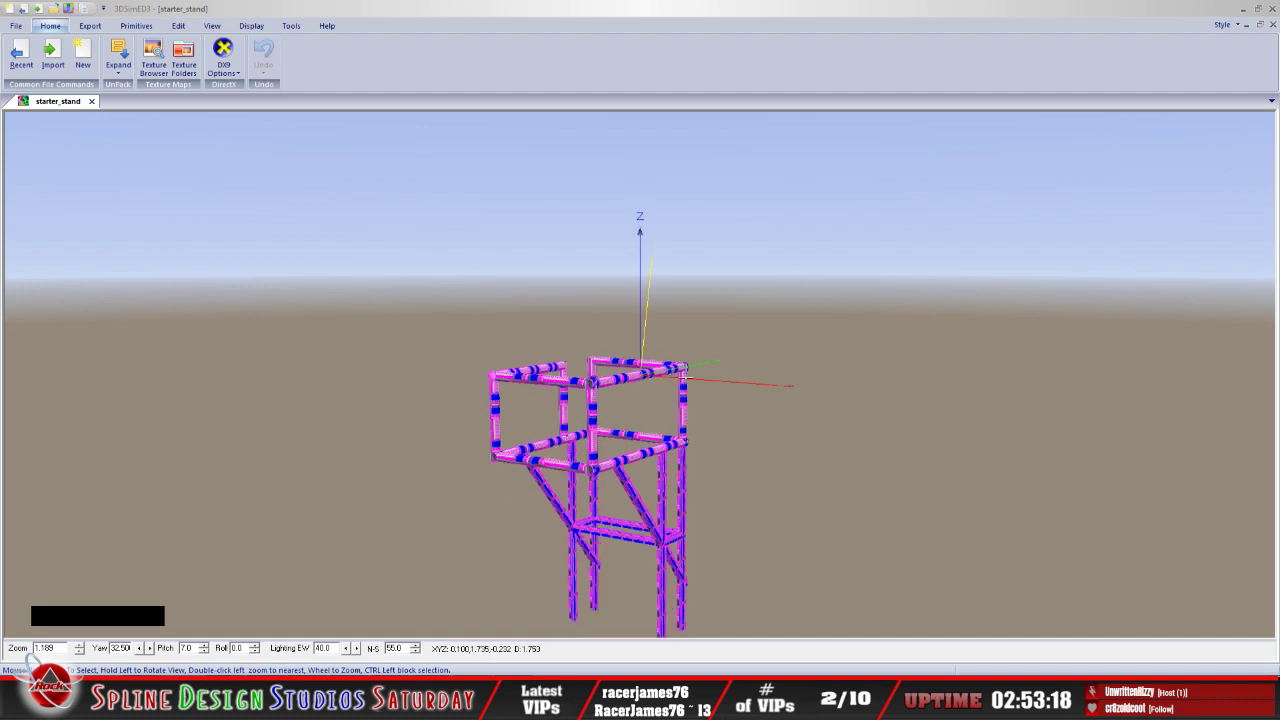
left_click_drag(645, 443, 642, 404)
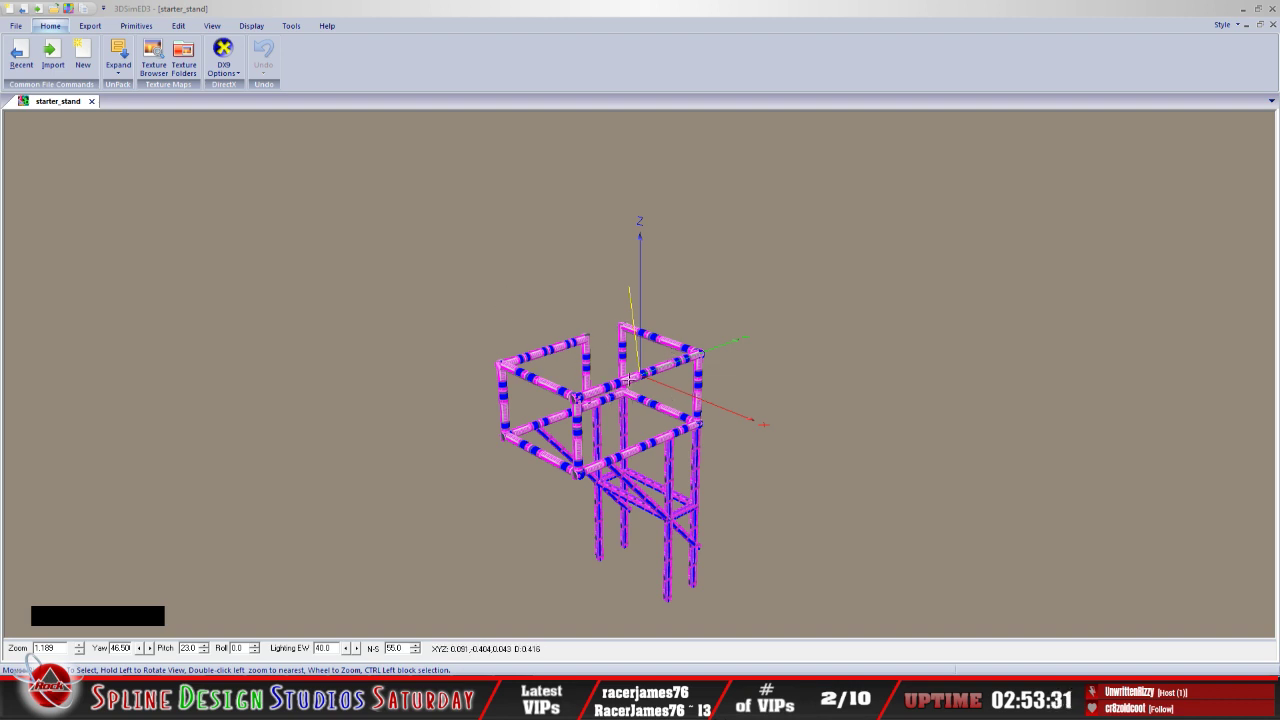
left_click(16, 26)
left_click(288, 390)
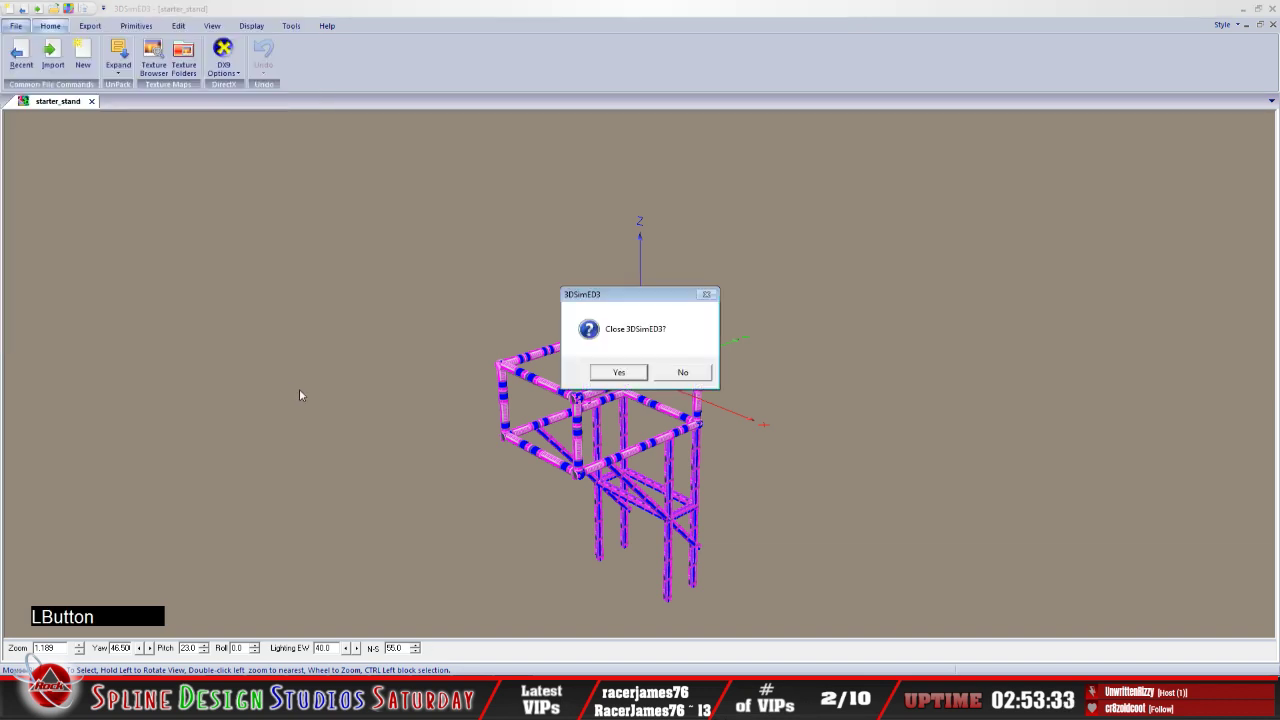
left_click(612, 374)
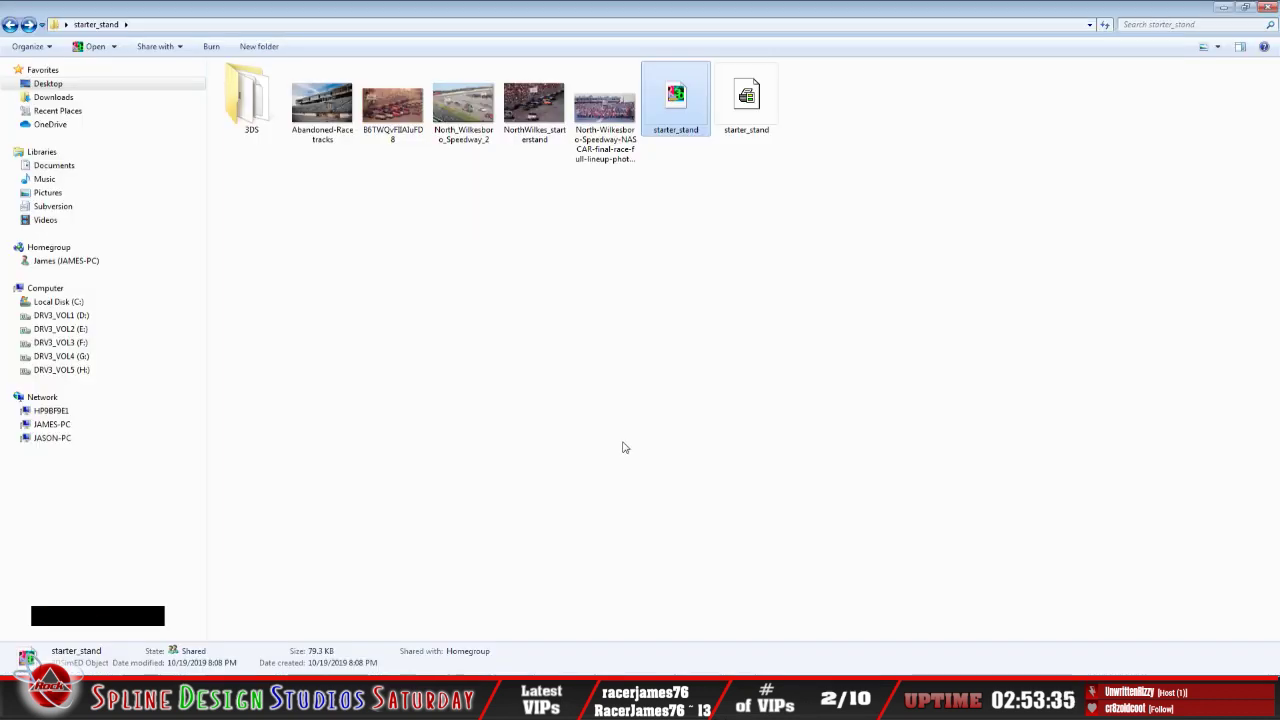
Open the coord text file in the 3DS subfolder to read the stored stand coordinates, and close it
double_click(236, 115)
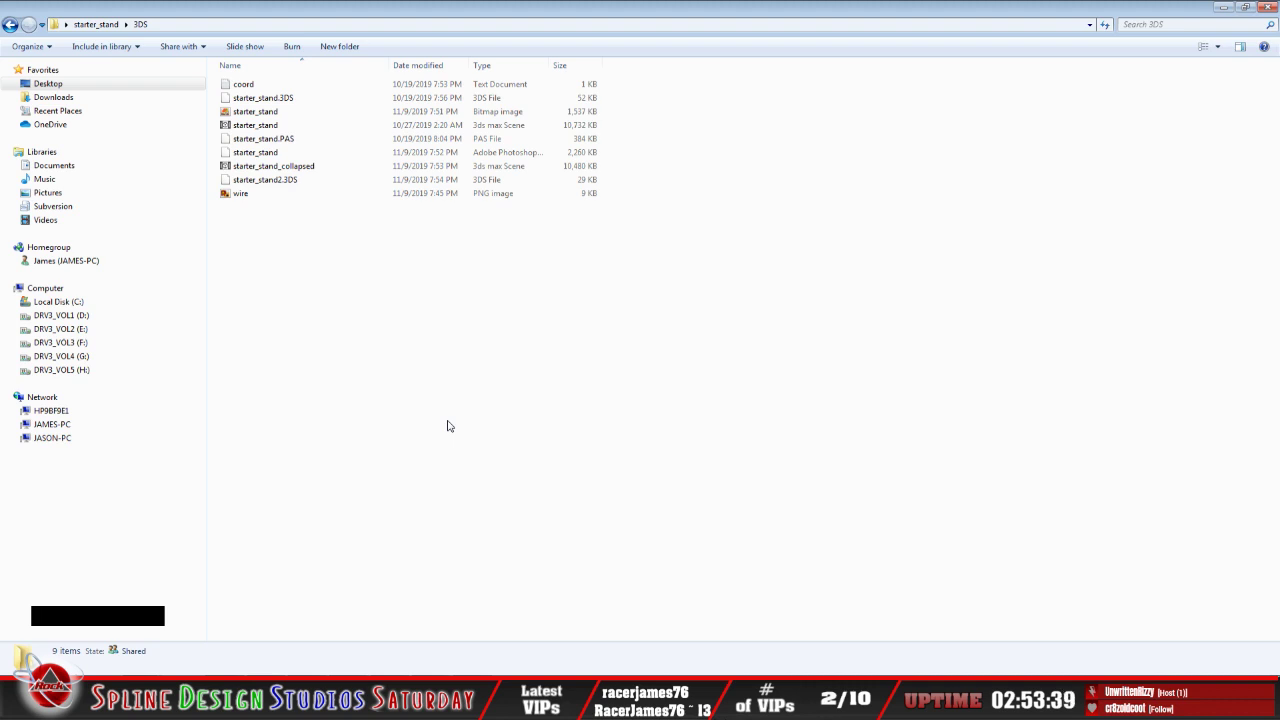
double_click(246, 85)
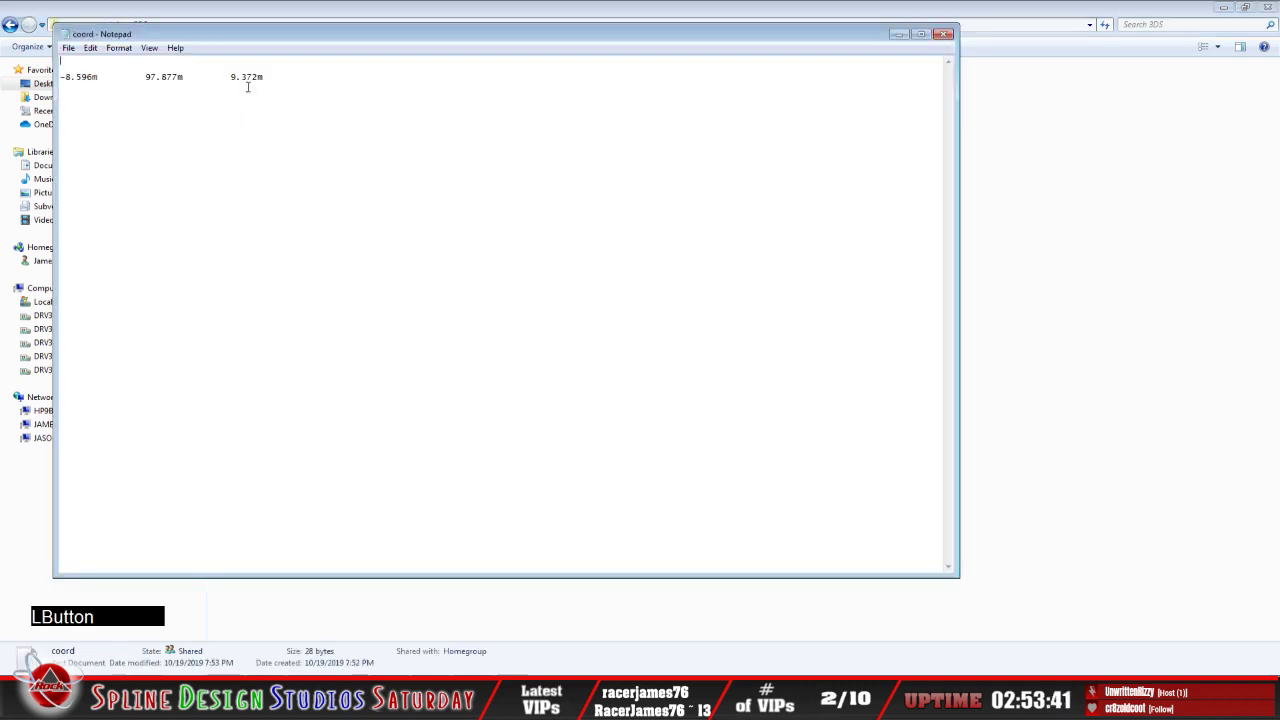
left_click(68, 48)
left_click(124, 159)
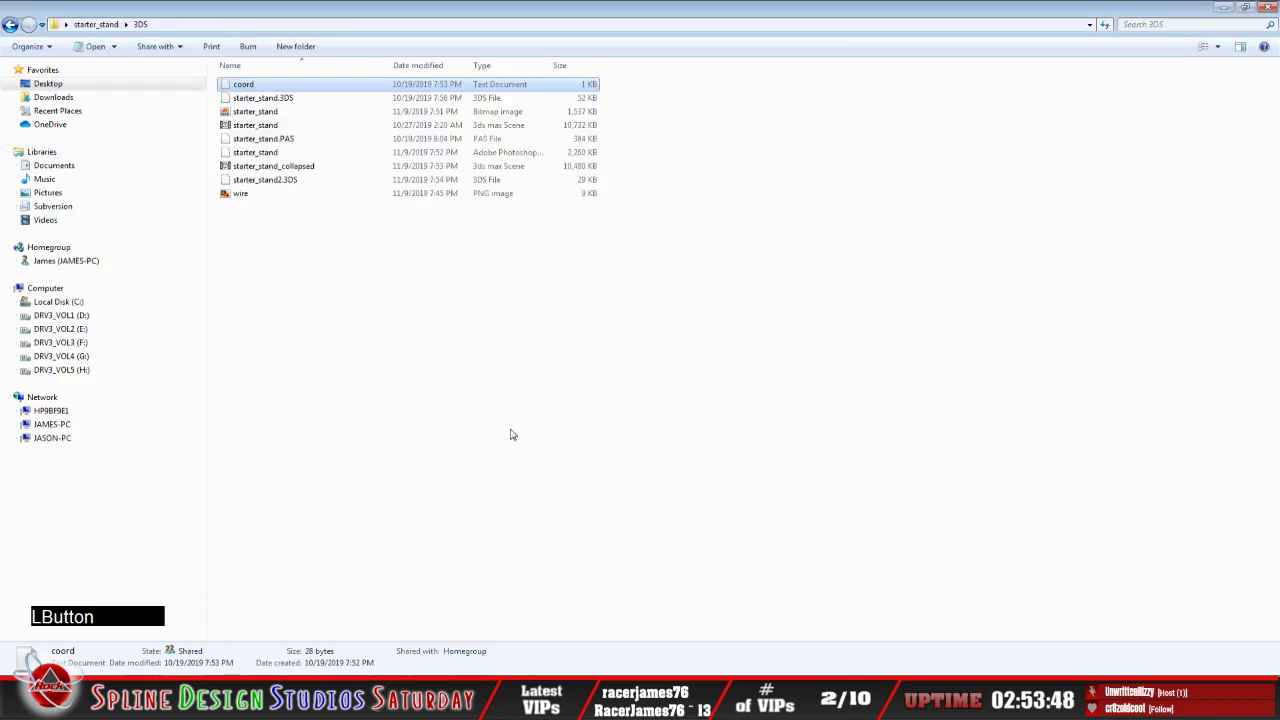
Switch to 3ds max 5 and examine the imported stand and its distance from the grid
left_click(472, 698)
left_click_drag(532, 395, 528, 314)
middle_click_drag(528, 314, 458, 428)
scroll(458, 428, "up", 8)
scroll(522, 380, "down", 9)
left_click_drag(502, 412, 491, 394)
middle_click_drag(522, 375, 422, 346)
scroll(431, 335, "up", 4)
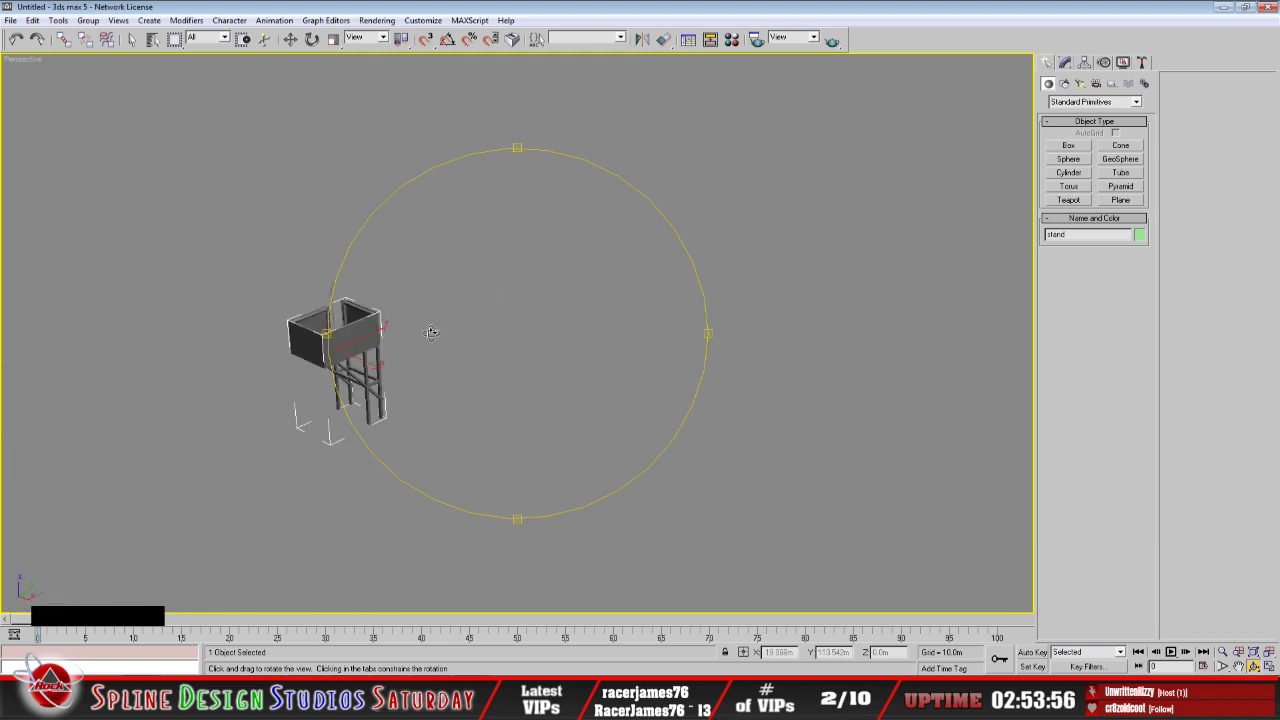
scroll(431, 332, "down", 6)
left_click_drag(440, 352, 452, 392)
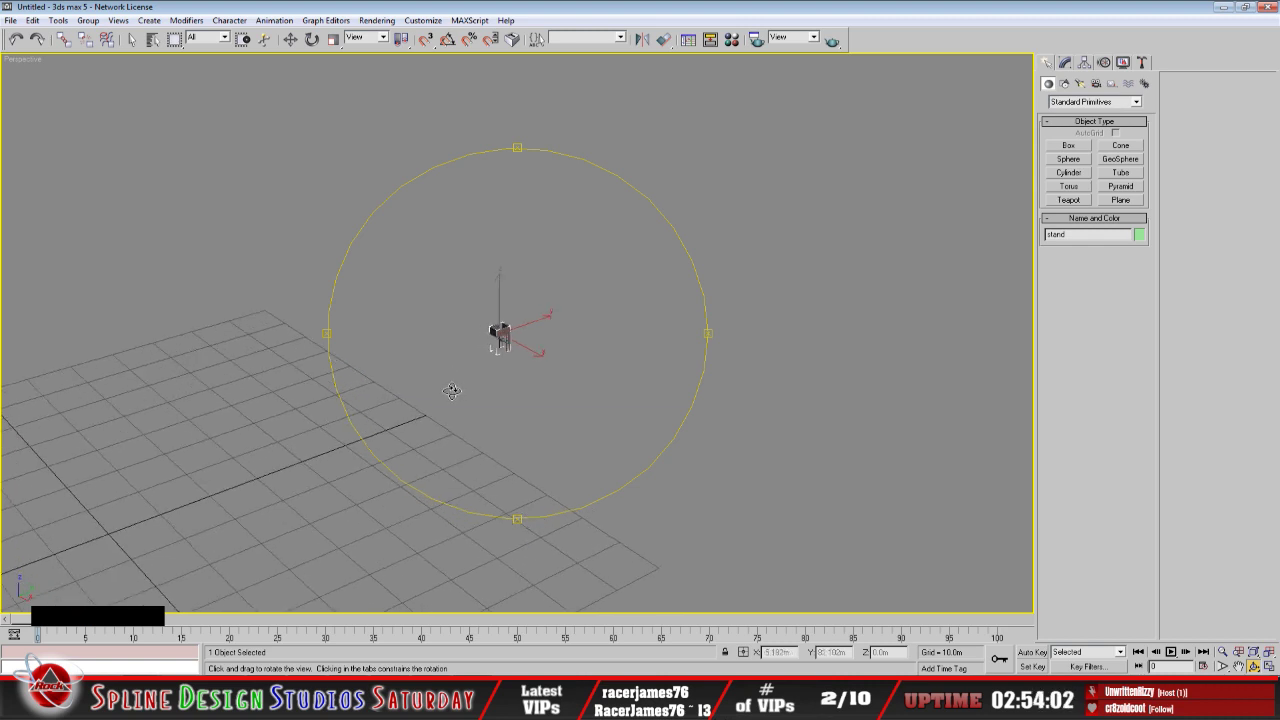
Move the stand to the world origin by resetting its X, Y and Z positions to 0.0m
left_click(291, 40)
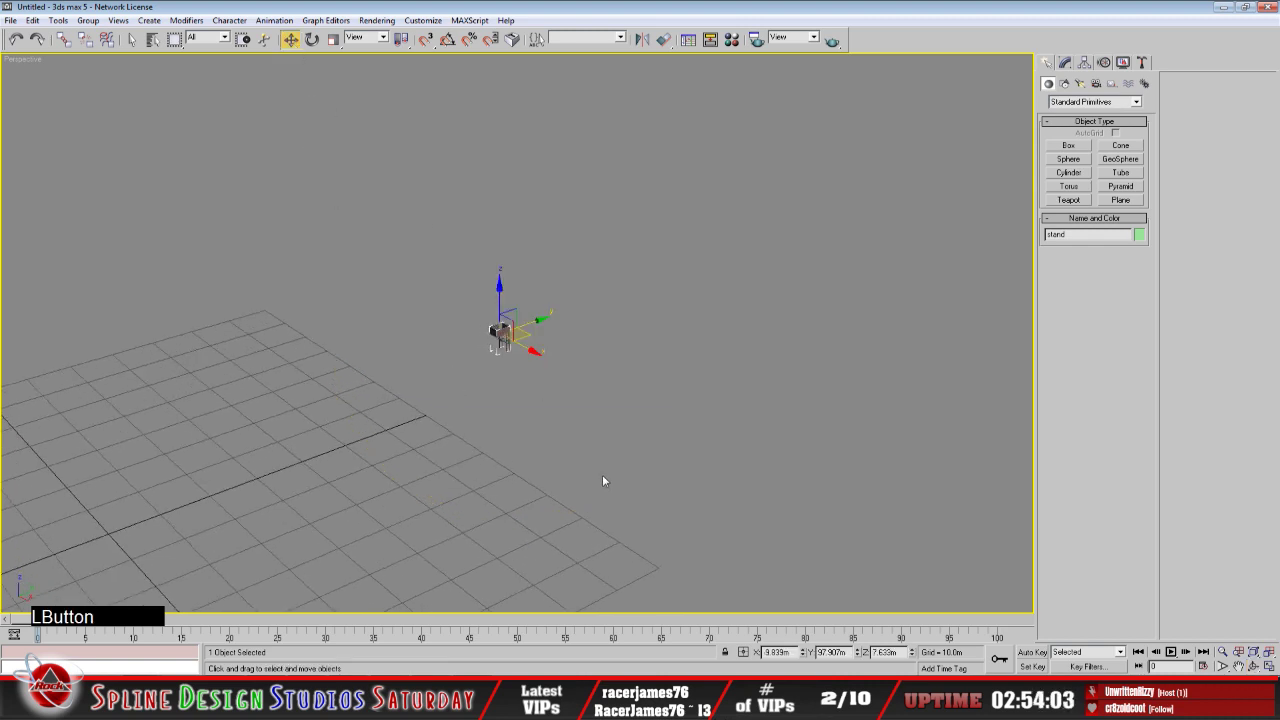
right_click(802, 655)
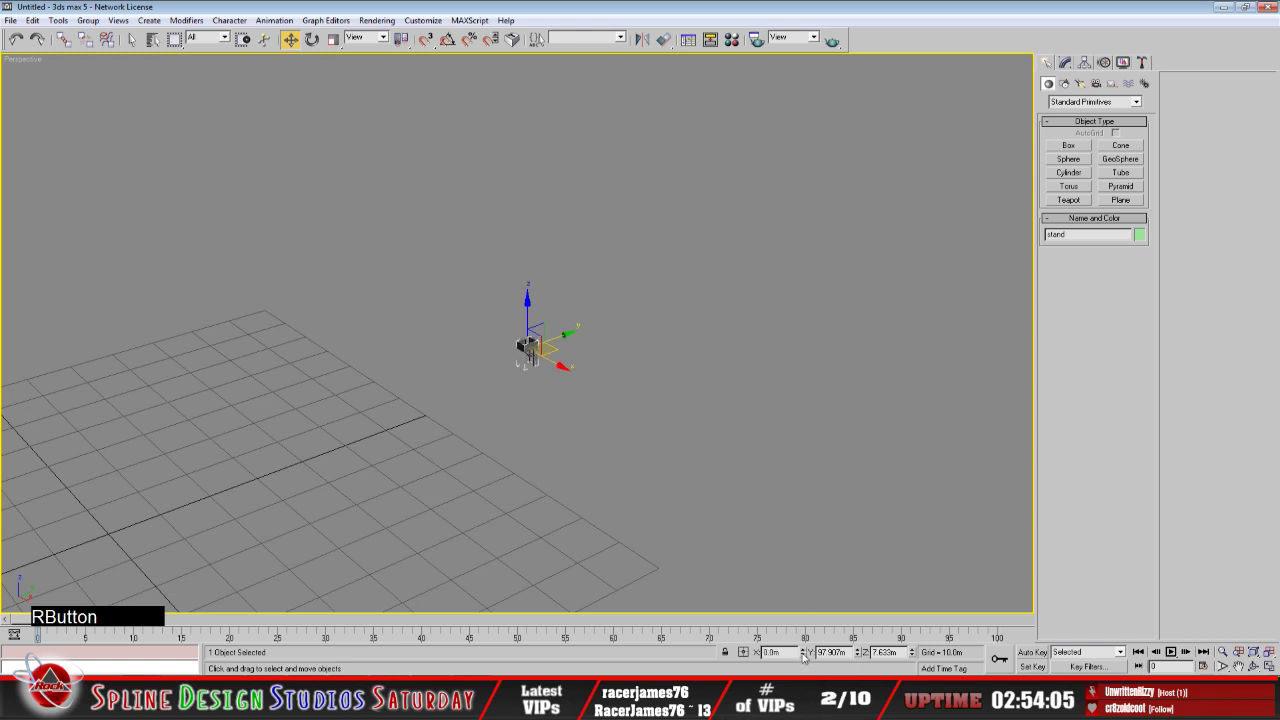
right_click(858, 655)
right_click(912, 655)
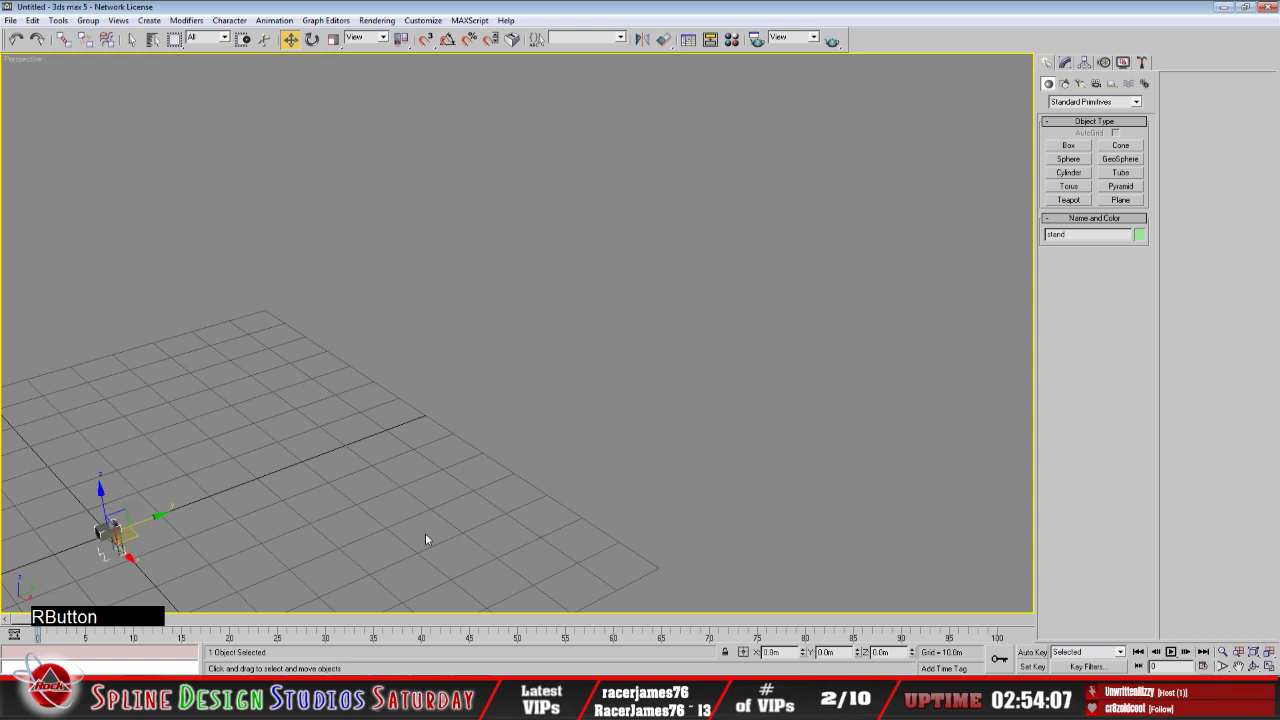
Examine up close how the stand sits on the grid at the world origin
middle_click_drag(428, 541, 711, 406)
scroll(469, 397, "up", 5)
middle_click_drag(420, 451, 521, 336)
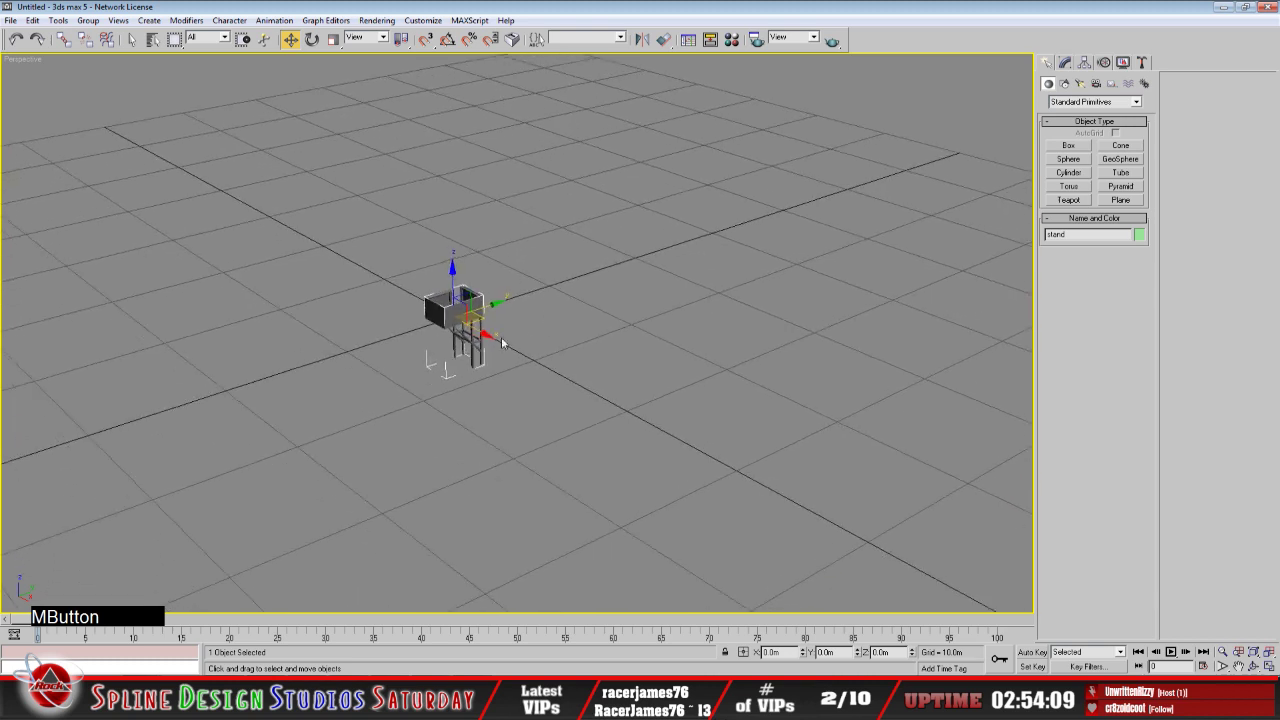
scroll(505, 345, "up", 4)
middle_click_drag(430, 358, 466, 334)
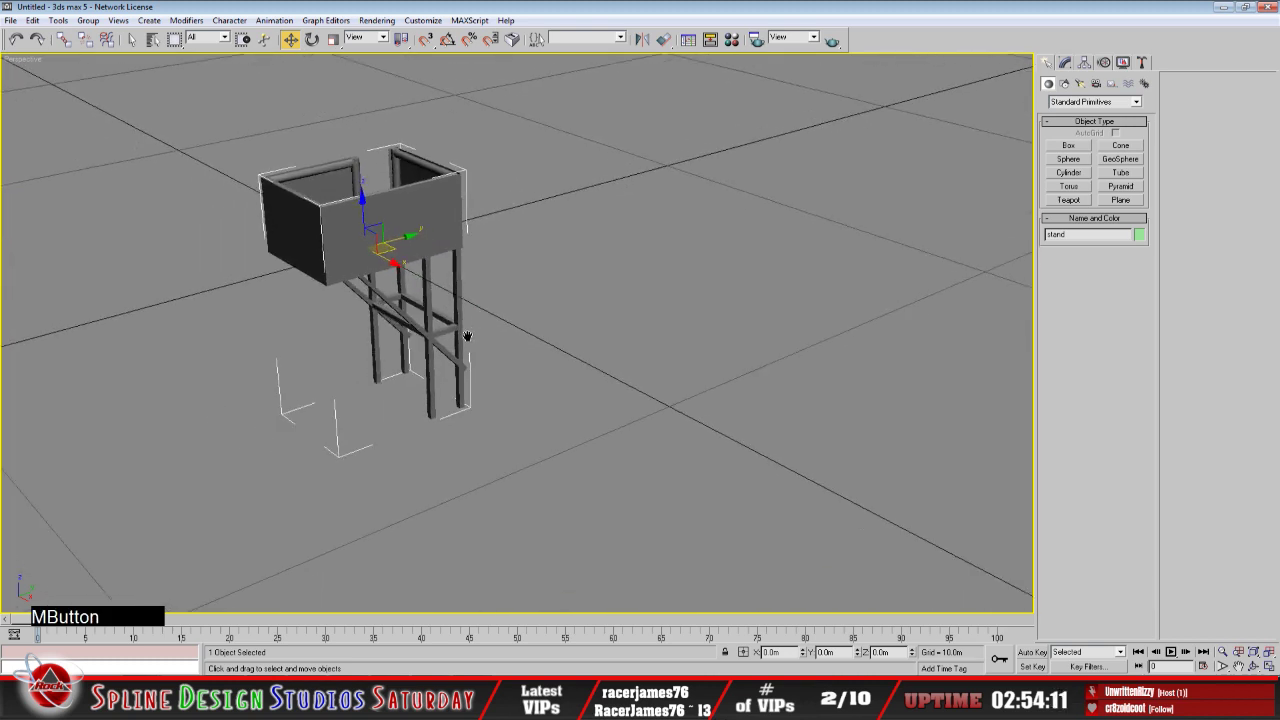
left_click(444, 362)
left_click(399, 311)
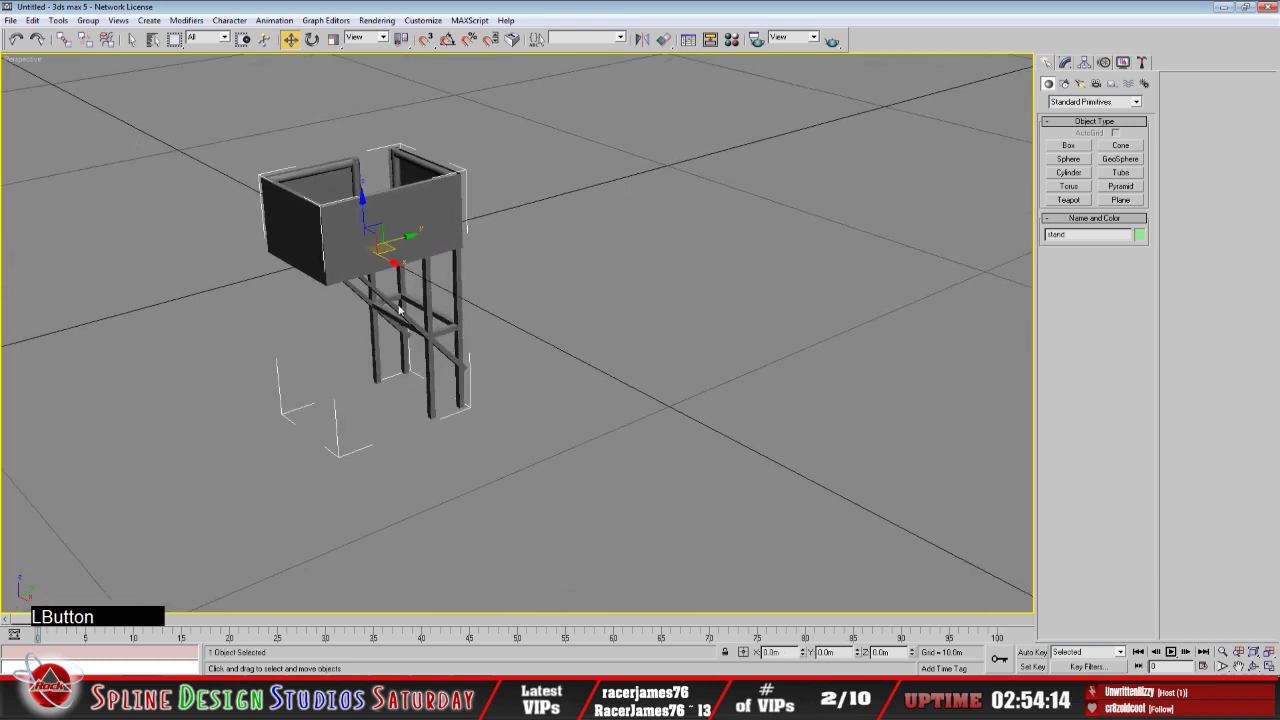
Center the view on the stand and inspect its box, braces and legs from several angles
left_click(1255, 666)
mouse_move(463, 360)
left_mouse_down()
mouse_move(491, 351)
mouse_move(470, 357)
left_mouse_up()
middle_click_drag(470, 357, 465, 399)
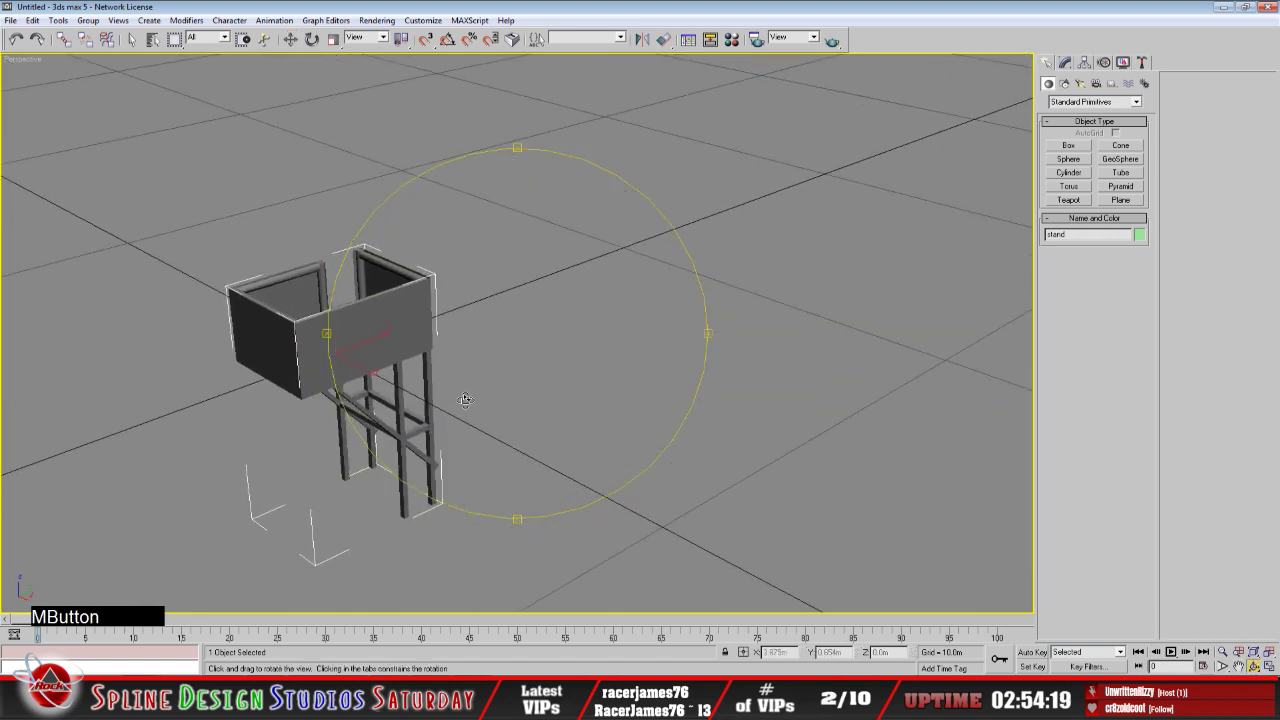
key("z")
left_click_drag(465, 399, 488, 368)
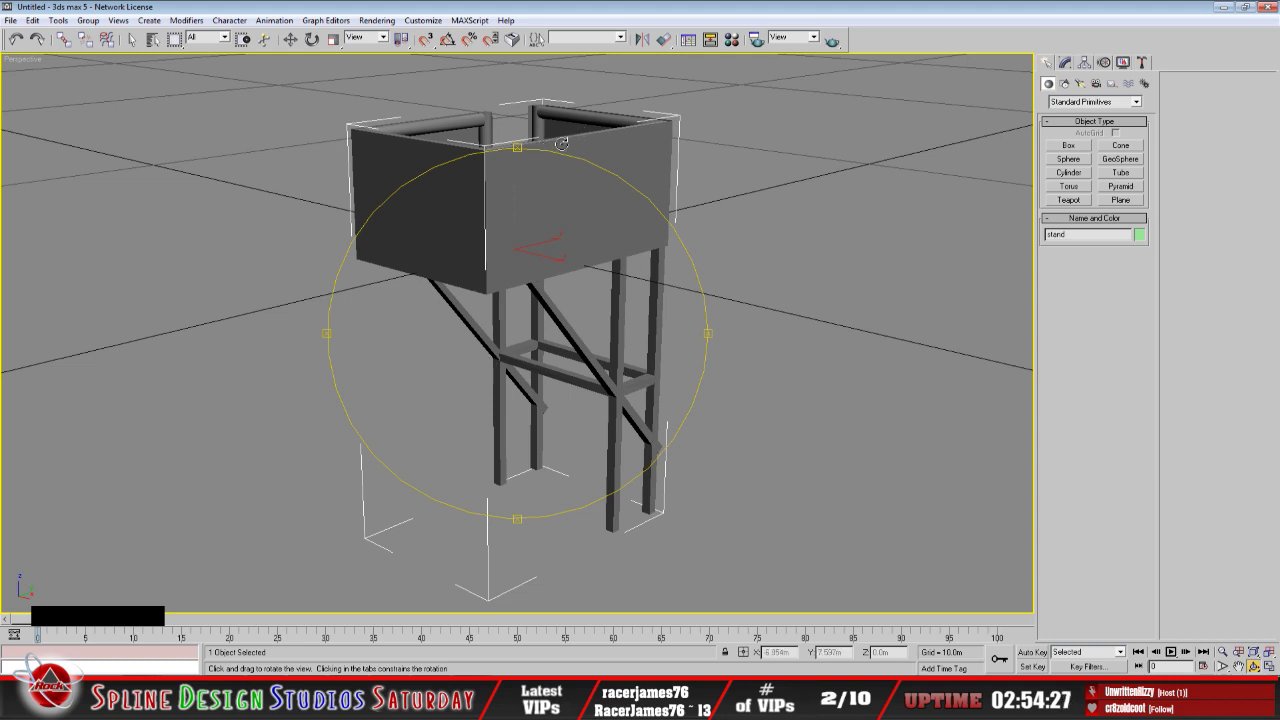
mouse_move(530, 250)
left_mouse_down()
mouse_move(550, 316)
mouse_move(527, 259)
mouse_move(587, 340)
mouse_move(609, 239)
mouse_move(548, 263)
left_mouse_up()
left_click_drag(562, 381, 594, 358)
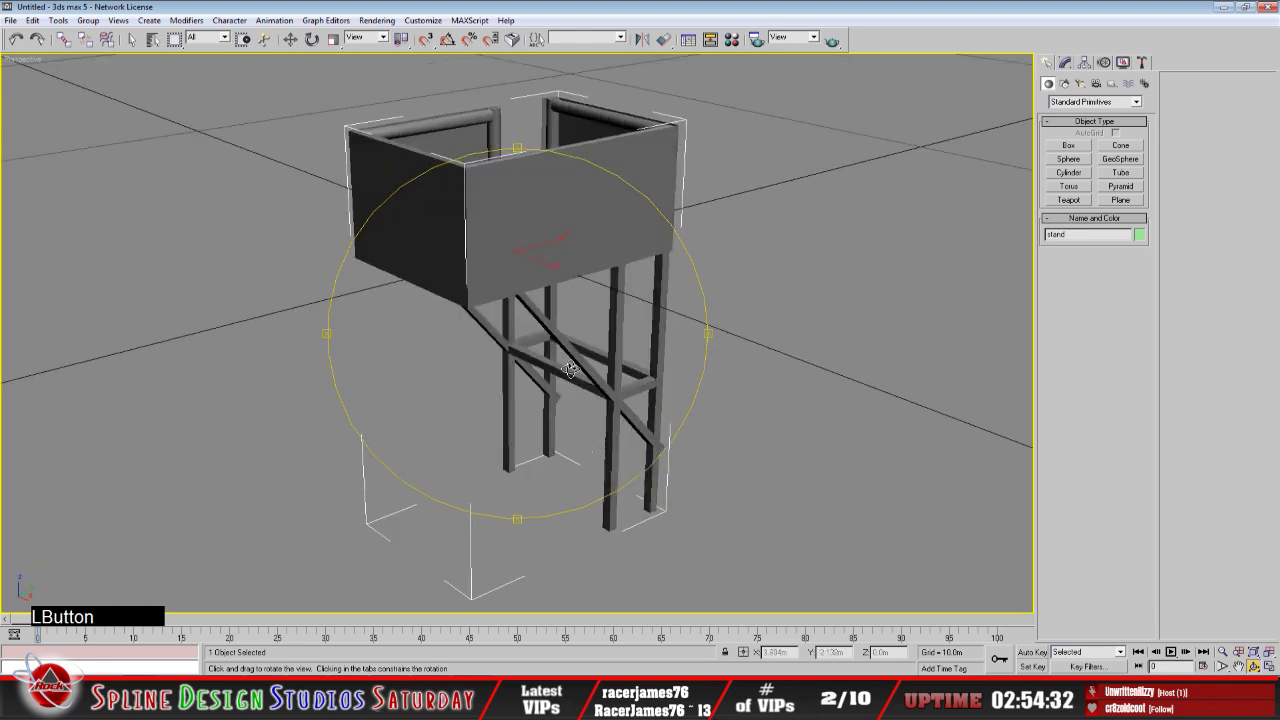
left_click_drag(397, 242, 641, 321)
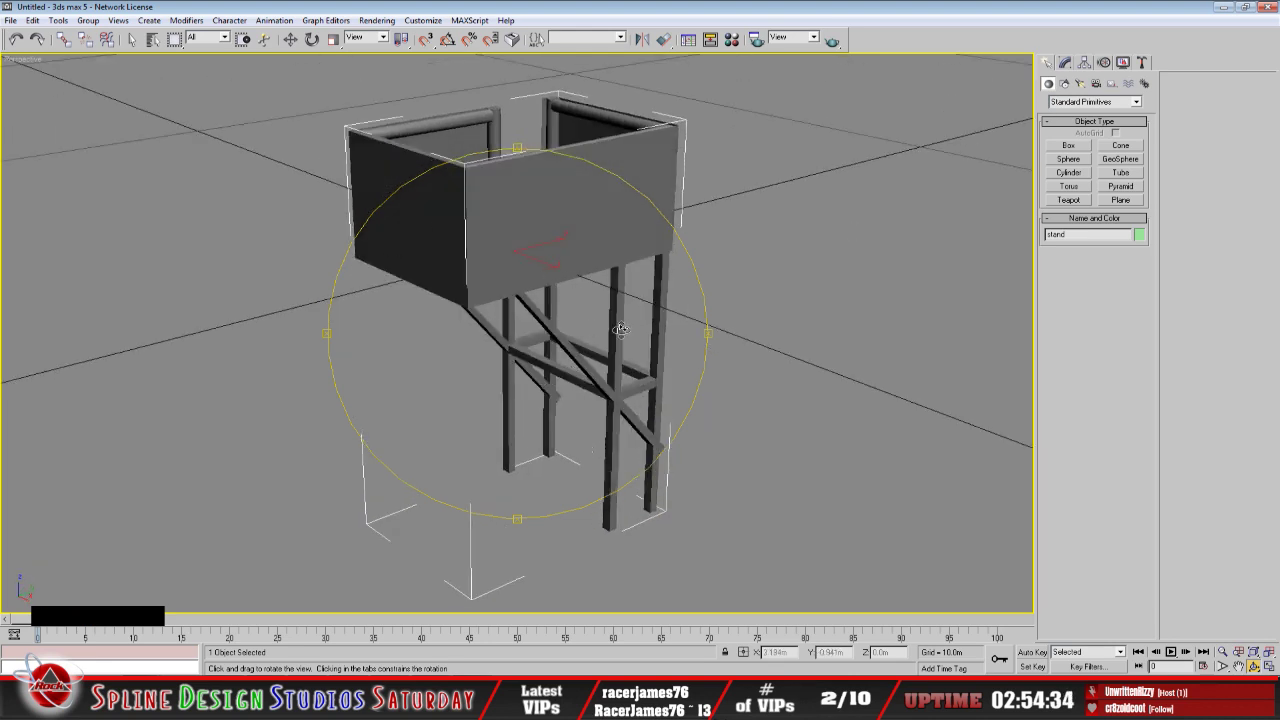
scroll(575, 344, "down", 2)
left_click_drag(567, 370, 545, 352)
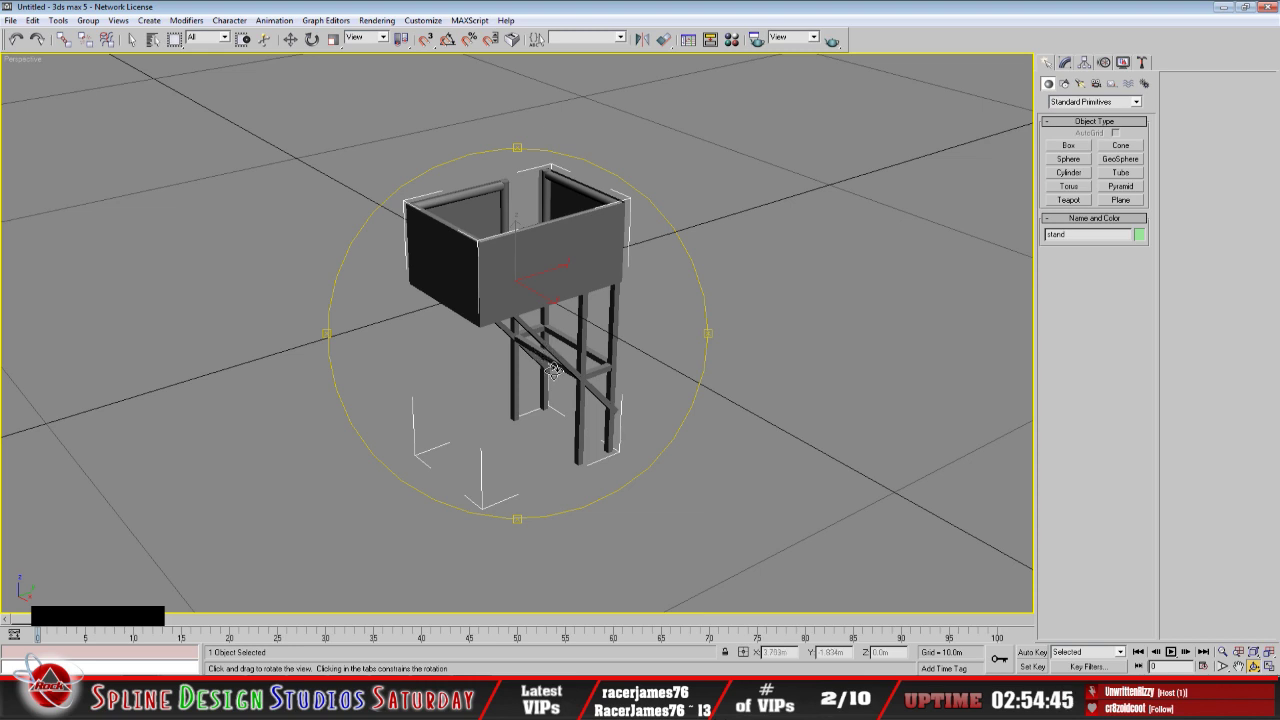
left_click_drag(520, 362, 517, 352)
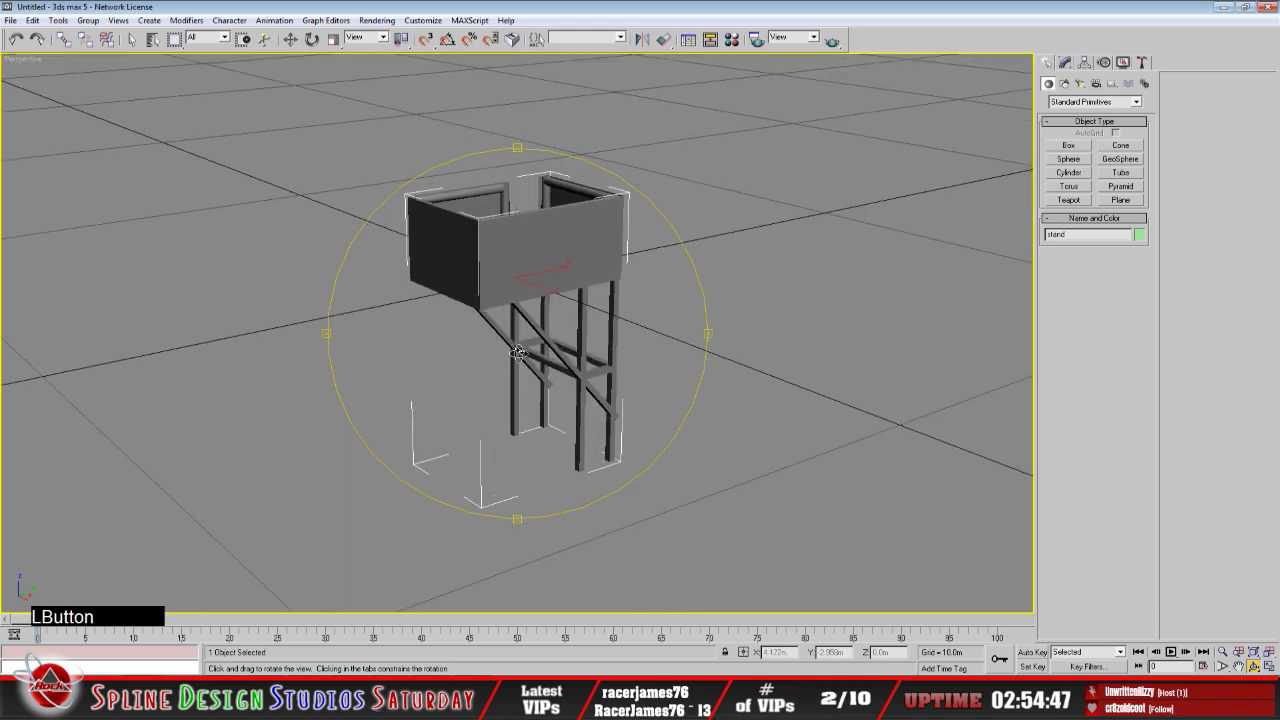
Undo the stand's Z and Y moves to the origin and inspect its placement beyond the grid
left_click(17, 40)
left_click(17, 40)
left_click(17, 40)
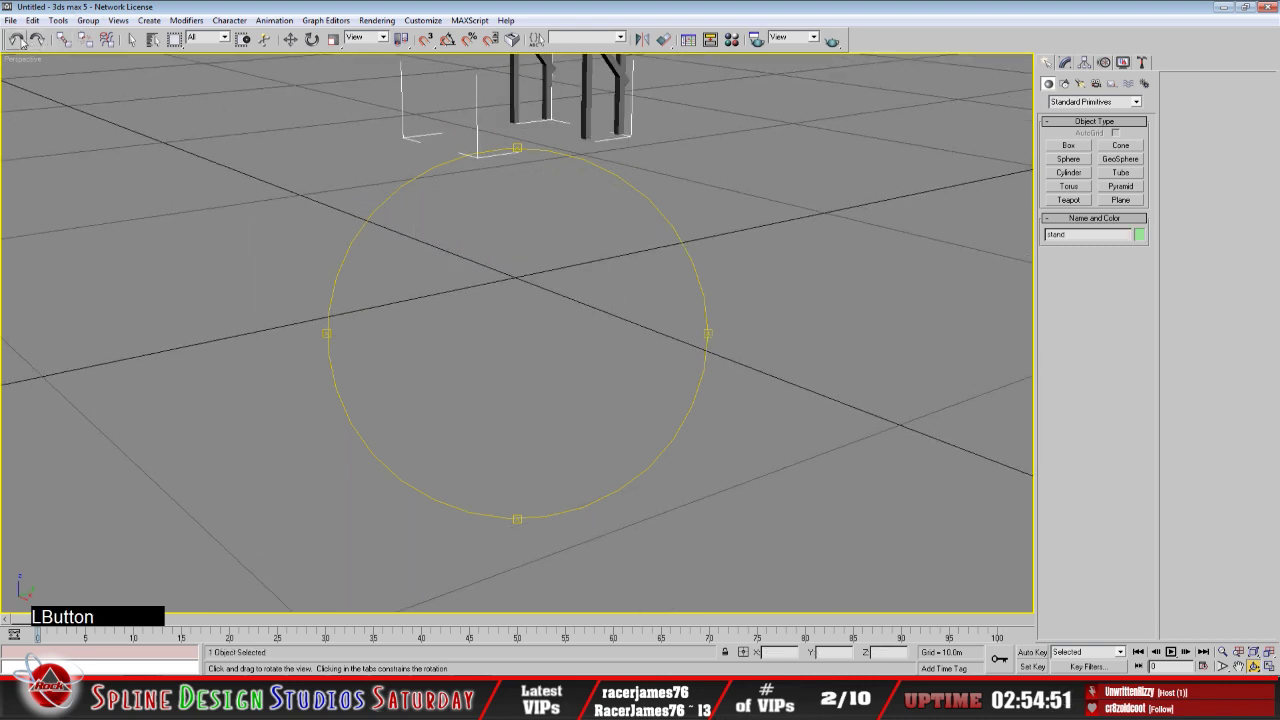
left_click(17, 40)
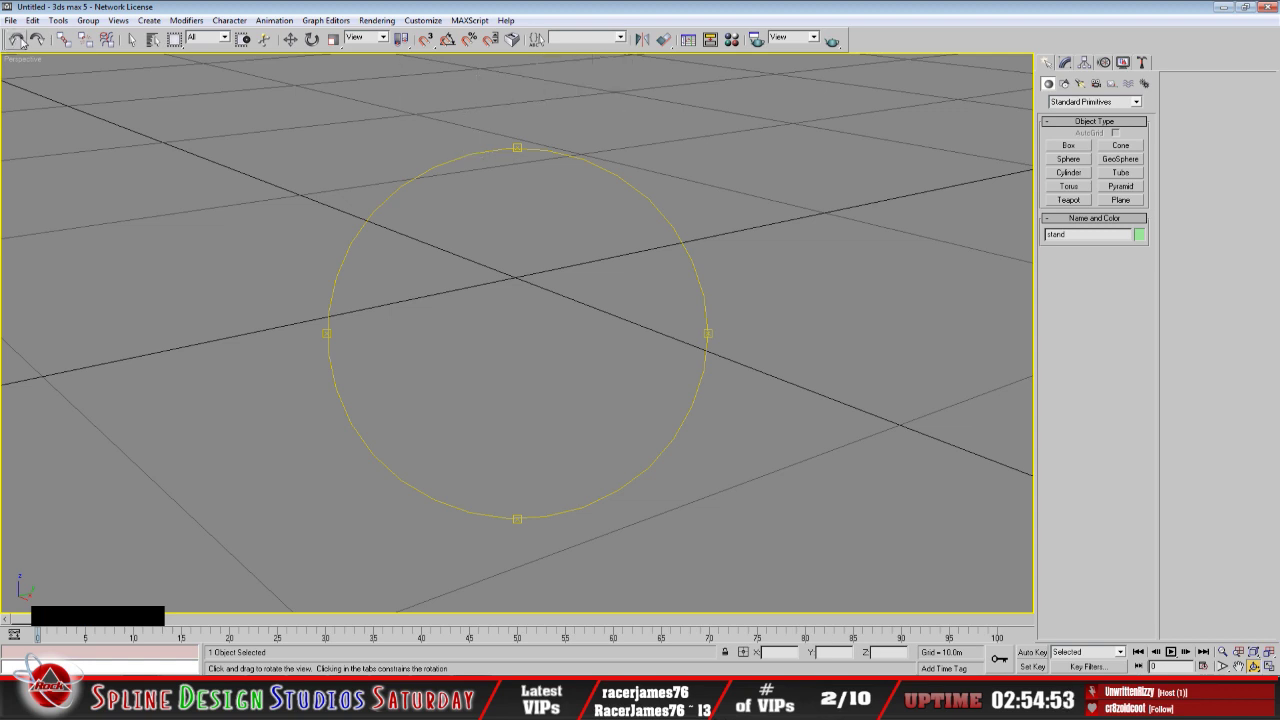
scroll(605, 264, "down", 10)
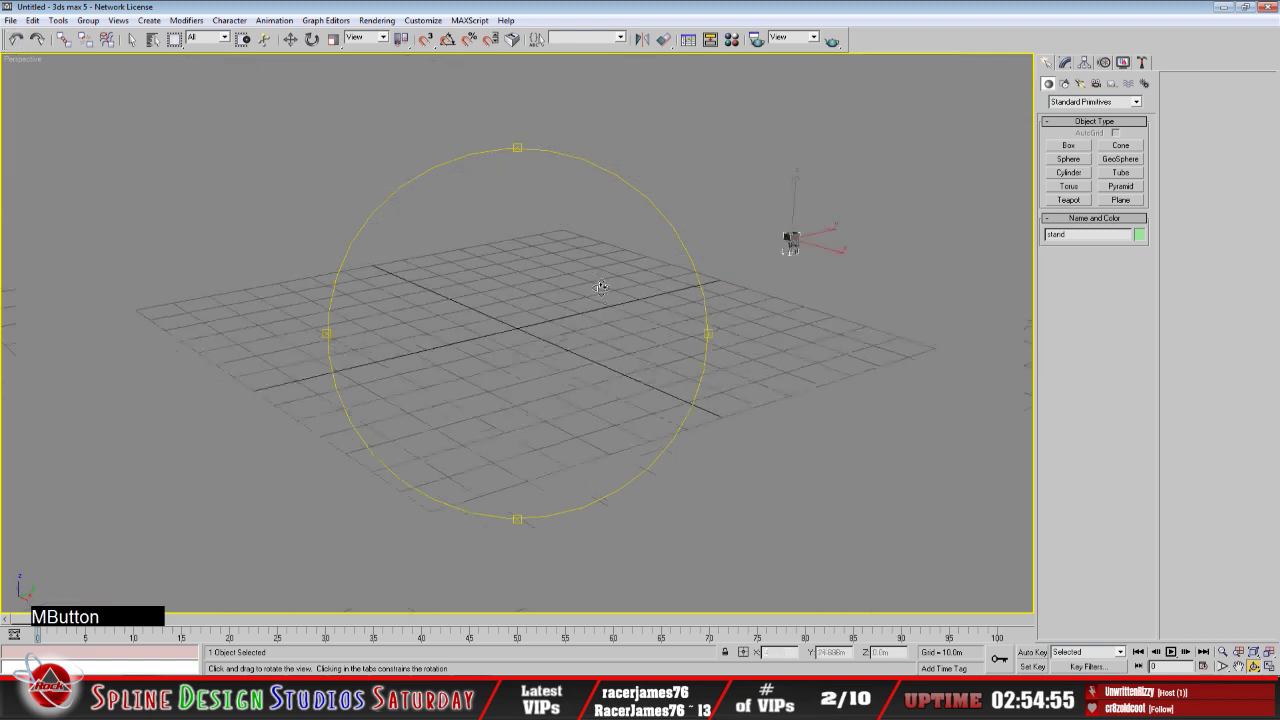
middle_click_drag(618, 285, 351, 372, "alt")
scroll(525, 364, "up", 4)
middle_click_drag(525, 353, 522, 321)
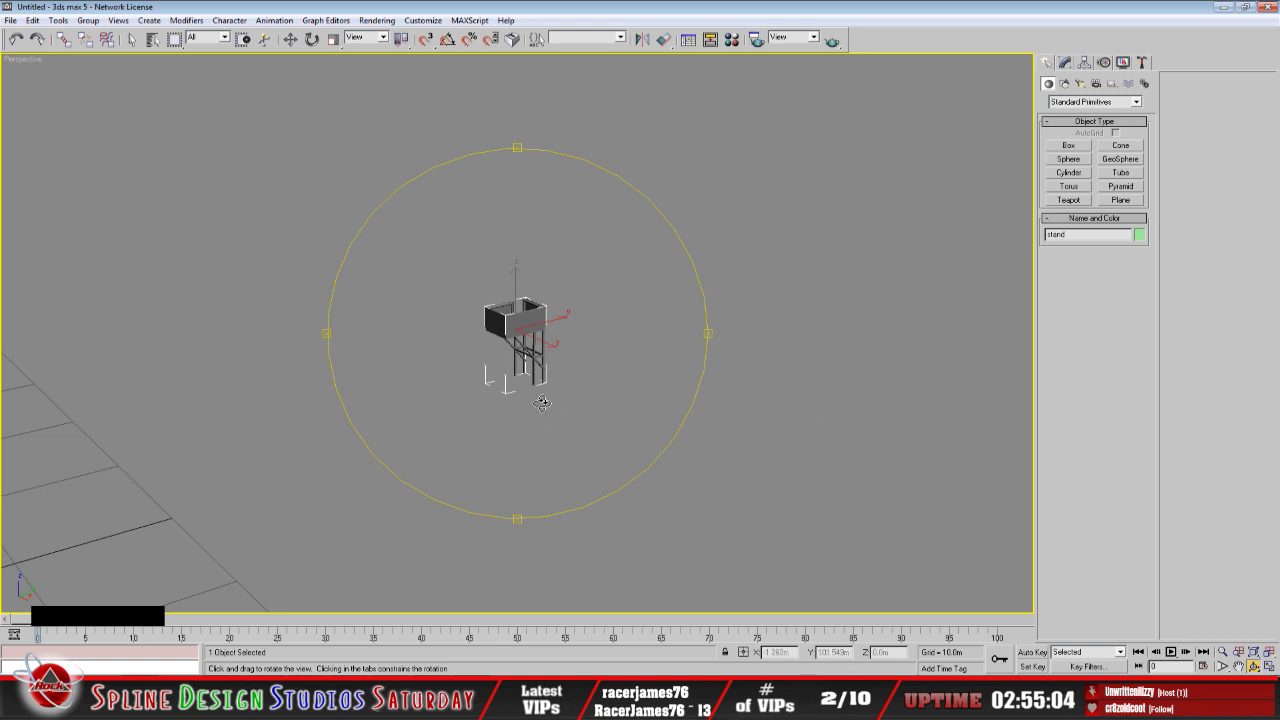
middle_click_drag(544, 403, 566, 418)
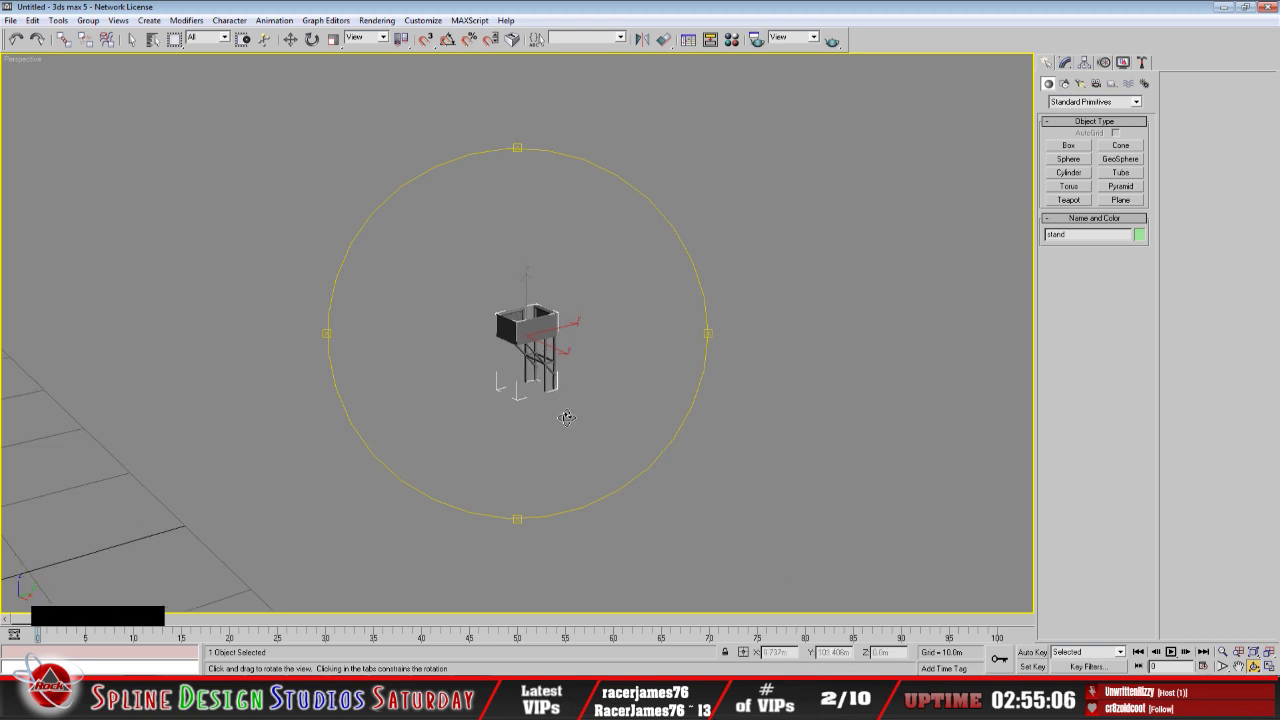
Copy the selected stand's Y position value, 97.907m, with the Move tool active
left_click(290, 40)
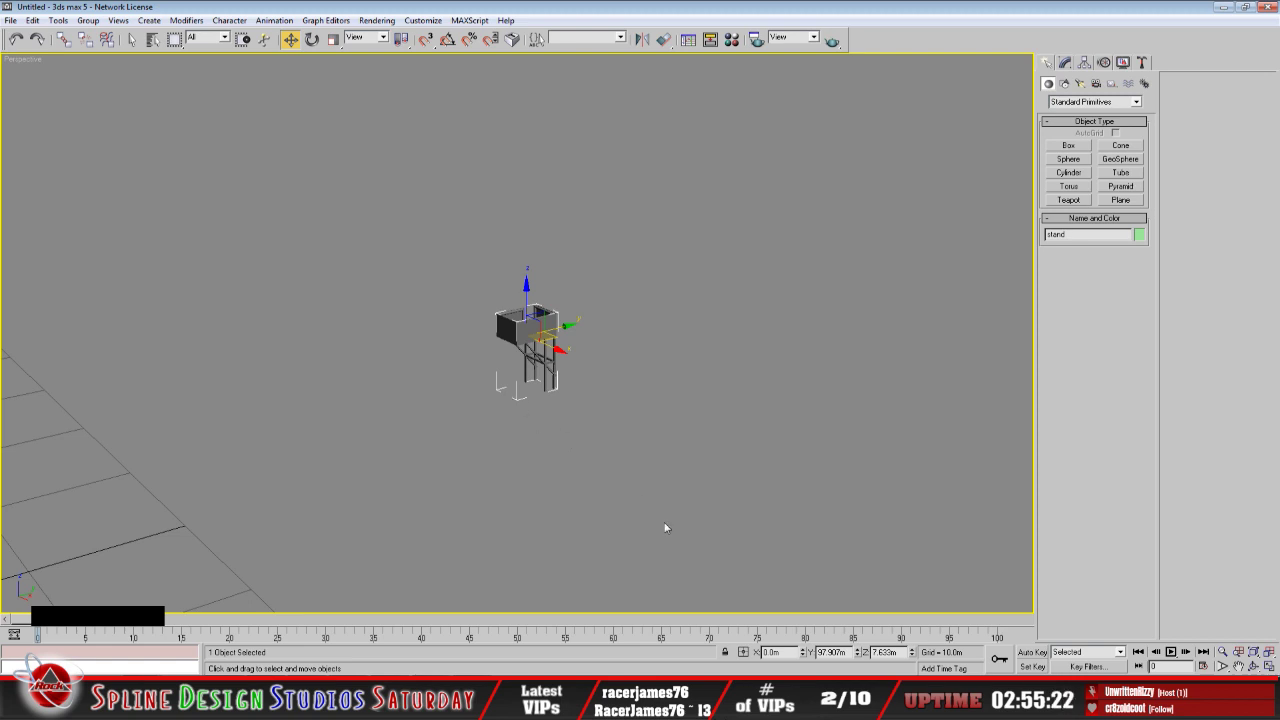
left_click(850, 652)
key("cmd+c")
right_click(836, 659)
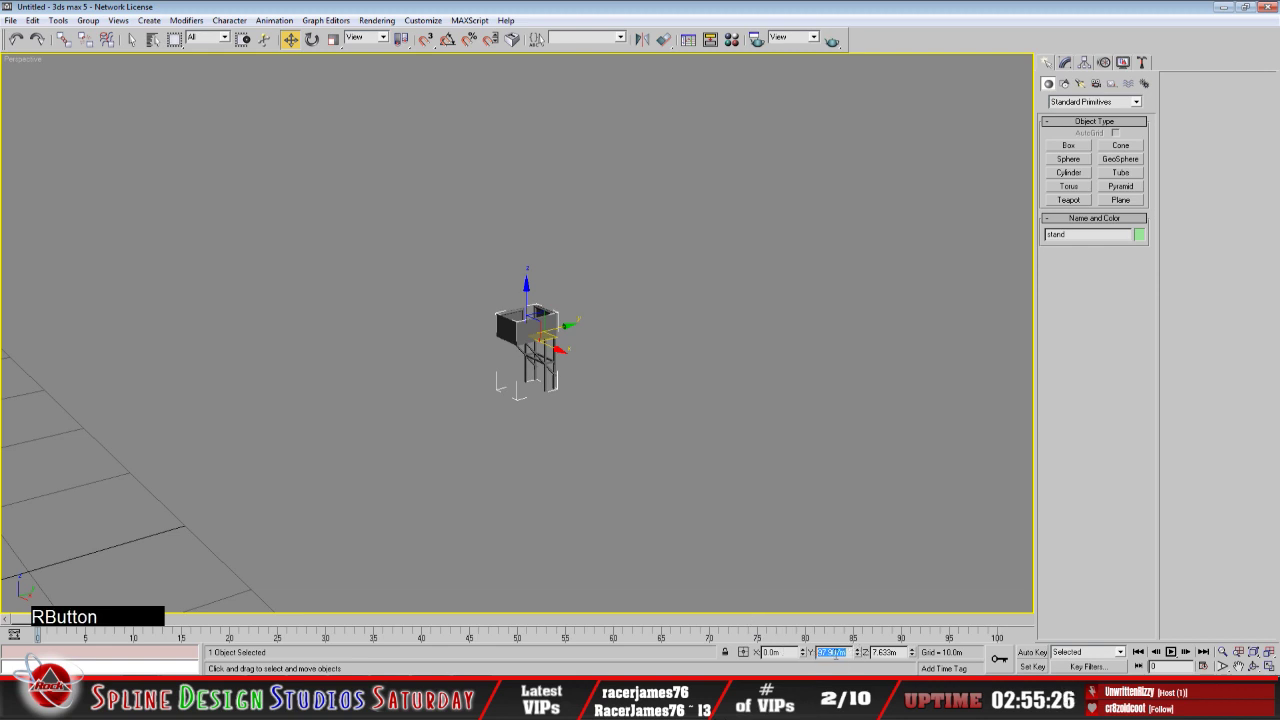
left_click(869, 520)
Reopen the coord text file and paste 97.907m on a new row beneath the Y coordinate 97.877m
left_click(230, 704)
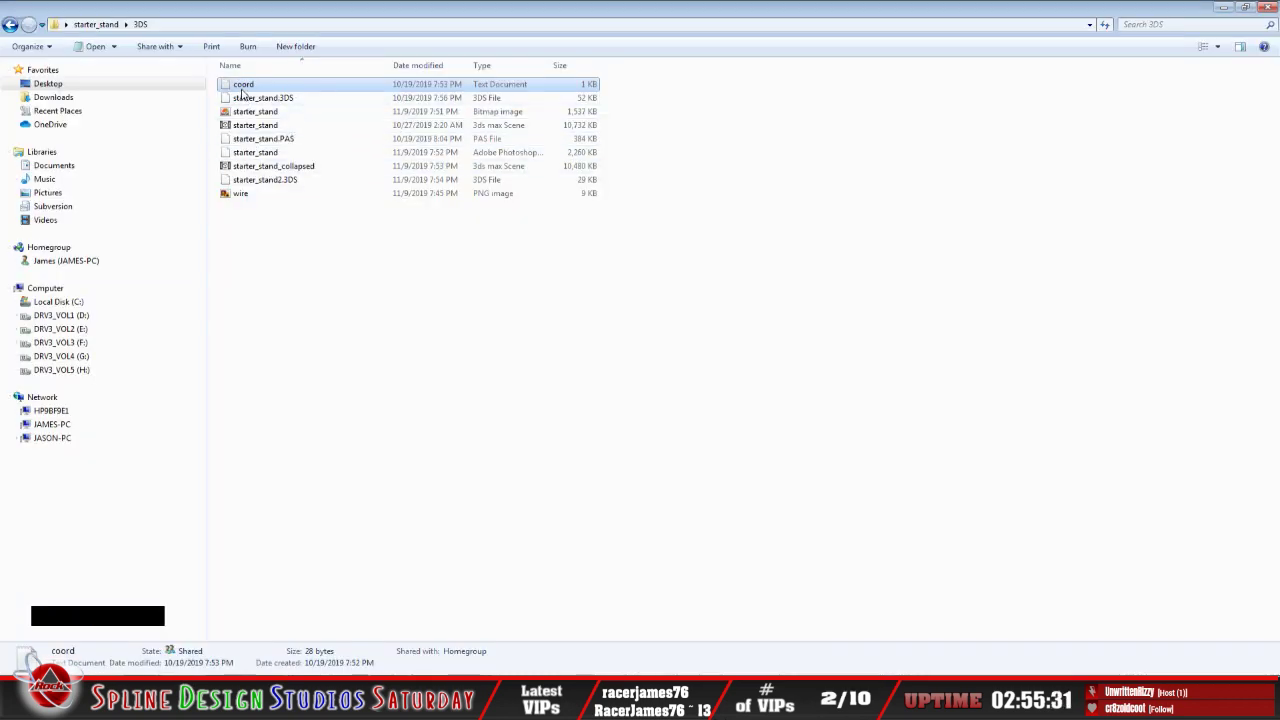
double_click(245, 88)
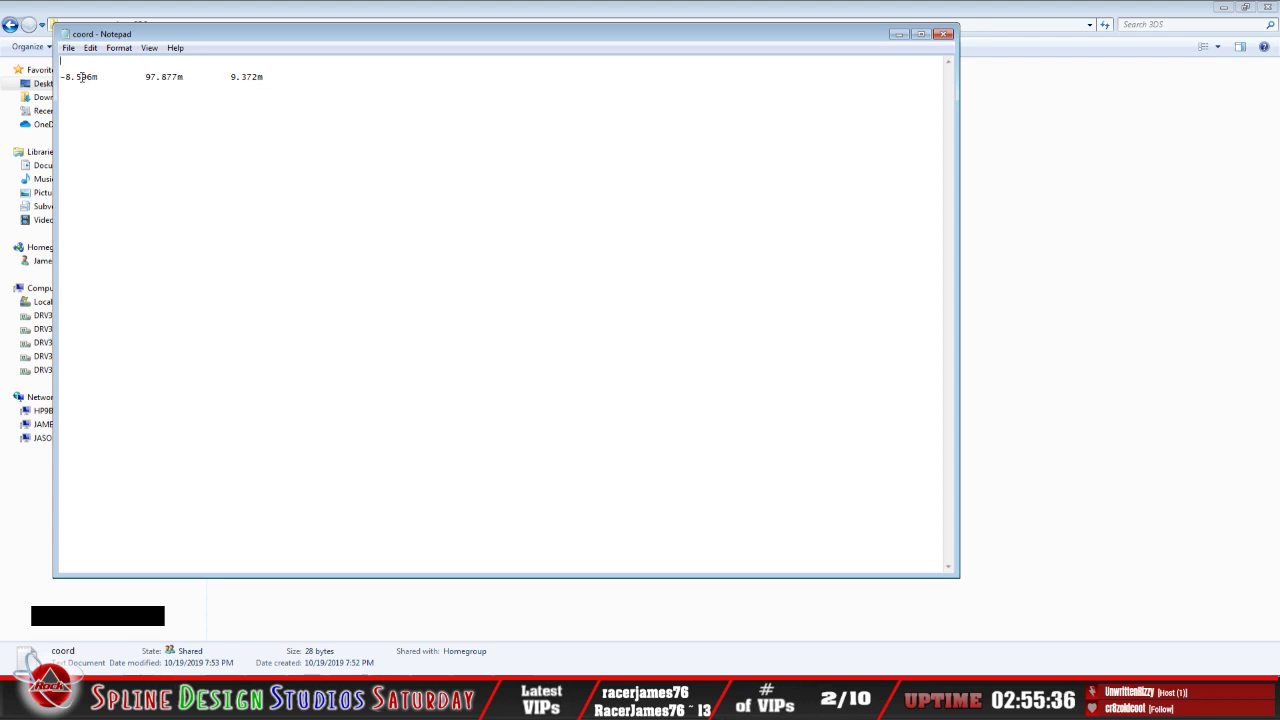
left_click(306, 74)
key("Return")
key("Tab")
right_click(163, 87)
left_click(221, 138)
Copy the stand's Z position, 7.633m, from 3ds max into the coord file's second row beneath 9.372m
left_click(482, 700)
left_click_drag(905, 652, 885, 653)
right_click(879, 654)
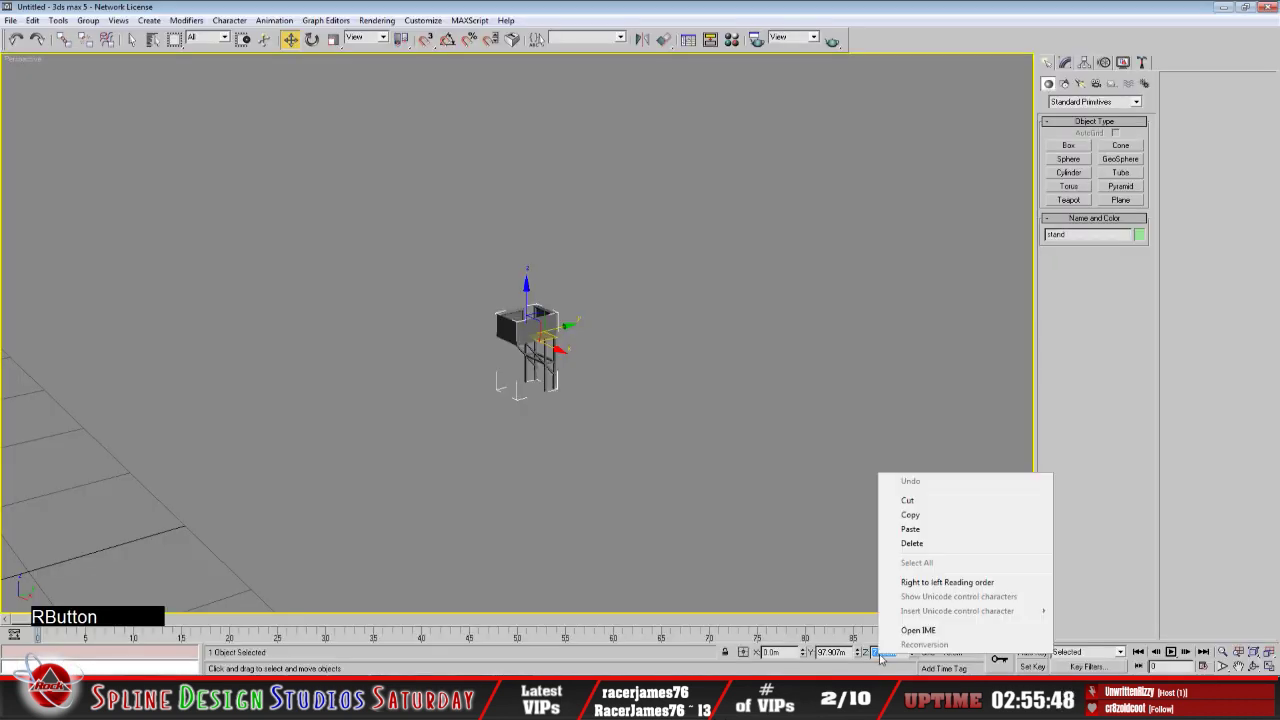
left_click(925, 516)
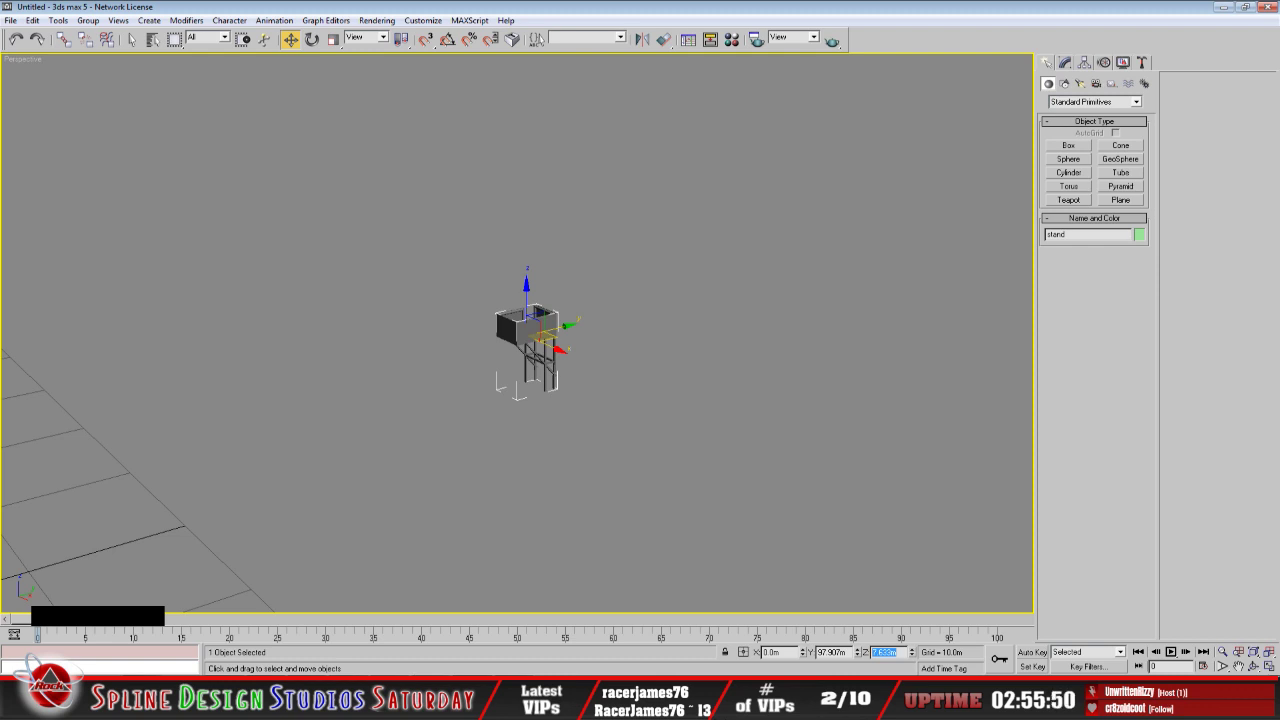
left_click(294, 702)
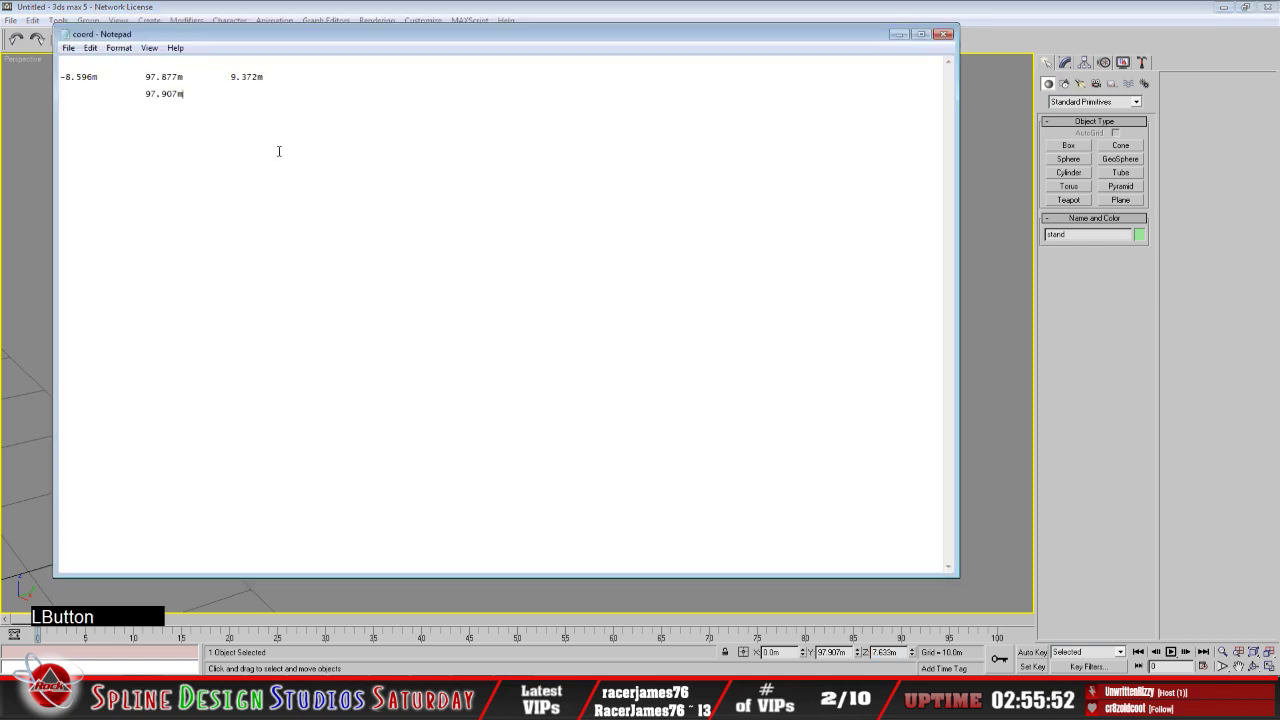
left_click(247, 100)
key("Tab")
right_click(249, 95)
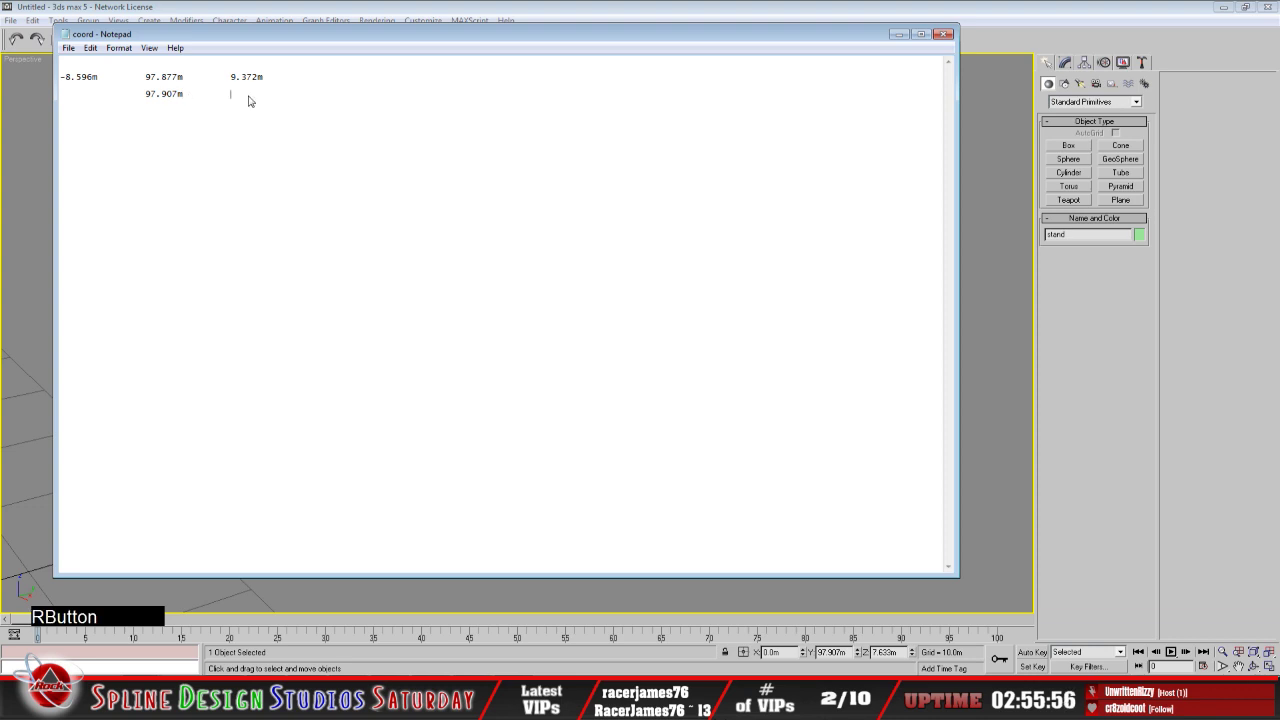
left_click(301, 152)
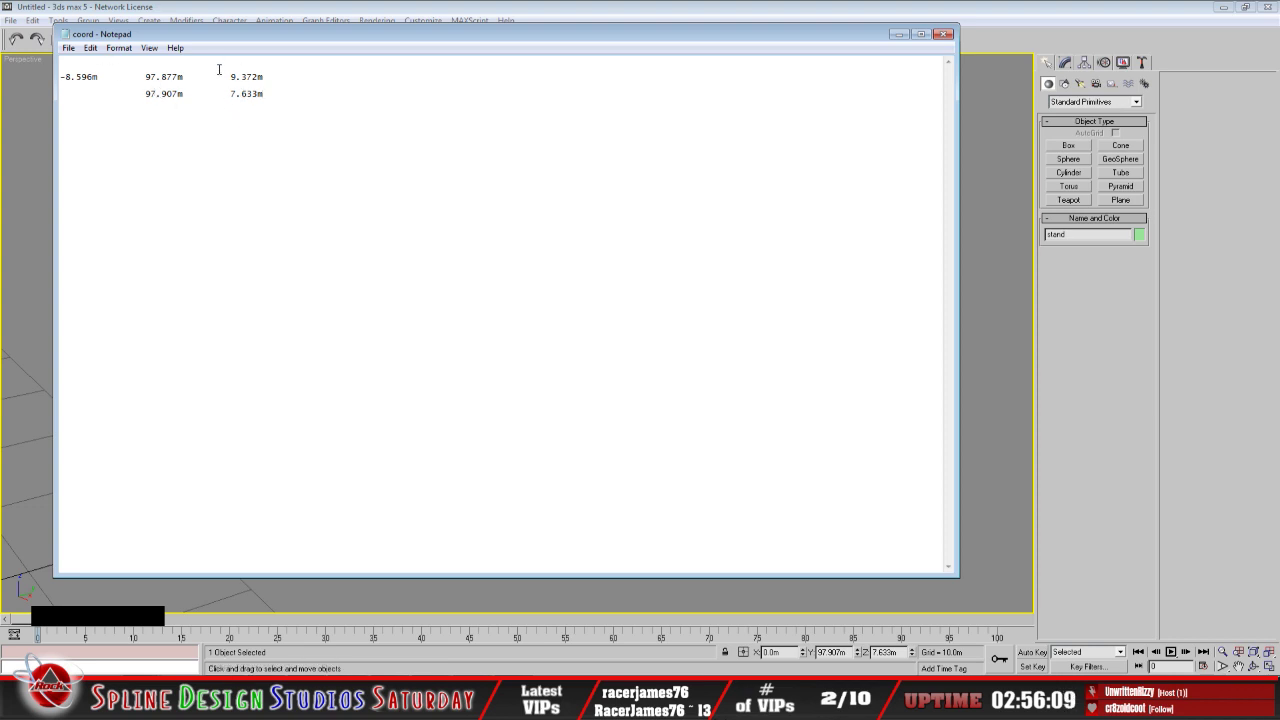
Return to 3ds max and move the stand to the origin by setting its X, Y and Z positions to 0.0m
left_click(898, 34)
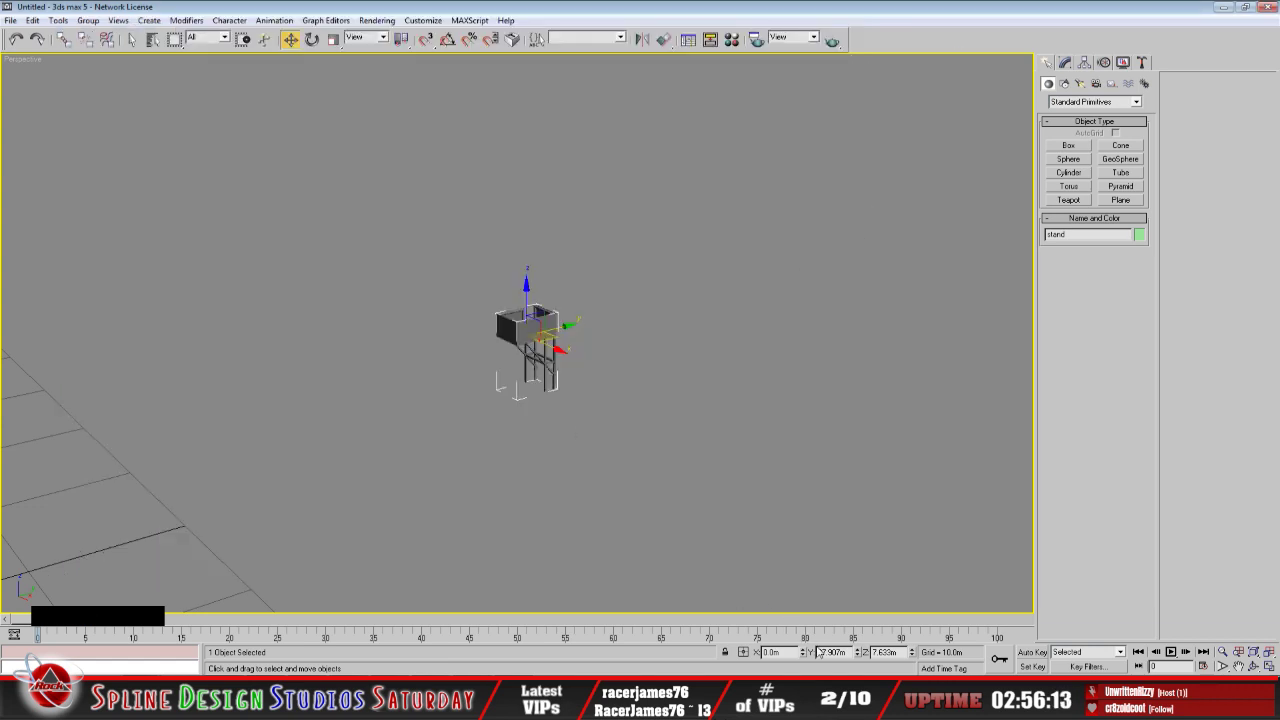
right_click(804, 652)
right_click(857, 652)
right_click(911, 652)
middle_click_drag(483, 520, 540, 317)
scroll(350, 370, "down", 5)
scroll(366, 361, "up", 4)
scroll(468, 350, "up", 5)
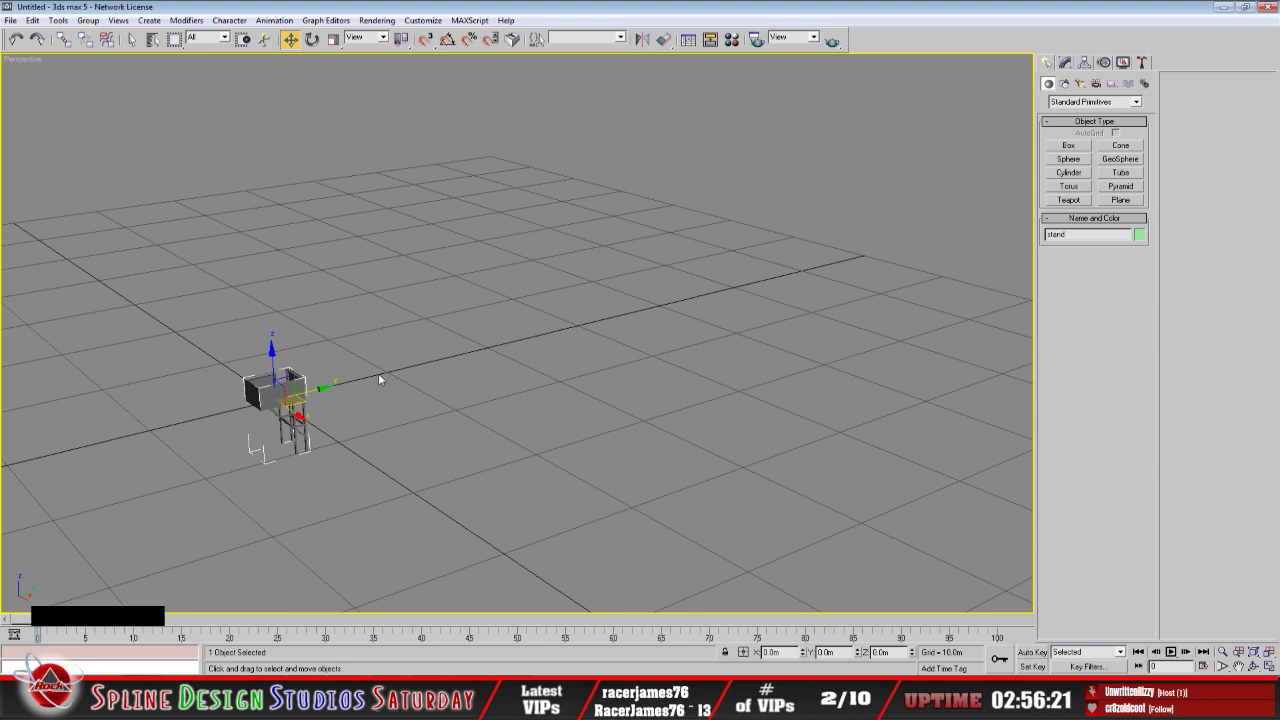
key("z")
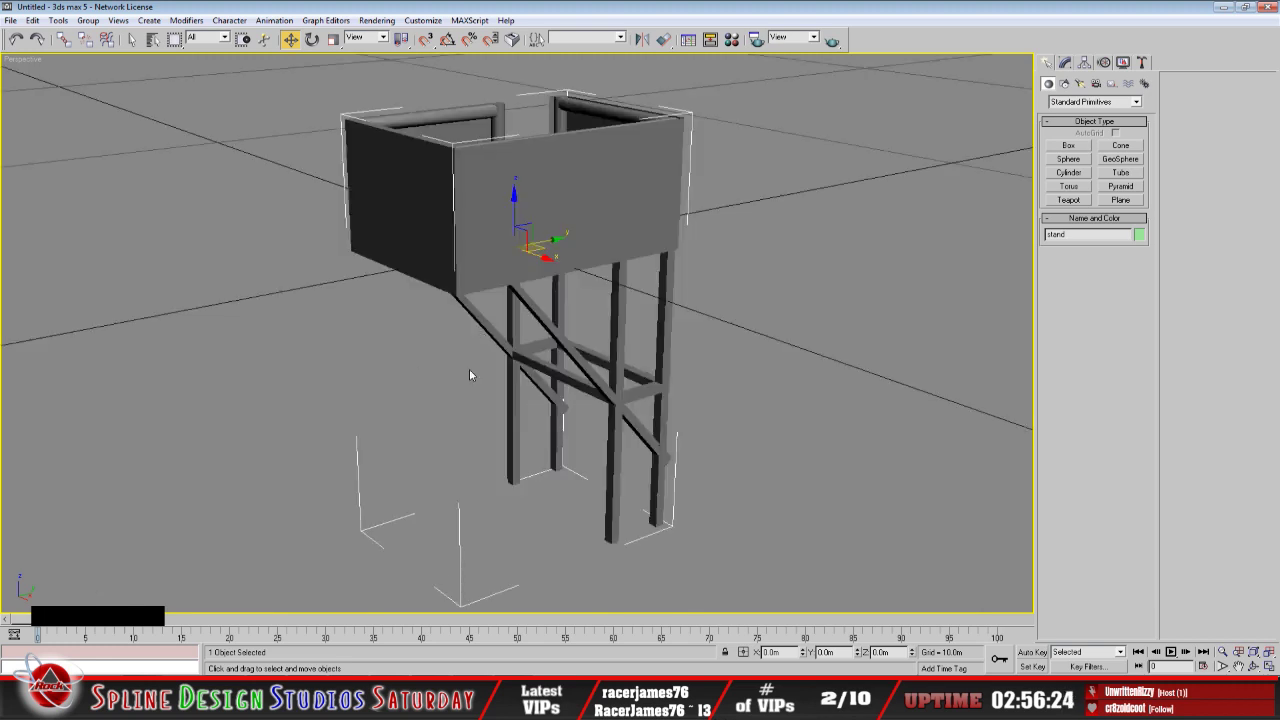
Load starter_stand.bmp as the diffuse color bitmap of the first material slot
key("m")
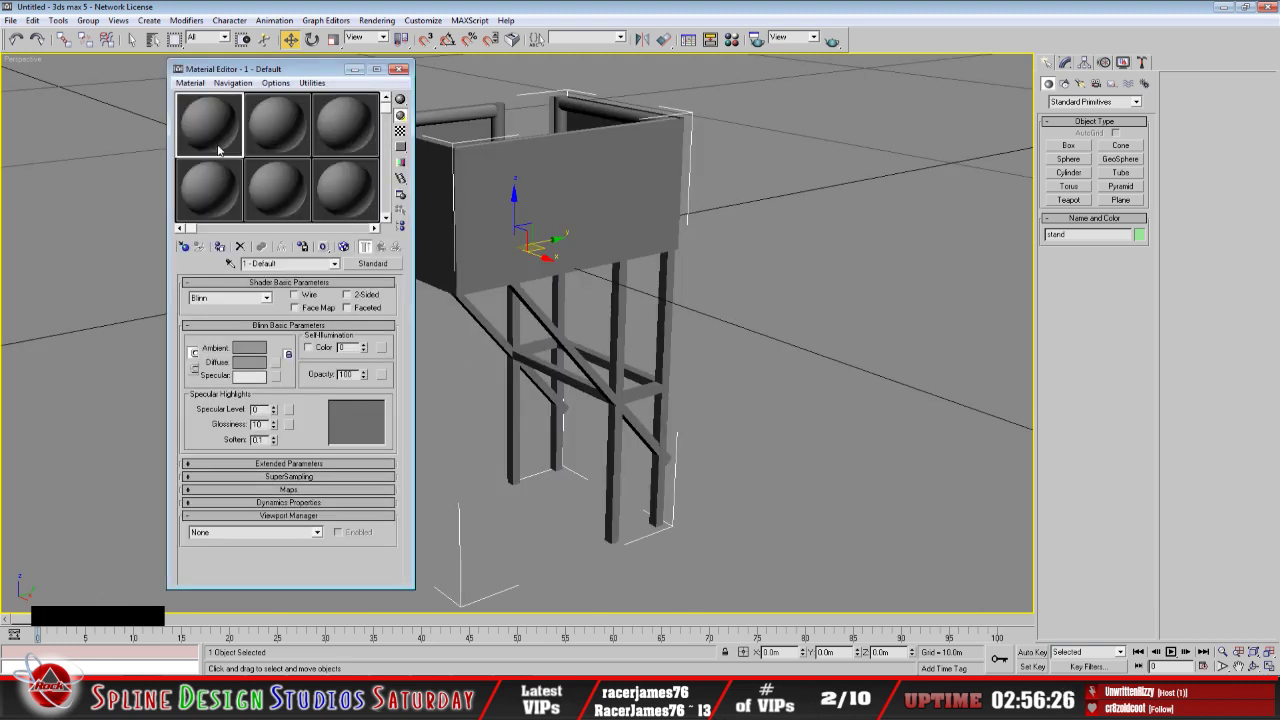
left_click(276, 364)
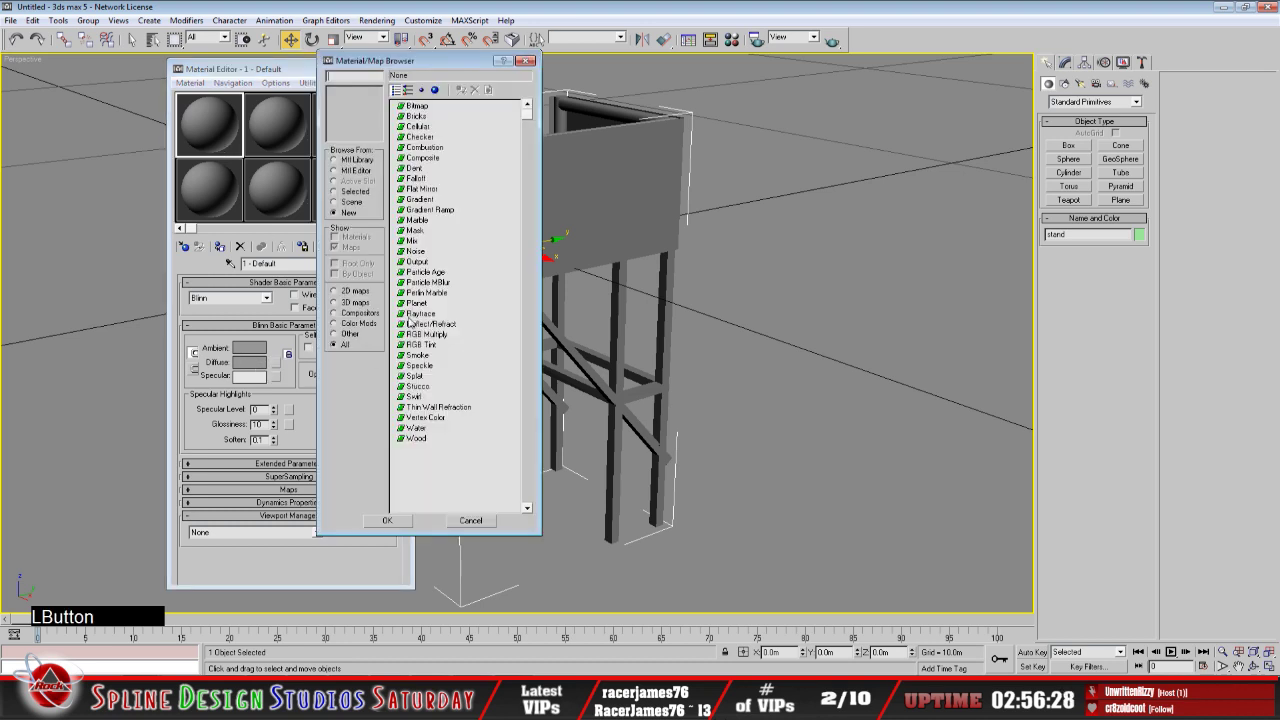
left_click(416, 106)
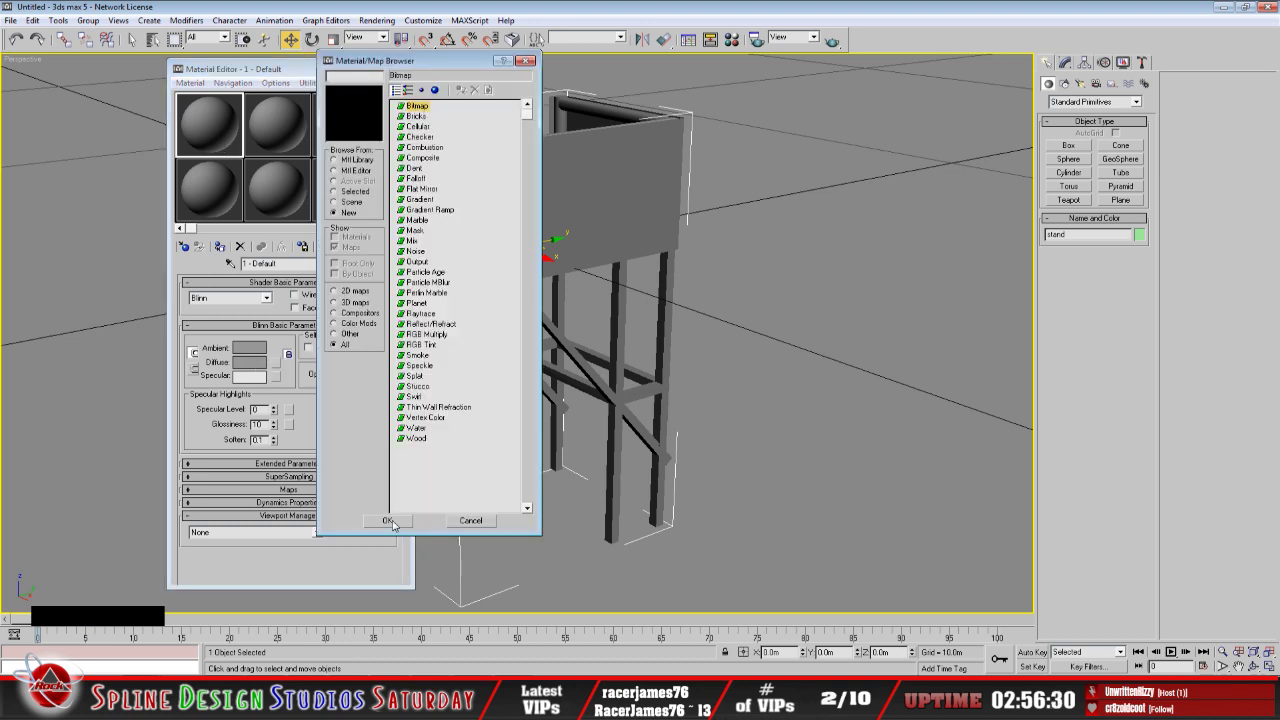
left_click(388, 522)
left_click(45, 115)
left_click(252, 182)
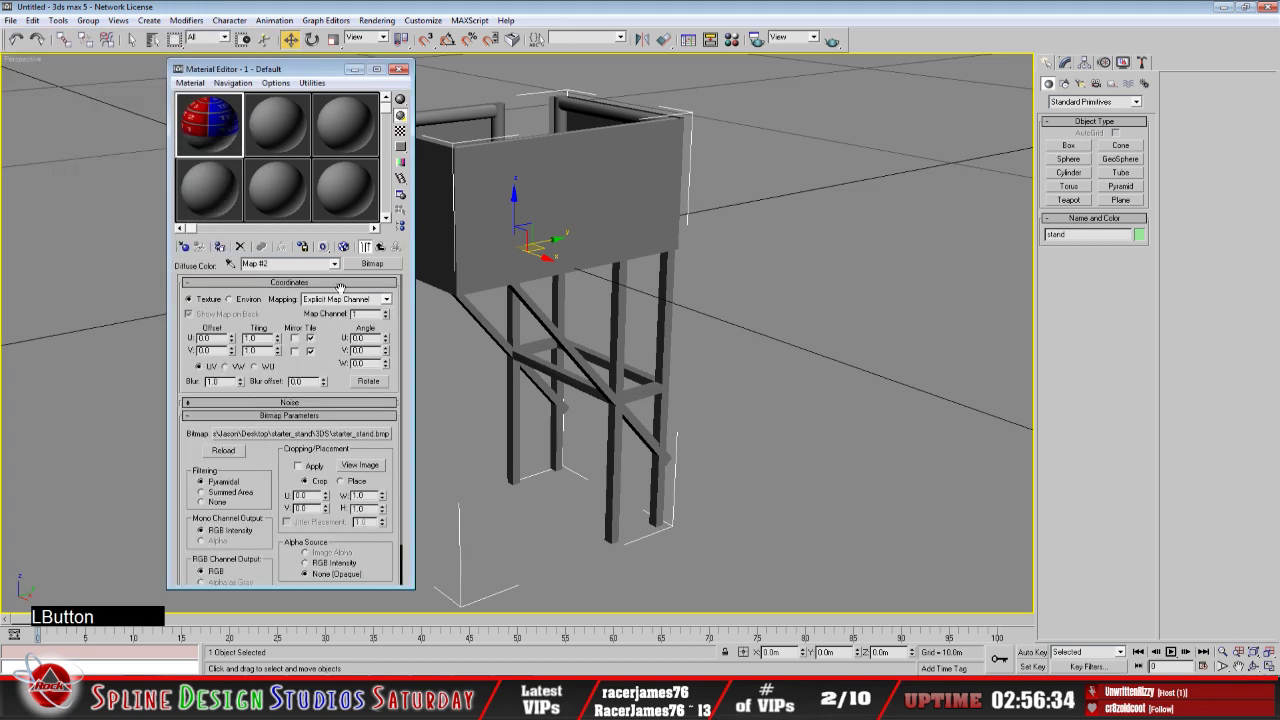
Assign the textured material to the stand with its map displayed in the viewport, and open the stand's modifier stack
left_click(219, 246)
left_click(354, 68)
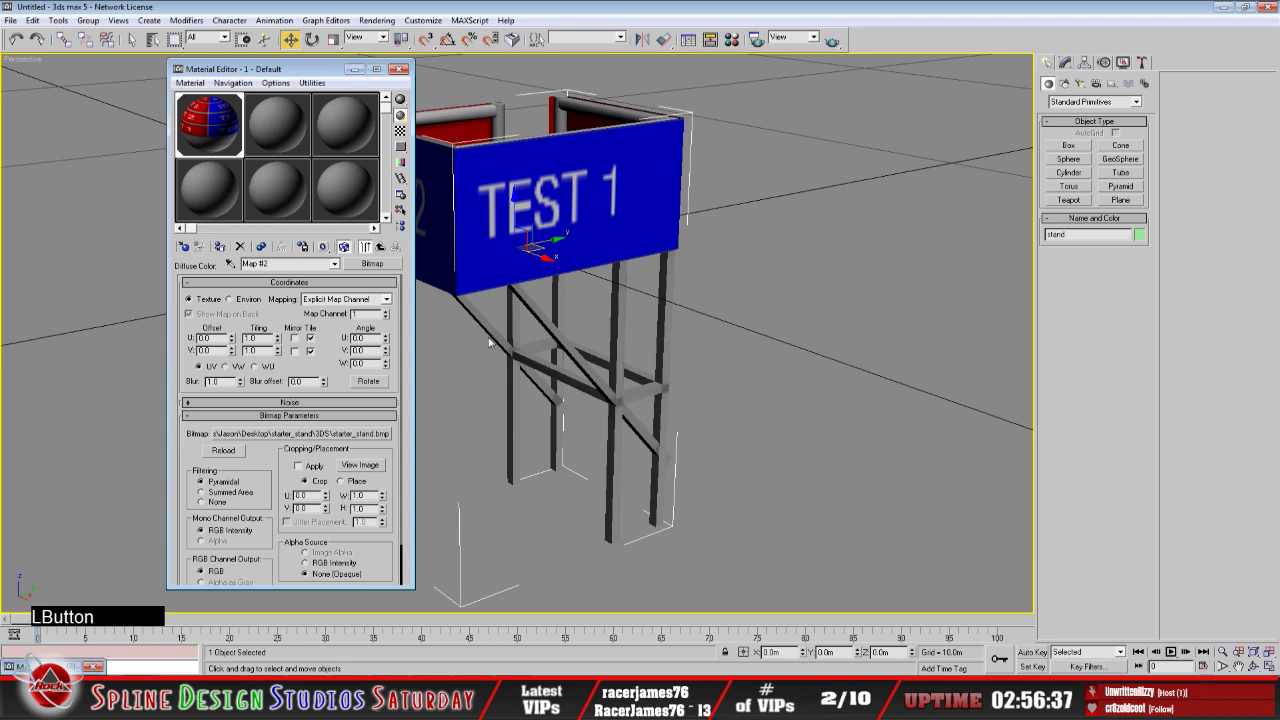
middle_click_drag(511, 328, 444, 412)
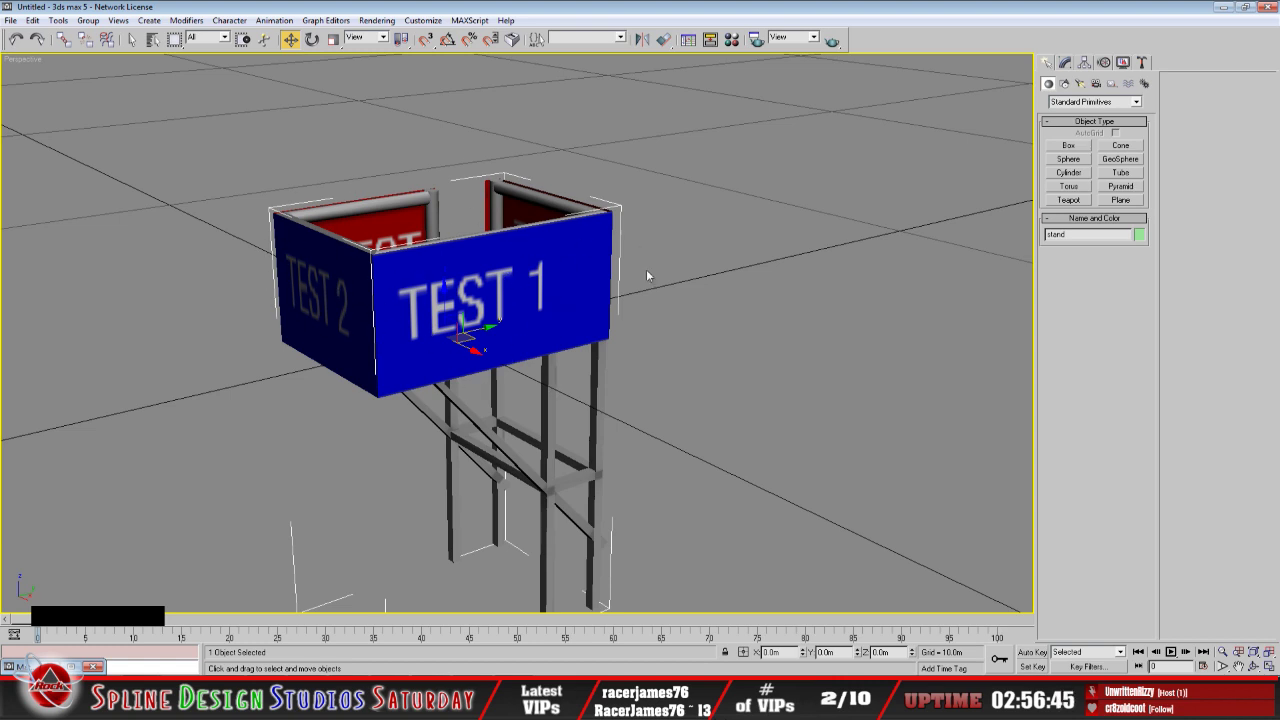
left_click(1065, 62)
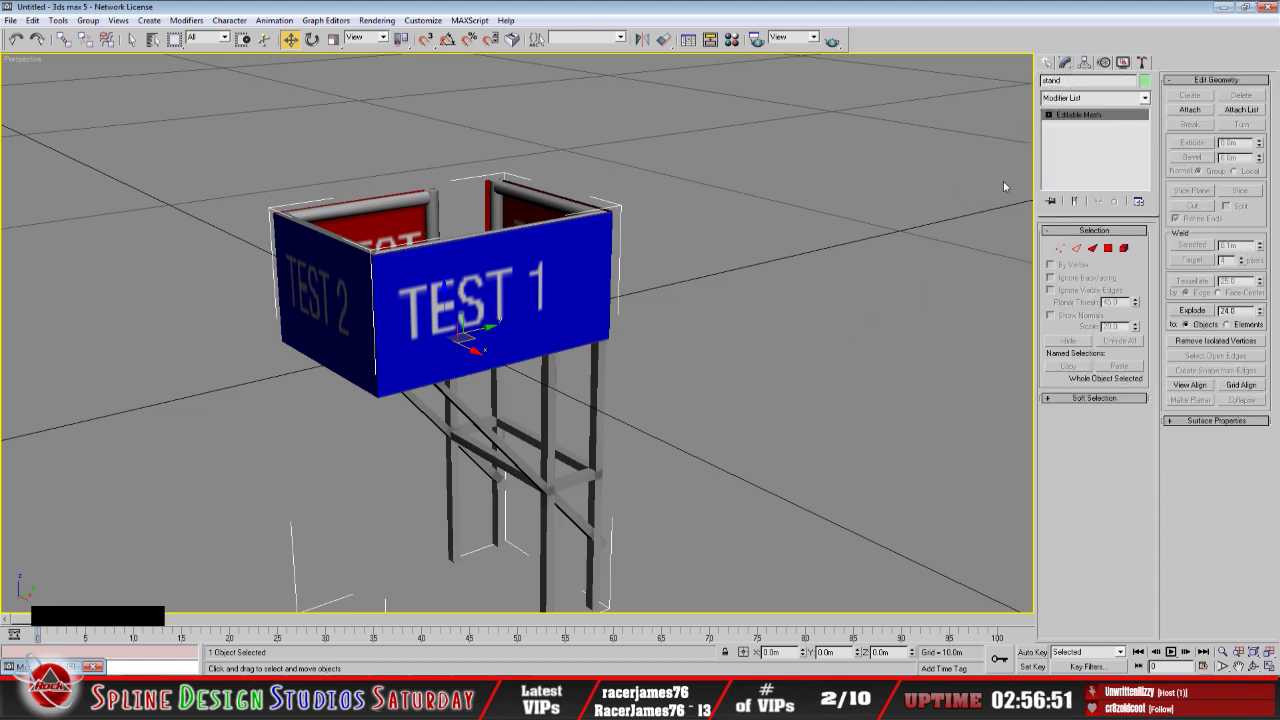
middle_click_drag(649, 390, 638, 327)
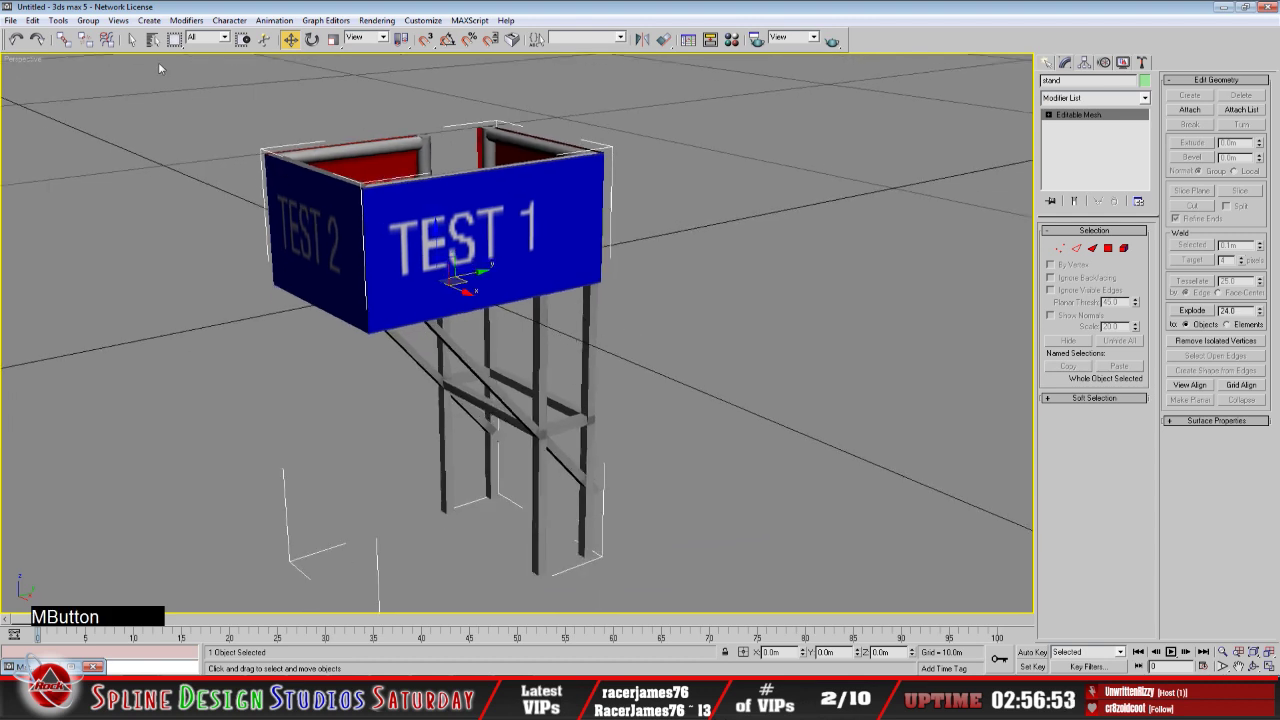
Start a scene export and browse to the 3DS folder inside starter_stand on the Desktop
left_click(10, 20)
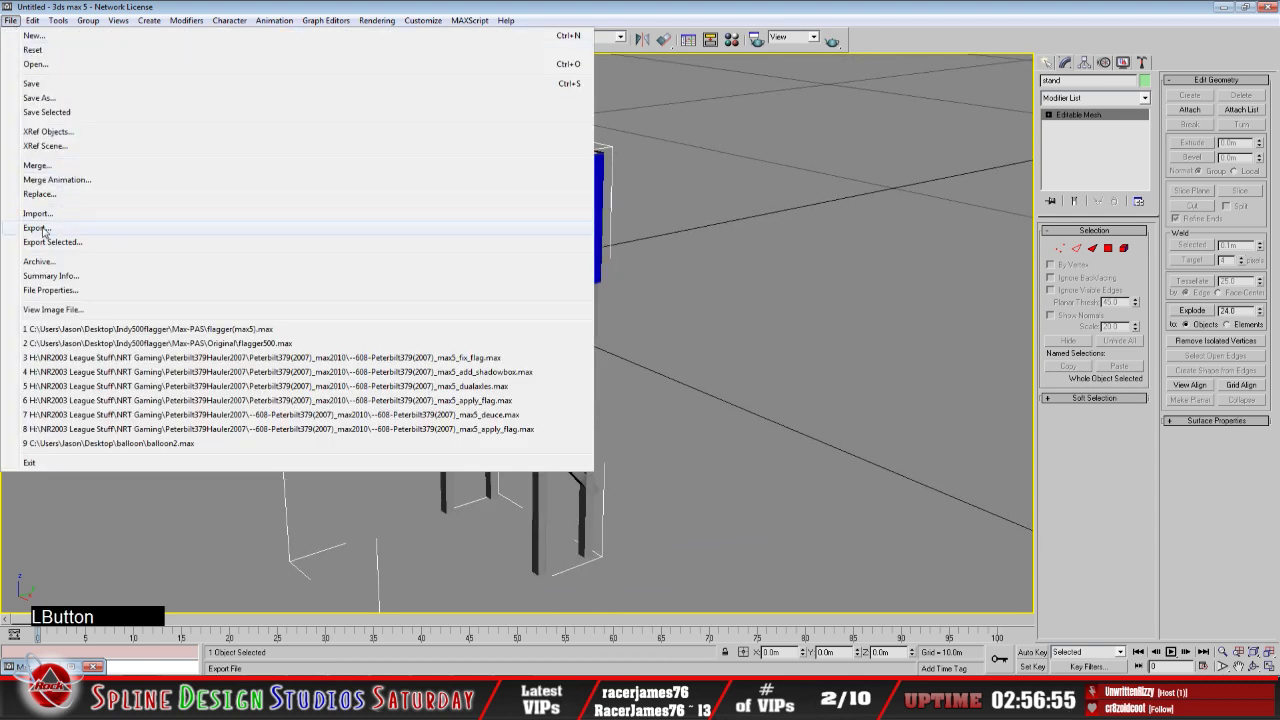
left_click(42, 228)
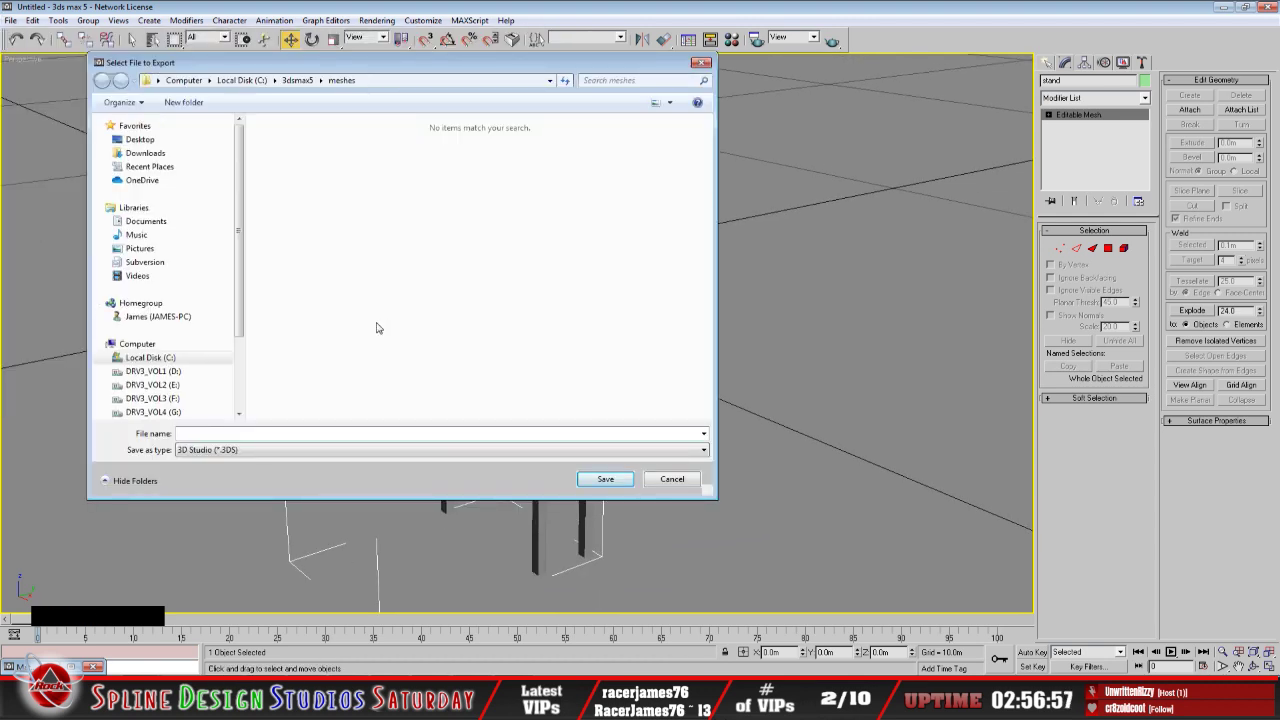
left_click(140, 139)
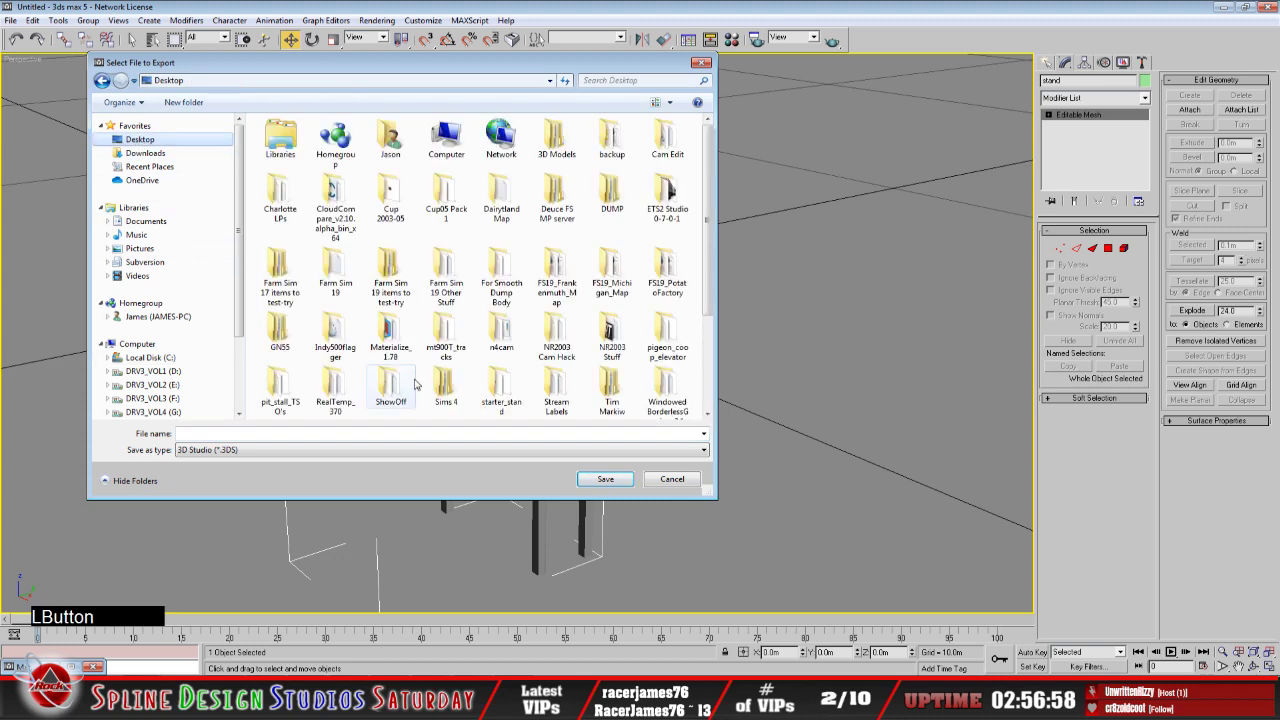
left_click(446, 338)
scroll(446, 338, "down", 2)
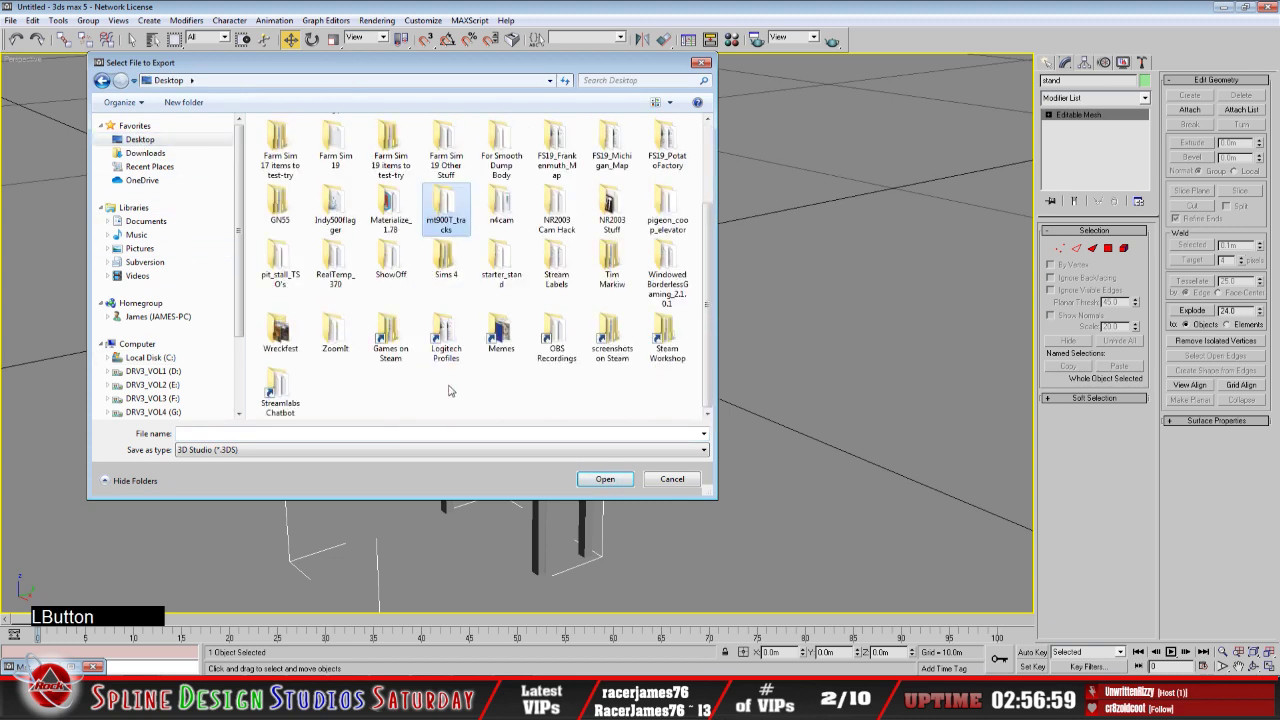
double_click(502, 272)
double_click(288, 158)
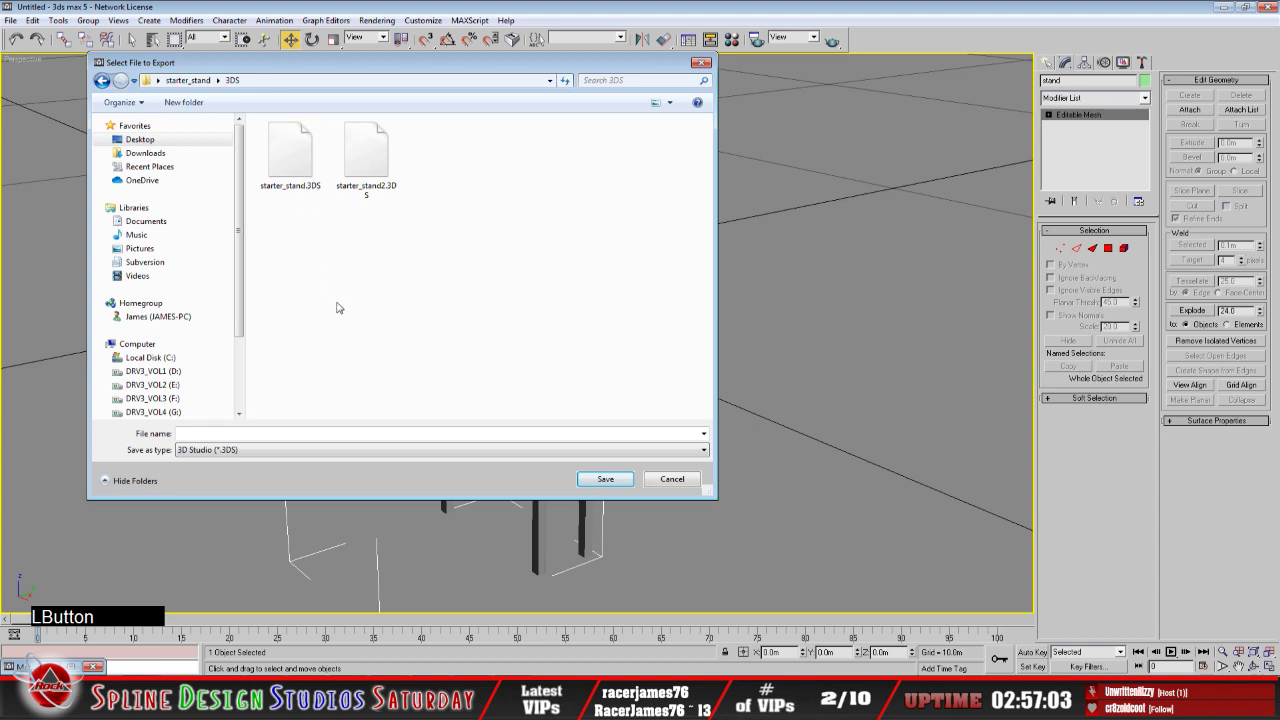
Export the stand in Papy ASCII Scene Export (*.PAS) format, overwriting the existing starter_stand.PAS
left_click(704, 452)
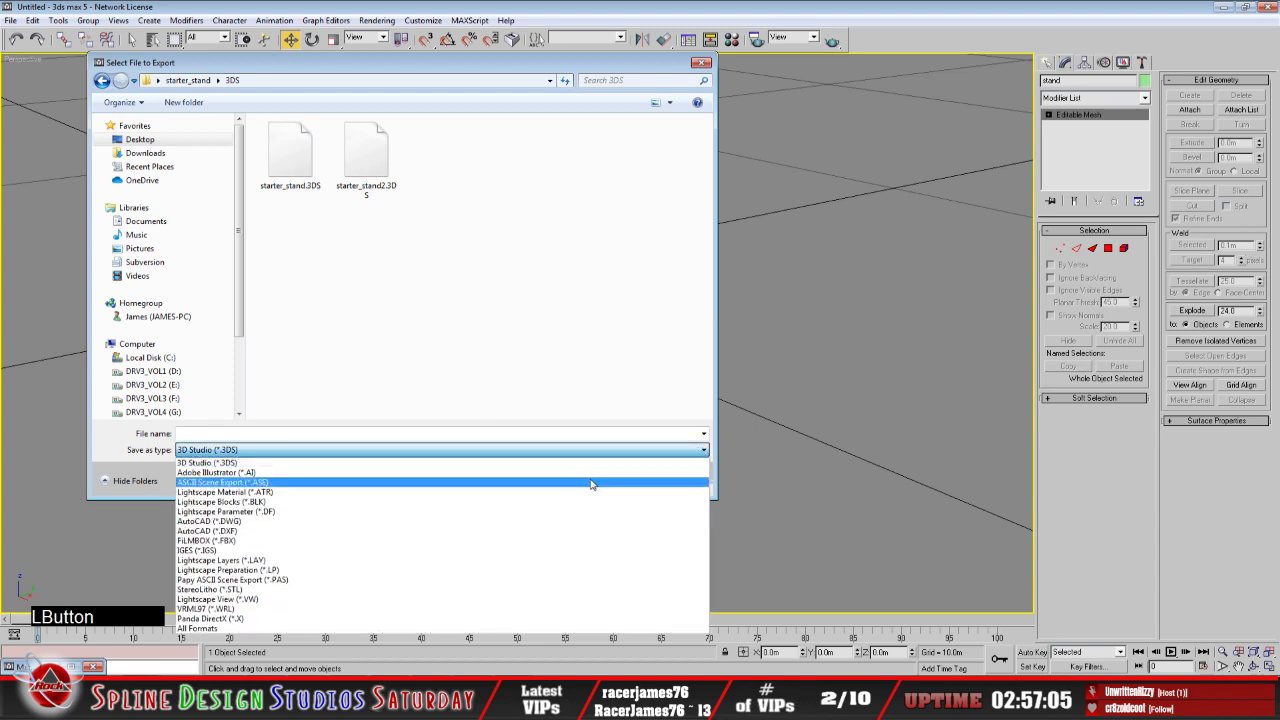
left_click(538, 573)
left_click(292, 163)
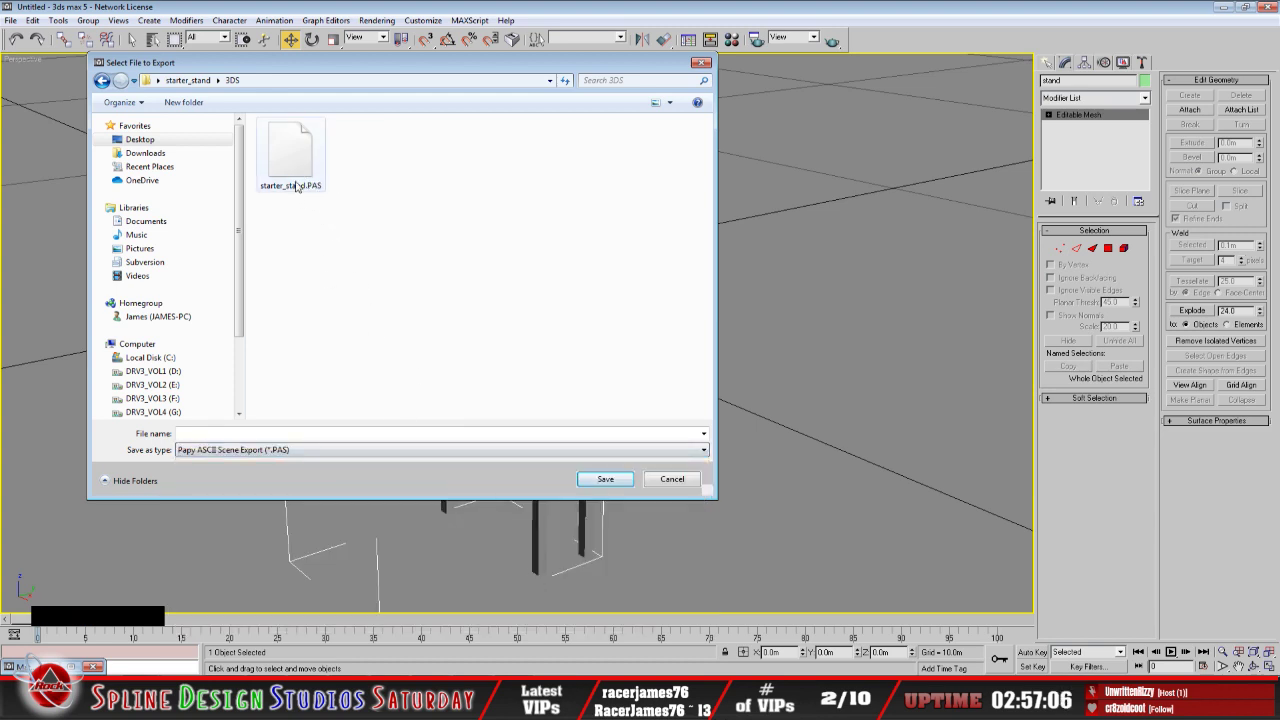
left_click(272, 433)
left_click(275, 433)
key("Left")
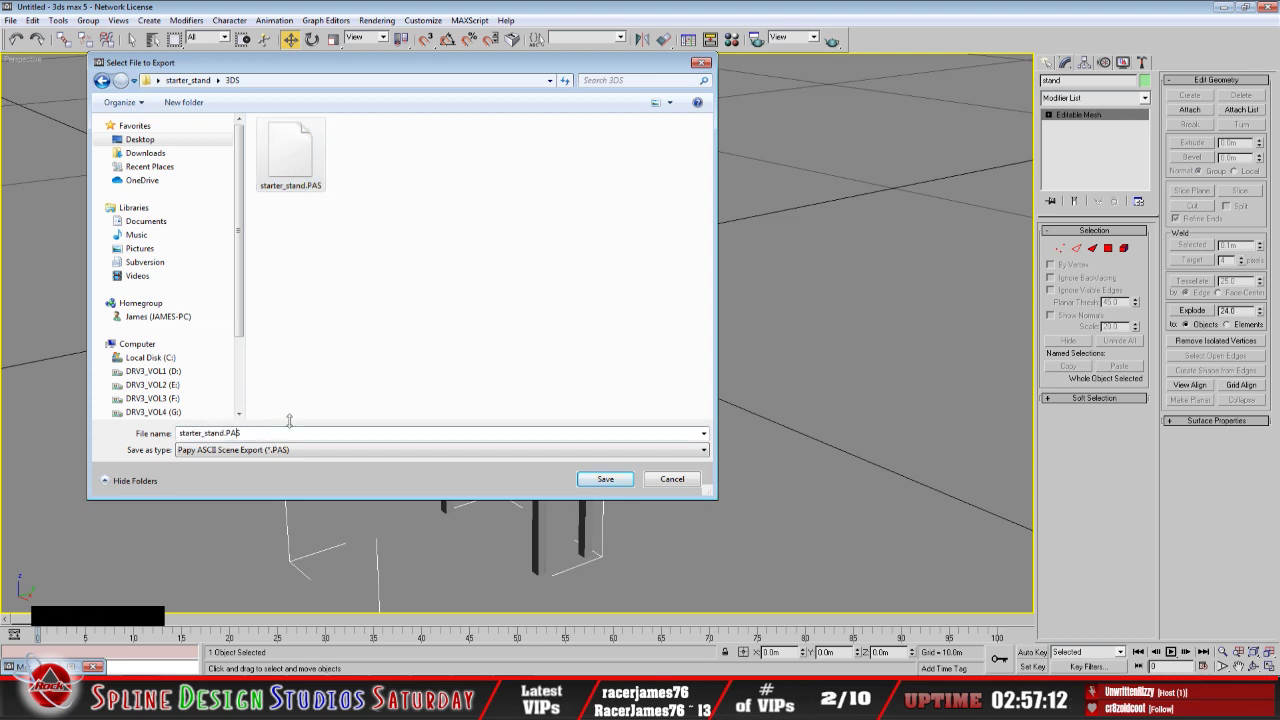
key("Right")
left_click(605, 479)
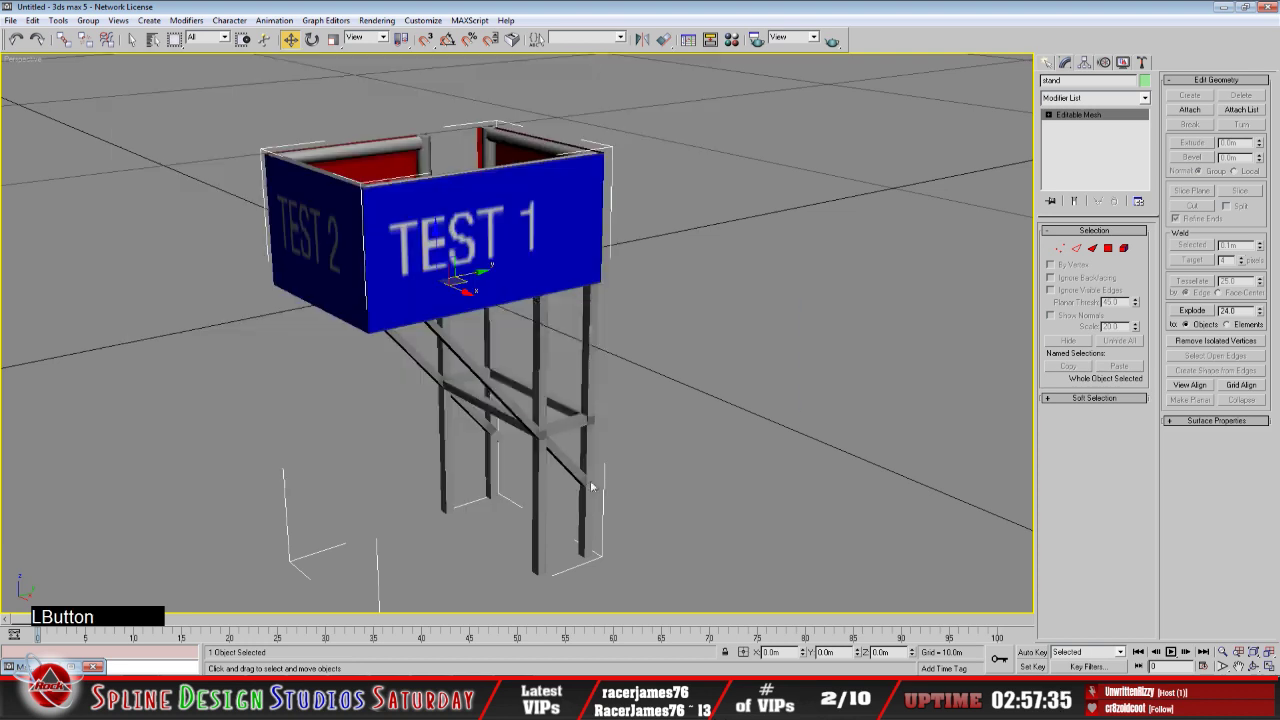
left_click(675, 390)
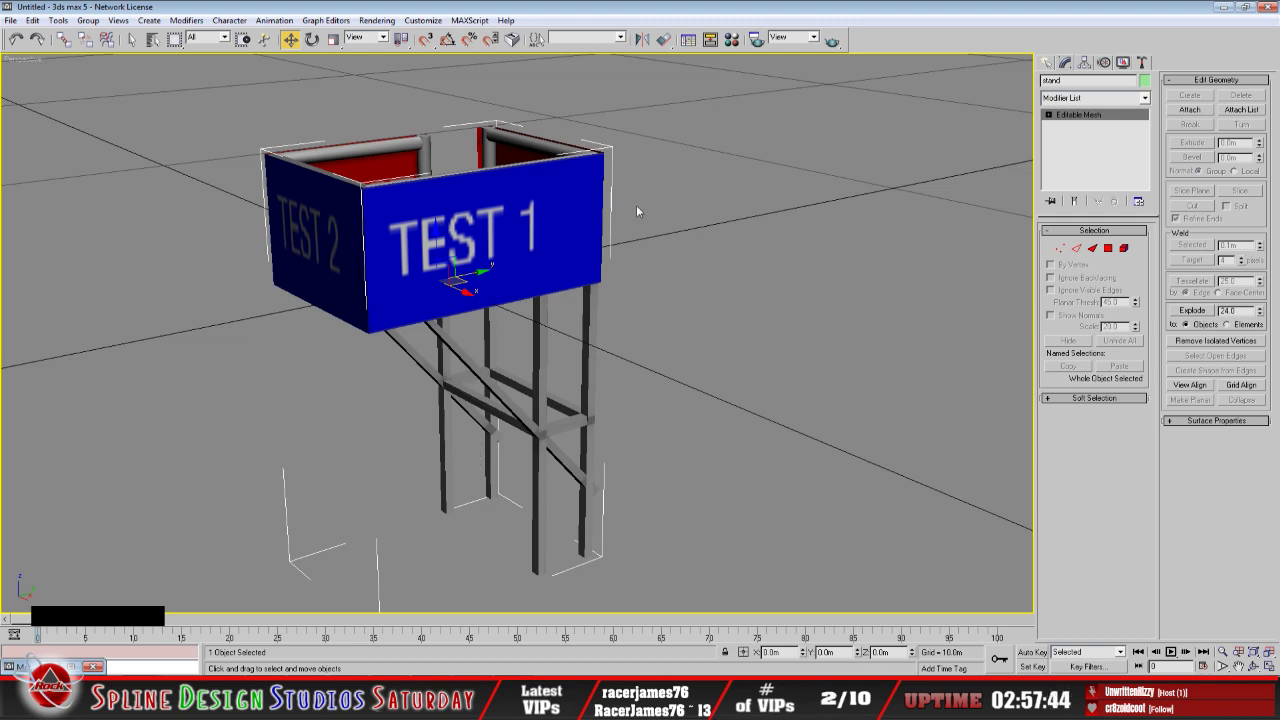
Switch to Windows Explorer and open C:\Program Files (x86)\sandbox\make3do in a separate window from the 3DS folder
left_click(138, 585)
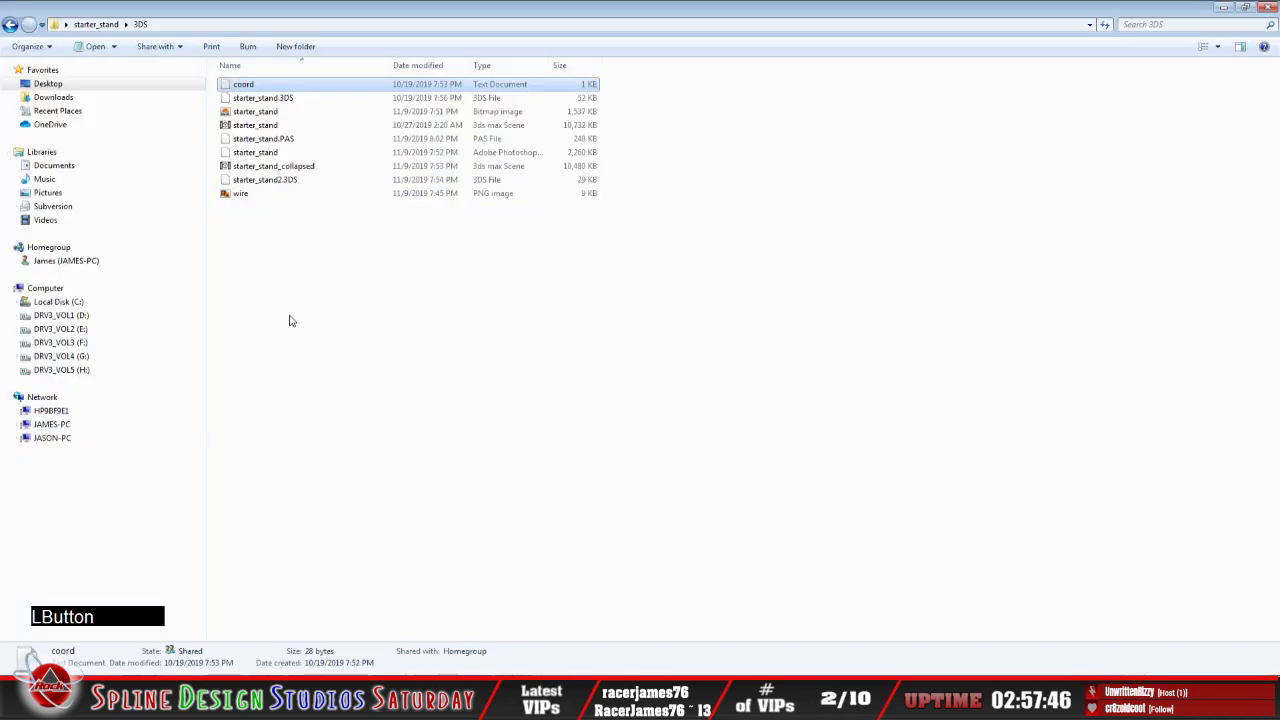
right_click(341, 295)
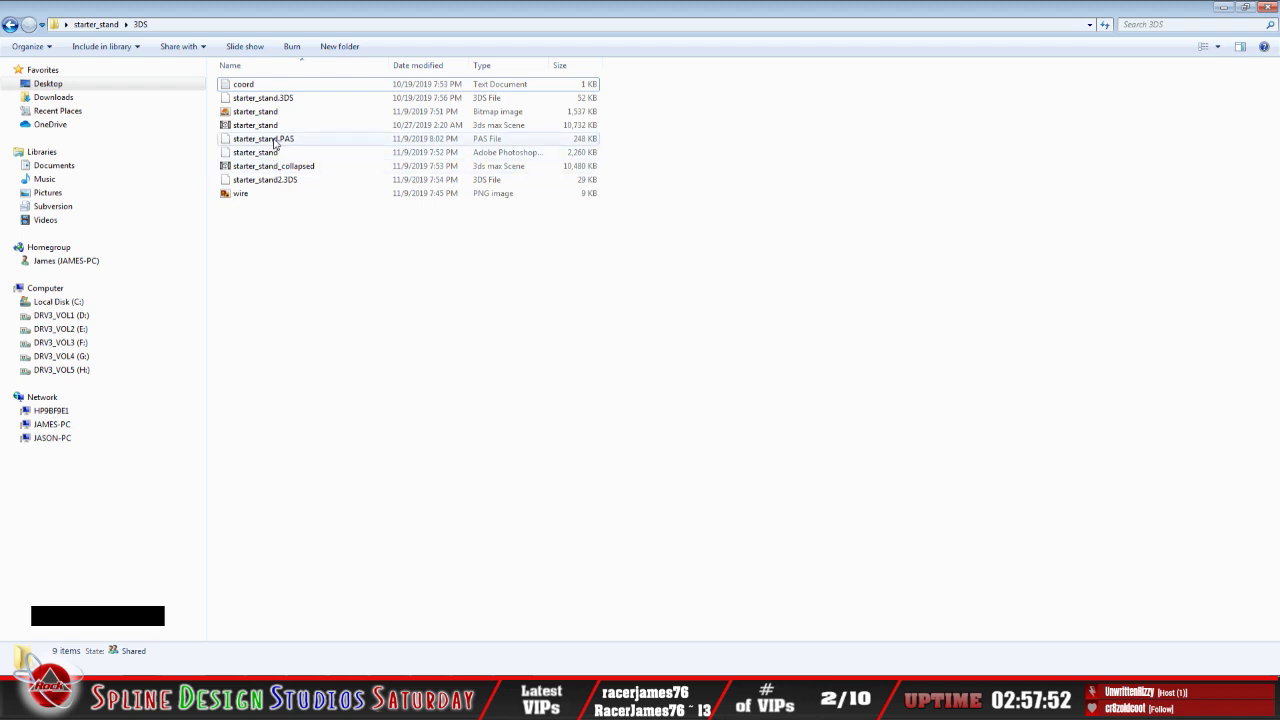
right_click(74, 303)
left_click(145, 361)
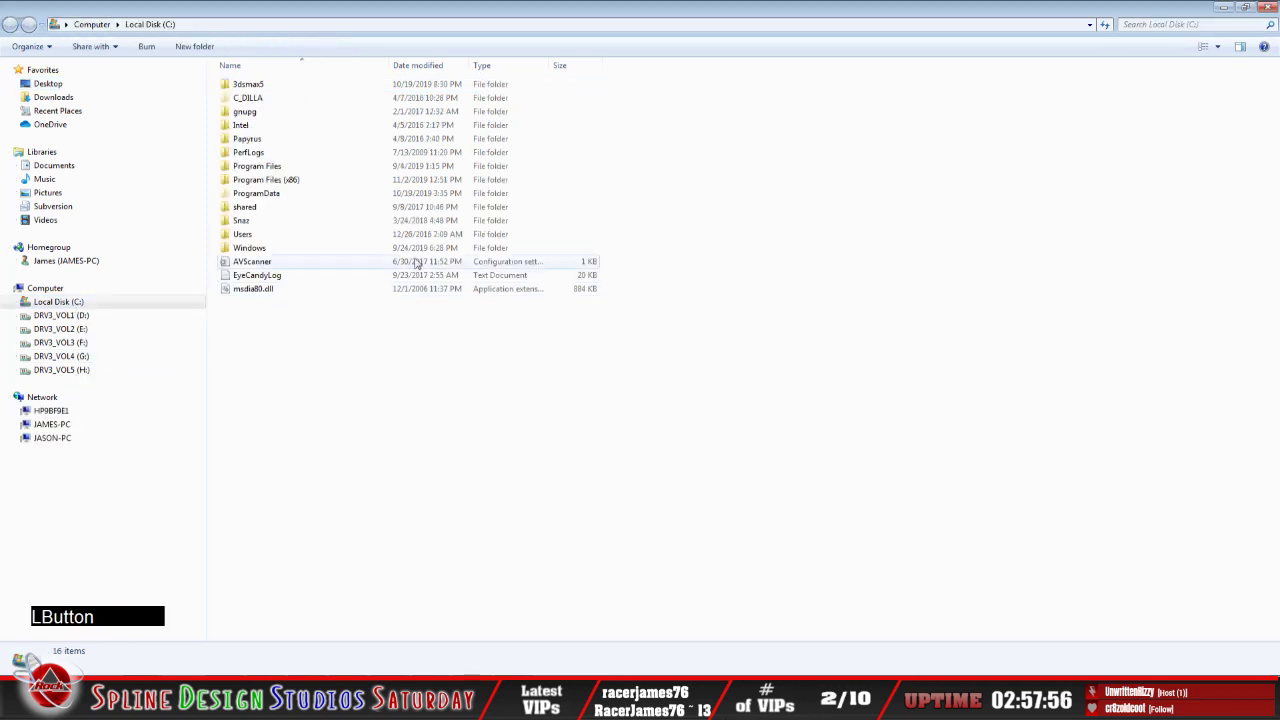
double_click(300, 179)
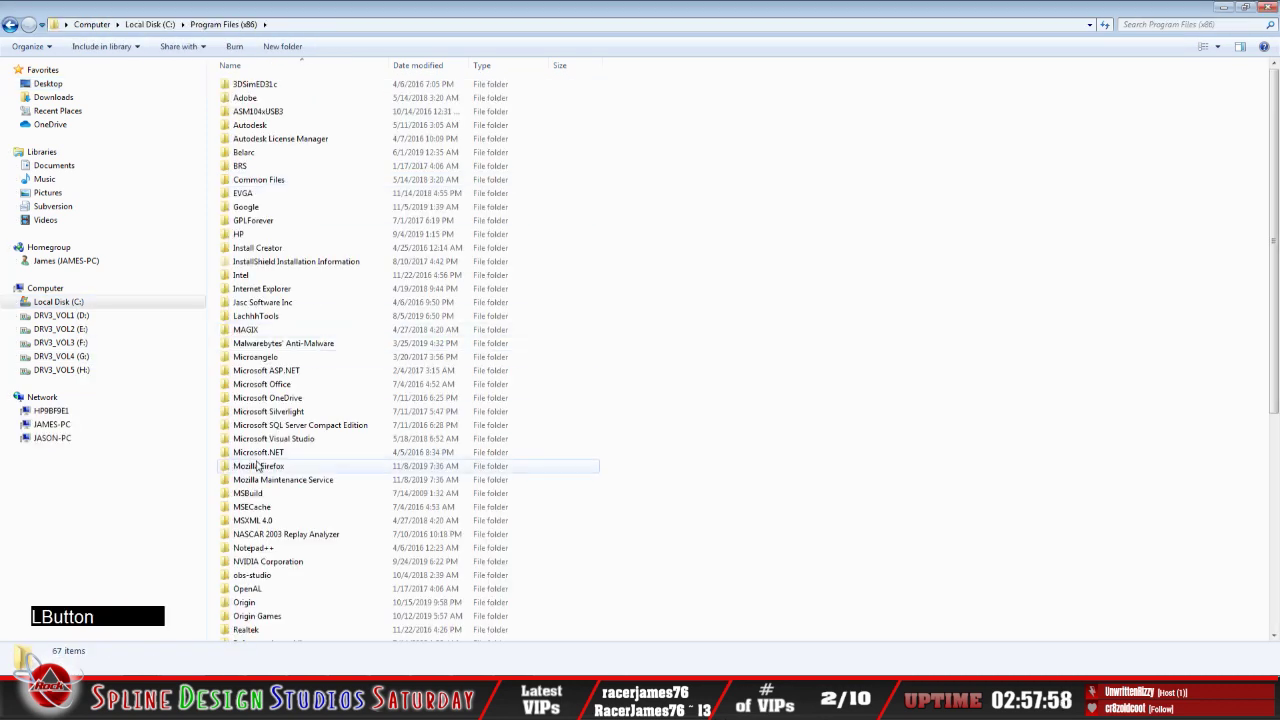
left_click(305, 455)
scroll(330, 517, "down", 9)
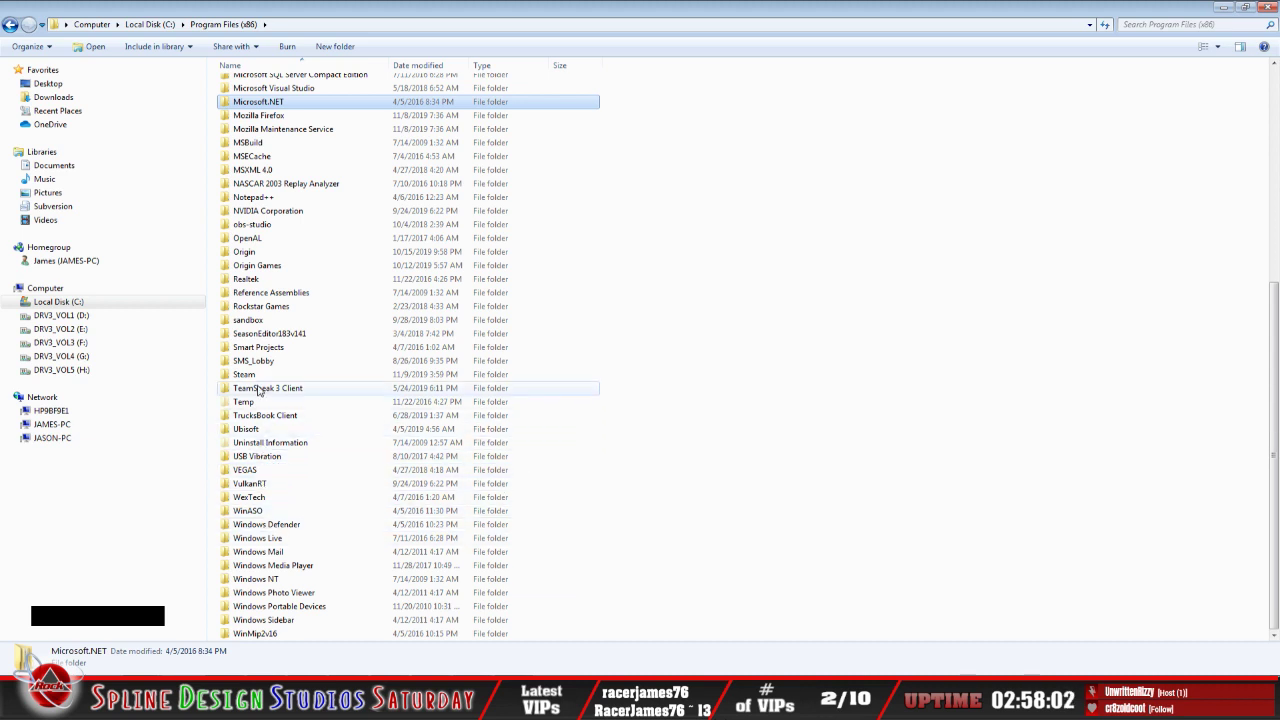
double_click(247, 320)
double_click(252, 98)
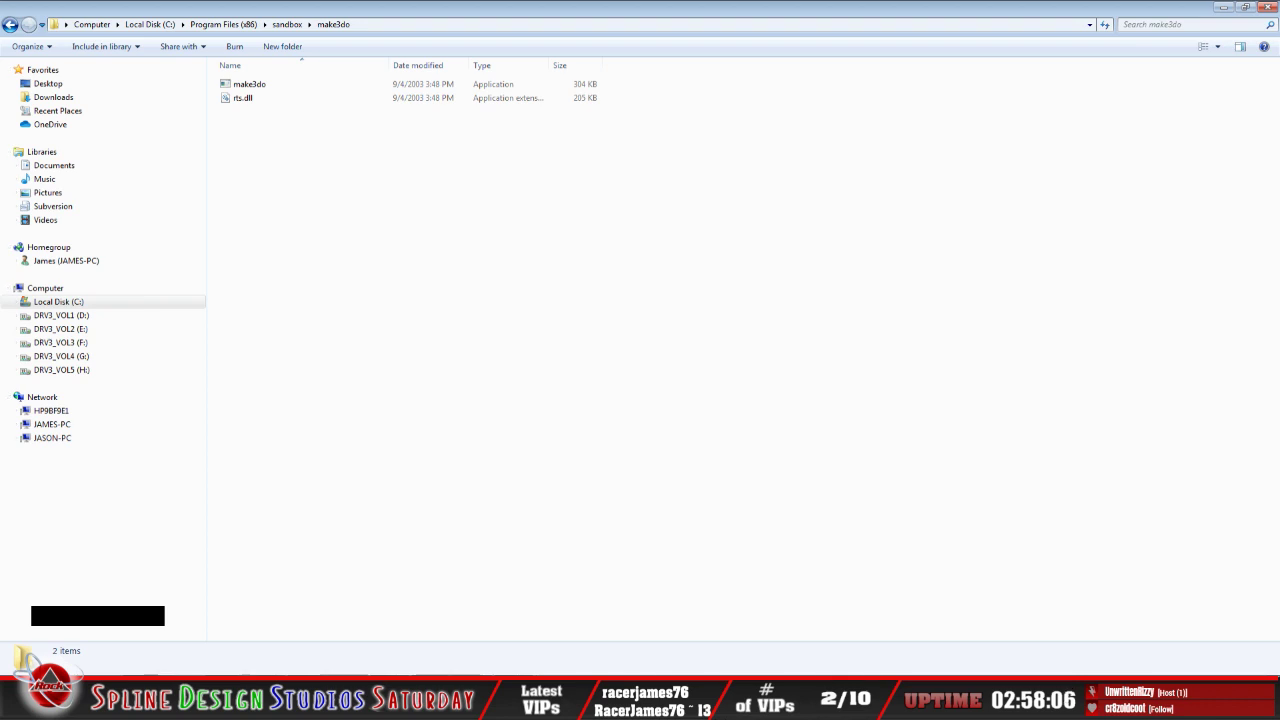
Copy the starter_stand bitmap image and starter_stand.PAS from the 3DS folder into the make3do folder
left_click(150, 703)
left_click(61, 638)
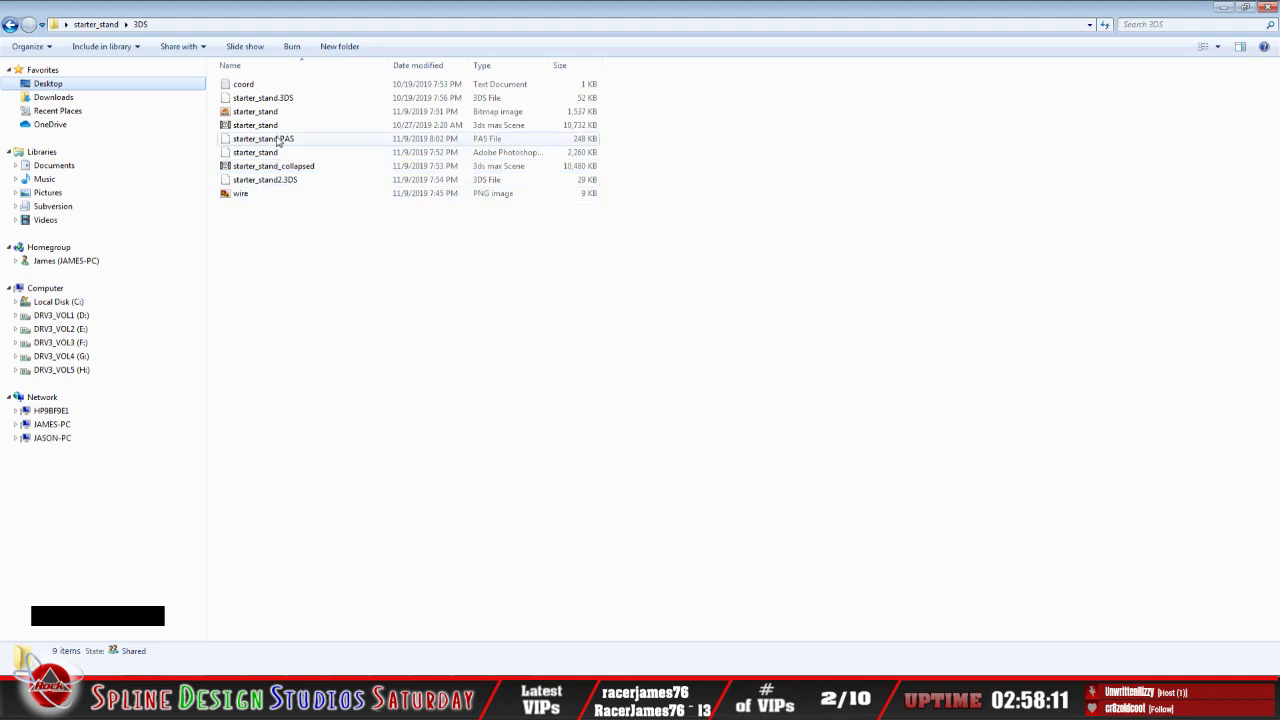
left_click(258, 111)
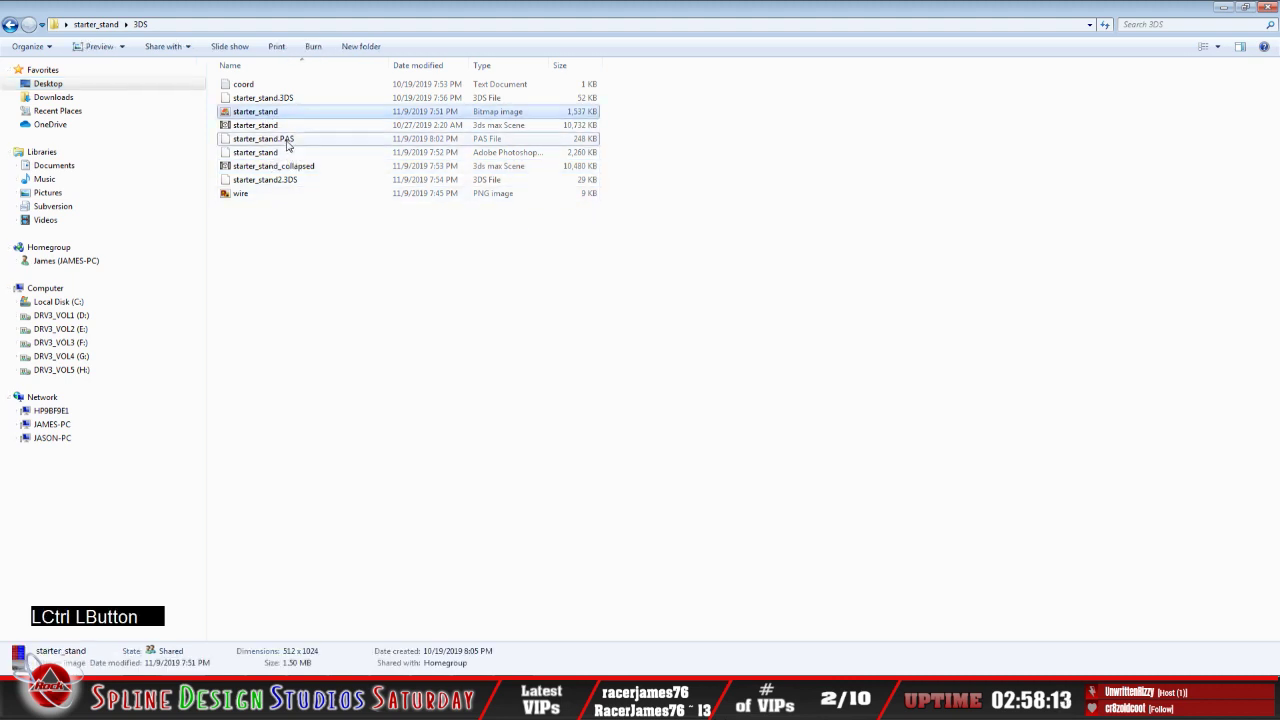
left_click(287, 143, "ctrl")
right_click(286, 141)
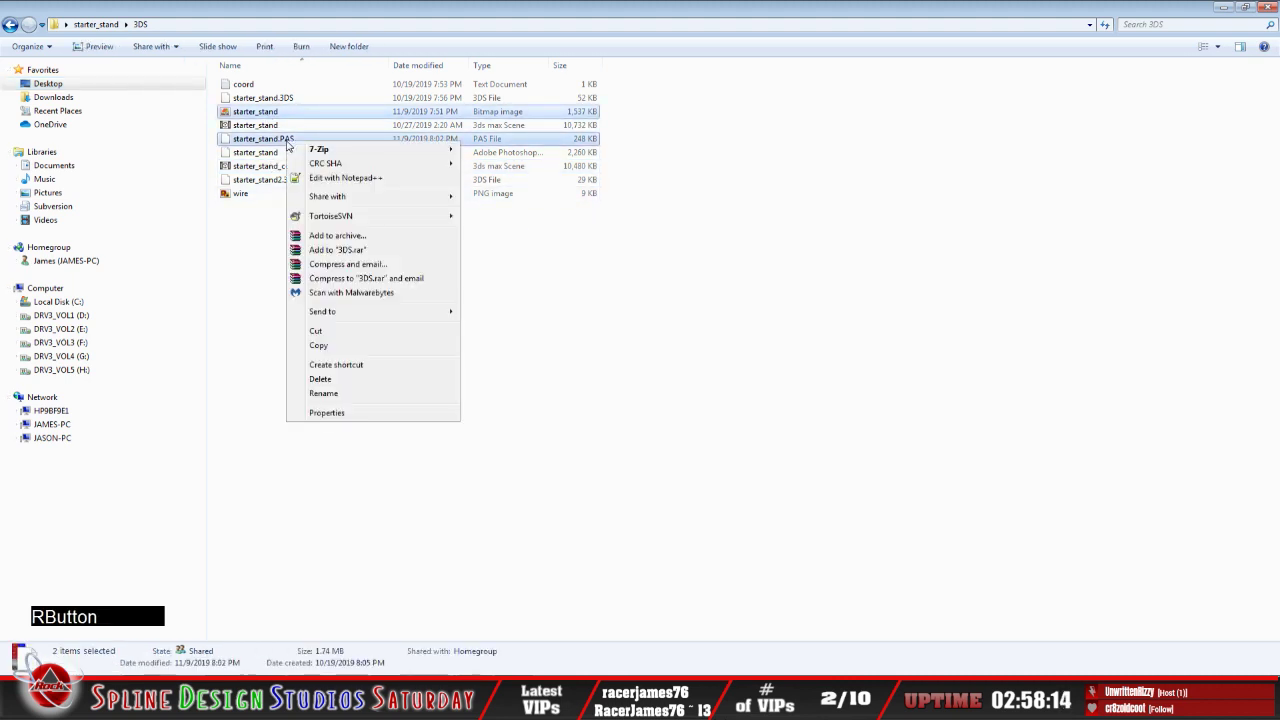
left_click(318, 345)
left_click(251, 466)
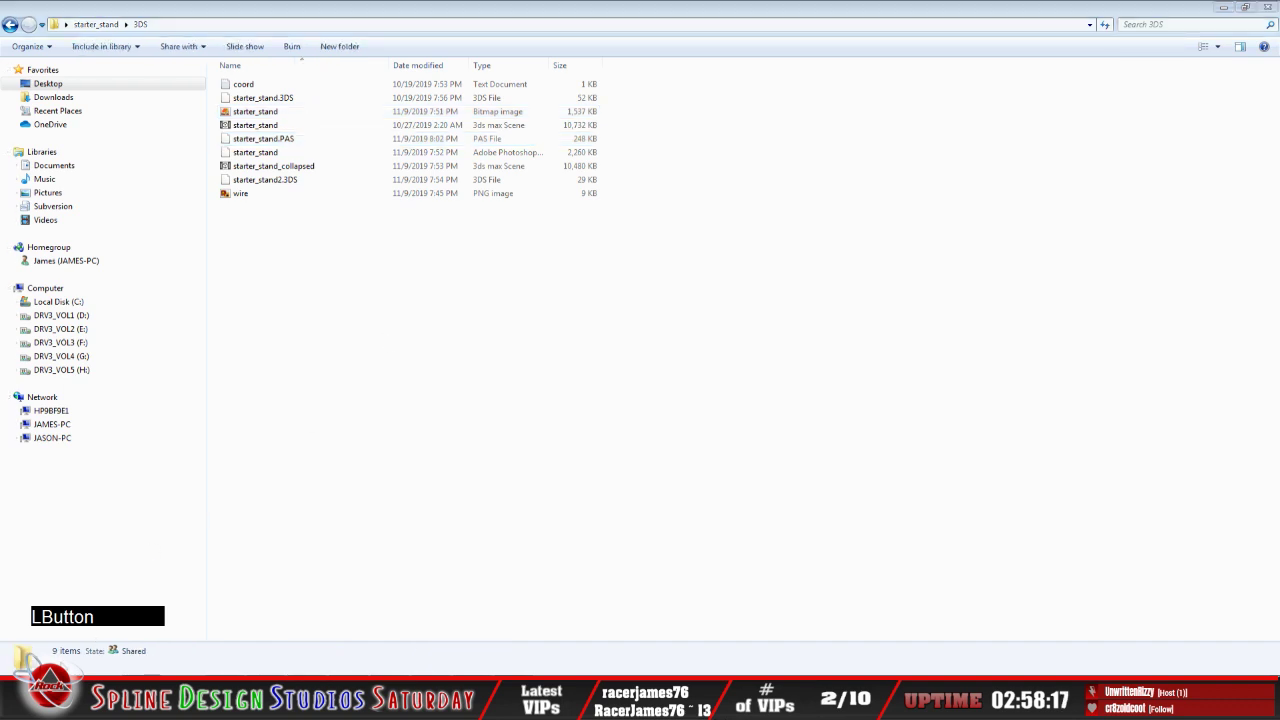
right_click(305, 515)
left_click(360, 373)
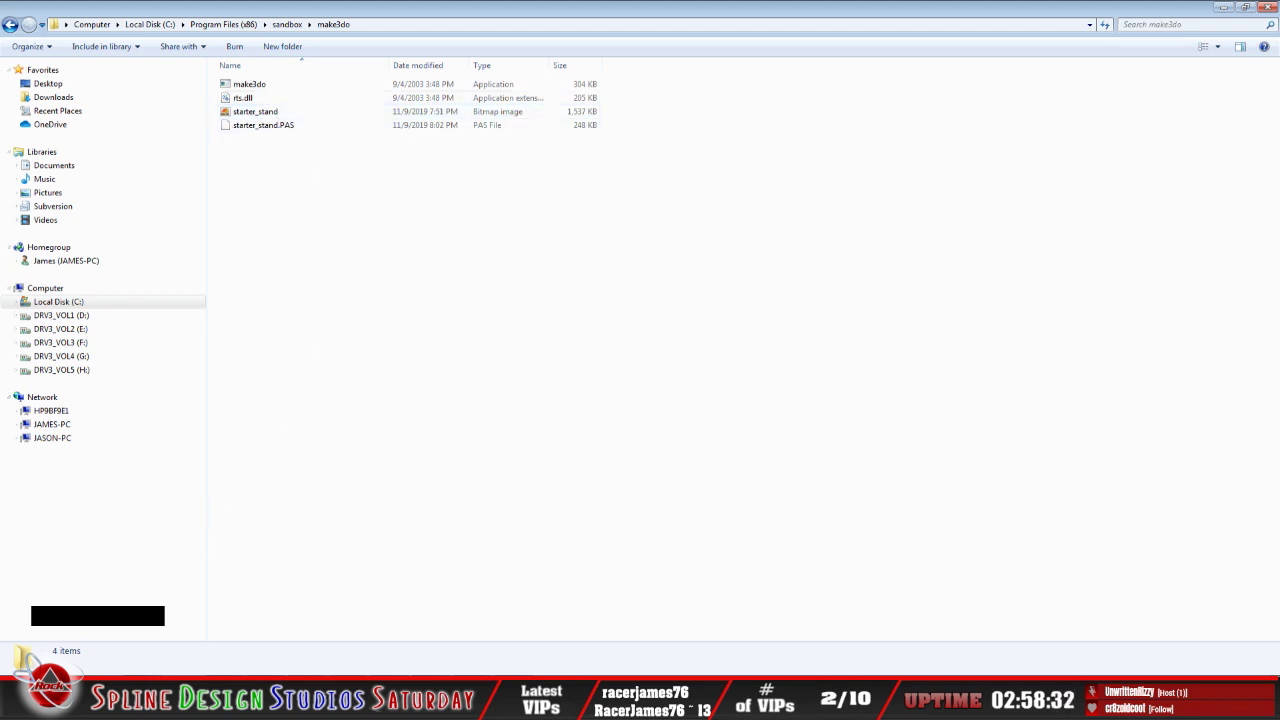
Find cmd through a program search, open a command prompt and place its window over the make3do folder view
left_click(24, 662)
left_click(55, 652)
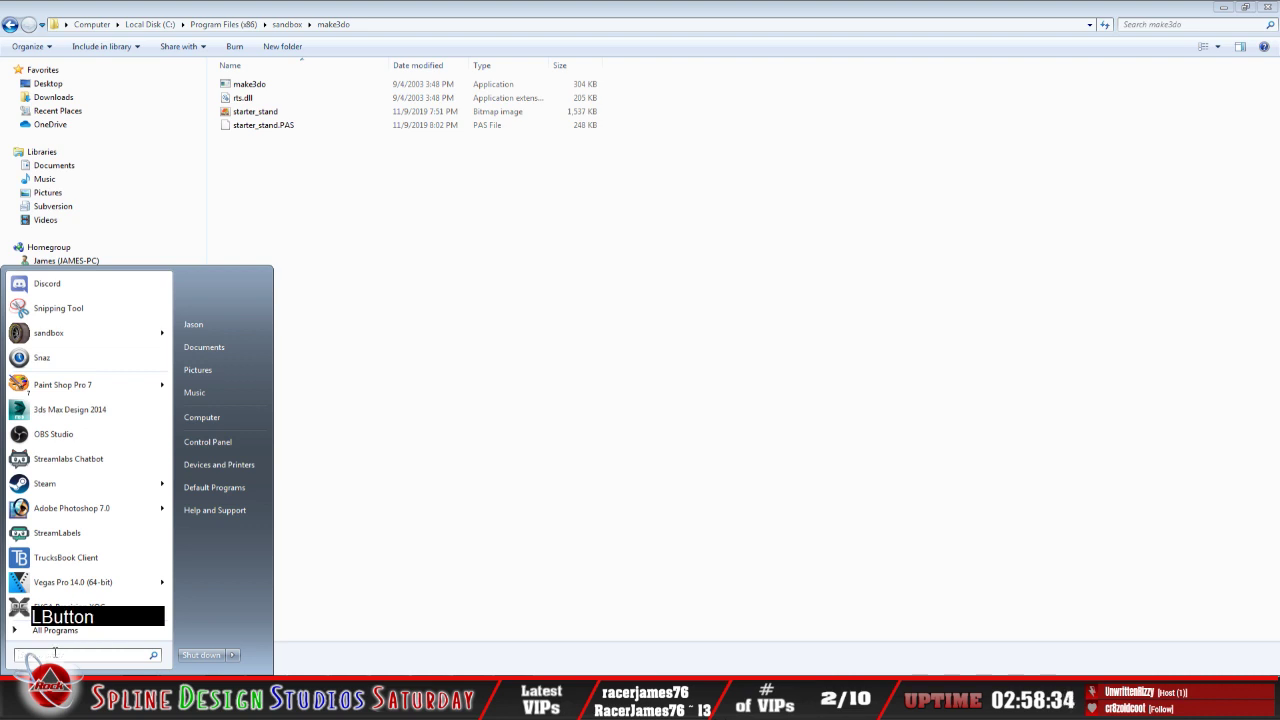
type("cmc")
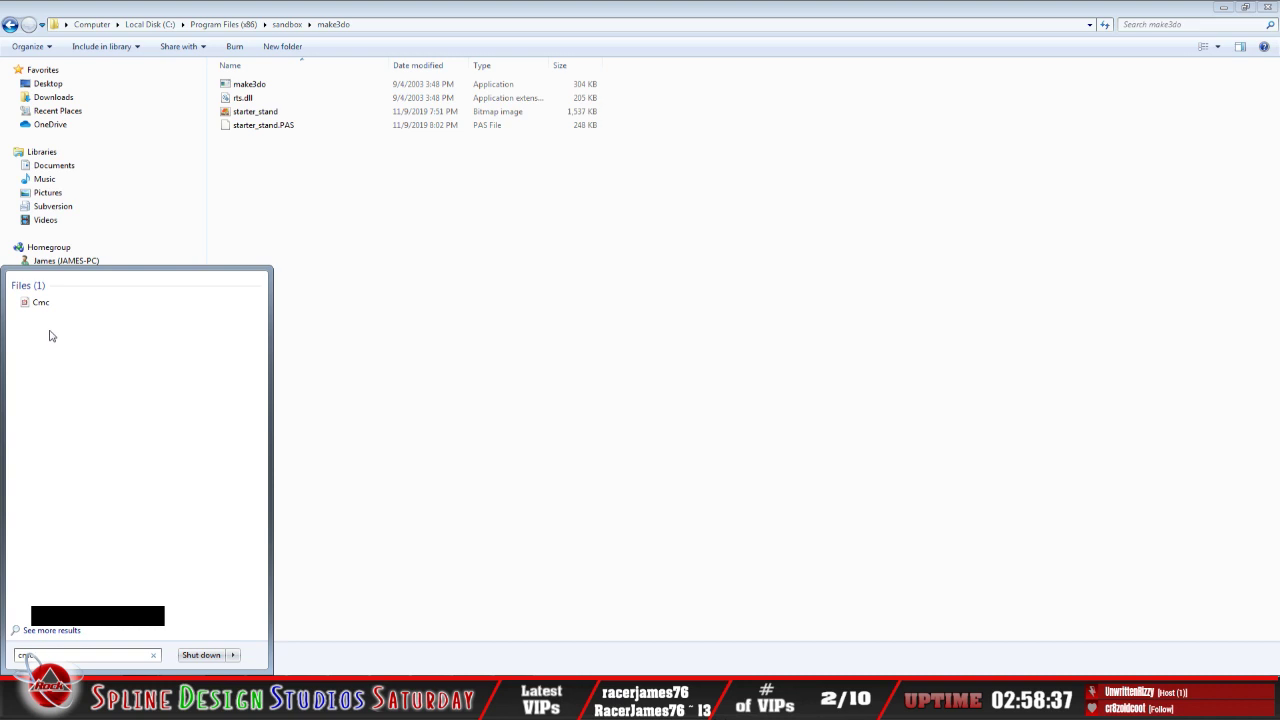
key("BackSpace")
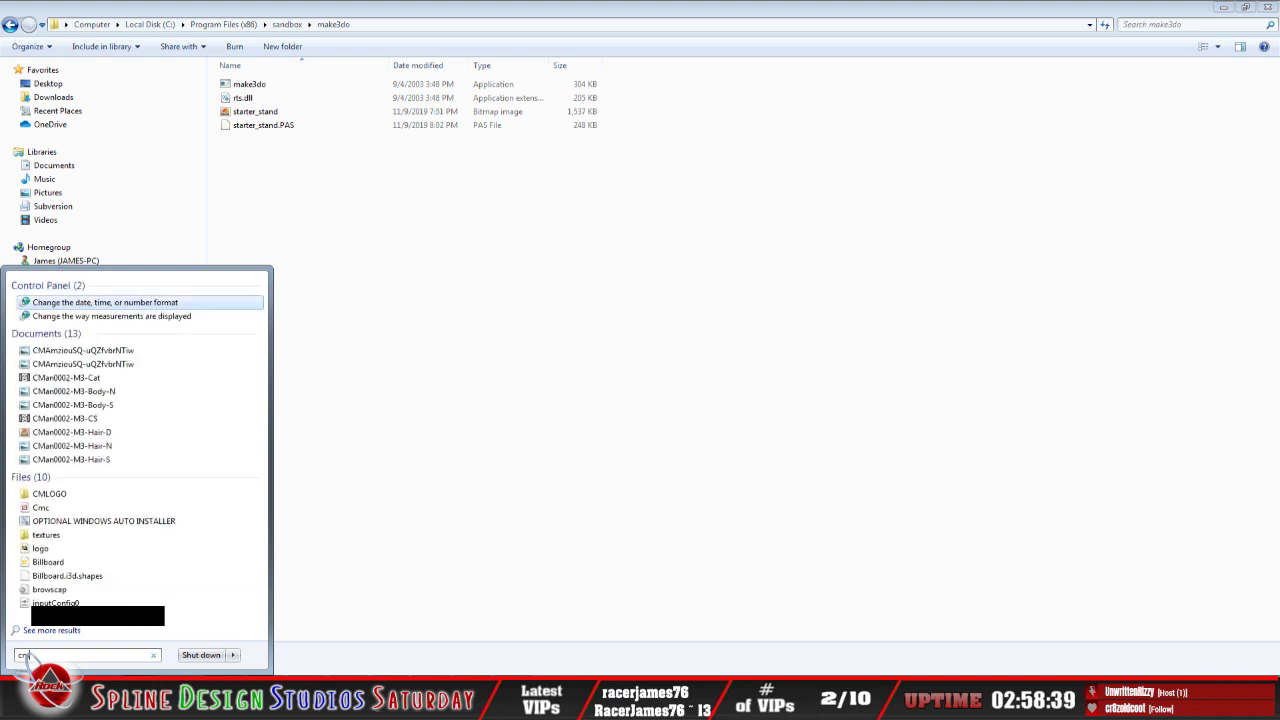
type("d")
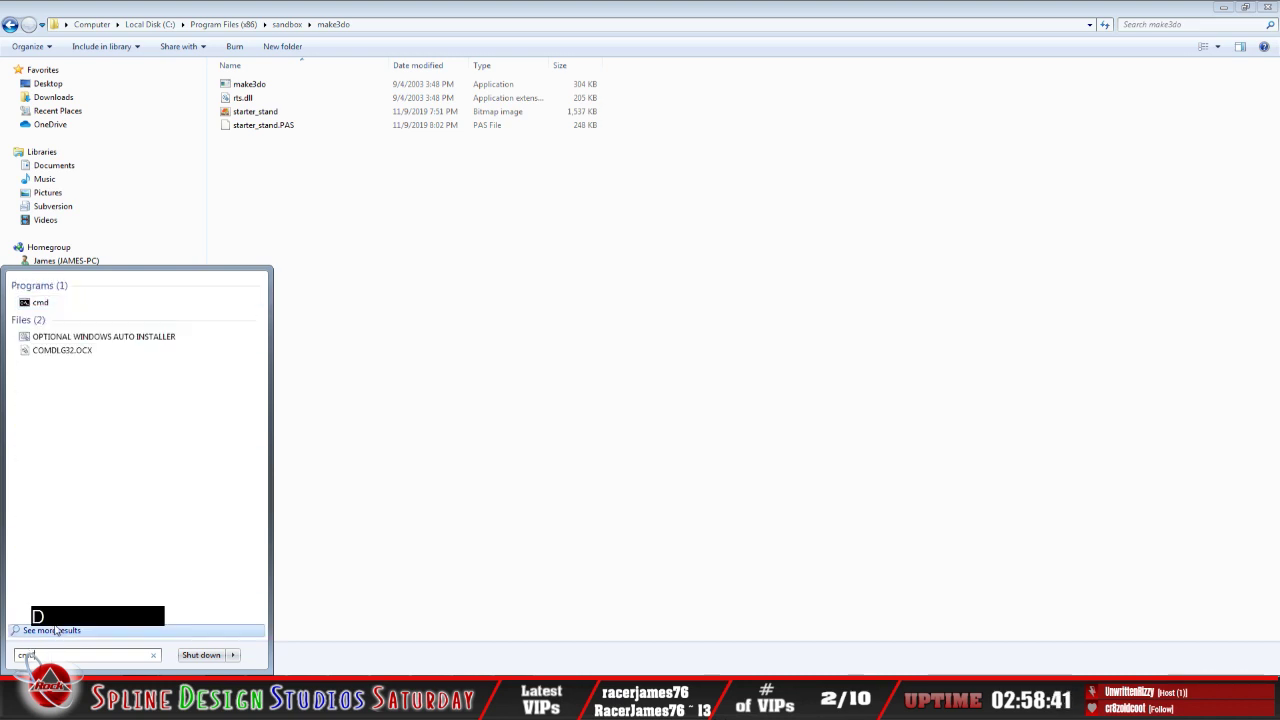
left_click(45, 303)
left_click_drag(339, 114, 445, 242)
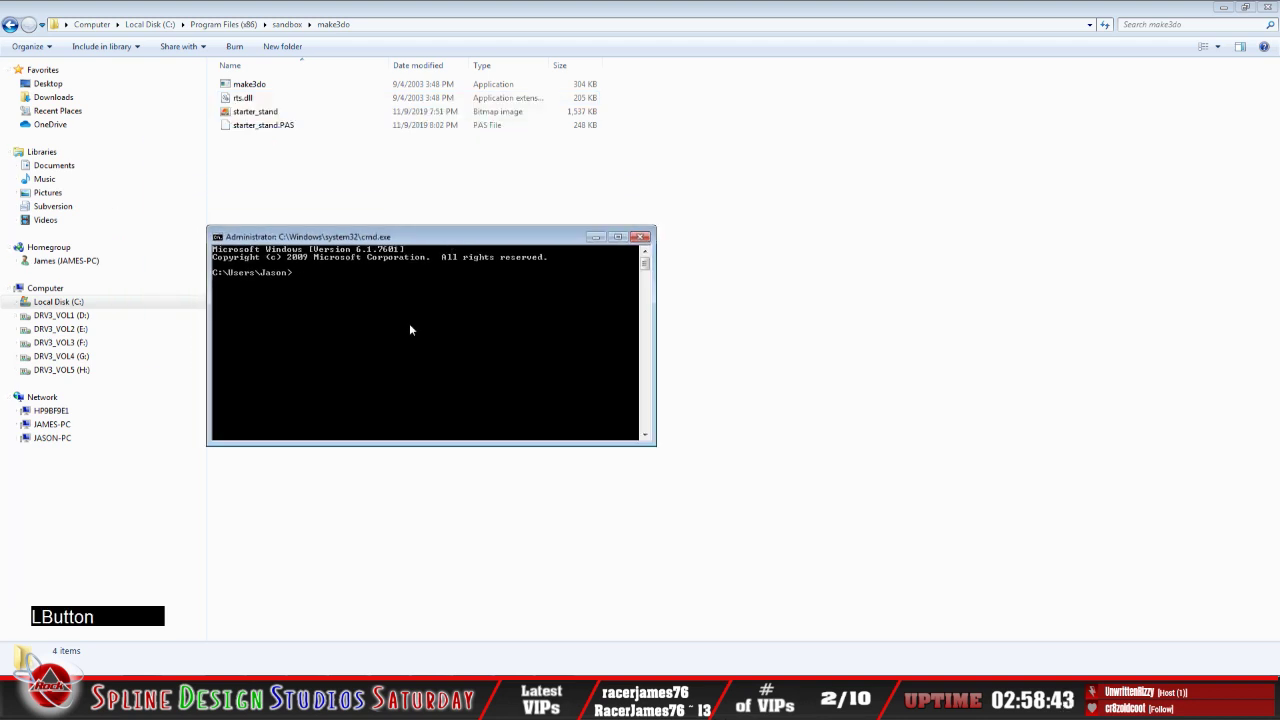
Go to the root of C: and try to change the directory to \program files (x86)\sand\make3do
type("cd\\")
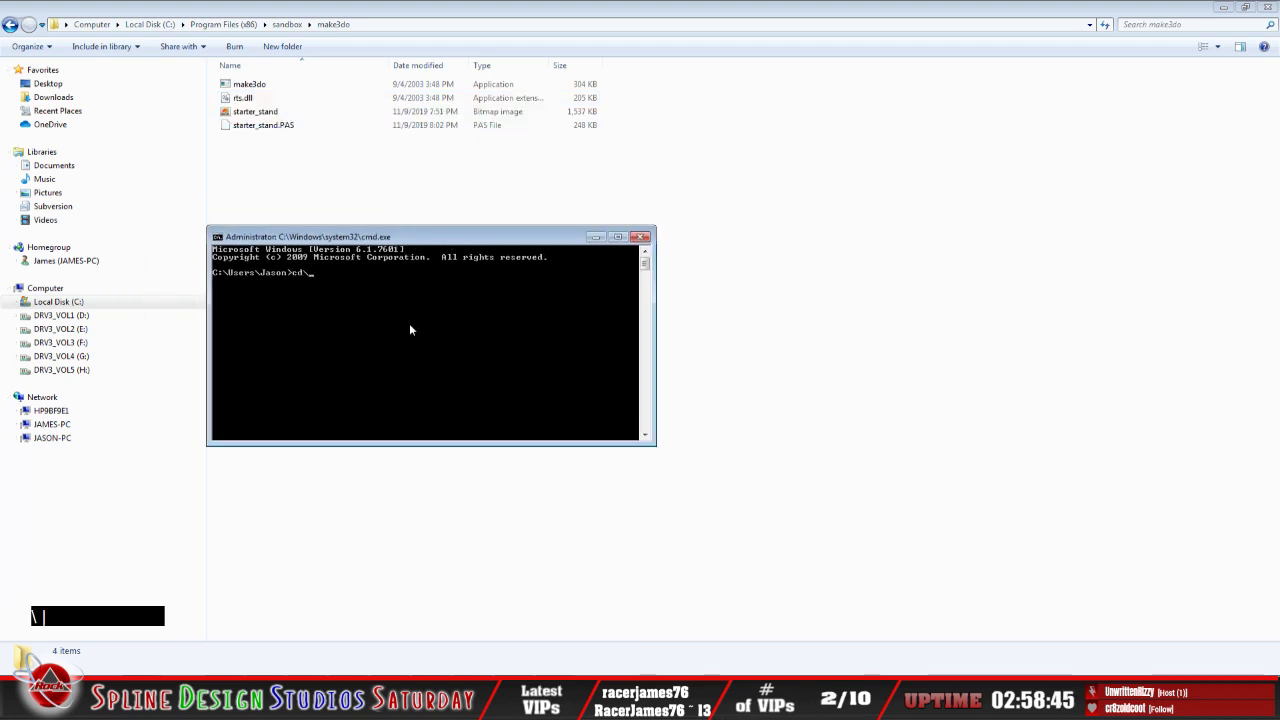
key("Return")
type("cd")
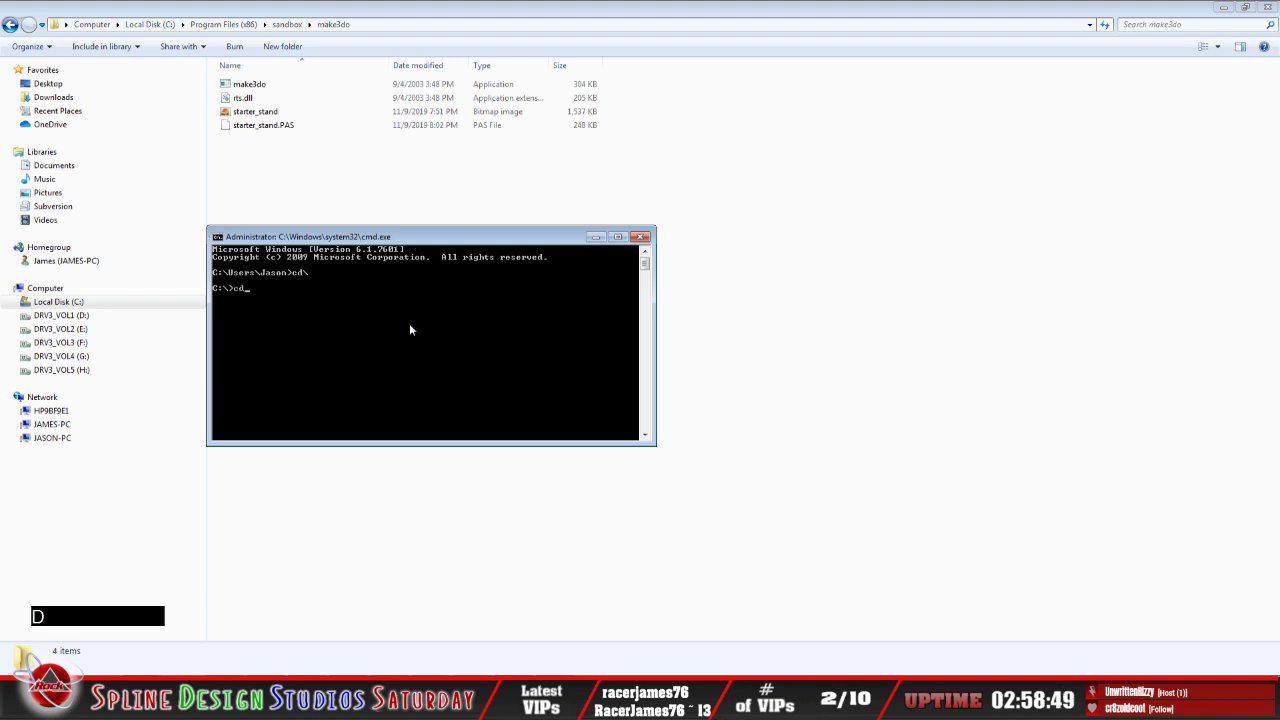
type("\\program files ")
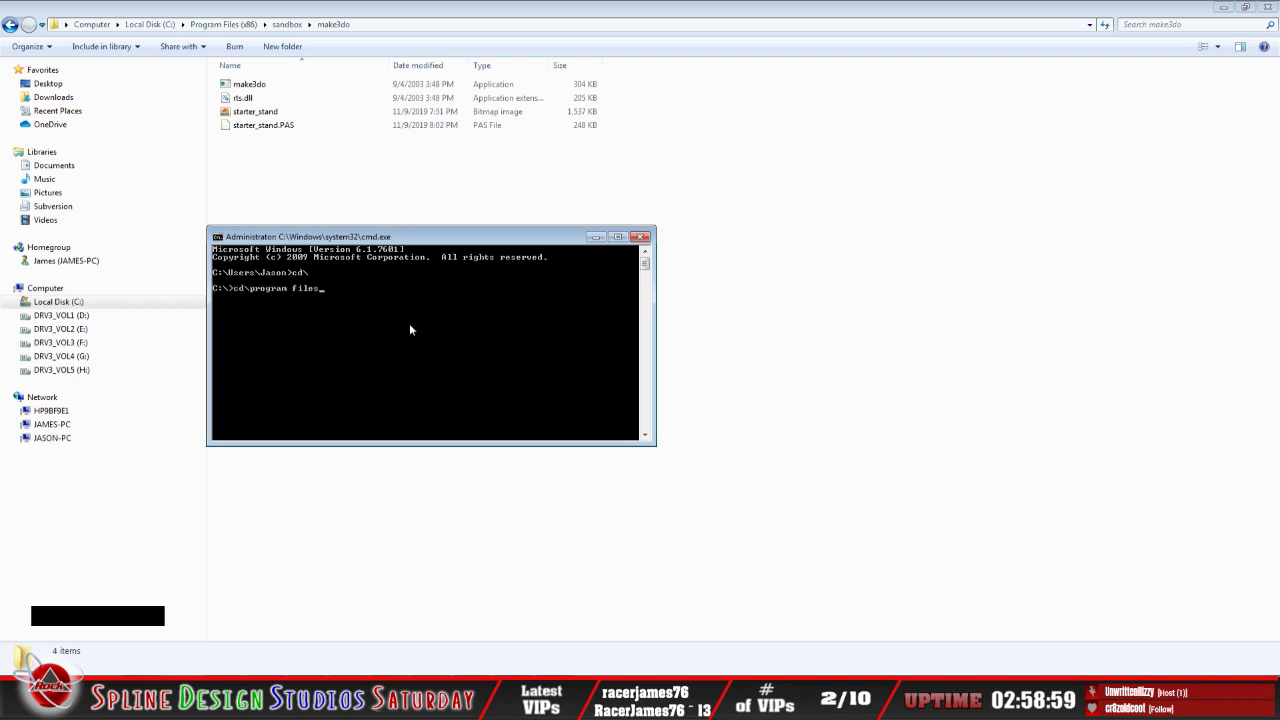
type("(x86)")
type("\\sand\\make3do")
key("Return")
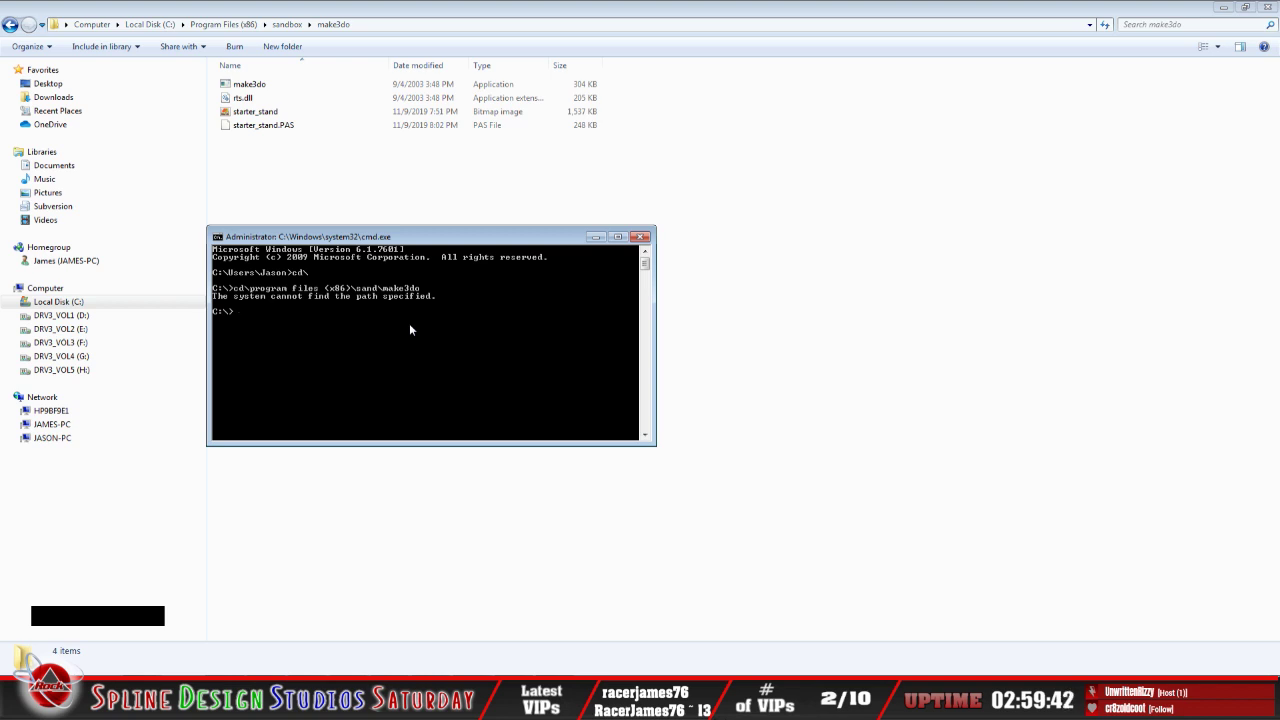
left_click(4, 524)
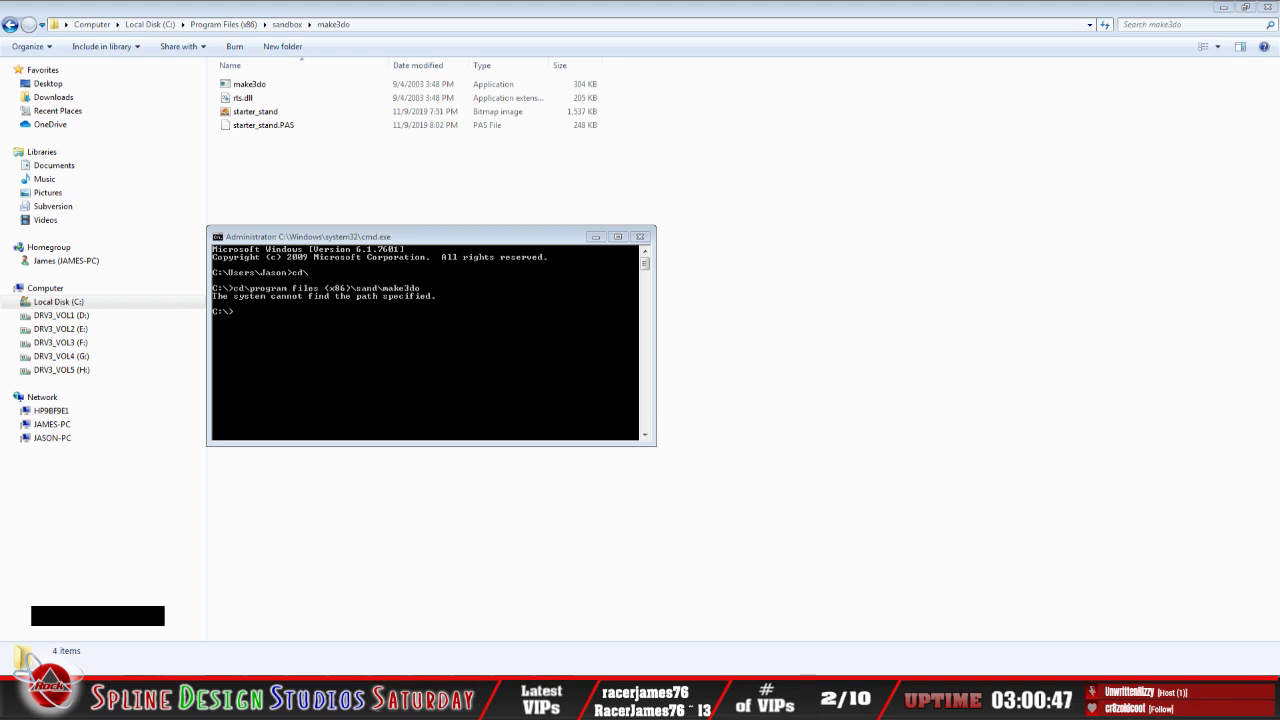
Recall the directory command, correct the path to \program files (x86)\sandbox\make3do and run it
left_click(430, 340)
key("F8")
left_click(366, 242)
key("F8")
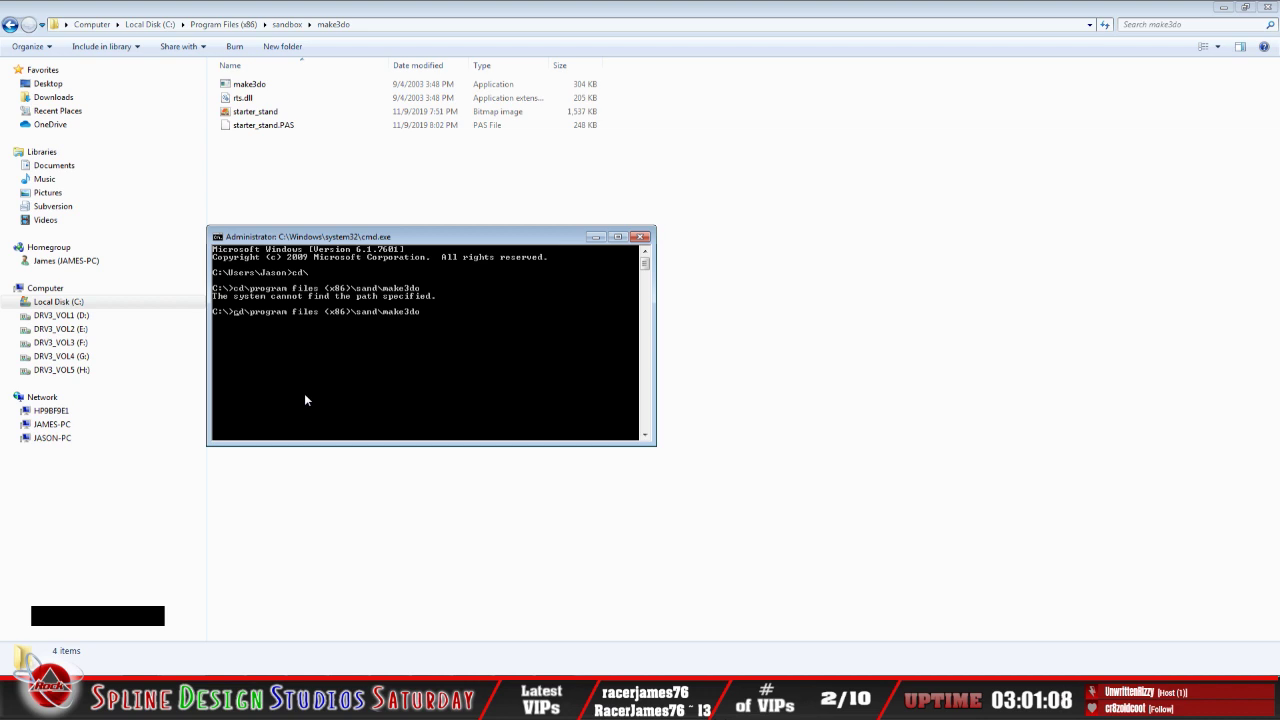
key("Right")
key("Right")
key("Right")
key("Right")
key("Right")
key("Right")
key("Right")
key("Right")
key("Right")
key("Right")
key("Right")
type("box")
key("Right")
key("Right")
key("Right")
key("Right")
key("Right")
key("Right")
key("Right")
key("Right")
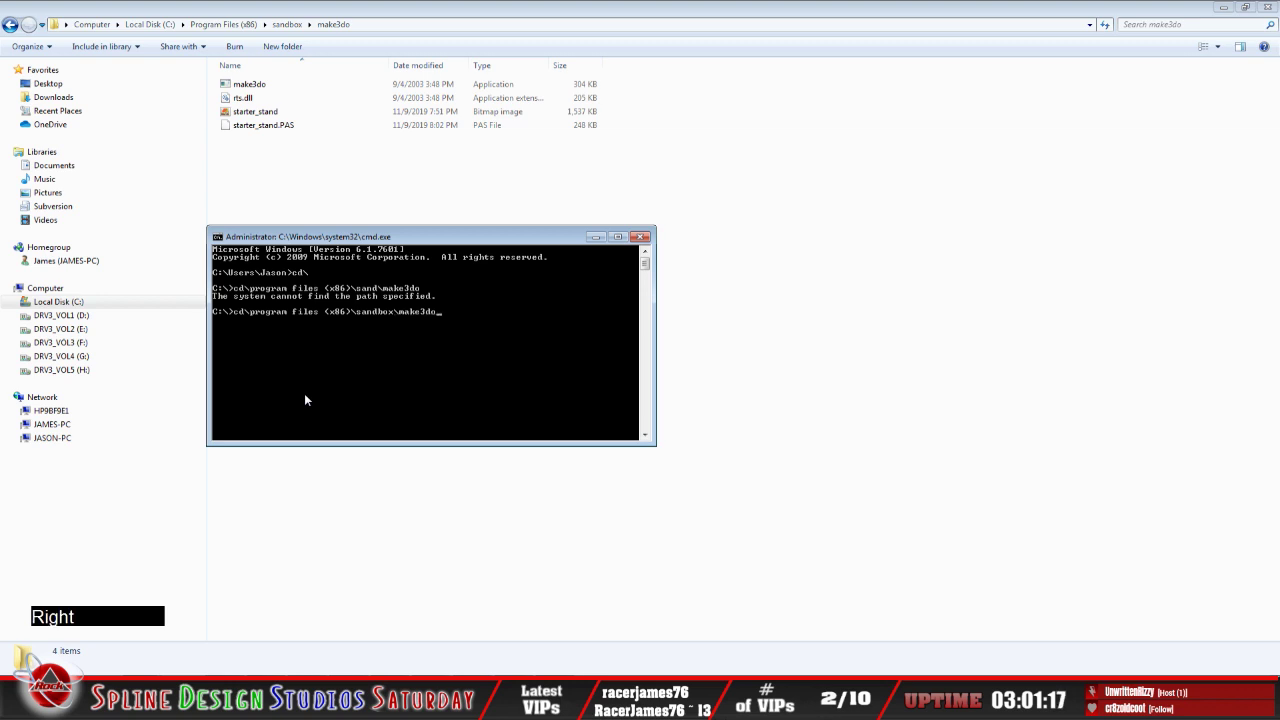
key("Return")
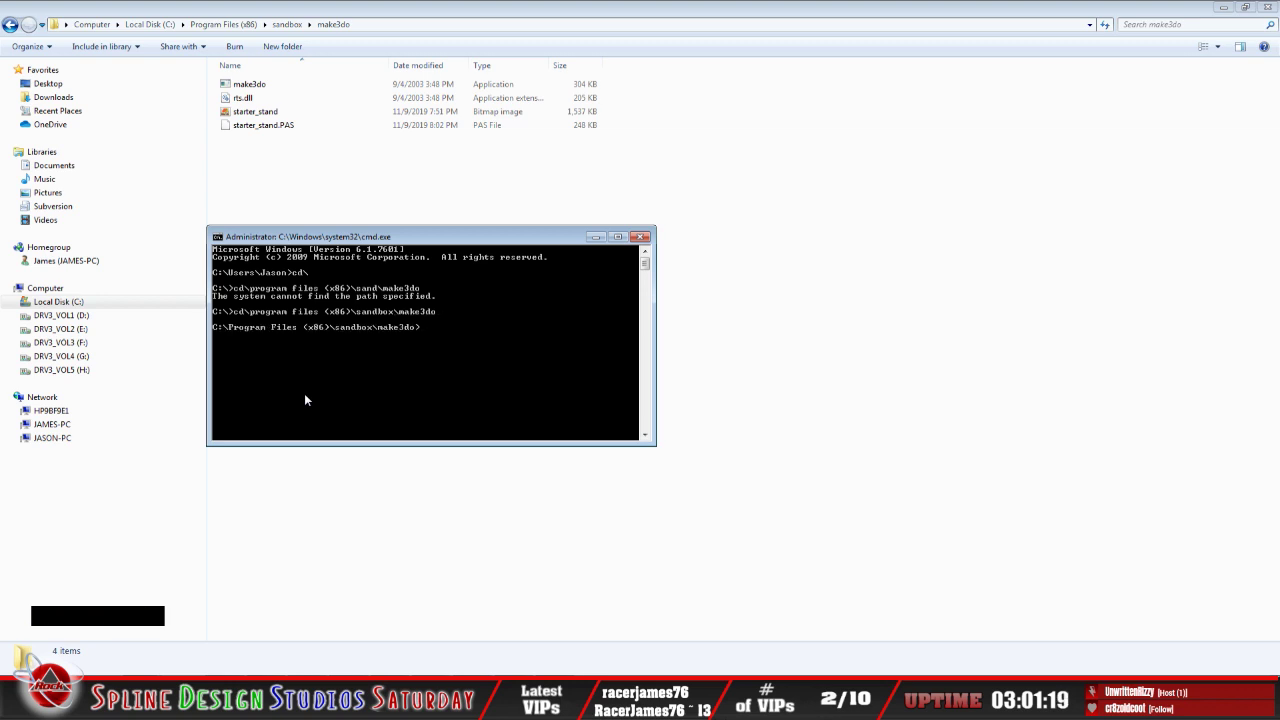
Convert the stand by running make3do -p starter_stand.pas, and minimize the command prompt
type("make3do -p s")
type("tarter_")
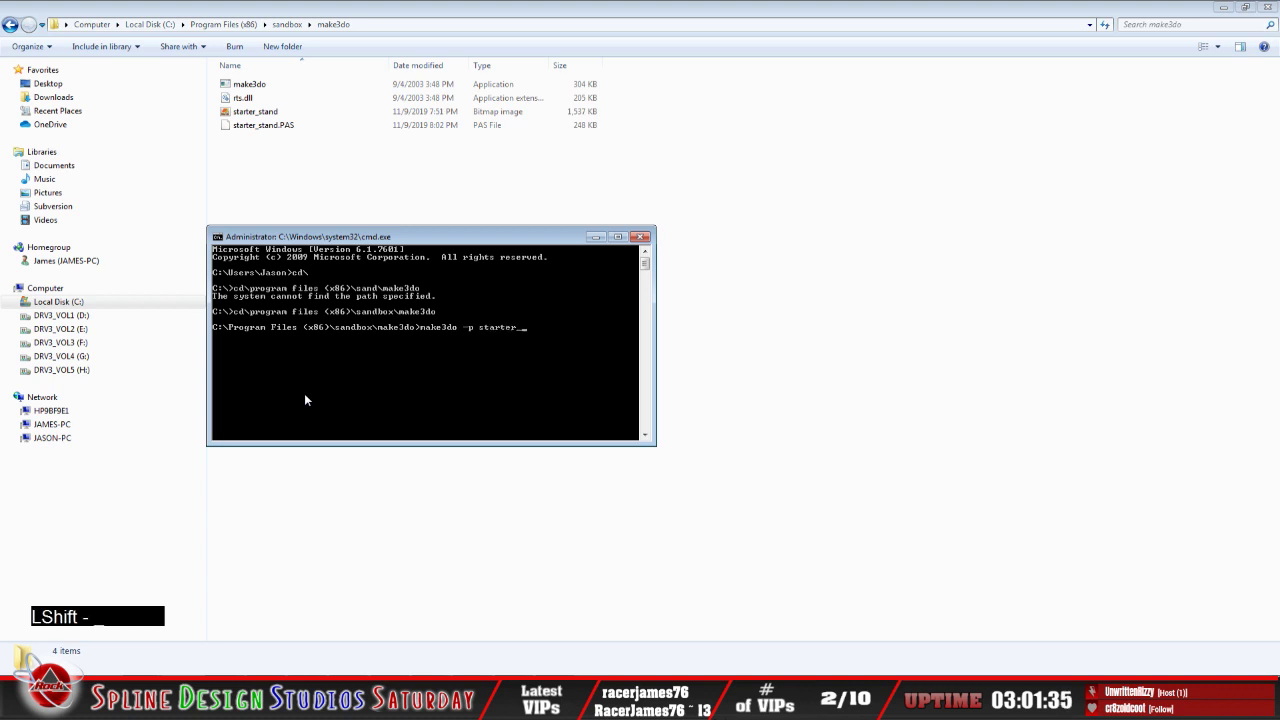
type("stand.pas")
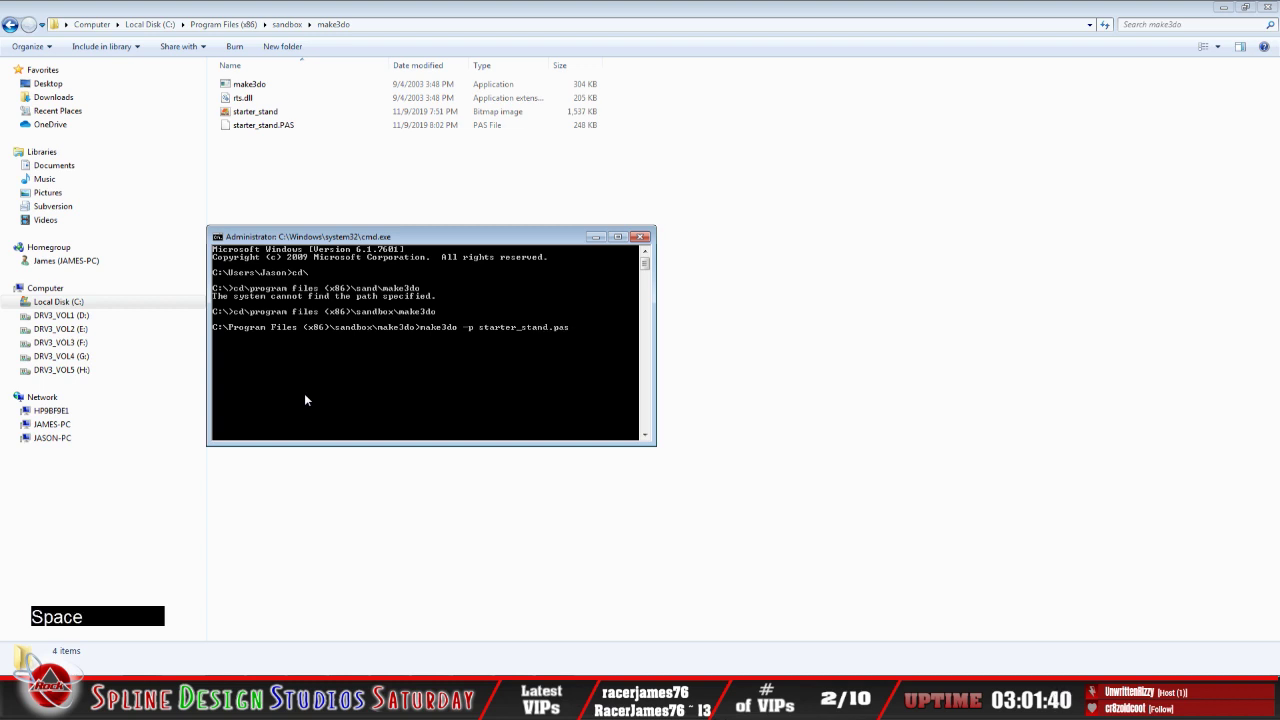
key("Return")
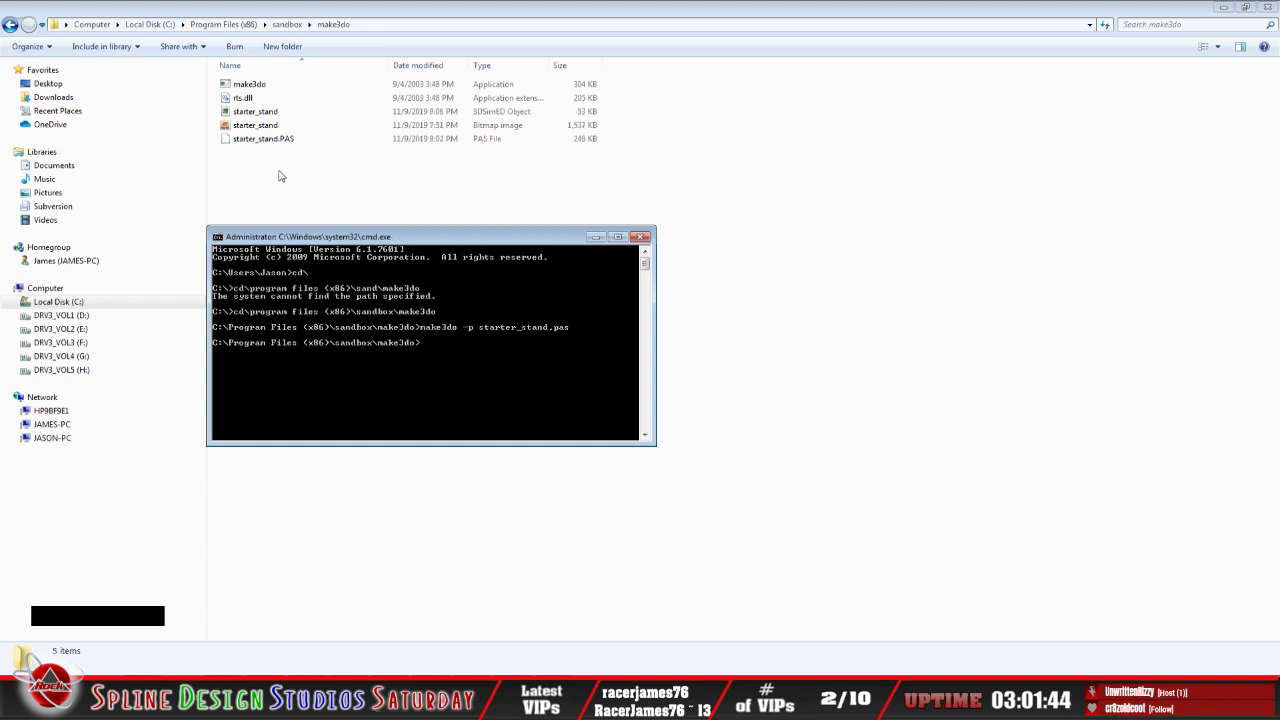
left_click(596, 237)
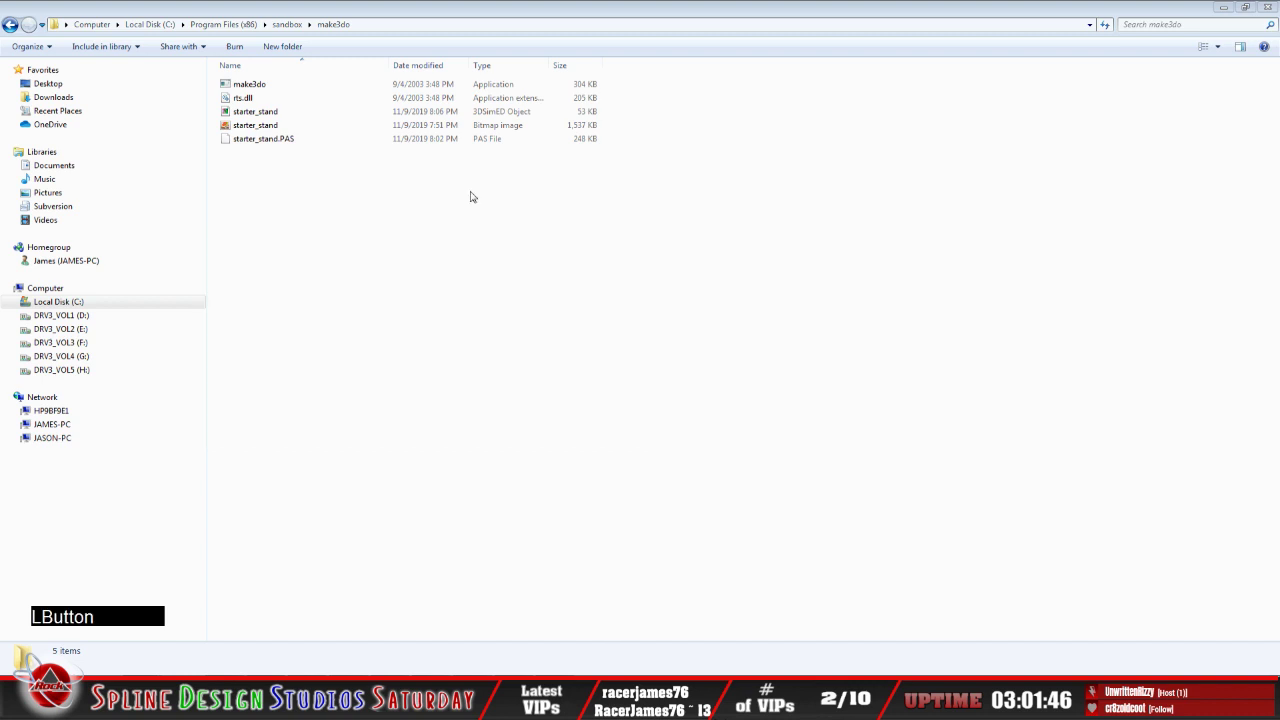
Open the converted starter_stand object in 3DSimED, examine the sign panels from several angles, and close the program
double_click(262, 112)
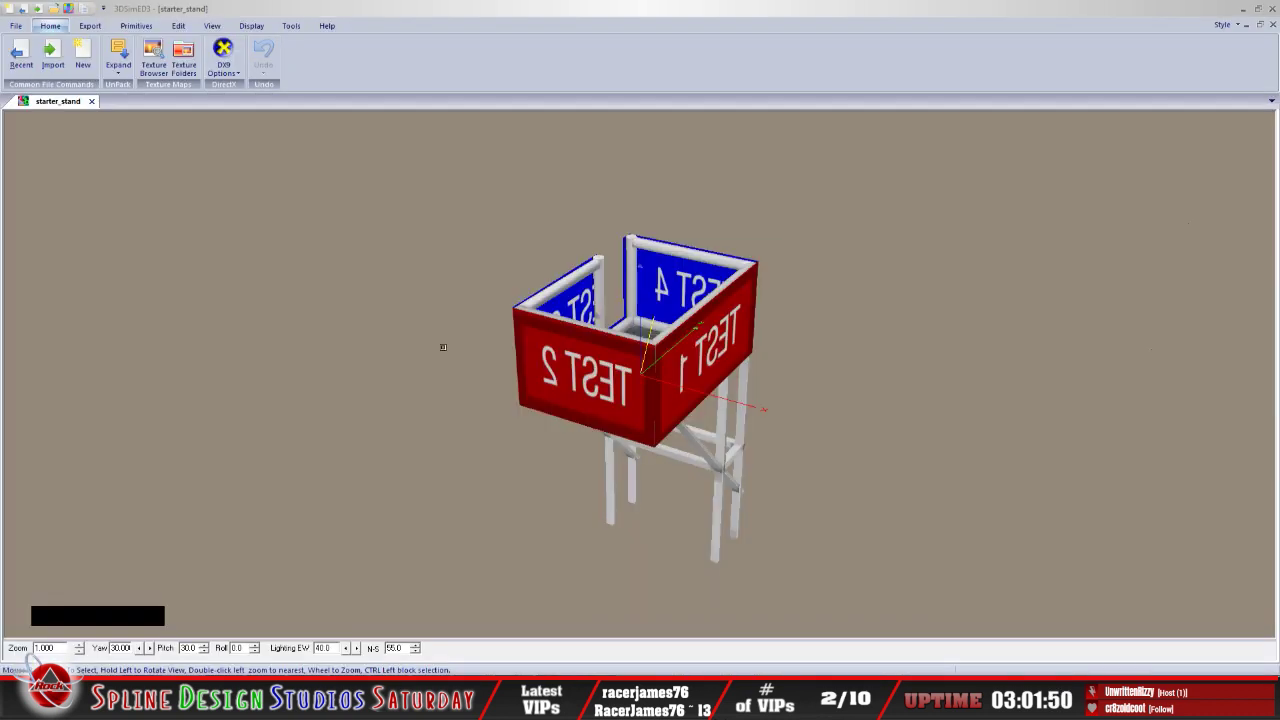
left_click(647, 390)
left_click_drag(647, 390, 696, 382)
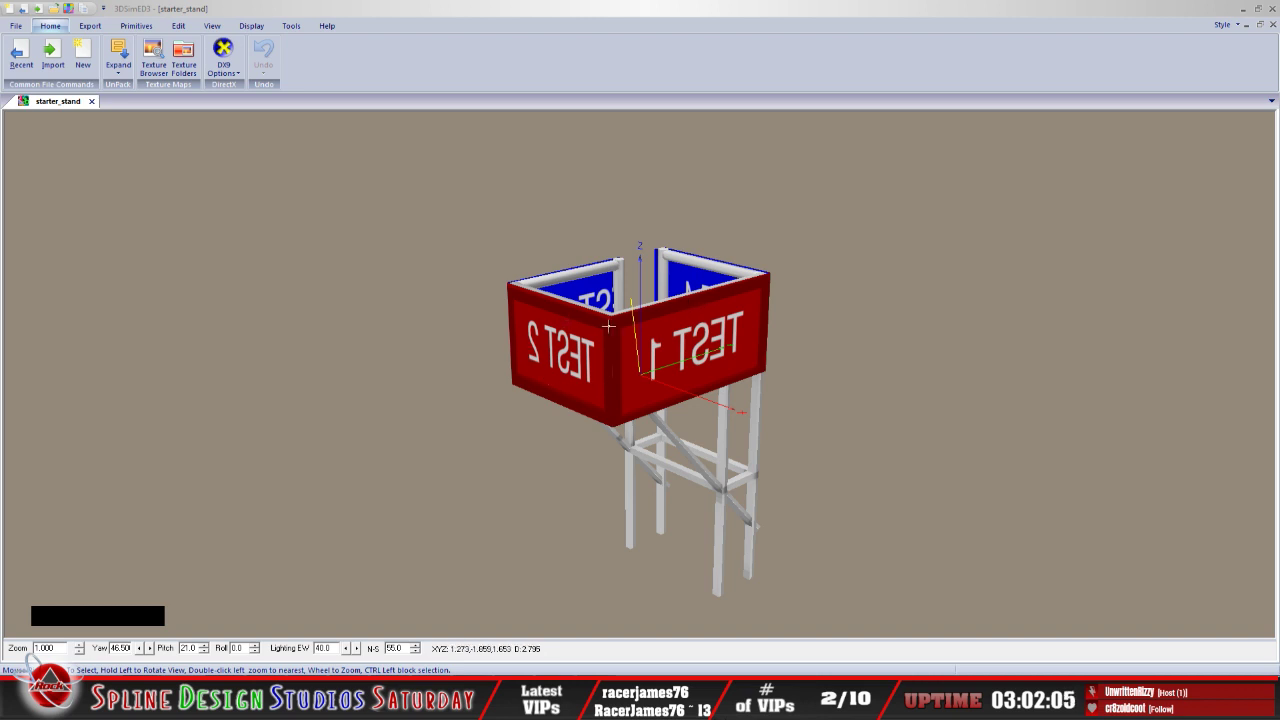
left_click_drag(600, 342, 642, 356)
middle_click(569, 339)
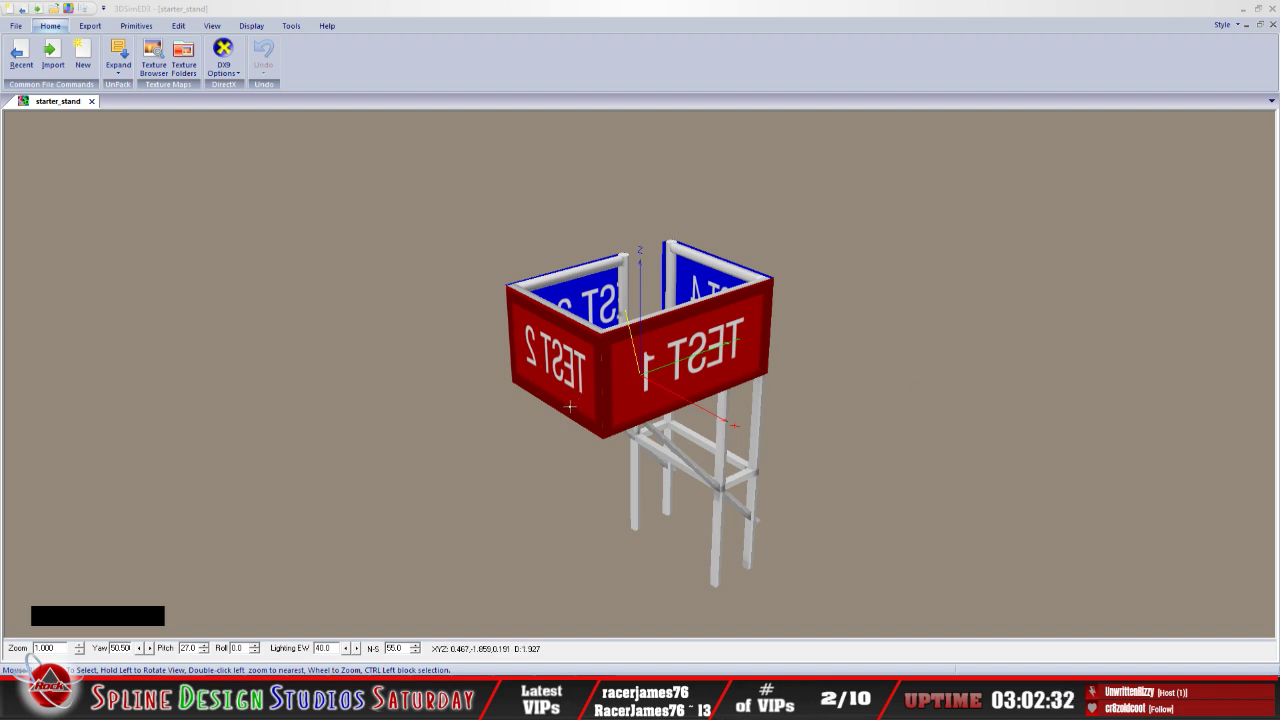
left_click(16, 25)
left_click(297, 387)
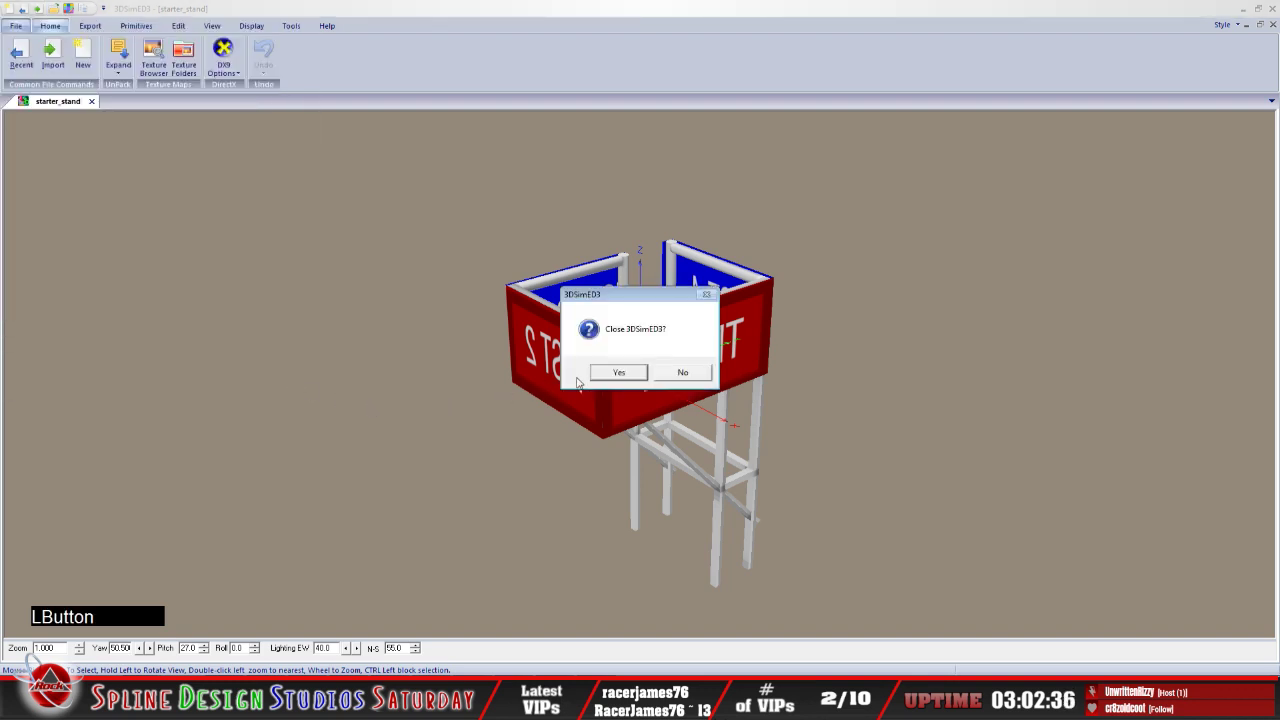
left_click(620, 378)
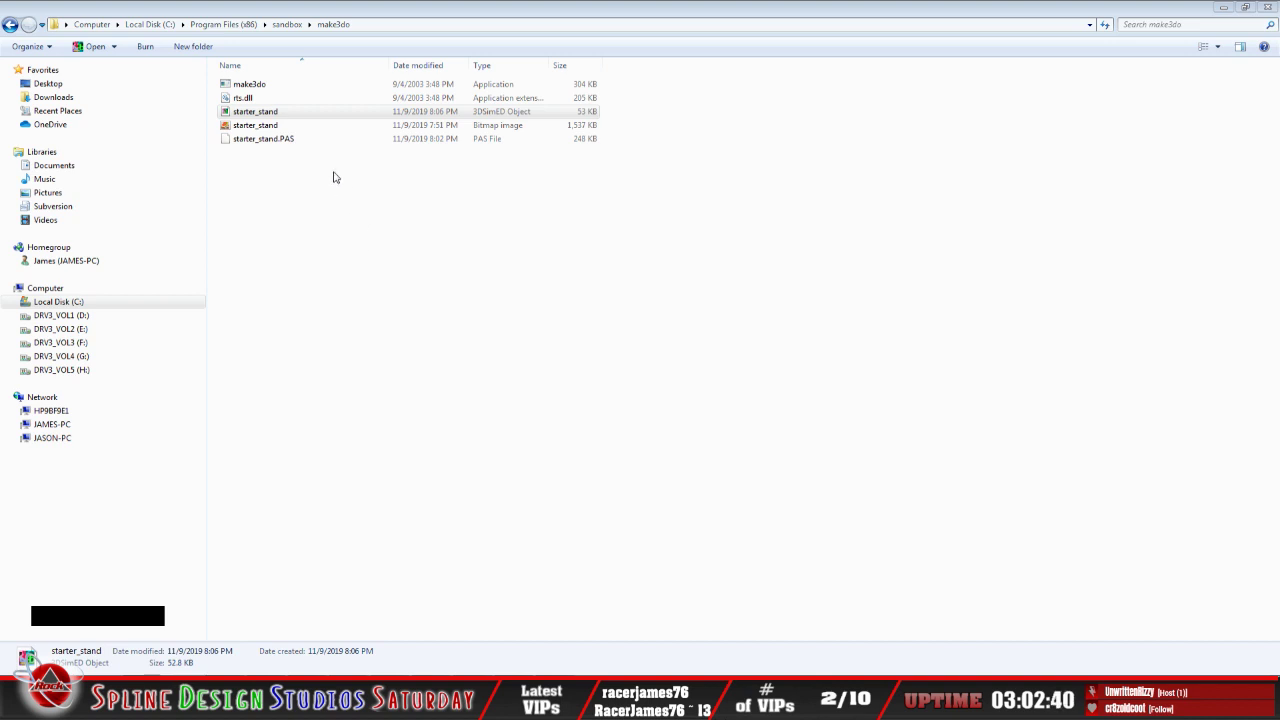
Cut the starter_stand 3DSimED object from the make3do folder and go to the starter_stand folder on the Desktop
left_click(272, 113)
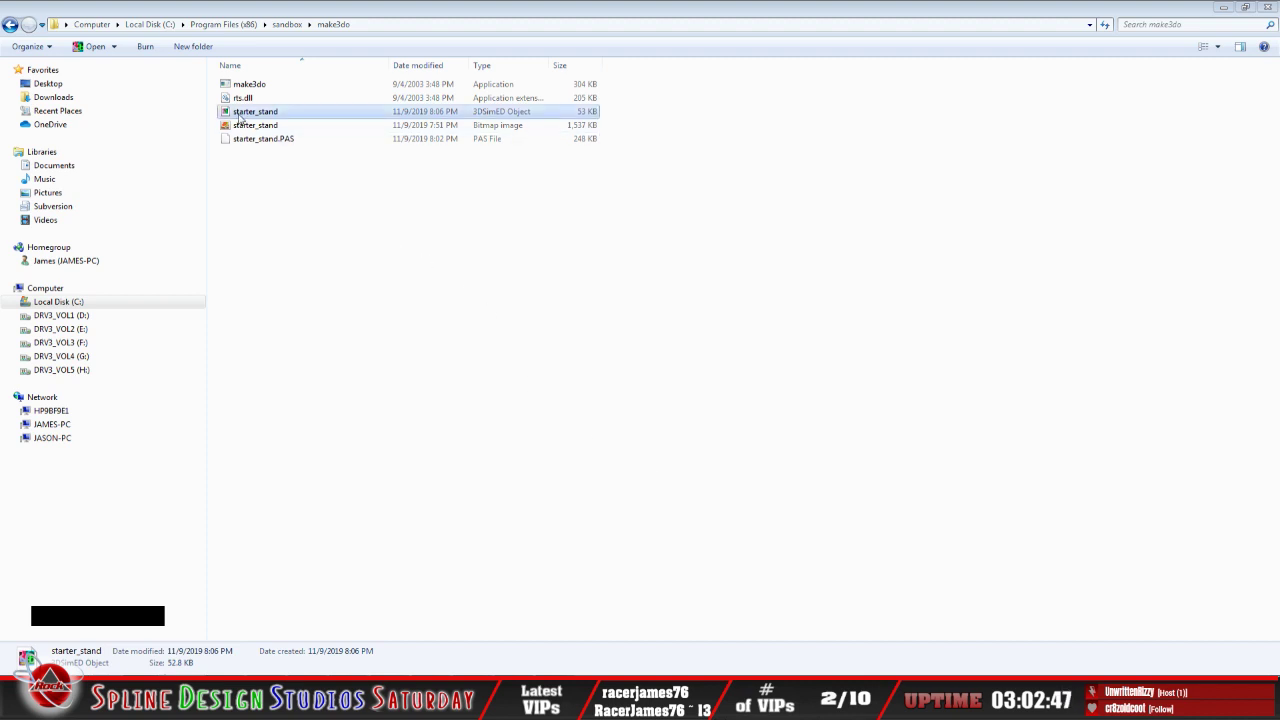
right_click(240, 118)
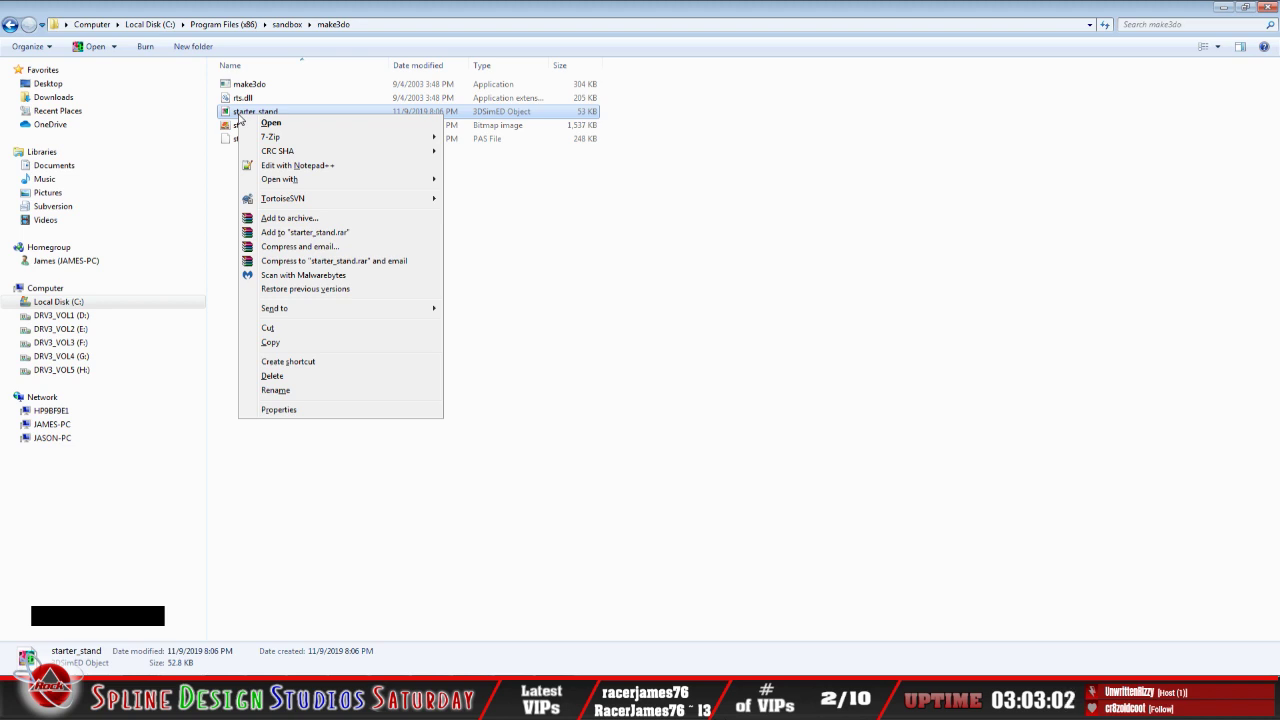
left_click(284, 334)
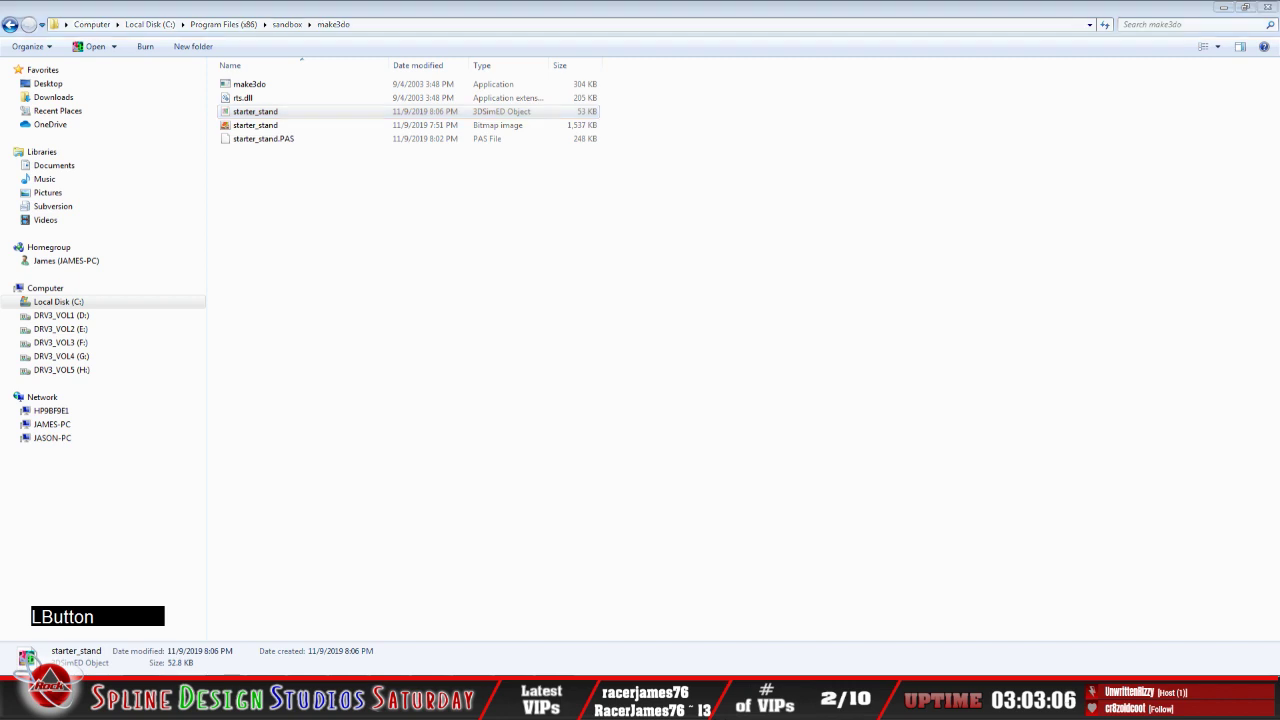
left_click(240, 690)
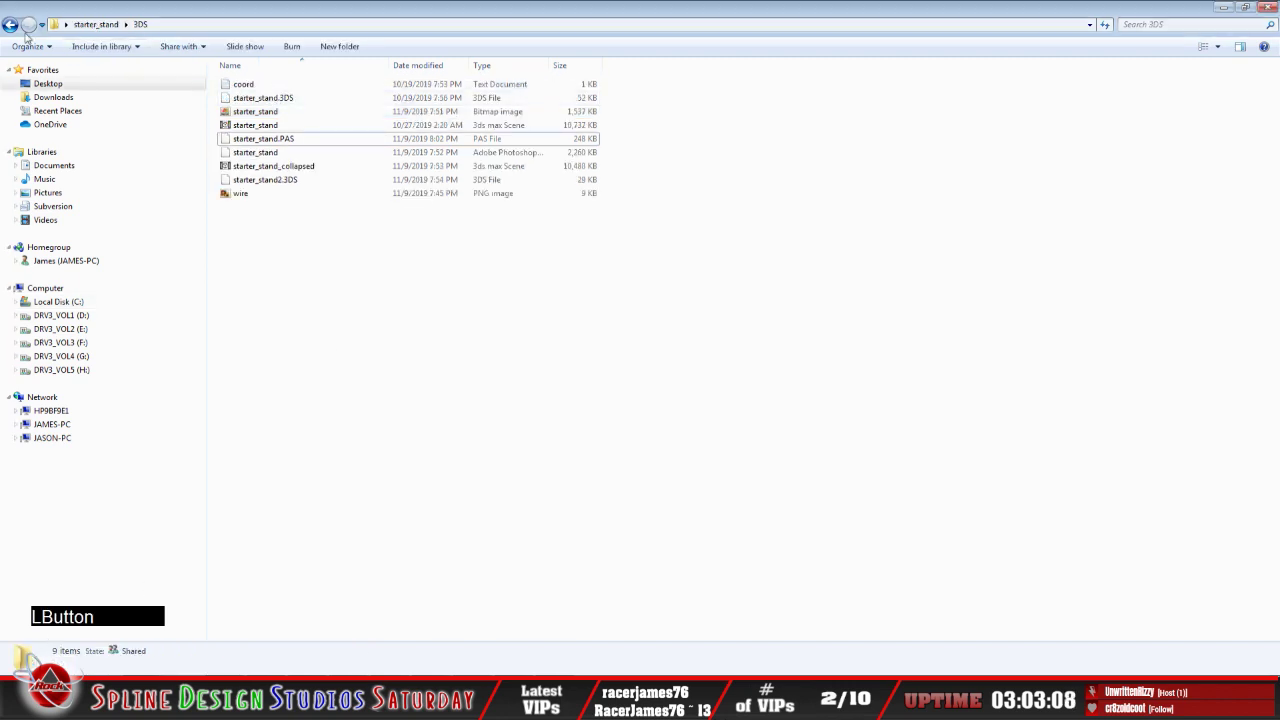
left_click(10, 27)
Rename the old starter_stand 3DSimED object to BUstarter_stand and paste the newly converted object beside it
right_click(673, 101)
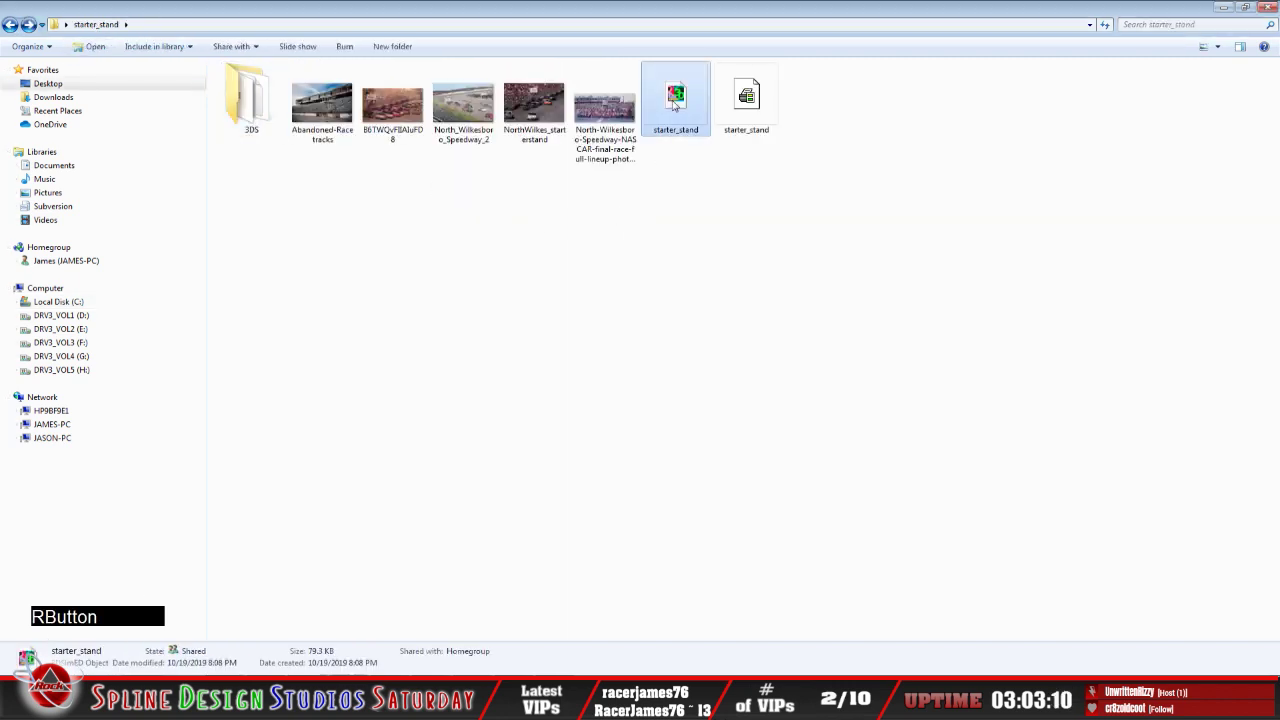
left_click(718, 400)
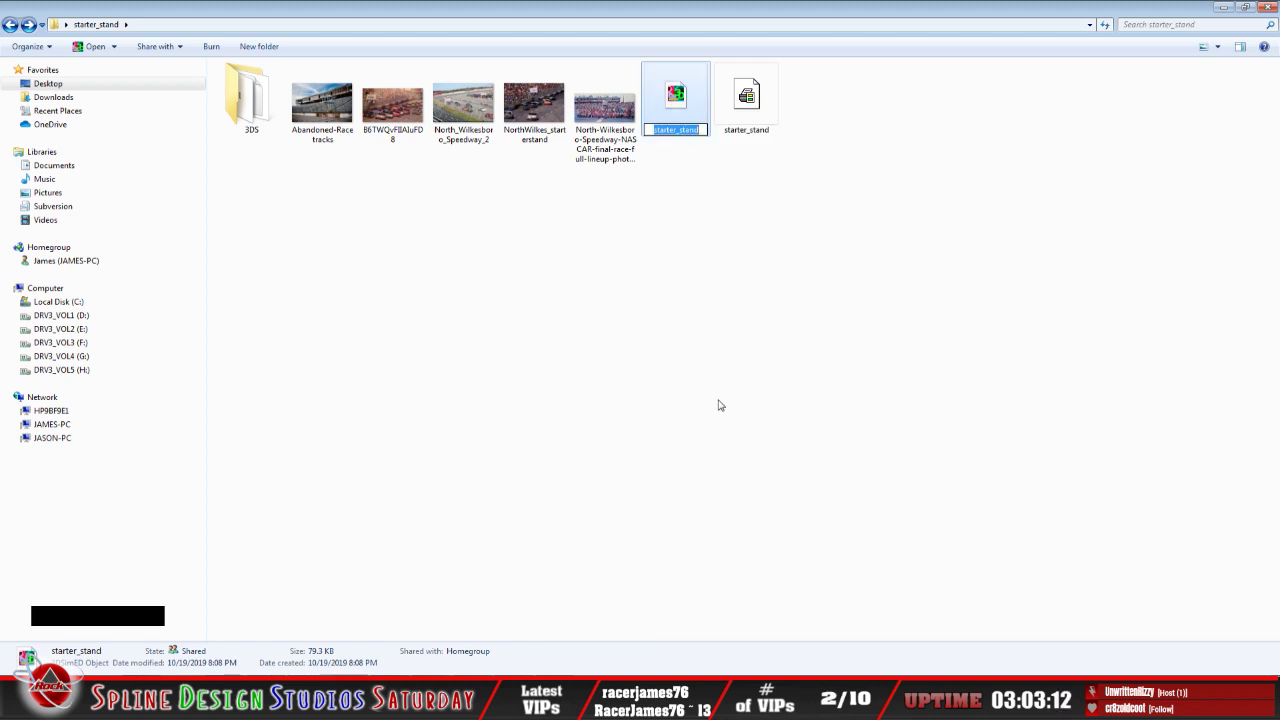
key("Right")
key("Left")
key("Left")
key("Left")
key("Left")
key("Left")
key("Left")
key("Left")
key("Left")
key("Left")
key("Left")
type("BU")
key("Return")
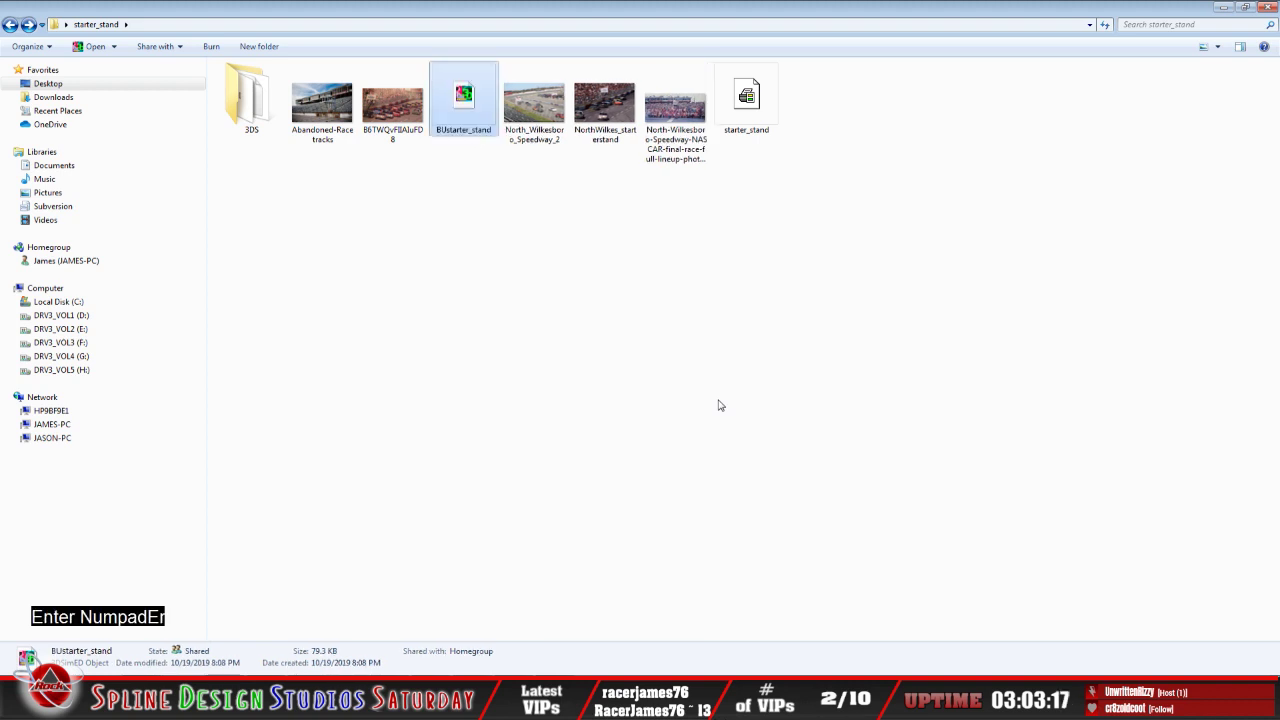
right_click(483, 234)
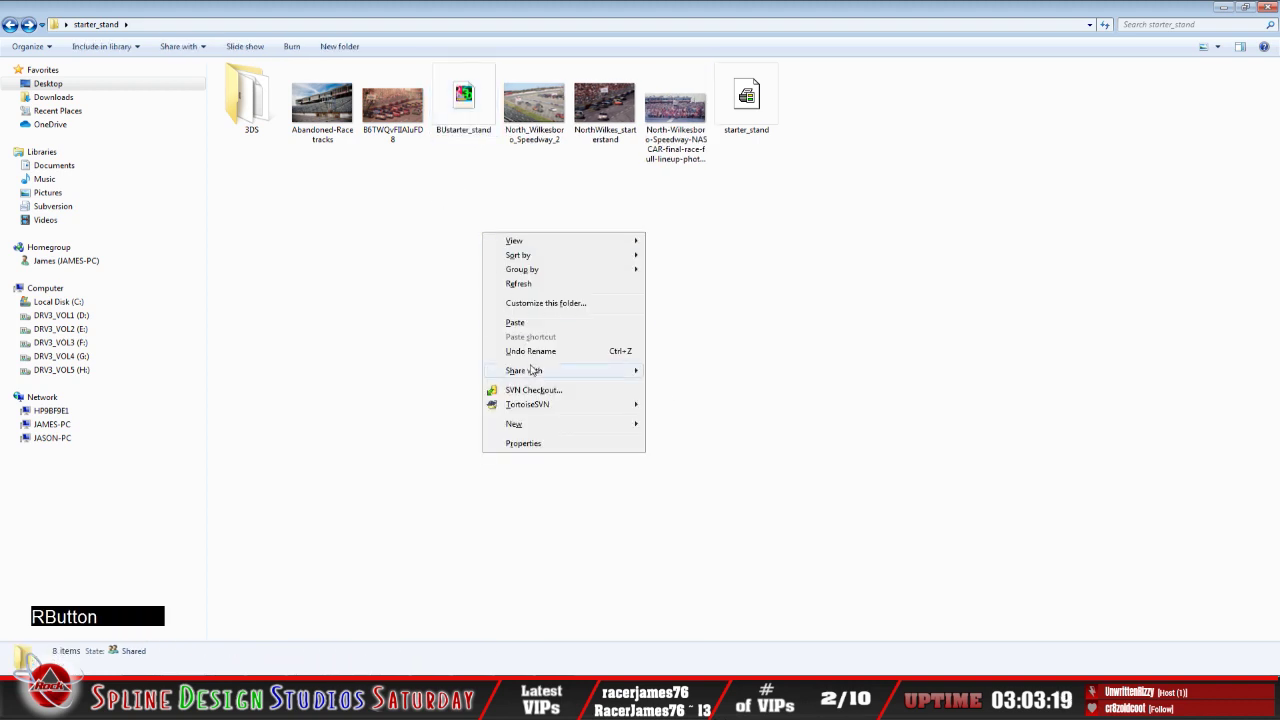
left_click(515, 323)
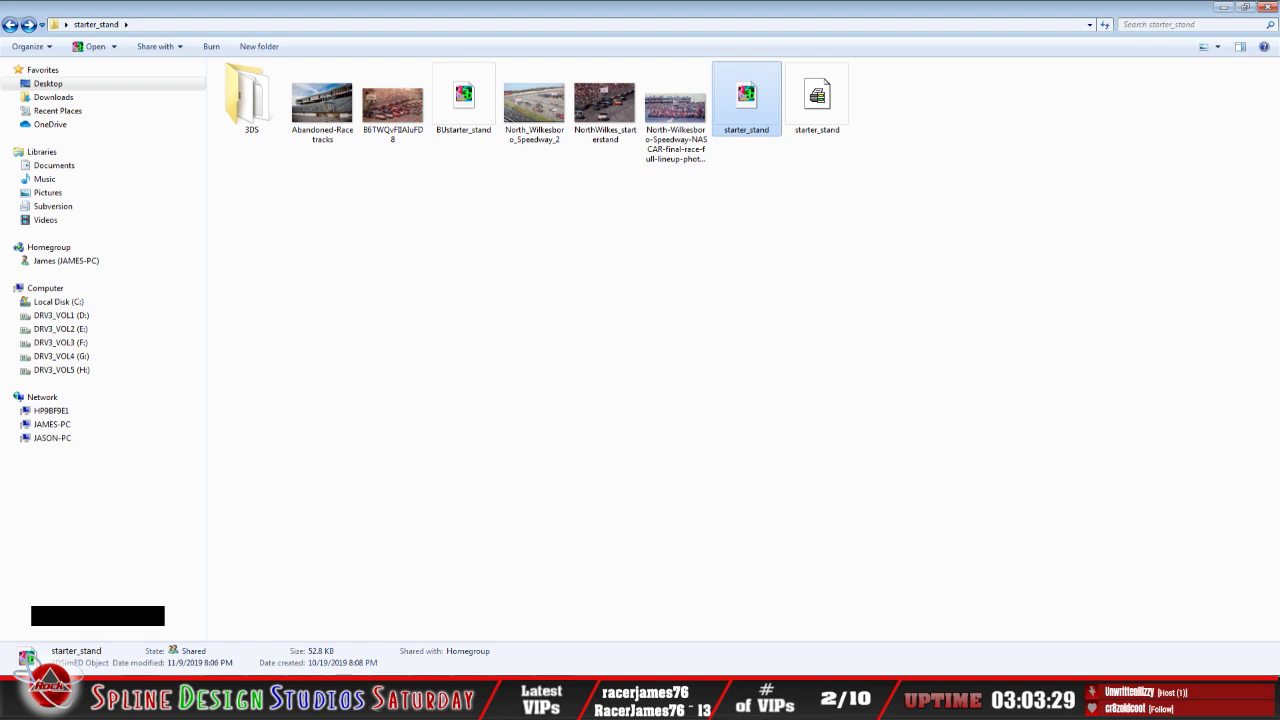
Open the 3DS folder, examine the starter_stand bitmap's panel textures, and close the preview
double_click(246, 100)
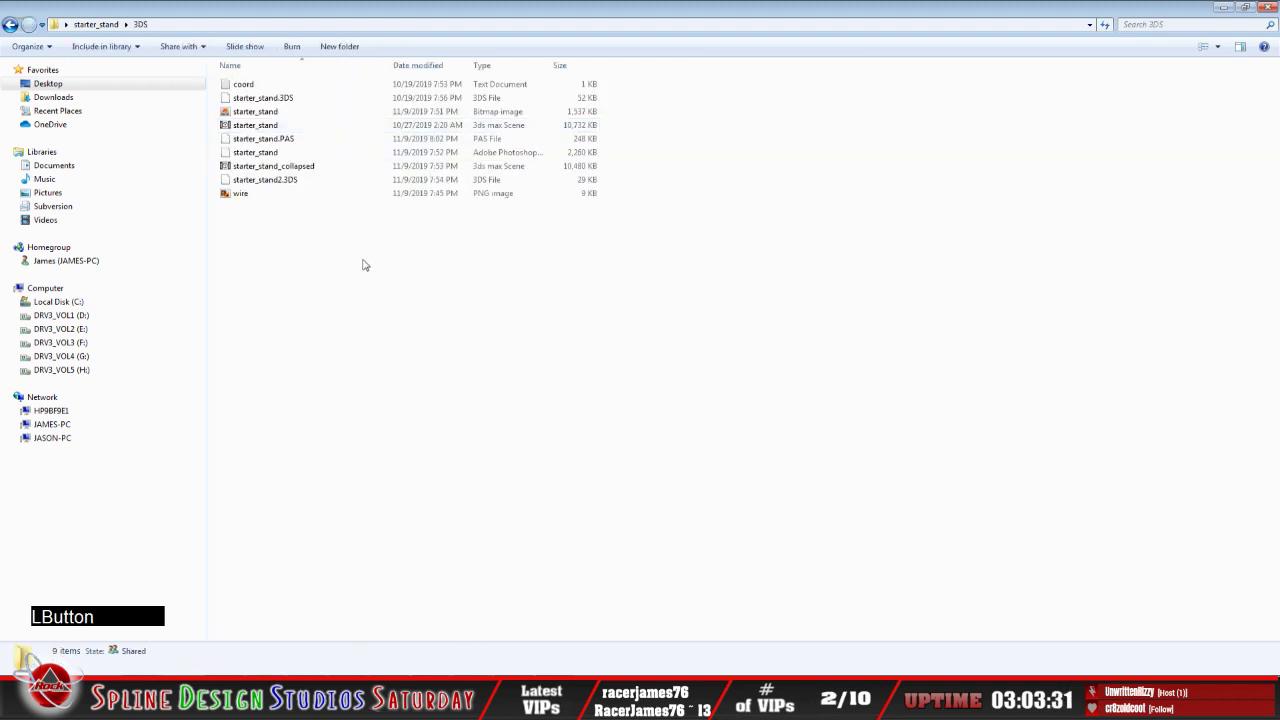
double_click(278, 113)
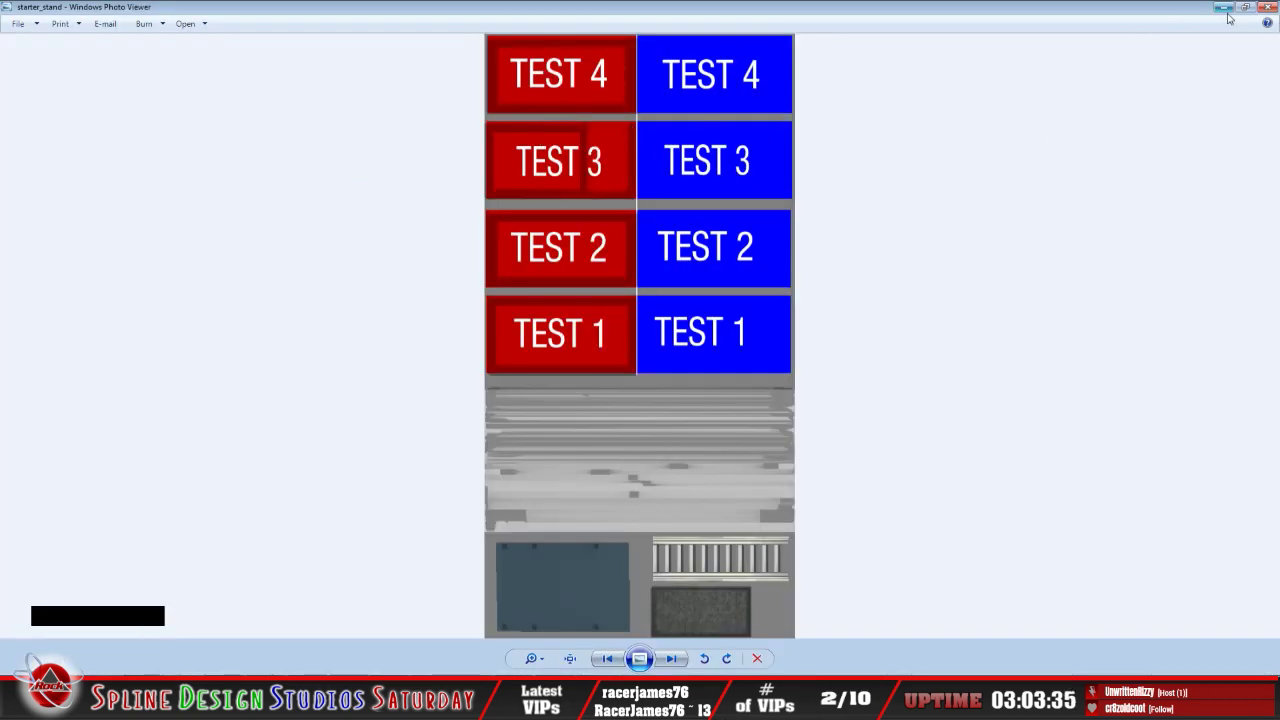
left_click(1266, 7)
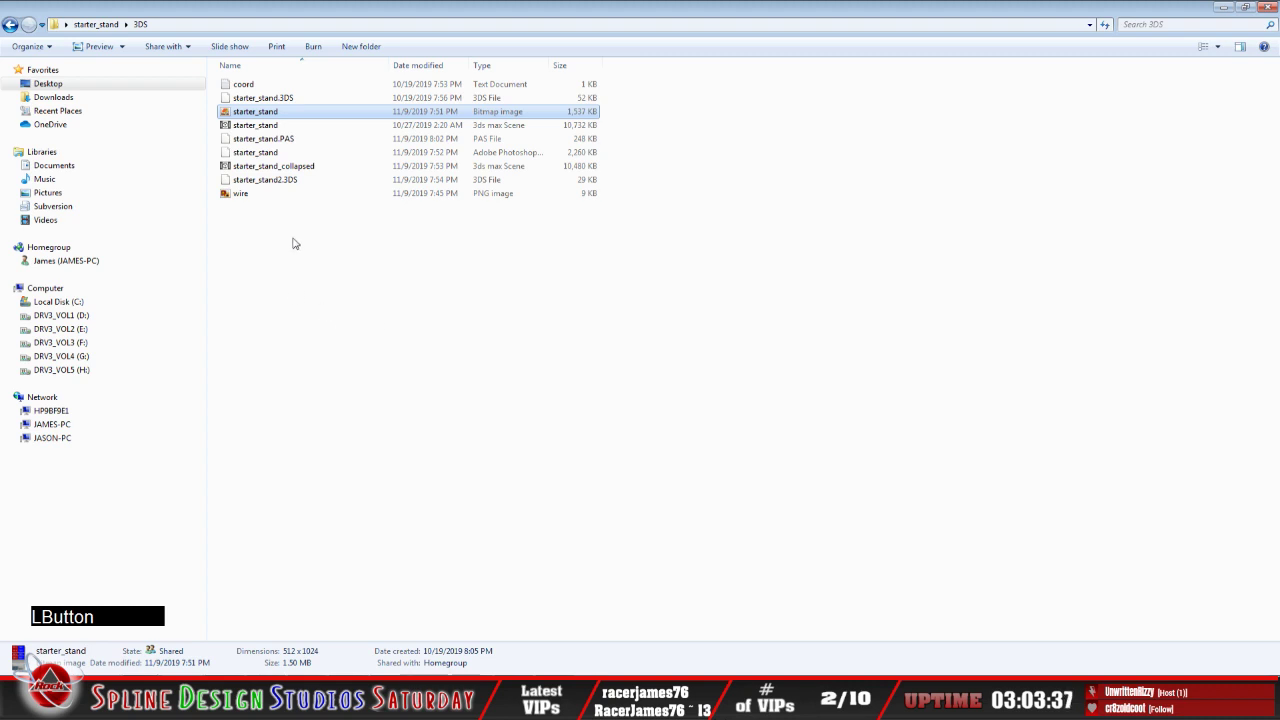
Switch to WinMip 2 and open the starter_stand bitmap from the 3DS folder as a mip texture
right_click(257, 113)
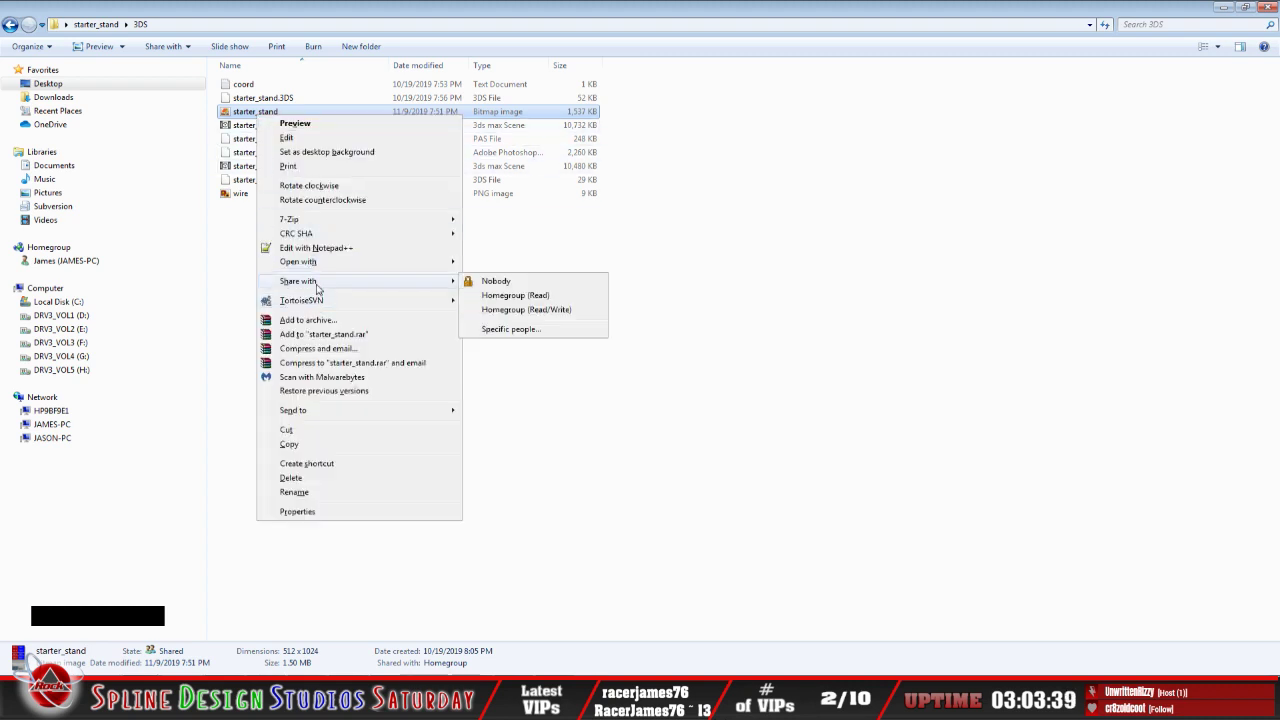
mouse_move(330, 262)
left_click(498, 362)
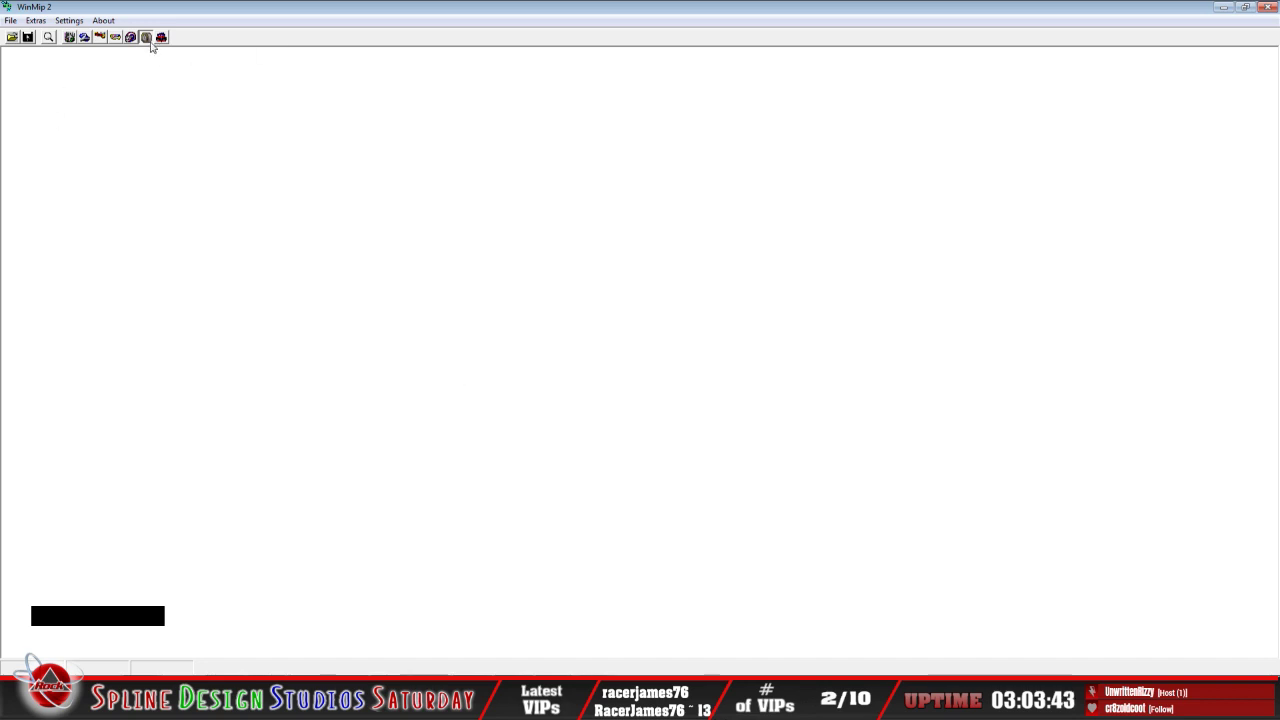
left_click(11, 38)
left_click(398, 283)
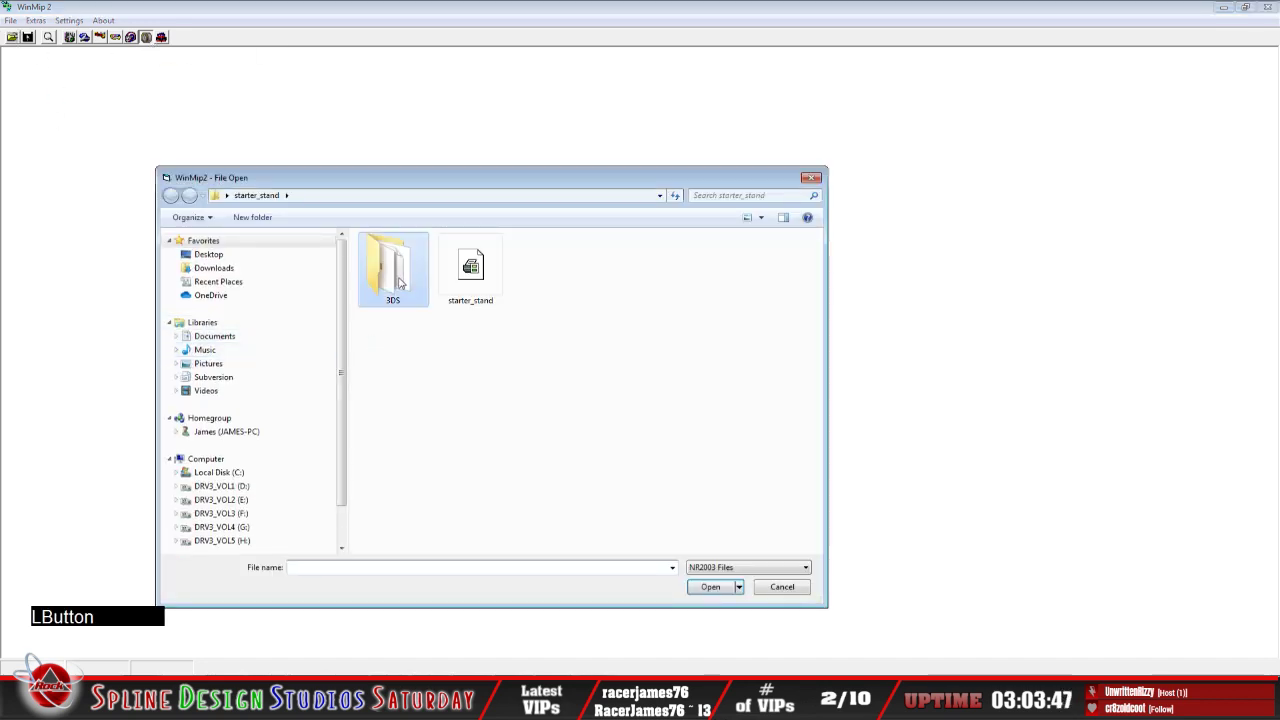
double_click(398, 283)
left_click(388, 268)
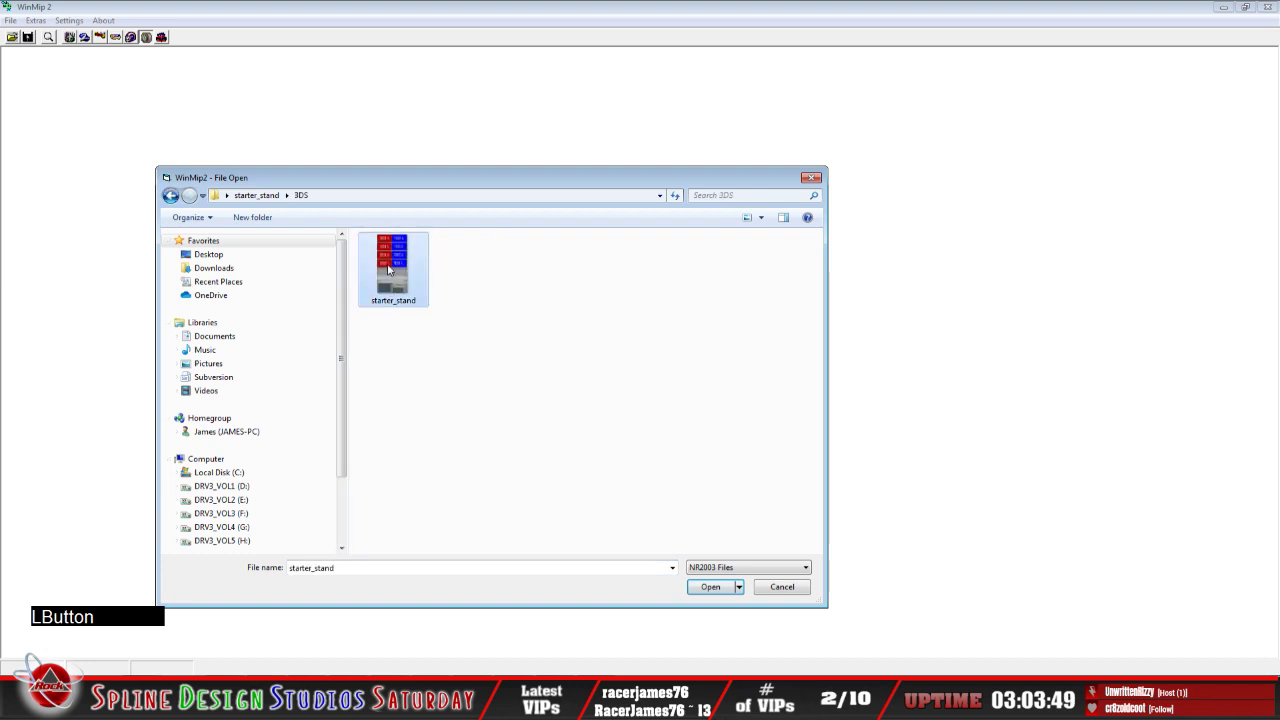
left_click(711, 587)
left_click(392, 73)
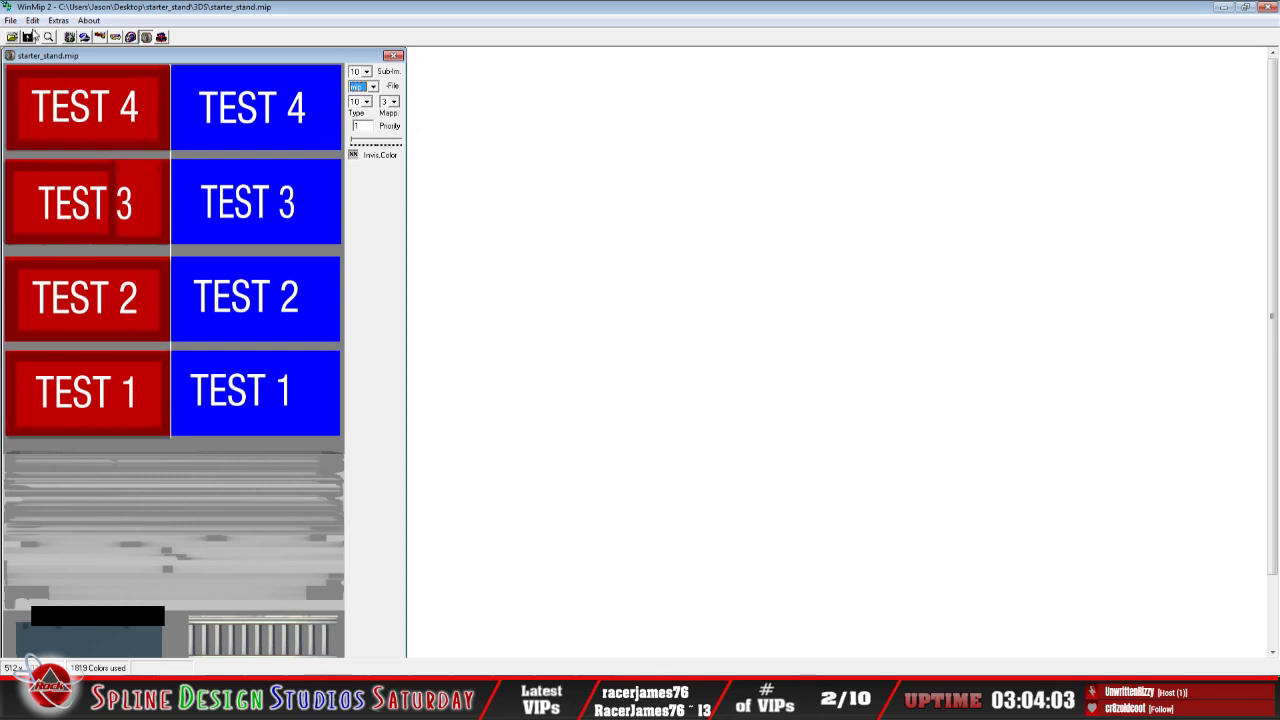
Save the texture as a mip file named starter_stand in the parent starter_stand folder, overwriting the existing file
left_click(12, 21)
left_click(32, 64)
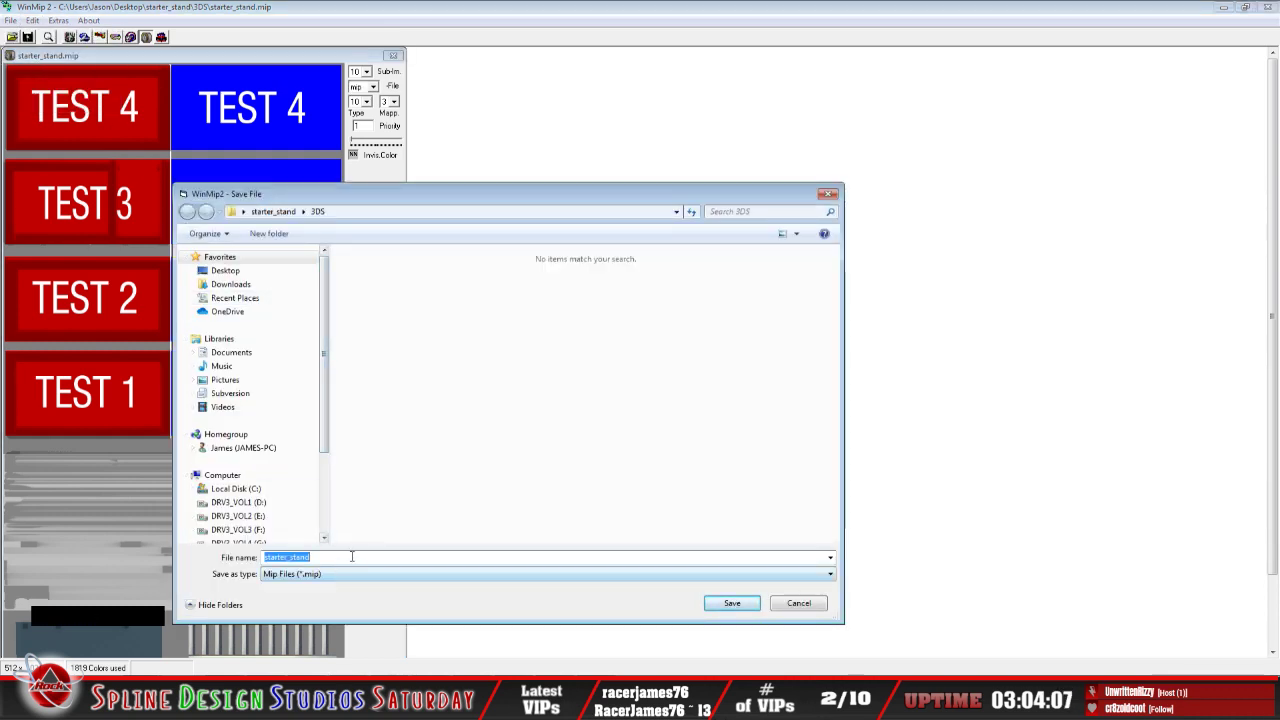
left_click(380, 212)
key("BackSpace")
key("BackSpace")
key("BackSpace")
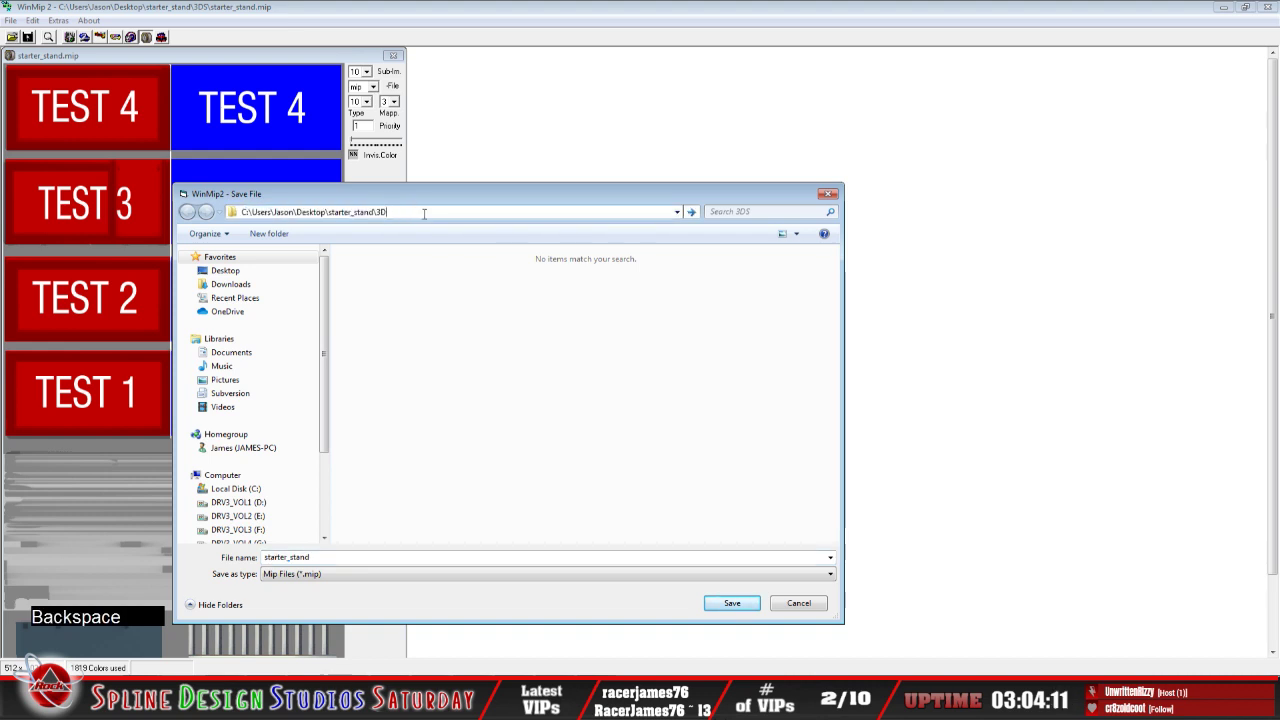
key("Return")
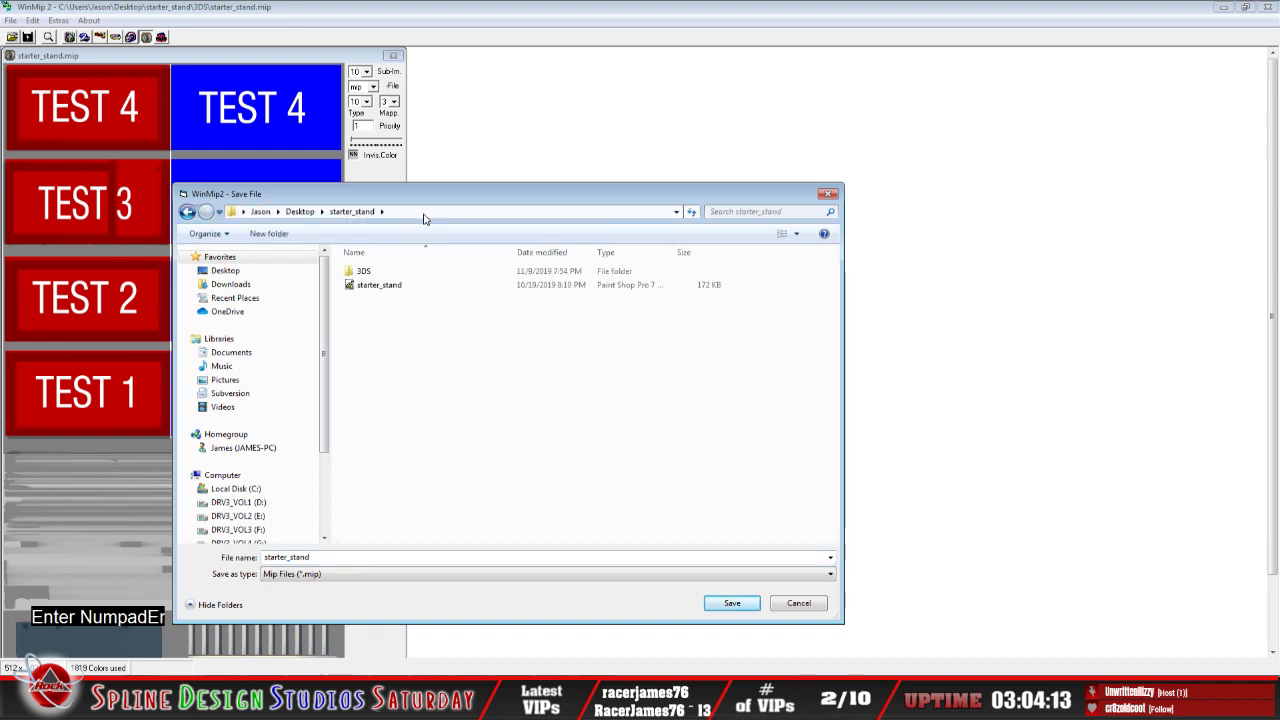
left_click(341, 558)
left_click(467, 562)
left_click(721, 604)
left_click(628, 390)
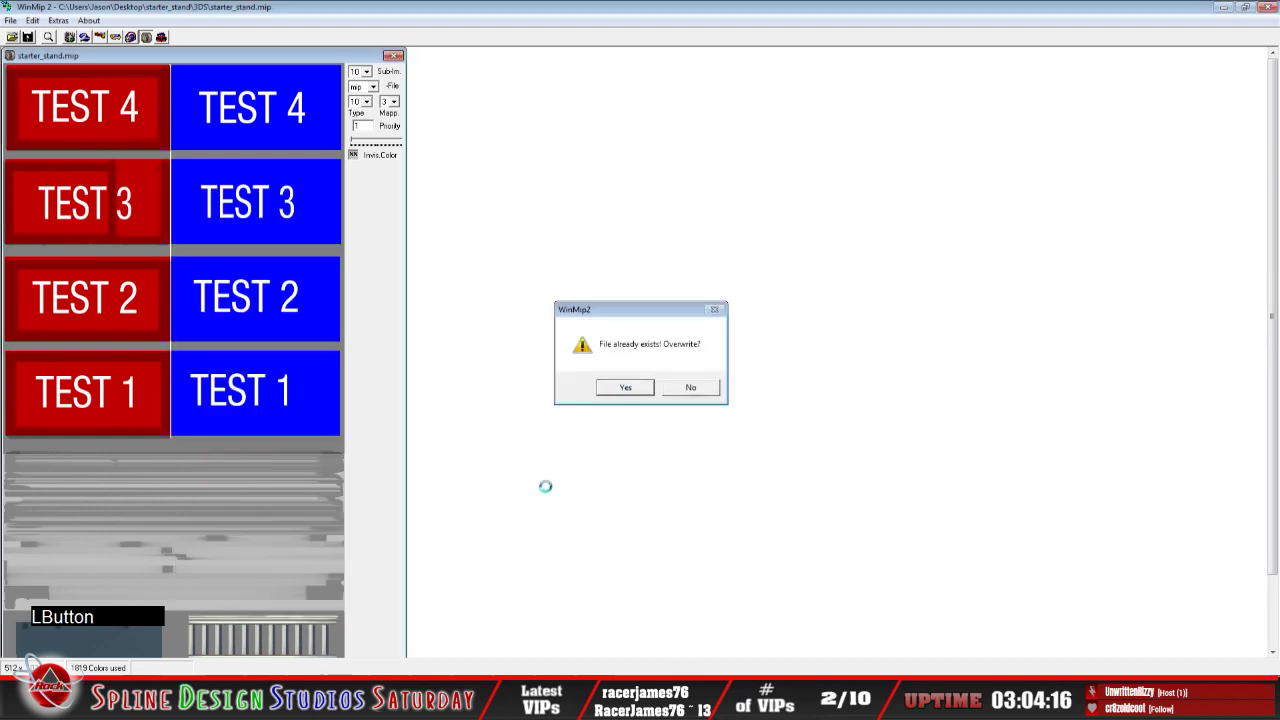
Close the starter_stand texture and exit WinMip 2
left_click(10, 20)
left_click(31, 50)
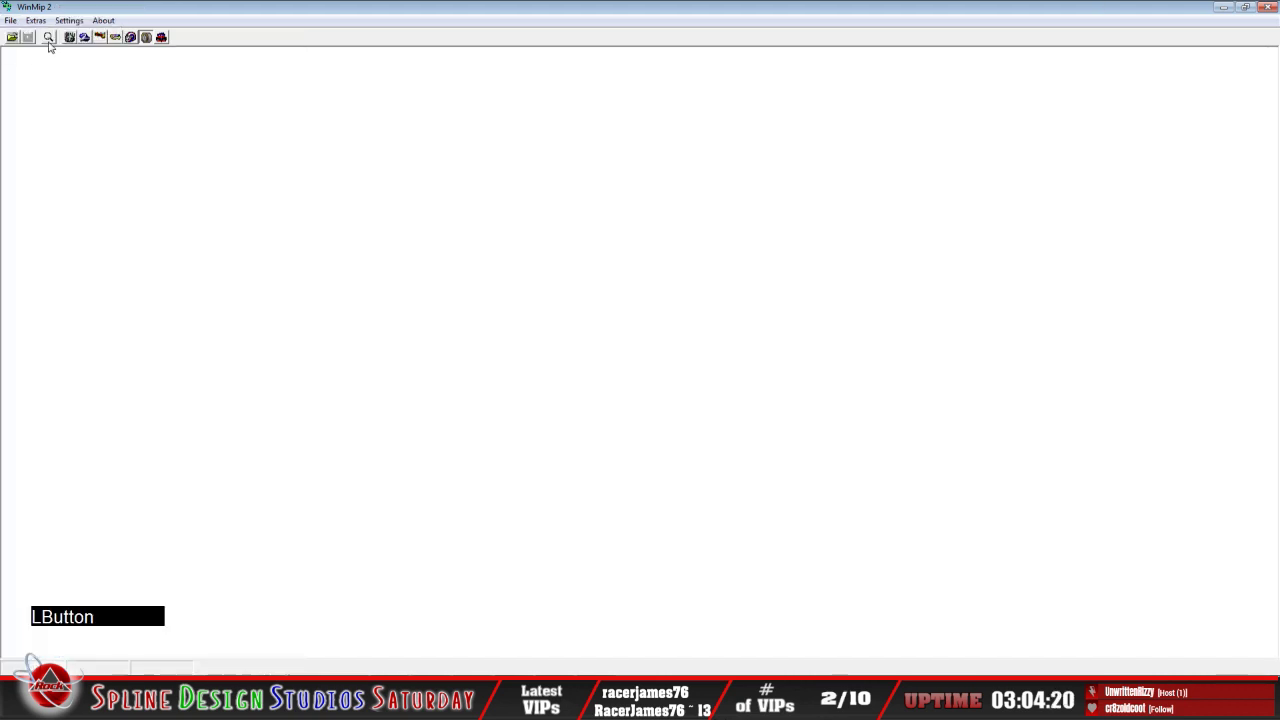
left_click(10, 20)
left_click(41, 102)
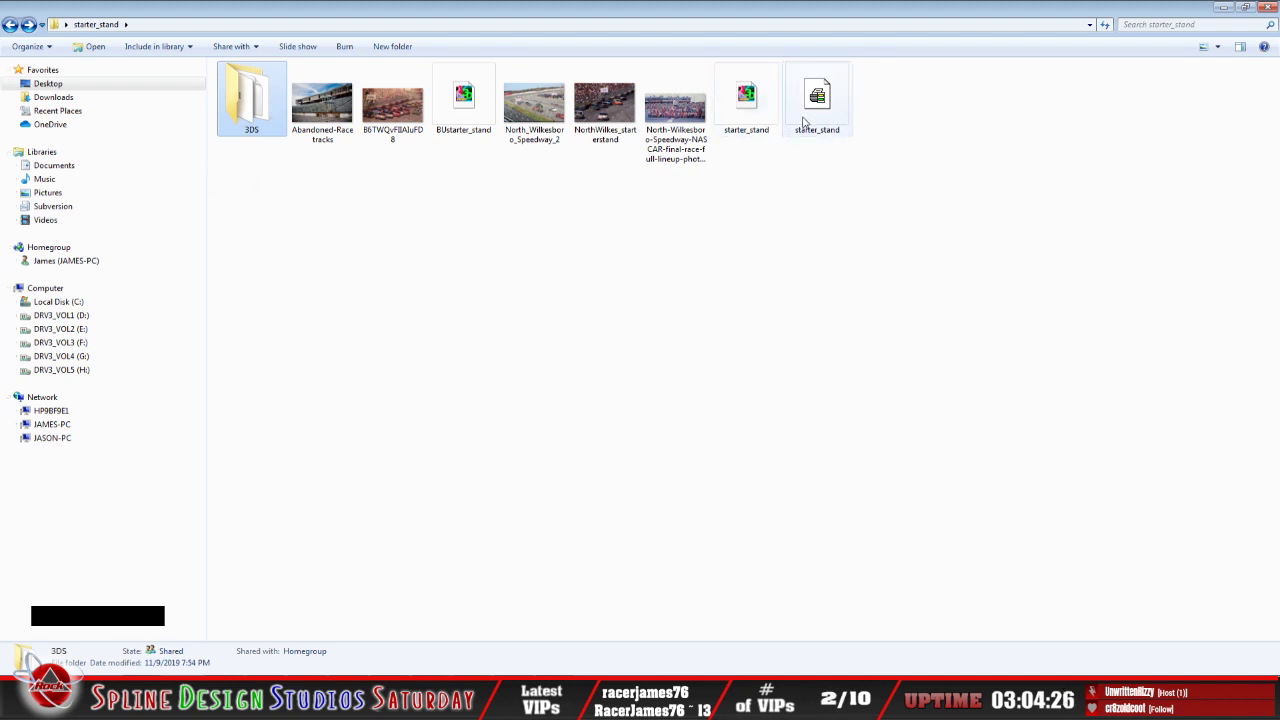
Copy the new starter_stand object and its mip texture from the starter_stand folder
left_click(746, 100)
left_click(812, 110, "ctrl")
right_click(812, 122)
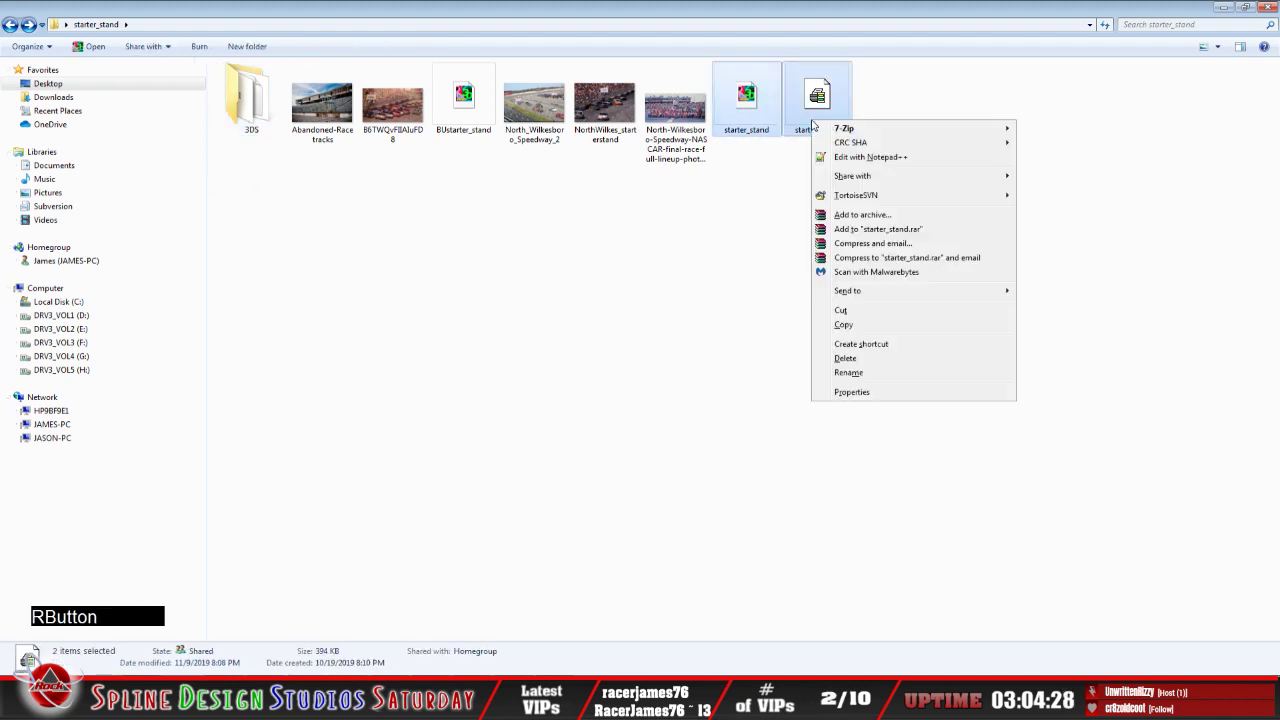
left_click(872, 325)
left_click(648, 397)
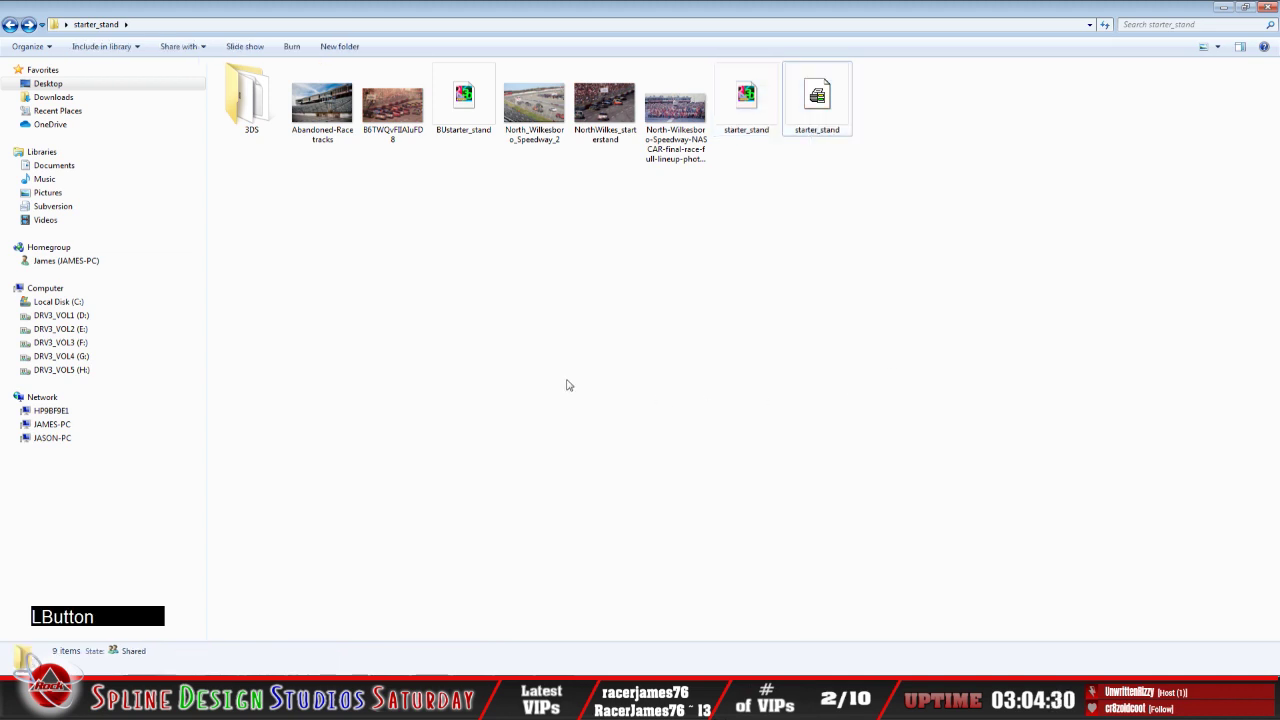
Open drive D in a new window and go to the North_Wilkes_SDS folder under the third-party tracks in NR2003 Track Edit
right_click(80, 314)
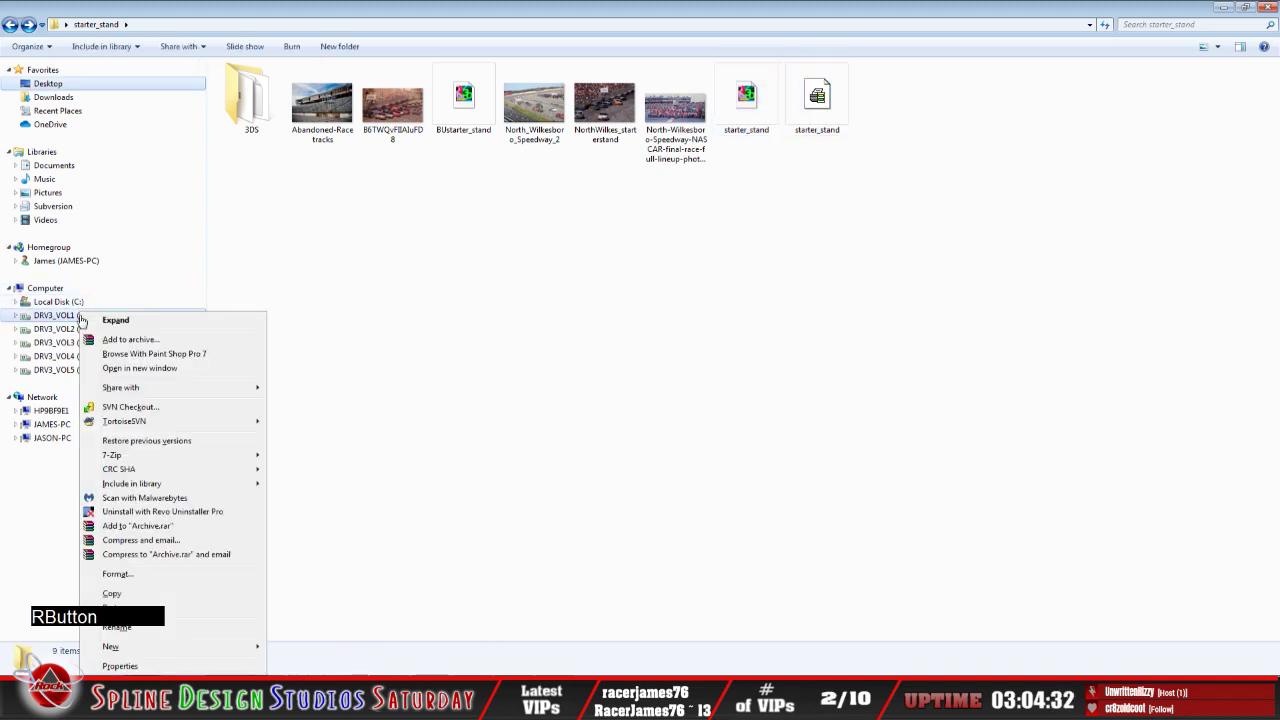
left_click(128, 367)
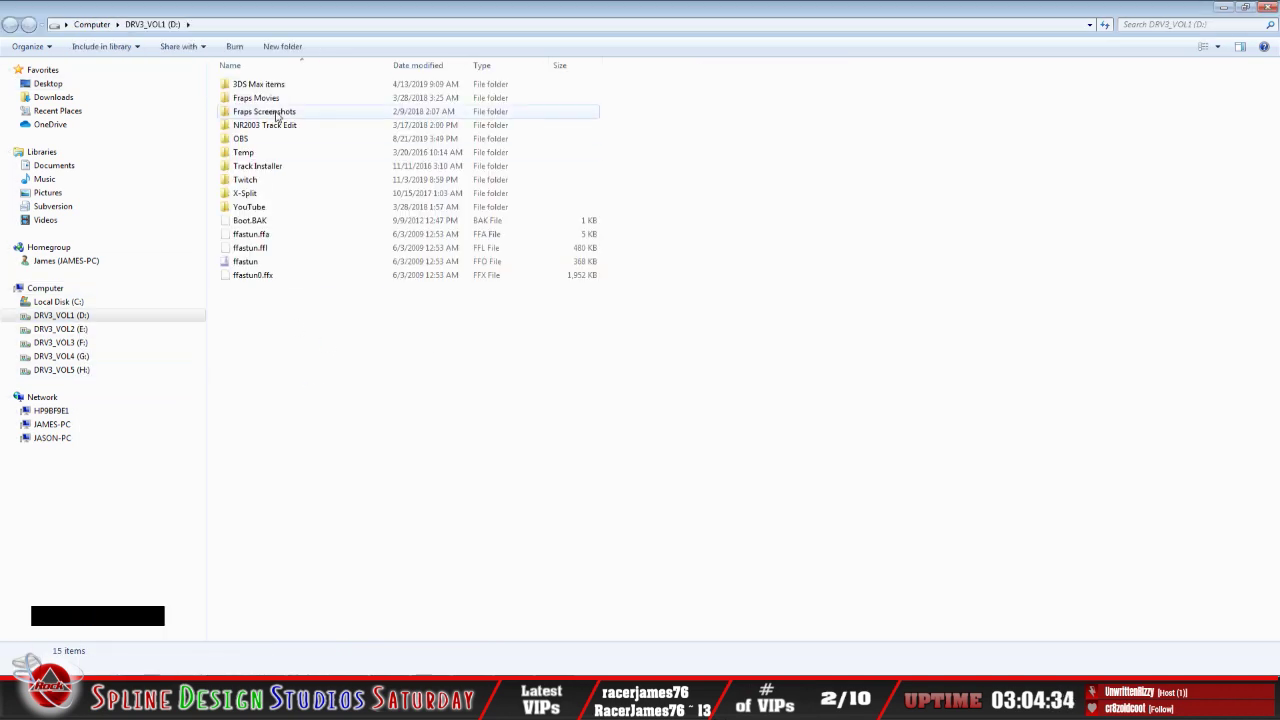
double_click(268, 128)
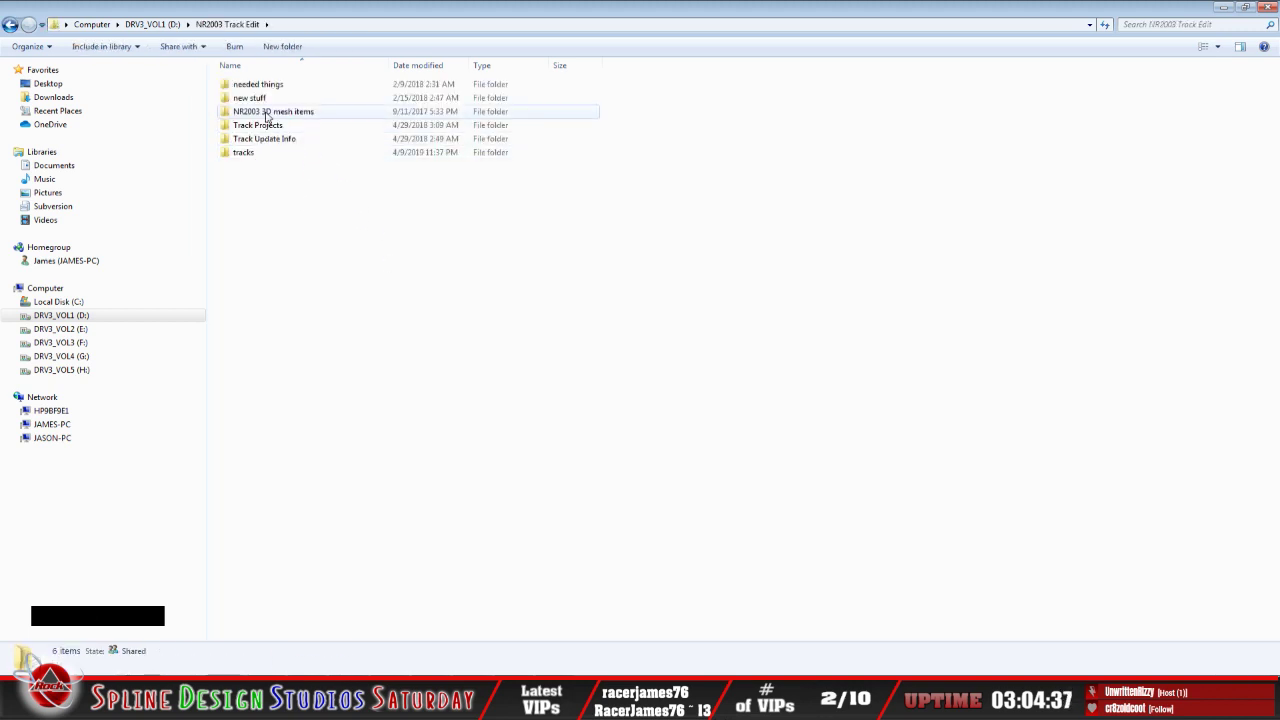
double_click(247, 153)
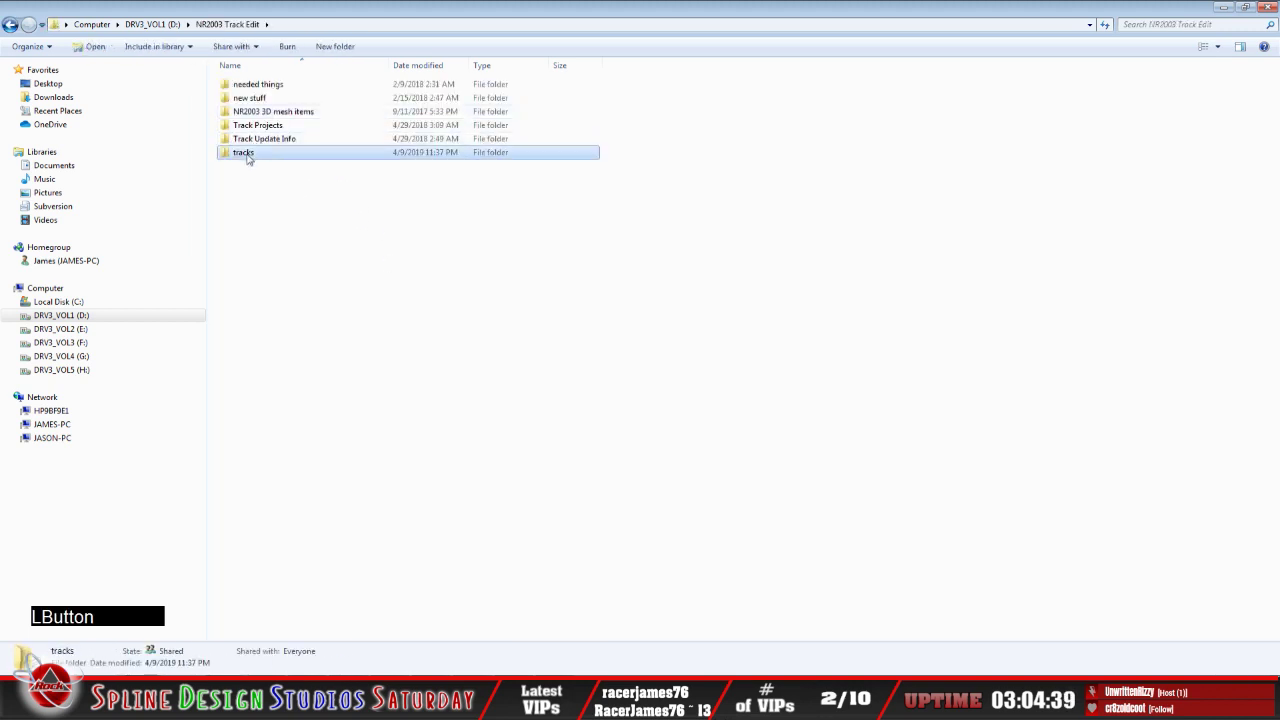
double_click(265, 97)
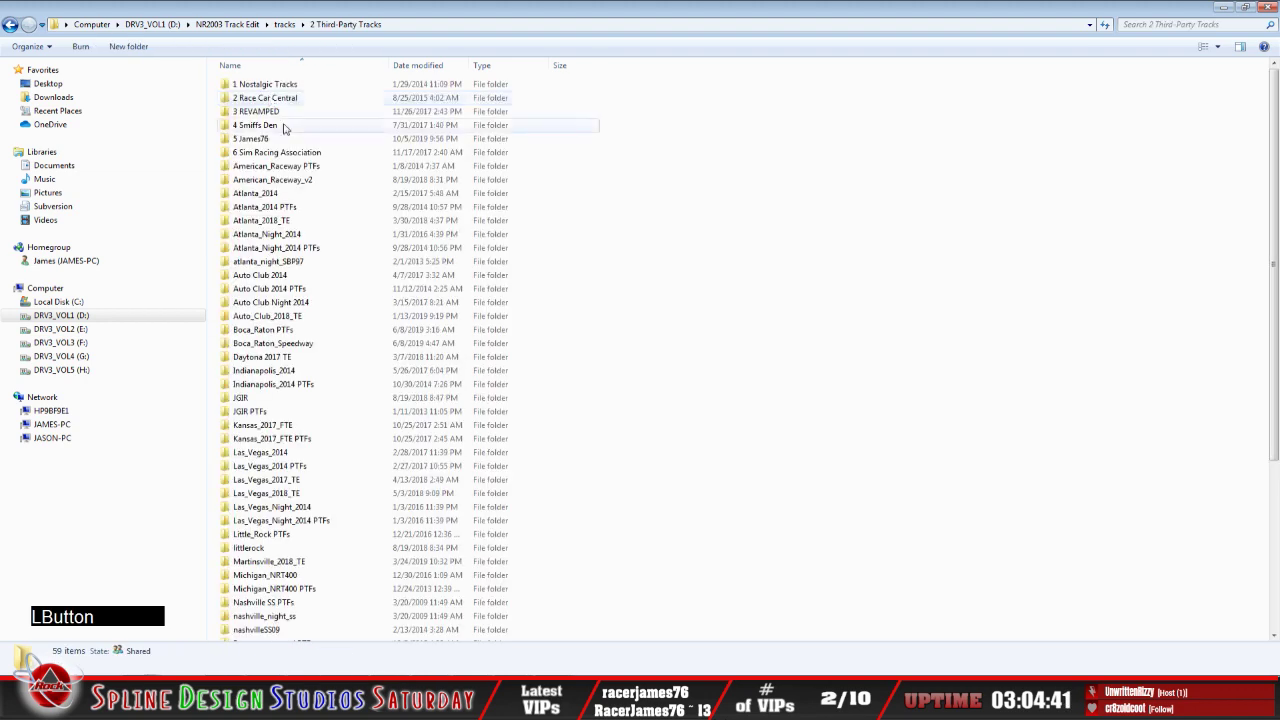
double_click(255, 139)
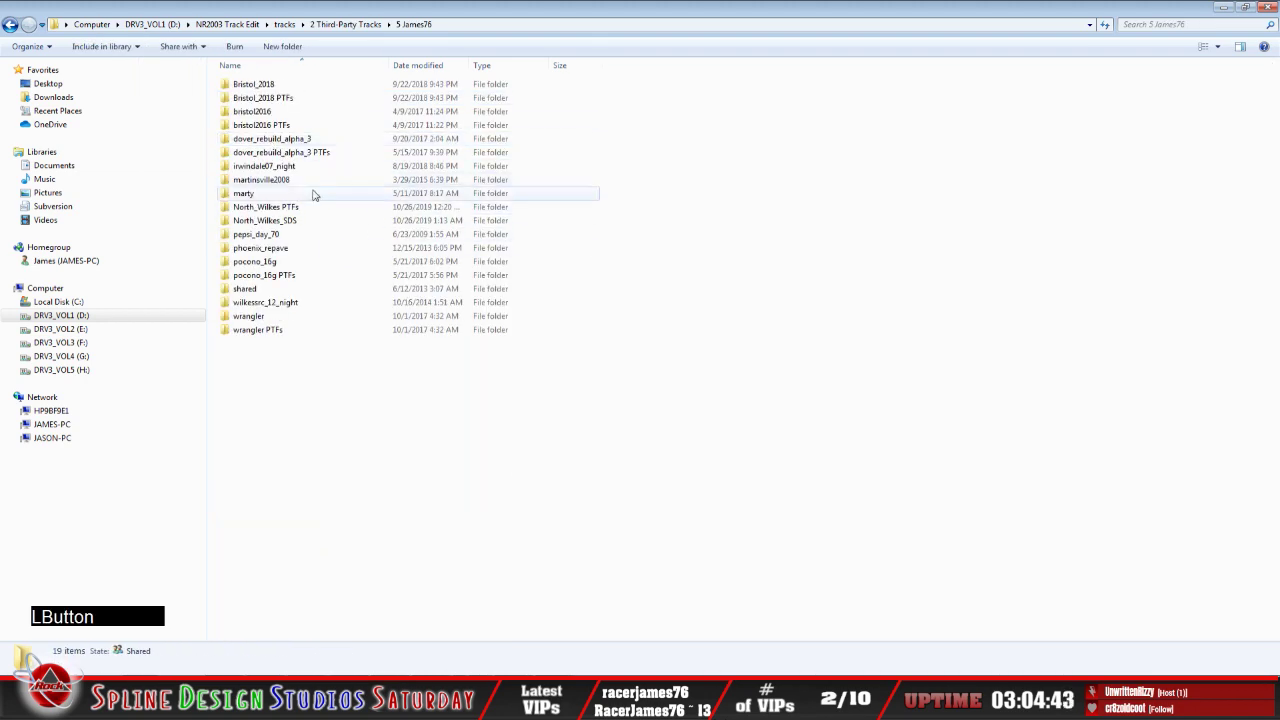
double_click(278, 222)
Paste the copied object and texture into the North_Wilkes_SDS folder, replacing the existing starter_stand files
right_click(422, 354)
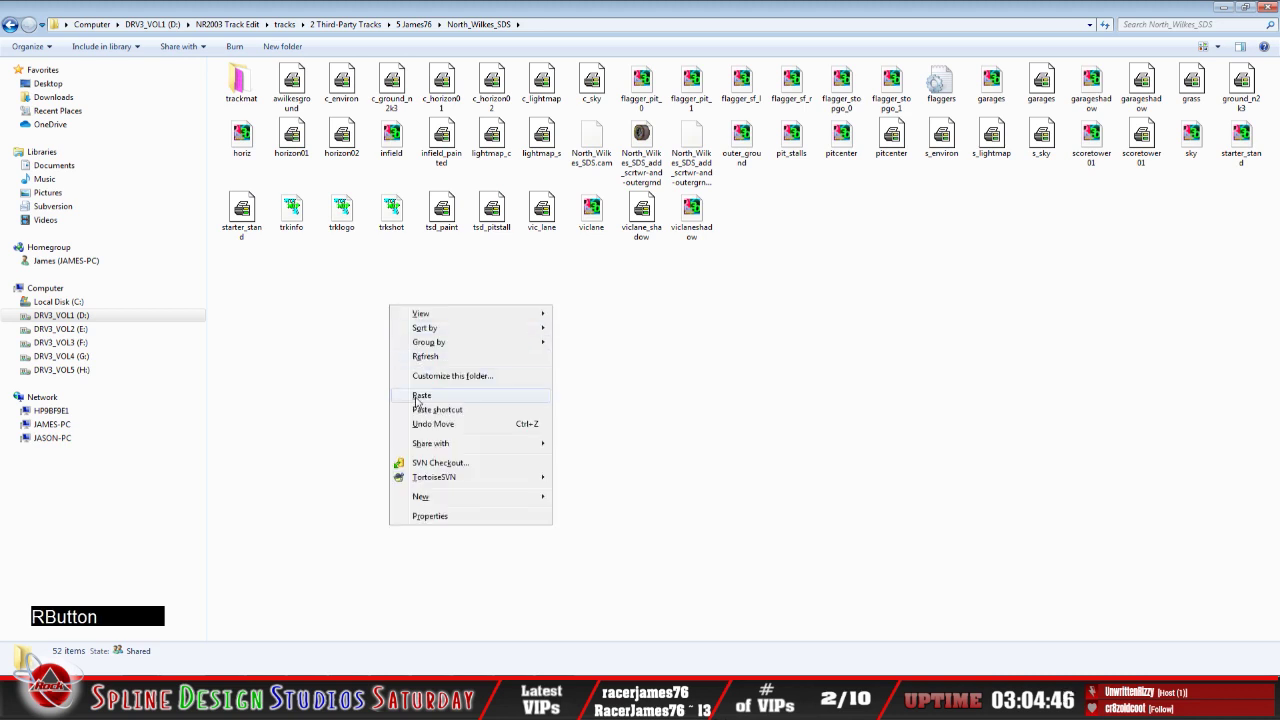
left_click(418, 391)
left_click(600, 334)
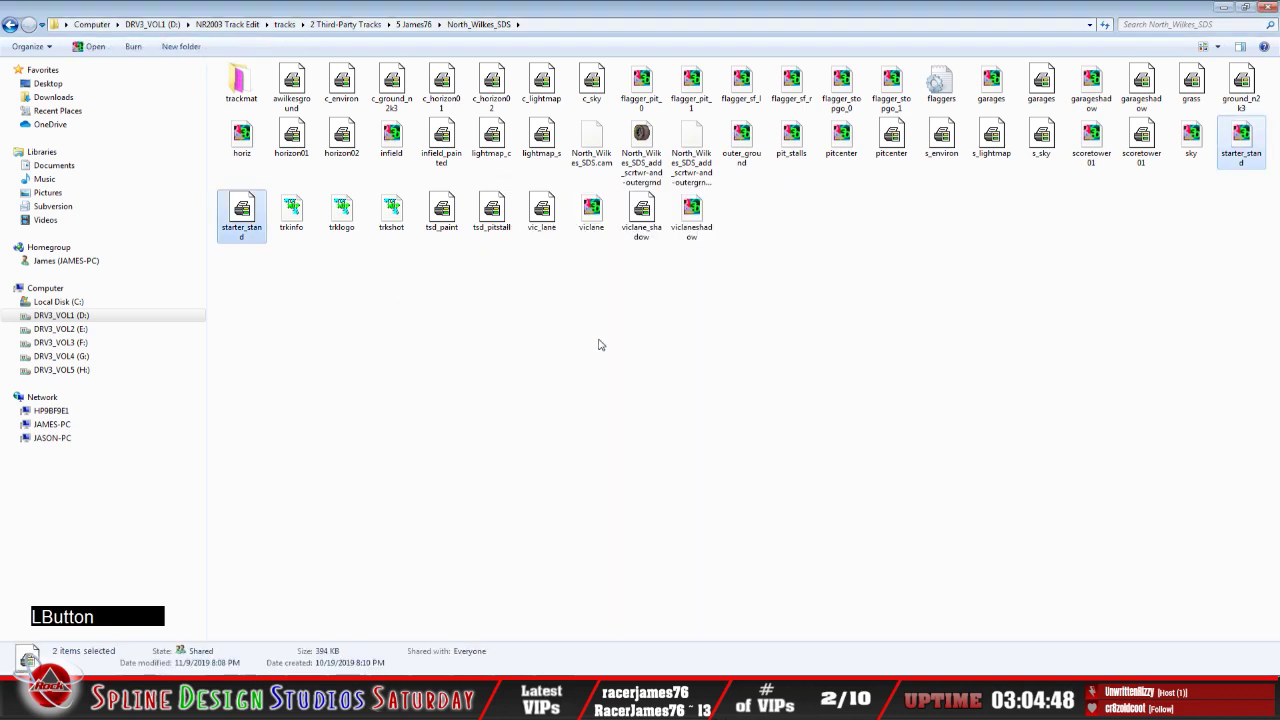
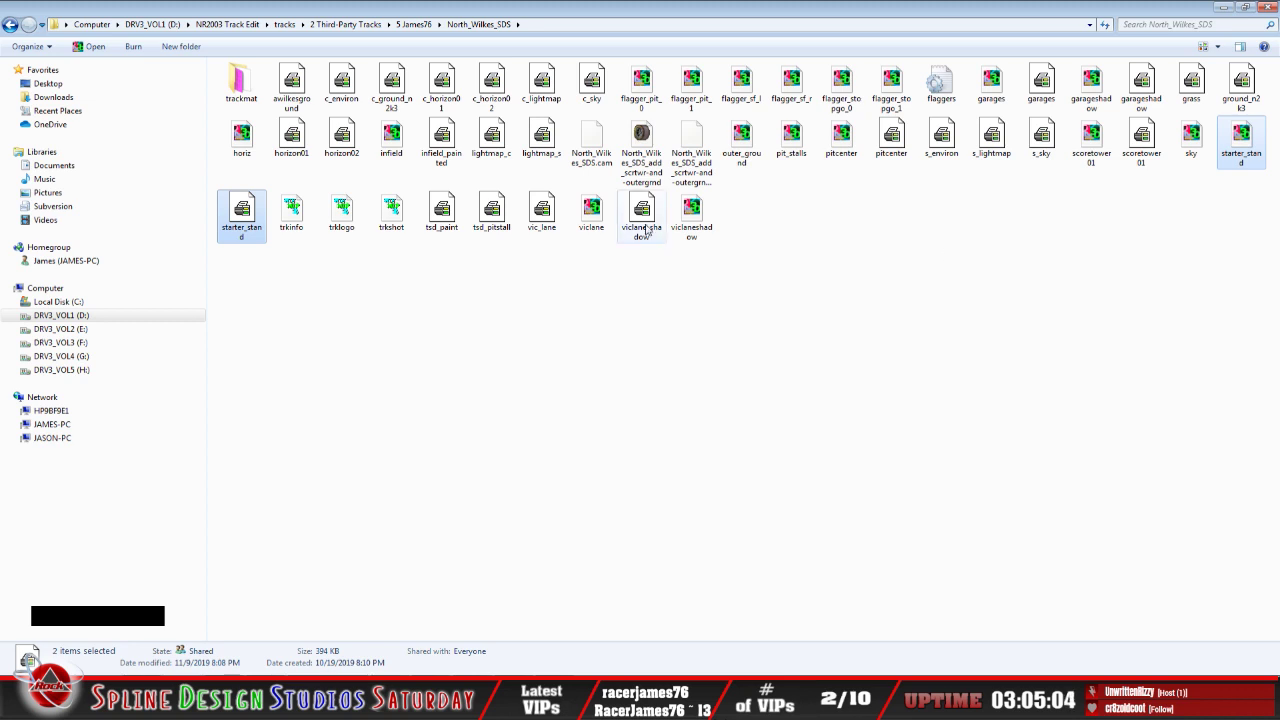
Open the North_Wilkes_SDS_add_scrtwr-and-outergrnd track in Sandbox and maximize its window
left_click(642, 152)
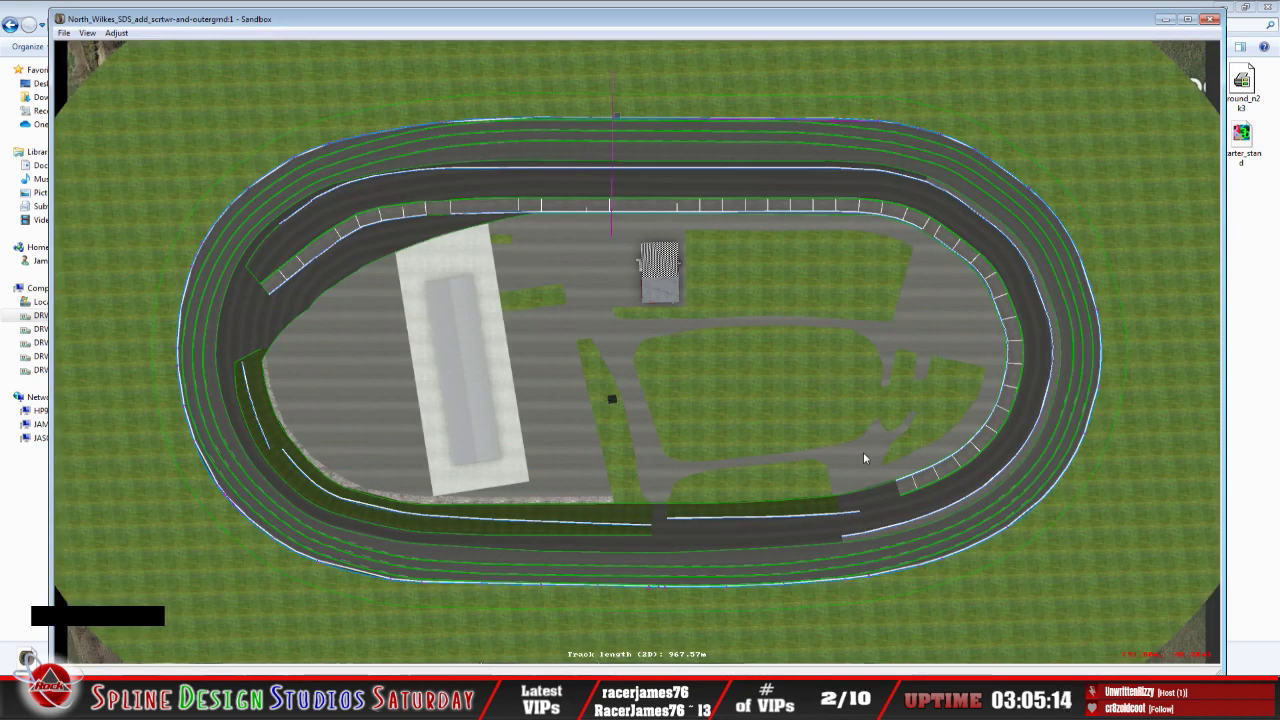
left_click(448, 24)
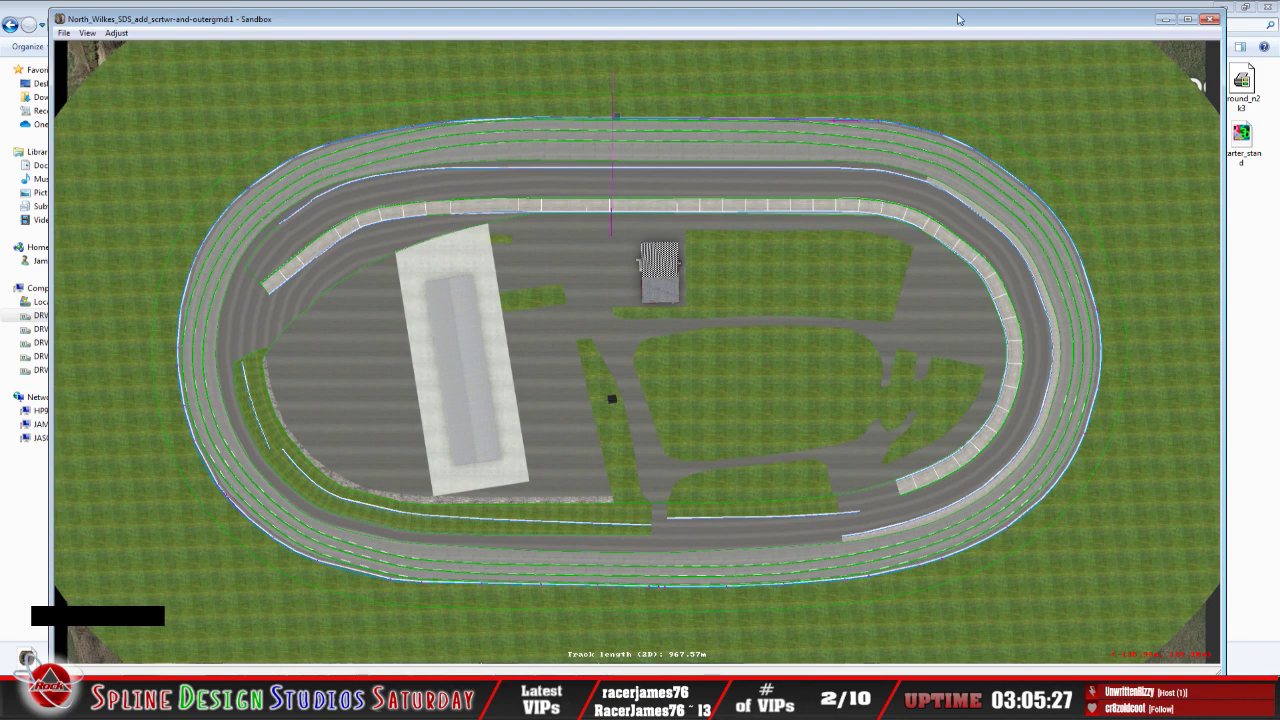
left_click(1187, 19)
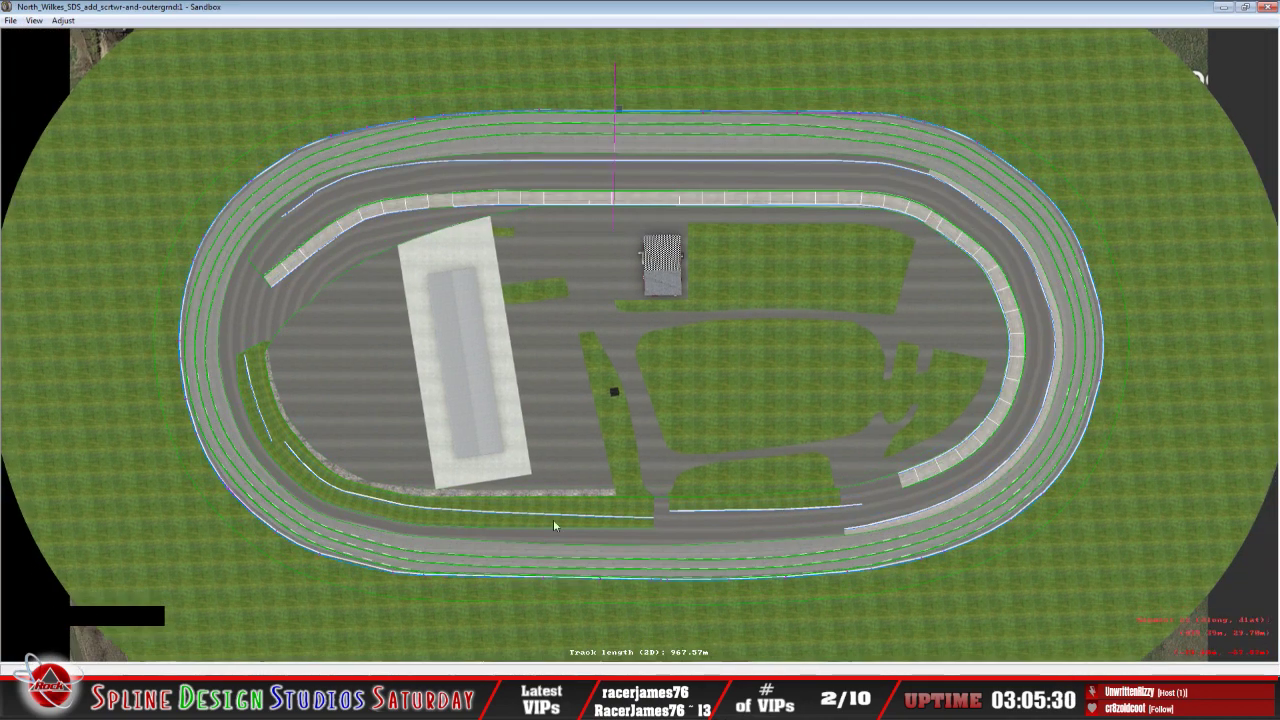
Bring up the track's Camera View and fly to the starter stand beside the start/finish line
left_click(560, 505)
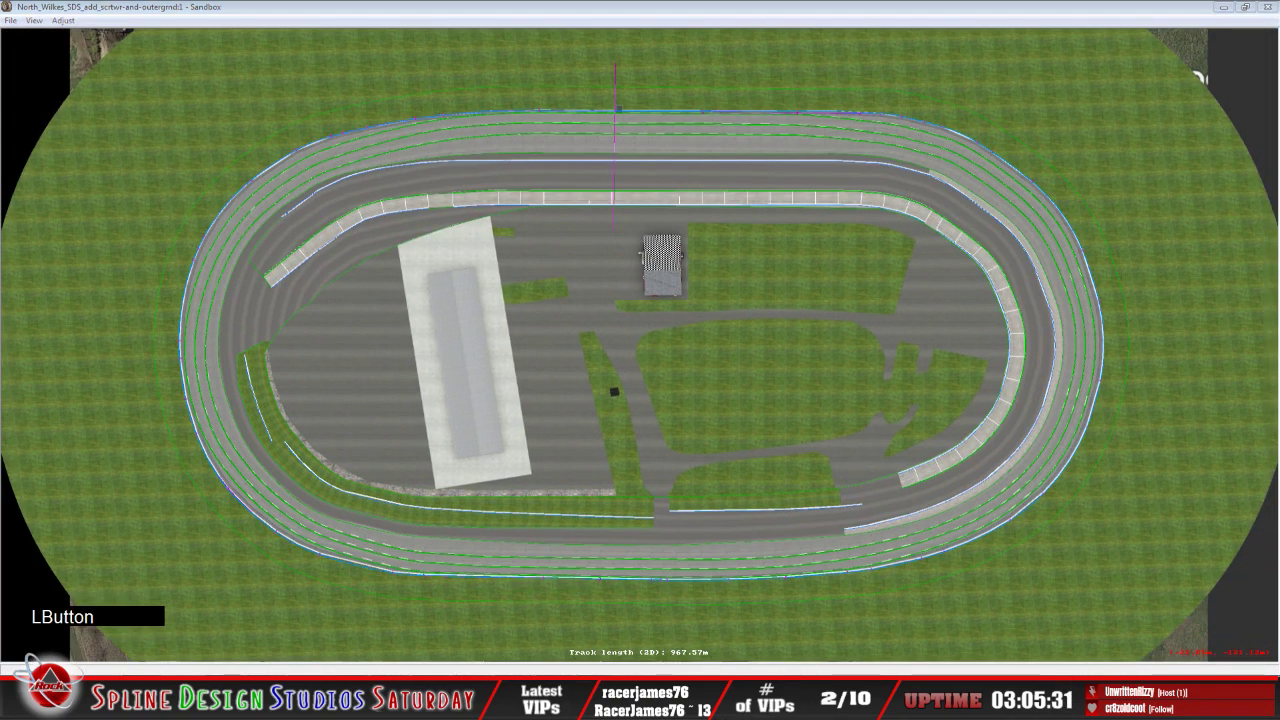
left_click(611, 648)
left_click(155, 106)
left_click(175, 132)
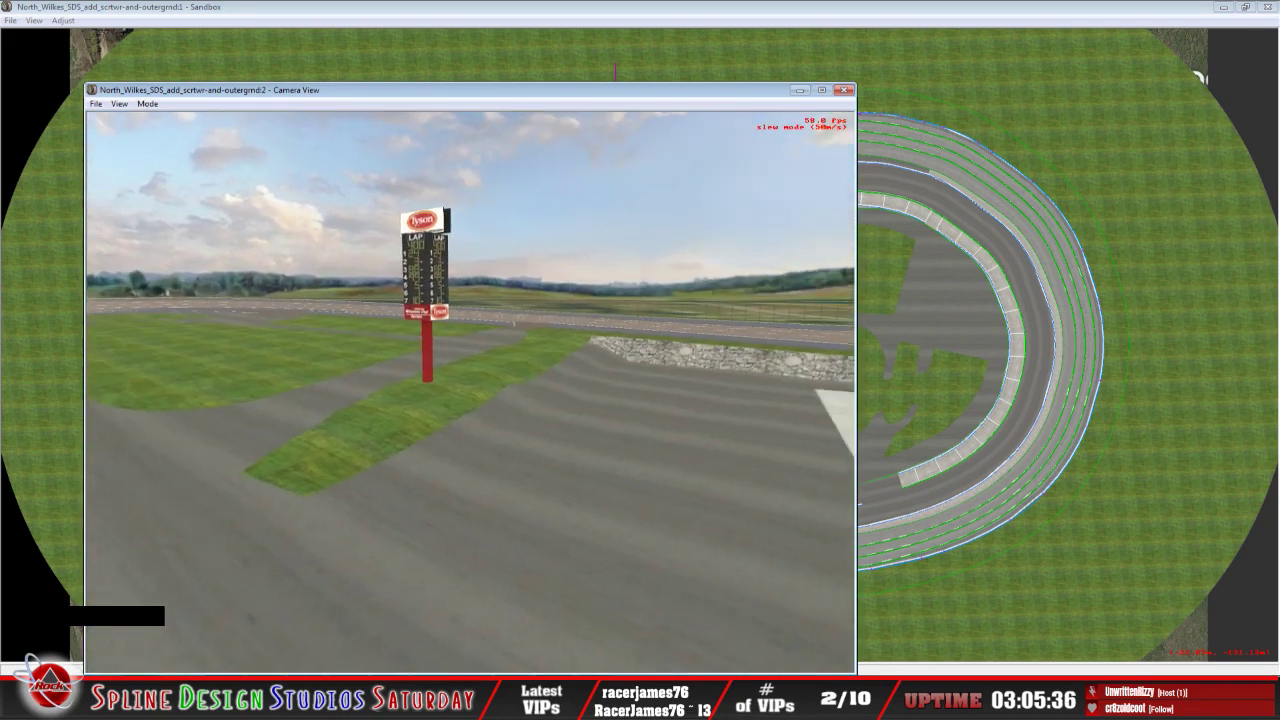
right_click_drag(470, 392, 440, 392)
left_click_drag(470, 392, 480, 400)
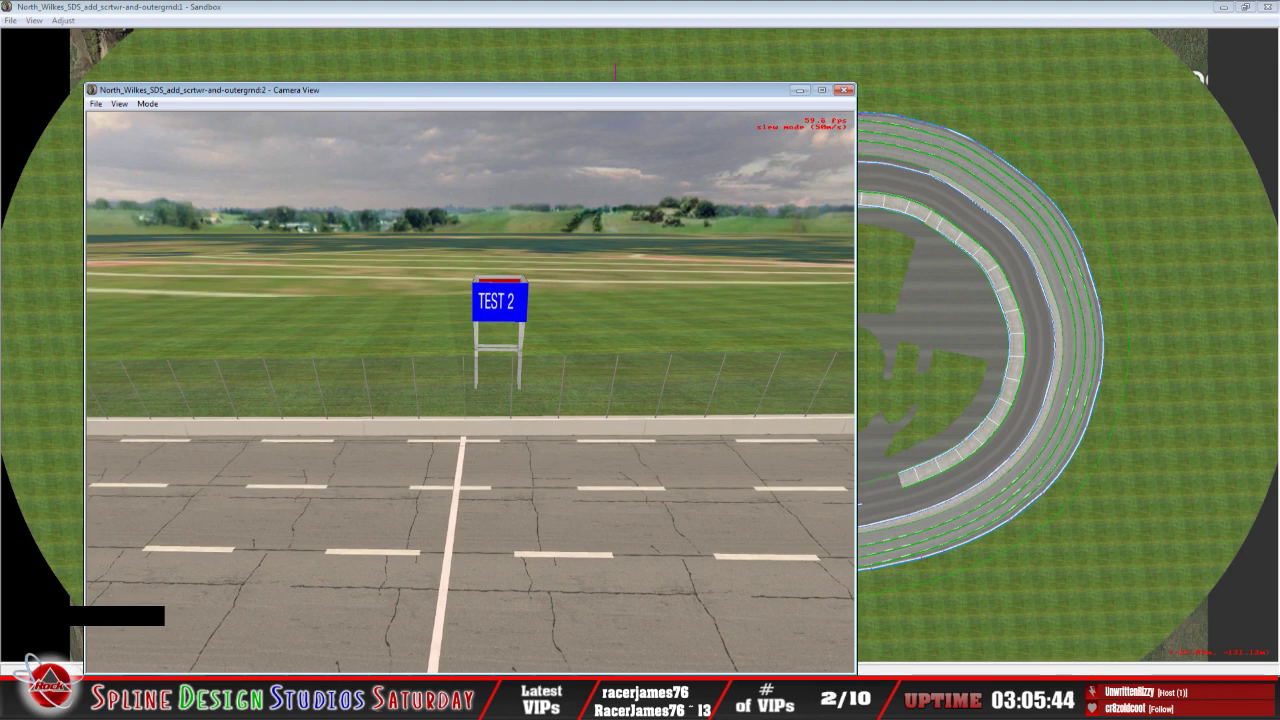
key("space")
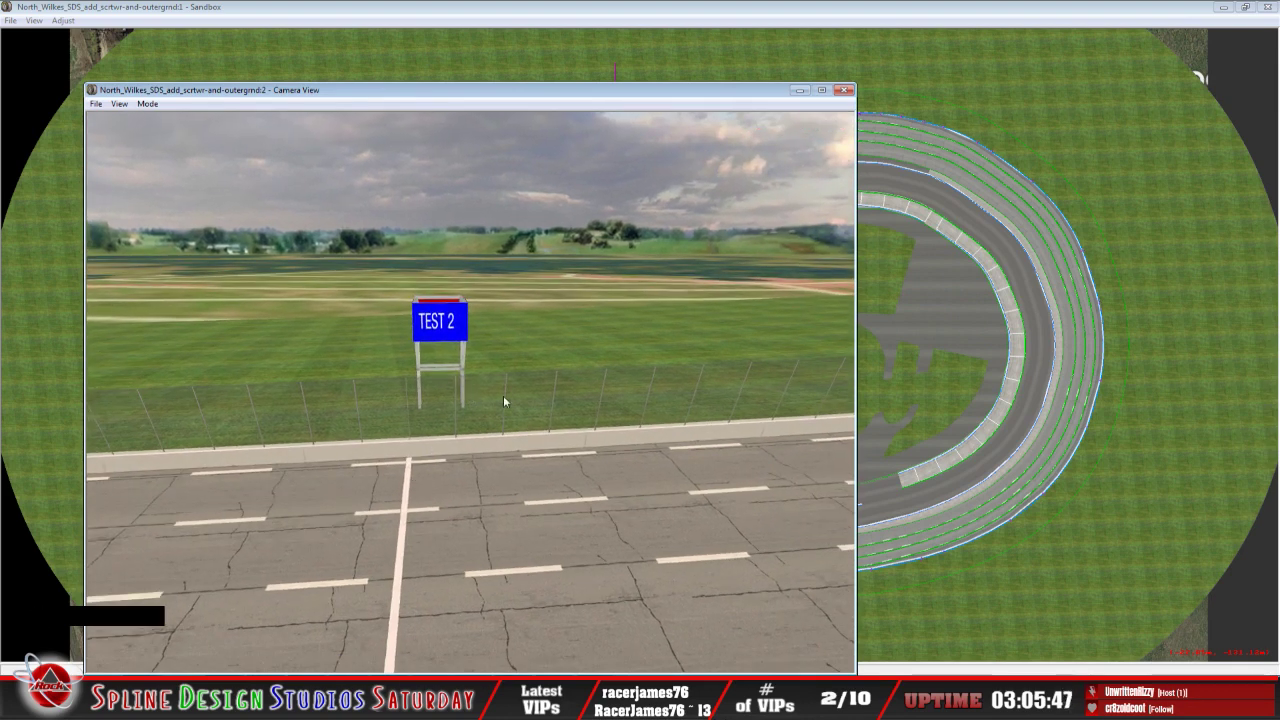
Check the saved coordinates in the coord text file, then return to the track's Camera View
left_click(430, 702)
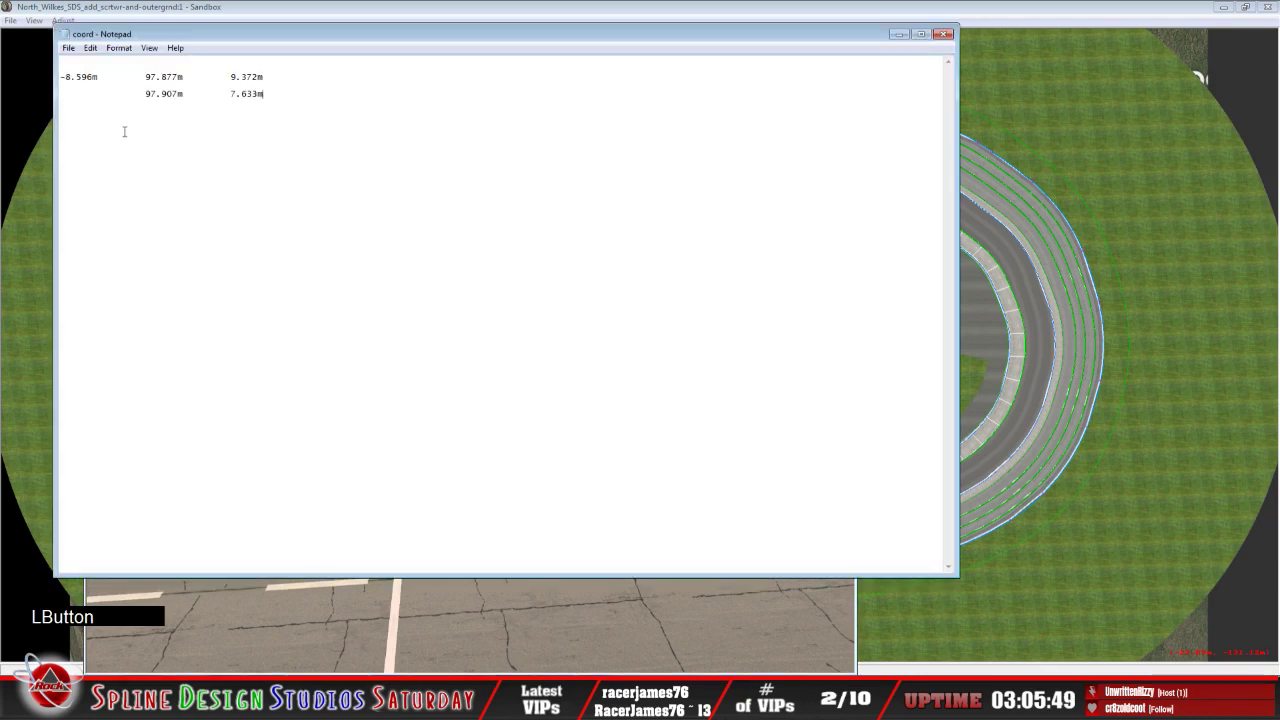
left_click(899, 34)
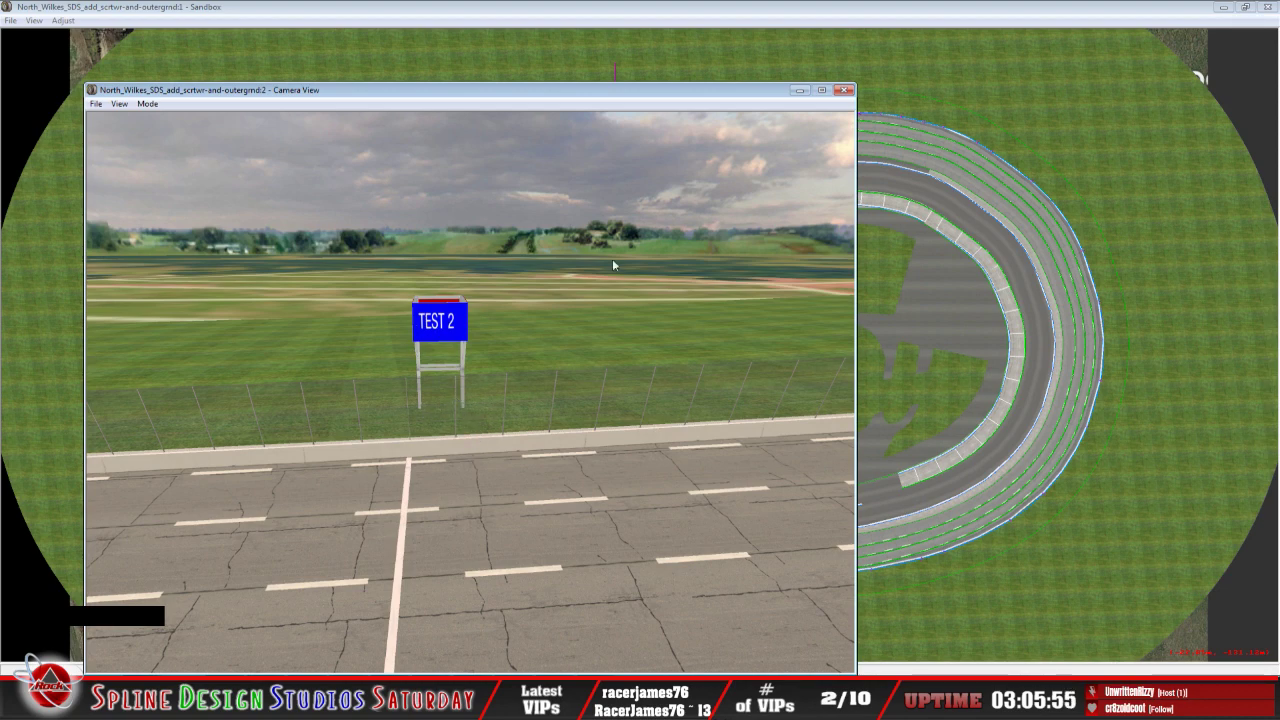
left_click(798, 91)
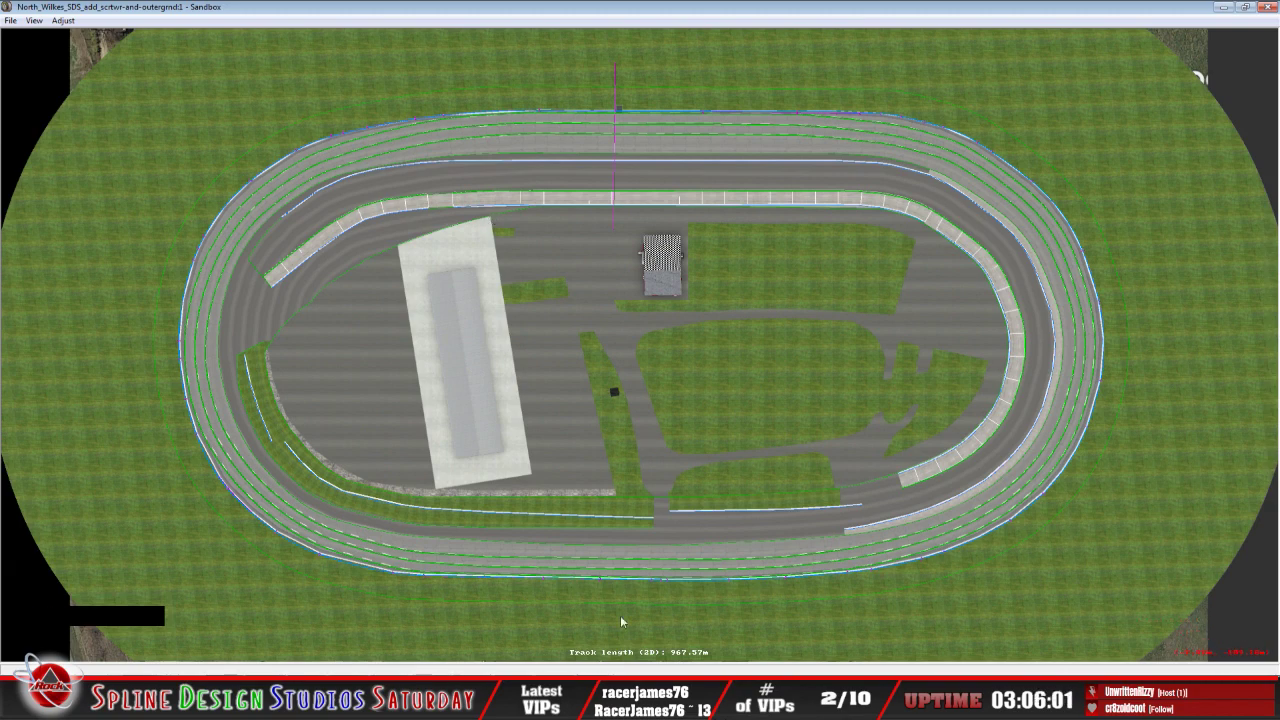
left_click(606, 704)
left_click(602, 647)
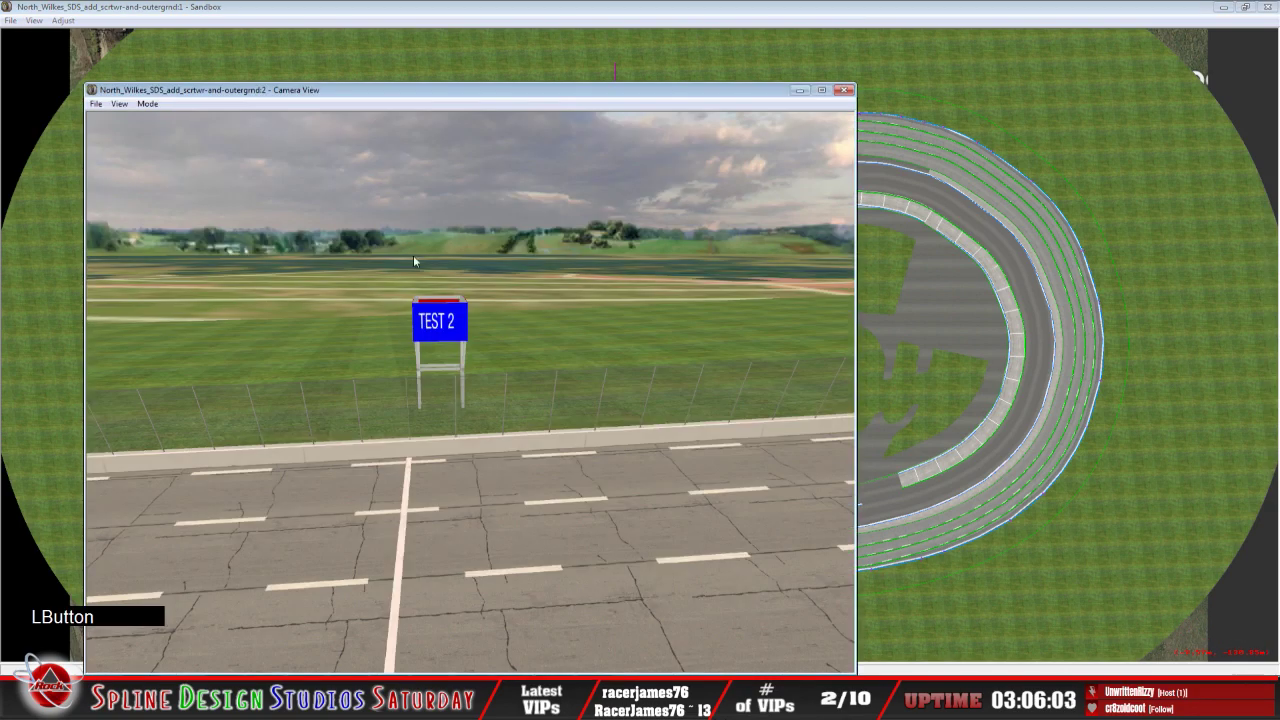
Fly the camera up close to the starter stand and examine its TEST 1 and TEST 2 sign panels and supports
left_click(147, 103)
left_click(168, 132)
right_click_drag(470, 392, 440, 405)
left_click_drag(470, 392, 470, 440)
right_click_drag(470, 440, 460, 380)
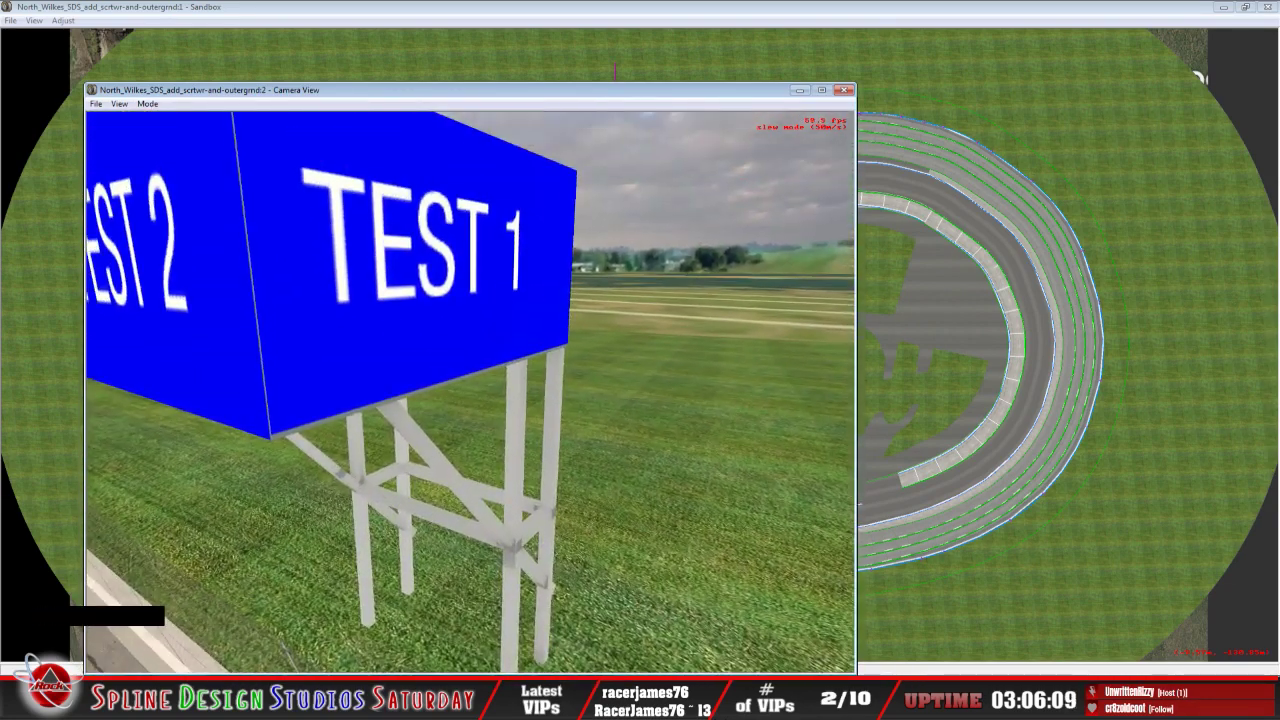
left_click_drag(470, 392, 470, 420)
right_click_drag(470, 420, 470, 398)
left_click_drag(470, 398, 474, 412)
right_click_drag(474, 412, 470, 430)
key("space")
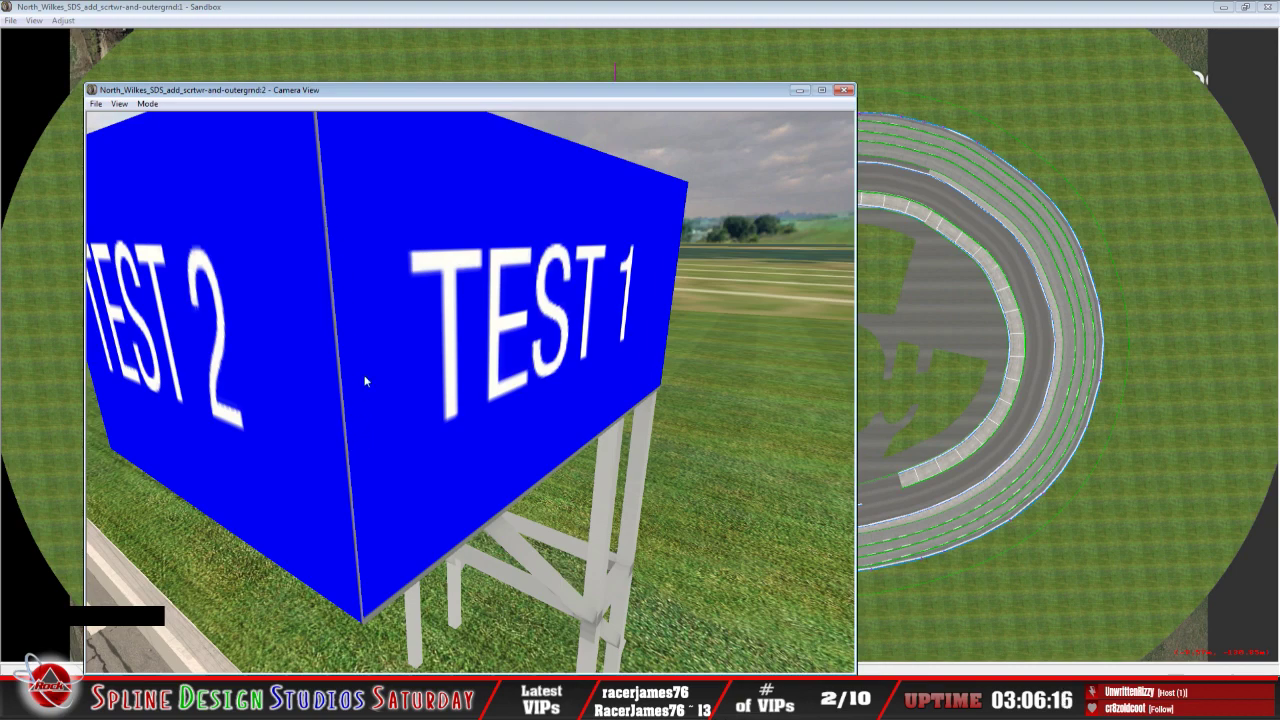
Fly the Camera View around the stand's outer corner to examine where the blue TEST 2 and TEST 1 panels meet
left_click(446, 698)
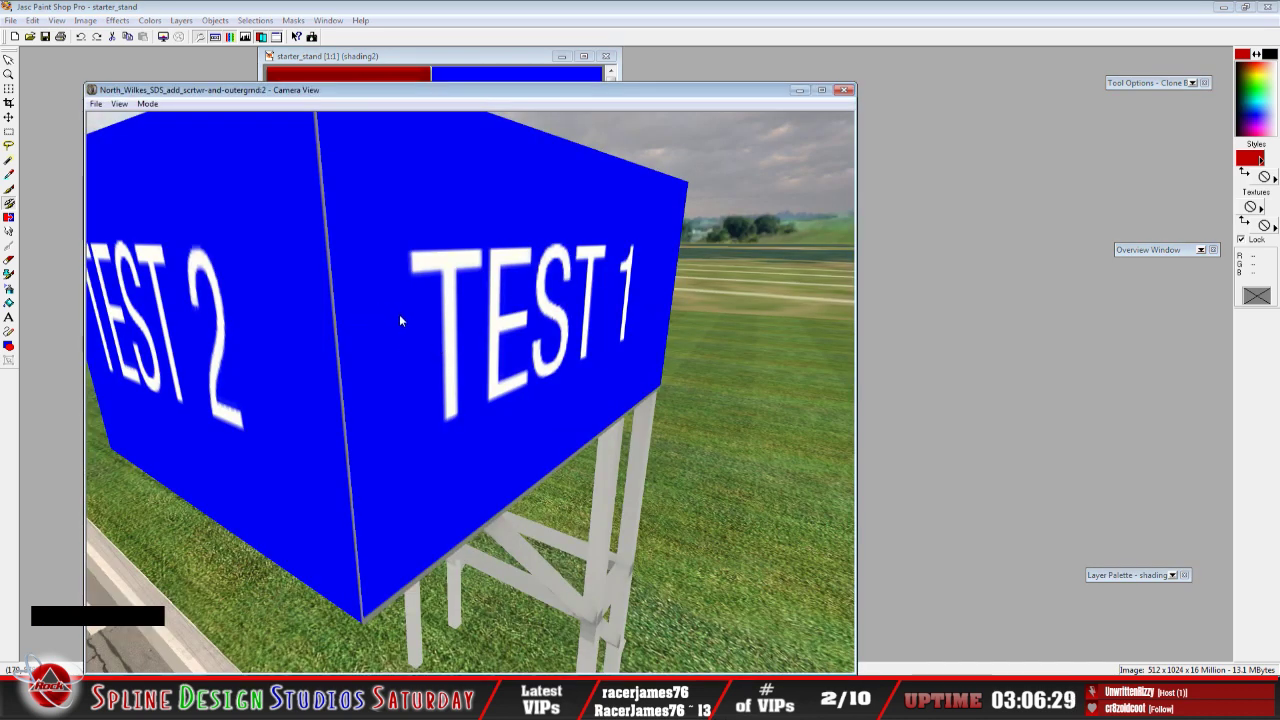
left_click(147, 103)
left_click(177, 131)
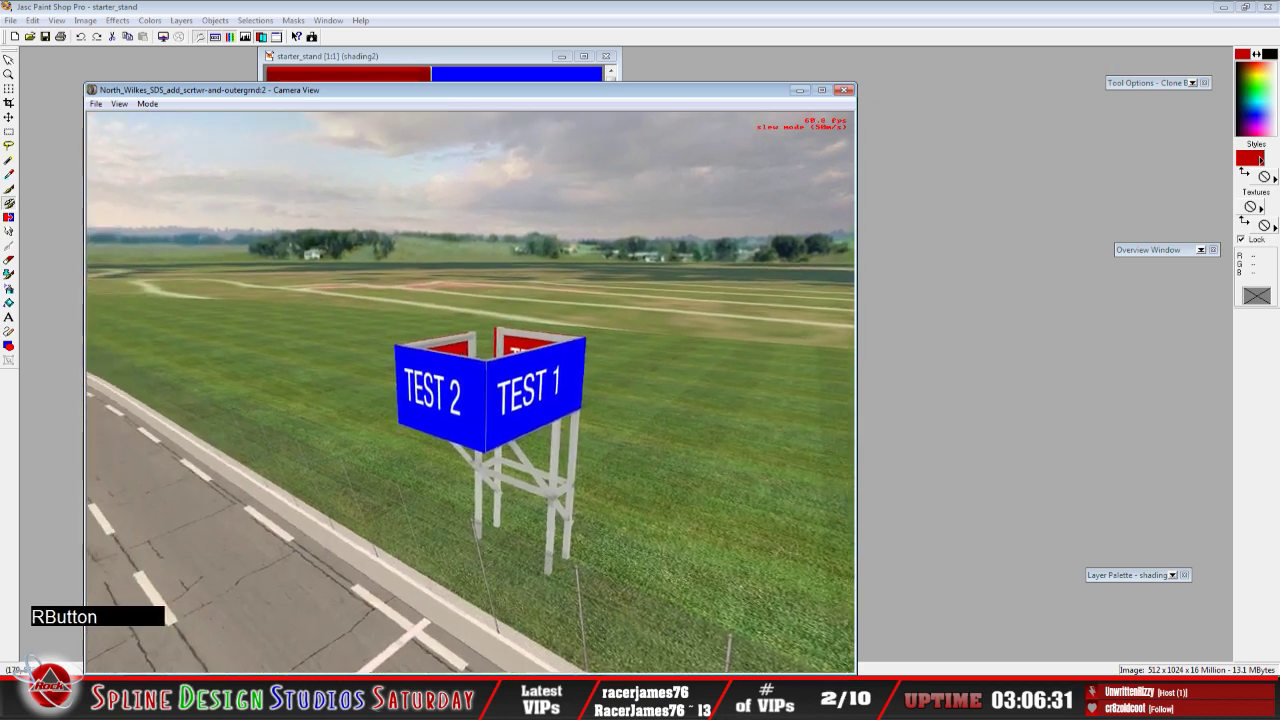
right_click_drag(470, 390, 508, 384)
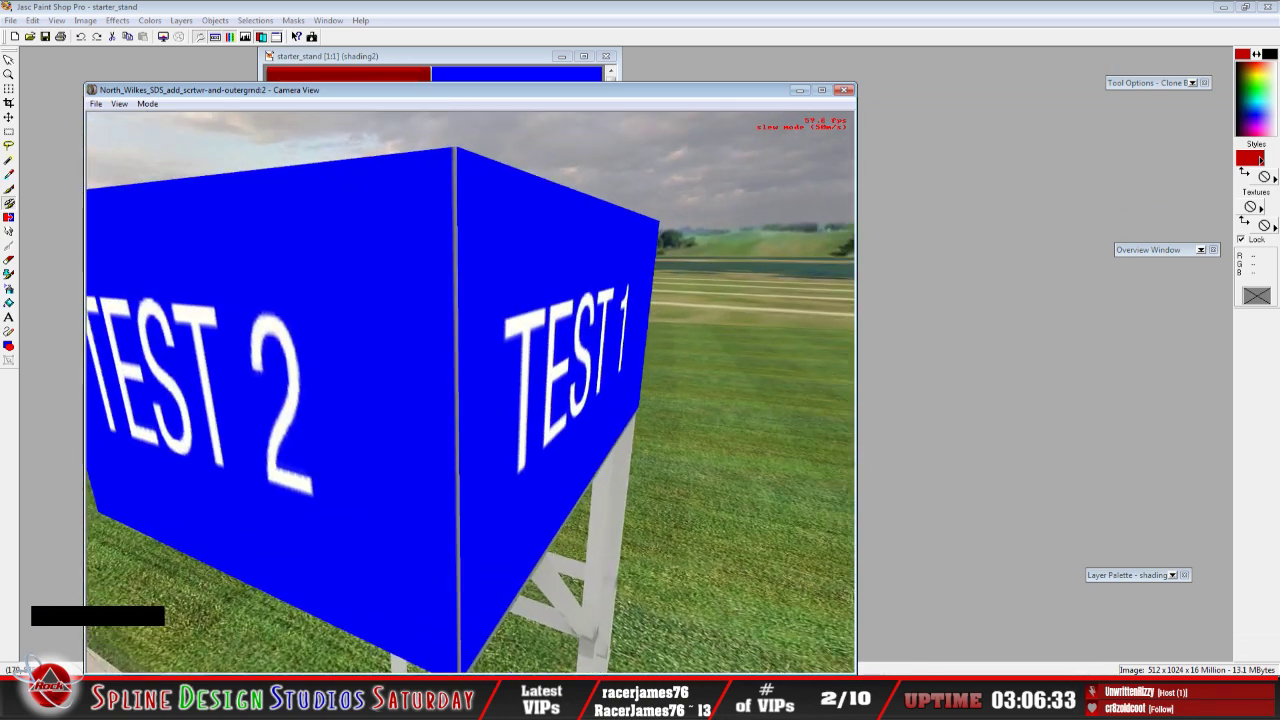
key("space")
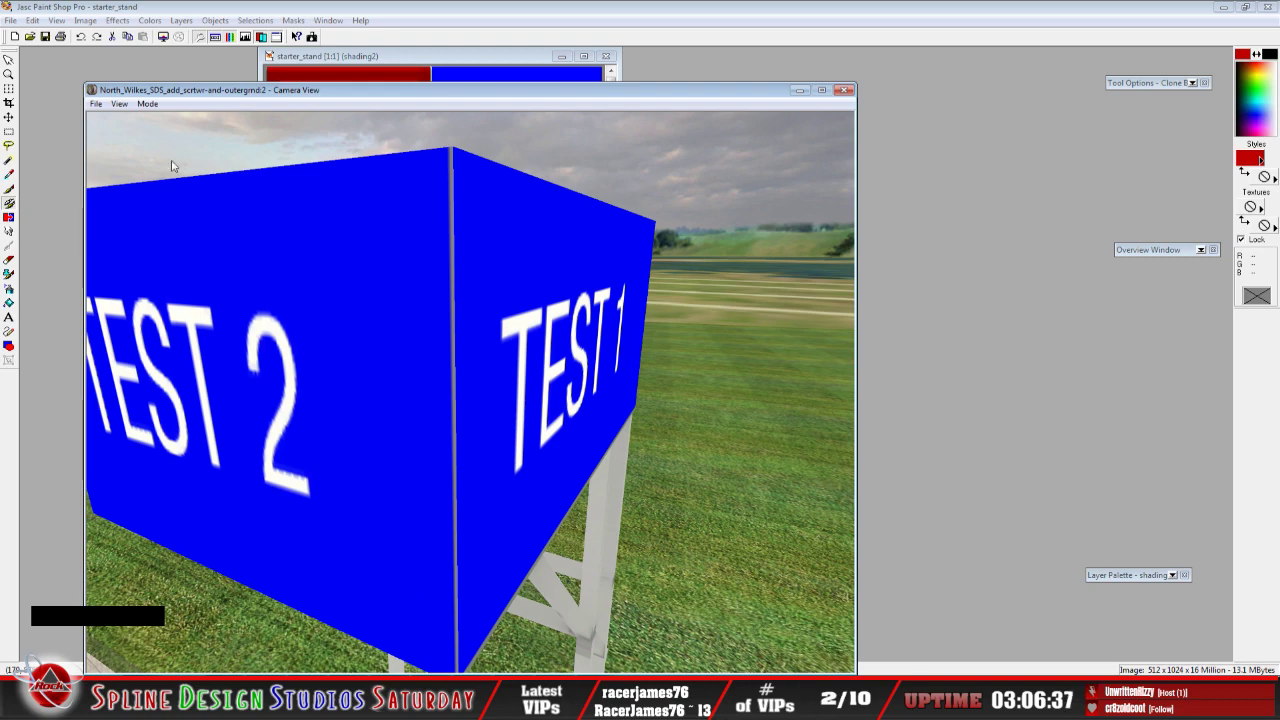
Fly the camera inside the starter stand and above it to examine the red TEST 1 and TEST 2 inner panels and pipe frame
left_click(147, 103)
left_click(177, 131)
right_click_drag(470, 390, 480, 271)
key("space")
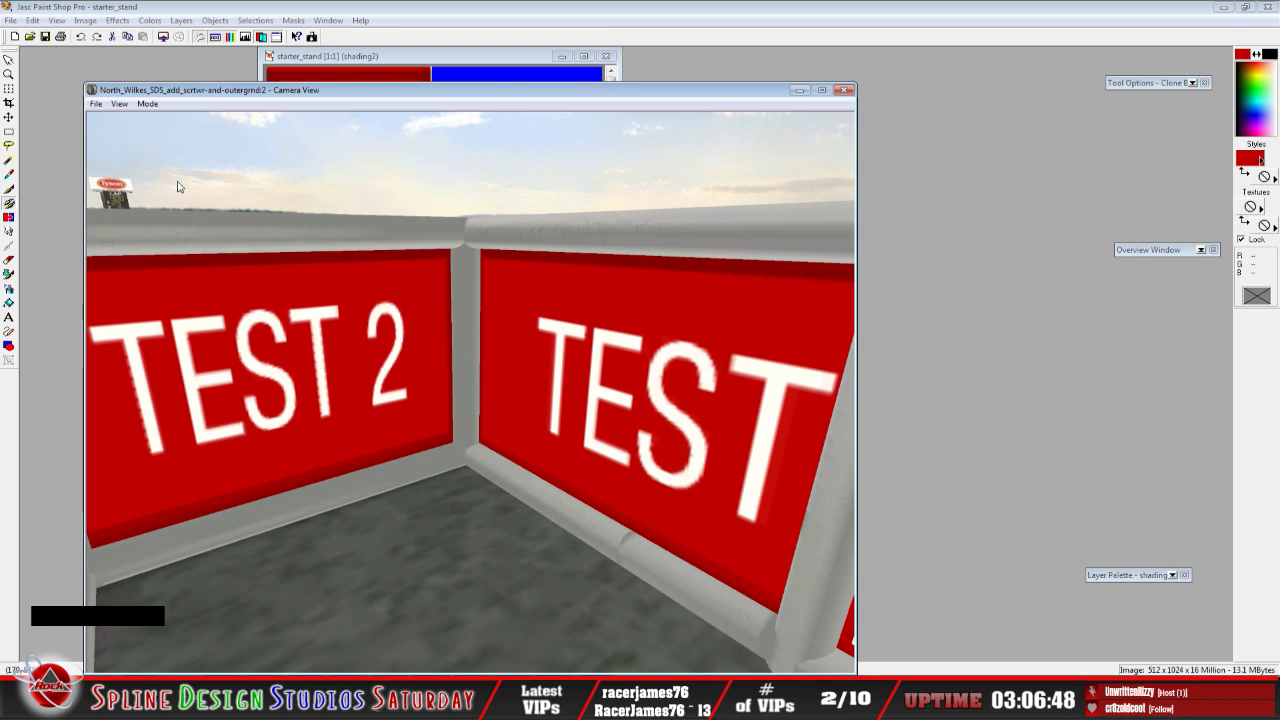
left_click(147, 104)
left_click(175, 131)
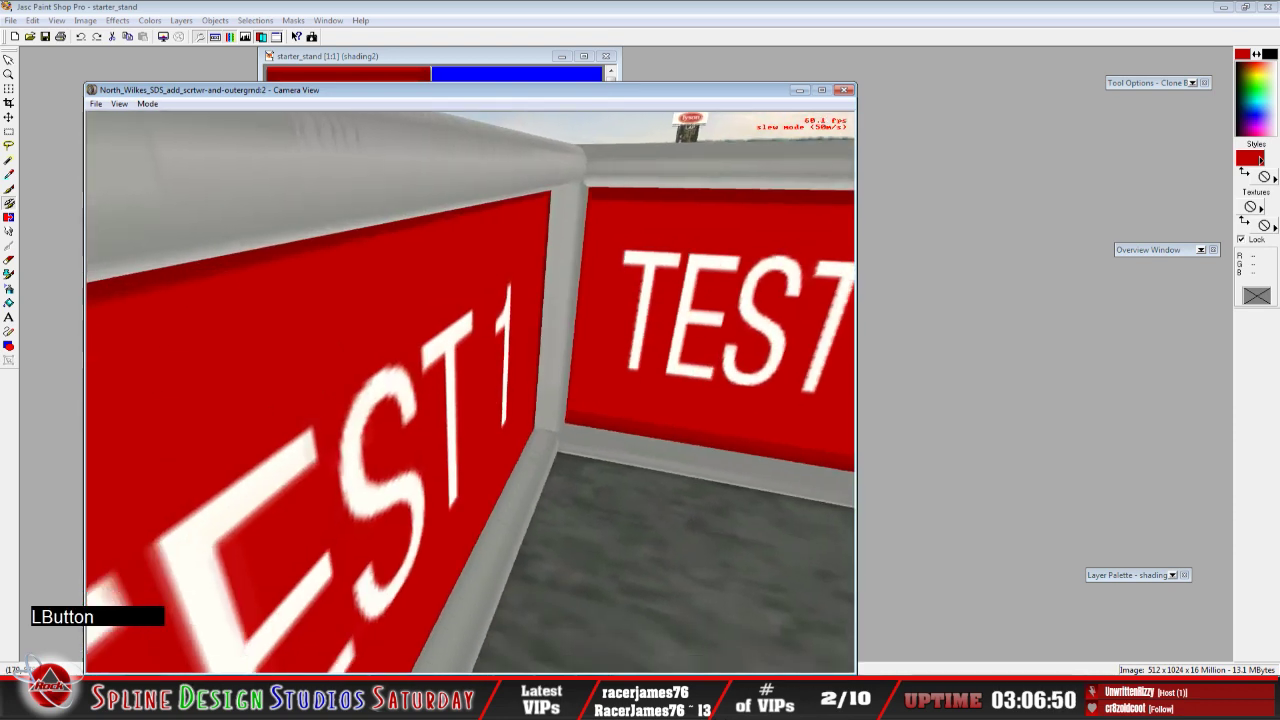
left_click_drag(470, 392, 510, 375)
mouse_move(470, 392)
right_mouse_down()
mouse_move(500, 385)
mouse_move(450, 420)
mouse_move(464, 392)
right_mouse_up()
left_click_drag(470, 392, 474, 420)
key("space")
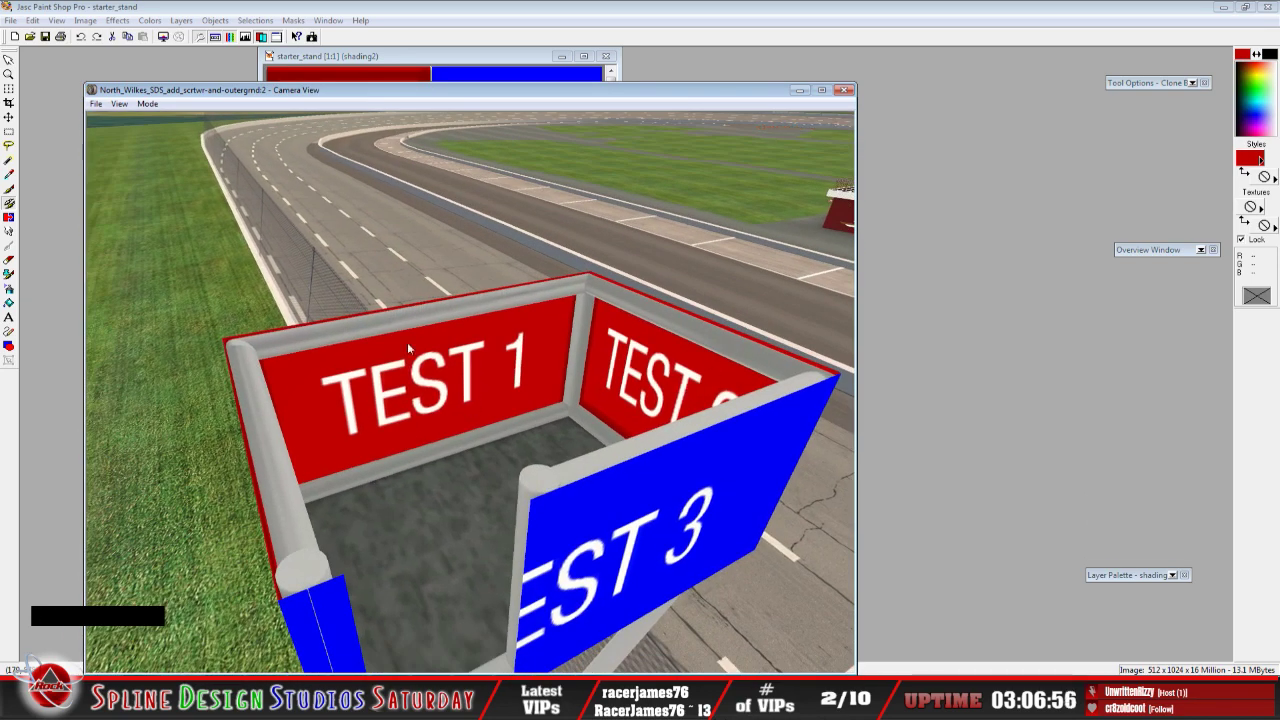
Examine the inner corner beside the red TEST 4 panel, and view the whole stand from its blue TEST 3 side
left_click(145, 104)
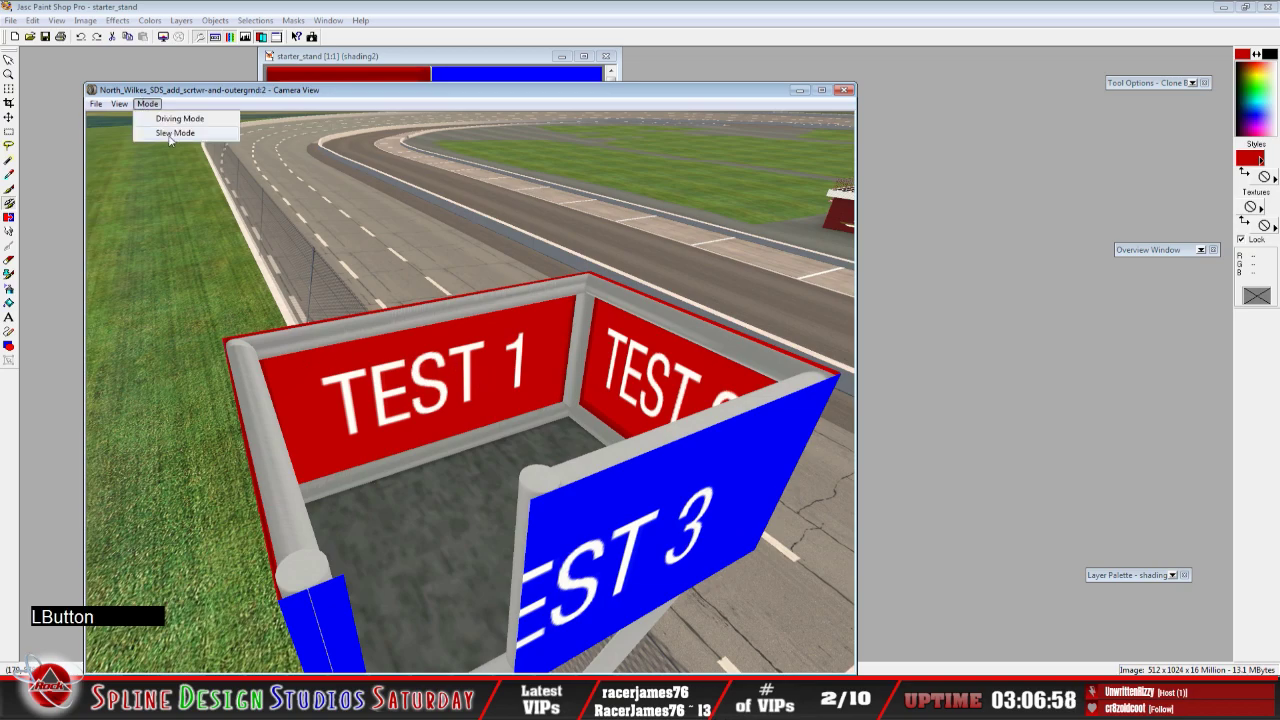
left_click(168, 132)
right_click_drag(168, 132, 168, 132)
right_click_drag(470, 392, 470, 392)
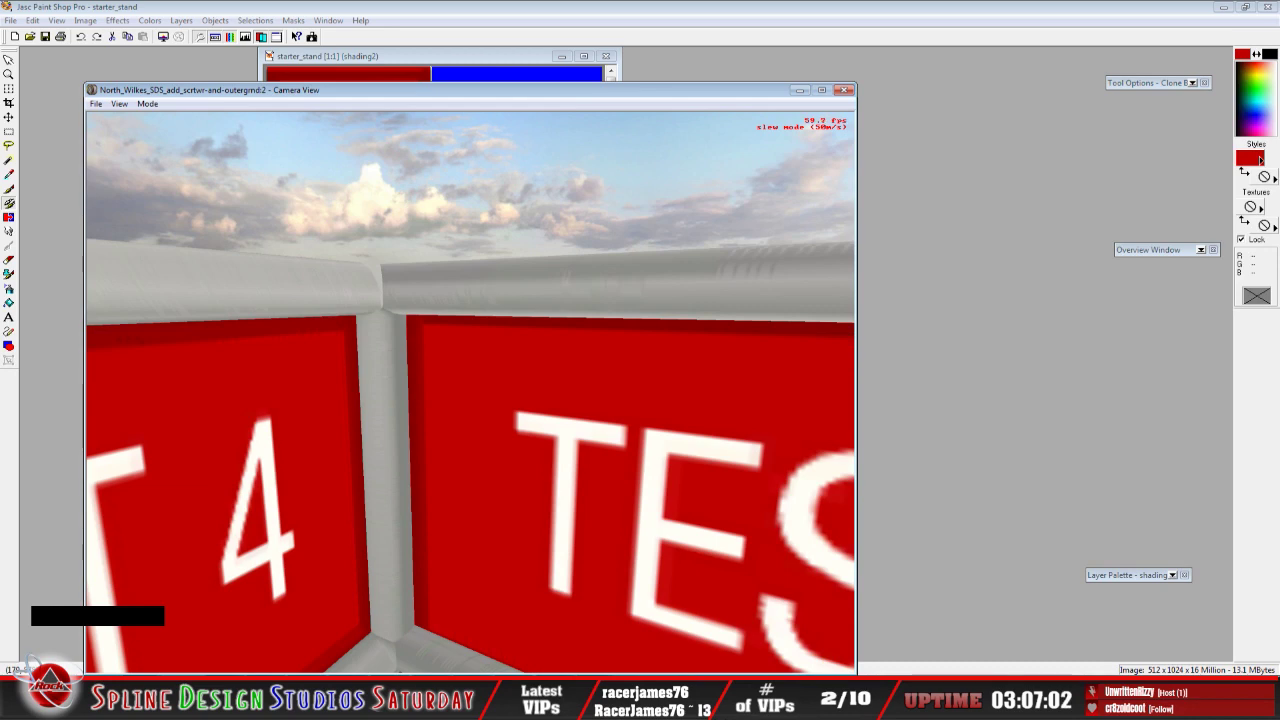
key("space")
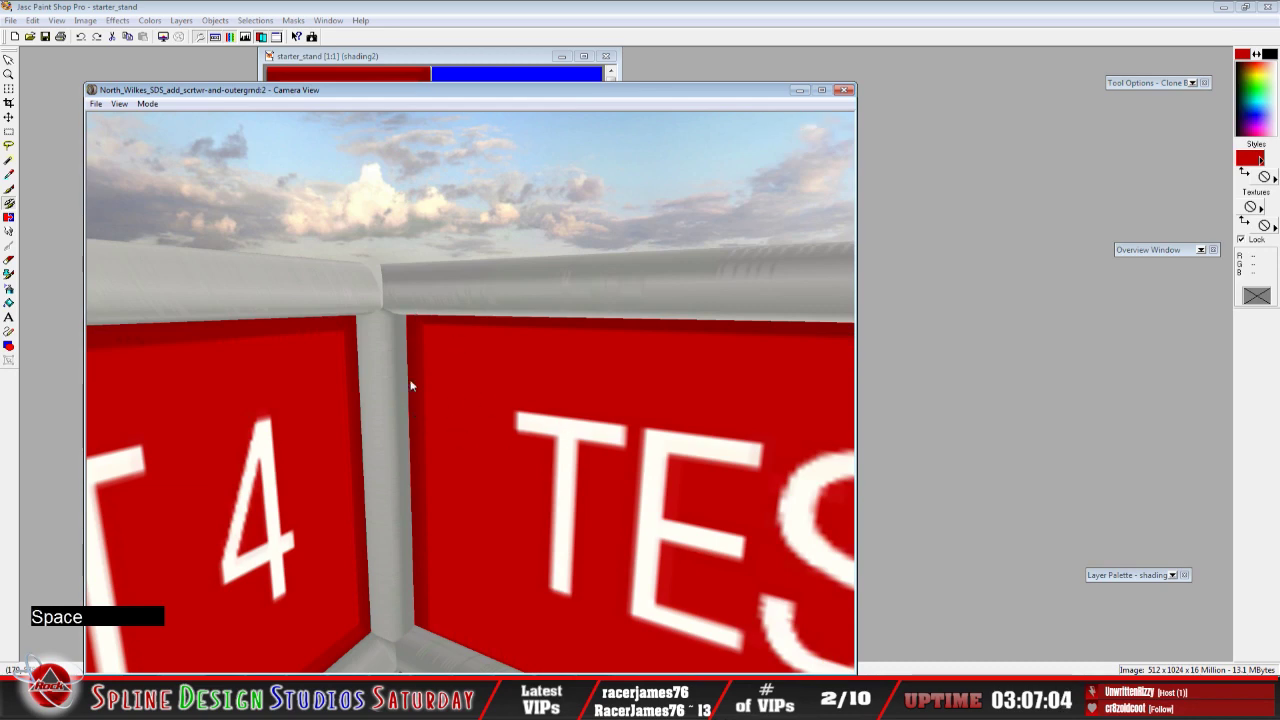
left_click(147, 103)
left_click(168, 132)
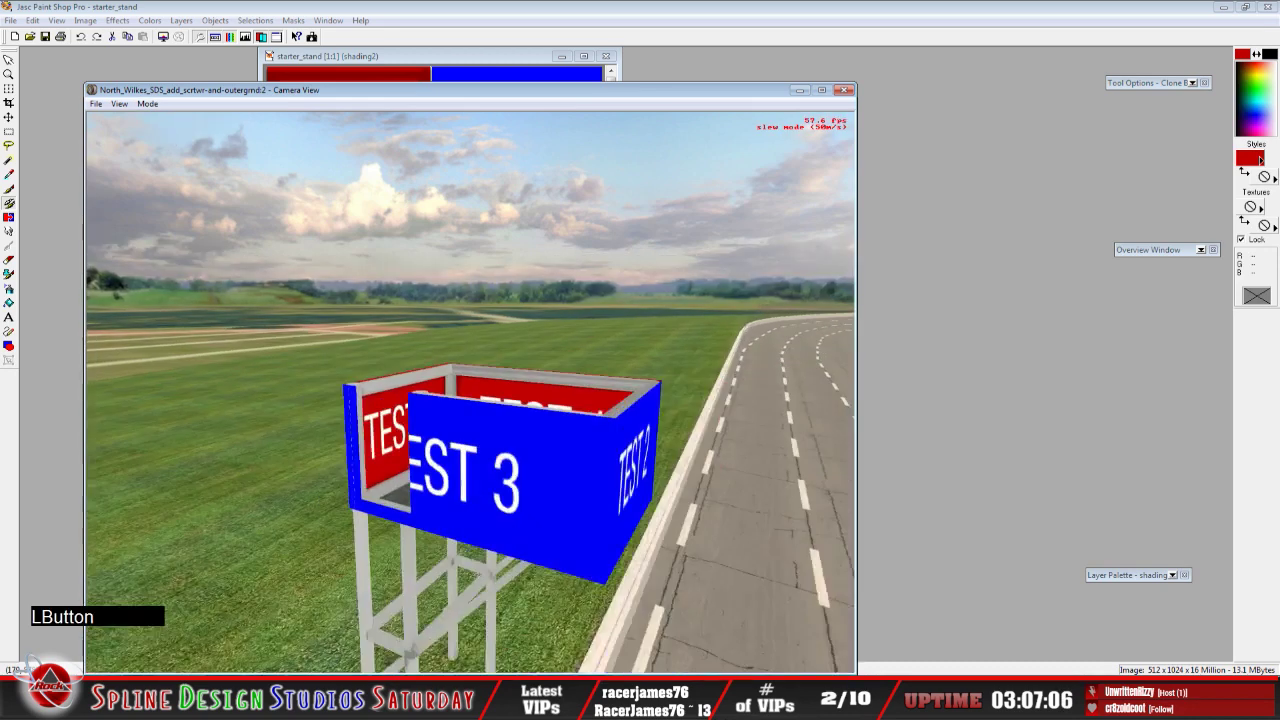
left_click_drag(470, 392, 470, 392)
key("space")
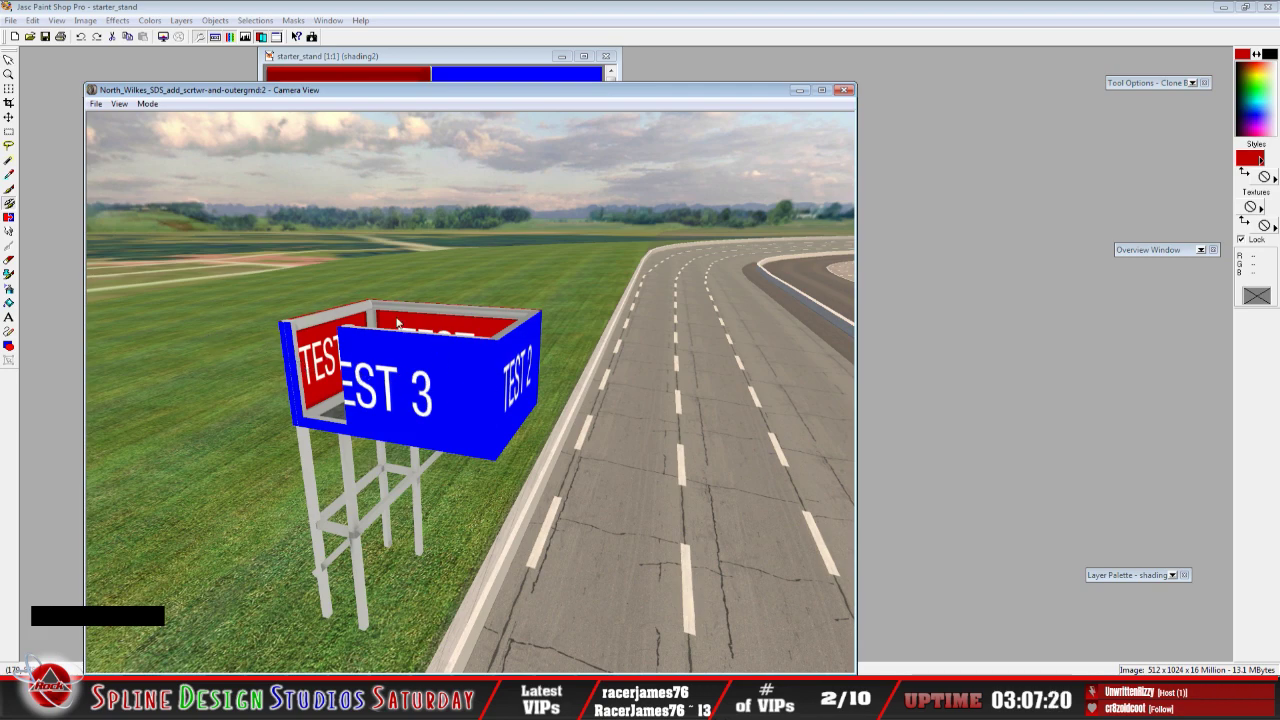
Fly the camera beneath the stand to examine the platform's underside and the shading where the supports meet it
left_click(147, 104)
left_click(172, 131)
mouse_move(470, 390)
right_mouse_down()
mouse_move(500, 390)
mouse_move(470, 390)
right_mouse_up()
left_click_drag(470, 390, 470, 390)
right_click_drag(470, 390, 470, 390)
left_click_drag(470, 390, 470, 390)
right_click_drag(470, 390, 470, 390)
left_click_drag(470, 390, 470, 390)
right_click_drag(470, 390, 470, 390)
key("space")
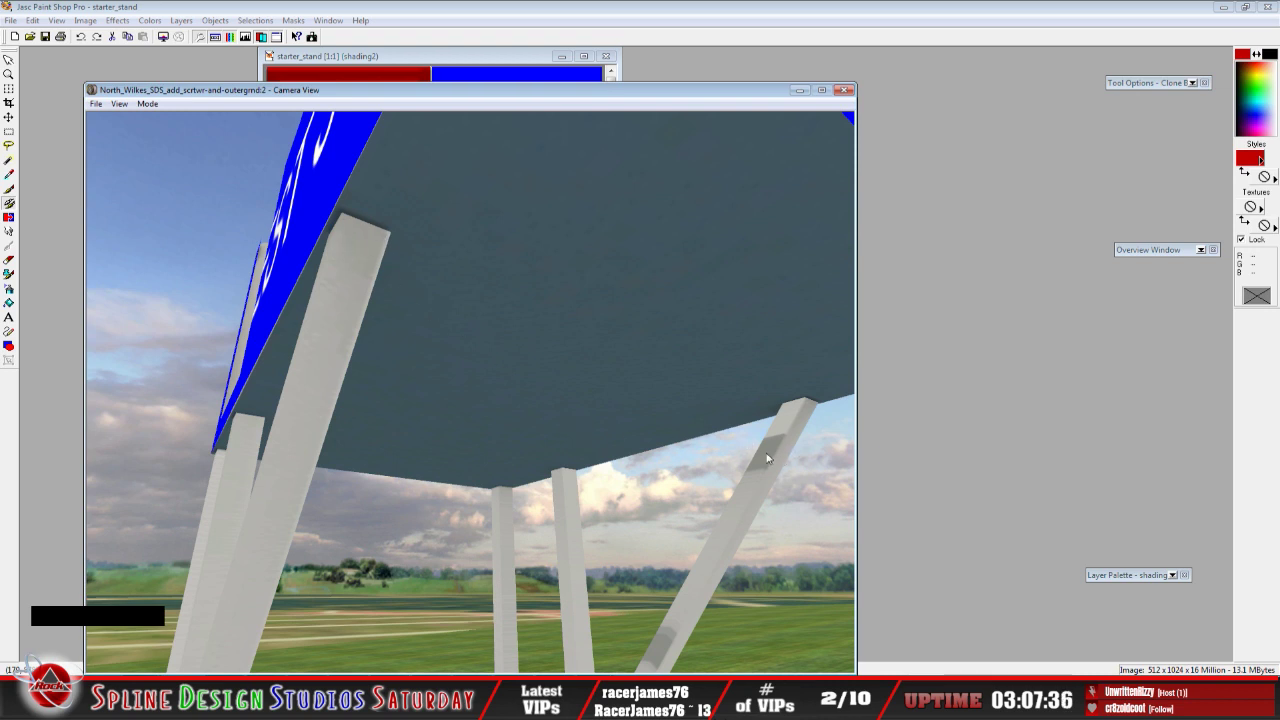
Move in on the stand's lower legs and examine the shaded joints between posts and cross braces beside the catch fence
left_click(147, 103)
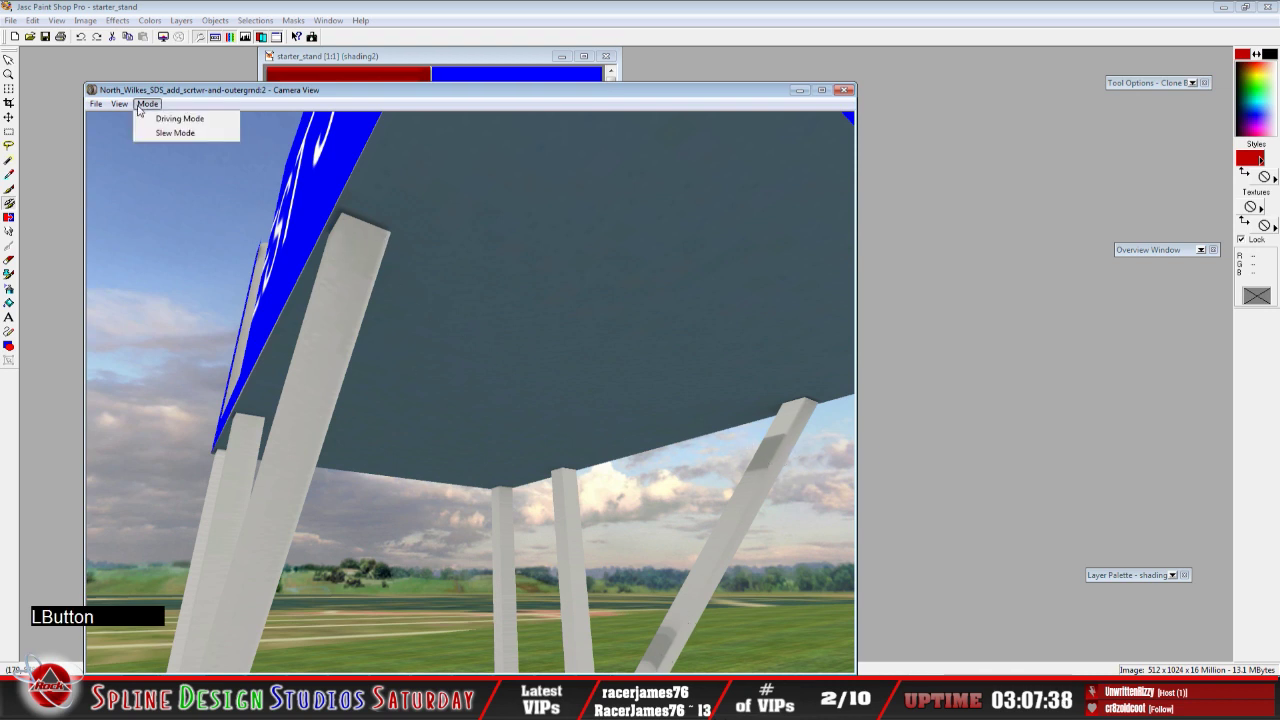
left_click(175, 131)
right_click_drag(470, 390, 470, 390)
right_click(472, 416)
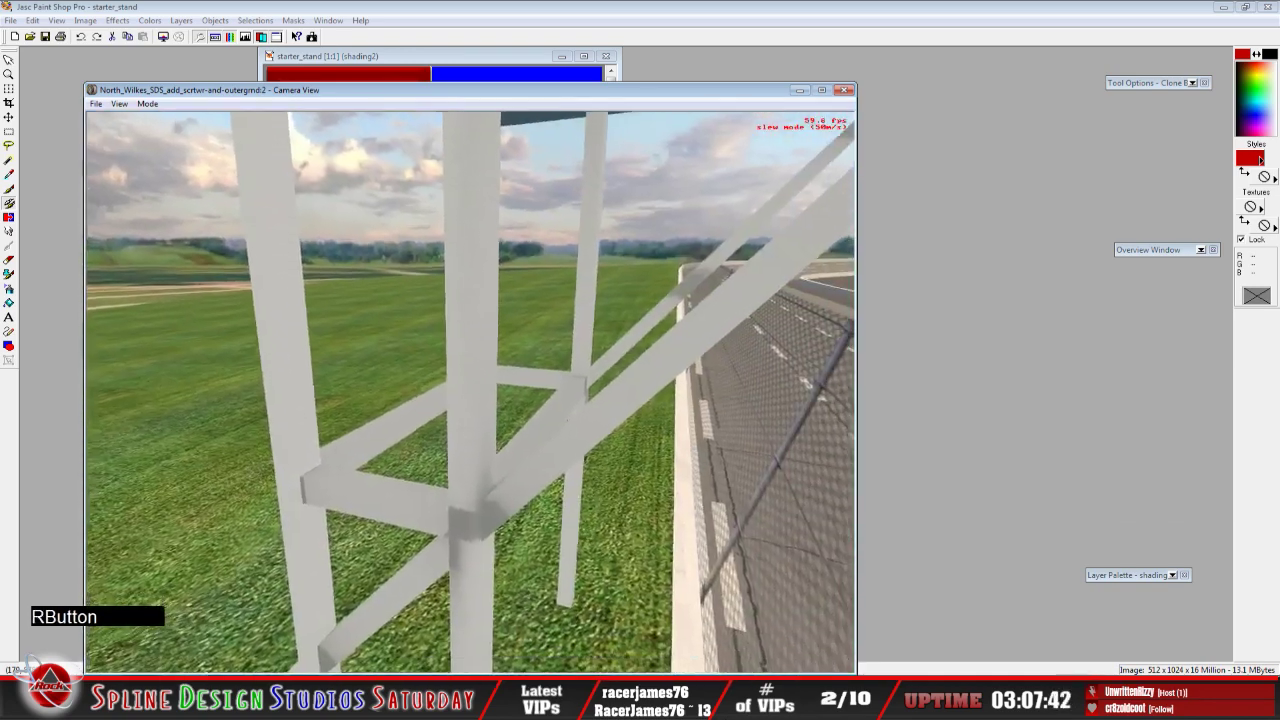
key("space")
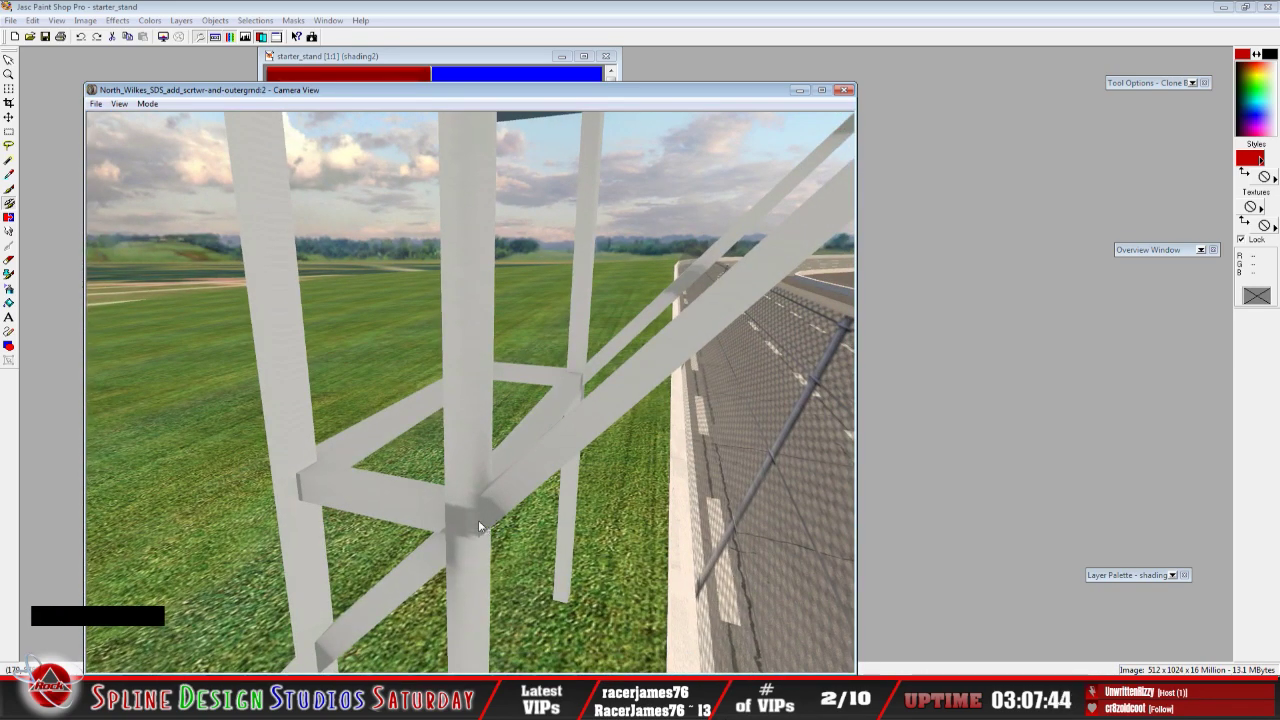
left_click(147, 104)
left_click(168, 131)
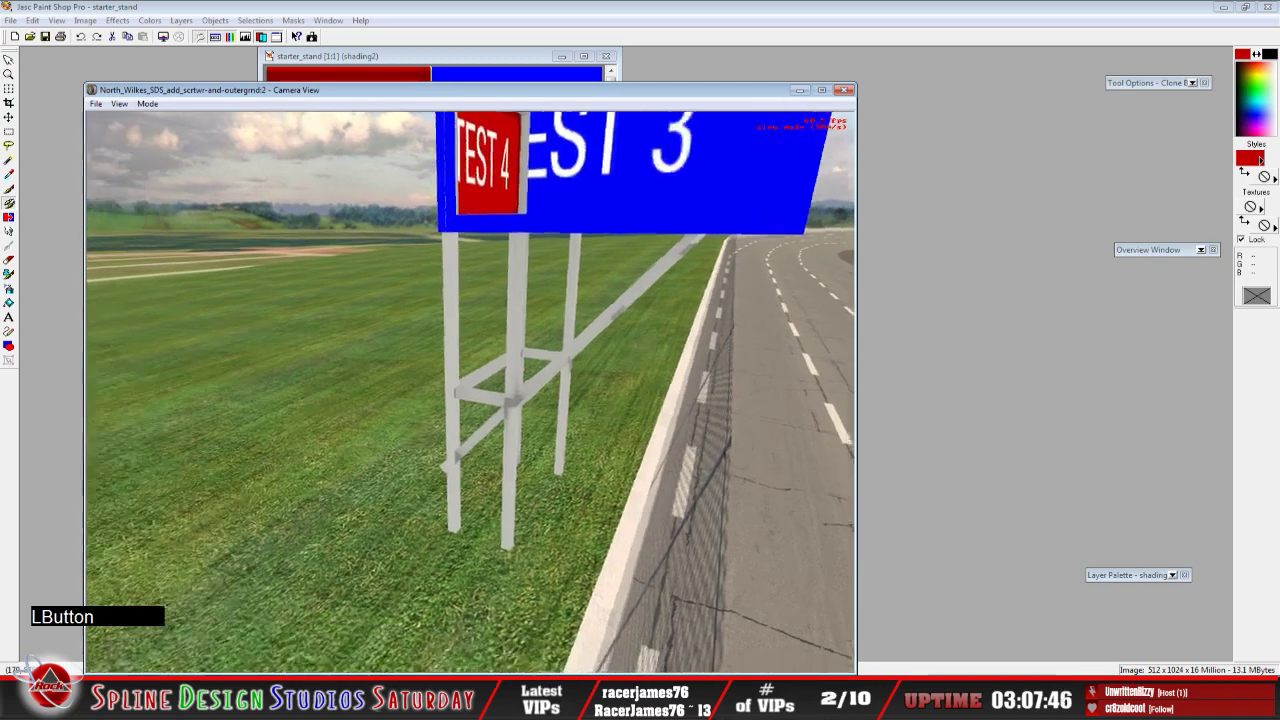
left_click(471, 393)
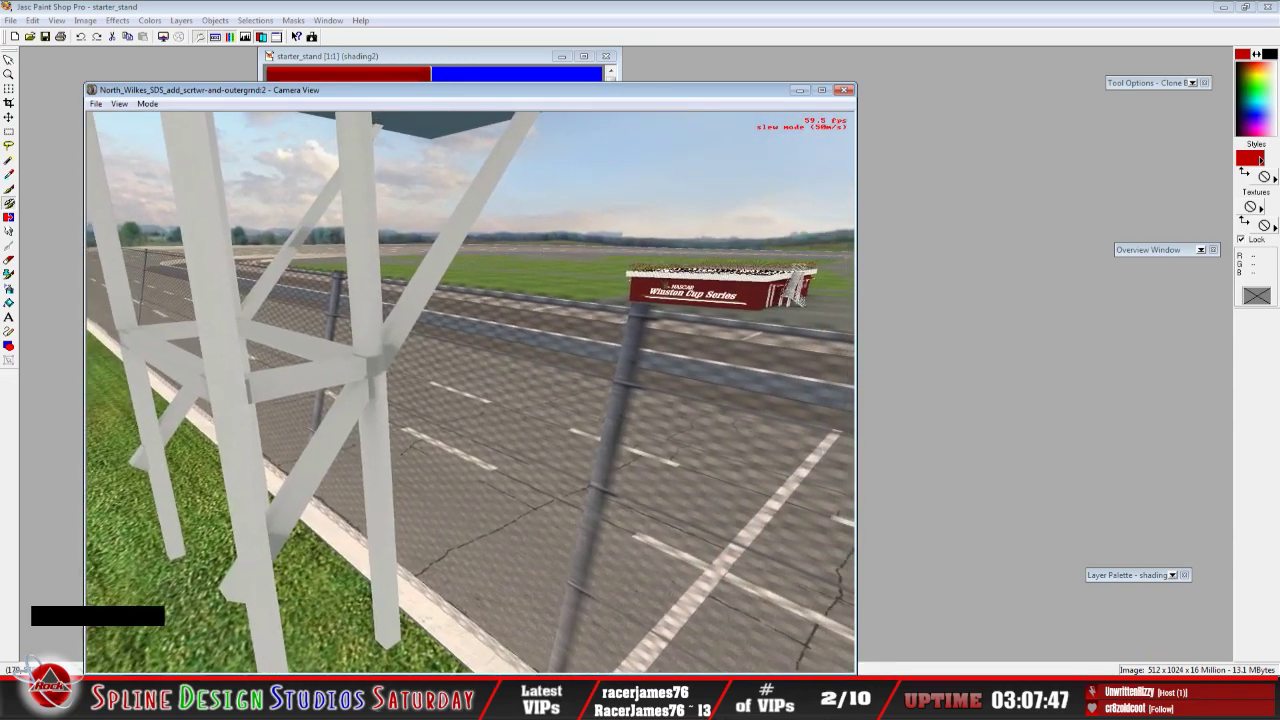
right_click(471, 393)
key("space")
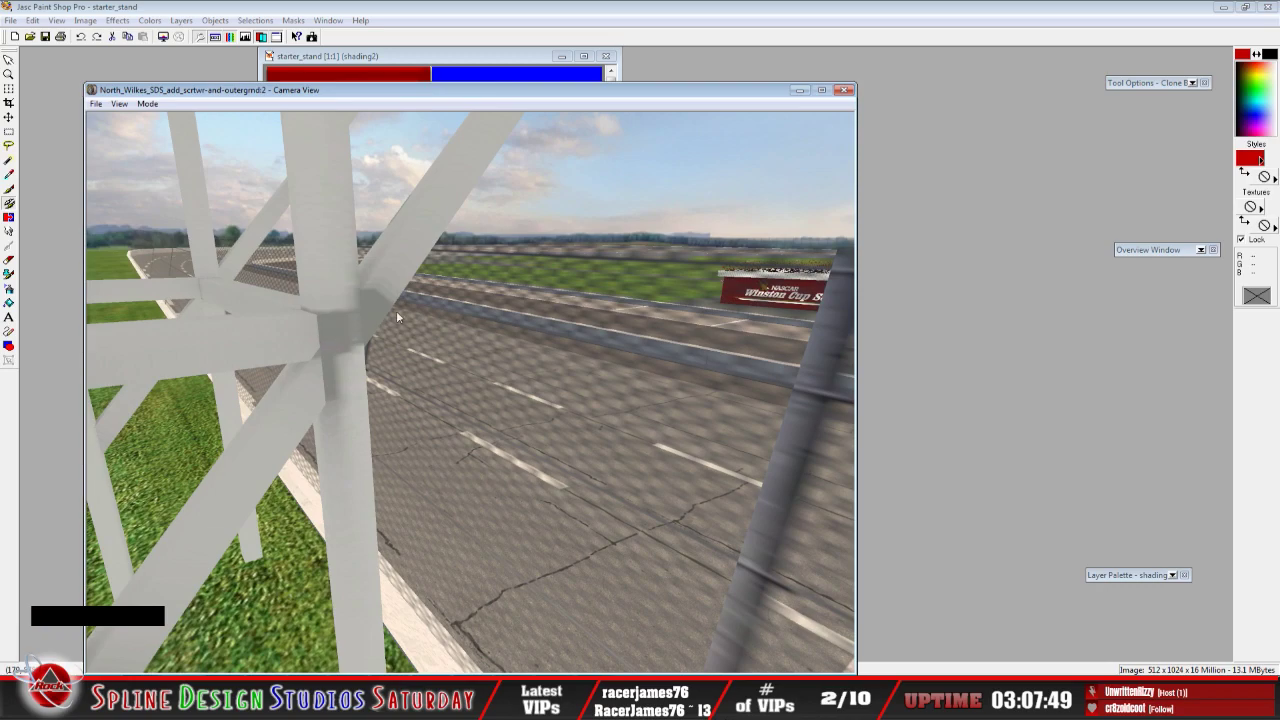
Circle around the back of the stand's legs to examine the horizontal braces and their shaded joints from the grass side
left_click(147, 103)
left_click(165, 129)
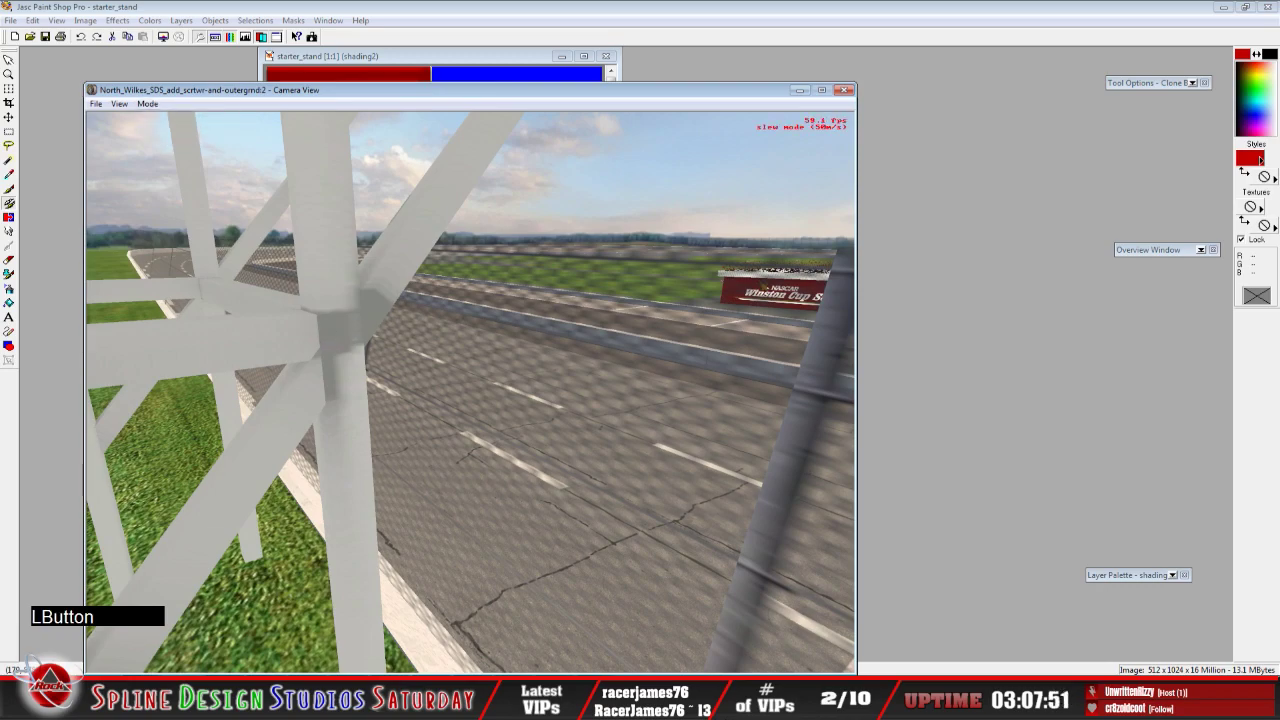
right_click(471, 393)
left_click(471, 393)
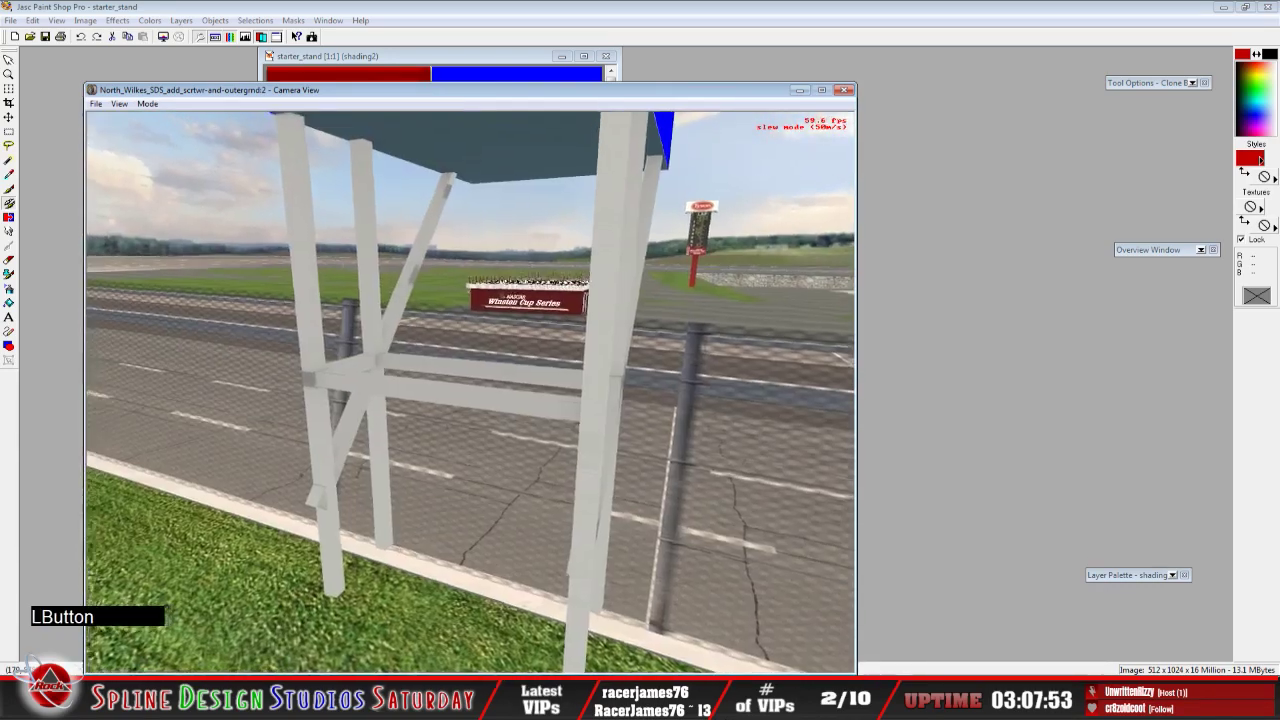
right_click(471, 393)
left_click(471, 393)
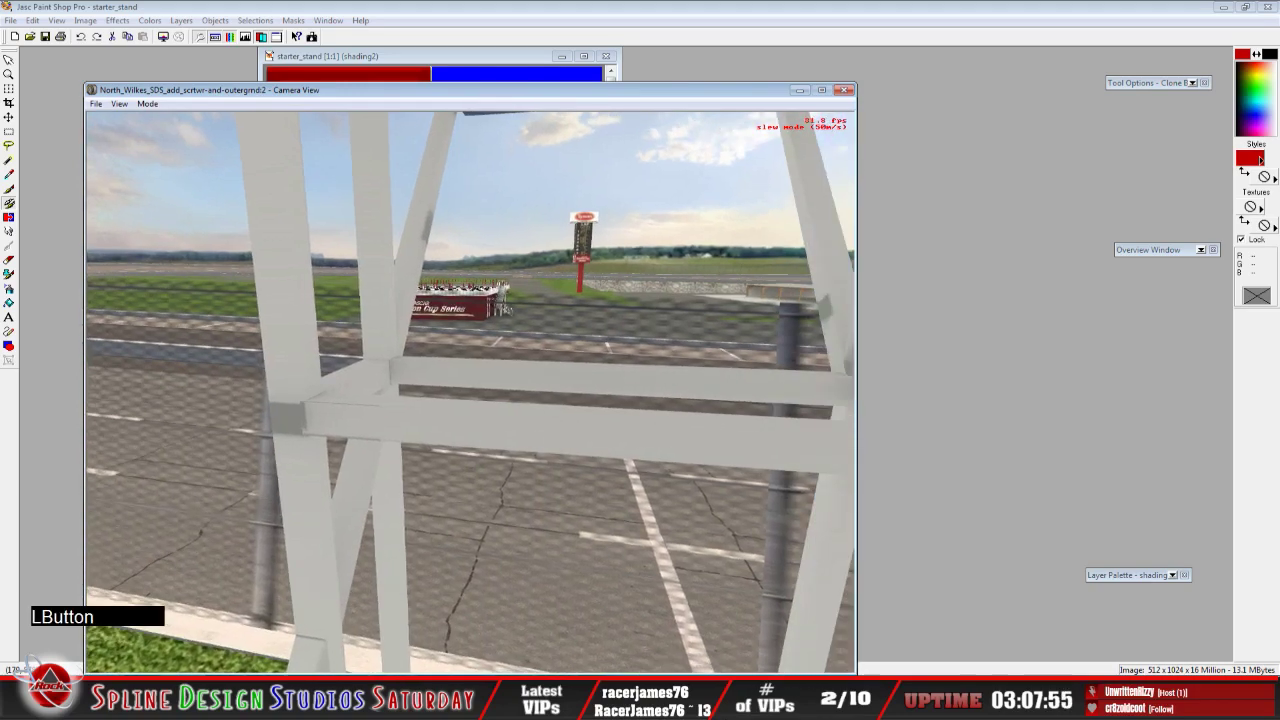
right_click(471, 393)
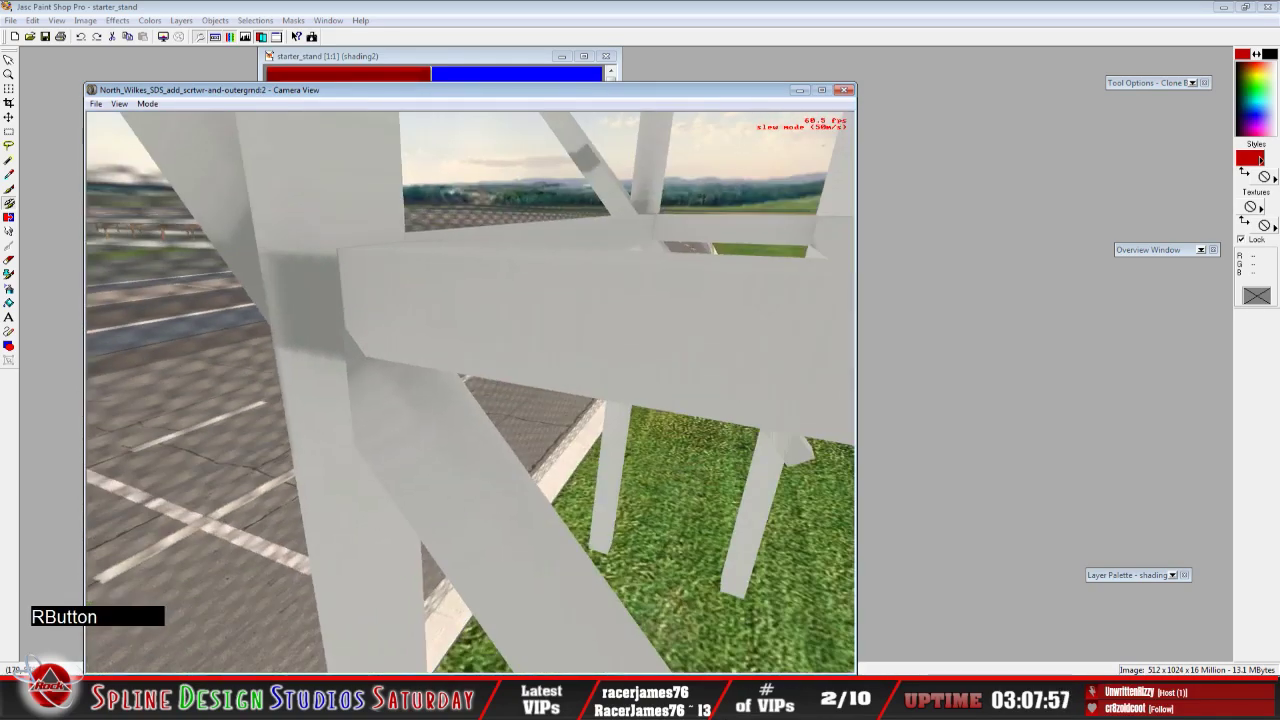
left_click(471, 393)
key("space")
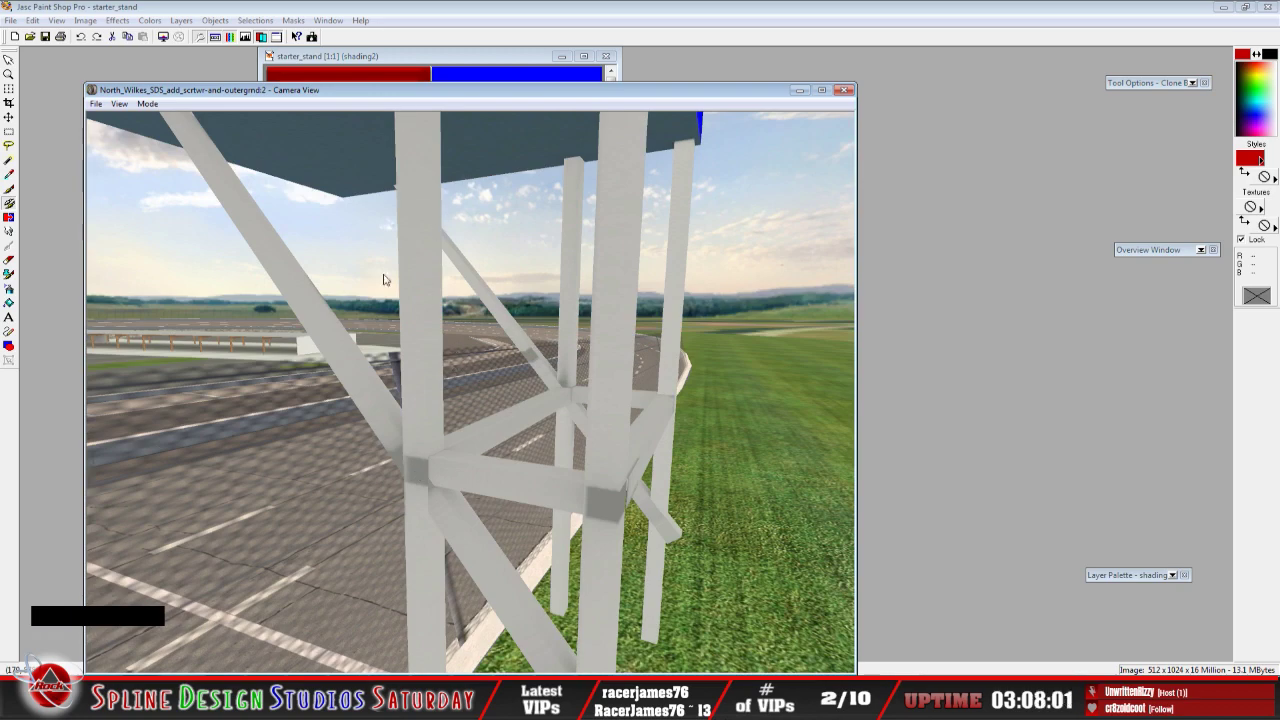
Fly from the leg braces out below the blue TEST 1 panel to examine the platform's edge and supports
left_click(147, 104)
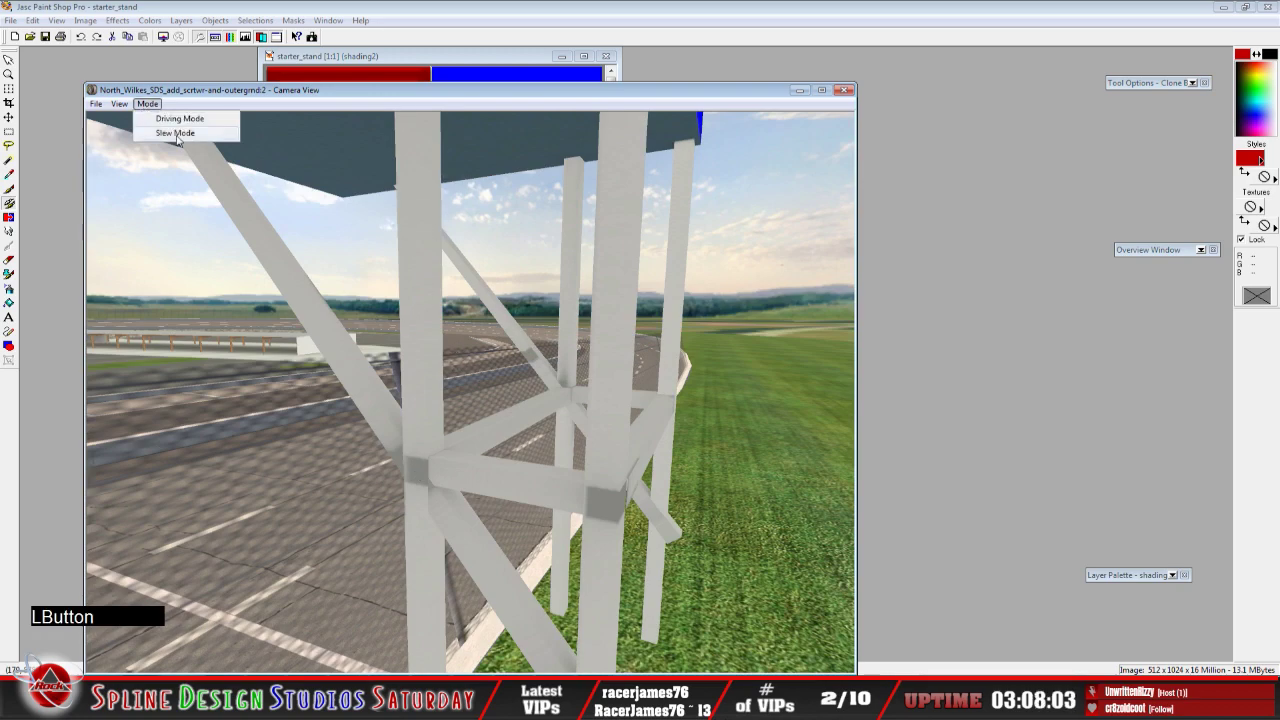
left_click(162, 134)
right_click(471, 393)
right_click_drag(471, 393, 435, 390)
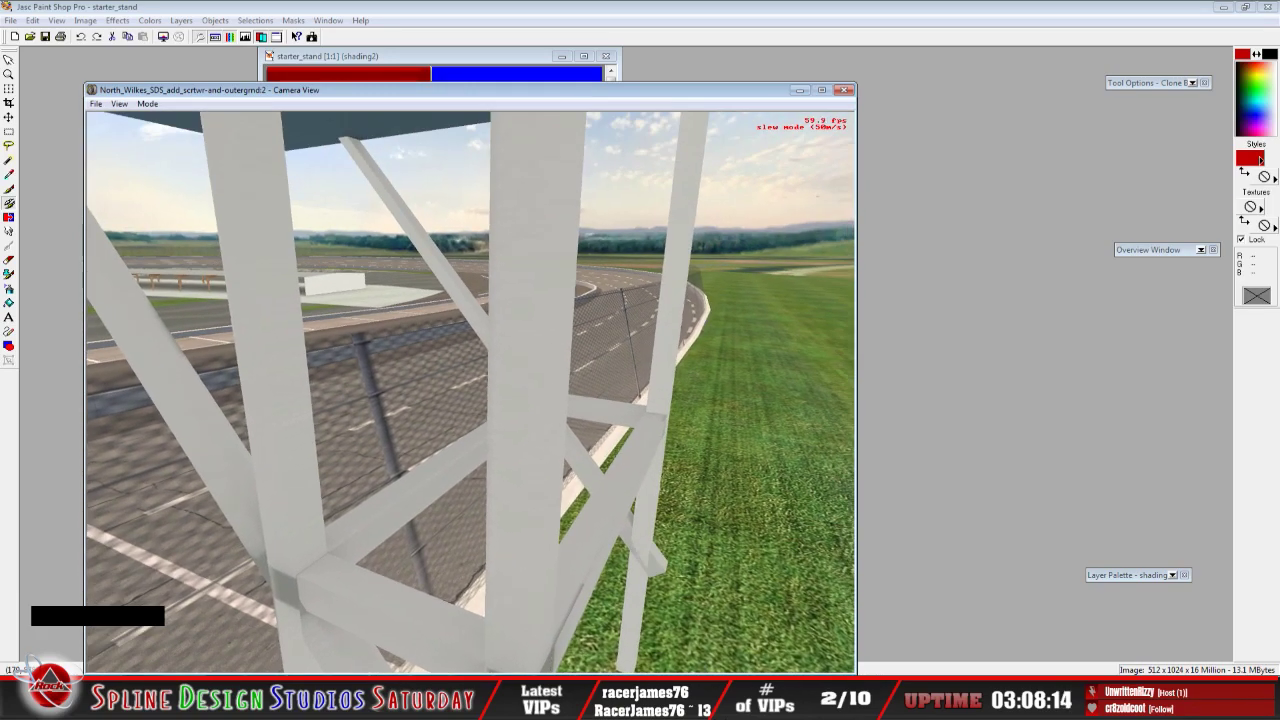
left_click_drag(471, 392, 471, 400)
right_click_drag(471, 392, 471, 392)
left_click_drag(471, 392, 490, 392)
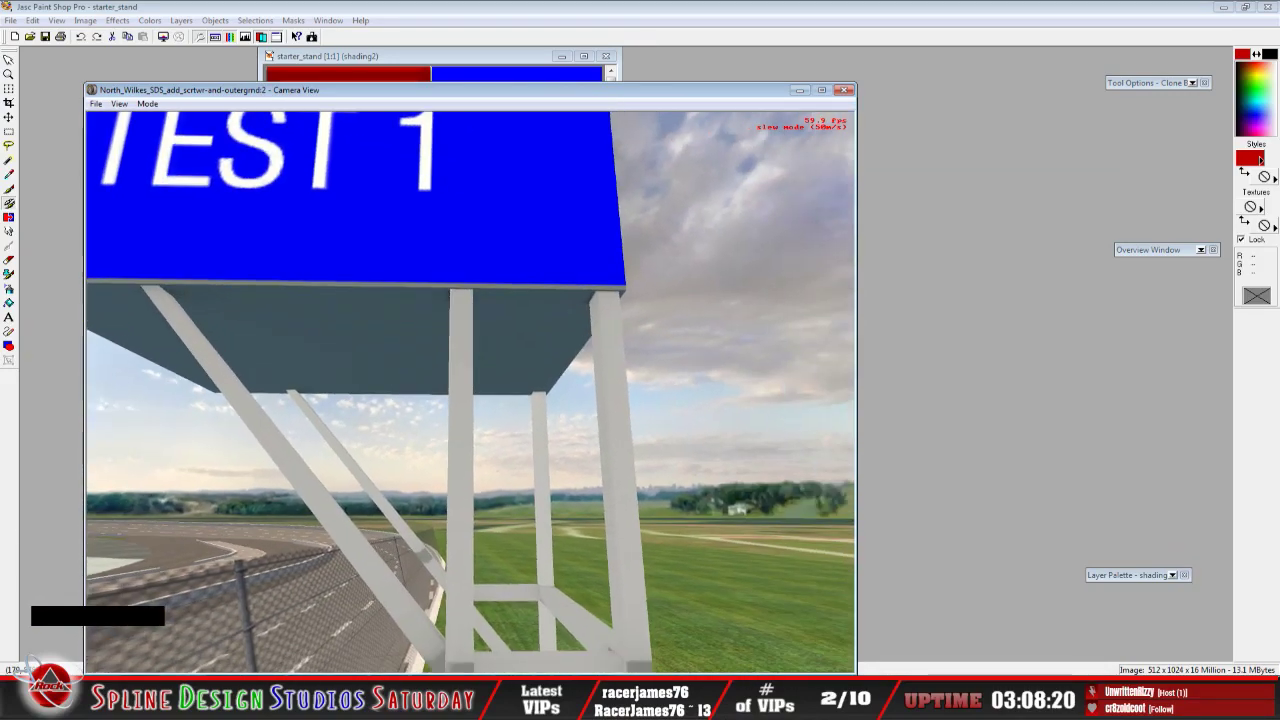
Fly under the platform toward the track and back out to examine the diagonal supports along the panel's lower edge
right_click_drag(471, 392, 471, 392)
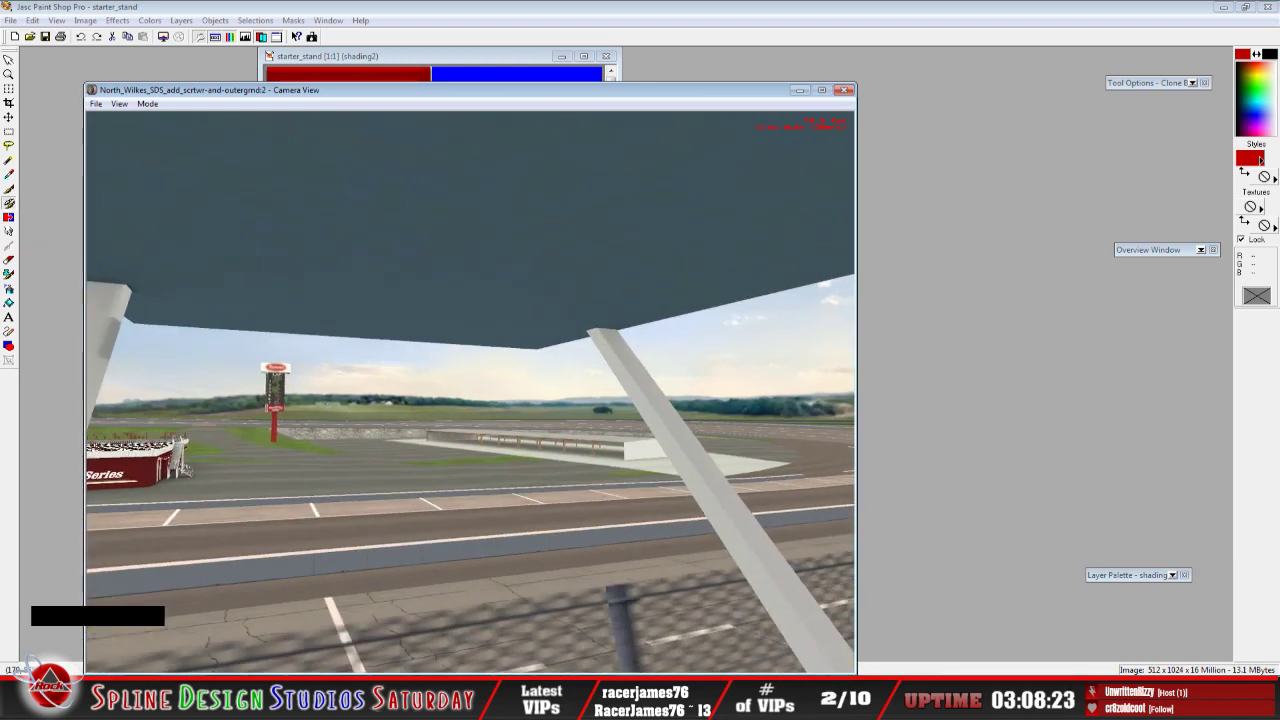
left_click_drag(471, 392, 471, 392)
right_click_drag(471, 392, 471, 392)
left_click_drag(471, 392, 471, 392)
right_click_drag(471, 392, 471, 392)
left_click_drag(471, 392, 471, 392)
right_click_drag(471, 392, 471, 392)
left_click_drag(471, 392, 471, 392)
key("space")
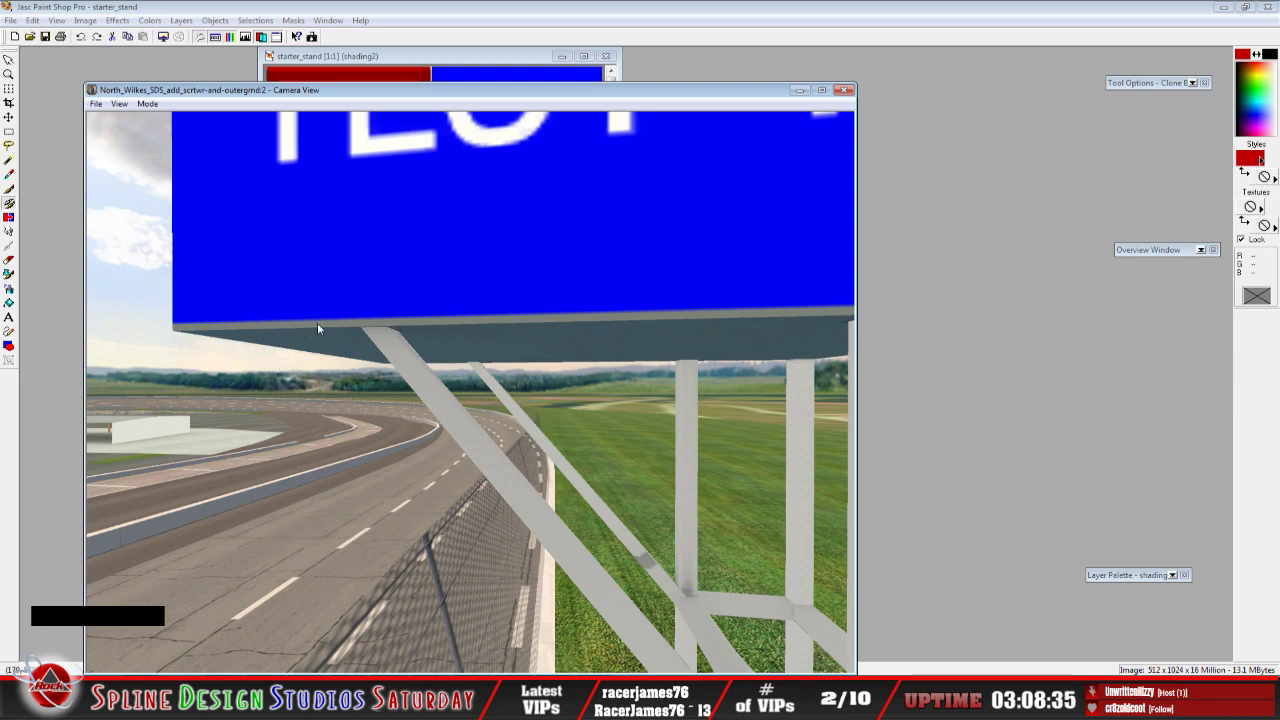
View the stand model in 3ds Max, and turn on the wire2 layer of the starter_stand texture in Paint Shop Pro
left_click(990, 688)
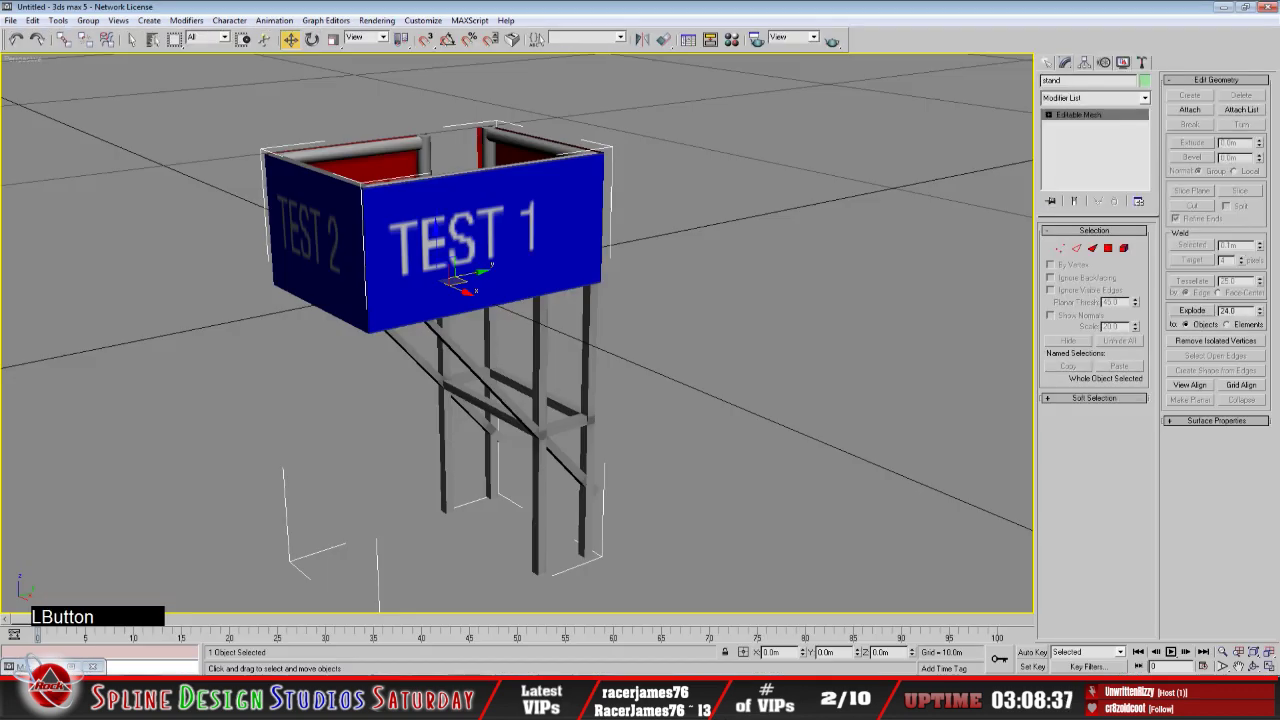
middle_click_drag(516, 372, 508, 416)
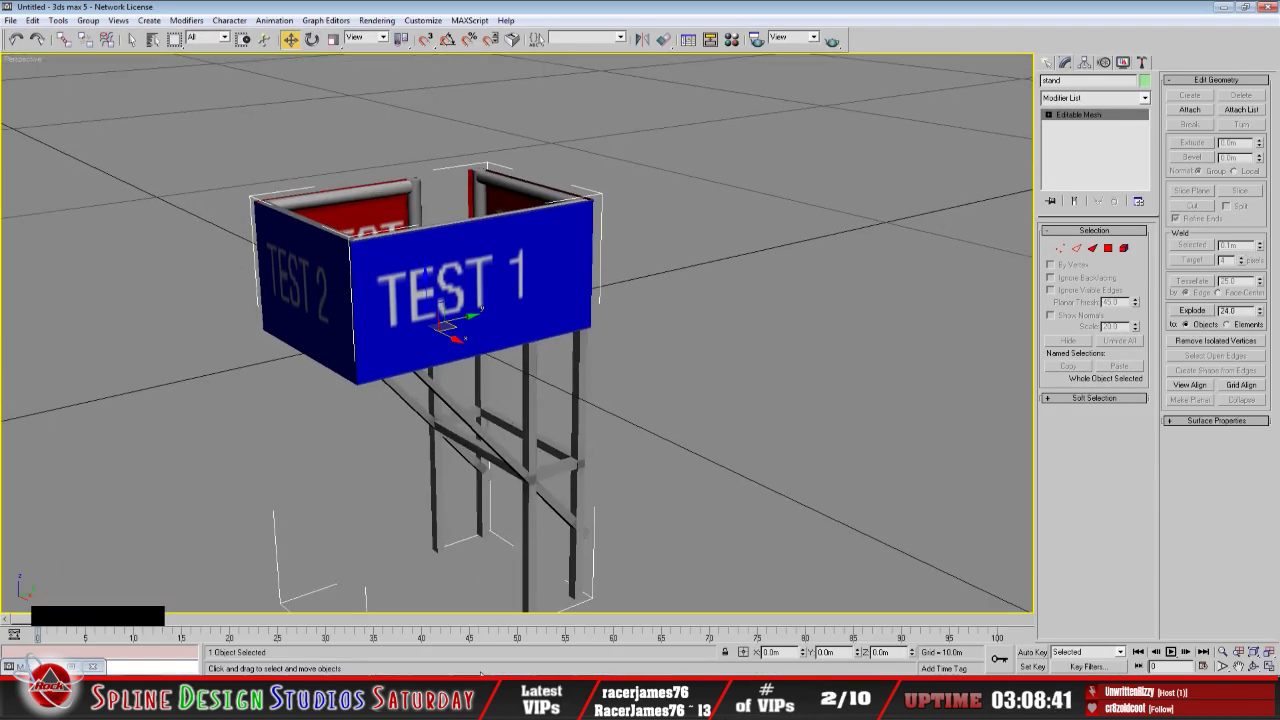
left_click(500, 690)
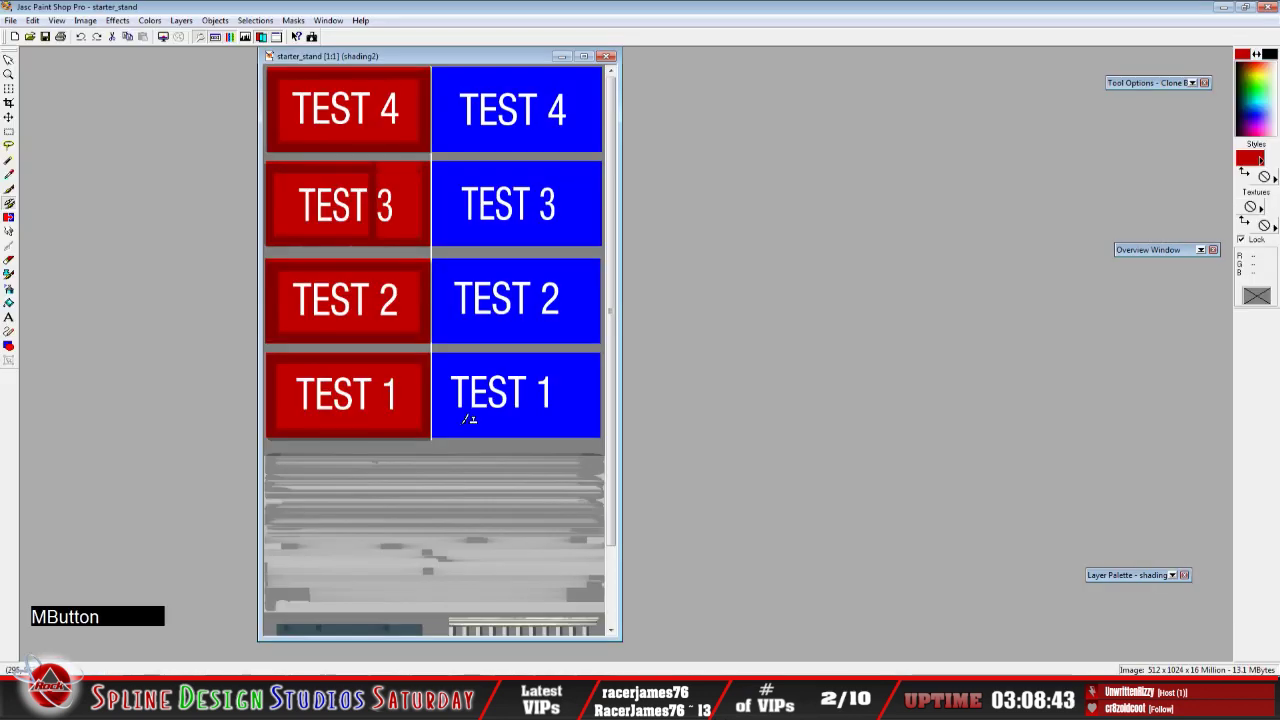
scroll(474, 415, "up", 2)
scroll(478, 410, "down", 1)
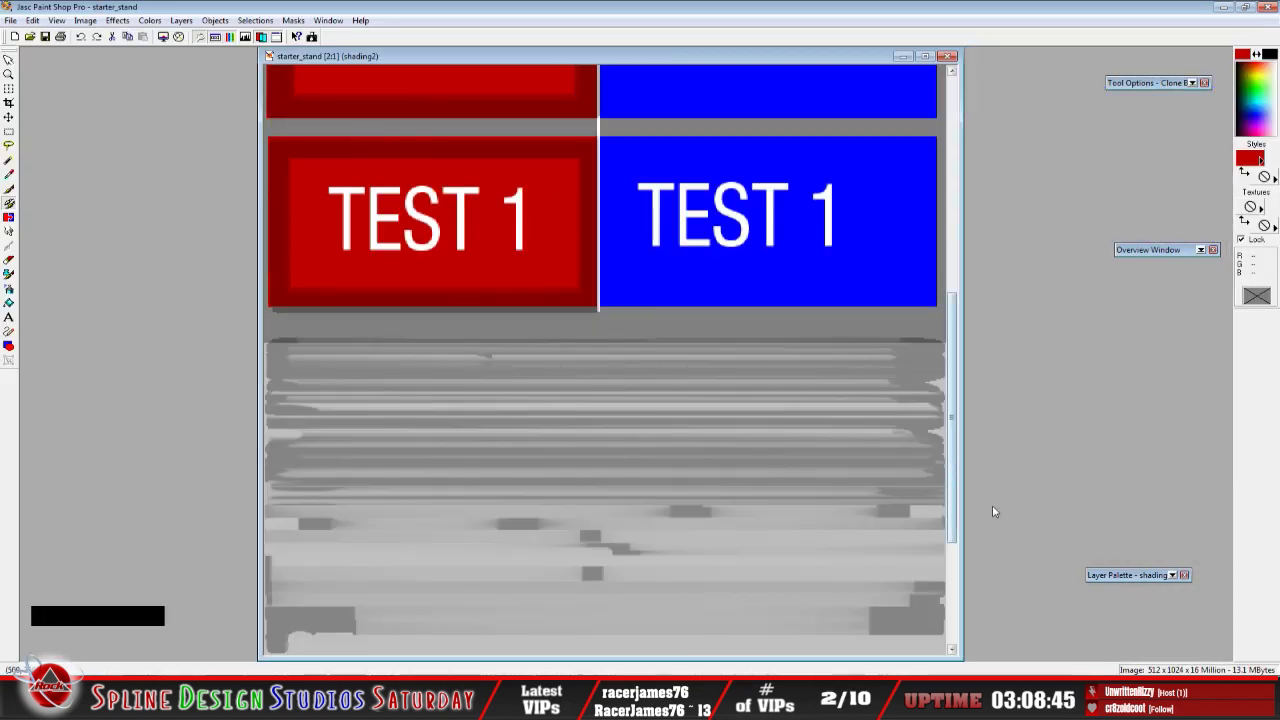
mouse_move(1153, 578)
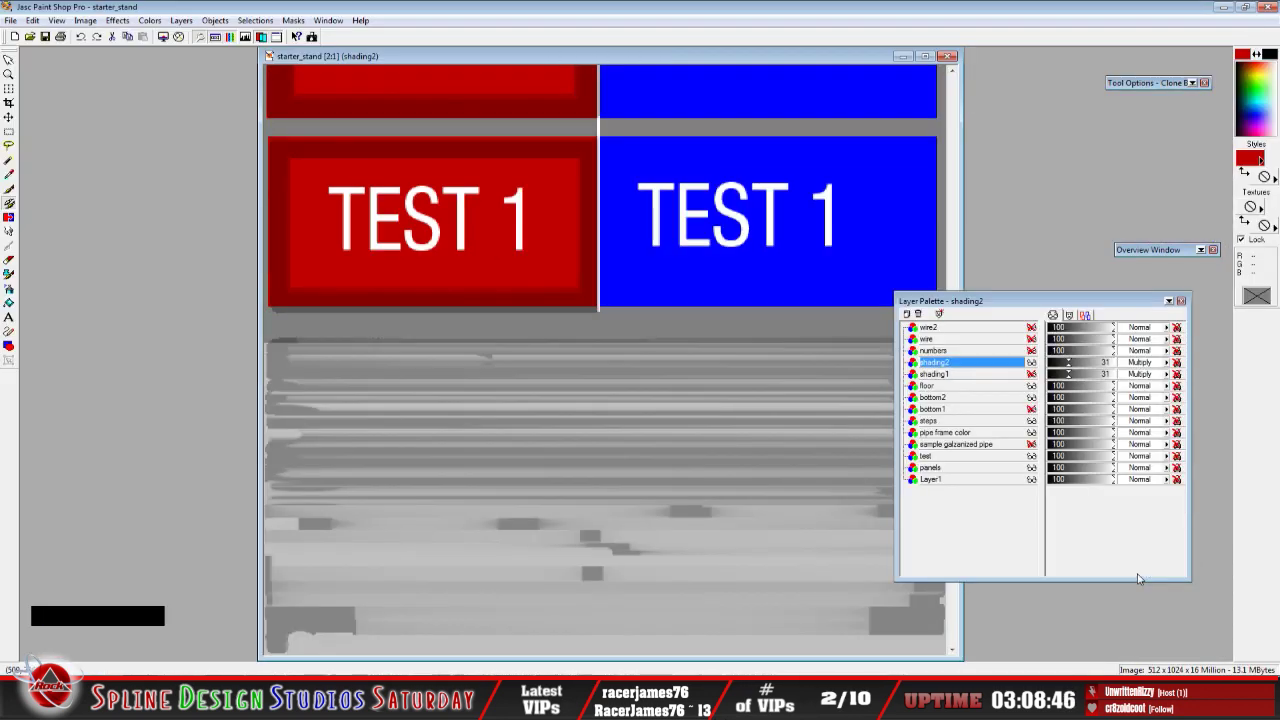
left_click(1031, 327)
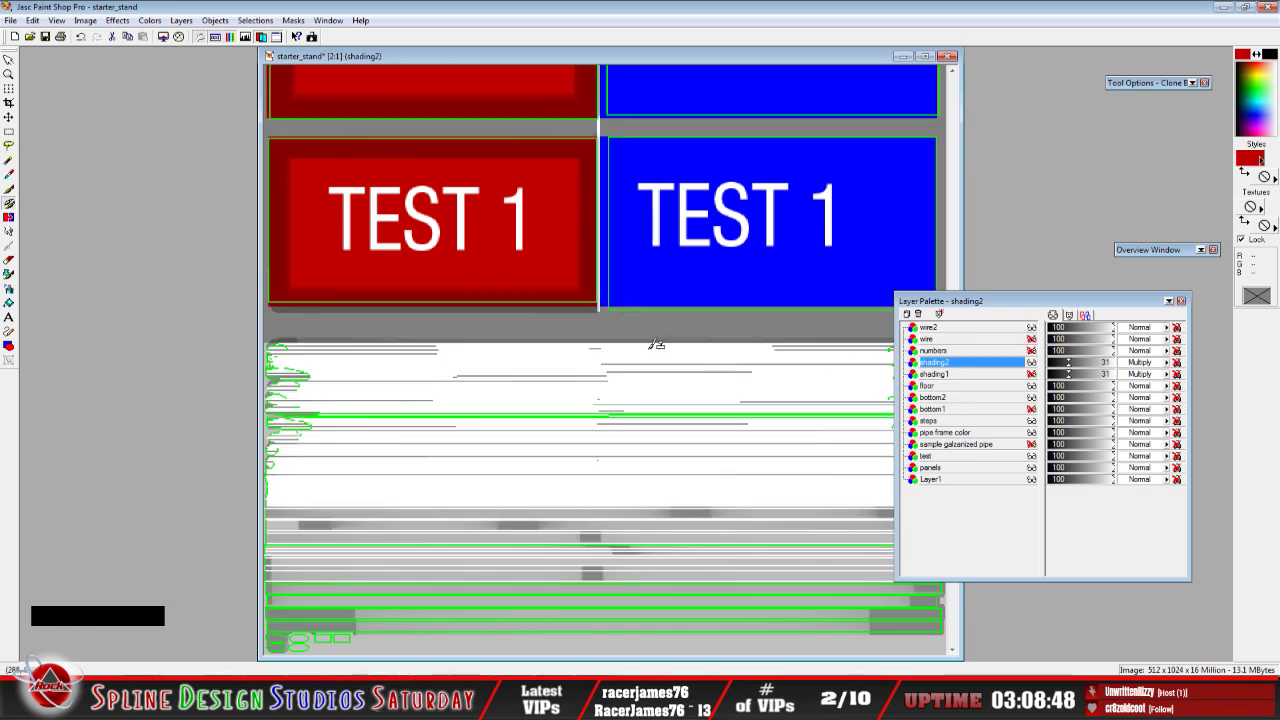
Move the starter_stand texture window aside, enlarge the TEST 1 panels to 3:1, and switch to the Sandbox camera view
left_click_drag(546, 60, 341, 95)
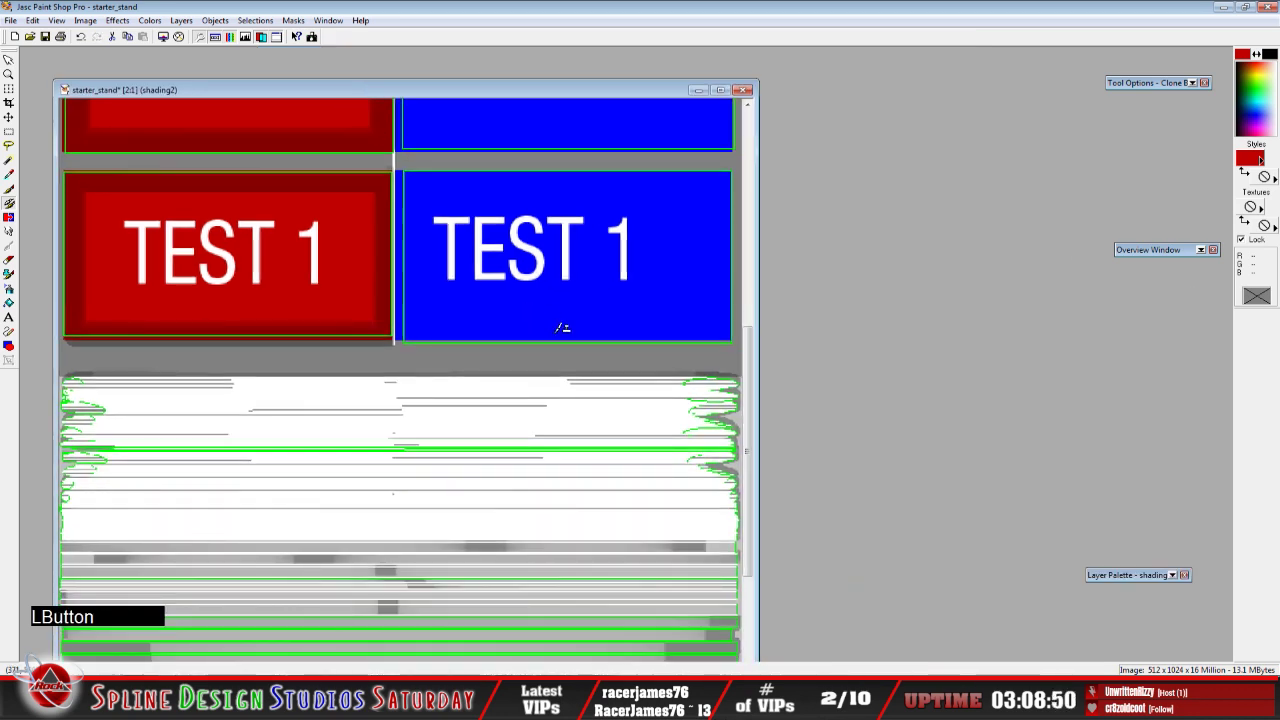
scroll(563, 326, "up", 1)
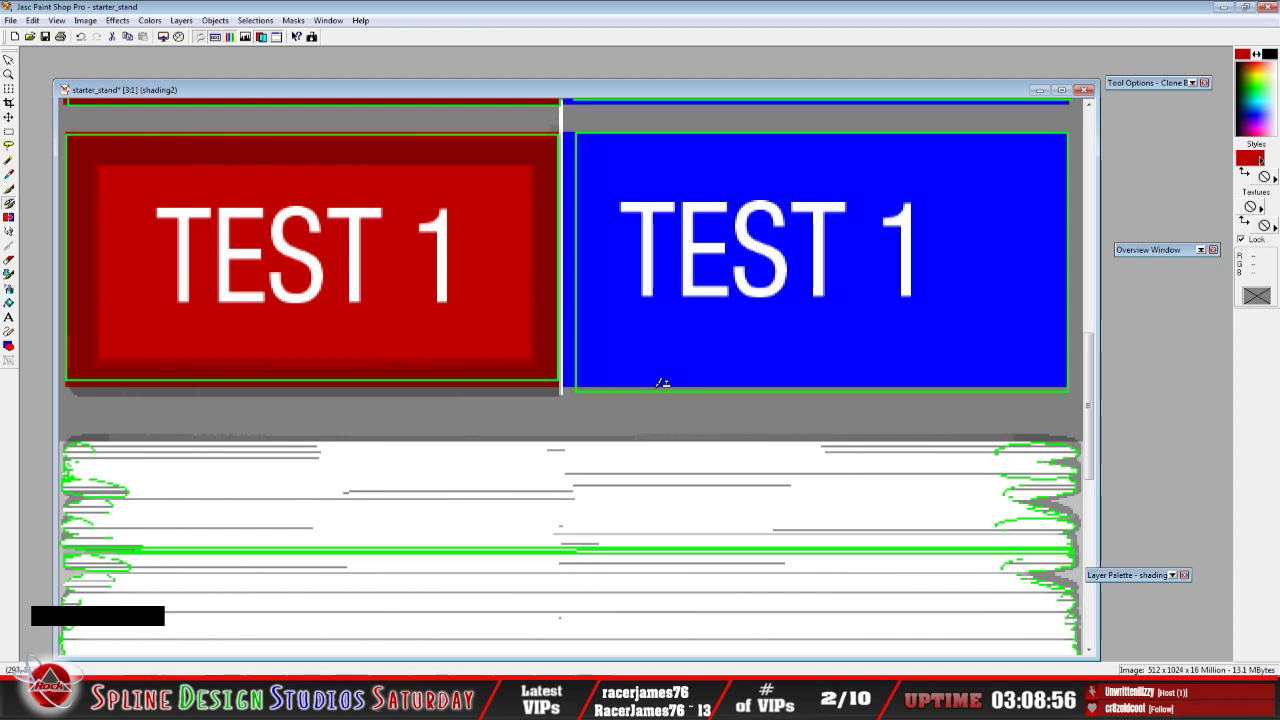
left_click(622, 705)
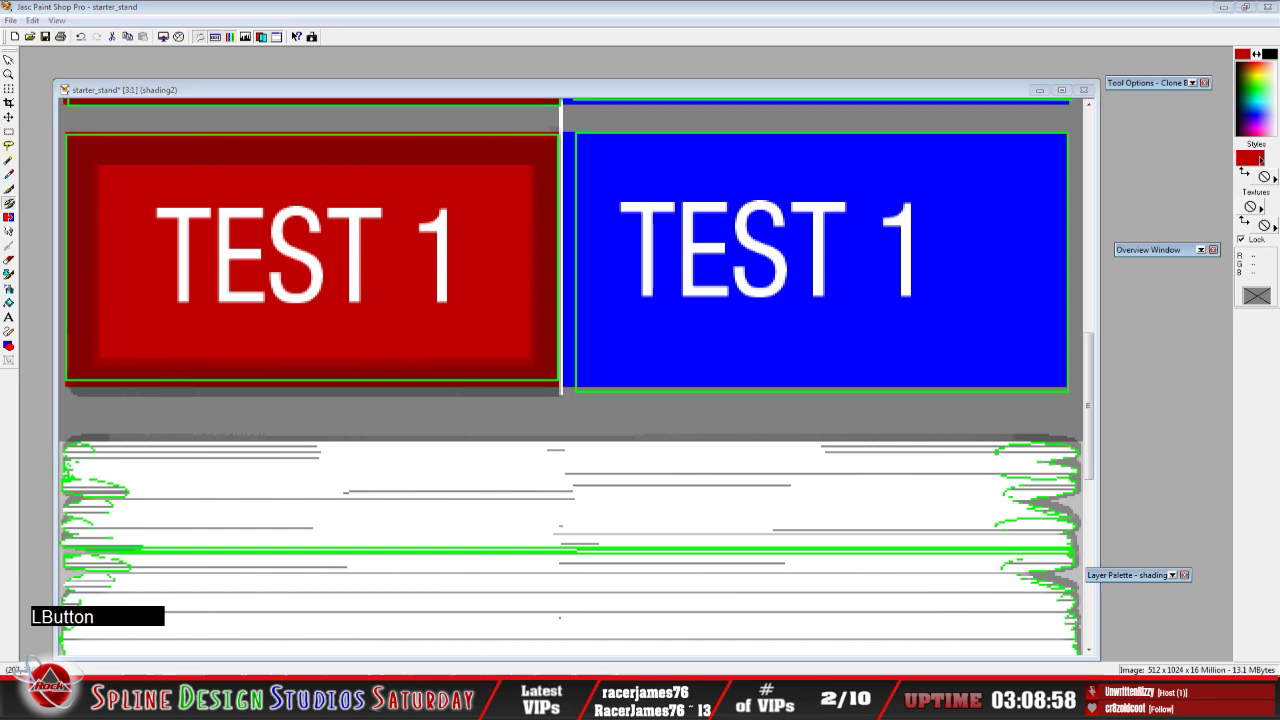
left_click(625, 637)
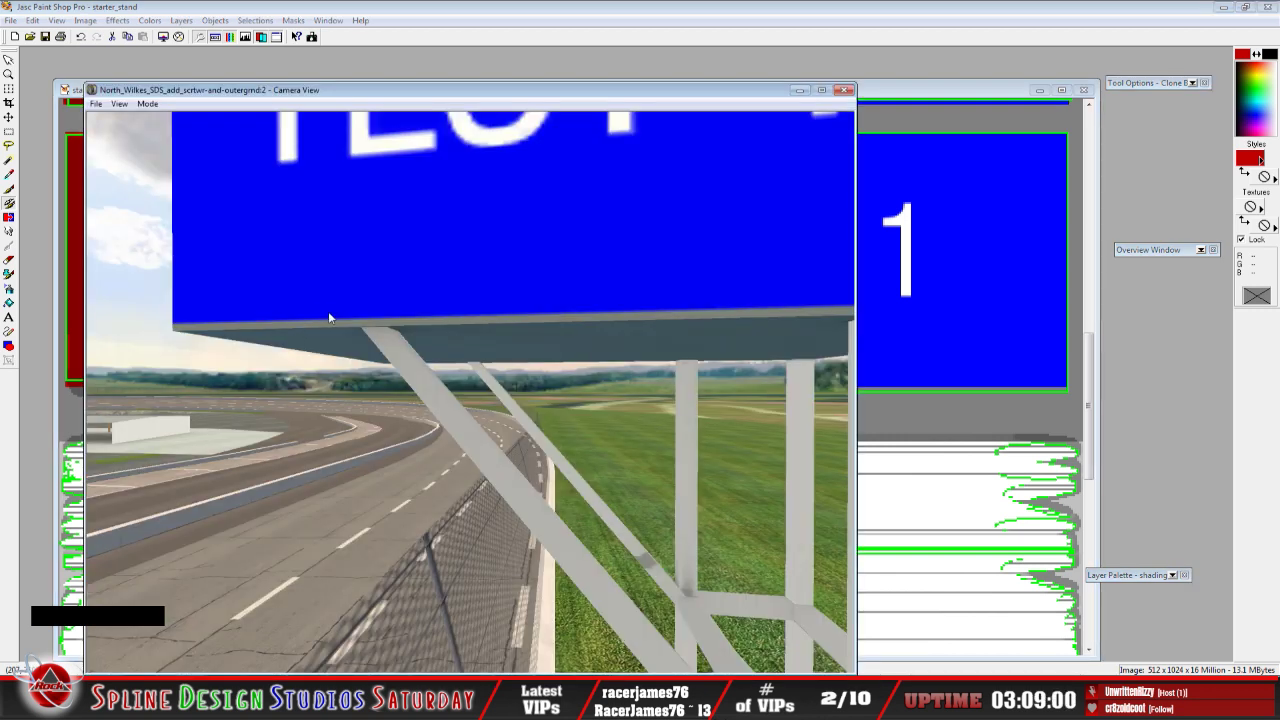
Fly back from the platform in slew mode to view the blue TEST 1 side and the legs beneath it
left_click(147, 103)
left_click(160, 128)
left_click_drag(470, 392, 470, 450)
mouse_move(470, 392)
right_mouse_down()
mouse_move(470, 360)
mouse_move(475, 400)
right_mouse_up()
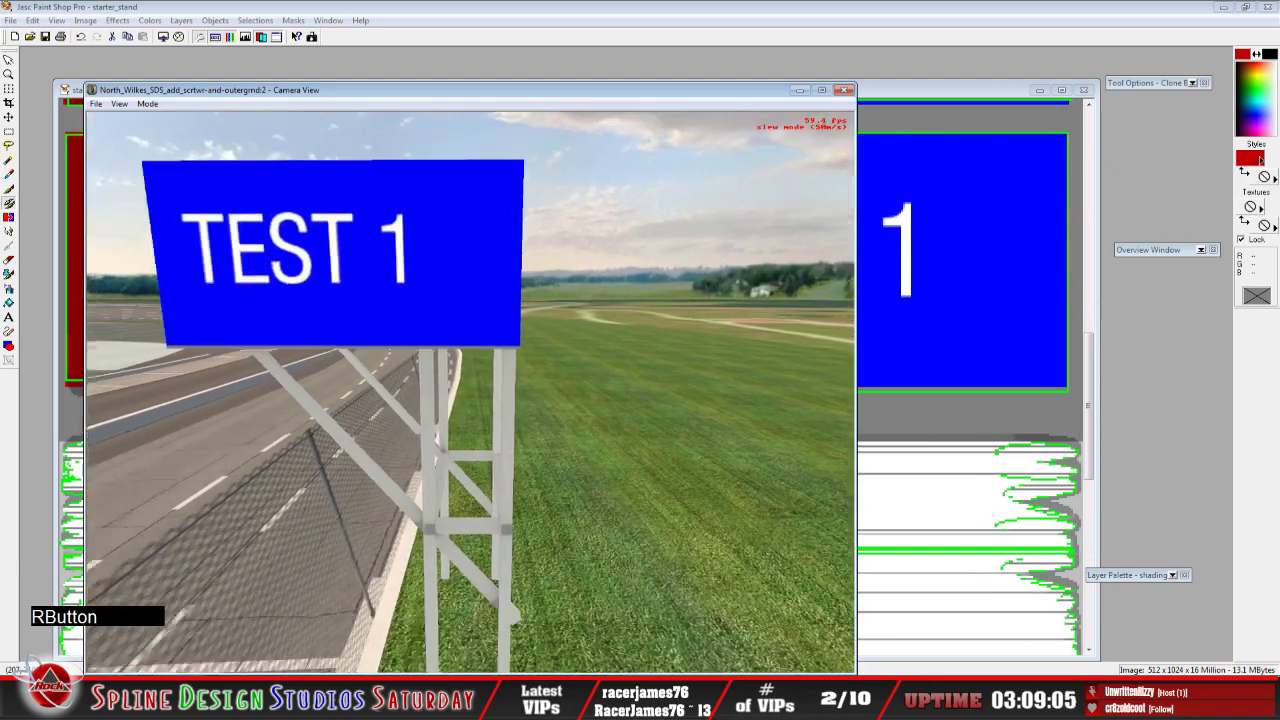
Fly around the stand and in under the platform to examine the diagonal supports and the leg joints
left_click_drag(470, 392, 440, 450)
right_click_drag(440, 450, 560, 430)
left_click_drag(560, 430, 550, 490)
right_click_drag(470, 392, 420, 392)
left_click_drag(420, 392, 470, 420)
mouse_move(470, 420)
right_mouse_down()
mouse_move(430, 400)
mouse_move(490, 410)
right_mouse_up()
left_click_drag(470, 392, 470, 430)
mouse_move(470, 430)
right_mouse_down()
mouse_move(430, 400)
mouse_move(490, 420)
right_mouse_up()
left_click_drag(470, 392, 470, 440)
right_click_drag(470, 440, 533, 363)
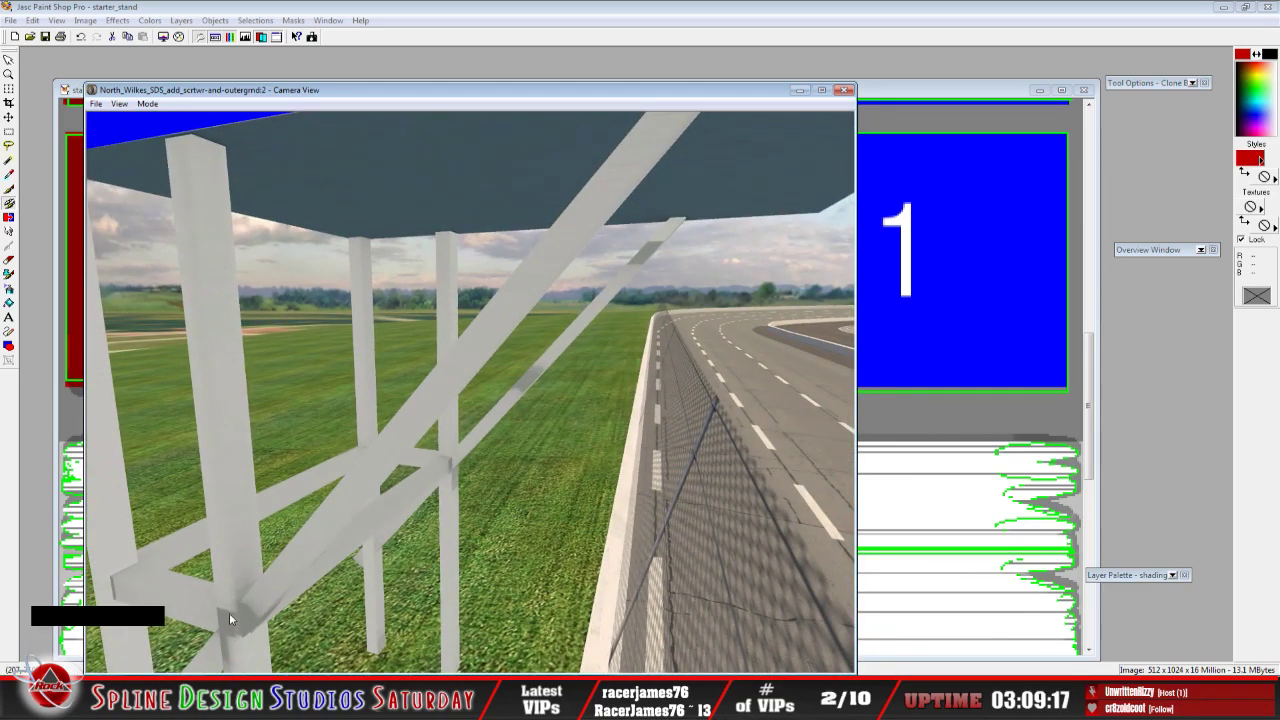
Fly in slew mode past the blue TEST 3 side and into the stand to examine its red inner panels and corner pipes
left_click(148, 104)
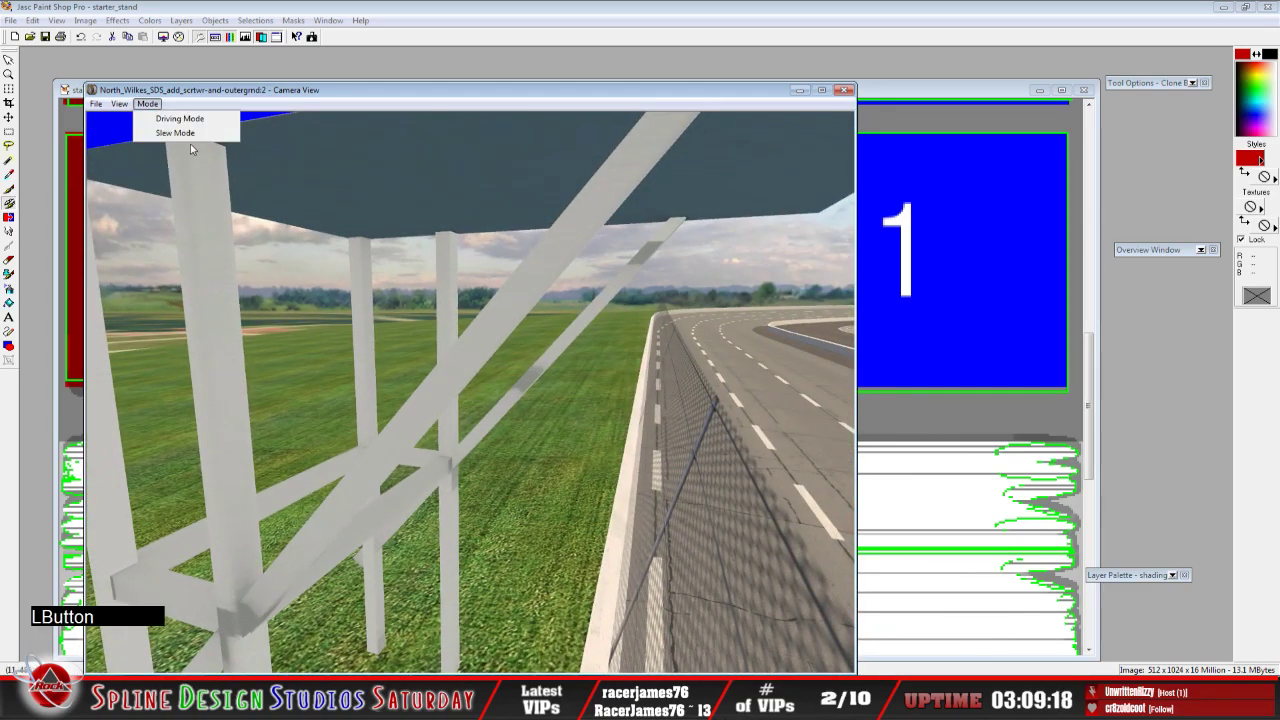
left_click(170, 130)
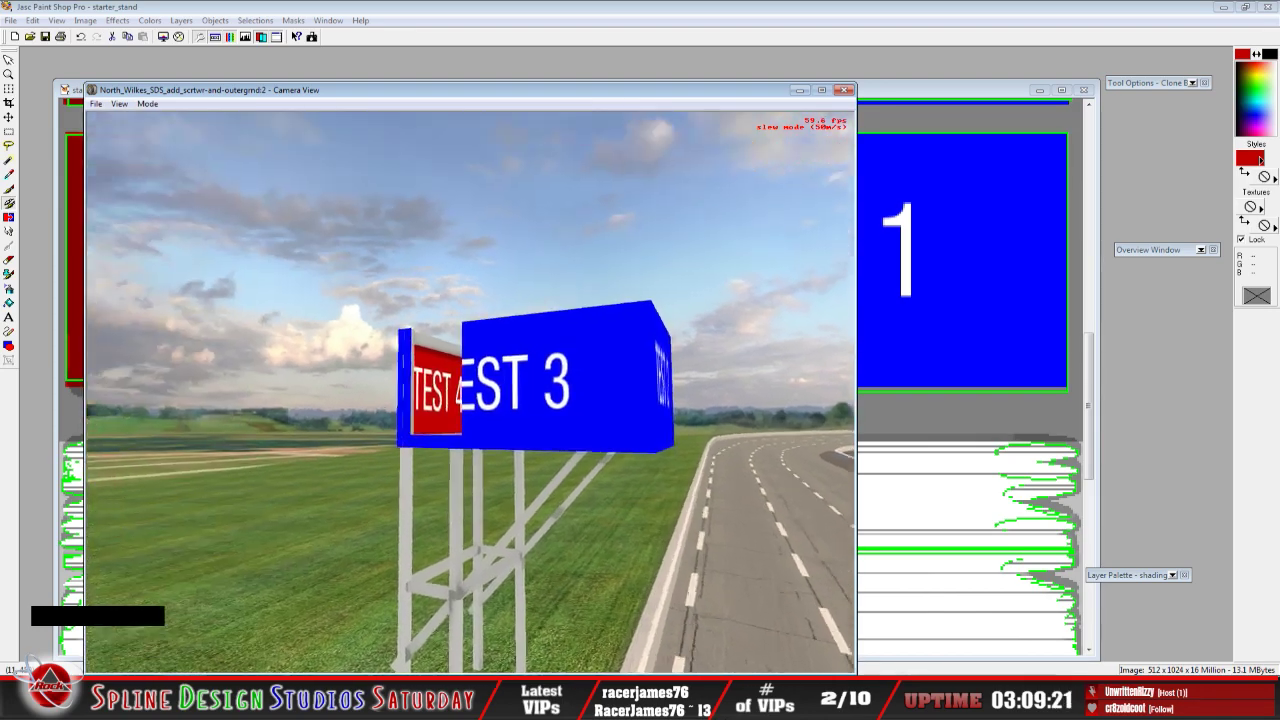
right_click(470, 392)
left_click(470, 392)
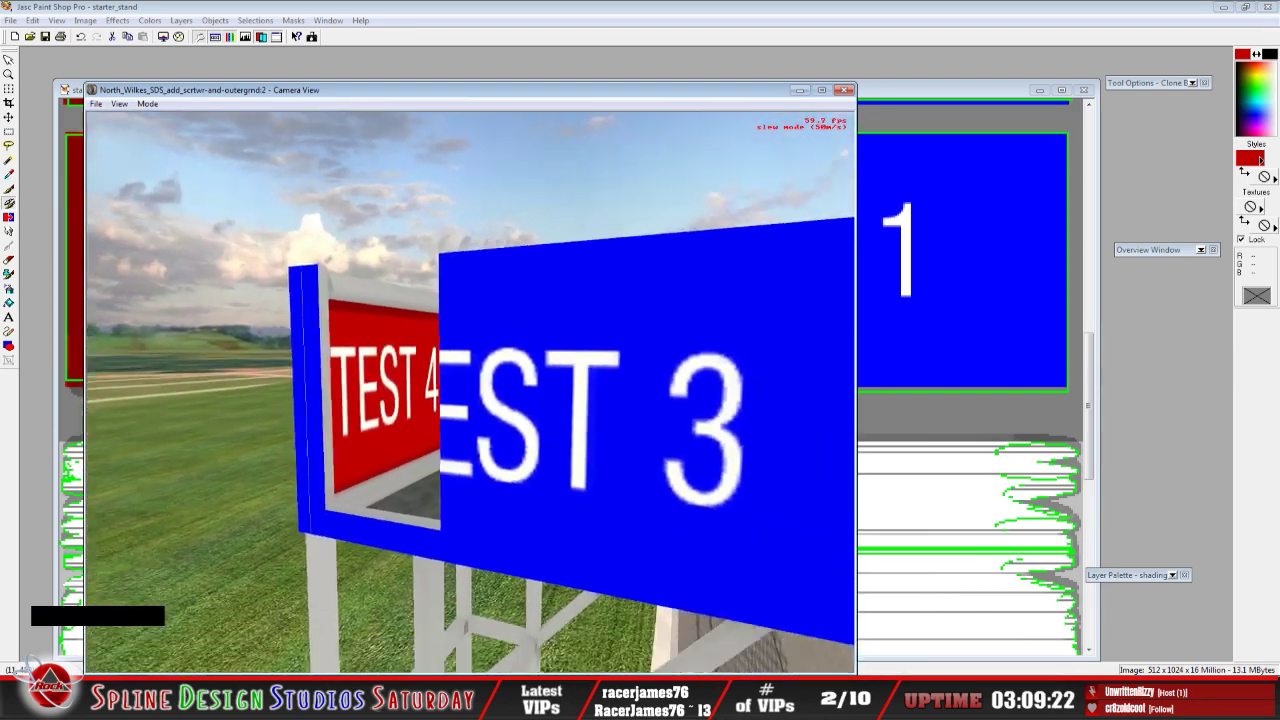
right_click(470, 392)
left_click(470, 376)
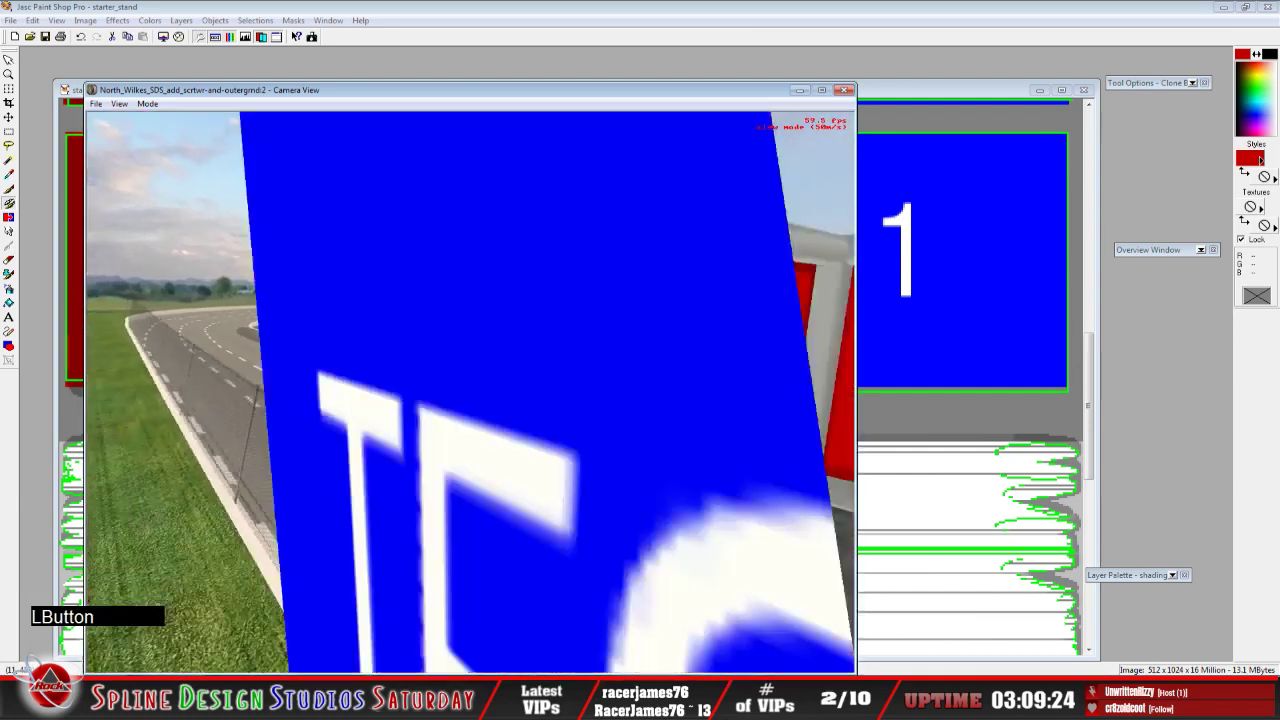
right_click(470, 376)
key("space")
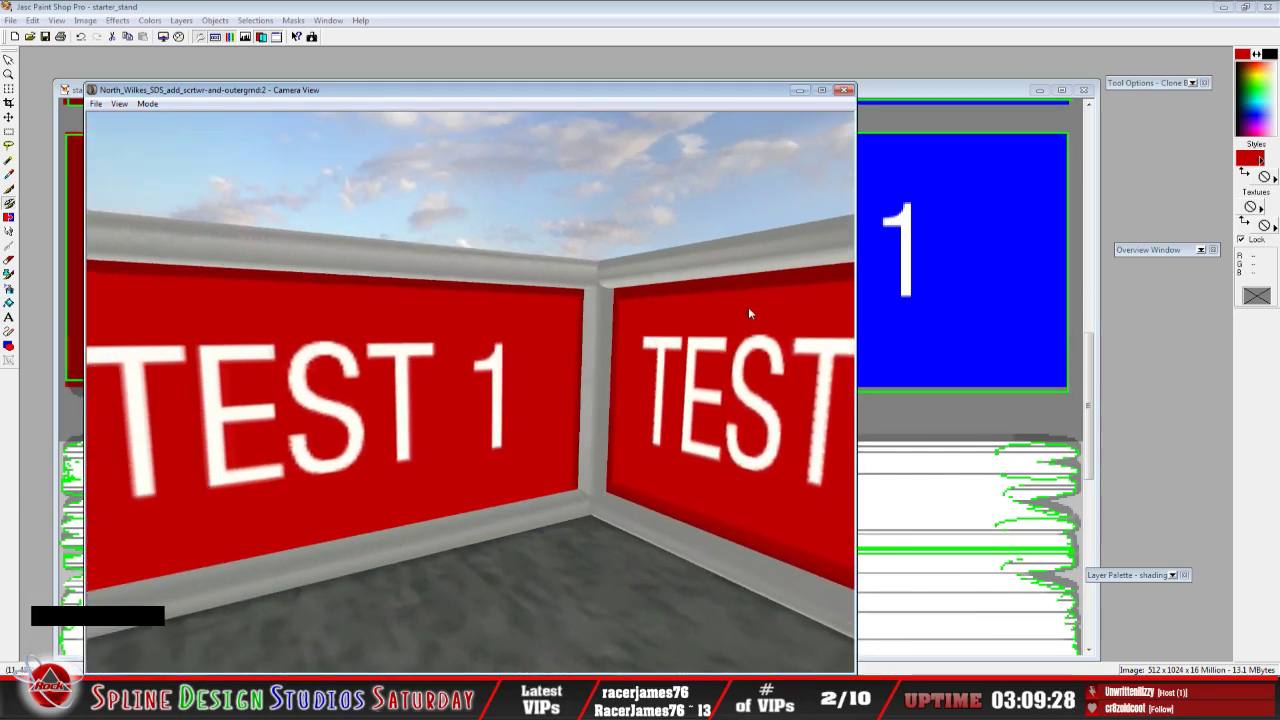
Look across the inside of the stand and down onto the TEST 1 and TEST 2 panels, their railings and the floor
left_click(147, 103)
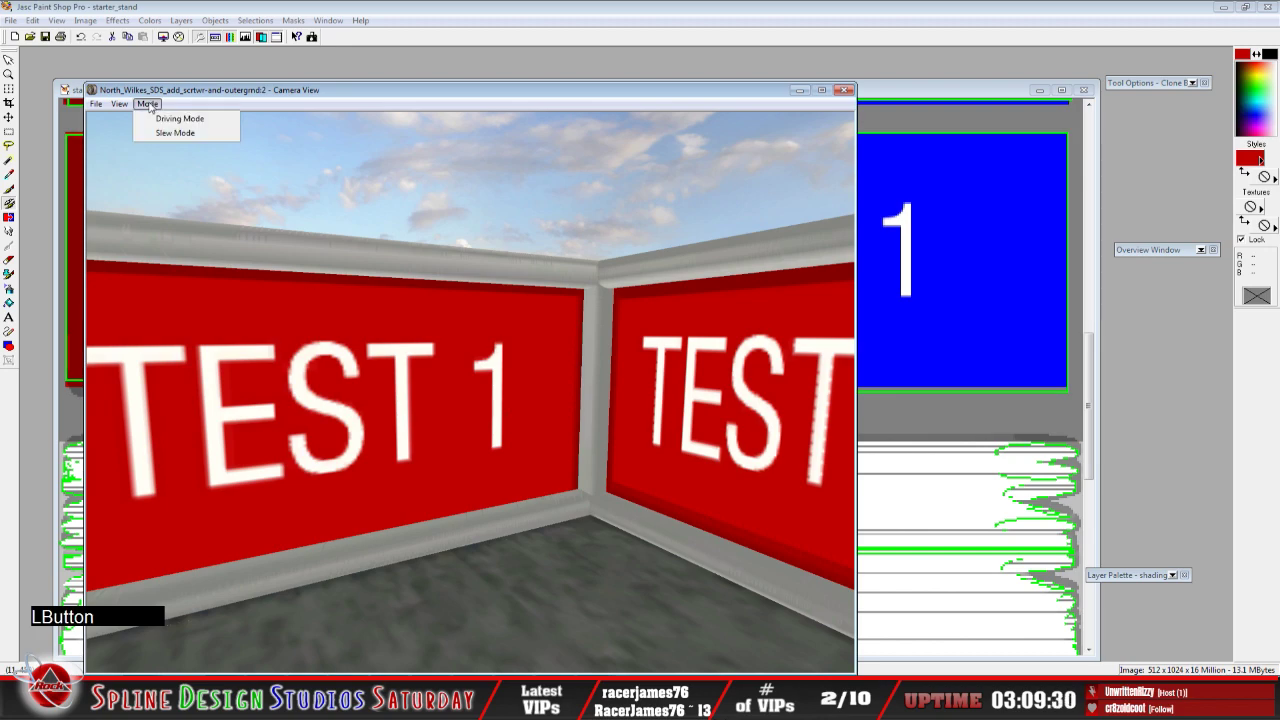
left_click(160, 131)
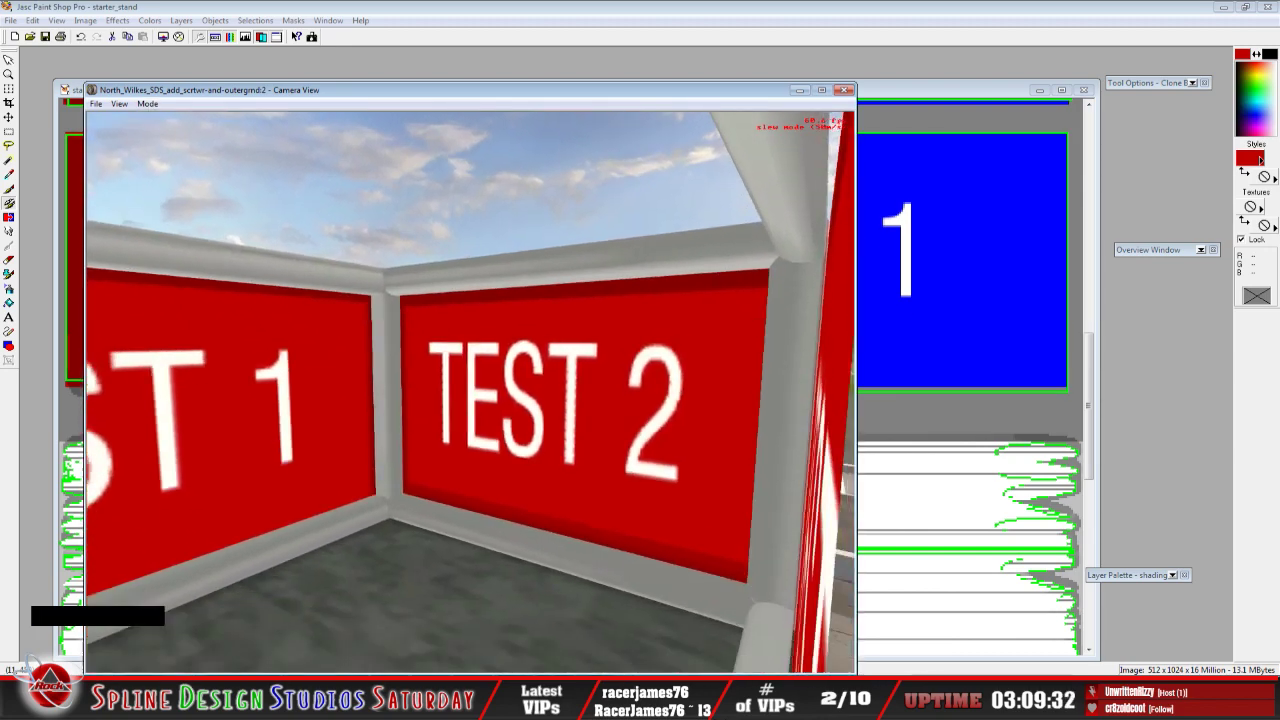
left_click(470, 392)
right_click(470, 392)
key("space")
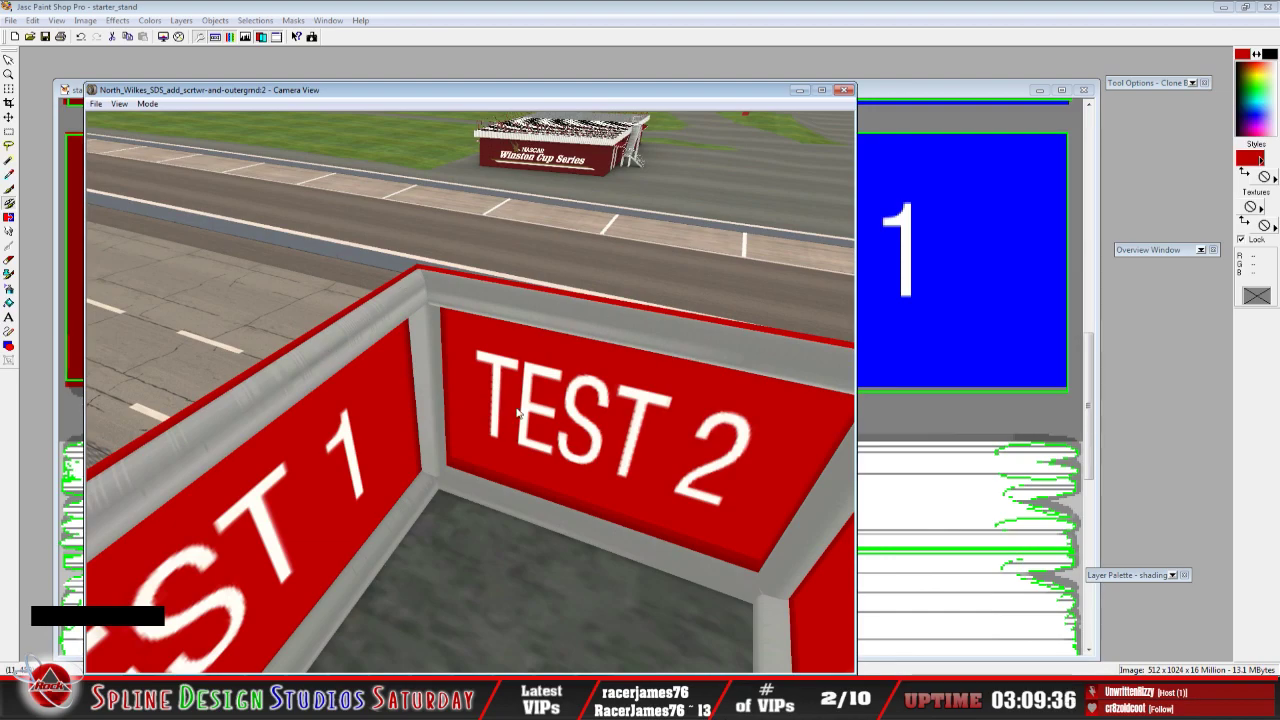
Fly out above the TEST 4 side and down to the legs to examine the shaded joint of the horizontal and diagonal braces
left_click(149, 105)
left_click(169, 134)
left_click(470, 392)
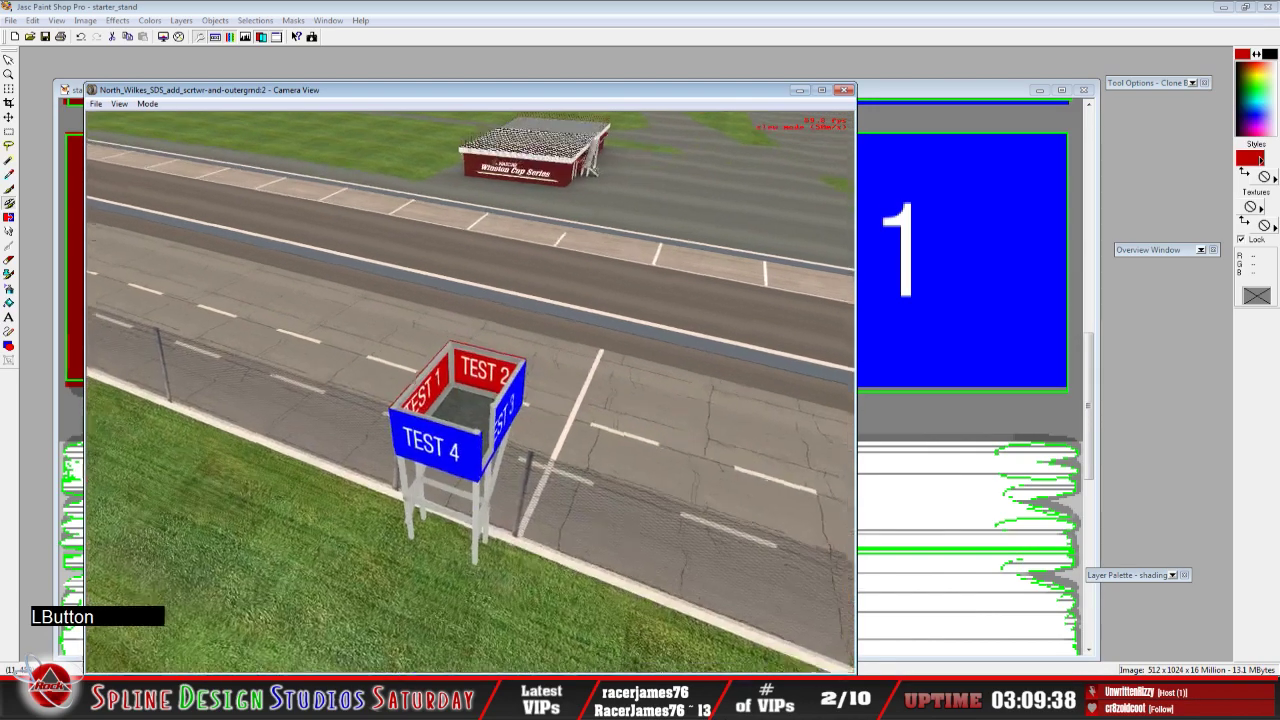
right_click(470, 392)
right_click(470, 392)
left_click(470, 392)
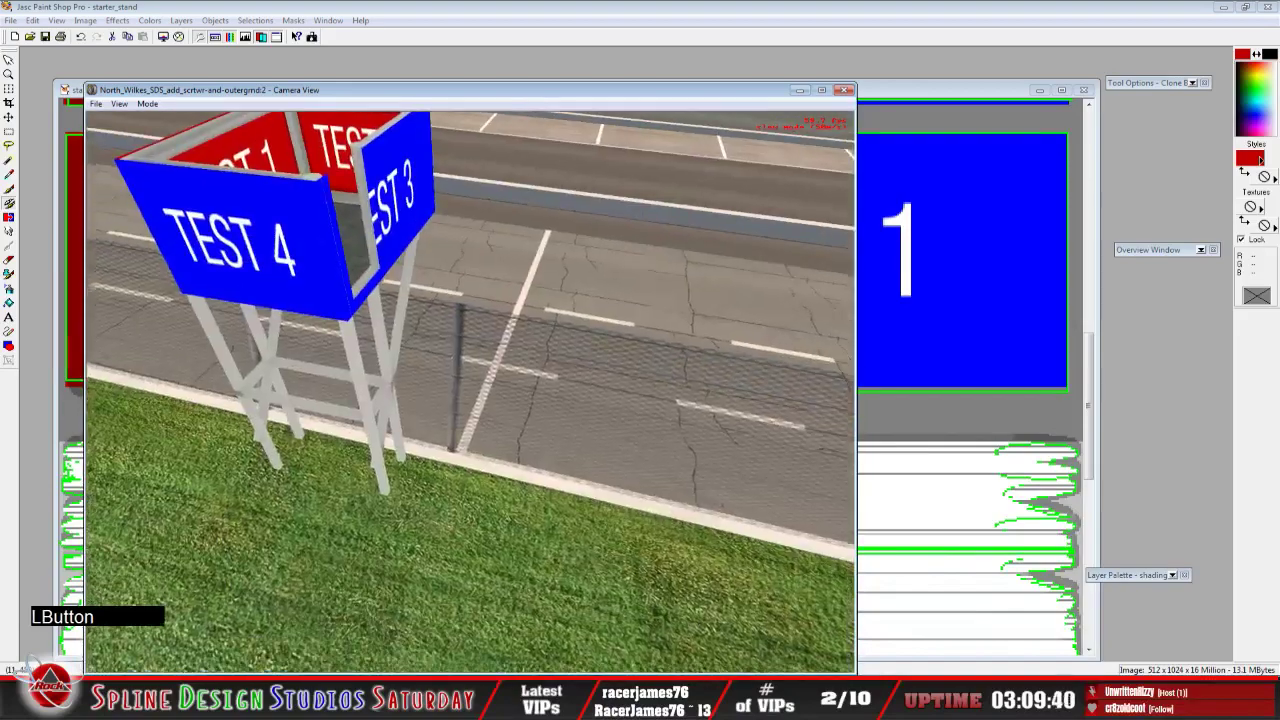
right_click(470, 392)
left_click(470, 392)
right_click(470, 392)
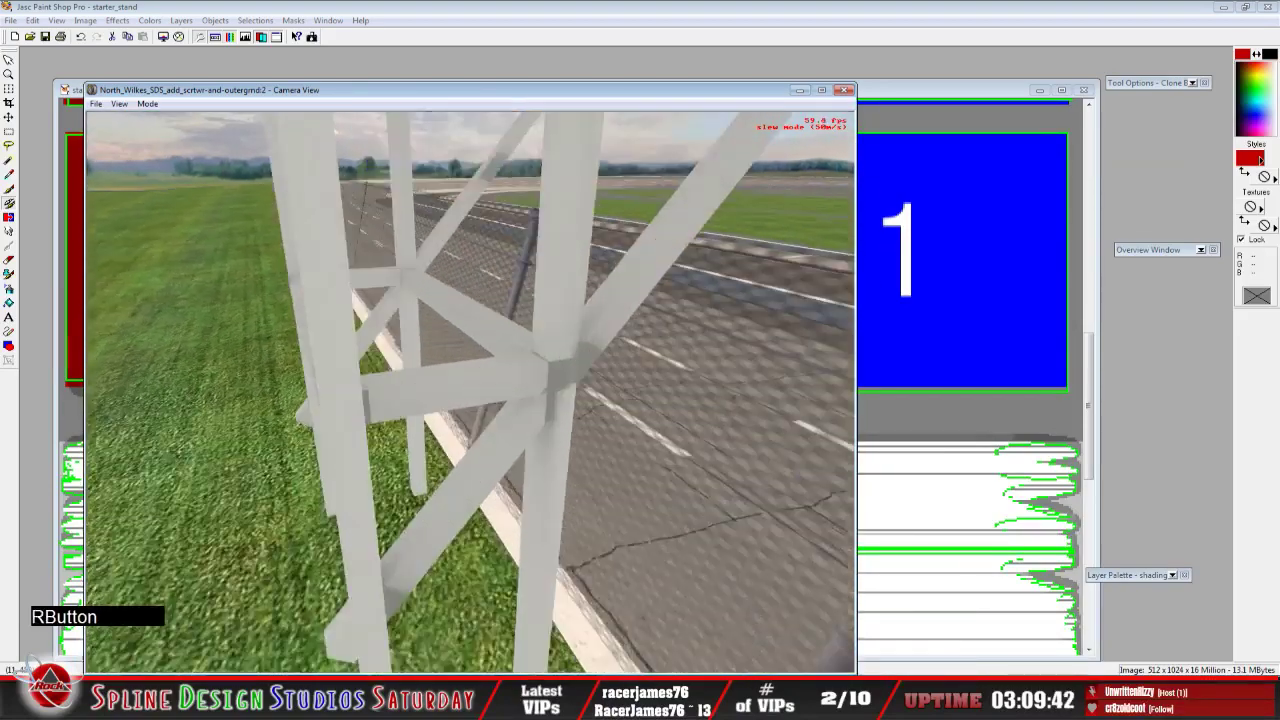
key("space")
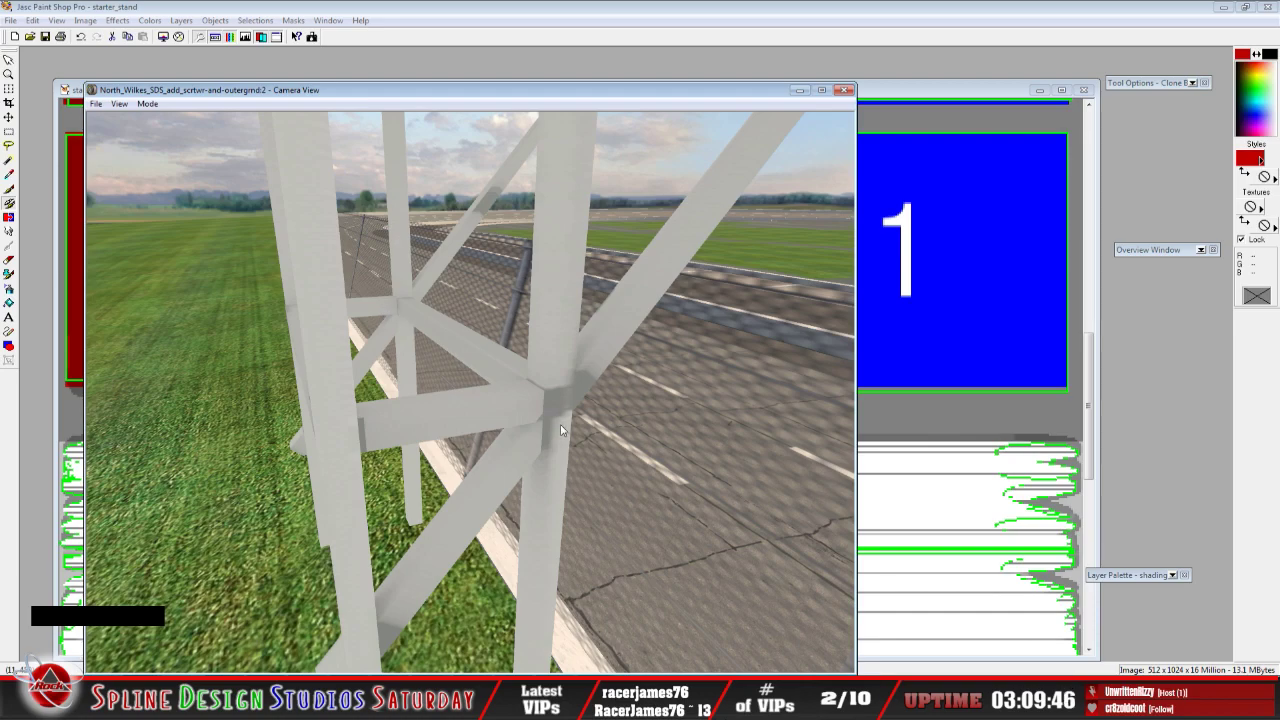
Fly back from the brace joint in slew mode to view the full leg frame beside the fence
left_click(147, 103)
left_click(175, 129)
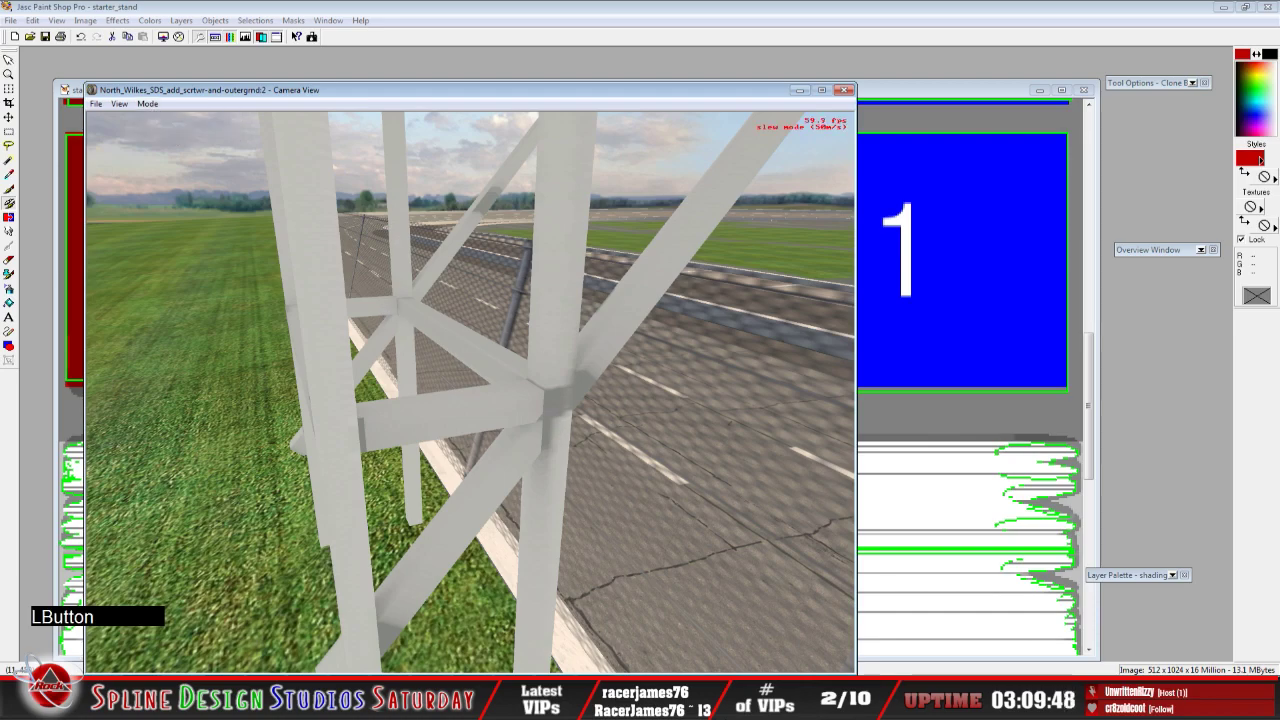
right_click(470, 392)
left_click(470, 392)
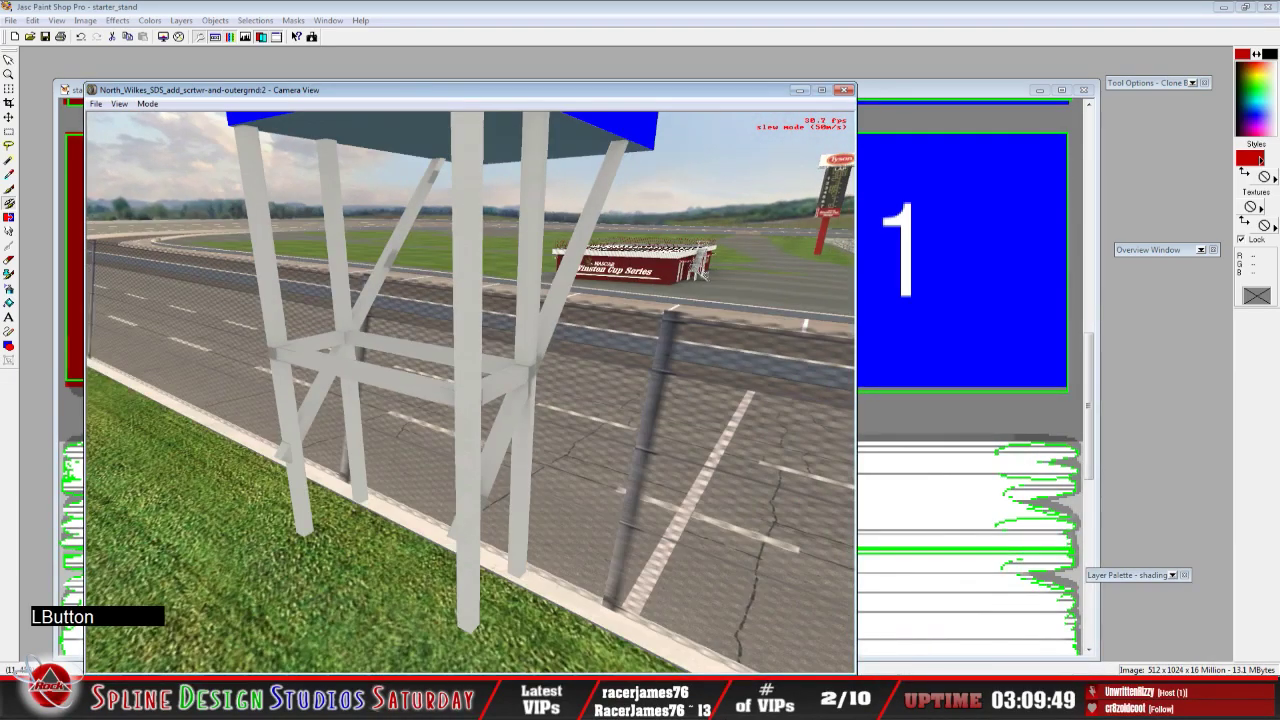
key("space")
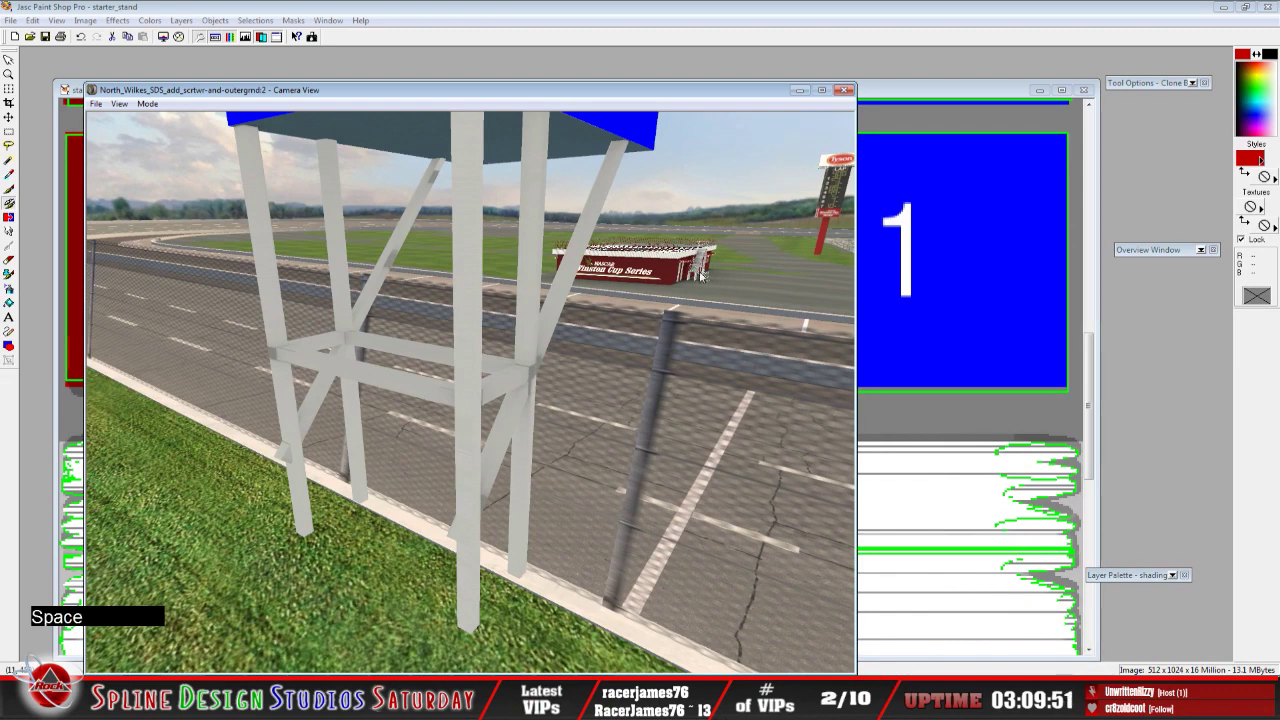
Return to the starter_stand texture in Paint Shop Pro, bring its pipe area into view, and hide the wire2 layer
left_click(800, 88)
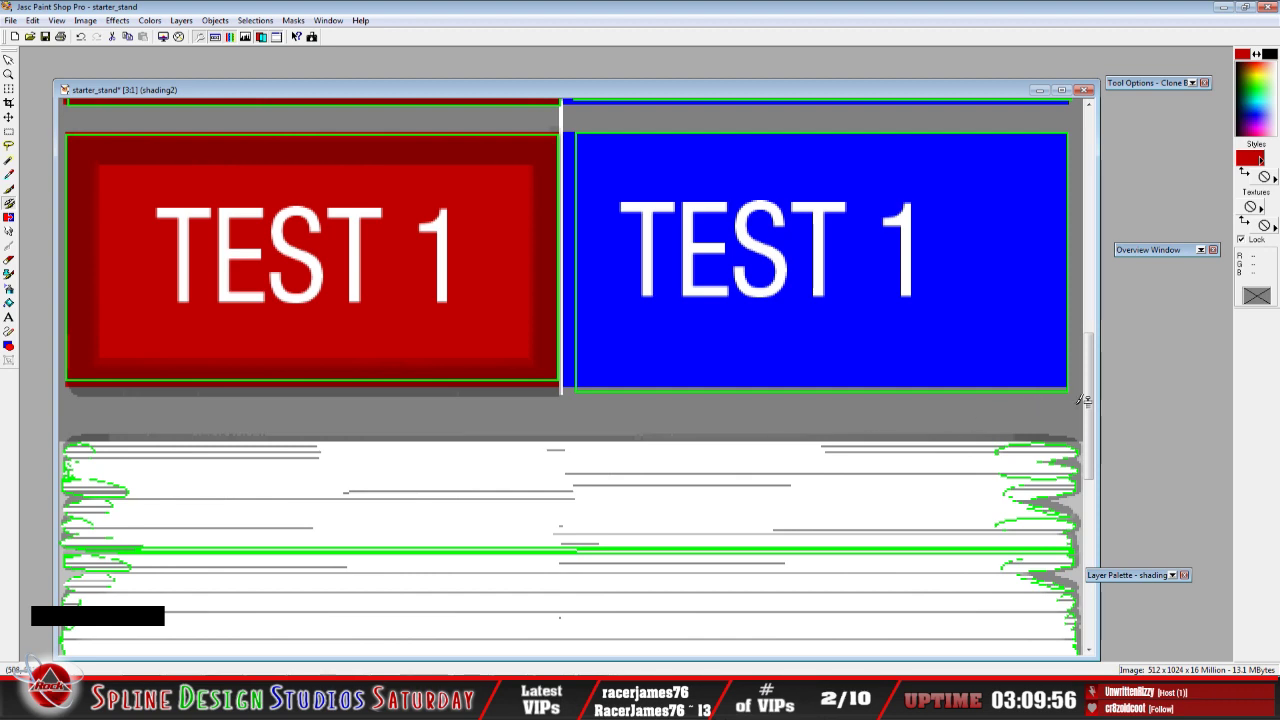
left_click_drag(1090, 420, 1098, 484)
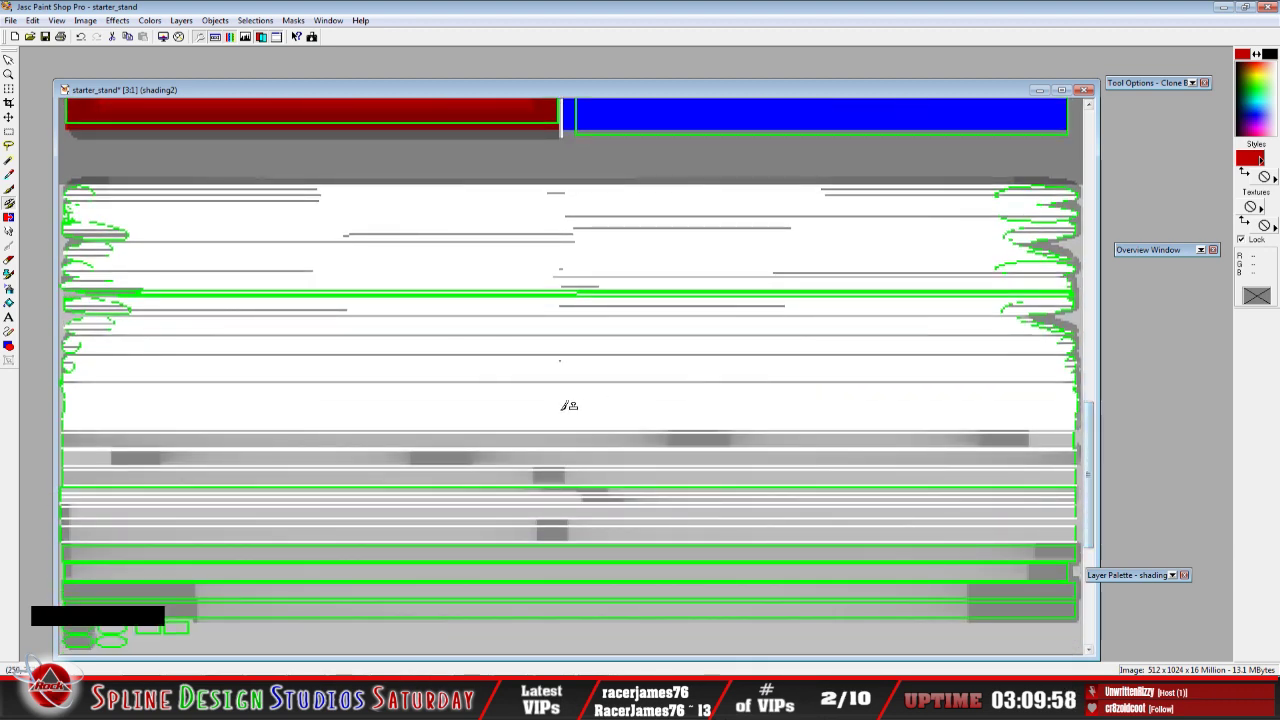
scroll(569, 402, "down", 1)
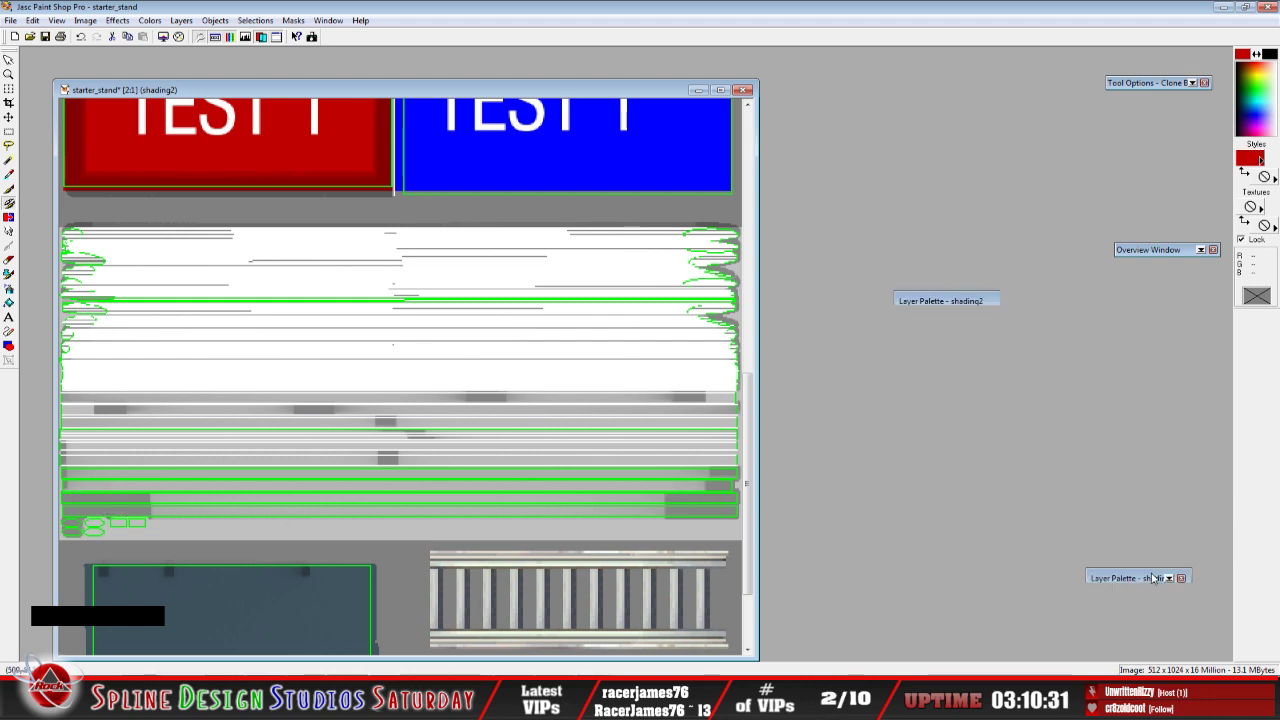
mouse_move(1153, 577)
left_click(1031, 327)
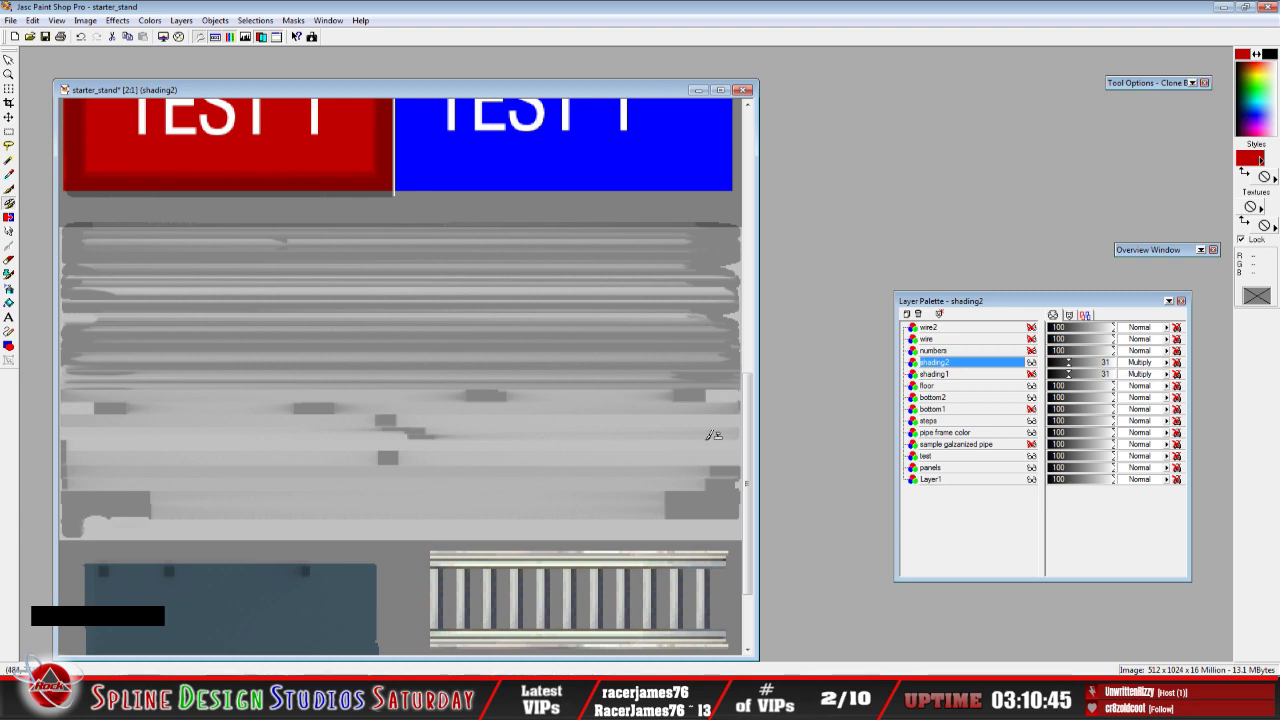
Examine the pipe shading, bottom, steps and floor areas of the texture, and the TEST 1 to TEST 4 panels
mouse_move(750, 440)
left_mouse_down()
mouse_move(753, 461)
mouse_move(753, 440)
left_mouse_up()
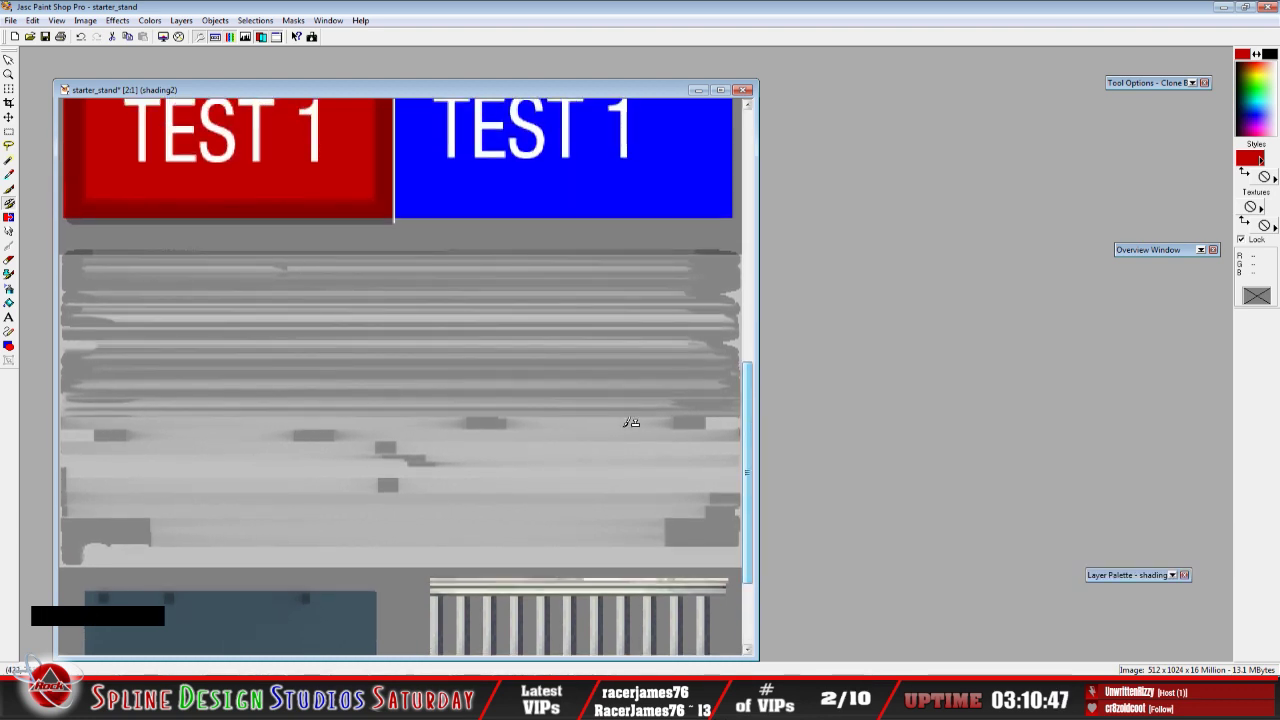
scroll(603, 434, "down", 1)
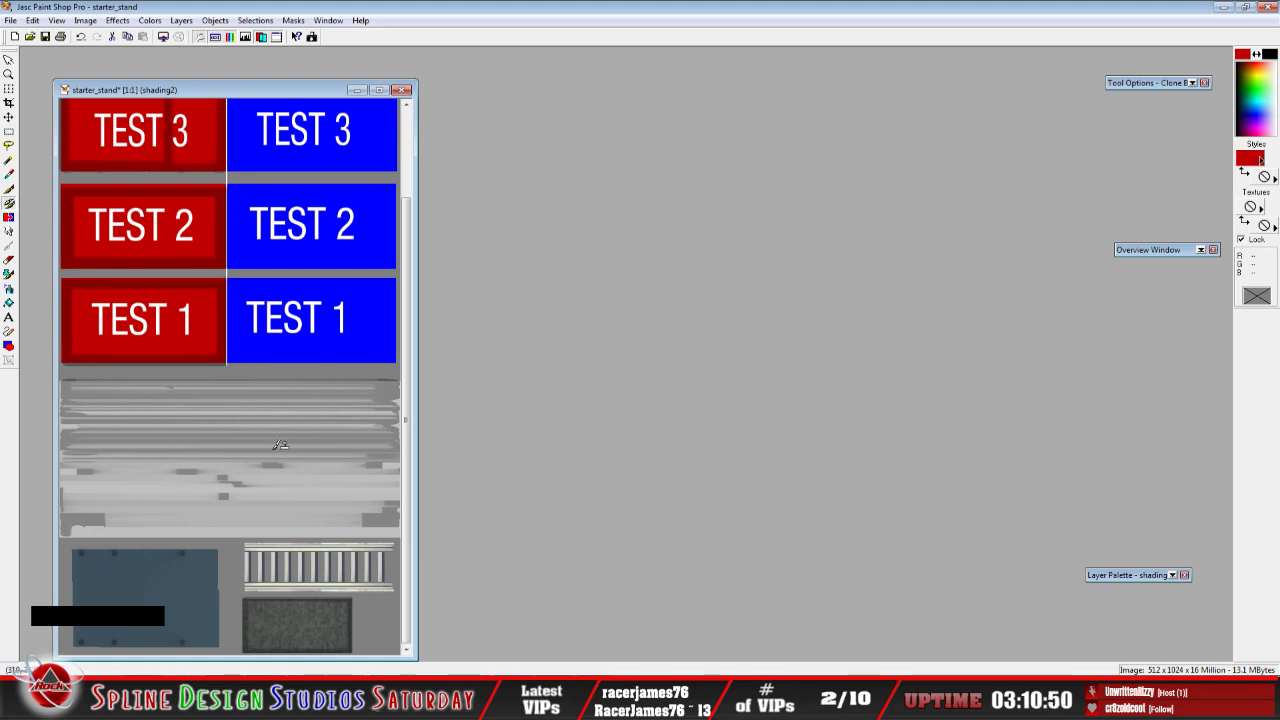
left_click_drag(411, 470, 411, 459)
scroll(225, 498, "up", 1)
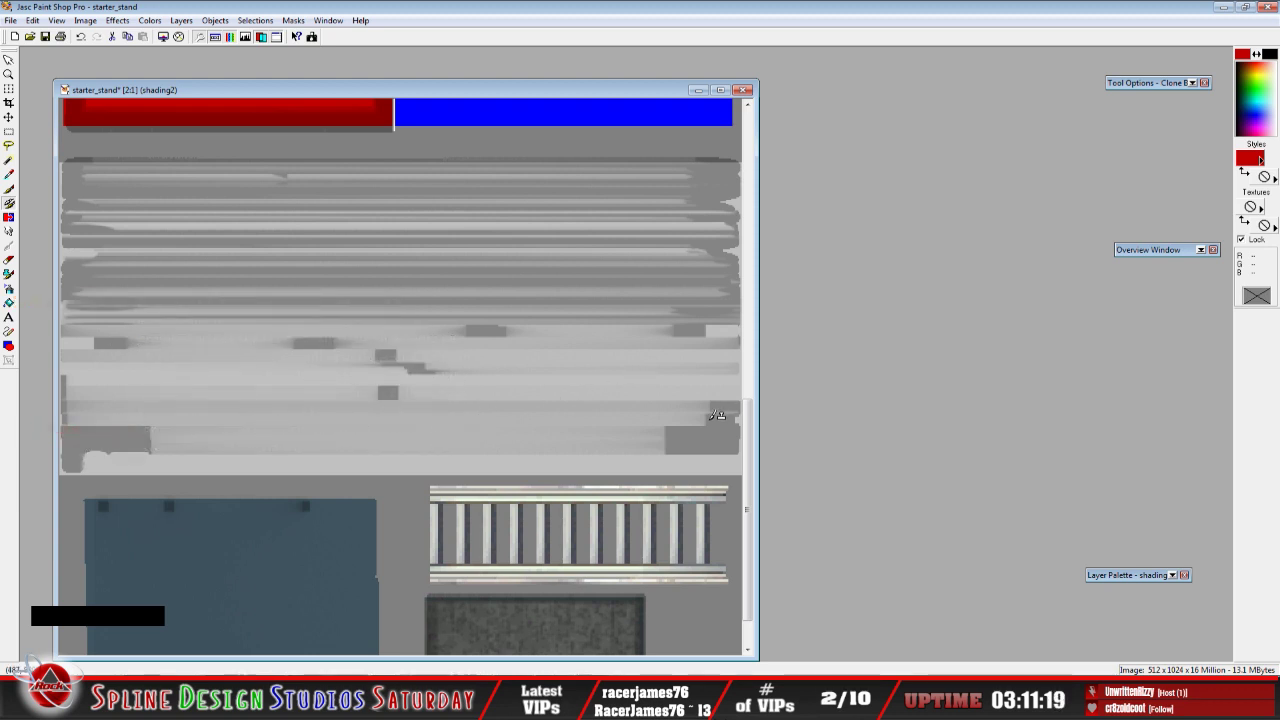
left_click_drag(750, 450, 756, 407)
scroll(312, 403, "down", 1)
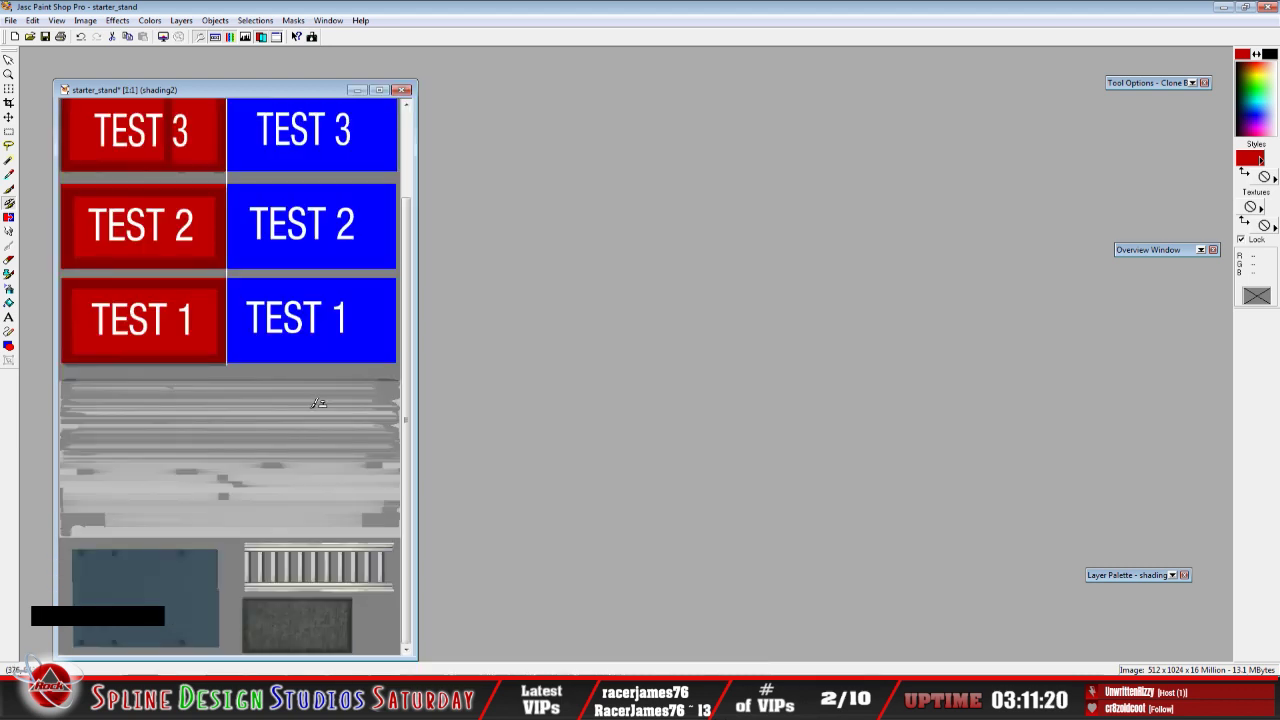
scroll(278, 306, "down", 1)
scroll(280, 310, "up", 1)
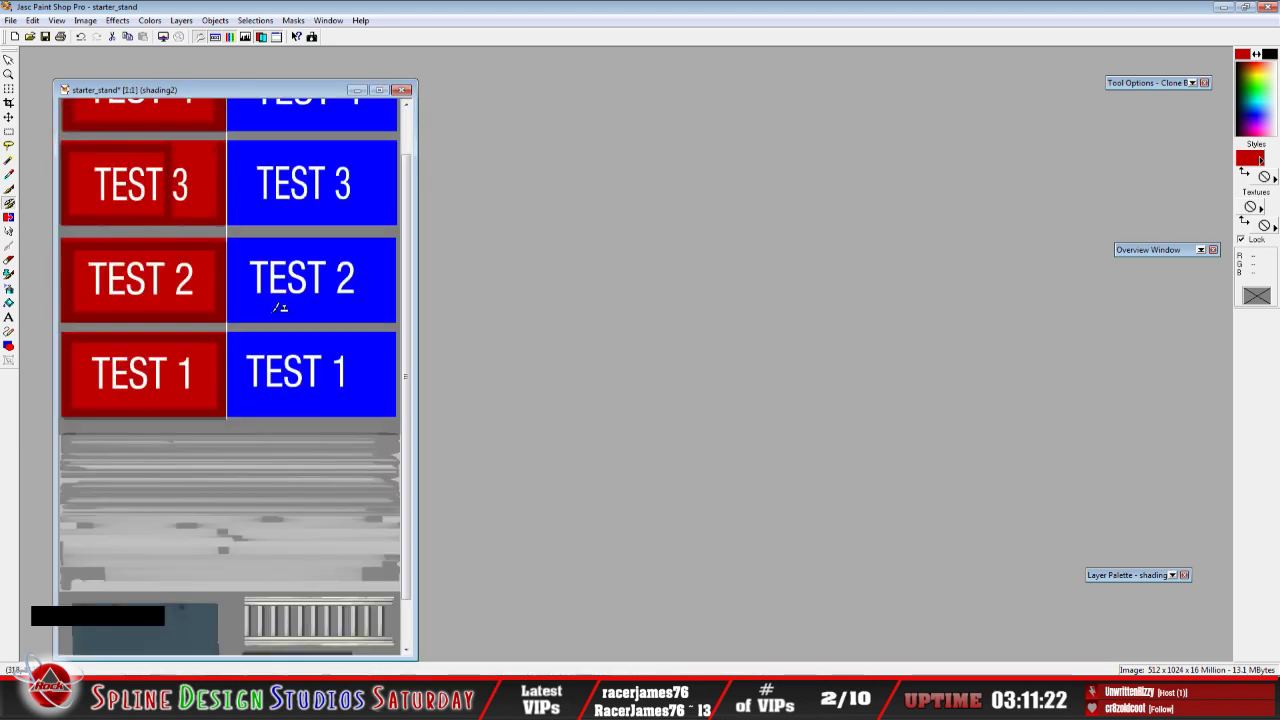
left_click_drag(405, 392, 426, 301)
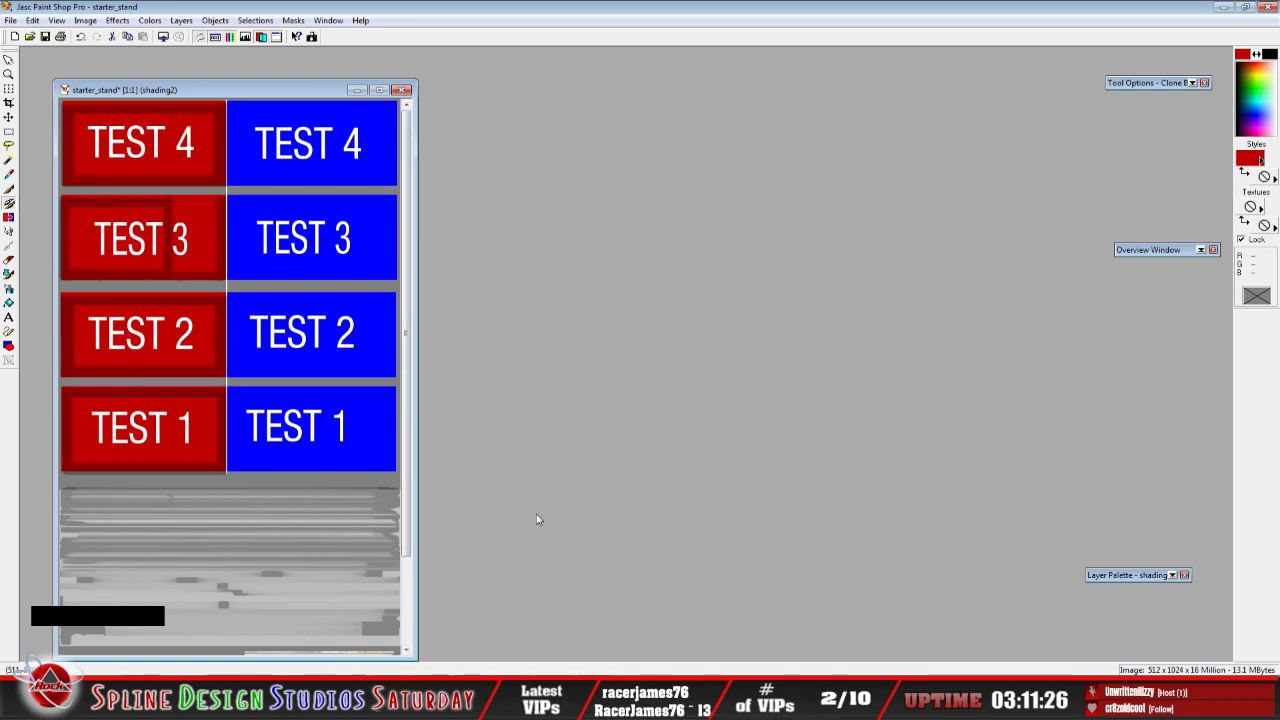
Switch to the Sandbox camera view and fly around in slew mode to see the starter stand's TEST 3 side along the track
left_click(614, 672)
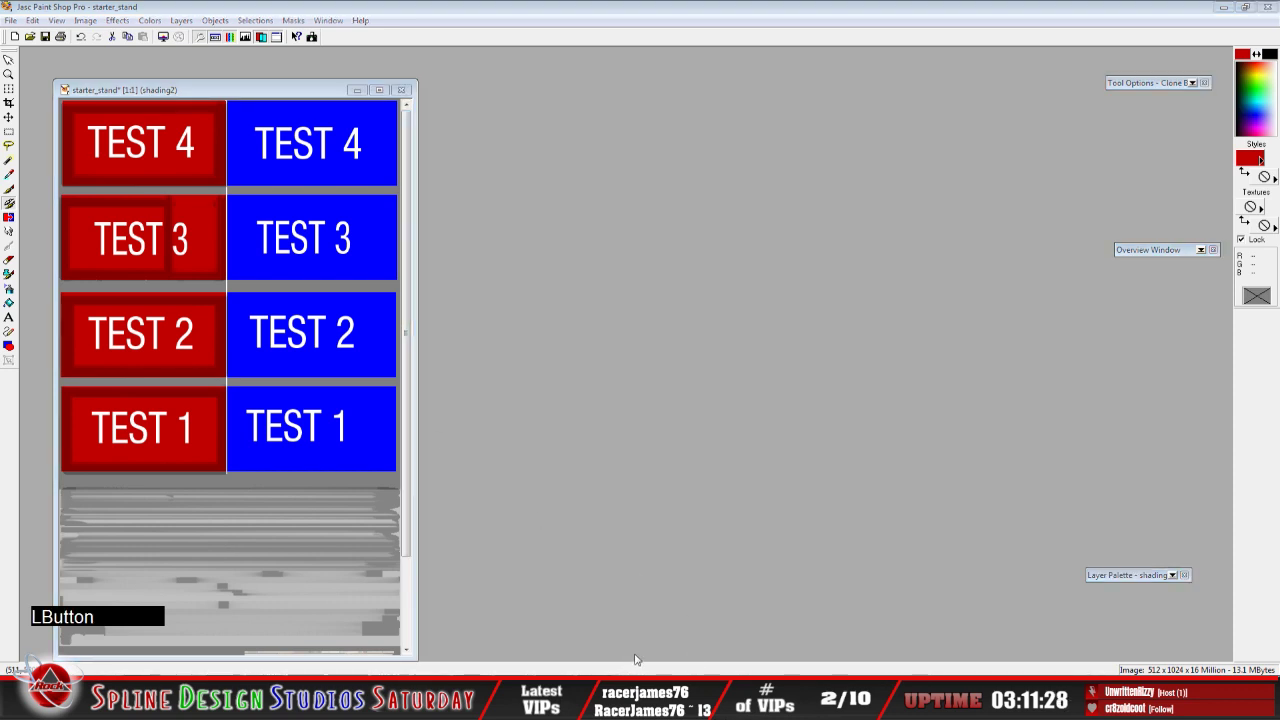
left_click(634, 659)
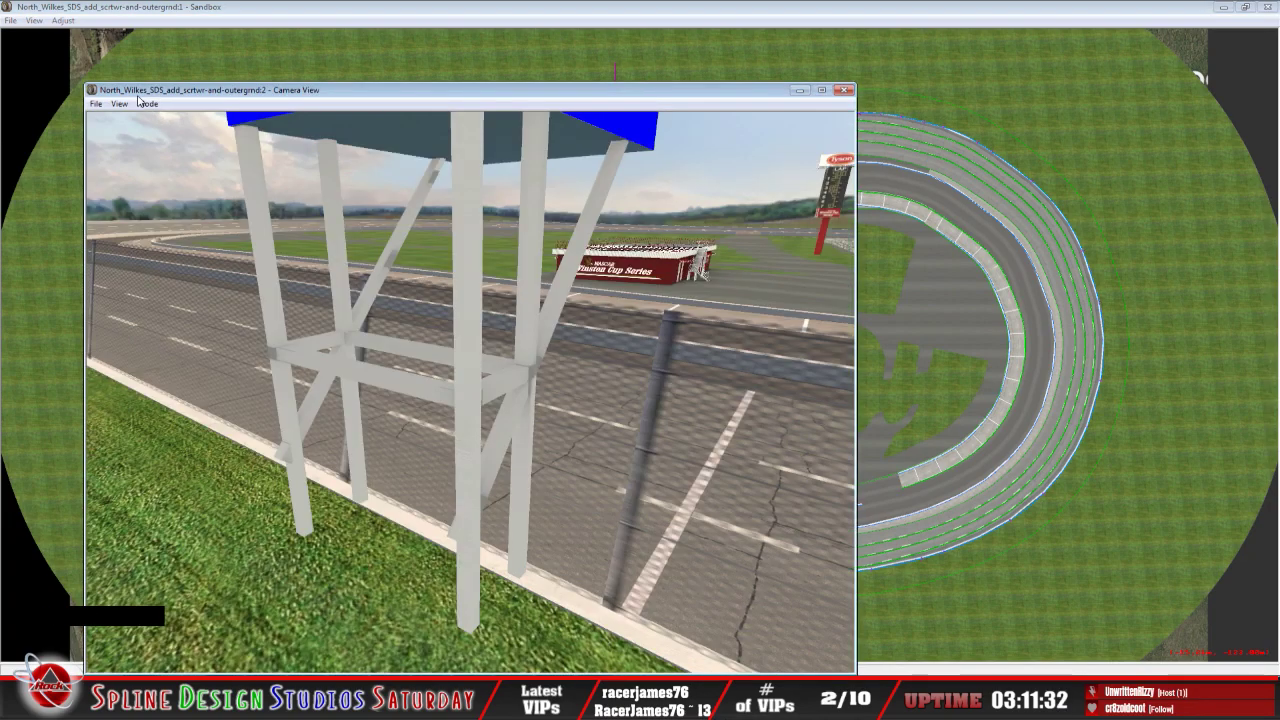
left_click(147, 104)
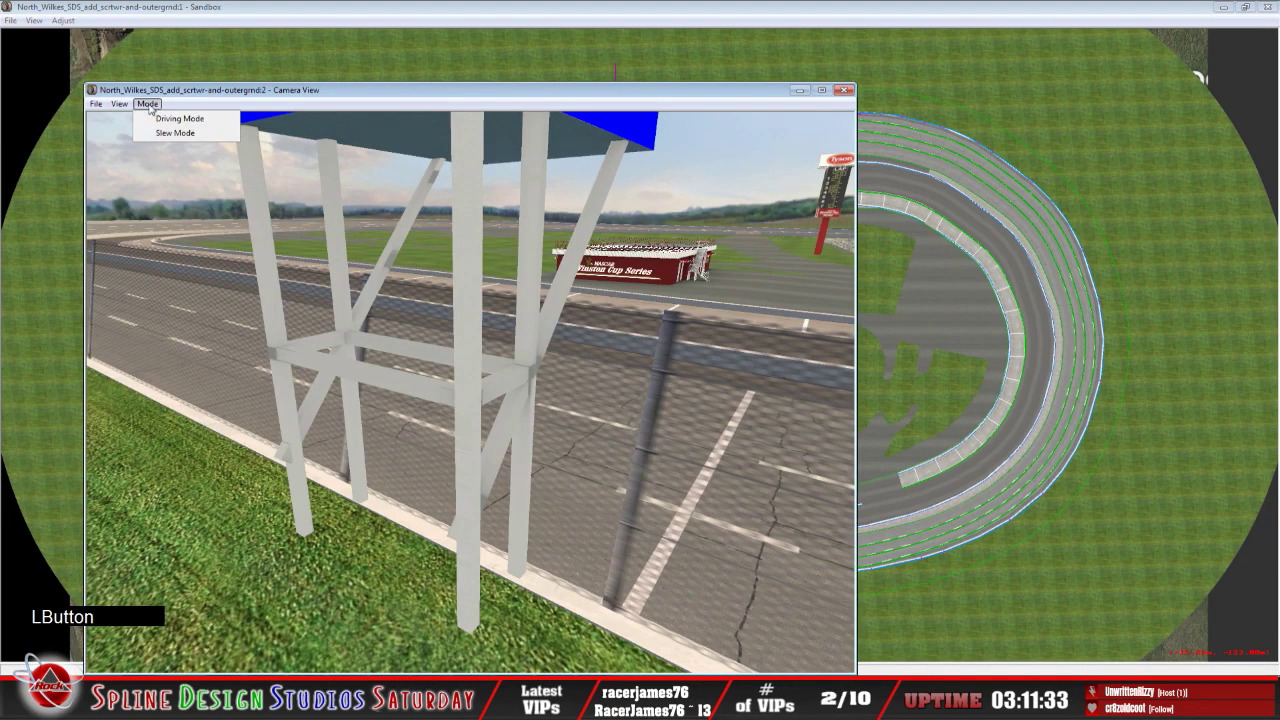
left_click(175, 132)
left_click_drag(470, 390, 380, 410)
right_click_drag(380, 410, 470, 390)
left_click_drag(470, 390, 370, 400)
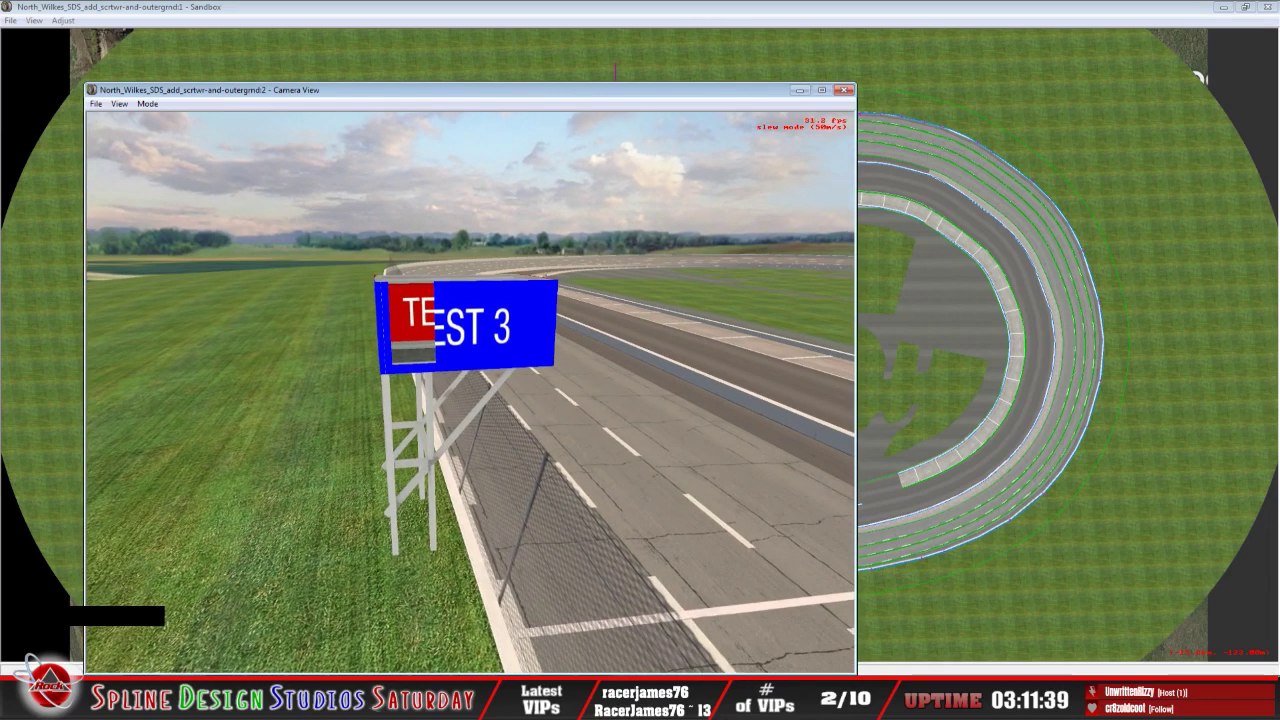
right_click(470, 392)
right_click_drag(470, 392, 470, 340)
left_click_drag(470, 340, 500, 400)
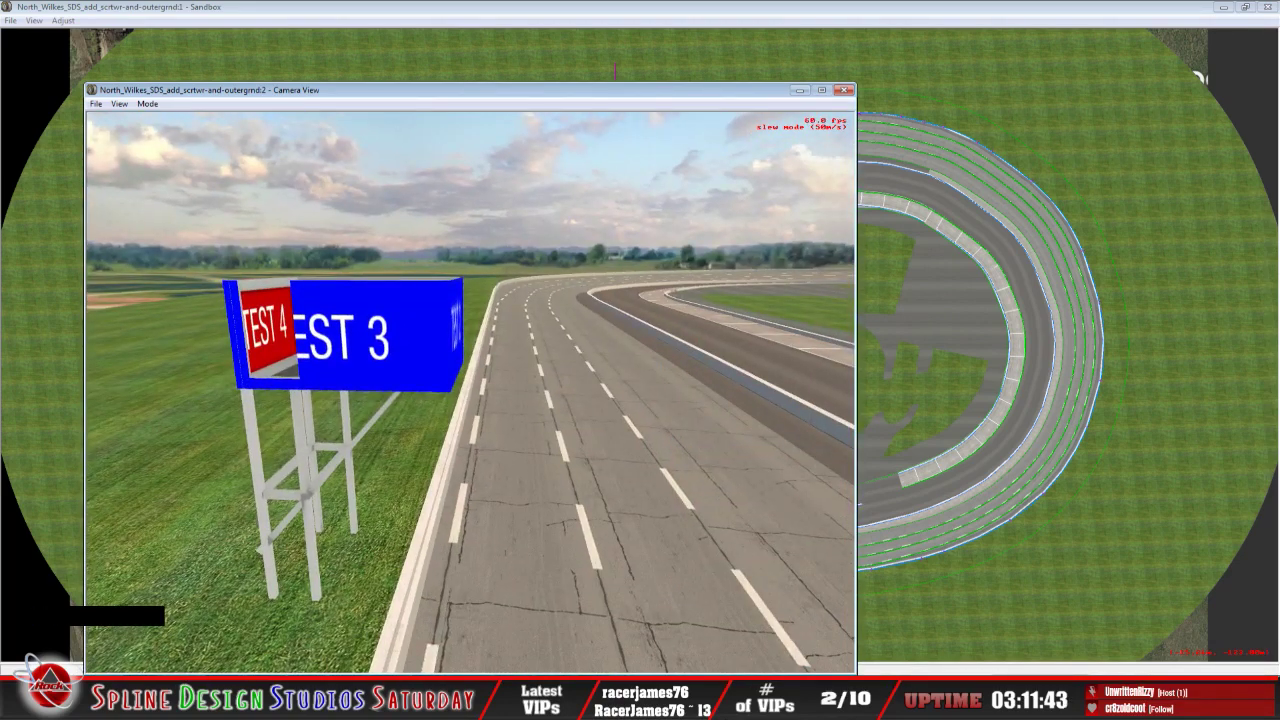
key("space")
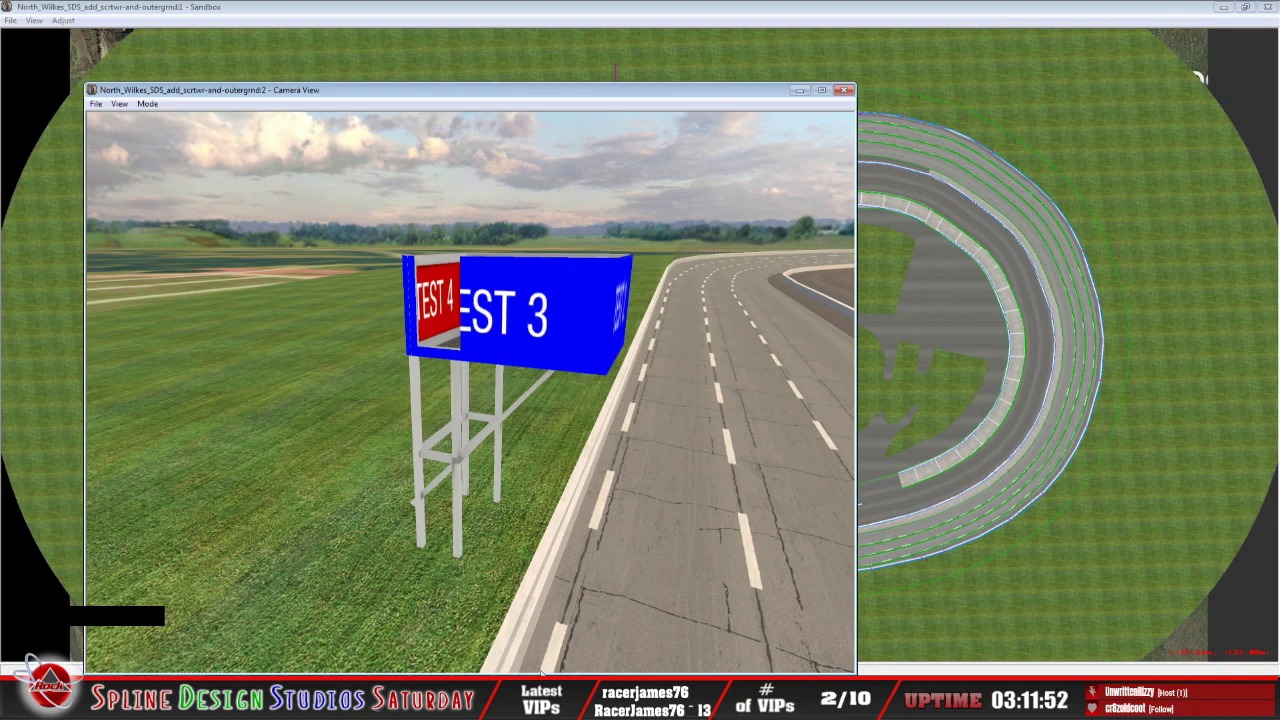
Compare the stand model in 3ds max with the lower pipe, floor and ladder areas of the starter_stand texture in Paint Shop Pro
key("alt+Tab")
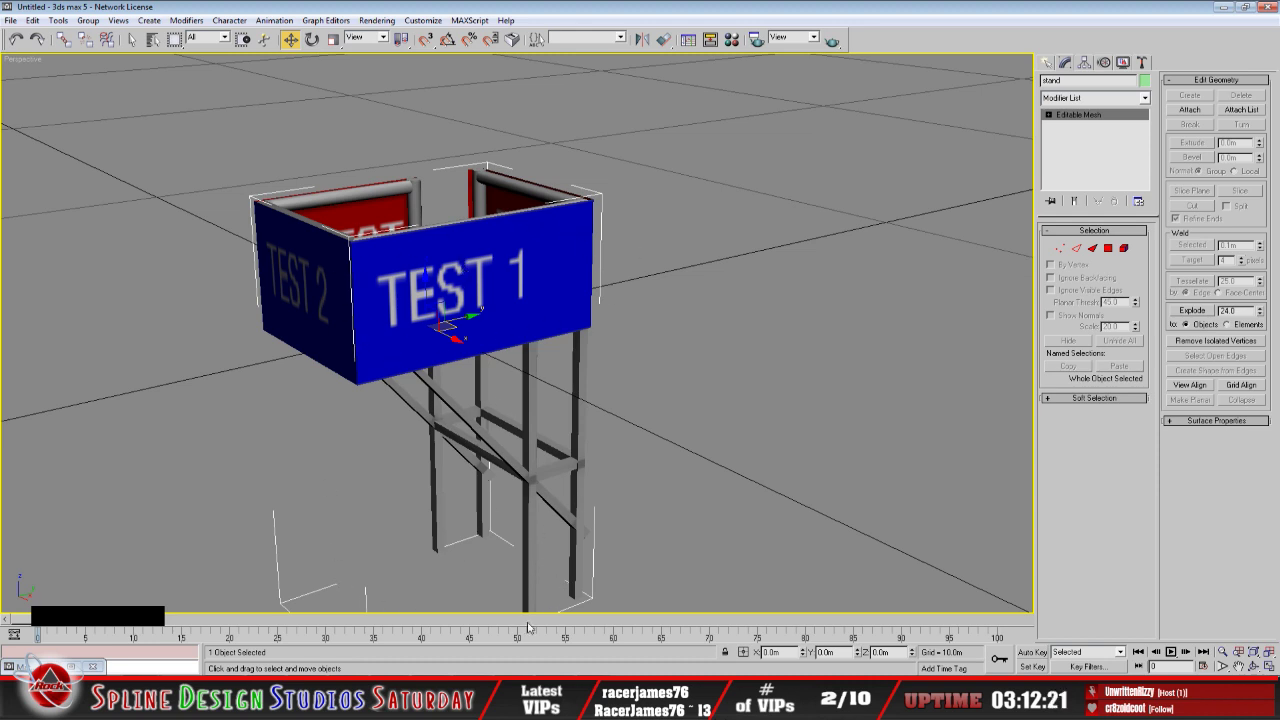
left_click(510, 700)
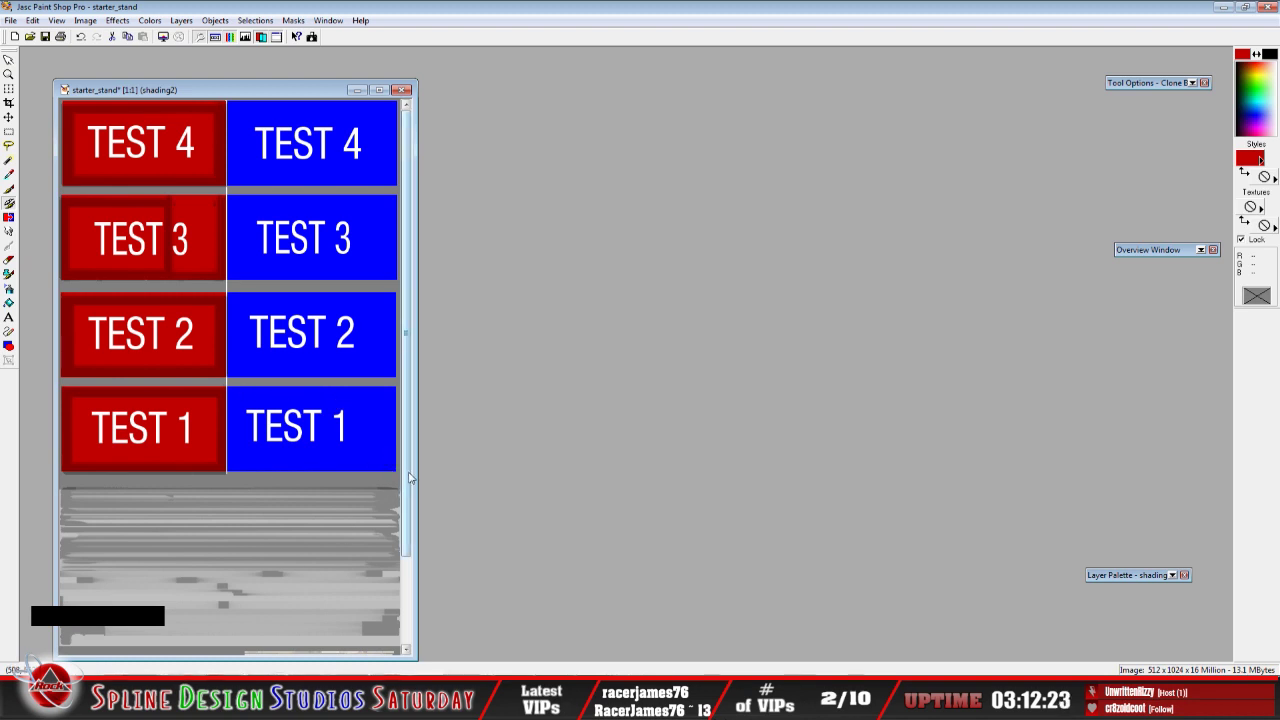
left_click_drag(410, 478, 412, 584)
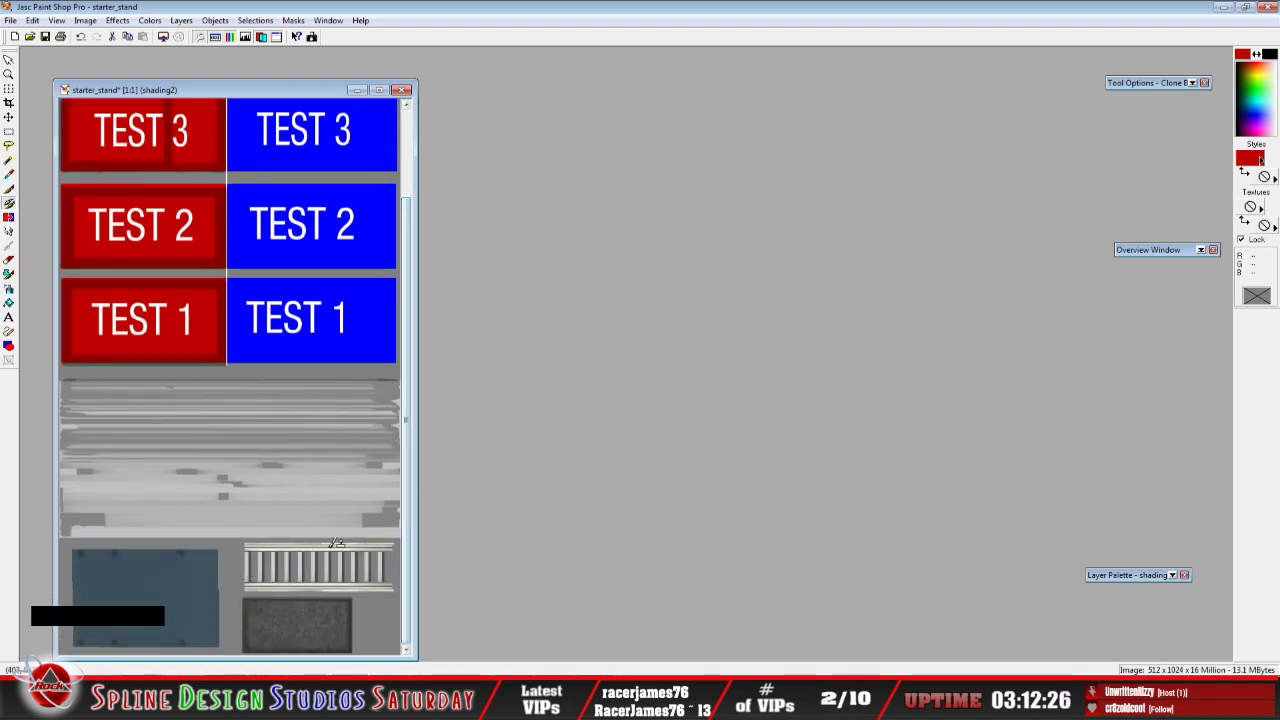
left_click(485, 700)
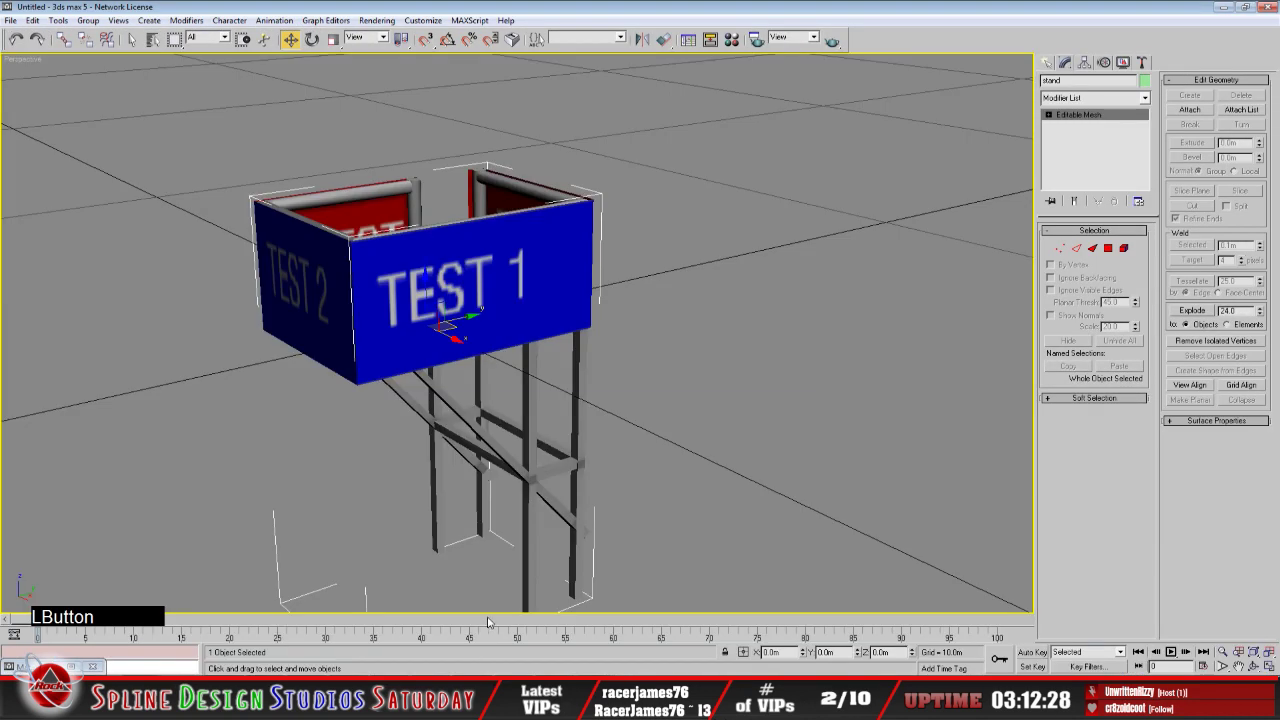
Return to the Sandbox camera view and fly from the TEST 3 side to above the TEST 4 corner to look into the stand
left_click(595, 648)
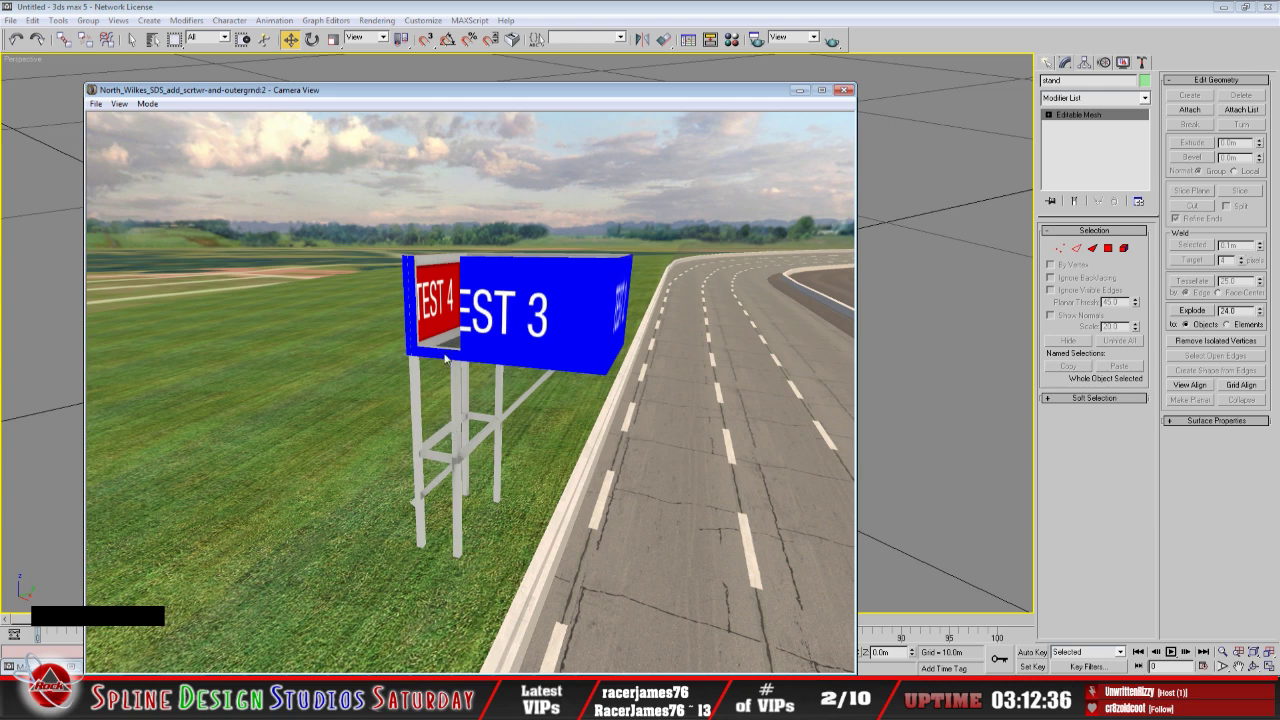
middle_click_drag(523, 426, 526, 453)
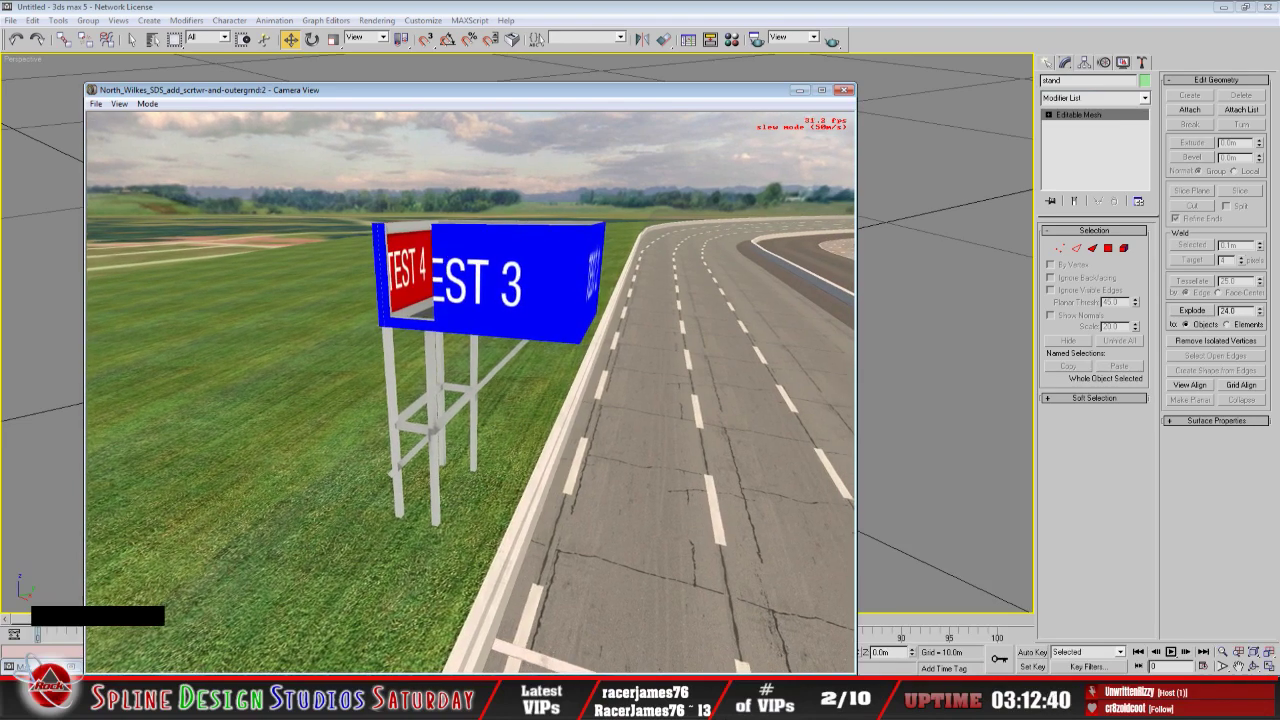
right_click_drag(526, 453, 526, 364)
left_click_drag(526, 364, 494, 370)
right_click_drag(494, 370, 496, 424)
mouse_move(496, 424)
left_mouse_down()
mouse_move(520, 420)
mouse_move(514, 434)
left_mouse_up()
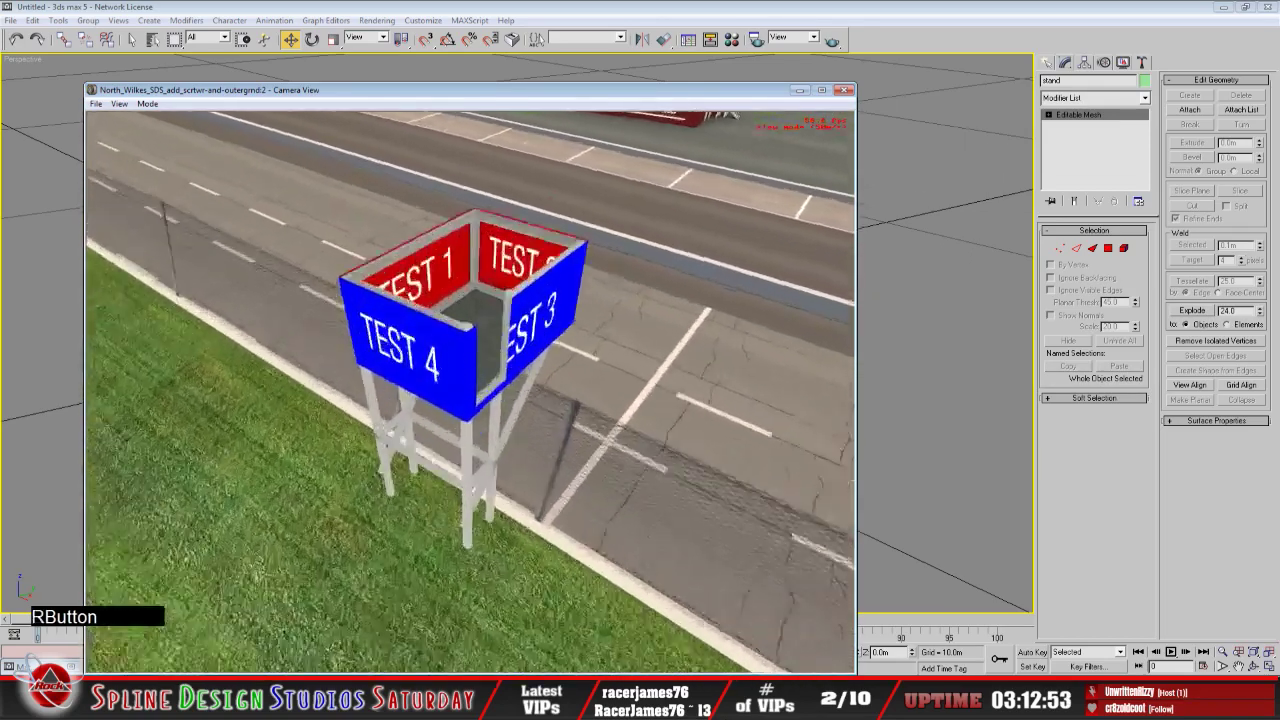
Fly close over the stand and around it to view the TEST 1 and TEST 2 sides from the track
right_click_drag(506, 410, 502, 375)
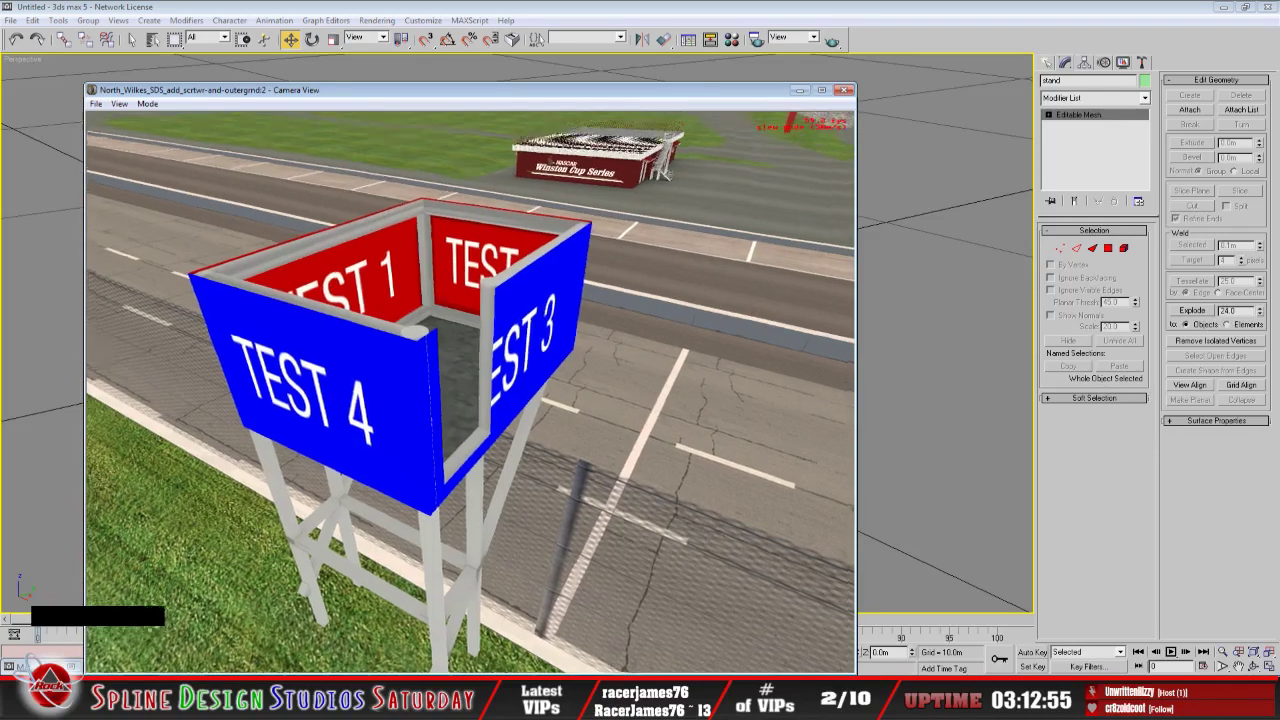
left_click_drag(500, 400, 510, 390)
right_click_drag(510, 390, 470, 370)
left_click_drag(470, 370, 474, 415)
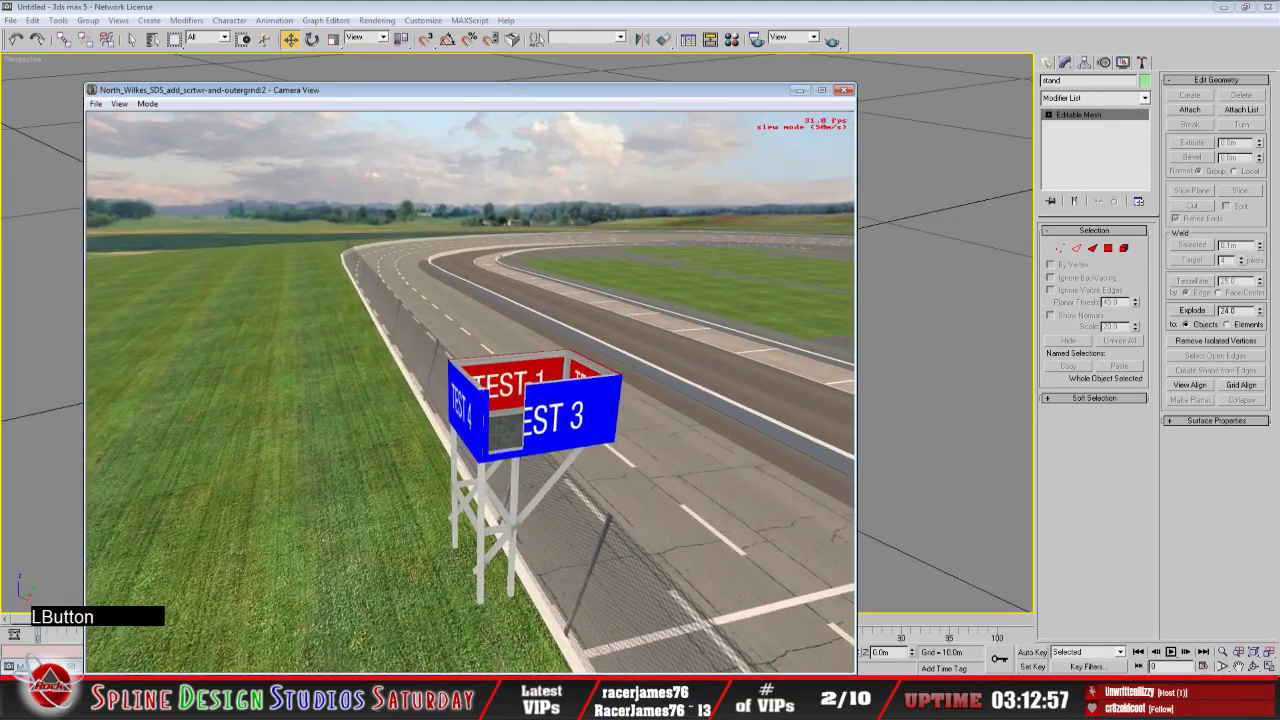
right_click_drag(470, 400, 490, 370)
left_click_drag(490, 370, 490, 400)
mouse_move(490, 400)
right_mouse_down()
mouse_move(525, 395)
mouse_move(475, 385)
right_mouse_up()
mouse_move(475, 385)
left_mouse_down()
mouse_move(475, 415)
mouse_move(475, 390)
left_mouse_up()
mouse_move(475, 390)
right_mouse_down()
mouse_move(520, 392)
mouse_move(476, 398)
right_mouse_up()
left_click_drag(476, 398, 476, 440)
key("space")
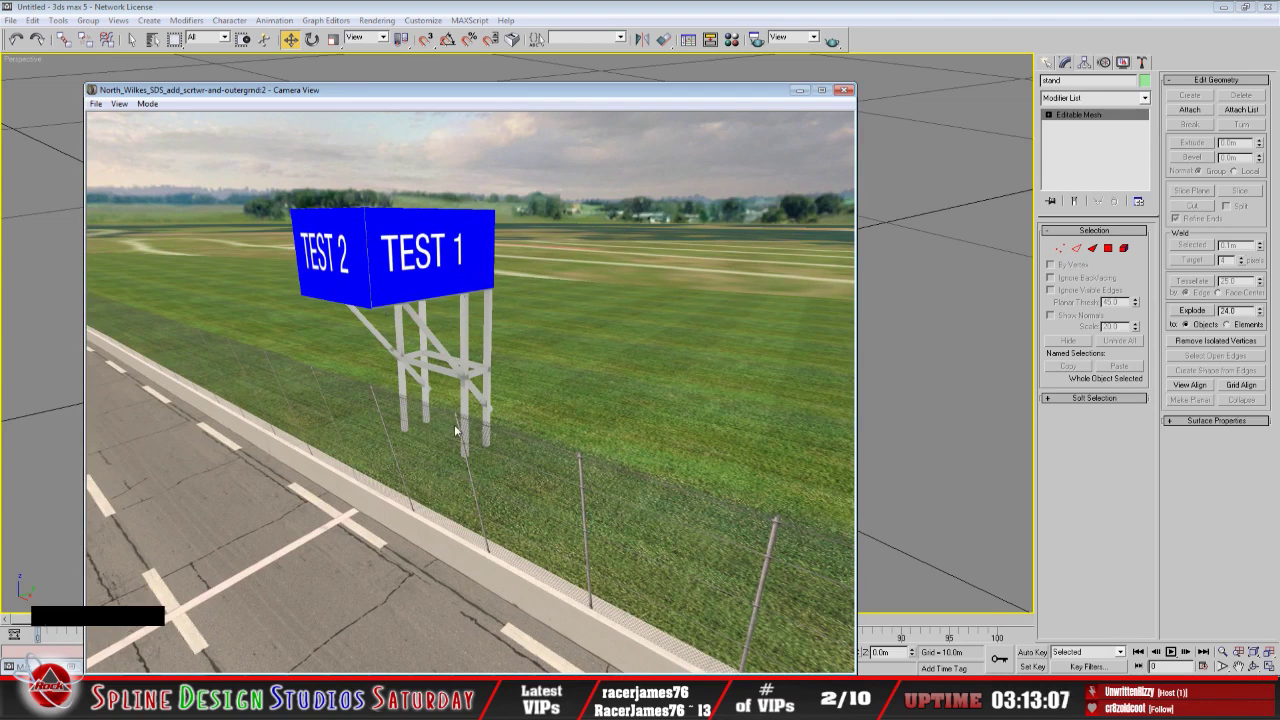
Review the stand's noted coordinates in the coord Notepad file and return to the 3ds max model
left_click(502, 704)
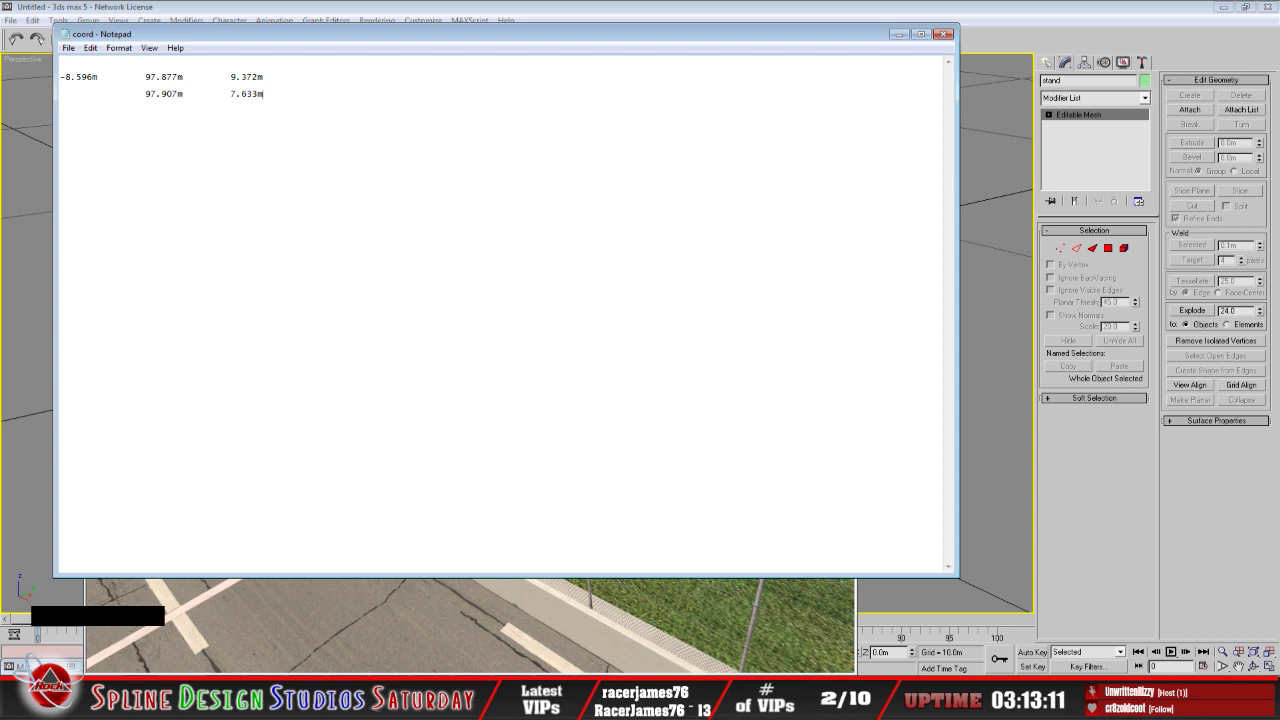
left_click(502, 704)
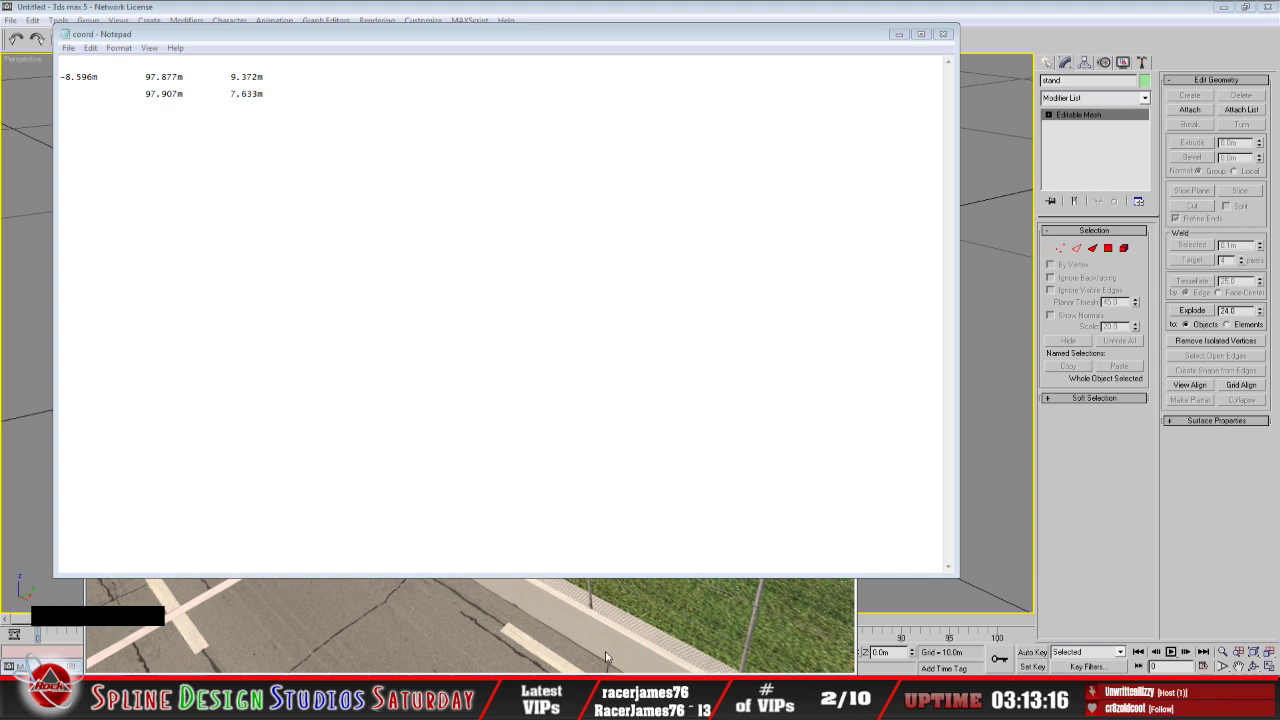
left_click(860, 10)
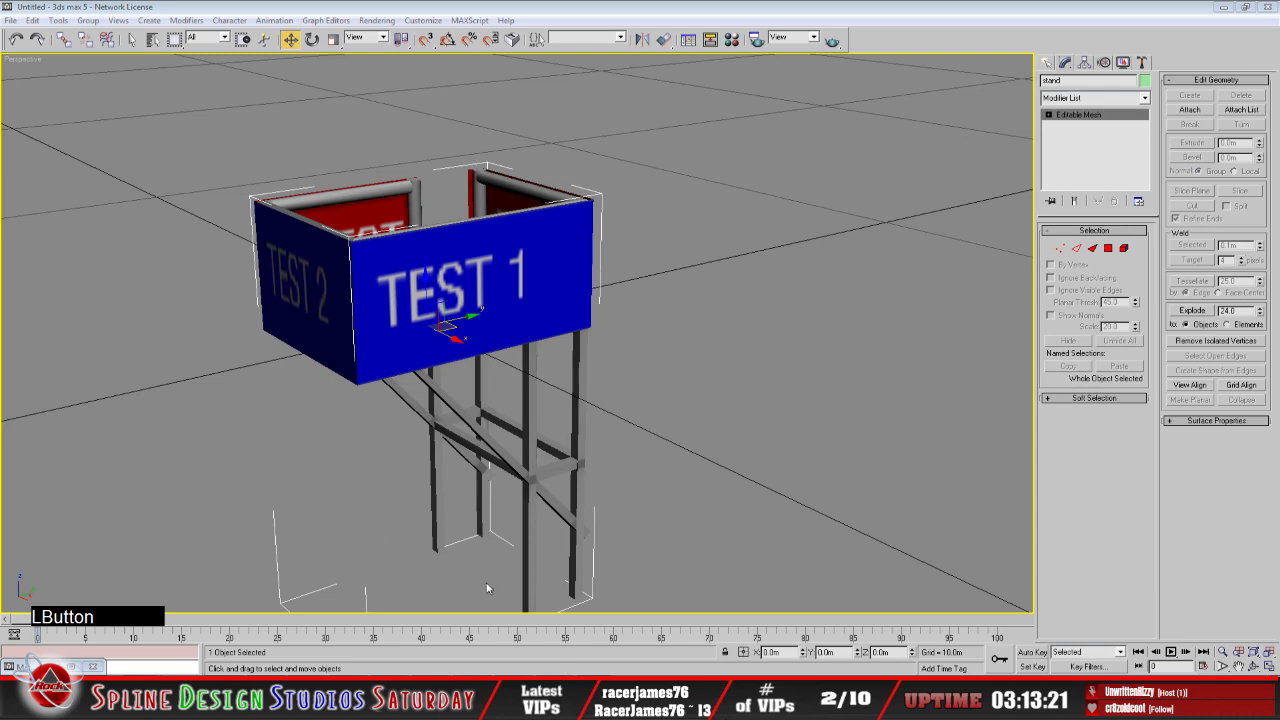
Switch to the Sandbox track window and select the starter_stand.3do instance in the Track Side Object Properties
left_click(612, 660)
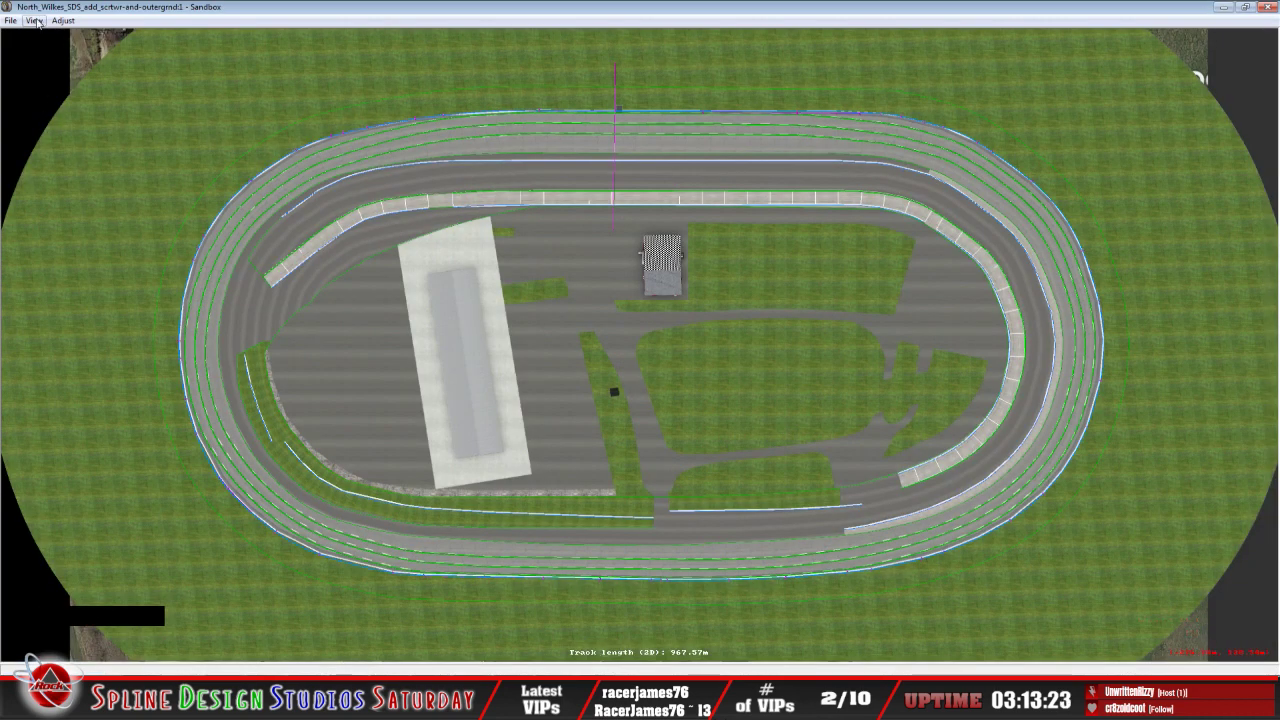
left_click(37, 22)
left_click(98, 191)
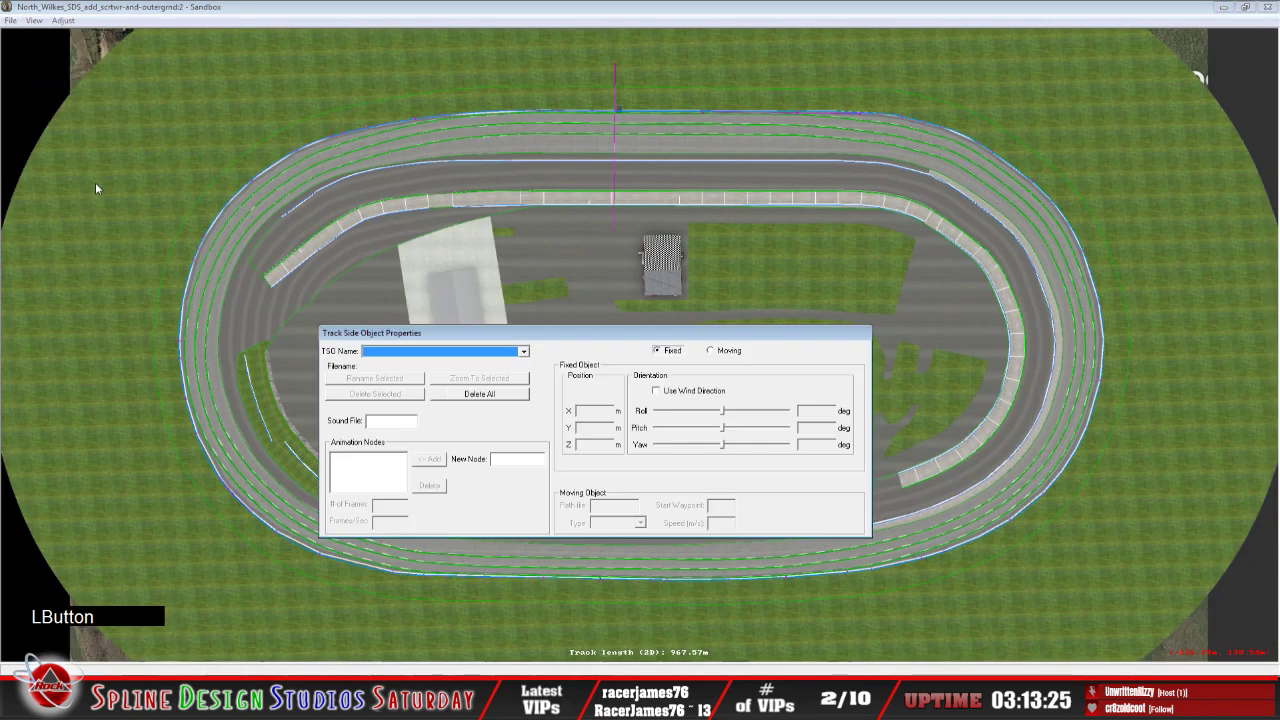
left_click(524, 352)
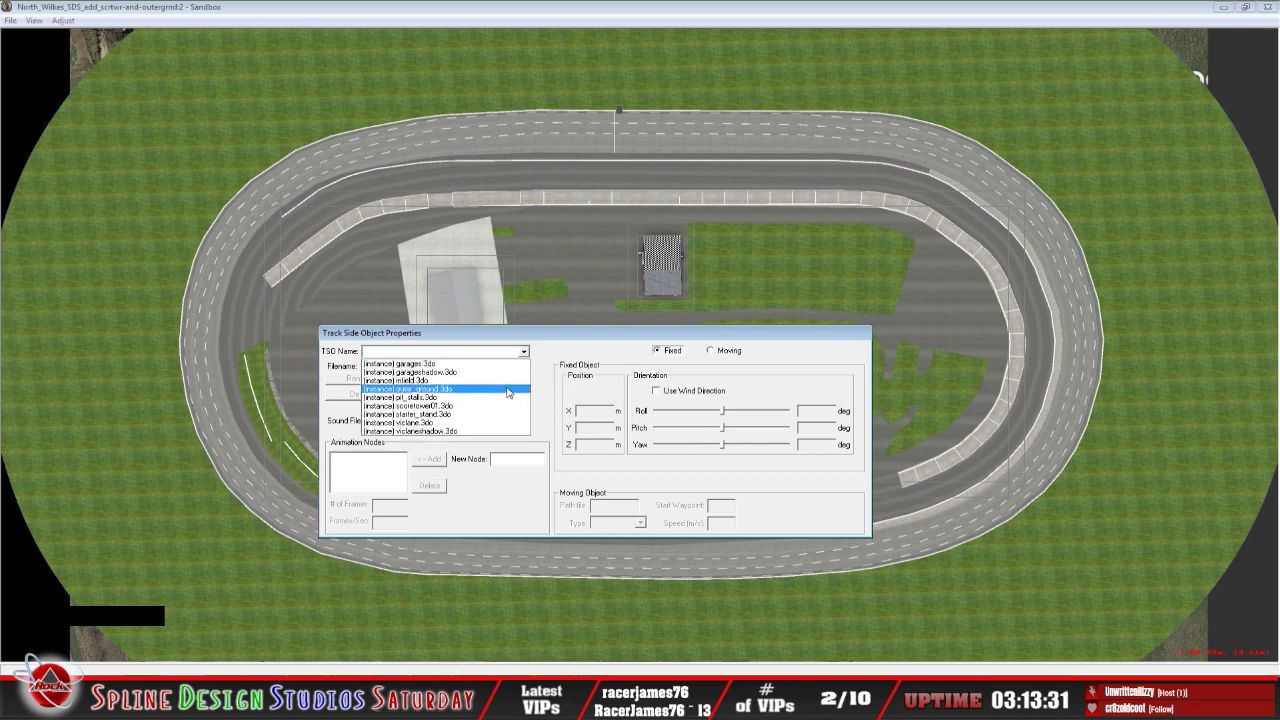
left_click(505, 414)
left_click(591, 9)
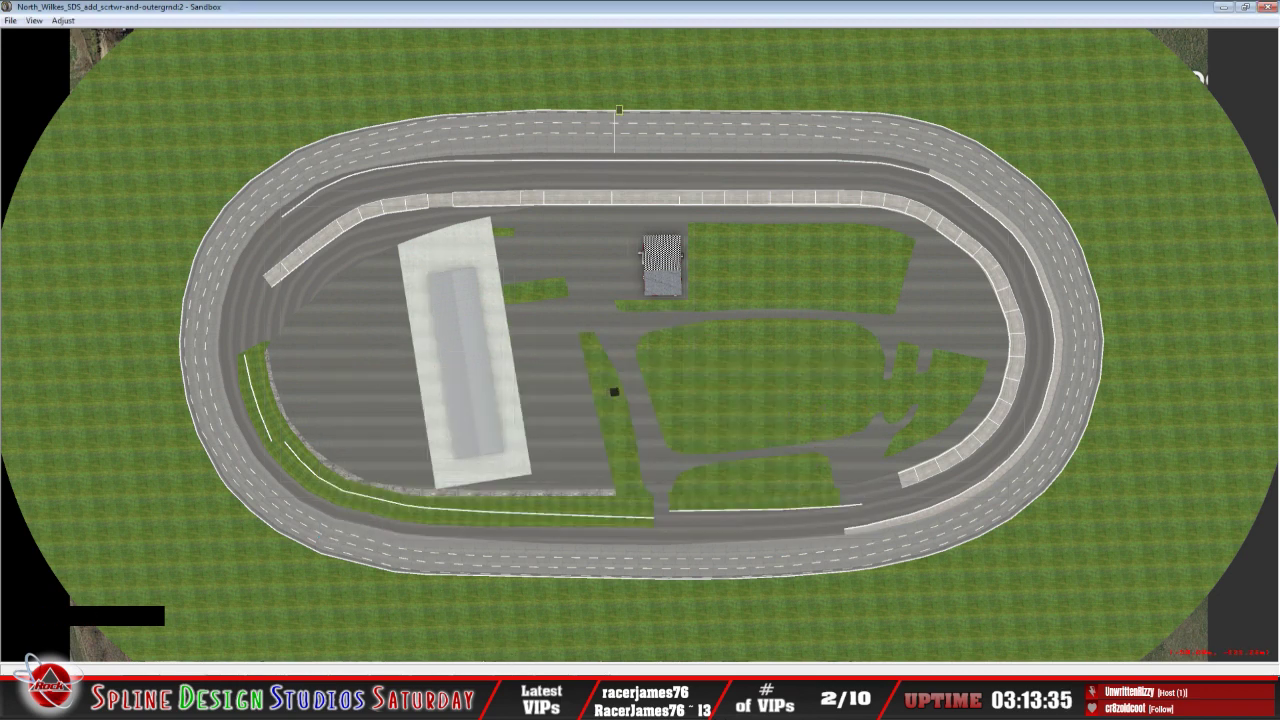
Bring the camera view and Track Side Object Properties forward, and set the starter_stand's X position to 0
left_click(520, 700)
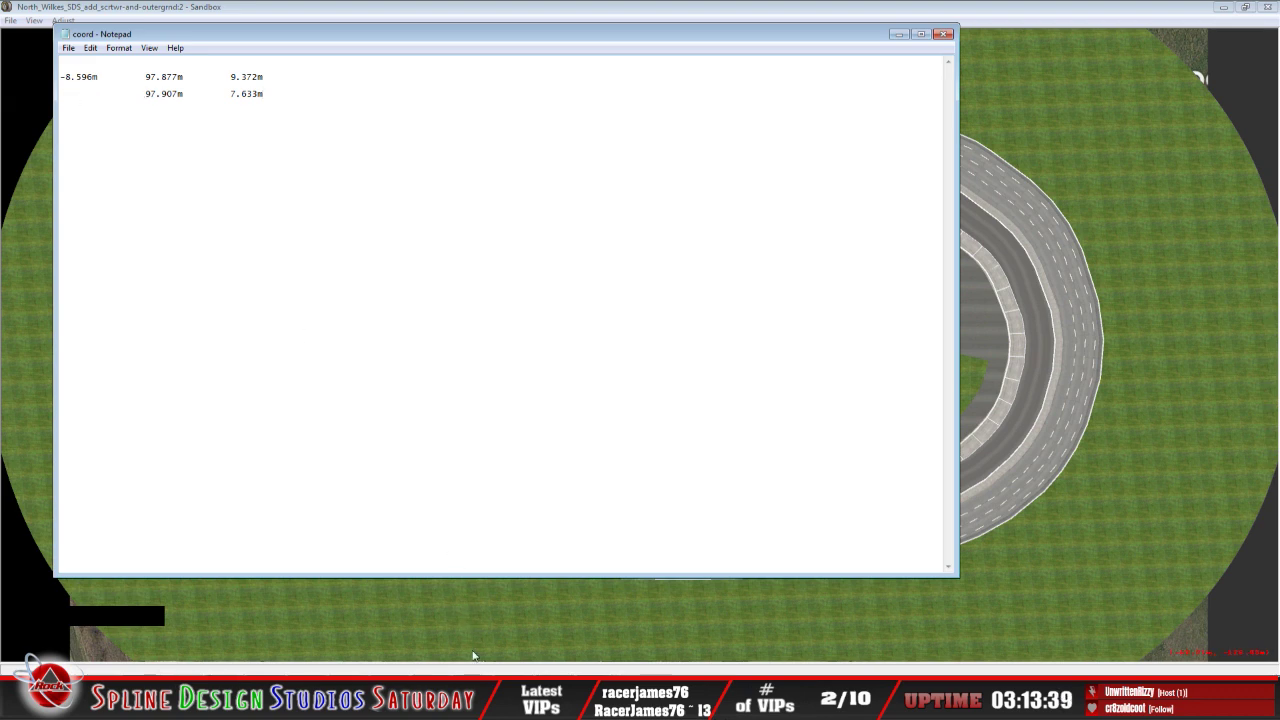
left_click(564, 666)
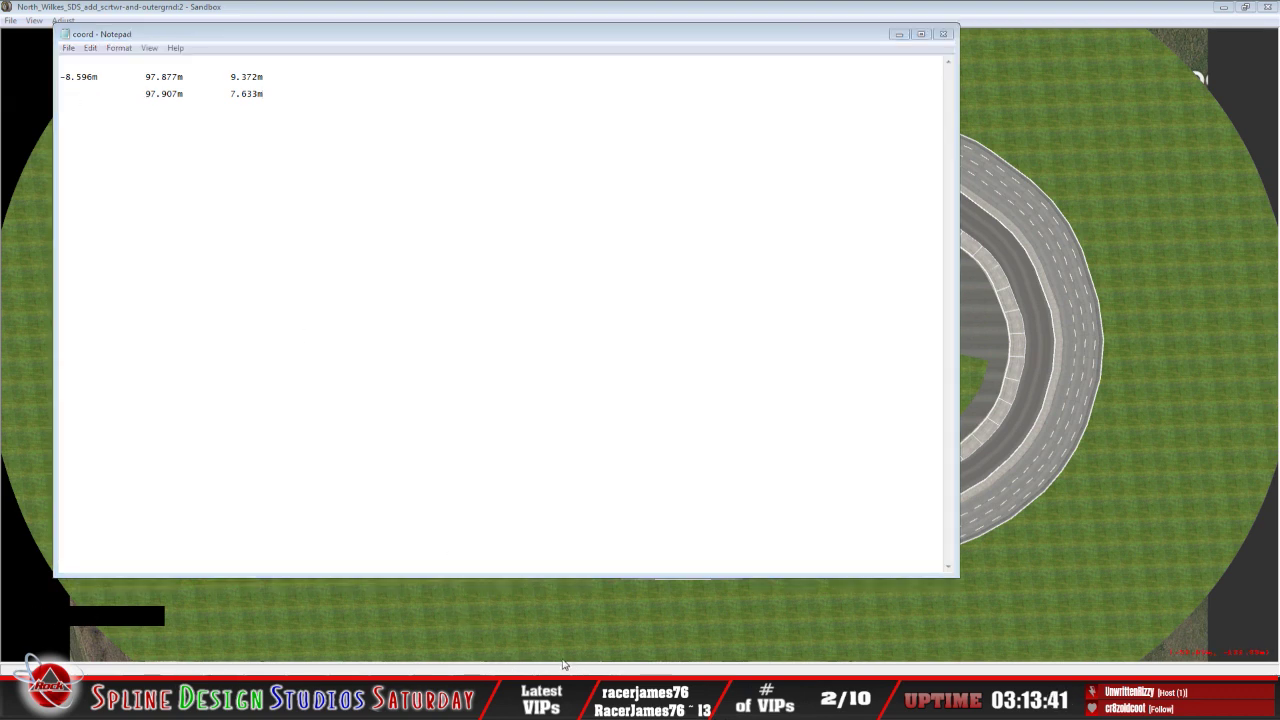
left_click(572, 642)
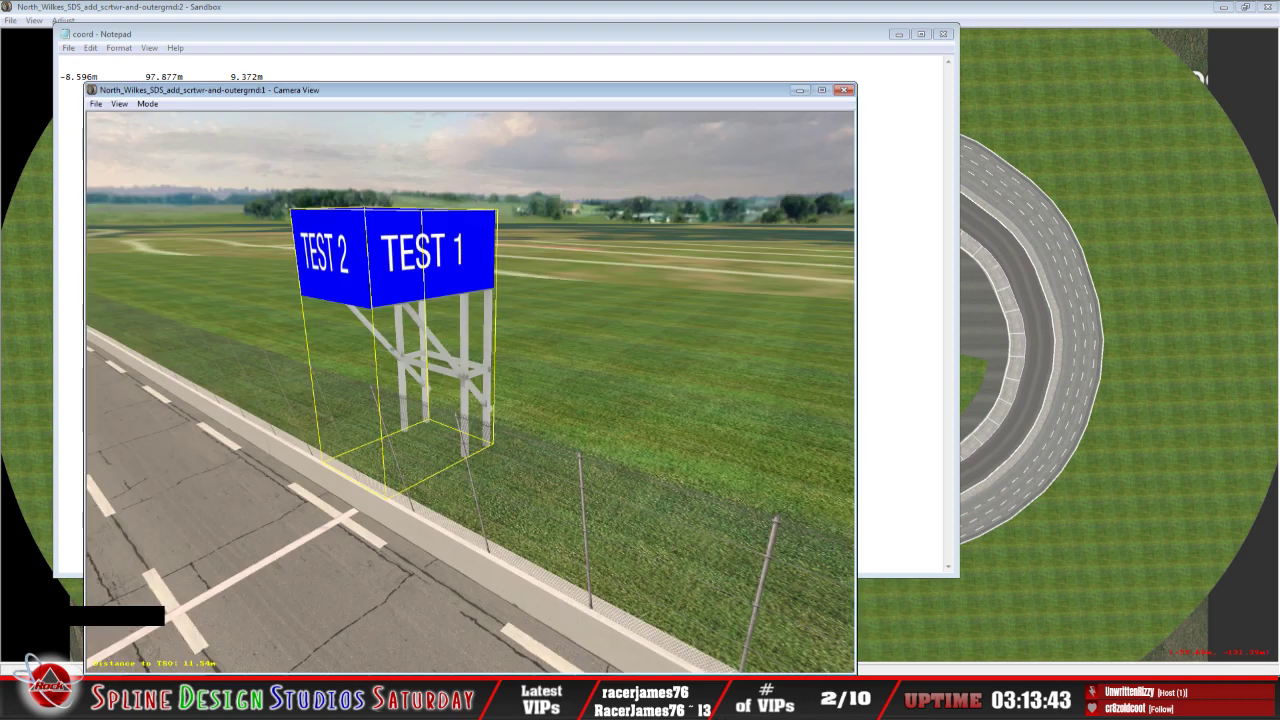
double_click(577, 665)
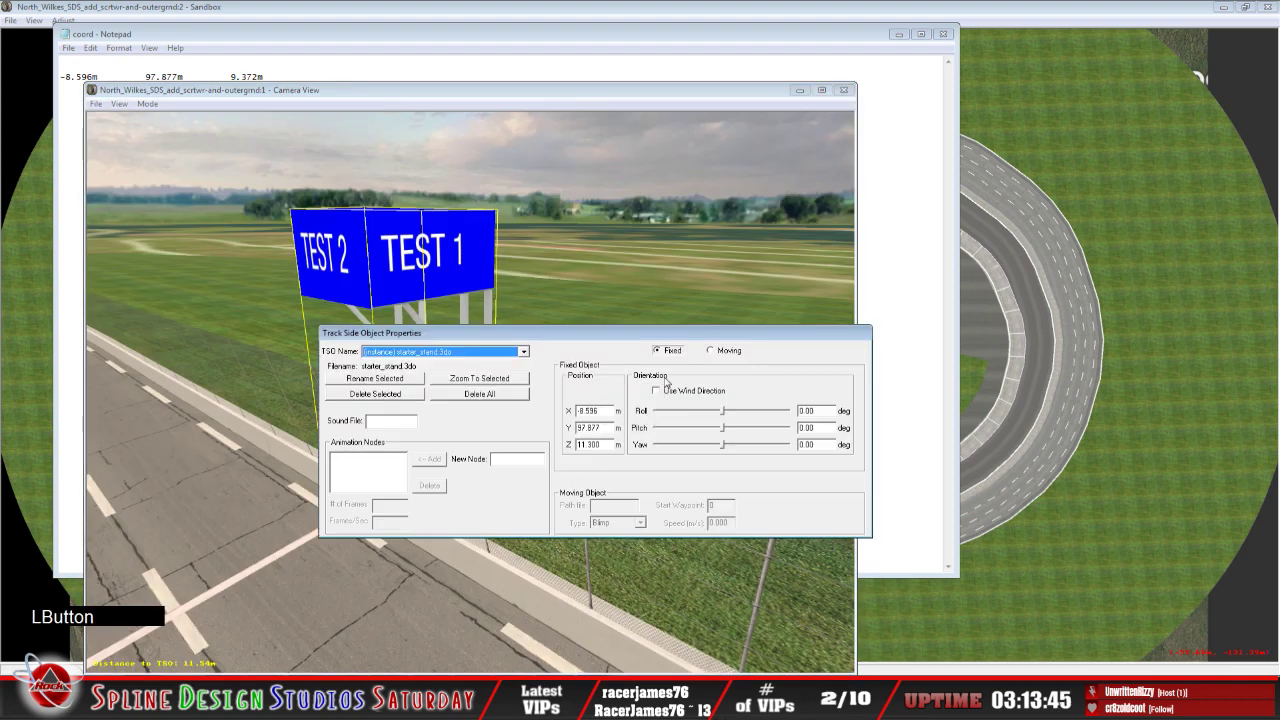
left_click(605, 411)
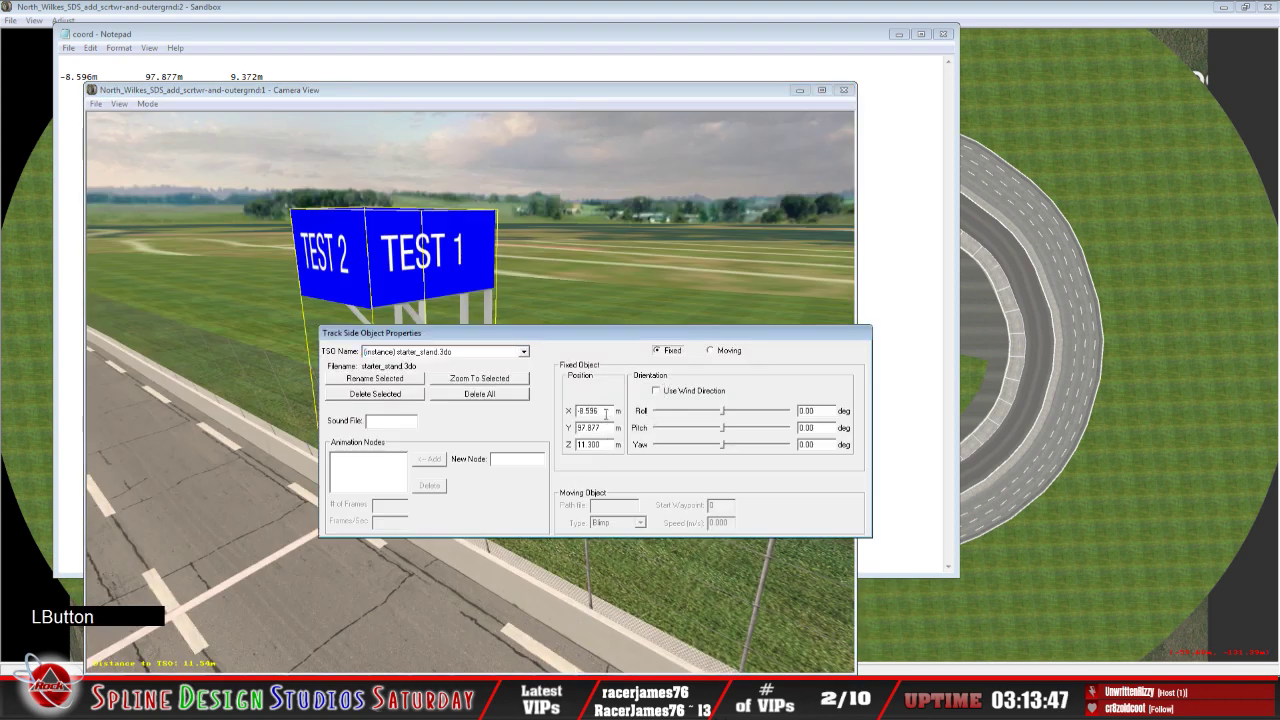
key("BackSpace")
key("BackSpace")
key("BackSpace")
key("BackSpace")
key("BackSpace")
key("BackSpace")
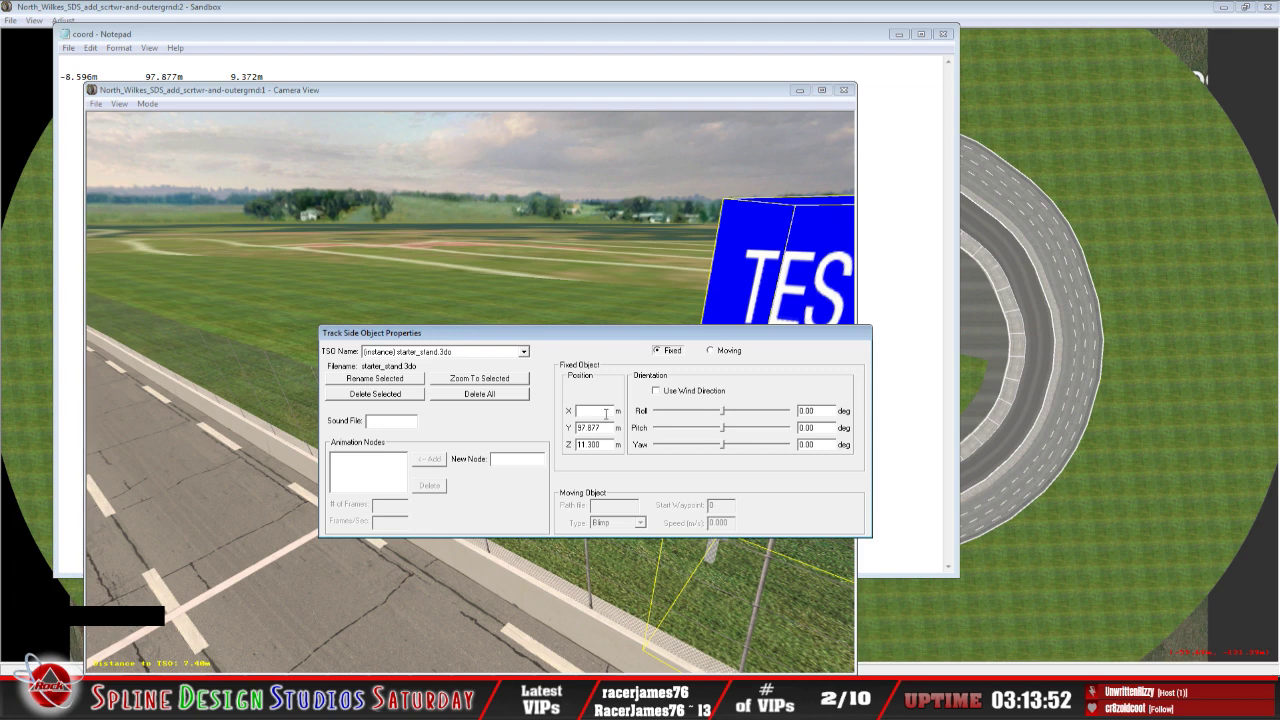
type("0")
Fly back across the track in slew mode to view the moved stand relative to the start/finish line
left_click(212, 233)
left_click(147, 104)
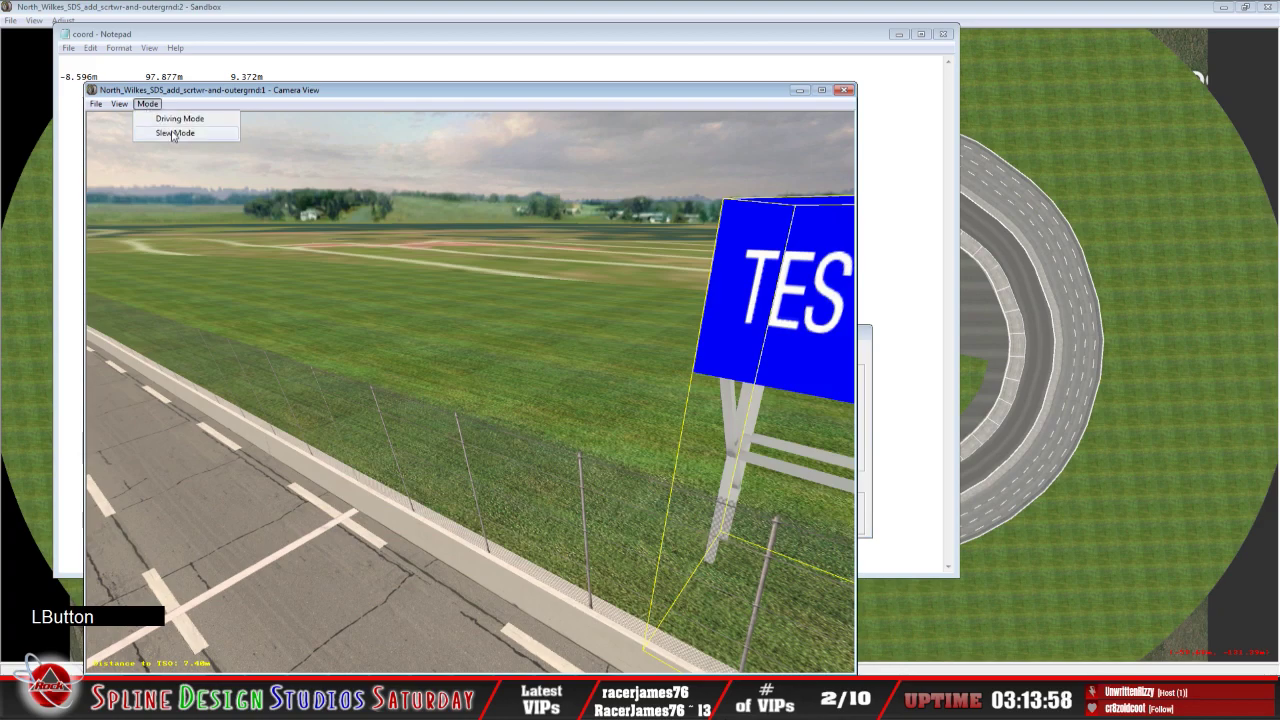
left_click(173, 133)
right_click_drag(470, 390, 470, 360)
left_click_drag(470, 390, 470, 420)
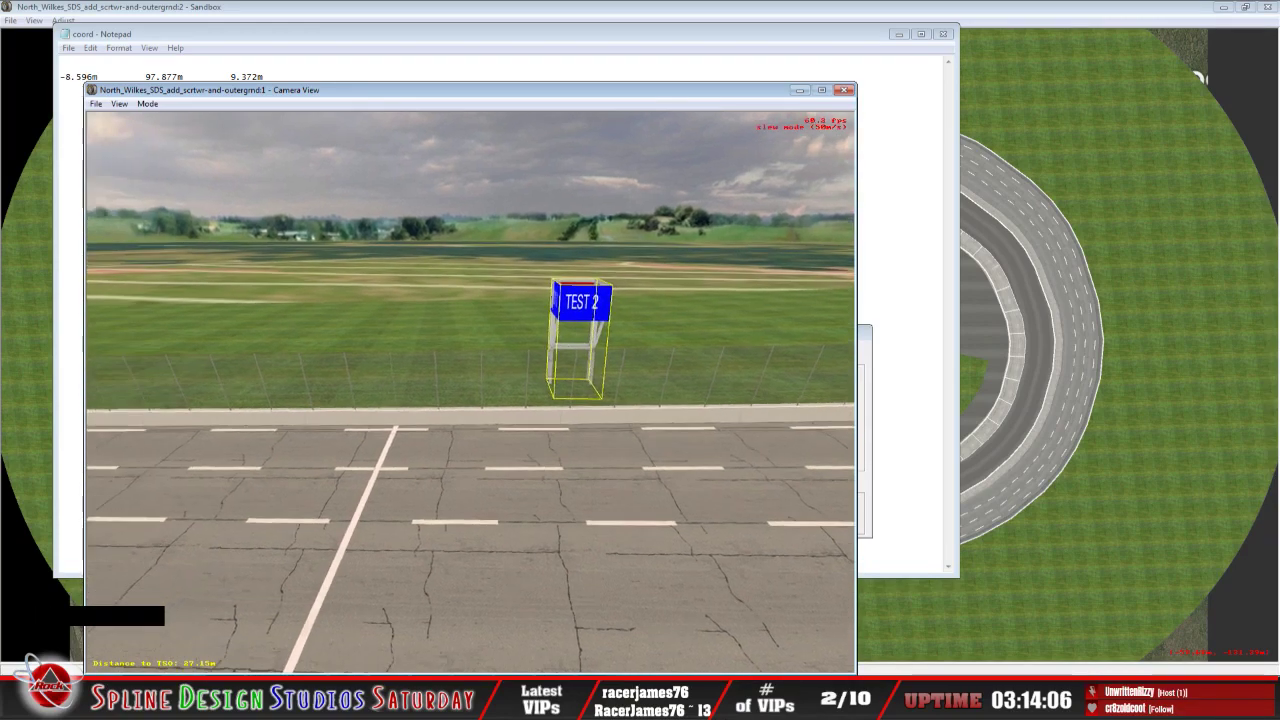
right_click_drag(470, 390, 470, 370)
left_click_drag(470, 390, 470, 410)
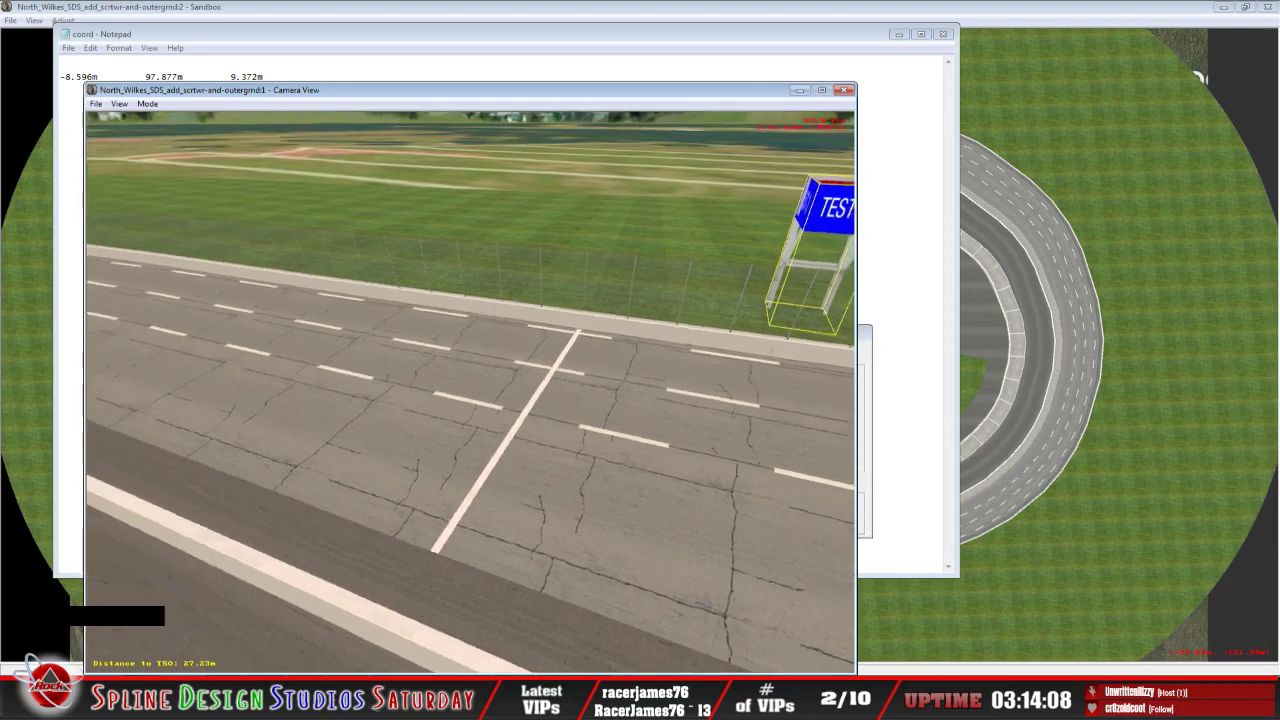
right_click_drag(470, 390, 470, 370)
left_click_drag(470, 390, 470, 410)
key("space")
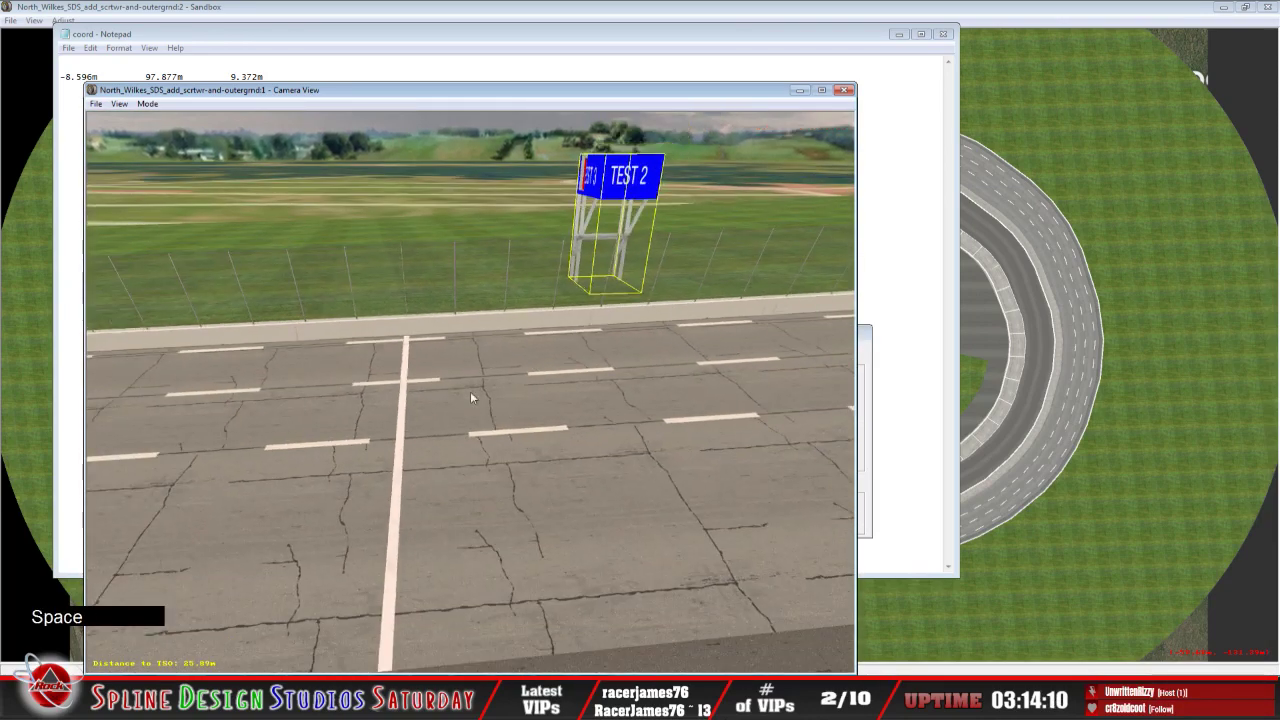
Switch to the coord Notepad file and copy the noted X coordinate -8.596 without its unit
left_click(530, 695)
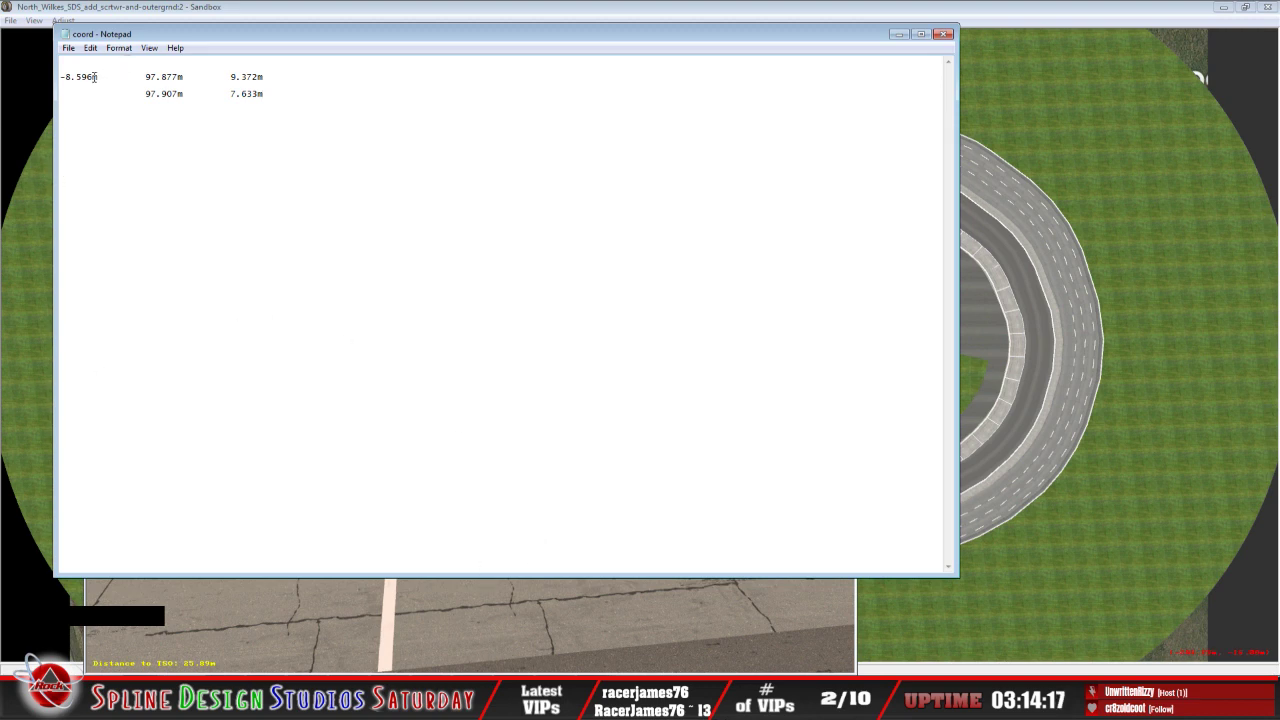
left_click_drag(92, 77, 60, 77)
right_click(79, 77)
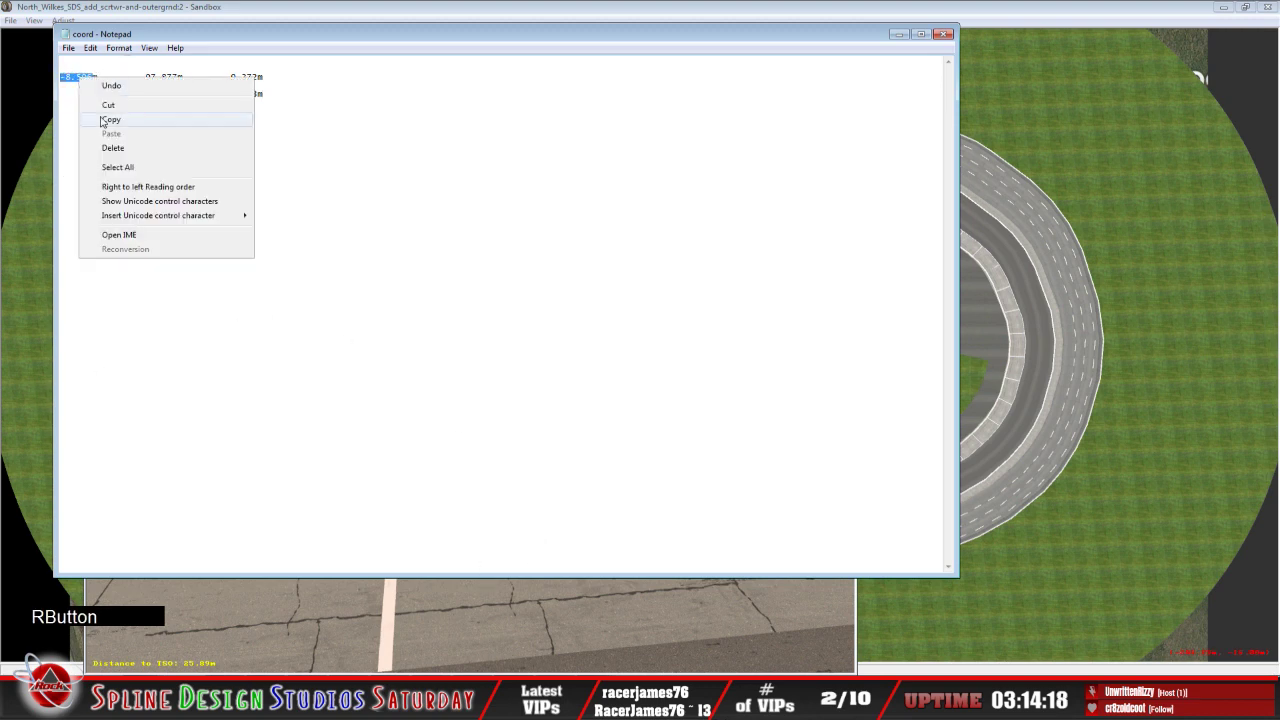
left_click(108, 120)
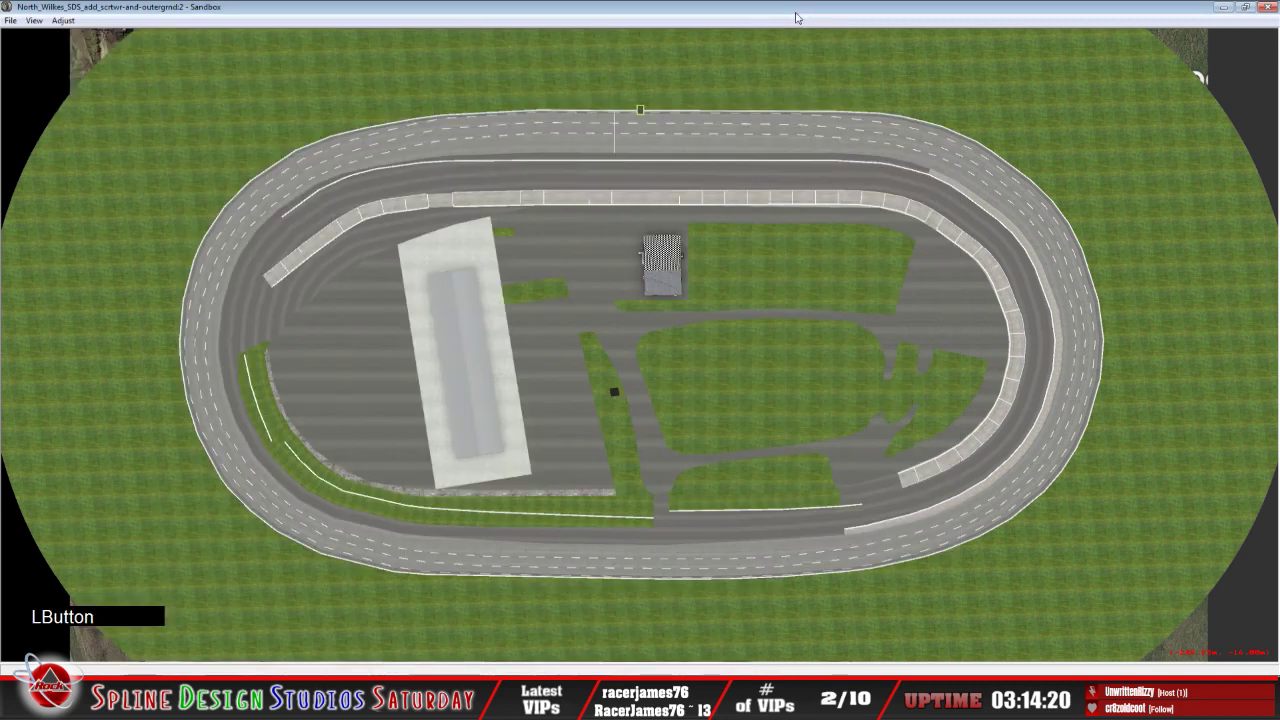
Return to Sandbox with the camera view and Track Side Object Properties in front, and set the starter_stand's X position to -8.596
left_click(802, 22)
left_click(440, 698)
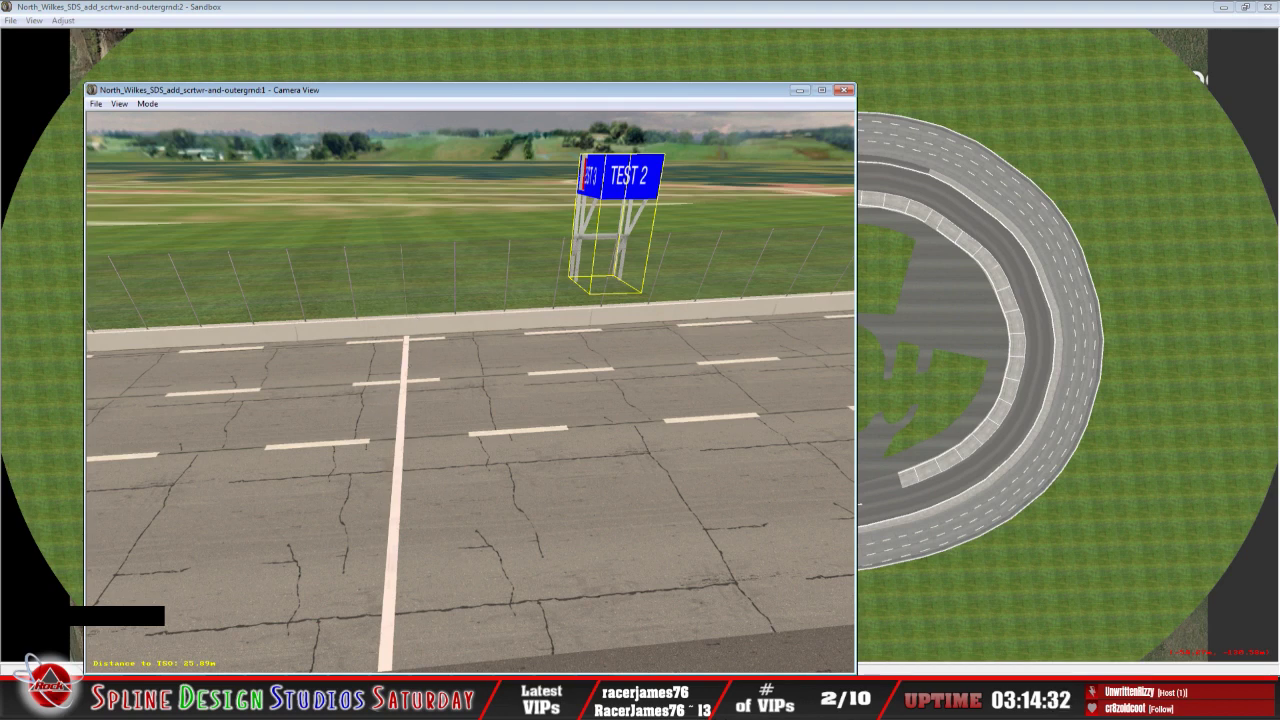
left_click(561, 654)
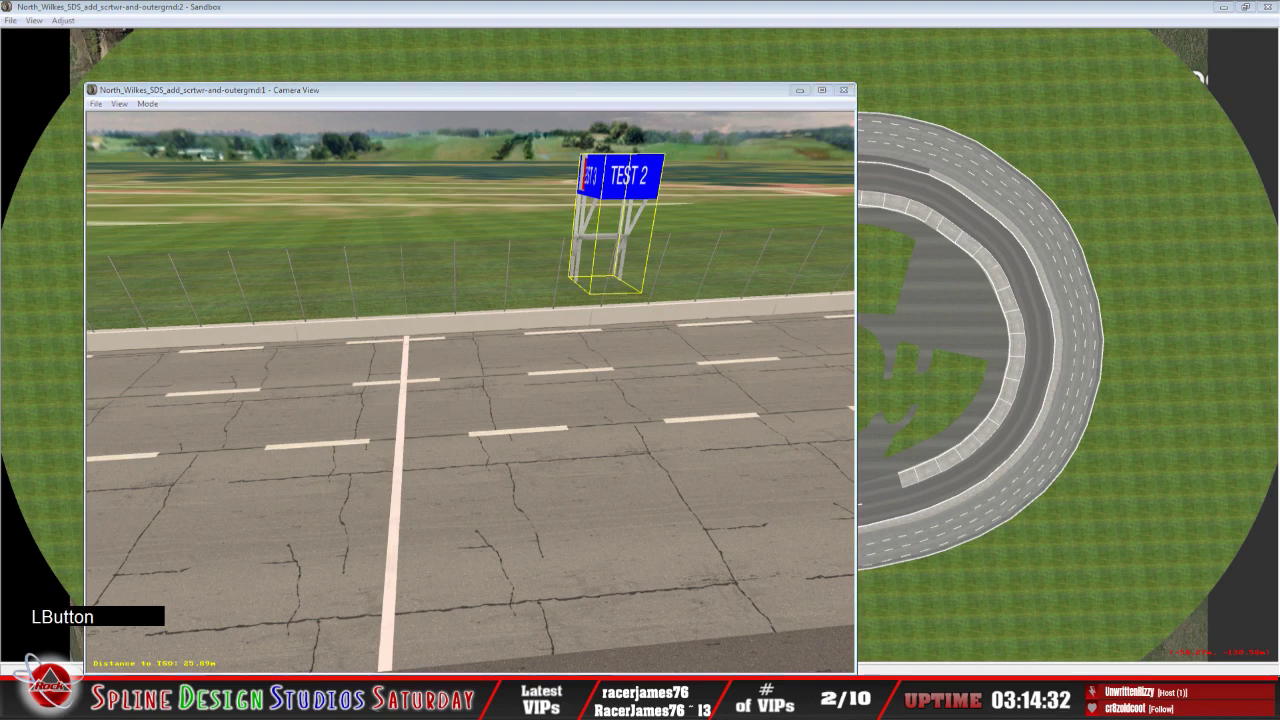
left_click(565, 650)
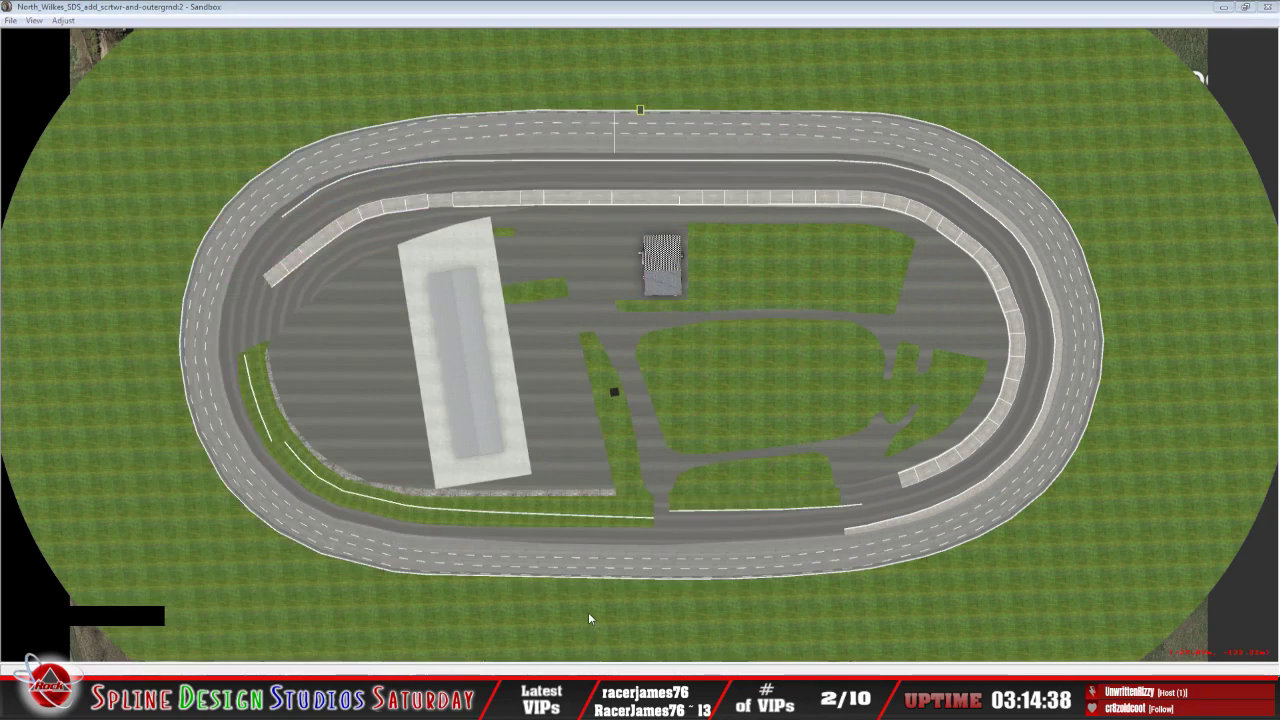
left_click(588, 612)
left_click(580, 673)
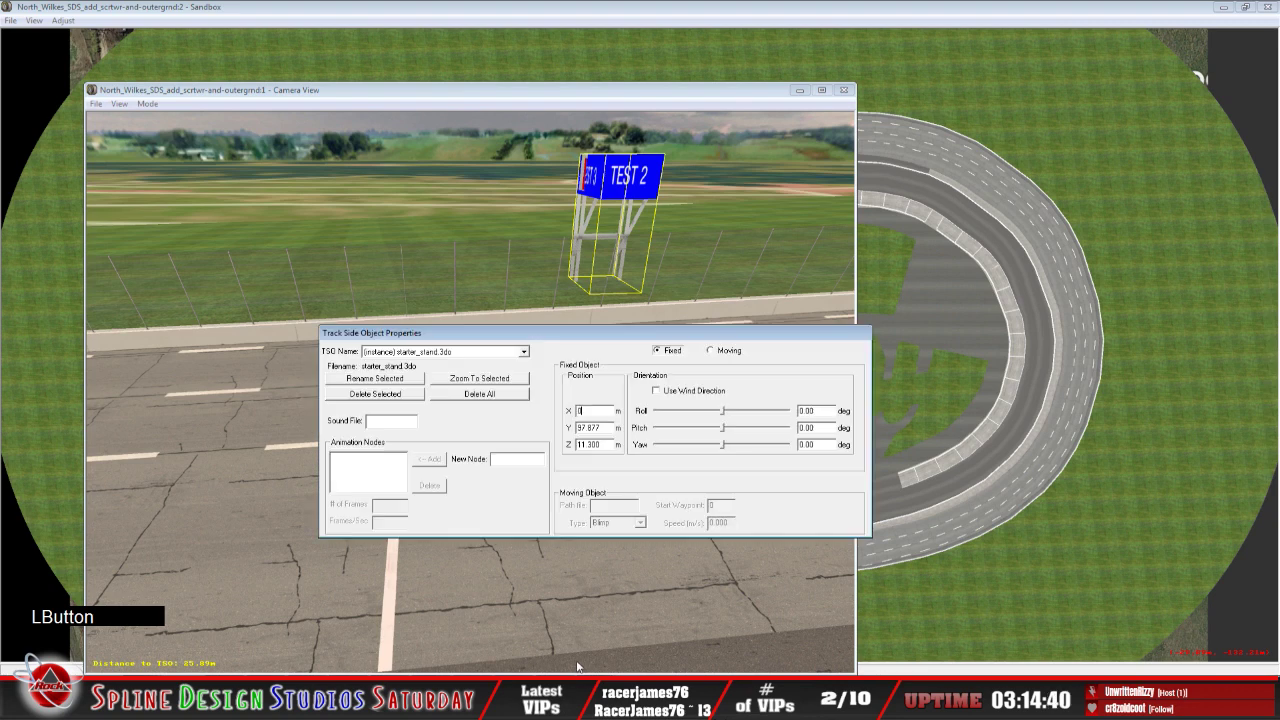
double_click(600, 413)
right_click(588, 410)
left_click(617, 465)
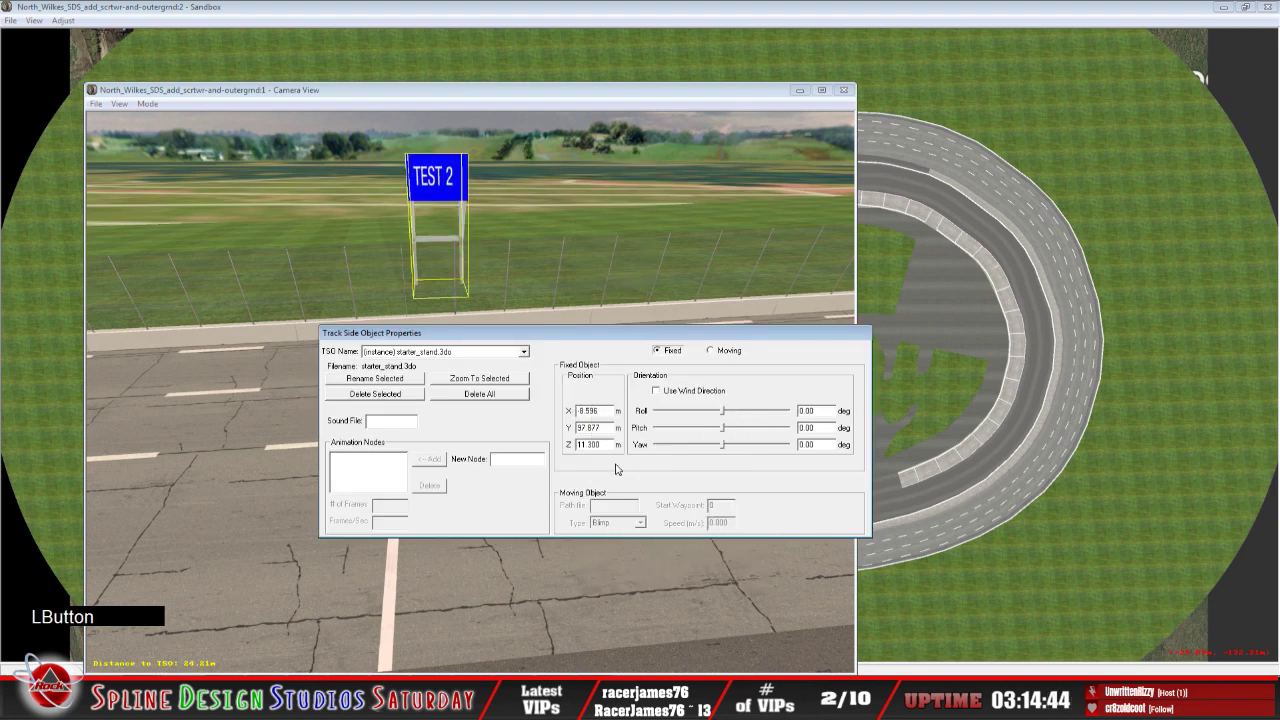
In the top-down track view, move the starter_stand onto the end of the start/finish line, at about X -10.34 m
left_click_drag(560, 337, 462, 386)
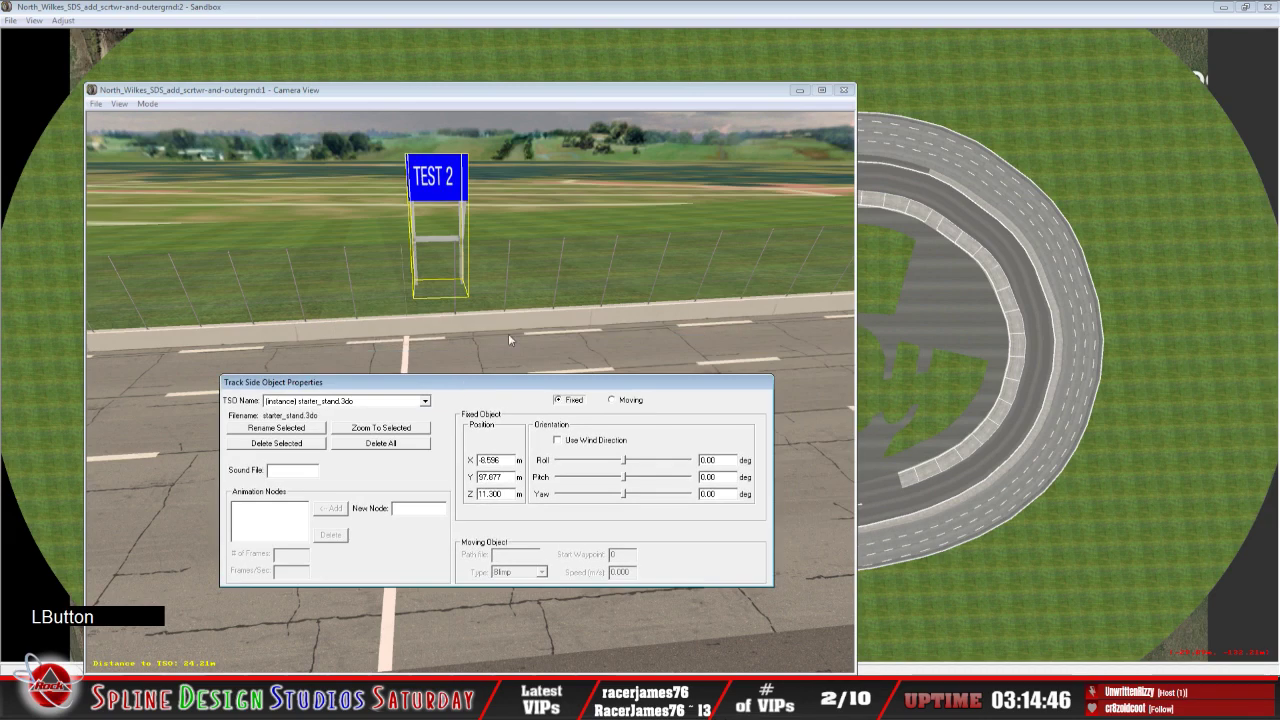
left_click(663, 24)
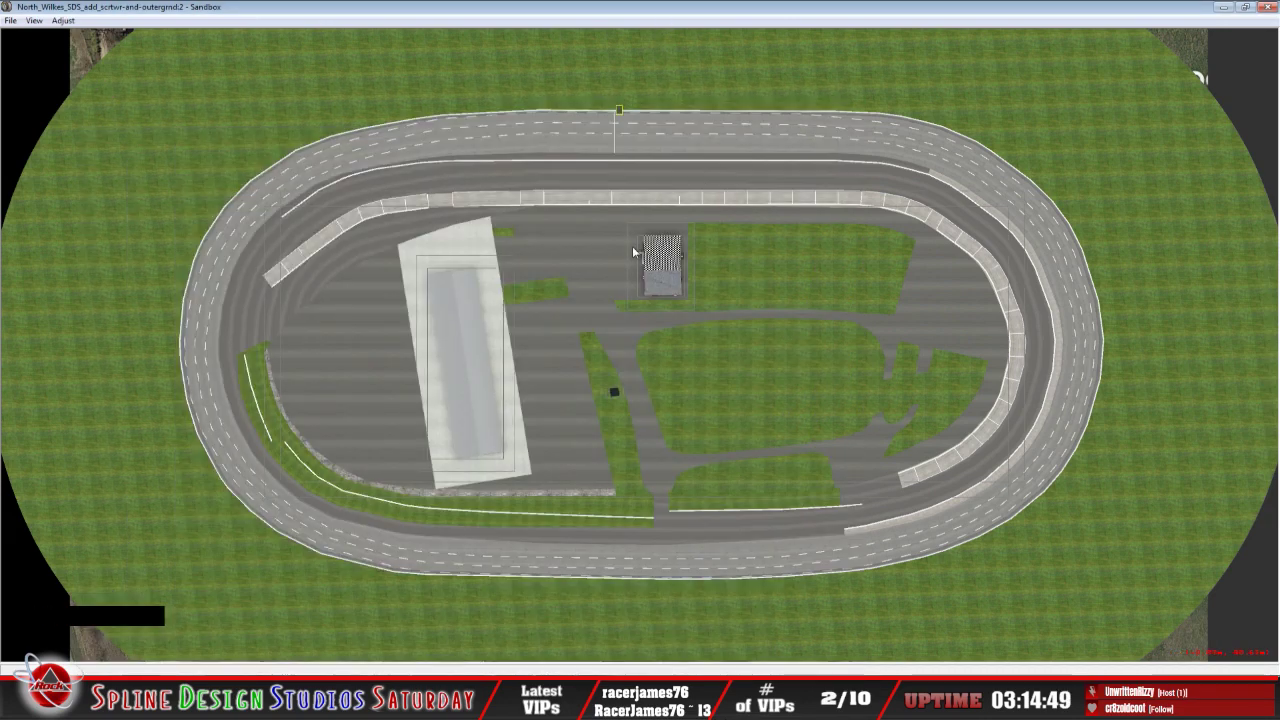
key("z")
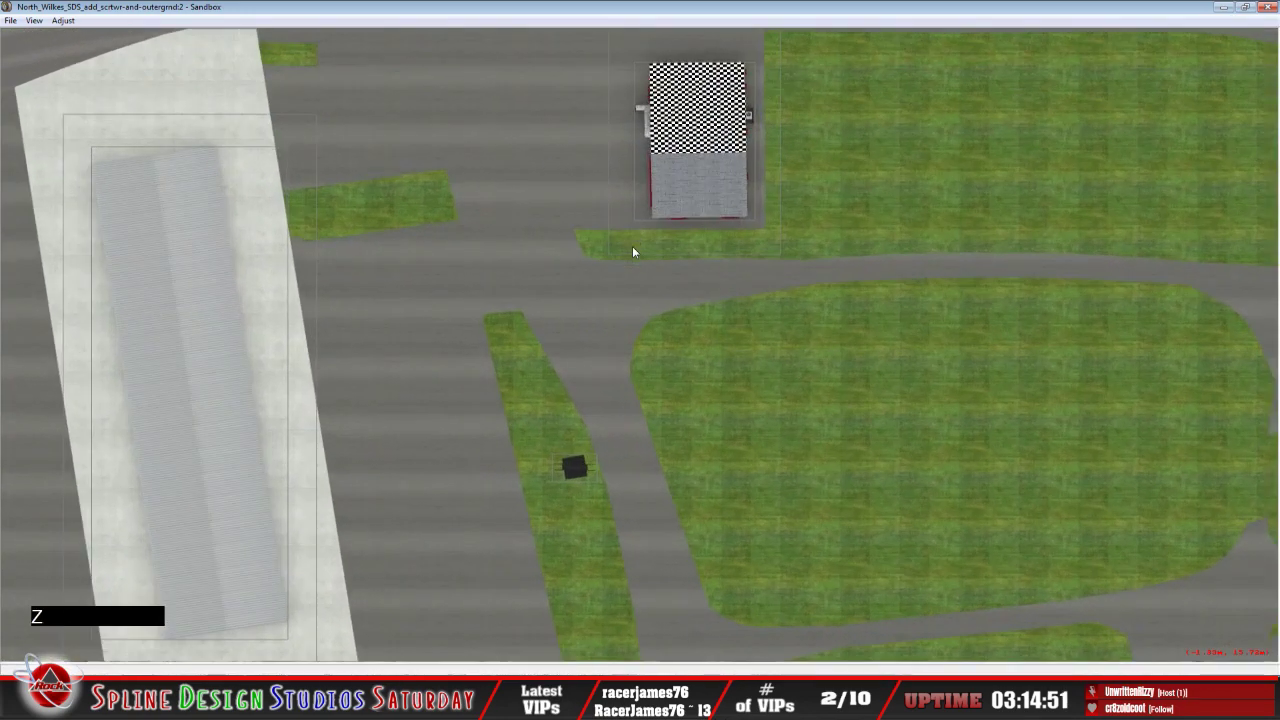
key("c")
key("c")
key("c")
key("c")
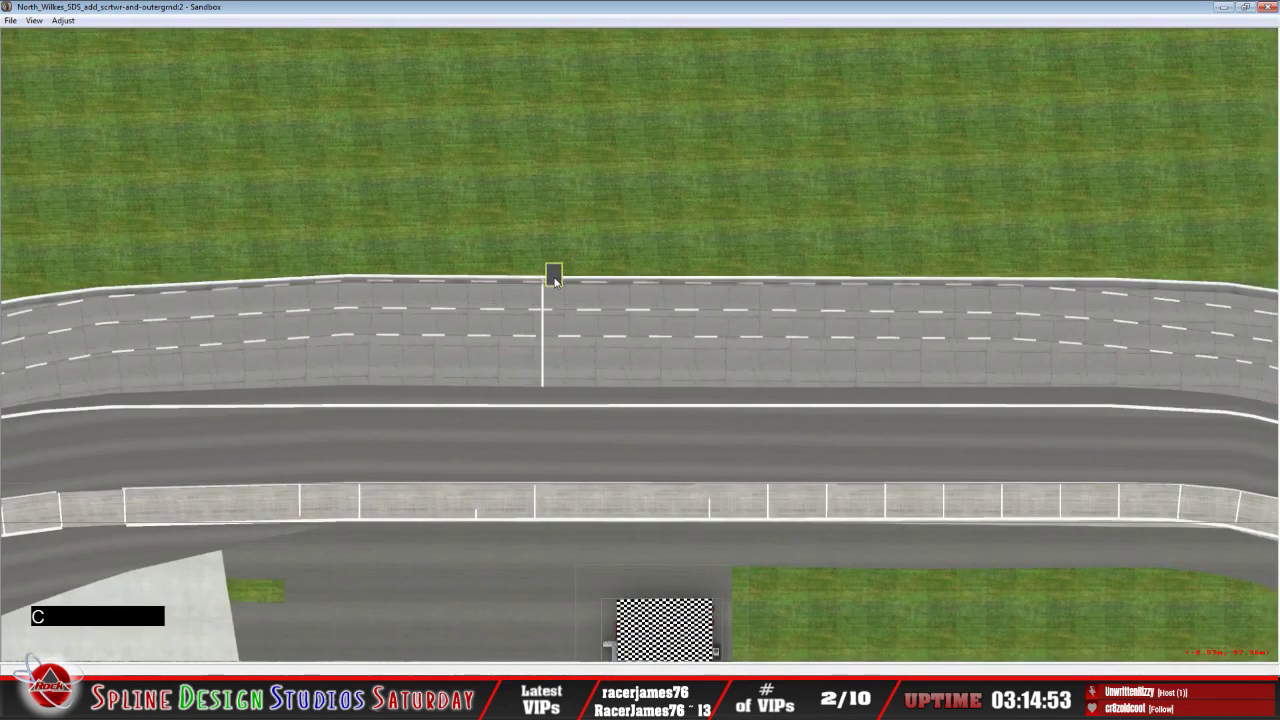
key("z")
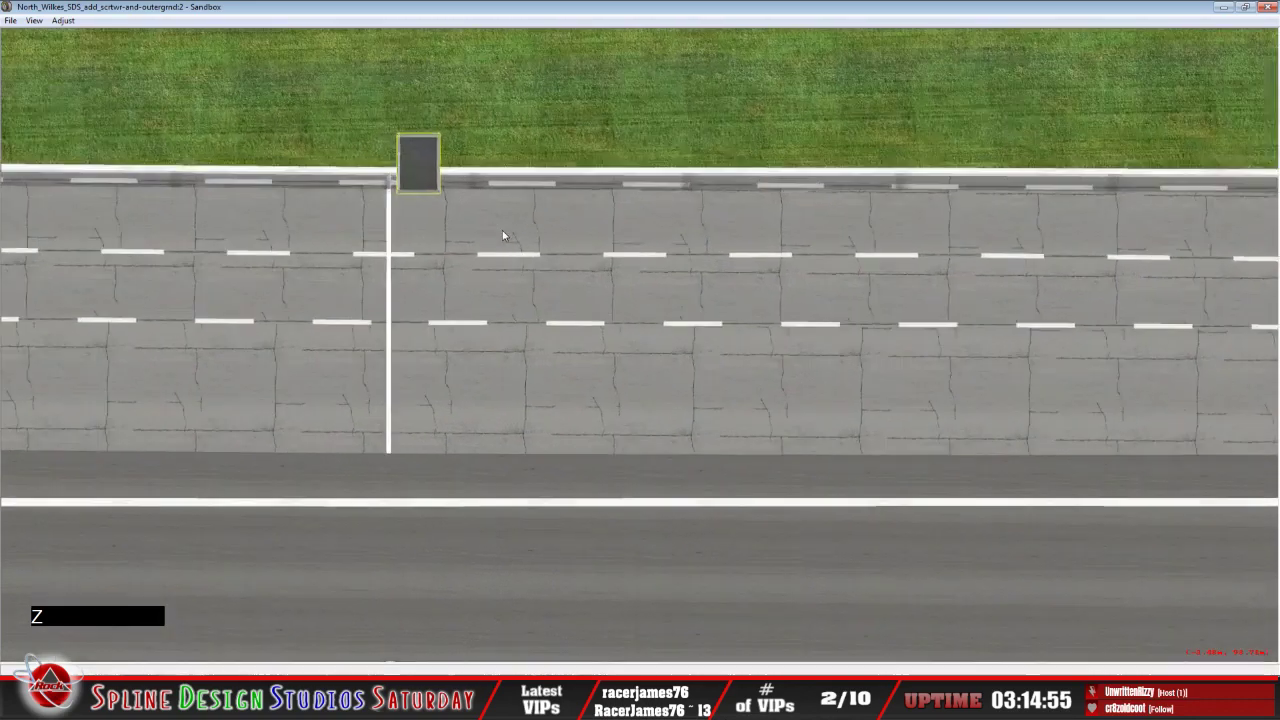
key("c")
left_click_drag(550, 313, 521, 308)
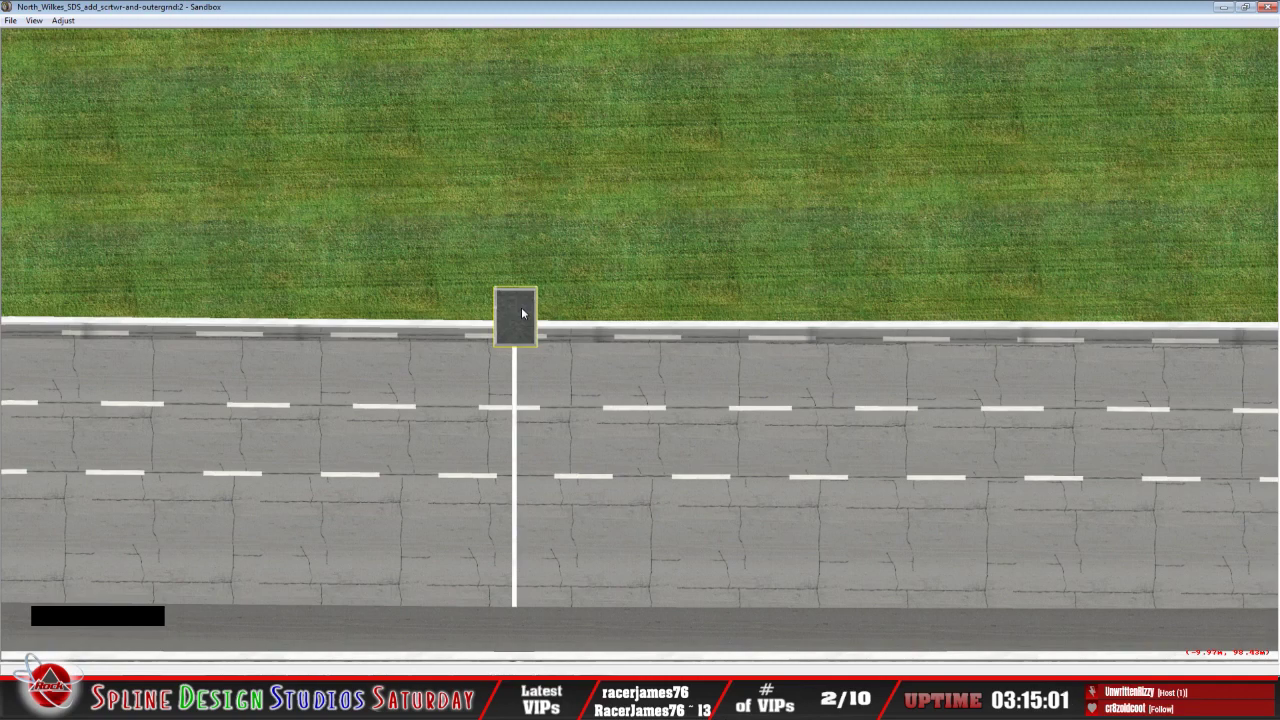
Bring the camera view and Track Side Object Properties forward to check the moved stand and its position
left_click(578, 694)
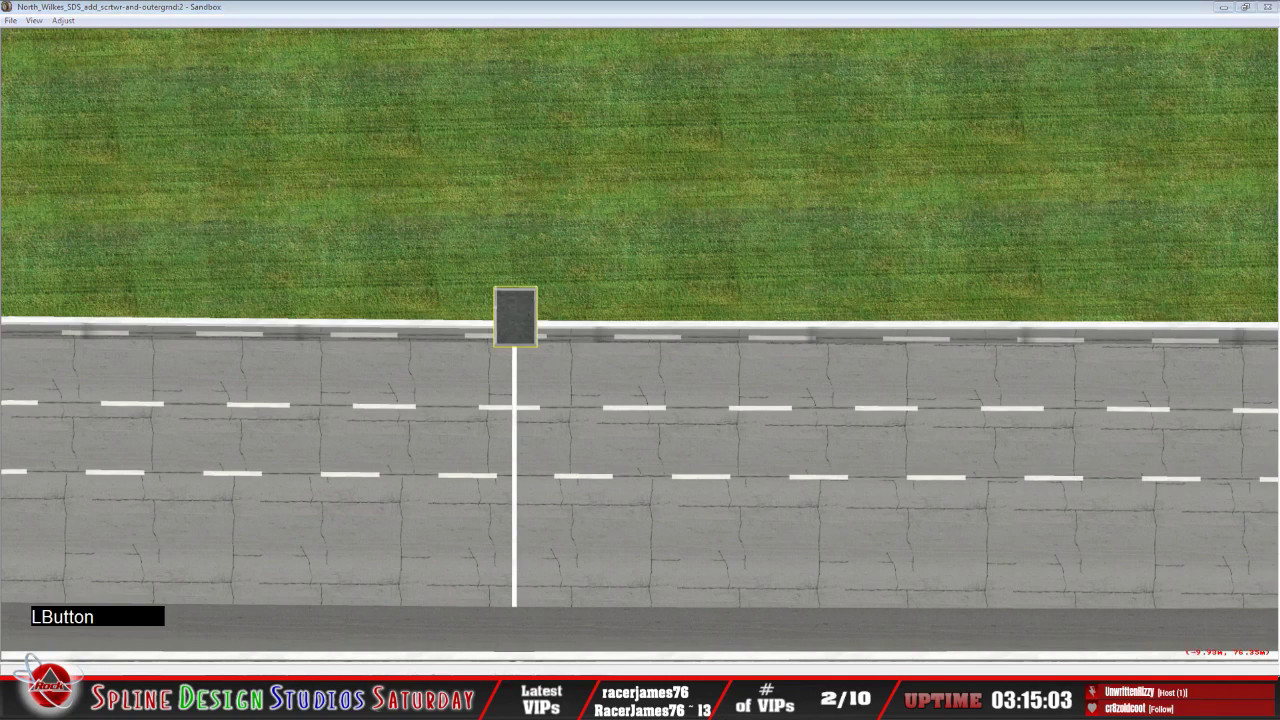
left_click(583, 668)
left_click(604, 624)
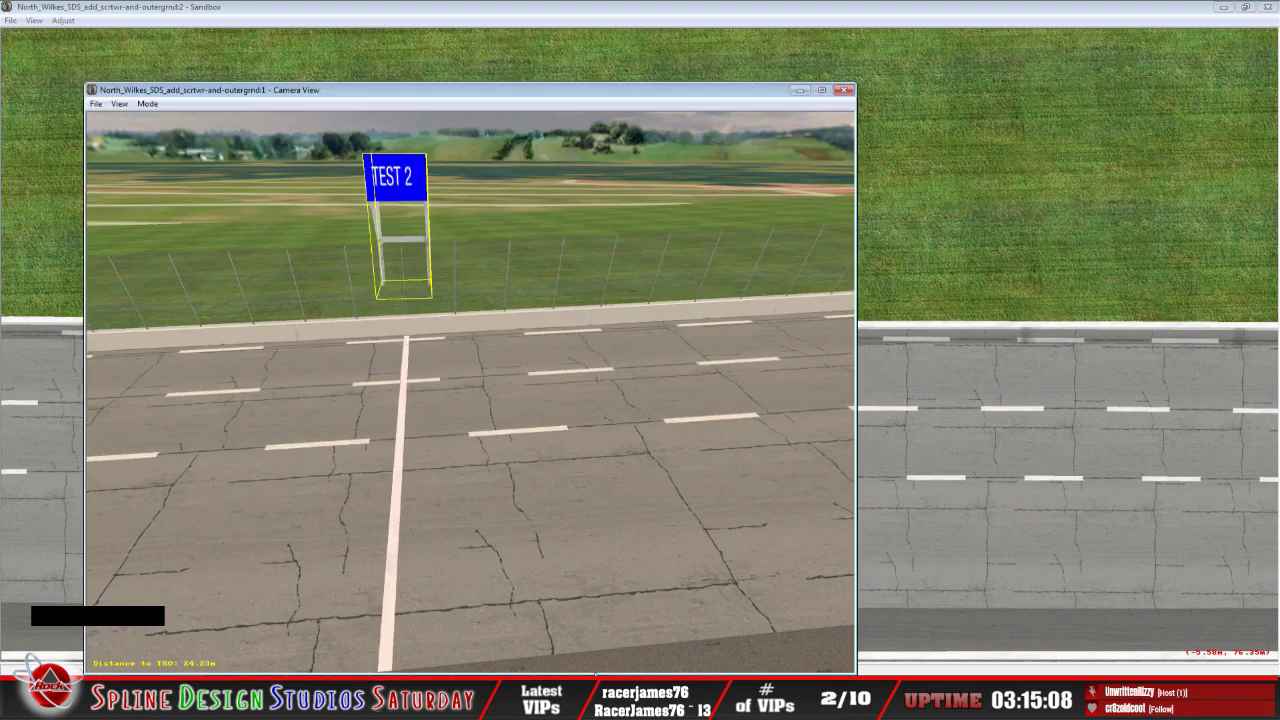
left_click(598, 692)
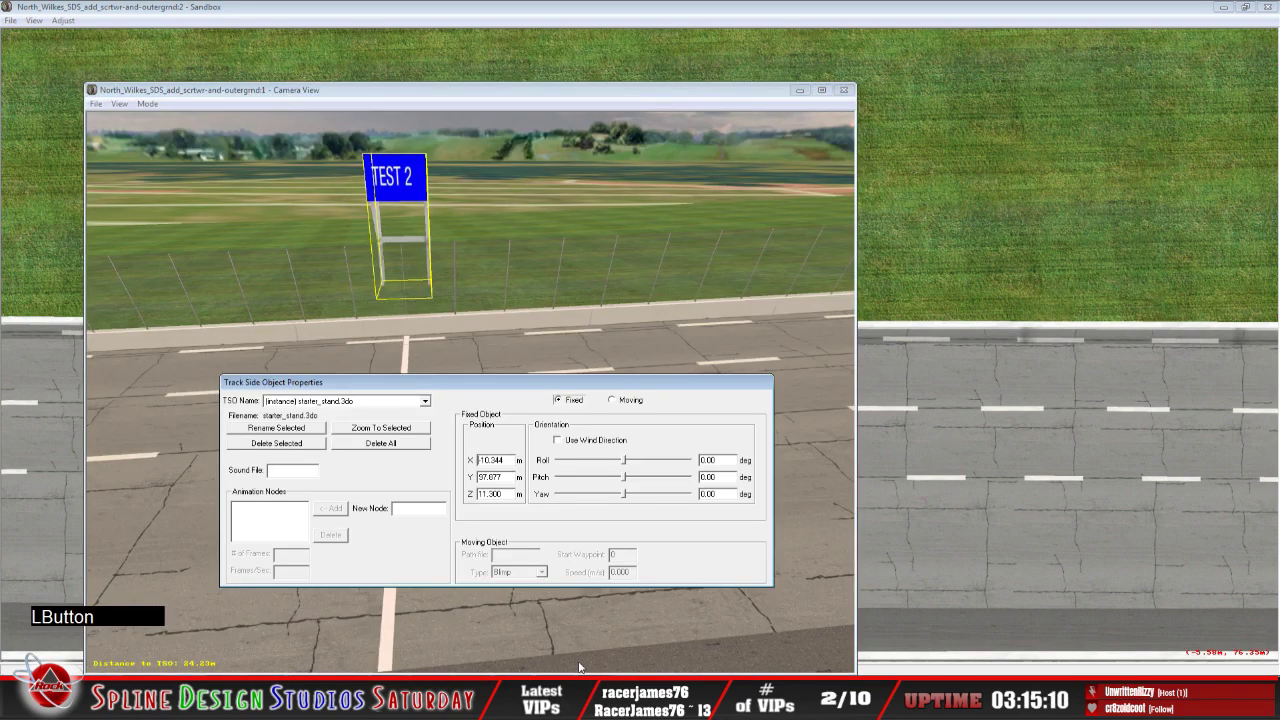
Copy the height 7.633 from the second coordinate row of the coord Notepad file, leaving out the unit, and minimize the file
left_click(518, 694)
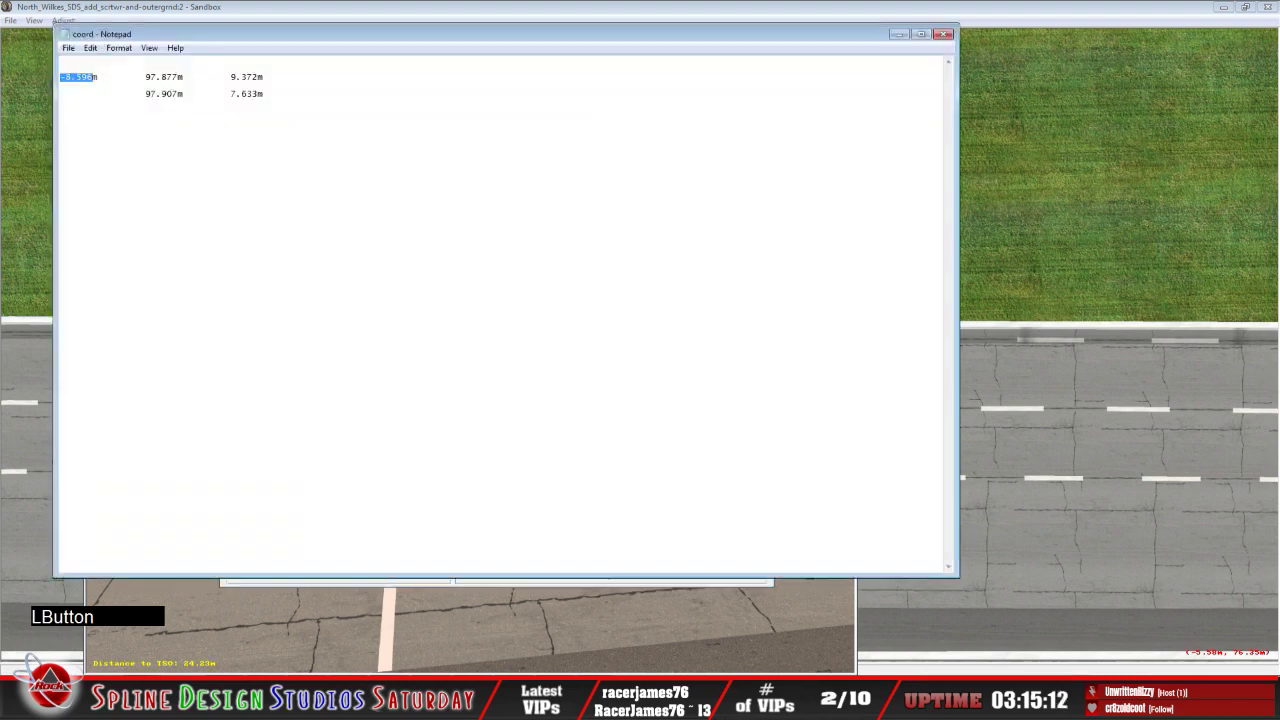
left_click(222, 96)
left_click_drag(227, 96, 257, 97)
right_click(250, 97)
left_click(284, 137)
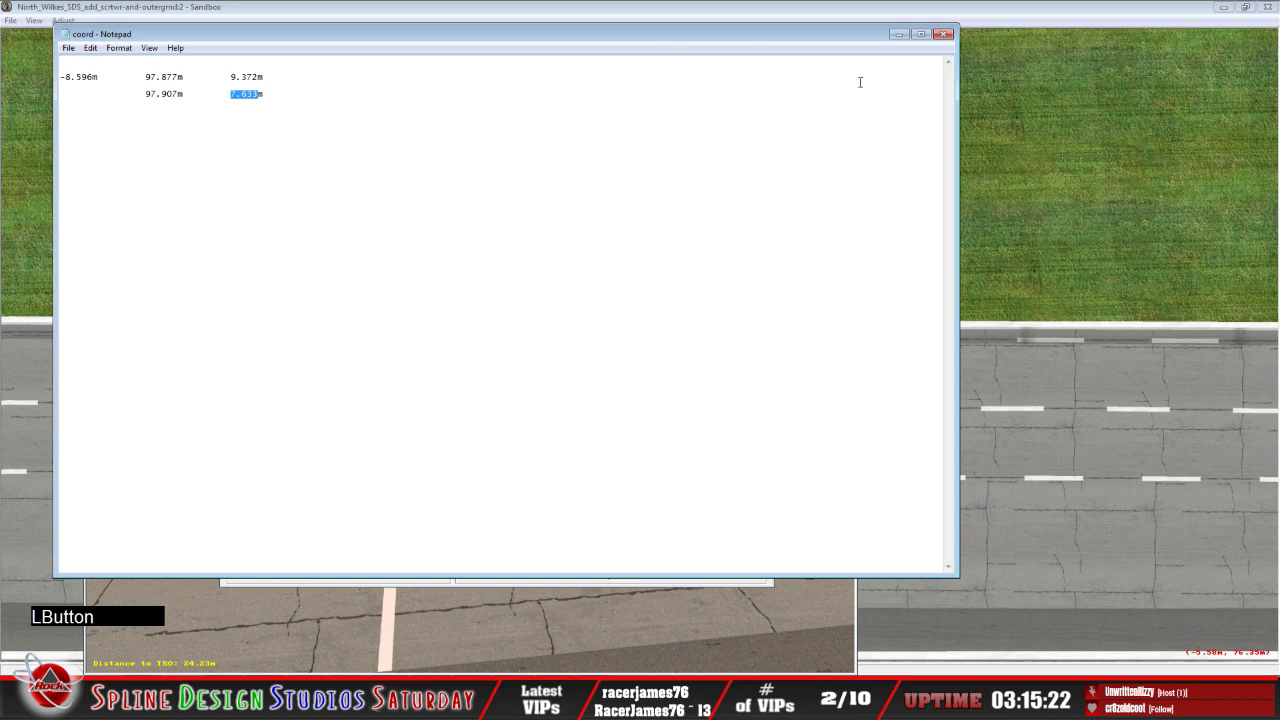
left_click(902, 35)
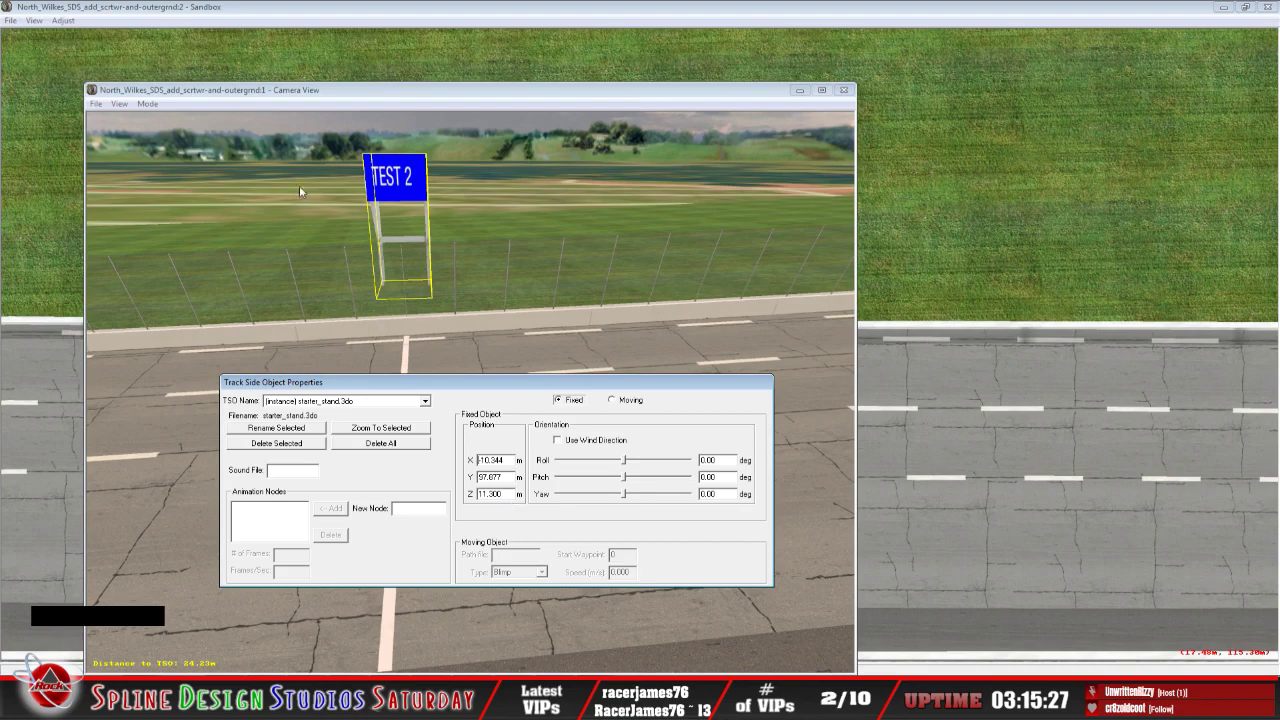
Fly the camera in slew mode to the grass side behind the wall to view the starter stand from the rear
left_click(148, 104)
left_click(174, 132)
right_click_drag(470, 392, 520, 385)
left_click_drag(520, 385, 610, 375)
right_click_drag(610, 375, 580, 400)
right_click_drag(470, 392, 465, 350)
left_click_drag(465, 350, 468, 412)
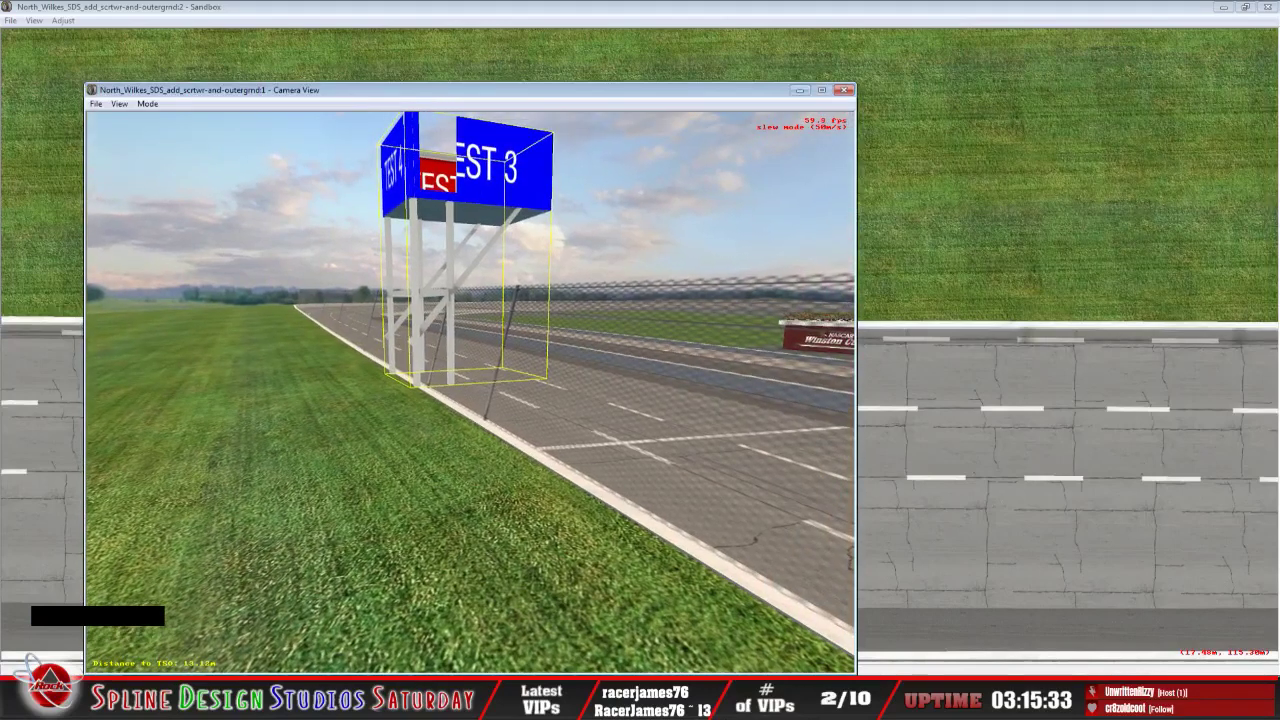
key("space")
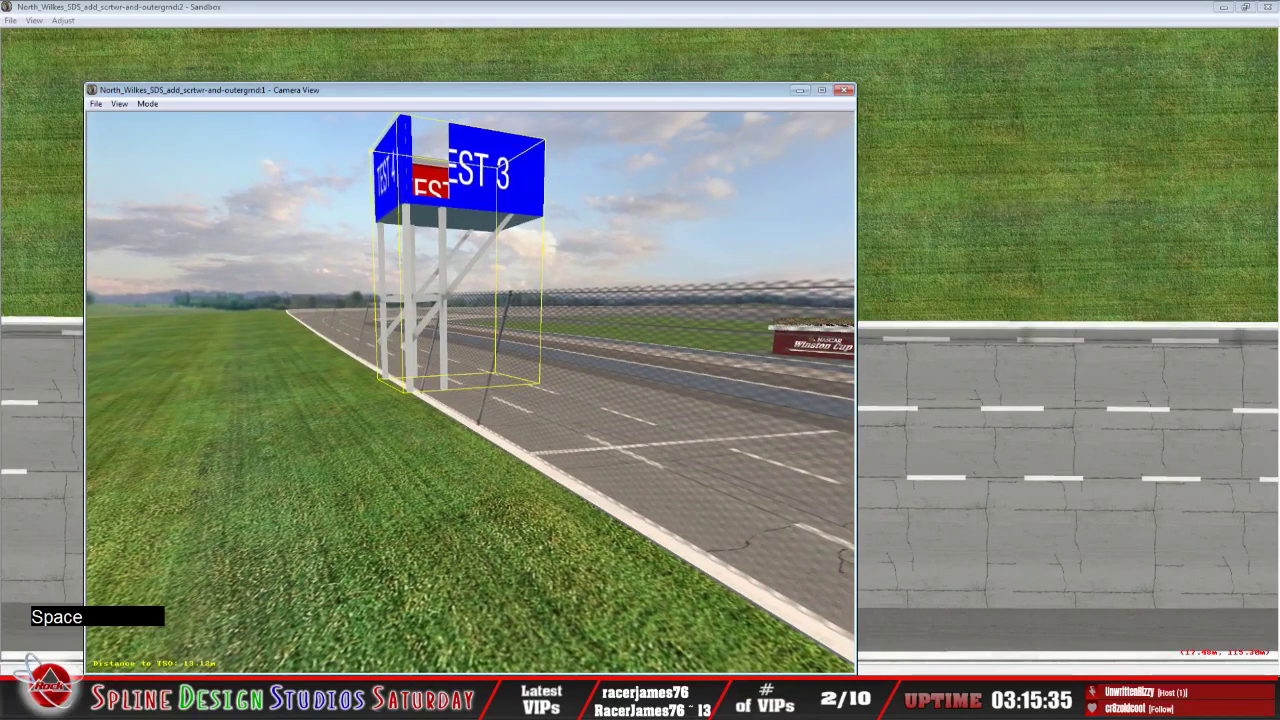
Copy 7.633 again from the coord file and set the starter_stand's Z position to it in the Track Side Object Properties
left_click(530, 704)
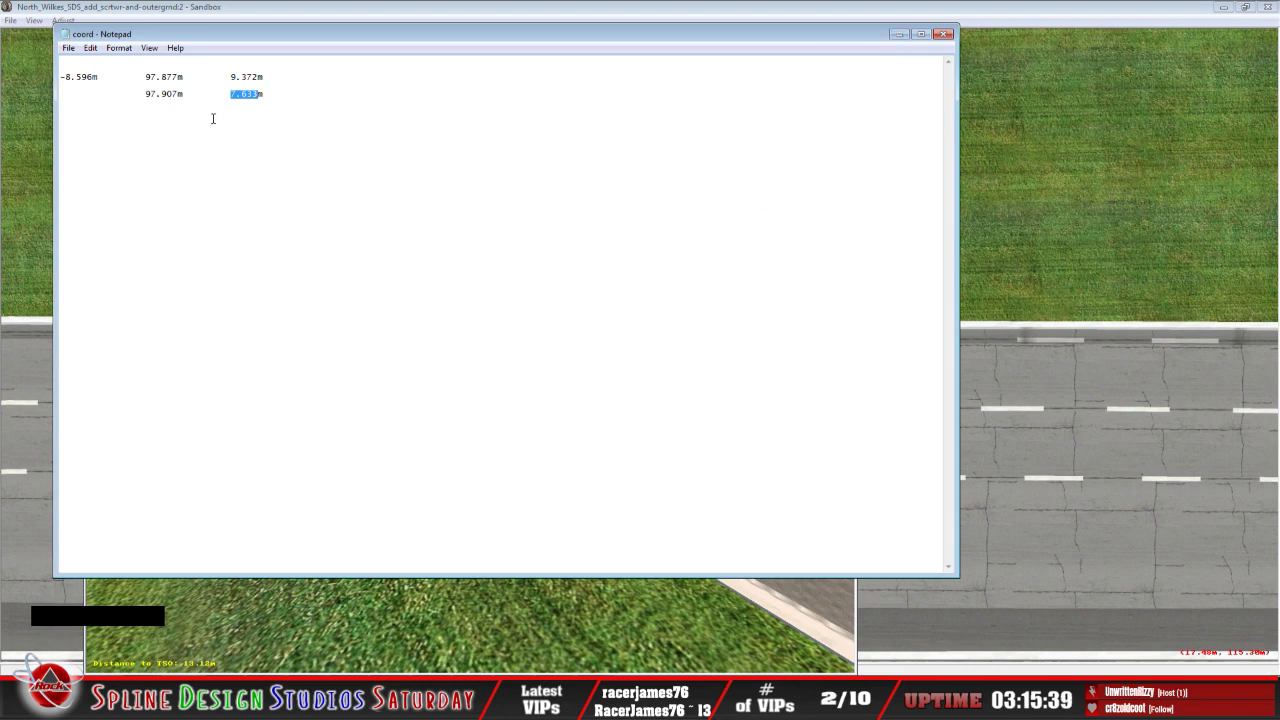
right_click(244, 96)
left_click(273, 138)
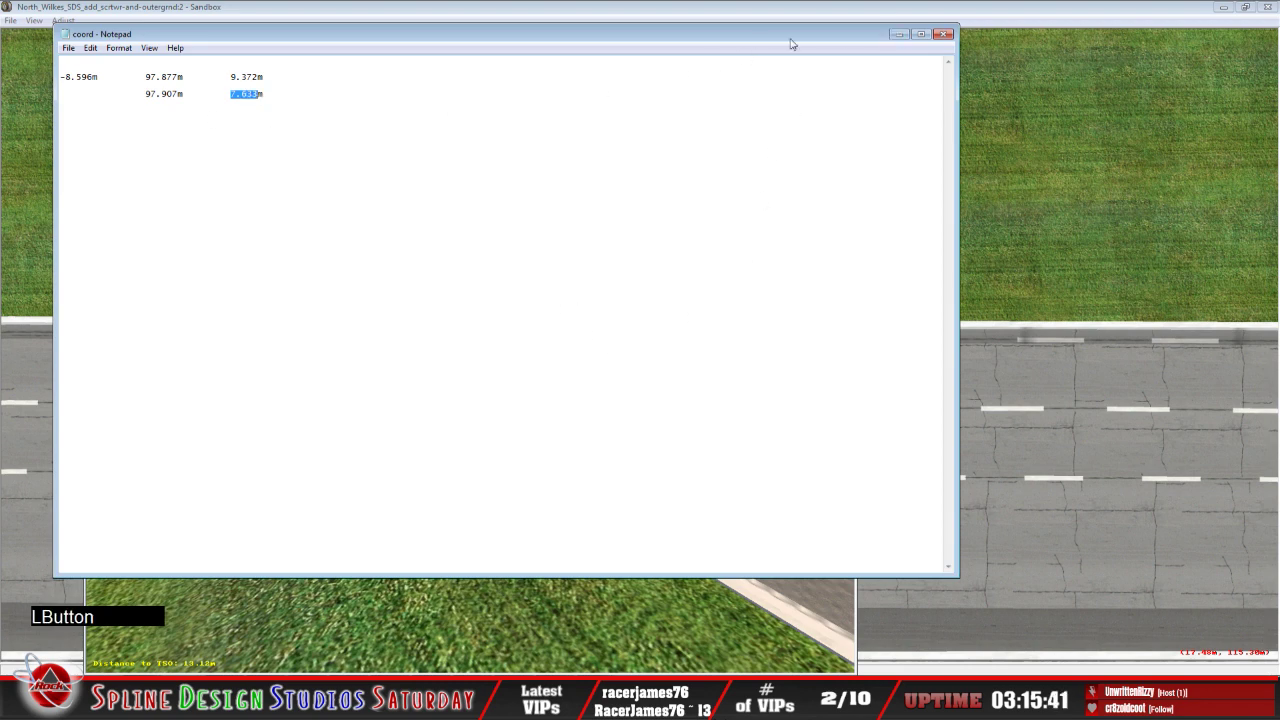
left_click(898, 34)
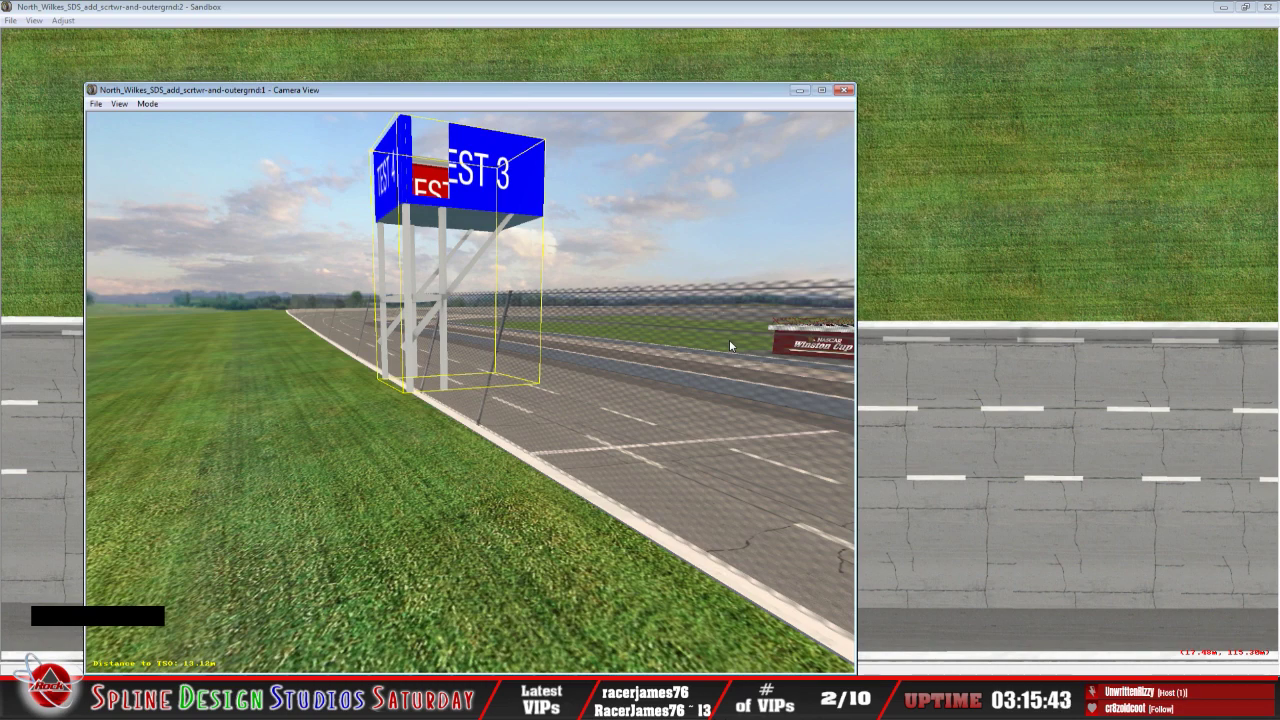
left_click(491, 661)
left_click(577, 671)
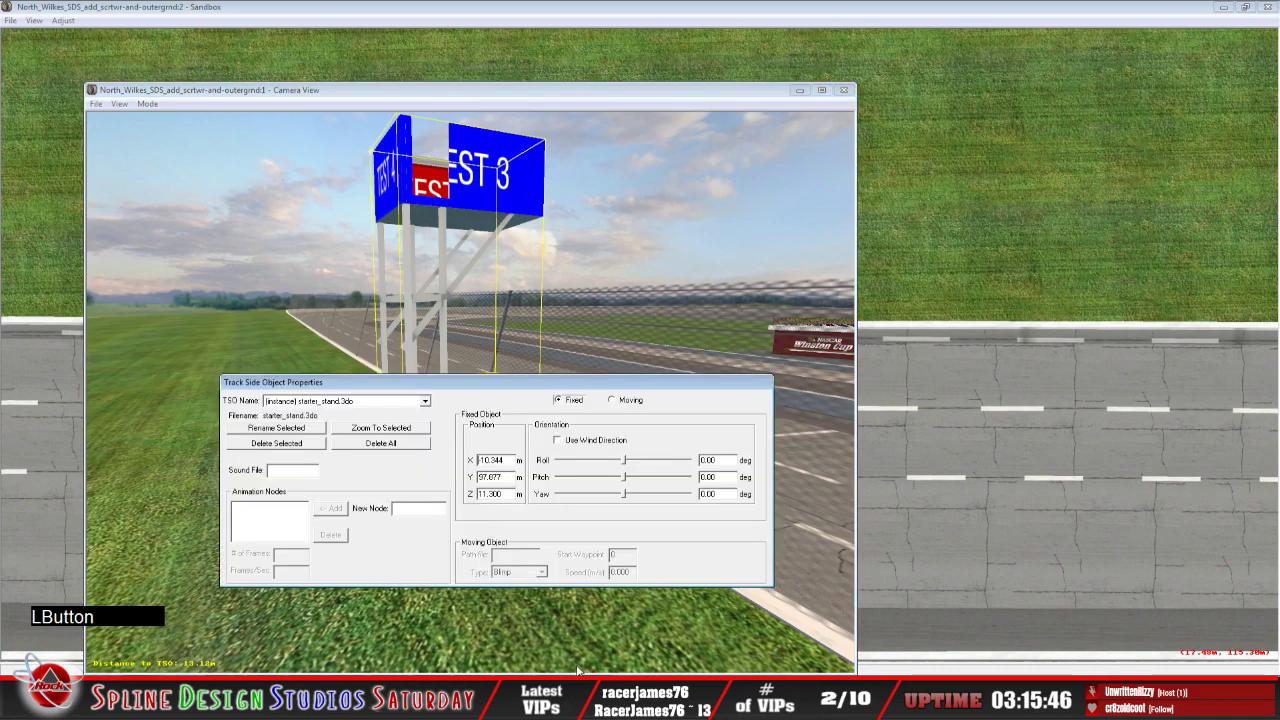
double_click(484, 494)
right_click(484, 494)
left_click(533, 381)
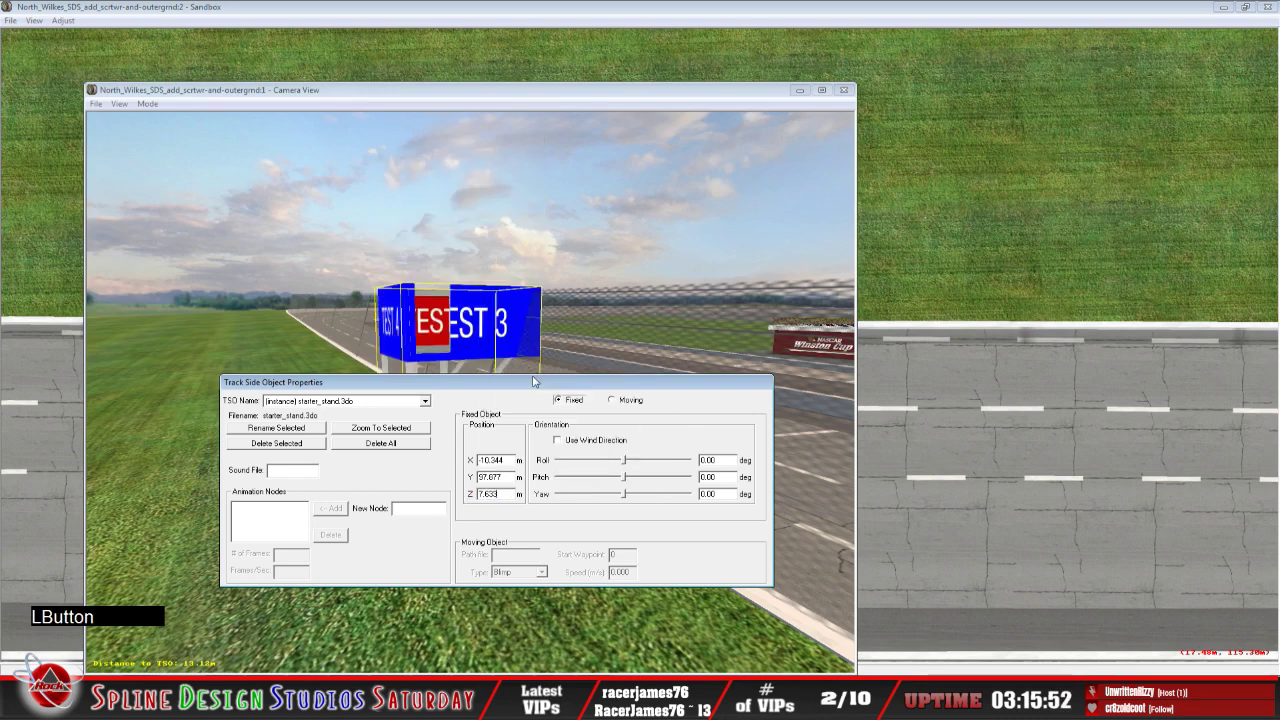
Move the Track Side Object Properties clear of the stand and set its Z position to 9
left_click_drag(548, 386, 535, 506)
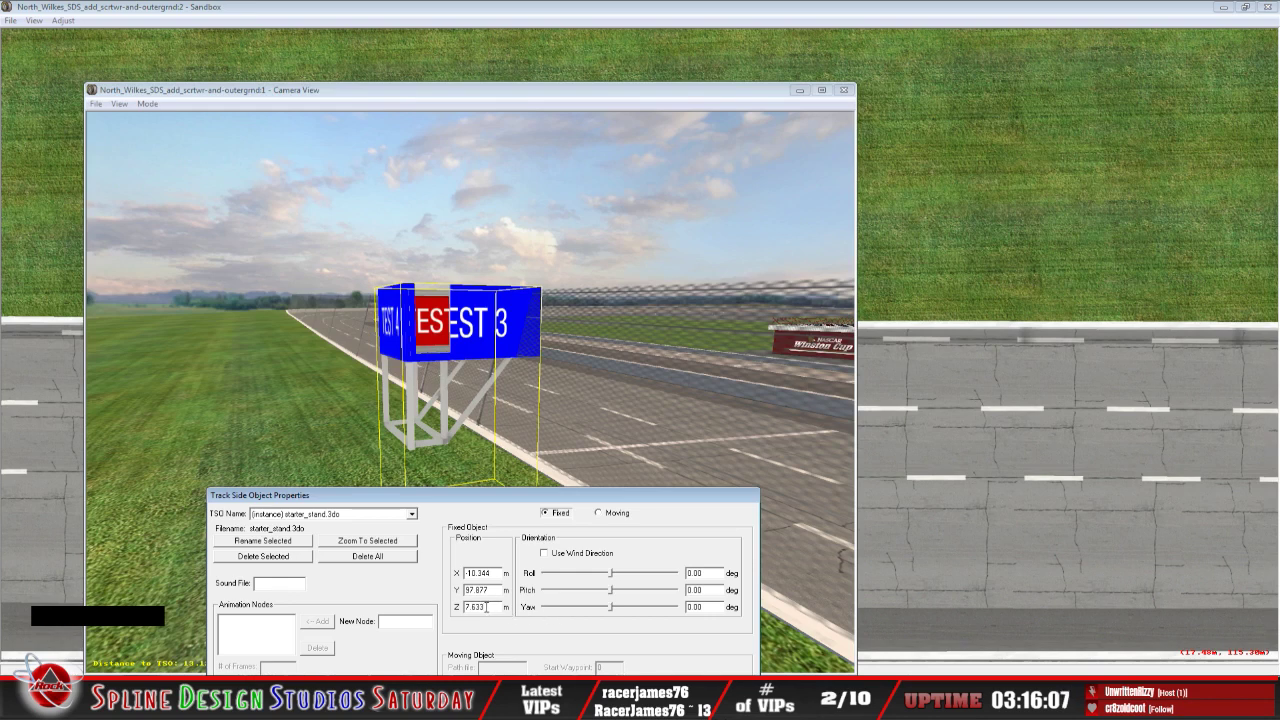
left_click_drag(492, 499, 820, 374)
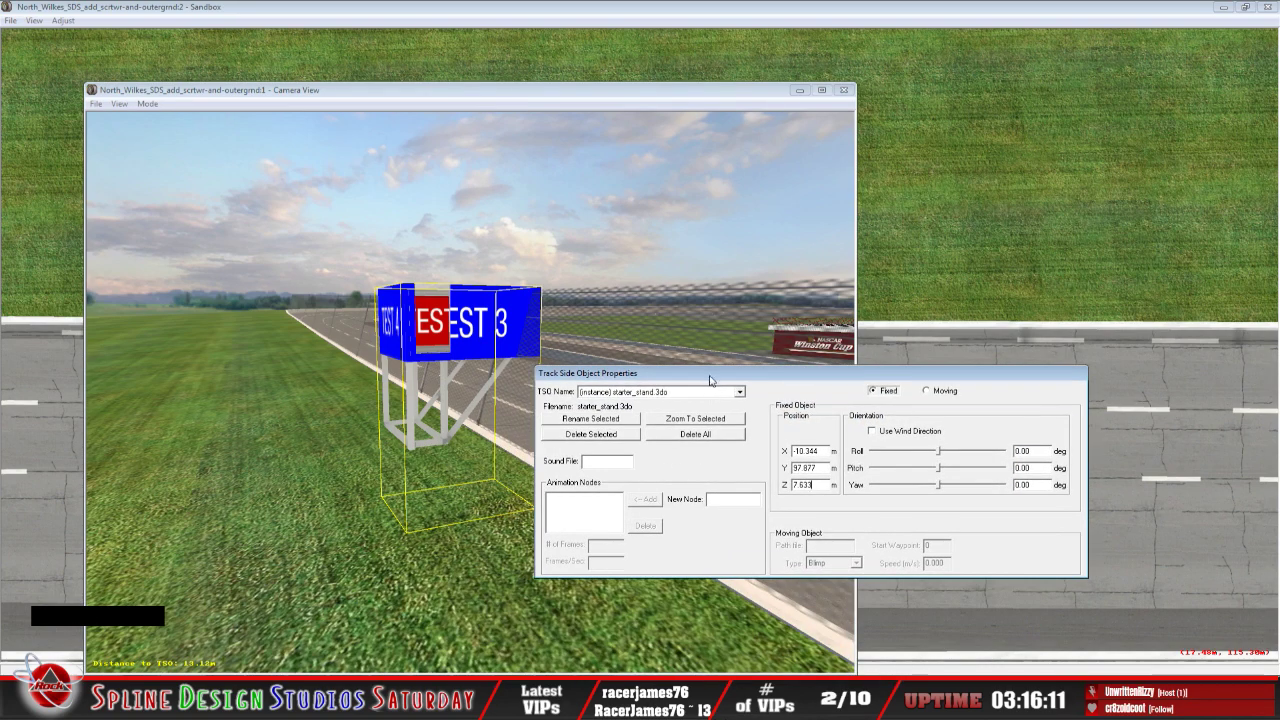
left_click_drag(706, 379, 743, 385)
key("BackSpace")
key("BackSpace")
key("BackSpace")
key("BackSpace")
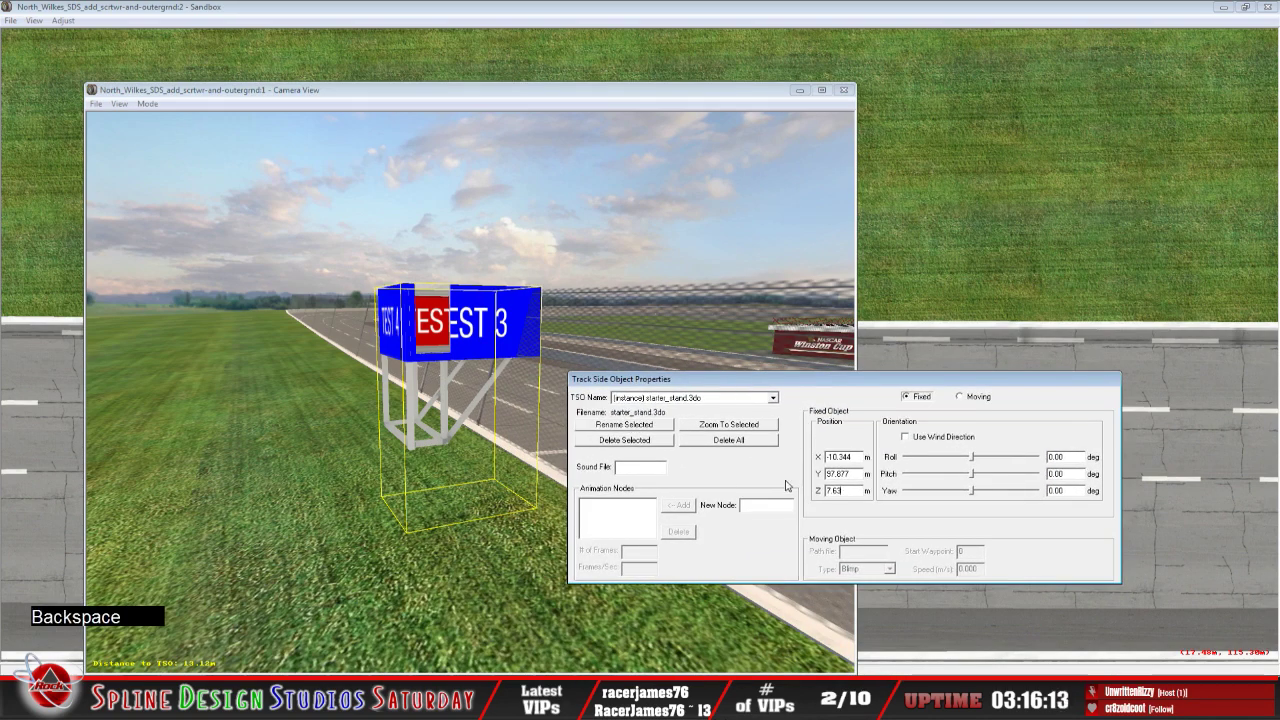
key("BackSpace")
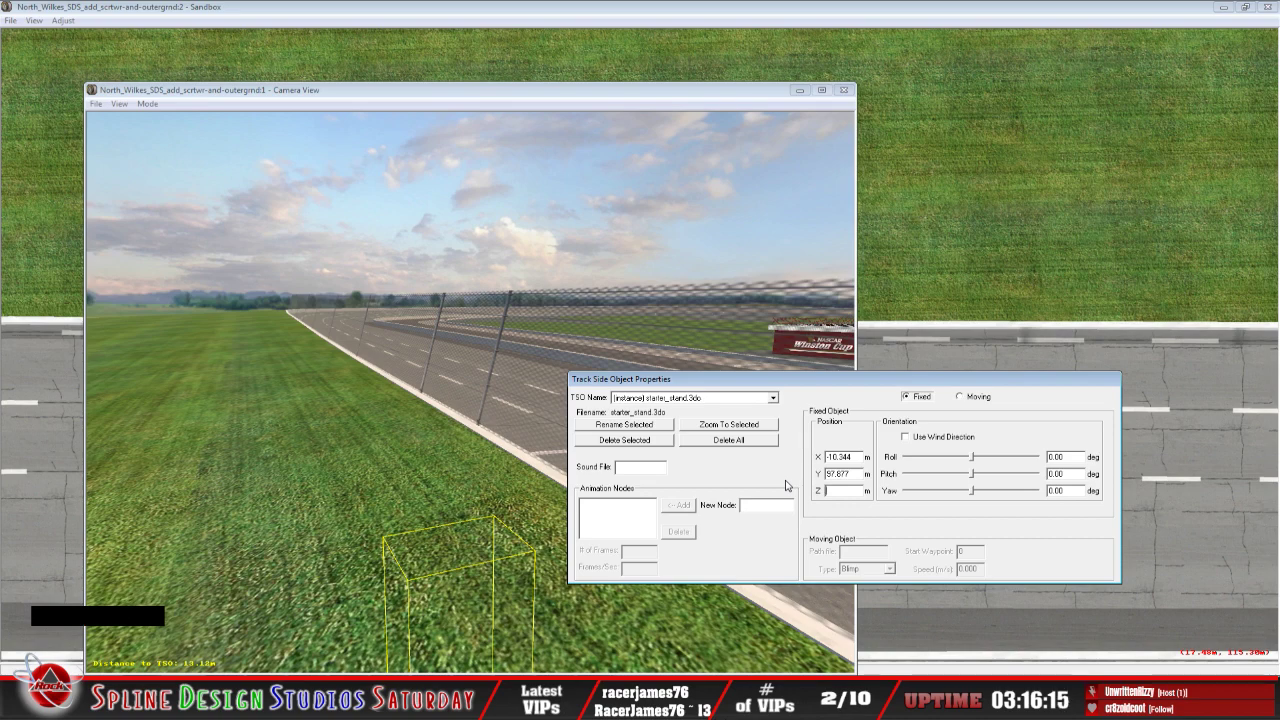
type("9")
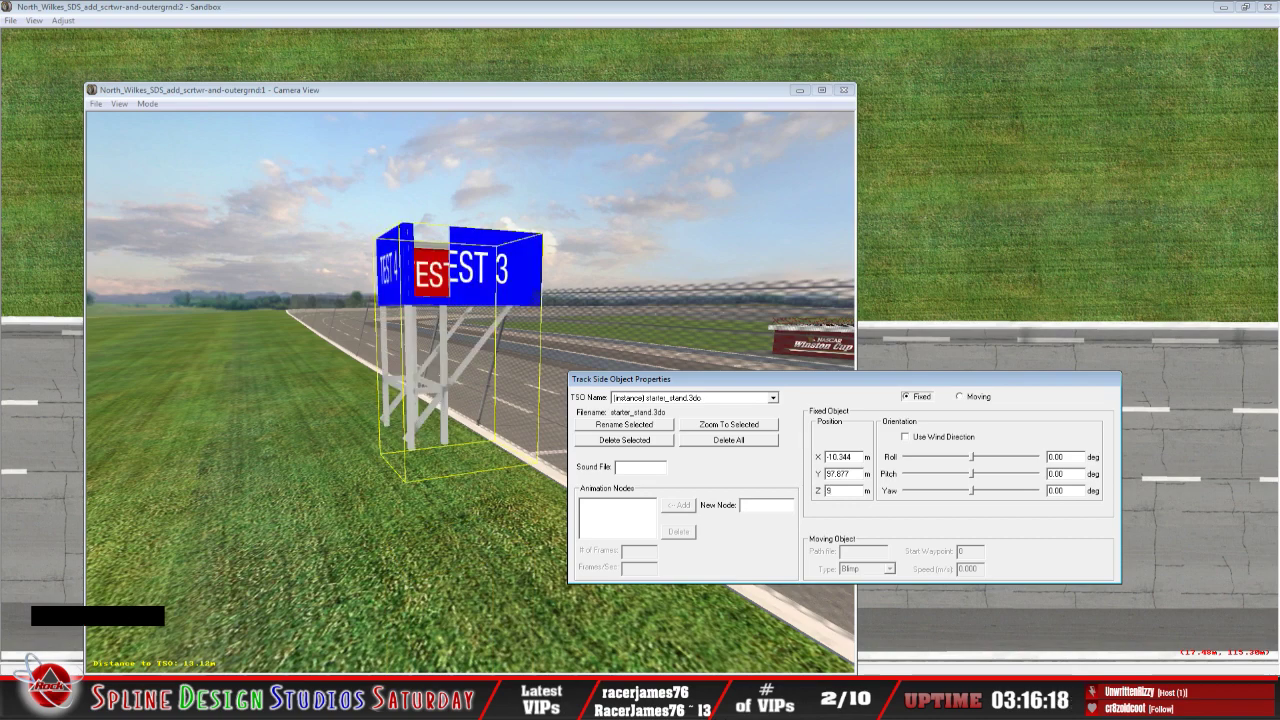
Fly the camera in slew mode up to the starter stand's legs to examine how they meet the grass
left_click(150, 101)
left_click(152, 105)
left_click(164, 133)
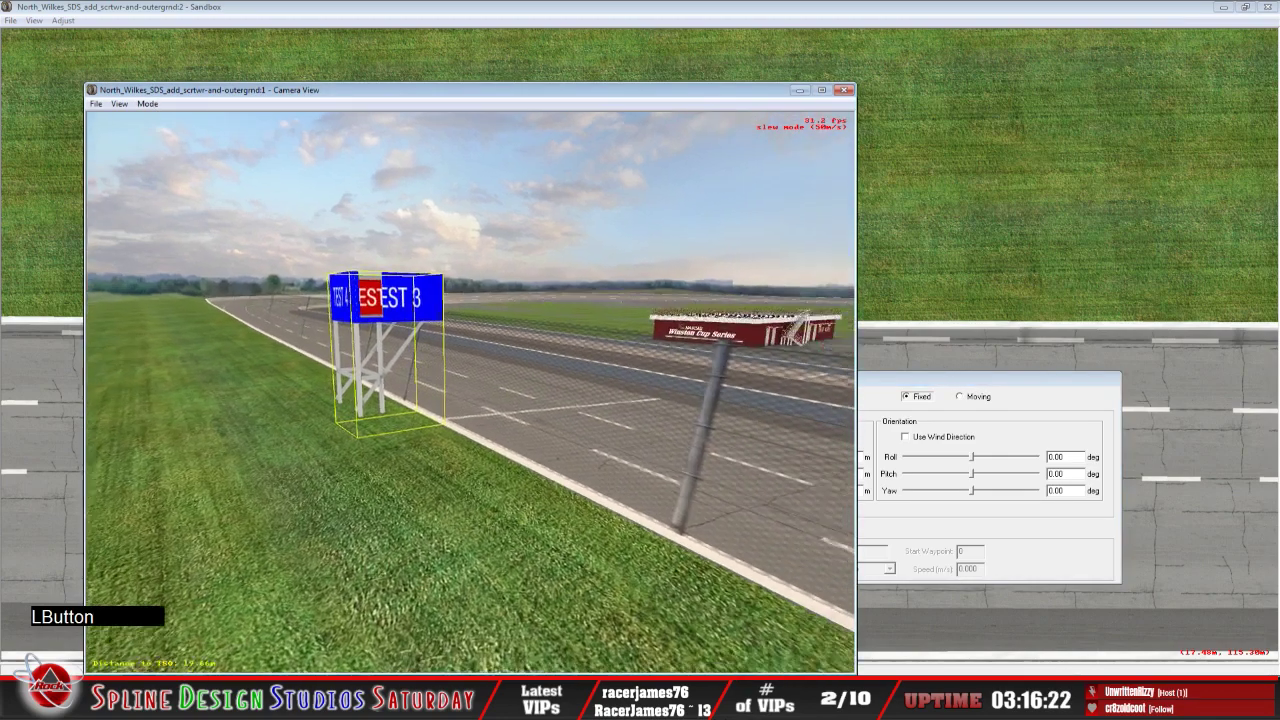
right_click(470, 392)
right_click_drag(470, 392, 470, 340)
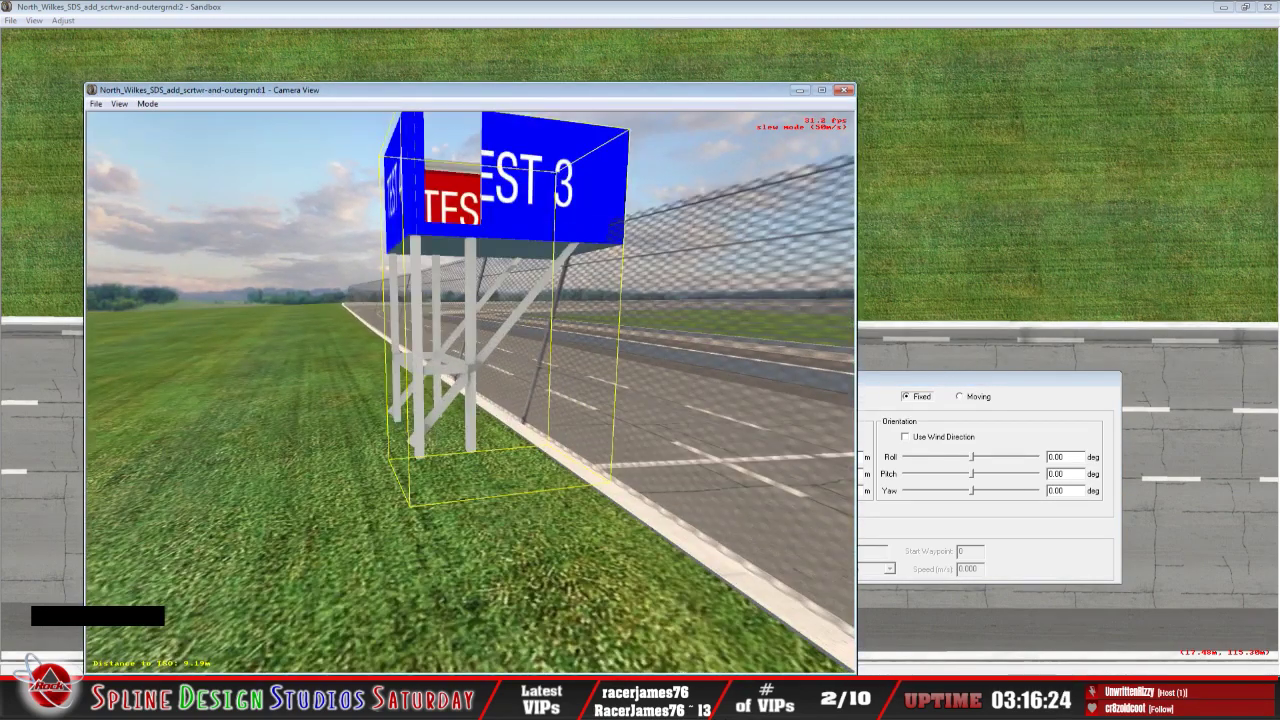
right_click_drag(470, 392, 470, 360)
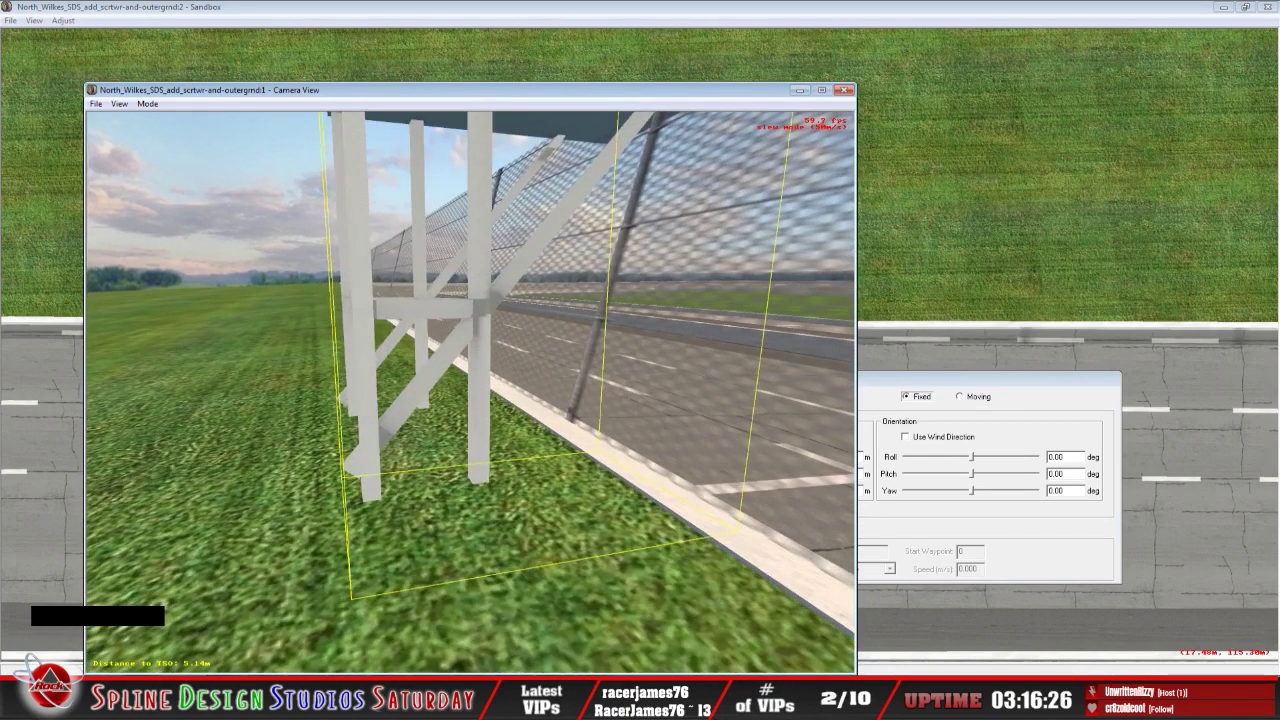
left_click_drag(470, 392, 473, 398)
key("space")
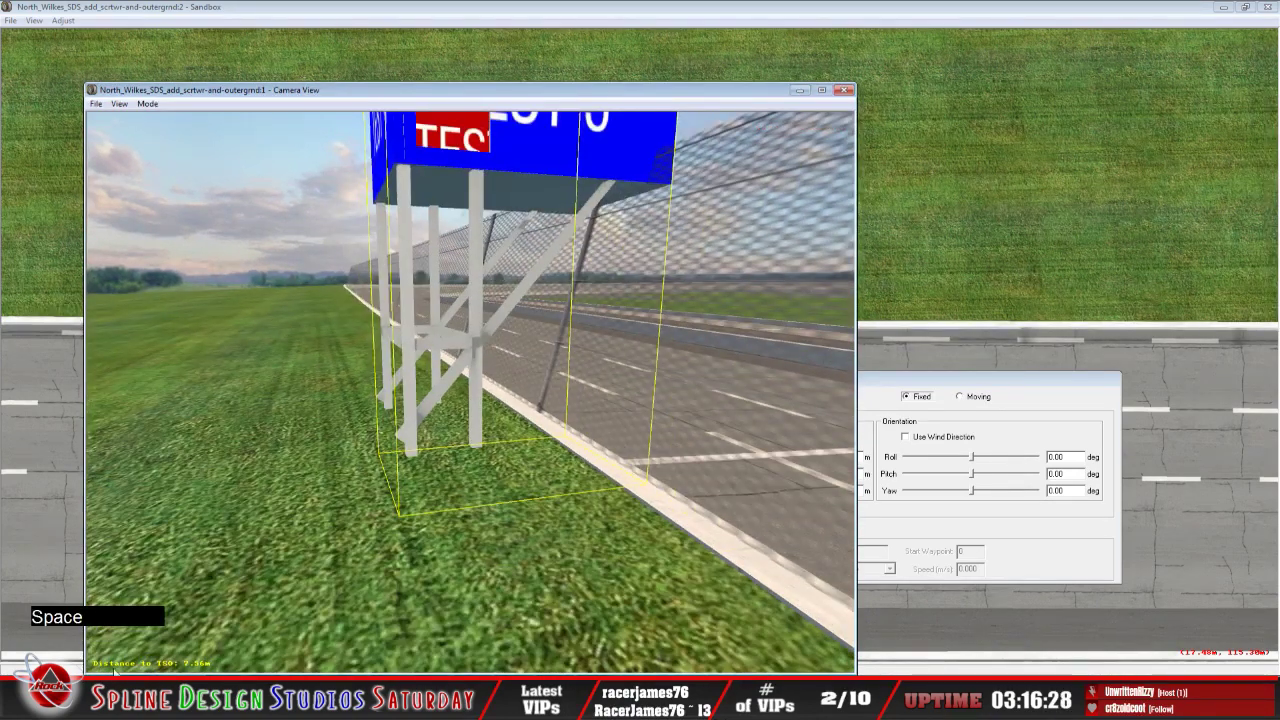
Open the North_Wilkesboro_Speedway_2 reference photo from the starter_stand folder and compare its starter stand with the Camera View
left_click(84, 632)
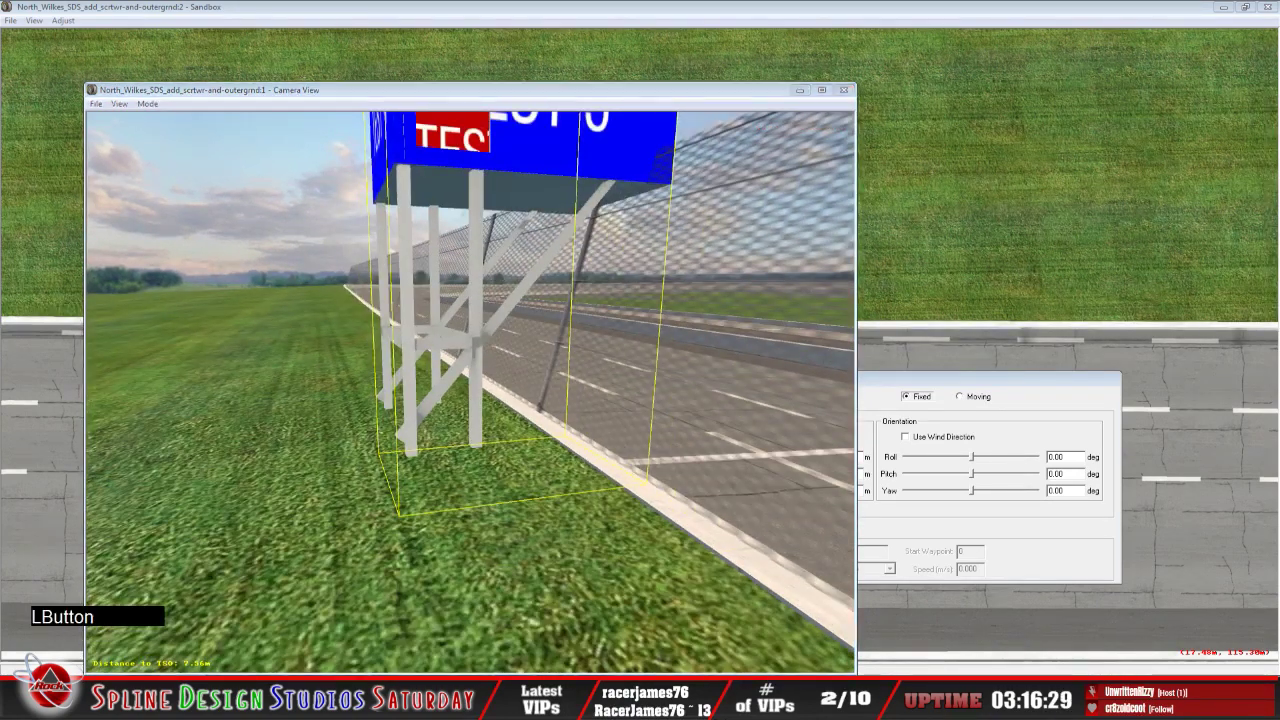
left_click(70, 620)
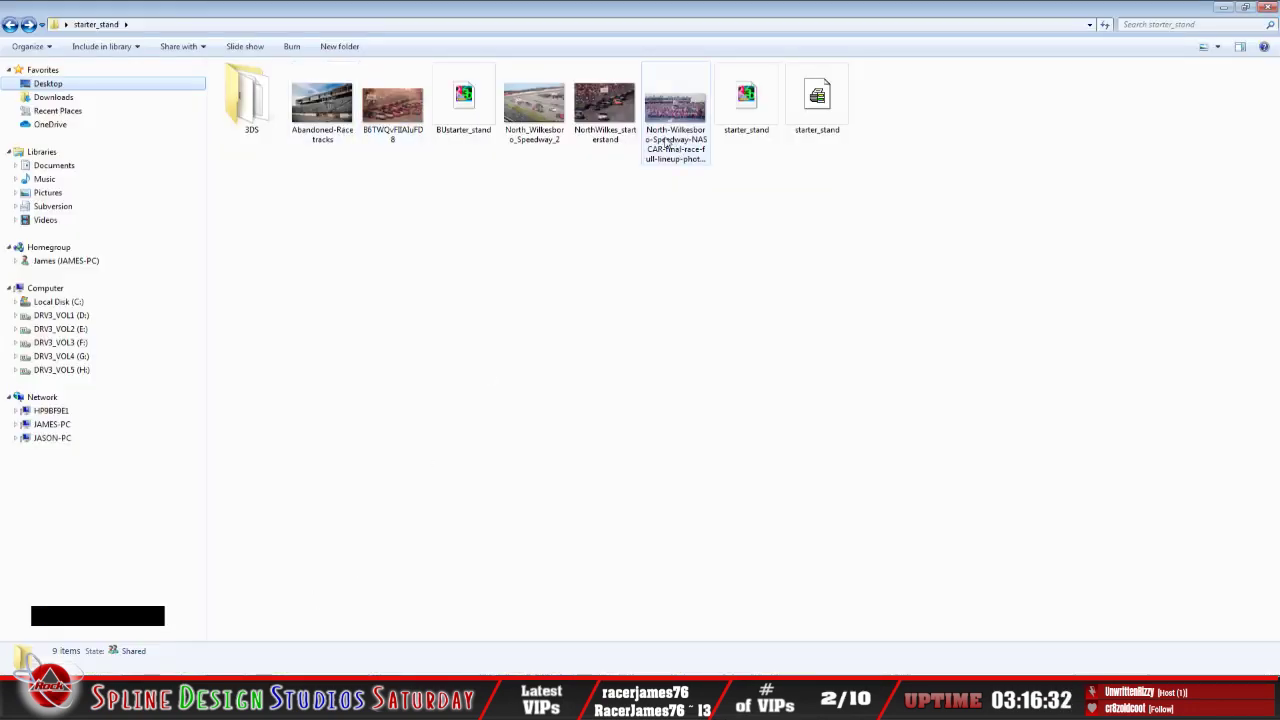
double_click(534, 108)
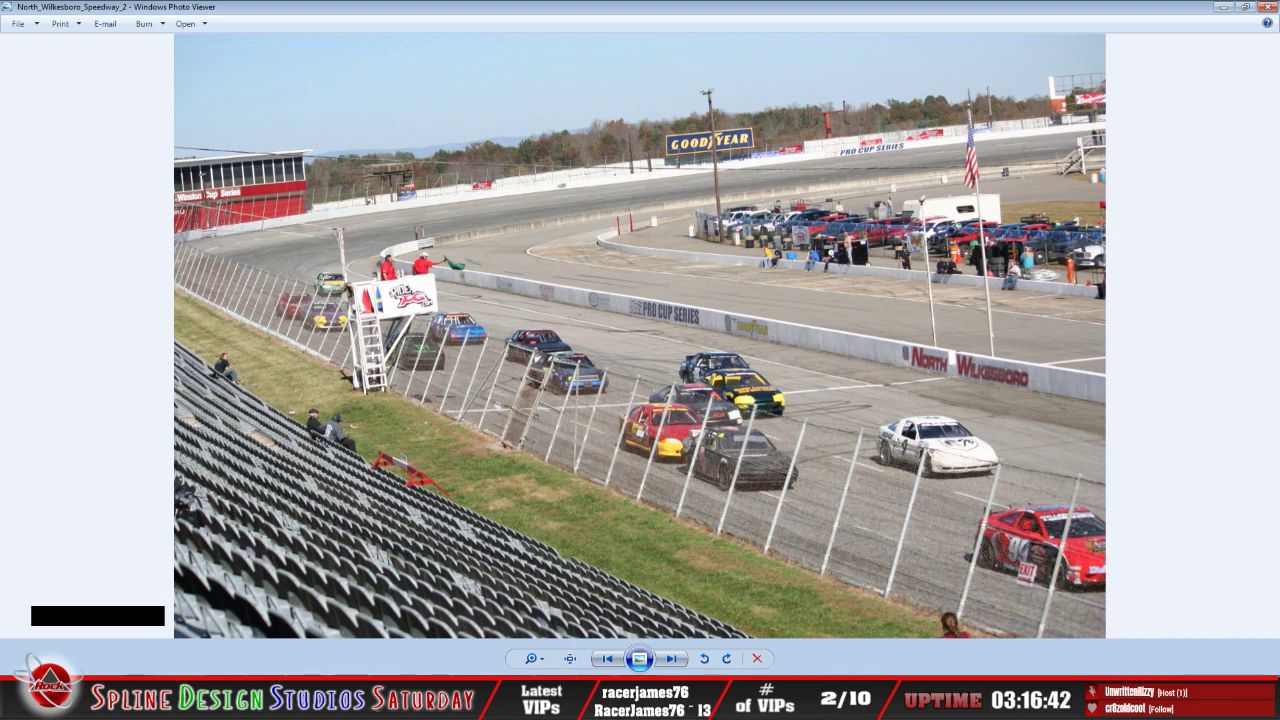
left_click(590, 703)
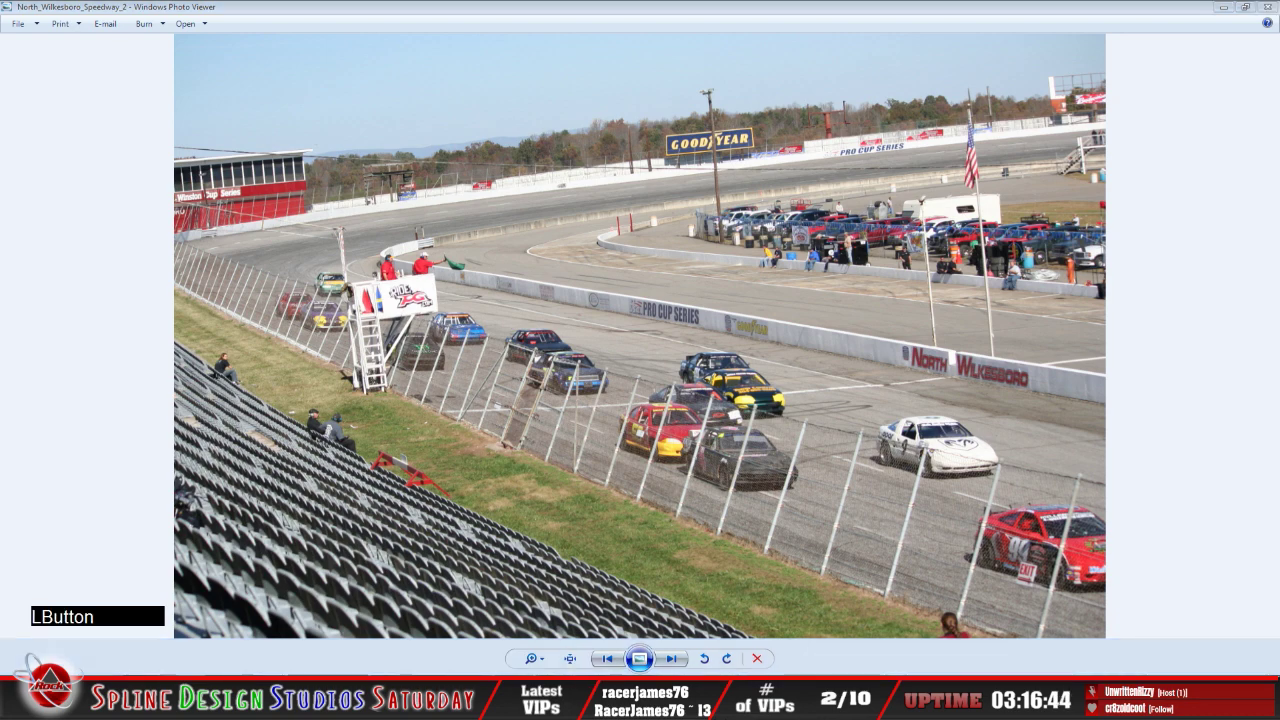
left_click(622, 620)
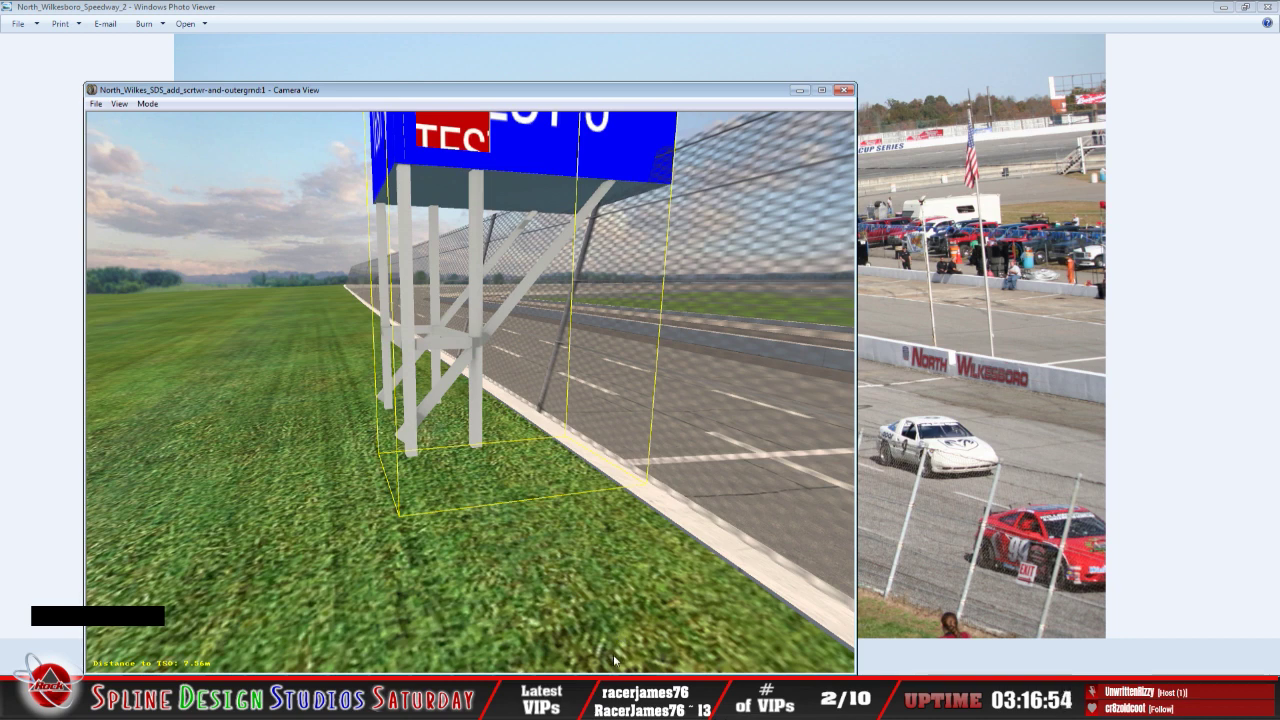
Try Z positions of 9.5 and 9.7 for the starter_stand in the Track Side Object Properties
left_click(584, 668)
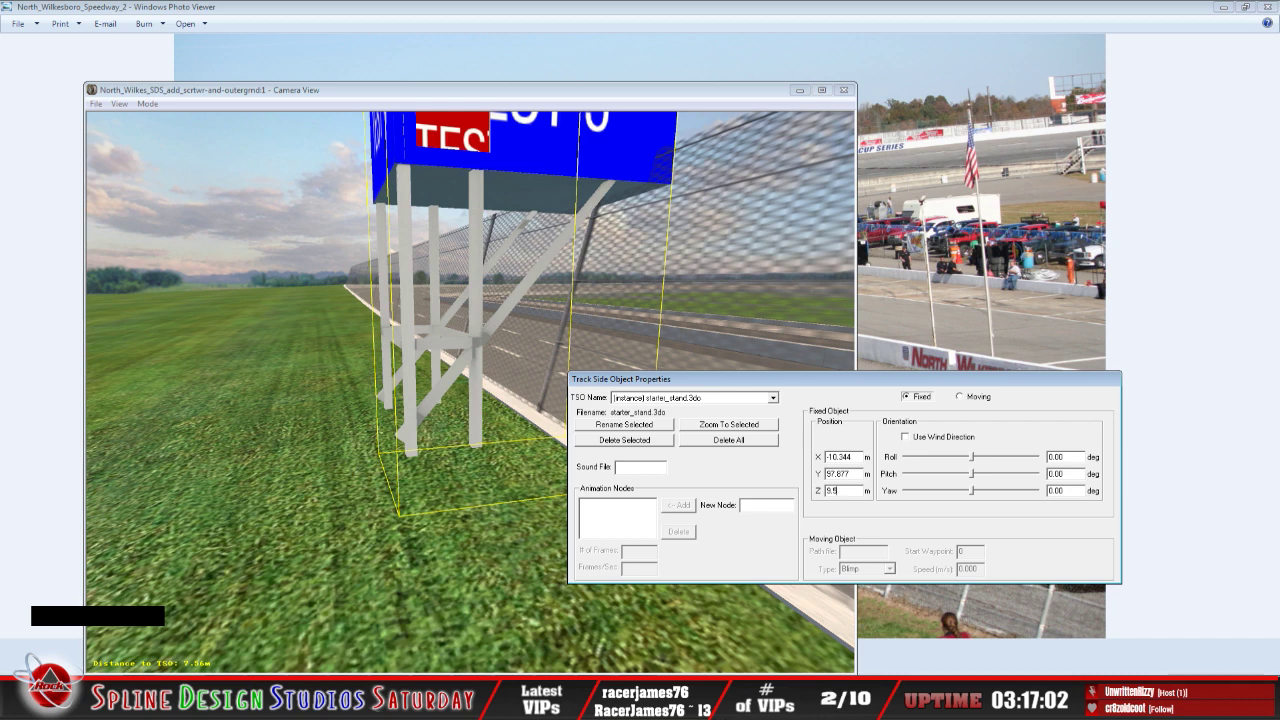
type("5")
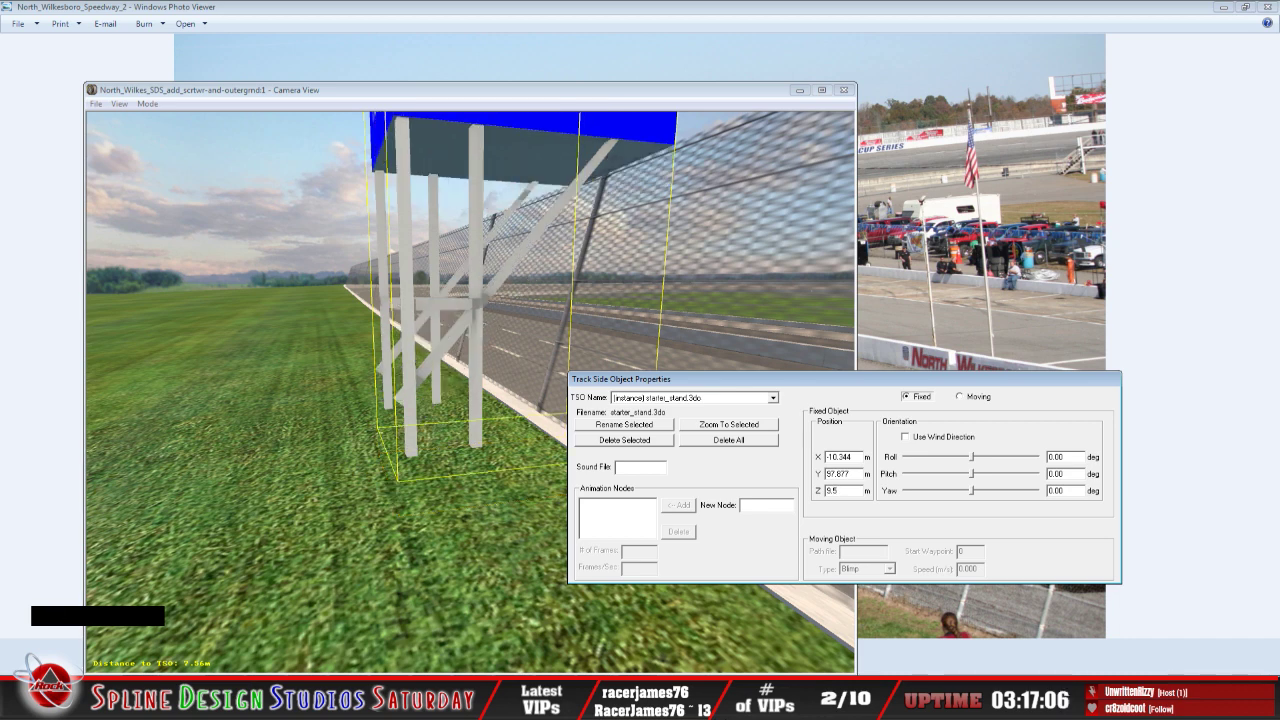
key("BackSpace")
key("BackSpace")
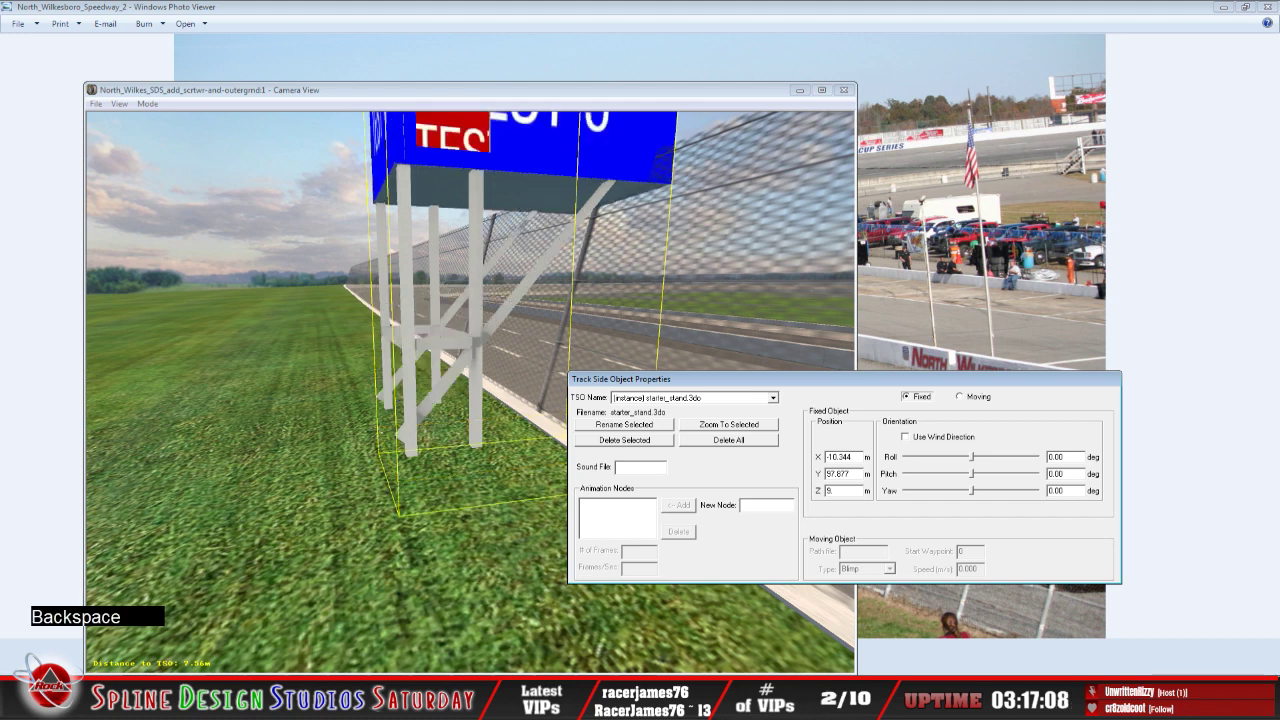
type(".7")
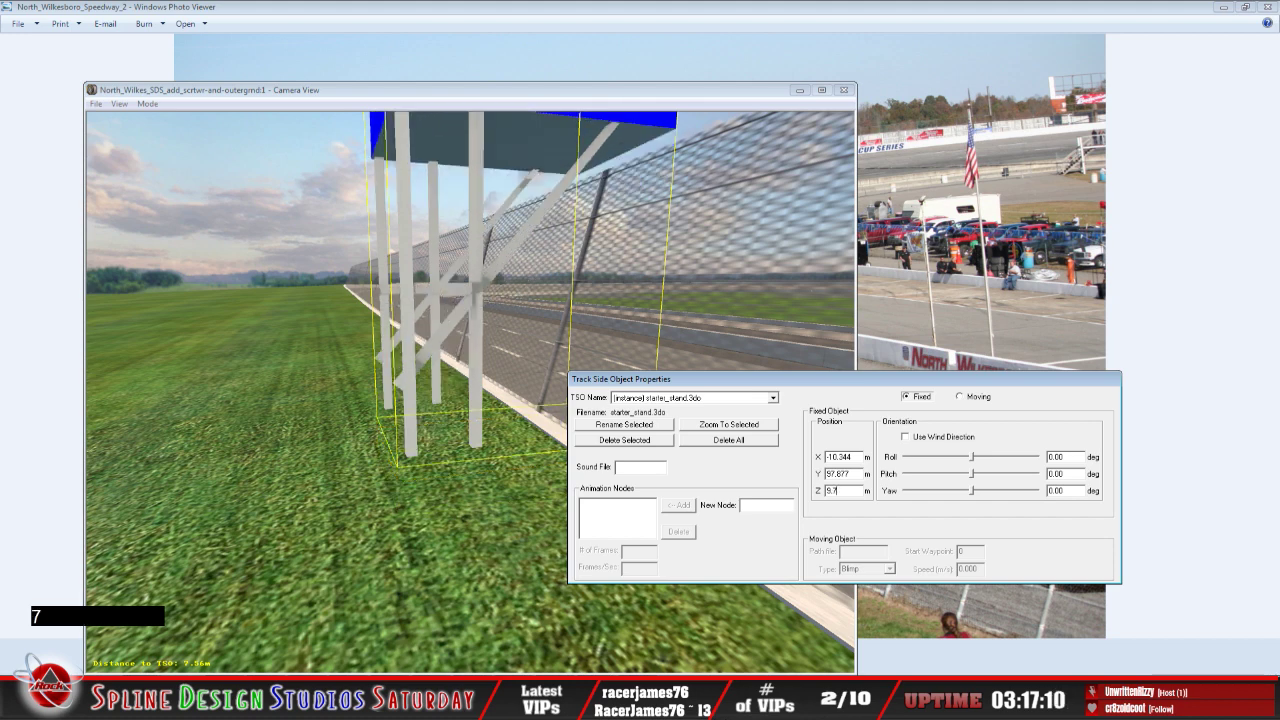
Copy the height 9.372 from the first row of the coord file and set the starter_stand's Z position to it
left_click(548, 665)
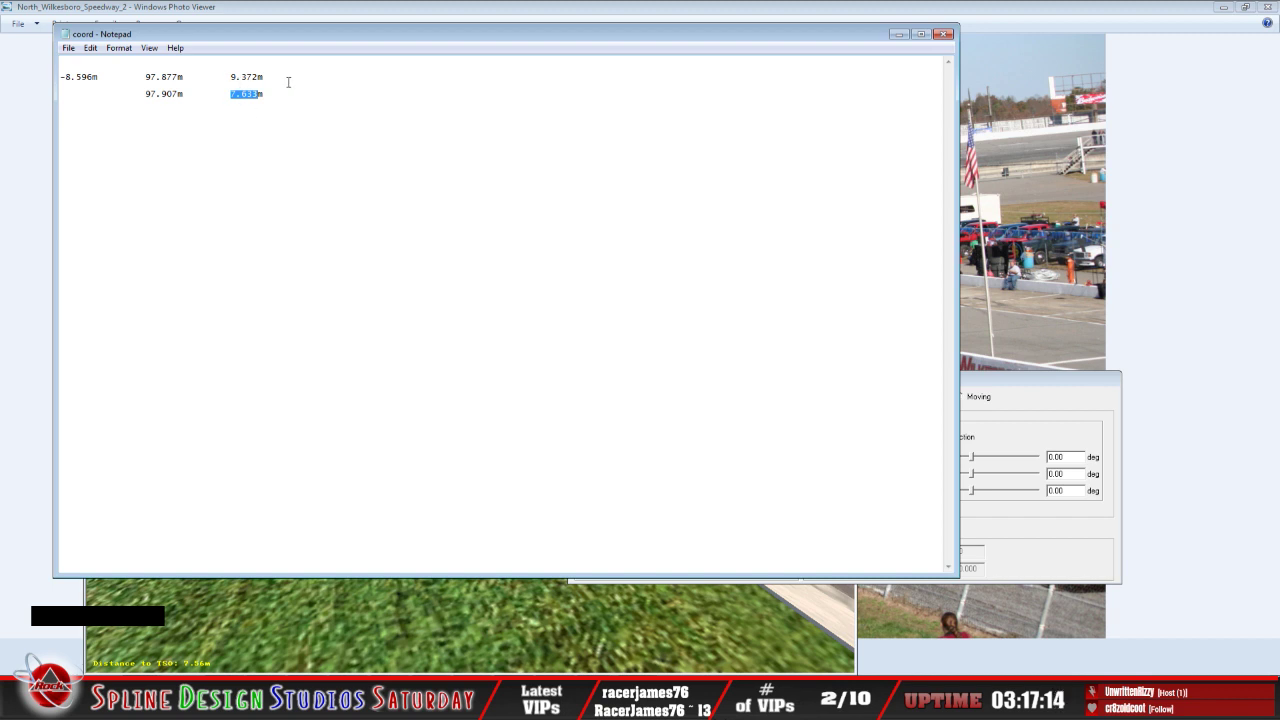
left_click(898, 34)
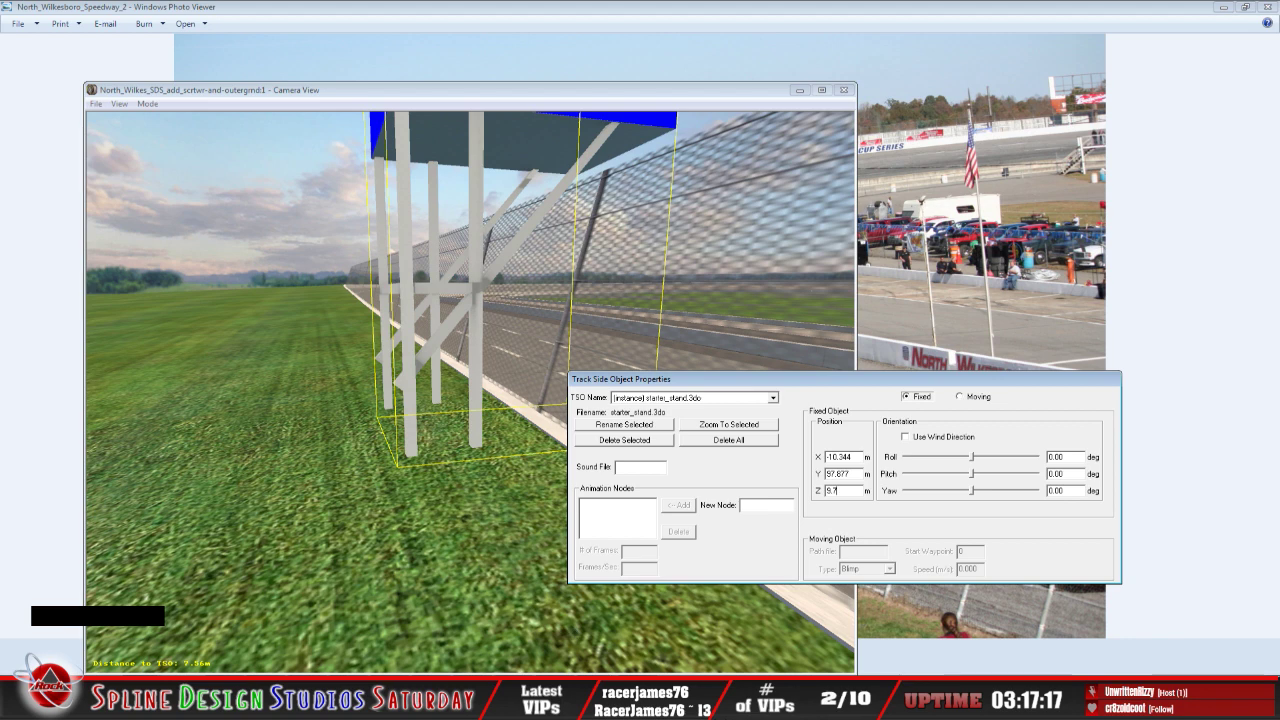
left_click(505, 700)
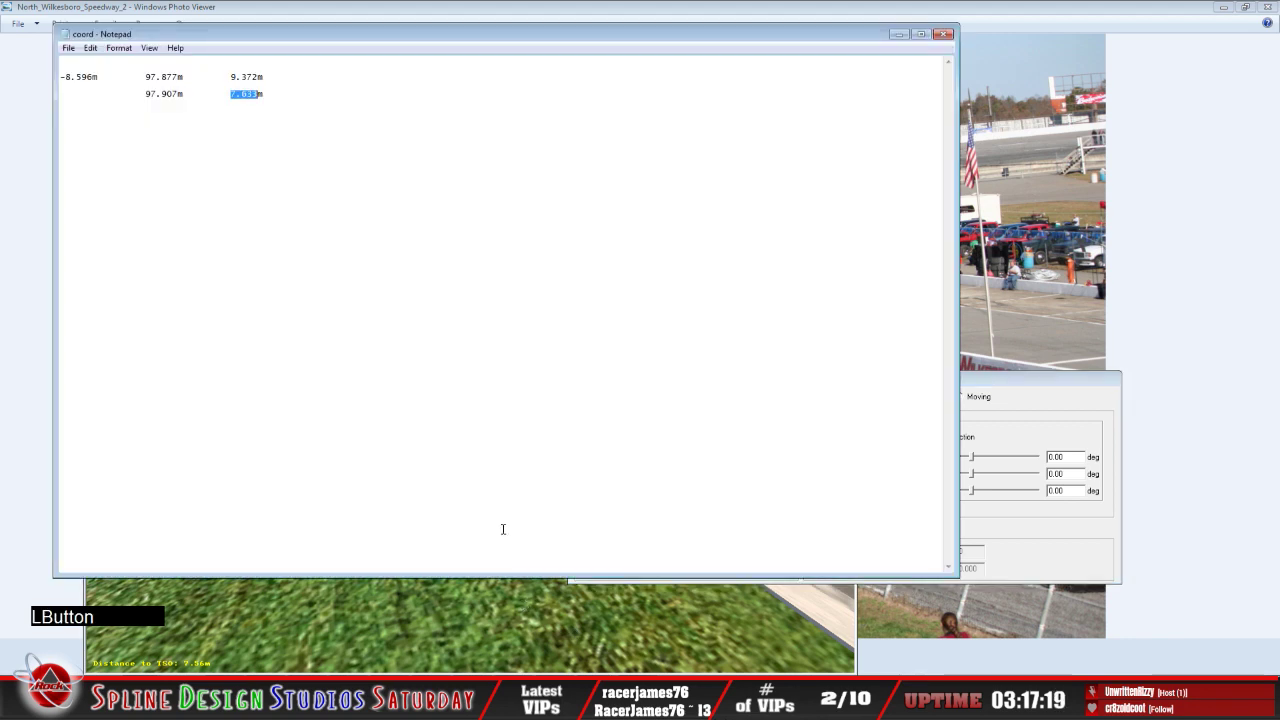
left_click_drag(230, 77, 258, 77)
right_click(246, 76)
left_click(275, 119)
left_click(395, 194)
left_click(1023, 445)
right_click(830, 491)
left_click(886, 556)
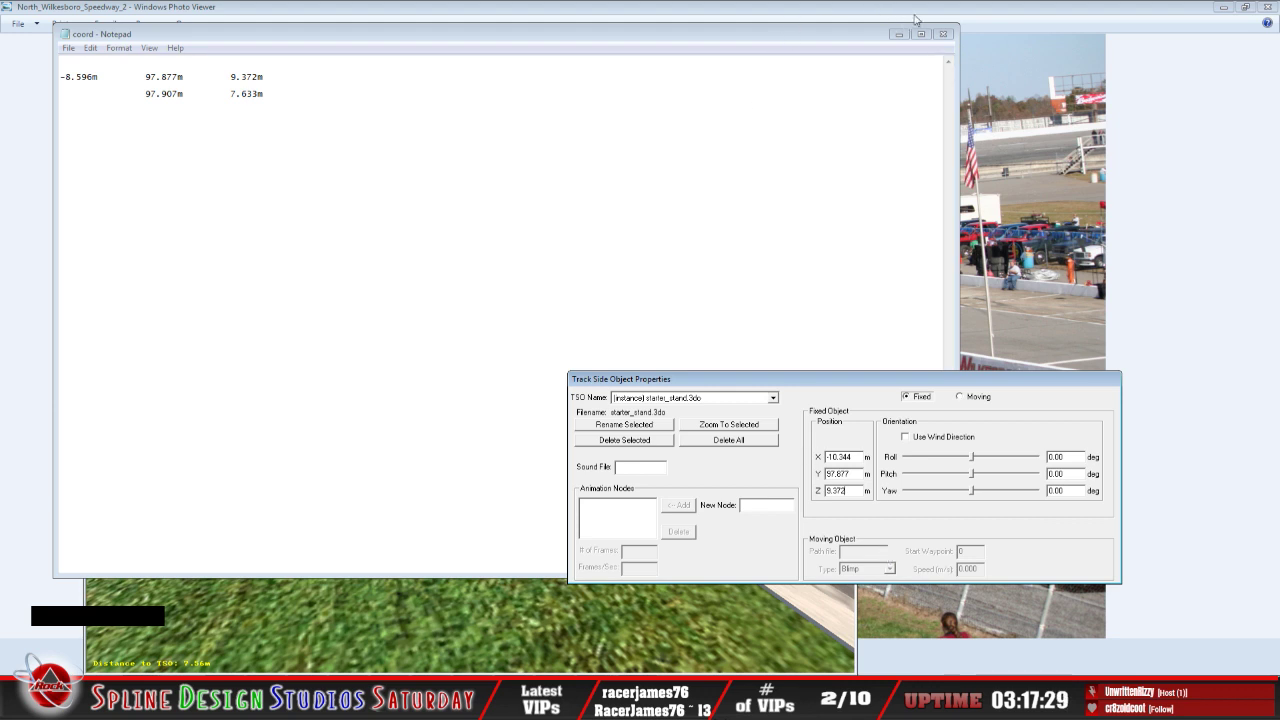
Fly the camera in slew mode around and above the grass side to inspect the starter stand's height at the wall
left_click(605, 672)
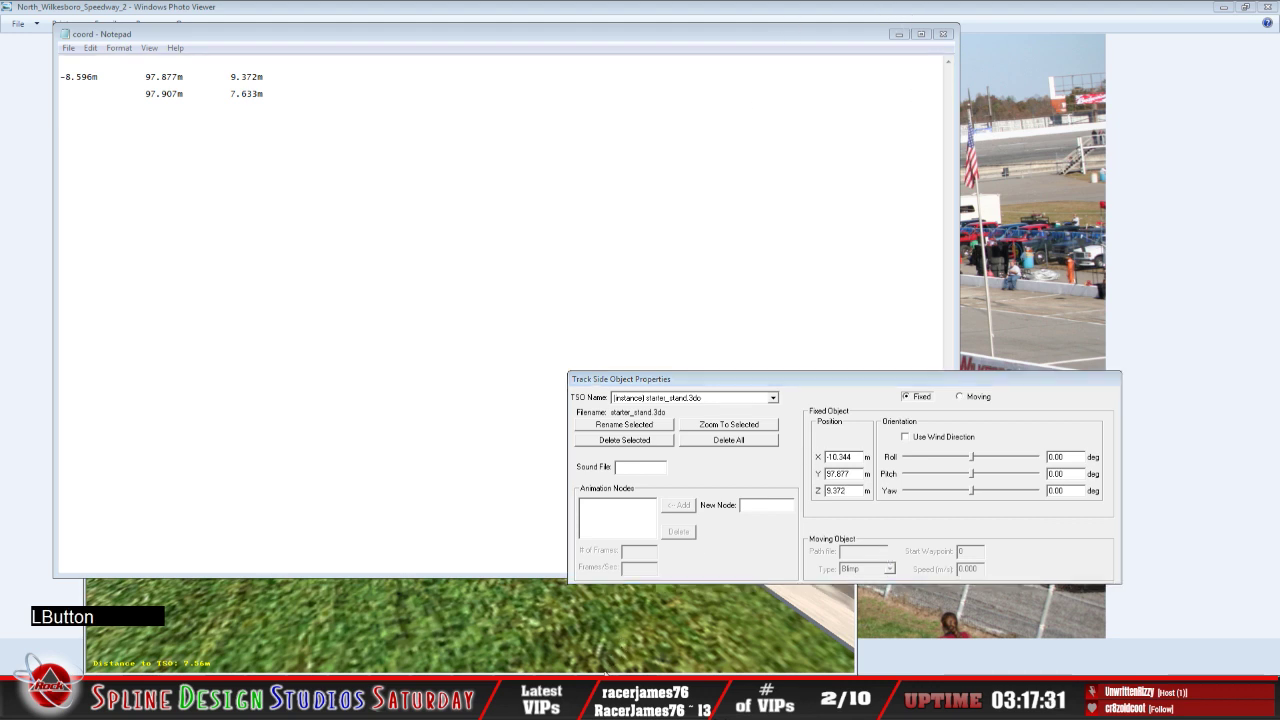
left_click(618, 622)
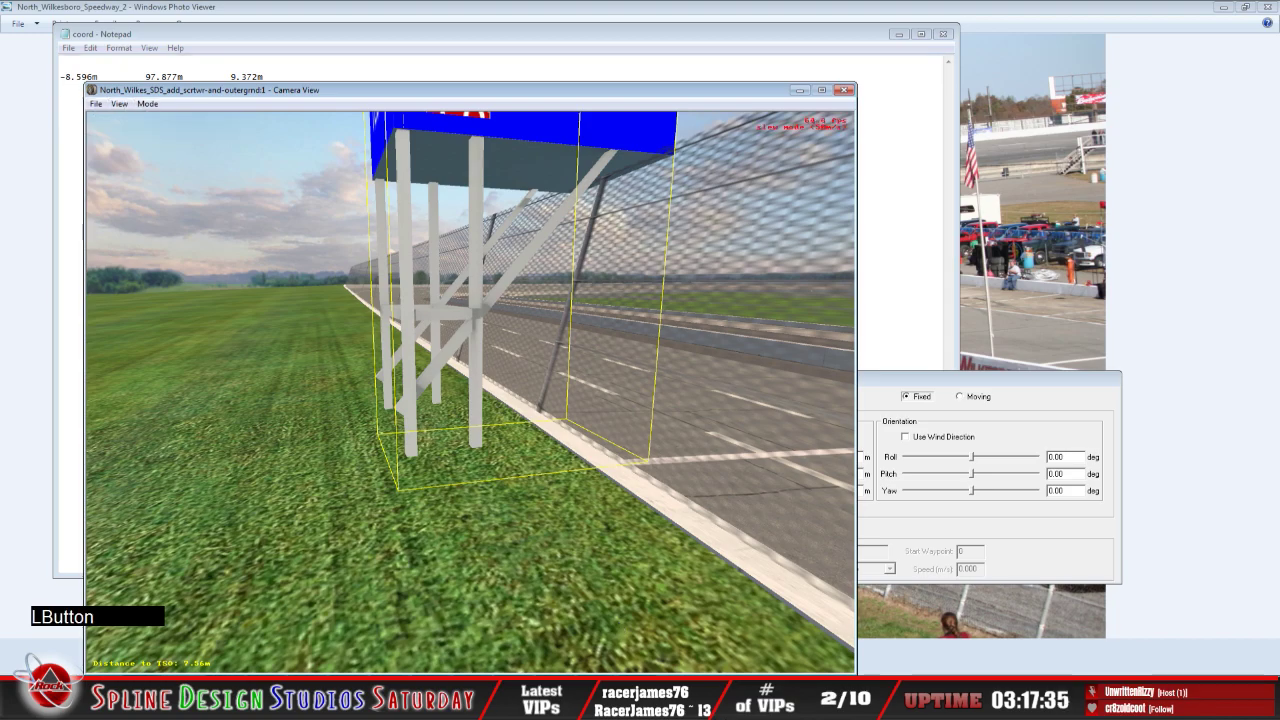
left_click_drag(470, 392, 470, 440)
mouse_move(470, 392)
right_mouse_down()
mouse_move(540, 350)
mouse_move(470, 380)
right_mouse_up()
mouse_move(470, 392)
left_mouse_down()
mouse_move(470, 430)
mouse_move(480, 370)
mouse_move(455, 430)
mouse_move(460, 370)
left_mouse_up()
right_click_drag(460, 370, 495, 380)
left_click_drag(470, 392, 395, 445)
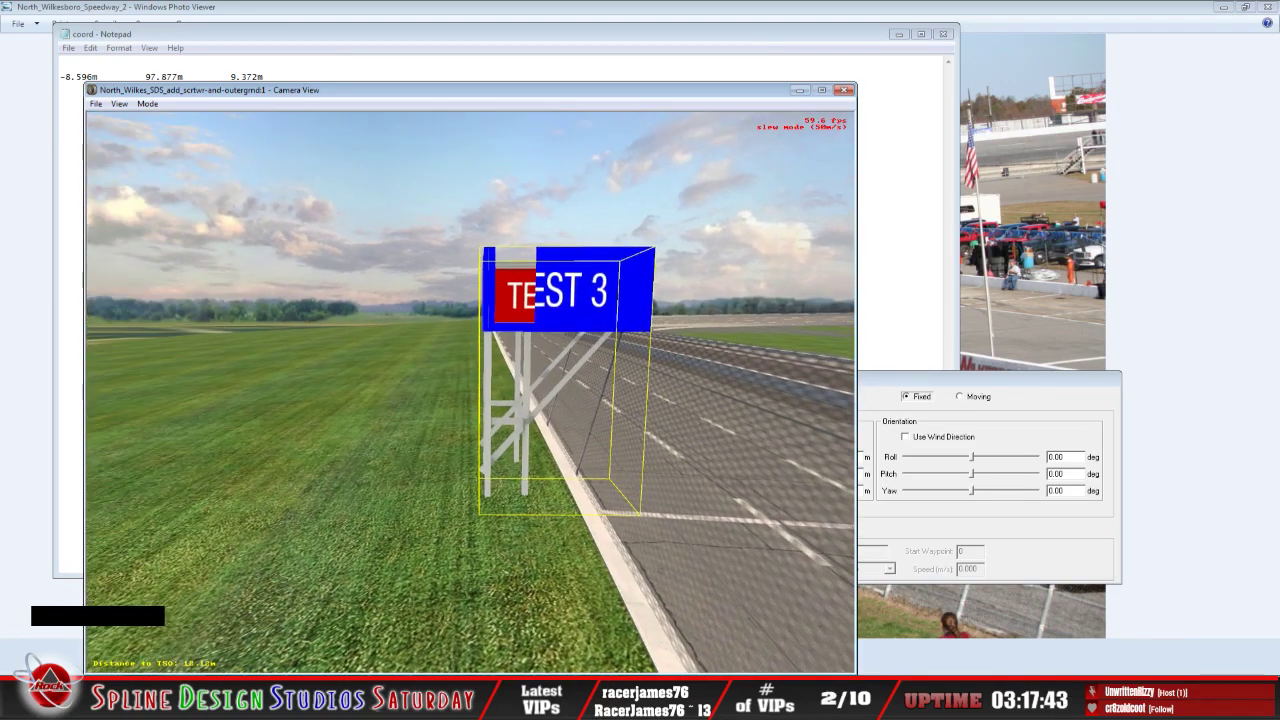
right_click_drag(470, 392, 450, 350)
left_click_drag(450, 350, 505, 440)
mouse_move(505, 440)
right_mouse_down()
mouse_move(460, 430)
mouse_move(505, 460)
right_mouse_up()
left_click_drag(505, 460, 480, 445)
right_click_drag(480, 445, 500, 440)
left_click_drag(500, 440, 495, 450)
mouse_move(495, 450)
right_mouse_down()
mouse_move(460, 440)
mouse_move(480, 440)
right_mouse_up()
left_click_drag(480, 440, 460, 445)
right_click_drag(460, 445, 545, 460)
left_click_drag(545, 460, 540, 510)
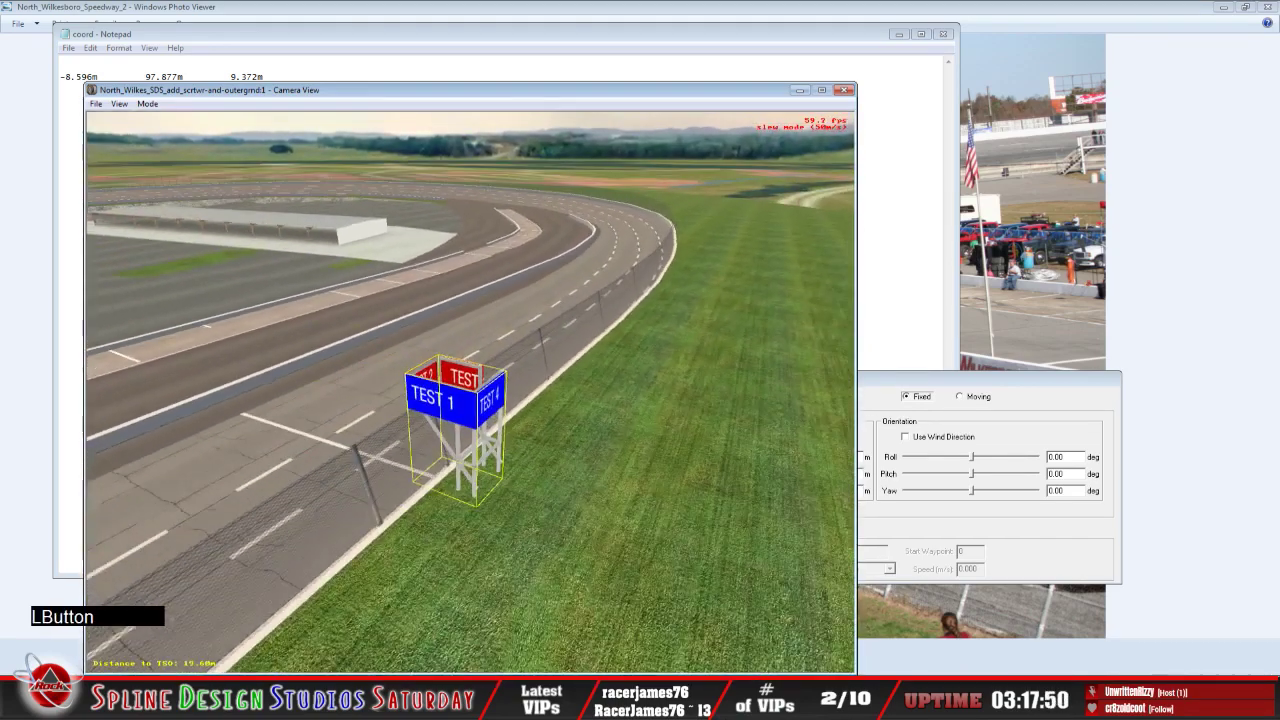
key("space")
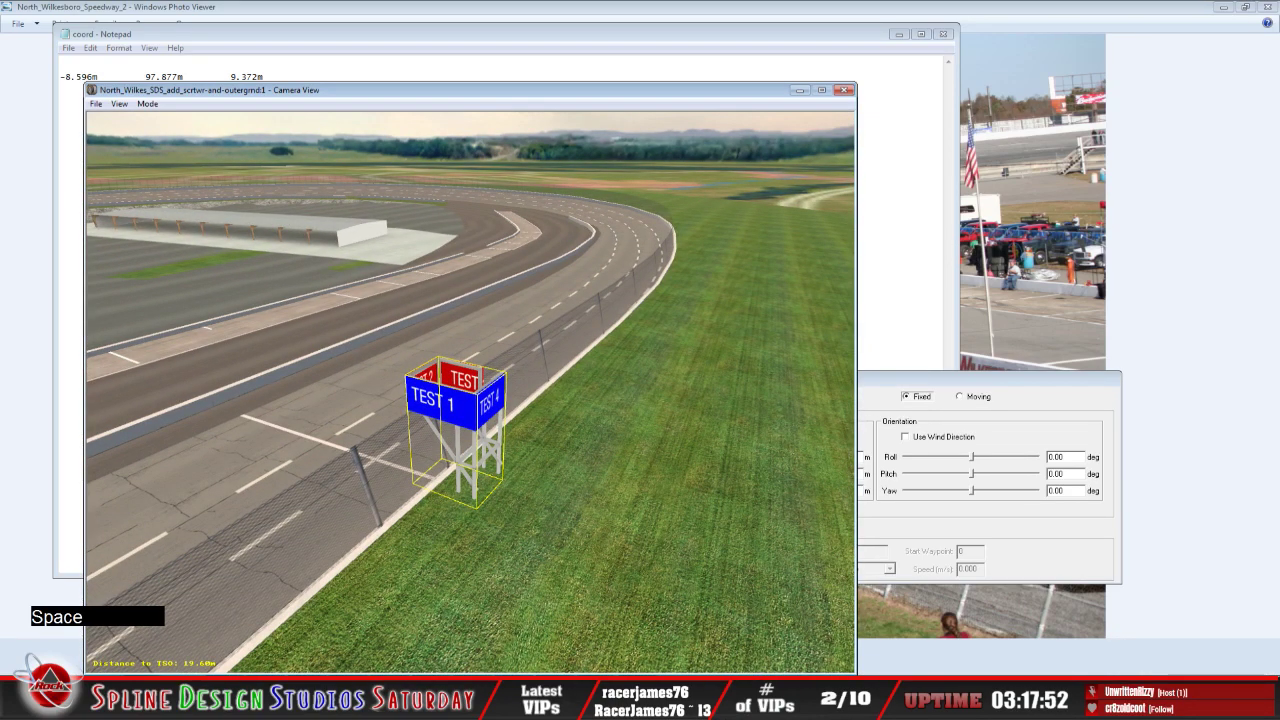
Save and close the coord Notepad file, and close the North_Wilkesboro_Speedway_2 reference photo
left_click(72, 240)
left_click(69, 49)
left_click(89, 91)
left_click(69, 48)
left_click(88, 158)
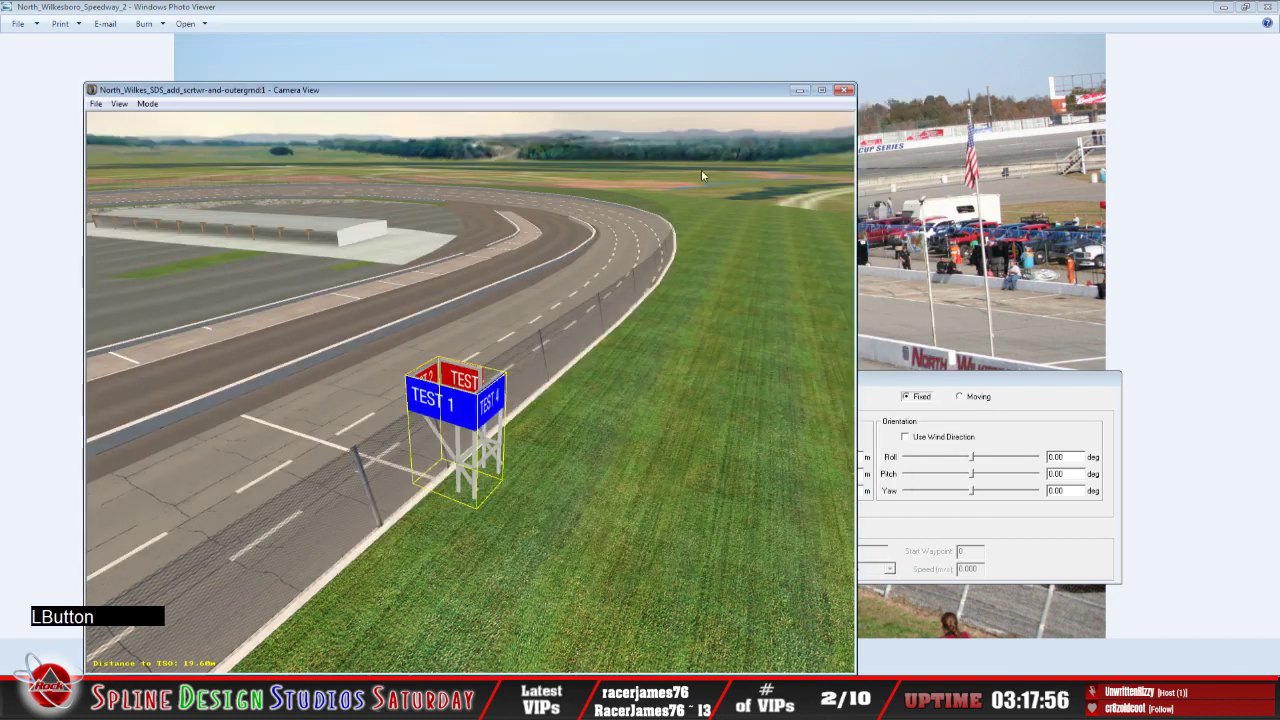
left_click(897, 24)
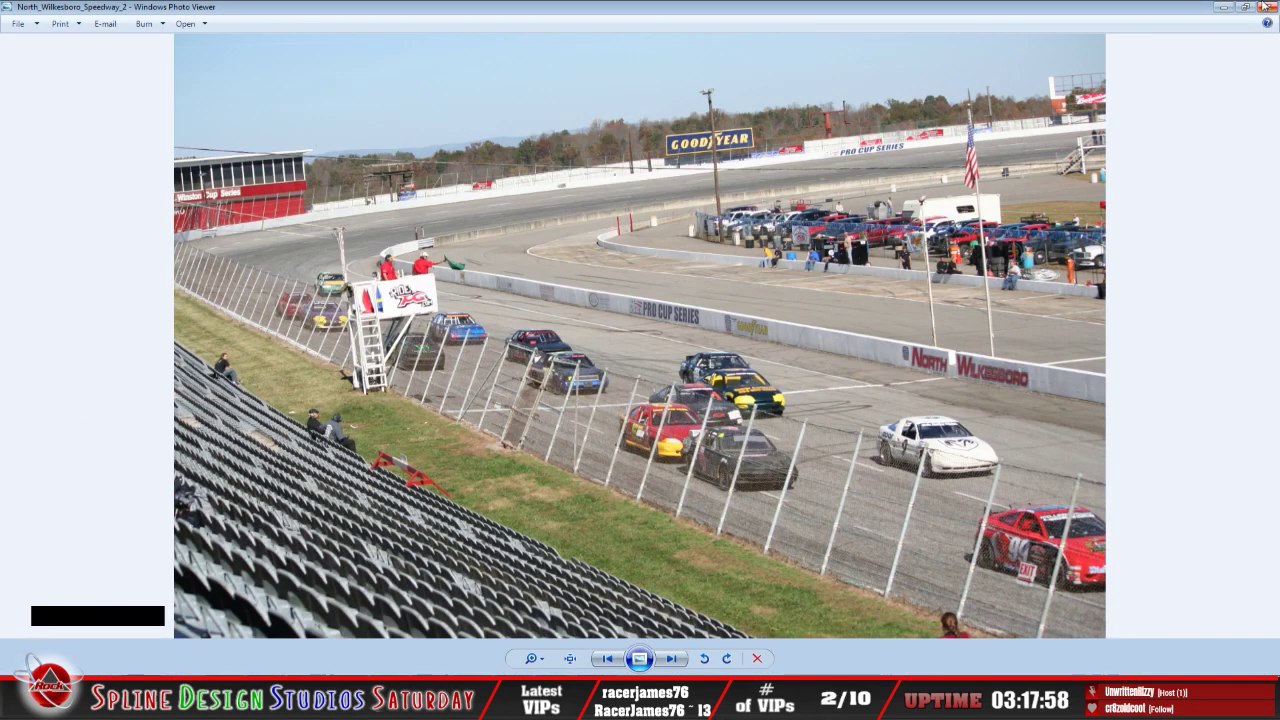
left_click(1266, 7)
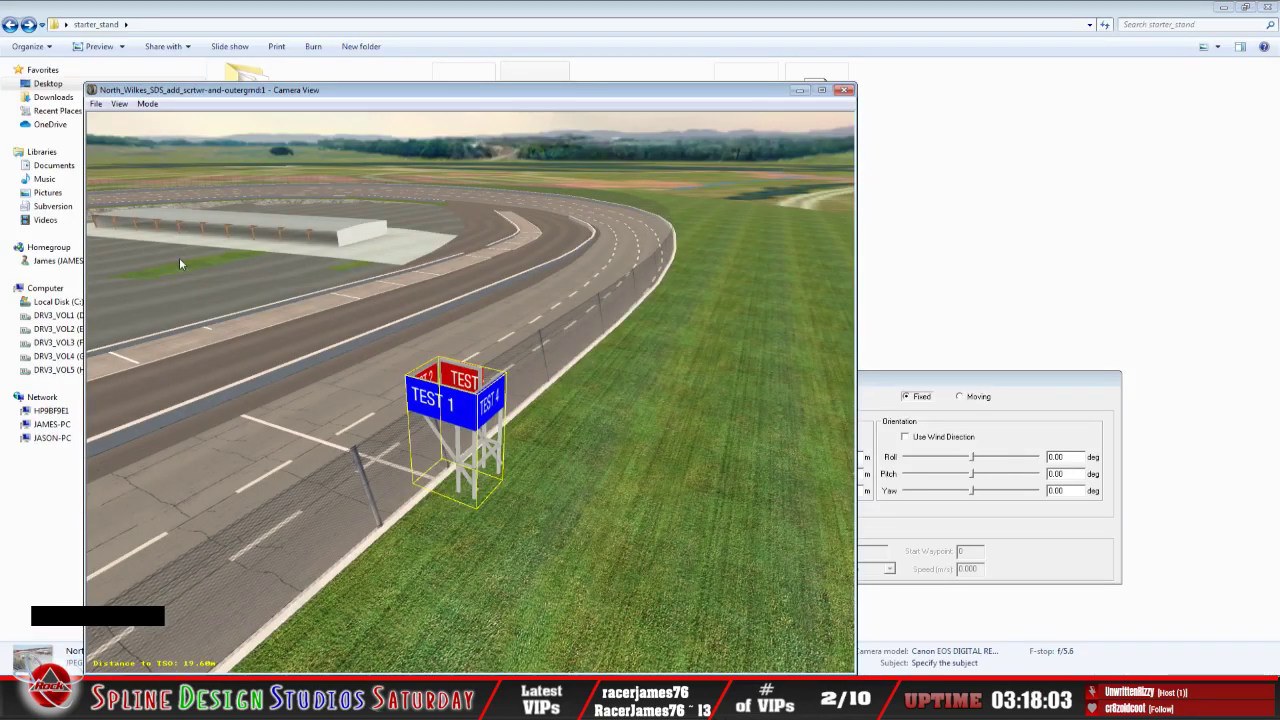
Fly the camera in slew mode over the racing surface to view the starter stand from the track side
left_click(149, 105)
left_click(164, 133)
right_click_drag(200, 220, 150, 250)
right_click_drag(470, 390, 600, 335)
left_click_drag(600, 335, 585, 385)
right_click_drag(585, 385, 600, 335)
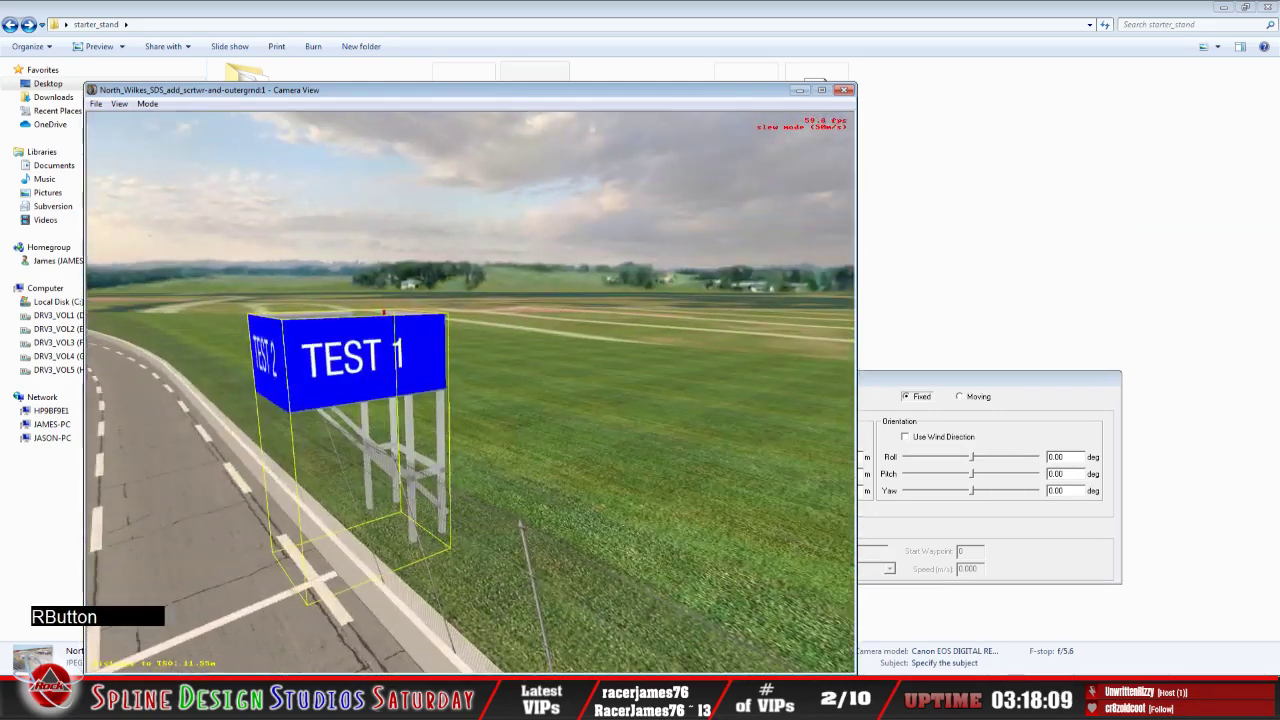
left_click_drag(600, 335, 540, 370)
right_click_drag(540, 370, 600, 365)
left_click_drag(600, 365, 480, 380)
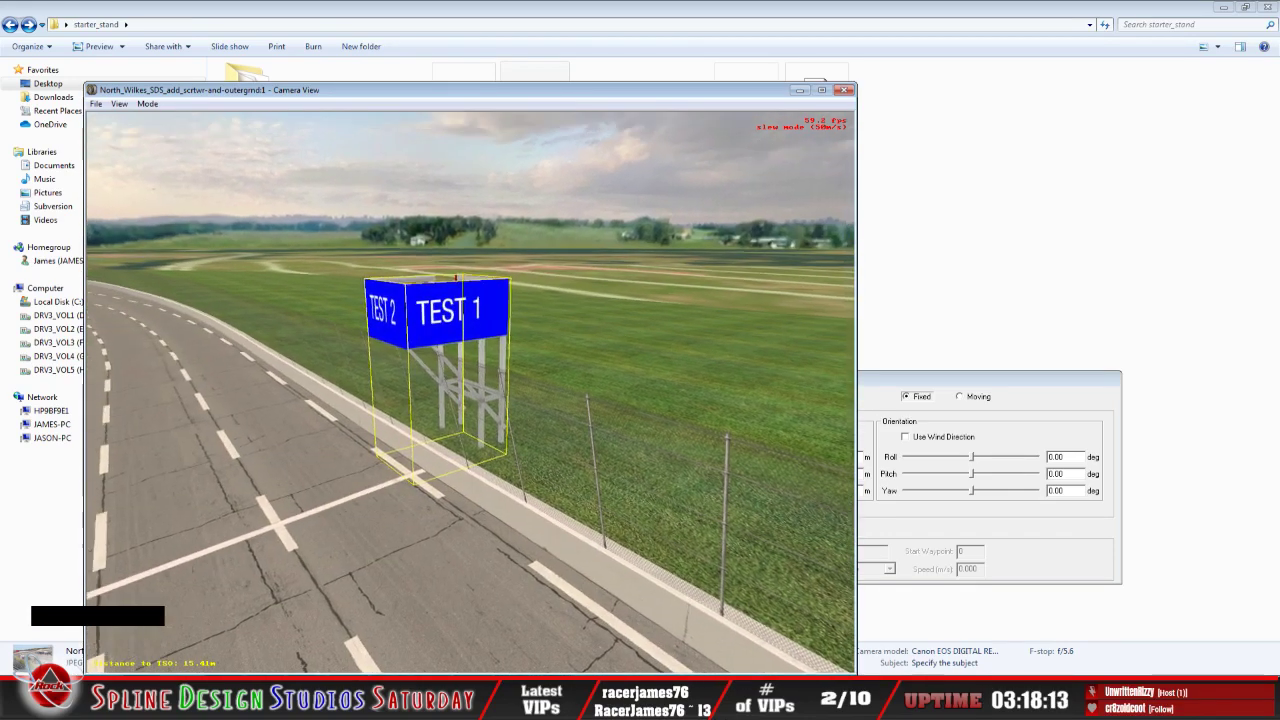
key("space")
Minimize the starter_stand folder, move the Camera View window higher, and bring the overhead Sandbox view to the front
left_click(1224, 8)
left_click_drag(670, 92, 708, 46)
left_click(914, 8)
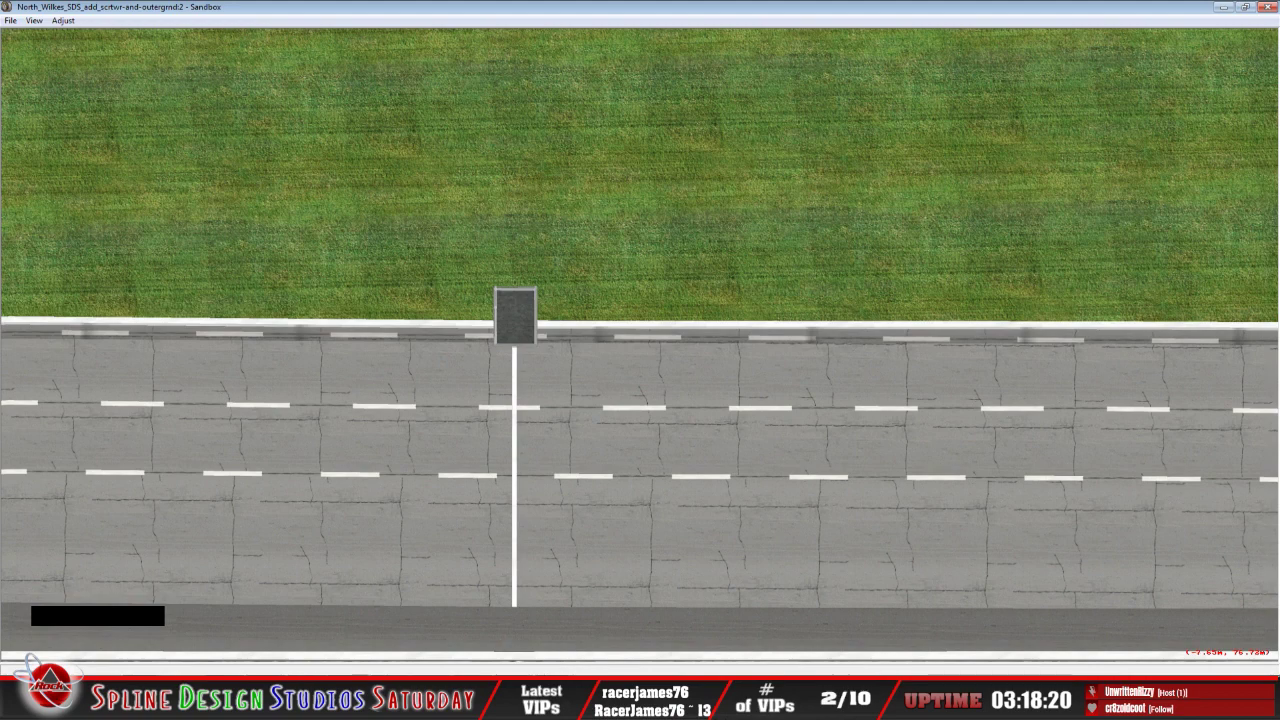
left_click(574, 700)
left_click(582, 622)
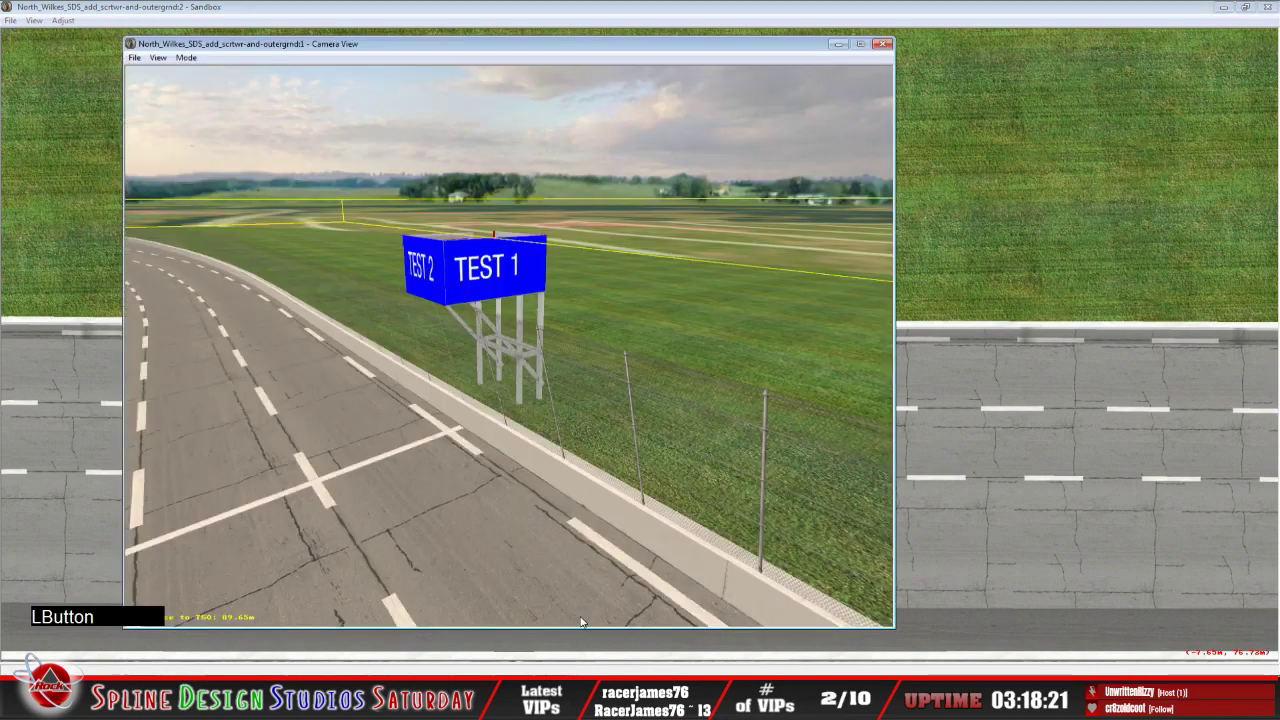
left_click(668, 12)
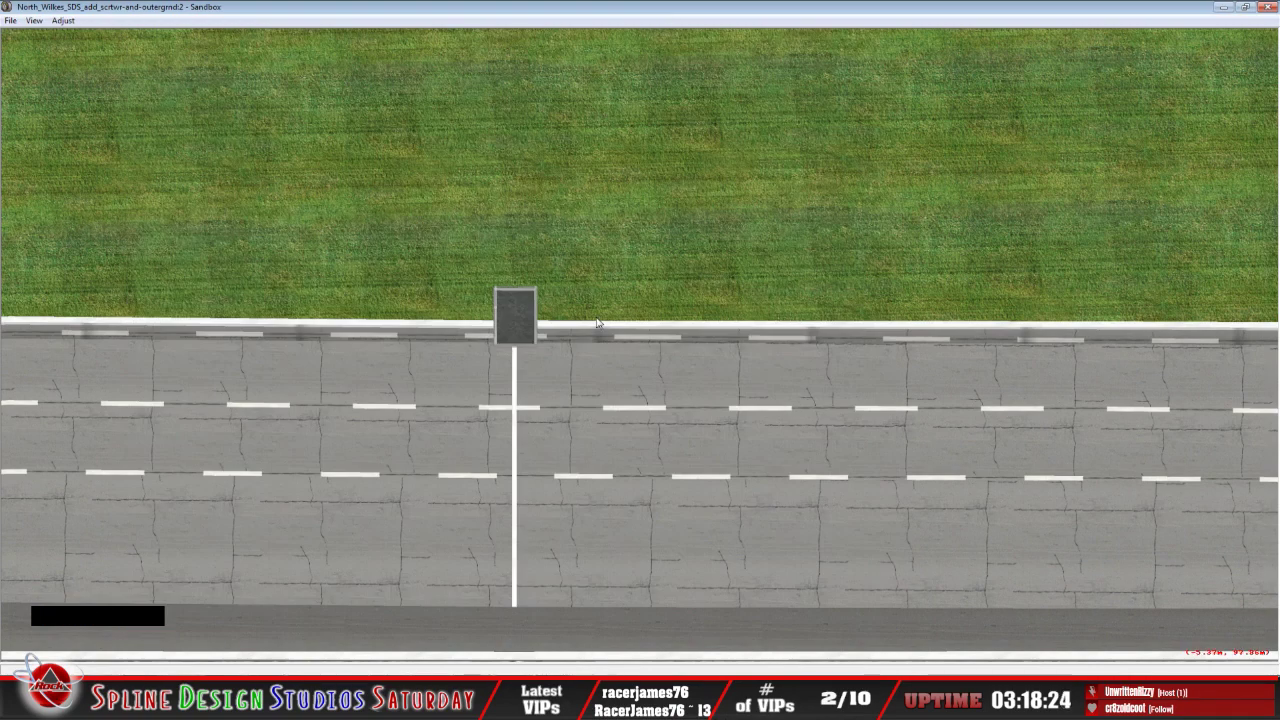
Clear the outer ground selection in an empty area outside the track and return to the start/finish line close-up
key("x")
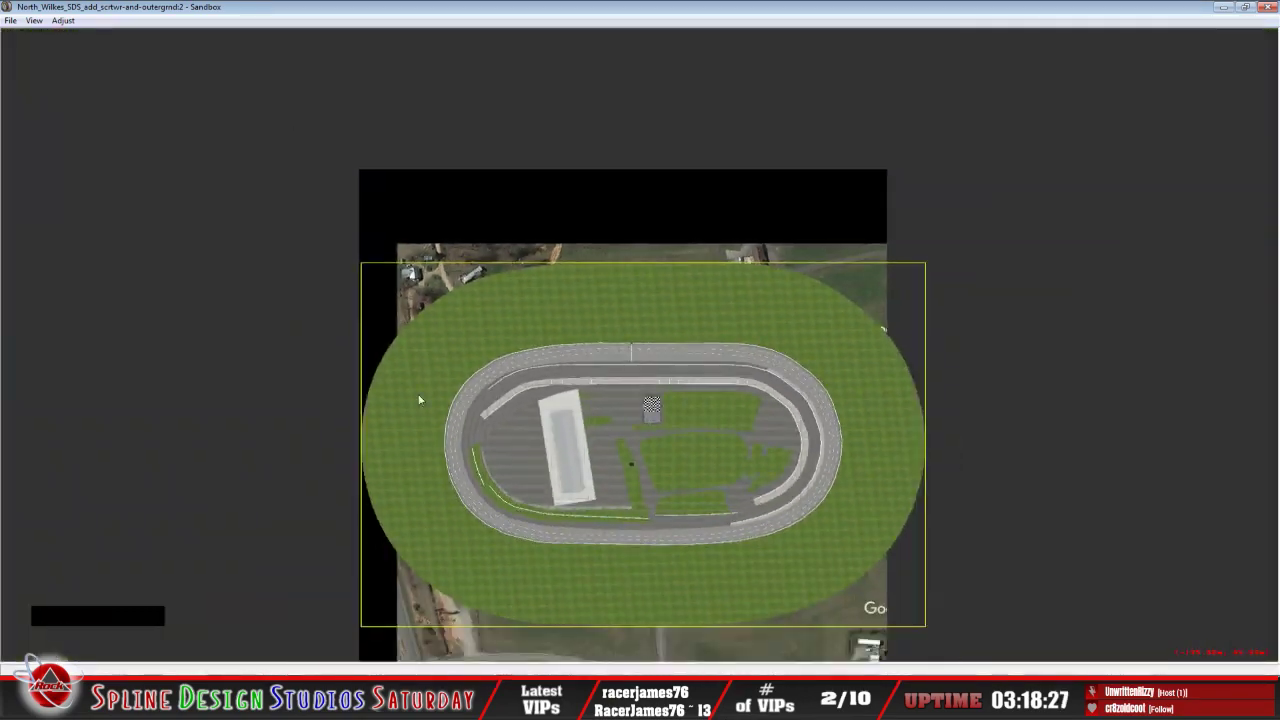
left_click(333, 398)
key("z")
key("z")
key("z")
key("z")
Fly the camera in slew mode along the track to view the starter stand's TEST 3 side beside the start/finish line
left_click(518, 698)
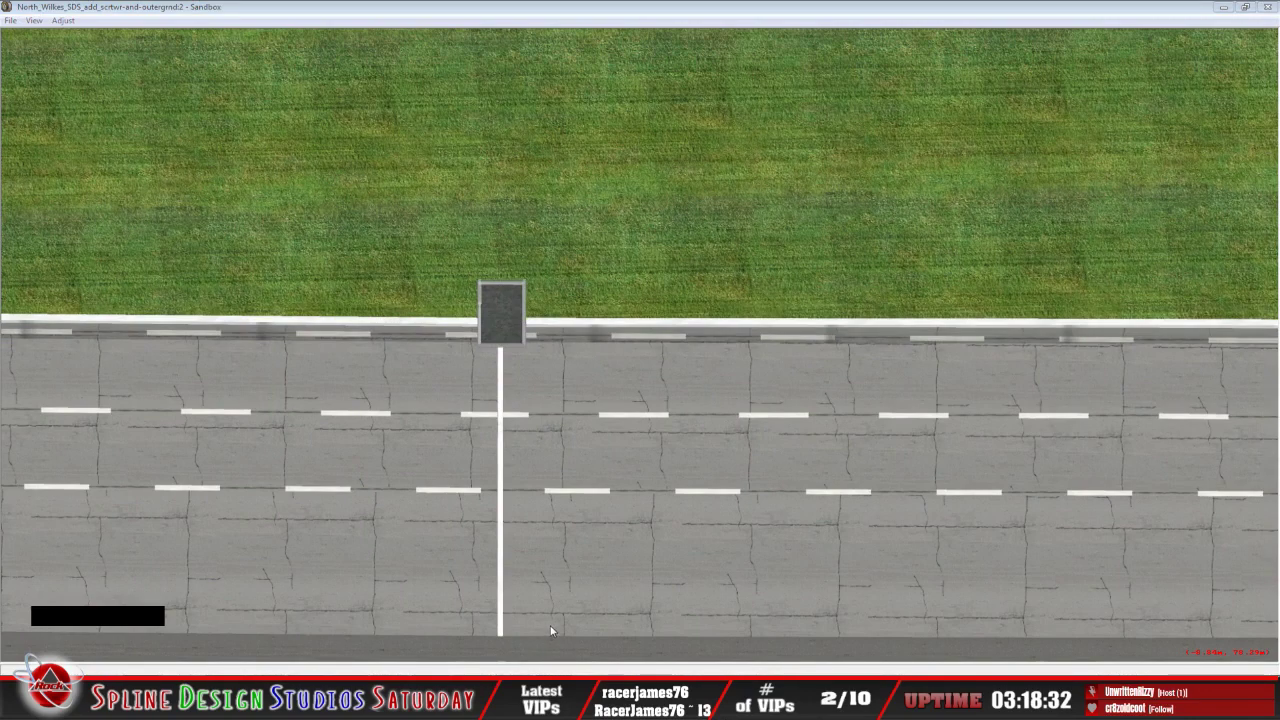
left_click(549, 628)
left_click(192, 60)
left_click(205, 87)
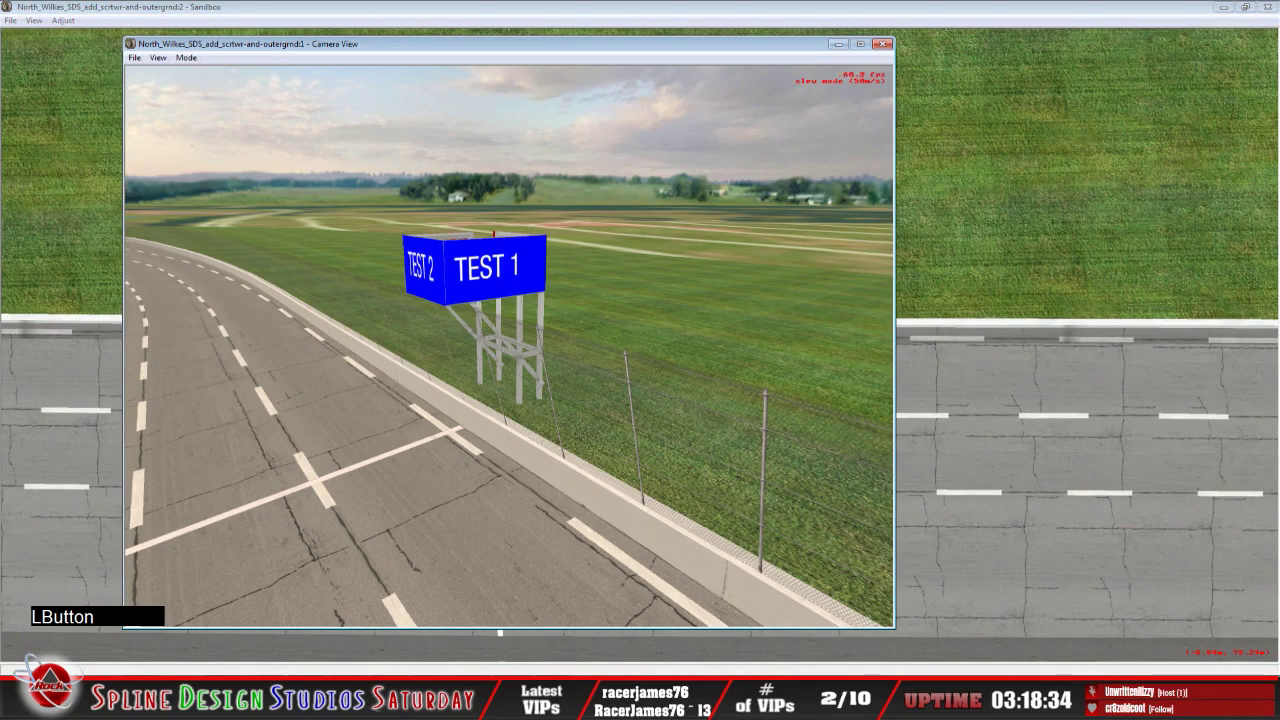
left_click_drag(509, 347, 450, 400)
right_click_drag(450, 400, 519, 293)
left_click_drag(519, 293, 509, 347)
right_click_drag(509, 347, 450, 280)
left_click_drag(450, 280, 530, 380)
right_click_drag(530, 380, 545, 310)
left_click_drag(545, 310, 525, 380)
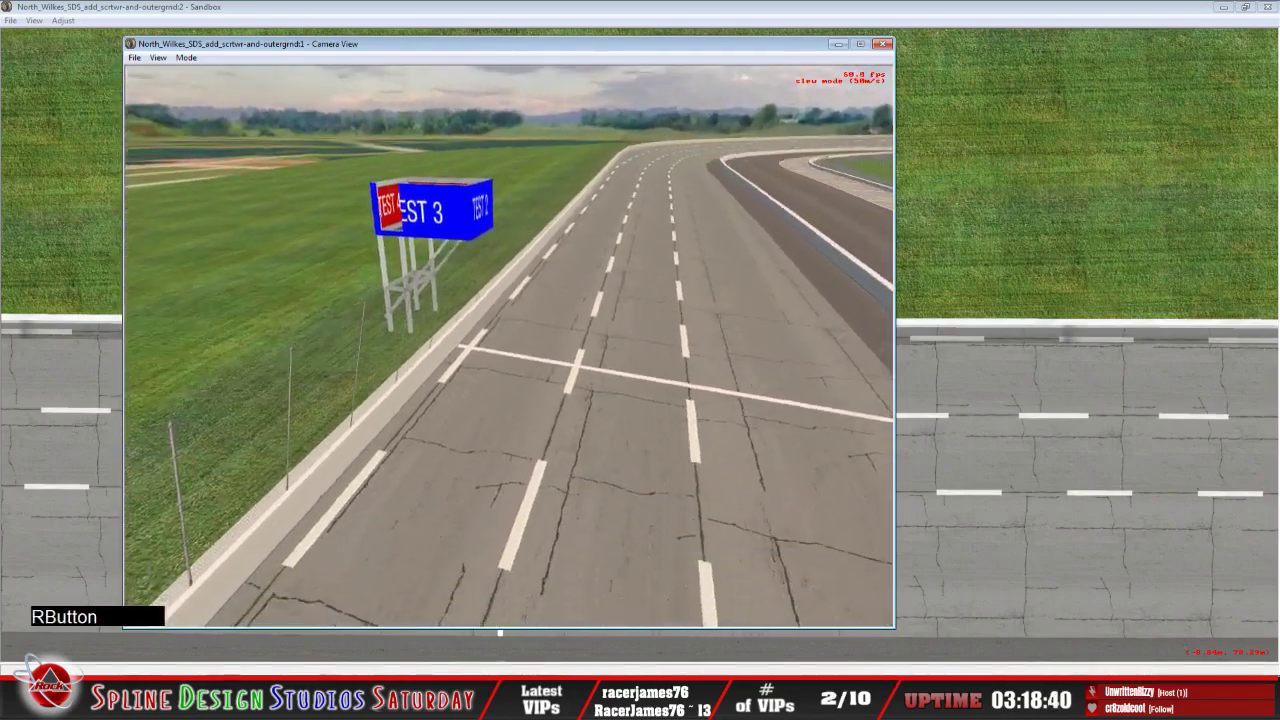
right_click_drag(525, 380, 540, 310)
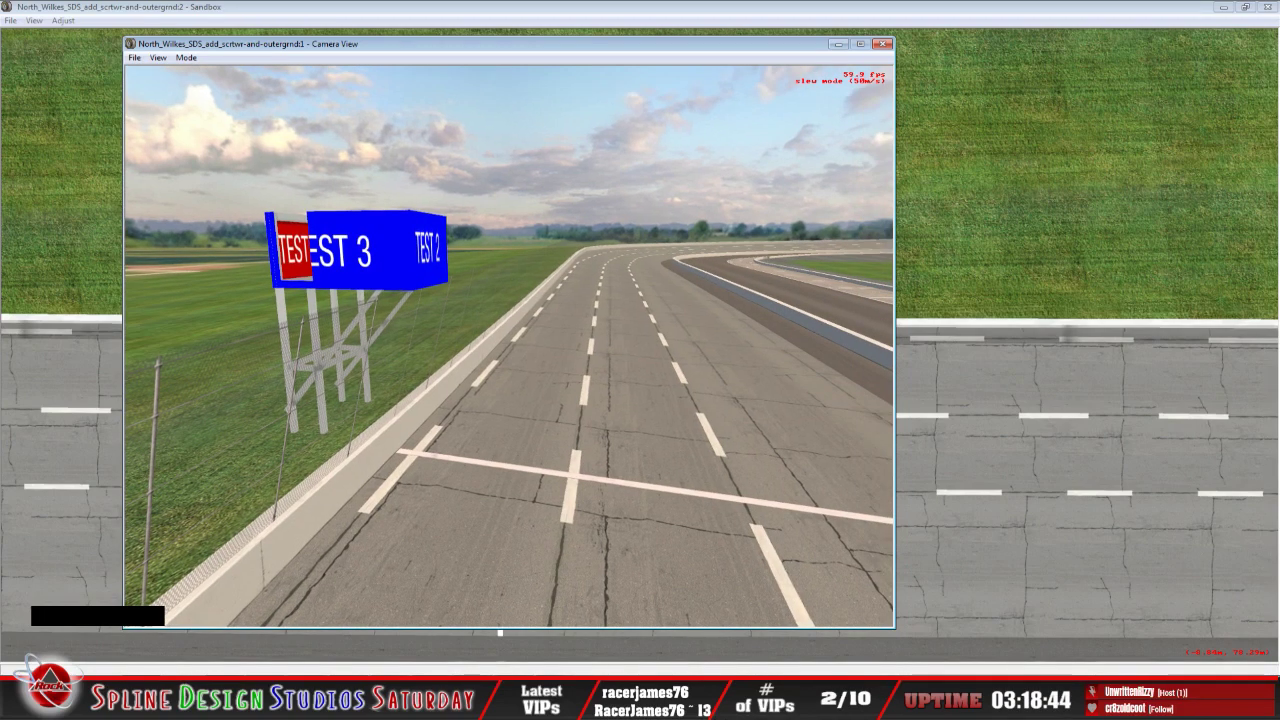
Fly the camera over the fence to the grass side to examine the starter stand's platform from above
right_click_drag(508, 346, 600, 320)
mouse_move(508, 346)
left_mouse_down()
mouse_move(420, 346)
mouse_move(520, 350)
left_mouse_up()
right_click_drag(508, 346, 408, 346)
mouse_move(508, 346)
right_mouse_down()
mouse_move(600, 310)
mouse_move(508, 350)
right_mouse_up()
left_click_drag(508, 350, 508, 300)
right_click_drag(508, 346, 420, 380)
right_click_drag(508, 346, 540, 326)
mouse_move(508, 346)
left_mouse_down()
mouse_move(508, 390)
mouse_move(508, 346)
left_mouse_up()
right_click_drag(508, 346, 470, 410)
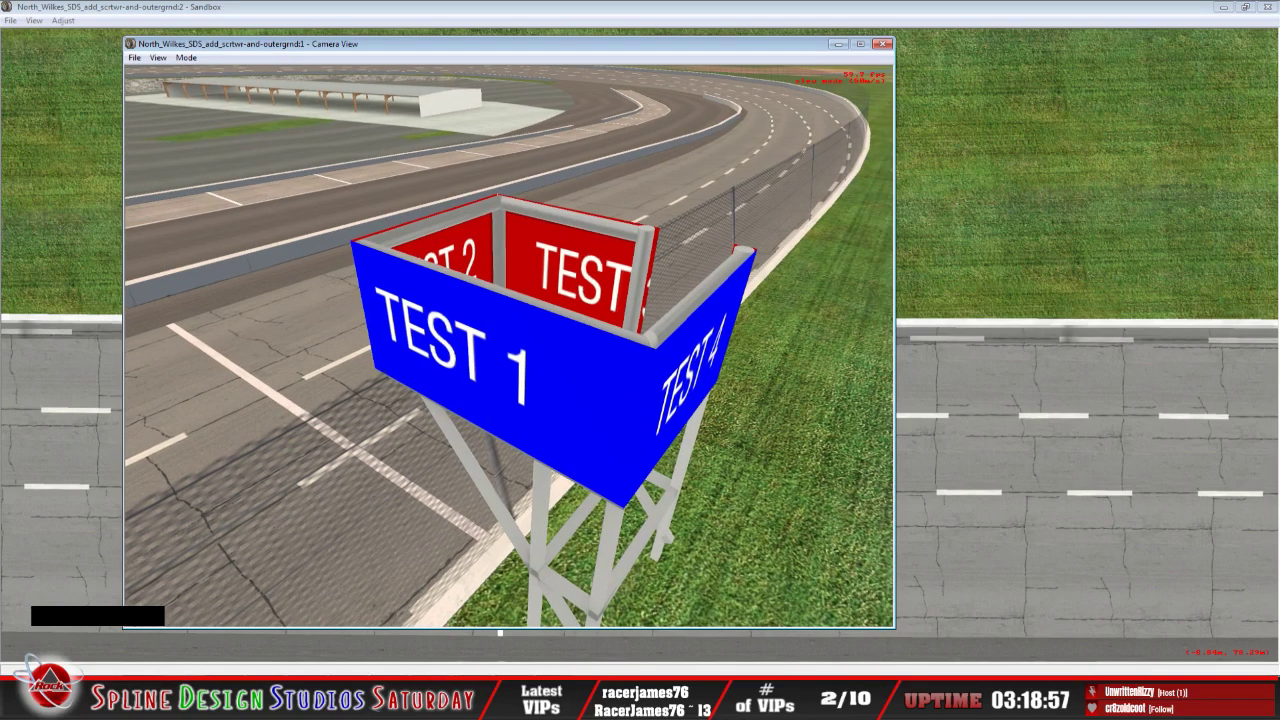
key("space")
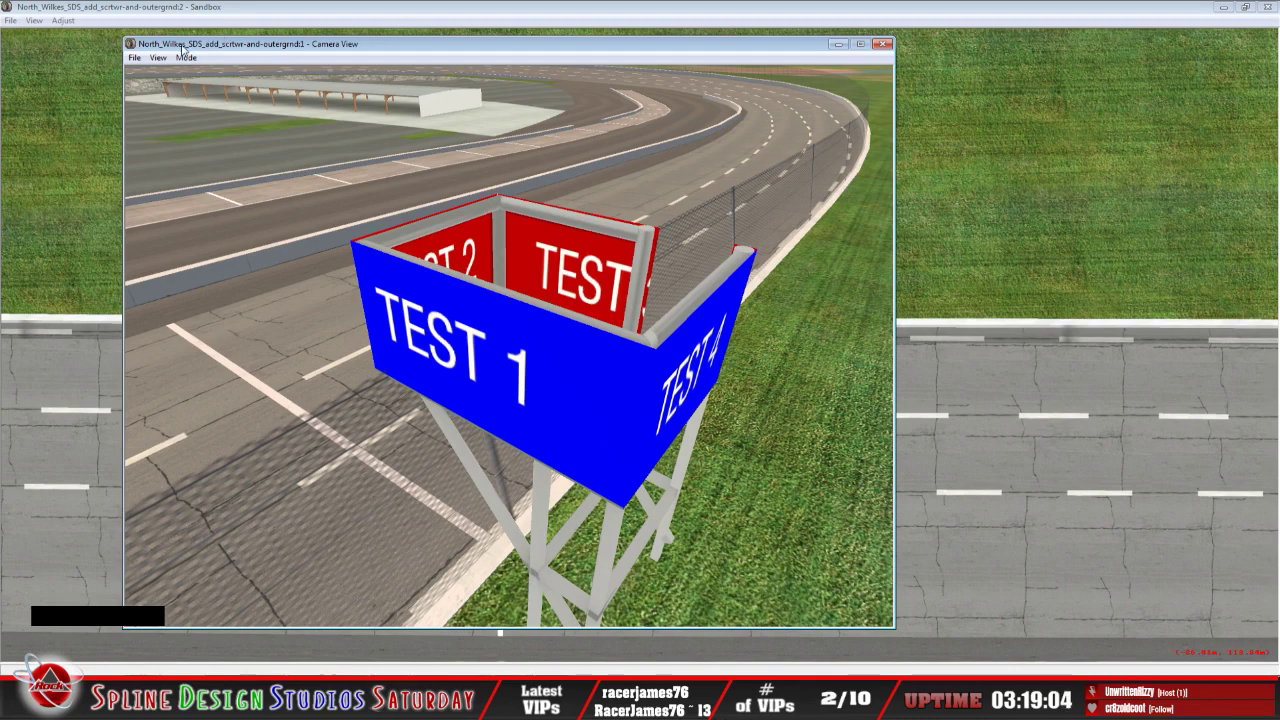
Pull the camera back in slew mode to view the whole starter stand and its legs from the grass side
left_click(186, 57)
left_click(200, 86)
mouse_move(509, 347)
left_mouse_down()
mouse_move(509, 390)
mouse_move(509, 365)
left_mouse_up()
right_click_drag(509, 365, 509, 340)
left_click_drag(509, 347, 495, 400)
right_click_drag(495, 400, 495, 350)
key("space")
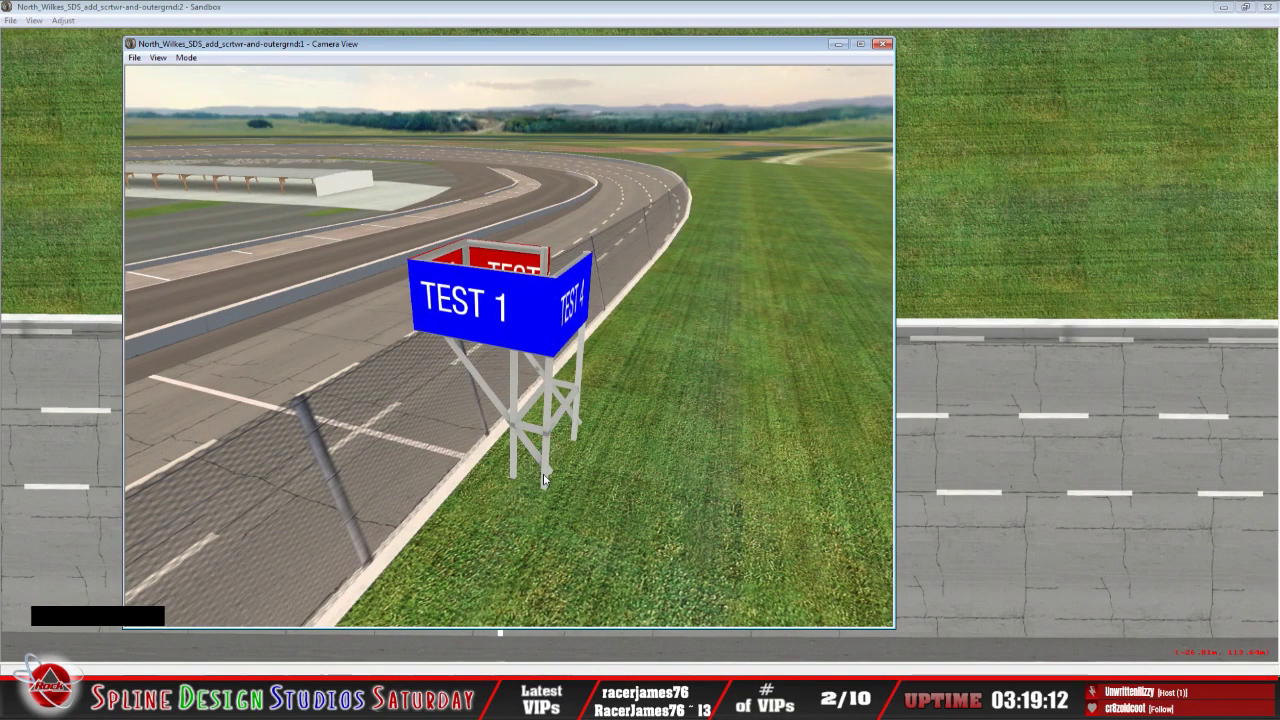